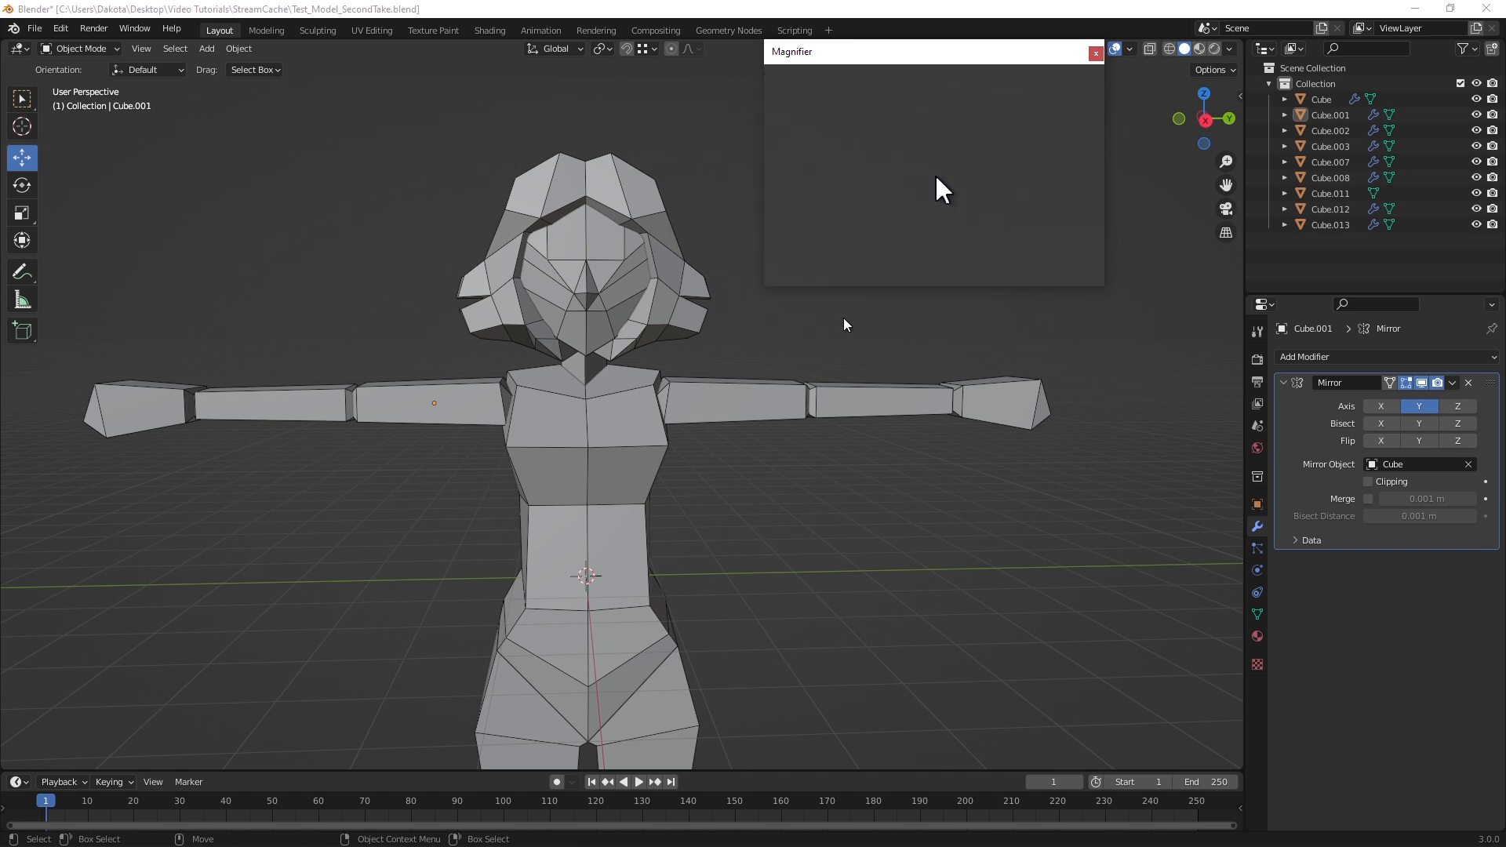
Show the viewport sidebar with the Pribambase settings, stop the waiting sync and connect it again
{"action": "left_click", "coordinate": [1238, 95]}
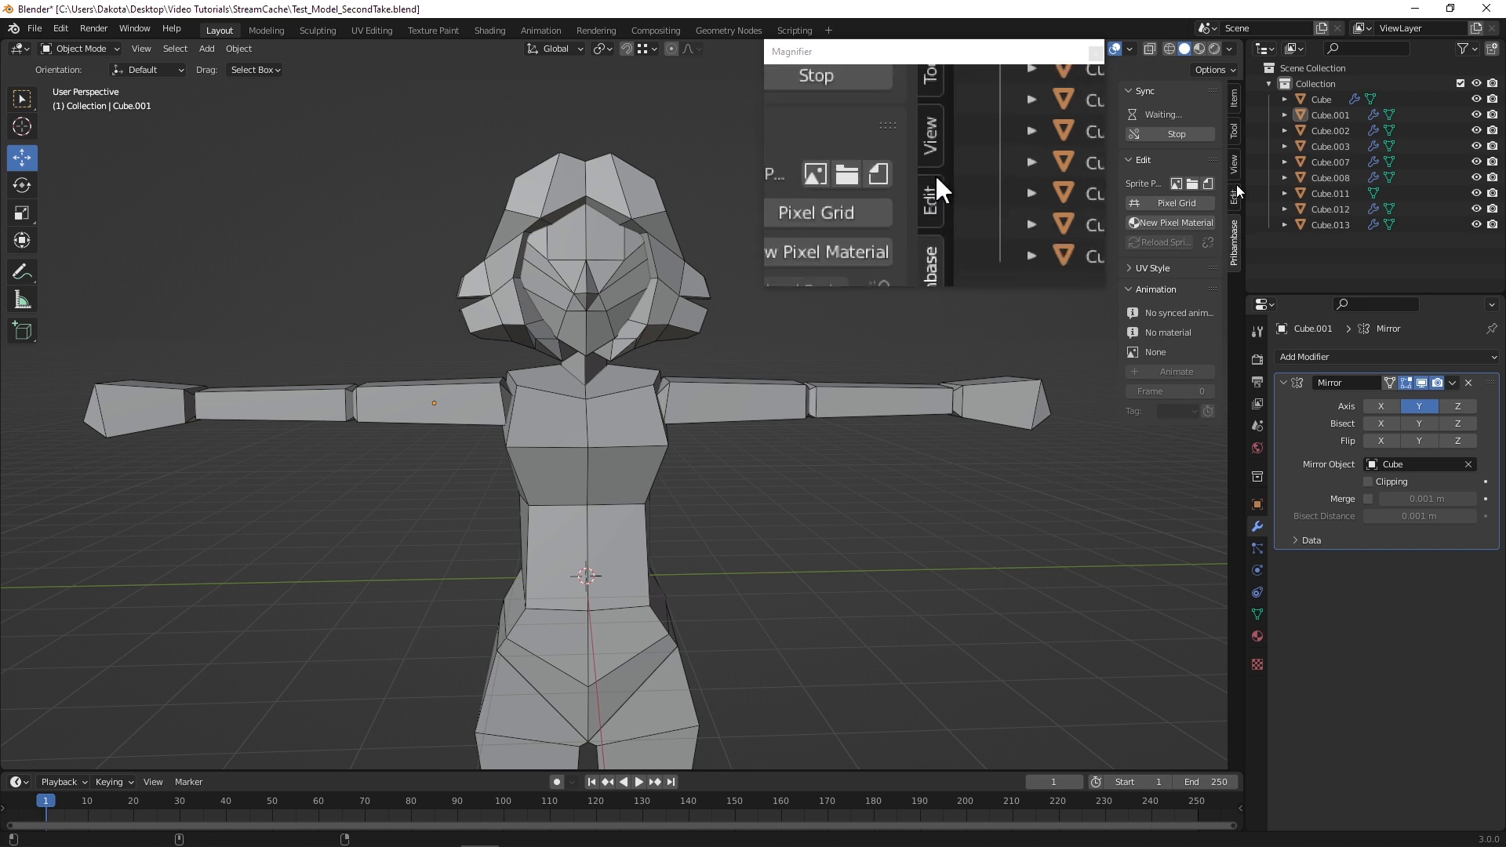
{"action": "left_click_drag", "start_coordinate": [1108, 110], "coordinate": [1240, 97]}
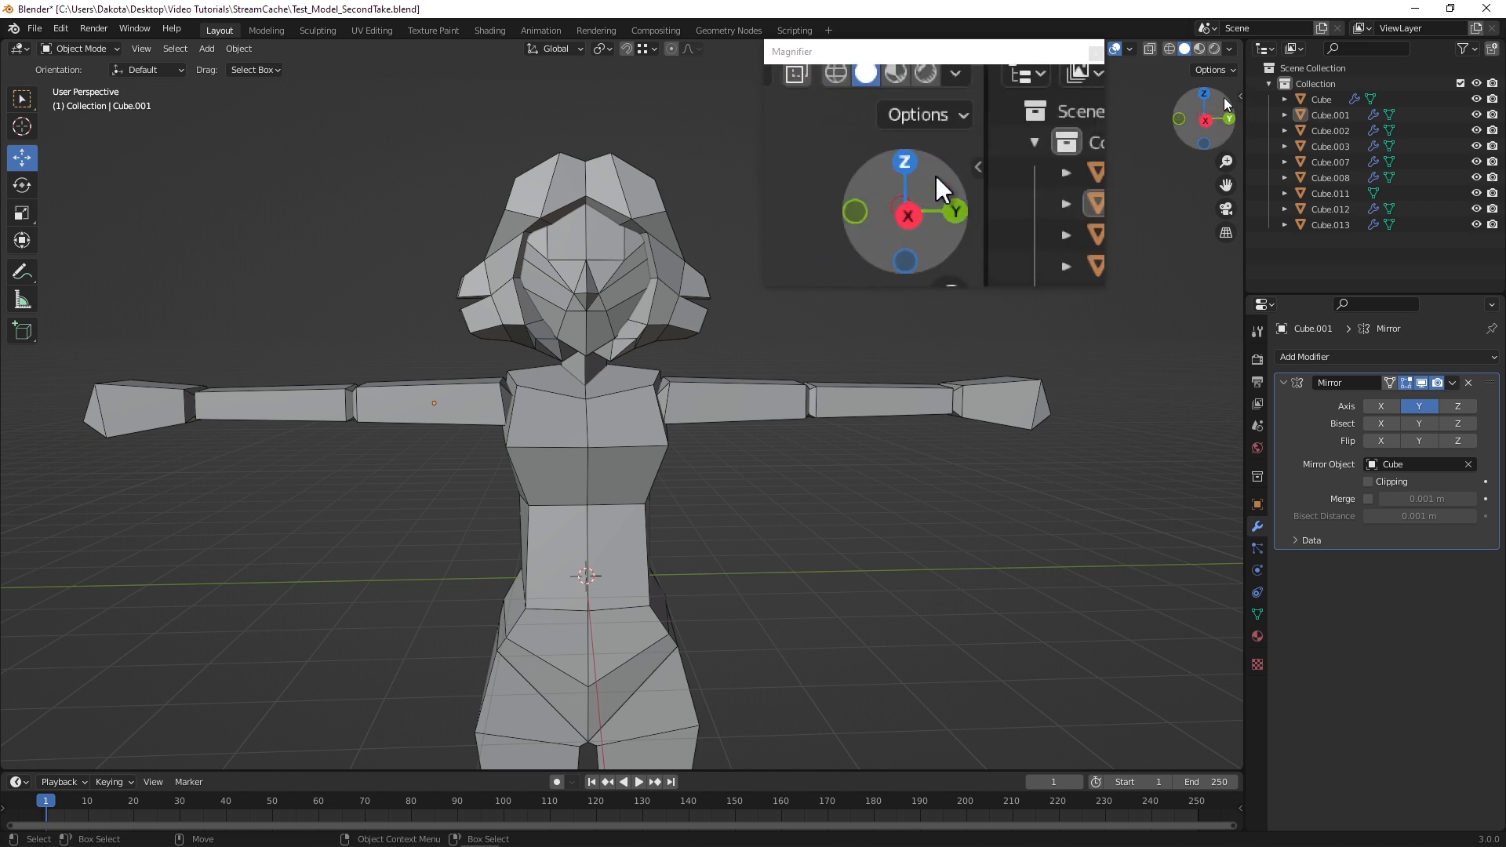
{"action": "left_click", "coordinate": [1240, 97]}
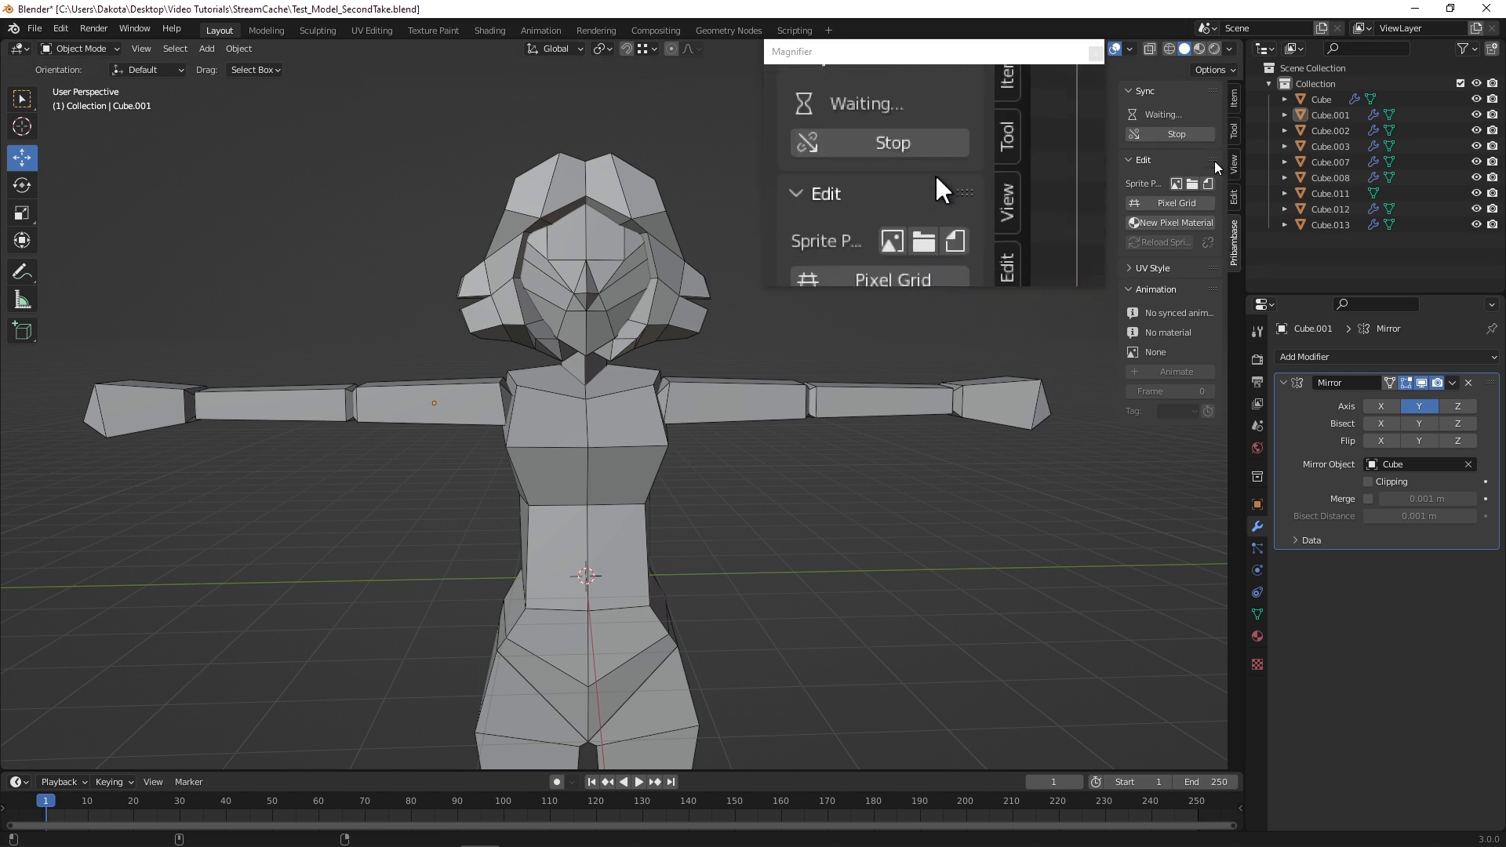
{"action": "left_click", "coordinate": [1157, 133]}
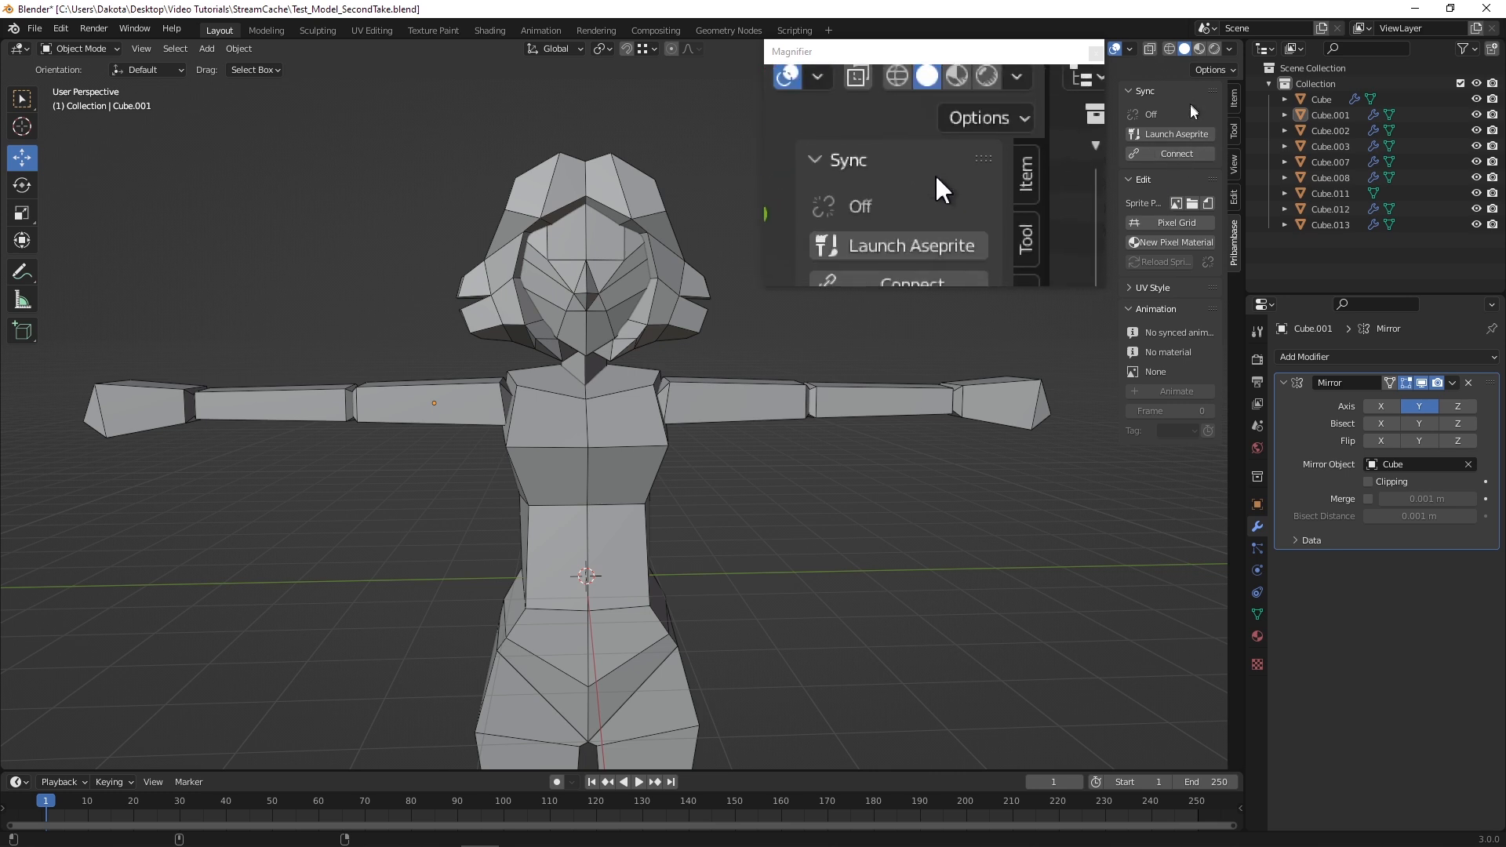
{"action": "left_click", "coordinate": [1169, 154]}
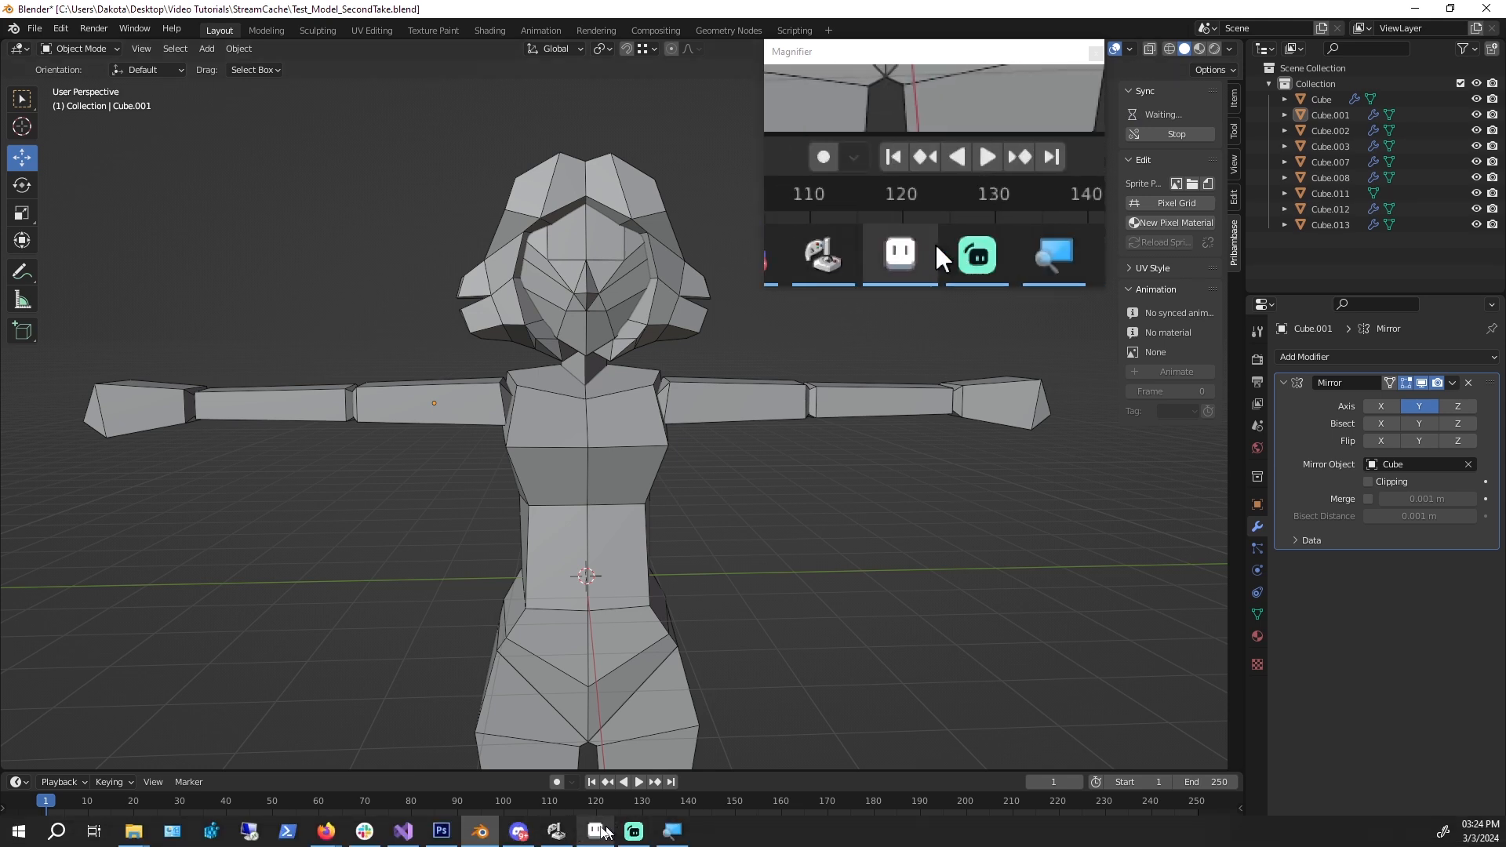
Switch to Aseprite to check which file its Sync window is linked to, hide that window and return to Blender
{"action": "left_click", "coordinate": [631, 833]}
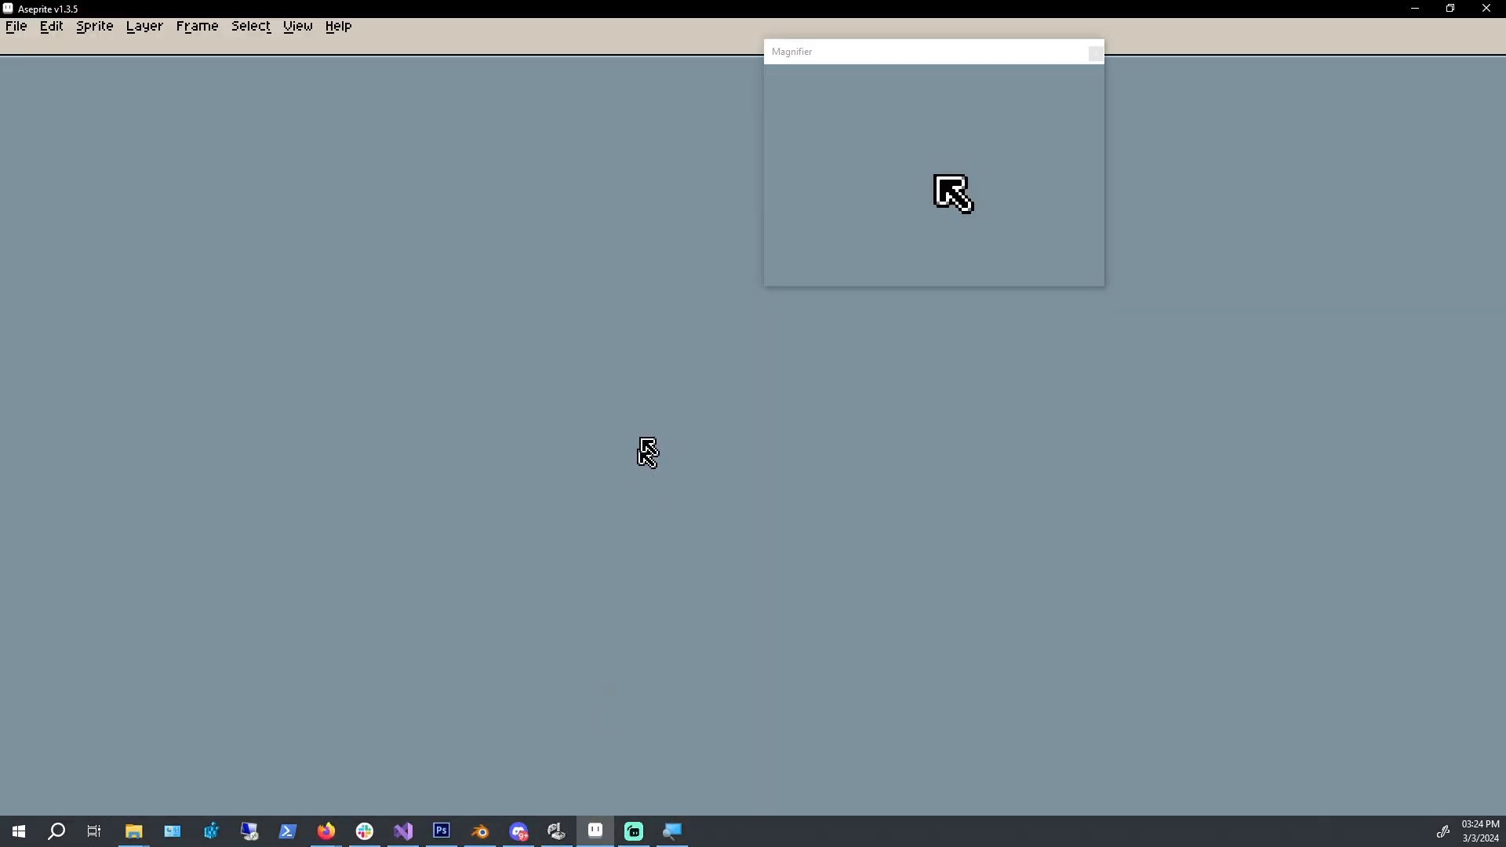
{"action": "left_click", "coordinate": [16, 33]}
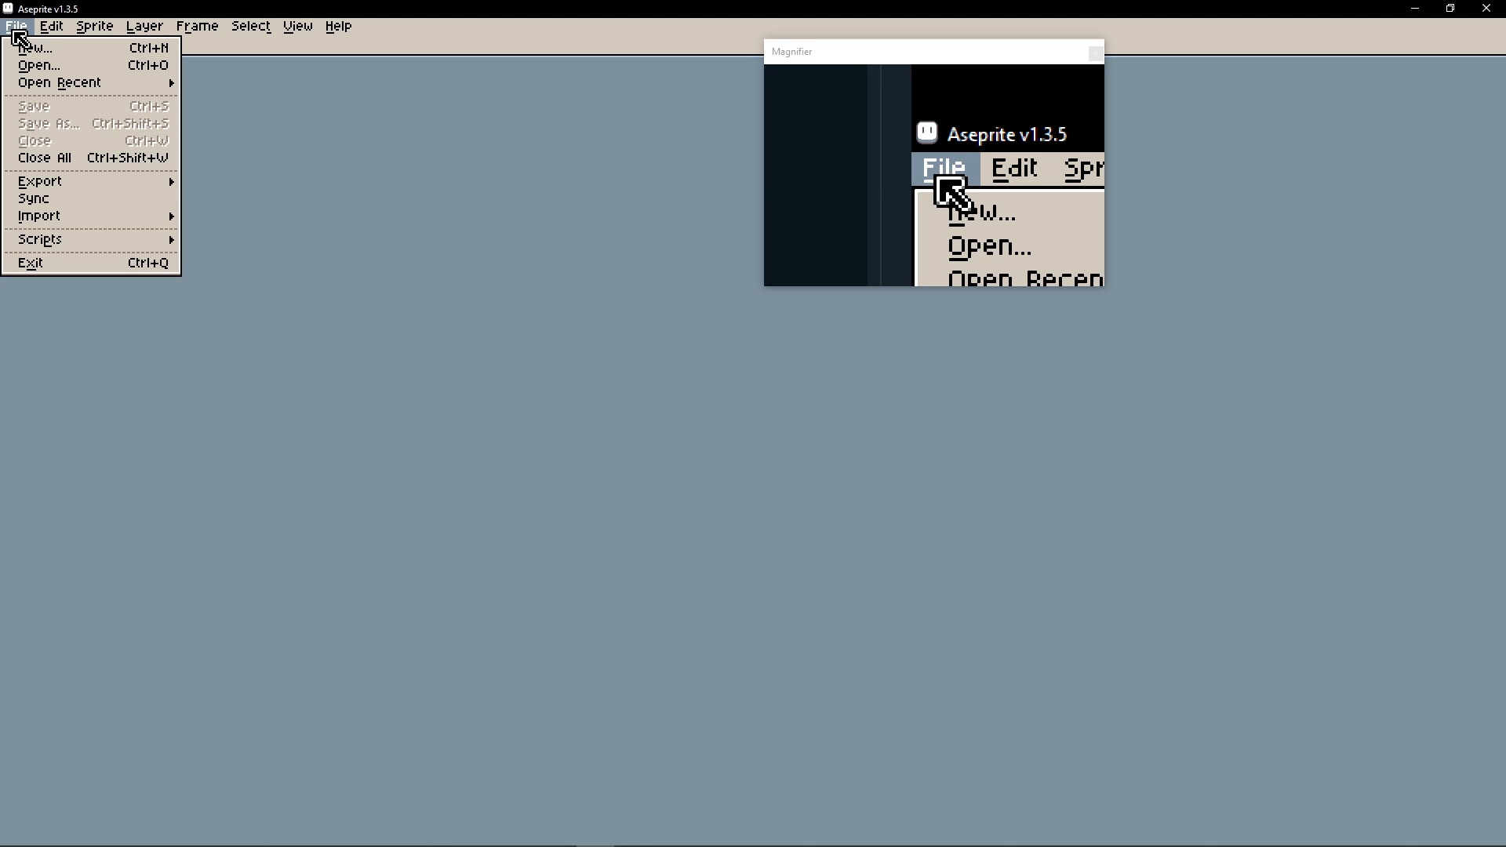
{"action": "left_click", "coordinate": [63, 199]}
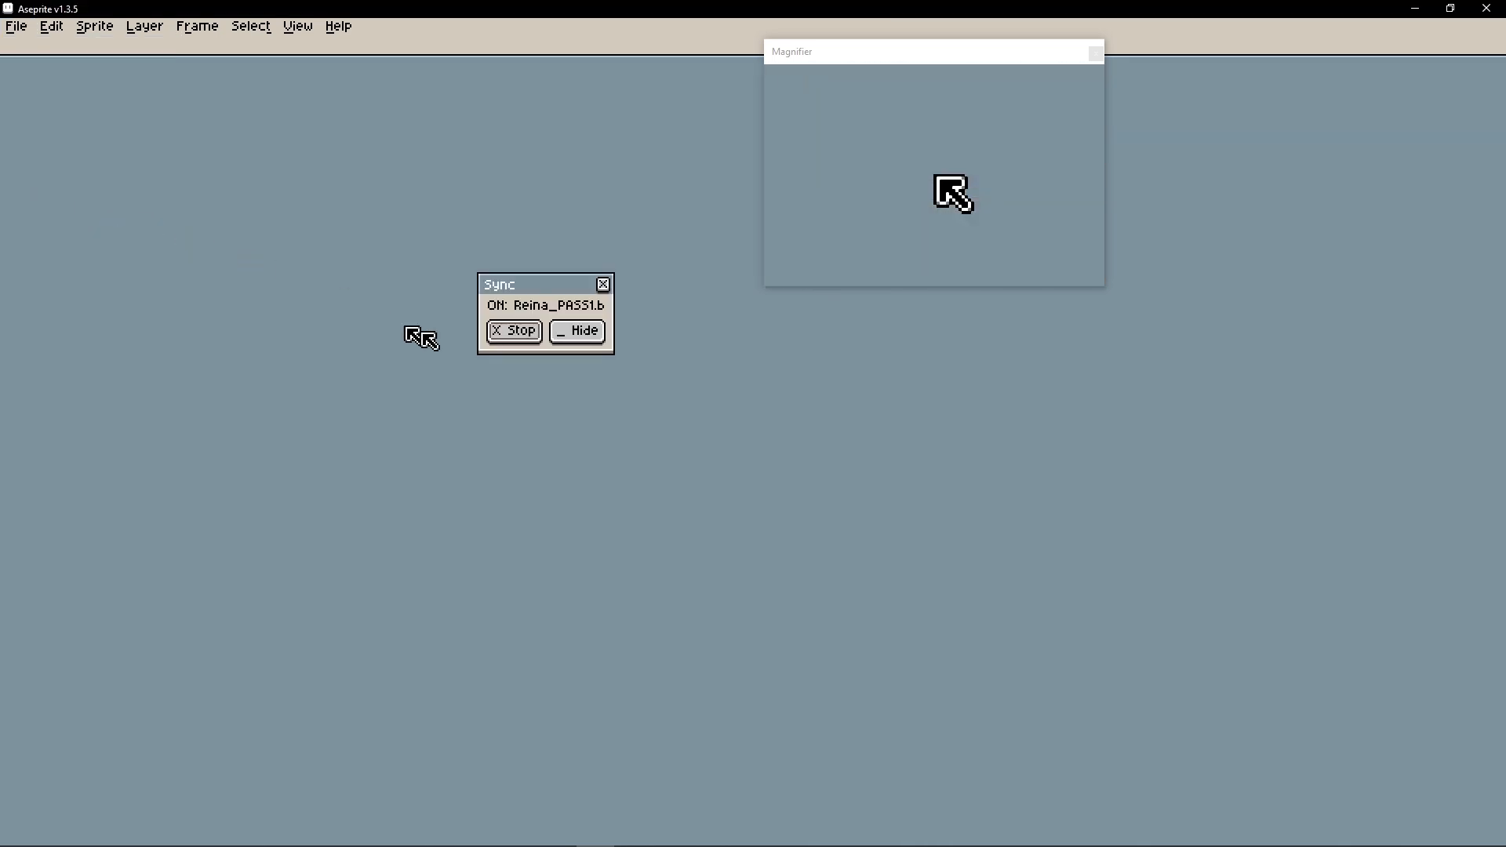
{"action": "left_click", "coordinate": [584, 332]}
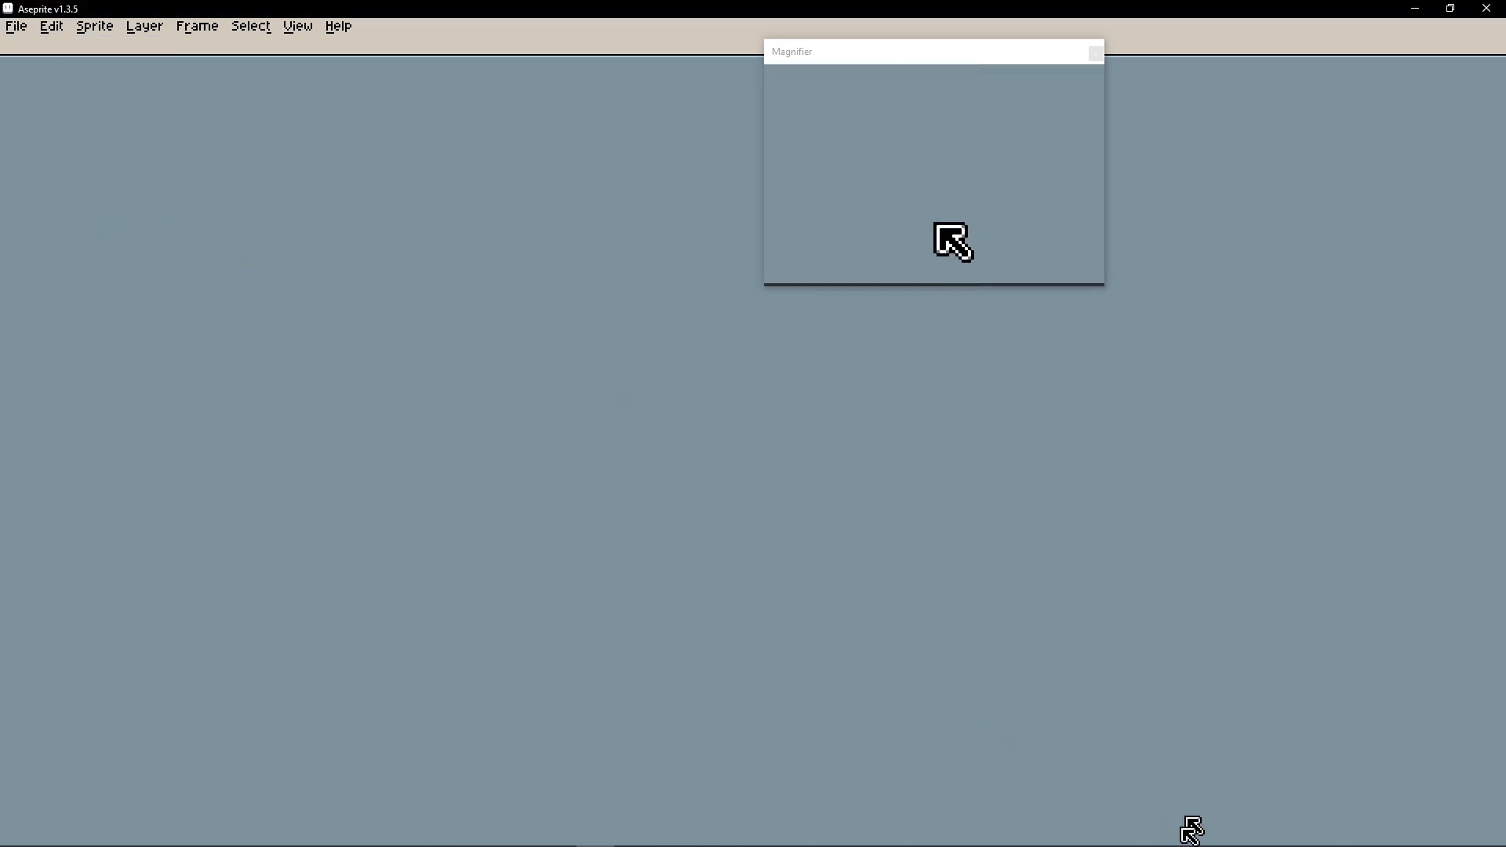
{"action": "mouse_move", "coordinate": [1057, 840]}
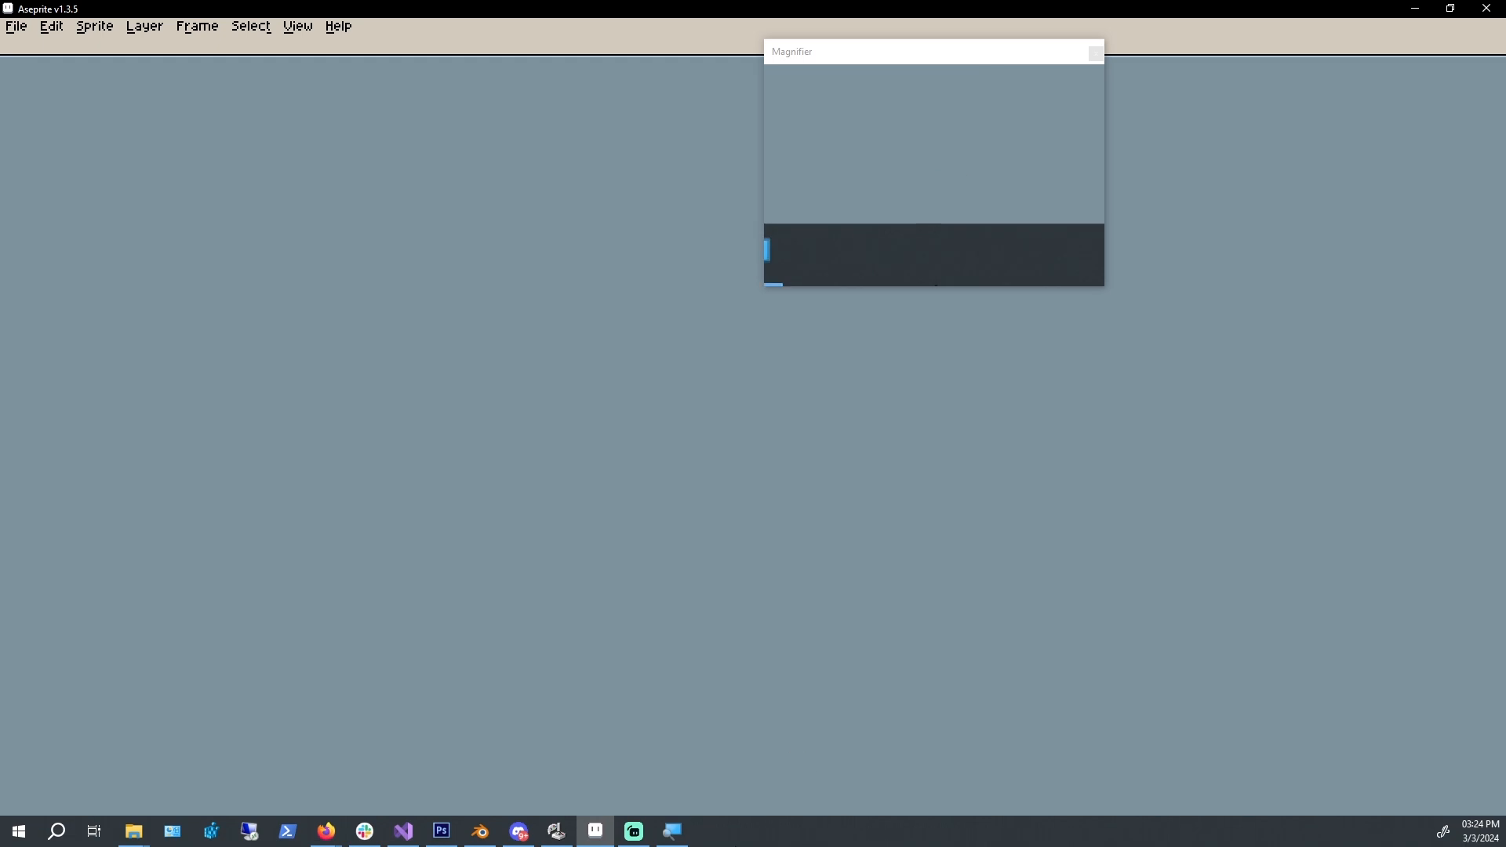
{"action": "left_click", "coordinate": [474, 833]}
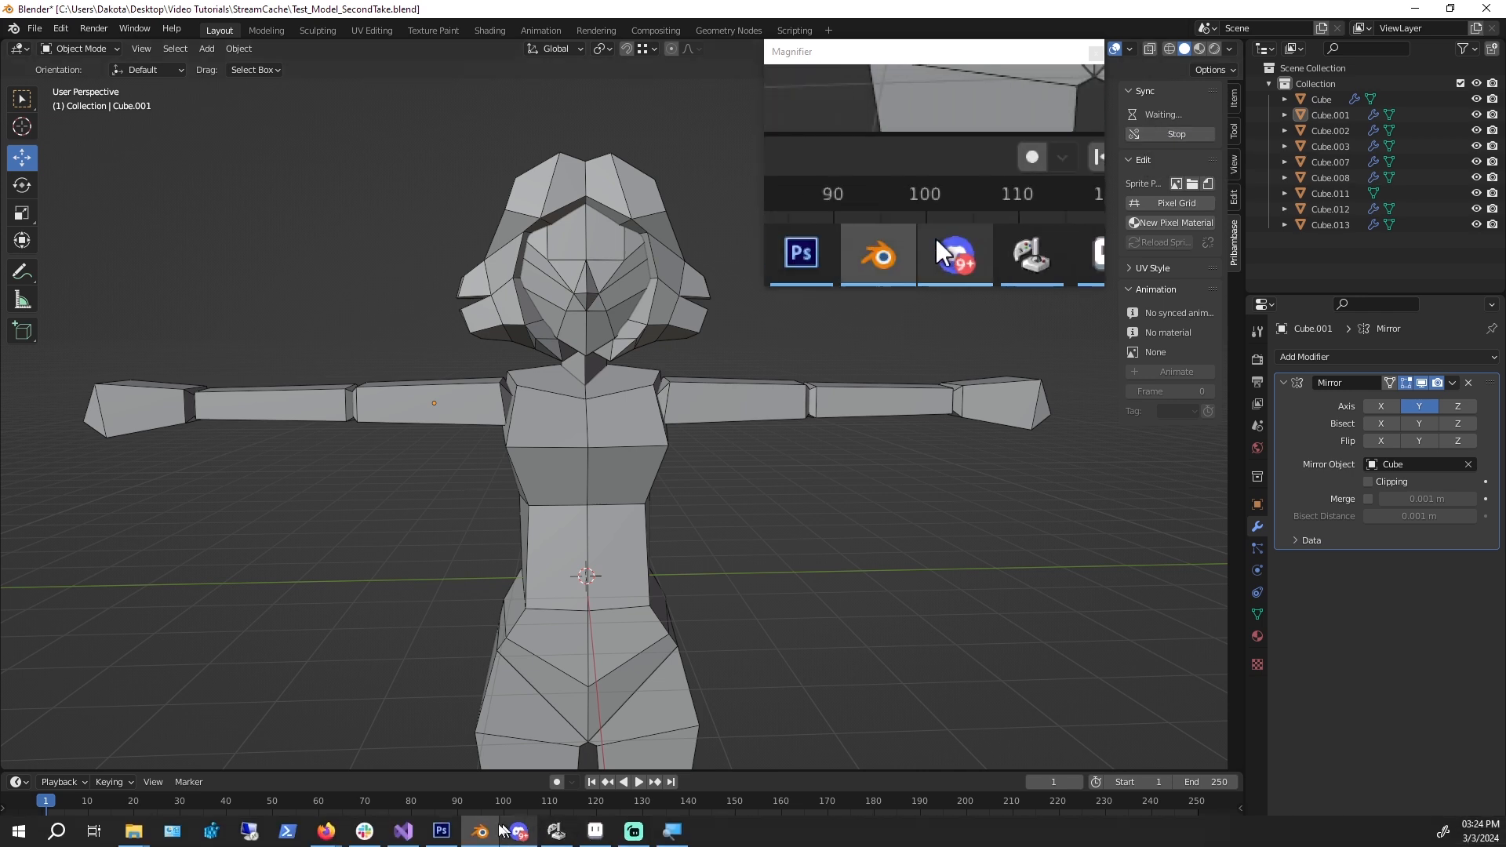
{"action": "mouse_move", "coordinate": [494, 832]}
Stop and restart the sync in Aseprite, hide its Sync window and switch back to Blender
{"action": "left_click", "coordinate": [596, 831]}
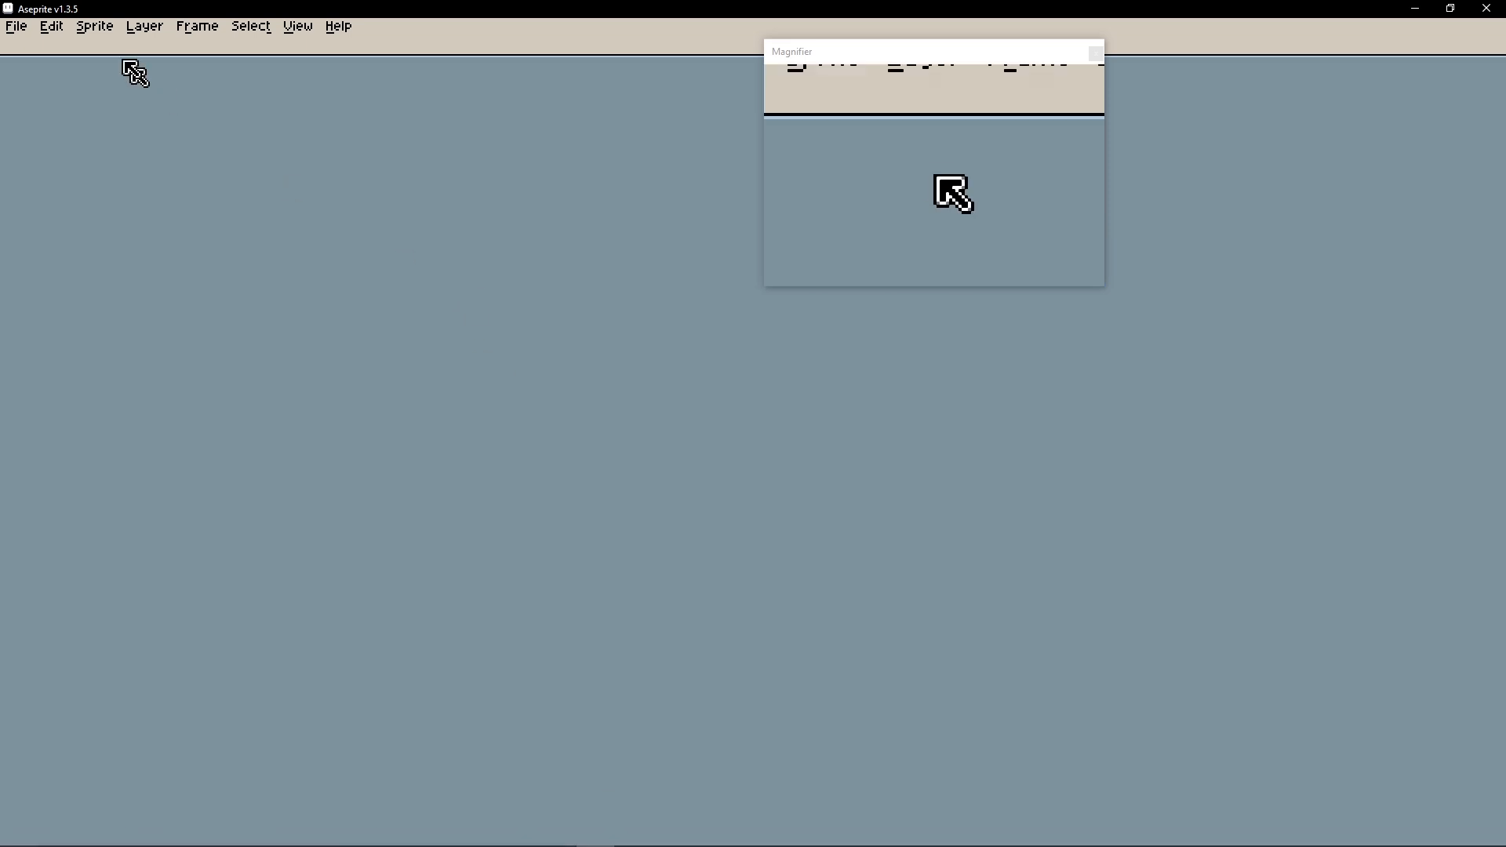
{"action": "left_click", "coordinate": [19, 35]}
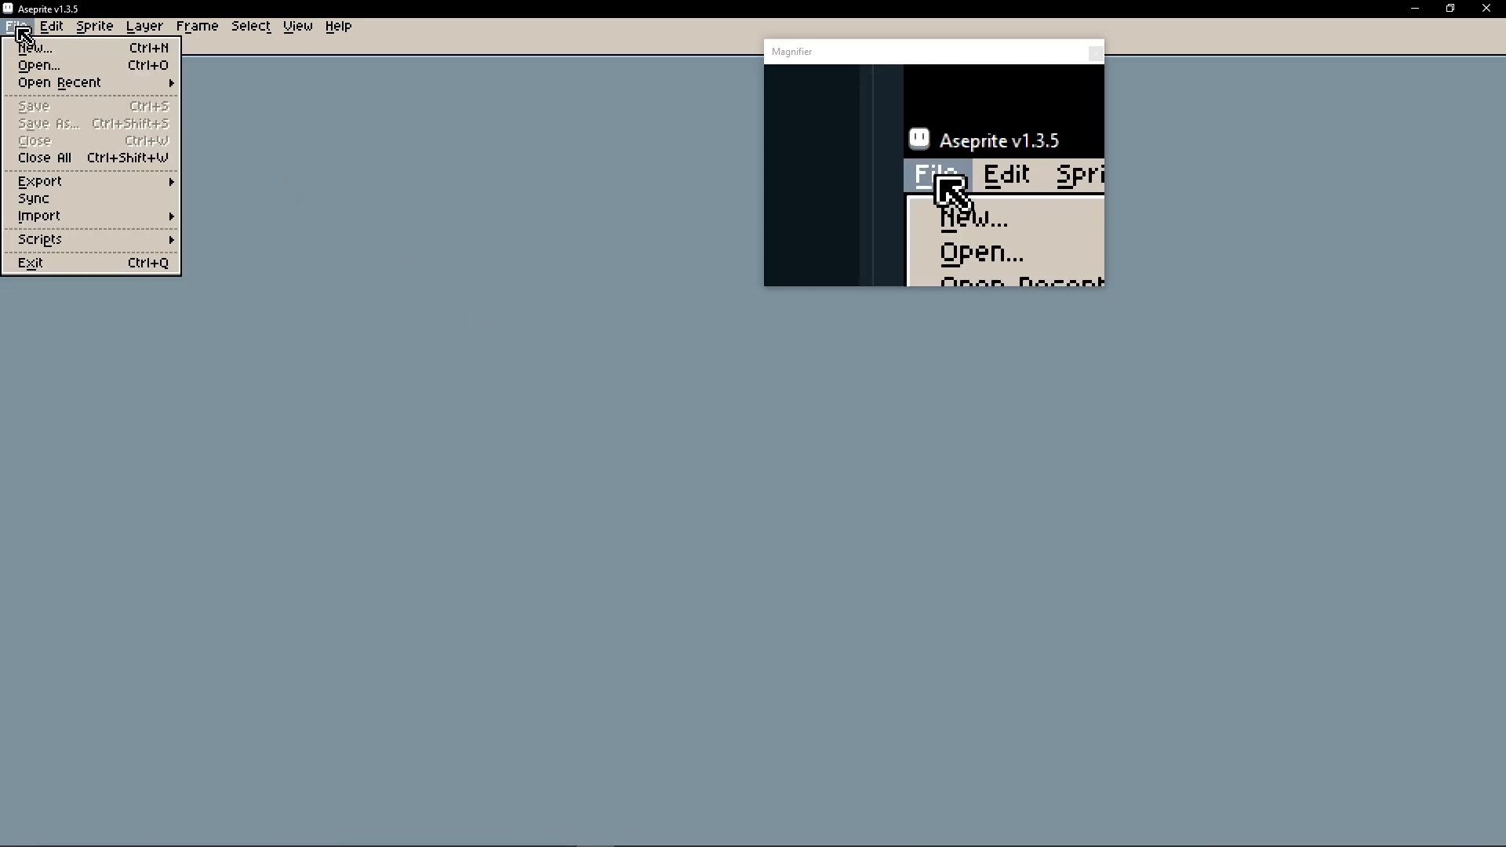
{"action": "left_click", "coordinate": [96, 201]}
{"action": "left_click", "coordinate": [525, 335]}
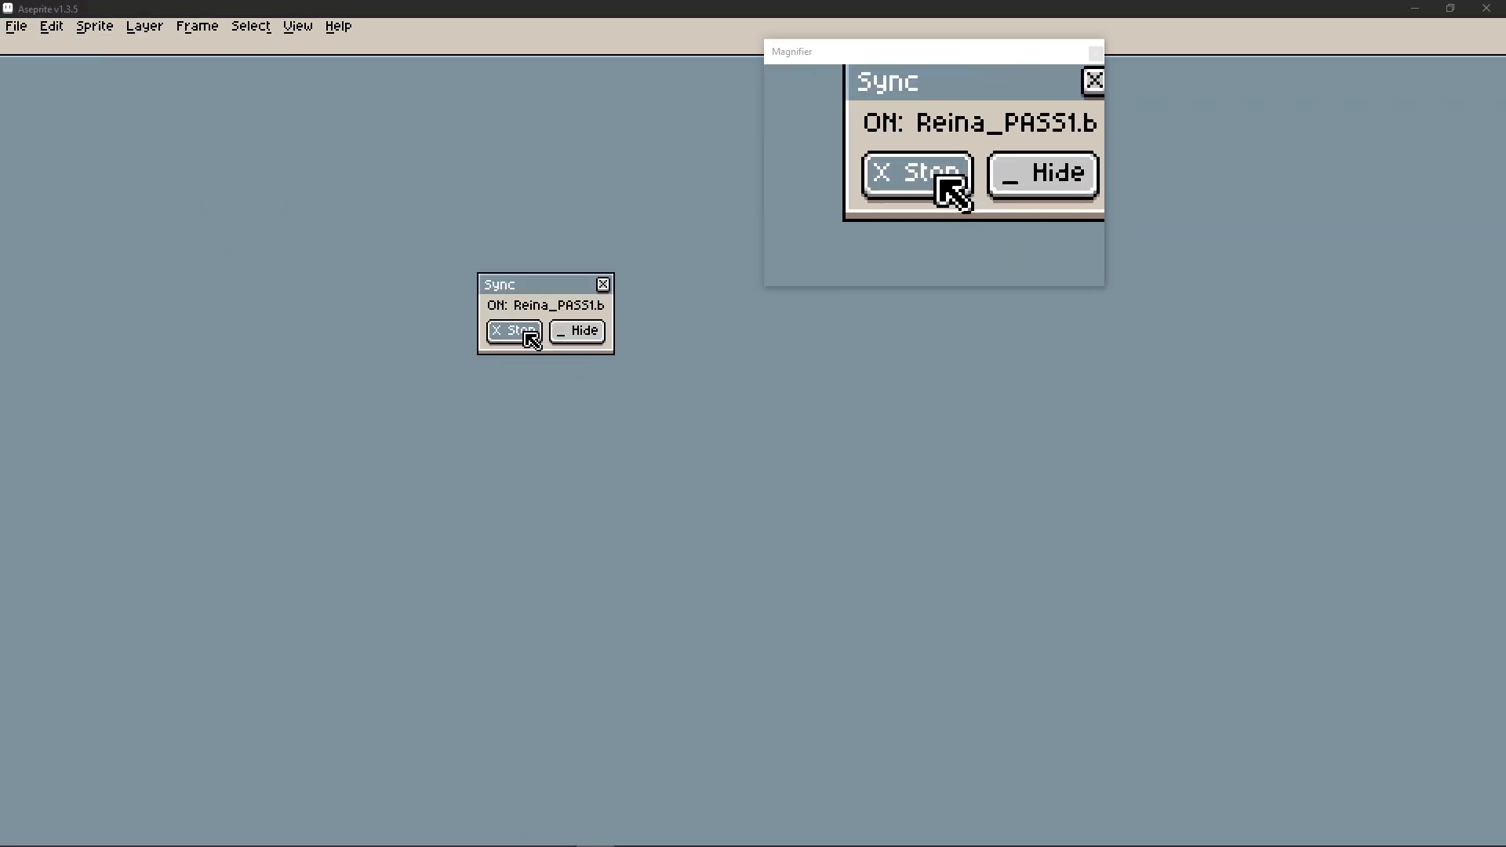
{"action": "left_click", "coordinate": [15, 28]}
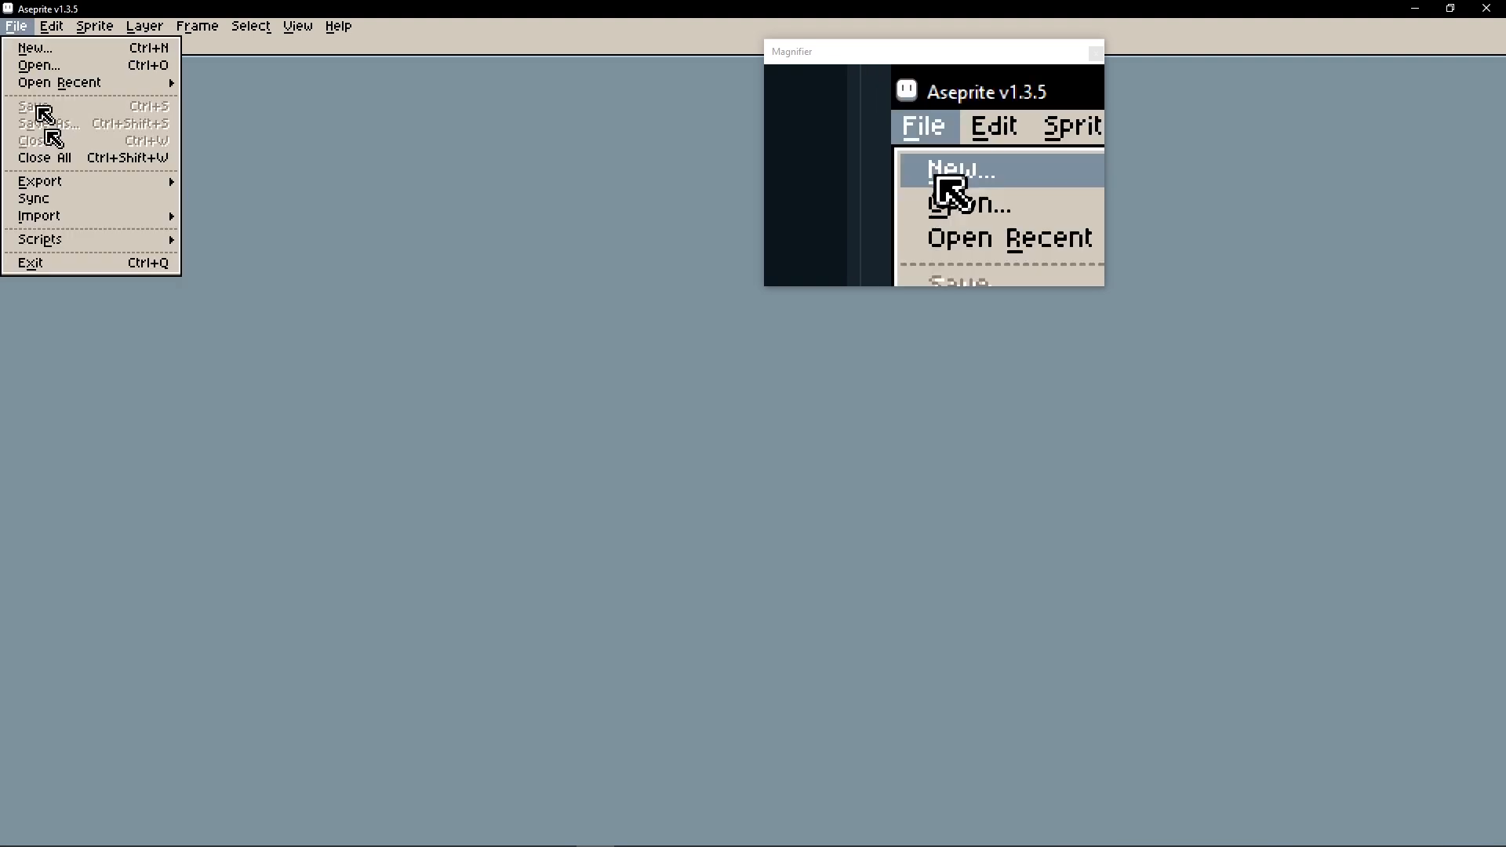
{"action": "left_click", "coordinate": [164, 200]}
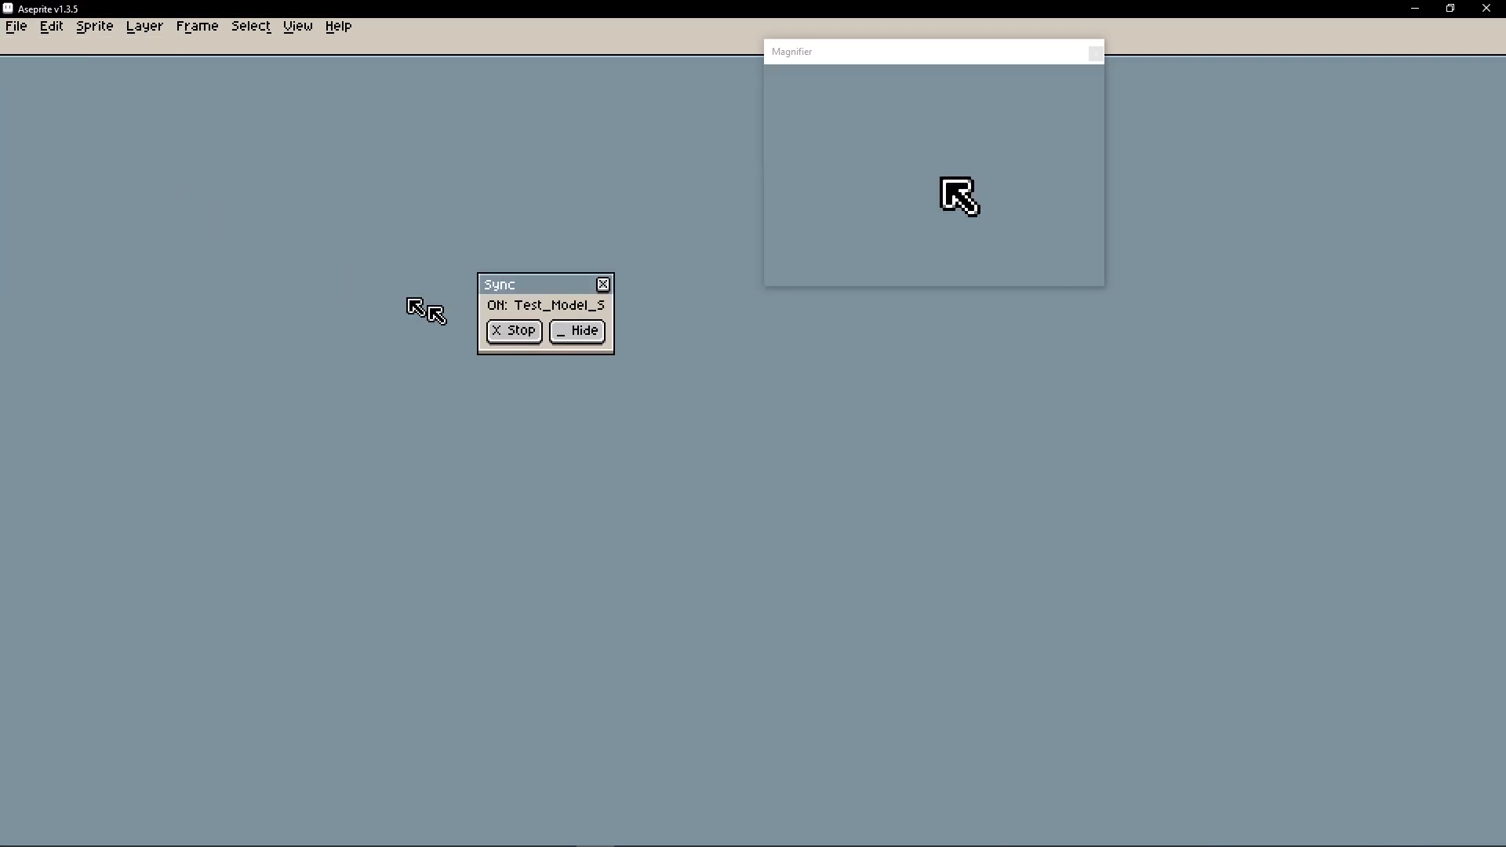
{"action": "left_click", "coordinate": [585, 337]}
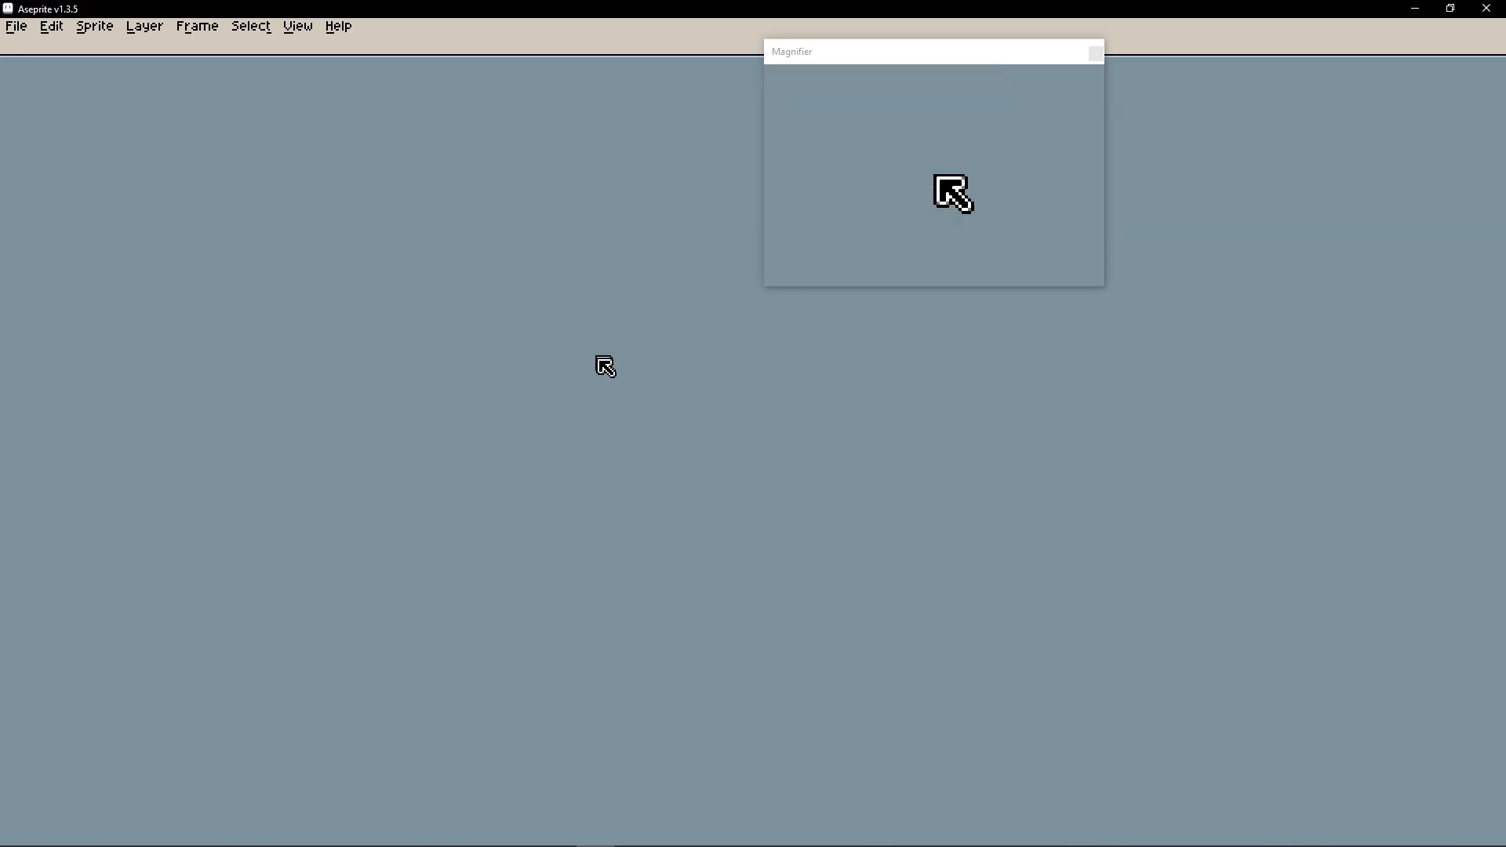
{"action": "left_click", "coordinate": [490, 832]}
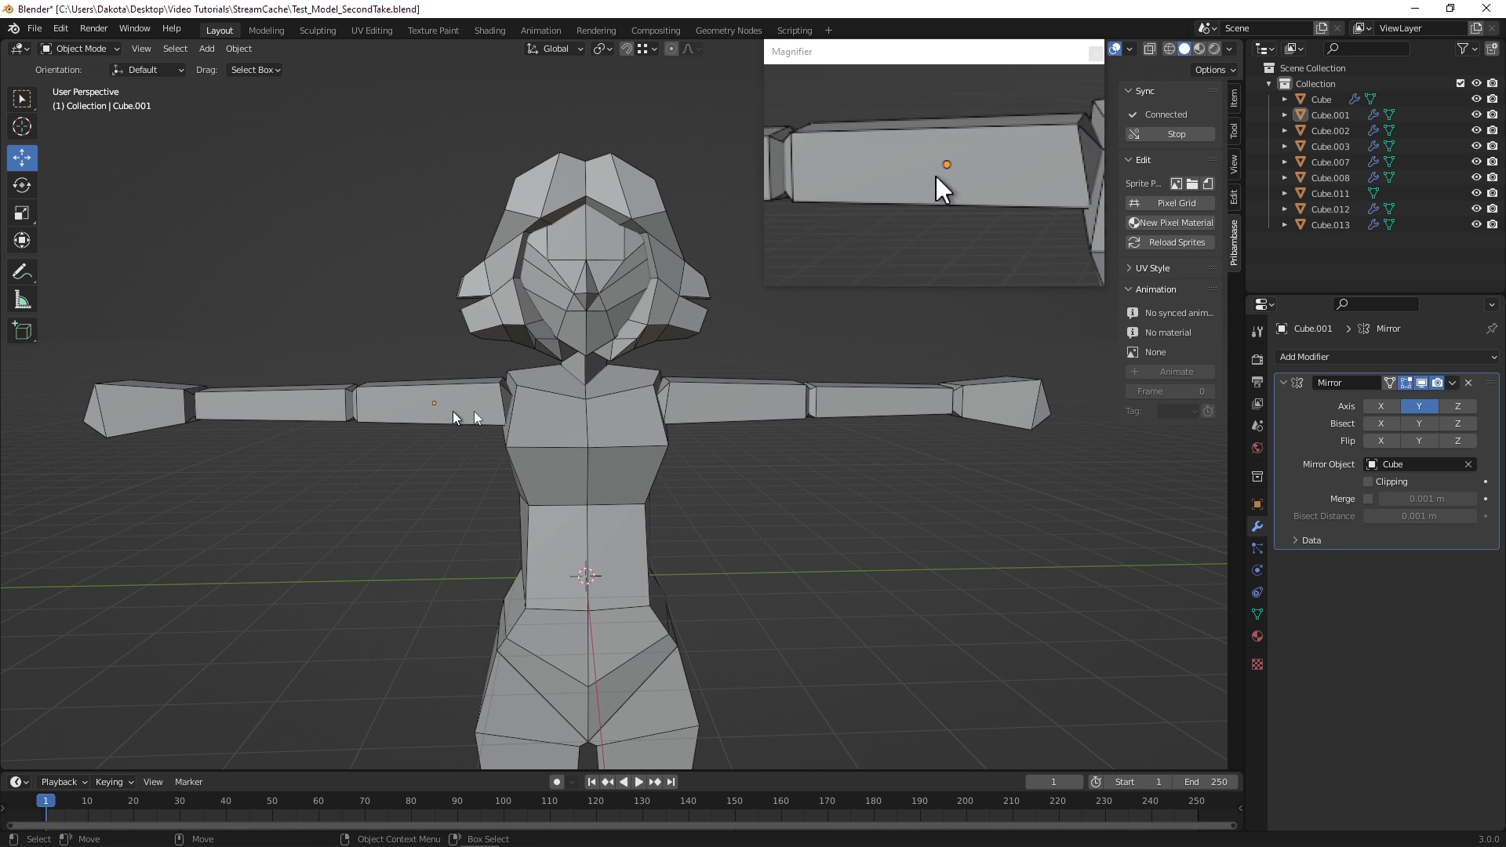
Assign the existing material named Material to the upper arm object Cube.001
{"action": "left_click", "coordinate": [1257, 638]}
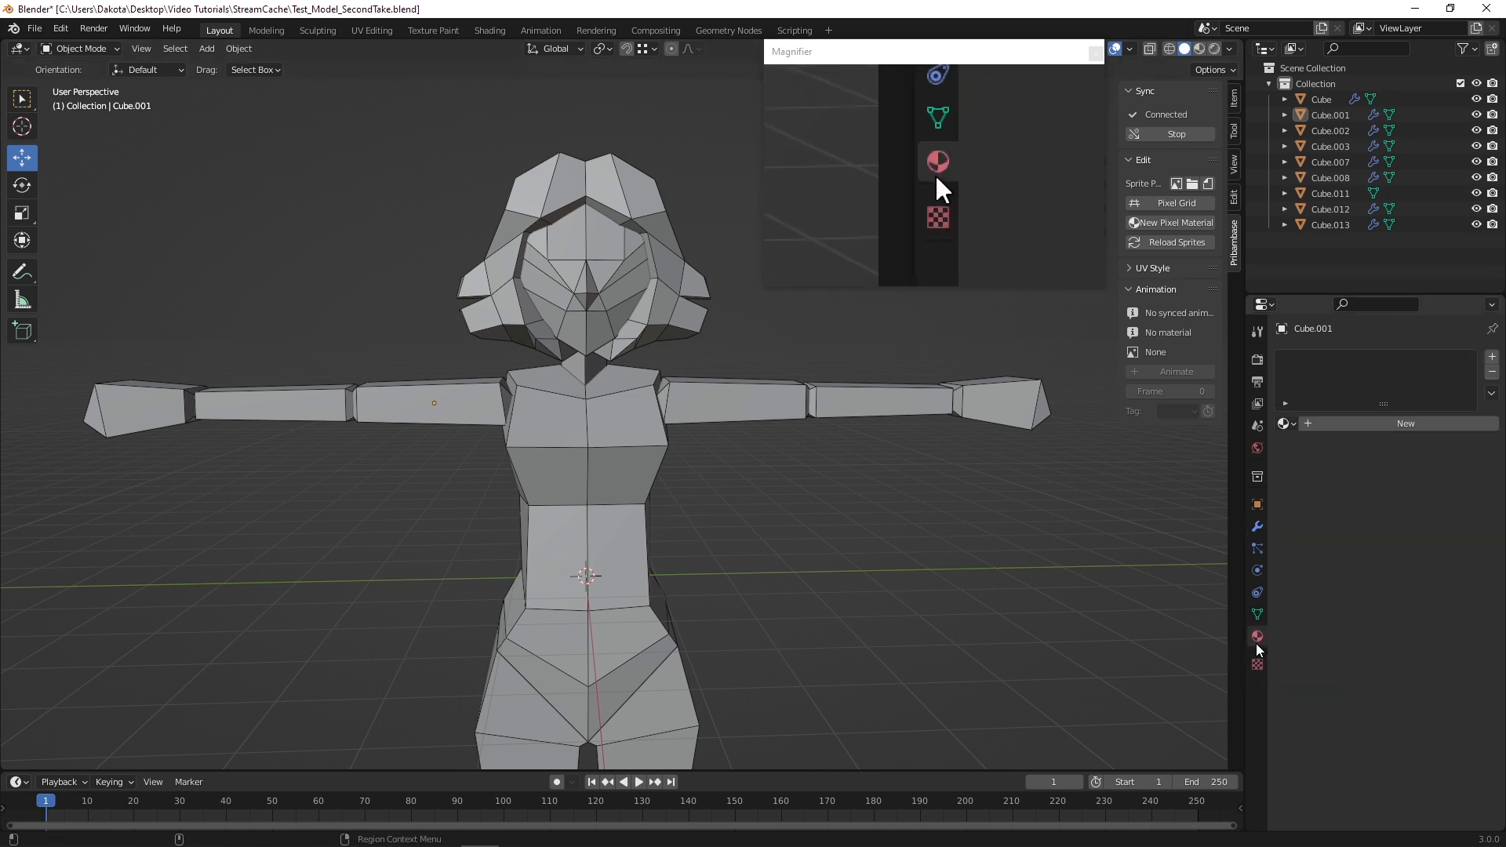
{"action": "left_click", "coordinate": [1291, 426]}
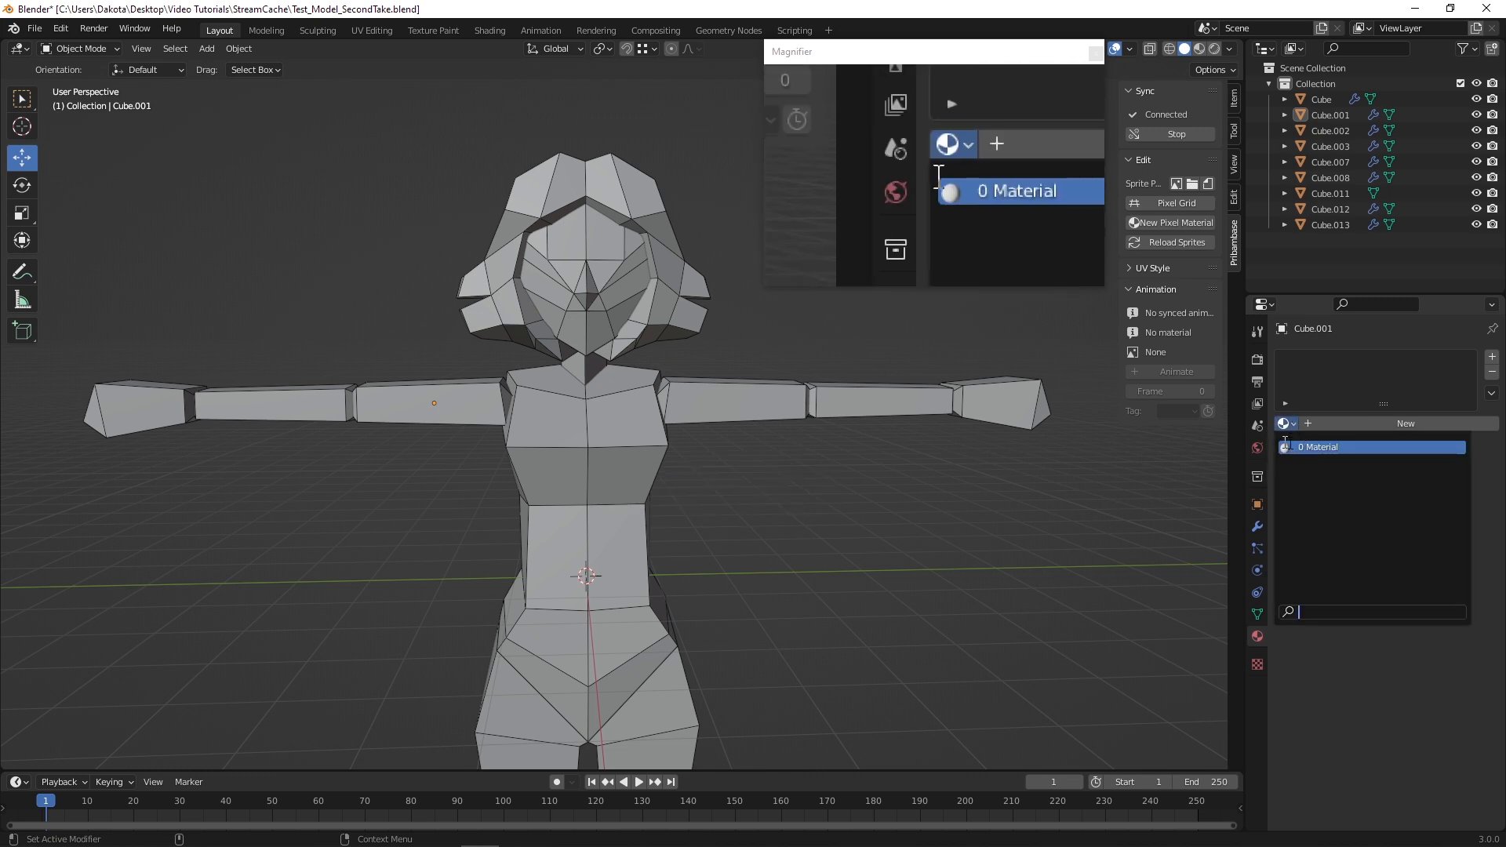
{"action": "left_click", "coordinate": [1317, 447]}
{"action": "scroll", "coordinate": [932, 506], "scroll_direction": "down", "scroll_amount": 3}
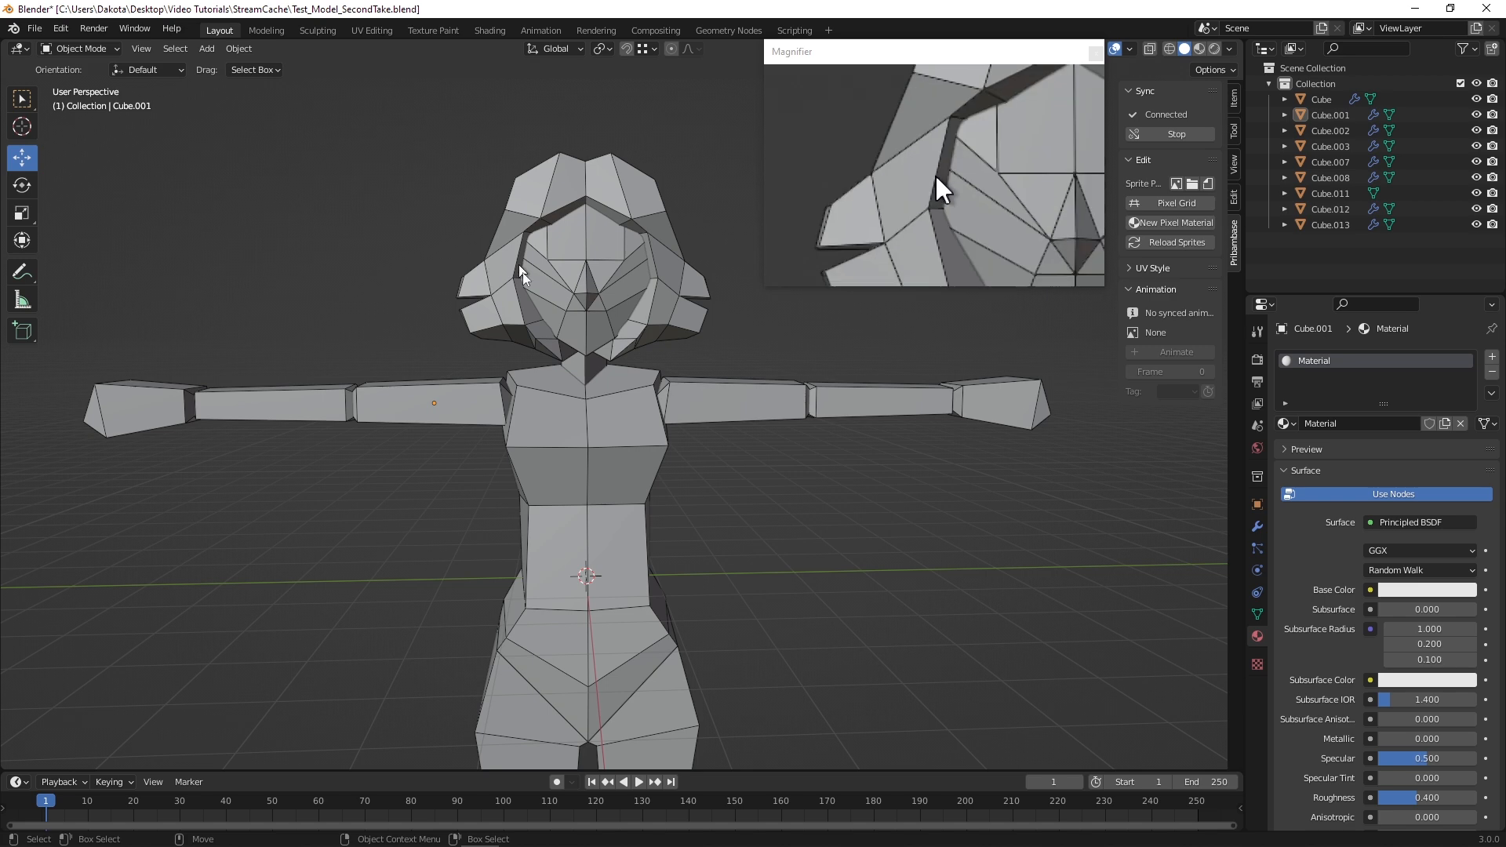
{"action": "middle_click_drag", "start_coordinate": [562, 428], "coordinate": [525, 377]}
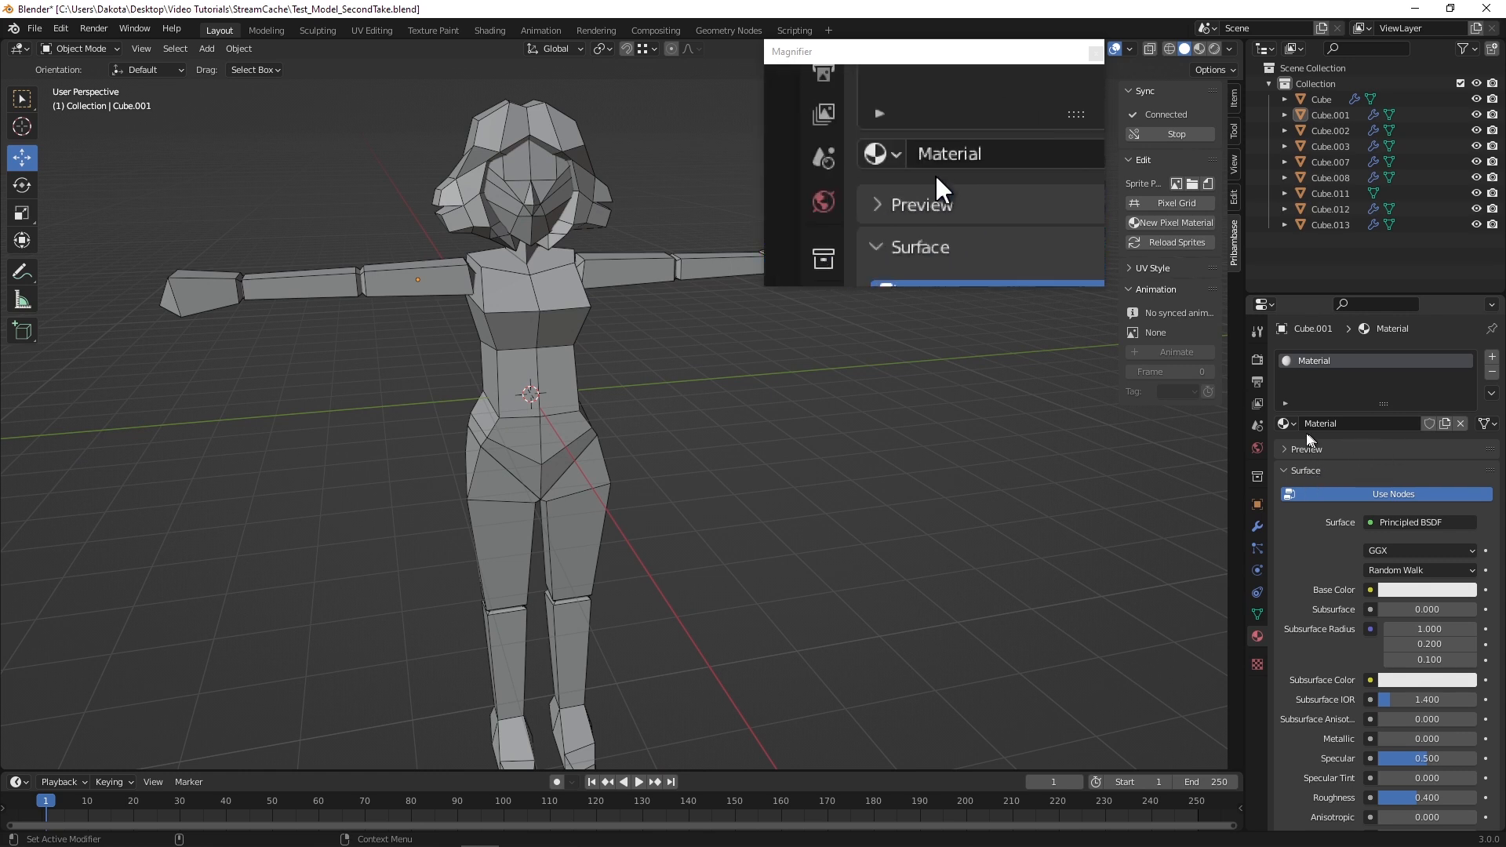
{"action": "left_click", "coordinate": [1299, 428]}
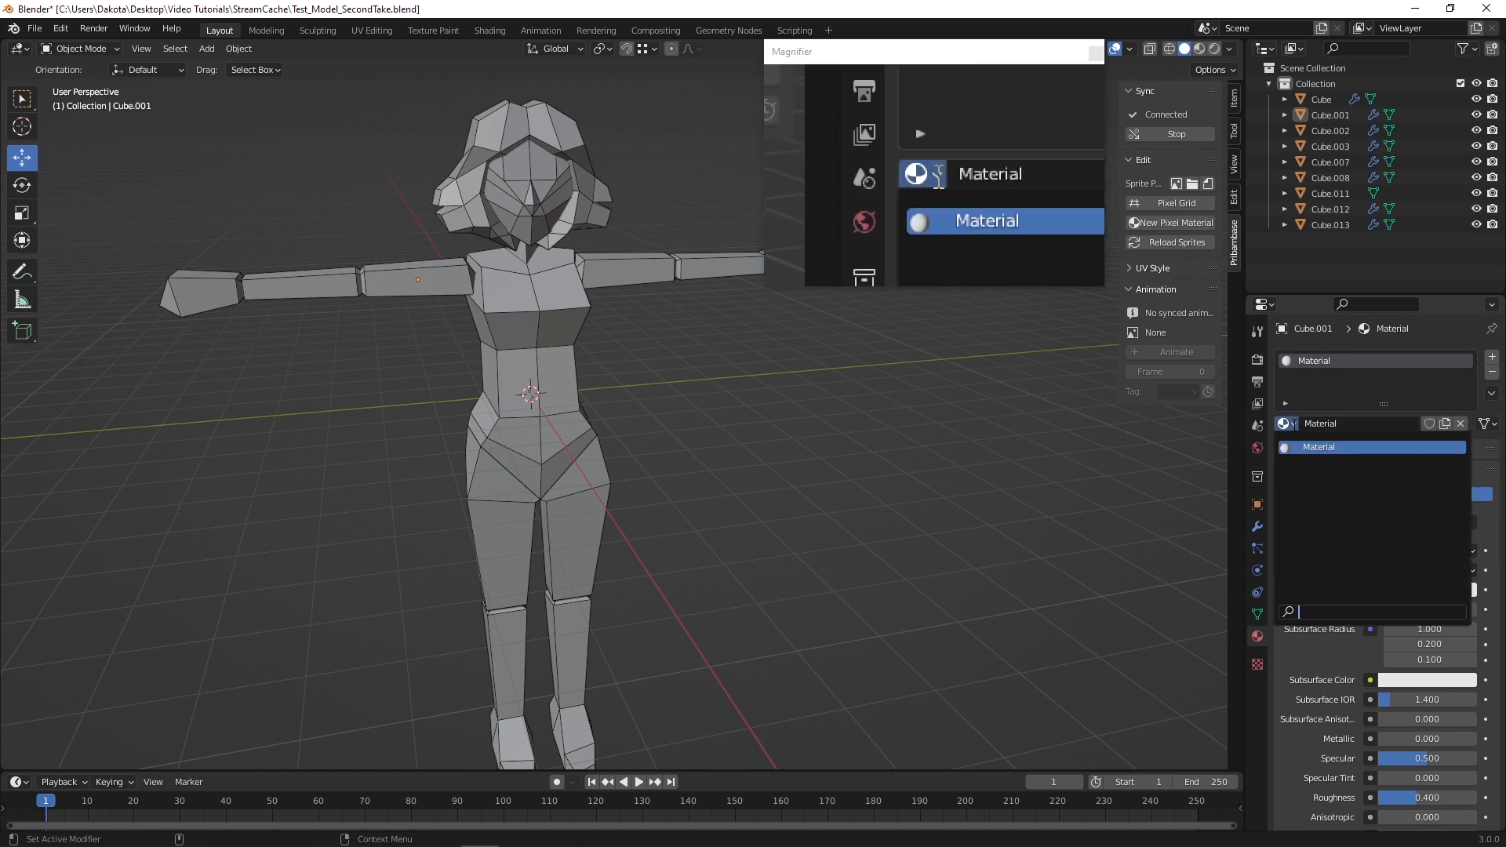
{"action": "left_click", "coordinate": [1492, 357]}
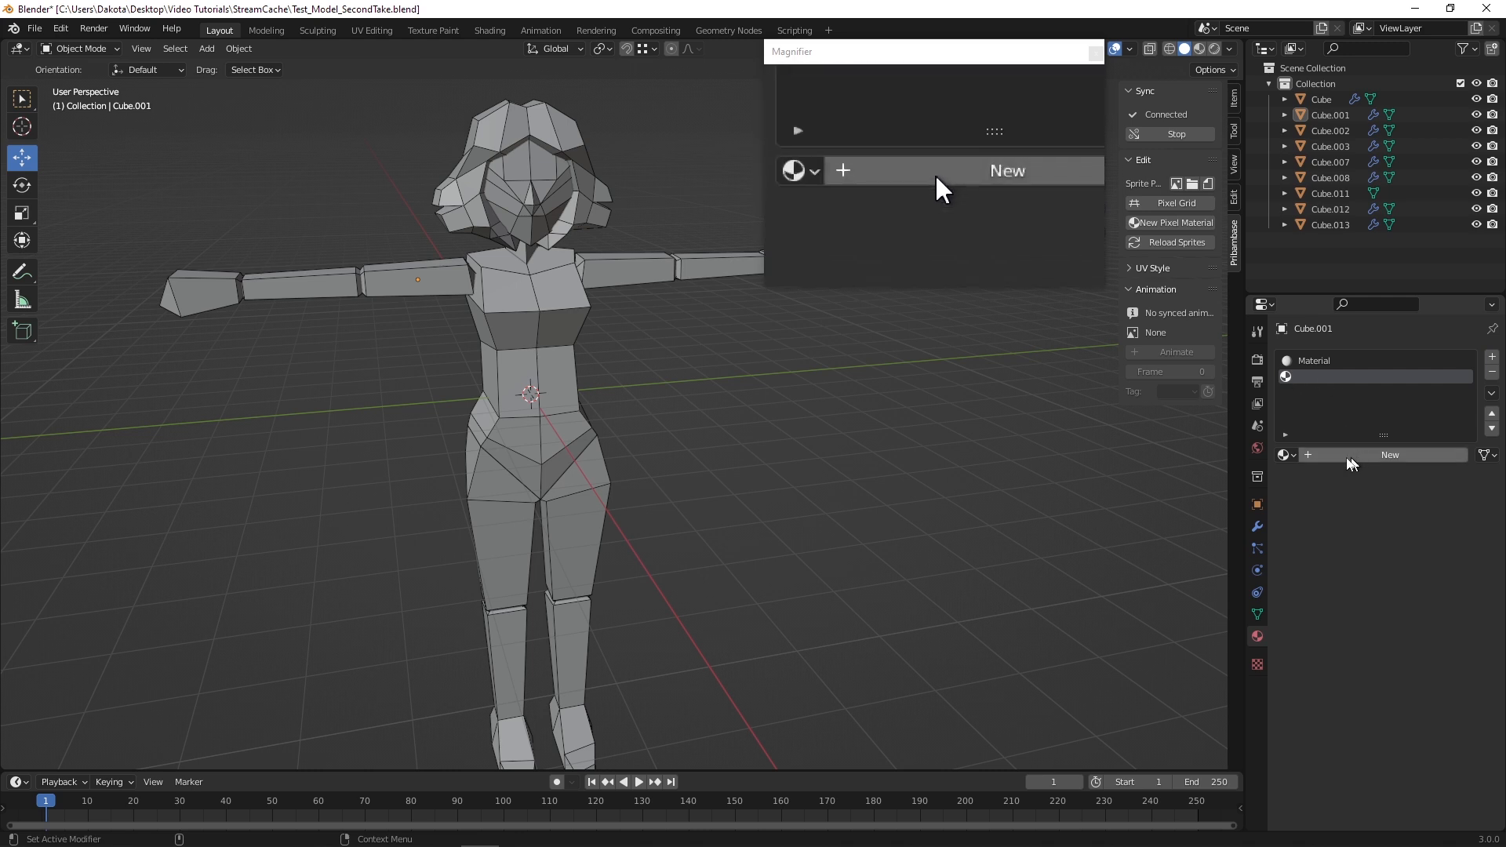
{"action": "left_click", "coordinate": [1285, 455]}
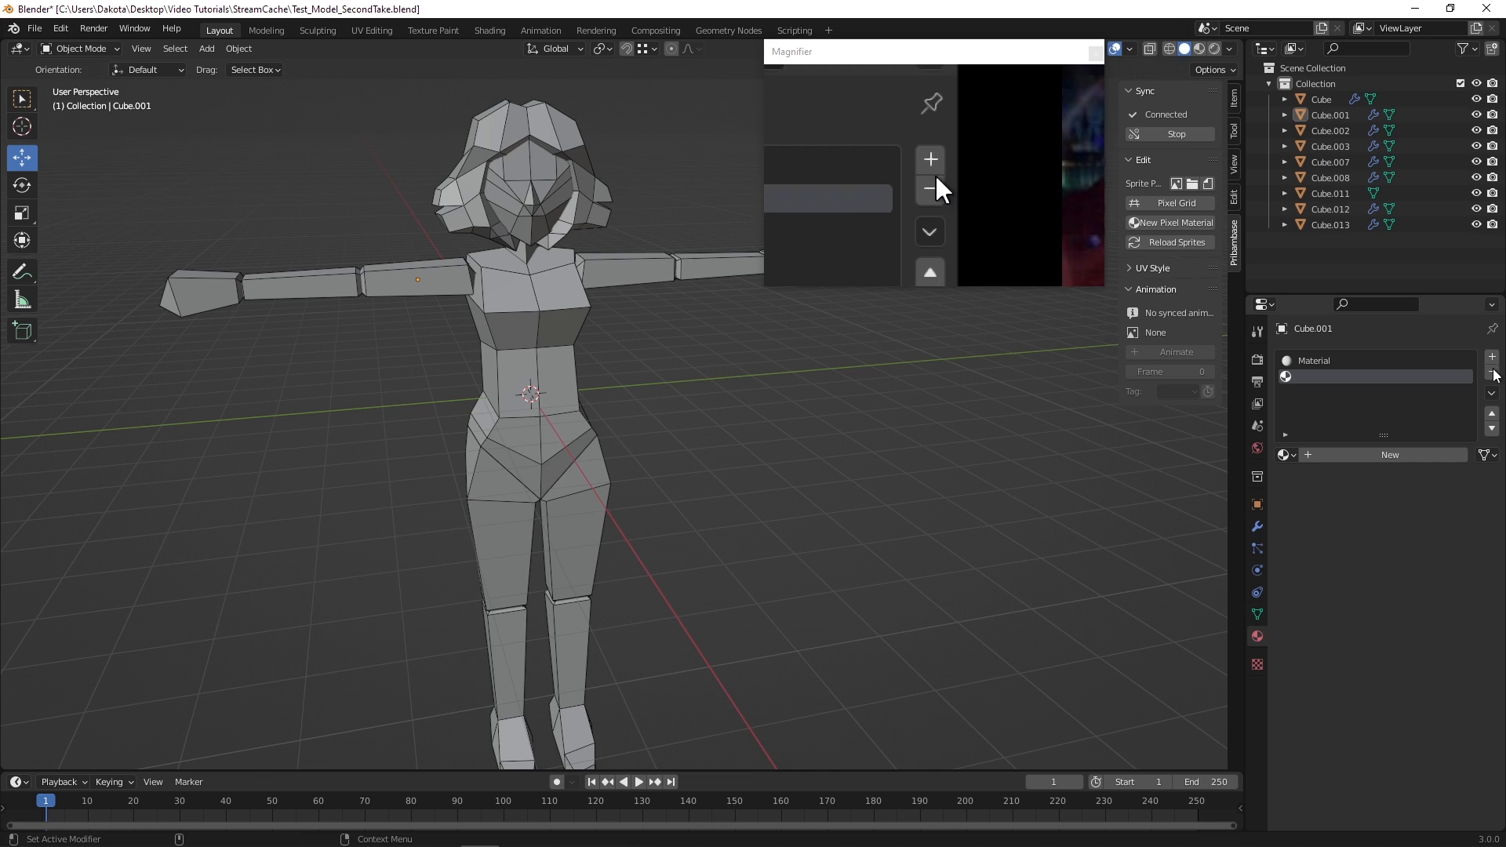
{"action": "left_click", "coordinate": [1492, 373]}
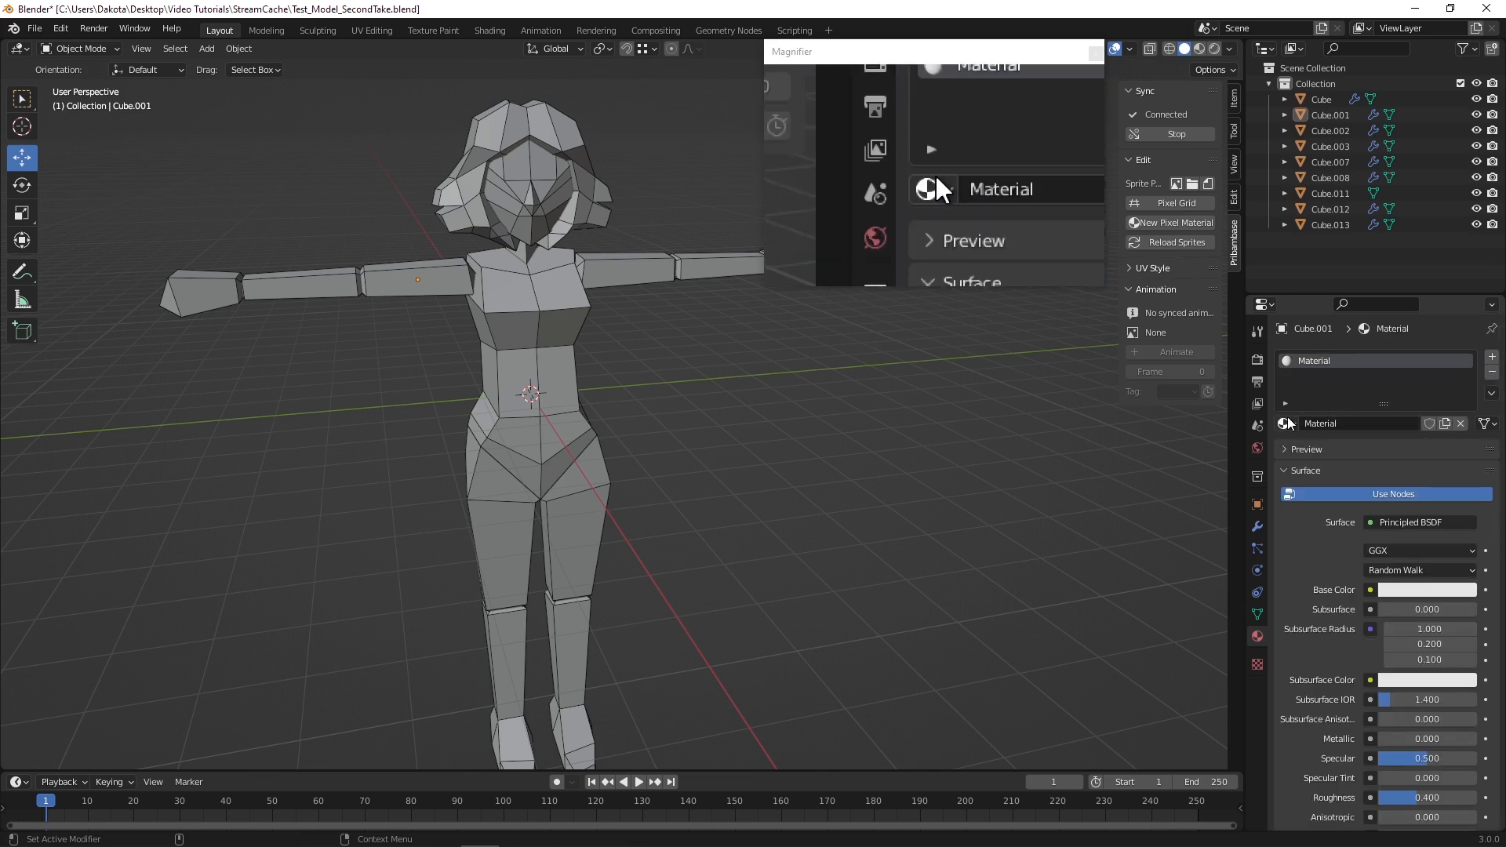
{"action": "double_click", "coordinate": [1359, 425]}
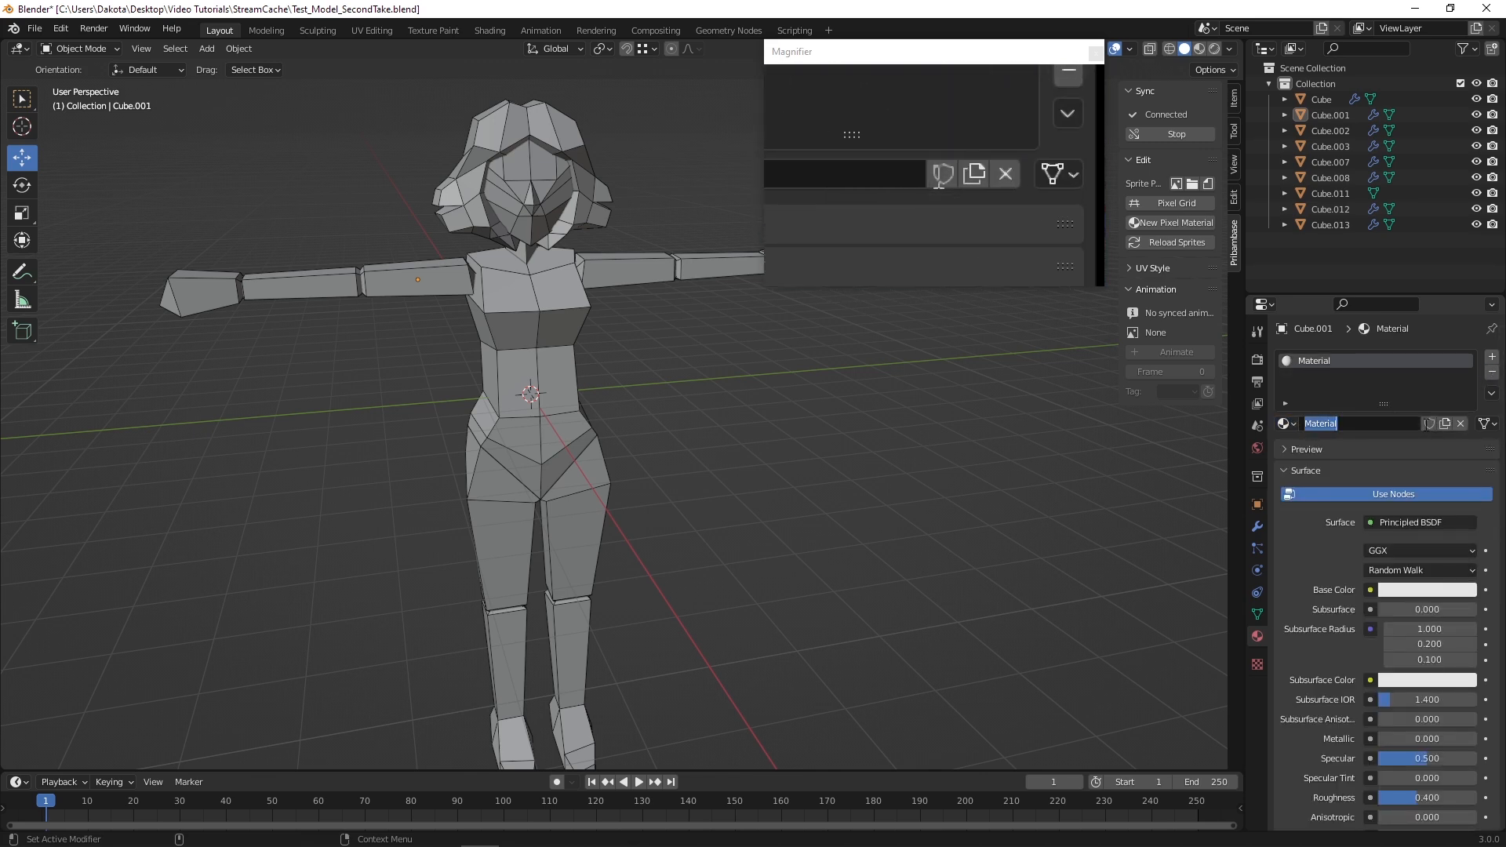
{"action": "key", "text": "Escape"}
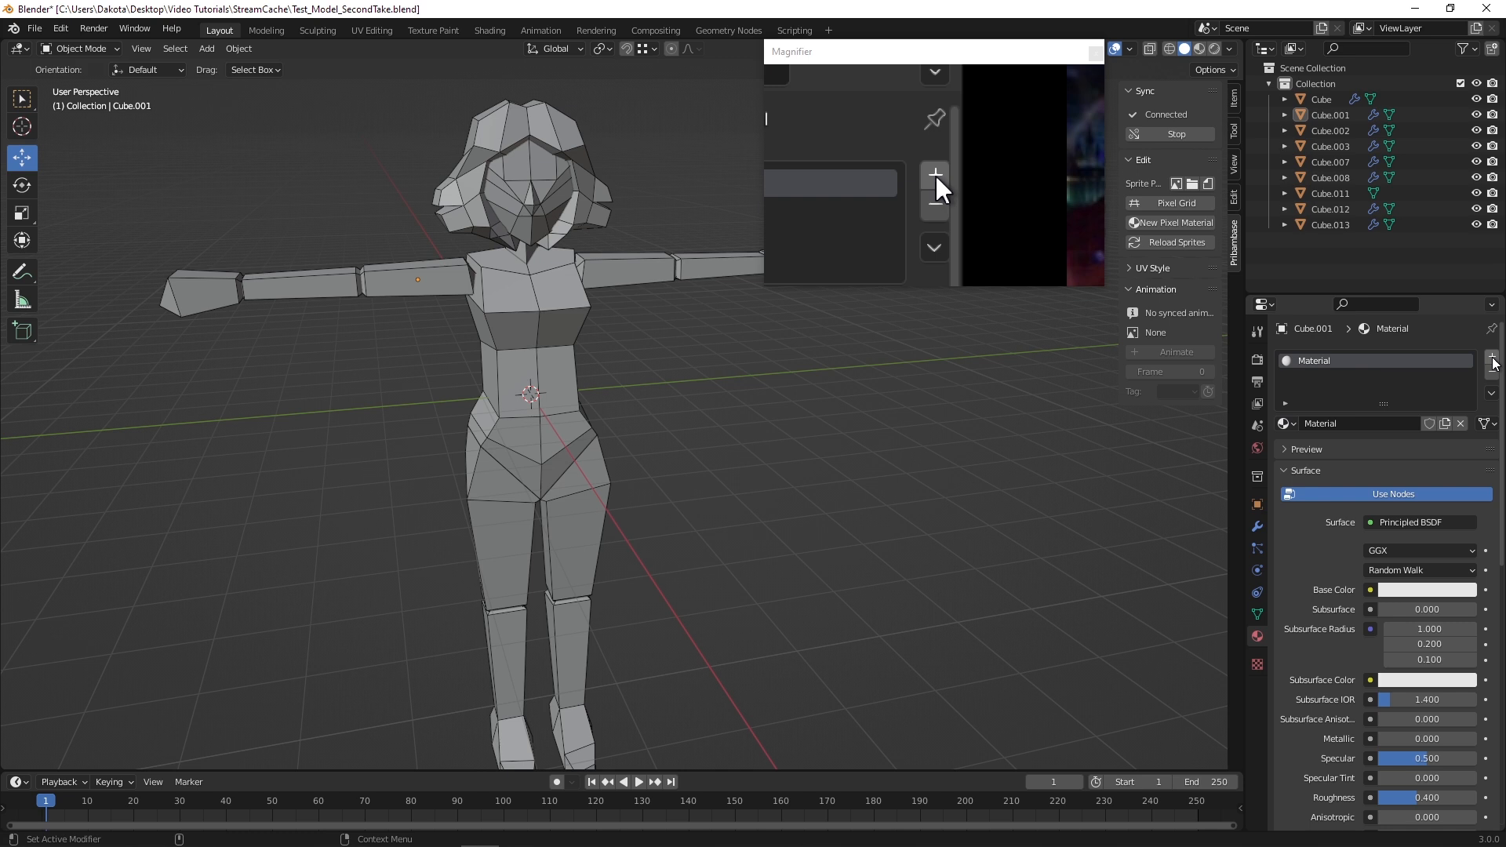
Add a second material slot to Cube.001 with a new material named Character_MAT
{"action": "left_click", "coordinate": [1493, 357]}
{"action": "left_click", "coordinate": [1333, 457]}
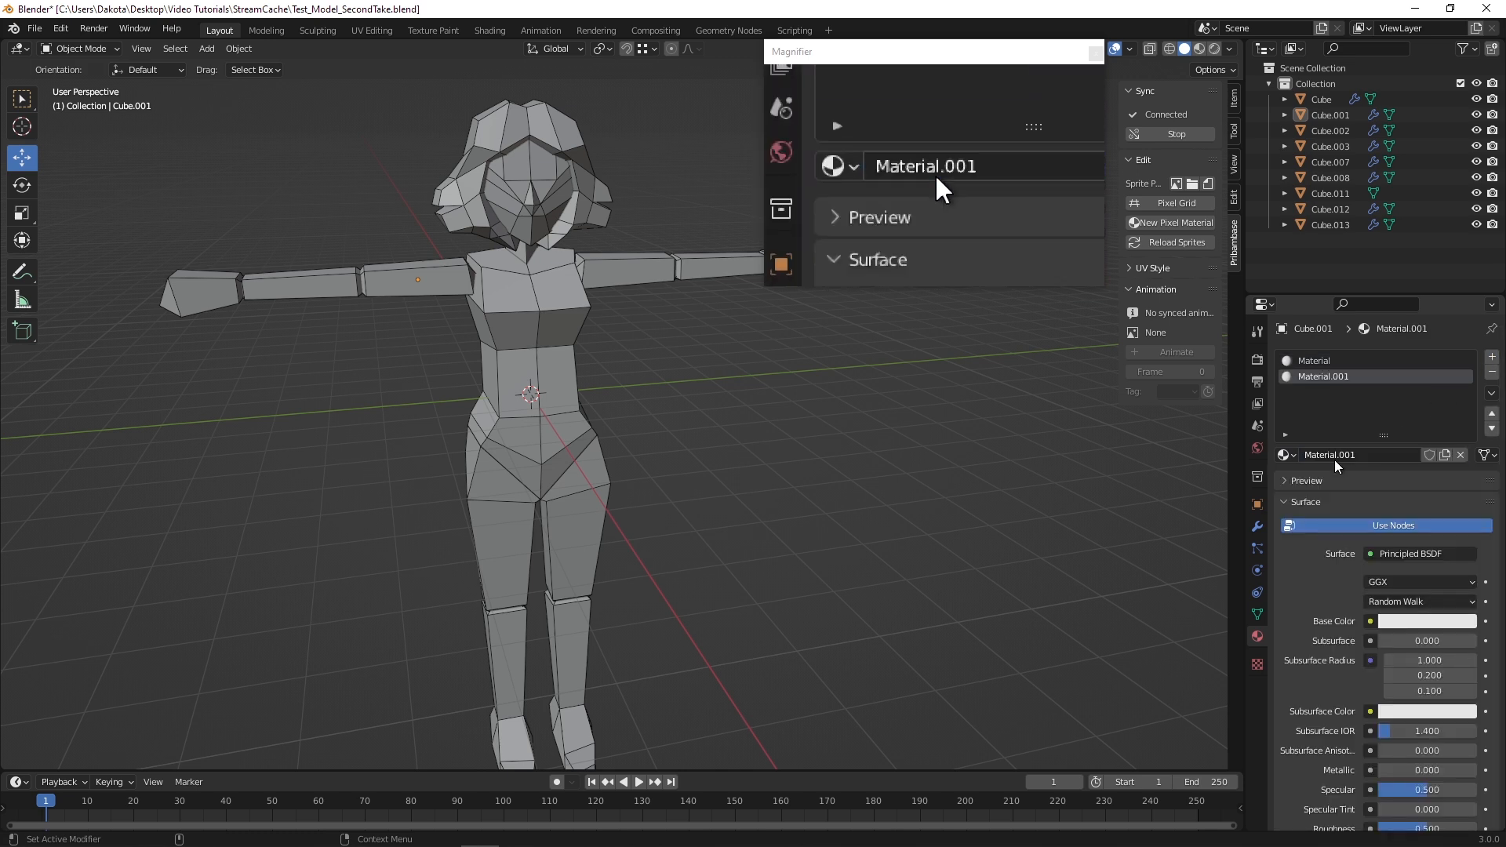
{"action": "double_click", "coordinate": [1362, 452]}
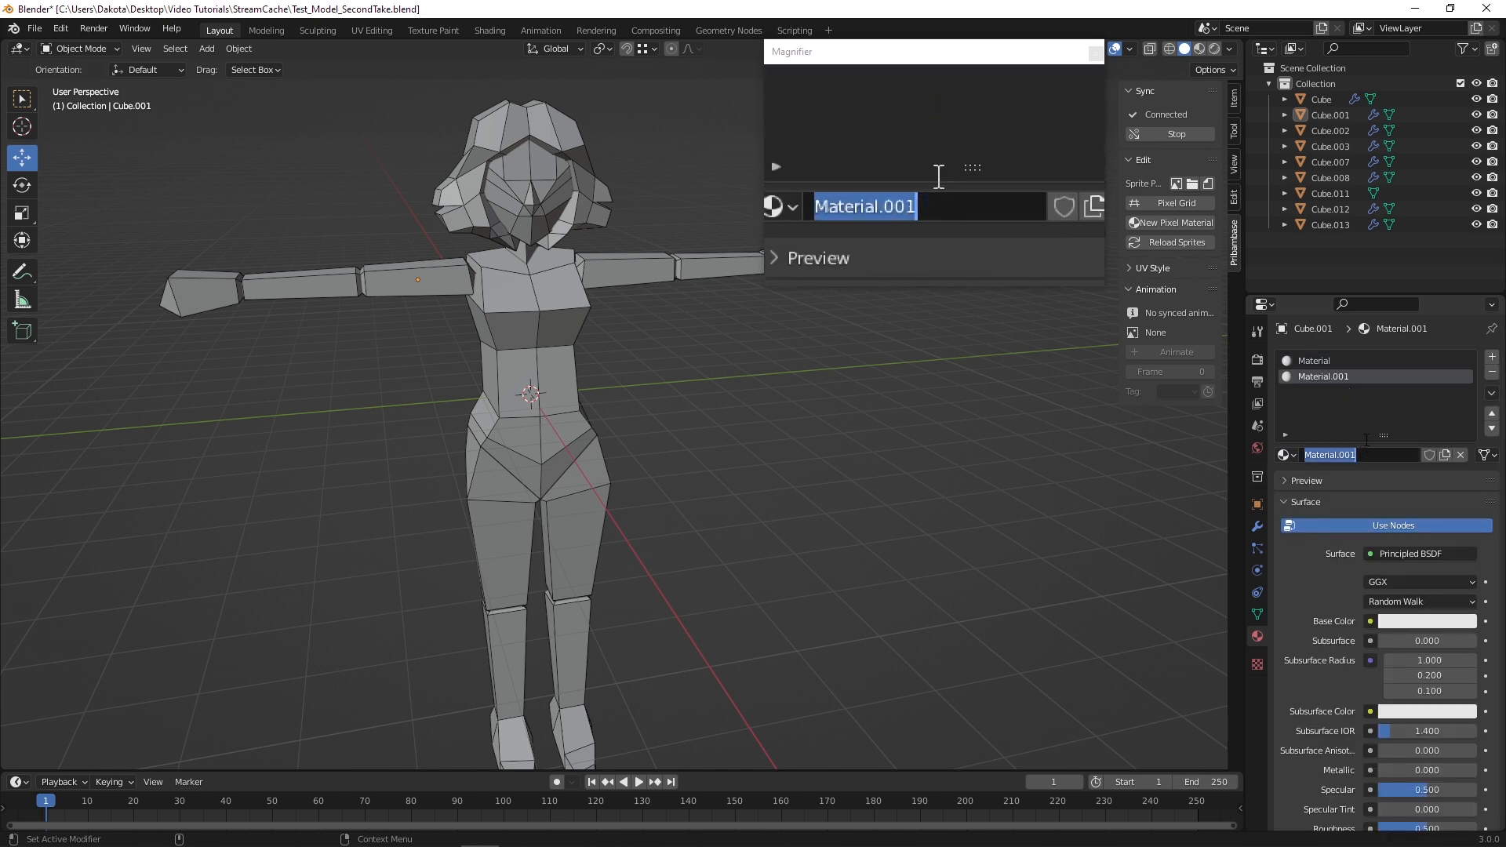
{"action": "type", "text": "Character_MAT"}
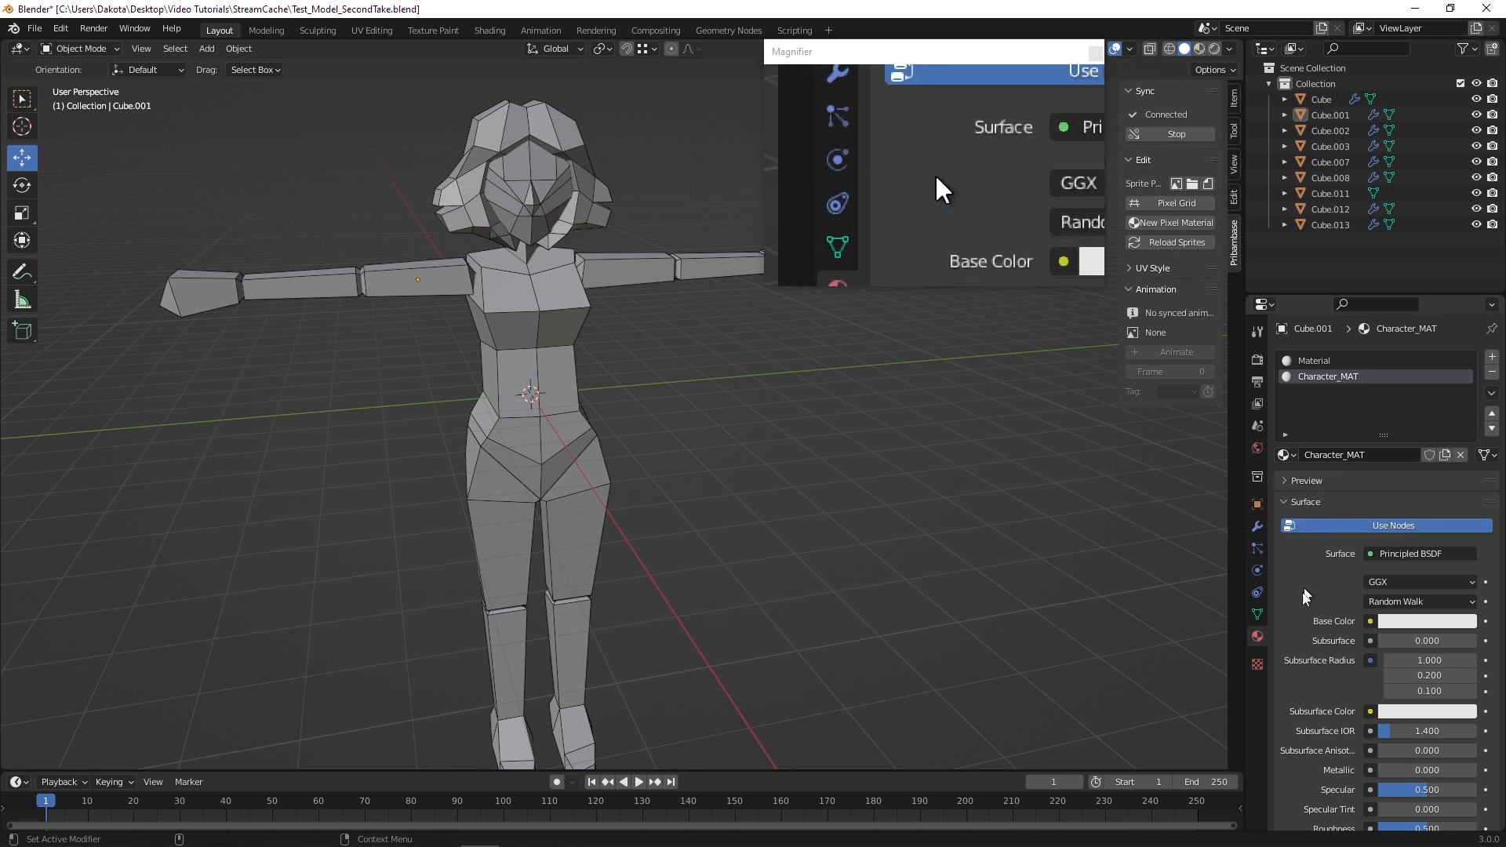
{"action": "scroll", "coordinate": [1307, 596], "scroll_direction": "down", "scroll_amount": 3}
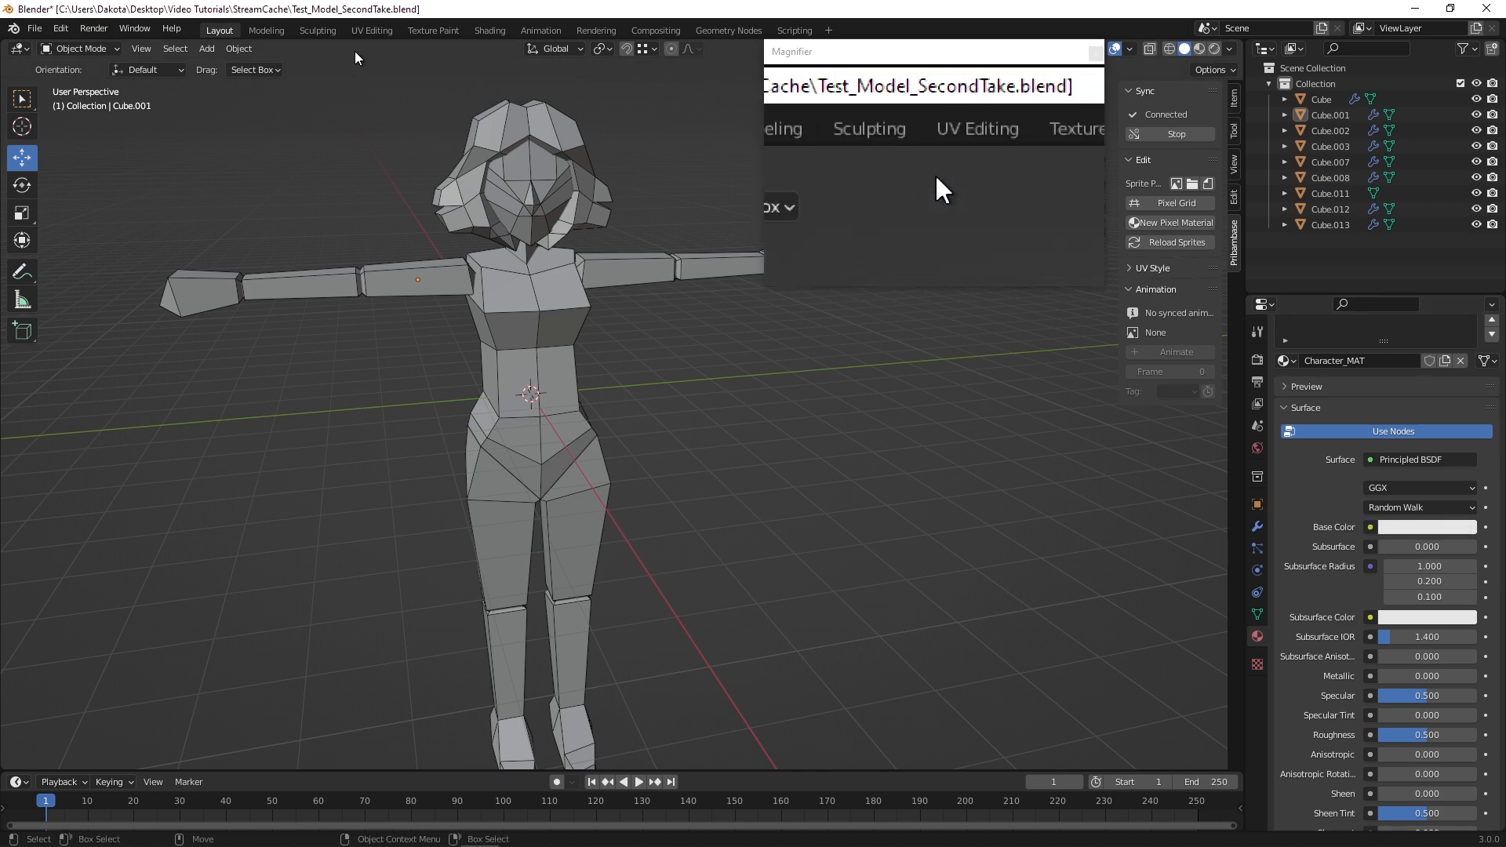
In the UV Editing workspace, create a new RGBA sprite texture named Character_TEXT at 256 by 256 pixels
{"action": "left_click", "coordinate": [371, 30]}
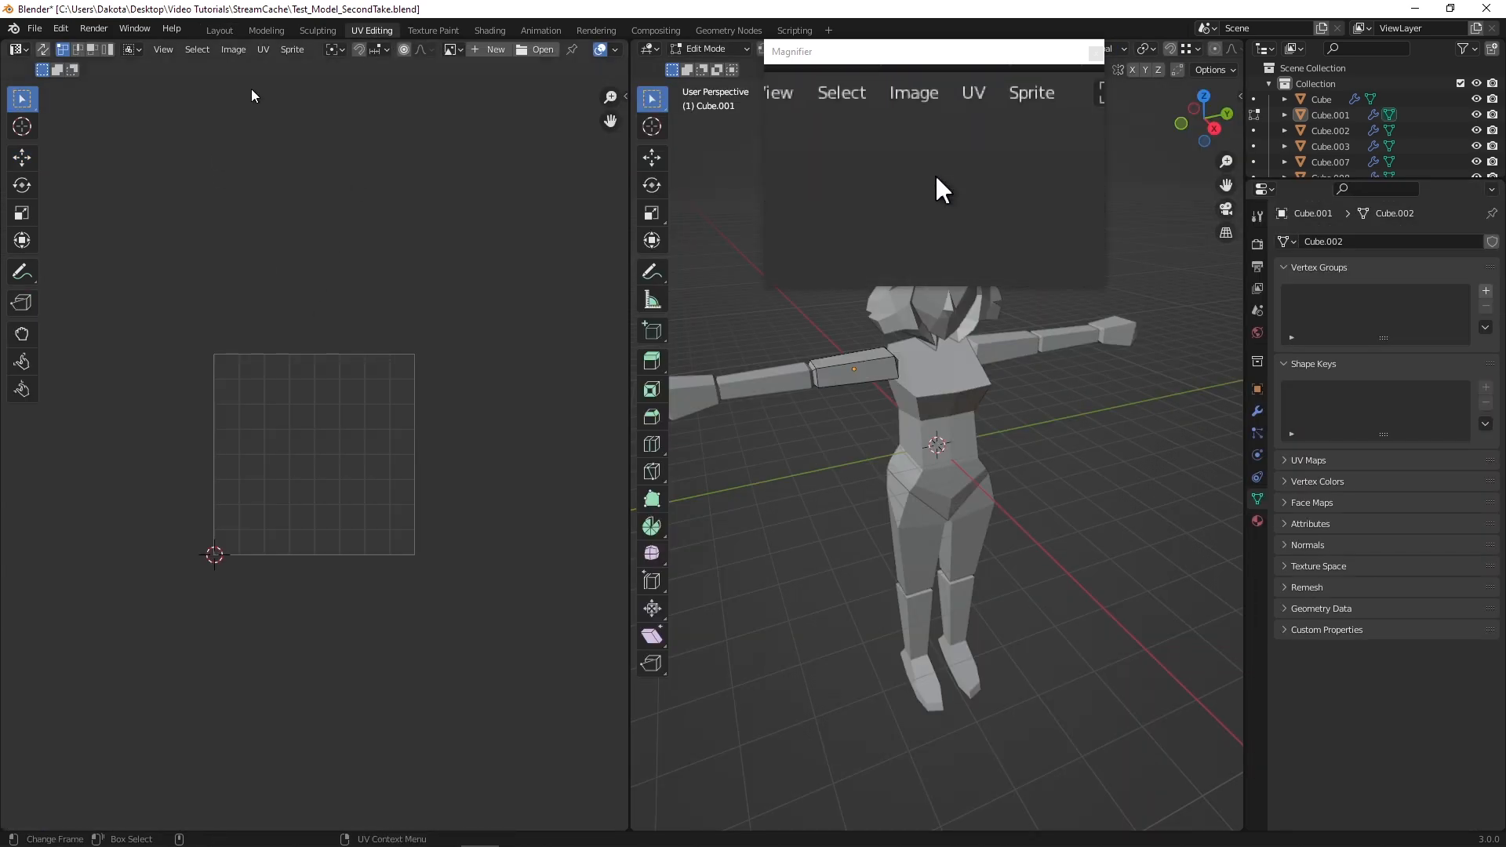
{"action": "left_click", "coordinate": [292, 49]}
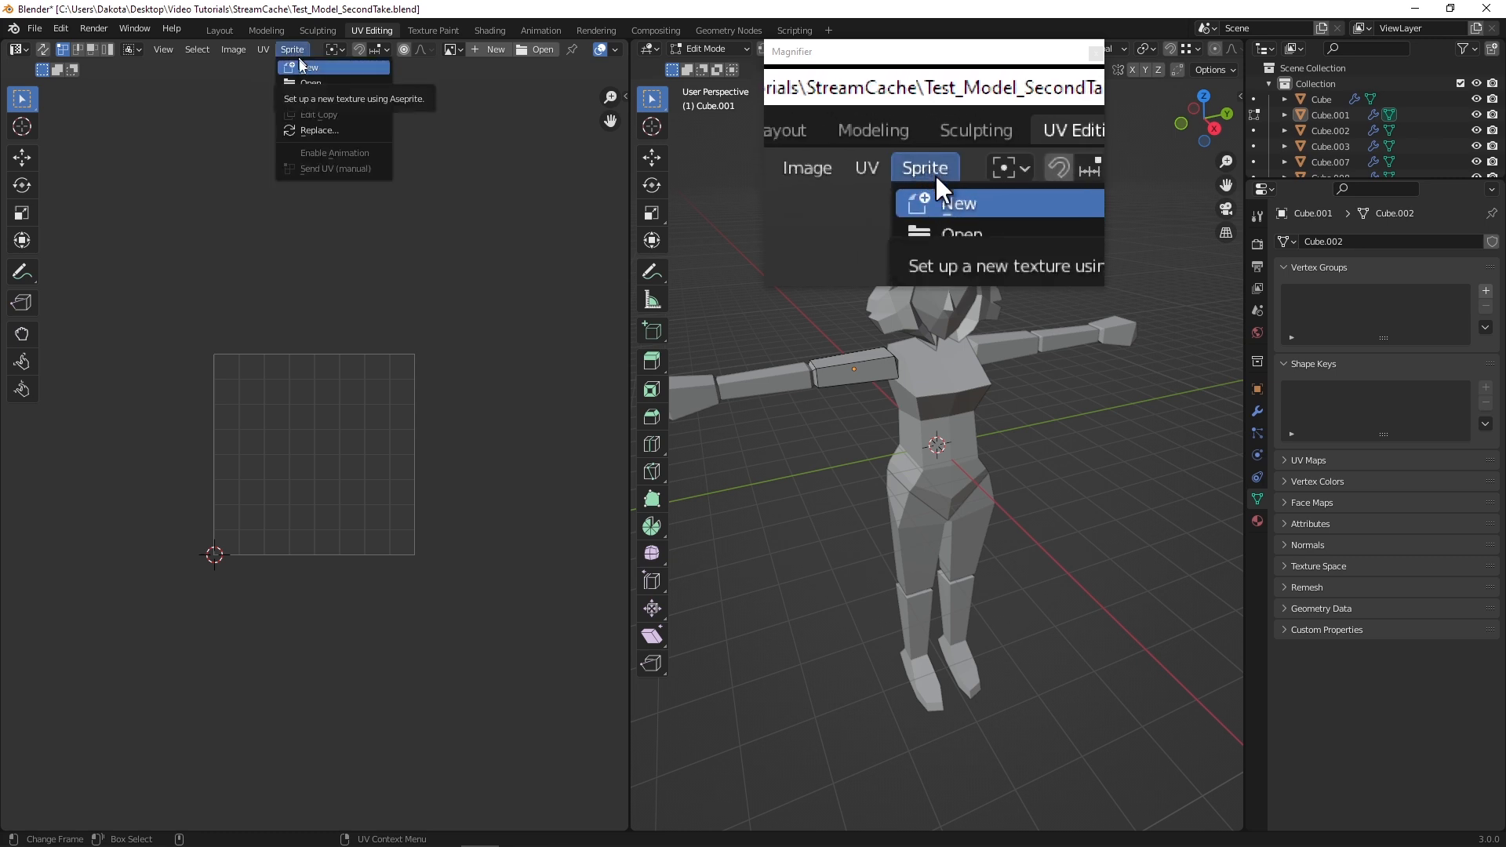
{"action": "left_click", "coordinate": [335, 67]}
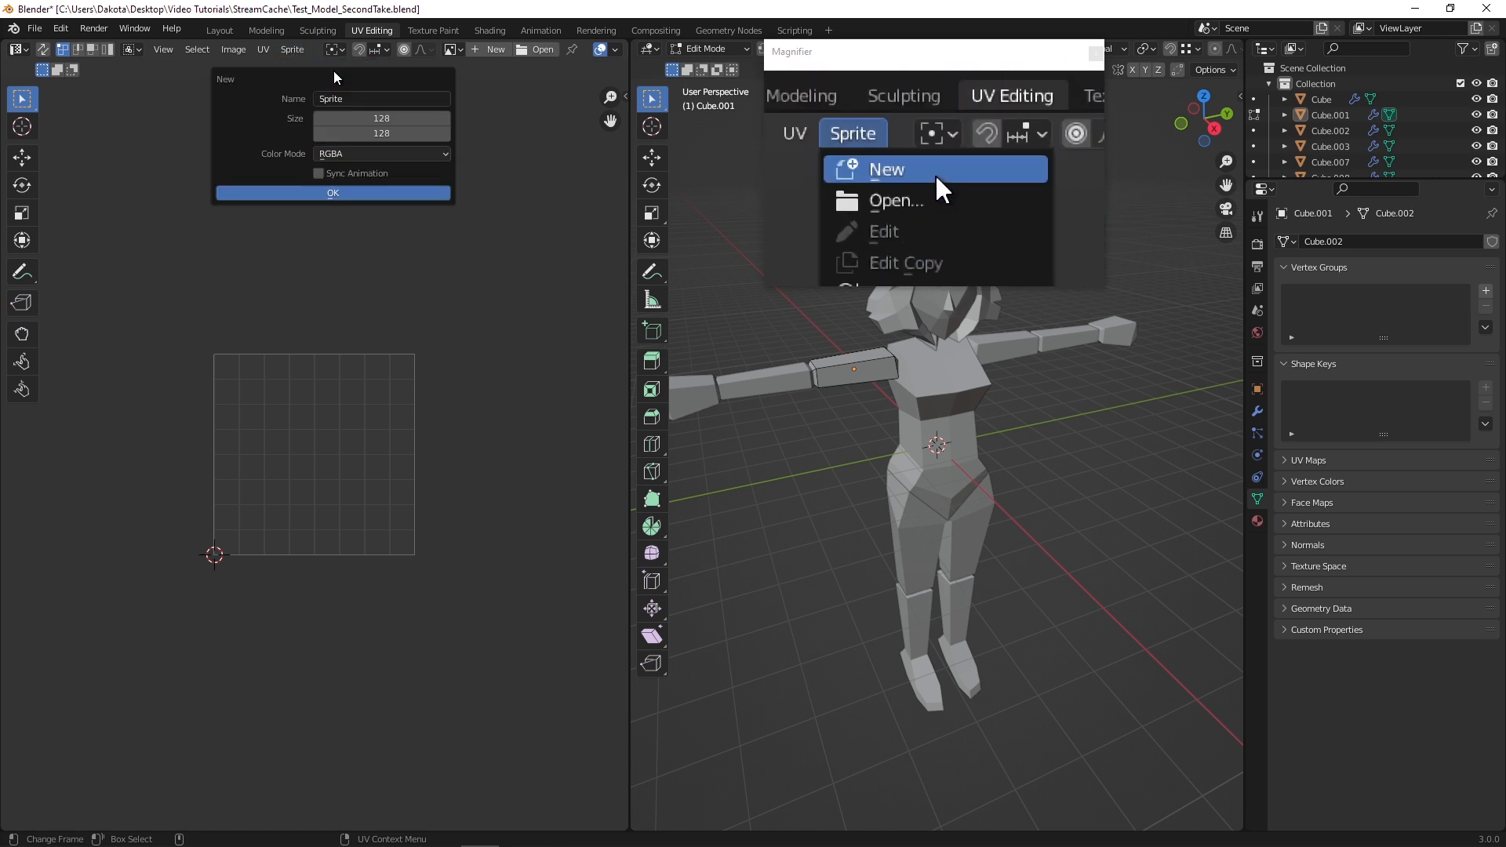
{"action": "left_click", "coordinate": [366, 98]}
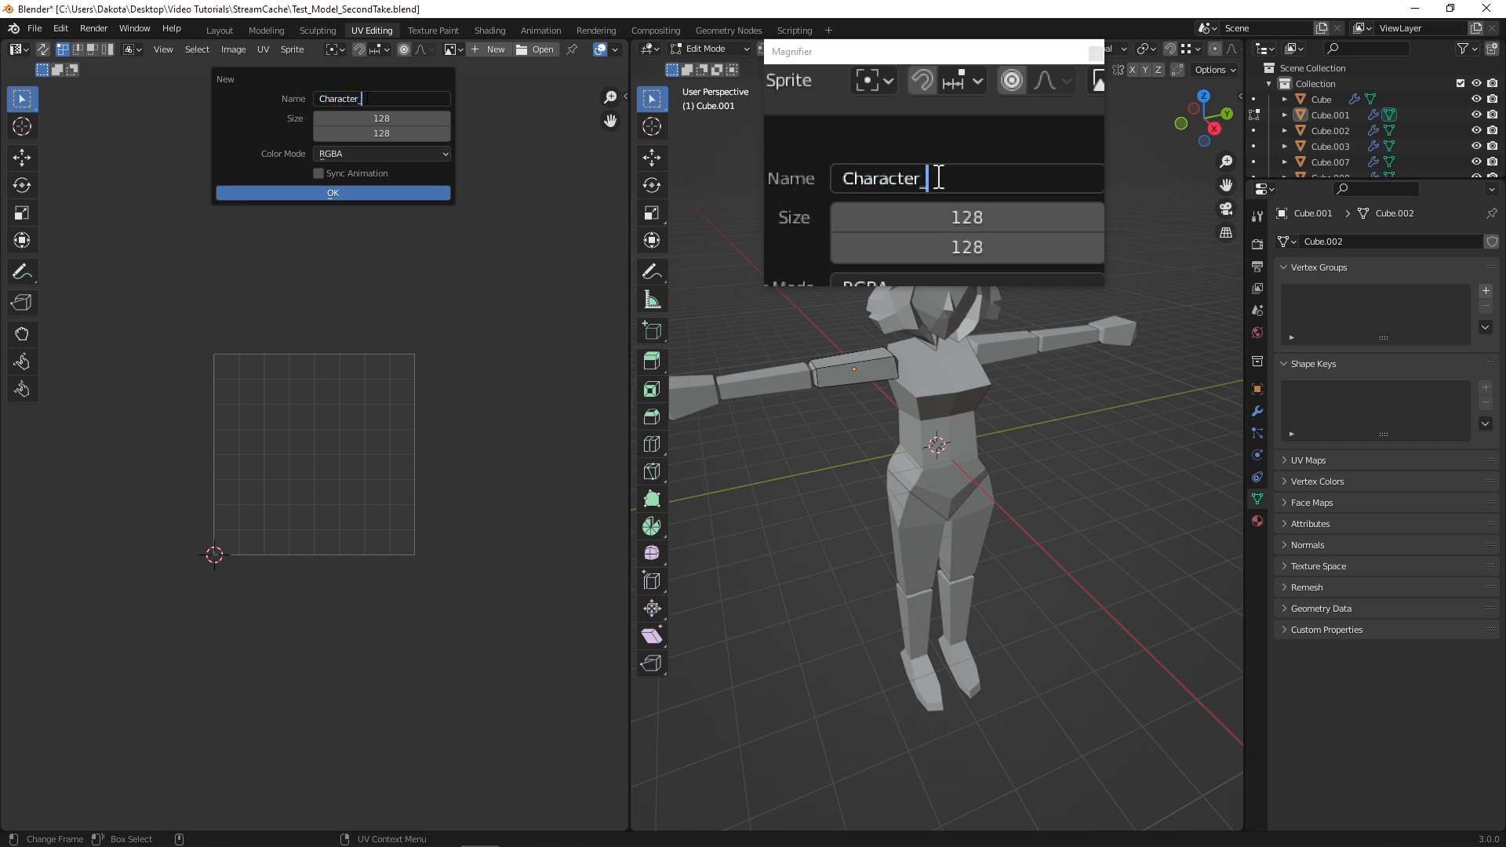
{"action": "key", "text": "Return"}
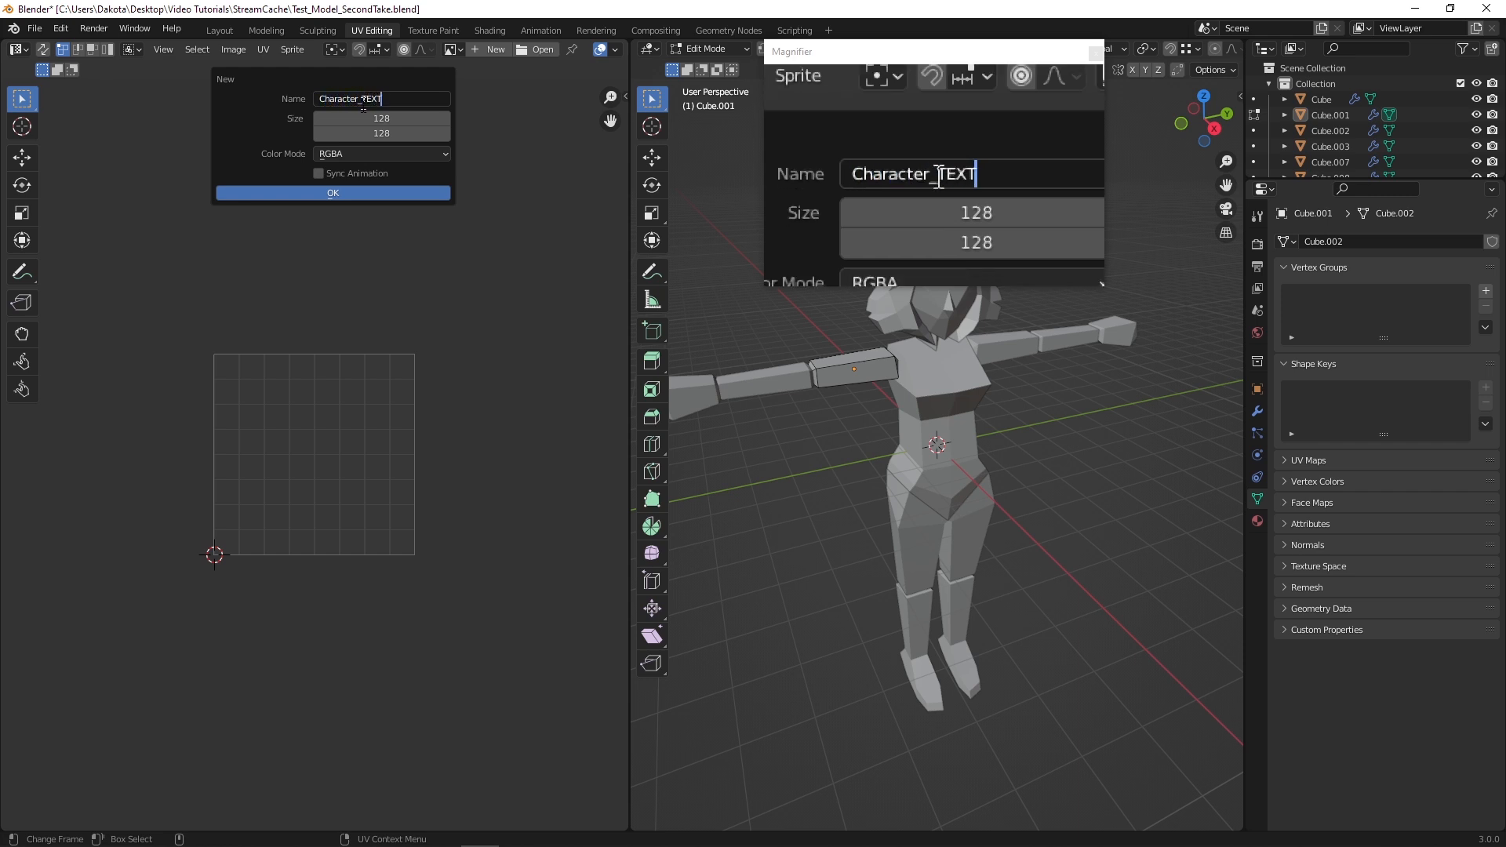
{"action": "left_click", "coordinate": [373, 119]}
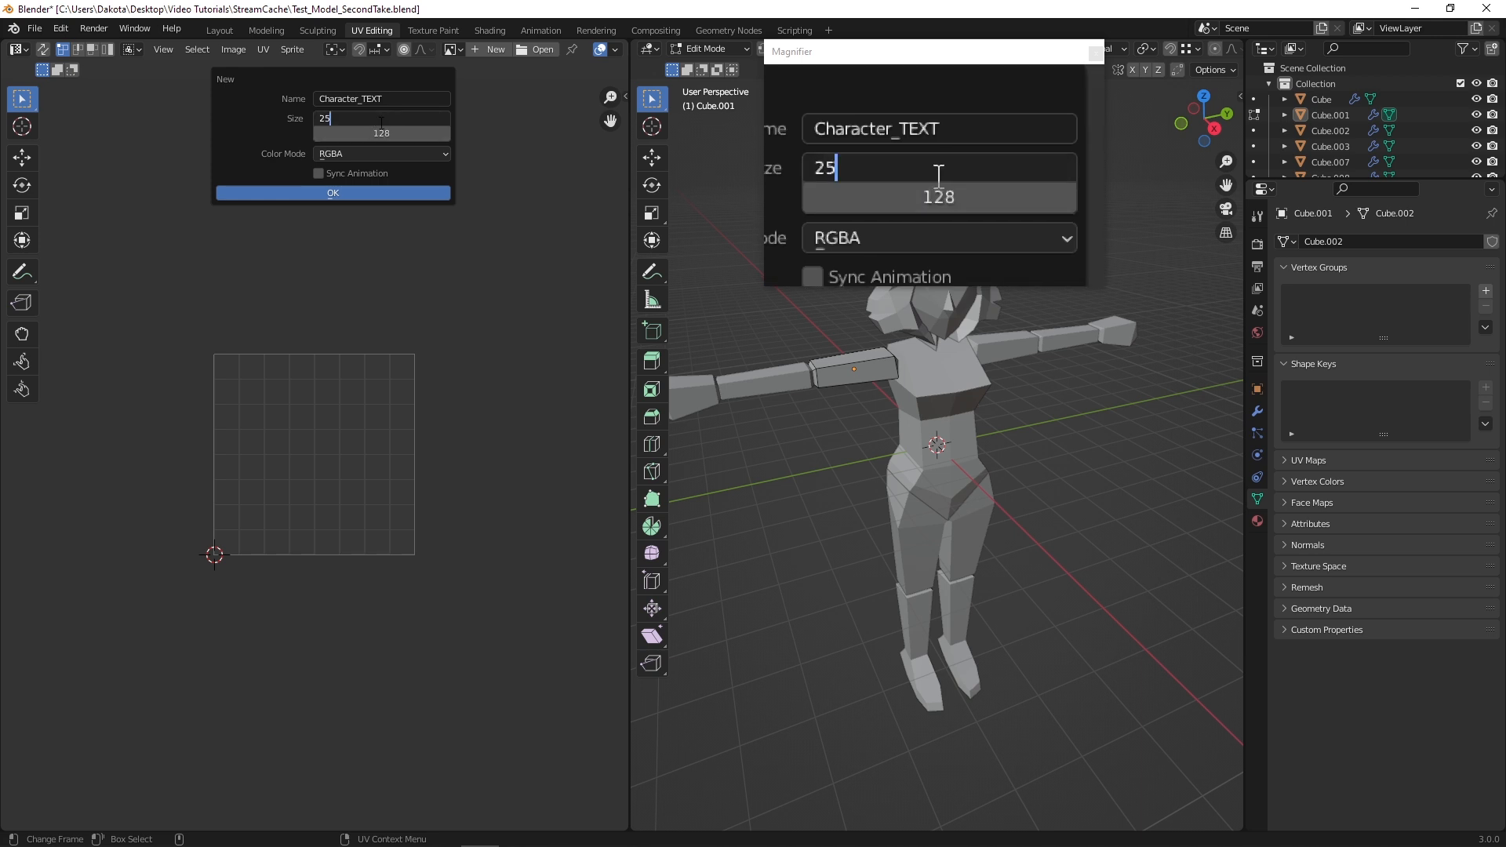
{"action": "key", "text": "Return"}
{"action": "left_click", "coordinate": [377, 129]}
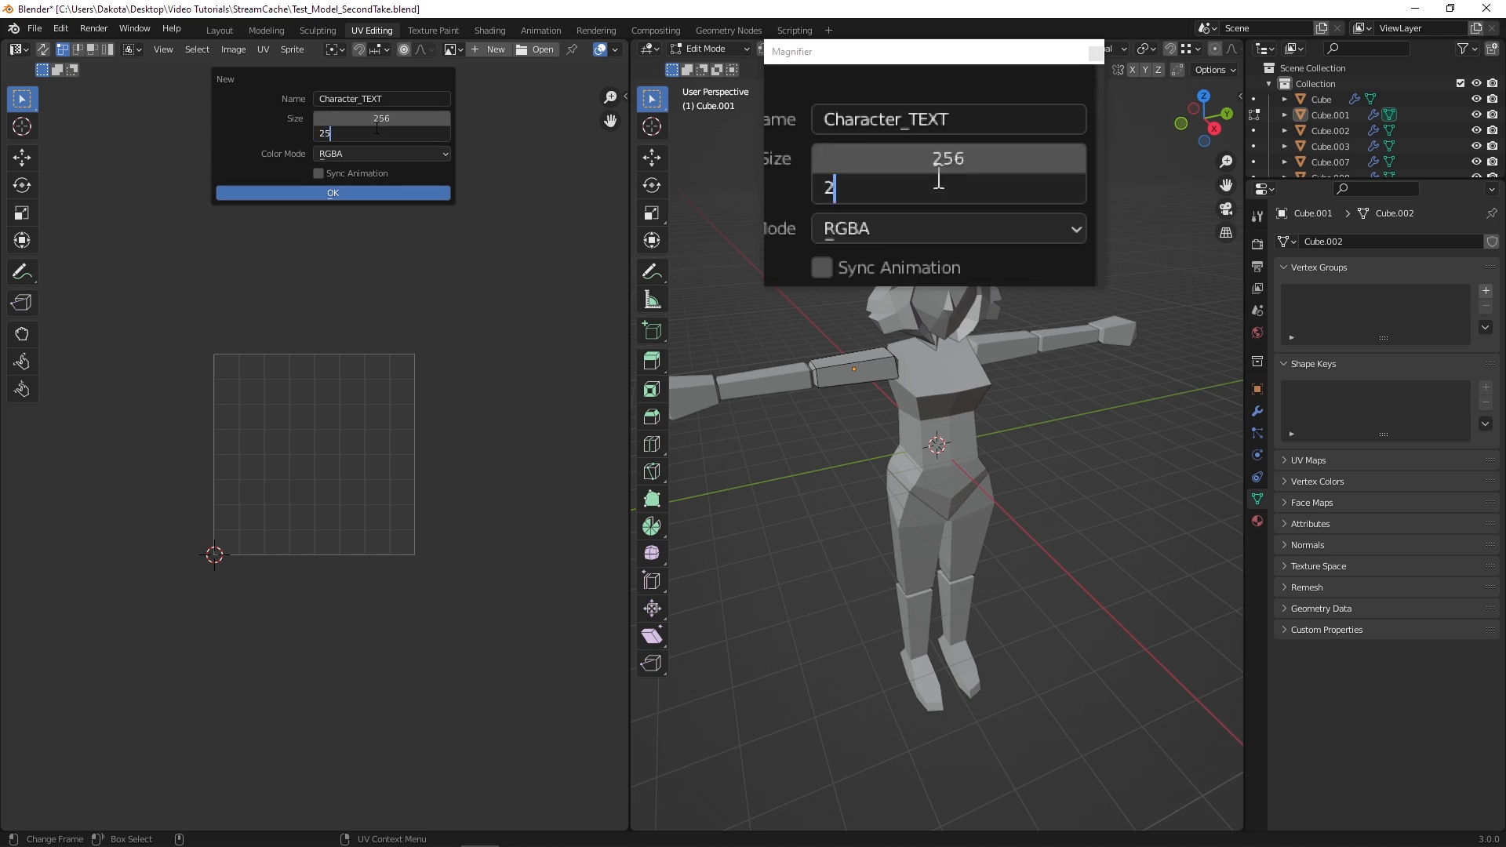
{"action": "key", "text": "Return"}
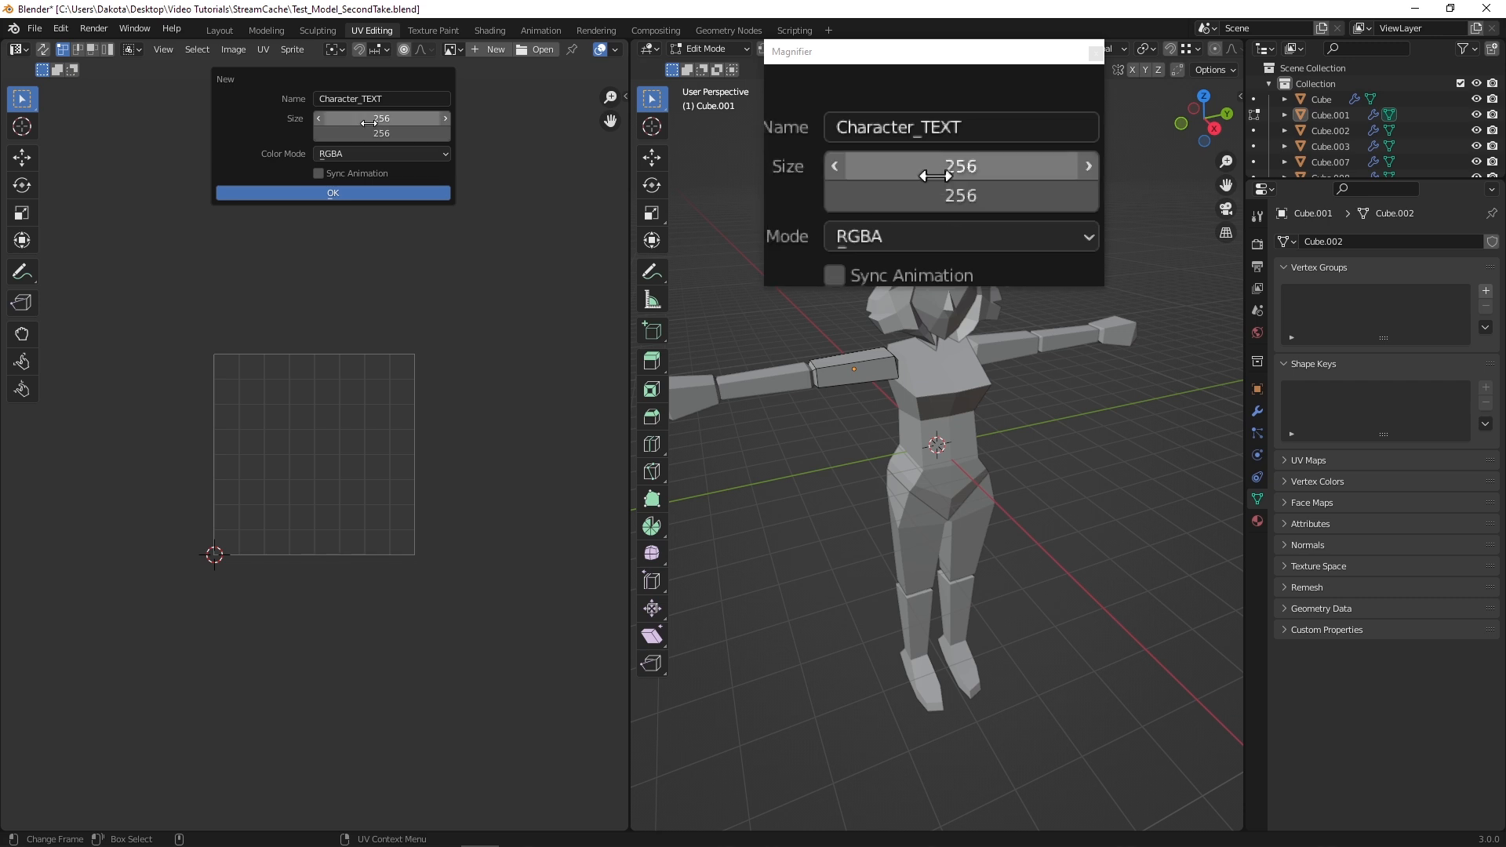
{"action": "left_click", "coordinate": [372, 198]}
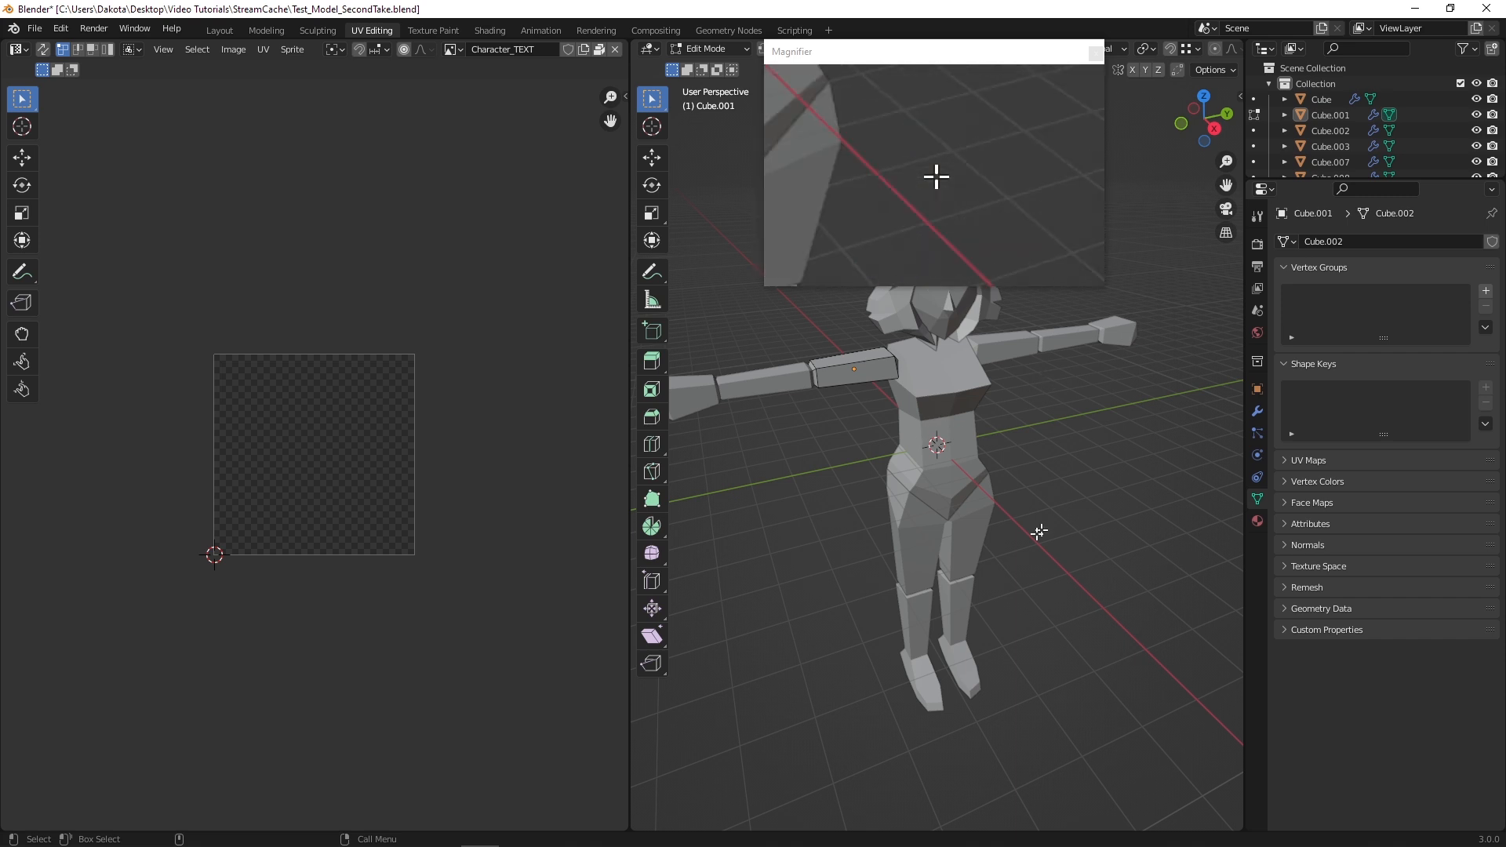
{"action": "left_click_drag", "start_coordinate": [809, 66], "coordinate": [1040, 69]}
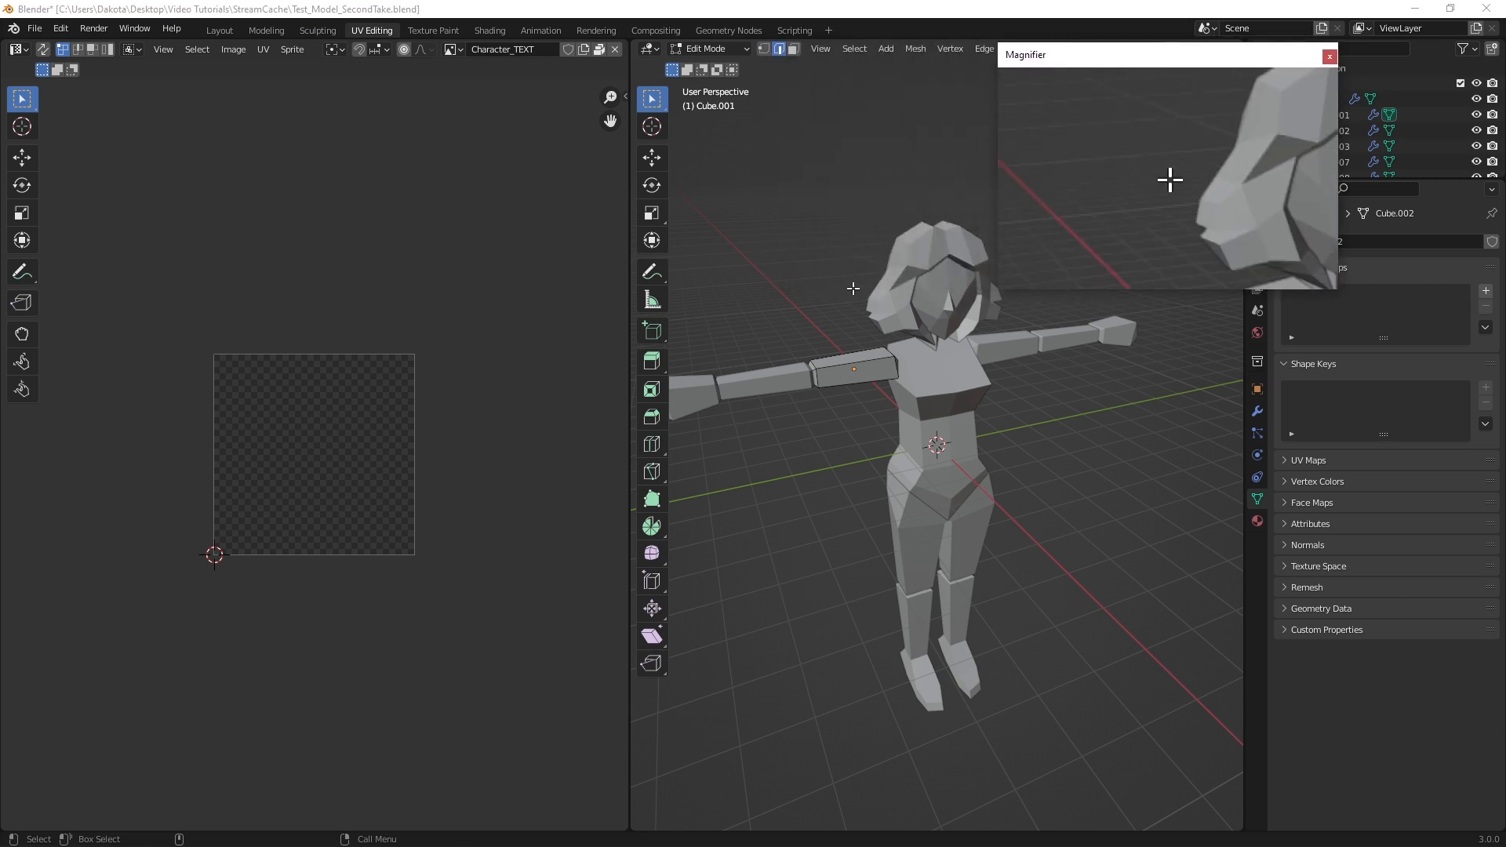
{"action": "left_click_drag", "start_coordinate": [796, 491], "coordinate": [772, 481]}
{"action": "mouse_move", "coordinate": [772, 480]}
{"action": "middle_mouse_down"}
{"action": "mouse_move", "coordinate": [753, 450]}
{"action": "mouse_move", "coordinate": [783, 491]}
{"action": "mouse_move", "coordinate": [778, 475]}
{"action": "middle_mouse_up"}
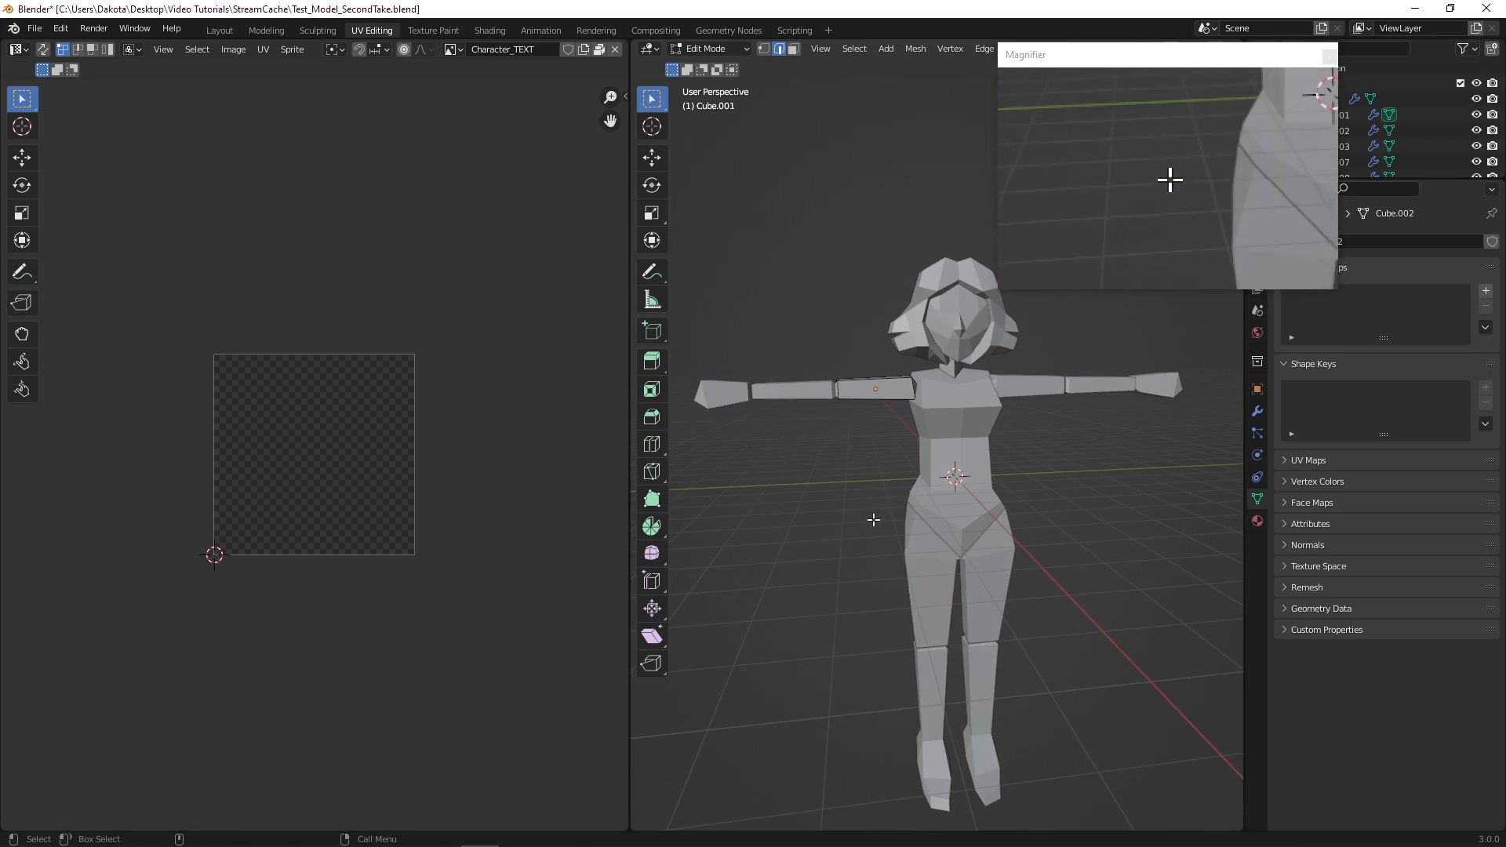
{"action": "scroll", "coordinate": [859, 514], "scroll_direction": "up", "scroll_amount": 3}
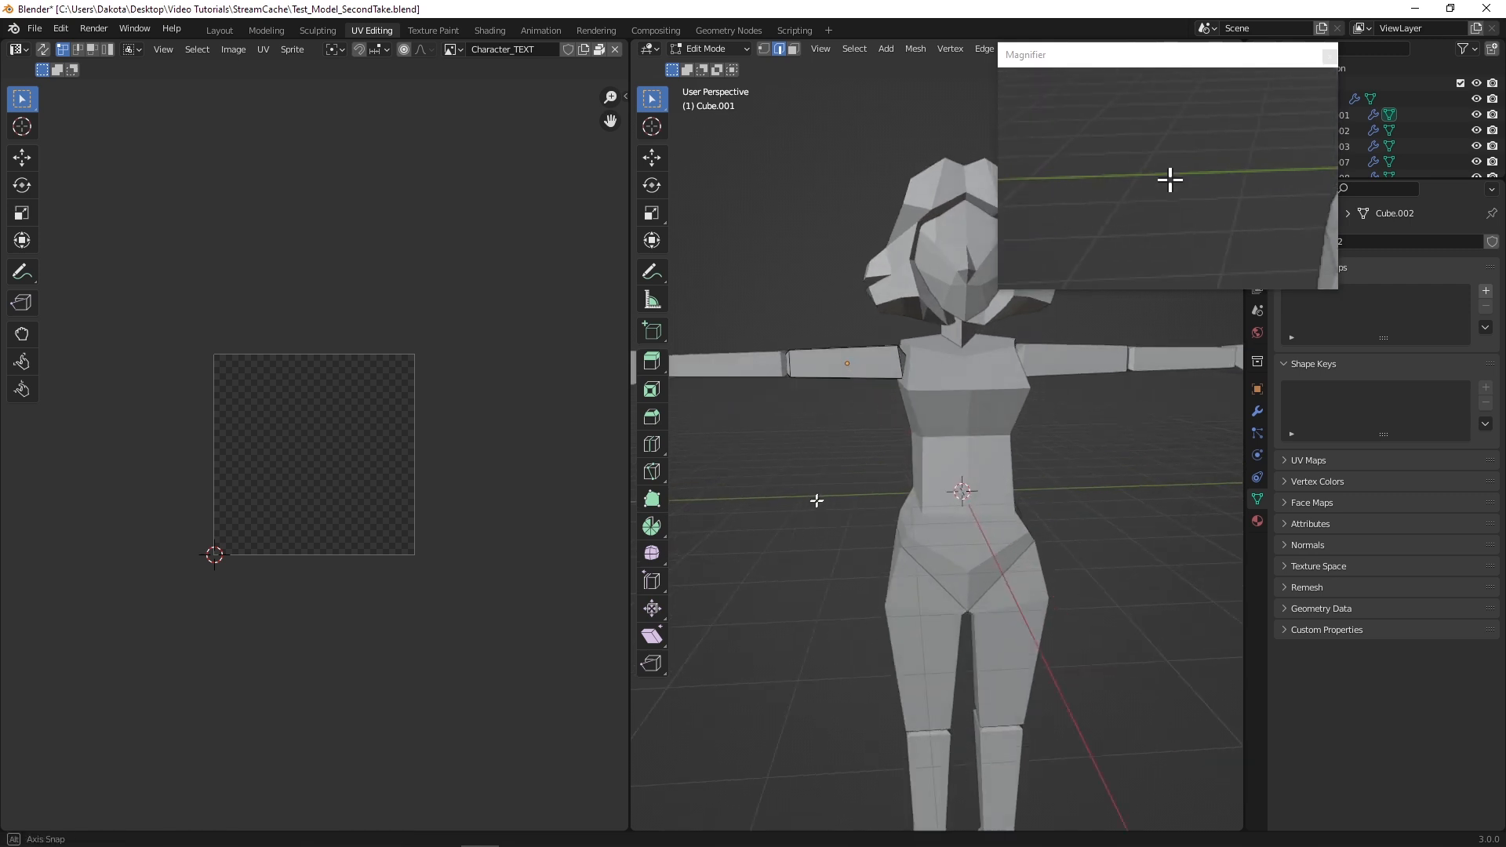
{"action": "middle_click_drag", "start_coordinate": [803, 526], "coordinate": [760, 528]}
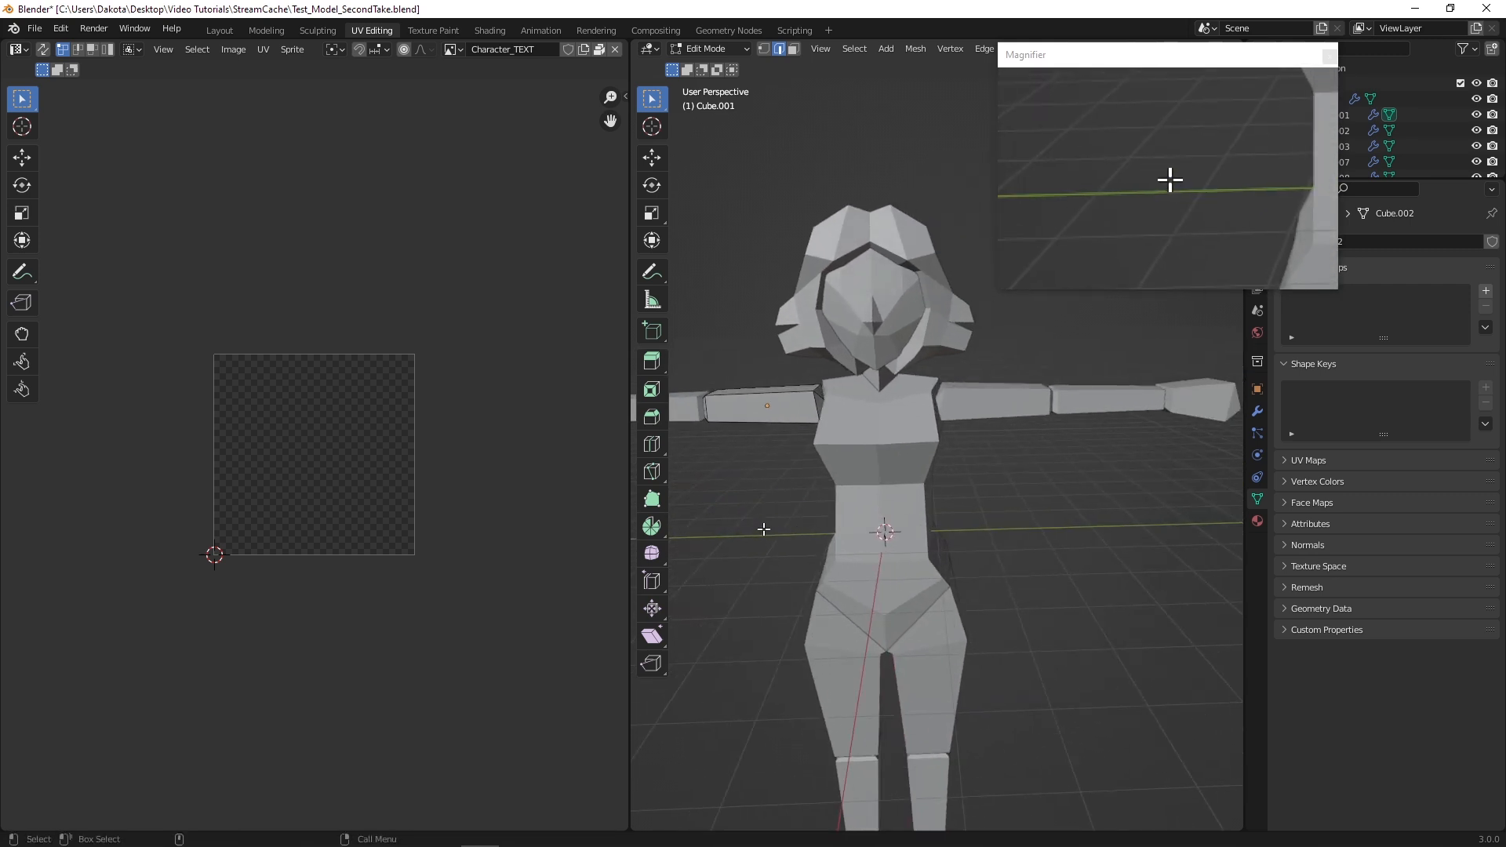
{"action": "middle_click_drag", "start_coordinate": [730, 511], "coordinate": [784, 511]}
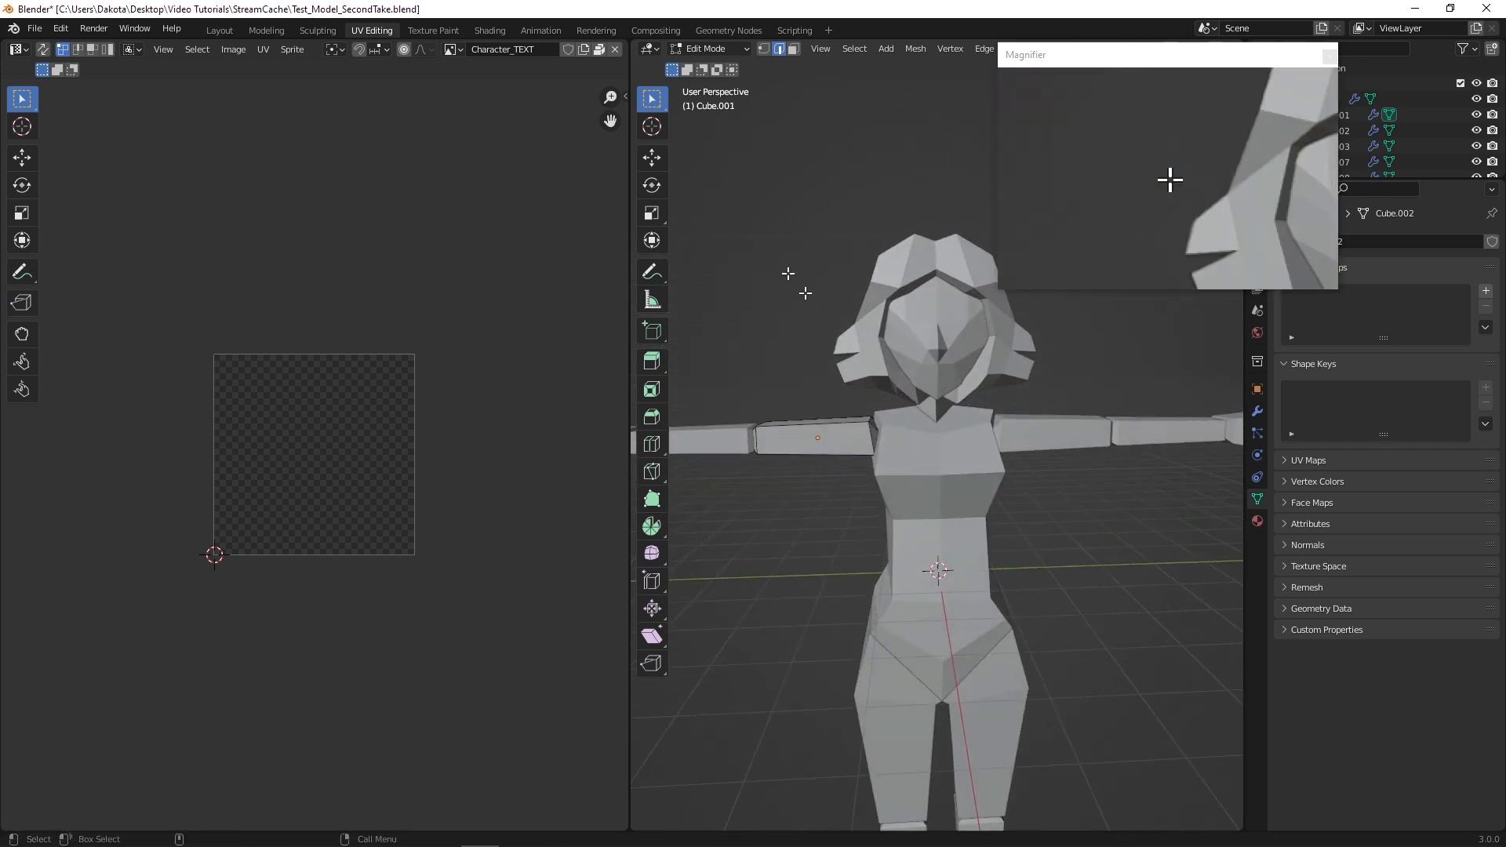
Return to Object Mode, select the character's torso and assign the existing Character_MAT material to it
{"action": "left_click", "coordinate": [732, 50]}
{"action": "left_click", "coordinate": [718, 65]}
{"action": "left_click", "coordinate": [903, 472]}
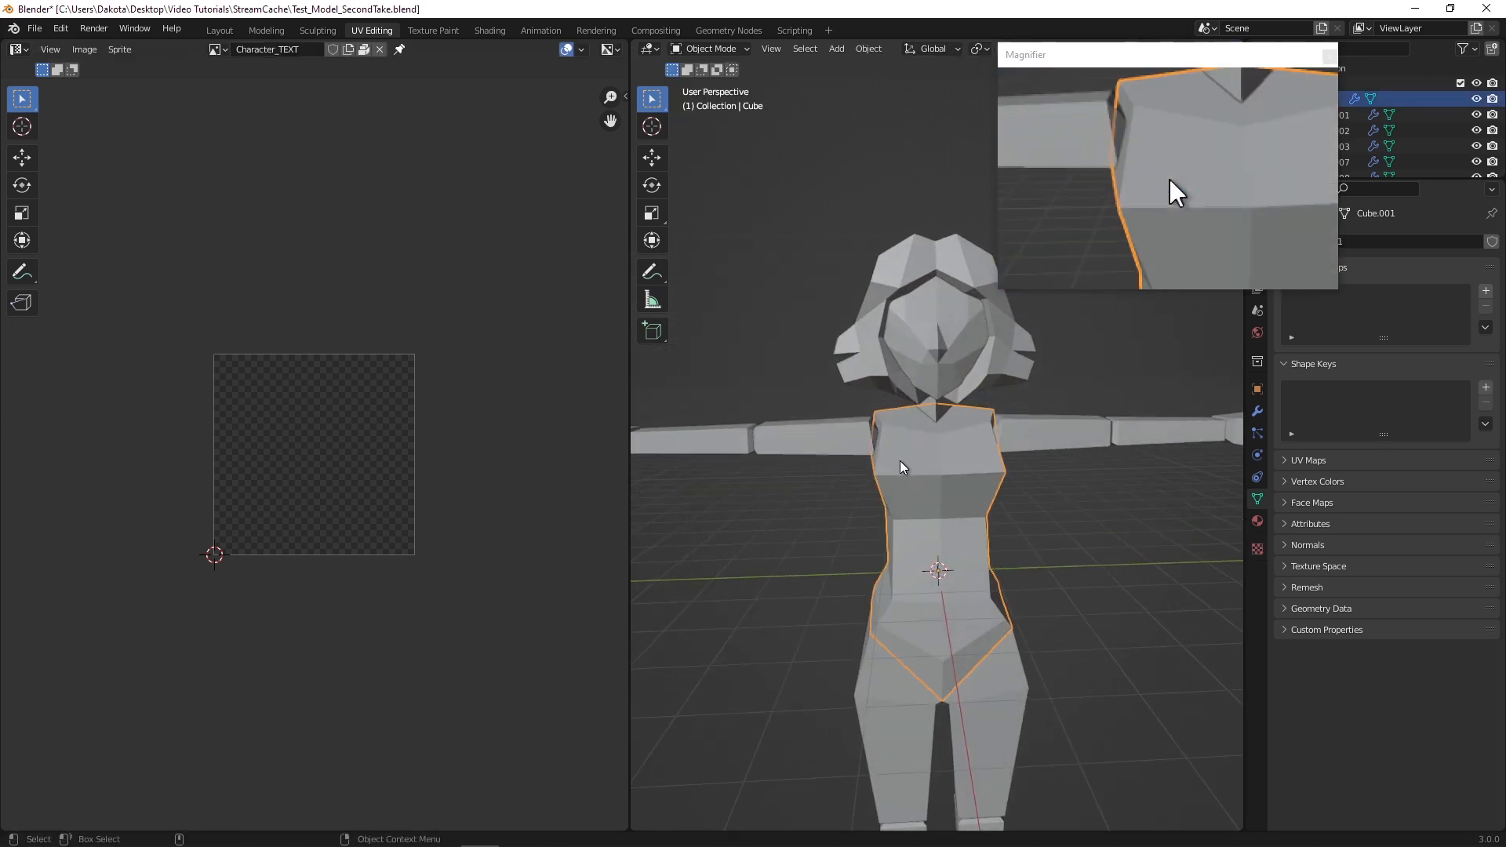
{"action": "middle_click_drag", "start_coordinate": [904, 473], "coordinate": [932, 485]}
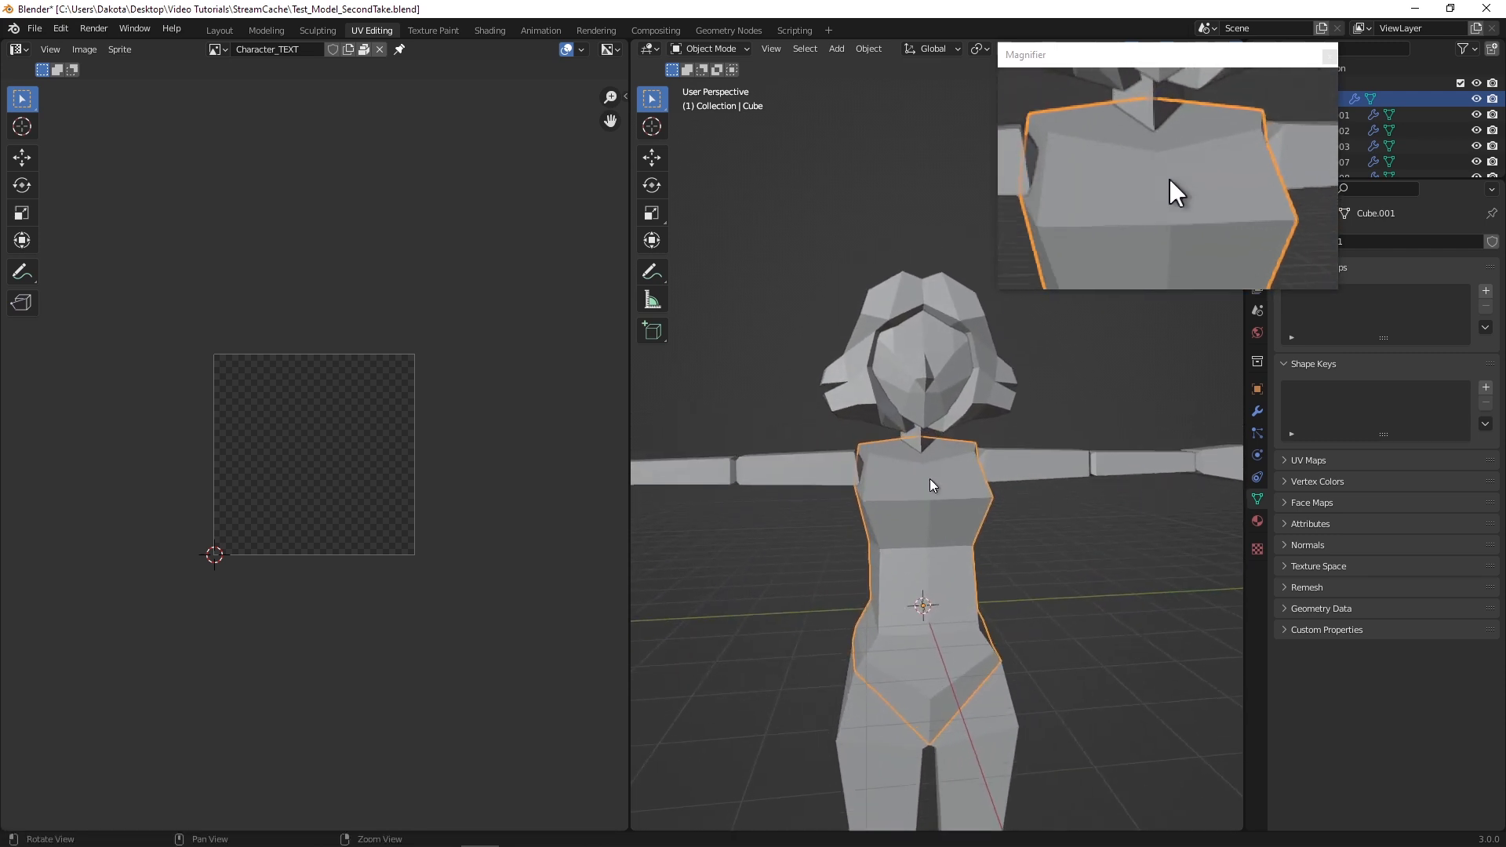
{"action": "left_click", "coordinate": [1258, 521]}
{"action": "left_click", "coordinate": [1286, 308]}
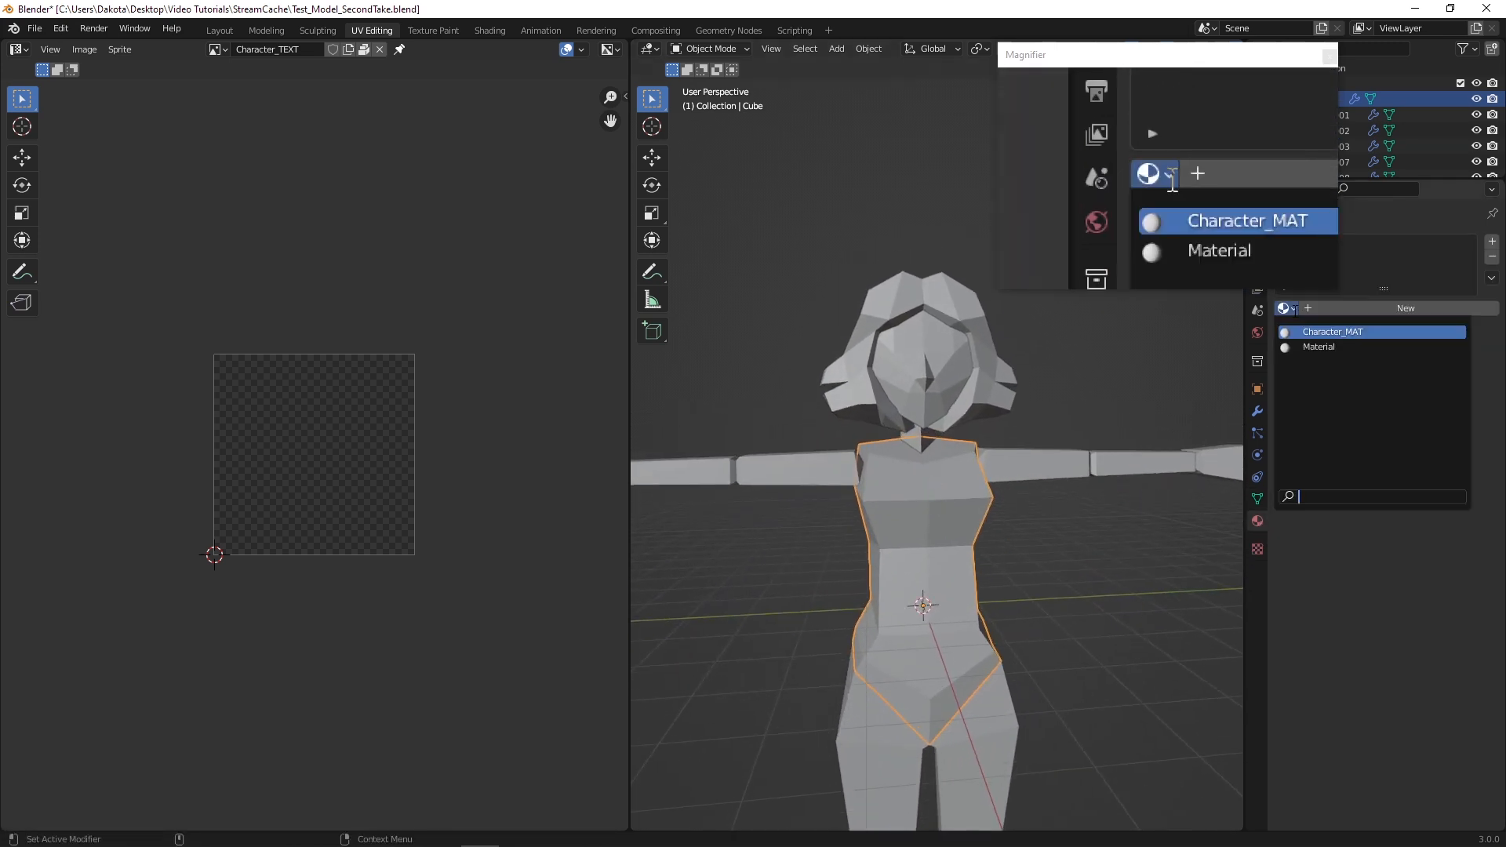
{"action": "left_click", "coordinate": [1306, 332]}
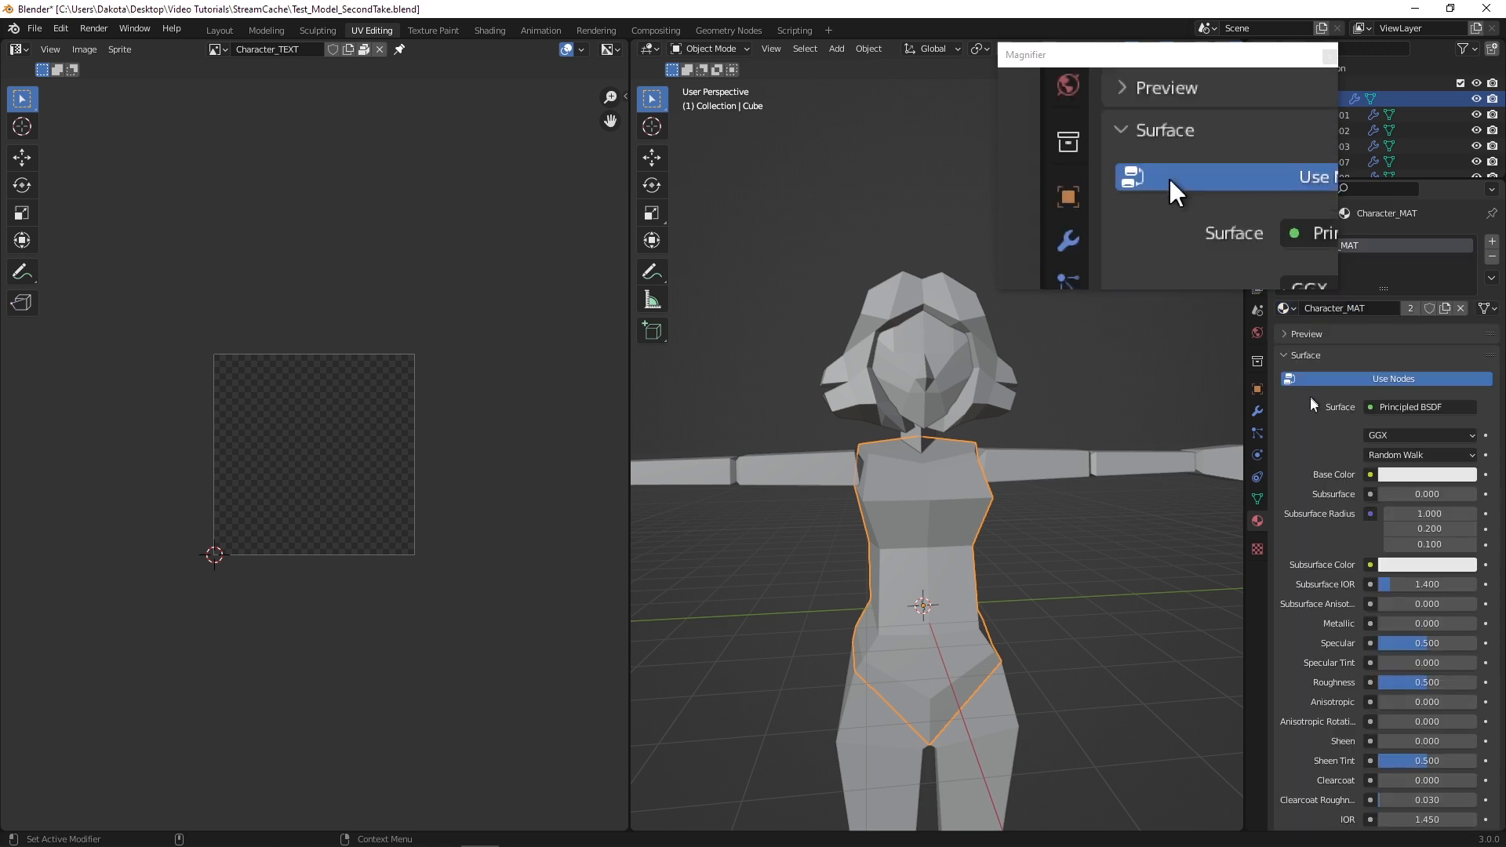
Feed the Base Color of Character_MAT from an Image Texture that uses the Character_TEXT image
{"action": "left_click", "coordinate": [1371, 474]}
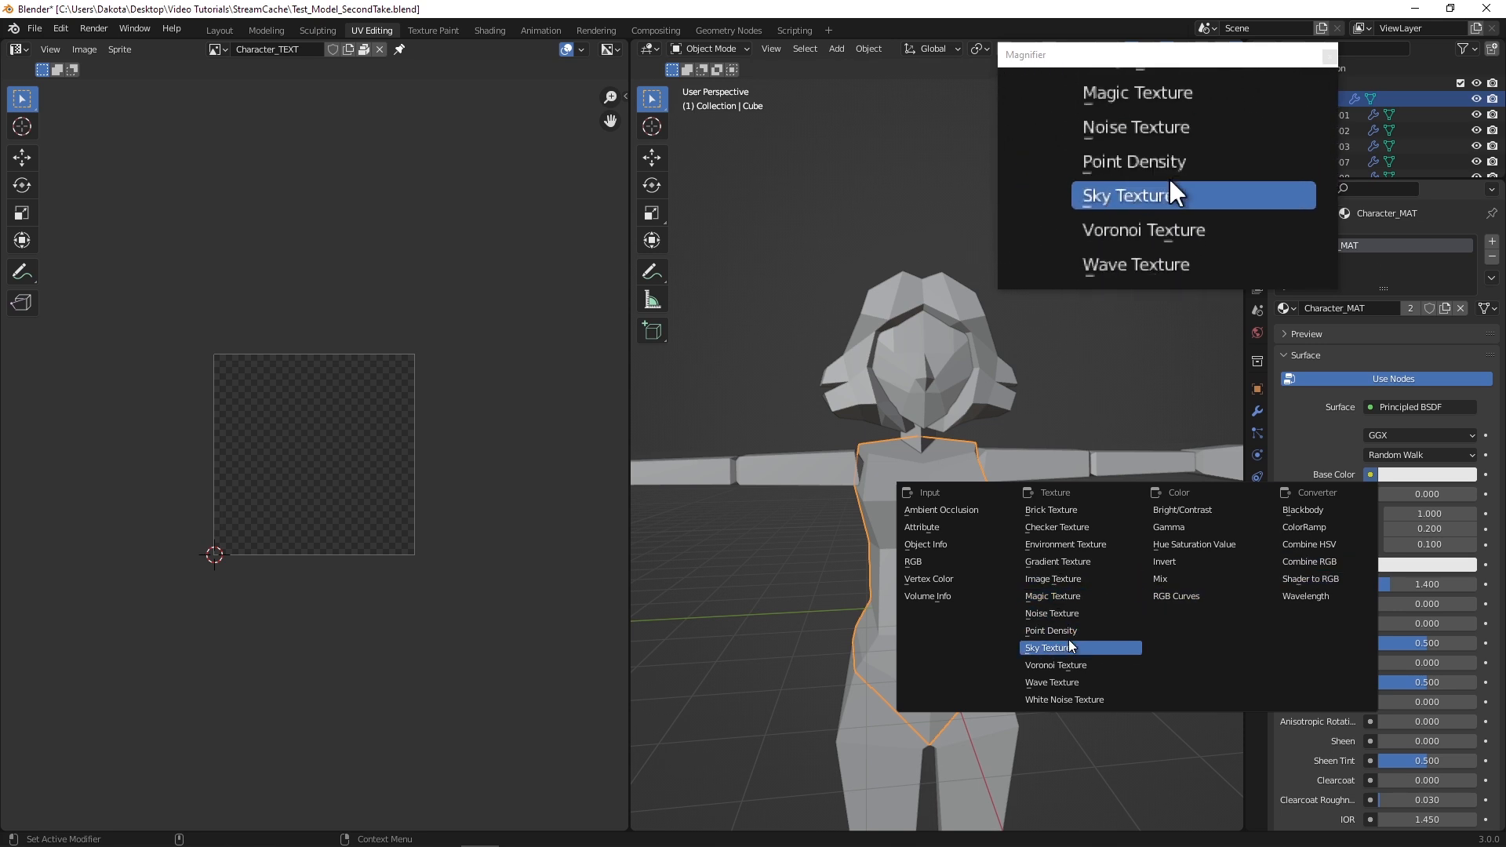
{"action": "left_click", "coordinate": [1055, 579]}
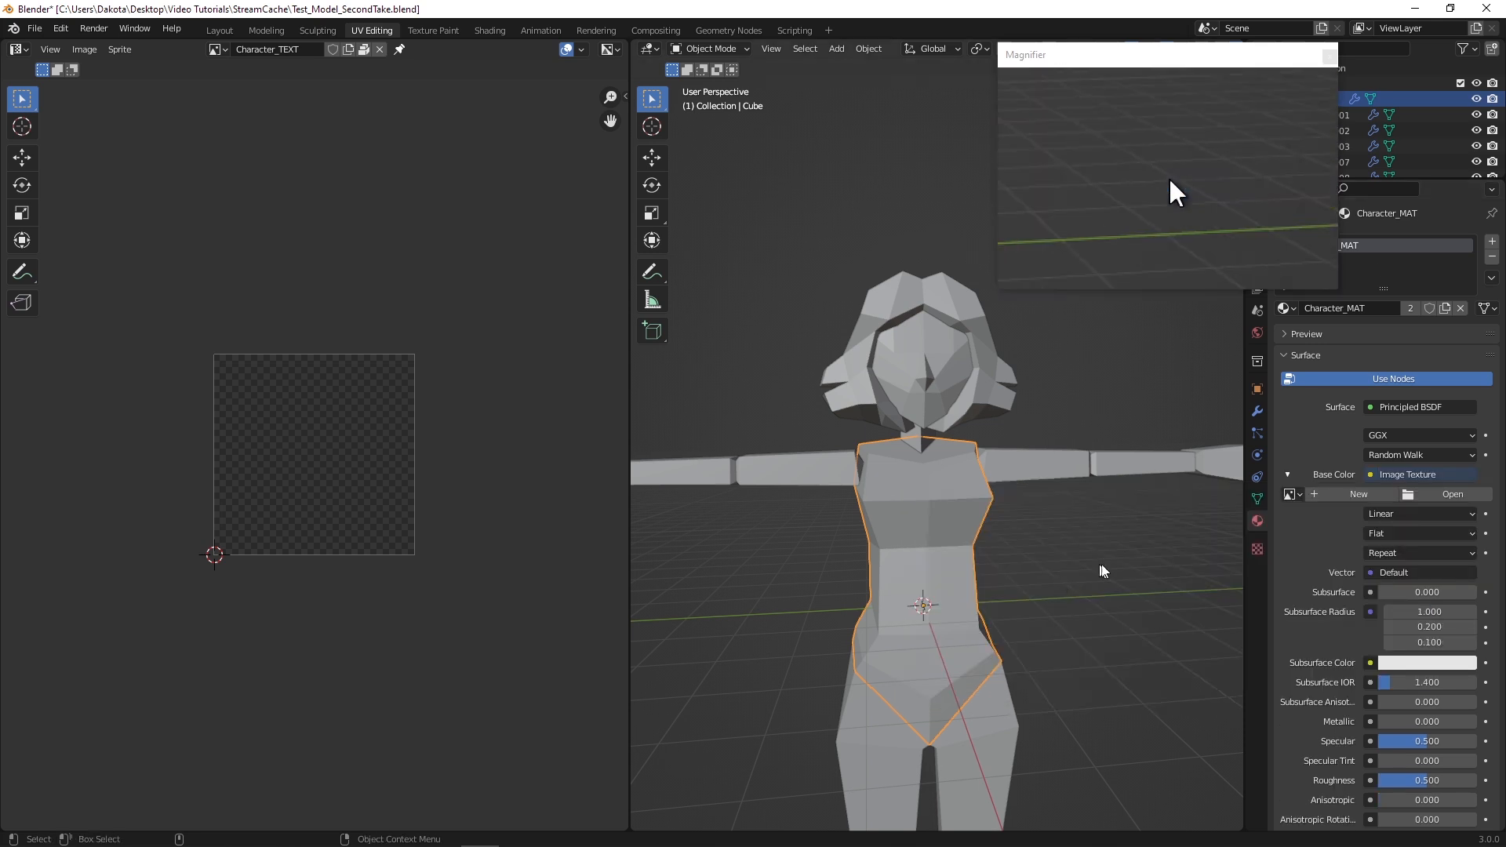
{"action": "left_click", "coordinate": [1295, 497]}
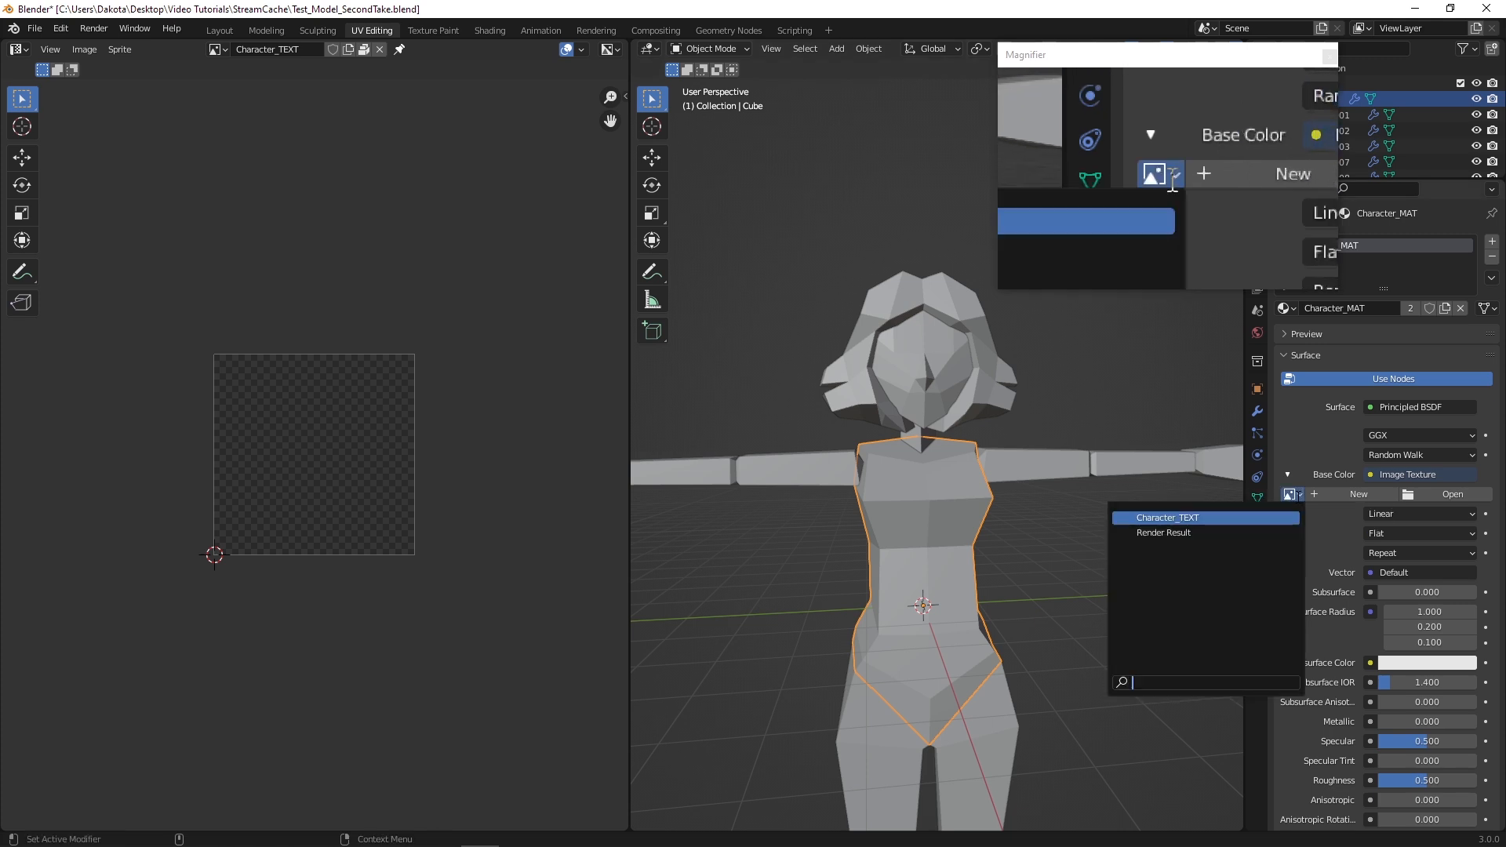
{"action": "left_click", "coordinate": [1158, 519]}
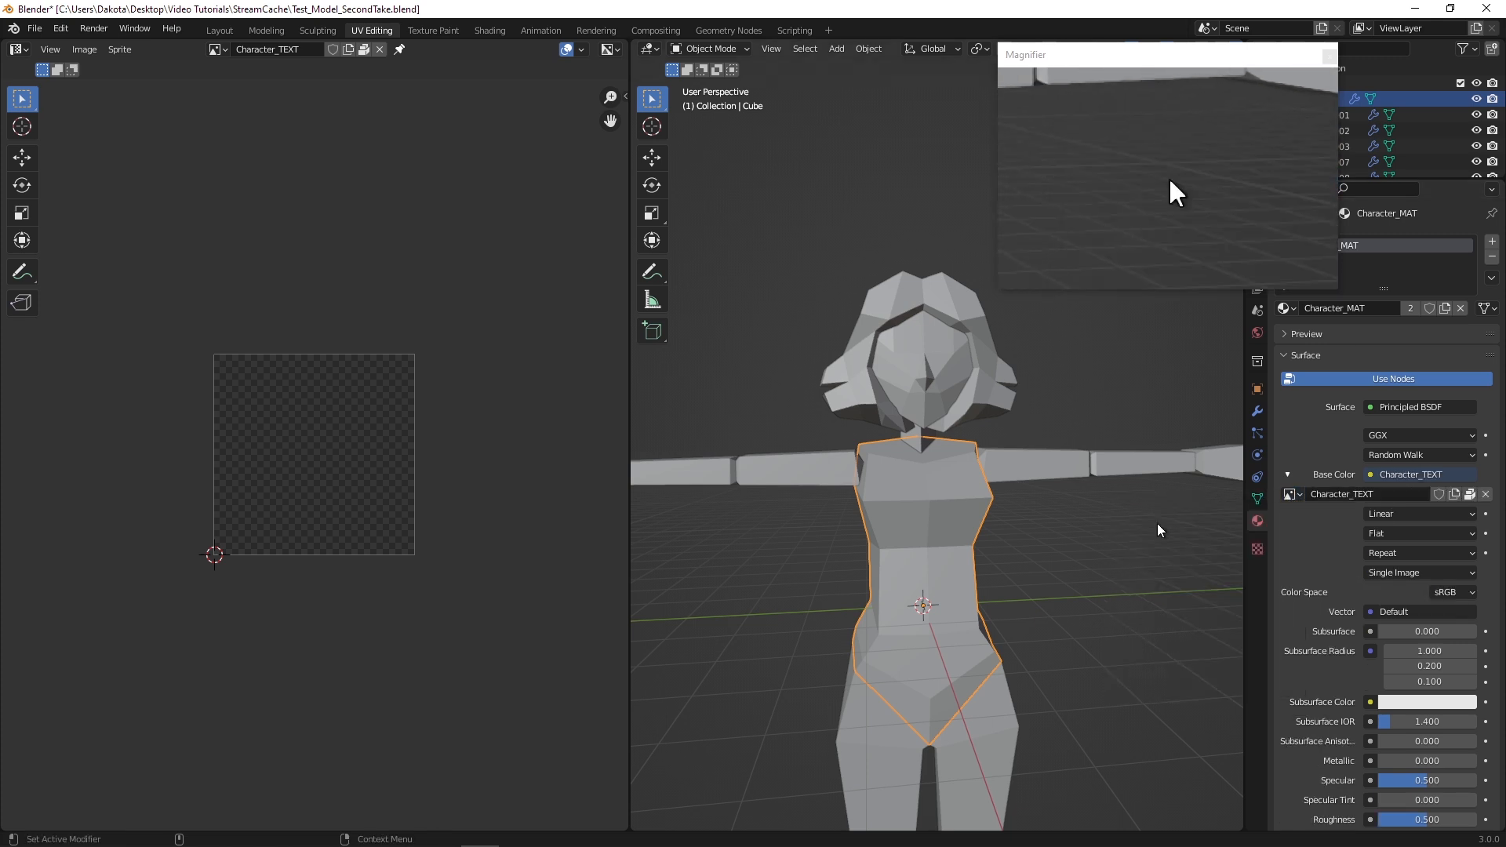
Set the interpolation of the Character_TEXT image texture to Closest
{"action": "left_click", "coordinate": [1381, 515]}
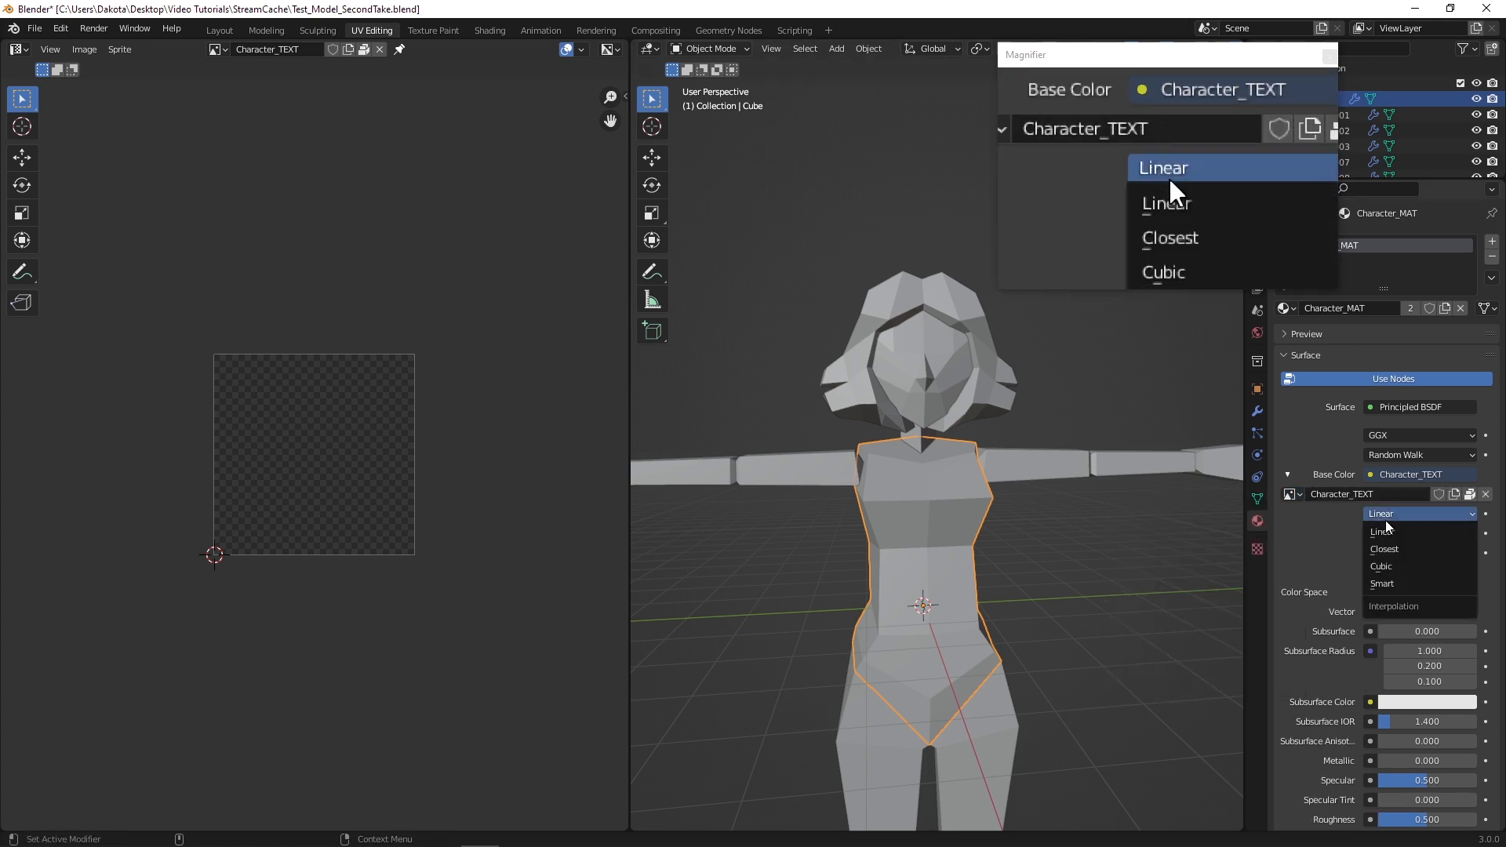
{"action": "left_click", "coordinate": [1422, 550]}
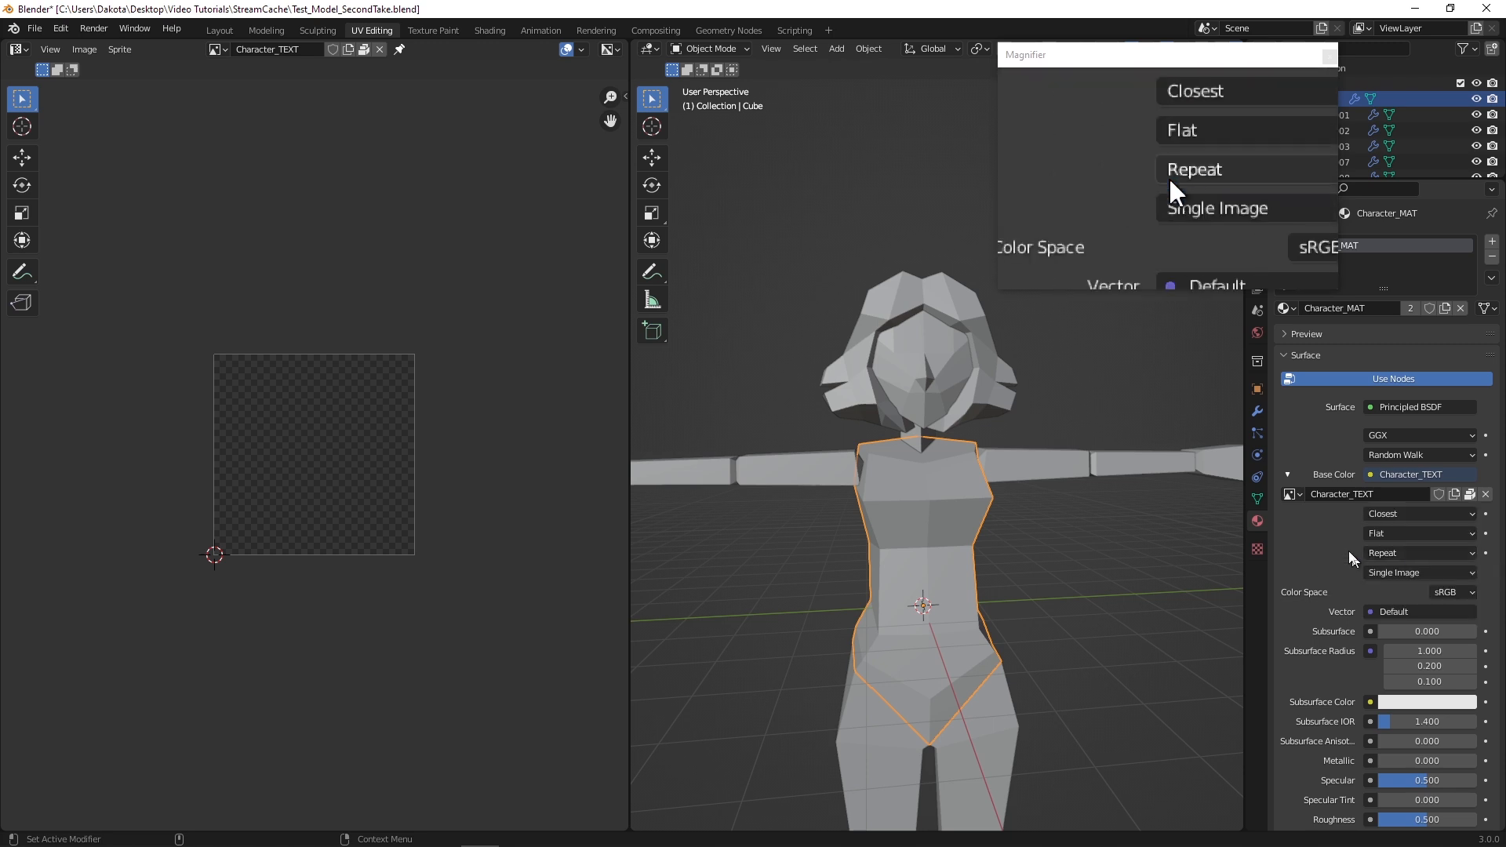
{"action": "left_click", "coordinate": [1396, 516]}
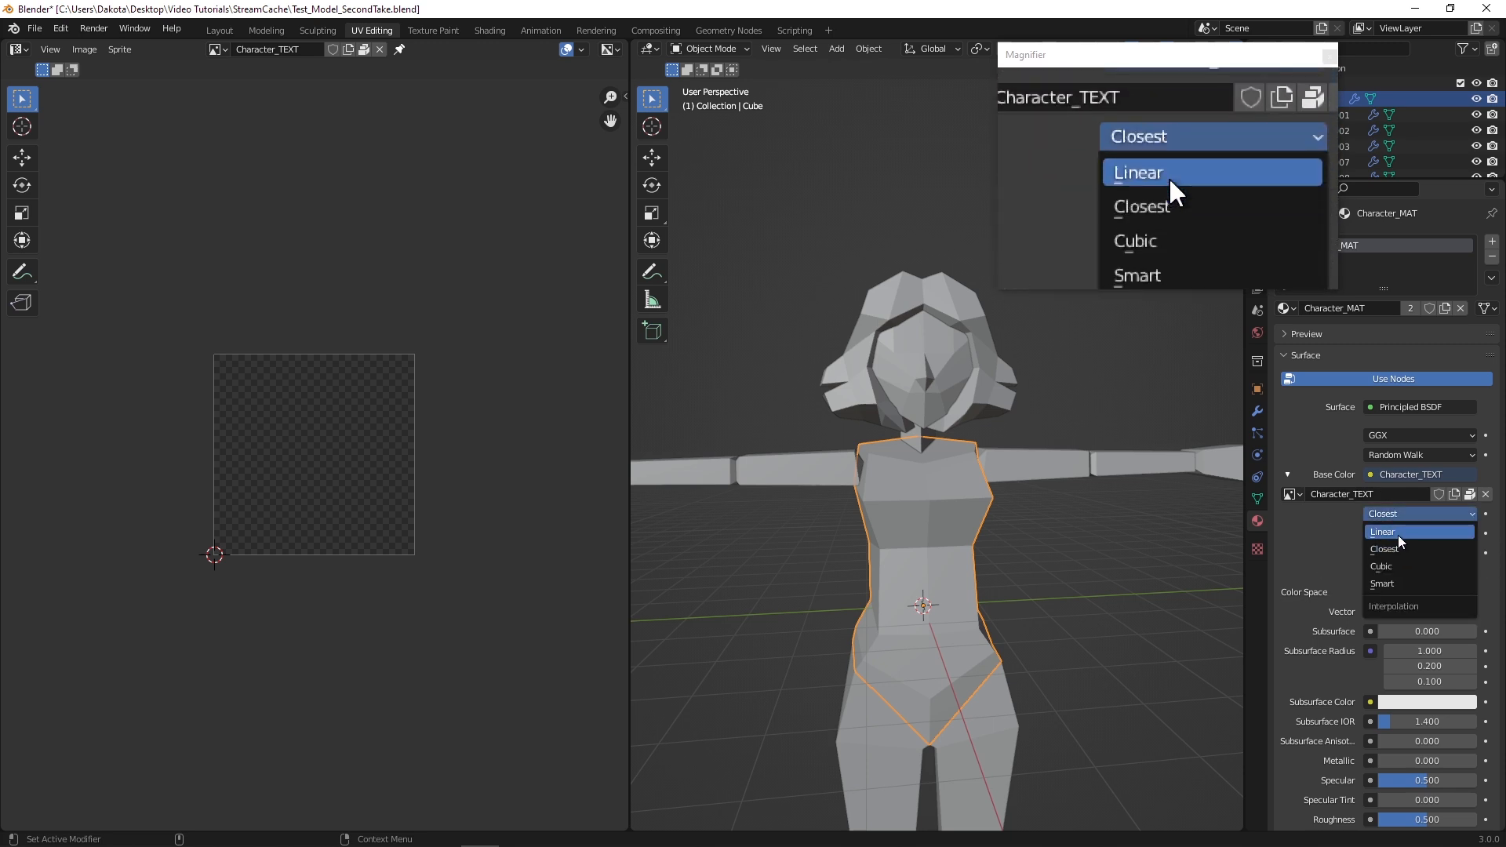
{"action": "left_click", "coordinate": [1396, 516]}
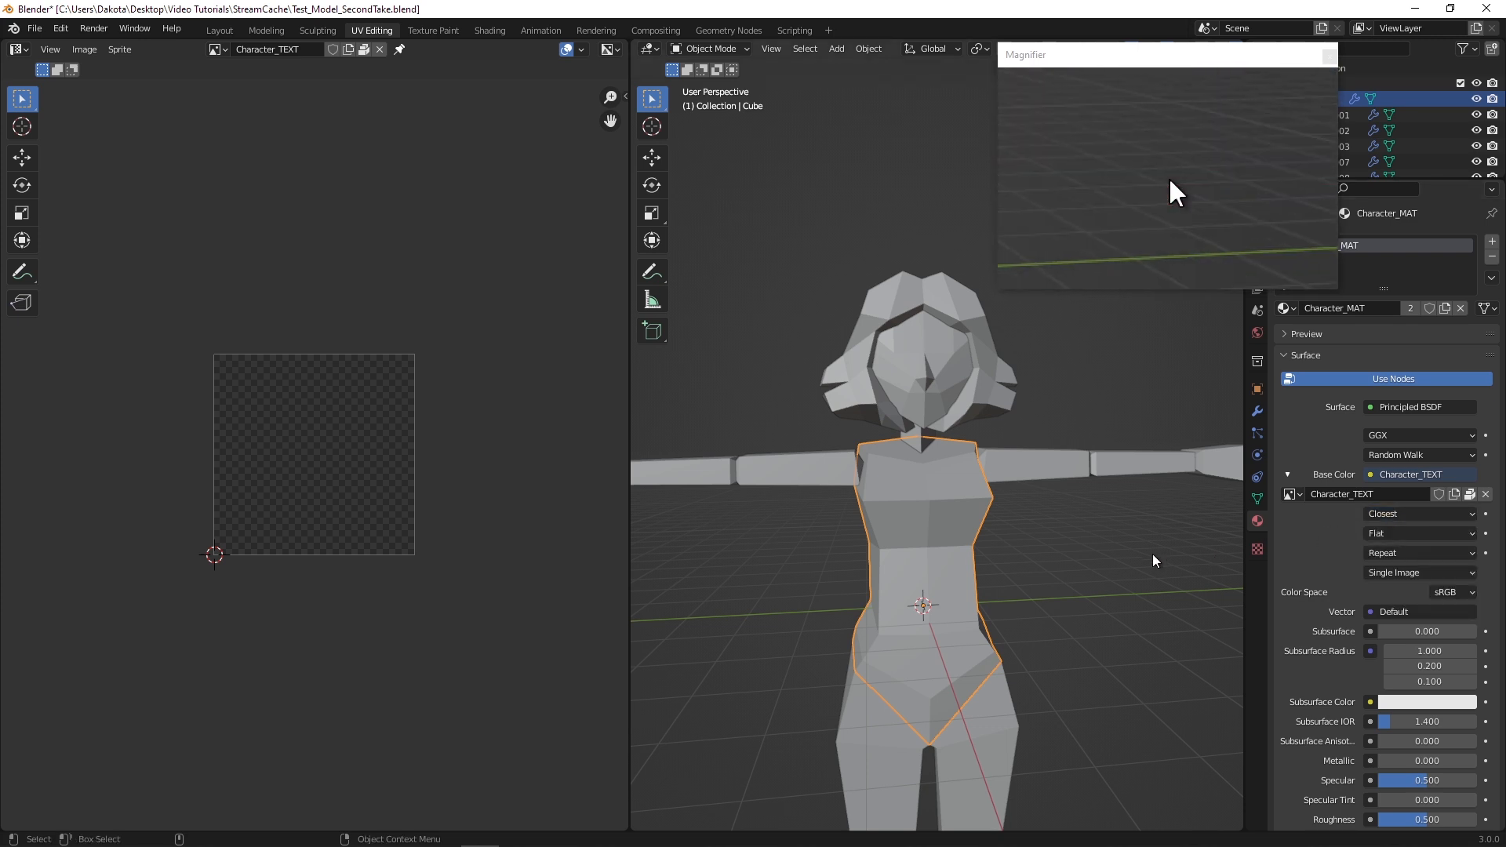
Widen the 3D viewport and set its solid shading to Flat lighting with Texture color
{"action": "middle_click_drag", "start_coordinate": [1153, 561], "coordinate": [1043, 439]}
{"action": "left_click_drag", "start_coordinate": [1097, 61], "coordinate": [1094, 106]}
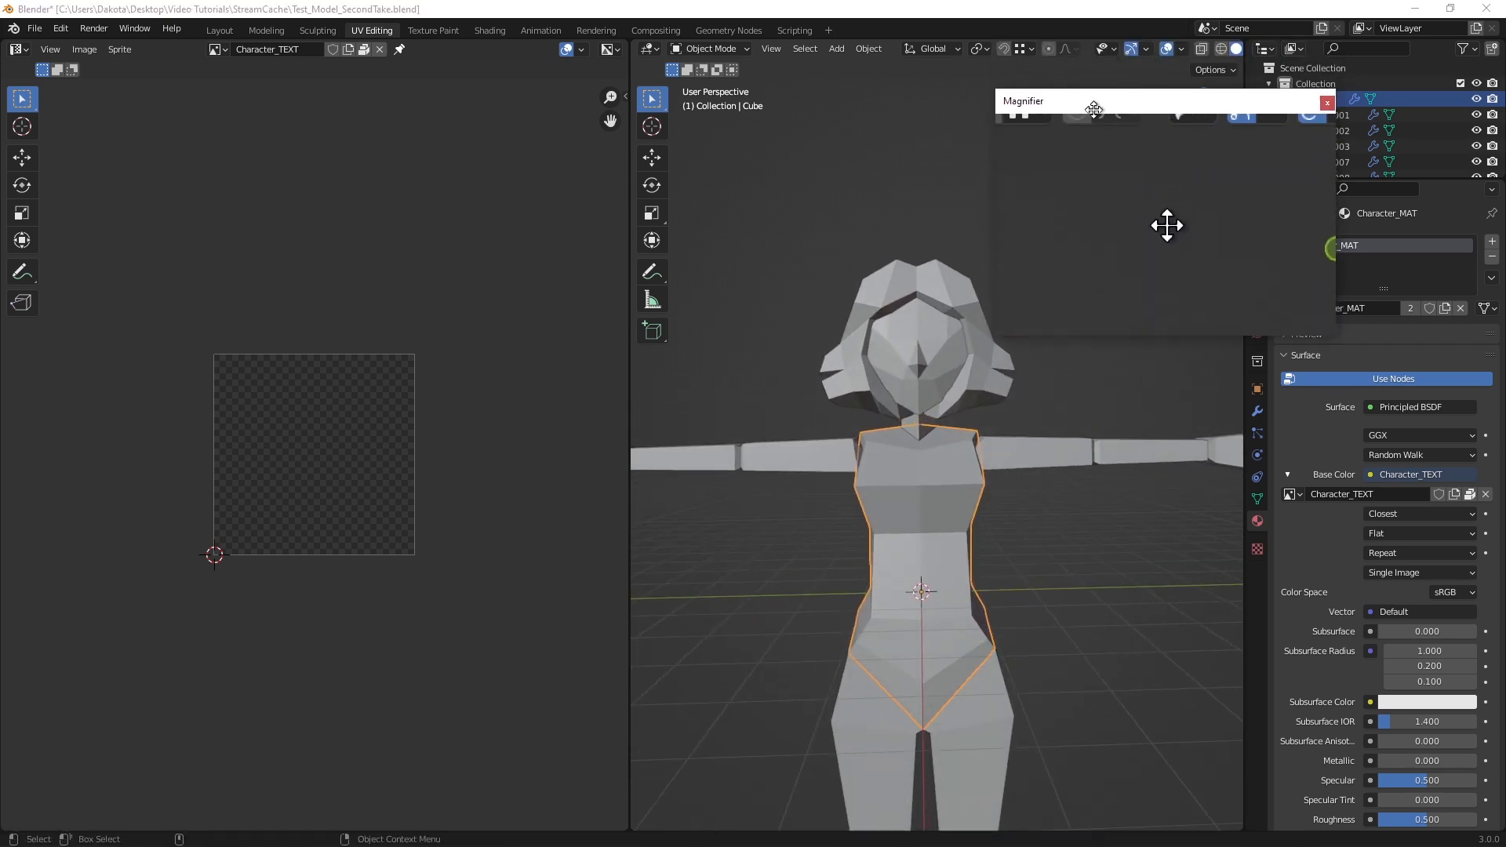
{"action": "left_click_drag", "start_coordinate": [629, 124], "coordinate": [462, 151]}
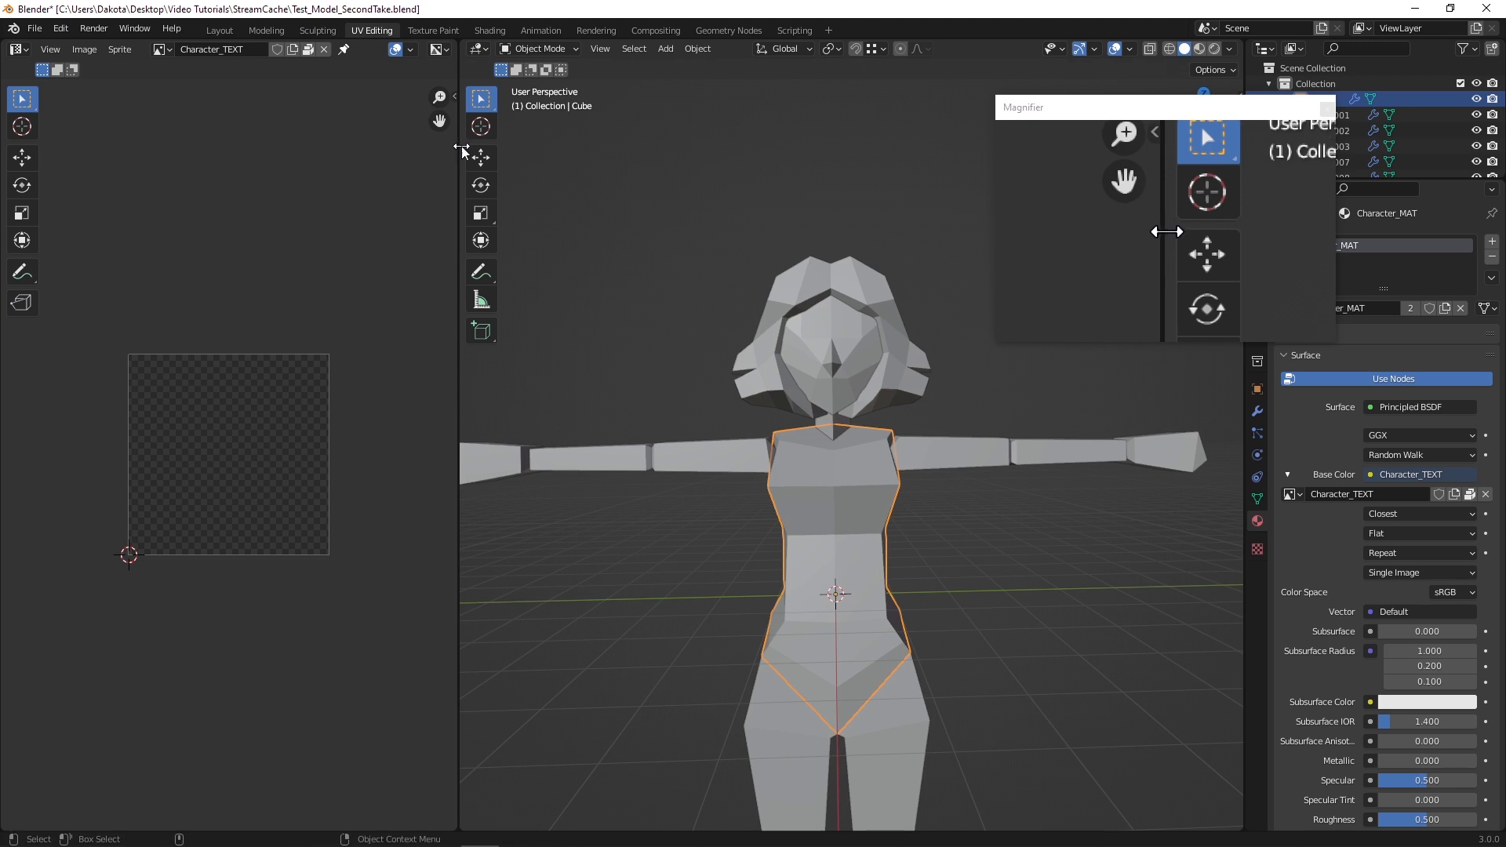
{"action": "left_click", "coordinate": [1229, 50]}
{"action": "mouse_move", "coordinate": [1219, 108]}
{"action": "left_mouse_down"}
{"action": "mouse_move", "coordinate": [970, 91]}
{"action": "mouse_move", "coordinate": [976, 79]}
{"action": "left_mouse_up"}
{"action": "left_click", "coordinate": [1271, 126]}
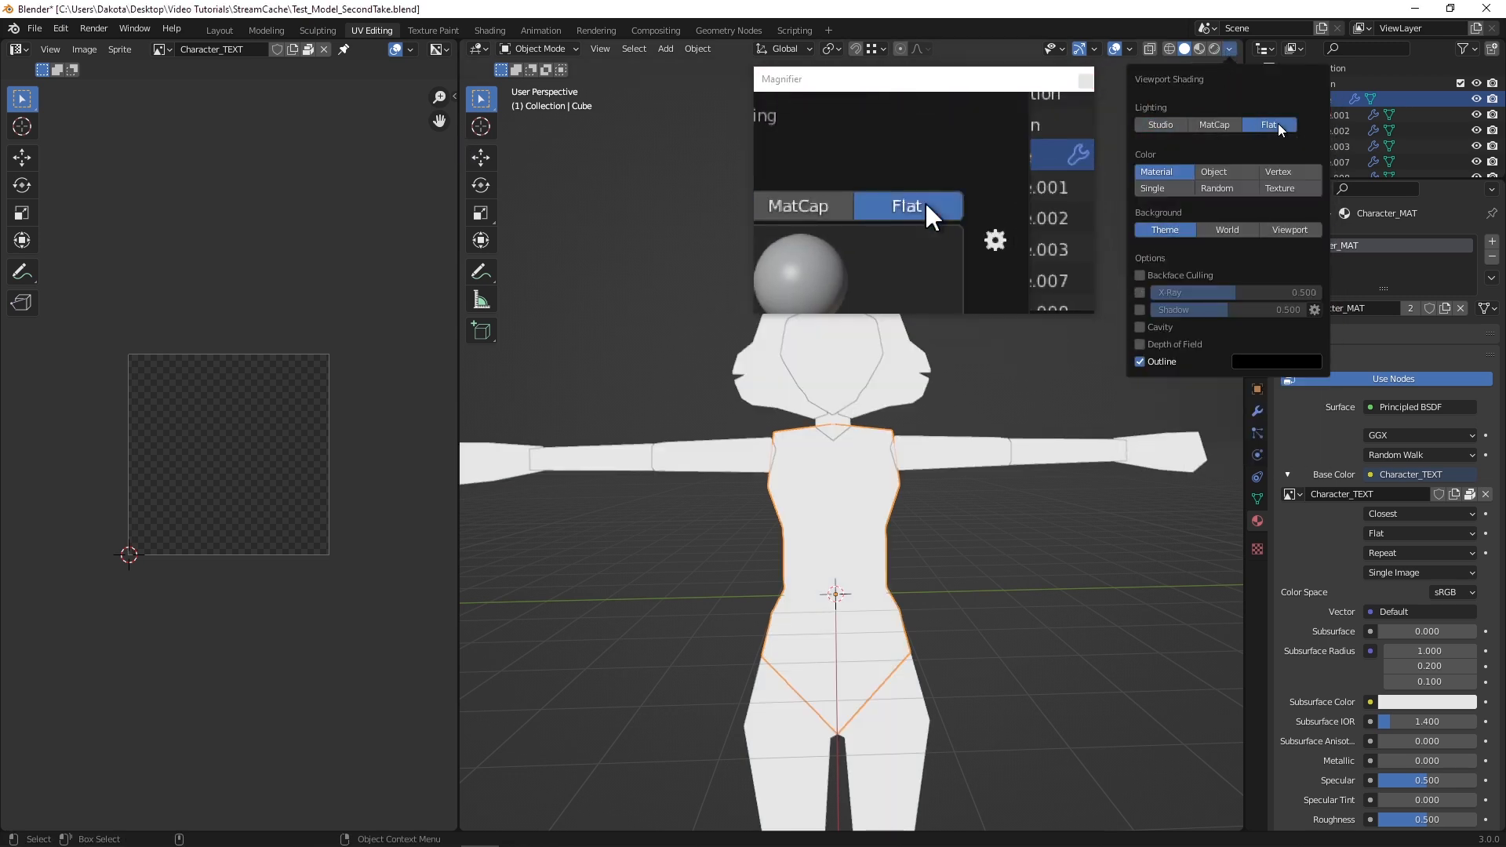
{"action": "left_click", "coordinate": [1290, 195]}
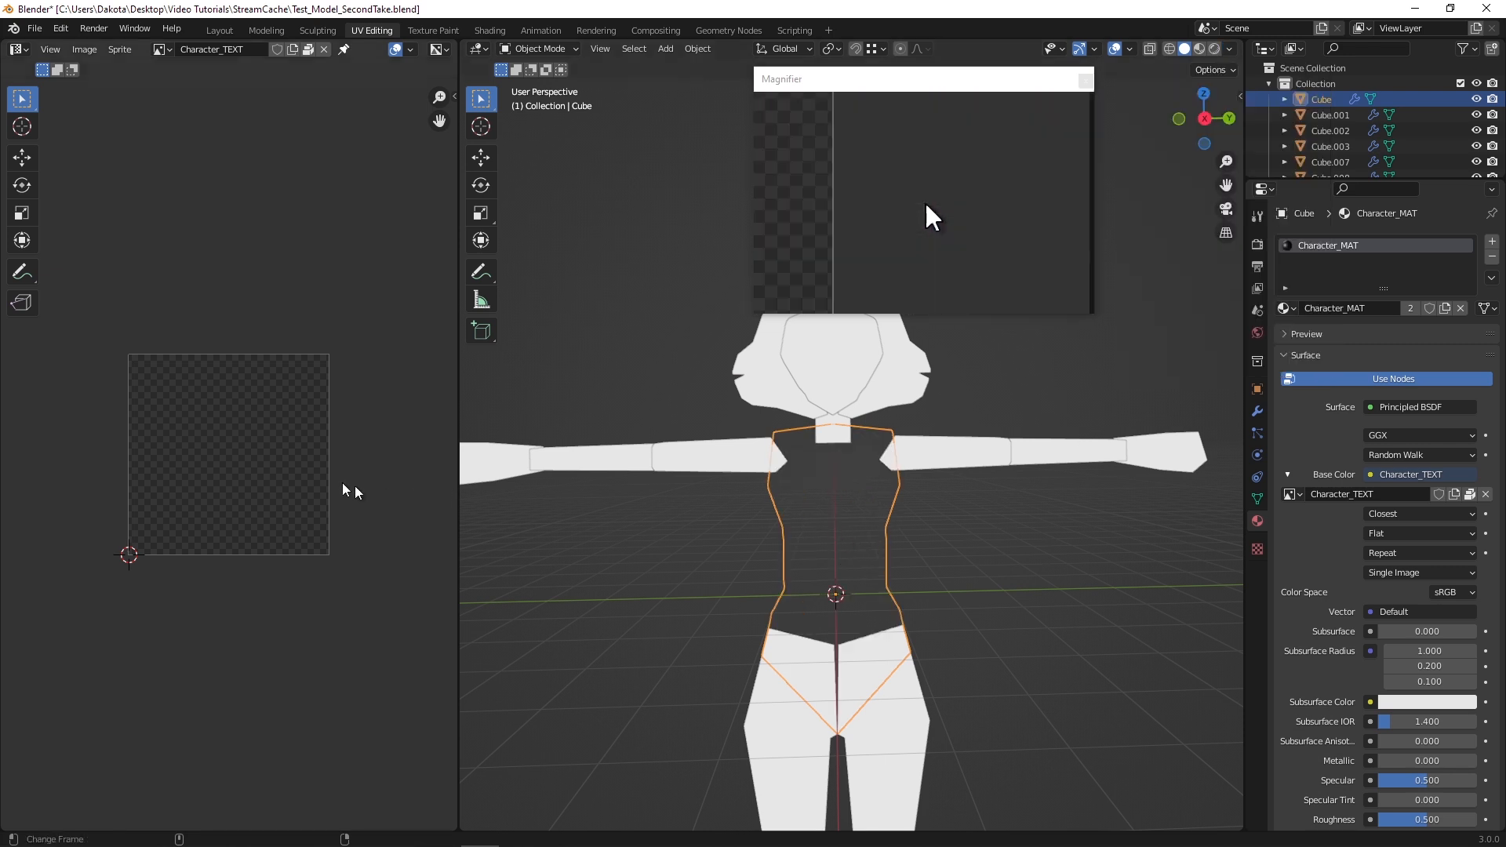
{"action": "left_click_drag", "start_coordinate": [791, 82], "coordinate": [933, 94]}
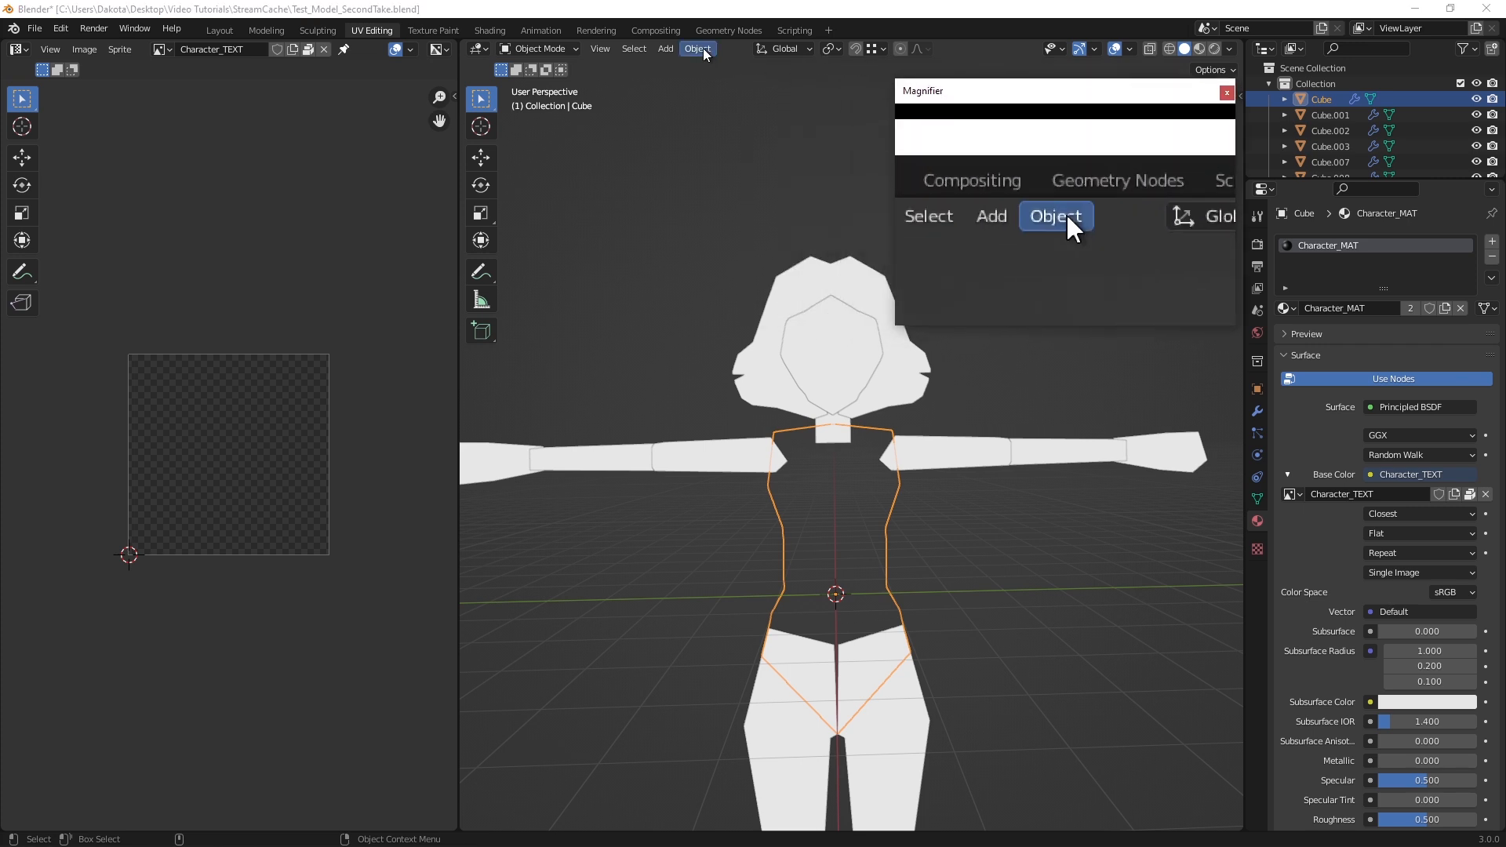
Enter Edit Mode on the torso and show its Mirror modifier settings
{"action": "left_click", "coordinate": [549, 49]}
{"action": "left_click", "coordinate": [534, 80]}
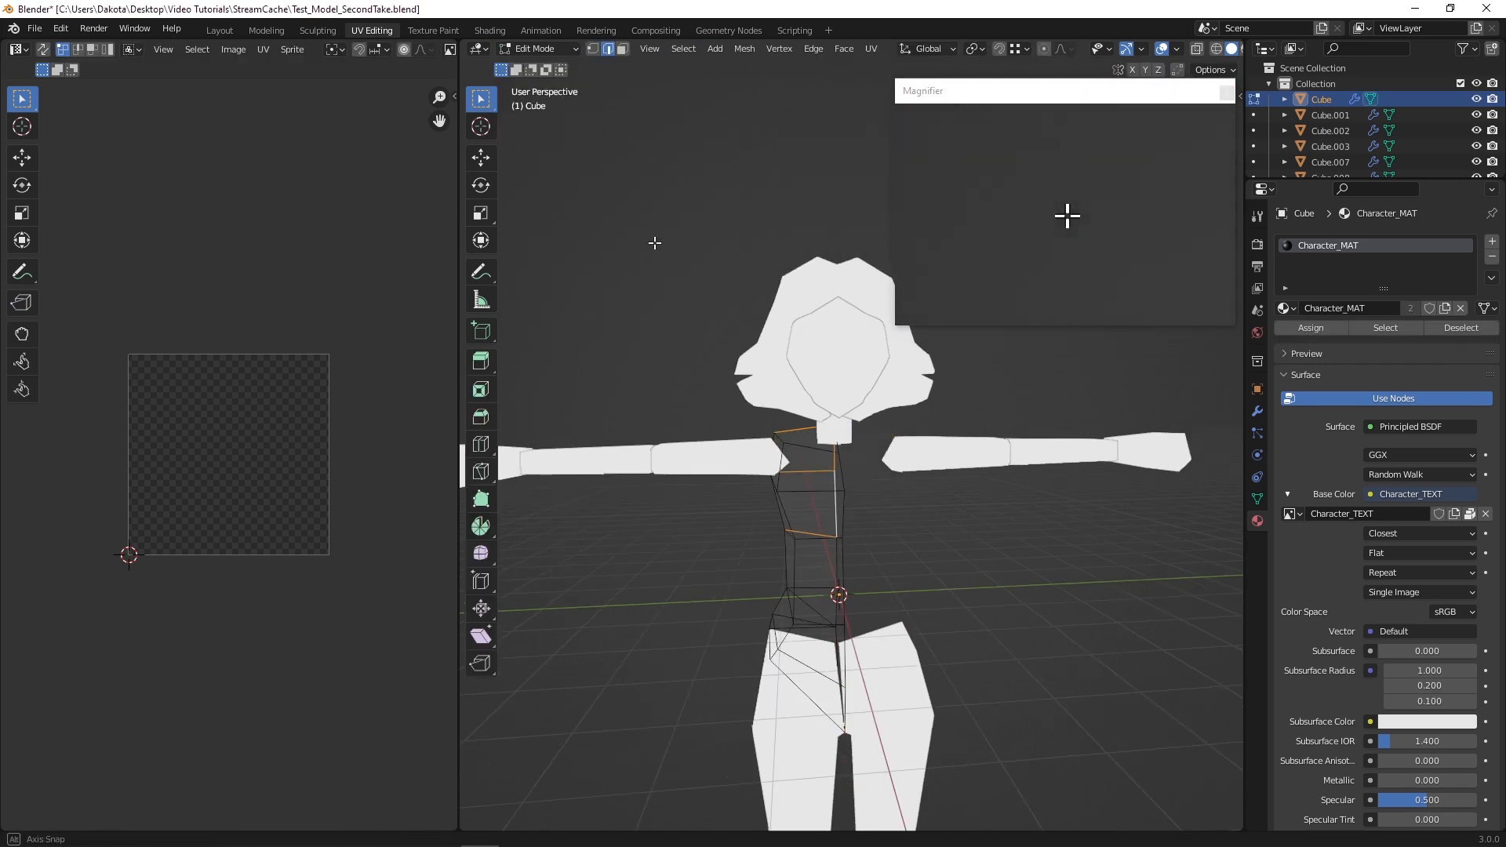
{"action": "mouse_move", "coordinate": [642, 233]}
{"action": "middle_mouse_down"}
{"action": "mouse_move", "coordinate": [632, 208]}
{"action": "mouse_move", "coordinate": [659, 229]}
{"action": "middle_mouse_up"}
{"action": "middle_click_drag", "start_coordinate": [857, 501], "coordinate": [881, 578]}
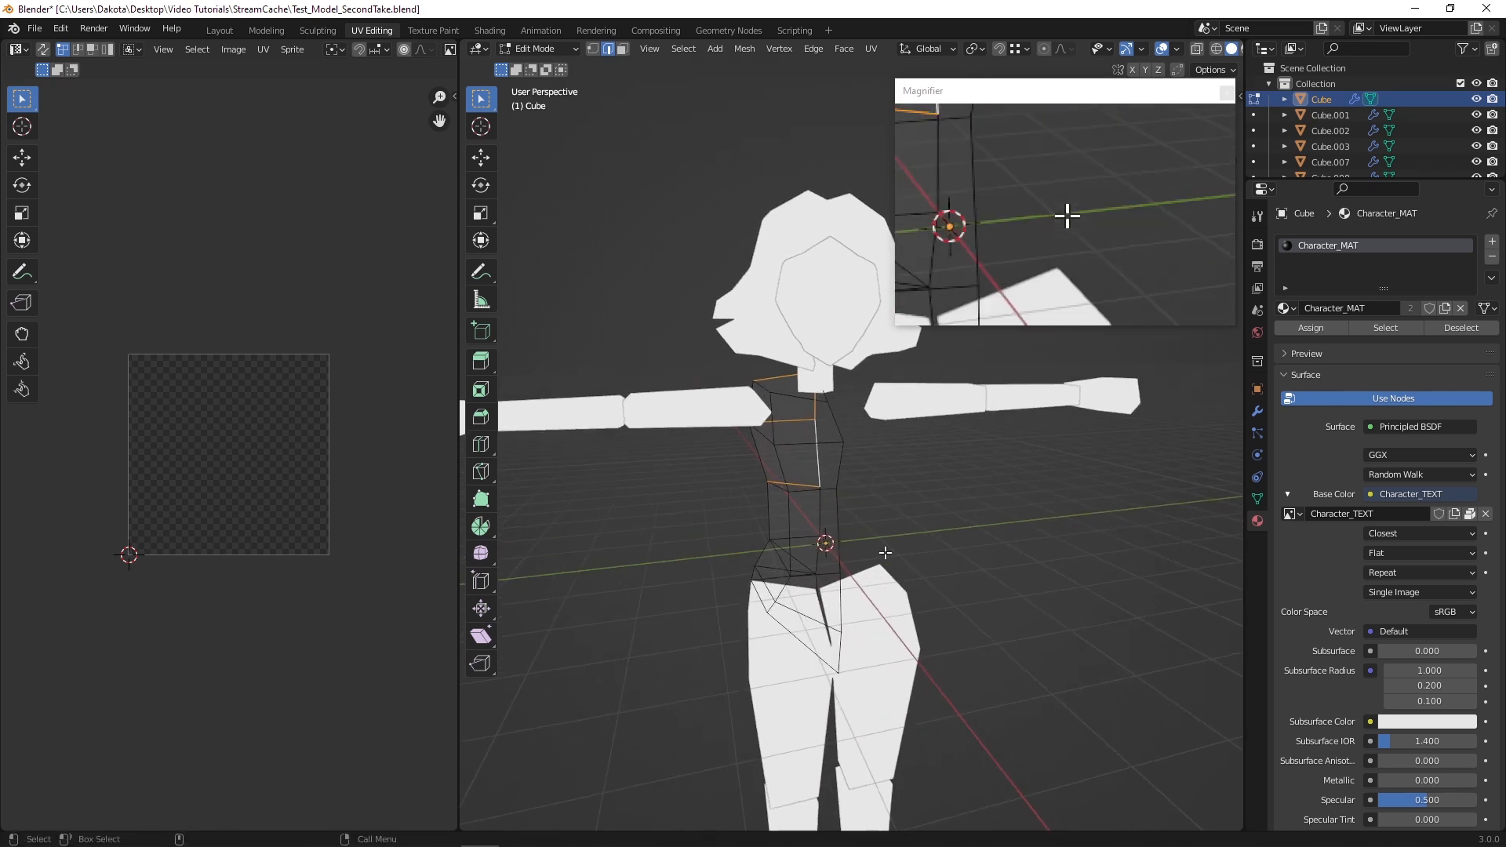
{"action": "left_click", "coordinate": [1257, 411]}
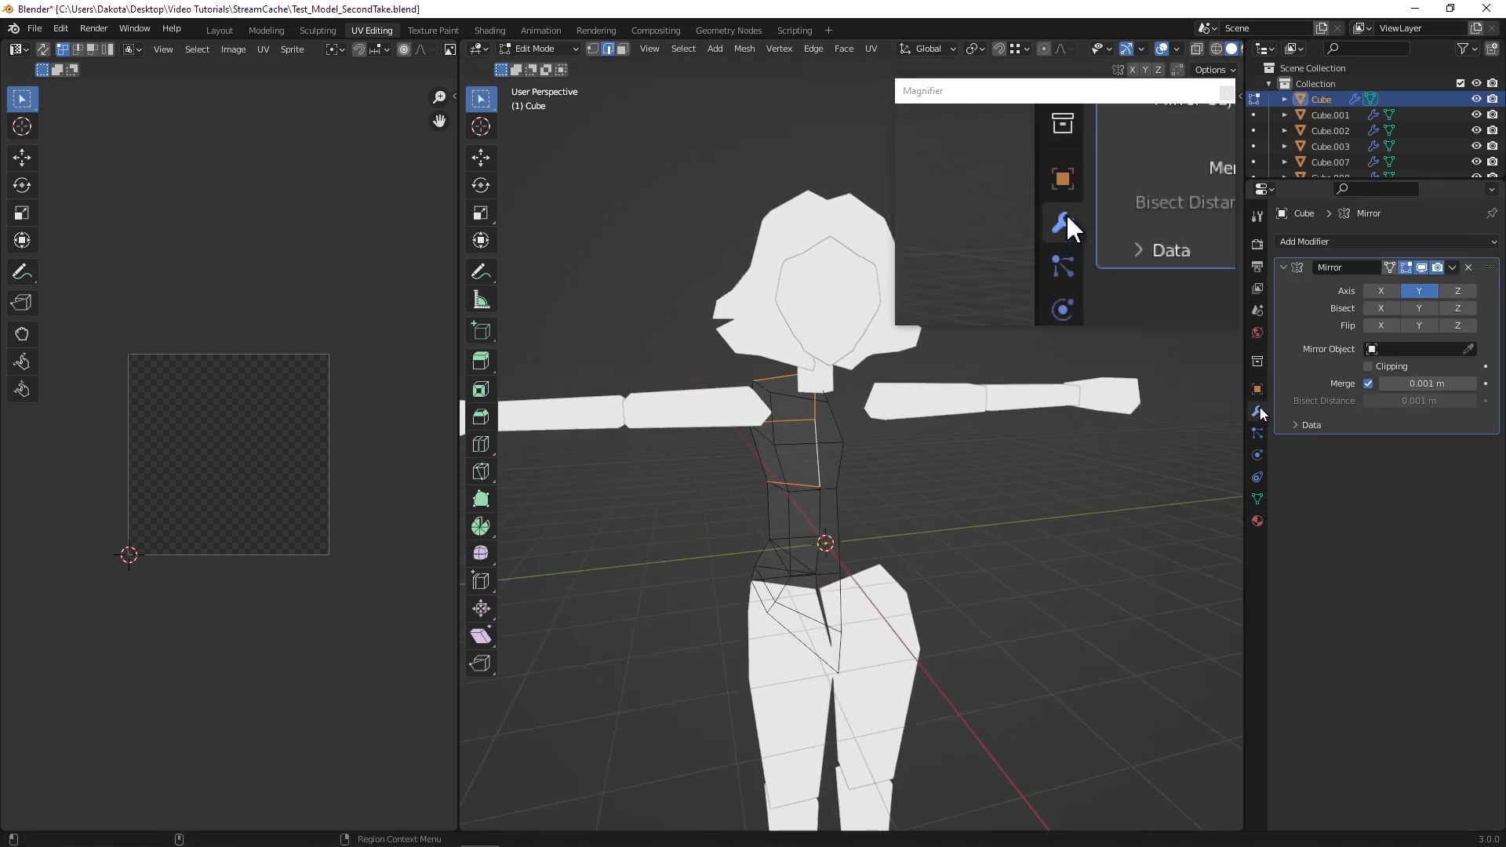
{"action": "middle_click_drag", "start_coordinate": [881, 471], "coordinate": [850, 458]}
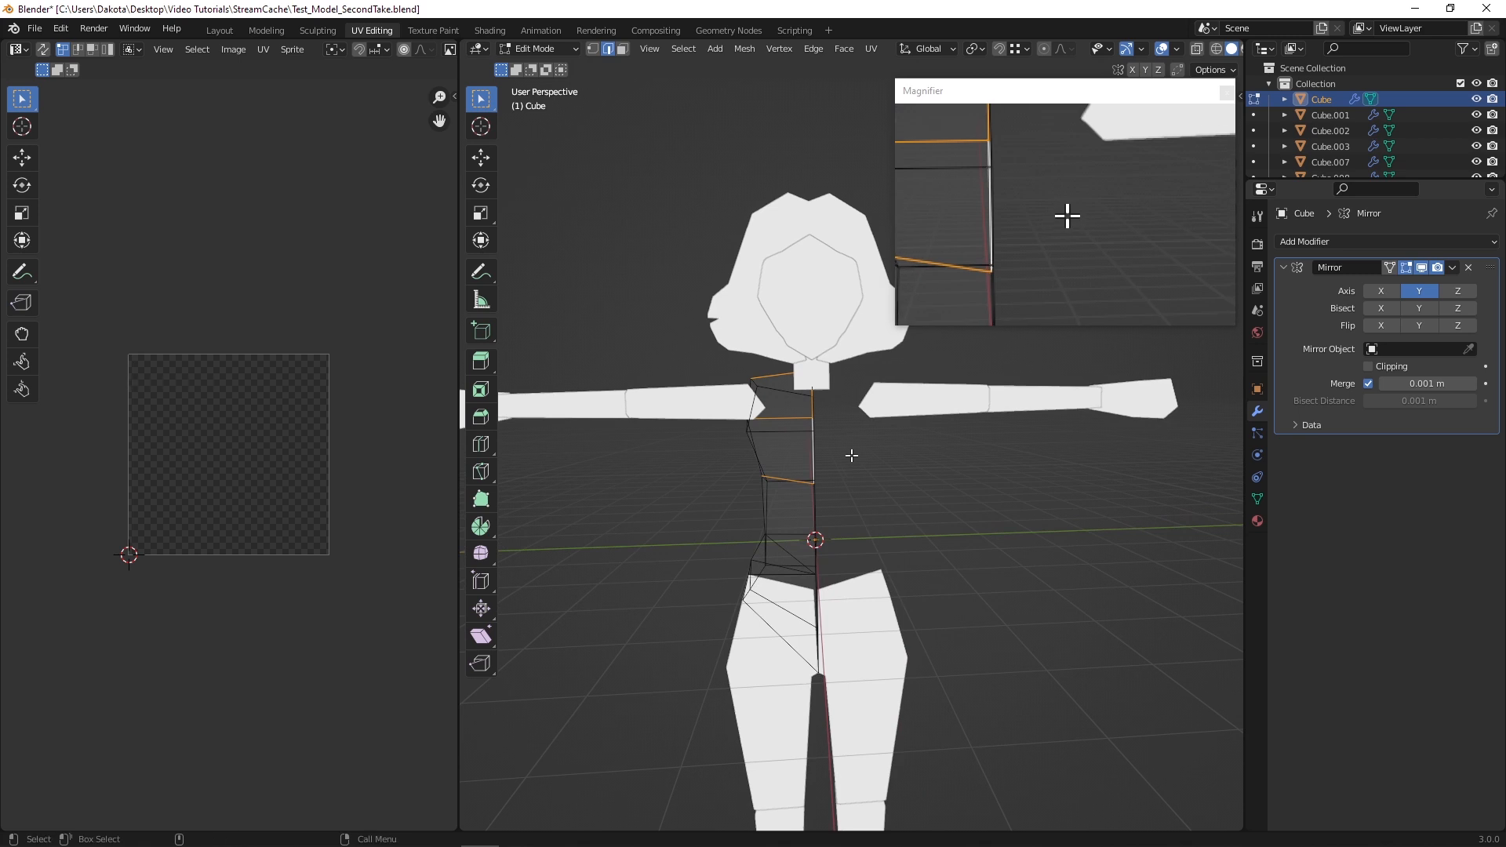
Change the mesh selection to face mode and select the column of front faces on the half torso
{"action": "middle_click_drag", "start_coordinate": [874, 463], "coordinate": [746, 523]}
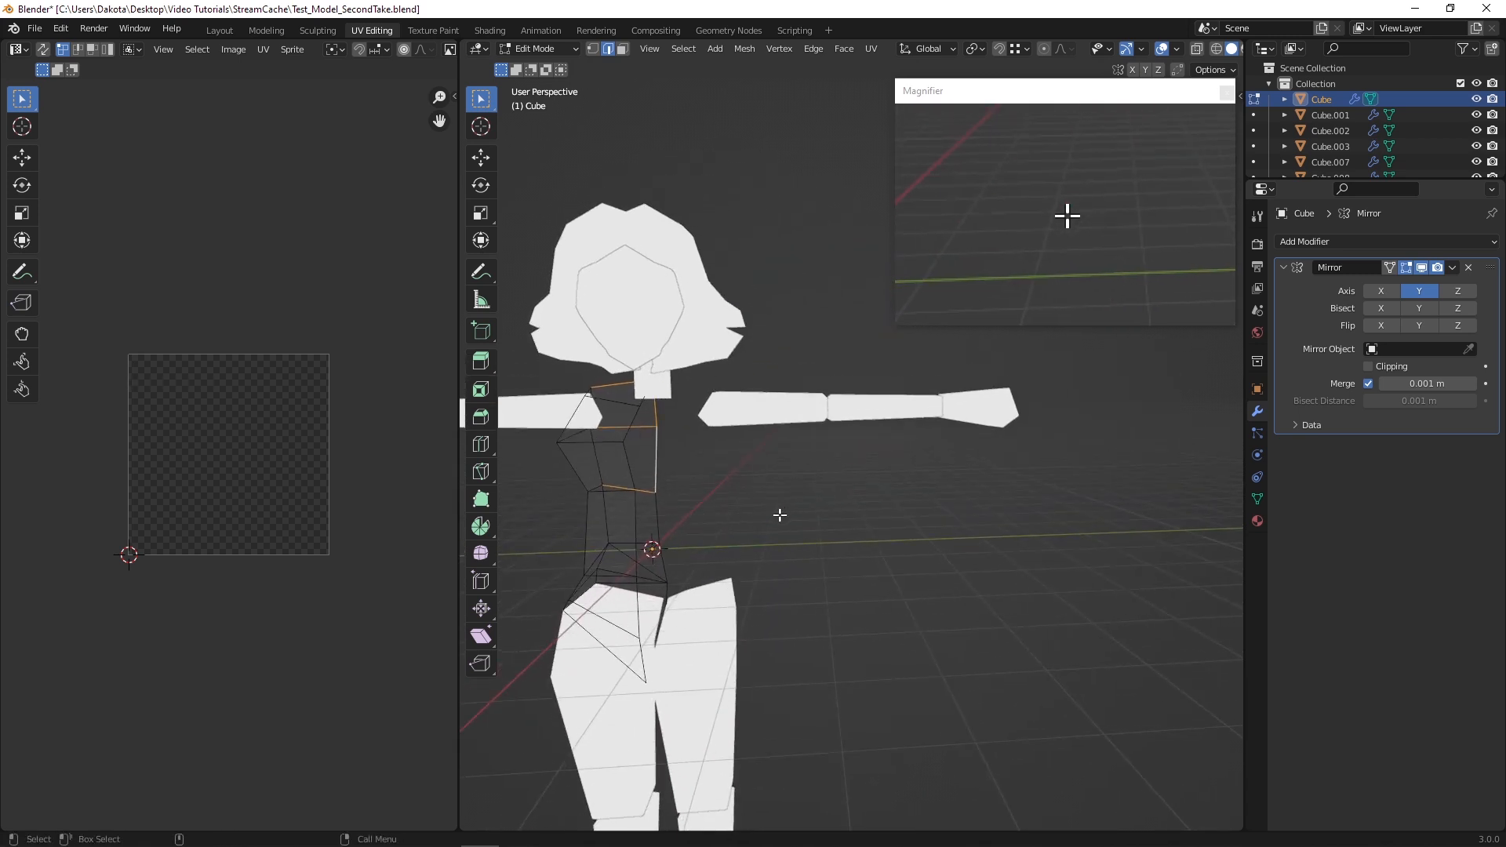
{"action": "middle_click_drag", "start_coordinate": [794, 500], "coordinate": [879, 481]}
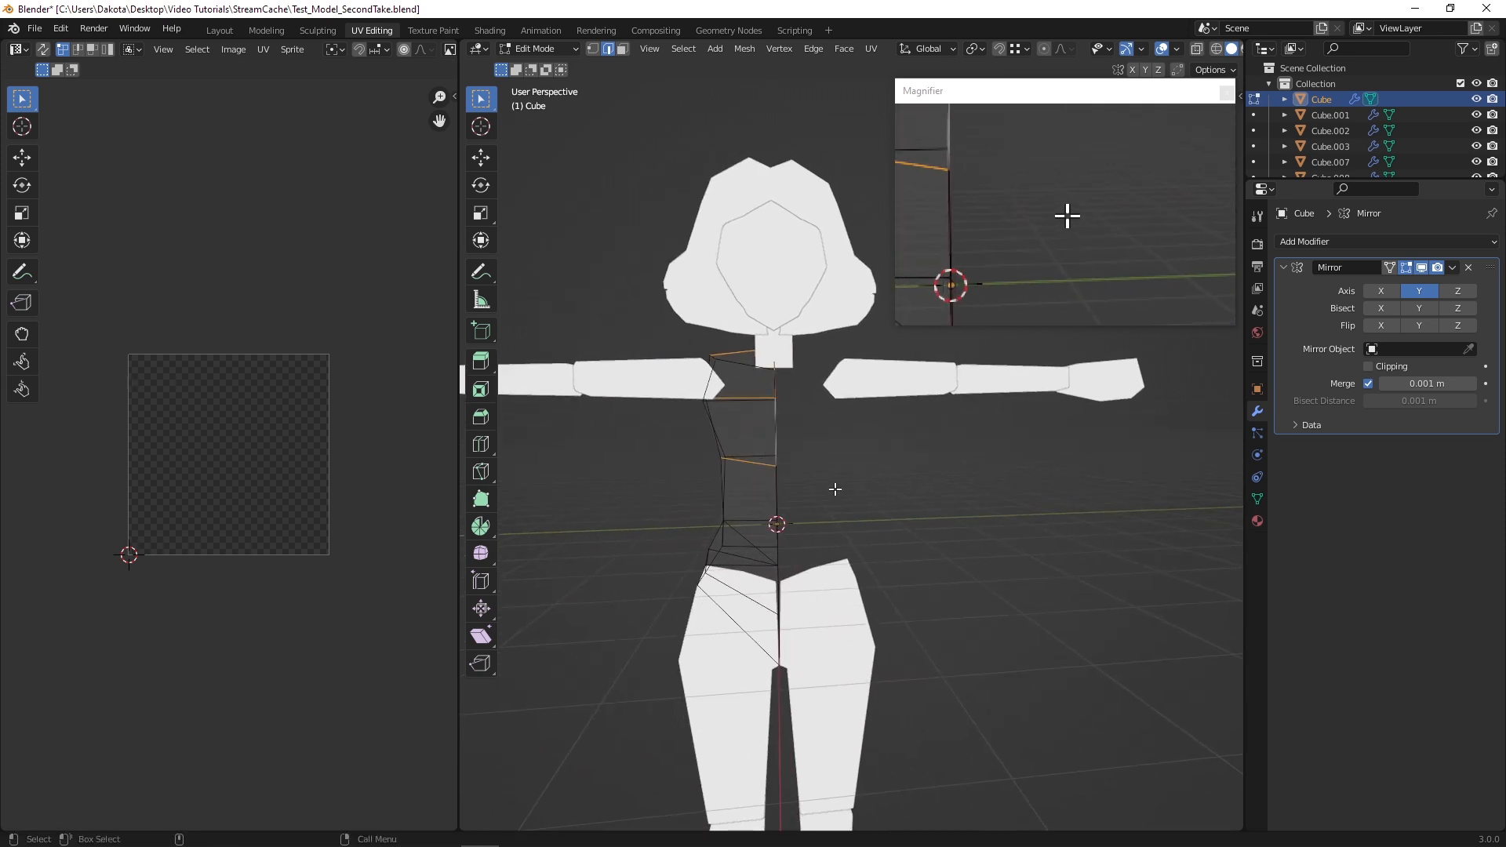
{"action": "middle_click_drag", "start_coordinate": [885, 444], "coordinate": [827, 548]}
{"action": "middle_click_drag", "start_coordinate": [743, 619], "coordinate": [716, 680]}
{"action": "left_click_drag", "start_coordinate": [715, 681], "coordinate": [735, 443]}
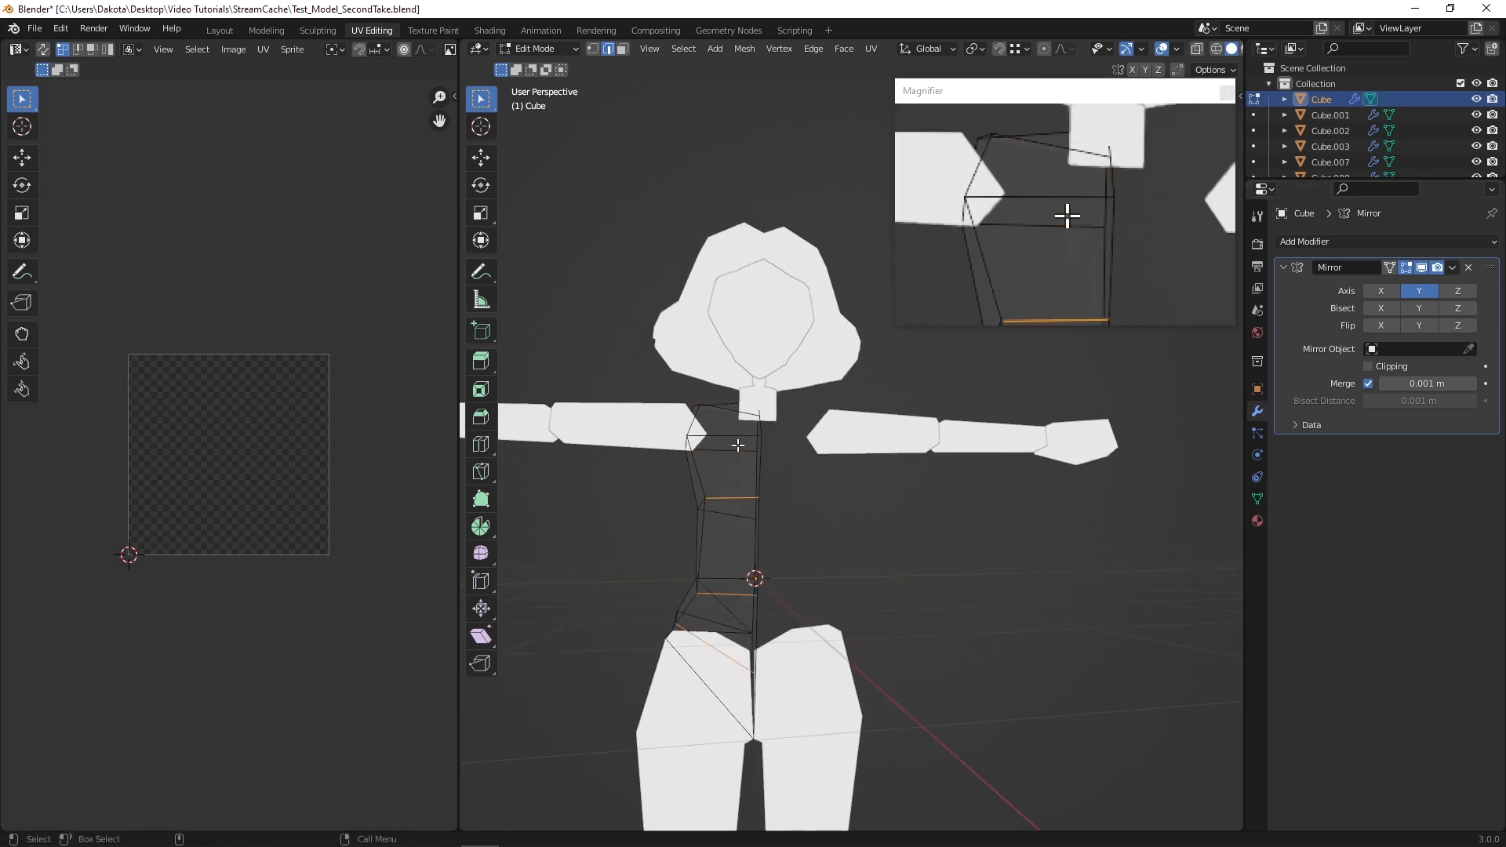
{"action": "left_click", "coordinate": [622, 49]}
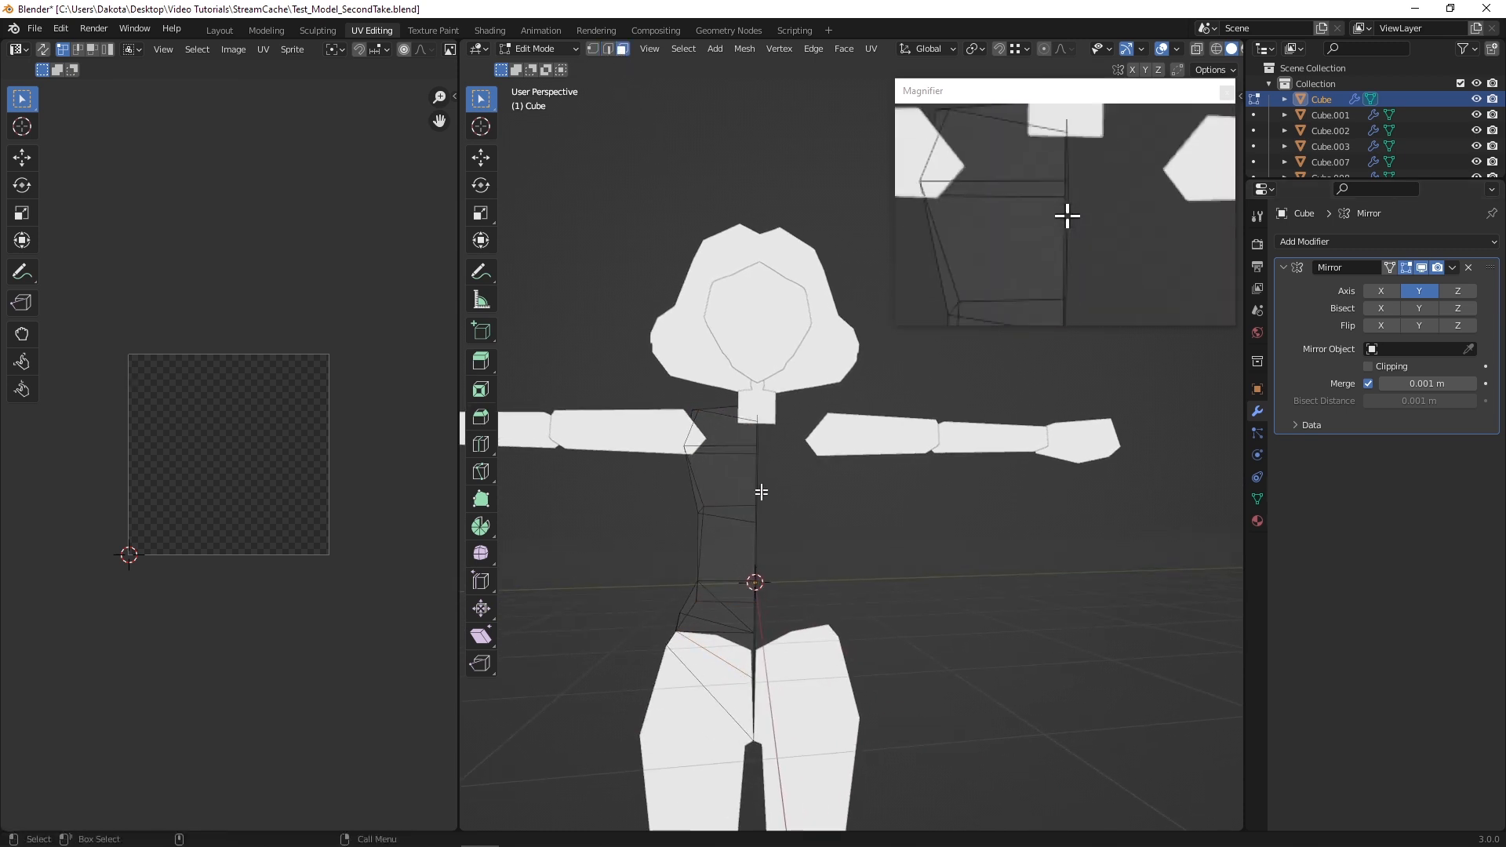
{"action": "left_click_drag", "start_coordinate": [721, 437], "coordinate": [736, 688]}
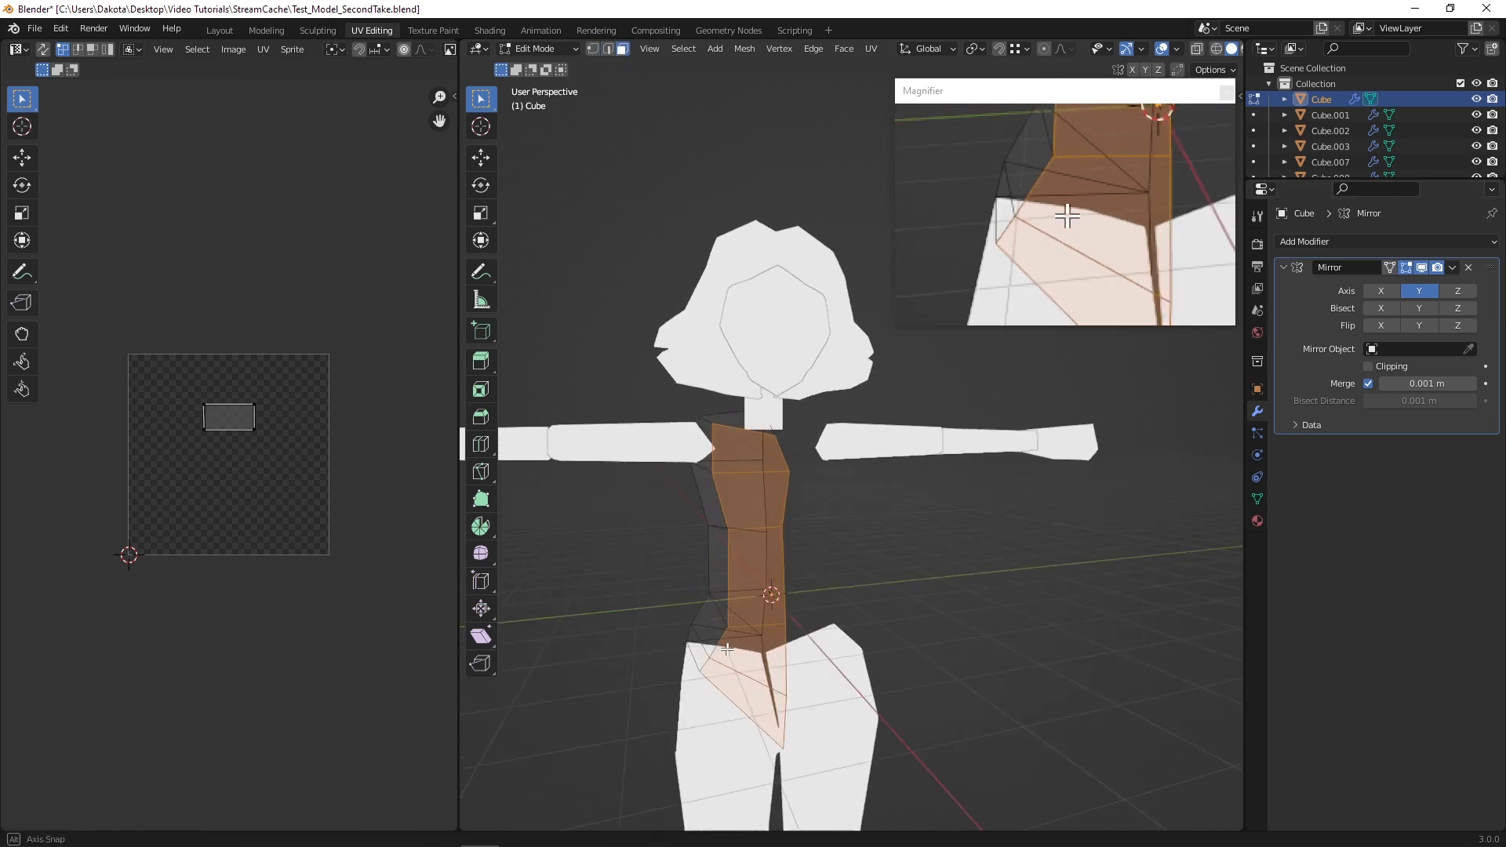
Add the torso's back faces to the selection and move the Magnifier window out of the way
{"action": "middle_click_drag", "start_coordinate": [736, 689], "coordinate": [979, 647]}
{"action": "left_click_drag", "start_coordinate": [976, 651], "coordinate": [980, 475]}
{"action": "middle_click_drag", "start_coordinate": [980, 474], "coordinate": [744, 479]}
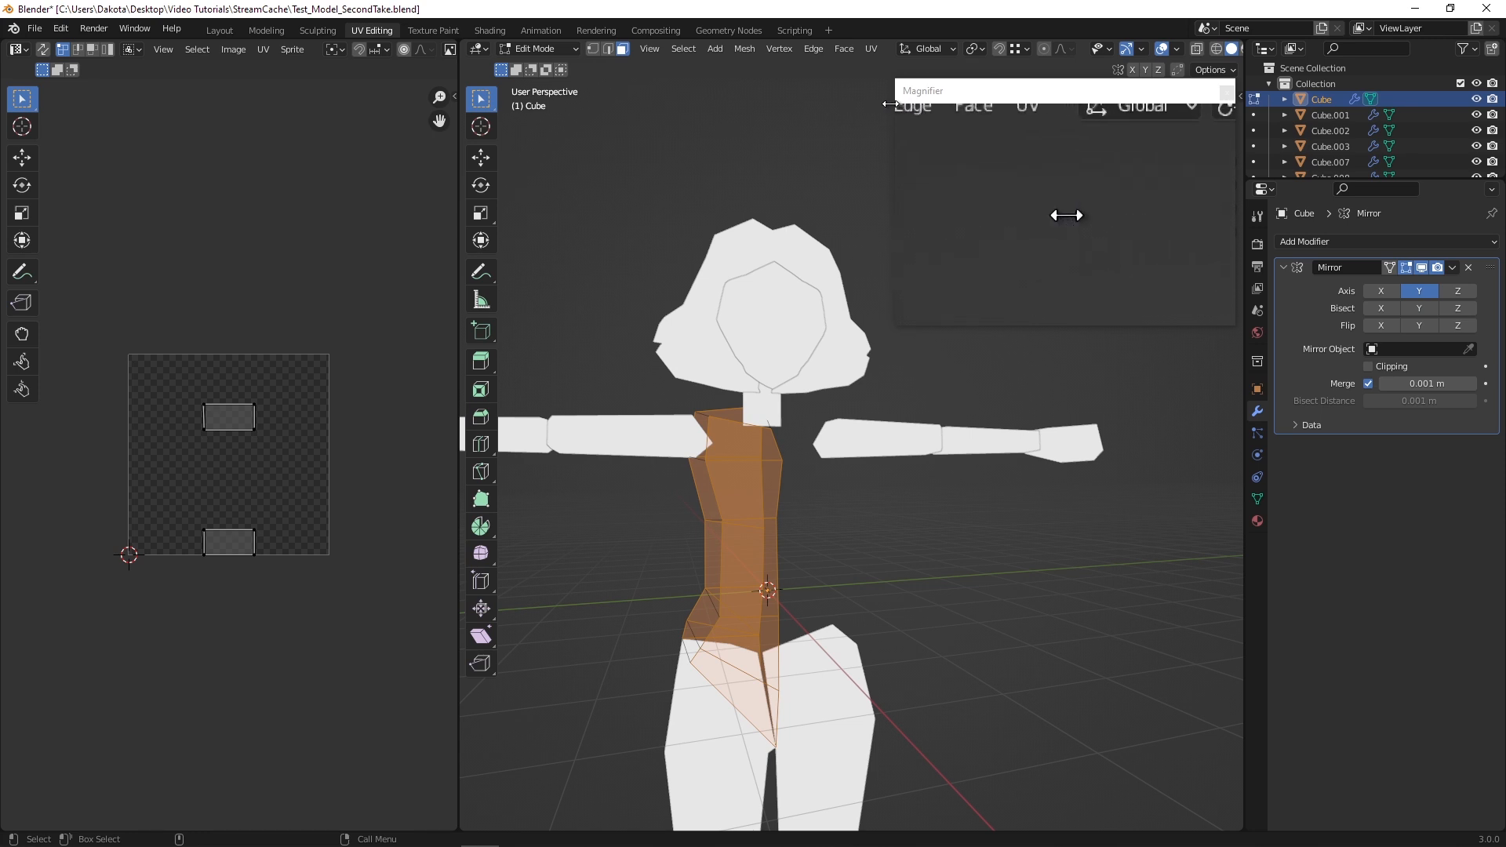
{"action": "left_click_drag", "start_coordinate": [853, 95], "coordinate": [1212, 606]}
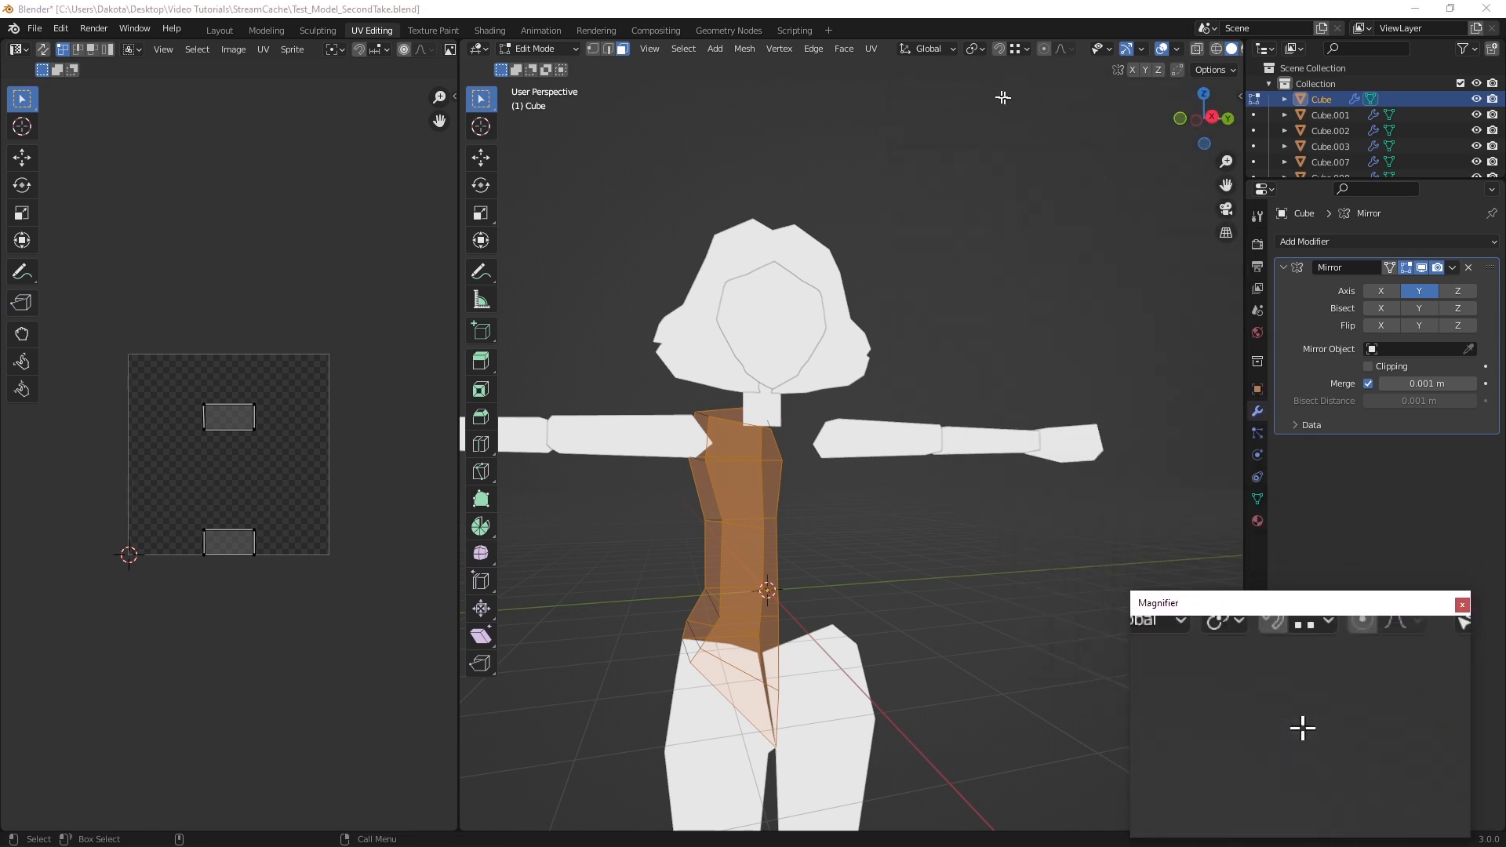
Unwrap the selected front and back torso faces with Project from View in the Right Orthographic view
{"action": "left_click", "coordinate": [990, 218]}
{"action": "key", "text": "a"}
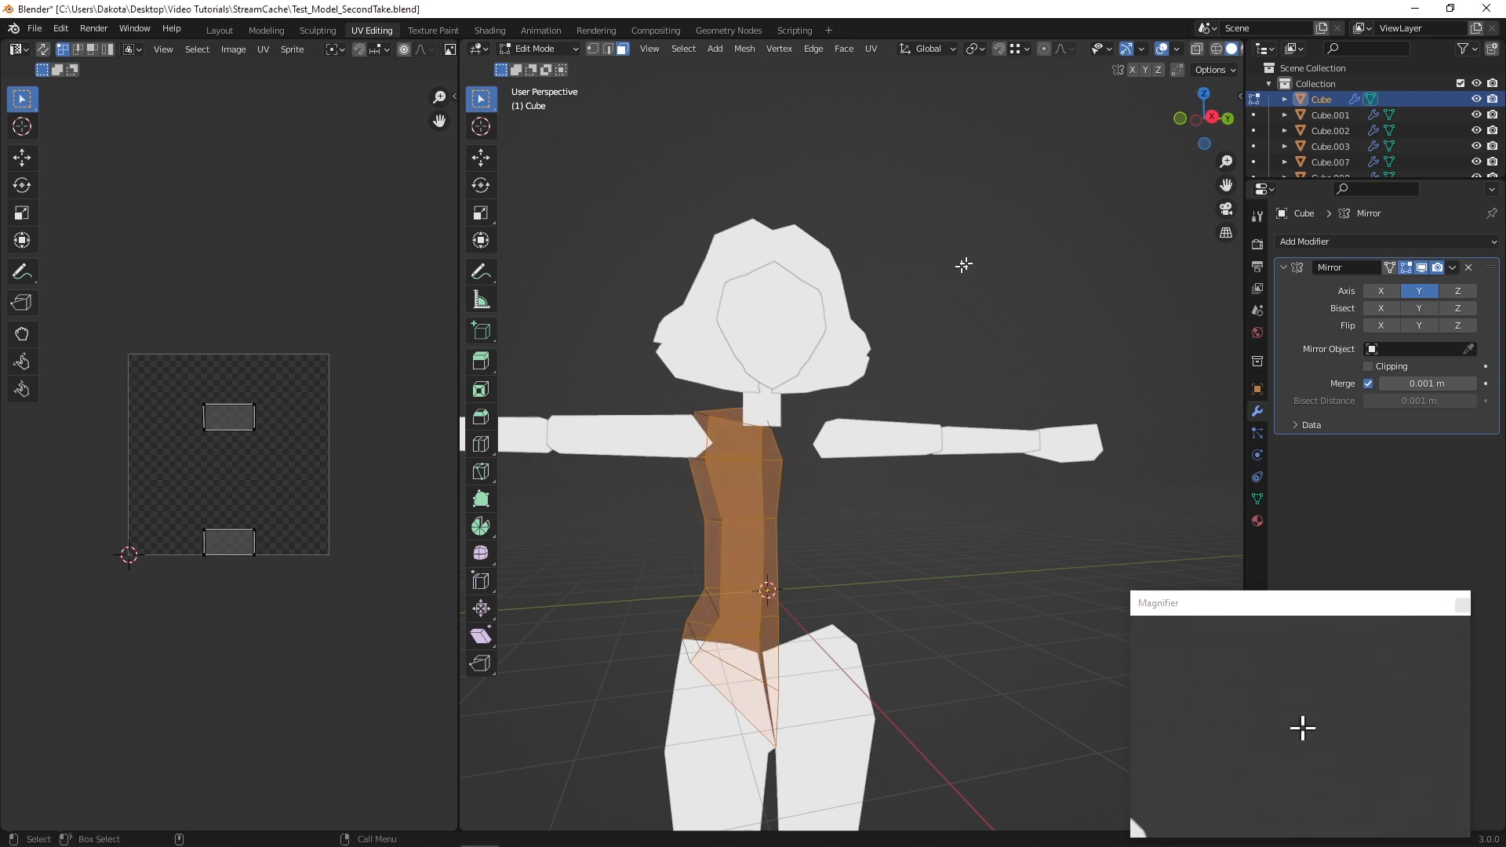
{"action": "left_click", "coordinate": [1211, 117]}
{"action": "scroll", "coordinate": [895, 319], "scroll_direction": "up", "scroll_amount": 2}
{"action": "middle_click_drag", "start_coordinate": [893, 328], "coordinate": [885, 363], "text": "shift"}
{"action": "left_click", "coordinate": [877, 49]}
{"action": "mouse_move", "coordinate": [911, 63]}
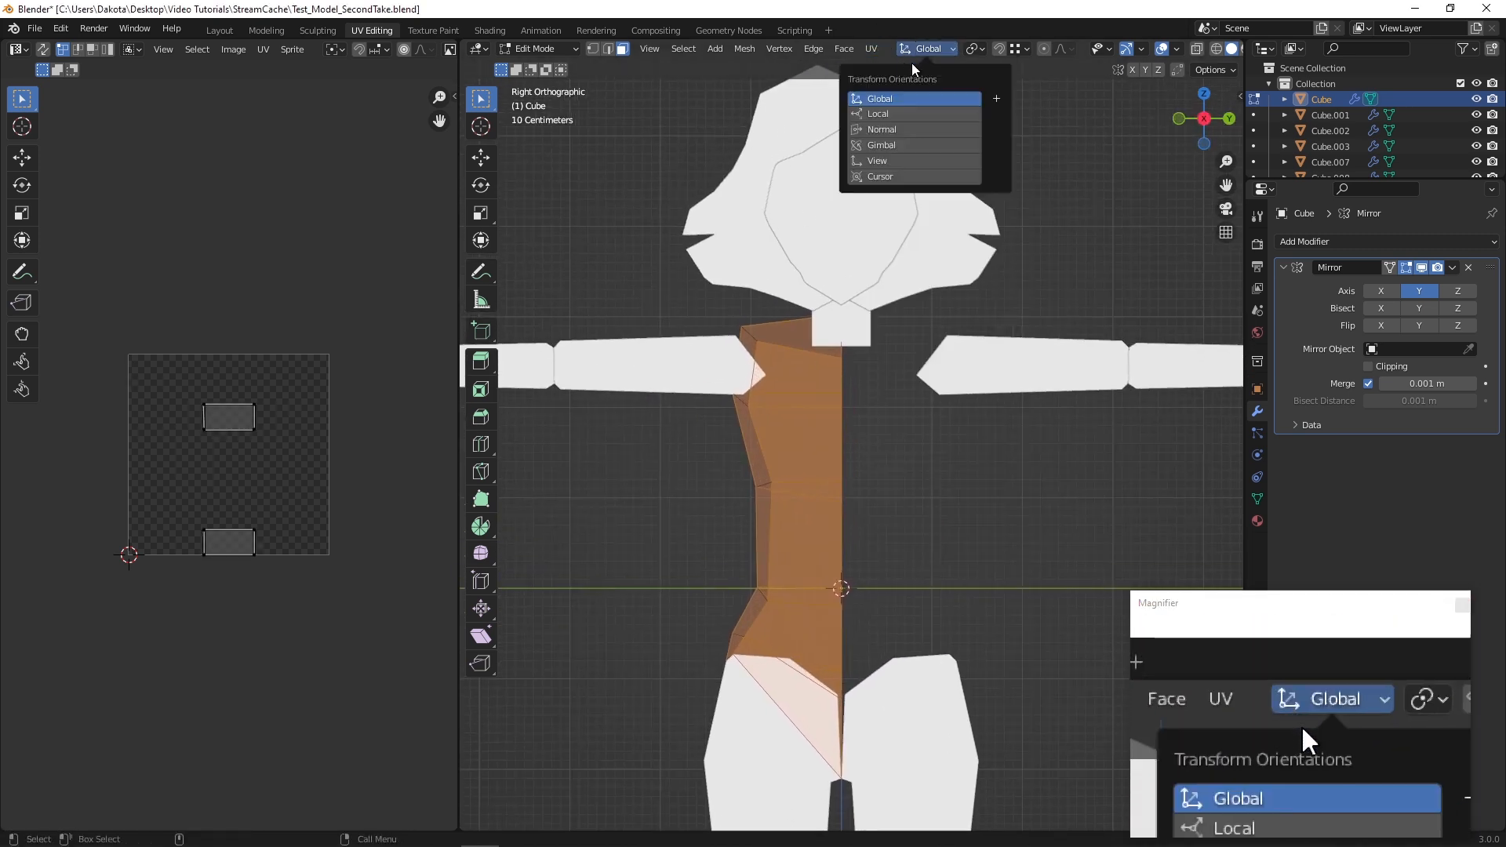
{"action": "mouse_move", "coordinate": [871, 48]}
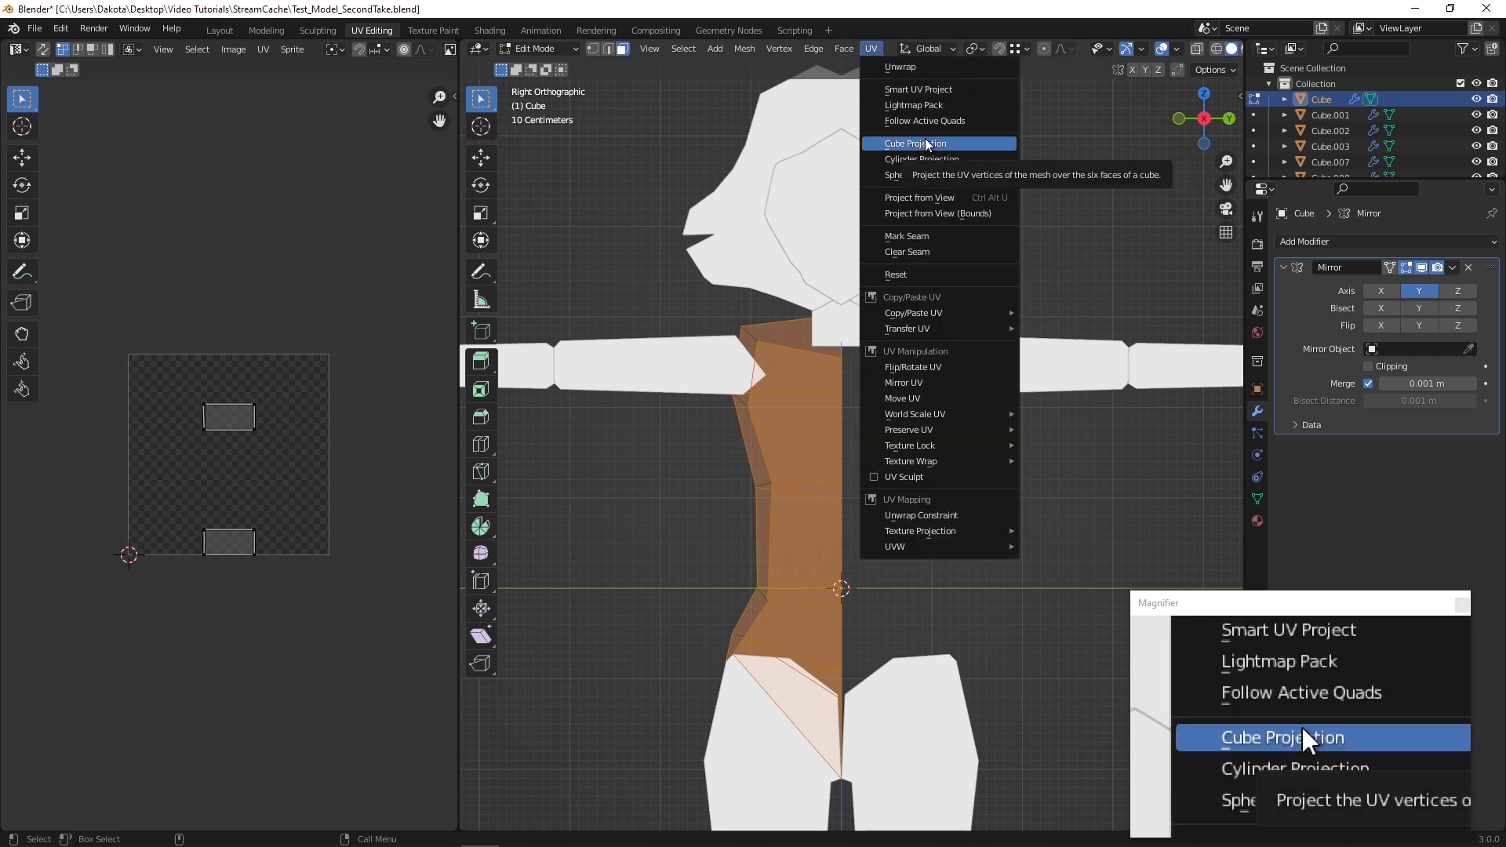
{"action": "left_click", "coordinate": [869, 50]}
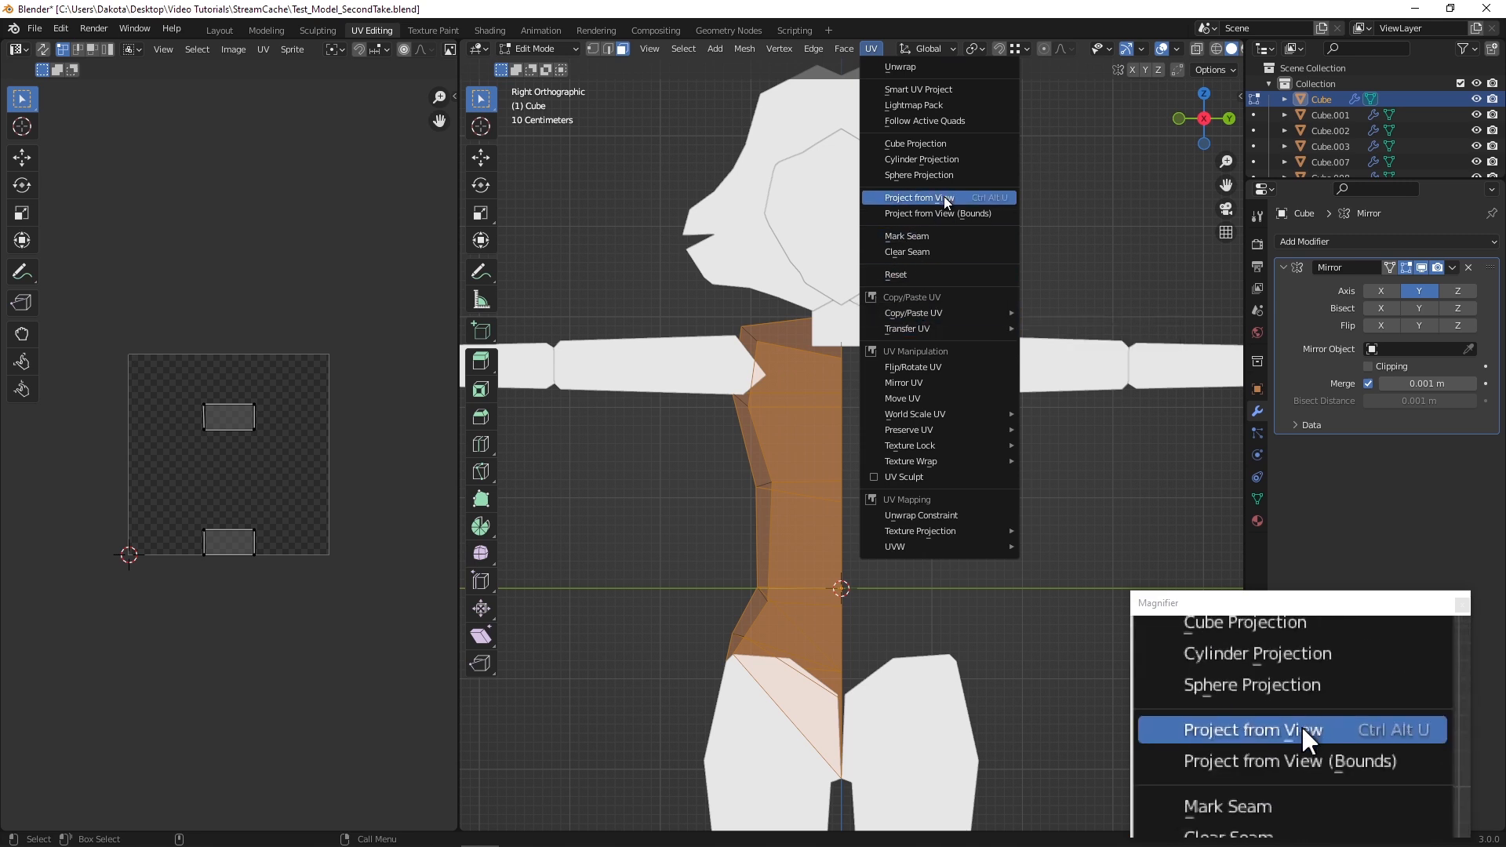
{"action": "left_click", "coordinate": [909, 199]}
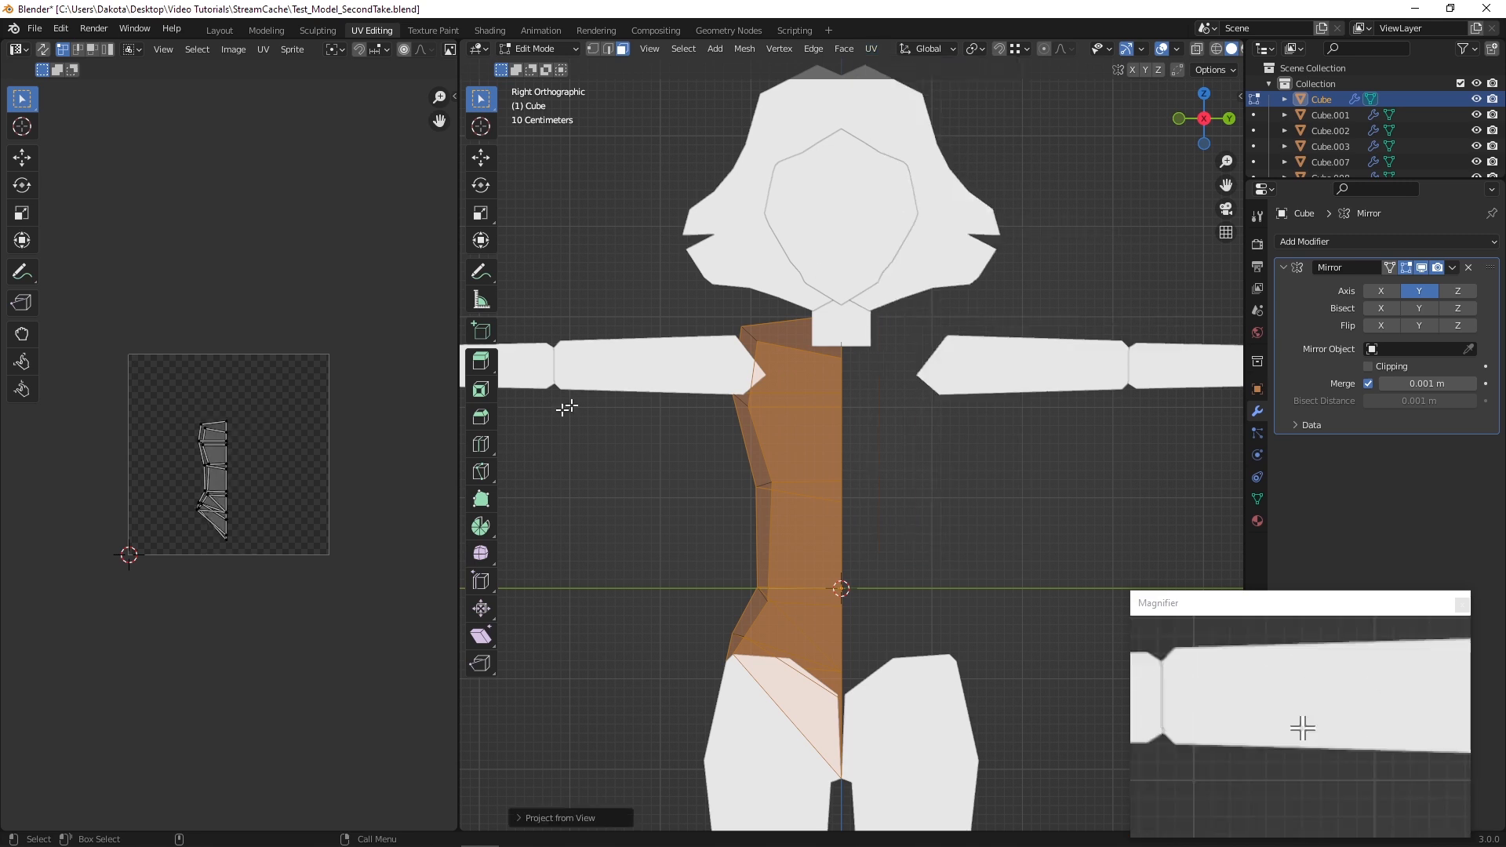
Set UV selection to islands and move one of the two overlapping torso islands sideways off the other
{"action": "scroll", "coordinate": [235, 494], "scroll_direction": "up", "scroll_amount": 4}
{"action": "middle_click_drag", "start_coordinate": [303, 448], "coordinate": [345, 399]}
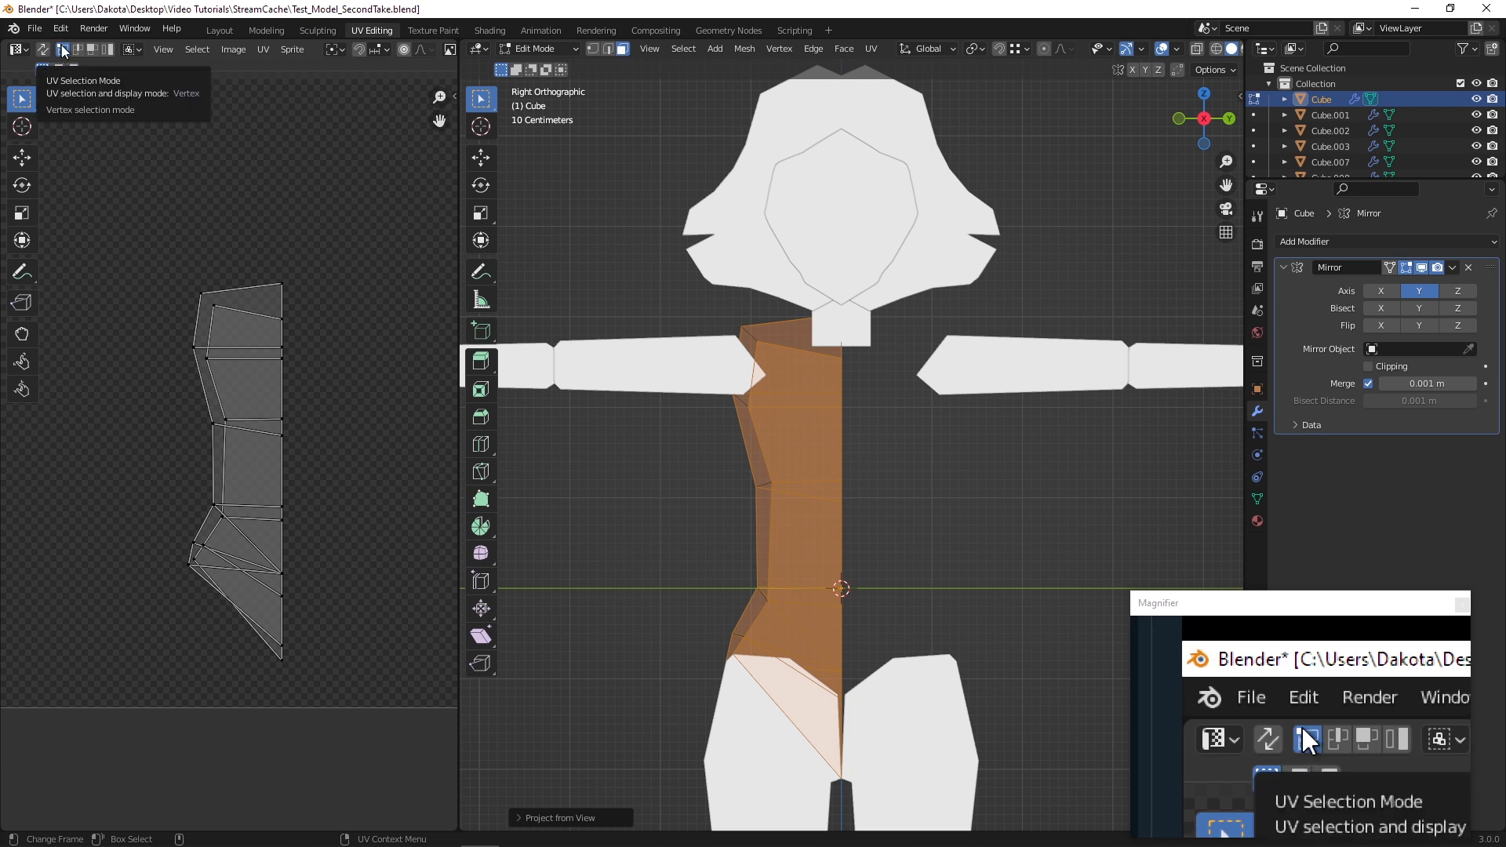
{"action": "left_click", "coordinate": [111, 53]}
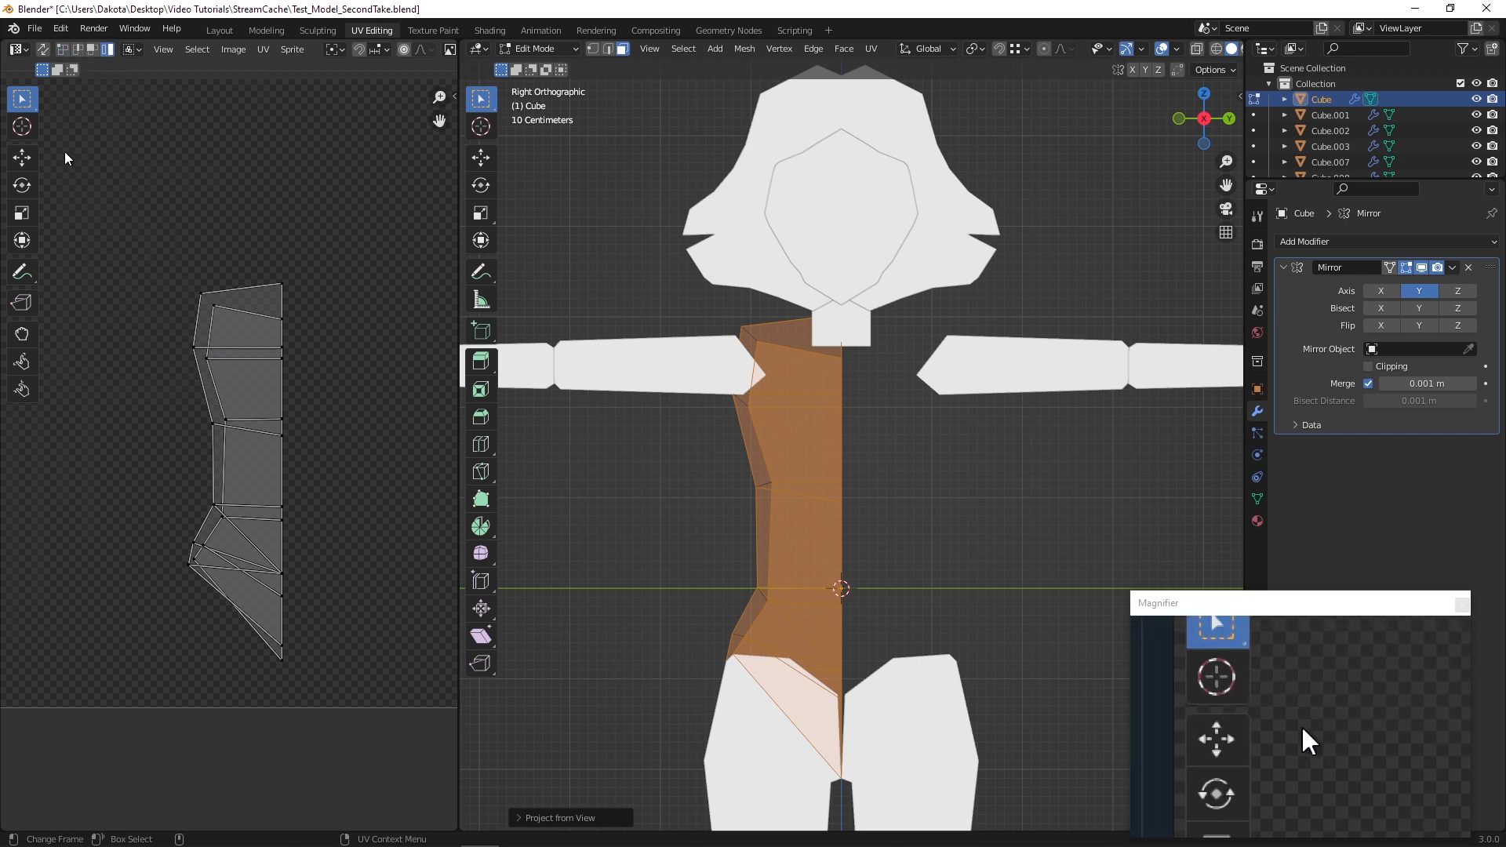
{"action": "left_click", "coordinate": [22, 157]}
{"action": "left_click", "coordinate": [222, 393]}
{"action": "middle_click_drag", "start_coordinate": [302, 488], "coordinate": [417, 523]}
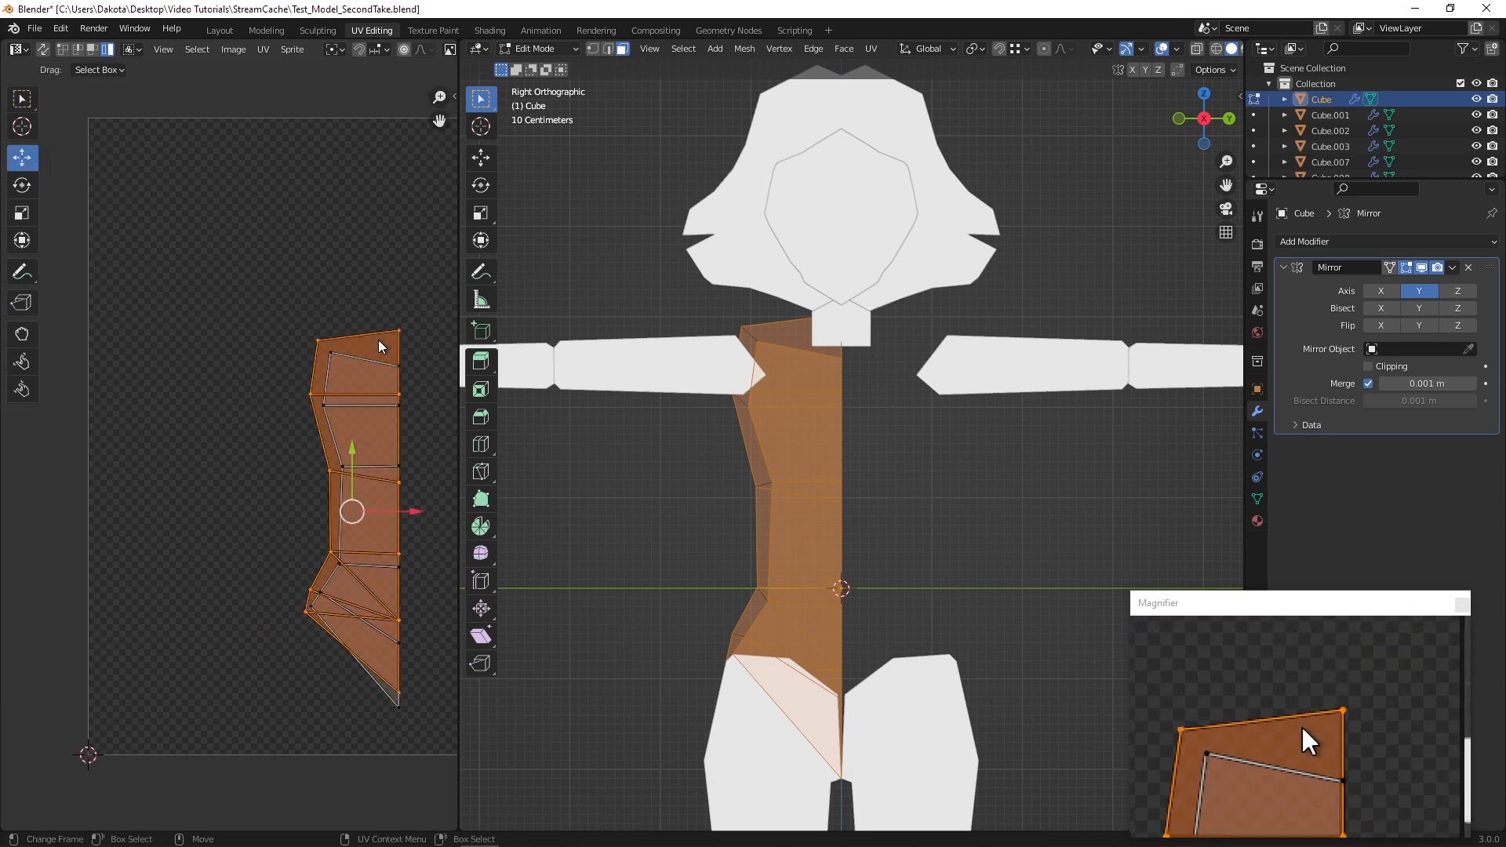
{"action": "left_click_drag", "start_coordinate": [417, 523], "coordinate": [282, 492]}
Mirror the separated torso island along X and move it close beside the other island
{"action": "right_click", "coordinate": [203, 435]}
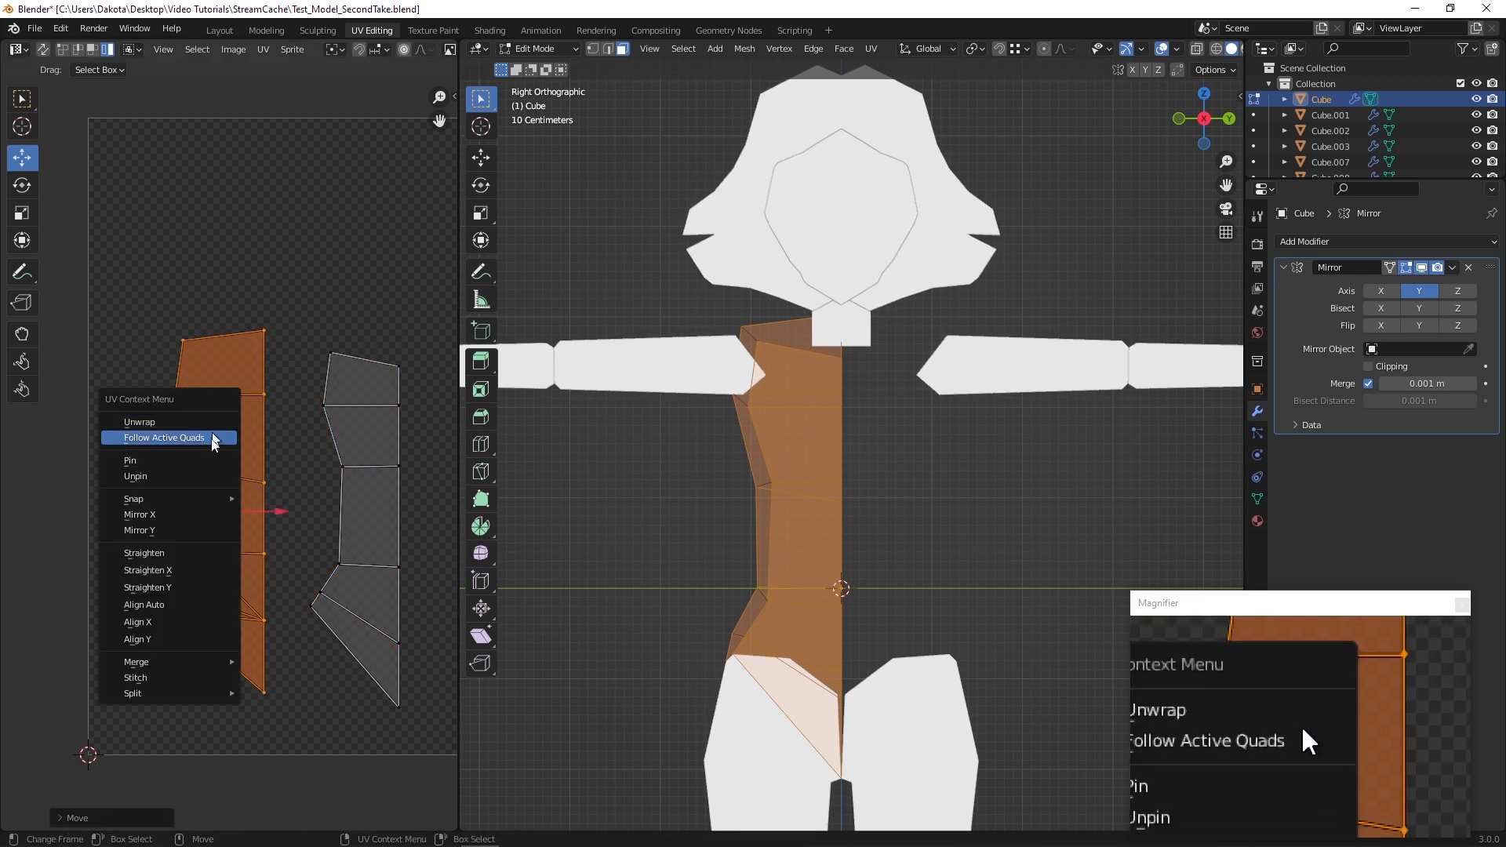
{"action": "left_click", "coordinate": [194, 533]}
{"action": "right_click", "coordinate": [226, 492]}
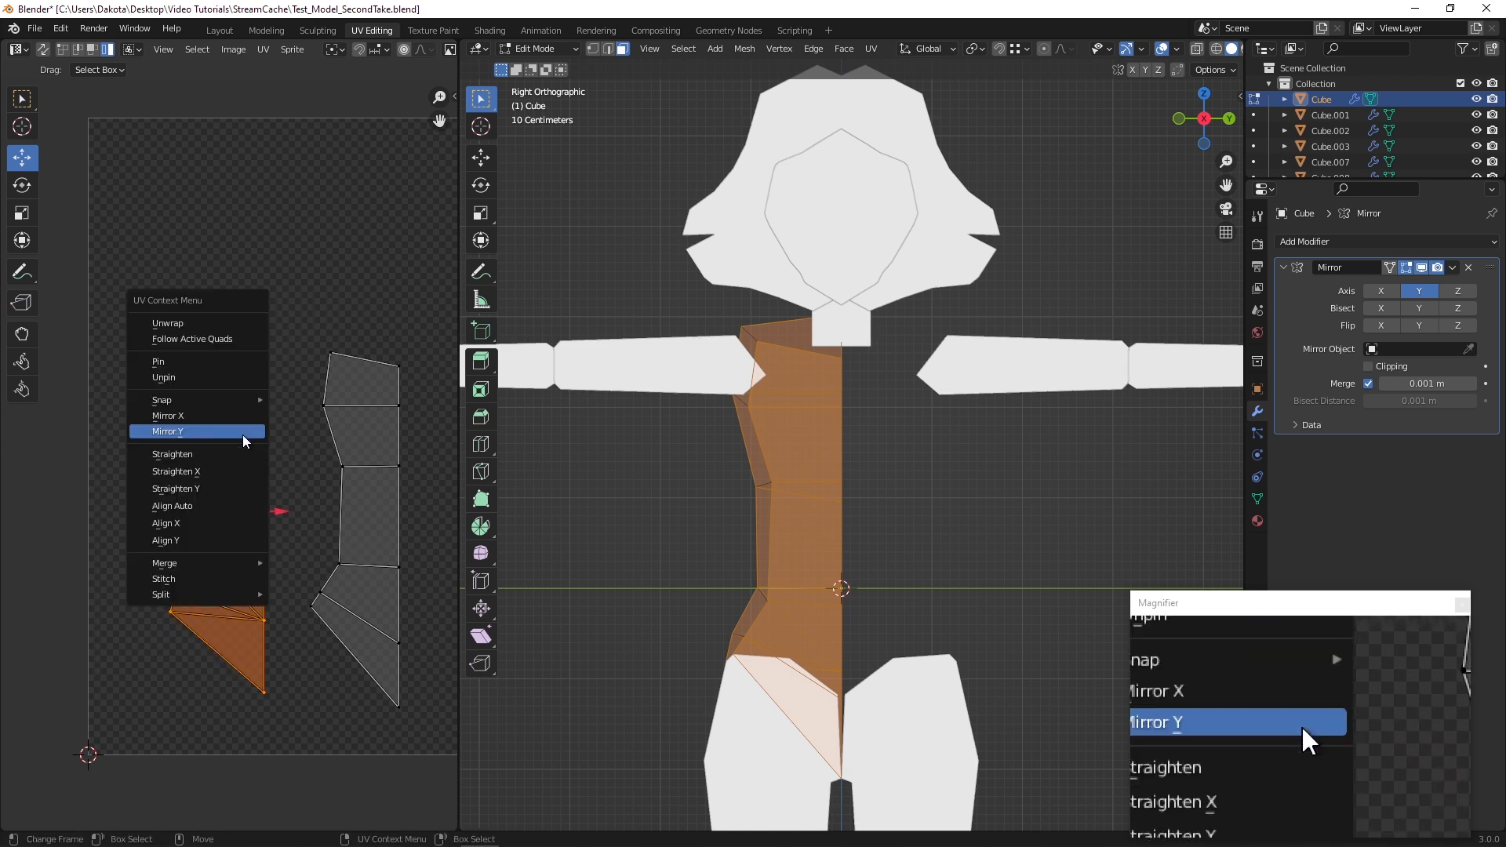
{"action": "left_click", "coordinate": [184, 428]}
{"action": "left_click_drag", "start_coordinate": [284, 513], "coordinate": [323, 510]}
{"action": "middle_click_drag", "start_coordinate": [319, 530], "coordinate": [276, 487]}
Select both torso islands and move them together into the upper-left corner of the UV area
{"action": "left_click_drag", "start_coordinate": [398, 676], "coordinate": [108, 228]}
{"action": "middle_click_drag", "start_coordinate": [183, 296], "coordinate": [217, 438]}
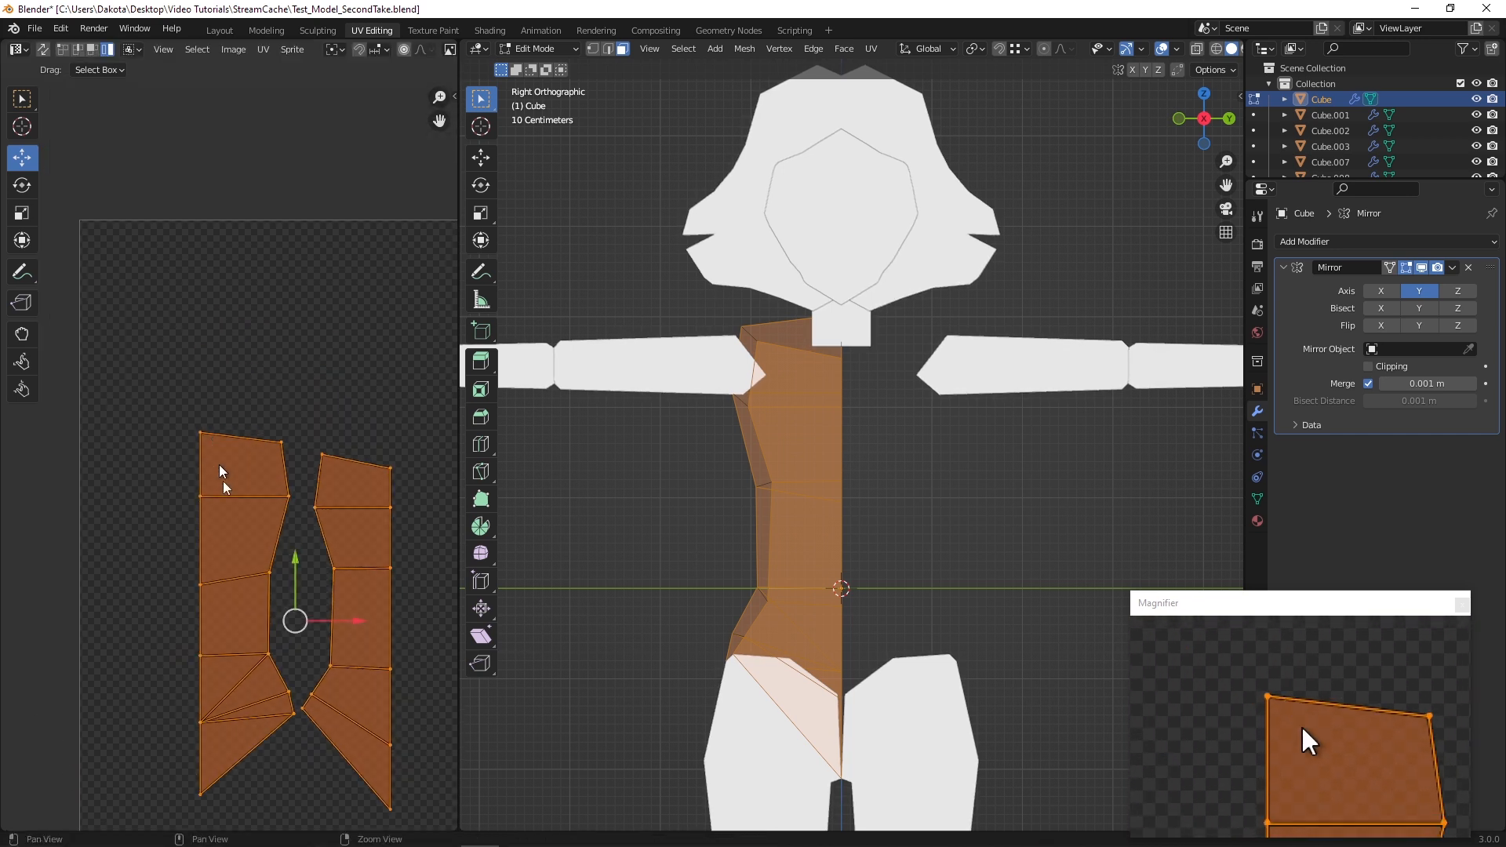
{"action": "left_click_drag", "start_coordinate": [290, 619], "coordinate": [212, 474]}
{"action": "scroll", "coordinate": [251, 451], "scroll_direction": "down", "scroll_amount": 3}
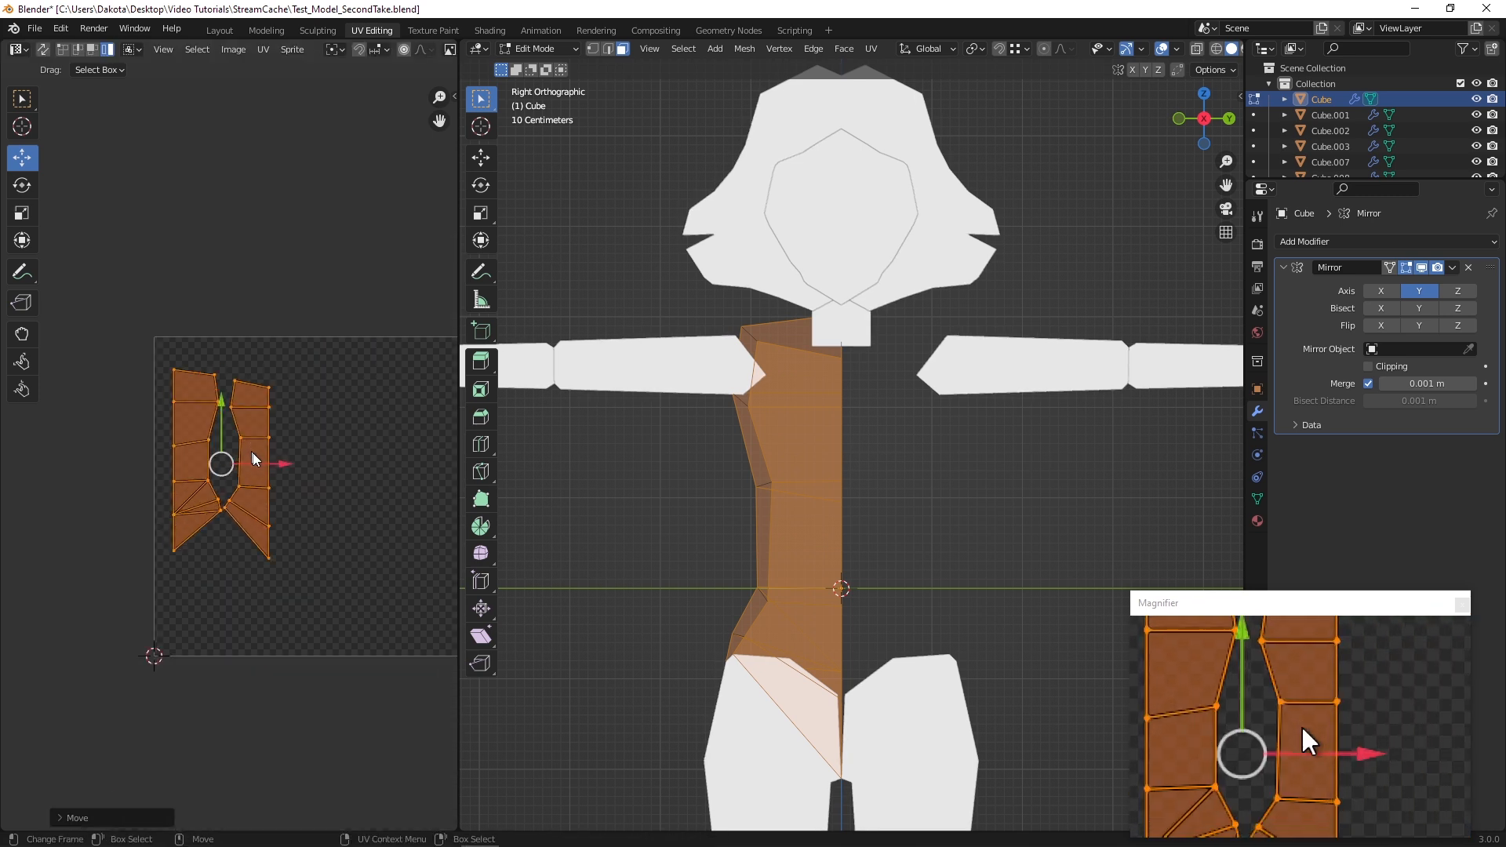
{"action": "key", "text": "g"}
{"action": "left_click", "coordinate": [322, 417]}
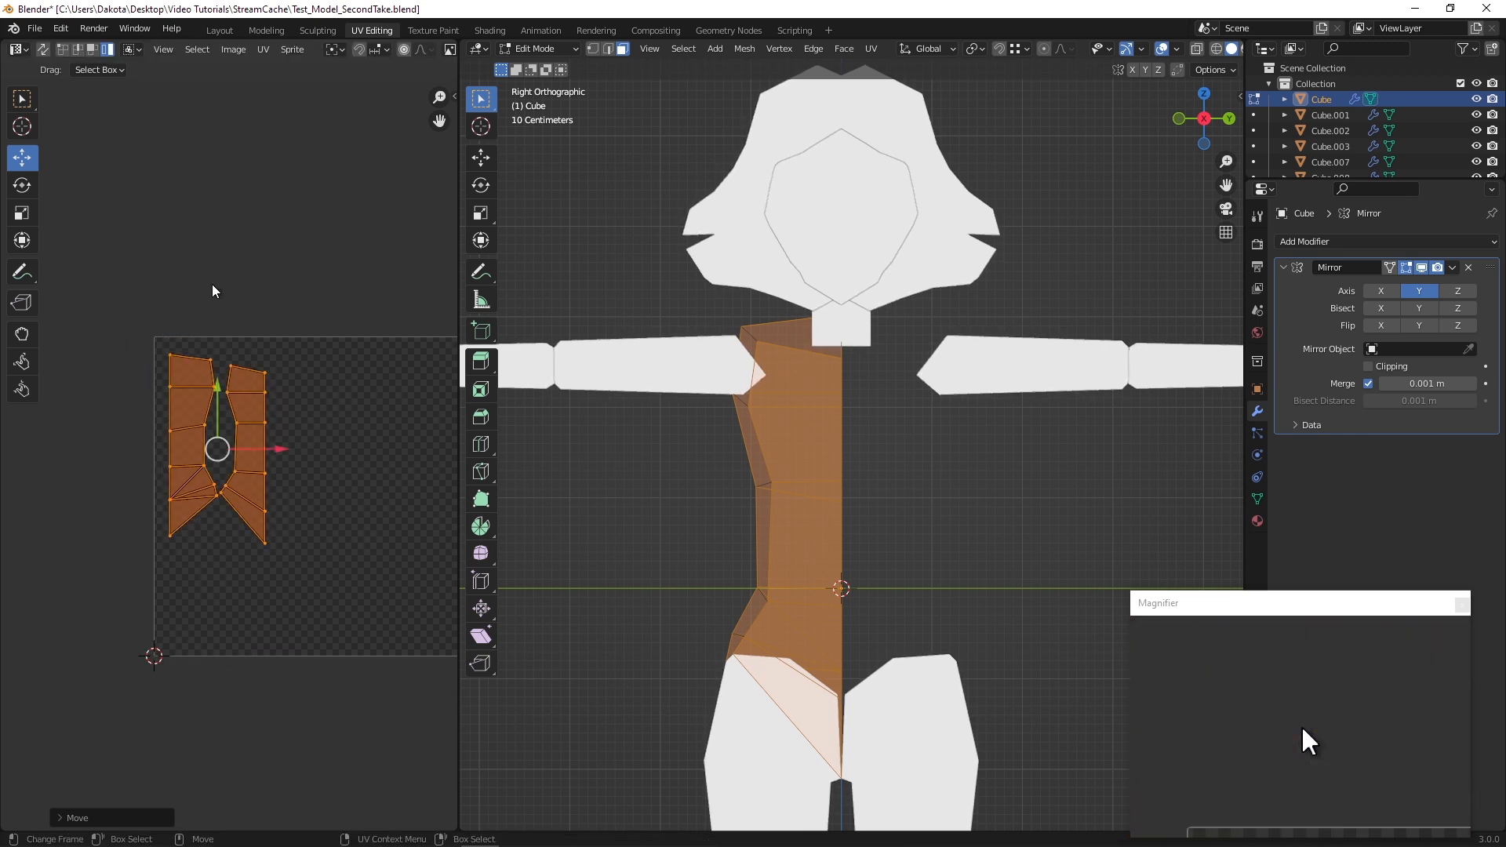
Scale both torso islands down with the Transform tool and move them tighter into the UV area's upper-left corner
{"action": "scroll", "coordinate": [192, 394], "scroll_direction": "up", "scroll_amount": 3}
{"action": "middle_click_drag", "start_coordinate": [192, 394], "coordinate": [223, 417]}
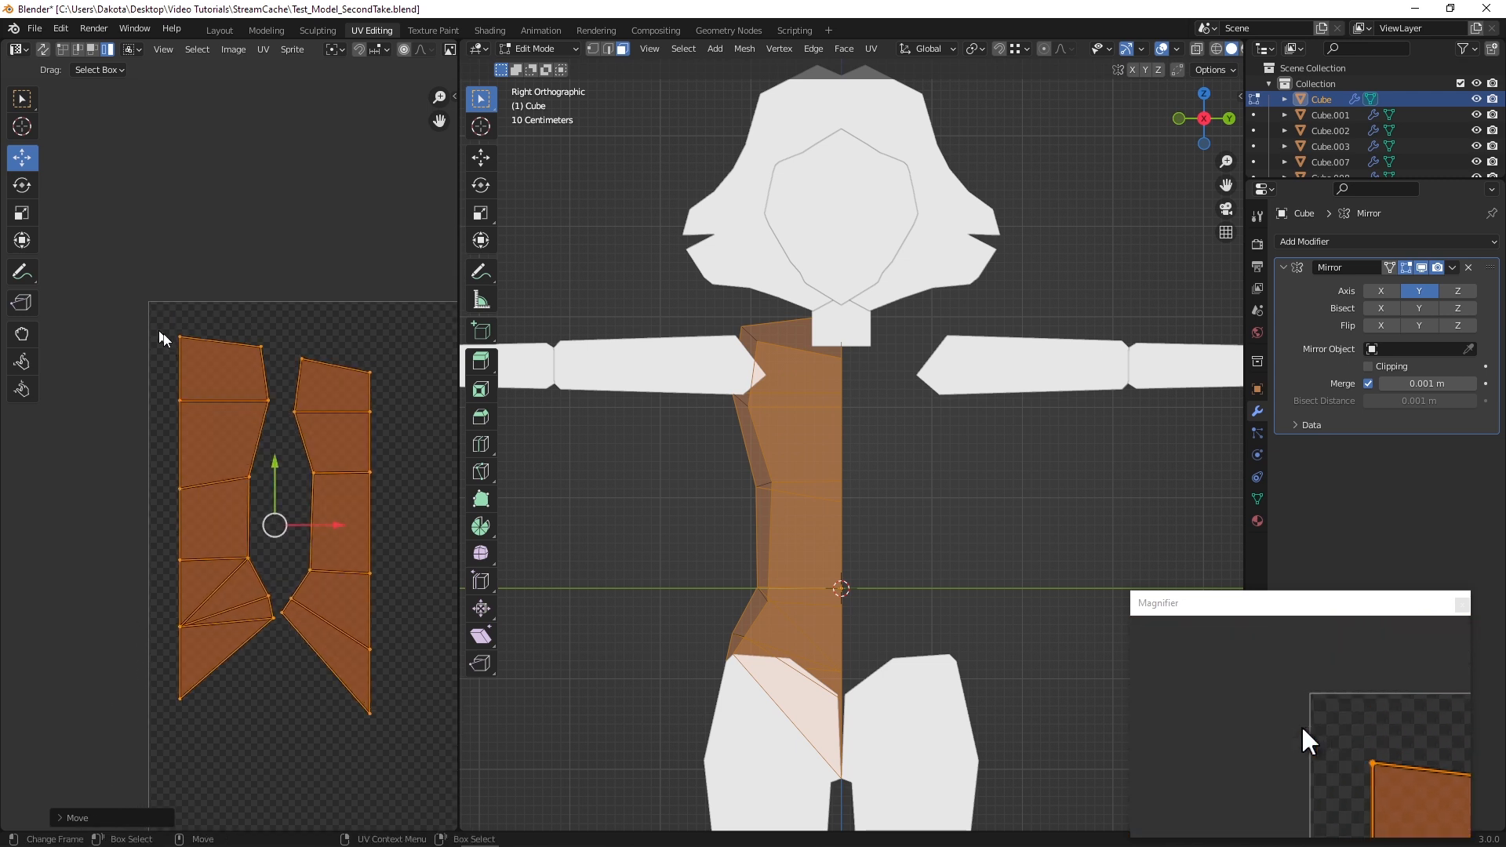
{"action": "left_click", "coordinate": [21, 213]}
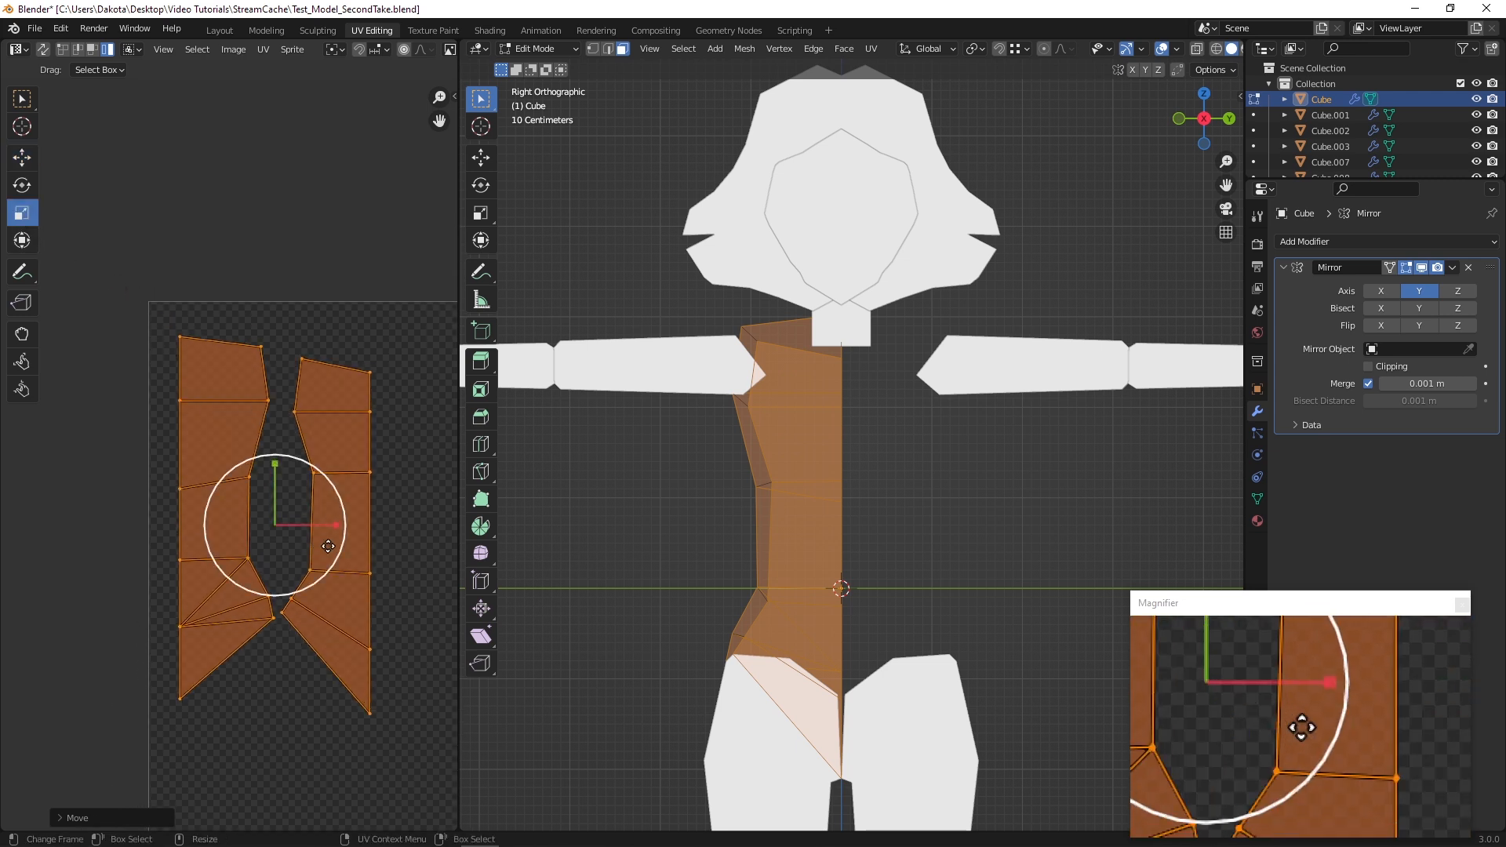
{"action": "left_click", "coordinate": [21, 240]}
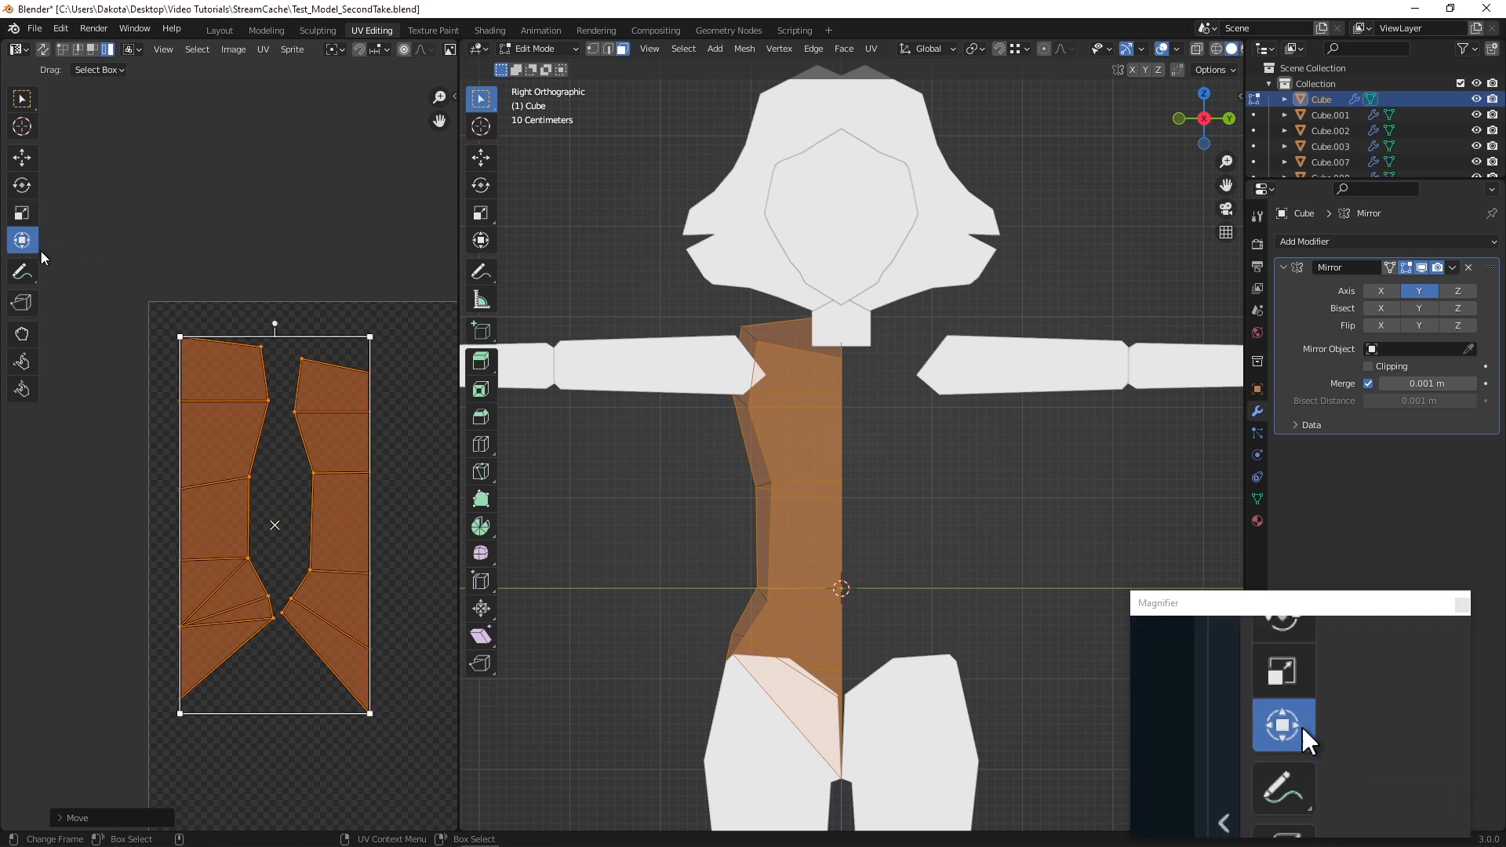
{"action": "left_click_drag", "start_coordinate": [377, 720], "coordinate": [285, 563]}
{"action": "left_click", "coordinate": [21, 160]}
{"action": "left_click_drag", "start_coordinate": [222, 439], "coordinate": [203, 414]}
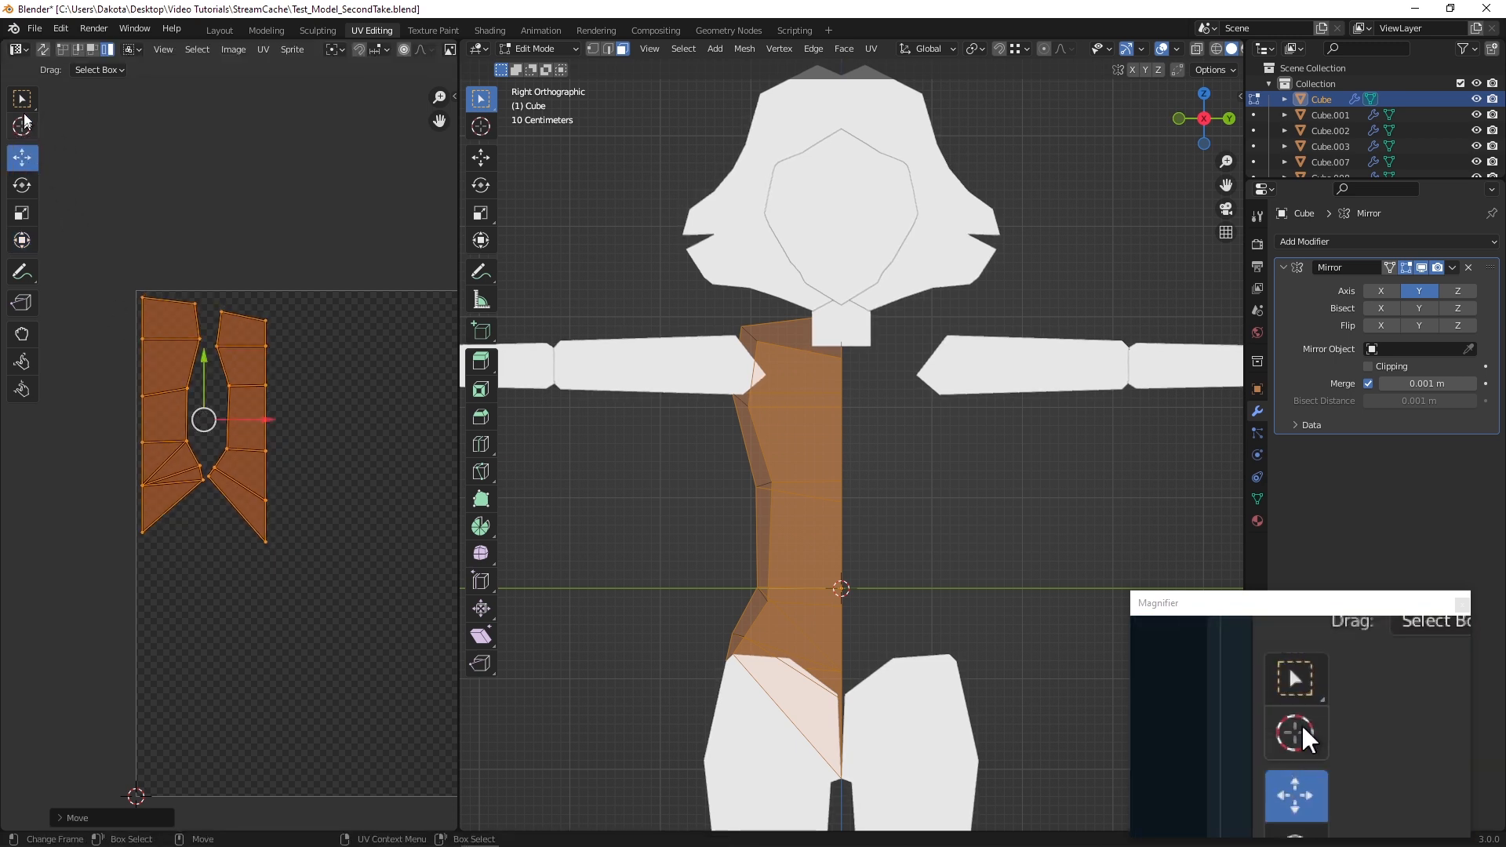
Move the unmirrored torso island sideways to widen the gap between the two islands, and undo its extra downward move
{"action": "left_click", "coordinate": [73, 88]}
{"action": "left_click_drag", "start_coordinate": [326, 572], "coordinate": [209, 262]}
{"action": "left_click_drag", "start_coordinate": [300, 427], "coordinate": [264, 500]}
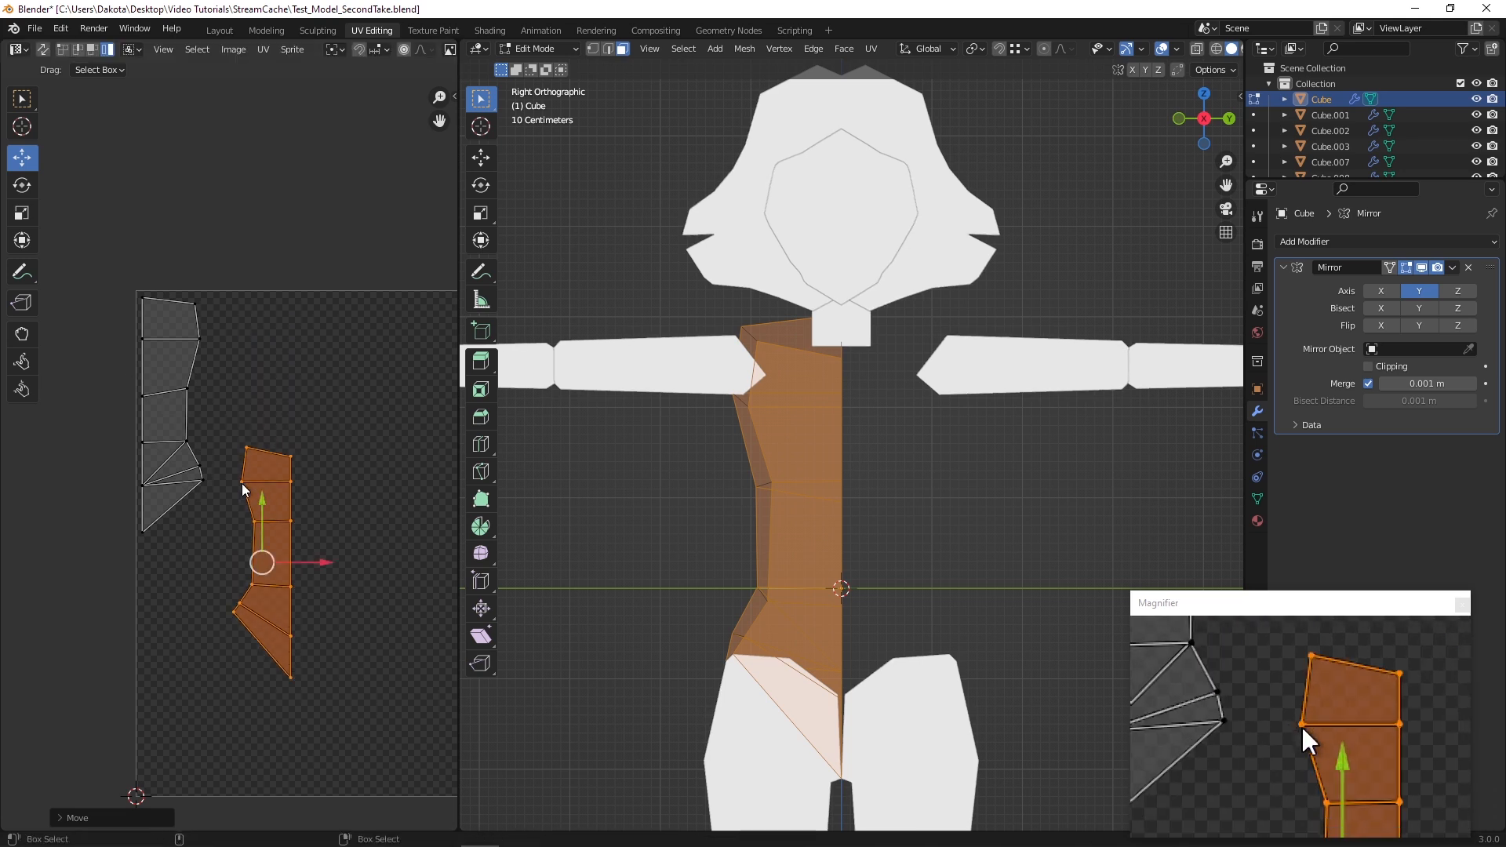
{"action": "key", "text": "ctrl+z"}
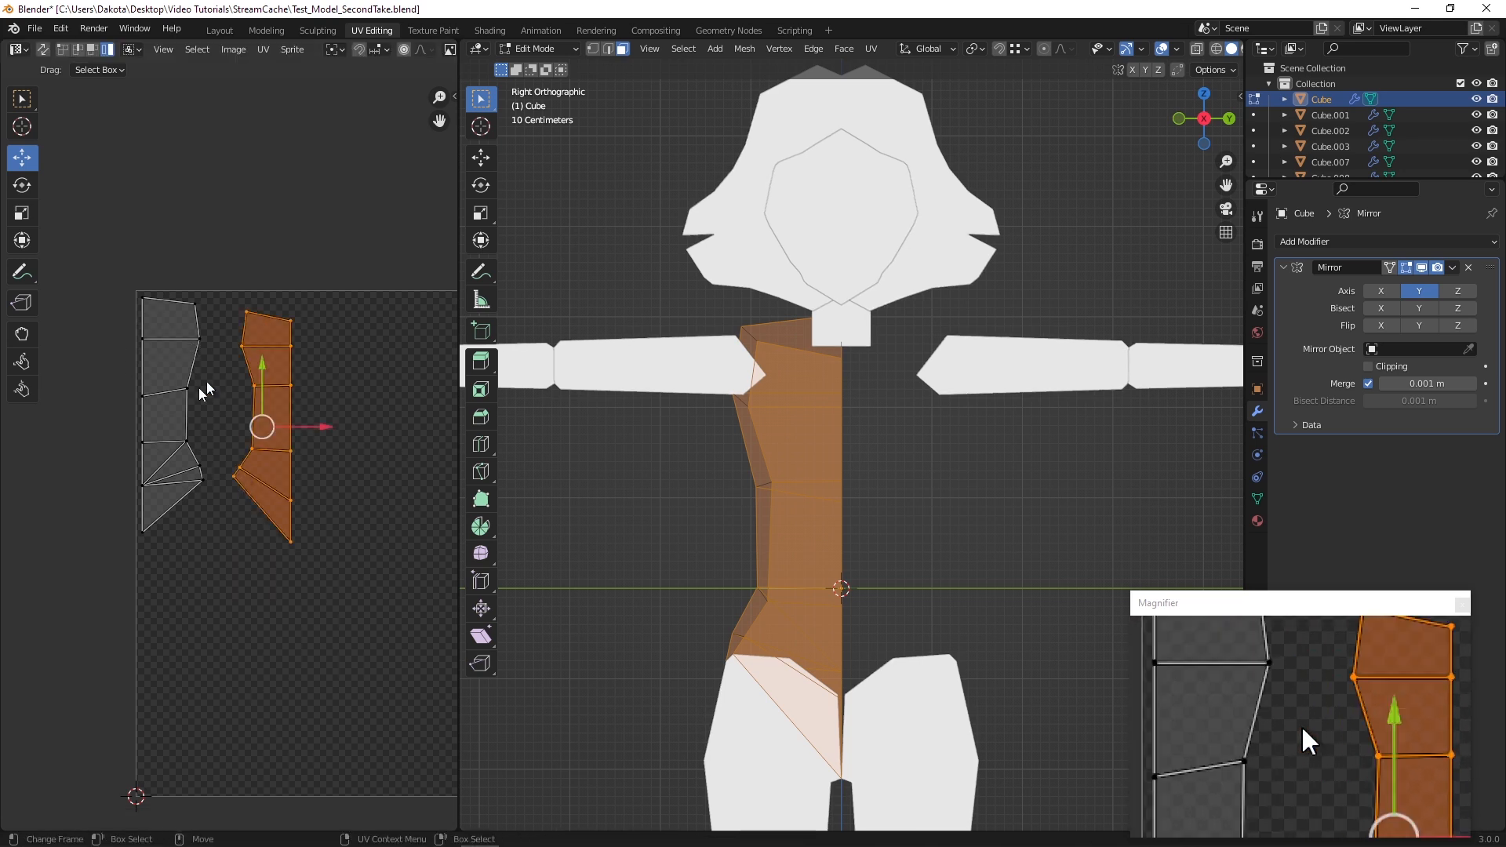
Select the loop of side faces along the torso in the viewport and add the lowest hip face
{"action": "middle_click_drag", "start_coordinate": [703, 498], "coordinate": [793, 679]}
{"action": "left_click_drag", "start_coordinate": [789, 674], "coordinate": [795, 563]}
{"action": "mouse_move", "coordinate": [794, 571]}
{"action": "middle_mouse_down"}
{"action": "mouse_move", "coordinate": [767, 564]}
{"action": "mouse_move", "coordinate": [772, 576]}
{"action": "middle_mouse_up"}
{"action": "middle_click_drag", "start_coordinate": [747, 356], "coordinate": [658, 437], "text": "shift"}
{"action": "left_click", "coordinate": [746, 435], "text": "alt"}
{"action": "middle_click_drag", "start_coordinate": [694, 445], "coordinate": [689, 447]}
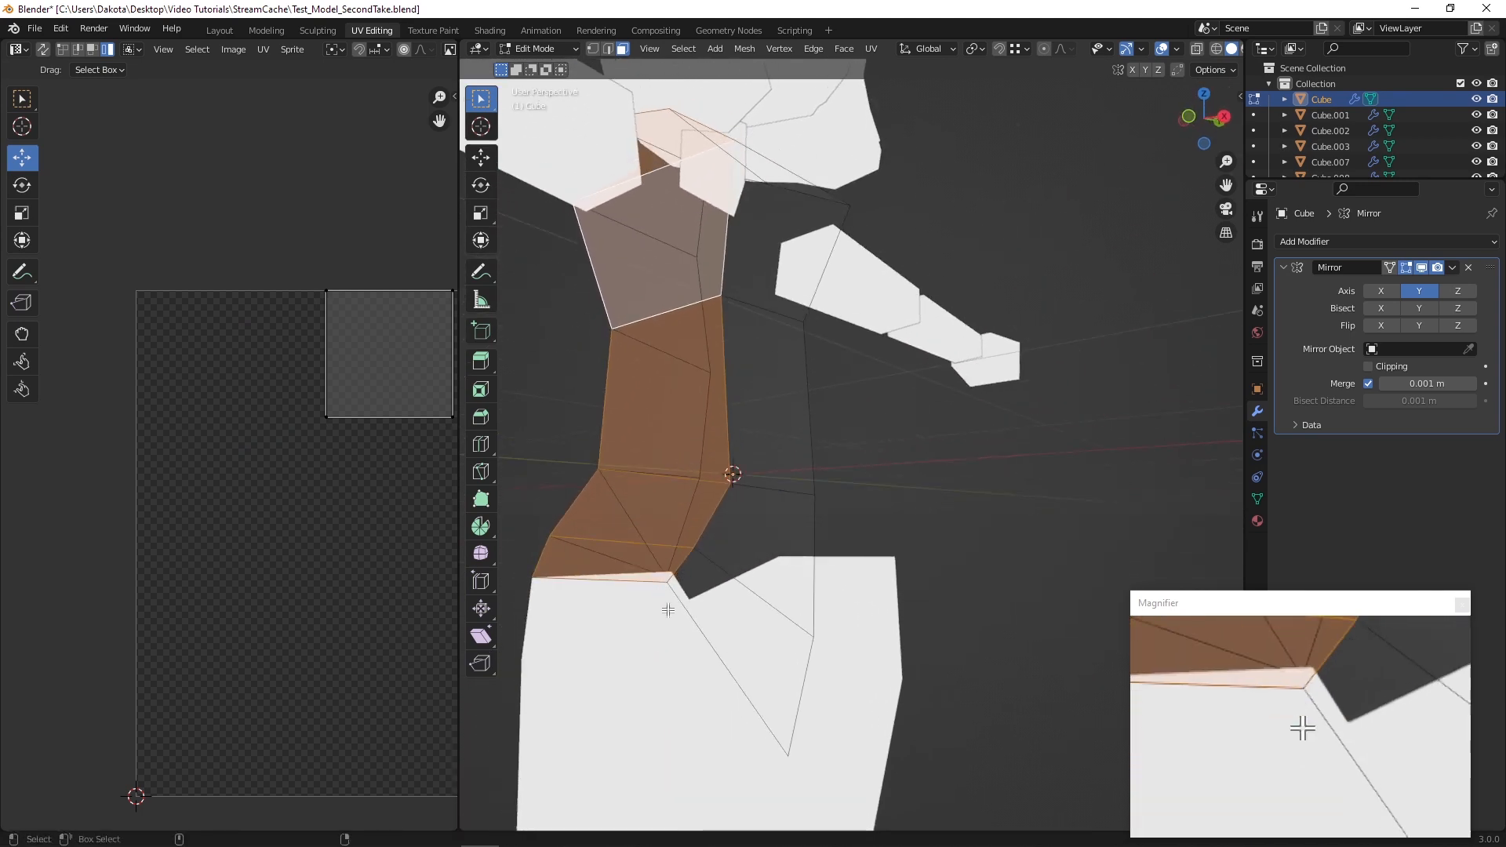
{"action": "left_click", "coordinate": [665, 637], "text": "shift"}
{"action": "left_click_drag", "start_coordinate": [670, 551], "coordinate": [736, 332], "text": "alt"}
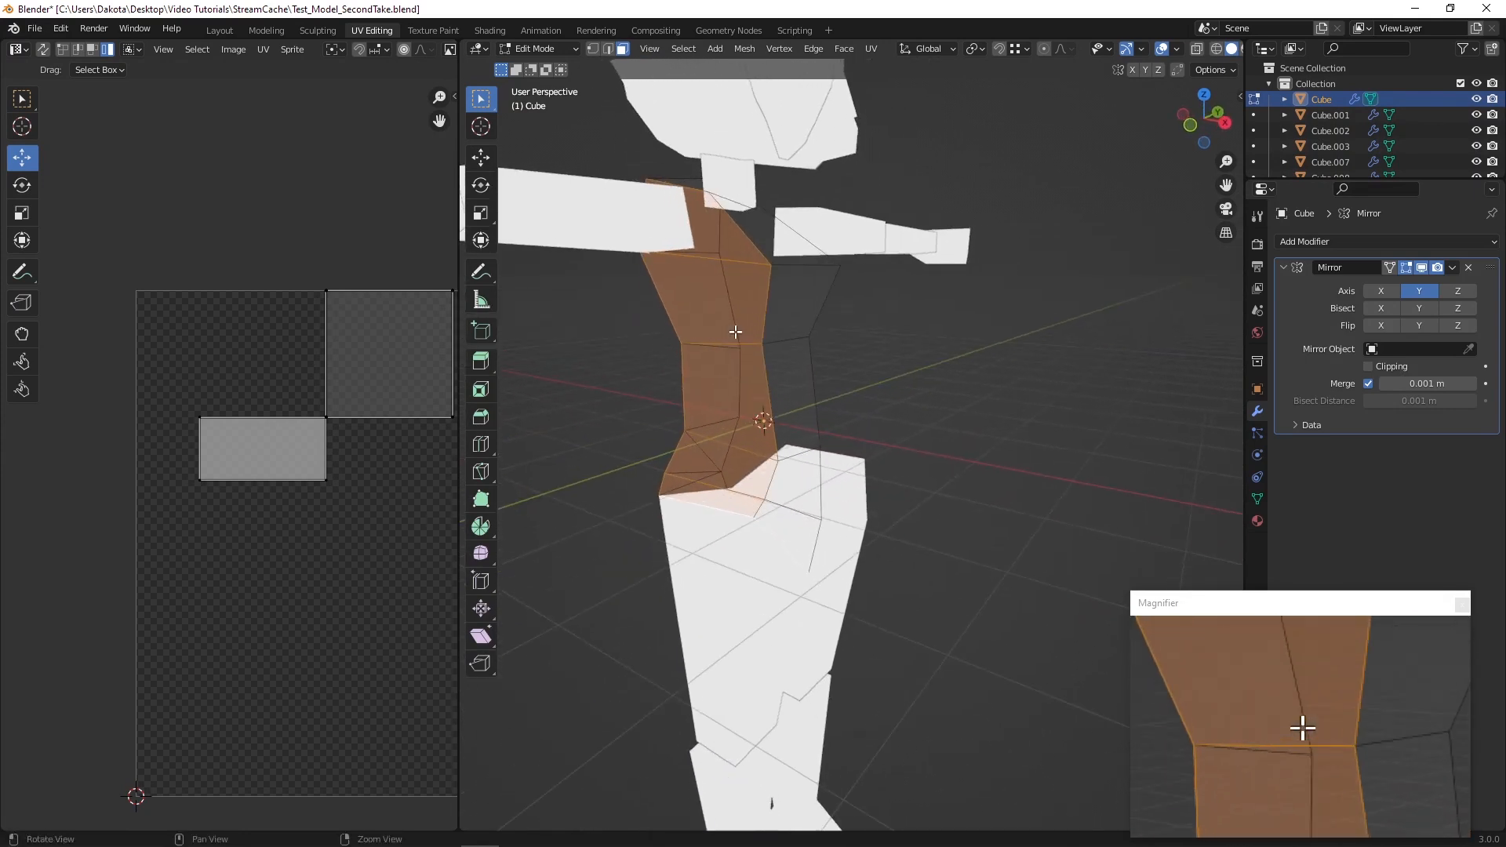
Unwrap the selected torso side faces with Project from View in the Front Orthographic view
{"action": "left_click", "coordinate": [1190, 128]}
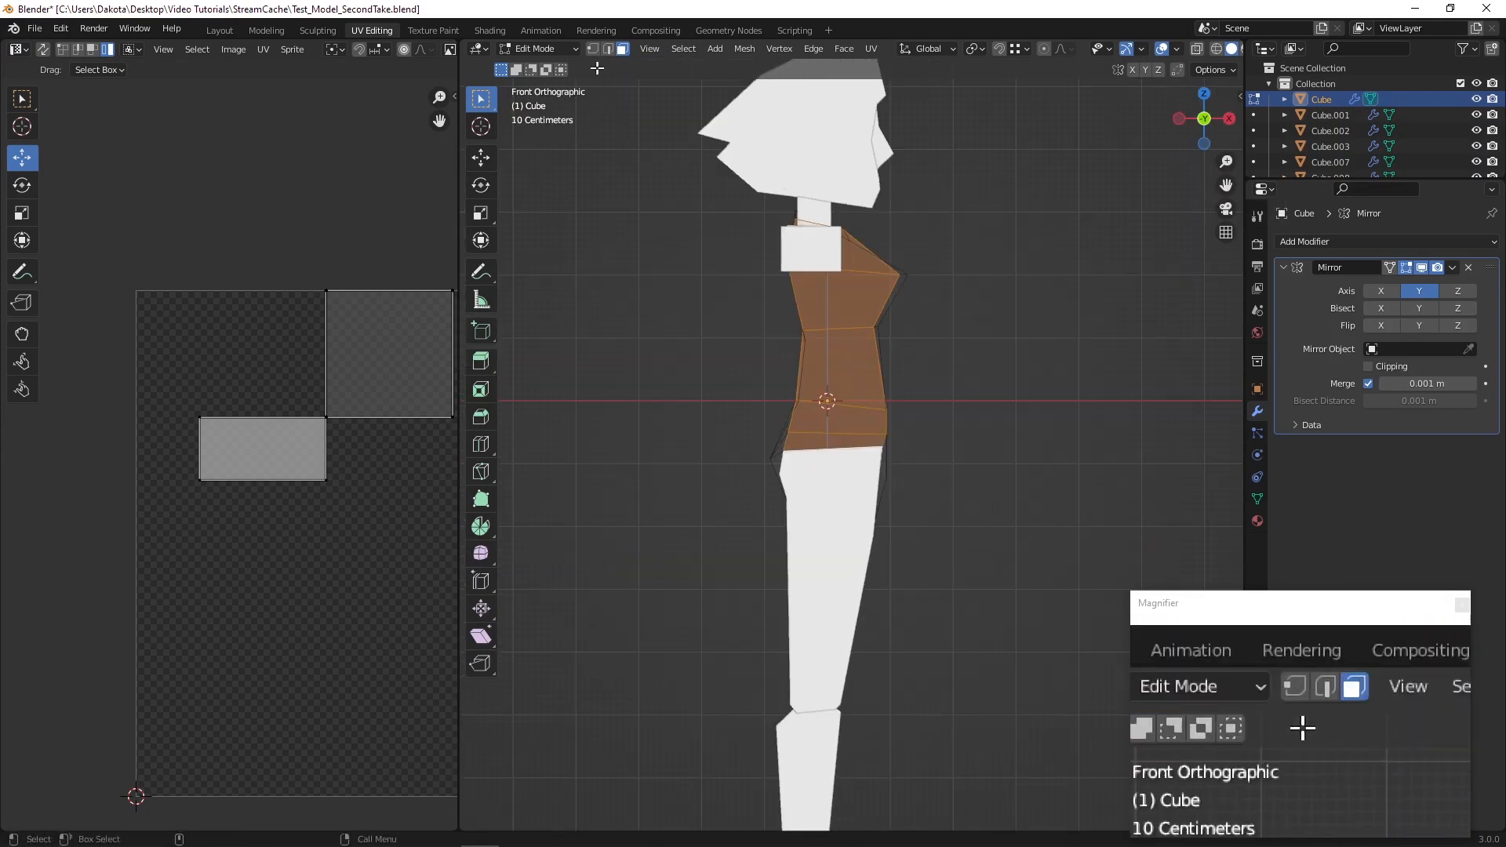
{"action": "left_click", "coordinate": [862, 50]}
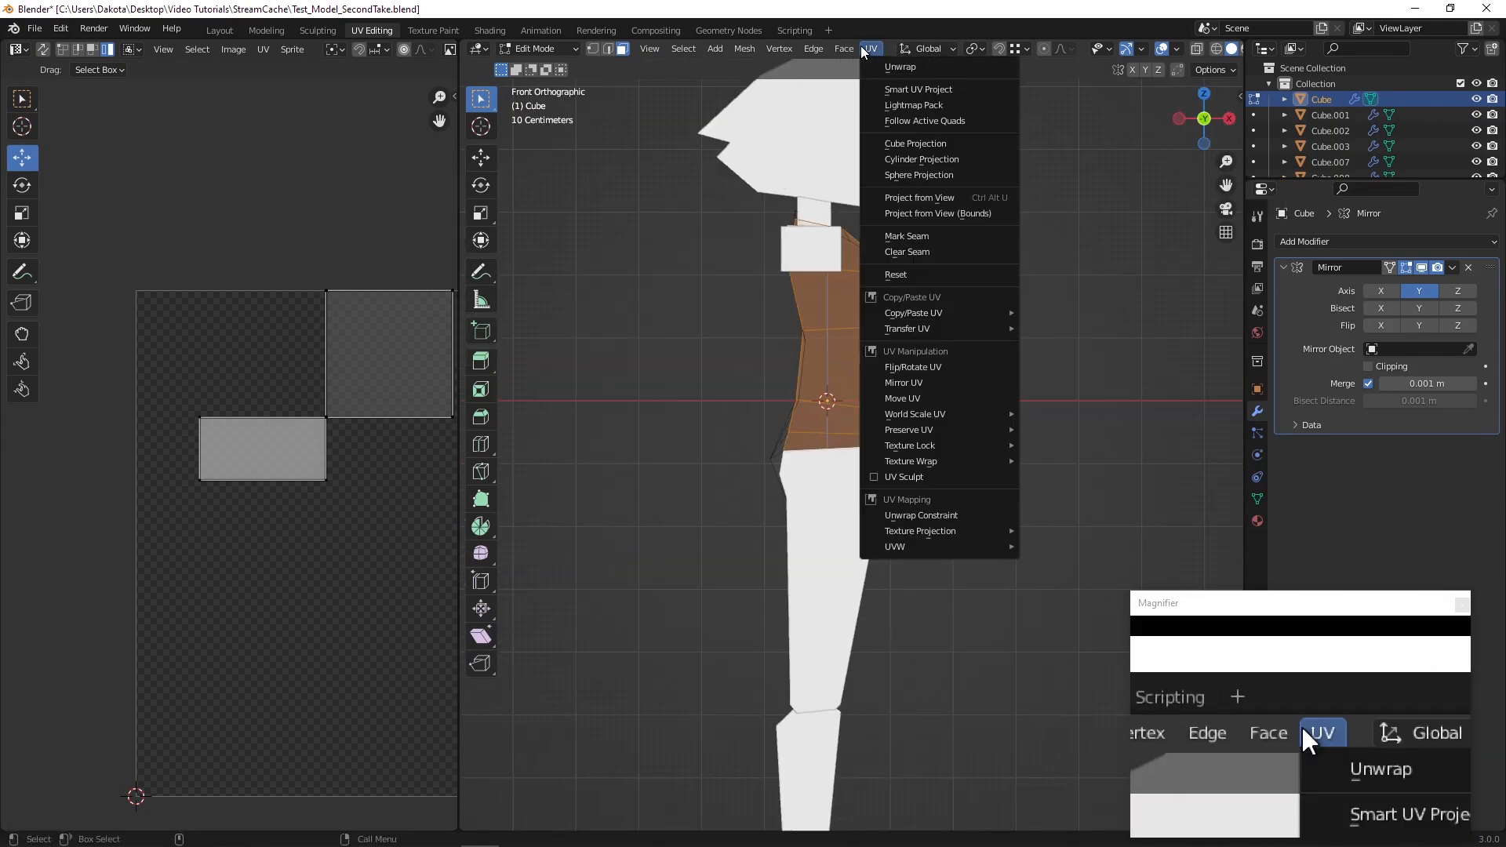
{"action": "left_click", "coordinate": [929, 197]}
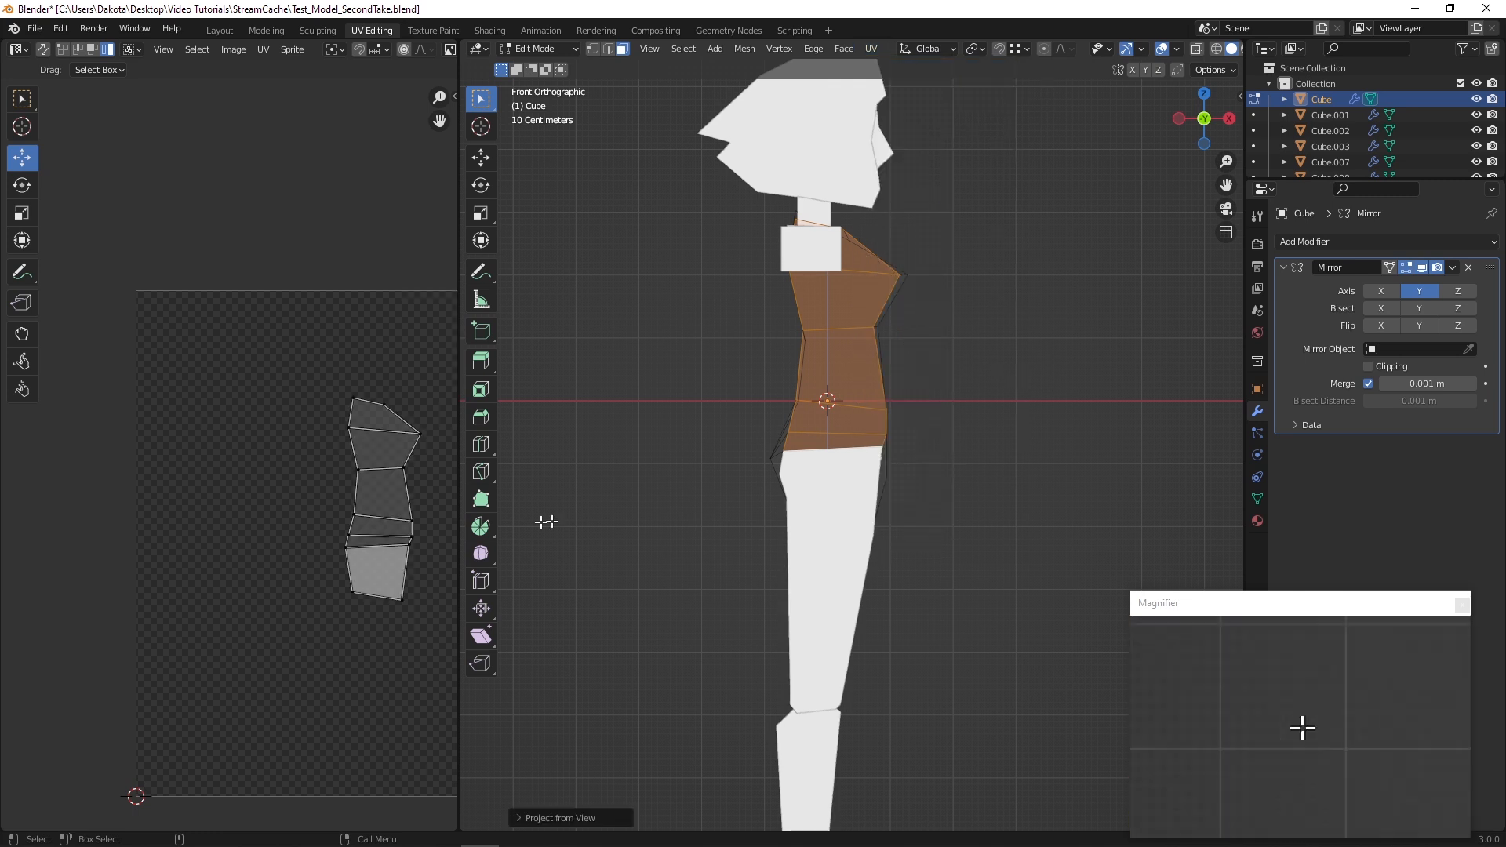
Examine the selected torso side faces in perspective and in the Front Orthographic view
{"action": "middle_click_drag", "start_coordinate": [895, 367], "coordinate": [920, 387]}
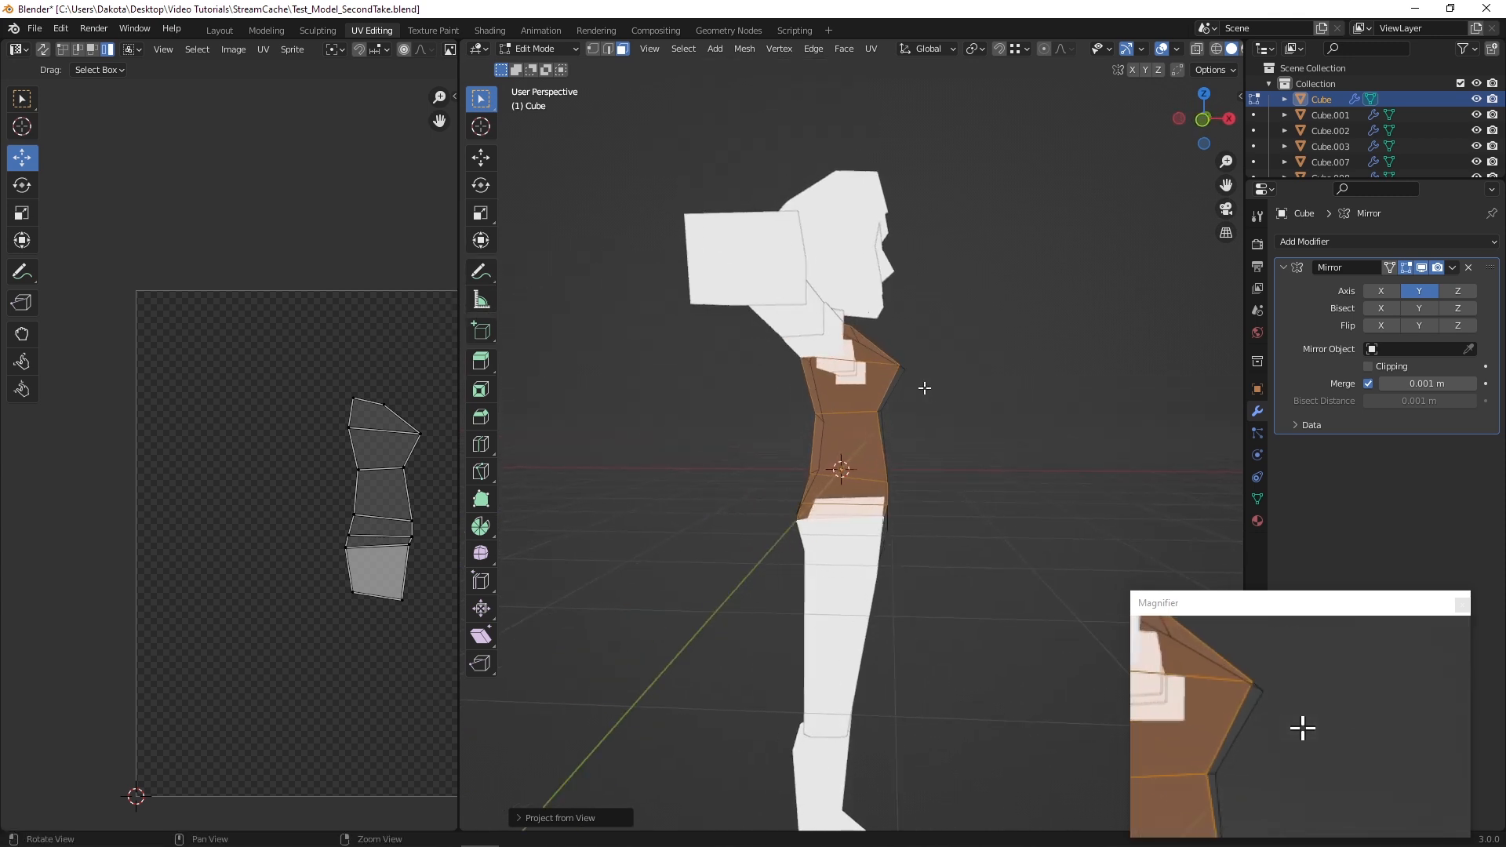
{"action": "scroll", "coordinate": [924, 393], "scroll_direction": "up", "scroll_amount": 5}
{"action": "scroll", "coordinate": [927, 390], "scroll_direction": "down", "scroll_amount": 8}
{"action": "scroll", "coordinate": [927, 390], "scroll_direction": "up", "scroll_amount": 7}
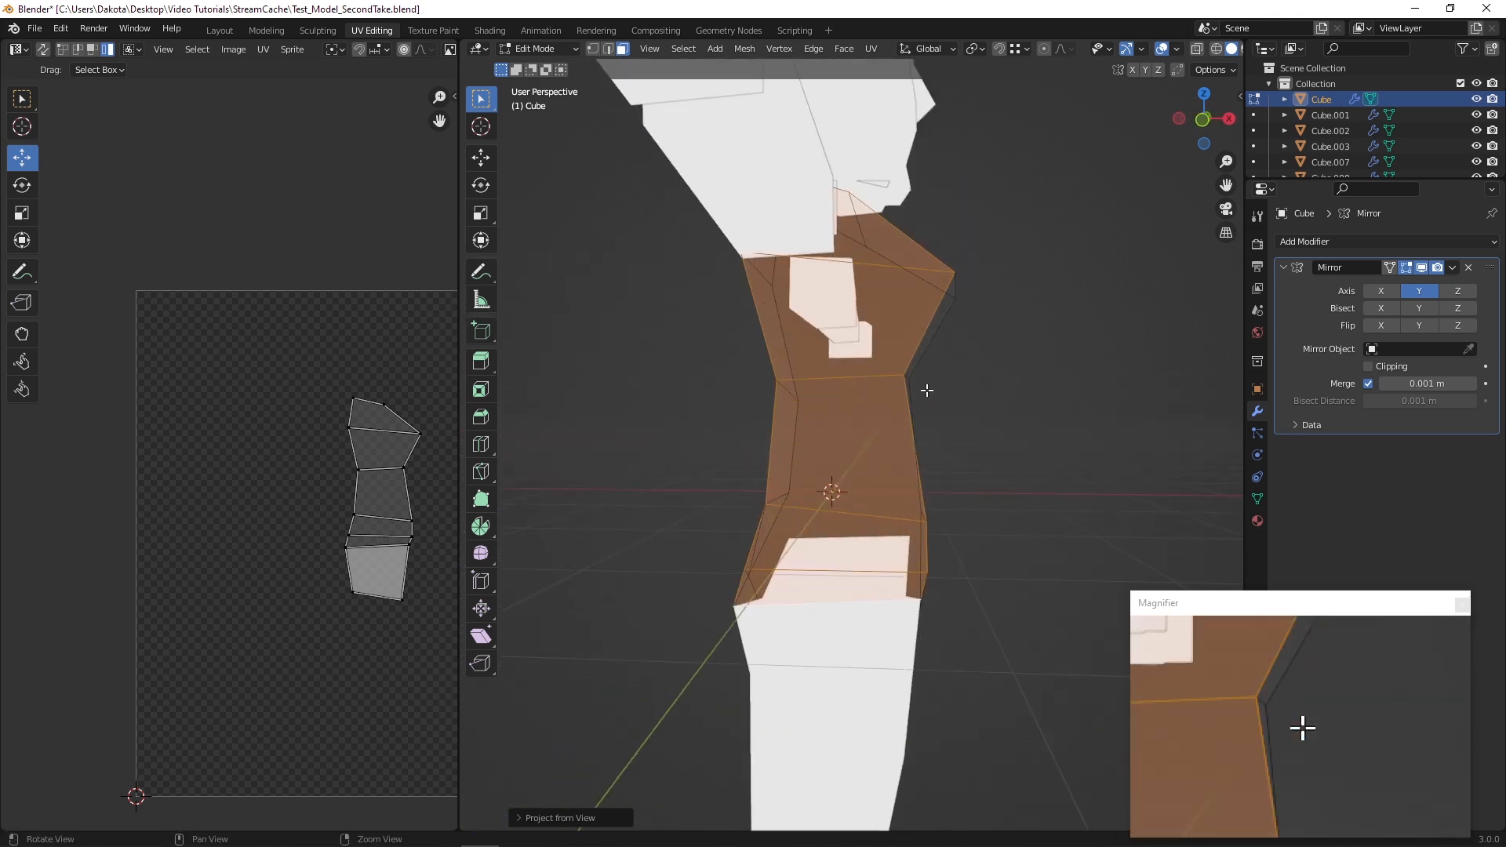
{"action": "scroll", "coordinate": [926, 390], "scroll_direction": "up", "scroll_amount": 3}
{"action": "scroll", "coordinate": [924, 390], "scroll_direction": "down", "scroll_amount": 9}
{"action": "middle_click_drag", "start_coordinate": [925, 390], "coordinate": [1149, 144]}
{"action": "left_click", "coordinate": [1207, 119]}
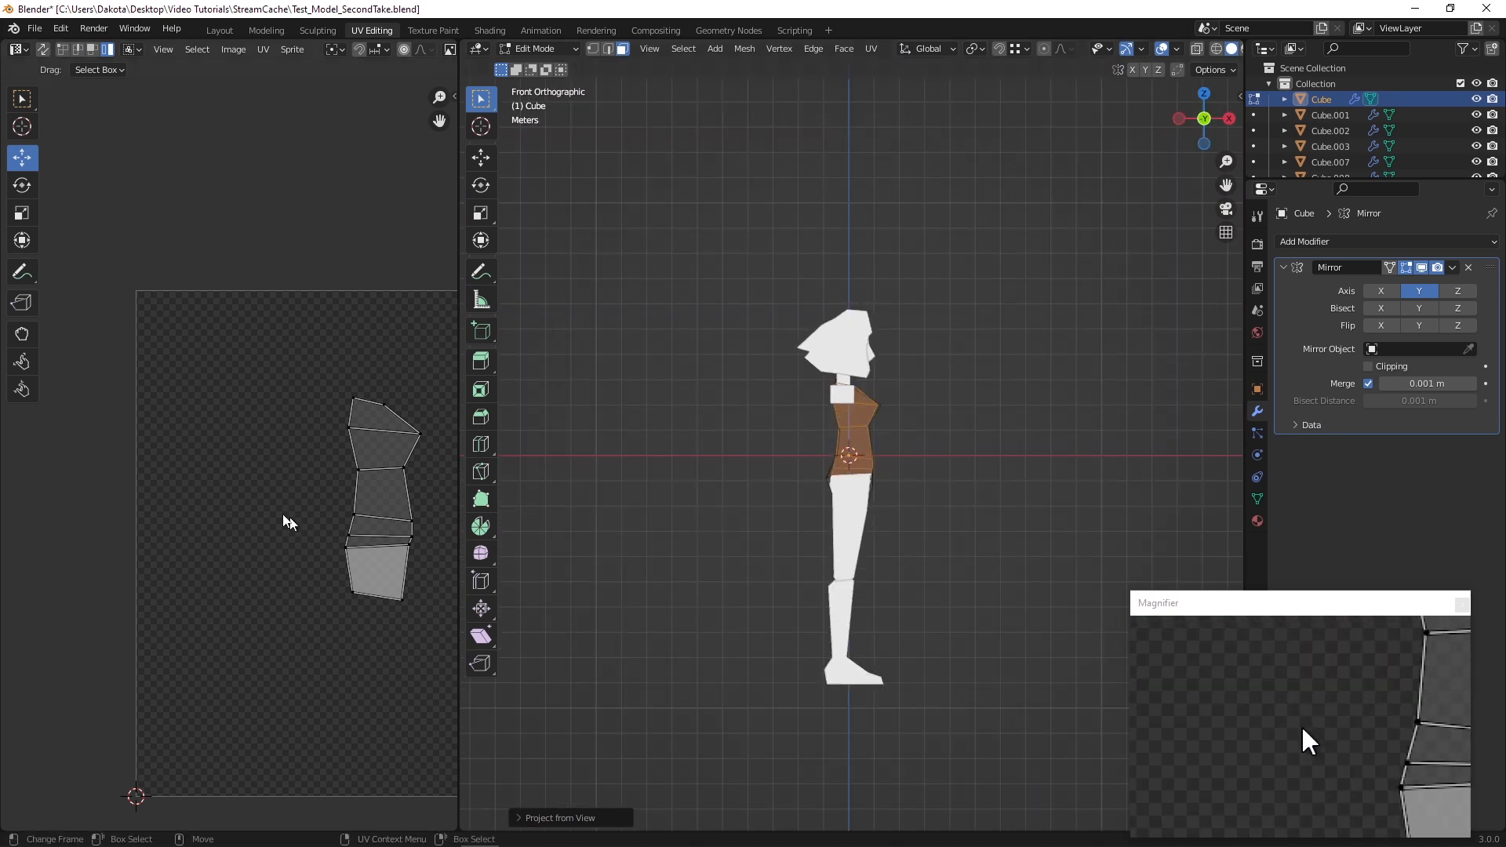
{"action": "scroll", "coordinate": [887, 391], "scroll_direction": "up", "scroll_amount": 10}
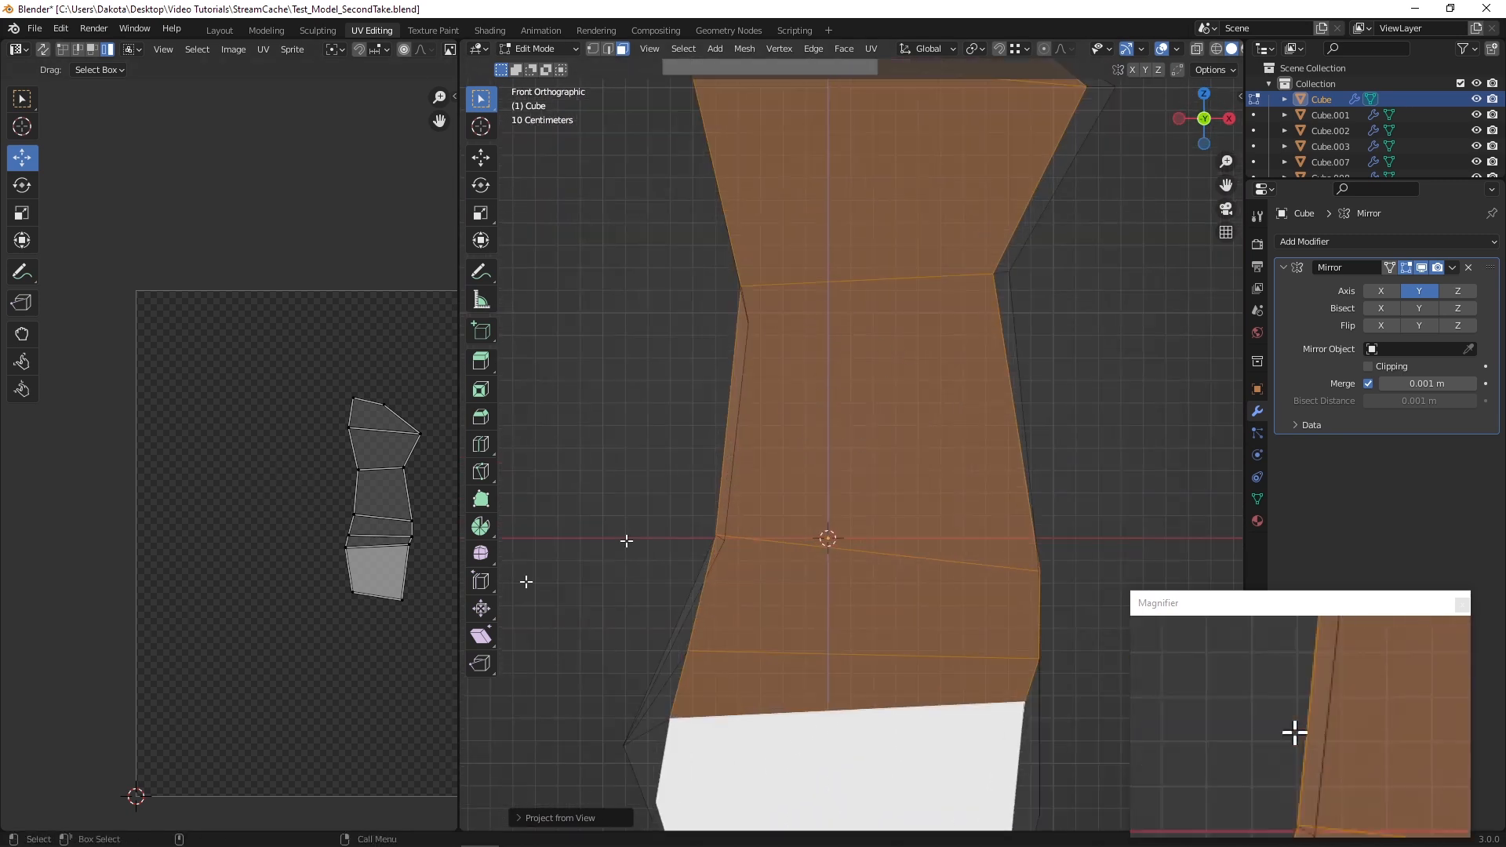
Add the torso's front faces, from the upper chest down to the hip, to the selected side faces in the viewport
{"action": "scroll", "coordinate": [941, 404], "scroll_direction": "down", "scroll_amount": 5}
{"action": "middle_click_drag", "start_coordinate": [941, 404], "coordinate": [858, 400]}
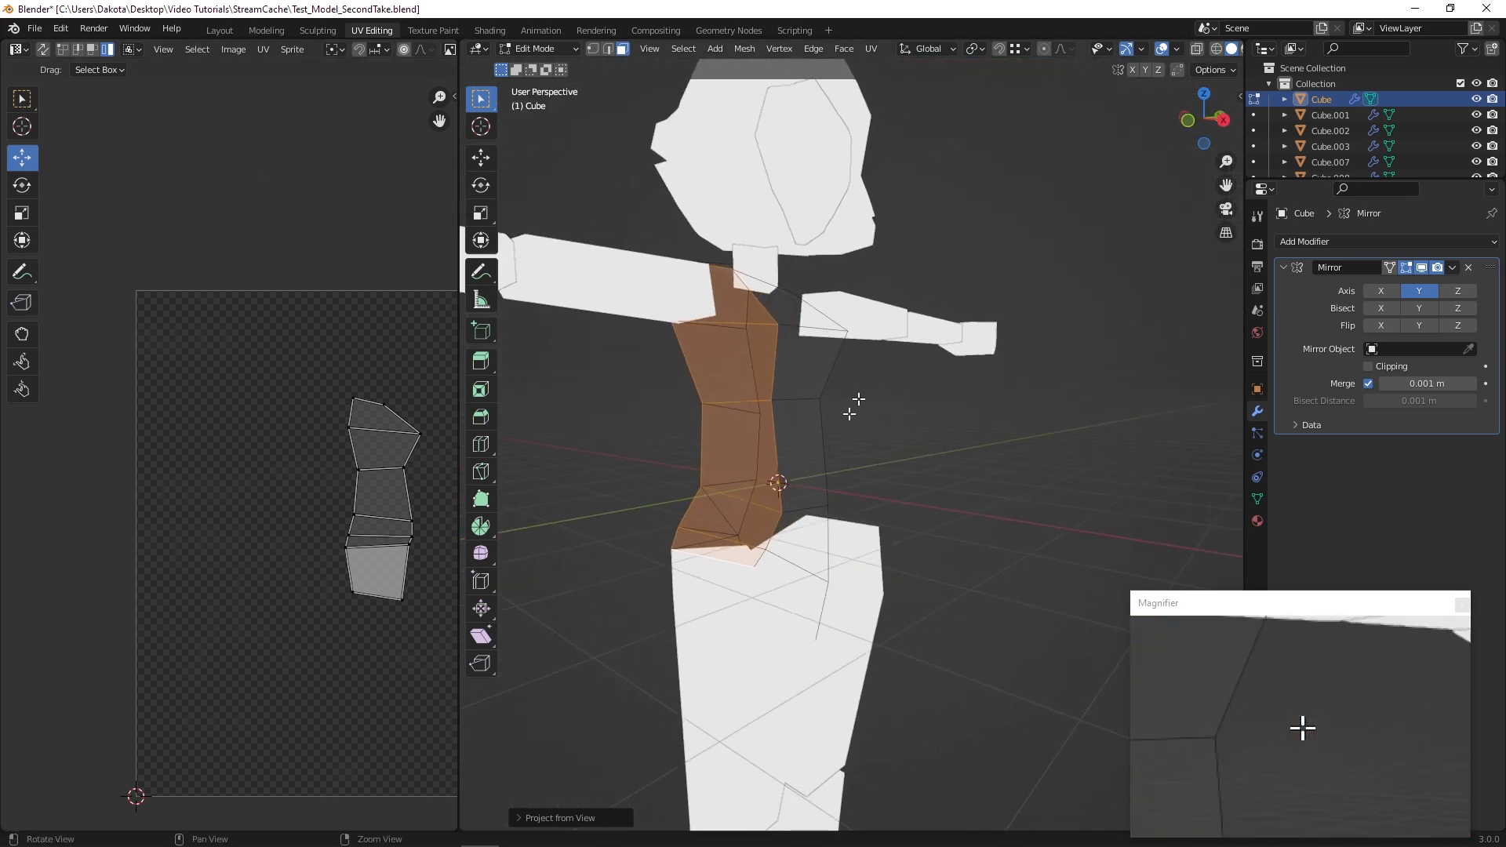
{"action": "left_click", "coordinate": [796, 583], "text": "shift"}
{"action": "left_click", "coordinate": [797, 407], "text": "shift"}
{"action": "left_click", "coordinate": [789, 308], "text": "shift"}
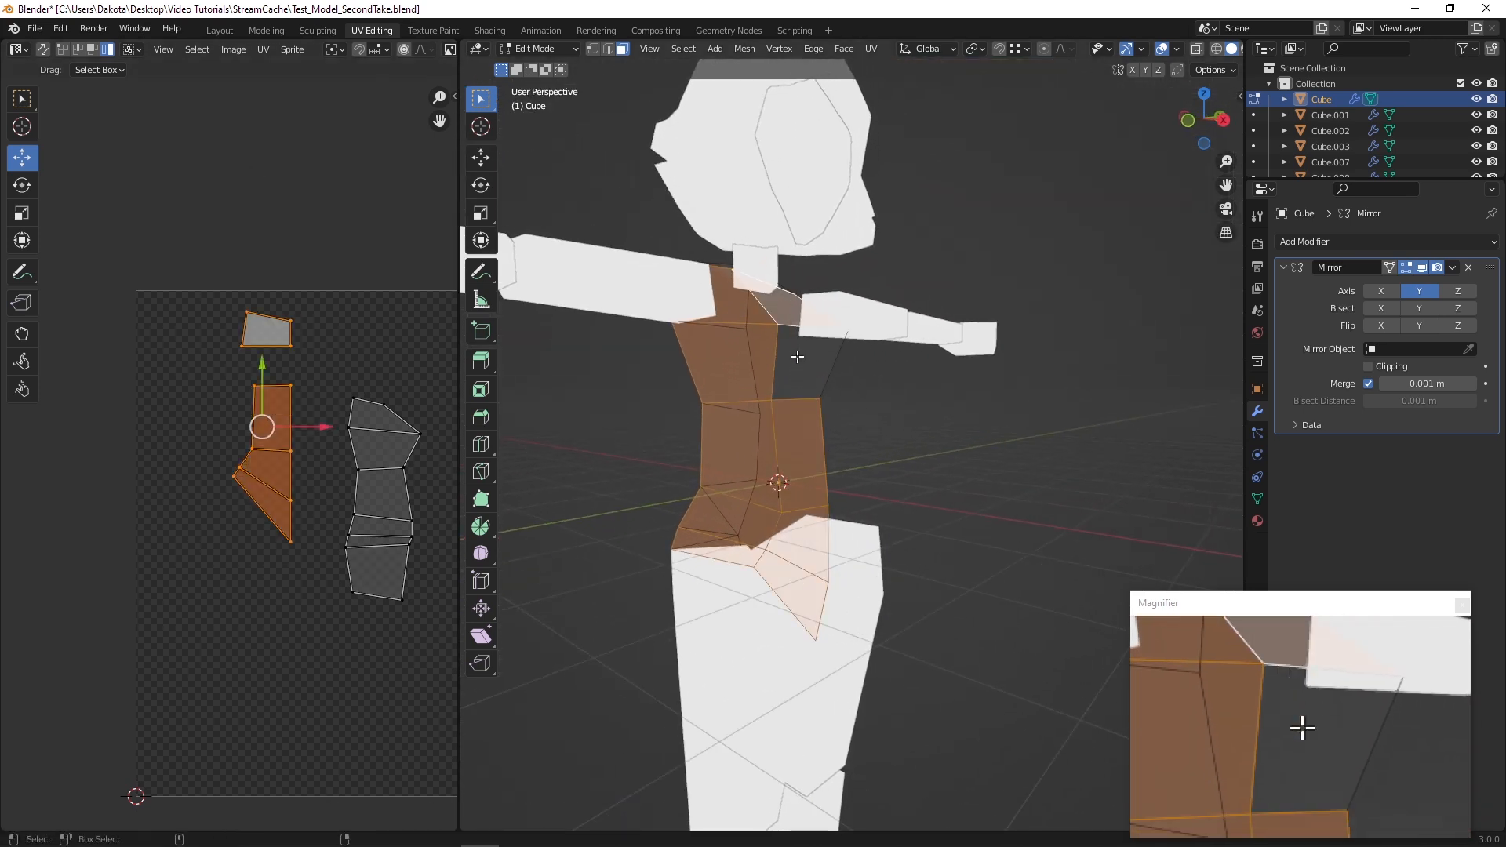
{"action": "left_click", "coordinate": [796, 353], "text": "shift"}
Move the side UV island over the front torso island and nudge it so their lowest corners line up
{"action": "left_click_drag", "start_coordinate": [402, 533], "coordinate": [325, 365]}
{"action": "scroll", "coordinate": [408, 535], "scroll_direction": "up", "scroll_amount": 3}
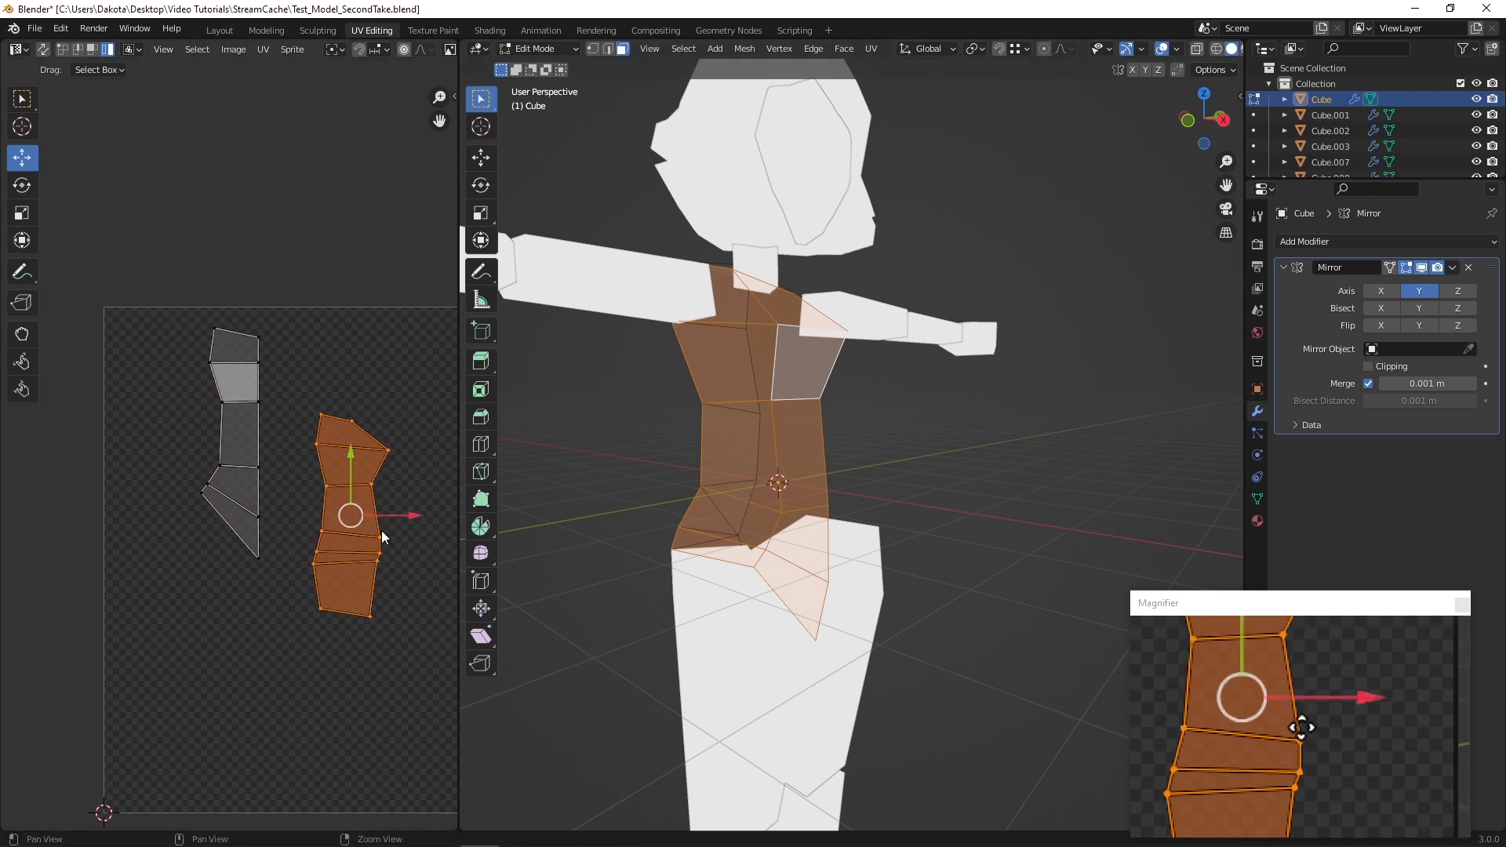
{"action": "key", "text": "g"}
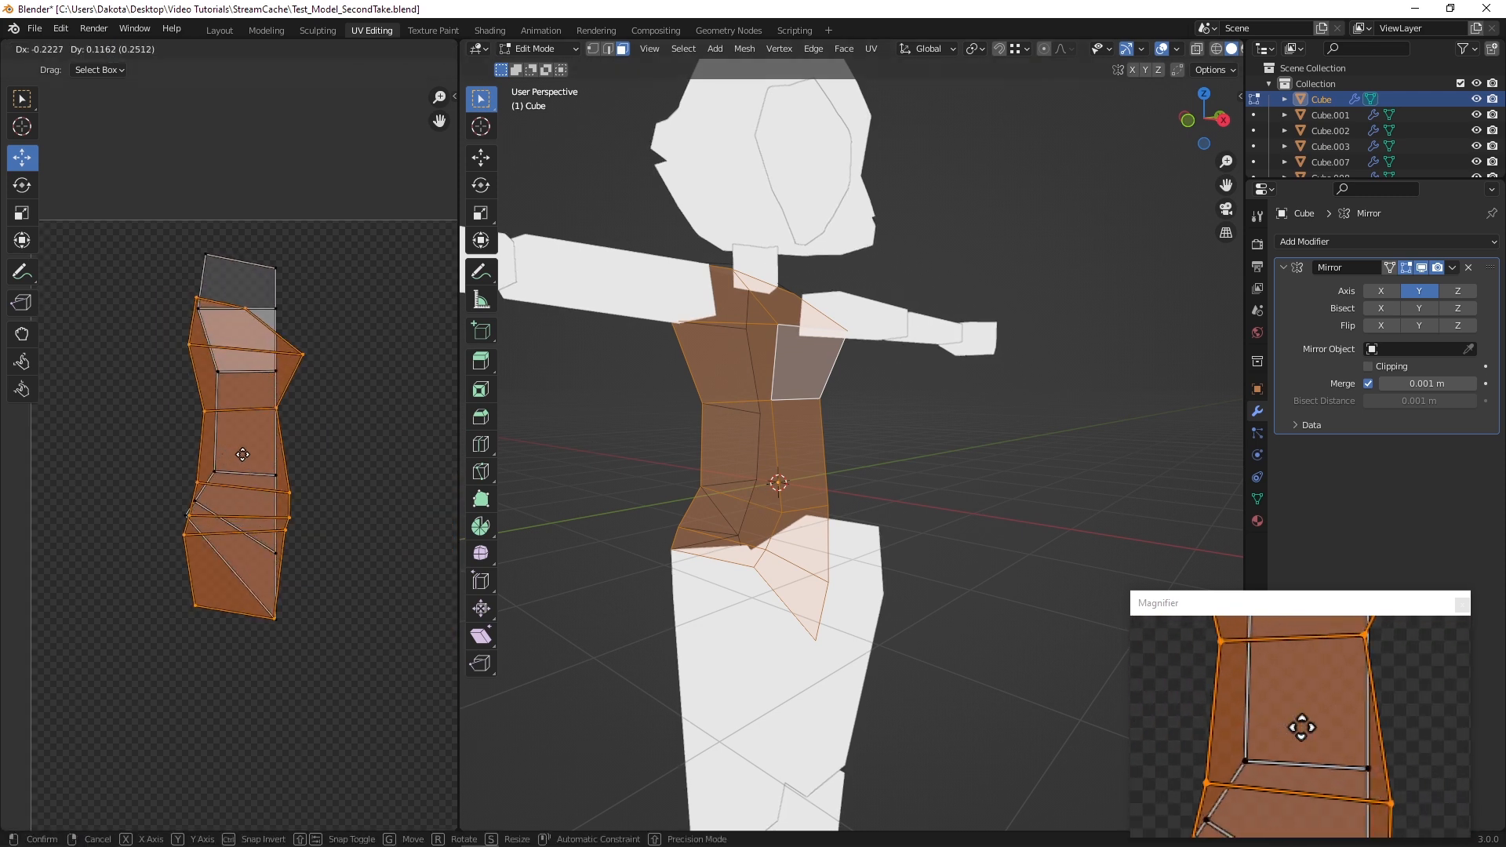
{"action": "left_click", "coordinate": [244, 454]}
{"action": "scroll", "coordinate": [329, 534], "scroll_direction": "up", "scroll_amount": 4}
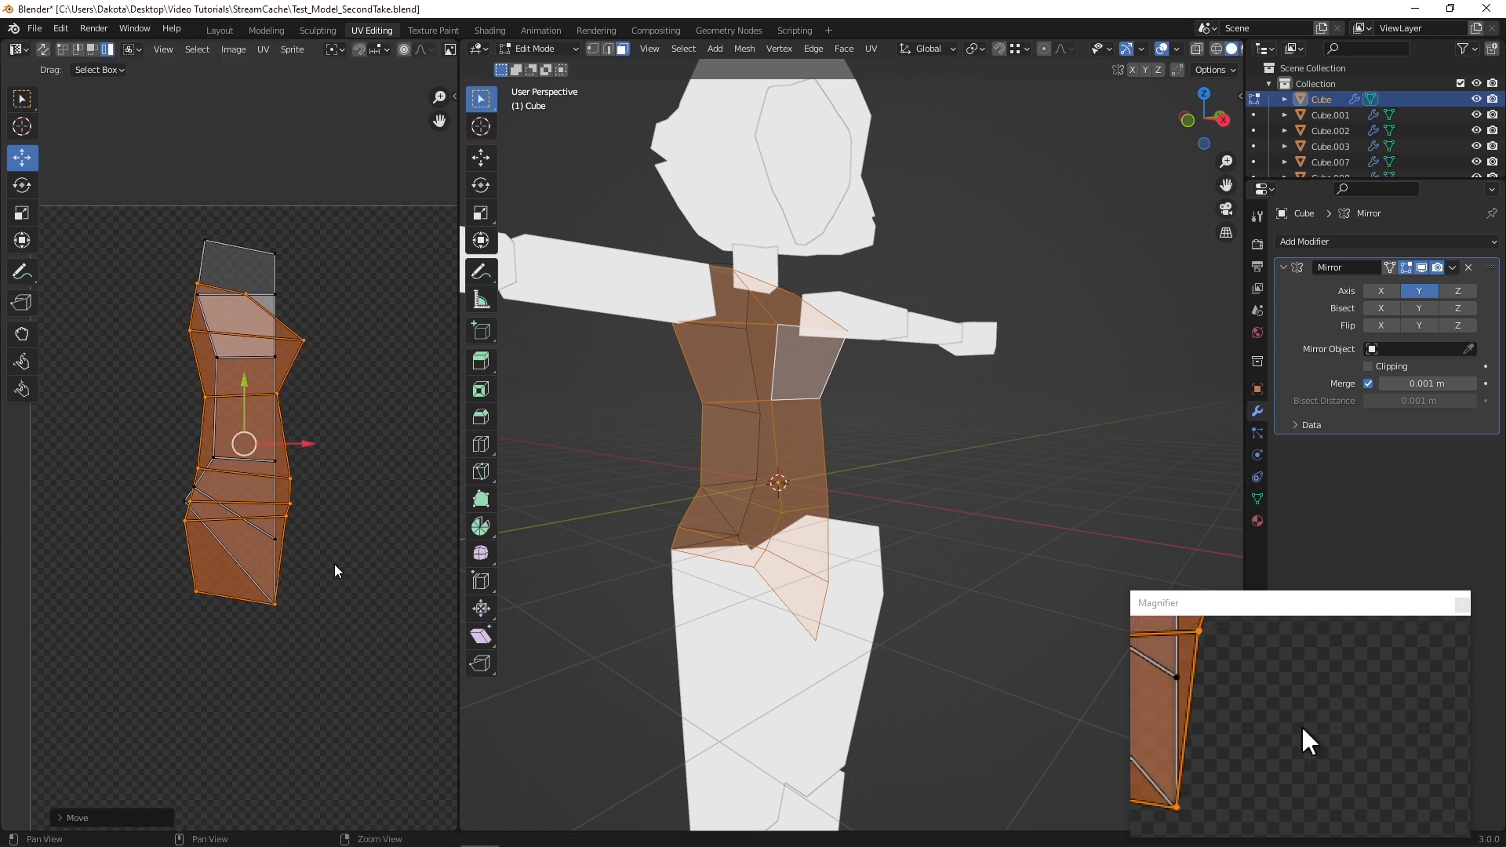
{"action": "left_click_drag", "start_coordinate": [317, 396], "coordinate": [316, 475]}
{"action": "scroll", "coordinate": [302, 541], "scroll_direction": "up", "scroll_amount": 3}
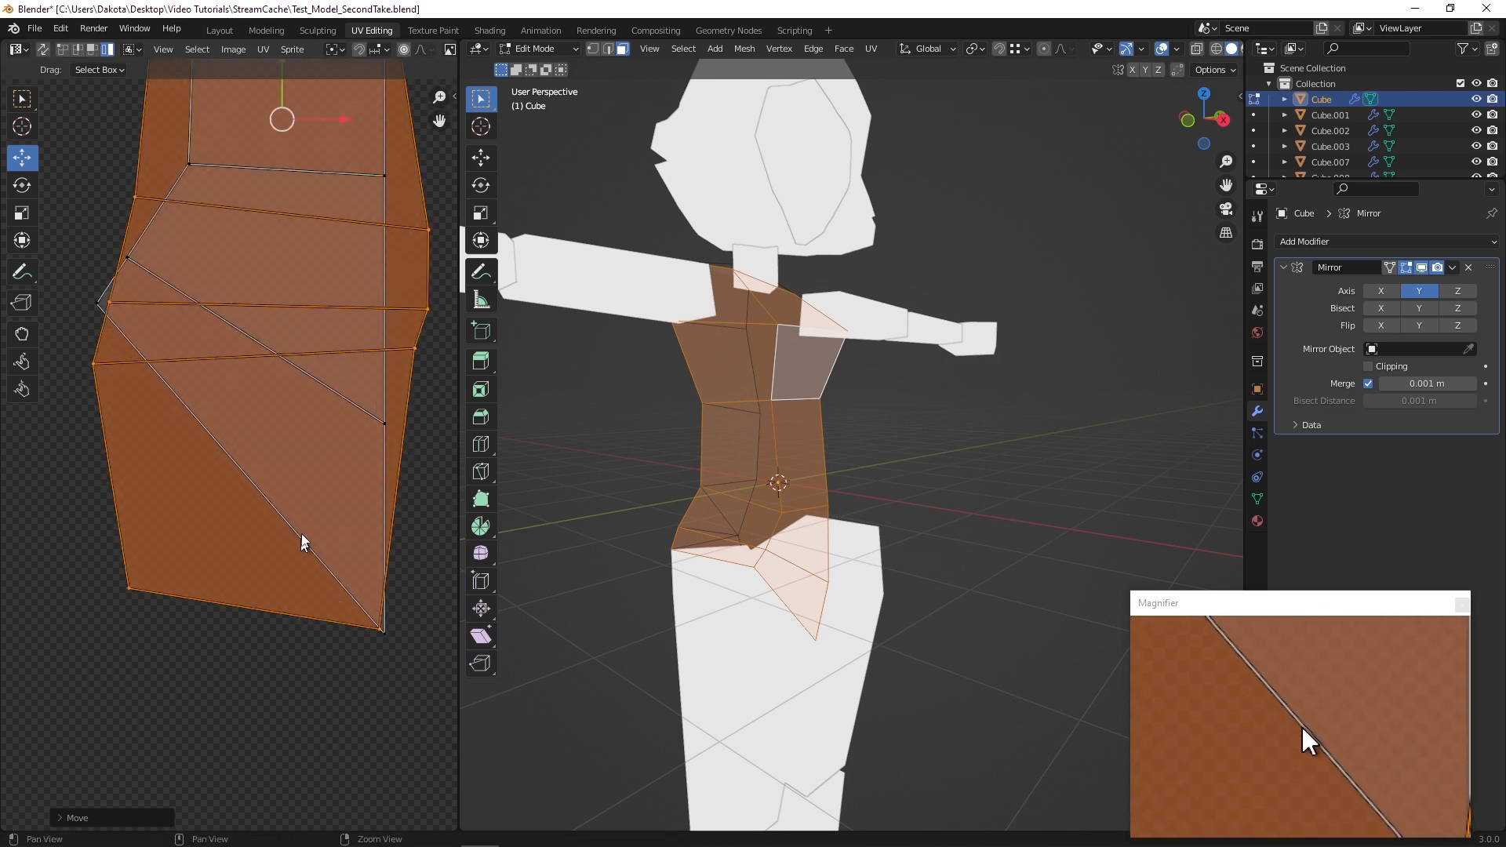
{"action": "left_click_drag", "start_coordinate": [282, 120], "coordinate": [287, 122]}
{"action": "scroll", "coordinate": [287, 415], "scroll_direction": "down", "scroll_amount": 4}
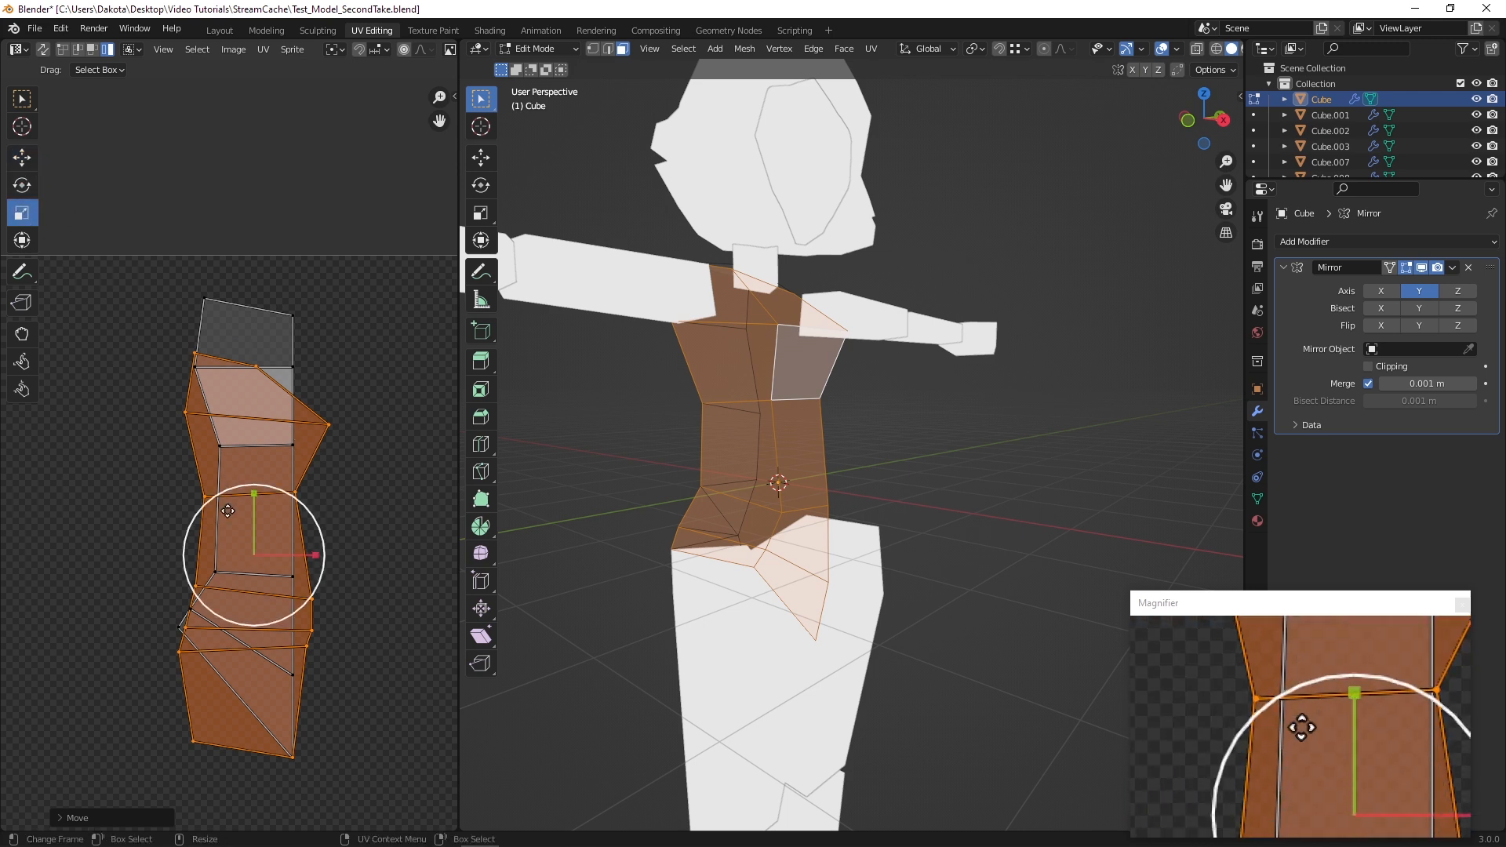
Enlarge the side UV island with the Transform tool so its edge rows line up with the front island's
{"action": "left_click", "coordinate": [23, 240]}
{"action": "left_click_drag", "start_coordinate": [176, 360], "coordinate": [106, 303]}
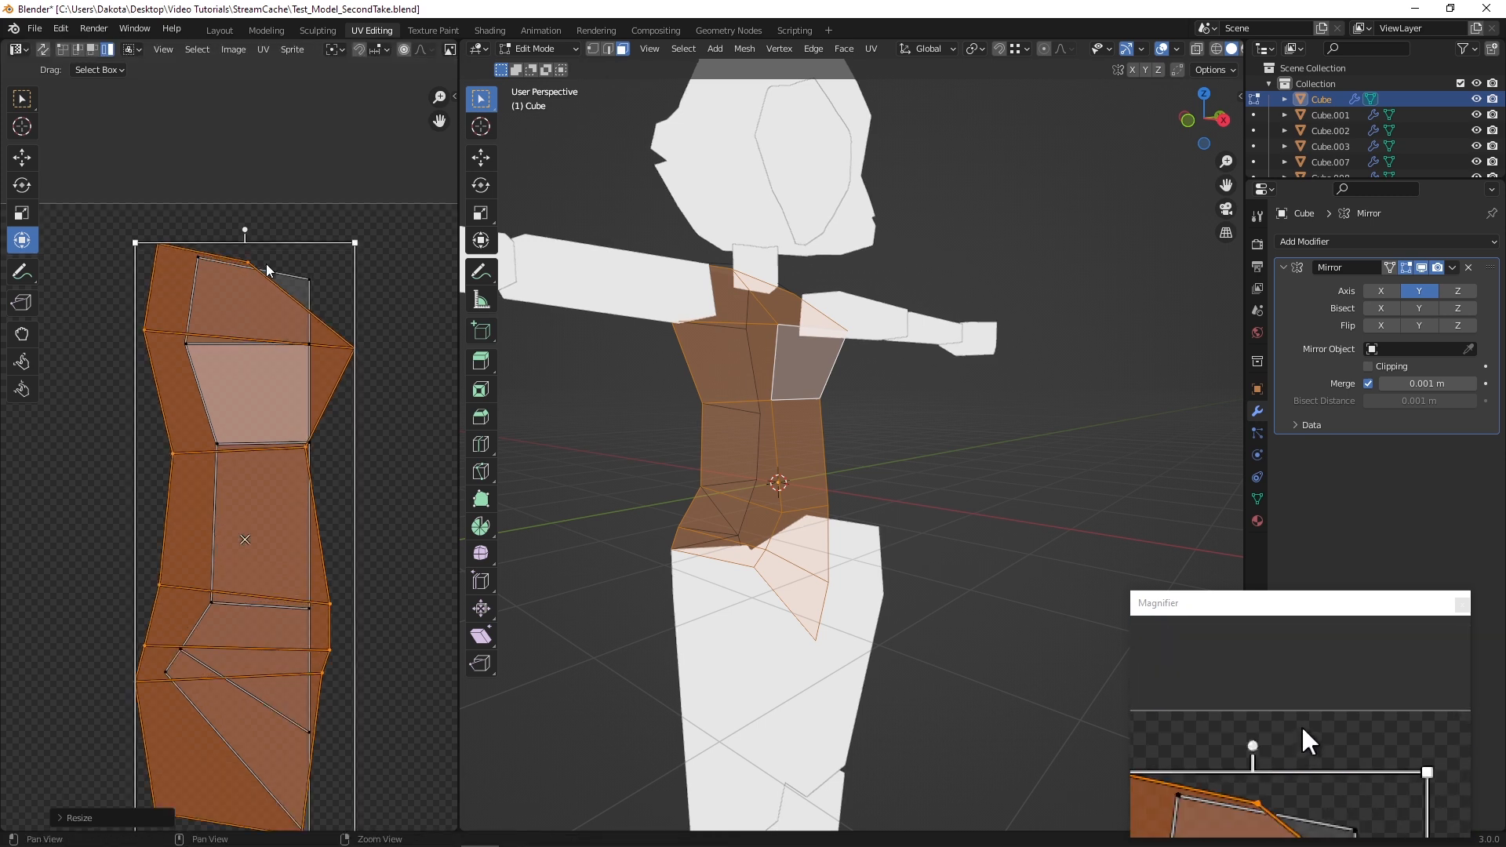
{"action": "scroll", "coordinate": [342, 407], "scroll_direction": "up", "scroll_amount": 3}
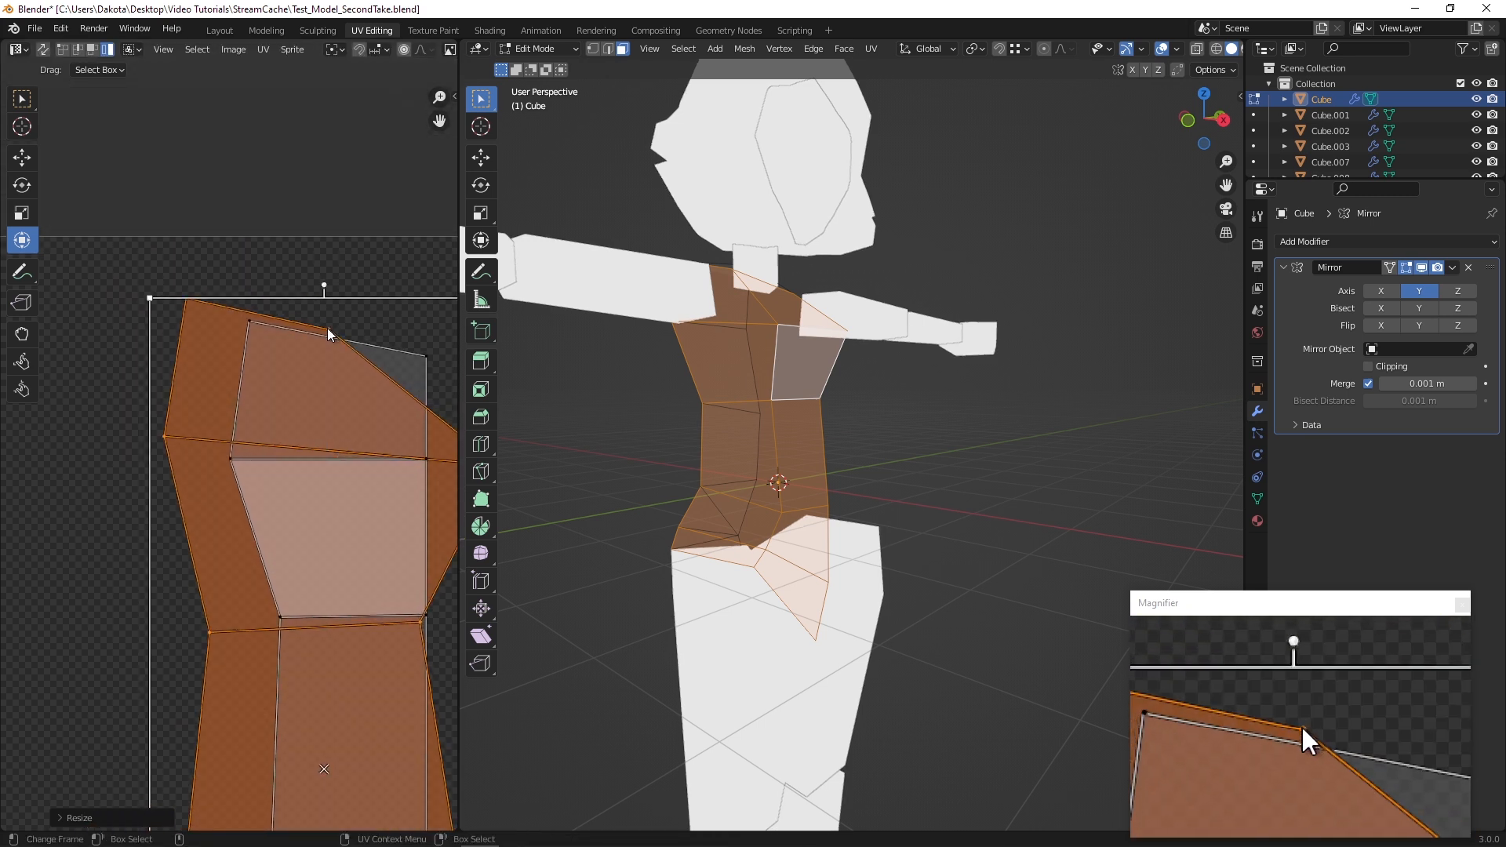
Examine the shoulder corner of the torso mesh in vertex selection mode and compare it with the overlapping UV islands
{"action": "middle_click_drag", "start_coordinate": [789, 302], "coordinate": [542, 294]}
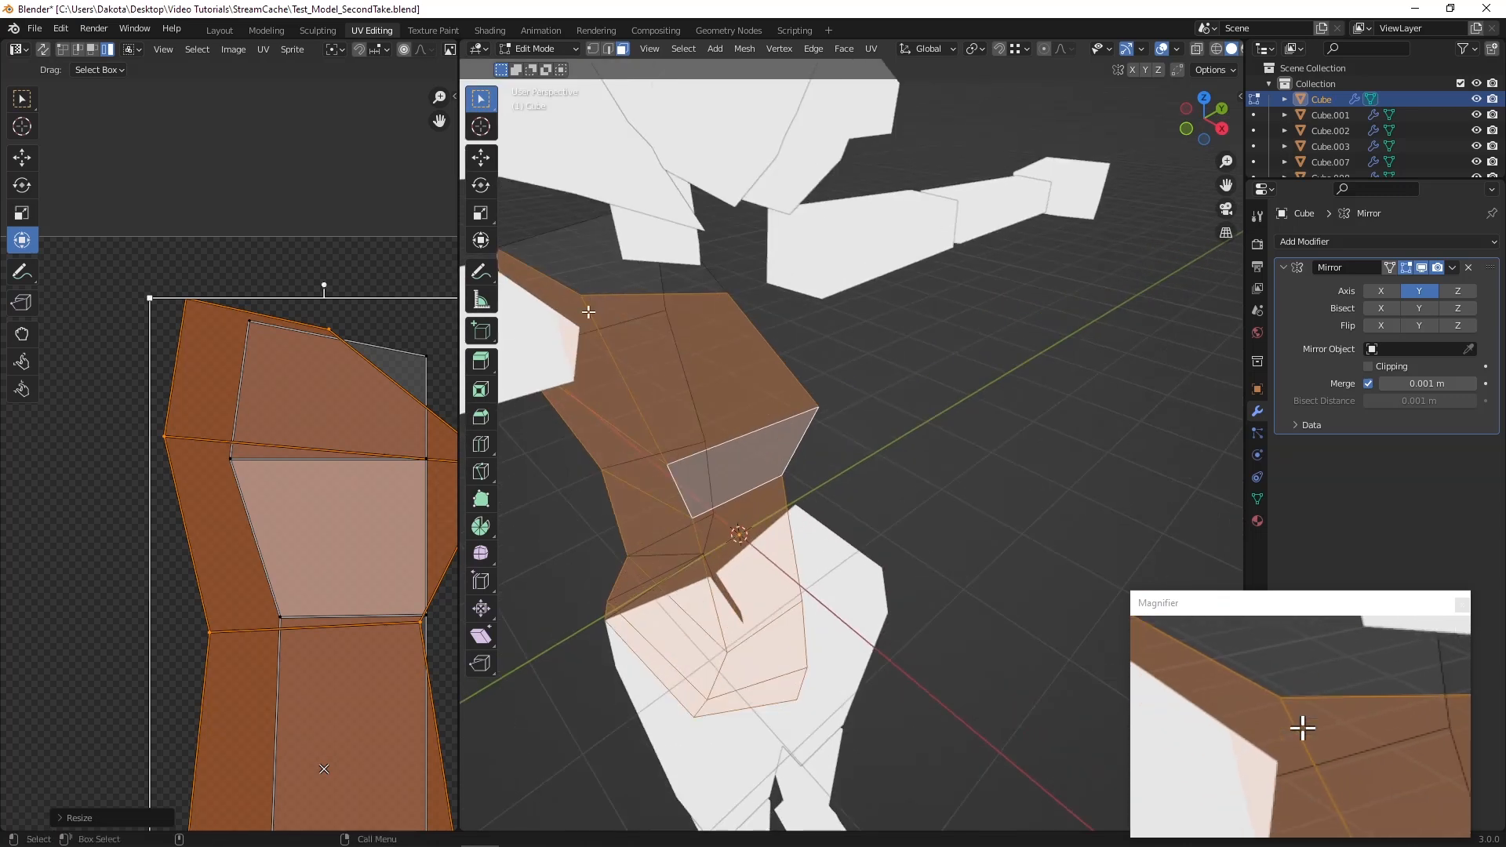
{"action": "middle_click_drag", "start_coordinate": [587, 177], "coordinate": [689, 255]}
{"action": "left_click", "coordinate": [484, 159]}
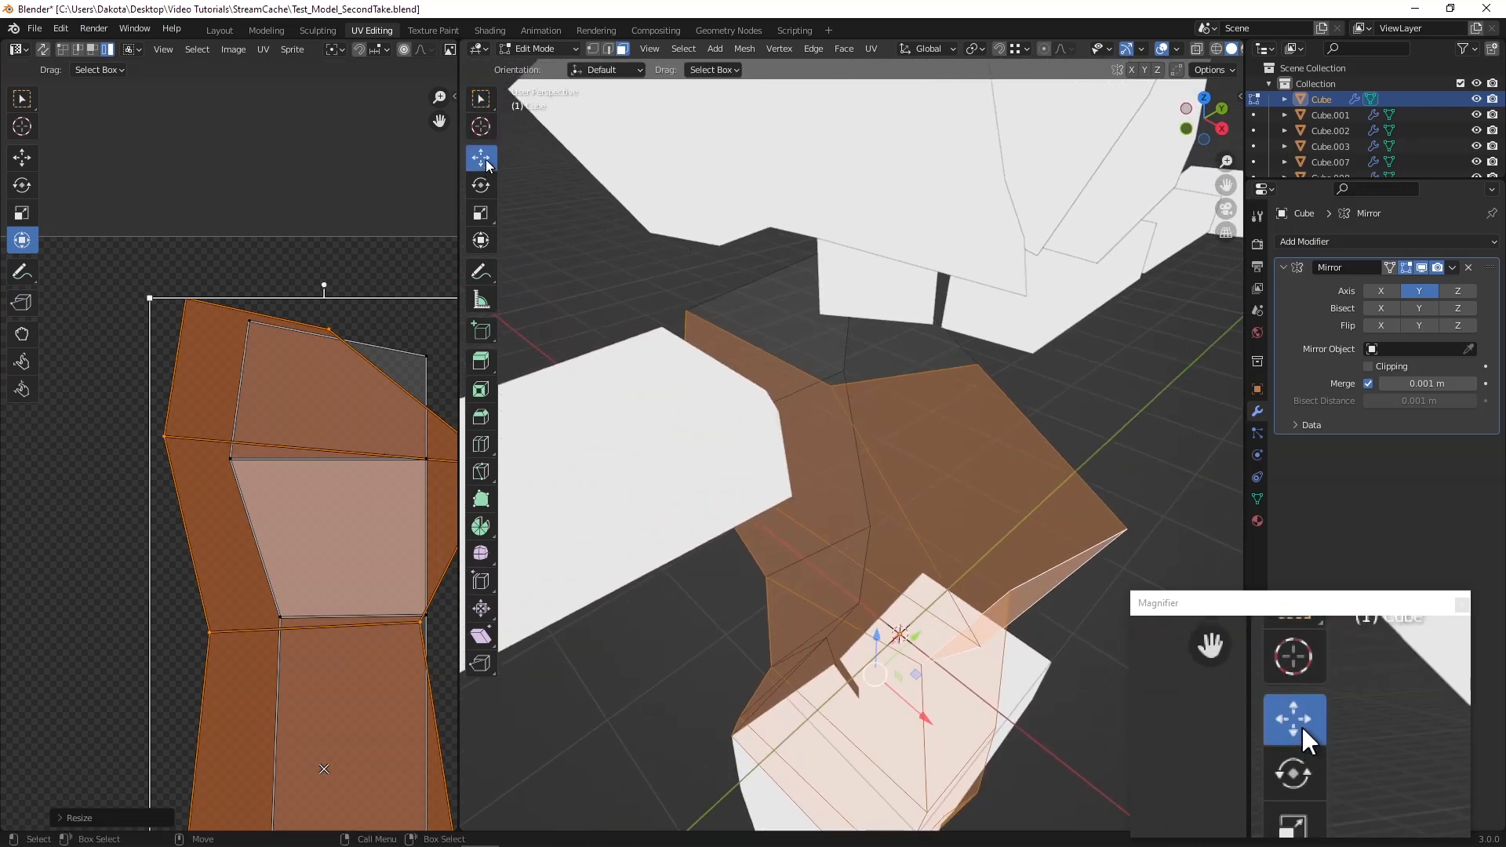
{"action": "left_click", "coordinate": [593, 50]}
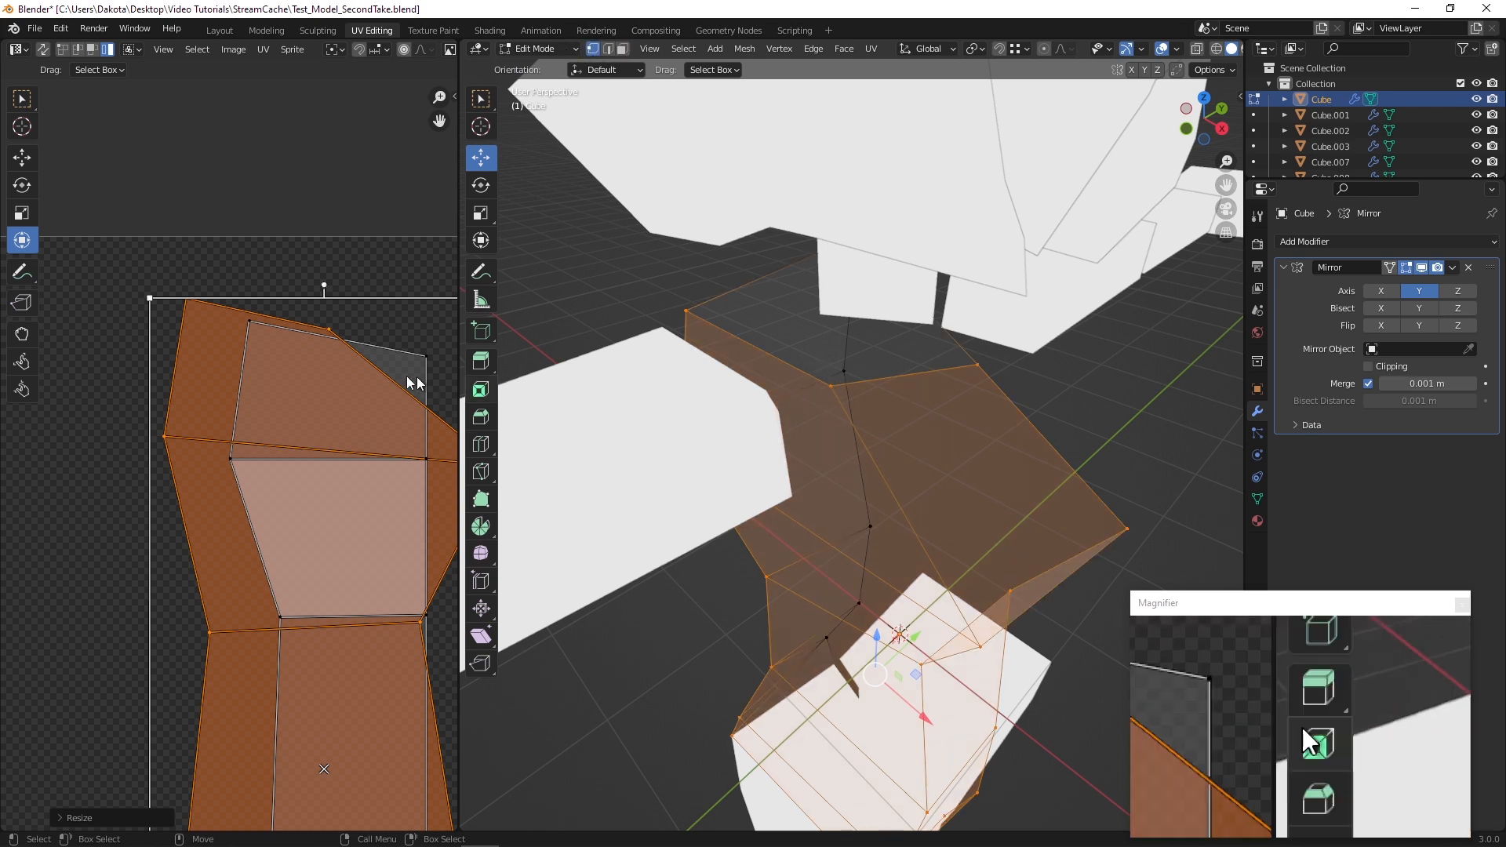
{"action": "scroll", "coordinate": [240, 371], "scroll_direction": "down", "scroll_amount": 1}
{"action": "scroll", "coordinate": [401, 467], "scroll_direction": "down", "scroll_amount": 2}
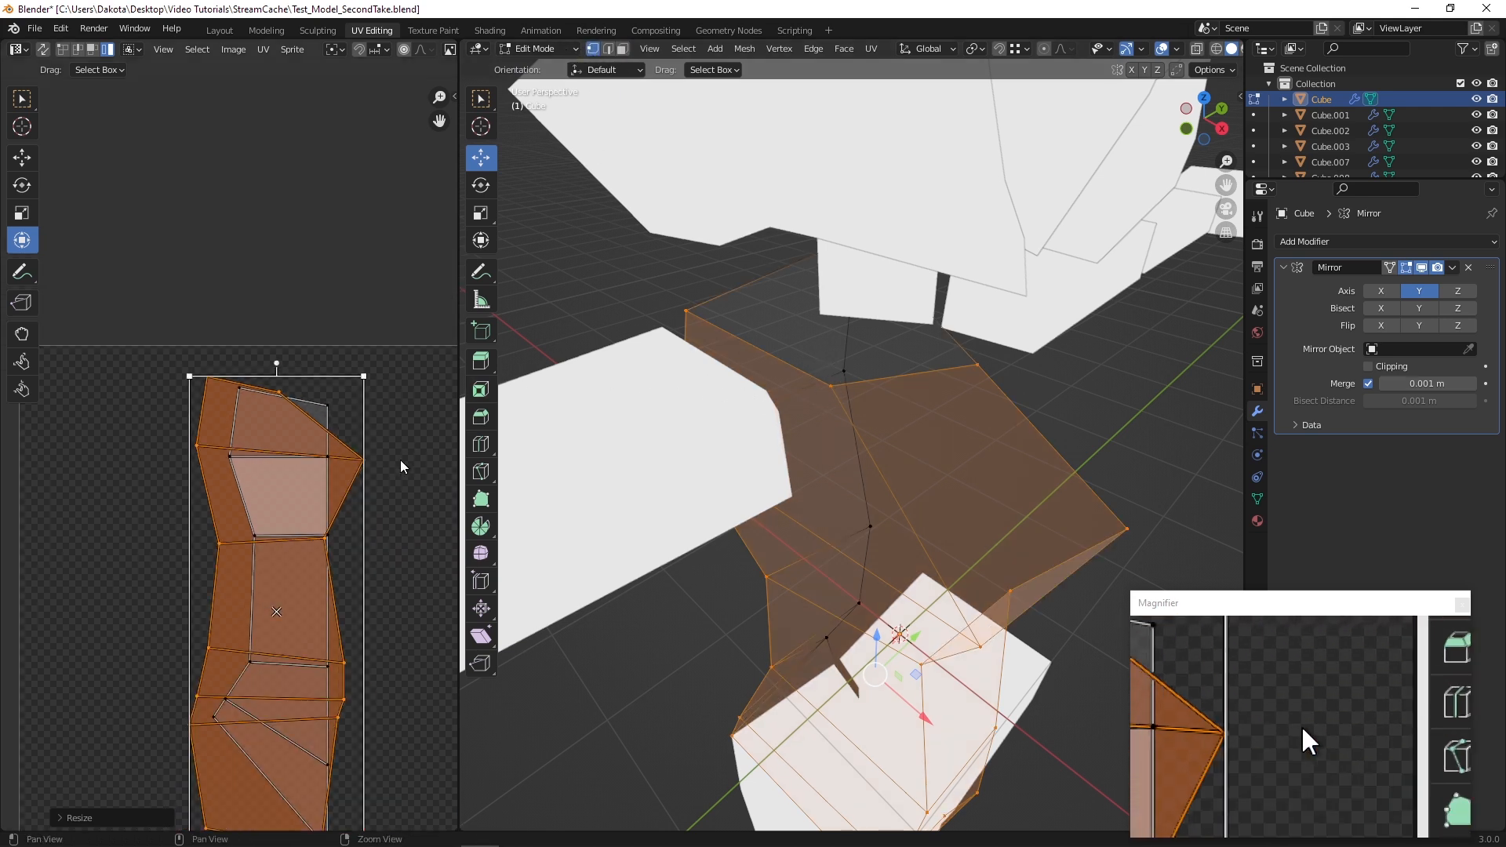
Move the side UV island sideways off the front island so it stands beside it
{"action": "left_click", "coordinate": [29, 162]}
{"action": "left_click_drag", "start_coordinate": [352, 611], "coordinate": [306, 610]}
{"action": "middle_click_drag", "start_coordinate": [307, 609], "coordinate": [367, 428]}
{"action": "left_click_drag", "start_coordinate": [351, 435], "coordinate": [210, 426]}
{"action": "middle_click_drag", "start_coordinate": [210, 428], "coordinate": [258, 530]}
{"action": "scroll", "coordinate": [257, 513], "scroll_direction": "up", "scroll_amount": 2}
{"action": "middle_click_drag", "start_coordinate": [309, 346], "coordinate": [268, 452]}
{"action": "scroll", "coordinate": [264, 424], "scroll_direction": "up", "scroll_amount": 2}
{"action": "middle_click_drag", "start_coordinate": [253, 376], "coordinate": [328, 482]}
{"action": "scroll", "coordinate": [323, 467], "scroll_direction": "down", "scroll_amount": 1}
{"action": "scroll", "coordinate": [282, 395], "scroll_direction": "up", "scroll_amount": 1}
{"action": "mouse_move", "coordinate": [277, 399]}
{"action": "middle_mouse_down"}
{"action": "mouse_move", "coordinate": [262, 360]}
{"action": "mouse_move", "coordinate": [250, 396]}
{"action": "middle_mouse_up"}
{"action": "scroll", "coordinate": [249, 398], "scroll_direction": "down", "scroll_amount": 2}
Scale the side UV island up slightly, compare it over the front island, and place it back beside that island
{"action": "left_click", "coordinate": [29, 241]}
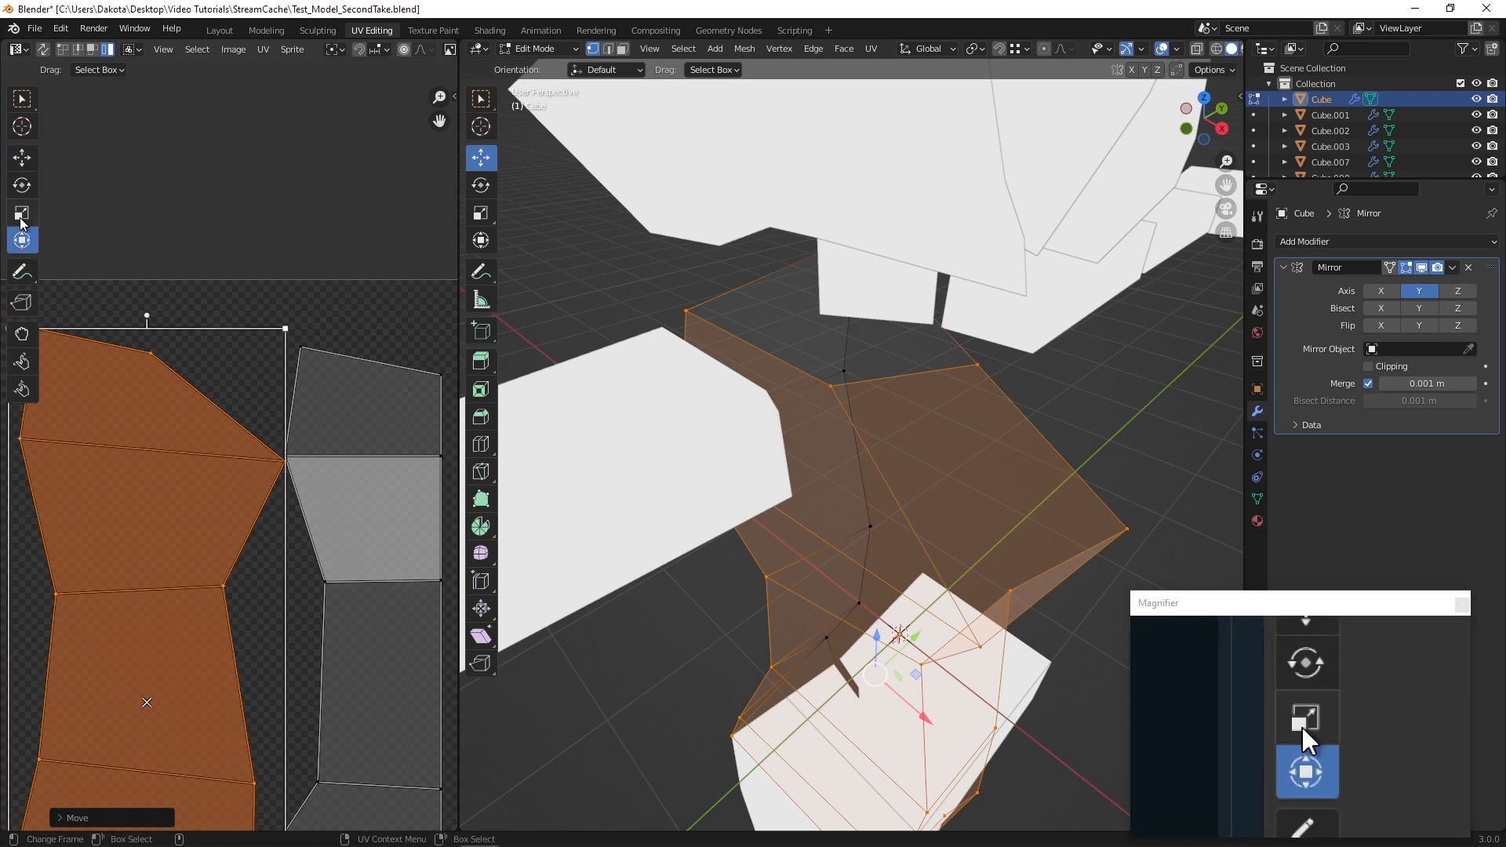
{"action": "left_click_drag", "start_coordinate": [284, 328], "coordinate": [284, 317]}
{"action": "left_click", "coordinate": [23, 156]}
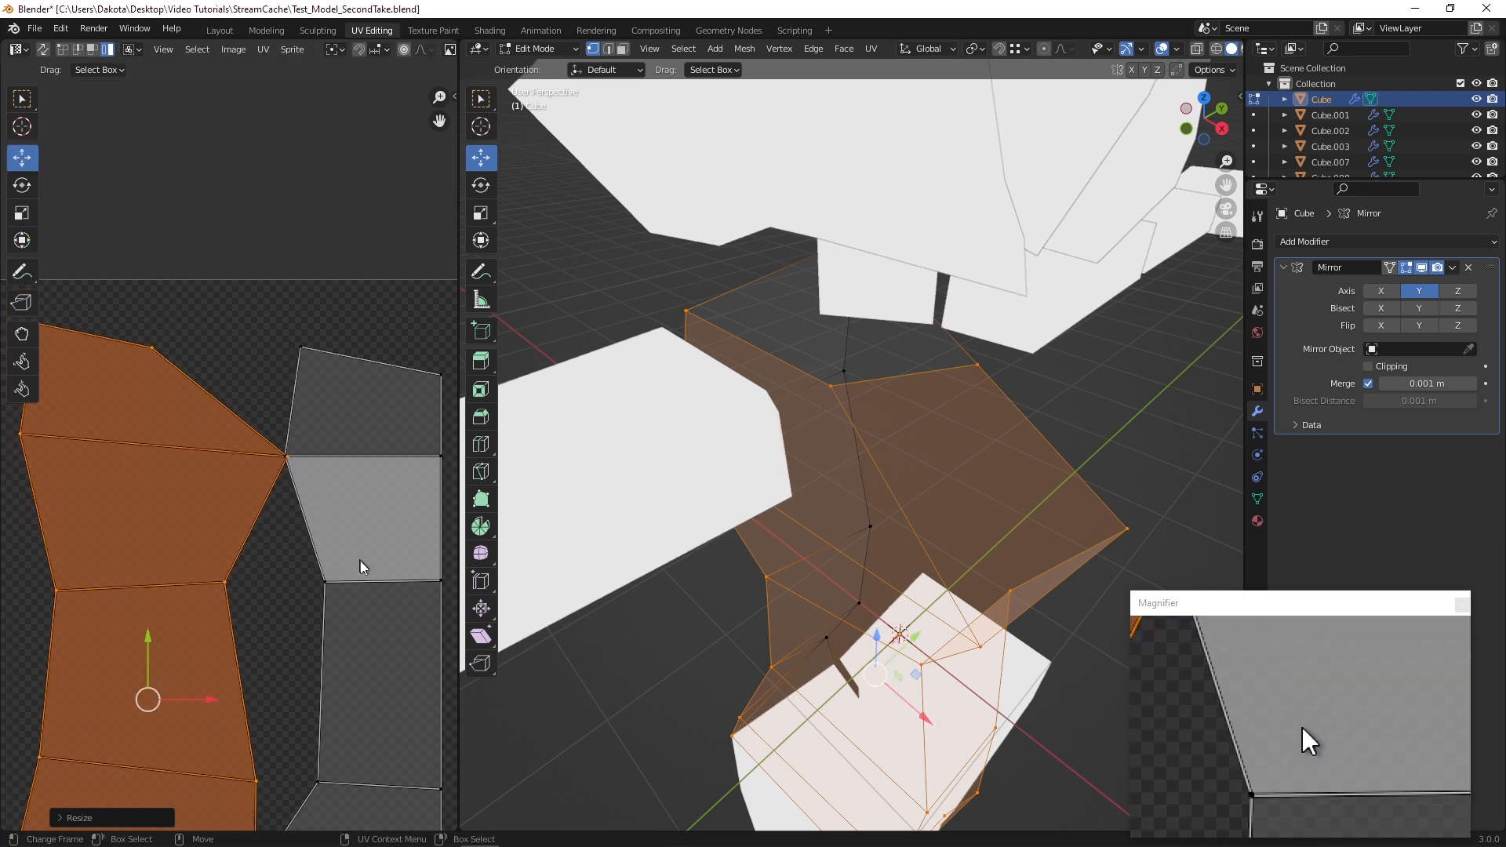
{"action": "key", "text": "g"}
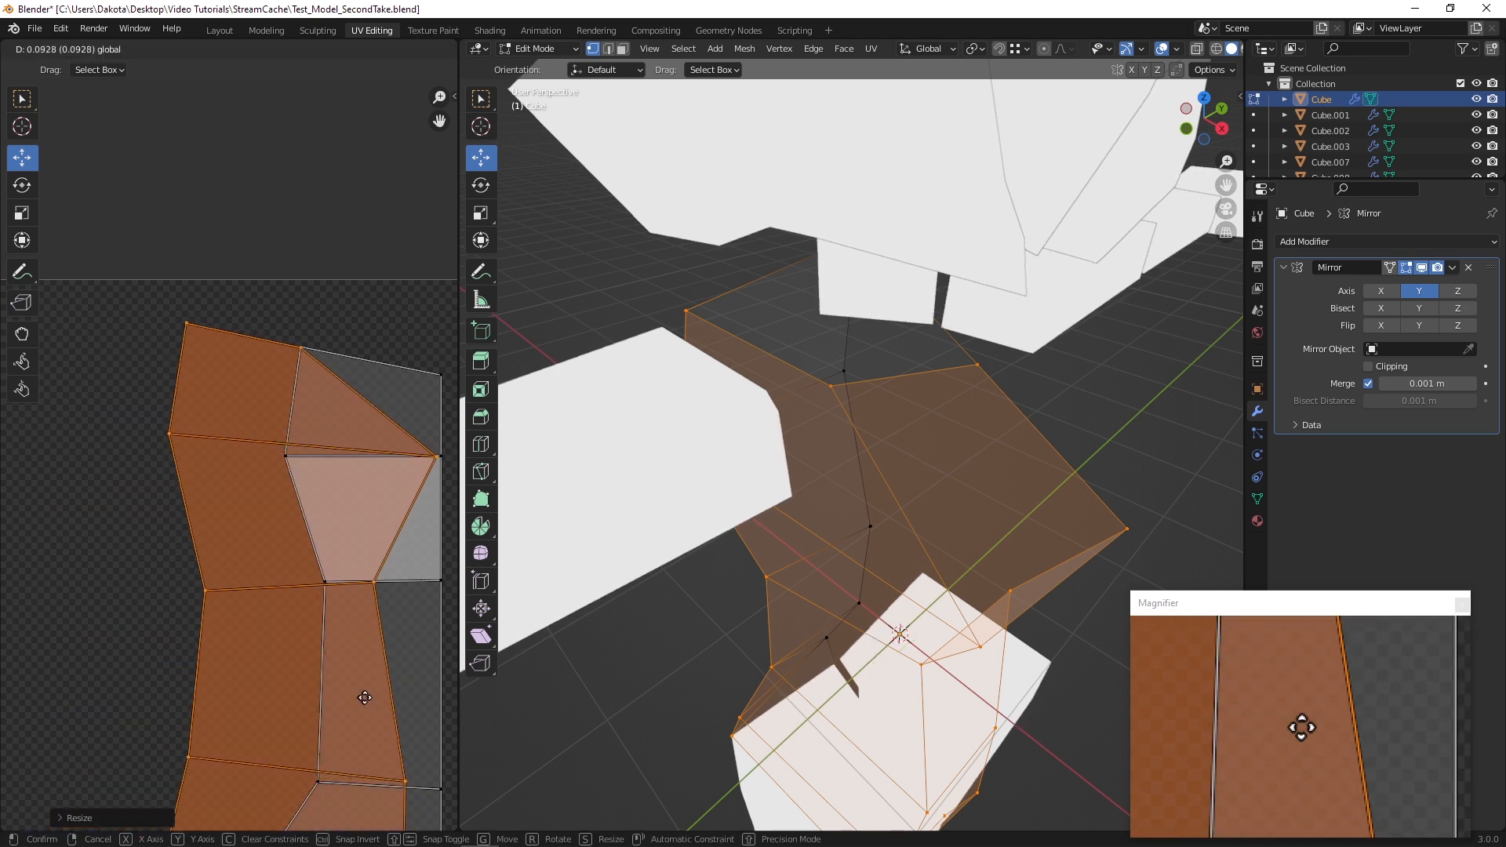
{"action": "left_click", "coordinate": [212, 665]}
{"action": "scroll", "coordinate": [220, 665], "scroll_direction": "down", "scroll_amount": 3}
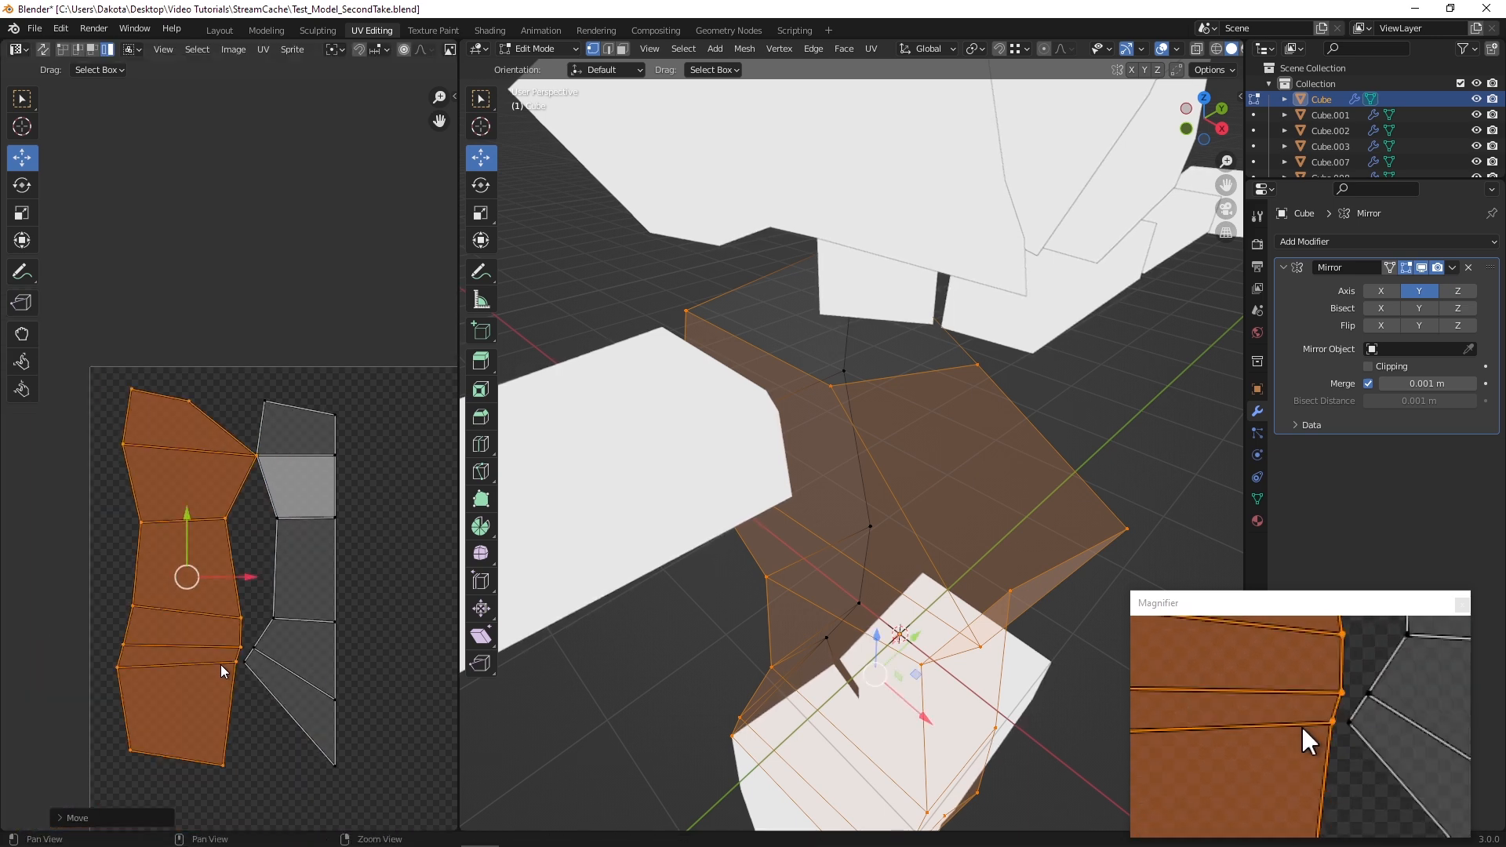
Move the side and front torso UV islands together sideways to make room for the back island
{"action": "left_click_drag", "start_coordinate": [404, 708], "coordinate": [101, 229]}
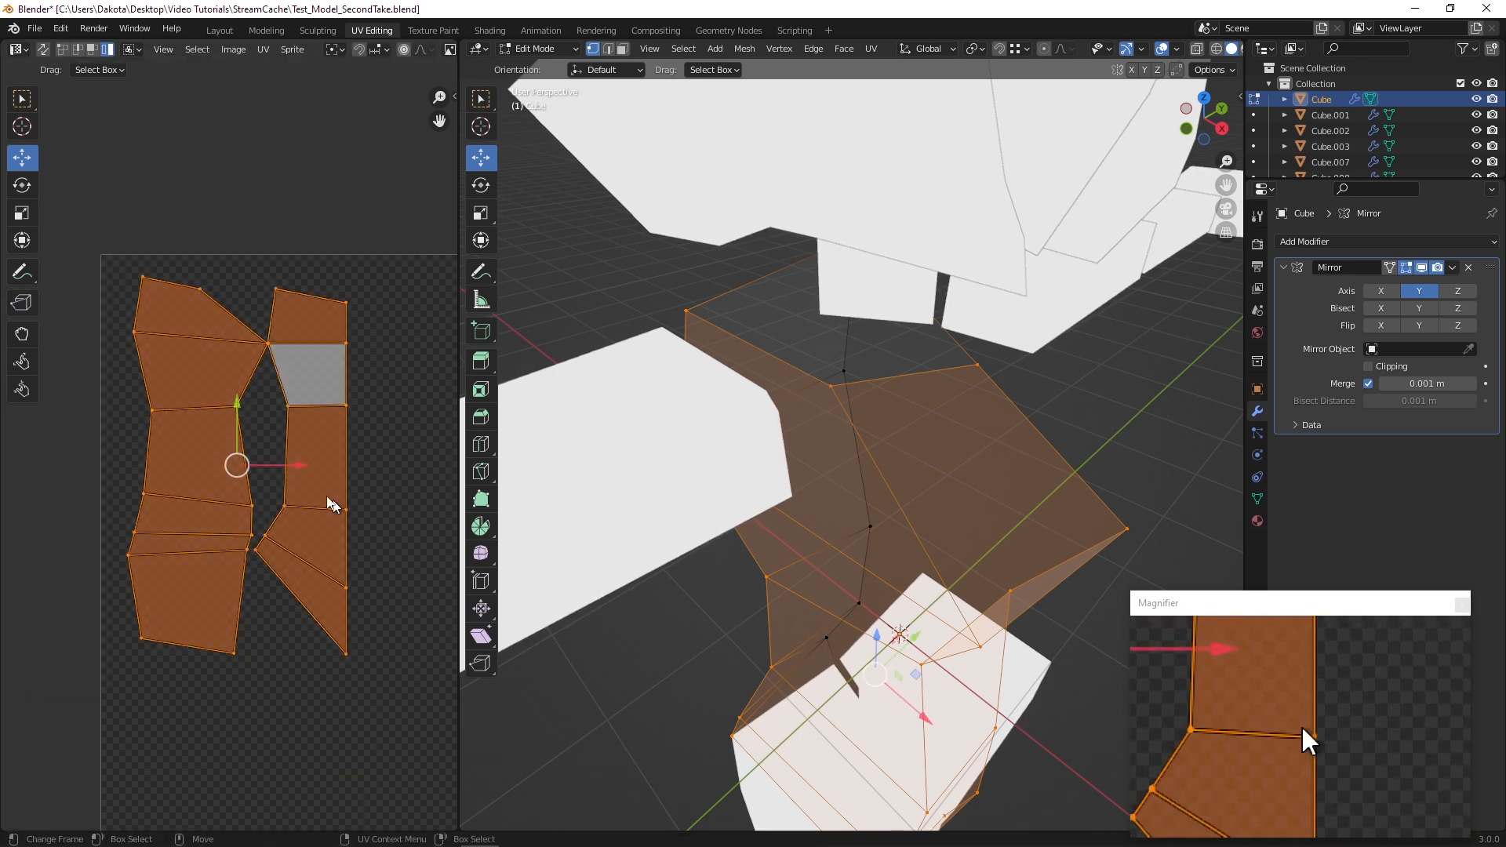
{"action": "key", "text": "g"}
{"action": "left_click", "coordinate": [429, 468]}
Add the torso's back faces to the viewport selection in face selection mode
{"action": "middle_click_drag", "start_coordinate": [698, 543], "coordinate": [869, 569]}
{"action": "left_click_drag", "start_coordinate": [846, 640], "coordinate": [910, 224]}
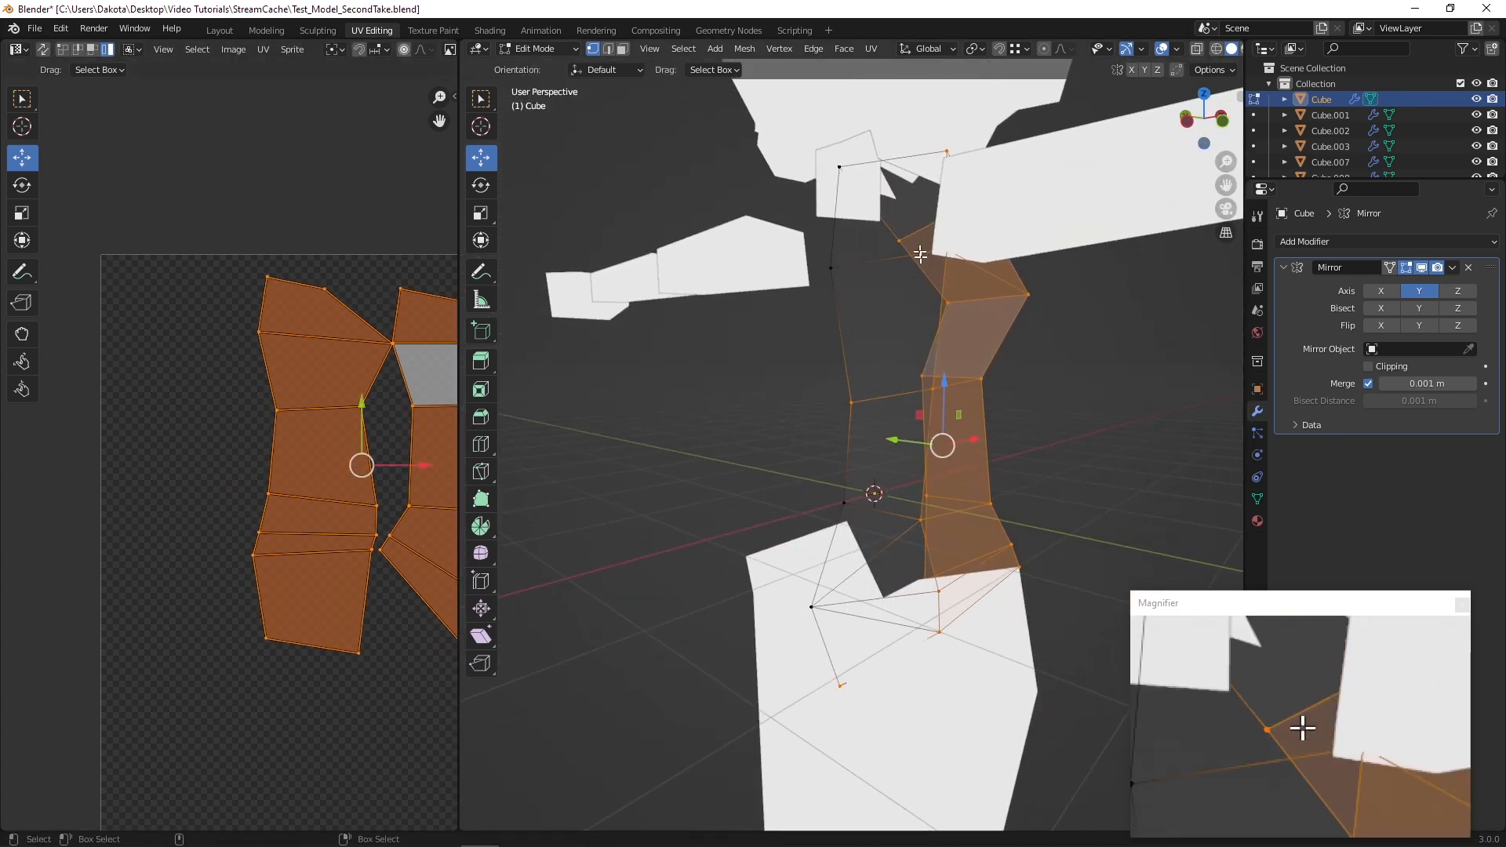
{"action": "left_click", "coordinate": [622, 50]}
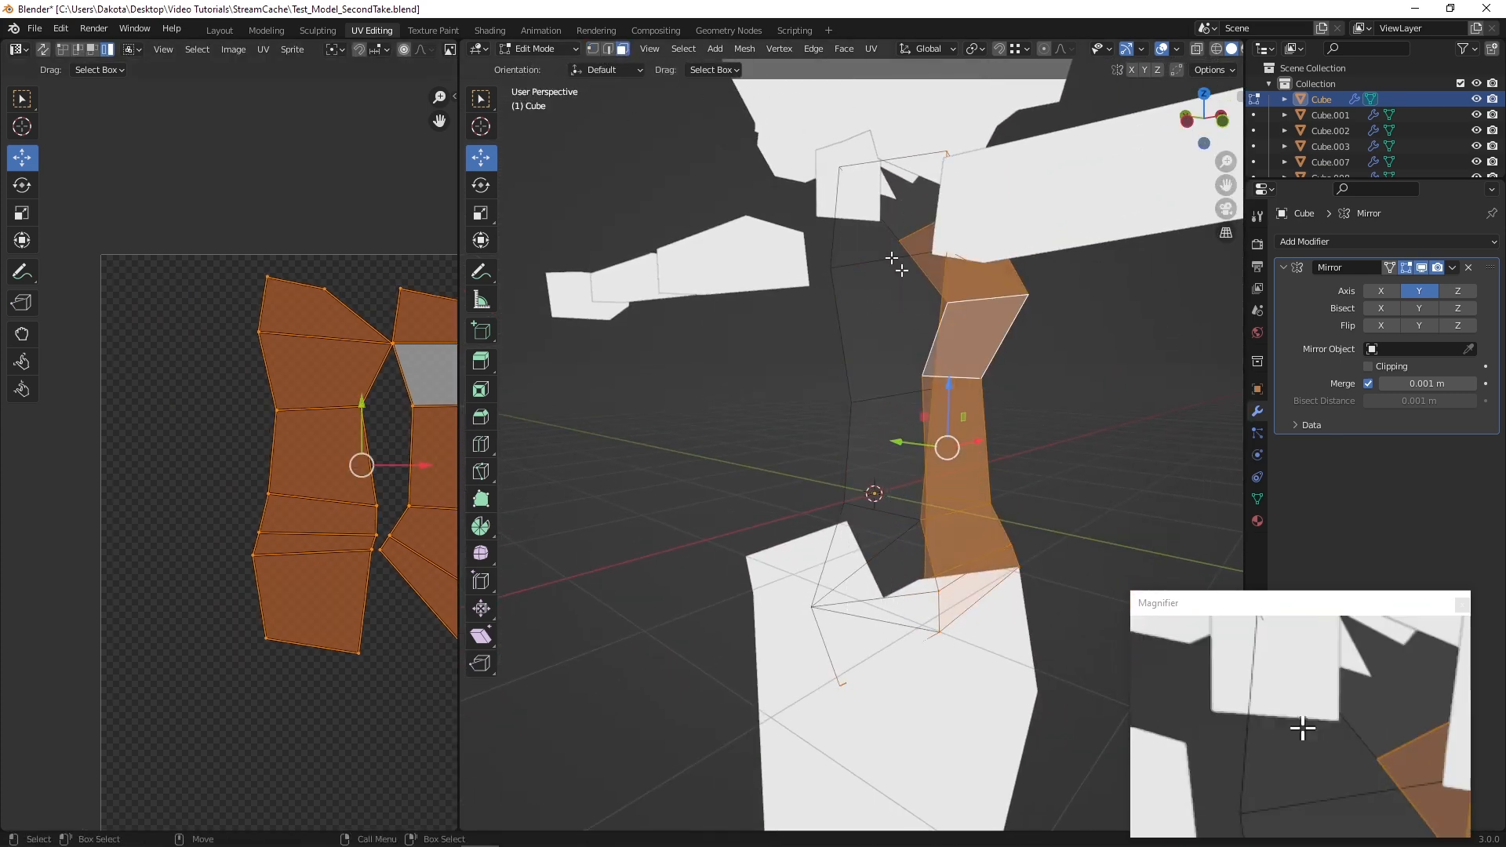
{"action": "left_click_drag", "start_coordinate": [908, 403], "coordinate": [885, 639], "text": "shift"}
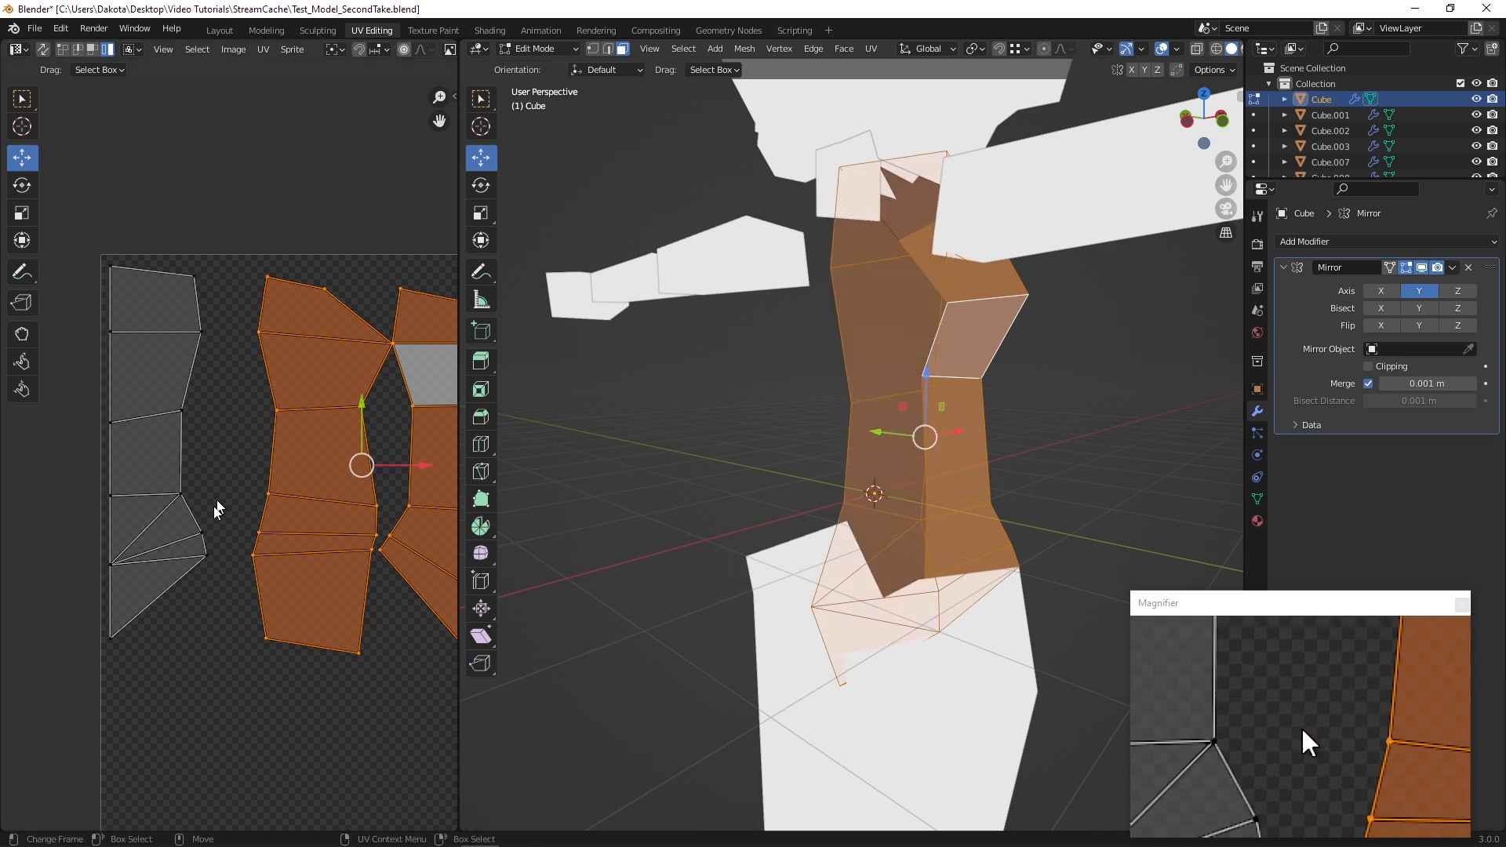
Move the side and front UV islands closer to the back island, leaving a narrow gap
{"action": "scroll", "coordinate": [234, 472], "scroll_direction": "down", "scroll_amount": 1}
{"action": "left_click_drag", "start_coordinate": [414, 638], "coordinate": [218, 230]}
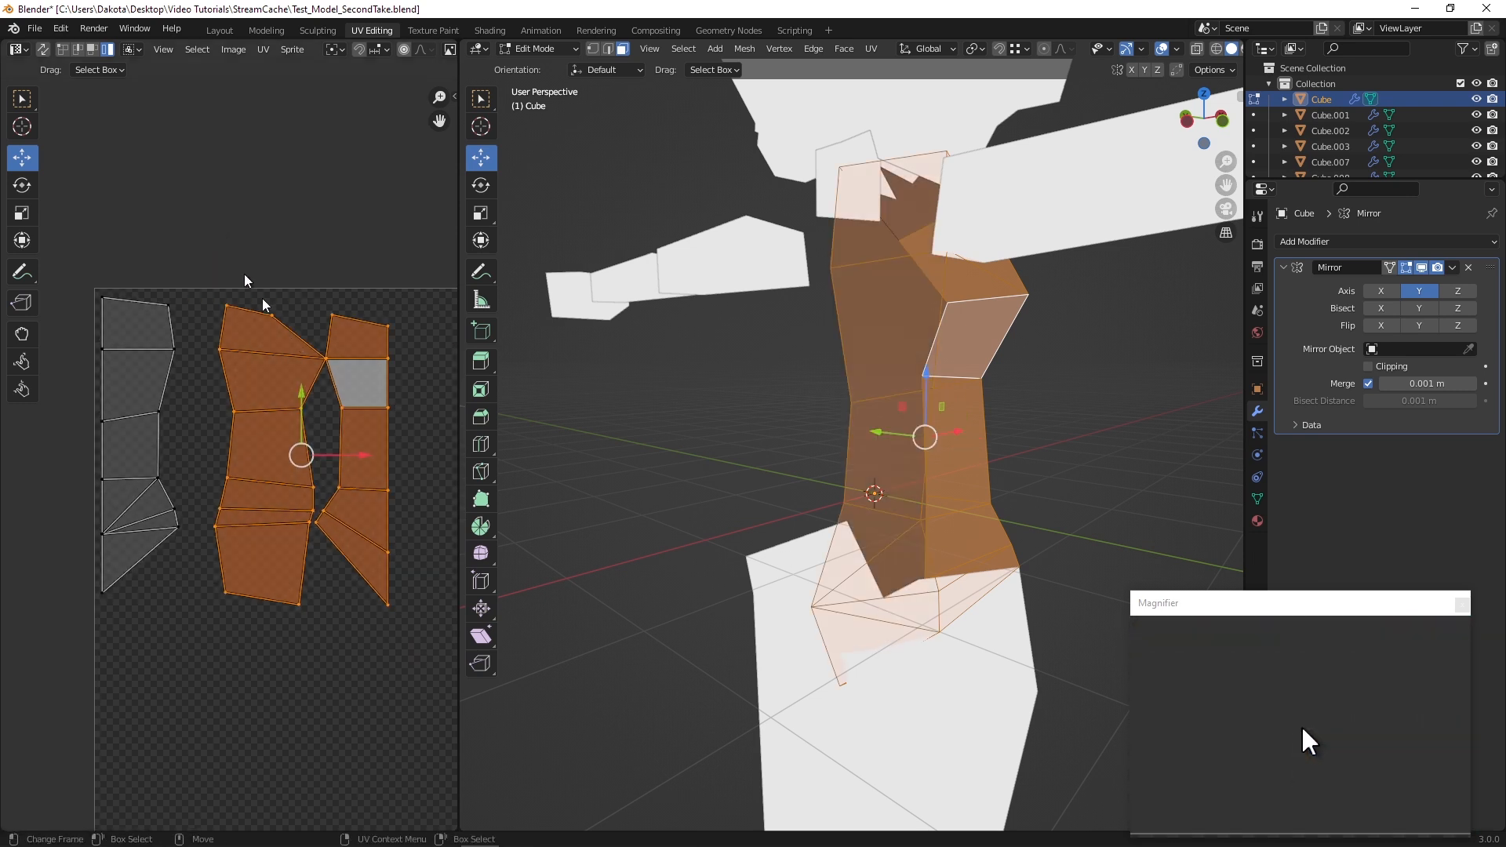
{"action": "left_click_drag", "start_coordinate": [361, 464], "coordinate": [320, 449]}
{"action": "middle_click_drag", "start_coordinate": [245, 410], "coordinate": [212, 455]}
{"action": "scroll", "coordinate": [755, 462], "scroll_direction": "down", "scroll_amount": 3}
Examine the selected torso faces around the model from the front and the side
{"action": "middle_click_drag", "start_coordinate": [755, 463], "coordinate": [892, 403]}
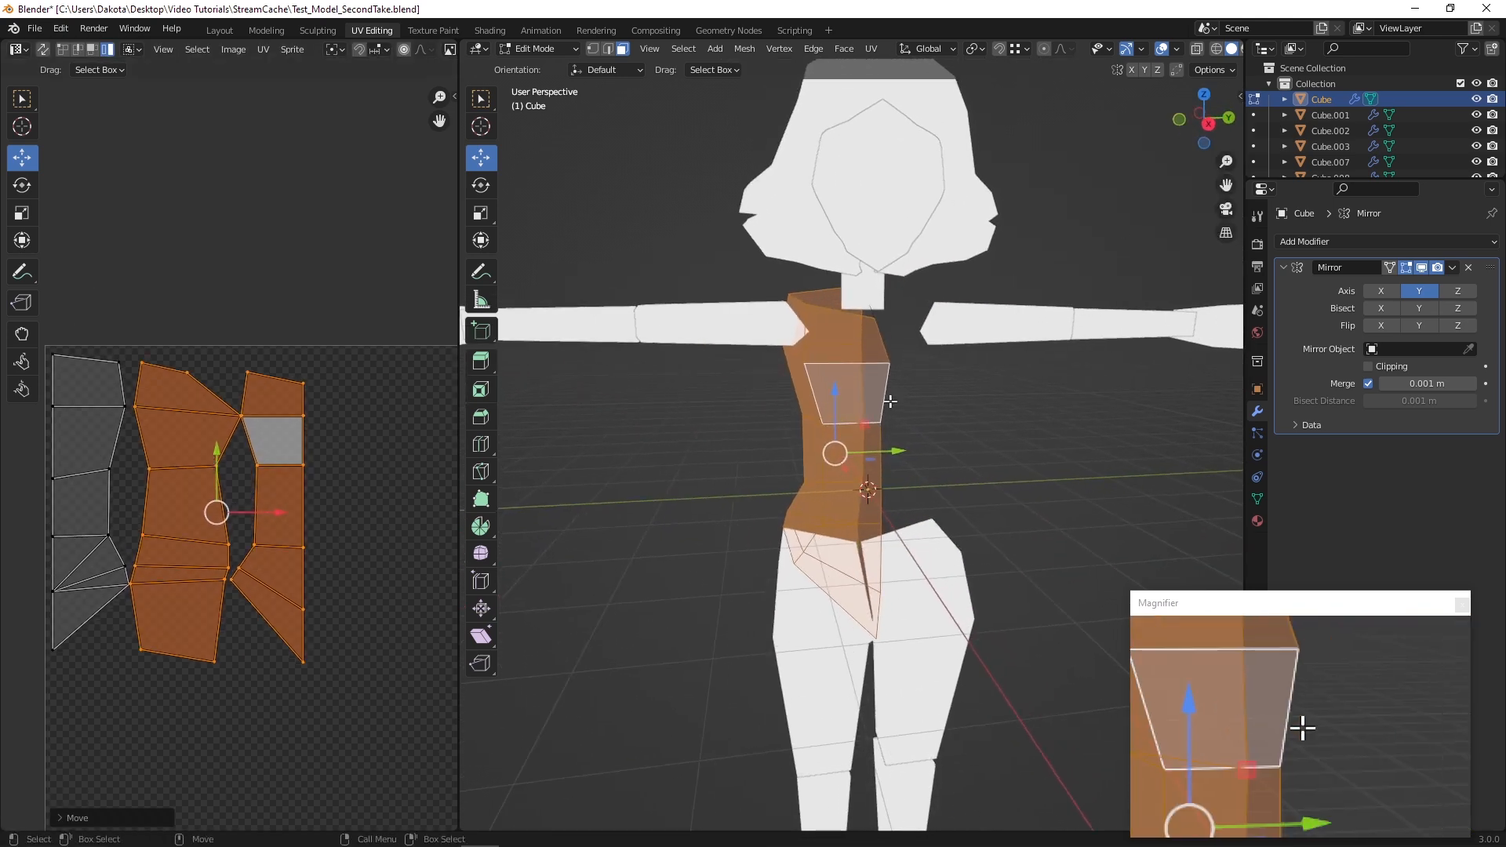
{"action": "middle_click_drag", "start_coordinate": [826, 568], "coordinate": [624, 460]}
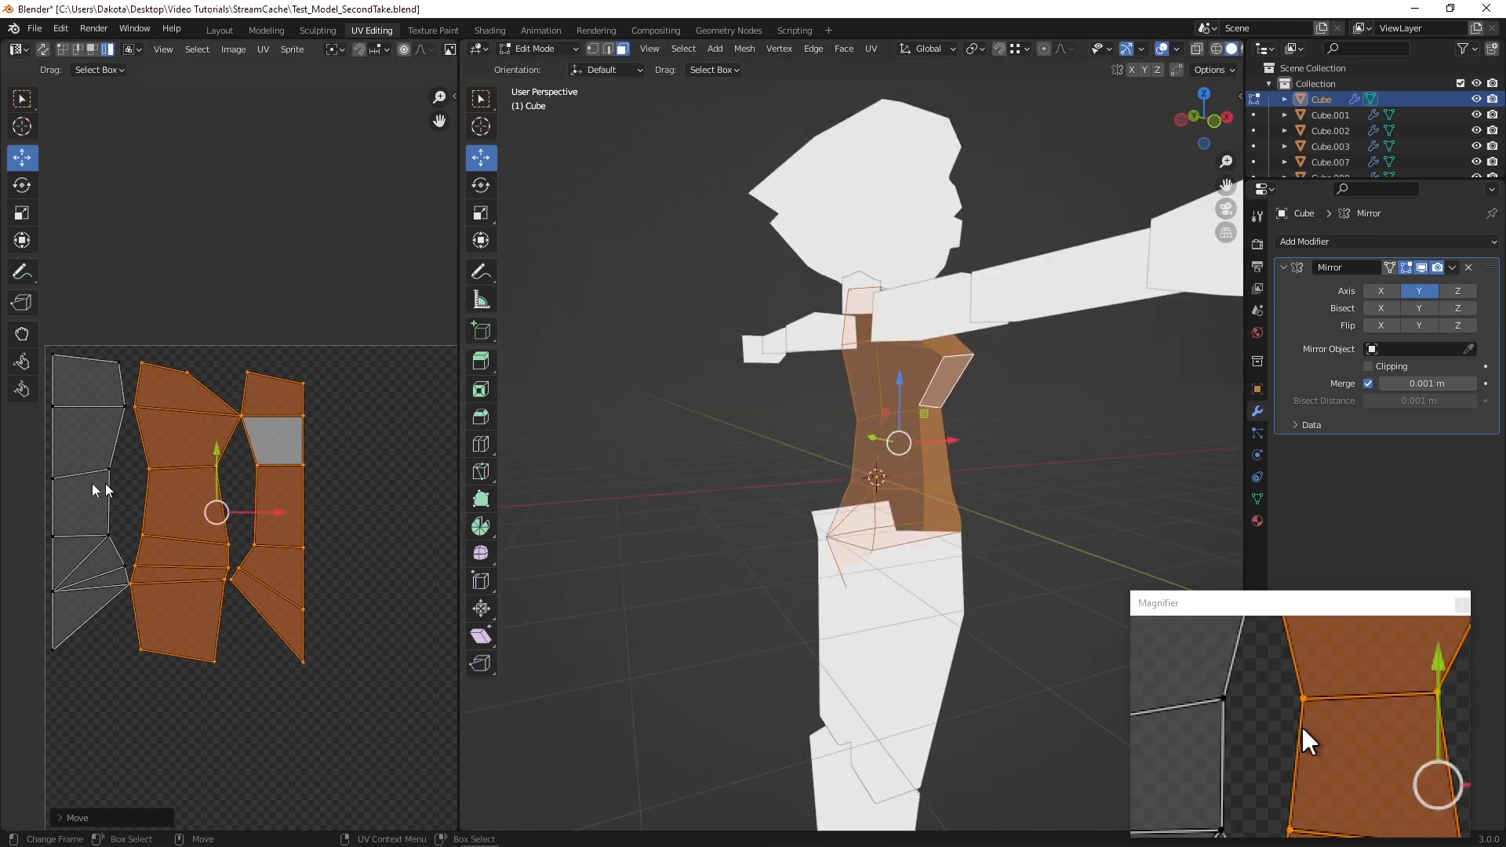
{"action": "middle_click_drag", "start_coordinate": [847, 549], "coordinate": [649, 528]}
{"action": "middle_click_drag", "start_coordinate": [714, 445], "coordinate": [625, 504]}
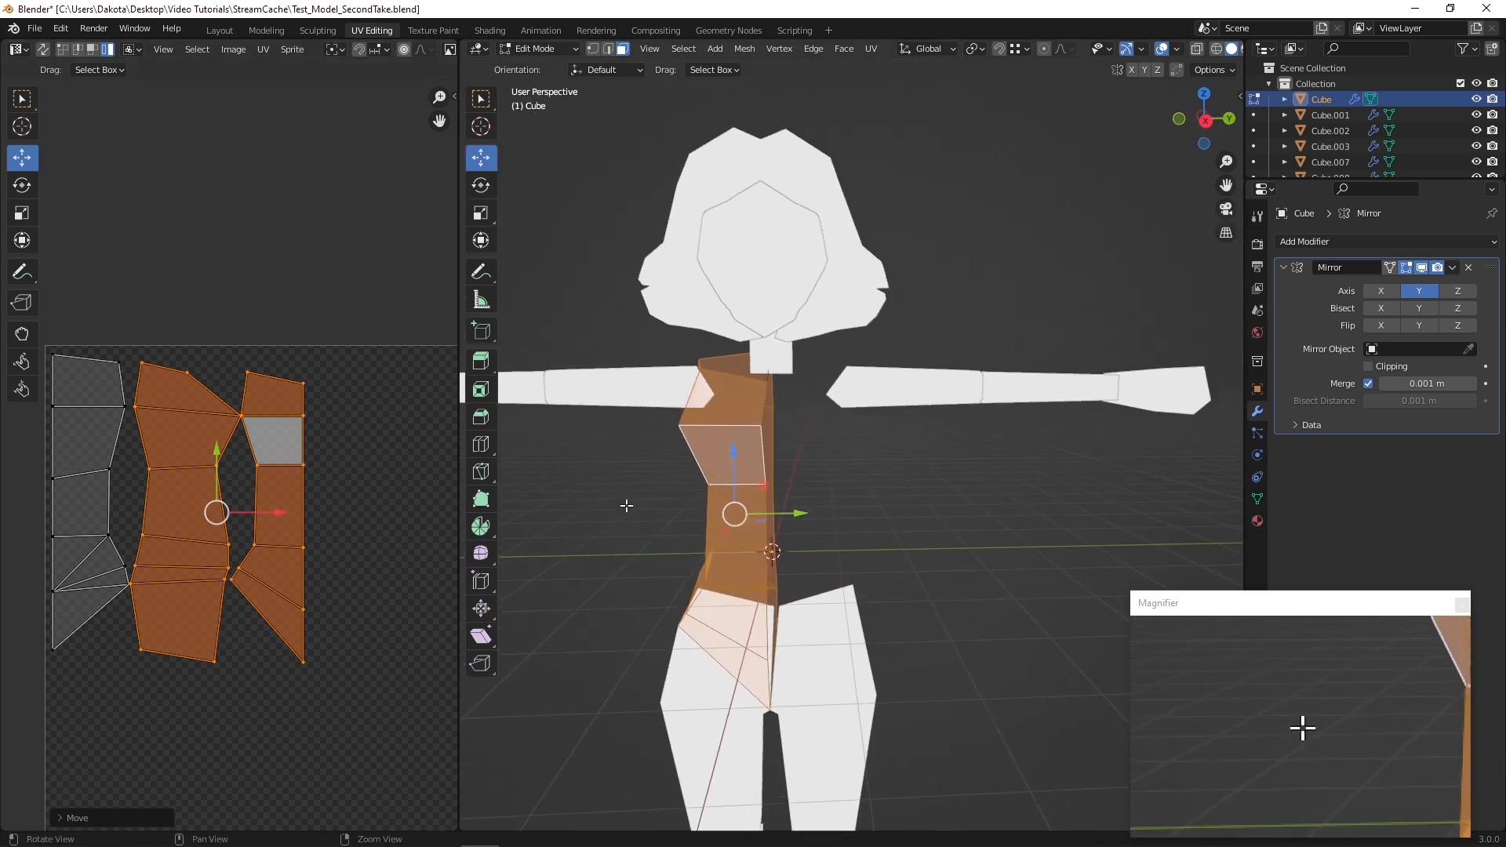
{"action": "scroll", "coordinate": [635, 499], "scroll_direction": "up", "scroll_amount": 2}
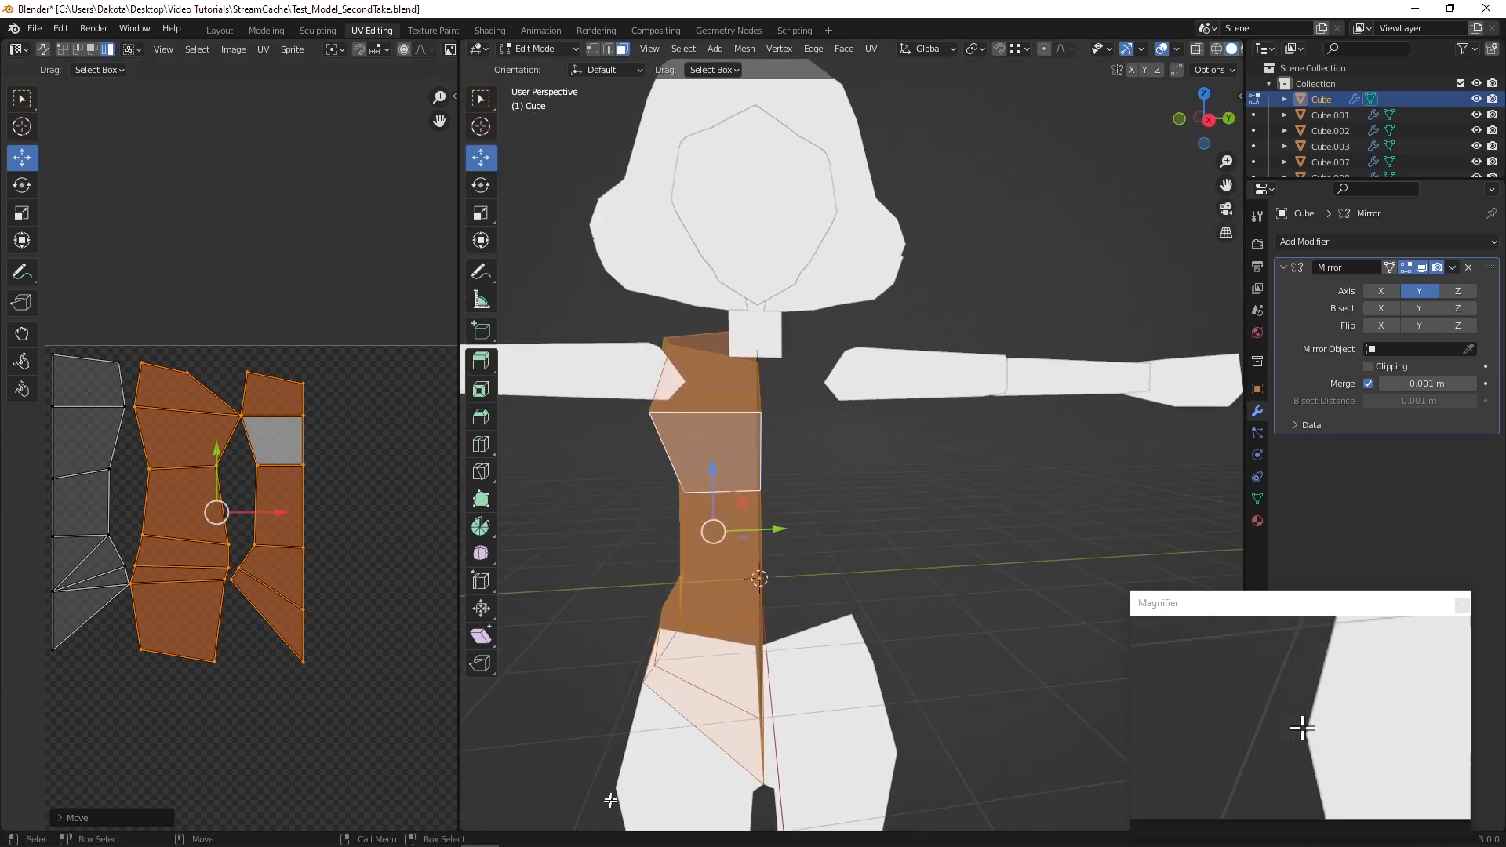
Switch to Aseprite to look over the empty Character_TEXT canvas, and return to Blender
{"action": "left_click", "coordinate": [595, 838]}
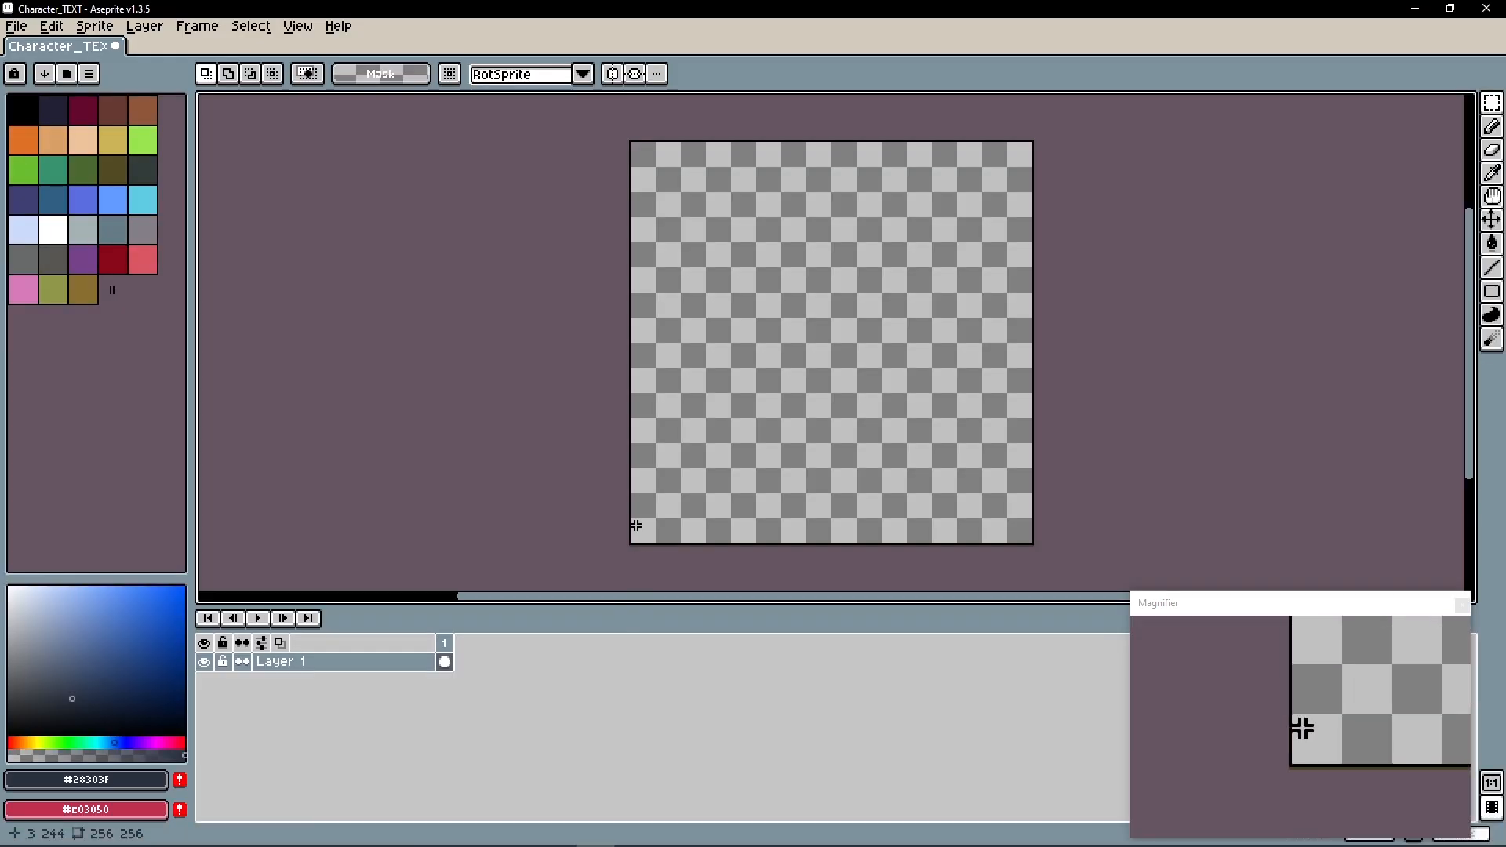
{"action": "middle_click_drag", "start_coordinate": [806, 374], "coordinate": [701, 377]}
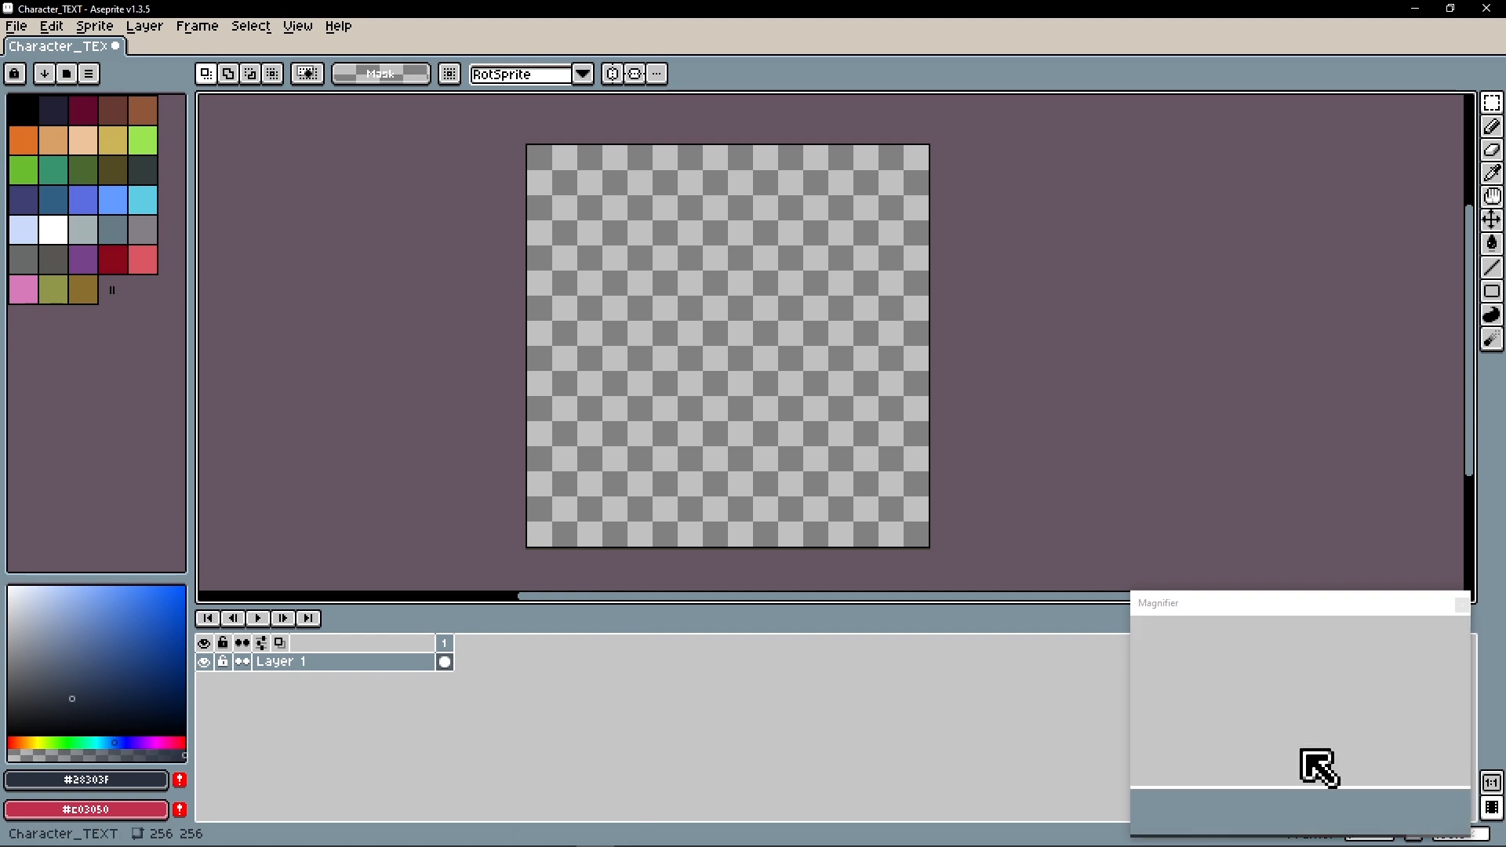
{"action": "mouse_move", "coordinate": [493, 839]}
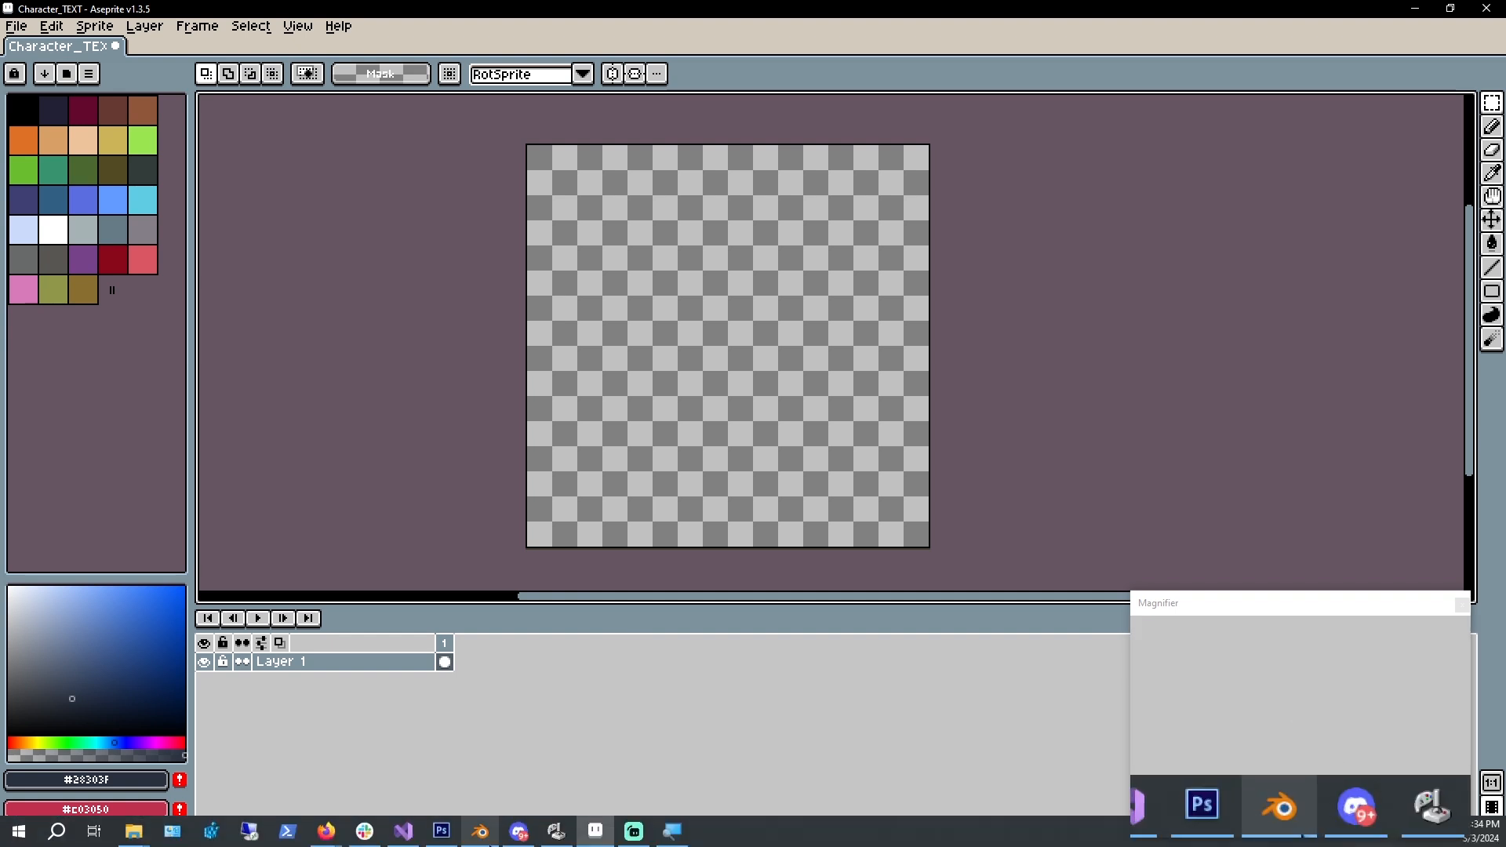
{"action": "left_click", "coordinate": [480, 832]}
Select the face on top of the shoulder and unwrap it with Project from View in the Top Orthographic view
{"action": "middle_click_drag", "start_coordinate": [713, 479], "coordinate": [725, 390]}
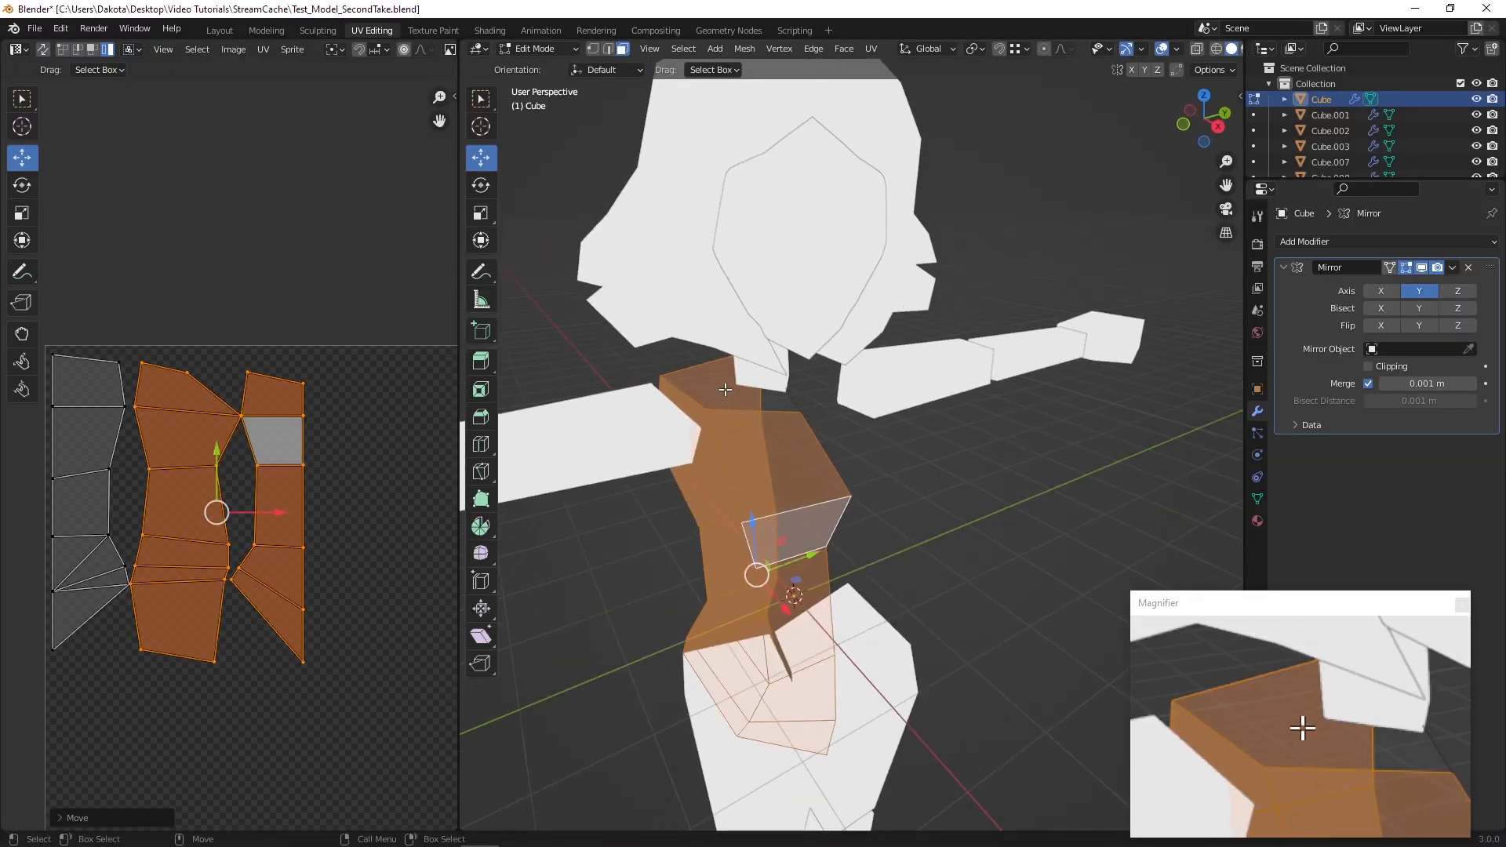
{"action": "left_click", "coordinate": [725, 389]}
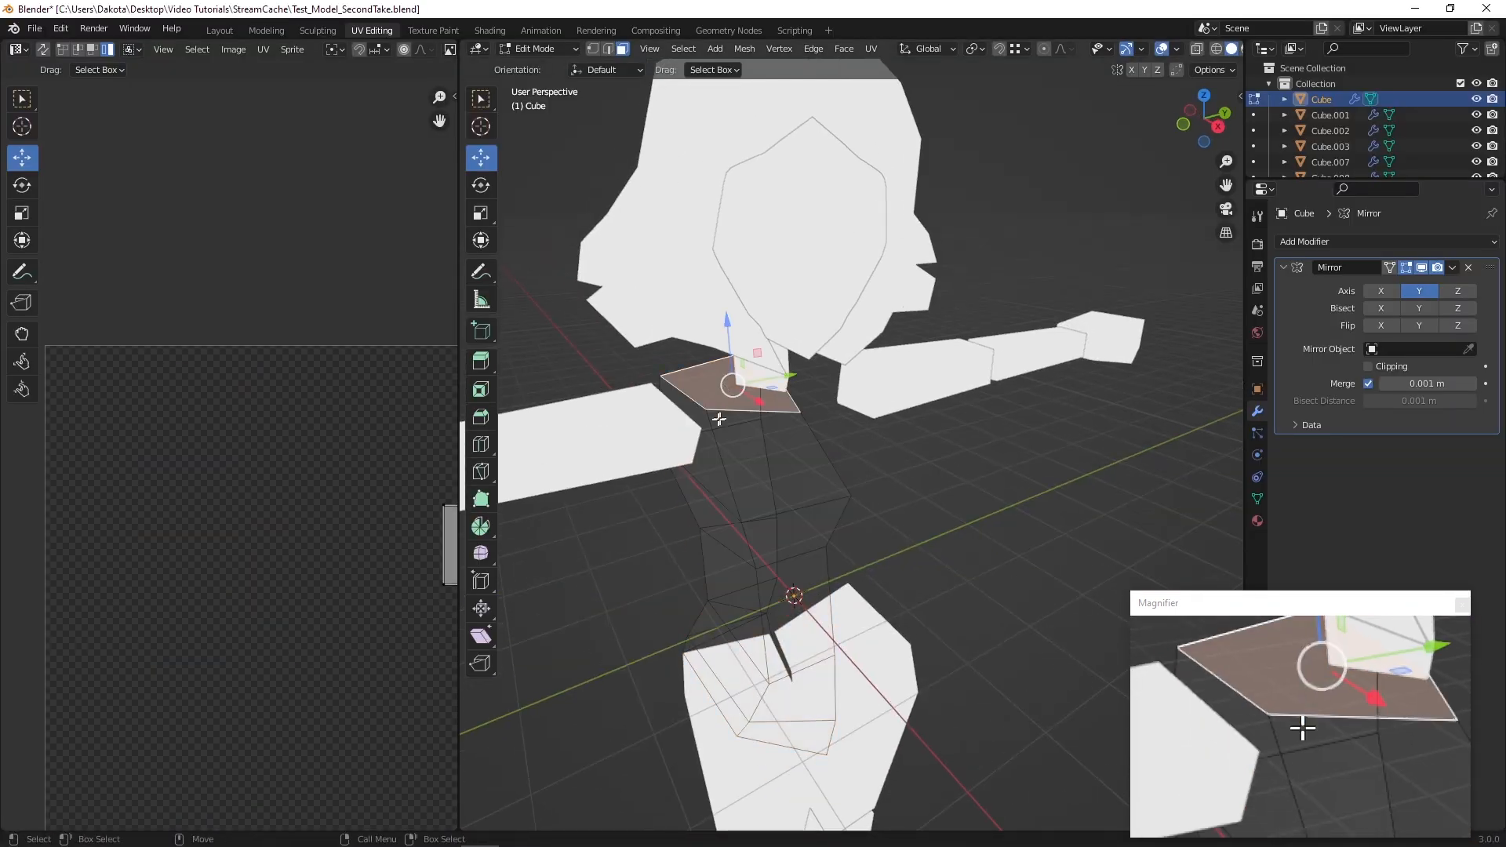
{"action": "left_click", "coordinate": [1205, 100]}
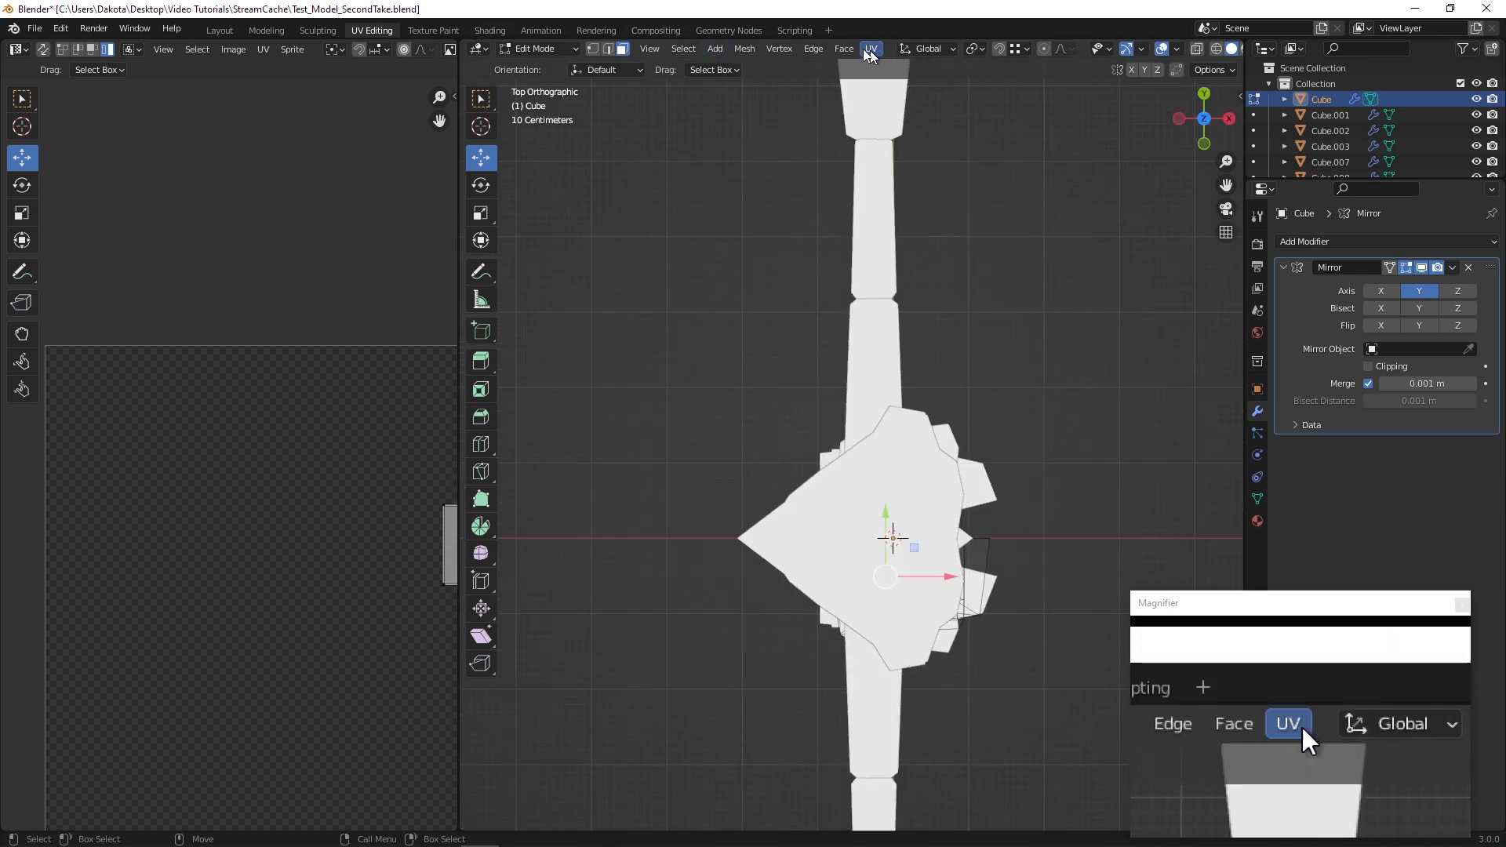
{"action": "left_click", "coordinate": [871, 48]}
{"action": "left_click", "coordinate": [949, 201]}
Select all the torso faces in the viewport, and select only the shoulder-top island in the UV editor
{"action": "middle_click_drag", "start_coordinate": [785, 518], "coordinate": [619, 339]}
{"action": "middle_click_drag", "start_coordinate": [663, 384], "coordinate": [700, 431]}
{"action": "left_click_drag", "start_coordinate": [754, 655], "coordinate": [737, 396]}
{"action": "middle_click_drag", "start_coordinate": [737, 396], "coordinate": [773, 365]}
{"action": "scroll", "coordinate": [747, 400], "scroll_direction": "up", "scroll_amount": 1}
{"action": "scroll", "coordinate": [731, 368], "scroll_direction": "up", "scroll_amount": 1}
{"action": "left_click_drag", "start_coordinate": [752, 599], "coordinate": [777, 246], "text": "shift"}
{"action": "middle_click_drag", "start_coordinate": [723, 320], "coordinate": [948, 515]}
{"action": "left_click_drag", "start_coordinate": [942, 538], "coordinate": [691, 358], "text": "shift"}
{"action": "middle_click_drag", "start_coordinate": [244, 617], "coordinate": [188, 556]}
{"action": "left_click_drag", "start_coordinate": [271, 635], "coordinate": [404, 793]}
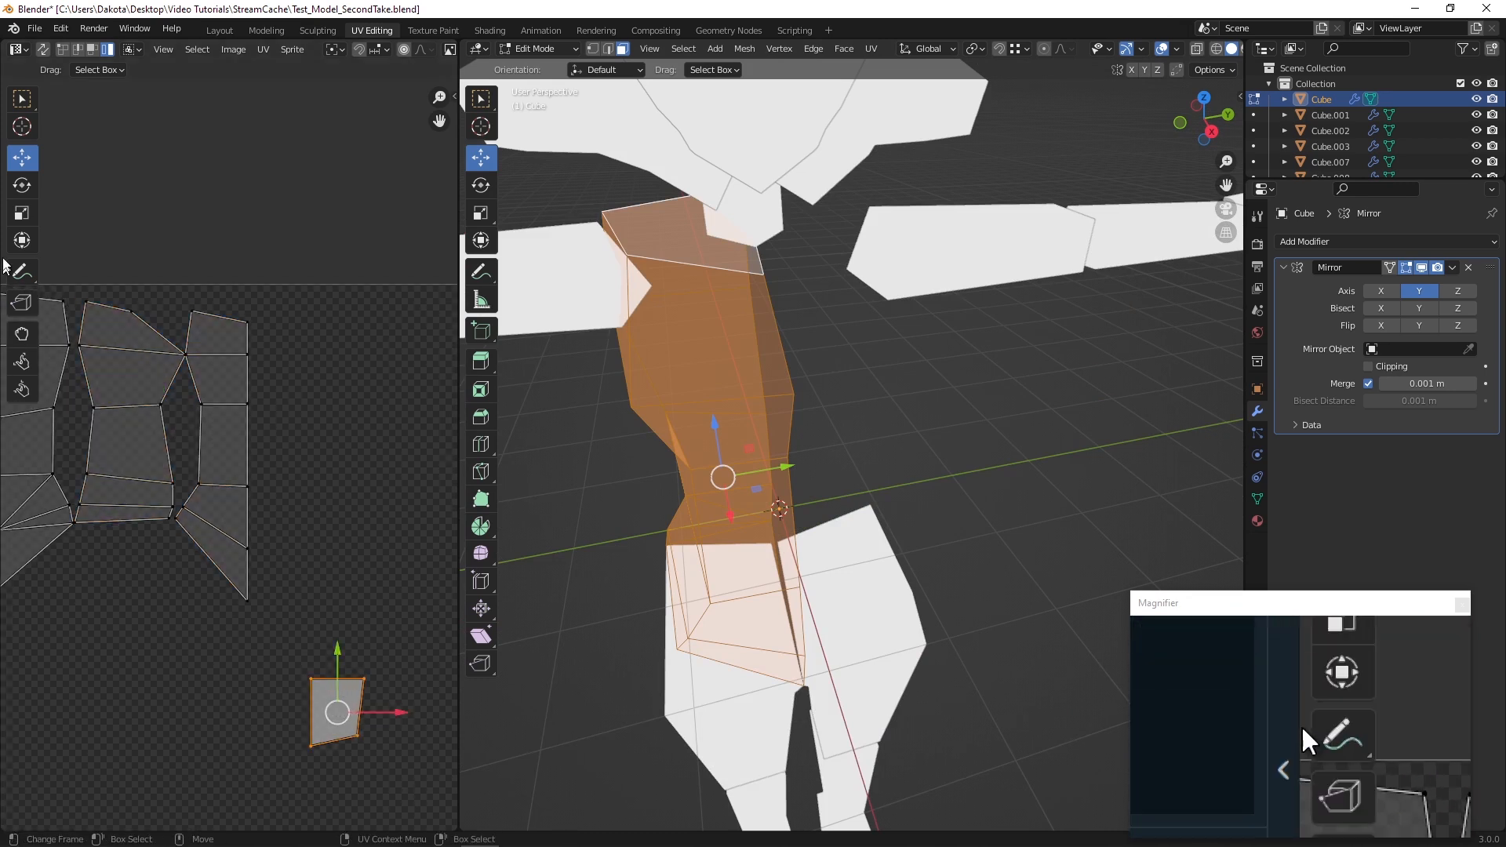
Rotate the shoulder-top UV island by 90 degrees
{"action": "left_click", "coordinate": [22, 185]}
{"action": "left_click_drag", "start_coordinate": [345, 643], "coordinate": [411, 715]}
{"action": "key", "text": "ctrl+z"}
{"action": "key", "text": "ctrl+z"}
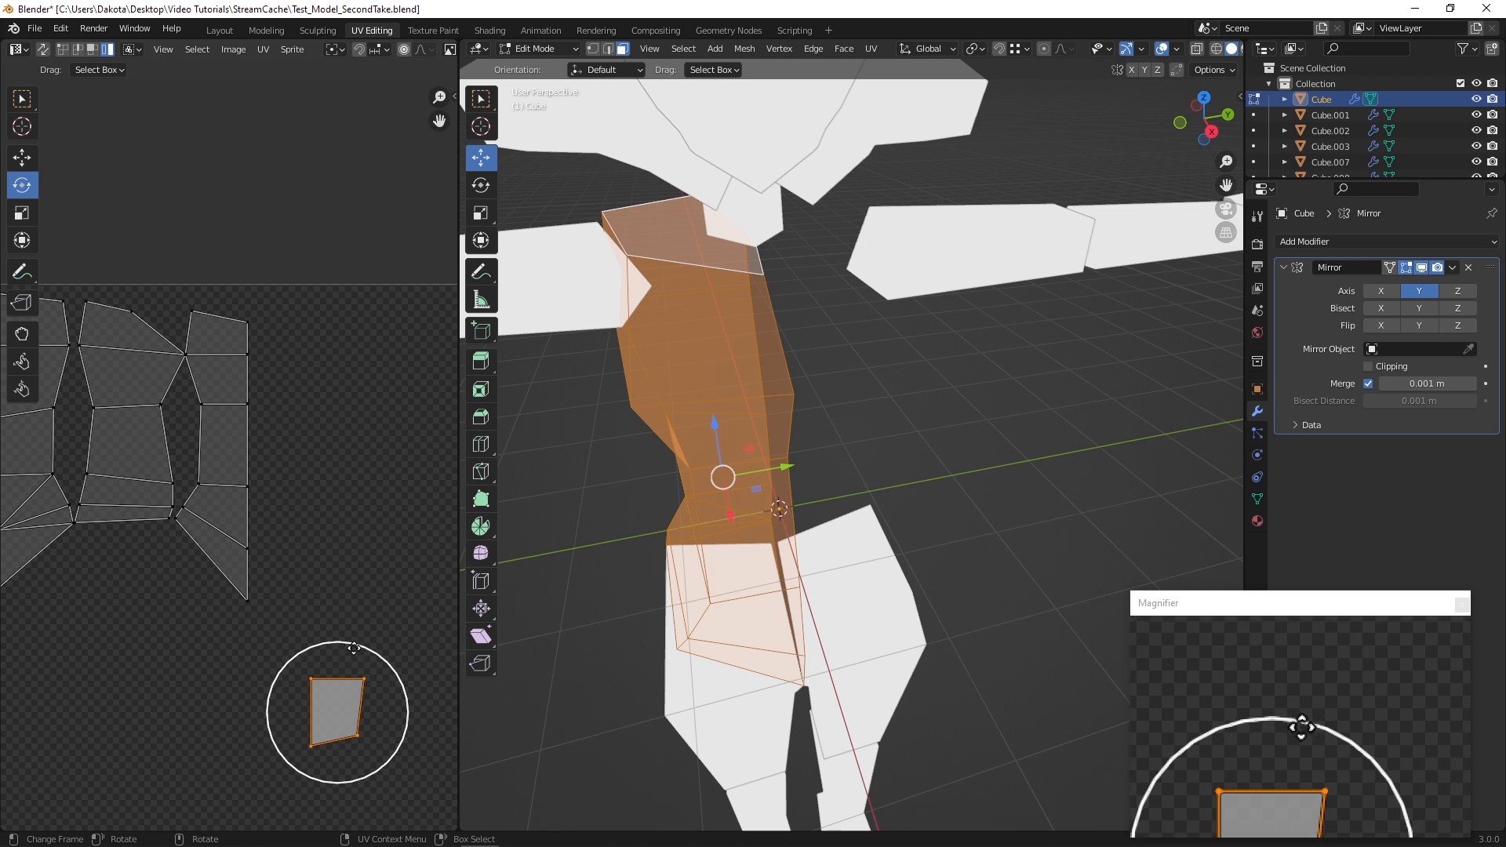
{"action": "left_click_drag", "start_coordinate": [354, 648], "coordinate": [428, 705]}
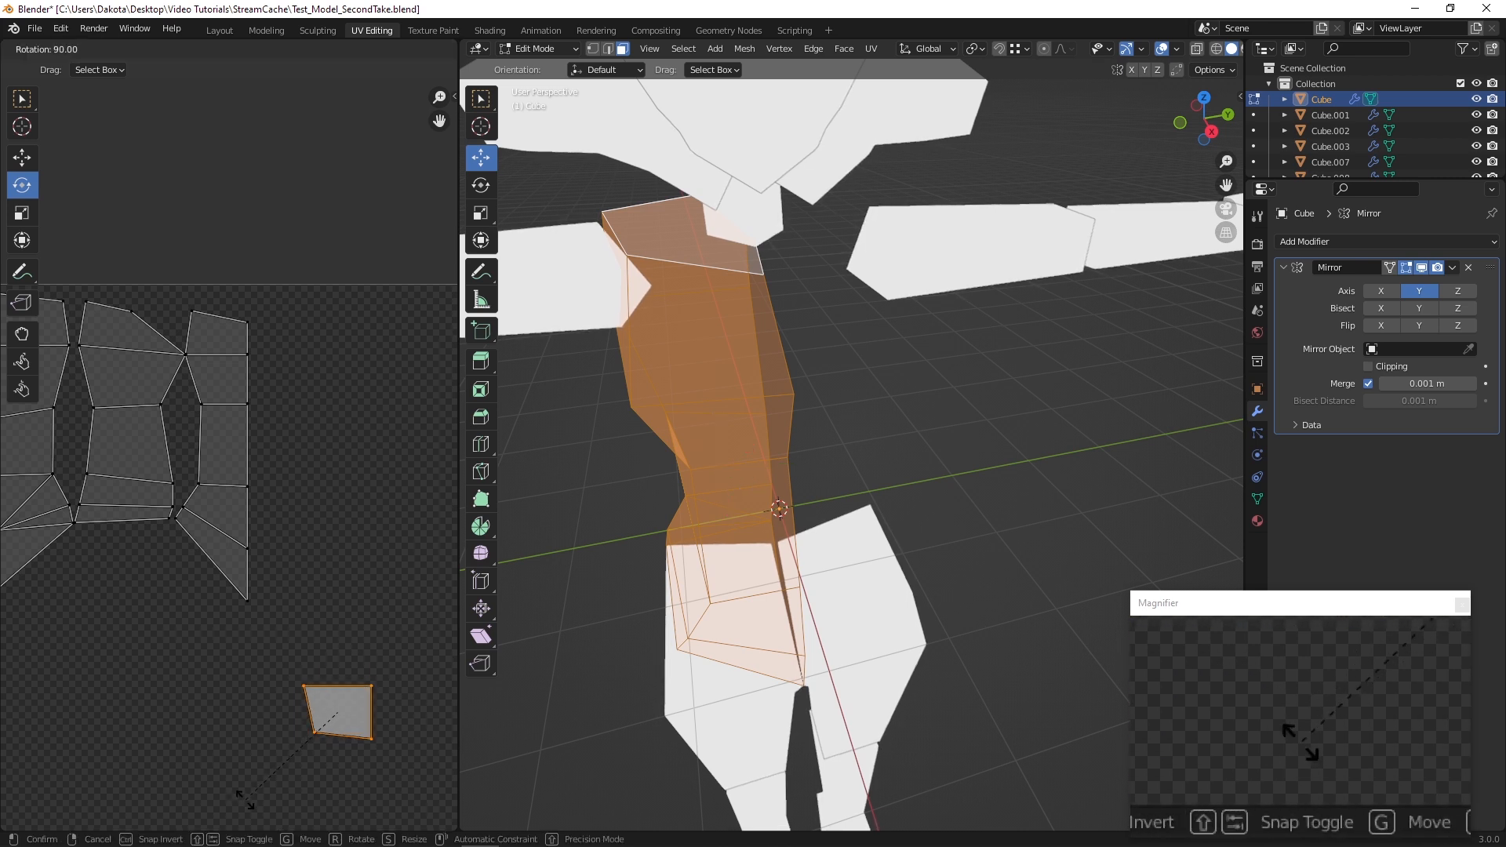
{"action": "left_click_drag", "start_coordinate": [244, 798], "coordinate": [246, 802]}
Move the shoulder-top island onto the upper edge of the rightmost torso island and scale it towards that edge's width
{"action": "left_click", "coordinate": [22, 159]}
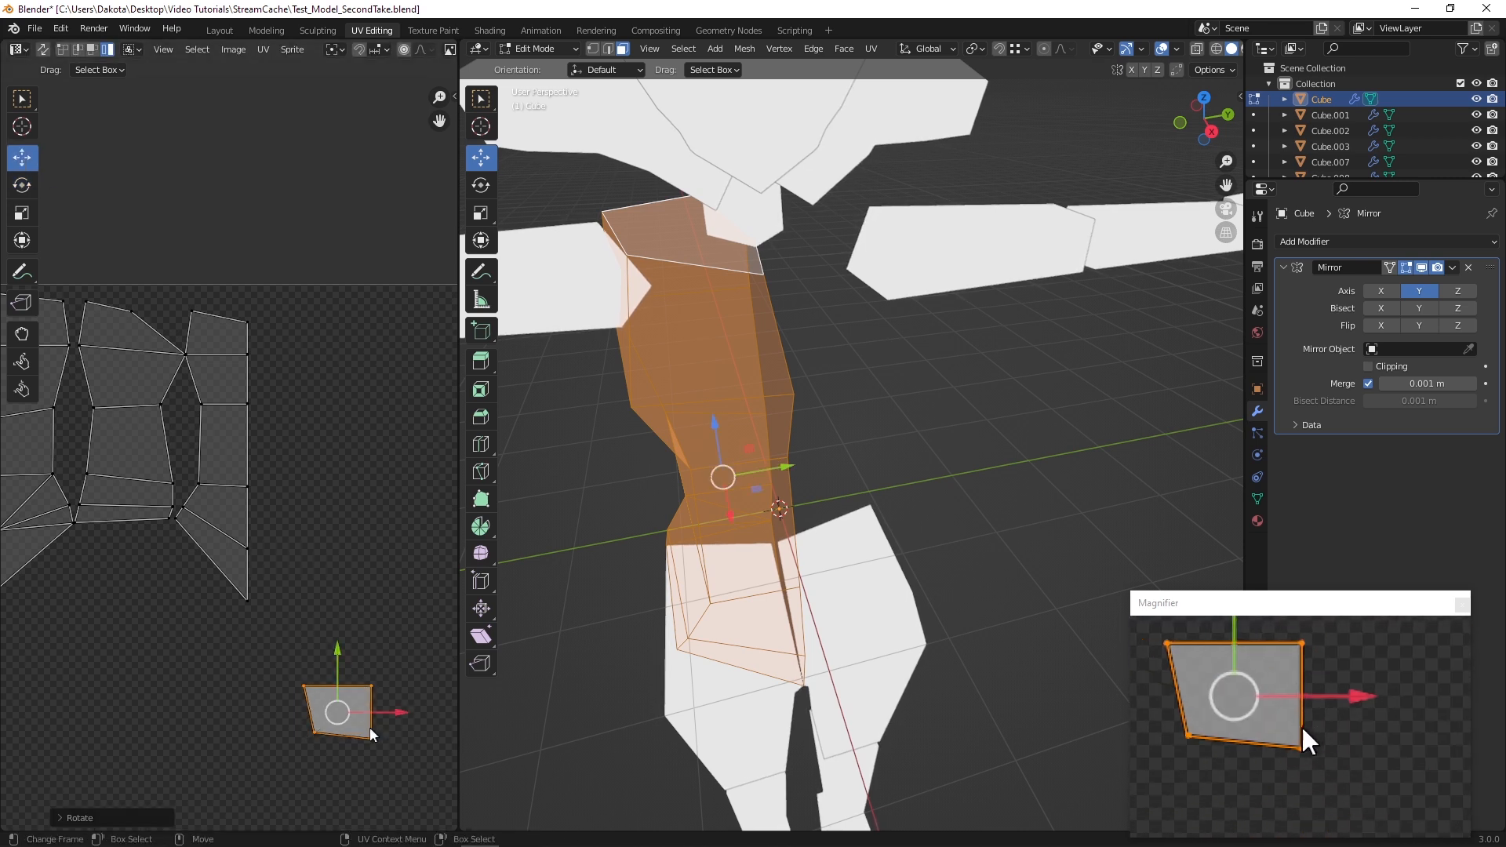
{"action": "left_click_drag", "start_coordinate": [339, 711], "coordinate": [220, 284]}
{"action": "scroll", "coordinate": [225, 278], "scroll_direction": "up", "scroll_amount": 5}
{"action": "left_click_drag", "start_coordinate": [169, 221], "coordinate": [168, 225]}
{"action": "left_click", "coordinate": [13, 241]}
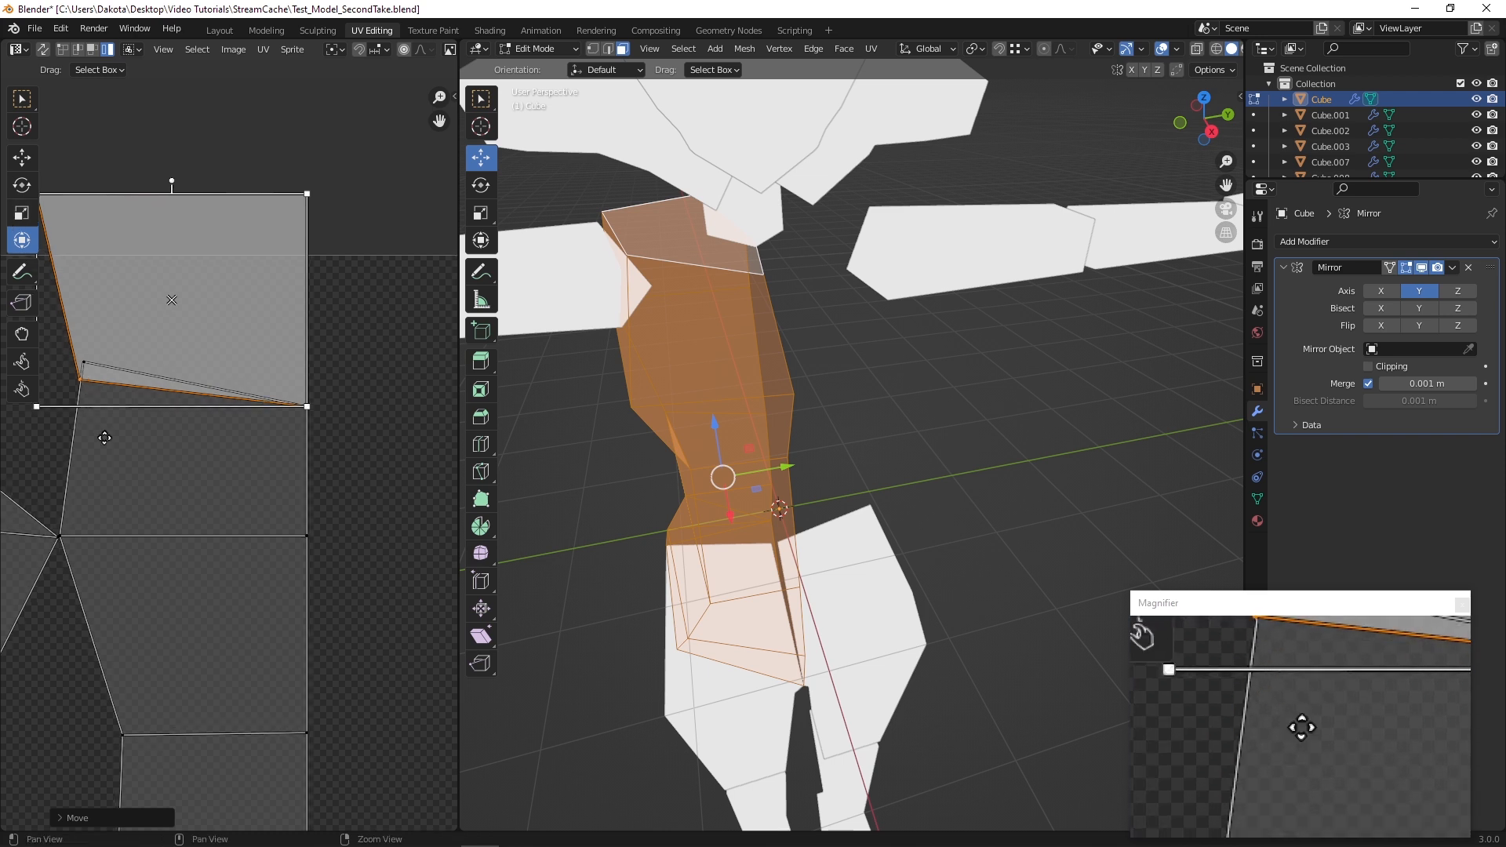
{"action": "middle_click_drag", "start_coordinate": [101, 434], "coordinate": [136, 503]}
{"action": "left_click_drag", "start_coordinate": [109, 477], "coordinate": [108, 455]}
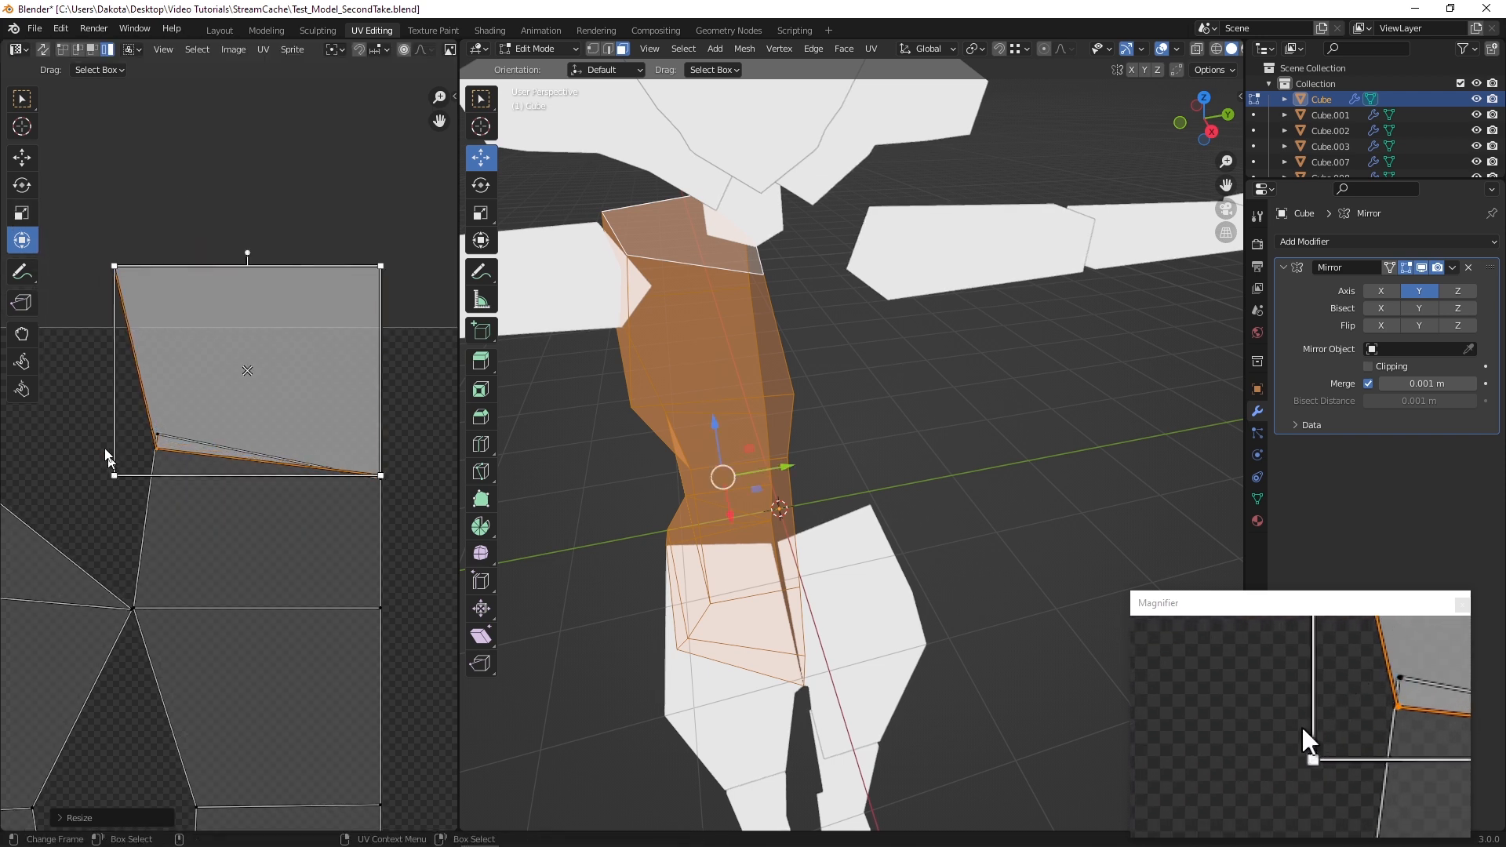
Move the shoulder-top island so its lower inner corner meets the upper inner corner of the rightmost torso island
{"action": "left_click", "coordinate": [22, 156]}
{"action": "left_click_drag", "start_coordinate": [249, 314], "coordinate": [241, 290]}
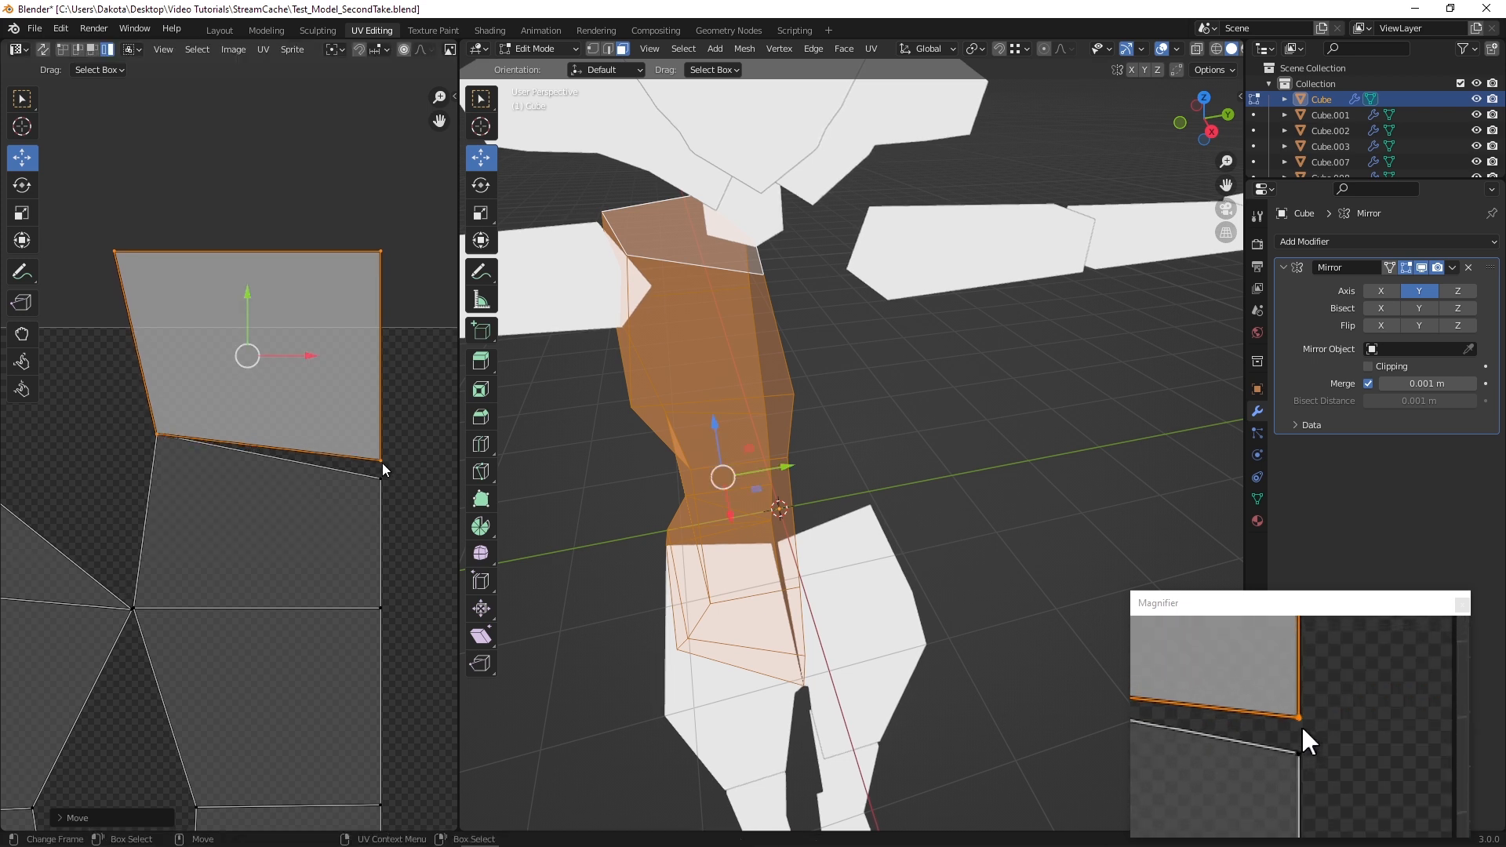
{"action": "mouse_move", "coordinate": [244, 302]}
{"action": "left_mouse_down"}
{"action": "mouse_move", "coordinate": [252, 346]}
{"action": "mouse_move", "coordinate": [253, 301]}
{"action": "left_mouse_up"}
Select all the UV islands and move them together so they lie inside the texture bounds
{"action": "scroll", "coordinate": [259, 314], "scroll_direction": "down", "scroll_amount": 6}
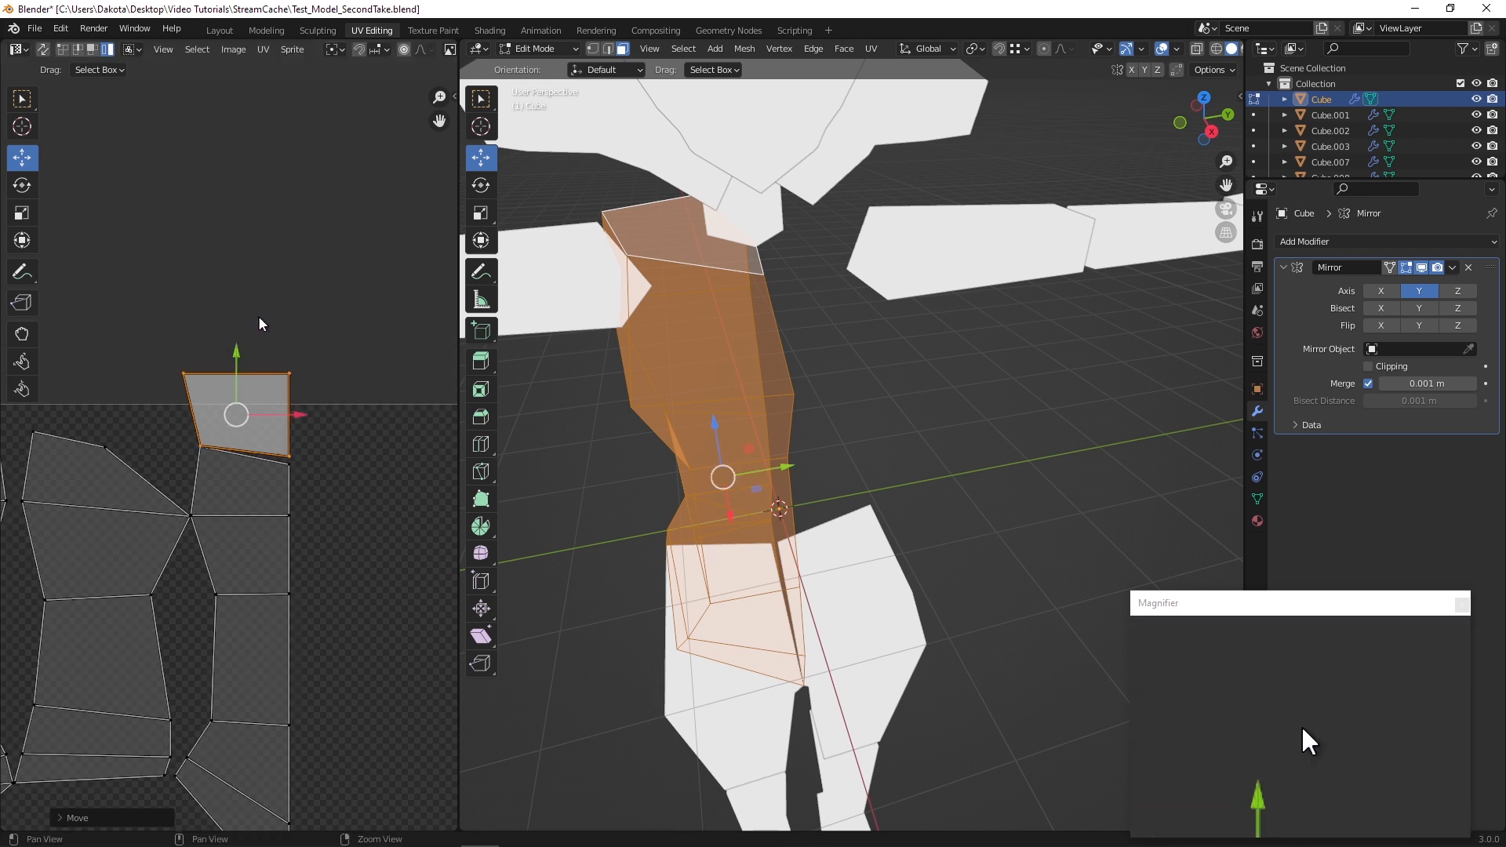
{"action": "middle_click_drag", "start_coordinate": [327, 449], "coordinate": [353, 481]}
{"action": "left_click_drag", "start_coordinate": [370, 622], "coordinate": [49, 209]}
{"action": "left_click_drag", "start_coordinate": [197, 383], "coordinate": [189, 400]}
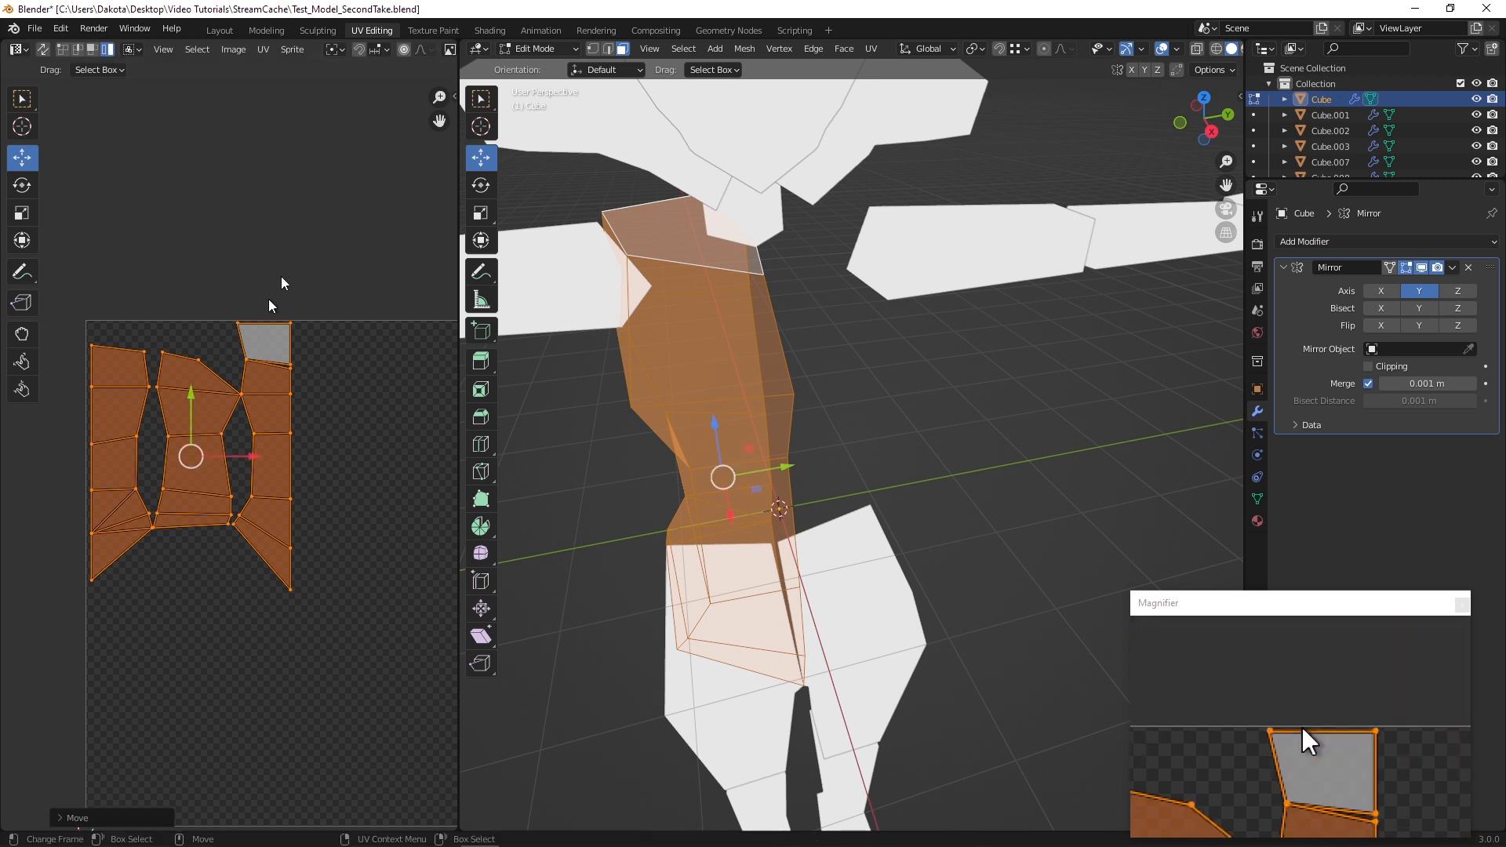
Select only the shoulder-top island and nudge it vertically against the rightmost torso island
{"action": "left_click", "coordinate": [363, 209]}
{"action": "scroll", "coordinate": [319, 330], "scroll_direction": "up", "scroll_amount": 4}
{"action": "scroll", "coordinate": [186, 463], "scroll_direction": "up", "scroll_amount": 3}
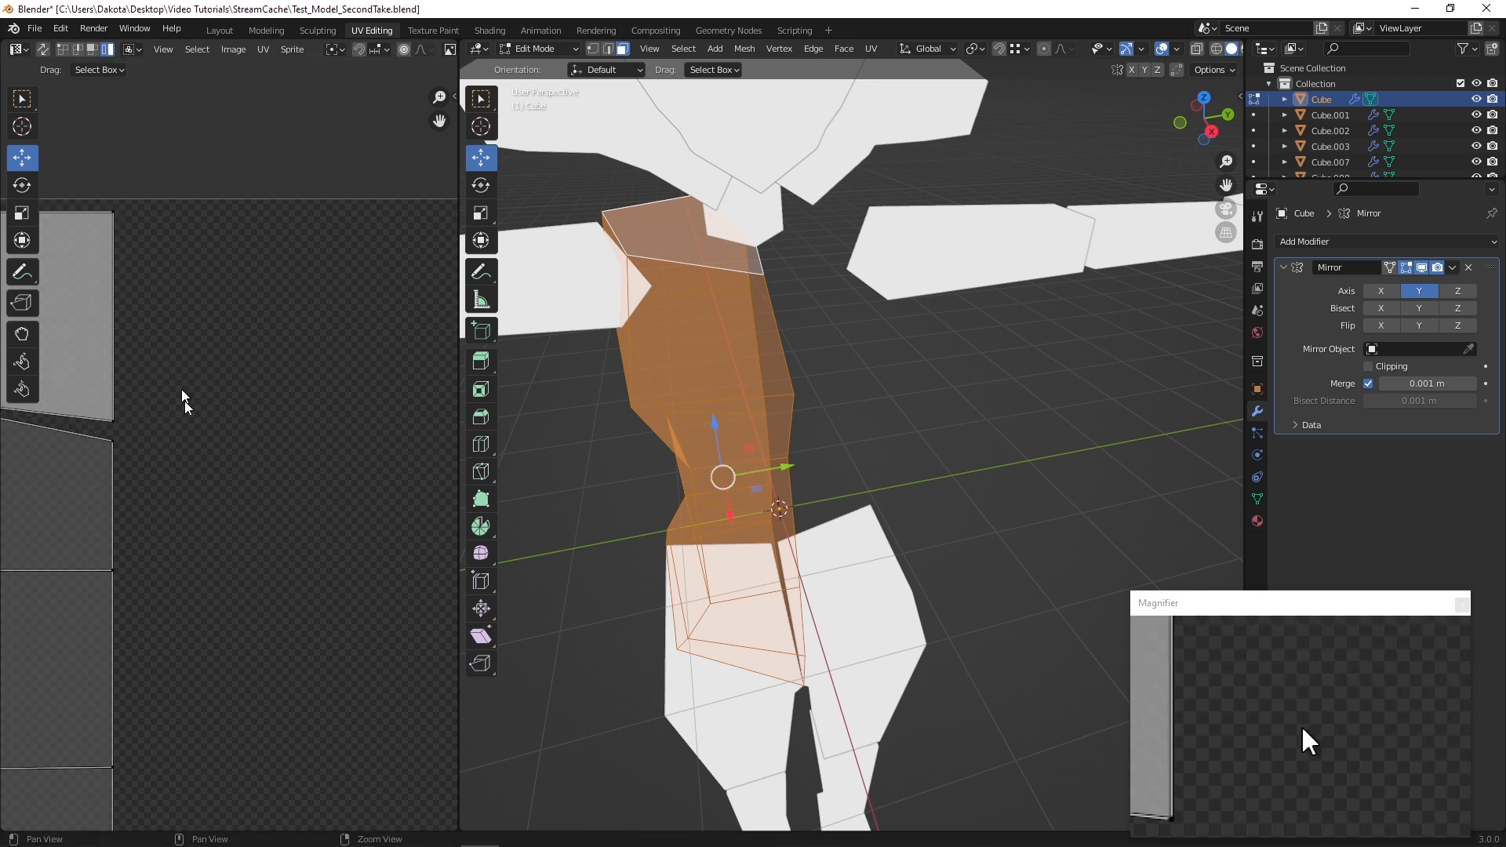
{"action": "middle_click_drag", "start_coordinate": [280, 263], "coordinate": [392, 285]}
{"action": "left_click", "coordinate": [331, 481]}
{"action": "scroll", "coordinate": [219, 444], "scroll_direction": "up", "scroll_amount": 3}
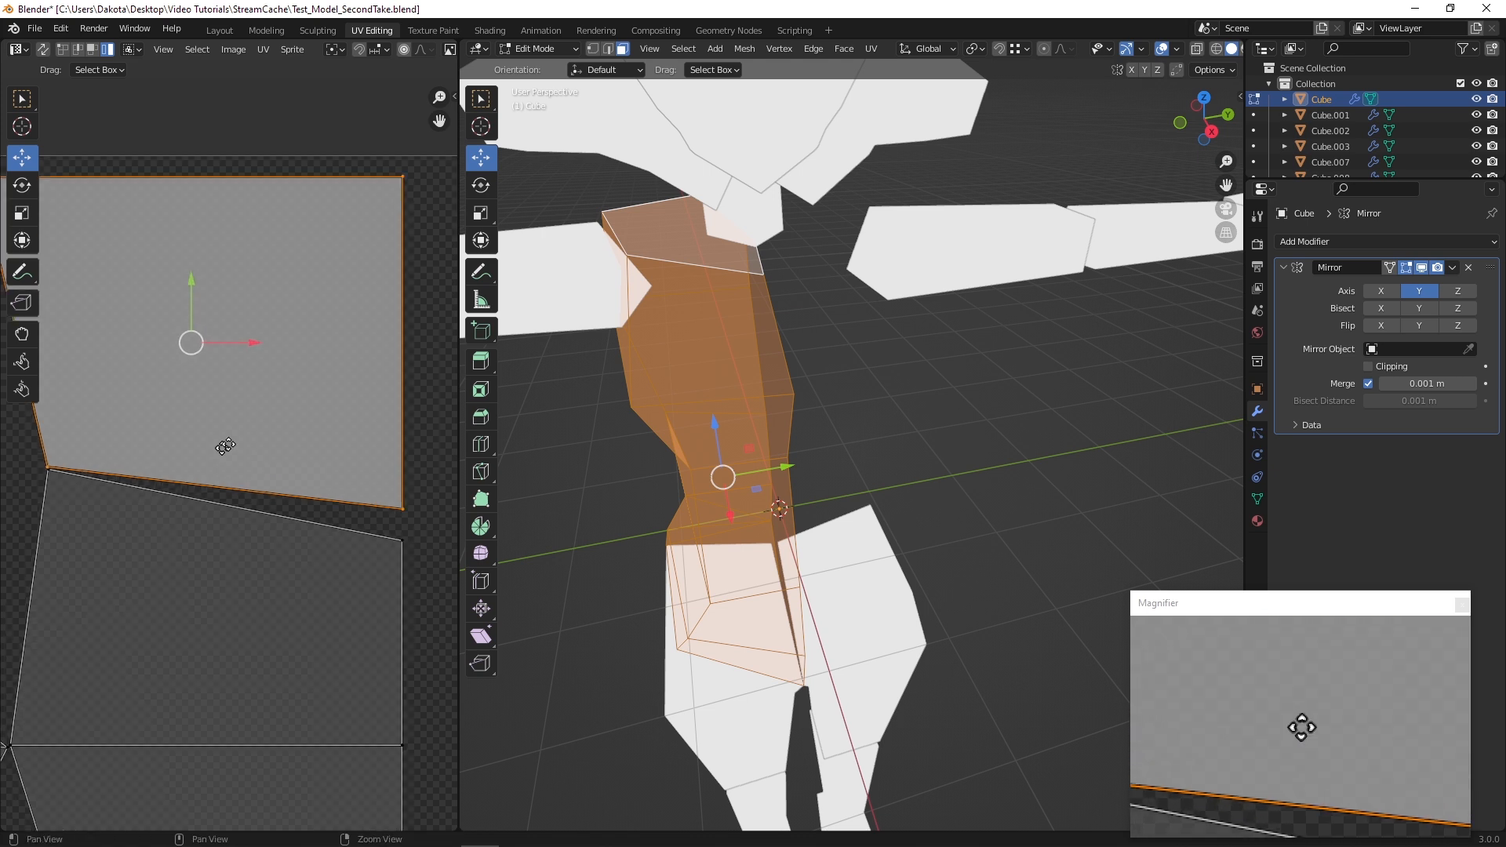
{"action": "middle_click_drag", "start_coordinate": [275, 431], "coordinate": [236, 415]}
{"action": "left_click_drag", "start_coordinate": [213, 256], "coordinate": [213, 259]}
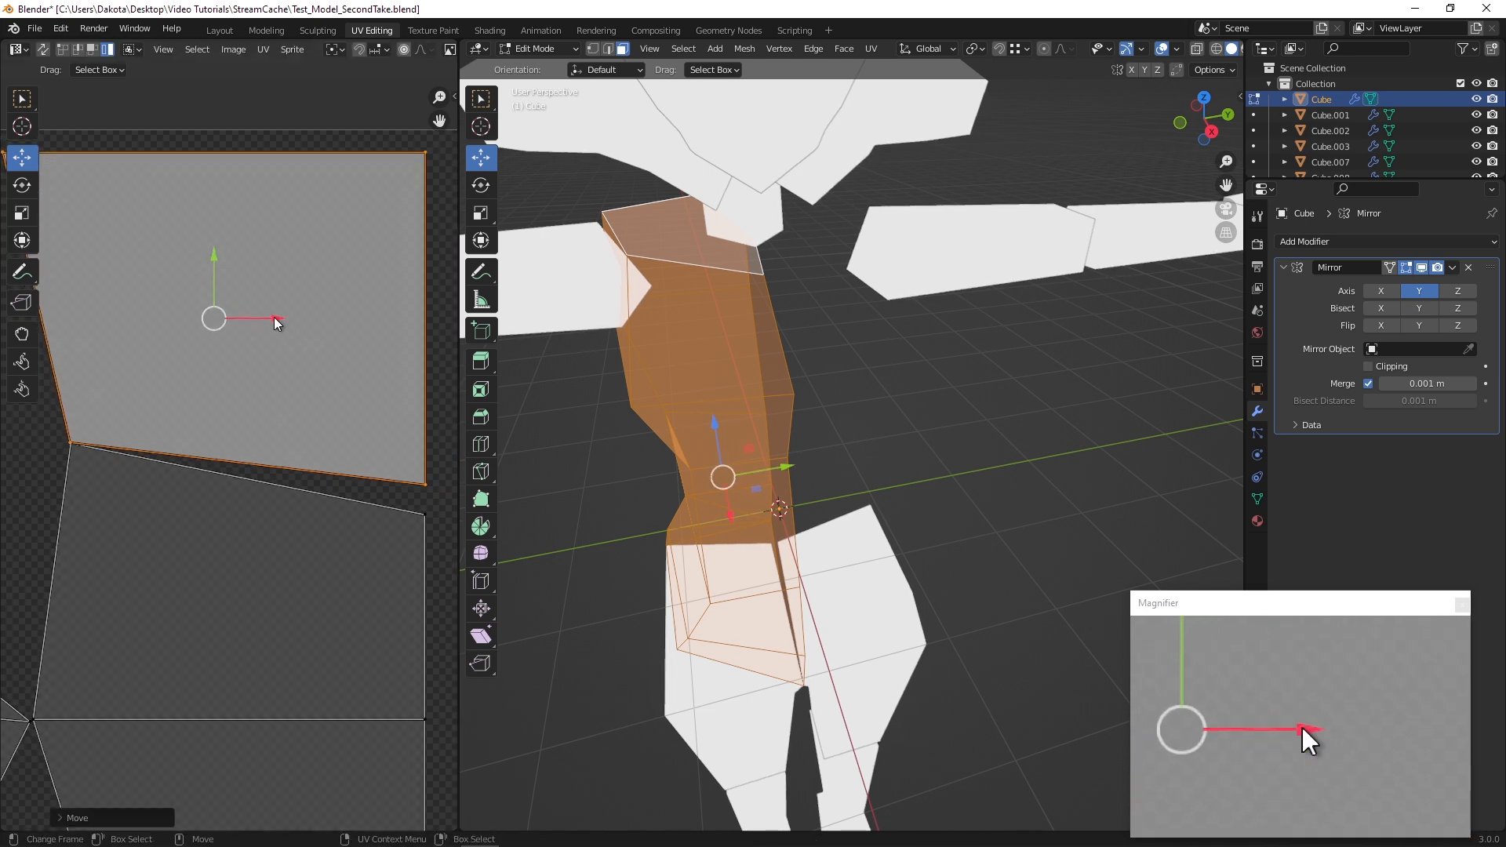
Scale the shoulder-top island slightly and realign its lower inner corner and outer edge with the torso island beneath it
{"action": "left_click", "coordinate": [21, 240]}
{"action": "scroll", "coordinate": [47, 407], "scroll_direction": "up", "scroll_amount": 3}
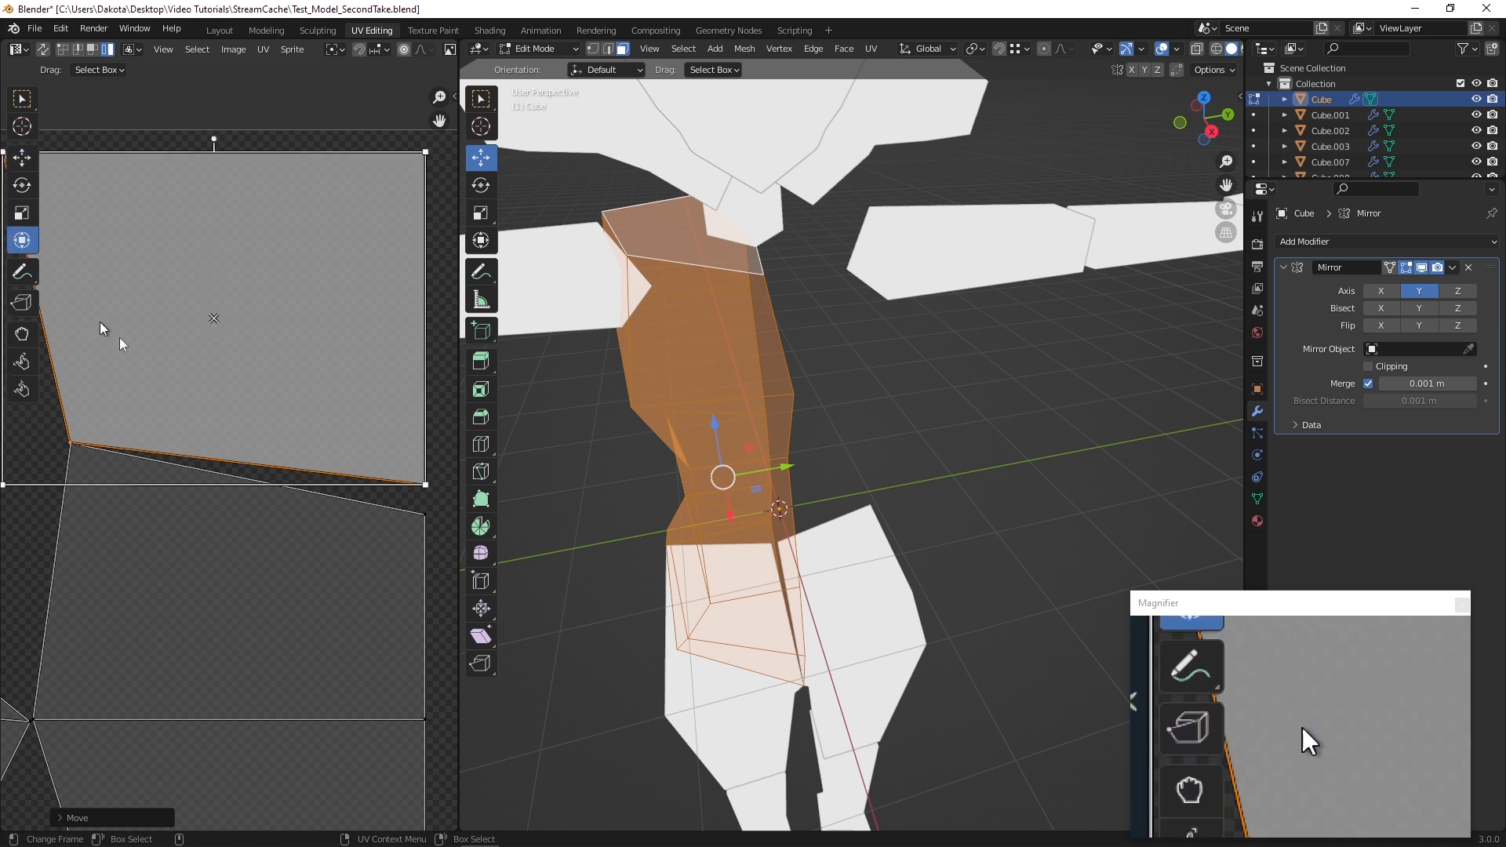
{"action": "left_click_drag", "start_coordinate": [52, 548], "coordinate": [46, 540]}
{"action": "scroll", "coordinate": [114, 494], "scroll_direction": "down", "scroll_amount": 3}
{"action": "left_click", "coordinate": [22, 157]}
{"action": "middle_click_drag", "start_coordinate": [284, 311], "coordinate": [264, 306]}
{"action": "left_click_drag", "start_coordinate": [266, 312], "coordinate": [277, 300]}
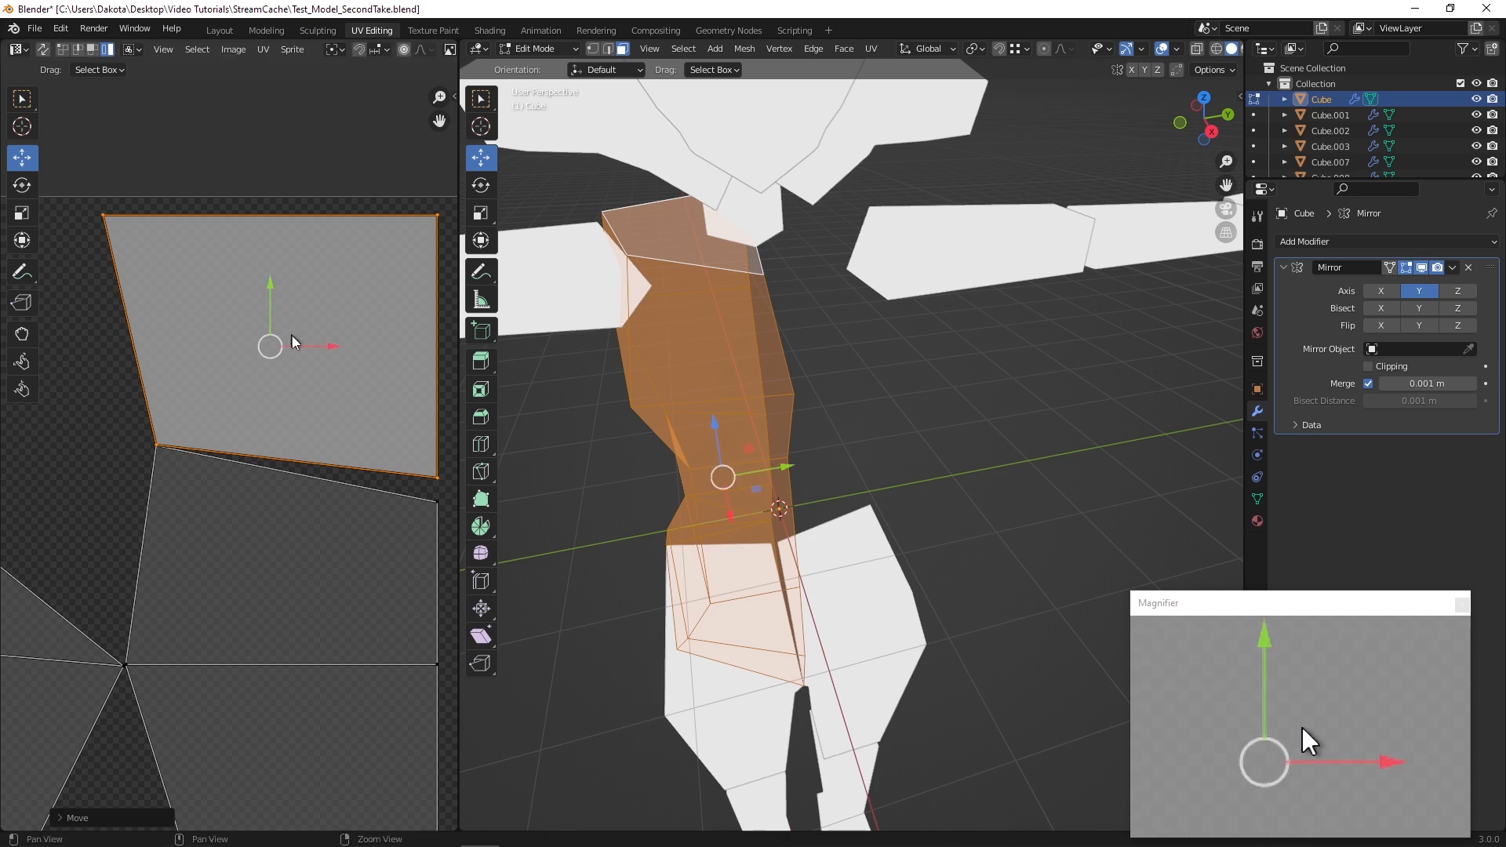
Snap the shoulder-top island's lower outer vertex to the torso island's upper outer vertex with Vertex snapping, and turn snapping off
{"action": "middle_click_drag", "start_coordinate": [277, 300], "coordinate": [126, 270]}
{"action": "left_click", "coordinate": [62, 48]}
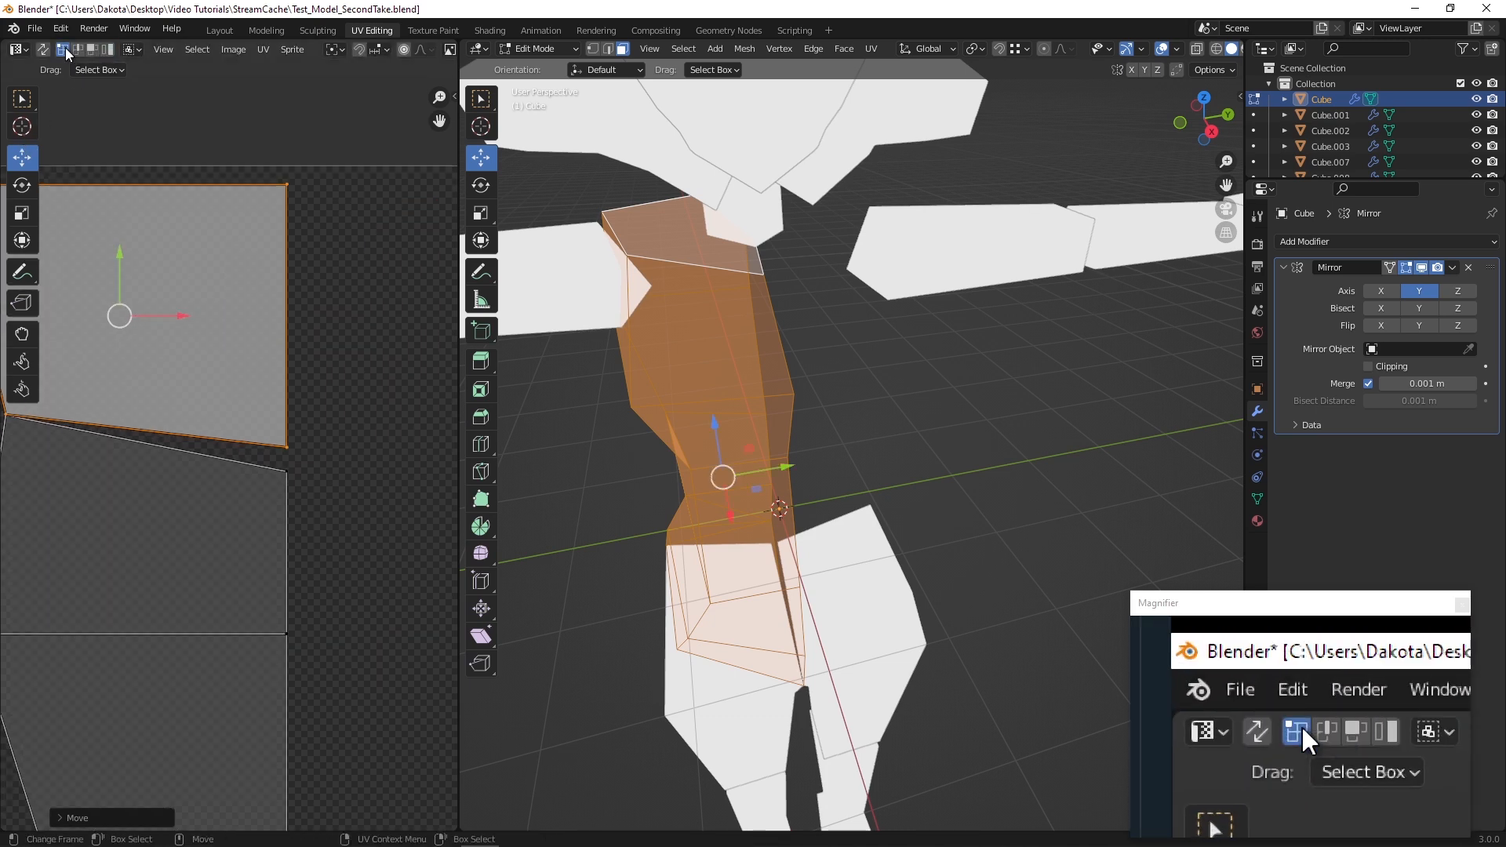
{"action": "left_click", "coordinate": [287, 447]}
{"action": "key", "text": "alt+a"}
{"action": "left_click", "coordinate": [287, 444]}
{"action": "mouse_move", "coordinate": [285, 384]}
{"action": "left_mouse_down"}
{"action": "mouse_move", "coordinate": [289, 406]}
{"action": "mouse_move", "coordinate": [288, 371]}
{"action": "left_mouse_up"}
{"action": "left_click", "coordinate": [362, 48]}
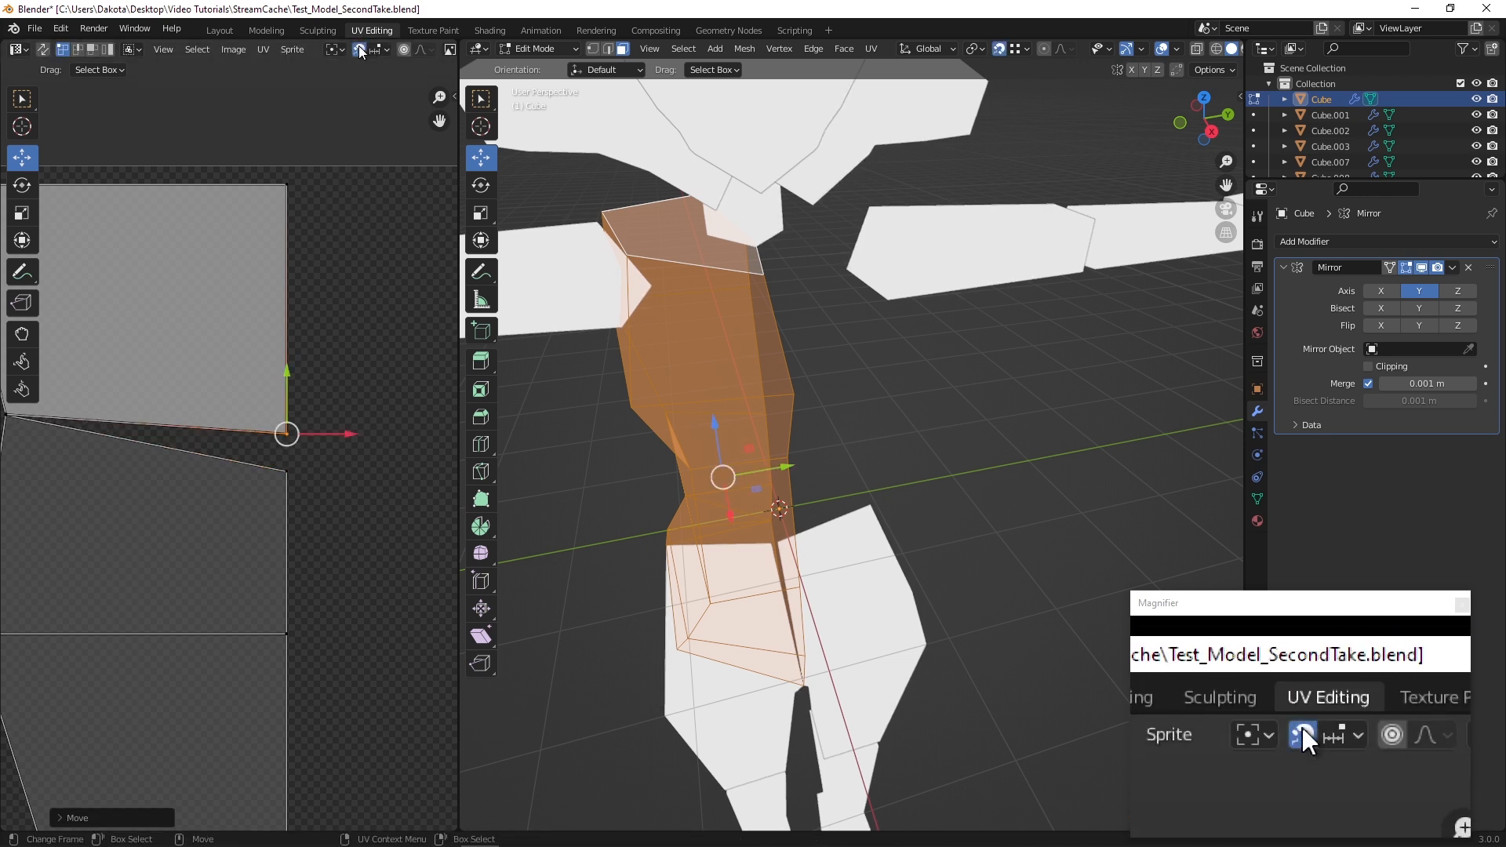
{"action": "left_click", "coordinate": [375, 50]}
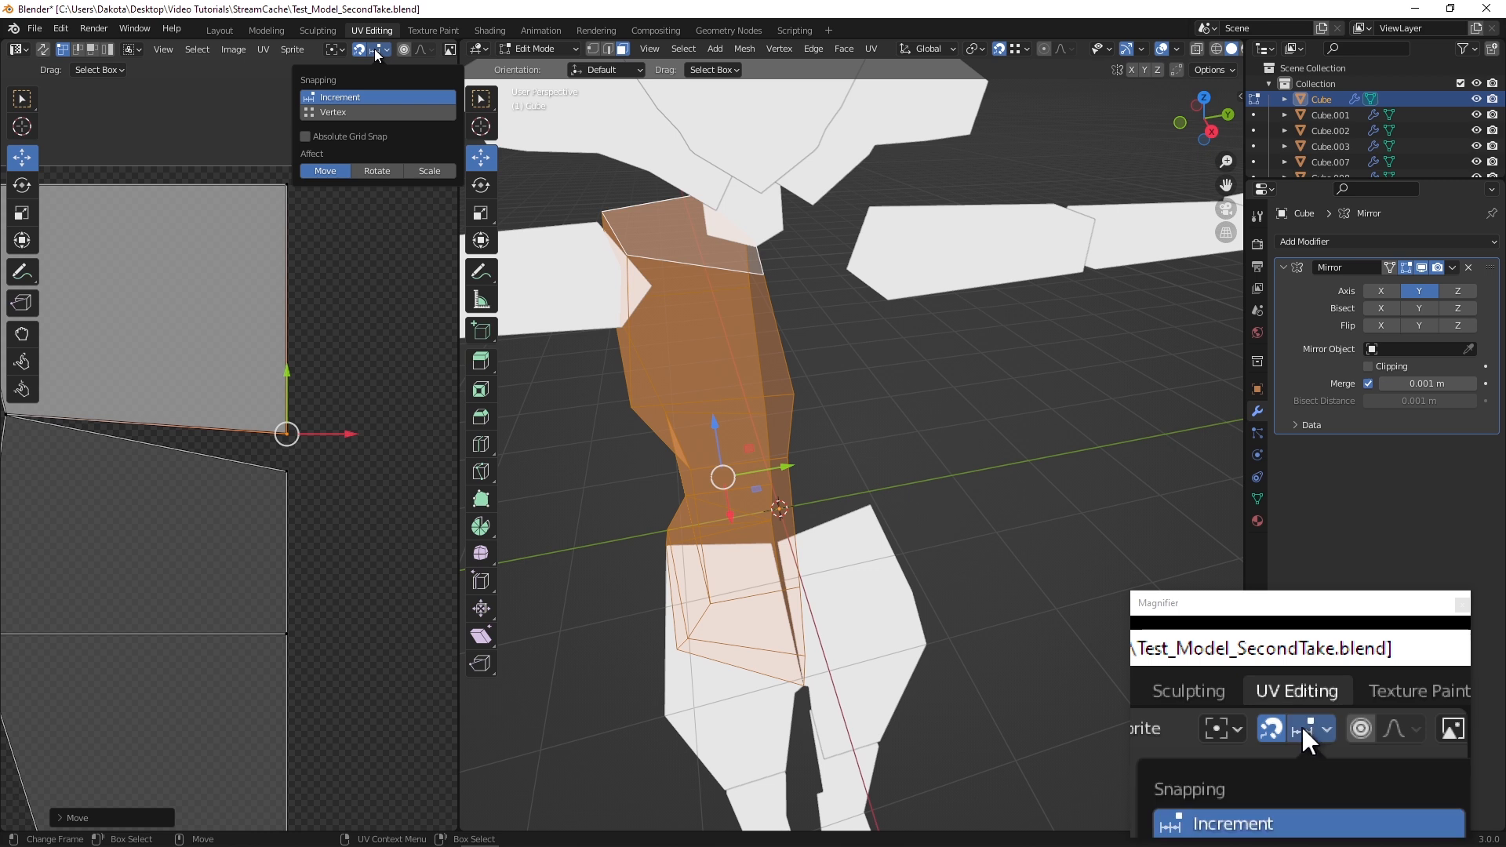
{"action": "left_click", "coordinate": [336, 113]}
{"action": "left_click_drag", "start_coordinate": [283, 430], "coordinate": [286, 471]}
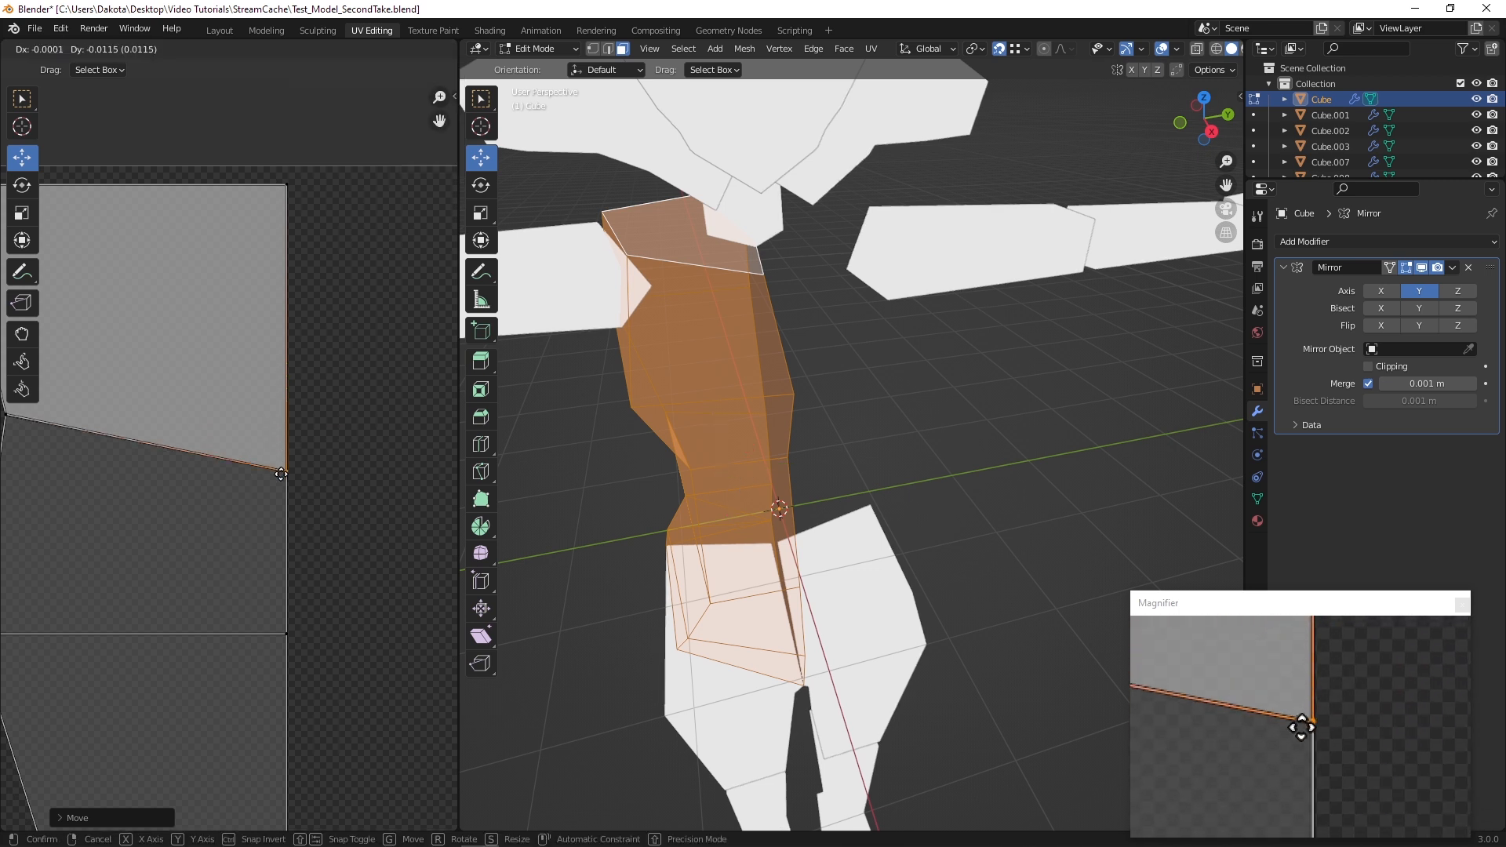
{"action": "left_click", "coordinate": [359, 50]}
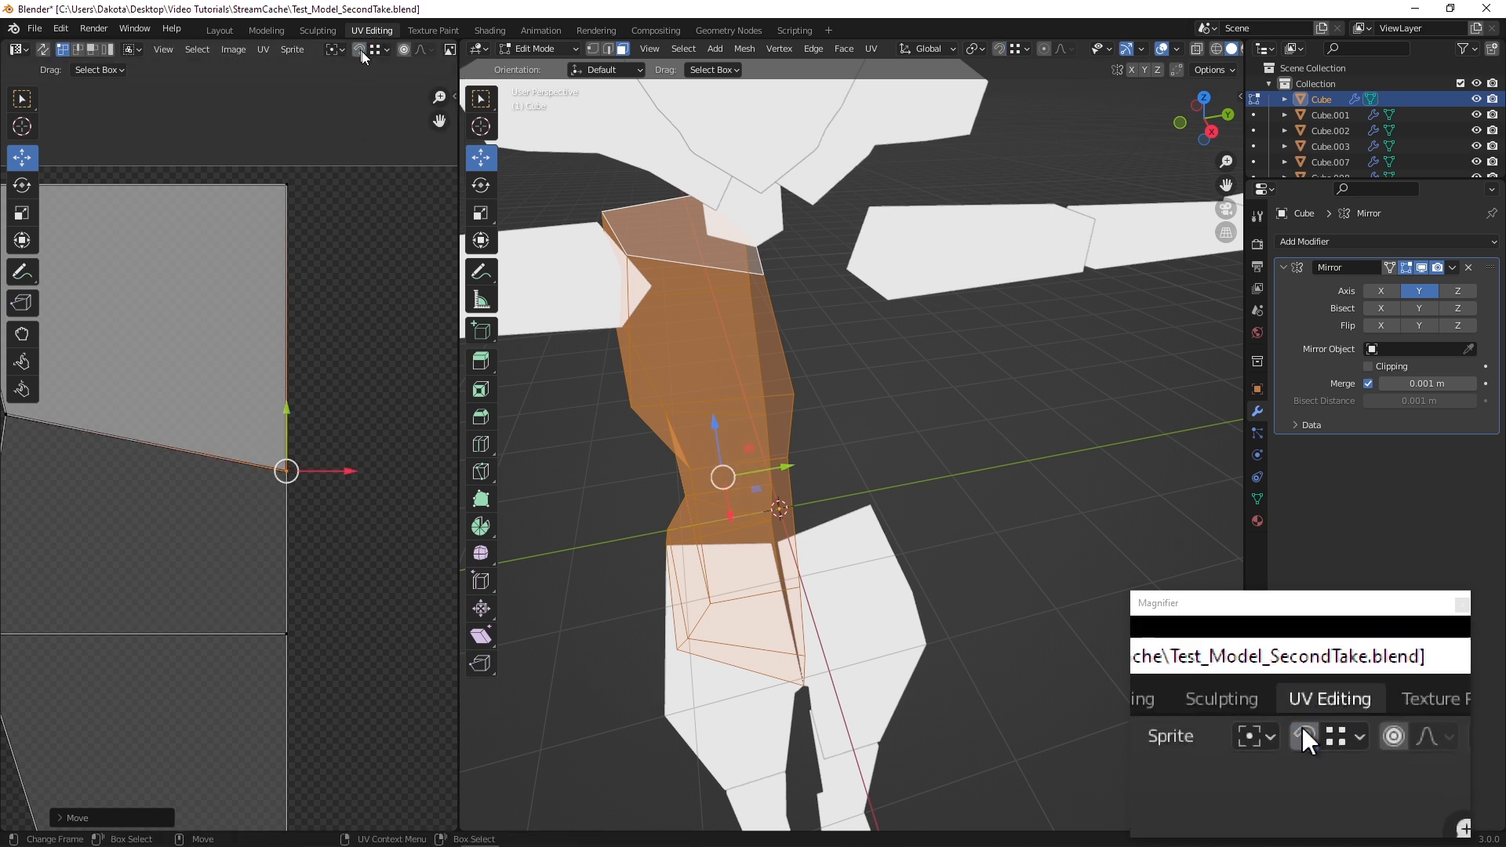
Switch to Aseprite and bring the empty Character_TEXT canvas into view
{"action": "scroll", "coordinate": [326, 387], "scroll_direction": "down", "scroll_amount": 3}
{"action": "middle_click_drag", "start_coordinate": [180, 344], "coordinate": [247, 310]}
{"action": "scroll", "coordinate": [315, 263], "scroll_direction": "down", "scroll_amount": 1}
{"action": "middle_click_drag", "start_coordinate": [251, 500], "coordinate": [308, 488]}
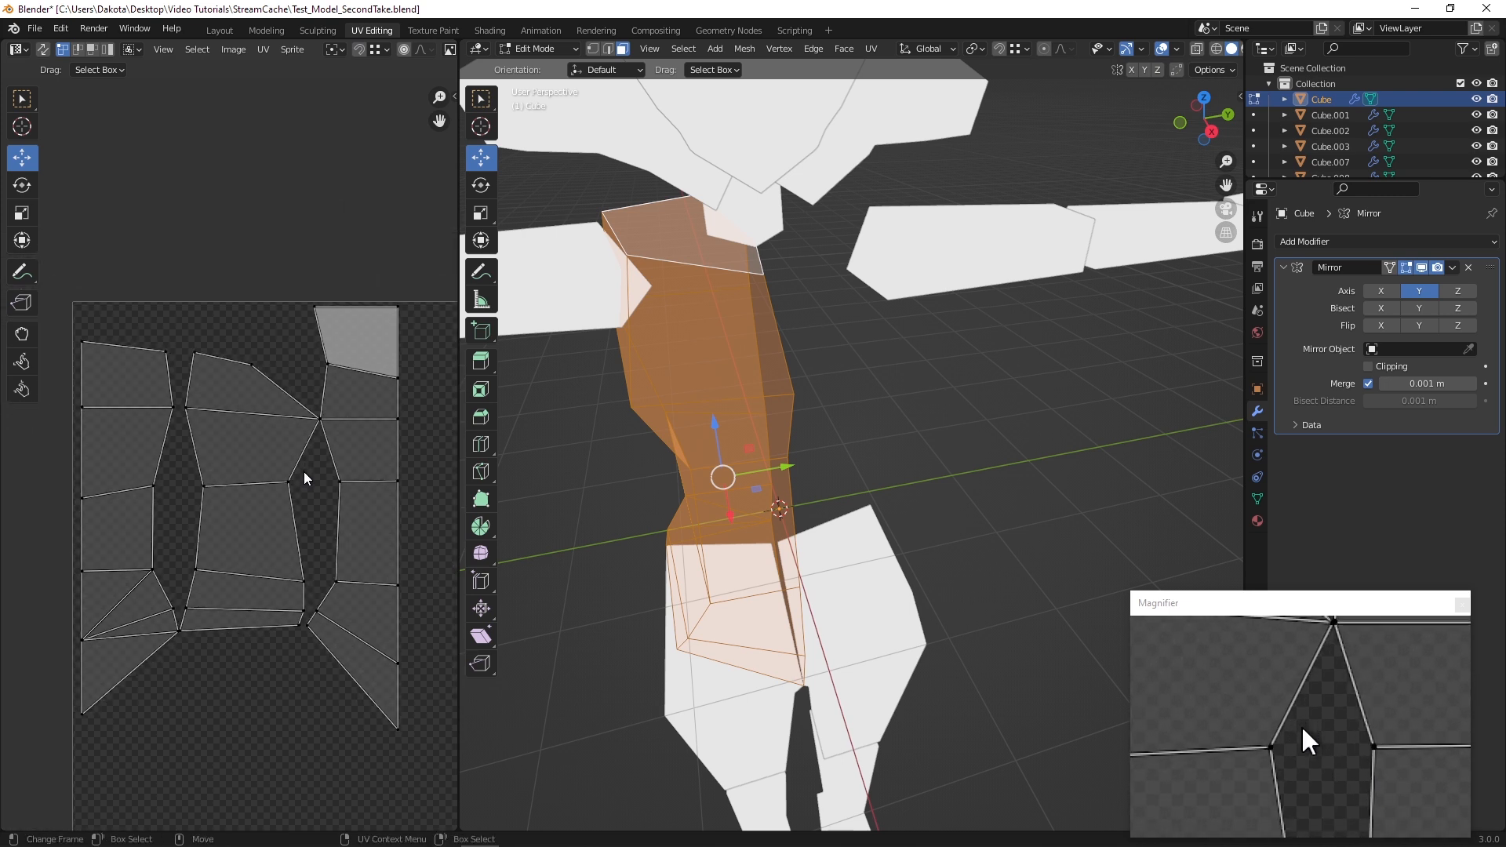
{"action": "mouse_move", "coordinate": [552, 839]}
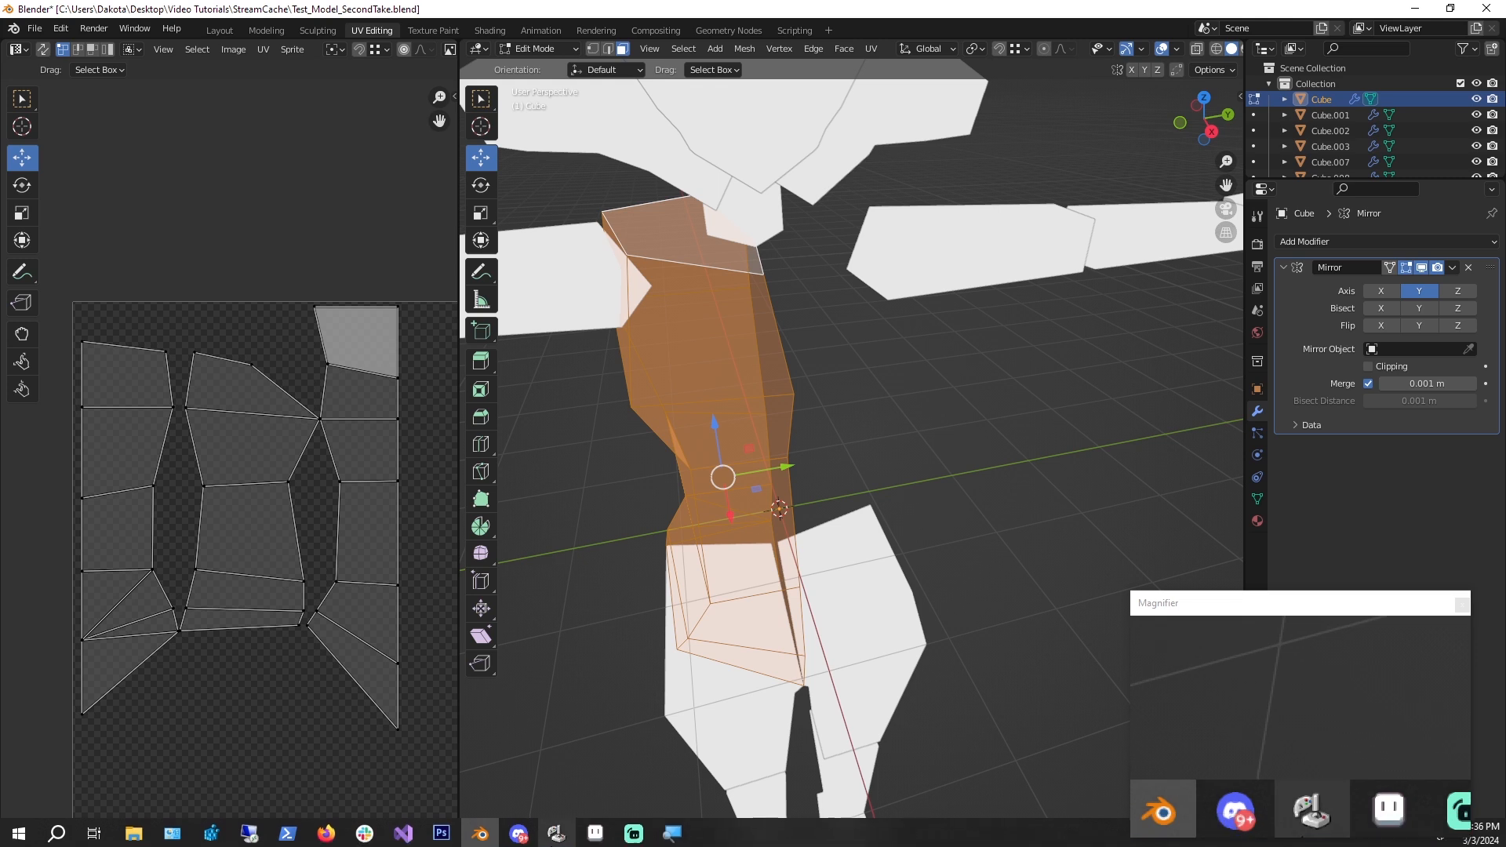
{"action": "left_click", "coordinate": [595, 832]}
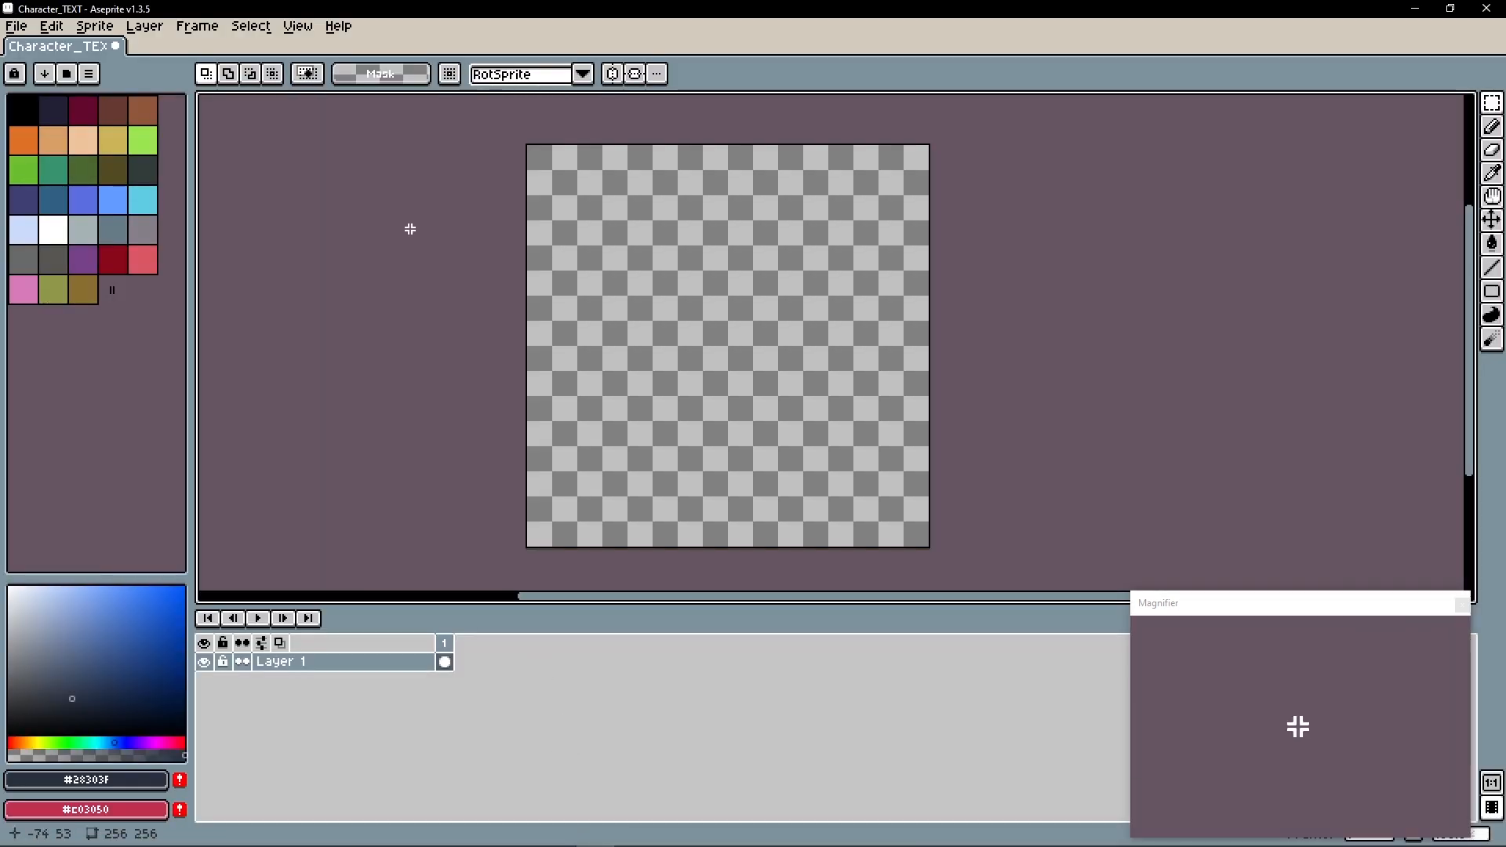
{"action": "middle_click_drag", "start_coordinate": [430, 249], "coordinate": [354, 260]}
{"action": "scroll", "coordinate": [496, 269], "scroll_direction": "up", "scroll_amount": 2, "text": "alt"}
{"action": "middle_click_drag", "start_coordinate": [491, 269], "coordinate": [608, 350], "text": "alt"}
{"action": "scroll", "coordinate": [845, 387], "scroll_direction": "down", "scroll_amount": 3, "text": "alt"}
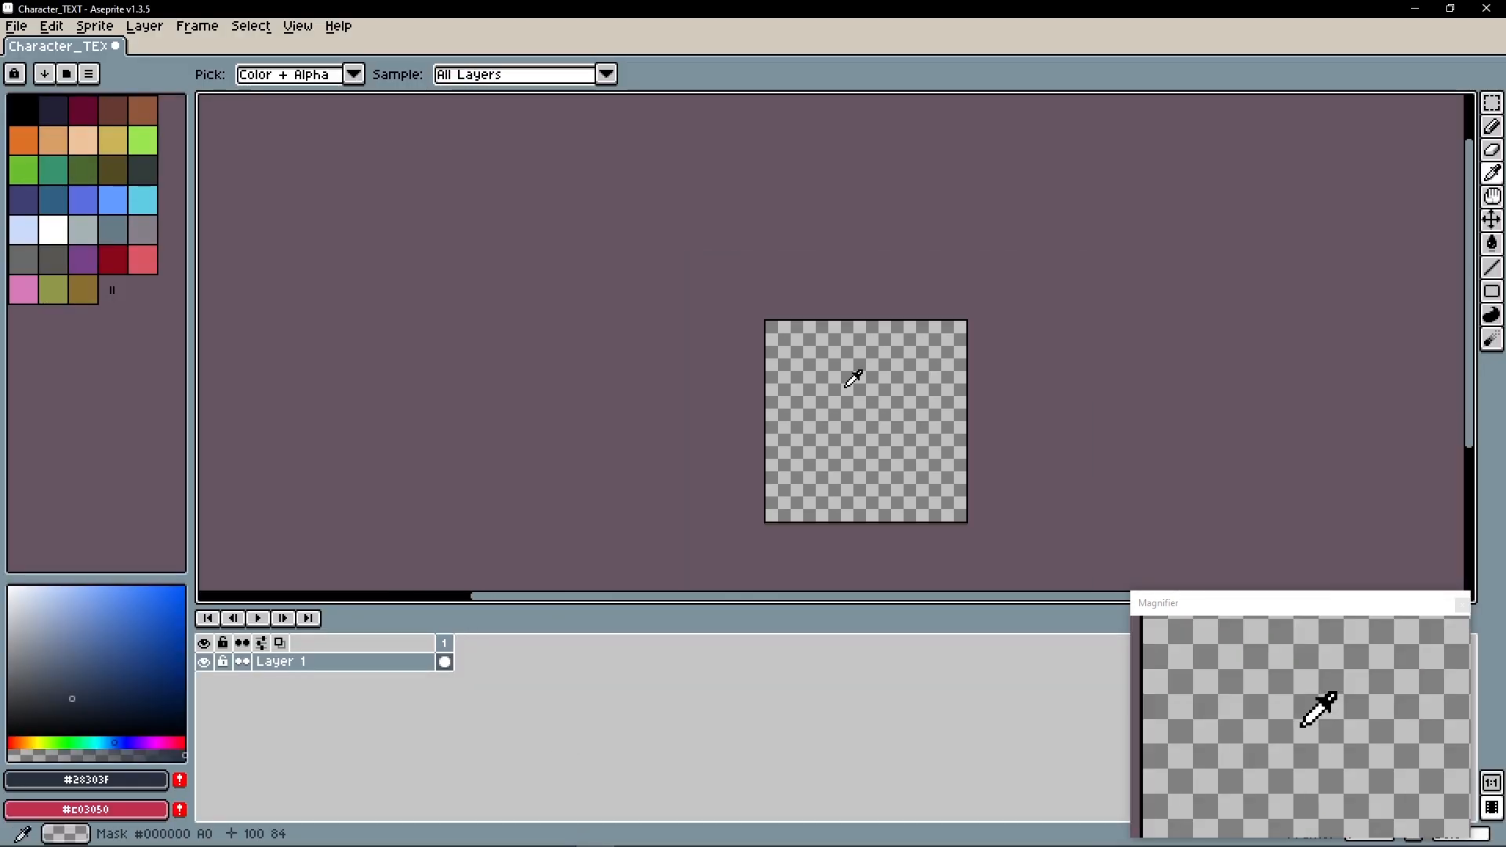
{"action": "scroll", "coordinate": [851, 379], "scroll_direction": "up", "scroll_amount": 1, "text": "alt"}
{"action": "middle_click_drag", "start_coordinate": [813, 387], "coordinate": [784, 337]}
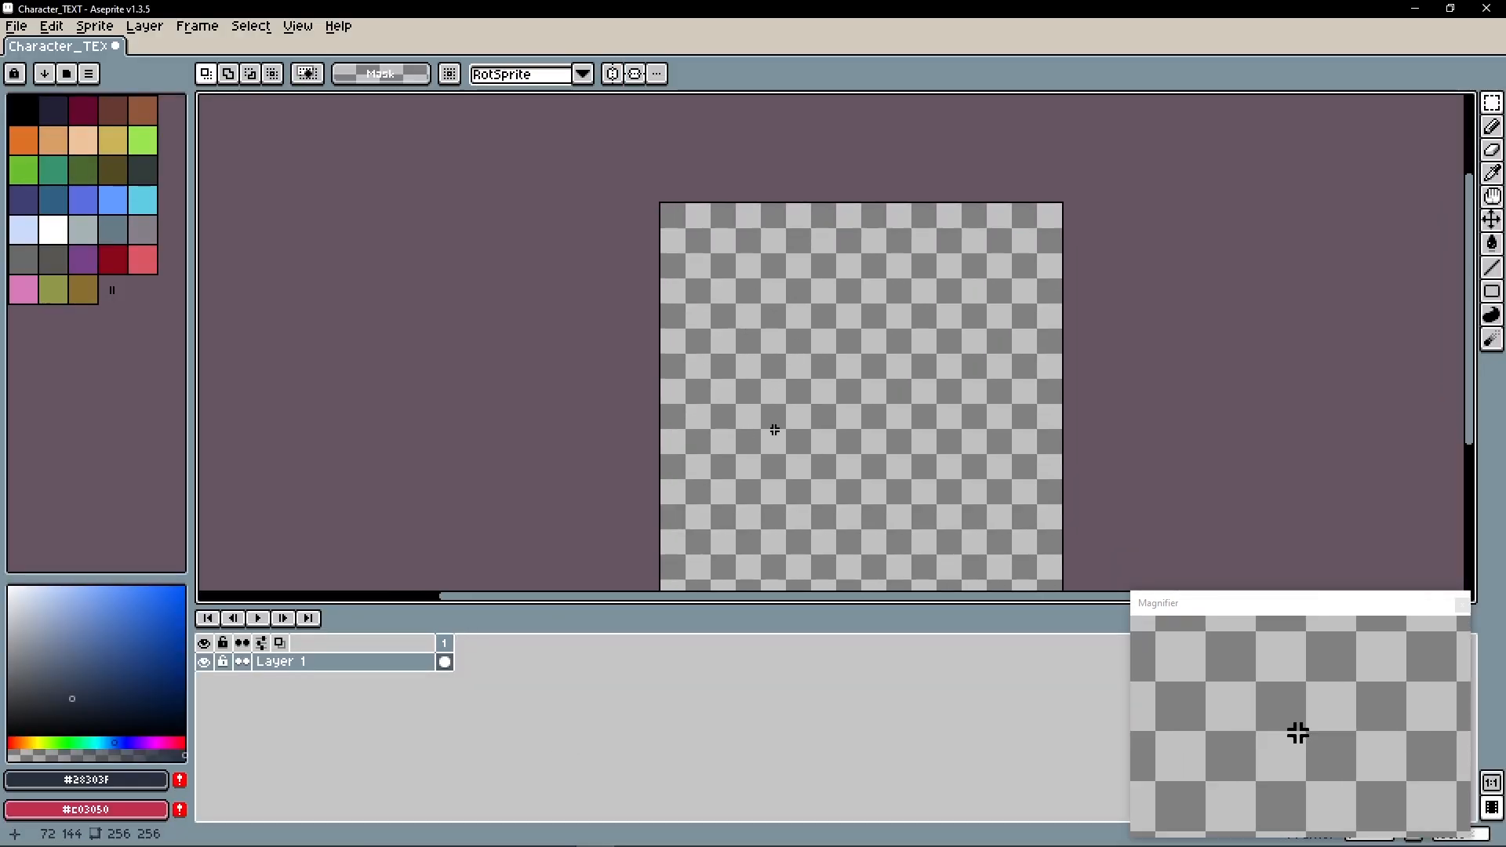
Enable Show UV in the Sync settings and hide the Sync dialog
{"action": "left_click", "coordinate": [26, 32]}
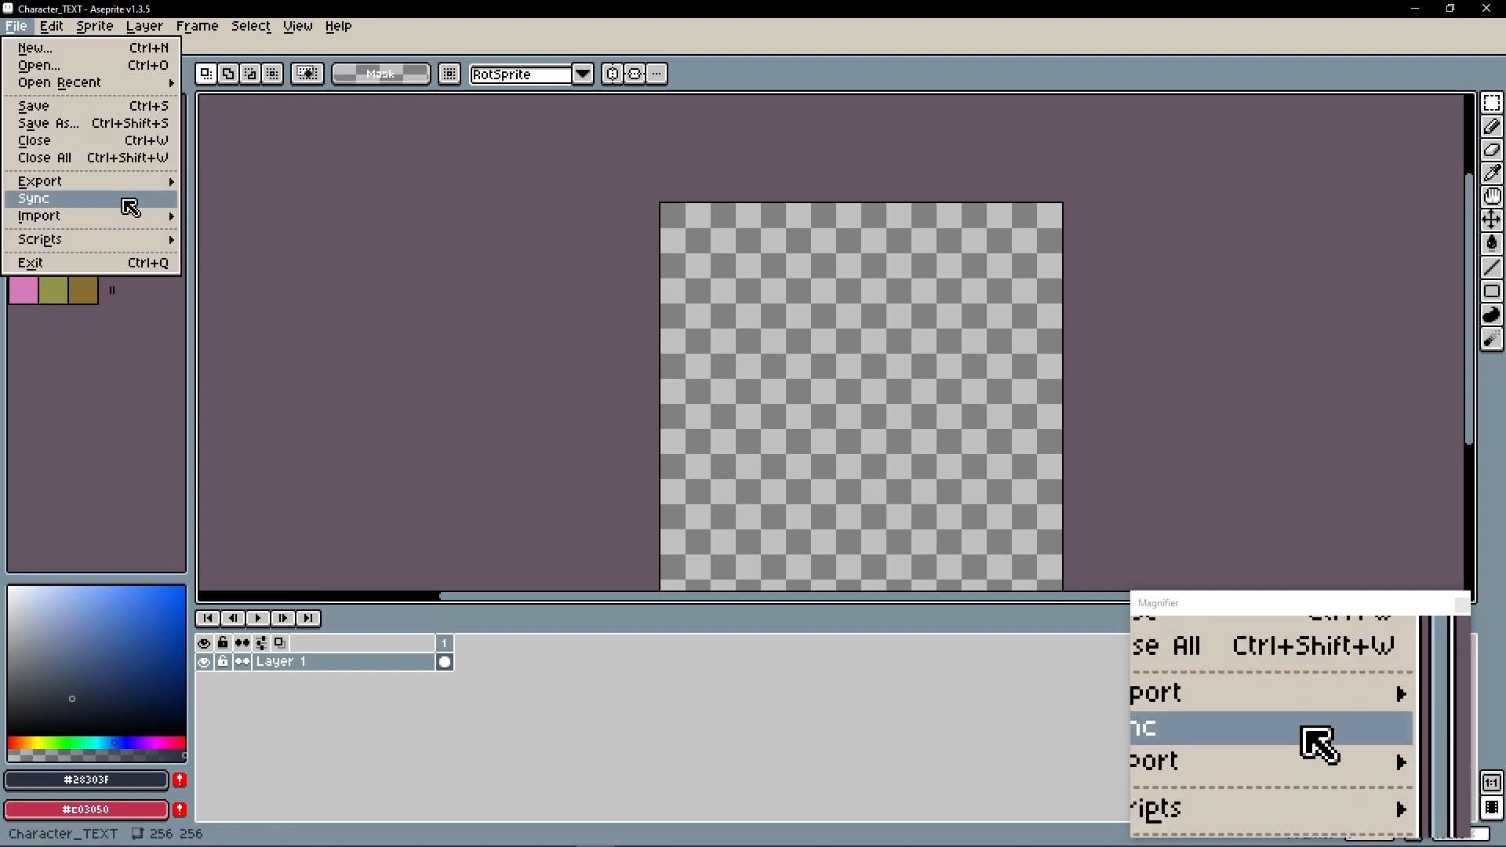
{"action": "left_click", "coordinate": [129, 207]}
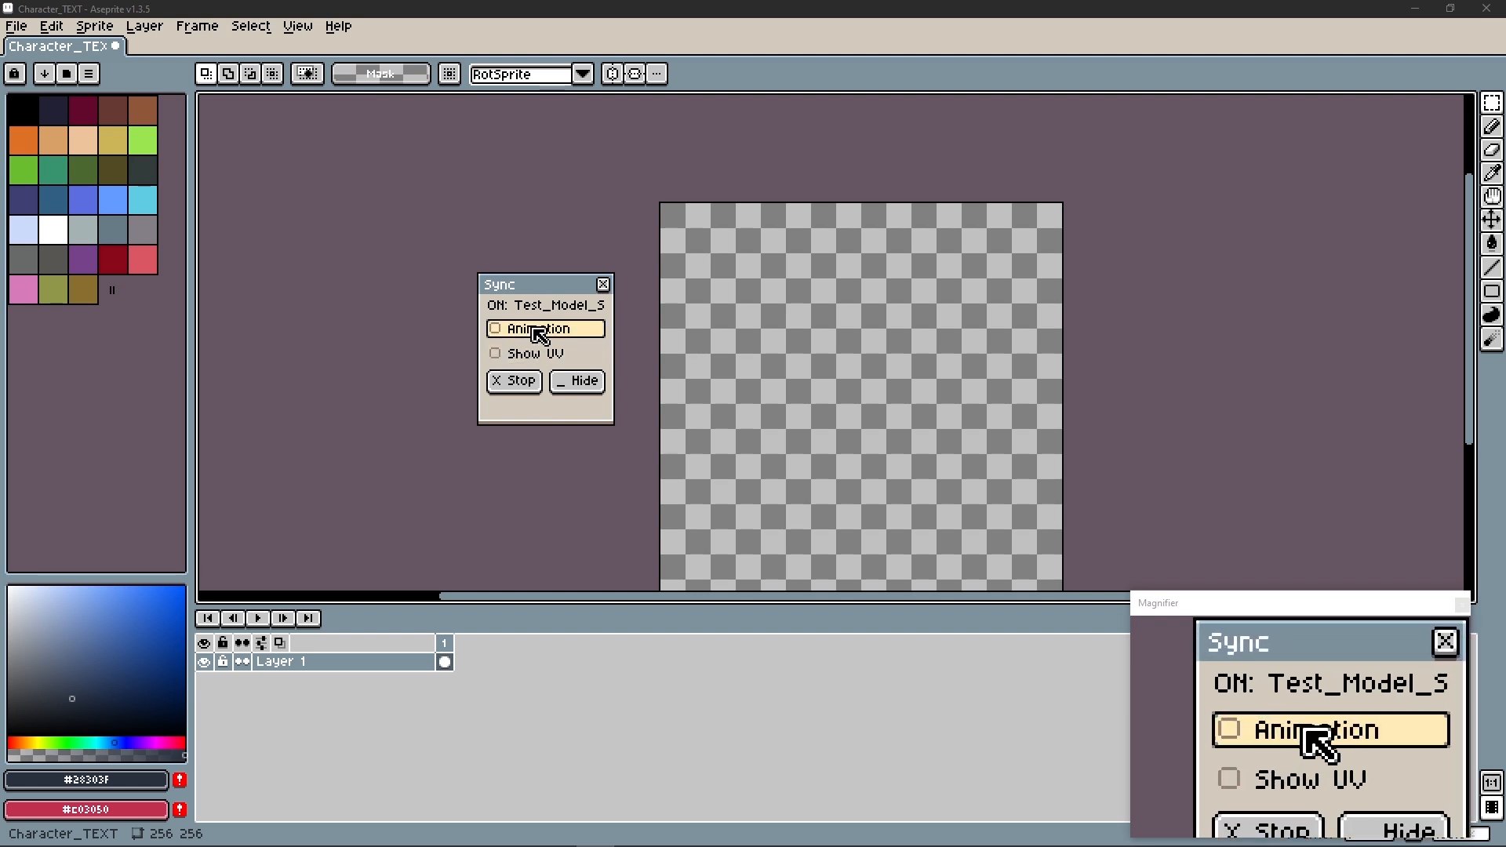
{"action": "left_click", "coordinate": [502, 361]}
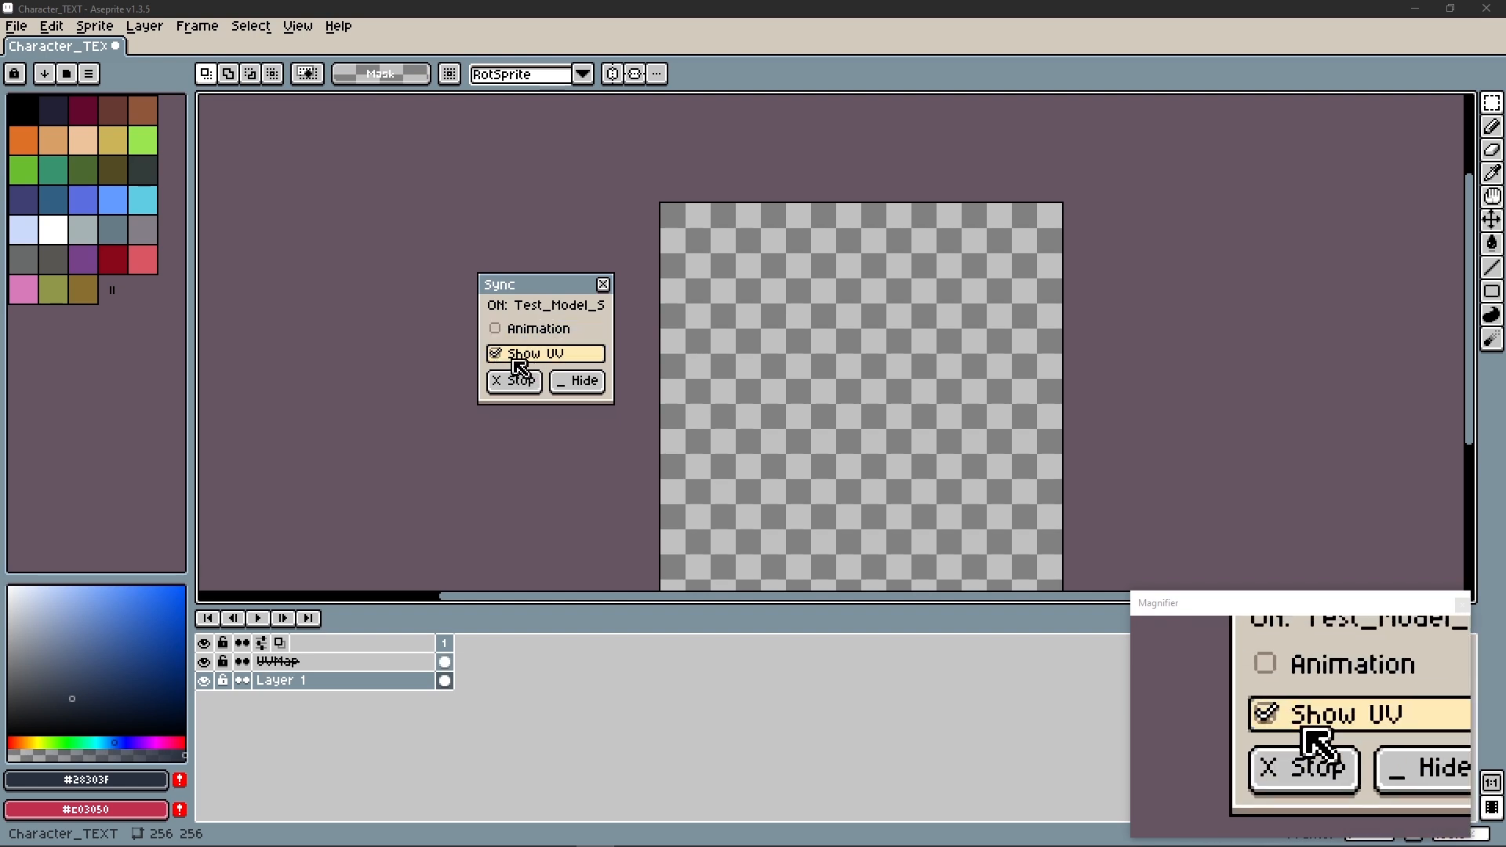
{"action": "left_click", "coordinate": [570, 386]}
Examine the torso UV outlines overlaid on the Character_TEXT canvas
{"action": "middle_click_drag", "start_coordinate": [700, 397], "coordinate": [583, 366]}
{"action": "left_click_drag", "start_coordinate": [676, 347], "coordinate": [746, 423]}
{"action": "left_click", "coordinate": [816, 329]}
{"action": "middle_click_drag", "start_coordinate": [777, 312], "coordinate": [706, 344]}
{"action": "left_click_drag", "start_coordinate": [601, 377], "coordinate": [746, 506]}
{"action": "left_click", "coordinate": [795, 312]}
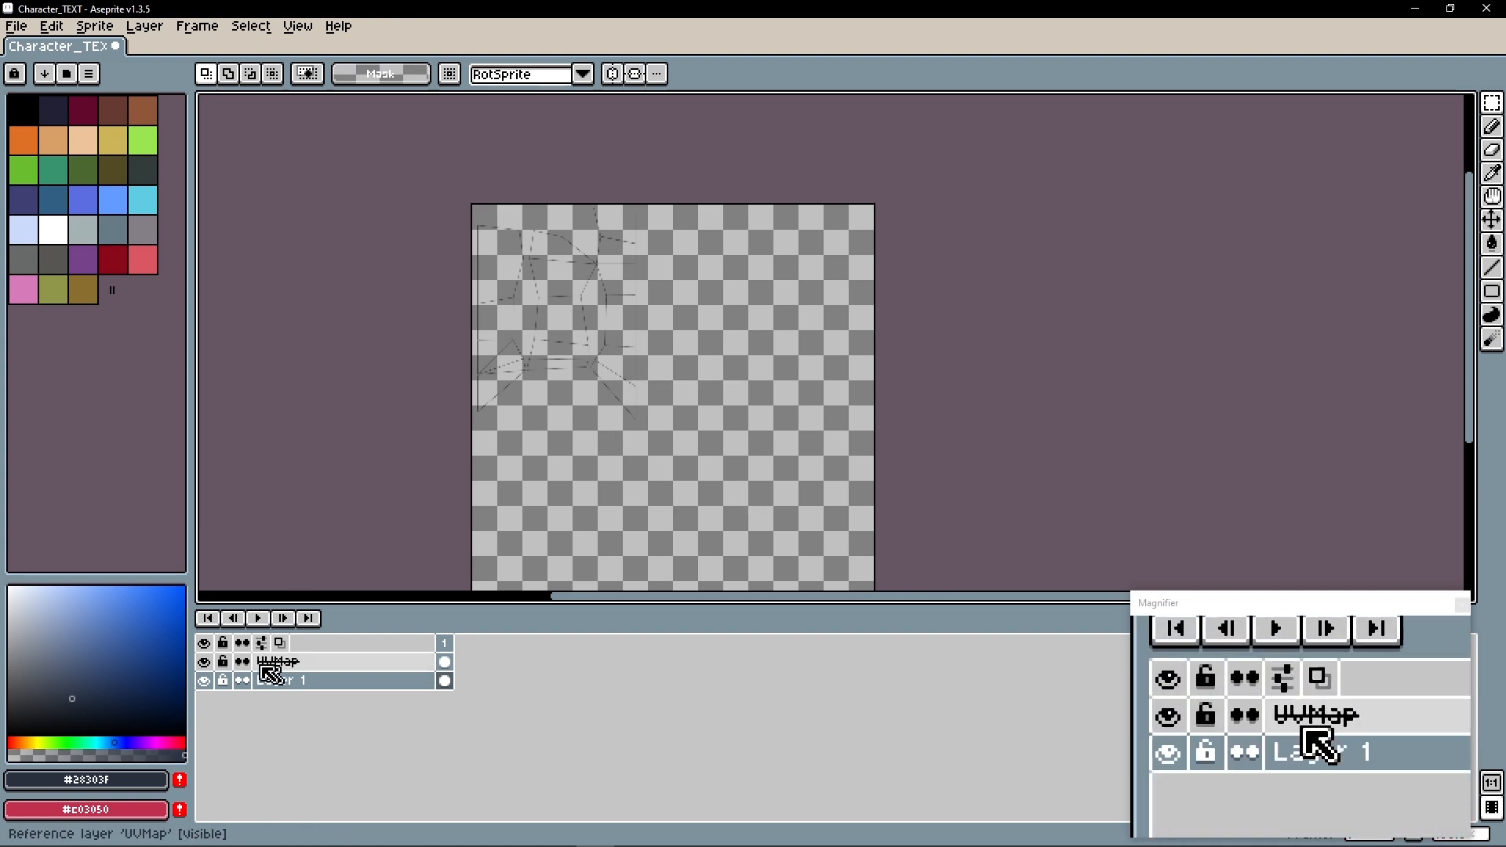
{"action": "scroll", "coordinate": [541, 313], "scroll_direction": "up", "scroll_amount": 2}
{"action": "key", "text": "i"}
{"action": "scroll", "coordinate": [602, 312], "scroll_direction": "down", "scroll_amount": 1}
{"action": "middle_click_drag", "start_coordinate": [595, 315], "coordinate": [484, 338]}
{"action": "scroll", "coordinate": [491, 329], "scroll_direction": "up", "scroll_amount": 1}
{"action": "key", "text": "m"}
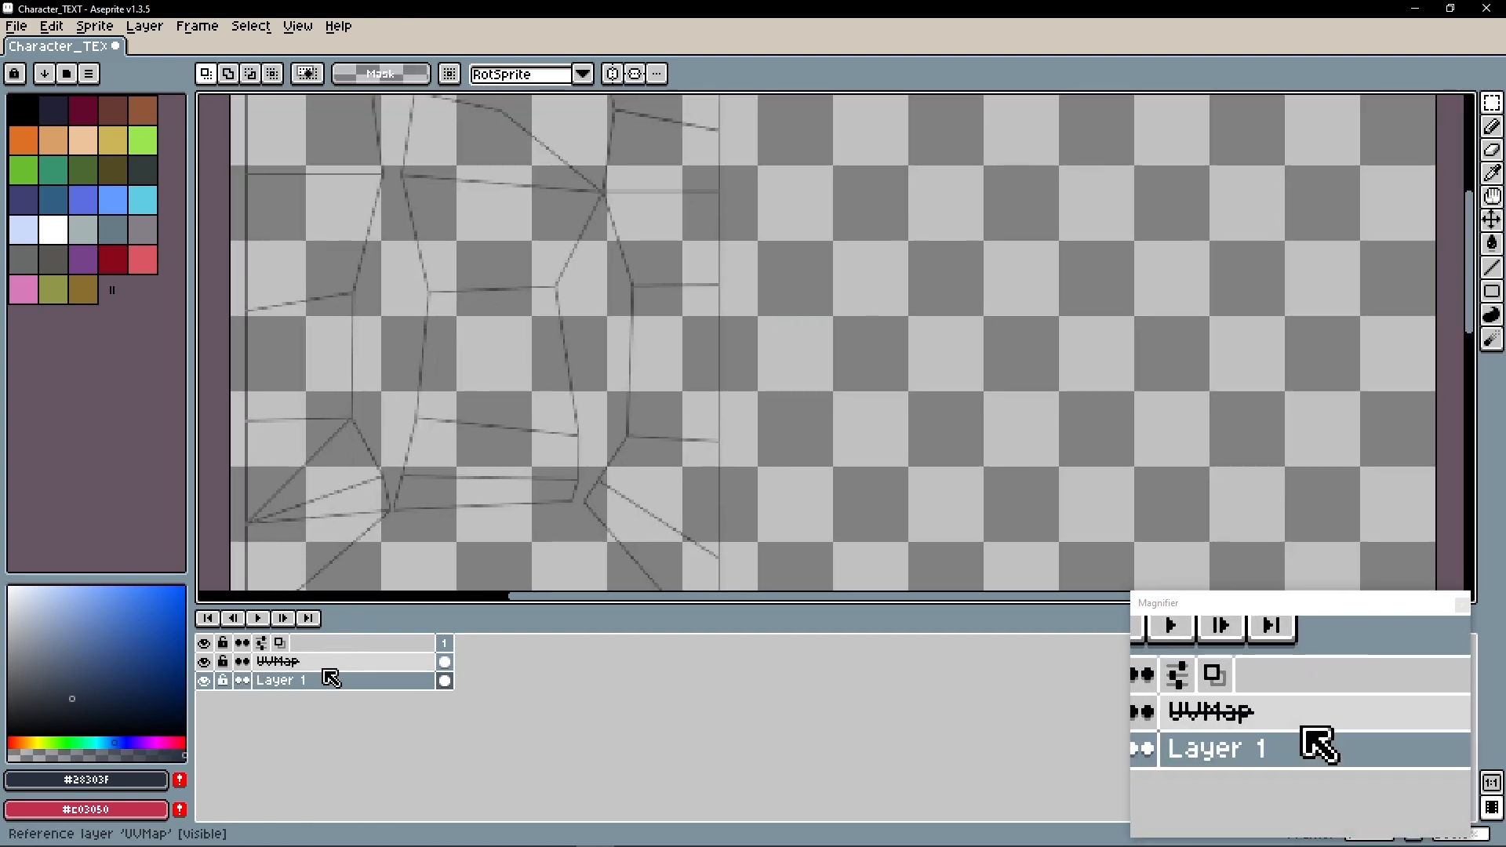
Set the UVMap reference layer's opacity to 100% and close its layer properties
{"action": "double_click", "coordinate": [329, 665]}
{"action": "left_click_drag", "start_coordinate": [363, 247], "coordinate": [602, 259]}
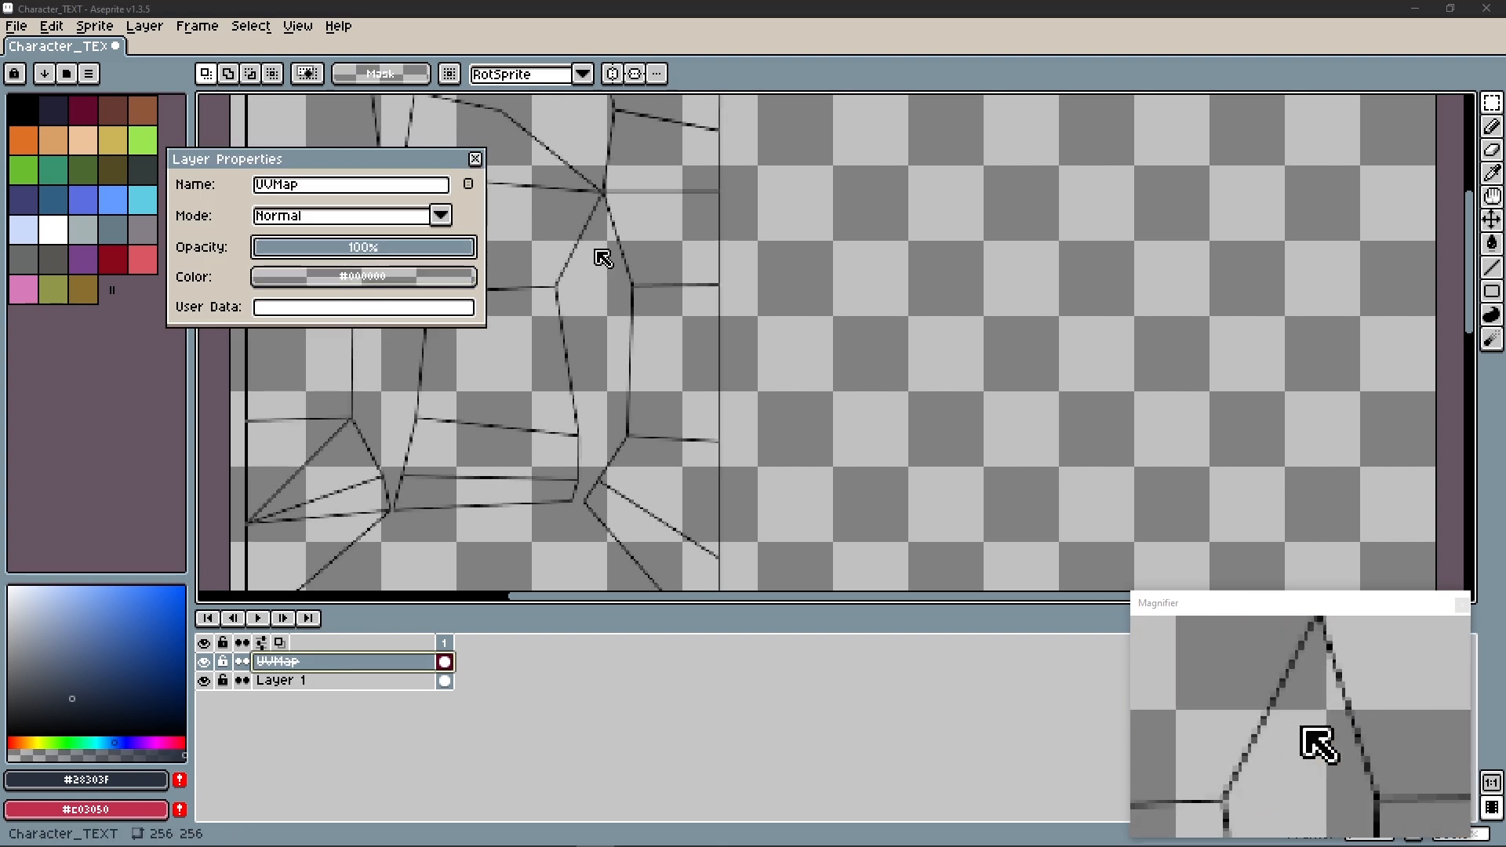
{"action": "left_click", "coordinate": [478, 162]}
Bring the whole torso UV layout into view and dock the Aseprite window to half the screen beside Blender
{"action": "key", "text": "i"}
{"action": "scroll", "coordinate": [471, 252], "scroll_direction": "down", "scroll_amount": 1}
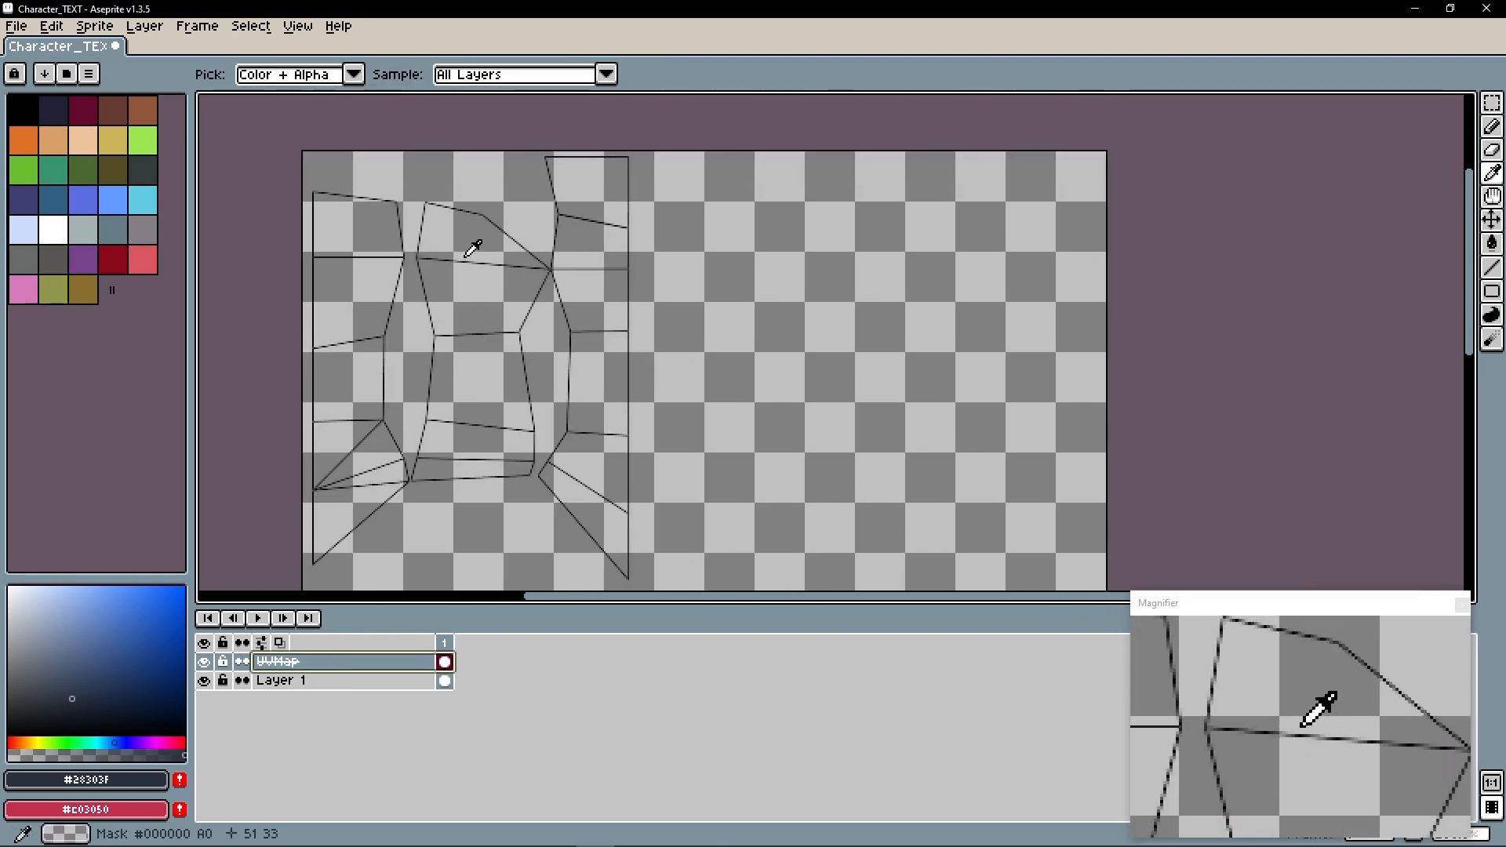
{"action": "scroll", "coordinate": [470, 242], "scroll_direction": "down", "scroll_amount": 1}
{"action": "middle_click_drag", "start_coordinate": [469, 242], "coordinate": [470, 247], "text": "alt"}
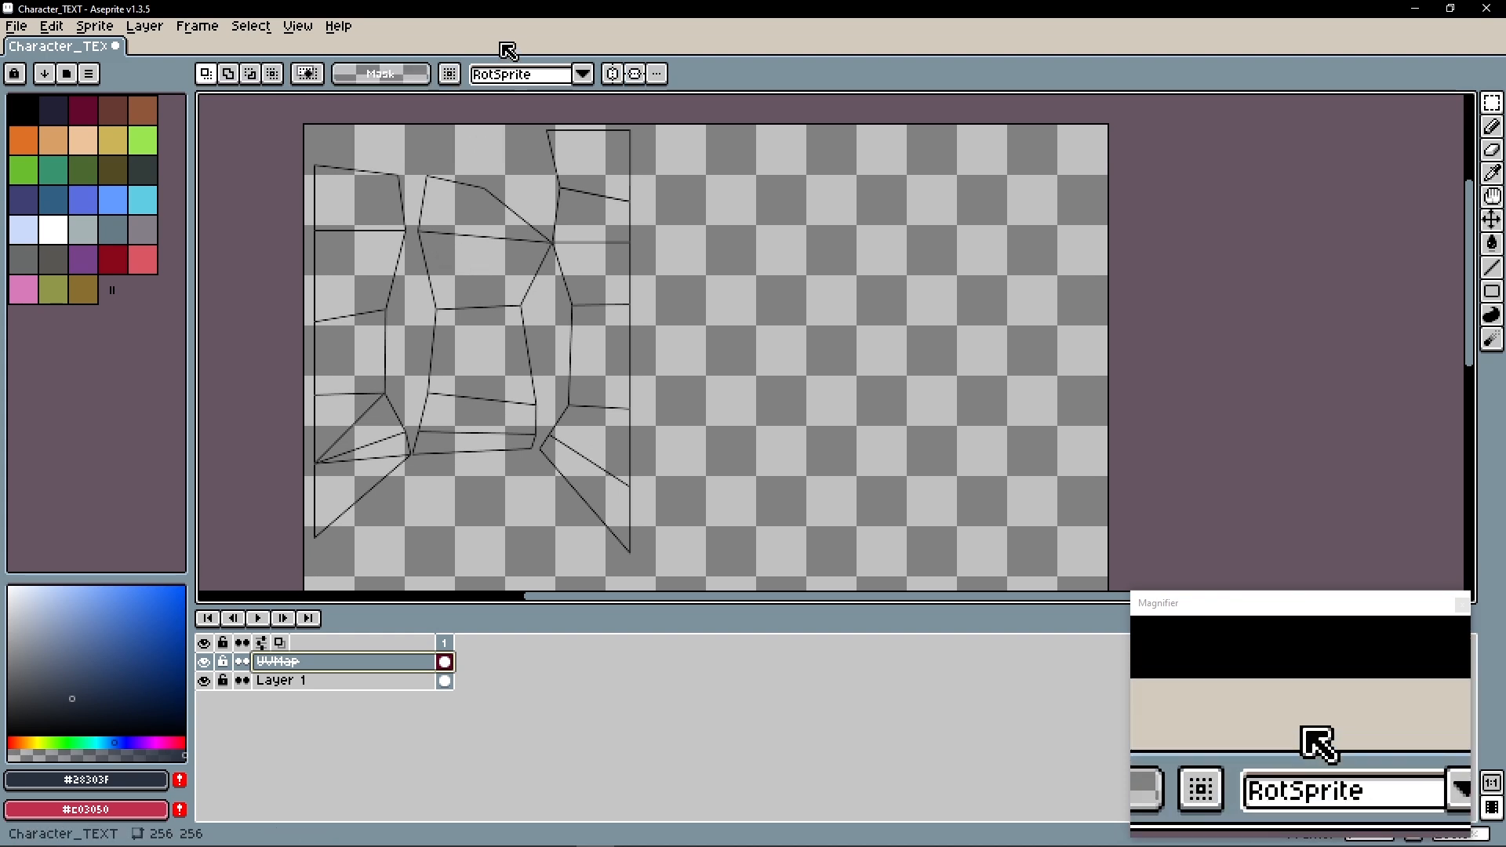
{"action": "left_click_drag", "start_coordinate": [488, 13], "coordinate": [1, 109]}
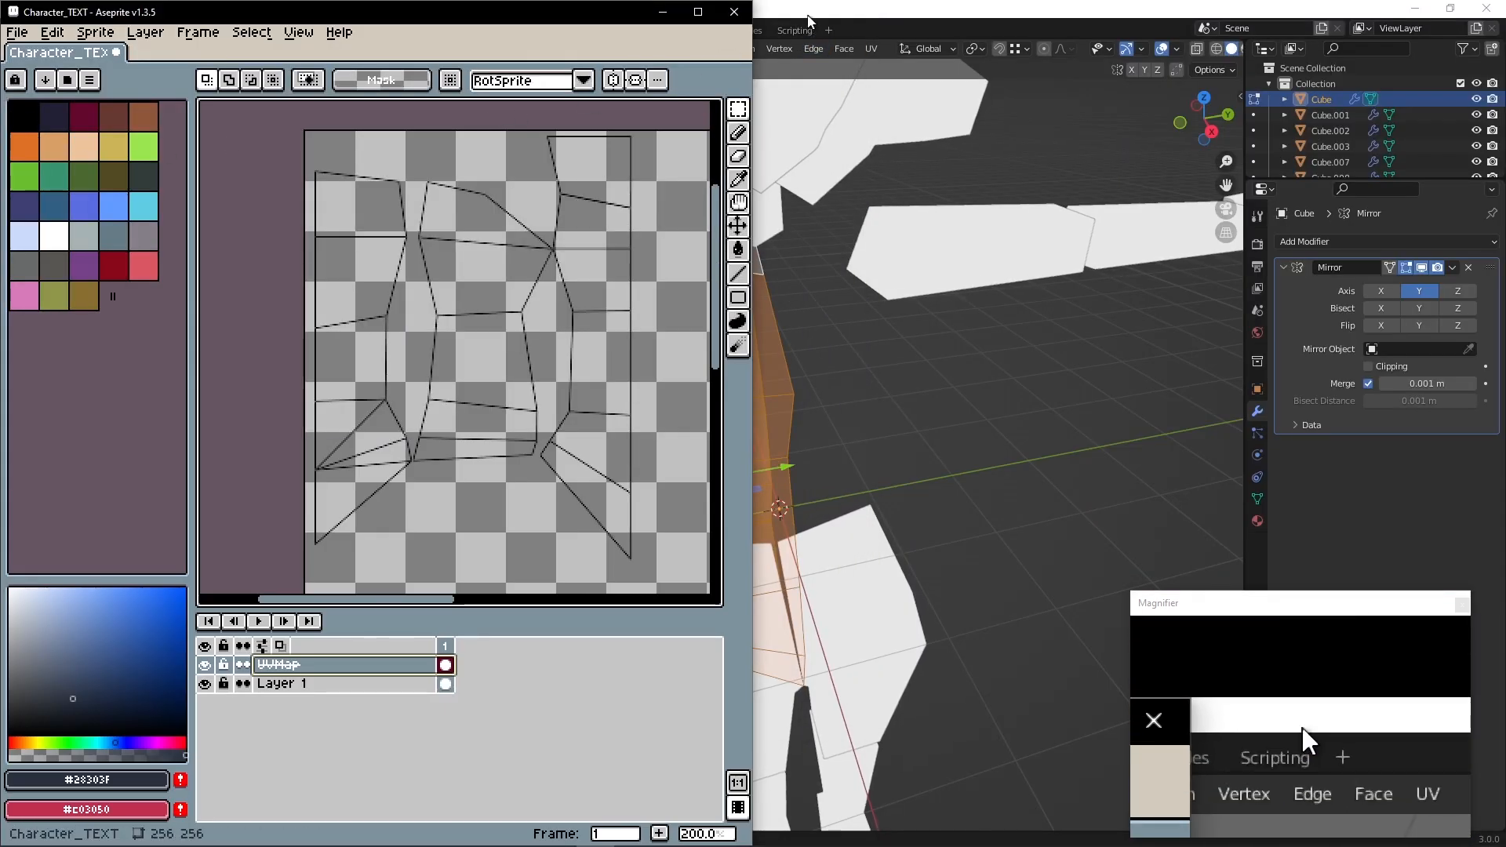
Widen Blender's UV editor area, and bring Aseprite back to the front docked to half the screen
{"action": "left_click_drag", "start_coordinate": [752, 87], "coordinate": [695, 145]}
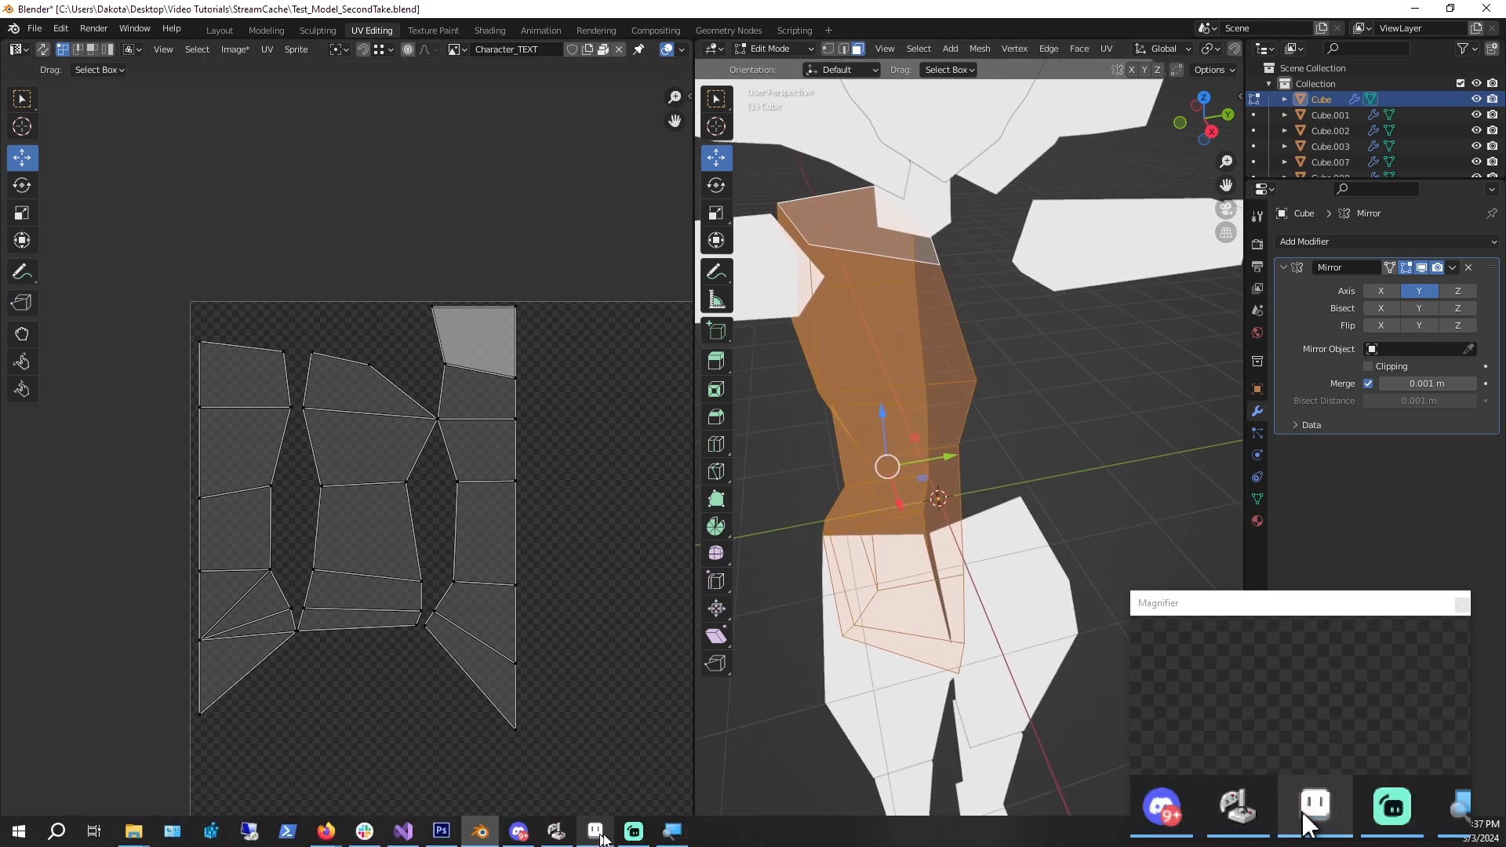
{"action": "left_click", "coordinate": [606, 838]}
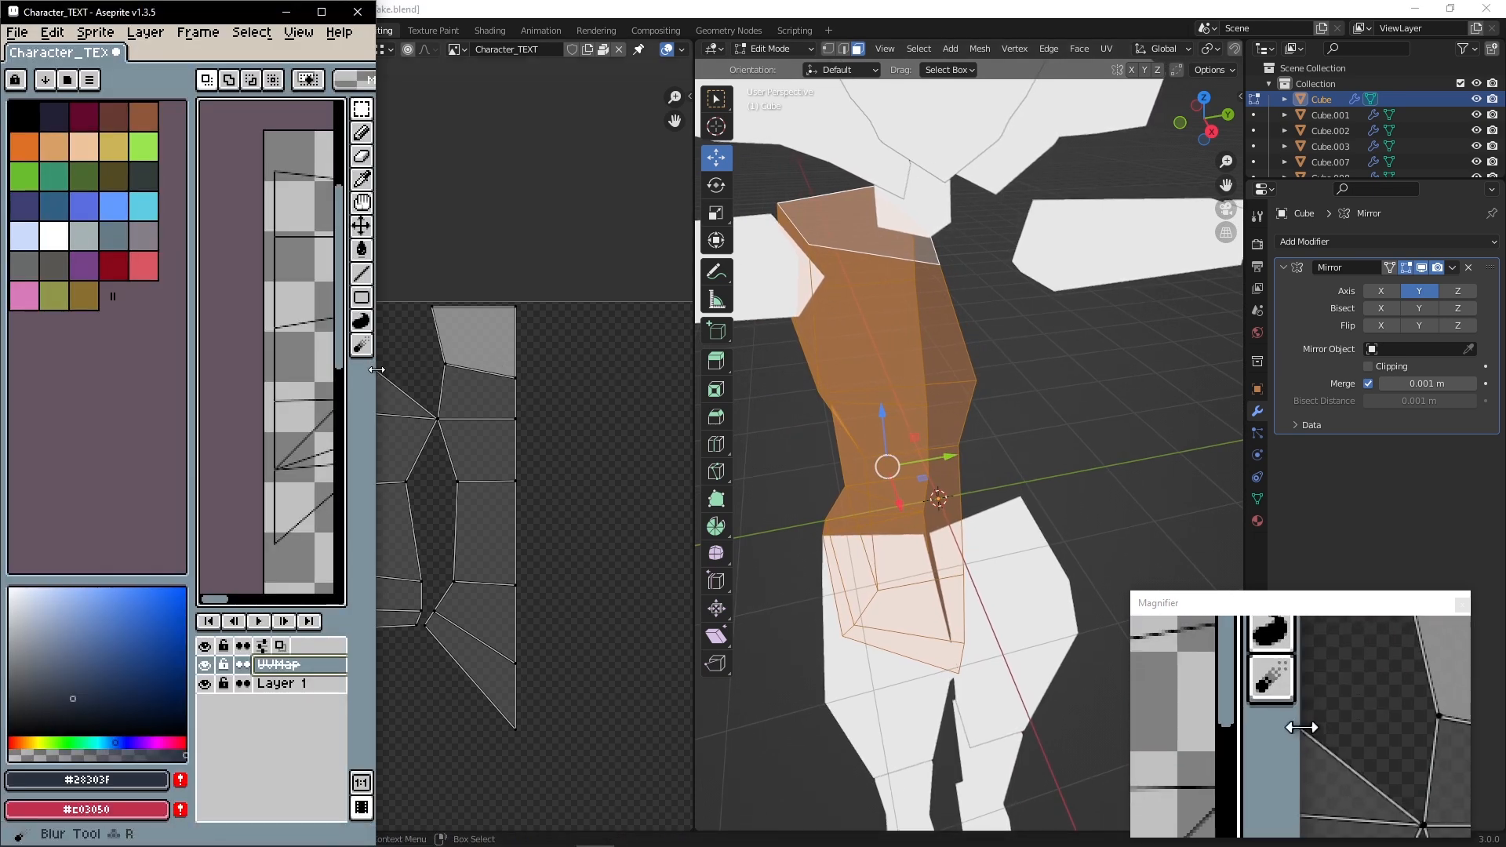
{"action": "left_click_drag", "start_coordinate": [228, 18], "coordinate": [1, 105]}
{"action": "scroll", "coordinate": [428, 267], "scroll_direction": "up", "scroll_amount": 1}
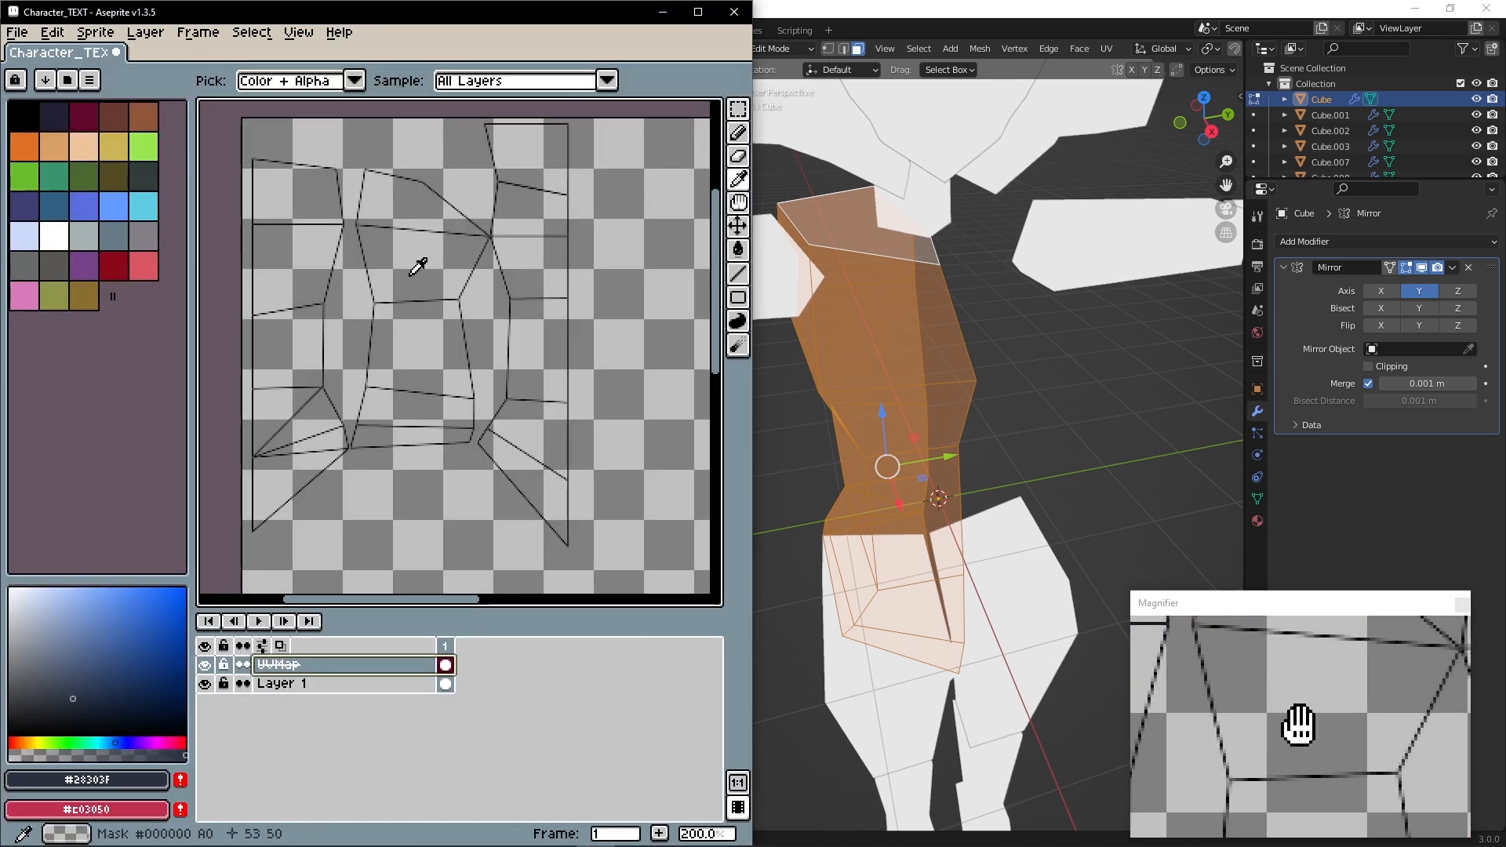
Load the CAPCOM_PAL.aseprite palette from the Mana_Pals folder inside ADELAIDE external assets
{"action": "left_click", "coordinate": [88, 79]}
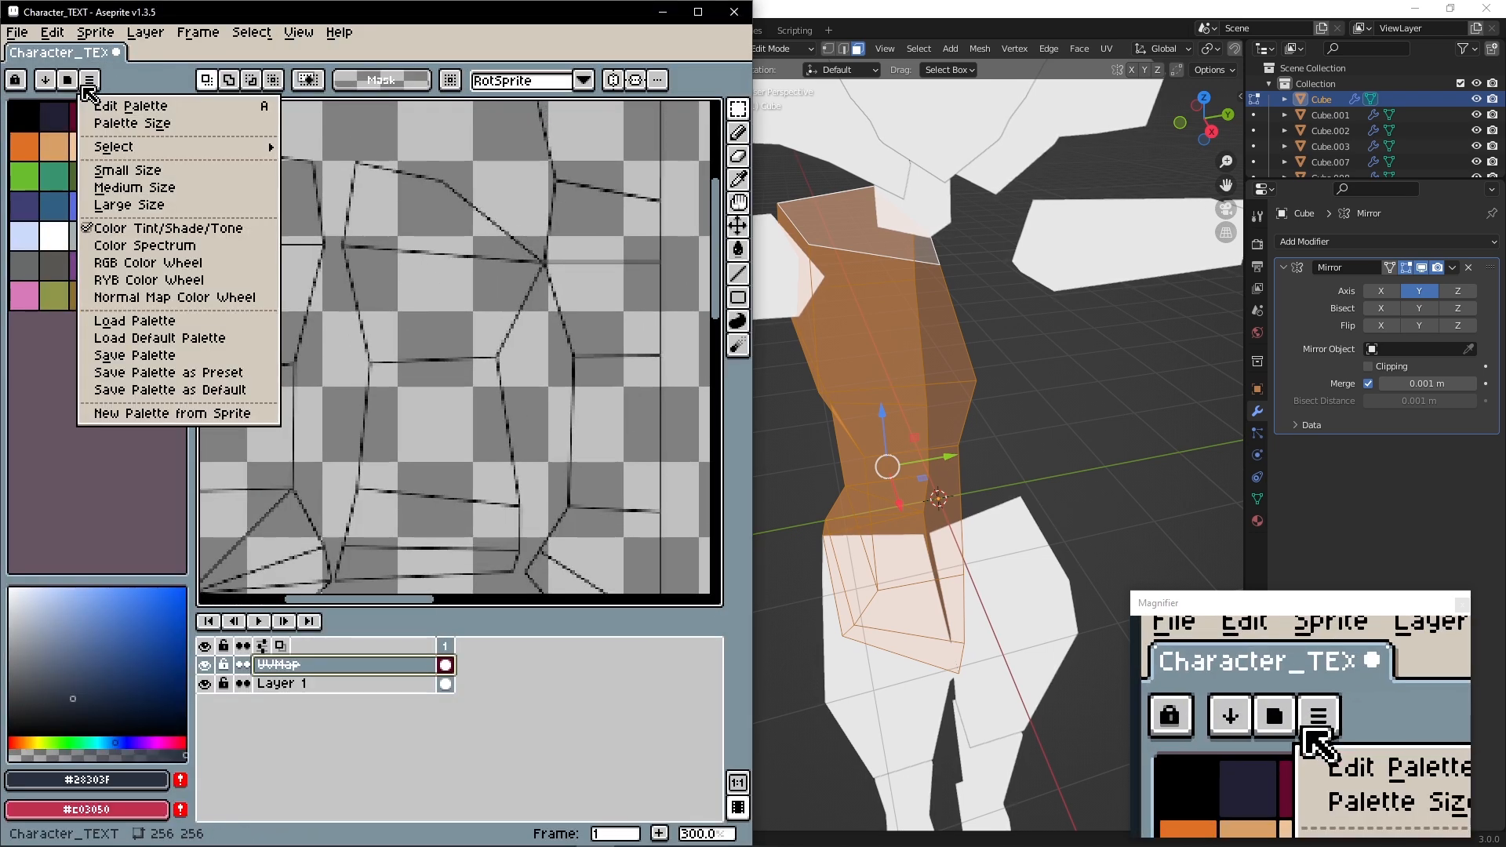
{"action": "left_click", "coordinate": [204, 321]}
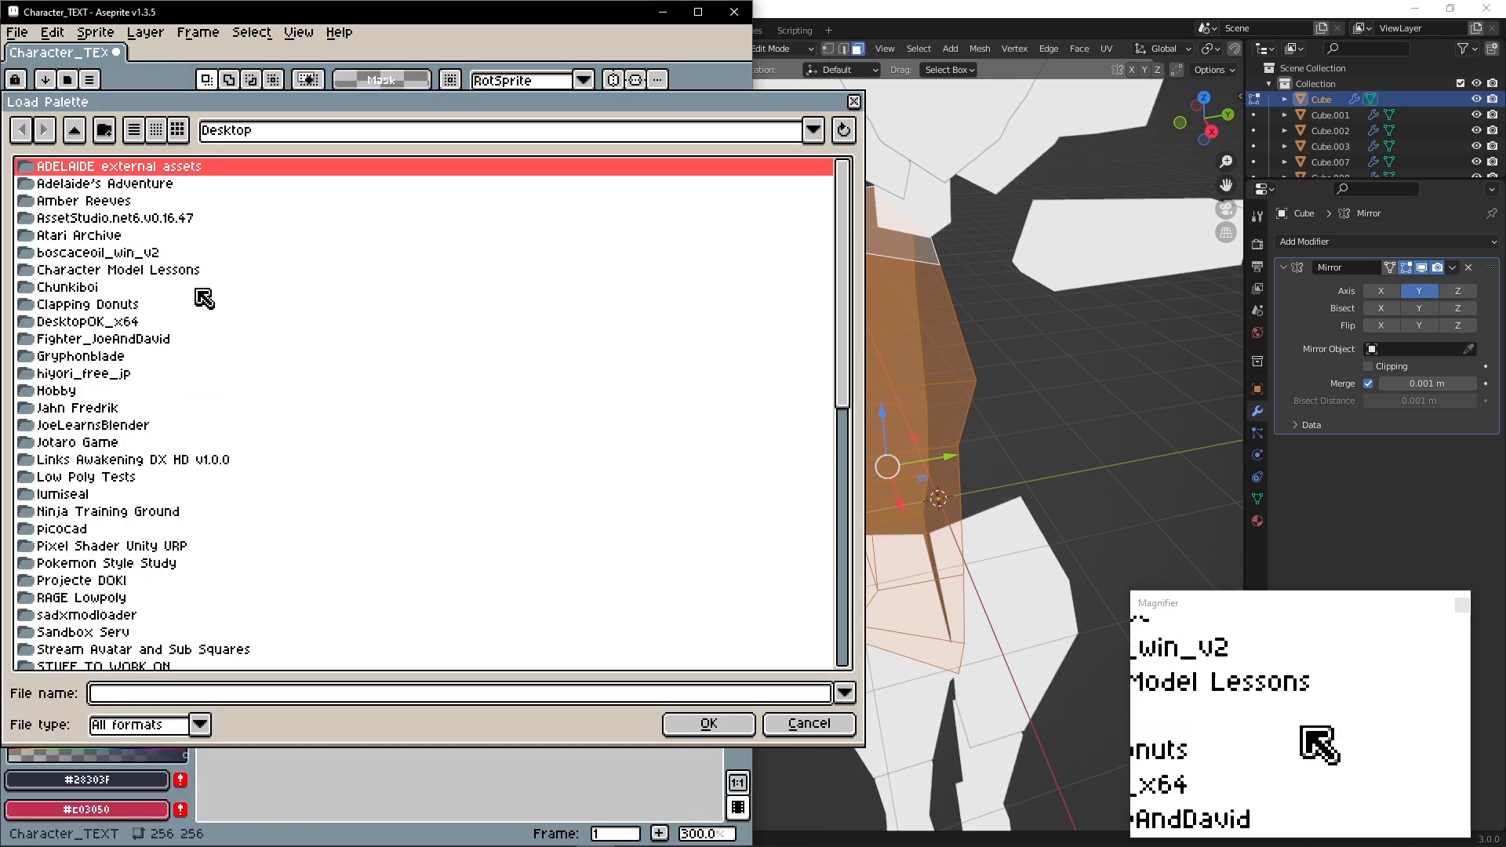
{"action": "double_click", "coordinate": [108, 166]}
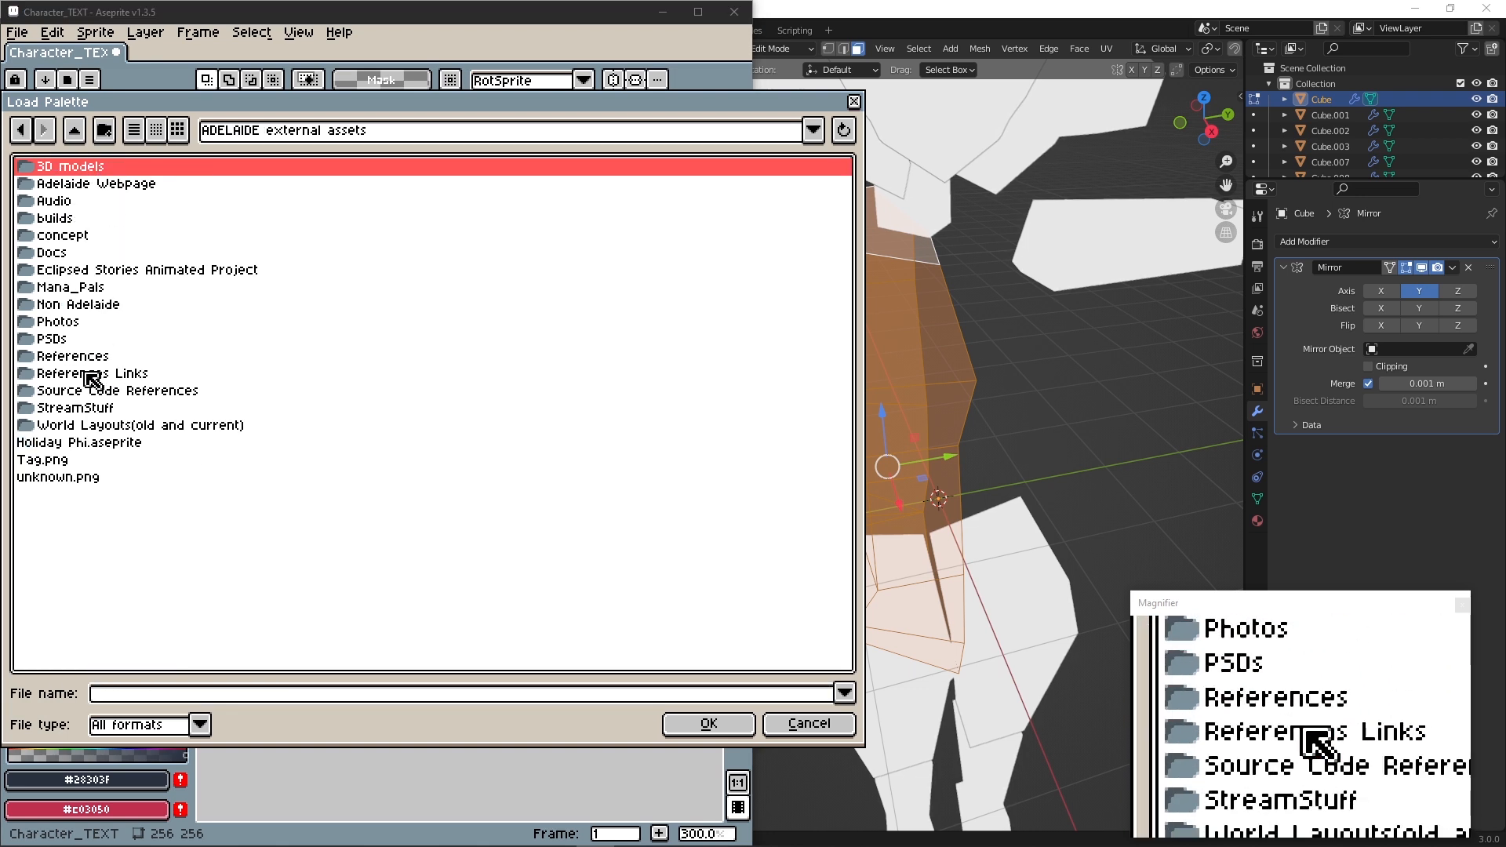
{"action": "double_click", "coordinate": [98, 287]}
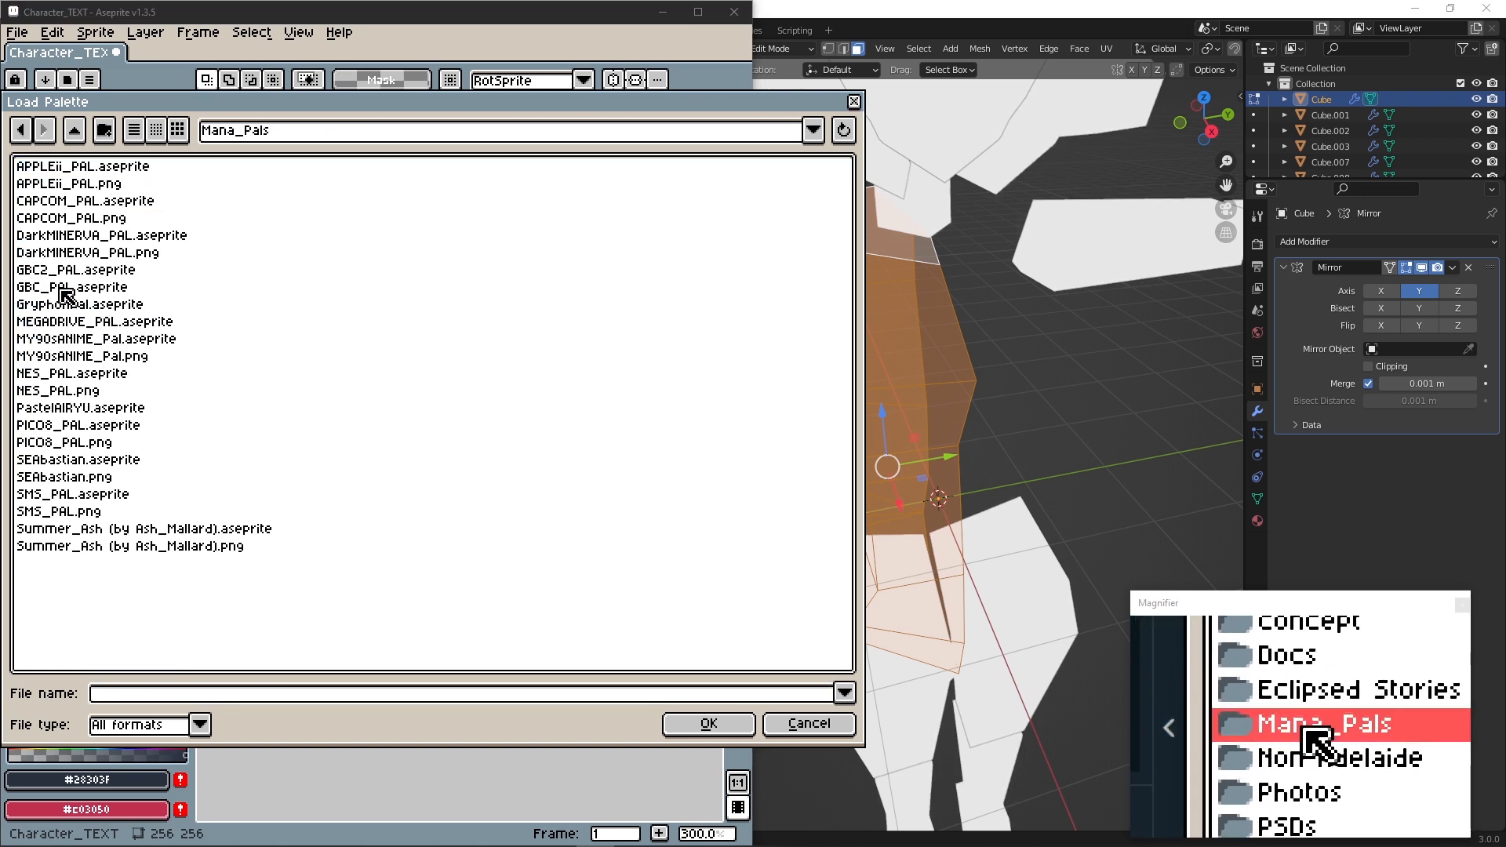
{"action": "double_click", "coordinate": [86, 201]}
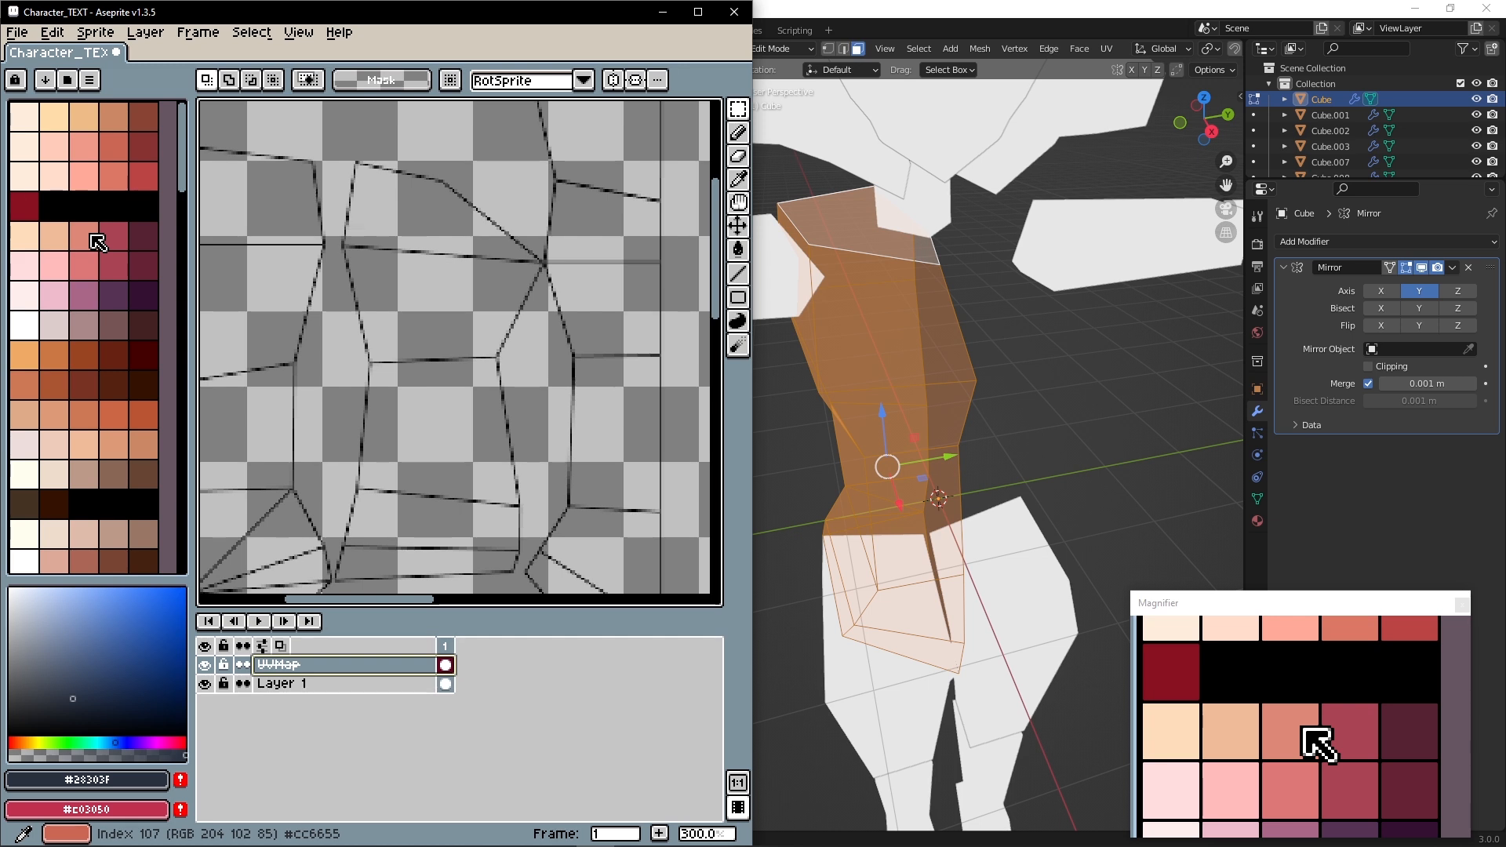
Look through the loaded palette and pick white (Idx-35) as the foreground colour
{"action": "scroll", "coordinate": [118, 341], "scroll_direction": "down", "scroll_amount": 6}
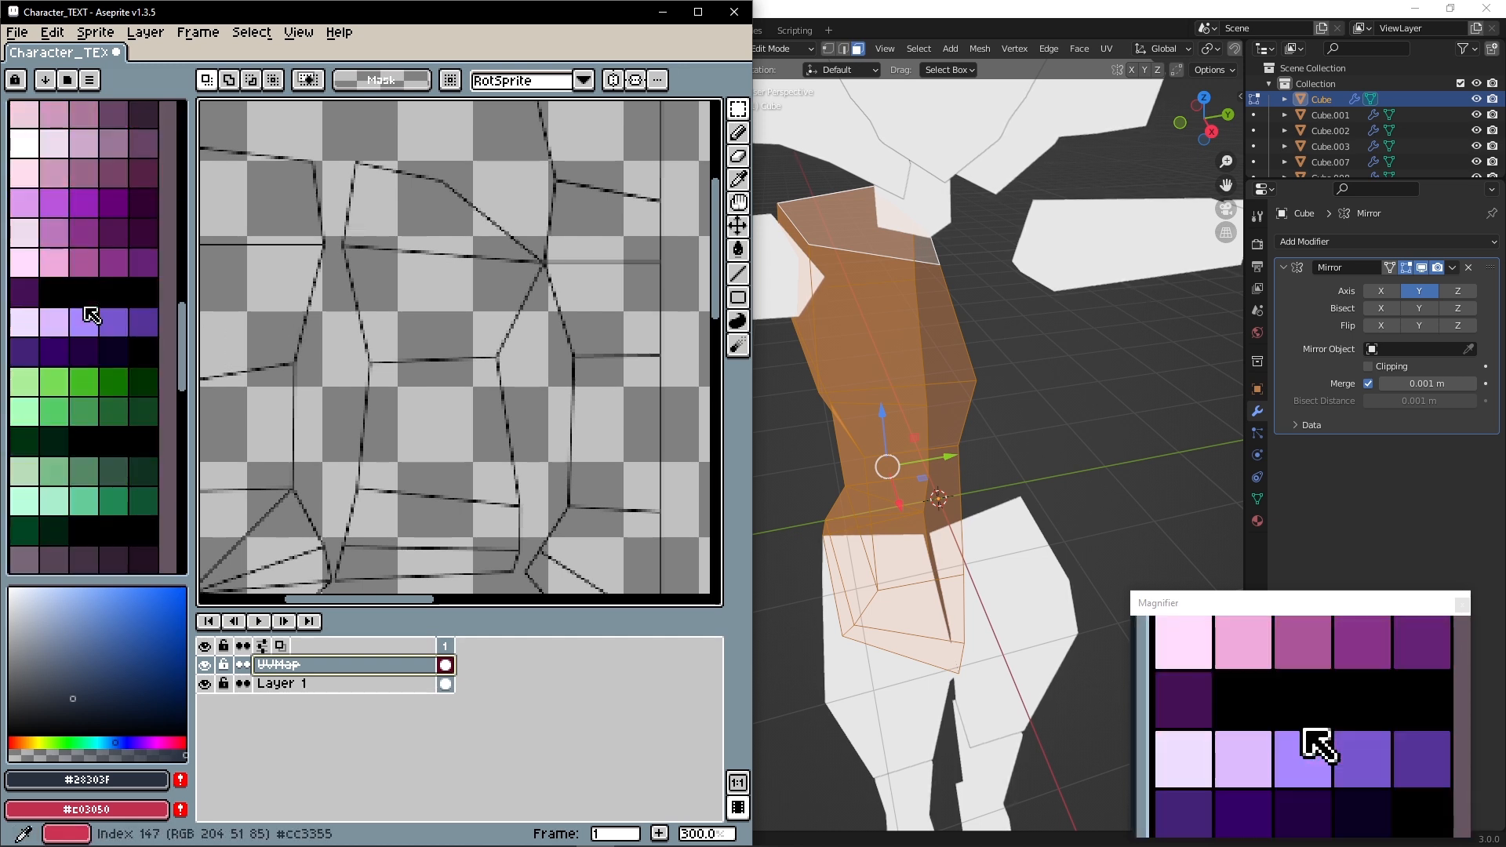
{"action": "scroll", "coordinate": [92, 314], "scroll_direction": "down", "scroll_amount": 5}
{"action": "scroll", "coordinate": [92, 313], "scroll_direction": "up", "scroll_amount": 10}
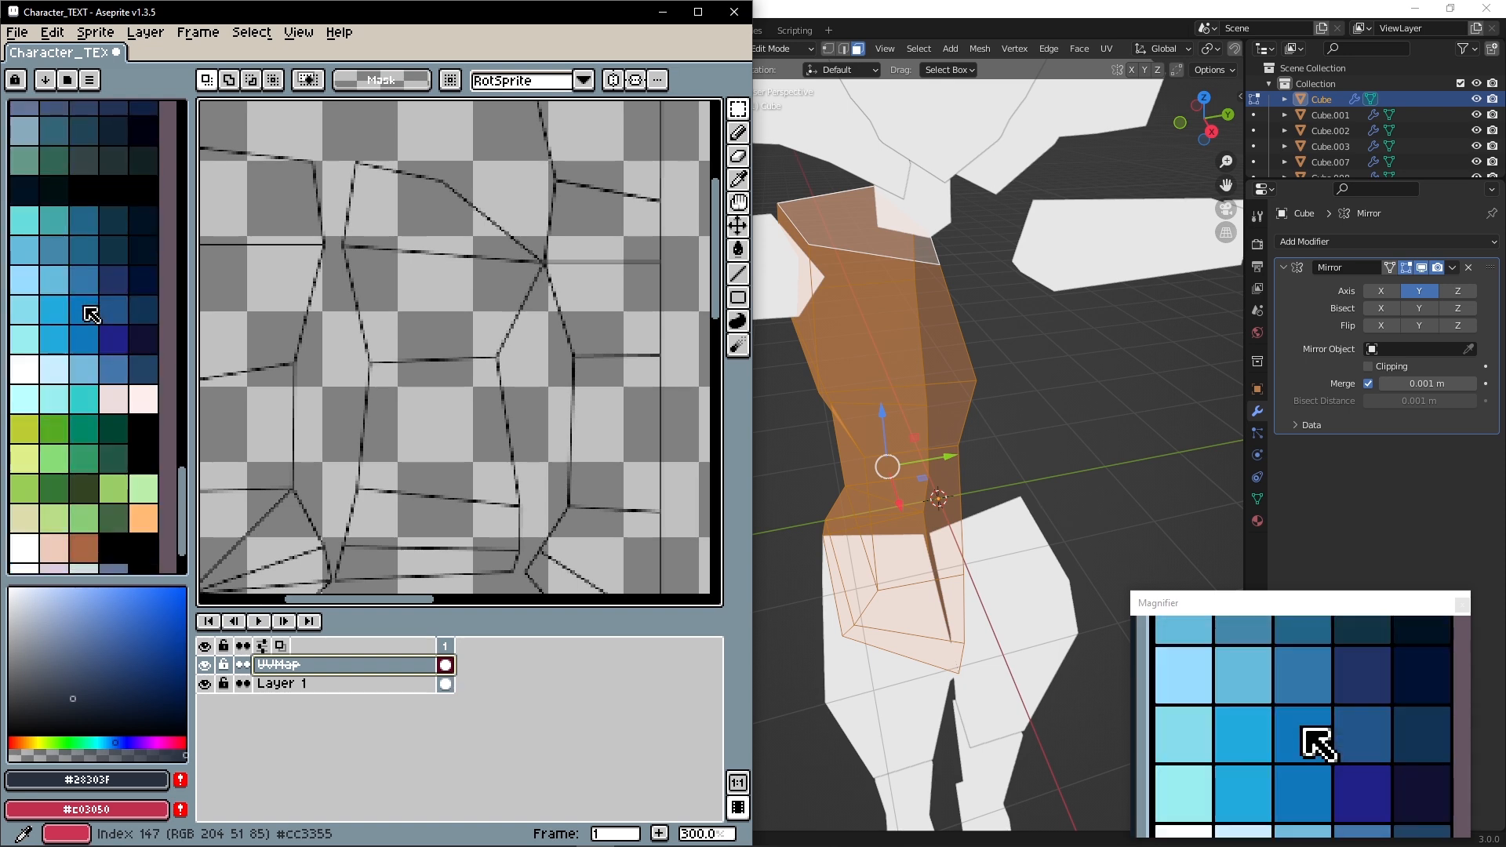
{"action": "scroll", "coordinate": [101, 296], "scroll_direction": "up", "scroll_amount": 3}
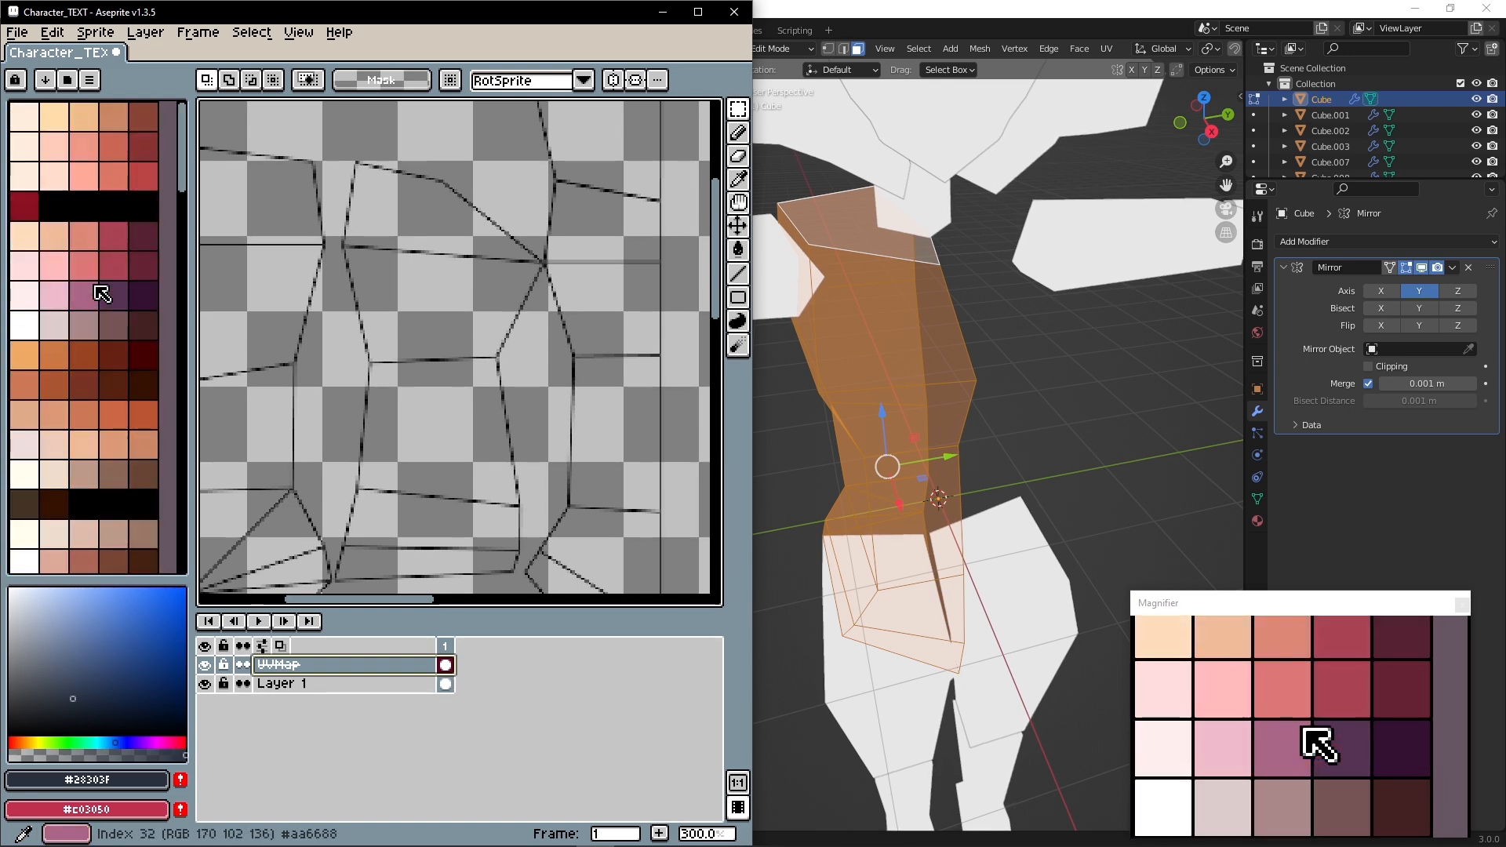
{"action": "left_click", "coordinate": [23, 338]}
{"action": "scroll", "coordinate": [374, 326], "scroll_direction": "right", "scroll_amount": 3}
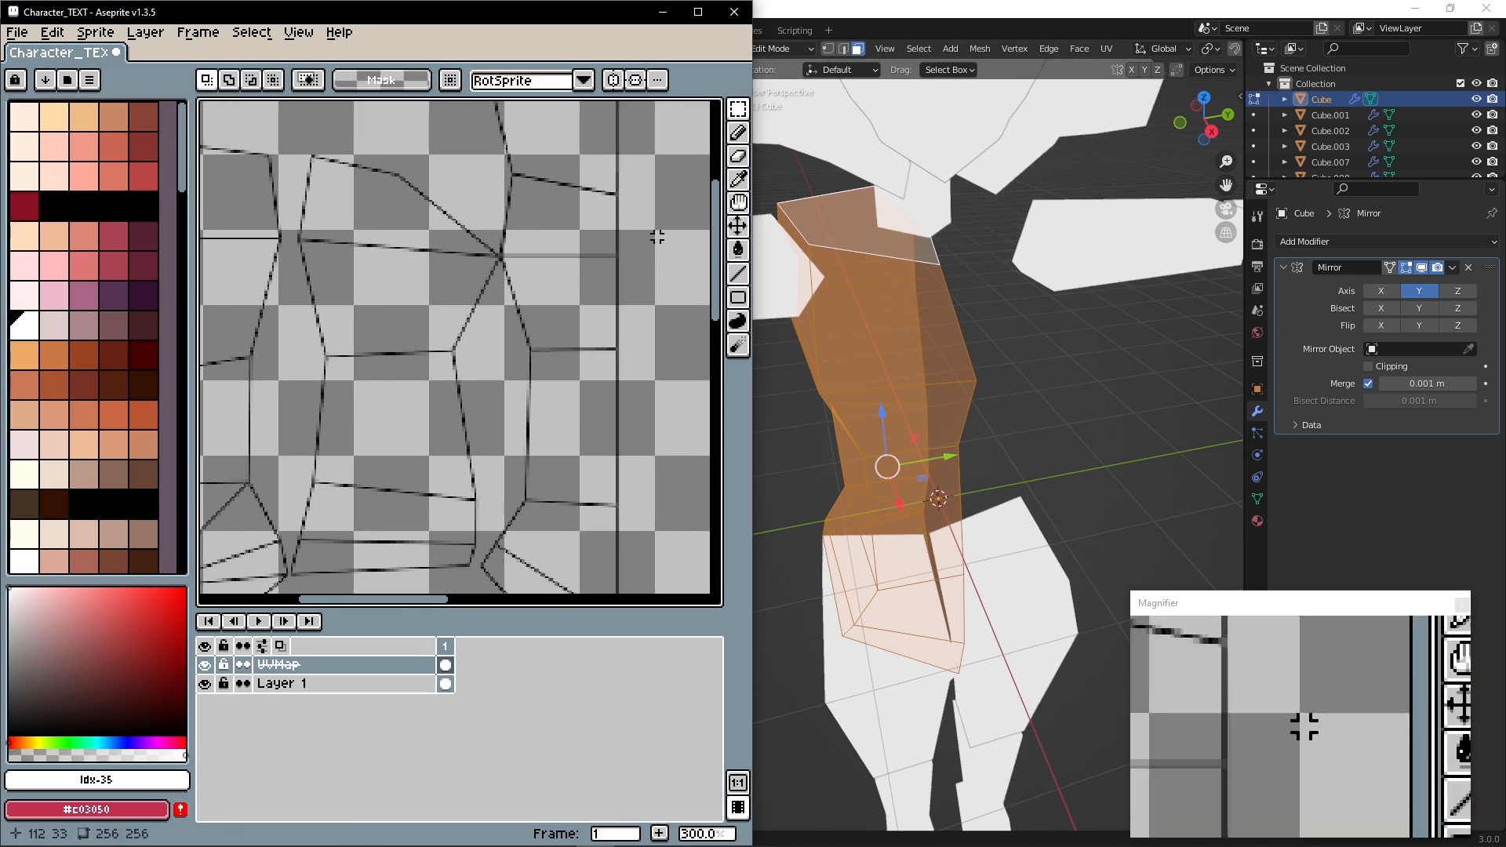
Activate the Pencil tool with a 13 px brush and make Layer 1 the active layer, with the torso UVs in view
{"action": "left_click", "coordinate": [736, 133]}
{"action": "middle_click_drag", "start_coordinate": [480, 216], "coordinate": [368, 249]}
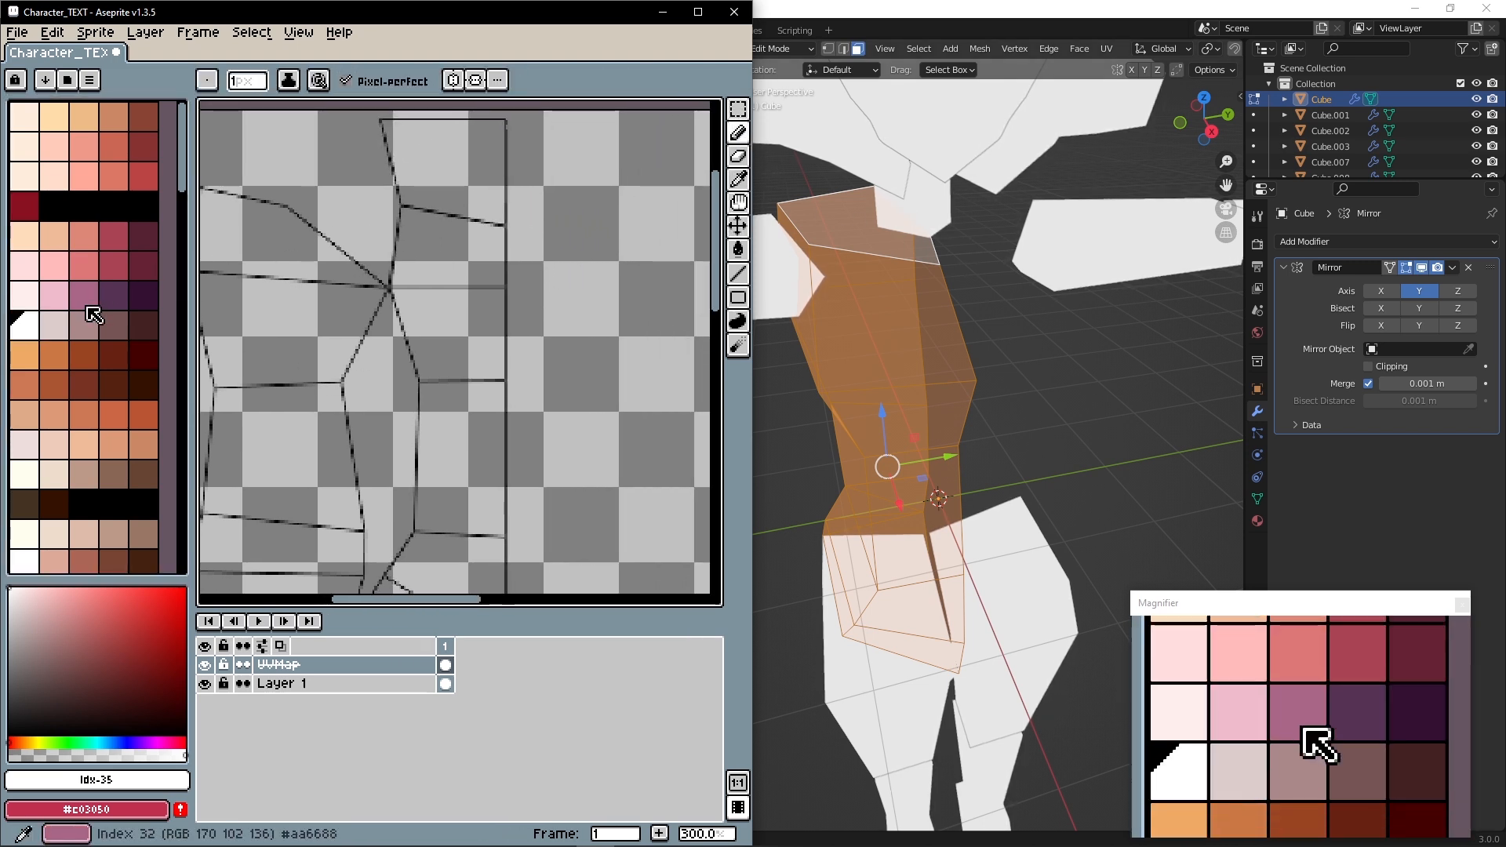
{"action": "scroll", "coordinate": [474, 271], "scroll_direction": "down", "scroll_amount": 6, "text": "ctrl"}
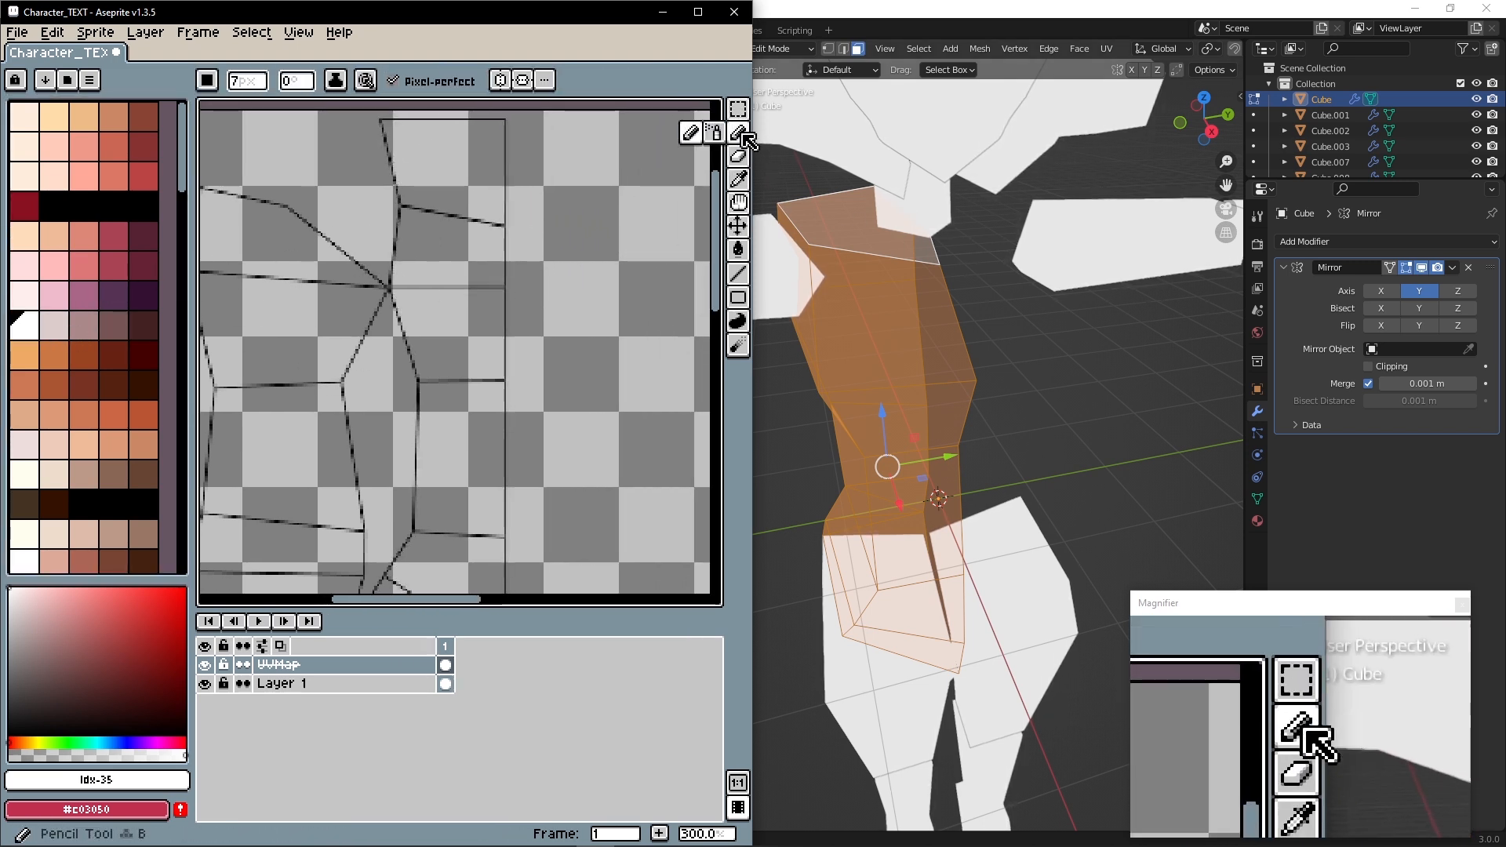
{"action": "scroll", "coordinate": [333, 255], "scroll_direction": "down", "scroll_amount": 4, "text": "ctrl"}
{"action": "middle_click_drag", "start_coordinate": [333, 254], "coordinate": [345, 257]}
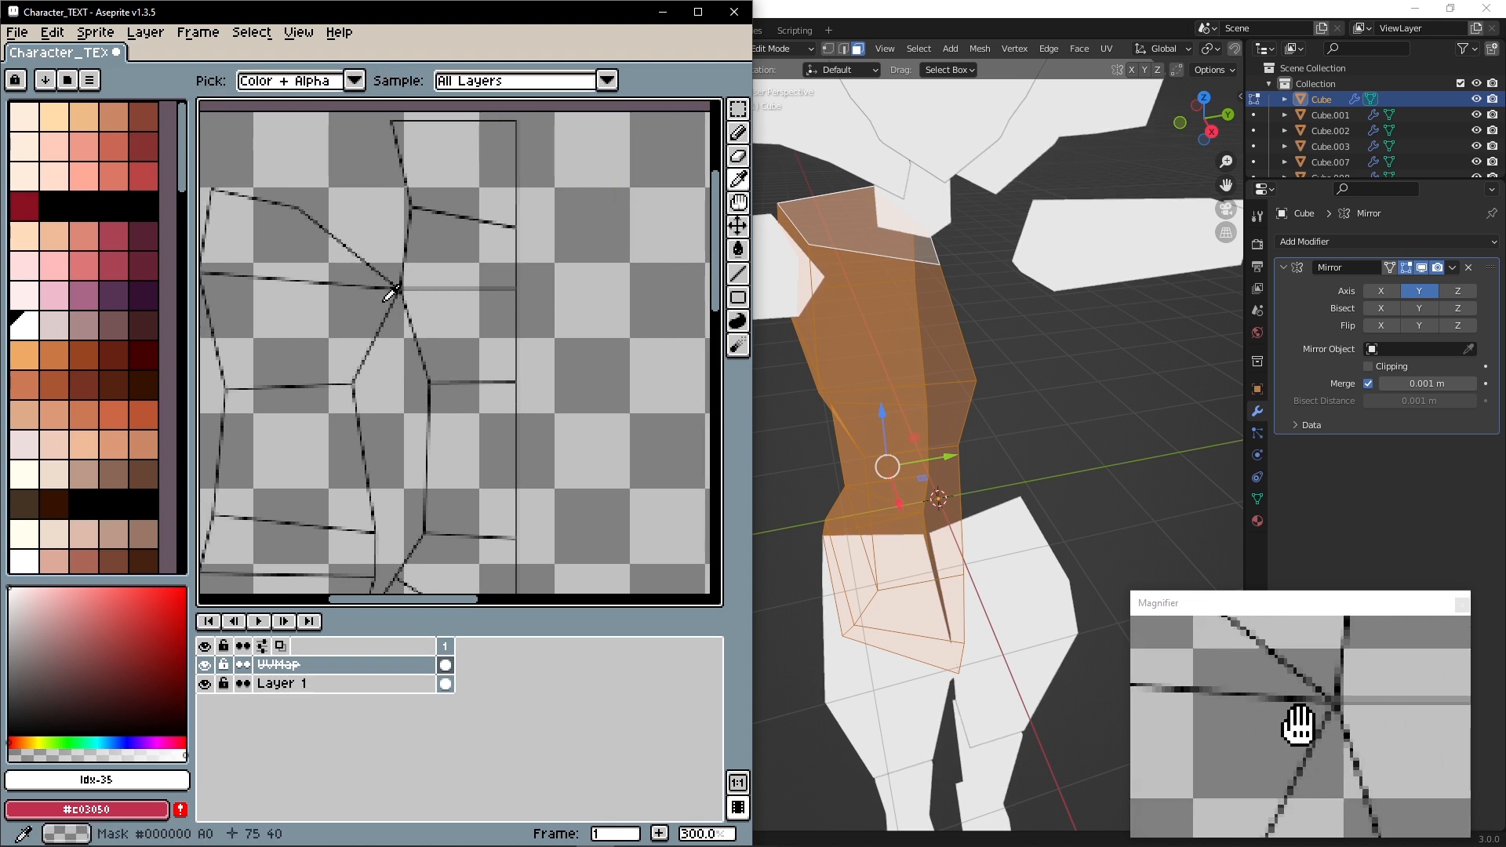
{"action": "left_click", "coordinate": [330, 685]}
{"action": "scroll", "coordinate": [479, 329], "scroll_direction": "down", "scroll_amount": 2, "text": "ctrl"}
{"action": "middle_click_drag", "start_coordinate": [440, 276], "coordinate": [482, 276], "text": "alt"}
{"action": "scroll", "coordinate": [629, 240], "scroll_direction": "down", "scroll_amount": 1, "text": "alt"}
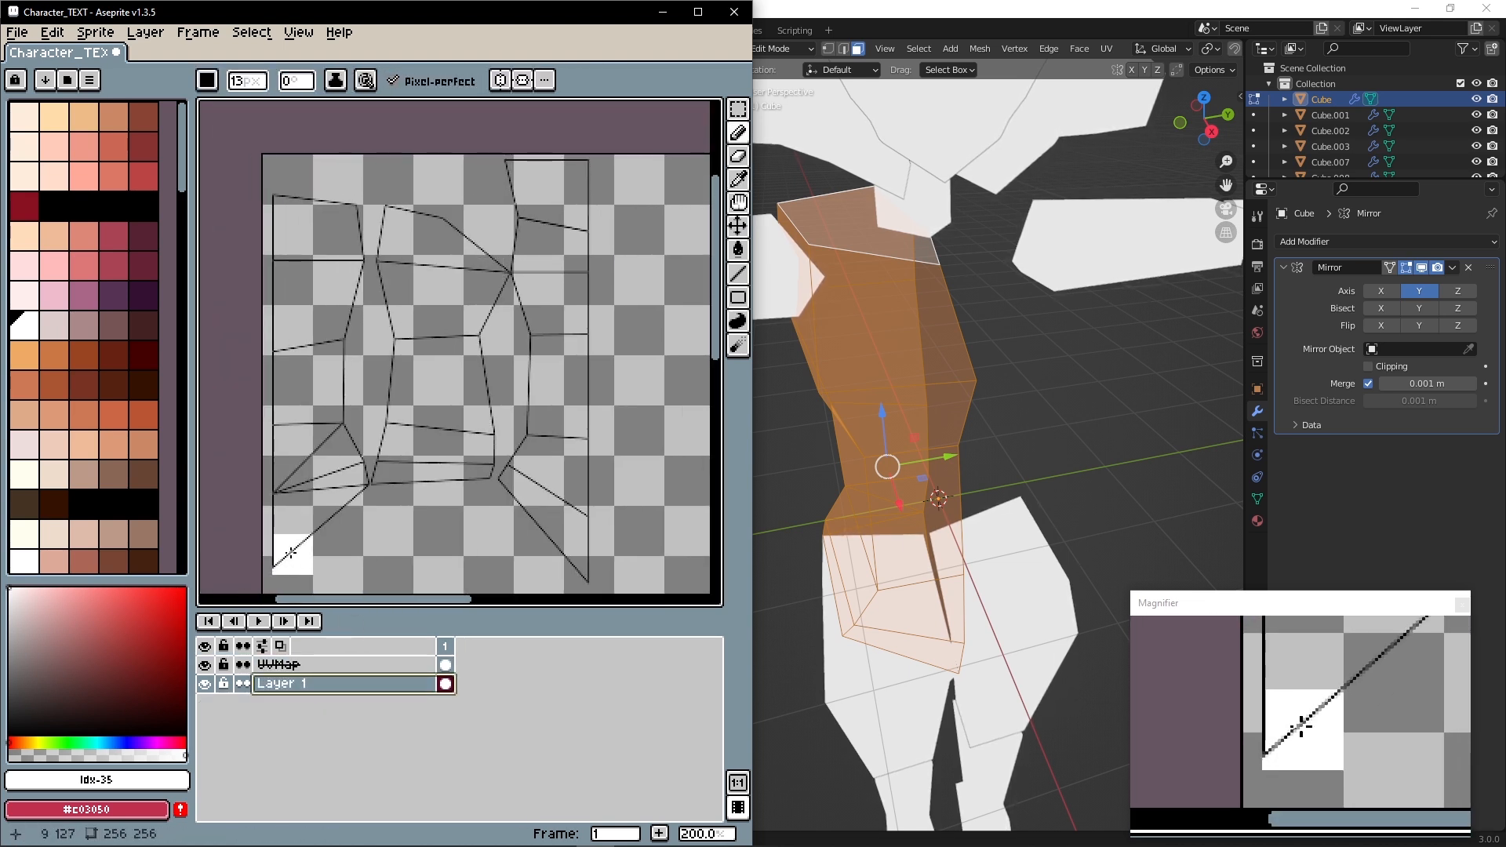
Change to a circular 6 px brush and paint the back, side and front torso UV islands solid white on Layer 1
{"action": "left_click", "coordinate": [207, 80]}
{"action": "left_click", "coordinate": [211, 107]}
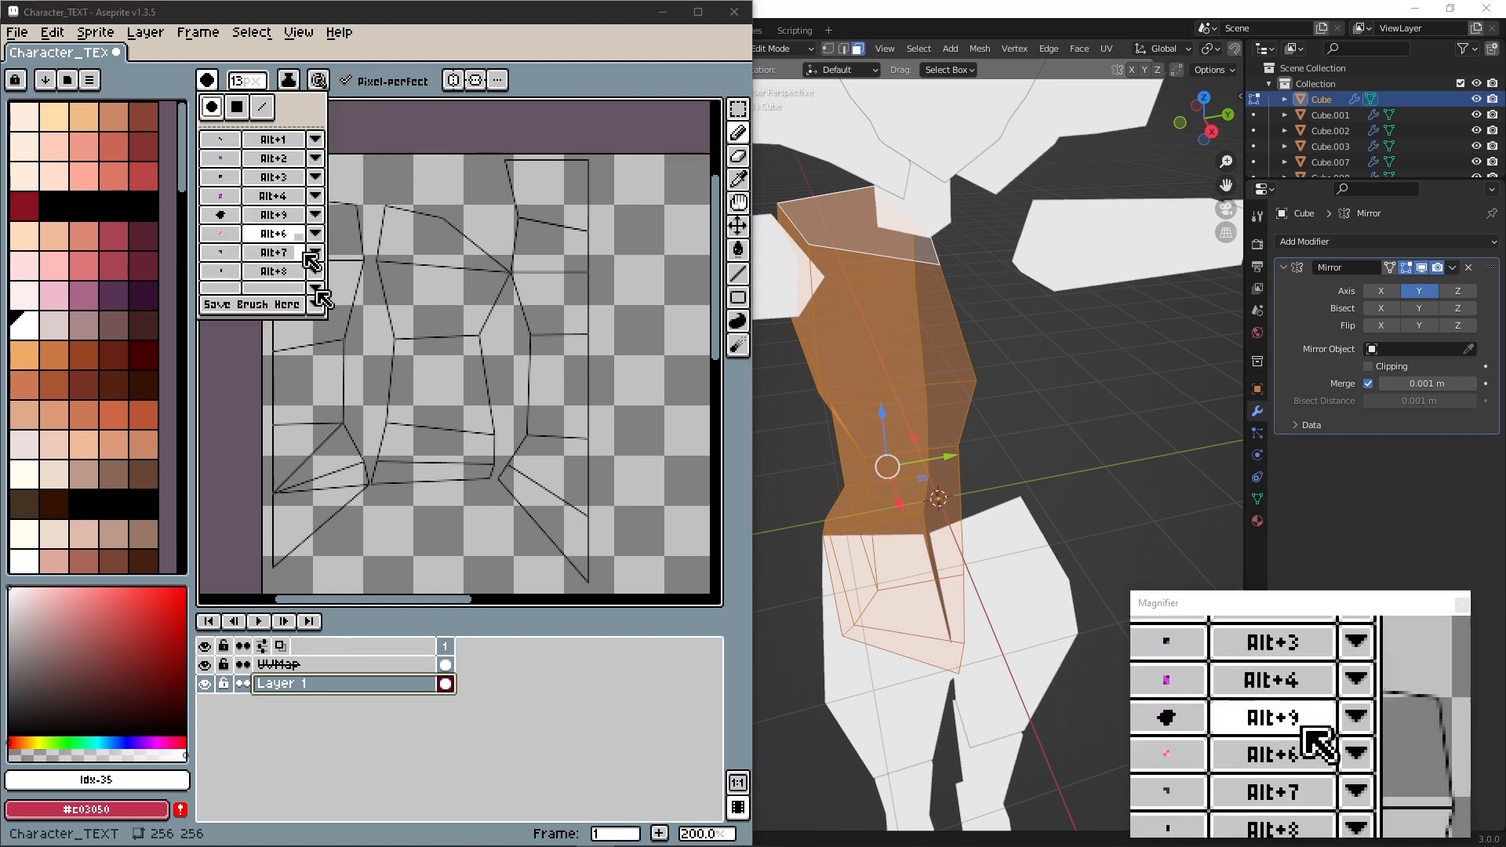
{"action": "left_click", "coordinate": [274, 564]}
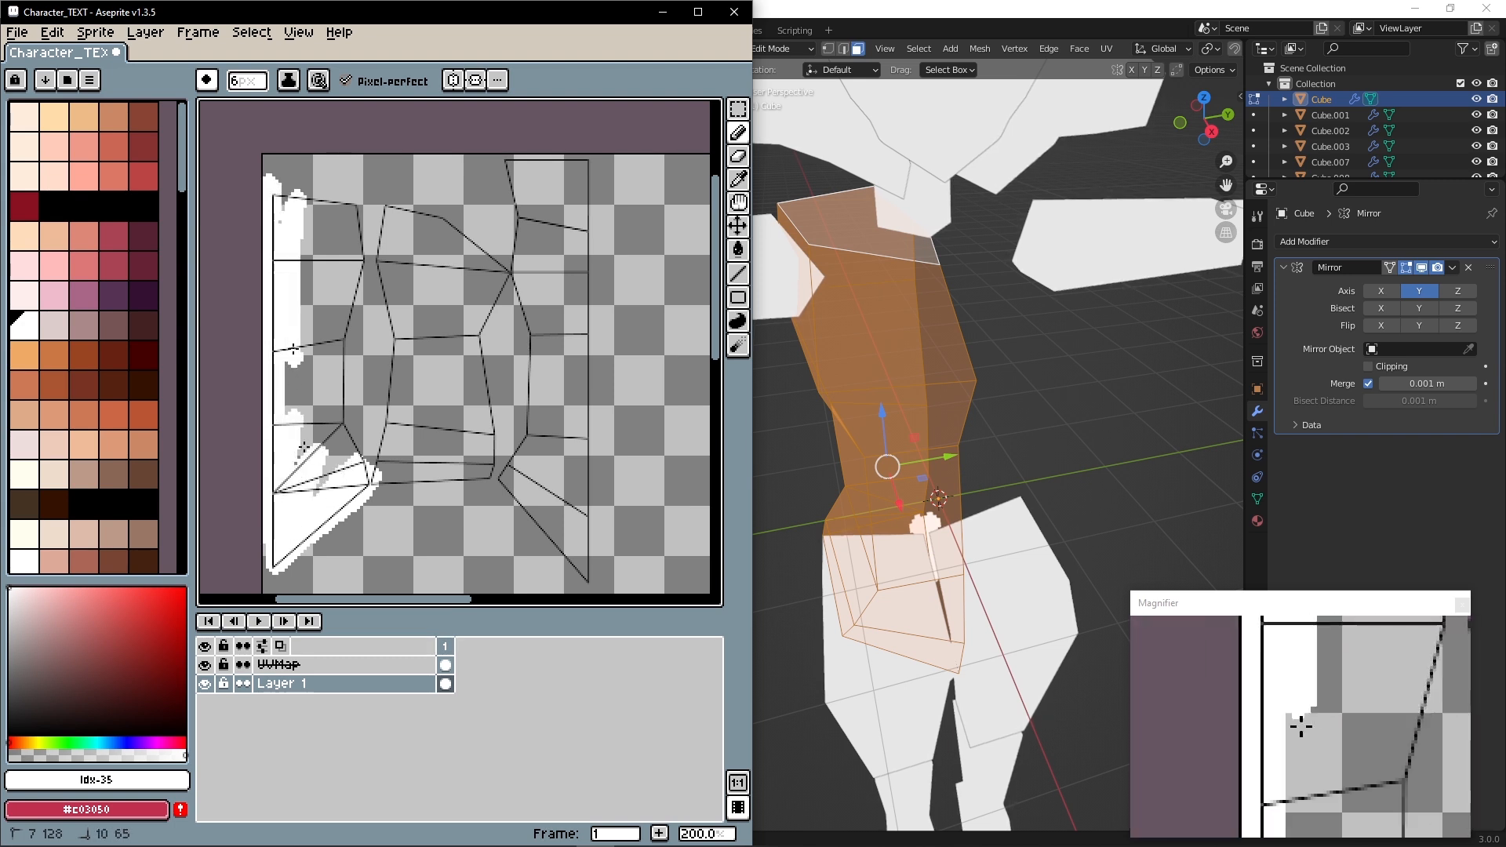
{"action": "left_click_drag", "start_coordinate": [295, 383], "coordinate": [347, 427]}
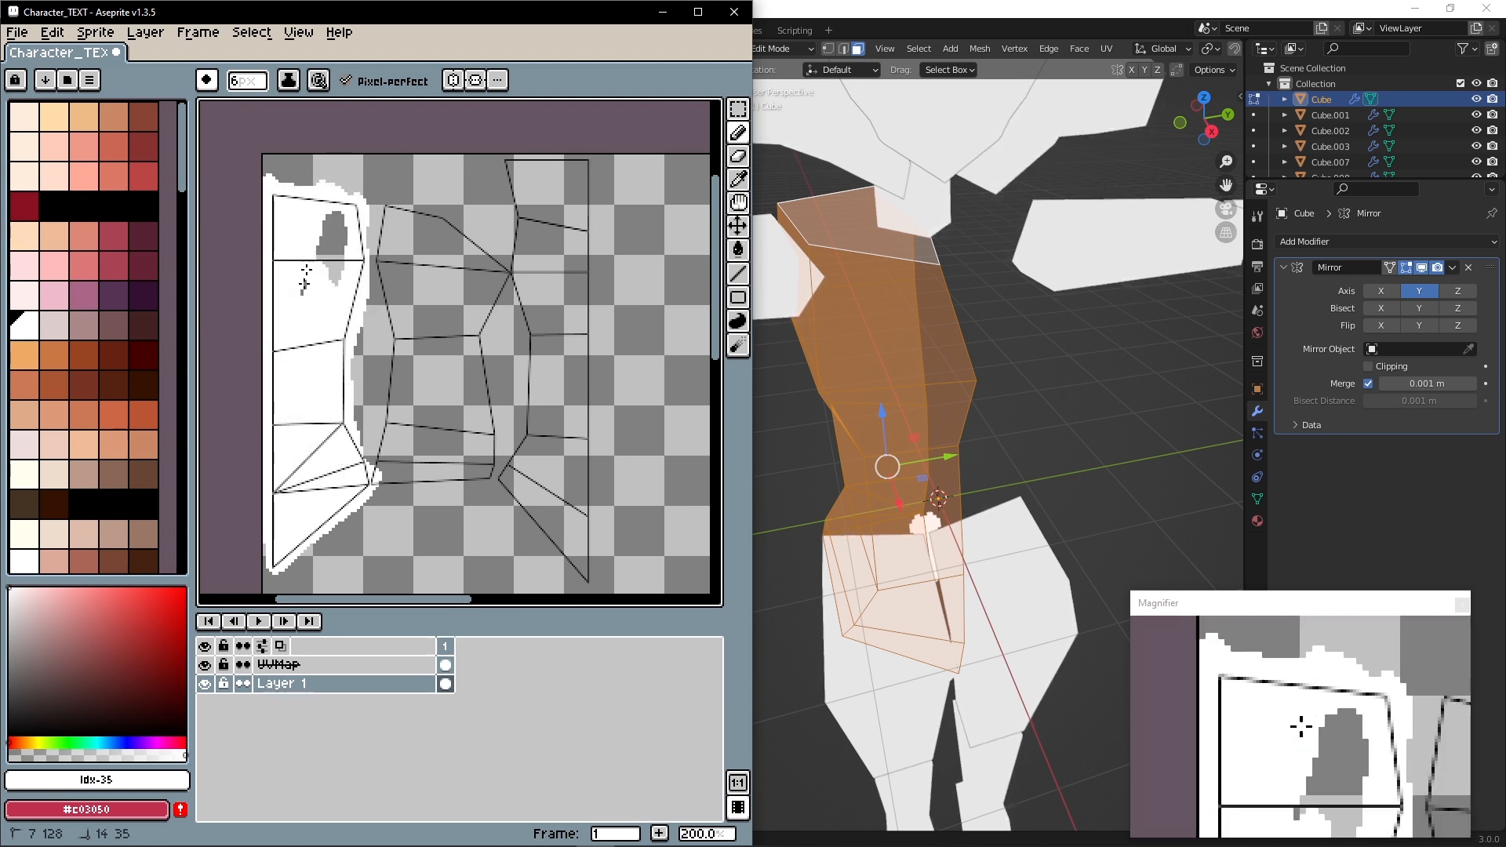
{"action": "left_click_drag", "start_coordinate": [344, 268], "coordinate": [360, 237]}
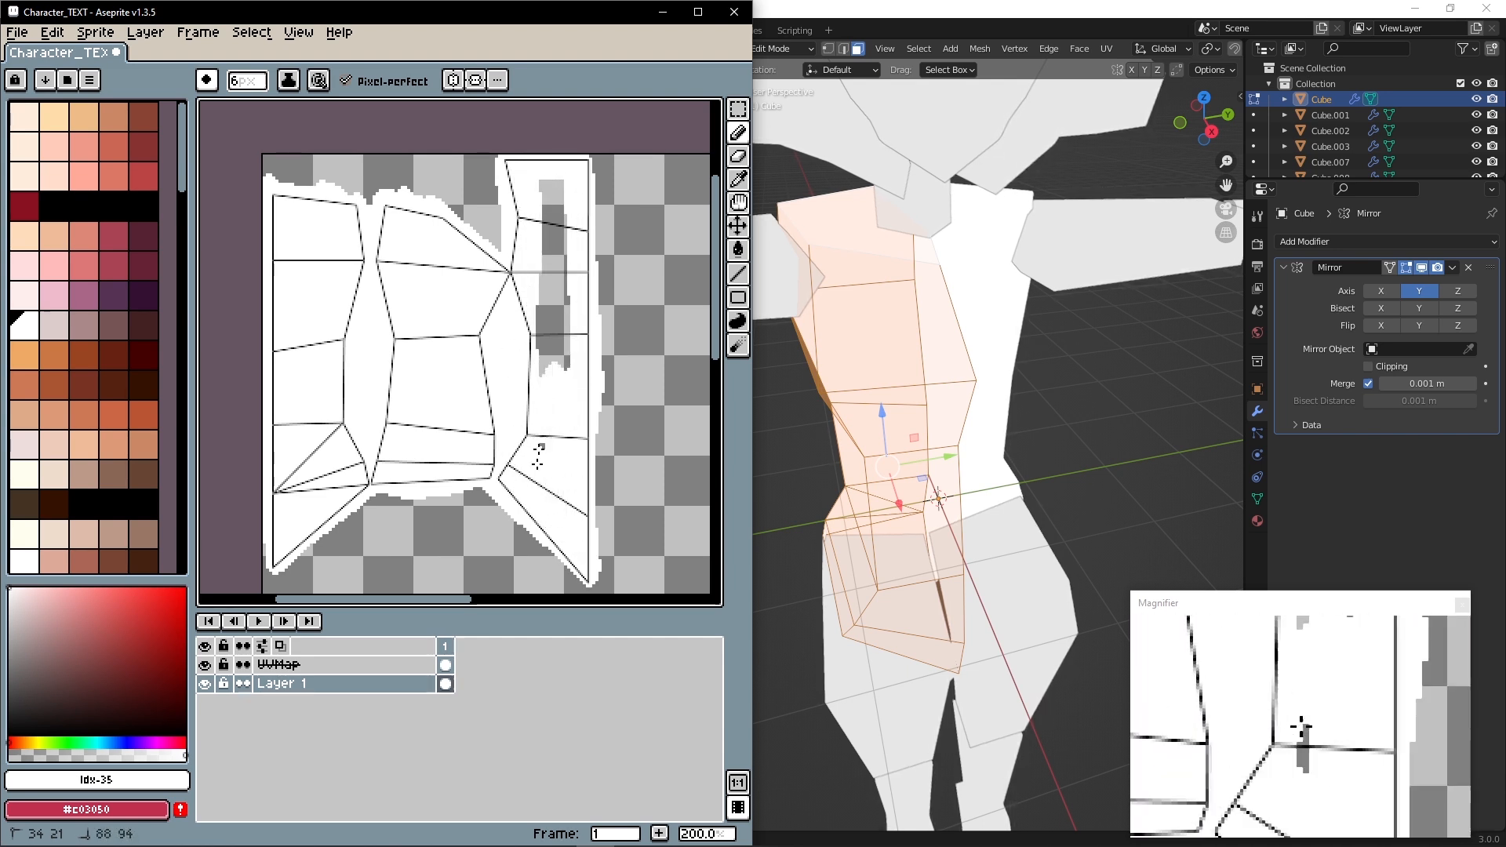
{"action": "left_click_drag", "start_coordinate": [556, 311], "coordinate": [549, 328]}
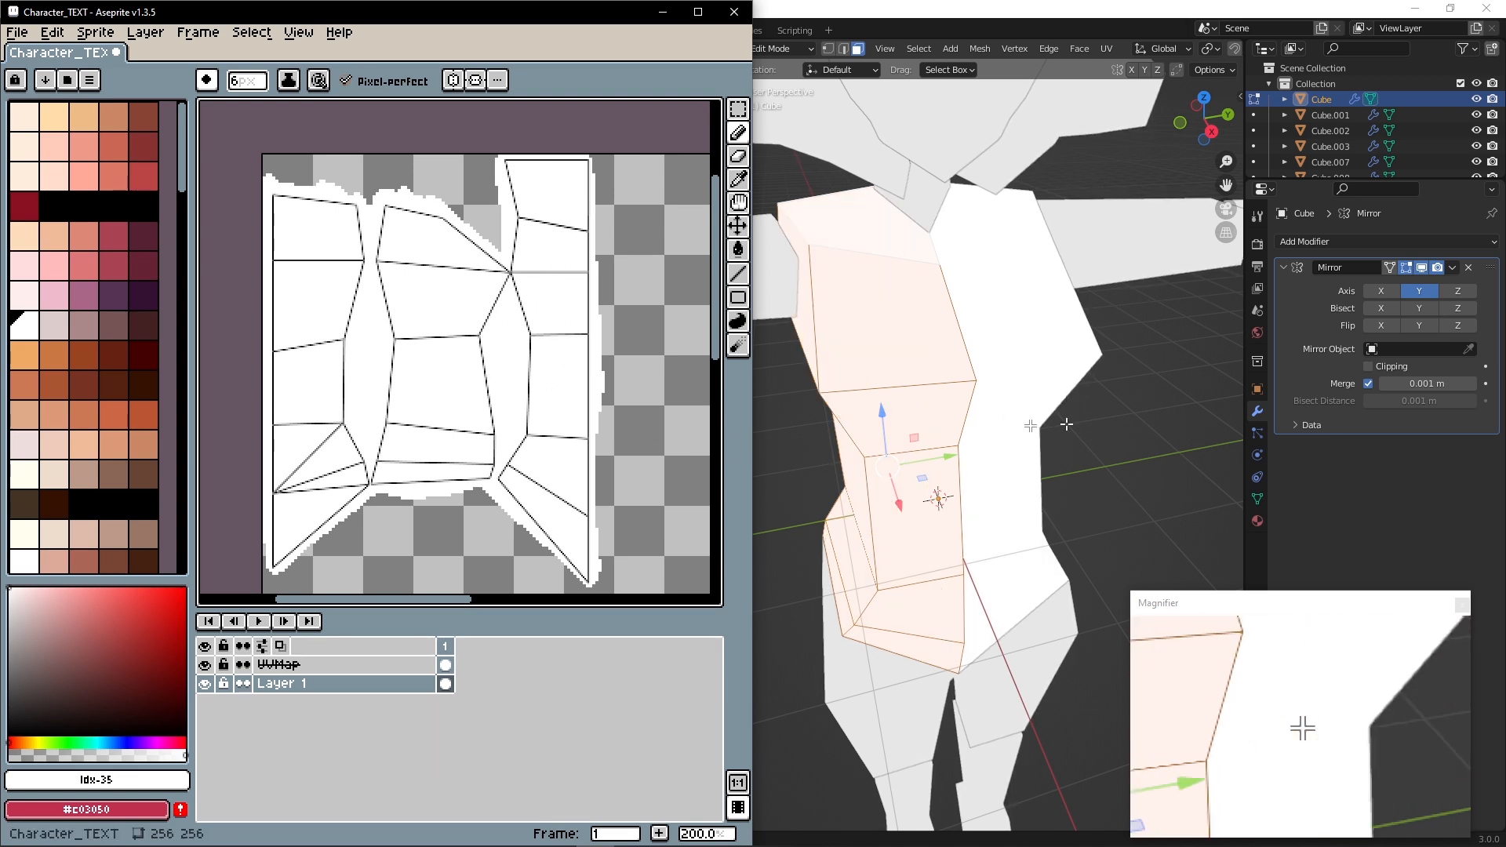
Paint pale grey-pink (Idx-36) shadows under the chest and at the hip of the front island, undoing the extra waist strokes
{"action": "left_click", "coordinate": [68, 334]}
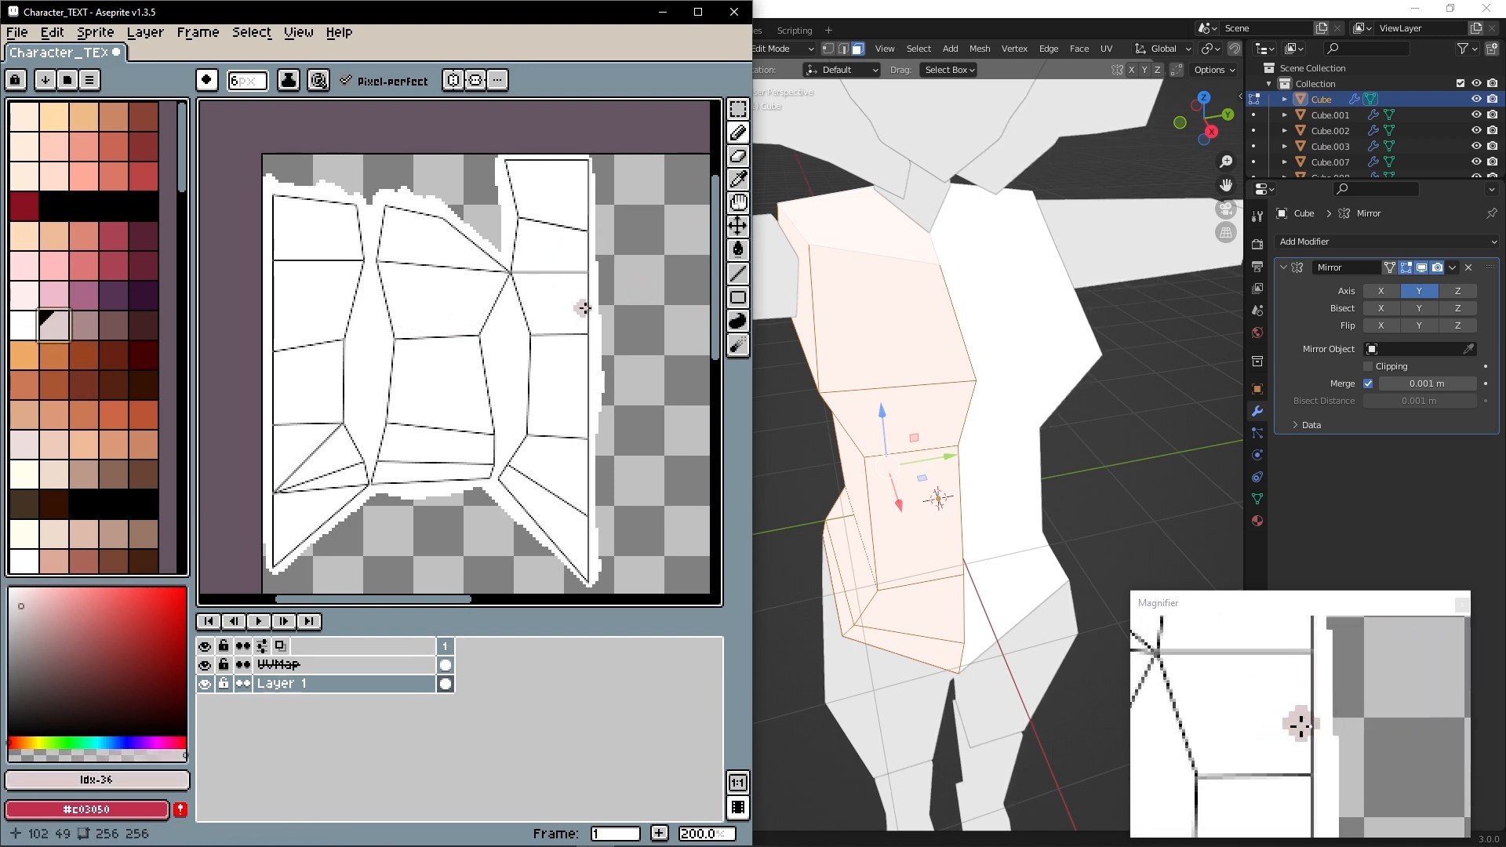
{"action": "left_click_drag", "start_coordinate": [516, 291], "coordinate": [528, 281]}
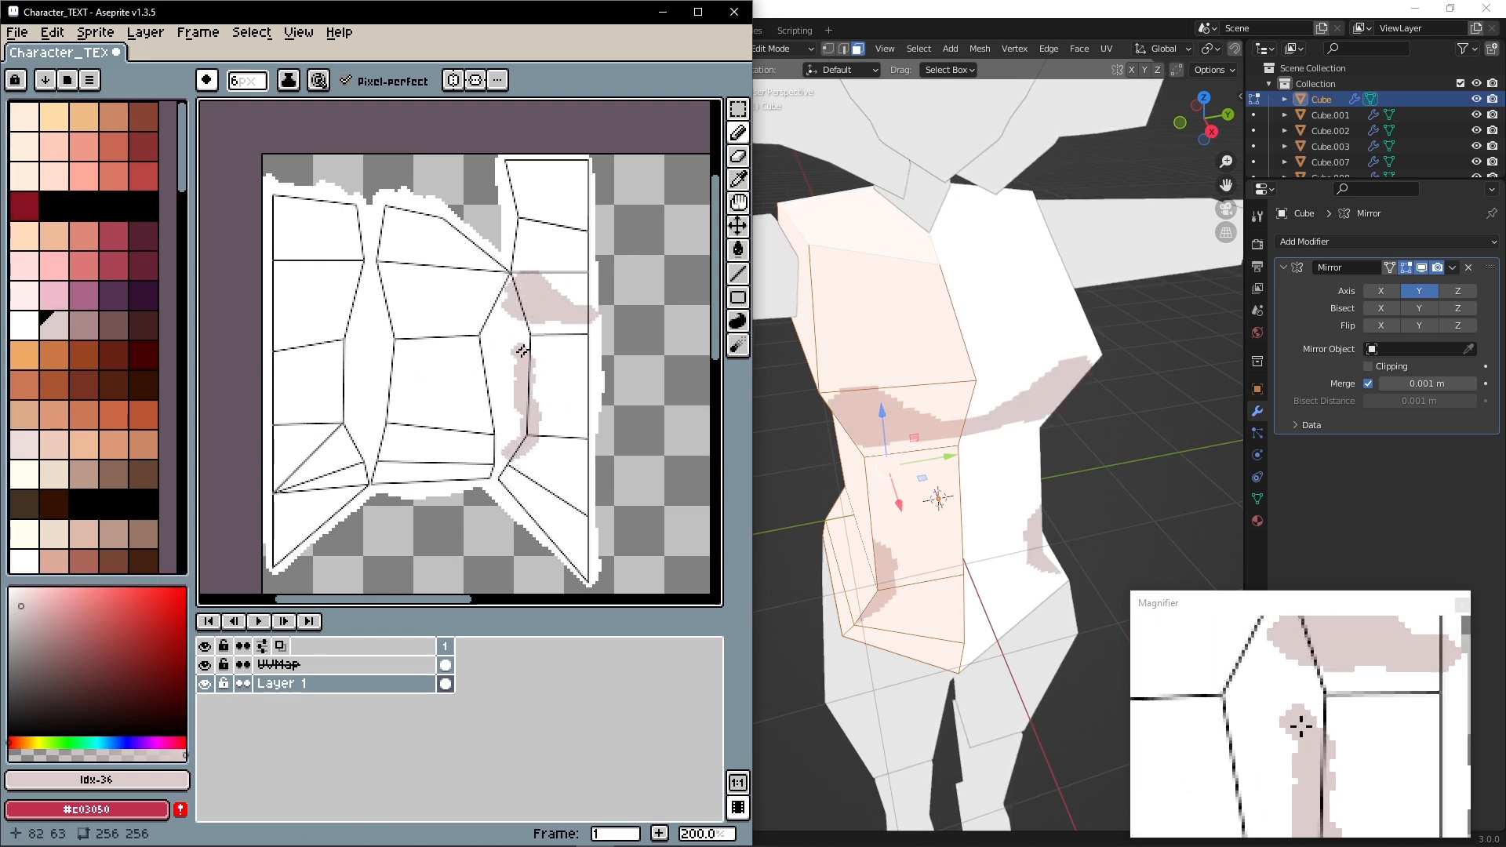
{"action": "key", "text": "ctrl+z"}
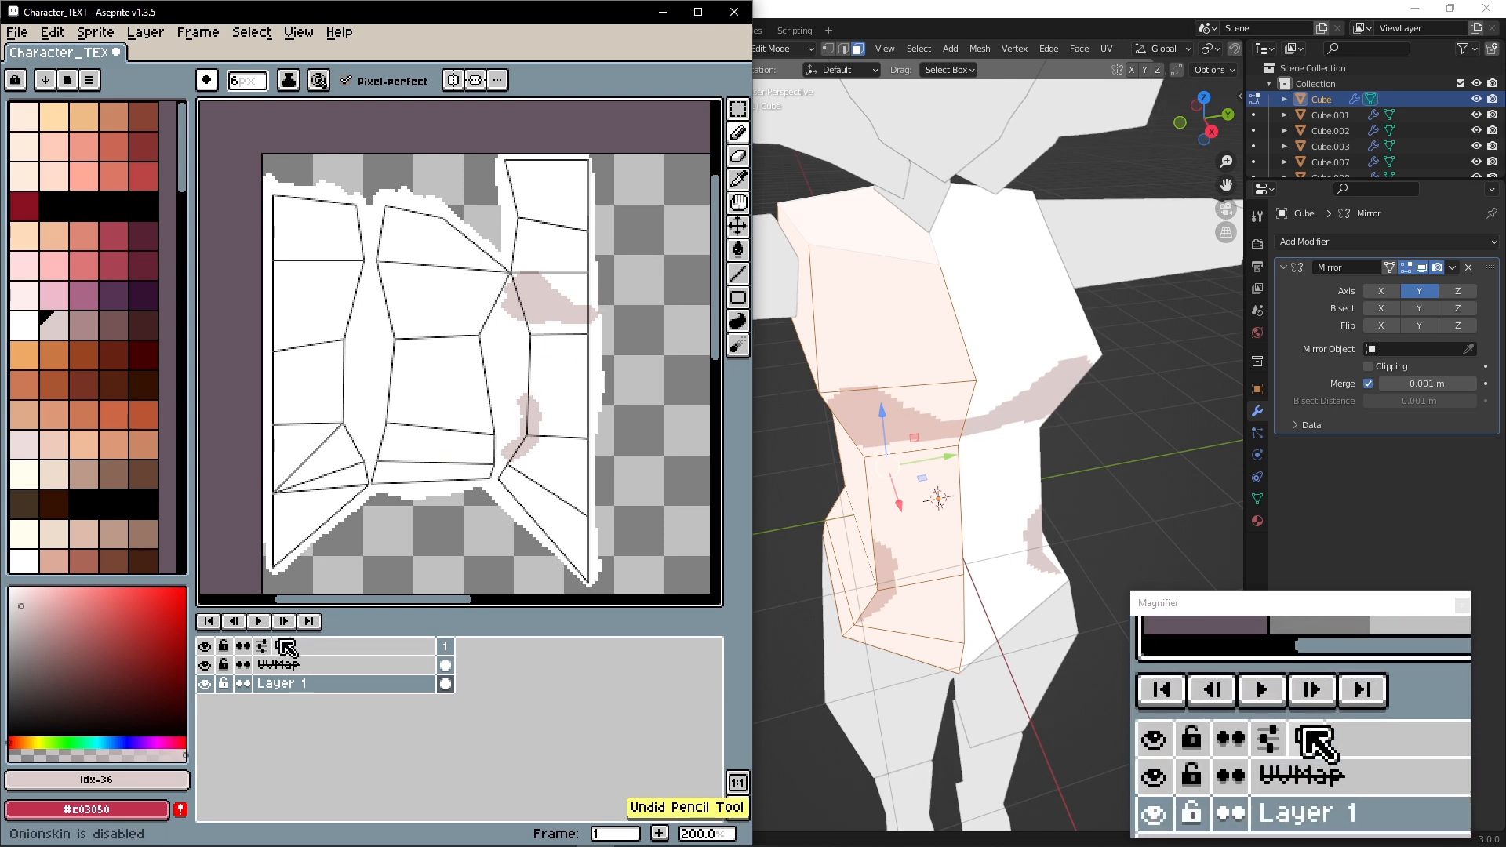
{"action": "key", "text": "ctrl+z"}
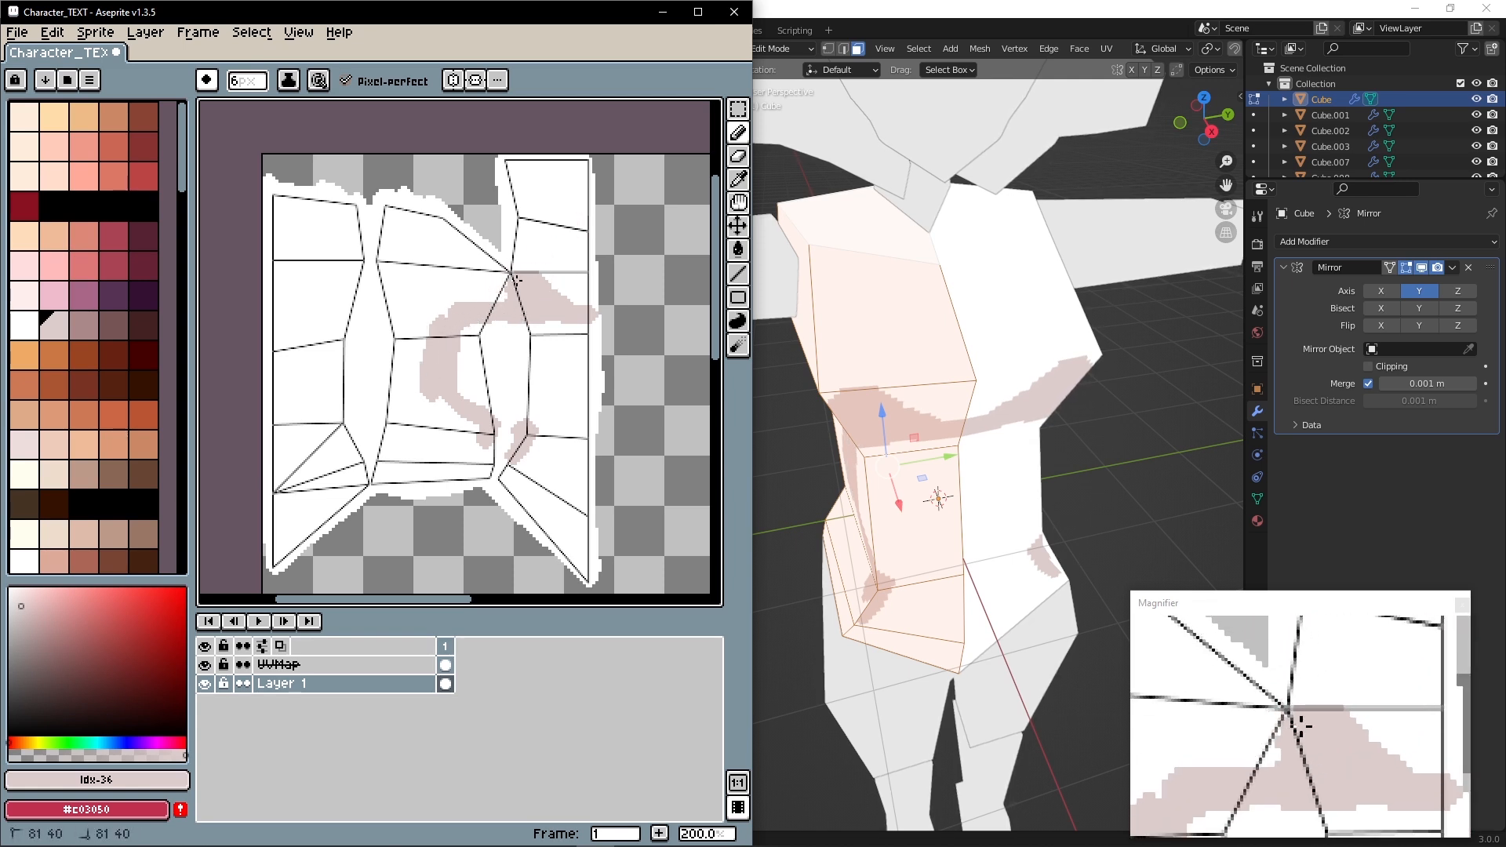
Extend the #ddcccc shading across the middle side island, from below the armpit to the hip, filling the leftover white gaps
{"action": "mouse_move", "coordinate": [466, 293]}
{"action": "left_mouse_down"}
{"action": "mouse_move", "coordinate": [419, 268]}
{"action": "mouse_move", "coordinate": [440, 282]}
{"action": "mouse_move", "coordinate": [400, 330]}
{"action": "mouse_move", "coordinate": [426, 377]}
{"action": "mouse_move", "coordinate": [383, 485]}
{"action": "mouse_move", "coordinate": [471, 470]}
{"action": "left_mouse_up"}
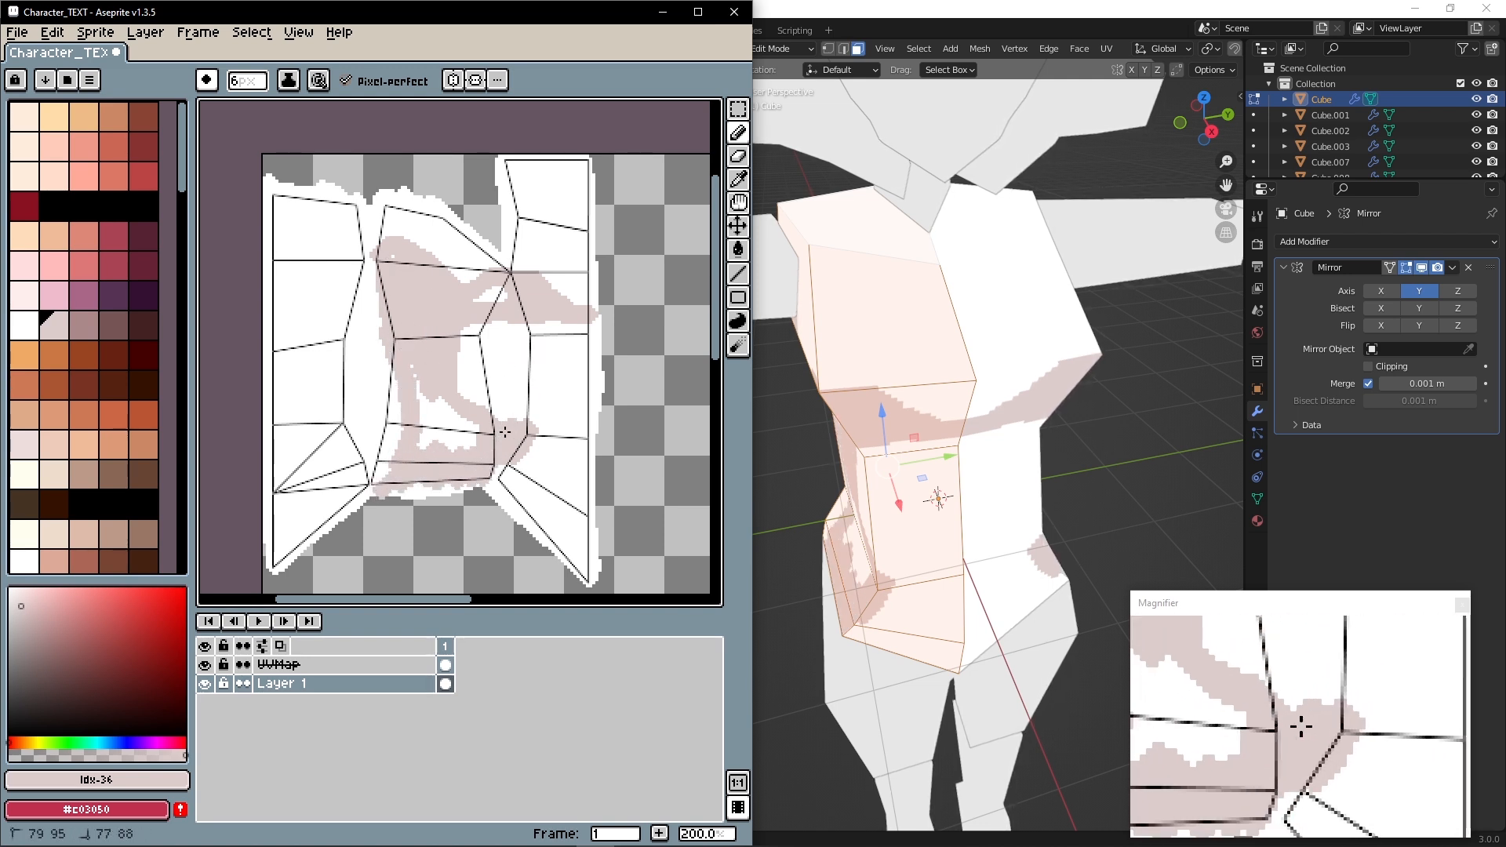
{"action": "left_click", "coordinate": [497, 405], "text": "alt"}
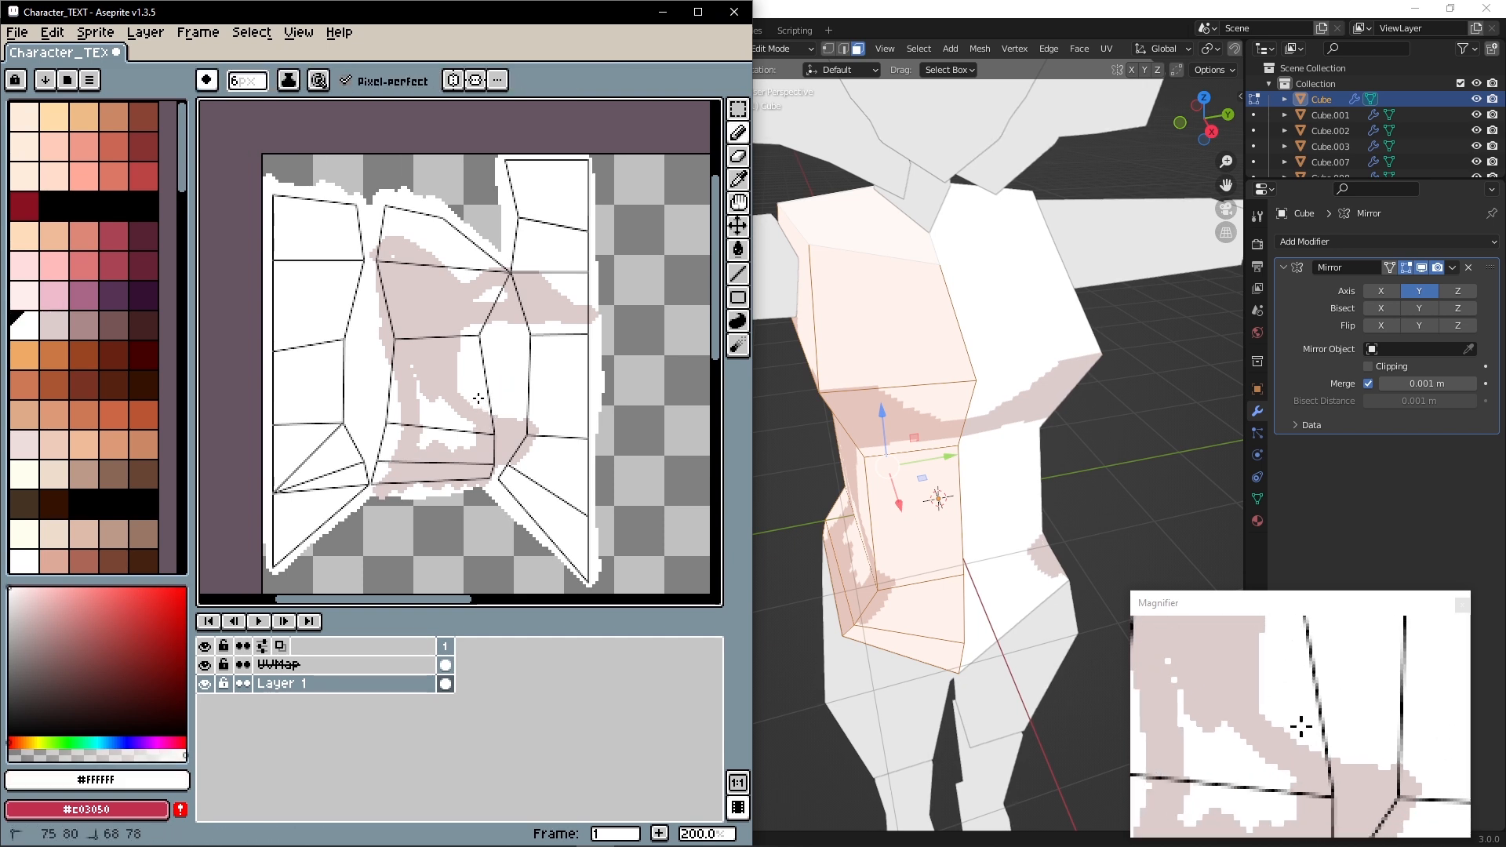
{"action": "left_click", "coordinate": [483, 444], "text": "alt"}
{"action": "mouse_move", "coordinate": [468, 443]}
{"action": "left_mouse_down"}
{"action": "mouse_move", "coordinate": [431, 437]}
{"action": "mouse_move", "coordinate": [434, 380]}
{"action": "mouse_move", "coordinate": [438, 416]}
{"action": "left_mouse_up"}
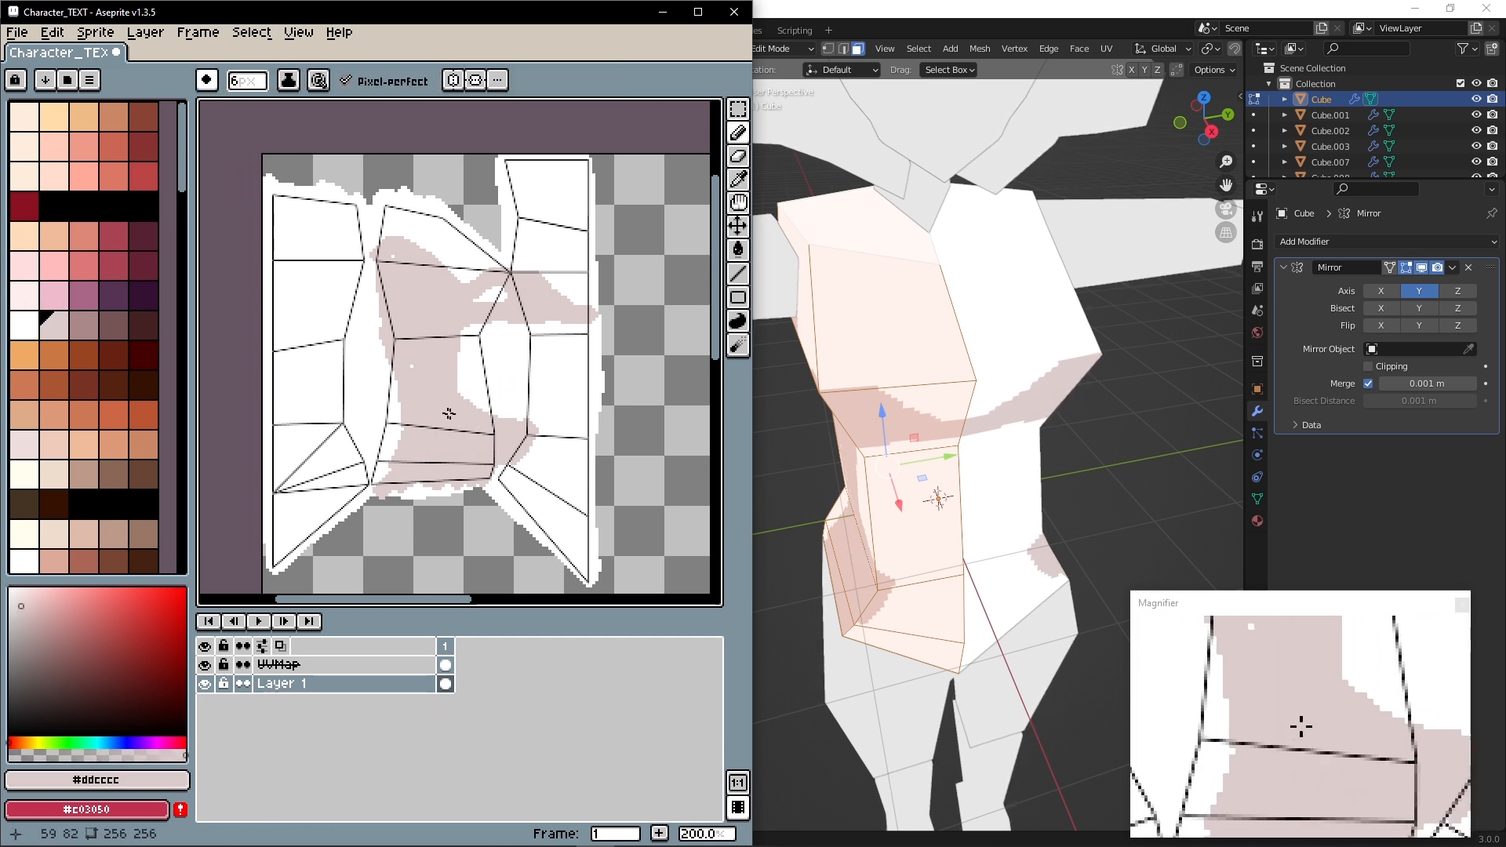
{"action": "left_click_drag", "start_coordinate": [390, 489], "coordinate": [447, 487]}
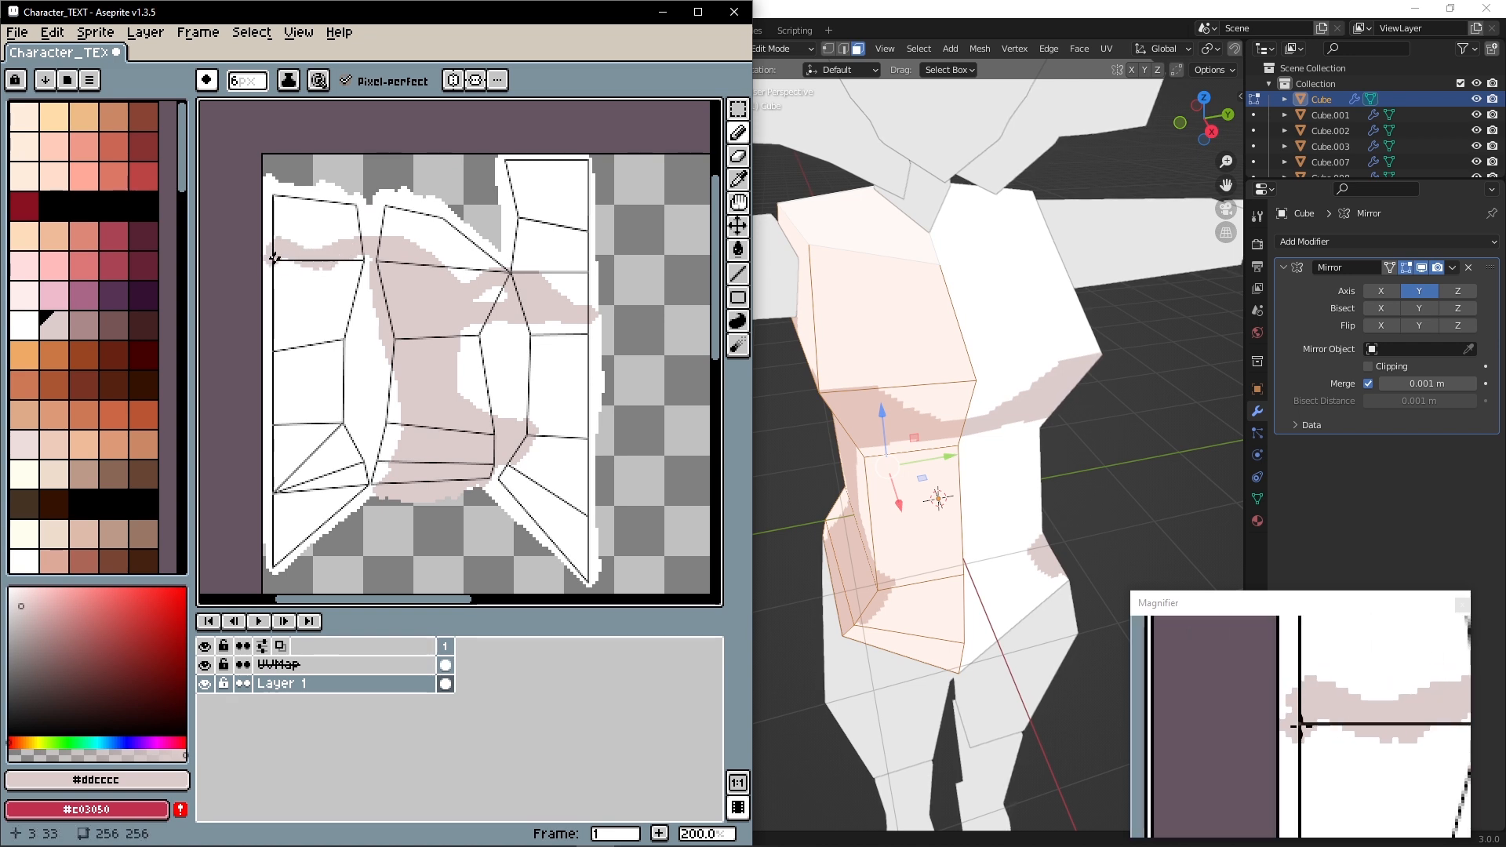
Shade the back island's middle and lower edge, and the bottom tip of the front island, with #ddcccc
{"action": "mouse_move", "coordinate": [290, 366]}
{"action": "left_mouse_down"}
{"action": "mouse_move", "coordinate": [336, 407]}
{"action": "mouse_move", "coordinate": [295, 309]}
{"action": "mouse_move", "coordinate": [323, 361]}
{"action": "mouse_move", "coordinate": [363, 270]}
{"action": "mouse_move", "coordinate": [345, 345]}
{"action": "mouse_move", "coordinate": [314, 263]}
{"action": "mouse_move", "coordinate": [348, 384]}
{"action": "left_mouse_up"}
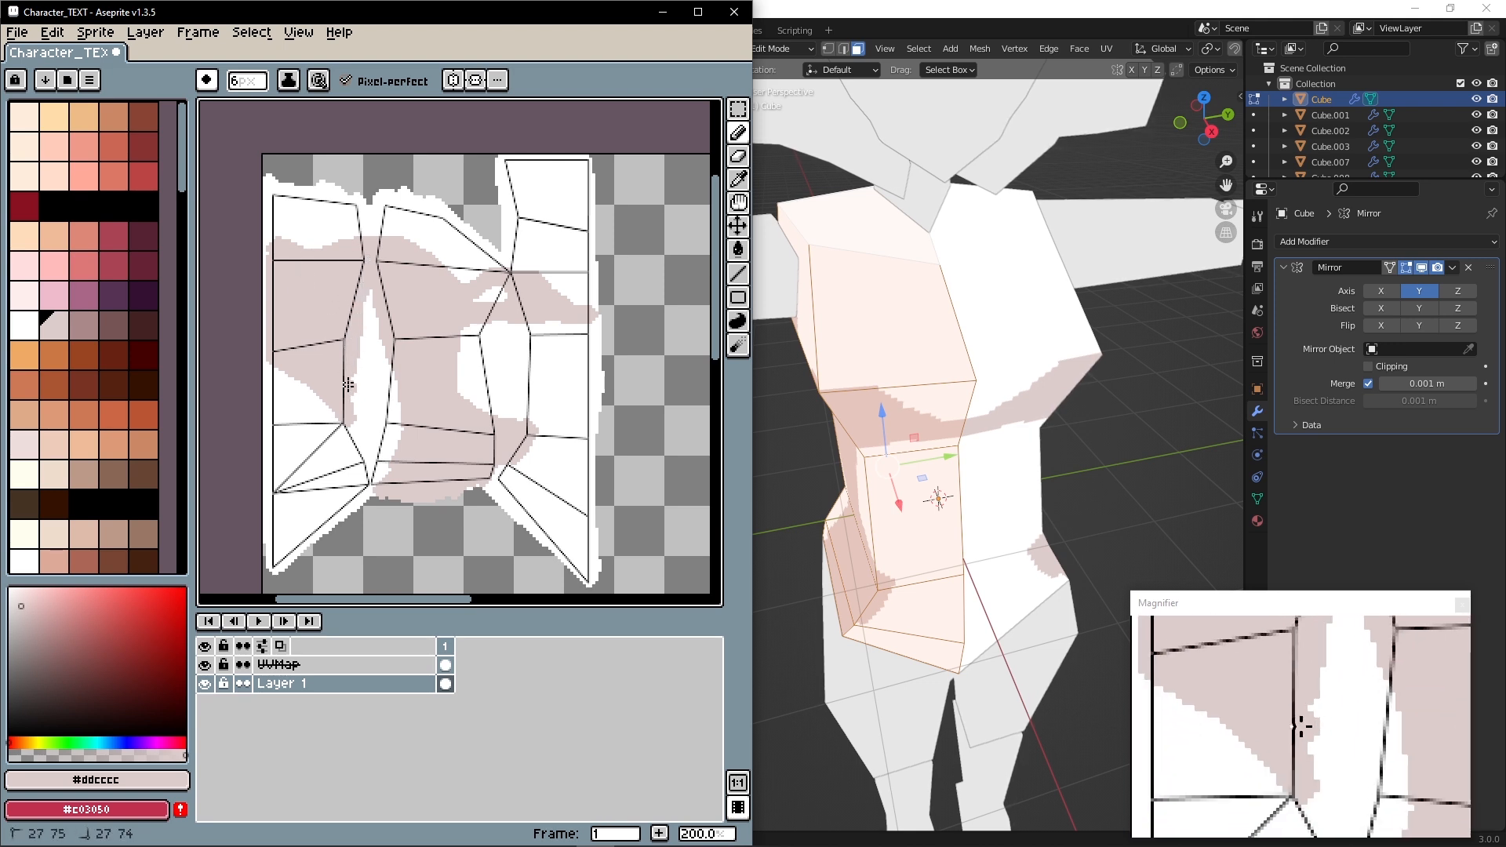
{"action": "mouse_move", "coordinate": [275, 511]}
{"action": "left_mouse_down"}
{"action": "mouse_move", "coordinate": [345, 501]}
{"action": "mouse_move", "coordinate": [287, 530]}
{"action": "mouse_move", "coordinate": [295, 555]}
{"action": "left_mouse_up"}
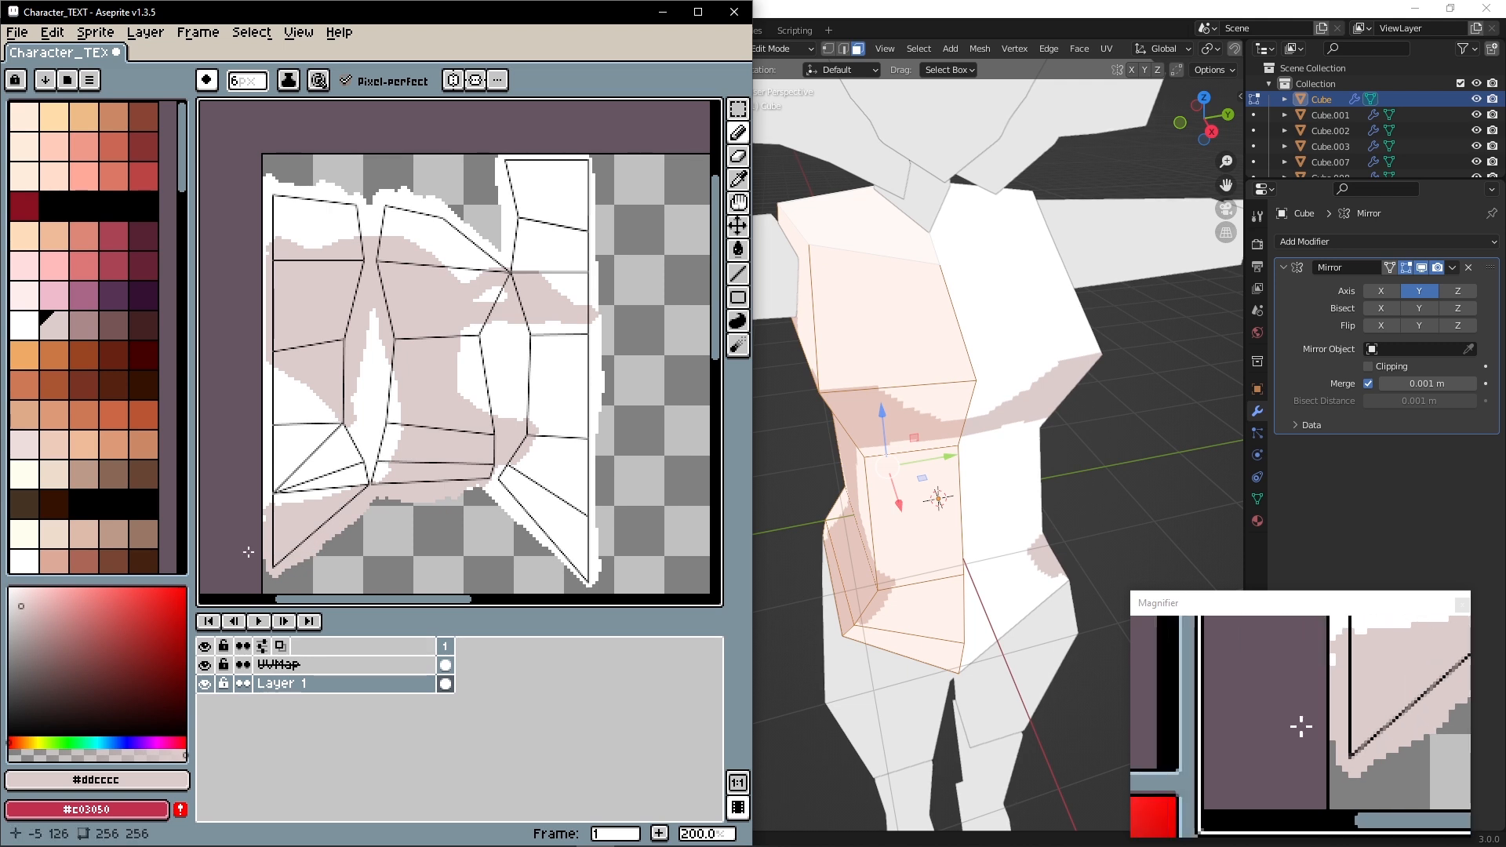
{"action": "mouse_move", "coordinate": [591, 579]}
{"action": "left_mouse_down"}
{"action": "mouse_move", "coordinate": [532, 534]}
{"action": "mouse_move", "coordinate": [594, 568]}
{"action": "left_mouse_up"}
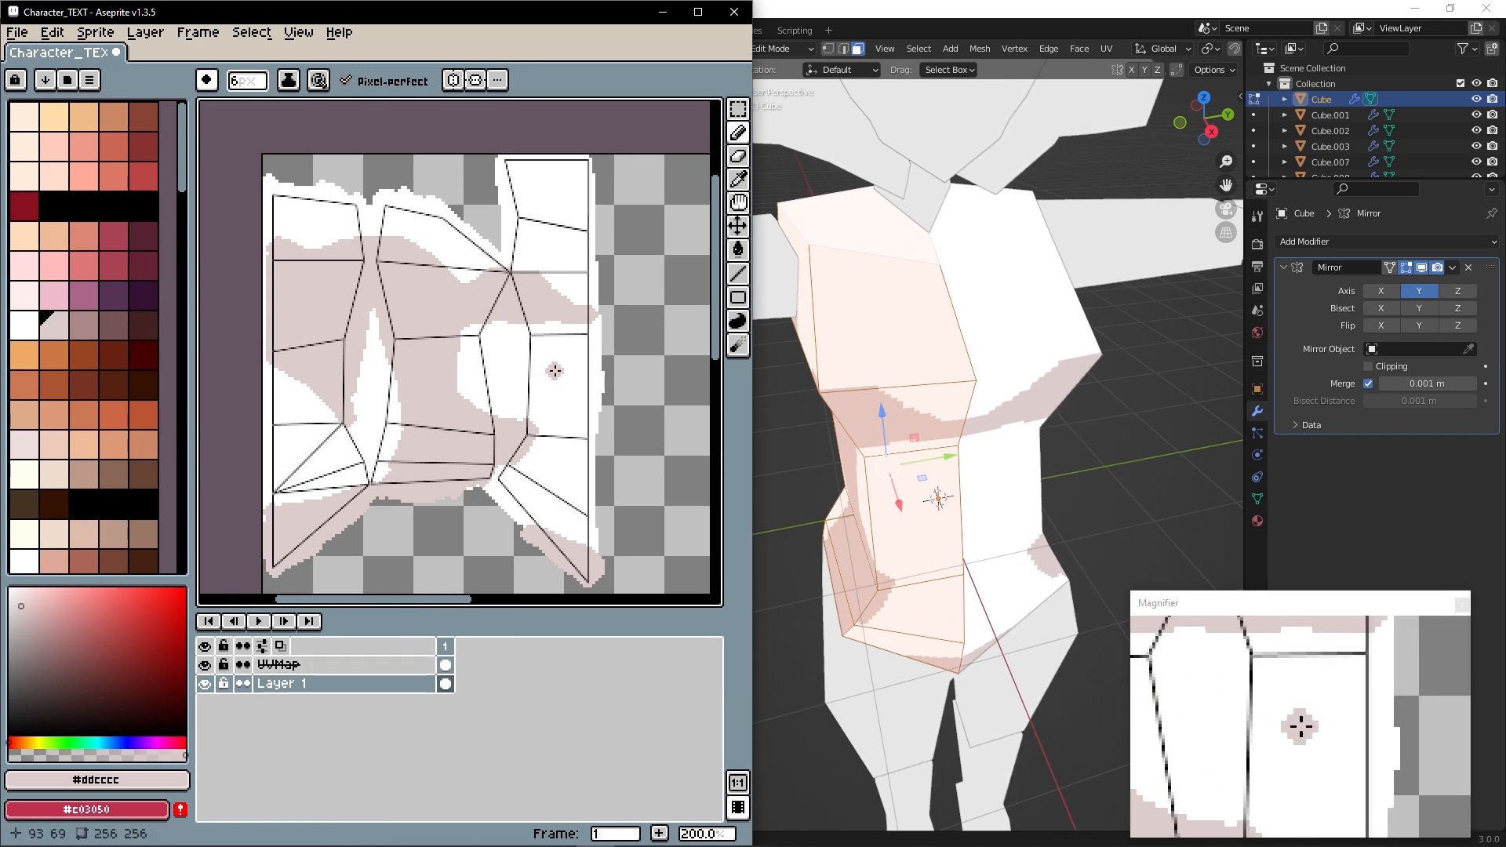
Reduce the brush to 1 px and draw a darker grey-pink (Idx-37) abdominal contour from the ribs to the hip on the front island
{"action": "key", "text": "minus"}
{"action": "key", "text": "minus"}
{"action": "key", "text": "minus"}
{"action": "key", "text": "minus"}
{"action": "left_click", "coordinate": [84, 325]}
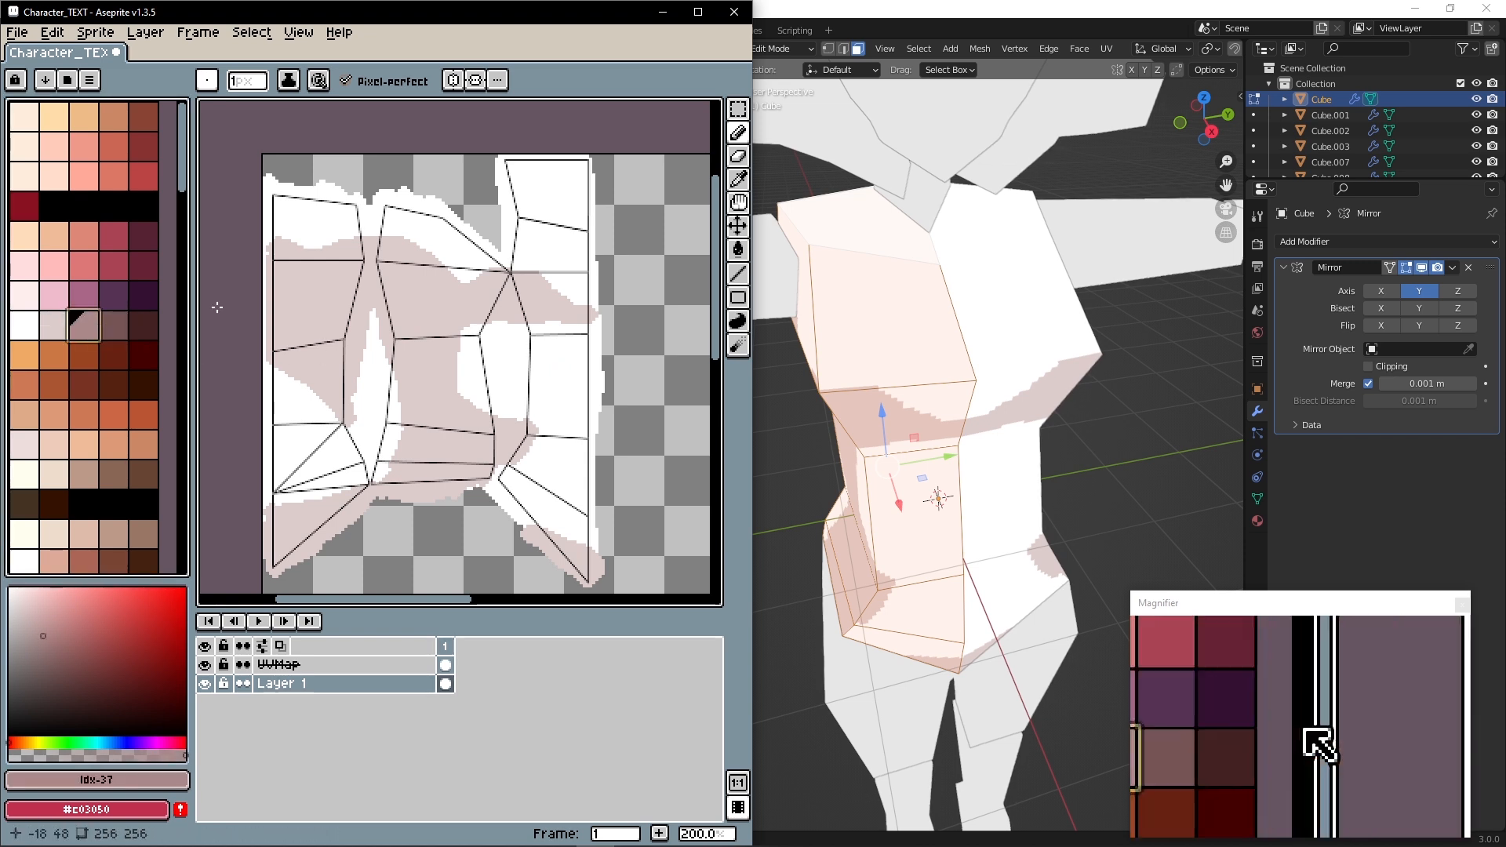
{"action": "mouse_move", "coordinate": [524, 281]}
{"action": "left_mouse_down"}
{"action": "mouse_move", "coordinate": [549, 339]}
{"action": "mouse_move", "coordinate": [556, 434]}
{"action": "left_mouse_up"}
{"action": "left_click_drag", "start_coordinate": [527, 507], "coordinate": [554, 432]}
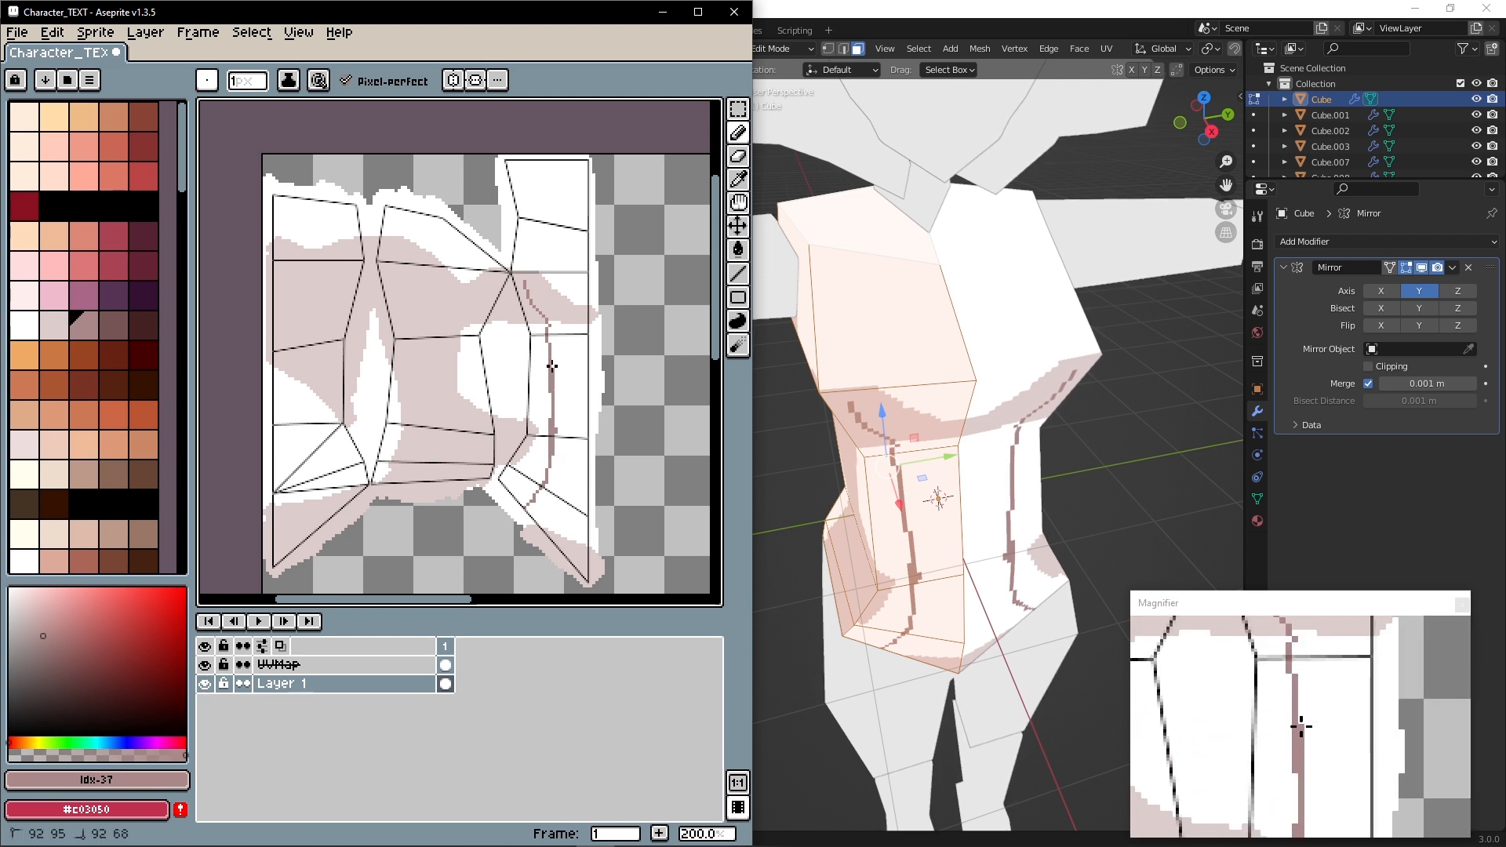
{"action": "left_click_drag", "start_coordinate": [546, 324], "coordinate": [527, 287]}
Add a thin #ddcccc vertical mark at belly height beside the front island's centre edge, then resample white and #ddcccc
{"action": "left_click", "coordinate": [562, 317], "text": "alt"}
{"action": "left_click_drag", "start_coordinate": [584, 403], "coordinate": [585, 419]}
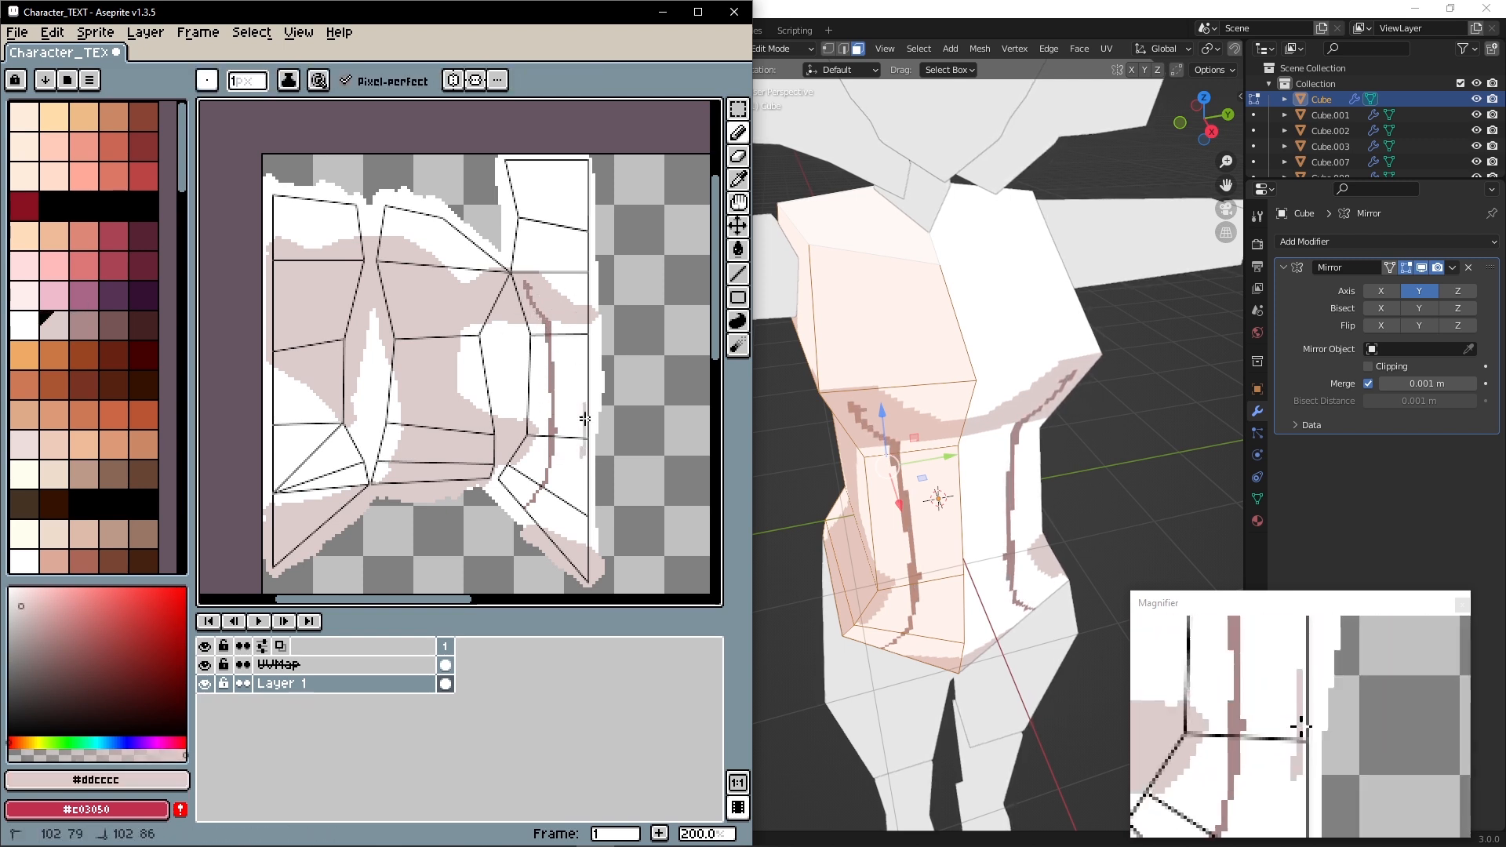
{"action": "left_click", "coordinate": [581, 455], "text": "alt"}
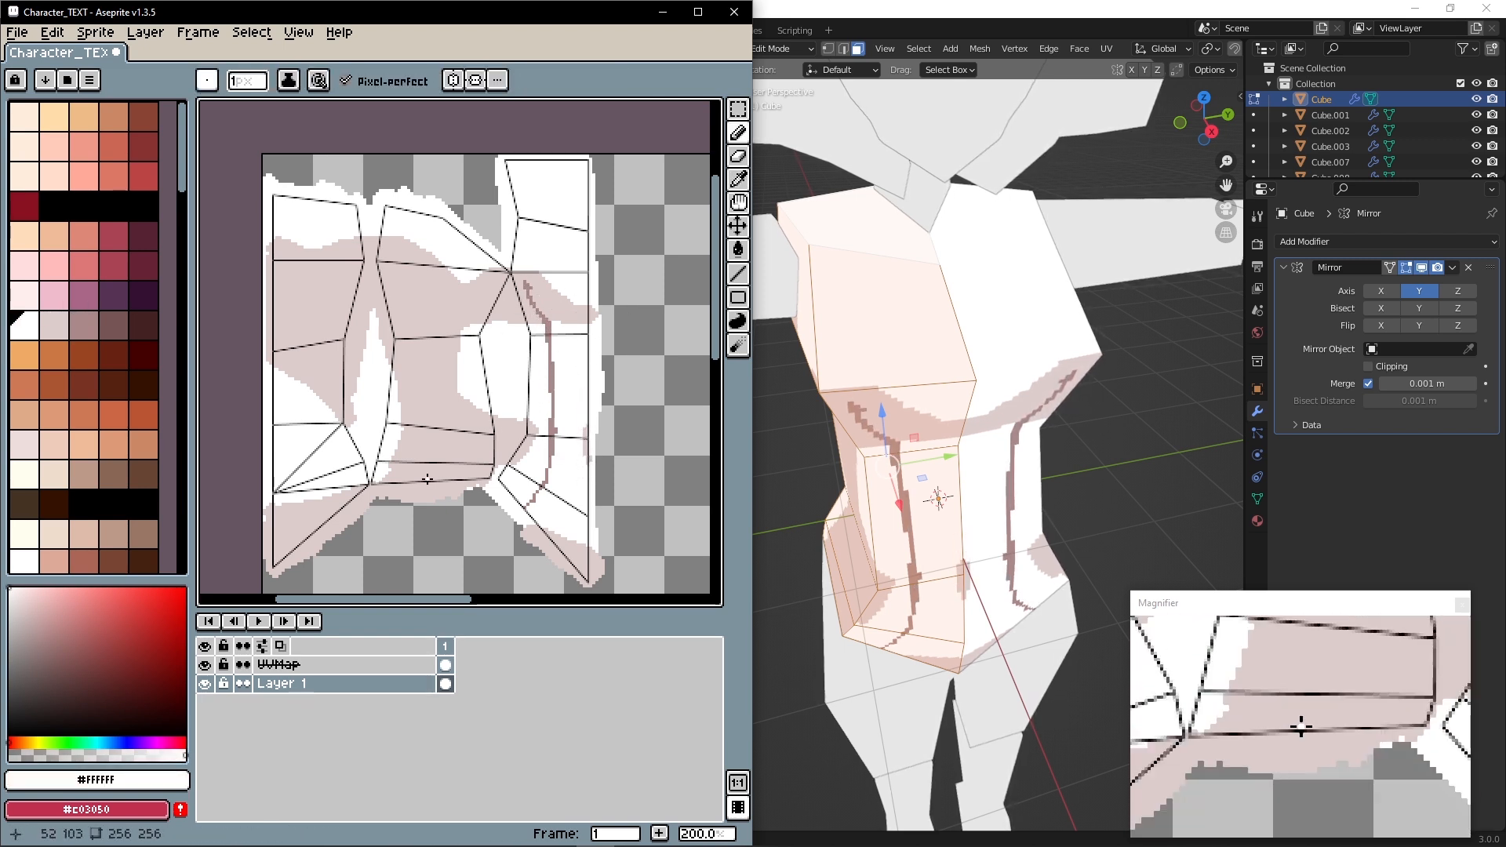
{"action": "middle_click_drag", "start_coordinate": [527, 392], "coordinate": [505, 482]}
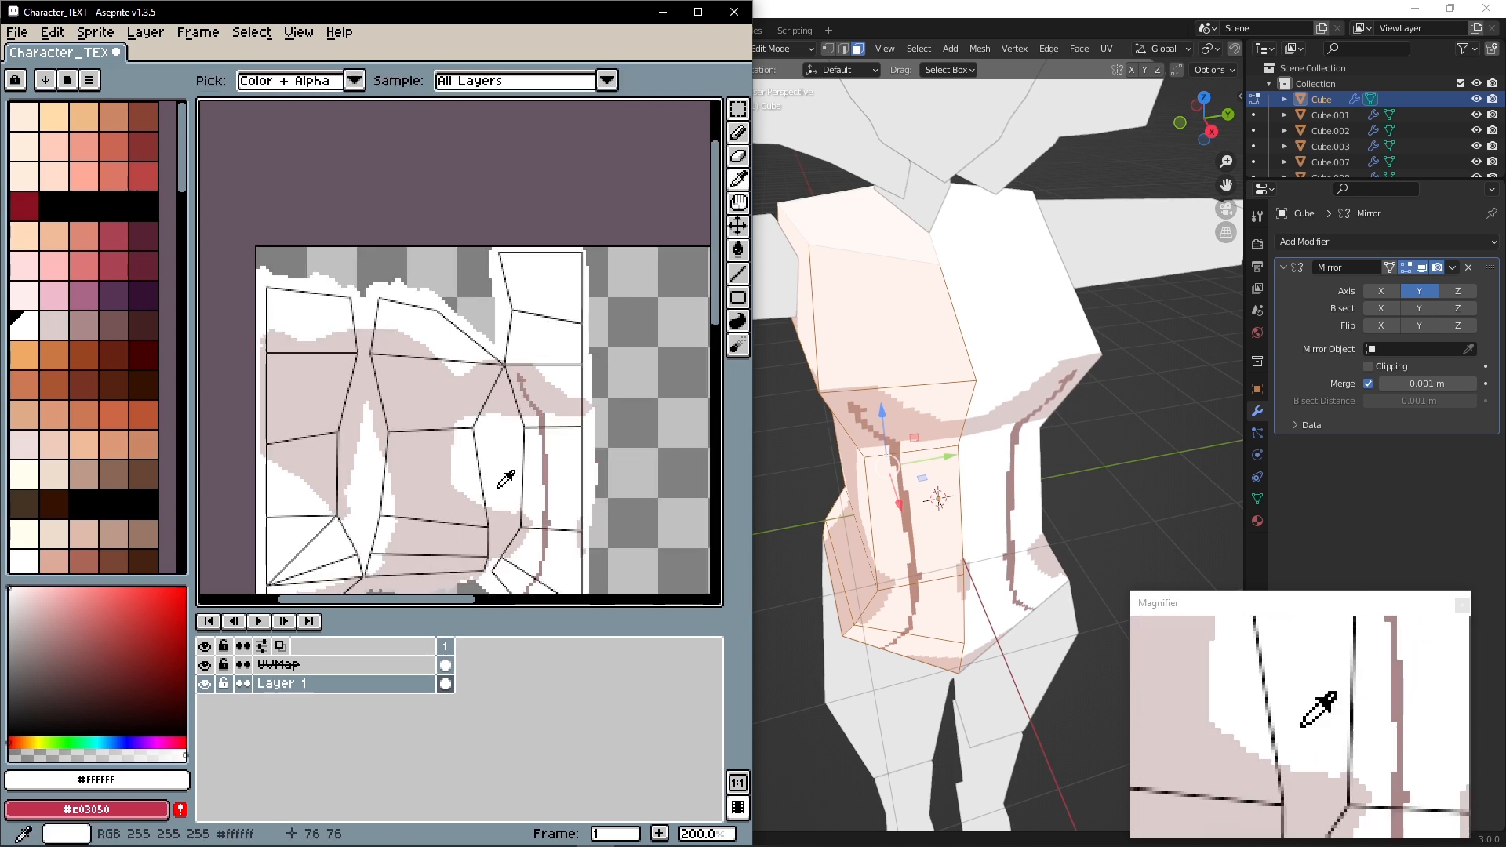
{"action": "left_click", "coordinate": [525, 372], "text": "alt"}
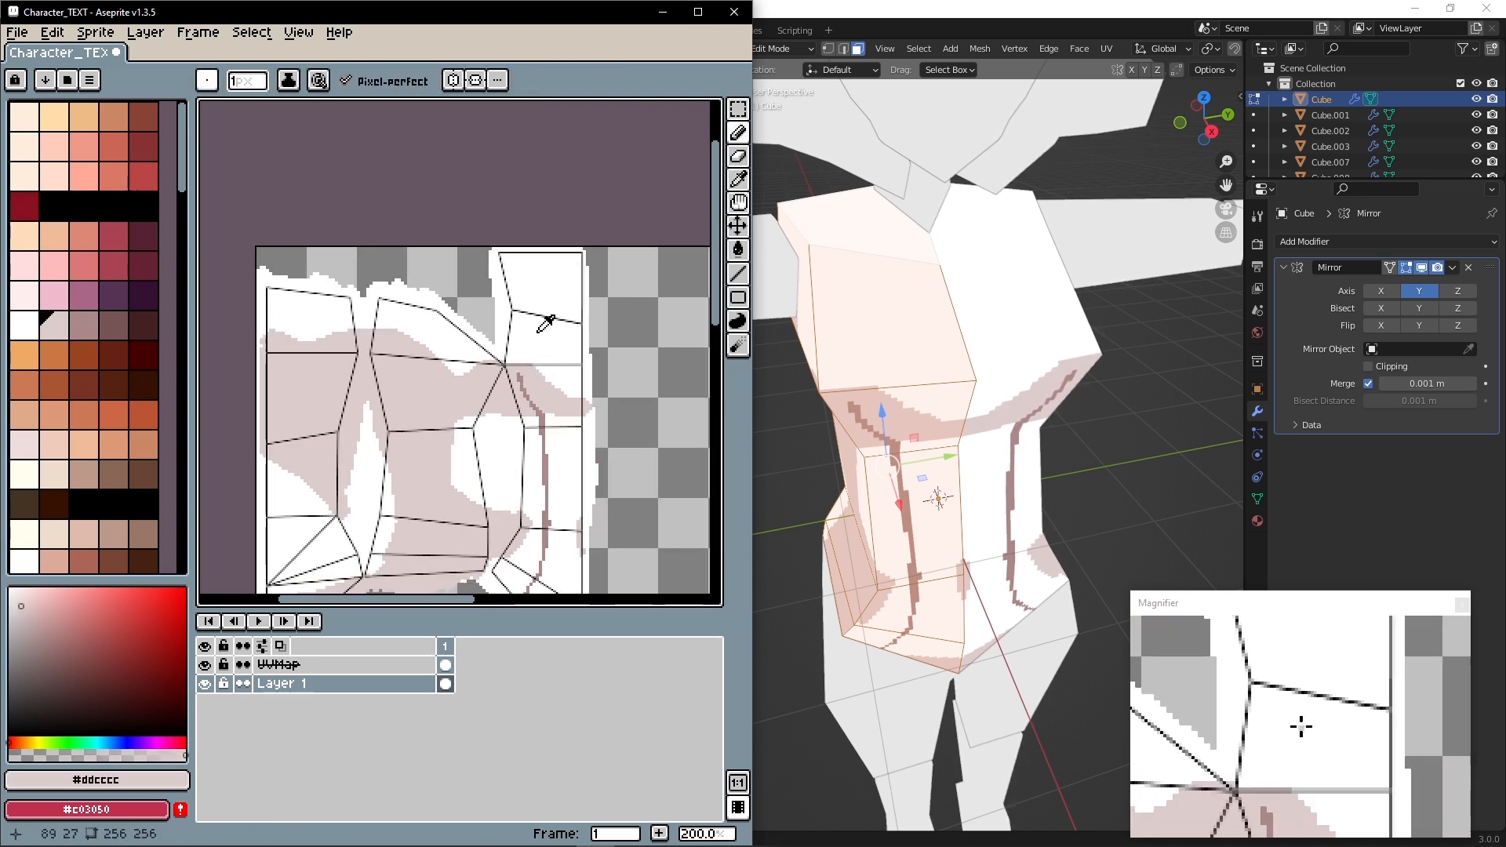
Draw a thin, slightly sloping #ddcccc collarbone line across the upper chest of the front island
{"action": "scroll", "coordinate": [546, 321], "scroll_direction": "up", "scroll_amount": 1}
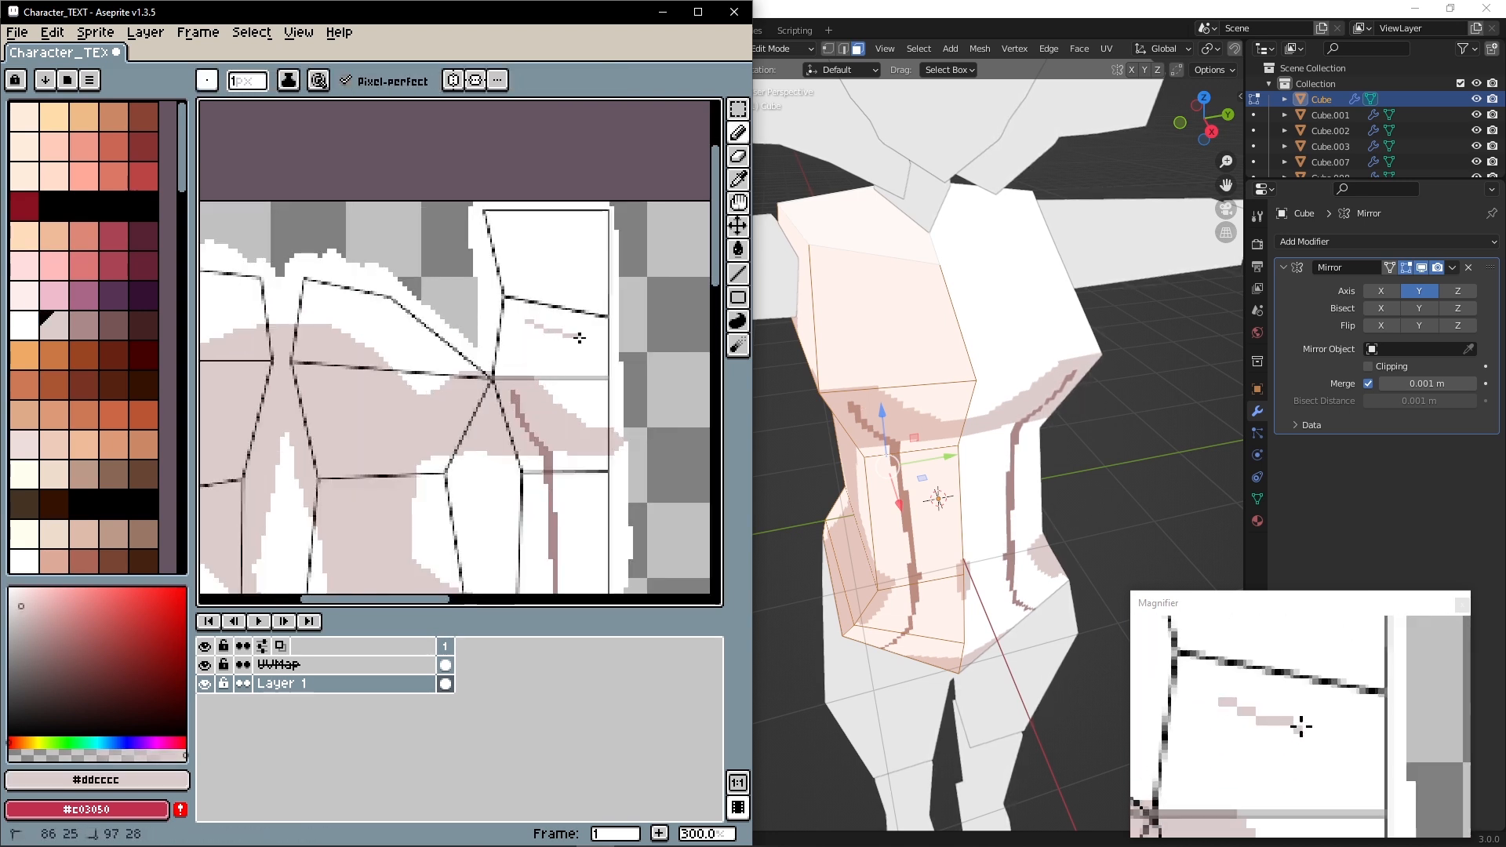
{"action": "left_click_drag", "start_coordinate": [548, 331], "coordinate": [496, 317]}
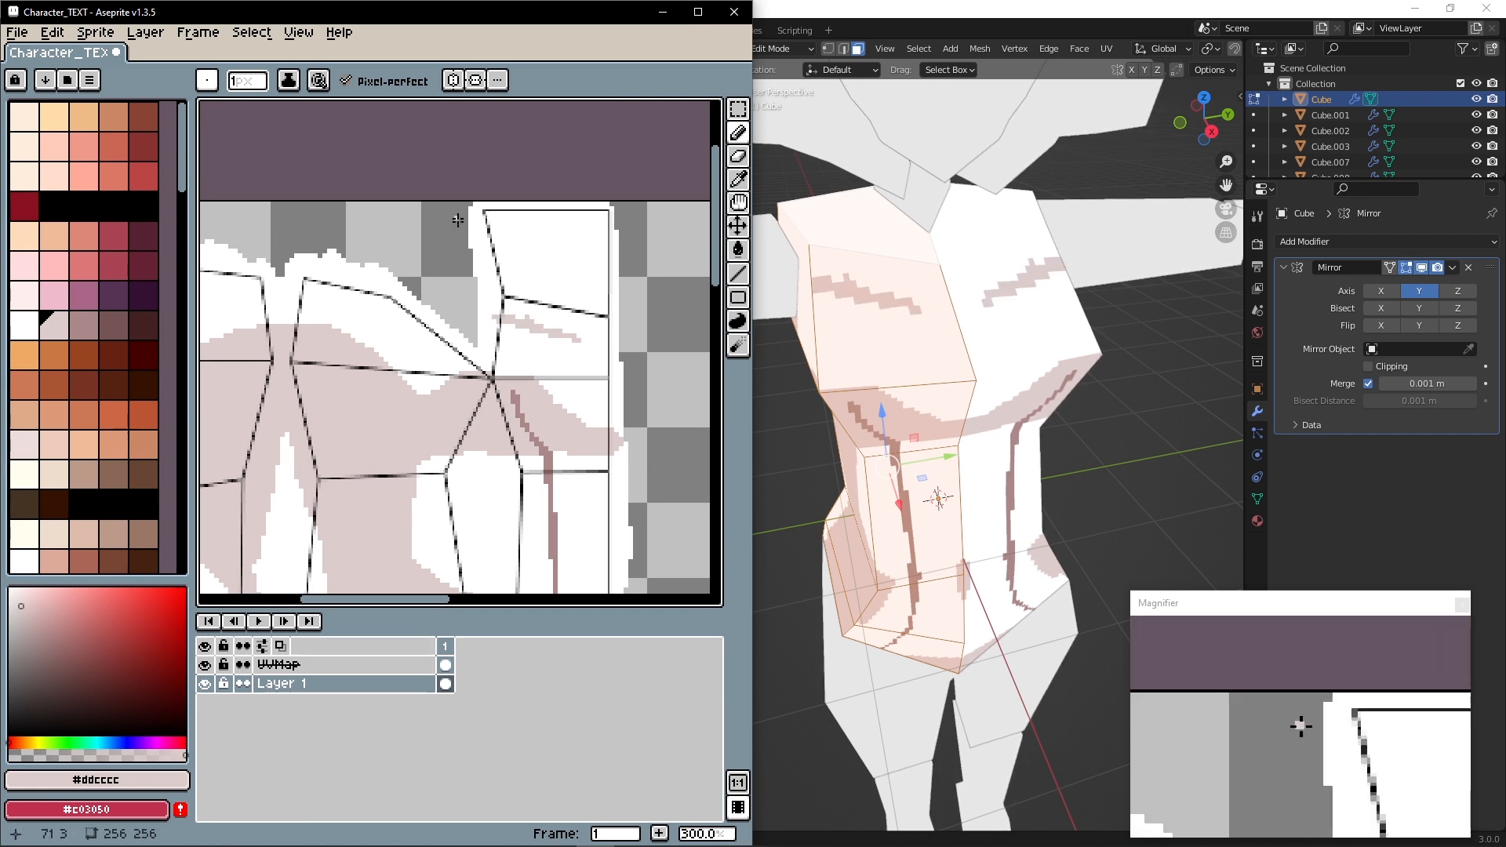
{"action": "middle_click_drag", "start_coordinate": [457, 220], "coordinate": [437, 245]}
Paint a small inverted blue (Idx-258) triangle at the chest's centre edge beside the collarbone line and resample white
{"action": "left_click_drag", "start_coordinate": [182, 180], "coordinate": [188, 431]}
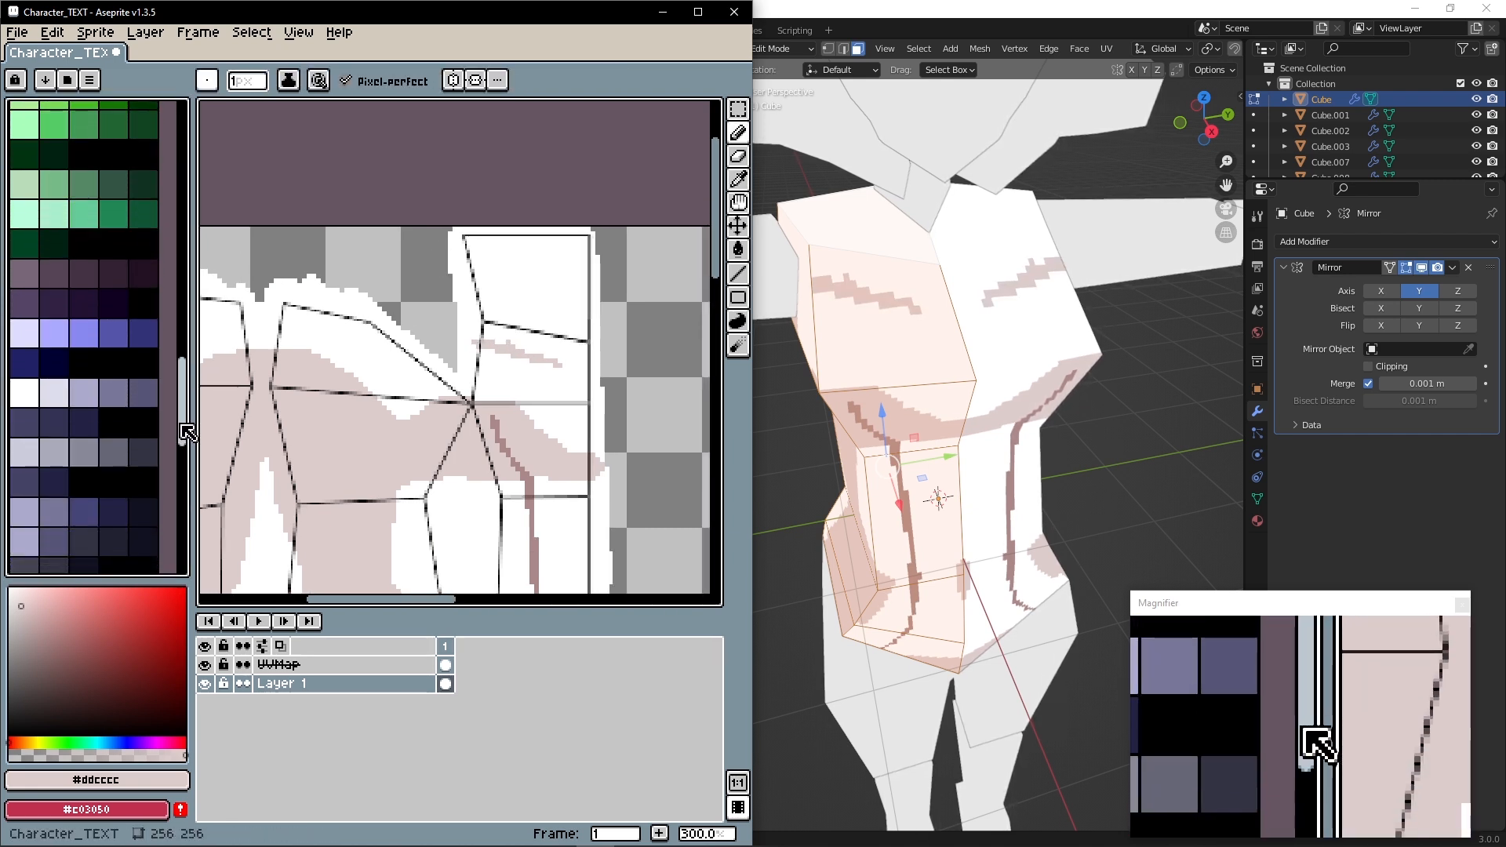
{"action": "left_click", "coordinate": [145, 336]}
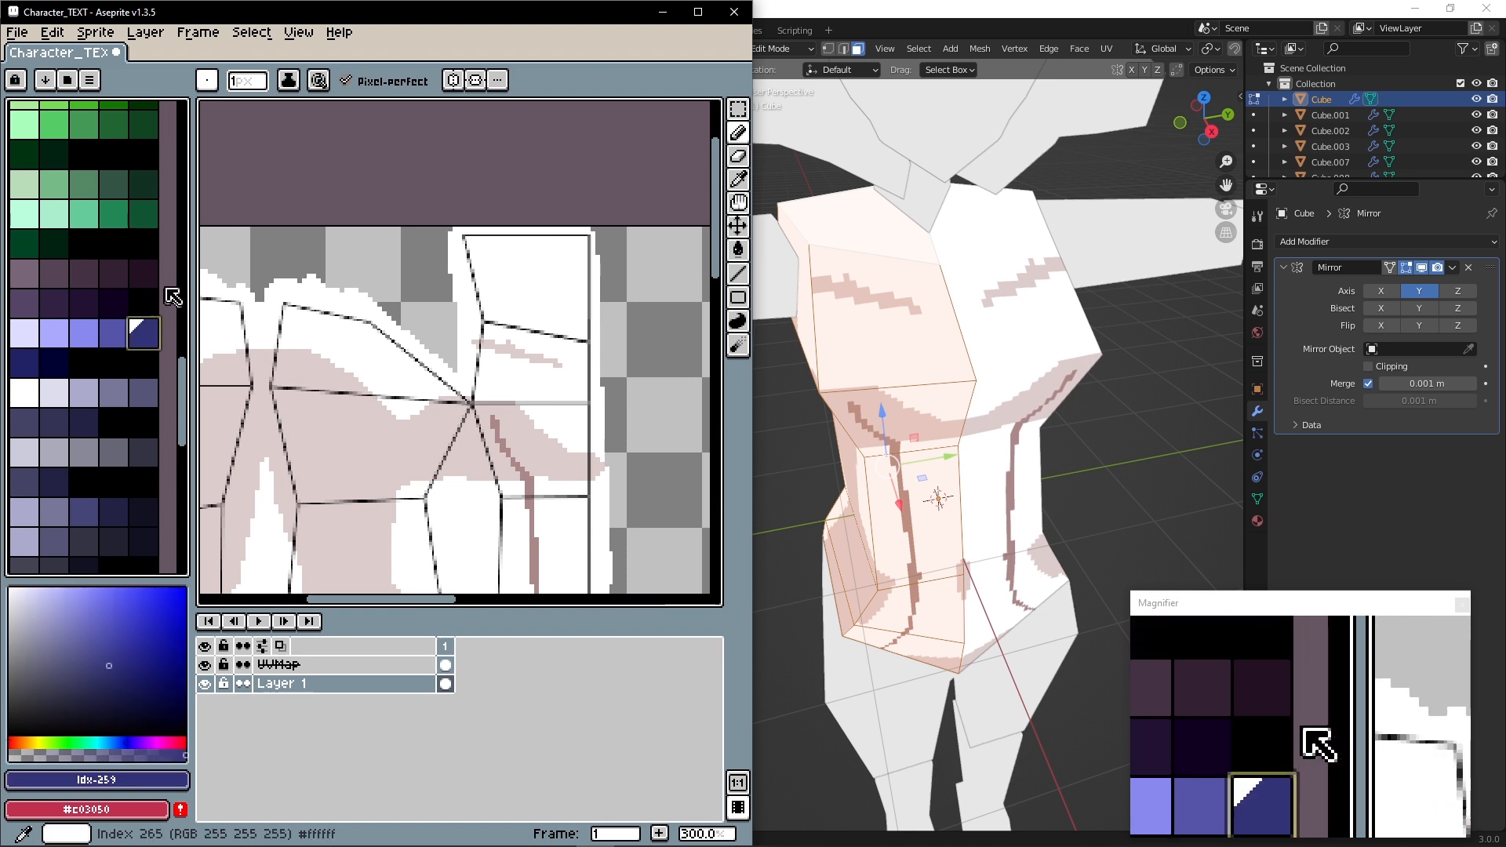
{"action": "left_click", "coordinate": [118, 330]}
{"action": "left_click_drag", "start_coordinate": [579, 369], "coordinate": [578, 353]}
{"action": "key", "text": "ctrl+z"}
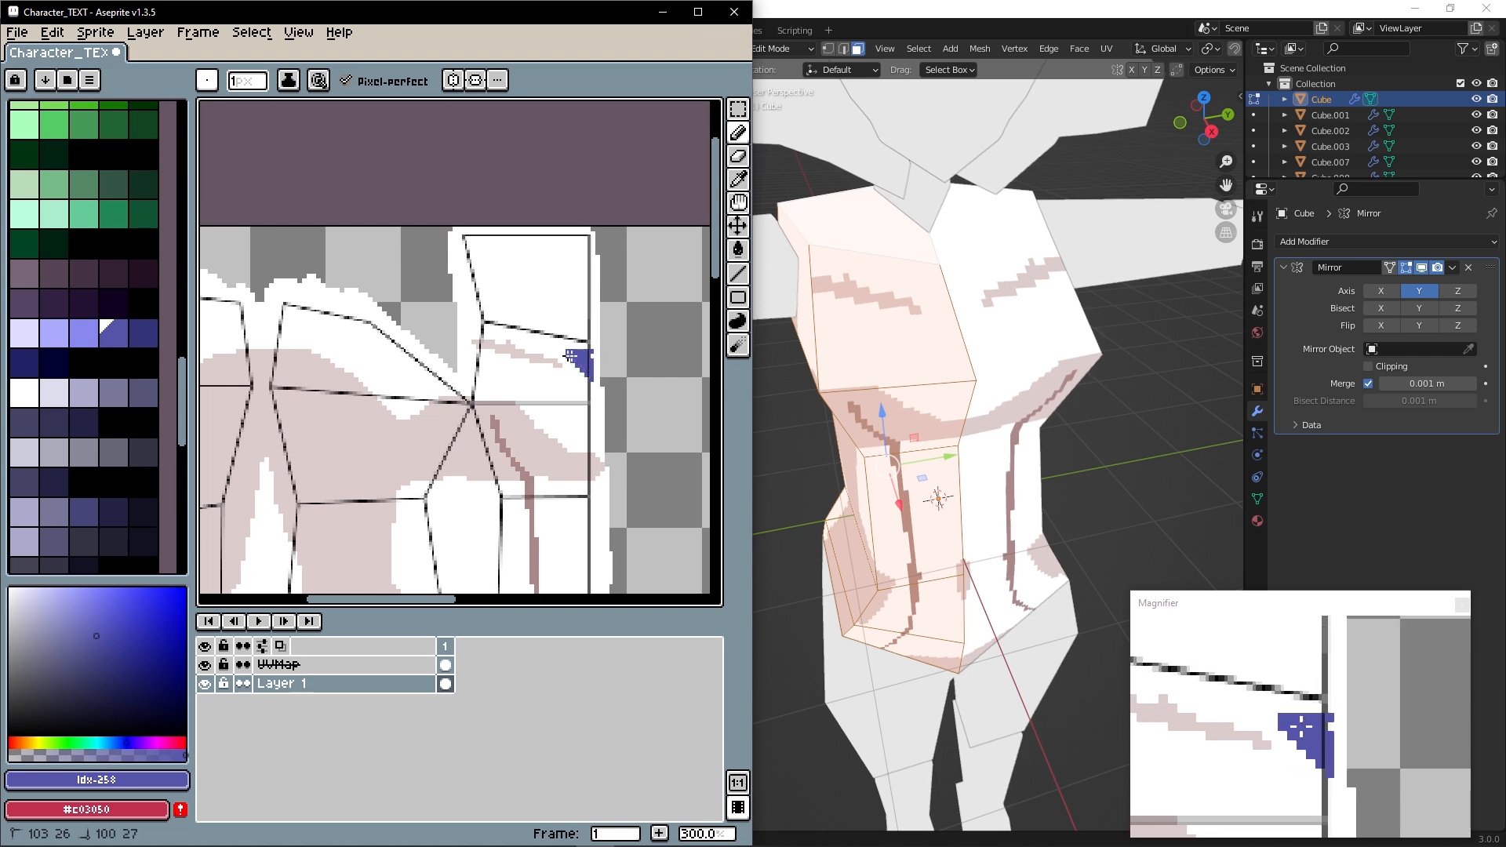
{"action": "key", "text": "i"}
{"action": "mouse_move", "coordinate": [451, 334]}
{"action": "middle_mouse_down"}
{"action": "mouse_move", "coordinate": [447, 387]}
{"action": "mouse_move", "coordinate": [371, 411]}
{"action": "mouse_move", "coordinate": [349, 454]}
{"action": "middle_mouse_up"}
{"action": "scroll", "coordinate": [405, 415], "scroll_direction": "up", "scroll_amount": 1}
{"action": "middle_click_drag", "start_coordinate": [408, 415], "coordinate": [365, 435]}
{"action": "key", "text": "b"}
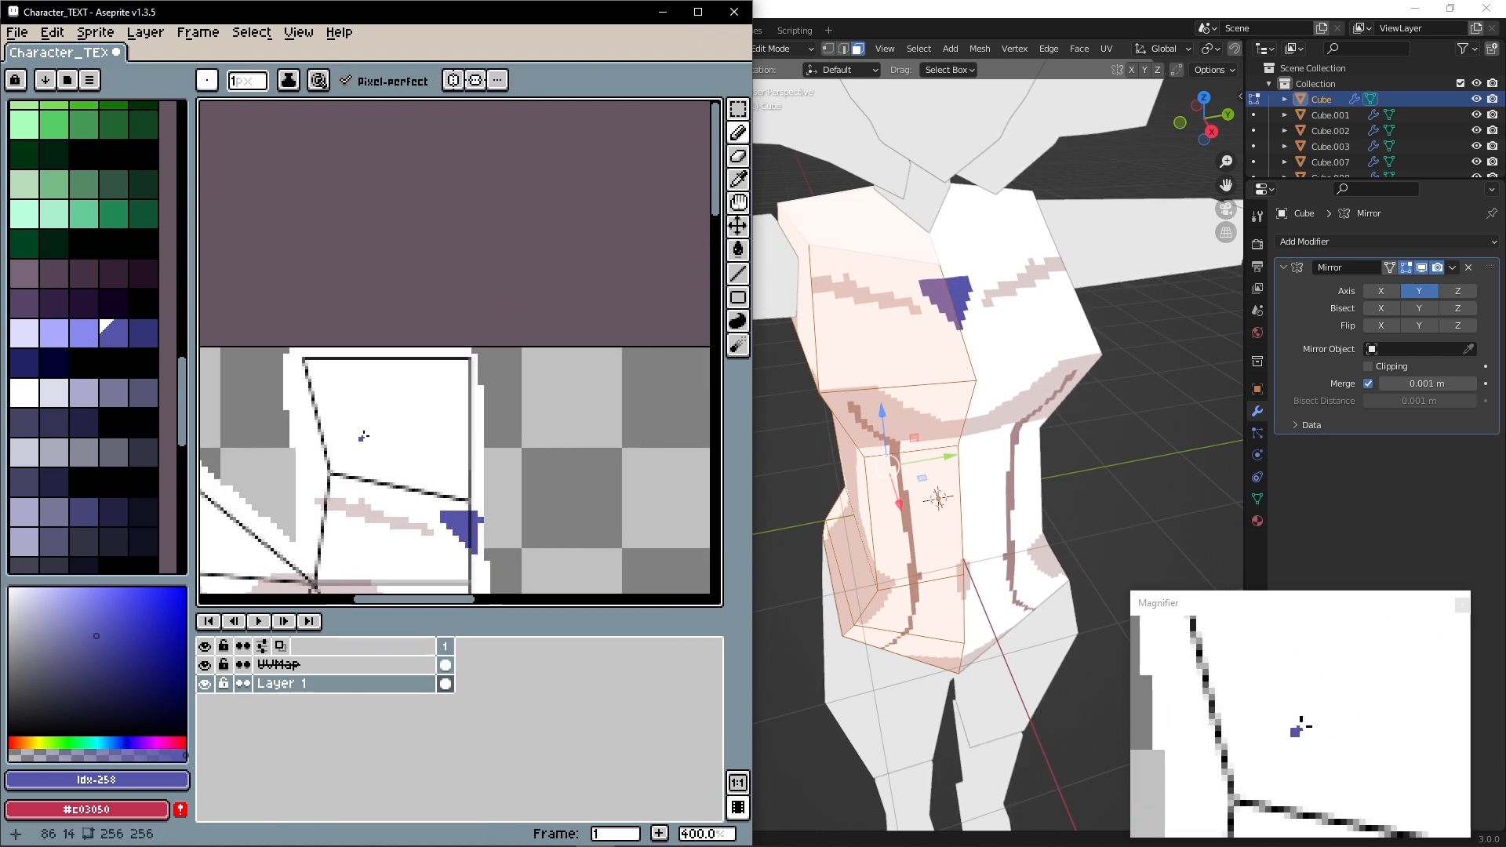
{"action": "left_click", "coordinate": [361, 491], "text": "alt"}
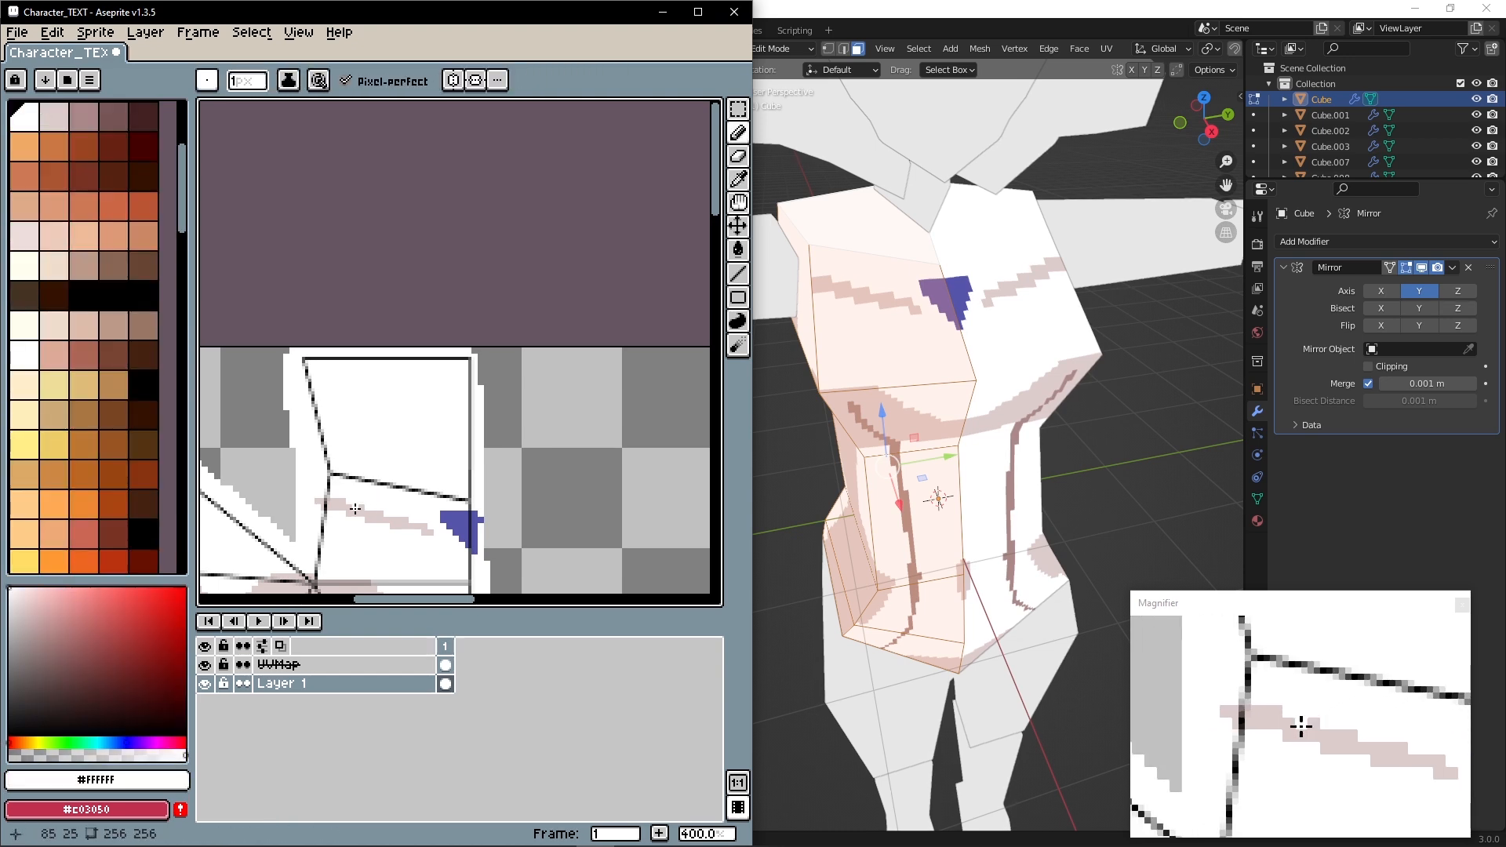
Switch to Blender and inspect the painted torso on the model from the front, side and back
{"action": "left_click", "coordinate": [804, 438]}
{"action": "mouse_move", "coordinate": [804, 437]}
{"action": "middle_mouse_down"}
{"action": "mouse_move", "coordinate": [875, 441]}
{"action": "mouse_move", "coordinate": [753, 409]}
{"action": "mouse_move", "coordinate": [901, 437]}
{"action": "mouse_move", "coordinate": [832, 428]}
{"action": "middle_mouse_up"}
{"action": "scroll", "coordinate": [874, 441], "scroll_direction": "down", "scroll_amount": 4}
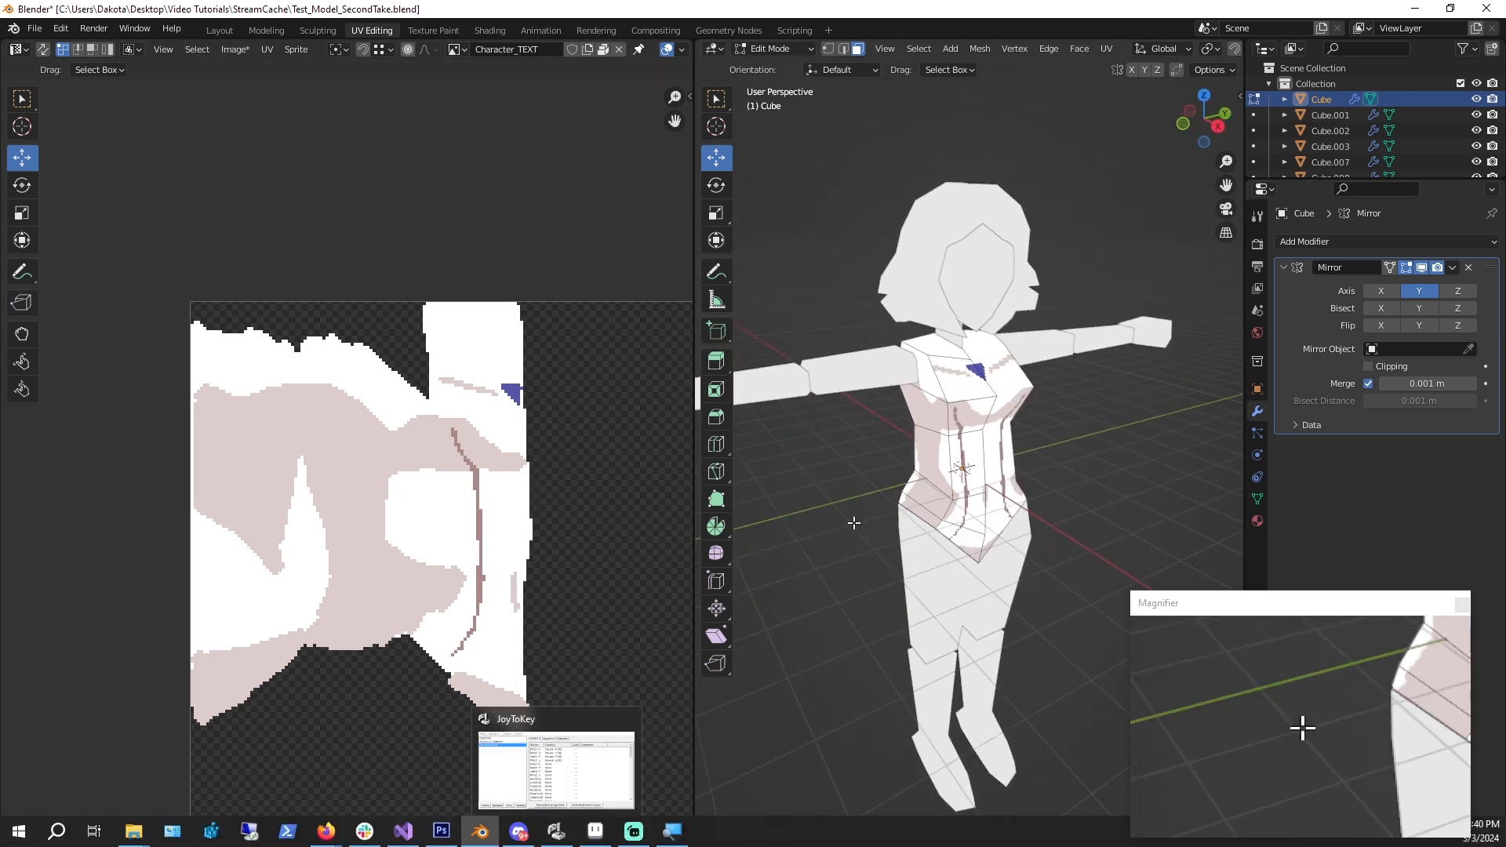
{"action": "middle_click_drag", "start_coordinate": [861, 529], "coordinate": [1025, 525]}
{"action": "scroll", "coordinate": [882, 486], "scroll_direction": "up", "scroll_amount": 8}
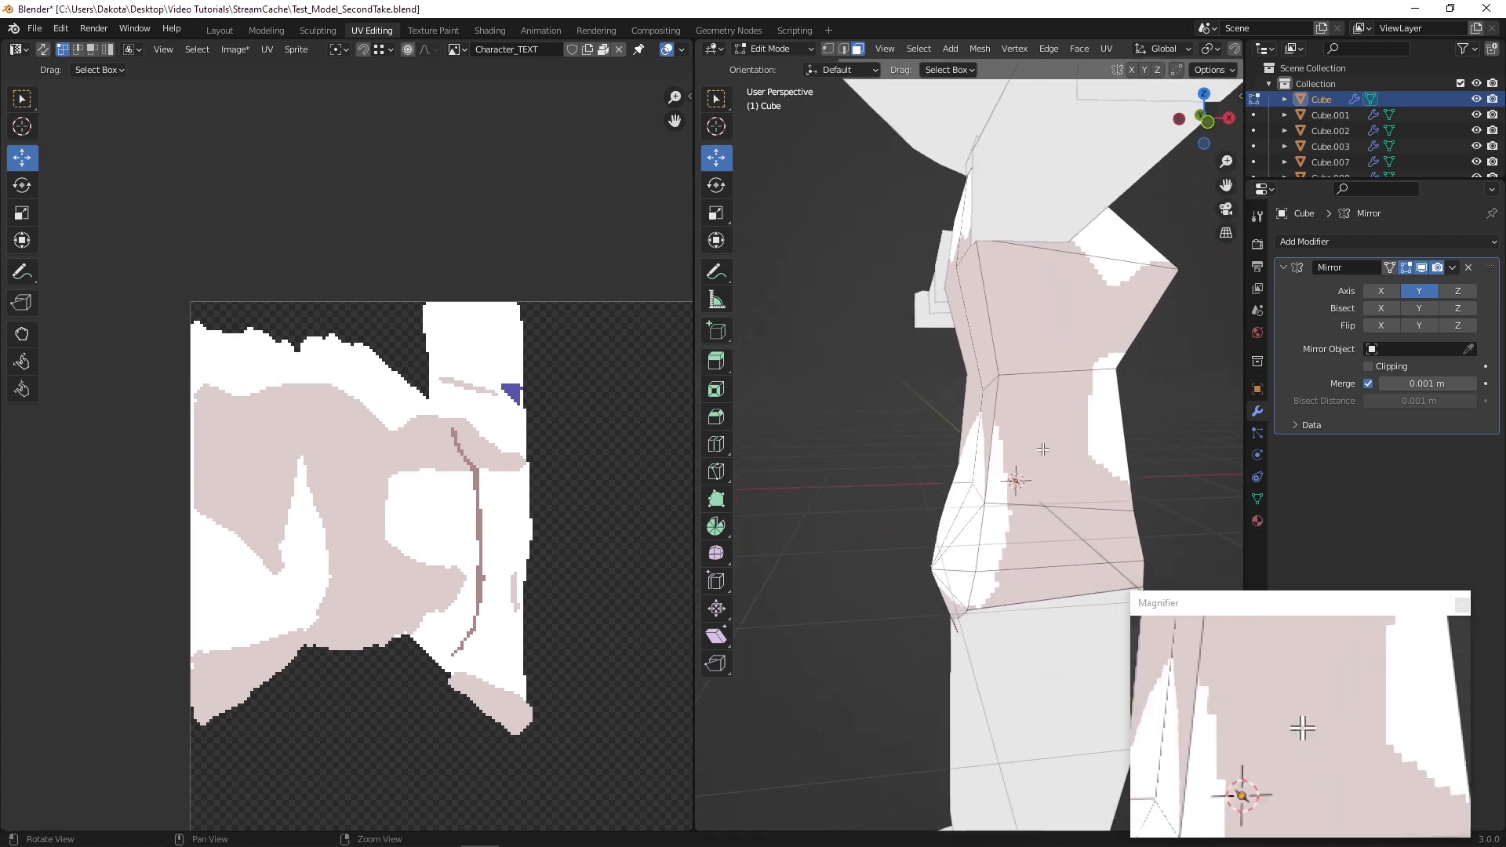
{"action": "middle_click_drag", "start_coordinate": [894, 455], "coordinate": [982, 506]}
{"action": "middle_click_drag", "start_coordinate": [952, 397], "coordinate": [1076, 599]}
{"action": "scroll", "coordinate": [1075, 599], "scroll_direction": "down", "scroll_amount": 4}
{"action": "middle_click_drag", "start_coordinate": [1012, 416], "coordinate": [883, 408]}
{"action": "scroll", "coordinate": [1211, 414], "scroll_direction": "down", "scroll_amount": 5}
{"action": "scroll", "coordinate": [943, 484], "scroll_direction": "up", "scroll_amount": 6}
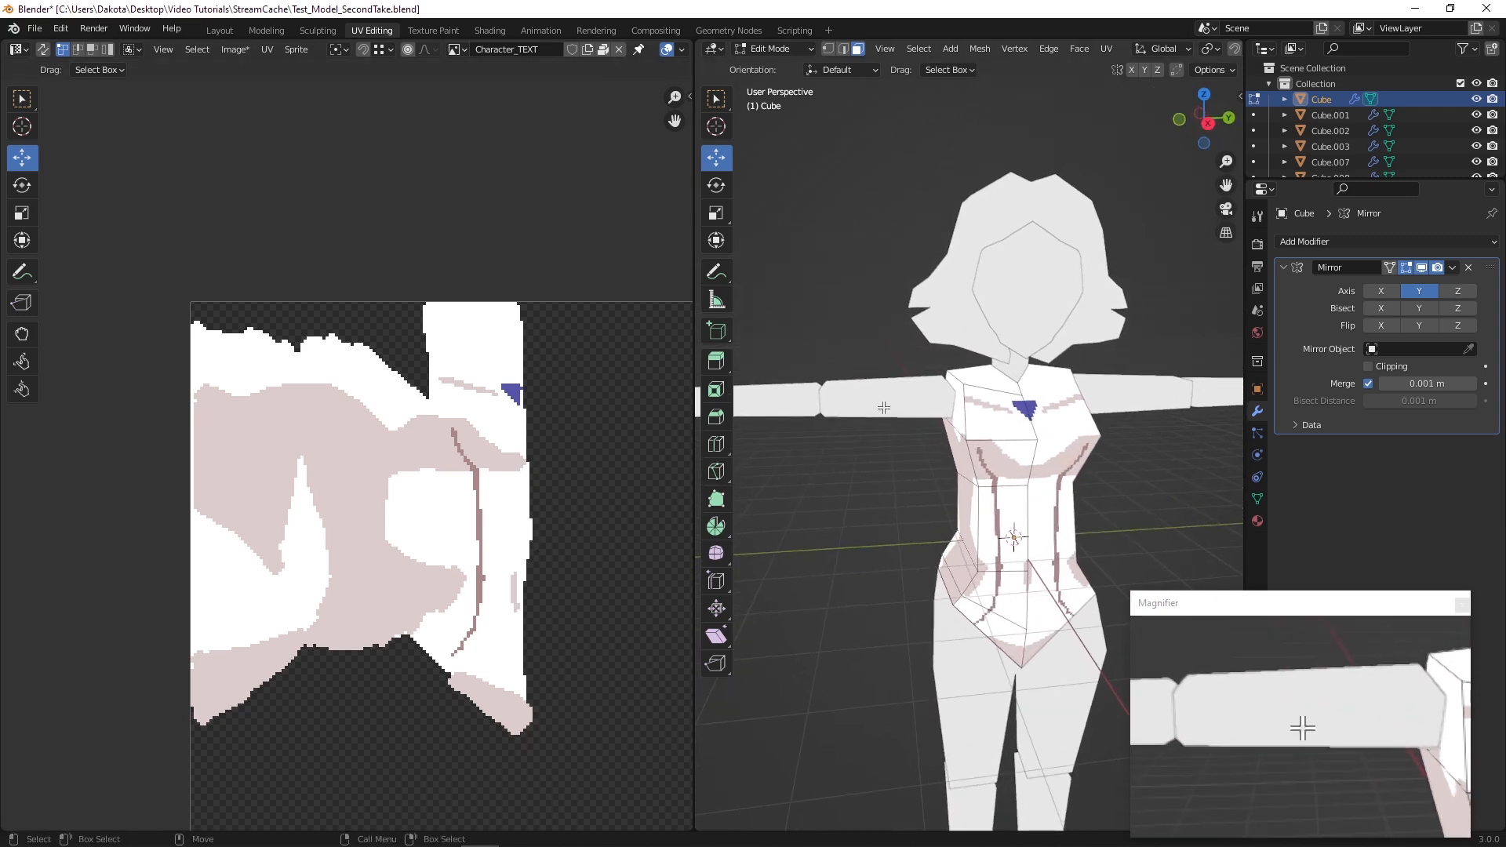
Put the torso back in Object Mode and check its texture on the model and across the whole UV image
{"action": "left_click", "coordinate": [764, 51]}
{"action": "left_click", "coordinate": [770, 63]}
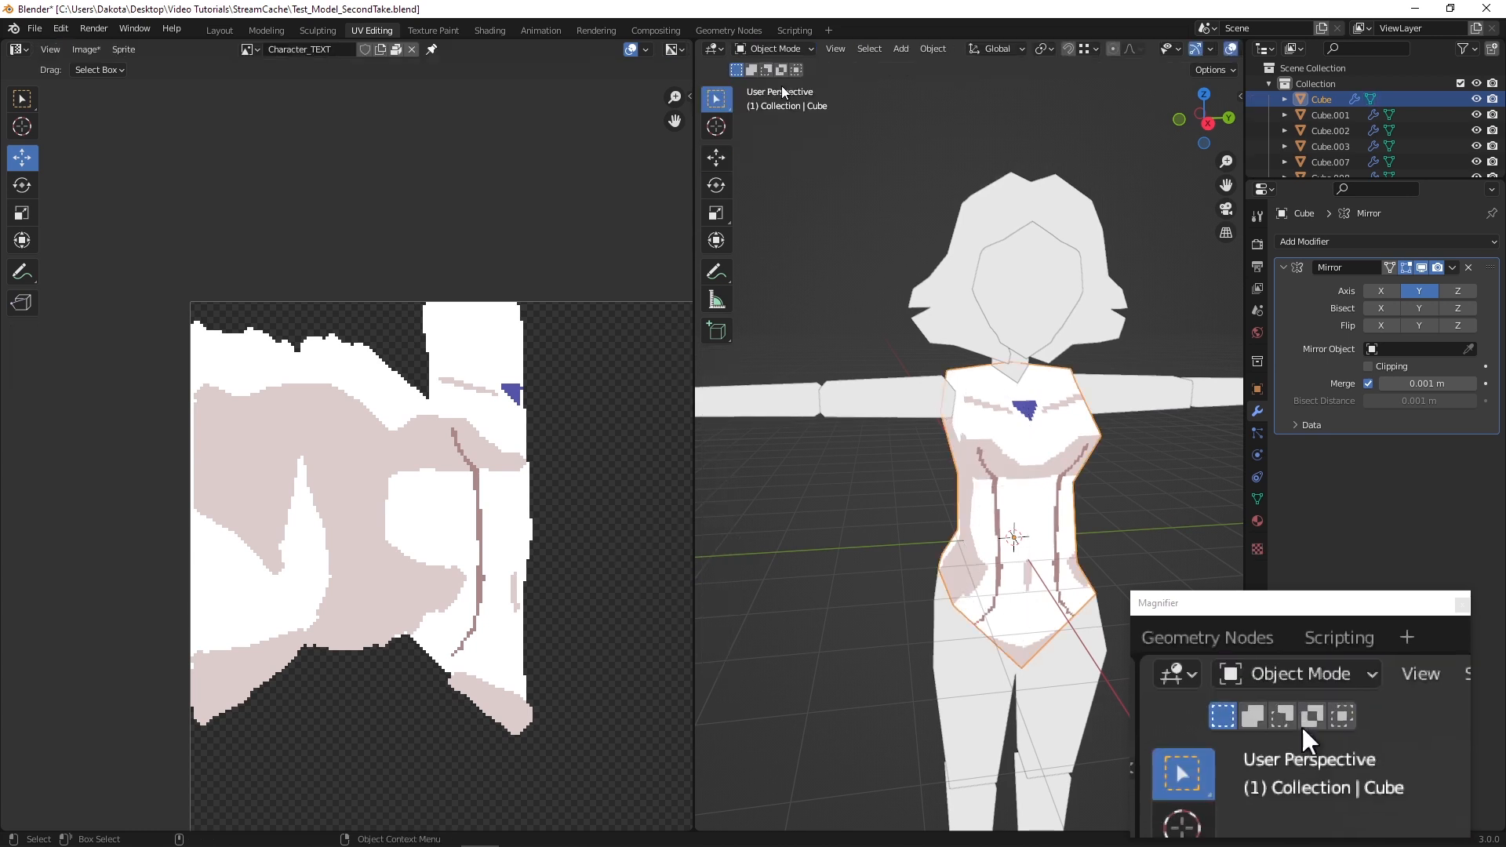
{"action": "middle_click_drag", "start_coordinate": [895, 369], "coordinate": [841, 323]}
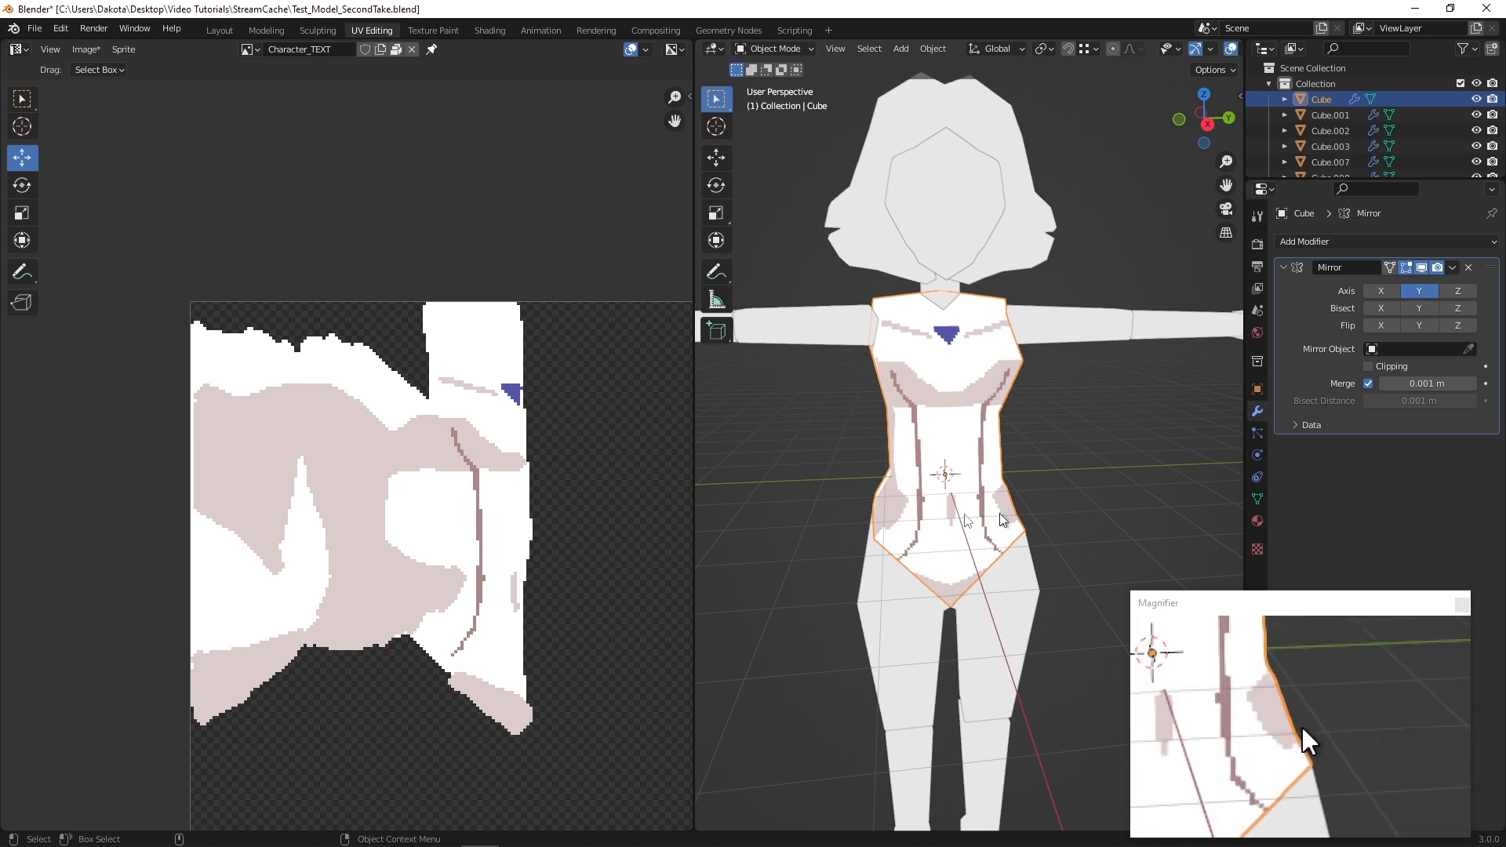
{"action": "middle_click_drag", "start_coordinate": [839, 498], "coordinate": [887, 511]}
{"action": "scroll", "coordinate": [554, 501], "scroll_direction": "down", "scroll_amount": 3}
{"action": "middle_click_drag", "start_coordinate": [554, 501], "coordinate": [433, 424]}
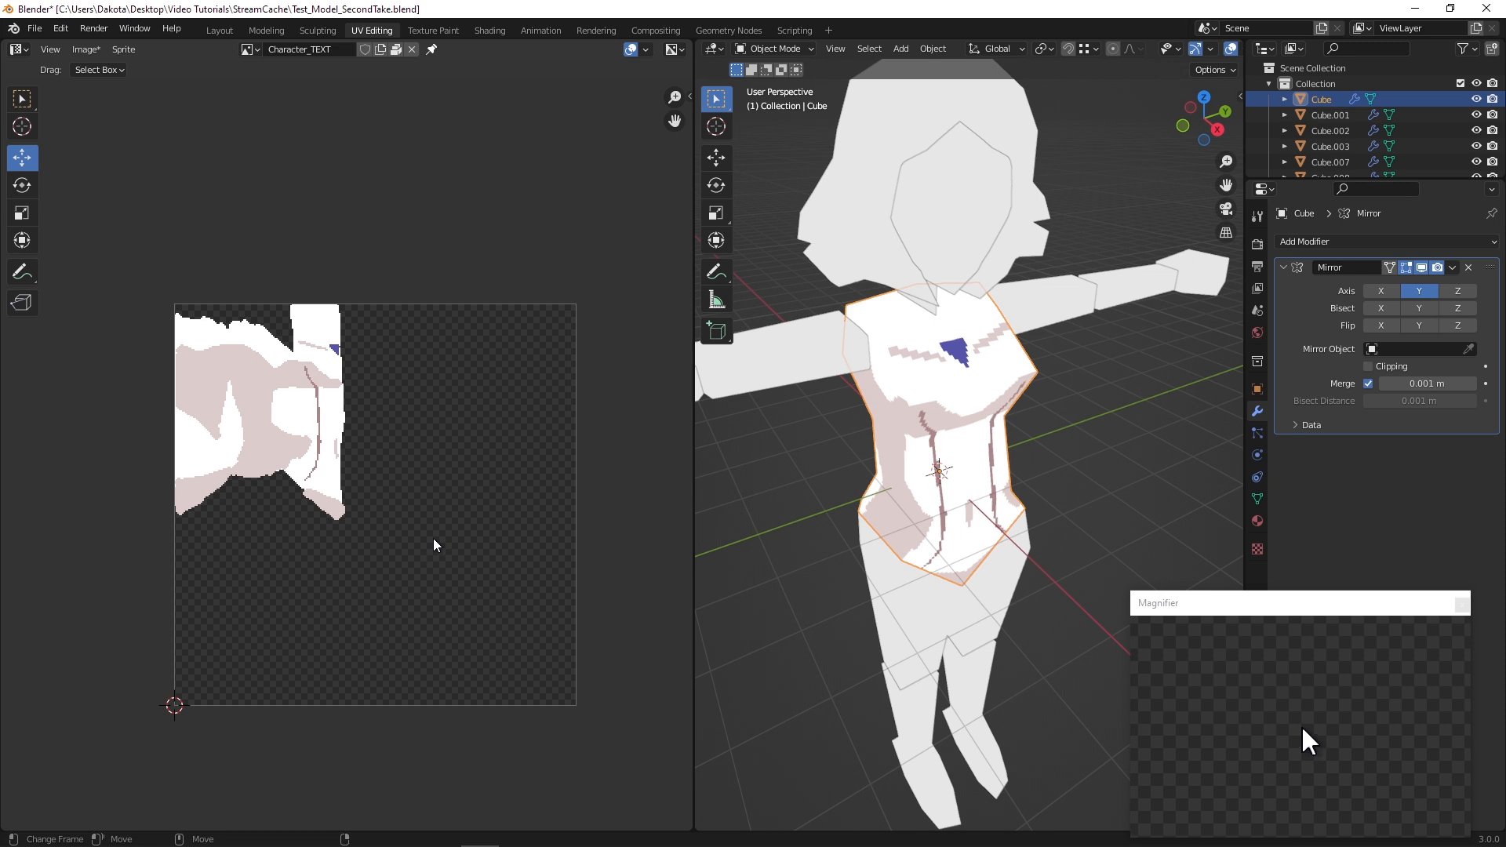
Select the upper arm object Cube.001 on the character
{"action": "middle_click_drag", "start_coordinate": [831, 549], "coordinate": [901, 430]}
{"action": "left_click", "coordinate": [870, 582]}
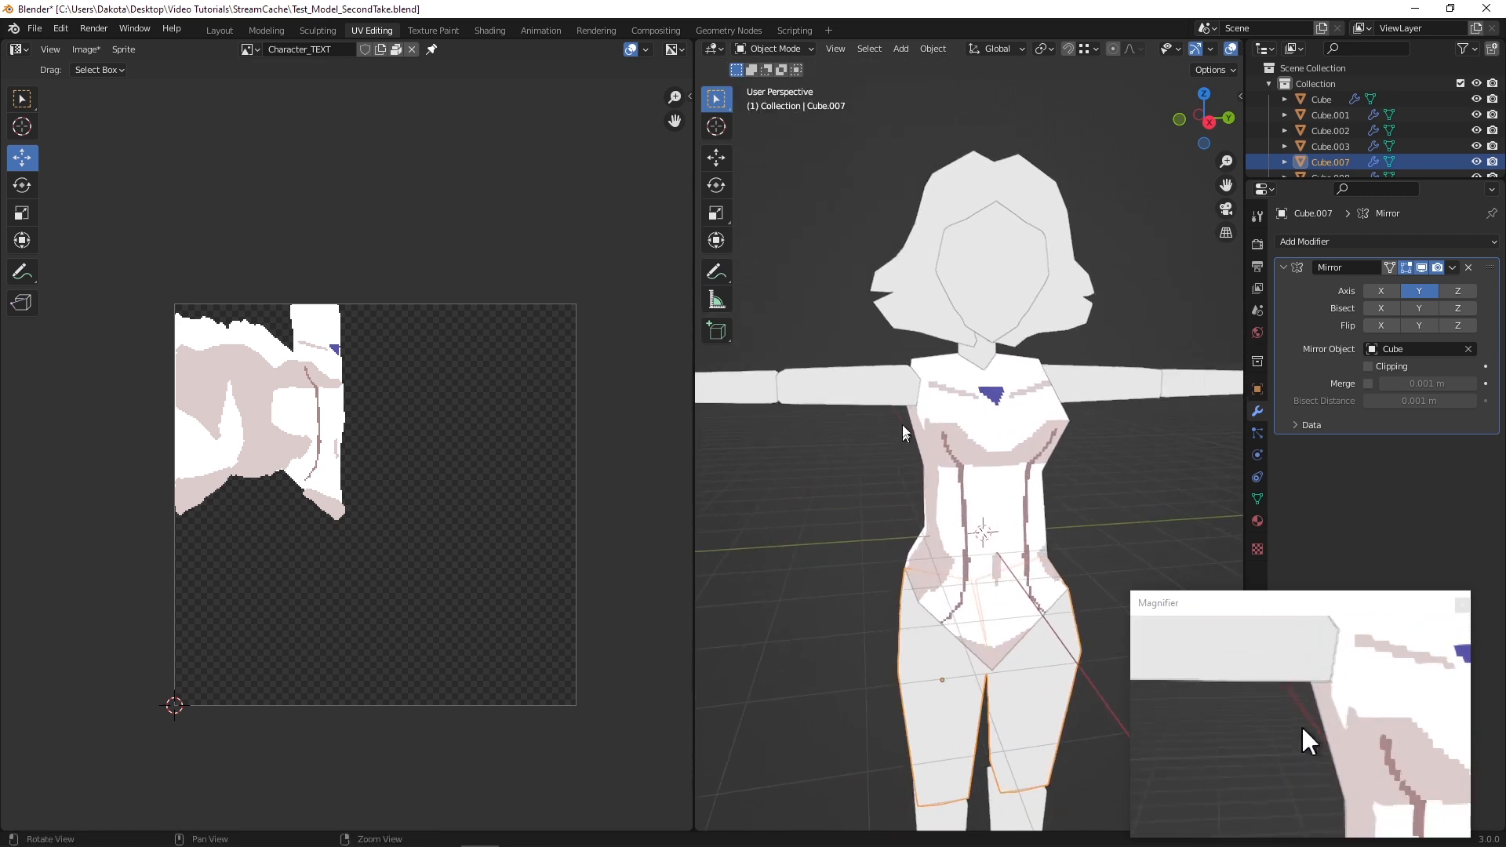
{"action": "left_click", "coordinate": [850, 375]}
{"action": "middle_click_drag", "start_coordinate": [759, 421], "coordinate": [921, 421], "text": "shift"}
{"action": "left_click", "coordinate": [726, 384]}
{"action": "left_click", "coordinate": [836, 394]}
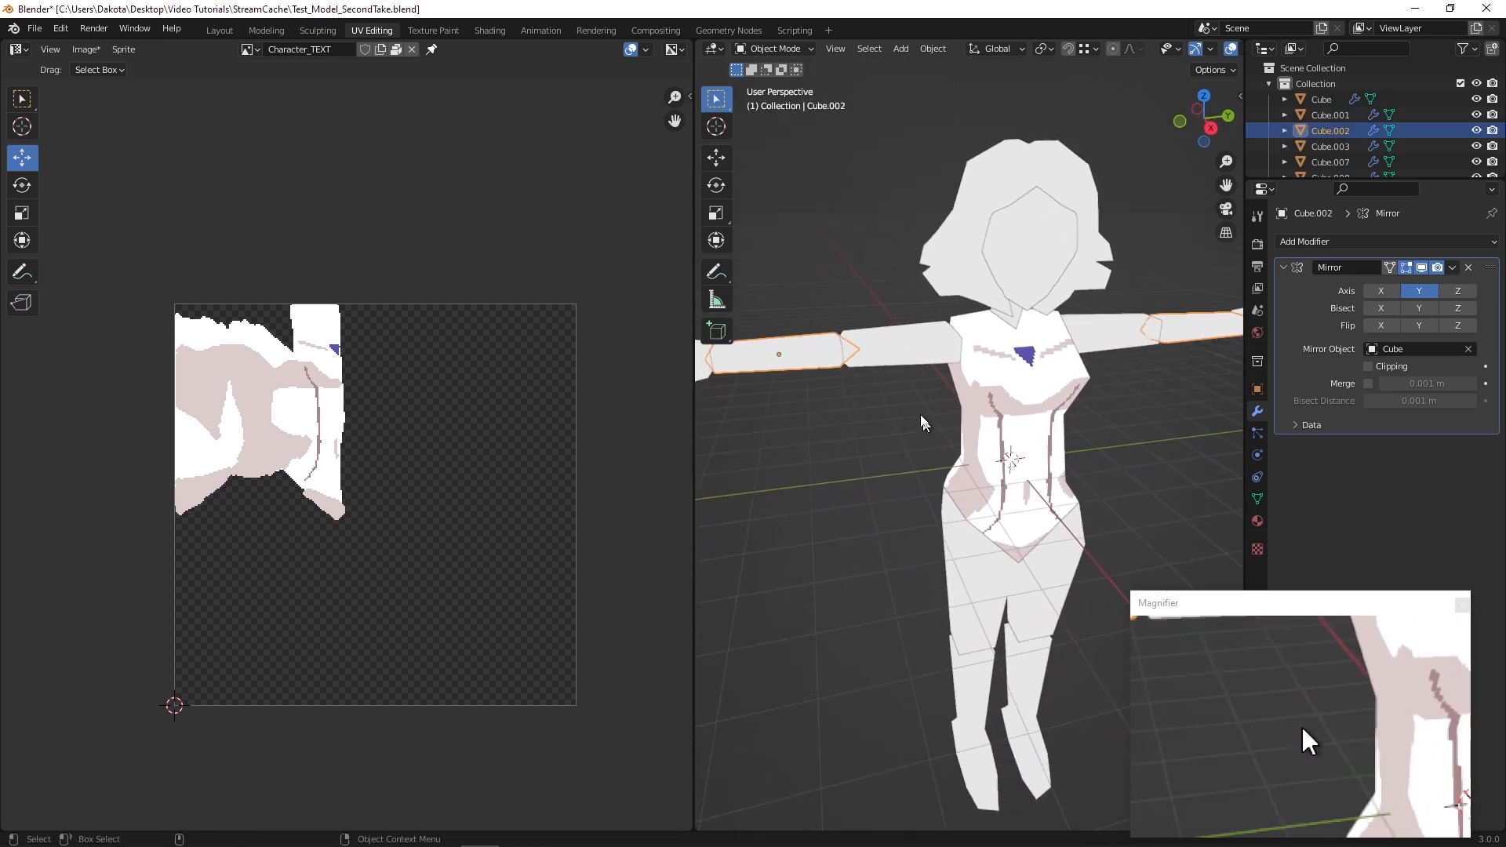
{"action": "left_click", "coordinate": [910, 360]}
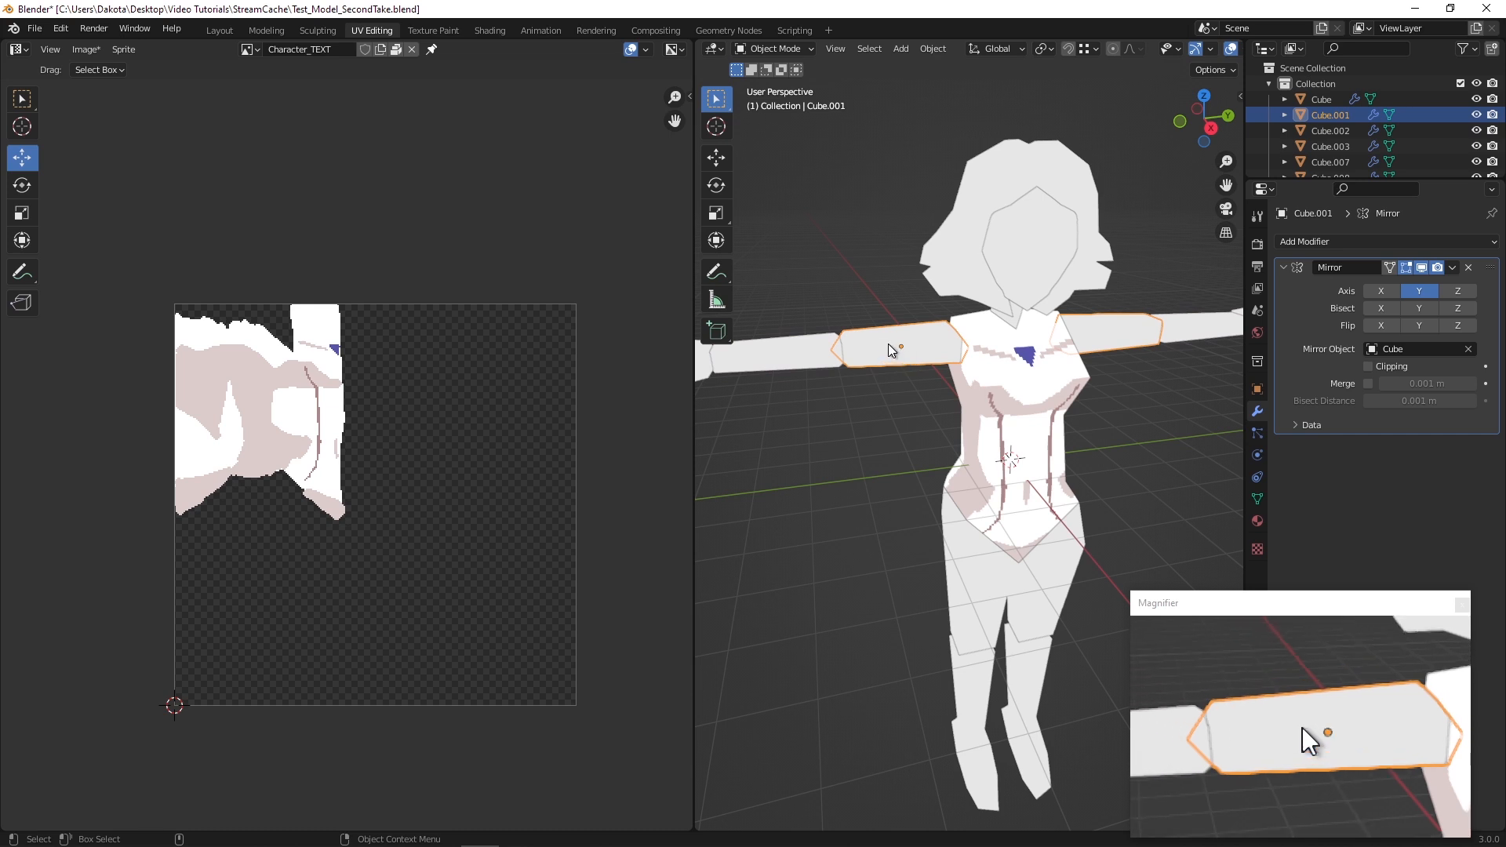
{"action": "mouse_move", "coordinate": [888, 344]}
{"action": "middle_mouse_down"}
{"action": "mouse_move", "coordinate": [864, 447]}
{"action": "mouse_move", "coordinate": [899, 248]}
{"action": "mouse_move", "coordinate": [879, 350]}
{"action": "middle_mouse_up"}
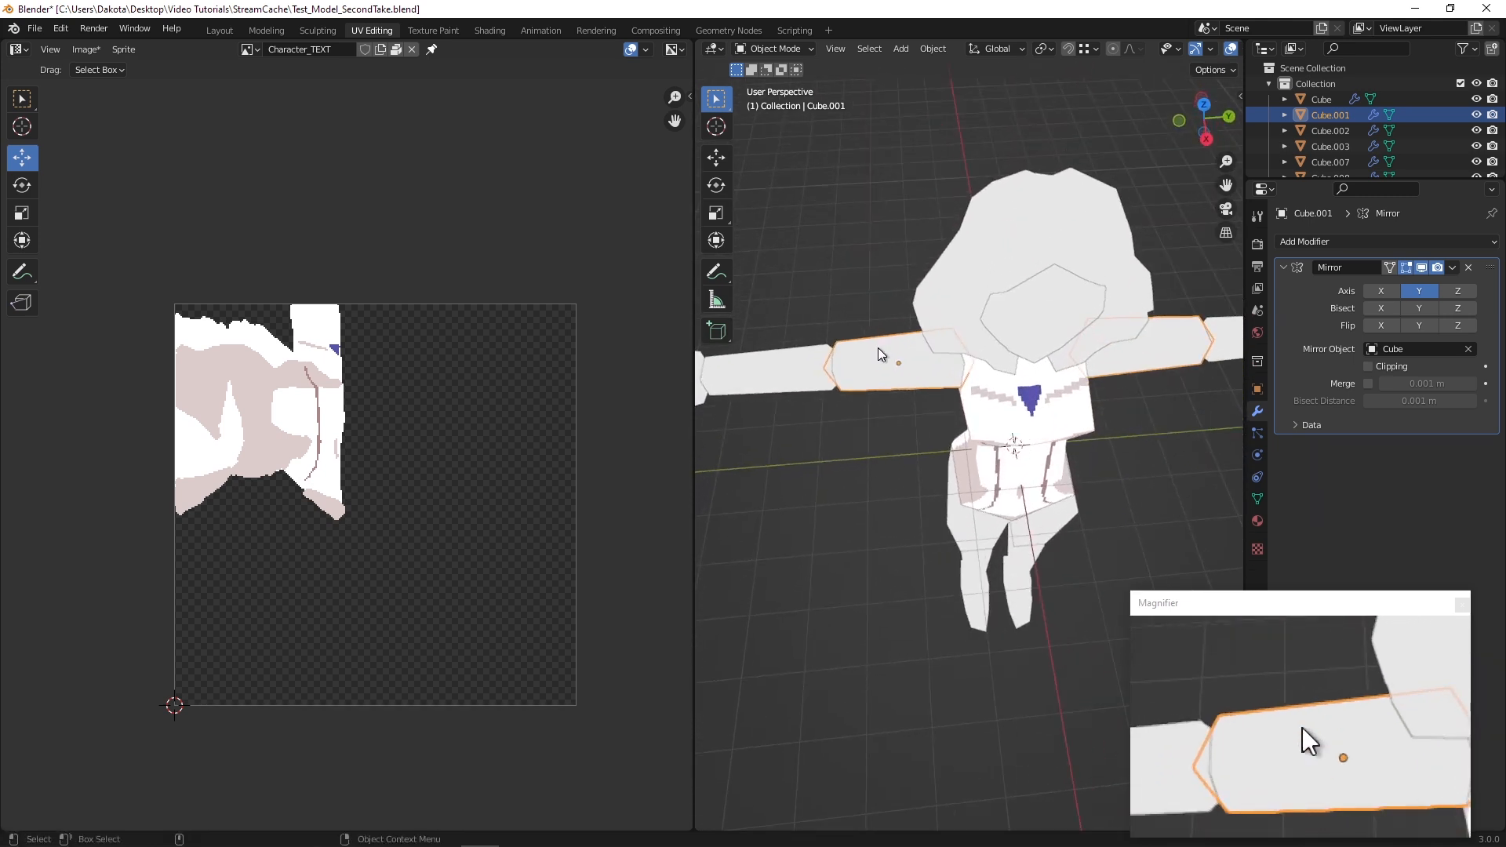
Enter Edit Mode on the upper arm and frame it beside the torso
{"action": "left_click", "coordinate": [792, 49]}
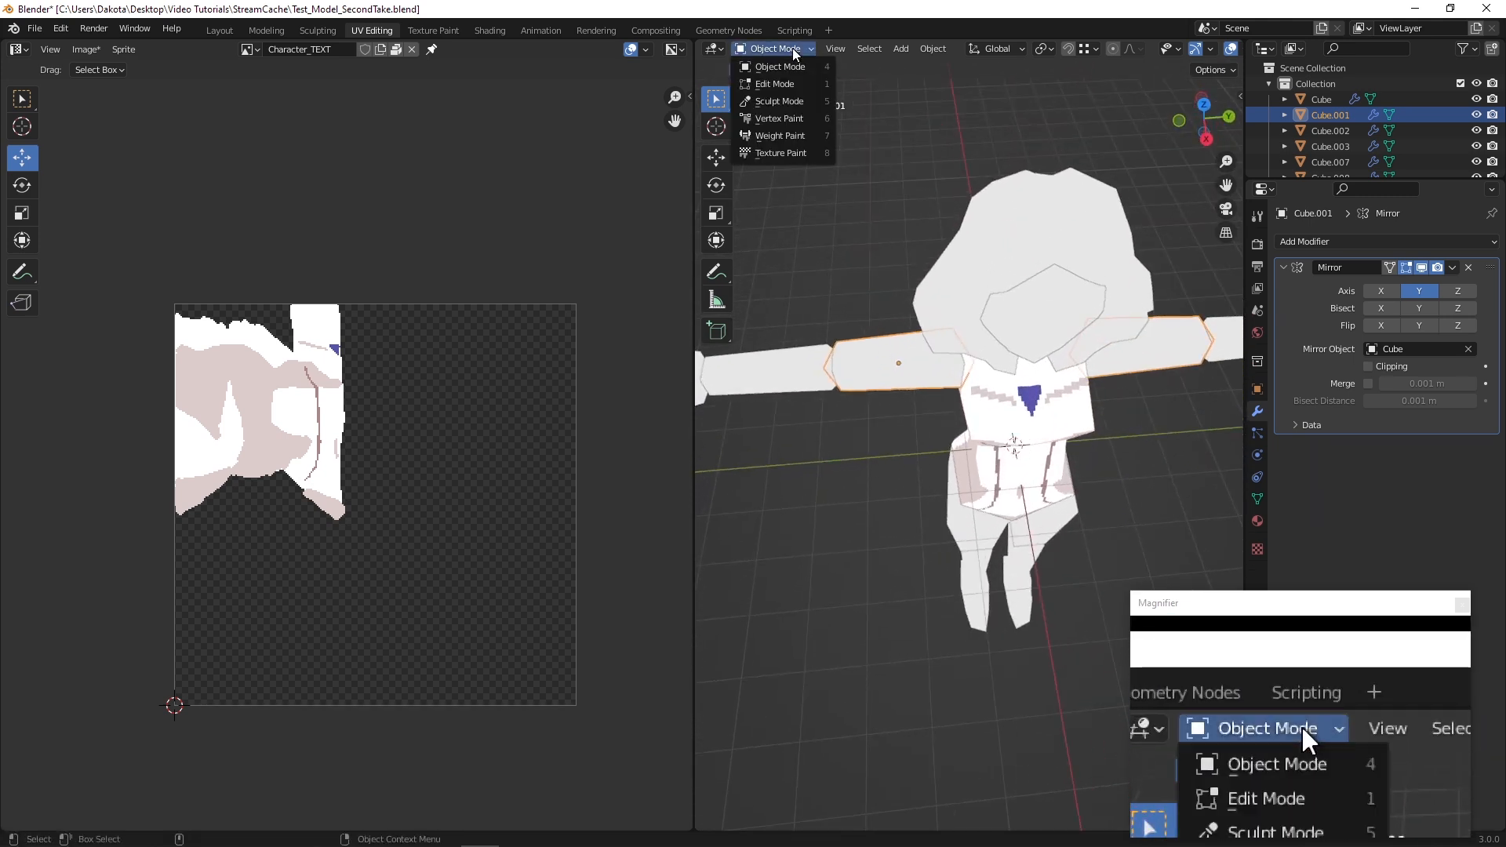
{"action": "middle_click_drag", "start_coordinate": [941, 441], "coordinate": [875, 406]}
{"action": "scroll", "coordinate": [966, 346], "scroll_direction": "up", "scroll_amount": 2}
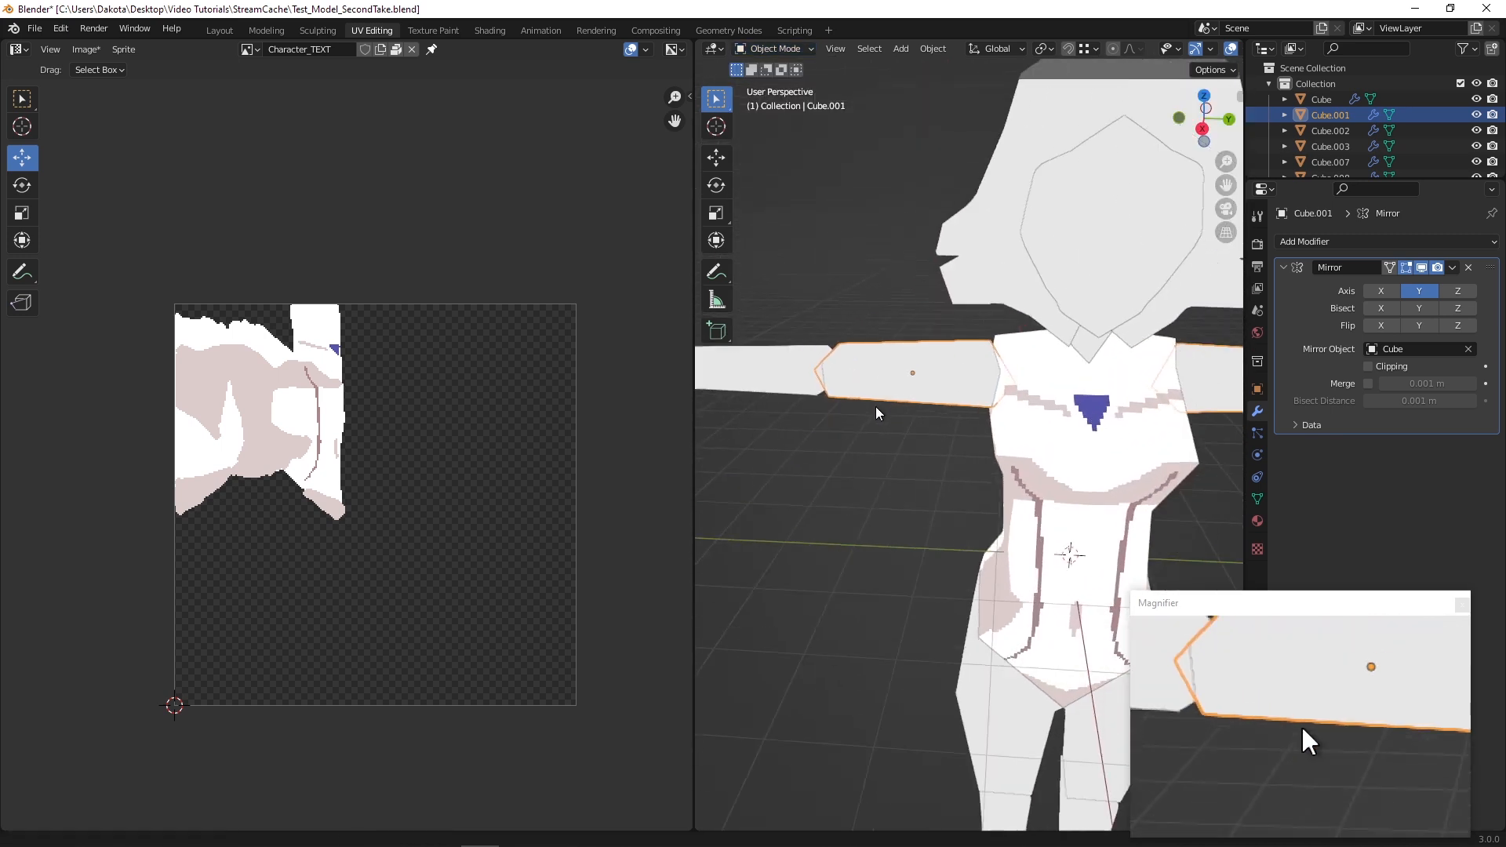
{"action": "left_click", "coordinate": [796, 49]}
{"action": "left_click", "coordinate": [792, 80]}
{"action": "middle_click_drag", "start_coordinate": [919, 312], "coordinate": [945, 296]}
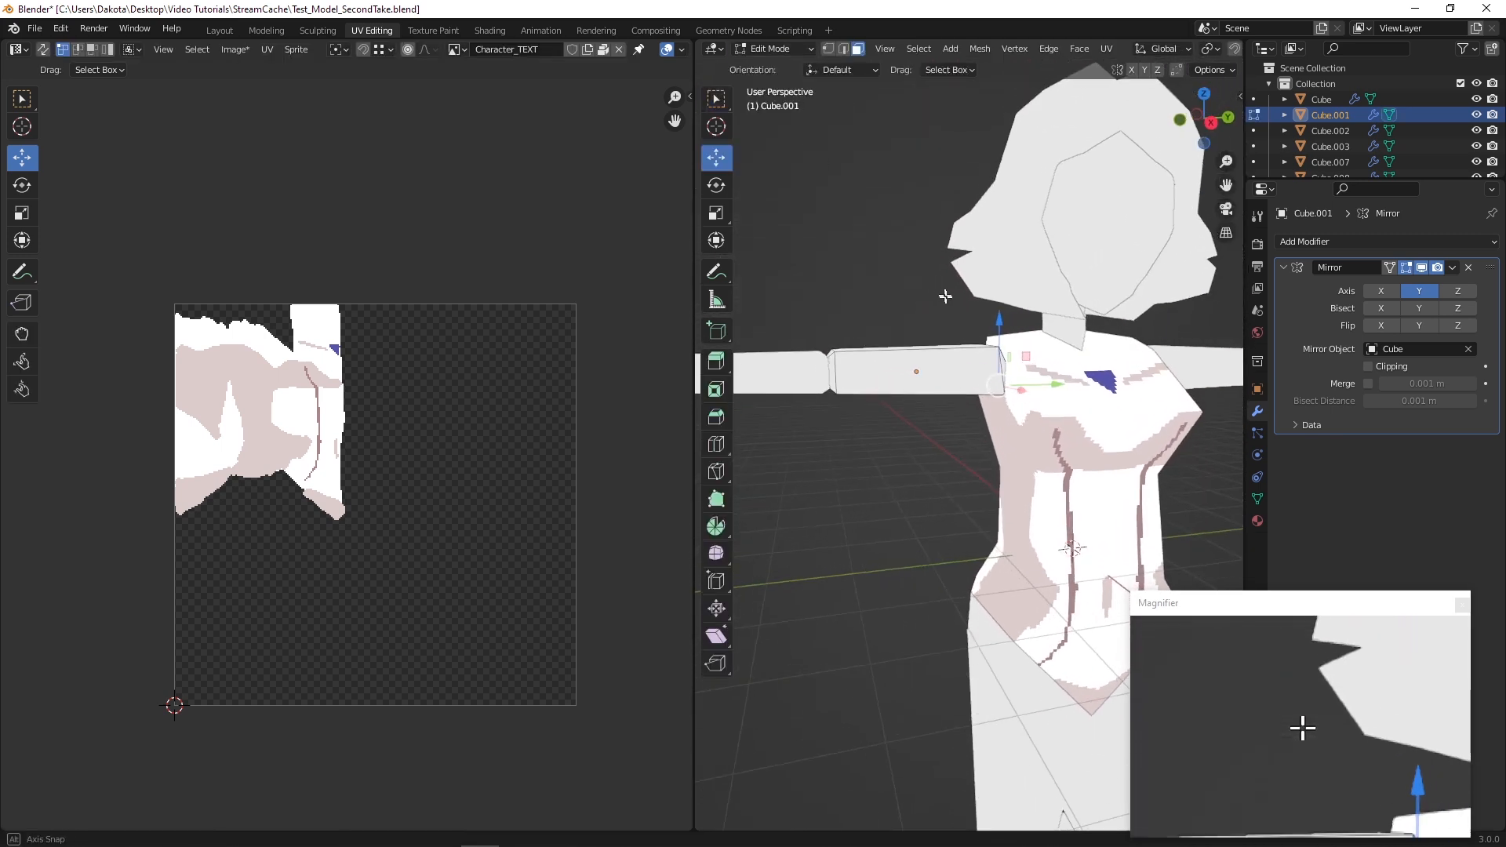
{"action": "scroll", "coordinate": [857, 383], "scroll_direction": "up", "scroll_amount": 2}
{"action": "middle_click_drag", "start_coordinate": [857, 384], "coordinate": [931, 413]}
{"action": "middle_click_drag", "start_coordinate": [1095, 359], "coordinate": [935, 423]}
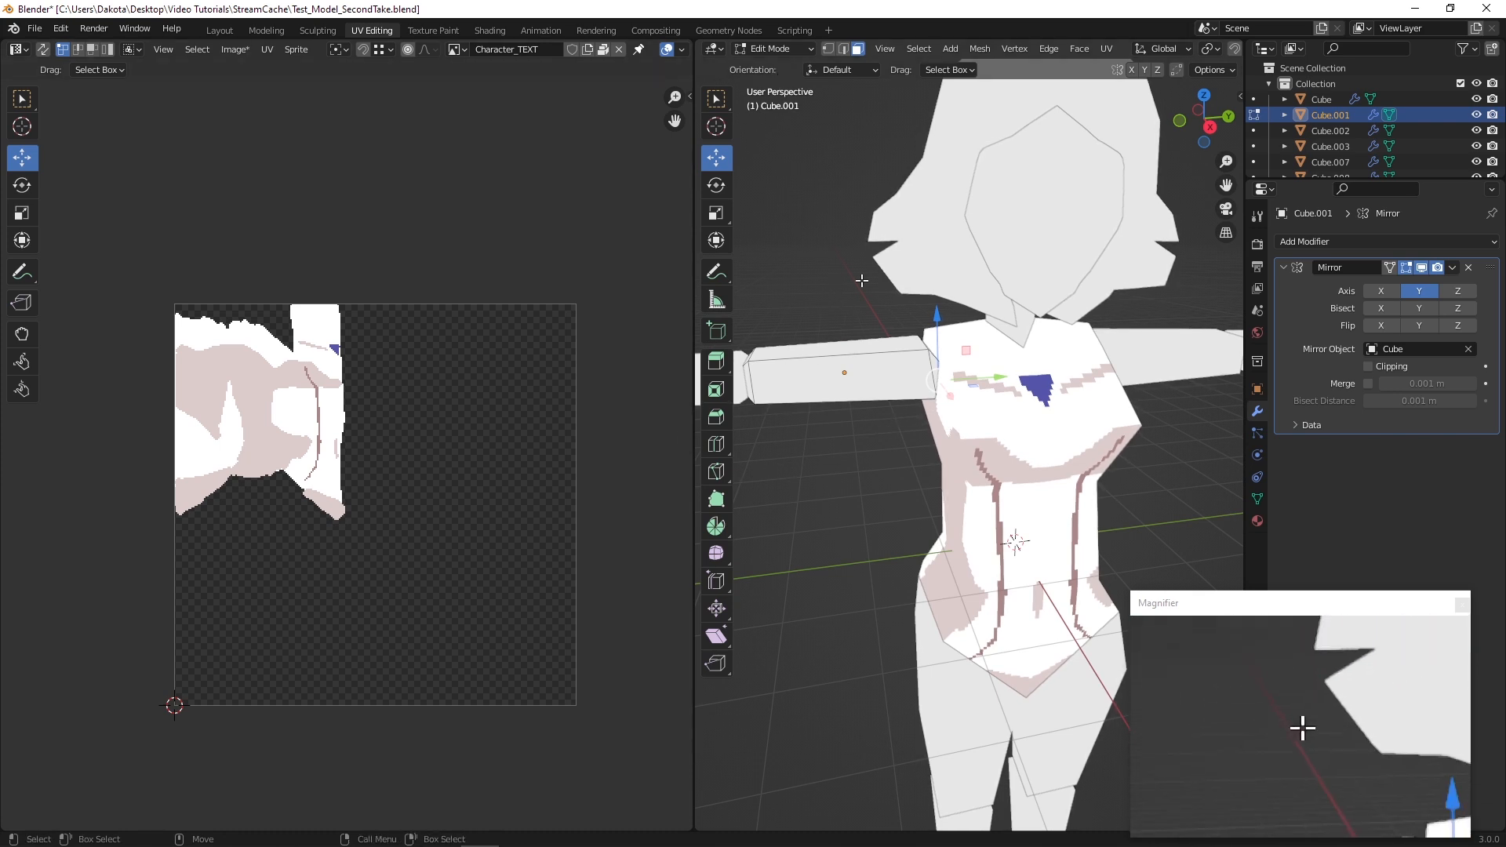
Switch the upper arm to Object Mode and back to Edit Mode
{"action": "left_click", "coordinate": [765, 47]}
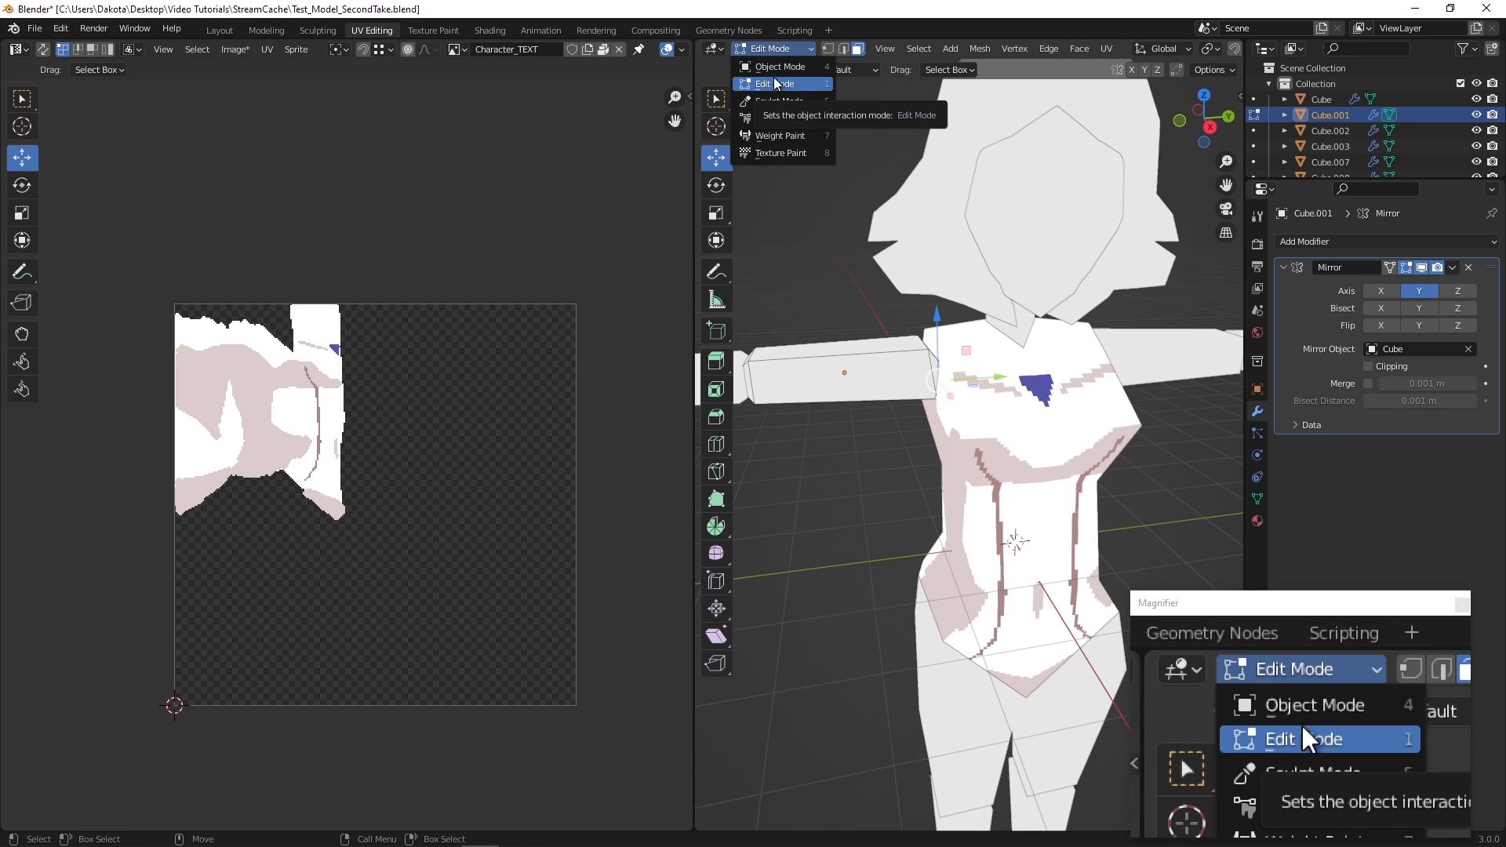
{"action": "left_click", "coordinate": [782, 49]}
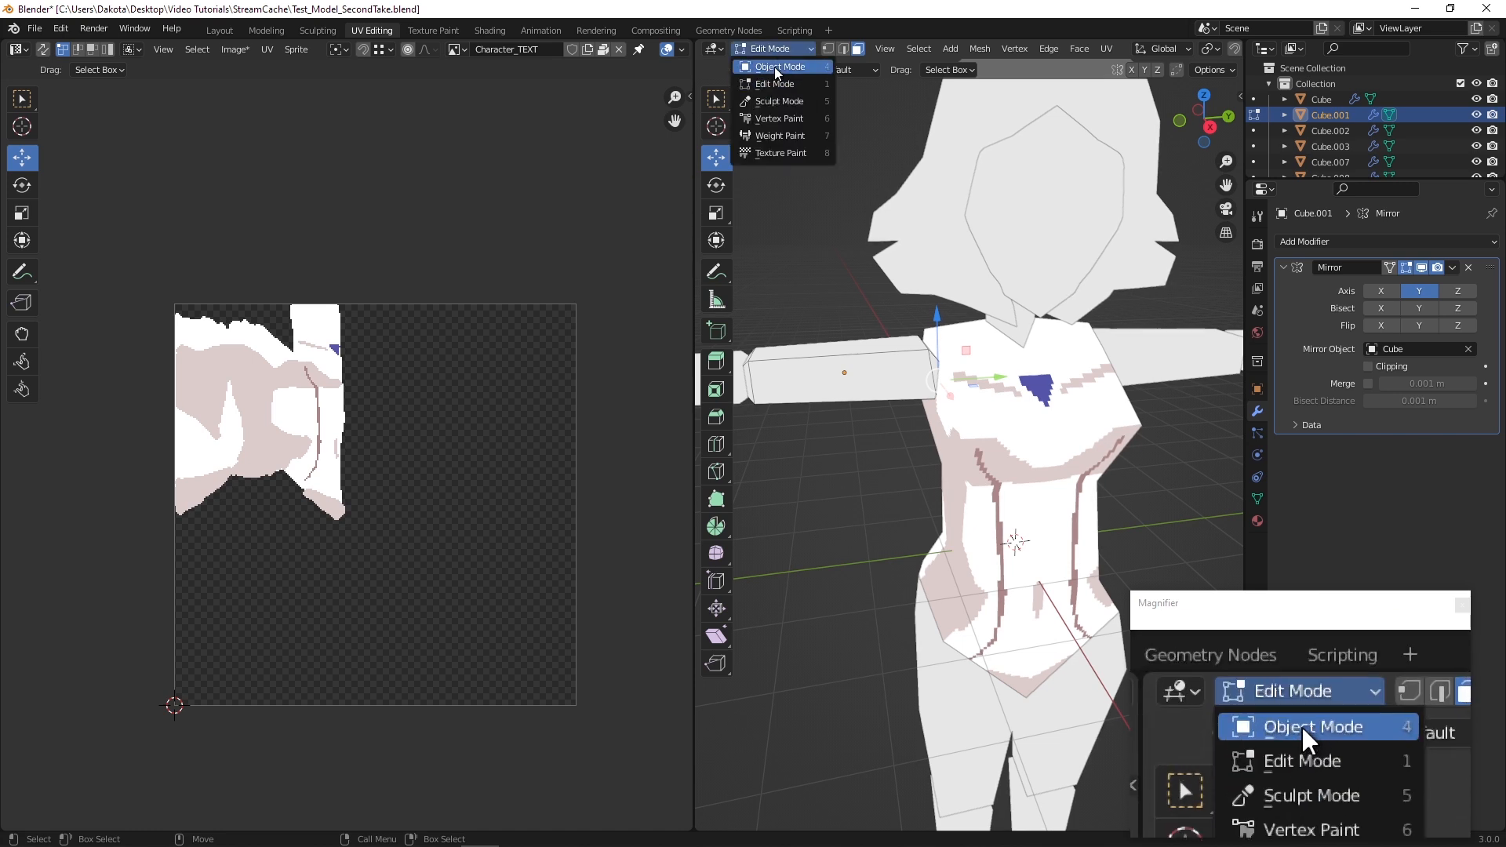
{"action": "left_click", "coordinate": [774, 67]}
{"action": "left_click", "coordinate": [775, 48]}
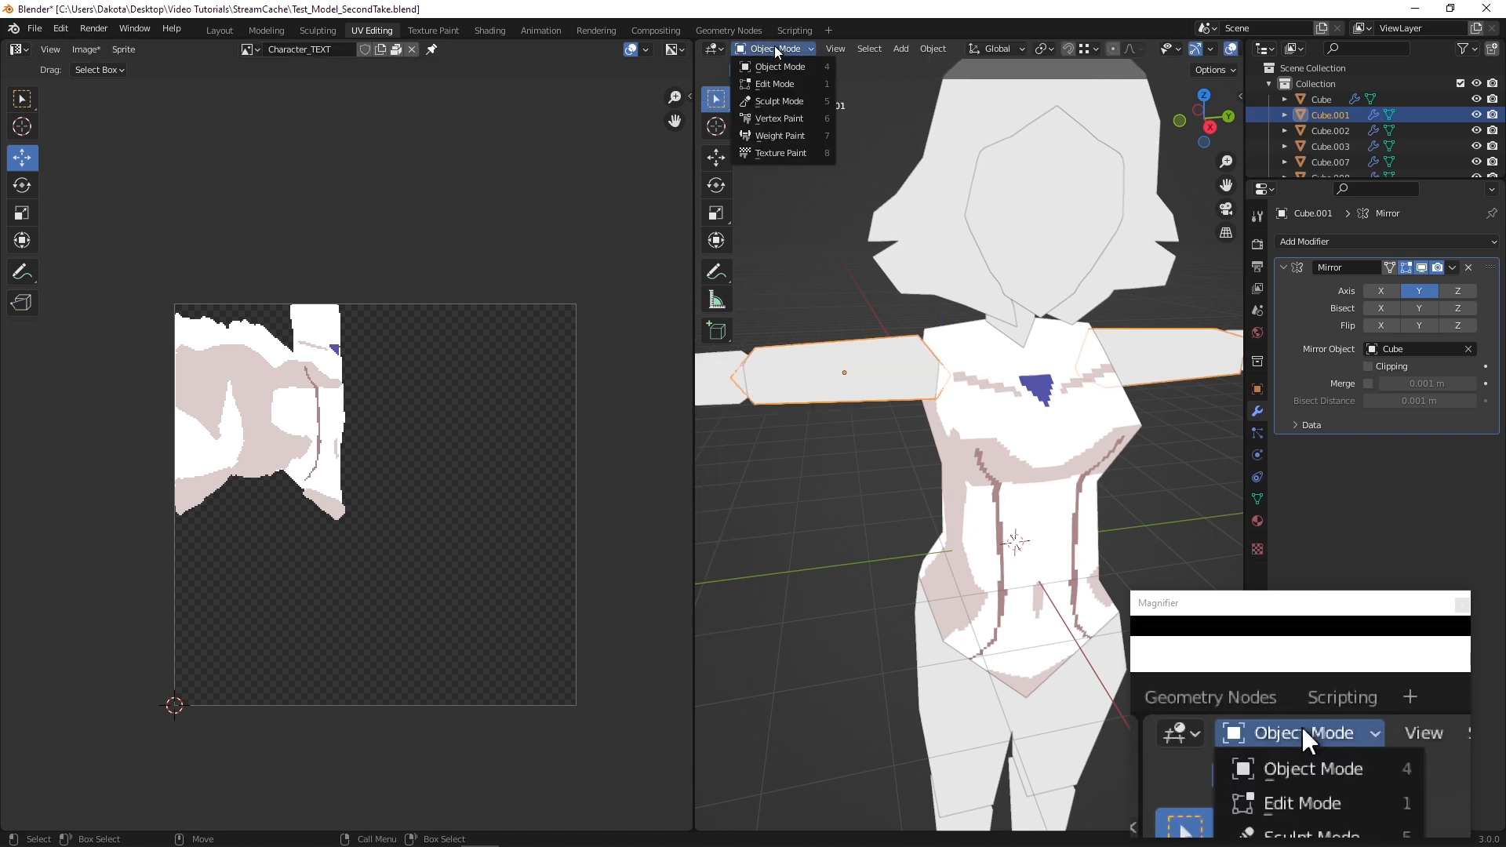
{"action": "left_click", "coordinate": [792, 87]}
Select the upper arm's front and back faces and unwrap them with Project from View in the Right Orthographic view
{"action": "left_click_drag", "start_coordinate": [858, 309], "coordinate": [919, 348], "text": "alt"}
{"action": "middle_click_drag", "start_coordinate": [919, 347], "coordinate": [996, 343], "text": "alt"}
{"action": "right_click_drag", "start_coordinate": [996, 343], "coordinate": [976, 353], "text": "alt"}
{"action": "left_click_drag", "start_coordinate": [975, 353], "coordinate": [1140, 328], "text": "alt"}
{"action": "left_click", "coordinate": [906, 291]}
{"action": "left_click", "coordinate": [1039, 326], "text": "shift"}
{"action": "left_click_drag", "start_coordinate": [1039, 326], "coordinate": [947, 247], "text": "alt"}
{"action": "middle_click_drag", "start_coordinate": [947, 247], "coordinate": [905, 297], "text": "alt"}
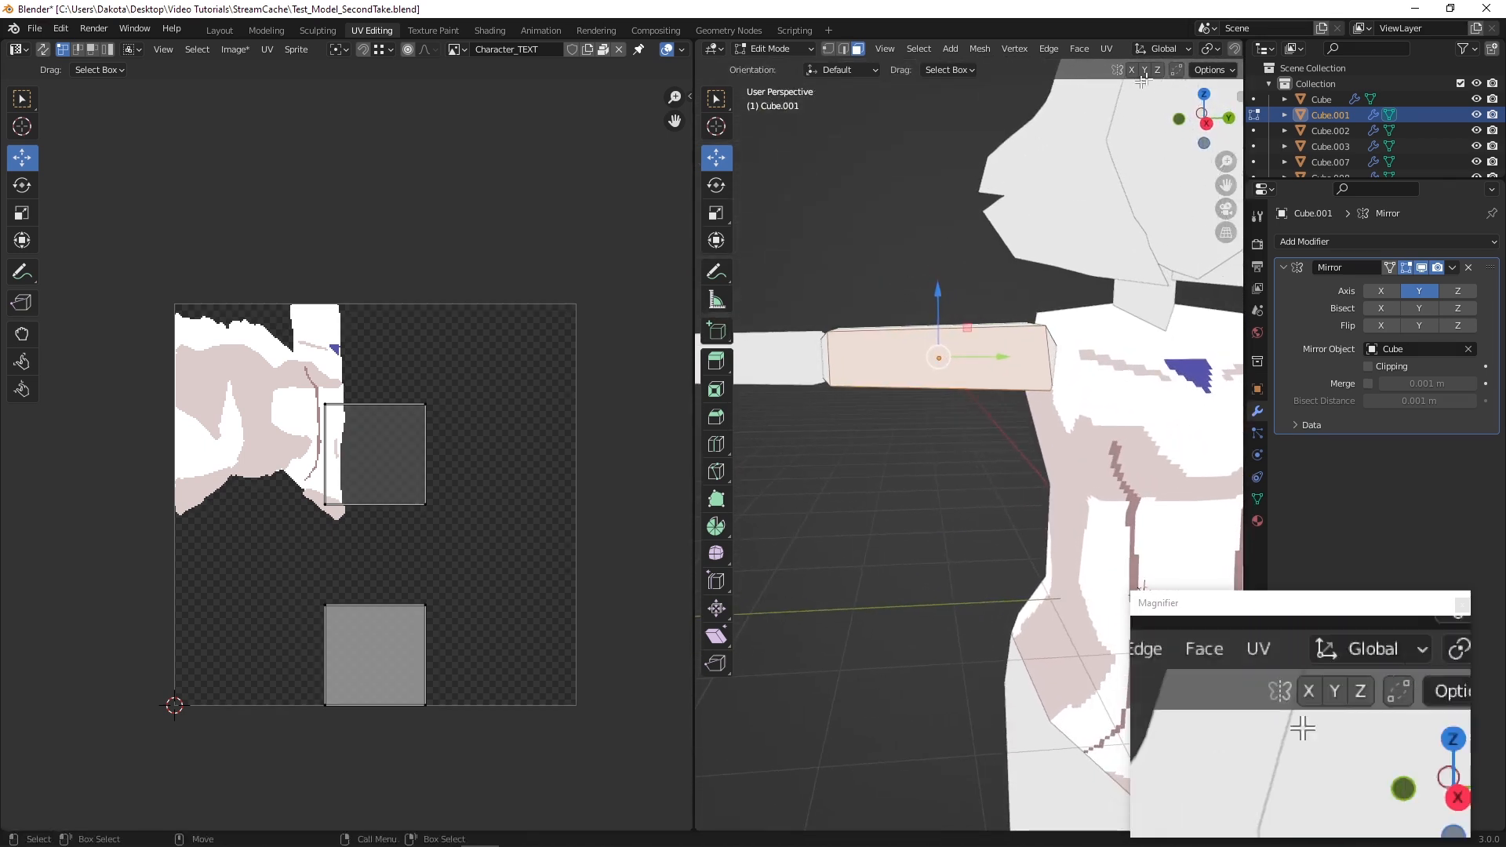
{"action": "left_click", "coordinate": [1206, 122]}
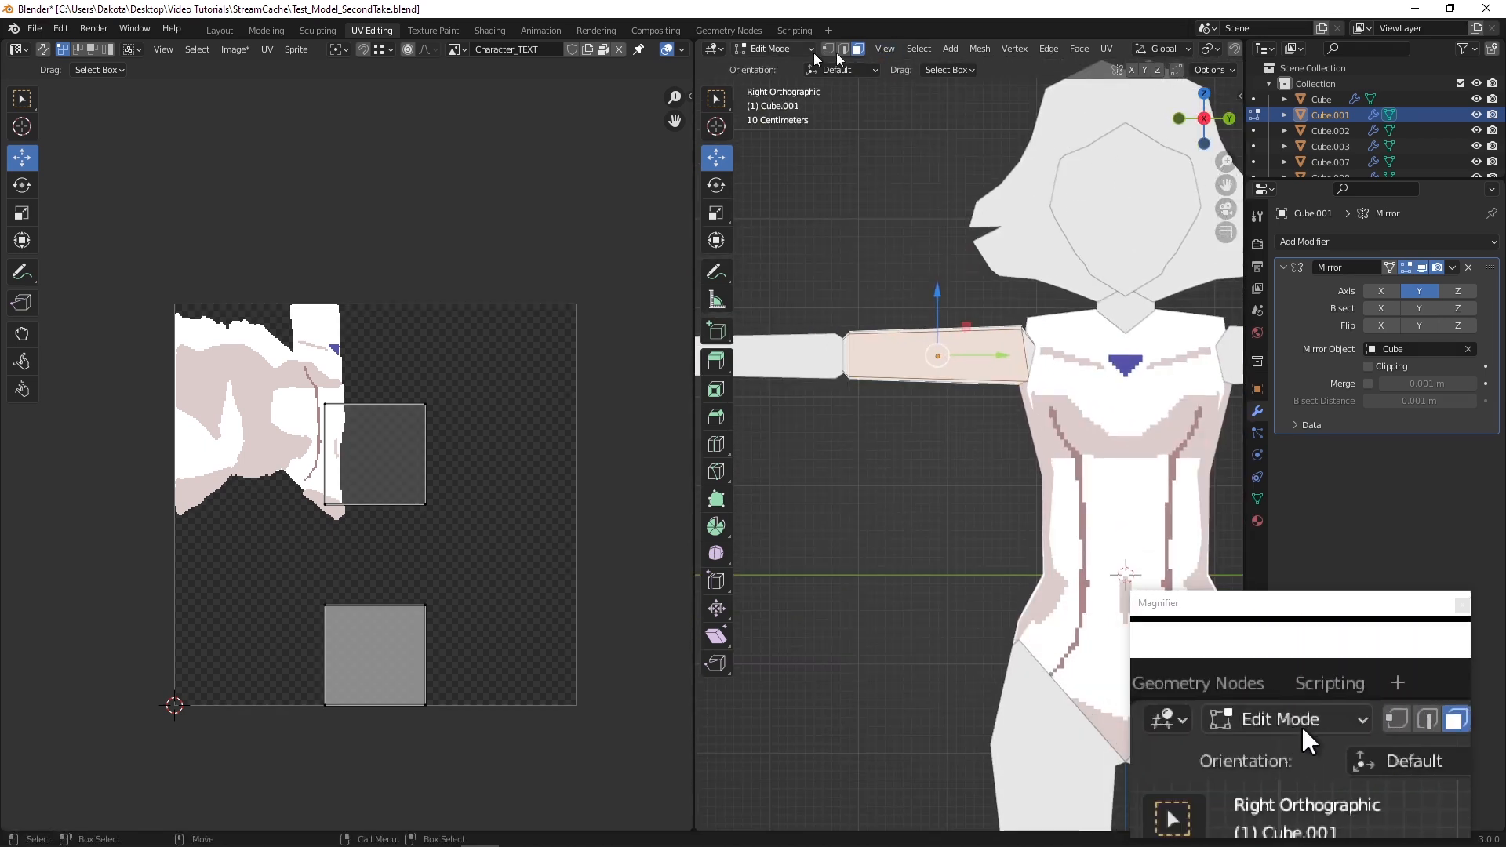
{"action": "left_click", "coordinate": [1107, 50]}
{"action": "left_click", "coordinate": [1129, 213]}
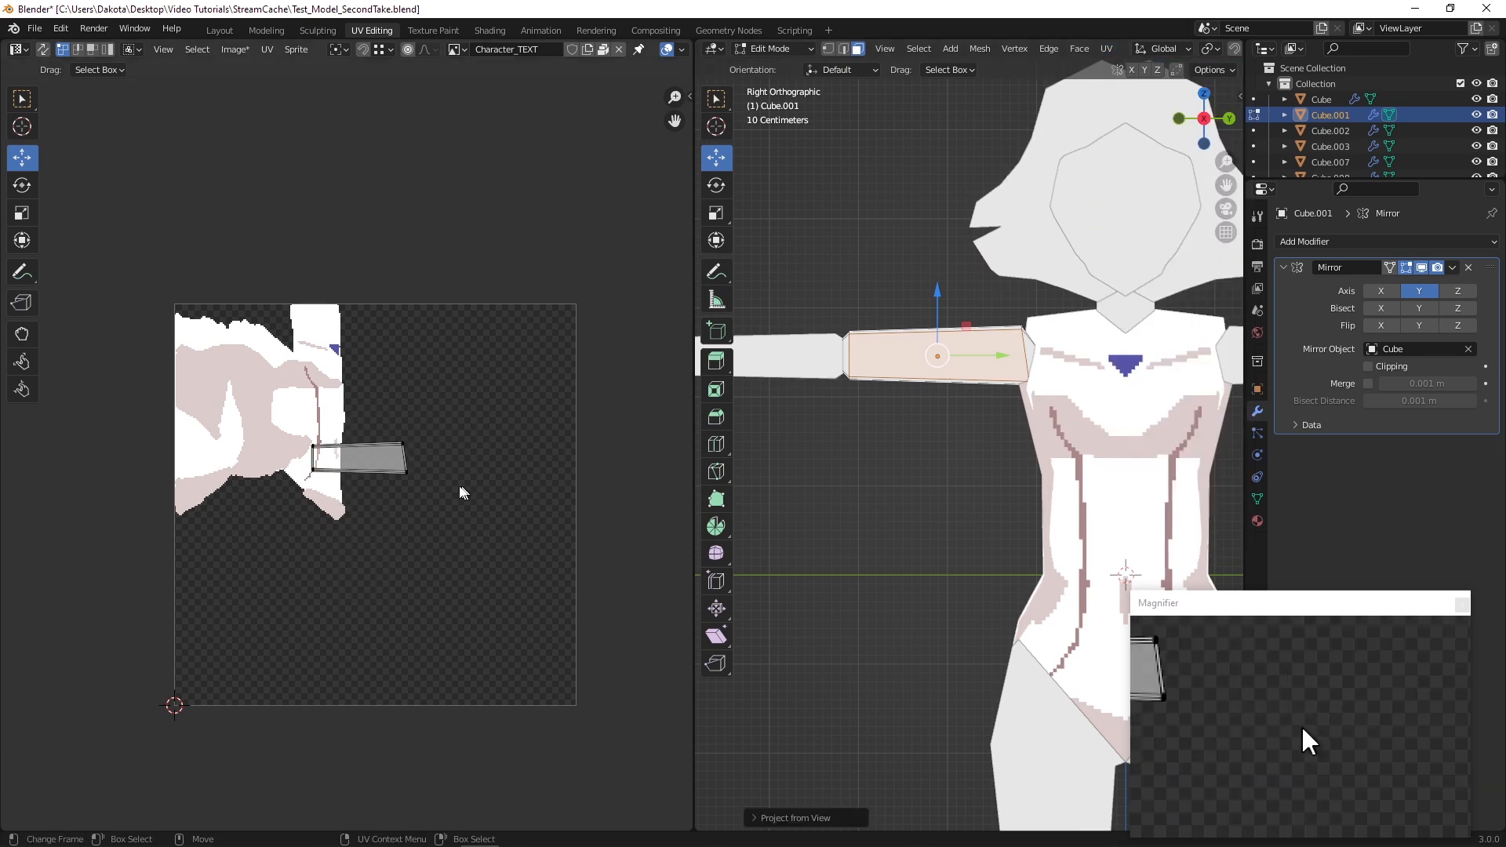
Select the projected arm UVs and move them into the empty image area beside the top of the torso islands
{"action": "scroll", "coordinate": [411, 452], "scroll_direction": "up", "scroll_amount": 4}
{"action": "scroll", "coordinate": [345, 458], "scroll_direction": "up", "scroll_amount": 1}
{"action": "left_click_drag", "start_coordinate": [158, 373], "coordinate": [585, 566]}
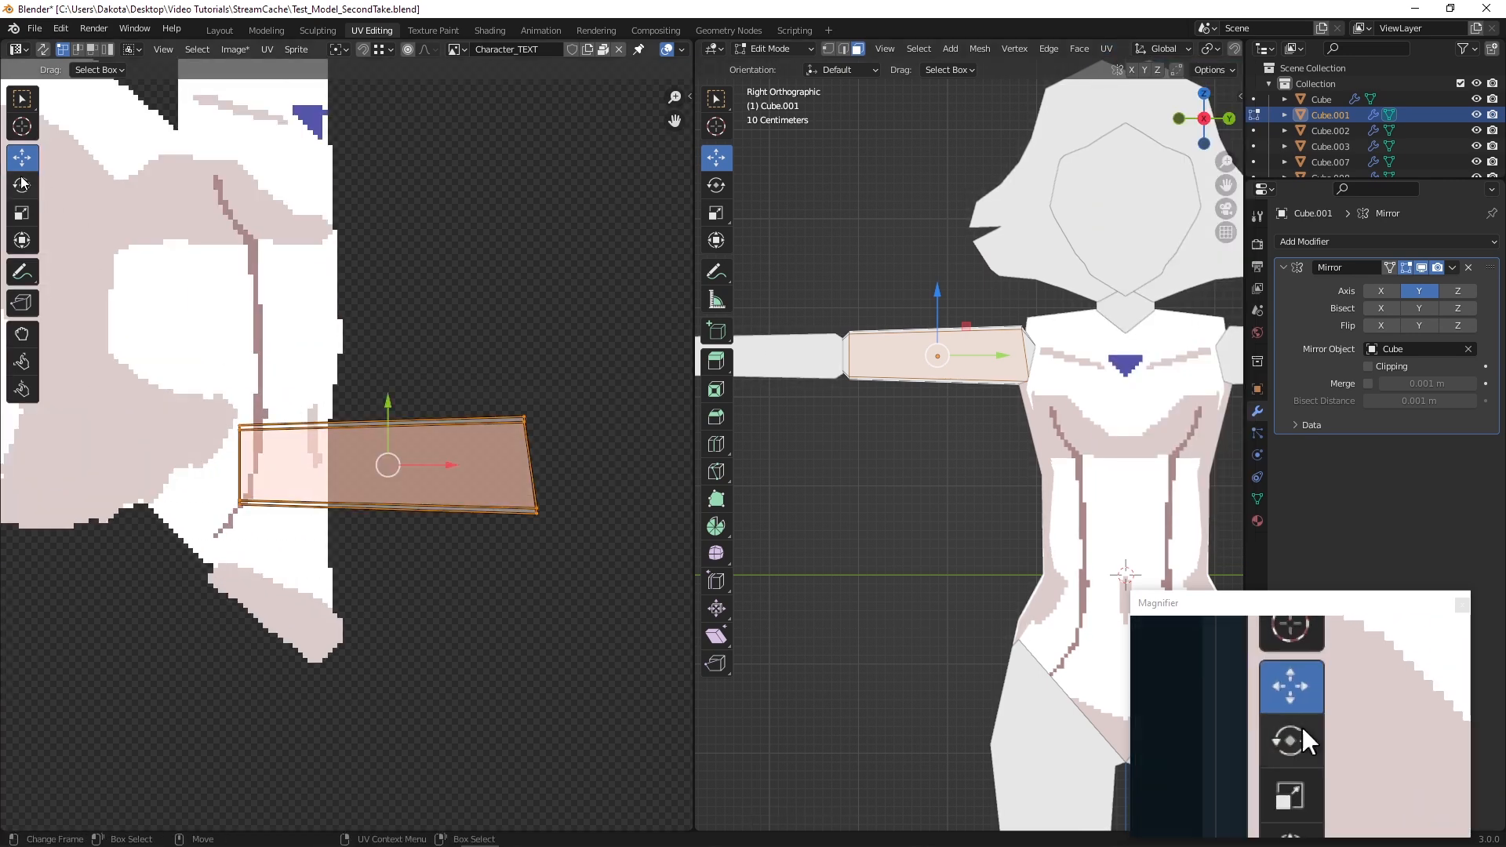
{"action": "left_click_drag", "start_coordinate": [387, 465], "coordinate": [520, 296]}
{"action": "middle_click_drag", "start_coordinate": [520, 296], "coordinate": [321, 511]}
{"action": "left_click_drag", "start_coordinate": [321, 511], "coordinate": [336, 376]}
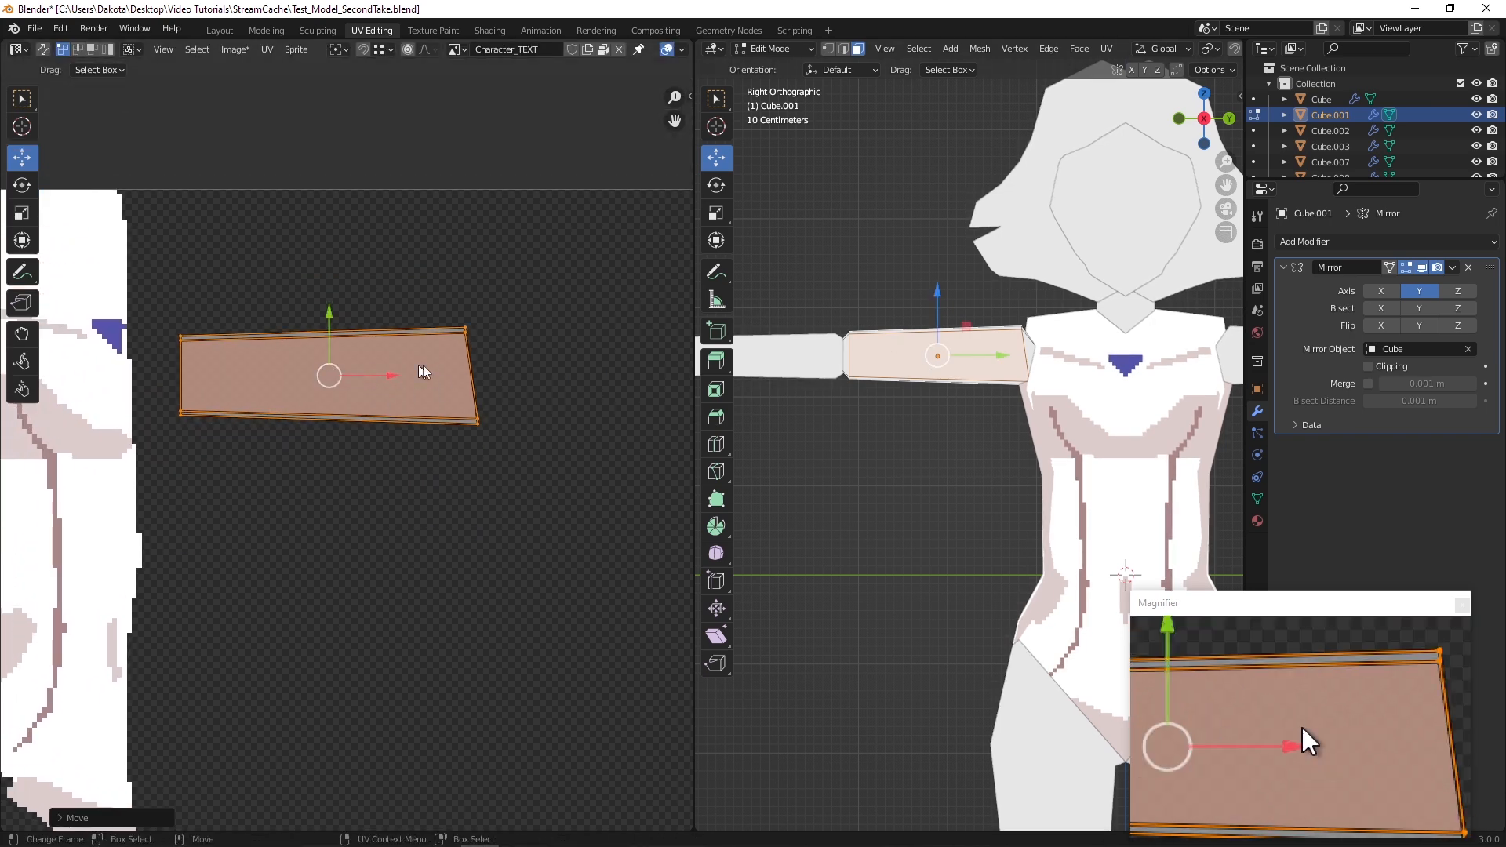
Enable island selection for the UVs and move one of the two overlapping arm islands straight down below the other
{"action": "scroll", "coordinate": [980, 357], "scroll_direction": "up", "scroll_amount": 3}
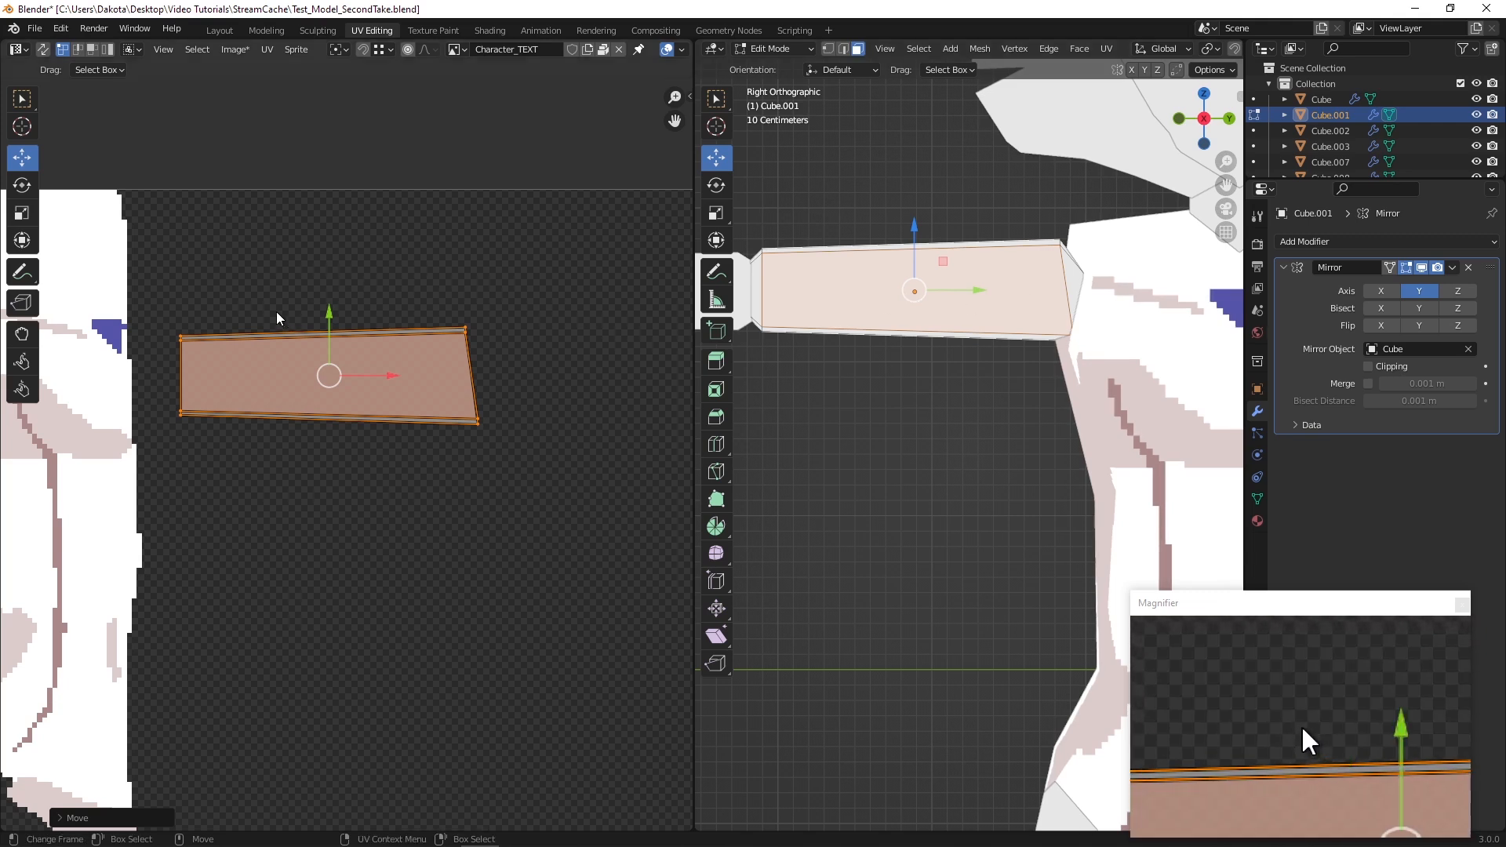
{"action": "left_click", "coordinate": [107, 50]}
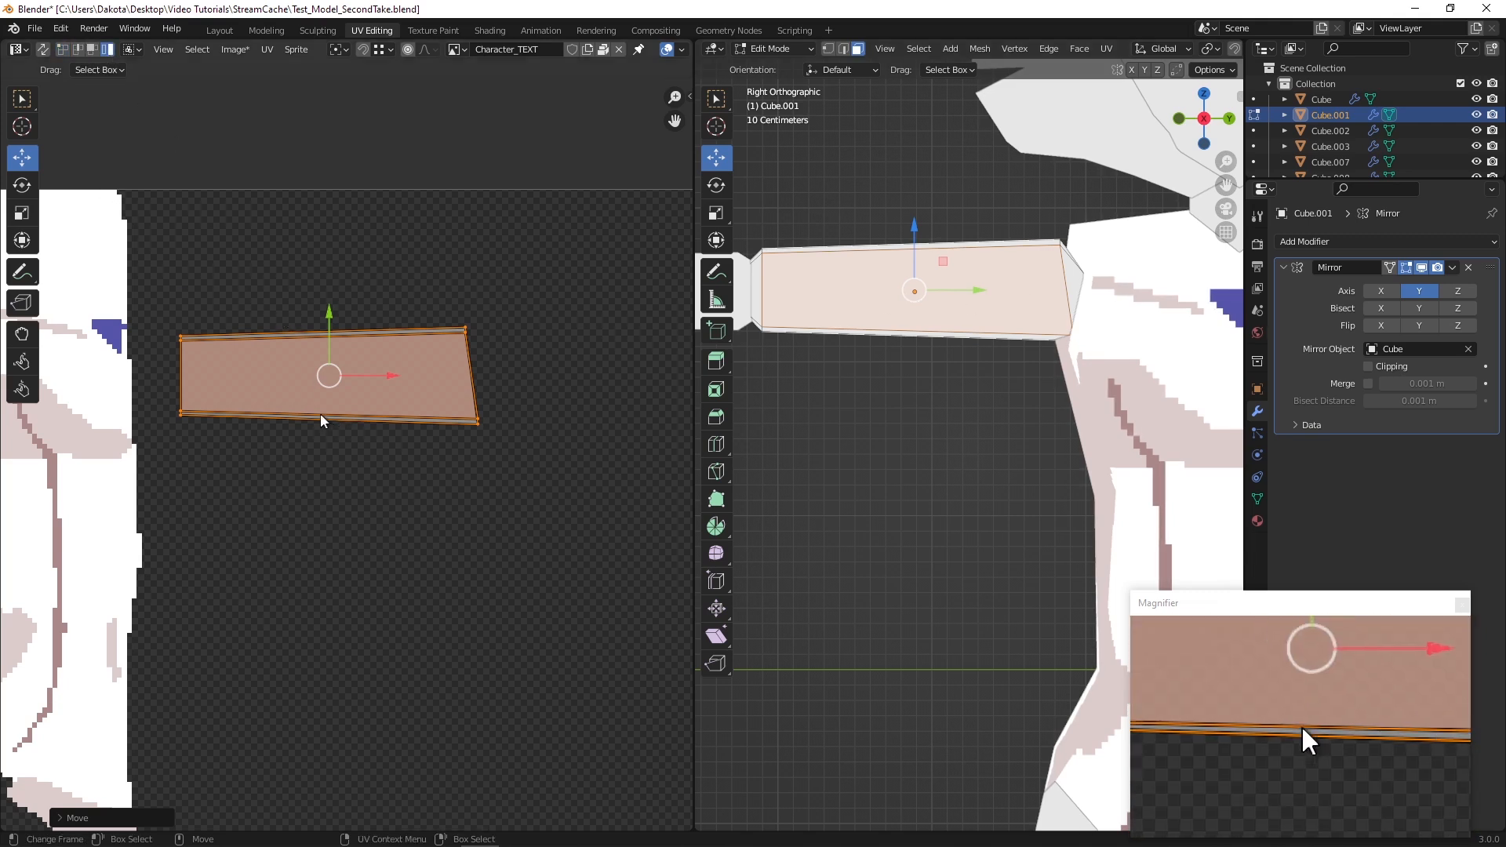
{"action": "left_click", "coordinate": [299, 374]}
{"action": "left_click_drag", "start_coordinate": [330, 312], "coordinate": [318, 506]}
{"action": "key", "text": "ctrl+z"}
{"action": "left_click_drag", "start_coordinate": [326, 352], "coordinate": [327, 549]}
Select the upper arm's top and bottom faces and unwrap them with Project from View in the Top Orthographic view
{"action": "scroll", "coordinate": [830, 385], "scroll_direction": "down", "scroll_amount": 4}
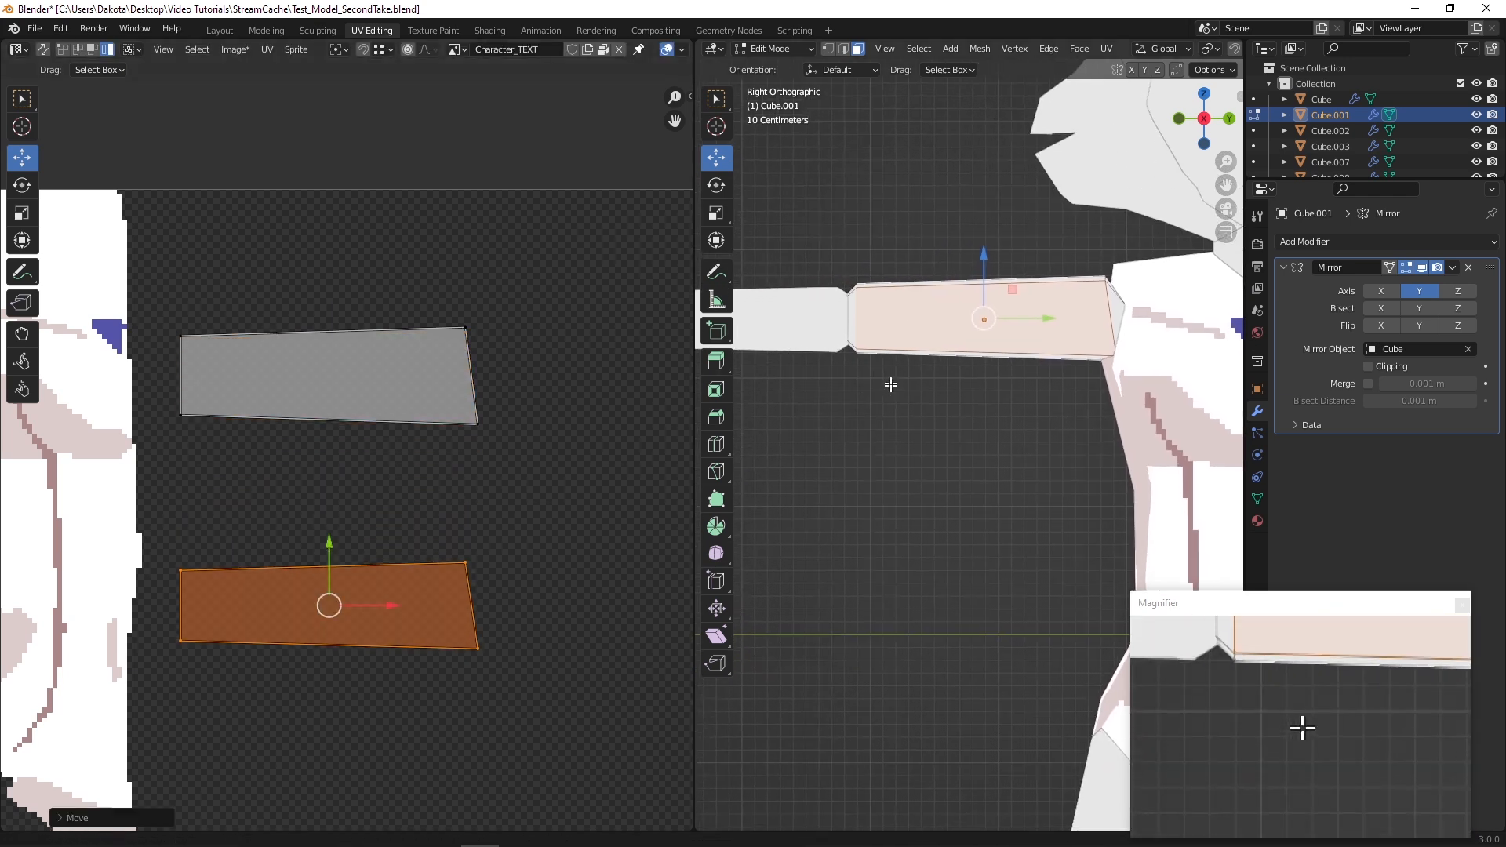
{"action": "scroll", "coordinate": [854, 393], "scroll_direction": "up", "scroll_amount": 4}
{"action": "middle_click_drag", "start_coordinate": [872, 374], "coordinate": [898, 292]}
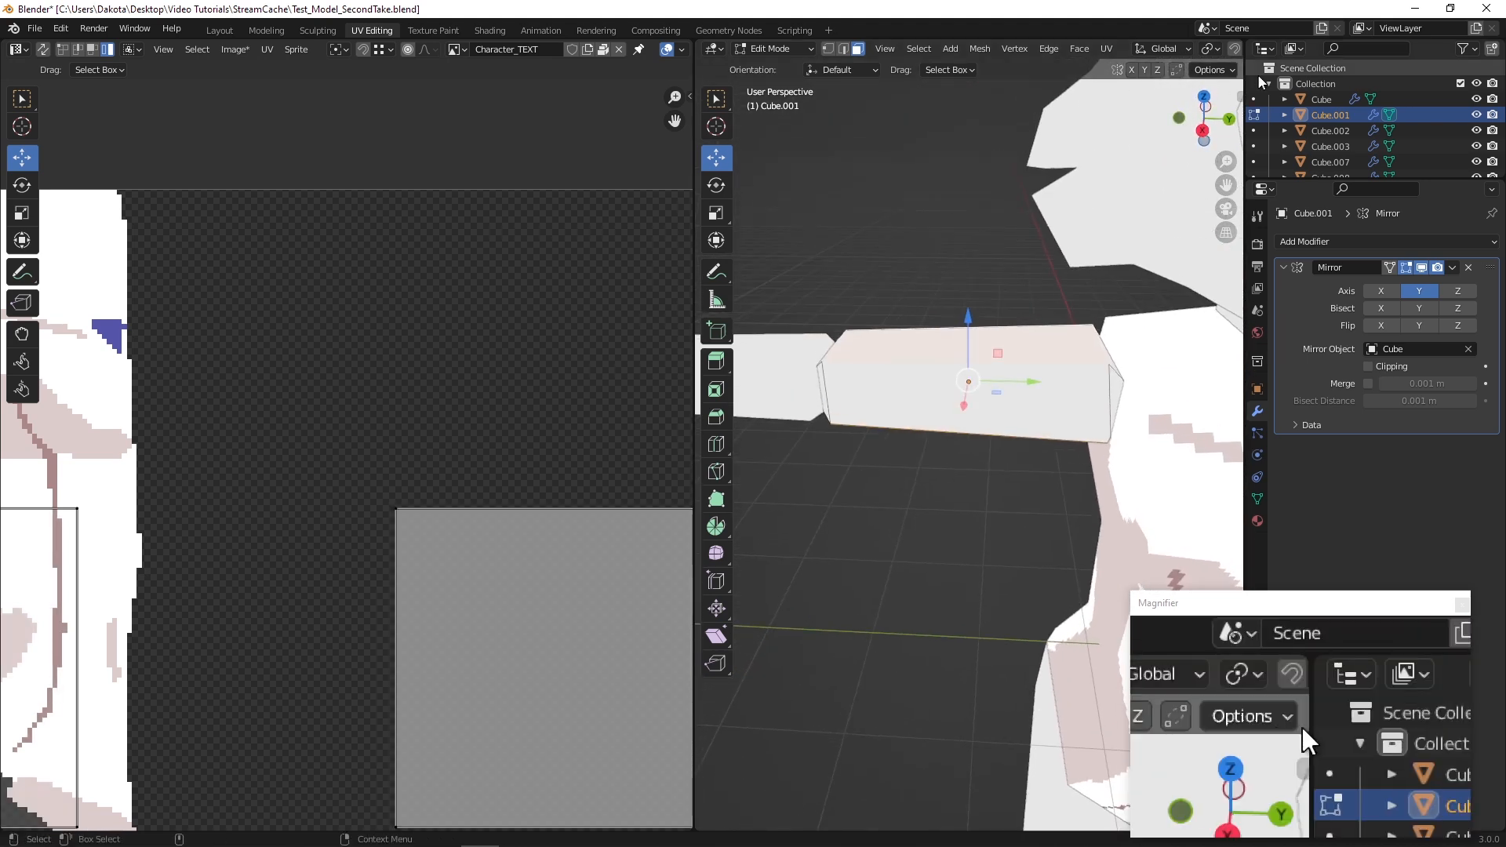
{"action": "left_click", "coordinate": [1207, 97]}
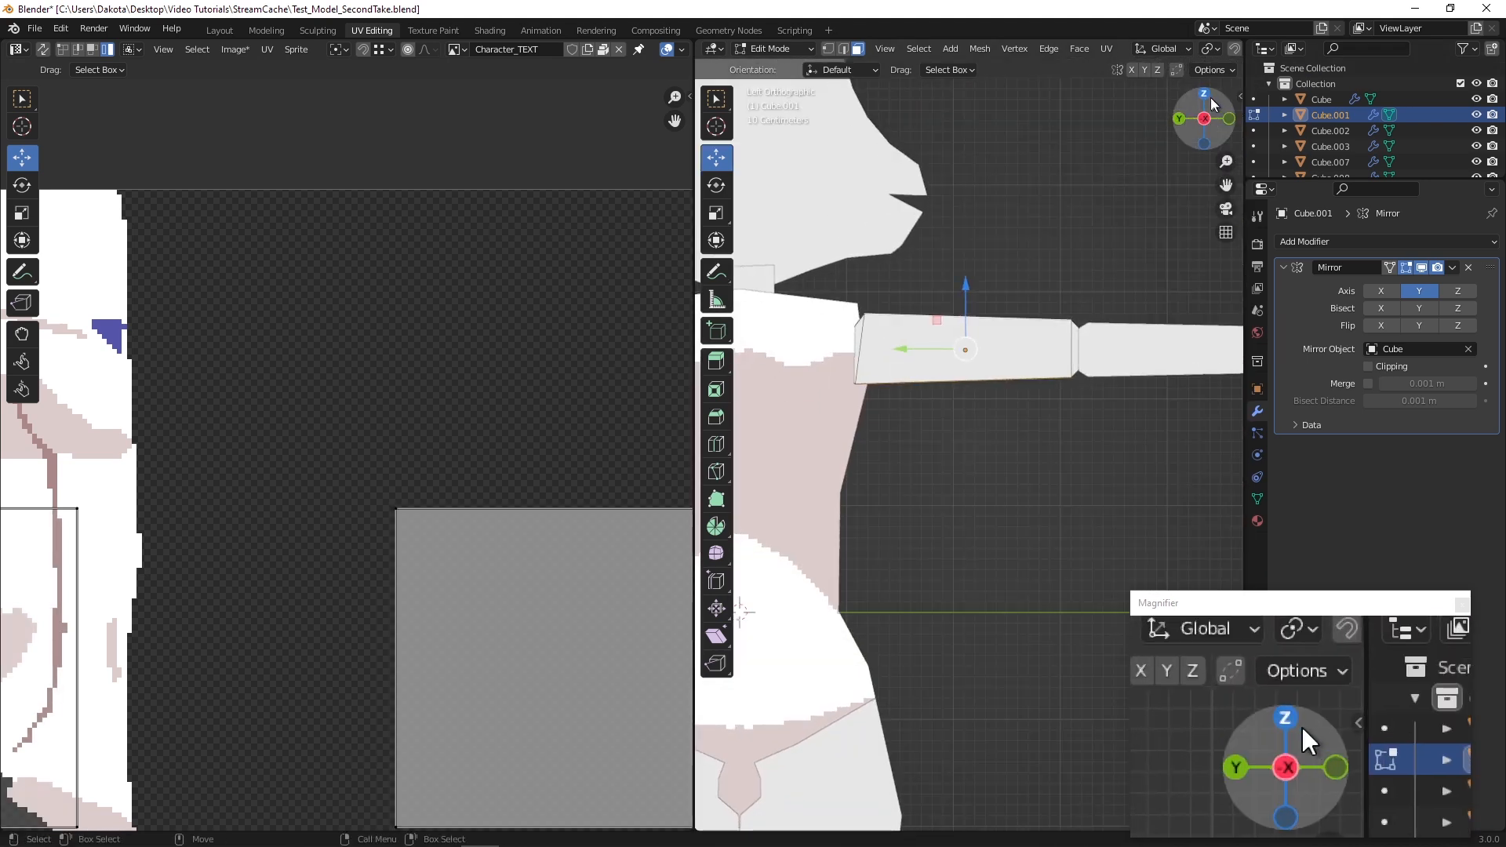
{"action": "left_click", "coordinate": [1207, 95]}
{"action": "left_click", "coordinate": [1106, 49]}
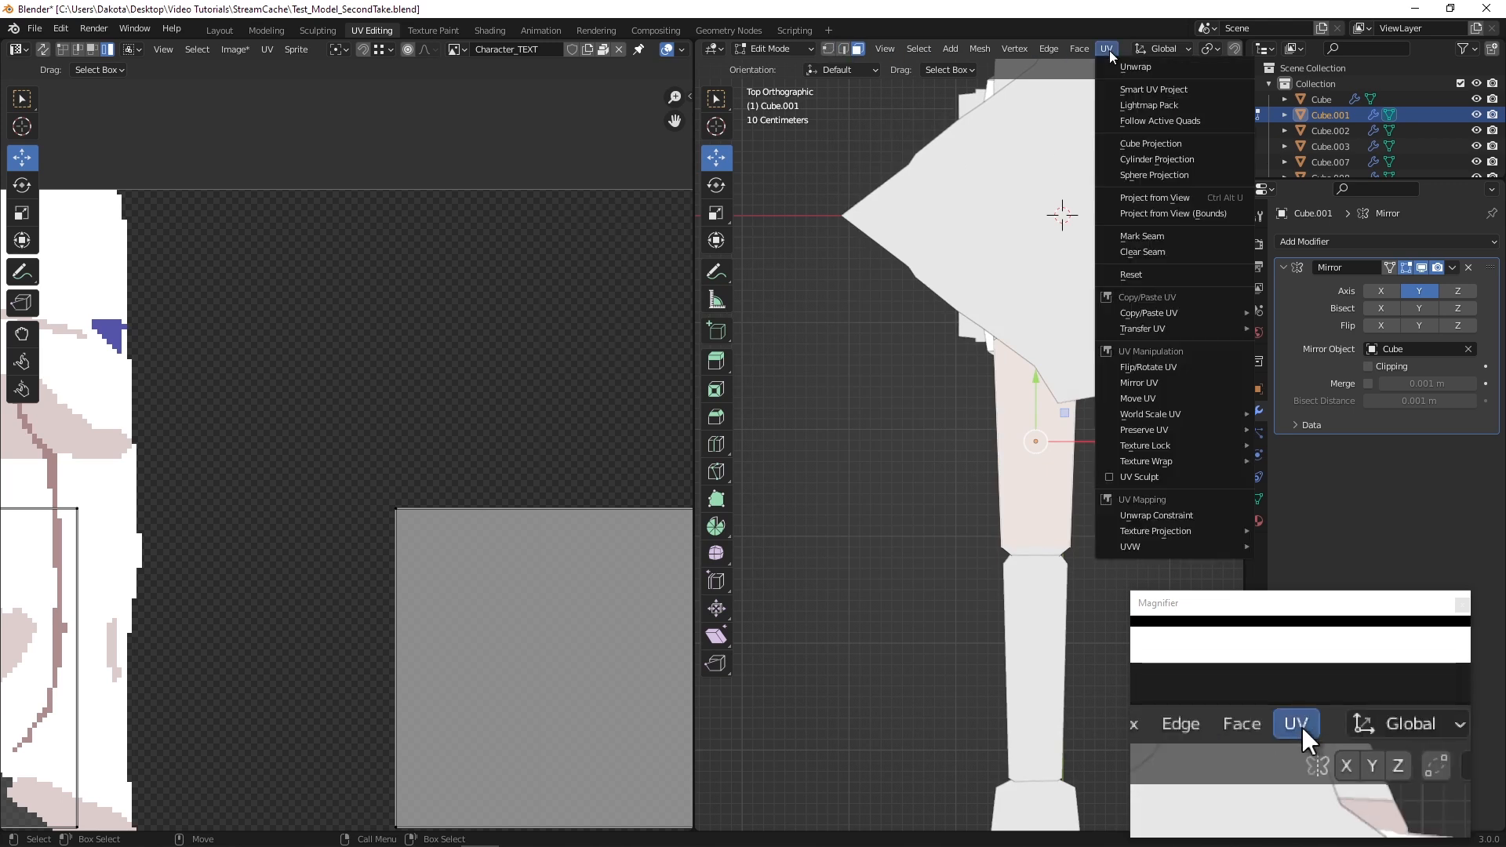
{"action": "left_click", "coordinate": [1155, 198]}
Select the newly projected arm UVs and rotate them 90 degrees so they lie horizontally
{"action": "middle_click_drag", "start_coordinate": [420, 444], "coordinate": [377, 328]}
{"action": "scroll", "coordinate": [377, 329], "scroll_direction": "down", "scroll_amount": 2}
{"action": "left_click_drag", "start_coordinate": [242, 357], "coordinate": [400, 600]}
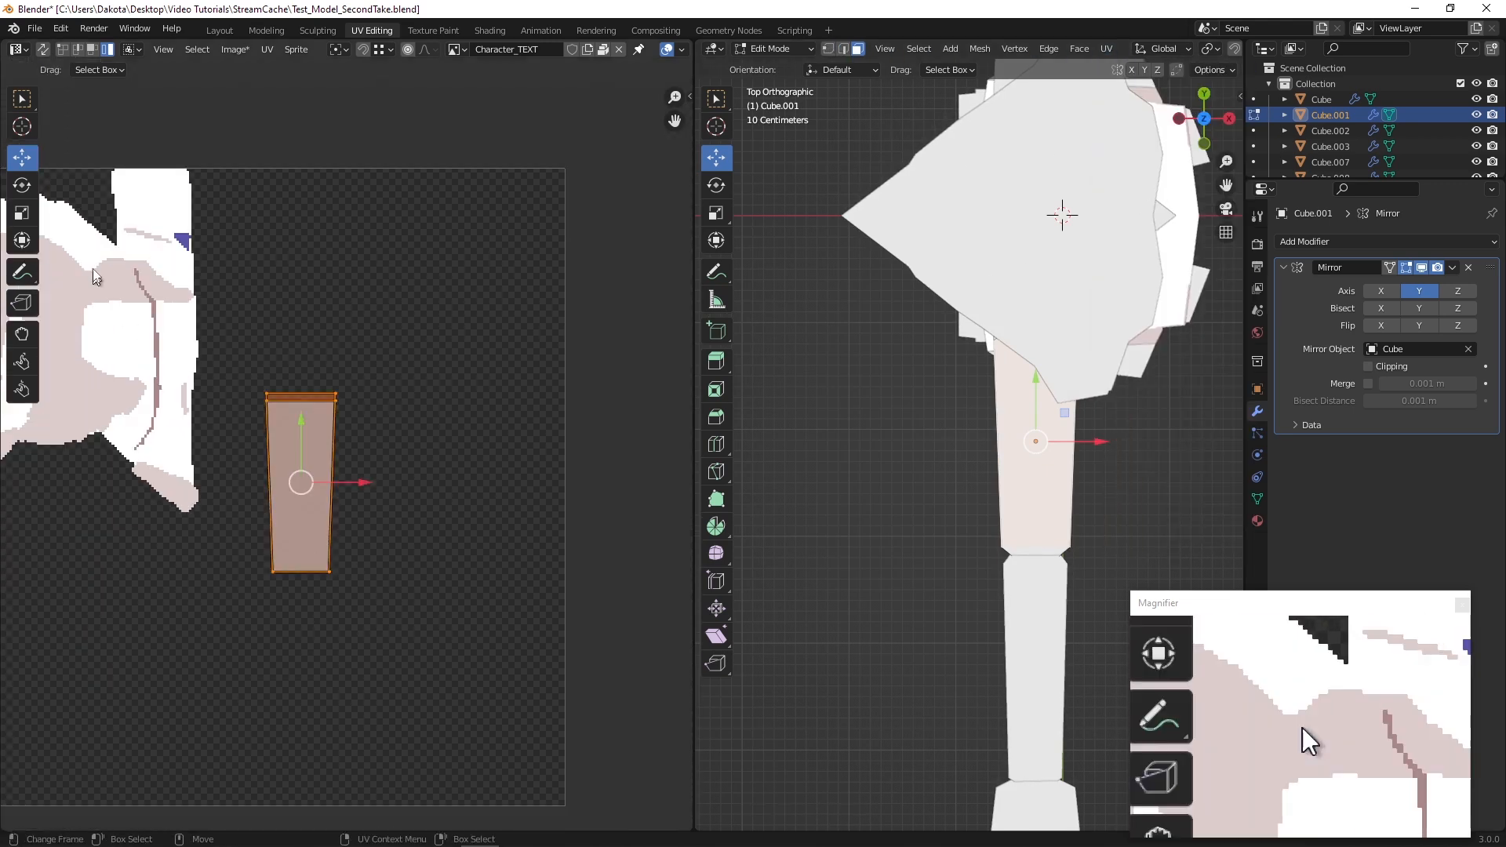
{"action": "left_click", "coordinate": [22, 186]}
{"action": "left_click_drag", "start_coordinate": [352, 436], "coordinate": [360, 565]}
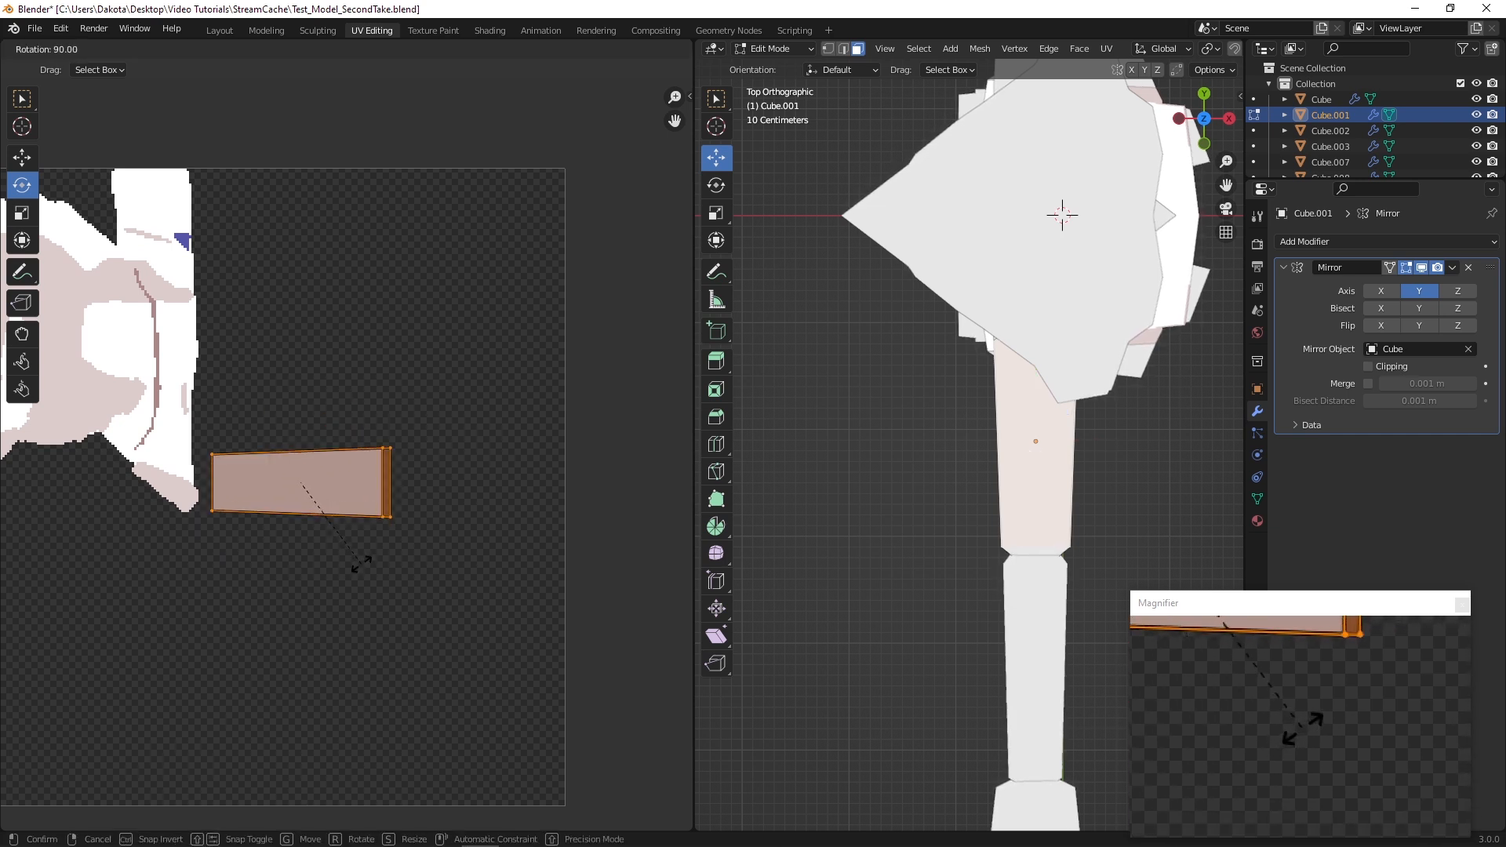
{"action": "left_click_drag", "start_coordinate": [360, 565], "coordinate": [363, 538]}
Add the upper arm's front and back faces to the selection so all four arm islands are shown
{"action": "middle_click_drag", "start_coordinate": [980, 424], "coordinate": [787, 285]}
{"action": "scroll", "coordinate": [794, 436], "scroll_direction": "up", "scroll_amount": 2}
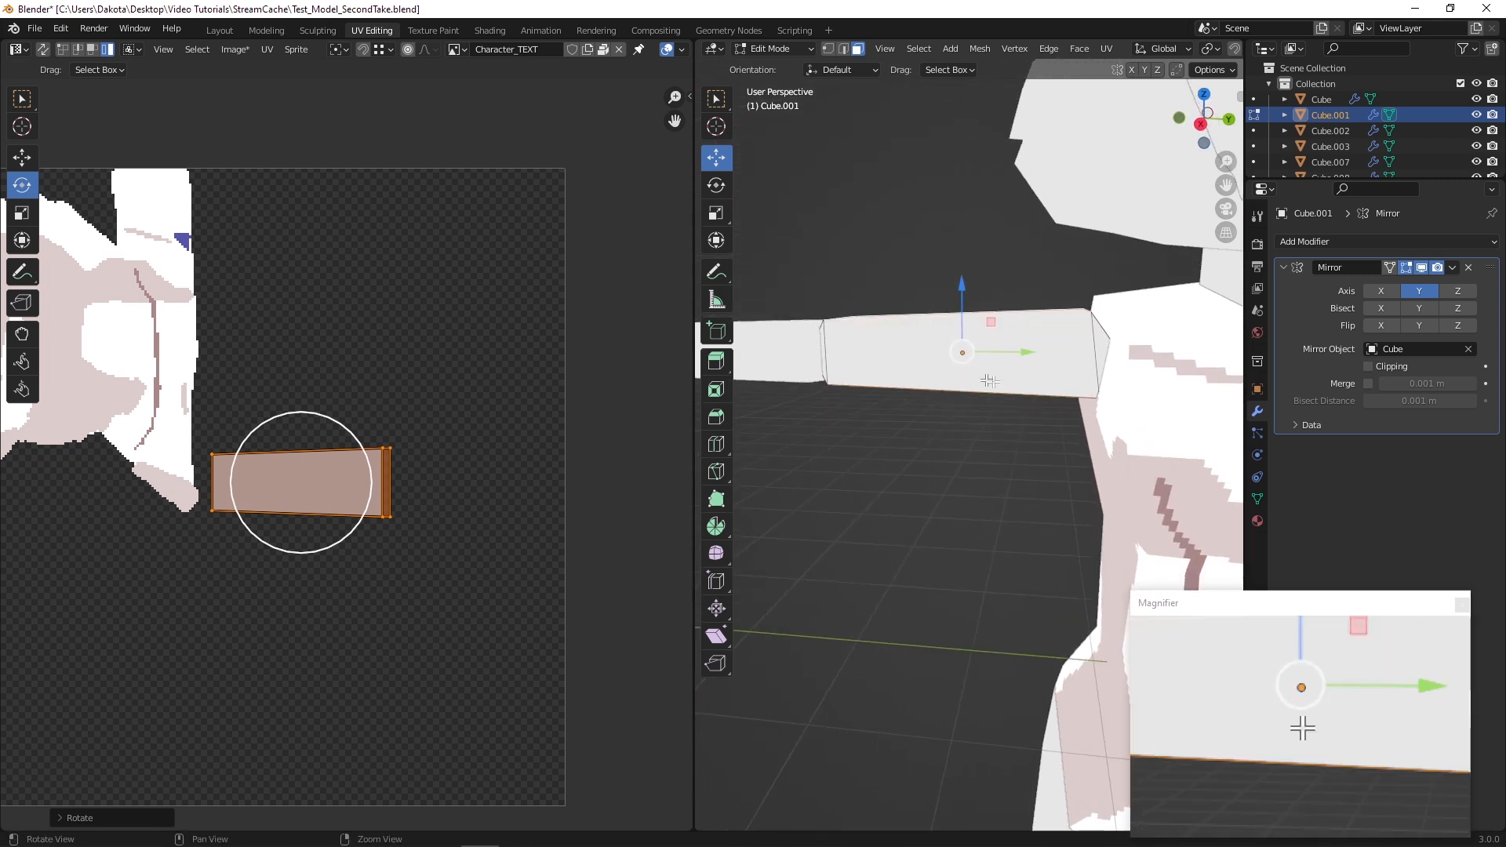
{"action": "middle_click_drag", "start_coordinate": [870, 458], "coordinate": [895, 409]}
{"action": "middle_click_drag", "start_coordinate": [793, 433], "coordinate": [848, 388]}
{"action": "left_click", "coordinate": [1068, 432], "text": "shift"}
{"action": "left_click", "coordinate": [1049, 394], "text": "shift"}
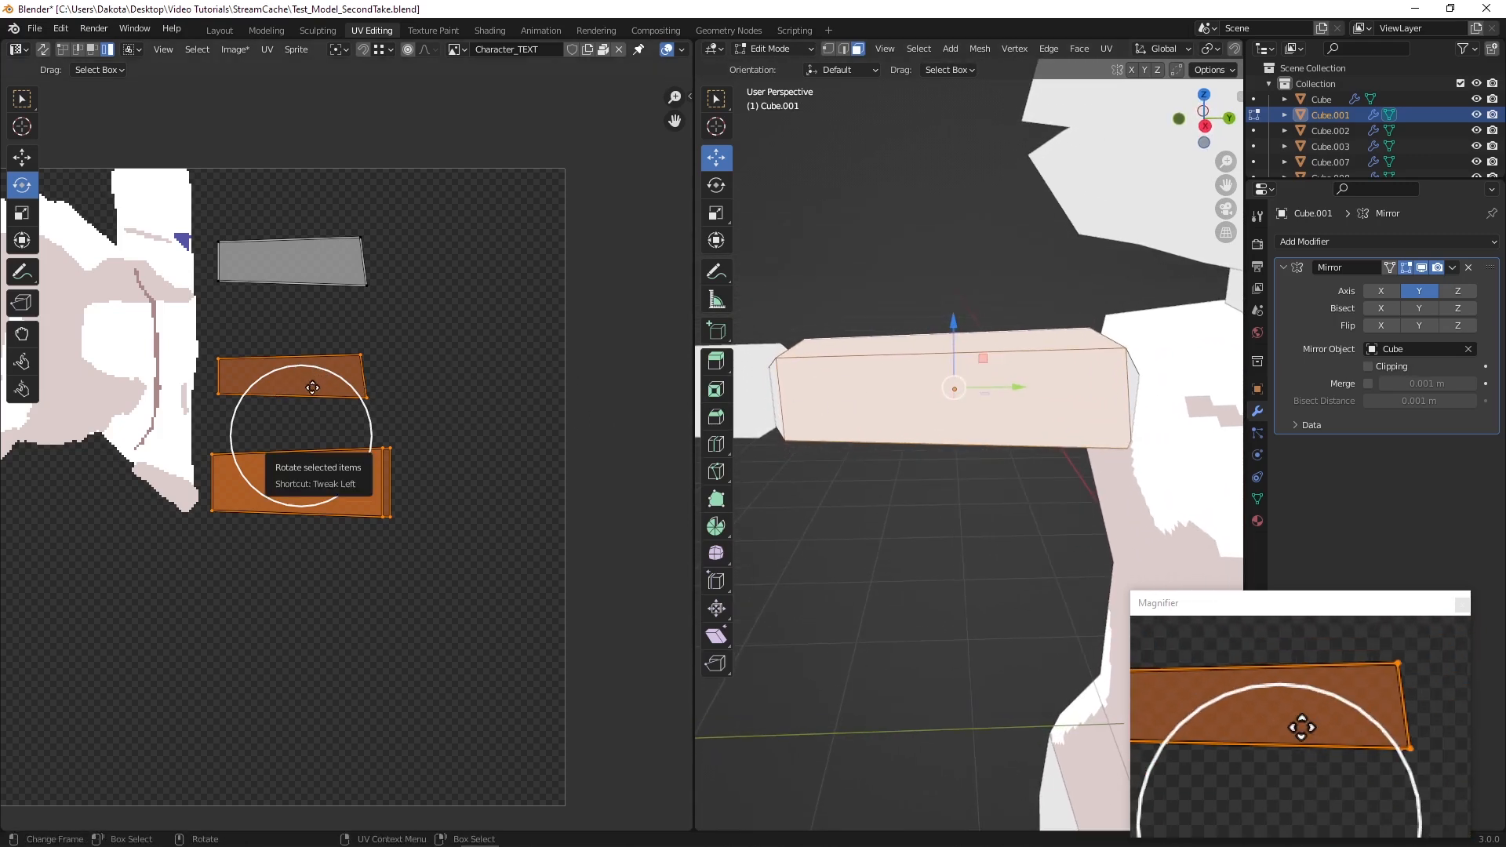
Move one of the two overlapping wide arm islands up and align its left edge with the narrower island above
{"action": "scroll", "coordinate": [324, 430], "scroll_direction": "up", "scroll_amount": 2}
{"action": "left_click", "coordinate": [27, 159]}
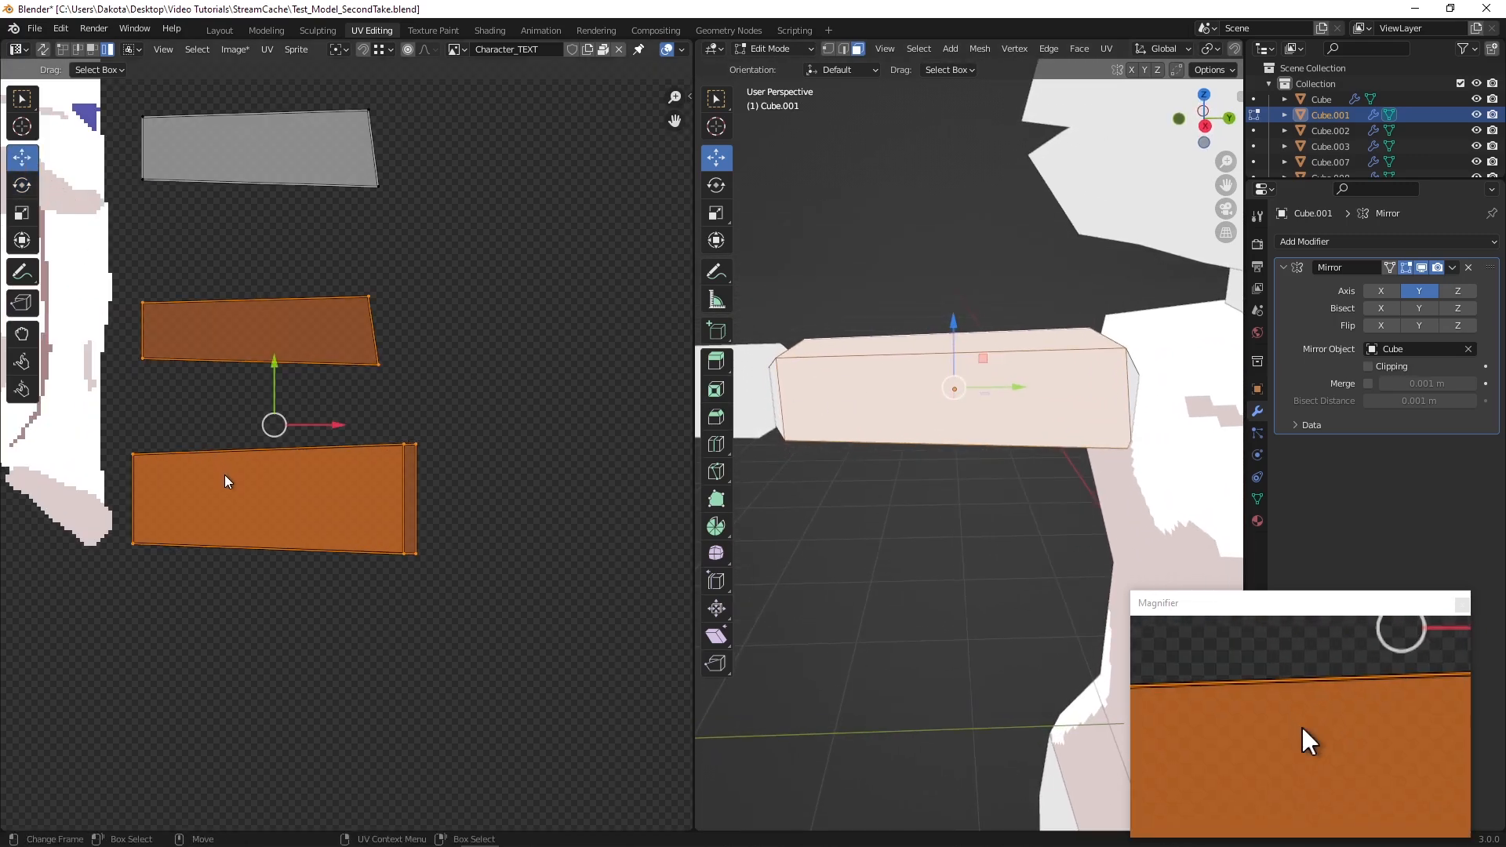
{"action": "left_click", "coordinate": [225, 476]}
{"action": "left_click_drag", "start_coordinate": [278, 438], "coordinate": [278, 360]}
{"action": "scroll", "coordinate": [331, 454], "scroll_direction": "up", "scroll_amount": 1}
{"action": "left_click_drag", "start_coordinate": [331, 454], "coordinate": [344, 430]}
Scale the moved island down to the width of the island above and nudge it up against that island's lower edge
{"action": "left_click", "coordinate": [23, 240]}
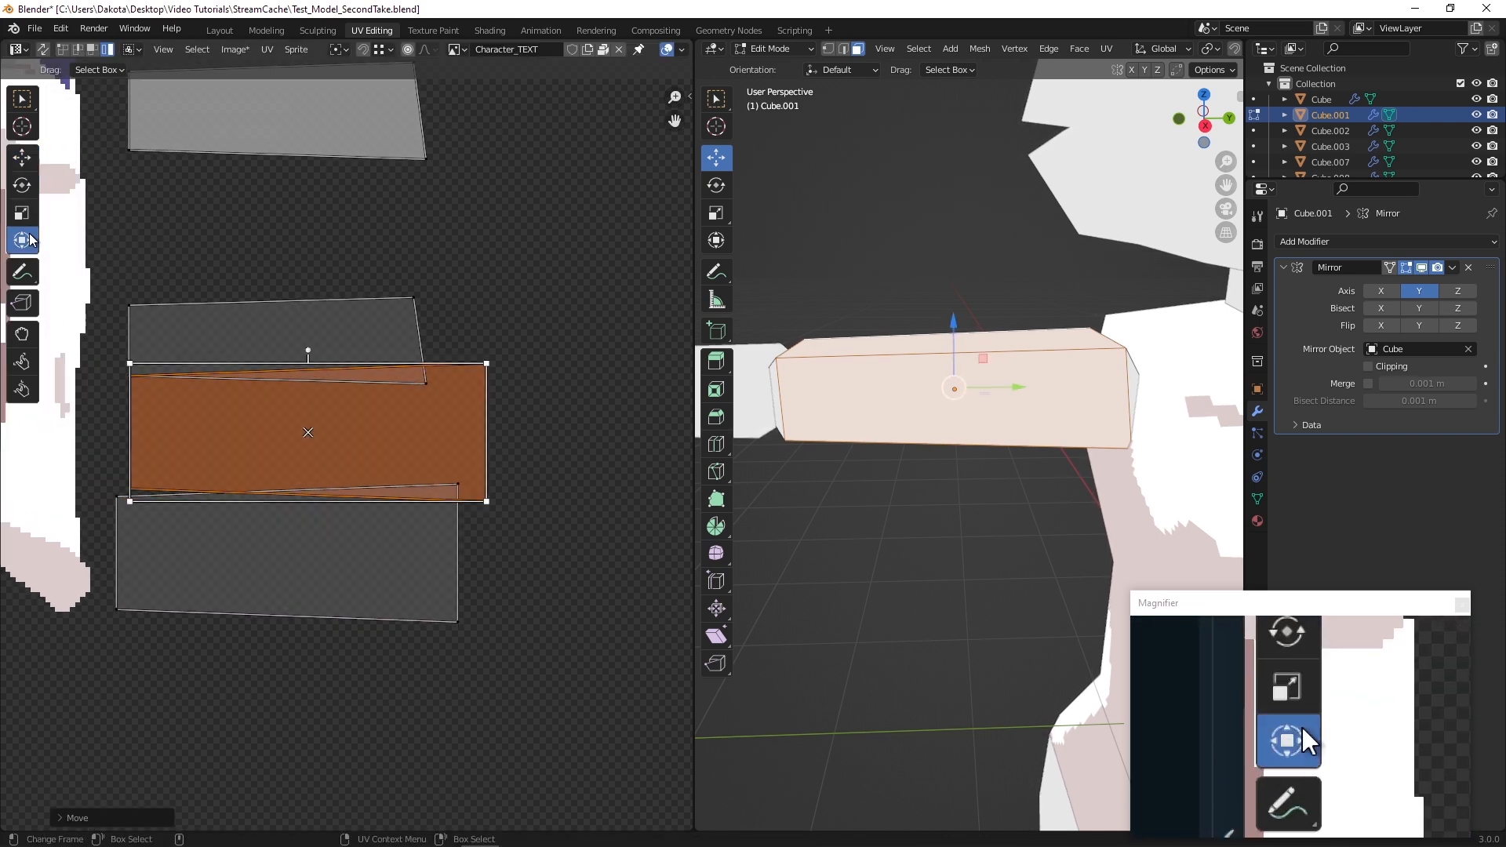
{"action": "left_click_drag", "start_coordinate": [479, 363], "coordinate": [432, 405]}
{"action": "left_click", "coordinate": [5, 149]}
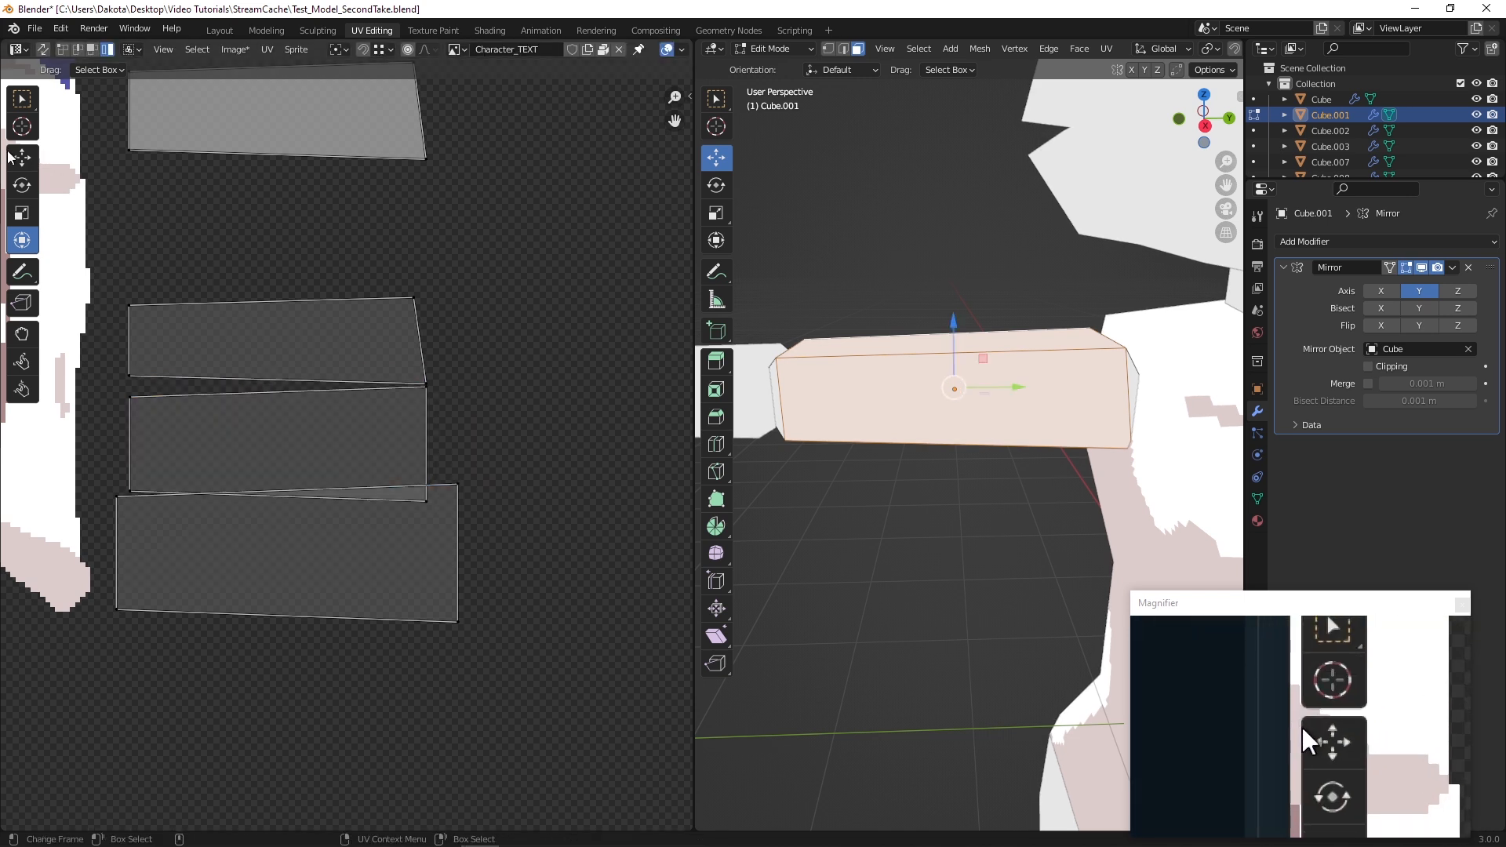
{"action": "scroll", "coordinate": [345, 452], "scroll_direction": "up", "scroll_amount": 2}
{"action": "left_click", "coordinate": [451, 402]}
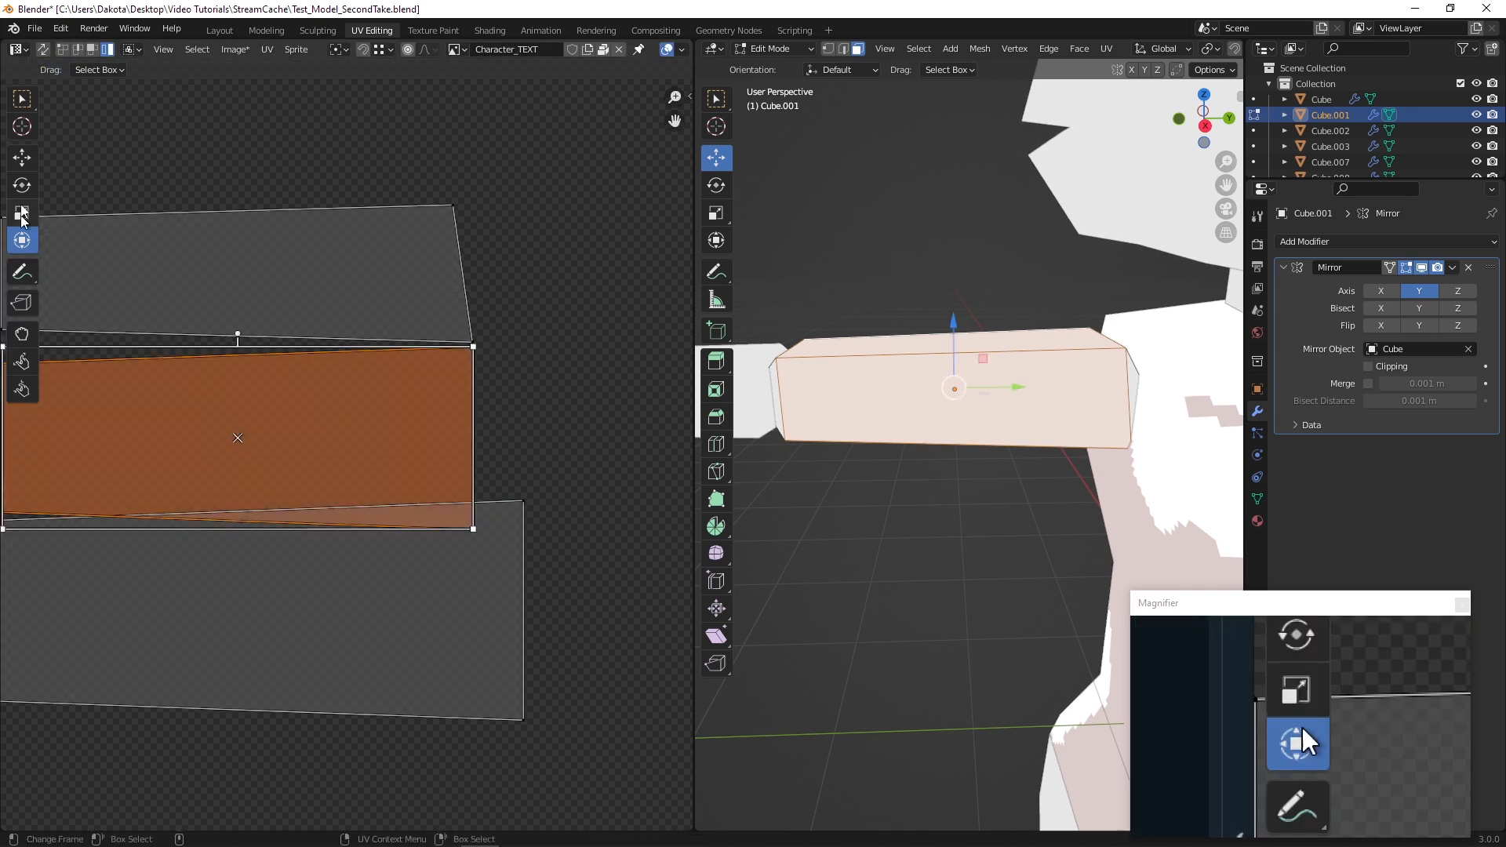
{"action": "left_click", "coordinate": [22, 159]}
{"action": "middle_click_drag", "start_coordinate": [204, 368], "coordinate": [369, 451]}
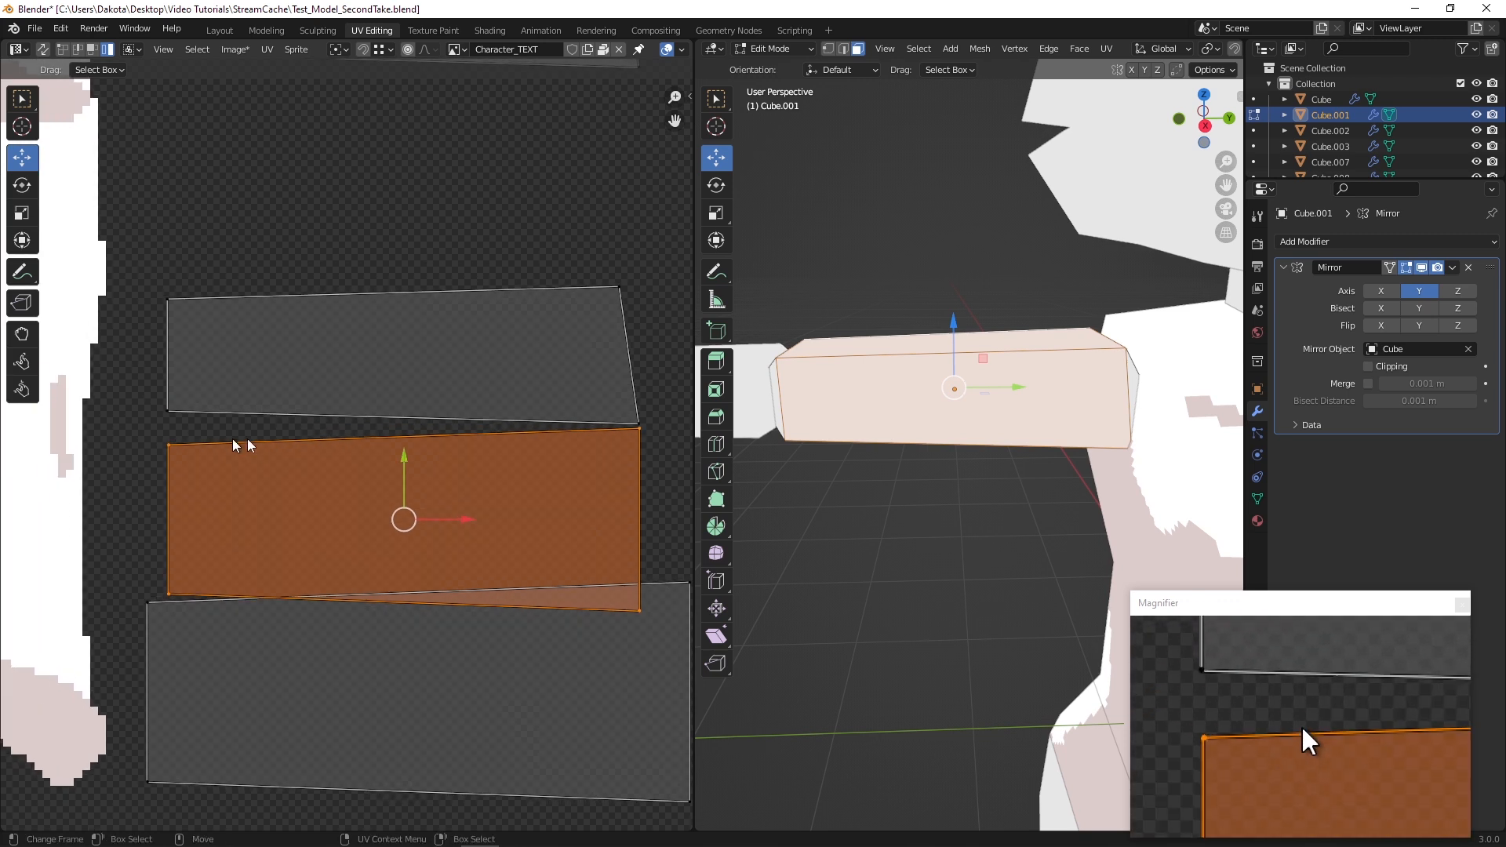
{"action": "left_click_drag", "start_coordinate": [402, 457], "coordinate": [359, 458]}
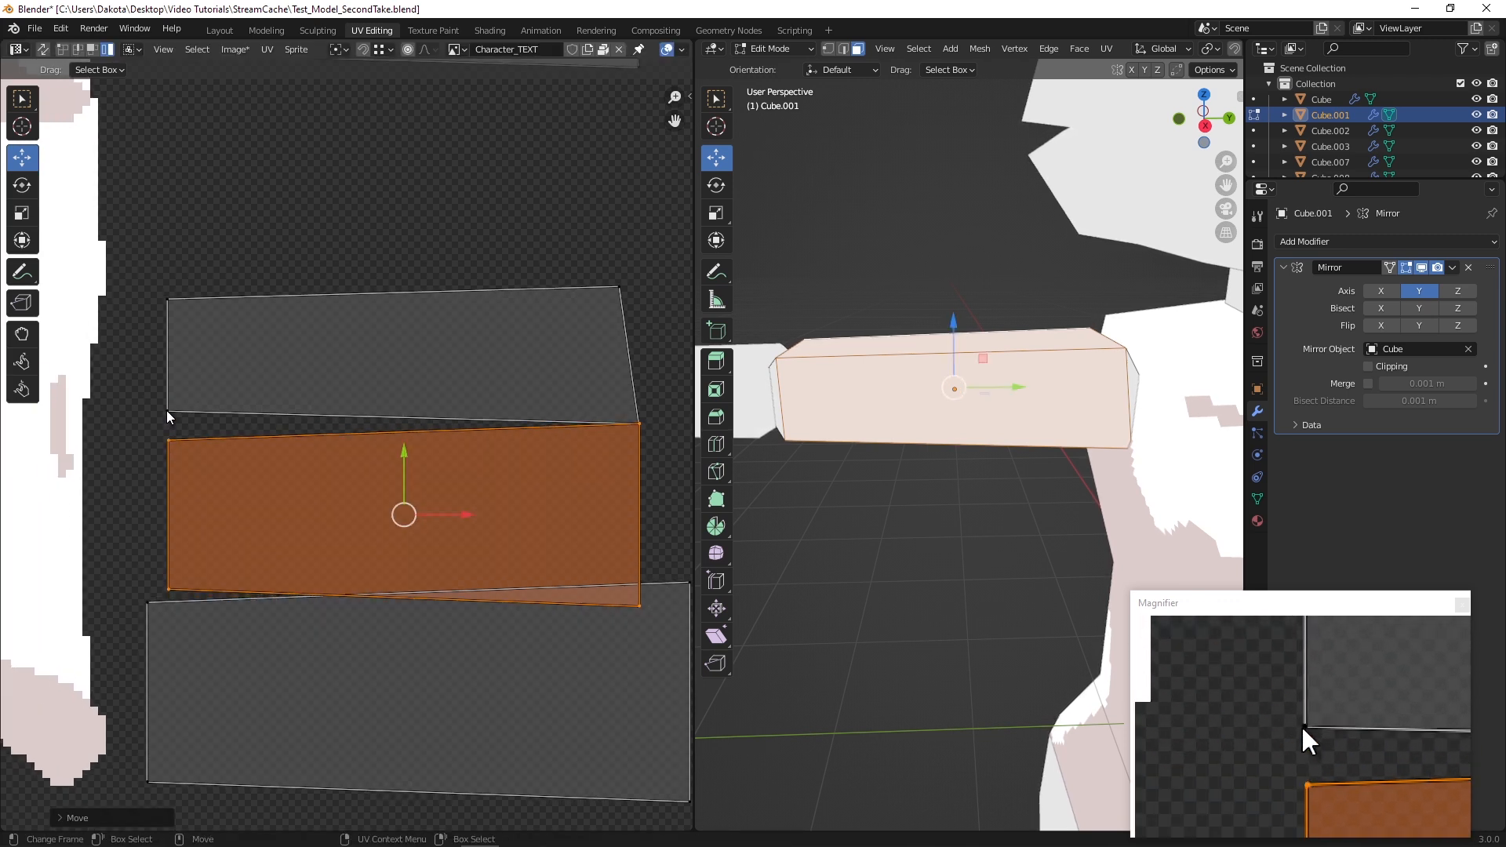
Move the remaining wide arm island up into the gap below the topmost island
{"action": "left_click", "coordinate": [309, 657]}
{"action": "scroll", "coordinate": [307, 657], "scroll_direction": "down", "scroll_amount": 2}
{"action": "middle_click_drag", "start_coordinate": [305, 657], "coordinate": [187, 639]}
{"action": "scroll", "coordinate": [255, 643], "scroll_direction": "up", "scroll_amount": 1}
{"action": "left_click_drag", "start_coordinate": [267, 642], "coordinate": [310, 211]}
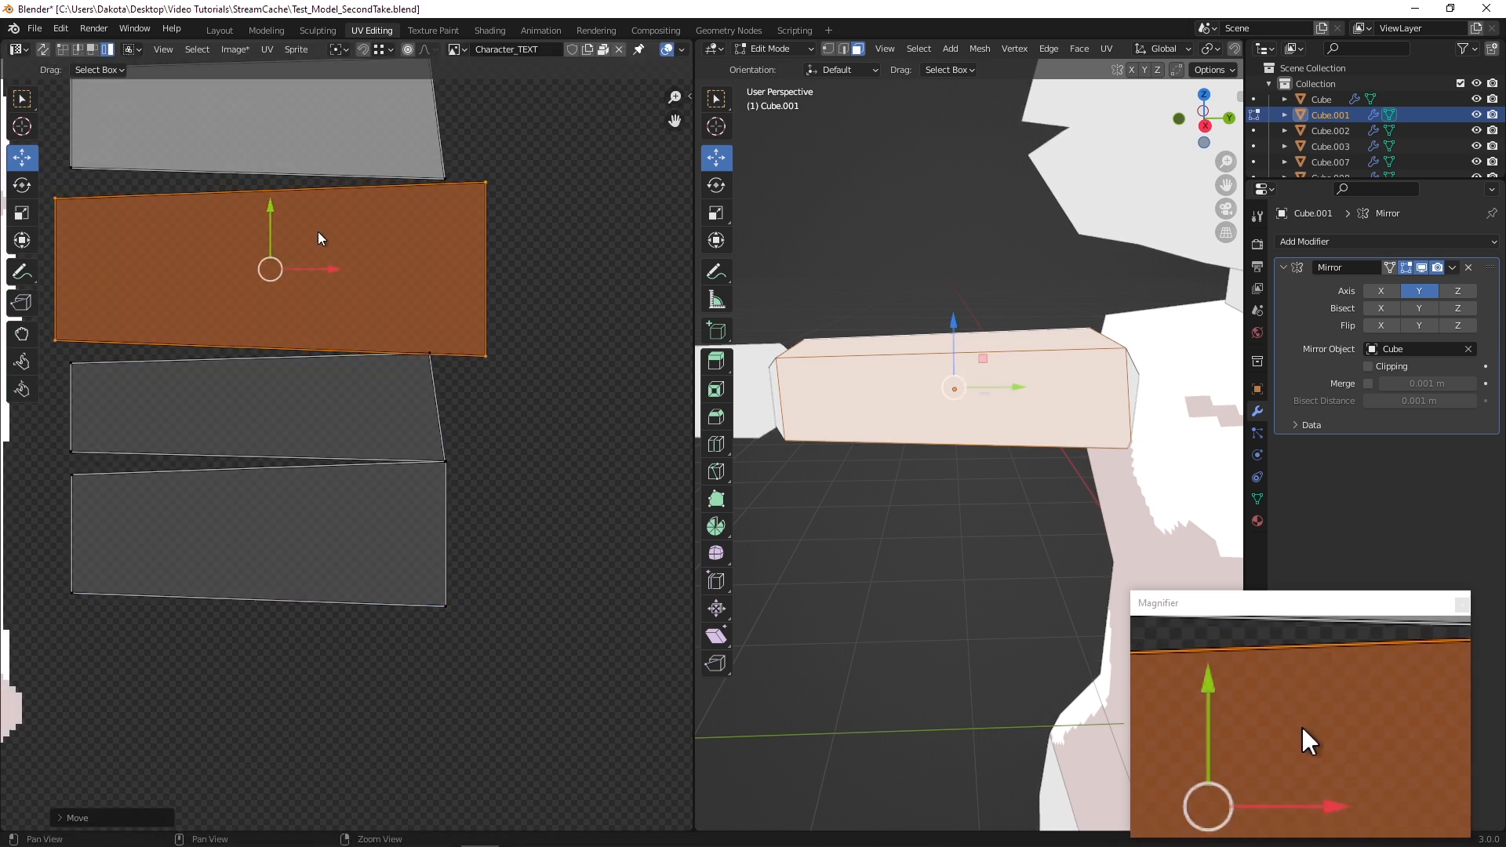
Scale the second island from the top down to about the other islands' width and align its left edge with theirs
{"action": "middle_click_drag", "start_coordinate": [317, 228], "coordinate": [423, 320]}
{"action": "left_click", "coordinate": [18, 218]}
{"action": "left_click", "coordinate": [22, 240]}
{"action": "left_click_drag", "start_coordinate": [590, 450], "coordinate": [529, 423]}
{"action": "left_click", "coordinate": [22, 156]}
{"action": "left_click_drag", "start_coordinate": [348, 350], "coordinate": [367, 399]}
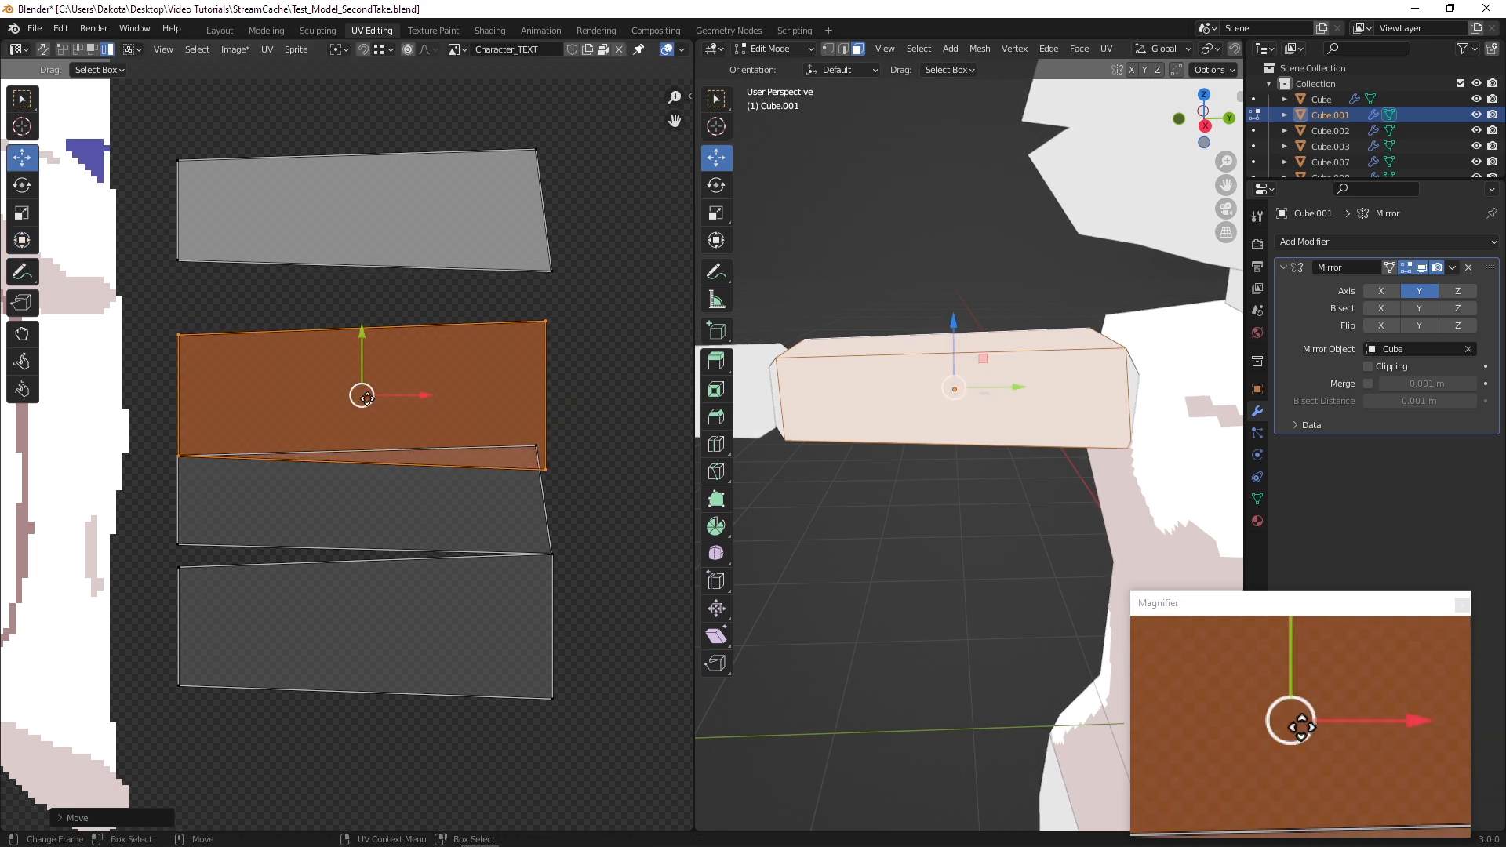
Shrink the second island slightly to match the top edge of the island below and move it up until they just touch
{"action": "left_click", "coordinate": [22, 213]}
{"action": "left_click", "coordinate": [22, 240]}
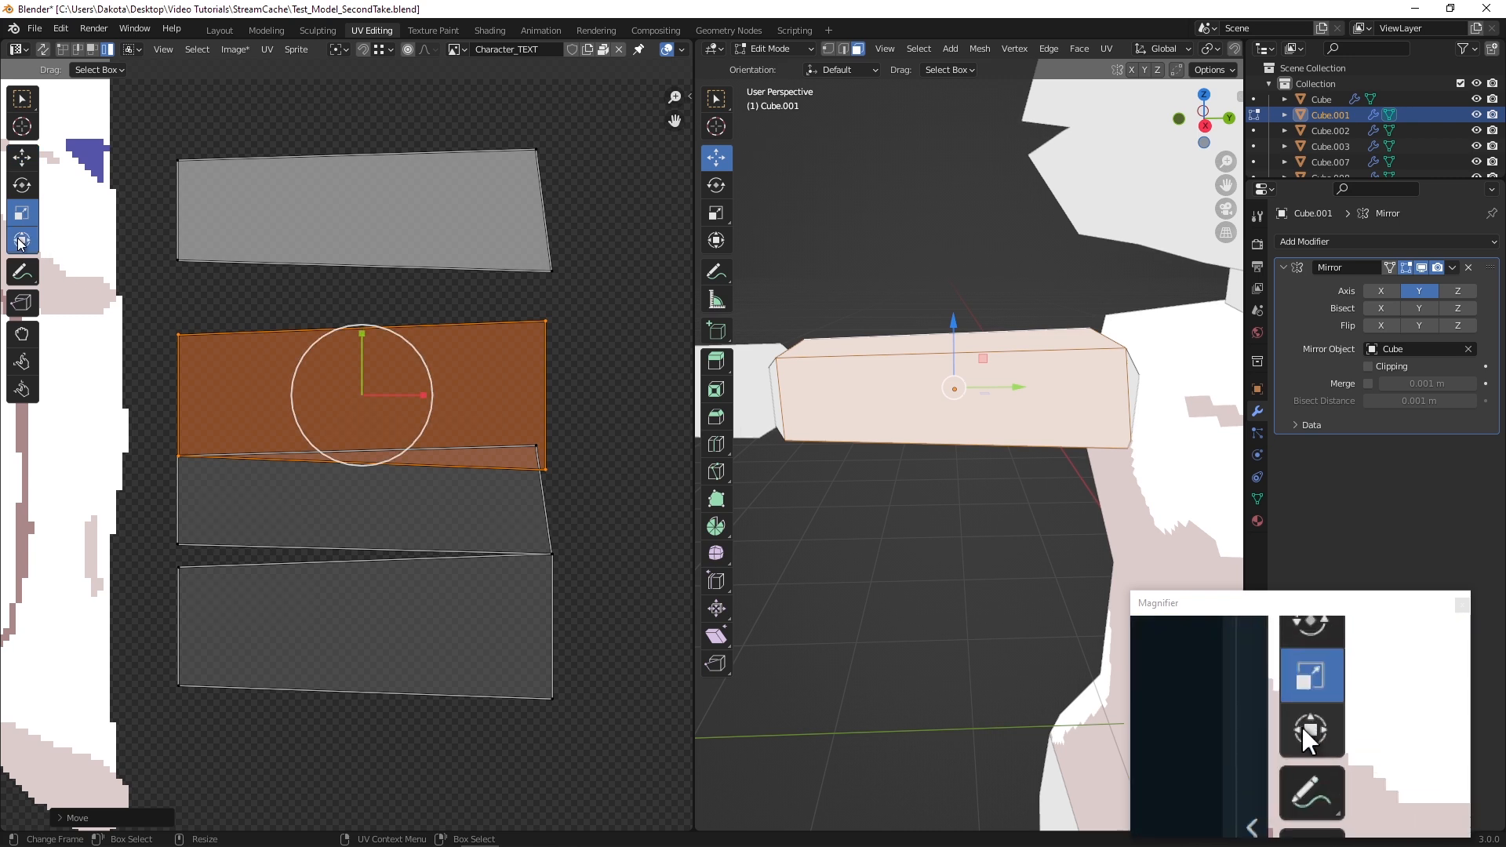
{"action": "left_click_drag", "start_coordinate": [546, 469], "coordinate": [539, 453]}
{"action": "left_click", "coordinate": [5, 160]}
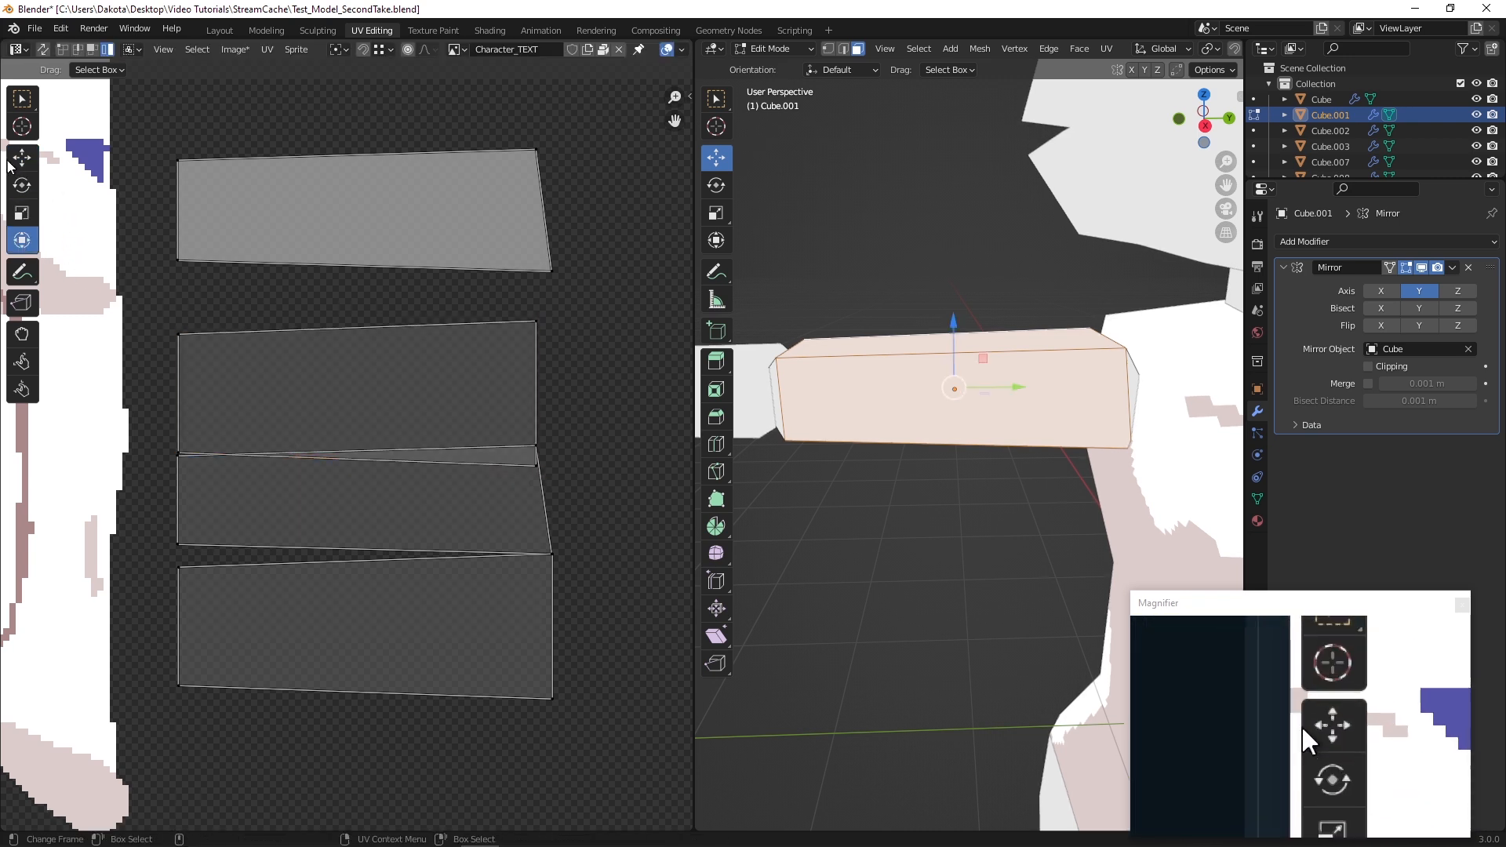
{"action": "left_click", "coordinate": [20, 162]}
{"action": "left_click", "coordinate": [284, 423]}
{"action": "left_click", "coordinate": [297, 382]}
{"action": "left_click_drag", "start_coordinate": [360, 336], "coordinate": [353, 305]}
Flip the topmost arm island with Mirror Y and lower it onto the island below
{"action": "left_click", "coordinate": [356, 187]}
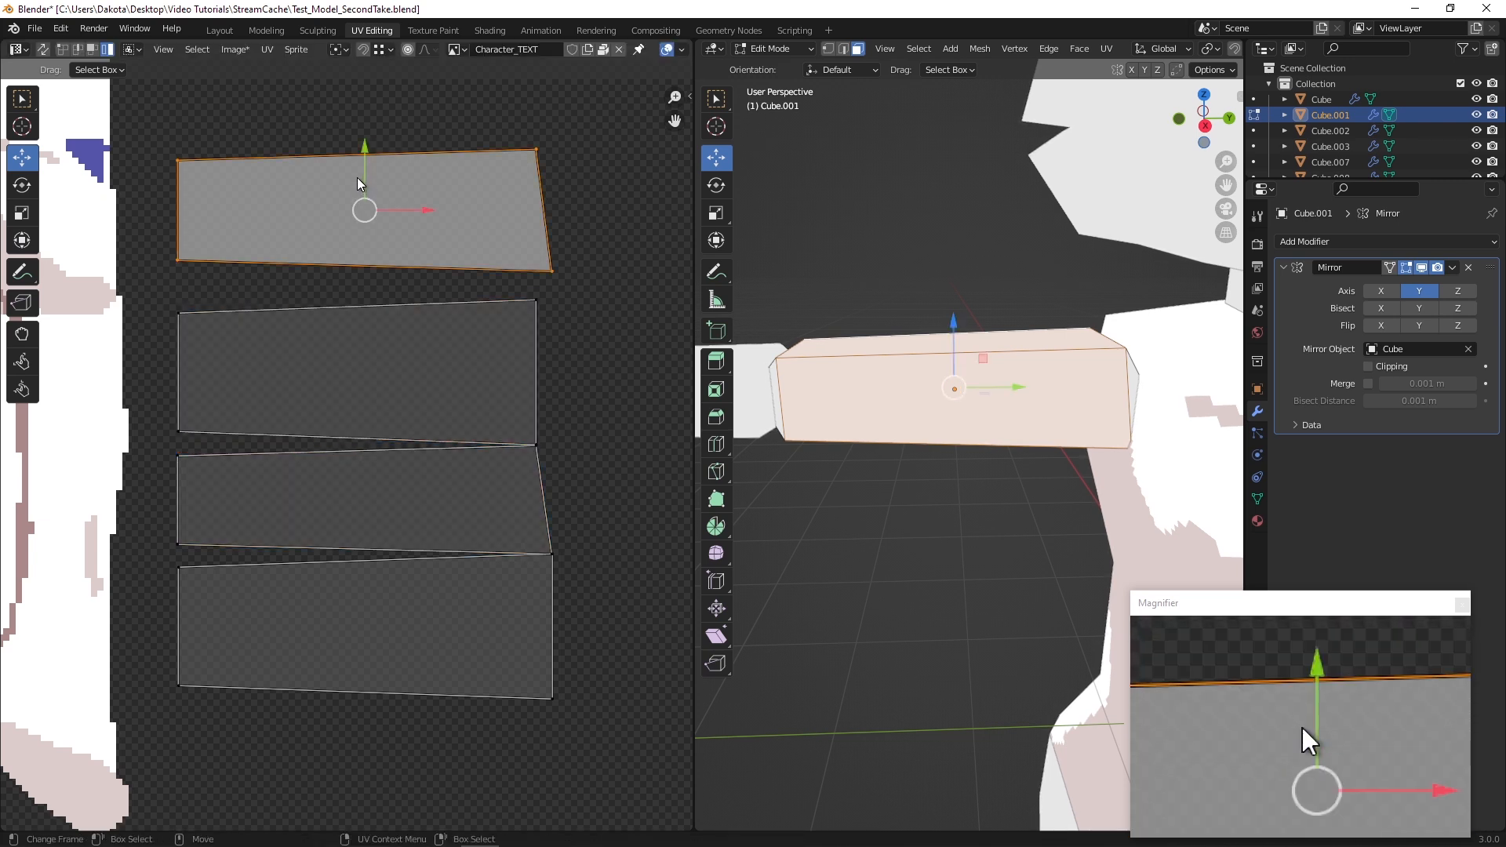
{"action": "left_click_drag", "start_coordinate": [368, 141], "coordinate": [368, 162]}
{"action": "right_click", "coordinate": [322, 240]}
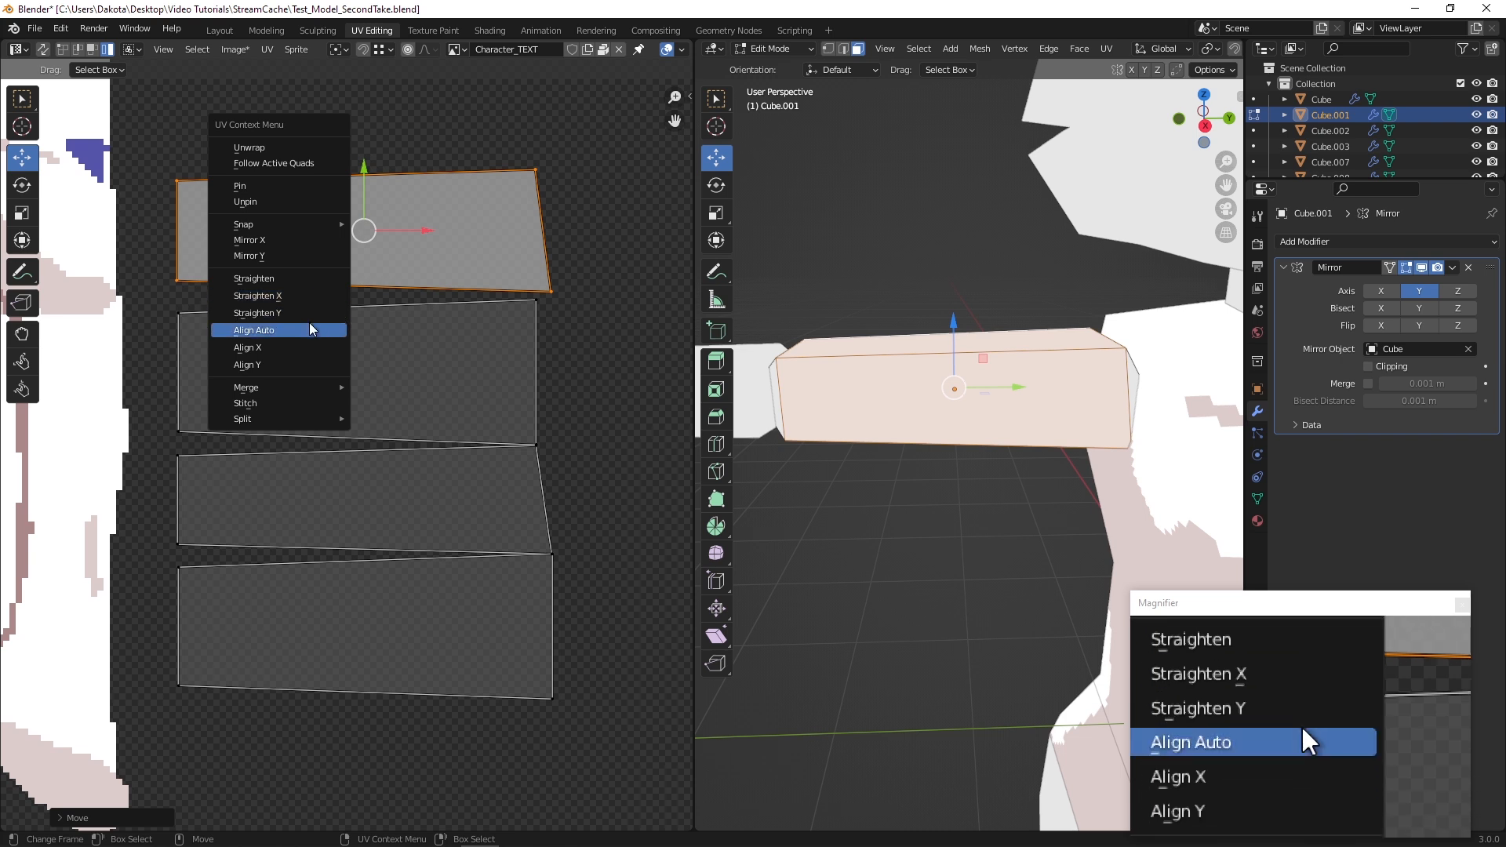
{"action": "left_click", "coordinate": [317, 257]}
{"action": "left_click_drag", "start_coordinate": [362, 165], "coordinate": [368, 178]}
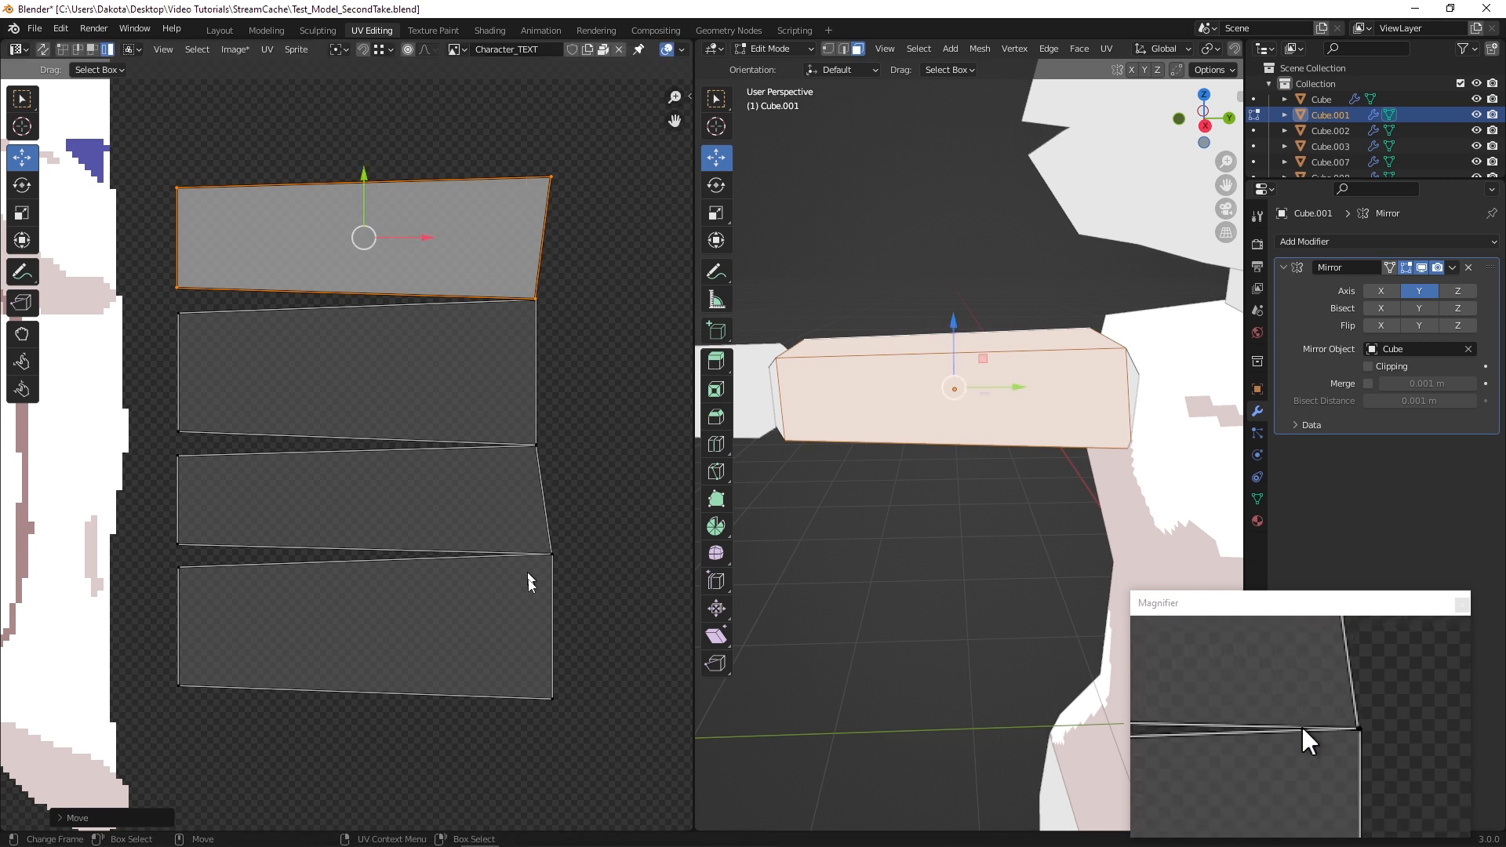
Select all four stacked arm islands together
{"action": "left_click", "coordinate": [528, 676]}
{"action": "scroll", "coordinate": [575, 549], "scroll_direction": "down", "scroll_amount": 3}
{"action": "left_click_drag", "start_coordinate": [552, 655], "coordinate": [248, 282]}
{"action": "middle_click_drag", "start_coordinate": [251, 287], "coordinate": [428, 432]}
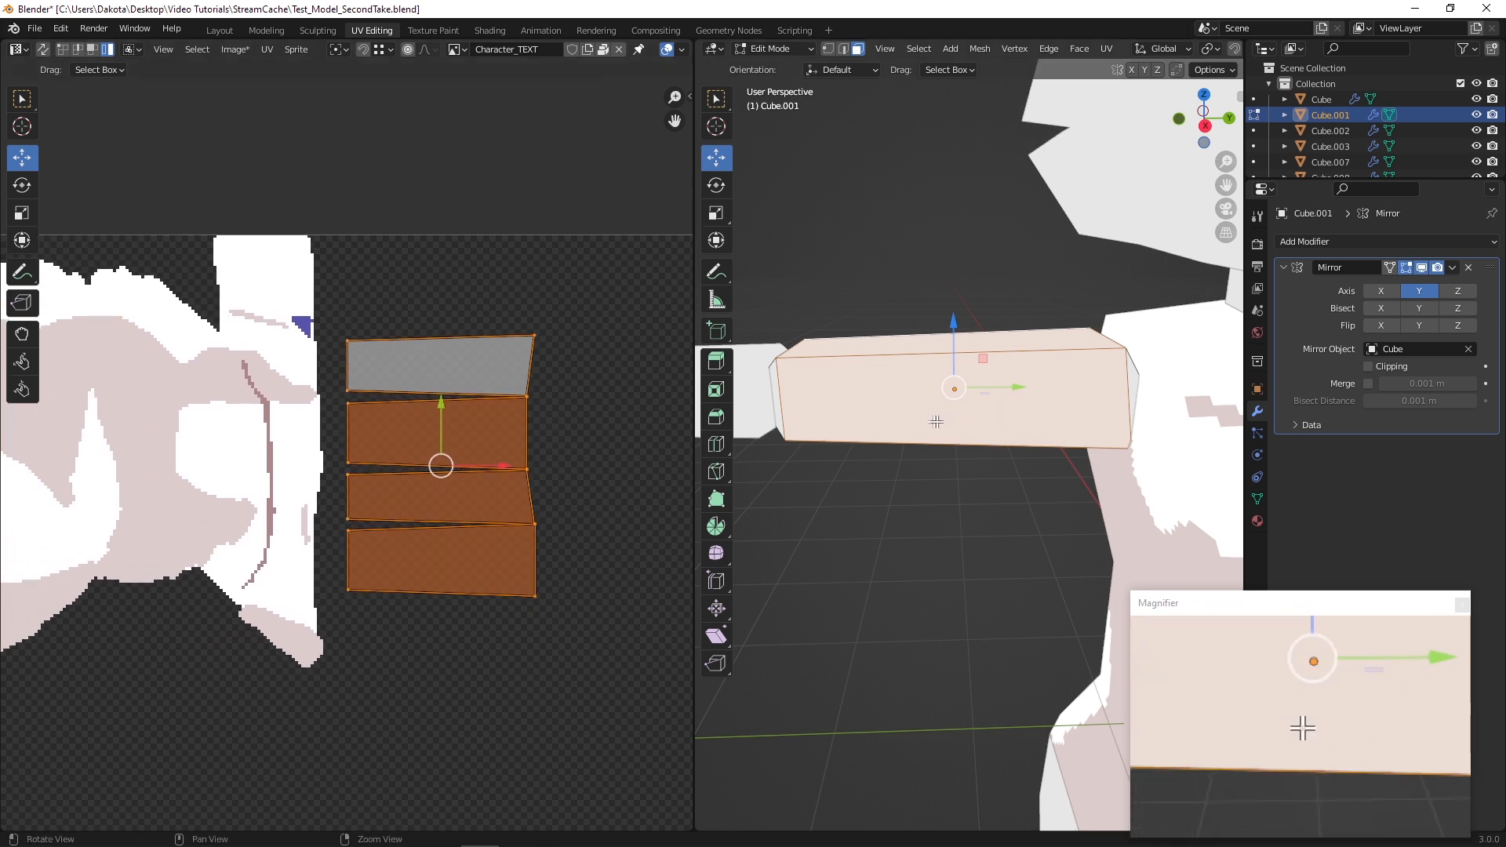
Return to Object Mode, add the torso to the upper arm selection, and enter Edit Mode on both objects
{"action": "middle_click_drag", "start_coordinate": [935, 422], "coordinate": [813, 411], "text": "alt"}
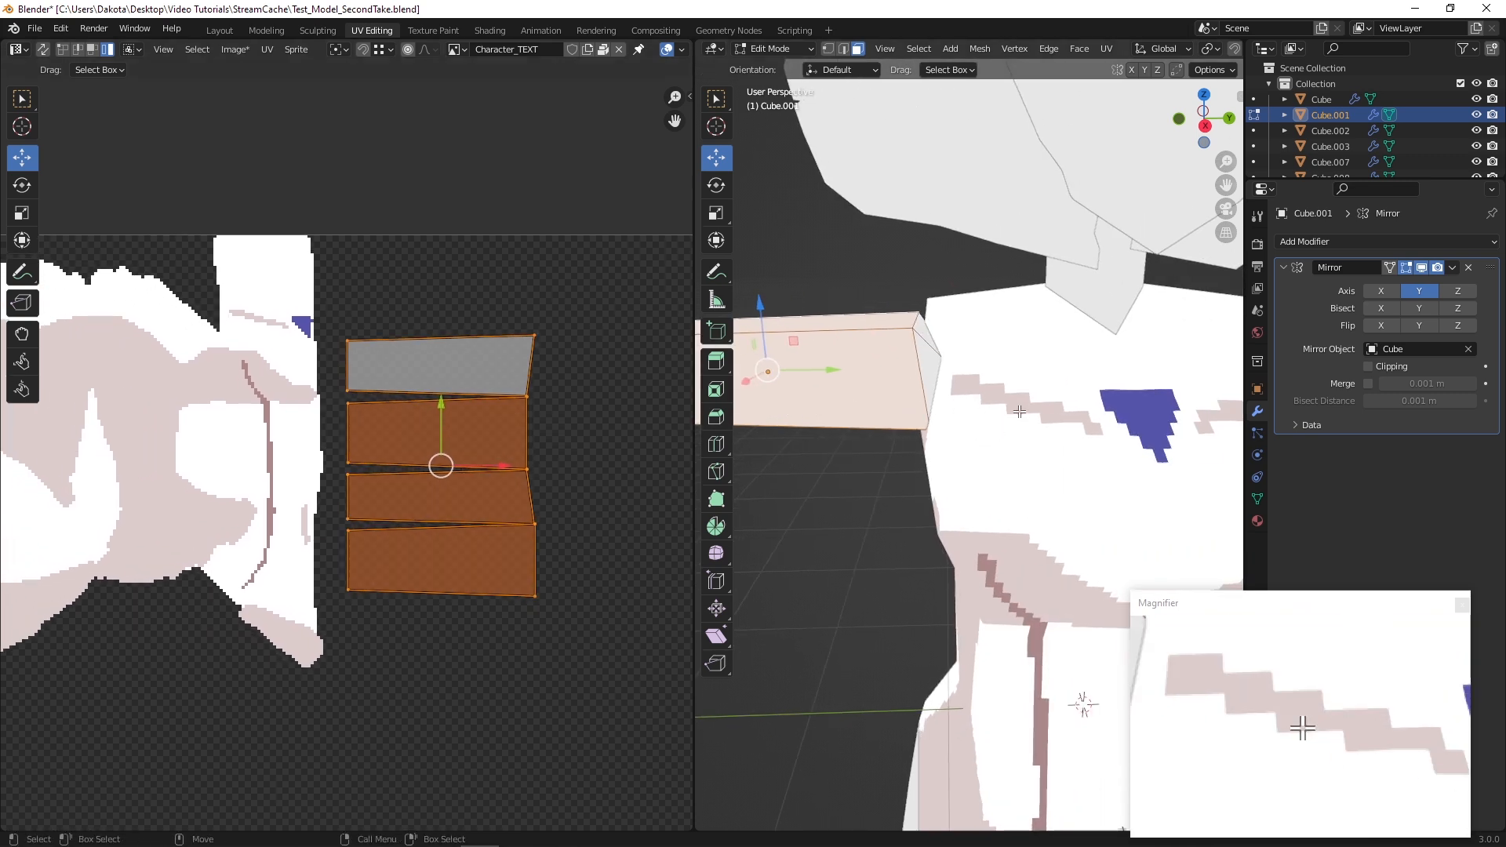
{"action": "left_click", "coordinate": [771, 49]}
{"action": "left_click", "coordinate": [776, 66]}
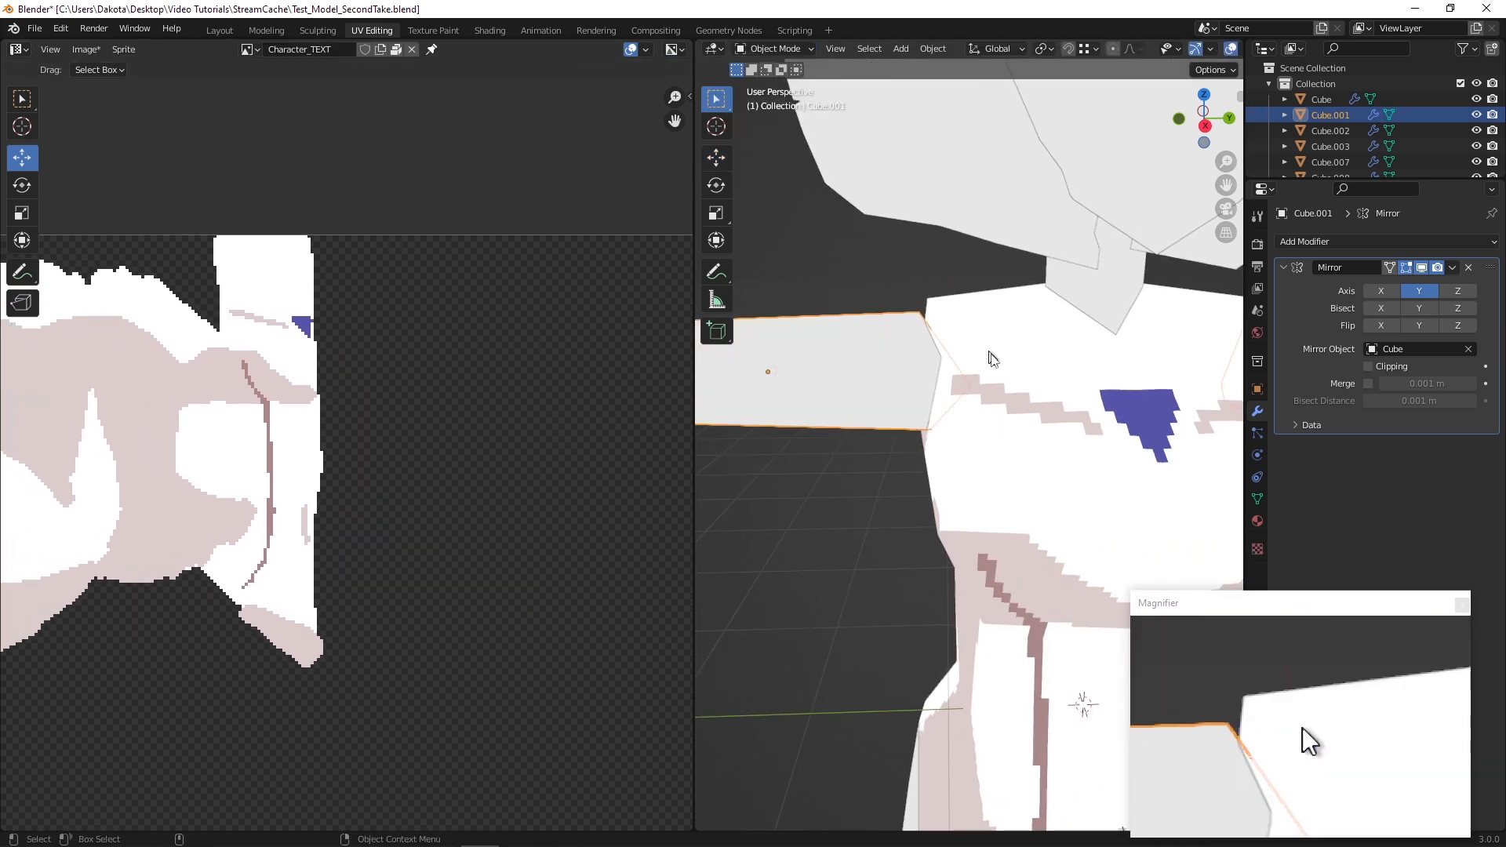
{"action": "left_click", "coordinate": [1029, 416], "text": "shift"}
{"action": "left_click", "coordinate": [770, 48]}
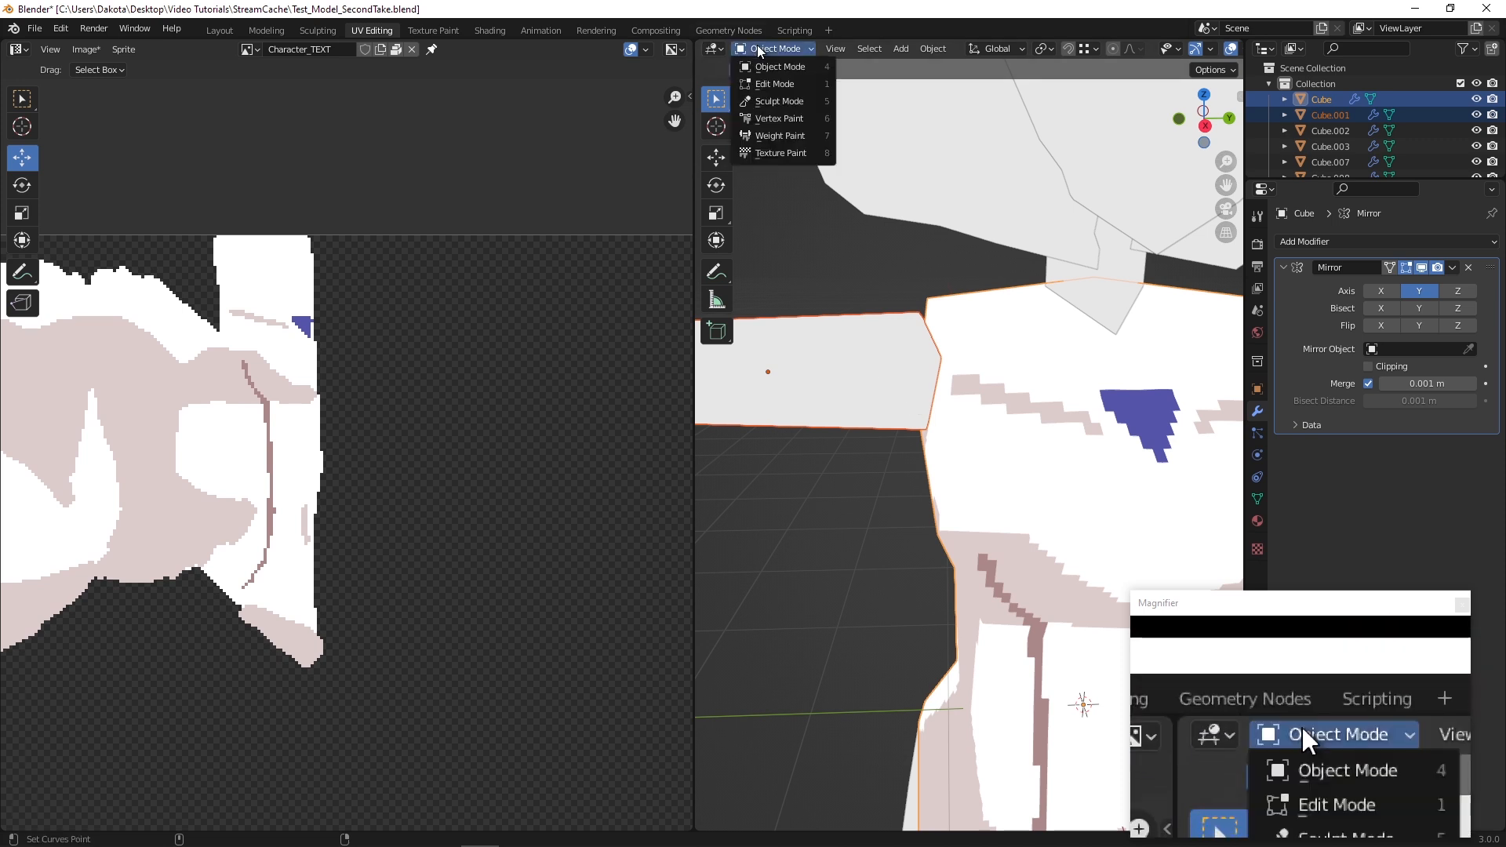
{"action": "left_click", "coordinate": [777, 83]}
Add the torso's front shoulder face beside the arm to the face selection
{"action": "scroll", "coordinate": [875, 382], "scroll_direction": "down", "scroll_amount": 2}
{"action": "left_click_drag", "start_coordinate": [874, 385], "coordinate": [922, 429], "text": "alt"}
{"action": "left_click", "coordinate": [918, 440], "text": "shift"}
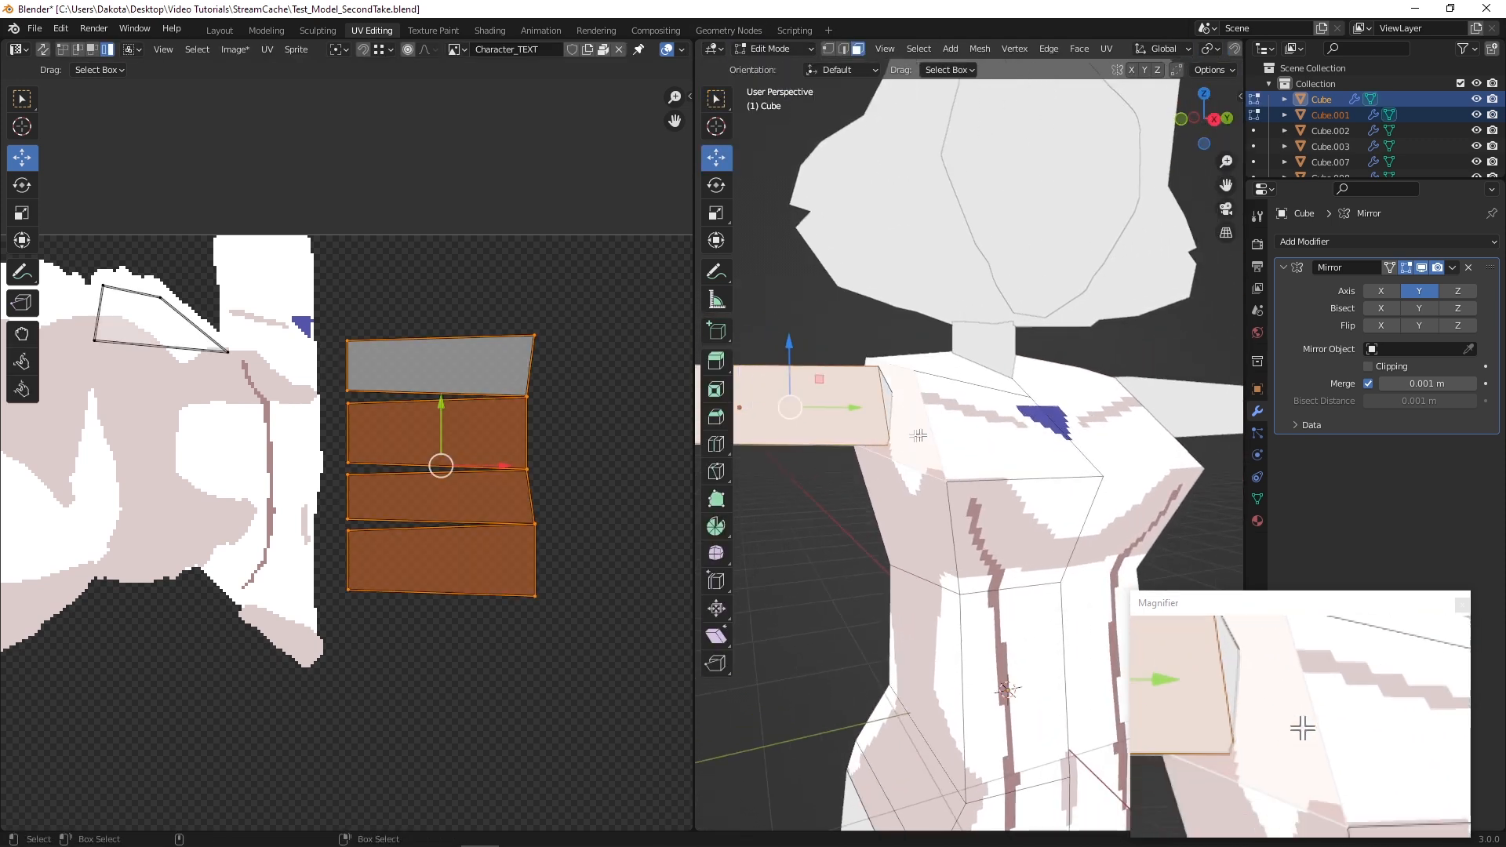
Examine the shoulder and upper arm from several angles and compare the selected torso face's UVs with the arm islands
{"action": "left_click_drag", "start_coordinate": [879, 417], "coordinate": [958, 405], "text": "alt"}
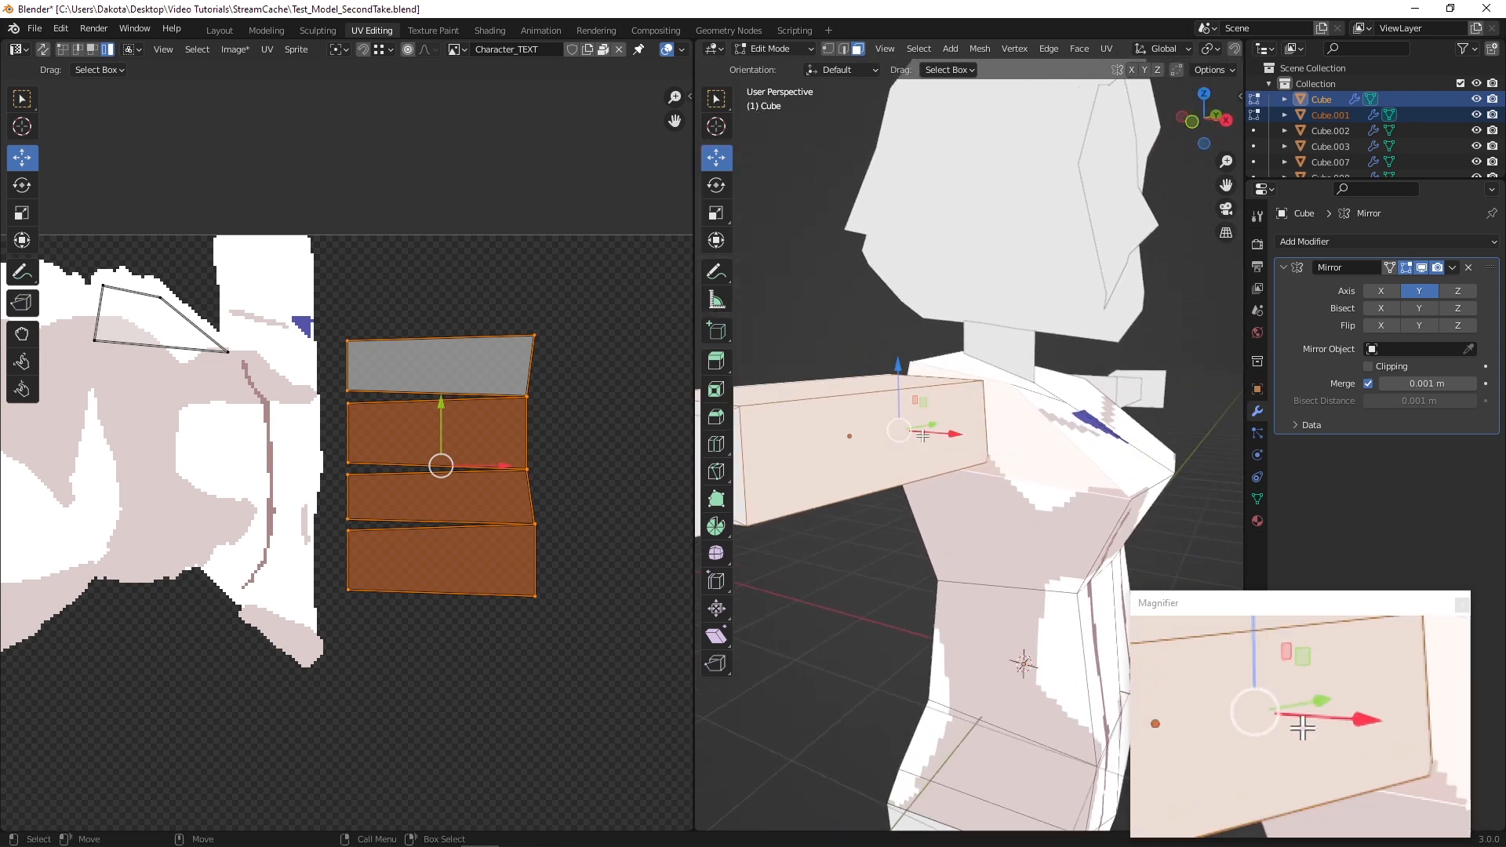
{"action": "left_click_drag", "start_coordinate": [917, 414], "coordinate": [942, 486], "text": "alt"}
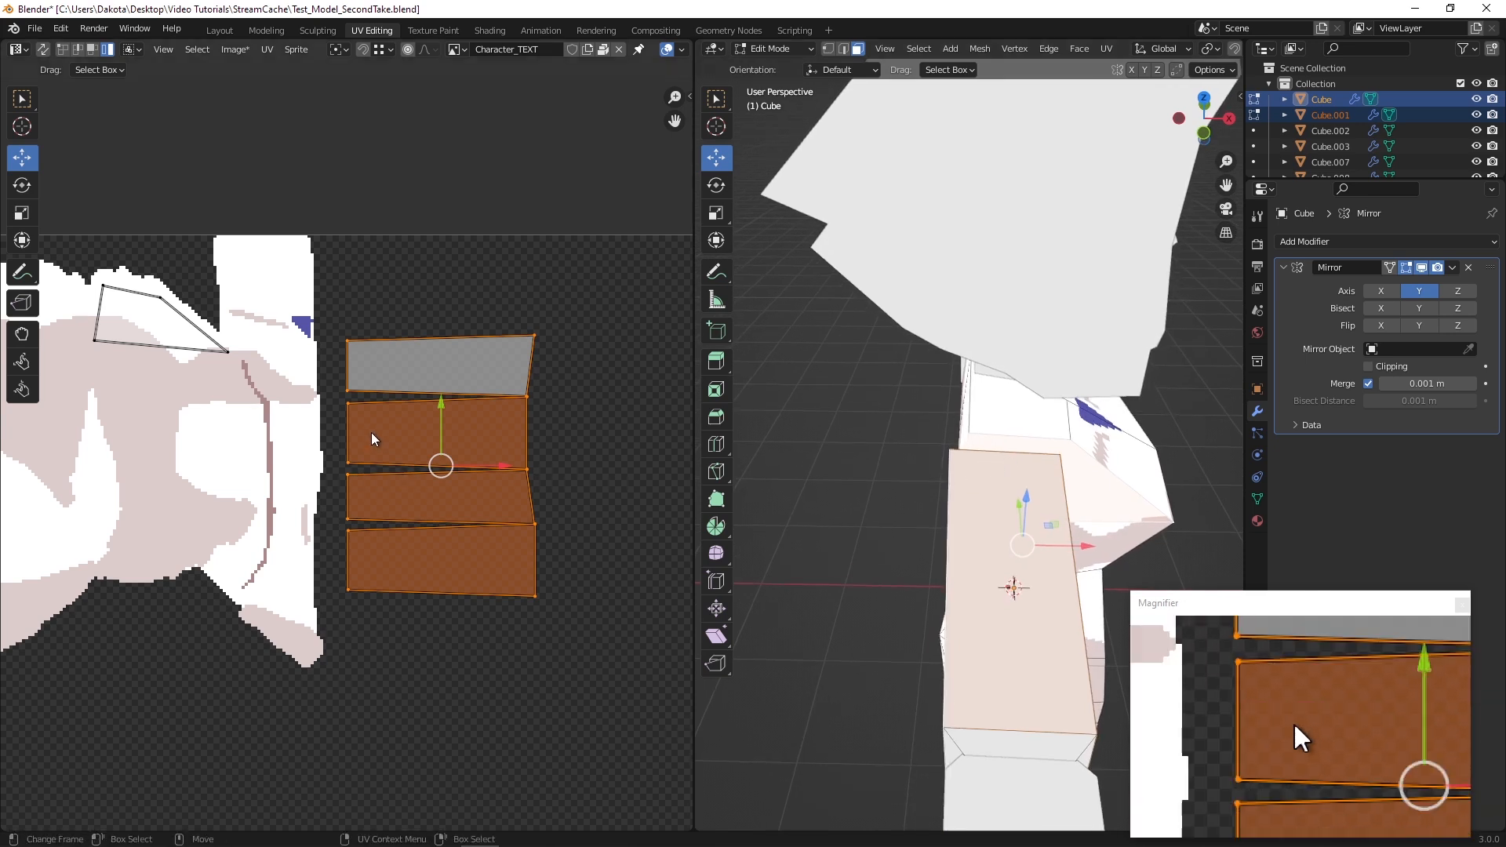
{"action": "scroll", "coordinate": [473, 452], "scroll_direction": "up", "scroll_amount": 2}
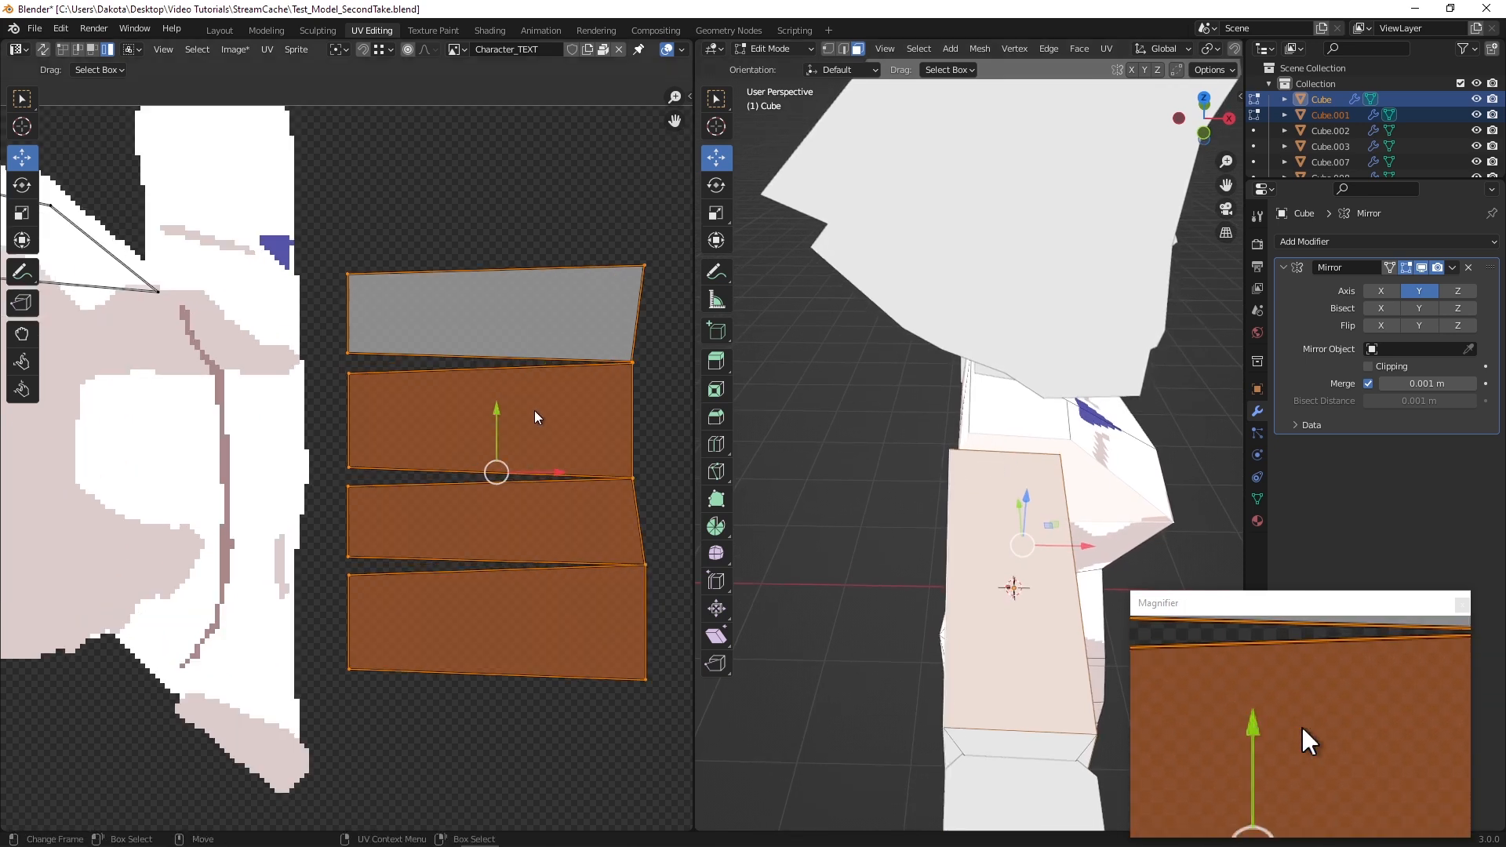
{"action": "scroll", "coordinate": [823, 521], "scroll_direction": "down", "scroll_amount": 4}
{"action": "left_click_drag", "start_coordinate": [824, 521], "coordinate": [995, 452], "text": "alt"}
{"action": "scroll", "coordinate": [857, 394], "scroll_direction": "up", "scroll_amount": 5}
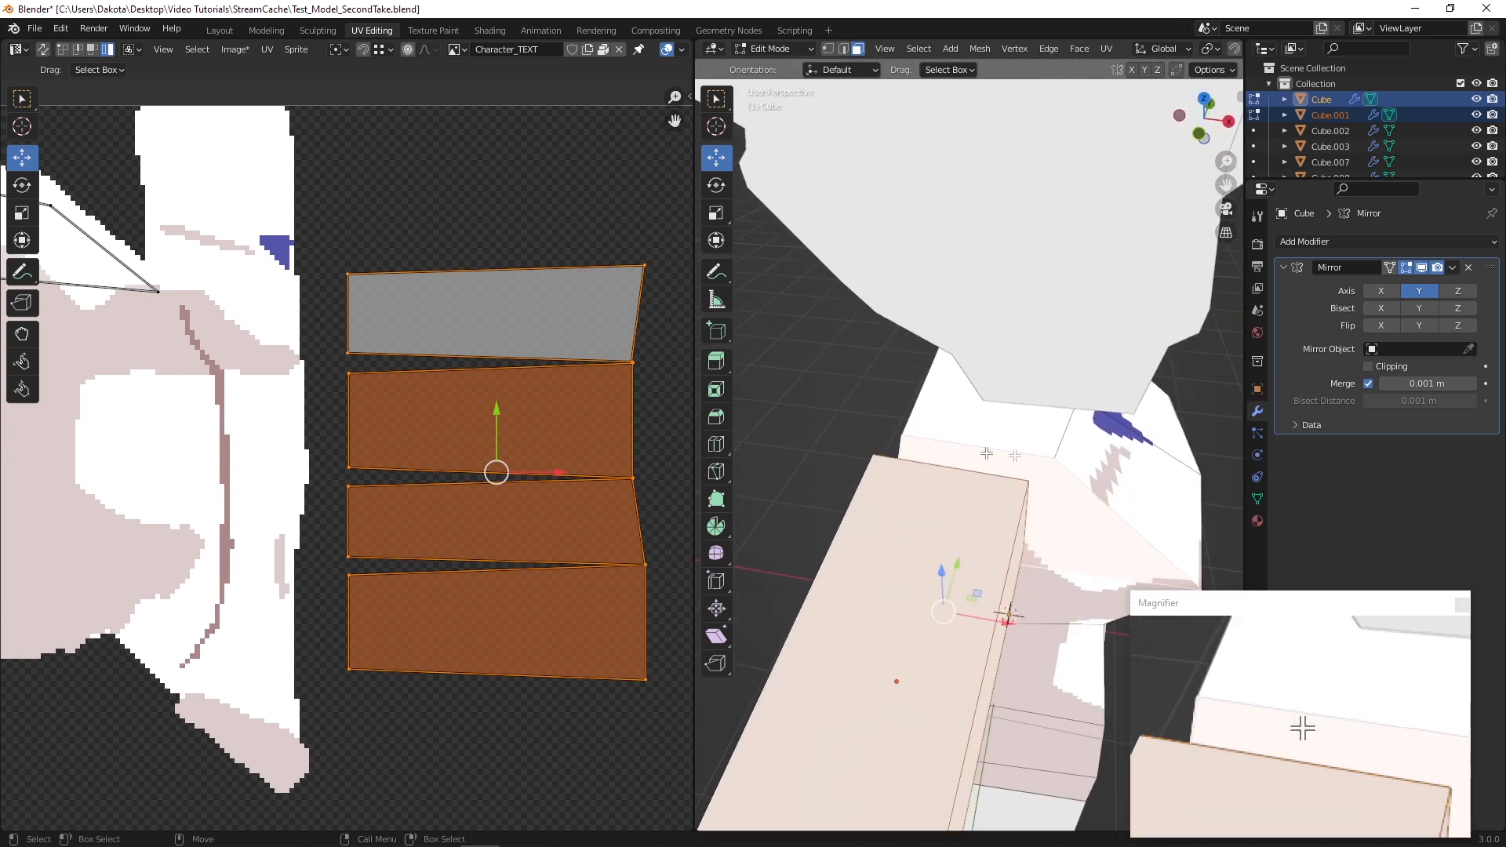
{"action": "middle_click_drag", "start_coordinate": [274, 279], "coordinate": [515, 362], "text": "alt"}
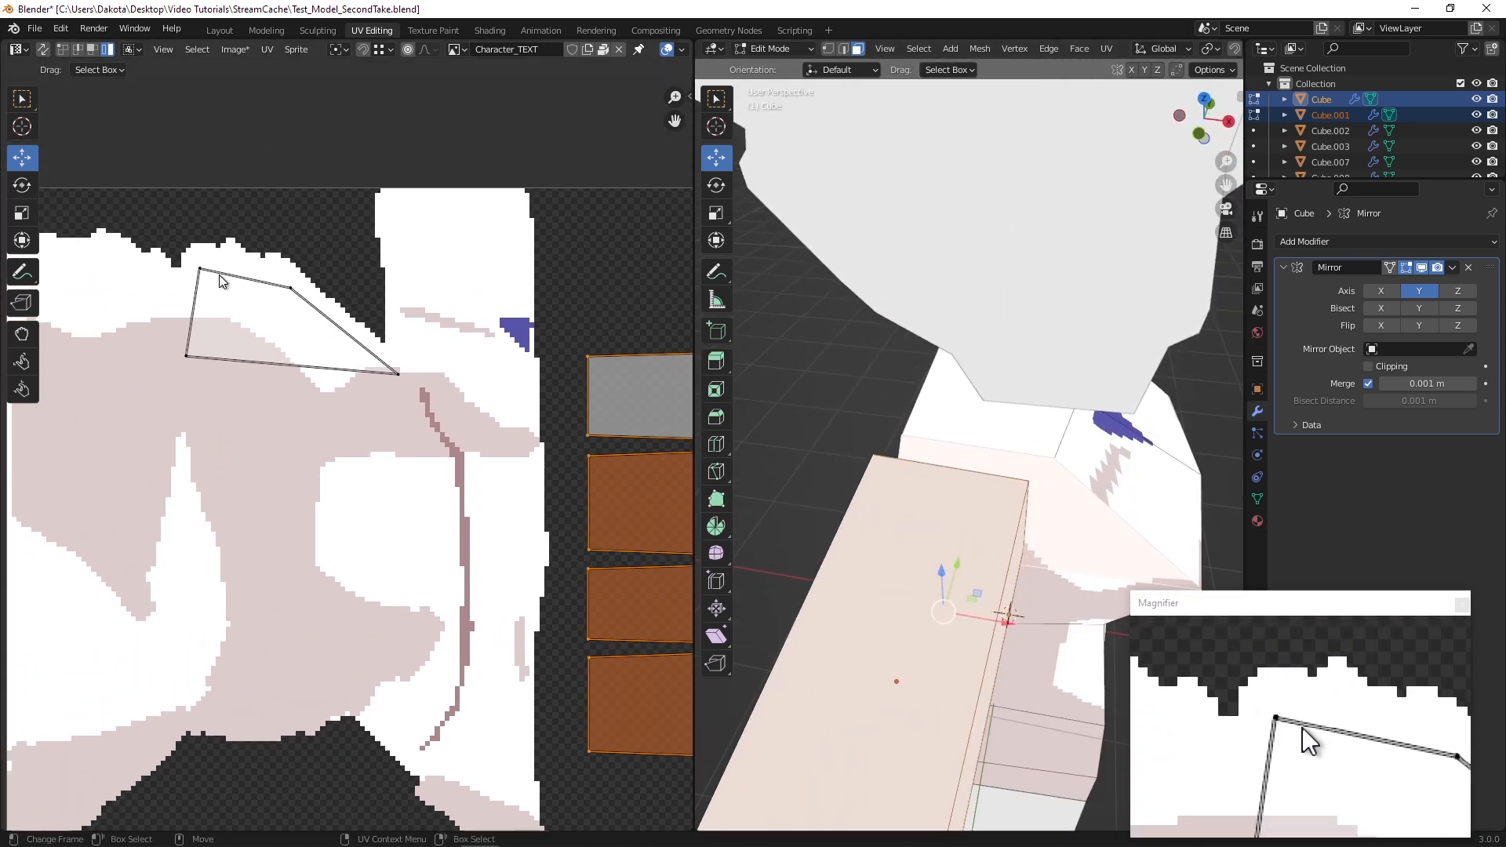
{"action": "middle_click_drag", "start_coordinate": [466, 364], "coordinate": [356, 333], "text": "alt"}
{"action": "scroll", "coordinate": [1003, 457], "scroll_direction": "down", "scroll_amount": 2}
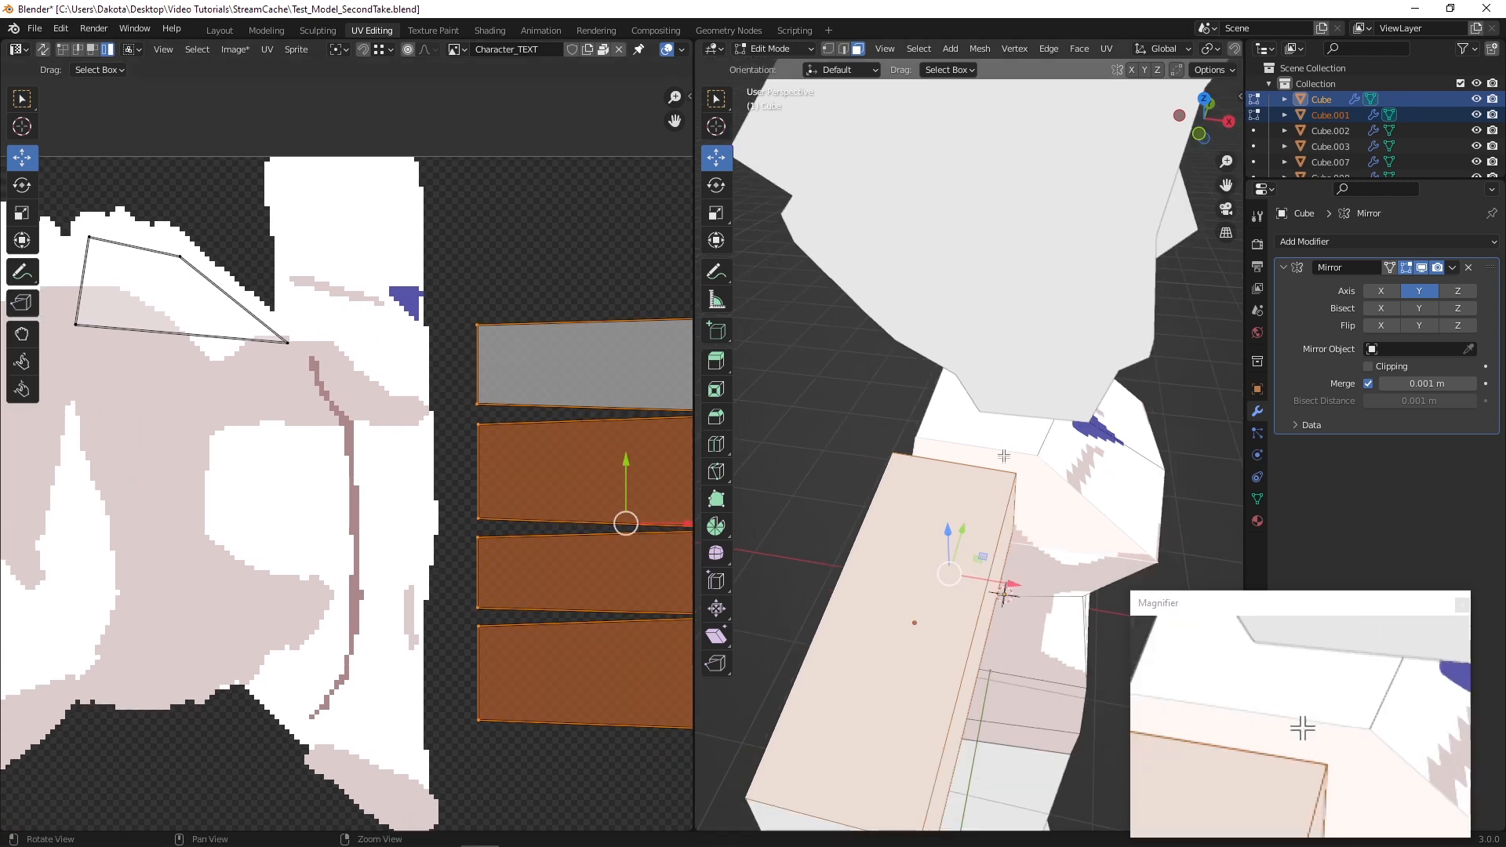
{"action": "left_click_drag", "start_coordinate": [1003, 458], "coordinate": [1117, 403], "text": "alt"}
{"action": "middle_click_drag", "start_coordinate": [1048, 392], "coordinate": [1020, 407], "text": "alt"}
{"action": "scroll", "coordinate": [1019, 407], "scroll_direction": "up", "scroll_amount": 4}
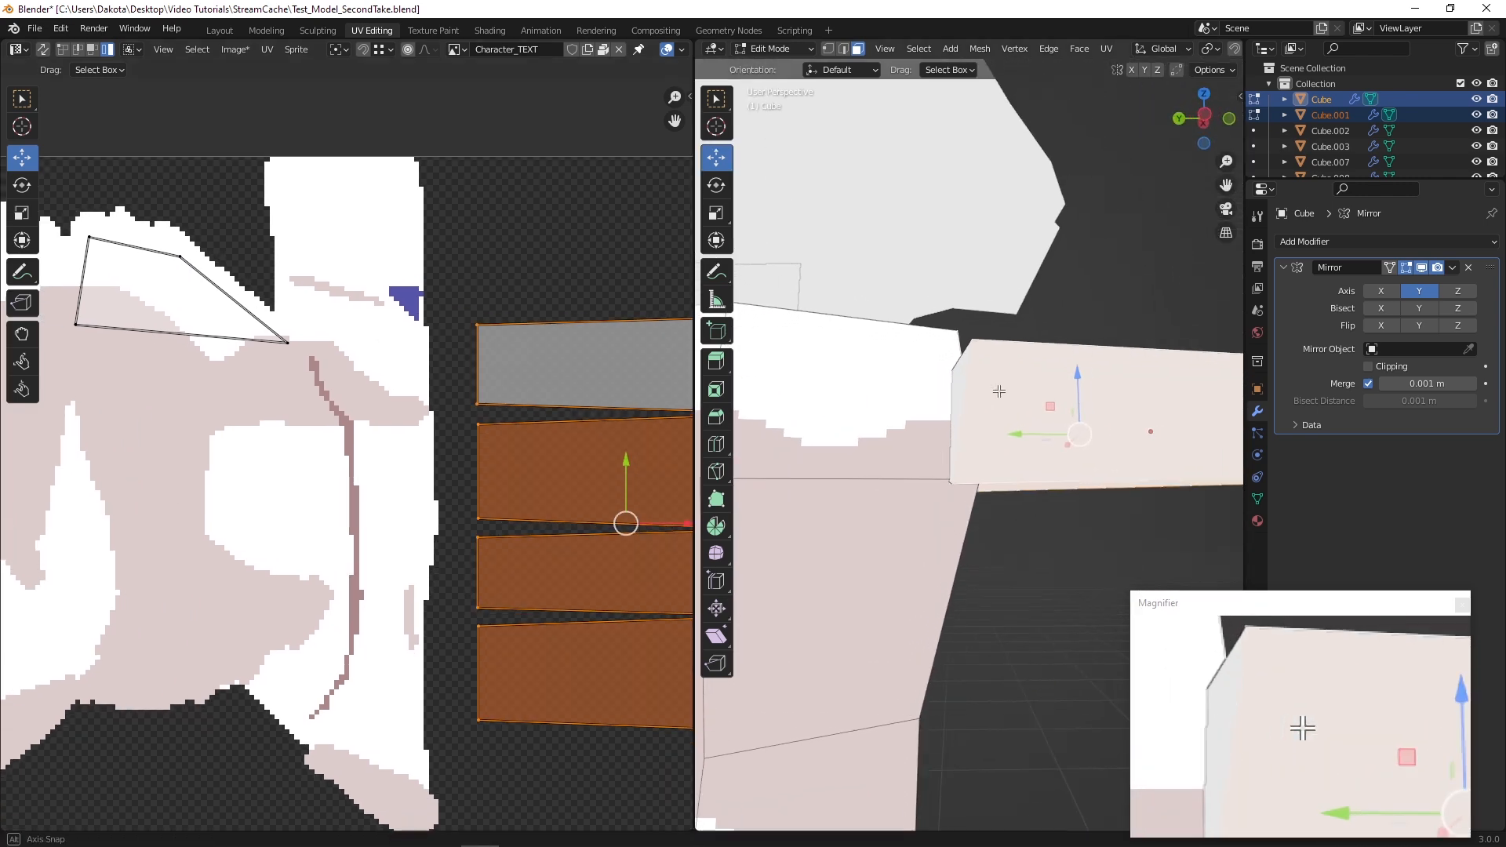
{"action": "left_click_drag", "start_coordinate": [1033, 426], "coordinate": [925, 455], "text": "alt"}
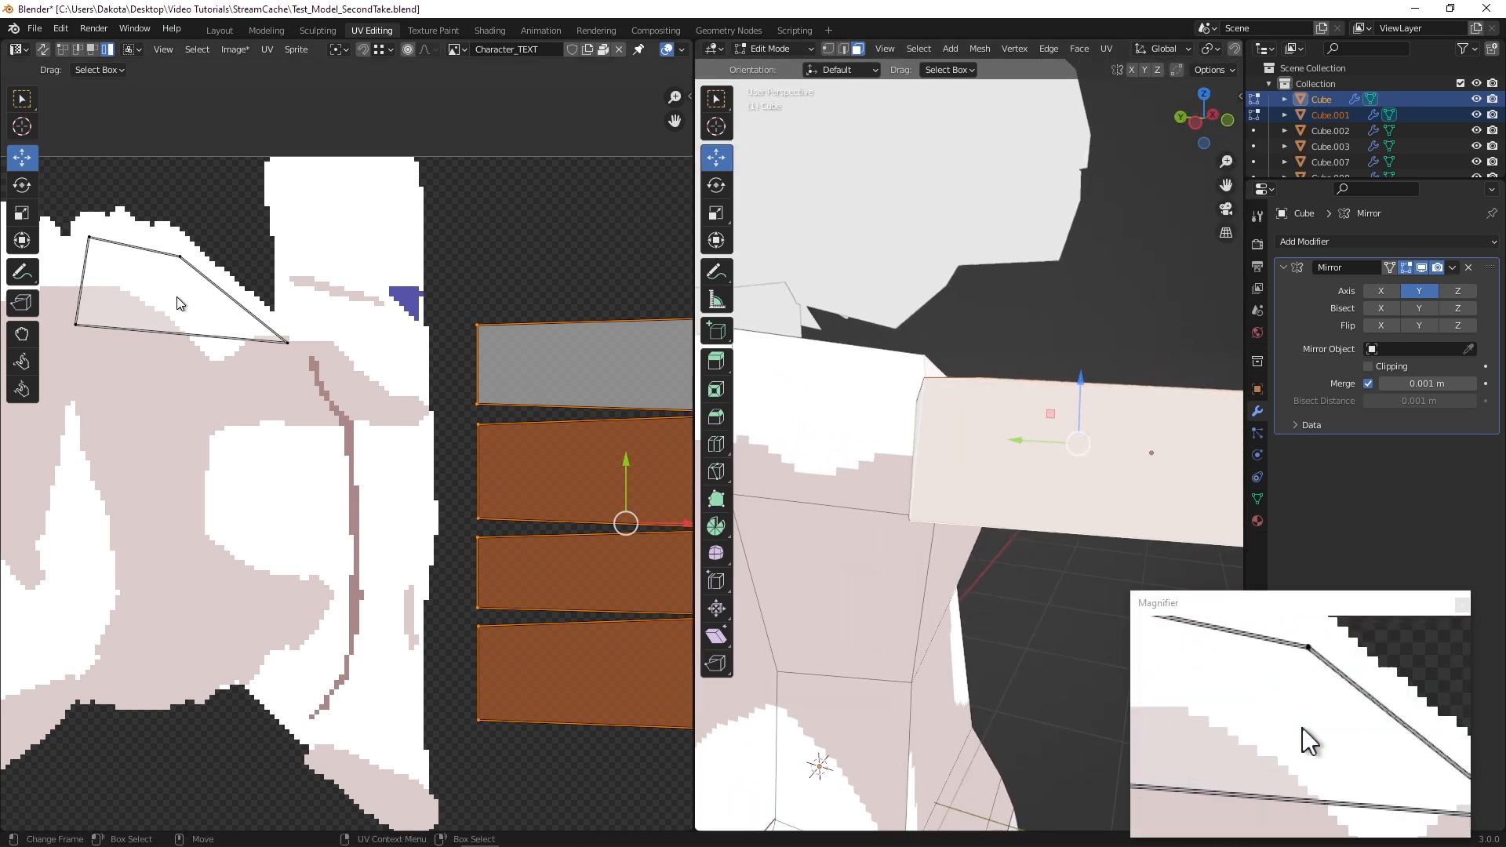
{"action": "scroll", "coordinate": [432, 366], "scroll_direction": "down", "scroll_amount": 4}
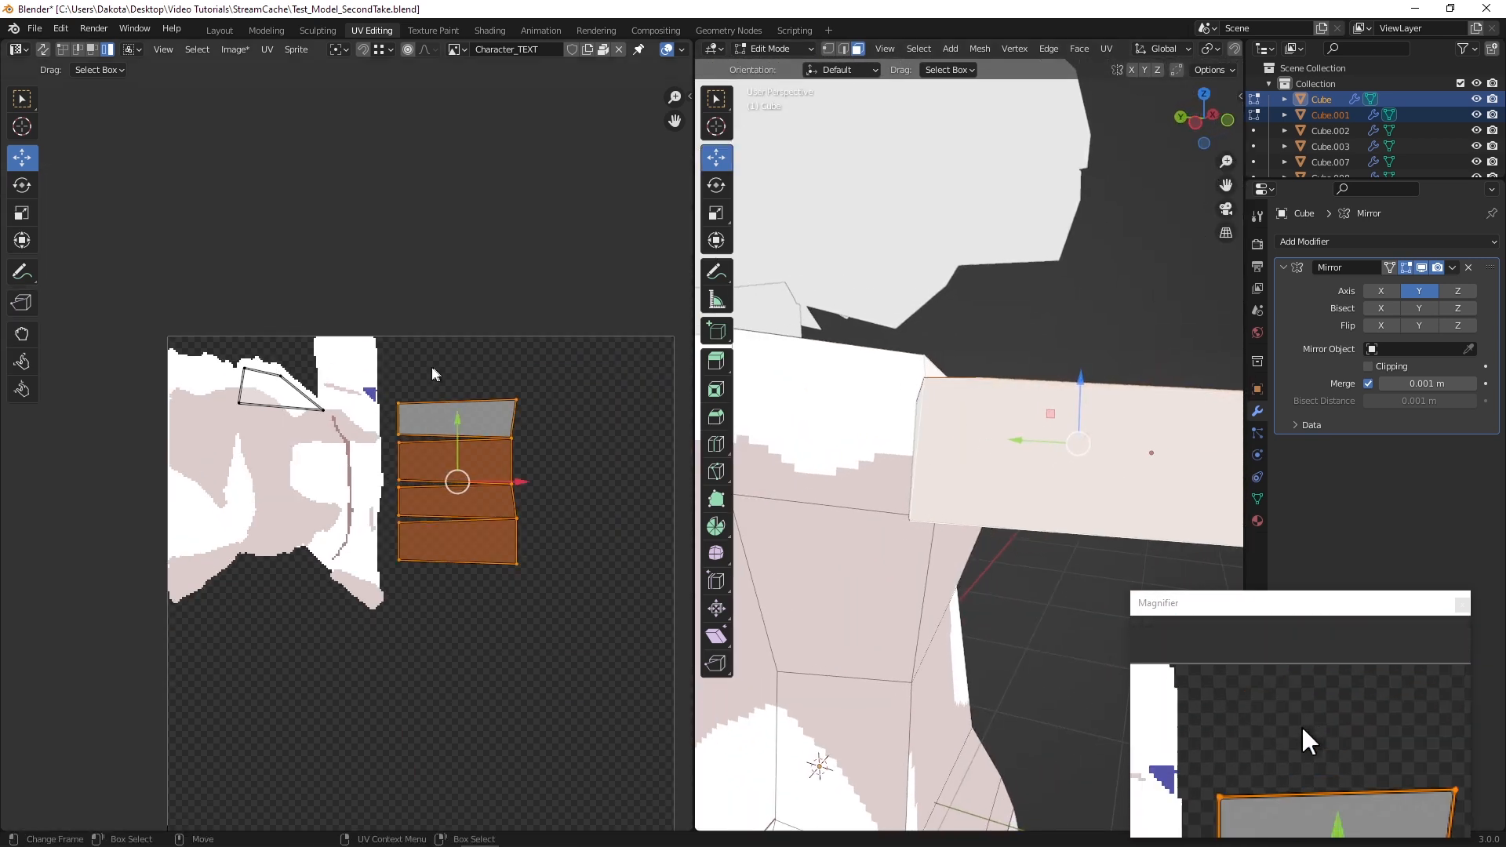
Mirror the four stacked arm islands along the X axis
{"action": "right_click", "coordinate": [482, 525]}
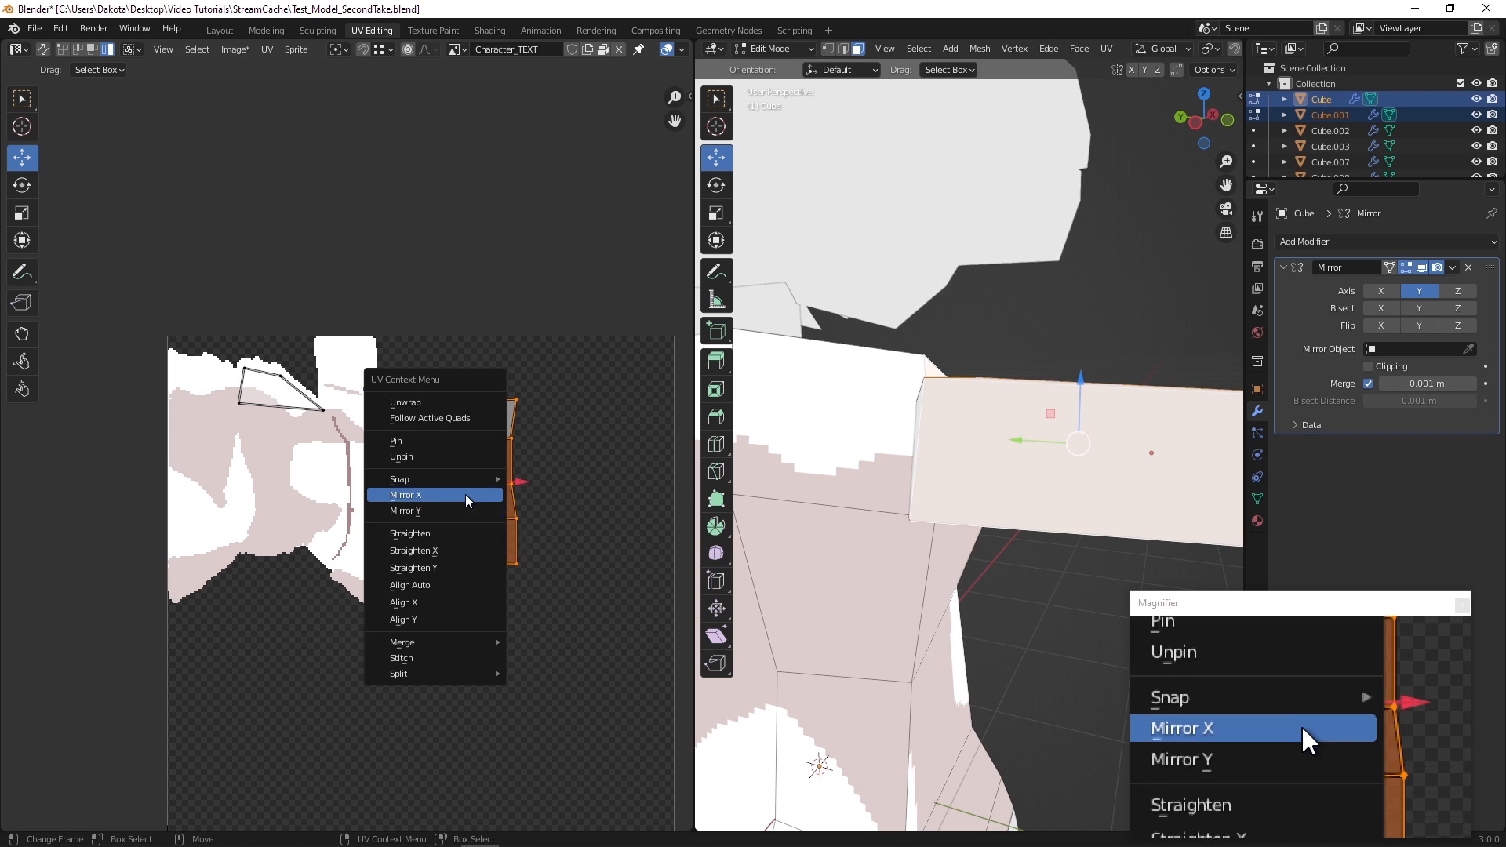
{"action": "left_click", "coordinate": [465, 494]}
{"action": "scroll", "coordinate": [431, 425], "scroll_direction": "up", "scroll_amount": 2}
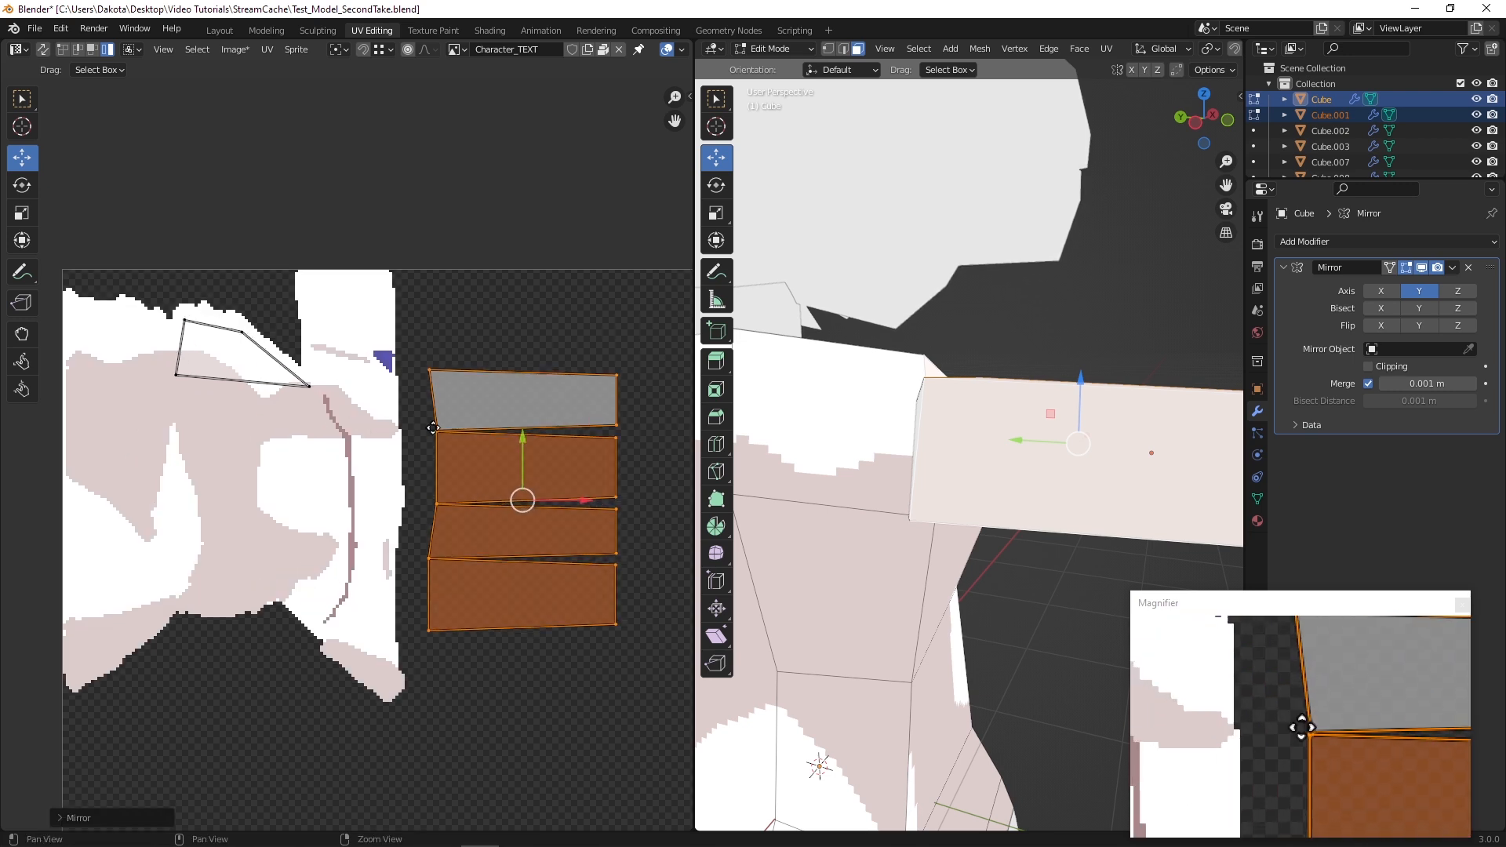
Move the arm islands over the torso texture so the first island's upper-left corner meets the front shoulder face's upper-left corner
{"action": "left_click_drag", "start_coordinate": [521, 499], "coordinate": [271, 385]}
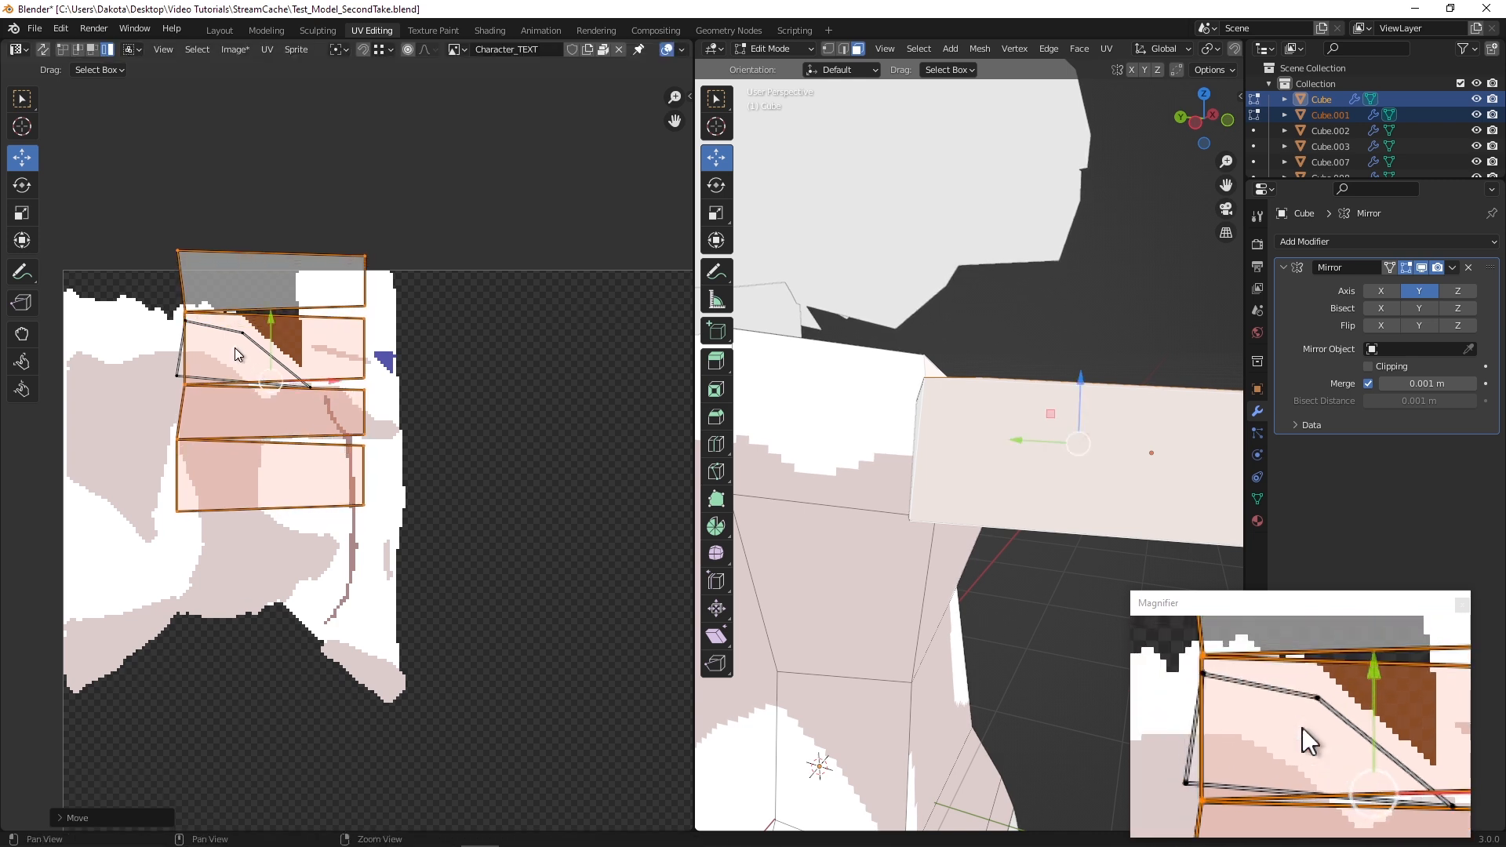
{"action": "scroll", "coordinate": [271, 389], "scroll_direction": "up", "scroll_amount": 2}
{"action": "middle_click_drag", "start_coordinate": [275, 394], "coordinate": [393, 528]}
{"action": "left_click_drag", "start_coordinate": [385, 507], "coordinate": [385, 287]}
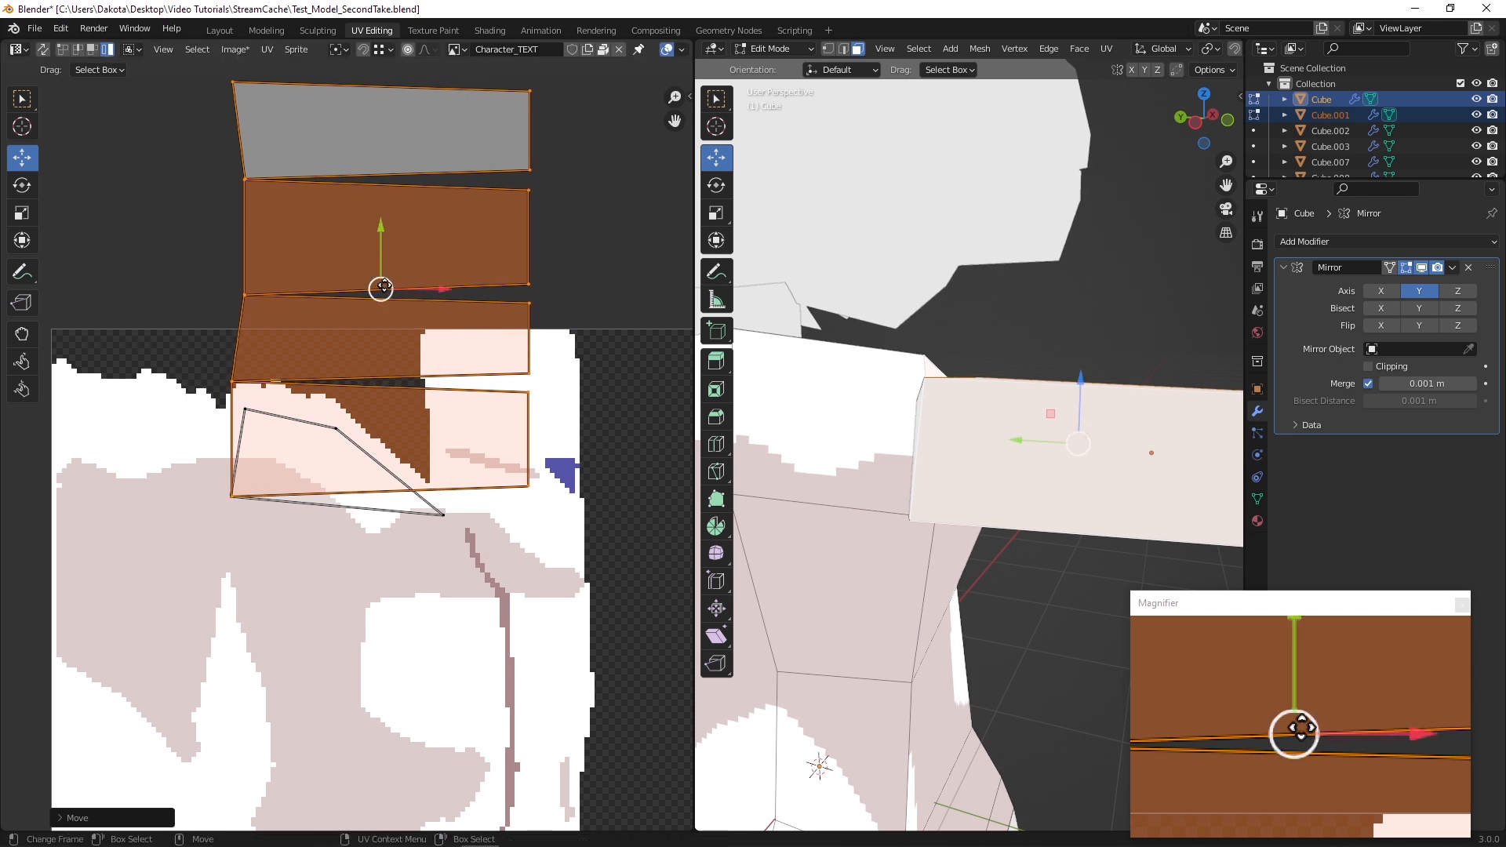
{"action": "middle_click_drag", "start_coordinate": [365, 265], "coordinate": [329, 328]}
{"action": "left_click_drag", "start_coordinate": [344, 322], "coordinate": [323, 637]}
{"action": "middle_click_drag", "start_coordinate": [334, 592], "coordinate": [325, 553]}
{"action": "left_click_drag", "start_coordinate": [397, 645], "coordinate": [409, 642]}
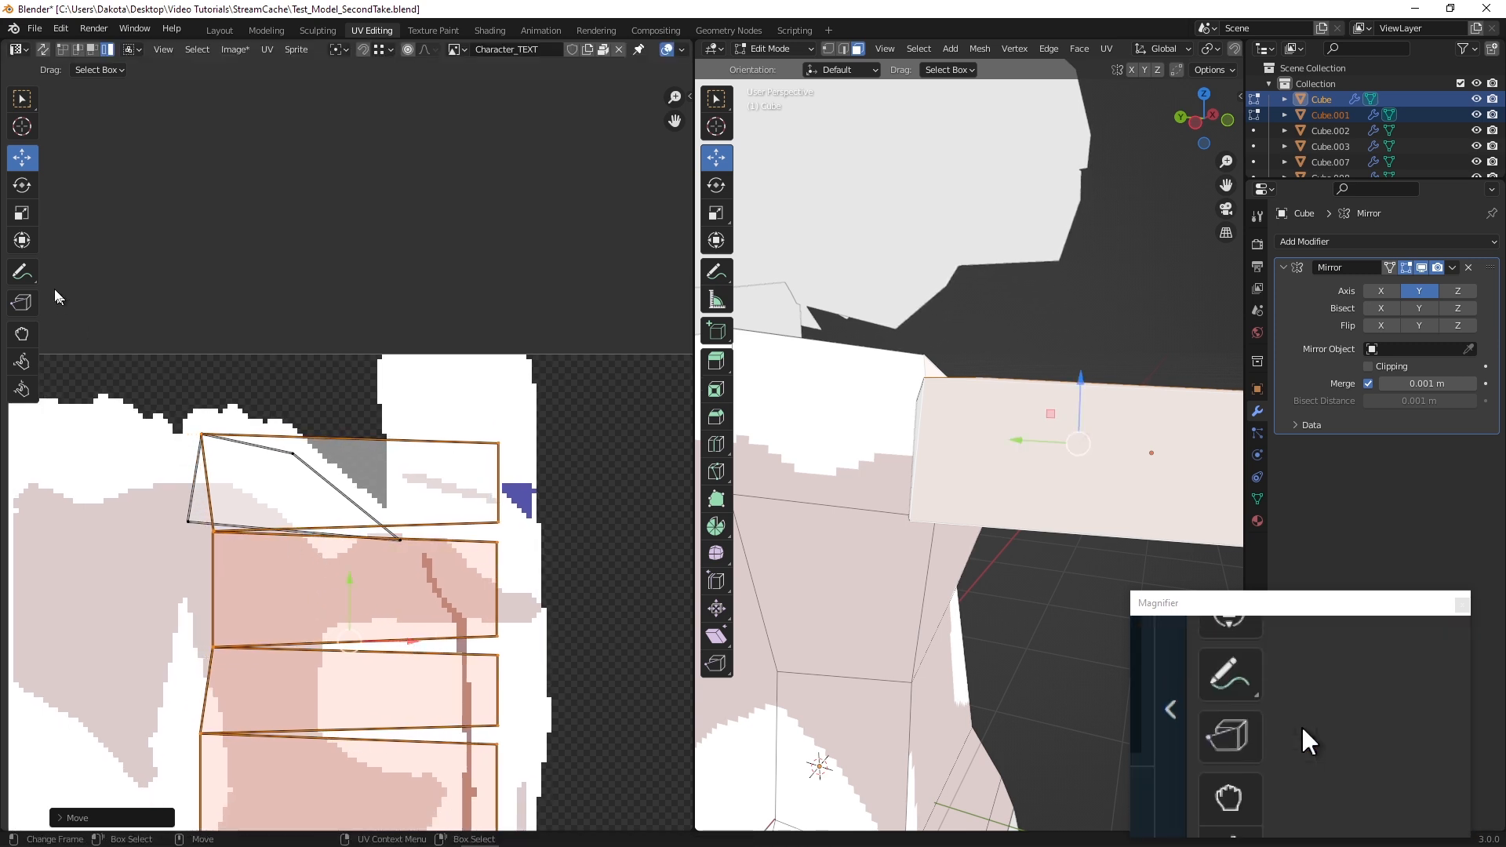
Scale the arm islands down uniformly until the first strip's left edge roughly matches the height of the torso's shoulder face
{"action": "left_click", "coordinate": [29, 240]}
{"action": "middle_click_drag", "start_coordinate": [338, 426], "coordinate": [314, 280]}
{"action": "left_click_drag", "start_coordinate": [477, 700], "coordinate": [410, 608]}
{"action": "middle_click_drag", "start_coordinate": [425, 387], "coordinate": [357, 382]}
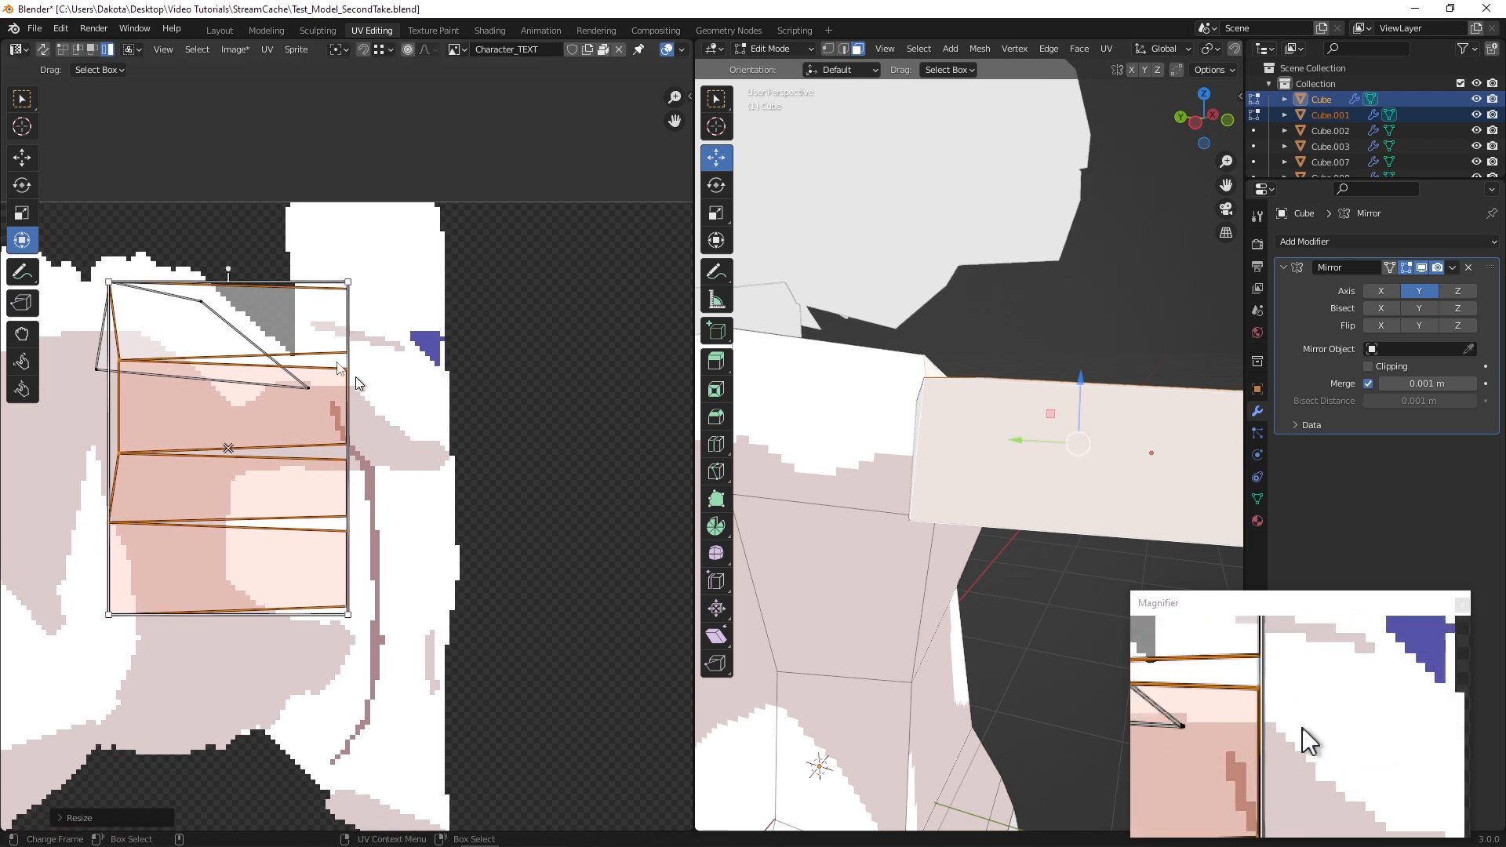
Move the resized arm islands back to the empty area right of the torso texture, leaving a gap for another island
{"action": "left_click", "coordinate": [21, 163]}
{"action": "scroll", "coordinate": [322, 510], "scroll_direction": "down", "scroll_amount": 2}
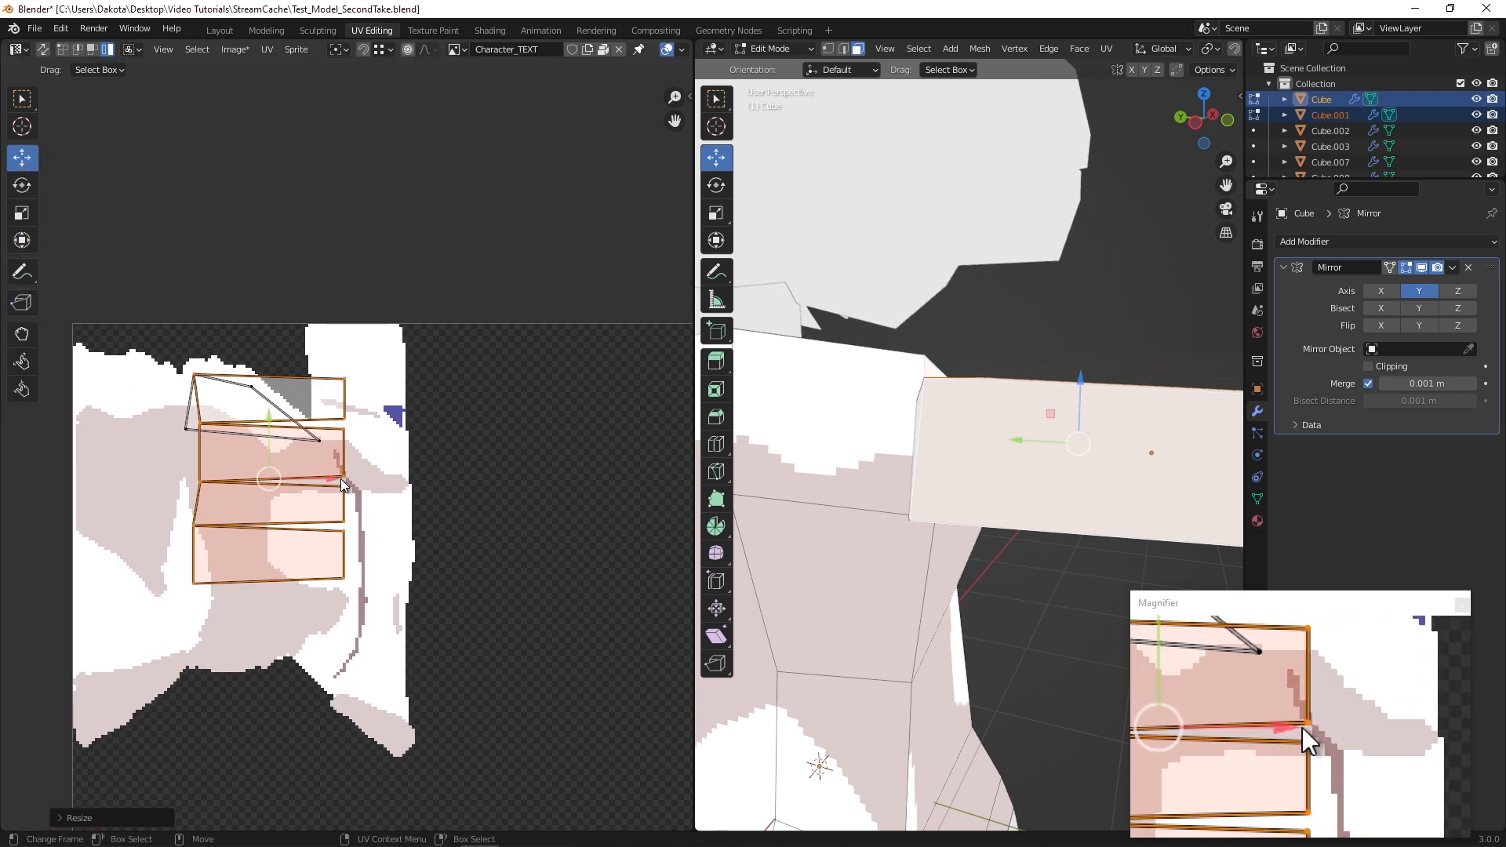
{"action": "left_click_drag", "start_coordinate": [335, 488], "coordinate": [566, 485]}
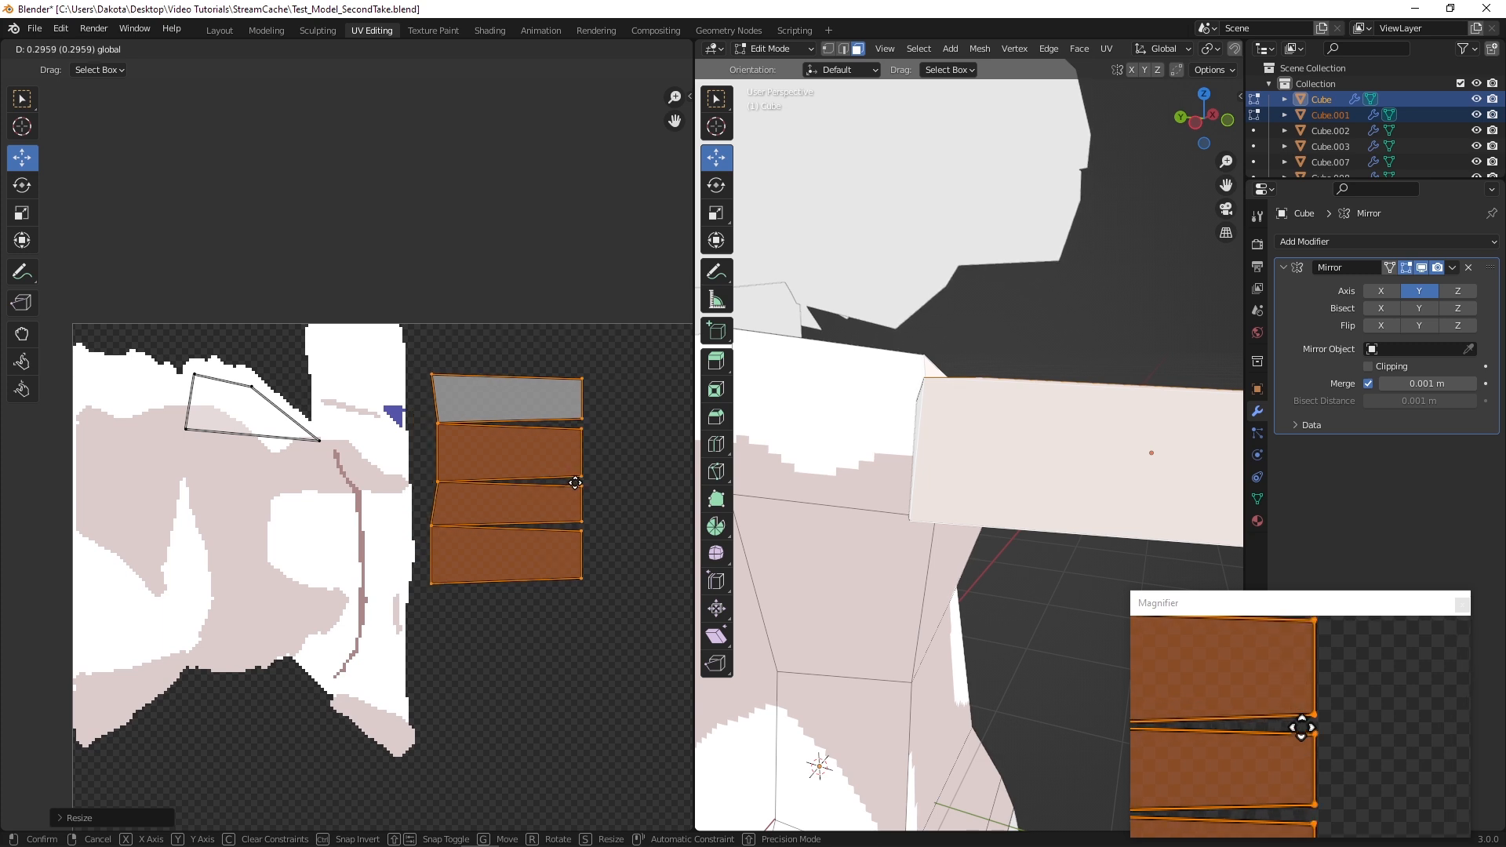
{"action": "left_click", "coordinate": [575, 483]}
{"action": "middle_click_drag", "start_coordinate": [575, 482], "coordinate": [393, 458]}
{"action": "scroll", "coordinate": [394, 459], "scroll_direction": "up", "scroll_amount": 2}
{"action": "left_click_drag", "start_coordinate": [332, 513], "coordinate": [331, 459]}
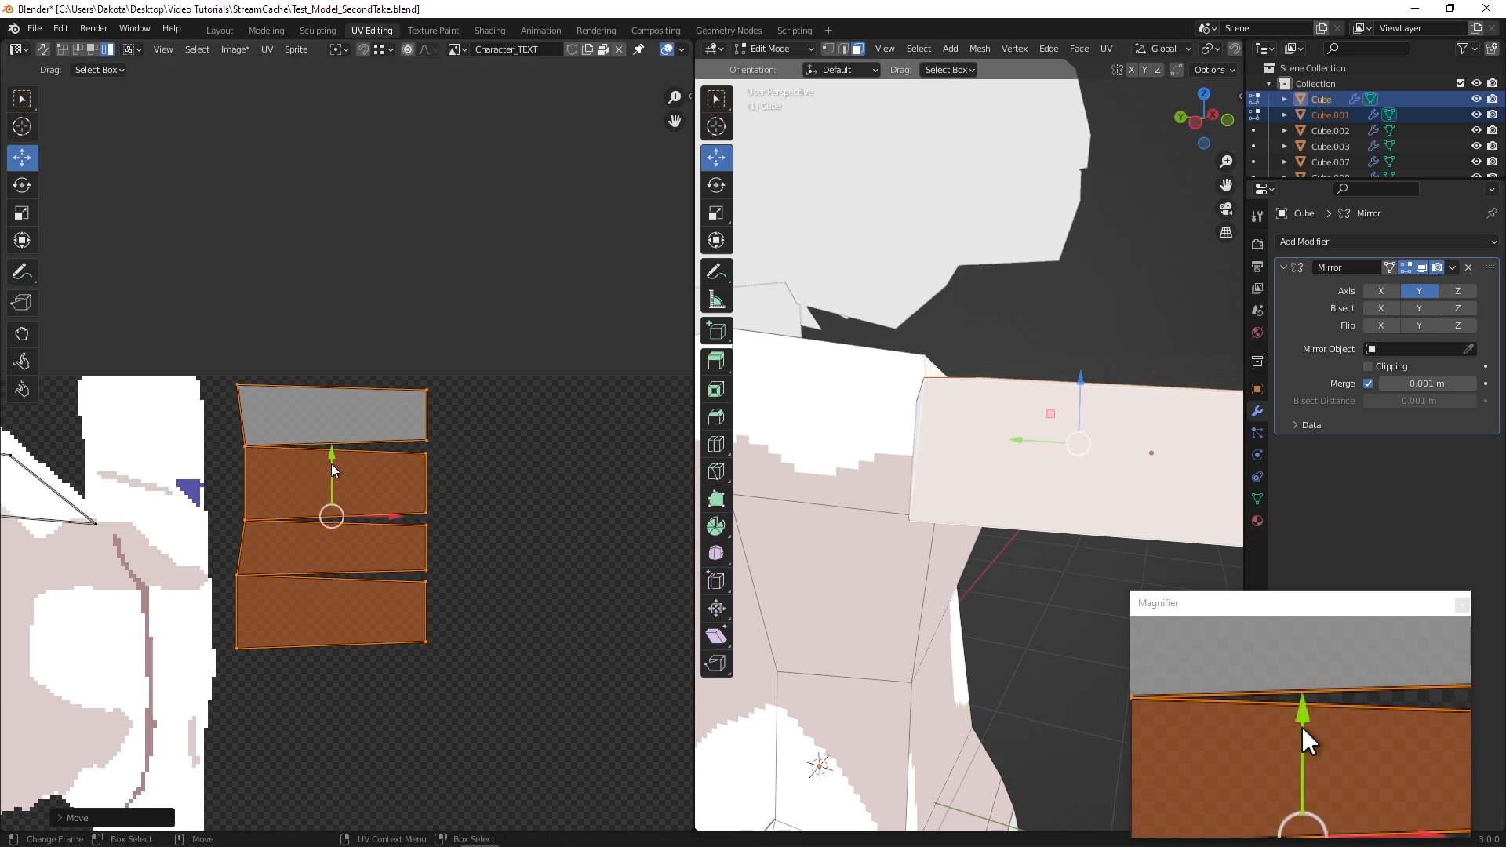
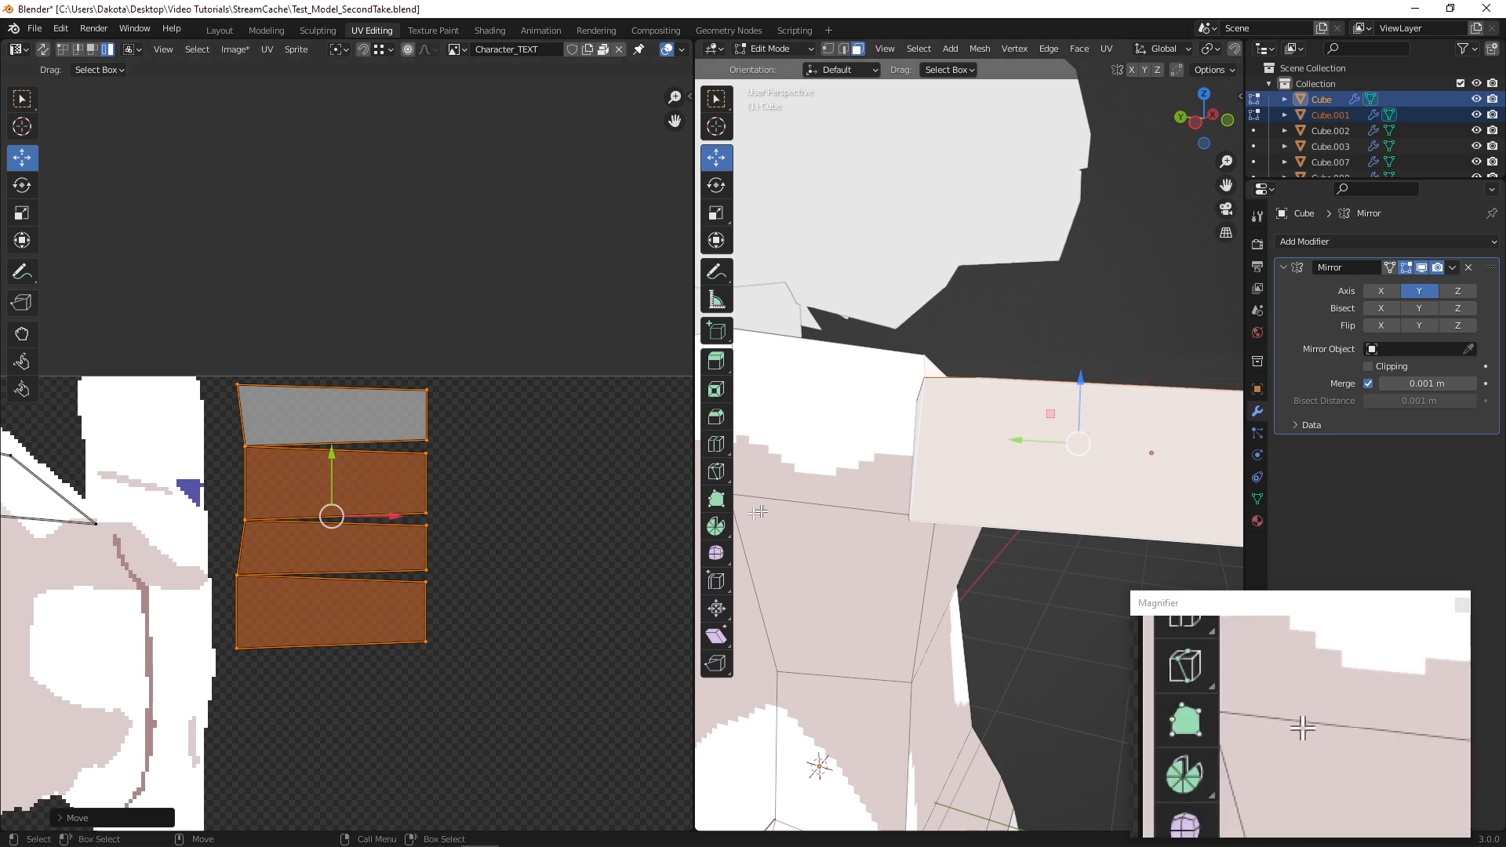
{"action": "left_click_drag", "start_coordinate": [393, 517], "coordinate": [460, 513]}
Clear the face selection and select only the end-cap faces at both ends of the upper arm
{"action": "scroll", "coordinate": [502, 499], "scroll_direction": "down", "scroll_amount": 4}
{"action": "middle_click_drag", "start_coordinate": [538, 489], "coordinate": [433, 446]}
{"action": "scroll", "coordinate": [349, 445], "scroll_direction": "up", "scroll_amount": 2}
{"action": "middle_click_drag", "start_coordinate": [787, 458], "coordinate": [902, 413]}
{"action": "left_click", "coordinate": [993, 584]}
{"action": "left_click_drag", "start_coordinate": [891, 345], "coordinate": [902, 350]}
{"action": "middle_click_drag", "start_coordinate": [902, 350], "coordinate": [958, 437]}
{"action": "left_click_drag", "start_coordinate": [1085, 455], "coordinate": [1087, 458], "text": "shift"}
{"action": "middle_click_drag", "start_coordinate": [1086, 457], "coordinate": [1205, 409]}
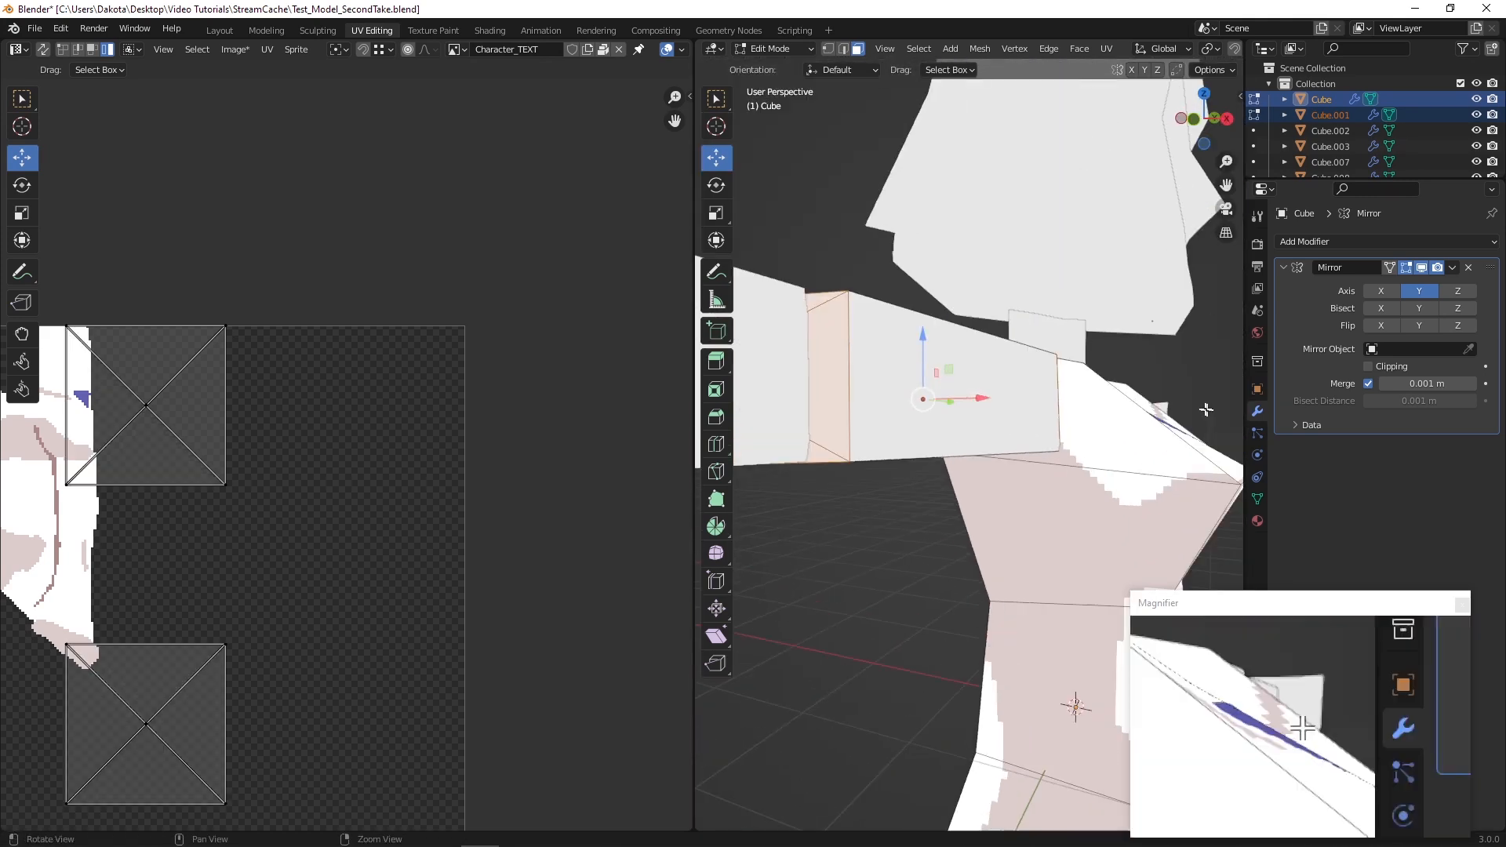
Unwrap the end caps with Project from View in front view and move their overlapping islands beside the torso texture
{"action": "left_click", "coordinate": [1192, 122]}
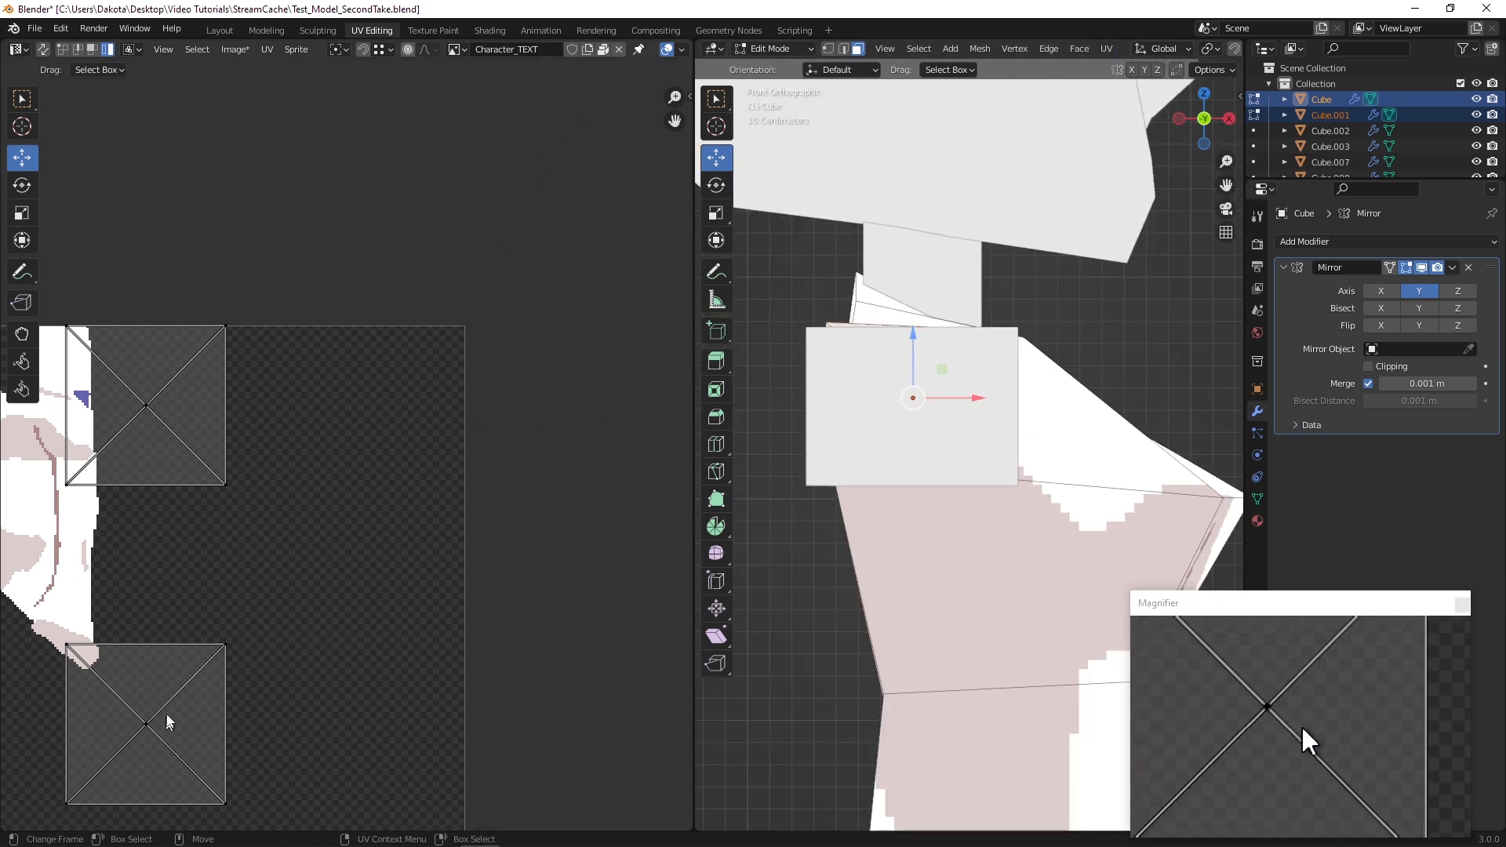
{"action": "middle_click_drag", "start_coordinate": [274, 445], "coordinate": [359, 386]}
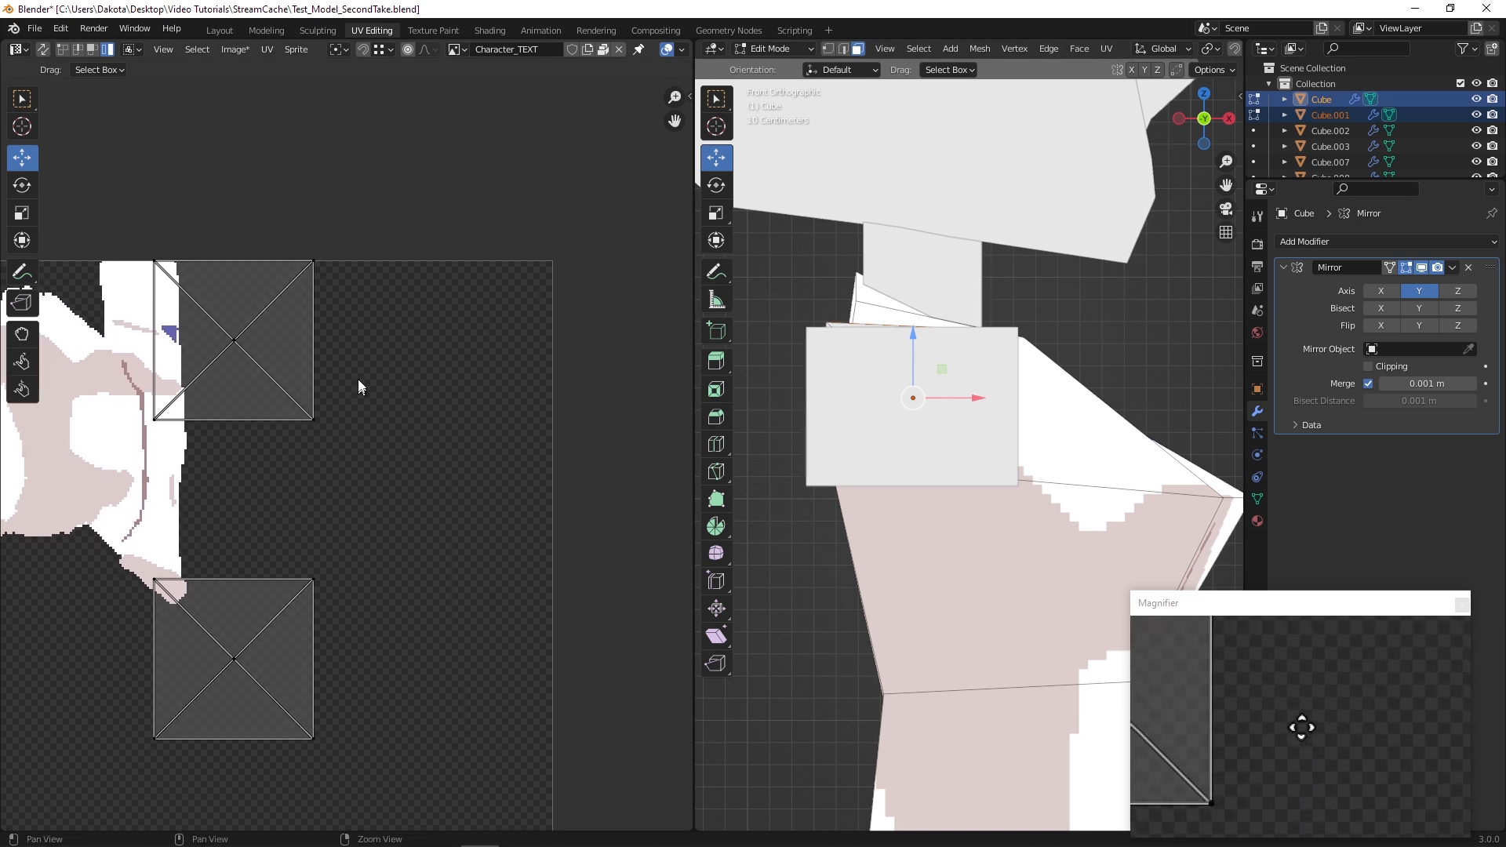
{"action": "left_click", "coordinate": [1106, 49]}
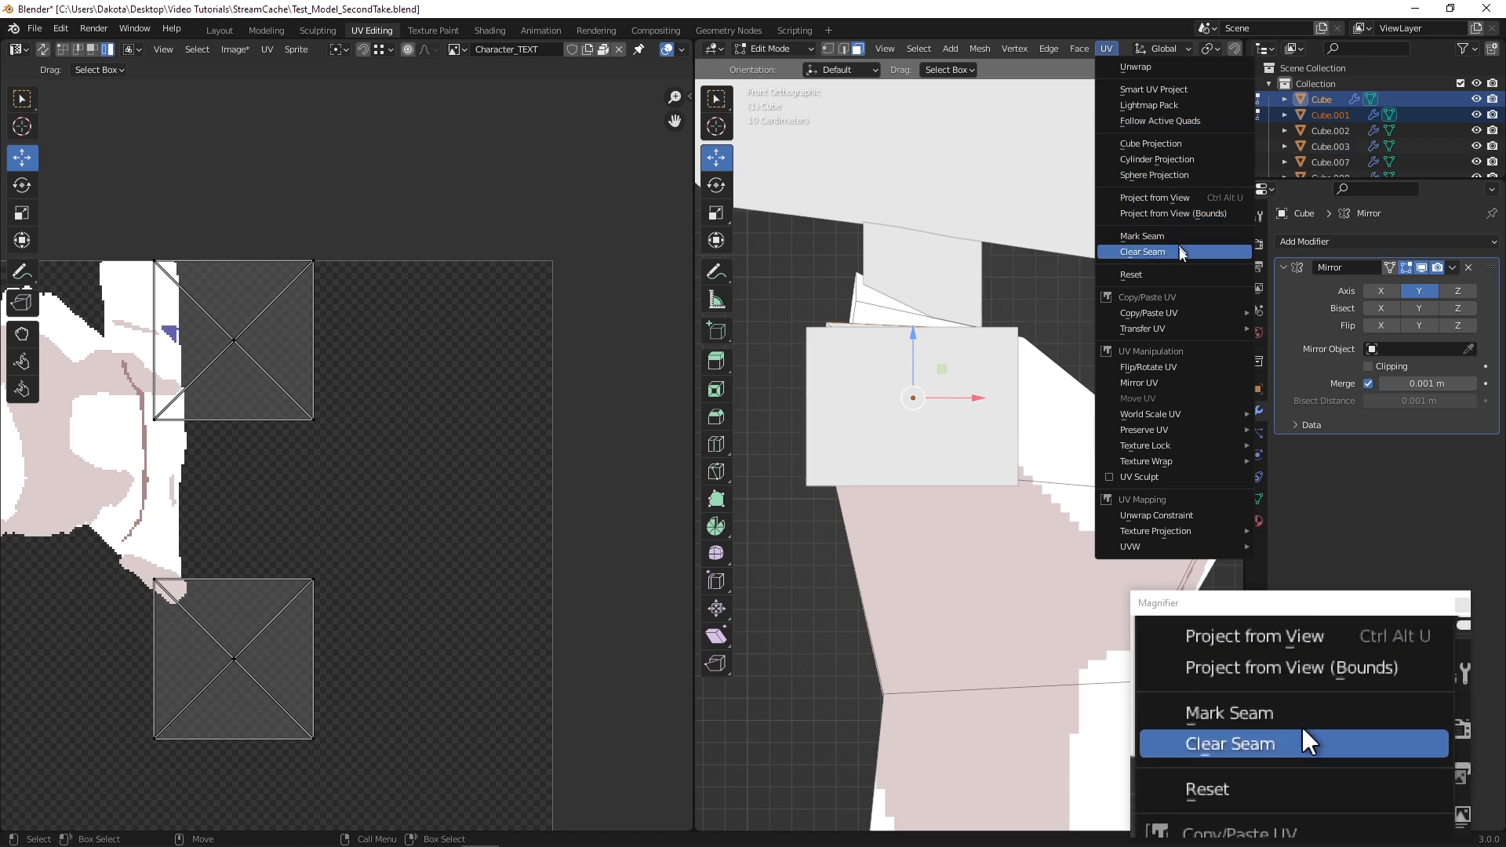
{"action": "left_click", "coordinate": [1171, 201]}
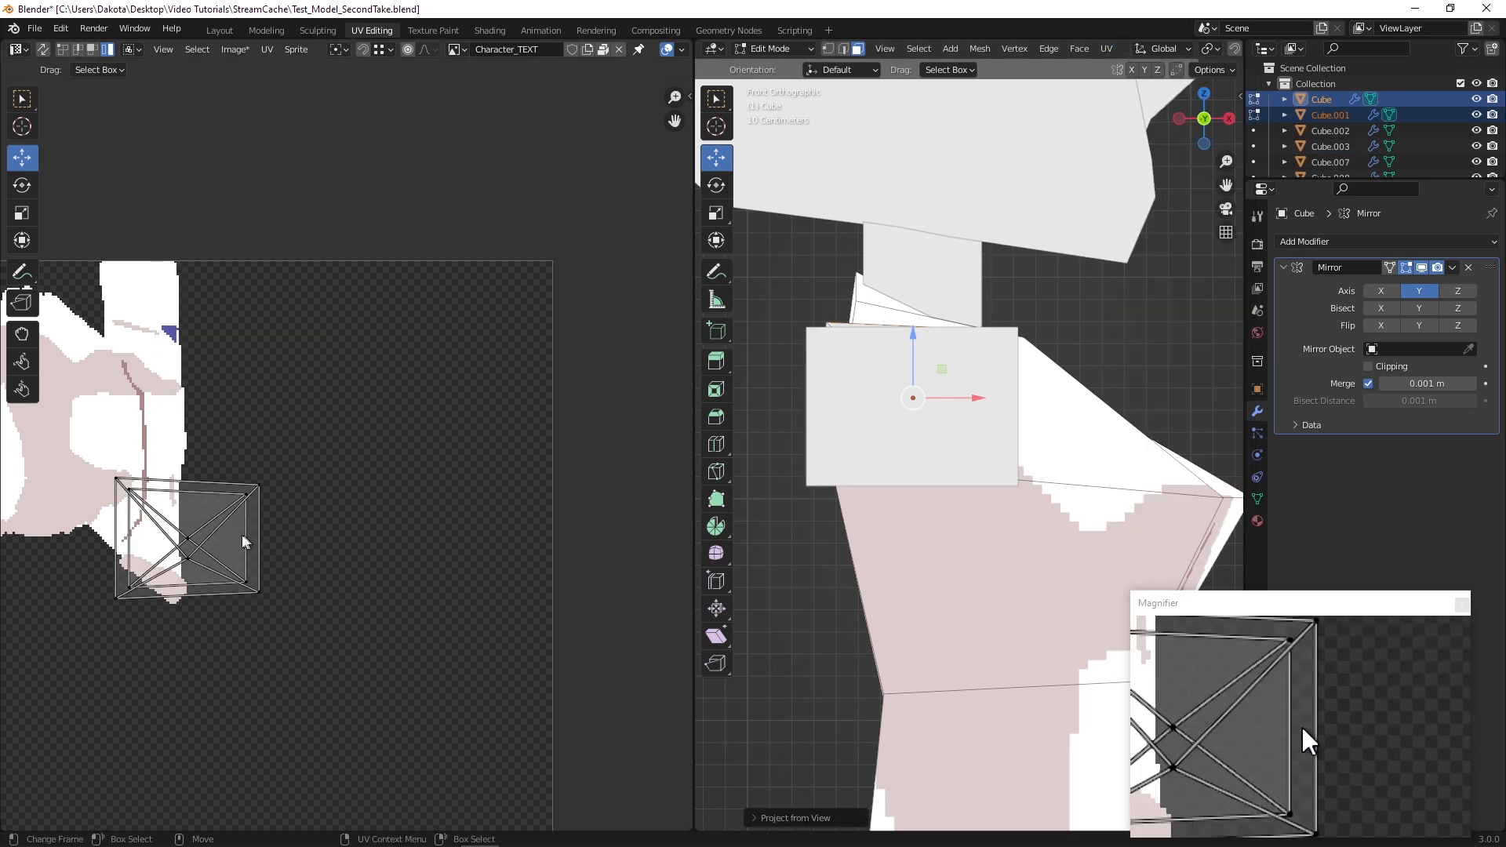
{"action": "left_click", "coordinate": [210, 577]}
{"action": "left_click_drag", "start_coordinate": [189, 540], "coordinate": [266, 355]}
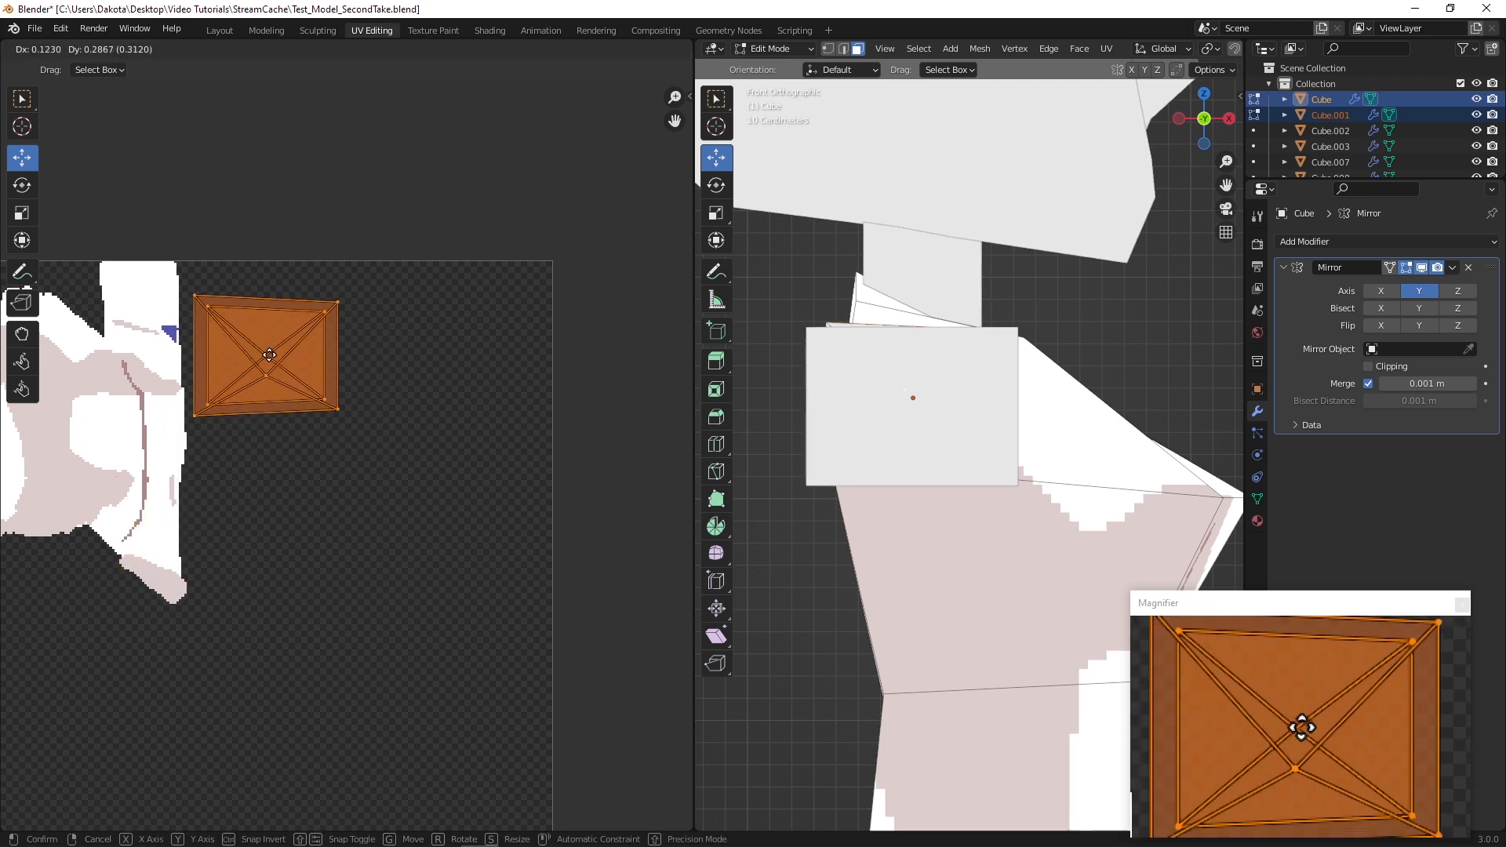
Select the smaller end-cap island and move it below the larger one so they no longer overlap
{"action": "middle_click_drag", "start_coordinate": [922, 404], "coordinate": [835, 452]}
{"action": "scroll", "coordinate": [280, 387], "scroll_direction": "up", "scroll_amount": 2}
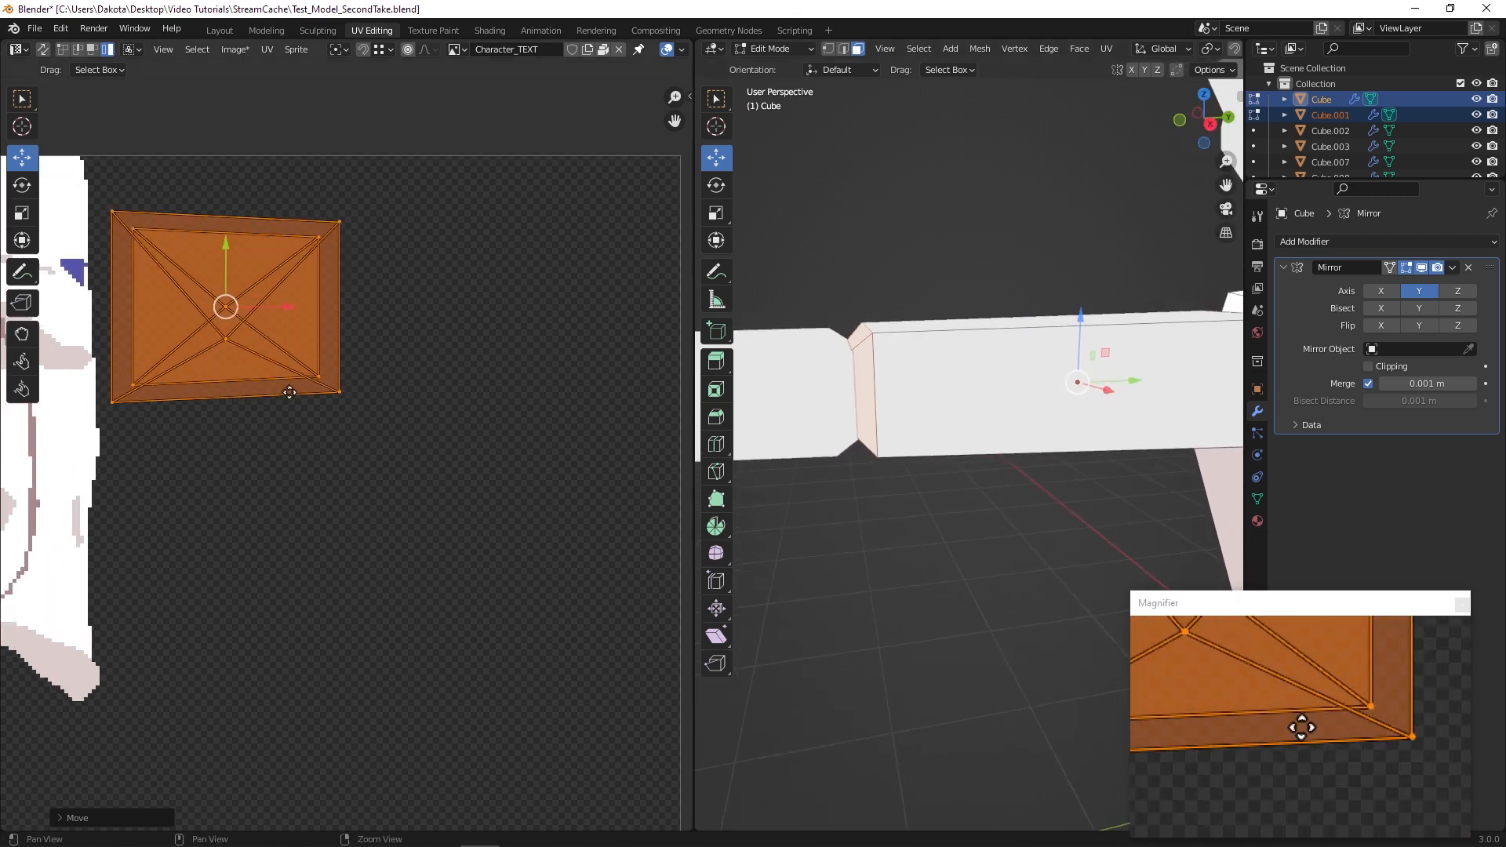
{"action": "left_click", "coordinate": [276, 354]}
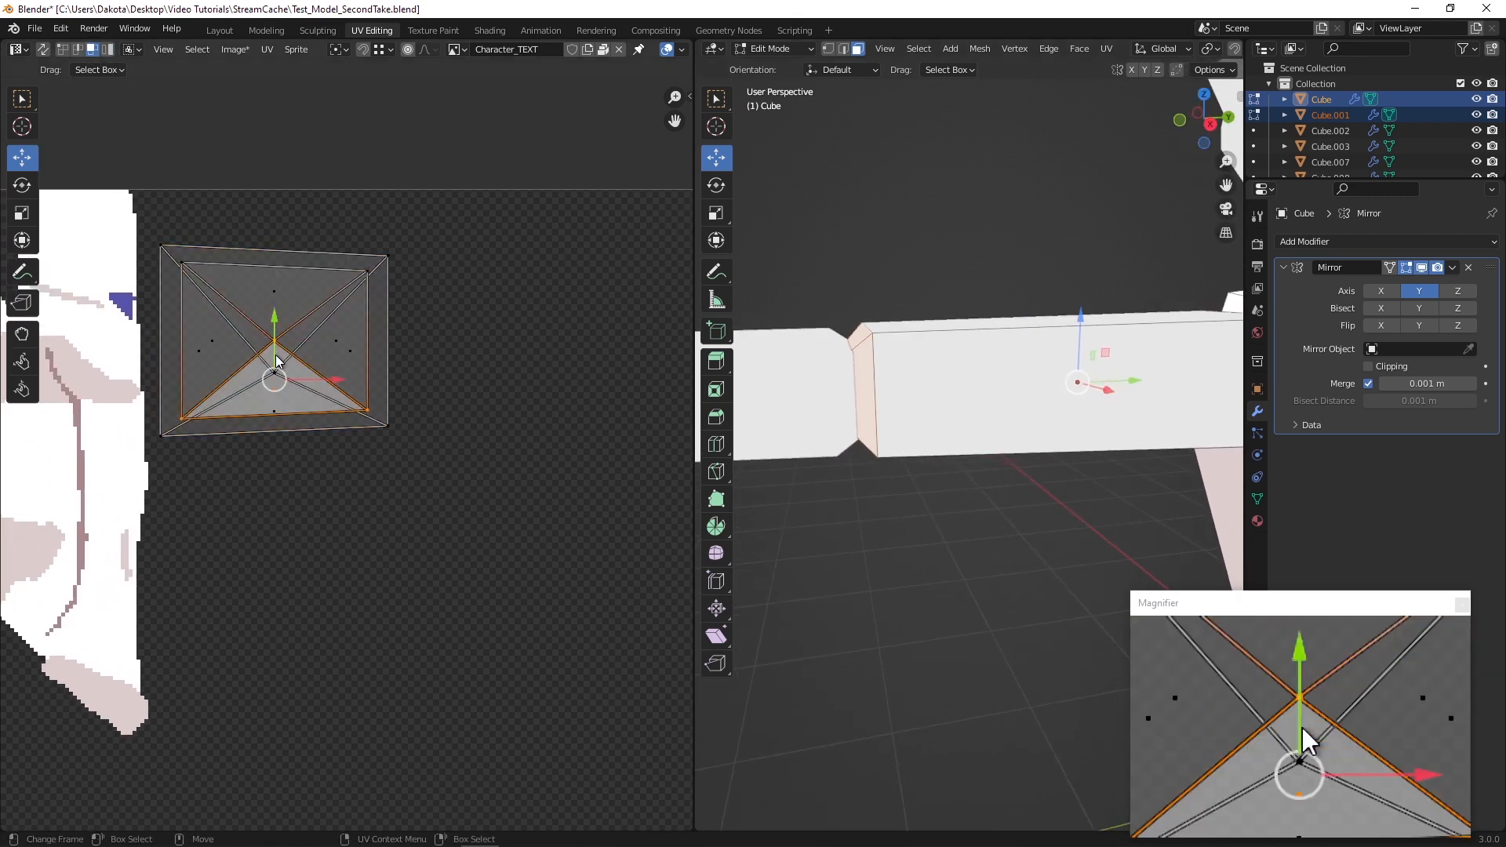
{"action": "left_click", "coordinate": [293, 323]}
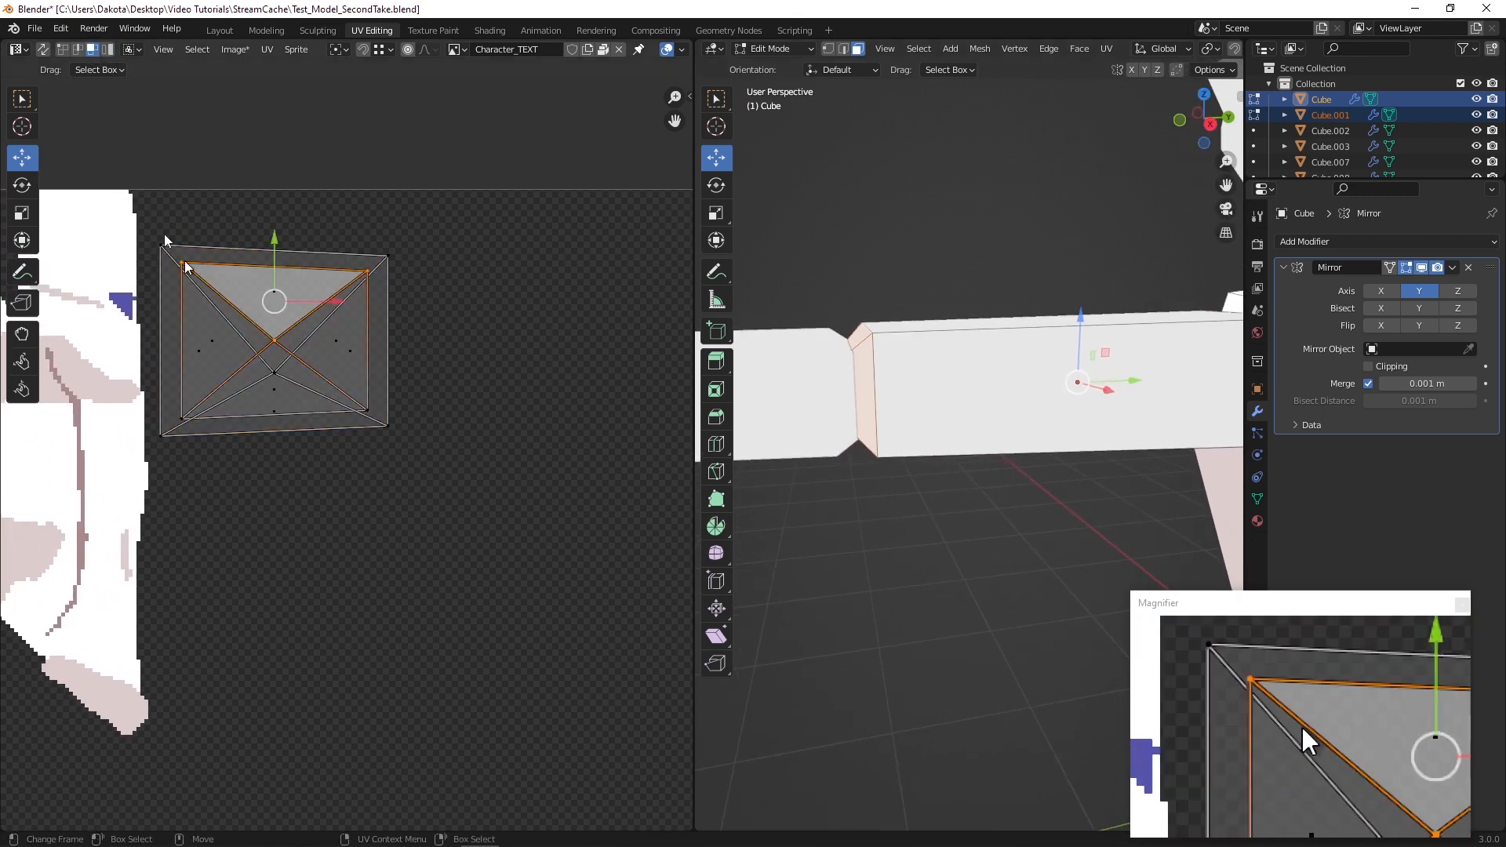
{"action": "key", "text": "l"}
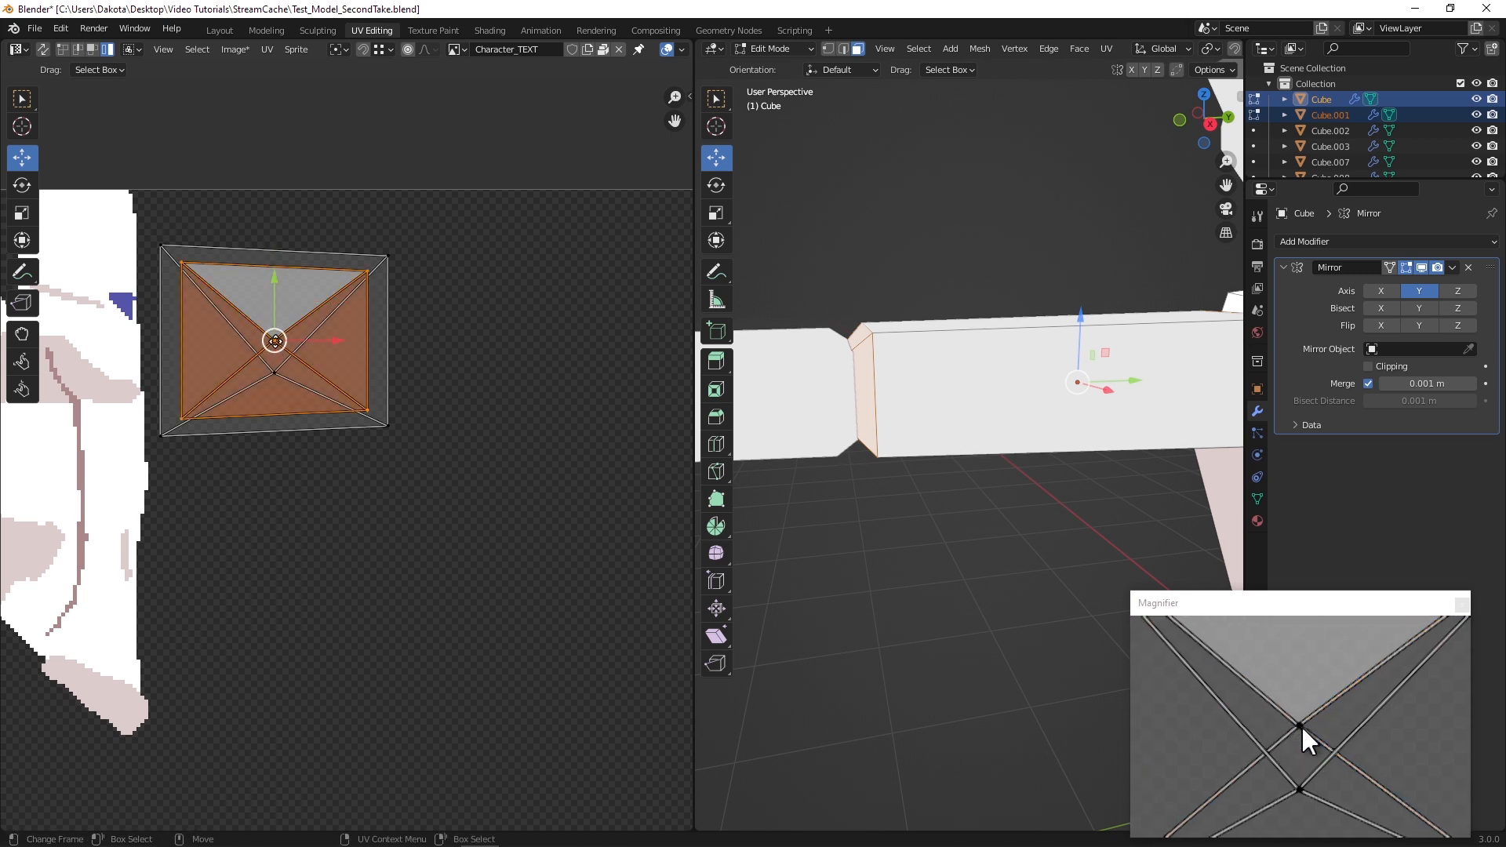
{"action": "key", "text": "g"}
{"action": "left_click", "coordinate": [286, 575]}
{"action": "scroll", "coordinate": [353, 385], "scroll_direction": "down", "scroll_amount": 1}
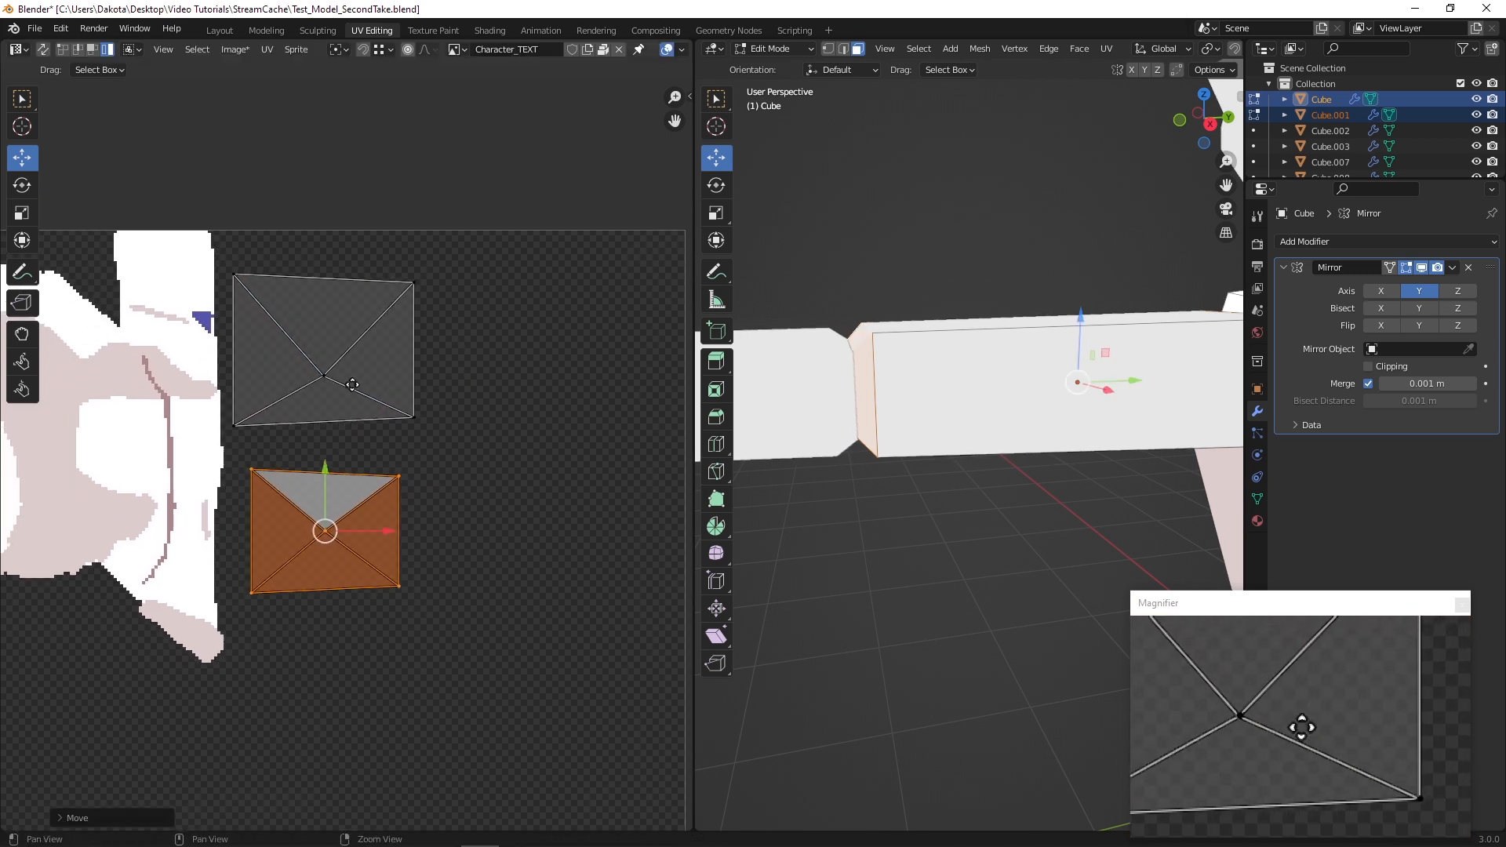
Select both end-cap islands and rotate them about 90° counterclockwise
{"action": "left_click_drag", "start_coordinate": [214, 247], "coordinate": [507, 709]}
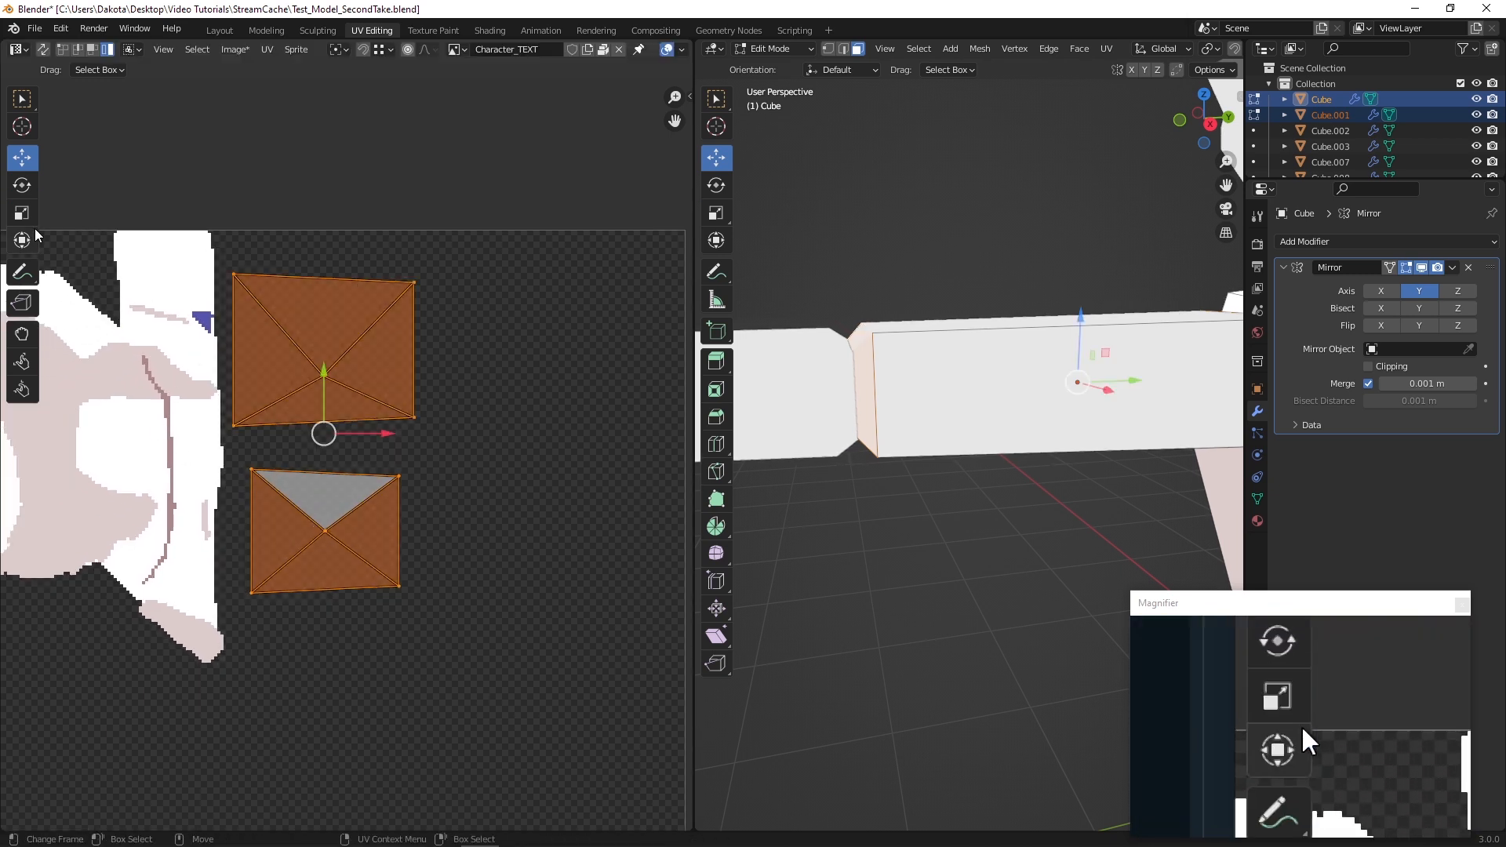
{"action": "left_click", "coordinate": [24, 190]}
{"action": "left_click_drag", "start_coordinate": [385, 406], "coordinate": [169, 387]}
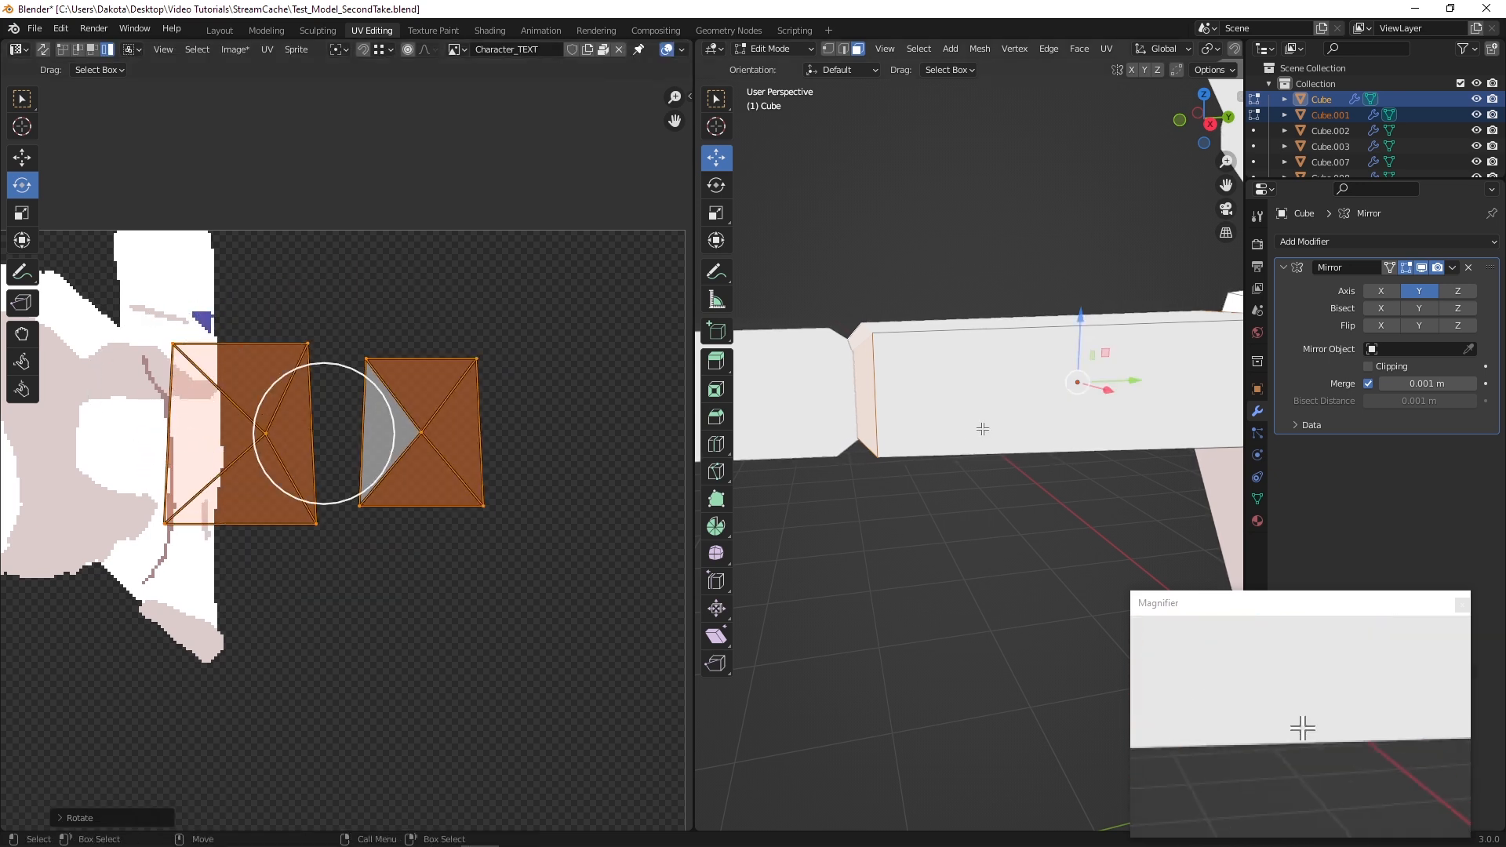
Add the upper arm's side faces to the face selection so the four strips show alongside the cap islands
{"action": "left_click", "coordinate": [977, 398], "text": "shift"}
{"action": "left_click_drag", "start_coordinate": [923, 279], "coordinate": [1055, 586], "text": "shift"}
{"action": "middle_click_drag", "start_coordinate": [796, 424], "coordinate": [1128, 383]}
{"action": "left_click_drag", "start_coordinate": [917, 506], "coordinate": [896, 362], "text": "shift"}
{"action": "mouse_move", "coordinate": [914, 229]}
{"action": "middle_mouse_down"}
{"action": "mouse_move", "coordinate": [908, 350]}
{"action": "mouse_move", "coordinate": [914, 211]}
{"action": "mouse_move", "coordinate": [926, 251]}
{"action": "middle_mouse_up"}
{"action": "scroll", "coordinate": [437, 430], "scroll_direction": "up", "scroll_amount": 1}
{"action": "middle_click_drag", "start_coordinate": [430, 429], "coordinate": [407, 502]}
{"action": "scroll", "coordinate": [366, 481], "scroll_direction": "up", "scroll_amount": 1}
{"action": "middle_click_drag", "start_coordinate": [292, 523], "coordinate": [359, 570]}
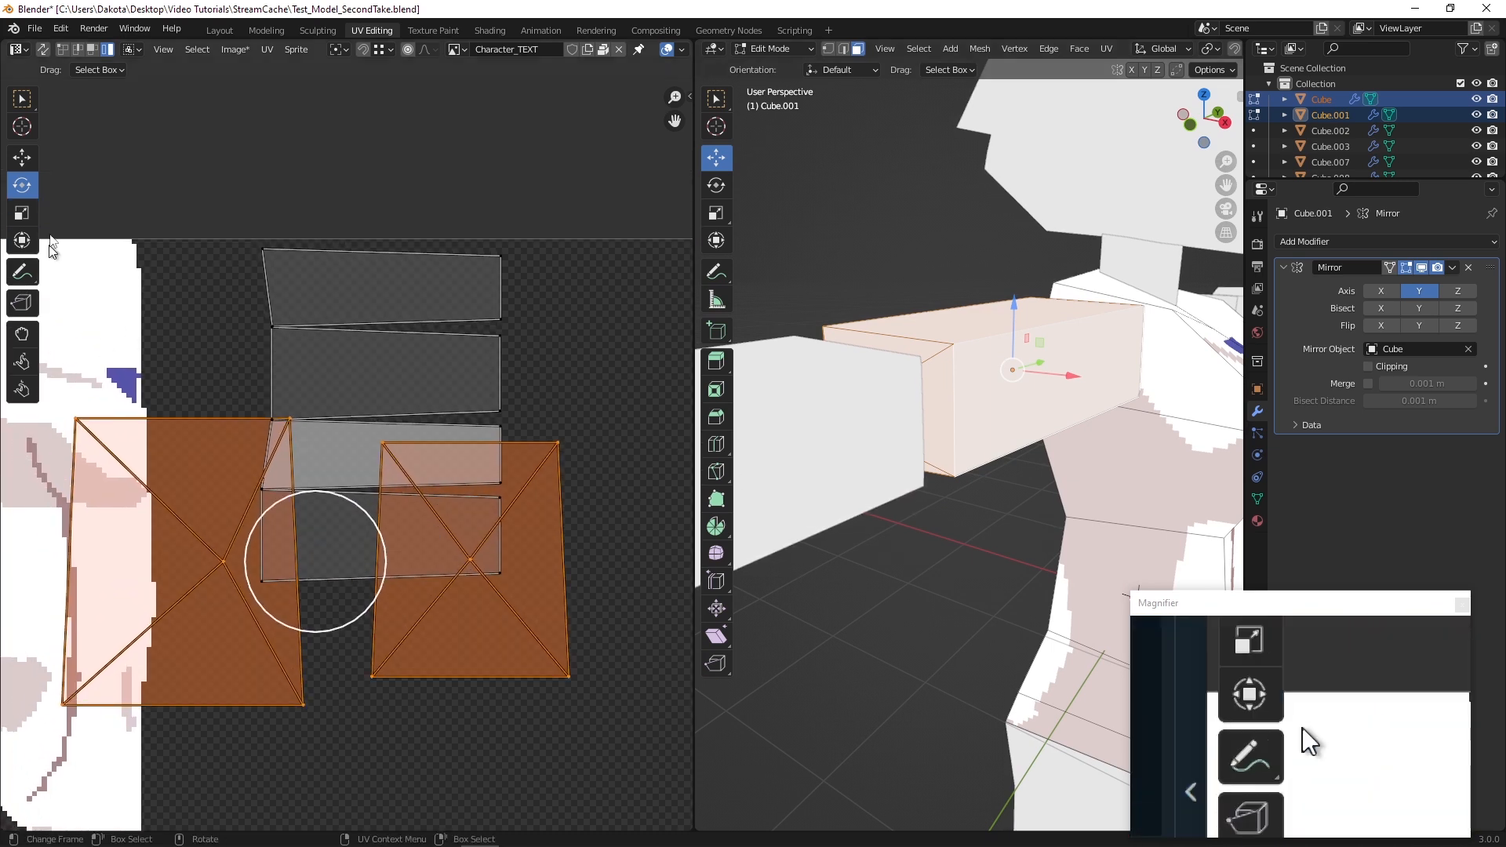
Move the larger end-cap island against the left ends of the stacked arm strips, level with the first strip's upper edge
{"action": "left_click", "coordinate": [22, 157]}
{"action": "left_click_drag", "start_coordinate": [308, 582], "coordinate": [291, 463]}
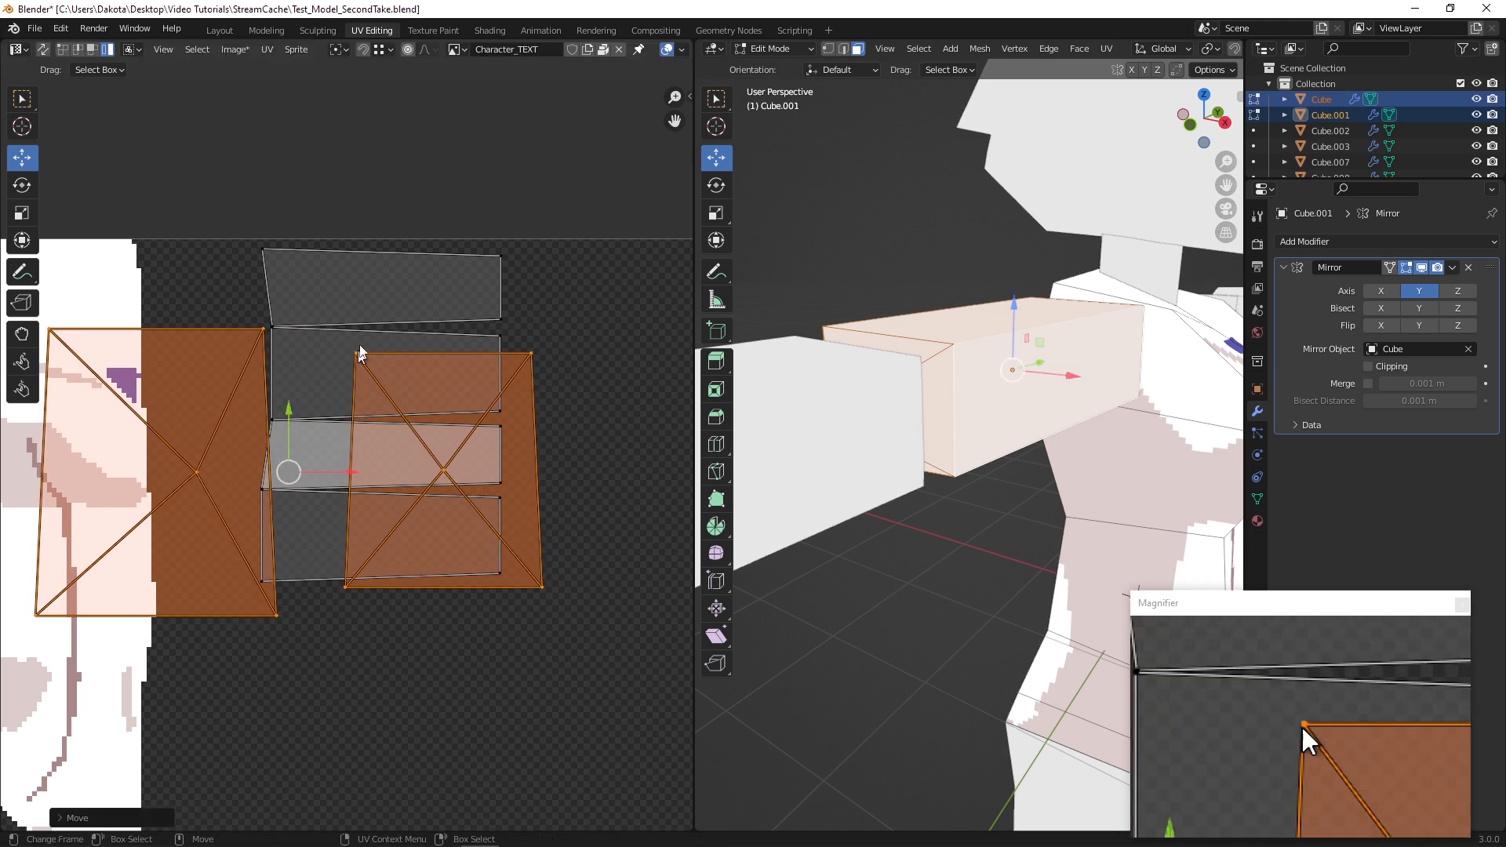
{"action": "left_click", "coordinate": [356, 298]}
{"action": "middle_click_drag", "start_coordinate": [177, 367], "coordinate": [267, 364]}
{"action": "left_click_drag", "start_coordinate": [101, 294], "coordinate": [393, 704]}
{"action": "left_click", "coordinate": [325, 509]}
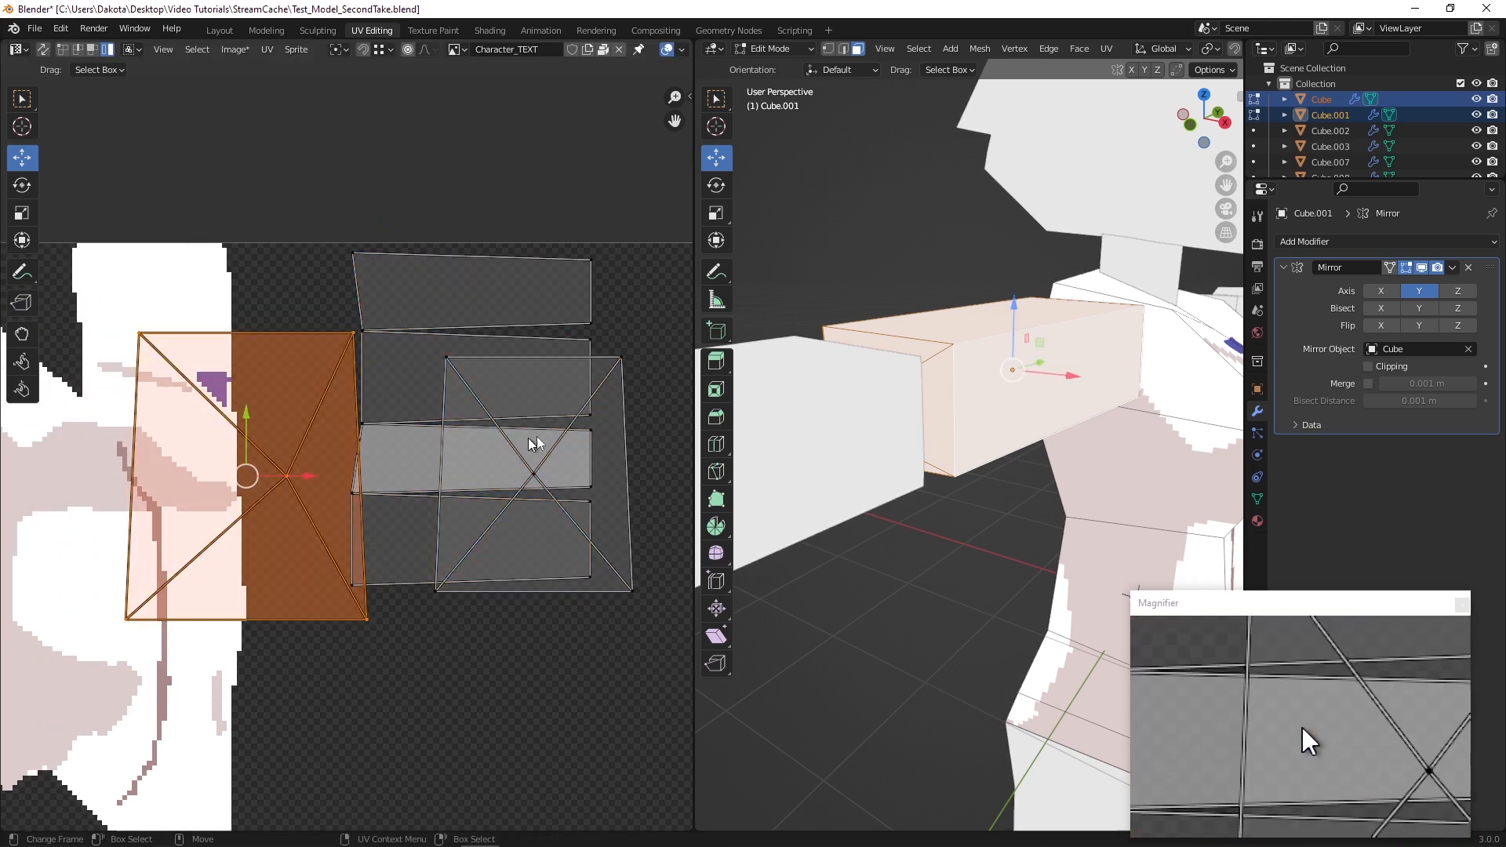
{"action": "key", "text": "g"}
{"action": "left_click", "coordinate": [444, 470]}
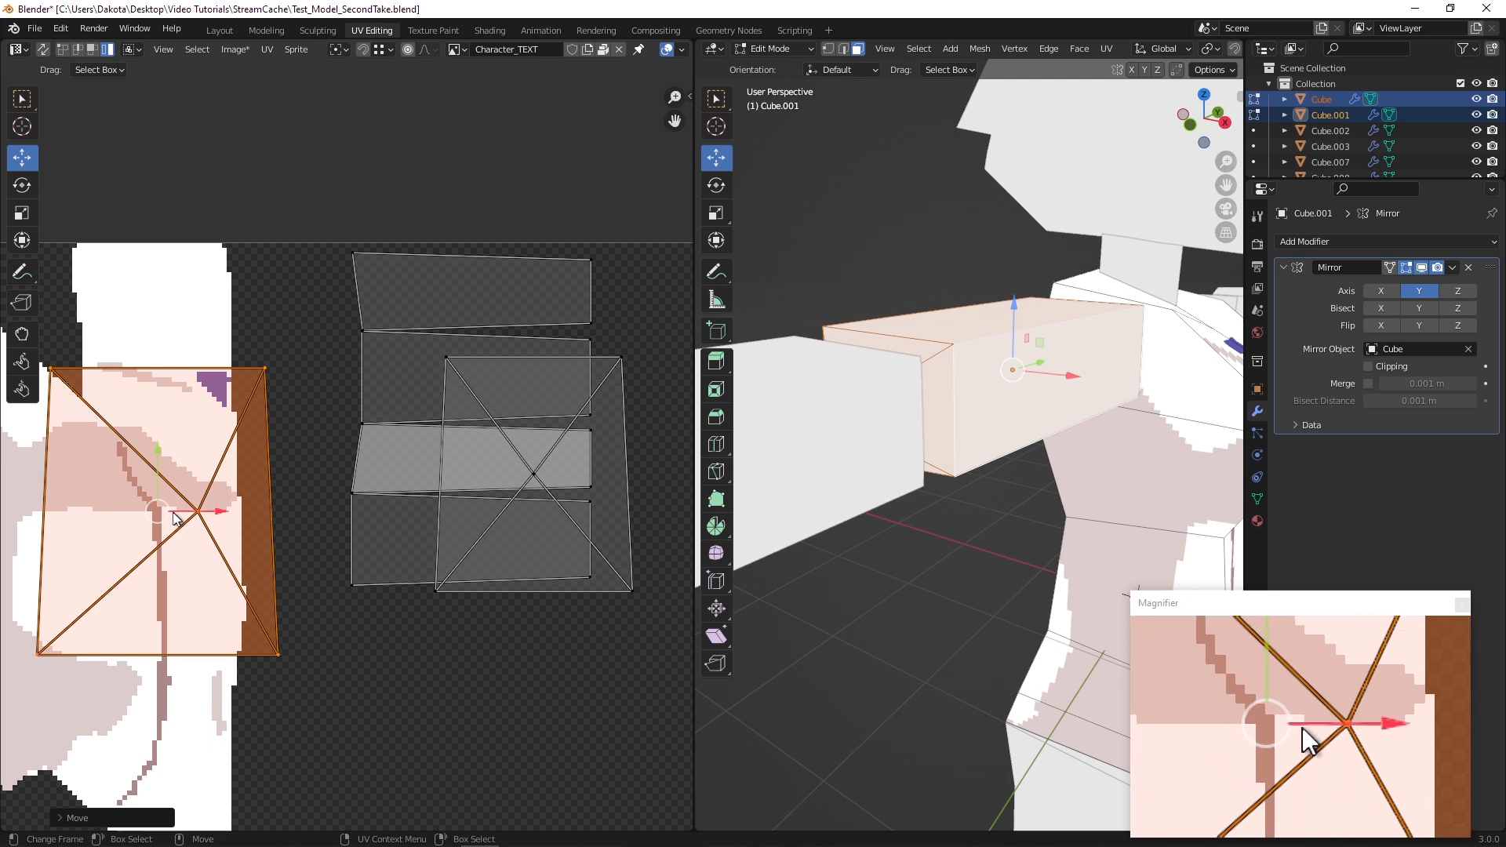
{"action": "key", "text": "g"}
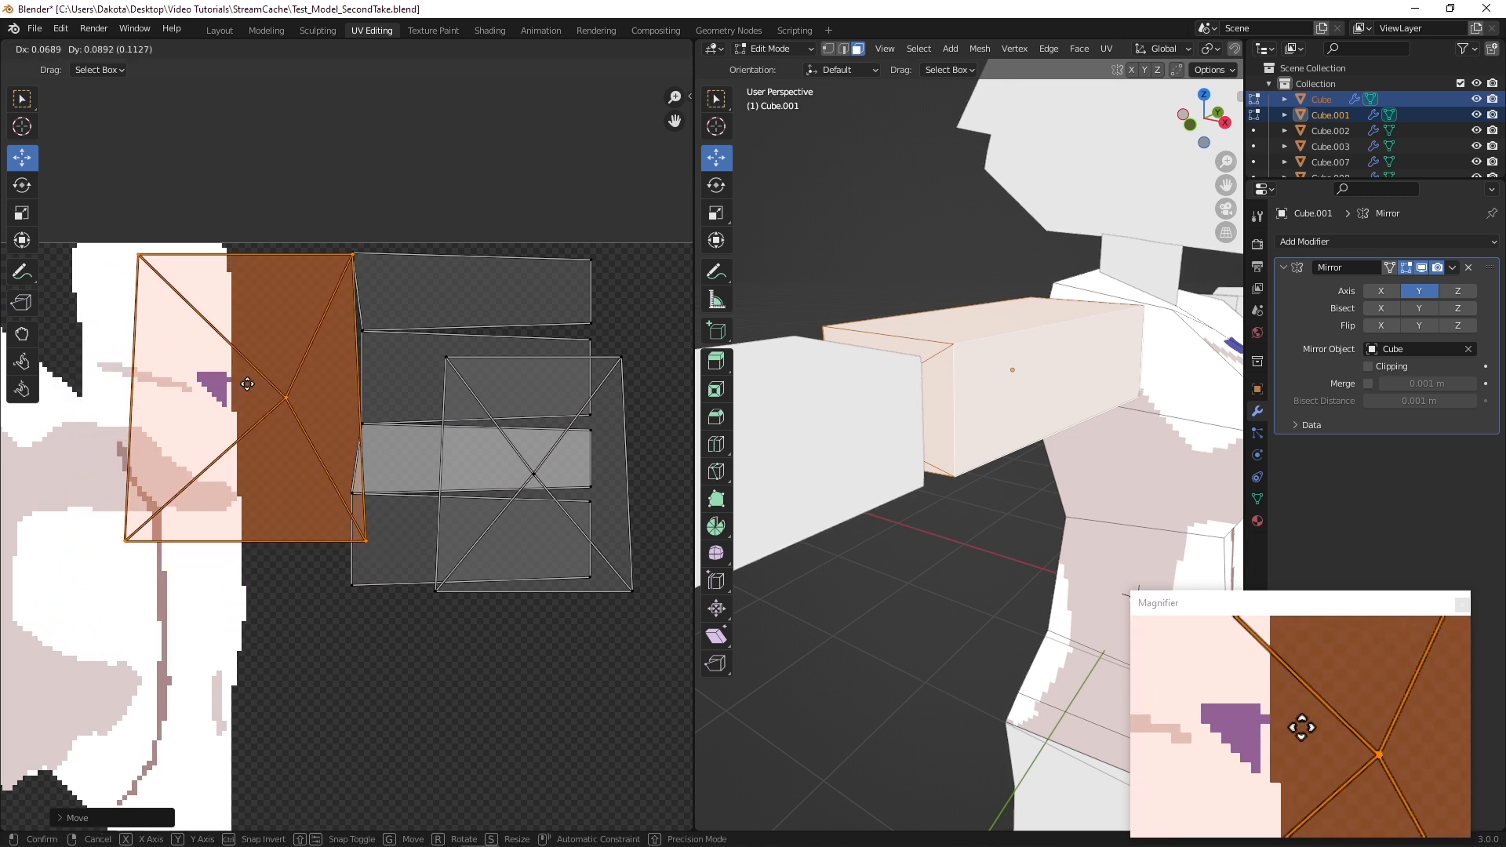
{"action": "left_click", "coordinate": [246, 390]}
Shrink the larger end-cap island and place it against the left edge of the second arm strip
{"action": "left_click", "coordinate": [22, 239]}
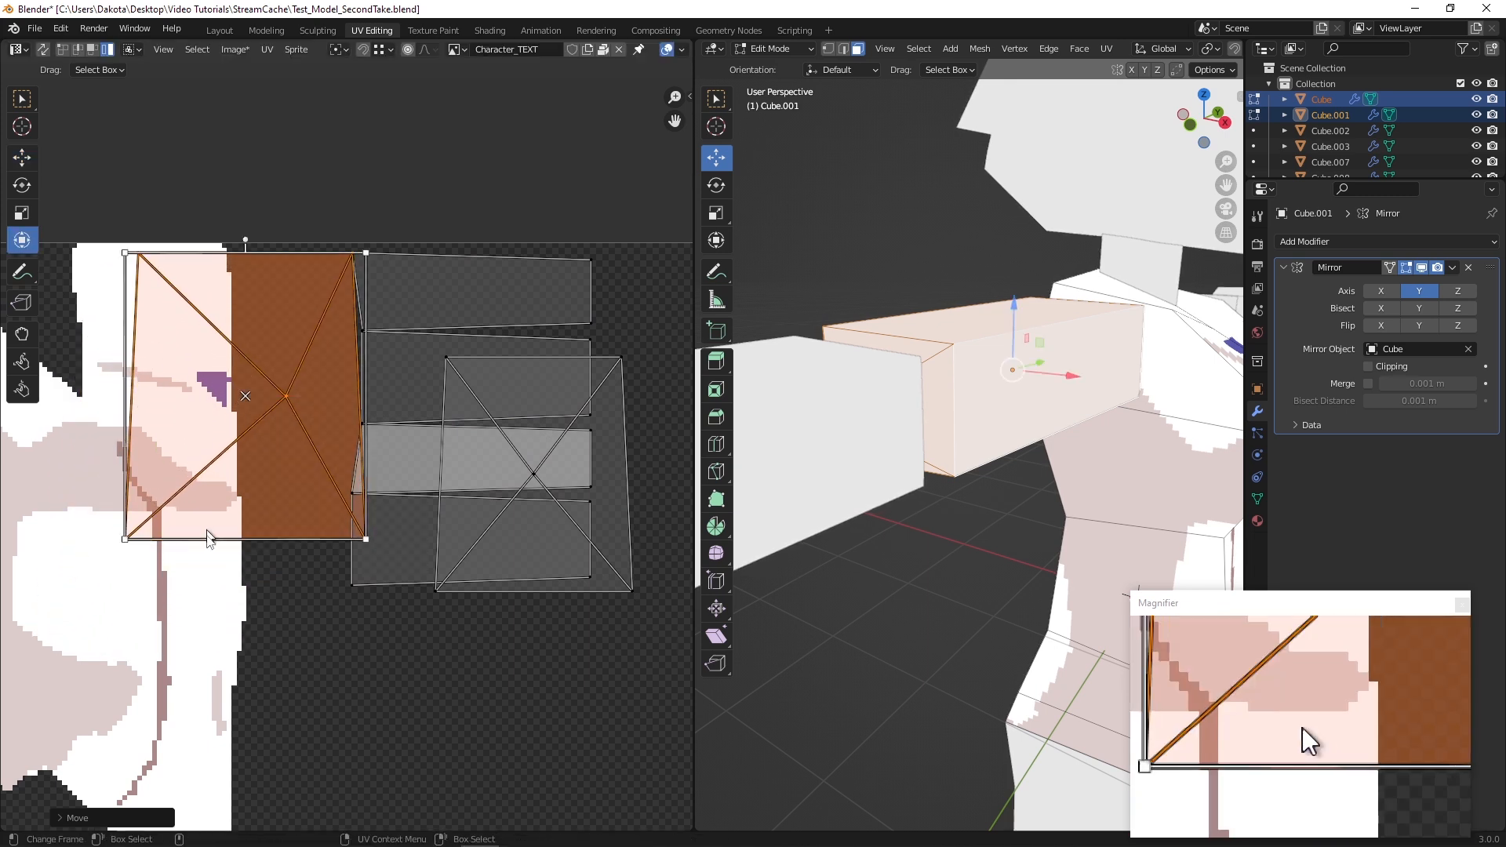
{"action": "left_click_drag", "start_coordinate": [116, 541], "coordinate": [182, 497]}
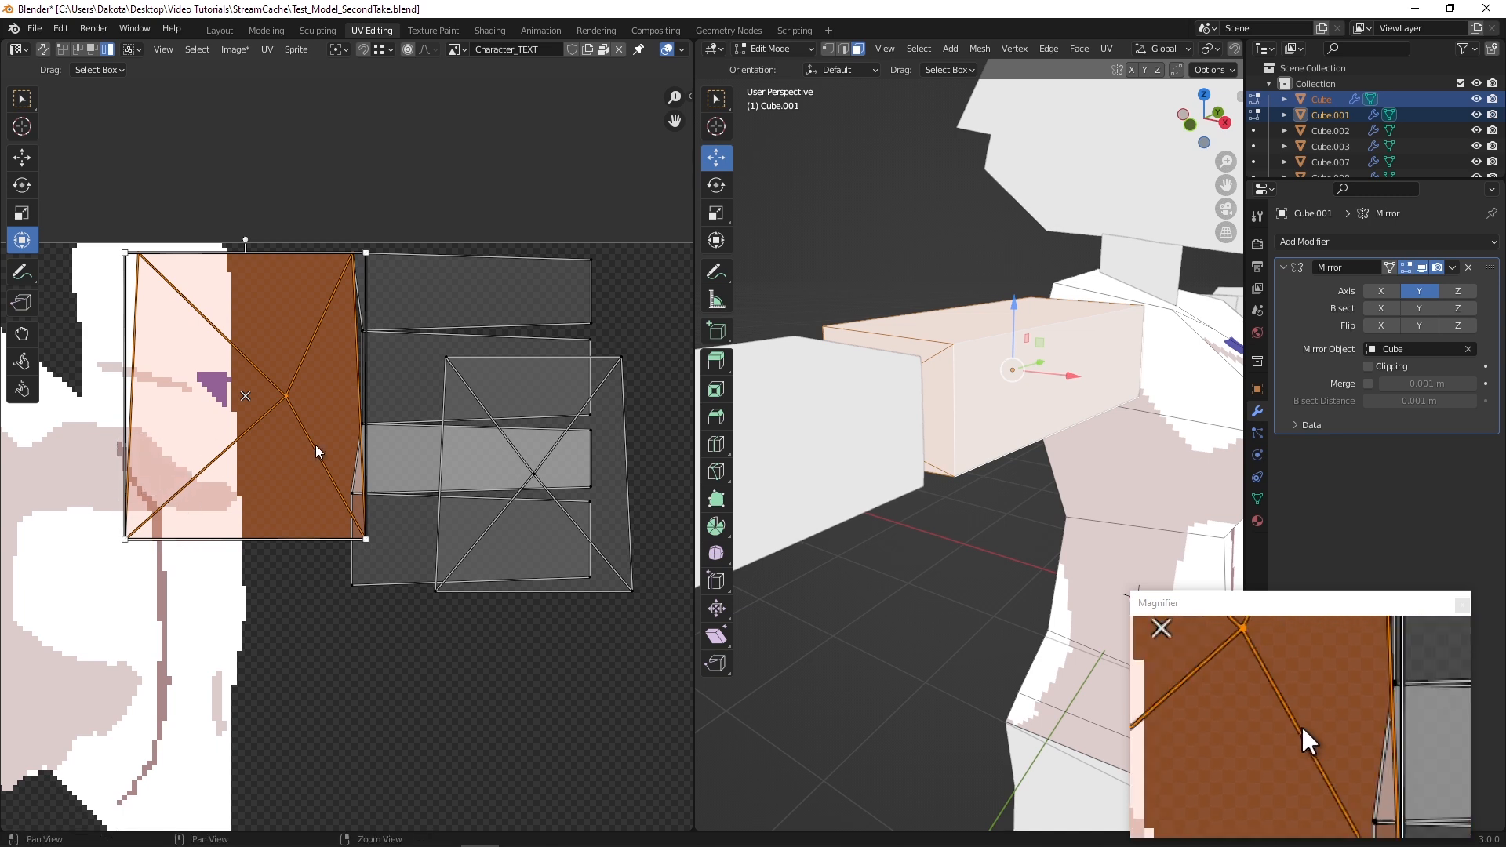
{"action": "scroll", "coordinate": [312, 450], "scroll_direction": "up", "scroll_amount": 1}
{"action": "middle_click_drag", "start_coordinate": [307, 455], "coordinate": [313, 530]}
{"action": "left_click_drag", "start_coordinate": [237, 462], "coordinate": [253, 575]}
{"action": "left_click_drag", "start_coordinate": [402, 731], "coordinate": [340, 439]}
{"action": "left_click", "coordinate": [22, 157]}
{"action": "scroll", "coordinate": [353, 435], "scroll_direction": "up", "scroll_amount": 5}
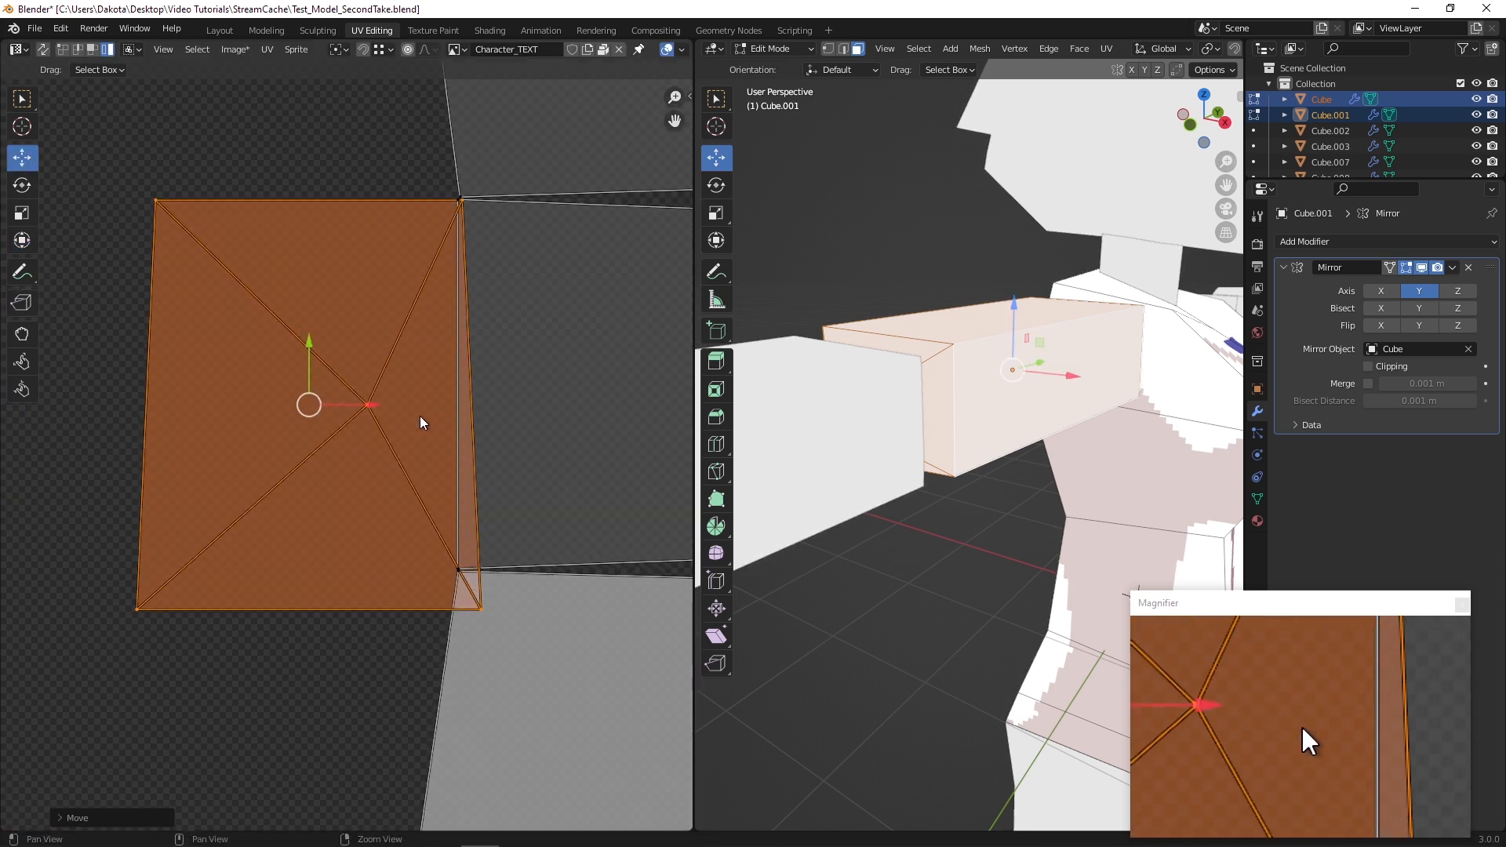
{"action": "left_click_drag", "start_coordinate": [252, 426], "coordinate": [232, 389]}
Scale the larger end-cap island to match the height of the second strip's left edge
{"action": "left_click", "coordinate": [21, 215]}
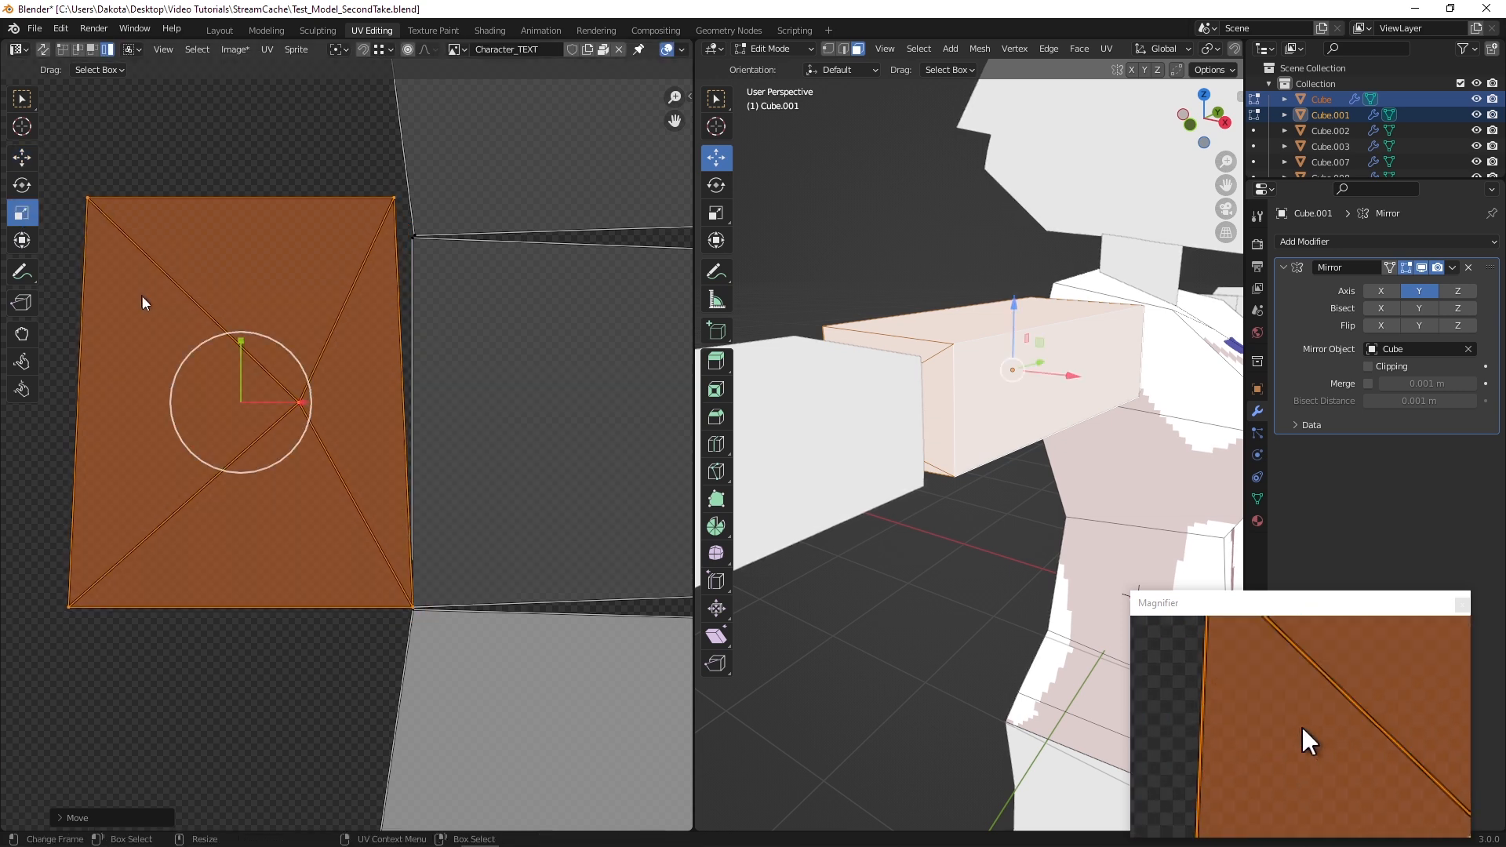
{"action": "left_click", "coordinate": [21, 185]}
{"action": "left_click", "coordinate": [22, 158]}
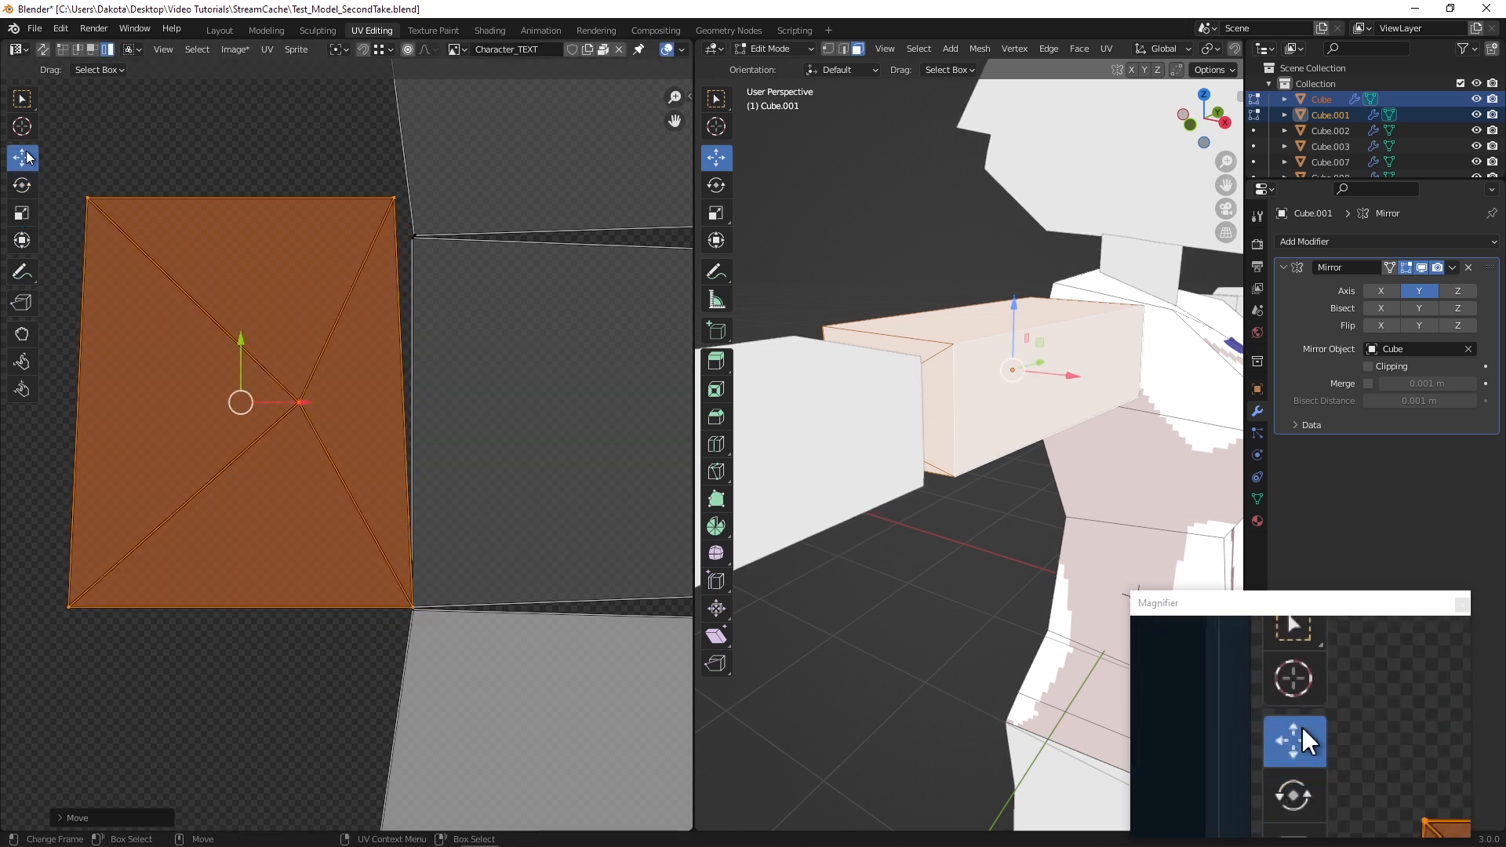
{"action": "left_click", "coordinate": [17, 217]}
{"action": "left_click", "coordinate": [21, 240]}
{"action": "left_click_drag", "start_coordinate": [69, 198], "coordinate": [113, 238]}
Move the smaller end-cap island to the right ends of the arm strips, its lower edge level with the second strip's
{"action": "scroll", "coordinate": [248, 256], "scroll_direction": "down", "scroll_amount": 4}
{"action": "middle_click_drag", "start_coordinate": [445, 340], "coordinate": [279, 299]}
{"action": "middle_click_drag", "start_coordinate": [414, 427], "coordinate": [313, 389]}
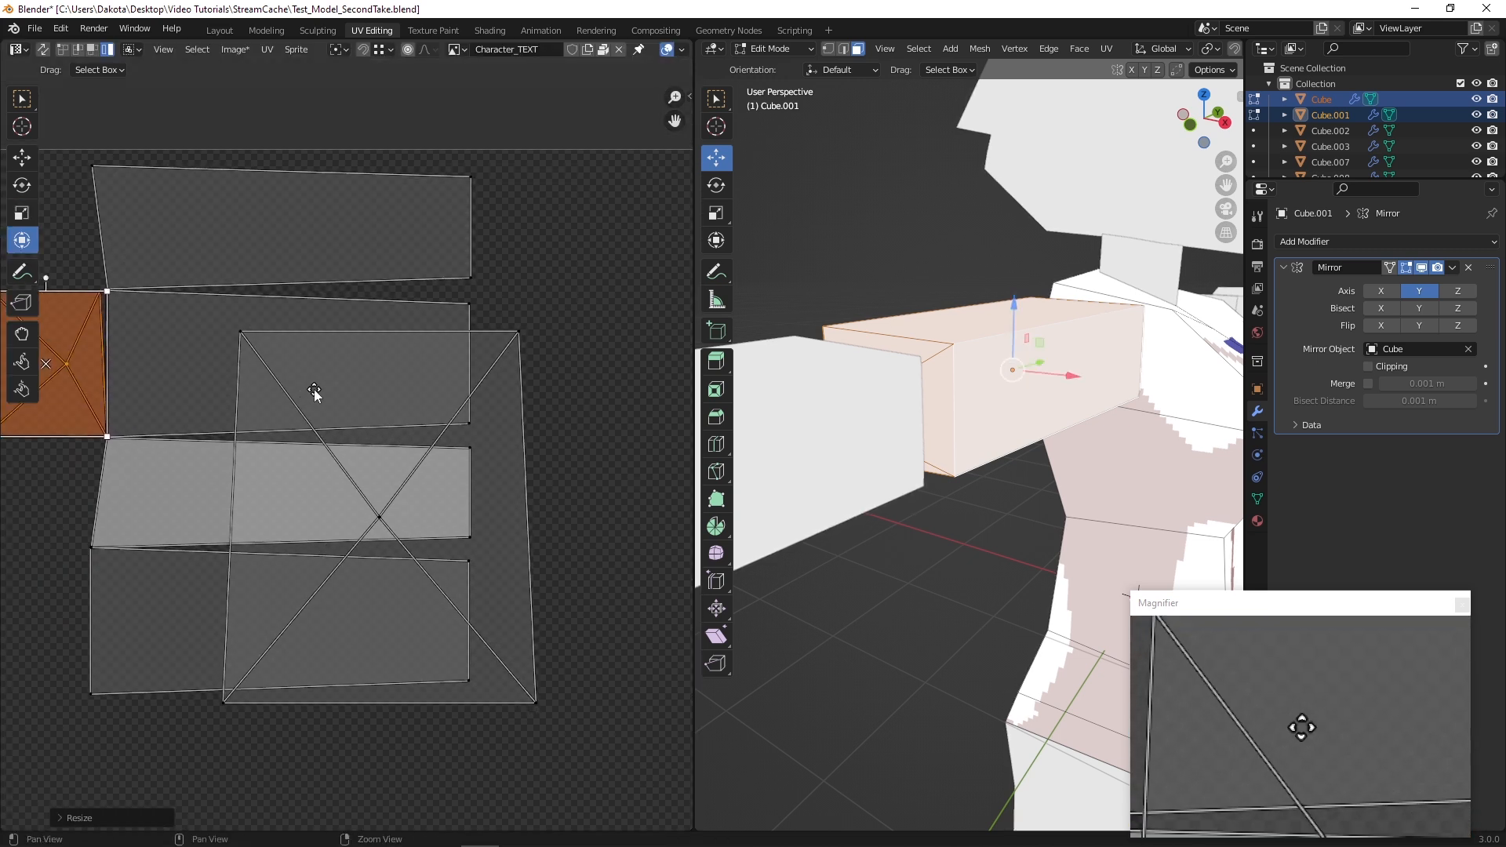
{"action": "left_click", "coordinate": [379, 518]}
{"action": "left_click_drag", "start_coordinate": [379, 518], "coordinate": [619, 242]}
{"action": "key", "text": "KP_Decimal"}
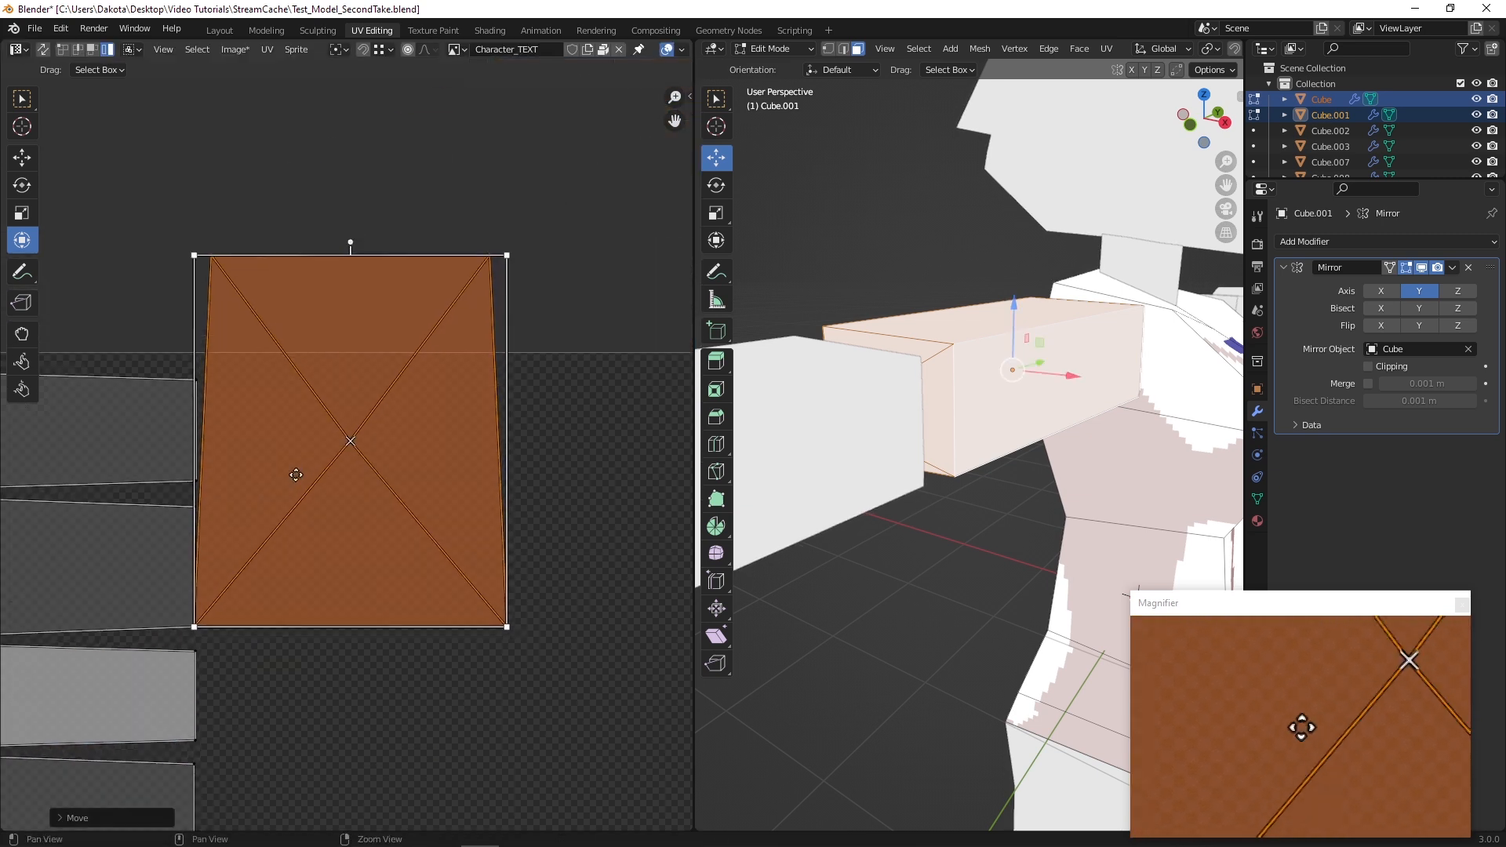
Shrink the smaller end-cap island to roughly the height of the second arm strip's right edge
{"action": "left_click_drag", "start_coordinate": [508, 252], "coordinate": [292, 499]}
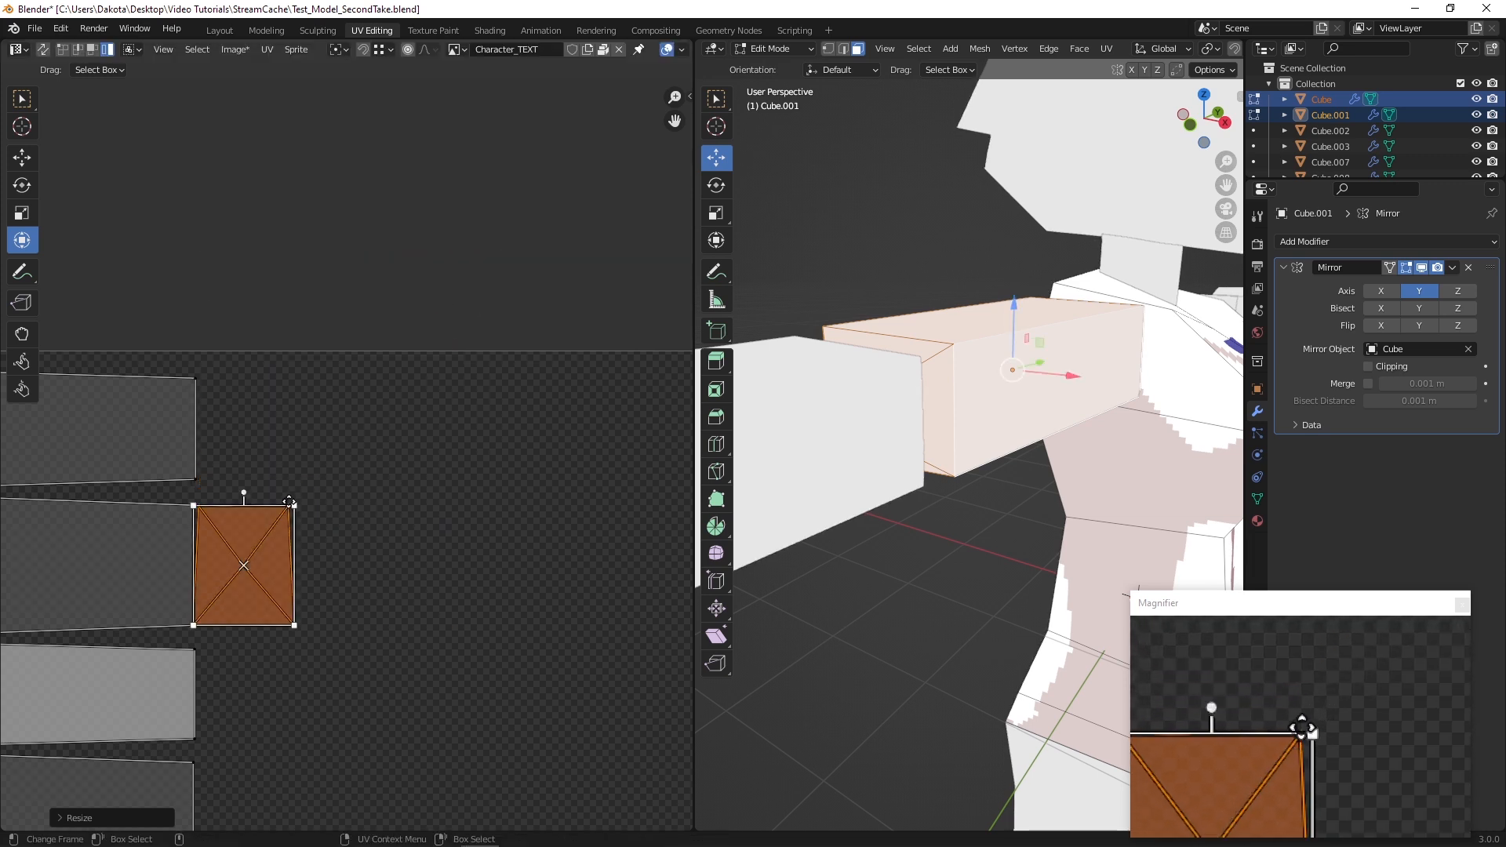
{"action": "key", "text": "KP_Decimal"}
{"action": "scroll", "coordinate": [236, 252], "scroll_direction": "up", "scroll_amount": 4}
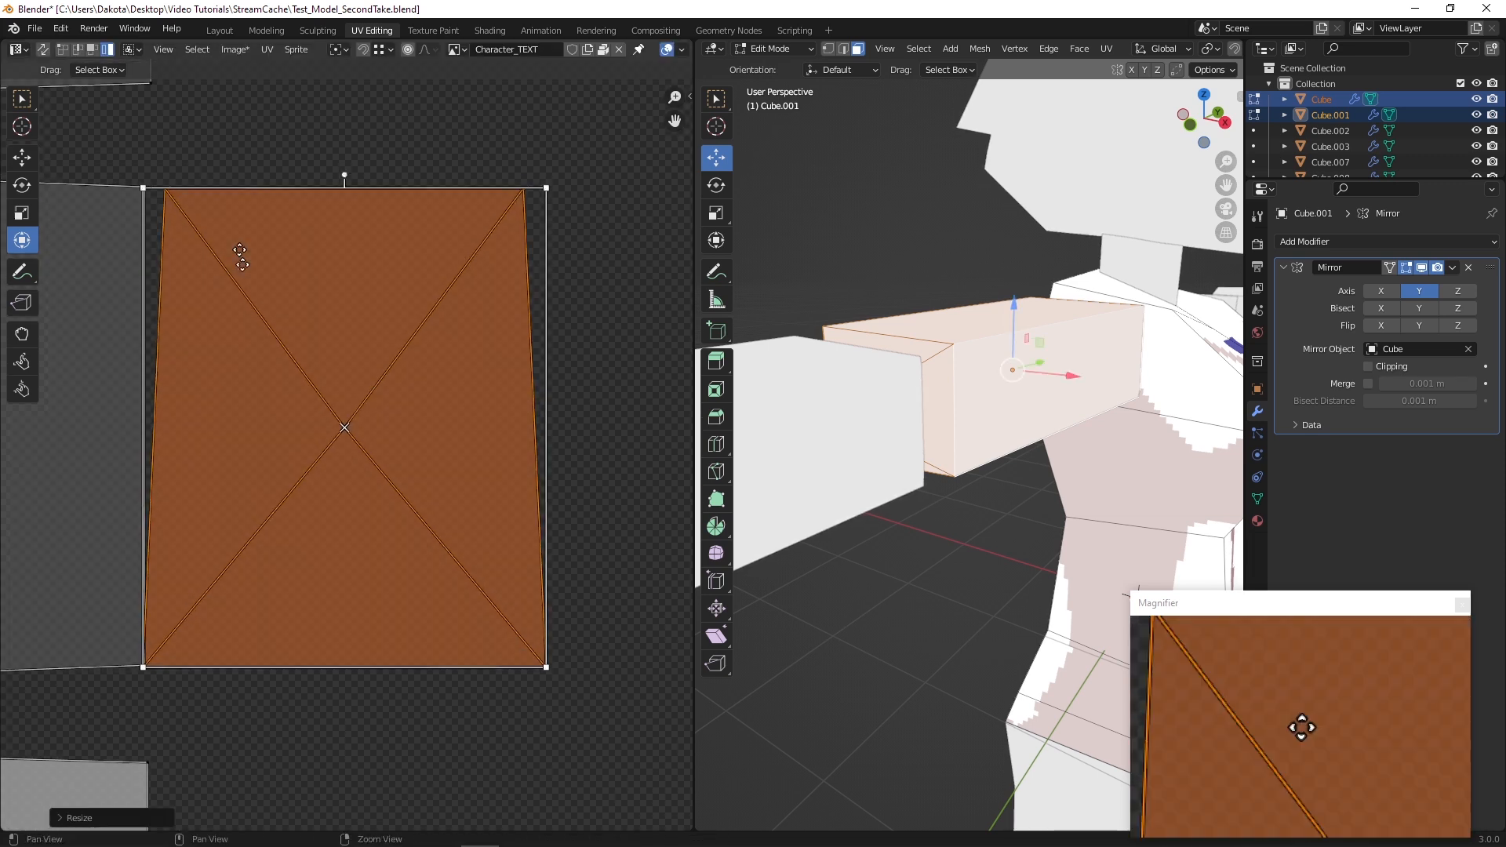
{"action": "left_click_drag", "start_coordinate": [235, 304], "coordinate": [233, 304]}
{"action": "left_click", "coordinate": [364, 205]}
{"action": "scroll", "coordinate": [345, 232], "scroll_direction": "down", "scroll_amount": 4}
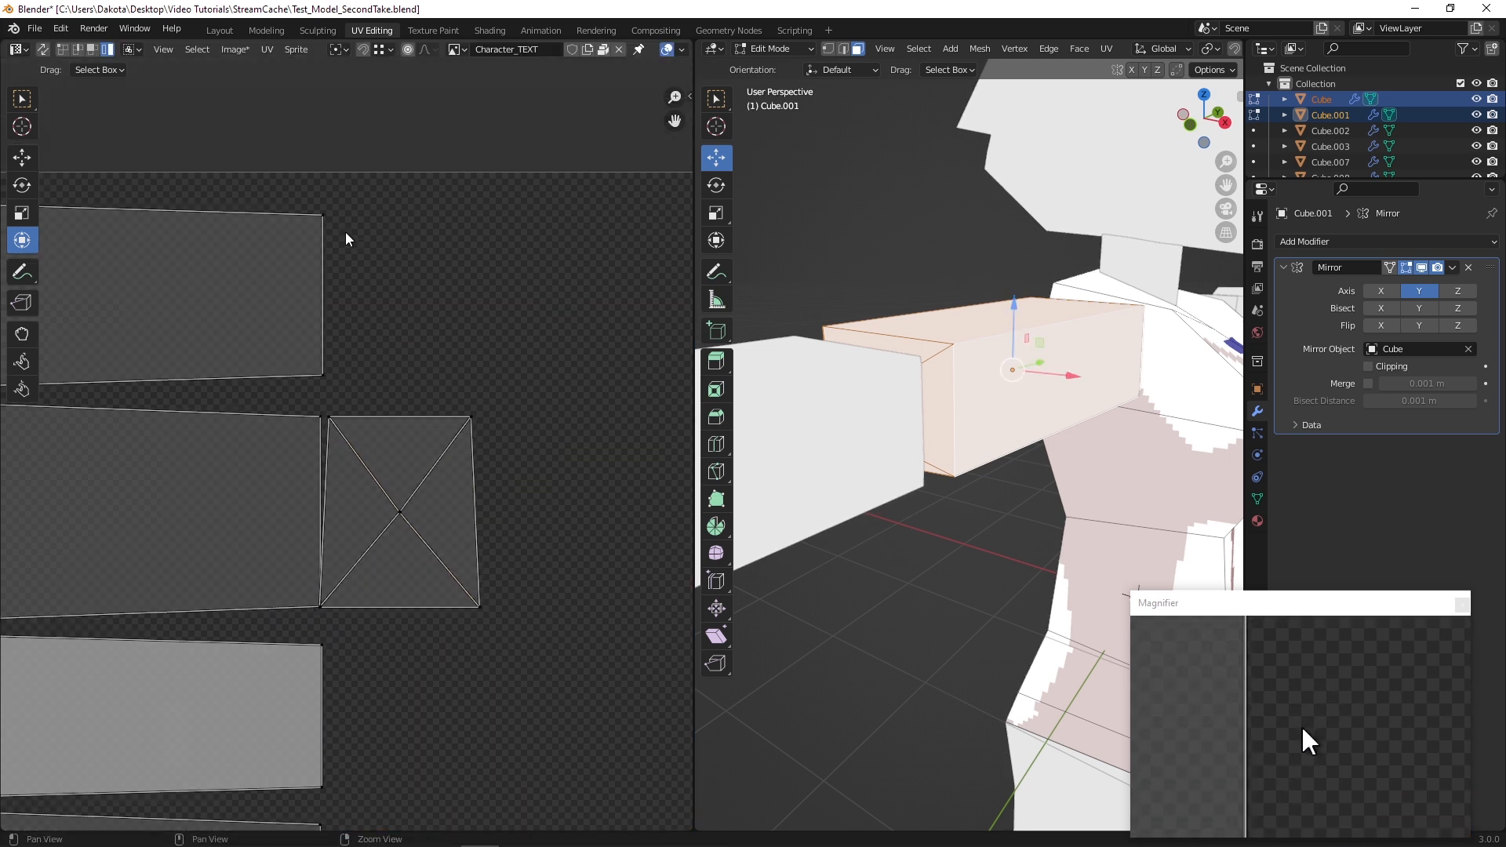
Fine-tune the smaller end-cap island's position and size so its left side lines up with the second strip's right end
{"action": "left_click", "coordinate": [394, 632]}
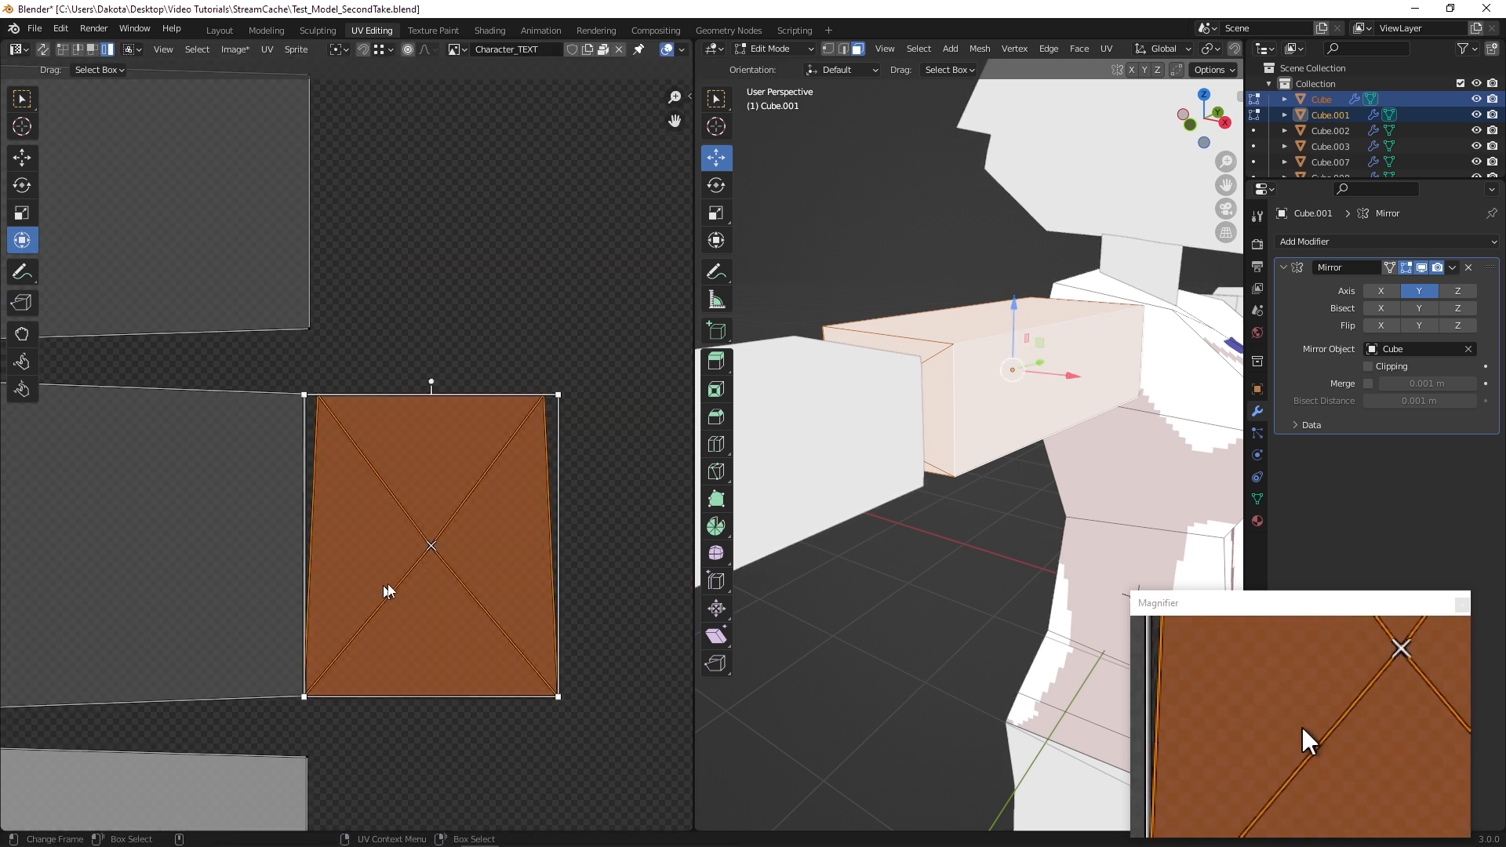
{"action": "mouse_move", "coordinate": [431, 545]}
{"action": "left_mouse_down"}
{"action": "mouse_move", "coordinate": [444, 547]}
{"action": "mouse_move", "coordinate": [431, 541]}
{"action": "left_mouse_up"}
{"action": "scroll", "coordinate": [337, 591], "scroll_direction": "up", "scroll_amount": 7}
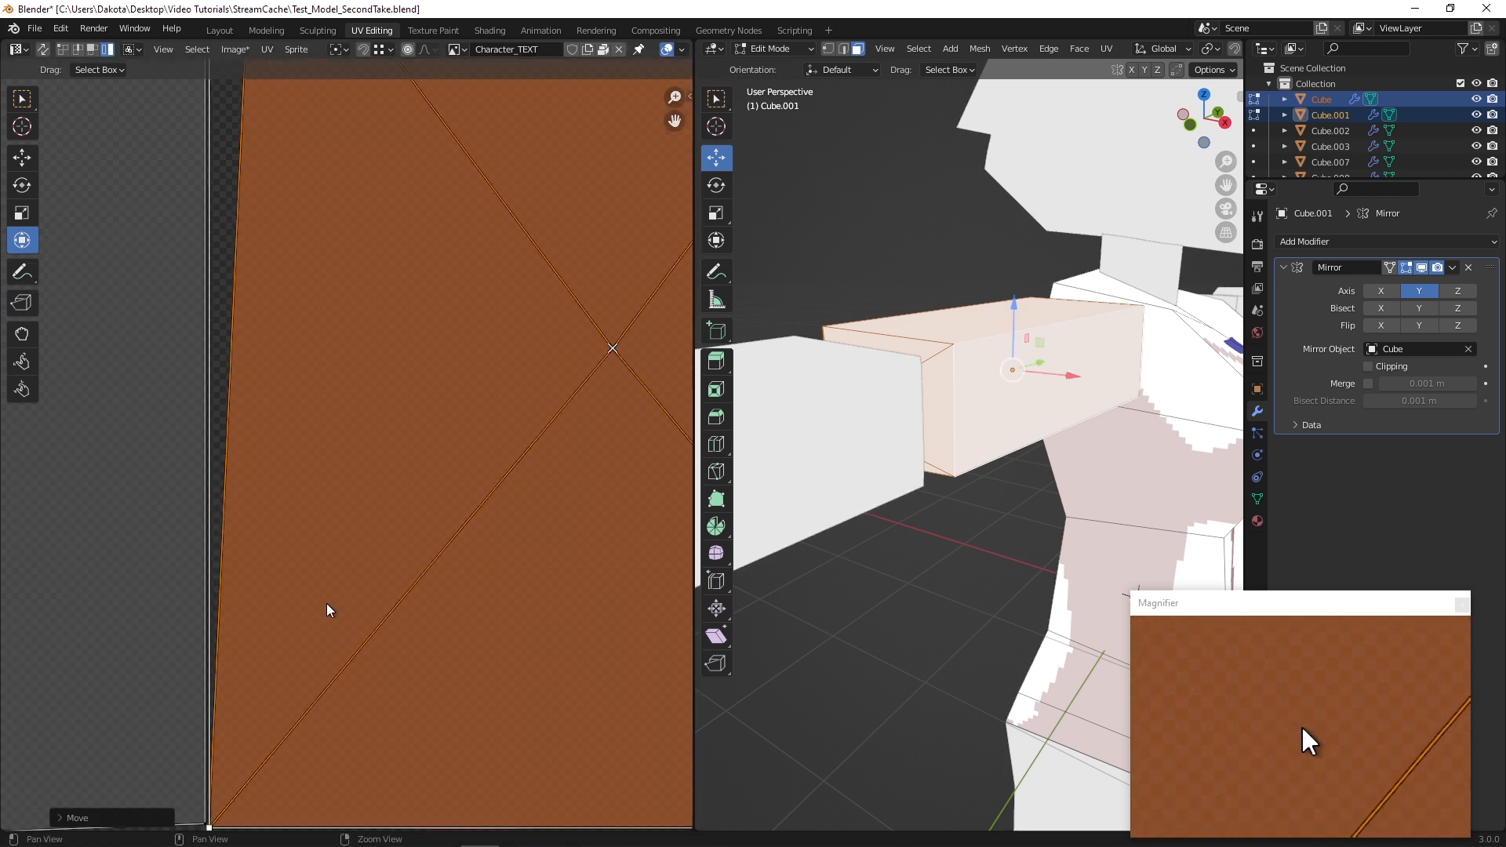
{"action": "scroll", "coordinate": [326, 609], "scroll_direction": "down", "scroll_amount": 3}
{"action": "left_click_drag", "start_coordinate": [197, 593], "coordinate": [204, 581]}
{"action": "scroll", "coordinate": [206, 582], "scroll_direction": "down", "scroll_amount": 7}
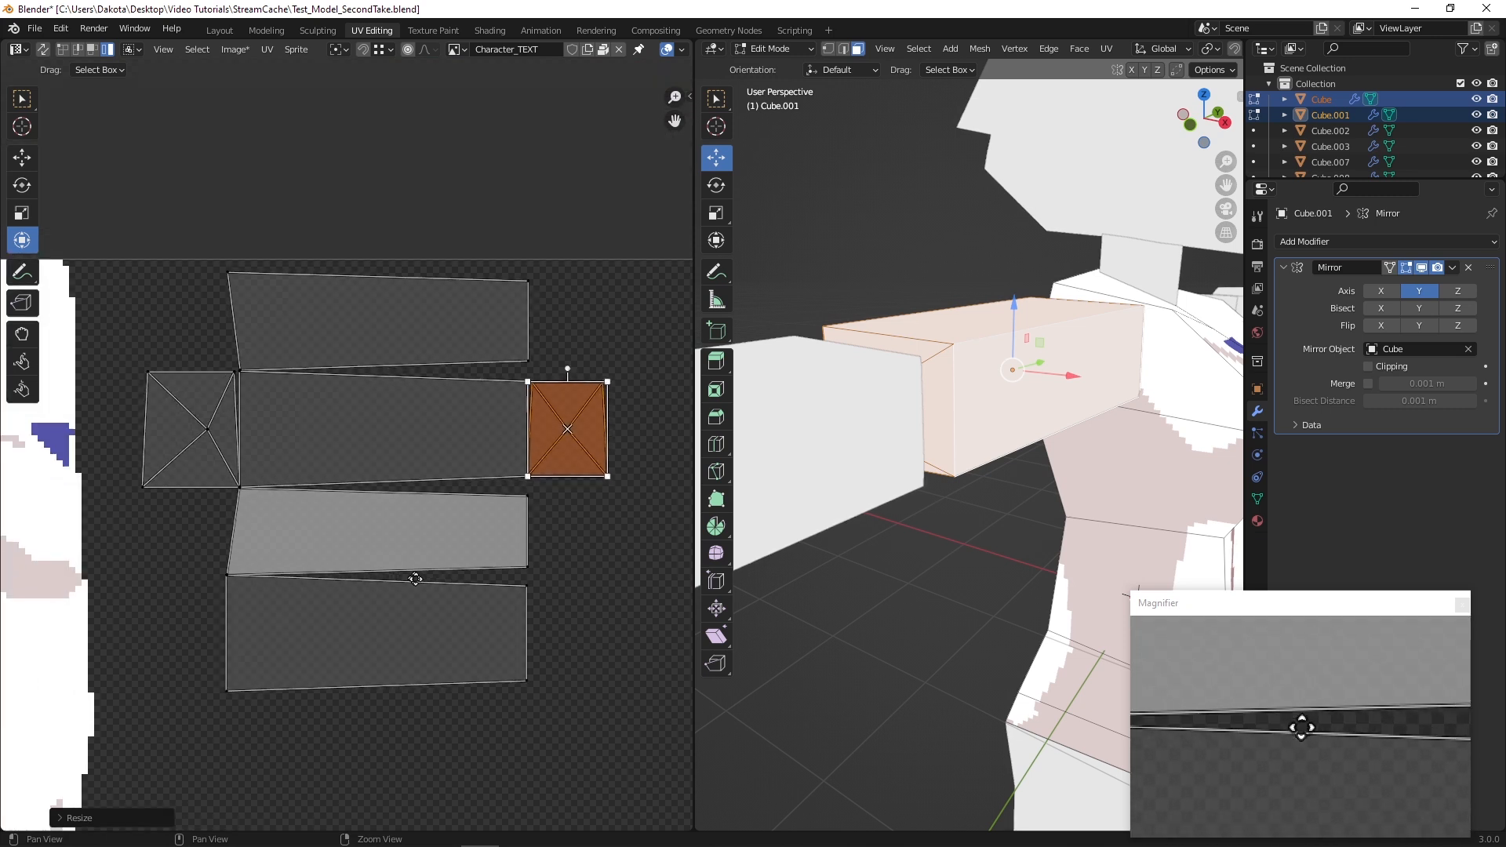
{"action": "left_click", "coordinate": [22, 157]}
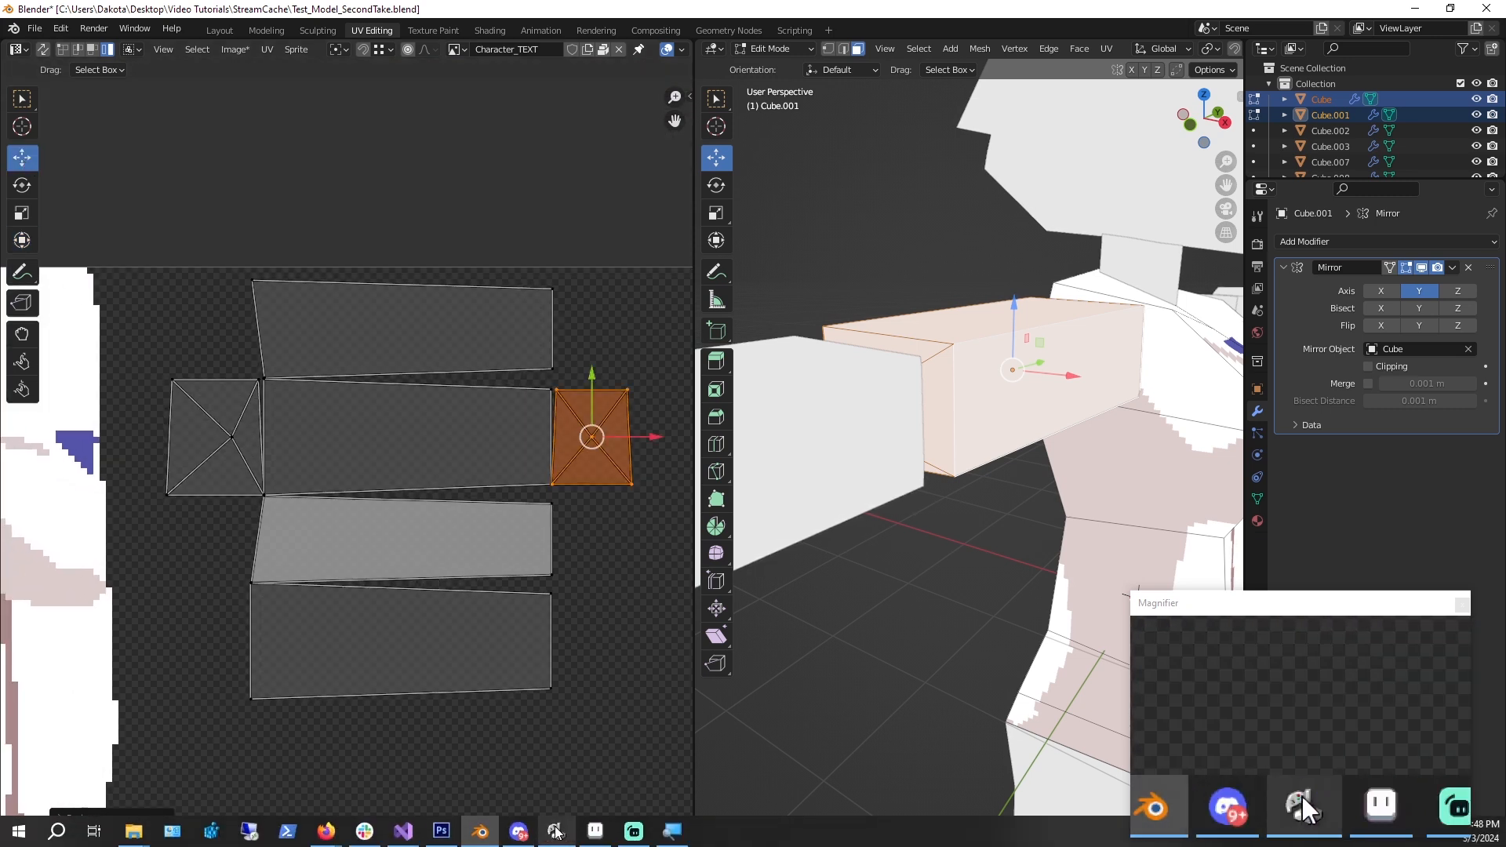
Switch to Aseprite and look through the colour palette for tones suited to the arm's skin
{"action": "left_click", "coordinate": [590, 835]}
{"action": "scroll", "coordinate": [524, 518], "scroll_direction": "down", "scroll_amount": 2}
{"action": "middle_click_drag", "start_coordinate": [524, 518], "coordinate": [282, 345]}
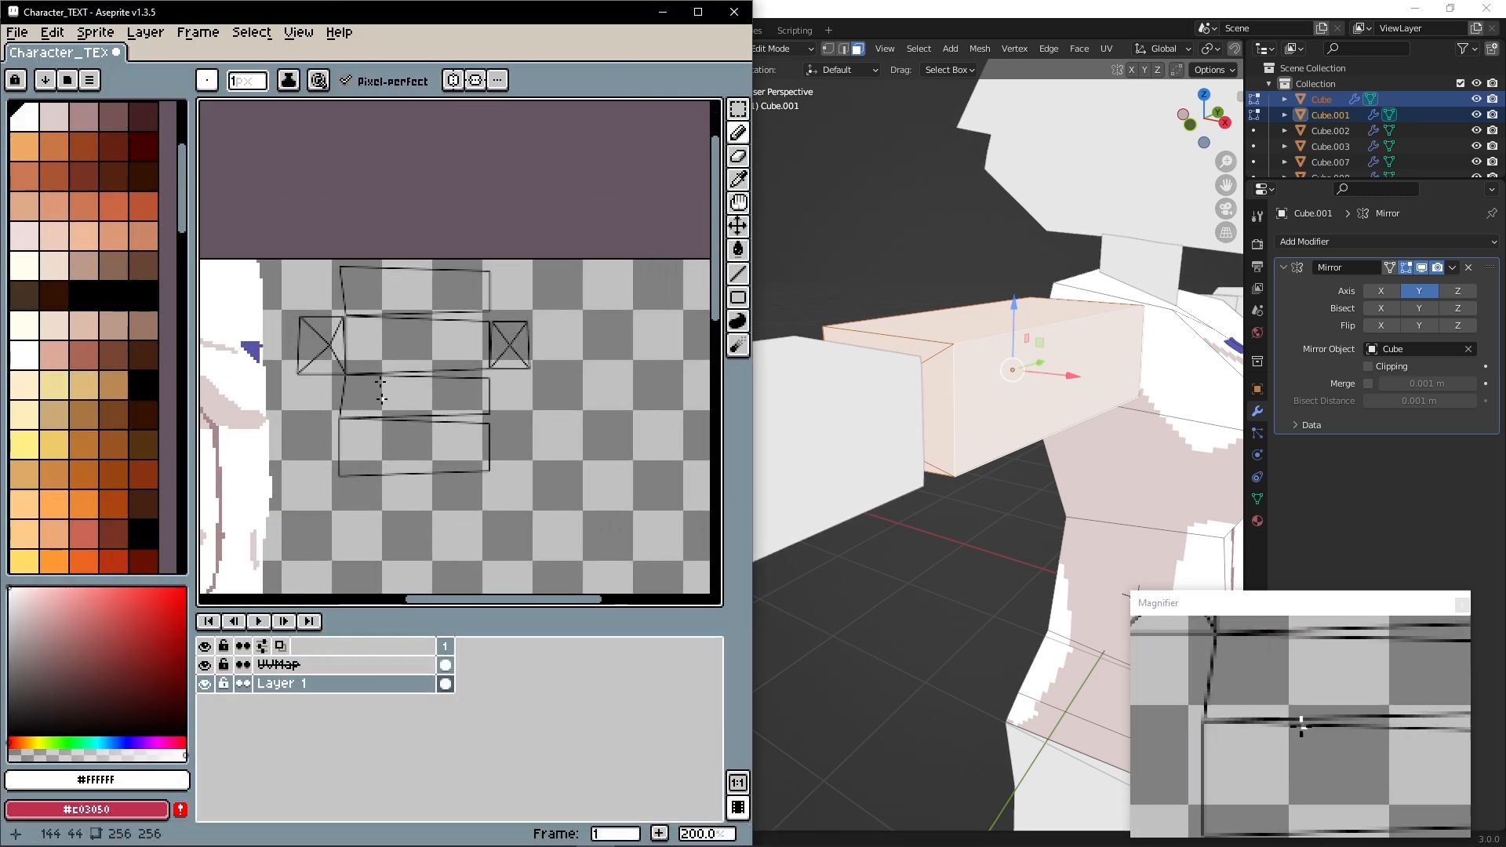
{"action": "scroll", "coordinate": [126, 269], "scroll_direction": "up", "scroll_amount": 3}
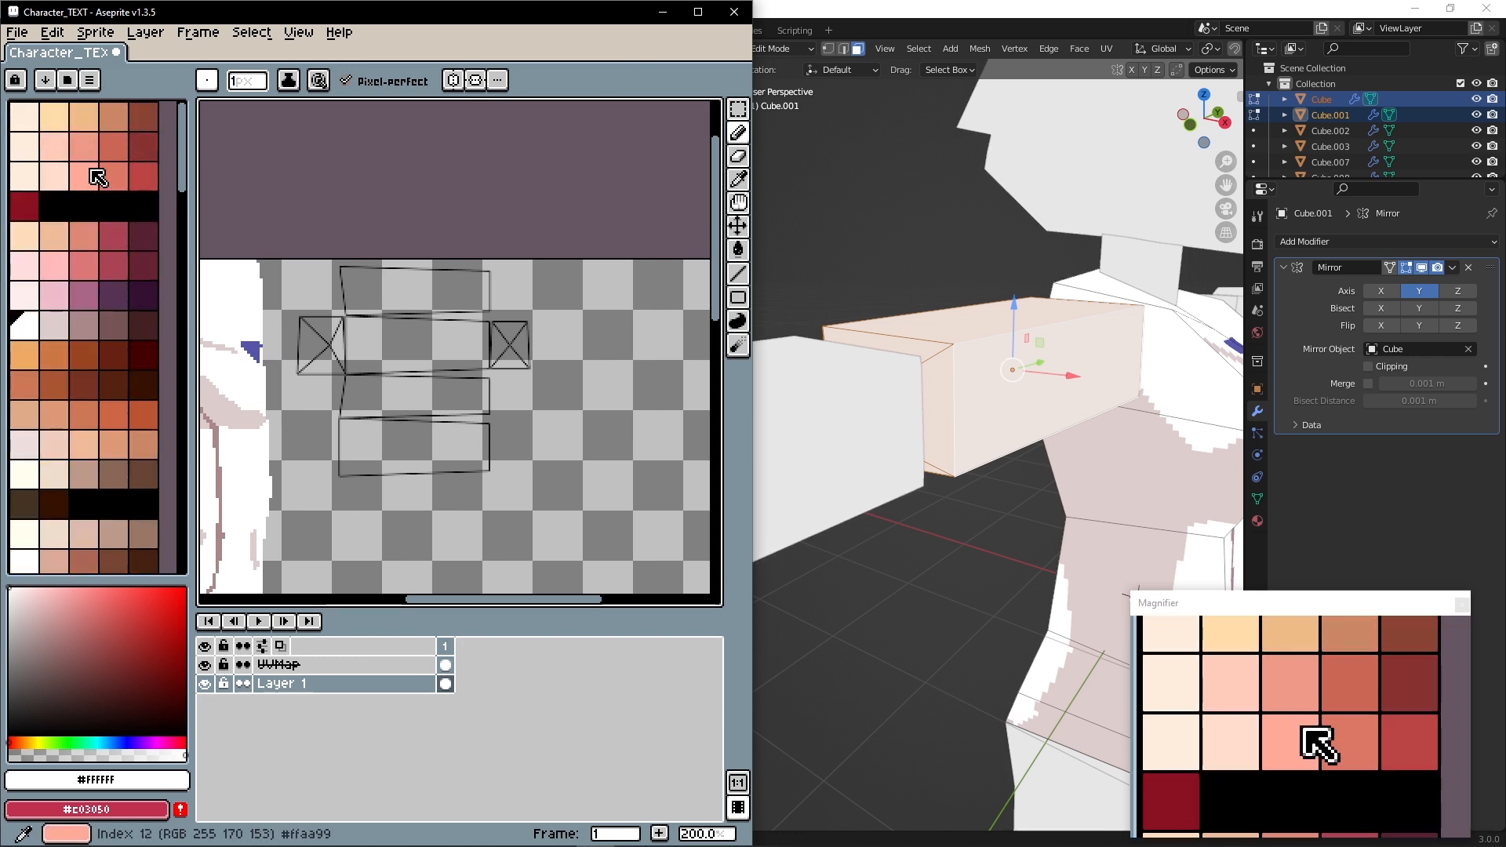
{"action": "scroll", "coordinate": [97, 176], "scroll_direction": "down", "scroll_amount": 5}
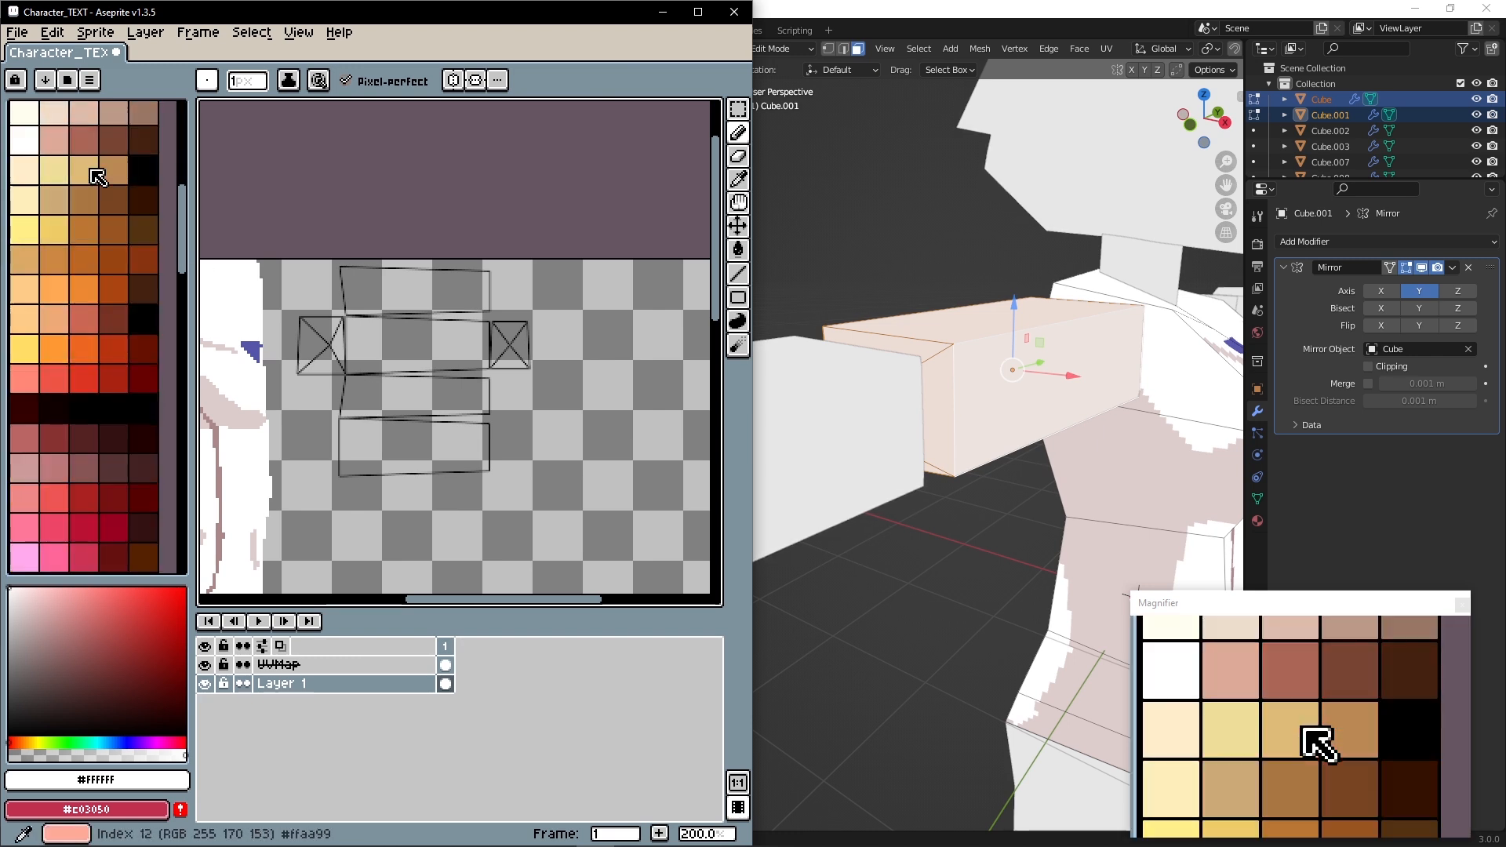
{"action": "scroll", "coordinate": [97, 176], "scroll_direction": "down", "scroll_amount": 15}
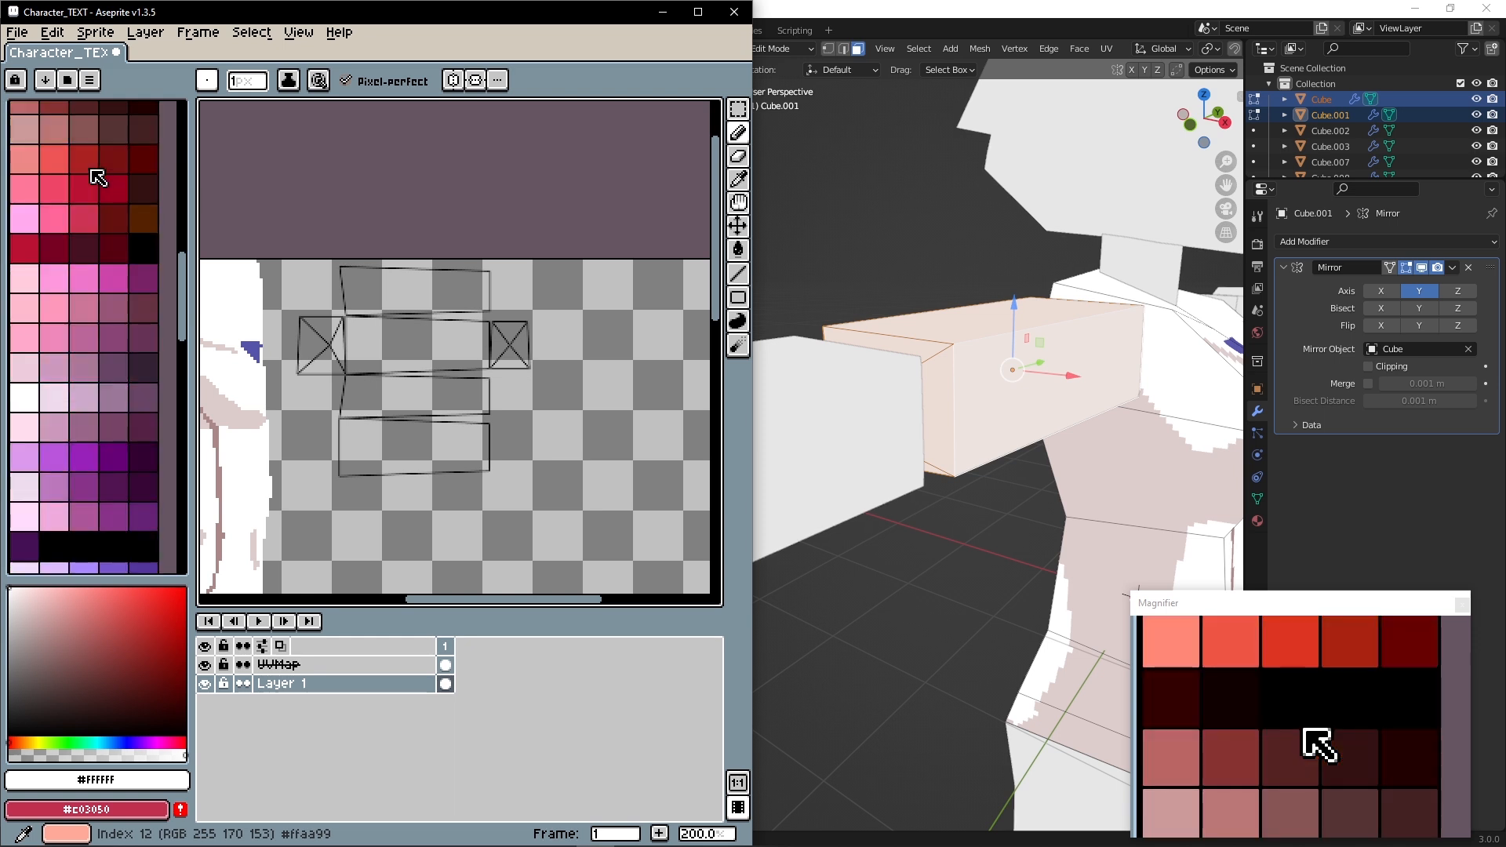
{"action": "scroll", "coordinate": [97, 178], "scroll_direction": "up", "scroll_amount": 20}
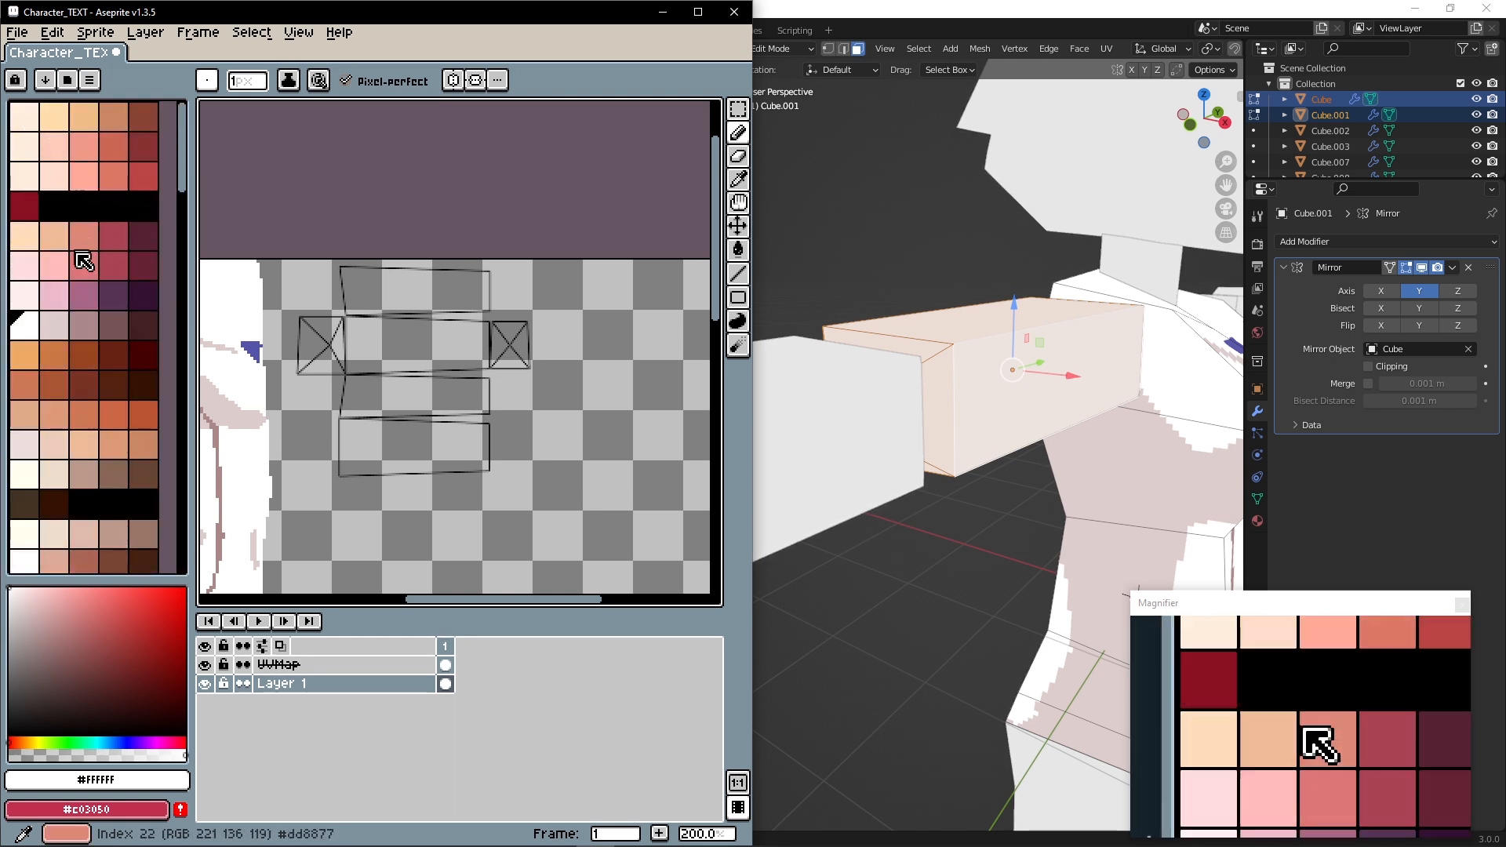
{"action": "left_click_drag", "start_coordinate": [17, 480], "coordinate": [16, 152]}
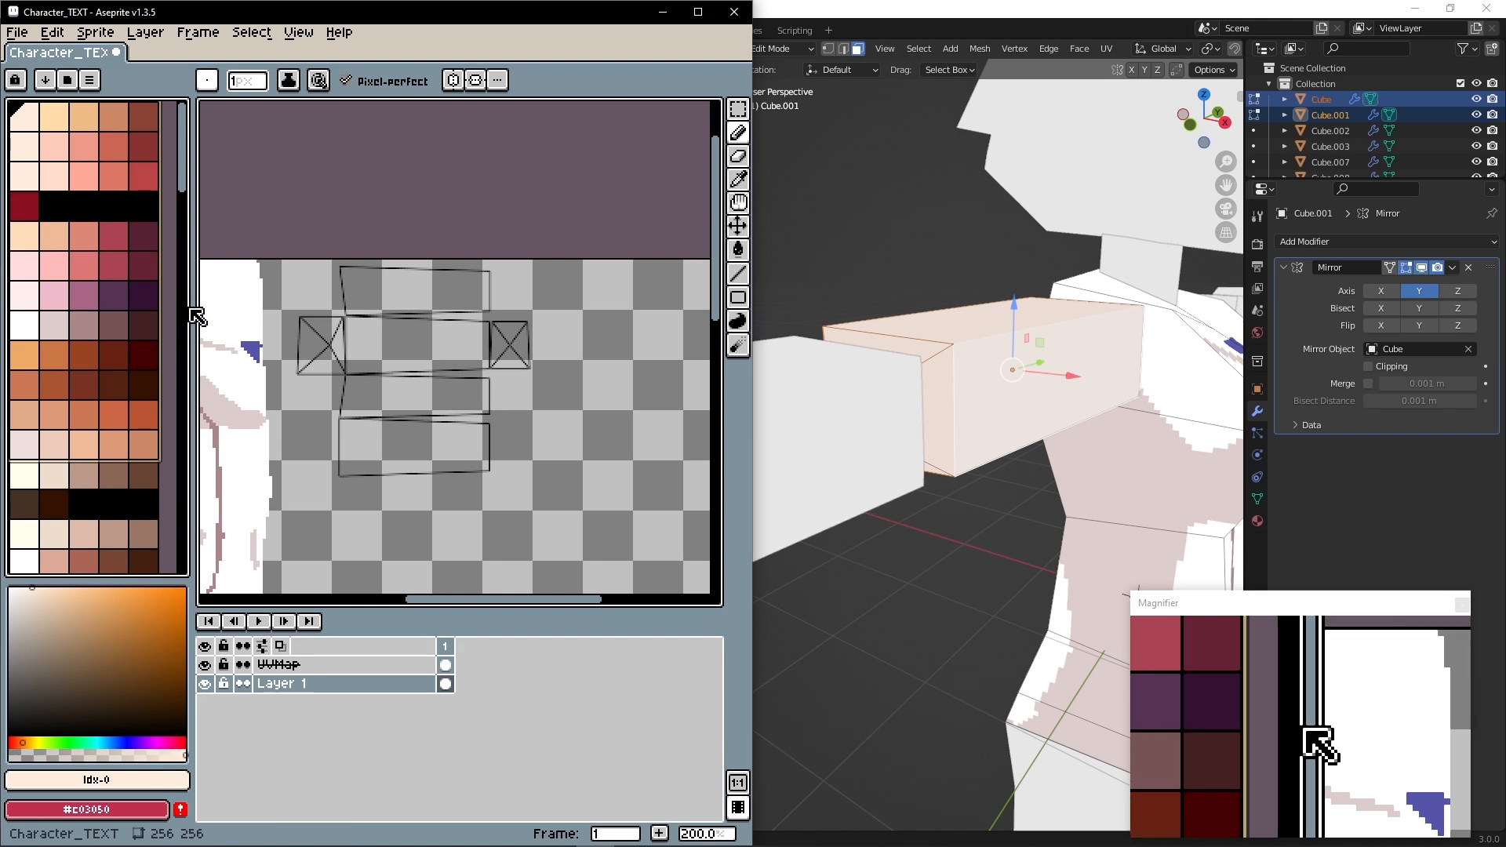
{"action": "scroll", "coordinate": [104, 330], "scroll_direction": "up", "scroll_amount": 5}
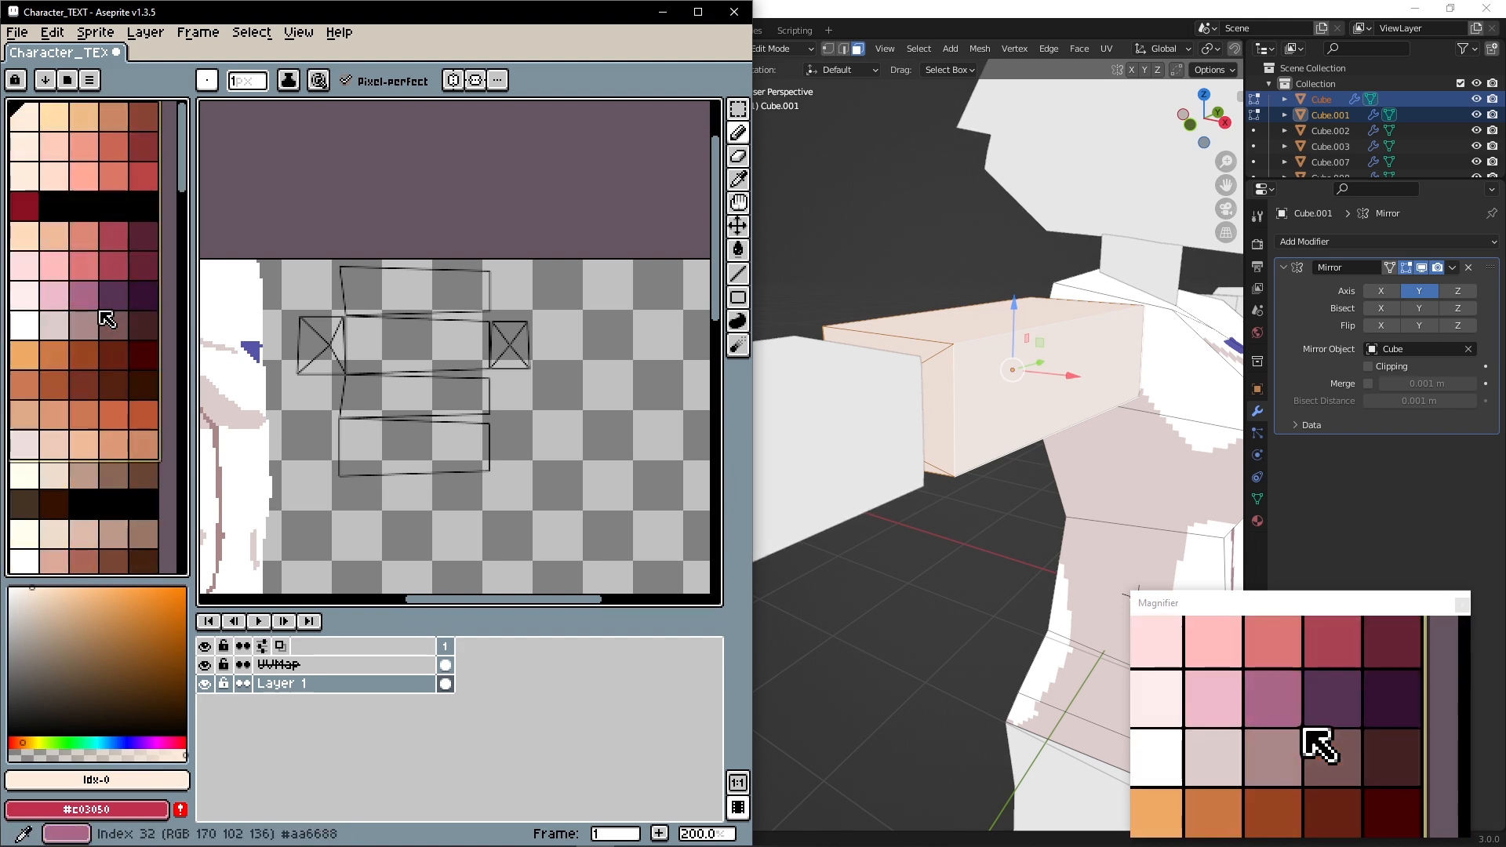
Compare several skin tones in the palette and set the light peach at index 20 as the drawing colour
{"action": "left_click", "coordinate": [68, 232]}
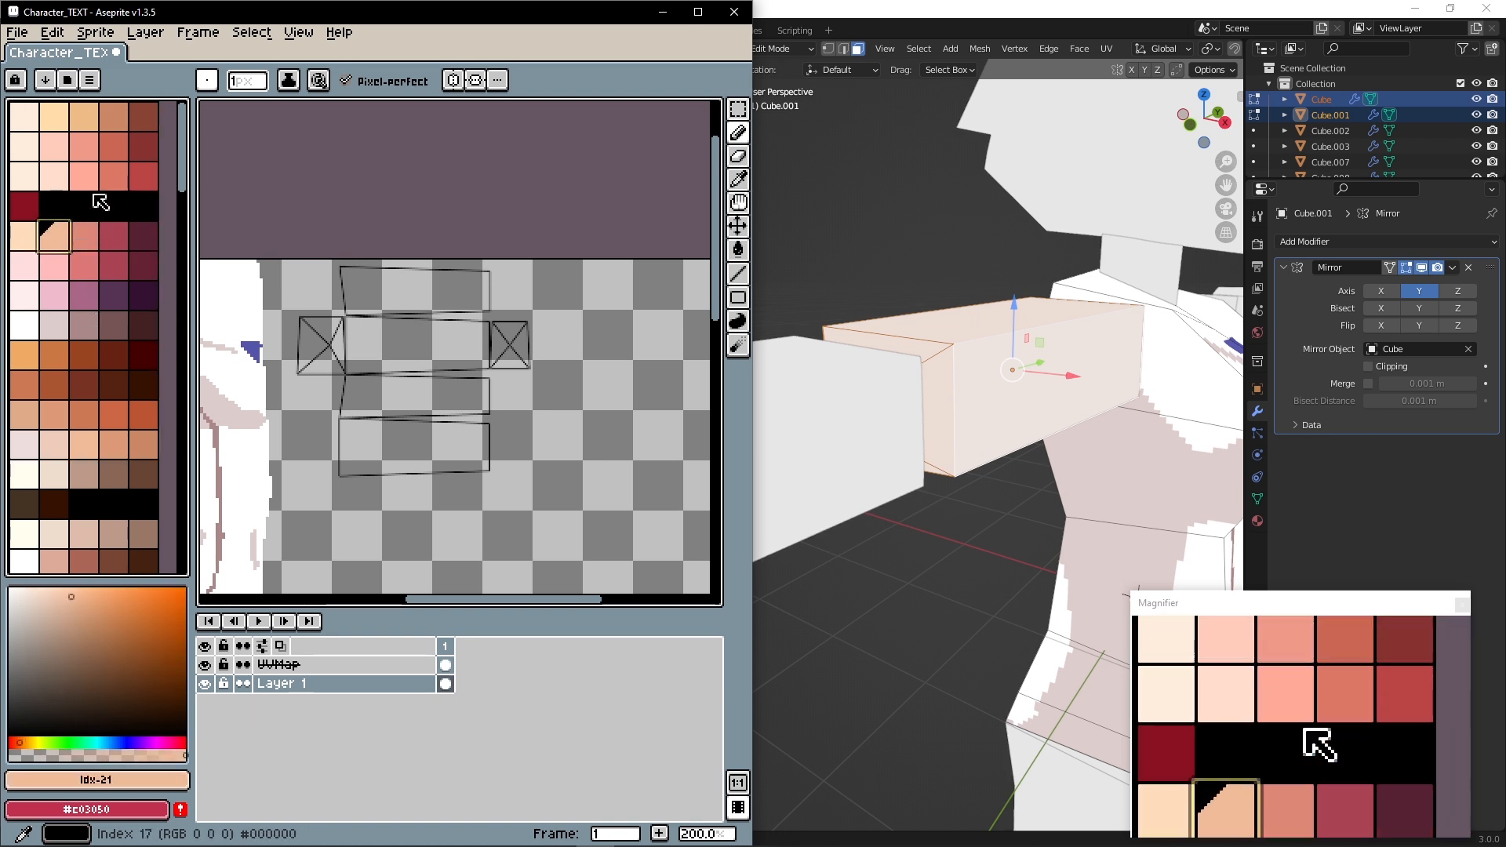
{"action": "left_click", "coordinate": [145, 117]}
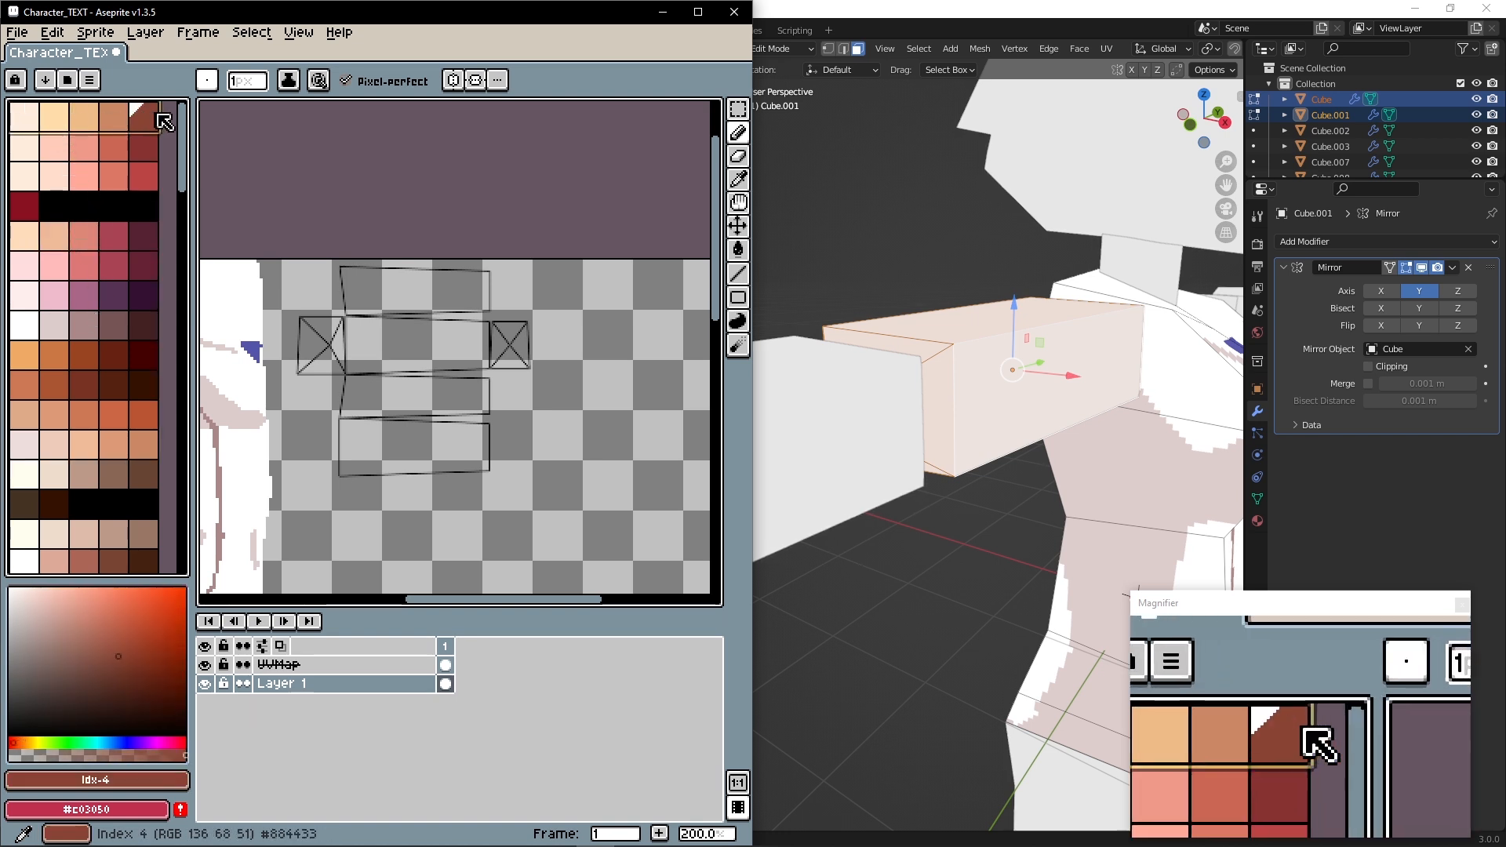
{"action": "left_click", "coordinate": [149, 145]}
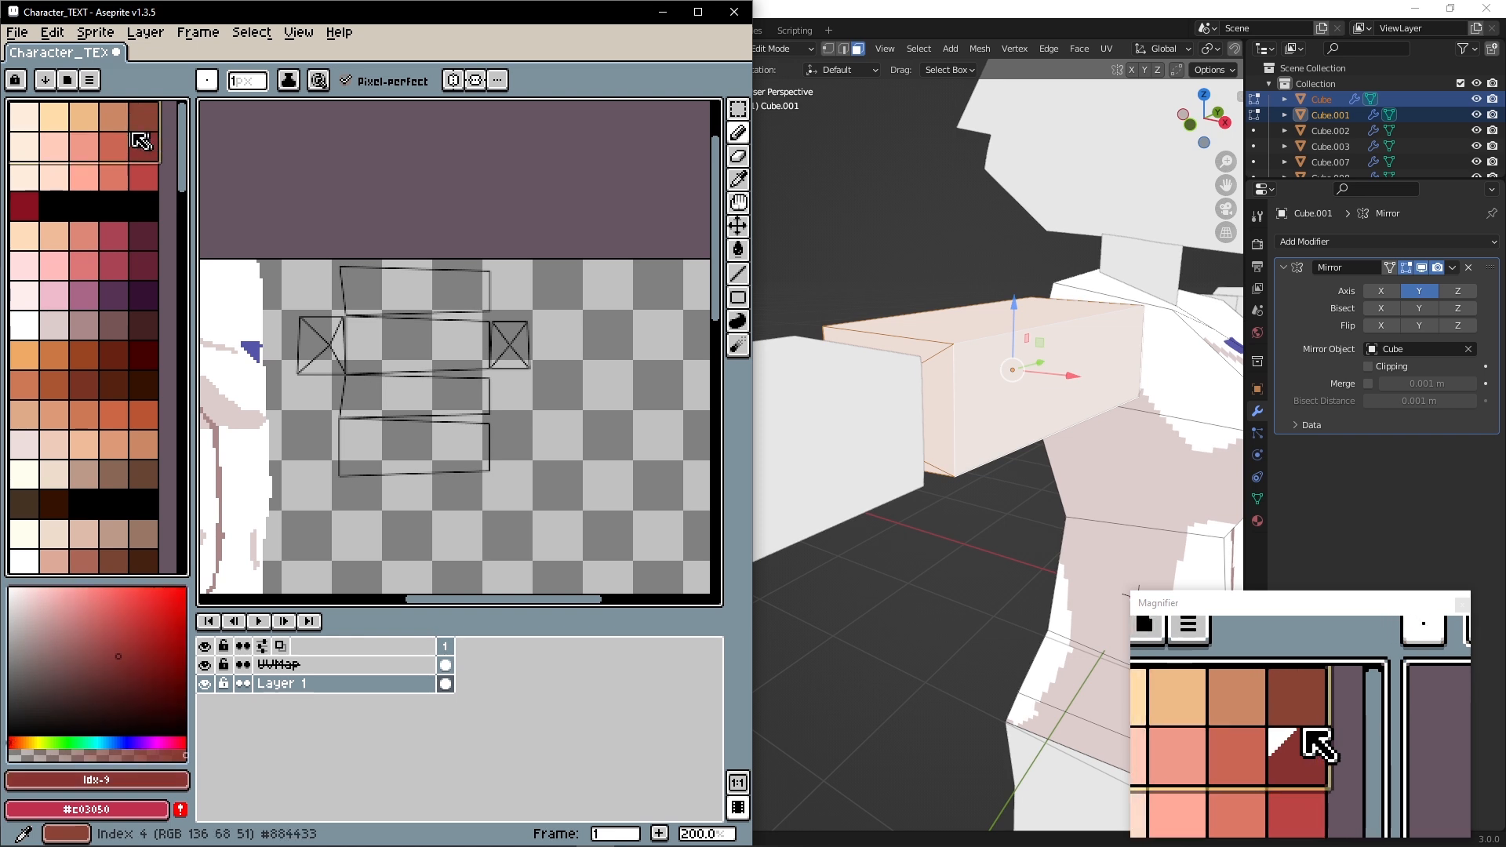
{"action": "left_click", "coordinate": [64, 145]}
{"action": "left_click", "coordinate": [28, 145]}
{"action": "scroll", "coordinate": [380, 326], "scroll_direction": "up", "scroll_amount": 3}
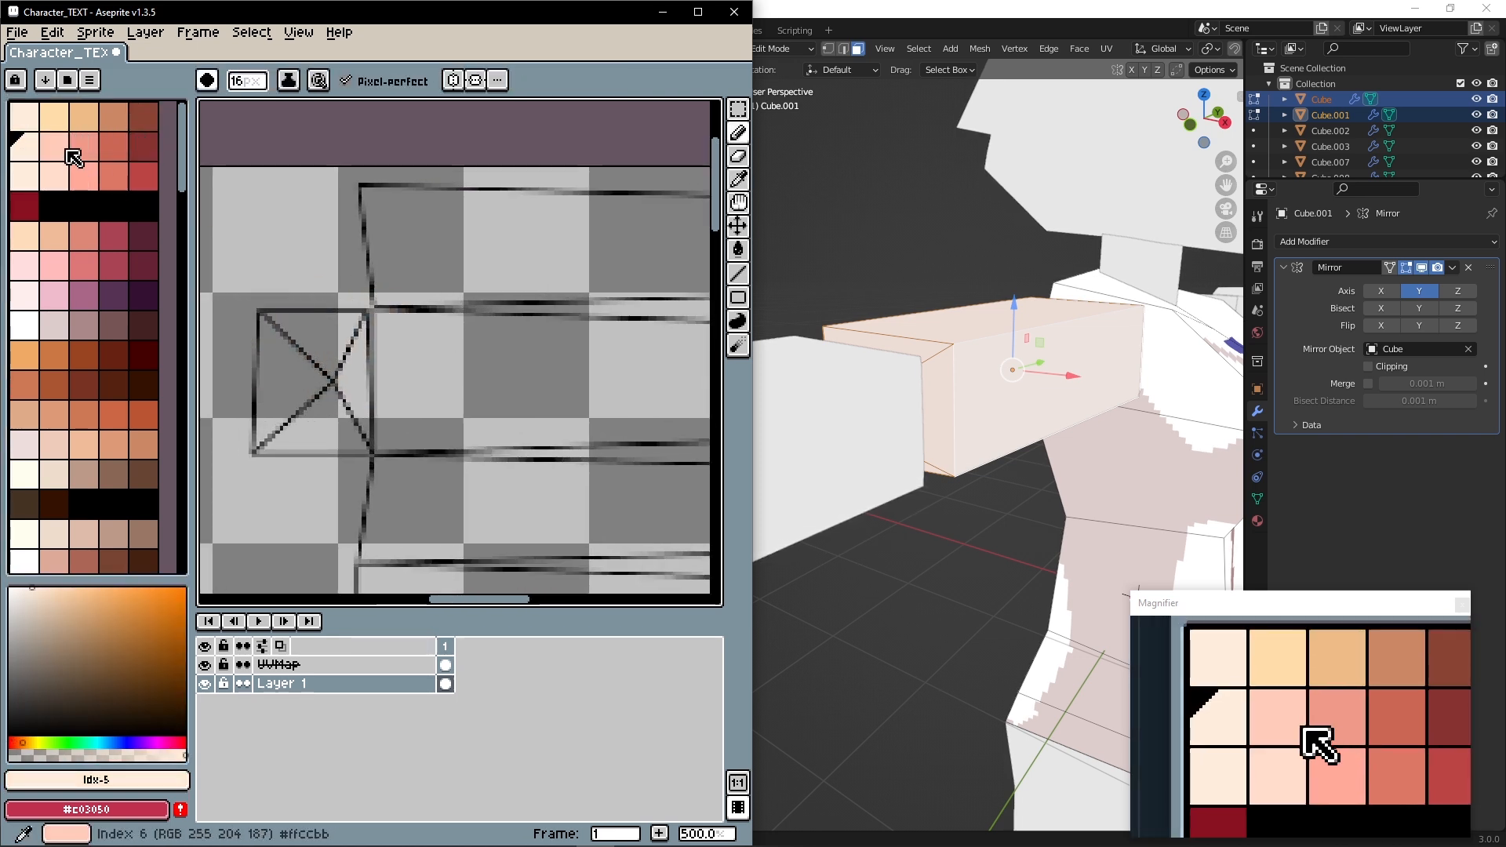
{"action": "left_click", "coordinate": [55, 118]}
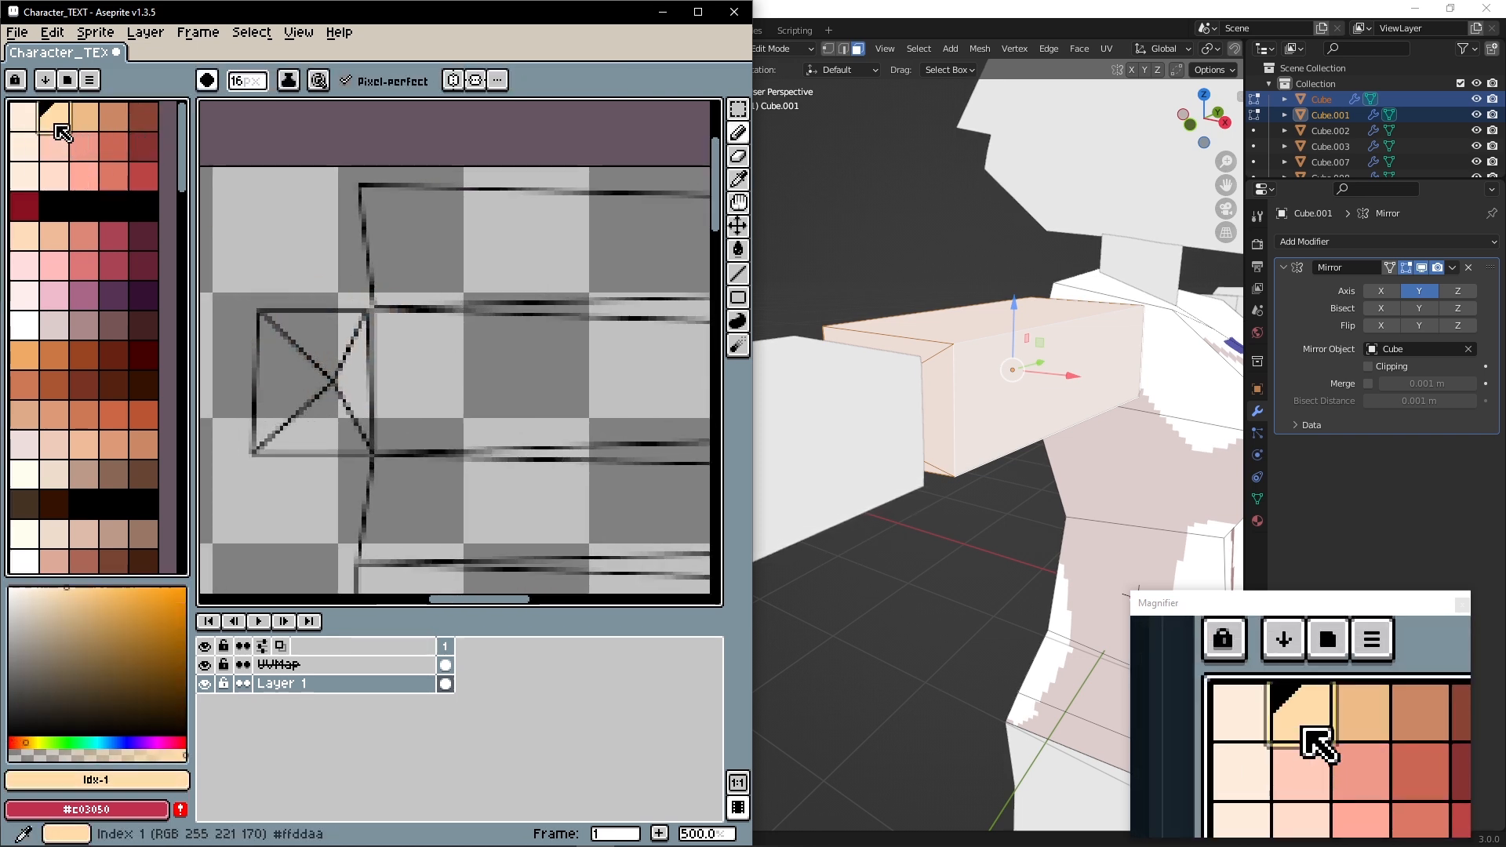
{"action": "left_click", "coordinate": [25, 235]}
{"action": "left_click", "coordinate": [298, 332]}
{"action": "left_click", "coordinate": [291, 378]}
{"action": "key", "text": "ctrl+z"}
{"action": "key", "text": "ctrl+z"}
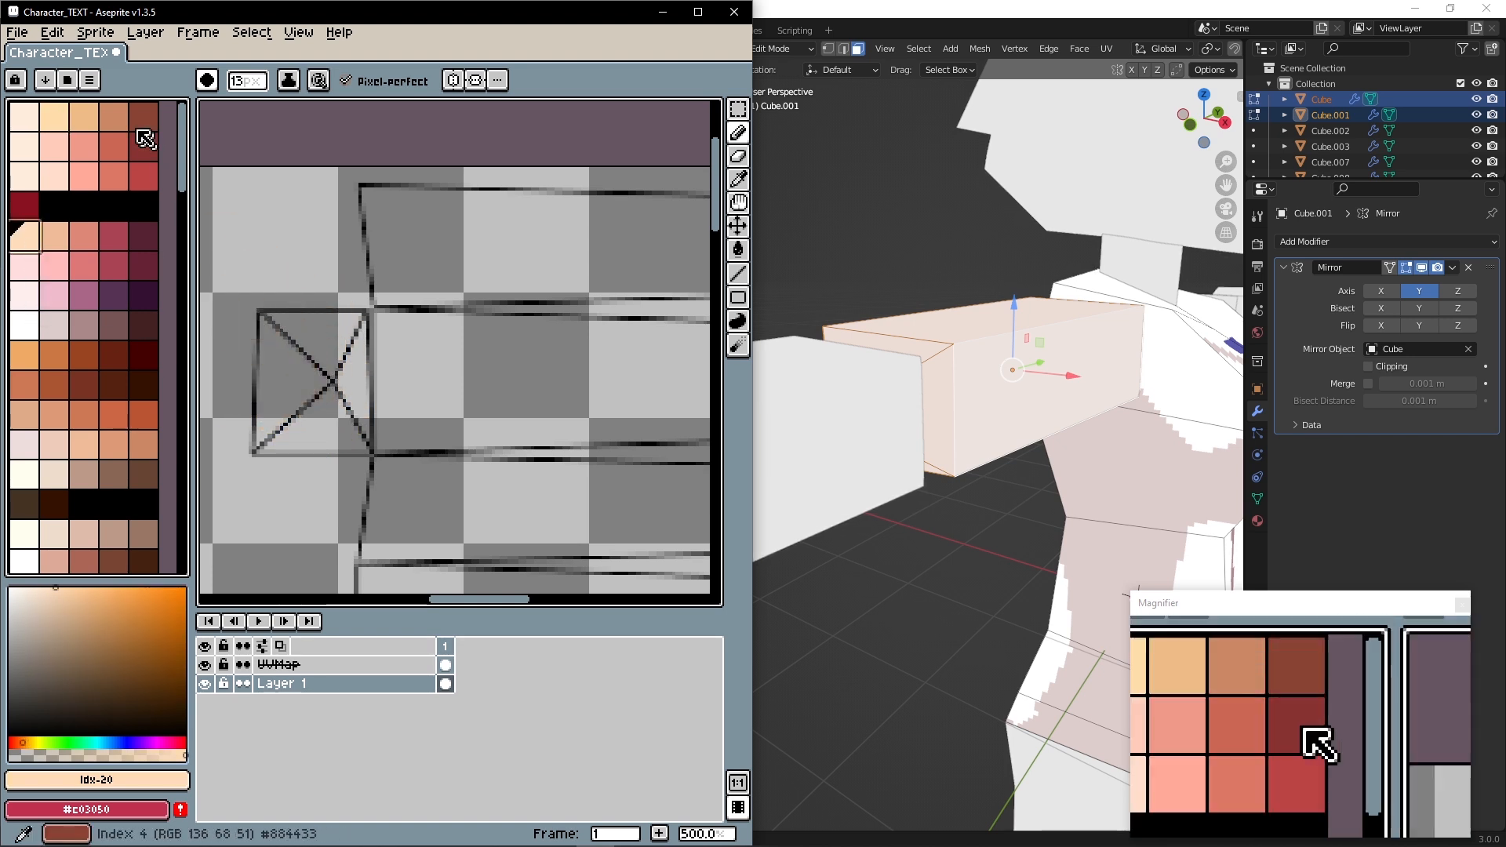
With a 13 px square brush, cover the second arm strip and both end caps in light peach
{"action": "left_click", "coordinate": [210, 81]}
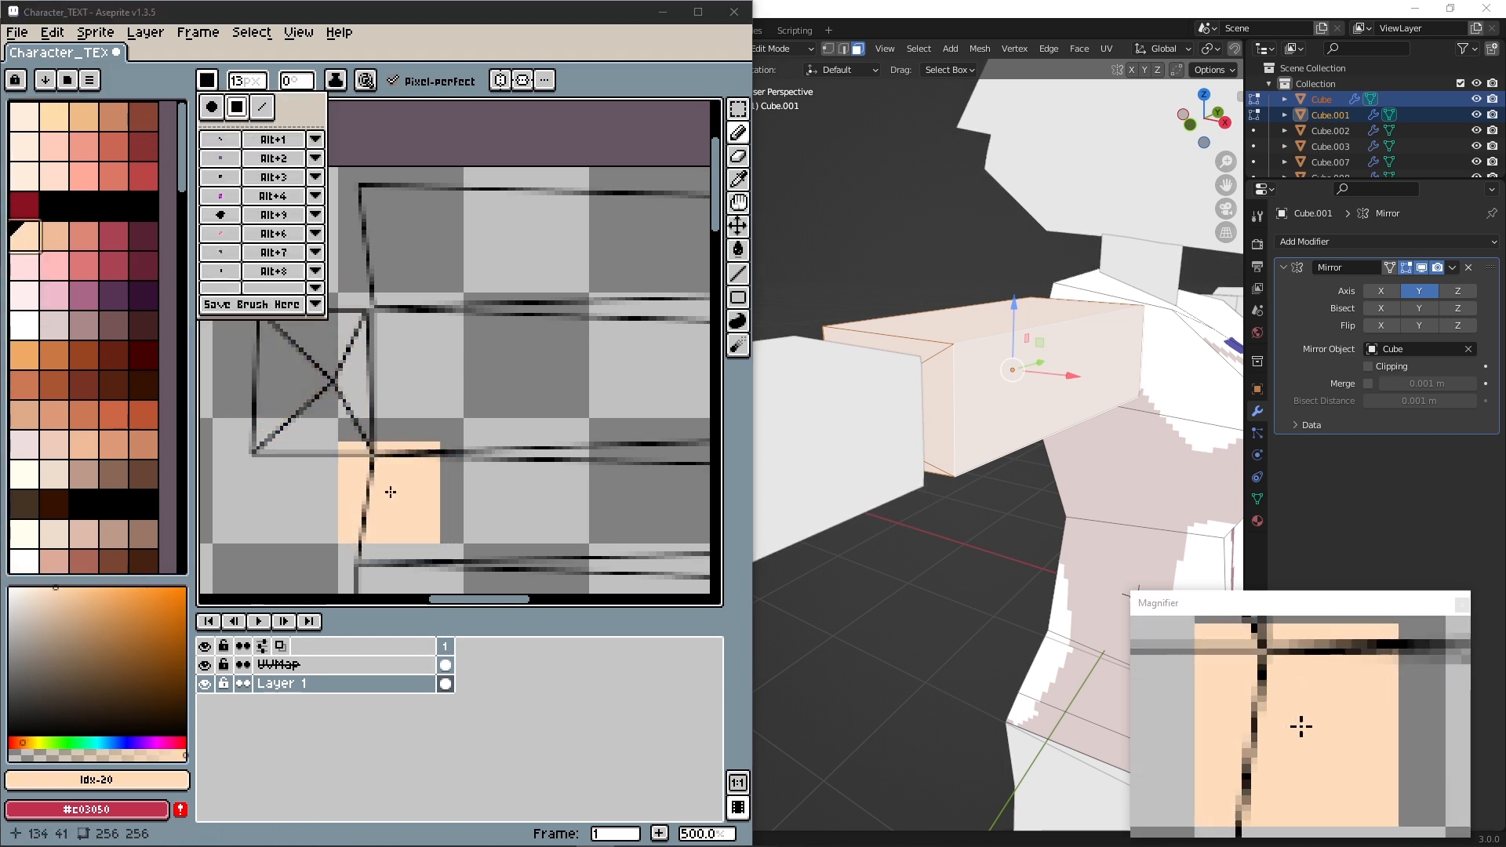
{"action": "scroll", "coordinate": [391, 466], "scroll_direction": "down", "scroll_amount": 2}
{"action": "left_click", "coordinate": [298, 362]}
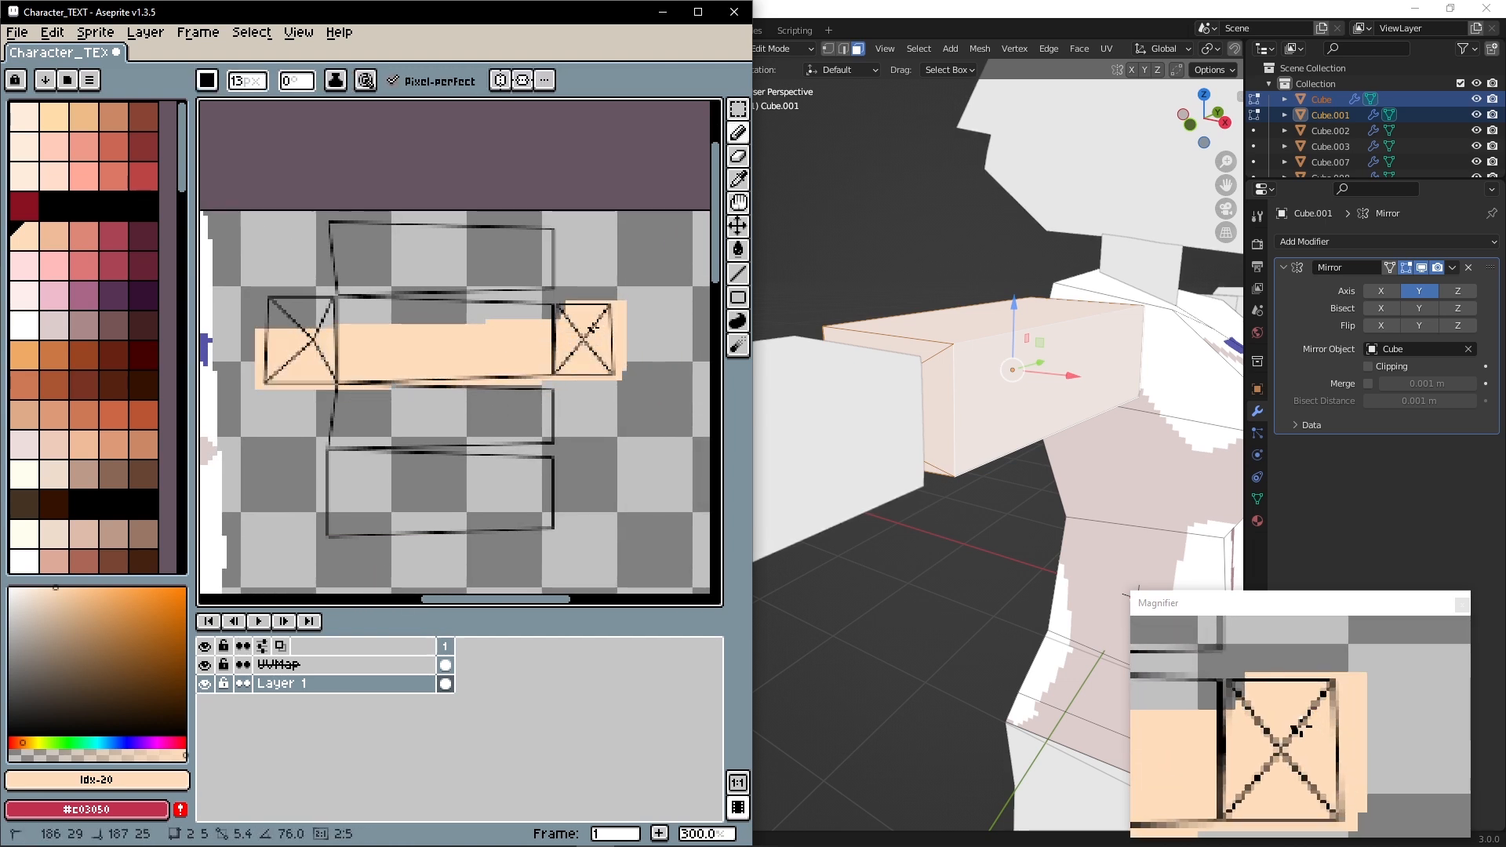
{"action": "left_click", "coordinate": [592, 328], "text": "shift"}
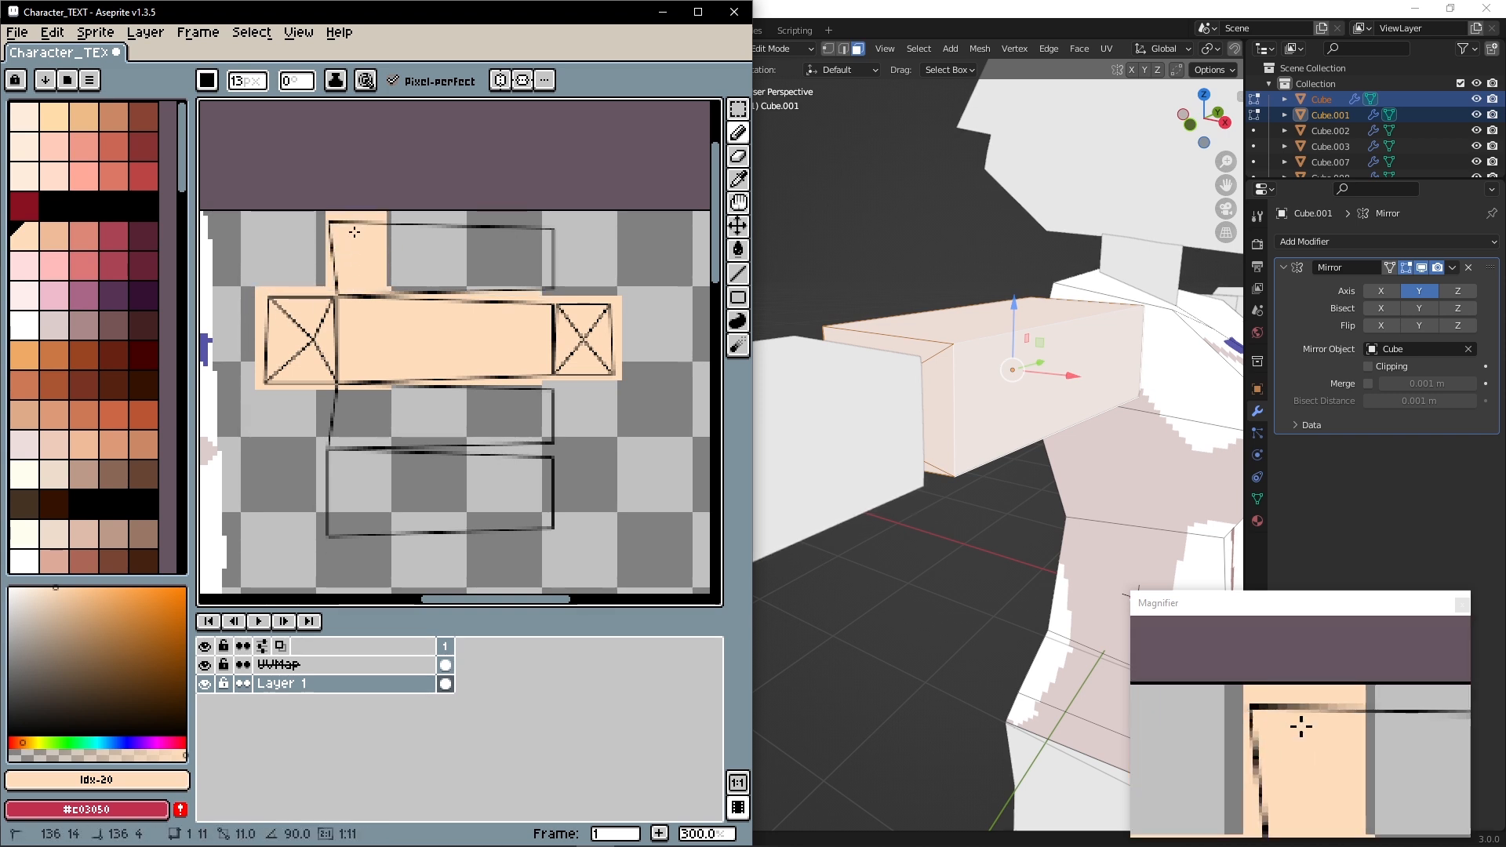
Paint the first, third and fourth arm strips light peach, filling the gaps between and inside their UV outlines
{"action": "left_click", "coordinate": [349, 509], "text": "shift"}
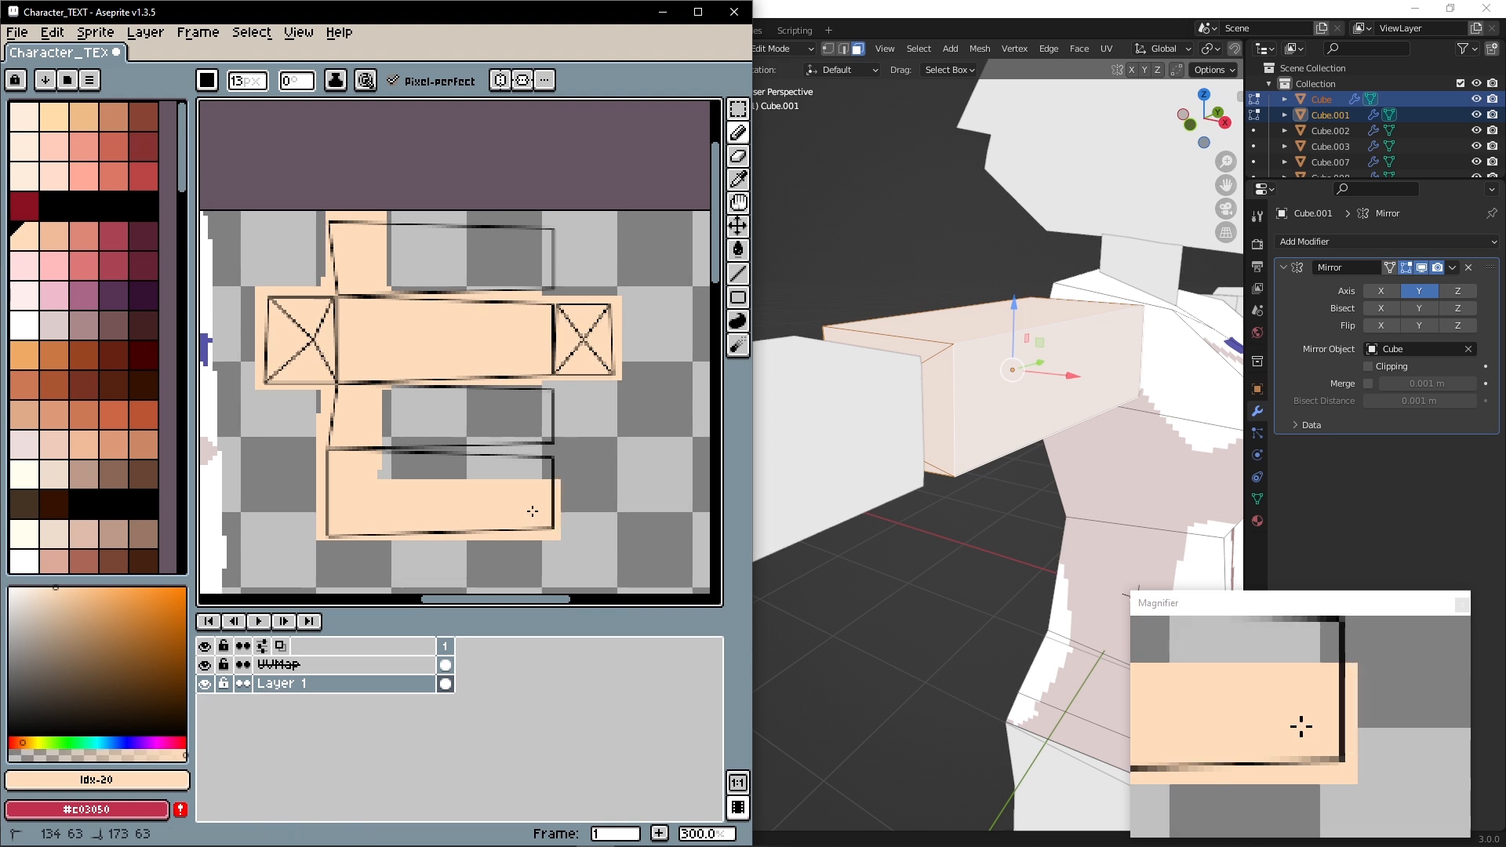
{"action": "left_click", "coordinate": [533, 510], "text": "shift"}
{"action": "left_click", "coordinate": [530, 244], "text": "shift"}
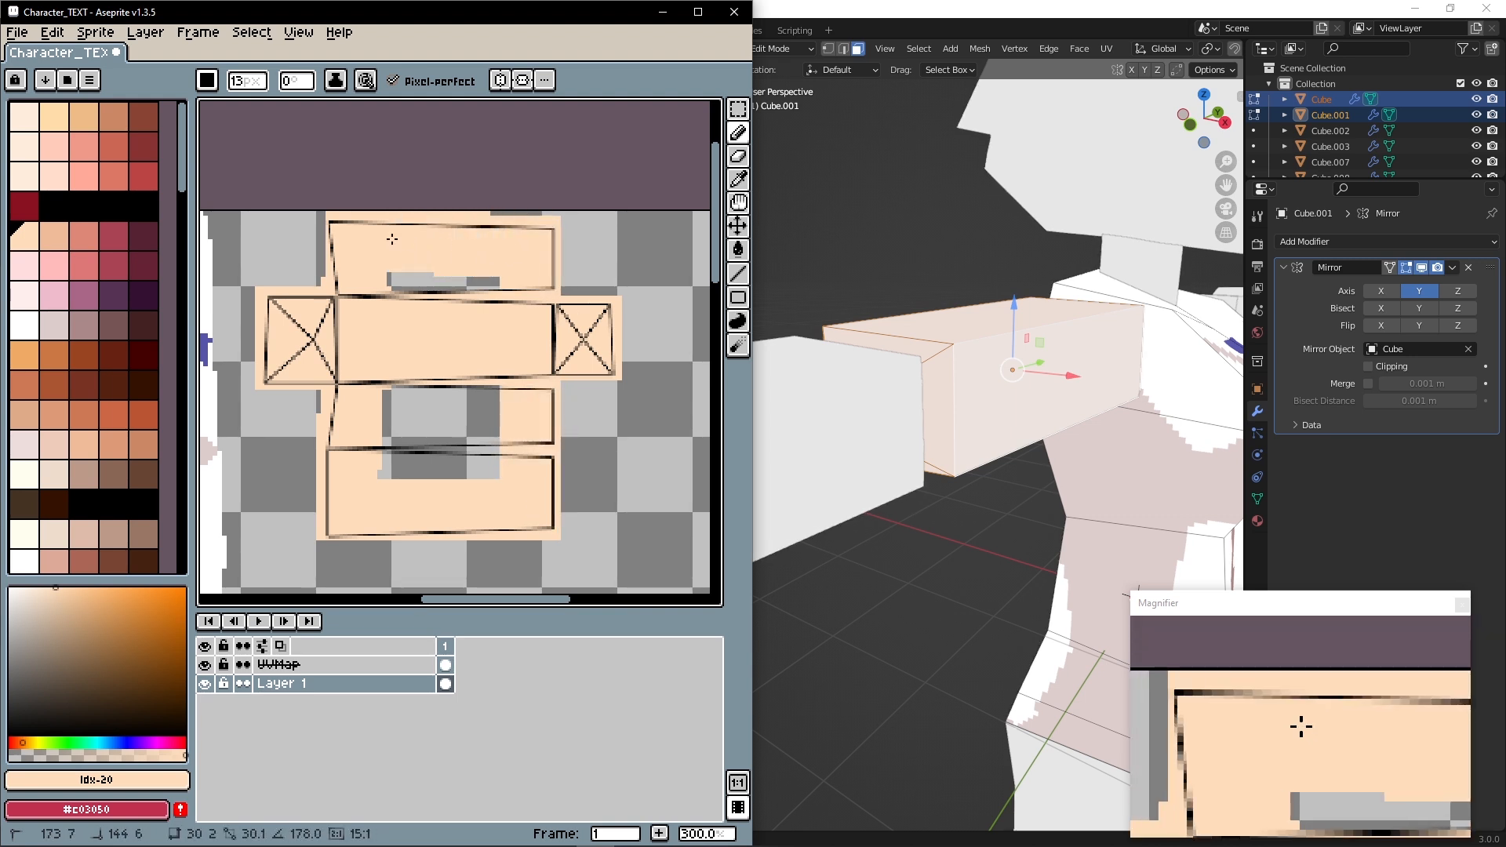
{"action": "mouse_move", "coordinate": [396, 263]}
{"action": "left_mouse_down"}
{"action": "mouse_move", "coordinate": [380, 498]}
{"action": "mouse_move", "coordinate": [346, 517]}
{"action": "mouse_move", "coordinate": [520, 508]}
{"action": "mouse_move", "coordinate": [494, 252]}
{"action": "mouse_move", "coordinate": [422, 465]}
{"action": "mouse_move", "coordinate": [424, 407]}
{"action": "left_mouse_up"}
{"action": "scroll", "coordinate": [424, 400], "scroll_direction": "down", "scroll_amount": 2}
{"action": "scroll", "coordinate": [420, 383], "scroll_direction": "up", "scroll_amount": 2}
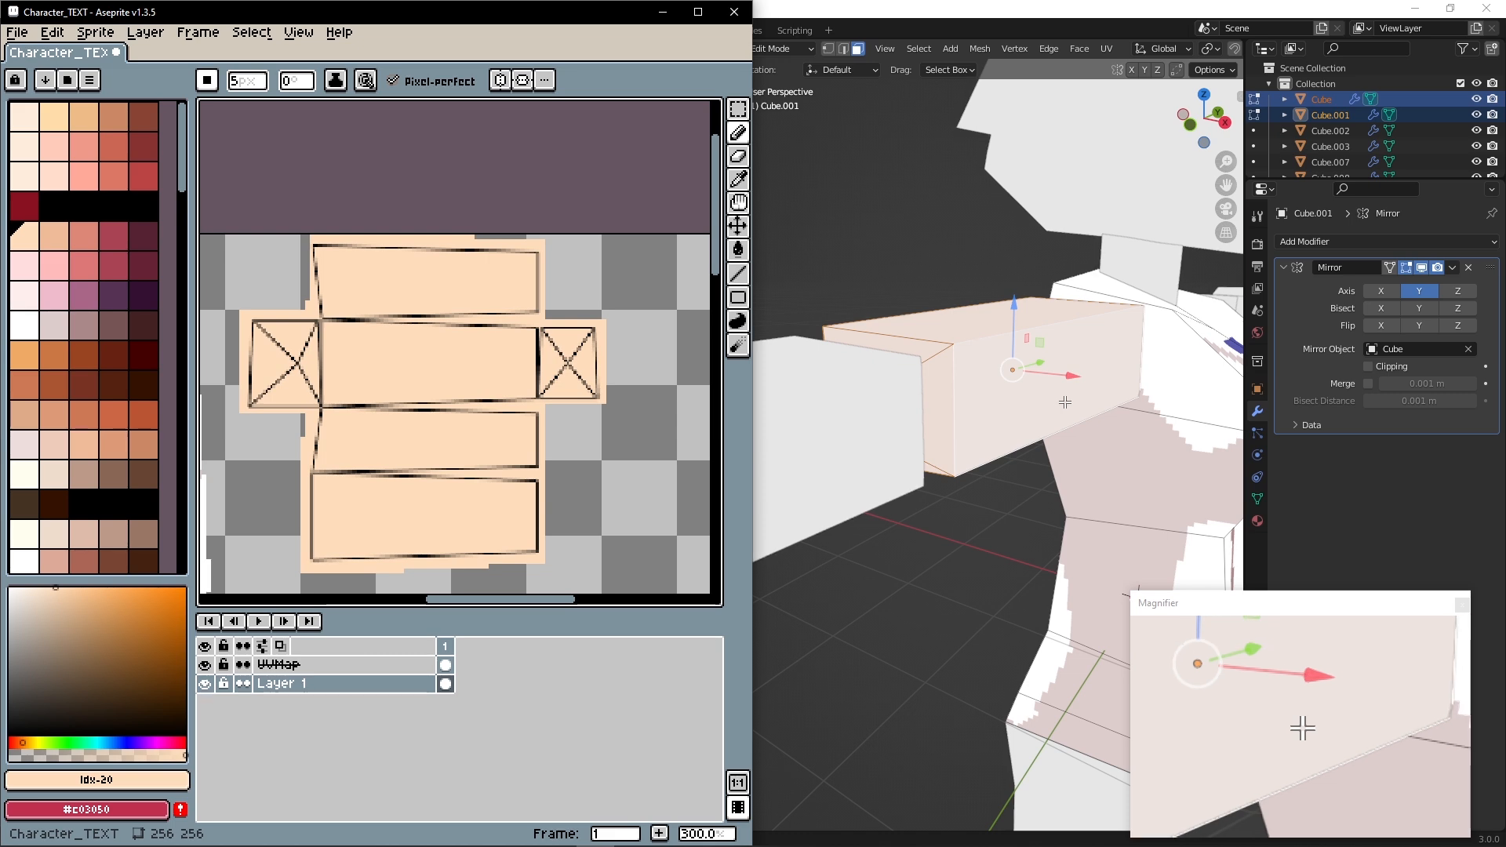
Return to Blender, switch the upper arm to Object Mode and replace its first material with Character_MAT
{"action": "left_click", "coordinate": [784, 49]}
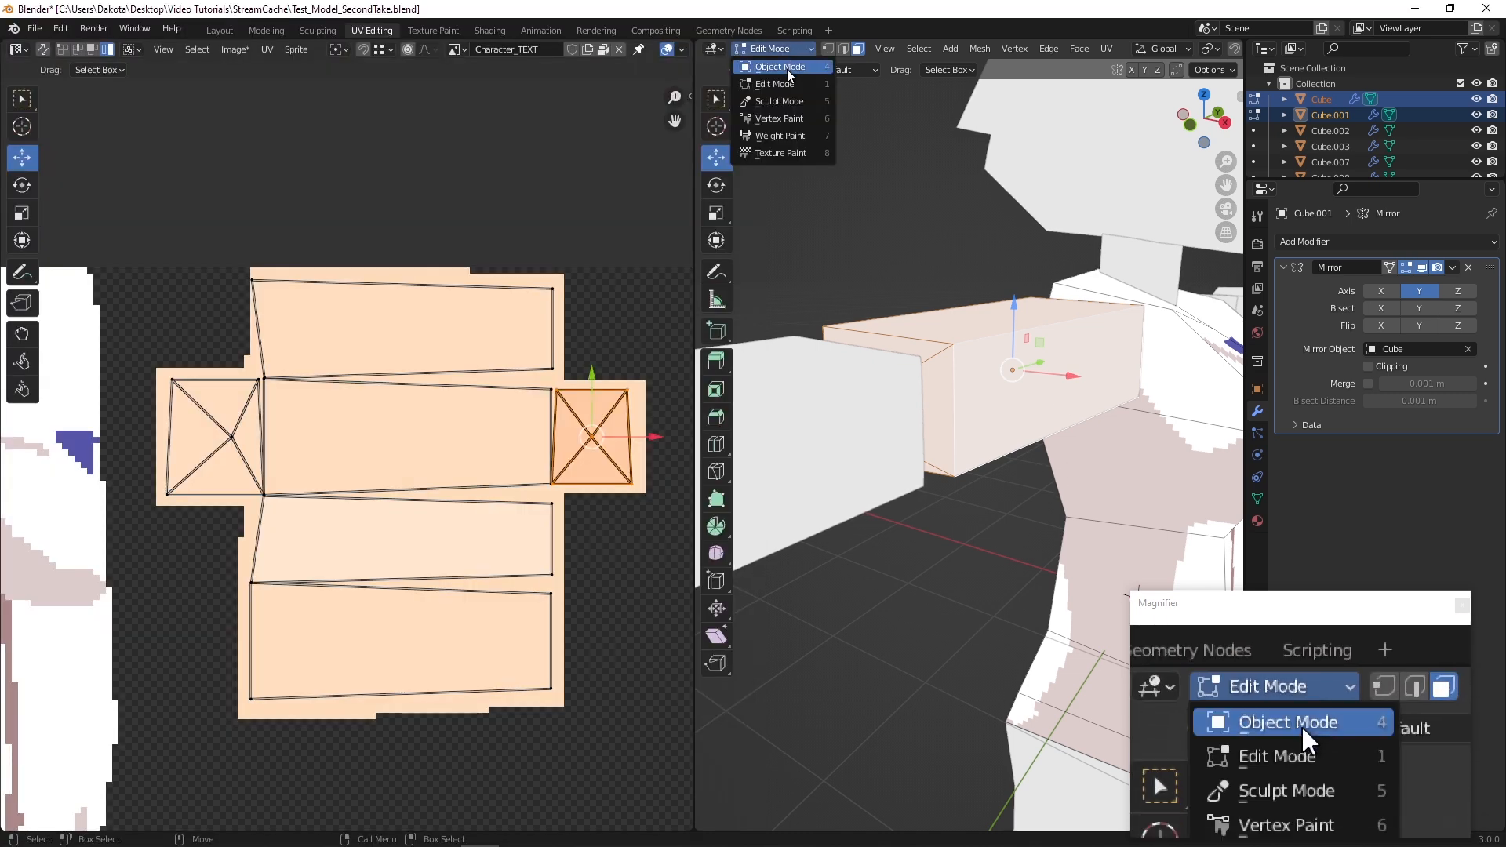
{"action": "left_click", "coordinate": [788, 67]}
{"action": "middle_click_drag", "start_coordinate": [1001, 380], "coordinate": [1137, 424]}
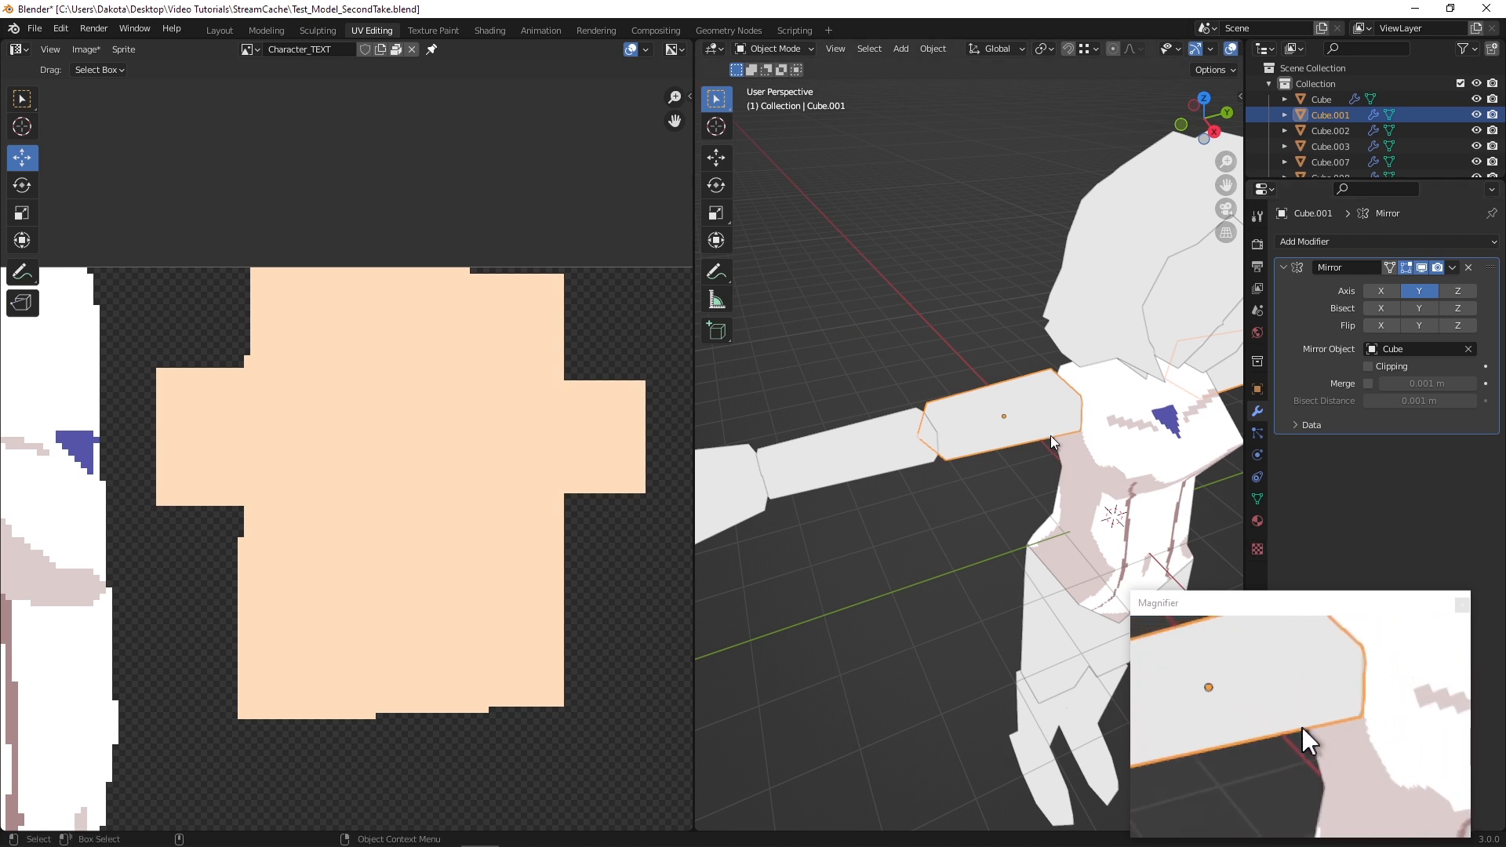
{"action": "left_click", "coordinate": [1258, 522]}
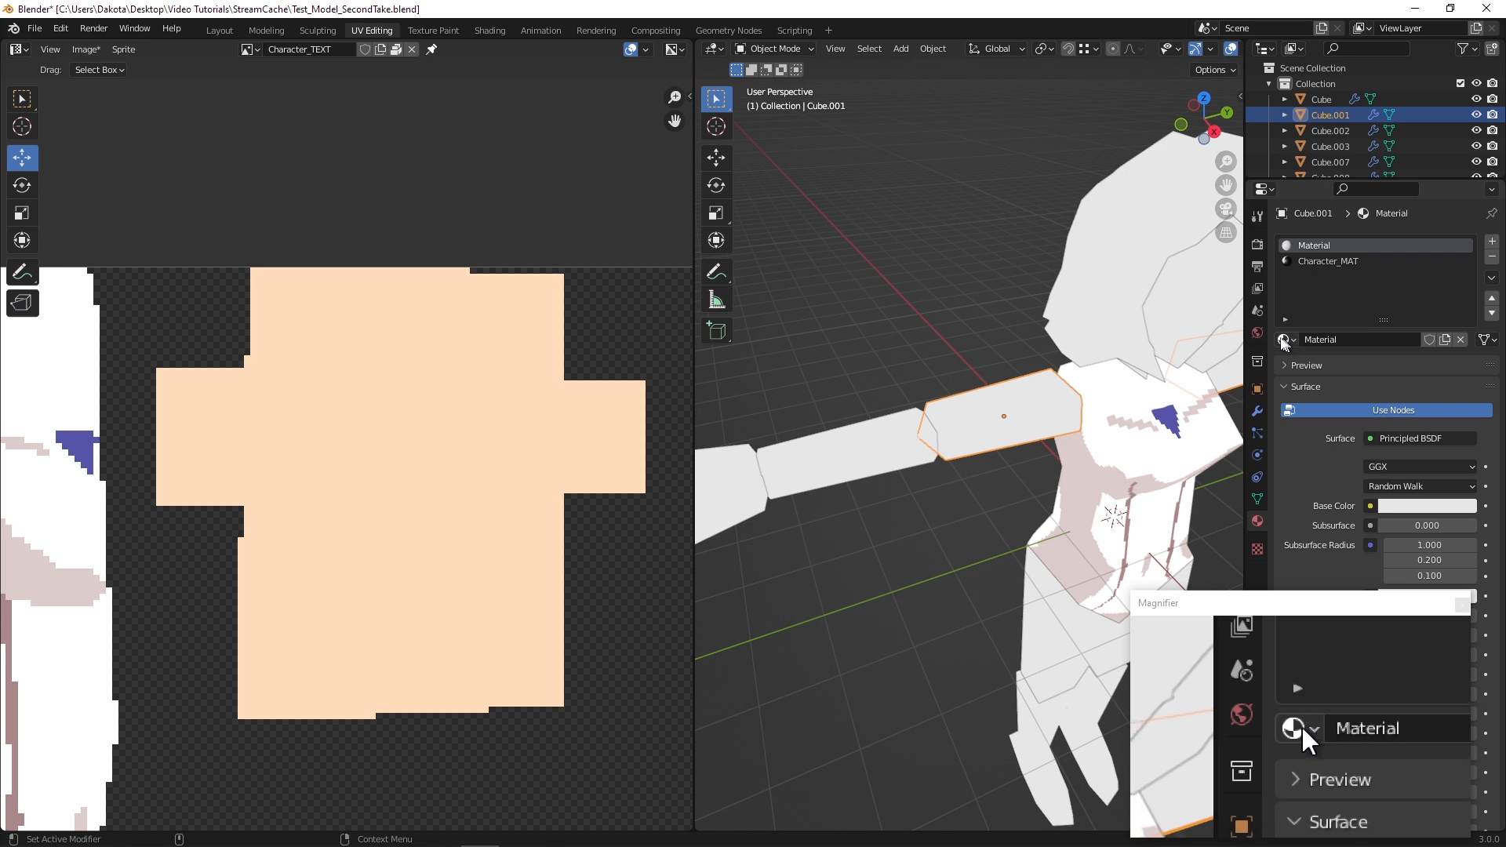
{"action": "left_click", "coordinate": [1284, 343]}
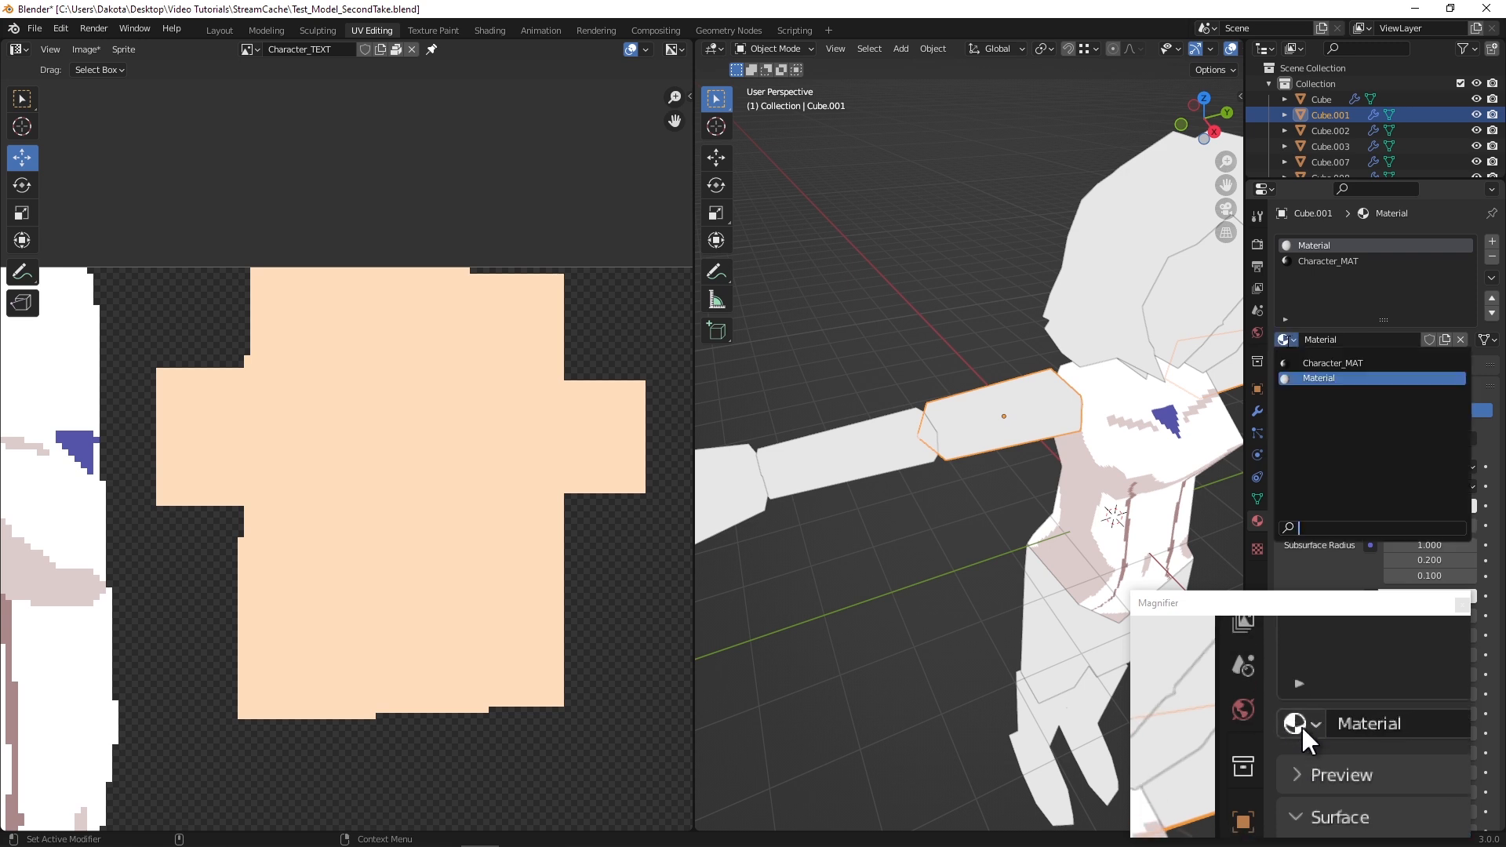
{"action": "left_click", "coordinate": [1333, 363]}
View the textured upper arm from several sides, put it in Edit Mode and select one of its side faces
{"action": "middle_click_drag", "start_coordinate": [999, 505], "coordinate": [859, 439]}
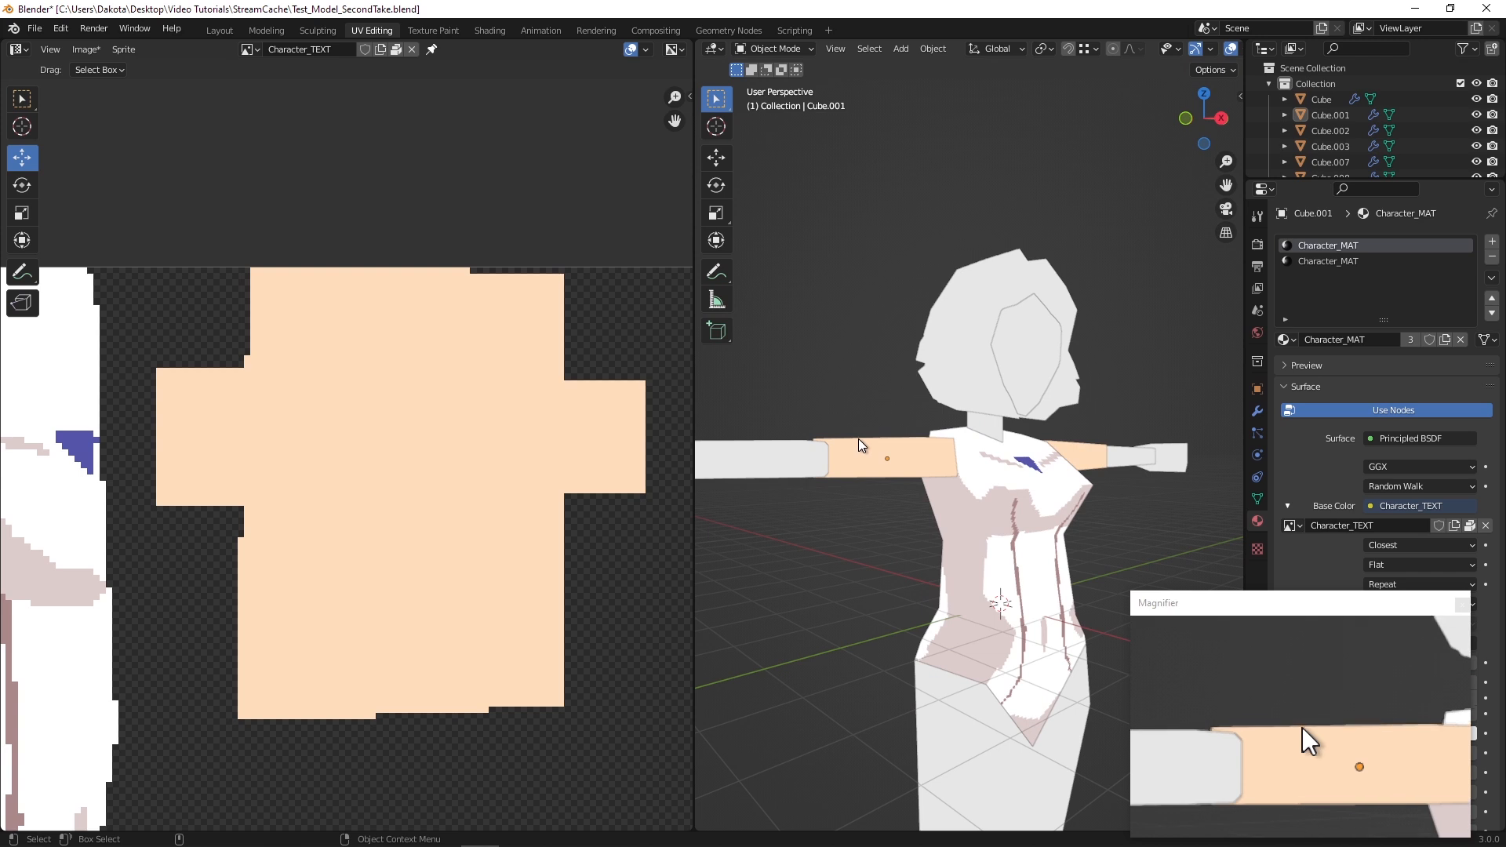
{"action": "middle_click_drag", "start_coordinate": [860, 445], "coordinate": [894, 288]}
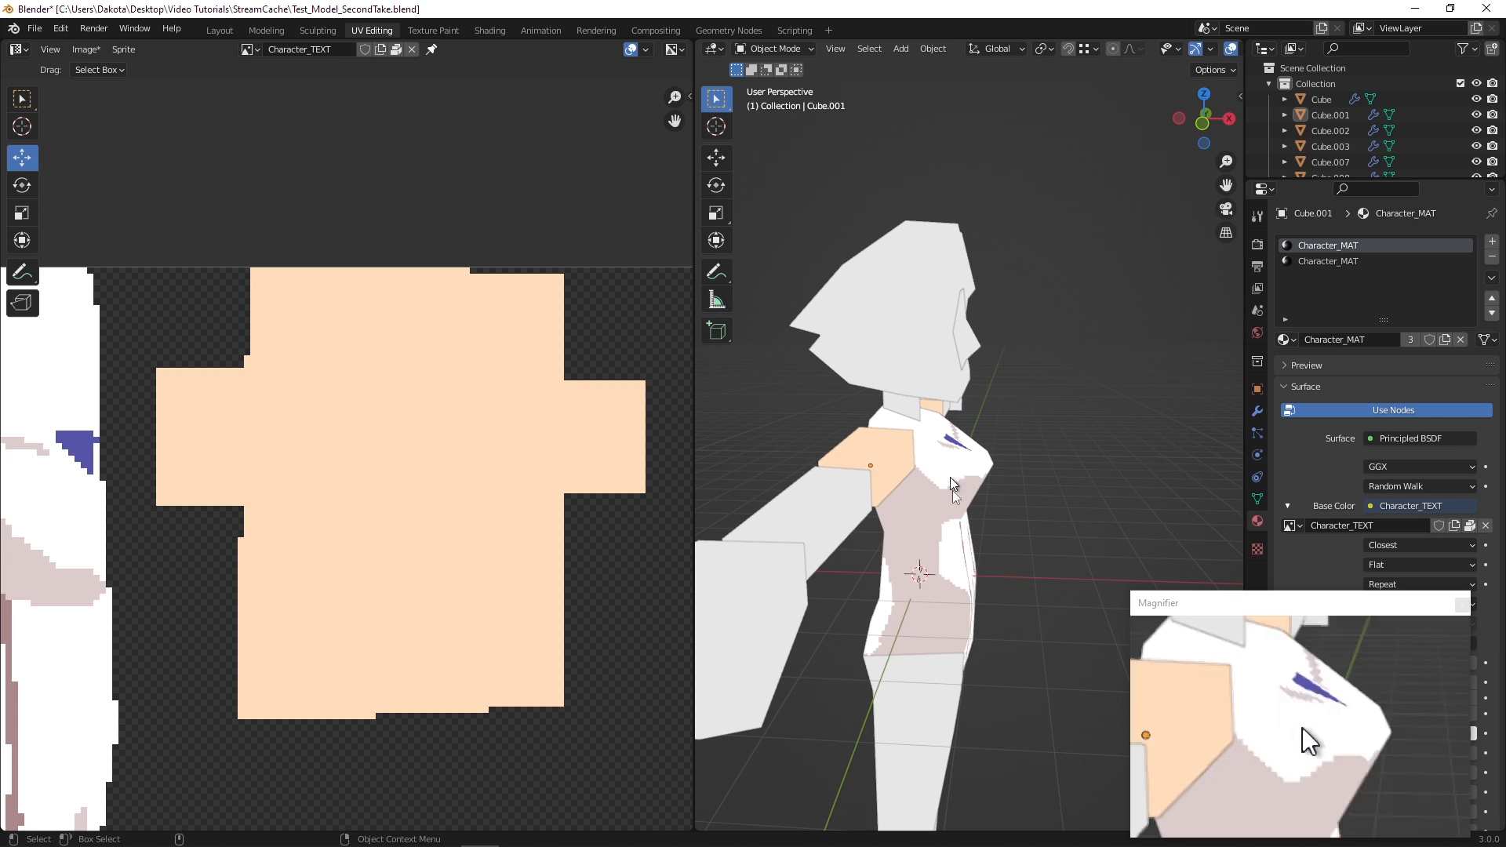
{"action": "middle_click_drag", "start_coordinate": [963, 544], "coordinate": [1081, 313]}
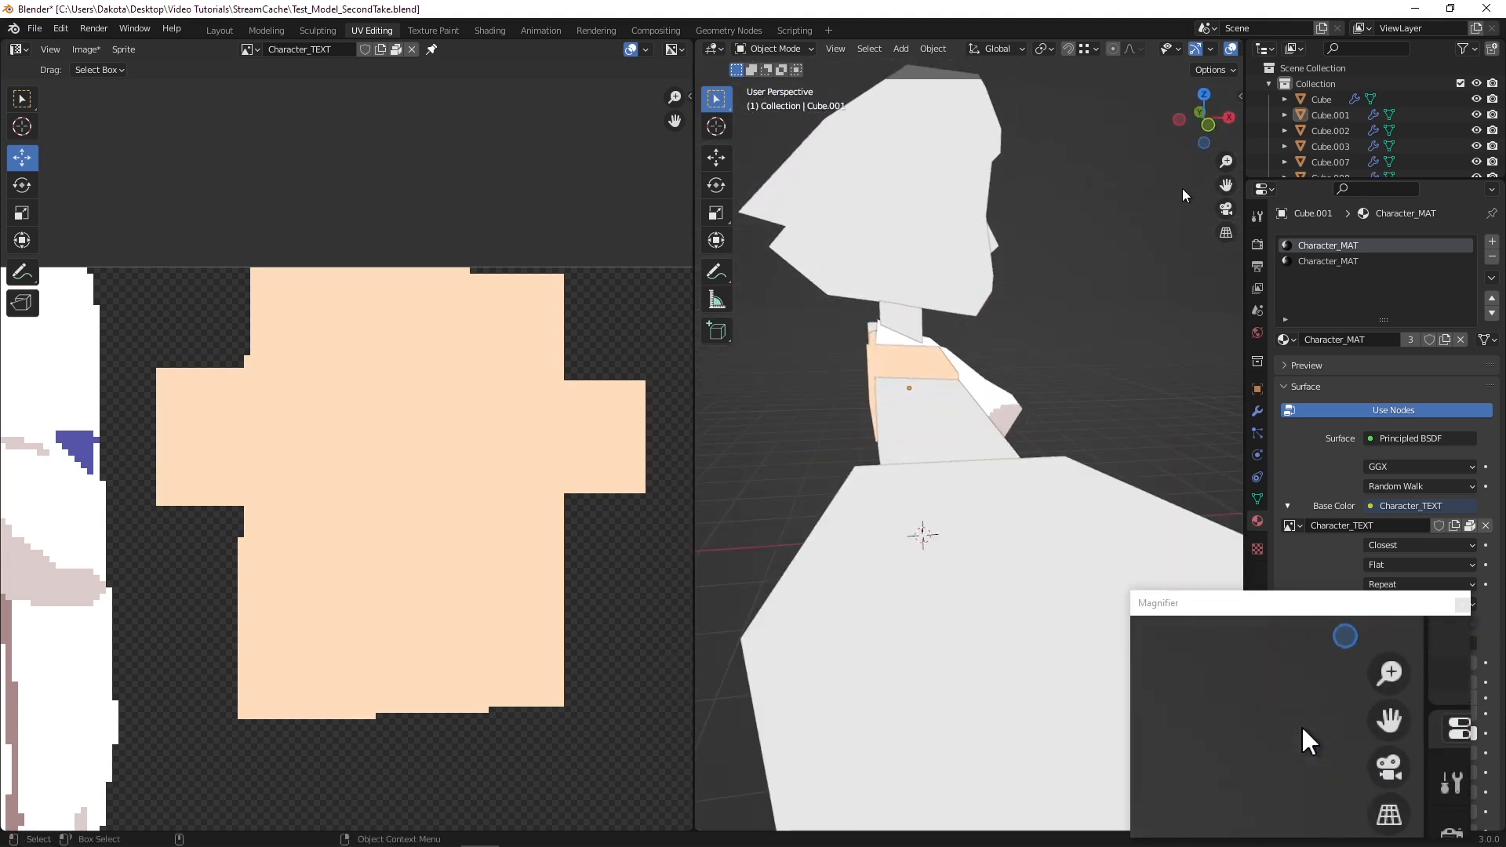
{"action": "middle_click_drag", "start_coordinate": [894, 428], "coordinate": [975, 380]}
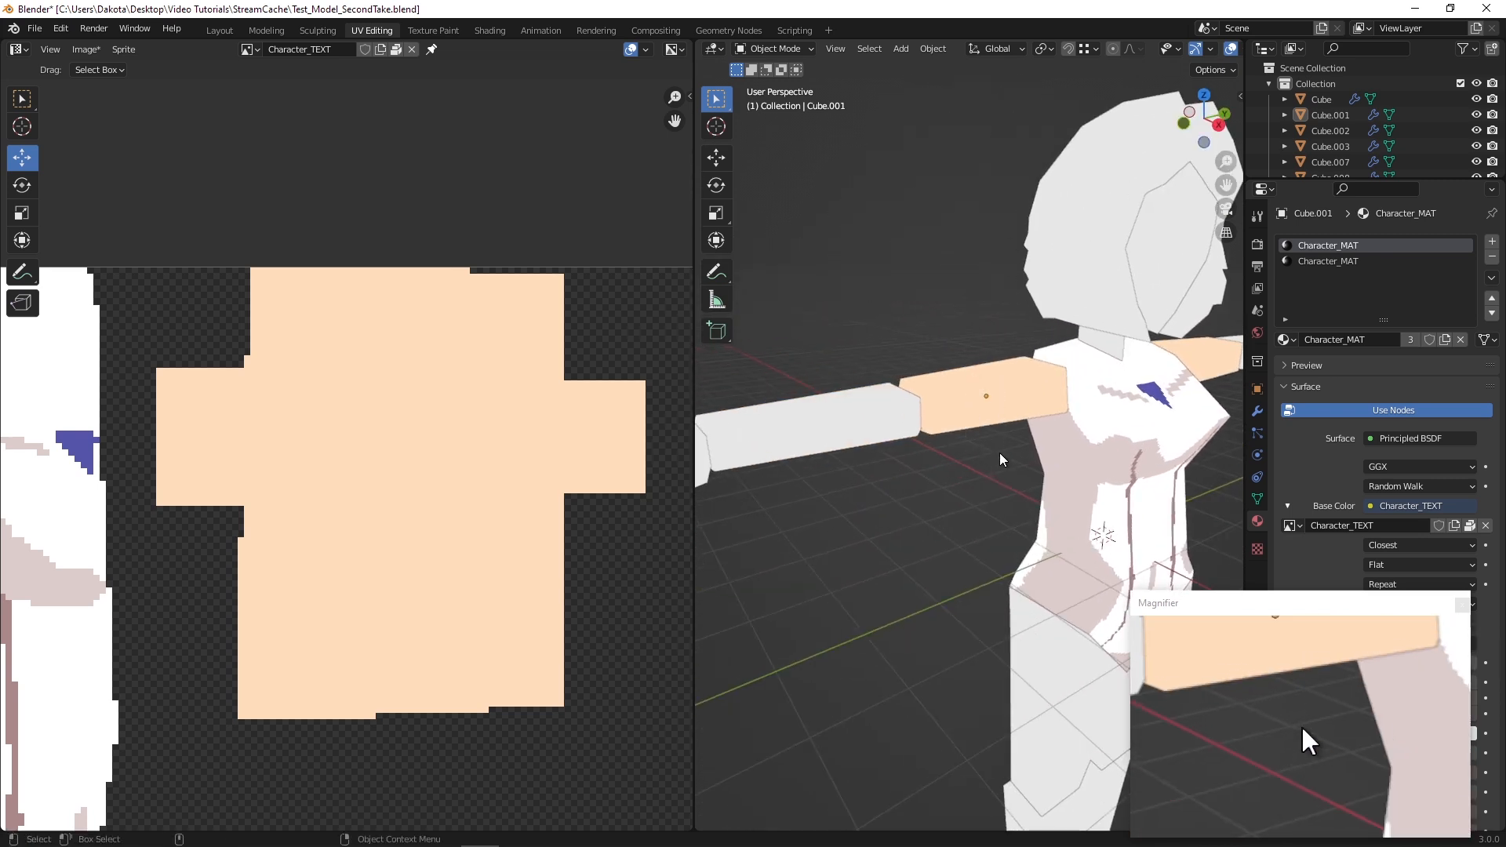
{"action": "left_click", "coordinate": [1030, 390]}
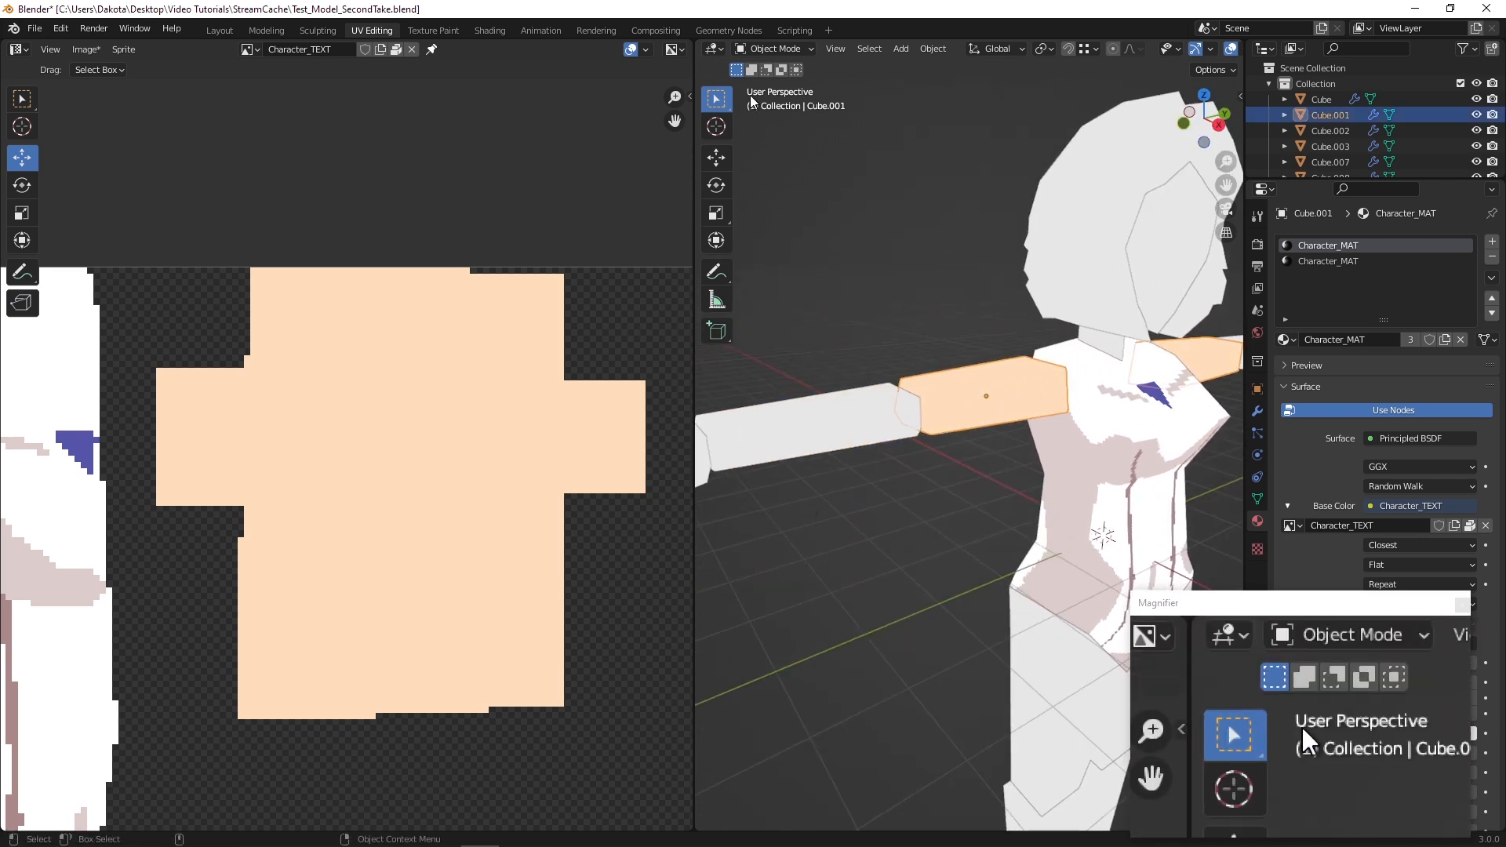
{"action": "left_click", "coordinate": [772, 49]}
{"action": "left_click", "coordinate": [765, 83]}
{"action": "left_click", "coordinate": [956, 388]}
{"action": "middle_click_drag", "start_coordinate": [955, 388], "coordinate": [1055, 302]}
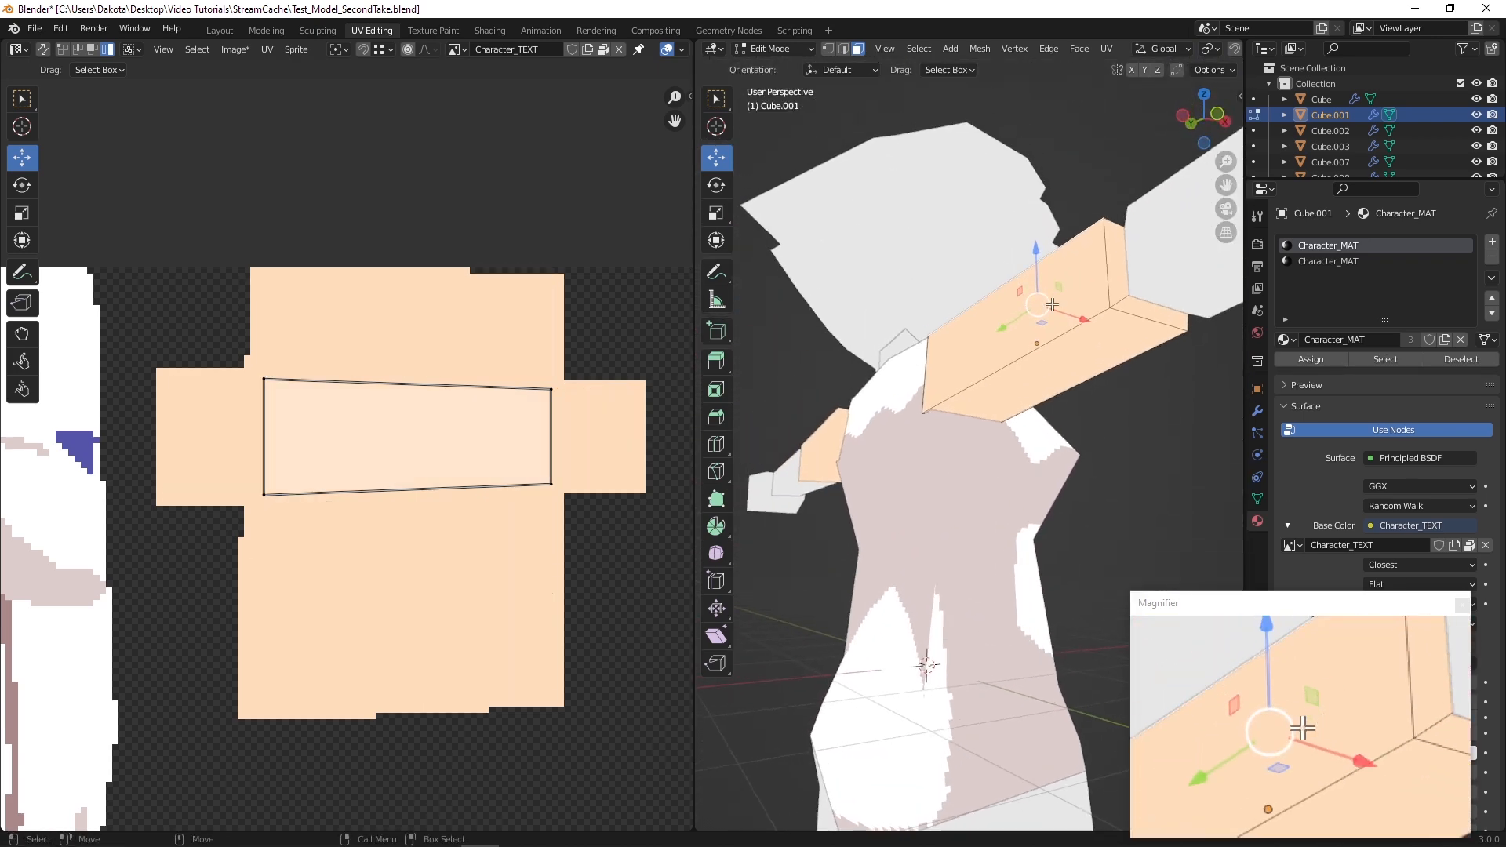
Extend the face selection to the upper arm's other sides and the triangles of both end caps
{"action": "left_click", "coordinate": [1106, 296]}
{"action": "left_click", "coordinate": [1112, 293], "text": "shift"}
{"action": "left_click", "coordinate": [1135, 315], "text": "shift"}
{"action": "middle_click_drag", "start_coordinate": [1135, 315], "coordinate": [956, 292]}
{"action": "left_click", "coordinate": [824, 267], "text": "shift"}
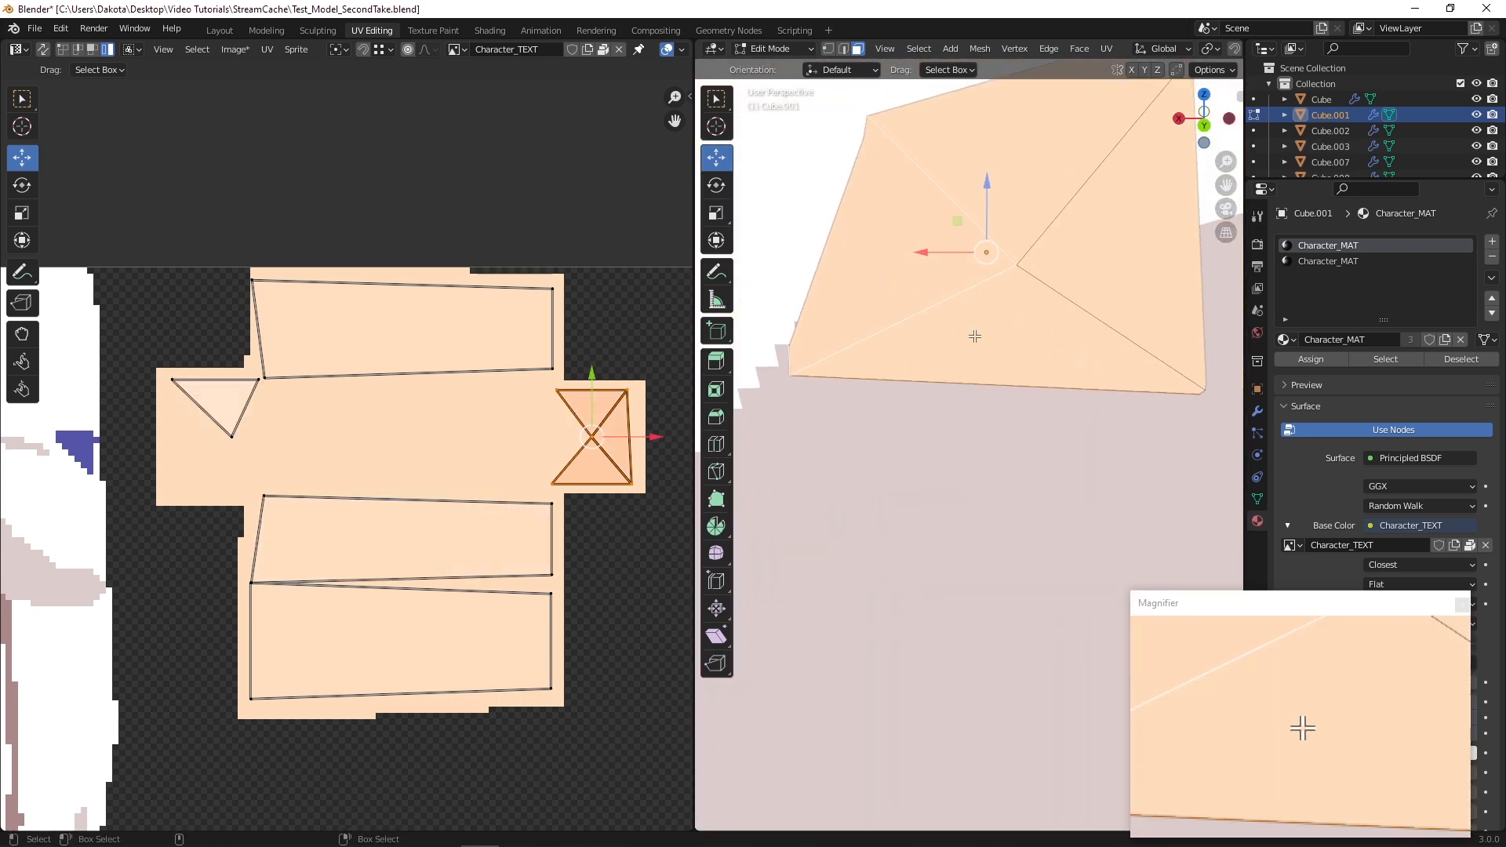
{"action": "scroll", "coordinate": [1098, 251], "scroll_direction": "down", "scroll_amount": 3}
{"action": "left_click_drag", "start_coordinate": [925, 292], "coordinate": [1096, 326], "text": "alt"}
{"action": "middle_click_drag", "start_coordinate": [1096, 325], "coordinate": [964, 345], "text": "alt"}
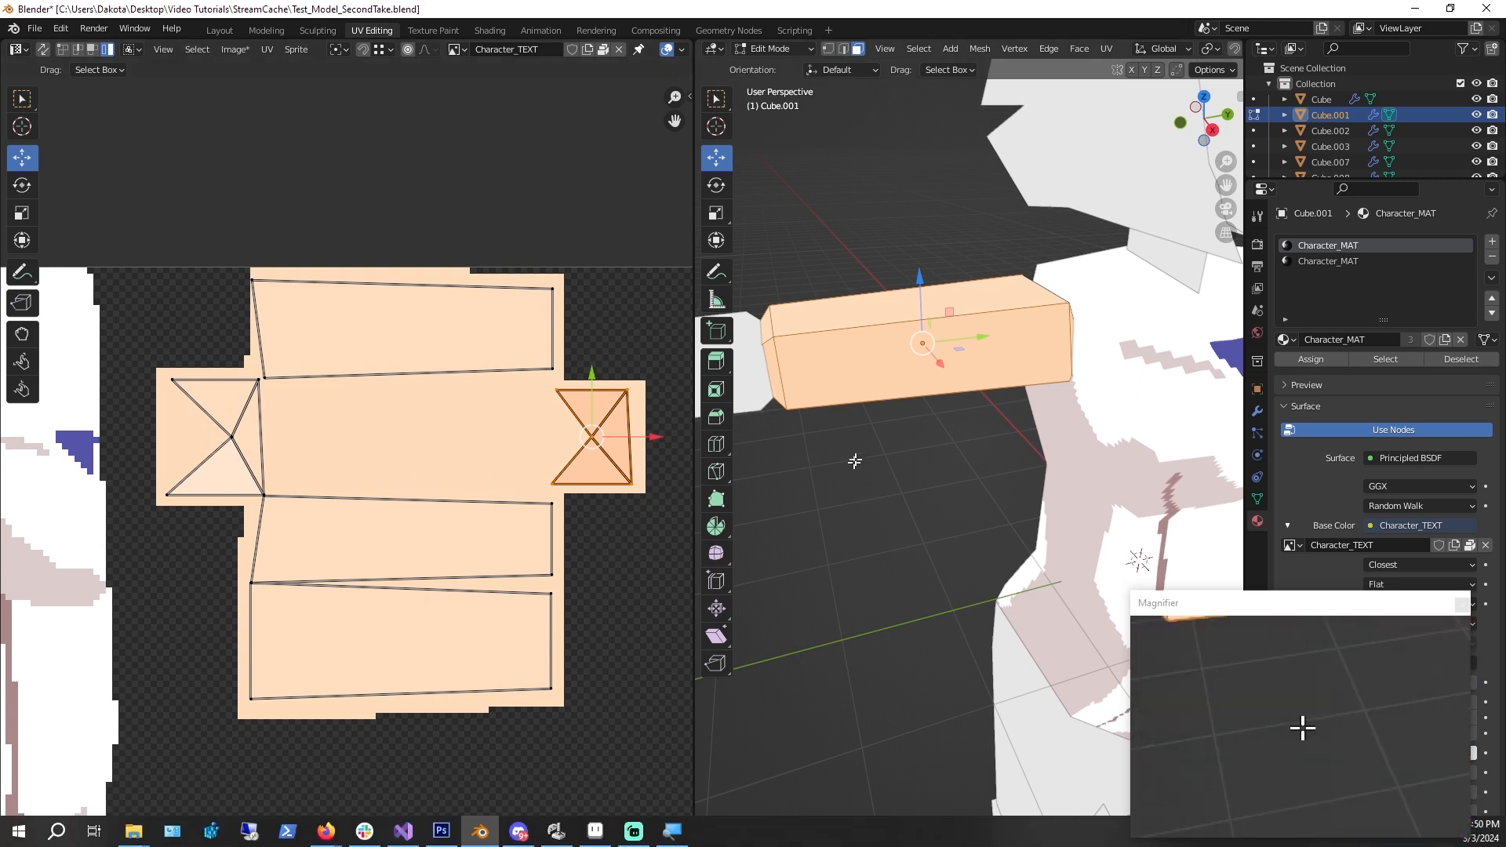
{"action": "scroll", "coordinate": [928, 346], "scroll_direction": "up", "scroll_amount": 5}
{"action": "mouse_move", "coordinate": [928, 346]}
{"action": "middle_mouse_down"}
{"action": "mouse_move", "coordinate": [821, 329]}
{"action": "mouse_move", "coordinate": [951, 360]}
{"action": "middle_mouse_up"}
{"action": "scroll", "coordinate": [124, 427], "scroll_direction": "up", "scroll_amount": 2}
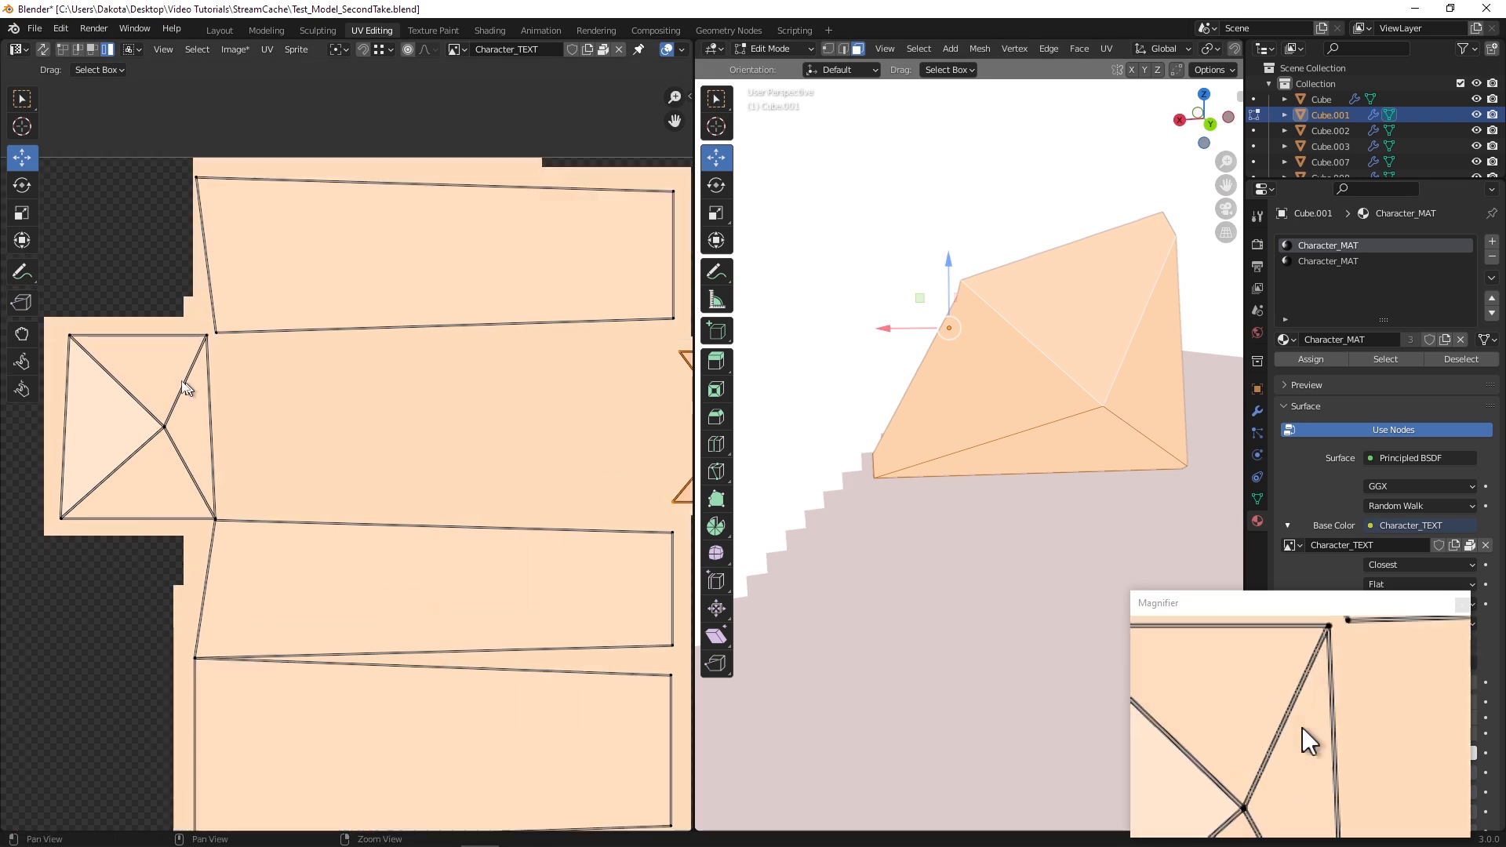
Select the UVs of the shoulder-side end cap, left of the arm strips, and mirror them in X
{"action": "left_click_drag", "start_coordinate": [57, 318], "coordinate": [175, 531]}
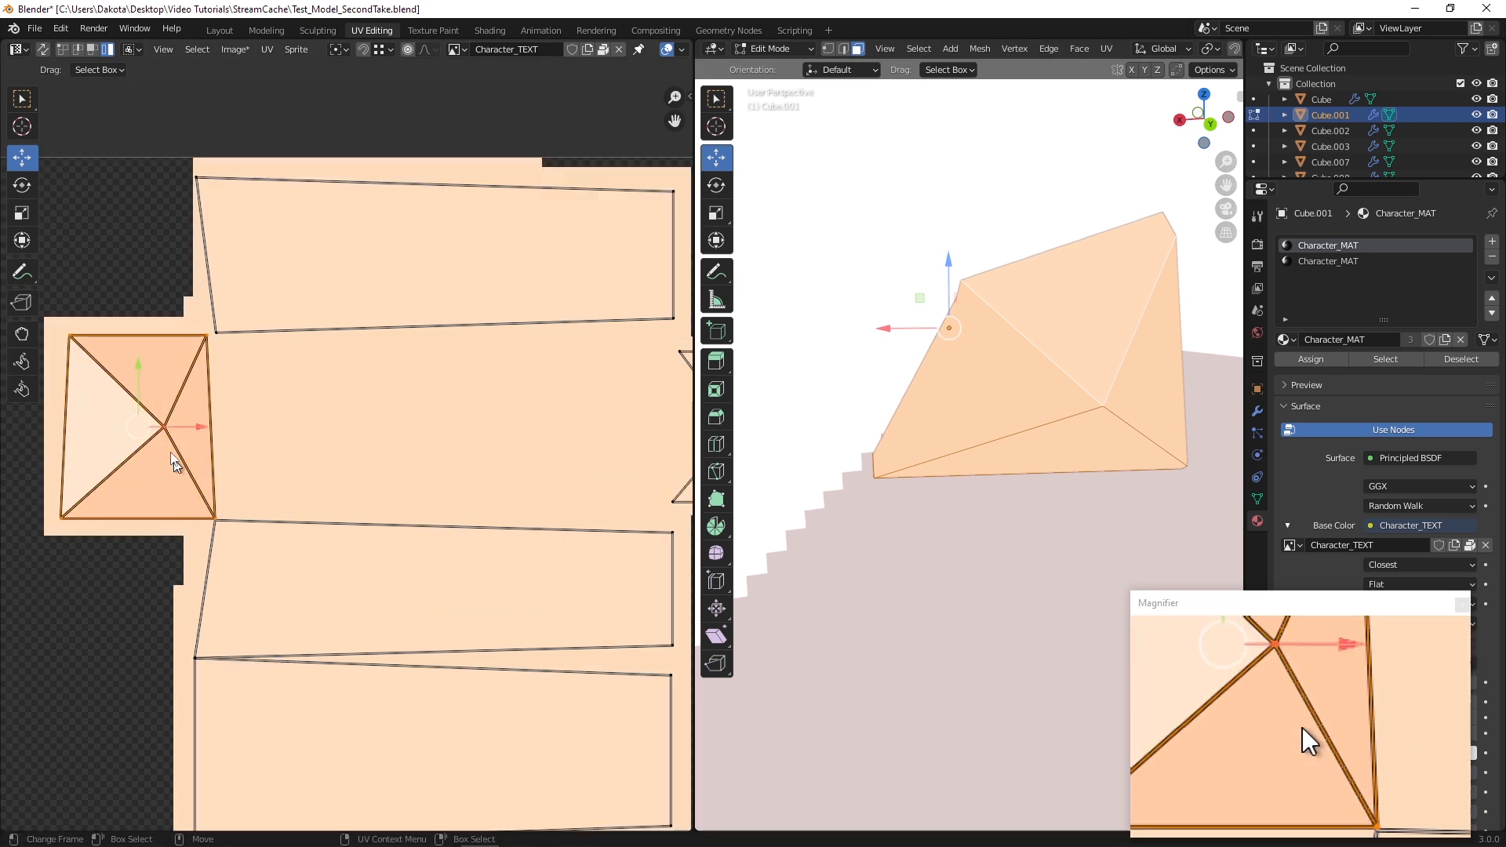
{"action": "right_click", "coordinate": [144, 437]}
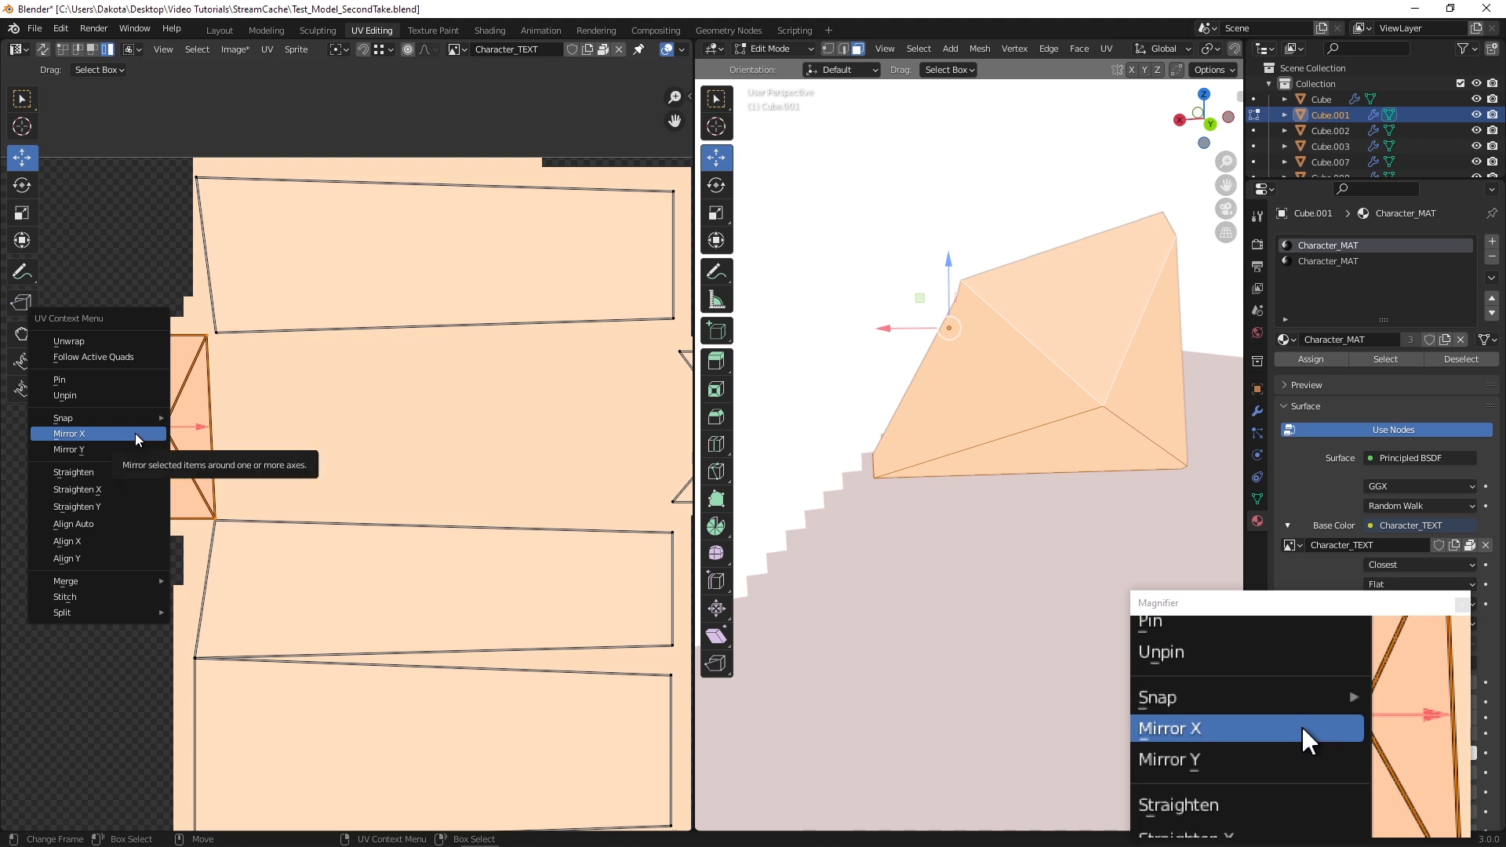
{"action": "left_click", "coordinate": [138, 435]}
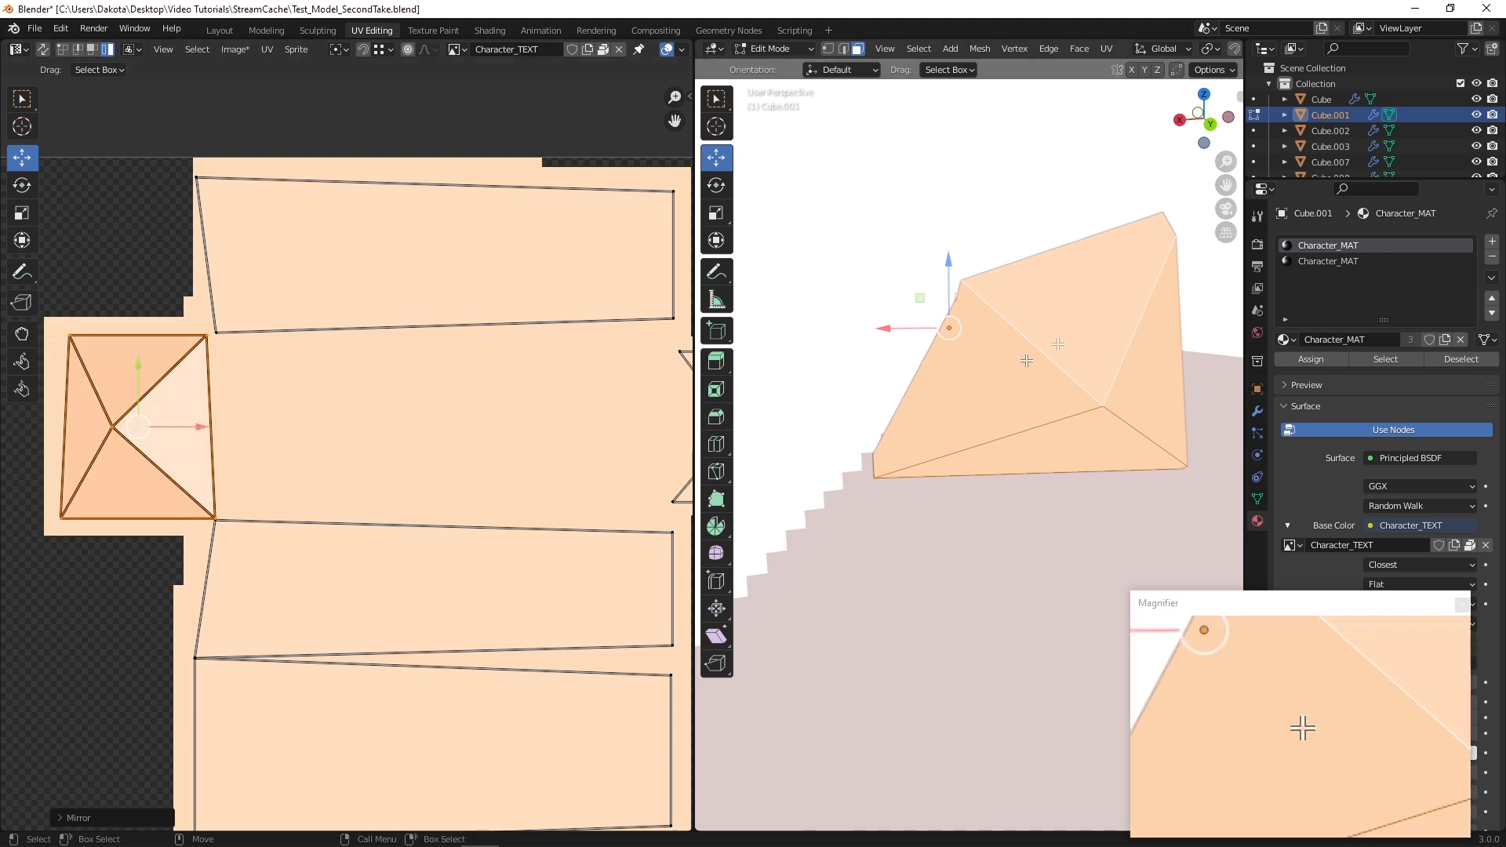
{"action": "scroll", "coordinate": [376, 402], "scroll_direction": "down", "scroll_amount": 5}
{"action": "middle_click_drag", "start_coordinate": [375, 403], "coordinate": [325, 414]}
{"action": "scroll", "coordinate": [269, 360], "scroll_direction": "up", "scroll_amount": 2}
{"action": "scroll", "coordinate": [326, 414], "scroll_direction": "up", "scroll_amount": 2}
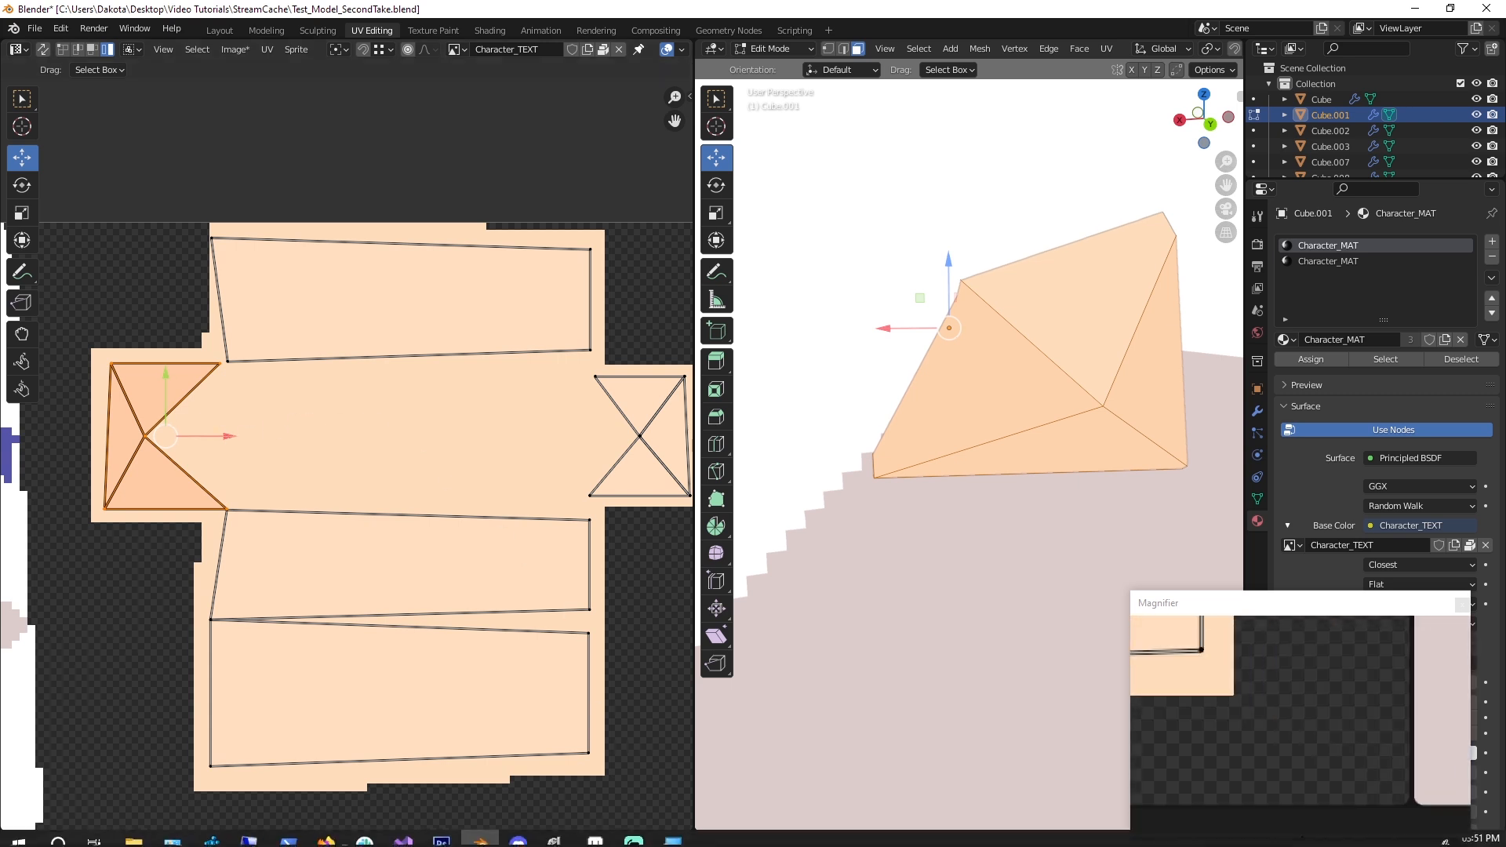
Switch to Aseprite, compare darker skin tones in the palette and set the salmon at index 22 as the drawing colour
{"action": "left_click", "coordinate": [590, 833]}
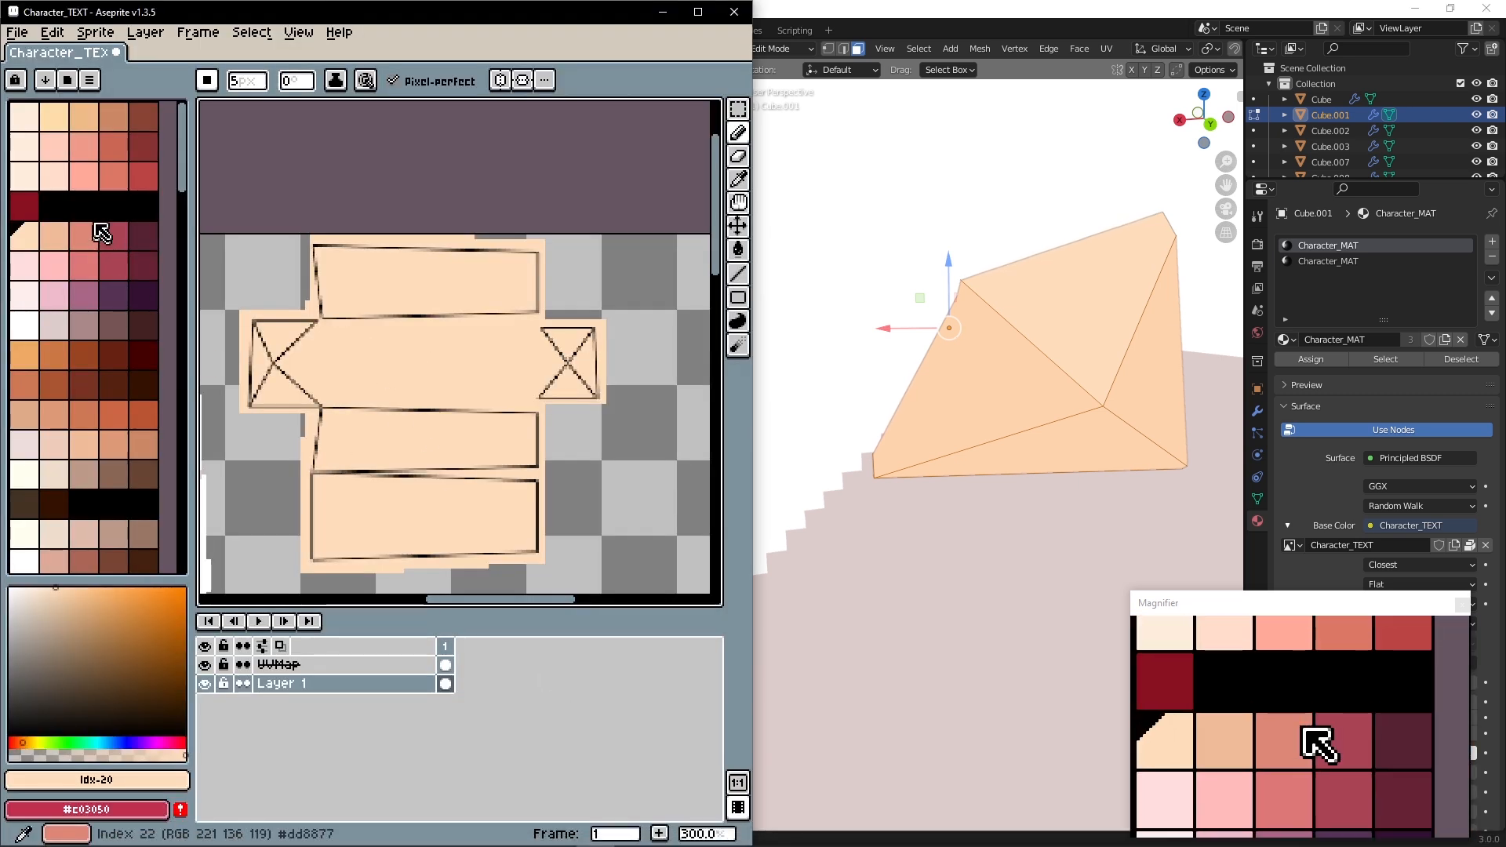
{"action": "left_click", "coordinate": [67, 243]}
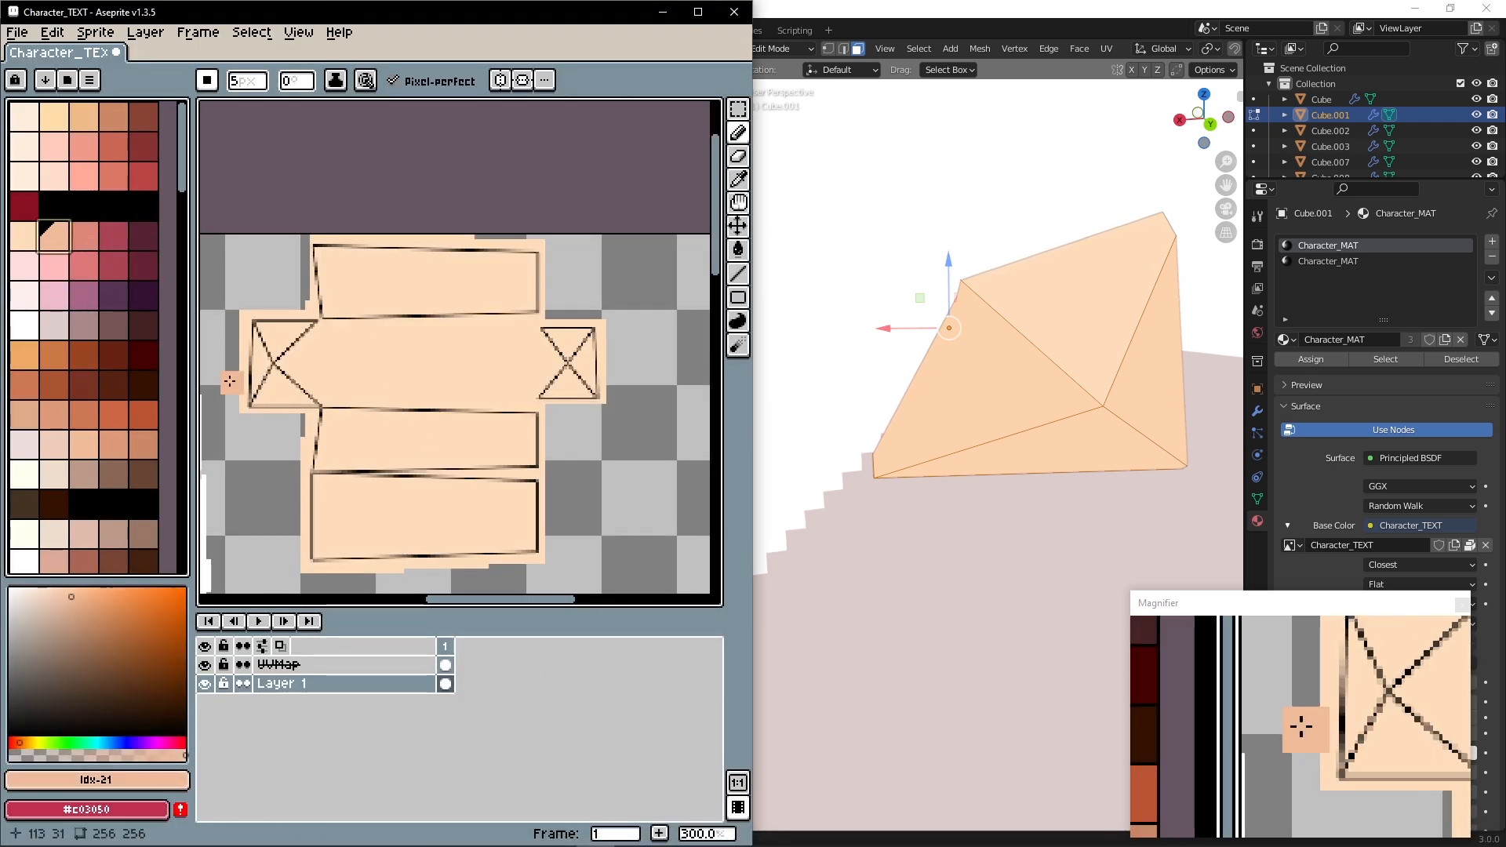
{"action": "left_click", "coordinate": [85, 119]}
{"action": "scroll", "coordinate": [296, 485], "scroll_direction": "up", "scroll_amount": 4}
{"action": "middle_click_drag", "start_coordinate": [287, 443], "coordinate": [333, 471], "text": "alt"}
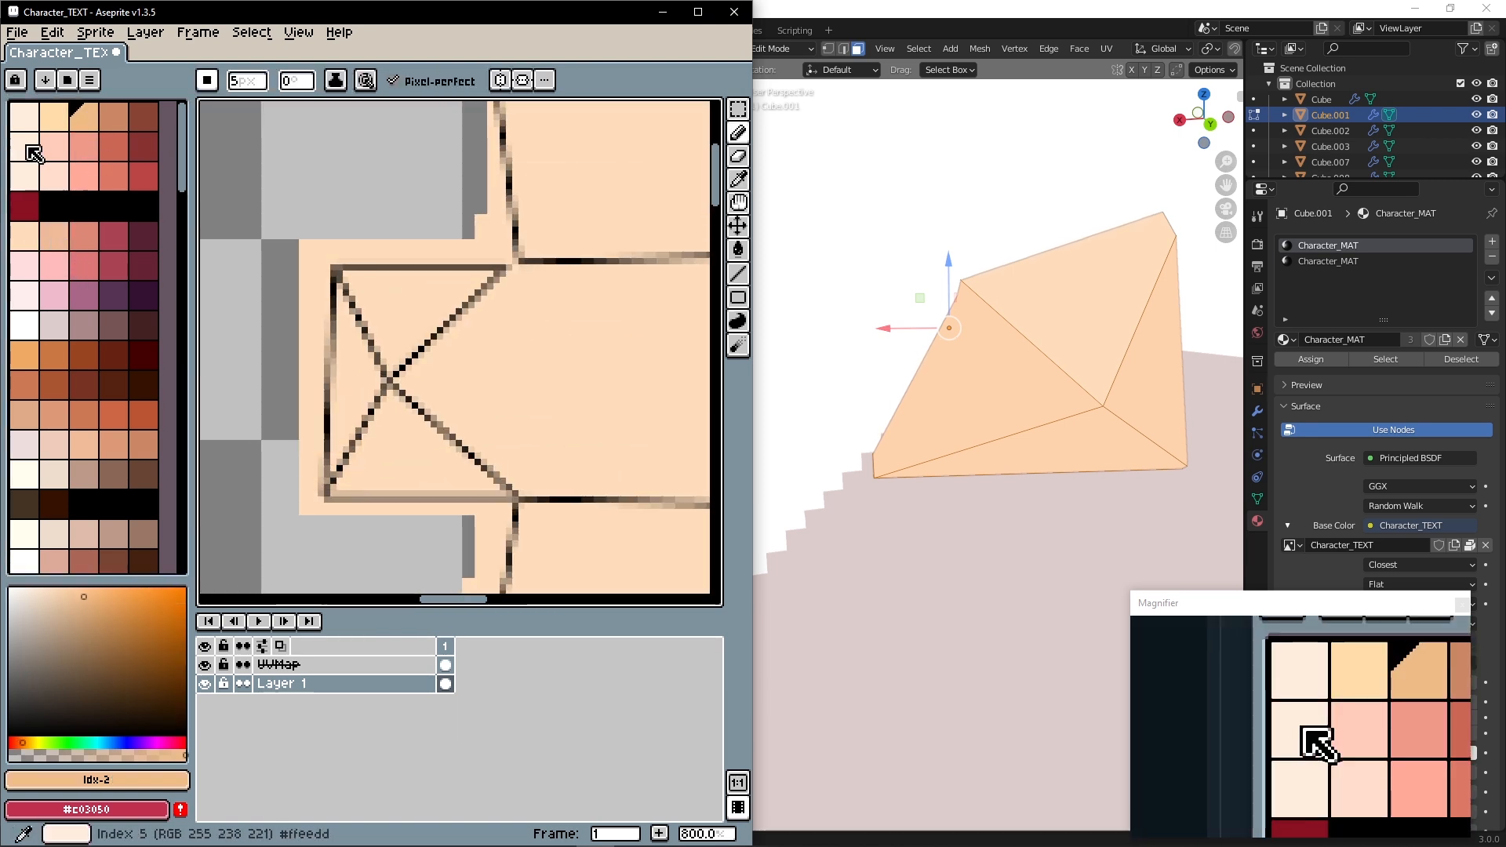
{"action": "left_click", "coordinate": [76, 151]}
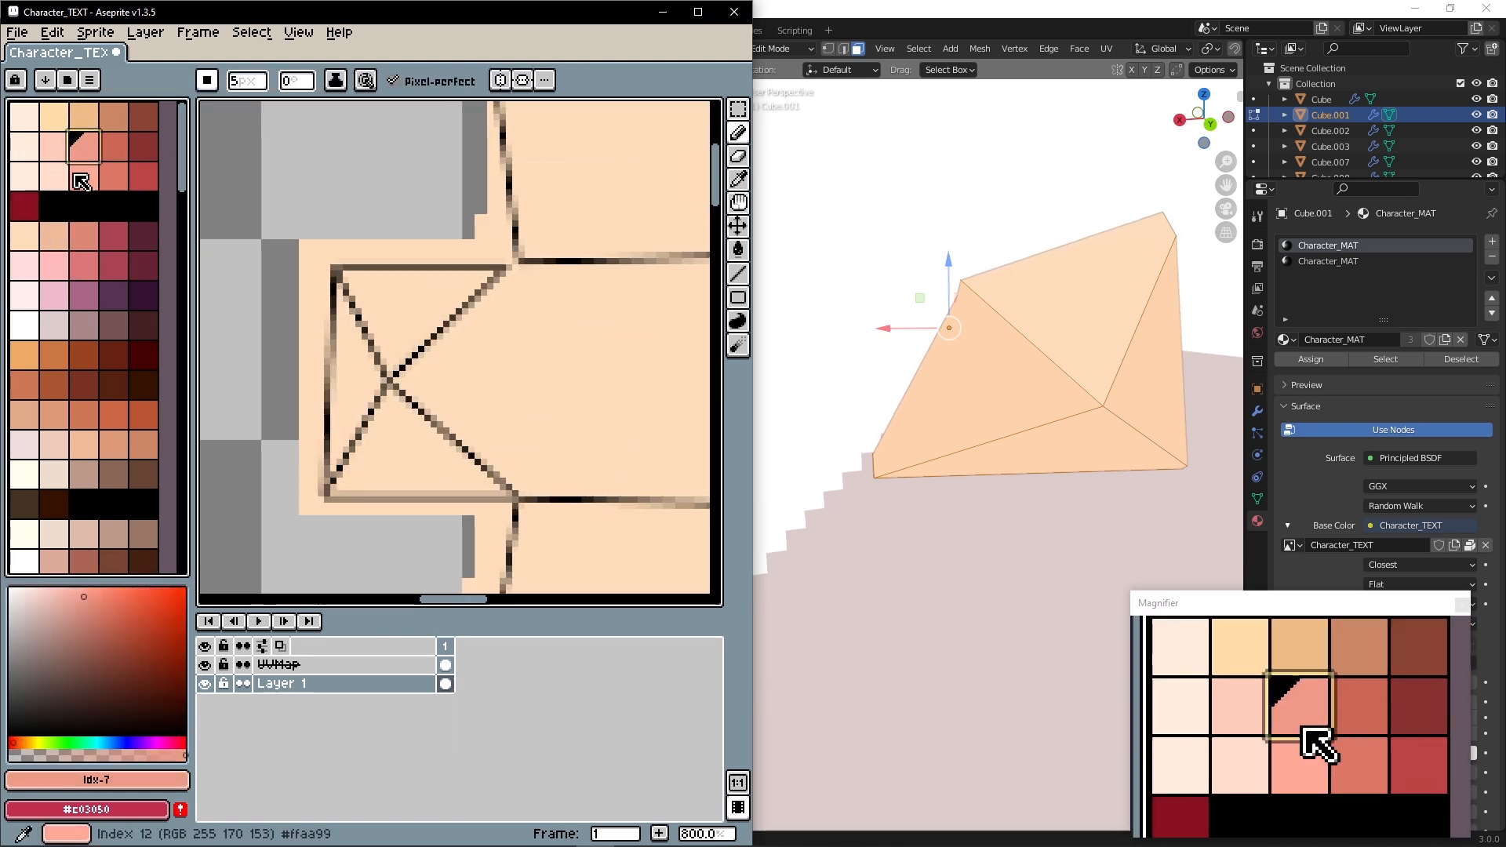
{"action": "left_click", "coordinate": [55, 152]}
{"action": "left_click", "coordinate": [84, 176]}
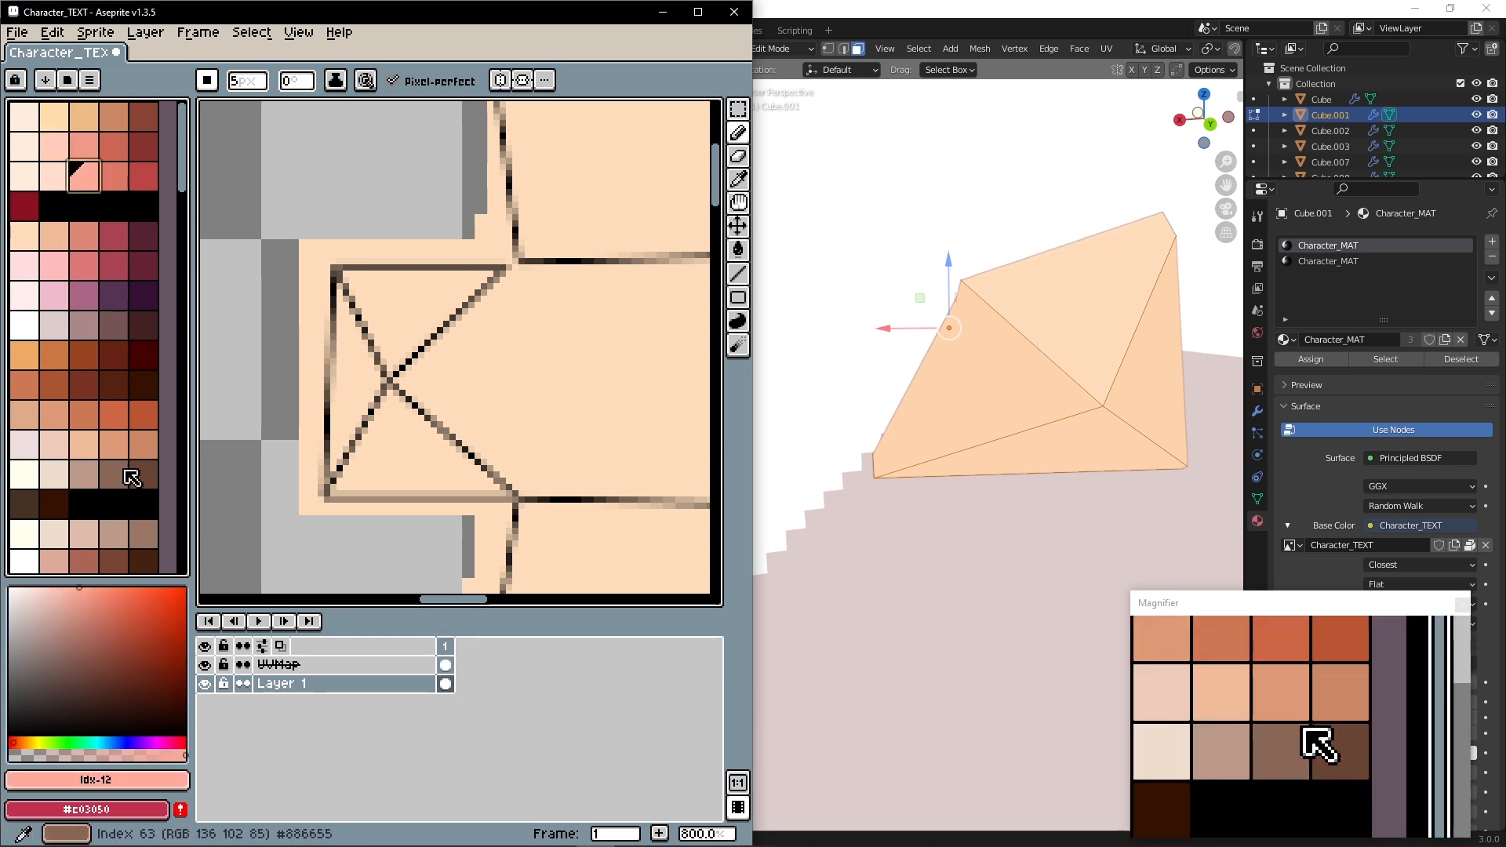
{"action": "left_click", "coordinate": [84, 444]}
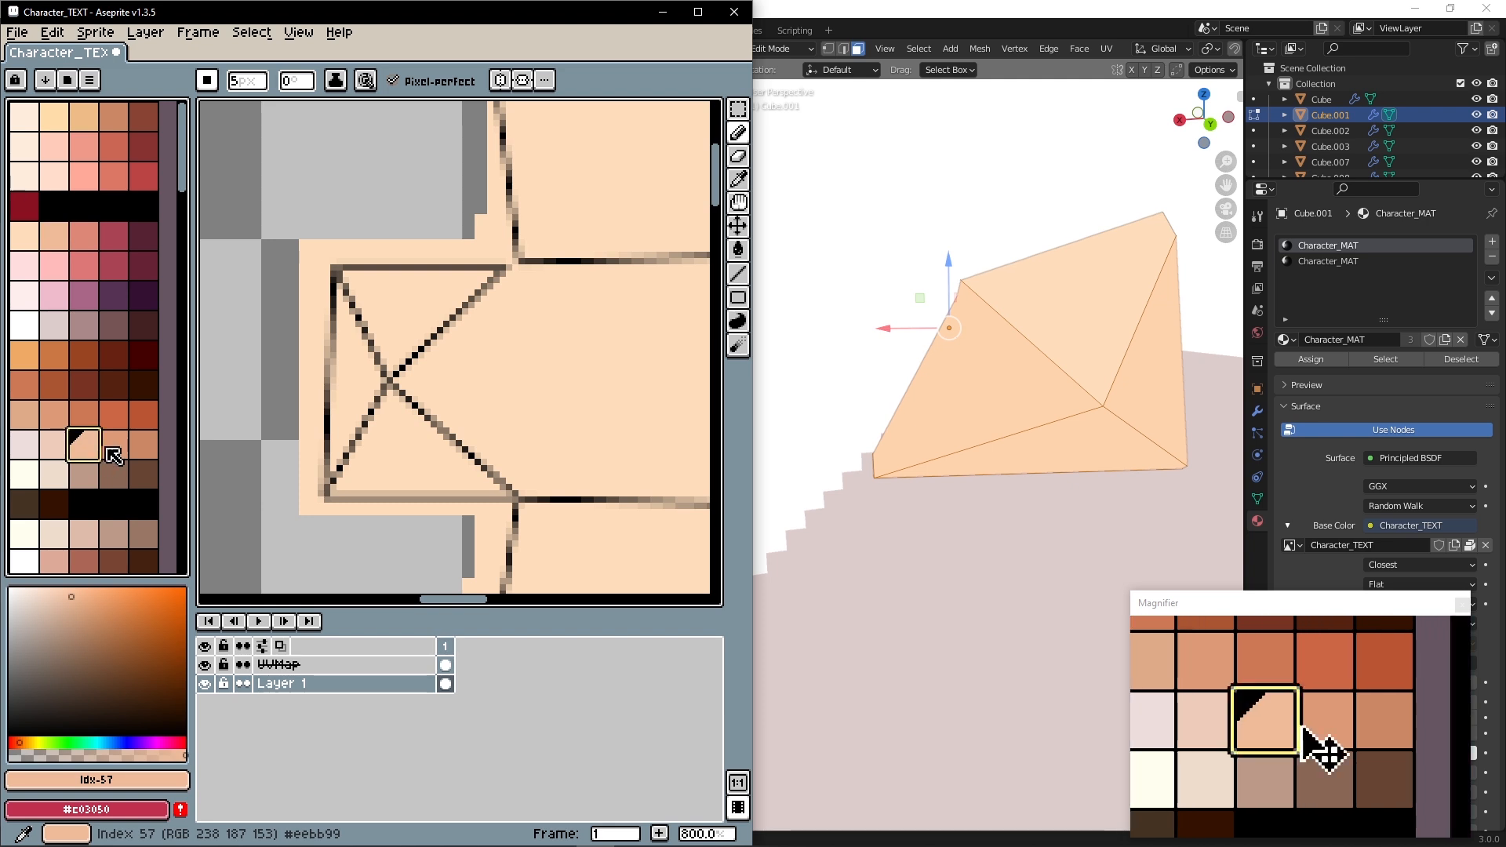
{"action": "left_click", "coordinate": [88, 241]}
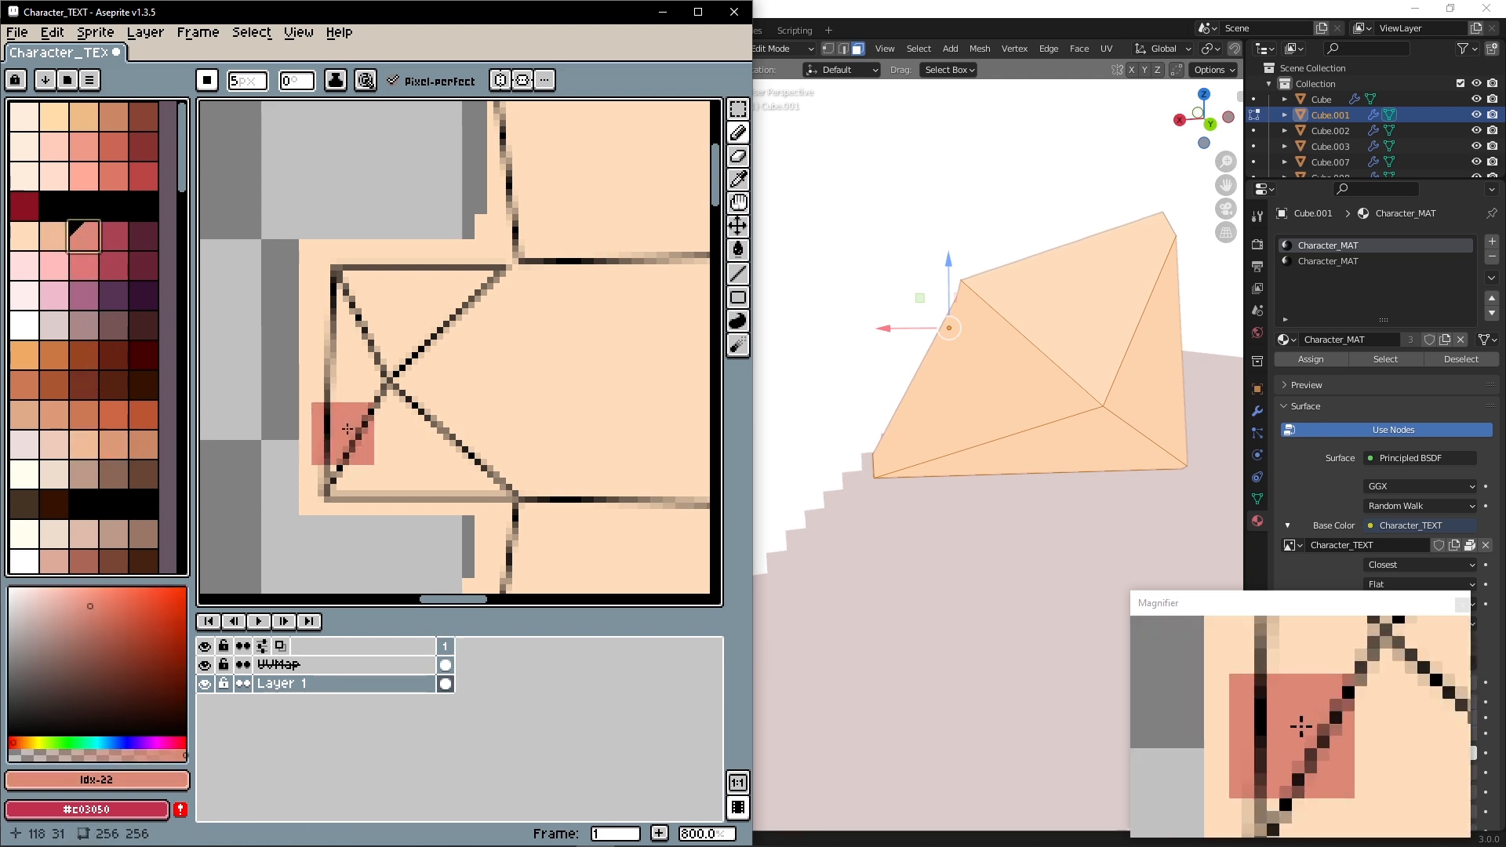
With the 5 px square brush, paint the outer half of the left end cap in salmon #dd8877
{"action": "mouse_move", "coordinate": [367, 420]}
{"action": "middle_mouse_down", "text": "alt"}
{"action": "mouse_move", "coordinate": [335, 409]}
{"action": "mouse_move", "coordinate": [364, 450]}
{"action": "mouse_move", "coordinate": [227, 402]}
{"action": "middle_mouse_up", "text": "alt"}
{"action": "scroll", "coordinate": [369, 459], "scroll_direction": "down", "scroll_amount": 1, "text": "alt"}
{"action": "scroll", "coordinate": [316, 424], "scroll_direction": "down", "scroll_amount": 1, "text": "alt"}
{"action": "left_click_drag", "start_coordinate": [227, 402], "coordinate": [225, 401], "text": "alt"}
{"action": "scroll", "coordinate": [235, 404], "scroll_direction": "up", "scroll_amount": 1, "text": "alt"}
{"action": "middle_click_drag", "start_coordinate": [242, 406], "coordinate": [360, 460], "text": "alt"}
{"action": "scroll", "coordinate": [353, 461], "scroll_direction": "up", "scroll_amount": 1, "text": "alt"}
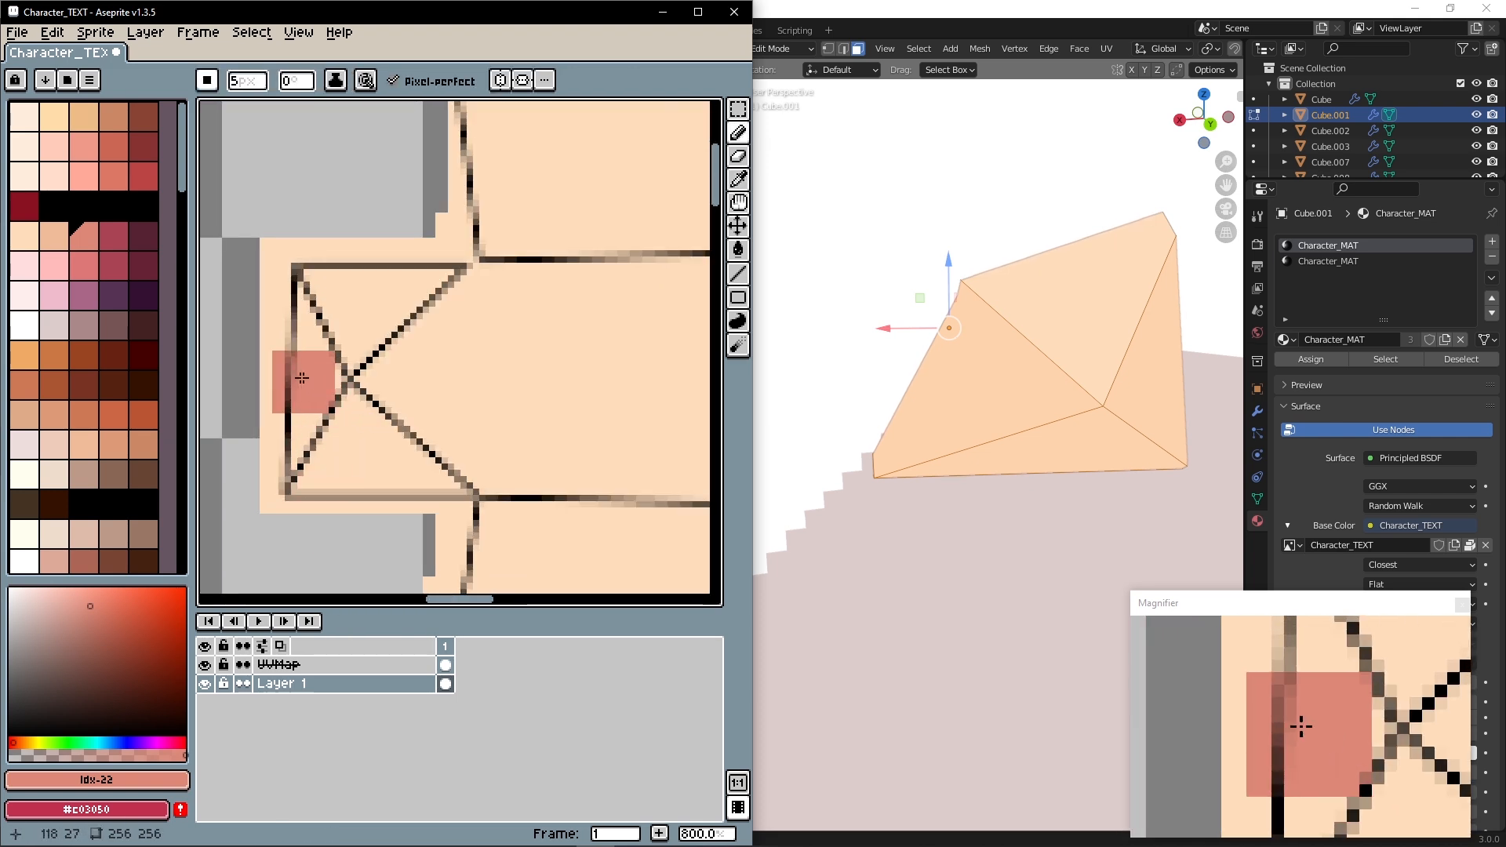
{"action": "left_click", "coordinate": [314, 275], "text": "shift"}
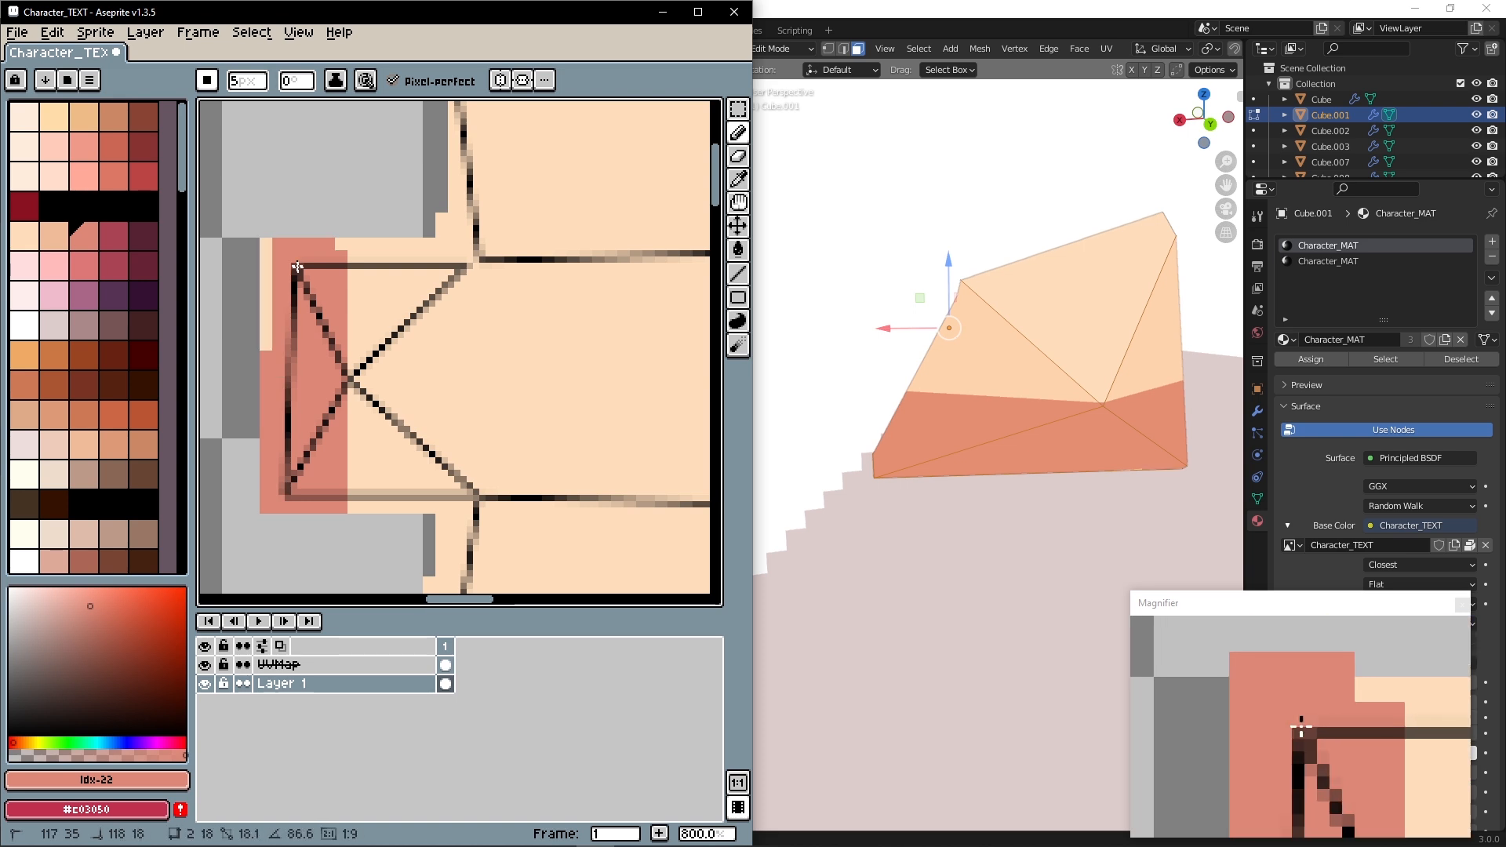
Paint a salmon shadow band along the upper half of the first arm strip and check it on the model in Blender
{"action": "scroll", "coordinate": [336, 272], "scroll_direction": "down", "scroll_amount": 2, "text": "alt"}
{"action": "mouse_move", "coordinate": [529, 227]}
{"action": "middle_mouse_down", "text": "alt"}
{"action": "mouse_move", "coordinate": [306, 286]}
{"action": "mouse_move", "coordinate": [444, 303]}
{"action": "mouse_move", "coordinate": [404, 311]}
{"action": "middle_mouse_up", "text": "alt"}
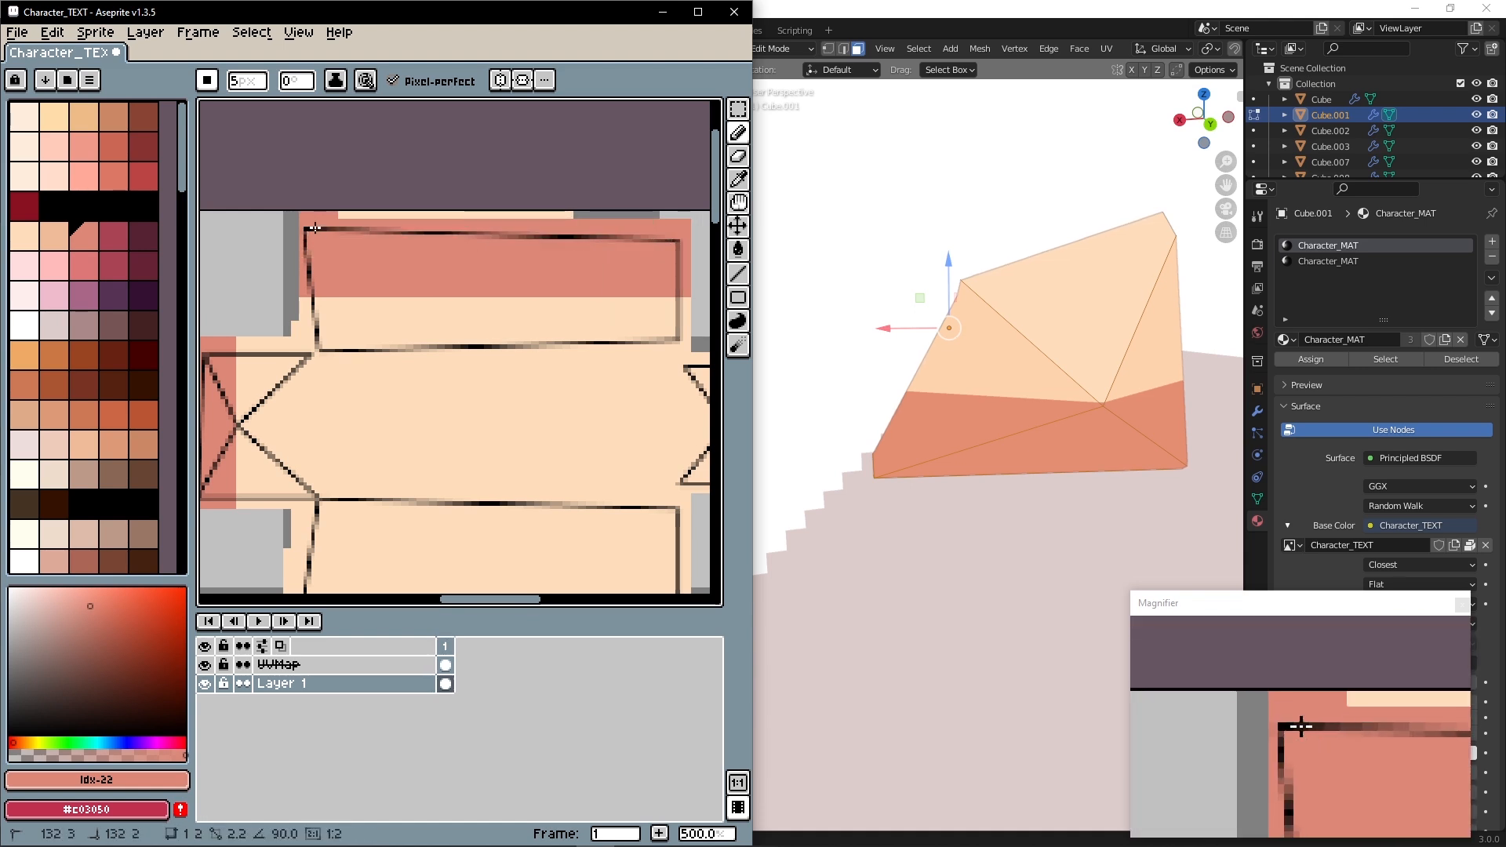
{"action": "middle_click_drag", "start_coordinate": [613, 239], "coordinate": [520, 243]}
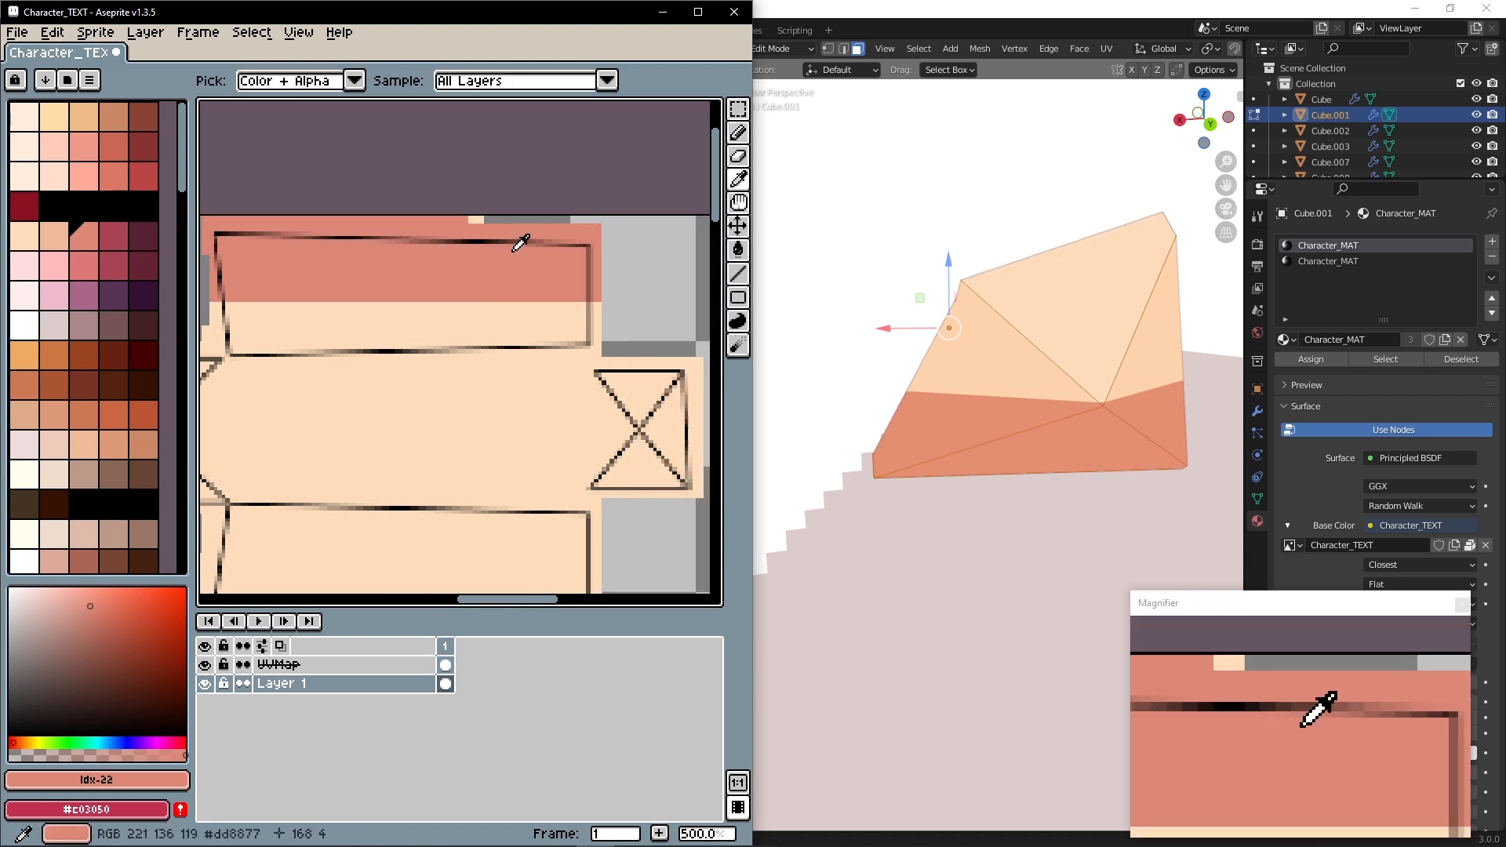
{"action": "scroll", "coordinate": [848, 278], "scroll_direction": "up", "scroll_amount": 5}
{"action": "left_click_drag", "start_coordinate": [858, 286], "coordinate": [1221, 347]}
{"action": "left_click_drag", "start_coordinate": [1052, 326], "coordinate": [1169, 339], "text": "alt"}
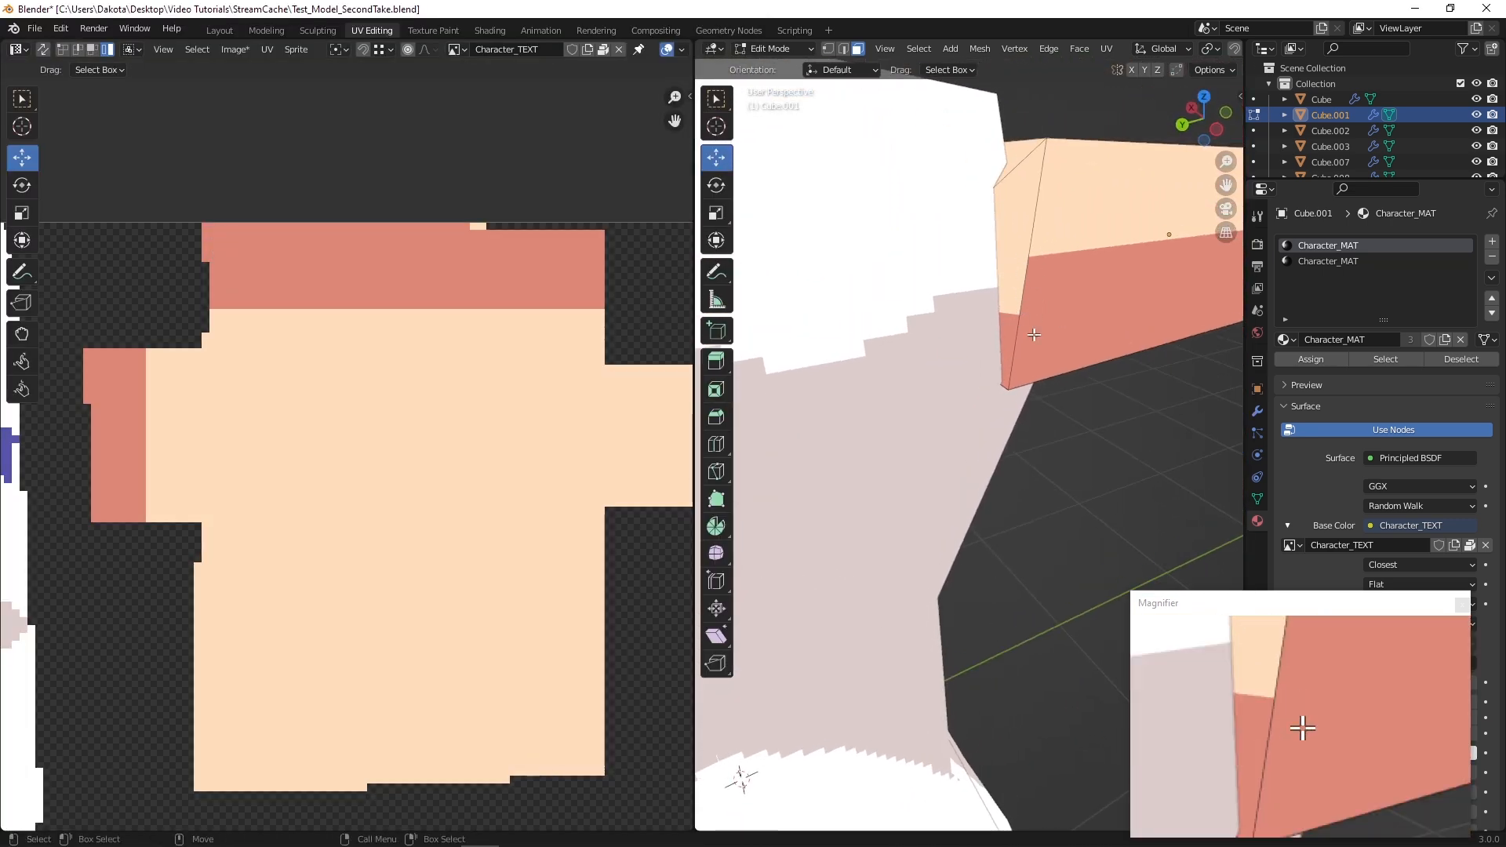
{"action": "left_click_drag", "start_coordinate": [1034, 319], "coordinate": [934, 386], "text": "alt+shift"}
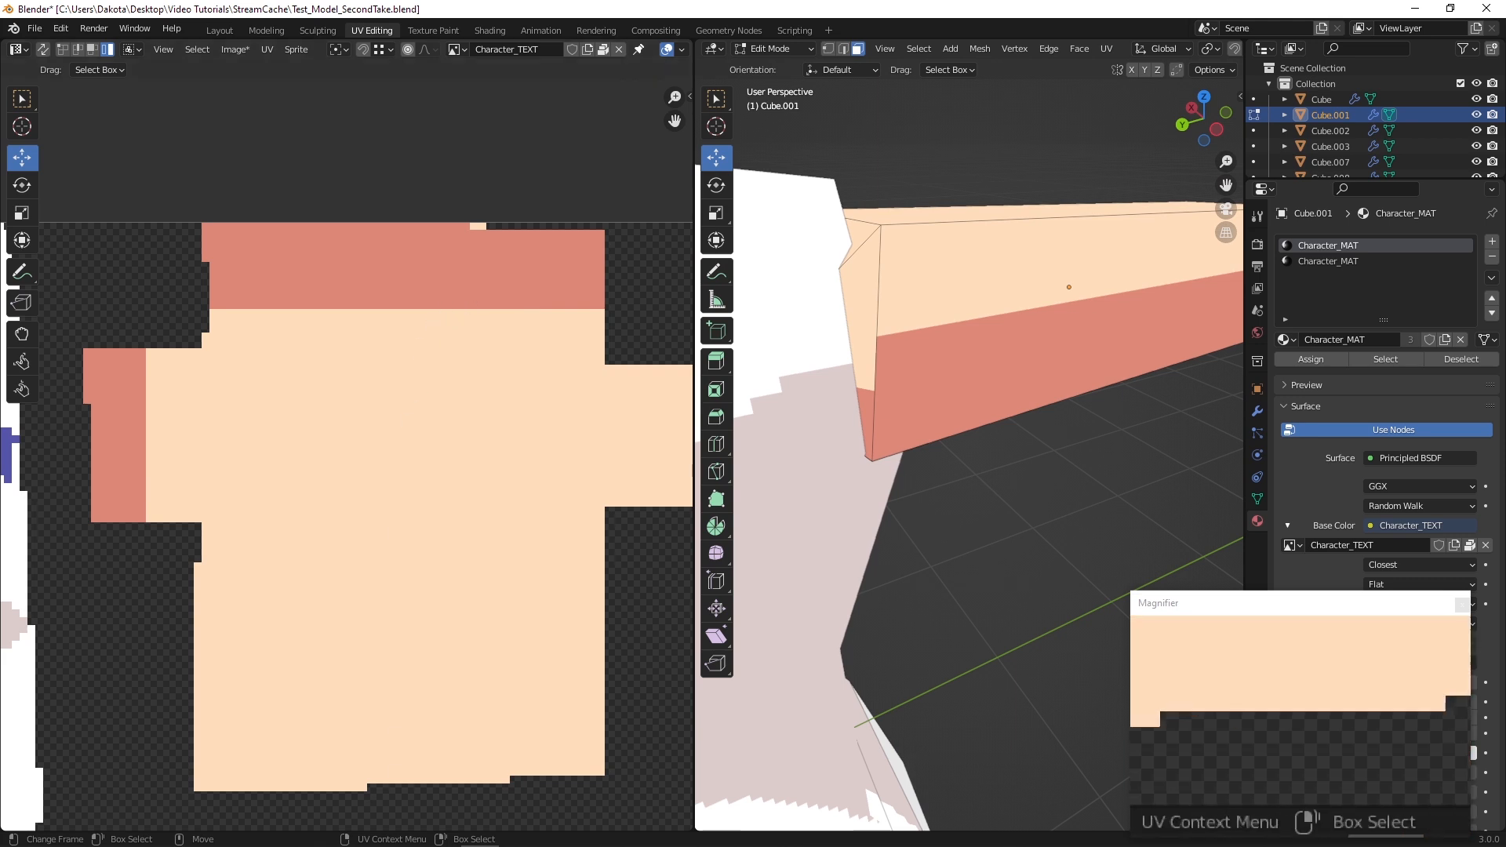
Back in Aseprite, pick the light peach #ffddbb and paint a straight line along the shadow band's lower edge to narrow it
{"action": "left_click", "coordinate": [597, 825]}
{"action": "left_click", "coordinate": [541, 338], "text": "alt"}
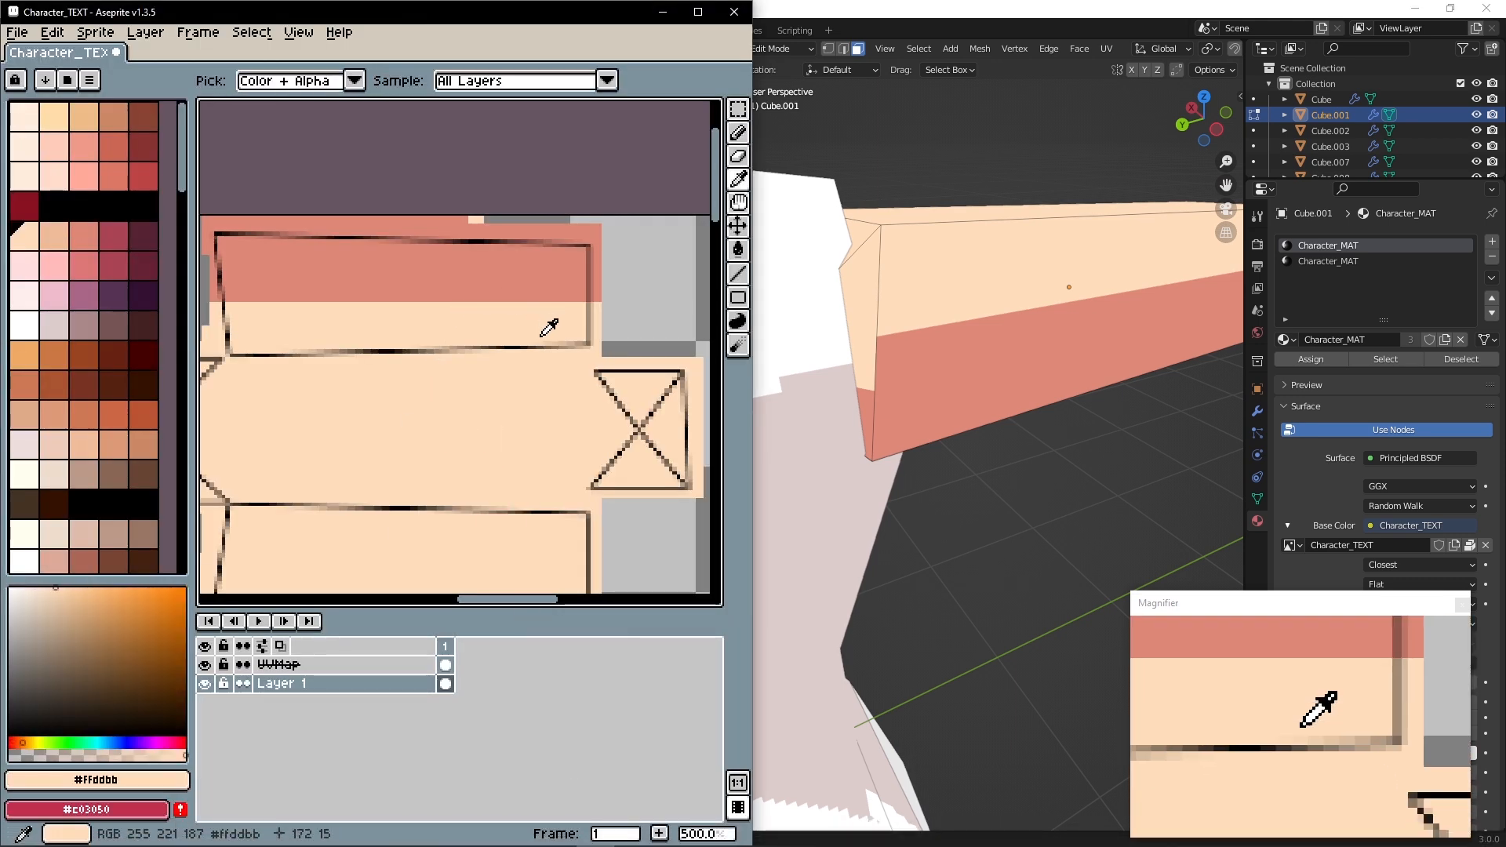
{"action": "left_click_drag", "start_coordinate": [606, 305], "coordinate": [595, 315]}
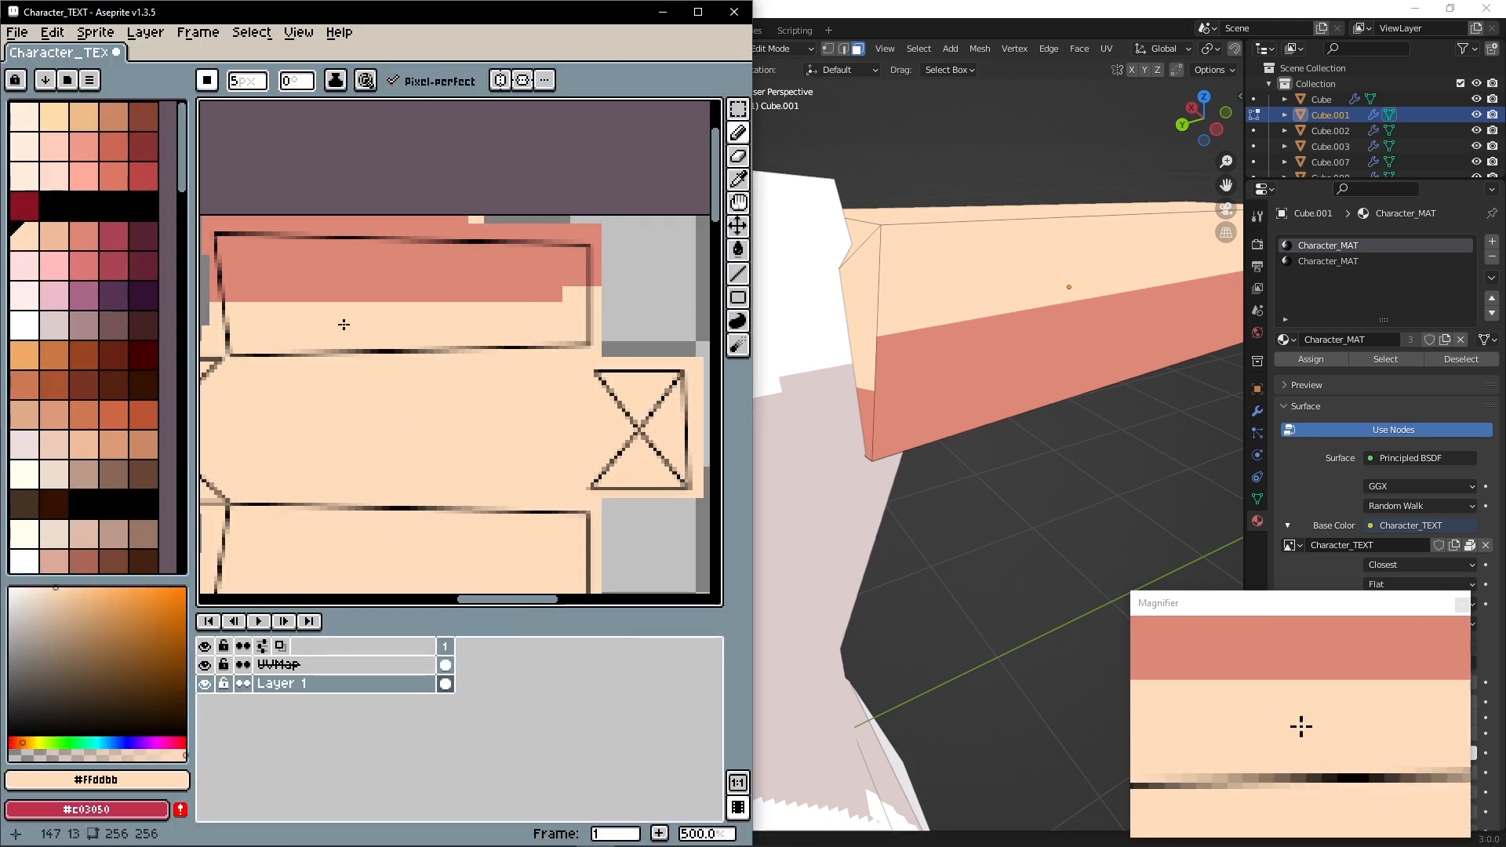
{"action": "key", "text": "space"}
{"action": "left_click_drag", "start_coordinate": [344, 324], "coordinate": [445, 331]}
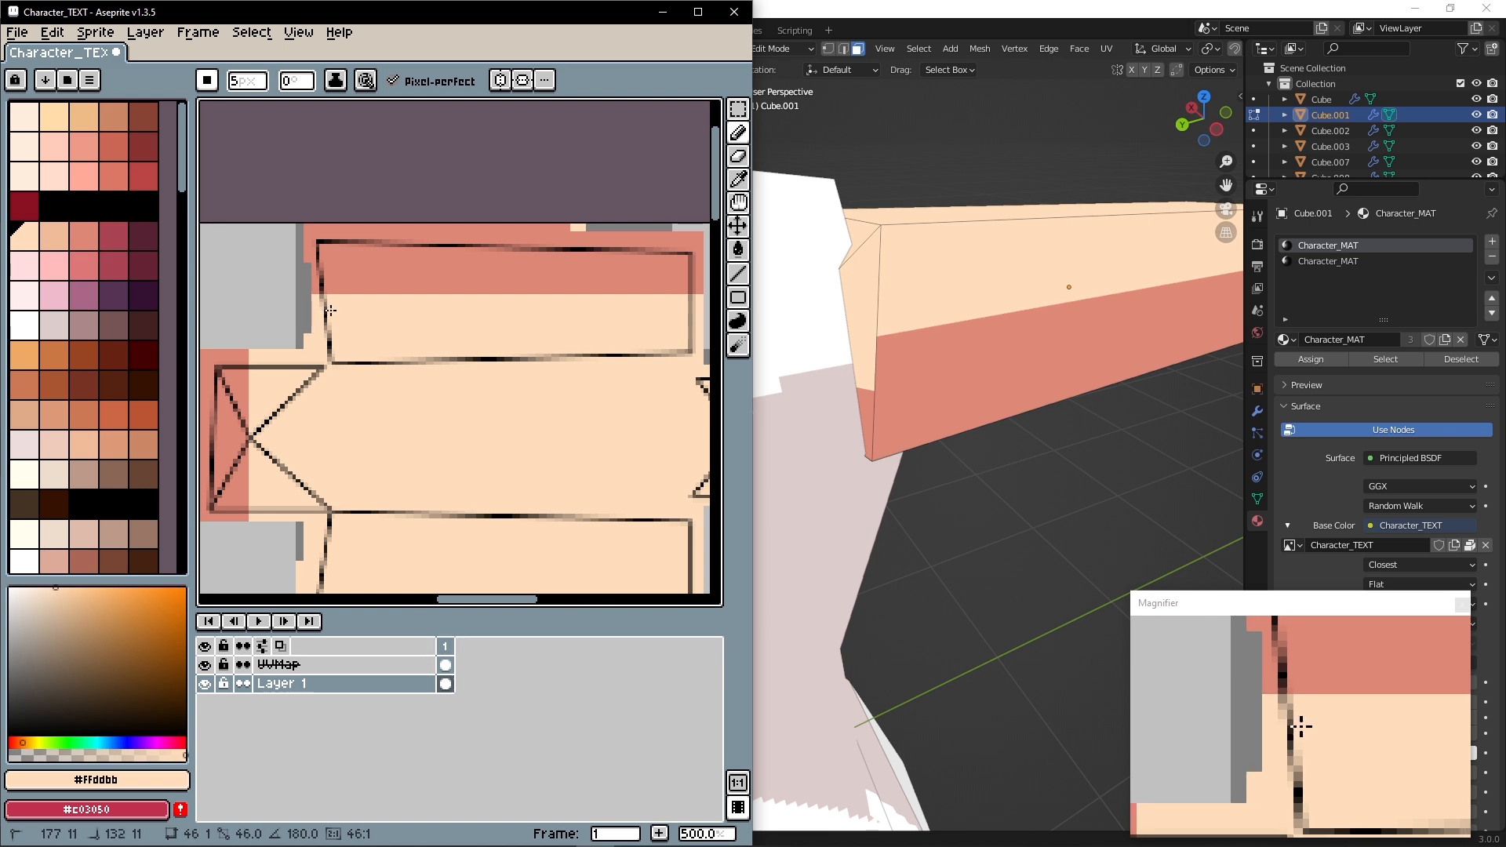
Trim the first strip's shadow band further with light peach, giving its lower edge an uneven, stepped outline
{"action": "scroll", "coordinate": [378, 384], "scroll_direction": "down", "scroll_amount": 1, "text": "alt"}
{"action": "middle_click_drag", "start_coordinate": [268, 426], "coordinate": [298, 412], "text": "alt"}
{"action": "scroll", "coordinate": [411, 316], "scroll_direction": "up", "scroll_amount": 2, "text": "alt"}
{"action": "middle_click_drag", "start_coordinate": [372, 299], "coordinate": [366, 327], "text": "alt"}
{"action": "left_click", "coordinate": [368, 327]}
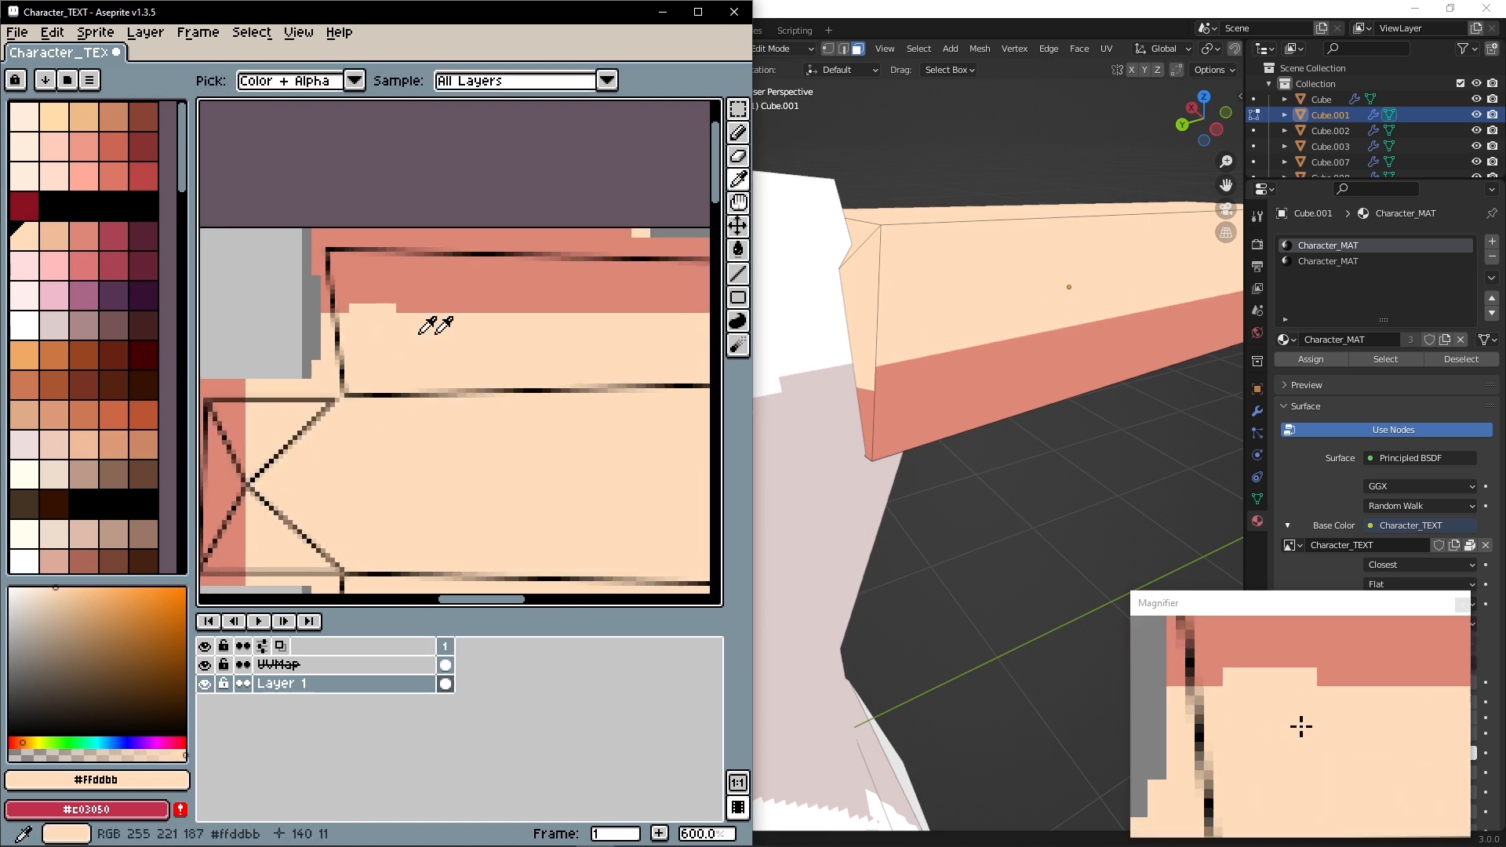
{"action": "middle_click_drag", "start_coordinate": [580, 331], "coordinate": [462, 347], "text": "alt"}
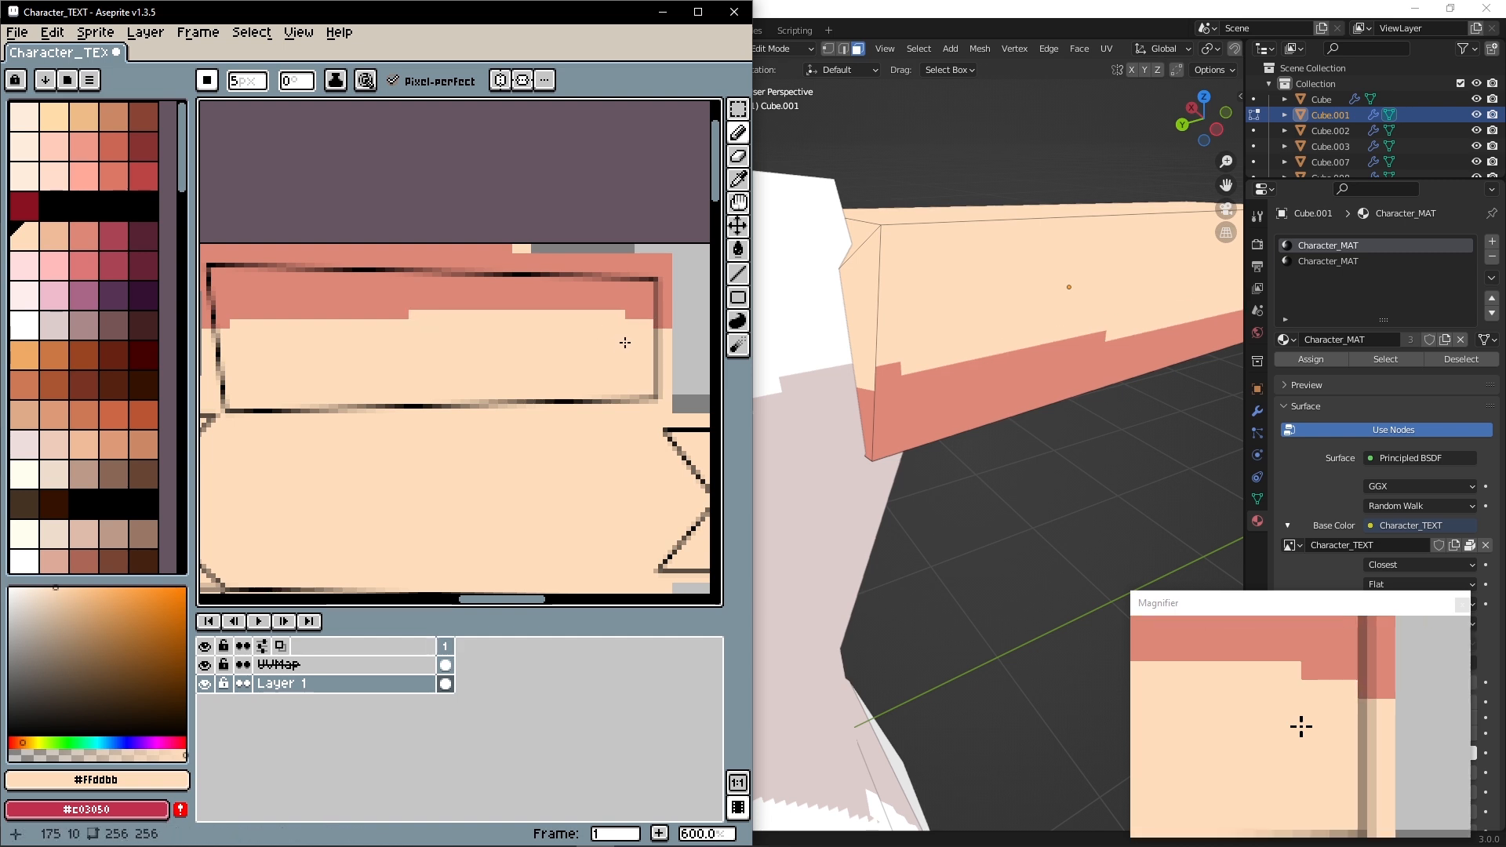
{"action": "scroll", "coordinate": [612, 354], "scroll_direction": "down", "scroll_amount": 2, "text": "alt"}
{"action": "scroll", "coordinate": [512, 353], "scroll_direction": "down", "scroll_amount": 2}
{"action": "middle_click_drag", "start_coordinate": [477, 333], "coordinate": [424, 295]}
{"action": "scroll", "coordinate": [997, 484], "scroll_direction": "down", "scroll_amount": 2}
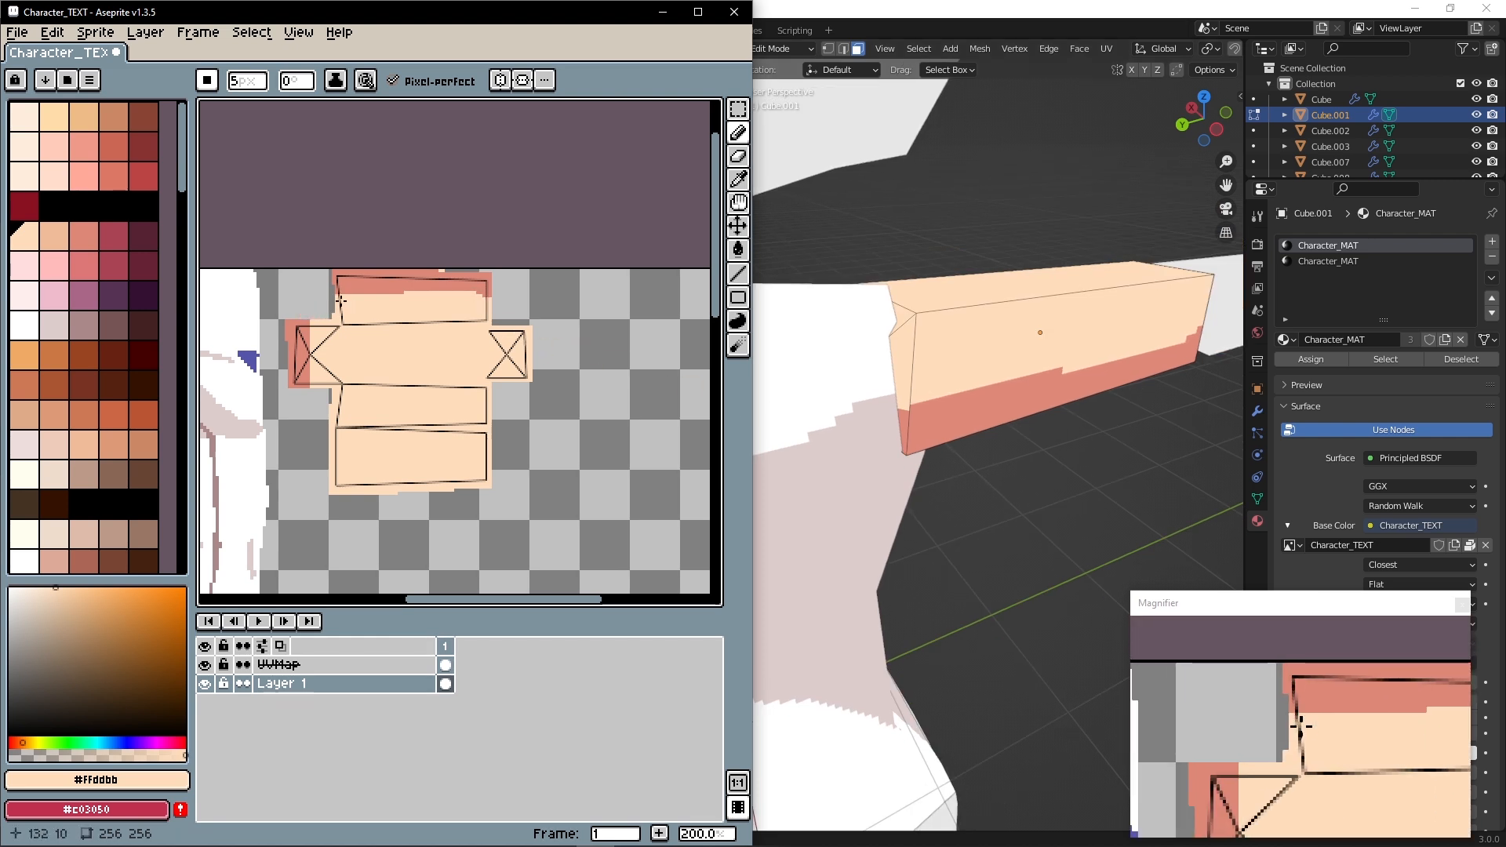
Paint the outer half of the right end cap in salmon #dd8877 in Aseprite and check the shadow on the Blender model
{"action": "left_click", "coordinate": [1053, 451]}
{"action": "middle_click_drag", "start_coordinate": [1071, 470], "coordinate": [824, 428]}
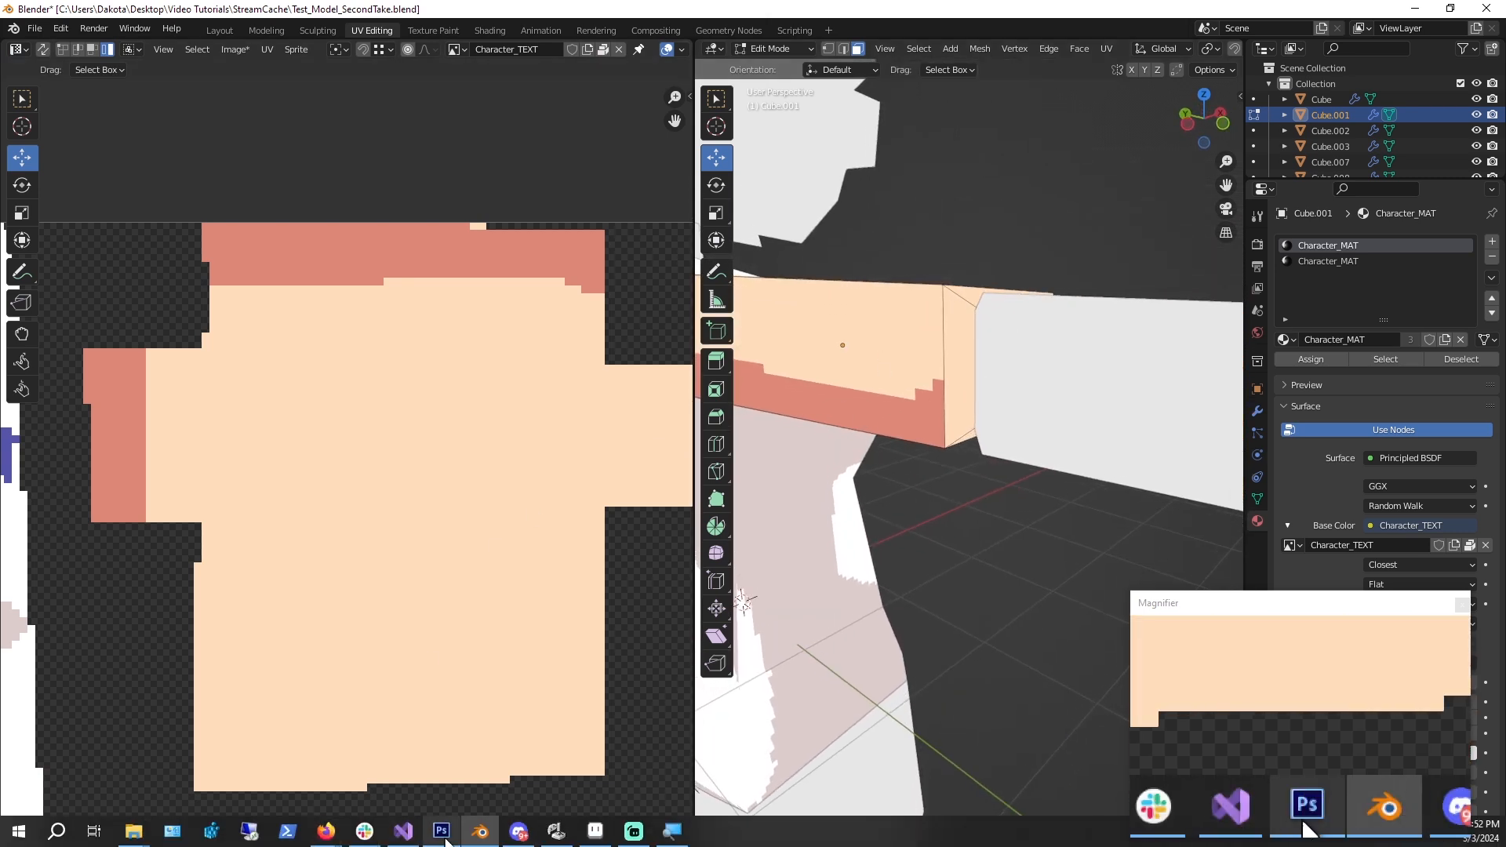
{"action": "left_click", "coordinate": [584, 833]}
{"action": "middle_click_drag", "start_coordinate": [463, 434], "coordinate": [465, 355]}
{"action": "scroll", "coordinate": [428, 275], "scroll_direction": "up", "scroll_amount": 2}
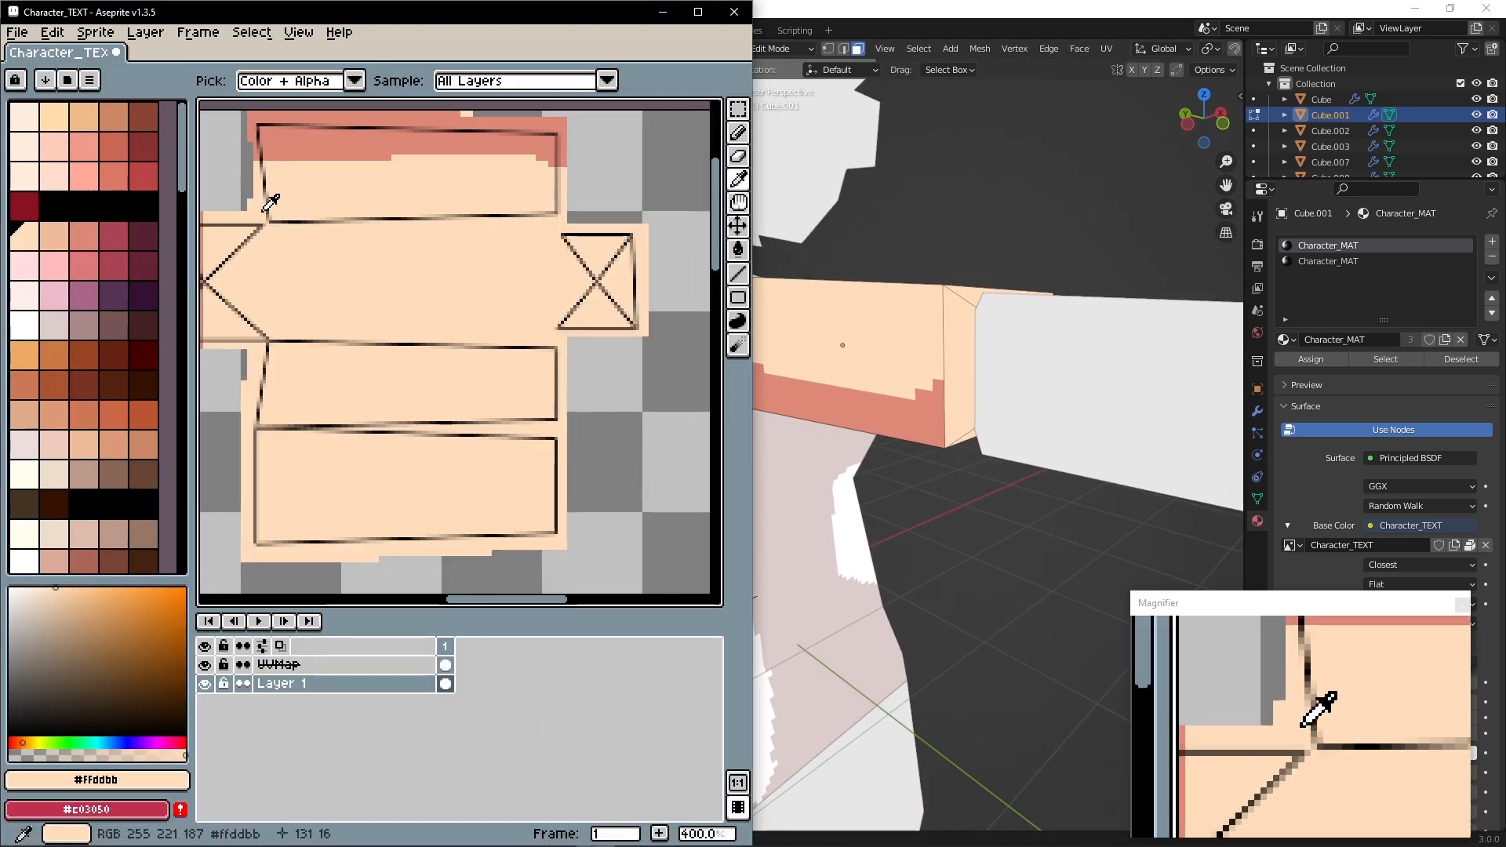
{"action": "scroll", "coordinate": [547, 320], "scroll_direction": "up", "scroll_amount": 2}
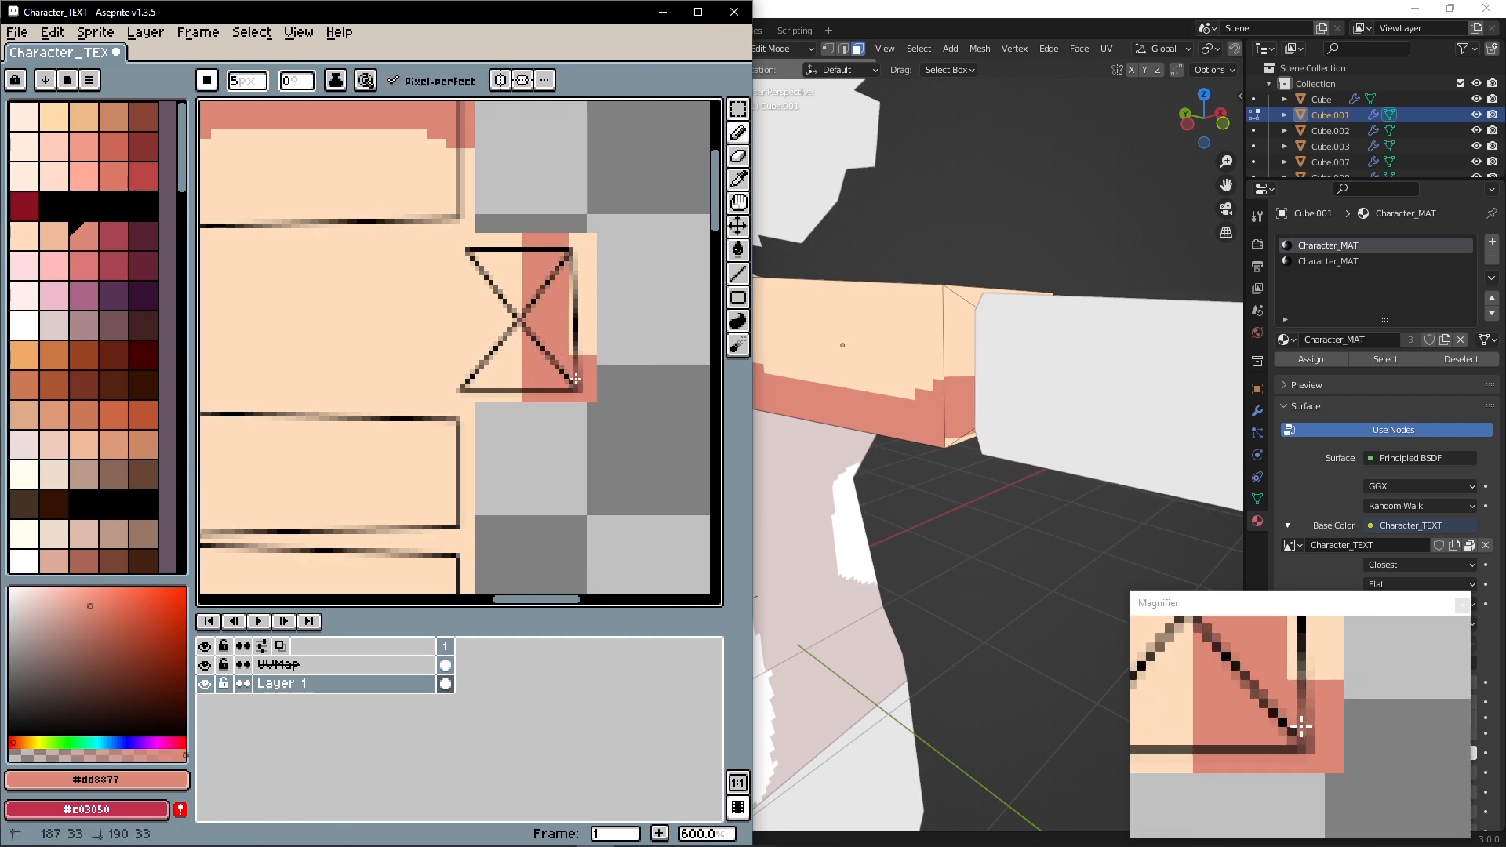
{"action": "scroll", "coordinate": [547, 293], "scroll_direction": "down", "scroll_amount": 4}
{"action": "middle_click_drag", "start_coordinate": [478, 312], "coordinate": [471, 376]}
{"action": "scroll", "coordinate": [527, 336], "scroll_direction": "up", "scroll_amount": 2}
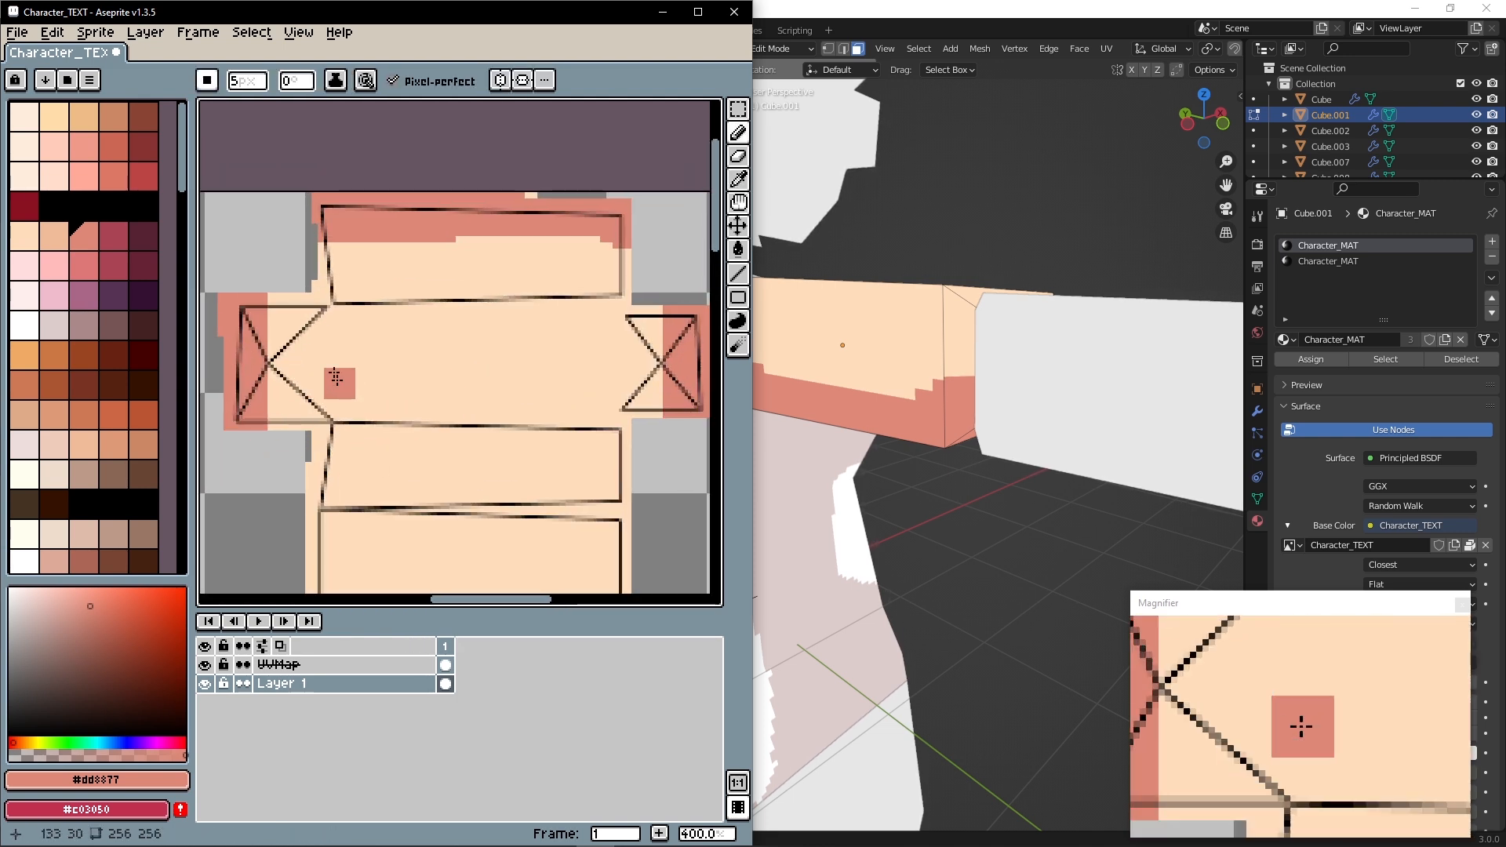
{"action": "scroll", "coordinate": [894, 365], "scroll_direction": "up", "scroll_amount": 4}
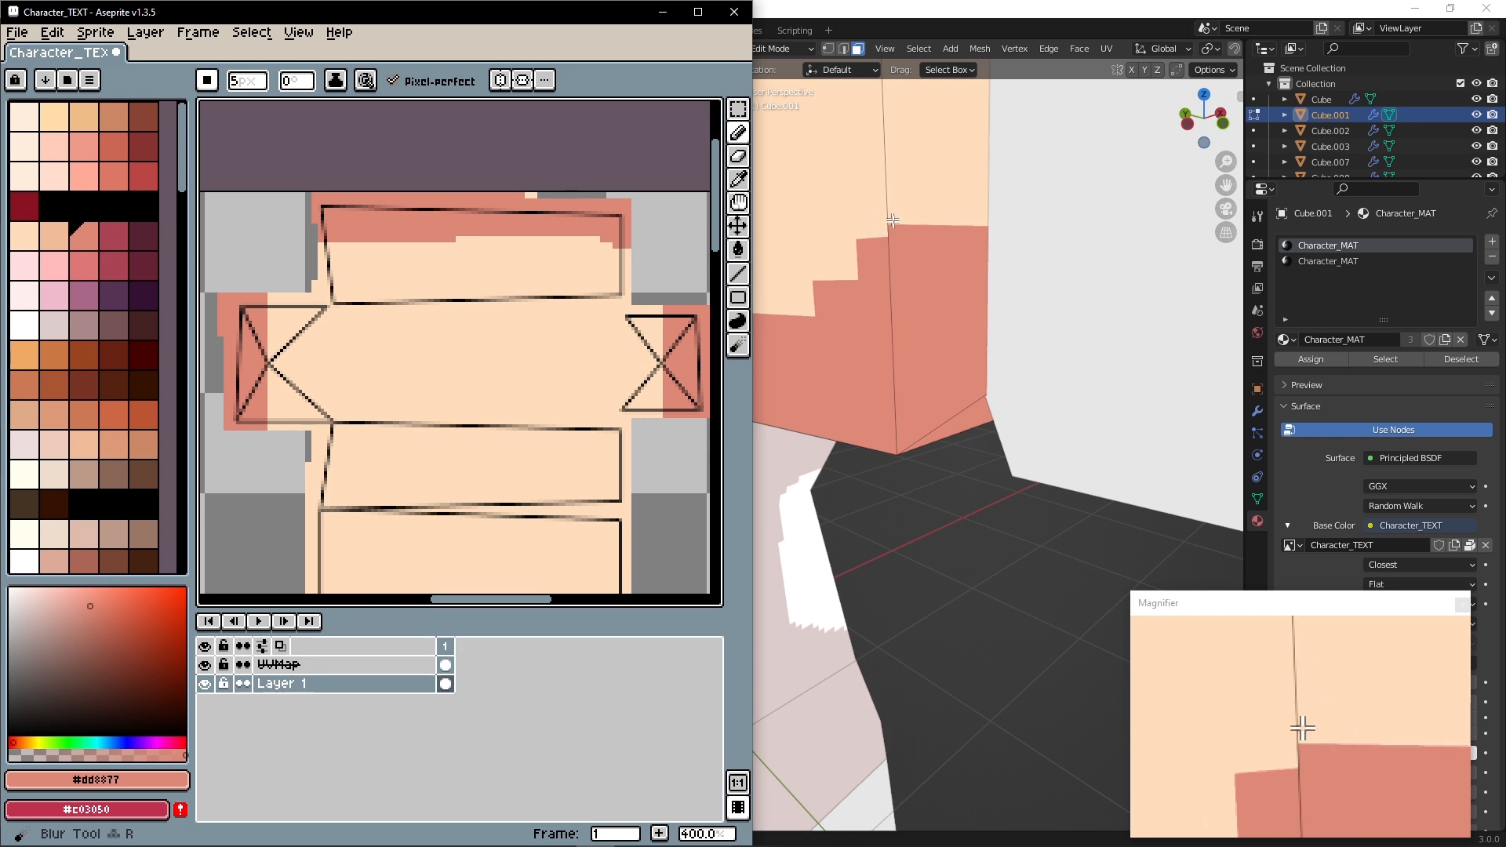
{"action": "scroll", "coordinate": [893, 221], "scroll_direction": "down", "scroll_amount": 5}
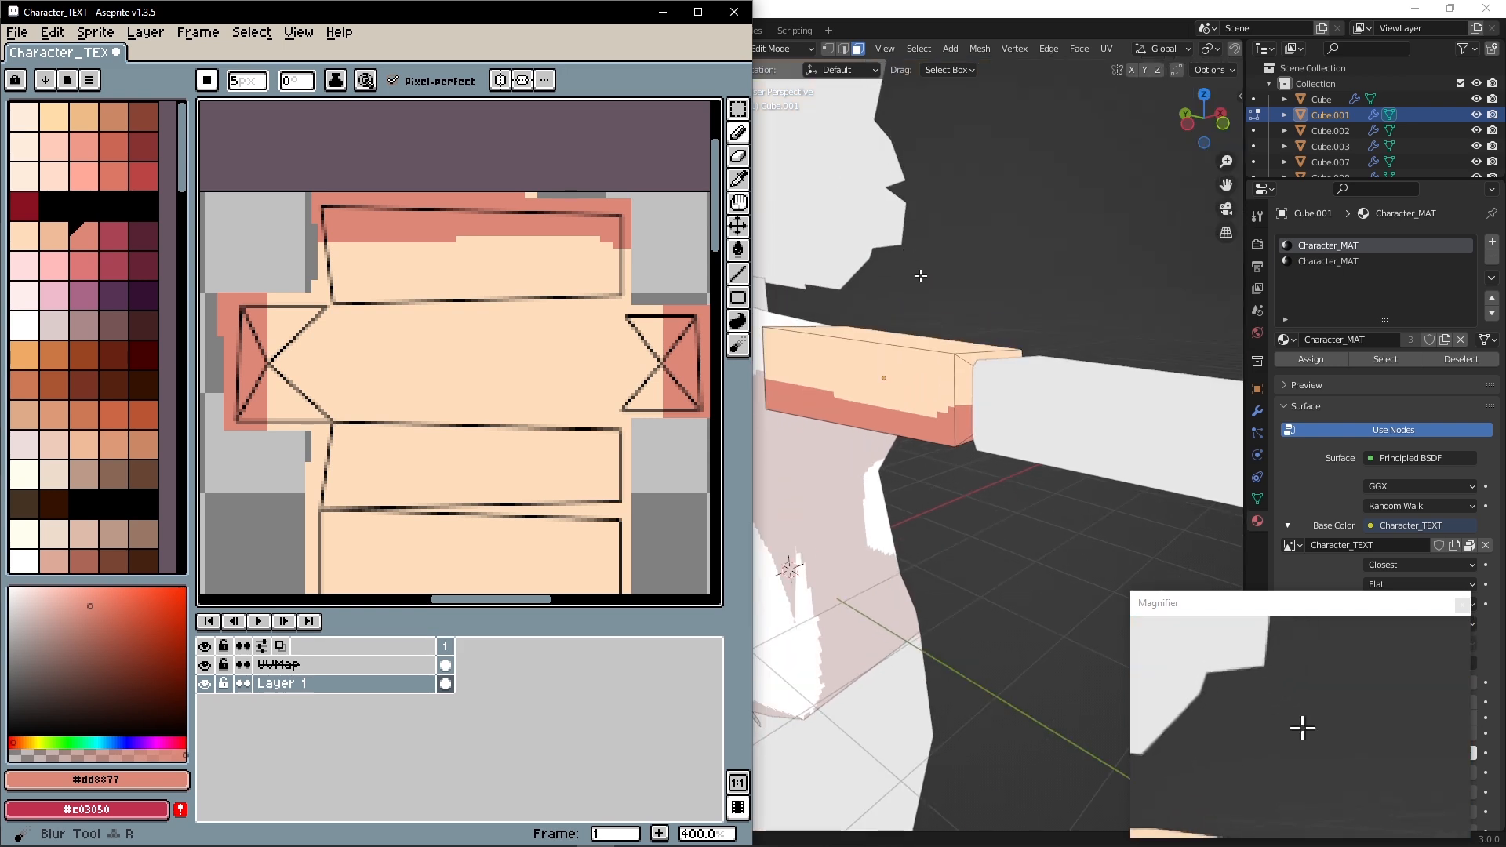
Select the upper arm's back face in Blender to locate its strip, and paint the strip's lower half salmon #dd8877 in Aseprite
{"action": "middle_click_drag", "start_coordinate": [488, 409], "coordinate": [487, 283]}
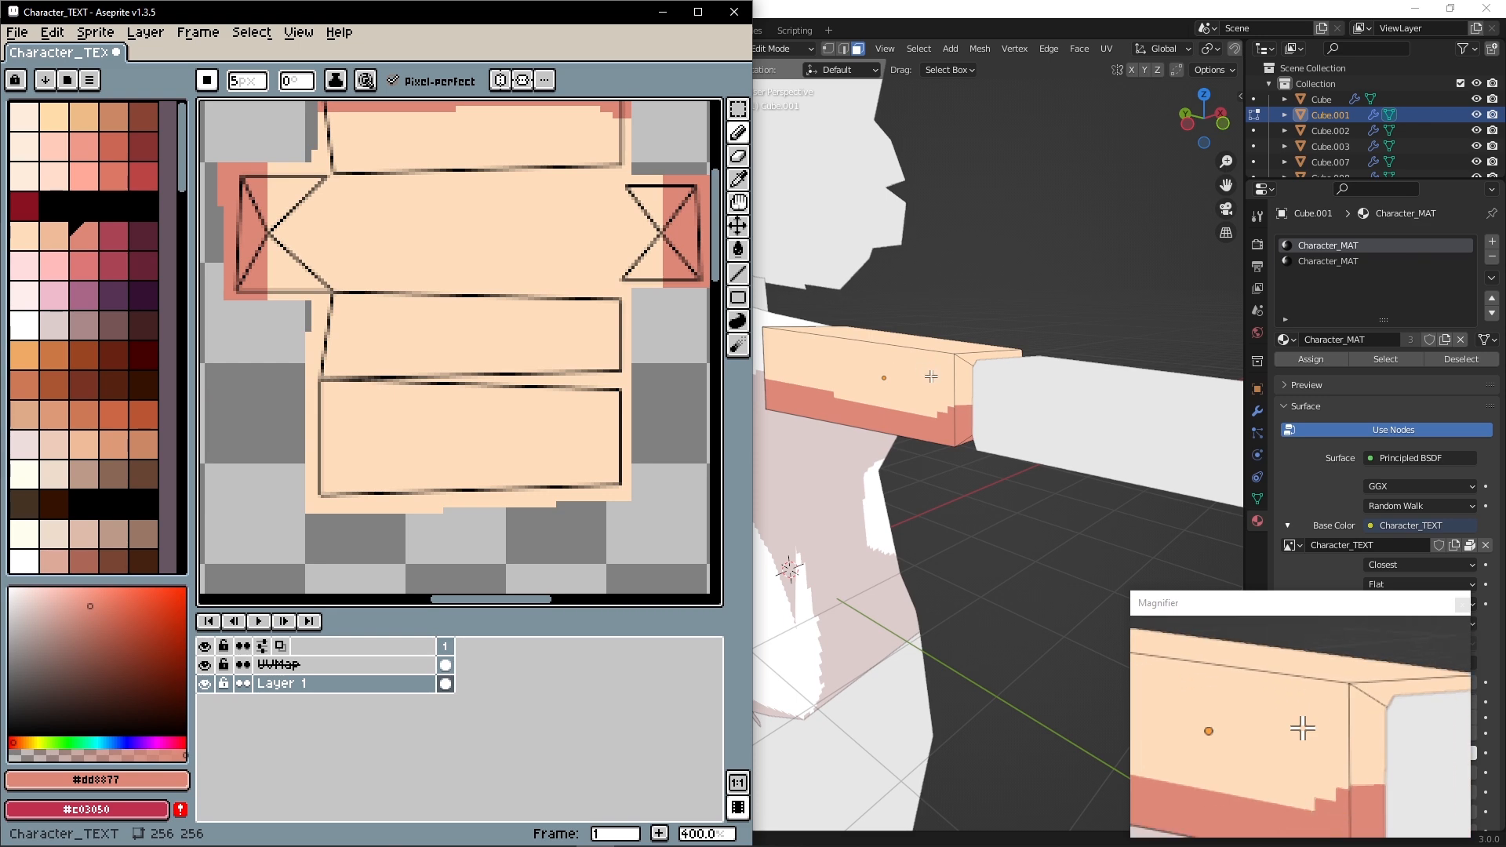
{"action": "left_click", "coordinate": [1014, 411]}
{"action": "middle_click_drag", "start_coordinate": [1042, 417], "coordinate": [791, 414]}
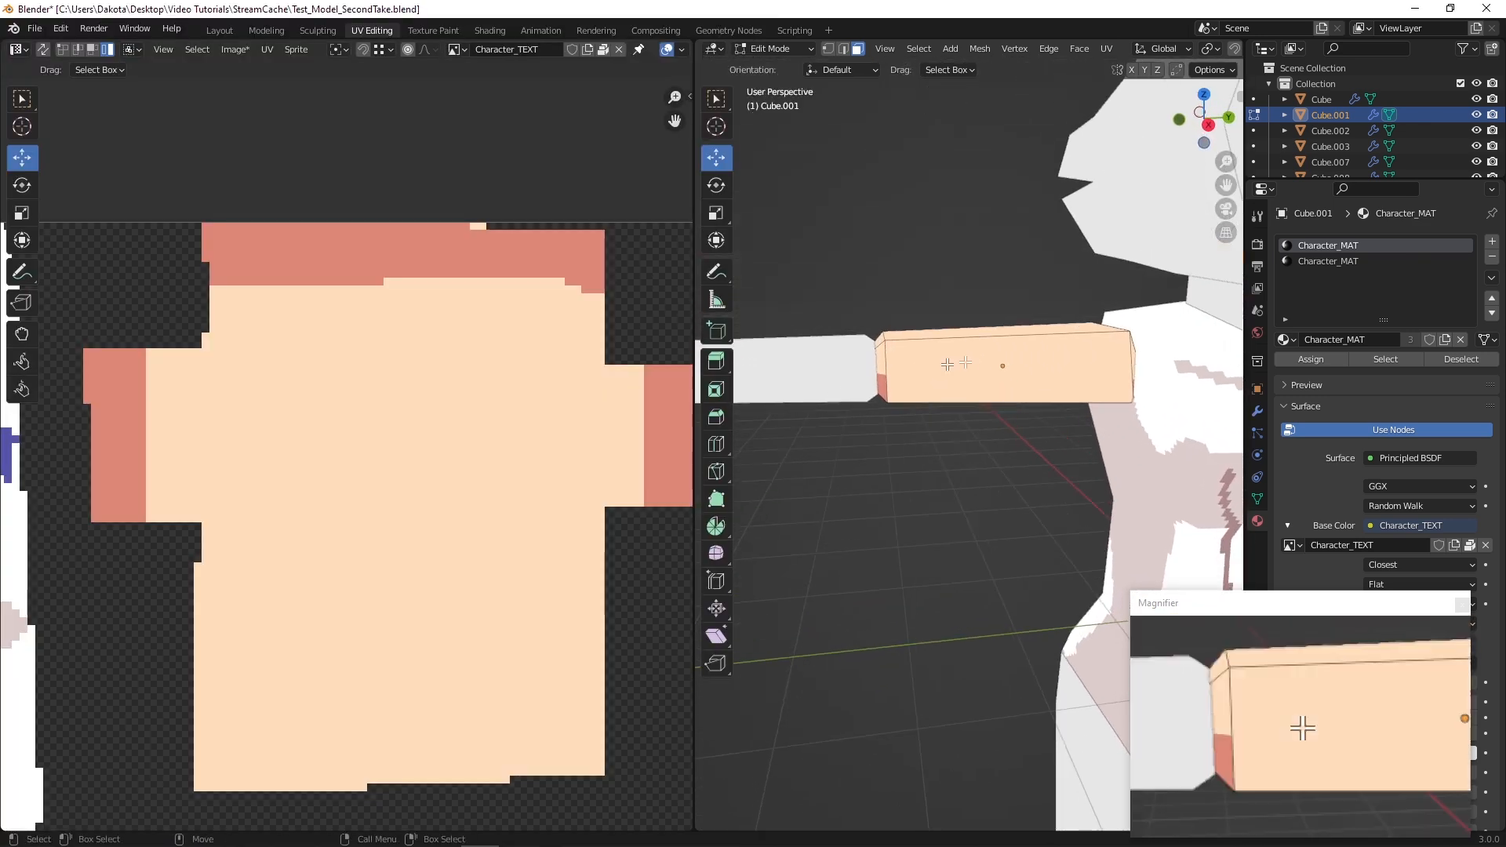
{"action": "left_click", "coordinate": [928, 368]}
{"action": "middle_click_drag", "start_coordinate": [929, 368], "coordinate": [871, 419]}
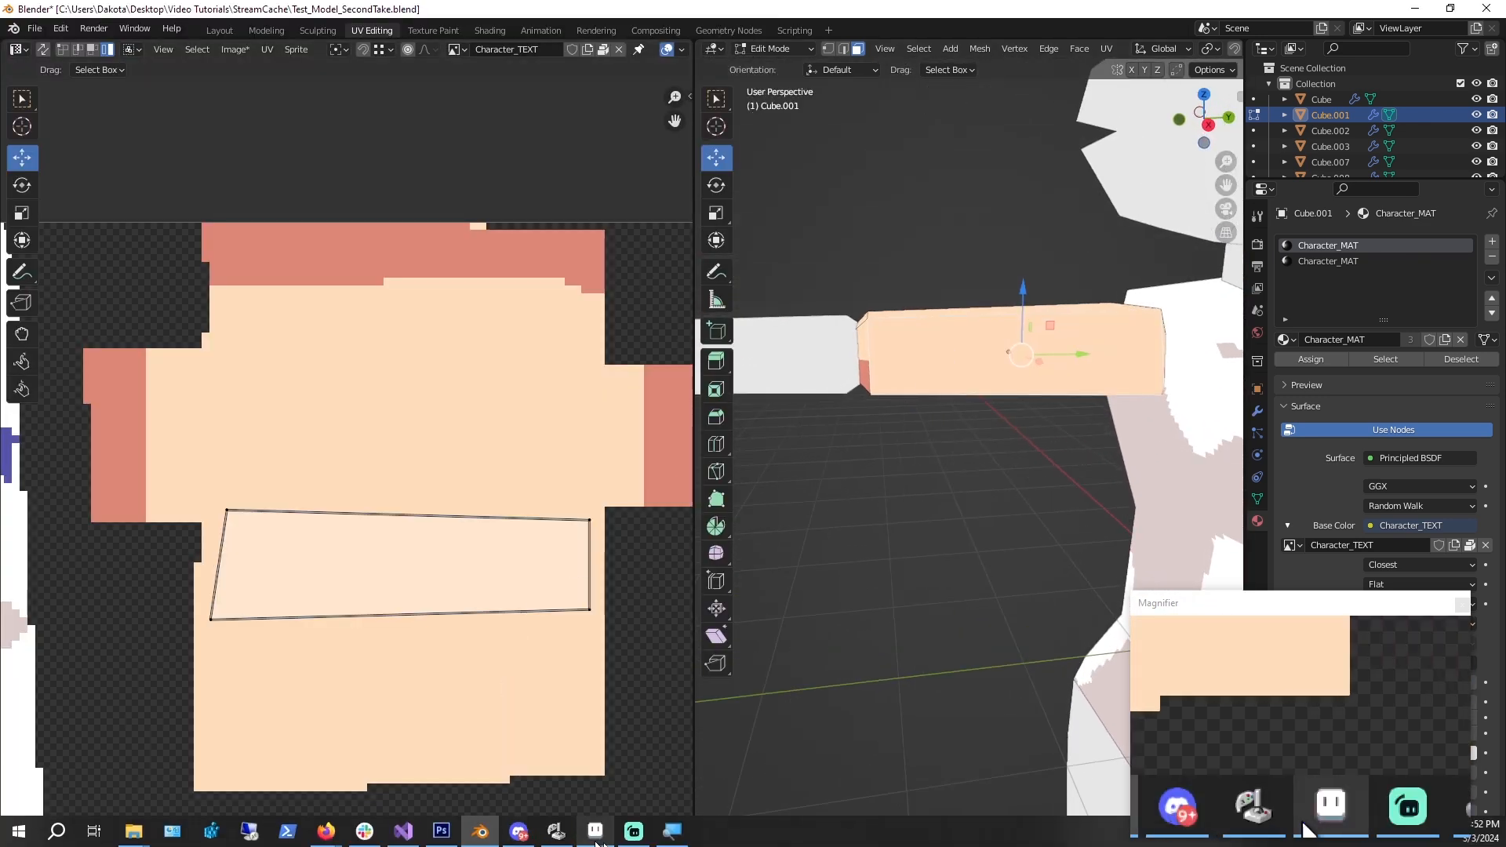
{"action": "left_click", "coordinate": [596, 833]}
{"action": "middle_click_drag", "start_coordinate": [369, 350], "coordinate": [327, 400]}
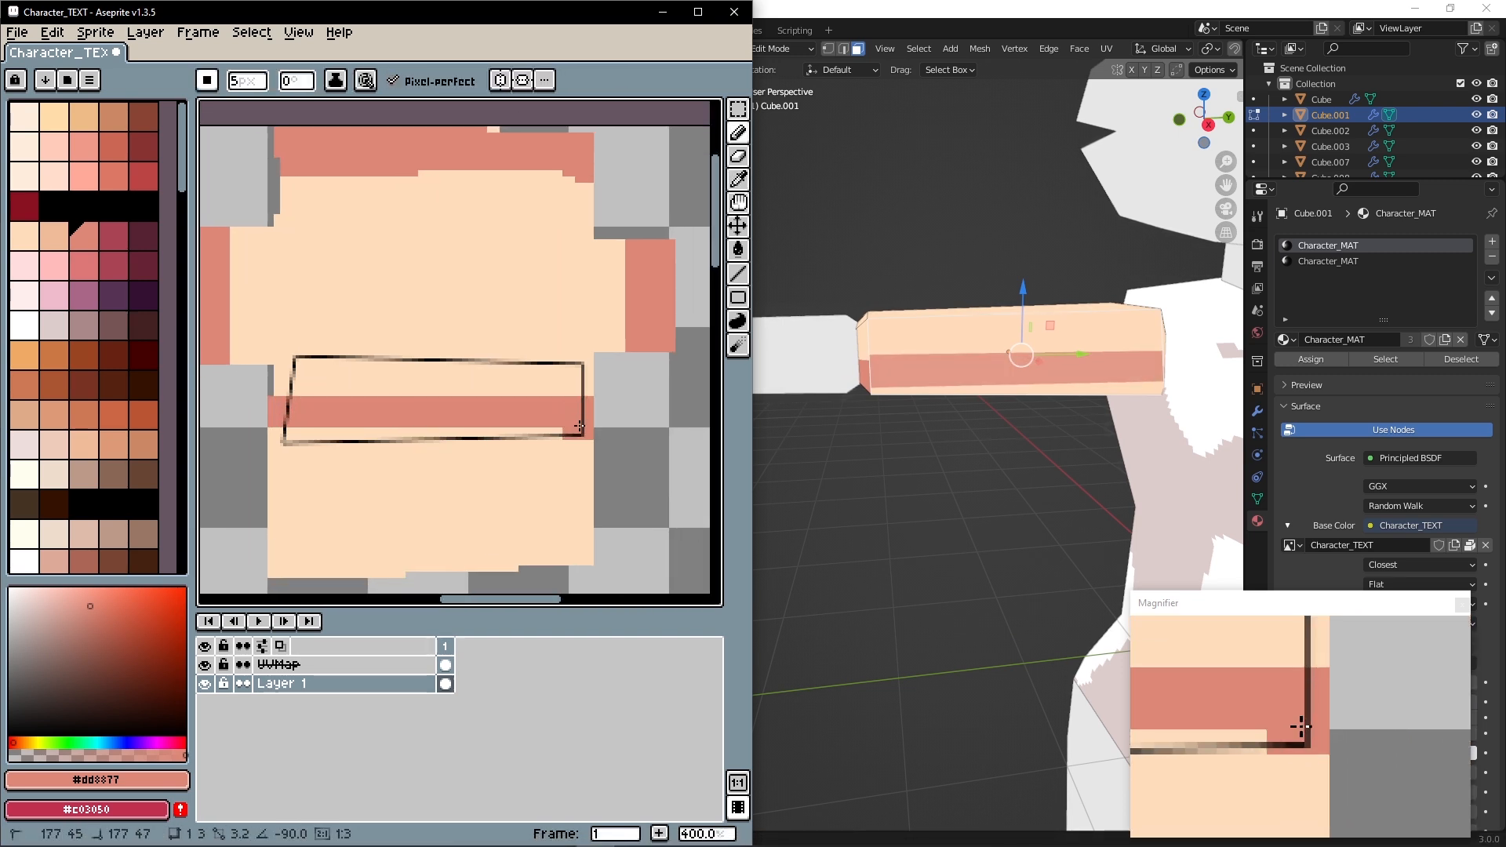
{"action": "left_click_drag", "start_coordinate": [580, 426], "coordinate": [361, 438], "text": "shift"}
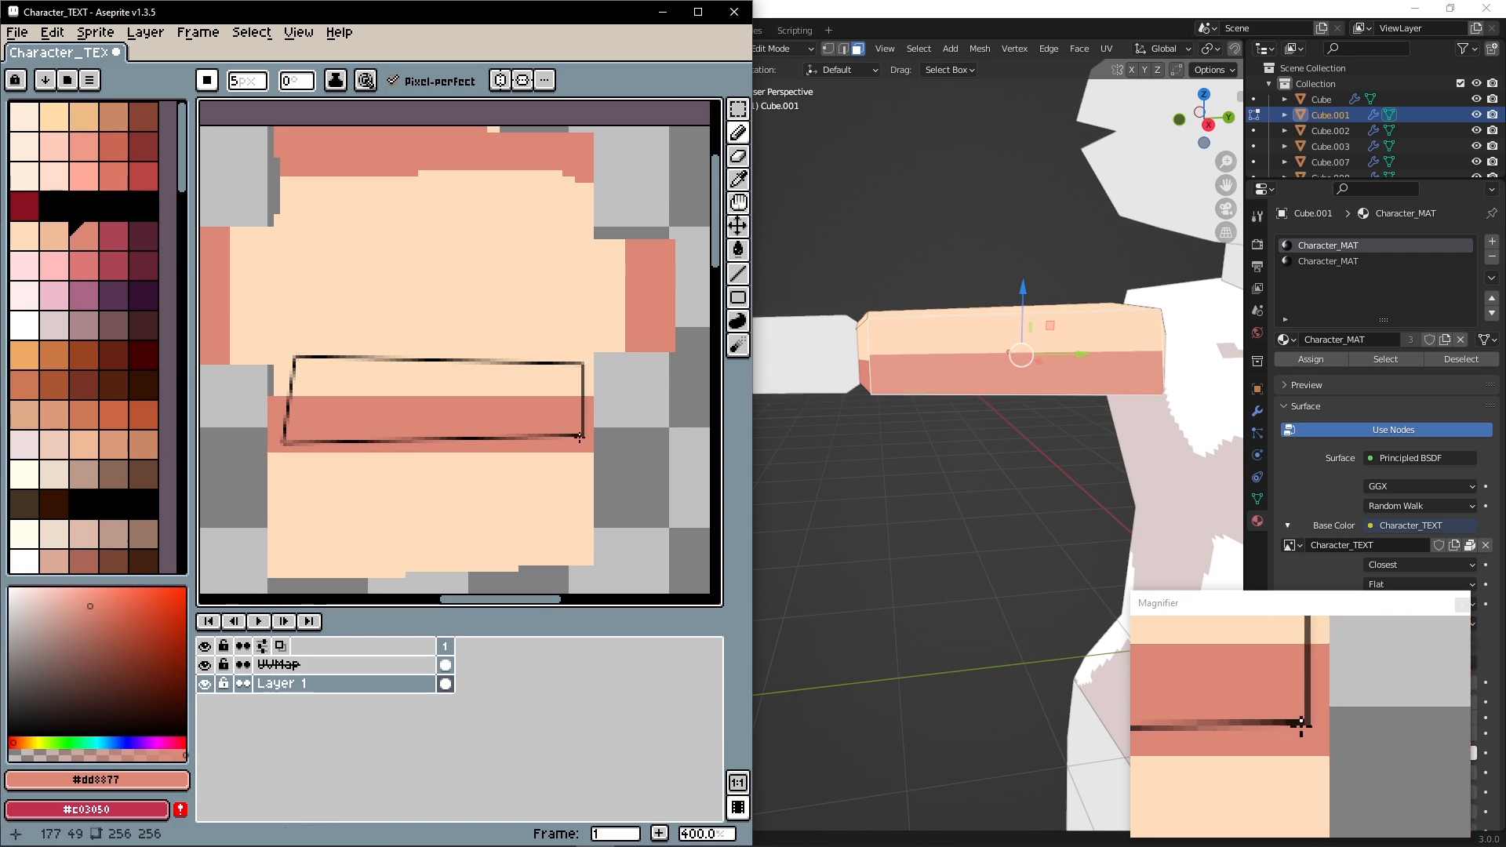
In Blender, select the upper arm's back and underside faces together to show both strips in the UV layout
{"action": "left_click_drag", "start_coordinate": [921, 455], "coordinate": [946, 515]}
{"action": "middle_click_drag", "start_coordinate": [859, 467], "coordinate": [922, 392]}
{"action": "left_click", "coordinate": [922, 393]}
{"action": "left_click", "coordinate": [981, 384], "text": "shift"}
{"action": "middle_click_drag", "start_coordinate": [856, 477], "coordinate": [840, 562]}
{"action": "scroll", "coordinate": [831, 324], "scroll_direction": "up", "scroll_amount": 4}
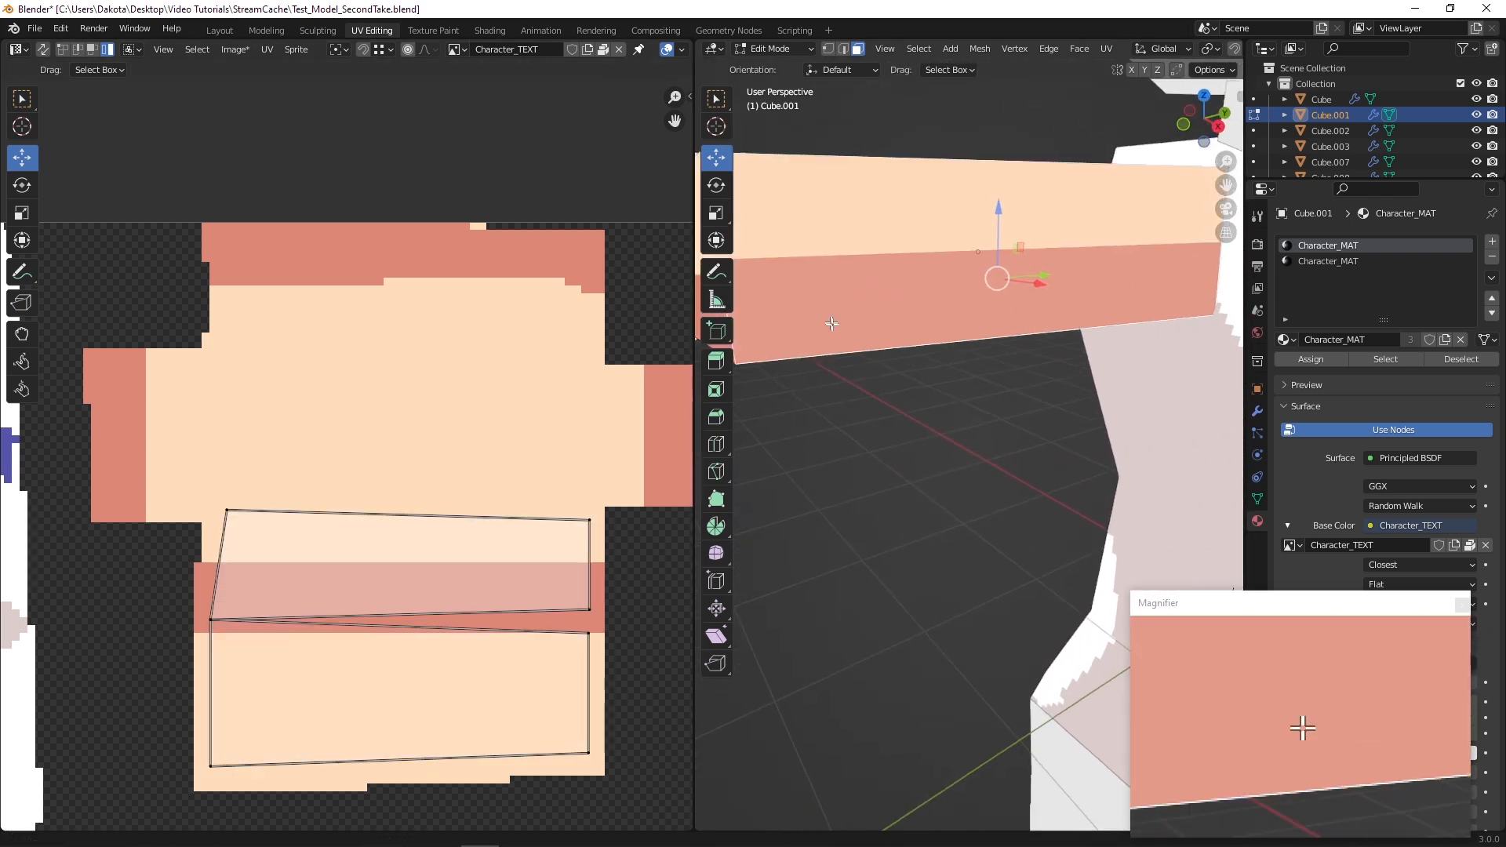
{"action": "scroll", "coordinate": [831, 324], "scroll_direction": "down", "scroll_amount": 3}
Back in Aseprite, trim the back strip's shadow along its upper edge with light peach #ffddbb, and pick salmon #dd8877 again
{"action": "left_click", "coordinate": [595, 830]}
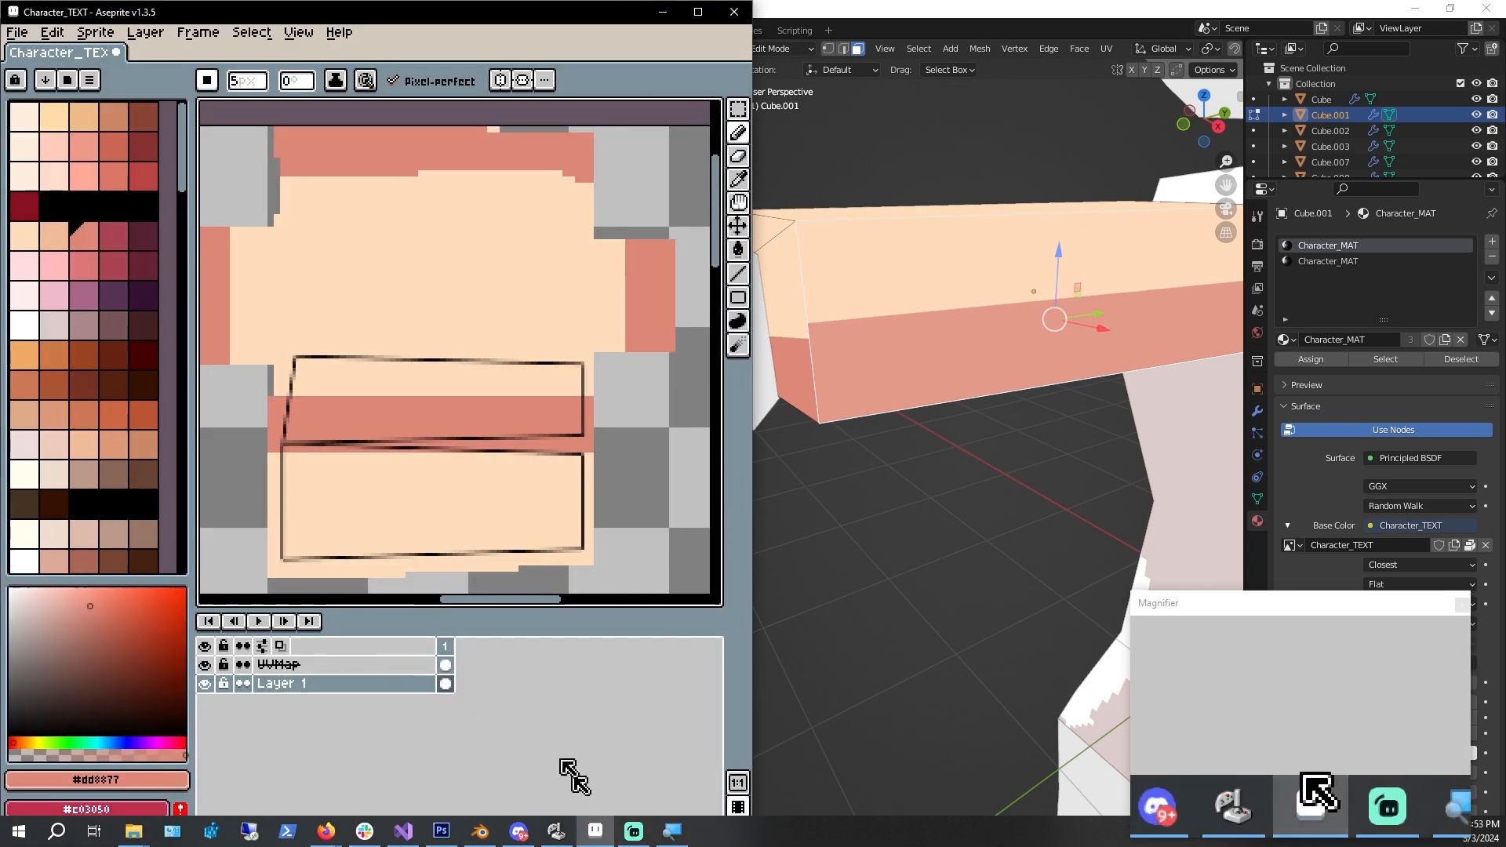
{"action": "left_click", "coordinate": [291, 385], "text": "alt"}
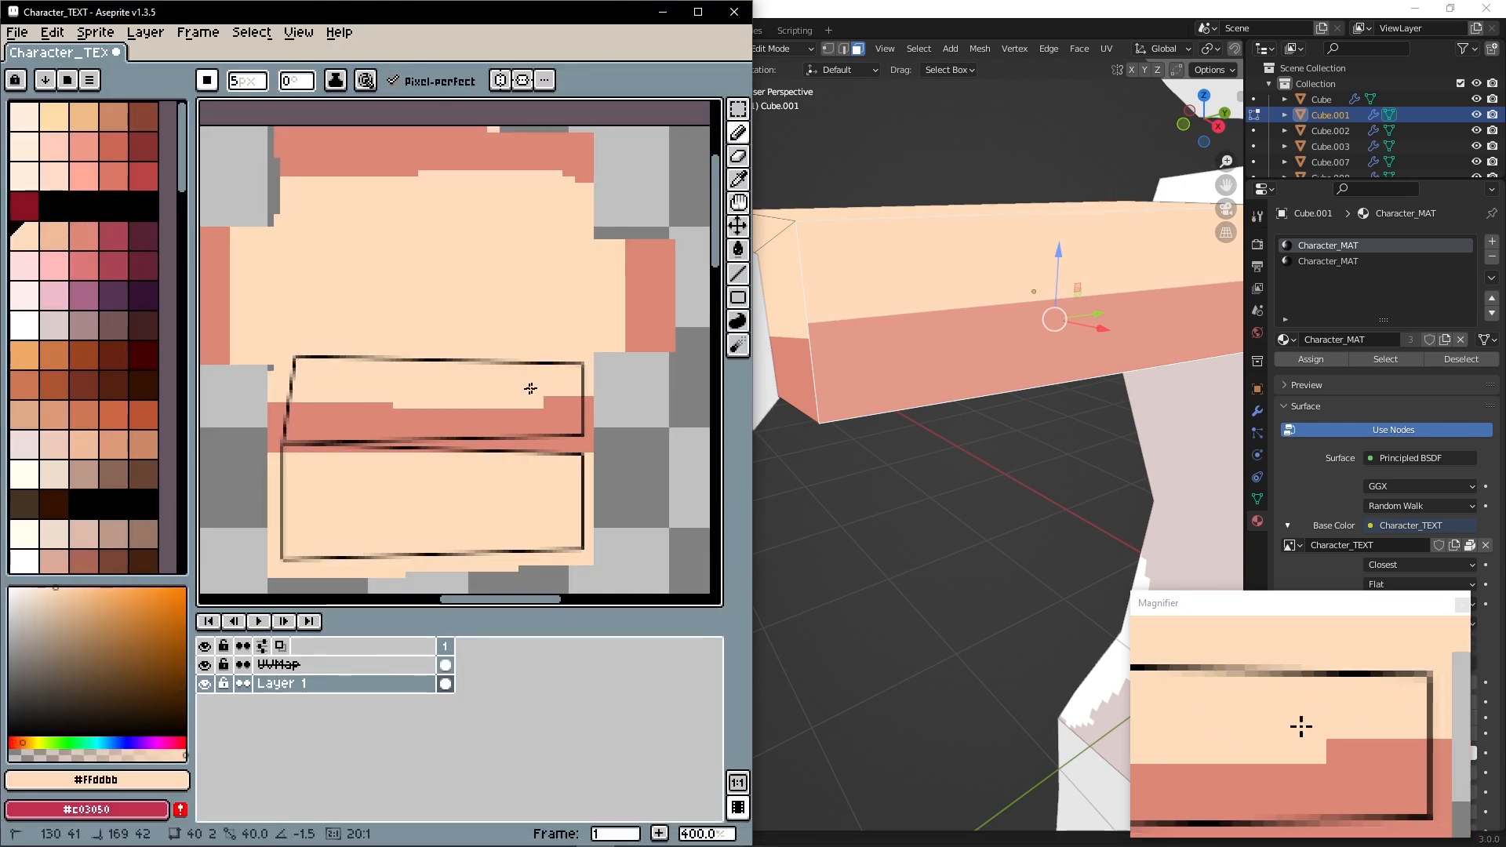
{"action": "left_click", "coordinate": [533, 414], "text": "alt"}
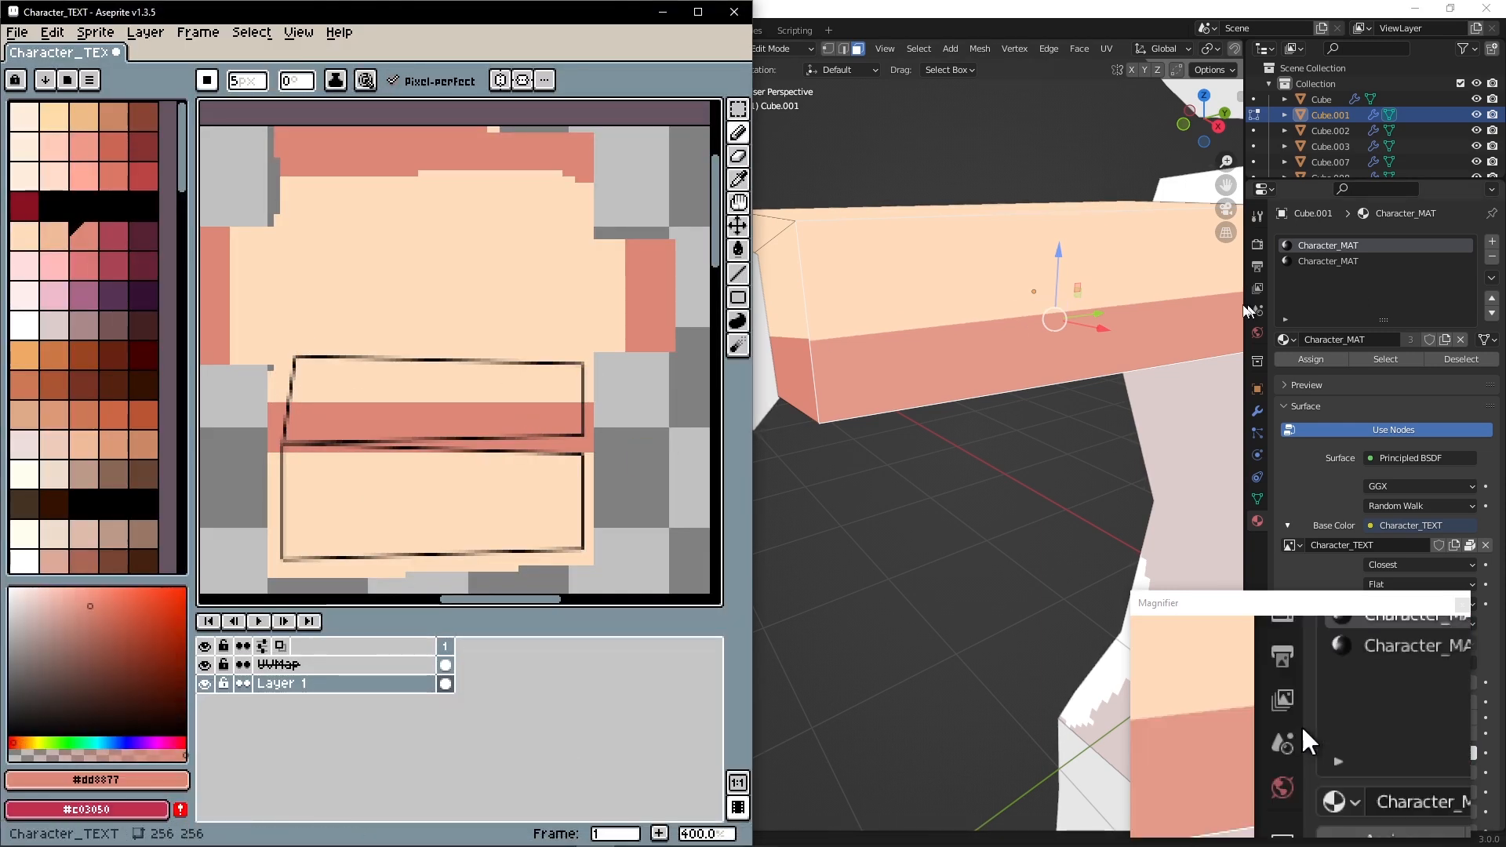
Fill the underside strip with salmon #dd8877 using a contiguous Paint Bucket fill, and check the arm in Blender
{"action": "left_click", "coordinate": [738, 252]}
{"action": "left_click", "coordinate": [447, 474]}
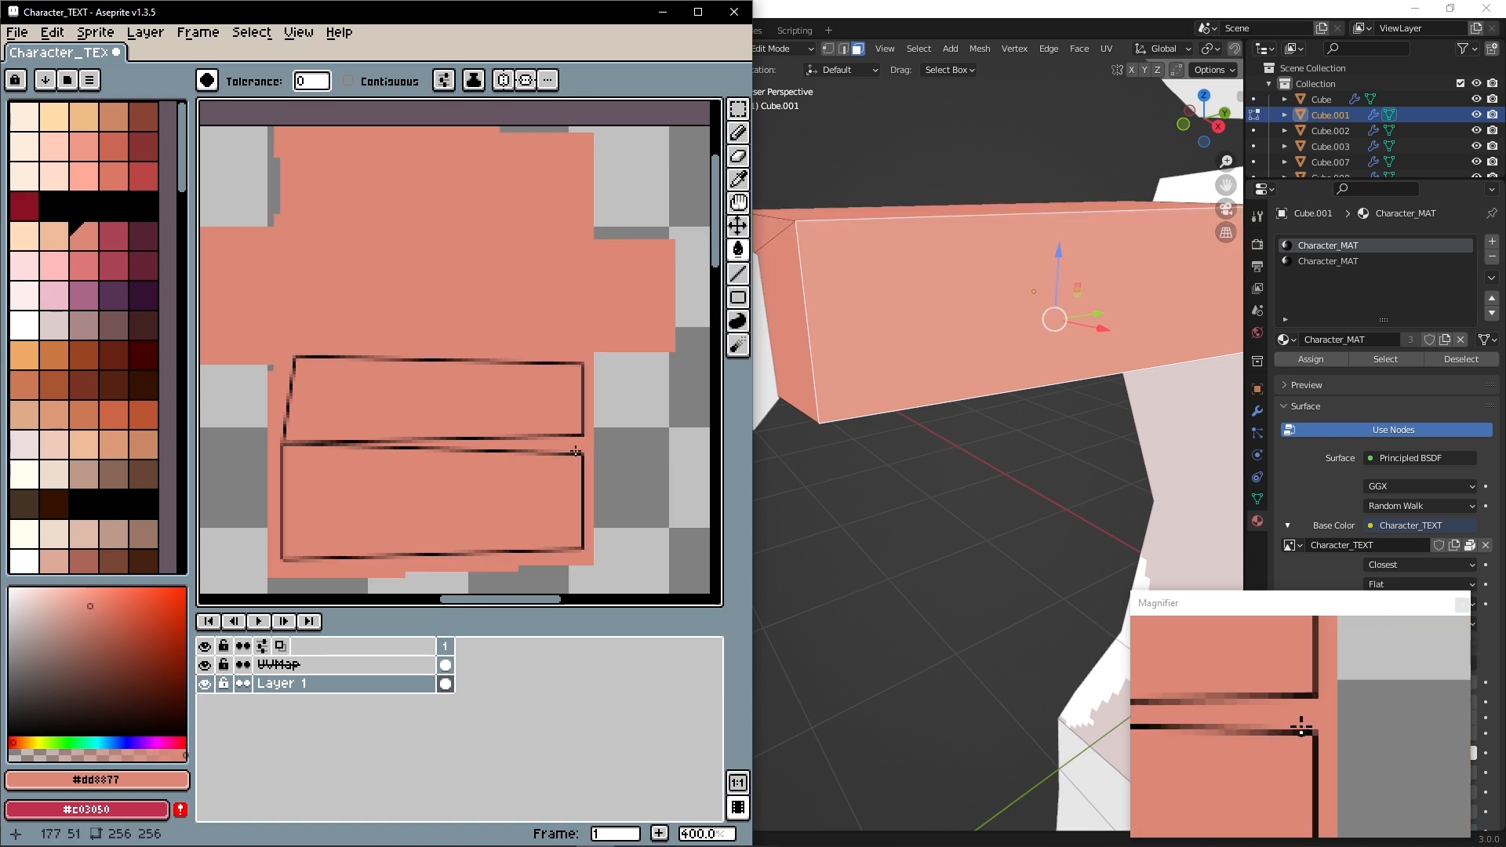
{"action": "key", "text": "ctrl+z"}
{"action": "left_click", "coordinate": [406, 90]}
{"action": "left_click", "coordinate": [467, 470]}
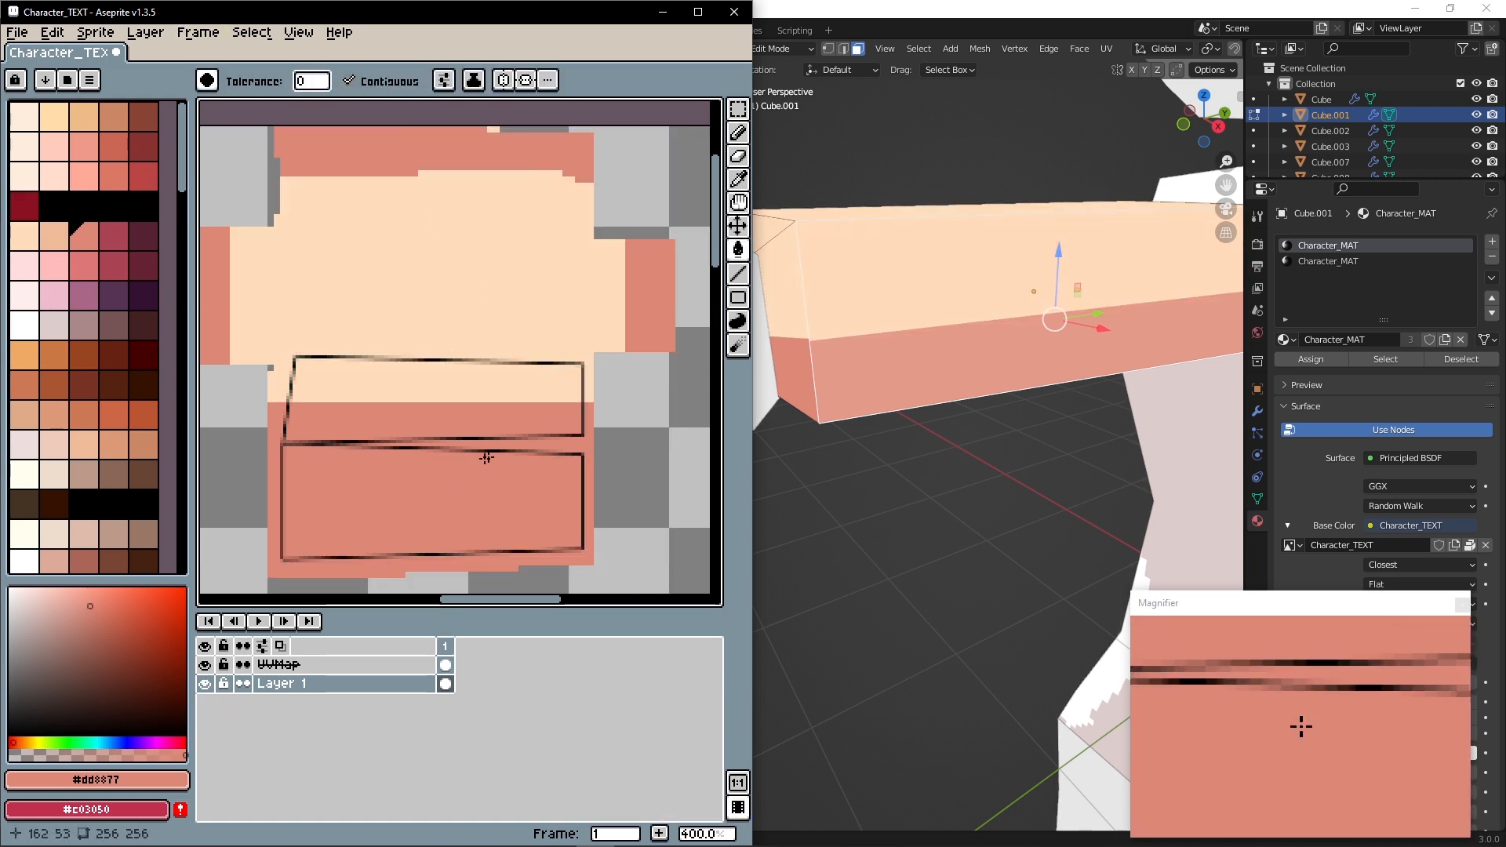
{"action": "left_click", "coordinate": [925, 509]}
{"action": "middle_click_drag", "start_coordinate": [925, 508], "coordinate": [992, 458]}
{"action": "scroll", "coordinate": [985, 417], "scroll_direction": "down", "scroll_amount": 3}
{"action": "scroll", "coordinate": [992, 424], "scroll_direction": "down", "scroll_amount": 3}
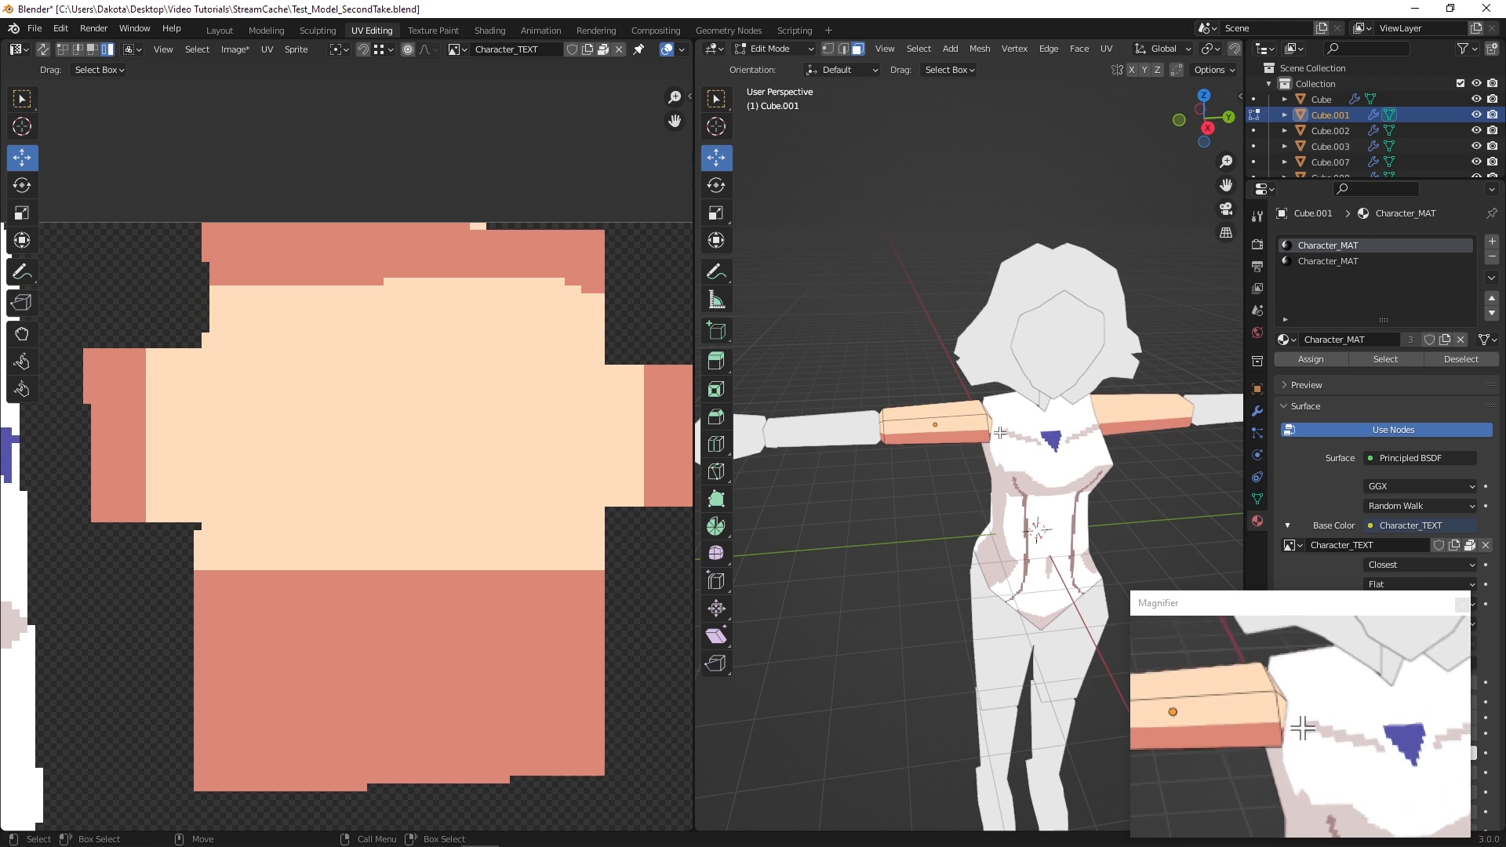
Widen the 3D viewport, switch to Object Mode, select the forearm Cube.002 and assign it the Character_MAT material
{"action": "middle_click_drag", "start_coordinate": [800, 457], "coordinate": [874, 494]}
{"action": "scroll", "coordinate": [759, 422], "scroll_direction": "up", "scroll_amount": 3}
{"action": "left_click_drag", "start_coordinate": [695, 376], "coordinate": [518, 377]}
{"action": "left_click", "coordinate": [596, 50]}
{"action": "left_click", "coordinate": [600, 65]}
{"action": "left_click", "coordinate": [824, 430]}
{"action": "left_click", "coordinate": [1294, 309]}
{"action": "middle_click_drag", "start_coordinate": [831, 463], "coordinate": [902, 479]}
{"action": "left_click", "coordinate": [1319, 347]}
{"action": "left_click", "coordinate": [1288, 309]}
{"action": "left_click", "coordinate": [1332, 332]}
Enter Edit Mode on the forearm and unwrap it with Project from View in the left orthographic view
{"action": "left_click", "coordinate": [606, 49]}
{"action": "left_click", "coordinate": [600, 80]}
{"action": "middle_click_drag", "start_coordinate": [730, 447], "coordinate": [792, 337]}
{"action": "scroll", "coordinate": [350, 581], "scroll_direction": "down", "scroll_amount": 5}
{"action": "left_click", "coordinate": [1209, 121]}
{"action": "left_click", "coordinate": [1208, 120]}
{"action": "left_click", "coordinate": [930, 49]}
{"action": "left_click", "coordinate": [964, 192]}
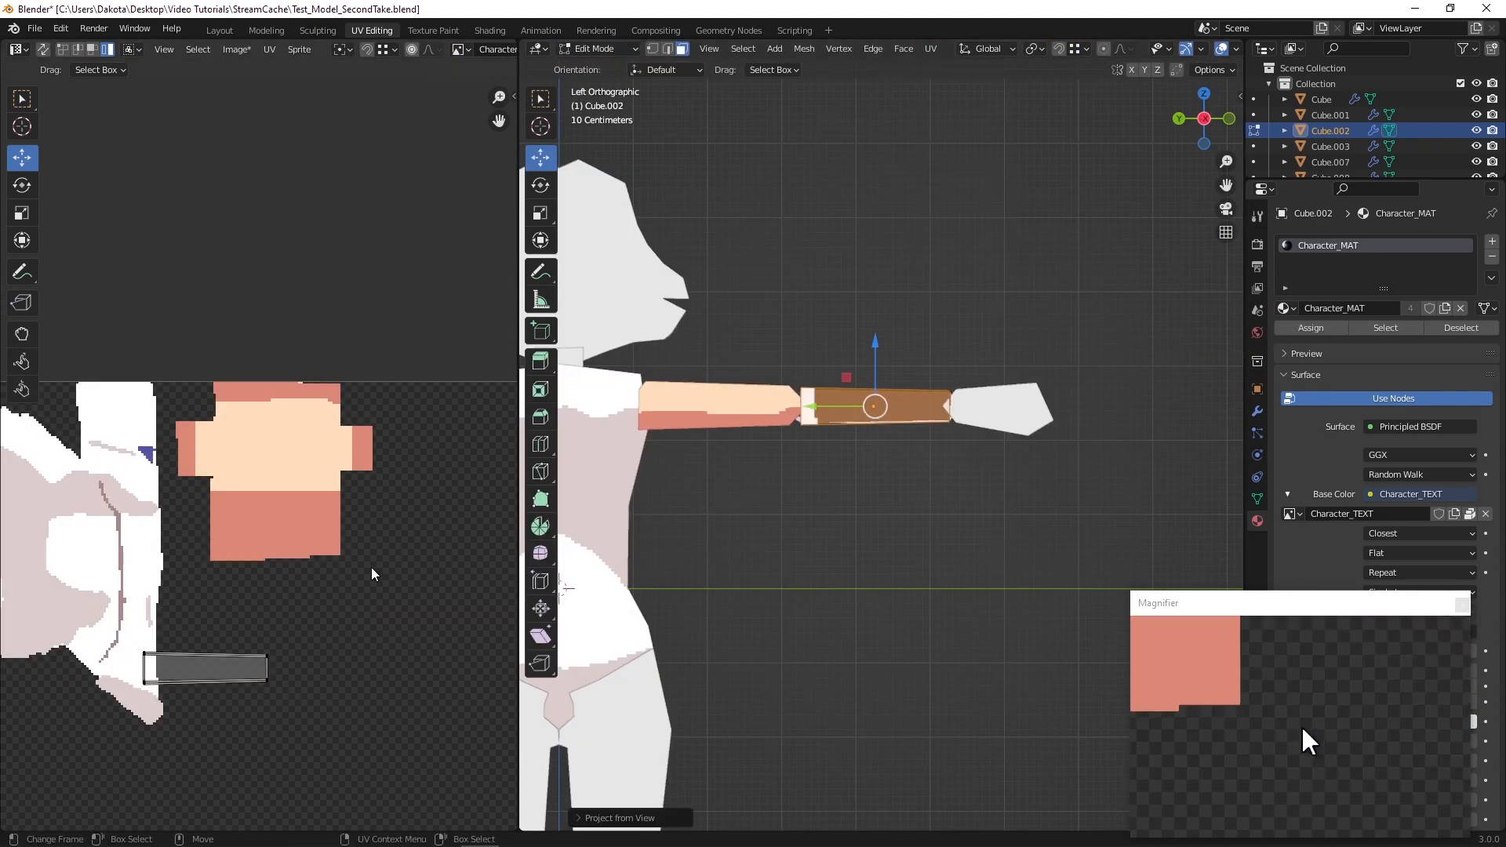
Move the projected forearm side UV islands into the empty space below the upper arm's texture
{"action": "middle_click_drag", "start_coordinate": [251, 673], "coordinate": [251, 597]}
{"action": "left_click", "coordinate": [234, 595]}
{"action": "key", "text": "g"}
{"action": "left_click", "coordinate": [490, 361]}
{"action": "middle_click_drag", "start_coordinate": [490, 360], "coordinate": [501, 295]}
{"action": "key", "text": "g"}
{"action": "left_click", "coordinate": [281, 503]}
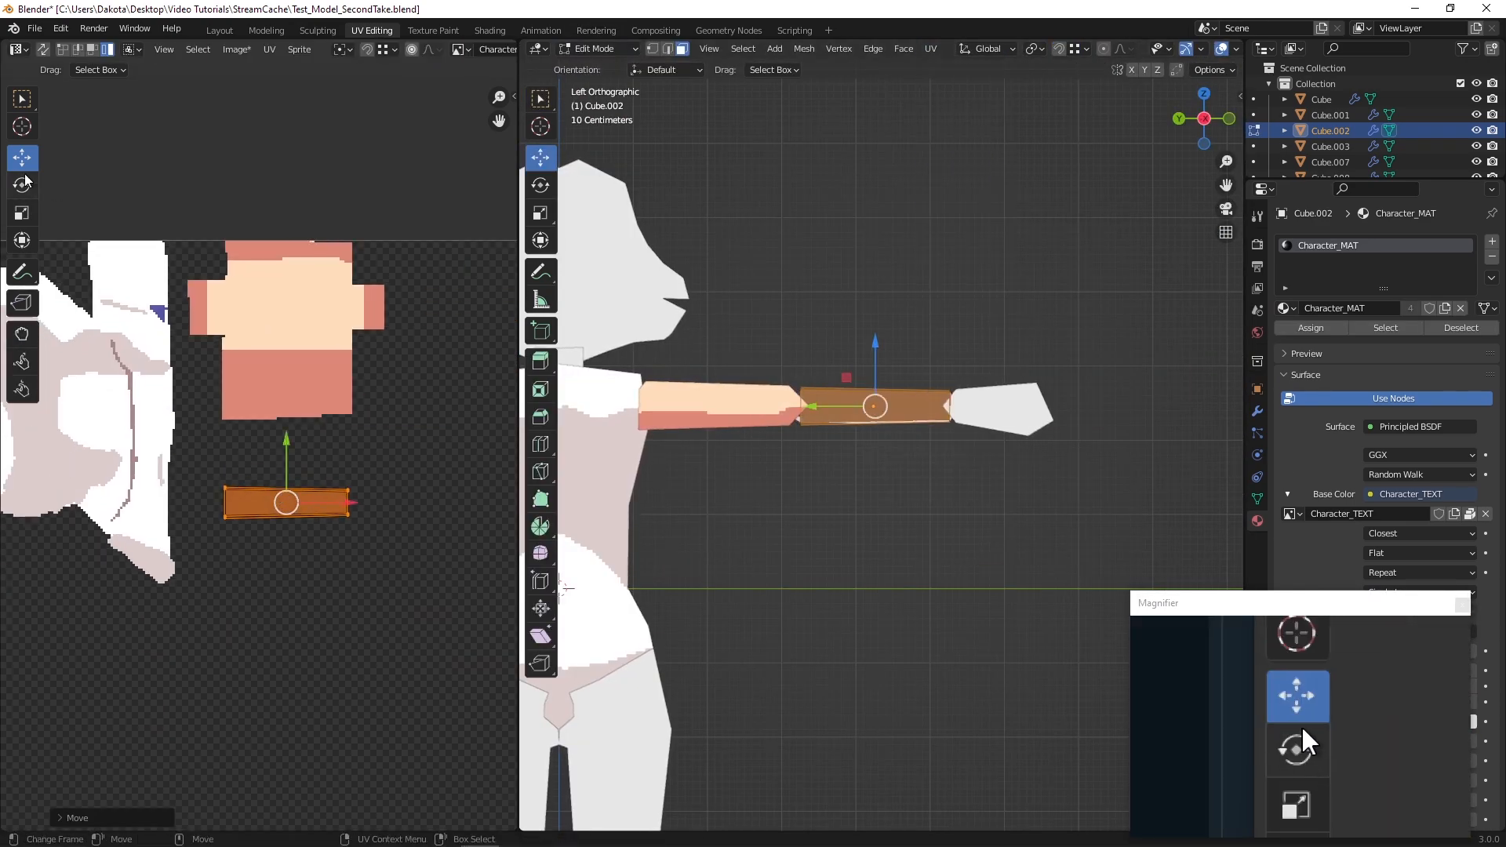
Separate the forearm's two overlapping side UV islands, moving one up and the other down with a gap between them
{"action": "middle_click_drag", "start_coordinate": [1012, 443], "coordinate": [677, 486]}
{"action": "left_click", "coordinate": [819, 446]}
{"action": "left_click_drag", "start_coordinate": [286, 441], "coordinate": [286, 389]}
{"action": "middle_click_drag", "start_coordinate": [667, 423], "coordinate": [960, 381]}
{"action": "left_click", "coordinate": [959, 379], "text": "shift"}
{"action": "left_click_drag", "start_coordinate": [284, 440], "coordinate": [283, 465]}
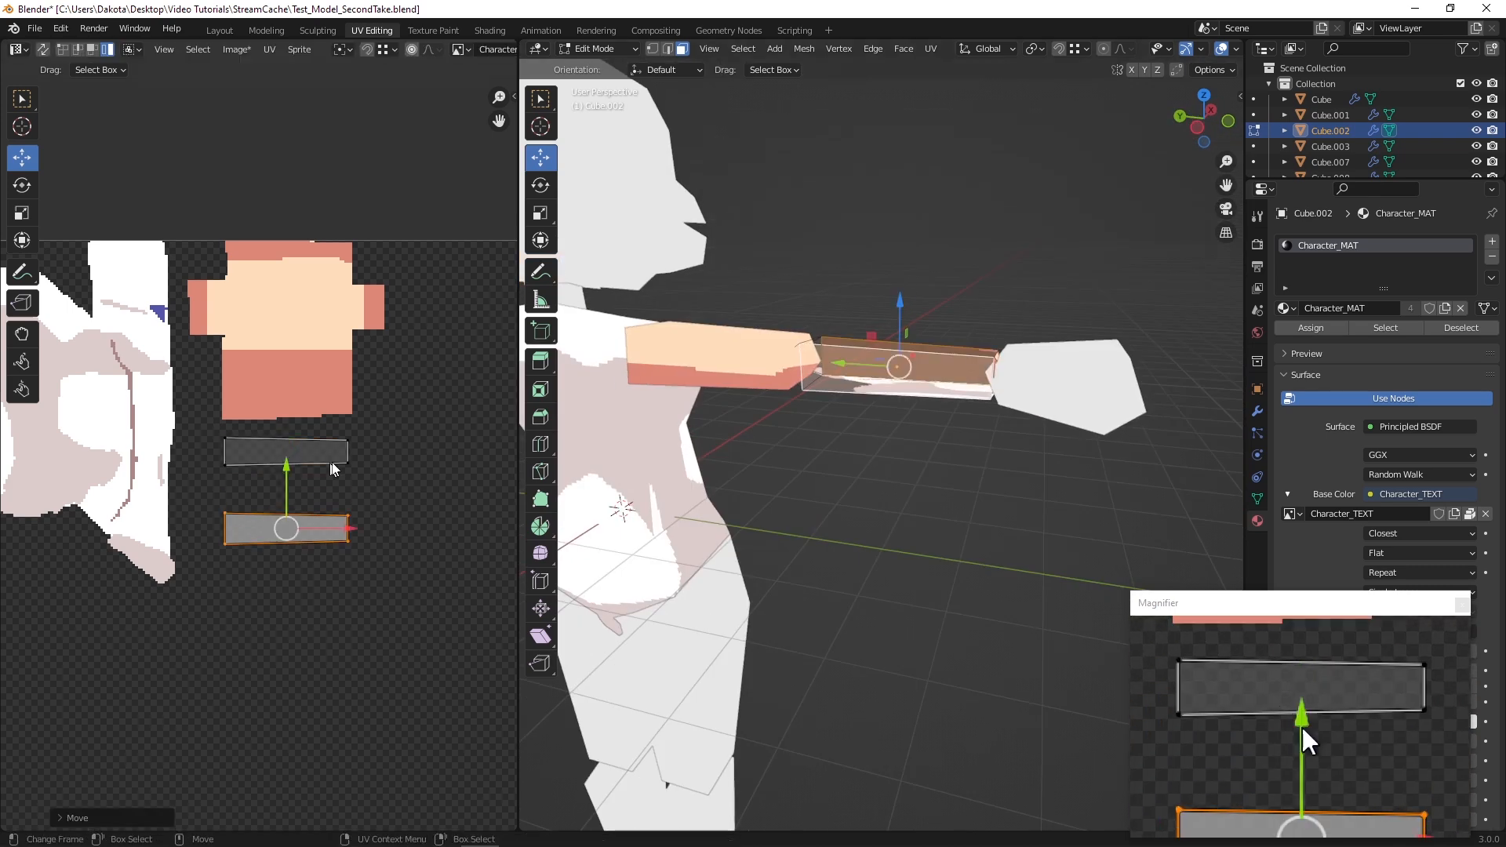
Select the forearm's top and bottom faces, project their UVs from the top view, and rotate the islands to lie horizontally
{"action": "middle_click_drag", "start_coordinate": [886, 502], "coordinate": [898, 444]}
{"action": "left_click", "coordinate": [894, 434]}
{"action": "left_click", "coordinate": [878, 464], "text": "shift"}
{"action": "key", "text": "KP_7"}
{"action": "left_click", "coordinate": [930, 49]}
{"action": "left_click", "coordinate": [963, 192]}
{"action": "key", "text": "r"}
{"action": "left_click", "coordinate": [205, 524]}
Place the top and bottom face islands between the two side islands and scale them down to the same length
{"action": "left_click", "coordinate": [828, 493]}
{"action": "middle_click_drag", "start_coordinate": [965, 596], "coordinate": [862, 345]}
{"action": "left_click", "coordinate": [866, 464], "text": "alt"}
{"action": "scroll", "coordinate": [267, 502], "scroll_direction": "up", "scroll_amount": 3}
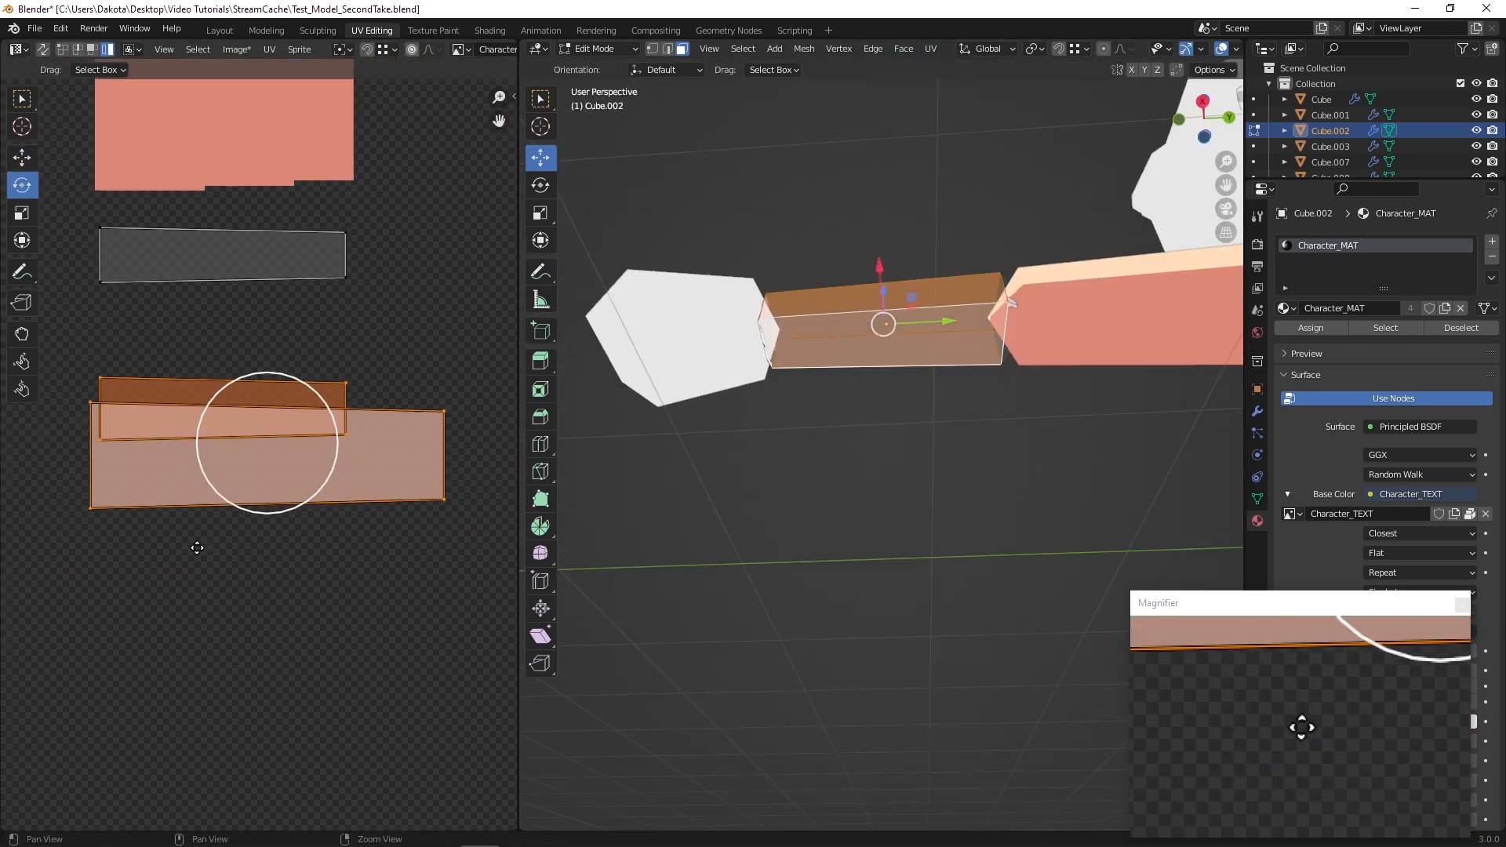
{"action": "left_click", "coordinate": [22, 157]}
{"action": "left_click", "coordinate": [430, 469]}
{"action": "left_click_drag", "start_coordinate": [265, 448], "coordinate": [275, 327]}
{"action": "left_click", "coordinate": [22, 240]}
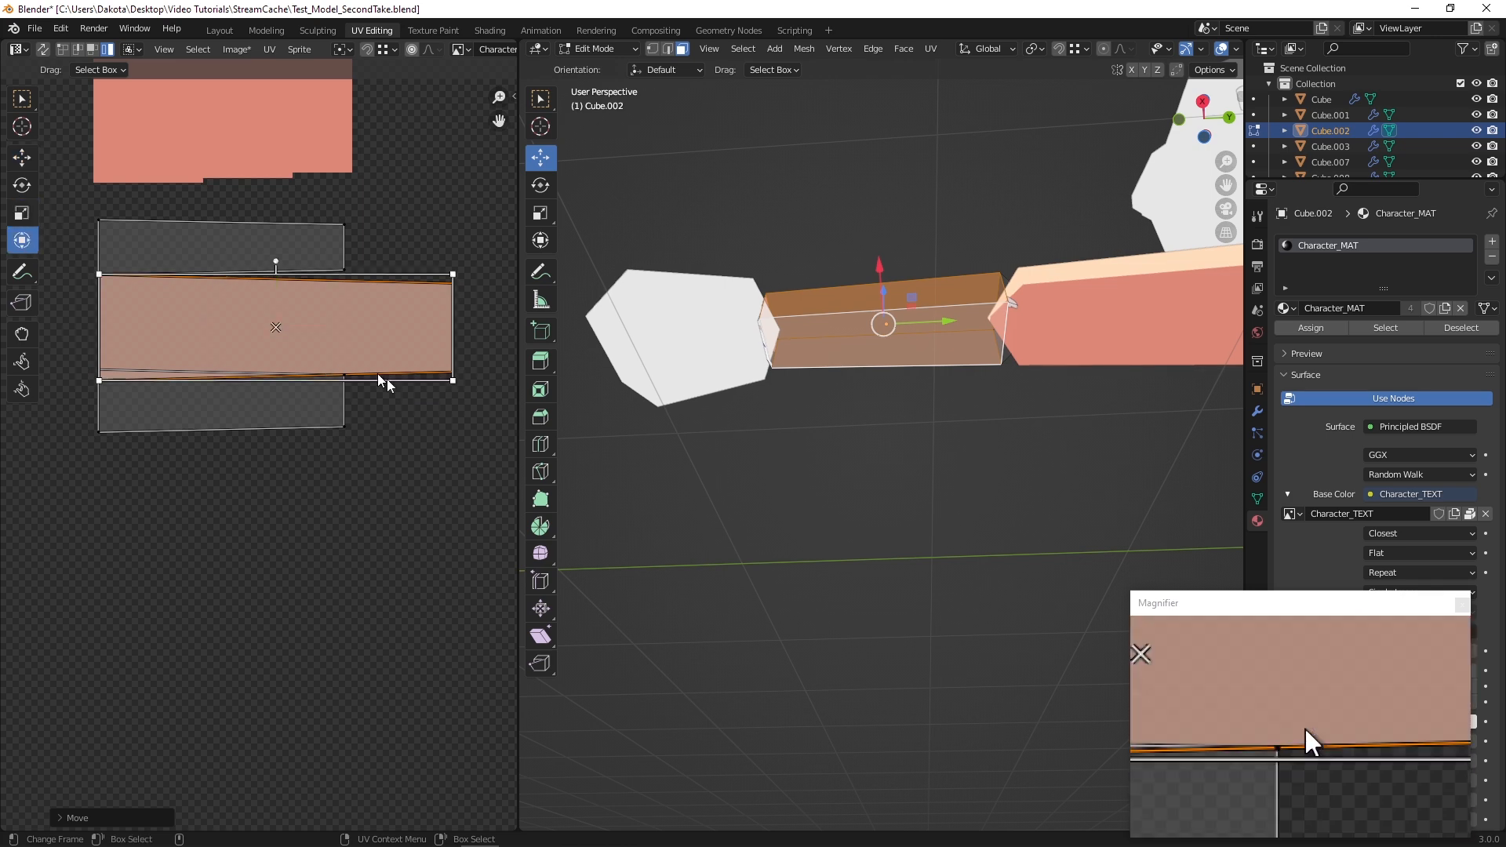
{"action": "left_click_drag", "start_coordinate": [453, 380], "coordinate": [344, 346]}
Fine-tune the position and size of the top and bottom face islands so their ends line up with the side islands
{"action": "scroll", "coordinate": [341, 250], "scroll_direction": "up", "scroll_amount": 4}
{"action": "scroll", "coordinate": [341, 250], "scroll_direction": "up", "scroll_amount": 1}
{"action": "middle_click_drag", "start_coordinate": [341, 250], "coordinate": [315, 668]}
{"action": "left_click", "coordinate": [22, 157]}
{"action": "left_click_drag", "start_coordinate": [94, 417], "coordinate": [94, 361]}
{"action": "left_click", "coordinate": [22, 240]}
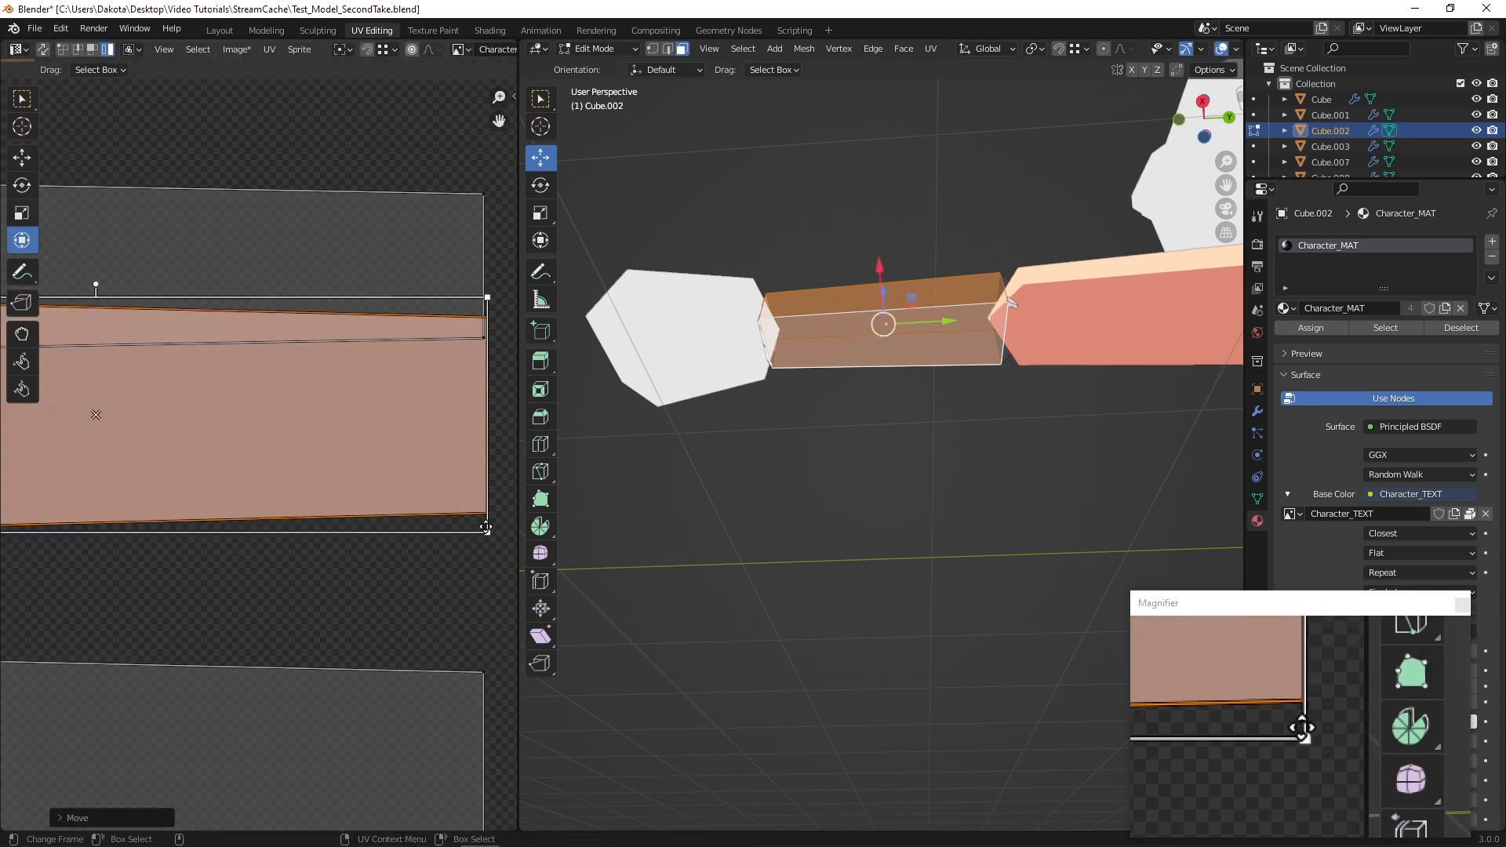
{"action": "left_click_drag", "start_coordinate": [486, 530], "coordinate": [483, 528]}
Set the top and bottom face islands just beneath the upper side island, and raise the lower side island against them
{"action": "scroll", "coordinate": [454, 510], "scroll_direction": "down", "scroll_amount": 3}
{"action": "middle_click_drag", "start_coordinate": [455, 510], "coordinate": [509, 445]}
{"action": "left_click", "coordinate": [22, 158]}
{"action": "left_click_drag", "start_coordinate": [329, 339], "coordinate": [329, 366]}
{"action": "left_click", "coordinate": [325, 549]}
{"action": "left_click_drag", "start_coordinate": [326, 501], "coordinate": [324, 465]}
Select one of the overlapping top and bottom face islands and move it below the rest of the stack
{"action": "middle_click_drag", "start_coordinate": [709, 408], "coordinate": [722, 561]}
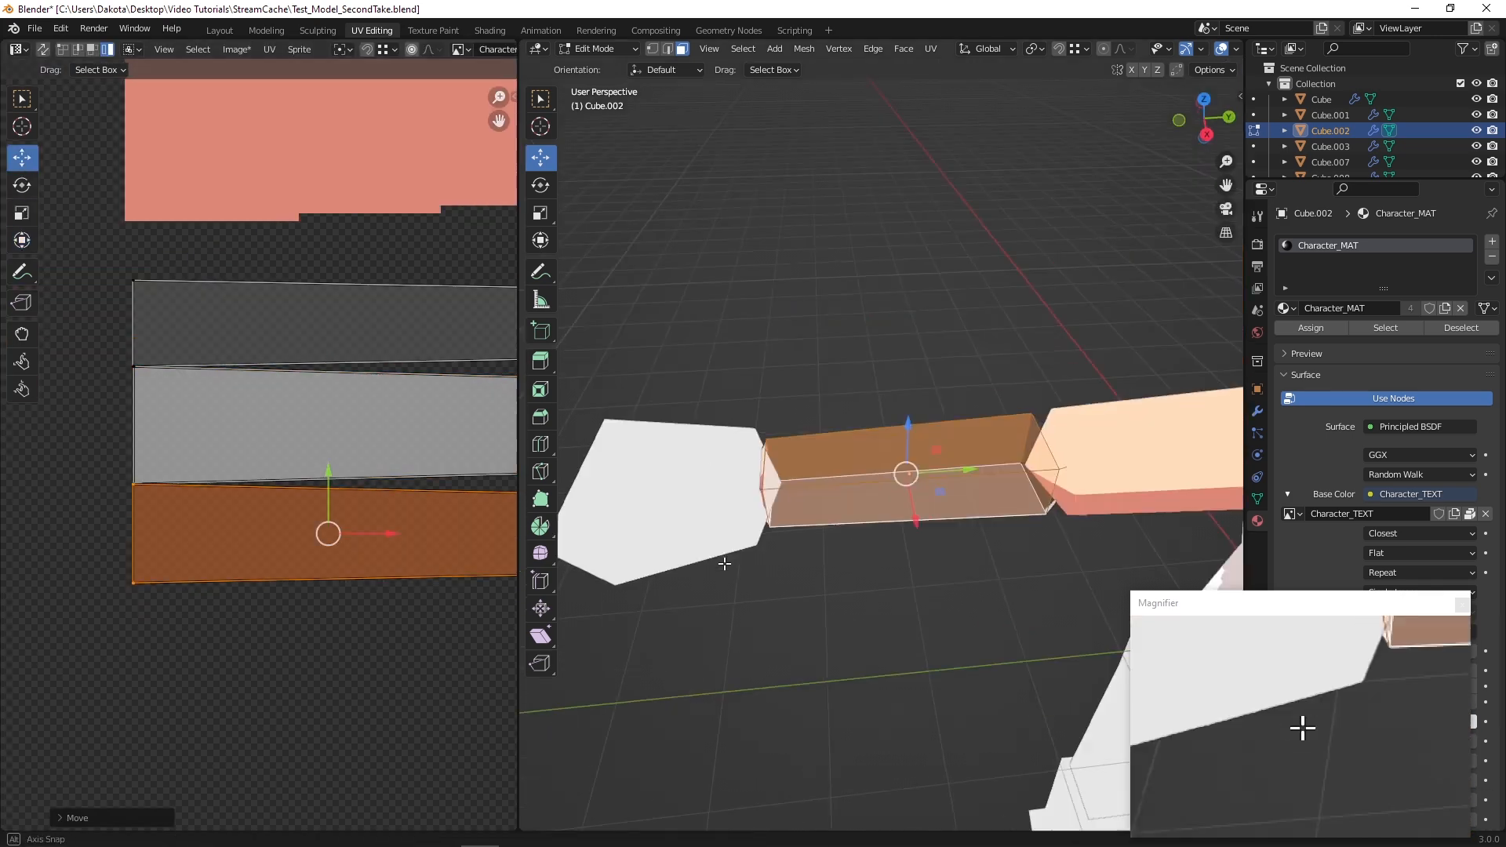
{"action": "left_click", "coordinate": [824, 496]}
{"action": "middle_click_drag", "start_coordinate": [820, 486], "coordinate": [762, 362]}
{"action": "scroll", "coordinate": [314, 431], "scroll_direction": "down", "scroll_amount": 2}
{"action": "left_click", "coordinate": [314, 428]}
{"action": "left_click_drag", "start_coordinate": [305, 380], "coordinate": [305, 531]}
Nudge the lowest forearm island up against its neighbour and mirror the selected forearm island vertically
{"action": "left_click", "coordinate": [820, 517], "text": "shift"}
{"action": "middle_click_drag", "start_coordinate": [769, 369], "coordinate": [1075, 439]}
{"action": "scroll", "coordinate": [346, 588], "scroll_direction": "up", "scroll_amount": 3}
{"action": "left_click_drag", "start_coordinate": [347, 633], "coordinate": [347, 610]}
{"action": "left_click", "coordinate": [319, 561]}
{"action": "right_click", "coordinate": [272, 550]}
{"action": "left_click", "coordinate": [272, 551]}
Project the forearm's two end-cap faces from an end-on view and move their UV islands into empty space
{"action": "middle_click_drag", "start_coordinate": [832, 514], "coordinate": [562, 572]}
{"action": "middle_click_drag", "start_coordinate": [851, 471], "coordinate": [773, 439]}
{"action": "left_click", "coordinate": [1020, 463]}
{"action": "left_click", "coordinate": [773, 440], "text": "shift"}
{"action": "scroll", "coordinate": [772, 451], "scroll_direction": "down", "scroll_amount": 3}
{"action": "scroll", "coordinate": [337, 518], "scroll_direction": "down", "scroll_amount": 8}
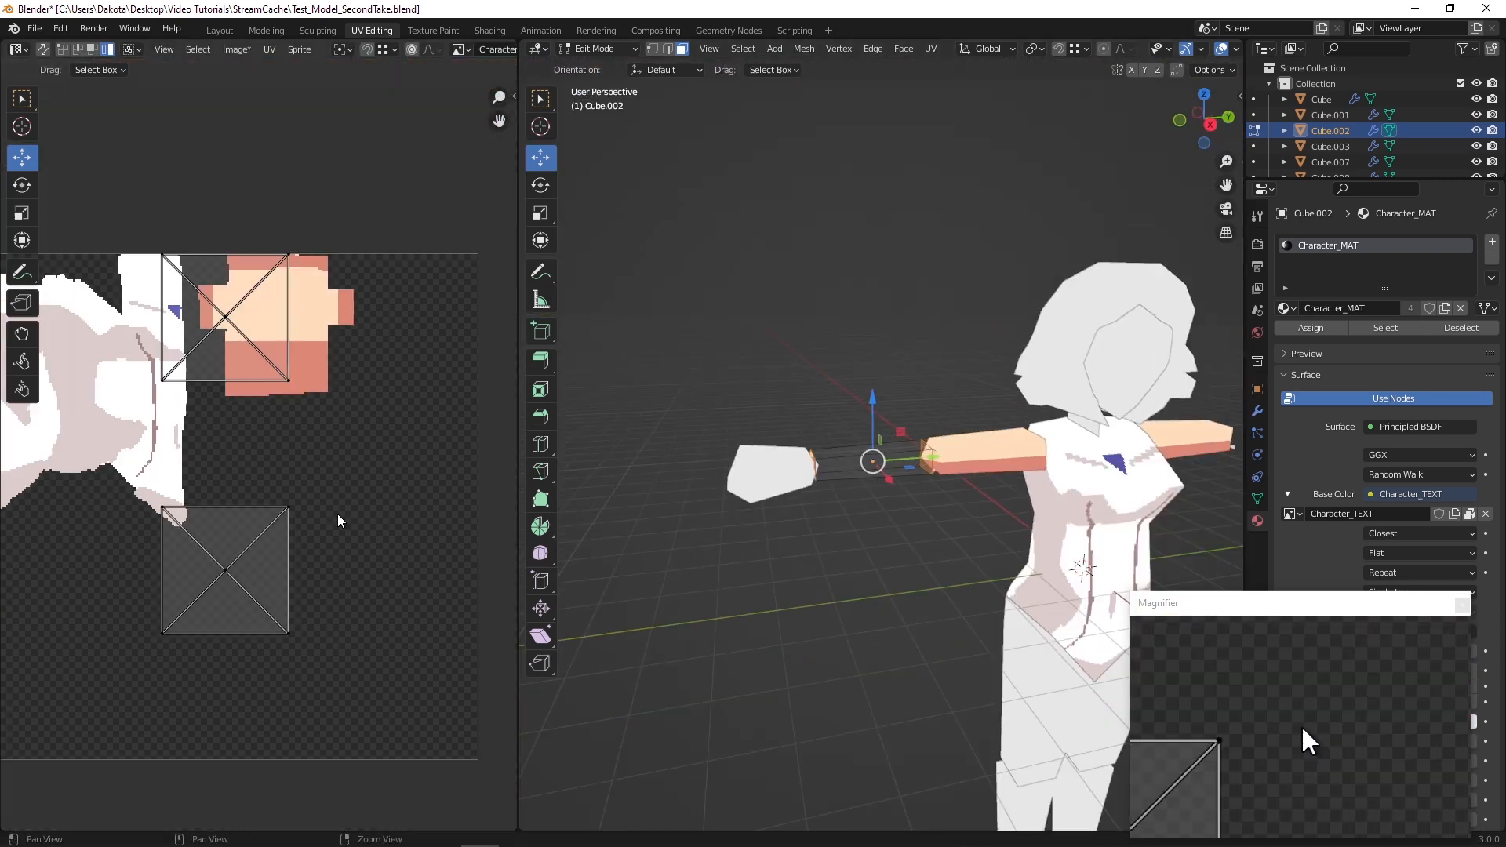
{"action": "left_click", "coordinate": [1206, 123]}
{"action": "left_click", "coordinate": [1178, 119]}
{"action": "left_click", "coordinate": [931, 49]}
{"action": "left_click", "coordinate": [990, 198]}
{"action": "left_click_drag", "start_coordinate": [265, 534], "coordinate": [457, 598]}
Select all forearm faces so every island shows, and rotate only the end-cap islands
{"action": "middle_click_drag", "start_coordinate": [879, 463], "coordinate": [753, 510]}
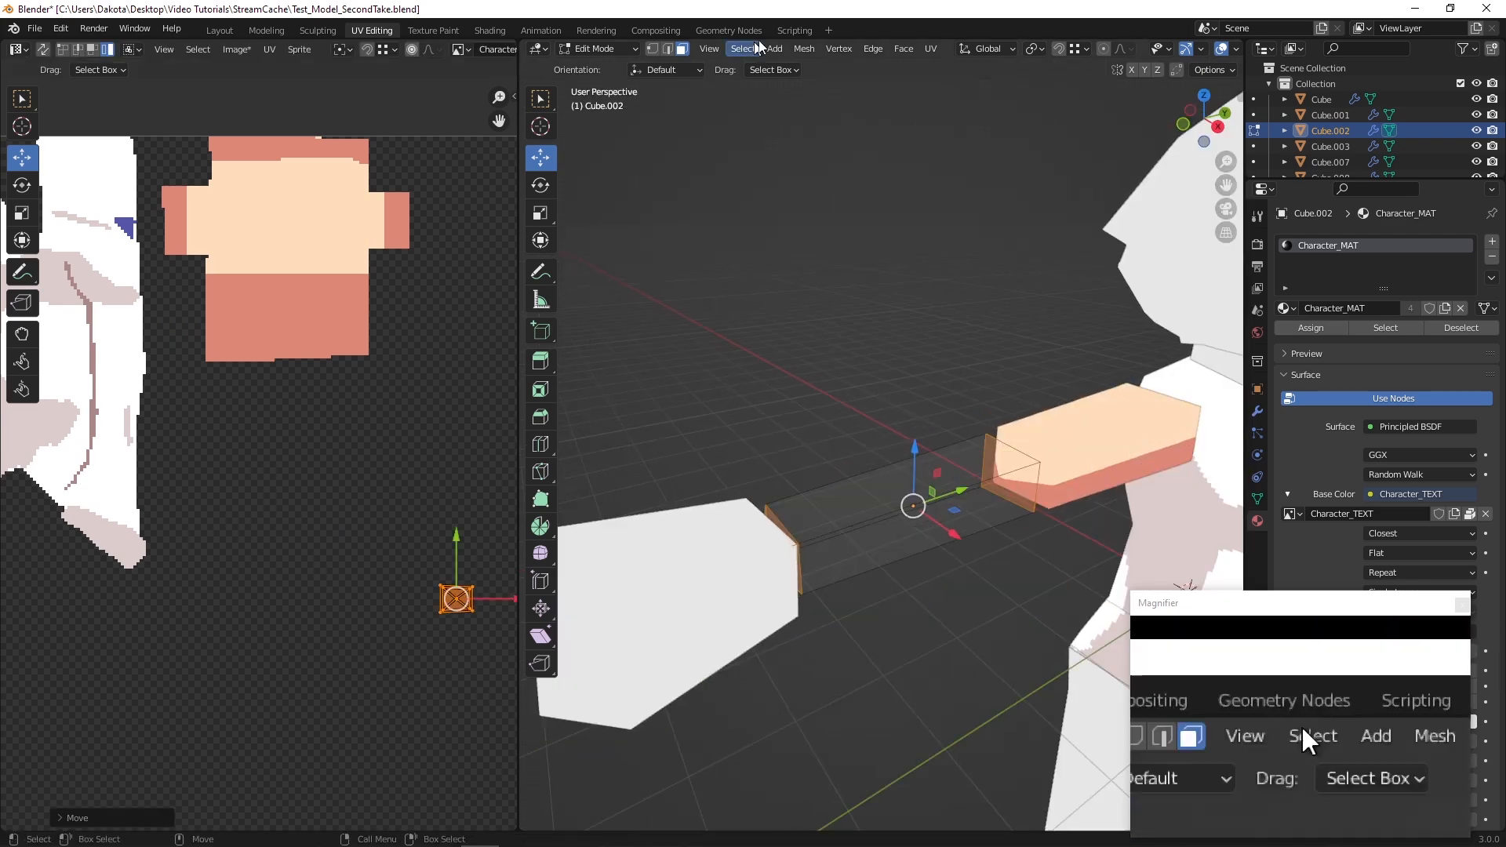
{"action": "left_click", "coordinate": [743, 50]}
{"action": "left_click", "coordinate": [745, 66]}
{"action": "middle_click_drag", "start_coordinate": [317, 501], "coordinate": [186, 397]}
{"action": "left_click", "coordinate": [225, 346], "text": "shift"}
{"action": "left_click", "coordinate": [21, 185]}
{"action": "left_click_drag", "start_coordinate": [466, 510], "coordinate": [463, 636]}
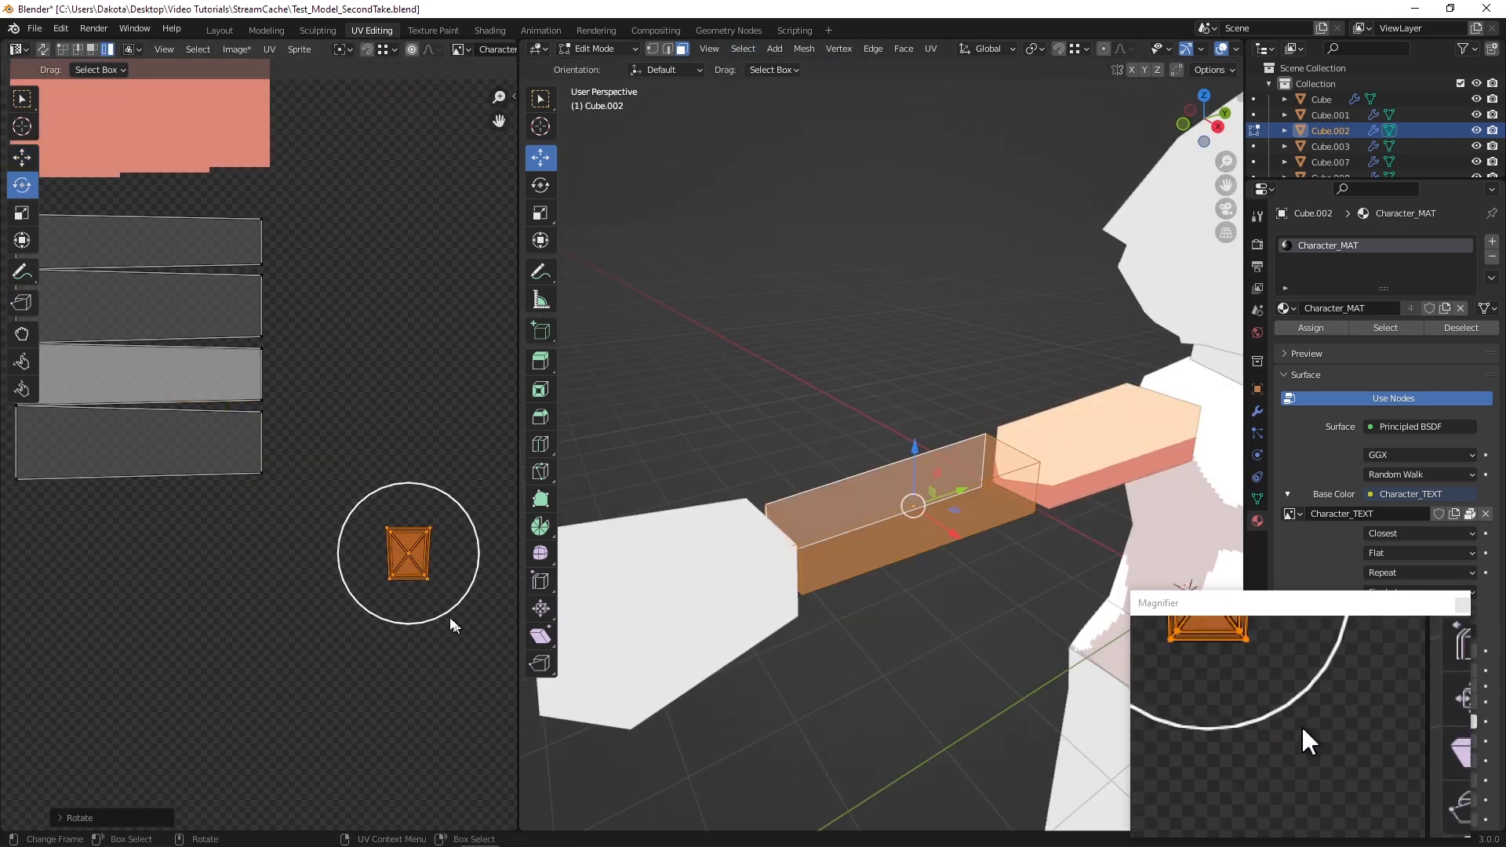
Rotate the end-cap islands again with angle snapping to orient them against the ends of the forearm strips
{"action": "middle_click_drag", "start_coordinate": [345, 502], "coordinate": [395, 546]}
{"action": "left_click", "coordinate": [22, 157]}
{"action": "scroll", "coordinate": [785, 574], "scroll_direction": "up", "scroll_amount": 1}
{"action": "left_click", "coordinate": [585, 497]}
{"action": "key", "text": "a"}
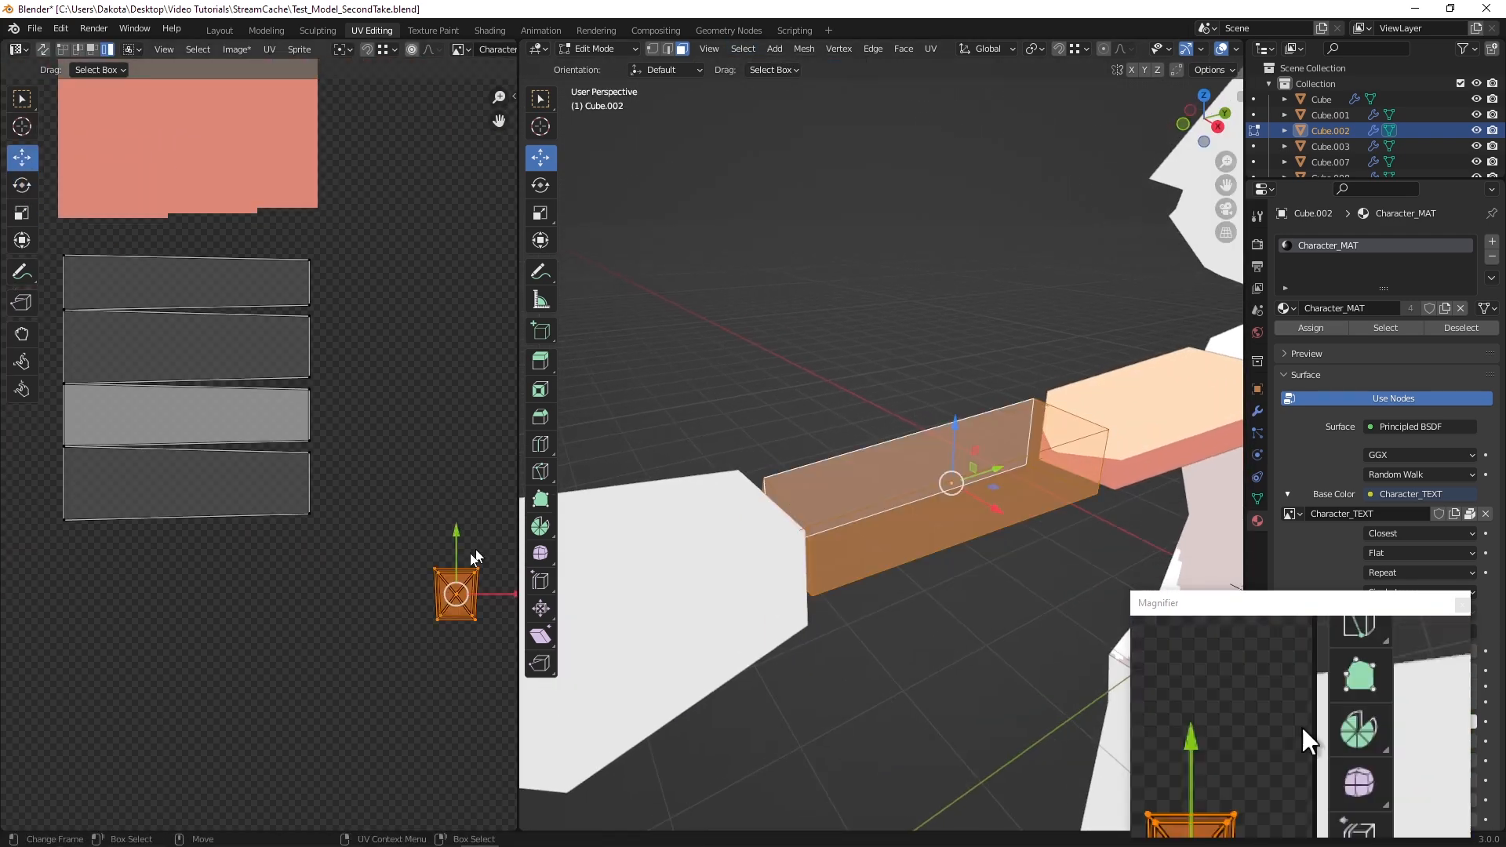
{"action": "left_click", "coordinate": [810, 493]}
{"action": "key", "text": "a"}
{"action": "left_click", "coordinate": [22, 185]}
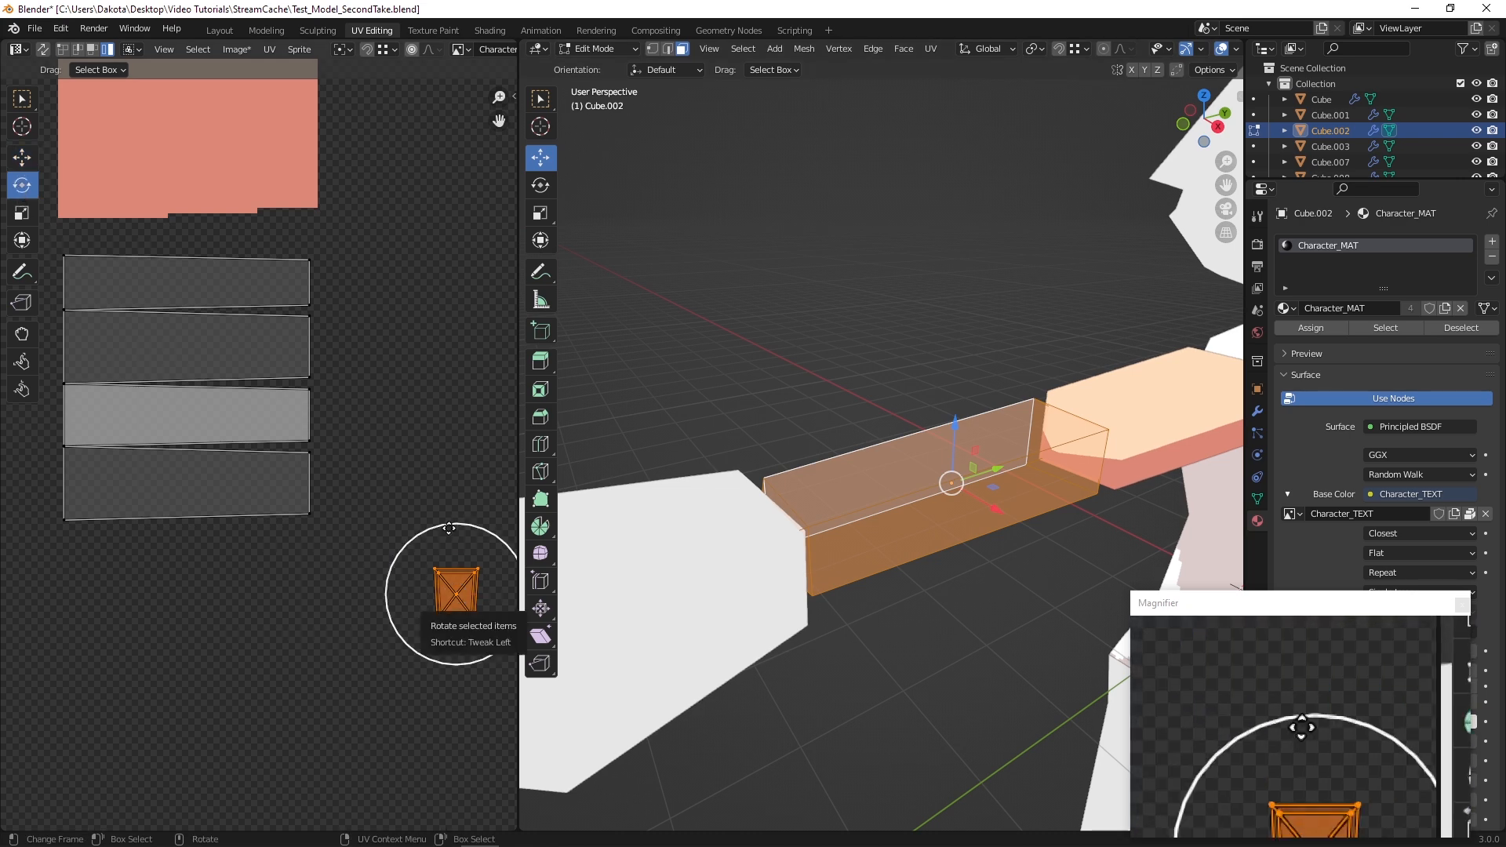
{"action": "left_click_drag", "start_coordinate": [503, 759], "coordinate": [488, 762], "text": "ctrl"}
Move the end-cap islands to the right end of the second forearm strip and scale them to its height
{"action": "left_click", "coordinate": [22, 157]}
{"action": "left_click_drag", "start_coordinate": [456, 593], "coordinate": [328, 347]}
{"action": "scroll", "coordinate": [365, 287], "scroll_direction": "up", "scroll_amount": 5}
{"action": "left_click_drag", "start_coordinate": [250, 493], "coordinate": [252, 498]}
{"action": "left_click", "coordinate": [21, 213]}
{"action": "left_click", "coordinate": [22, 240]}
{"action": "left_click_drag", "start_coordinate": [322, 415], "coordinate": [346, 386]}
Move one end-cap island to the left end of the second forearm strip and scale it to fit that edge
{"action": "middle_click_drag", "start_coordinate": [310, 441], "coordinate": [434, 387]}
{"action": "scroll", "coordinate": [436, 384], "scroll_direction": "down", "scroll_amount": 4}
{"action": "left_click", "coordinate": [22, 158]}
{"action": "left_click_drag", "start_coordinate": [457, 405], "coordinate": [81, 405]}
{"action": "middle_click_drag", "start_coordinate": [81, 405], "coordinate": [216, 458]}
{"action": "scroll", "coordinate": [177, 457], "scroll_direction": "up", "scroll_amount": 5}
{"action": "left_click_drag", "start_coordinate": [158, 465], "coordinate": [167, 492]}
{"action": "left_click", "coordinate": [22, 240]}
{"action": "left_click_drag", "start_coordinate": [65, 361], "coordinate": [25, 312]}
Nudge the left end-cap island until it sits flush against the second forearm strip's left edge
{"action": "left_click", "coordinate": [22, 157]}
{"action": "left_click", "coordinate": [252, 464]}
{"action": "key", "text": "ctrl+z"}
{"action": "left_click_drag", "start_coordinate": [215, 457], "coordinate": [205, 510]}
{"action": "left_click", "coordinate": [23, 210]}
{"action": "left_click", "coordinate": [22, 158]}
{"action": "left_click", "coordinate": [22, 240]}
{"action": "left_click", "coordinate": [22, 157]}
{"action": "scroll", "coordinate": [203, 502], "scroll_direction": "down", "scroll_amount": 4}
{"action": "middle_click_drag", "start_coordinate": [204, 502], "coordinate": [97, 437]}
{"action": "left_click_drag", "start_coordinate": [133, 419], "coordinate": [82, 439]}
{"action": "scroll", "coordinate": [386, 468], "scroll_direction": "up", "scroll_amount": 3}
{"action": "middle_click_drag", "start_coordinate": [502, 429], "coordinate": [268, 460]}
{"action": "scroll", "coordinate": [384, 469], "scroll_direction": "down", "scroll_amount": 3}
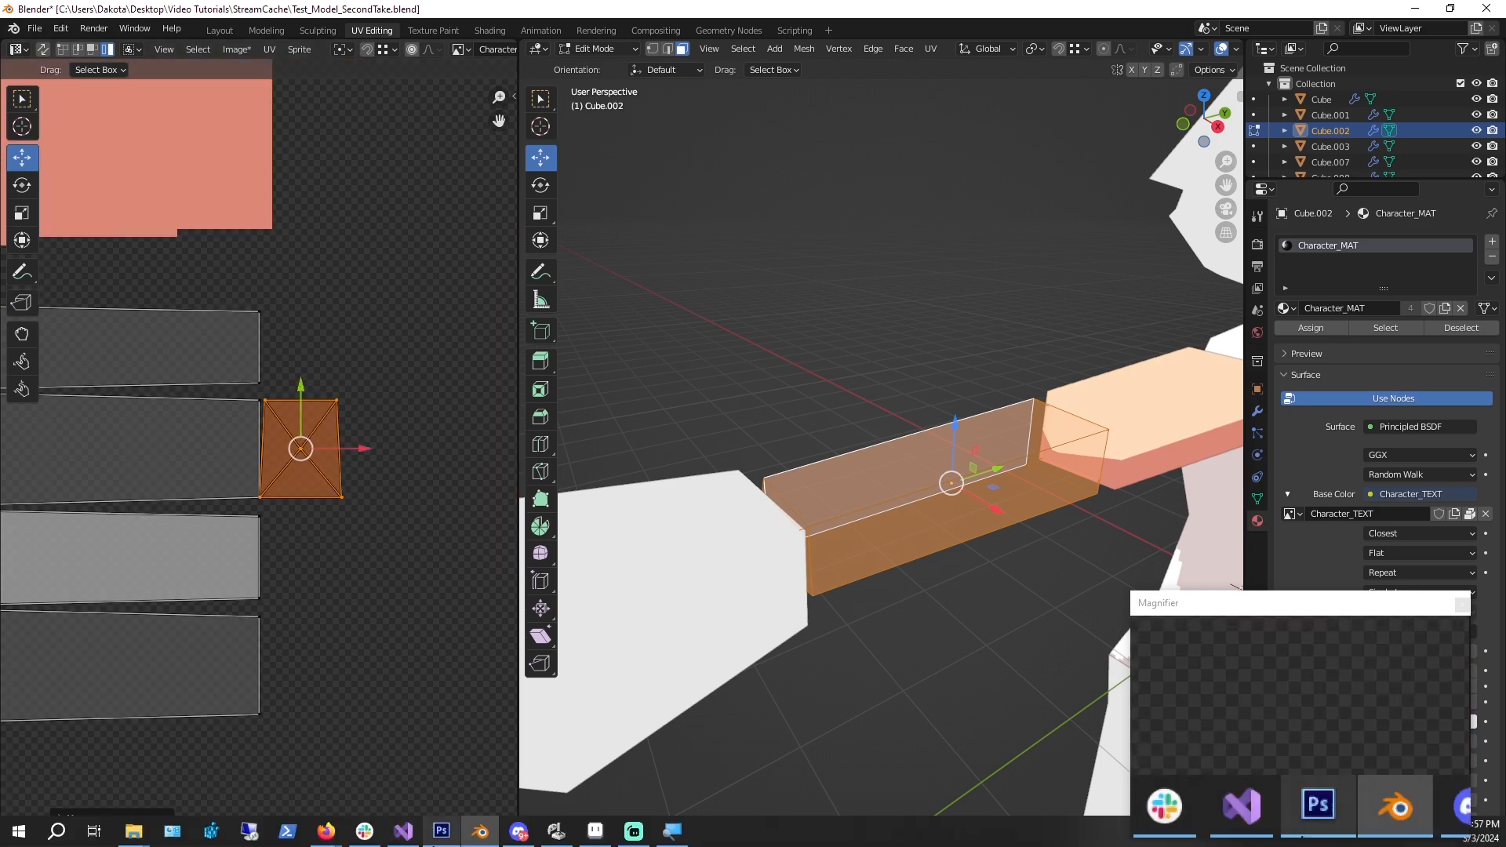
Reselect the forearm faces with their end cap and mirror the end-cap UV island horizontally
{"action": "middle_click_drag", "start_coordinate": [842, 553], "coordinate": [751, 398]}
{"action": "left_click", "coordinate": [1051, 461], "text": "shift"}
{"action": "left_click", "coordinate": [1021, 329], "text": "shift"}
{"action": "left_click", "coordinate": [751, 398], "text": "shift"}
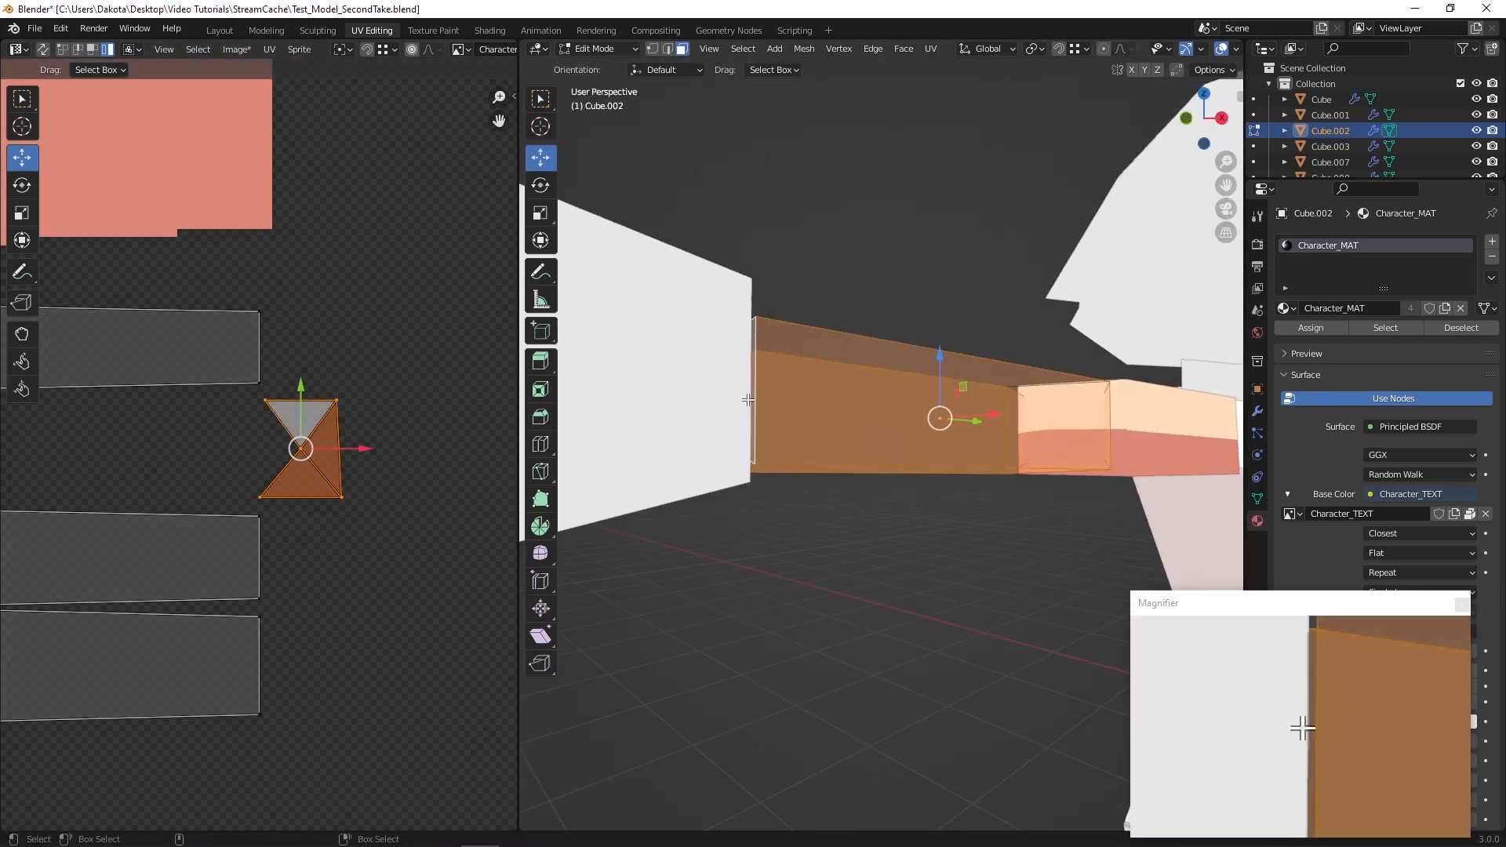
{"action": "middle_click_drag", "start_coordinate": [290, 397], "coordinate": [55, 343]}
{"action": "scroll", "coordinate": [54, 343], "scroll_direction": "up", "scroll_amount": 3}
{"action": "left_click", "coordinate": [201, 469]}
{"action": "right_click", "coordinate": [204, 476]}
{"action": "left_click", "coordinate": [200, 458]}
Switch to Aseprite and paint #dd8877 with the pencil over the lowest forearm island and the lower part of the one above
{"action": "left_click", "coordinate": [596, 831]}
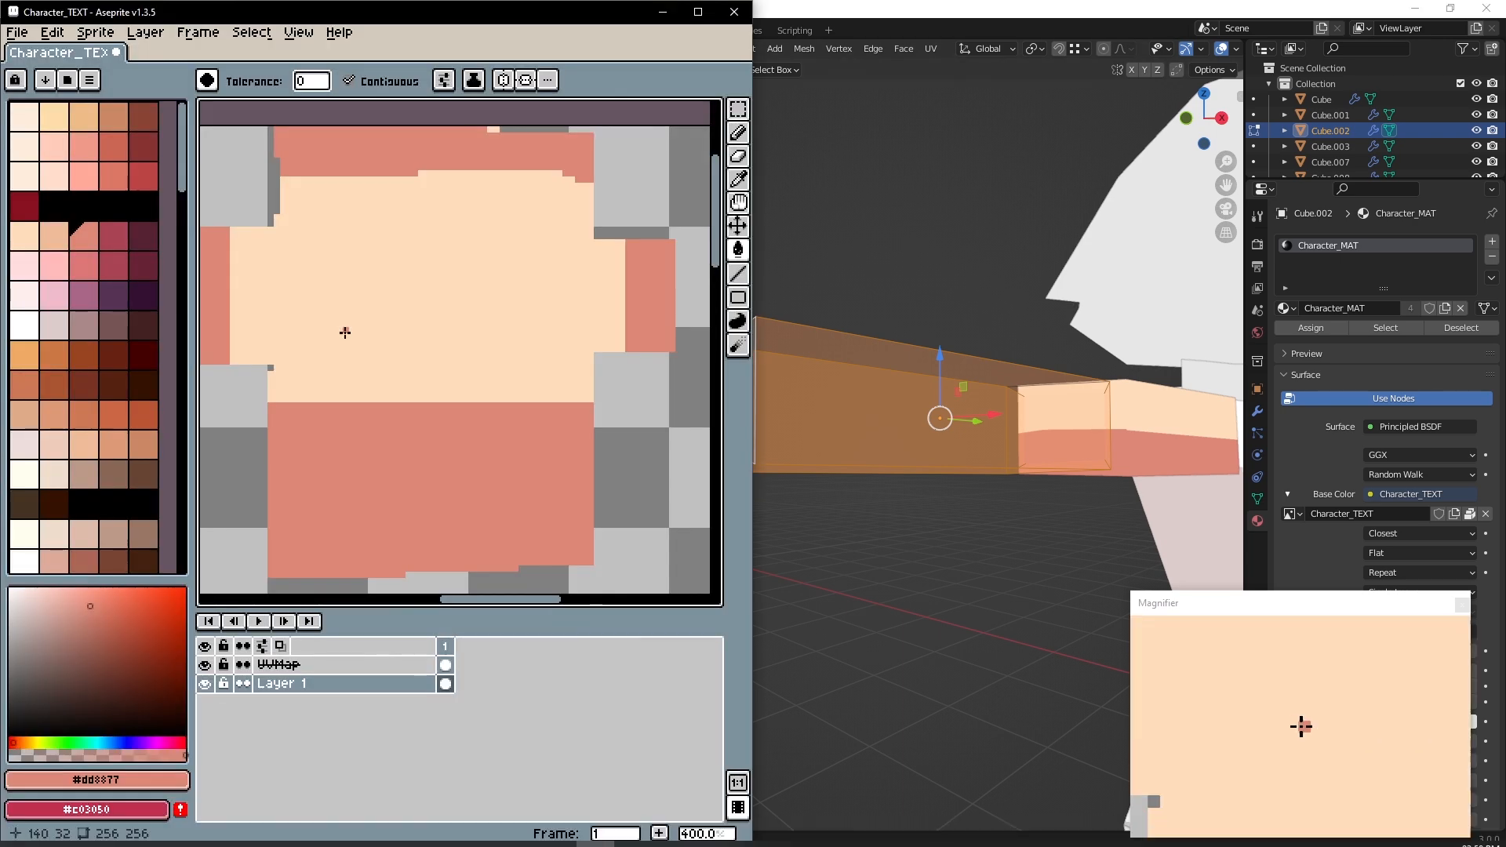
{"action": "scroll", "coordinate": [343, 333], "scroll_direction": "down", "scroll_amount": 4}
{"action": "scroll", "coordinate": [404, 392], "scroll_direction": "up", "scroll_amount": 4}
{"action": "key", "text": "b"}
{"action": "left_click", "coordinate": [304, 543]}
{"action": "middle_click_drag", "start_coordinate": [505, 505], "coordinate": [473, 455]}
{"action": "left_click", "coordinate": [639, 499], "text": "shift"}
{"action": "left_click", "coordinate": [638, 397], "text": "shift"}
{"action": "left_click", "coordinate": [254, 399], "text": "shift"}
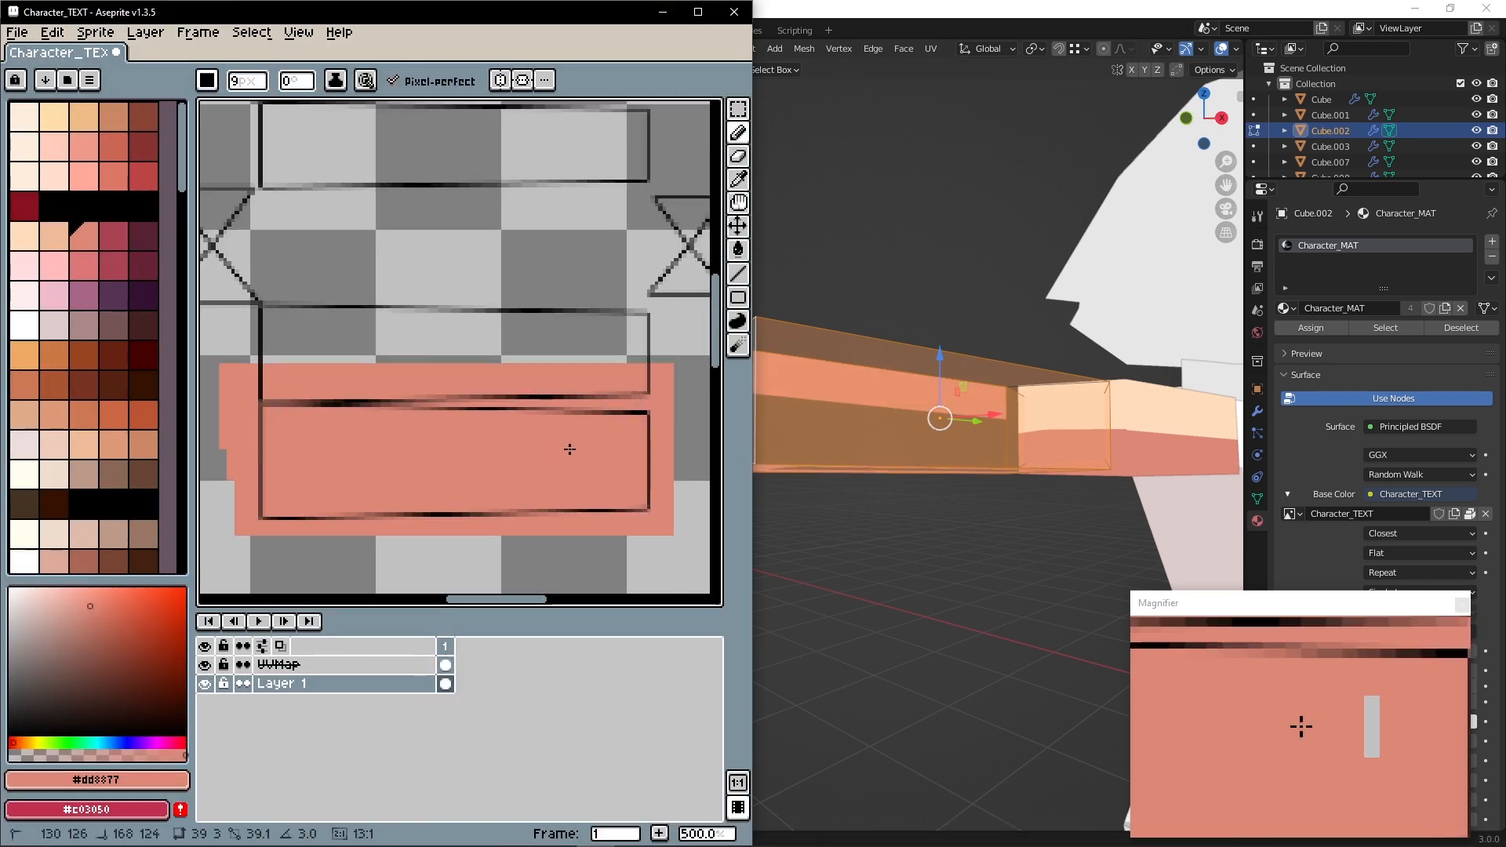
Switch to Blender, select the partly shaded forearm face with its neighbour, and apply Mirror Y to the third UV island
{"action": "left_click", "coordinate": [792, 517]}
{"action": "middle_click_drag", "start_coordinate": [792, 517], "coordinate": [906, 455]}
{"action": "left_click", "coordinate": [903, 469]}
{"action": "scroll", "coordinate": [259, 470], "scroll_direction": "down", "scroll_amount": 2}
{"action": "middle_click_drag", "start_coordinate": [1012, 439], "coordinate": [706, 439]}
{"action": "left_click", "coordinate": [867, 494], "text": "shift"}
{"action": "scroll", "coordinate": [269, 463], "scroll_direction": "down", "scroll_amount": 2}
{"action": "left_click", "coordinate": [267, 480]}
{"action": "right_click", "coordinate": [265, 483]}
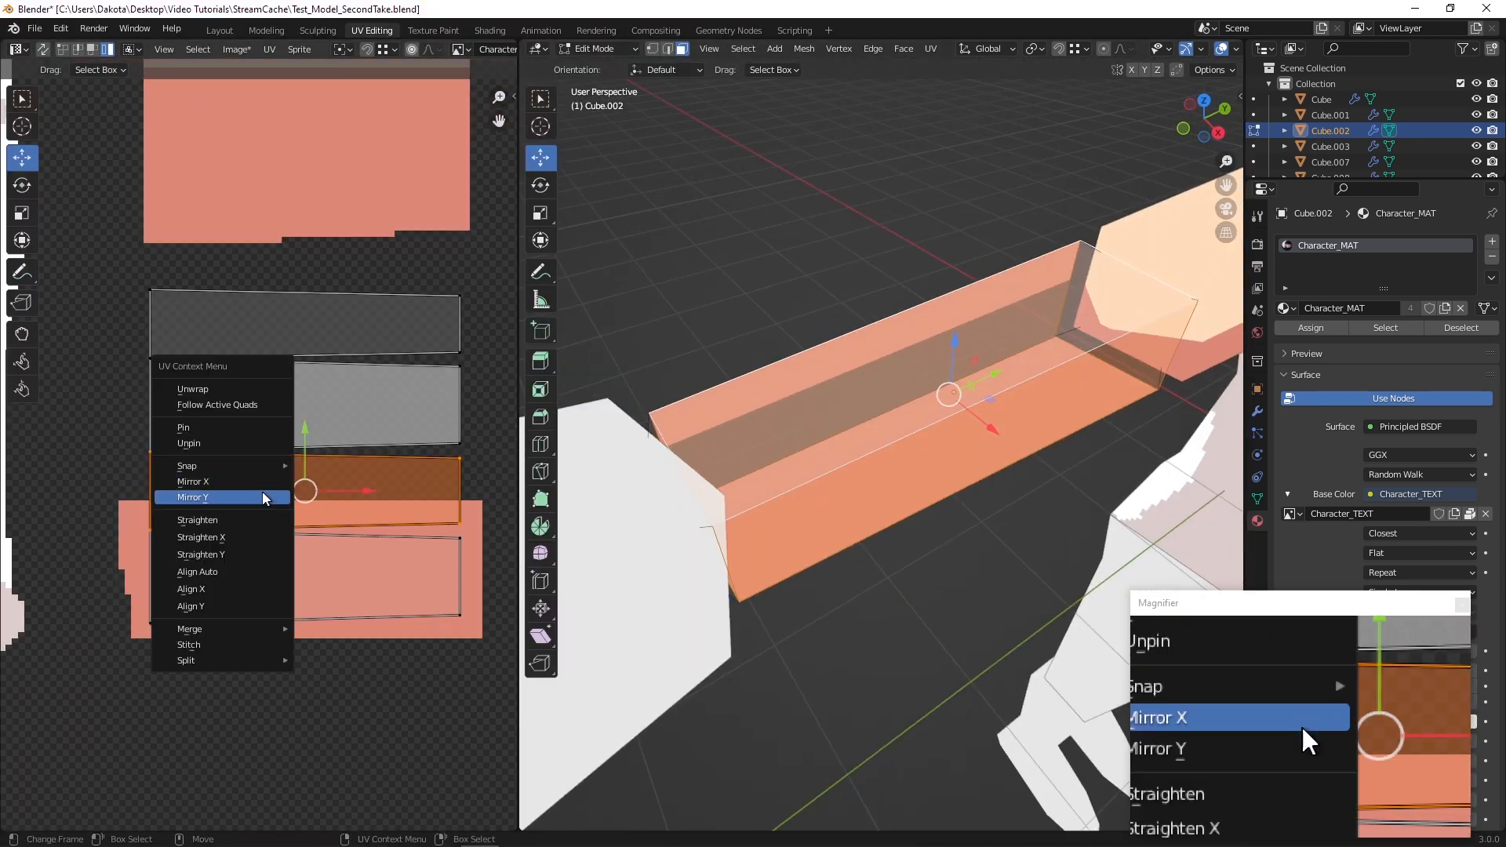
{"action": "left_click", "coordinate": [245, 499]}
{"action": "middle_click_drag", "start_coordinate": [824, 453], "coordinate": [779, 390]}
Switch to Aseprite and paint a straight 7 px #dd8877 strip along the upper edge of the topmost forearm island
{"action": "left_click", "coordinate": [596, 832]}
{"action": "middle_click_drag", "start_coordinate": [322, 332], "coordinate": [337, 497]}
{"action": "left_click", "coordinate": [274, 269]}
{"action": "left_click", "coordinate": [659, 270], "text": "shift"}
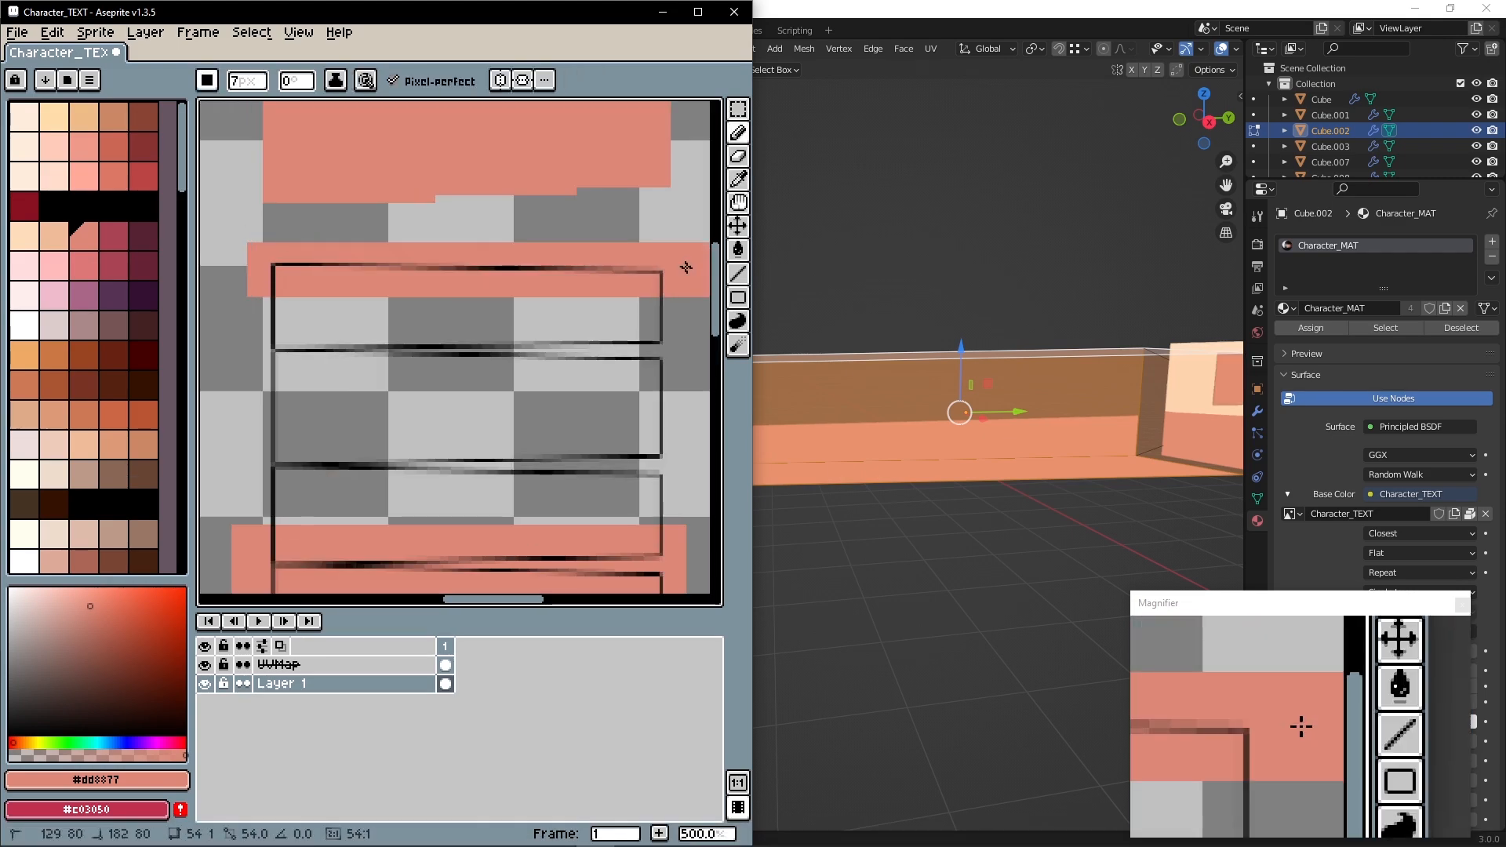
Switch to Blender, select the forearm's shaded side face, and mirror its topmost UV island vertically
{"action": "left_click", "coordinate": [942, 413]}
{"action": "left_click", "coordinate": [251, 302]}
{"action": "right_click", "coordinate": [263, 305]}
{"action": "left_click", "coordinate": [266, 306]}
{"action": "middle_click_drag", "start_coordinate": [769, 408], "coordinate": [799, 443]}
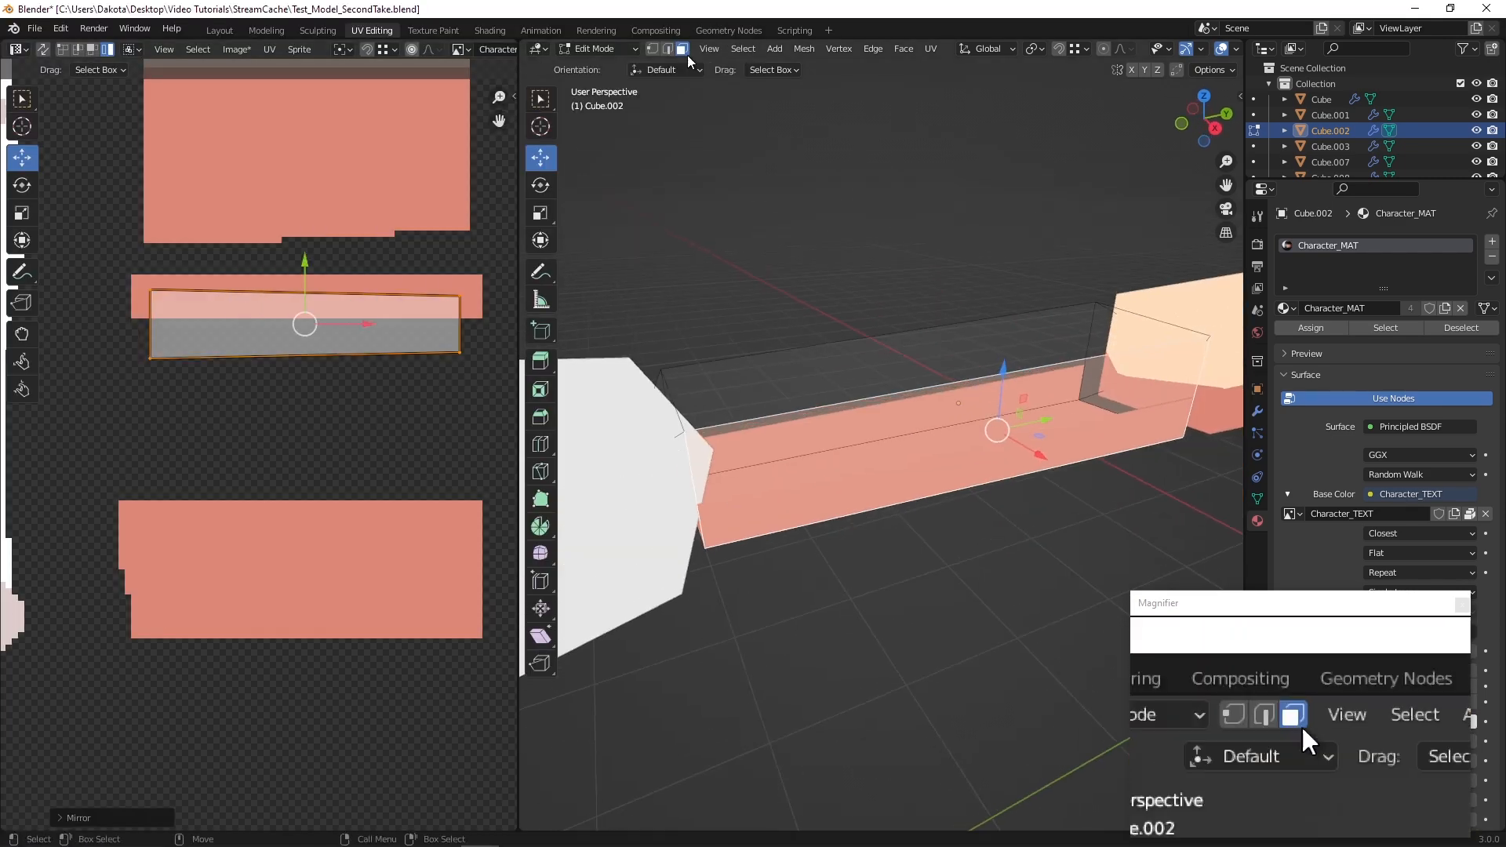
Try to mirror the UVs of the triangular faces at the forearm's end
{"action": "key", "text": "a"}
{"action": "middle_click_drag", "start_coordinate": [582, 409], "coordinate": [609, 440]}
{"action": "left_click", "coordinate": [681, 465]}
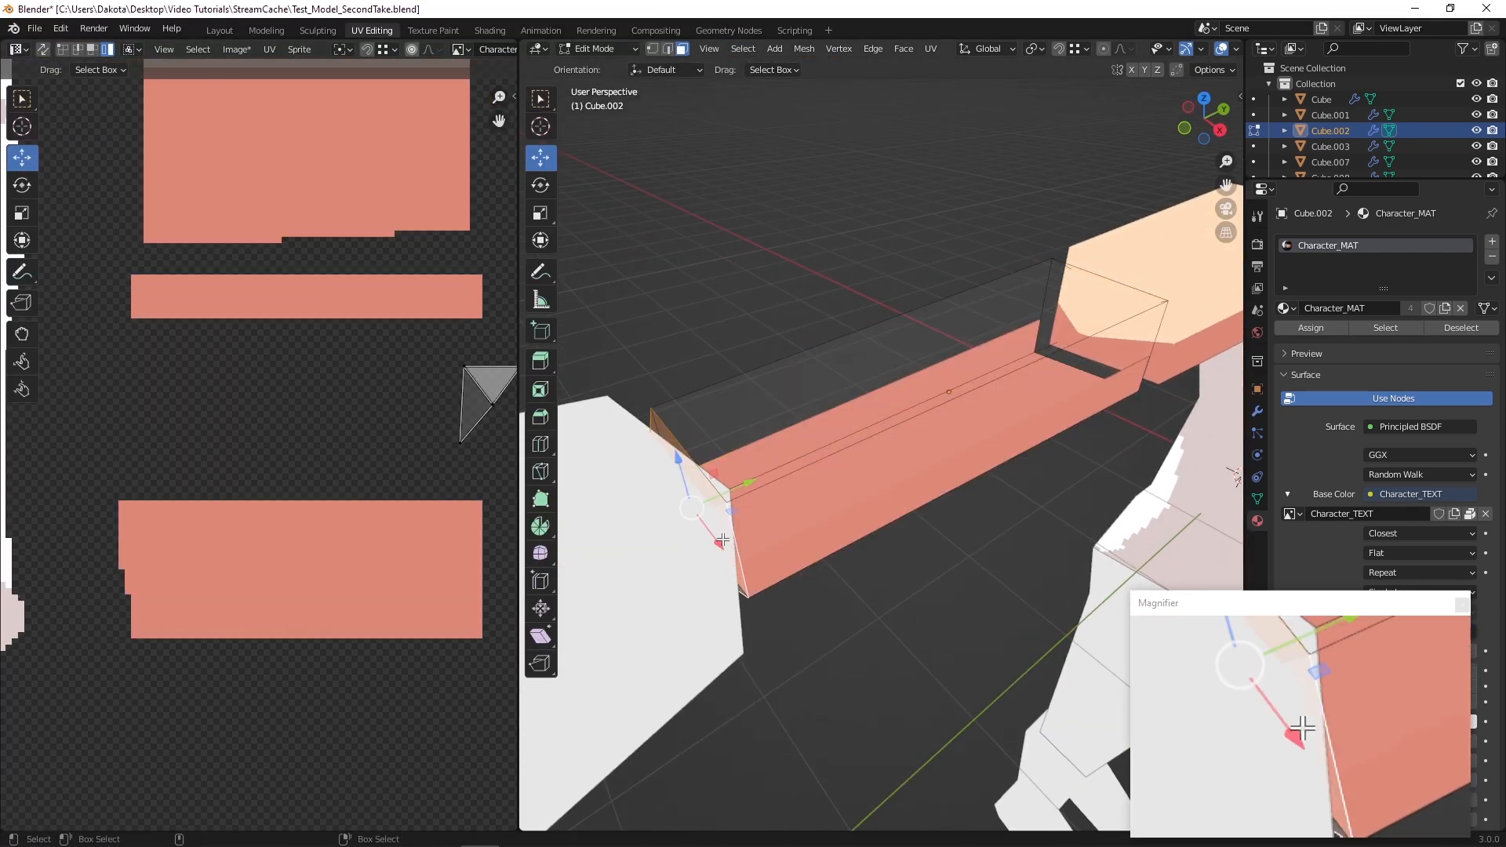
{"action": "middle_click_drag", "start_coordinate": [723, 540], "coordinate": [611, 510]}
{"action": "left_click", "coordinate": [1002, 440]}
{"action": "middle_click_drag", "start_coordinate": [1002, 440], "coordinate": [1012, 345]}
{"action": "left_click", "coordinate": [960, 431], "text": "shift"}
{"action": "left_click", "coordinate": [84, 391]}
{"action": "right_click", "coordinate": [84, 390]}
{"action": "left_click", "coordinate": [83, 393]}
{"action": "key", "text": "ctrl+z"}
{"action": "key", "text": "ctrl+z"}
Select a triangular face at the forearm's end and mirror its UV island
{"action": "left_click", "coordinate": [963, 449]}
{"action": "left_click", "coordinate": [87, 407]}
{"action": "right_click", "coordinate": [88, 409]}
{"action": "left_click", "coordinate": [87, 400]}
{"action": "right_click", "coordinate": [89, 413]}
{"action": "left_click", "coordinate": [90, 428]}
Add the remaining end-cap triangles to the selection and slide the side triangle's UV island horizontally against its neighbours
{"action": "left_click", "coordinate": [929, 361], "text": "shift"}
{"action": "middle_click_drag", "start_coordinate": [975, 323], "coordinate": [731, 412]}
{"action": "left_click", "coordinate": [790, 506], "text": "shift"}
{"action": "left_click", "coordinate": [796, 455], "text": "shift"}
{"action": "middle_click_drag", "start_coordinate": [70, 406], "coordinate": [189, 400]}
{"action": "scroll", "coordinate": [188, 400], "scroll_direction": "up", "scroll_amount": 6}
{"action": "left_click_drag", "start_coordinate": [459, 392], "coordinate": [496, 397]}
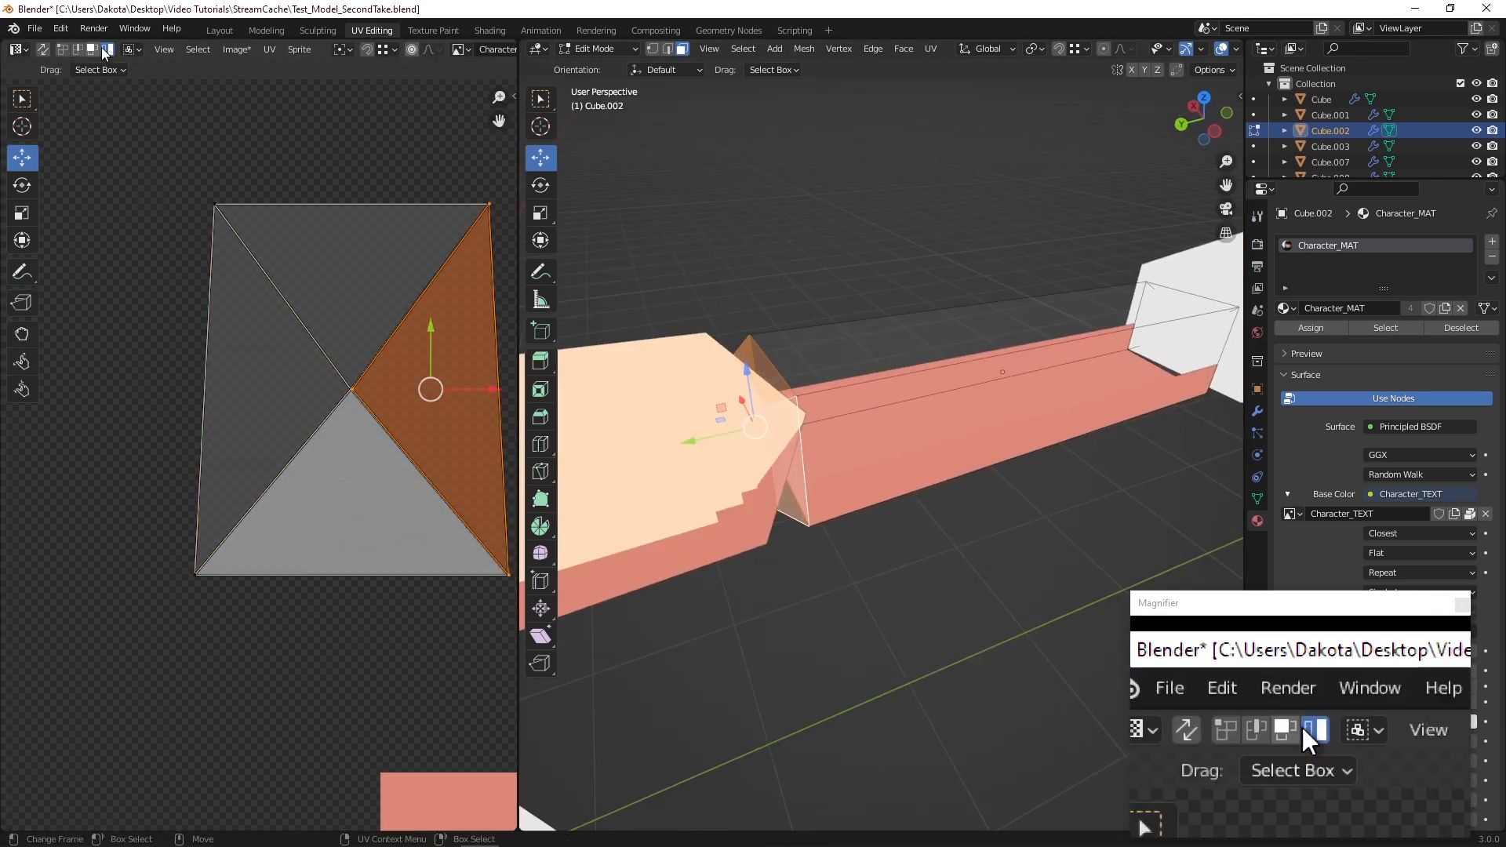
Enable UV snapping in vertex selection mode and snap the side triangle's corner vertex to the adjoining end-cap corner
{"action": "left_click", "coordinate": [63, 49]}
{"action": "middle_click_drag", "start_coordinate": [481, 220], "coordinate": [329, 264]}
{"action": "left_click", "coordinate": [335, 253]}
{"action": "left_click", "coordinate": [367, 49]}
{"action": "left_click_drag", "start_coordinate": [337, 248], "coordinate": [338, 251]}
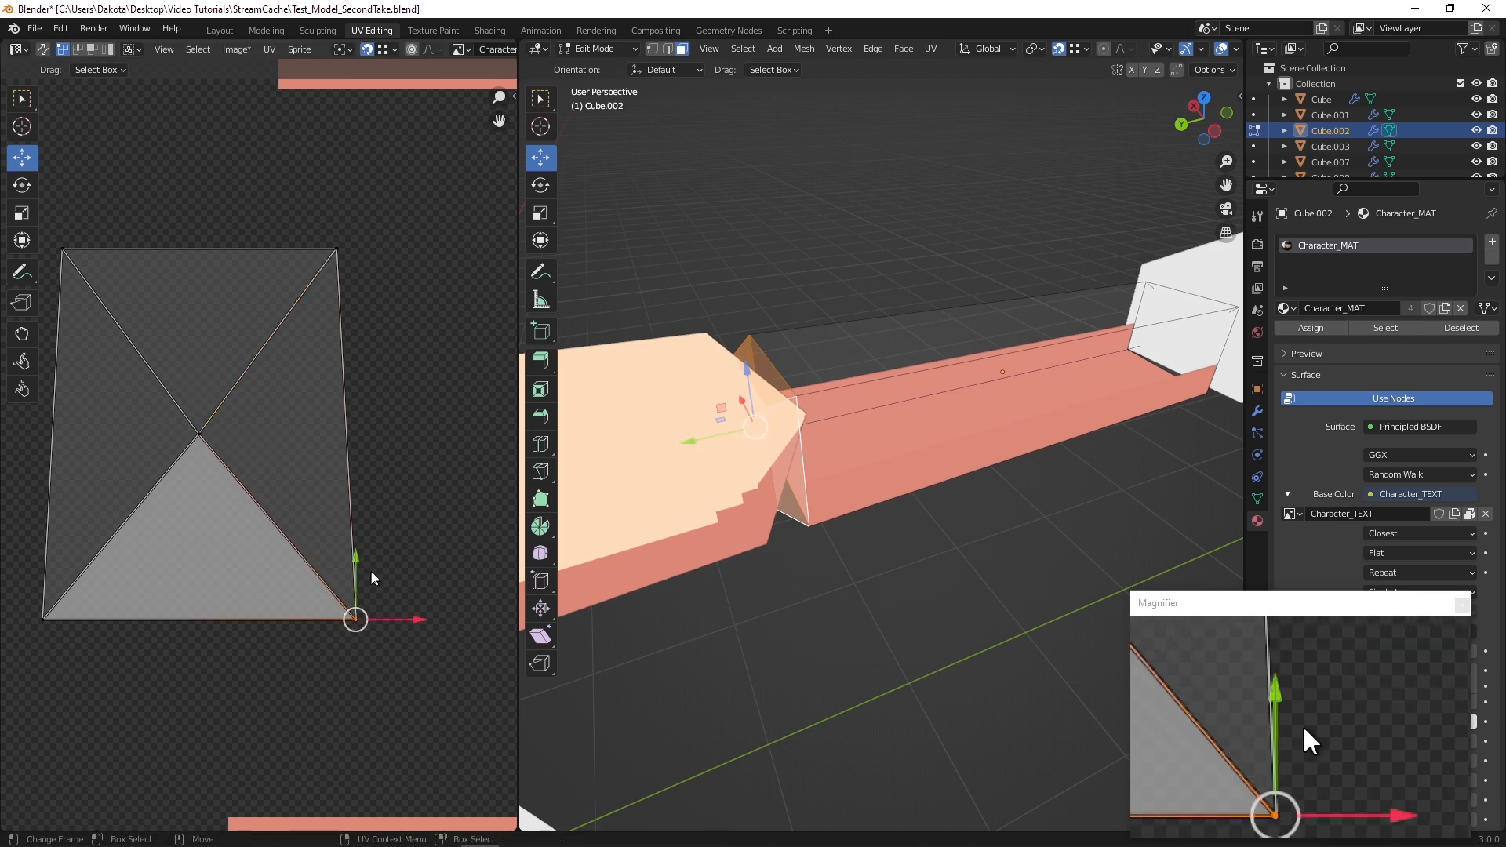
Select the end-cap triangles at the forearm's joint and mirror their UVs
{"action": "left_click", "coordinate": [817, 487]}
{"action": "left_click", "coordinate": [796, 485]}
{"action": "left_click", "coordinate": [764, 371], "text": "shift"}
{"action": "middle_click_drag", "start_coordinate": [670, 432], "coordinate": [879, 378]}
{"action": "left_click", "coordinate": [891, 464], "text": "shift"}
{"action": "key", "text": "a"}
{"action": "right_click", "coordinate": [157, 392]}
{"action": "left_click", "coordinate": [157, 391]}
Select all of the forearm's faces
{"action": "left_click", "coordinate": [896, 468], "text": "shift"}
{"action": "middle_click_drag", "start_coordinate": [896, 467], "coordinate": [777, 390]}
{"action": "left_click", "coordinate": [743, 49]}
{"action": "left_click", "coordinate": [753, 68]}
{"action": "middle_click_drag", "start_coordinate": [772, 314], "coordinate": [1052, 430]}
{"action": "left_click", "coordinate": [779, 374], "text": "shift"}
Switch to Aseprite, outline the area between the shaded forearm bands with 7 px #ffddbb strokes, and fill its interior
{"action": "scroll", "coordinate": [14, 435], "scroll_direction": "down", "scroll_amount": 6}
{"action": "mouse_move", "coordinate": [510, 845]}
{"action": "left_click", "coordinate": [595, 833]}
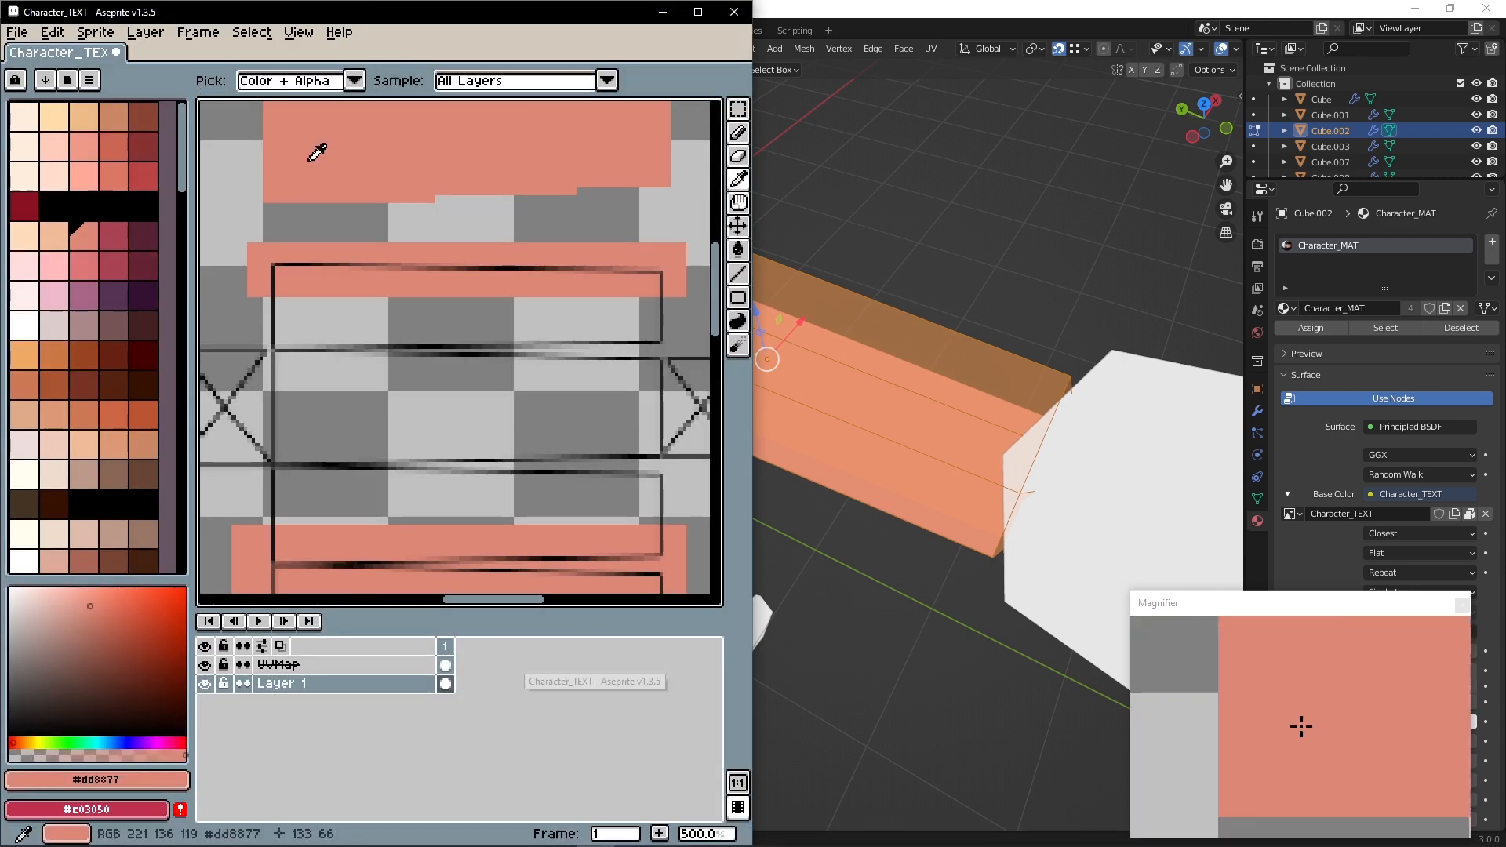
{"action": "scroll", "coordinate": [302, 236], "scroll_direction": "up", "scroll_amount": 1}
{"action": "left_click", "coordinate": [24, 237]}
{"action": "middle_click_drag", "start_coordinate": [276, 553], "coordinate": [369, 514]}
{"action": "left_click_drag", "start_coordinate": [343, 513], "coordinate": [339, 302]}
{"action": "middle_click_drag", "start_coordinate": [667, 314], "coordinate": [306, 281]}
{"action": "left_click_drag", "start_coordinate": [477, 276], "coordinate": [475, 480], "text": "shift"}
{"action": "middle_click_drag", "start_coordinate": [345, 479], "coordinate": [695, 407]}
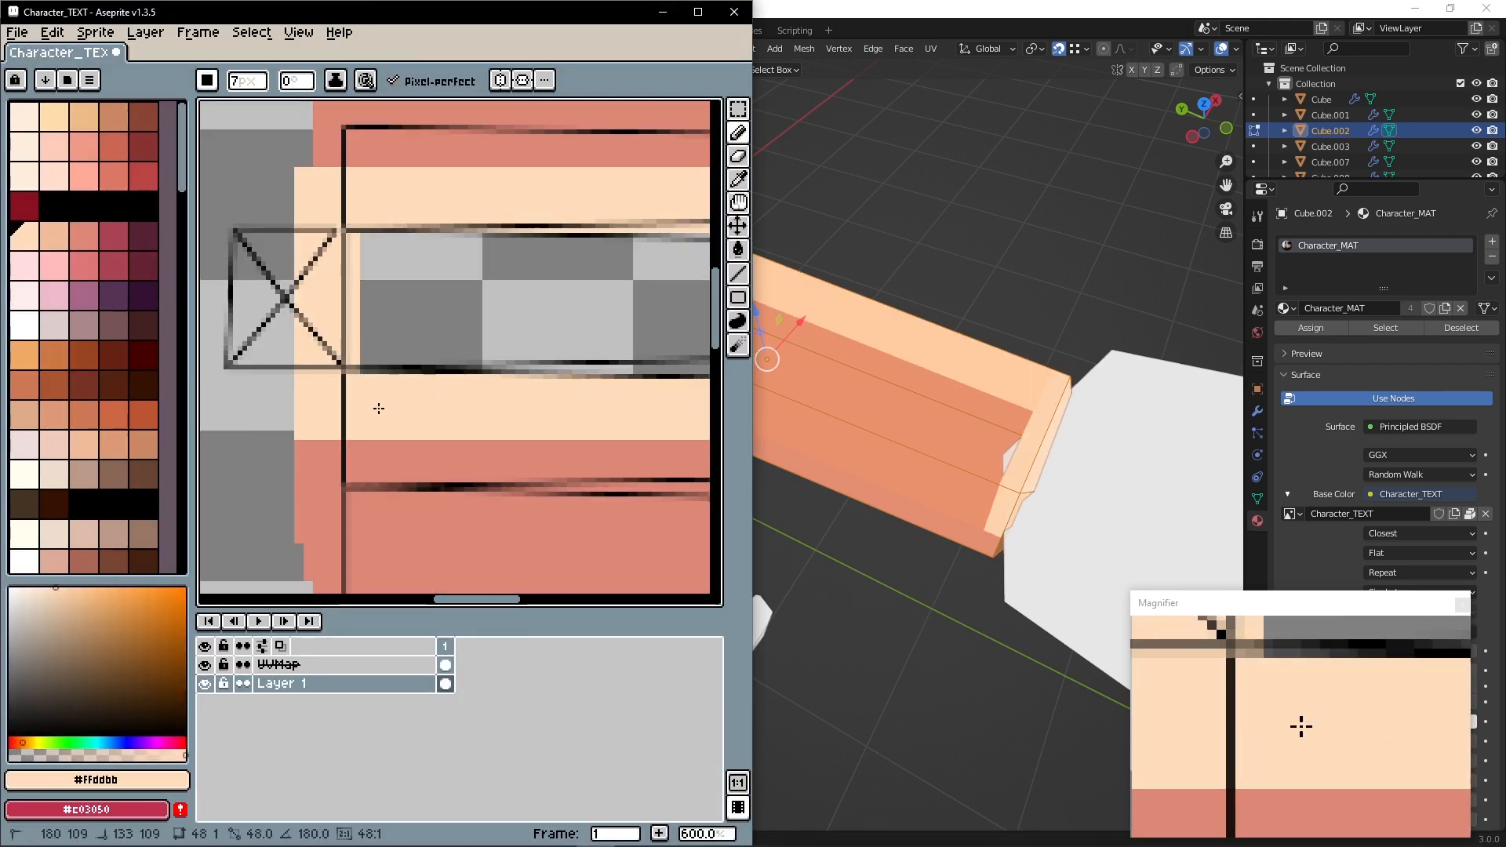
{"action": "left_click", "coordinate": [383, 407], "text": "shift"}
{"action": "key", "text": "g"}
{"action": "left_click", "coordinate": [400, 314]}
Paint #dd8877 shading onto the texture beside the filled forearm area and save the file
{"action": "left_click", "coordinate": [84, 237]}
{"action": "key", "text": "b"}
{"action": "mouse_move", "coordinate": [398, 288]}
{"action": "left_mouse_down"}
{"action": "mouse_move", "coordinate": [398, 401]}
{"action": "mouse_move", "coordinate": [430, 318]}
{"action": "left_mouse_up"}
{"action": "scroll", "coordinate": [439, 428], "scroll_direction": "down", "scroll_amount": 3, "text": "alt"}
{"action": "key", "text": "ctrl+s"}
Switch to Blender, select two end-cap triangles of the forearm, and mirror their UV island
{"action": "left_click", "coordinate": [882, 561]}
{"action": "mouse_move", "coordinate": [882, 561]}
{"action": "middle_mouse_down"}
{"action": "mouse_move", "coordinate": [884, 456]}
{"action": "mouse_move", "coordinate": [790, 416]}
{"action": "mouse_move", "coordinate": [804, 437]}
{"action": "mouse_move", "coordinate": [1087, 411]}
{"action": "middle_mouse_up"}
{"action": "left_click", "coordinate": [804, 437]}
{"action": "left_click", "coordinate": [850, 428], "text": "shift"}
{"action": "middle_click_drag", "start_coordinate": [37, 375], "coordinate": [177, 392]}
{"action": "right_click", "coordinate": [173, 423]}
{"action": "left_click", "coordinate": [173, 427]}
{"action": "key", "text": "ctrl+z"}
{"action": "right_click", "coordinate": [198, 475]}
{"action": "left_click", "coordinate": [196, 473]}
Add the adjoining end-cap face to the selection and pick its upper corner vertex in the UV layout
{"action": "middle_click_drag", "start_coordinate": [1090, 385], "coordinate": [831, 447]}
{"action": "left_click", "coordinate": [800, 286], "text": "shift"}
{"action": "scroll", "coordinate": [185, 445], "scroll_direction": "up", "scroll_amount": 8}
{"action": "left_click", "coordinate": [47, 108]}
{"action": "middle_click_drag", "start_coordinate": [382, 112], "coordinate": [228, 251]}
{"action": "left_click", "coordinate": [440, 246]}
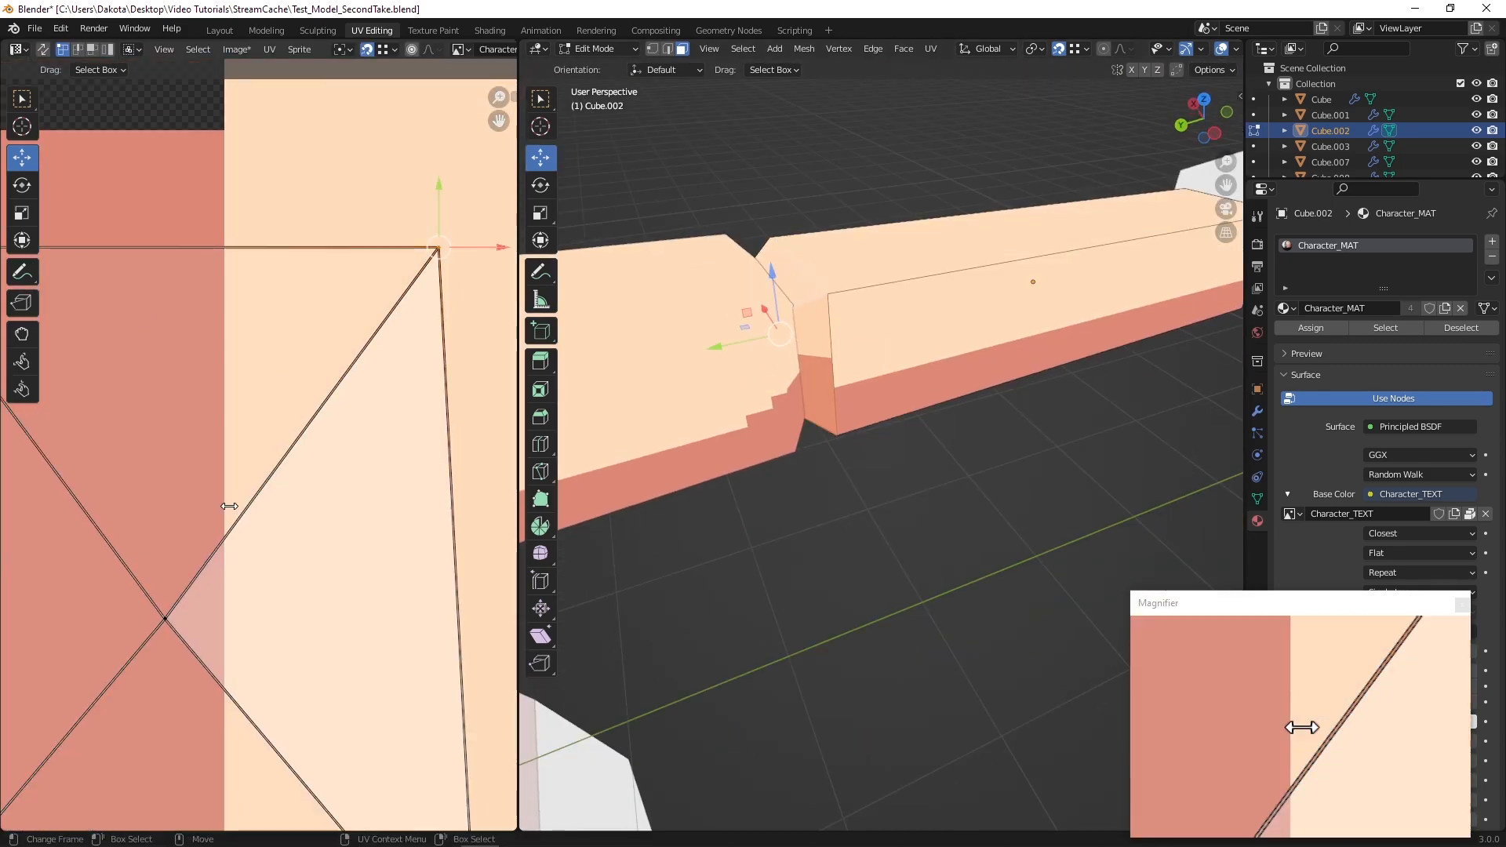
{"action": "middle_click_drag", "start_coordinate": [228, 504], "coordinate": [84, 173]}
{"action": "scroll", "coordinate": [342, 552], "scroll_direction": "down", "scroll_amount": 1}
{"action": "scroll", "coordinate": [365, 643], "scroll_direction": "down", "scroll_amount": 3}
Switch to Aseprite and paint a vertical #dd8877 strip over the outer part of the end-cap island
{"action": "left_click", "coordinate": [596, 830]}
{"action": "scroll", "coordinate": [358, 504], "scroll_direction": "up", "scroll_amount": 4}
{"action": "left_click", "coordinate": [357, 503], "text": "alt"}
{"action": "left_click_drag", "start_coordinate": [355, 508], "coordinate": [353, 375]}
Compare the forearm with the upper arm in Blender, and paint 6 px #dd8877 steps along its straight shading edges in Aseprite
{"action": "key", "text": "alt+Tab"}
{"action": "mouse_move", "coordinate": [698, 420]}
{"action": "middle_mouse_down"}
{"action": "mouse_move", "coordinate": [881, 437]}
{"action": "mouse_move", "coordinate": [796, 431]}
{"action": "middle_mouse_up"}
{"action": "middle_click_drag", "start_coordinate": [427, 499], "coordinate": [267, 572]}
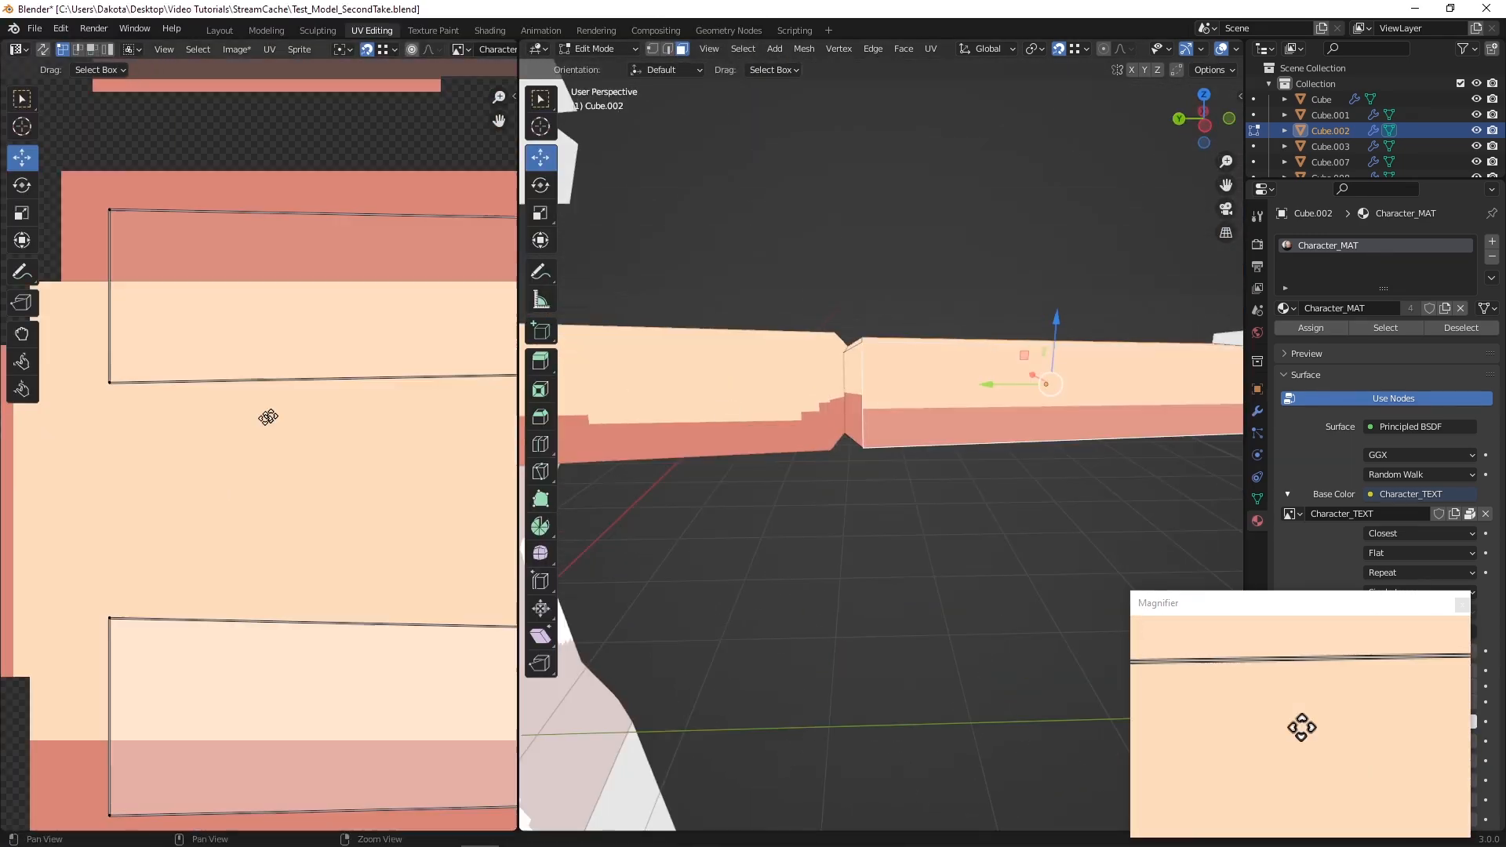
{"action": "left_click", "coordinate": [595, 830]}
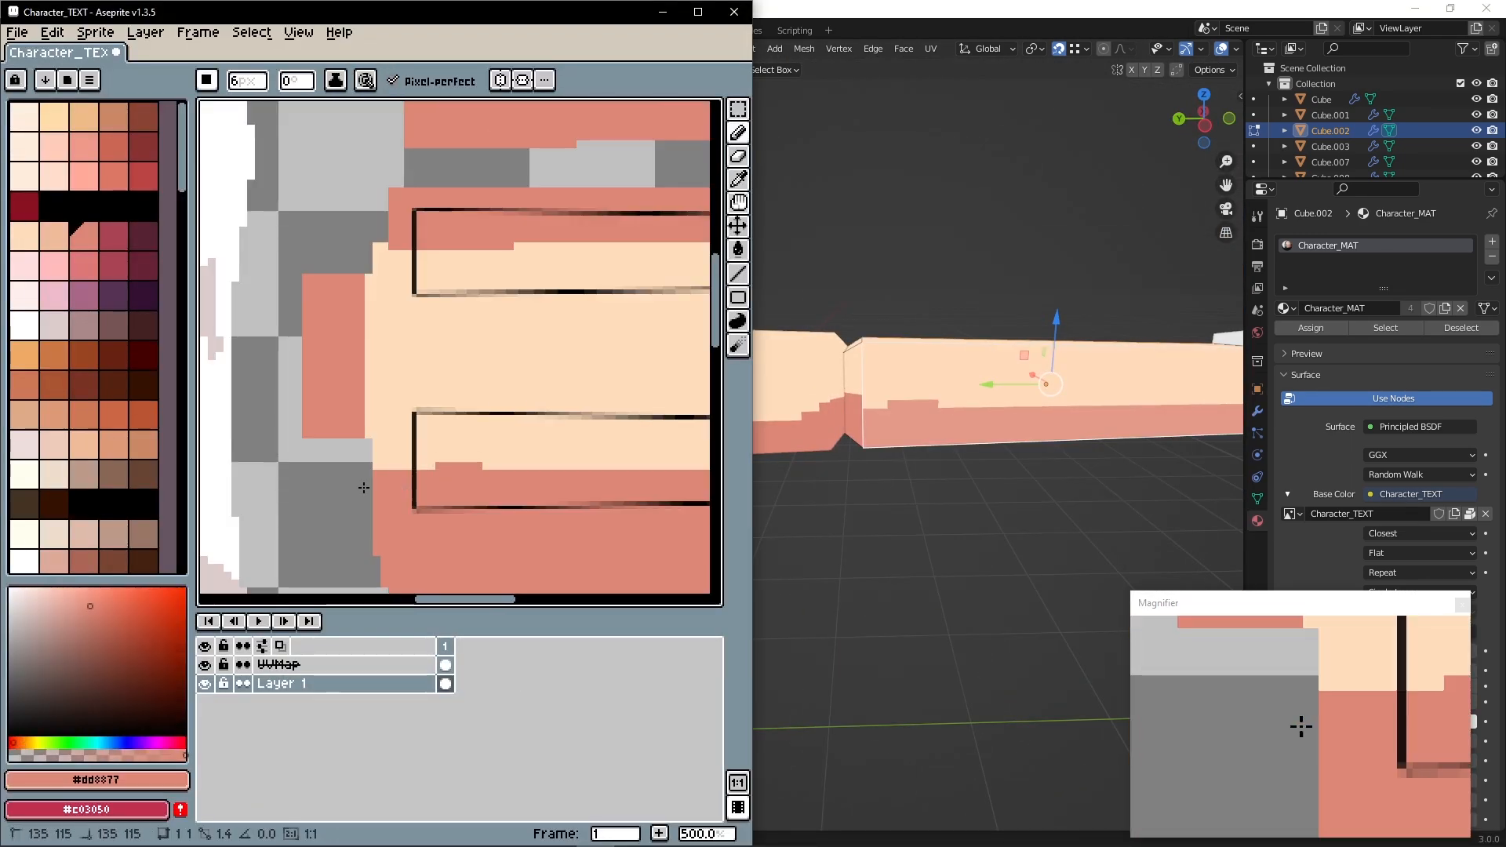
{"action": "scroll", "coordinate": [387, 287], "scroll_direction": "down", "scroll_amount": 4}
Switch to Blender, leave Edit Mode, and assign the Character_MAT material to the upper leg
{"action": "key", "text": "alt+Tab"}
{"action": "key", "text": "Tab"}
{"action": "left_click", "coordinate": [851, 432]}
{"action": "middle_click_drag", "start_coordinate": [855, 439], "coordinate": [953, 486]}
{"action": "left_click", "coordinate": [1290, 309]}
{"action": "left_click", "coordinate": [1325, 330]}
Select the upper leg's outer side faces in Edit Mode and unwrap them with Project from View in the right orthographic view
{"action": "middle_click_drag", "start_coordinate": [1055, 455], "coordinate": [1122, 459]}
{"action": "left_click", "coordinate": [613, 85]}
{"action": "middle_click_drag", "start_coordinate": [784, 353], "coordinate": [1123, 121]}
{"action": "left_click", "coordinate": [1067, 268], "text": "shift"}
{"action": "left_click", "coordinate": [1212, 123]}
{"action": "left_click", "coordinate": [931, 49]}
{"action": "left_click", "coordinate": [960, 206]}
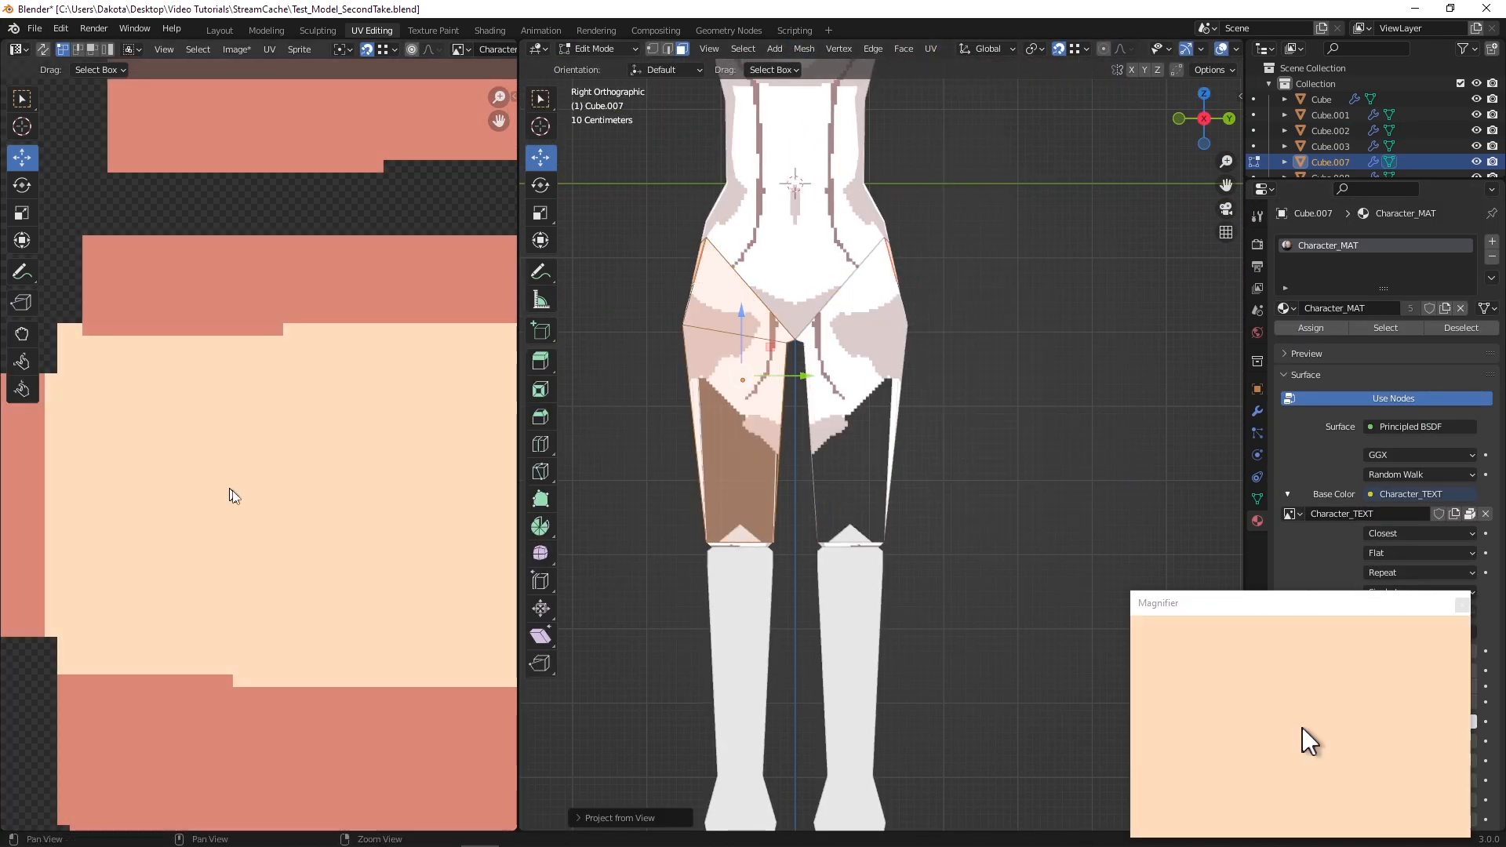
Move the projected upper-leg UVs into the empty area below the torso texture
{"action": "scroll", "coordinate": [471, 598], "scroll_direction": "down", "scroll_amount": 5}
{"action": "left_click_drag", "start_coordinate": [386, 395], "coordinate": [232, 590]}
{"action": "scroll", "coordinate": [377, 502], "scroll_direction": "down", "scroll_amount": 2}
{"action": "middle_click_drag", "start_coordinate": [400, 510], "coordinate": [374, 401]}
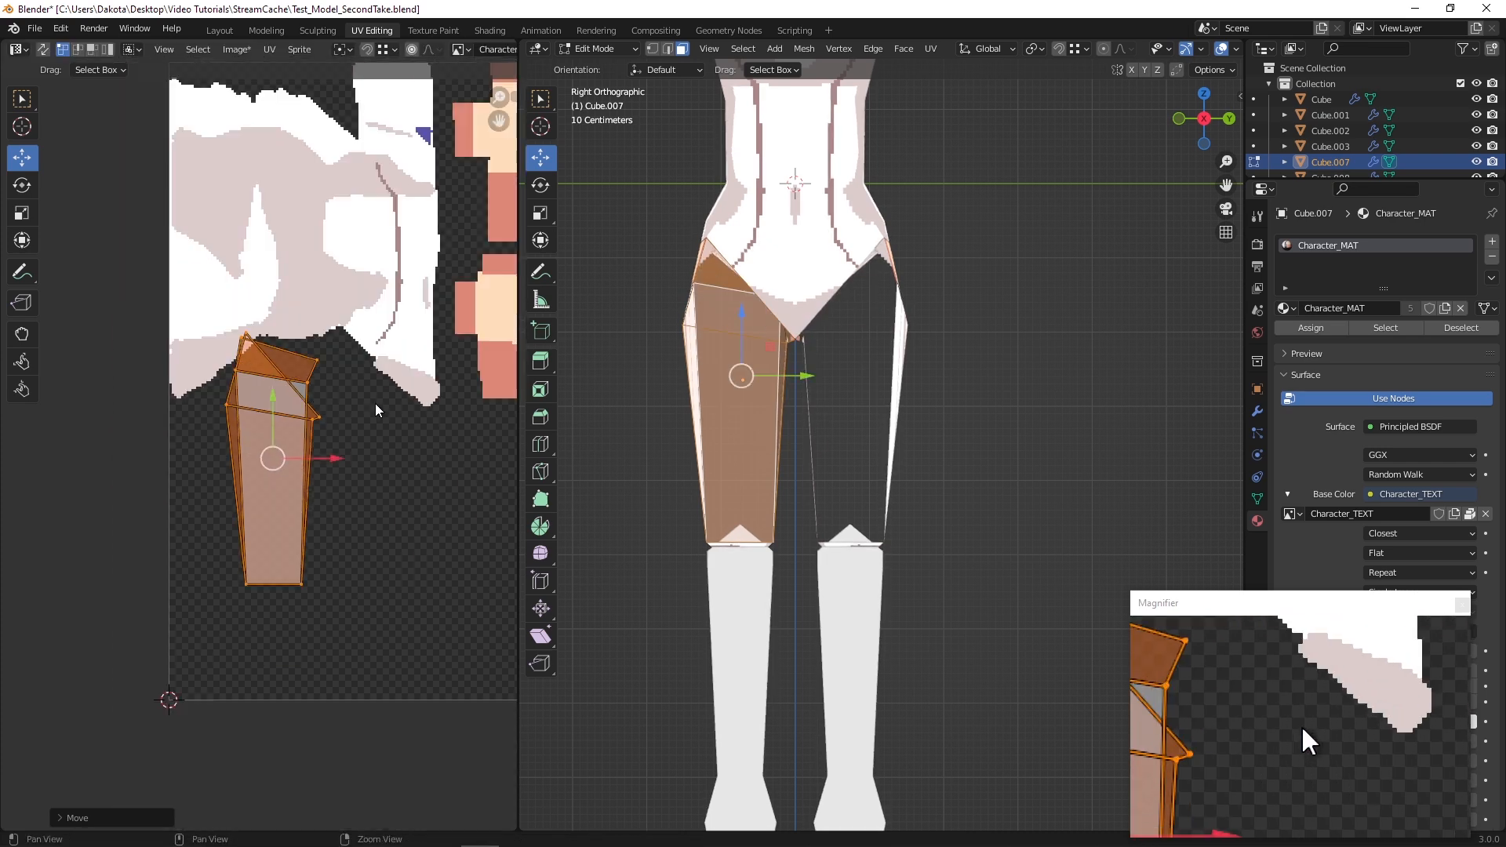
Edit the torso together with the upper leg, and move and scale the leg's UVs to meet the torso's hip area
{"action": "key", "text": "Tab"}
{"action": "left_click", "coordinate": [748, 249], "text": "shift"}
{"action": "key", "text": "Tab"}
{"action": "left_click_drag", "start_coordinate": [274, 478], "coordinate": [373, 443]}
{"action": "scroll", "coordinate": [259, 447], "scroll_direction": "up", "scroll_amount": 2}
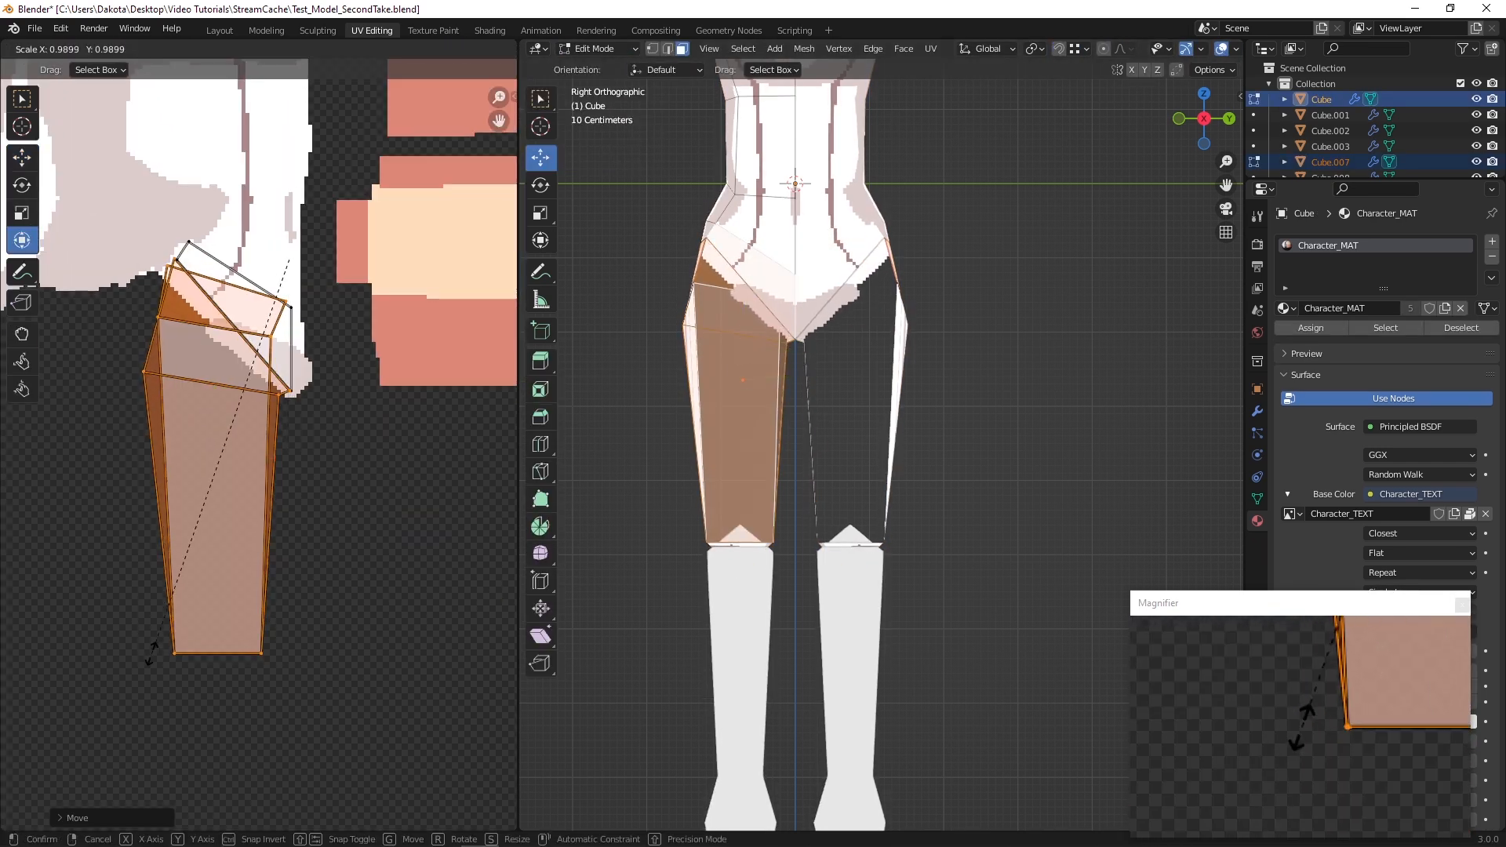
Fine-tune the upper-leg UVs' position so their top edge lines up with the torso's hip edge
{"action": "left_click", "coordinate": [22, 158]}
{"action": "scroll", "coordinate": [261, 455], "scroll_direction": "up", "scroll_amount": 3}
{"action": "left_click_drag", "start_coordinate": [235, 445], "coordinate": [239, 444]}
{"action": "scroll", "coordinate": [78, 110], "scroll_direction": "up", "scroll_amount": 2}
{"action": "middle_click_drag", "start_coordinate": [78, 110], "coordinate": [140, 332]}
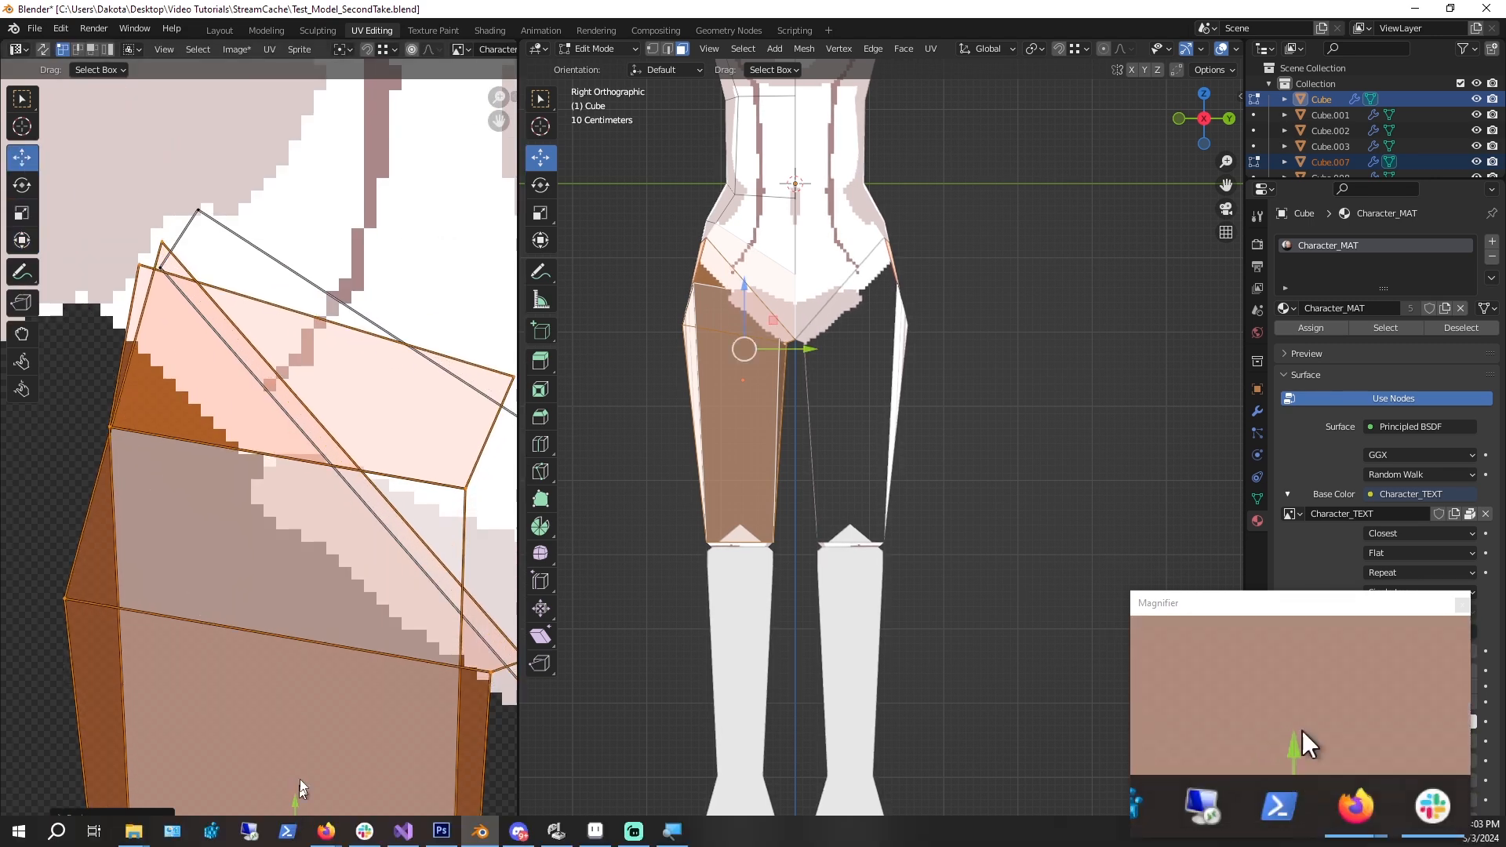
{"action": "left_click", "coordinate": [375, 787]}
{"action": "left_click", "coordinate": [284, 728]}
{"action": "scroll", "coordinate": [326, 338], "scroll_direction": "down", "scroll_amount": 6}
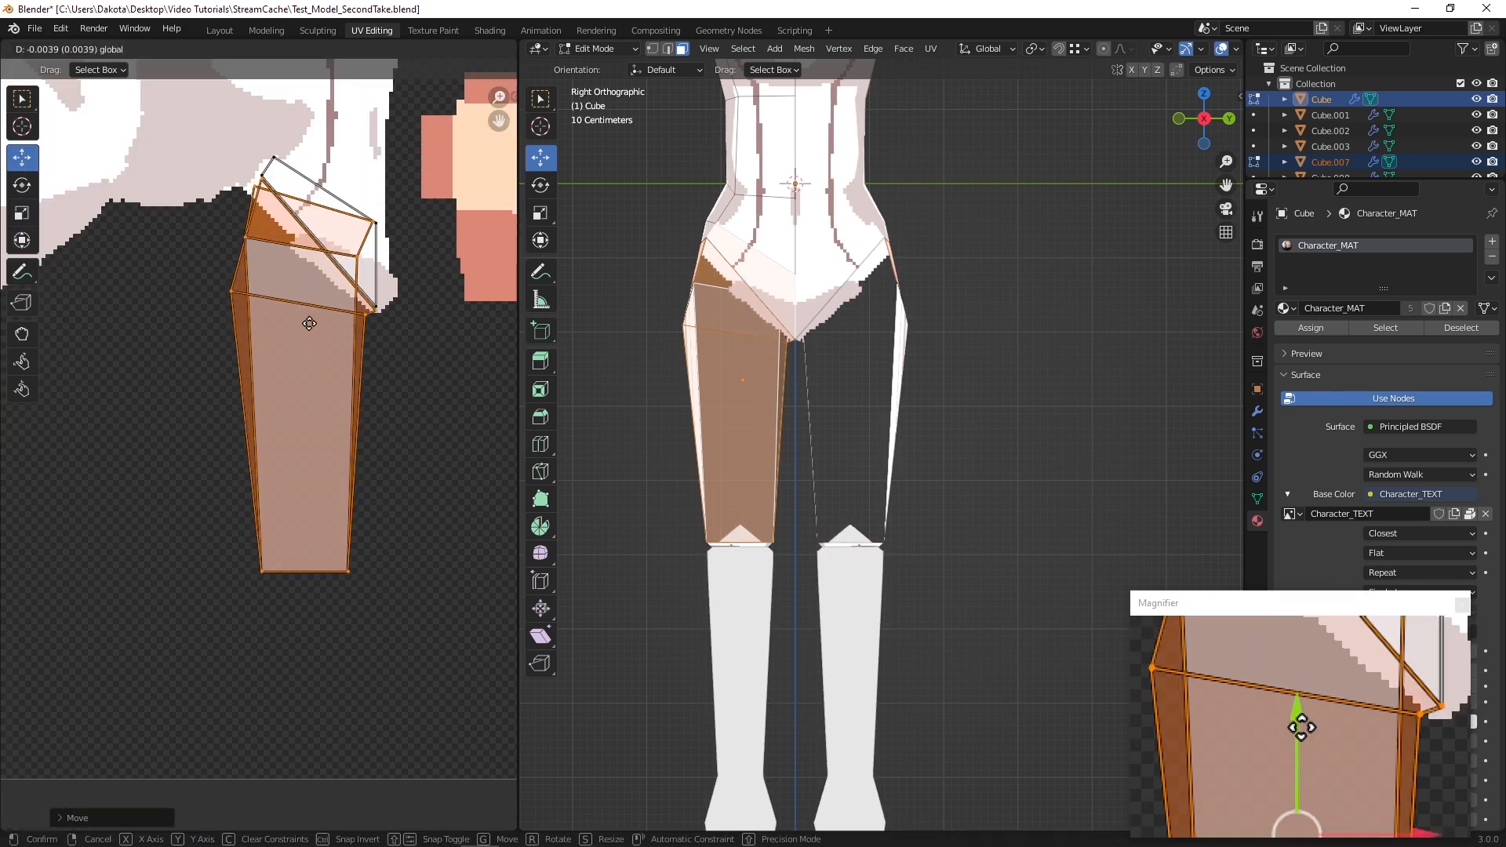
{"action": "scroll", "coordinate": [284, 339], "scroll_direction": "up", "scroll_amount": 4}
{"action": "left_click", "coordinate": [328, 391]}
Slide an upper-leg UV island horizontally across the layout using island selection, and mirror it
{"action": "left_click", "coordinate": [107, 50]}
{"action": "left_click", "coordinate": [353, 471]}
{"action": "left_click_drag", "start_coordinate": [409, 496], "coordinate": [191, 498]}
{"action": "right_click", "coordinate": [193, 464]}
{"action": "left_click", "coordinate": [193, 463]}
{"action": "left_click", "coordinate": [345, 550]}
{"action": "left_click_drag", "start_coordinate": [430, 487], "coordinate": [428, 487]}
Select the upper leg's front faces and unwrap them with Project from View in the front orthographic view
{"action": "middle_click_drag", "start_coordinate": [855, 369], "coordinate": [931, 528]}
{"action": "left_click", "coordinate": [729, 384]}
{"action": "left_click", "coordinate": [870, 369], "text": "shift"}
{"action": "left_click", "coordinate": [869, 418], "text": "shift"}
{"action": "left_click", "coordinate": [1083, 467], "text": "shift"}
{"action": "left_click", "coordinate": [953, 456], "text": "shift"}
{"action": "left_click", "coordinate": [953, 456], "text": "shift"}
{"action": "left_click", "coordinate": [972, 452], "text": "shift"}
{"action": "left_click", "coordinate": [1204, 119]}
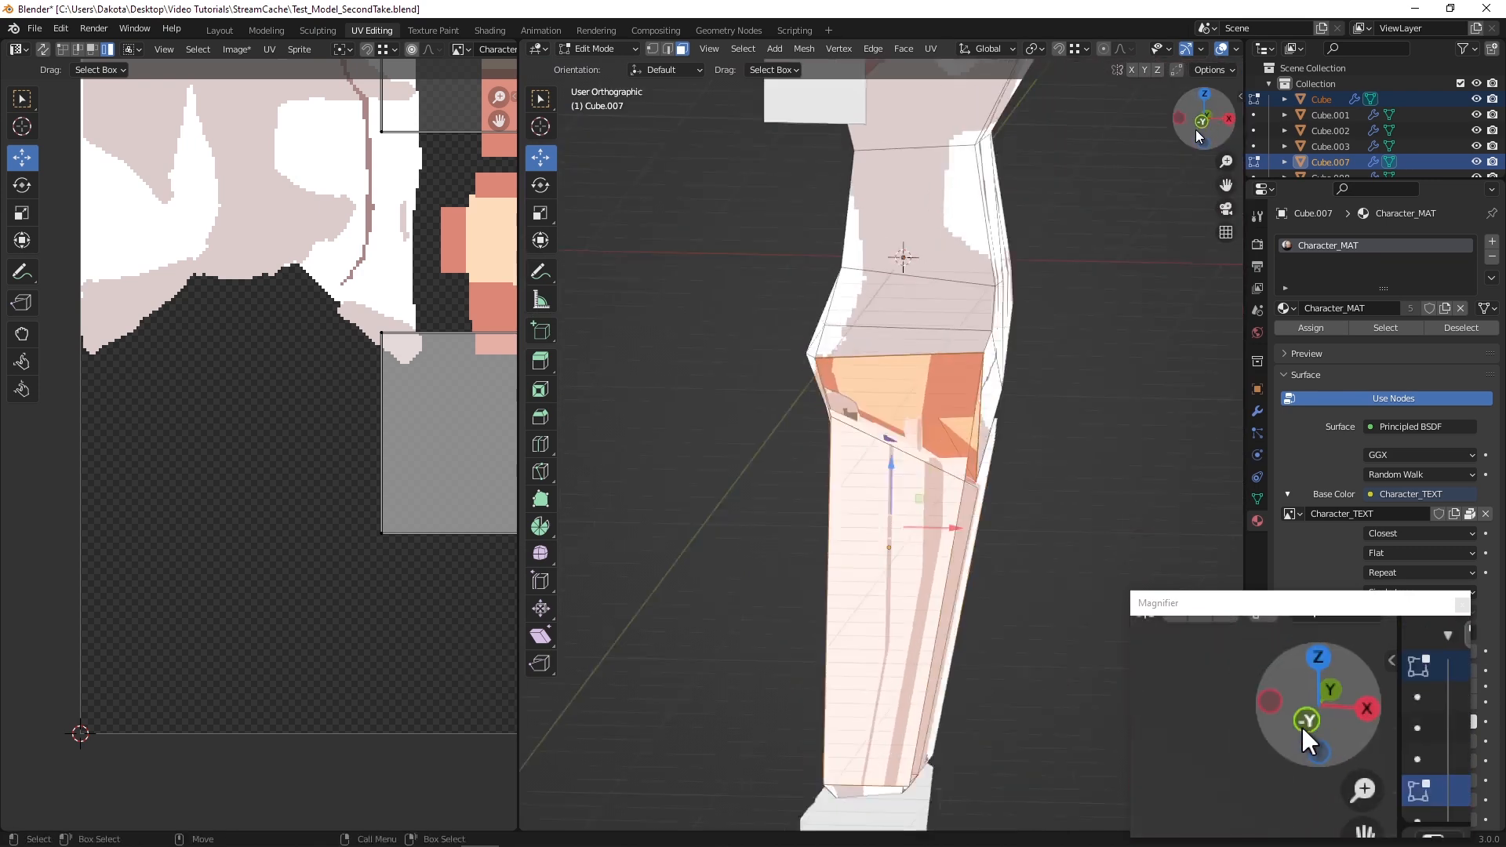
{"action": "left_click", "coordinate": [931, 48]}
{"action": "left_click", "coordinate": [965, 201]}
Return to Object Mode and reopen only the upper leg in Edit Mode
{"action": "middle_click_drag", "start_coordinate": [747, 409], "coordinate": [648, 403]}
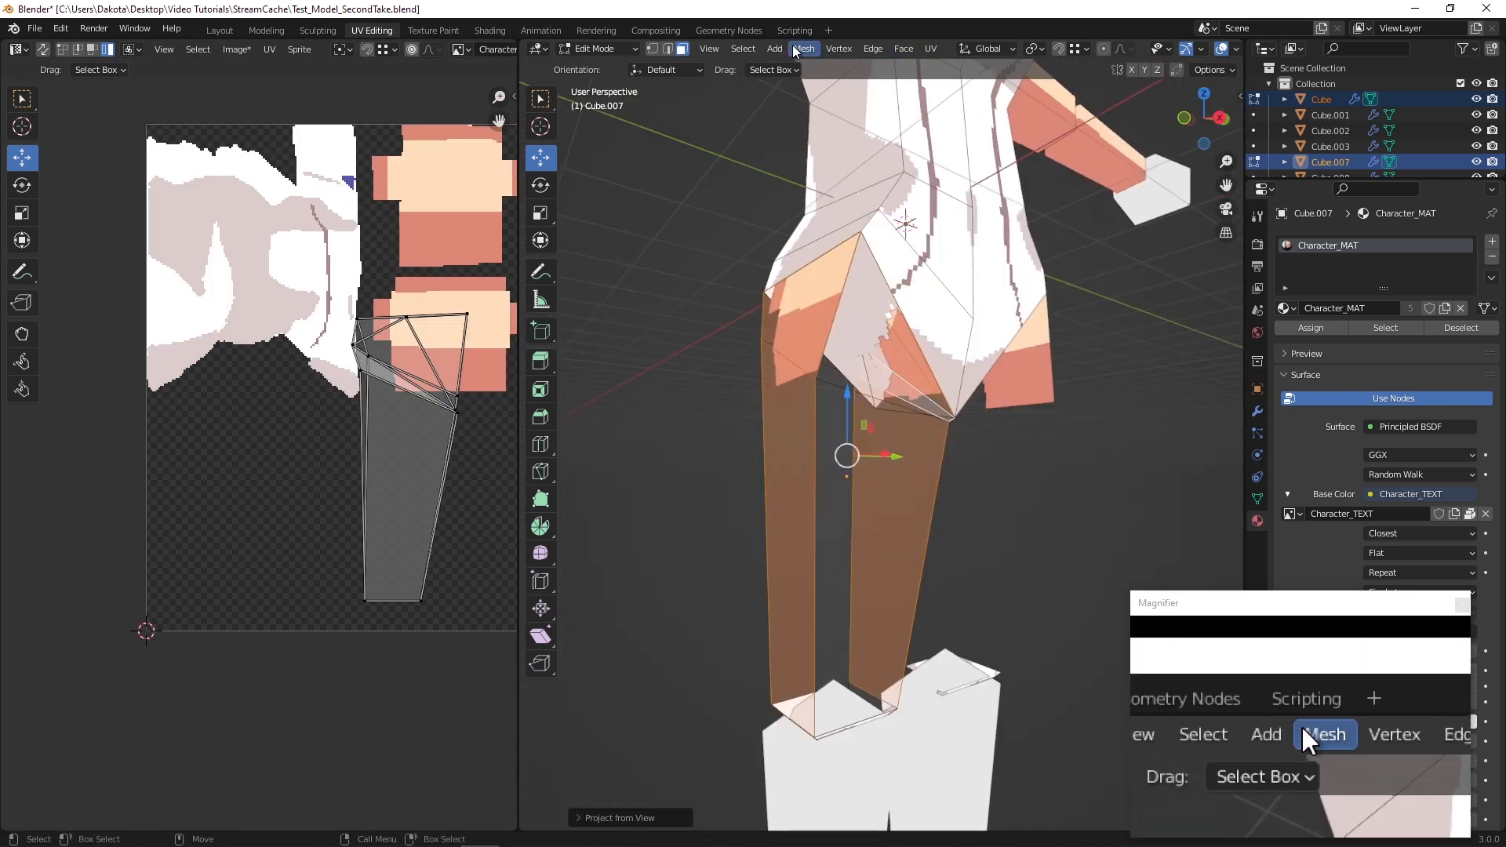
{"action": "key", "text": "a"}
{"action": "middle_click_drag", "start_coordinate": [361, 392], "coordinate": [311, 389]}
{"action": "left_click", "coordinate": [591, 68]}
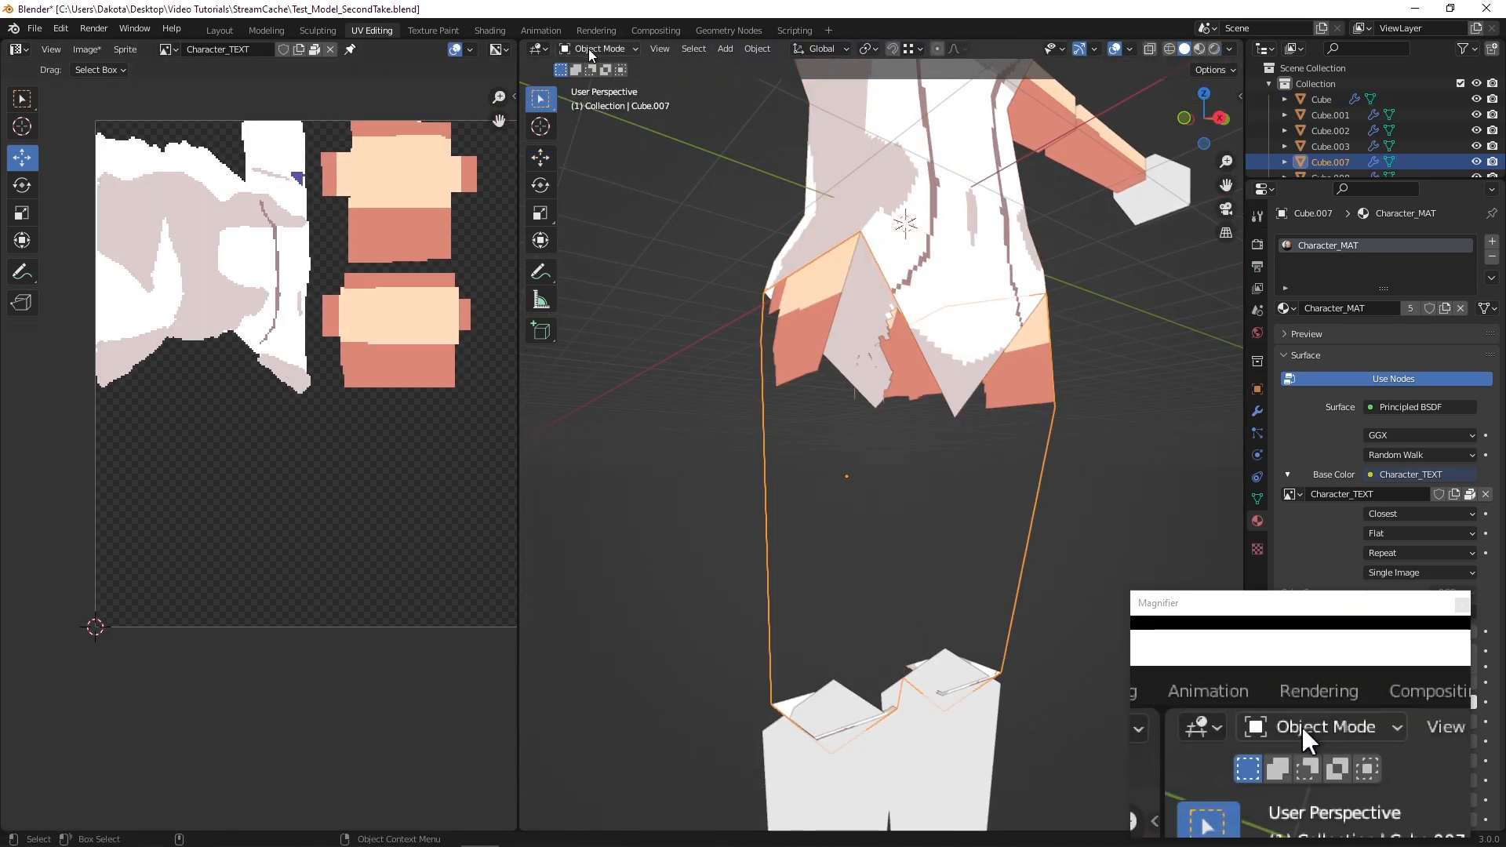
{"action": "left_click", "coordinate": [621, 86]}
Select an upper-leg UV island and move it off the arm textures toward the area below the torso
{"action": "left_click", "coordinate": [219, 295]}
{"action": "middle_click_drag", "start_coordinate": [219, 295], "coordinate": [185, 185]}
{"action": "left_click", "coordinate": [379, 464]}
{"action": "middle_click_drag", "start_coordinate": [380, 463], "coordinate": [451, 466]}
{"action": "left_click_drag", "start_coordinate": [724, 467], "coordinate": [794, 480], "text": "alt"}
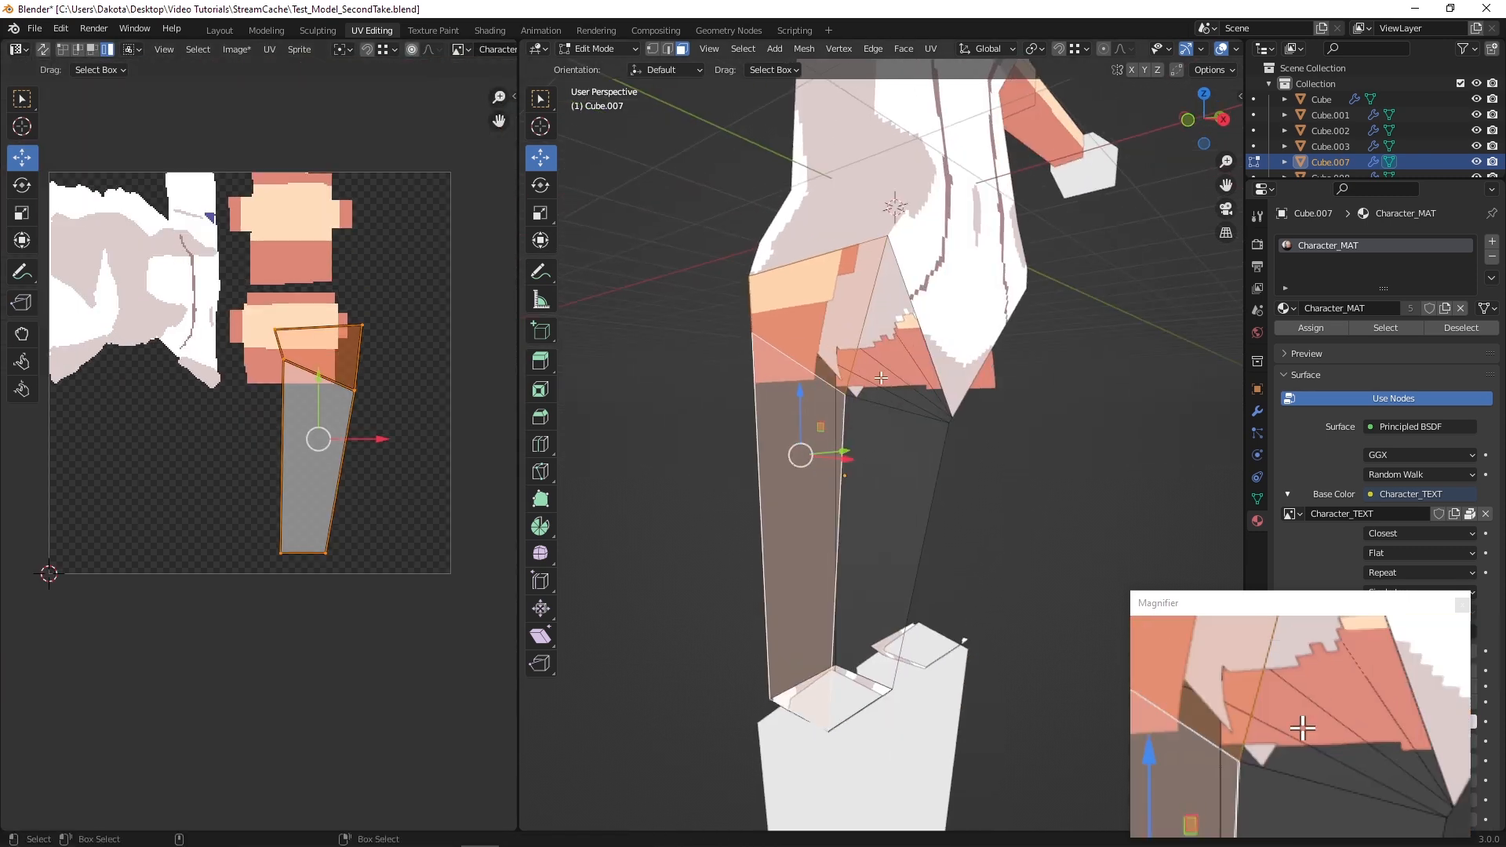
{"action": "key", "text": "g"}
{"action": "left_click", "coordinate": [160, 420]}
Move the upper-leg UV island off the arm textures to the area under the torso and resize it to match its neighbouring leg island
{"action": "scroll", "coordinate": [312, 366], "scroll_direction": "up", "scroll_amount": 4}
{"action": "middle_click_drag", "start_coordinate": [226, 235], "coordinate": [203, 475]}
{"action": "scroll", "coordinate": [203, 475], "scroll_direction": "down", "scroll_amount": 1}
{"action": "left_click_drag", "start_coordinate": [340, 333], "coordinate": [283, 488]}
{"action": "scroll", "coordinate": [257, 457], "scroll_direction": "up", "scroll_amount": 6}
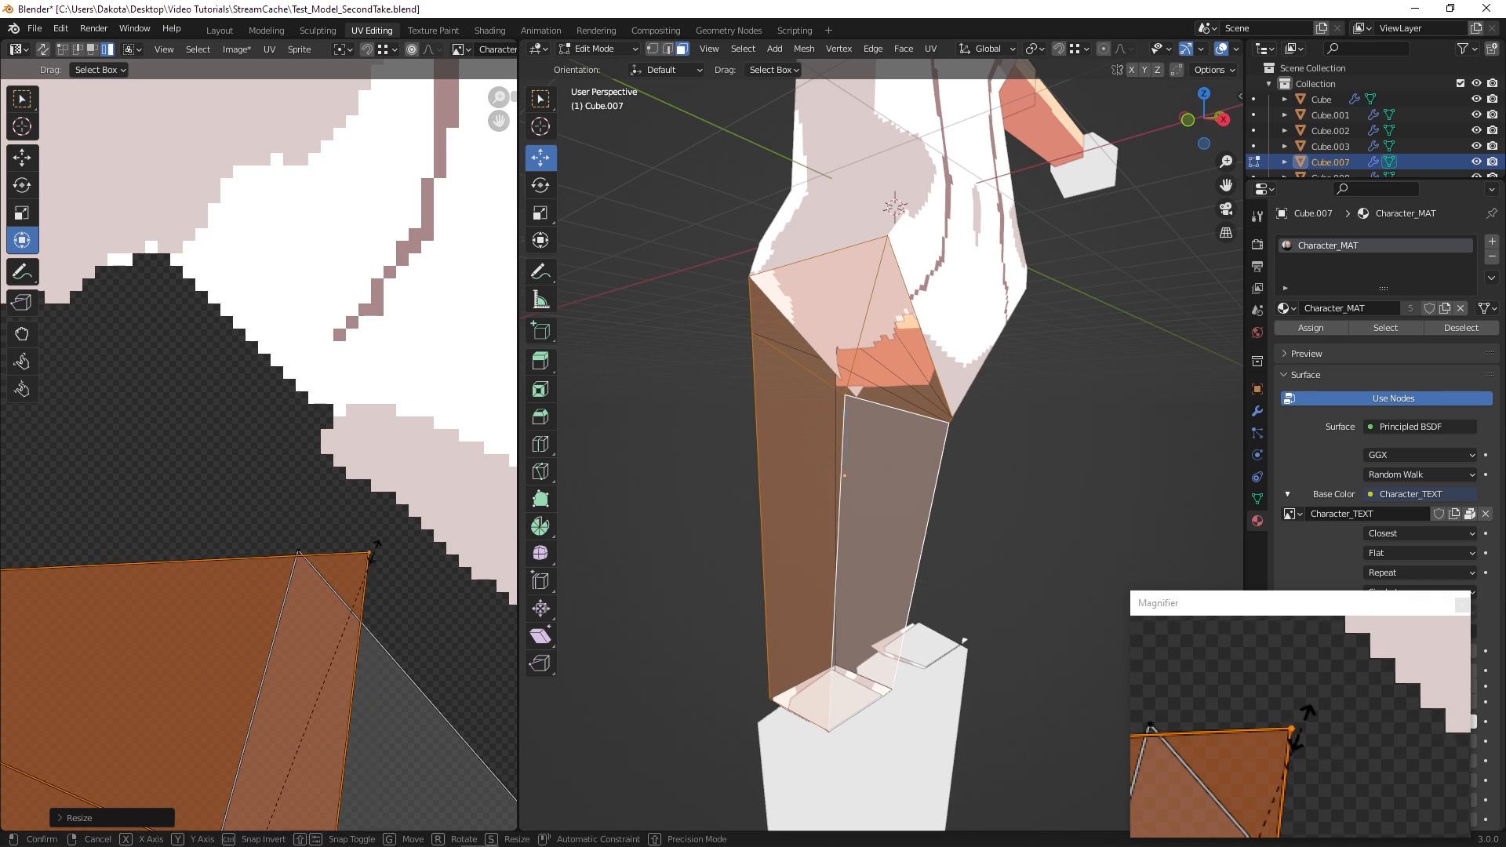
Slide the resized leg island sideways so it sits directly beside the neighbouring leg island
{"action": "scroll", "coordinate": [373, 553], "scroll_direction": "down", "scroll_amount": 3}
{"action": "middle_click_drag", "start_coordinate": [374, 552], "coordinate": [314, 215], "text": "alt"}
{"action": "left_click_drag", "start_coordinate": [253, 525], "coordinate": [176, 526]}
{"action": "scroll", "coordinate": [235, 526], "scroll_direction": "down", "scroll_amount": 1}
{"action": "middle_click_drag", "start_coordinate": [236, 526], "coordinate": [322, 509]}
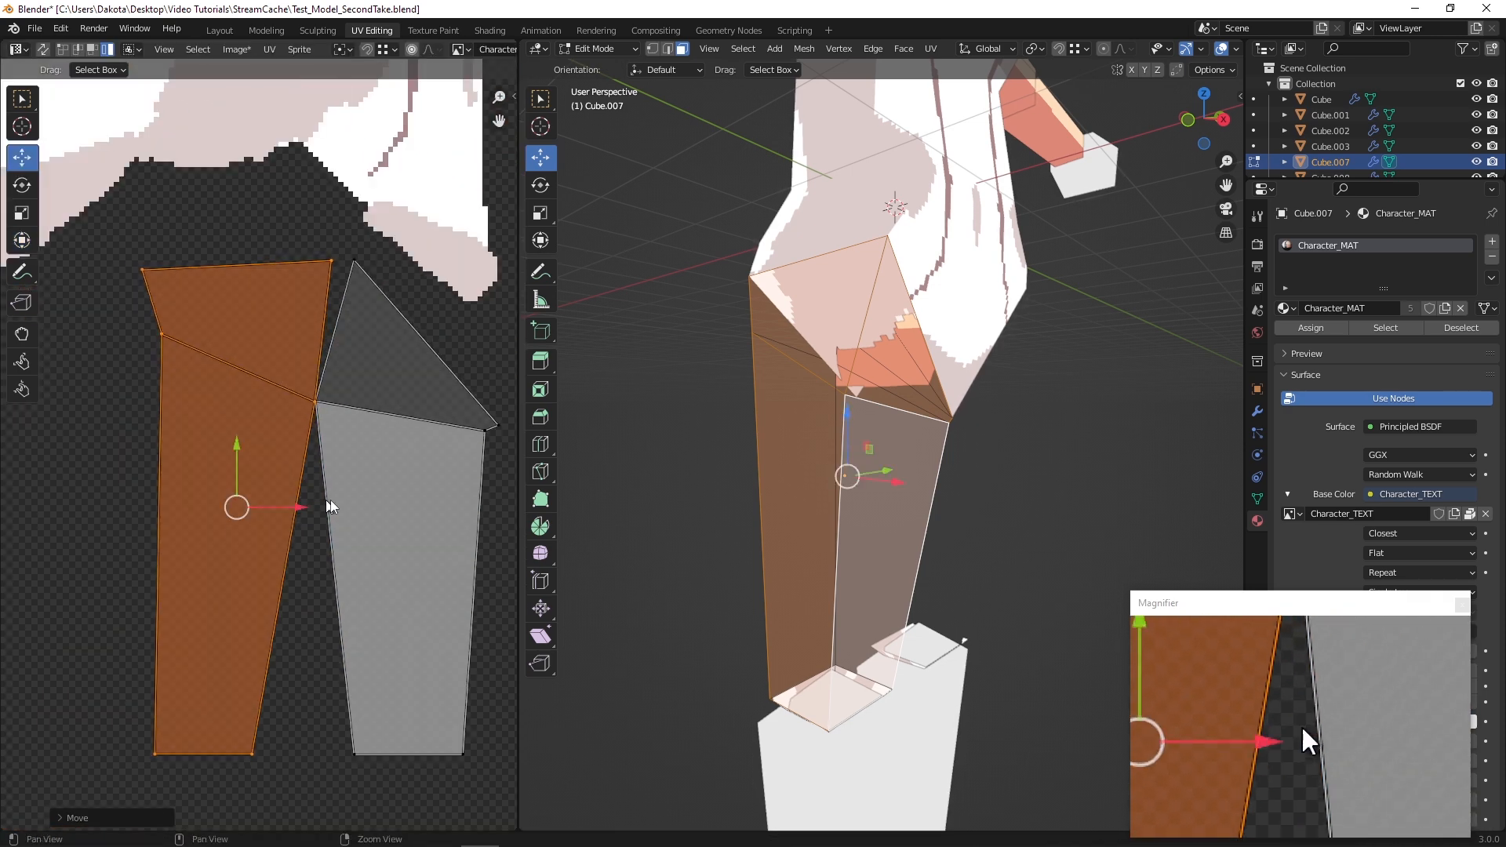
Add the leg's adjacent side faces to the selection and move the other two UV islands up against the newly shown island
{"action": "scroll", "coordinate": [305, 509], "scroll_direction": "down", "scroll_amount": 1}
{"action": "middle_click_drag", "start_coordinate": [667, 392], "coordinate": [878, 396]}
{"action": "left_click", "coordinate": [871, 439], "text": "shift"}
{"action": "left_click", "coordinate": [860, 333], "text": "shift"}
{"action": "scroll", "coordinate": [313, 487], "scroll_direction": "down", "scroll_amount": 2}
{"action": "left_click_drag", "start_coordinate": [235, 502], "coordinate": [423, 618]}
{"action": "left_click_drag", "start_coordinate": [331, 482], "coordinate": [330, 481]}
{"action": "scroll", "coordinate": [226, 388], "scroll_direction": "up", "scroll_amount": 6}
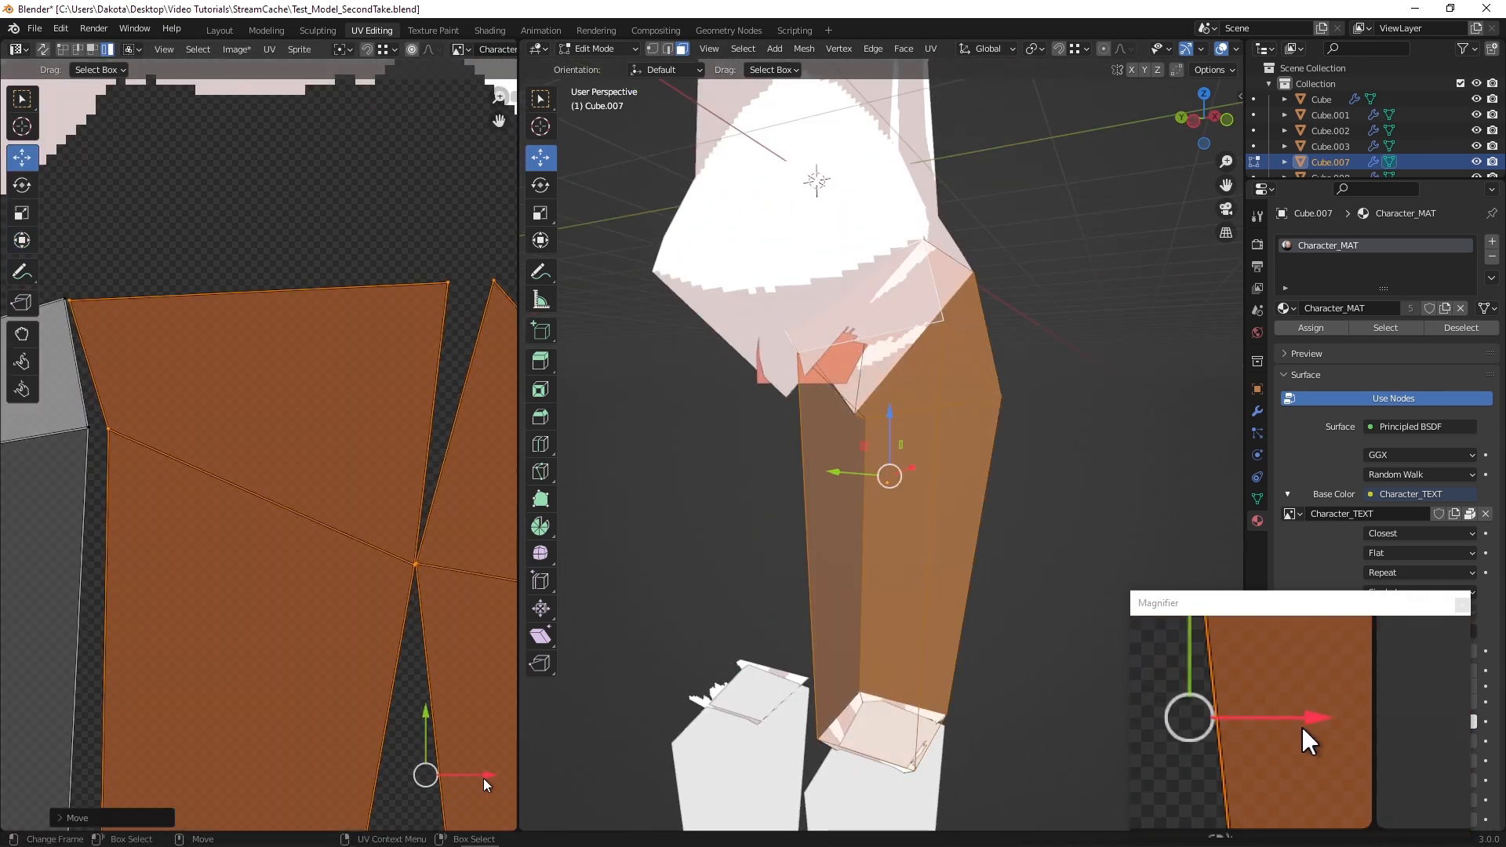
{"action": "left_click_drag", "start_coordinate": [475, 780], "coordinate": [471, 779]}
Select the three upper-leg UV islands together and move them into the texture's bottom-left corner
{"action": "middle_click_drag", "start_coordinate": [392, 712], "coordinate": [339, 342]}
{"action": "scroll", "coordinate": [189, 541], "scroll_direction": "down", "scroll_amount": 5}
{"action": "left_click_drag", "start_coordinate": [392, 653], "coordinate": [87, 384]}
{"action": "left_click_drag", "start_coordinate": [265, 497], "coordinate": [302, 496]}
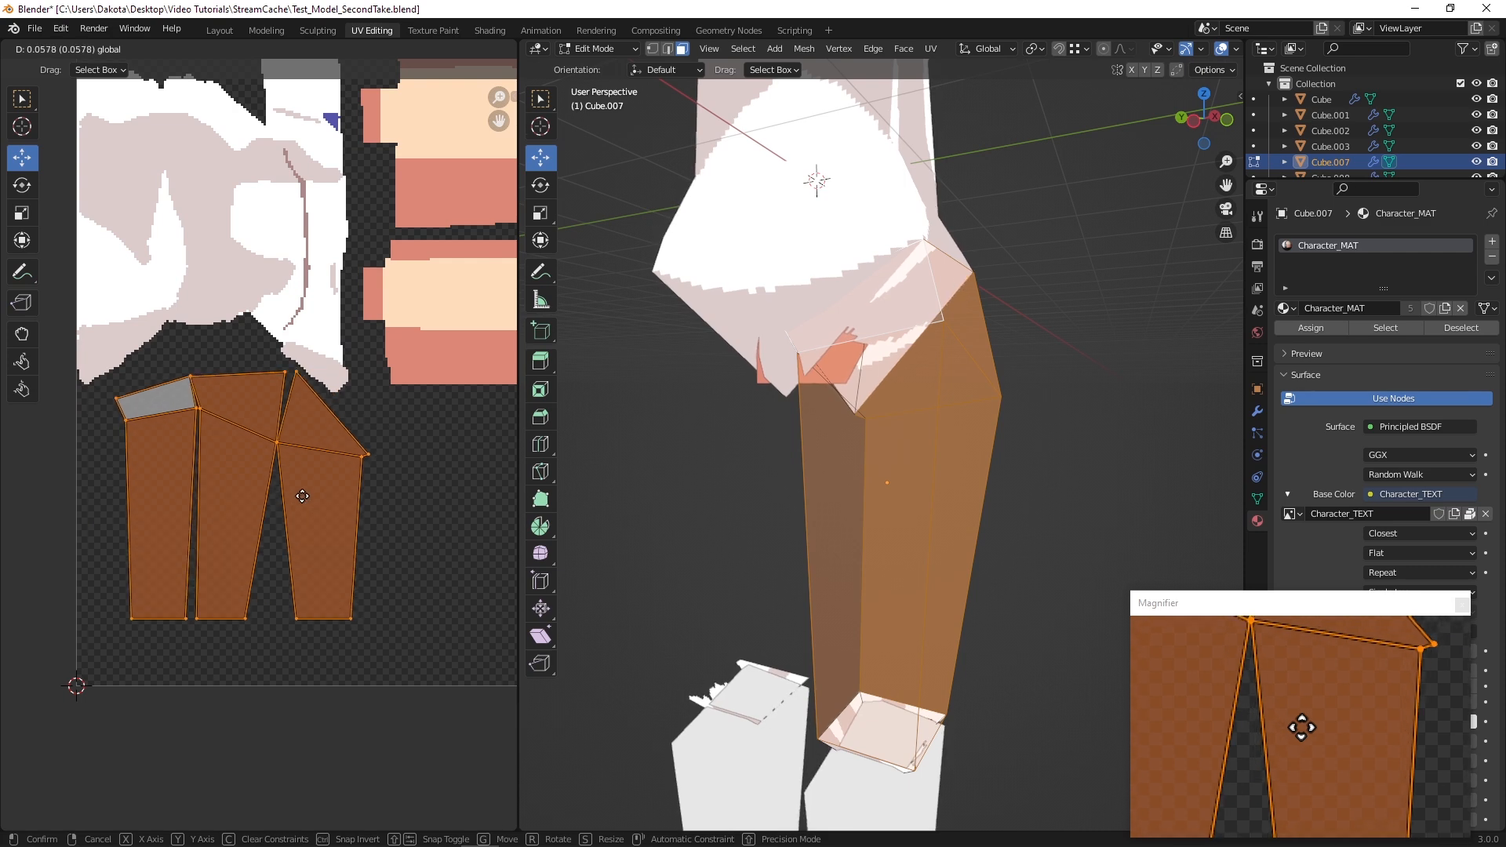
{"action": "right_click", "coordinate": [308, 497]}
{"action": "left_click_drag", "start_coordinate": [207, 489], "coordinate": [207, 490]}
Select all faces of the upper leg and move the inner-thigh UV island next to the other three
{"action": "middle_click_drag", "start_coordinate": [738, 462], "coordinate": [902, 452]}
{"action": "left_click", "coordinate": [877, 418]}
{"action": "left_click", "coordinate": [743, 49]}
{"action": "left_click", "coordinate": [739, 69]}
{"action": "scroll", "coordinate": [302, 376], "scroll_direction": "down", "scroll_amount": 1}
{"action": "left_click", "coordinate": [359, 451]}
{"action": "left_click_drag", "start_coordinate": [357, 446], "coordinate": [252, 457]}
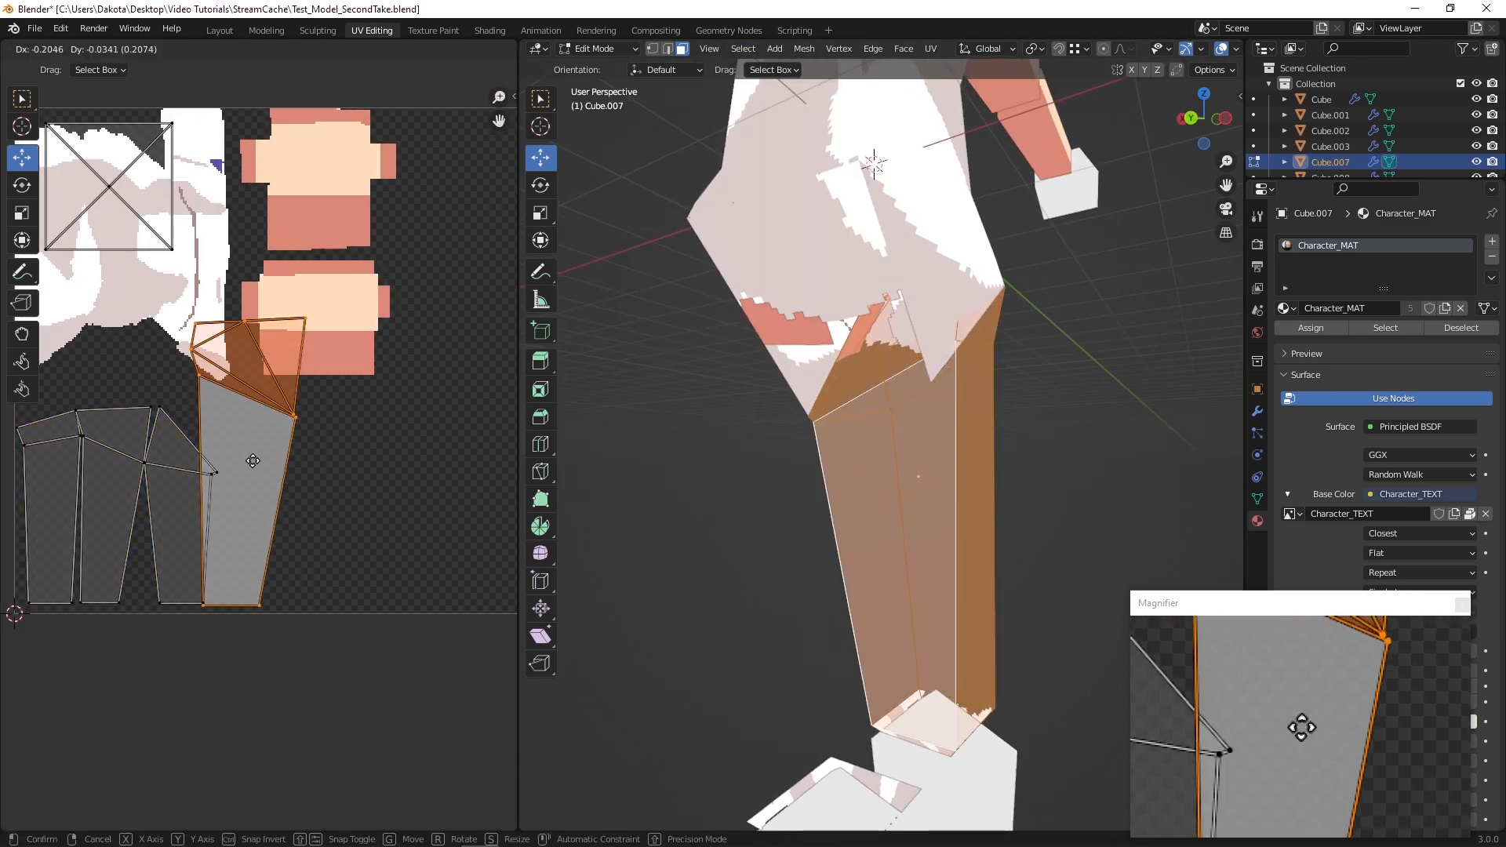
Shrink the inner-thigh UV island toward the size of its neighbours and keep it in the same row
{"action": "scroll", "coordinate": [238, 577], "scroll_direction": "up", "scroll_amount": 6}
{"action": "middle_click_drag", "start_coordinate": [238, 461], "coordinate": [235, 520]}
{"action": "left_click_drag", "start_coordinate": [297, 129], "coordinate": [298, 124]}
{"action": "scroll", "coordinate": [297, 125], "scroll_direction": "down", "scroll_amount": 2}
{"action": "middle_click_drag", "start_coordinate": [297, 124], "coordinate": [272, 435]}
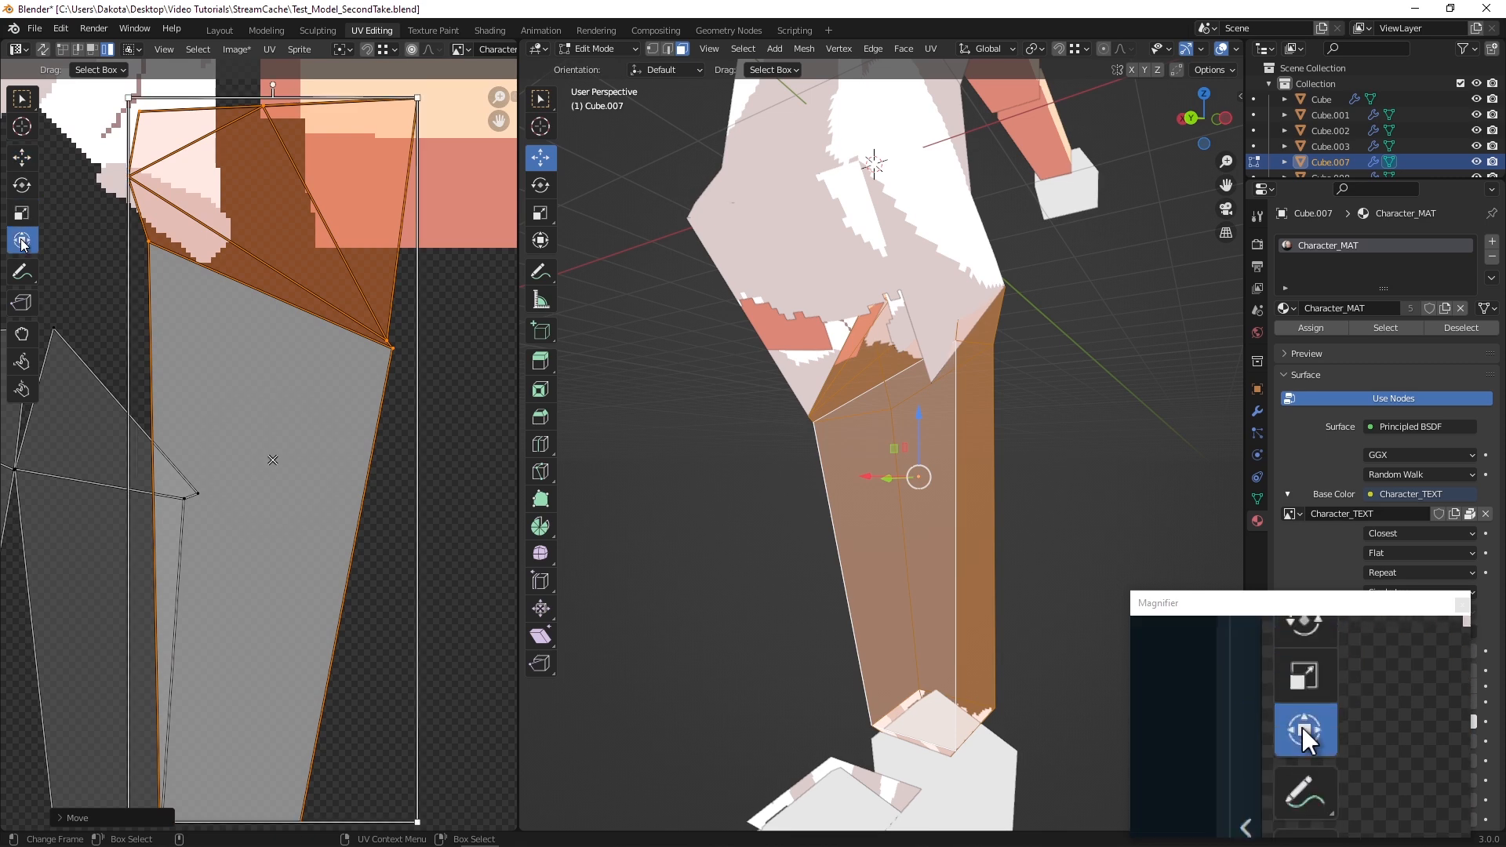
{"action": "left_click_drag", "start_coordinate": [417, 98], "coordinate": [192, 424]}
{"action": "left_click_drag", "start_coordinate": [249, 364], "coordinate": [251, 366]}
{"action": "middle_click_drag", "start_coordinate": [304, 383], "coordinate": [444, 281]}
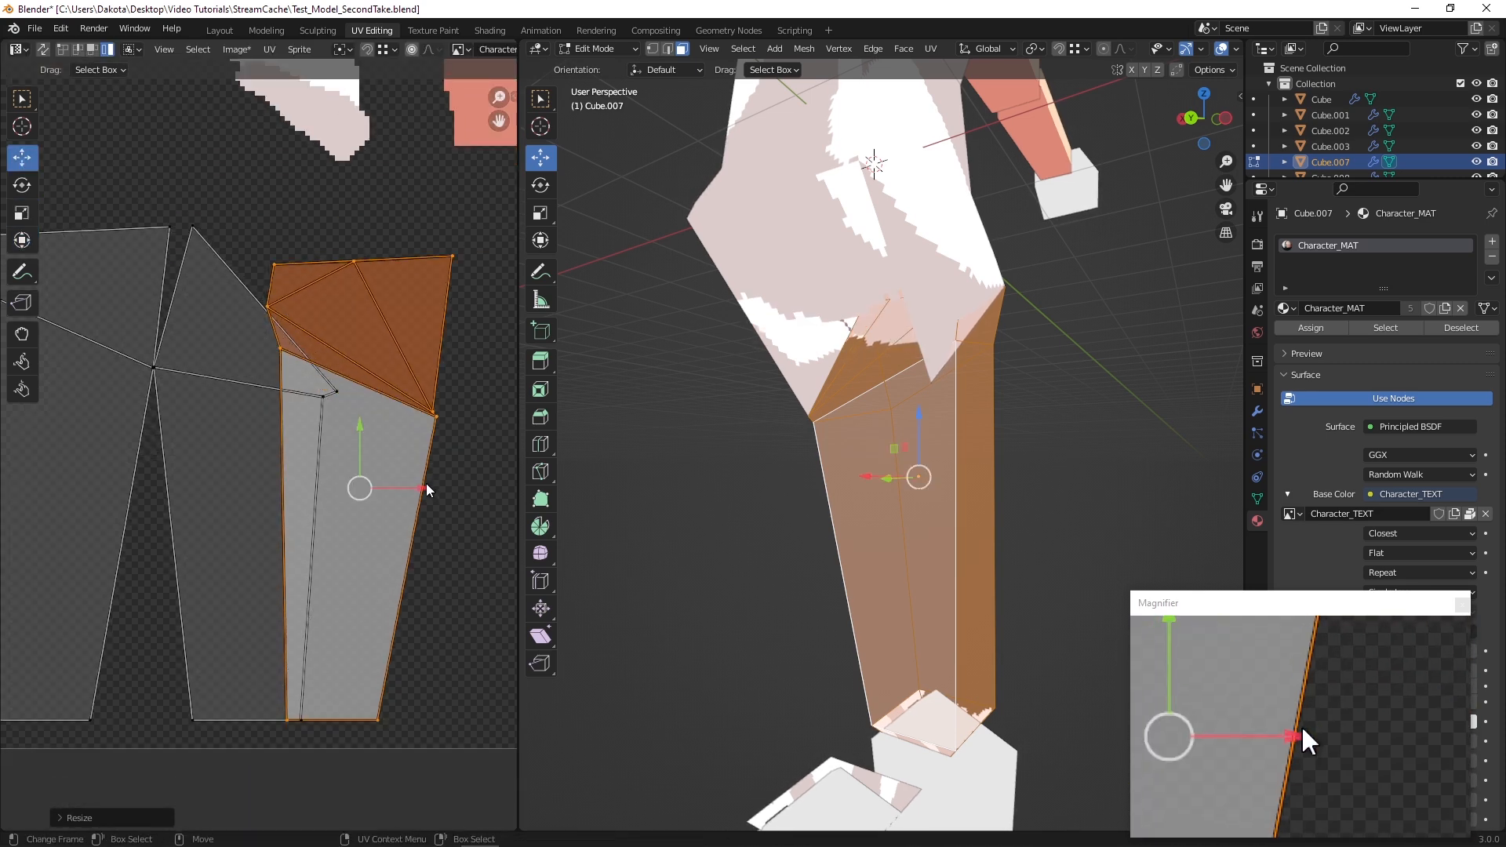
Fit the inner-thigh island to its neighbours' height and mirror it horizontally so it adjoins the front panel
{"action": "left_click_drag", "start_coordinate": [425, 488], "coordinate": [328, 488]}
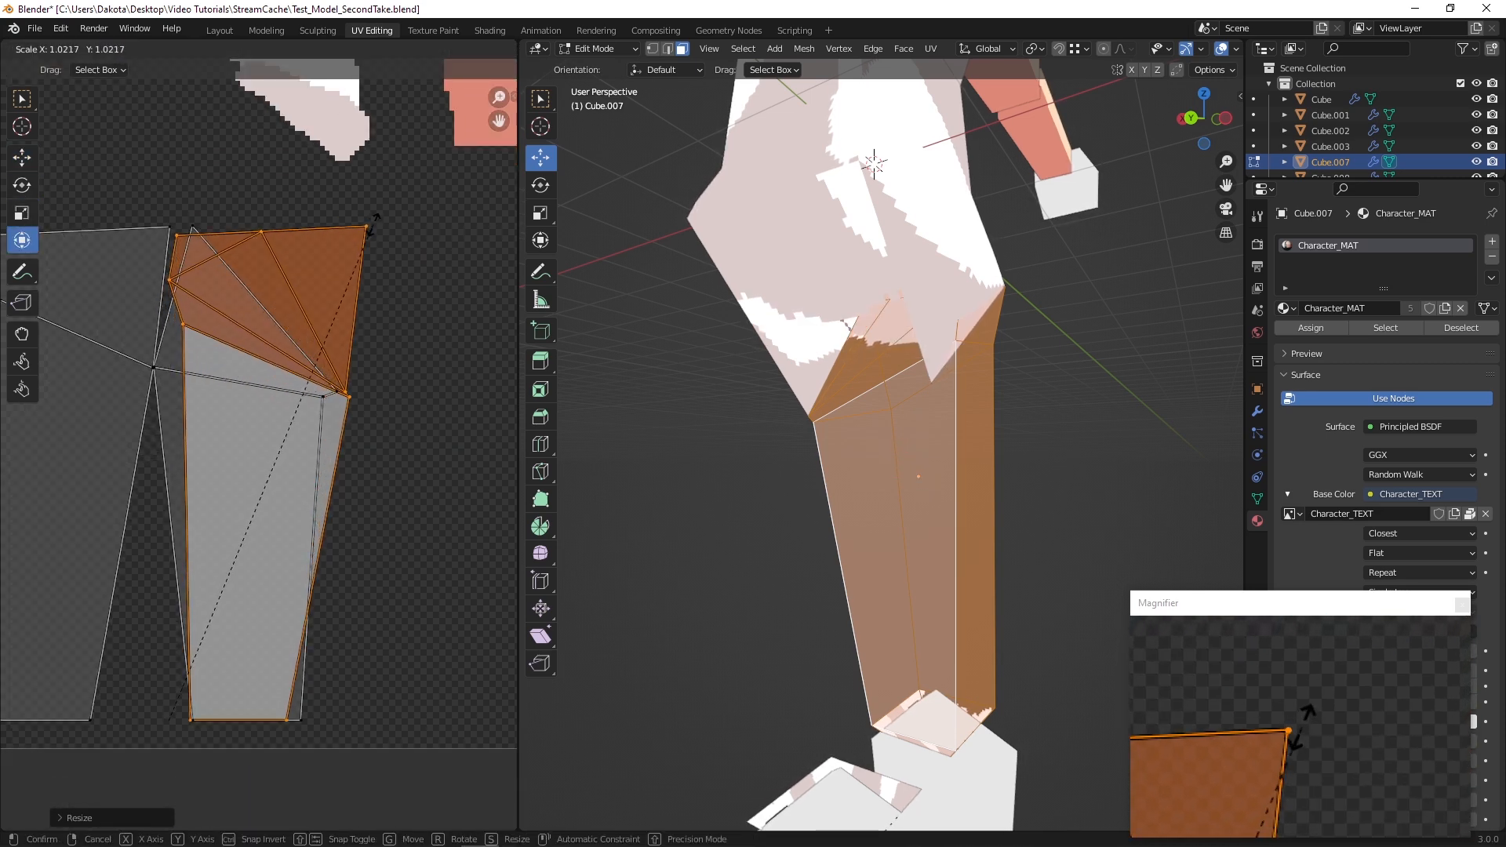
{"action": "left_click_drag", "start_coordinate": [333, 473], "coordinate": [471, 473]}
{"action": "right_click", "coordinate": [432, 419]}
{"action": "left_click", "coordinate": [429, 421]}
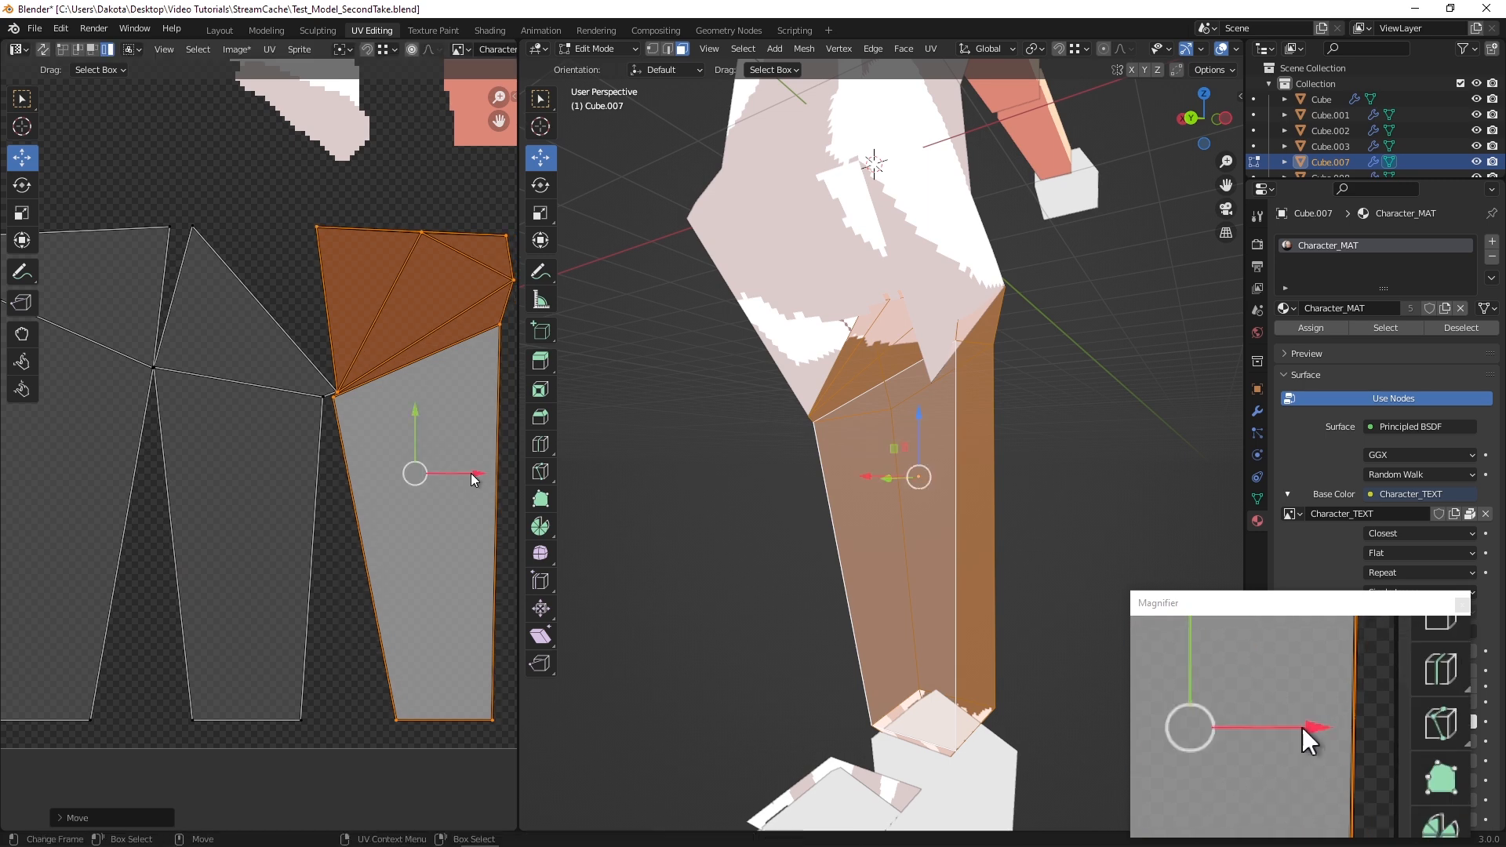
Switch to Aseprite with the updated leg UV map and paint the hem line and inner-thigh top in #ddcccc
{"action": "scroll", "coordinate": [288, 473], "scroll_direction": "down", "scroll_amount": 3}
{"action": "left_click", "coordinate": [439, 690]}
{"action": "mouse_move", "coordinate": [484, 846]}
{"action": "left_click", "coordinate": [594, 832]}
{"action": "scroll", "coordinate": [538, 343], "scroll_direction": "up", "scroll_amount": 2}
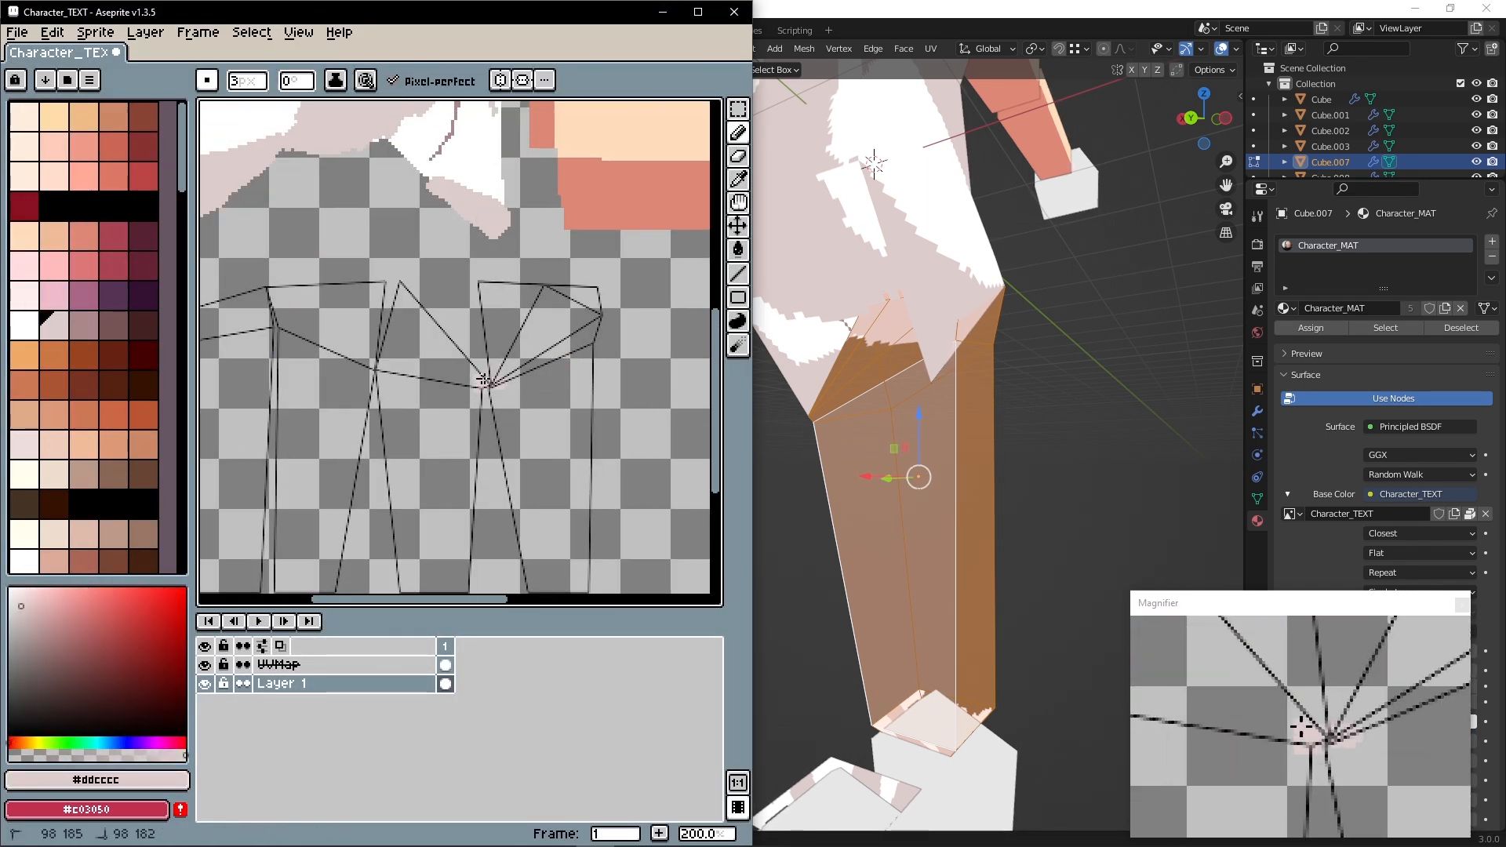
{"action": "middle_click_drag", "start_coordinate": [204, 403], "coordinate": [272, 414]}
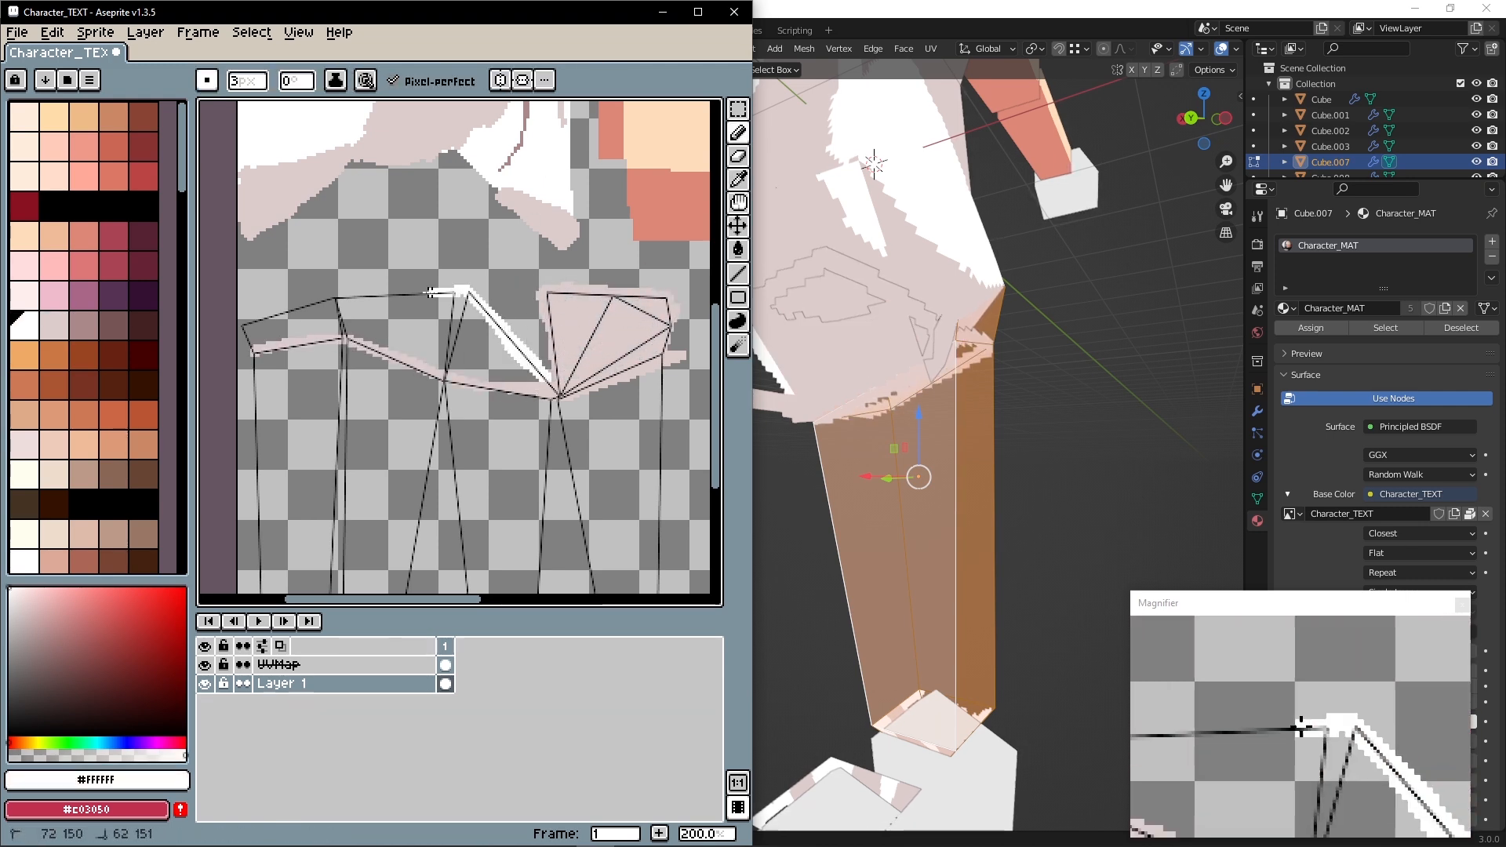
Fill the outlined hip area above the leg hem with white #ffffff and check it on the model
{"action": "key", "text": "g"}
{"action": "left_click", "coordinate": [488, 345]}
{"action": "left_click", "coordinate": [659, 142], "text": "alt"}
{"action": "middle_click_drag", "start_coordinate": [537, 343], "coordinate": [530, 220]}
{"action": "scroll", "coordinate": [1038, 373], "scroll_direction": "down", "scroll_amount": 3}
{"action": "middle_click_drag", "start_coordinate": [1038, 373], "coordinate": [753, 418]}
{"action": "left_click", "coordinate": [599, 830]}
{"action": "middle_click_drag", "start_coordinate": [403, 447], "coordinate": [451, 498]}
{"action": "scroll", "coordinate": [498, 337], "scroll_direction": "up", "scroll_amount": 2}
Paint and fill #ddcccc shadow areas on the hip panels, leaving part of the white as a highlight
{"action": "left_click", "coordinate": [663, 372], "text": "alt"}
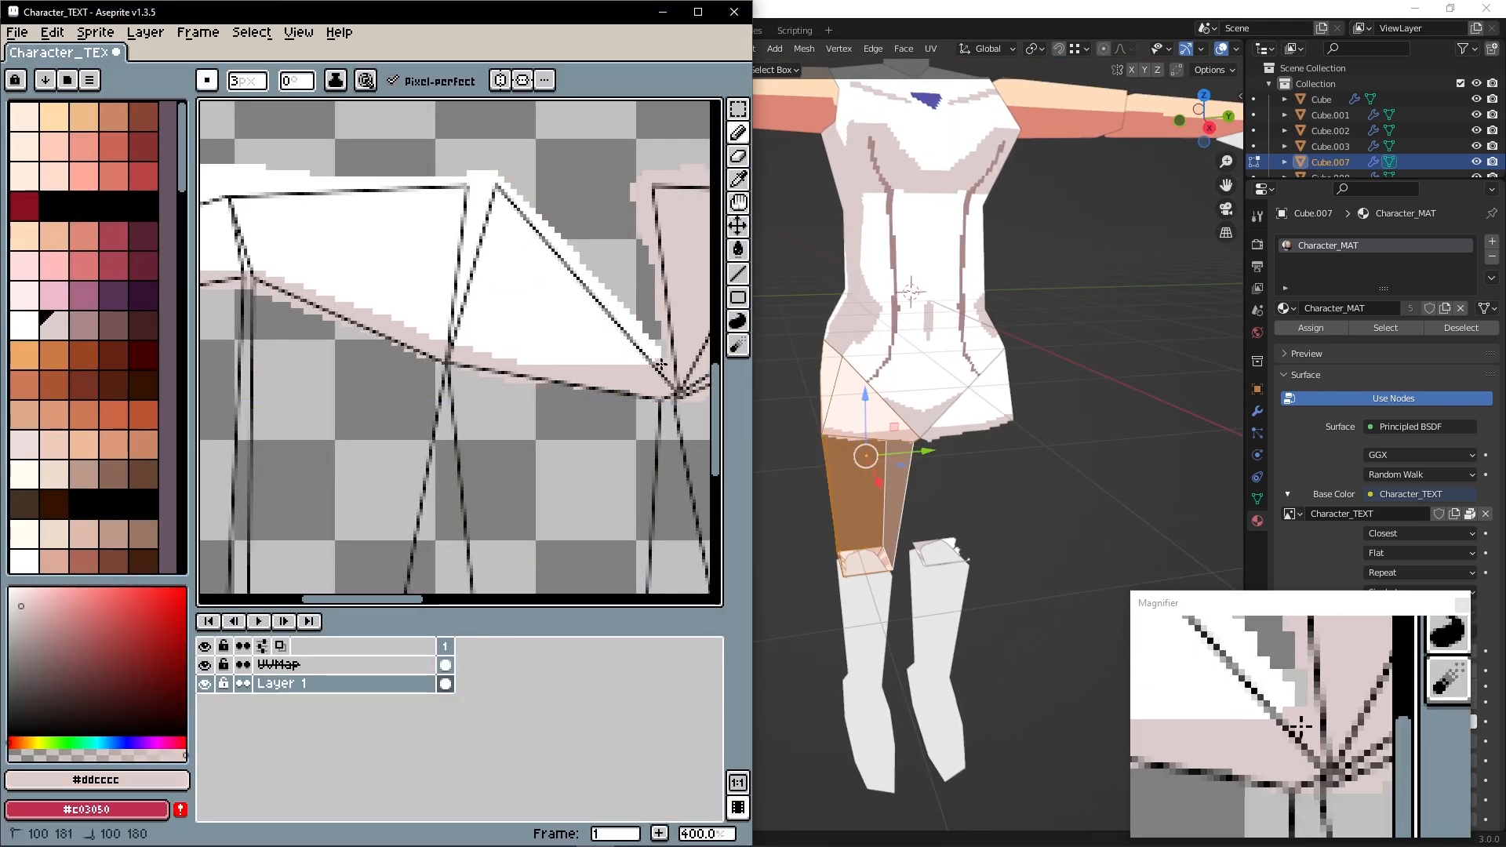
{"action": "middle_click_drag", "start_coordinate": [312, 273], "coordinate": [459, 372]}
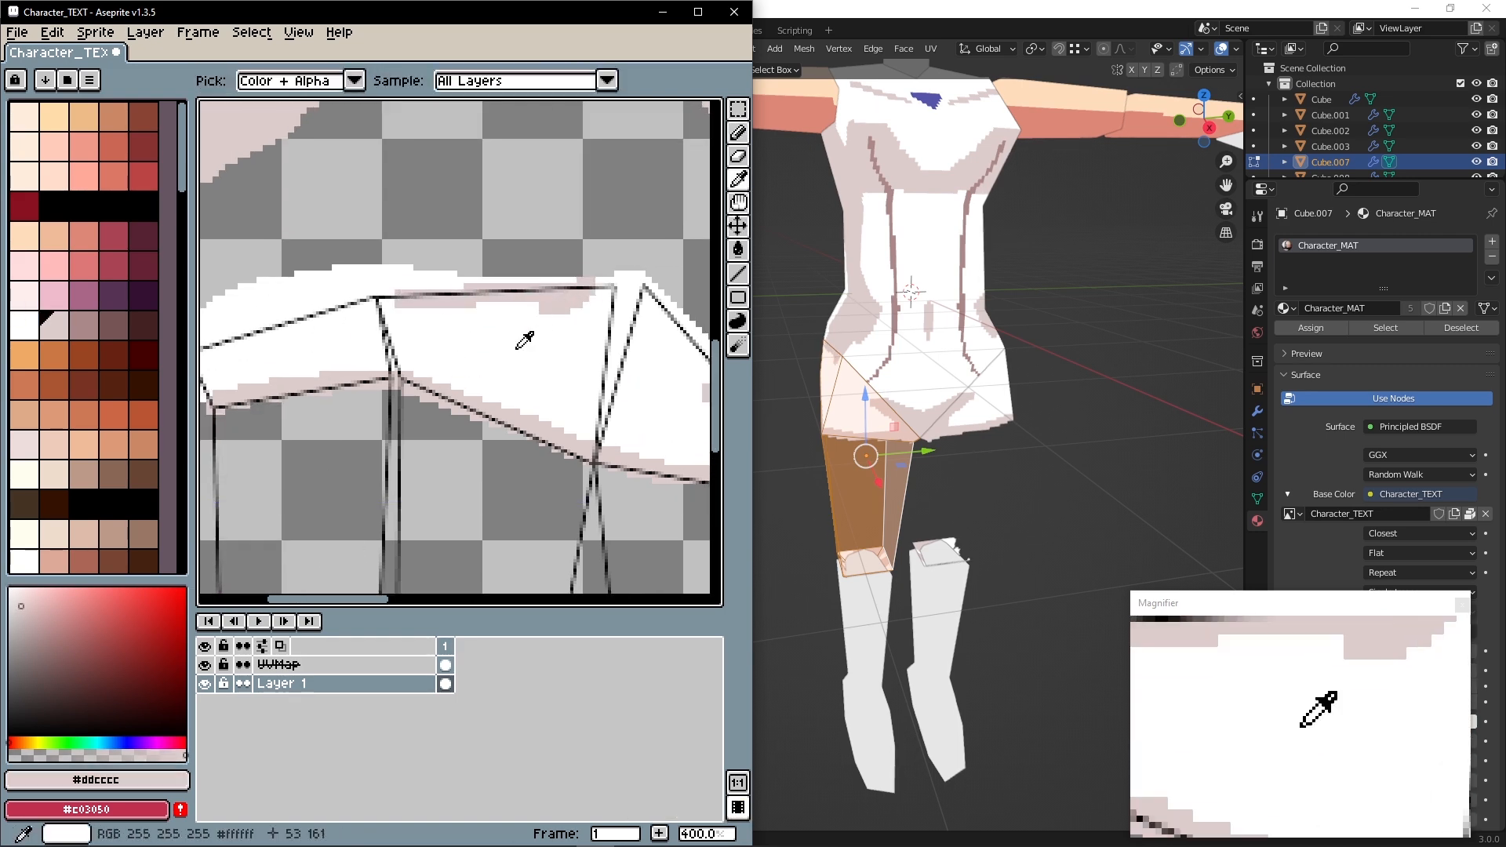
{"action": "scroll", "coordinate": [478, 459], "scroll_direction": "down", "scroll_amount": 1}
{"action": "left_click", "coordinate": [451, 353], "text": "alt"}
{"action": "scroll", "coordinate": [424, 275], "scroll_direction": "up", "scroll_amount": 2}
{"action": "left_click", "coordinate": [444, 287]}
{"action": "middle_click_drag", "start_coordinate": [471, 471], "coordinate": [499, 267]}
Outline the thigh panels below the hem with straight #ffddbb lines and fill them with the same skin tone
{"action": "scroll", "coordinate": [506, 267], "scroll_direction": "down", "scroll_amount": 4}
{"action": "left_click", "coordinate": [528, 329], "text": "shift"}
{"action": "scroll", "coordinate": [534, 271], "scroll_direction": "up", "scroll_amount": 1}
{"action": "middle_click_drag", "start_coordinate": [544, 218], "coordinate": [511, 328]}
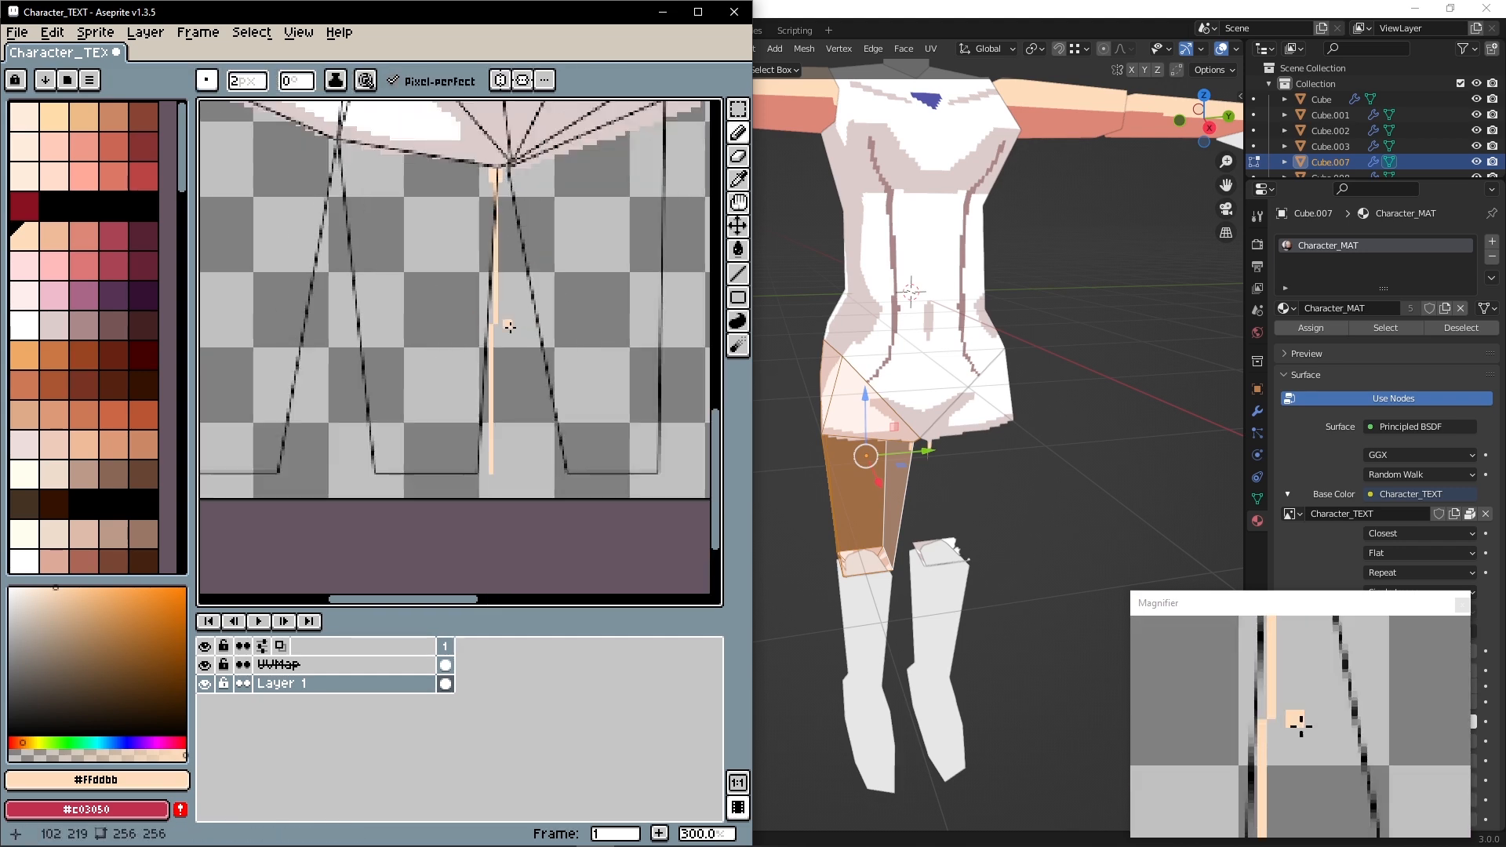
{"action": "left_click", "coordinate": [490, 465], "text": "shift"}
{"action": "middle_click_drag", "start_coordinate": [345, 463], "coordinate": [694, 465]}
{"action": "left_click", "coordinate": [414, 475], "text": "shift"}
{"action": "middle_click_drag", "start_coordinate": [411, 345], "coordinate": [380, 384]}
{"action": "left_click", "coordinate": [420, 264], "text": "shift"}
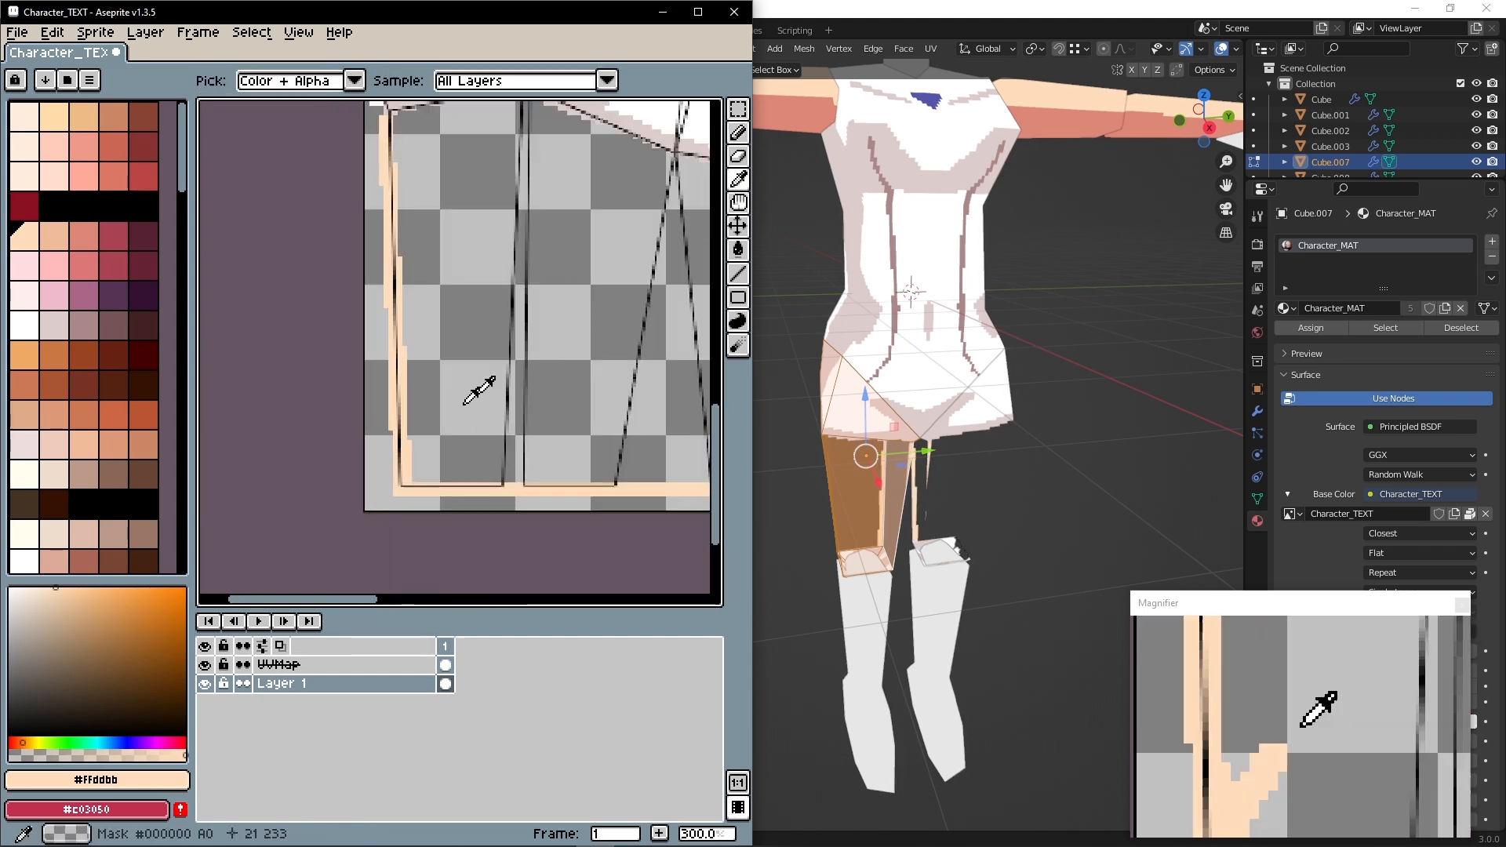
{"action": "key", "text": "g"}
{"action": "left_click", "coordinate": [464, 405]}
Pick the #dd8877 shadow tone and draw a line down the edge between the front and inner-thigh panels
{"action": "scroll", "coordinate": [380, 341], "scroll_direction": "down", "scroll_amount": 2}
{"action": "left_click", "coordinate": [376, 313], "text": "alt"}
{"action": "scroll", "coordinate": [403, 336], "scroll_direction": "up", "scroll_amount": 3}
{"action": "scroll", "coordinate": [439, 322], "scroll_direction": "up", "scroll_amount": 1}
{"action": "middle_click_drag", "start_coordinate": [561, 284], "coordinate": [407, 319]}
{"action": "scroll", "coordinate": [322, 216], "scroll_direction": "up", "scroll_amount": 4}
{"action": "left_click", "coordinate": [397, 230]}
{"action": "scroll", "coordinate": [397, 230], "scroll_direction": "down", "scroll_amount": 4}
{"action": "left_click", "coordinate": [401, 498], "text": "shift"}
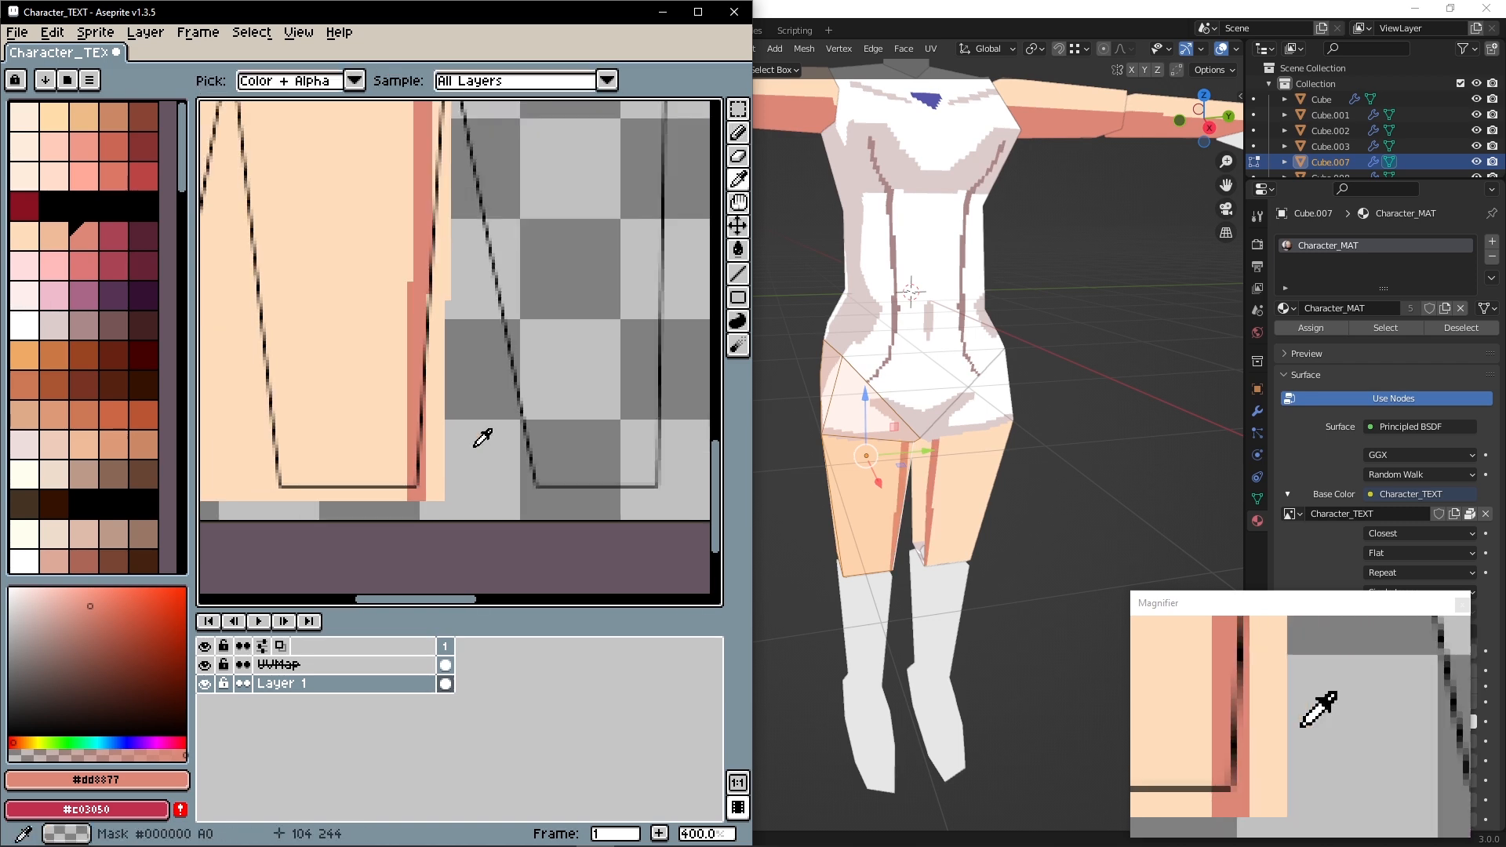
Outline the inner-thigh panel with #dd8877 and fill it with that shadow color
{"action": "middle_click_drag", "start_coordinate": [480, 437], "coordinate": [402, 487]}
{"action": "left_click", "coordinate": [575, 538]}
{"action": "middle_click_drag", "start_coordinate": [575, 345], "coordinate": [568, 510]}
{"action": "left_click", "coordinate": [574, 235], "text": "shift"}
{"action": "left_click", "coordinate": [734, 251]}
{"action": "left_click", "coordinate": [502, 377]}
Shade the outermost back hip panel with #ddcccc, covering its white up to the panel's upper edge
{"action": "scroll", "coordinate": [502, 384], "scroll_direction": "down", "scroll_amount": 1}
{"action": "middle_click_drag", "start_coordinate": [502, 388], "coordinate": [696, 337]}
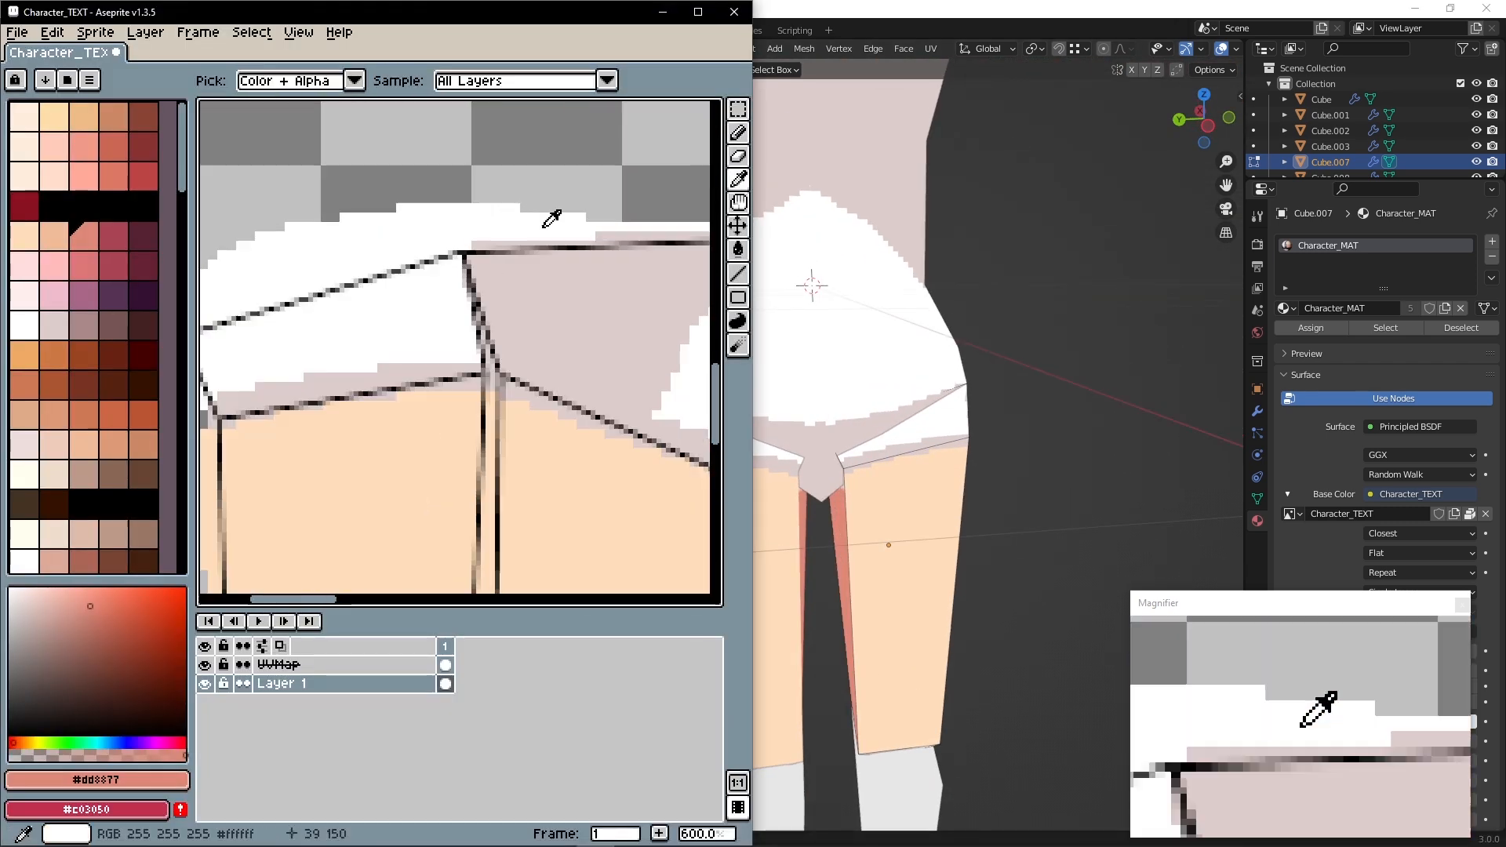
{"action": "left_click", "coordinate": [513, 282], "text": "alt"}
{"action": "middle_click_drag", "start_coordinate": [472, 339], "coordinate": [565, 367]}
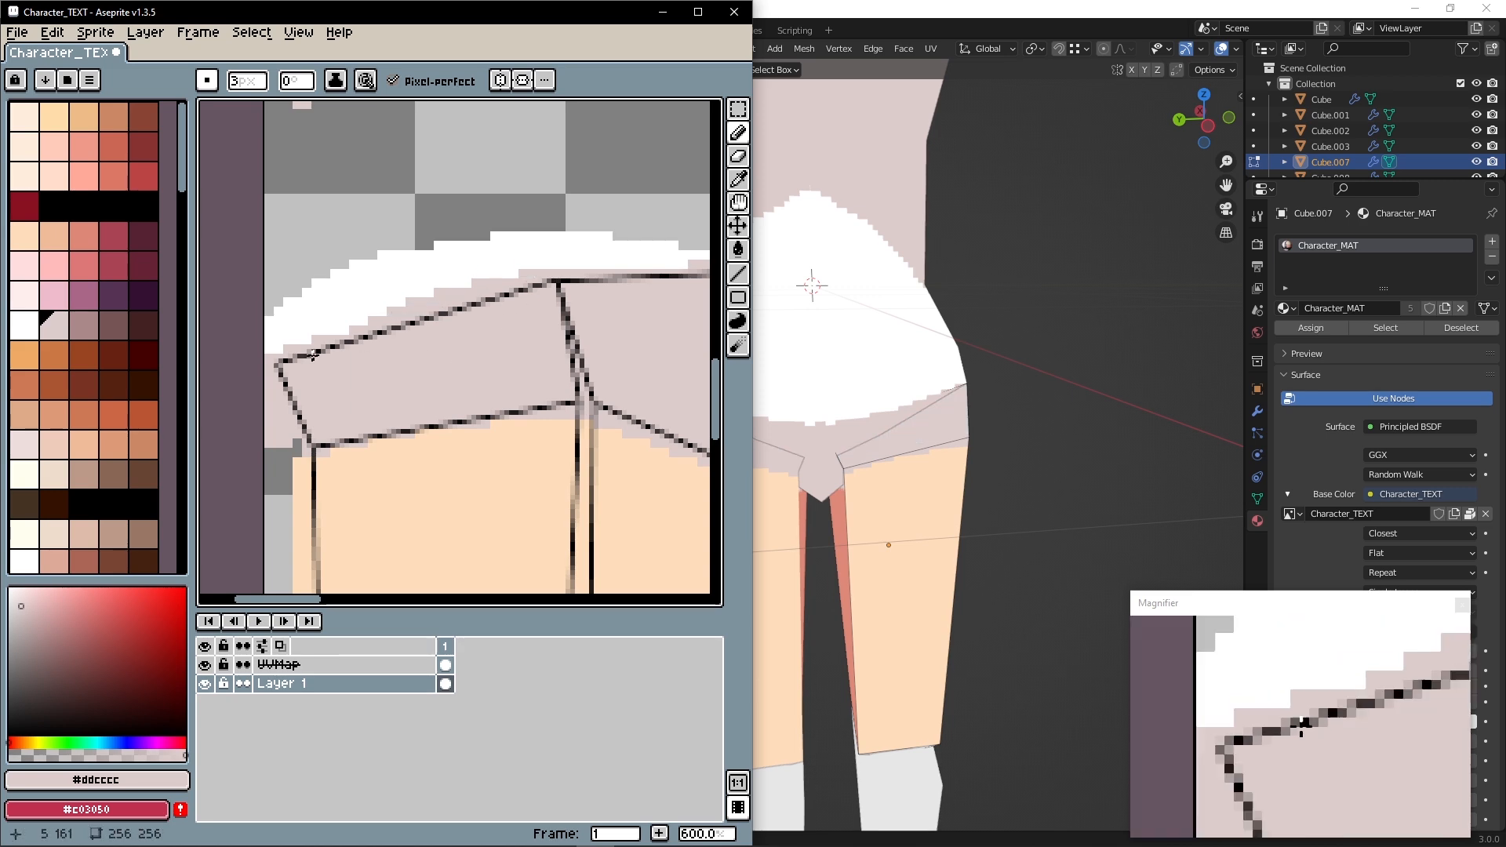
{"action": "left_click_drag", "start_coordinate": [312, 355], "coordinate": [354, 330]}
Draw a curved #dd8877 shadow line down the thigh's side panel and fill the skin behind it with the same color
{"action": "left_click", "coordinate": [1029, 363]}
{"action": "left_click_drag", "start_coordinate": [1028, 363], "coordinate": [830, 330], "text": "alt"}
{"action": "middle_click_drag", "start_coordinate": [471, 517], "coordinate": [331, 462], "text": "alt"}
{"action": "left_click", "coordinate": [595, 832]}
{"action": "mouse_move", "coordinate": [541, 487]}
{"action": "middle_mouse_down", "text": "alt"}
{"action": "mouse_move", "coordinate": [507, 340]}
{"action": "mouse_move", "coordinate": [624, 273]}
{"action": "middle_mouse_up", "text": "alt"}
{"action": "left_click", "coordinate": [537, 364], "text": "alt"}
{"action": "left_click_drag", "start_coordinate": [413, 196], "coordinate": [355, 483]}
{"action": "middle_click_drag", "start_coordinate": [376, 327], "coordinate": [412, 186], "text": "alt"}
{"action": "left_click_drag", "start_coordinate": [391, 346], "coordinate": [417, 492]}
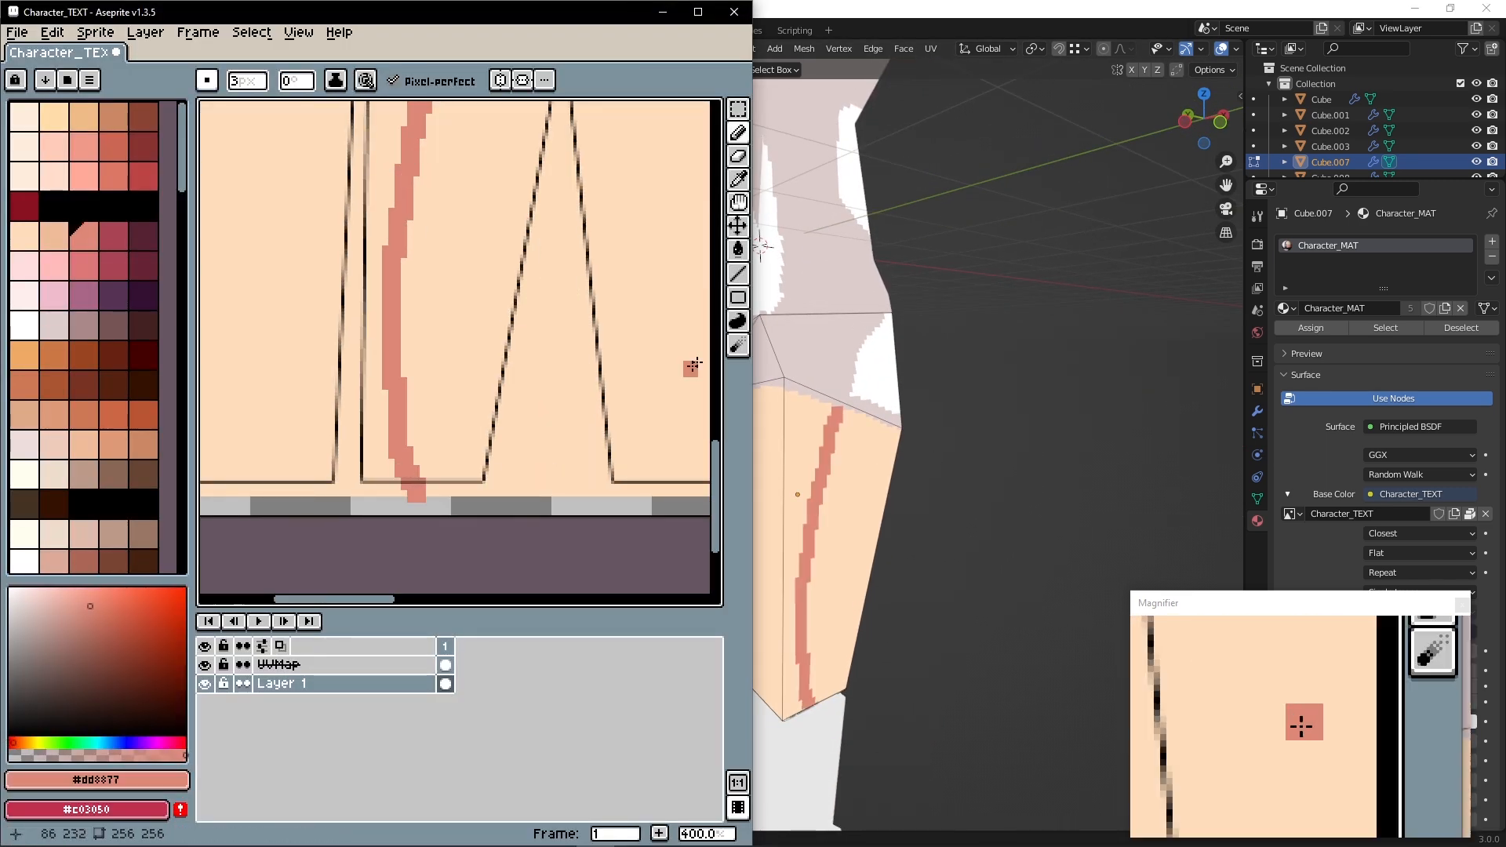
{"action": "left_click", "coordinate": [737, 249]}
{"action": "left_click", "coordinate": [337, 330]}
Examine the thigh shading on the model from the front and in the UV layout
{"action": "left_click", "coordinate": [986, 340]}
{"action": "mouse_move", "coordinate": [986, 340]}
{"action": "middle_mouse_down"}
{"action": "mouse_move", "coordinate": [763, 326]}
{"action": "mouse_move", "coordinate": [854, 451]}
{"action": "mouse_move", "coordinate": [938, 410]}
{"action": "mouse_move", "coordinate": [694, 435]}
{"action": "middle_mouse_up"}
{"action": "scroll", "coordinate": [827, 407], "scroll_direction": "down", "scroll_amount": 4}
{"action": "scroll", "coordinate": [827, 407], "scroll_direction": "up", "scroll_amount": 2}
{"action": "scroll", "coordinate": [938, 411], "scroll_direction": "down", "scroll_amount": 2}
{"action": "scroll", "coordinate": [934, 415], "scroll_direction": "up", "scroll_amount": 2}
{"action": "middle_click_drag", "start_coordinate": [436, 399], "coordinate": [431, 333]}
{"action": "scroll", "coordinate": [416, 357], "scroll_direction": "up", "scroll_amount": 1}
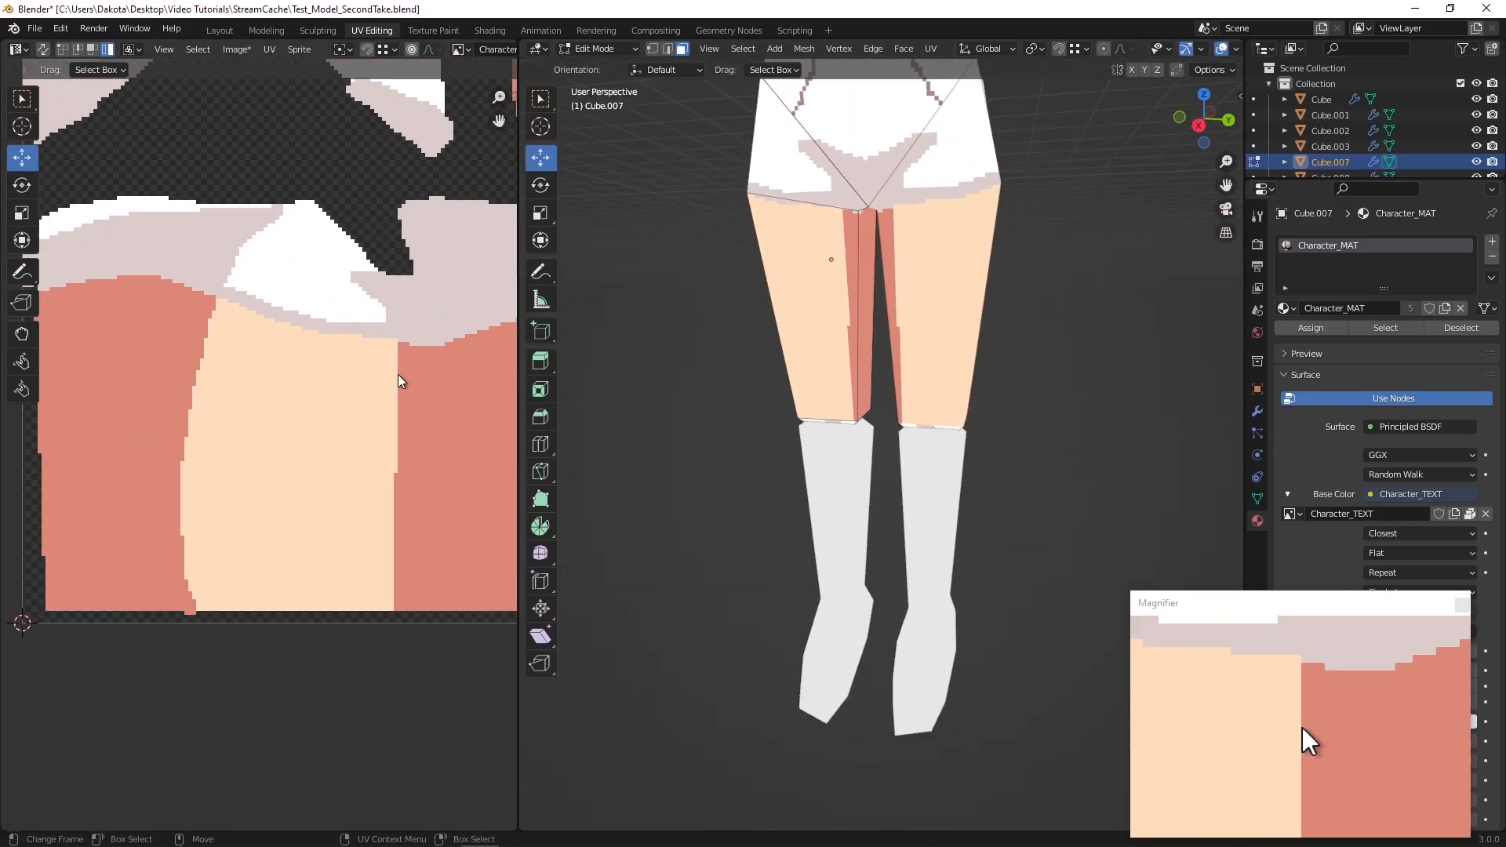
Repaint the front edge of the inner-thigh shadow with #ffddbb to give it a curved border inside the inner-thigh panel
{"action": "left_click", "coordinate": [595, 832]}
{"action": "scroll", "coordinate": [521, 440], "scroll_direction": "down", "scroll_amount": 2}
{"action": "scroll", "coordinate": [521, 441], "scroll_direction": "up", "scroll_amount": 1}
{"action": "middle_click_drag", "start_coordinate": [522, 440], "coordinate": [455, 420]}
{"action": "left_click", "coordinate": [369, 408], "text": "alt"}
{"action": "left_click", "coordinate": [739, 135]}
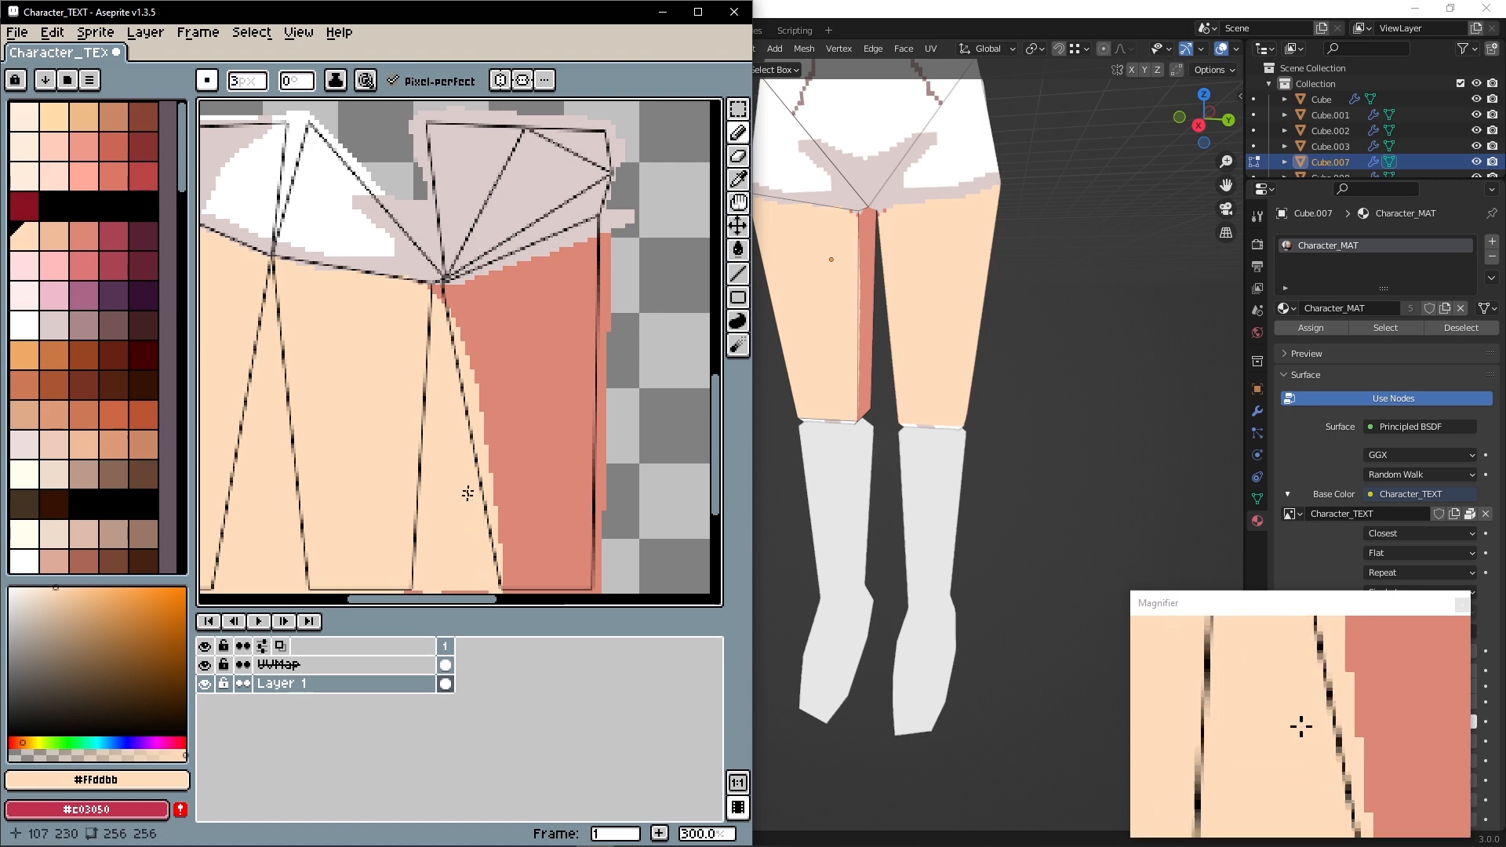
Examine the whole textured body on the model from several angles
{"action": "left_click", "coordinate": [1008, 336]}
{"action": "middle_click_drag", "start_coordinate": [1008, 336], "coordinate": [1027, 408]}
{"action": "scroll", "coordinate": [1066, 336], "scroll_direction": "down", "scroll_amount": 3}
{"action": "middle_click_drag", "start_coordinate": [1027, 408], "coordinate": [1066, 416]}
{"action": "scroll", "coordinate": [1051, 420], "scroll_direction": "up", "scroll_amount": 3}
{"action": "middle_click_drag", "start_coordinate": [902, 440], "coordinate": [845, 481]}
{"action": "middle_click_drag", "start_coordinate": [196, 157], "coordinate": [282, 486]}
{"action": "scroll", "coordinate": [287, 488], "scroll_direction": "up", "scroll_amount": 1}
Clean up the torso's side shading in Aseprite, painting over the stray #ddcccc patch beside the dark seam with white #ffffff
{"action": "left_click", "coordinate": [596, 832]}
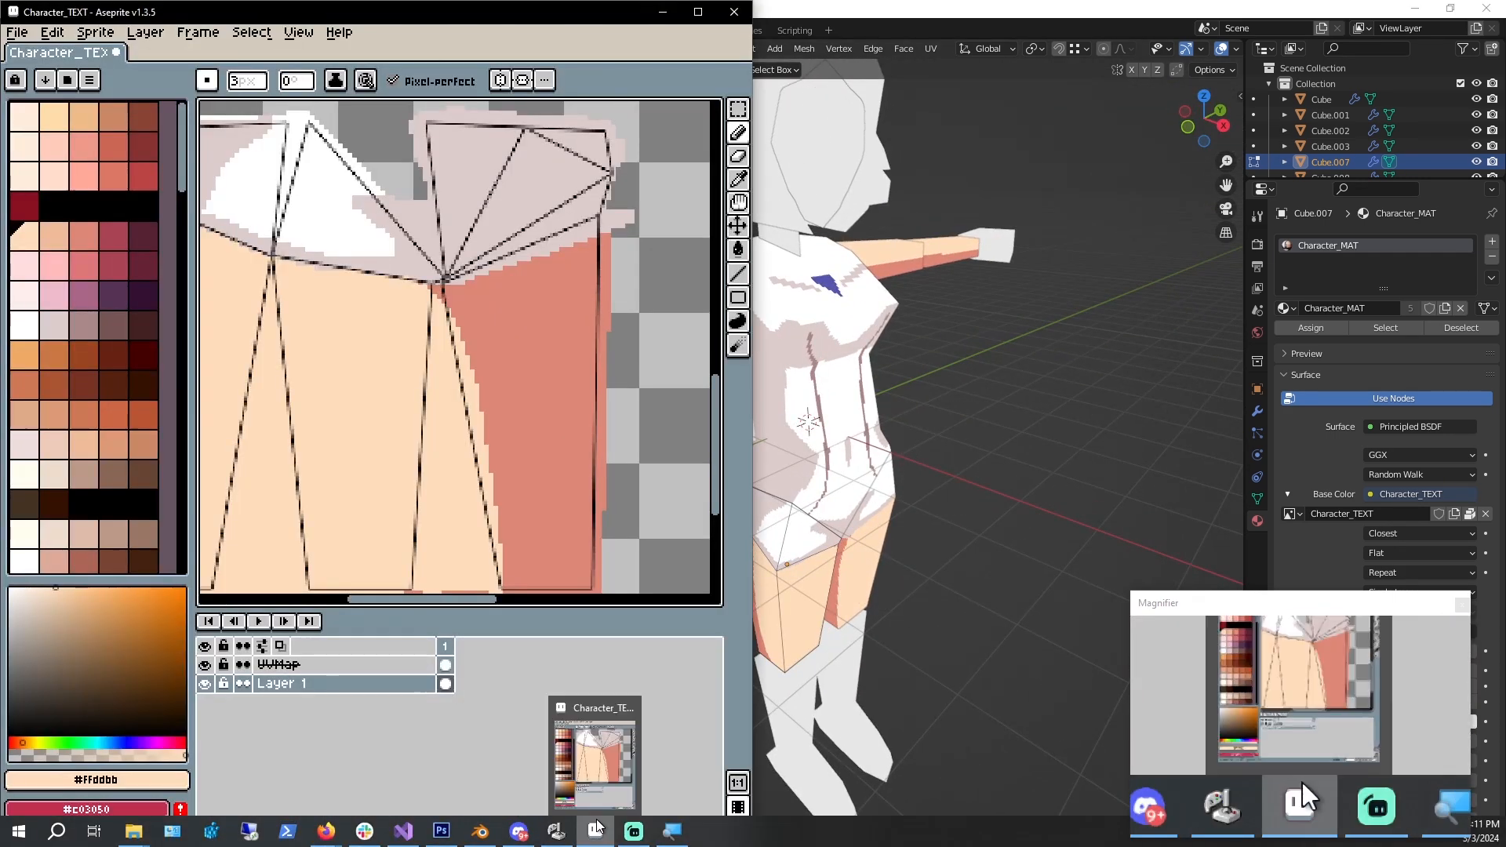
{"action": "scroll", "coordinate": [486, 440], "scroll_direction": "down", "scroll_amount": 2}
{"action": "scroll", "coordinate": [484, 478], "scroll_direction": "up", "scroll_amount": 1}
{"action": "left_click", "coordinate": [484, 487], "text": "alt"}
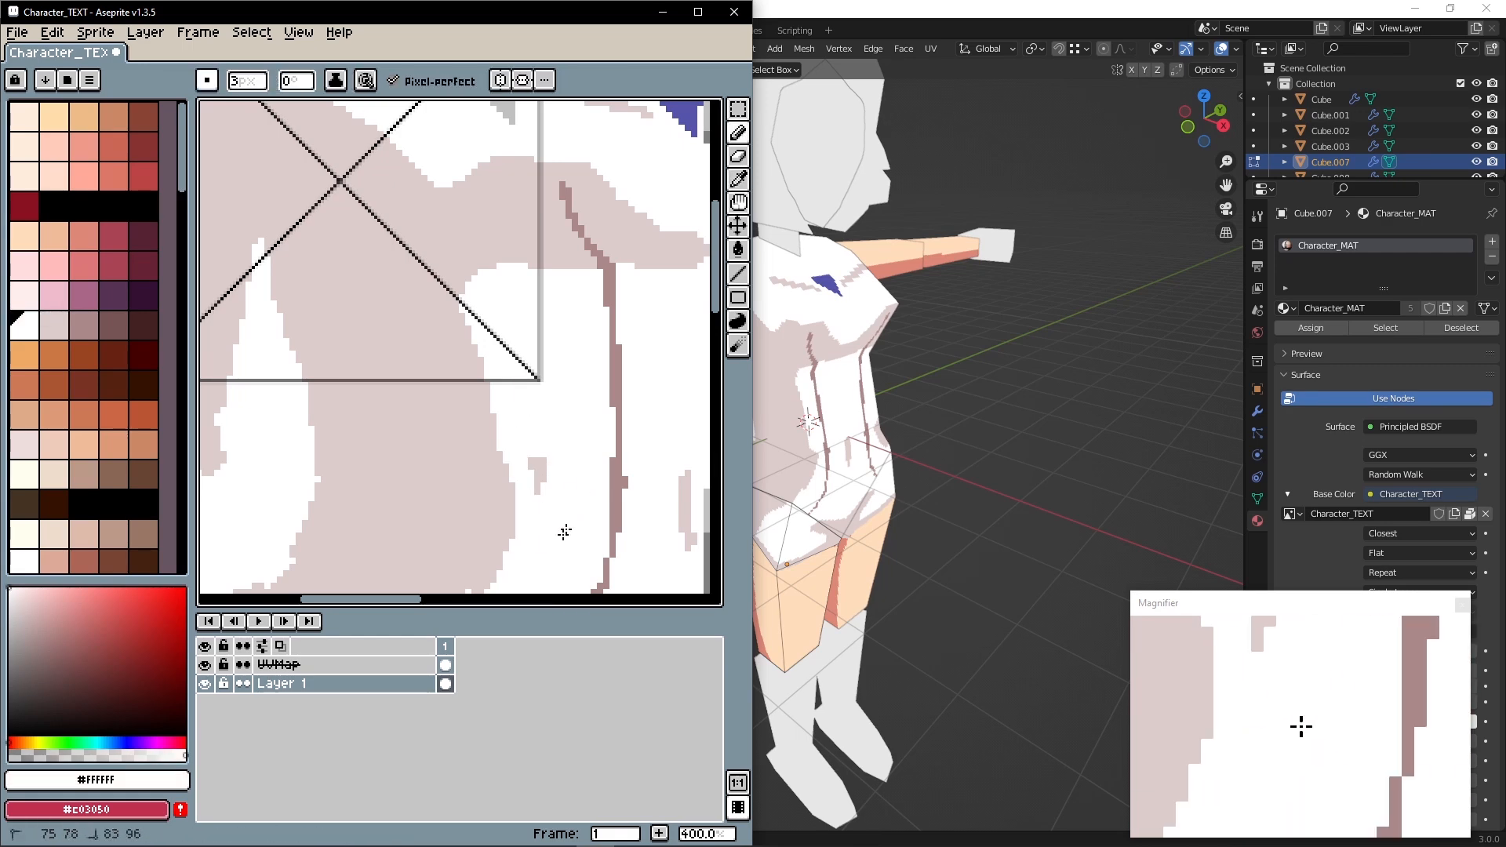
{"action": "middle_click_drag", "start_coordinate": [483, 504], "coordinate": [476, 353]}
{"action": "middle_click_drag", "start_coordinate": [390, 471], "coordinate": [371, 114]}
{"action": "left_click_drag", "start_coordinate": [431, 362], "coordinate": [366, 426]}
{"action": "middle_click_drag", "start_coordinate": [397, 275], "coordinate": [363, 514]}
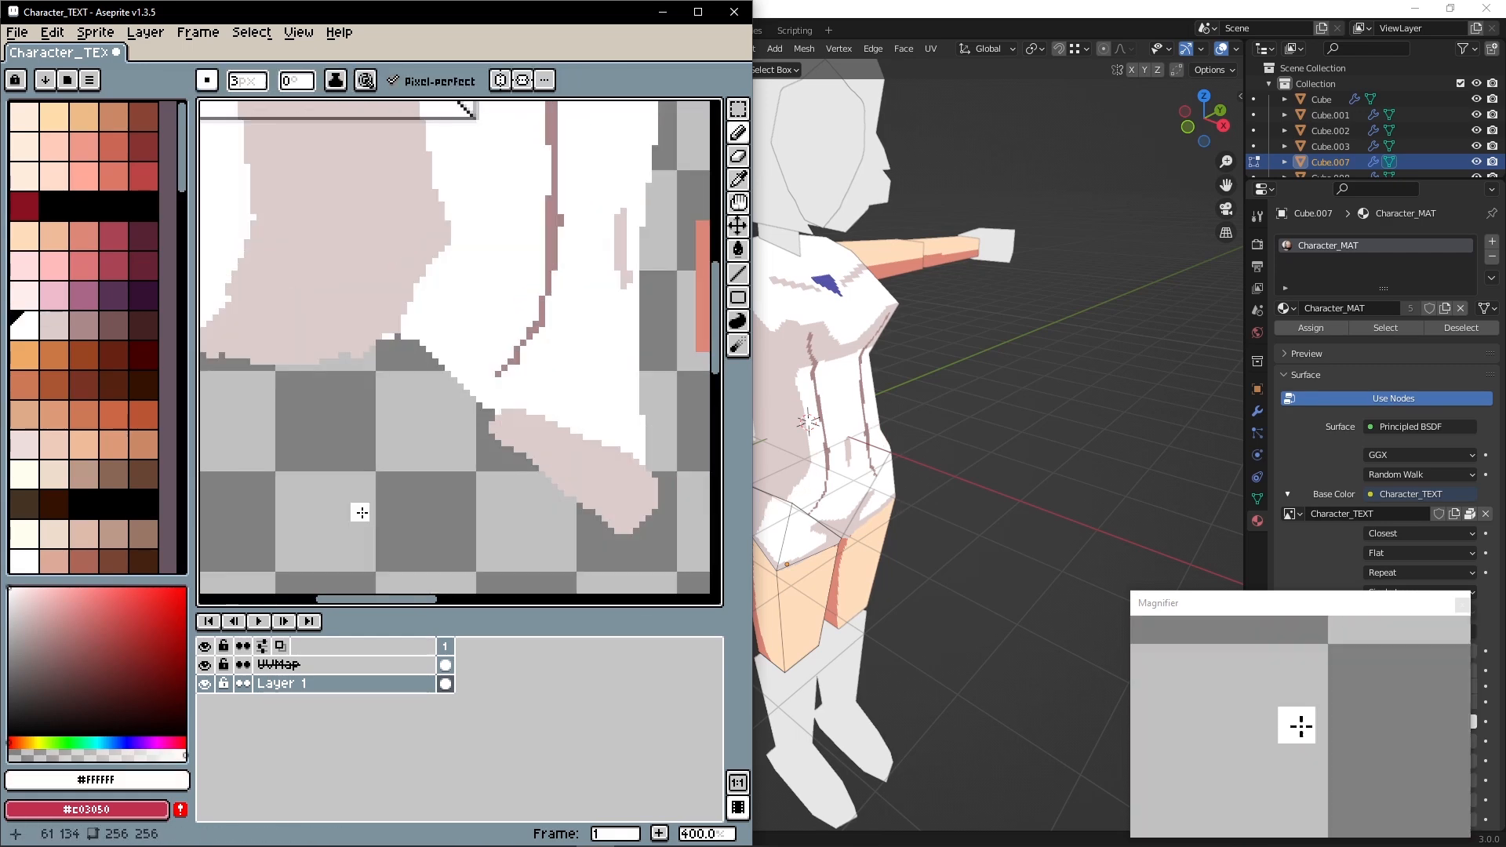
Return to Blender and select the thigh's lower end-cap faces together with their square UV island over the torso texture
{"action": "mouse_move", "coordinate": [837, 372]}
{"action": "middle_mouse_down"}
{"action": "mouse_move", "coordinate": [978, 383]}
{"action": "mouse_move", "coordinate": [832, 345]}
{"action": "middle_mouse_up"}
{"action": "left_click", "coordinate": [648, 500]}
{"action": "middle_click_drag", "start_coordinate": [649, 500], "coordinate": [705, 486]}
{"action": "left_click", "coordinate": [1048, 515], "text": "shift"}
{"action": "scroll", "coordinate": [372, 384], "scroll_direction": "down", "scroll_amount": 3}
{"action": "middle_click_drag", "start_coordinate": [372, 384], "coordinate": [315, 317]}
{"action": "left_click_drag", "start_coordinate": [302, 396], "coordinate": [92, 213]}
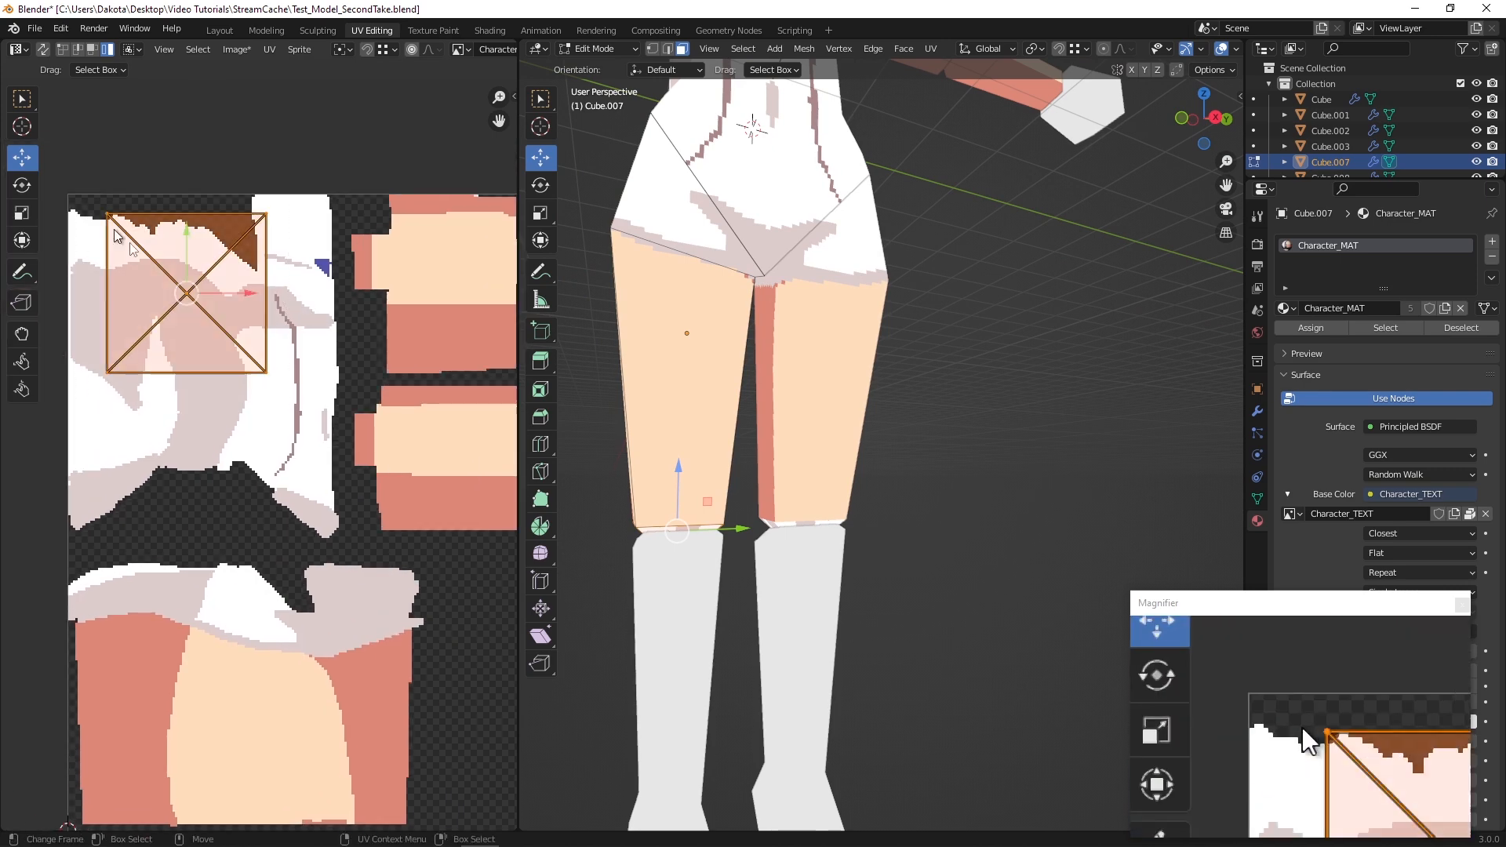
Move the end-cap UV island directly below the front thigh panel for comparison and rotate it 270°
{"action": "left_click", "coordinate": [674, 377], "text": "shift"}
{"action": "middle_click_drag", "start_coordinate": [318, 412], "coordinate": [312, 295]}
{"action": "left_click_drag", "start_coordinate": [179, 178], "coordinate": [219, 781]}
{"action": "middle_click_drag", "start_coordinate": [216, 667], "coordinate": [222, 410]}
{"action": "scroll", "coordinate": [222, 410], "scroll_direction": "up", "scroll_amount": 3}
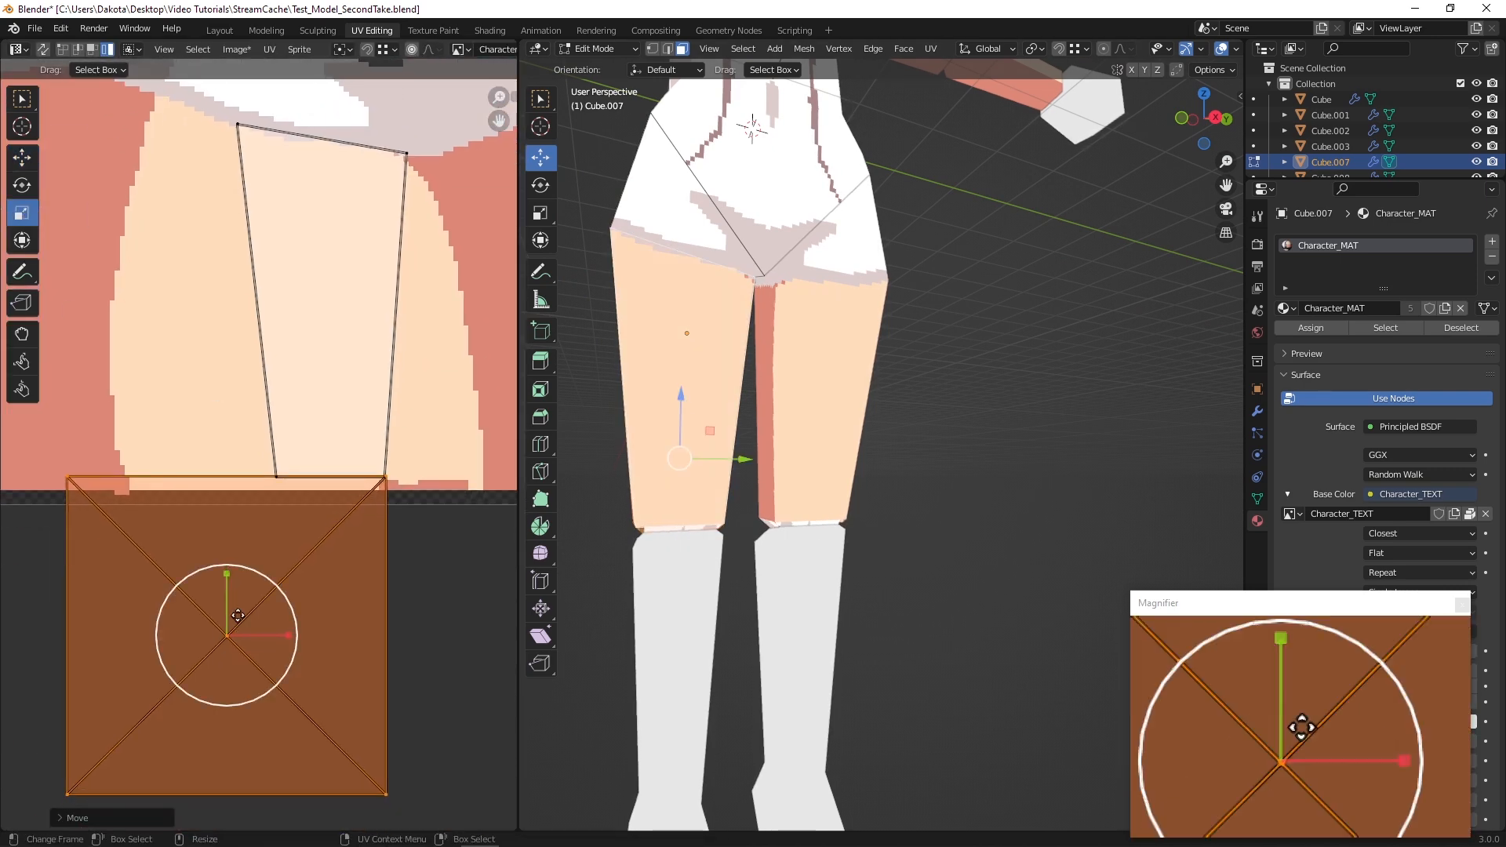
{"action": "left_click_drag", "start_coordinate": [244, 570], "coordinate": [52, 578]}
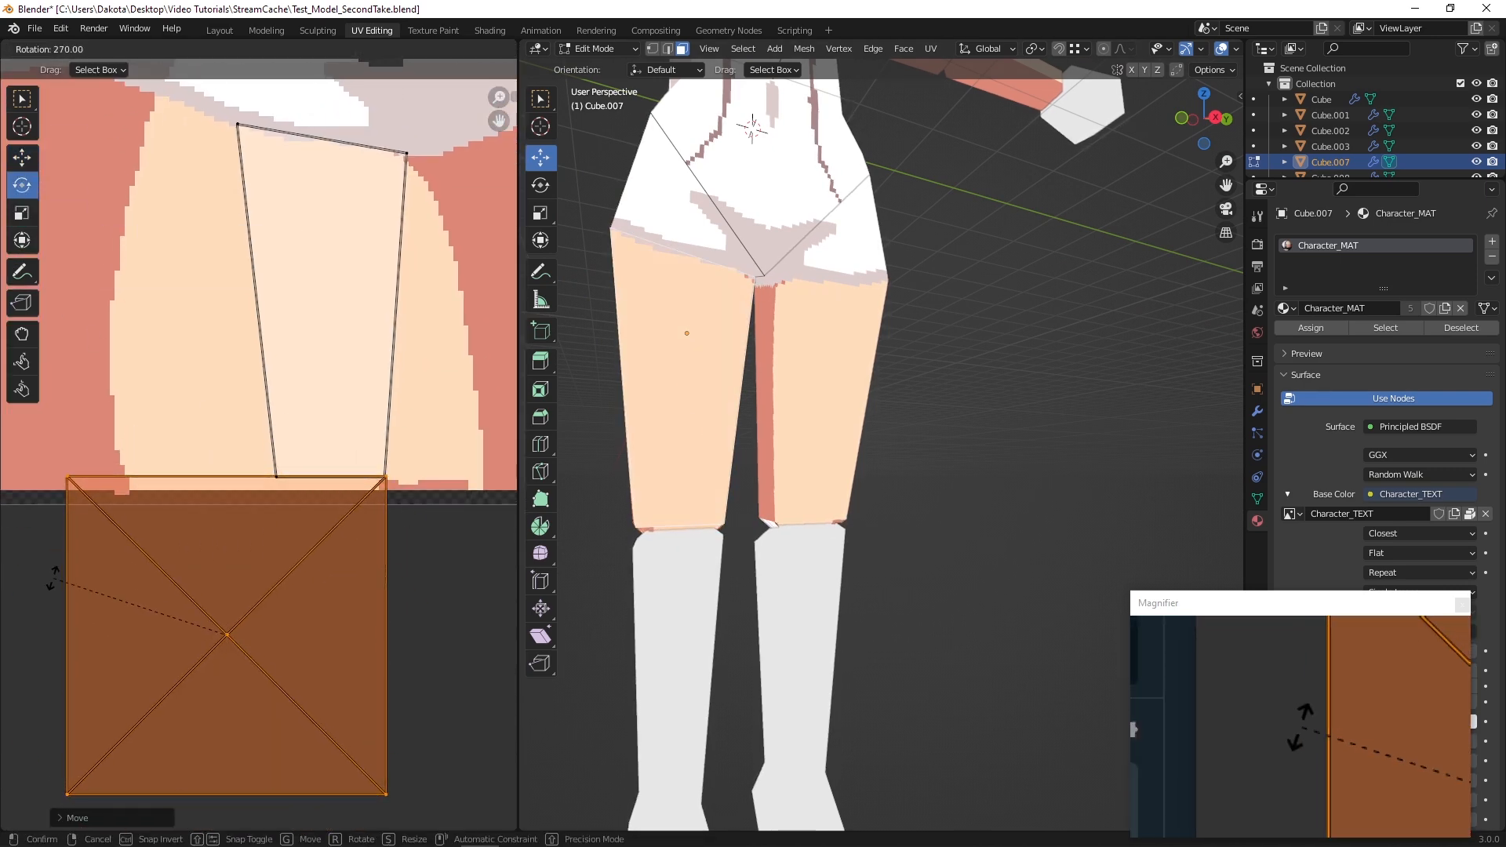
{"action": "left_click_drag", "start_coordinate": [68, 794], "coordinate": [253, 540]}
Move the thigh's end-cap UV island into the free space beside the thigh texture, near the texture's lower edge
{"action": "left_click", "coordinate": [22, 162]}
{"action": "middle_click_drag", "start_coordinate": [252, 540], "coordinate": [96, 652]}
{"action": "left_click_drag", "start_coordinate": [43, 654], "coordinate": [377, 555]}
{"action": "left_click", "coordinate": [420, 400]}
{"action": "middle_click_drag", "start_coordinate": [288, 355], "coordinate": [193, 235]}
{"action": "scroll", "coordinate": [193, 236], "scroll_direction": "up", "scroll_amount": 2}
Switch to Aseprite and paint a #dd8877 U-shaped shadow around the thigh's end-cap square on Layer 1
{"action": "left_click", "coordinate": [600, 833]}
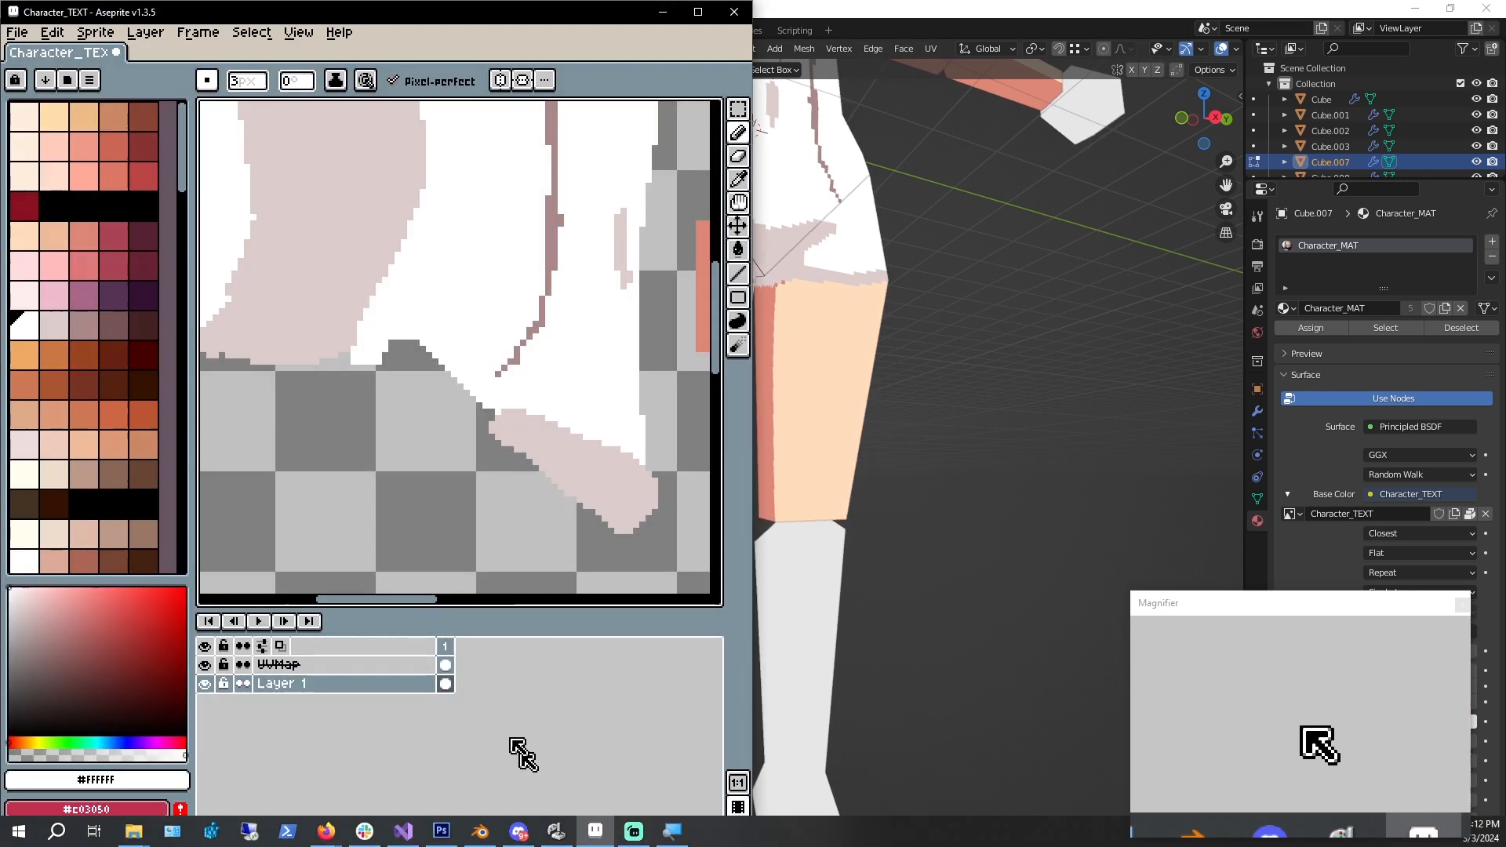
{"action": "middle_click_drag", "start_coordinate": [612, 470], "coordinate": [243, 346]}
{"action": "left_click", "coordinate": [244, 353], "text": "alt"}
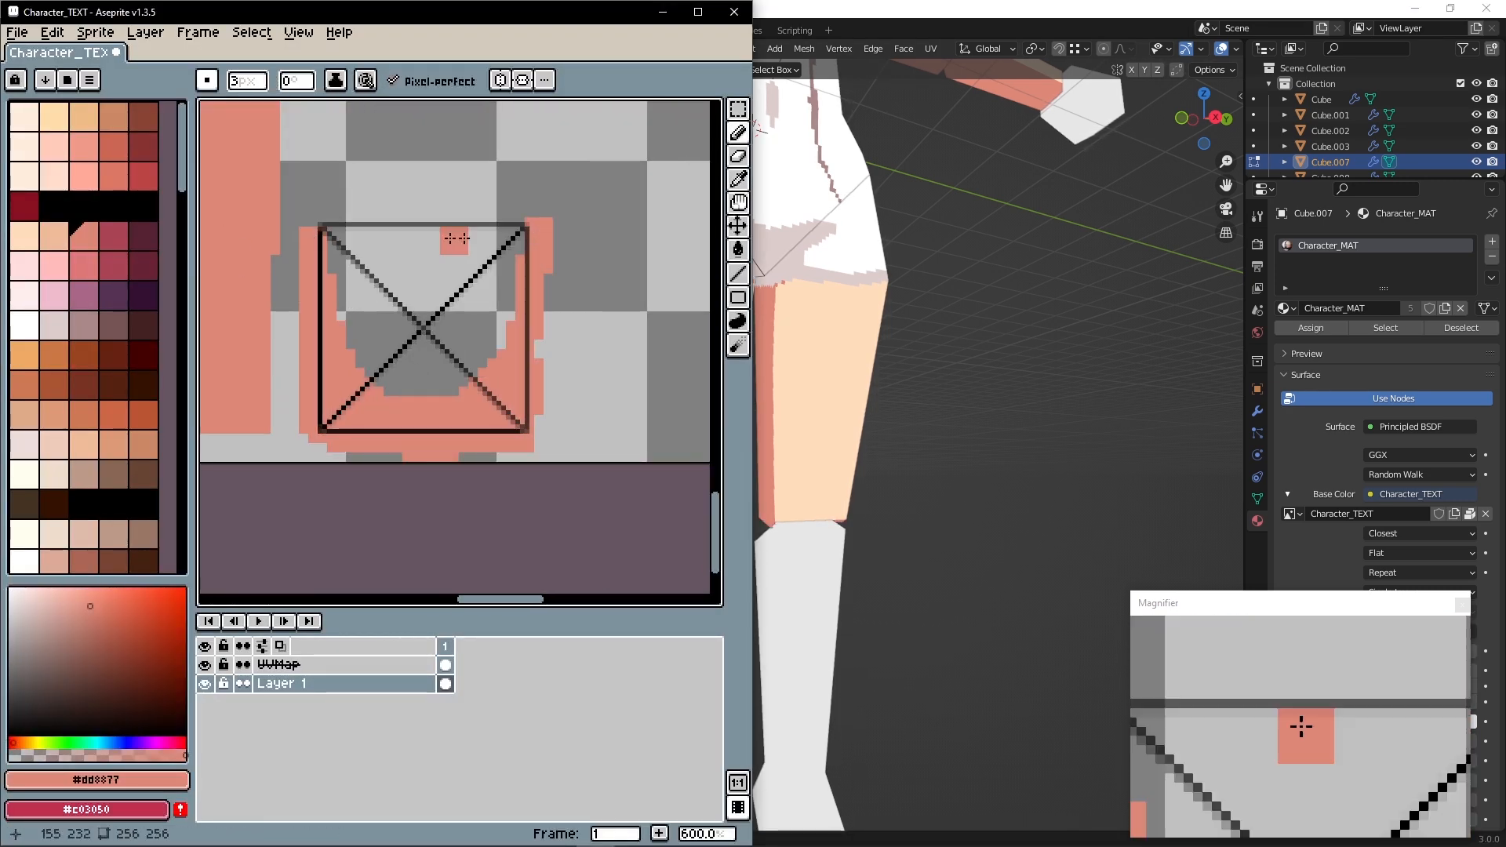
{"action": "scroll", "coordinate": [454, 239], "scroll_direction": "down", "scroll_amount": 3}
Sample the light skin colour and fill the empty area inside the end cap's U-shaped shadow with it
{"action": "left_click", "coordinate": [306, 229], "text": "alt"}
{"action": "scroll", "coordinate": [396, 229], "scroll_direction": "up", "scroll_amount": 4}
{"action": "left_click", "coordinate": [738, 249]}
{"action": "left_click", "coordinate": [487, 337]}
{"action": "scroll", "coordinate": [374, 417], "scroll_direction": "down", "scroll_amount": 4}
{"action": "scroll", "coordinate": [991, 363], "scroll_direction": "down", "scroll_amount": 6}
In Blender, leave the thigh, open the torso for editing, and project its end faces from the view before moving their UV island
{"action": "middle_click_drag", "start_coordinate": [991, 363], "coordinate": [790, 440], "text": "shift"}
{"action": "key", "text": "Tab"}
{"action": "left_click", "coordinate": [786, 404]}
{"action": "key", "text": "Tab"}
{"action": "left_click_drag", "start_coordinate": [1202, 118], "coordinate": [1221, 119]}
{"action": "left_click", "coordinate": [930, 48]}
{"action": "left_click", "coordinate": [979, 197]}
{"action": "scroll", "coordinate": [426, 695], "scroll_direction": "down", "scroll_amount": 6}
{"action": "left_click_drag", "start_coordinate": [402, 431], "coordinate": [294, 340]}
{"action": "left_click_drag", "start_coordinate": [331, 372], "coordinate": [205, 373]}
Reopen the torso for editing and fit its lower UV island against the bottom edge of the torso's middle strip
{"action": "key", "text": "Tab"}
{"action": "left_click", "coordinate": [863, 512]}
{"action": "key", "text": "Tab"}
{"action": "scroll", "coordinate": [200, 386], "scroll_direction": "up", "scroll_amount": 3}
{"action": "middle_click_drag", "start_coordinate": [200, 385], "coordinate": [256, 636]}
{"action": "scroll", "coordinate": [407, 410], "scroll_direction": "down", "scroll_amount": 1}
{"action": "left_click", "coordinate": [267, 620]}
{"action": "left_click", "coordinate": [144, 548]}
{"action": "middle_click_drag", "start_coordinate": [753, 612], "coordinate": [802, 632]}
{"action": "left_click_drag", "start_coordinate": [178, 498], "coordinate": [178, 533]}
{"action": "scroll", "coordinate": [178, 533], "scroll_direction": "down", "scroll_amount": 1}
{"action": "middle_click_drag", "start_coordinate": [178, 534], "coordinate": [283, 420]}
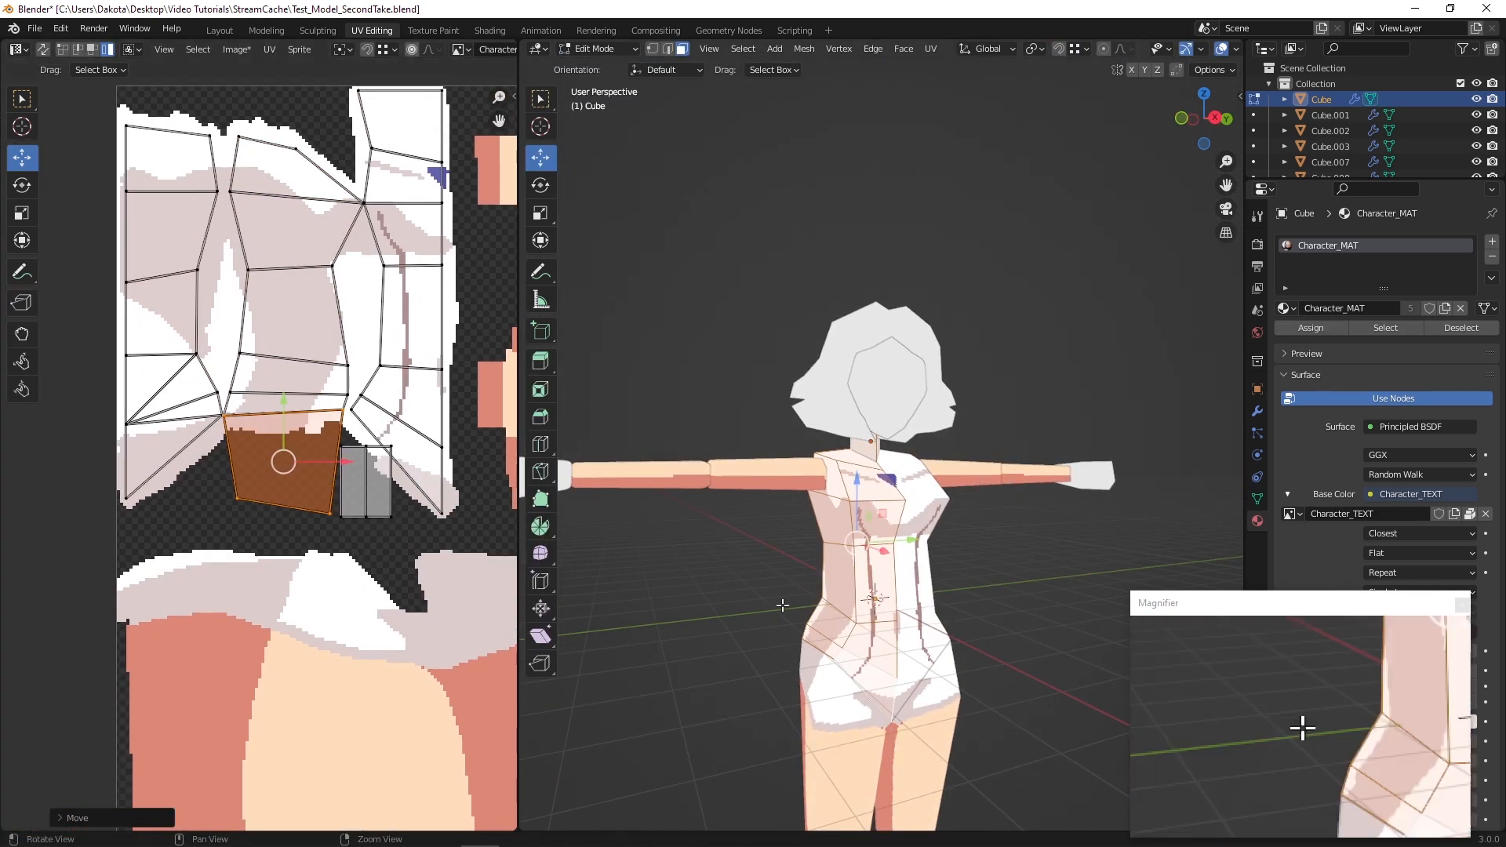
{"action": "scroll", "coordinate": [257, 454], "scroll_direction": "up", "scroll_amount": 6}
{"action": "left_click_drag", "start_coordinate": [356, 426], "coordinate": [356, 429]}
In Aseprite, paint the torso's lower island with #ddcccc using a 5 px brush and save the texture
{"action": "middle_click_drag", "start_coordinate": [683, 502], "coordinate": [890, 510]}
{"action": "scroll", "coordinate": [891, 549], "scroll_direction": "up", "scroll_amount": 3}
{"action": "mouse_move", "coordinate": [886, 690]}
{"action": "middle_mouse_down", "text": "shift"}
{"action": "mouse_move", "coordinate": [893, 464]}
{"action": "mouse_move", "coordinate": [837, 430]}
{"action": "middle_mouse_up", "text": "shift"}
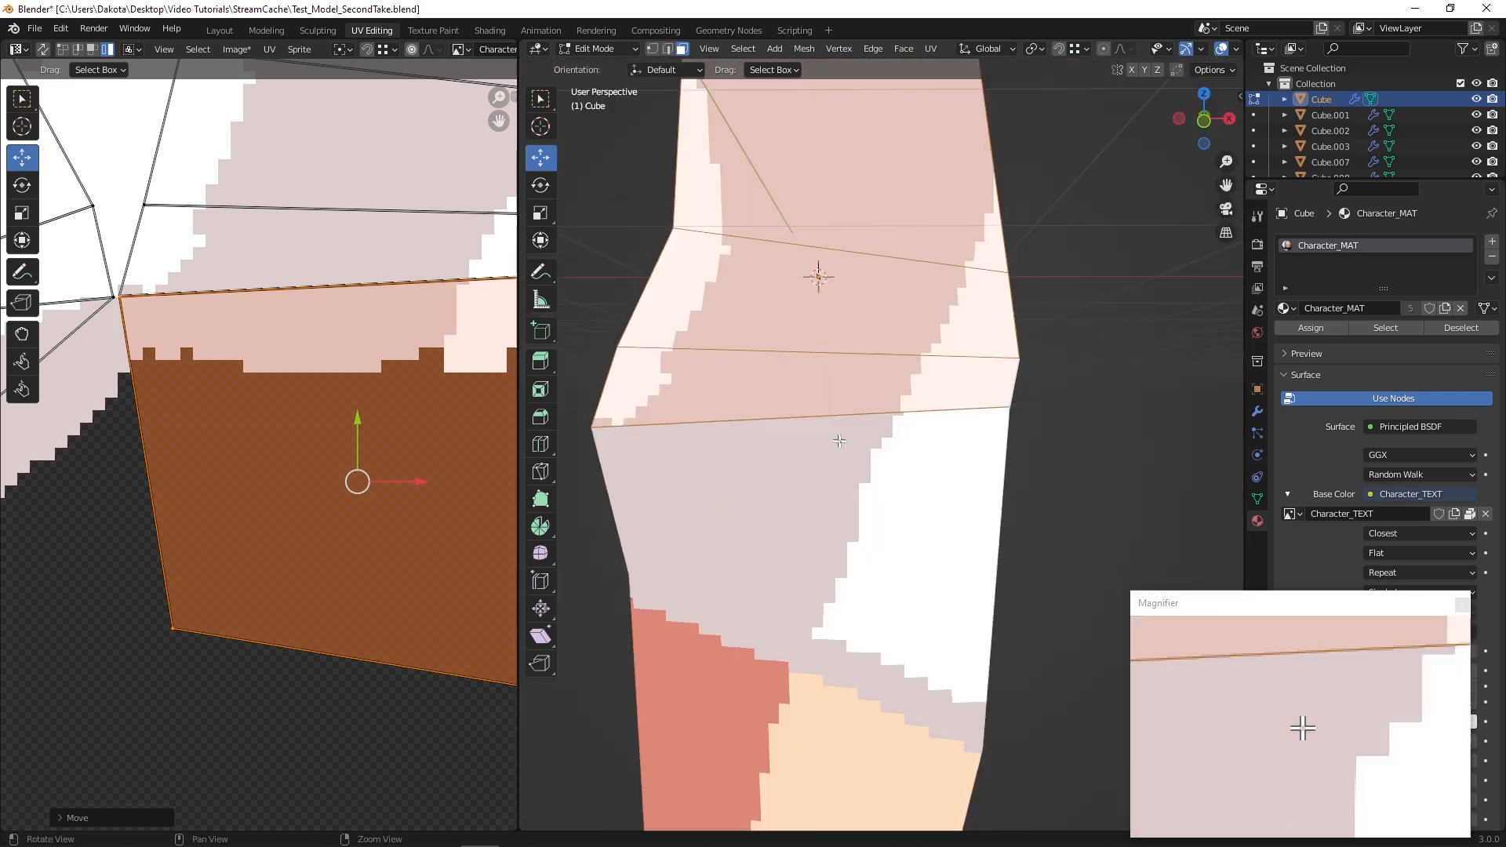
{"action": "scroll", "coordinate": [837, 430], "scroll_direction": "down", "scroll_amount": 4}
{"action": "key", "text": "alt+Tab"}
{"action": "scroll", "coordinate": [279, 307], "scroll_direction": "up", "scroll_amount": 5}
{"action": "left_click", "coordinate": [353, 267], "text": "alt"}
{"action": "key", "text": "b"}
{"action": "left_click_drag", "start_coordinate": [446, 257], "coordinate": [418, 476]}
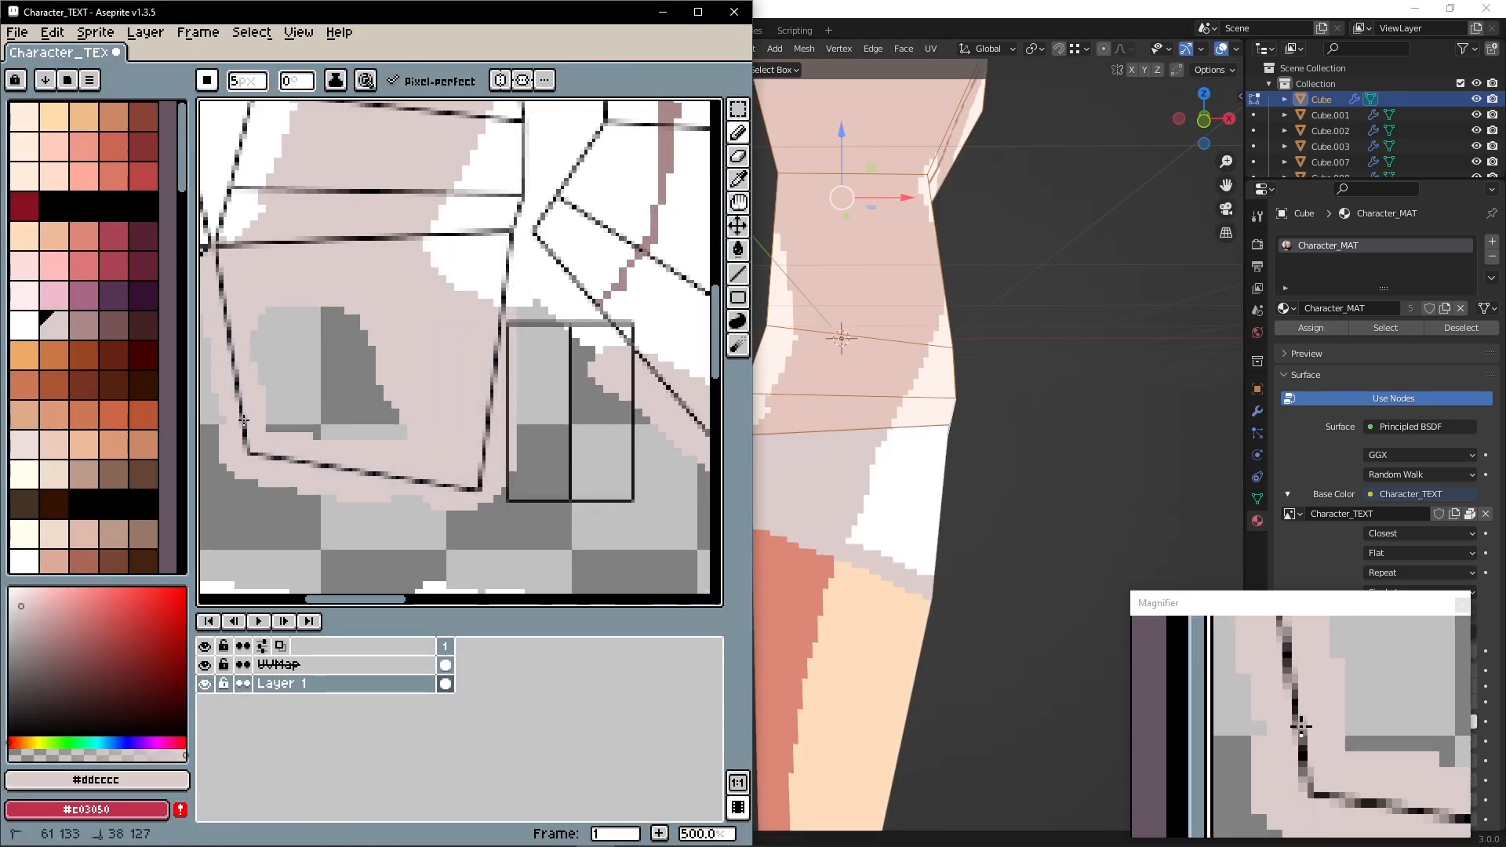
{"action": "left_click_drag", "start_coordinate": [238, 389], "coordinate": [404, 434]}
{"action": "key", "text": "ctrl+s"}
Back in Blender, shrink the torso's two-rectangle UV island and place it in the empty gap between the torso and arm textures
{"action": "left_click", "coordinate": [795, 14]}
{"action": "scroll", "coordinate": [314, 439], "scroll_direction": "down", "scroll_amount": 6}
{"action": "left_click", "coordinate": [175, 497]}
{"action": "middle_click_drag", "start_coordinate": [238, 469], "coordinate": [365, 564]}
{"action": "key", "text": "g"}
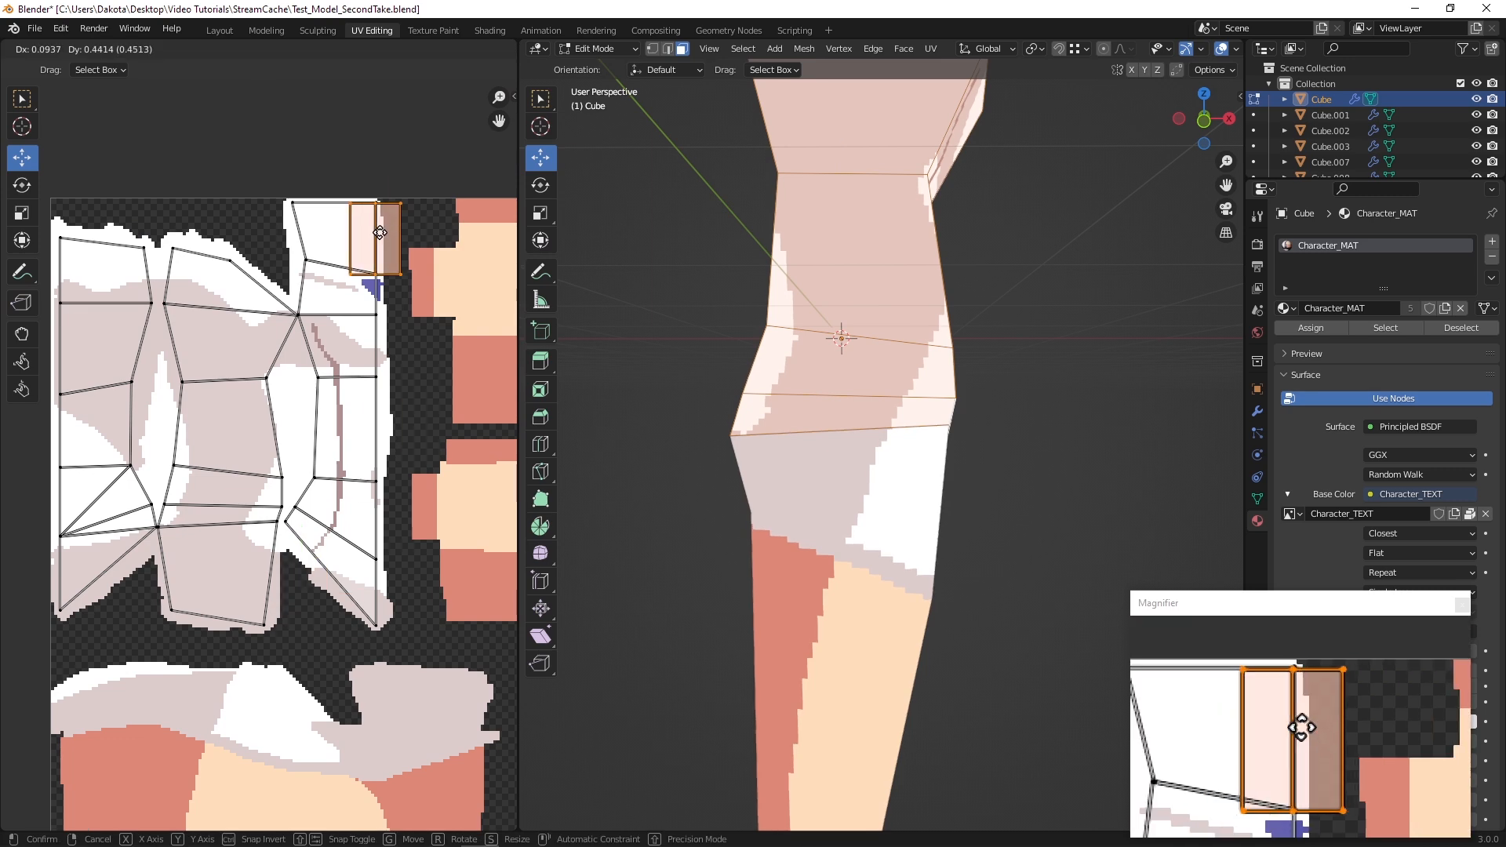
{"action": "left_click_drag", "start_coordinate": [379, 232], "coordinate": [380, 232]}
{"action": "scroll", "coordinate": [379, 232], "scroll_direction": "up", "scroll_amount": 3}
{"action": "middle_click_drag", "start_coordinate": [380, 232], "coordinate": [131, 182]}
{"action": "left_click", "coordinate": [22, 240]}
{"action": "left_click_drag", "start_coordinate": [172, 267], "coordinate": [203, 494]}
{"action": "left_click", "coordinate": [22, 157]}
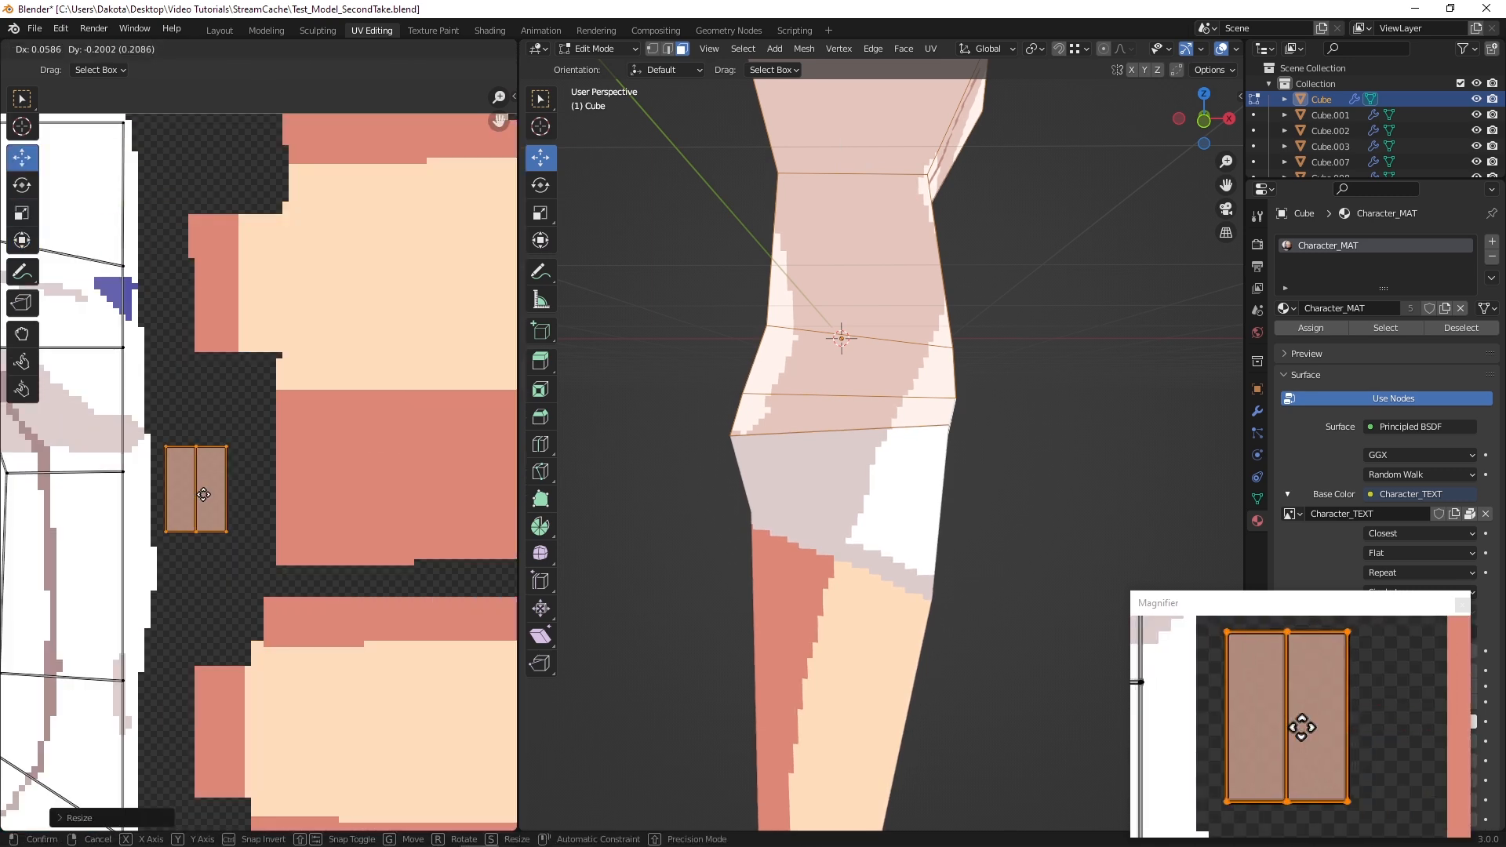
{"action": "left_click", "coordinate": [1301, 816]}
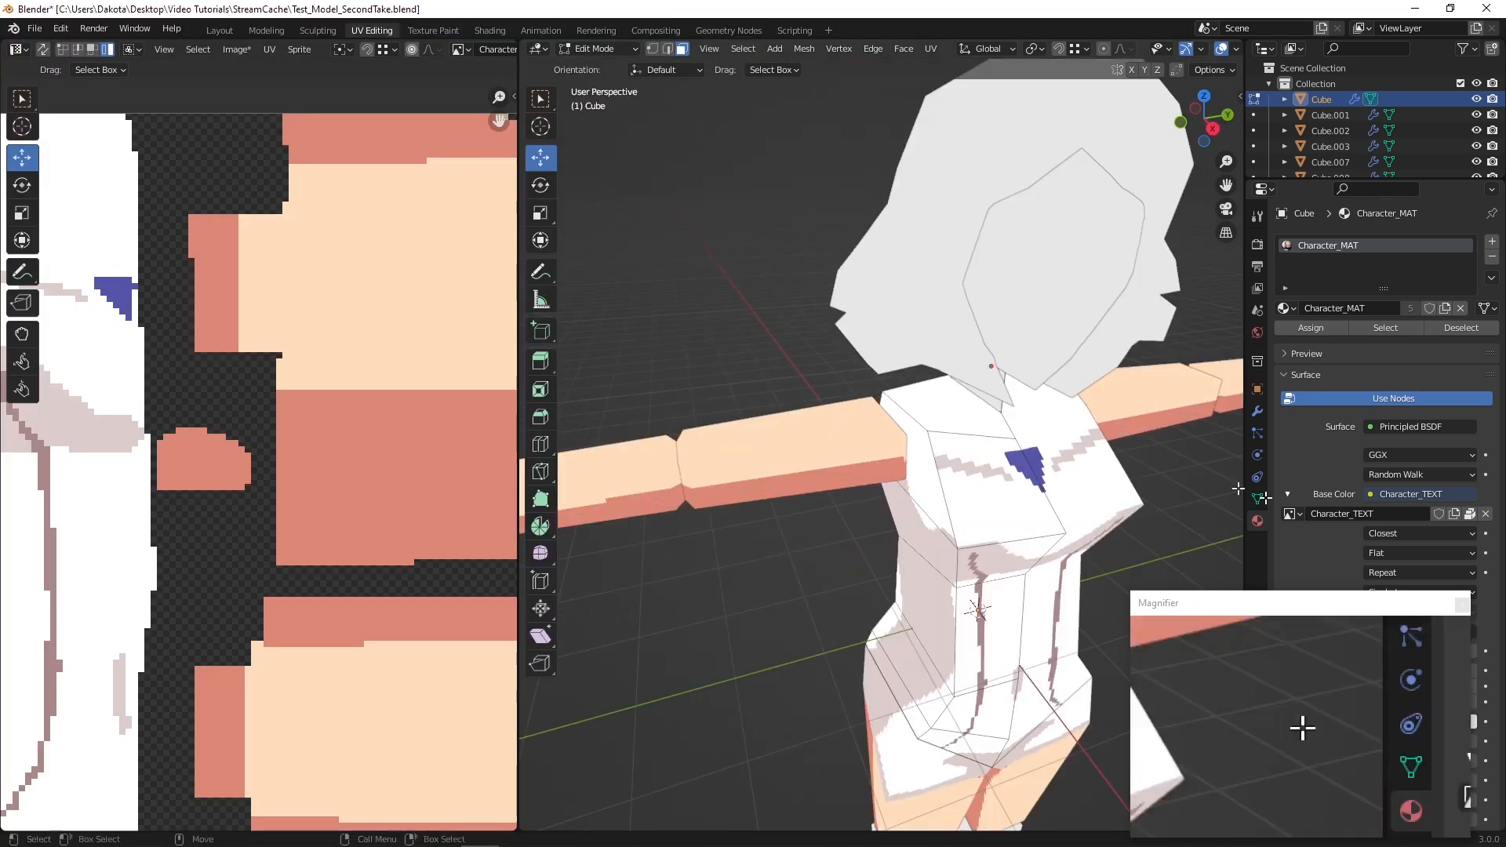
Switch editing from the torso to the neck object and give it the Character_MAT material
{"action": "left_click", "coordinate": [594, 48]}
{"action": "left_click", "coordinate": [588, 64]}
{"action": "key", "text": "Tab"}
{"action": "left_click", "coordinate": [1287, 308]}
{"action": "left_click", "coordinate": [1326, 333]}
{"action": "scroll", "coordinate": [261, 456], "scroll_direction": "up", "scroll_amount": 2}
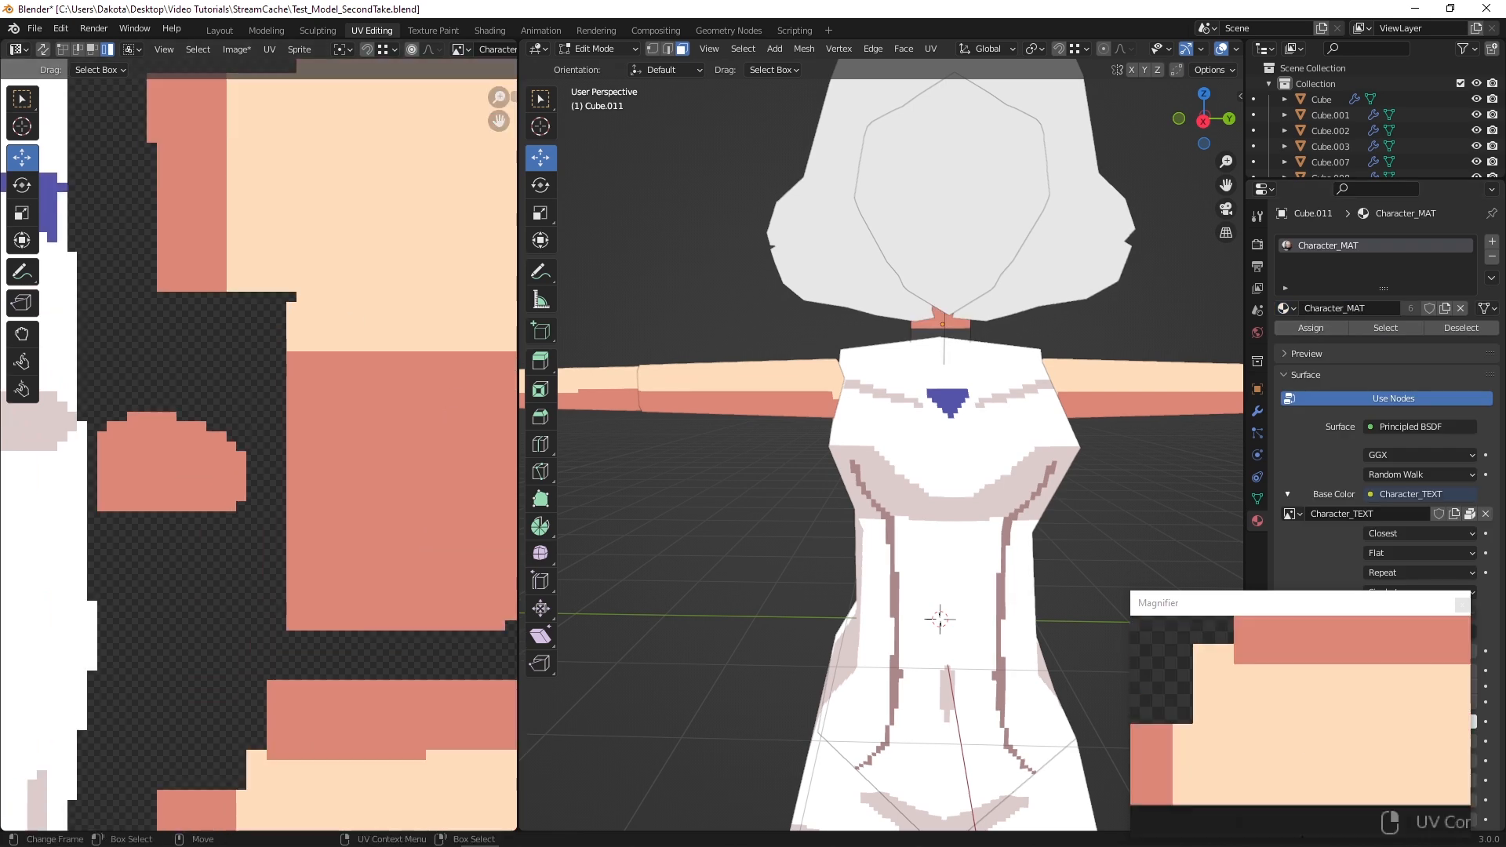
In Aseprite, paint a light-skin block for the neck directly below the small shadow-coloured patch beside the torso texture
{"action": "left_click", "coordinate": [594, 830]}
{"action": "left_click", "coordinate": [511, 169], "text": "alt"}
{"action": "left_click_drag", "start_coordinate": [267, 423], "coordinate": [369, 468]}
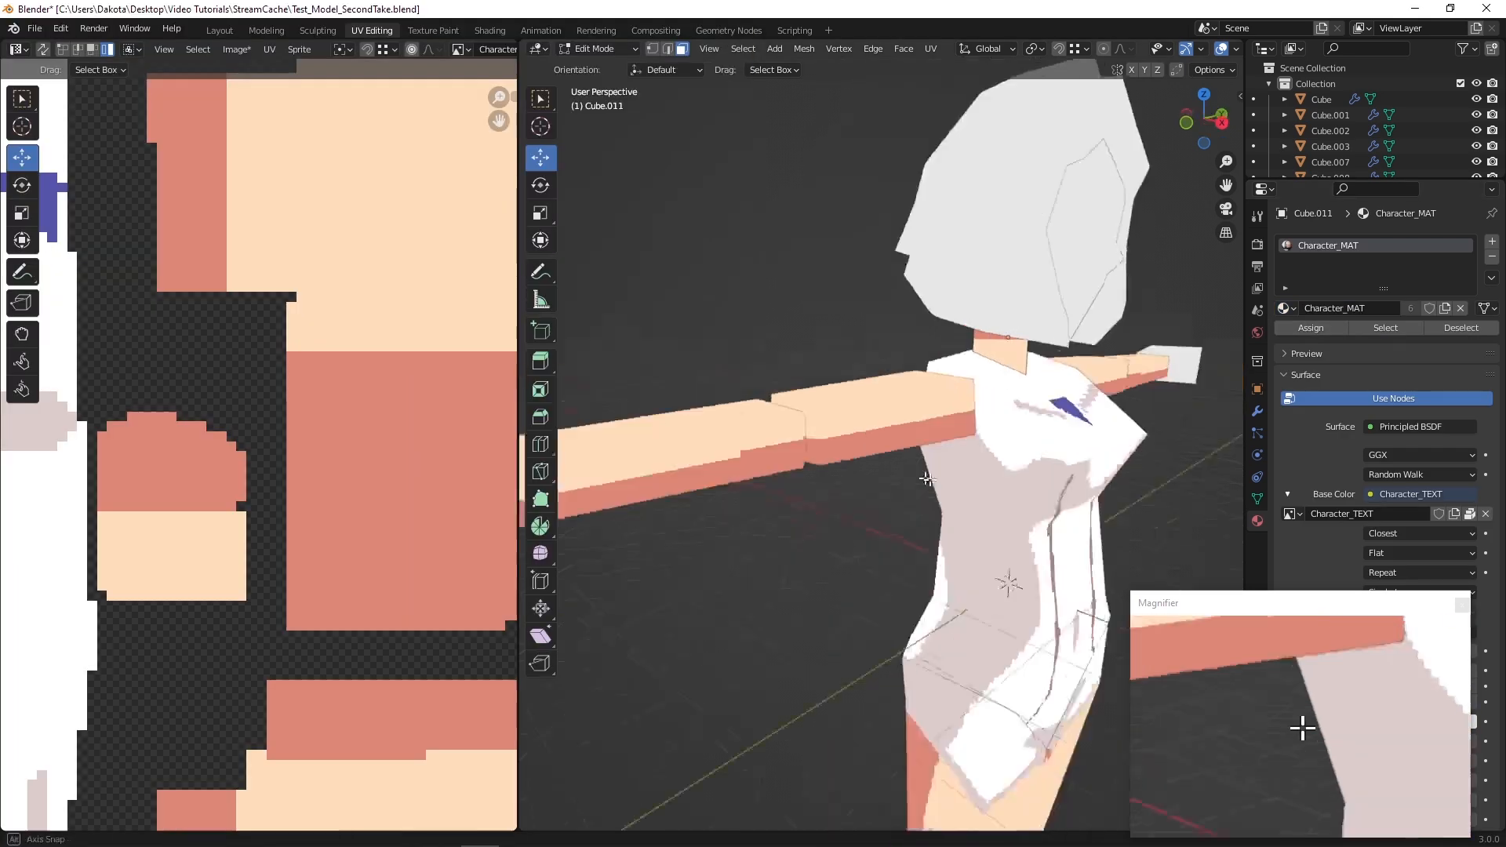
{"action": "mouse_move", "coordinate": [784, 439]}
{"action": "middle_mouse_down"}
{"action": "mouse_move", "coordinate": [769, 457]}
{"action": "mouse_move", "coordinate": [757, 440]}
{"action": "middle_mouse_up"}
{"action": "scroll", "coordinate": [764, 423], "scroll_direction": "up", "scroll_amount": 4}
Open the lower leg object in Edit Mode and assign the Character_MAT material to it
{"action": "left_click", "coordinate": [600, 48]}
{"action": "left_click", "coordinate": [594, 82]}
{"action": "middle_click_drag", "start_coordinate": [917, 350], "coordinate": [620, 50]}
{"action": "left_click", "coordinate": [819, 369]}
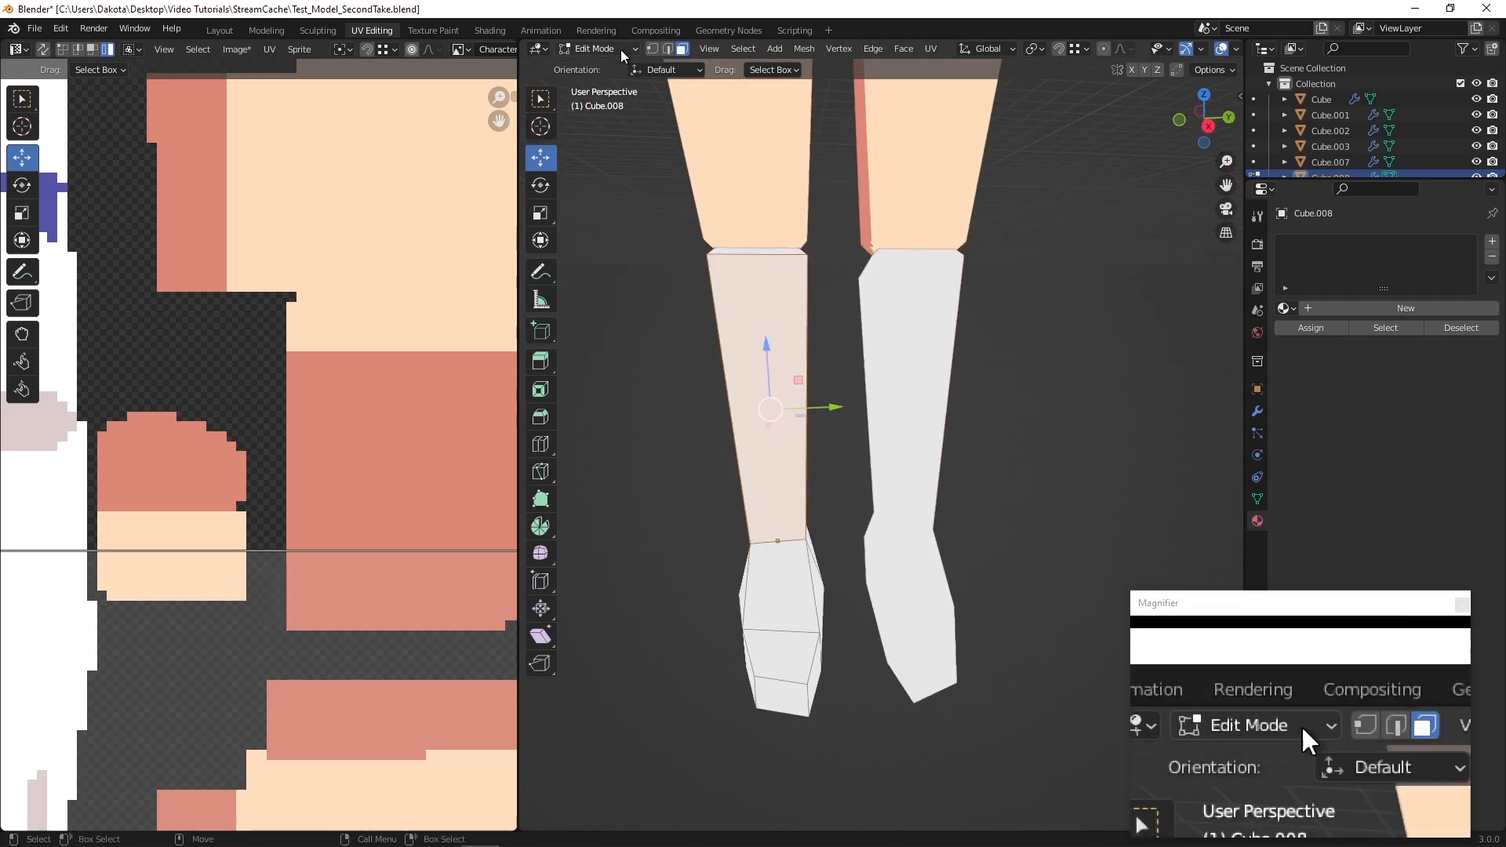
{"action": "left_click", "coordinate": [931, 49]}
{"action": "left_click", "coordinate": [1287, 309]}
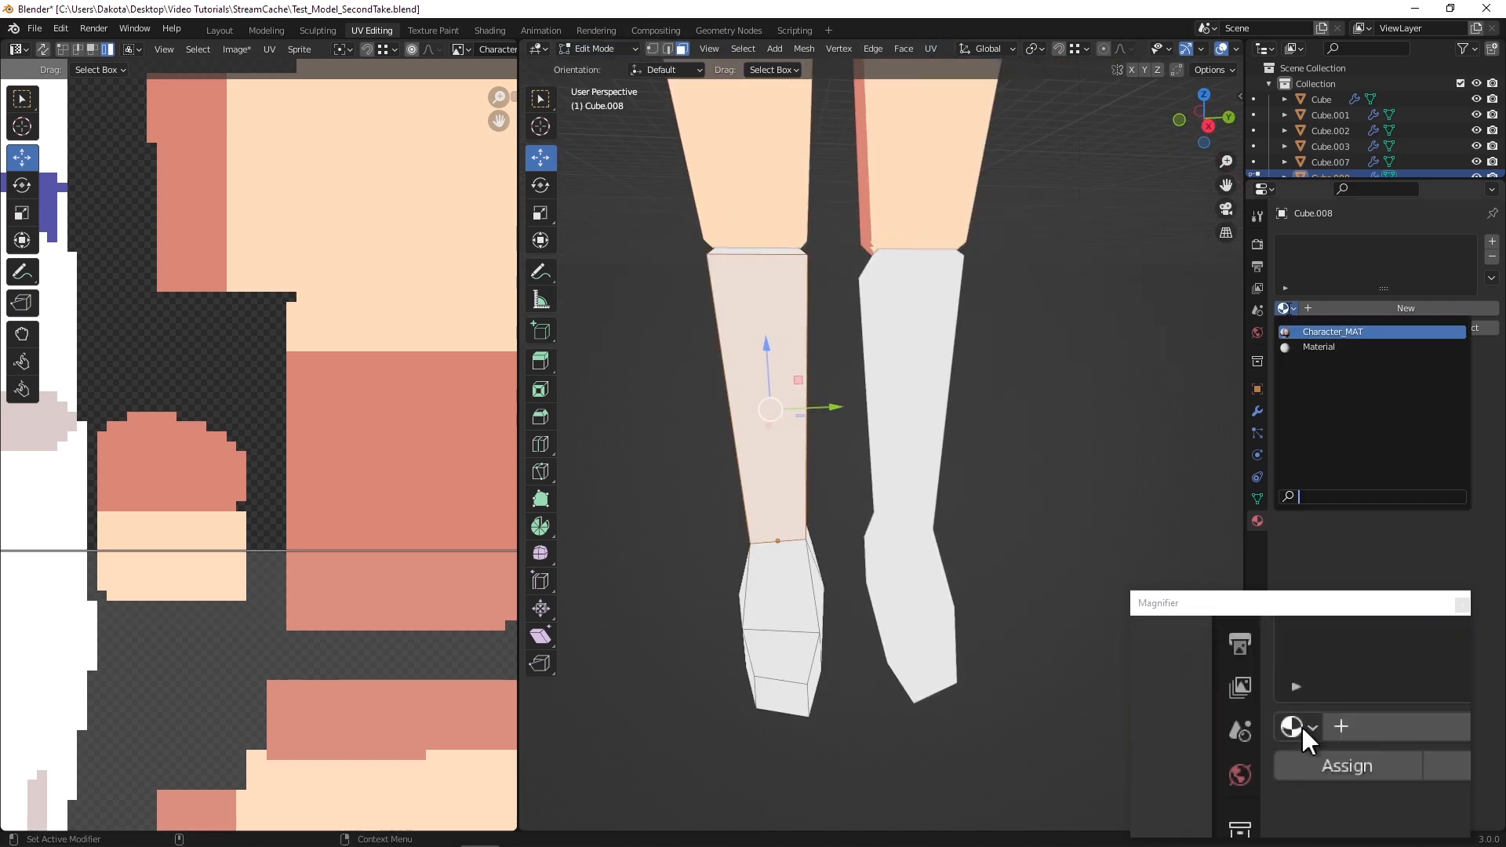
{"action": "left_click", "coordinate": [1316, 330]}
Unwrap the lower leg's selected faces with Project from View
{"action": "left_click", "coordinate": [931, 49]}
{"action": "left_click", "coordinate": [957, 194]}
{"action": "scroll", "coordinate": [257, 290], "scroll_direction": "down", "scroll_amount": 7}
Open the thigh together with the lower leg in Edit Mode and add the thigh's front face to the selection
{"action": "left_click", "coordinate": [603, 49]}
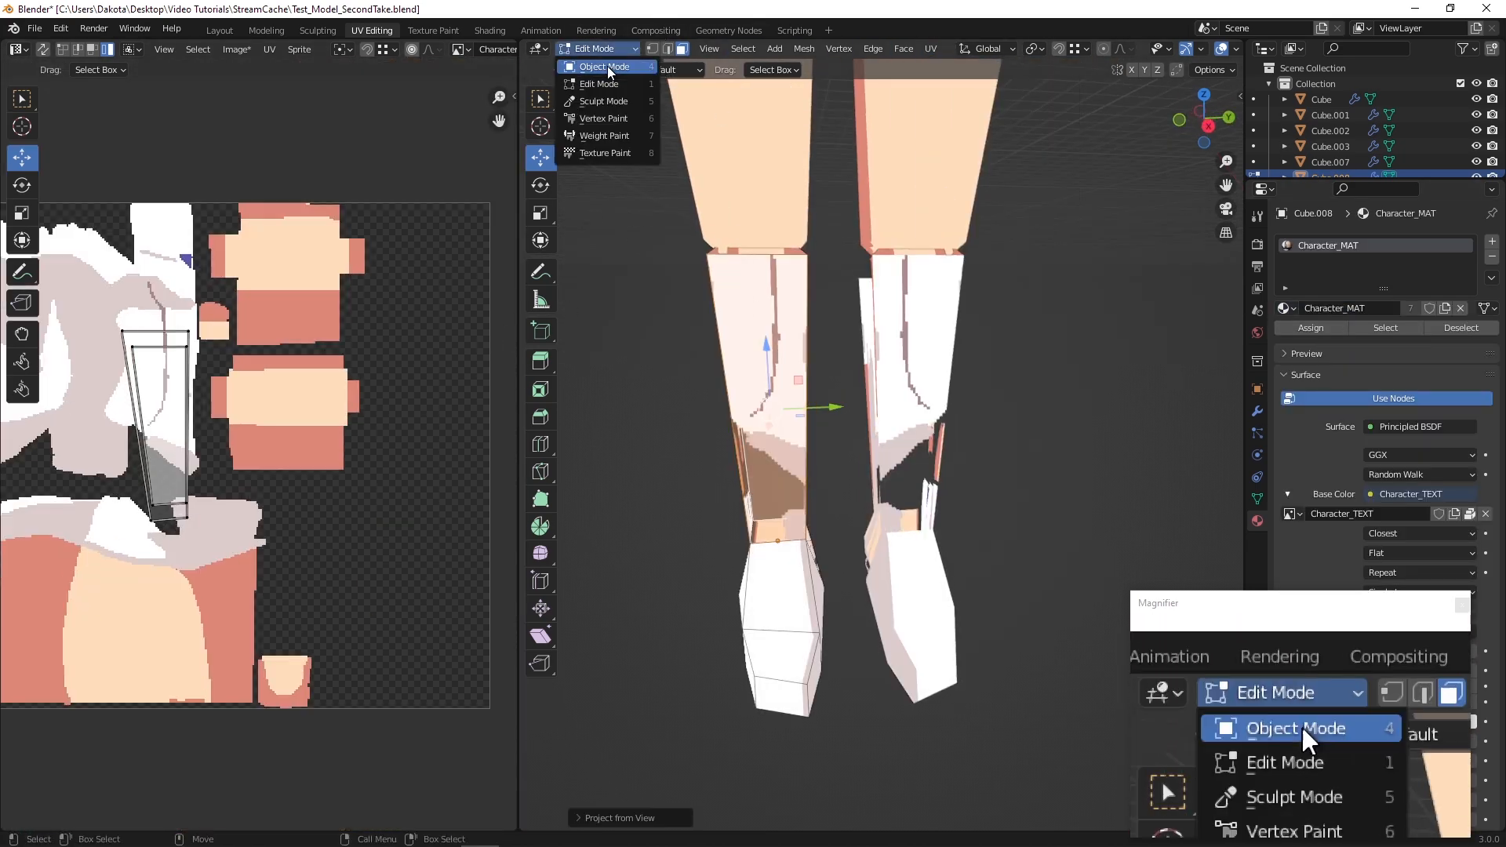
{"action": "left_click", "coordinate": [607, 66]}
{"action": "left_click", "coordinate": [745, 188], "text": "shift"}
{"action": "left_click", "coordinate": [603, 49]}
{"action": "left_click", "coordinate": [602, 82]}
{"action": "left_click", "coordinate": [736, 210], "text": "shift"}
Move the lower leg's projected UV islands below the front thigh panel
{"action": "middle_click_drag", "start_coordinate": [115, 515], "coordinate": [196, 424], "text": "alt"}
{"action": "left_click", "coordinate": [235, 336]}
{"action": "middle_click_drag", "start_coordinate": [234, 335], "coordinate": [254, 270], "text": "alt"}
{"action": "left_click_drag", "start_coordinate": [254, 269], "coordinate": [238, 636]}
{"action": "middle_click_drag", "start_coordinate": [273, 534], "coordinate": [366, 348], "text": "alt"}
{"action": "scroll", "coordinate": [366, 348], "scroll_direction": "up", "scroll_amount": 3}
Scale the lower-leg UV islands with the Transform tool so their upper edge matches the front thigh panel's lower edge
{"action": "left_click", "coordinate": [22, 240]}
{"action": "left_click_drag", "start_coordinate": [230, 742], "coordinate": [284, 616]}
{"action": "middle_click_drag", "start_coordinate": [306, 344], "coordinate": [249, 461], "text": "alt"}
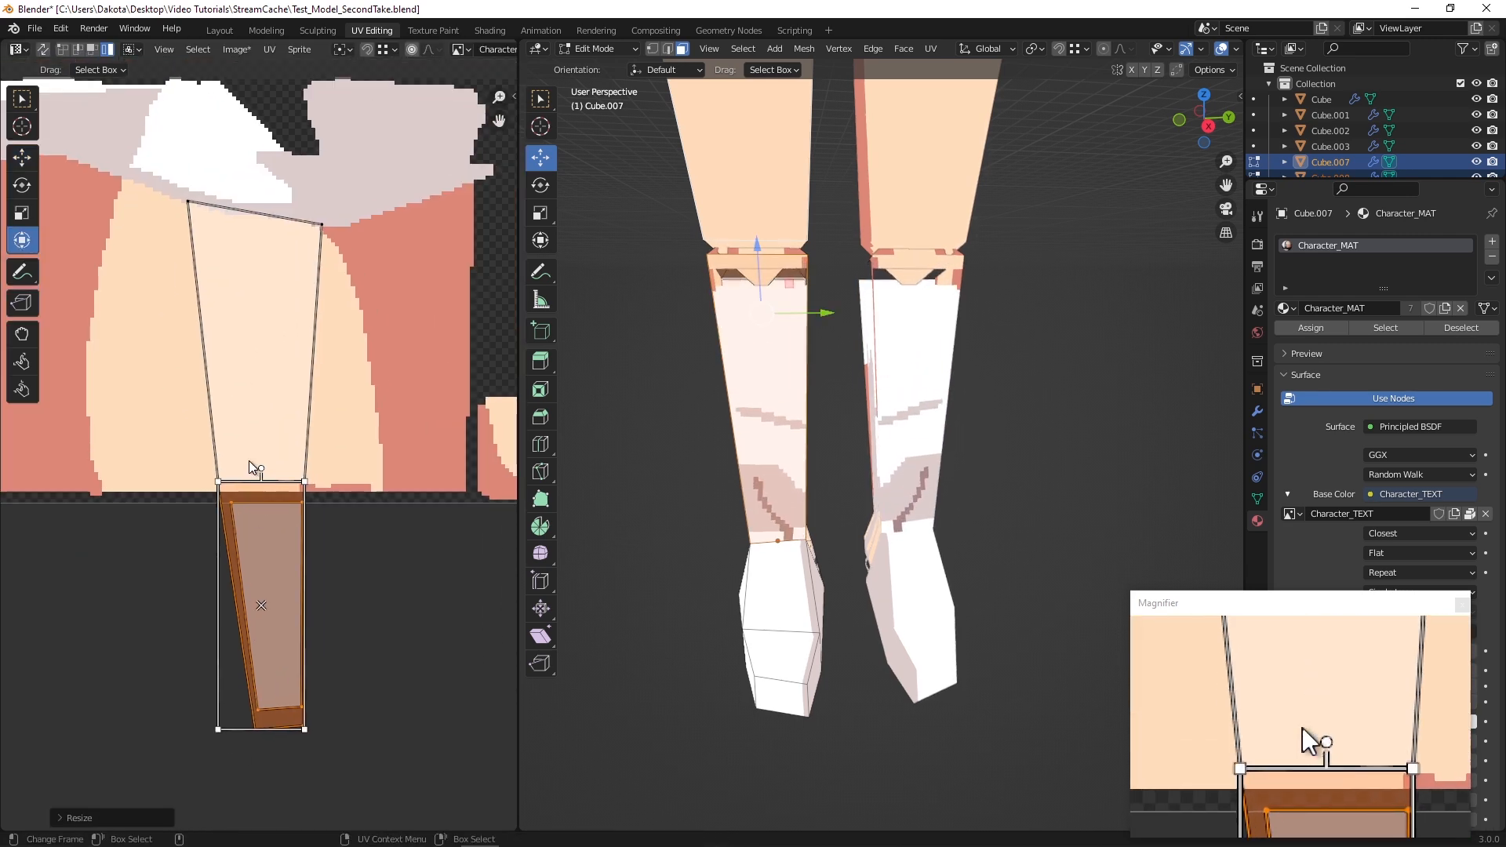
{"action": "middle_click_drag", "start_coordinate": [346, 345], "coordinate": [356, 326], "text": "alt"}
{"action": "scroll", "coordinate": [355, 326], "scroll_direction": "up", "scroll_amount": 4}
{"action": "scroll", "coordinate": [699, 178], "scroll_direction": "down", "scroll_amount": 3}
{"action": "left_click", "coordinate": [275, 580]}
{"action": "key", "text": "ctrl+z"}
{"action": "scroll", "coordinate": [196, 467], "scroll_direction": "down", "scroll_amount": 3}
{"action": "middle_click_drag", "start_coordinate": [196, 468], "coordinate": [199, 394], "text": "alt"}
{"action": "scroll", "coordinate": [199, 394], "scroll_direction": "up", "scroll_amount": 7}
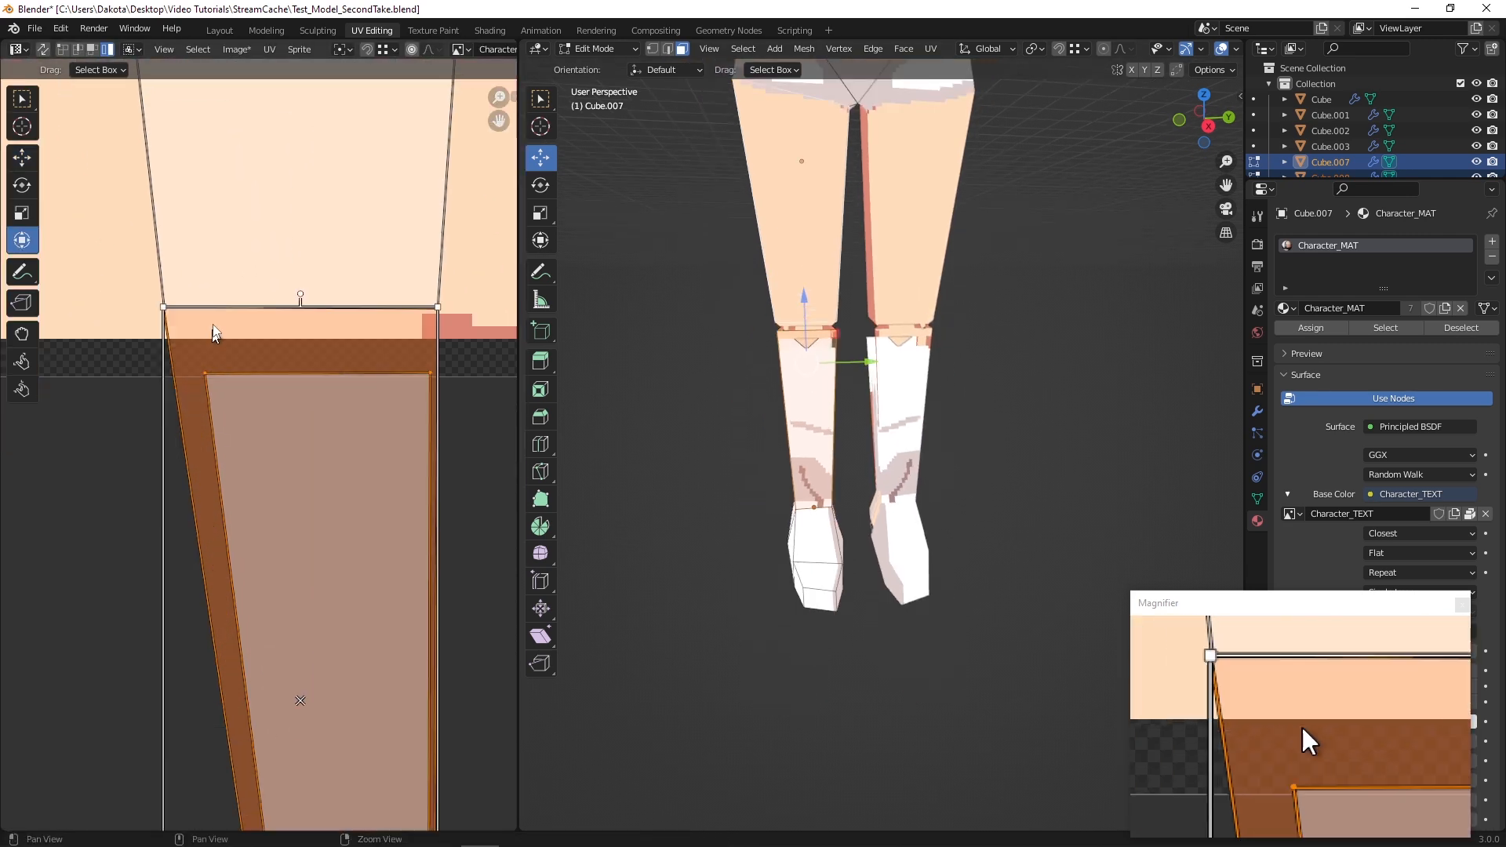
Add the thigh's shaded panel to the selection and reposition the lower-leg UV islands at the front thigh panel's lower end
{"action": "left_click", "coordinate": [22, 157]}
{"action": "left_click_drag", "start_coordinate": [702, 299], "coordinate": [967, 298], "text": "alt"}
{"action": "left_click", "coordinate": [990, 255], "text": "shift"}
{"action": "scroll", "coordinate": [315, 441], "scroll_direction": "down", "scroll_amount": 9}
{"action": "scroll", "coordinate": [181, 416], "scroll_direction": "up", "scroll_amount": 7}
{"action": "left_click_drag", "start_coordinate": [196, 739], "coordinate": [408, 689]}
{"action": "scroll", "coordinate": [408, 689], "scroll_direction": "down", "scroll_amount": 3}
{"action": "middle_click_drag", "start_coordinate": [407, 689], "coordinate": [113, 571], "text": "alt"}
{"action": "left_click_drag", "start_coordinate": [113, 567], "coordinate": [343, 556]}
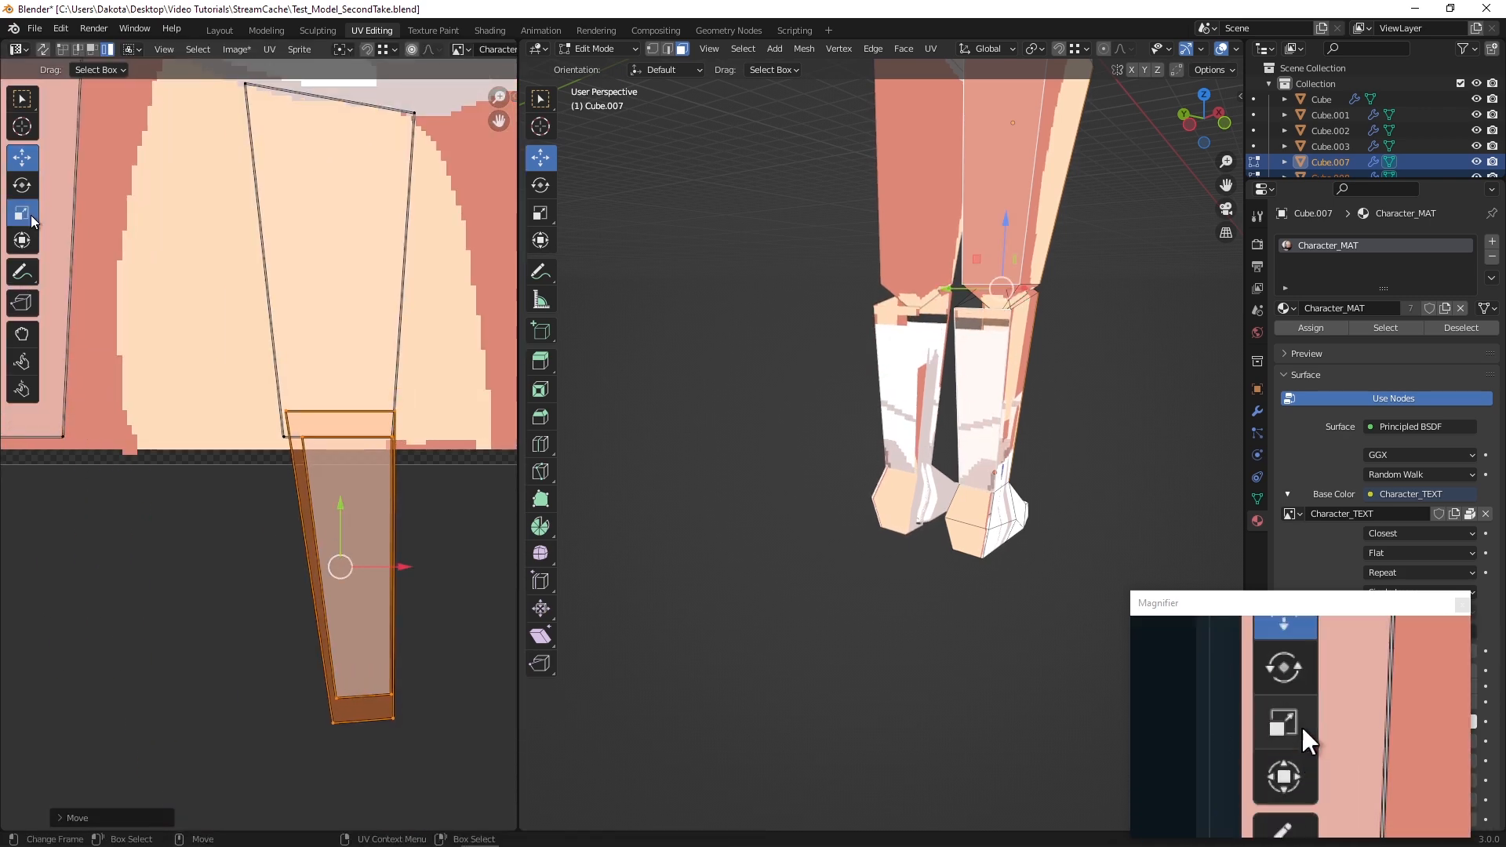
Refine the scale and position of the lower-leg UV islands against the width of the front thigh panel
{"action": "left_click_drag", "start_coordinate": [249, 373], "coordinate": [232, 333]}
{"action": "left_click", "coordinate": [22, 157]}
{"action": "scroll", "coordinate": [259, 453], "scroll_direction": "up", "scroll_amount": 2}
{"action": "left_click_drag", "start_coordinate": [371, 509], "coordinate": [371, 625]}
{"action": "left_click", "coordinate": [23, 212]}
{"action": "scroll", "coordinate": [368, 628], "scroll_direction": "up", "scroll_amount": 1}
{"action": "middle_click_drag", "start_coordinate": [369, 627], "coordinate": [237, 493], "text": "alt"}
{"action": "left_click_drag", "start_coordinate": [286, 521], "coordinate": [283, 523]}
{"action": "left_click", "coordinate": [22, 158]}
{"action": "scroll", "coordinate": [302, 550], "scroll_direction": "down", "scroll_amount": 6}
{"action": "middle_click_drag", "start_coordinate": [302, 551], "coordinate": [88, 665], "text": "alt"}
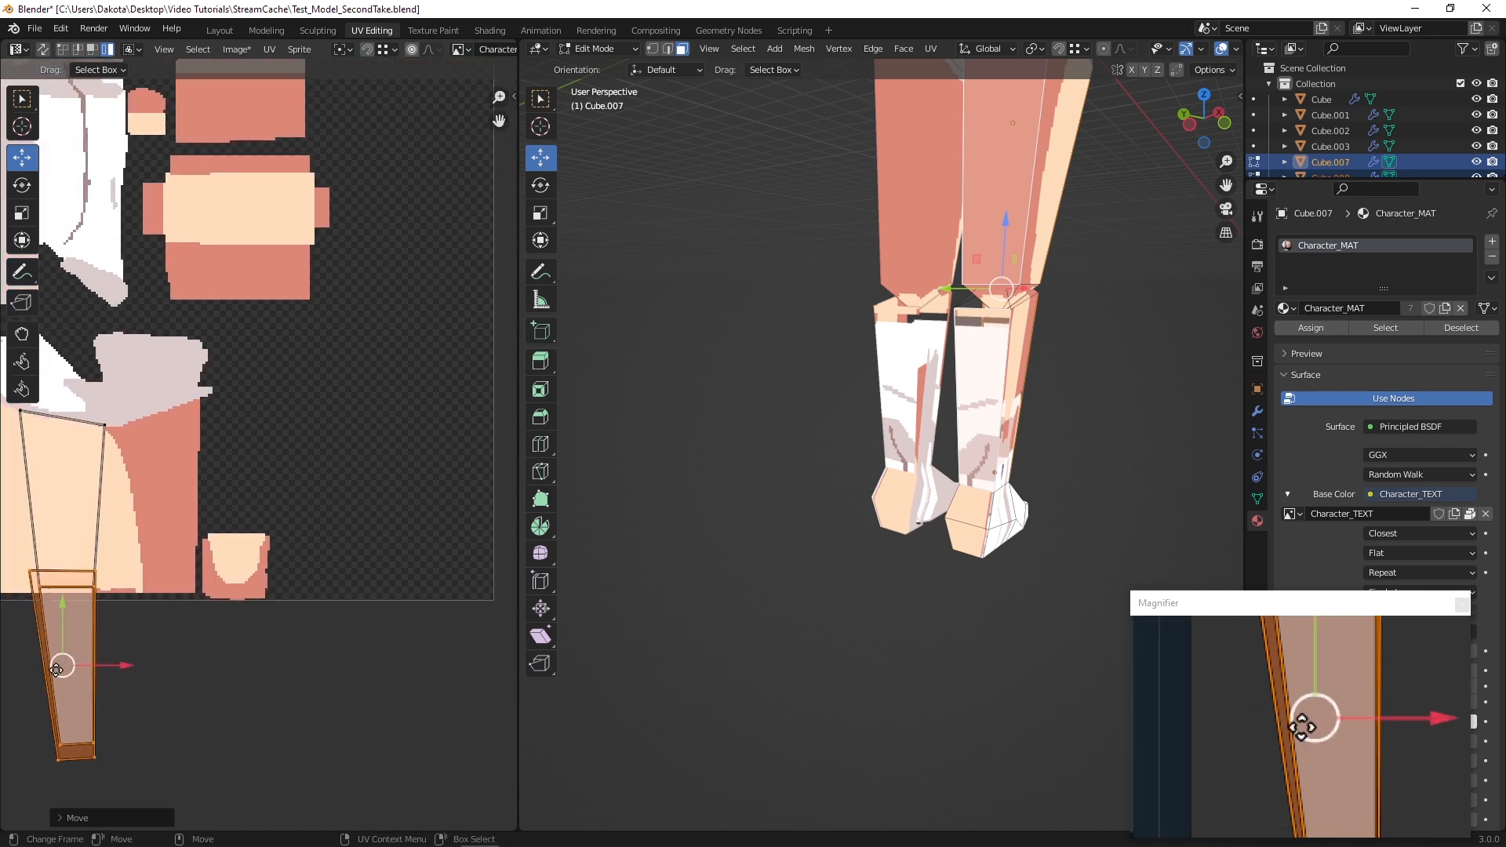
Move the lower-leg UV islands into the empty area beside the thigh texture and separate the two panels
{"action": "left_click_drag", "start_coordinate": [69, 668], "coordinate": [412, 474]}
{"action": "scroll", "coordinate": [413, 474], "scroll_direction": "down", "scroll_amount": 3}
{"action": "middle_click_drag", "start_coordinate": [408, 470], "coordinate": [264, 504], "text": "alt"}
{"action": "scroll", "coordinate": [259, 510], "scroll_direction": "up", "scroll_amount": 4}
{"action": "left_click_drag", "start_coordinate": [333, 481], "coordinate": [353, 481]}
{"action": "left_click_drag", "start_coordinate": [1028, 380], "coordinate": [925, 407], "text": "alt"}
{"action": "left_click", "coordinate": [295, 518]}
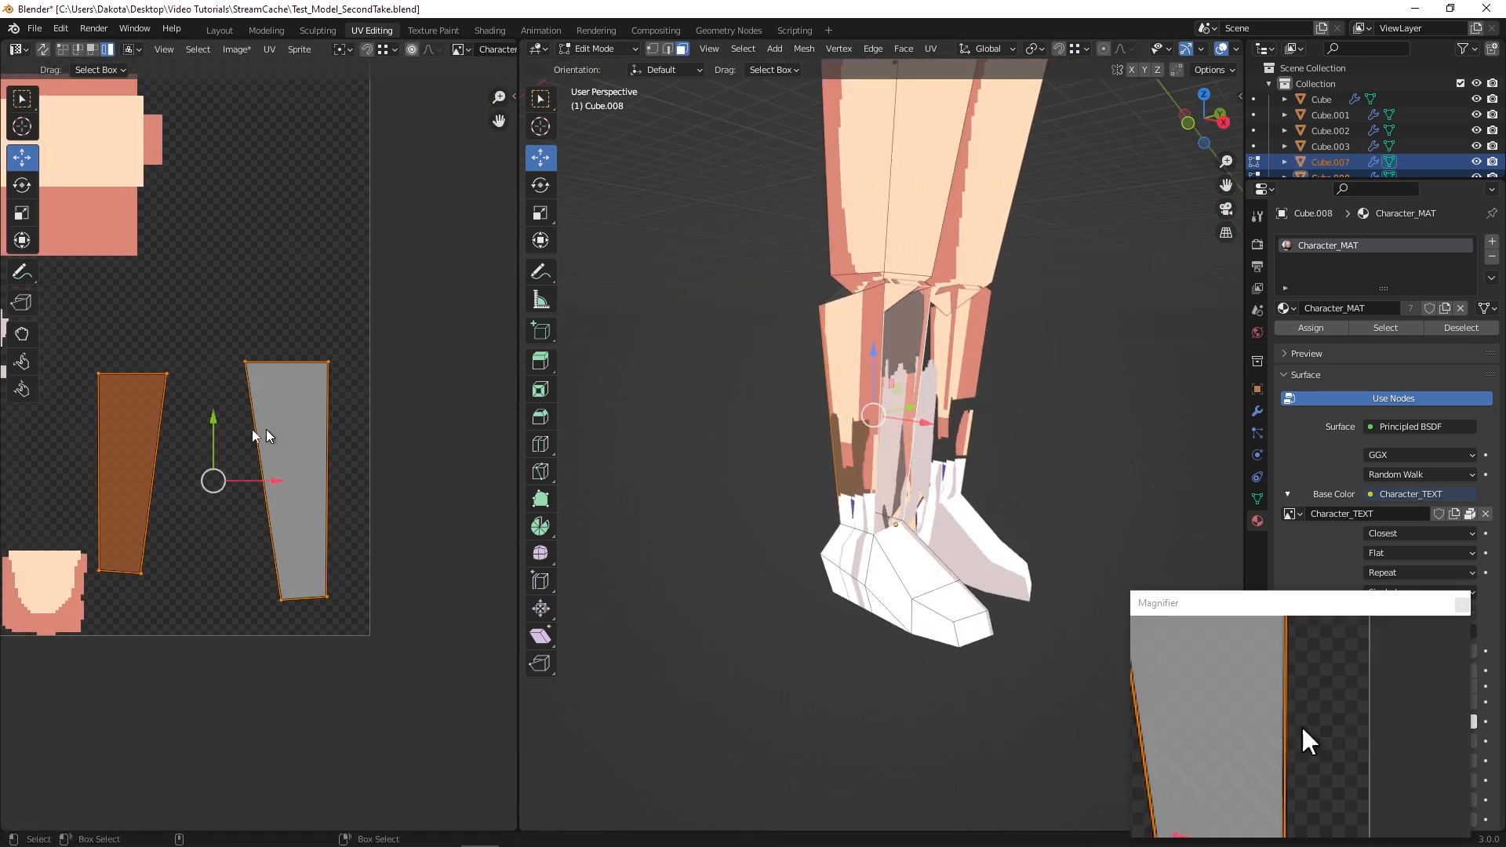
Select the lower leg's side faces and unwrap them with Project from View from an axis-aligned view
{"action": "scroll", "coordinate": [251, 392], "scroll_direction": "down", "scroll_amount": 2}
{"action": "middle_click_drag", "start_coordinate": [238, 366], "coordinate": [227, 393], "text": "alt"}
{"action": "left_click_drag", "start_coordinate": [819, 353], "coordinate": [756, 365], "text": "alt"}
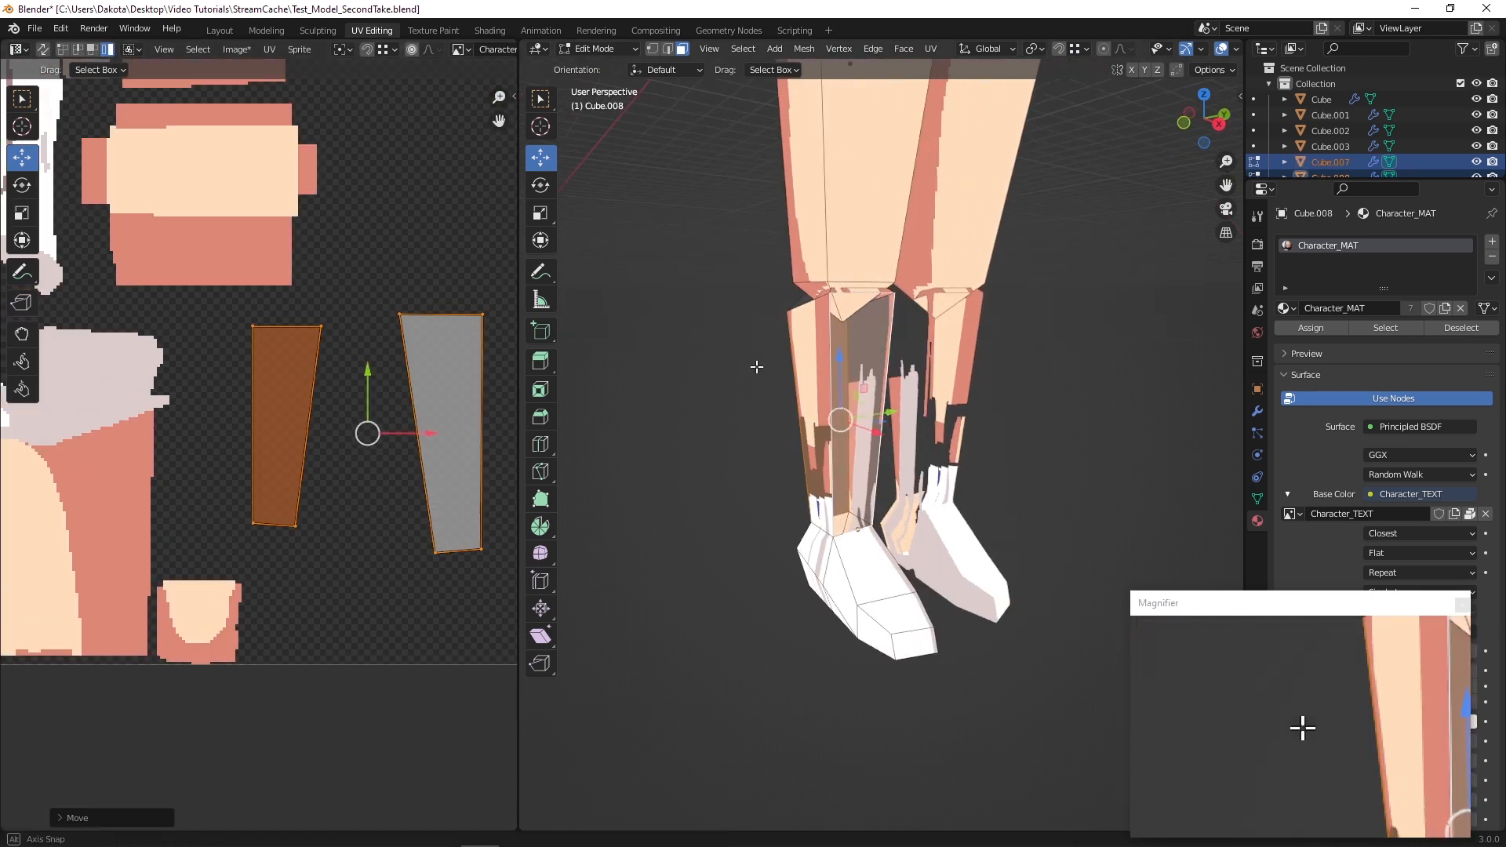
{"action": "left_click", "coordinate": [831, 400]}
{"action": "left_click_drag", "start_coordinate": [871, 314], "coordinate": [897, 340], "text": "alt"}
{"action": "left_click", "coordinate": [765, 392]}
{"action": "left_click_drag", "start_coordinate": [691, 110], "coordinate": [763, 71], "text": "alt"}
{"action": "left_click", "coordinate": [930, 48]}
{"action": "left_click", "coordinate": [1001, 202]}
{"action": "middle_click_drag", "start_coordinate": [235, 377], "coordinate": [347, 396], "text": "alt"}
{"action": "left_click", "coordinate": [1198, 122]}
{"action": "left_click", "coordinate": [930, 49]}
{"action": "left_click", "coordinate": [998, 200]}
Select one of the lower leg's projected side panels and place its UV island against the narrower lower-leg panel
{"action": "left_click_drag", "start_coordinate": [706, 329], "coordinate": [539, 356], "text": "alt"}
{"action": "left_click", "coordinate": [853, 409], "text": "shift"}
{"action": "left_click_drag", "start_coordinate": [799, 365], "coordinate": [929, 408], "text": "alt"}
{"action": "middle_click_drag", "start_coordinate": [185, 258], "coordinate": [118, 319], "text": "alt"}
{"action": "scroll", "coordinate": [118, 320], "scroll_direction": "down", "scroll_amount": 1}
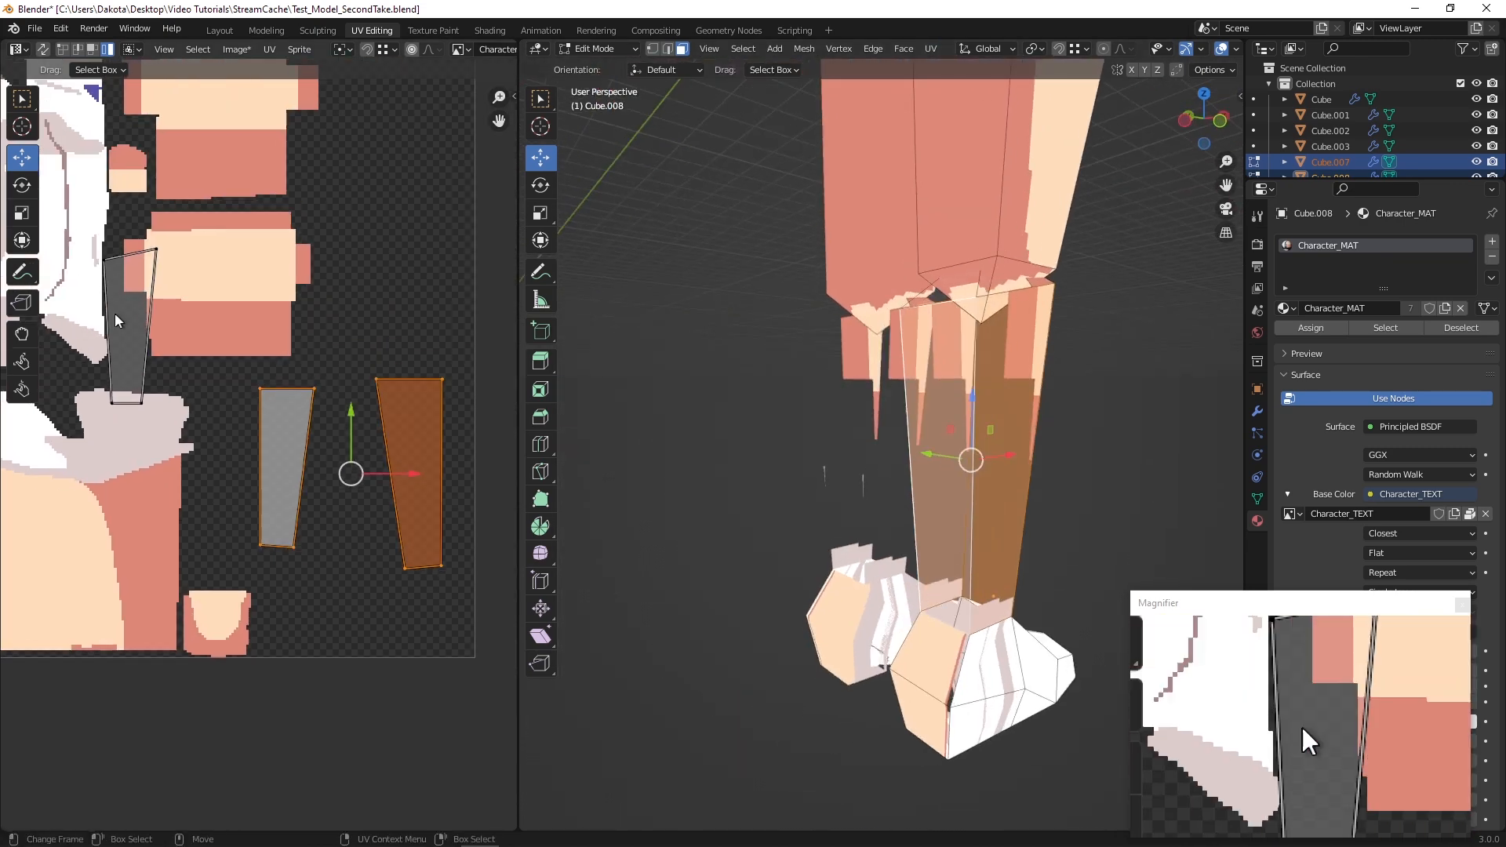
{"action": "left_click_drag", "start_coordinate": [706, 390], "coordinate": [660, 395], "text": "alt"}
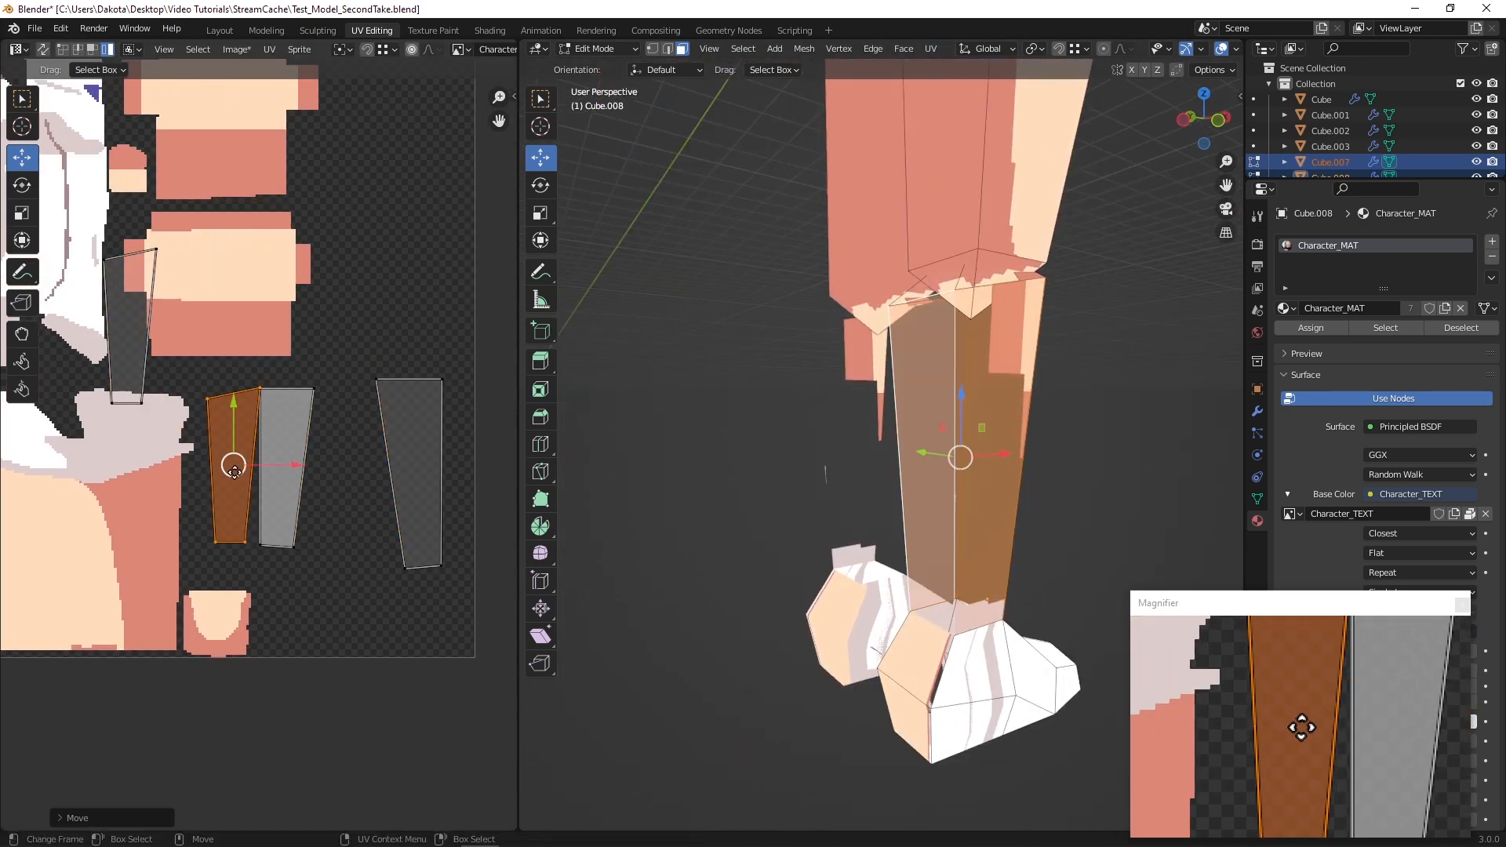
Scale the selected lower-leg side-panel UV island to match the narrower panel's height and refine its position against that panel
{"action": "scroll", "coordinate": [234, 470], "scroll_direction": "up", "scroll_amount": 4}
{"action": "left_click_drag", "start_coordinate": [179, 505], "coordinate": [185, 484]}
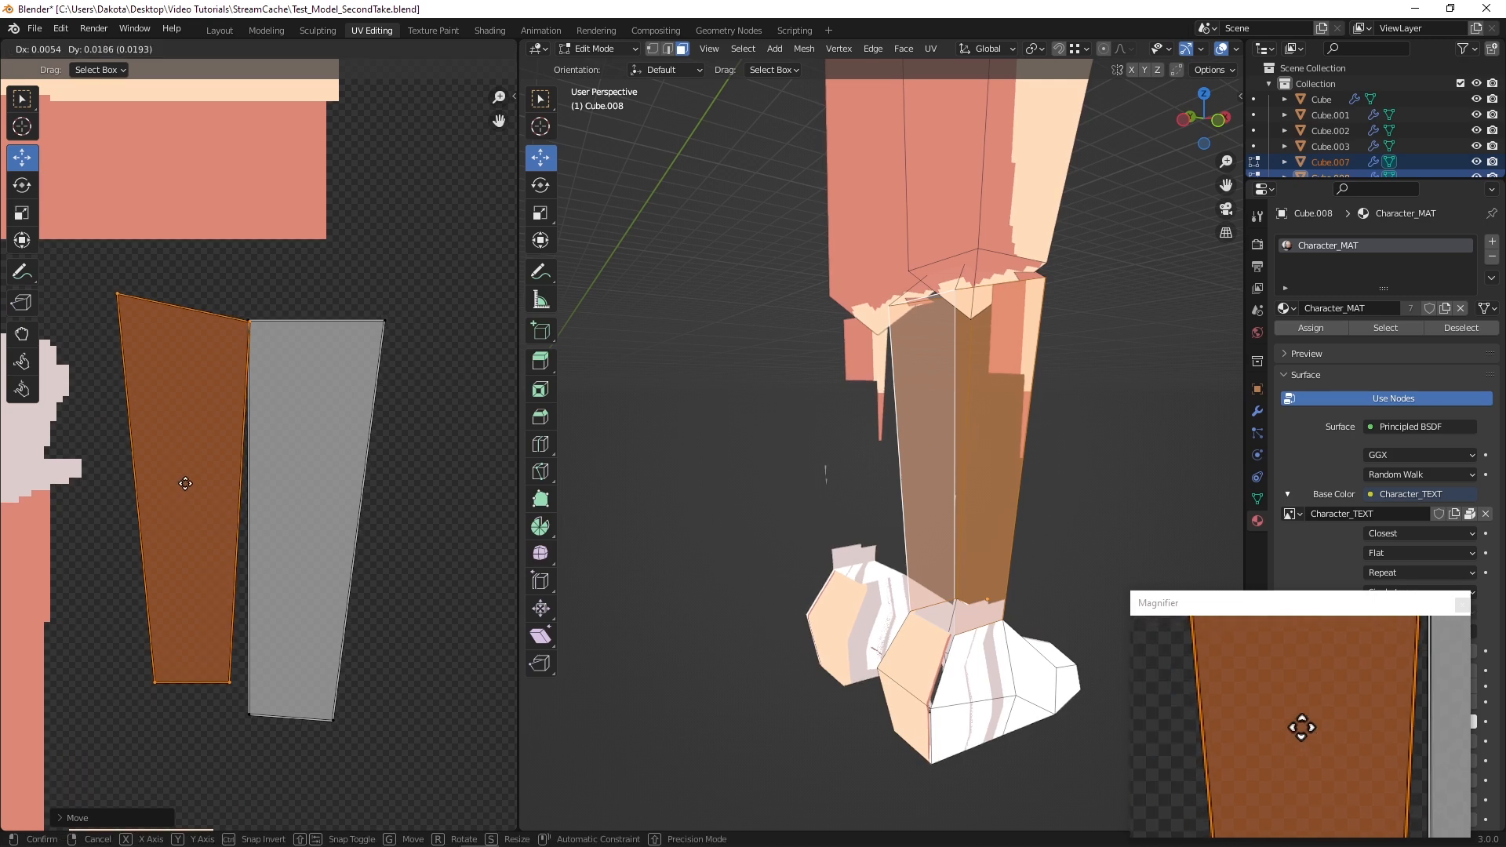
{"action": "middle_click_drag", "start_coordinate": [183, 483], "coordinate": [227, 385], "text": "alt"}
{"action": "left_click_drag", "start_coordinate": [221, 393], "coordinate": [247, 436]}
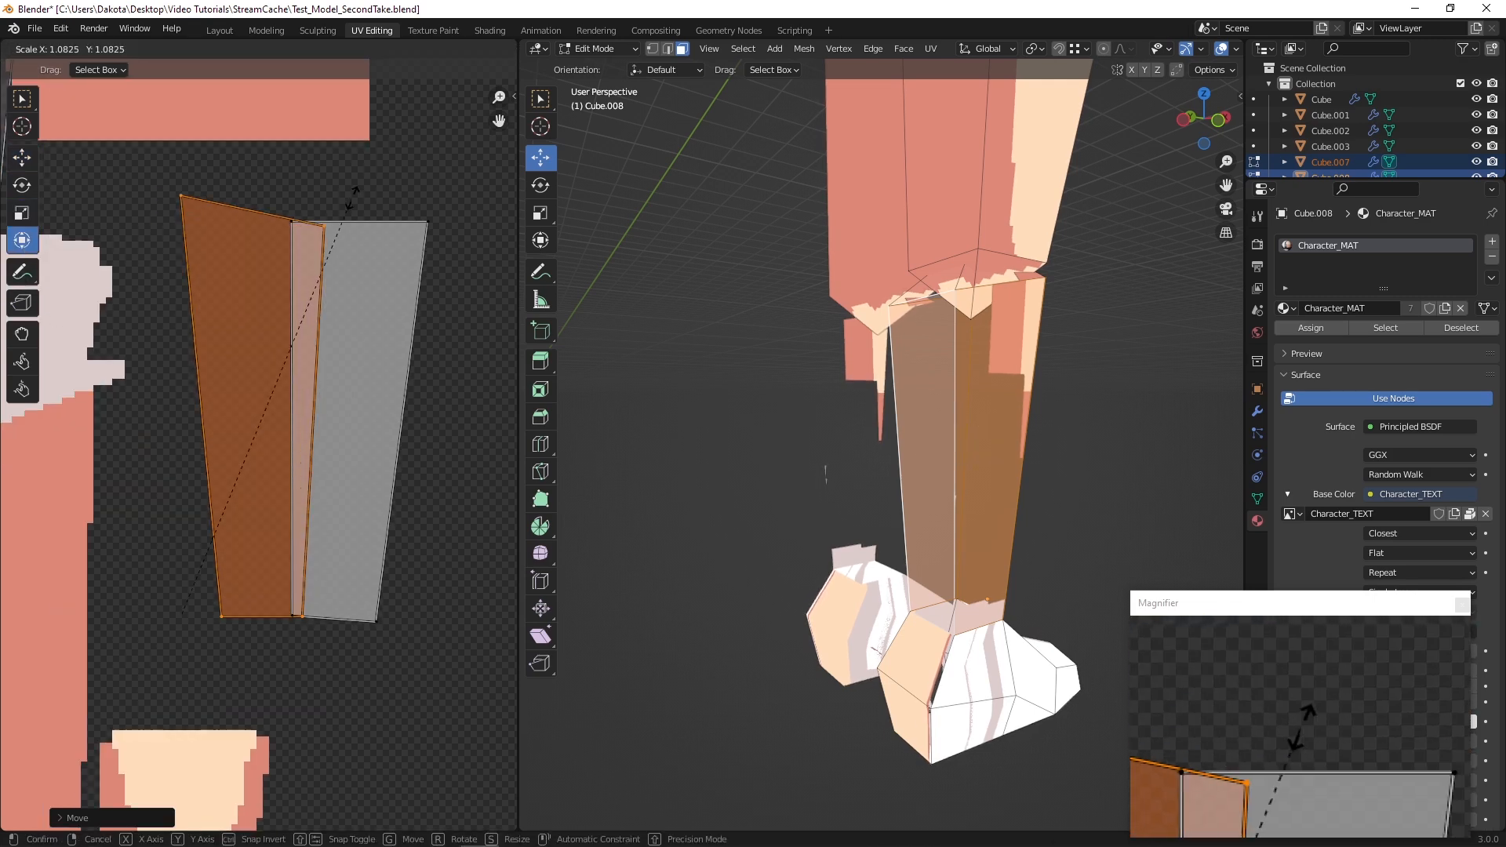
{"action": "left_click_drag", "start_coordinate": [323, 407], "coordinate": [289, 406]}
Move the other side-panel UV island to the opposite side of the narrower lower-leg panel and enlarge it towards the same height
{"action": "scroll", "coordinate": [283, 399], "scroll_direction": "down", "scroll_amount": 4}
{"action": "scroll", "coordinate": [156, 313], "scroll_direction": "up", "scroll_amount": 1}
{"action": "middle_click_drag", "start_coordinate": [125, 285], "coordinate": [108, 331], "text": "alt"}
{"action": "left_click", "coordinate": [109, 331]}
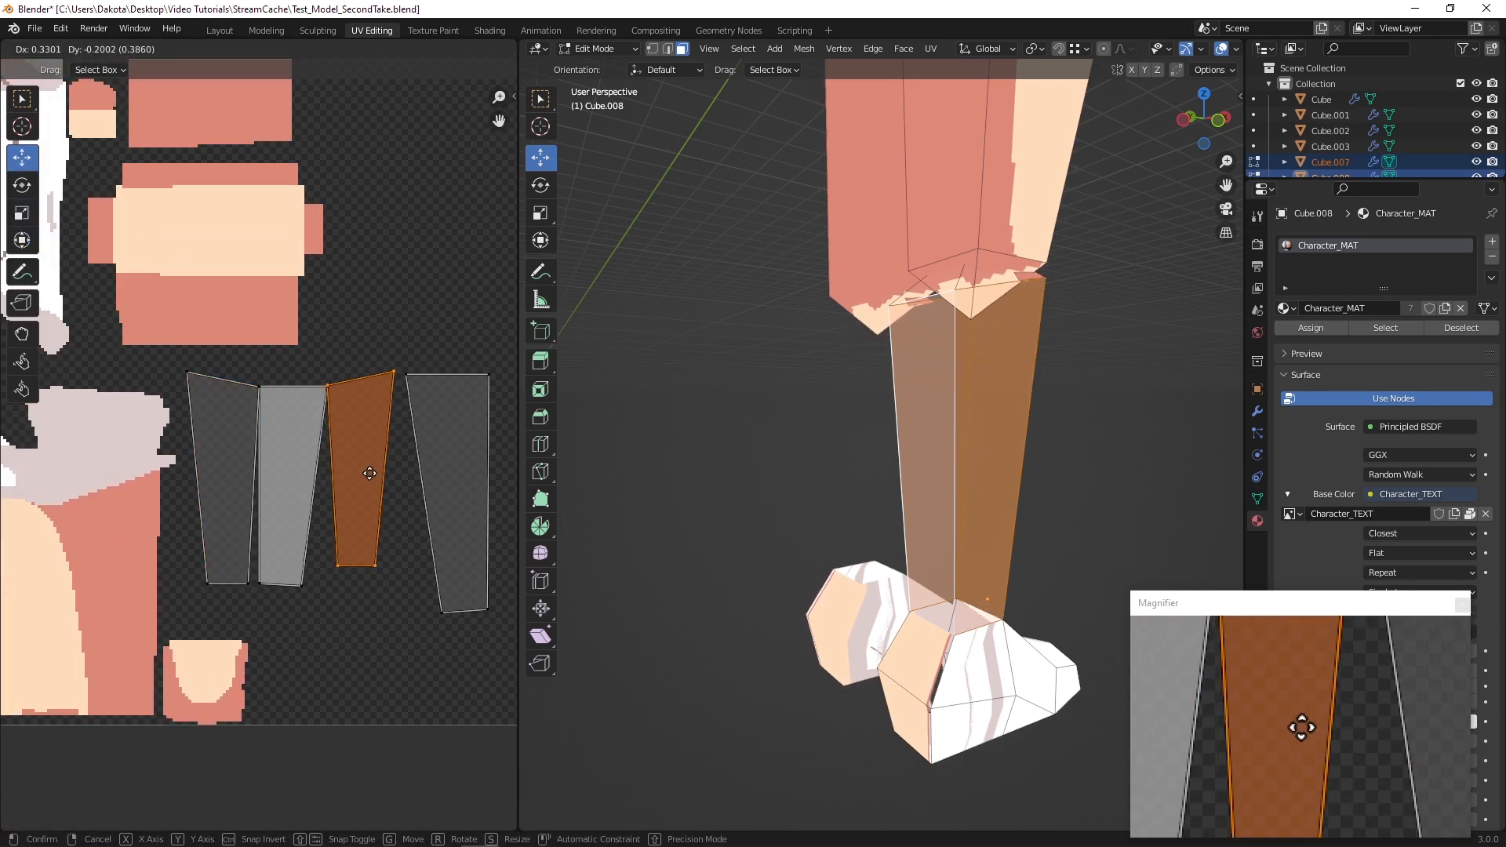
{"action": "left_click", "coordinate": [28, 243]}
{"action": "scroll", "coordinate": [353, 580], "scroll_direction": "up", "scroll_amount": 2}
{"action": "left_click_drag", "start_coordinate": [303, 535], "coordinate": [289, 571]}
Align the second side-panel island's lower corner with the narrower panel, fine-tune its scale, and set it beside that panel
{"action": "scroll", "coordinate": [259, 463], "scroll_direction": "up", "scroll_amount": 2}
{"action": "left_click_drag", "start_coordinate": [363, 361], "coordinate": [303, 361]}
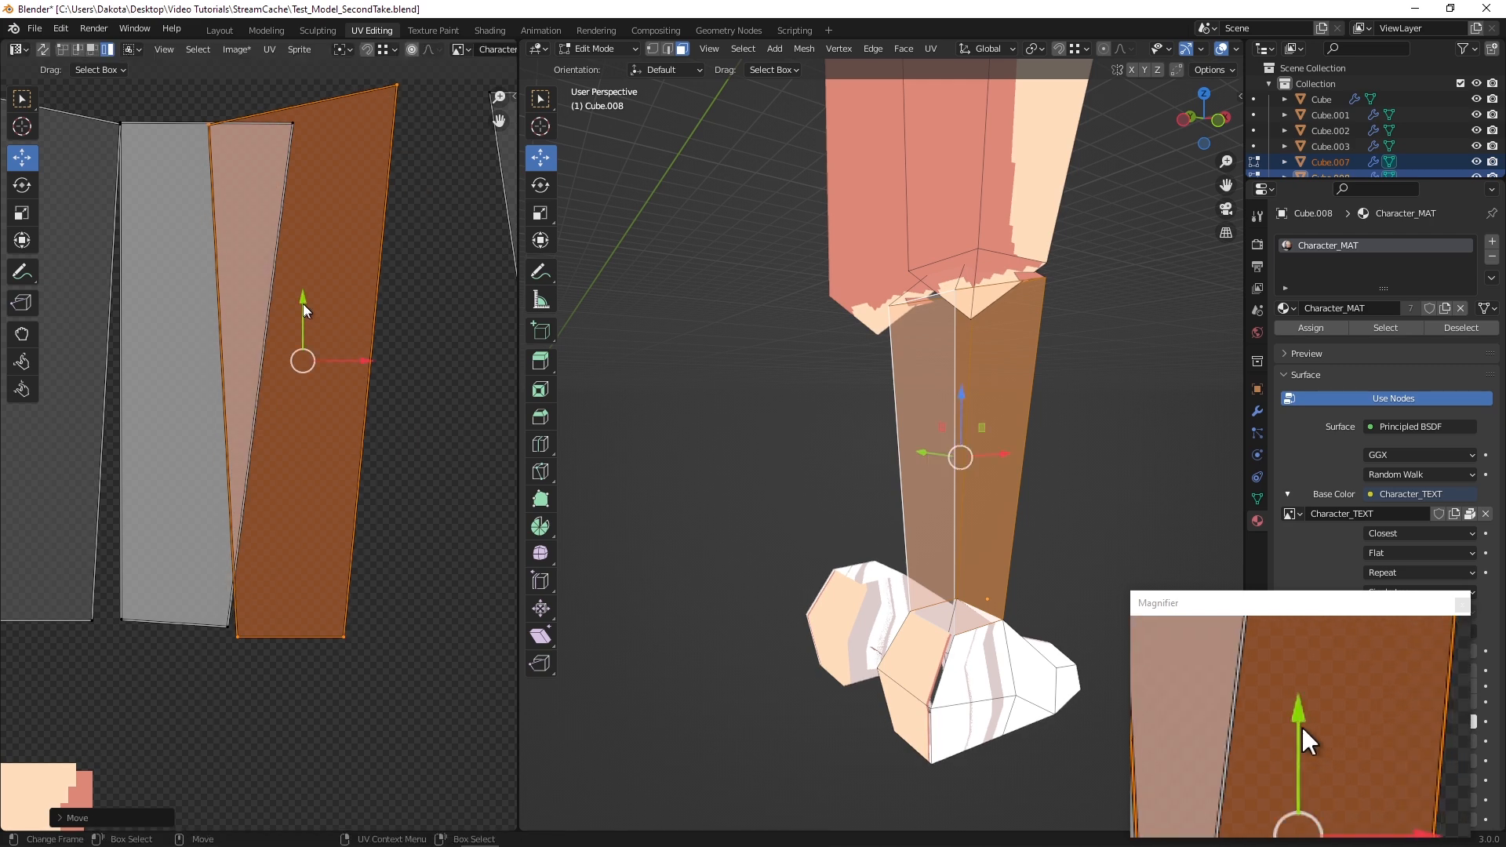
{"action": "left_click_drag", "start_coordinate": [302, 304], "coordinate": [303, 294]}
{"action": "middle_click_drag", "start_coordinate": [316, 319], "coordinate": [186, 341], "text": "alt"}
{"action": "left_click", "coordinate": [22, 240]}
{"action": "left_click_drag", "start_coordinate": [141, 154], "coordinate": [145, 164]}
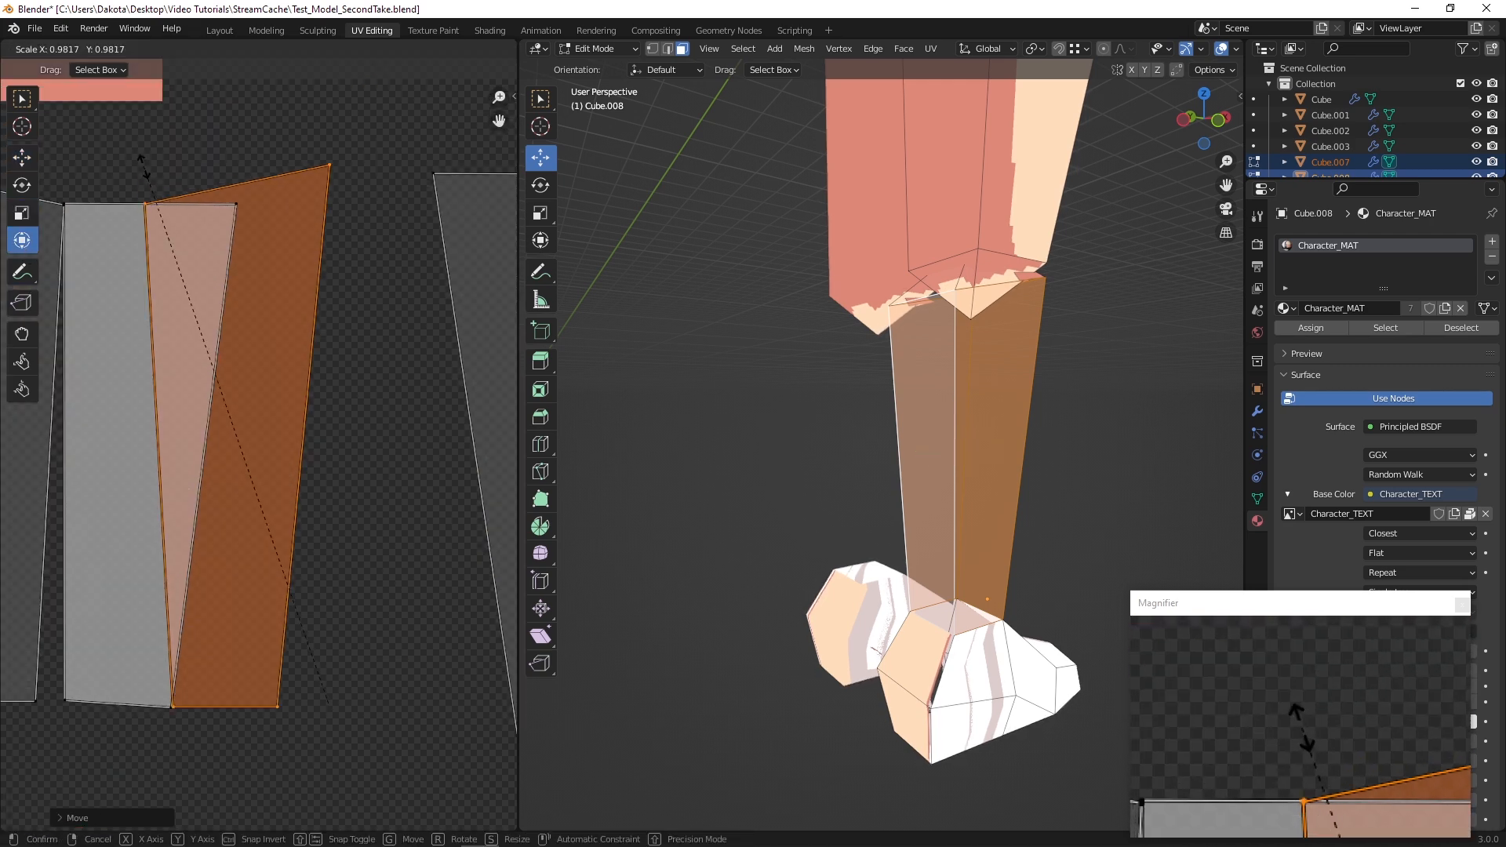
{"action": "left_click", "coordinate": [21, 157]}
{"action": "left_click_drag", "start_coordinate": [302, 437], "coordinate": [393, 440]}
Select the remaining wider lower-leg UV panel, scale it down to match the row, and place it against the neighbouring side panel
{"action": "middle_click_drag", "start_coordinate": [408, 439], "coordinate": [214, 414]}
{"action": "left_click", "coordinate": [345, 433]}
{"action": "left_click_drag", "start_coordinate": [410, 450], "coordinate": [399, 450]}
{"action": "left_click_drag", "start_coordinate": [327, 388], "coordinate": [328, 380]}
{"action": "middle_click_drag", "start_coordinate": [308, 389], "coordinate": [338, 394]}
{"action": "left_click", "coordinate": [22, 240]}
{"action": "left_click_drag", "start_coordinate": [468, 744], "coordinate": [426, 686]}
{"action": "scroll", "coordinate": [459, 697], "scroll_direction": "down", "scroll_amount": 2}
{"action": "middle_click_drag", "start_coordinate": [459, 696], "coordinate": [468, 624]}
{"action": "left_click", "coordinate": [22, 158]}
{"action": "left_click_drag", "start_coordinate": [463, 447], "coordinate": [464, 448]}
{"action": "scroll", "coordinate": [465, 451], "scroll_direction": "down", "scroll_amount": 2}
Switch to Aseprite and mark the lower corners of the four lower-leg panels with coral 5 px pencil dots
{"action": "left_click", "coordinate": [595, 831]}
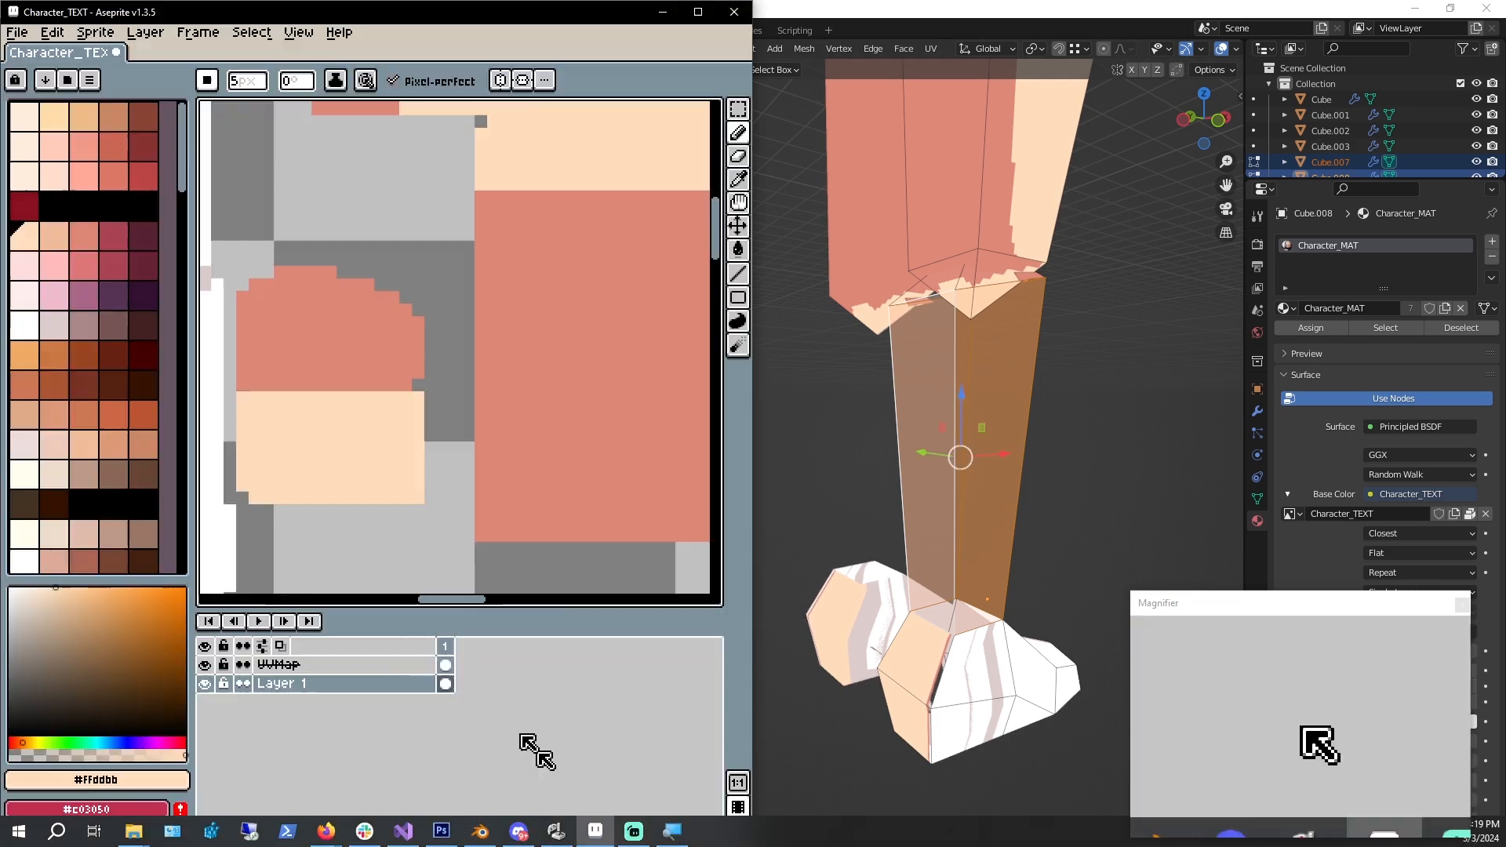
{"action": "key", "text": "b"}
{"action": "scroll", "coordinate": [293, 499], "scroll_direction": "up", "scroll_amount": 5}
{"action": "left_click", "coordinate": [313, 521]}
{"action": "left_click", "coordinate": [486, 534]}
{"action": "middle_click_drag", "start_coordinate": [659, 534], "coordinate": [290, 510]}
{"action": "left_click", "coordinate": [335, 503]}
{"action": "left_click", "coordinate": [607, 503]}
{"action": "left_click", "coordinate": [843, 502]}
{"action": "middle_click_drag", "start_coordinate": [844, 502], "coordinate": [824, 439]}
{"action": "left_click", "coordinate": [742, 53]}
{"action": "key", "text": "ctrl+z"}
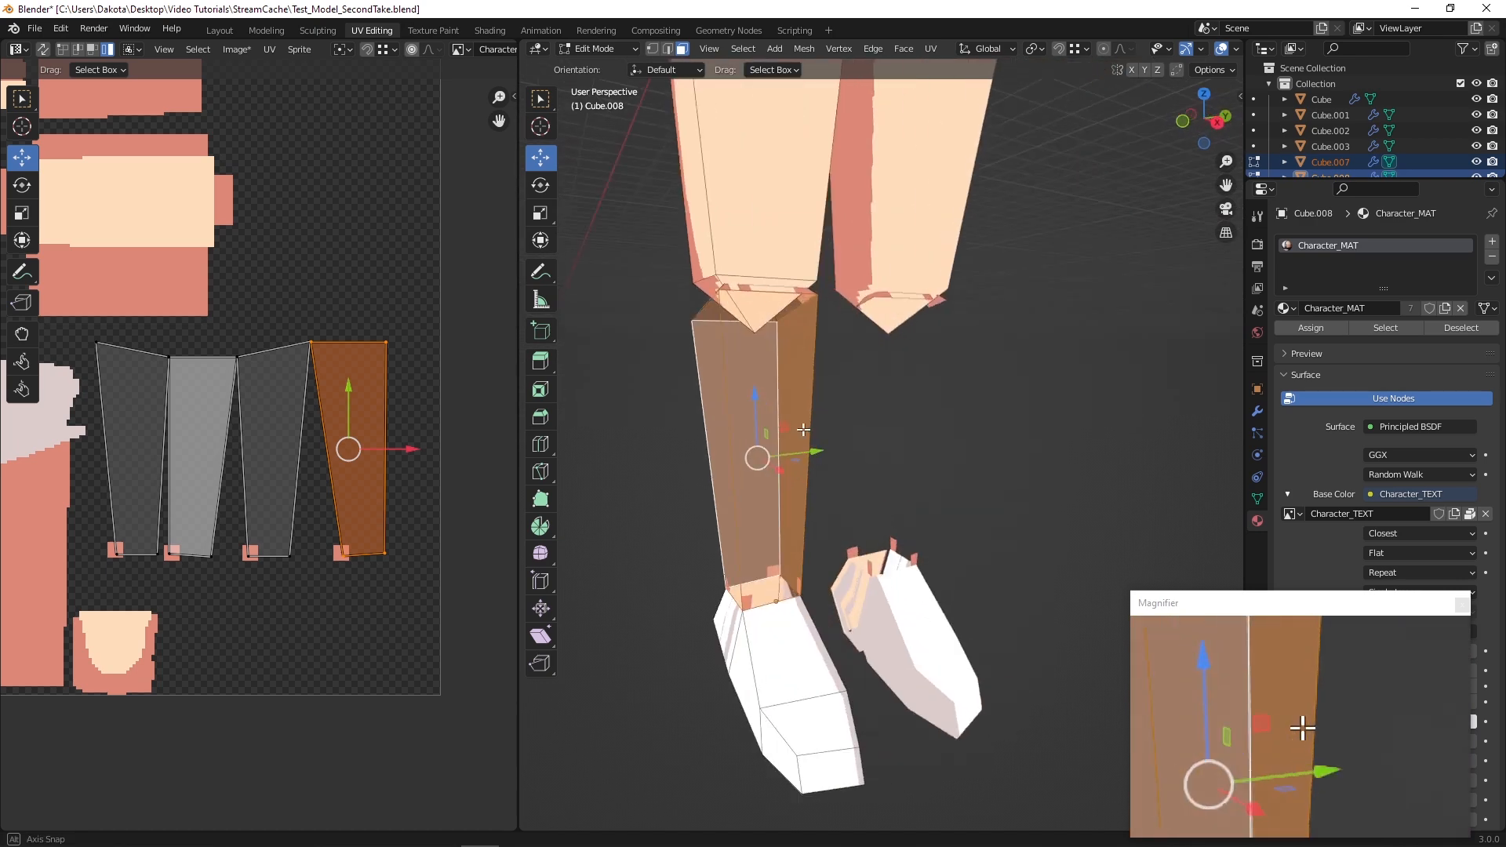
Outline the three adjoining lower-leg panels in Aseprite with connected straight 5 px lines in coral #dd8877
{"action": "left_click", "coordinate": [1301, 830]}
{"action": "mouse_move", "coordinate": [441, 376]}
{"action": "middle_mouse_down"}
{"action": "mouse_move", "coordinate": [643, 433]}
{"action": "mouse_move", "coordinate": [400, 369]}
{"action": "mouse_move", "coordinate": [610, 358]}
{"action": "middle_mouse_up"}
{"action": "left_click", "coordinate": [450, 247]}
{"action": "left_click", "coordinate": [439, 529], "text": "shift"}
{"action": "left_click", "coordinate": [500, 533], "text": "shift"}
{"action": "left_click", "coordinate": [527, 229], "text": "shift"}
{"action": "left_click", "coordinate": [450, 234], "text": "shift"}
{"action": "left_click", "coordinate": [324, 210], "text": "shift"}
{"action": "left_click", "coordinate": [355, 529], "text": "shift"}
{"action": "left_click", "coordinate": [615, 535], "text": "shift"}
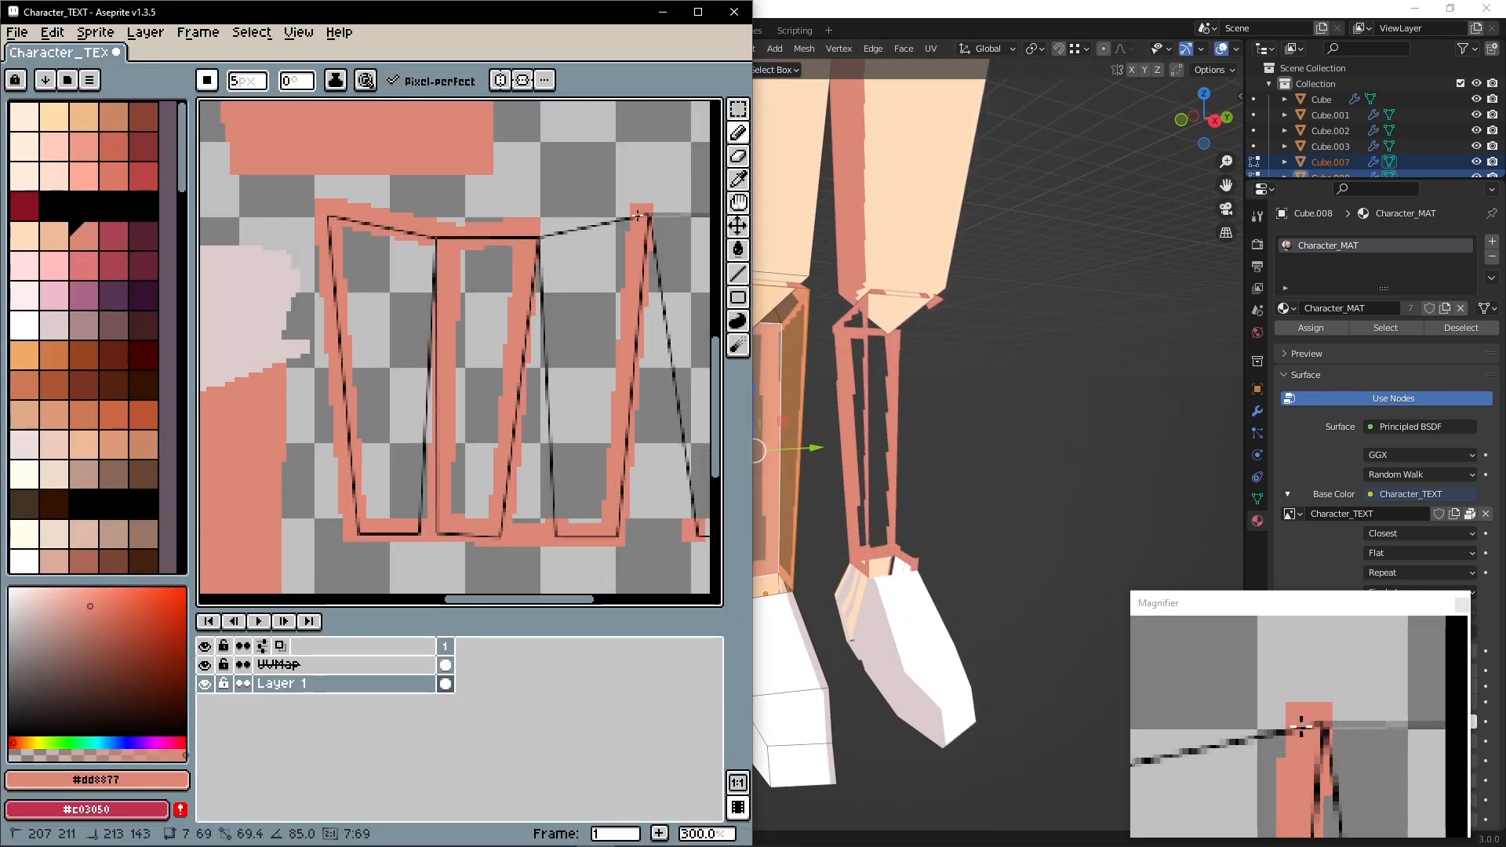
{"action": "left_click", "coordinate": [643, 212], "text": "shift"}
{"action": "left_click", "coordinate": [541, 226], "text": "shift"}
Fill the insides of the outlined lower-leg panels with coral #dd8877 using the Paint Bucket
{"action": "key", "text": "g"}
{"action": "left_click", "coordinate": [559, 347]}
{"action": "left_click", "coordinate": [480, 338]}
Paint a peach #ffddbb oval on the upper part of the middle lower-leg panel and shape its lower end with coral #dd8877
{"action": "key", "text": "b"}
{"action": "left_click", "coordinate": [110, 141]}
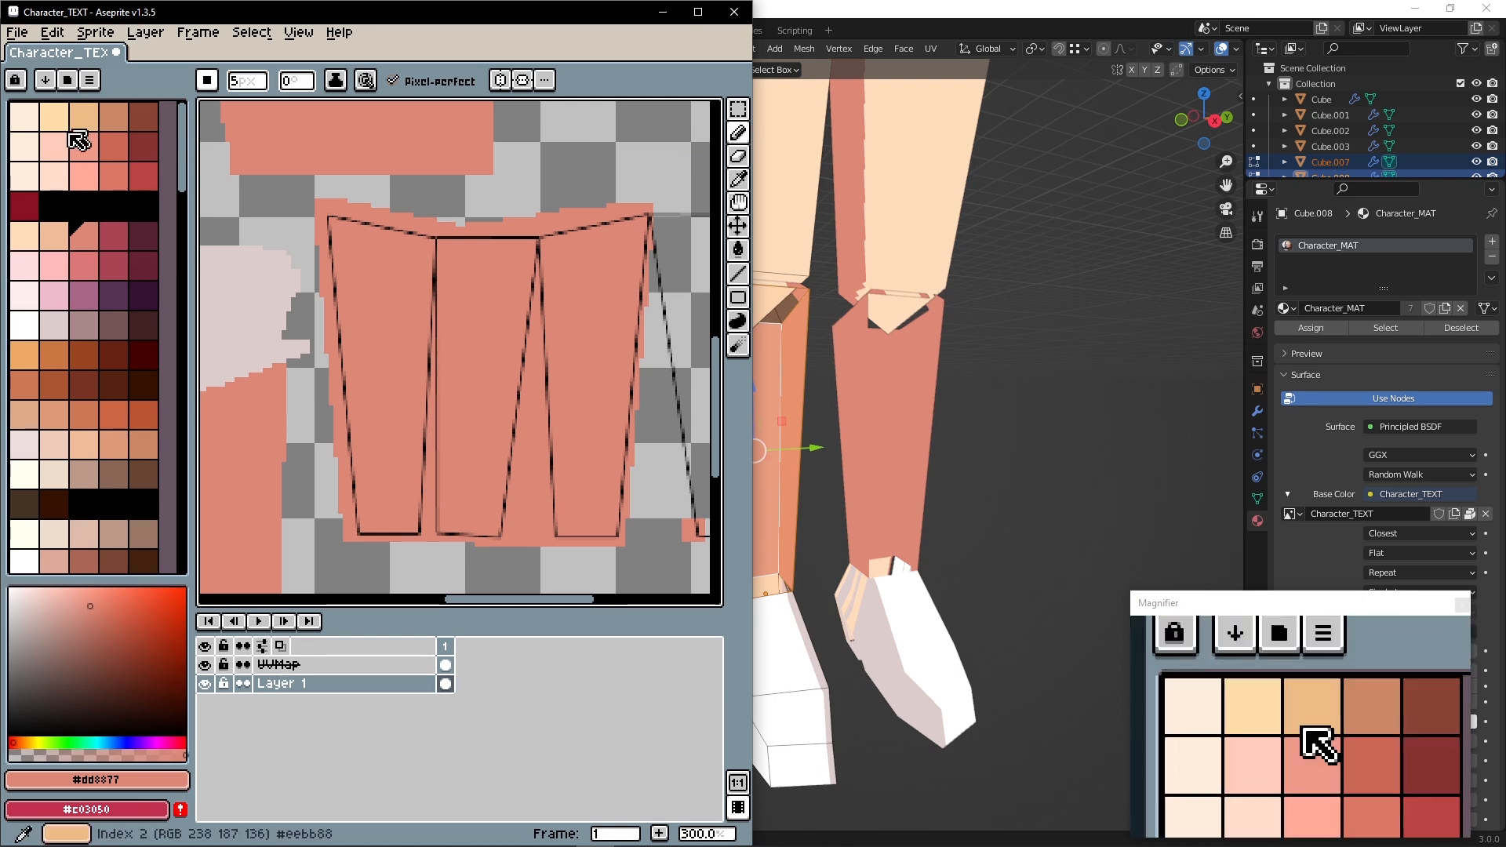
{"action": "scroll", "coordinate": [461, 346], "scroll_direction": "up", "scroll_amount": 2}
{"action": "left_click_drag", "start_coordinate": [460, 346], "coordinate": [471, 471]}
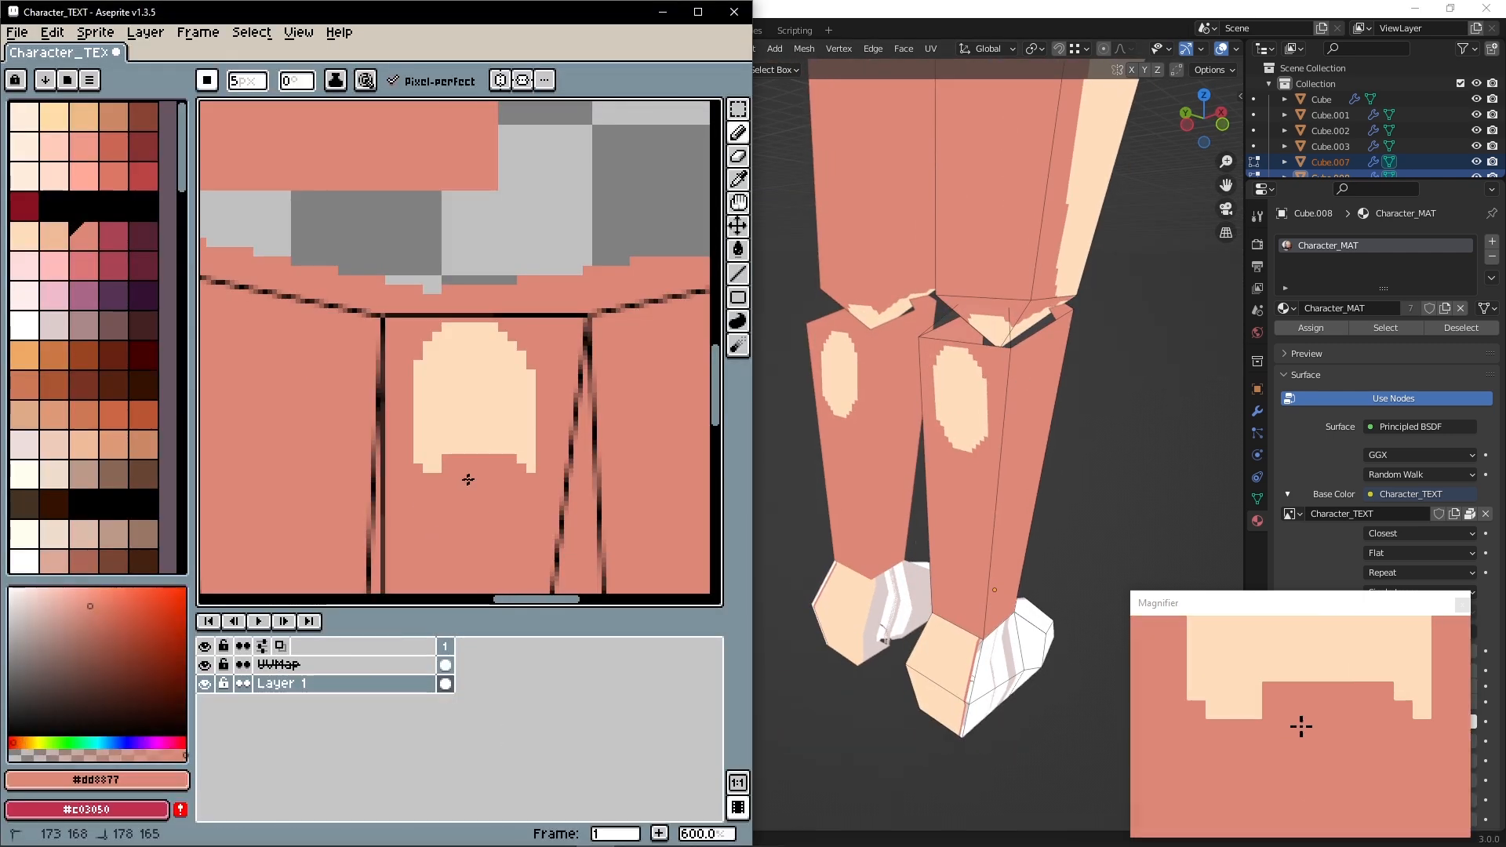
{"action": "mouse_move", "coordinate": [467, 478]}
{"action": "left_mouse_down"}
{"action": "mouse_move", "coordinate": [416, 434]}
{"action": "mouse_move", "coordinate": [487, 440]}
{"action": "mouse_move", "coordinate": [468, 534]}
{"action": "left_mouse_up"}
{"action": "middle_click_drag", "start_coordinate": [468, 534], "coordinate": [471, 438]}
{"action": "left_click_drag", "start_coordinate": [461, 439], "coordinate": [448, 408]}
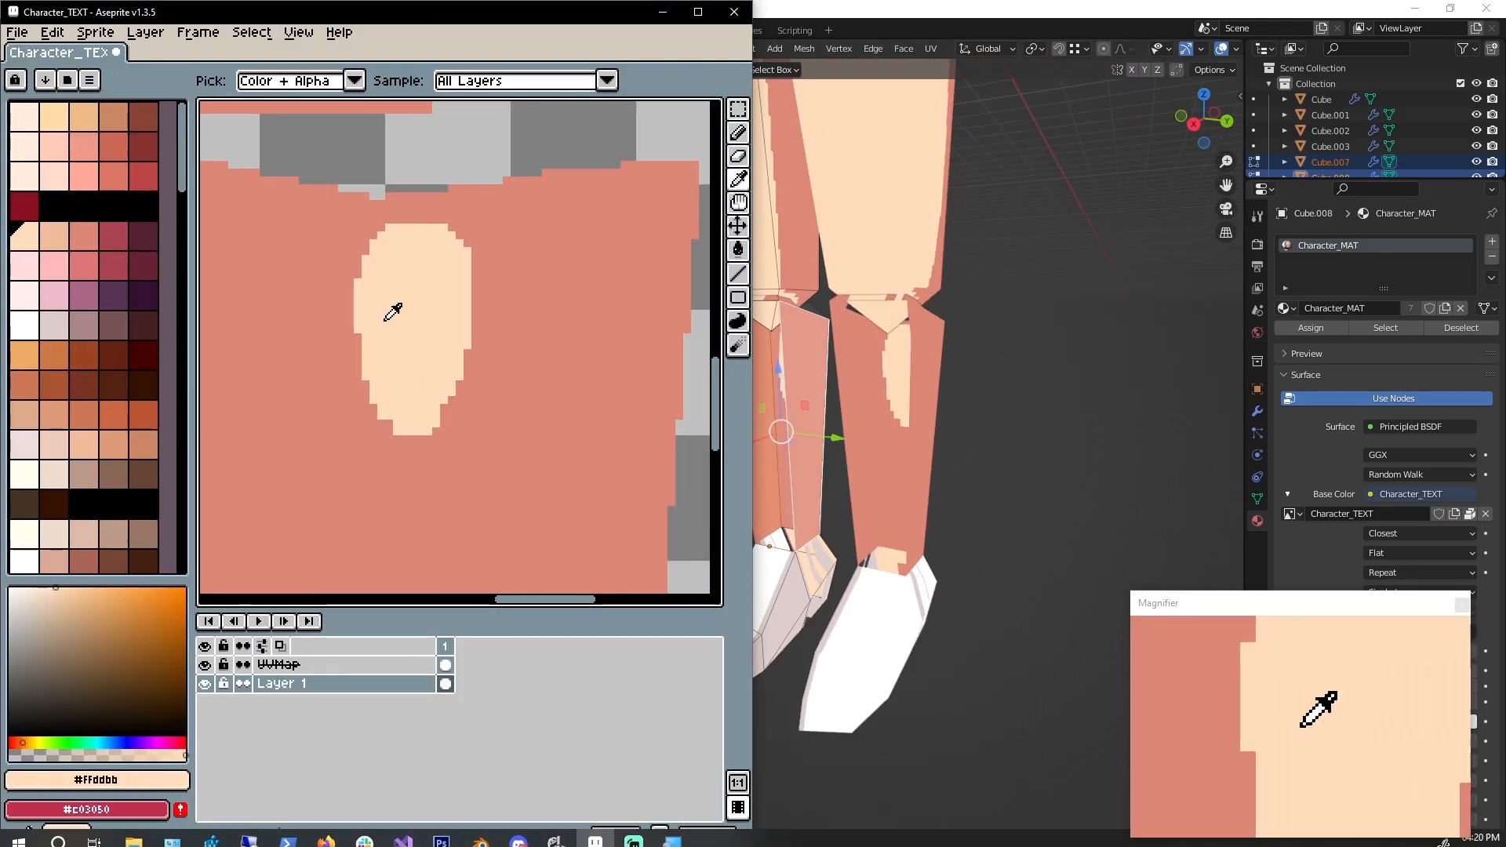
Shade the outer part of one side panel with peach #ffddbb, then copy, paste and horizontally flip that panel
{"action": "scroll", "coordinate": [494, 504], "scroll_direction": "down", "scroll_amount": 2}
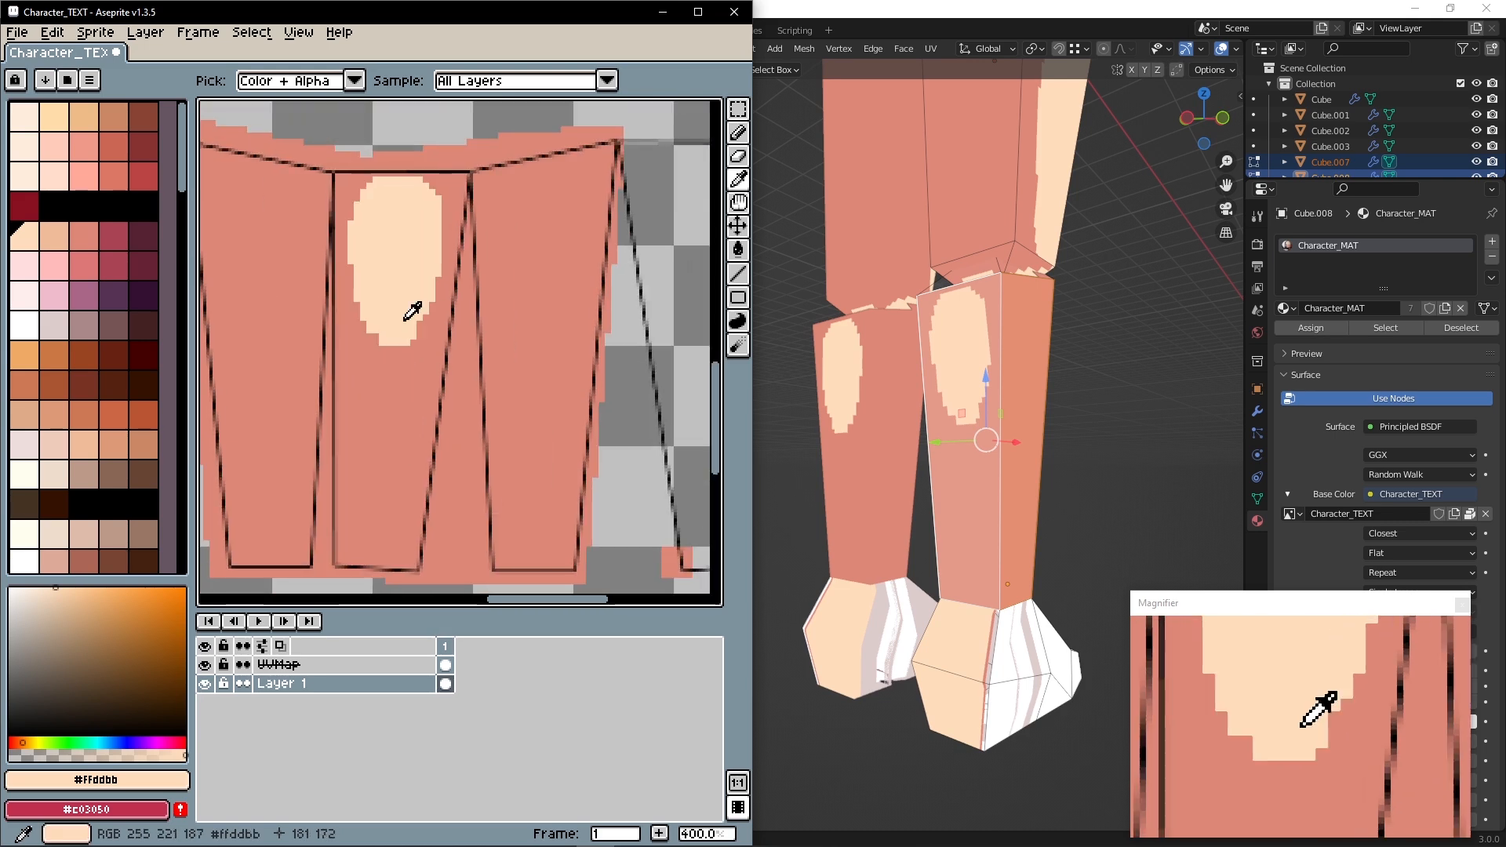
{"action": "mouse_move", "coordinate": [418, 120]}
{"action": "left_mouse_down"}
{"action": "mouse_move", "coordinate": [586, 496]}
{"action": "mouse_move", "coordinate": [523, 577]}
{"action": "left_mouse_up"}
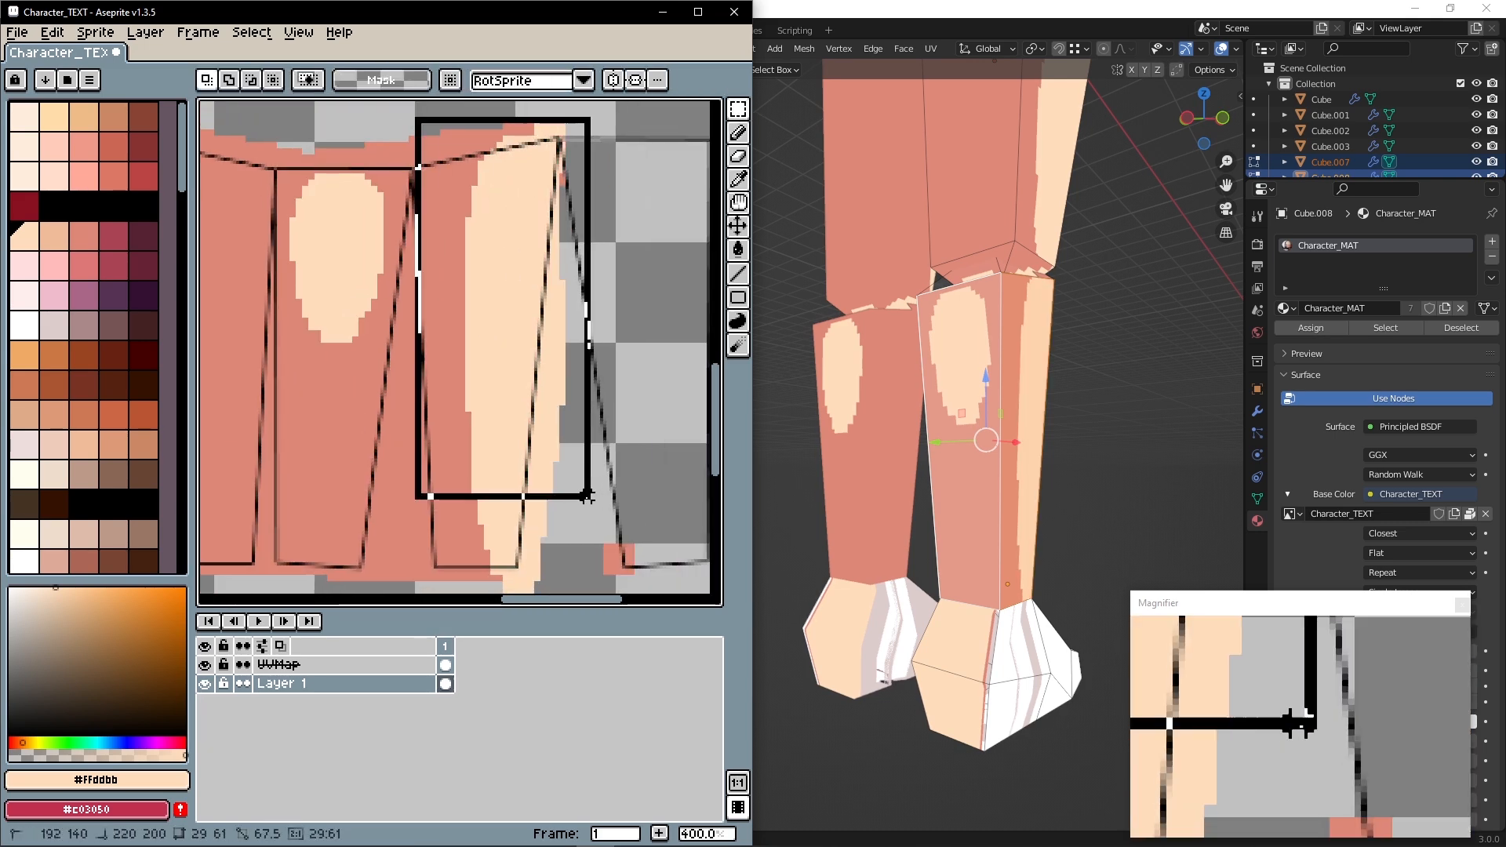
{"action": "key", "text": "ctrl+c"}
{"action": "key", "text": "ctrl+v"}
{"action": "key", "text": "shift+h"}
{"action": "middle_click_drag", "start_coordinate": [441, 283], "coordinate": [690, 280]}
Position the flipped copy over the opposite side panel at 144, 140 and deselect it
{"action": "left_click_drag", "start_coordinate": [690, 280], "coordinate": [380, 287]}
{"action": "middle_click_drag", "start_coordinate": [395, 268], "coordinate": [320, 334]}
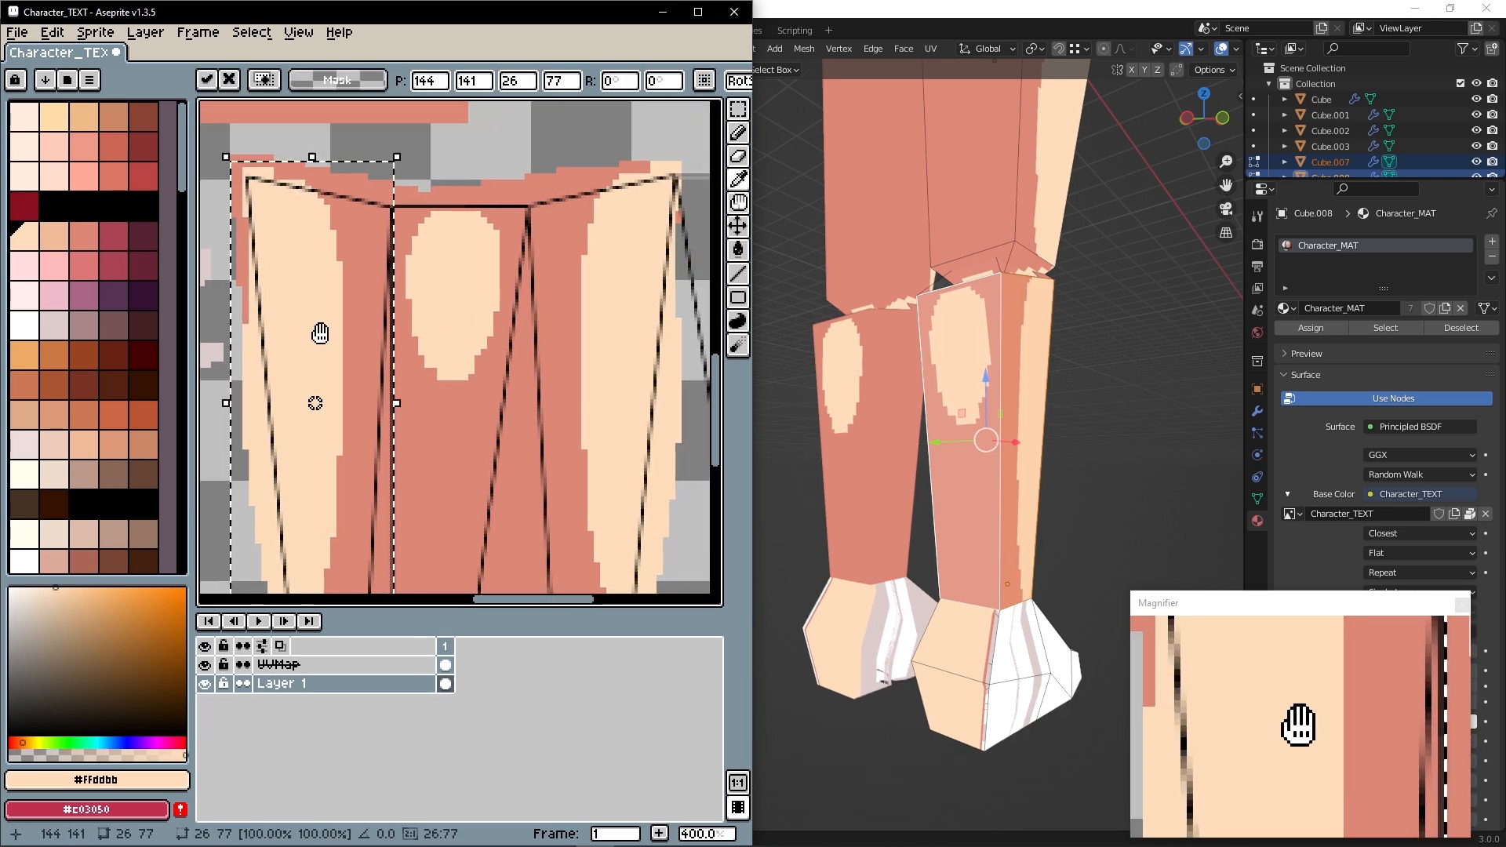
{"action": "left_click_drag", "start_coordinate": [316, 327], "coordinate": [311, 325]}
{"action": "middle_click_drag", "start_coordinate": [311, 325], "coordinate": [318, 256]}
{"action": "left_click_drag", "start_coordinate": [319, 256], "coordinate": [320, 256]}
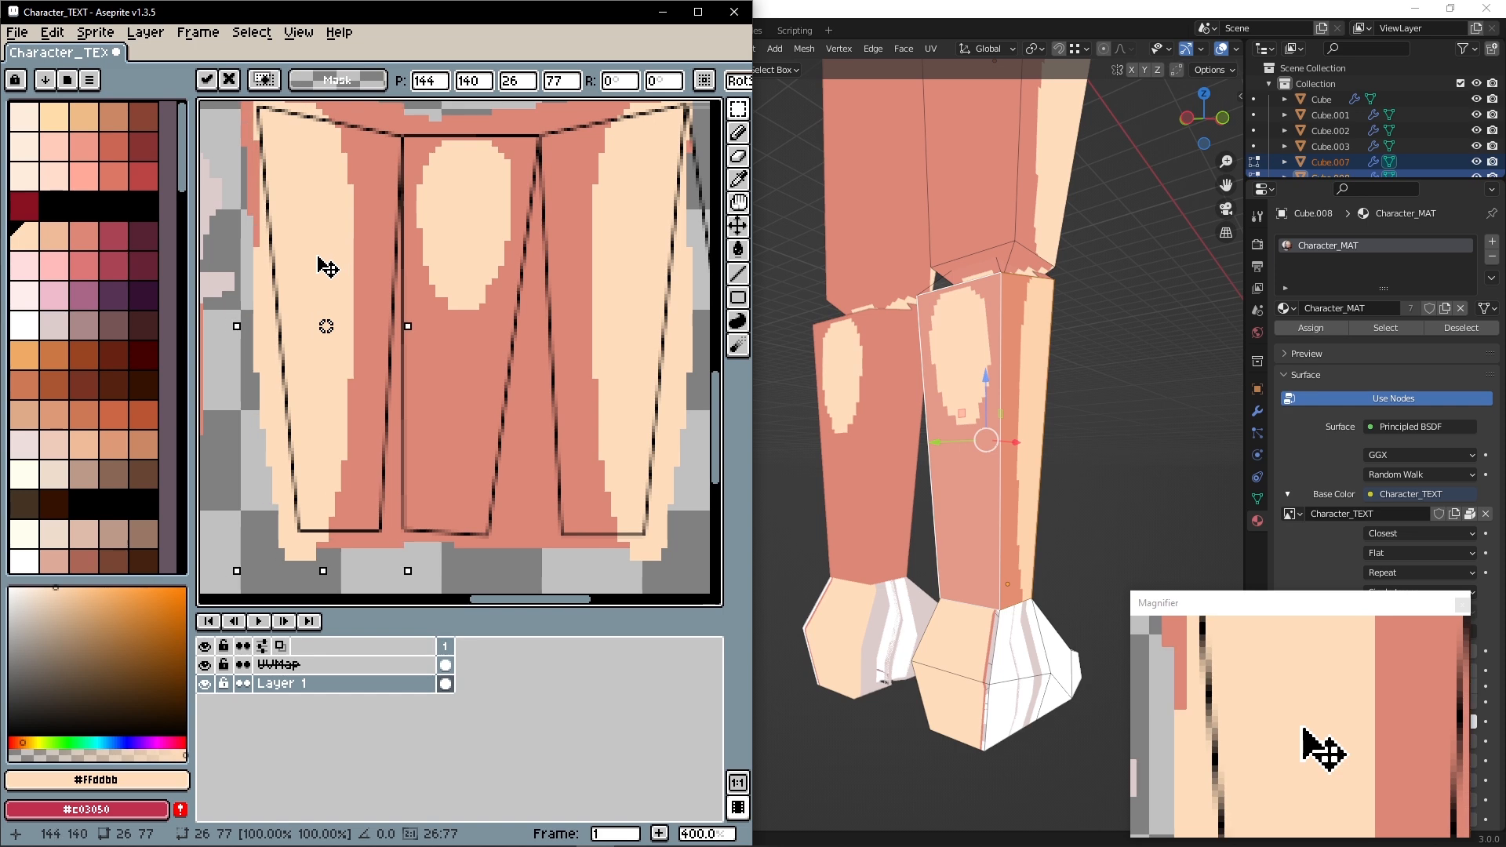
{"action": "key", "text": "ctrl+d"}
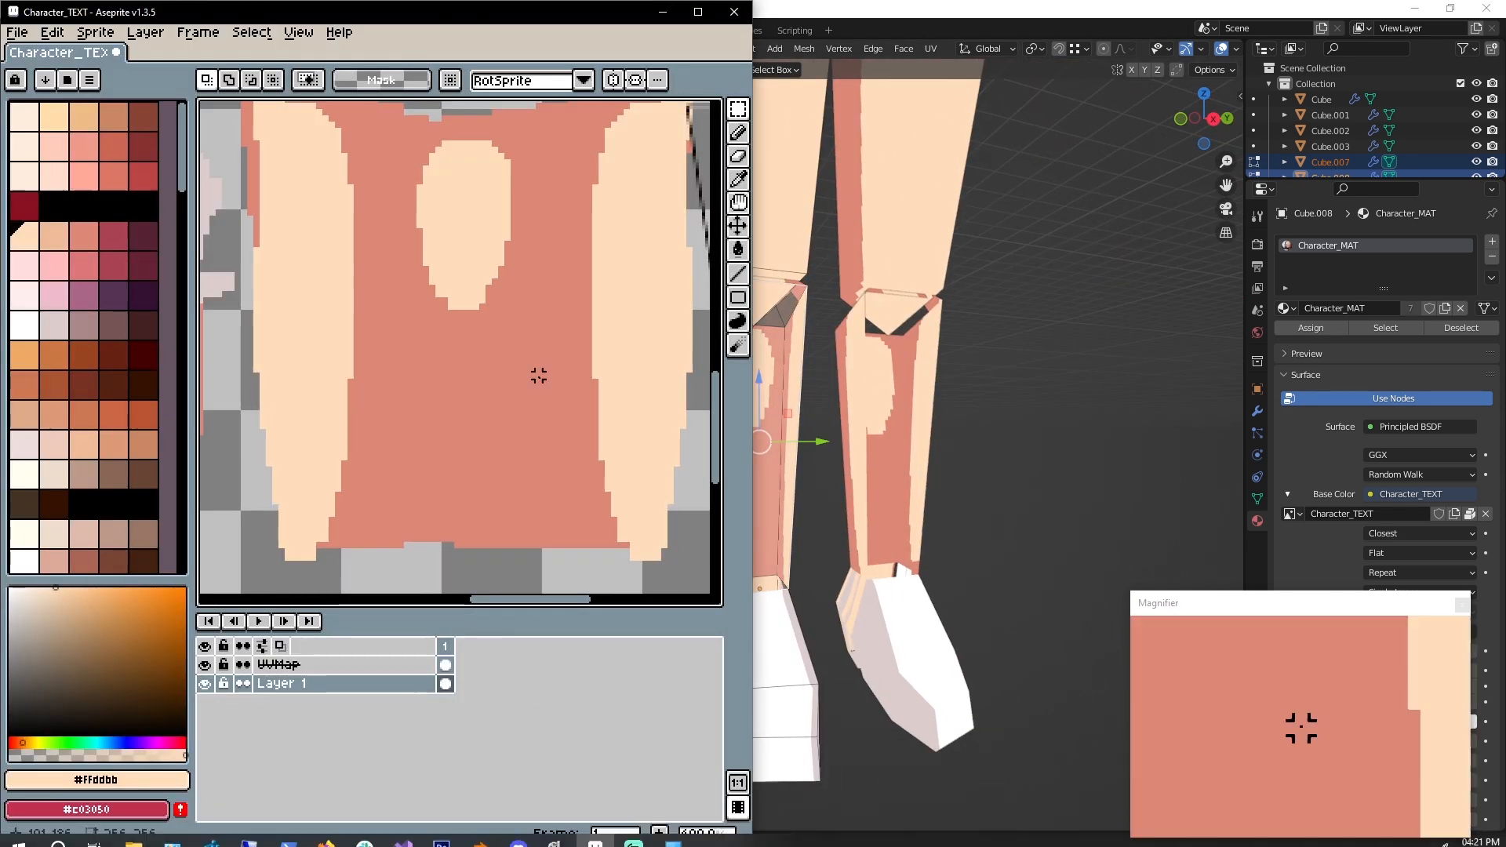
Paint the remaining wider lower-leg panel peach with a small coral kneecap mark near its upper end, using a round brush
{"action": "left_click", "coordinate": [738, 132]}
{"action": "mouse_move", "coordinate": [469, 139]}
{"action": "left_mouse_down"}
{"action": "mouse_move", "coordinate": [604, 427]}
{"action": "mouse_move", "coordinate": [565, 204]}
{"action": "mouse_move", "coordinate": [551, 168]}
{"action": "mouse_move", "coordinate": [525, 175]}
{"action": "left_mouse_up"}
{"action": "left_click", "coordinate": [333, 196], "text": "alt"}
{"action": "left_click", "coordinate": [208, 81]}
{"action": "left_click", "coordinate": [209, 107]}
{"action": "key", "text": "ctrl+z"}
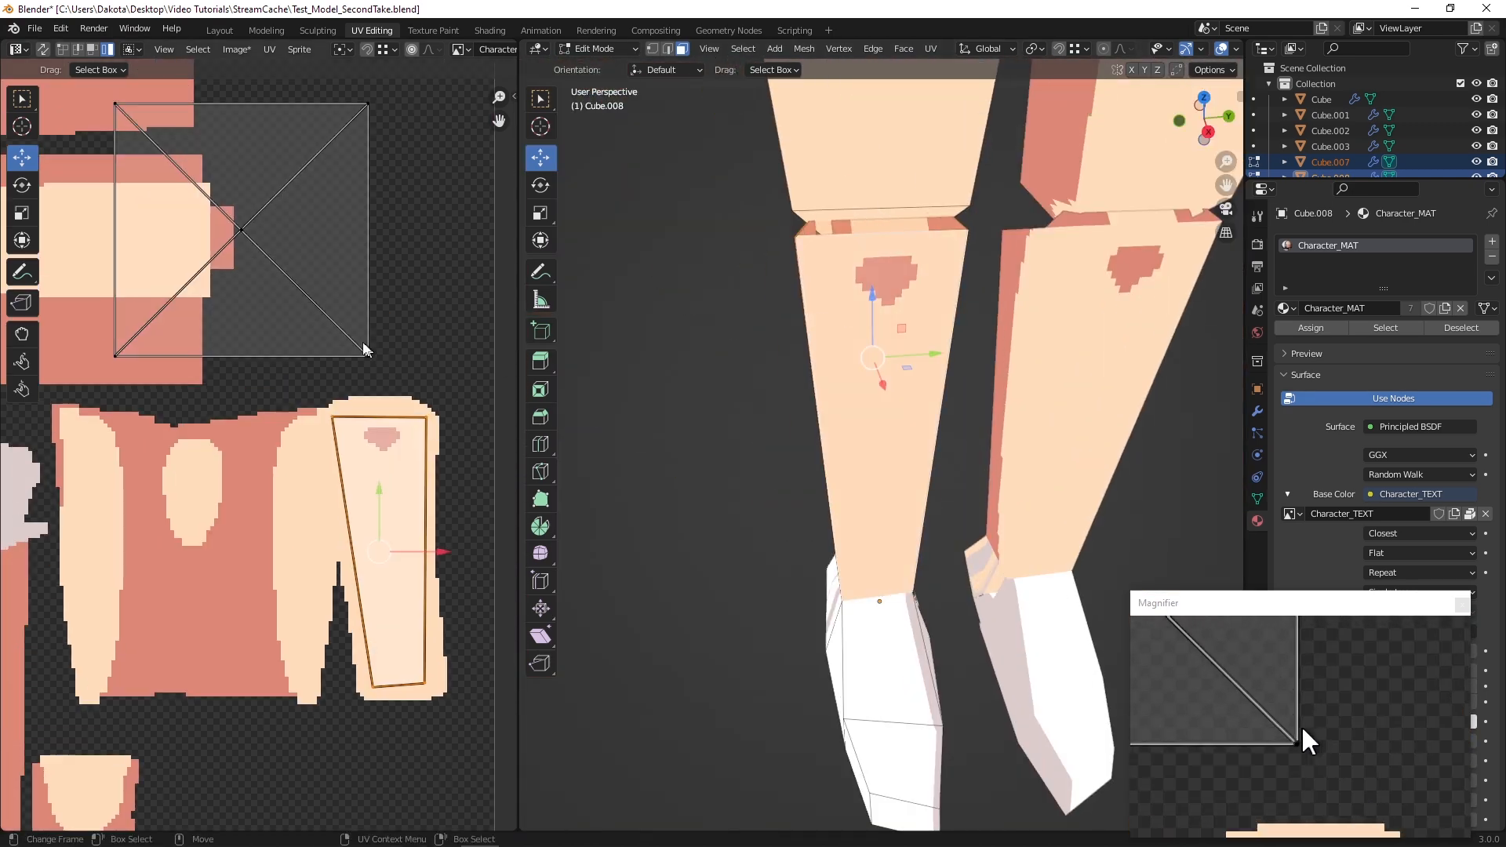
Select the lower leg's square end-cap UV island in Blender and rotate it so its sides are upright
{"action": "left_click", "coordinate": [22, 185]}
{"action": "left_click", "coordinate": [243, 215]}
{"action": "left_click_drag", "start_coordinate": [219, 151], "coordinate": [365, 366]}
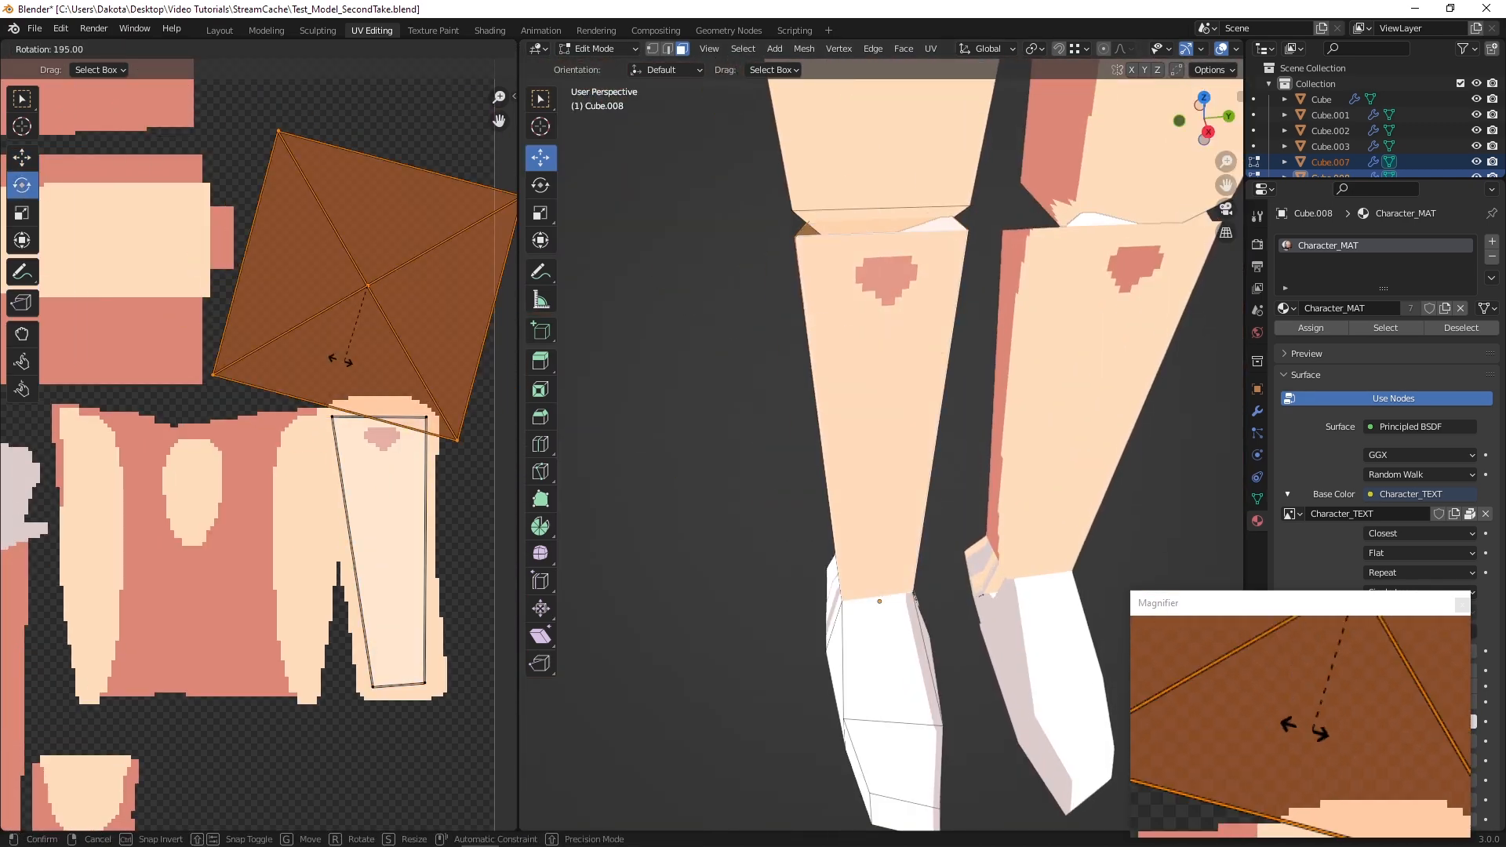
{"action": "left_click_drag", "start_coordinate": [251, 282], "coordinate": [251, 284], "text": "ctrl"}
Scale the end-cap UV island down to the kneecap panel's width and align it with that panel's upper edge
{"action": "left_click", "coordinate": [22, 240]}
{"action": "left_click_drag", "start_coordinate": [498, 161], "coordinate": [345, 310]}
{"action": "scroll", "coordinate": [434, 422], "scroll_direction": "up", "scroll_amount": 3}
{"action": "left_click_drag", "start_coordinate": [149, 299], "coordinate": [330, 309]}
{"action": "left_click_drag", "start_coordinate": [430, 206], "coordinate": [414, 219]}
{"action": "left_click", "coordinate": [416, 216]}
{"action": "scroll", "coordinate": [417, 235], "scroll_direction": "down", "scroll_amount": 5}
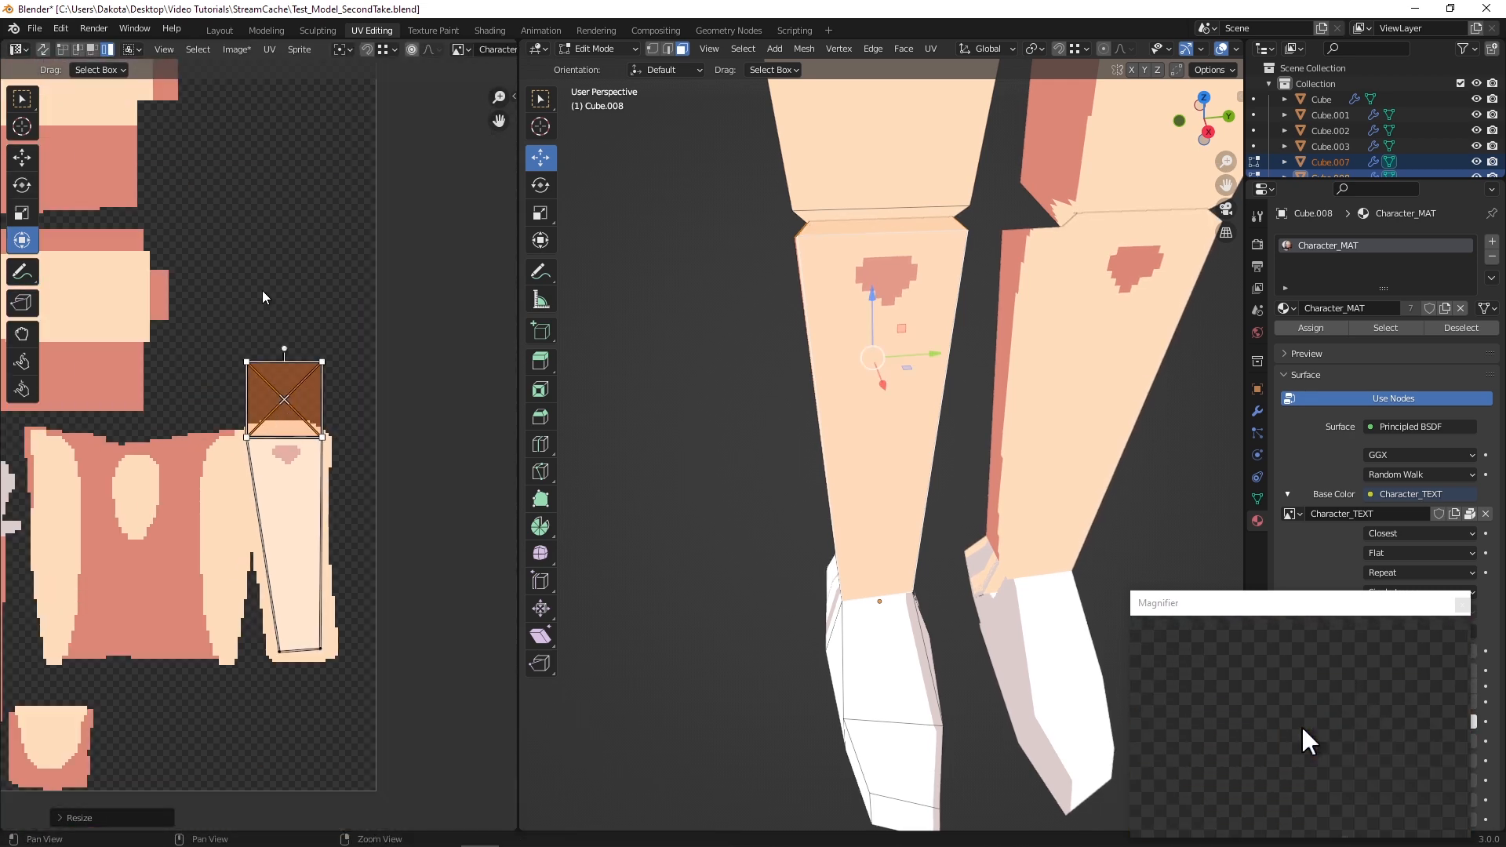
{"action": "scroll", "coordinate": [444, 329], "scroll_direction": "up", "scroll_amount": 6}
Switch to Aseprite and paint a coral #dd8877 arc around the upper part of the square end cap with a round 7 px brush
{"action": "key", "text": "alt+Tab"}
{"action": "scroll", "coordinate": [457, 282], "scroll_direction": "up", "scroll_amount": 3}
{"action": "middle_click_drag", "start_coordinate": [457, 282], "coordinate": [357, 471]}
{"action": "left_click", "coordinate": [361, 475], "text": "alt"}
{"action": "left_click", "coordinate": [349, 475], "text": "alt"}
{"action": "mouse_move", "coordinate": [370, 360]}
{"action": "left_mouse_down"}
{"action": "mouse_move", "coordinate": [521, 246]}
{"action": "mouse_move", "coordinate": [652, 389]}
{"action": "left_mouse_up"}
{"action": "middle_click_drag", "start_coordinate": [585, 406], "coordinate": [577, 381]}
{"action": "left_click", "coordinate": [581, 380], "text": "alt"}
{"action": "left_click_drag", "start_coordinate": [644, 381], "coordinate": [608, 384]}
{"action": "left_click", "coordinate": [612, 274], "text": "alt"}
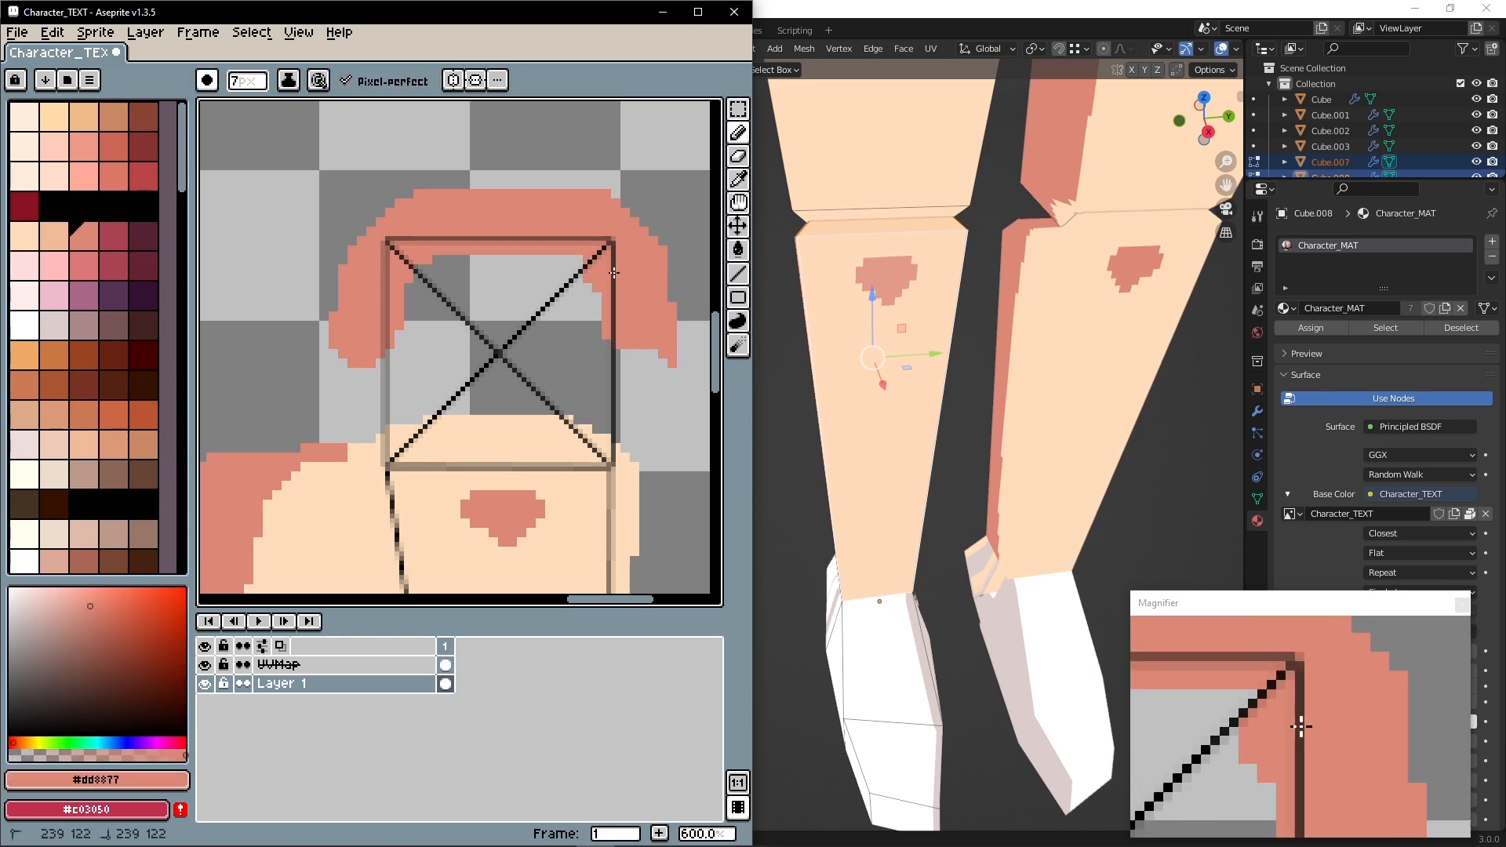
{"action": "left_click_drag", "start_coordinate": [615, 294], "coordinate": [506, 233]}
Paint the end cap's lower corners peach #ffddbb and fill its remaining interior with the same colour
{"action": "left_click", "coordinate": [518, 428], "text": "alt"}
{"action": "left_click_drag", "start_coordinate": [399, 392], "coordinate": [390, 427]}
{"action": "left_click_drag", "start_coordinate": [583, 403], "coordinate": [616, 416]}
{"action": "scroll", "coordinate": [602, 407], "scroll_direction": "down", "scroll_amount": 4}
{"action": "scroll", "coordinate": [604, 392], "scroll_direction": "up", "scroll_amount": 4}
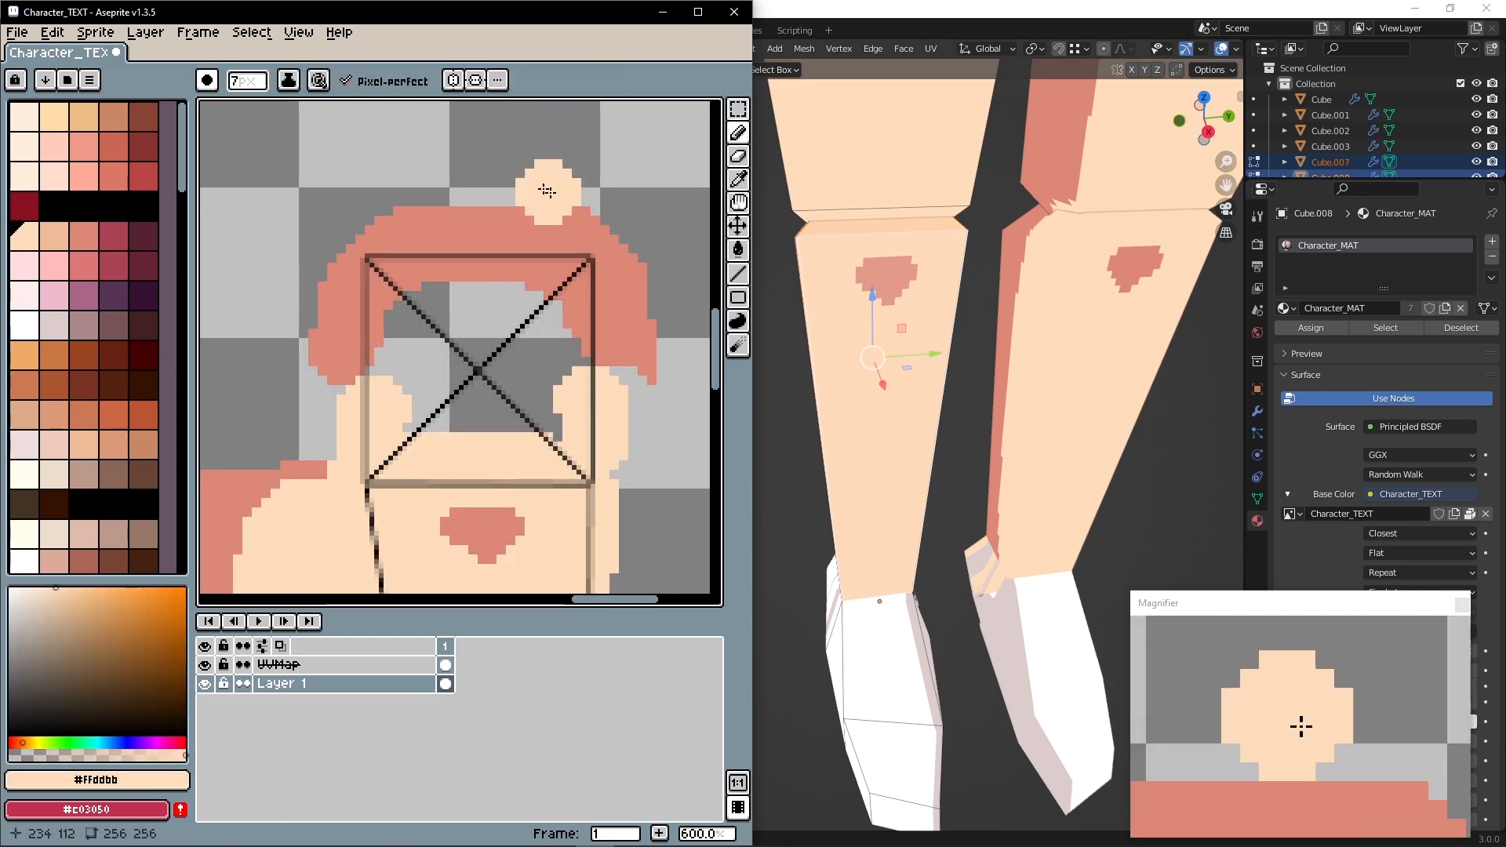
{"action": "key", "text": "g"}
{"action": "left_click", "coordinate": [483, 335]}
{"action": "scroll", "coordinate": [481, 331], "scroll_direction": "down", "scroll_amount": 4}
{"action": "scroll", "coordinate": [385, 322], "scroll_direction": "down", "scroll_amount": 1}
{"action": "key", "text": "w"}
Switch to Blender and inspect the textured character as a whole, including the legs and shoes
{"action": "key", "text": "alt+Tab"}
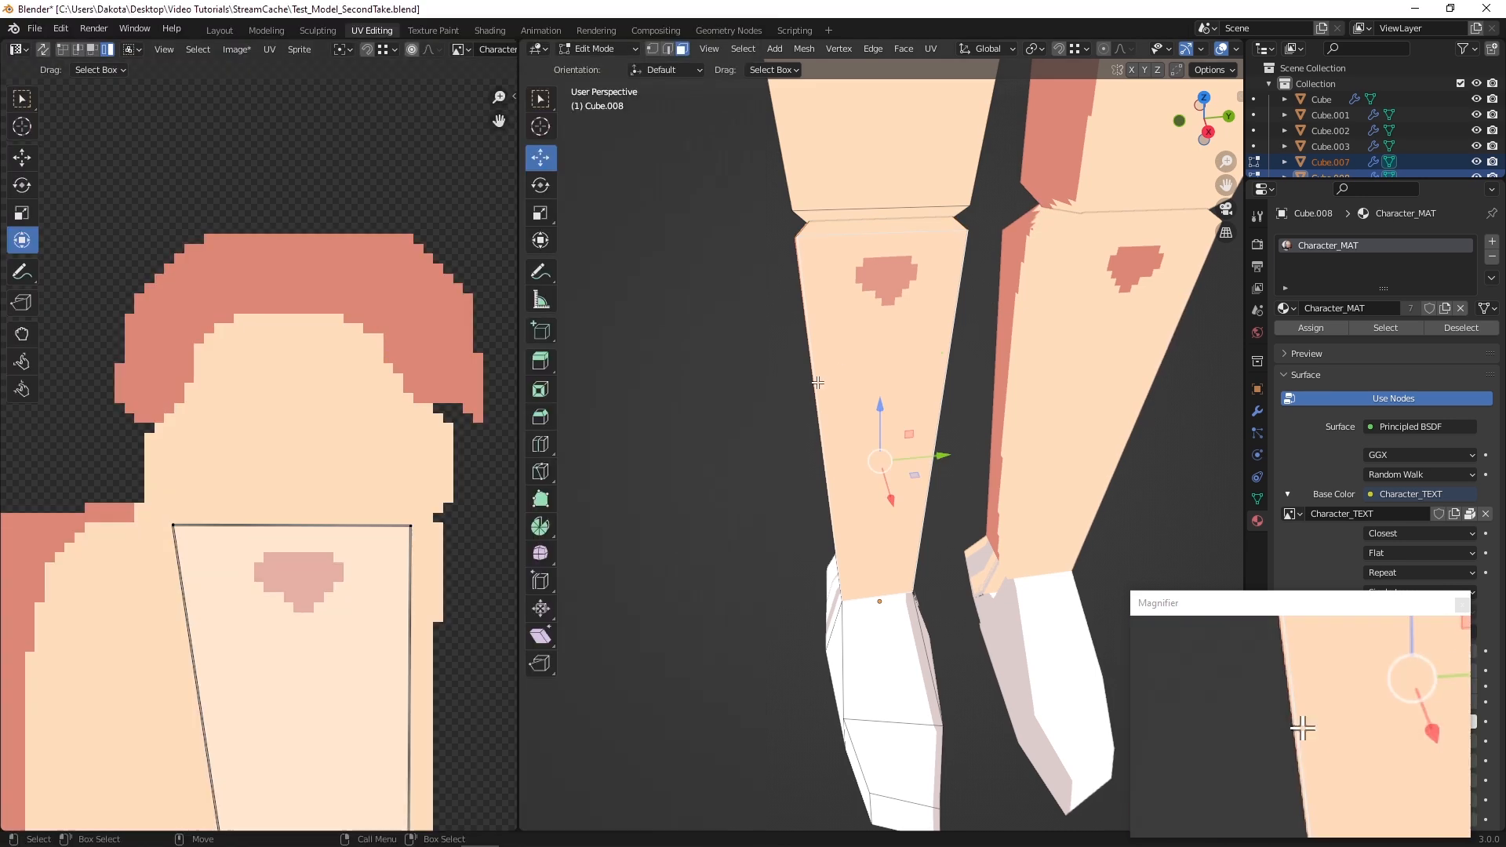
{"action": "scroll", "coordinate": [820, 384], "scroll_direction": "down", "scroll_amount": 7}
{"action": "middle_click_drag", "start_coordinate": [669, 434], "coordinate": [725, 474], "text": "shift"}
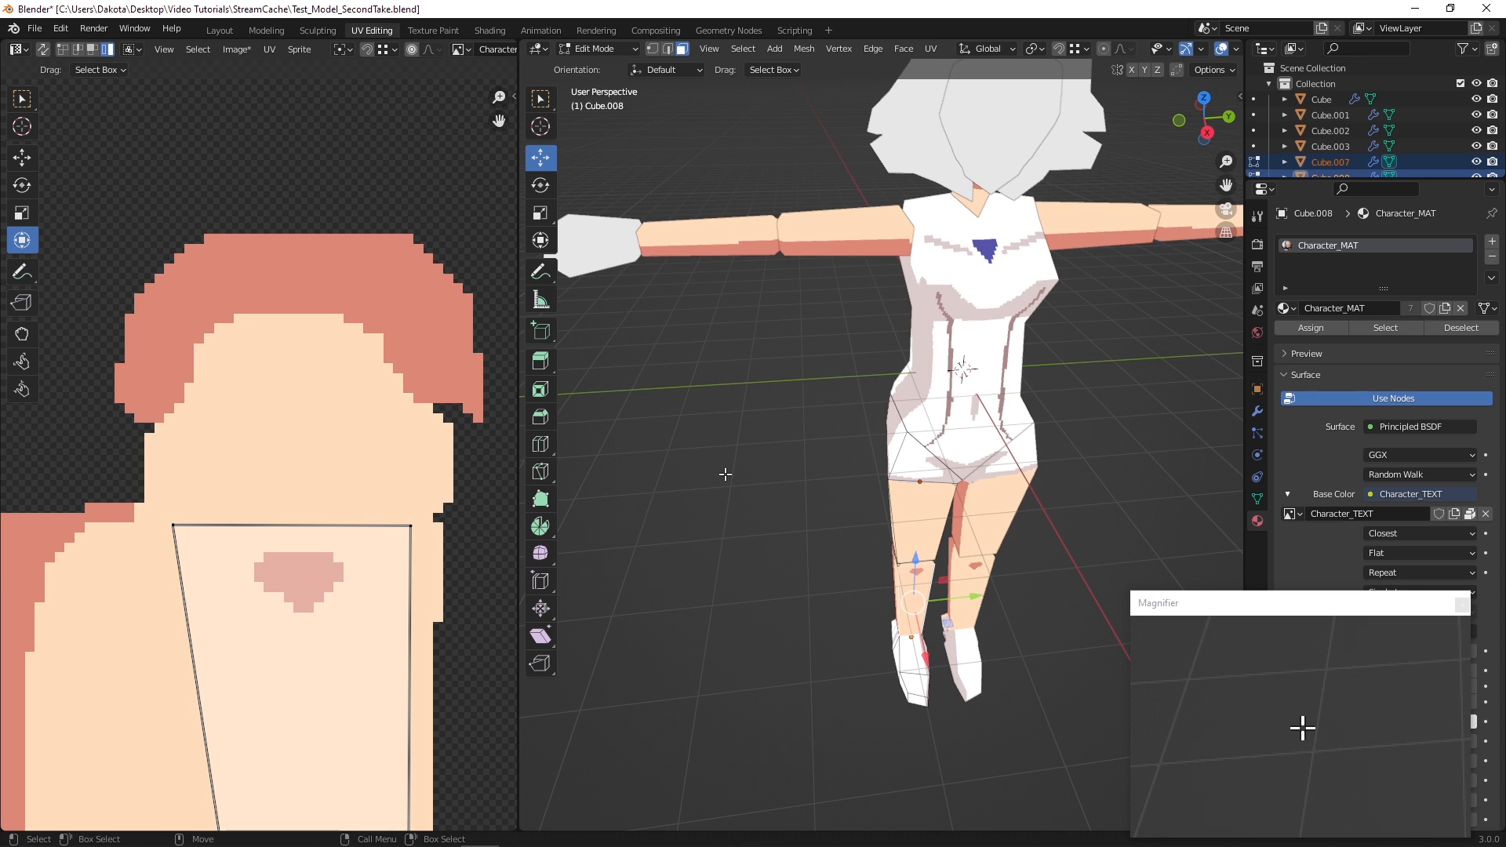
{"action": "left_click", "coordinate": [759, 465]}
{"action": "left_click_drag", "start_coordinate": [760, 465], "coordinate": [754, 541], "text": "alt"}
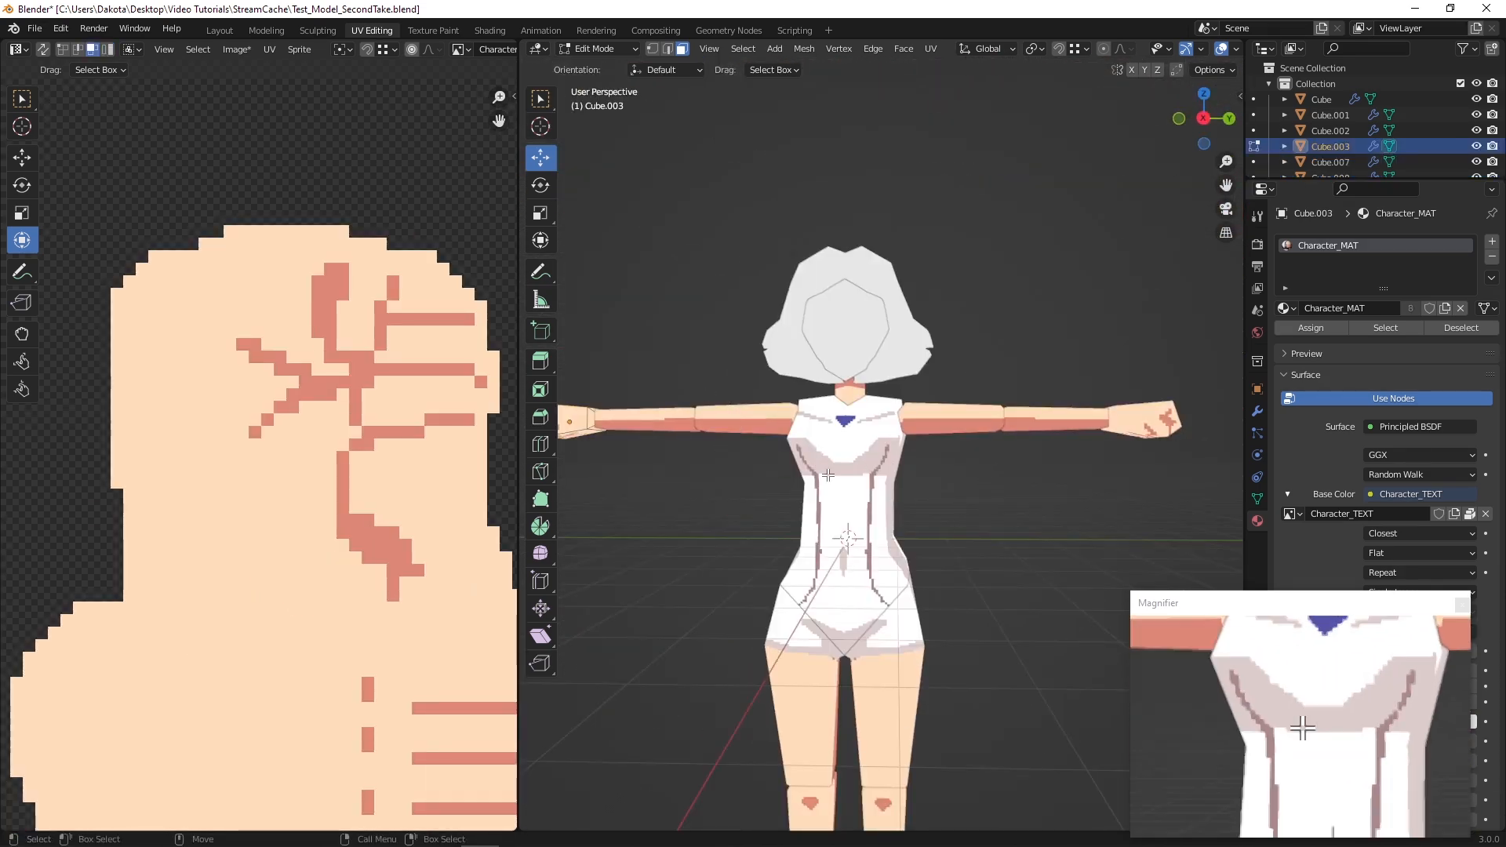
{"action": "scroll", "coordinate": [600, 338], "scroll_direction": "down", "scroll_amount": 3}
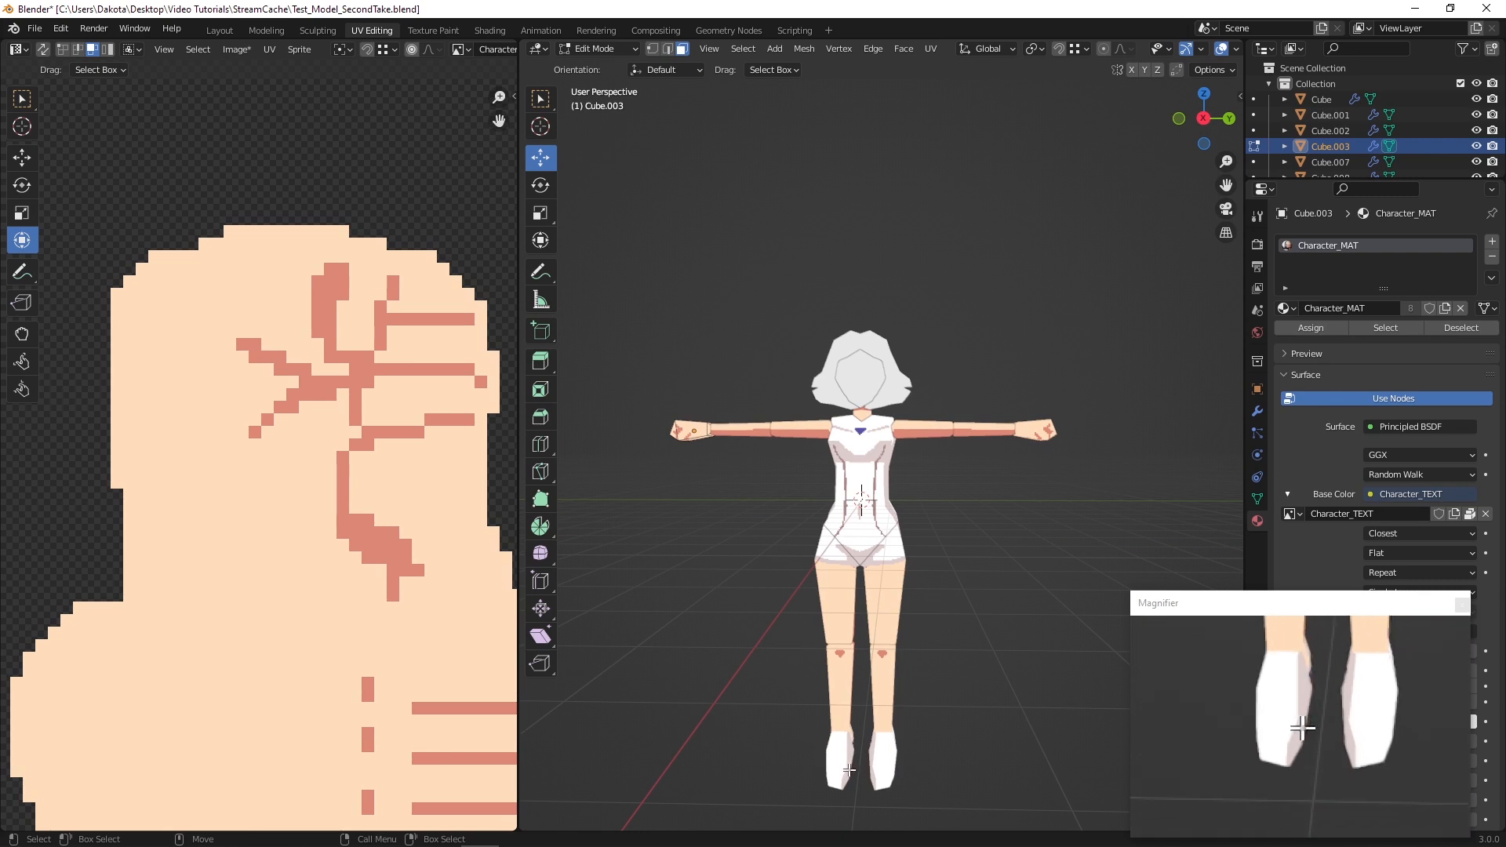
{"action": "left_click_drag", "start_coordinate": [769, 627], "coordinate": [871, 612], "text": "alt"}
{"action": "middle_click_drag", "start_coordinate": [871, 612], "coordinate": [852, 409], "text": "alt"}
{"action": "scroll", "coordinate": [839, 466], "scroll_direction": "up", "scroll_amount": 4}
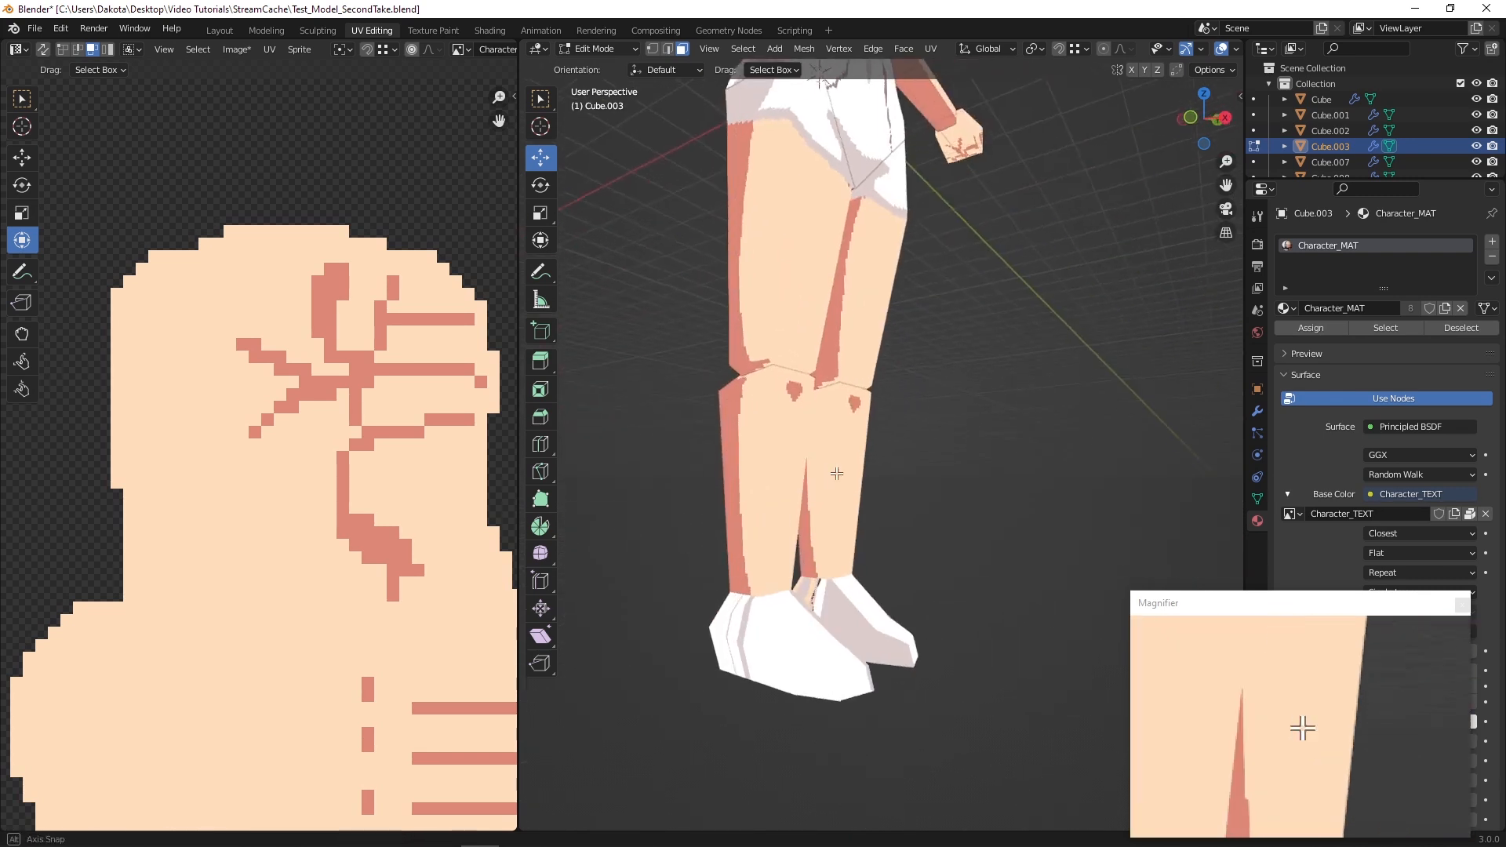
Leave Edit Mode on the current object, select the lower-leg and shoe object, and enter Edit Mode on it
{"action": "left_click", "coordinate": [618, 50]}
{"action": "left_click", "coordinate": [620, 65]}
{"action": "left_click", "coordinate": [784, 588]}
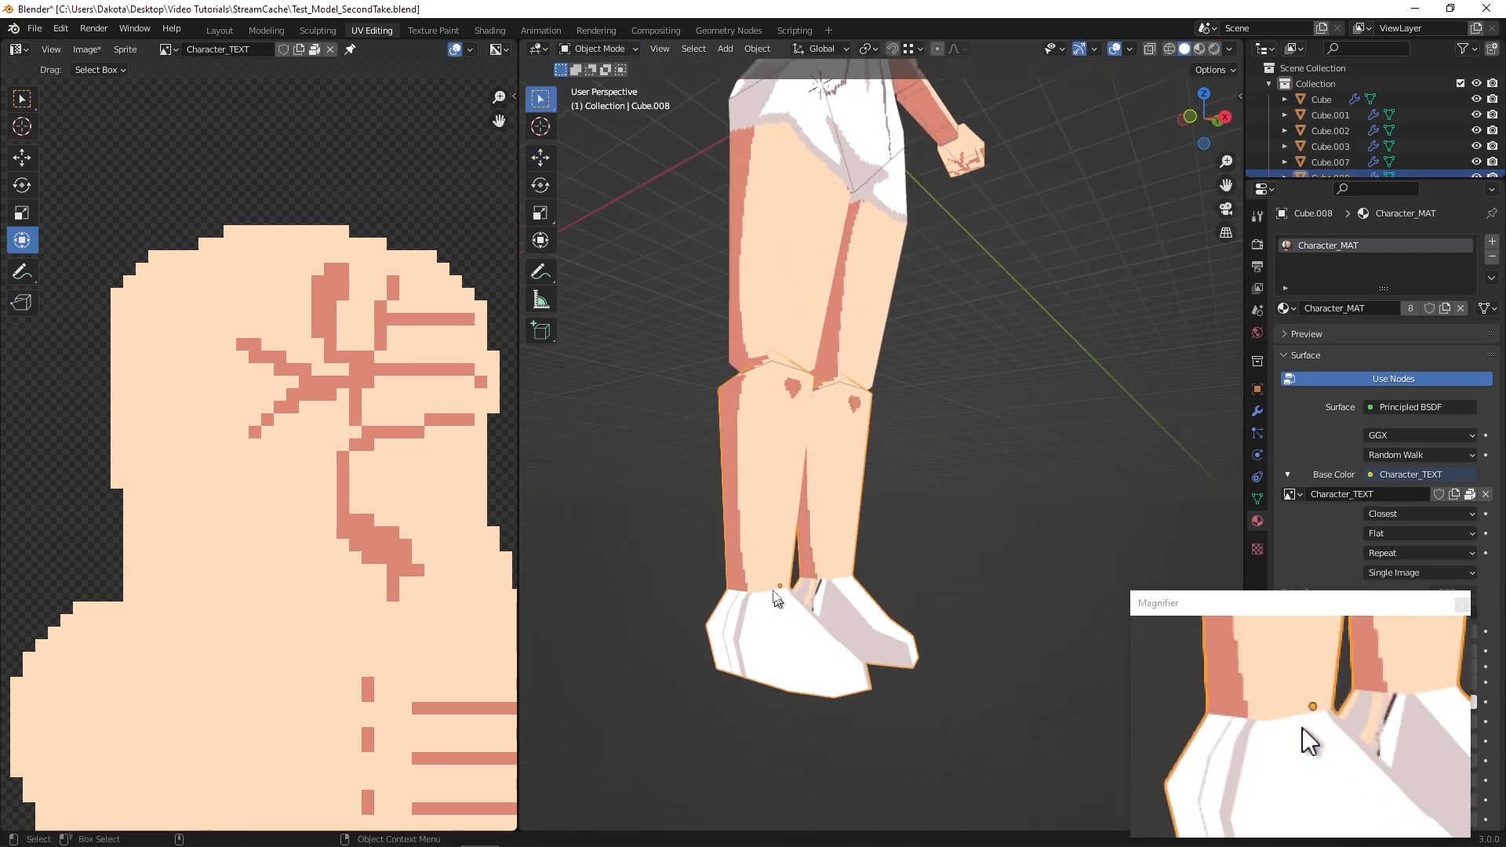
{"action": "left_click", "coordinate": [600, 49]}
{"action": "left_click", "coordinate": [611, 81]}
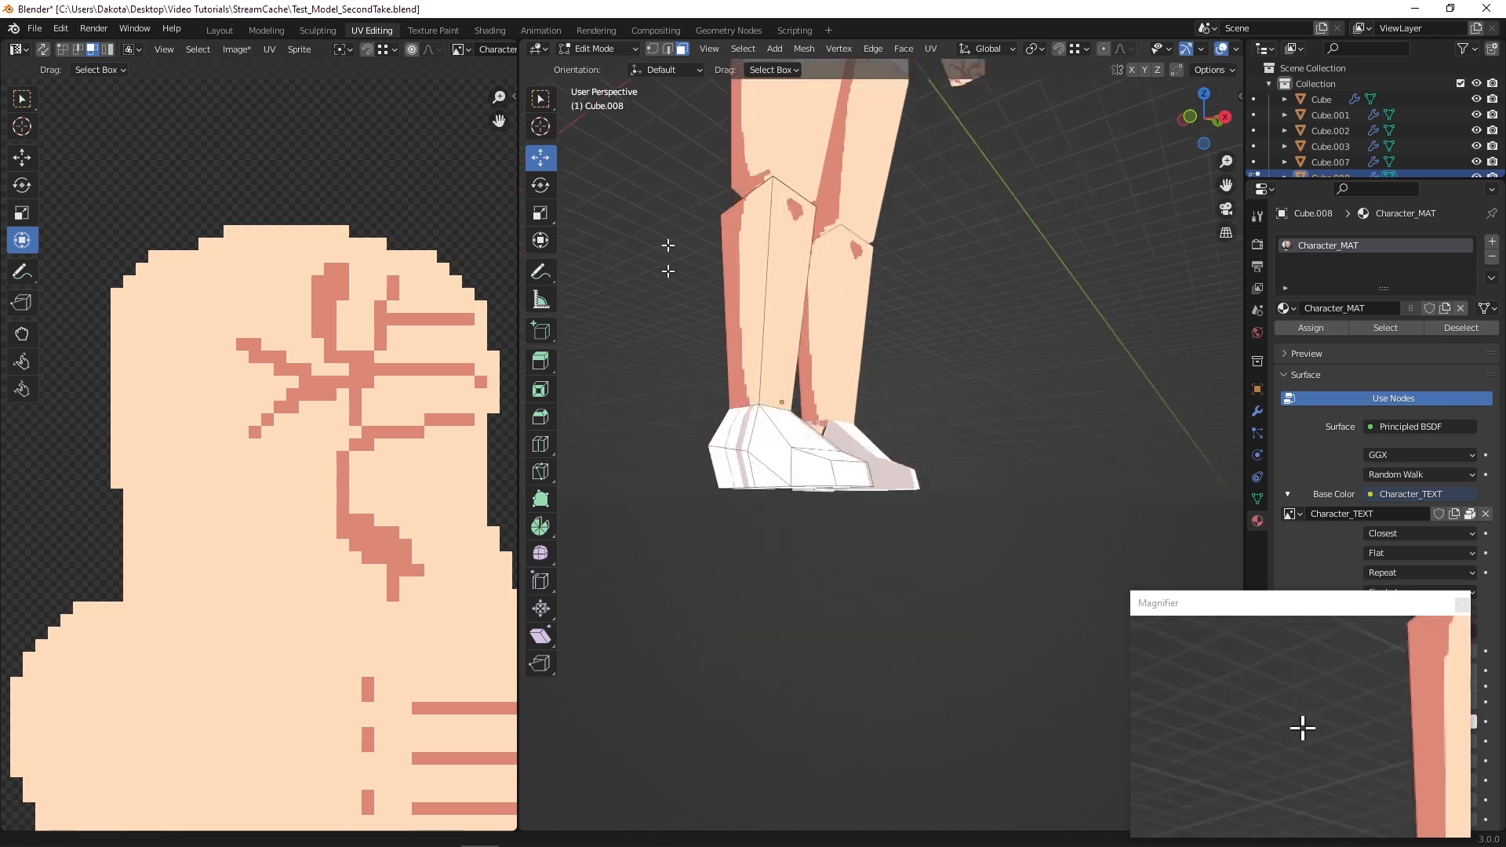
Select the shoe's side faces and unwrap them with Project from View from the front orthographic view
{"action": "left_click_drag", "start_coordinate": [705, 325], "coordinate": [777, 367], "text": "alt"}
{"action": "right_click_drag", "start_coordinate": [948, 440], "coordinate": [898, 377], "text": "alt"}
{"action": "left_click_drag", "start_coordinate": [814, 390], "coordinate": [769, 391]}
{"action": "left_click", "coordinate": [940, 440], "text": "shift"}
{"action": "left_click_drag", "start_coordinate": [751, 311], "coordinate": [877, 284], "text": "shift"}
{"action": "middle_click_drag", "start_coordinate": [877, 284], "coordinate": [1051, 362]}
{"action": "left_click", "coordinate": [1198, 128]}
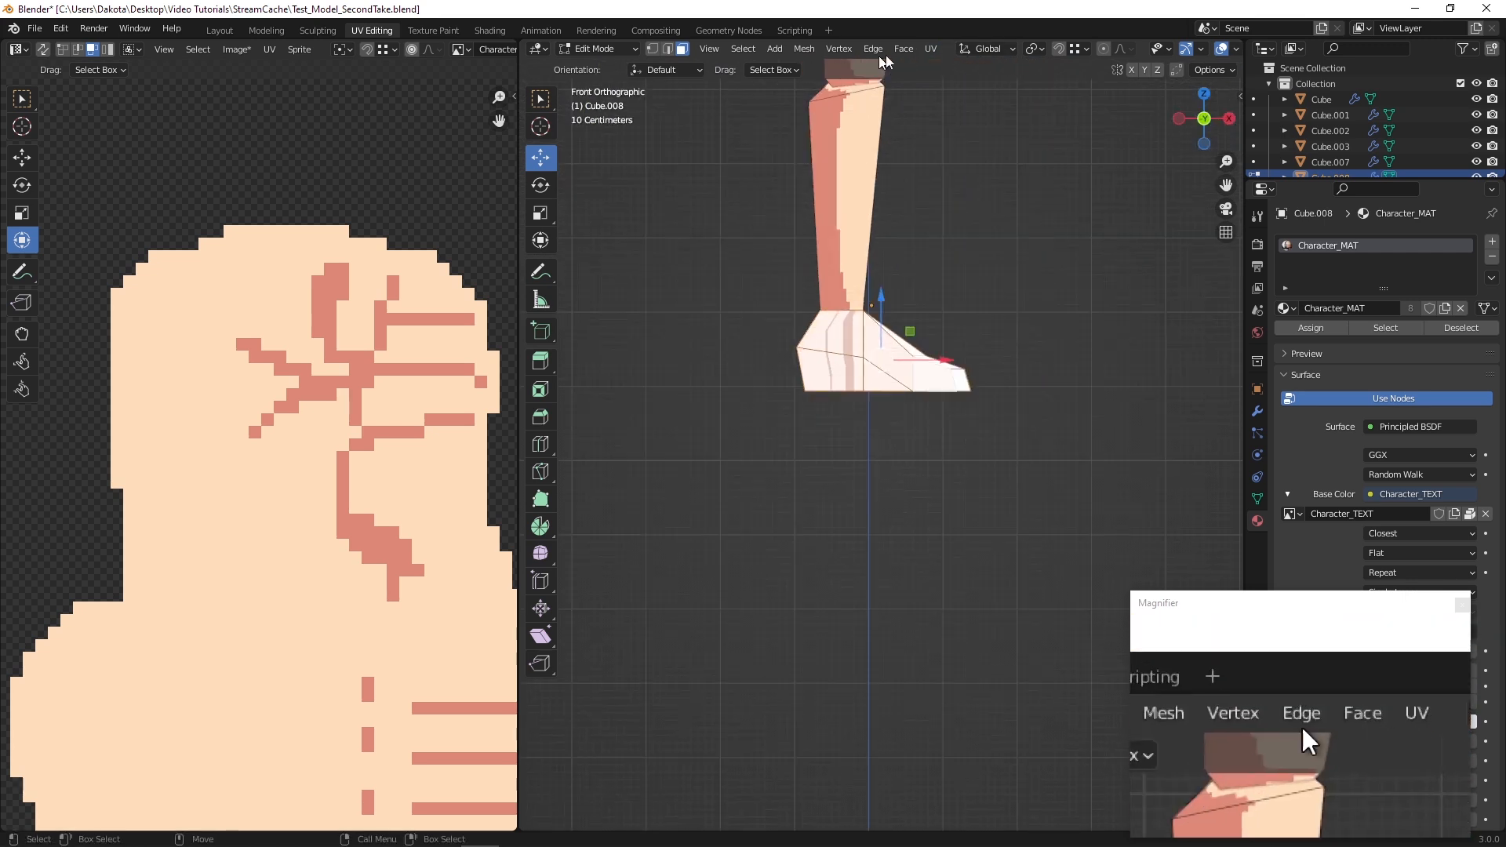
{"action": "left_click", "coordinate": [931, 49]}
{"action": "left_click", "coordinate": [982, 196]}
Shrink the shoe's projected UV island and move it into the empty space below the lower-leg texture
{"action": "scroll", "coordinate": [265, 438], "scroll_direction": "down", "scroll_amount": 9}
{"action": "middle_click_drag", "start_coordinate": [265, 440], "coordinate": [308, 223]}
{"action": "scroll", "coordinate": [228, 382], "scroll_direction": "up", "scroll_amount": 2}
{"action": "middle_click_drag", "start_coordinate": [236, 327], "coordinate": [302, 352]}
{"action": "left_click_drag", "start_coordinate": [302, 349], "coordinate": [101, 203]}
{"action": "left_click_drag", "start_coordinate": [193, 277], "coordinate": [380, 625]}
{"action": "scroll", "coordinate": [454, 657], "scroll_direction": "up", "scroll_amount": 3}
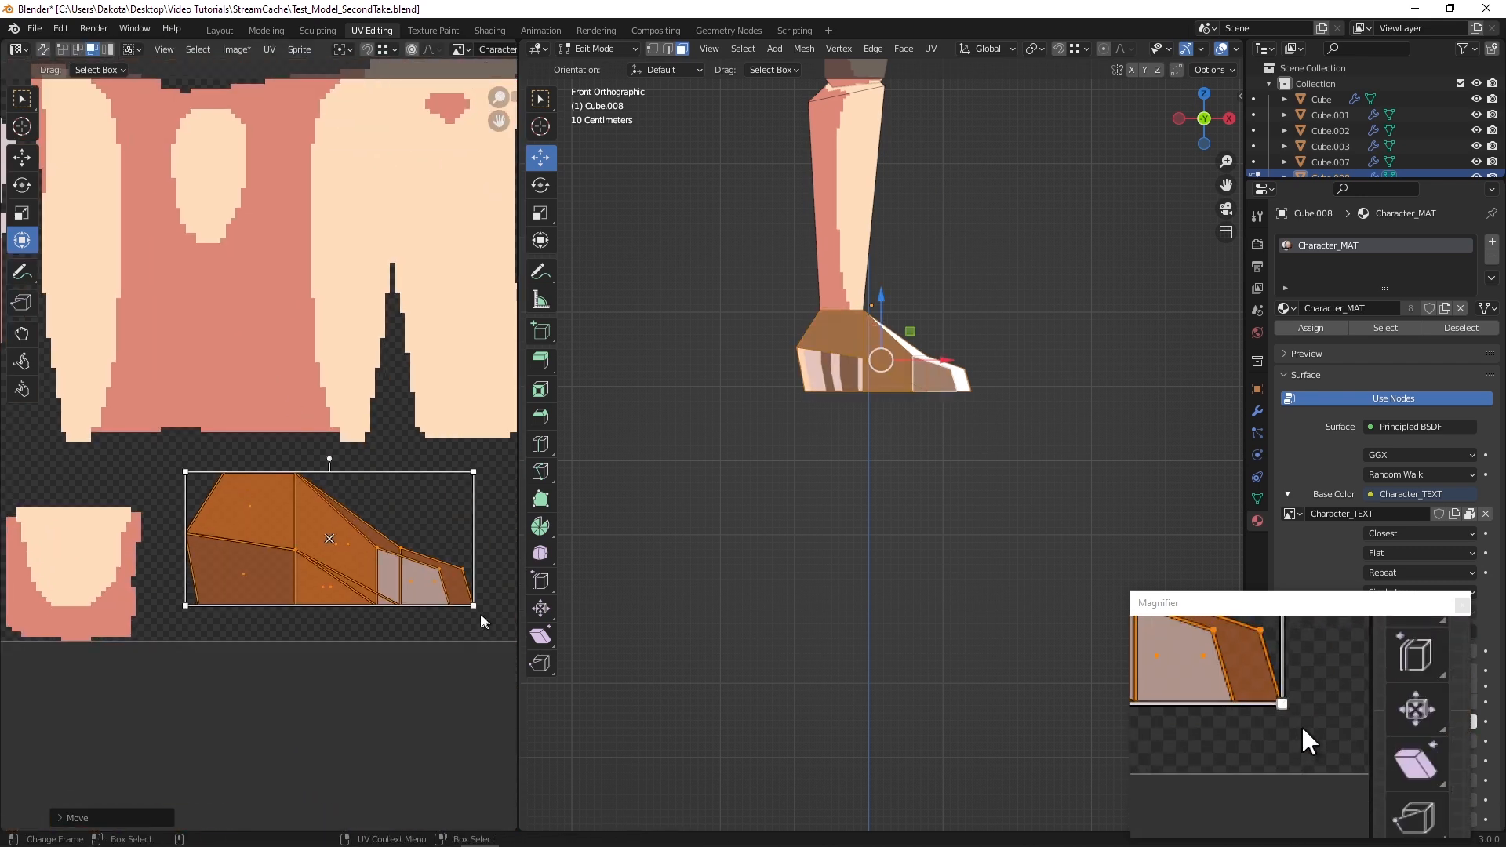
Scale the shoe's UV island down further and place it in the empty lower corner of the texture
{"action": "left_click_drag", "start_coordinate": [472, 604], "coordinate": [370, 558]}
{"action": "middle_click_drag", "start_coordinate": [360, 554], "coordinate": [263, 545]}
{"action": "left_click_drag", "start_coordinate": [208, 528], "coordinate": [88, 447]}
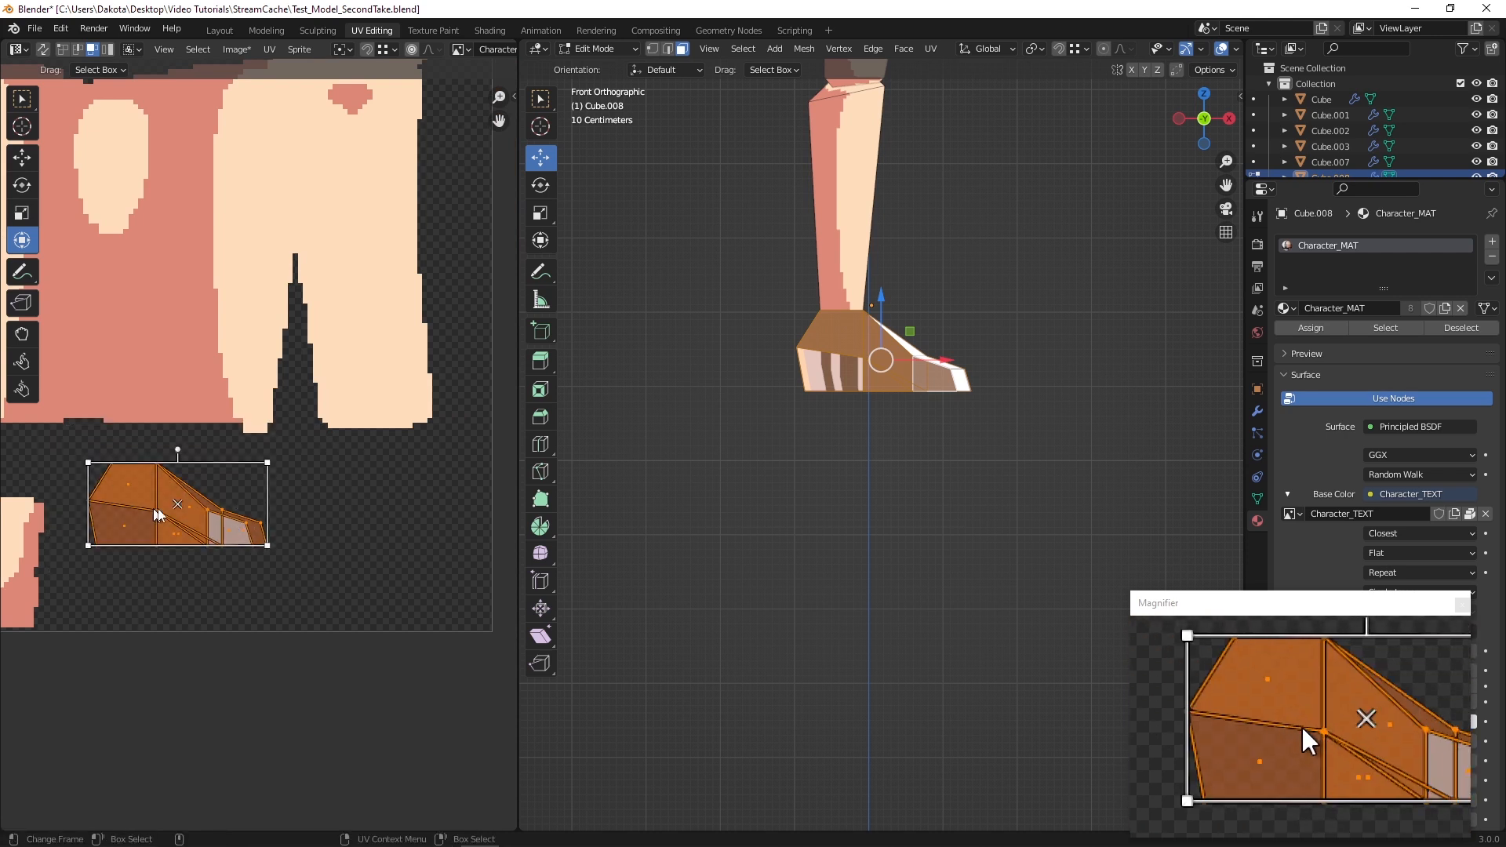
{"action": "left_click", "coordinate": [371, 579]}
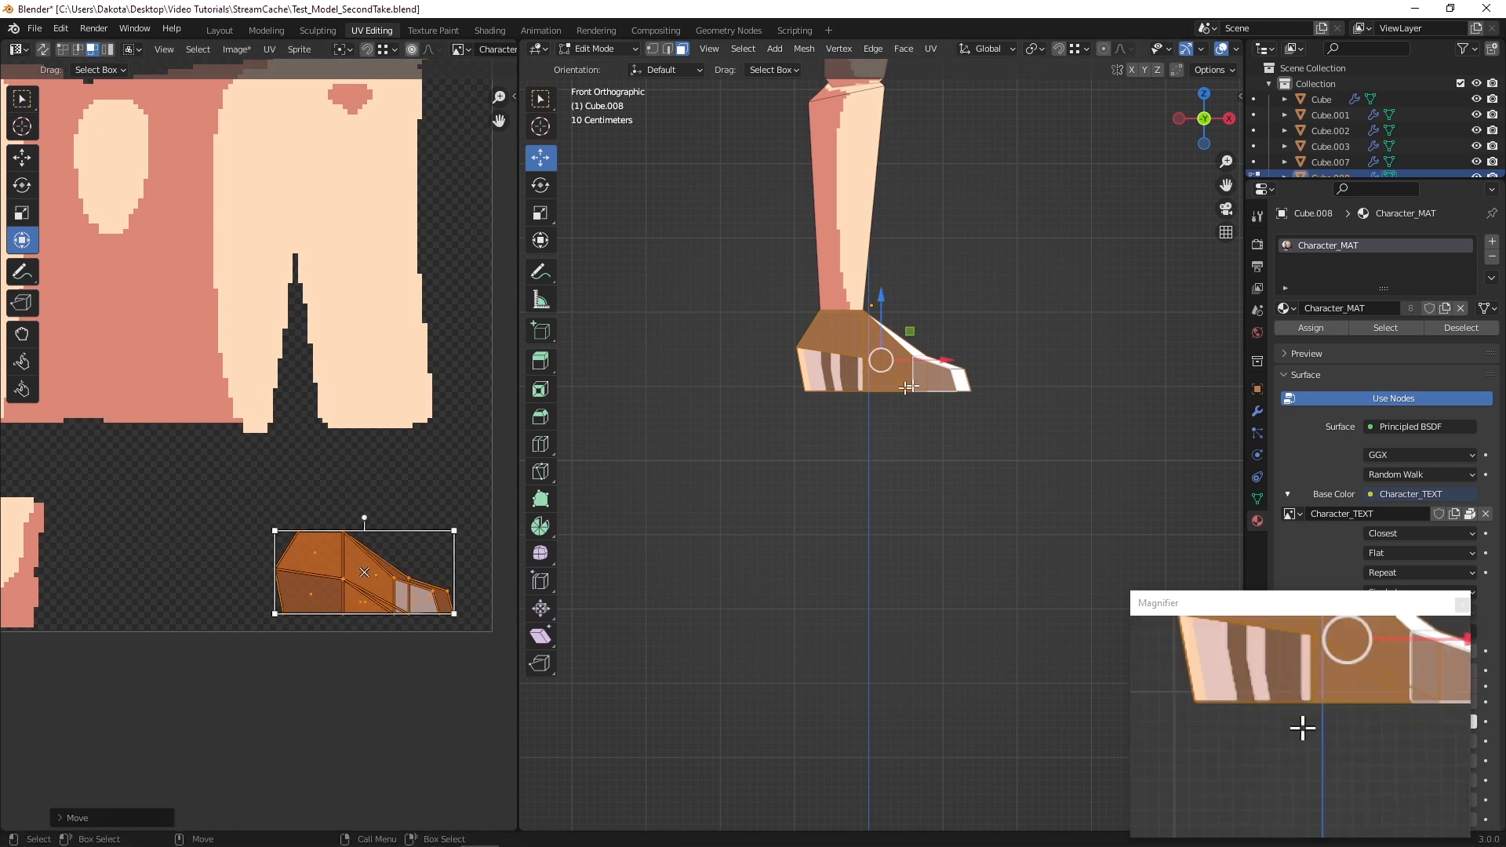
In Aseprite, paint the shoe's heel, collar and sole in #ddcccc and its instep edge white, using colours sampled from the existing texture
{"action": "mouse_move", "coordinate": [669, 837]}
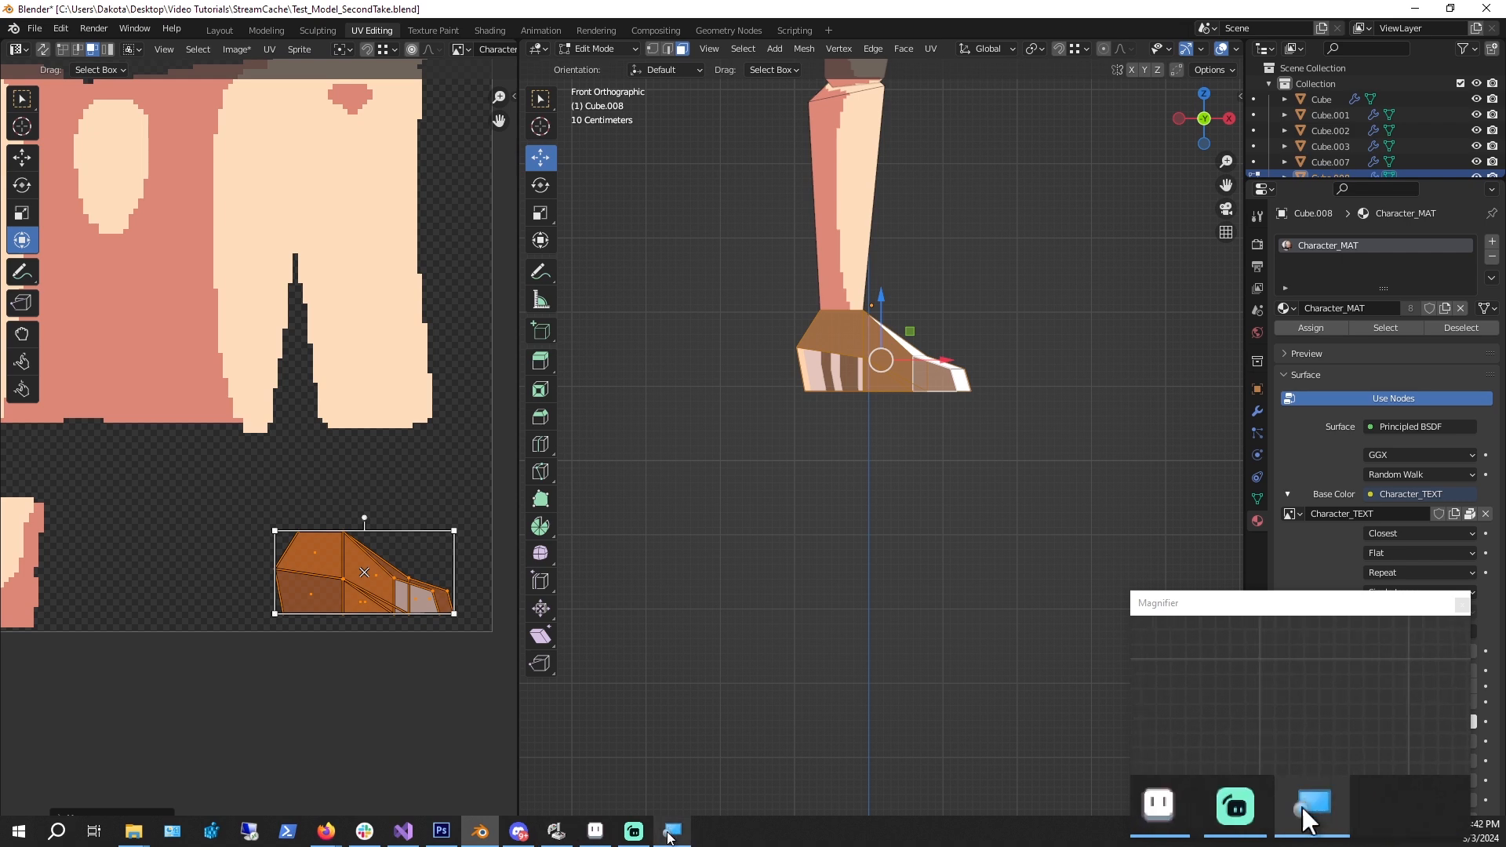
{"action": "left_click", "coordinate": [595, 830]}
{"action": "scroll", "coordinate": [380, 335], "scroll_direction": "down", "scroll_amount": 5}
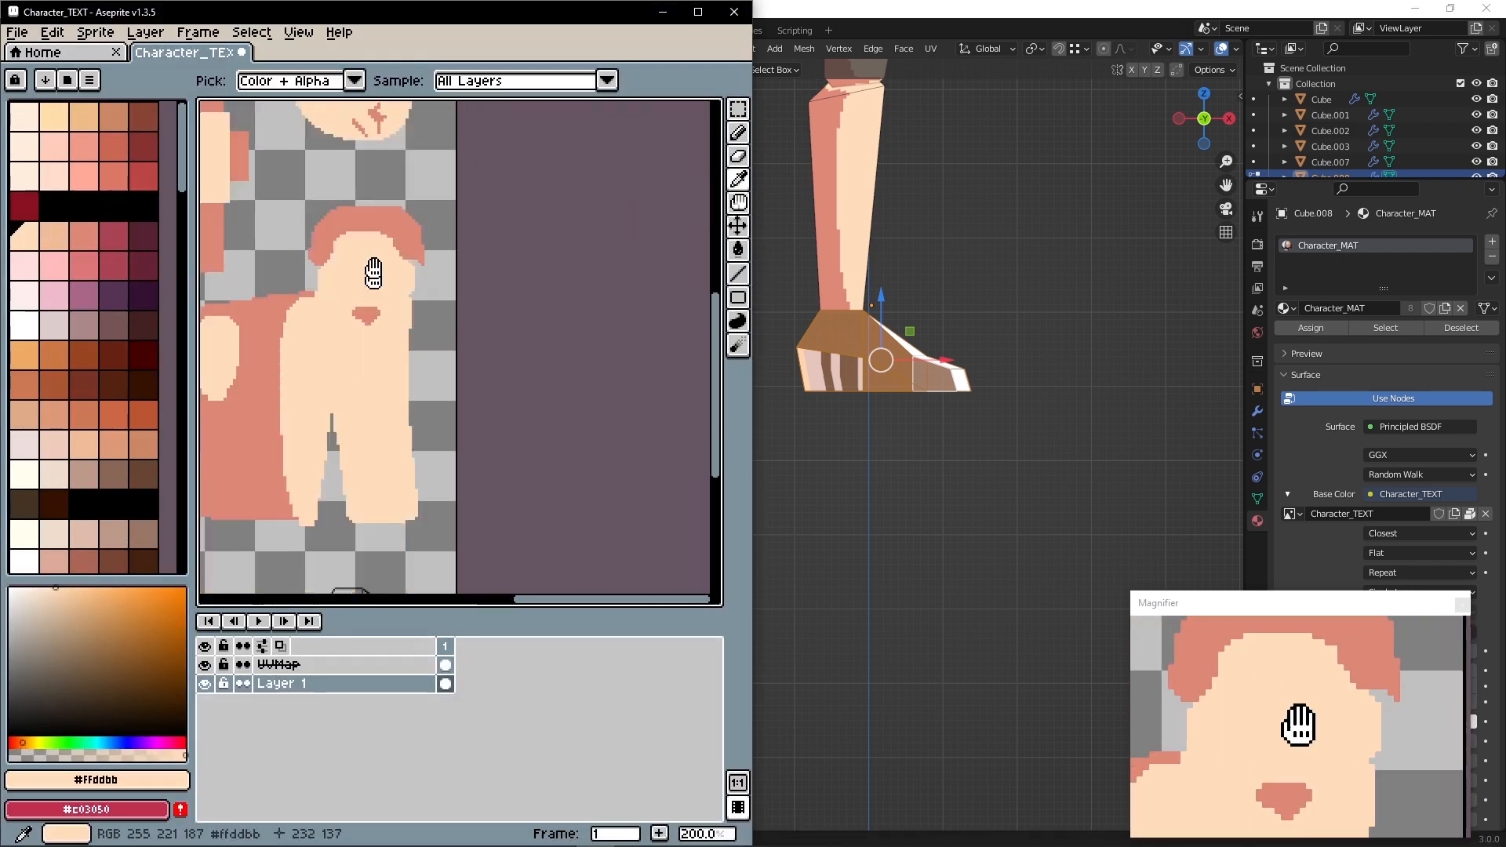
{"action": "scroll", "coordinate": [370, 344], "scroll_direction": "up", "scroll_amount": 3}
{"action": "scroll", "coordinate": [361, 334], "scroll_direction": "down", "scroll_amount": 3}
{"action": "middle_click_drag", "start_coordinate": [297, 236], "coordinate": [524, 495]}
{"action": "middle_click_drag", "start_coordinate": [275, 221], "coordinate": [556, 343]}
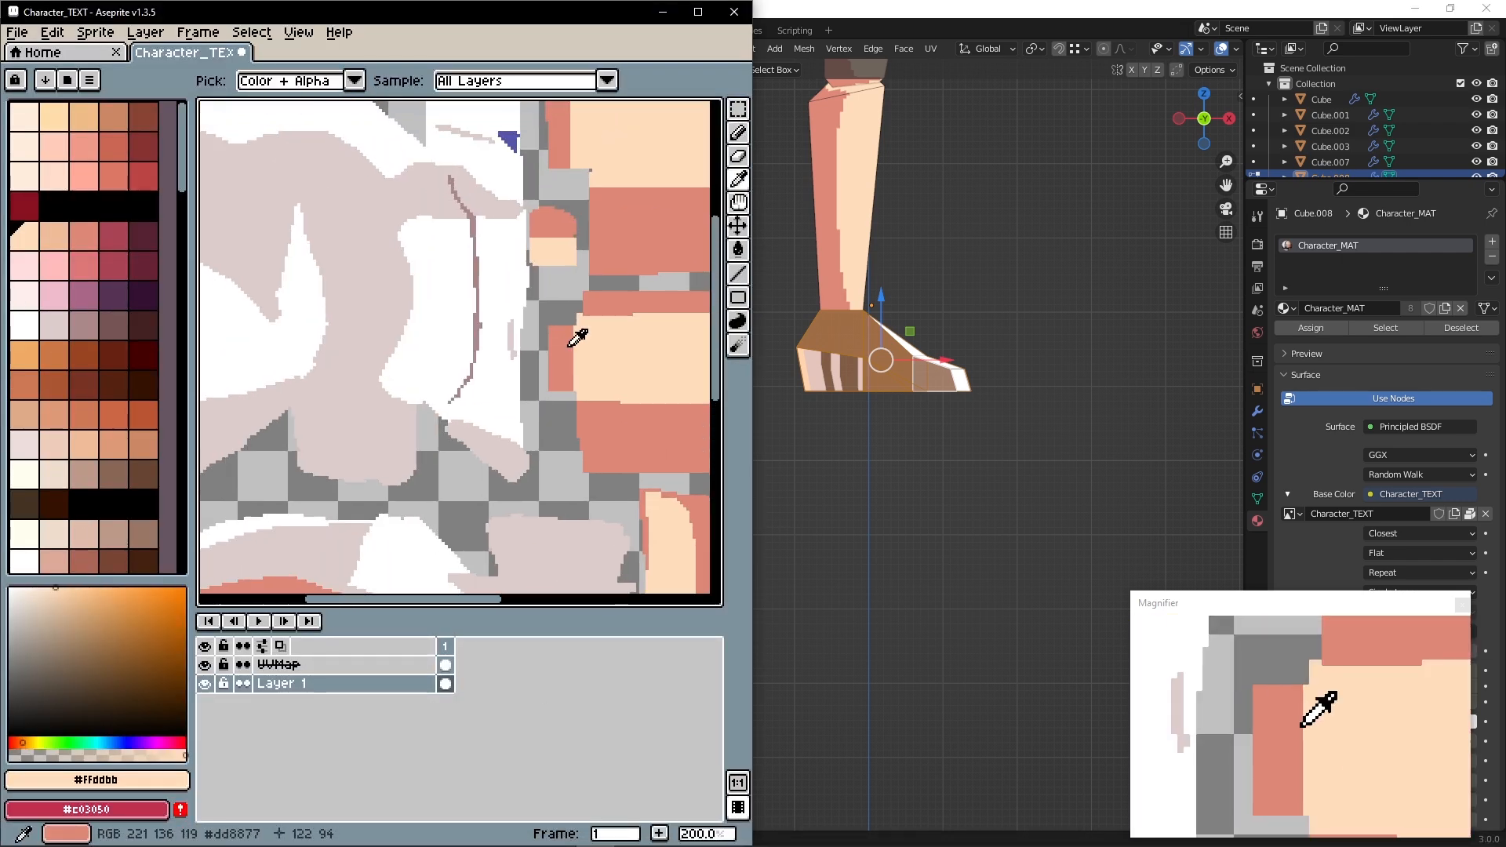
{"action": "scroll", "coordinate": [363, 326], "scroll_direction": "up", "scroll_amount": 2}
{"action": "left_click", "coordinate": [457, 352], "text": "alt"}
{"action": "scroll", "coordinate": [377, 343], "scroll_direction": "down", "scroll_amount": 4}
{"action": "middle_click_drag", "start_coordinate": [464, 407], "coordinate": [302, 228]}
{"action": "scroll", "coordinate": [345, 276], "scroll_direction": "up", "scroll_amount": 5}
{"action": "middle_click_drag", "start_coordinate": [579, 350], "coordinate": [404, 200]}
{"action": "scroll", "coordinate": [359, 228], "scroll_direction": "up", "scroll_amount": 1}
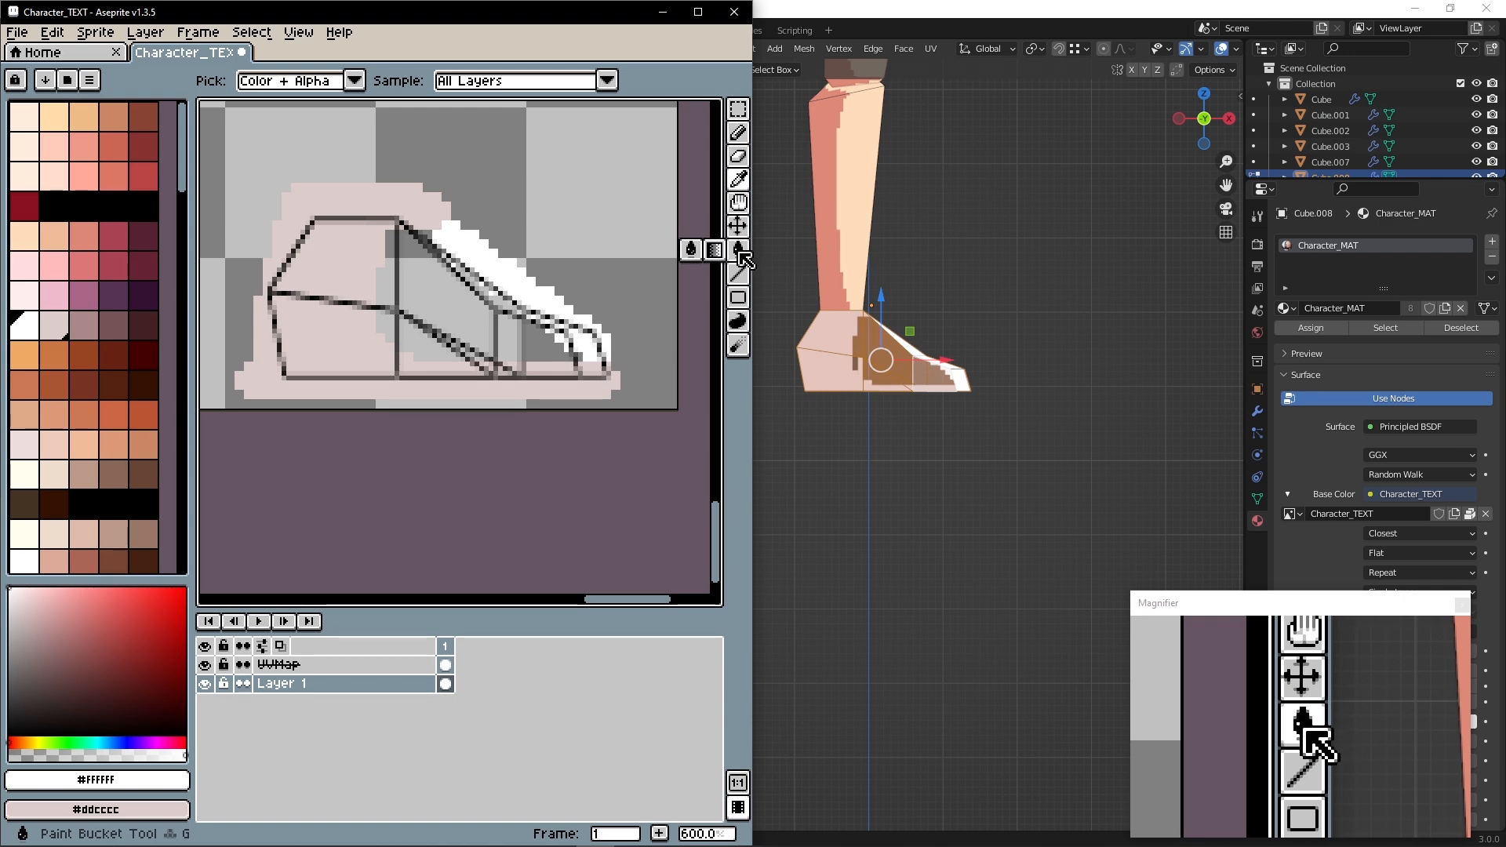
Fill the rest of the shoe's upper with white and draw a 2-pixel line in sampled #aa8888 along the sole
{"action": "key", "text": "i"}
{"action": "scroll", "coordinate": [438, 304], "scroll_direction": "down", "scroll_amount": 3}
{"action": "middle_click_drag", "start_coordinate": [395, 256], "coordinate": [449, 470]}
{"action": "middle_click_drag", "start_coordinate": [347, 272], "coordinate": [565, 447]}
{"action": "middle_click_drag", "start_coordinate": [361, 224], "coordinate": [576, 397]}
{"action": "left_click", "coordinate": [299, 108]}
{"action": "scroll", "coordinate": [299, 108], "scroll_direction": "down", "scroll_amount": 1}
{"action": "mouse_move", "coordinate": [337, 172]}
{"action": "middle_mouse_down"}
{"action": "mouse_move", "coordinate": [410, 252]}
{"action": "mouse_move", "coordinate": [691, 146]}
{"action": "middle_mouse_up"}
{"action": "key", "text": "g"}
{"action": "left_click", "coordinate": [741, 137]}
{"action": "scroll", "coordinate": [607, 444], "scroll_direction": "up", "scroll_amount": 4}
{"action": "middle_click_drag", "start_coordinate": [615, 460], "coordinate": [349, 381]}
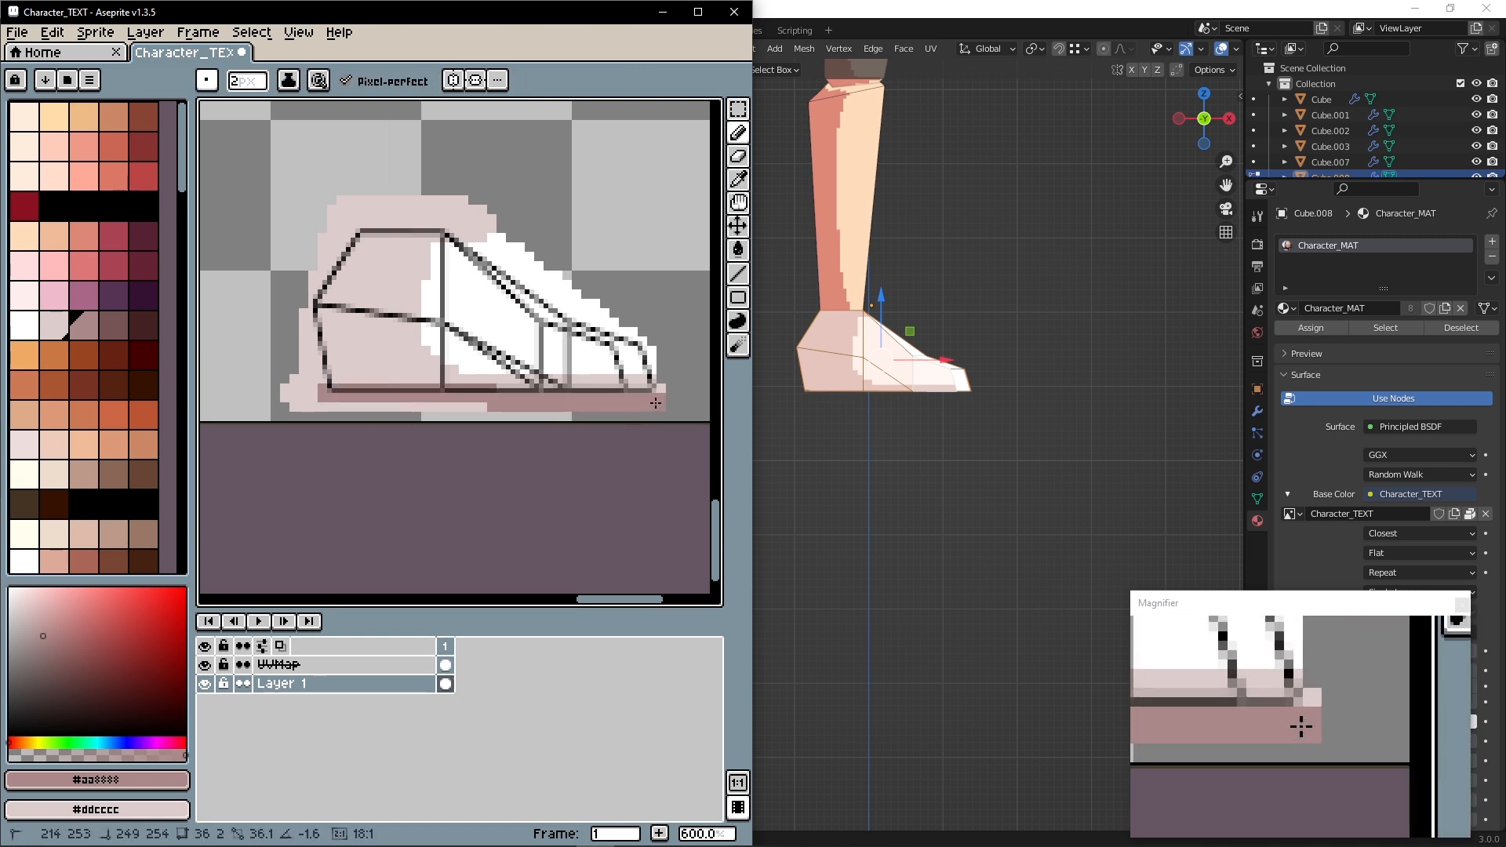
Add 1-pixel trim to the shoe: #aa8888 and white stripes above the sole and an #aa8888 stripe along the collar
{"action": "scroll", "coordinate": [382, 347], "scroll_direction": "up", "scroll_amount": 2}
{"action": "mouse_move", "coordinate": [382, 348]}
{"action": "middle_mouse_down"}
{"action": "mouse_move", "coordinate": [318, 396]}
{"action": "mouse_move", "coordinate": [282, 389]}
{"action": "middle_mouse_up"}
{"action": "scroll", "coordinate": [280, 420], "scroll_direction": "down", "scroll_amount": 2}
{"action": "scroll", "coordinate": [281, 388], "scroll_direction": "up", "scroll_amount": 1}
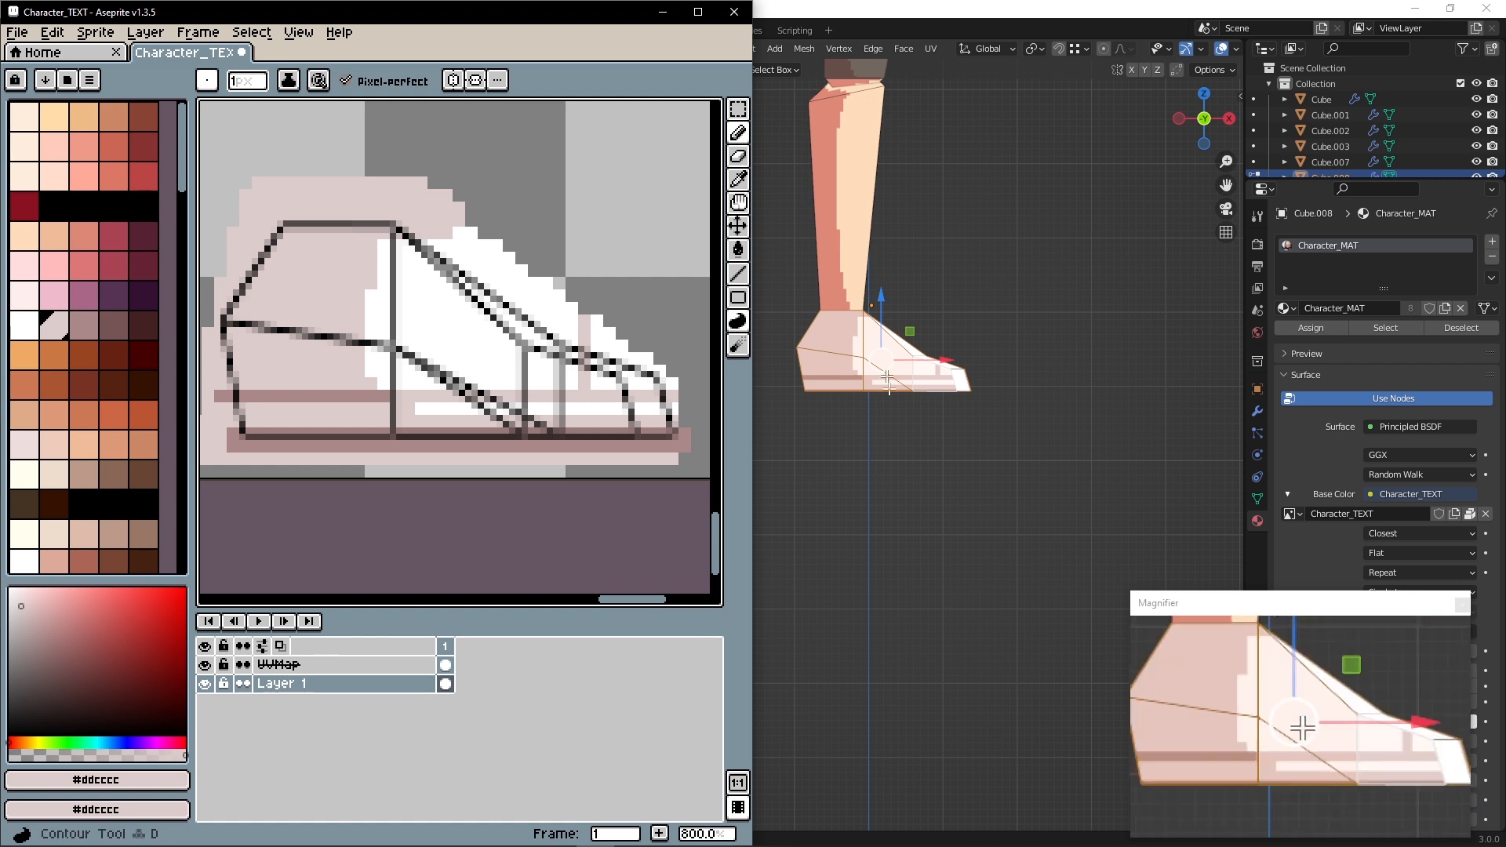
{"action": "scroll", "coordinate": [819, 426], "scroll_direction": "up", "scroll_amount": 2}
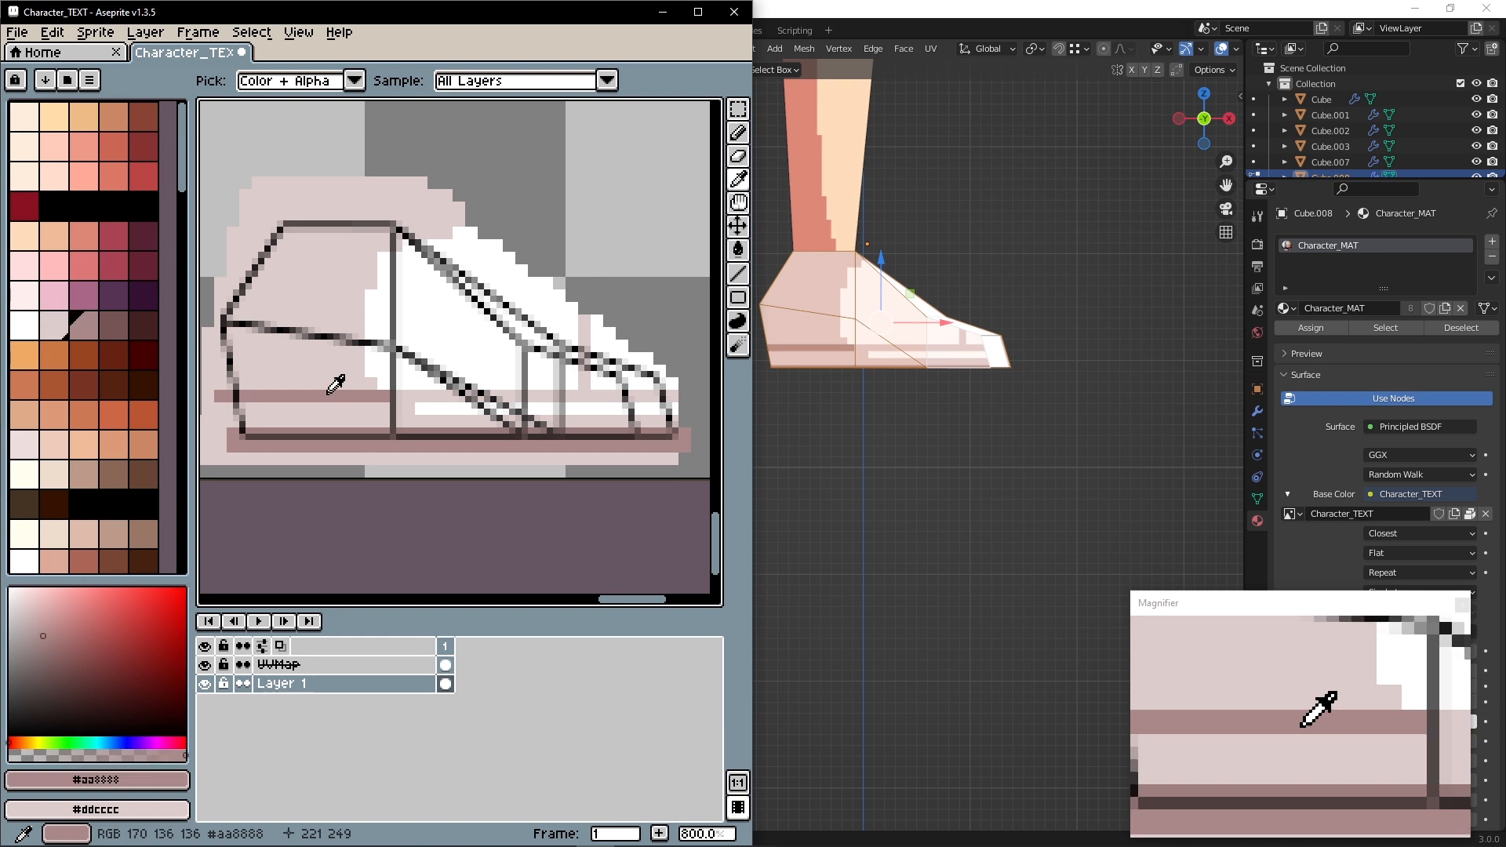
{"action": "key", "text": "b"}
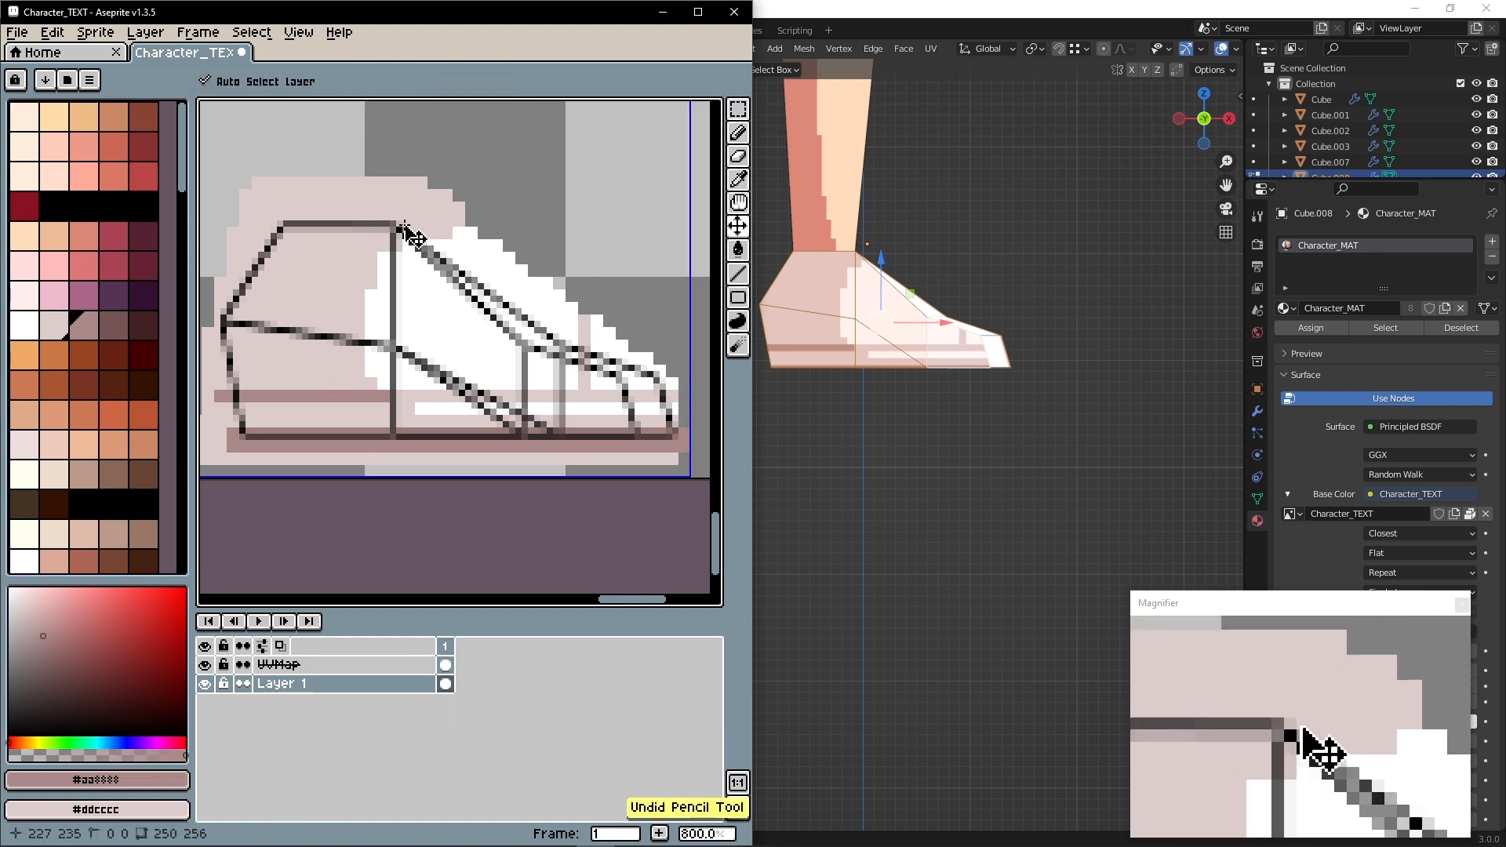
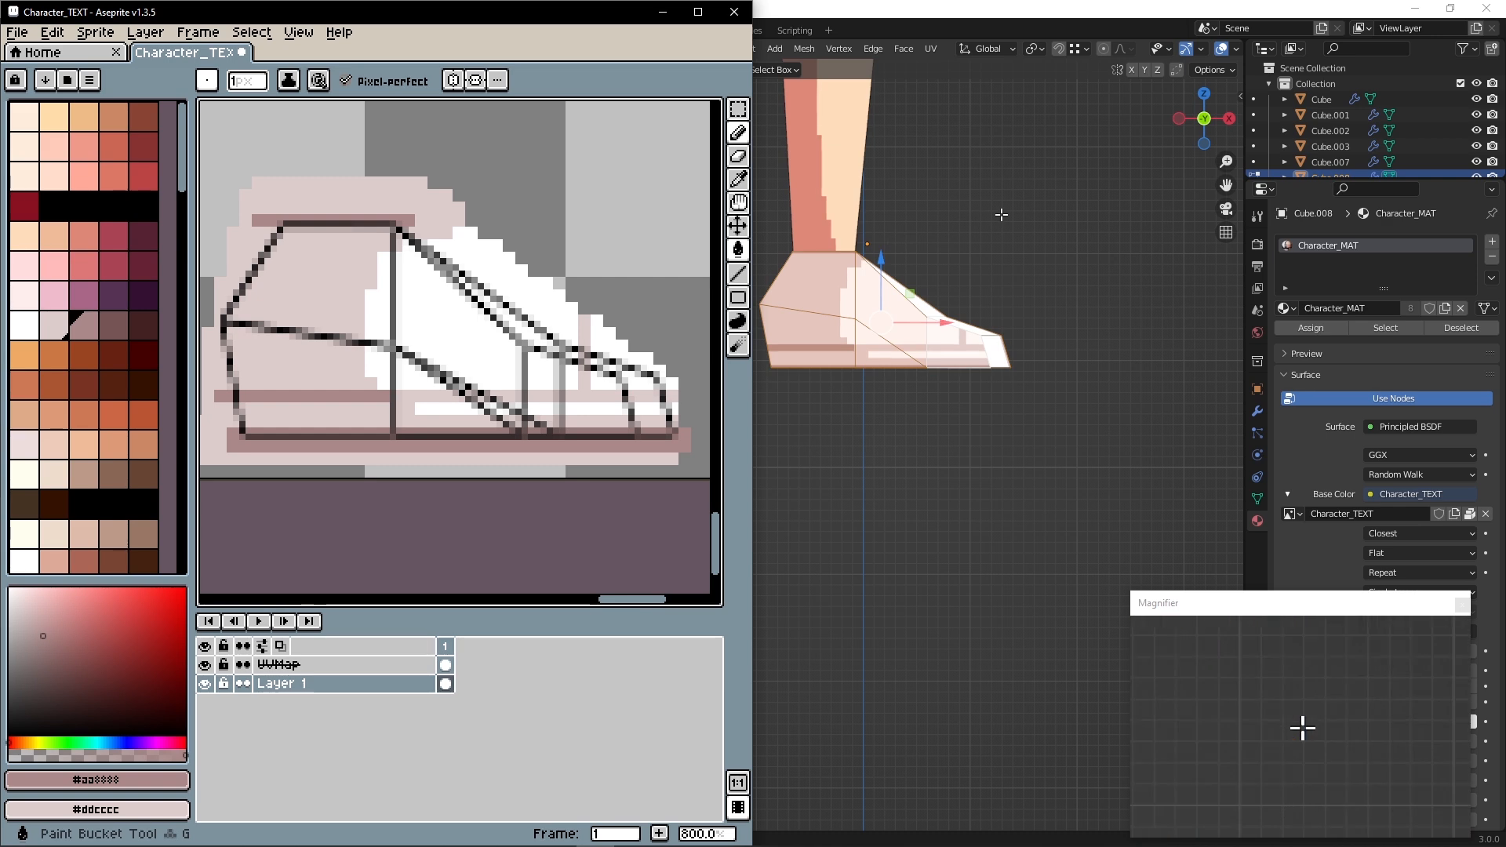
Back in Blender, select the untextured lower heel face on the shoe's other side and unwrap it with Project from View from the front view
{"action": "scroll", "coordinate": [996, 224], "scroll_direction": "up", "scroll_amount": 2}
{"action": "left_click", "coordinate": [892, 394]}
{"action": "middle_click_drag", "start_coordinate": [888, 396], "coordinate": [1021, 360]}
{"action": "scroll", "coordinate": [893, 441], "scroll_direction": "down", "scroll_amount": 7}
{"action": "left_click", "coordinate": [922, 378]}
{"action": "middle_click_drag", "start_coordinate": [923, 378], "coordinate": [1139, 422]}
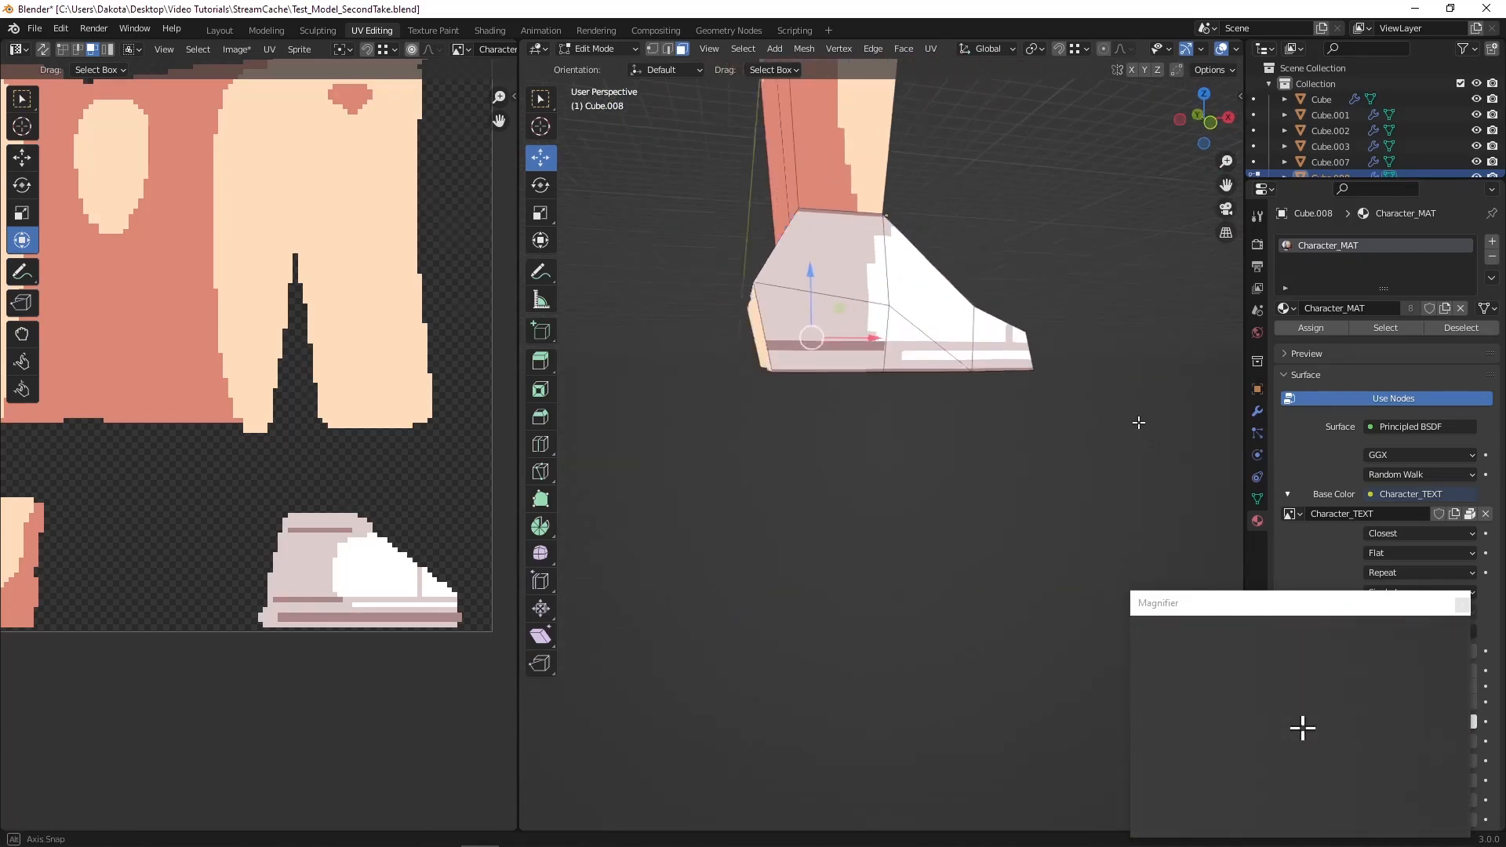
{"action": "left_click", "coordinate": [804, 312], "text": "shift"}
{"action": "scroll", "coordinate": [352, 337], "scroll_direction": "down", "scroll_amount": 4}
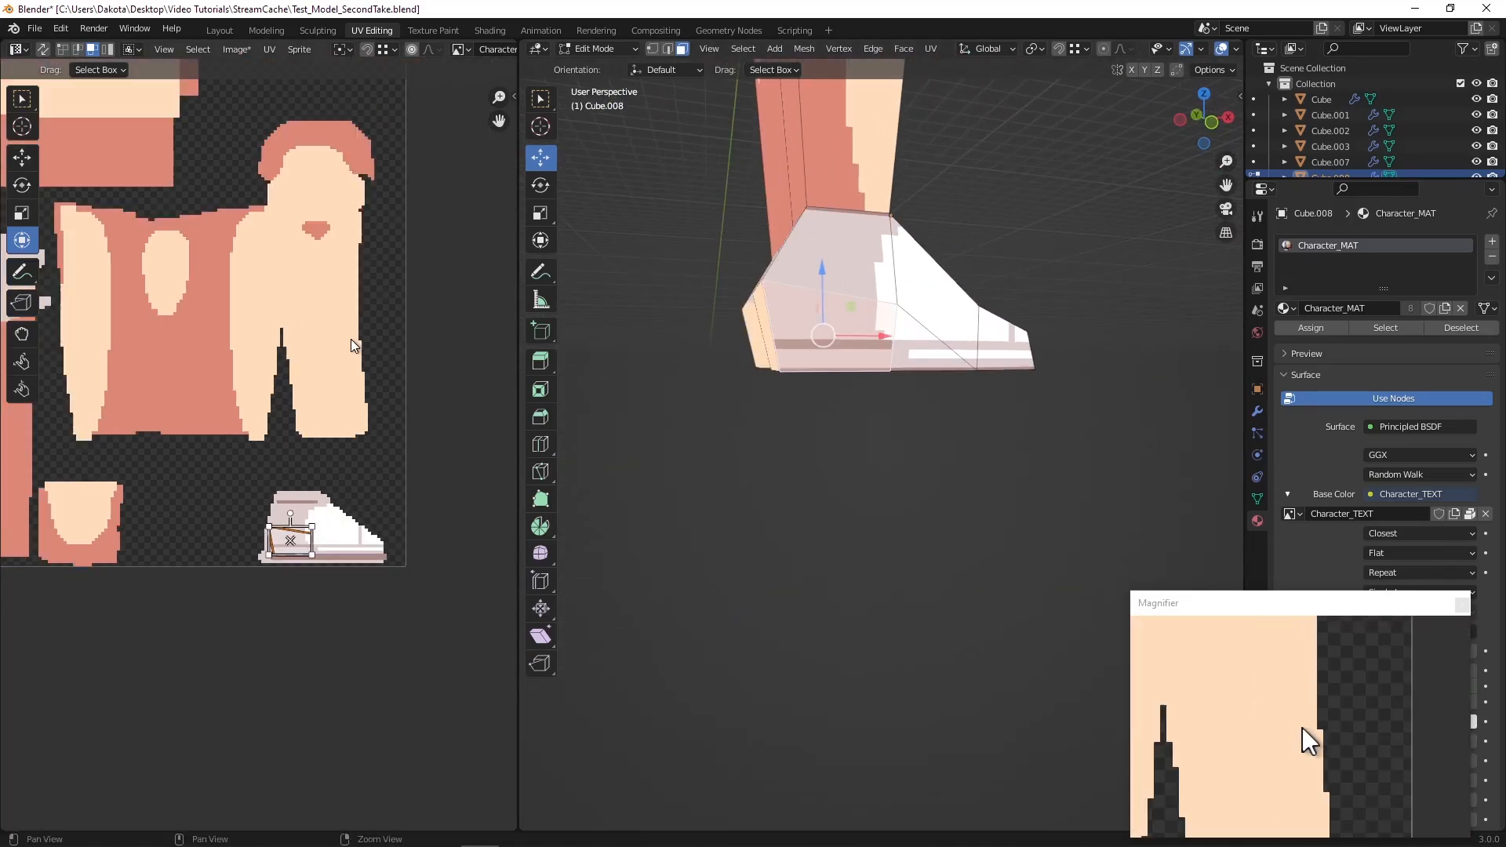
{"action": "scroll", "coordinate": [279, 394], "scroll_direction": "up", "scroll_amount": 3}
{"action": "middle_click_drag", "start_coordinate": [726, 393], "coordinate": [976, 401]}
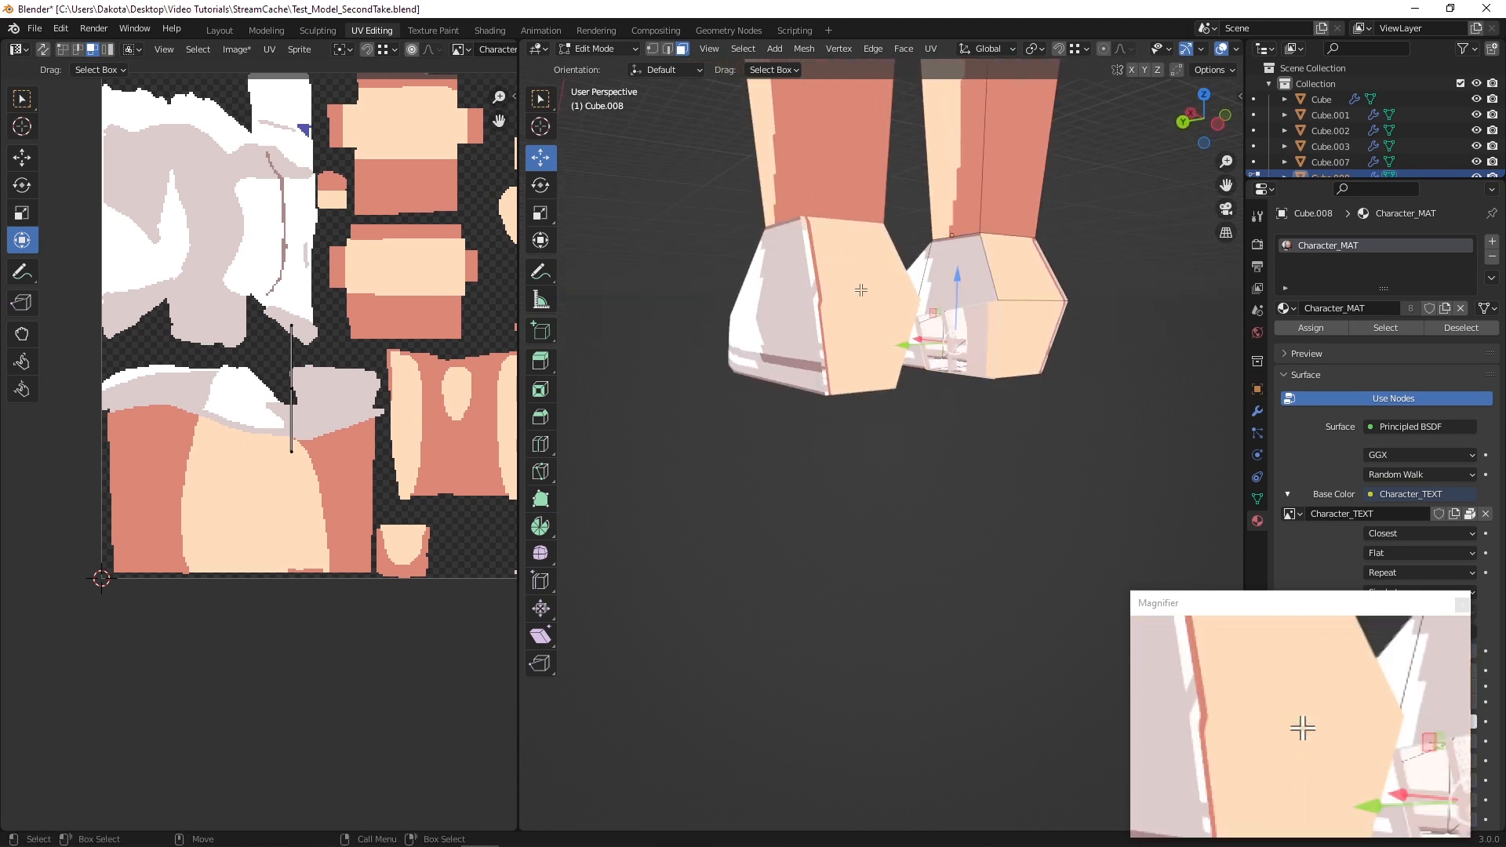
{"action": "left_click", "coordinate": [1226, 115]}
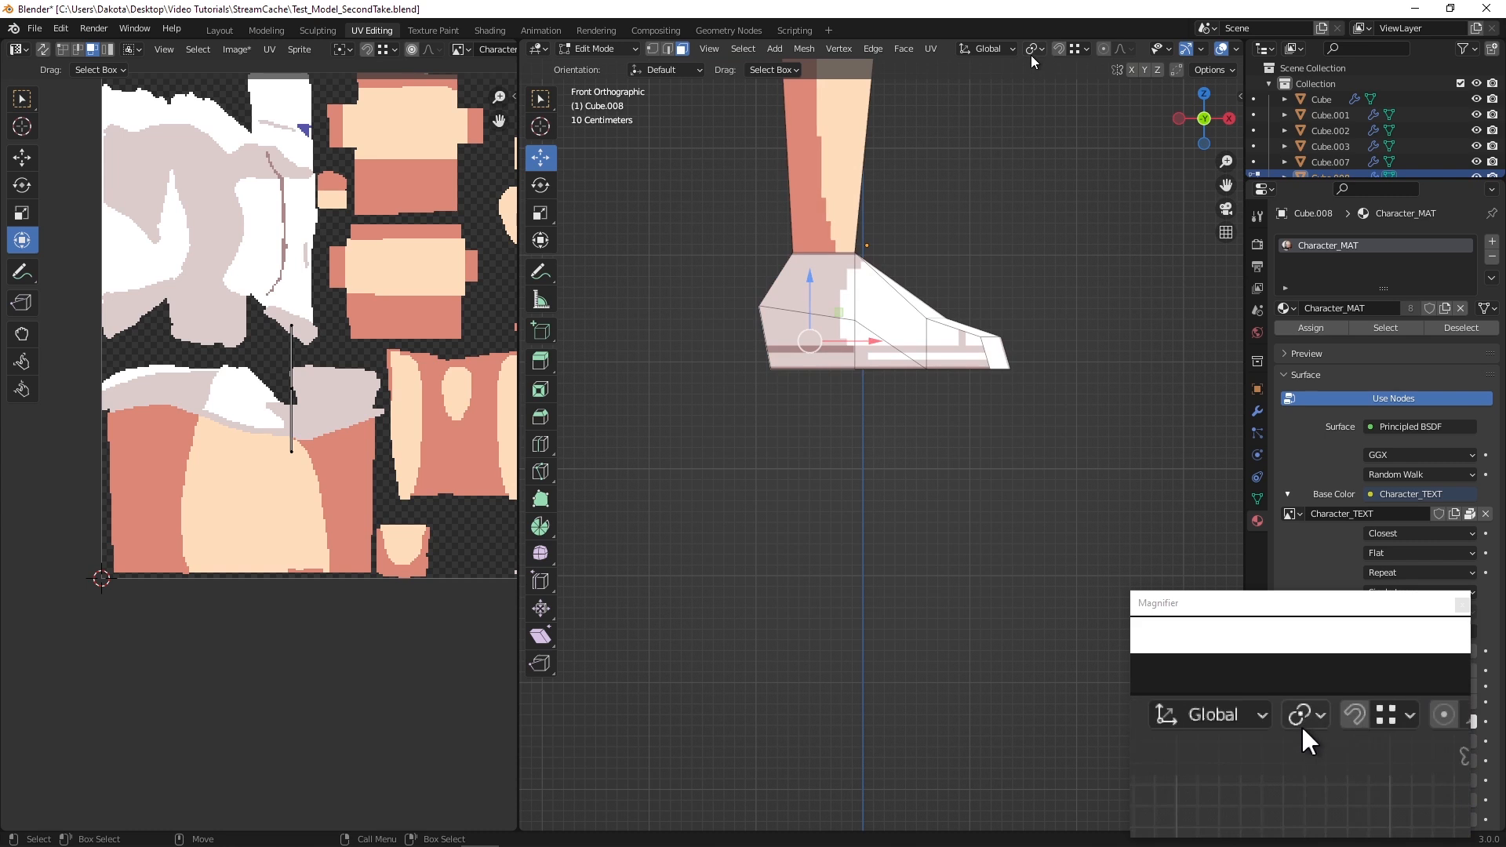
{"action": "left_click", "coordinate": [931, 49]}
{"action": "left_click", "coordinate": [980, 203]}
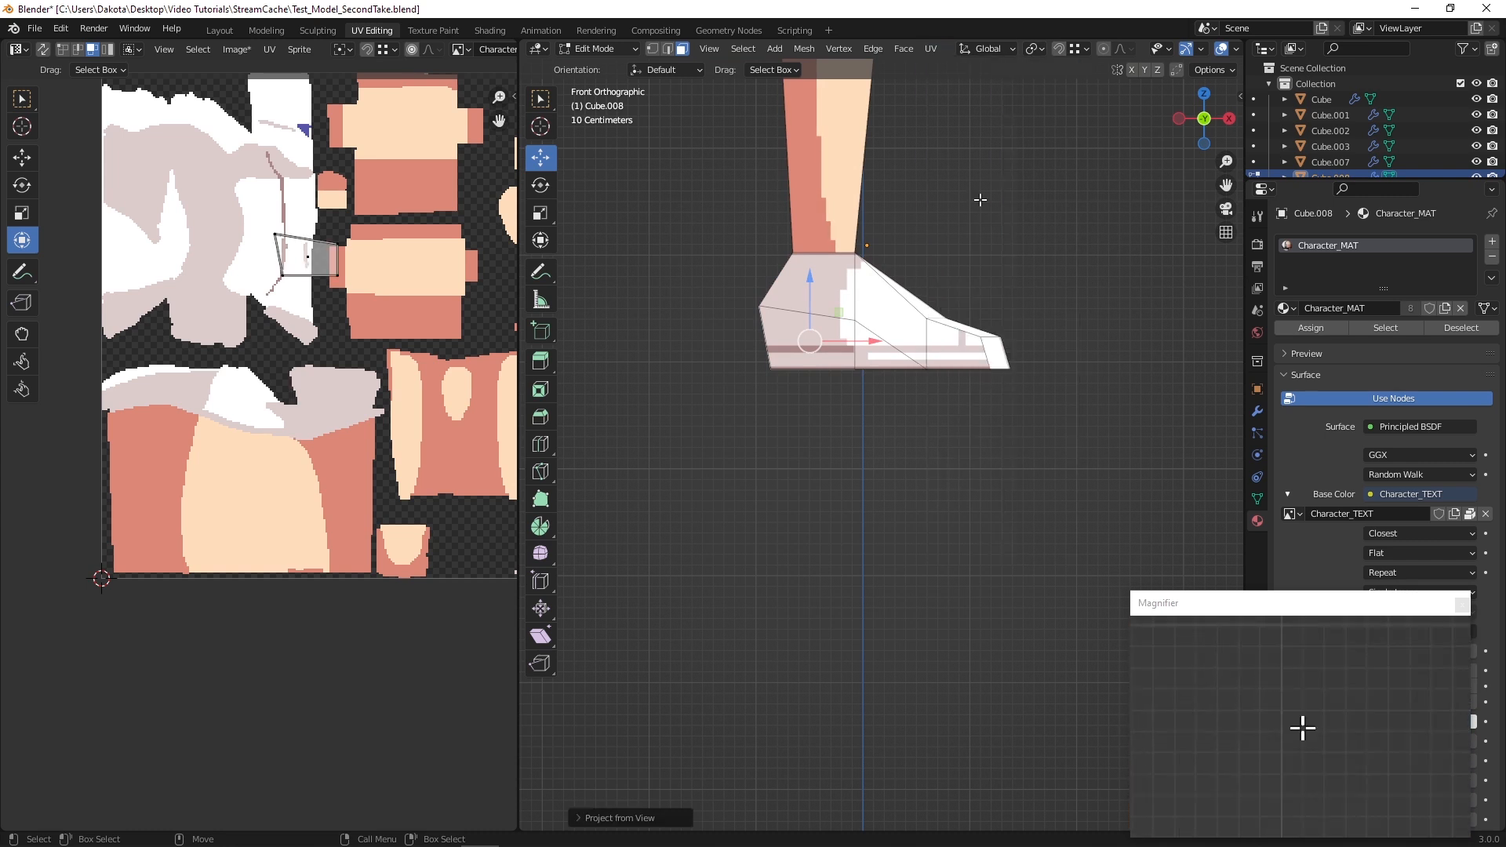
Select the matching painted heel face as reference and move the newly projected heel-face island over the painted shoe in the UV layout
{"action": "left_click_drag", "start_coordinate": [306, 255], "coordinate": [349, 527]}
{"action": "middle_click_drag", "start_coordinate": [740, 396], "coordinate": [976, 386]}
{"action": "middle_click_drag", "start_coordinate": [448, 432], "coordinate": [372, 342], "text": "shift"}
{"action": "scroll", "coordinate": [330, 362], "scroll_direction": "up", "scroll_amount": 1}
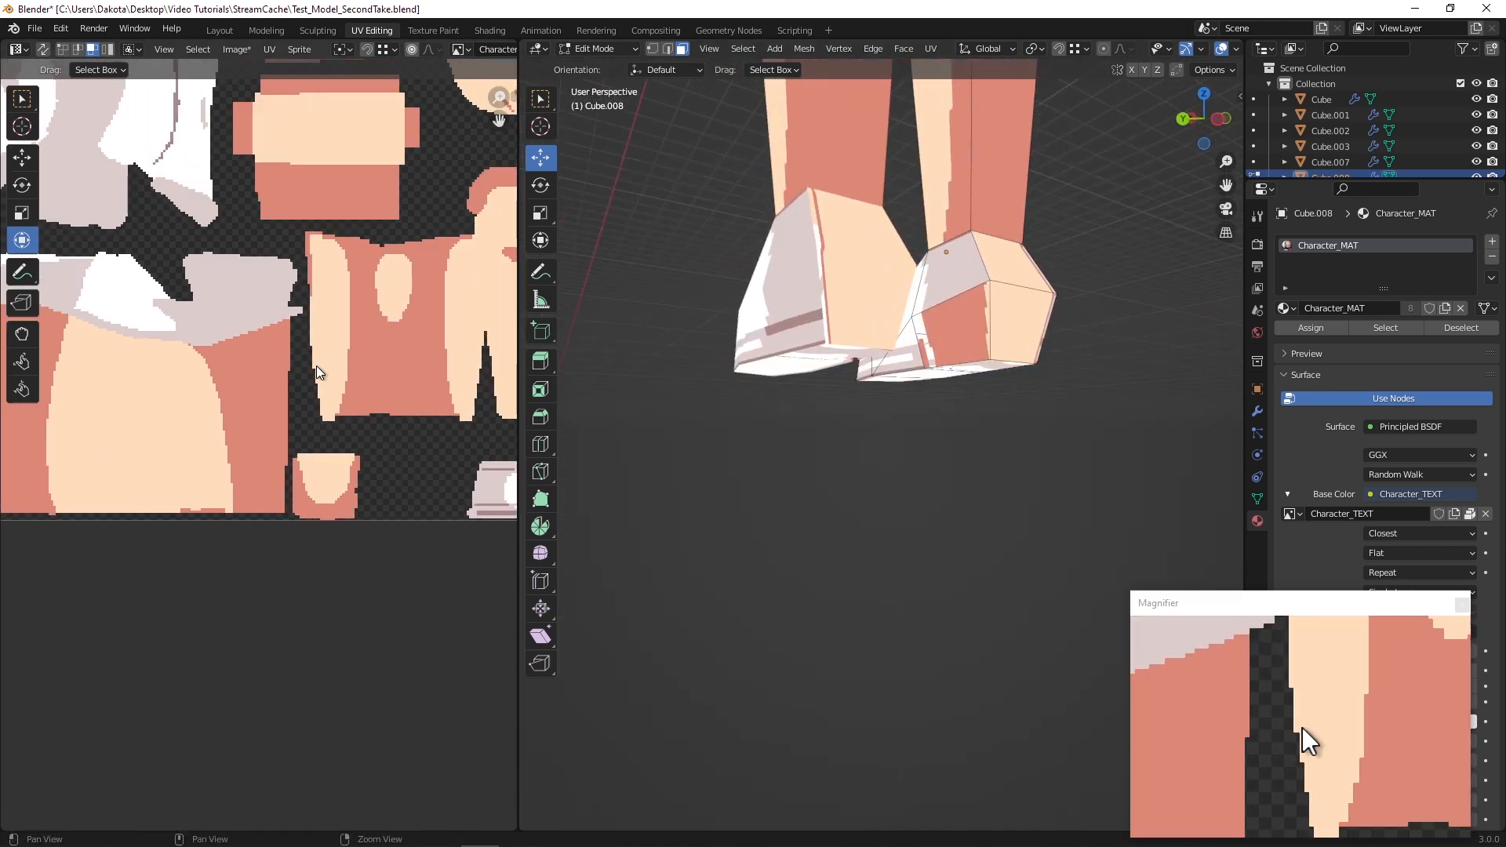
{"action": "middle_click_drag", "start_coordinate": [713, 383], "coordinate": [794, 353]}
{"action": "left_click", "coordinate": [955, 330]}
{"action": "left_click", "coordinate": [932, 297], "text": "shift"}
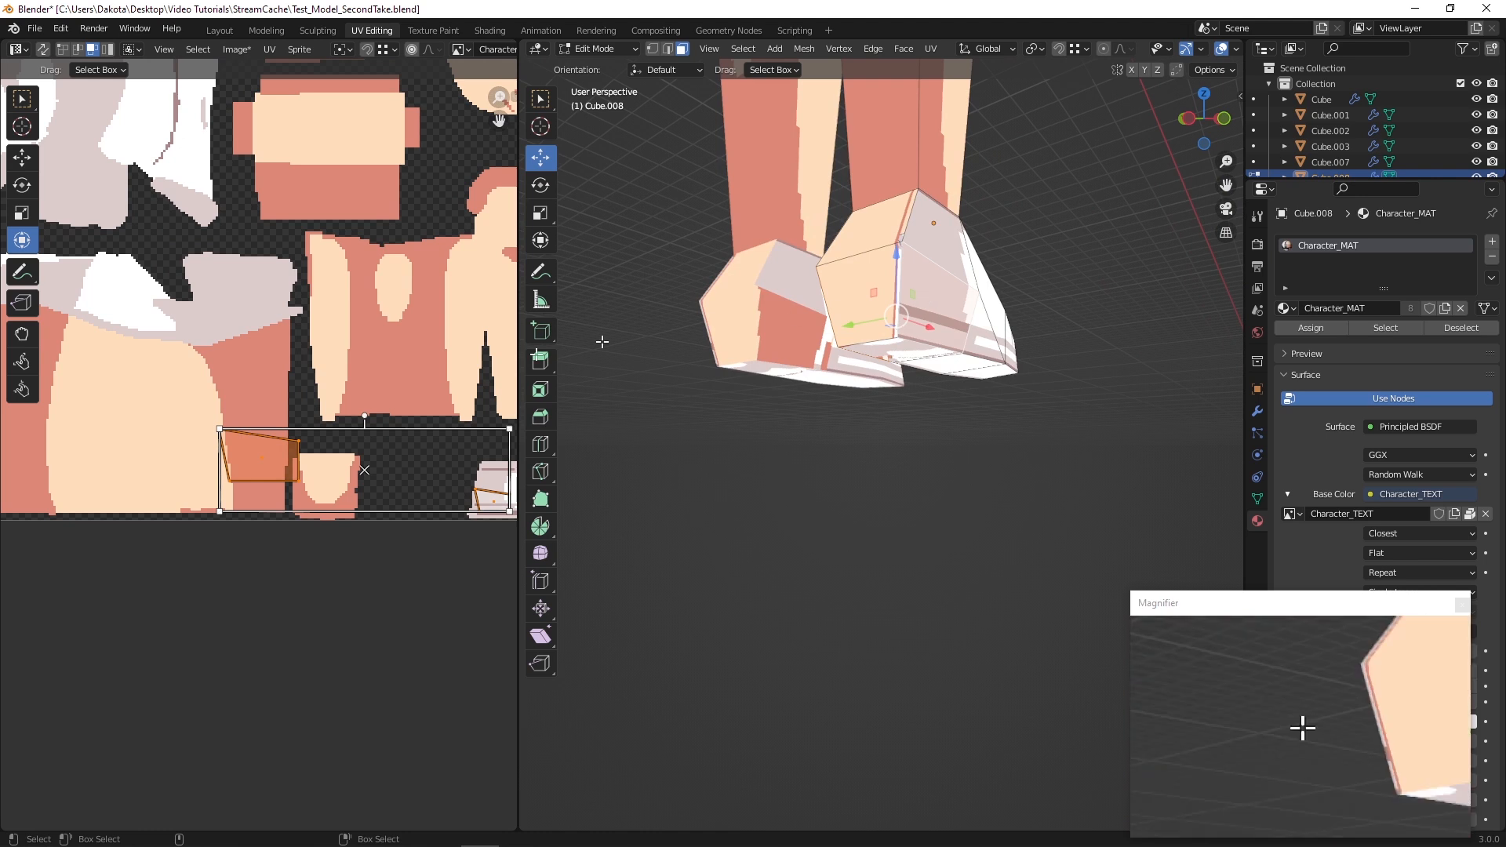
{"action": "middle_click_drag", "start_coordinate": [270, 428], "coordinate": [190, 393]}
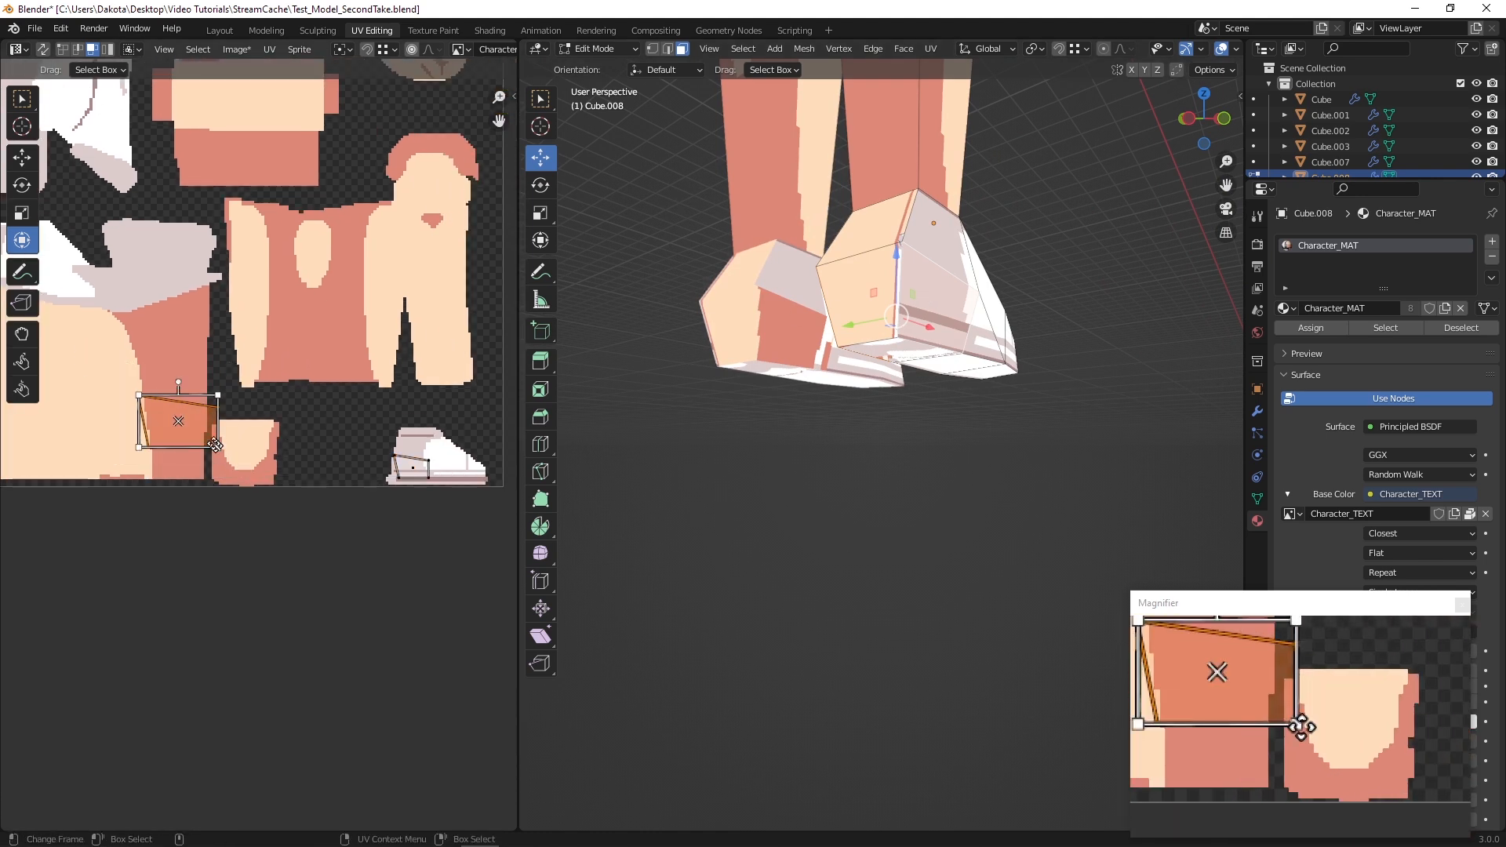
{"action": "left_click_drag", "start_coordinate": [183, 424], "coordinate": [396, 479]}
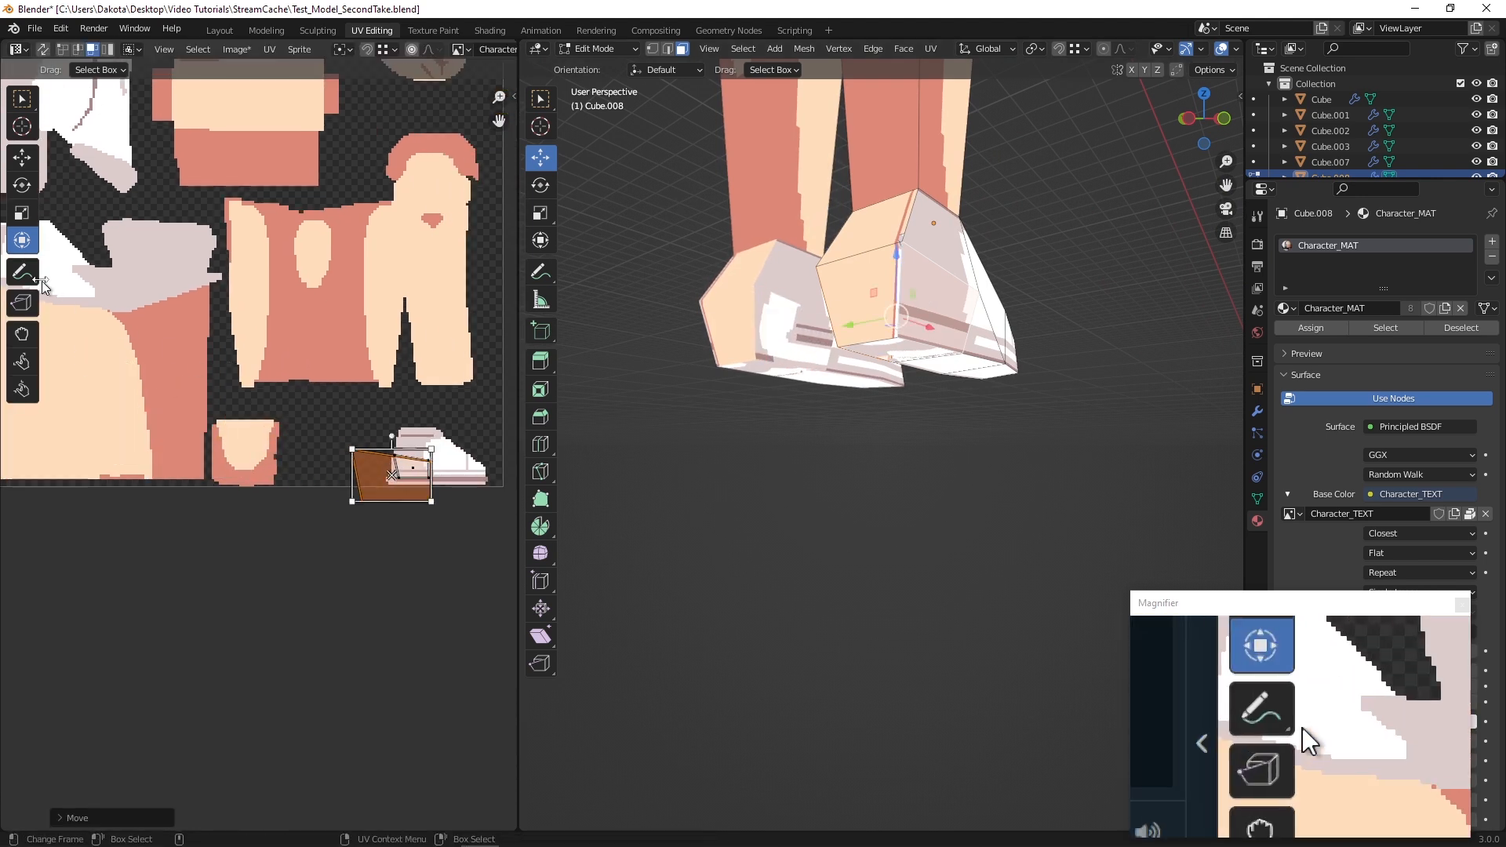
Turn on UV snapping and snap each corner vertex of the heel-face island to the matching corner of the painted heel face
{"action": "left_click", "coordinate": [366, 49]}
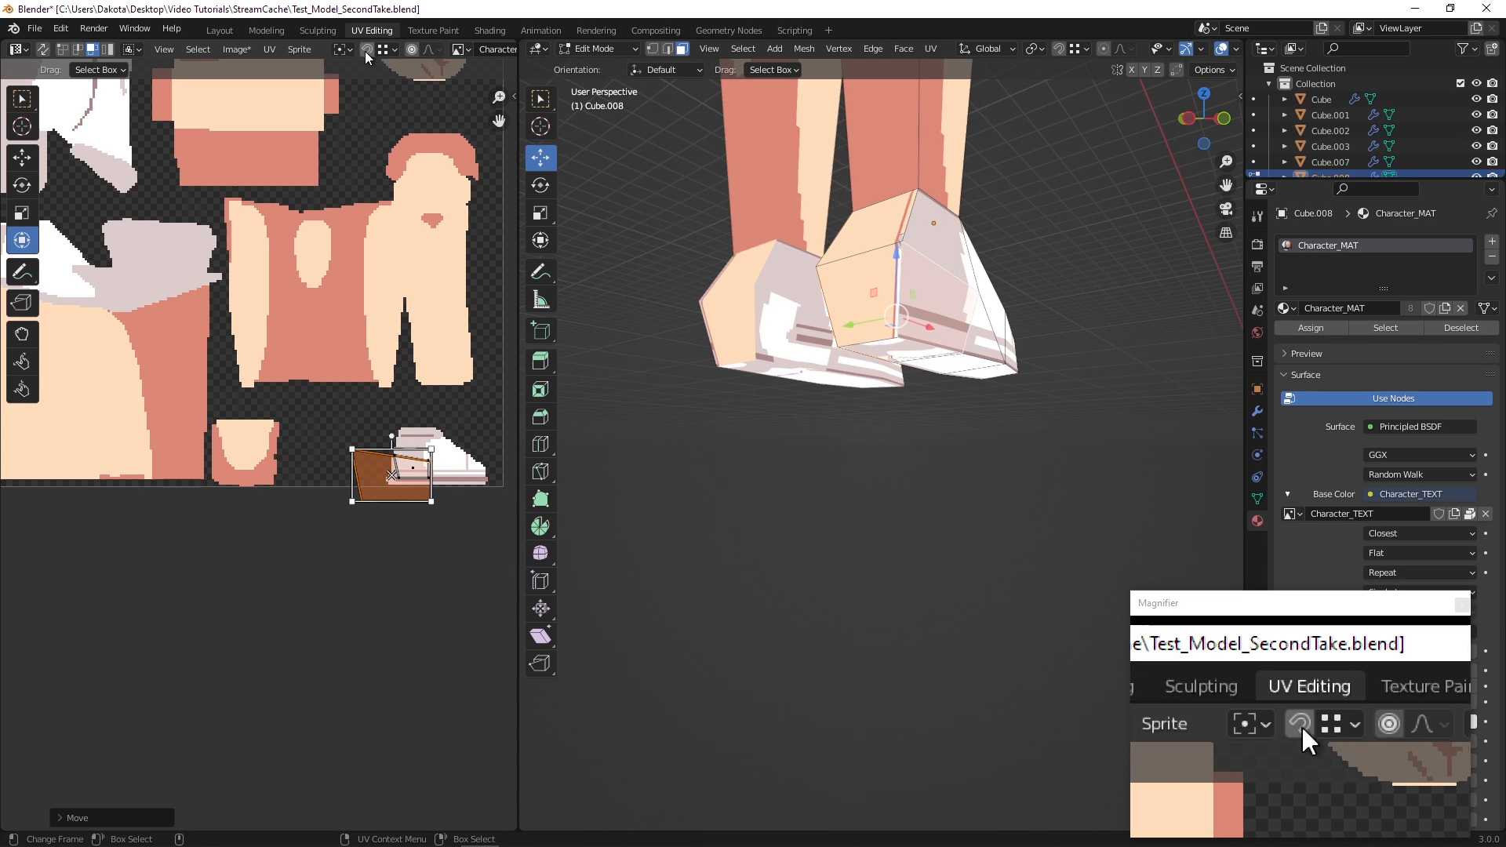
{"action": "scroll", "coordinate": [275, 444], "scroll_direction": "up", "scroll_amount": 3}
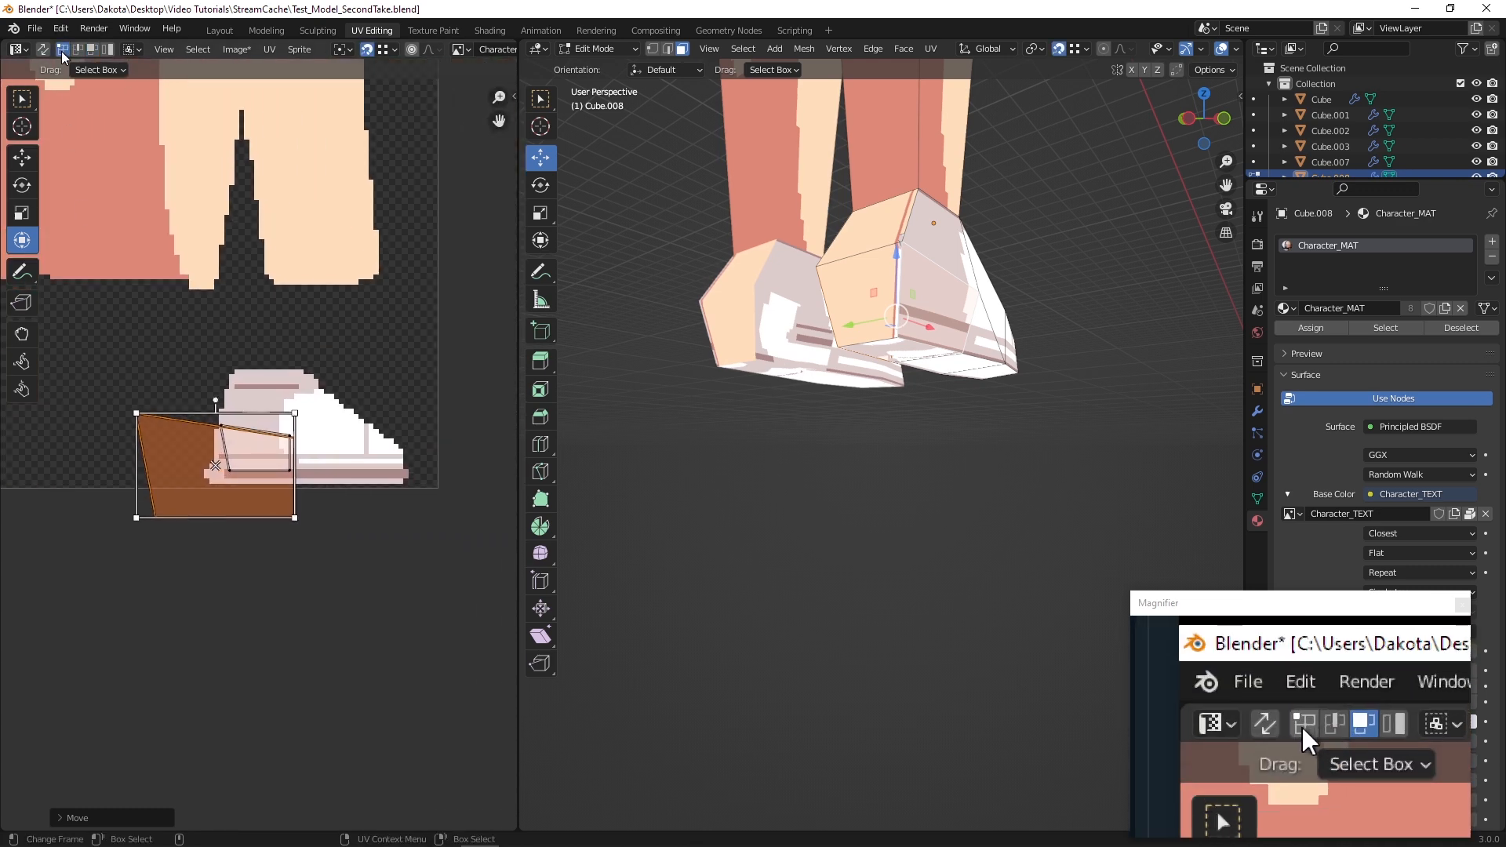
{"action": "left_click", "coordinate": [62, 51]}
{"action": "left_click", "coordinate": [138, 415]}
{"action": "left_click_drag", "start_coordinate": [138, 417], "coordinate": [289, 435]}
{"action": "left_click", "coordinate": [294, 438]}
{"action": "left_click", "coordinate": [156, 519]}
{"action": "left_click_drag", "start_coordinate": [156, 520], "coordinate": [298, 518]}
{"action": "left_click", "coordinate": [292, 468]}
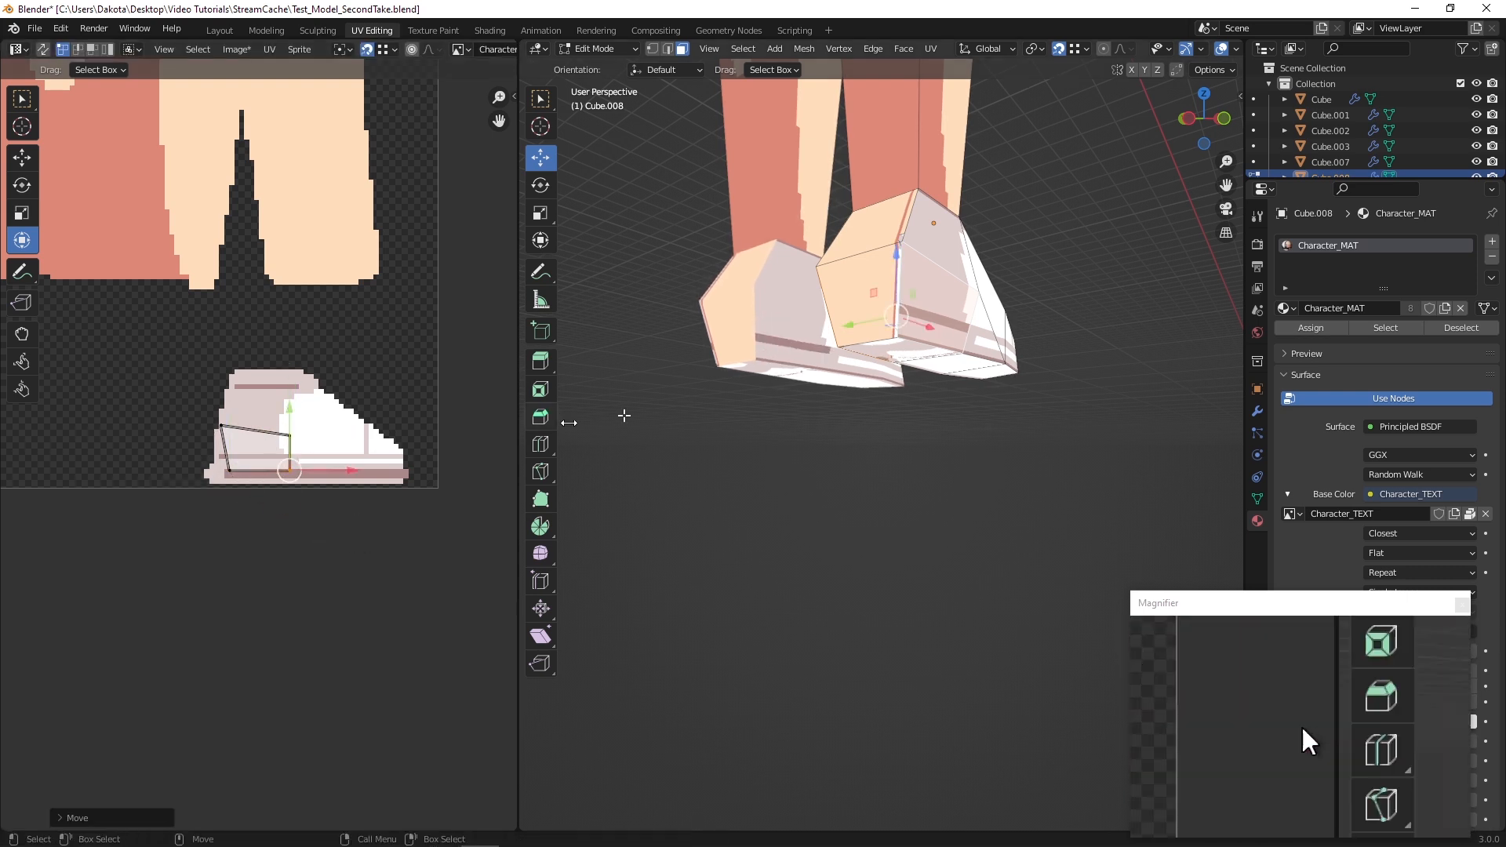
Select the shoe's back heel faces and toe front face and unwrap them with Project from View from the left orthographic view
{"action": "middle_click_drag", "start_coordinate": [716, 408], "coordinate": [803, 343]}
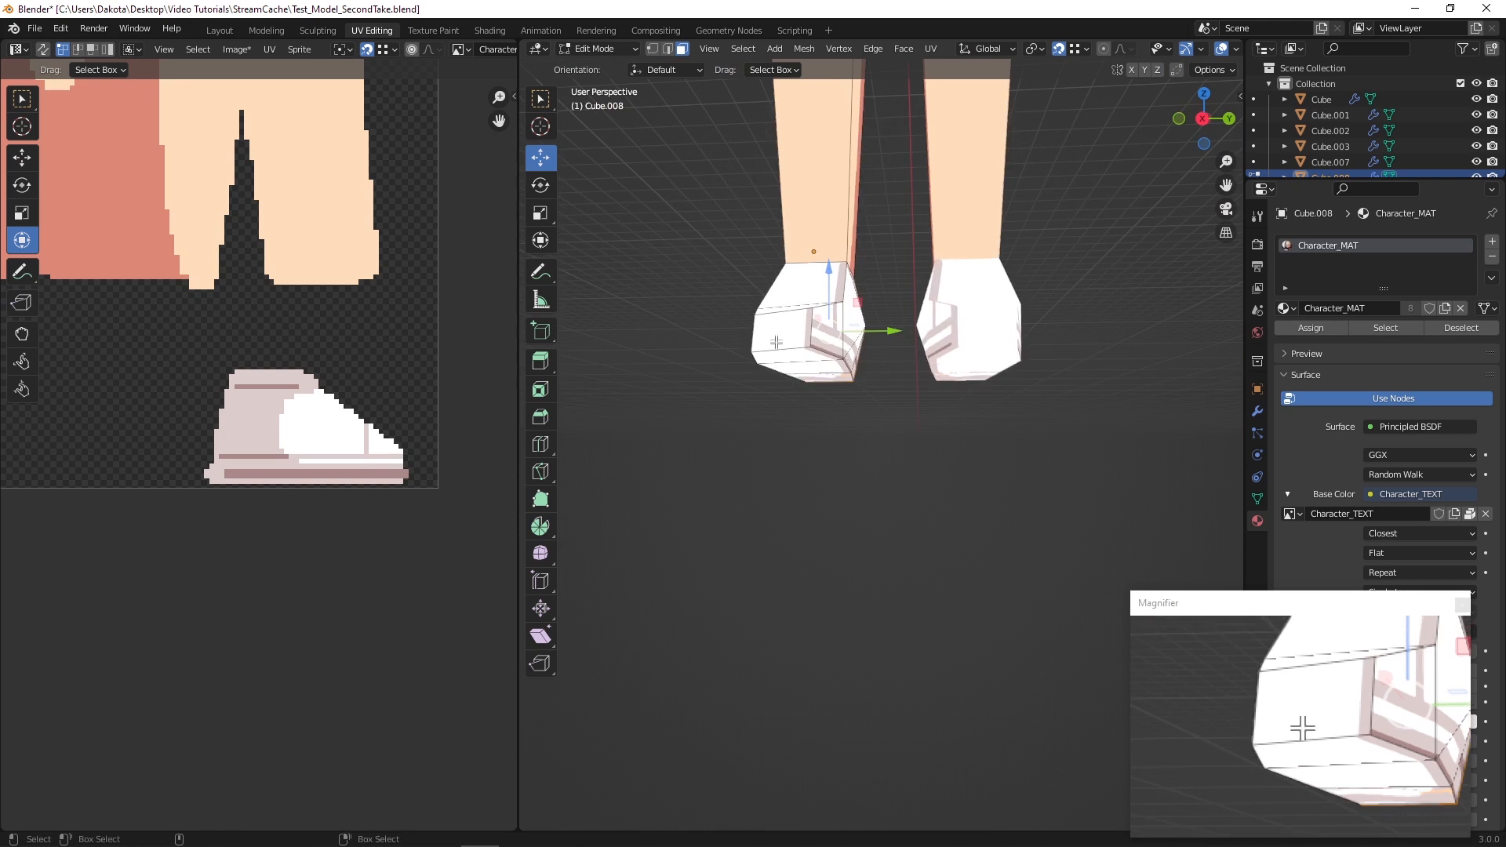
{"action": "left_click", "coordinate": [1205, 120]}
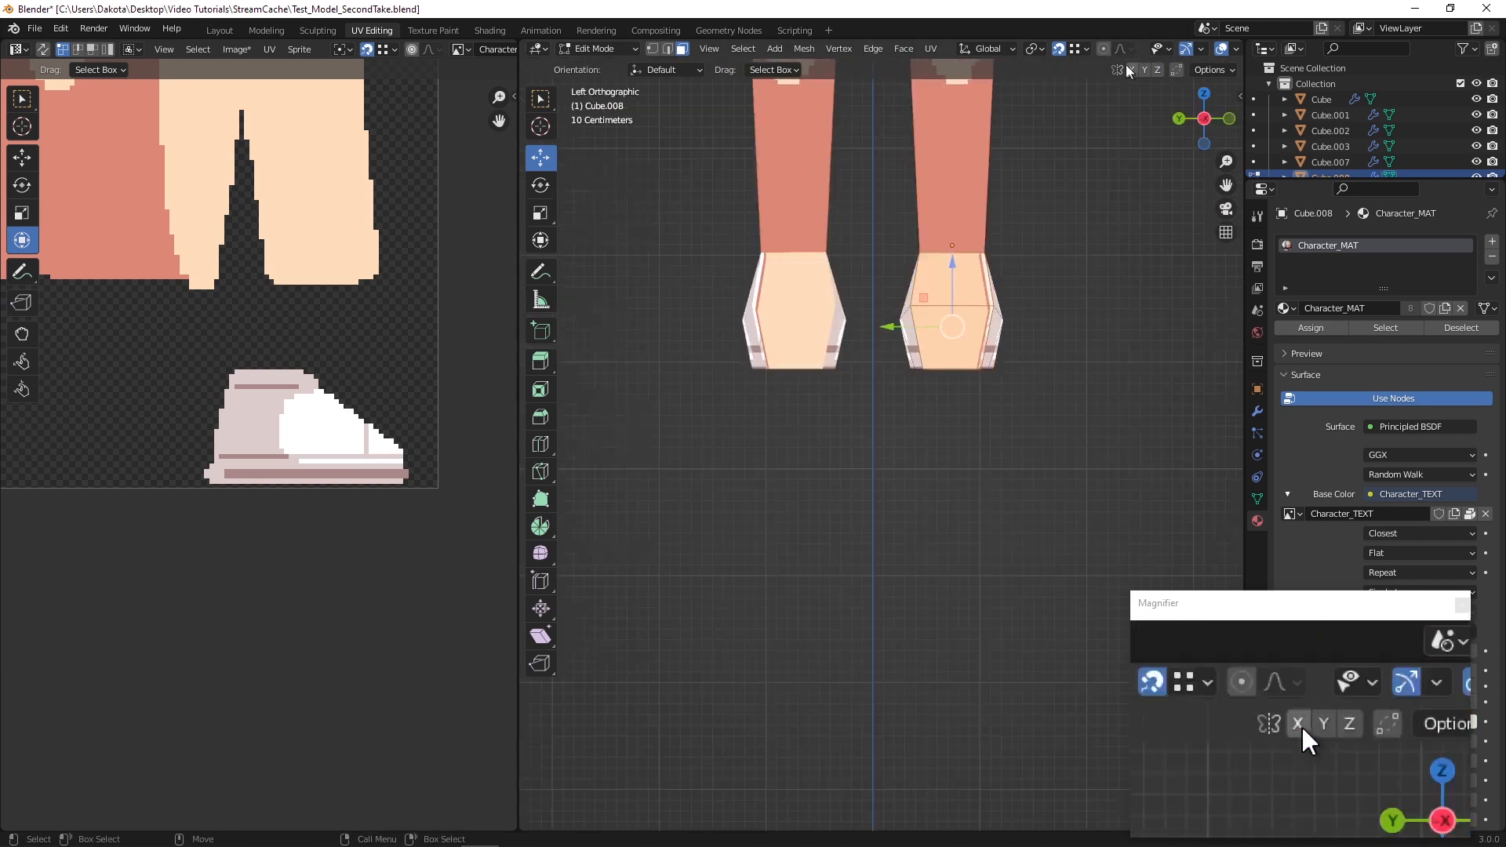
{"action": "left_click", "coordinate": [935, 49]}
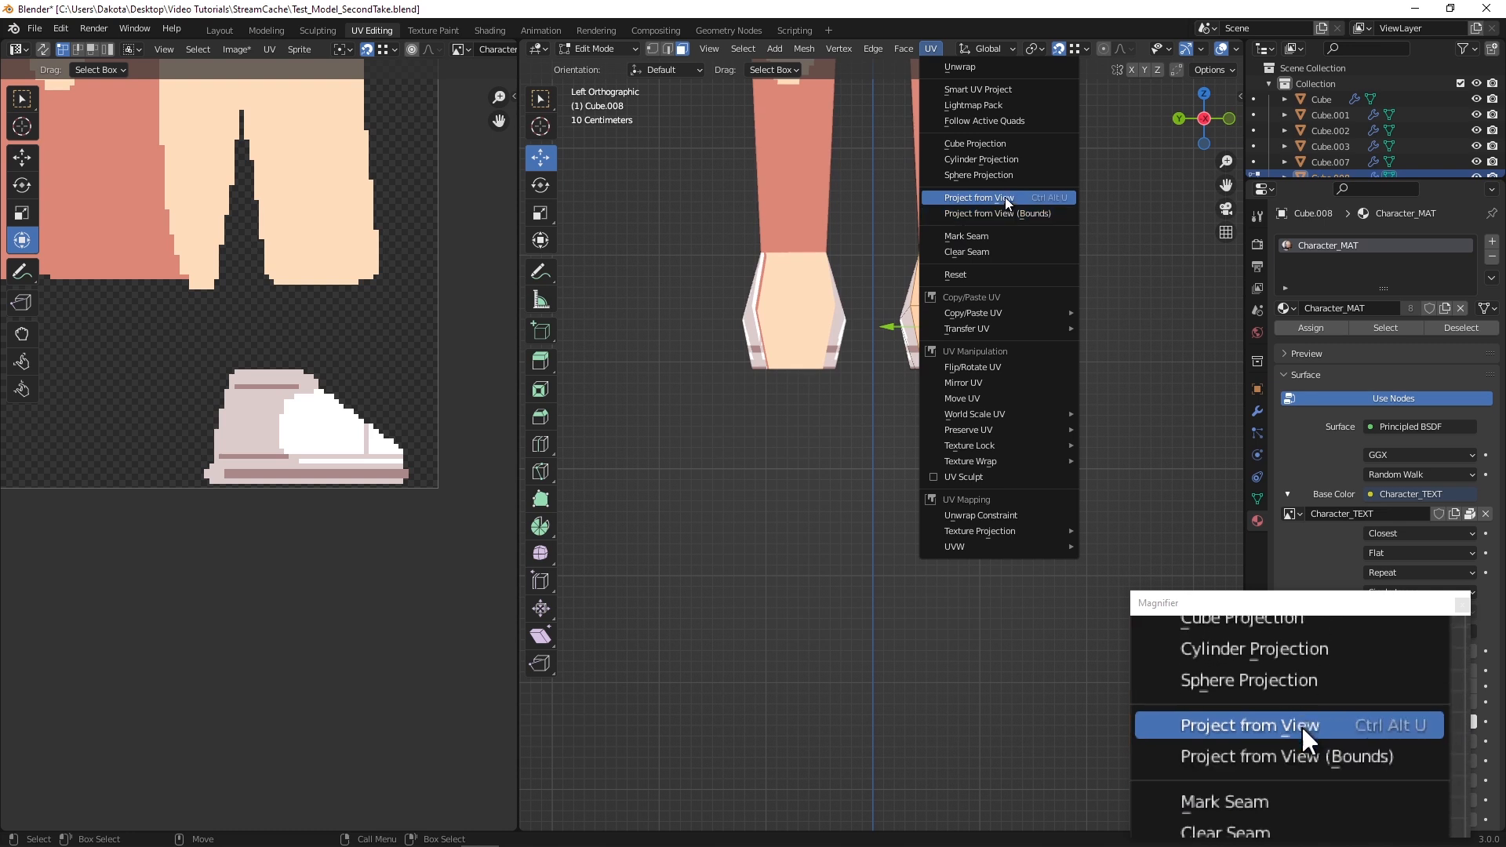
{"action": "left_click", "coordinate": [1005, 196]}
Turn off UV snapping and move the projected heel and toe islands into the empty space beside the painted shoe
{"action": "scroll", "coordinate": [275, 389], "scroll_direction": "down", "scroll_amount": 2}
{"action": "scroll", "coordinate": [313, 378], "scroll_direction": "up", "scroll_amount": 1}
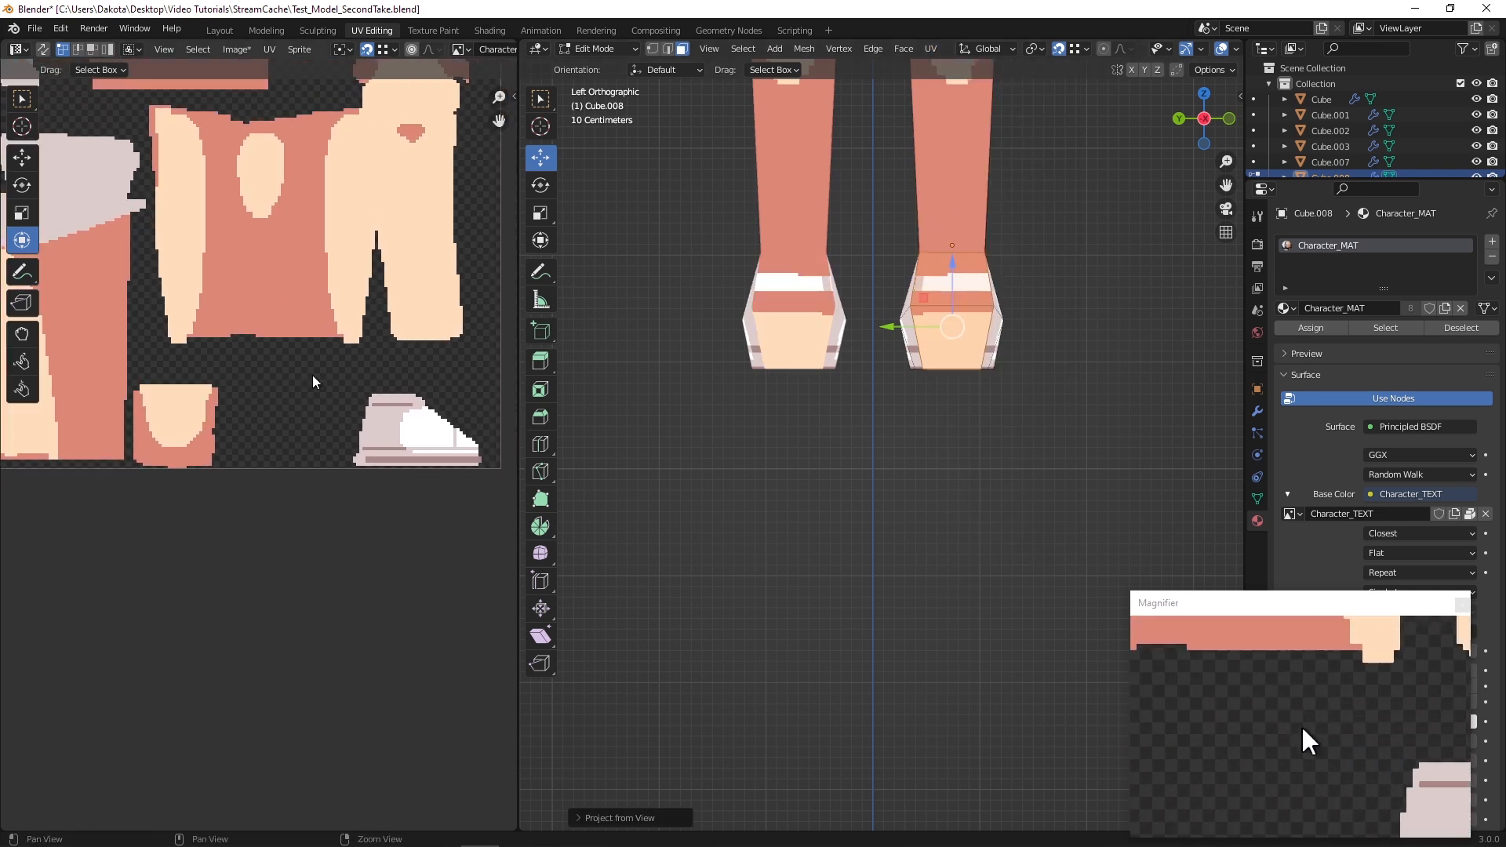
{"action": "scroll", "coordinate": [313, 378], "scroll_direction": "down", "scroll_amount": 4}
{"action": "key", "text": "g"}
{"action": "left_click", "coordinate": [259, 366]}
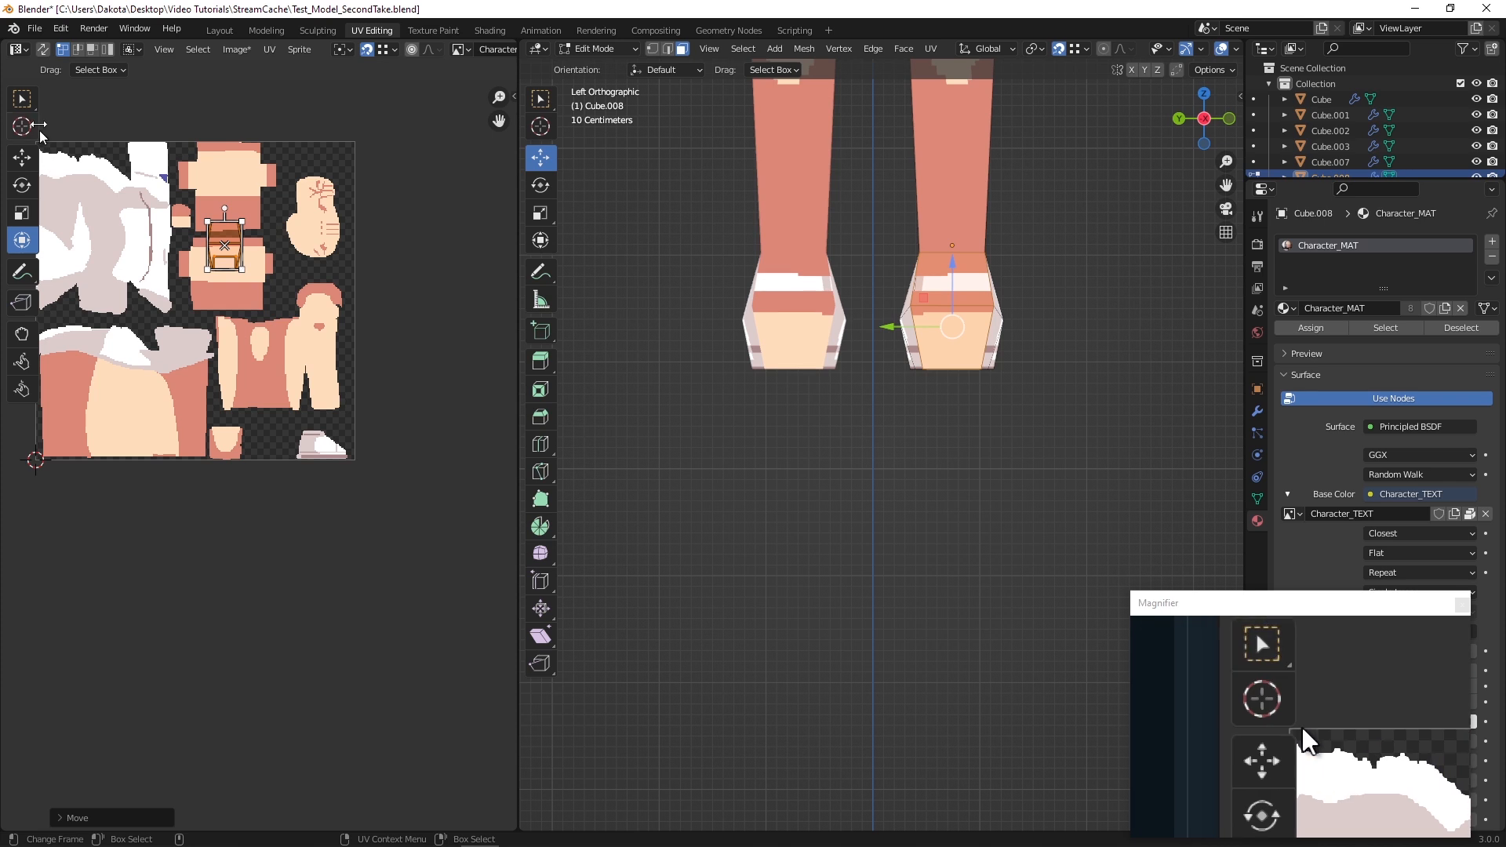
{"action": "left_click", "coordinate": [364, 50]}
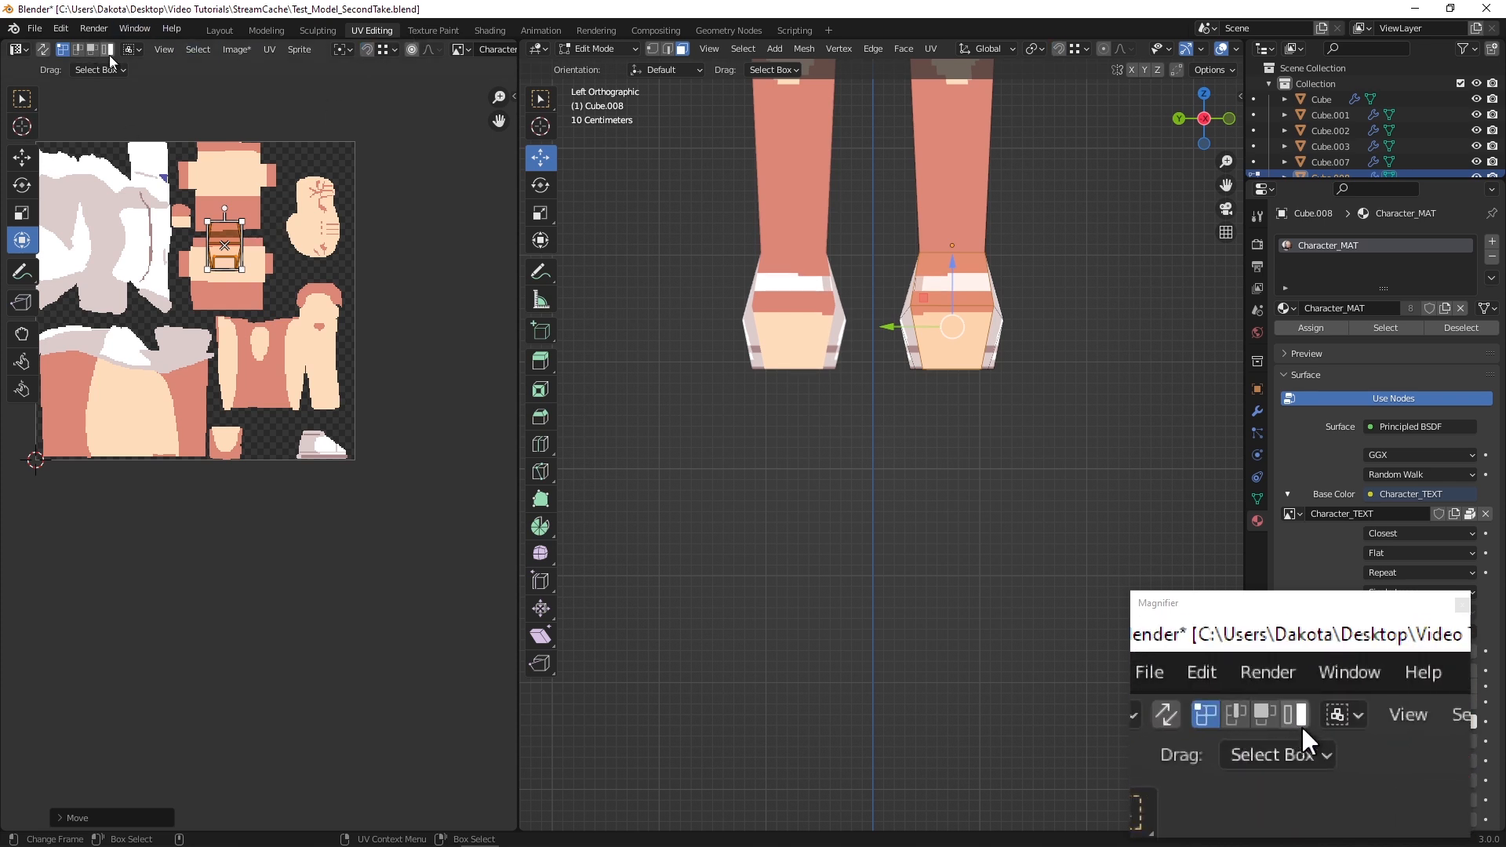
{"action": "left_click_drag", "start_coordinate": [228, 247], "coordinate": [270, 442]}
Add the shoe's outer side faces to the selection so their UVs show beside the heel and toe islands
{"action": "scroll", "coordinate": [973, 259], "scroll_direction": "up", "scroll_amount": 3}
{"action": "middle_click_drag", "start_coordinate": [972, 259], "coordinate": [999, 358]}
{"action": "scroll", "coordinate": [902, 353], "scroll_direction": "down", "scroll_amount": 2}
{"action": "left_click", "coordinate": [912, 388], "text": "shift"}
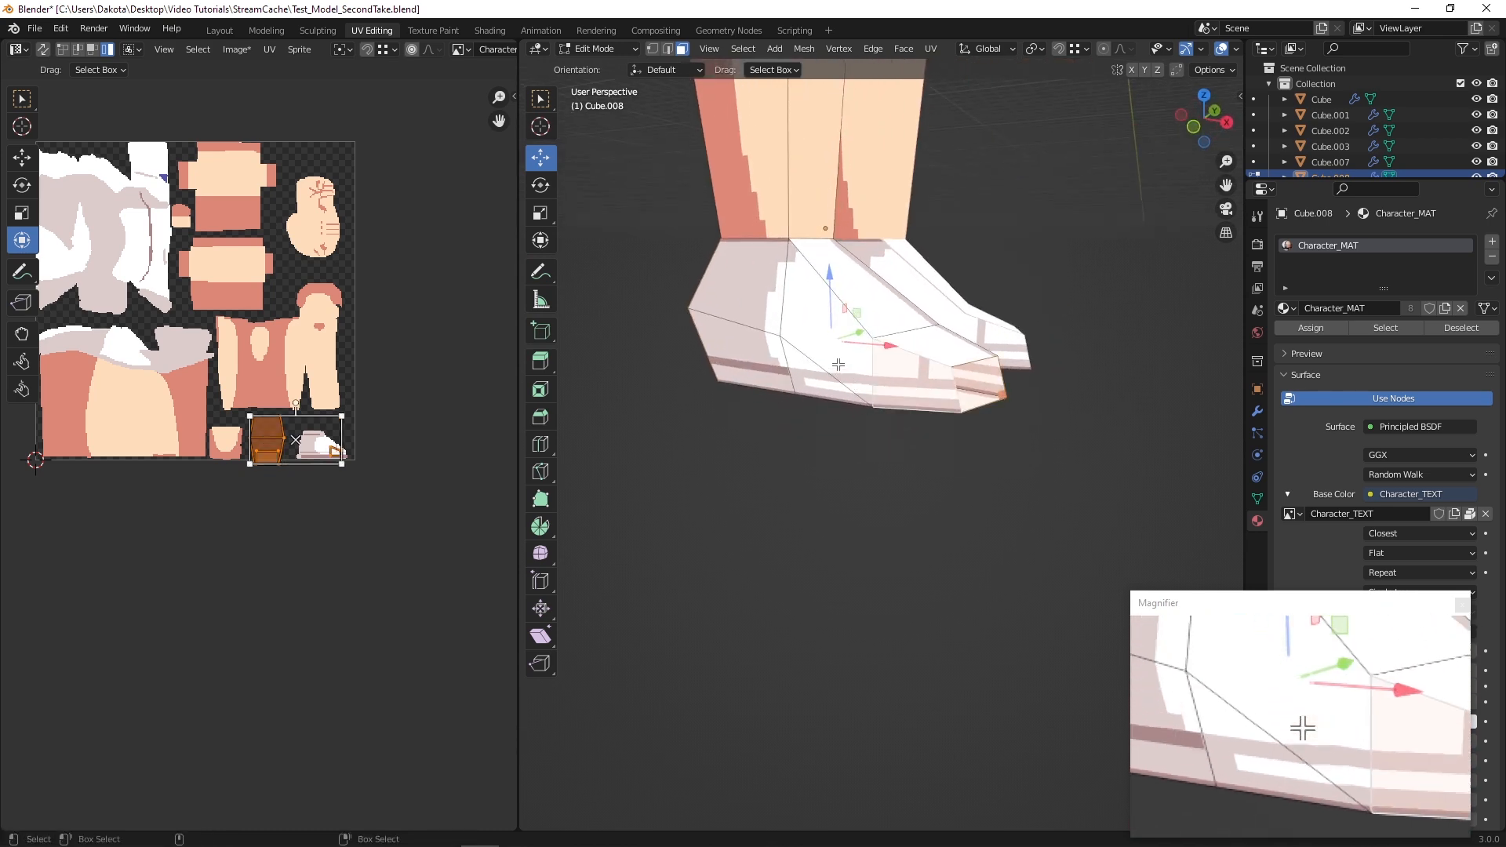
{"action": "left_click", "coordinate": [817, 373], "text": "shift"}
{"action": "left_click", "coordinate": [800, 334], "text": "shift"}
{"action": "left_click", "coordinate": [736, 307], "text": "shift"}
{"action": "left_click", "coordinate": [744, 342], "text": "shift"}
{"action": "scroll", "coordinate": [286, 430], "scroll_direction": "up", "scroll_amount": 3}
{"action": "scroll", "coordinate": [235, 392], "scroll_direction": "up", "scroll_amount": 4}
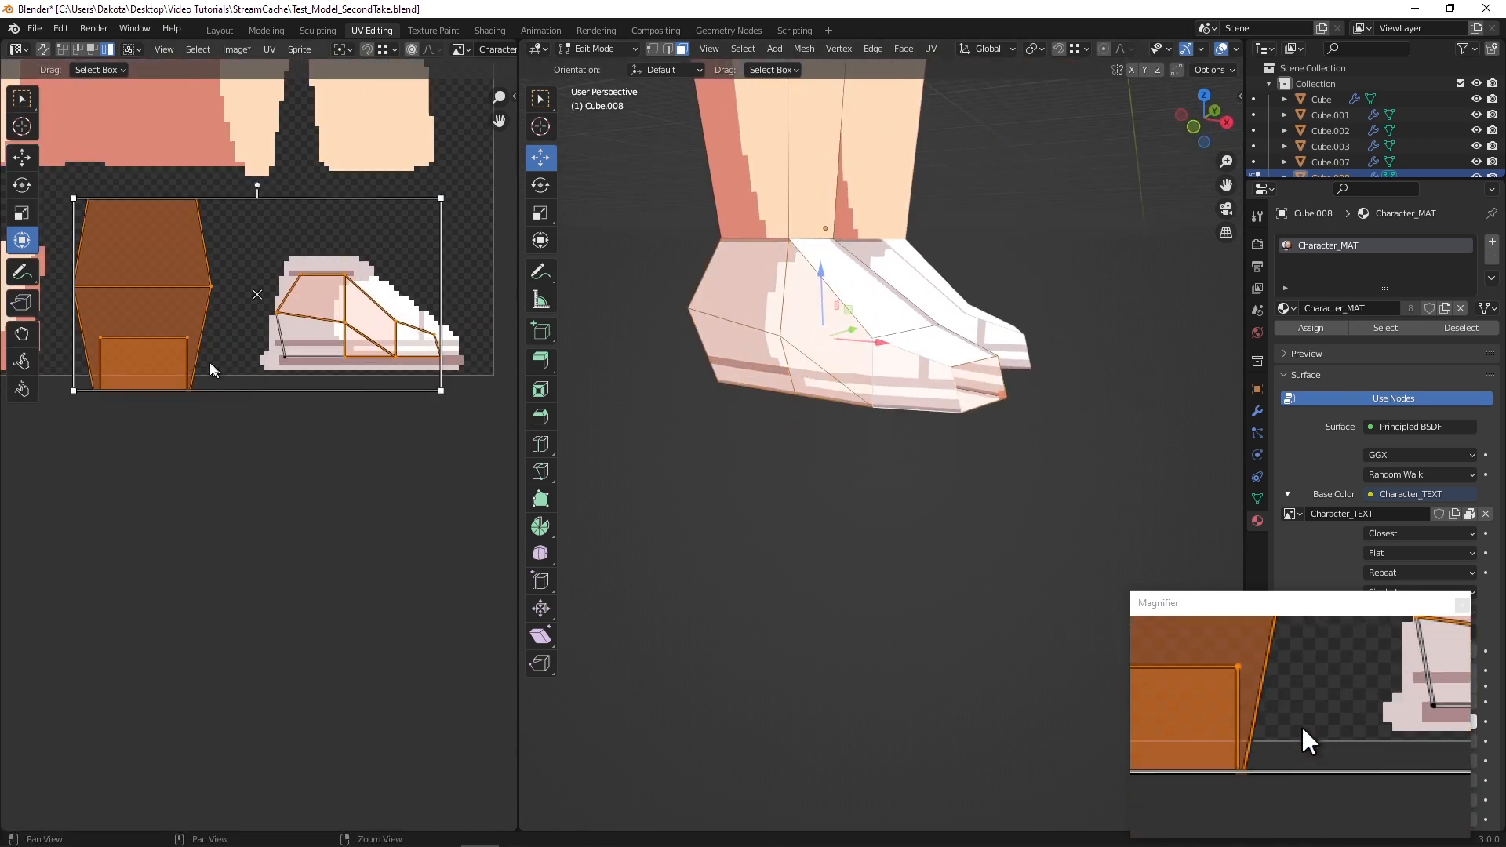
Select the back heel island and move it so its lower edge lines up with the shoe side's lower edge
{"action": "left_click", "coordinate": [129, 235]}
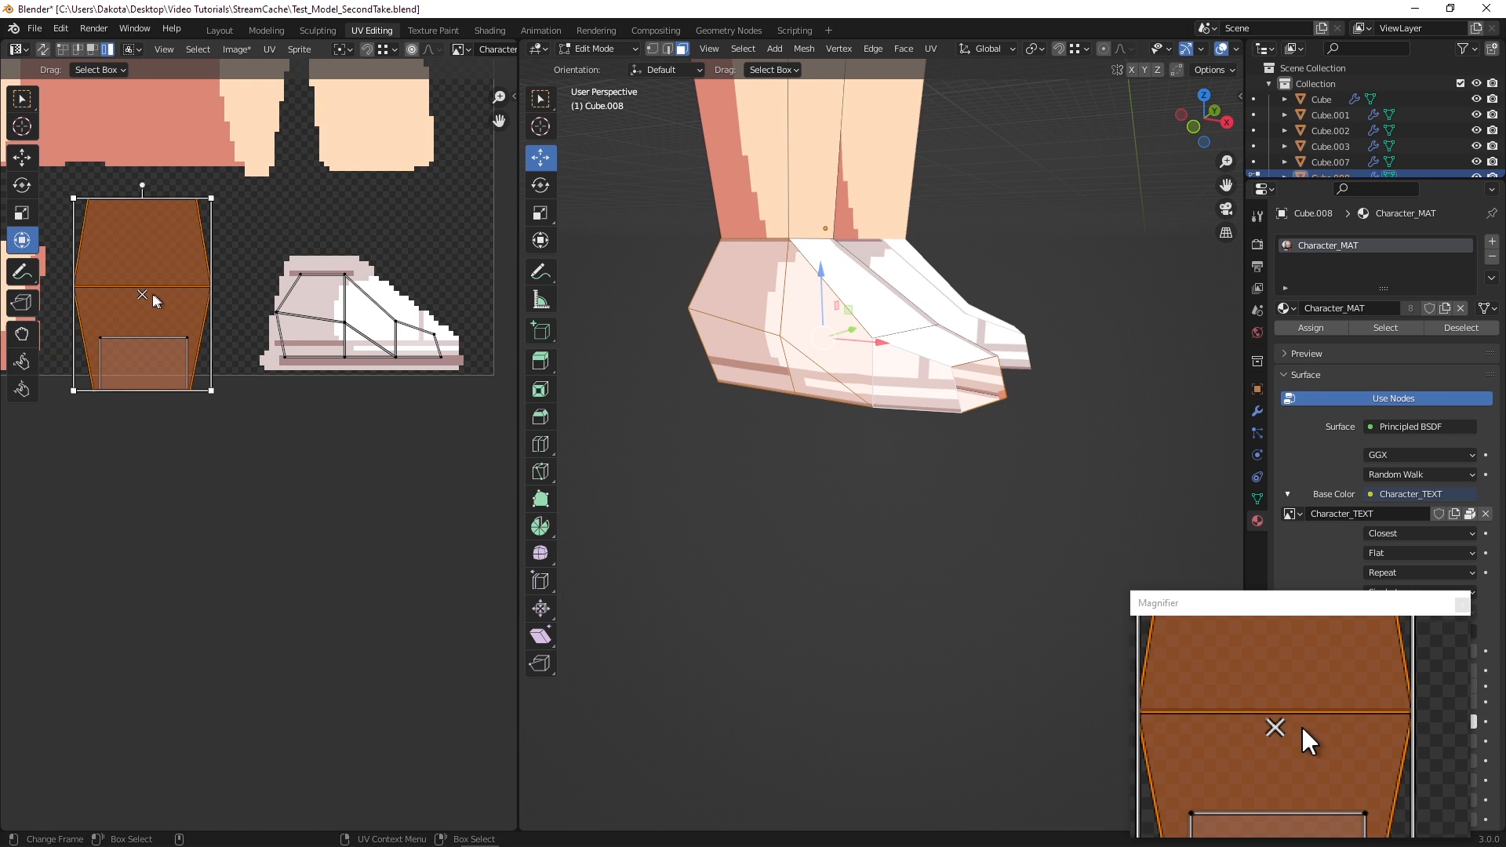
{"action": "key", "text": "g"}
{"action": "left_click", "coordinate": [237, 255]}
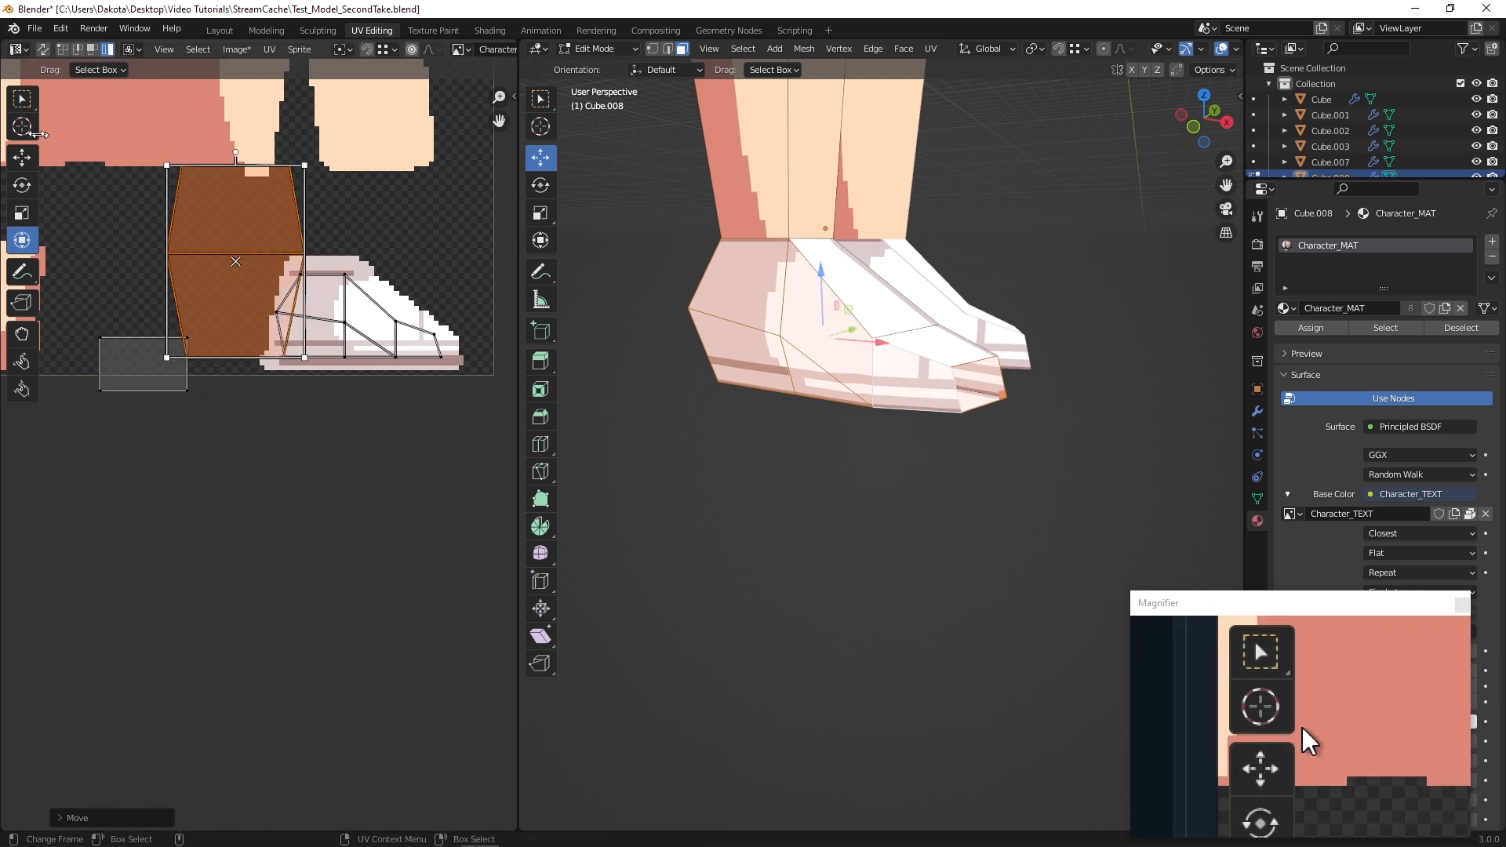
Scale the back heel island down to match the height of the shoe's side UVs at the heel
{"action": "left_click", "coordinate": [22, 157]}
{"action": "left_click", "coordinate": [22, 212]}
{"action": "scroll", "coordinate": [281, 243], "scroll_direction": "up", "scroll_amount": 3}
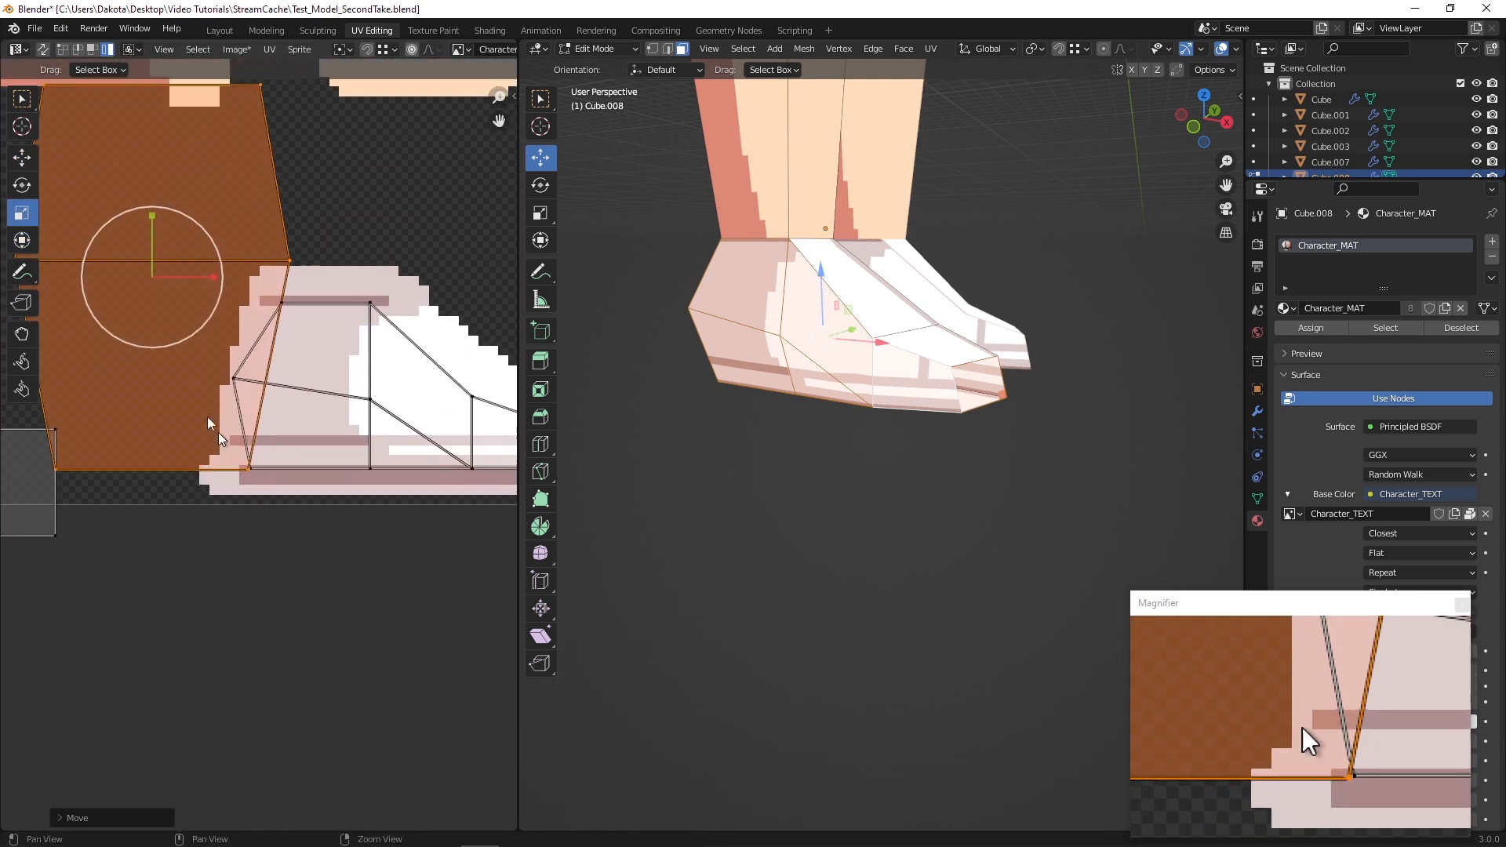
{"action": "left_click", "coordinate": [21, 240]}
{"action": "middle_click_drag", "start_coordinate": [22, 95], "coordinate": [68, 163]}
{"action": "left_click_drag", "start_coordinate": [68, 163], "coordinate": [215, 369]}
{"action": "scroll", "coordinate": [265, 375], "scroll_direction": "up", "scroll_amount": 3}
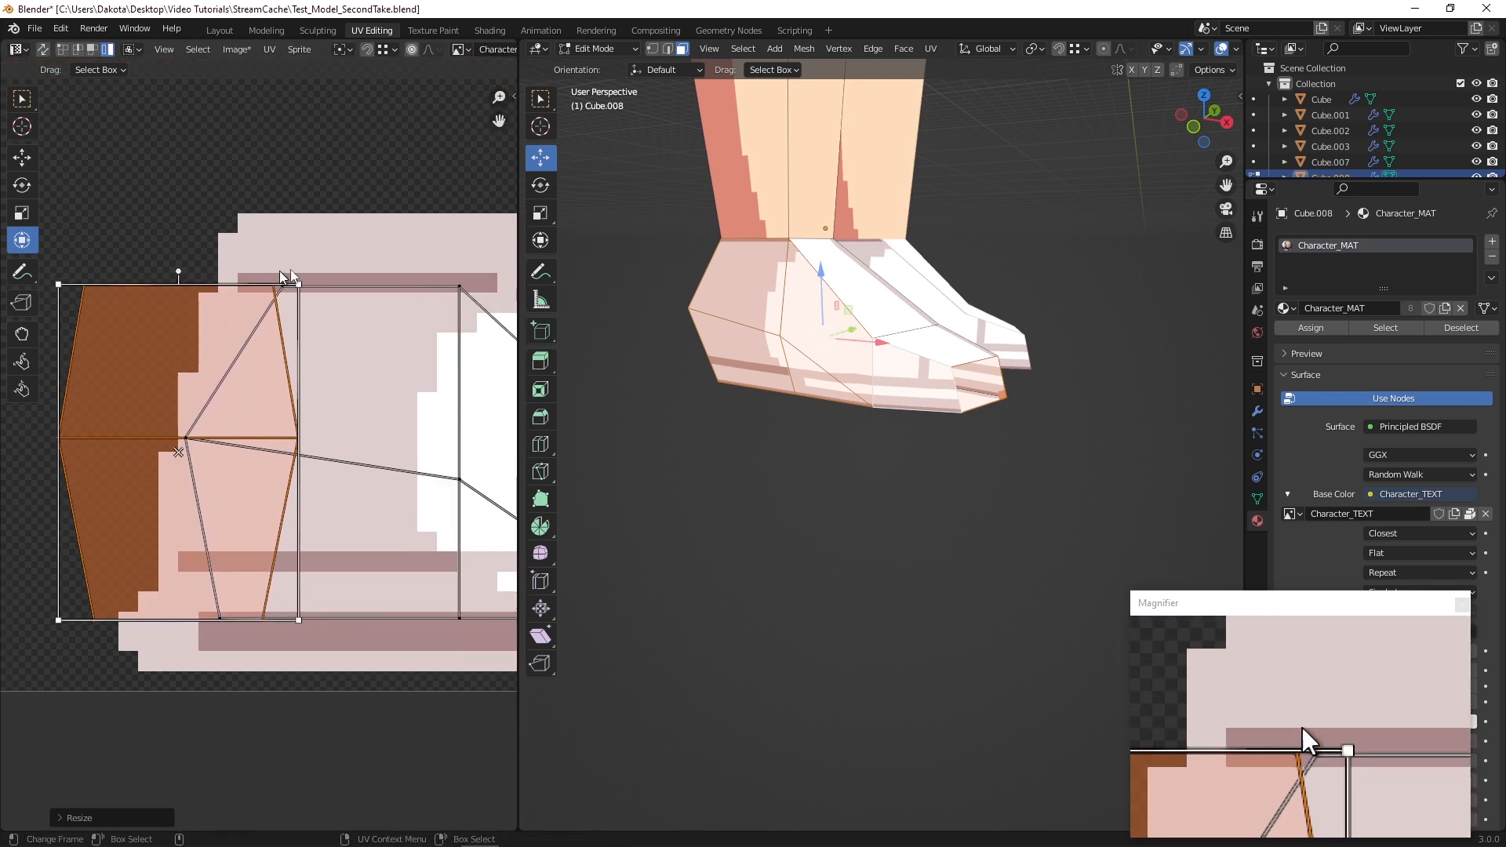
{"action": "left_click_drag", "start_coordinate": [59, 284], "coordinate": [56, 287]}
Move the back heel island horizontally away from the shoe's side UVs with the Move tool
{"action": "scroll", "coordinate": [74, 289], "scroll_direction": "down", "scroll_amount": 1}
{"action": "middle_click_drag", "start_coordinate": [74, 288], "coordinate": [158, 256]}
{"action": "left_click", "coordinate": [15, 151]}
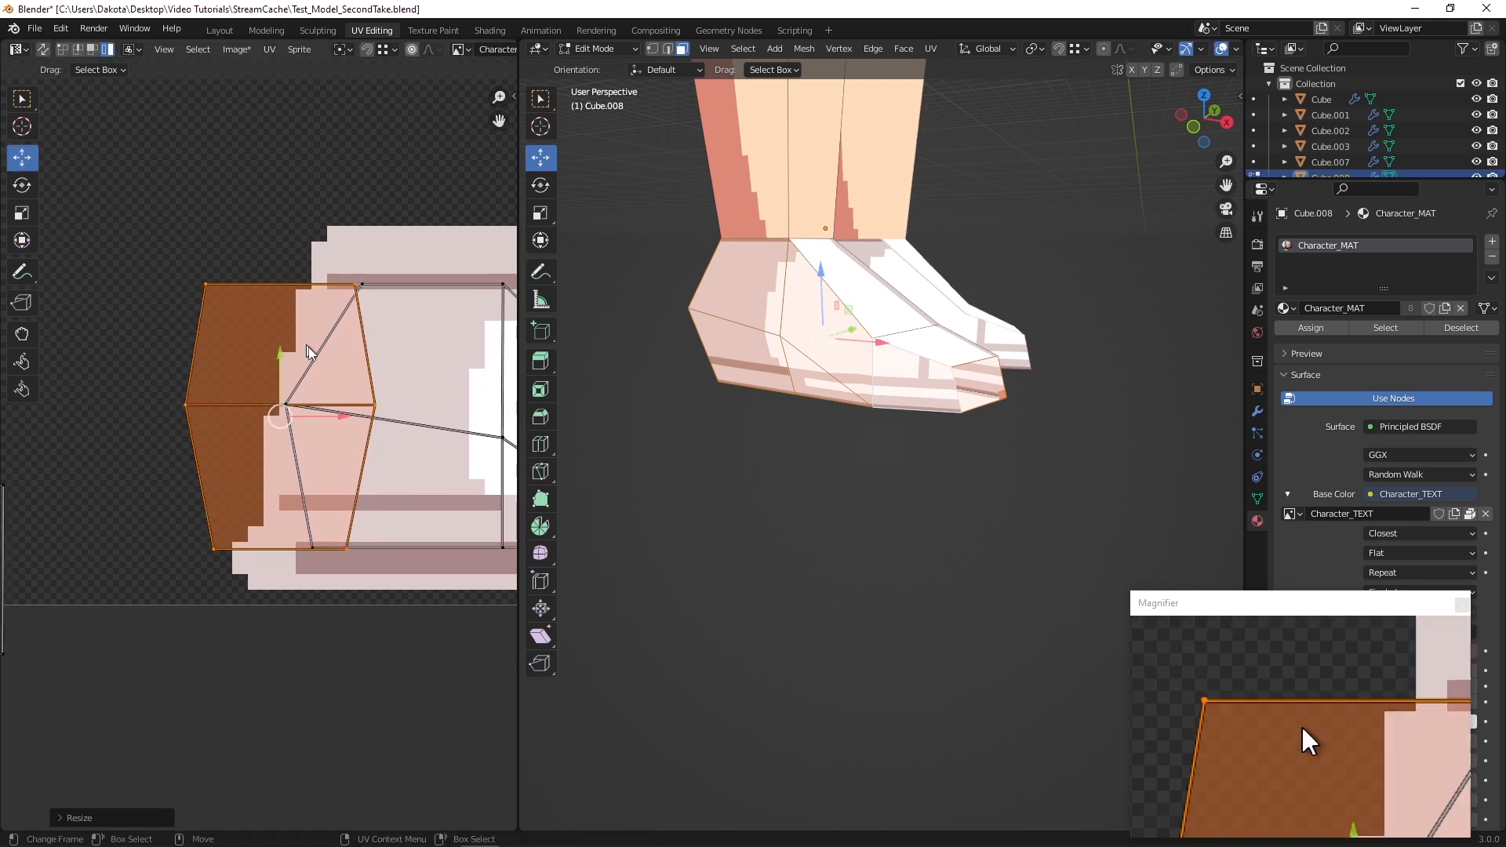
{"action": "left_click_drag", "start_coordinate": [342, 422], "coordinate": [310, 405]}
Box-select the rectangular toe-front island and move it to the shoe's toe end, aligned with the side UVs' lower edge
{"action": "scroll", "coordinate": [314, 403], "scroll_direction": "down", "scroll_amount": 3}
{"action": "left_click_drag", "start_coordinate": [119, 452], "coordinate": [226, 552]}
{"action": "left_click_drag", "start_coordinate": [166, 486], "coordinate": [421, 459]}
{"action": "scroll", "coordinate": [422, 459], "scroll_direction": "up", "scroll_amount": 5}
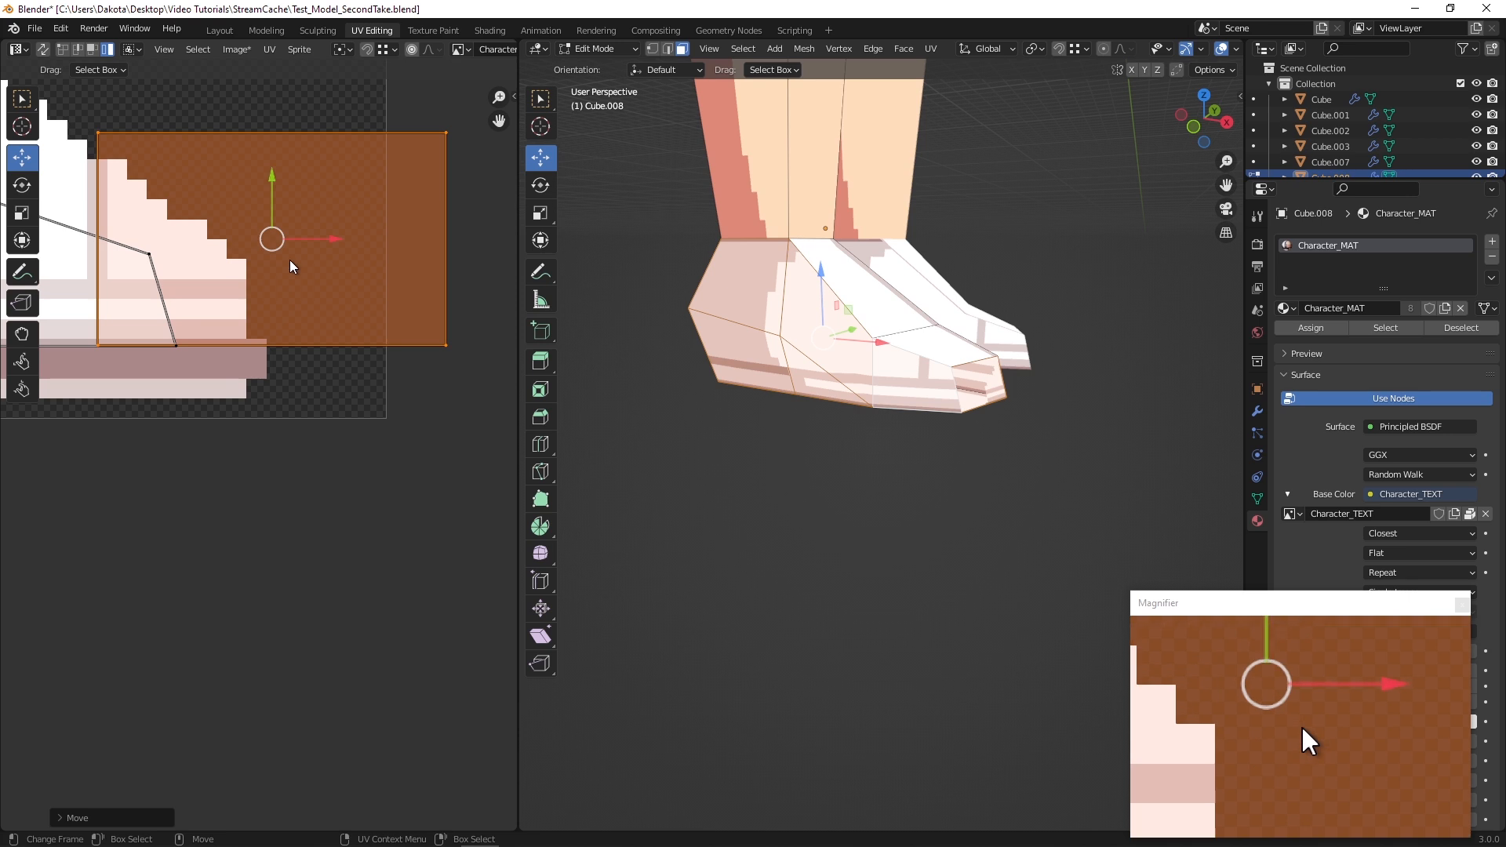
Shift the toe-front island horizontally to the side UVs' toe corner and scale it down to match the toe edge's height
{"action": "left_click_drag", "start_coordinate": [270, 174], "coordinate": [270, 174]}
{"action": "left_click_drag", "start_coordinate": [334, 246], "coordinate": [418, 246]}
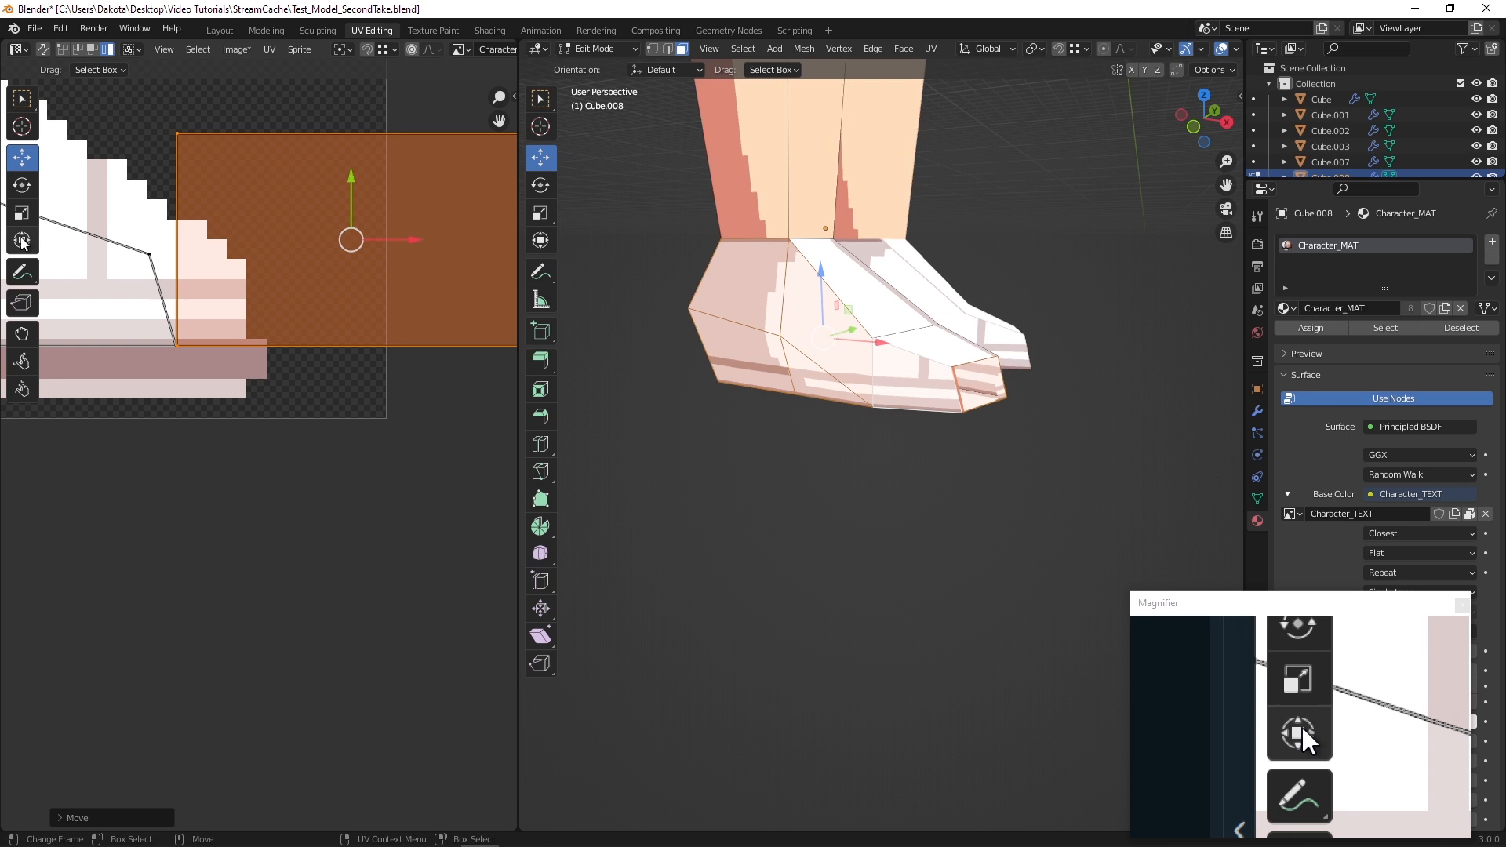
{"action": "left_click", "coordinate": [21, 245]}
{"action": "scroll", "coordinate": [387, 236], "scroll_direction": "down", "scroll_amount": 4}
{"action": "left_click_drag", "start_coordinate": [370, 319], "coordinate": [290, 377]}
{"action": "scroll", "coordinate": [226, 388], "scroll_direction": "up", "scroll_amount": 5}
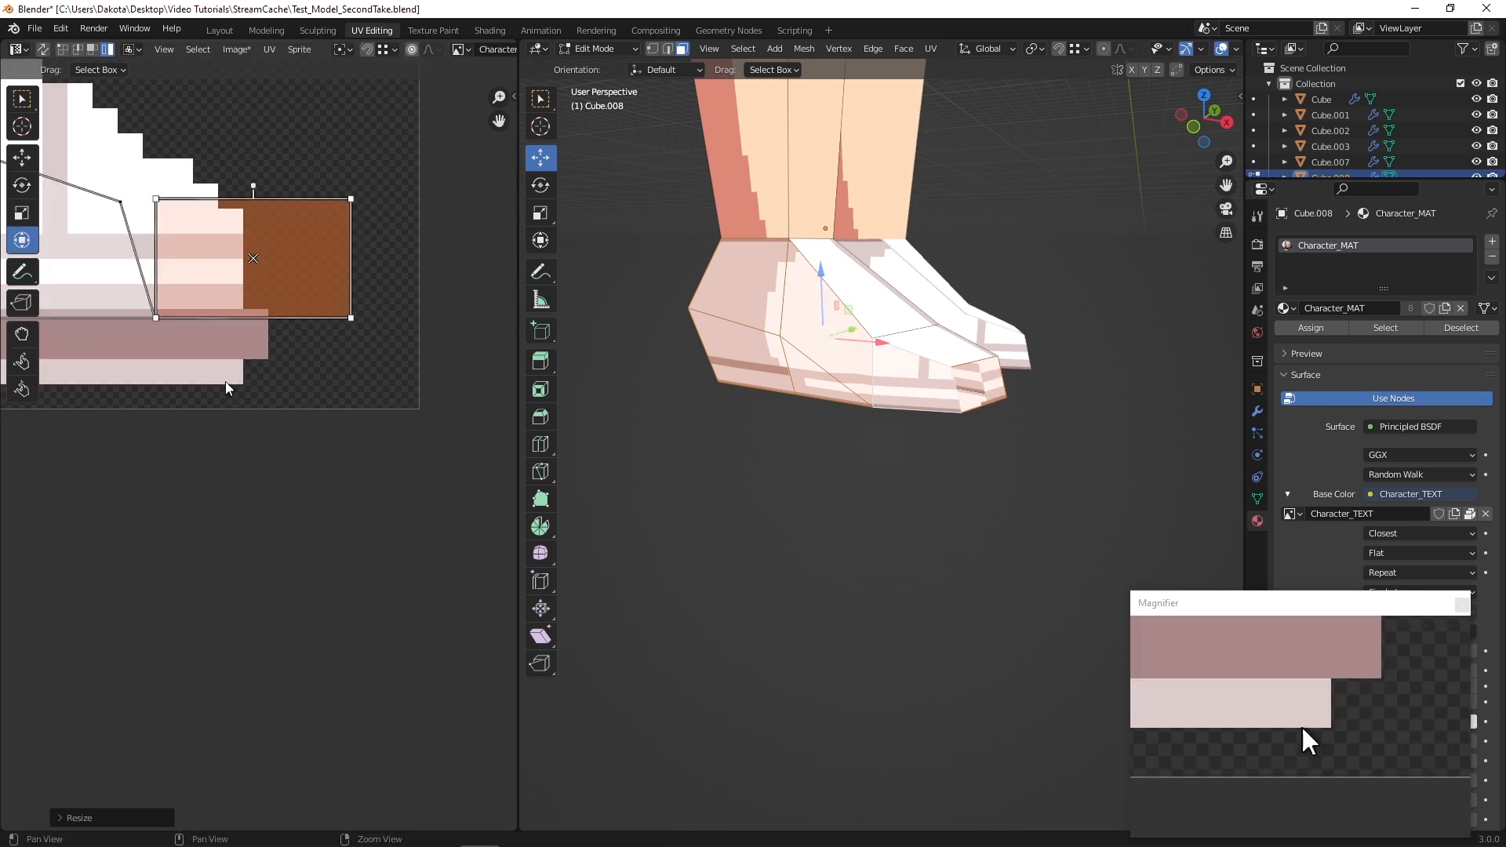
Move the toe-front island over the side UVs' toe and fine-tune its scale until its upper edge meets the toe corner
{"action": "left_click", "coordinate": [28, 160]}
{"action": "left_click_drag", "start_coordinate": [320, 257], "coordinate": [279, 258]}
{"action": "key", "text": "ctrl+z"}
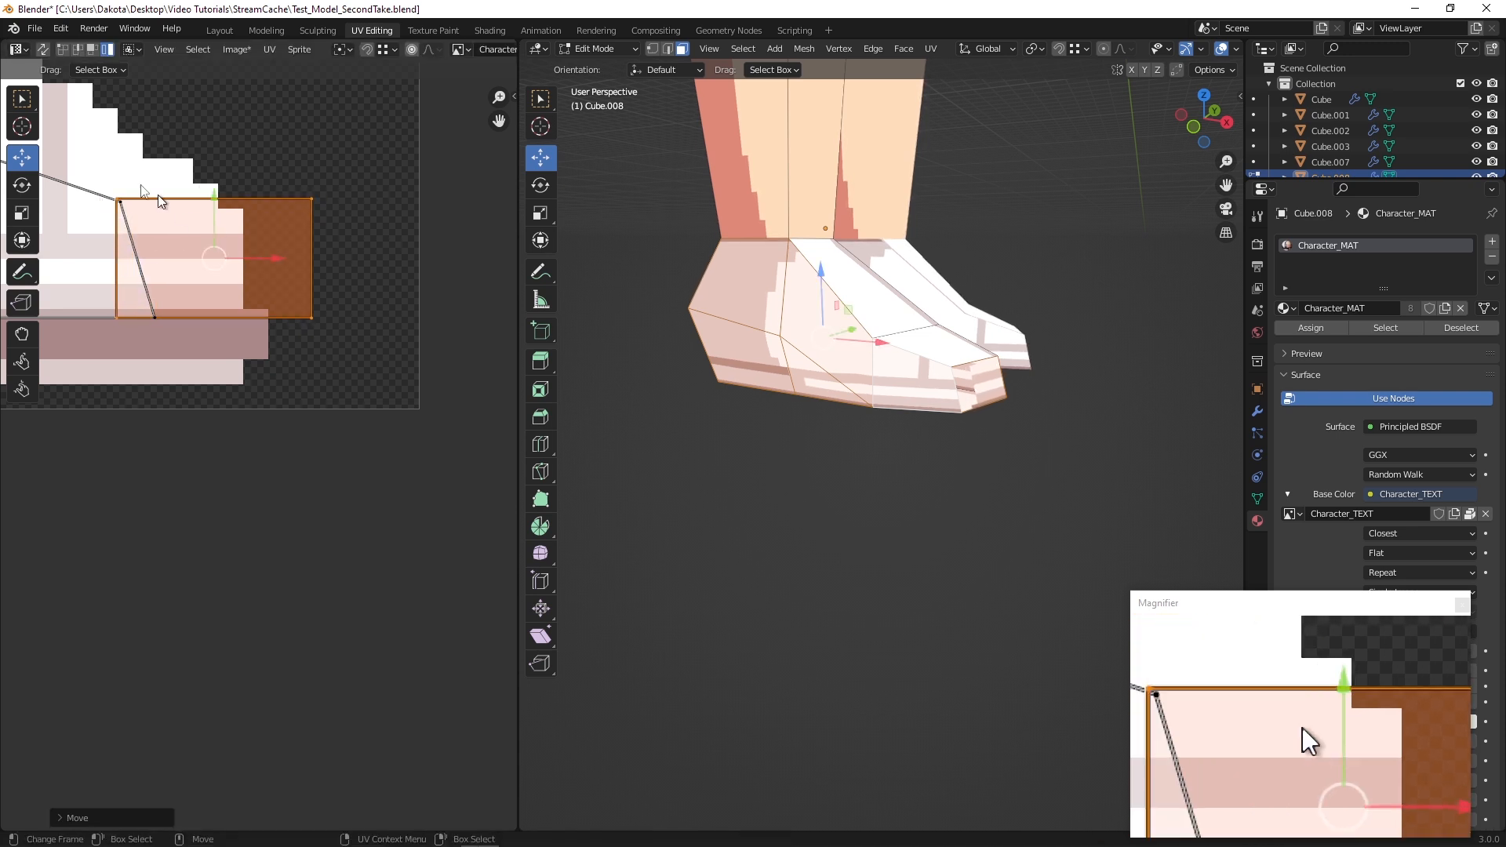
{"action": "left_click", "coordinate": [25, 185]}
{"action": "left_click", "coordinate": [24, 213]}
{"action": "left_click", "coordinate": [33, 239]}
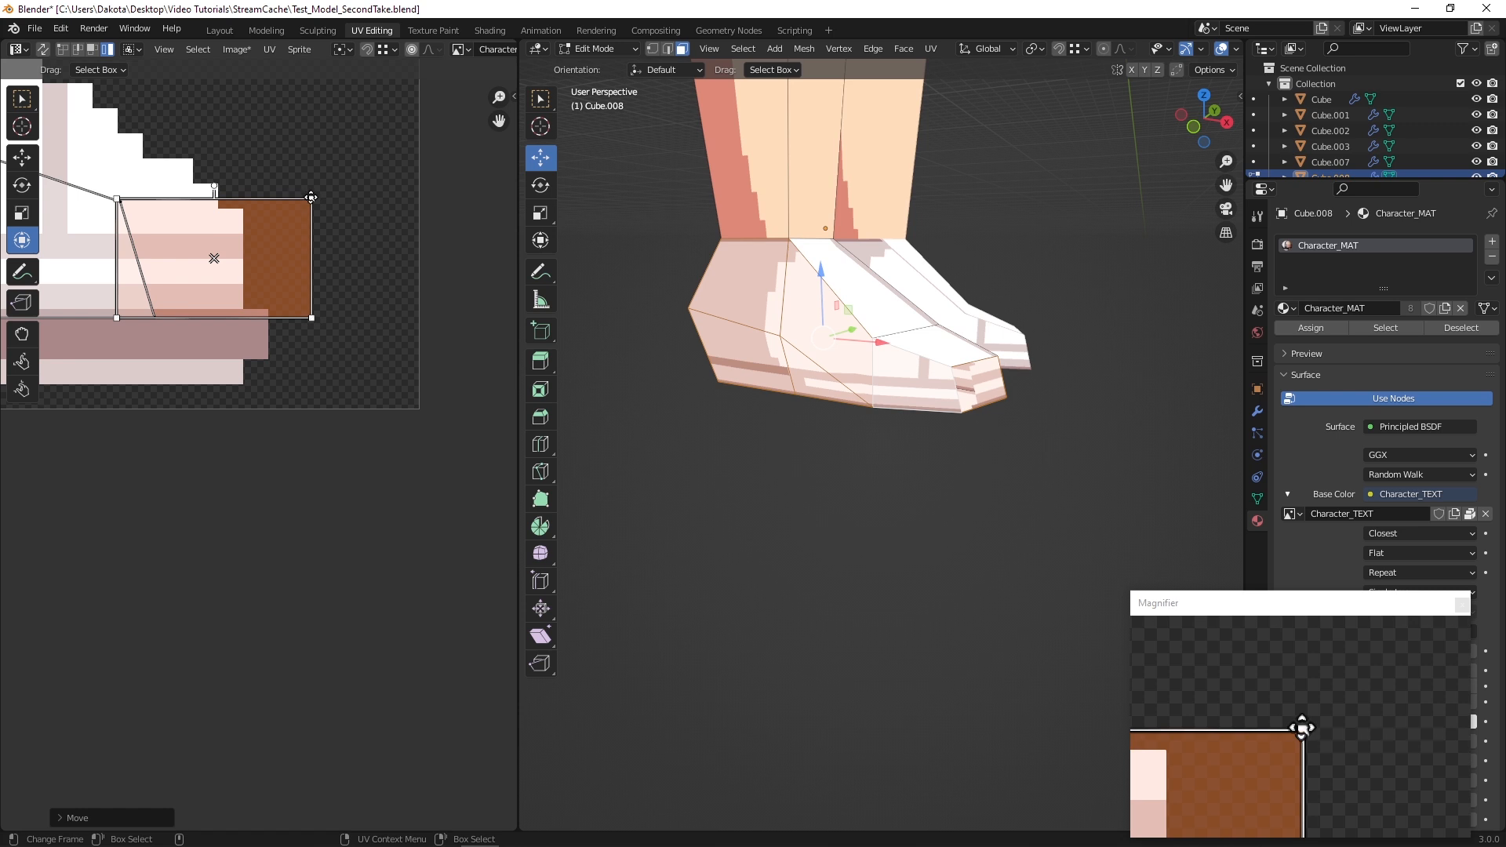
{"action": "left_click_drag", "start_coordinate": [310, 196], "coordinate": [307, 200]}
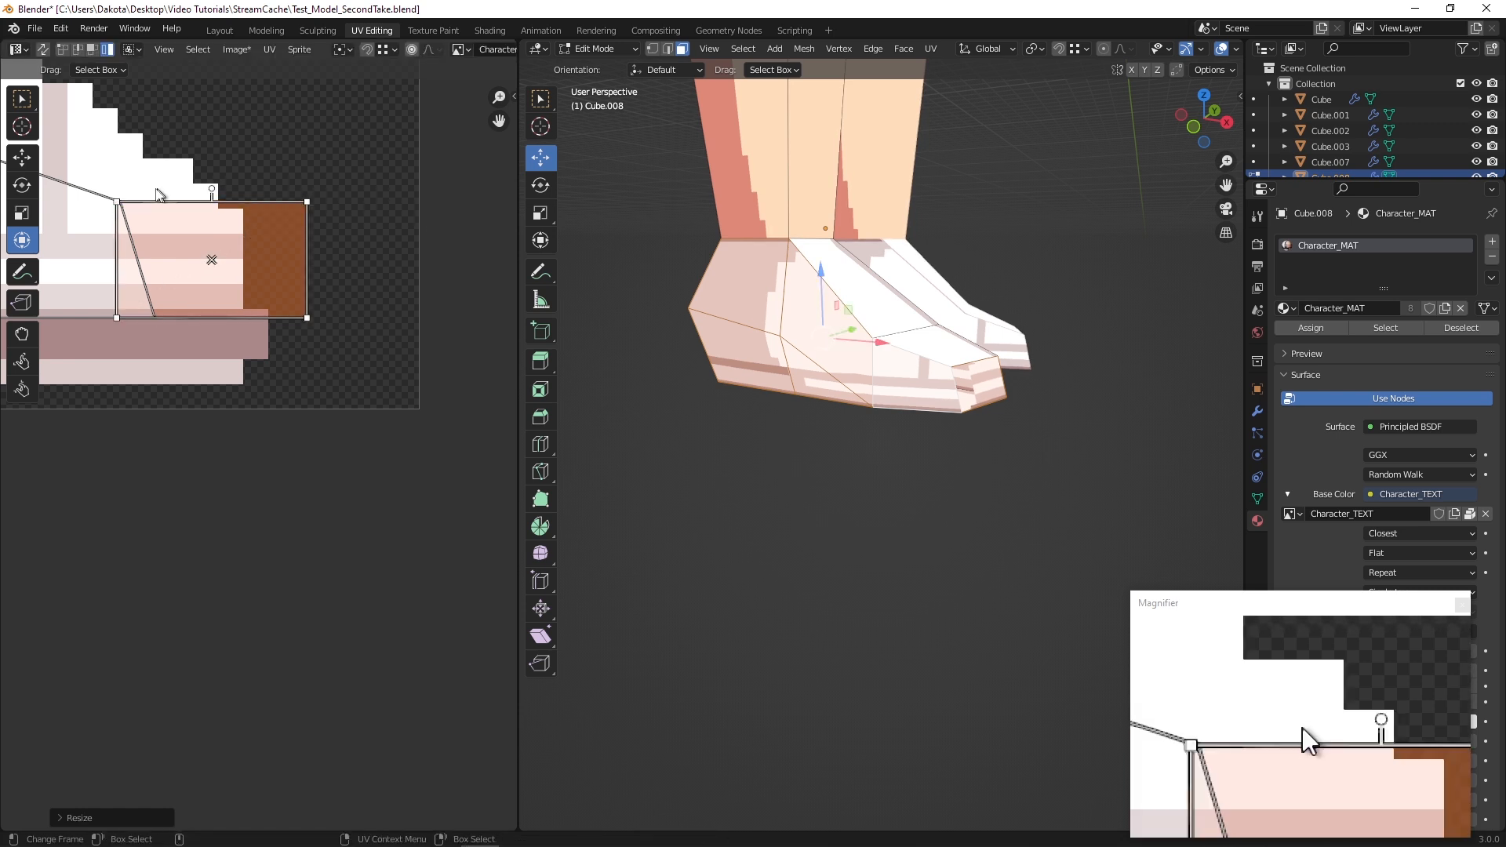
Slide the toe-front island horizontally so it covers the painted toe end and extends slightly past it
{"action": "left_click", "coordinate": [26, 164]}
{"action": "left_click_drag", "start_coordinate": [271, 257], "coordinate": [319, 261]}
{"action": "scroll", "coordinate": [314, 361], "scroll_direction": "down", "scroll_amount": 5}
{"action": "middle_click_drag", "start_coordinate": [210, 463], "coordinate": [412, 490]}
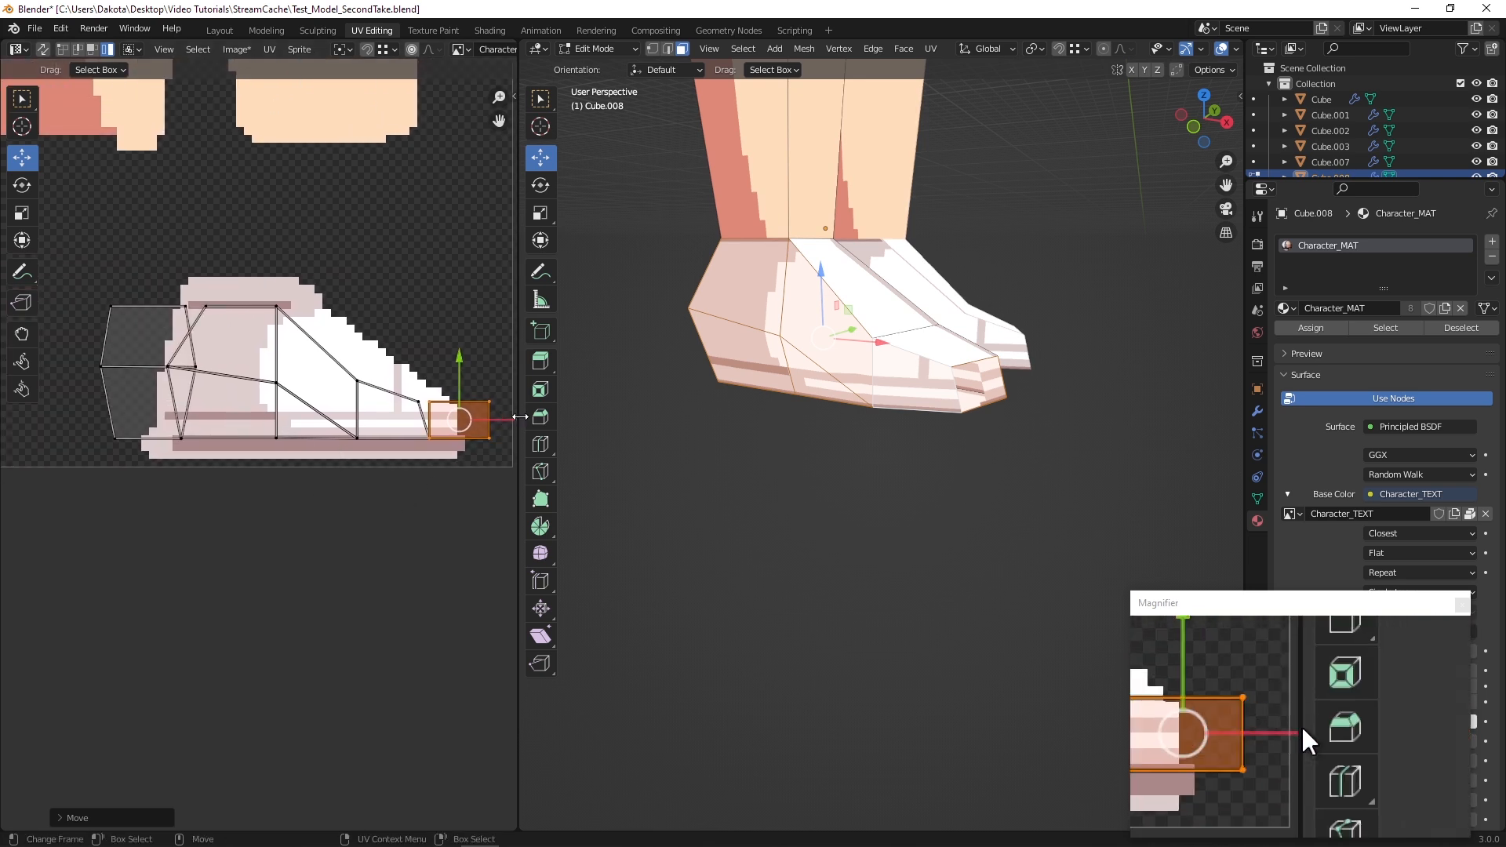
{"action": "left_click_drag", "start_coordinate": [506, 421], "coordinate": [487, 424]}
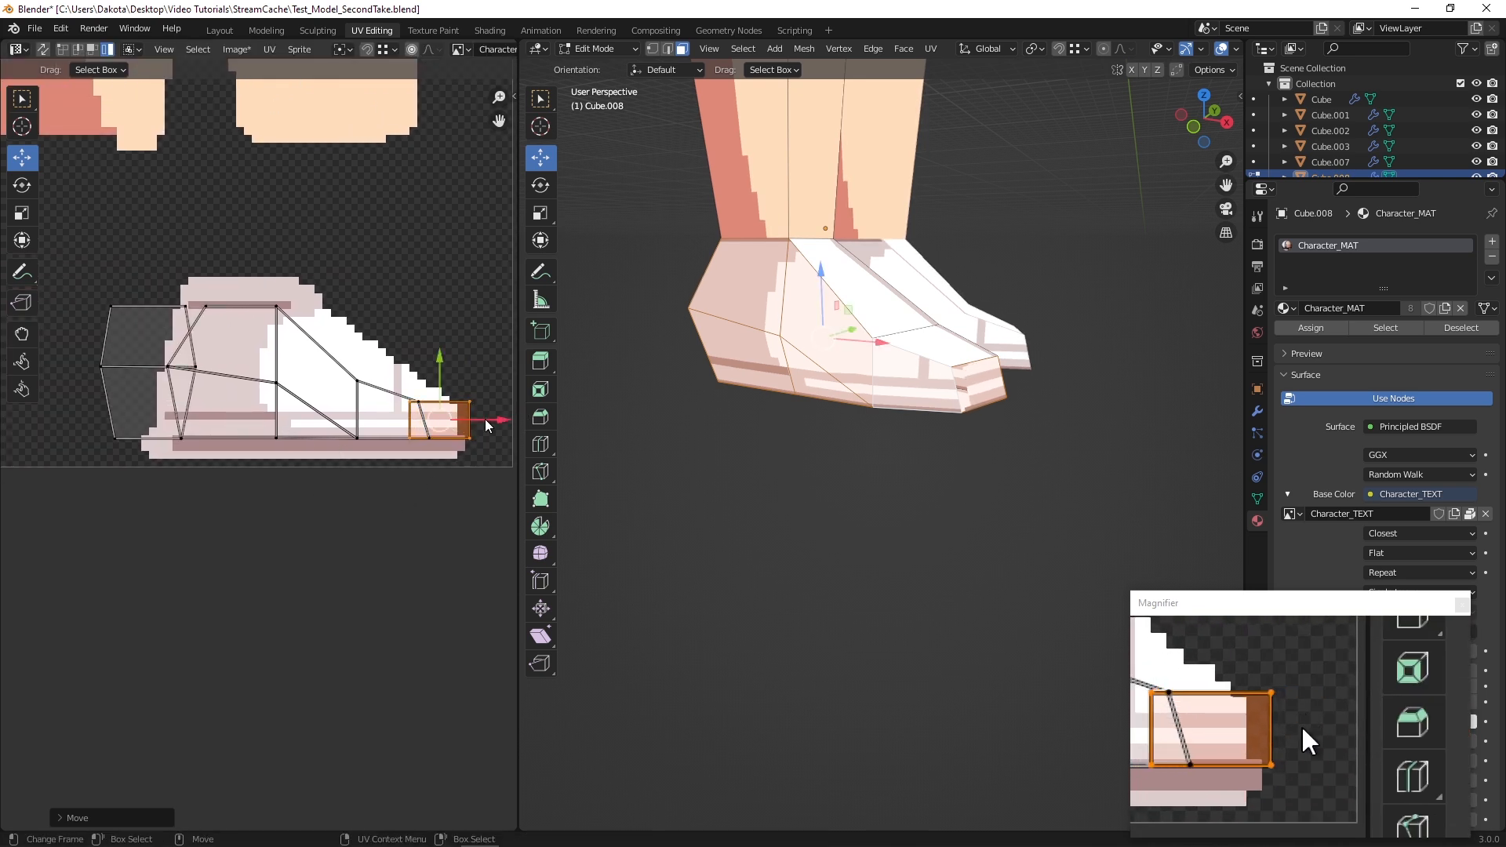
In Aseprite, stretch the shoe's heel pixels outward to cover the heel island and extend the dark collar stripe to the heel edge
{"action": "mouse_move", "coordinate": [413, 842]}
{"action": "left_click", "coordinate": [591, 830]}
{"action": "middle_click_drag", "start_coordinate": [294, 416], "coordinate": [427, 437], "text": "alt"}
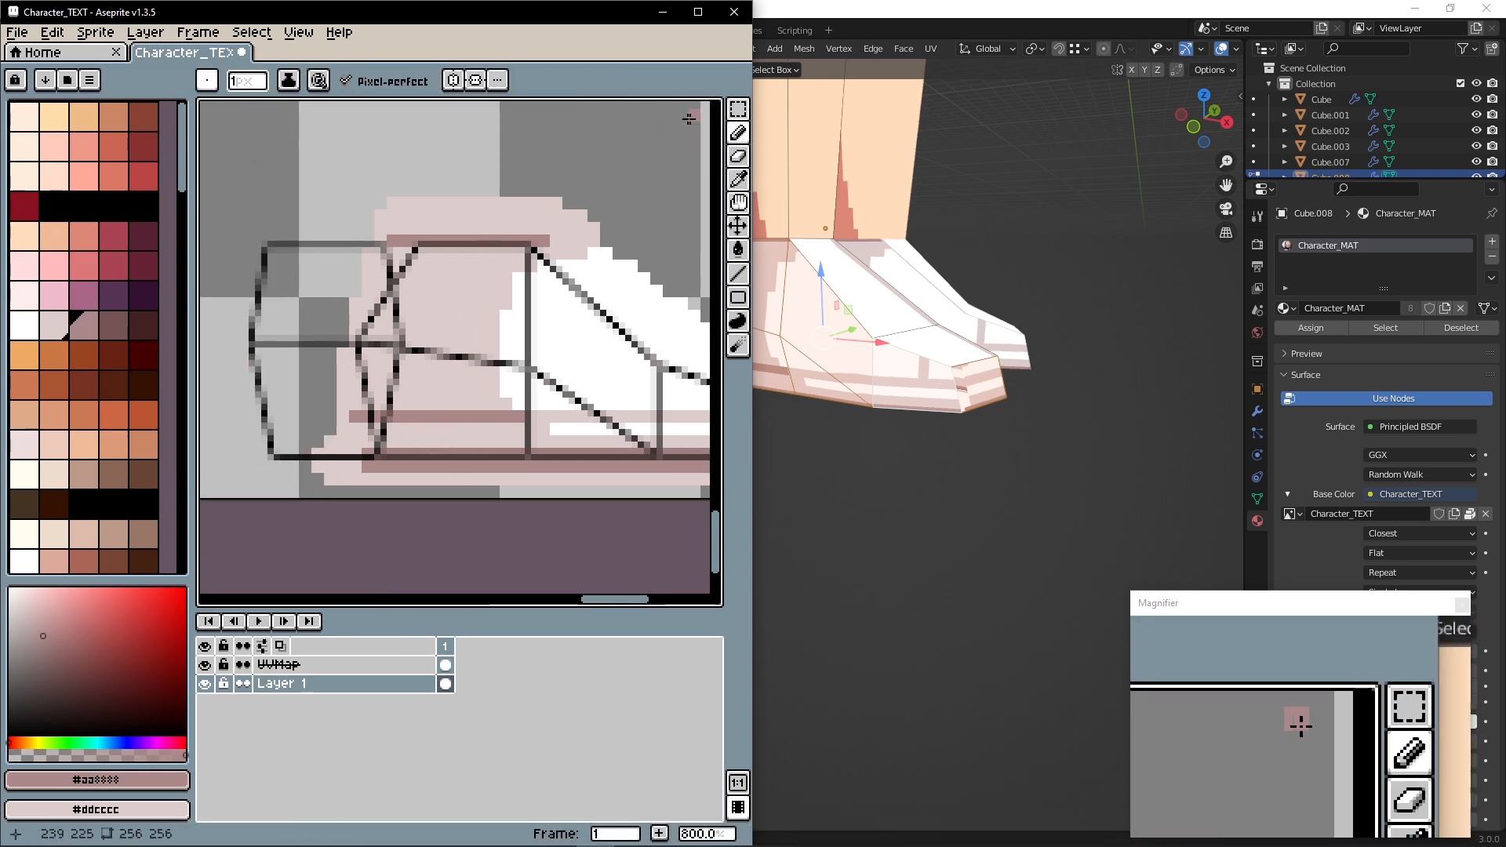
{"action": "left_click", "coordinate": [737, 108]}
{"action": "left_click_drag", "start_coordinate": [380, 484], "coordinate": [400, 193]}
{"action": "left_click_drag", "start_coordinate": [367, 348], "coordinate": [234, 350]}
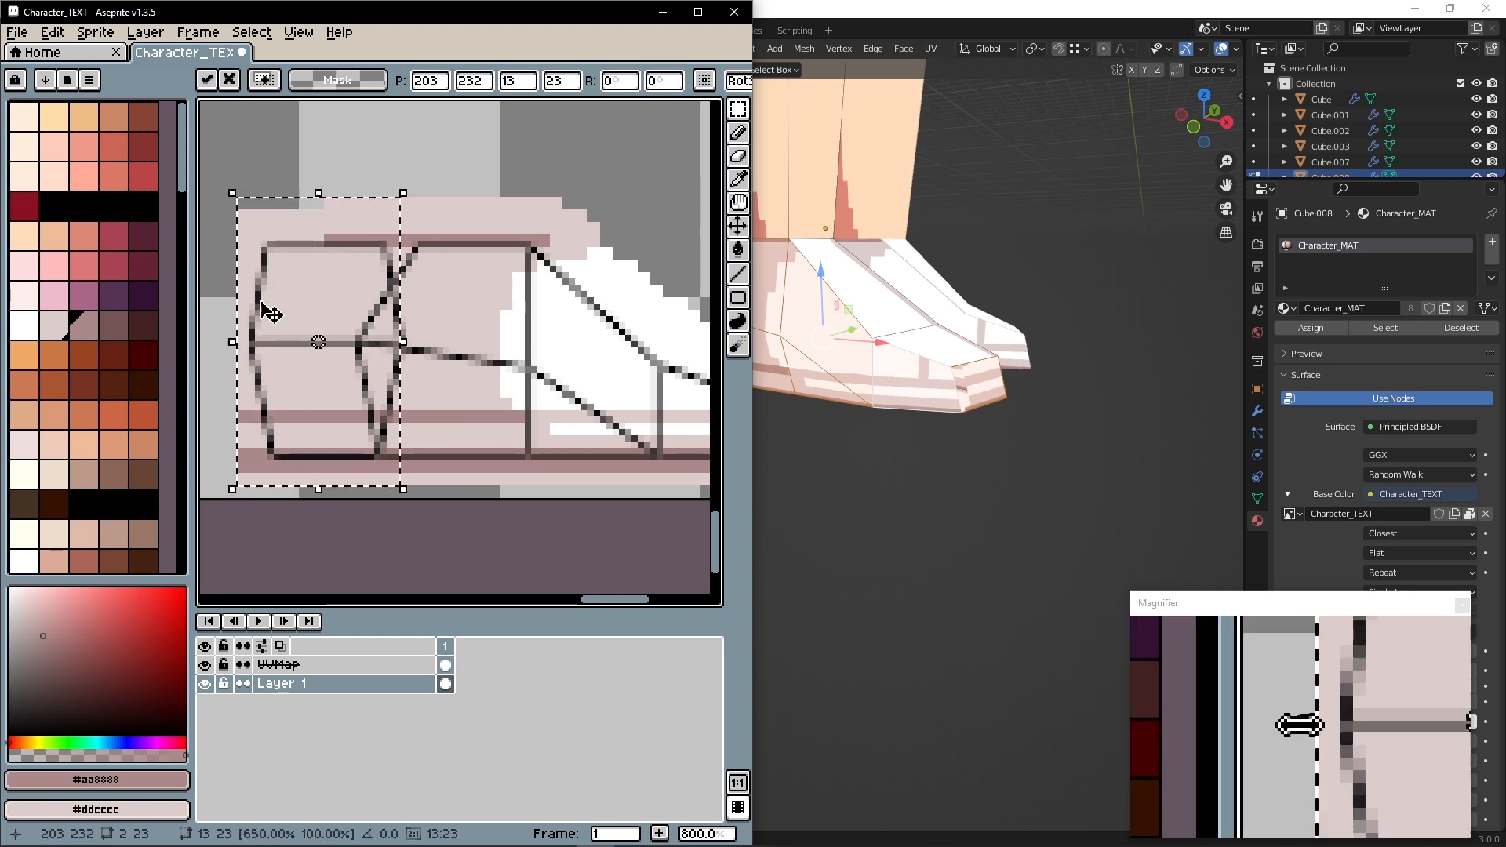
{"action": "left_click", "coordinate": [407, 151]}
{"action": "mouse_move", "coordinate": [342, 202]}
{"action": "left_mouse_down"}
{"action": "mouse_move", "coordinate": [383, 268]}
{"action": "mouse_move", "coordinate": [328, 237]}
{"action": "mouse_move", "coordinate": [216, 242]}
{"action": "left_mouse_up"}
{"action": "left_click", "coordinate": [407, 152]}
Stretch a strip of the shoe's toe pixels to 6 px wide to cover the toe-front island, and save the texture
{"action": "key", "text": "i"}
{"action": "scroll", "coordinate": [529, 288], "scroll_direction": "down", "scroll_amount": 1}
{"action": "middle_click_drag", "start_coordinate": [529, 288], "coordinate": [355, 313]}
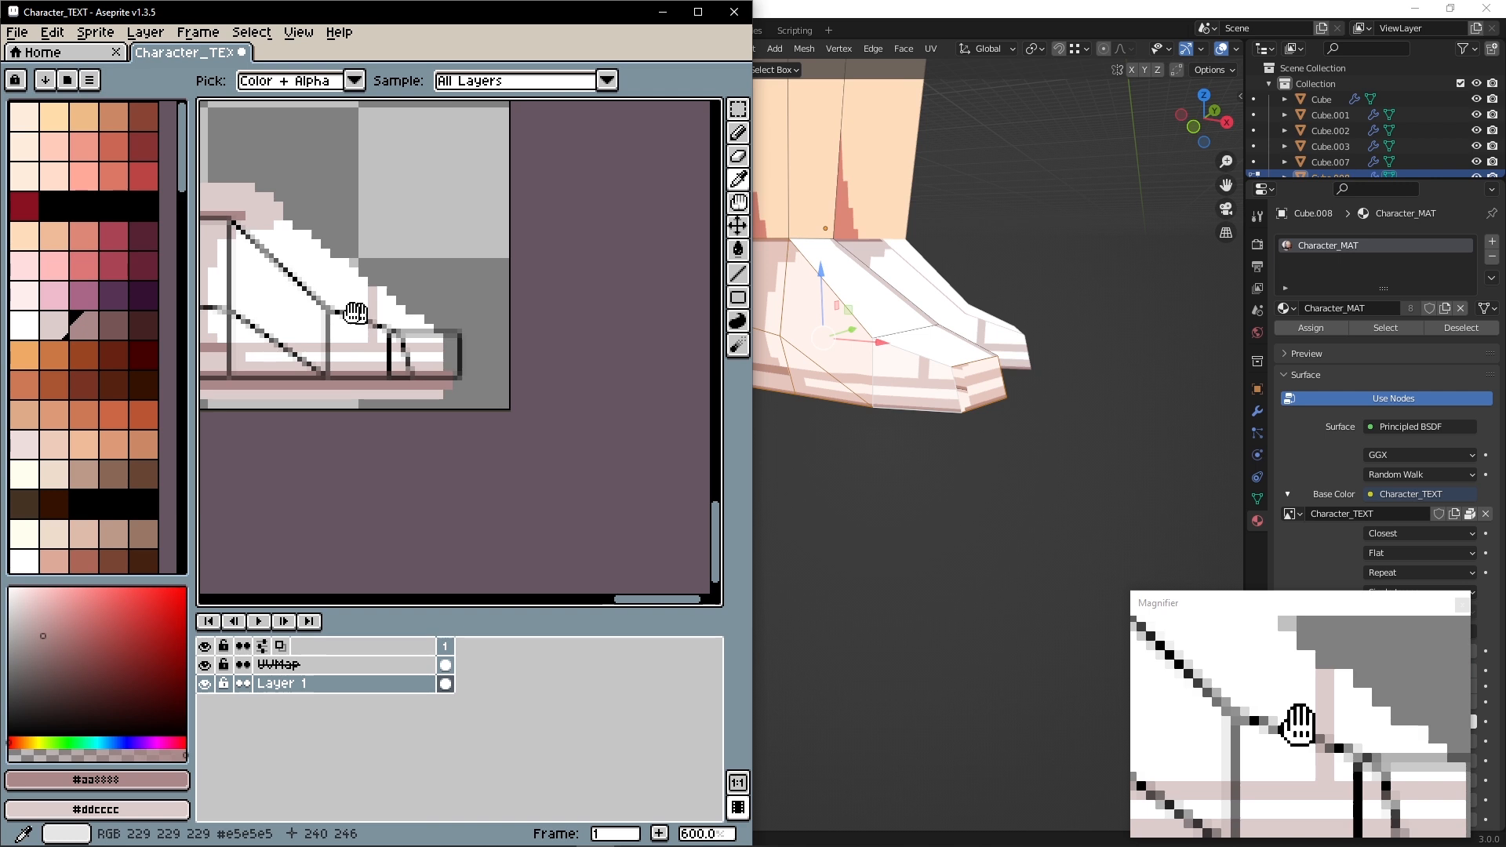
{"action": "scroll", "coordinate": [356, 314], "scroll_direction": "up", "scroll_amount": 4}
{"action": "key", "text": "m"}
{"action": "left_click_drag", "start_coordinate": [364, 249], "coordinate": [404, 463]}
{"action": "left_click_drag", "start_coordinate": [404, 351], "coordinate": [528, 367]}
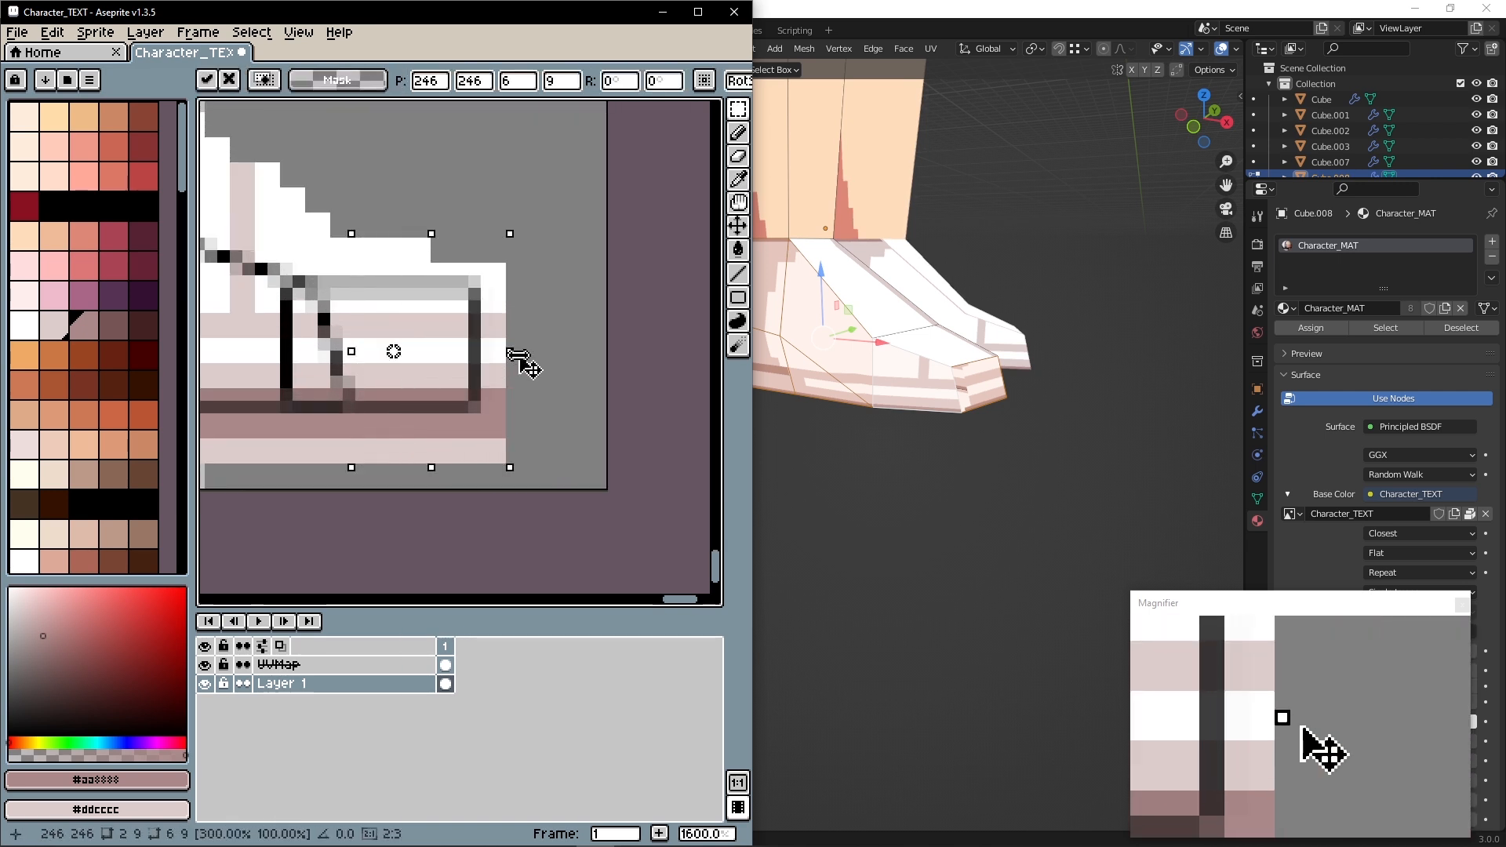
{"action": "left_click", "coordinate": [568, 300]}
{"action": "scroll", "coordinate": [568, 301], "scroll_direction": "down", "scroll_amount": 4}
{"action": "middle_click_drag", "start_coordinate": [502, 291], "coordinate": [512, 352]}
{"action": "key", "text": "ctrl+s"}
Back in Blender, select the shoe's top faces and unwrap them with Project from View in the top orthographic view
{"action": "left_click", "coordinate": [971, 474]}
{"action": "middle_click_drag", "start_coordinate": [971, 434], "coordinate": [746, 420]}
{"action": "left_click", "coordinate": [737, 354]}
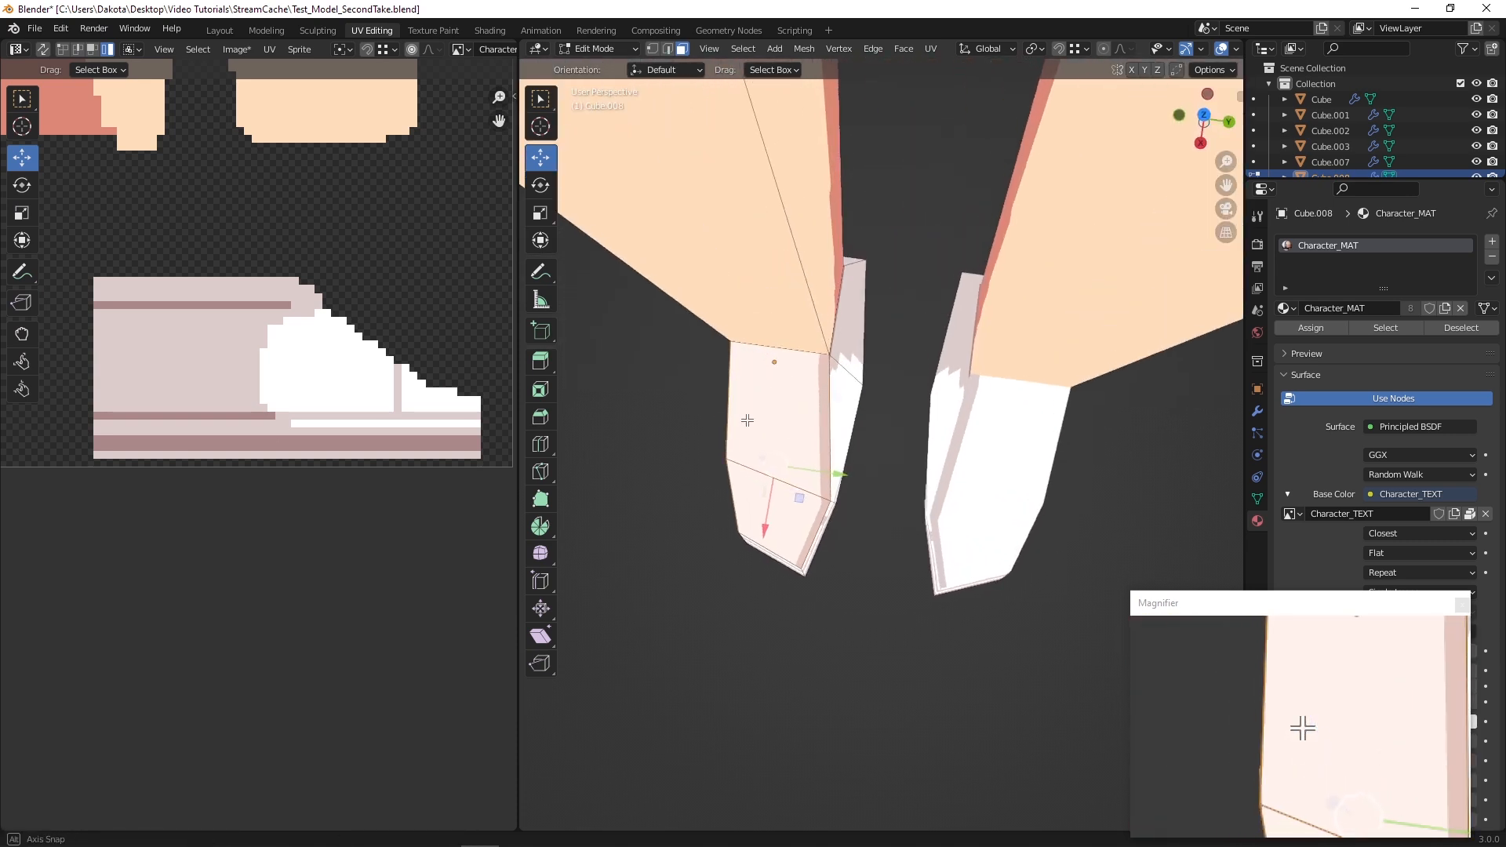
{"action": "left_click", "coordinate": [1204, 118]}
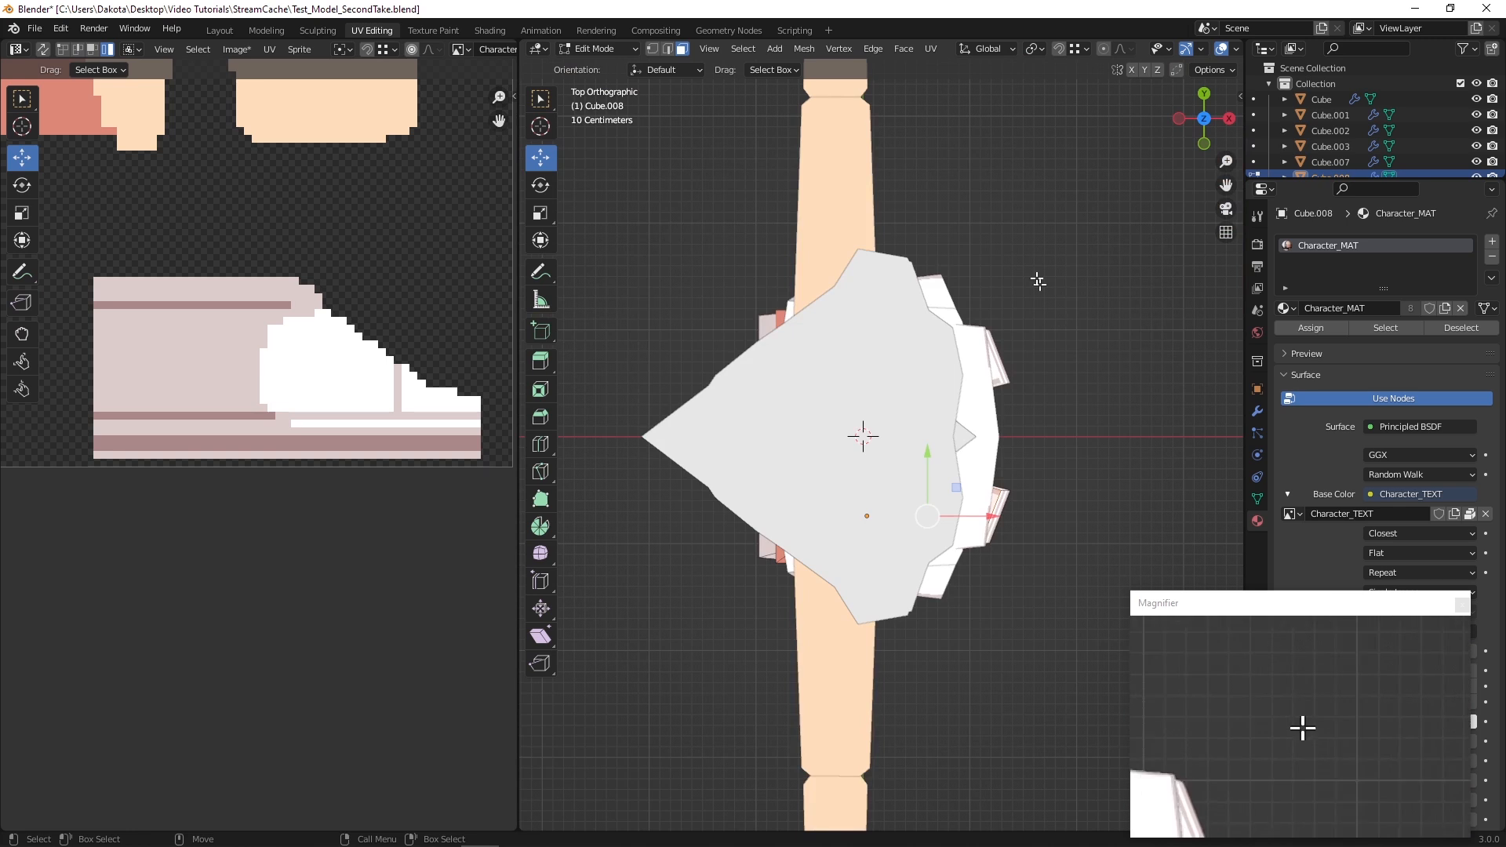
{"action": "left_click", "coordinate": [931, 48]}
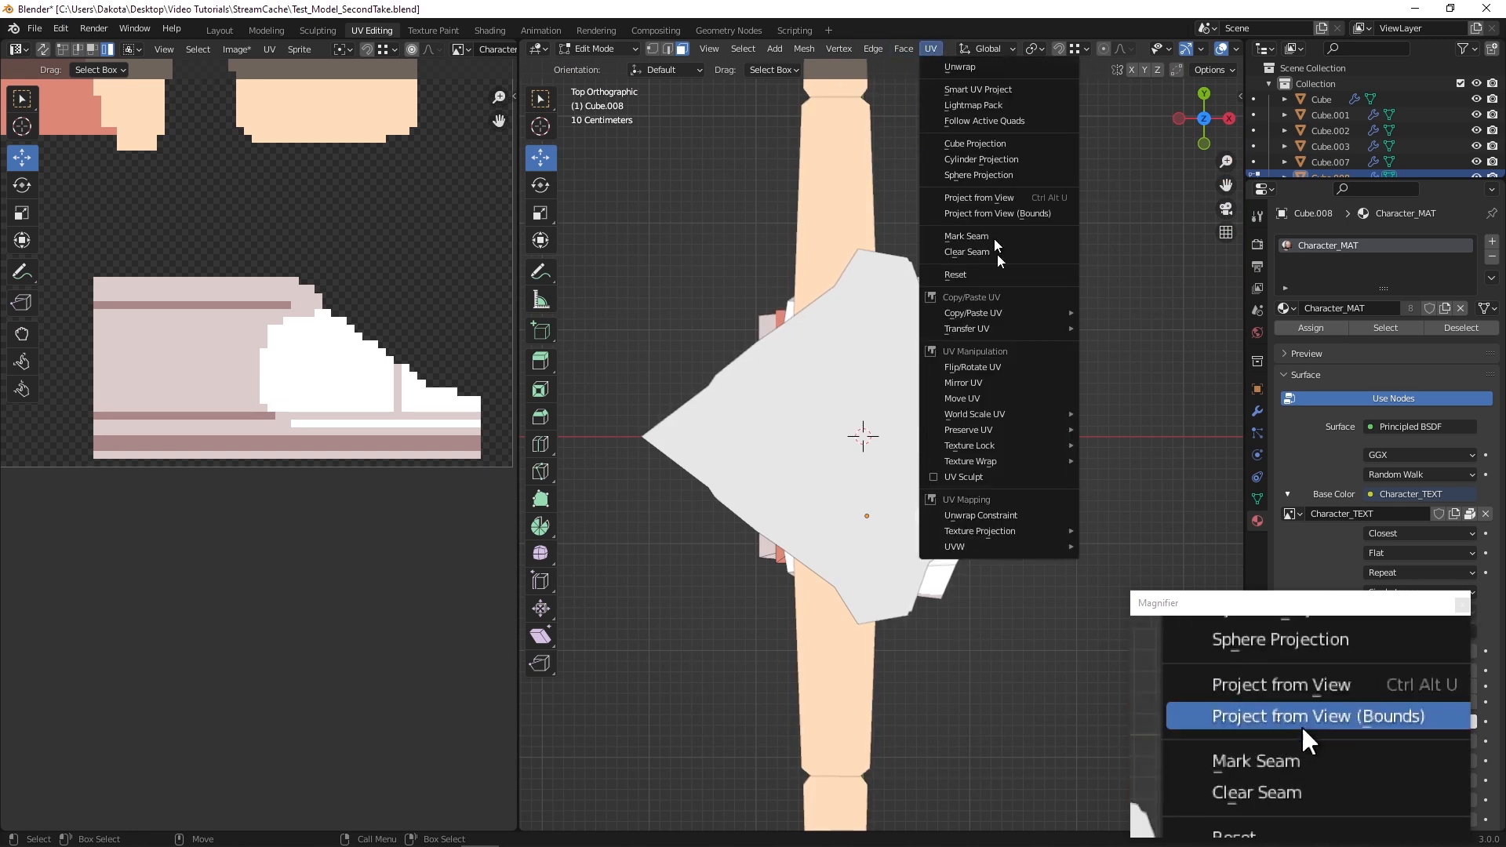
{"action": "left_click", "coordinate": [1000, 204]}
{"action": "middle_click_drag", "start_coordinate": [1000, 204], "coordinate": [863, 267]}
{"action": "scroll", "coordinate": [359, 360], "scroll_direction": "down", "scroll_amount": 1}
{"action": "scroll", "coordinate": [359, 360], "scroll_direction": "down", "scroll_amount": 1}
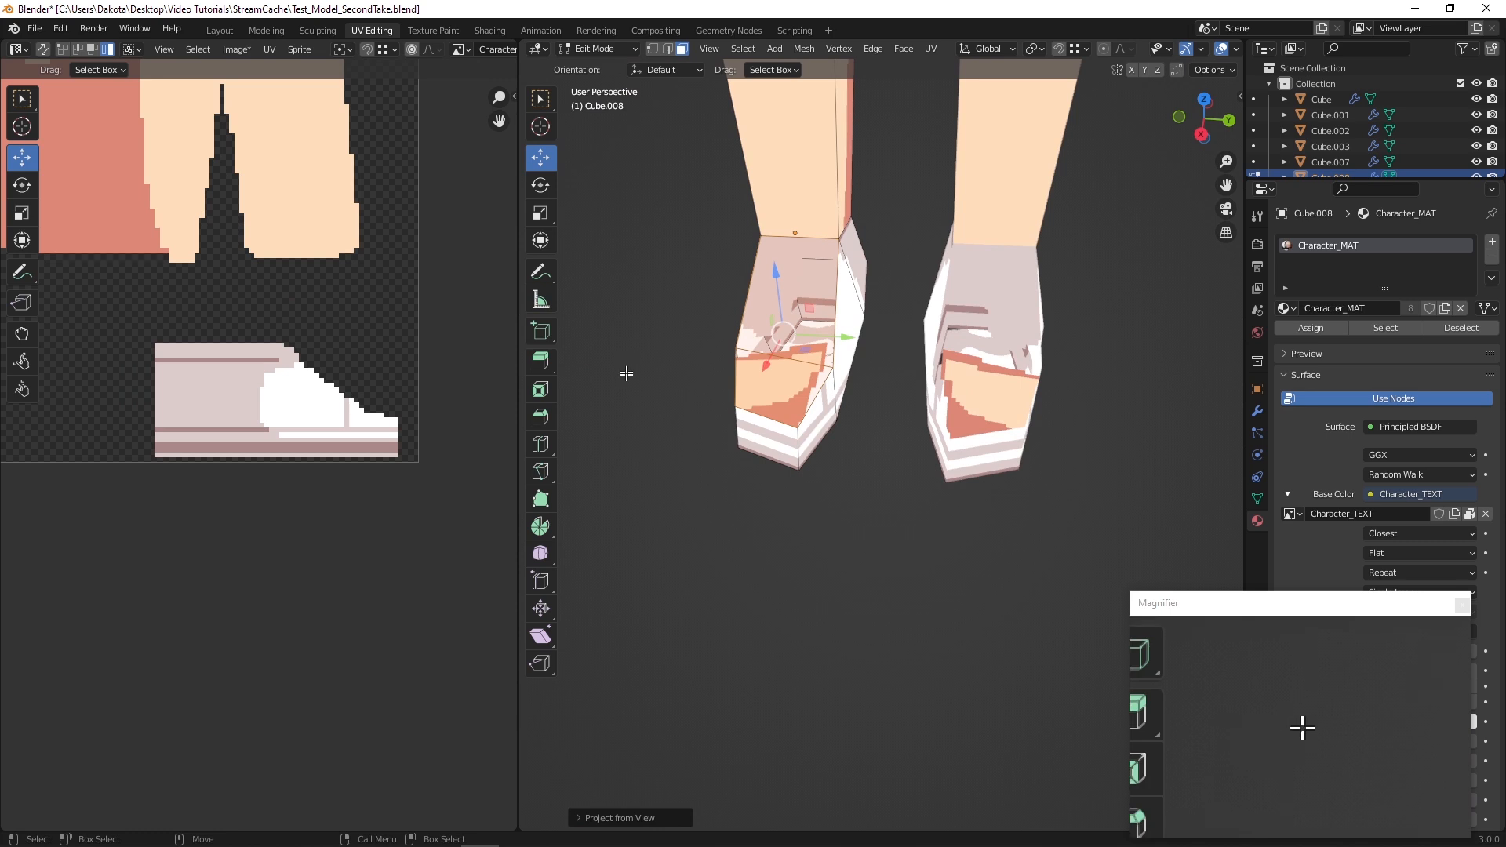
Move the shoe-top island over the shoe's side UVs, aligning its ankle edge with their vertical ankle edge
{"action": "middle_click_drag", "start_coordinate": [756, 410], "coordinate": [758, 419]}
{"action": "scroll", "coordinate": [252, 389], "scroll_direction": "down", "scroll_amount": 6}
{"action": "left_click_drag", "start_coordinate": [210, 373], "coordinate": [114, 286]}
{"action": "middle_click_drag", "start_coordinate": [709, 406], "coordinate": [832, 400]}
{"action": "scroll", "coordinate": [196, 426], "scroll_direction": "up", "scroll_amount": 1}
{"action": "left_click_drag", "start_coordinate": [133, 292], "coordinate": [308, 414]}
{"action": "scroll", "coordinate": [378, 259], "scroll_direction": "up", "scroll_amount": 8}
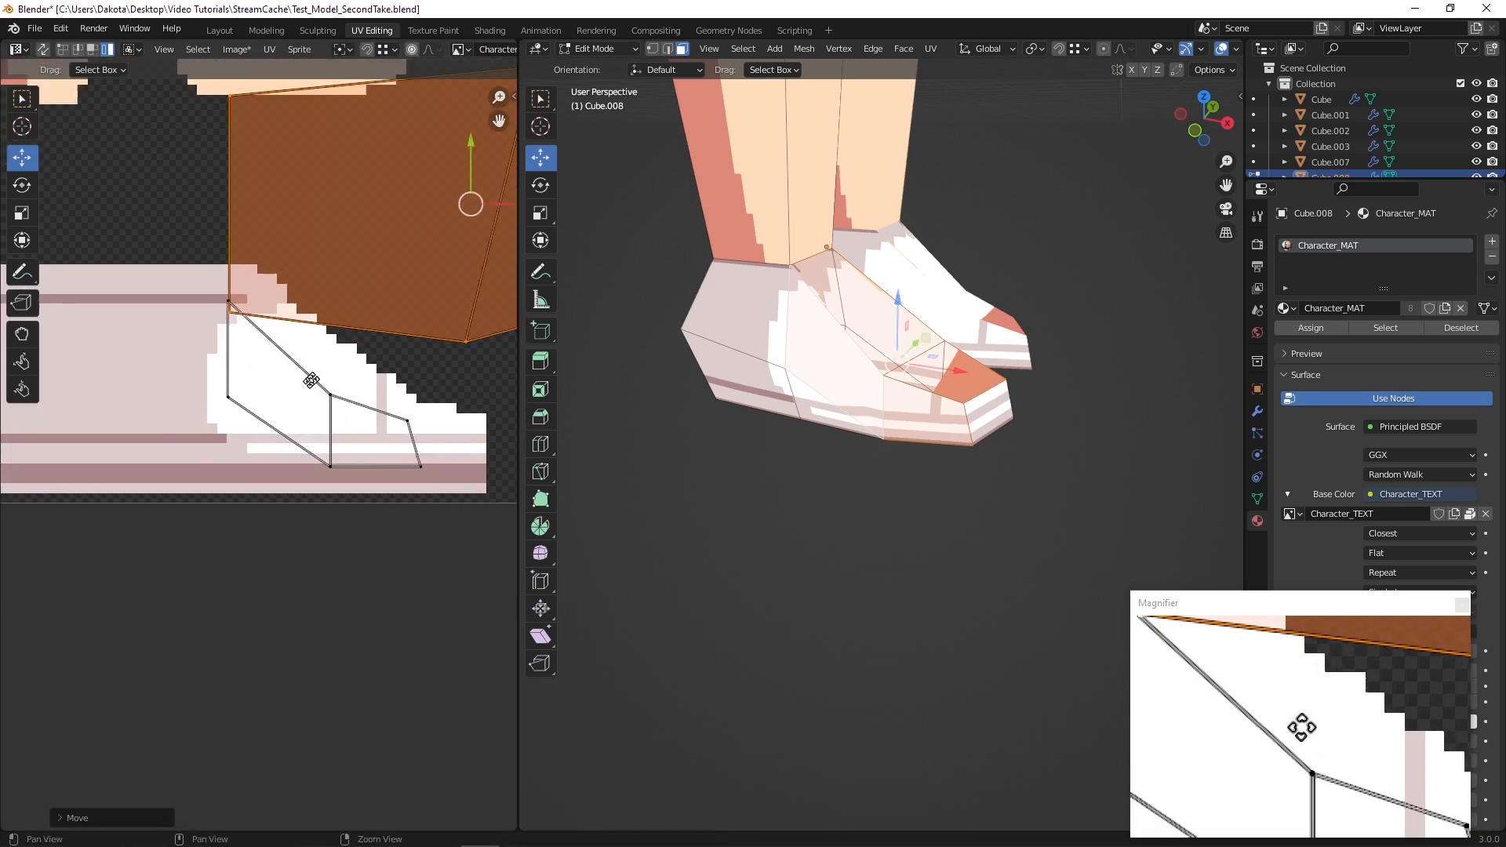
{"action": "left_click_drag", "start_coordinate": [391, 189], "coordinate": [377, 282]}
{"action": "left_click_drag", "start_coordinate": [444, 336], "coordinate": [443, 334]}
Scale the shoe-top island down with the Transform tool to roughly match the length of the side UVs' front section
{"action": "left_click", "coordinate": [22, 212]}
{"action": "scroll", "coordinate": [267, 377], "scroll_direction": "down", "scroll_amount": 3}
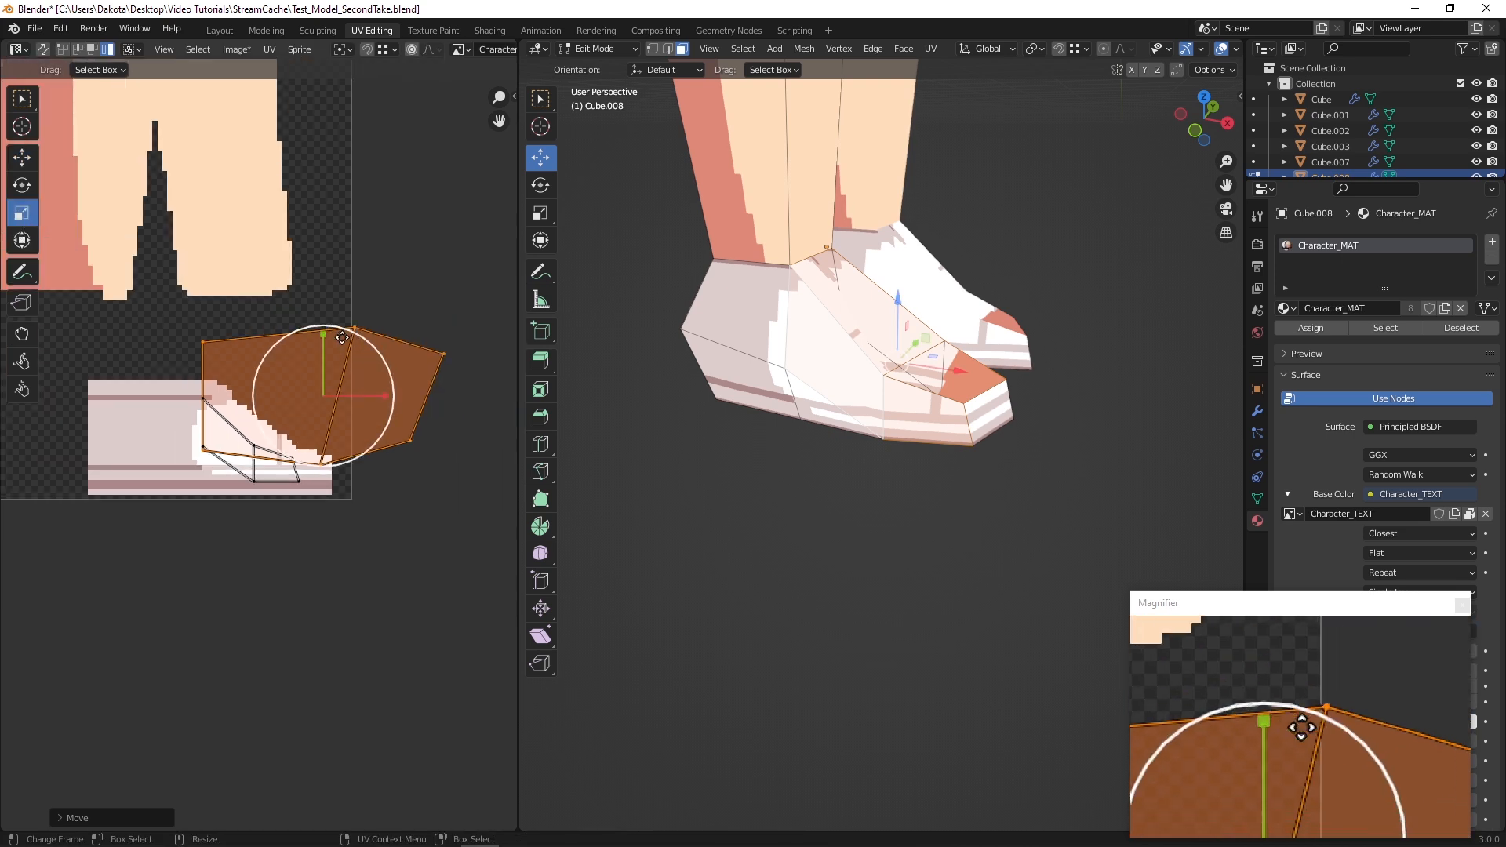
{"action": "scroll", "coordinate": [81, 276], "scroll_direction": "up", "scroll_amount": 2}
{"action": "left_click", "coordinate": [22, 240]}
{"action": "scroll", "coordinate": [253, 306], "scroll_direction": "down", "scroll_amount": 2}
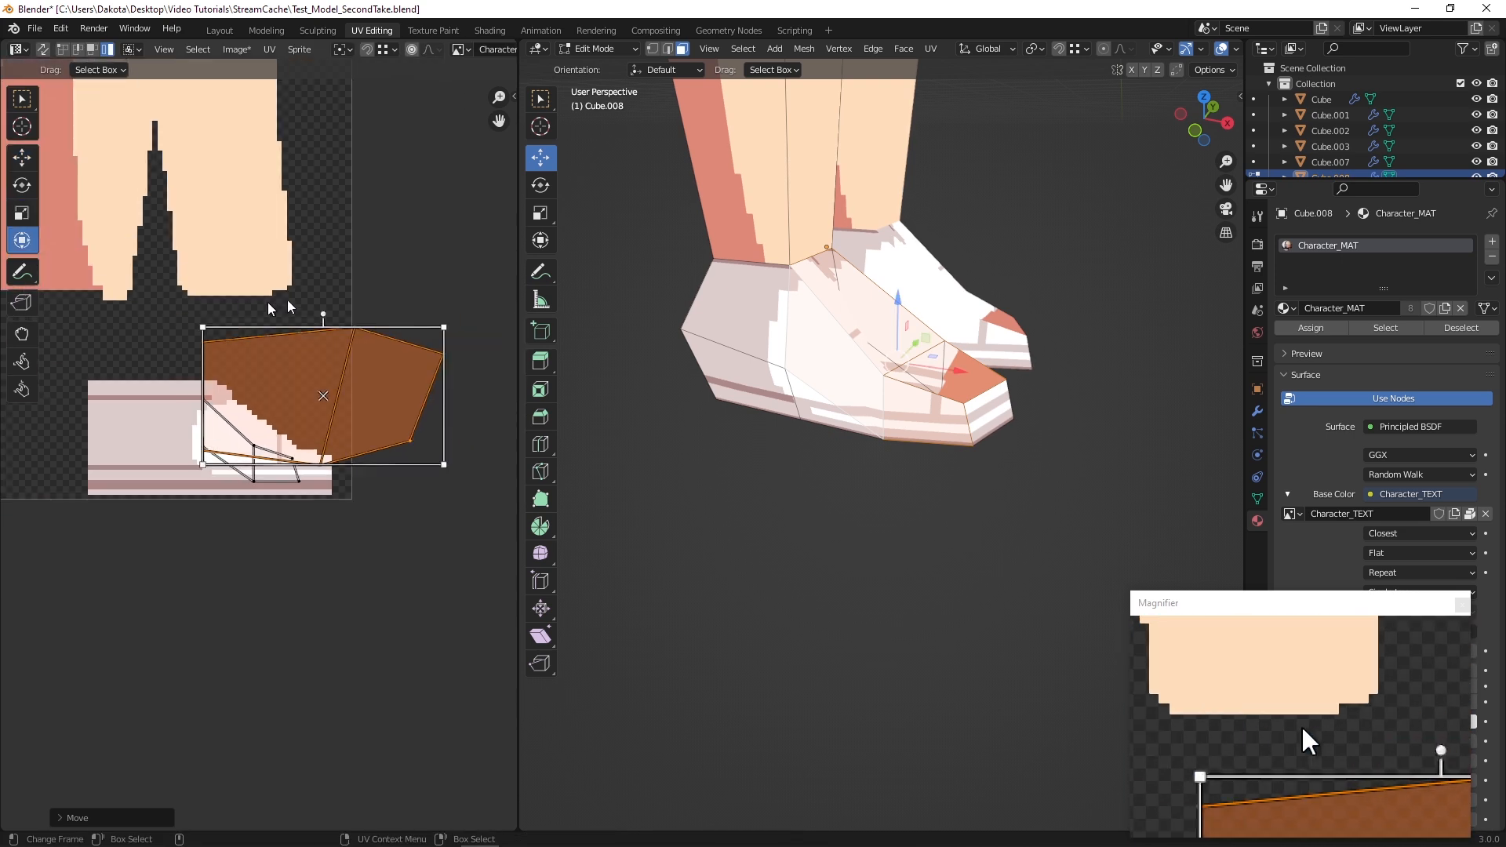
{"action": "left_click_drag", "start_coordinate": [443, 325], "coordinate": [279, 375]}
{"action": "scroll", "coordinate": [279, 374], "scroll_direction": "up", "scroll_amount": 5}
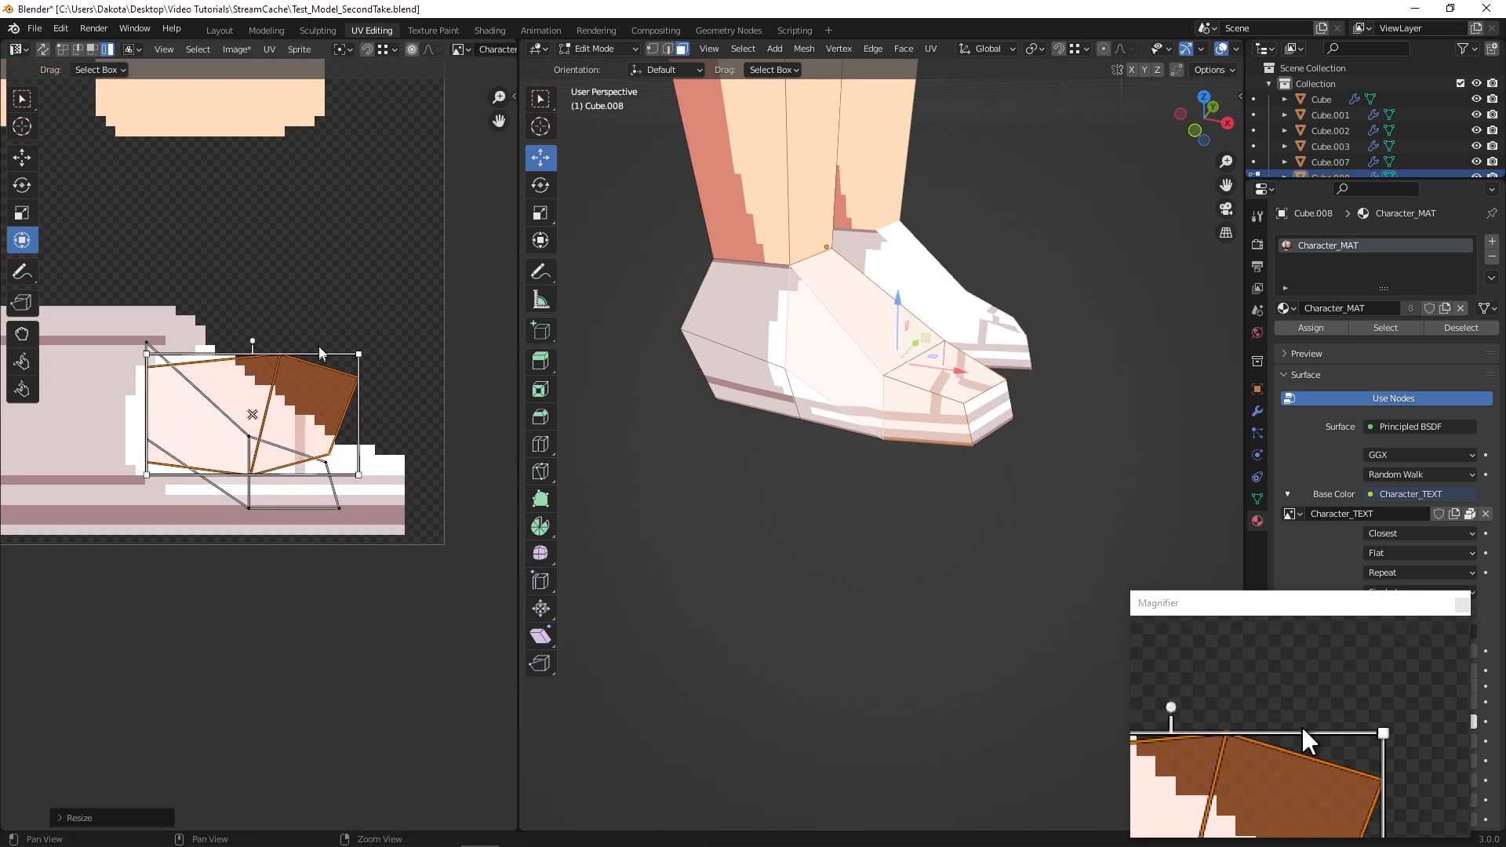
Lower the shoe-top island to meet the side UVs' toe corner and shrink it slightly so both corners line up
{"action": "left_click", "coordinate": [22, 157]}
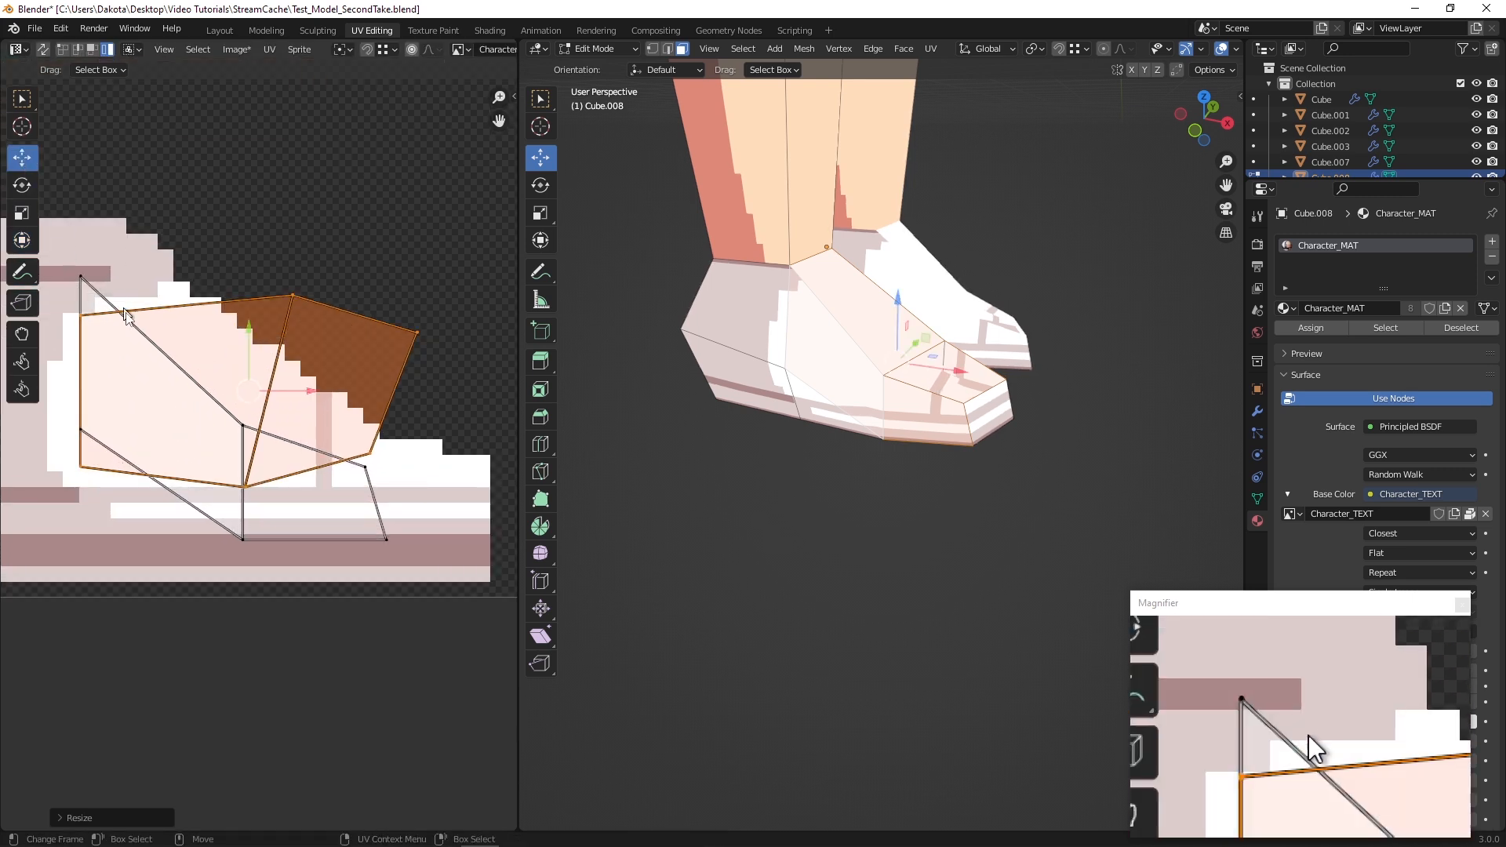
{"action": "left_click_drag", "start_coordinate": [229, 335], "coordinate": [230, 346]}
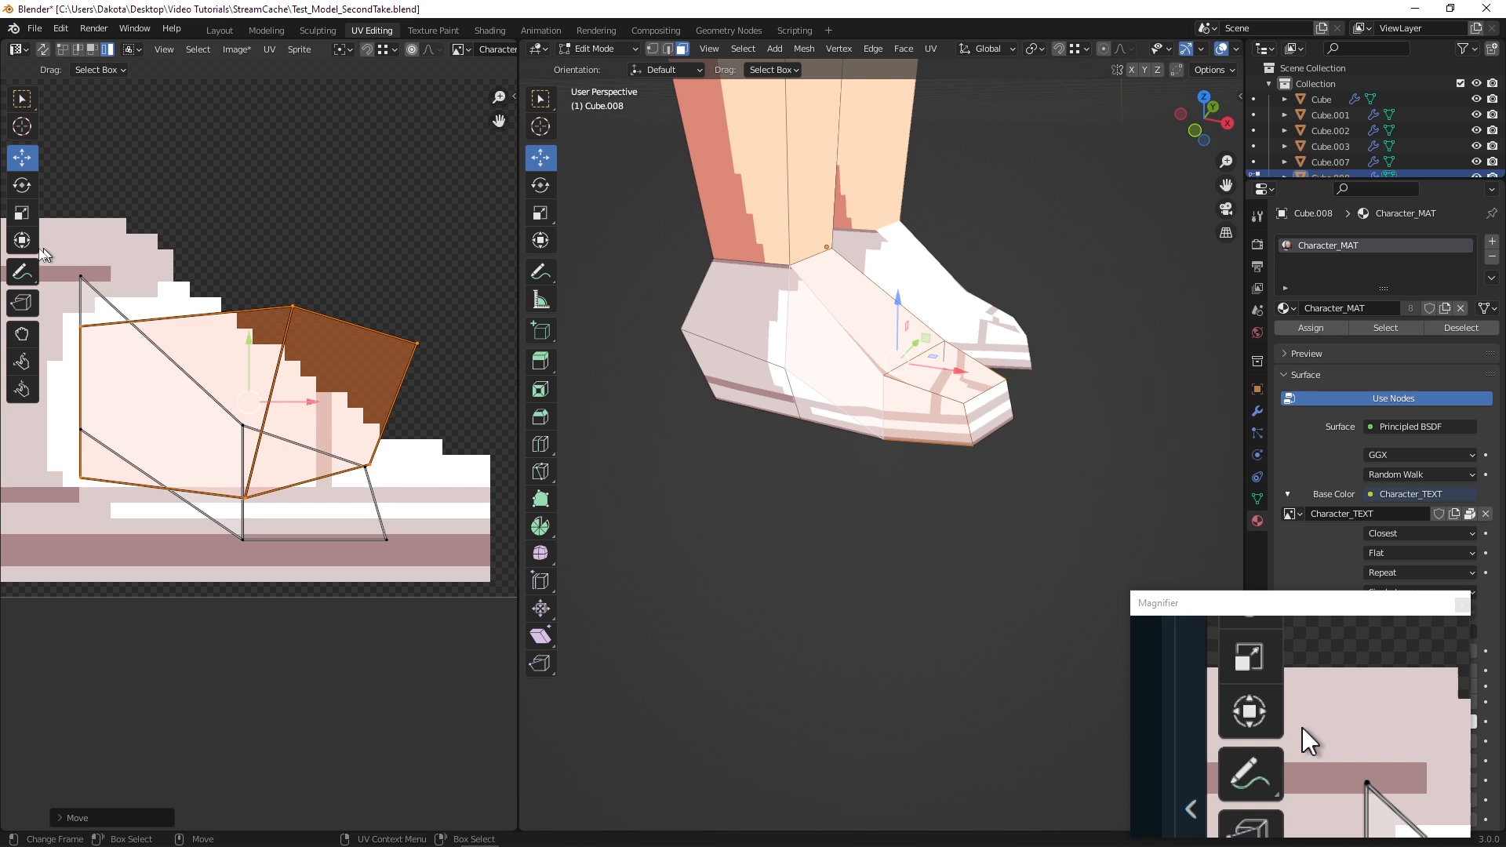
{"action": "left_click", "coordinate": [22, 239]}
{"action": "left_click_drag", "start_coordinate": [416, 303], "coordinate": [409, 309]}
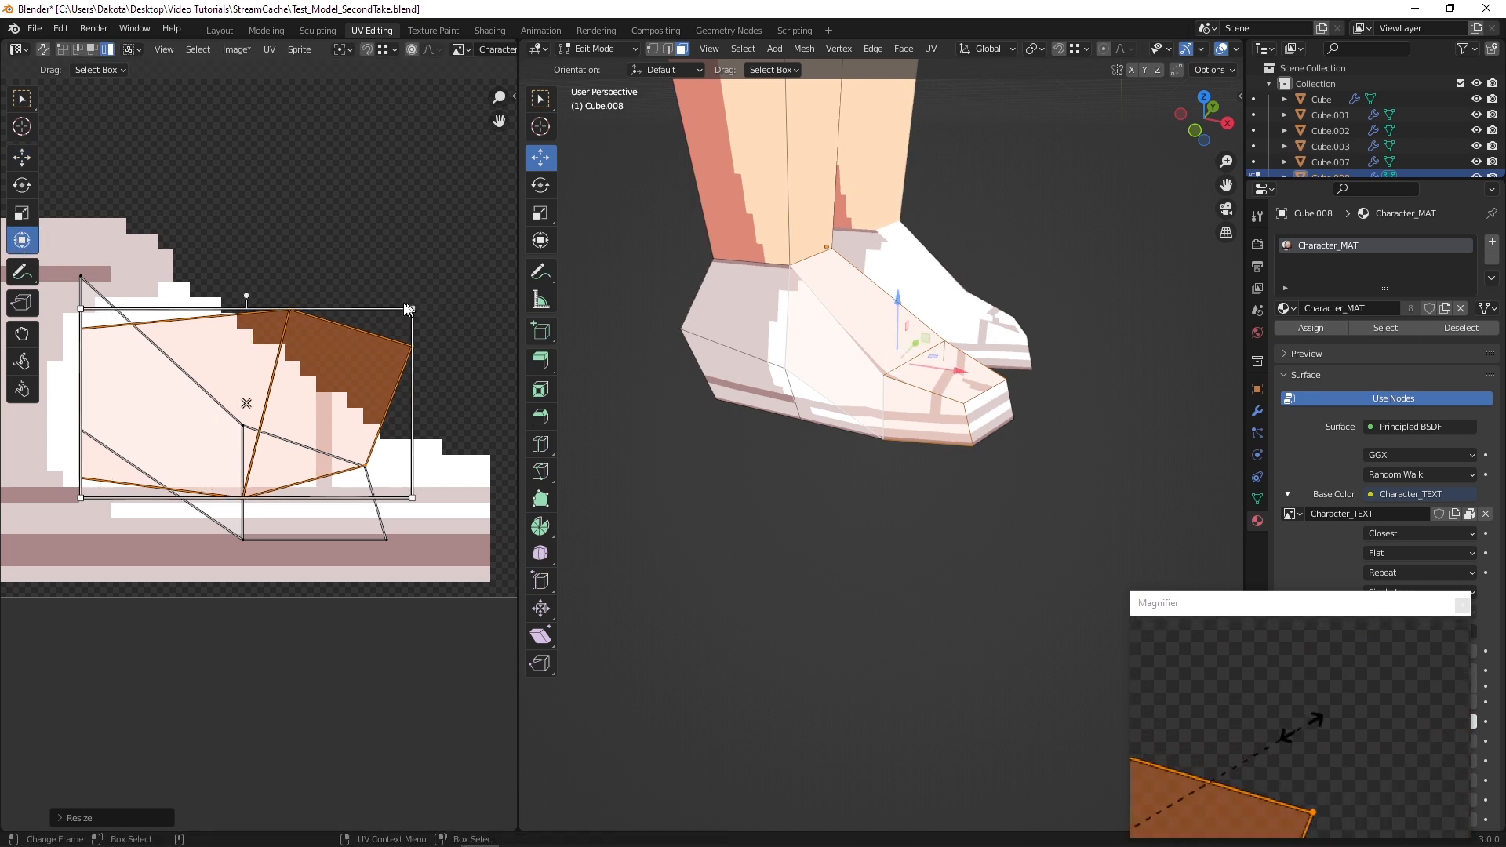
Move the shoe-top island straight up into the empty texture space between the leg and the shoe's side
{"action": "left_click", "coordinate": [24, 161]}
{"action": "left_click_drag", "start_coordinate": [248, 343], "coordinate": [236, 134]}
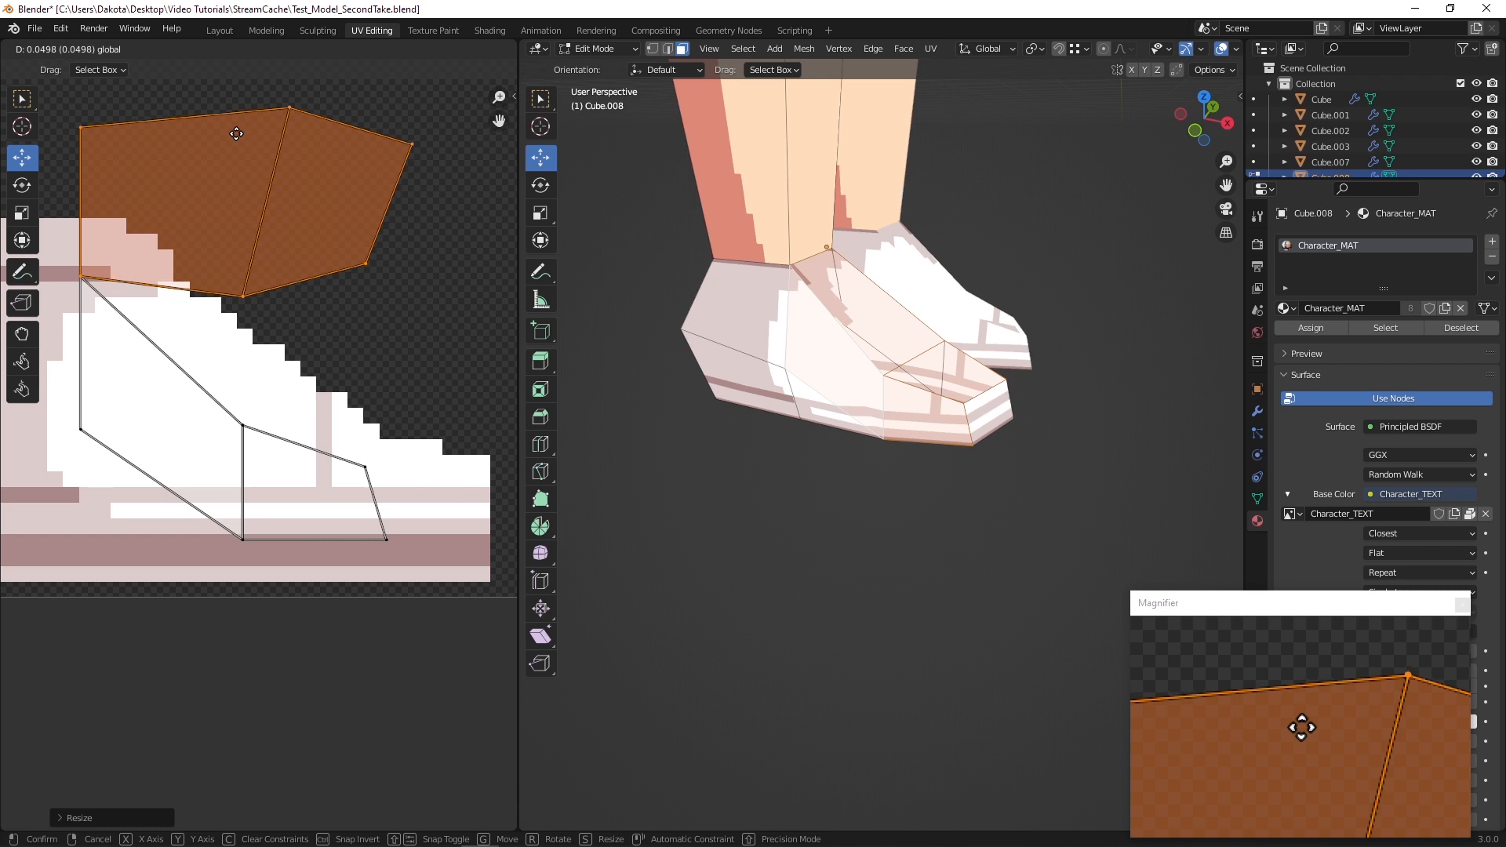
{"action": "left_click_drag", "start_coordinate": [236, 134], "coordinate": [238, 135]}
{"action": "scroll", "coordinate": [224, 158], "scroll_direction": "down", "scroll_amount": 5}
{"action": "middle_click_drag", "start_coordinate": [280, 374], "coordinate": [230, 361]}
{"action": "scroll", "coordinate": [332, 431], "scroll_direction": "up", "scroll_amount": 1}
{"action": "scroll", "coordinate": [328, 431], "scroll_direction": "up", "scroll_amount": 2}
{"action": "scroll", "coordinate": [216, 351], "scroll_direction": "up", "scroll_amount": 1}
{"action": "left_click_drag", "start_coordinate": [226, 304], "coordinate": [214, 235]}
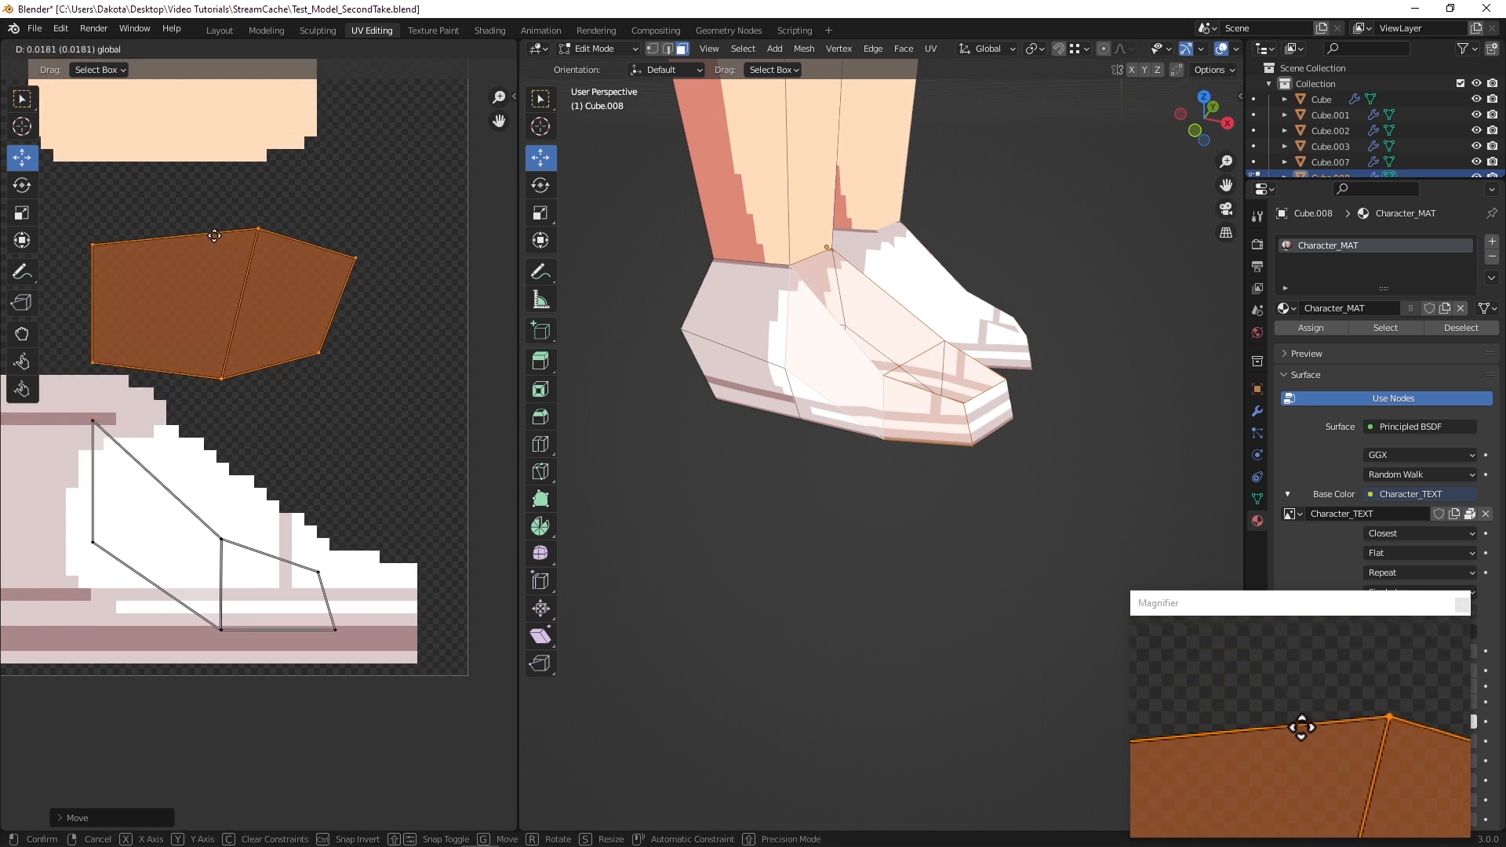
{"action": "scroll", "coordinate": [223, 321], "scroll_direction": "down", "scroll_amount": 4}
{"action": "mouse_move", "coordinate": [229, 324]}
{"action": "middle_mouse_down"}
{"action": "mouse_move", "coordinate": [276, 325]}
{"action": "mouse_move", "coordinate": [201, 316]}
{"action": "middle_mouse_up"}
{"action": "scroll", "coordinate": [231, 322], "scroll_direction": "up", "scroll_amount": 4}
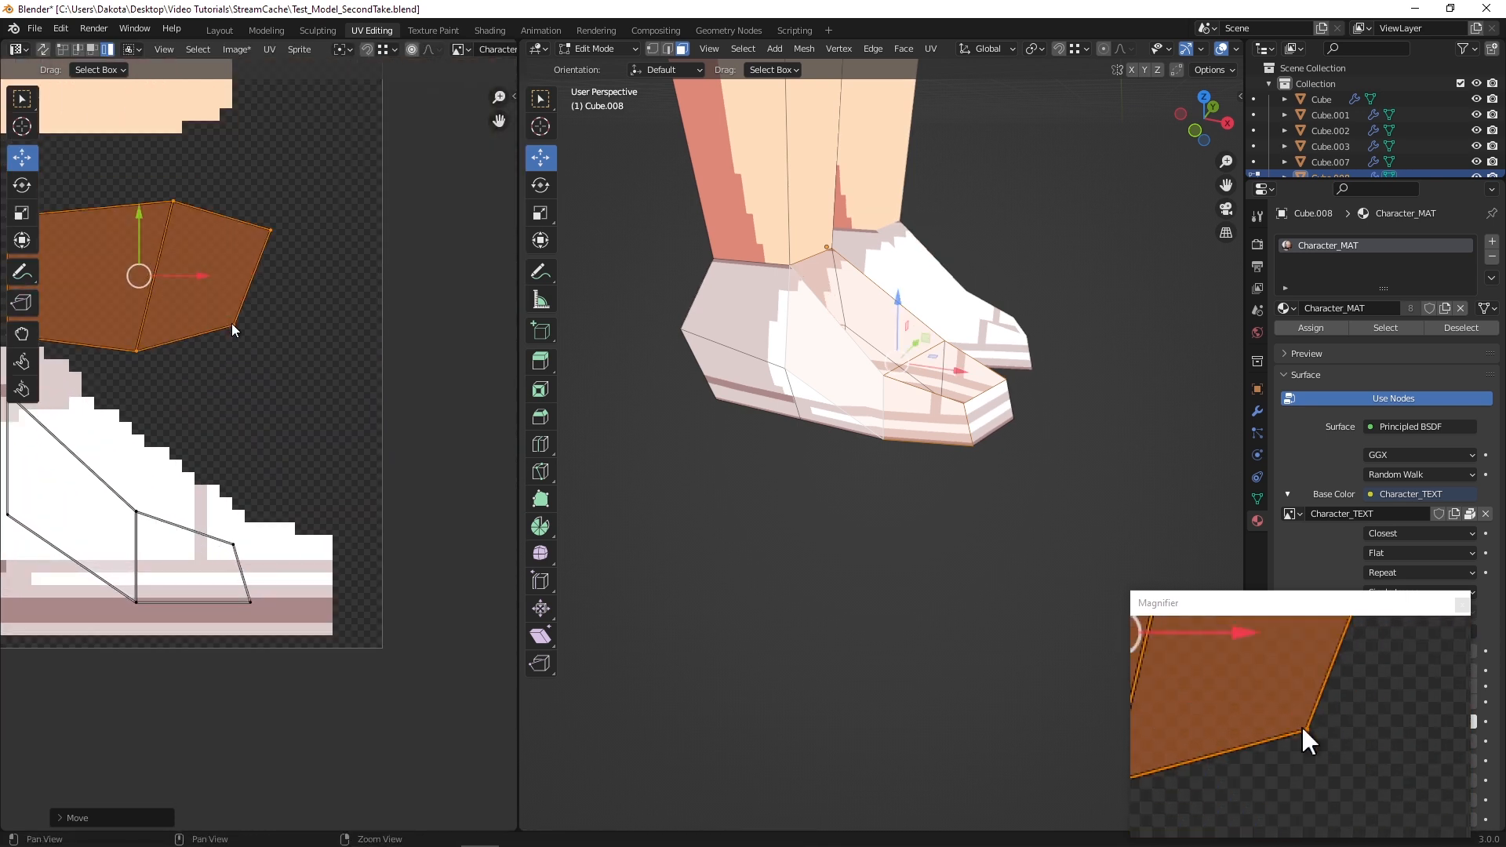
In Aseprite, pencil a light pink #ddcccc stripe from the side's strap straight up across the shoe-top island, and check the model
{"action": "mouse_move", "coordinate": [688, 842]}
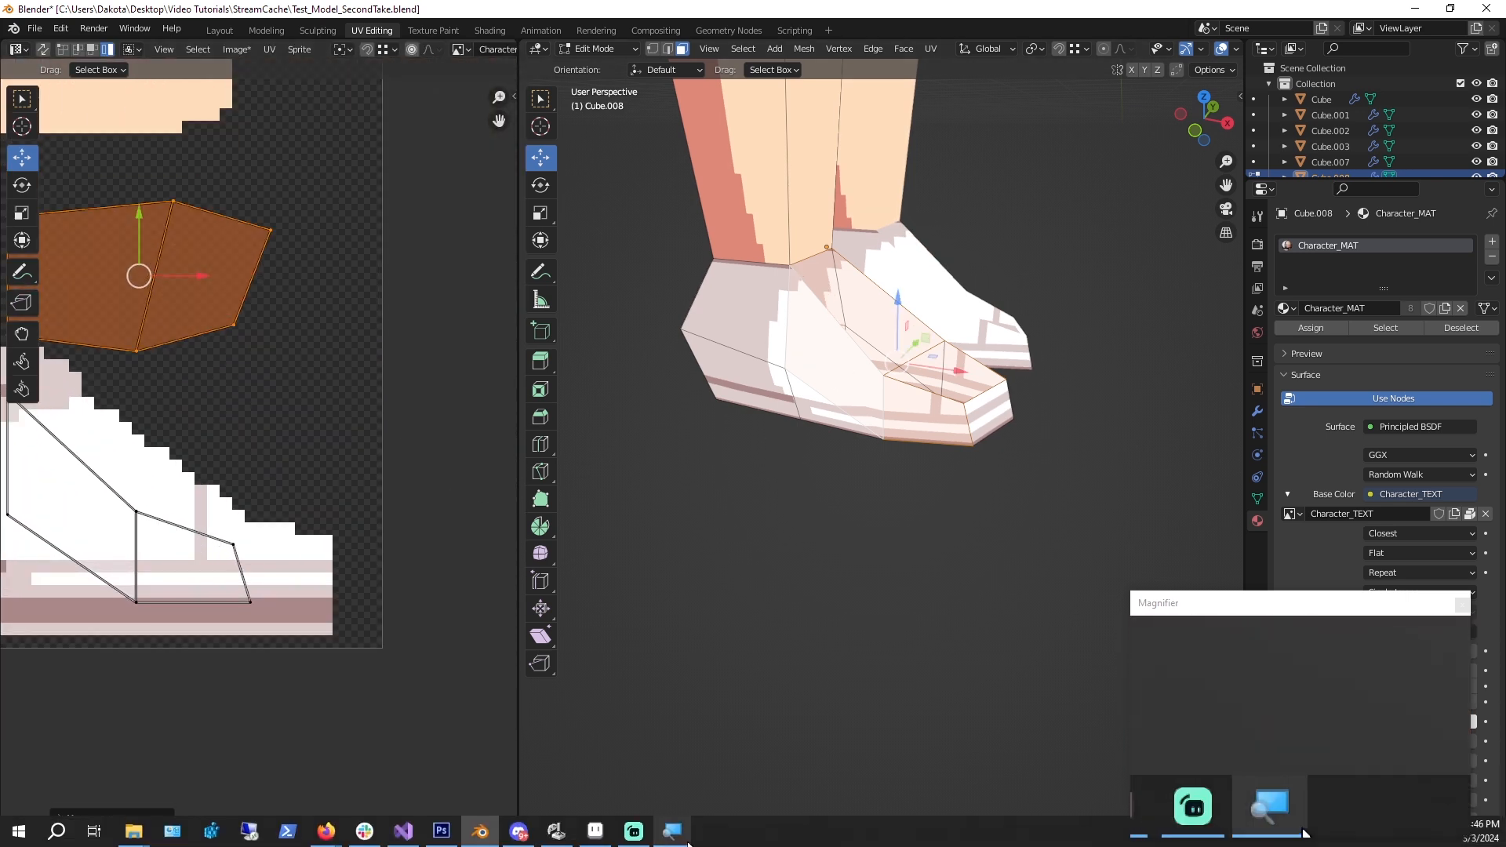
{"action": "left_click", "coordinate": [590, 836]}
{"action": "scroll", "coordinate": [447, 248], "scroll_direction": "up", "scroll_amount": 3}
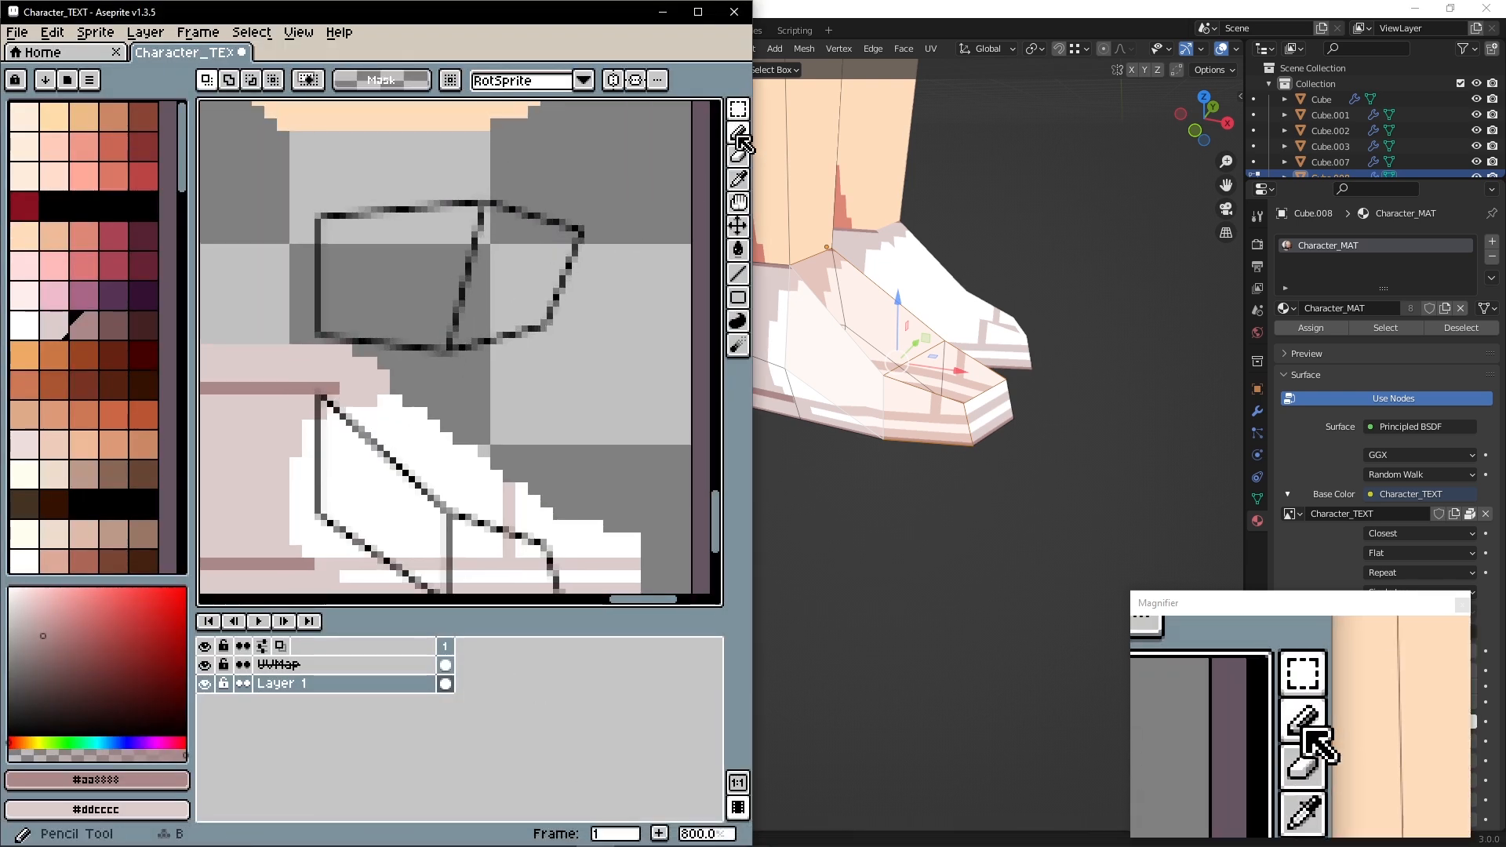
{"action": "left_click", "coordinate": [737, 135]}
{"action": "left_click", "coordinate": [509, 495], "text": "alt"}
{"action": "left_click_drag", "start_coordinate": [510, 477], "coordinate": [511, 189]}
{"action": "mouse_move", "coordinate": [965, 503]}
{"action": "middle_mouse_down"}
{"action": "mouse_move", "coordinate": [808, 521]}
{"action": "mouse_move", "coordinate": [728, 490]}
{"action": "mouse_move", "coordinate": [925, 510]}
{"action": "middle_mouse_up"}
{"action": "scroll", "coordinate": [251, 360], "scroll_direction": "up", "scroll_amount": 2}
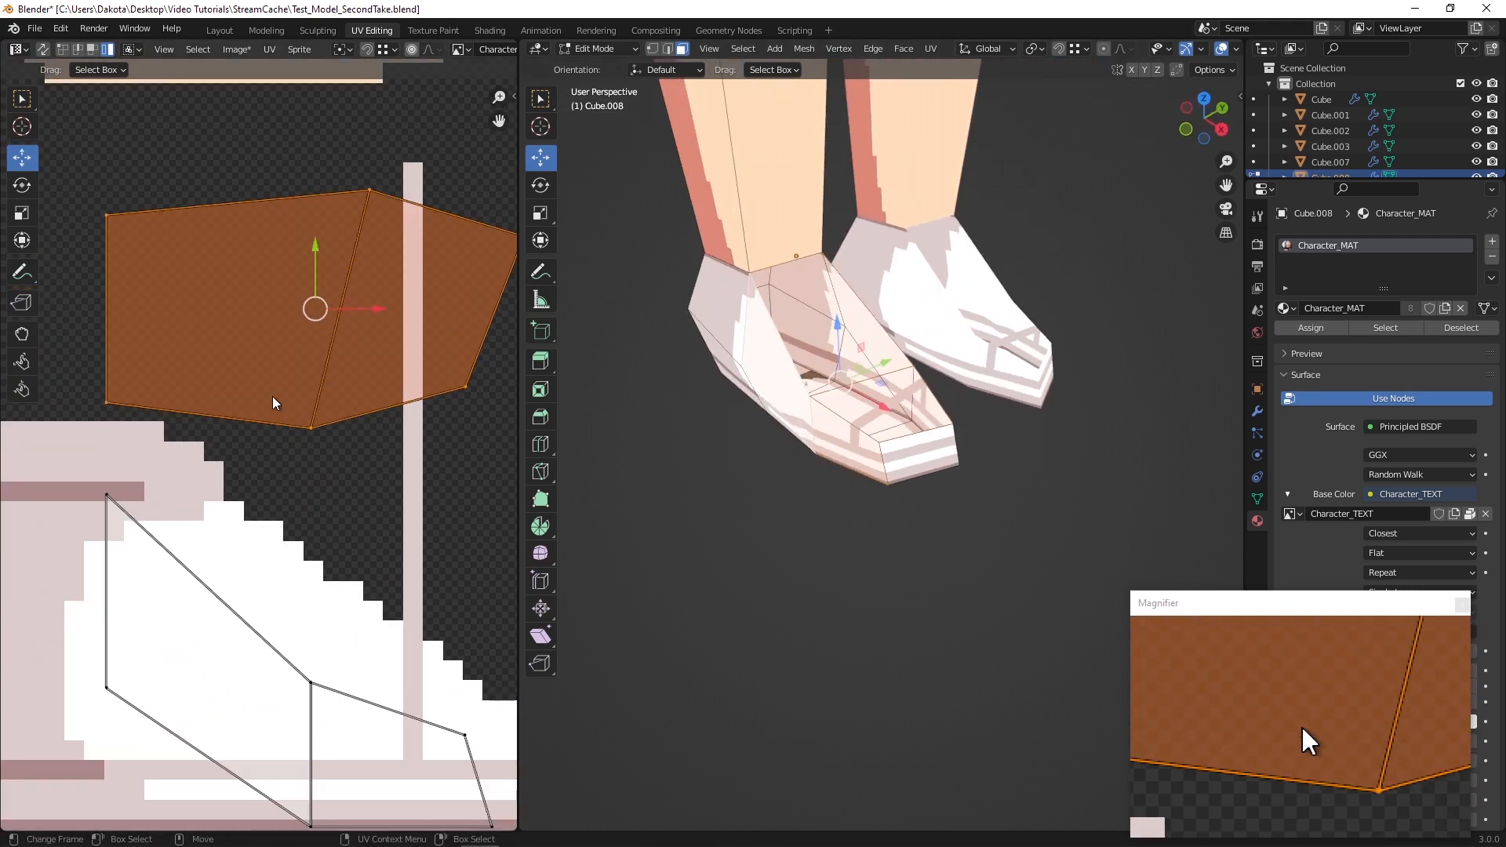
Pencil a dark #aa8888 line along the shoe-top island's ankle edge and a light pink #ddcccc line beside it
{"action": "left_click", "coordinate": [575, 833]}
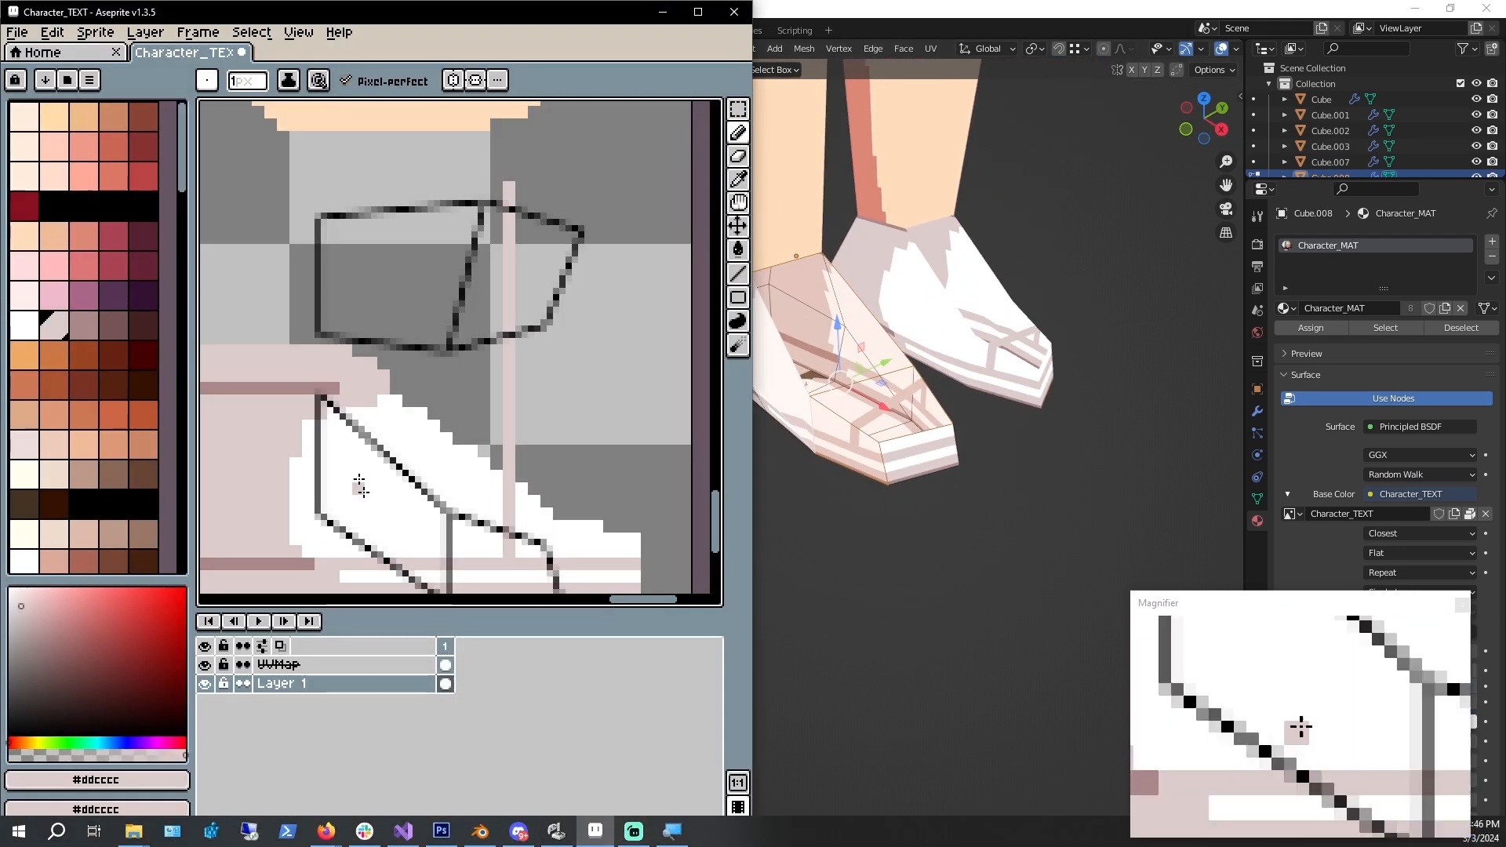
{"action": "left_click", "coordinate": [340, 382], "text": "alt"}
{"action": "left_click_drag", "start_coordinate": [326, 347], "coordinate": [322, 380]}
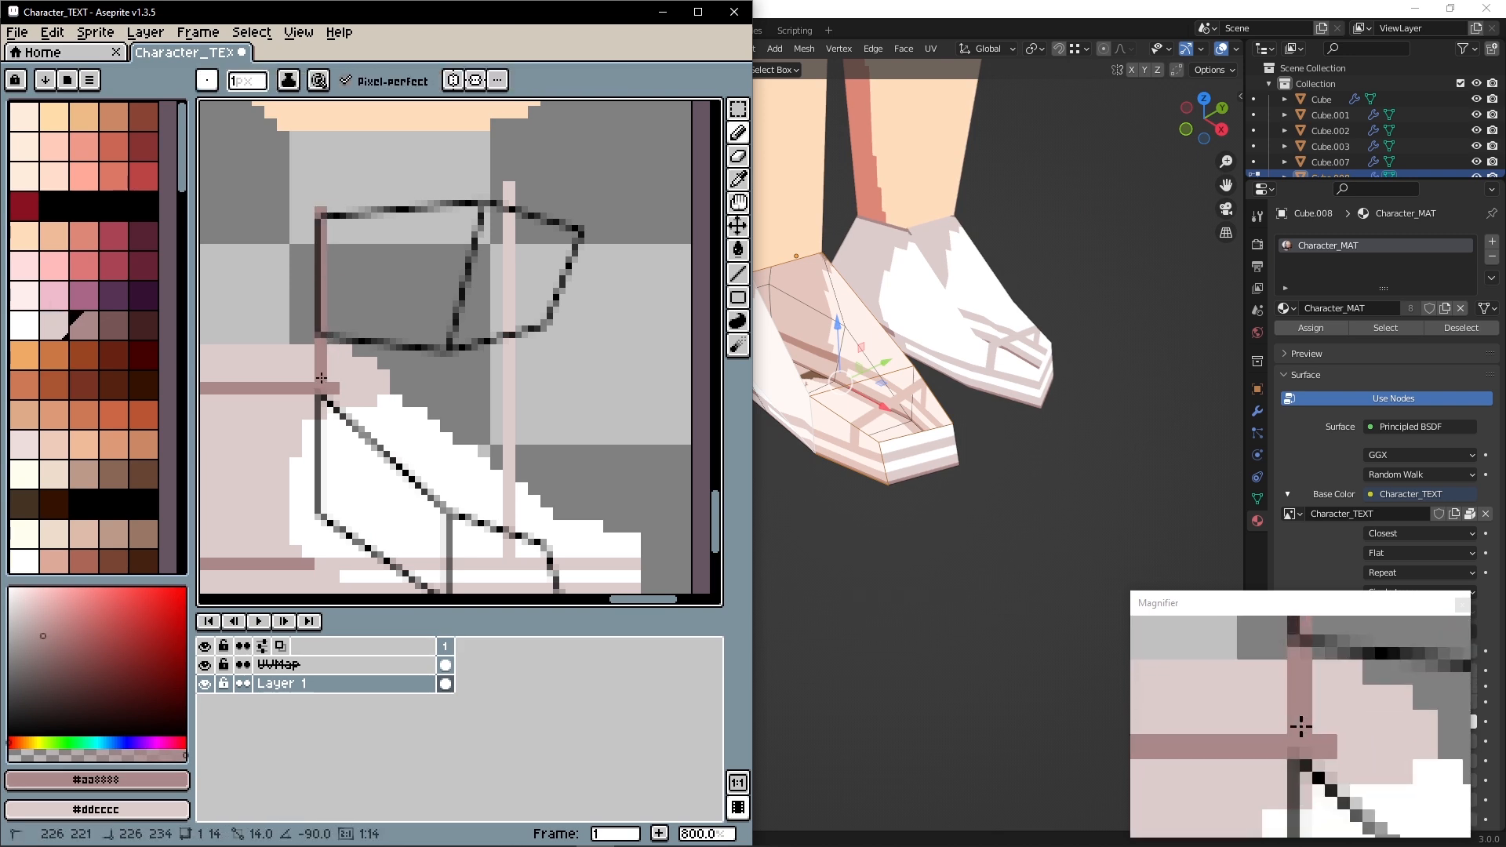
{"action": "scroll", "coordinate": [326, 203], "scroll_direction": "up", "scroll_amount": 1}
{"action": "left_click", "coordinate": [317, 193]}
{"action": "left_click", "coordinate": [375, 421], "text": "alt"}
{"action": "left_click_drag", "start_coordinate": [338, 400], "coordinate": [334, 202]}
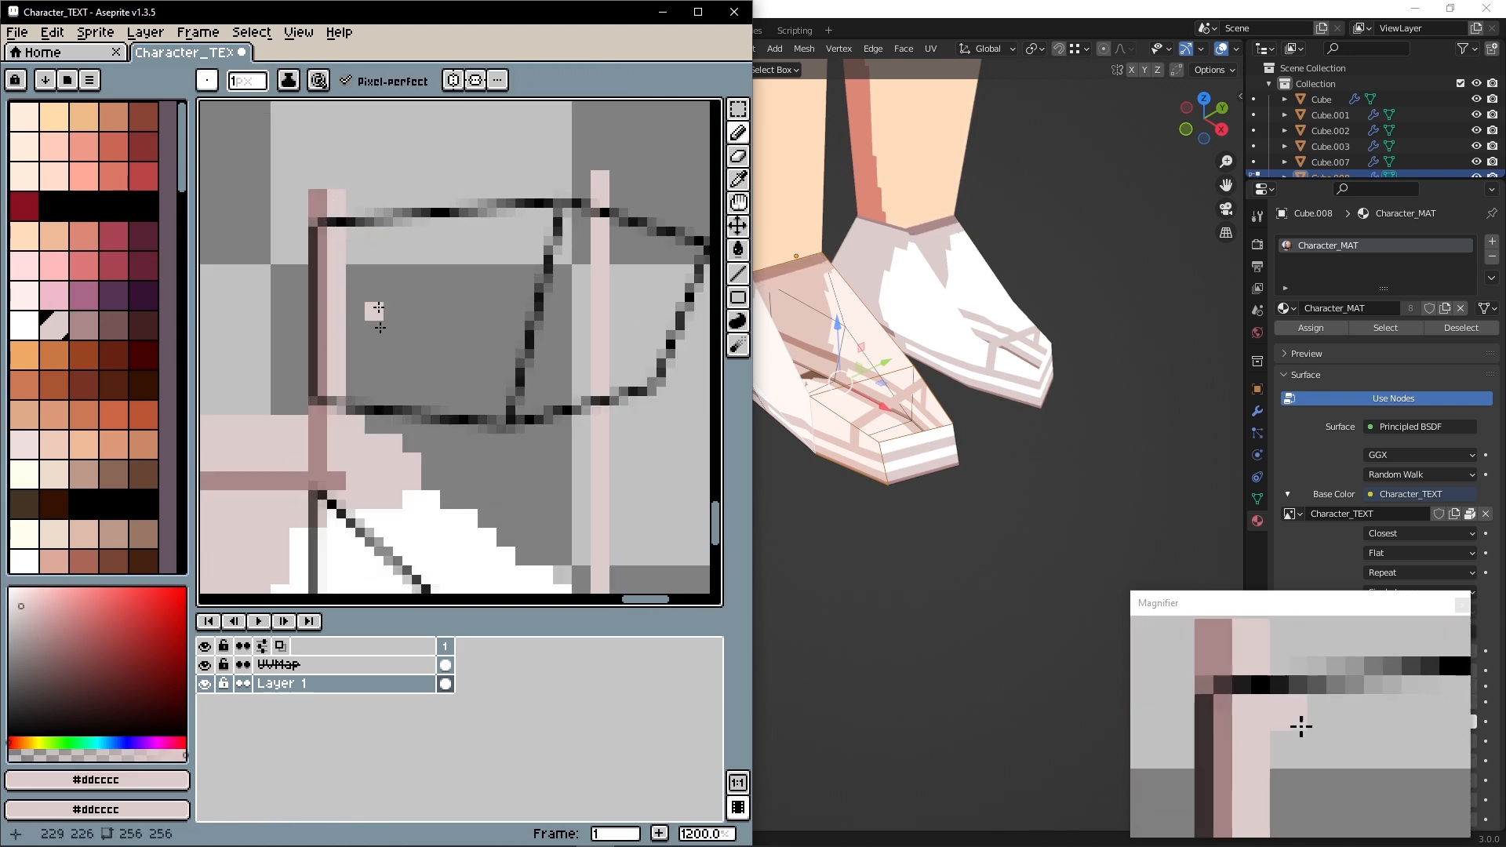
Outline the rest of the shoe-top island in white #FFFFFF, just outside its edges and leaving the pink stripe intact
{"action": "left_click", "coordinate": [452, 553], "text": "alt"}
{"action": "left_click", "coordinate": [580, 147]}
{"action": "left_click", "coordinate": [580, 176]}
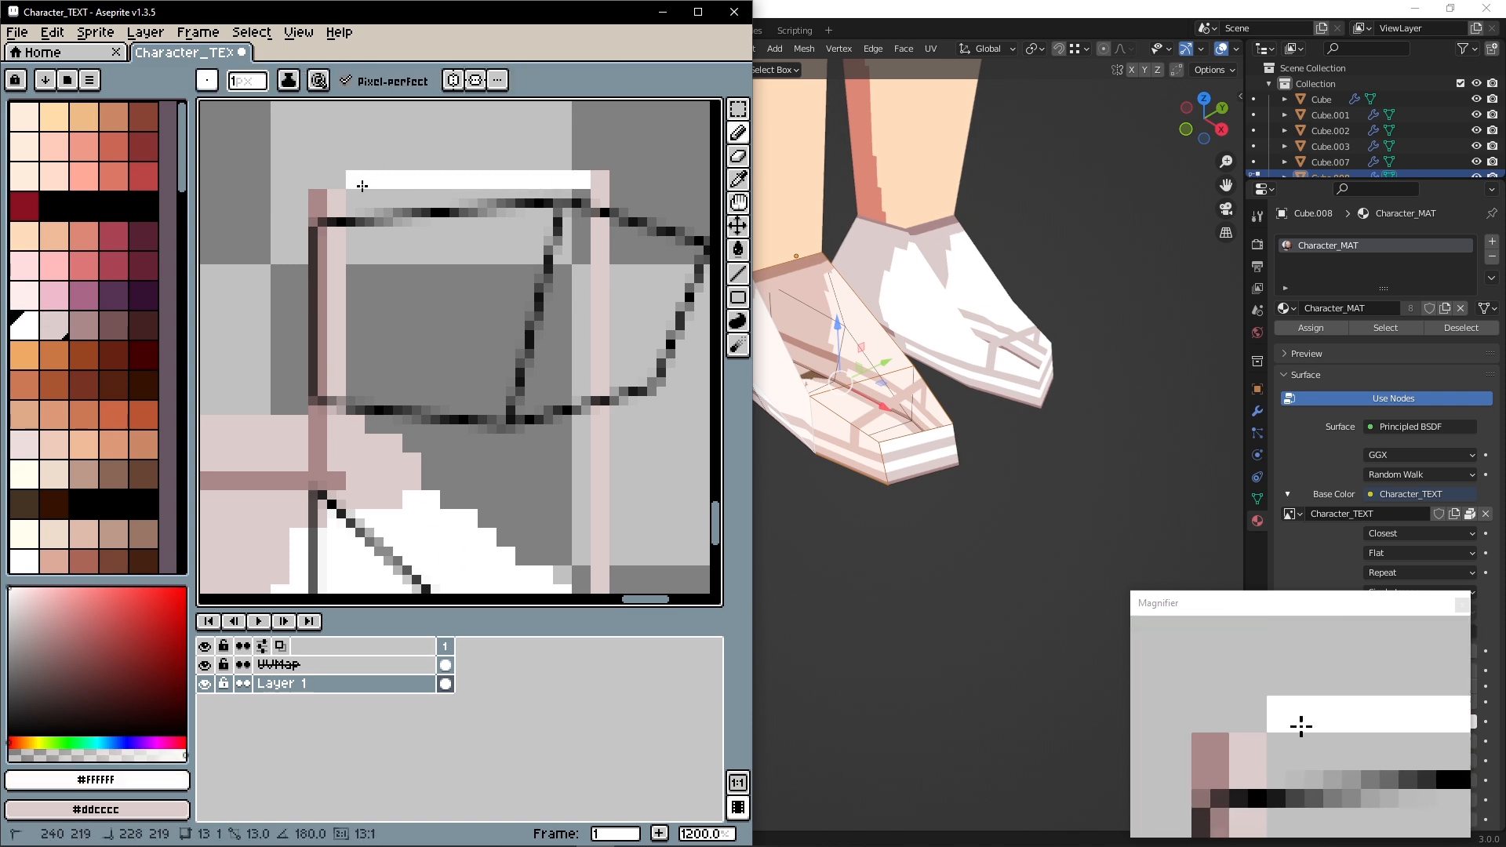
{"action": "left_click", "coordinate": [356, 198], "text": "shift"}
{"action": "middle_click_drag", "start_coordinate": [627, 185], "coordinate": [480, 155]}
{"action": "left_click_drag", "start_coordinate": [472, 150], "coordinate": [490, 169]}
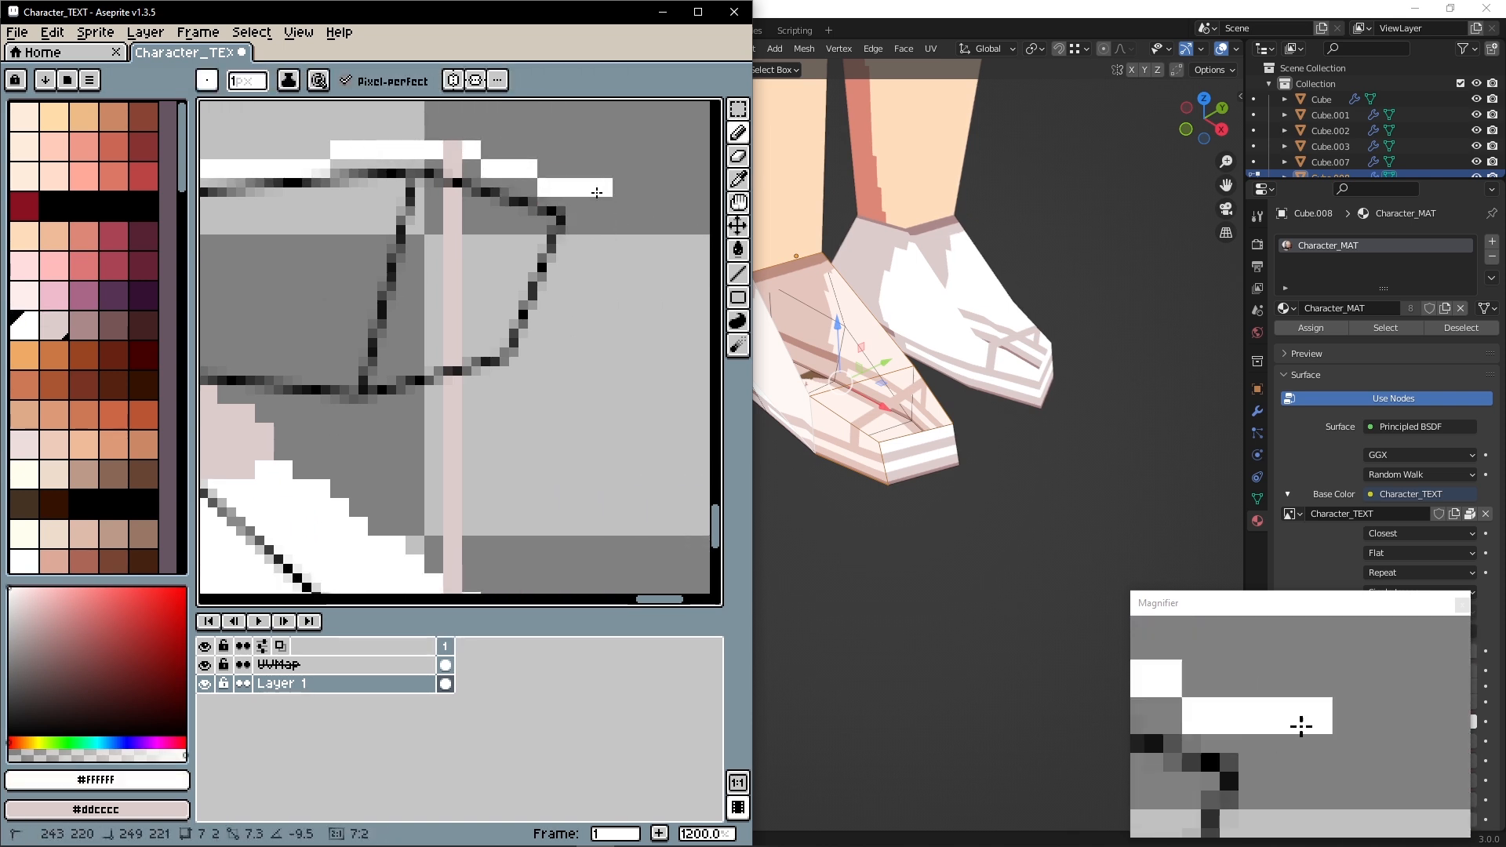
{"action": "left_click", "coordinate": [602, 192], "text": "shift"}
{"action": "left_click", "coordinate": [548, 408], "text": "shift"}
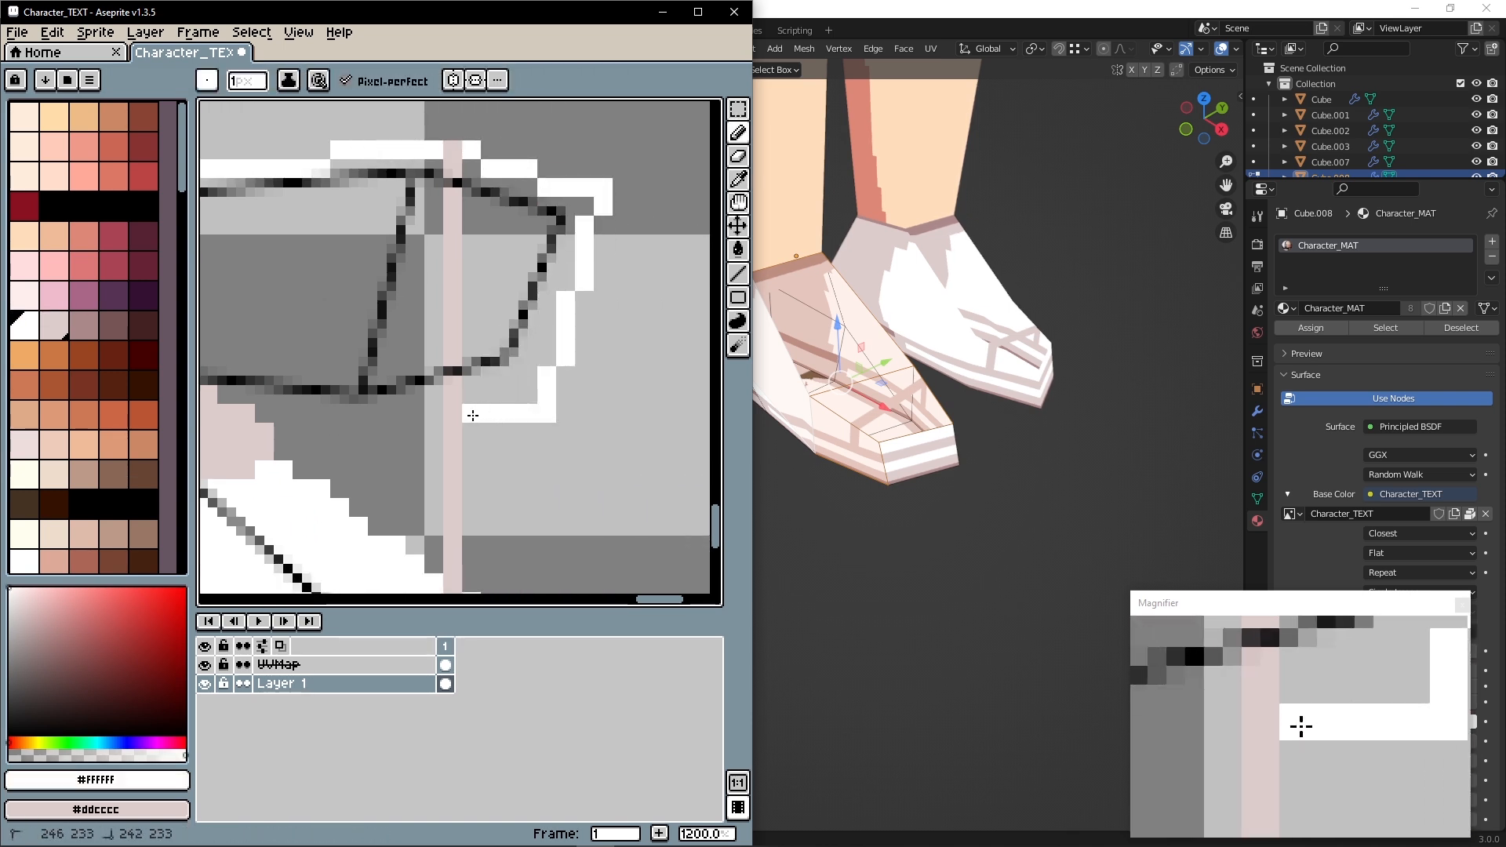
{"action": "middle_click_drag", "start_coordinate": [430, 383], "coordinate": [497, 407]}
{"action": "left_click", "coordinate": [497, 437], "text": "shift"}
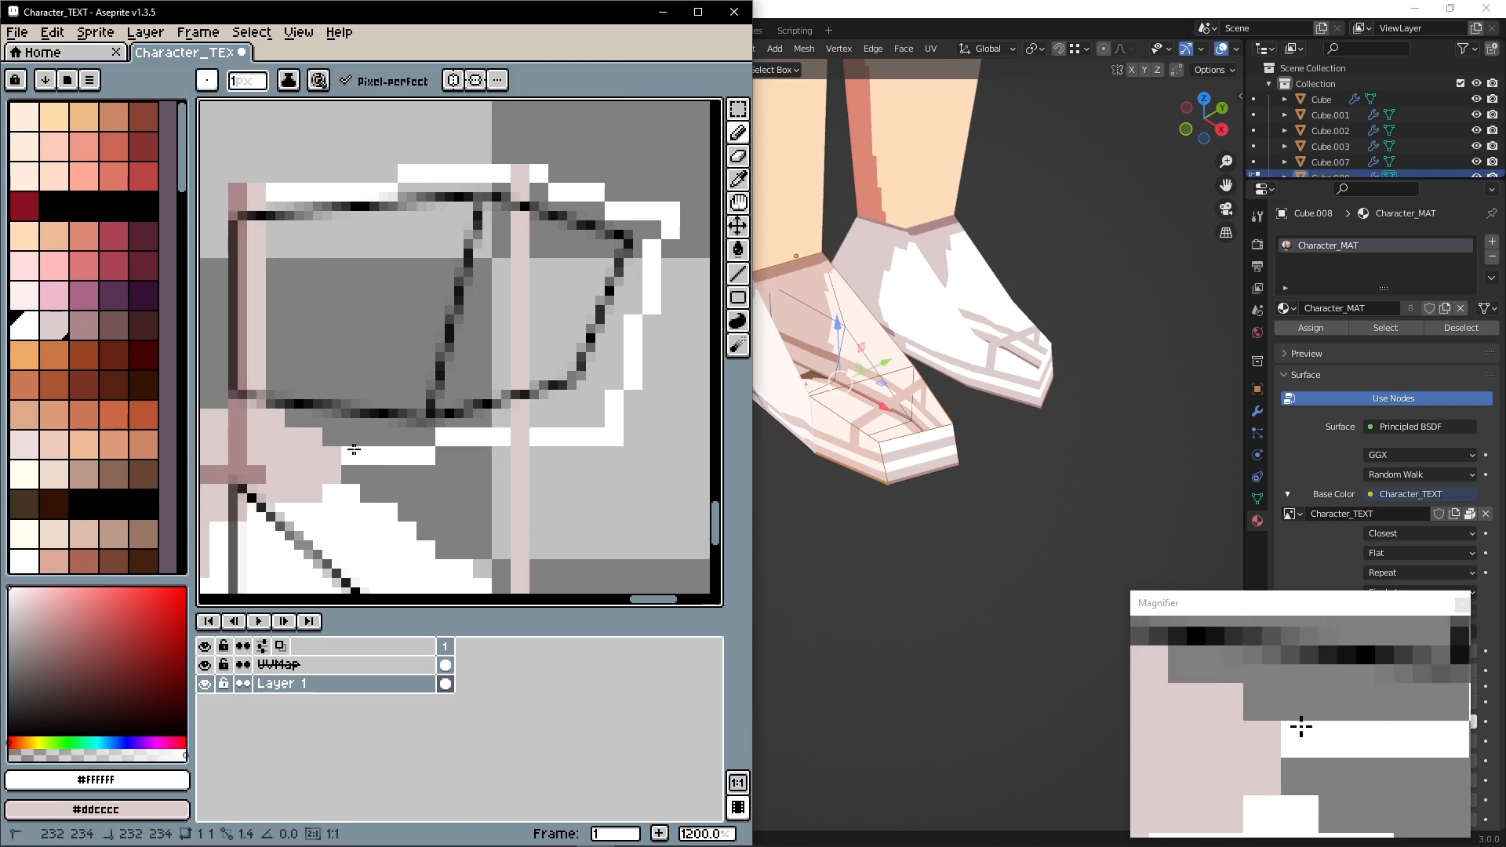
Fill the empty areas on both sides of the pink stripe inside the shoe-top outline with white #FFFFFF
{"action": "left_click", "coordinate": [738, 250]}
{"action": "left_click", "coordinate": [592, 287]}
{"action": "left_click", "coordinate": [383, 311]}
{"action": "scroll", "coordinate": [394, 314], "scroll_direction": "down", "scroll_amount": 3}
{"action": "key", "text": "i"}
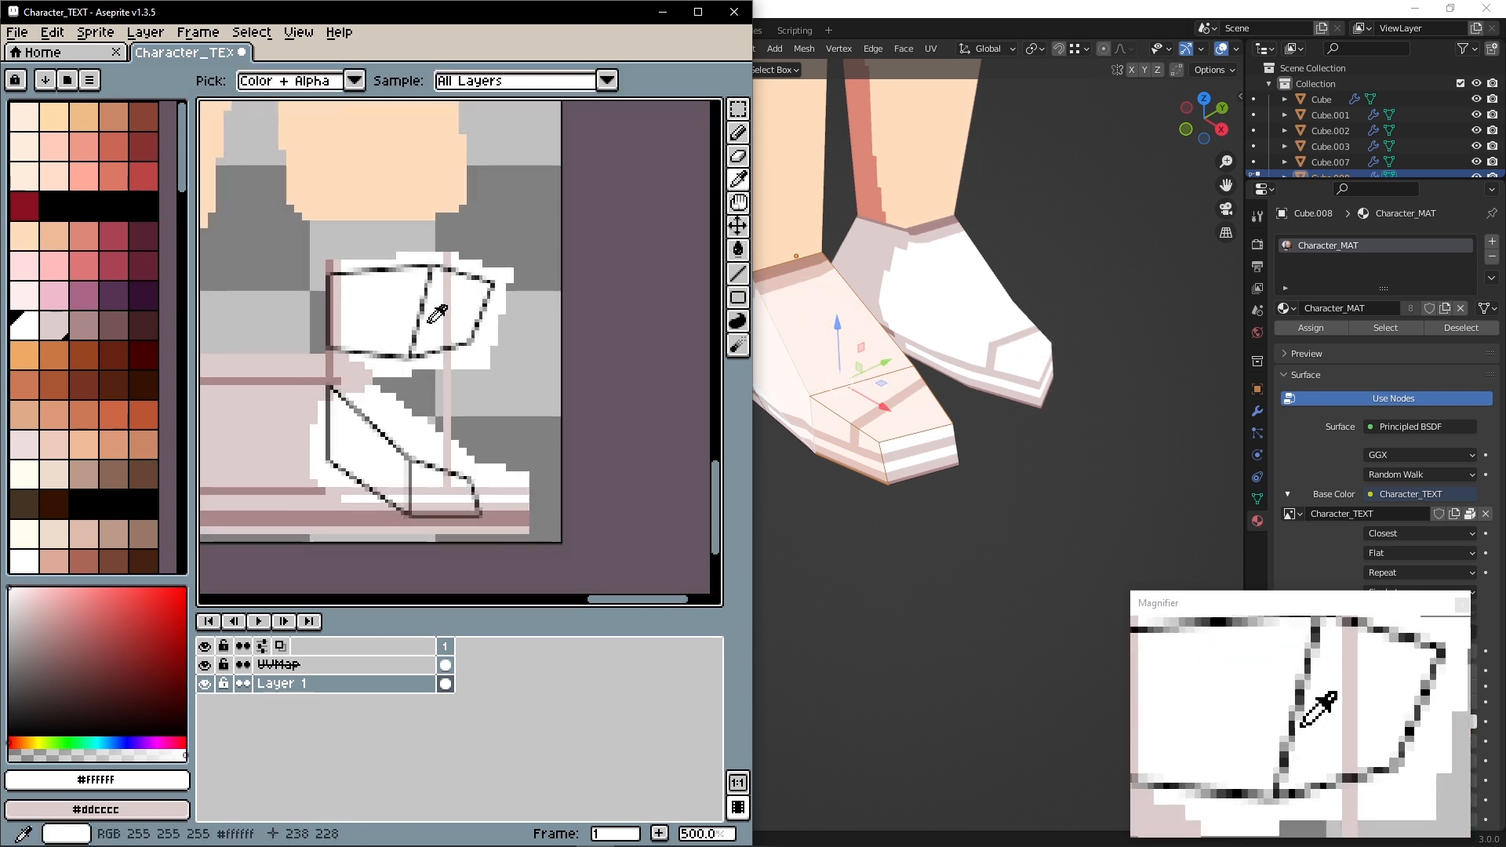
{"action": "scroll", "coordinate": [436, 314], "scroll_direction": "down", "scroll_amount": 1}
Switch to Blender and examine the painted shoe, the legs and the whole character from several angles
{"action": "left_click", "coordinate": [824, 561]}
{"action": "middle_click_drag", "start_coordinate": [824, 561], "coordinate": [854, 550]}
{"action": "middle_click_drag", "start_coordinate": [923, 466], "coordinate": [883, 397]}
{"action": "scroll", "coordinate": [949, 334], "scroll_direction": "down", "scroll_amount": 4}
{"action": "middle_click_drag", "start_coordinate": [915, 497], "coordinate": [894, 495]}
{"action": "scroll", "coordinate": [894, 495], "scroll_direction": "up", "scroll_amount": 5}
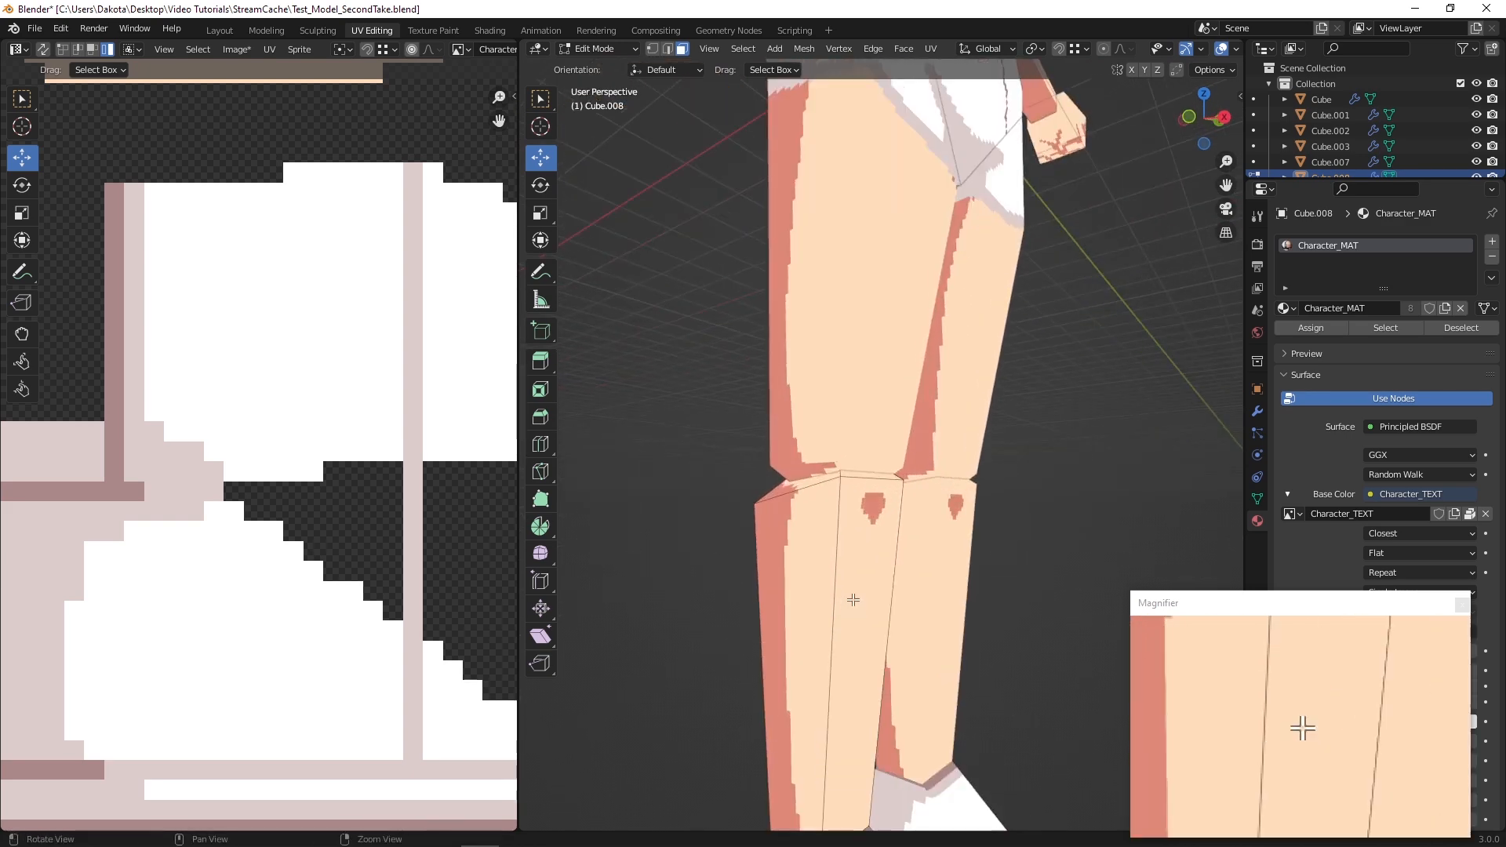
{"action": "middle_click_drag", "start_coordinate": [851, 599], "coordinate": [756, 598]}
{"action": "scroll", "coordinate": [761, 510], "scroll_direction": "down", "scroll_amount": 7}
{"action": "middle_click_drag", "start_coordinate": [767, 423], "coordinate": [847, 440]}
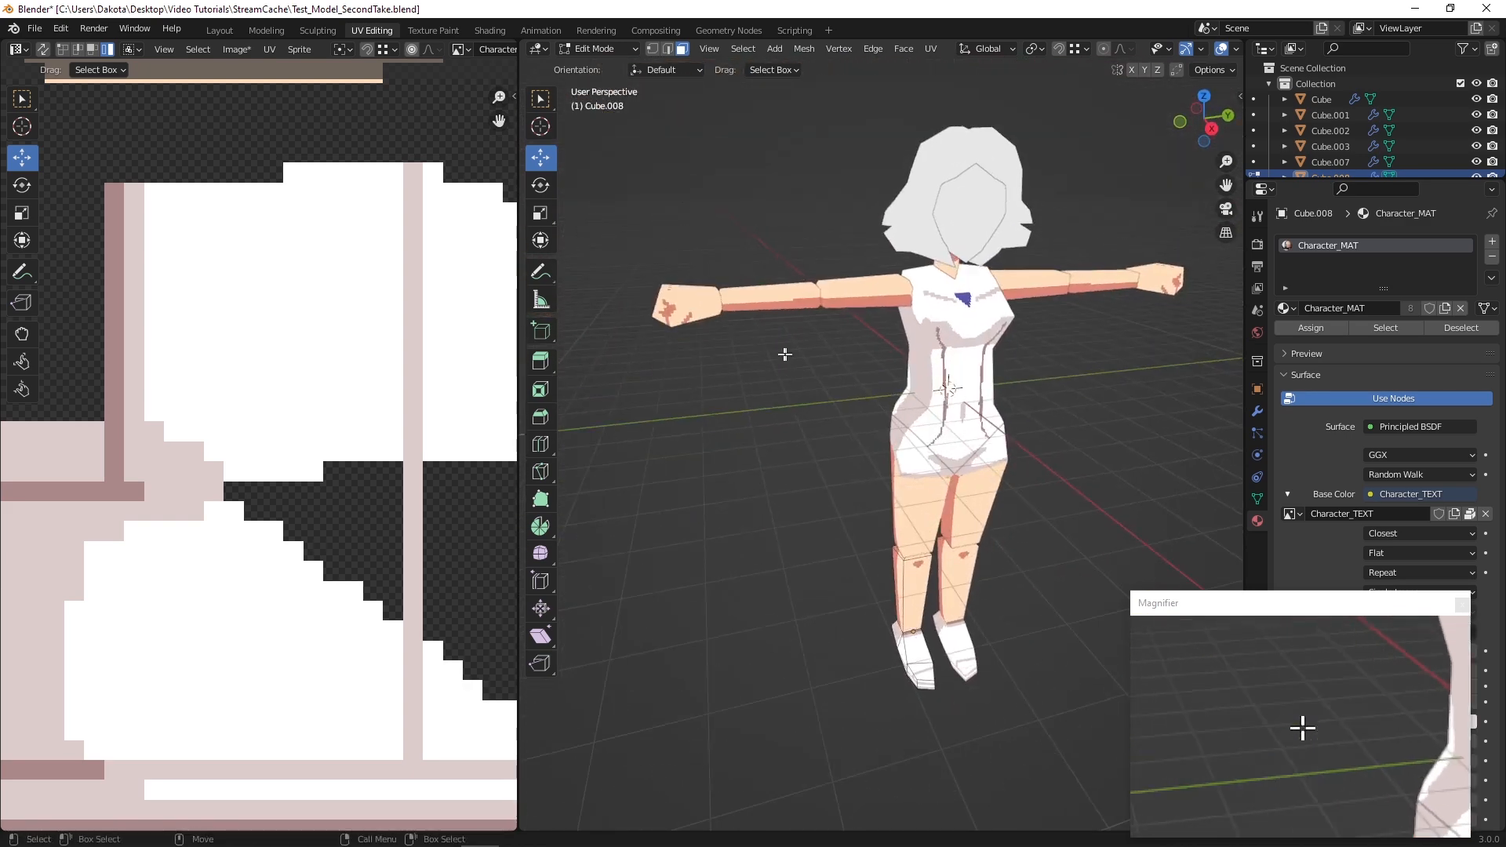
{"action": "scroll", "coordinate": [406, 322], "scroll_direction": "down", "scroll_amount": 8}
{"action": "scroll", "coordinate": [340, 411], "scroll_direction": "up", "scroll_amount": 2}
Select the sole faces of the shoe and unwrap them by projecting from the top view
{"action": "middle_click_drag", "start_coordinate": [765, 529], "coordinate": [859, 463]}
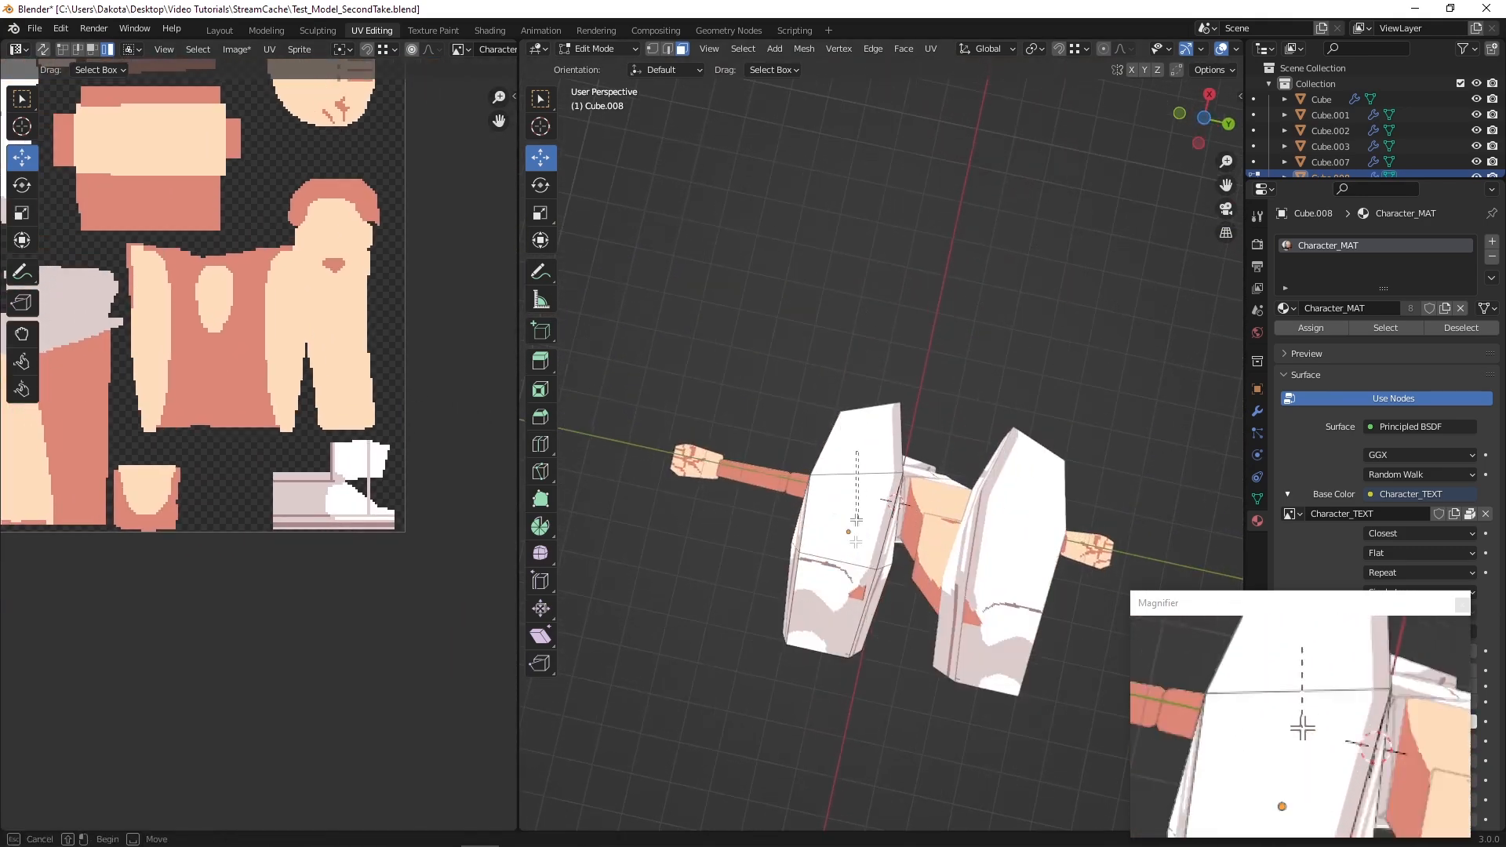
{"action": "left_click", "coordinate": [837, 587]}
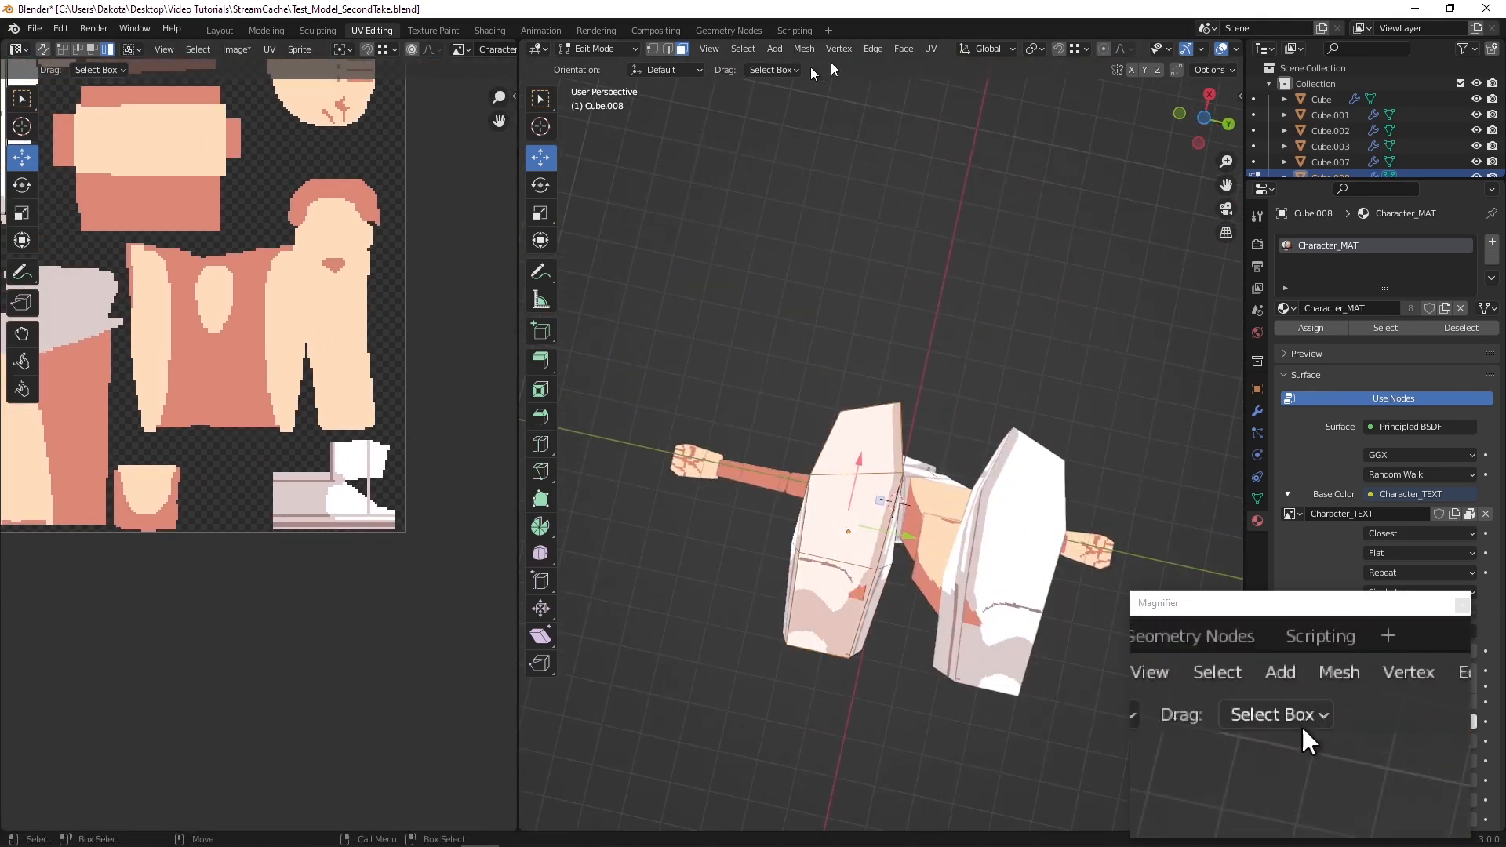
{"action": "left_click", "coordinate": [1203, 118]}
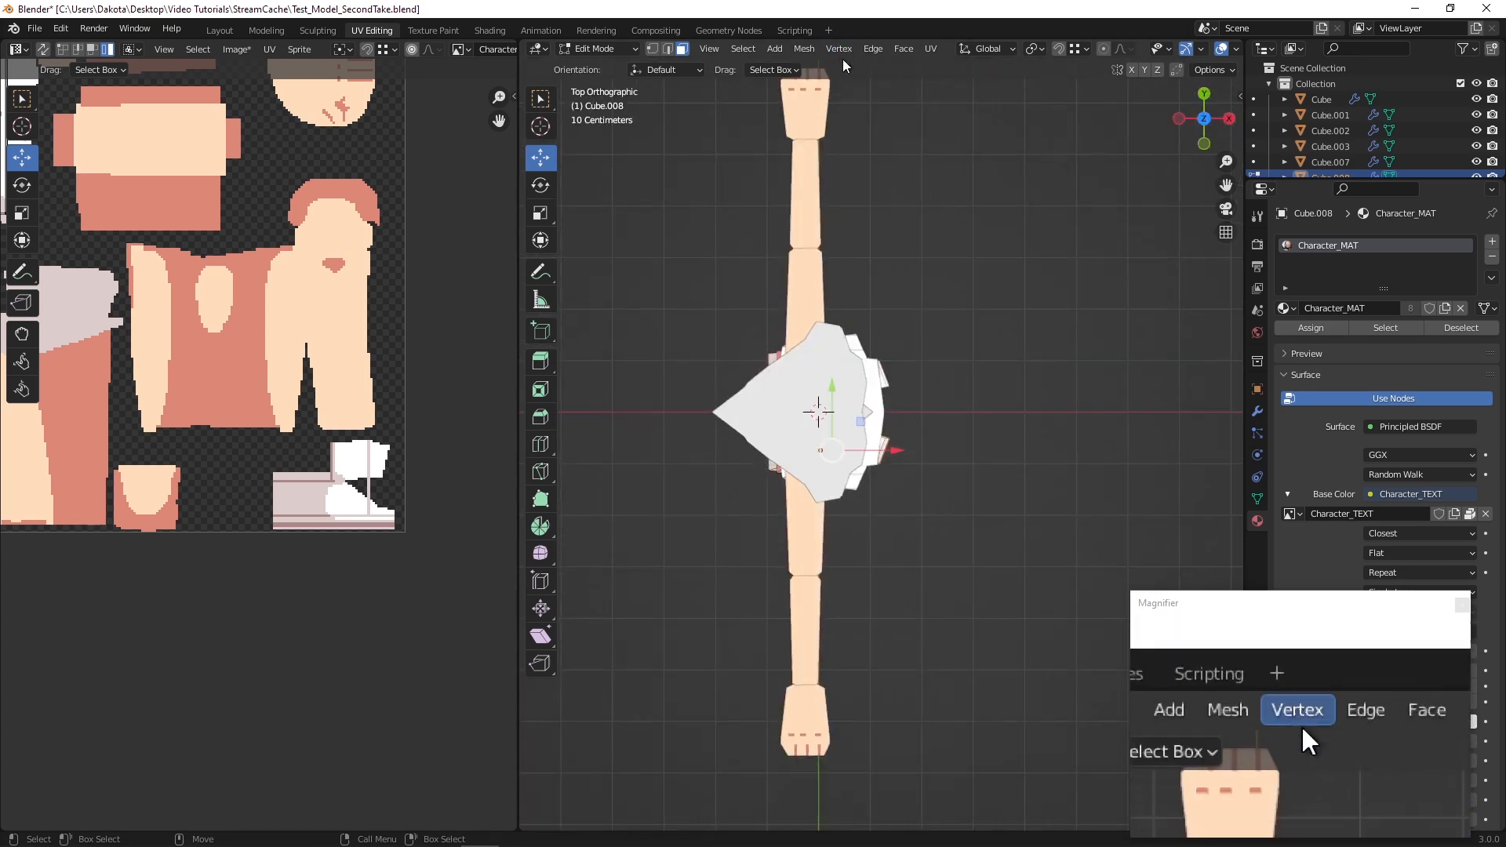
{"action": "left_click", "coordinate": [931, 48]}
{"action": "left_click", "coordinate": [998, 200]}
Add the shoe's lower side faces to the selection and move the sole's UV island over the painted shoe side
{"action": "middle_click_drag", "start_coordinate": [824, 424], "coordinate": [752, 474]}
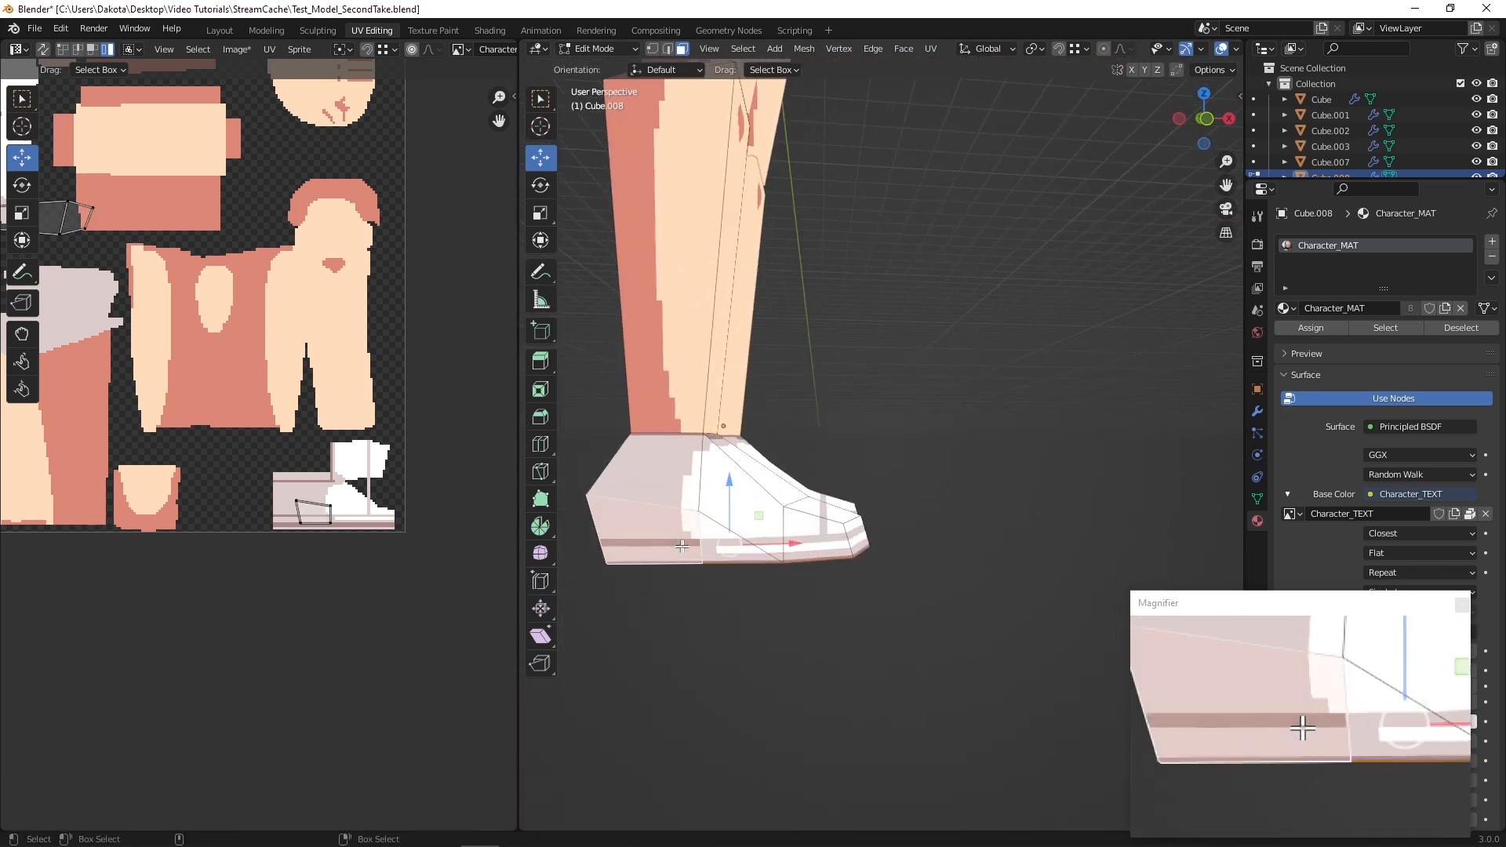
{"action": "left_click", "coordinate": [822, 541], "text": "shift"}
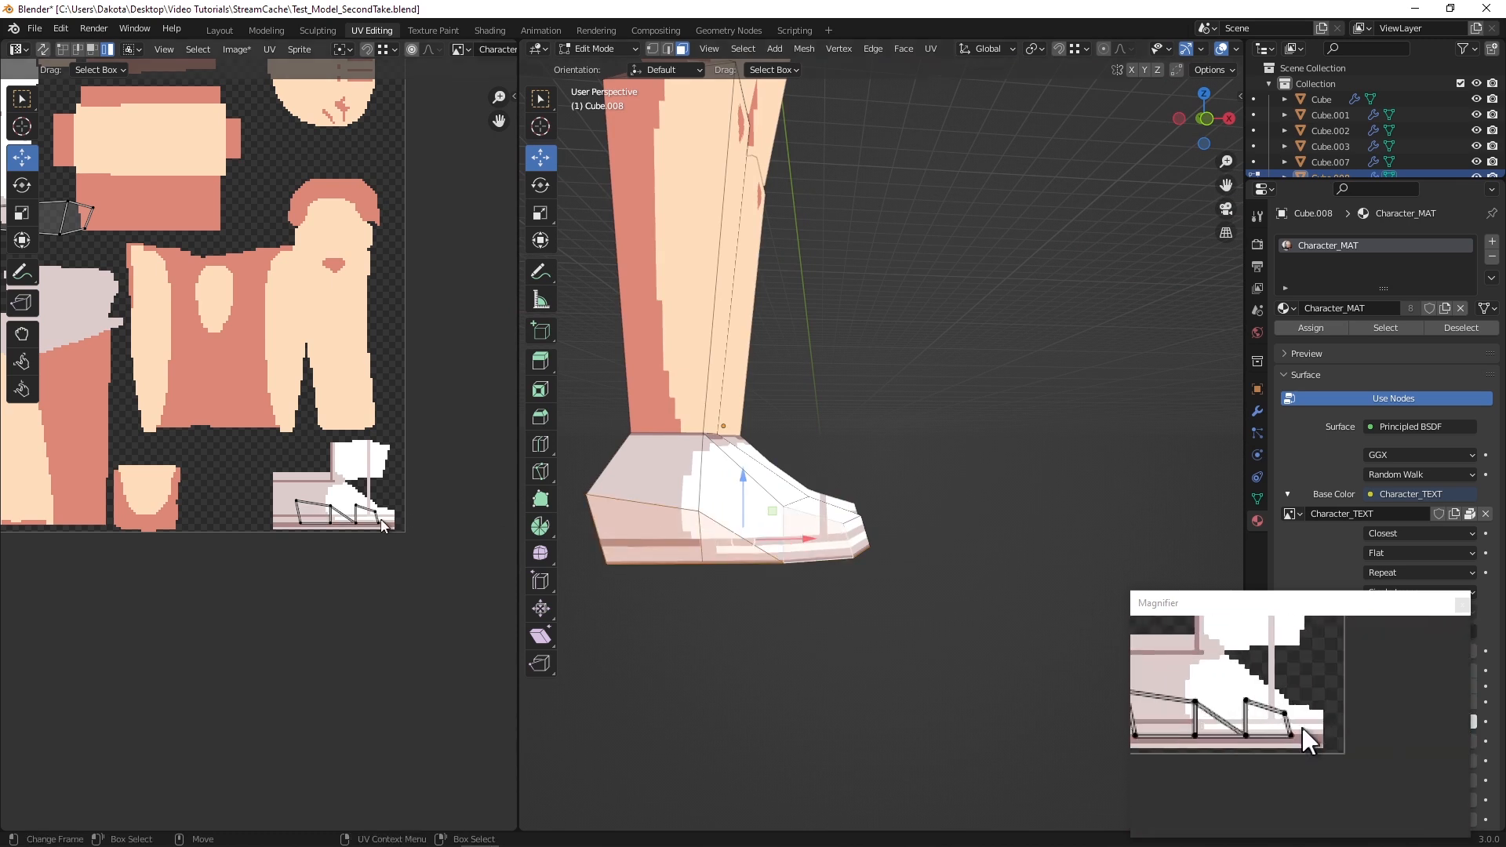
{"action": "scroll", "coordinate": [259, 447], "scroll_direction": "down", "scroll_amount": 1}
{"action": "left_click_drag", "start_coordinate": [154, 297], "coordinate": [43, 199]}
{"action": "left_click_drag", "start_coordinate": [95, 276], "coordinate": [329, 502]}
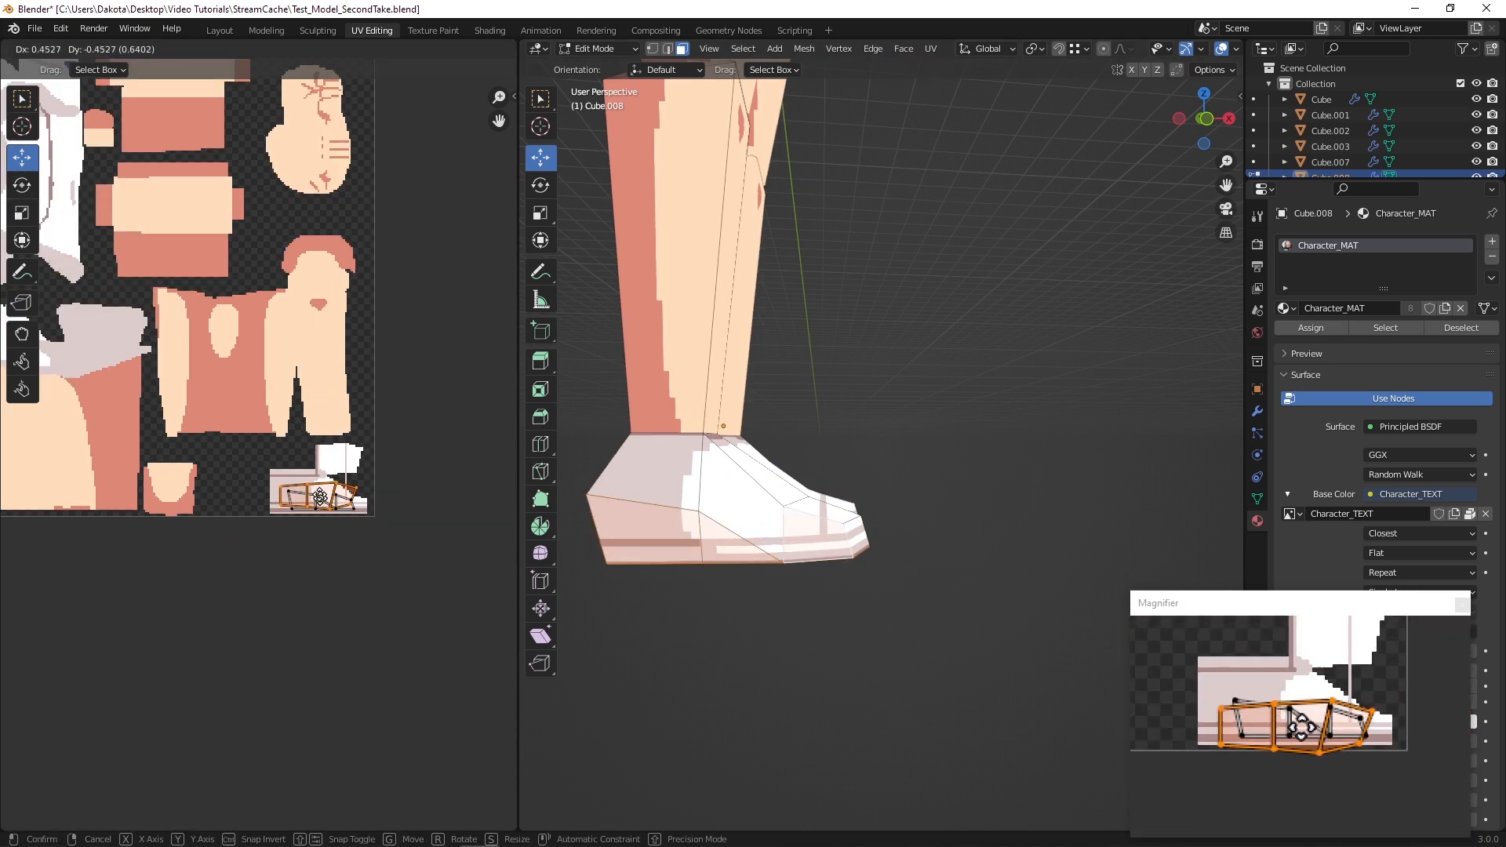
{"action": "scroll", "coordinate": [282, 356], "scroll_direction": "up", "scroll_amount": 6}
{"action": "key", "text": "g"}
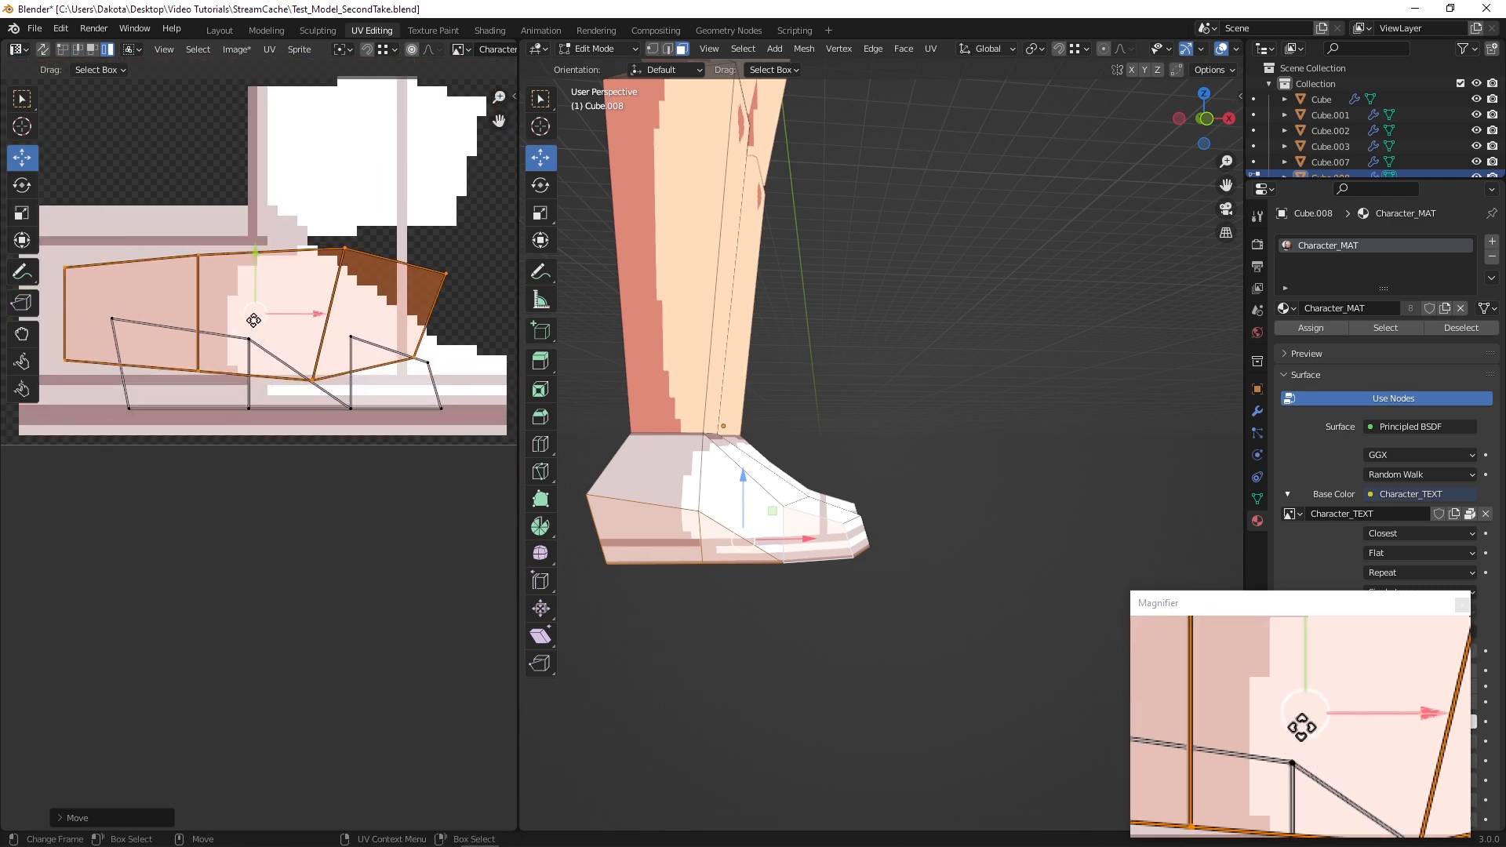
{"action": "left_click", "coordinate": [324, 369]}
Scale the sole island down until its sections match the lengths of the side faces, and shift it slightly down
{"action": "left_click", "coordinate": [22, 240]}
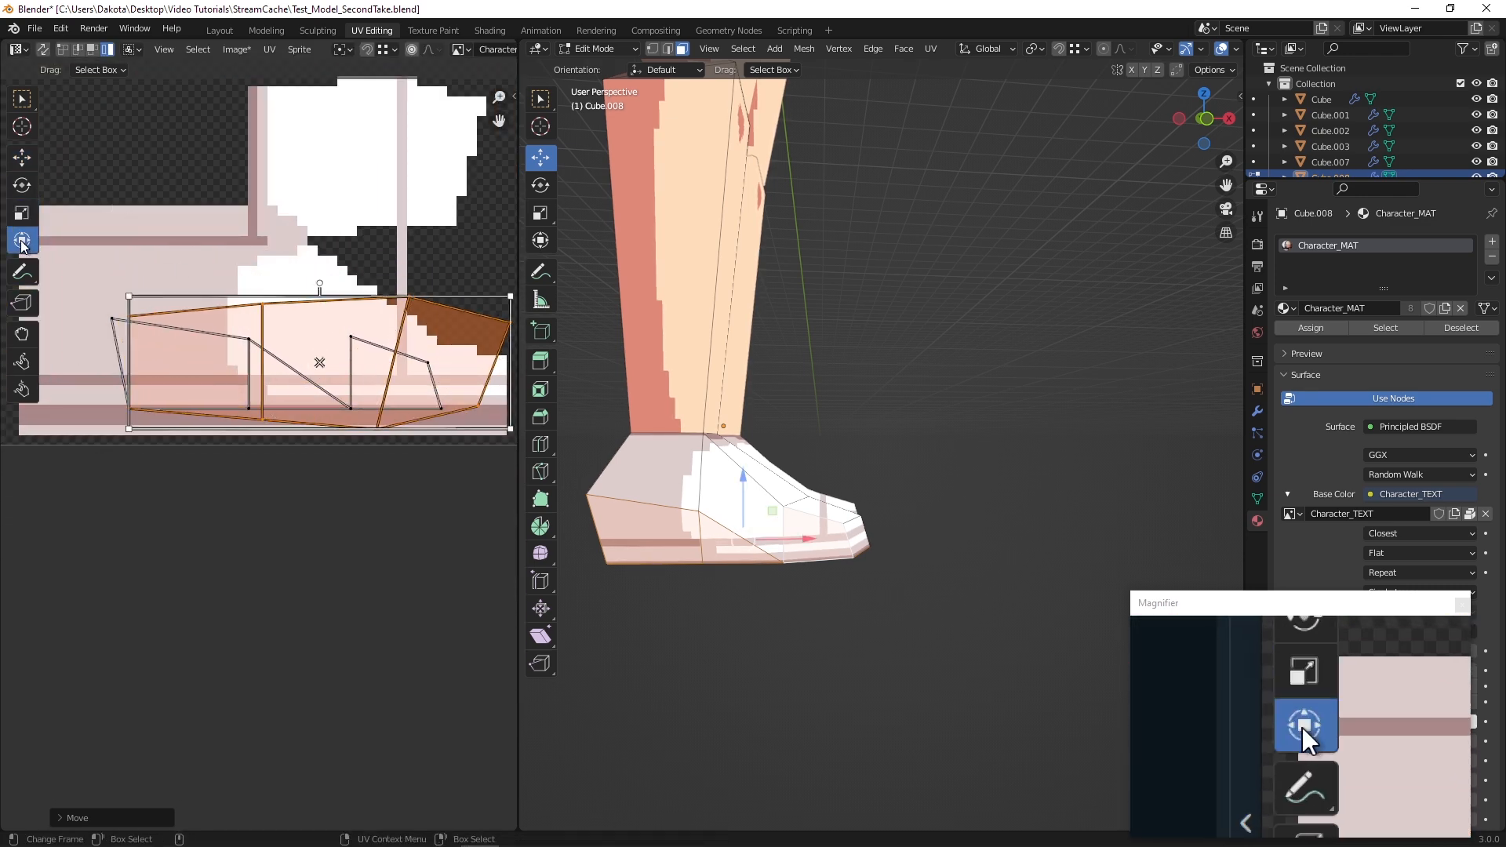
{"action": "left_click_drag", "start_coordinate": [510, 429], "coordinate": [470, 407]}
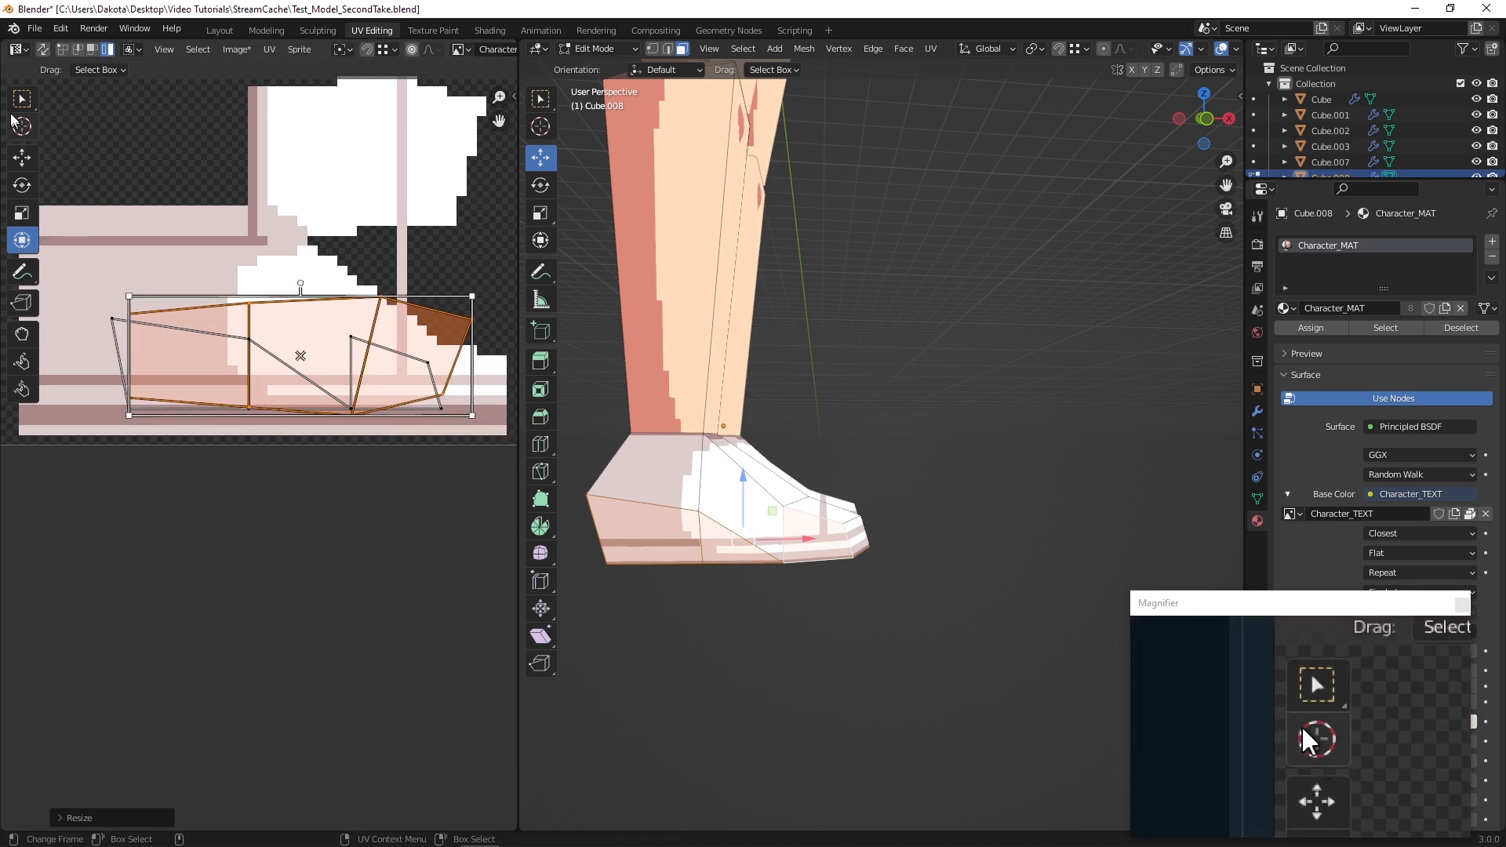
{"action": "left_click", "coordinate": [21, 156]}
{"action": "left_click_drag", "start_coordinate": [296, 297], "coordinate": [299, 314]}
Fine-scale the sole island to line up with the side's toe corner and move it into the empty texture space above the heel
{"action": "scroll", "coordinate": [400, 440], "scroll_direction": "up", "scroll_amount": 2}
{"action": "middle_click_drag", "start_coordinate": [400, 439], "coordinate": [225, 428]}
{"action": "scroll", "coordinate": [278, 407], "scroll_direction": "up", "scroll_amount": 3}
{"action": "left_click", "coordinate": [23, 211]}
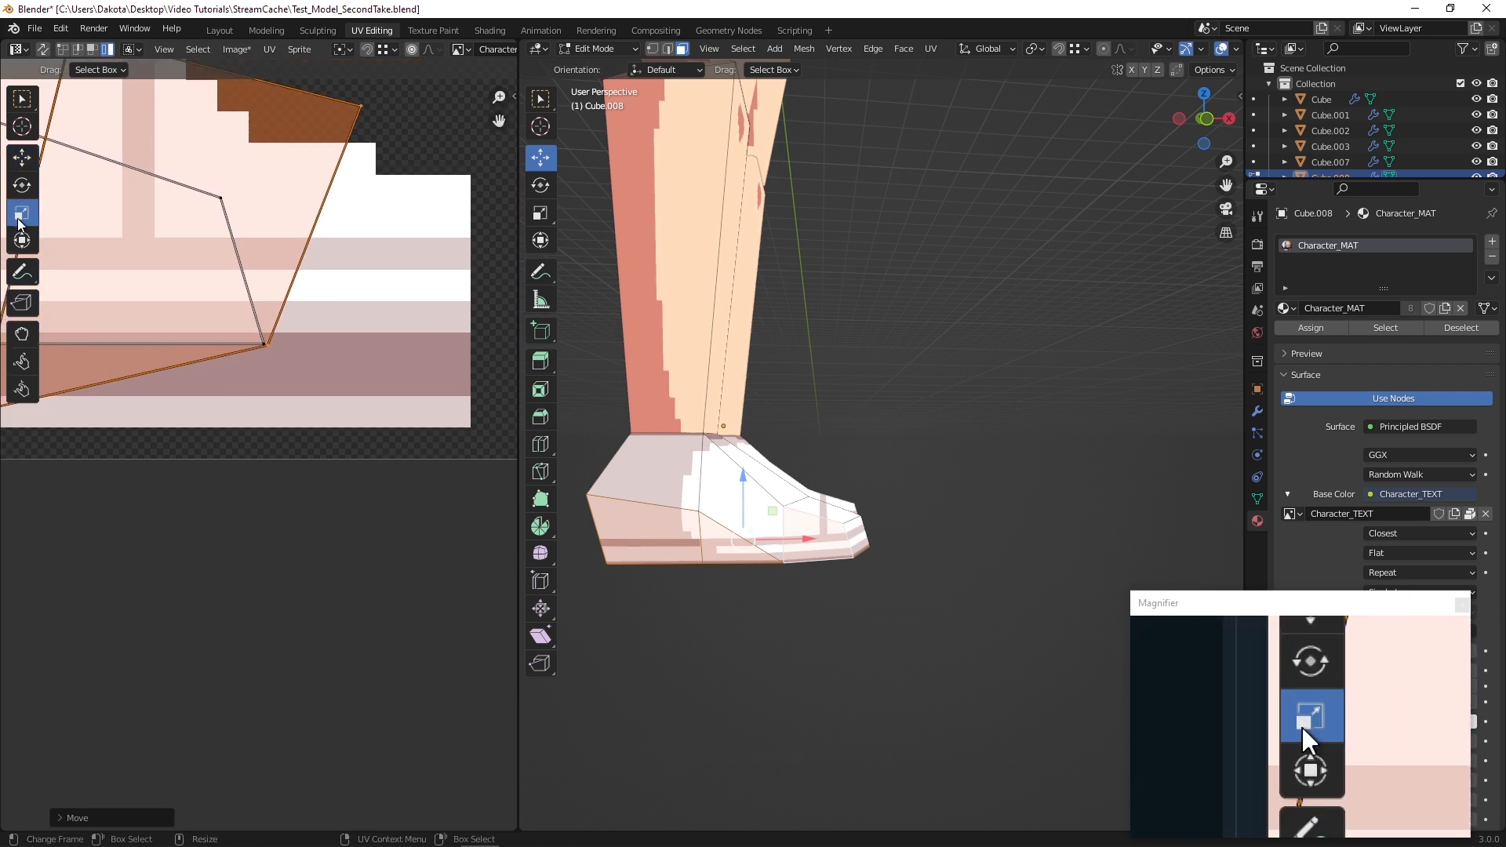
{"action": "left_click", "coordinate": [26, 247]}
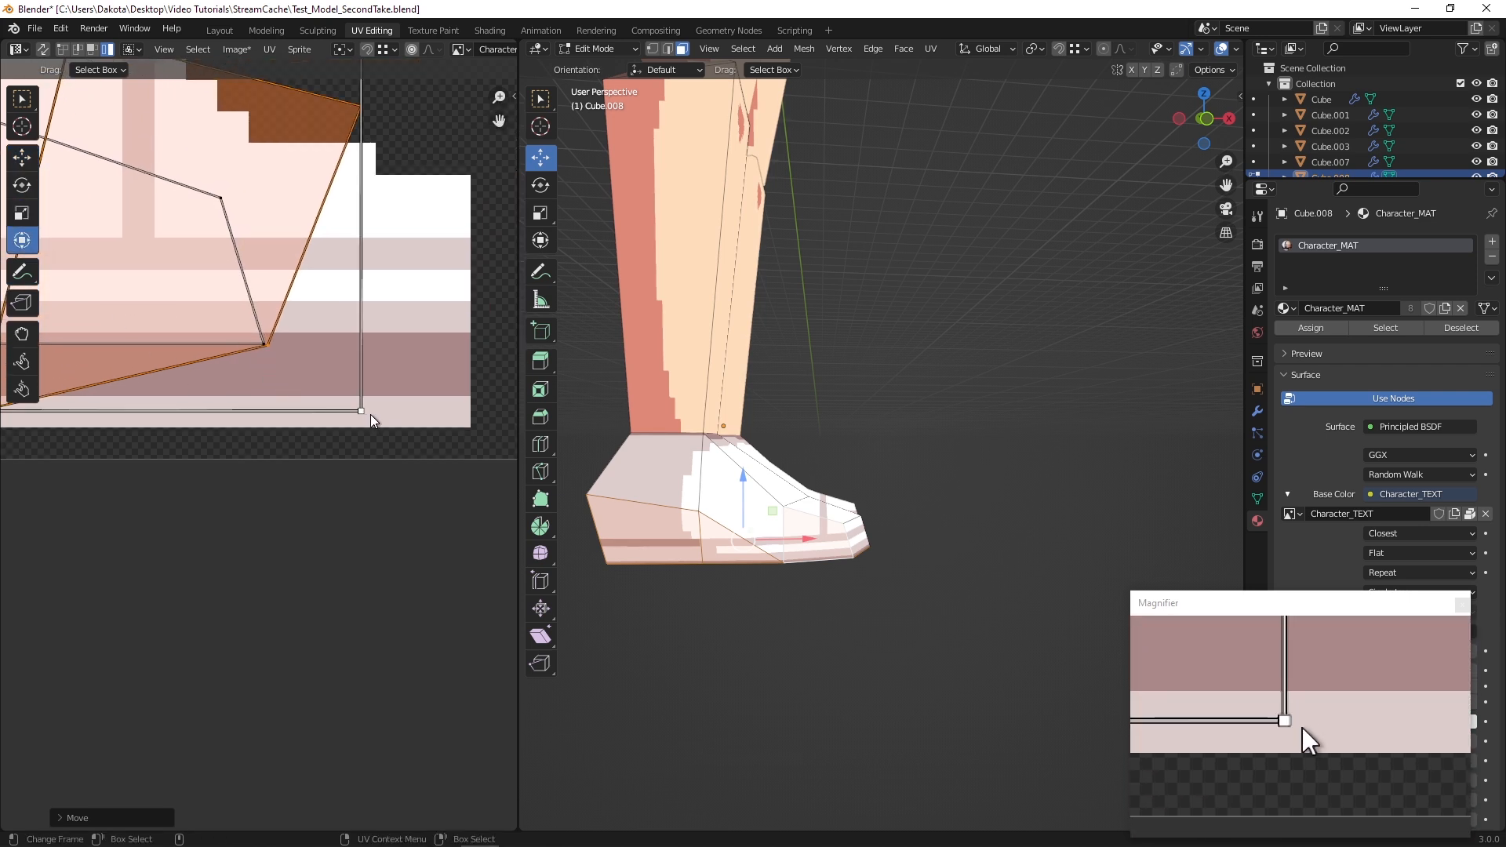
{"action": "left_click_drag", "start_coordinate": [361, 409], "coordinate": [353, 407]}
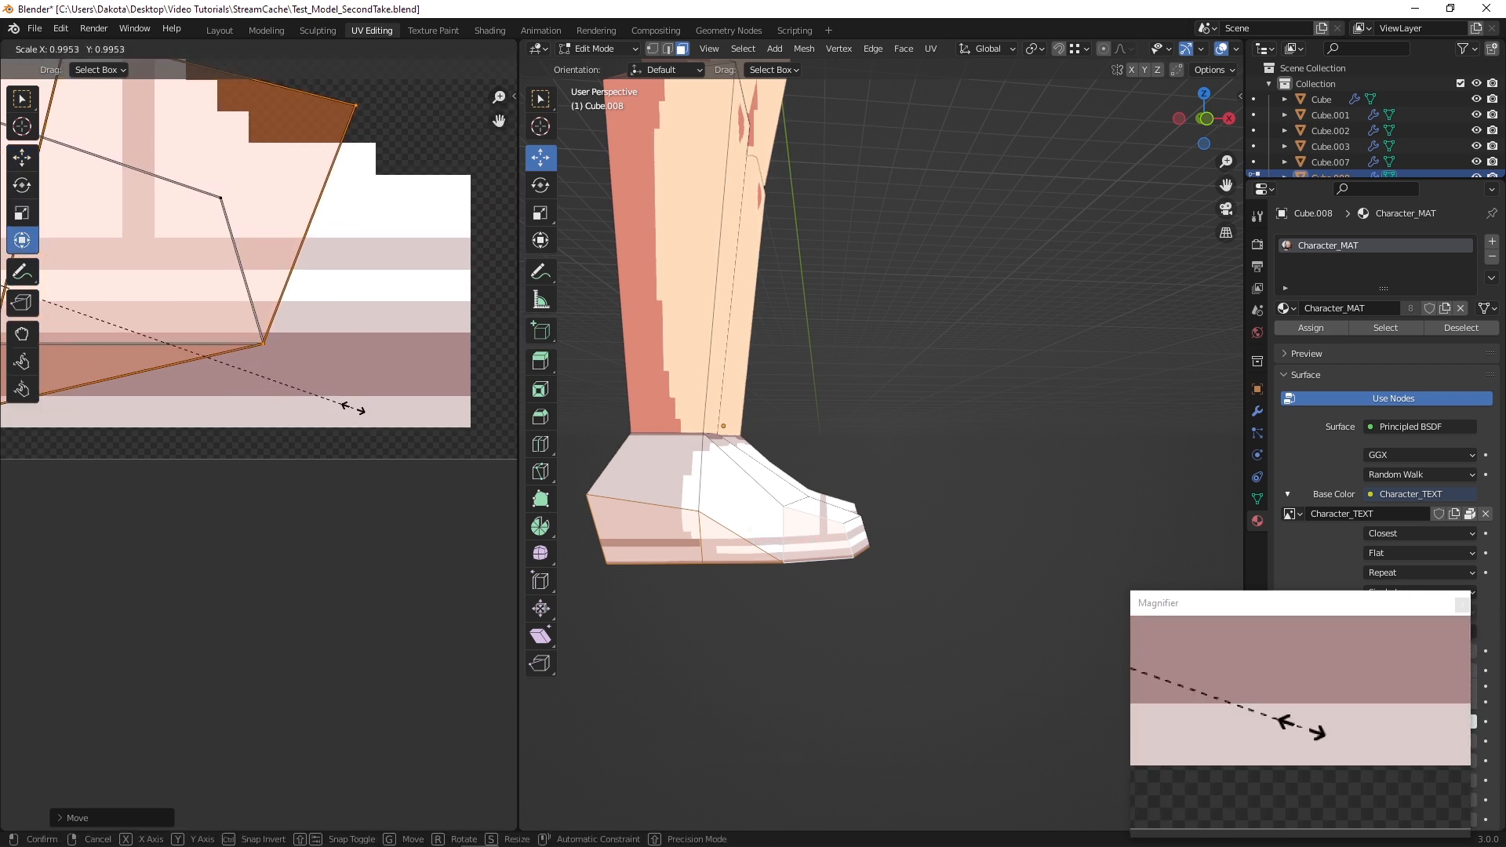
{"action": "left_click_drag", "start_coordinate": [353, 407], "coordinate": [354, 408]}
{"action": "scroll", "coordinate": [355, 408], "scroll_direction": "down", "scroll_amount": 4}
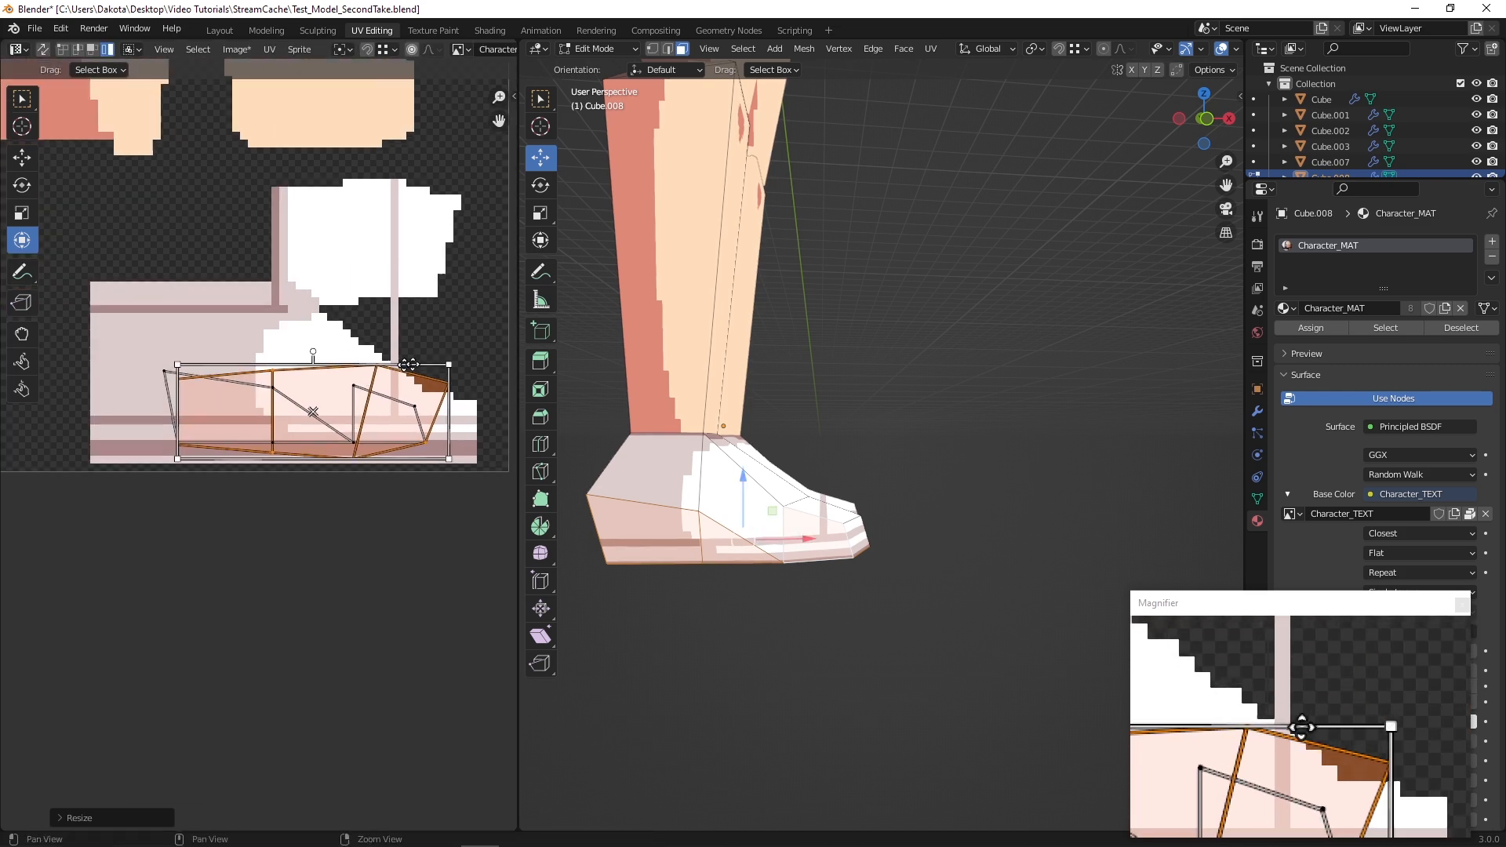
{"action": "left_click", "coordinate": [22, 158]}
{"action": "left_click_drag", "start_coordinate": [298, 424], "coordinate": [164, 301]}
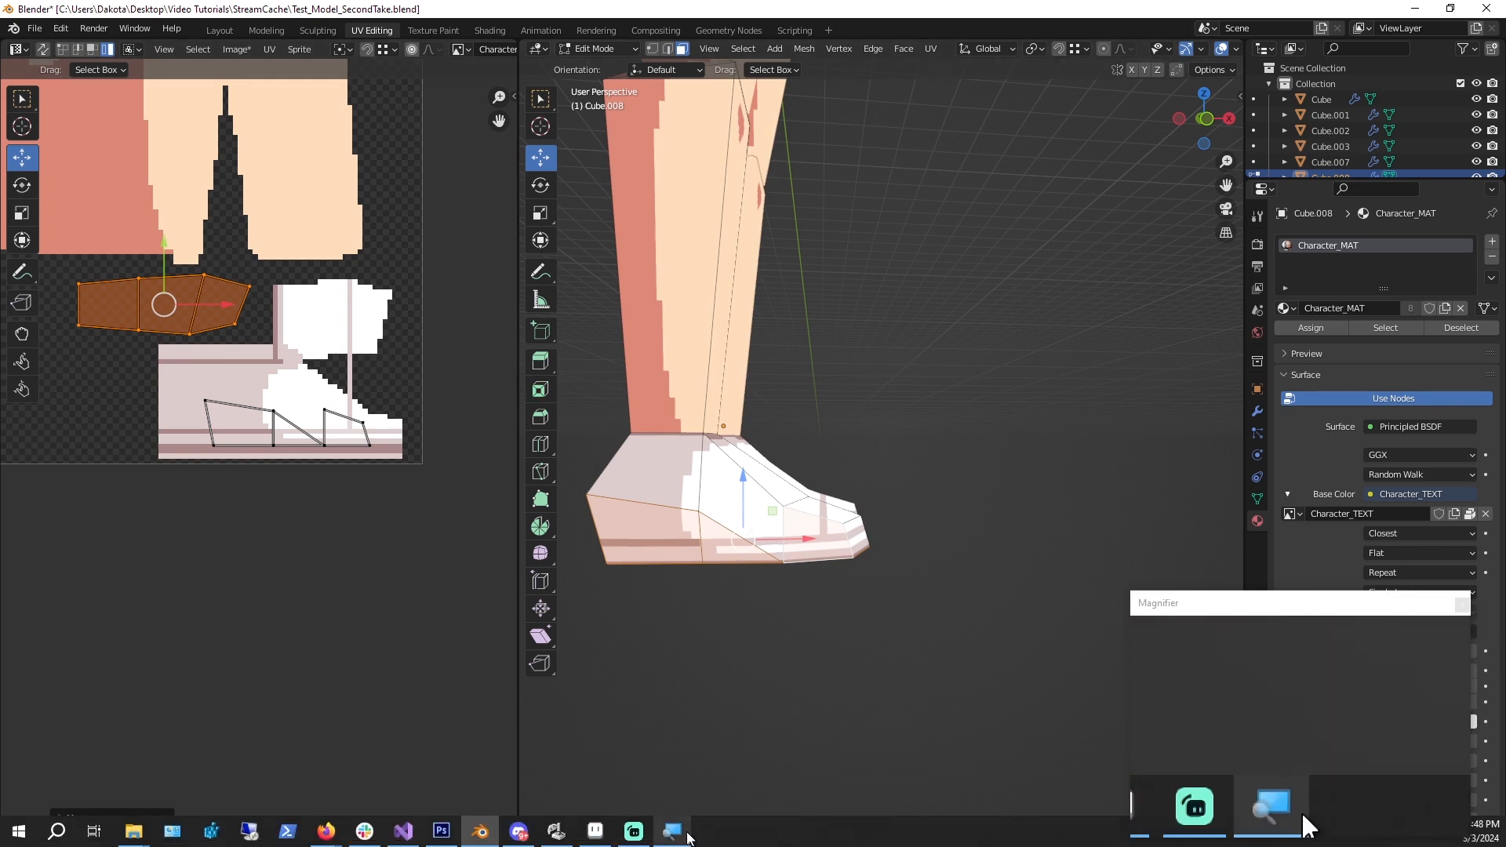
In Aseprite, paint over the whole sole island and its margin in #aa8888 with a large round pencil
{"action": "left_click", "coordinate": [587, 834]}
{"action": "scroll", "coordinate": [549, 408], "scroll_direction": "up", "scroll_amount": 3}
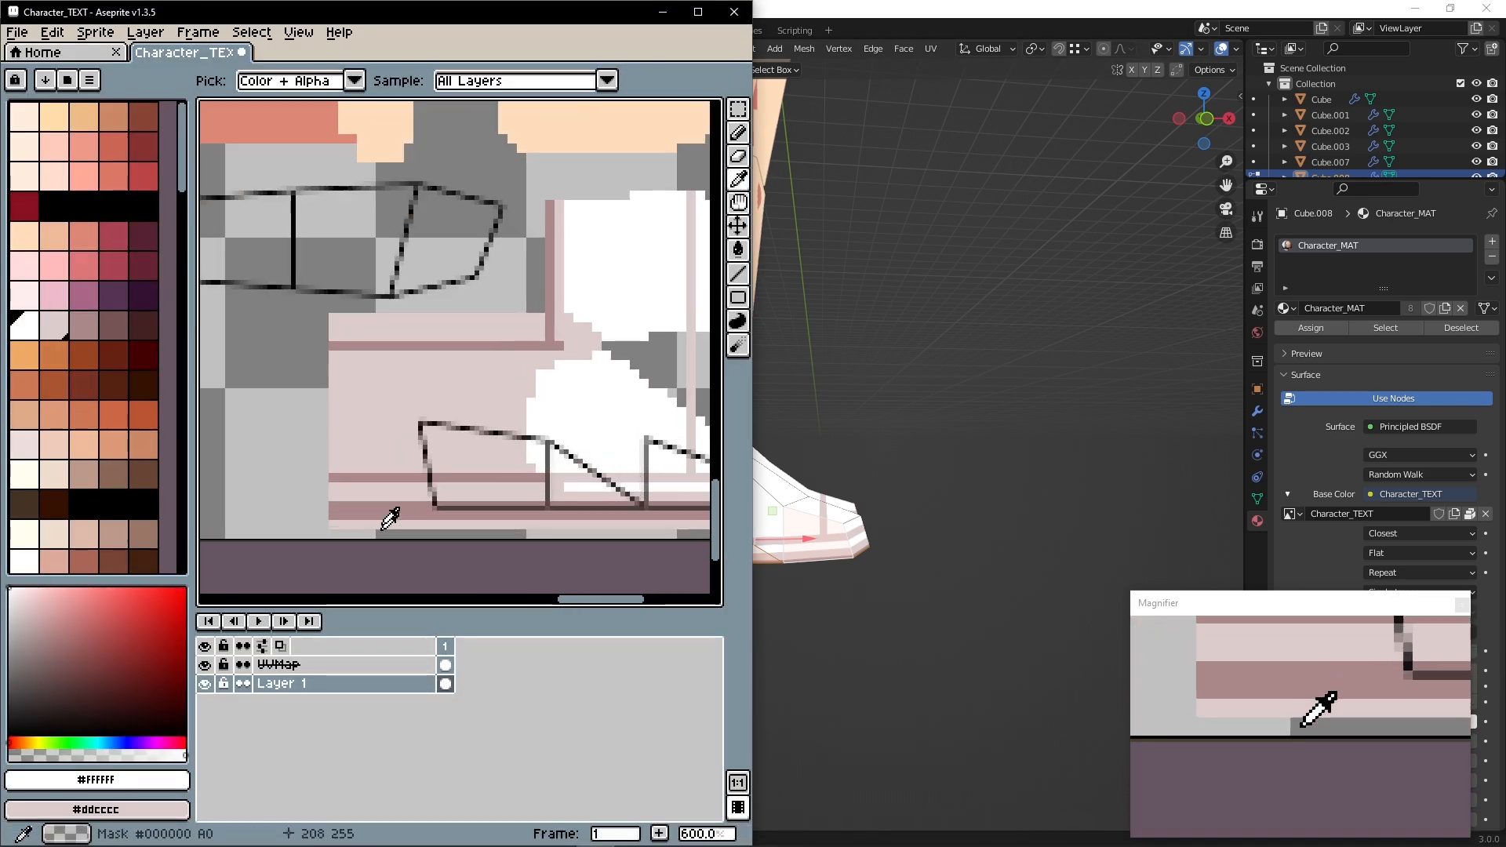
{"action": "left_click", "coordinate": [739, 135]}
{"action": "middle_click_drag", "start_coordinate": [235, 245], "coordinate": [322, 303]}
{"action": "scroll", "coordinate": [322, 304], "scroll_direction": "up", "scroll_amount": 8, "text": "ctrl"}
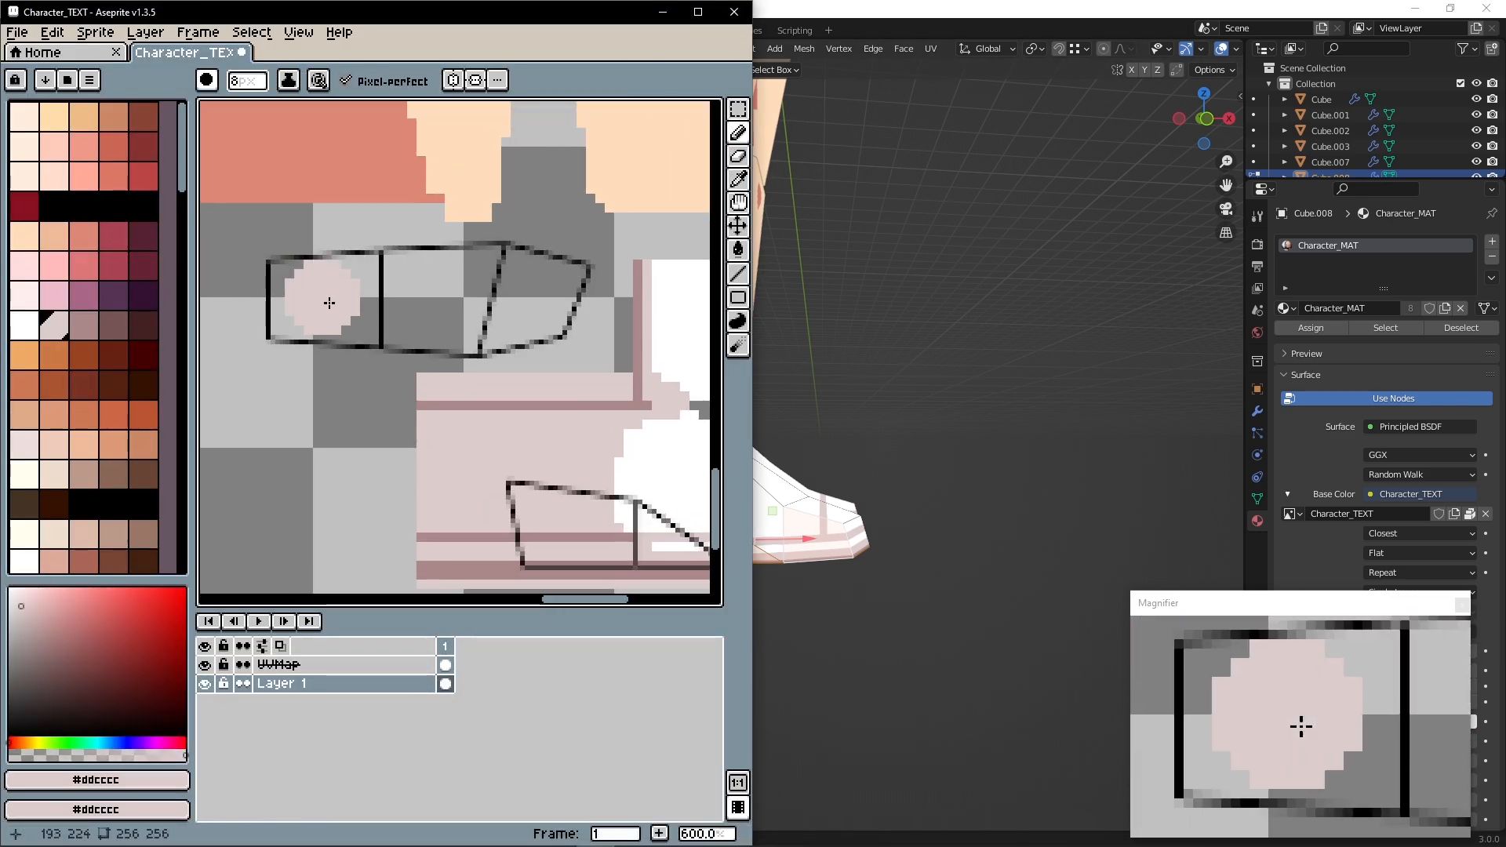
{"action": "left_click", "coordinate": [457, 536], "text": "alt"}
{"action": "mouse_move", "coordinate": [585, 314]}
{"action": "left_mouse_down"}
{"action": "mouse_move", "coordinate": [555, 295]}
{"action": "mouse_move", "coordinate": [372, 307]}
{"action": "mouse_move", "coordinate": [333, 283]}
{"action": "mouse_move", "coordinate": [576, 298]}
{"action": "mouse_move", "coordinate": [432, 285]}
{"action": "left_mouse_up"}
Pick the darker #775555 and pencil 2-pixel-wide vertical stripes across the toe section of the sole
{"action": "scroll", "coordinate": [103, 326], "scroll_direction": "down", "scroll_amount": 3}
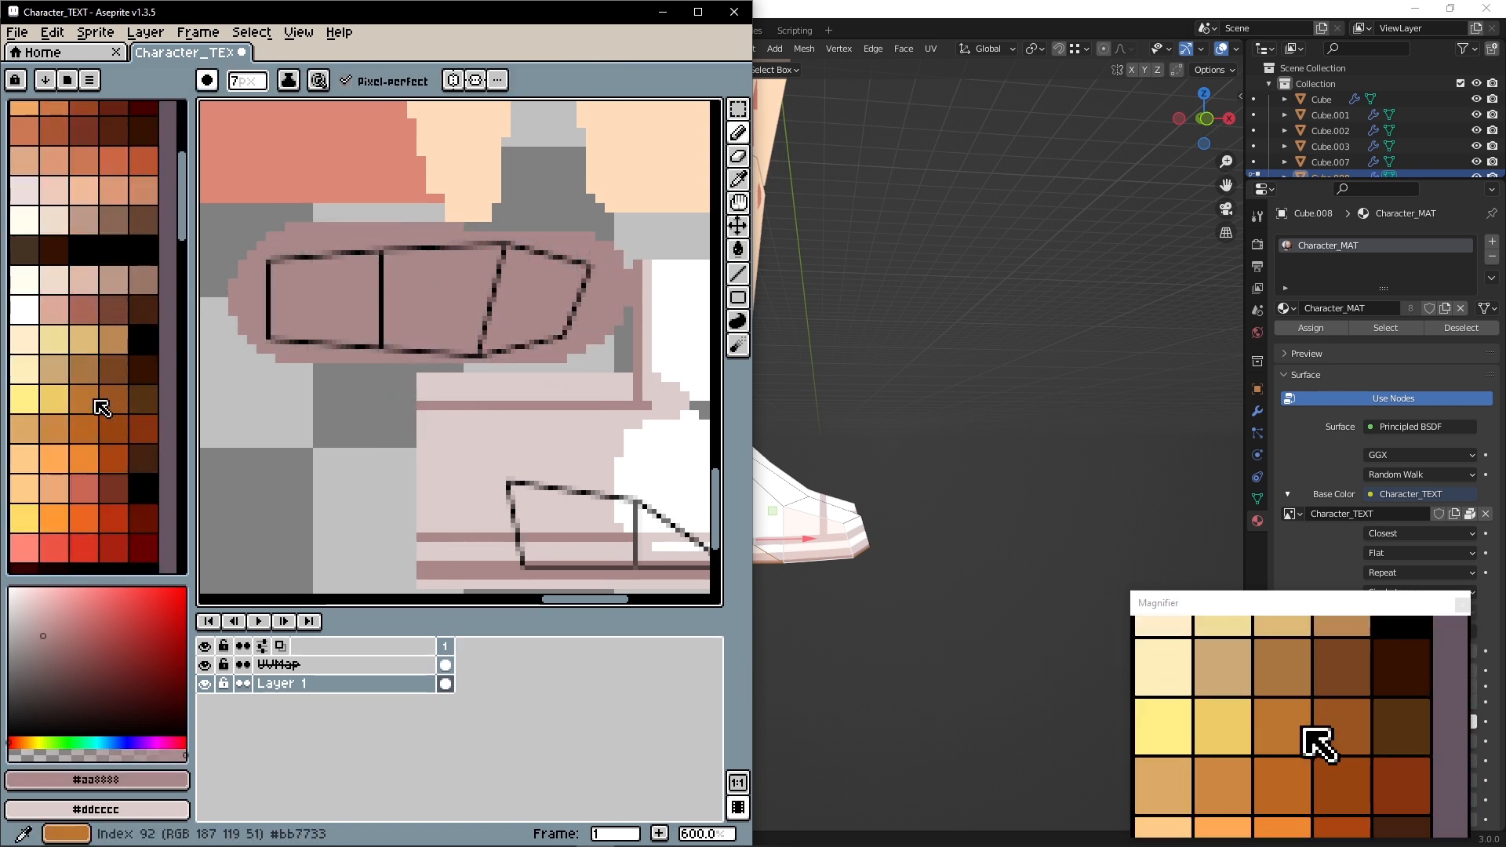
{"action": "scroll", "coordinate": [104, 397], "scroll_direction": "up", "scroll_amount": 3}
{"action": "left_click", "coordinate": [116, 328]}
{"action": "scroll", "coordinate": [540, 297], "scroll_direction": "up", "scroll_amount": 1}
{"action": "scroll", "coordinate": [541, 296], "scroll_direction": "up", "scroll_amount": 2}
{"action": "middle_click_drag", "start_coordinate": [571, 290], "coordinate": [461, 301]}
{"action": "scroll", "coordinate": [463, 300], "scroll_direction": "down", "scroll_amount": 5, "text": "ctrl"}
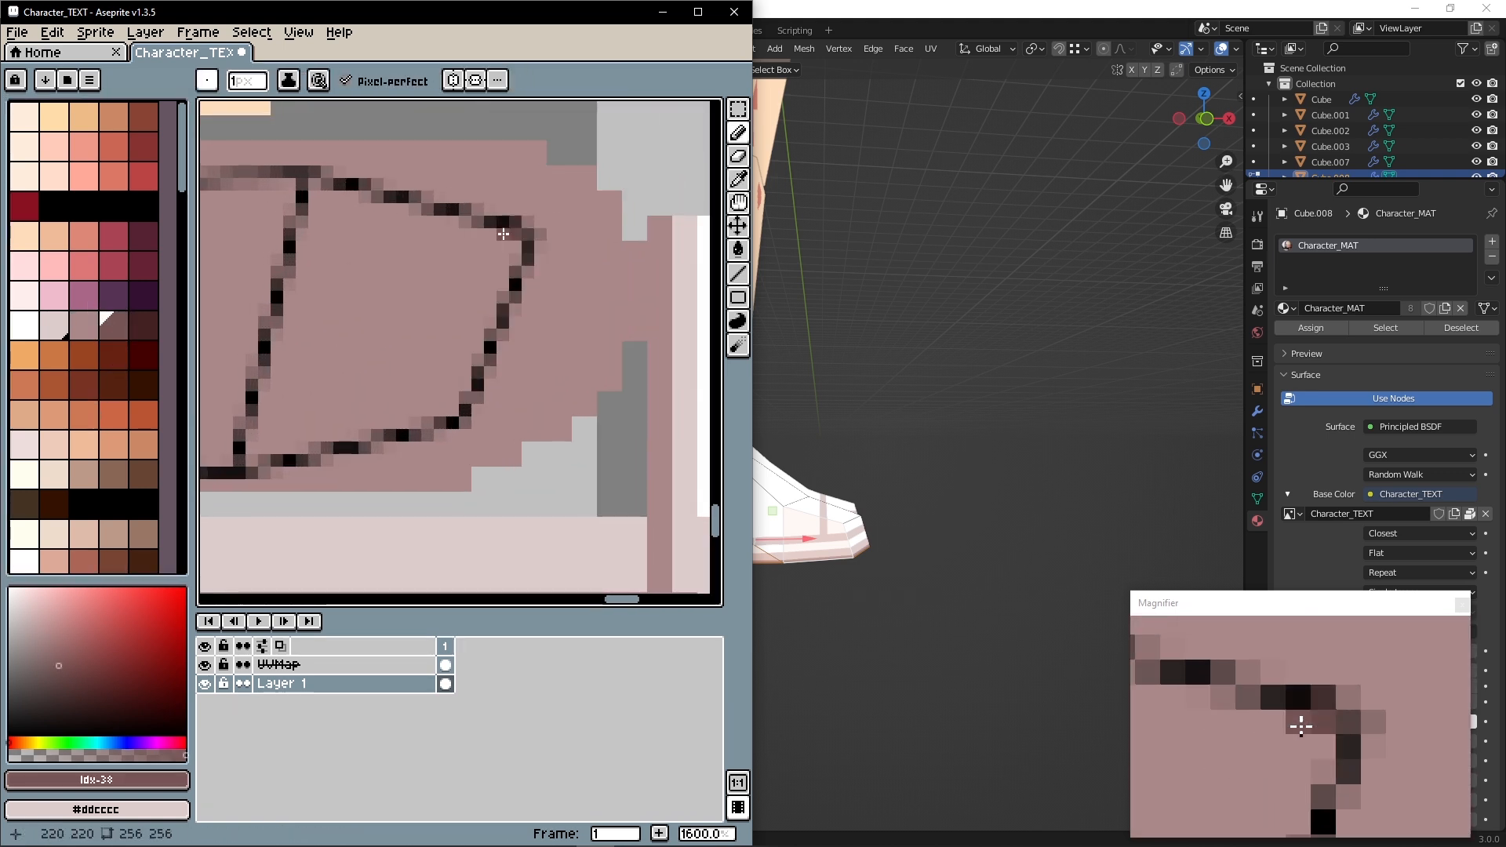
{"action": "mouse_move", "coordinate": [474, 201]}
{"action": "left_mouse_down"}
{"action": "mouse_move", "coordinate": [471, 436]}
{"action": "mouse_move", "coordinate": [487, 213]}
{"action": "left_mouse_up"}
{"action": "key", "text": "ctrl+z"}
{"action": "scroll", "coordinate": [487, 213], "scroll_direction": "down", "scroll_amount": 2}
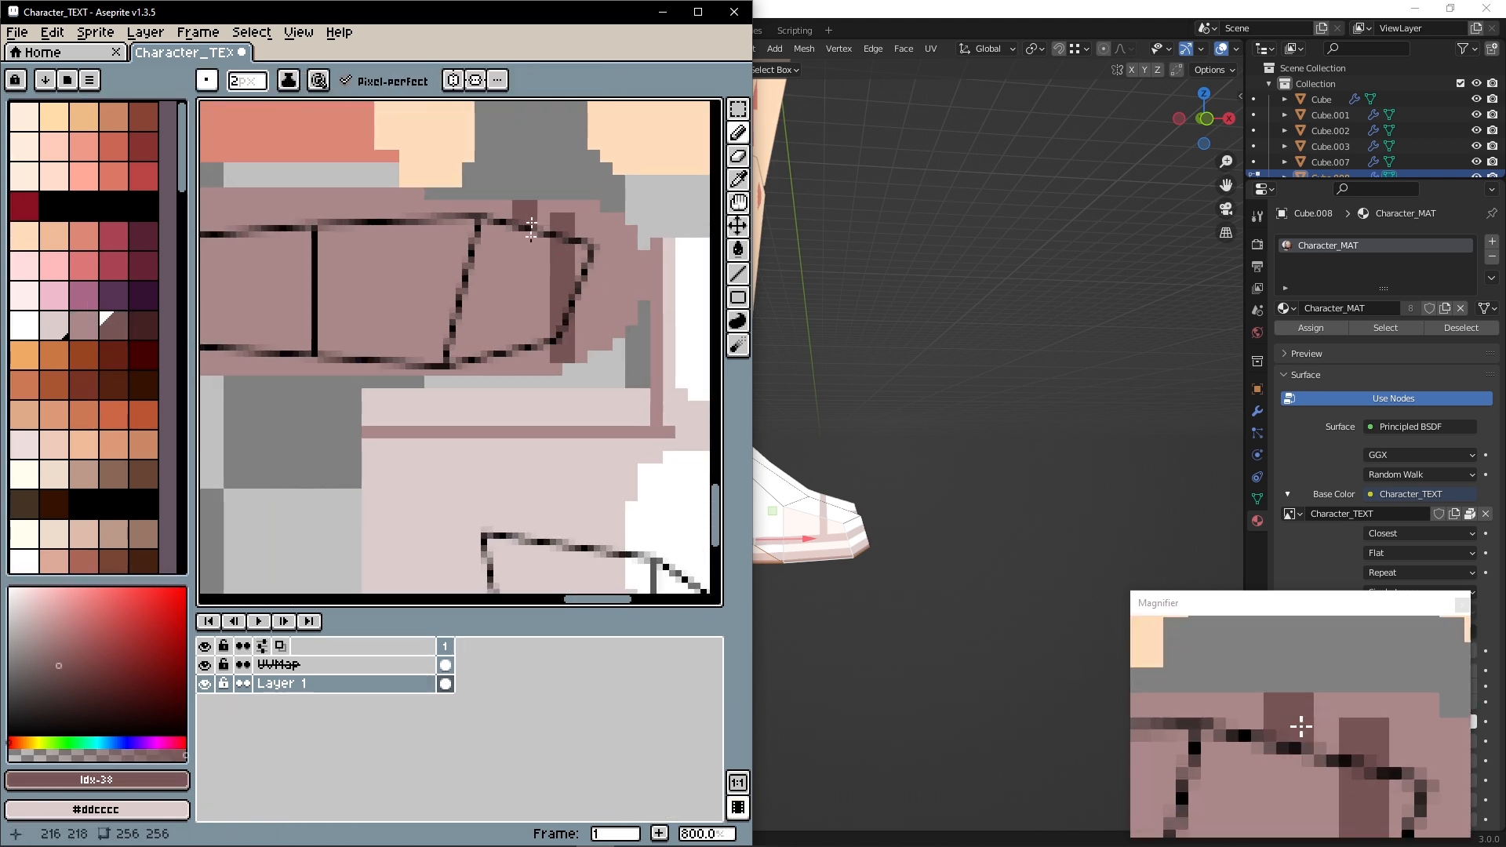
Select the pair of toe stripes and place a copy beside them toward the heel
{"action": "left_click", "coordinate": [738, 109]}
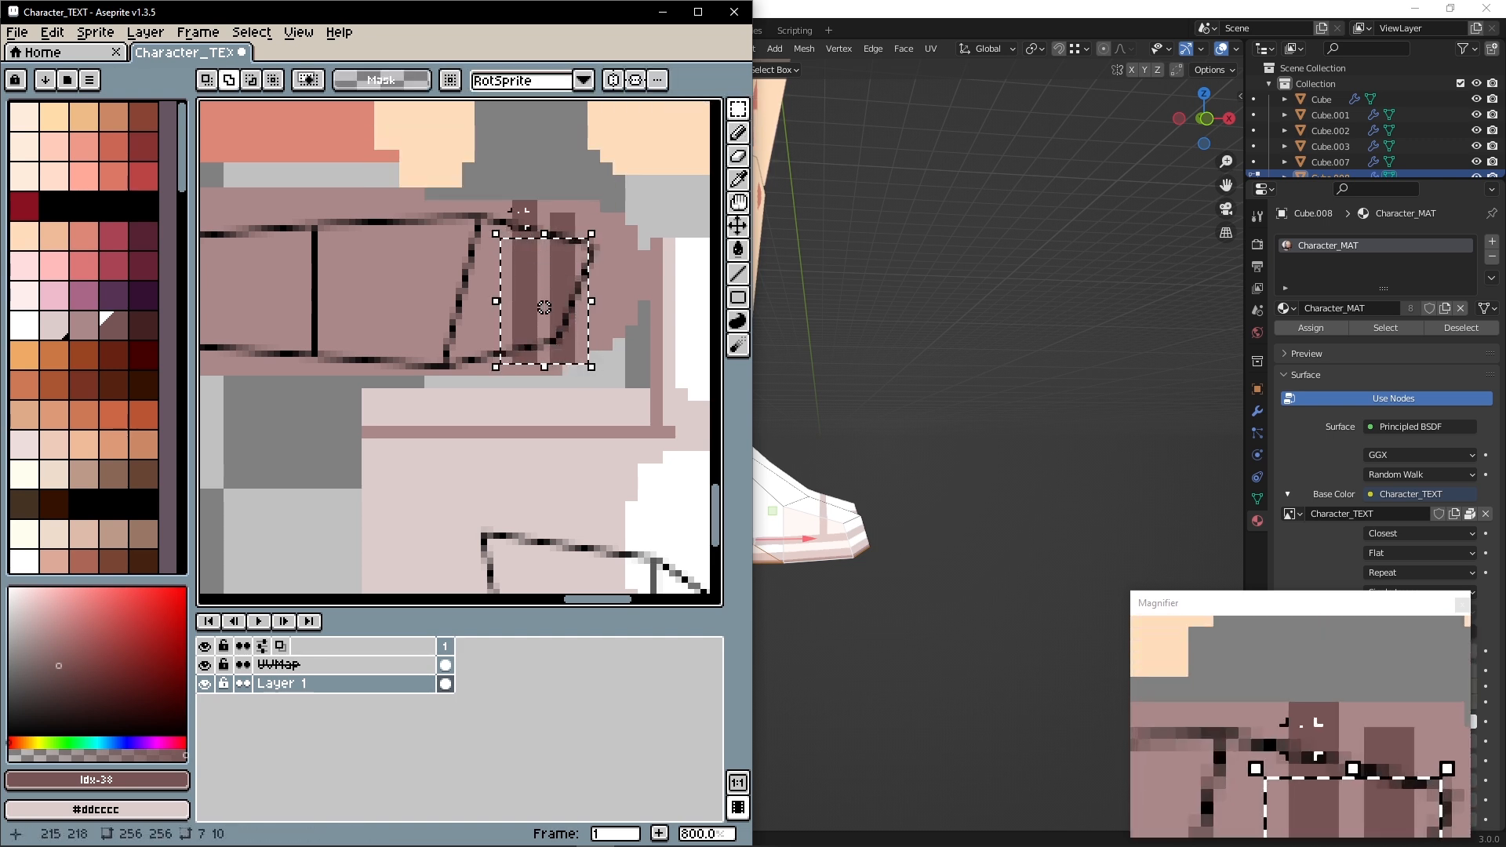
{"action": "left_click_drag", "start_coordinate": [568, 269], "coordinate": [494, 273]}
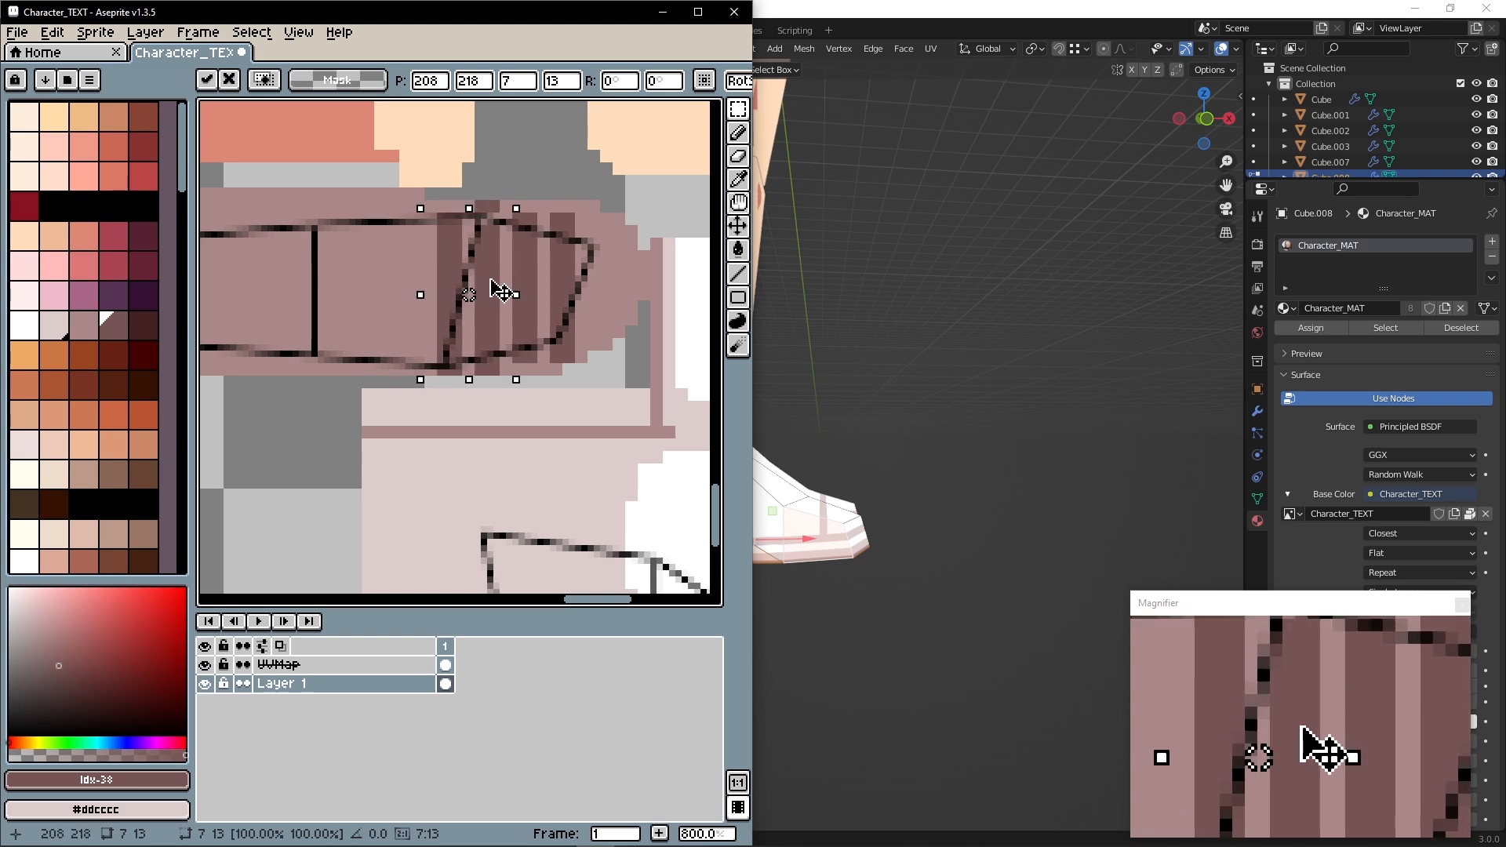
{"action": "key", "text": "ctrl+d"}
Stretch a one-pixel row of the stripes down past the sole's lower edge, and copy the stripes across to the heel
{"action": "scroll", "coordinate": [432, 282], "scroll_direction": "up", "scroll_amount": 2}
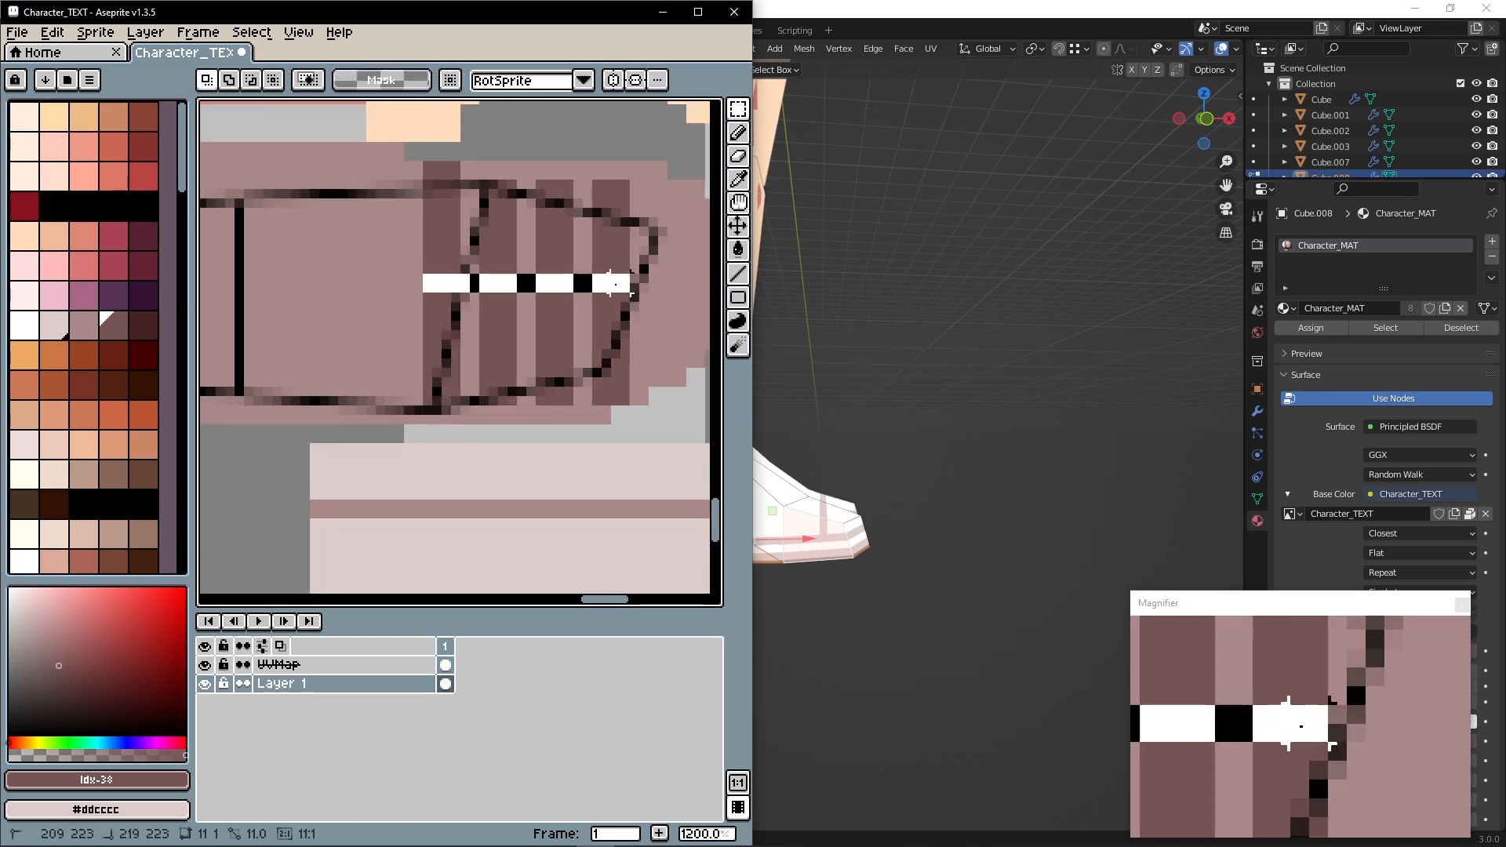
{"action": "left_click_drag", "start_coordinate": [527, 320], "coordinate": [540, 424]}
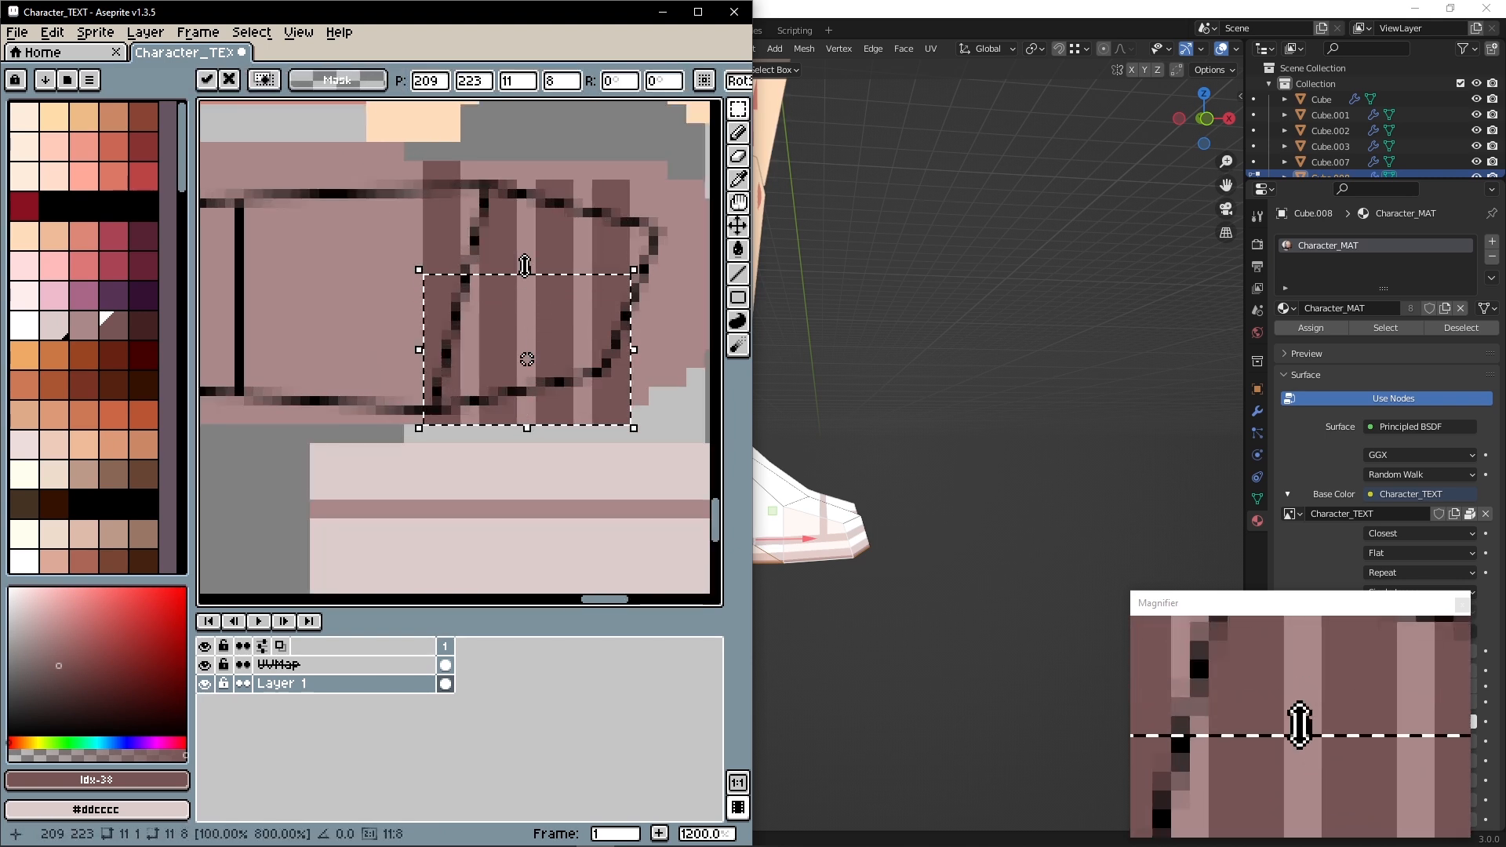
{"action": "scroll", "coordinate": [491, 201], "scroll_direction": "down", "scroll_amount": 2}
{"action": "left_click_drag", "start_coordinate": [542, 231], "coordinate": [342, 242]}
{"action": "left_click", "coordinate": [437, 222]}
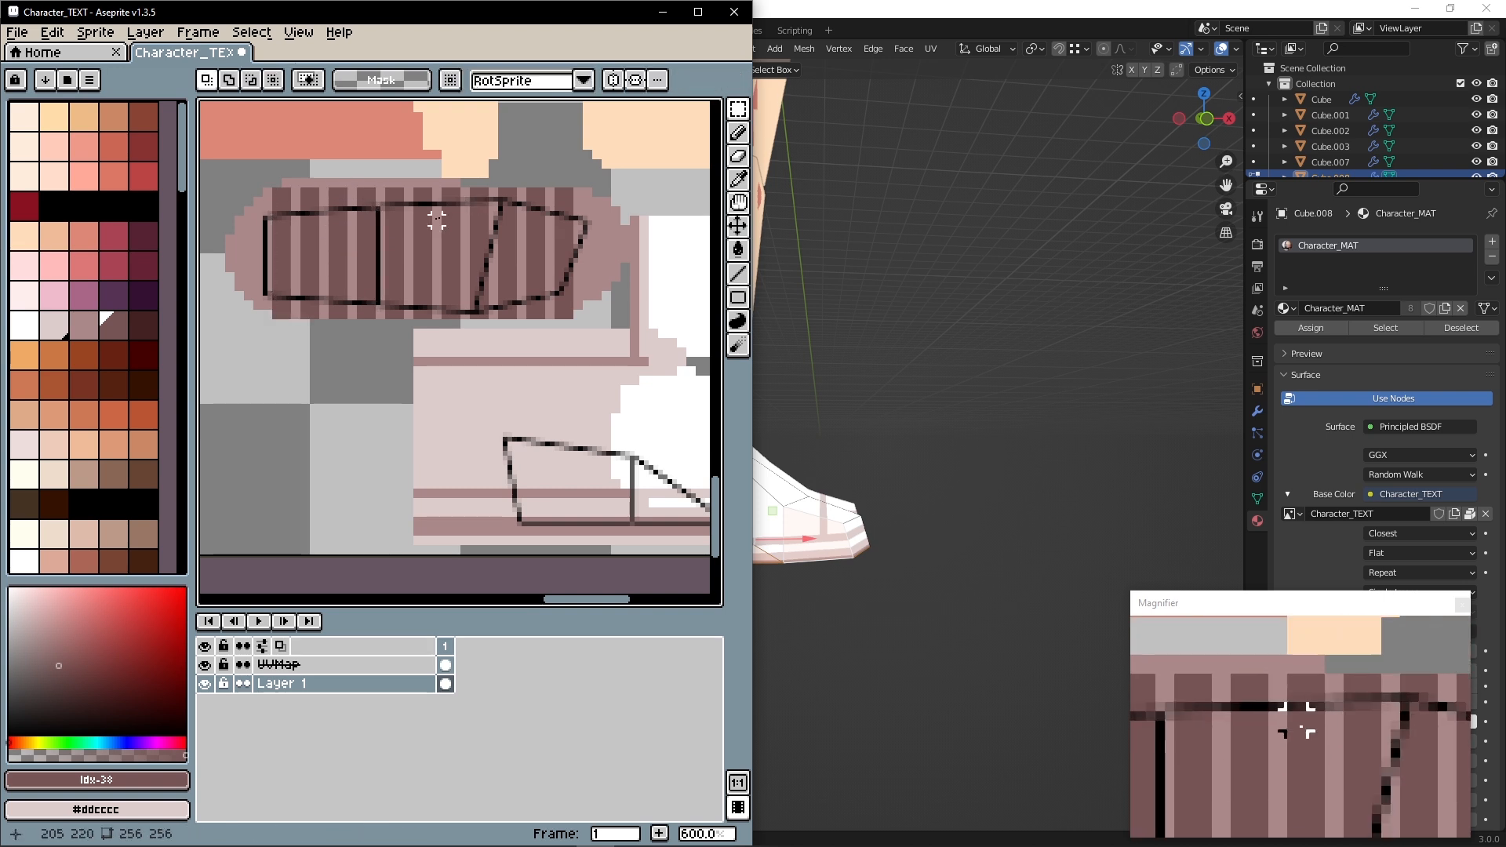
Select the first dark stripe in the sole's middle section and stretch it to 6 pixels wide, forming a solid block
{"action": "key", "text": "i"}
{"action": "scroll", "coordinate": [390, 232], "scroll_direction": "up", "scroll_amount": 2}
{"action": "scroll", "coordinate": [390, 232], "scroll_direction": "down", "scroll_amount": 3}
{"action": "scroll", "coordinate": [390, 233], "scroll_direction": "up", "scroll_amount": 2}
{"action": "scroll", "coordinate": [397, 225], "scroll_direction": "up", "scroll_amount": 1}
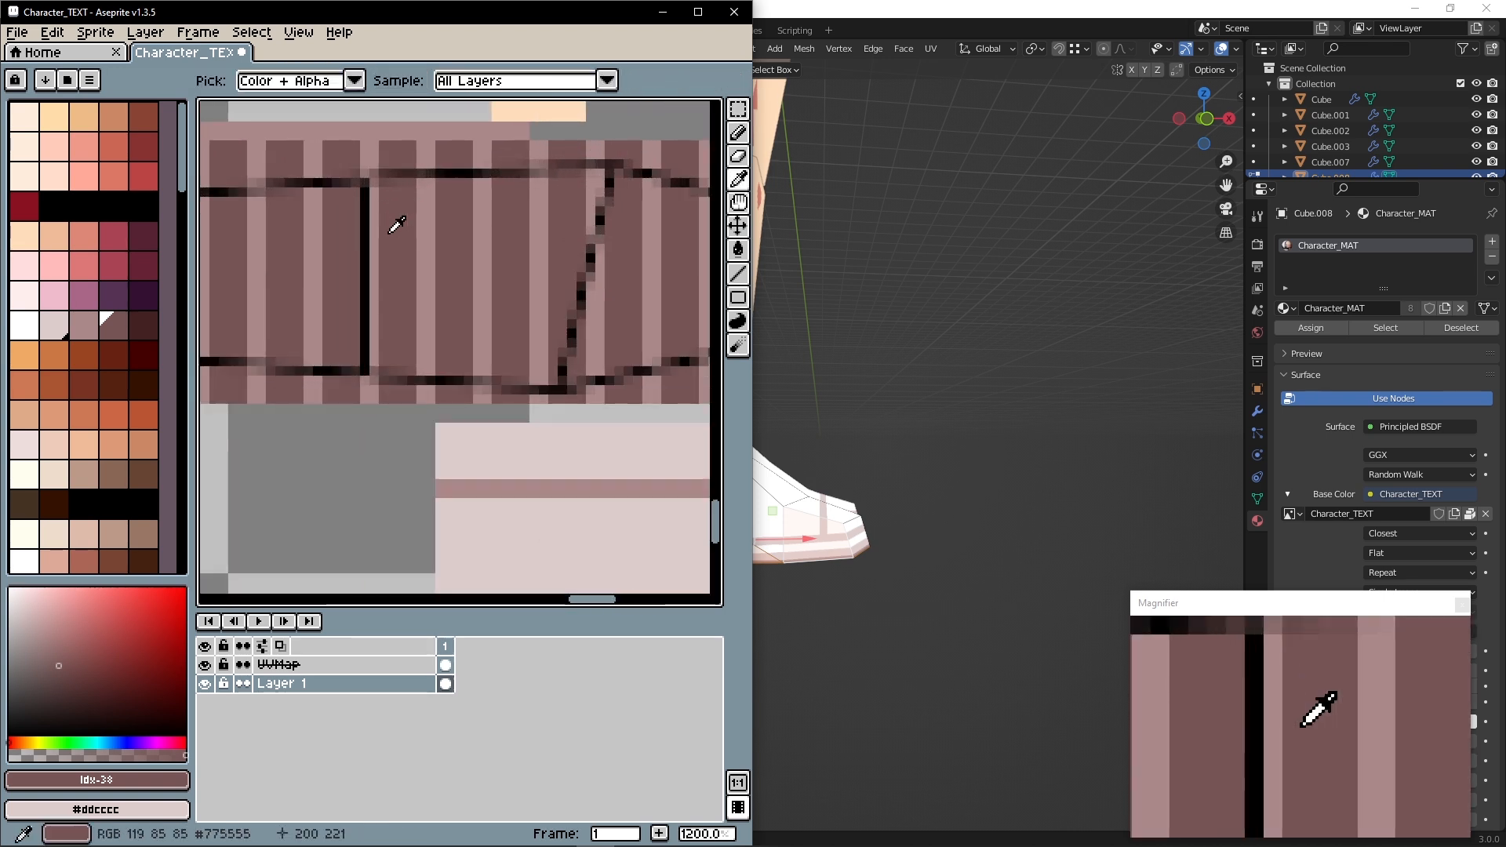
{"action": "key", "text": "m"}
{"action": "left_click_drag", "start_coordinate": [397, 148], "coordinate": [407, 395]}
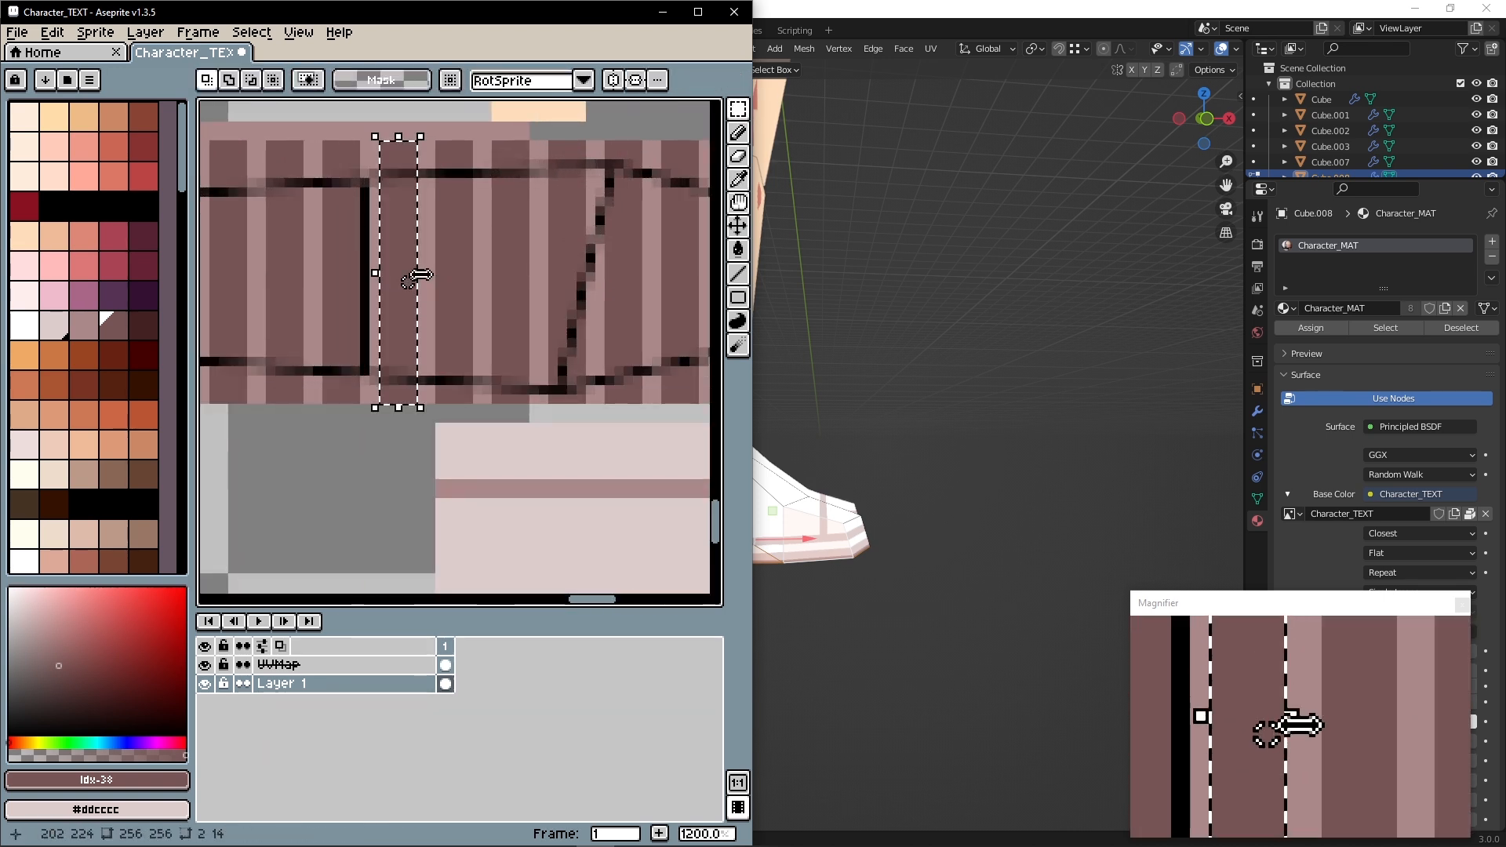
{"action": "left_click_drag", "start_coordinate": [411, 275], "coordinate": [435, 276]}
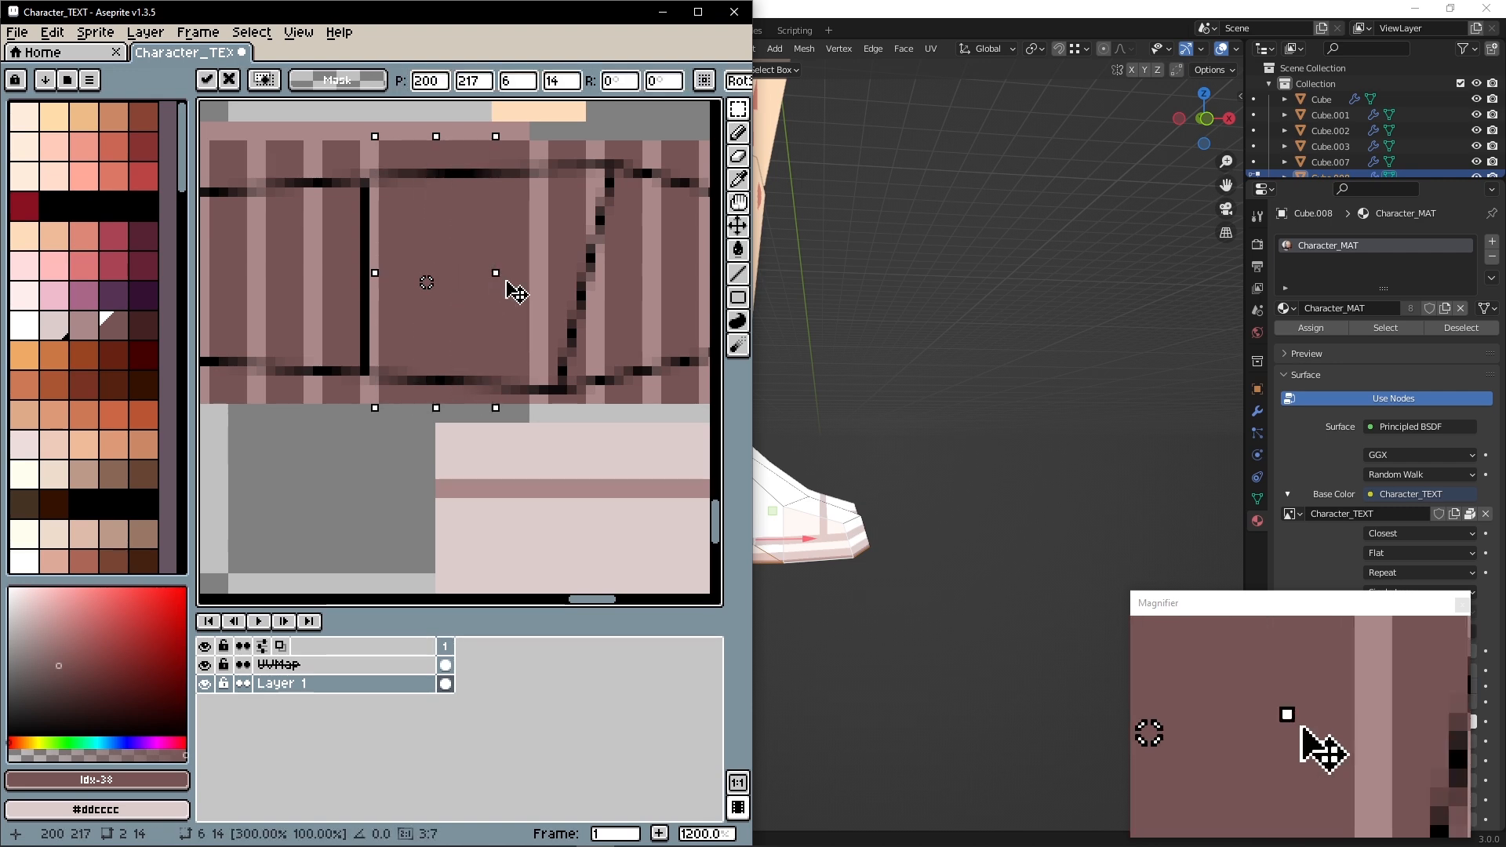
{"action": "key", "text": "i"}
{"action": "scroll", "coordinate": [570, 233], "scroll_direction": "down", "scroll_amount": 4}
{"action": "scroll", "coordinate": [414, 282], "scroll_direction": "down", "scroll_amount": 1}
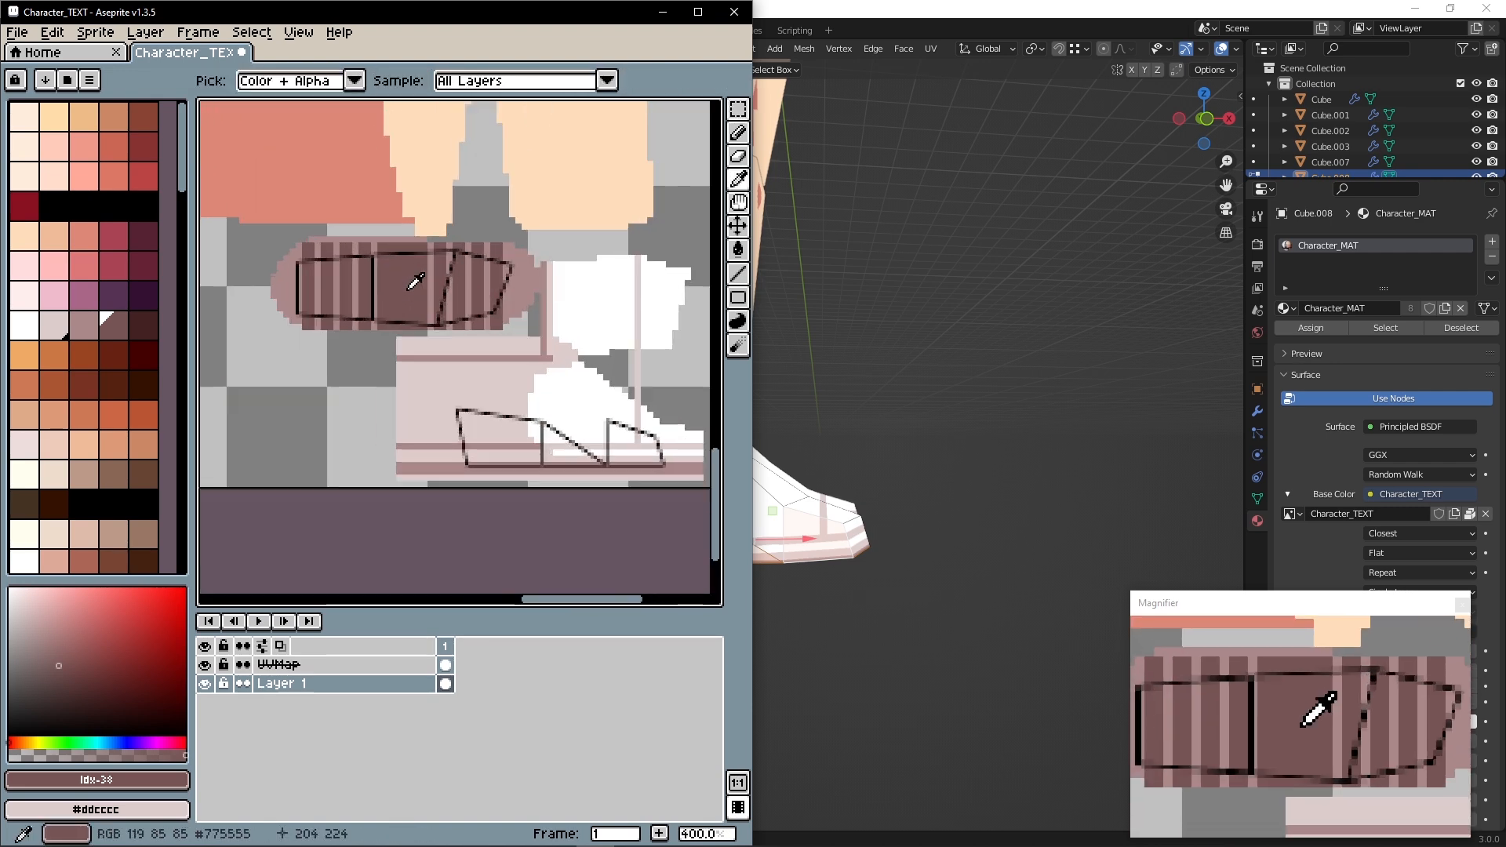
Back in Blender, examine the textured character from several angles and look over the texture layout in the UV editor
{"action": "key", "text": "m"}
{"action": "middle_click_drag", "start_coordinate": [859, 364], "coordinate": [844, 520]}
{"action": "scroll", "coordinate": [844, 520], "scroll_direction": "down", "scroll_amount": 6}
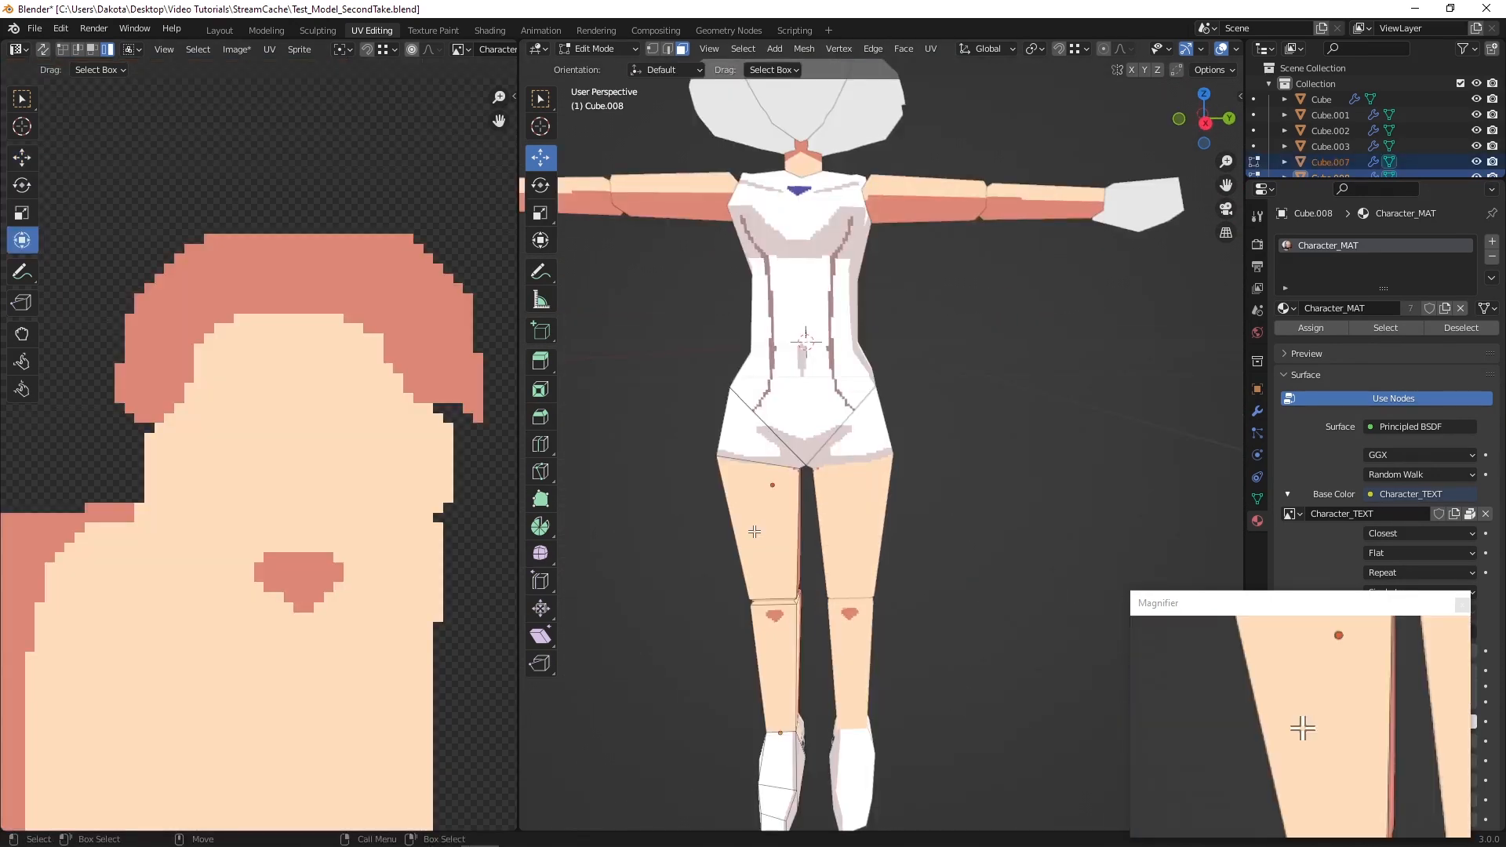
{"action": "scroll", "coordinate": [670, 448], "scroll_direction": "down", "scroll_amount": 4}
{"action": "middle_click_drag", "start_coordinate": [629, 443], "coordinate": [828, 473]}
{"action": "scroll", "coordinate": [790, 508], "scroll_direction": "up", "scroll_amount": 2}
{"action": "scroll", "coordinate": [821, 521], "scroll_direction": "down", "scroll_amount": 2}
{"action": "middle_click_drag", "start_coordinate": [828, 474], "coordinate": [788, 464]}
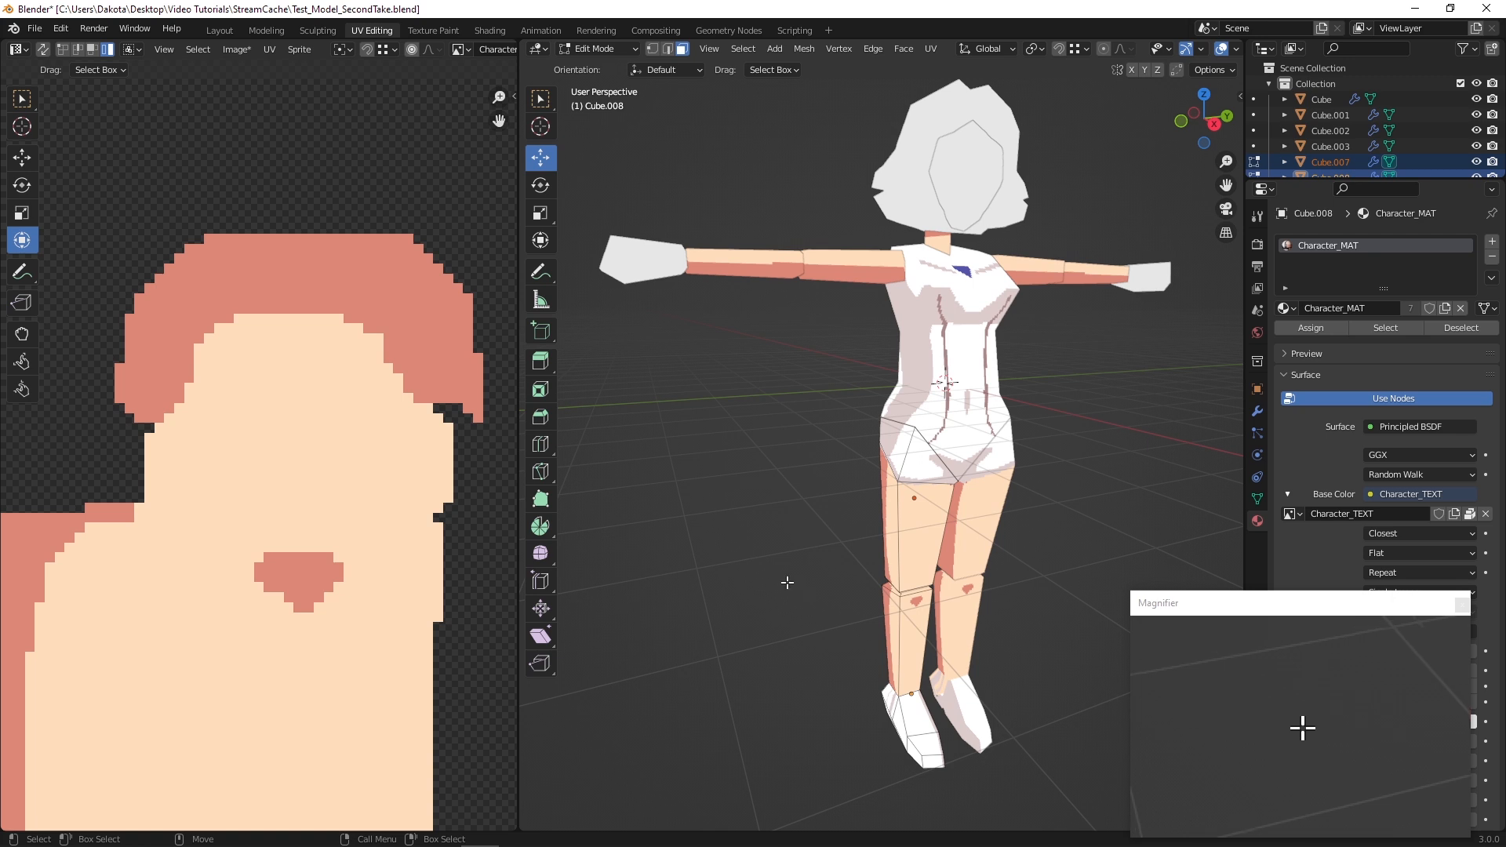
{"action": "scroll", "coordinate": [792, 590], "scroll_direction": "down", "scroll_amount": 2}
{"action": "scroll", "coordinate": [447, 419], "scroll_direction": "down", "scroll_amount": 7}
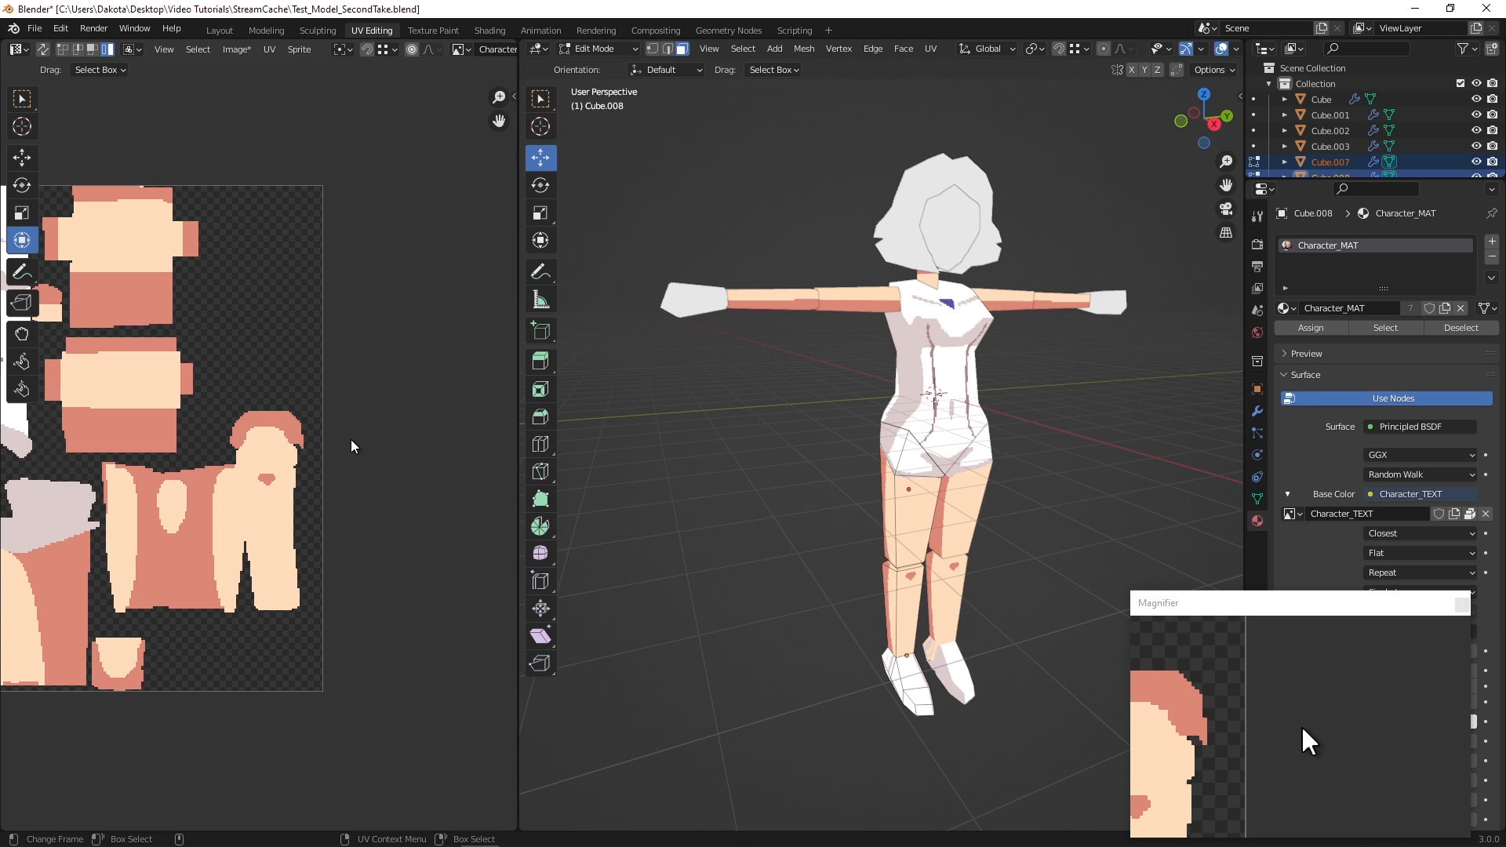
{"action": "scroll", "coordinate": [351, 440], "scroll_direction": "up", "scroll_amount": 3}
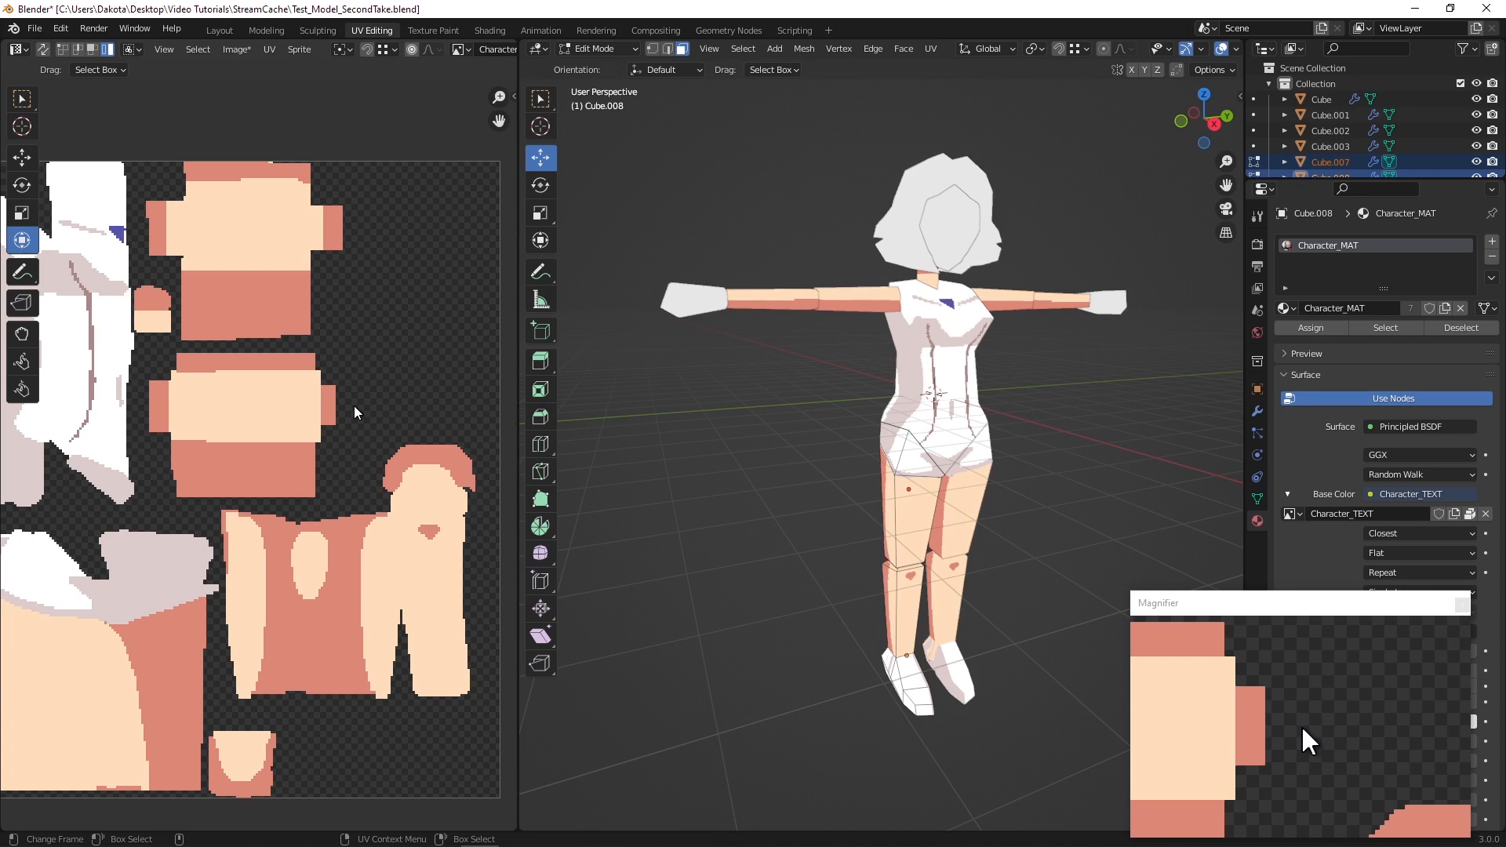
Select individual faces on the front and side of the thigh to examine where their UVs lie on the texture
{"action": "scroll", "coordinate": [340, 421], "scroll_direction": "down", "scroll_amount": 1}
{"action": "middle_click_drag", "start_coordinate": [340, 421], "coordinate": [436, 366]}
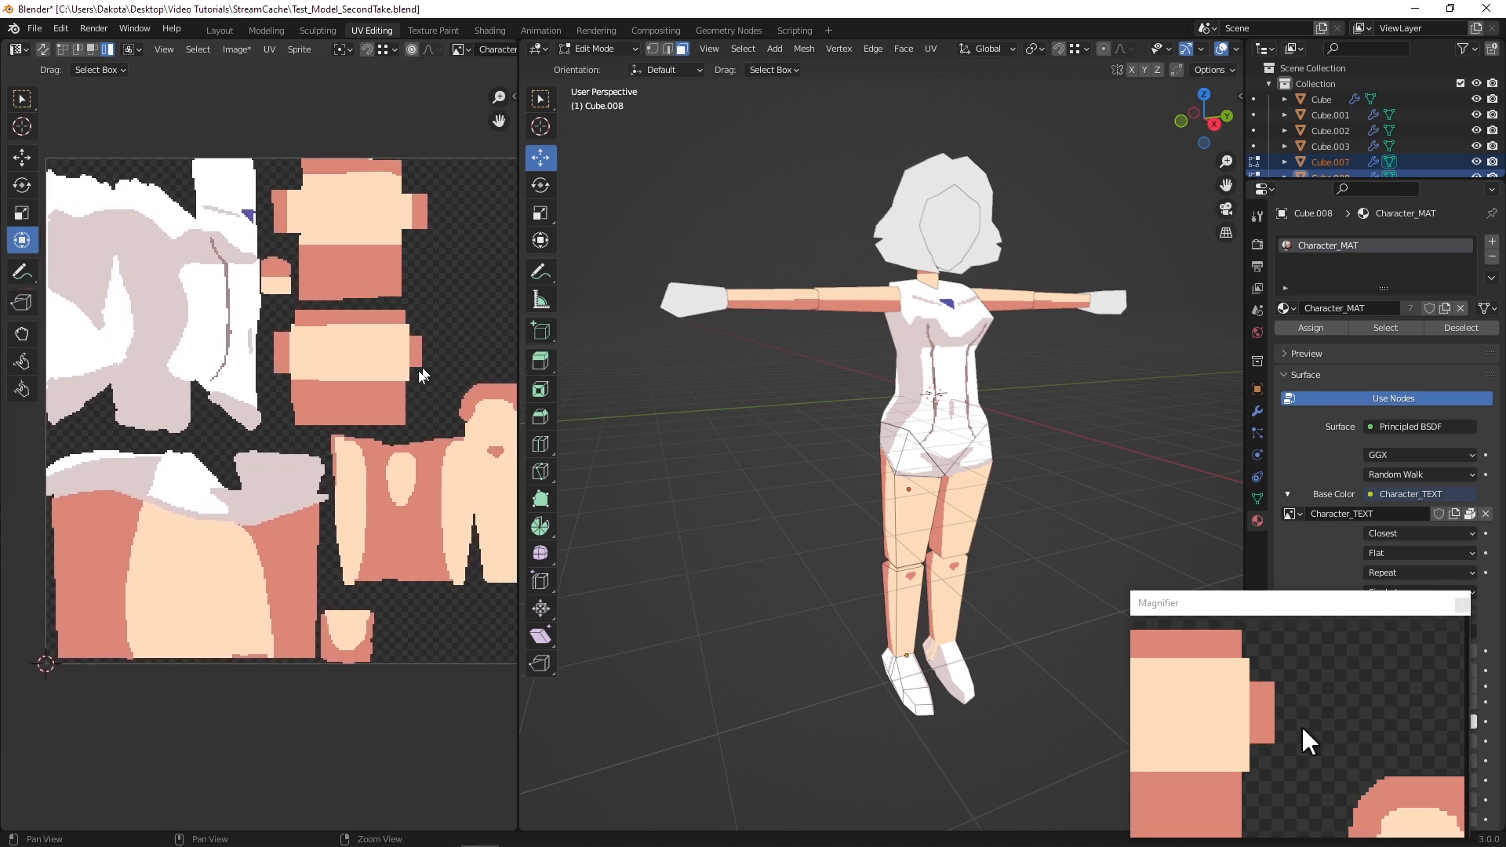
{"action": "scroll", "coordinate": [884, 468], "scroll_direction": "up", "scroll_amount": 4}
{"action": "left_click_drag", "start_coordinate": [885, 468], "coordinate": [816, 463], "text": "alt"}
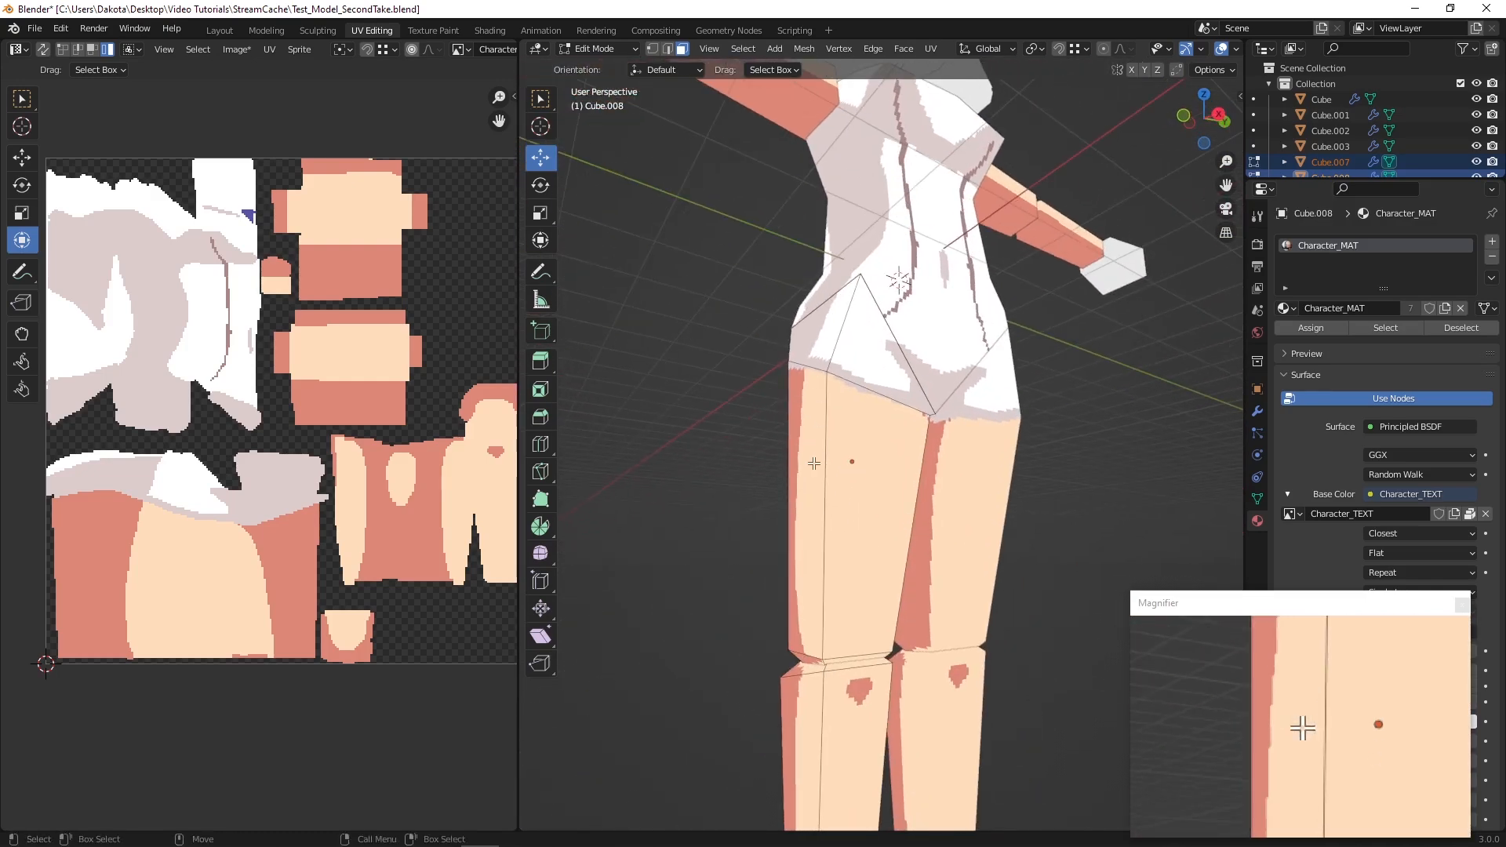
{"action": "left_click", "coordinate": [813, 465]}
{"action": "left_click", "coordinate": [814, 699], "text": "shift"}
{"action": "left_click_drag", "start_coordinate": [797, 557], "coordinate": [710, 506], "text": "alt"}
{"action": "left_click", "coordinate": [857, 528]}
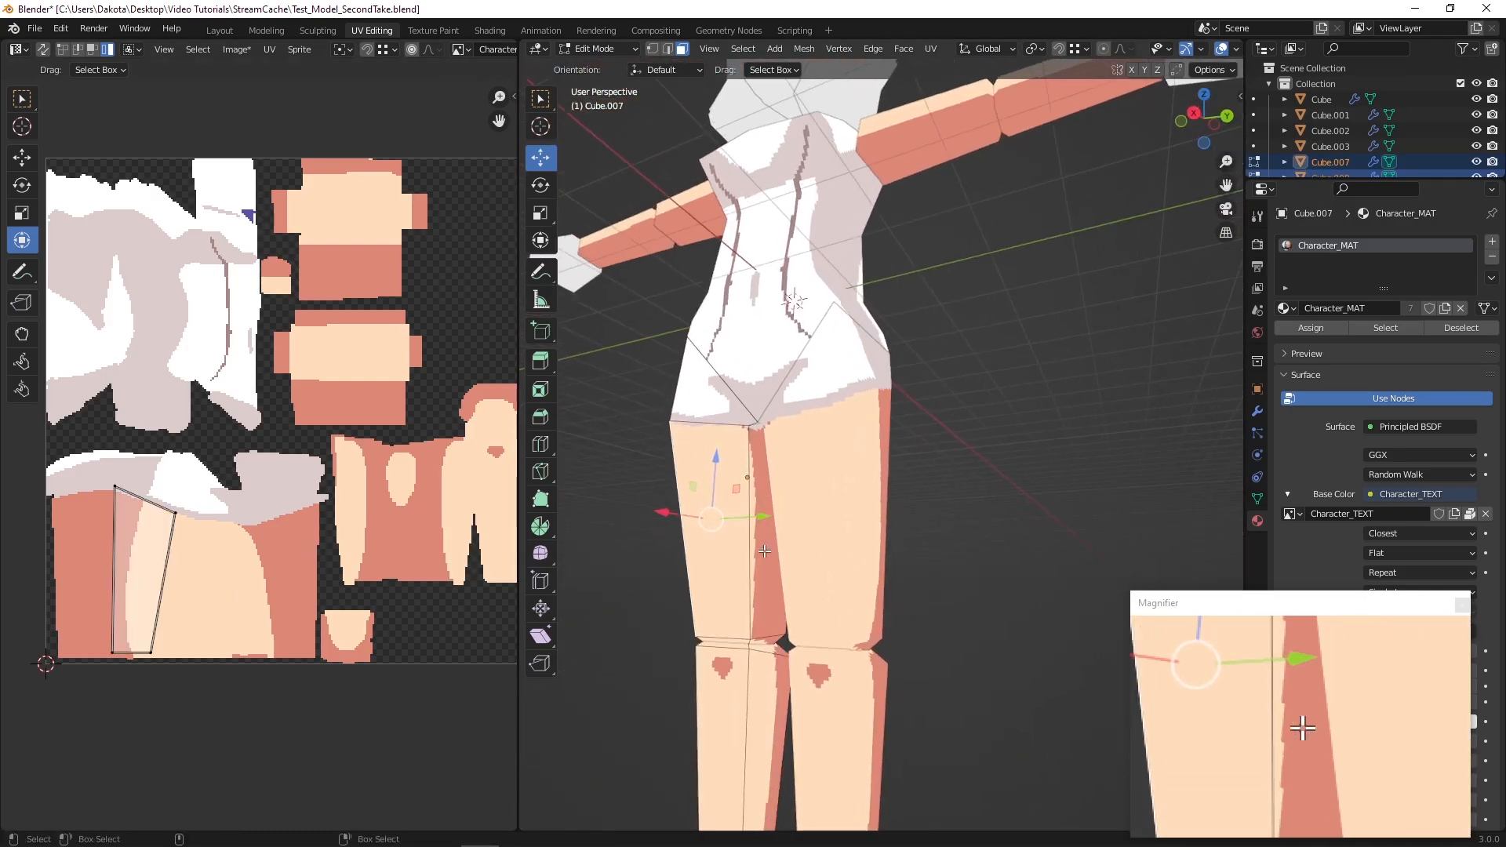
{"action": "left_click", "coordinate": [765, 552], "text": "shift"}
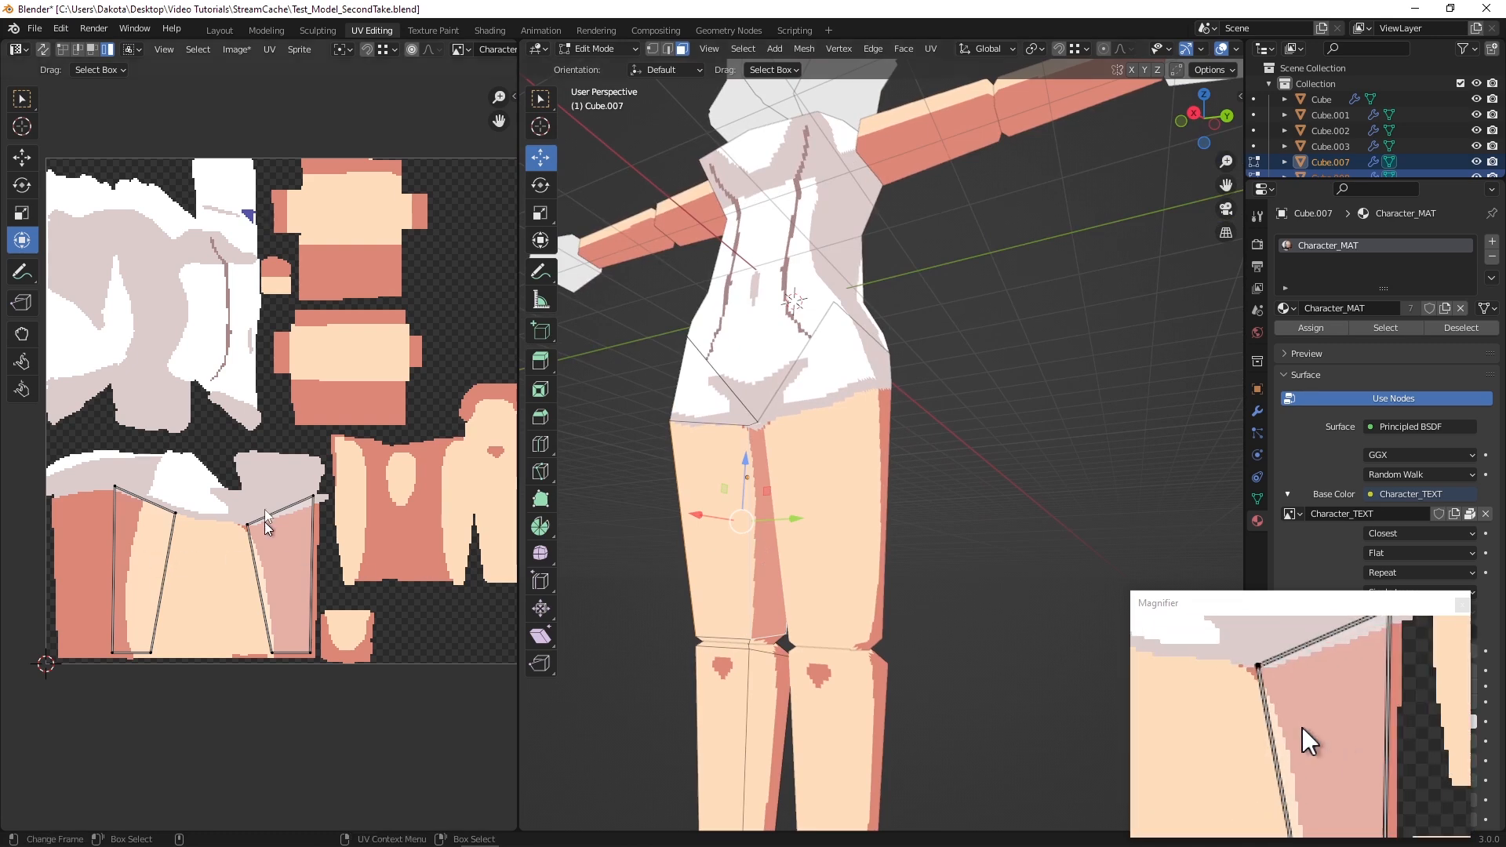
{"action": "left_click_drag", "start_coordinate": [706, 499], "coordinate": [816, 554], "text": "alt"}
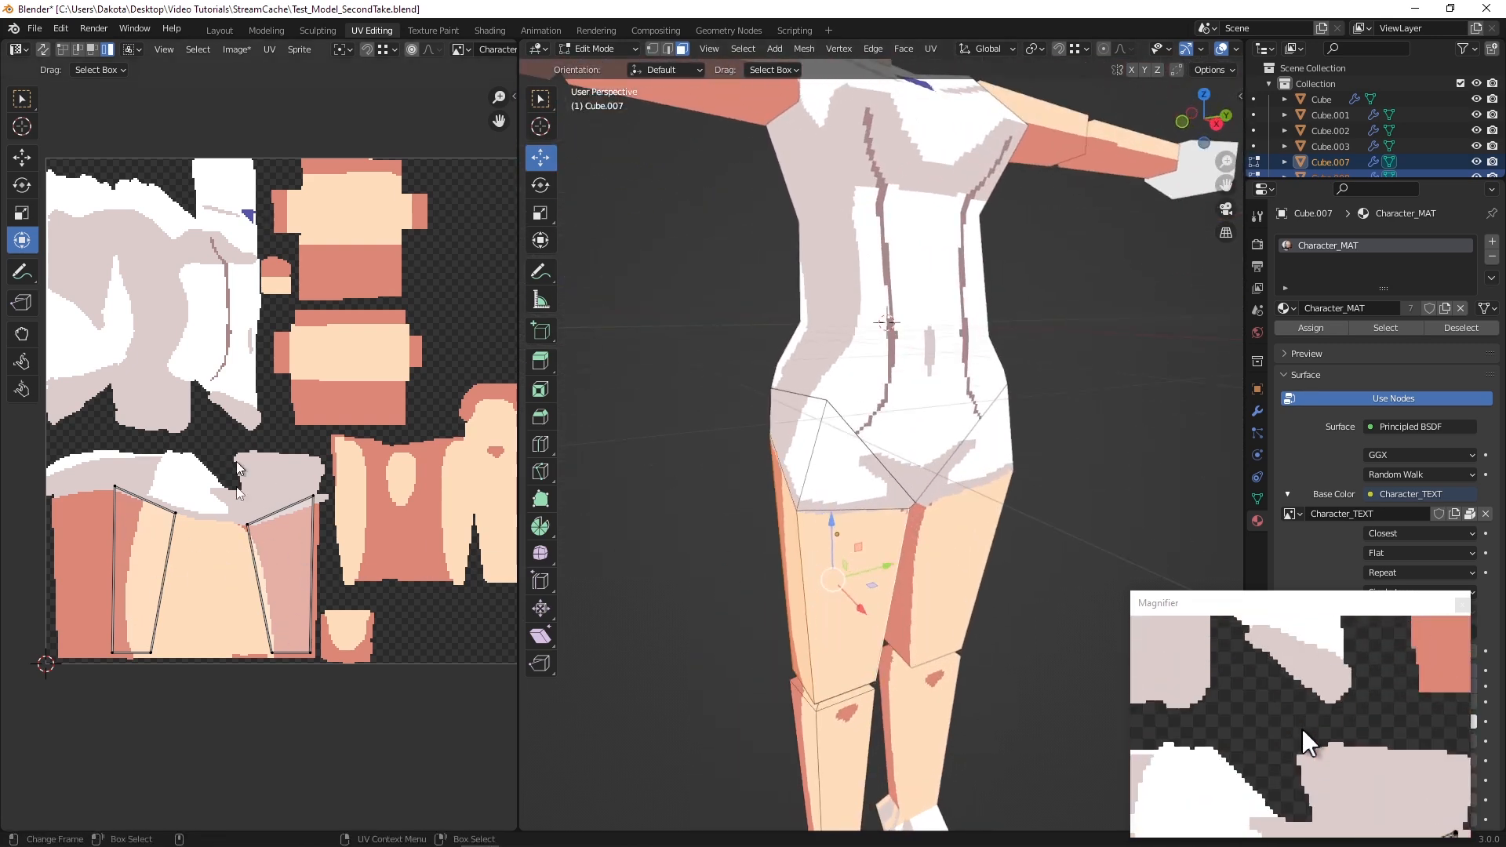
{"action": "left_click", "coordinate": [737, 445]}
Examine the character from several angles, looking over the torso, arms and untextured hand
{"action": "scroll", "coordinate": [737, 445], "scroll_direction": "down", "scroll_amount": 3}
{"action": "middle_click_drag", "start_coordinate": [737, 444], "coordinate": [803, 528]}
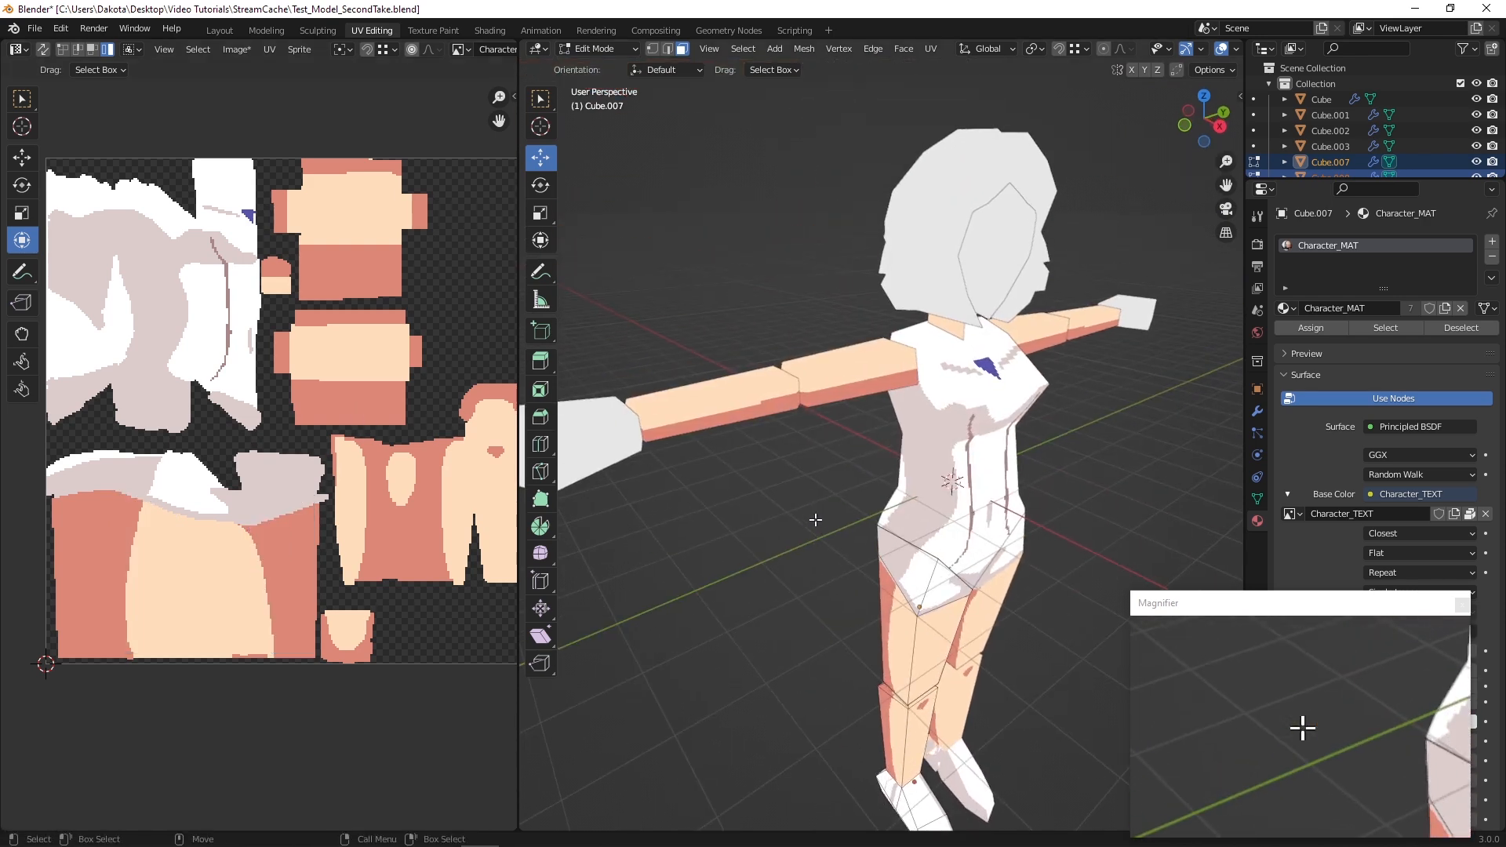
{"action": "middle_click_drag", "start_coordinate": [834, 489], "coordinate": [811, 491]}
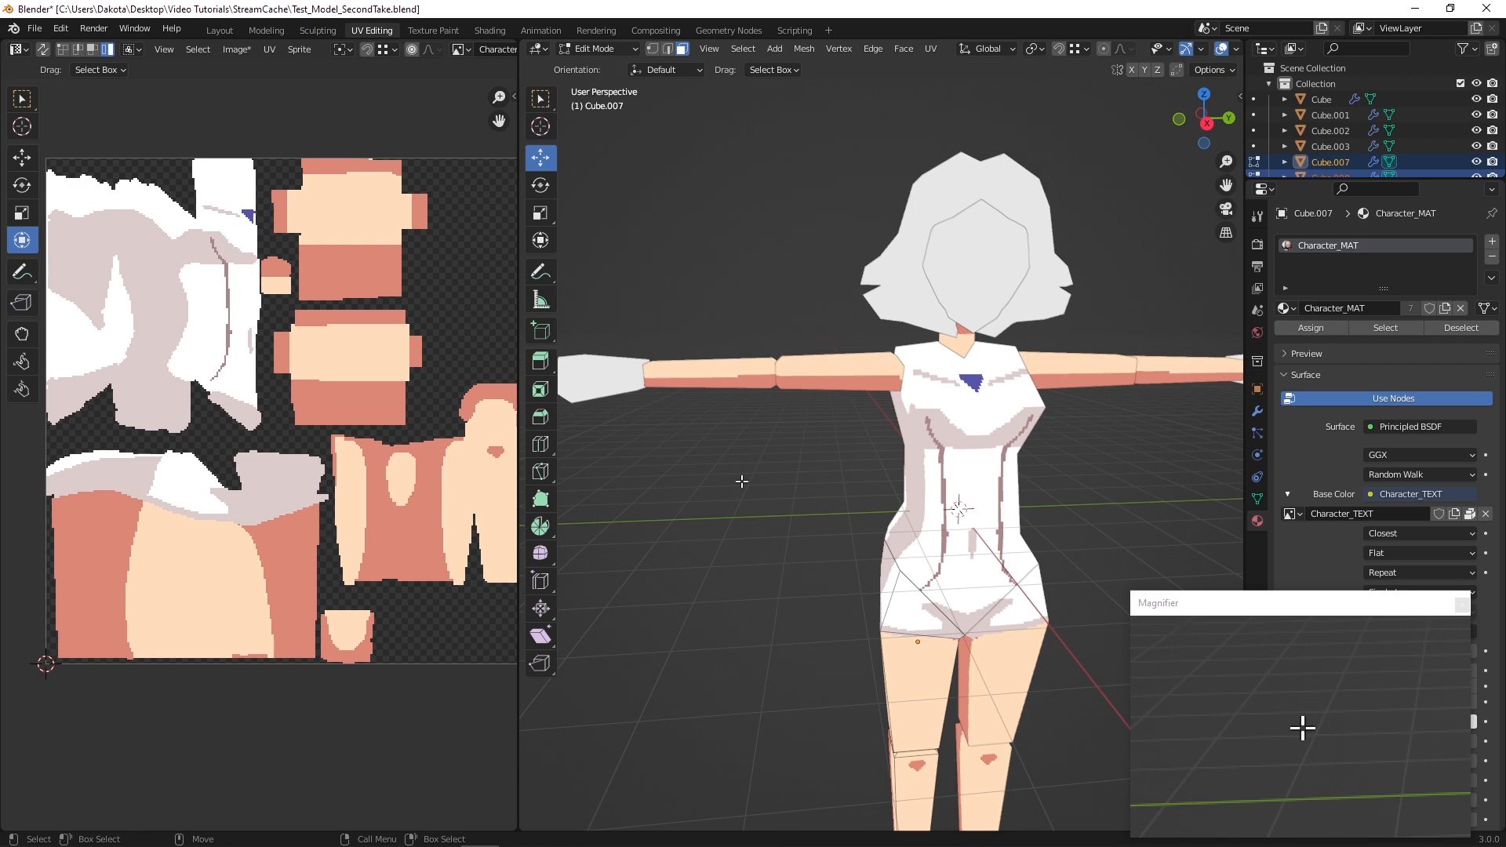
{"action": "middle_click_drag", "start_coordinate": [720, 470], "coordinate": [767, 463]}
{"action": "scroll", "coordinate": [767, 464], "scroll_direction": "up", "scroll_amount": 2}
{"action": "left_click_drag", "start_coordinate": [766, 464], "coordinate": [778, 464], "text": "alt"}
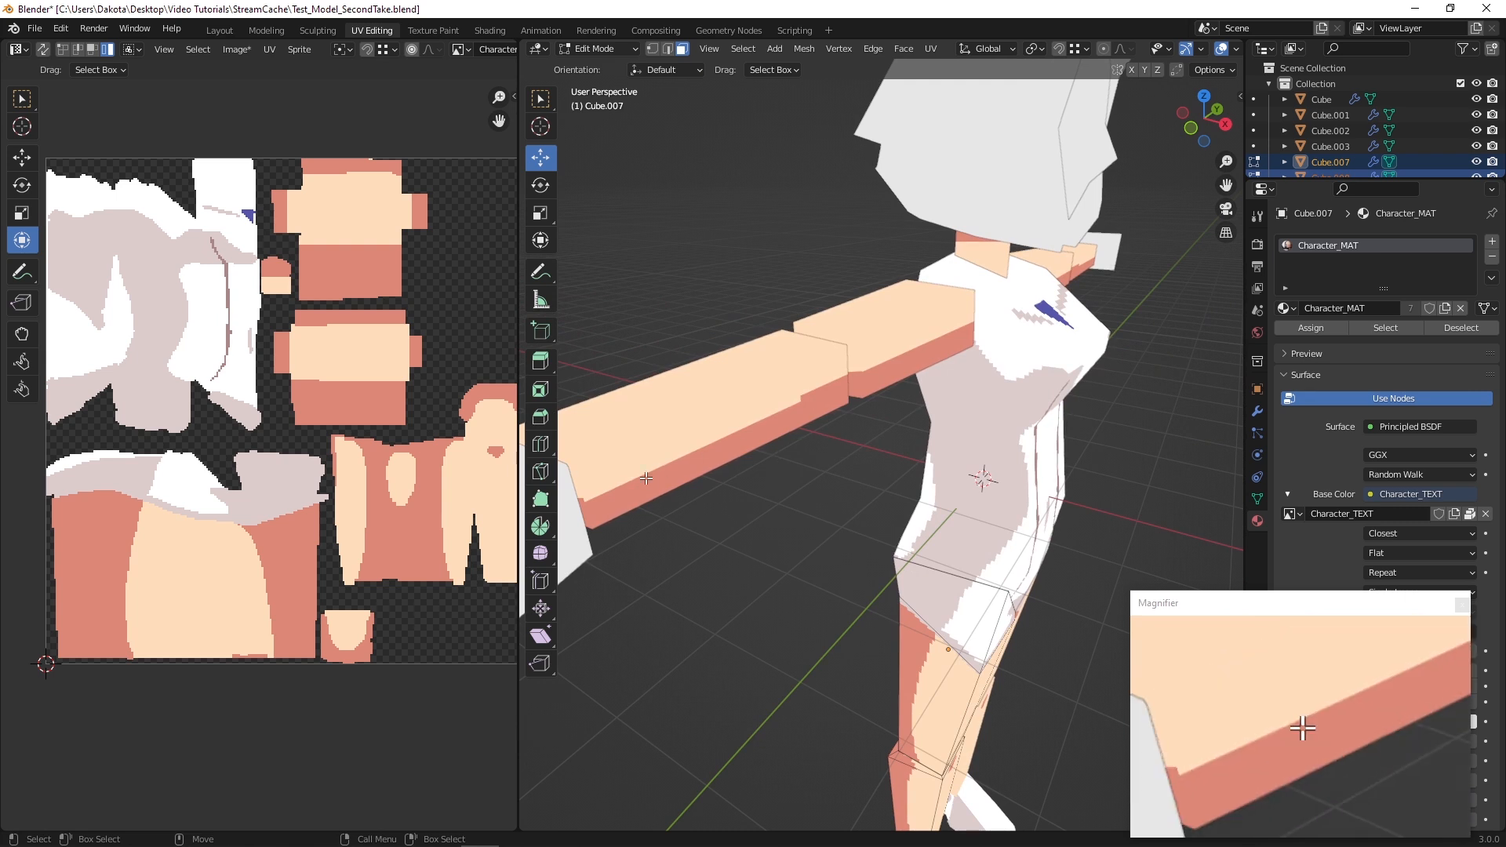
{"action": "scroll", "coordinate": [673, 544], "scroll_direction": "down", "scroll_amount": 3}
{"action": "middle_click_drag", "start_coordinate": [678, 544], "coordinate": [671, 212]}
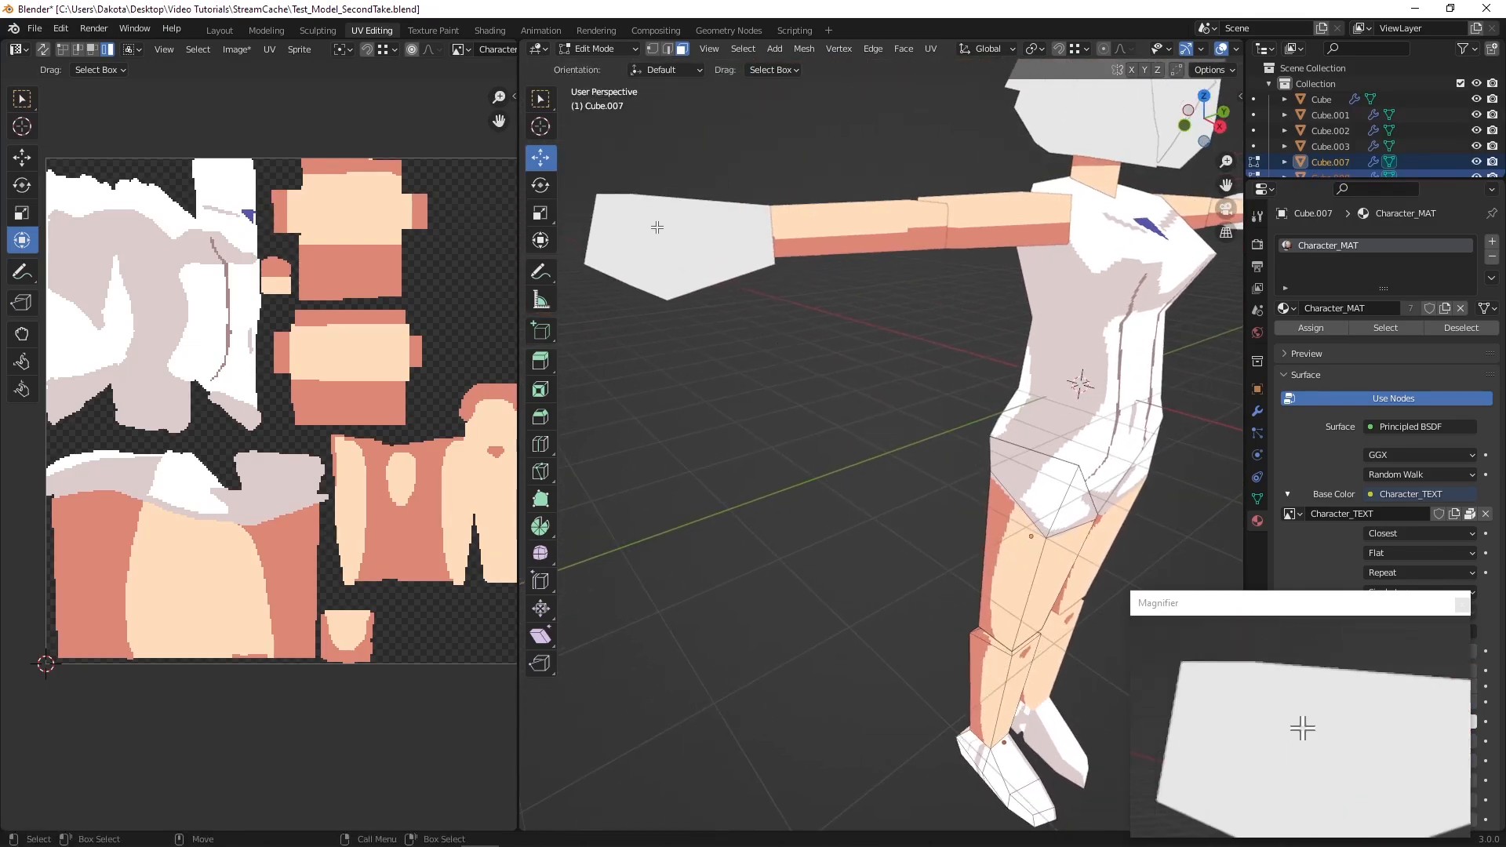
{"action": "middle_click_drag", "start_coordinate": [841, 257], "coordinate": [807, 263]}
Make the hand the mesh being edited and assign it the Character_MAT material
{"action": "left_click", "coordinate": [588, 49]}
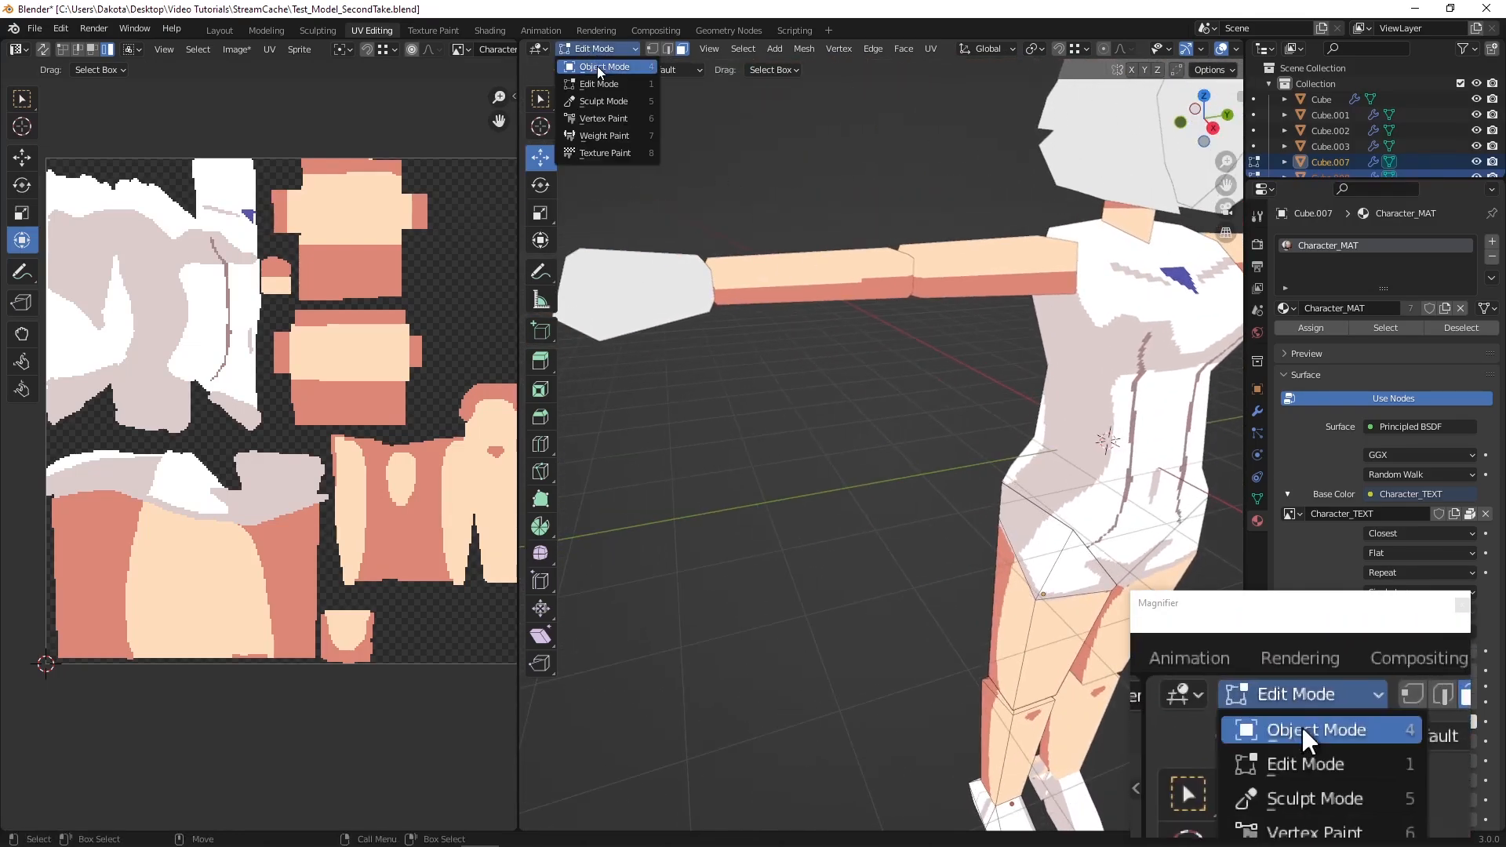
{"action": "left_click", "coordinate": [604, 57]}
{"action": "left_click", "coordinate": [669, 284]}
{"action": "scroll", "coordinate": [767, 339], "scroll_direction": "down", "scroll_amount": 4}
{"action": "middle_click_drag", "start_coordinate": [814, 359], "coordinate": [780, 128]}
{"action": "scroll", "coordinate": [899, 368], "scroll_direction": "up", "scroll_amount": 4}
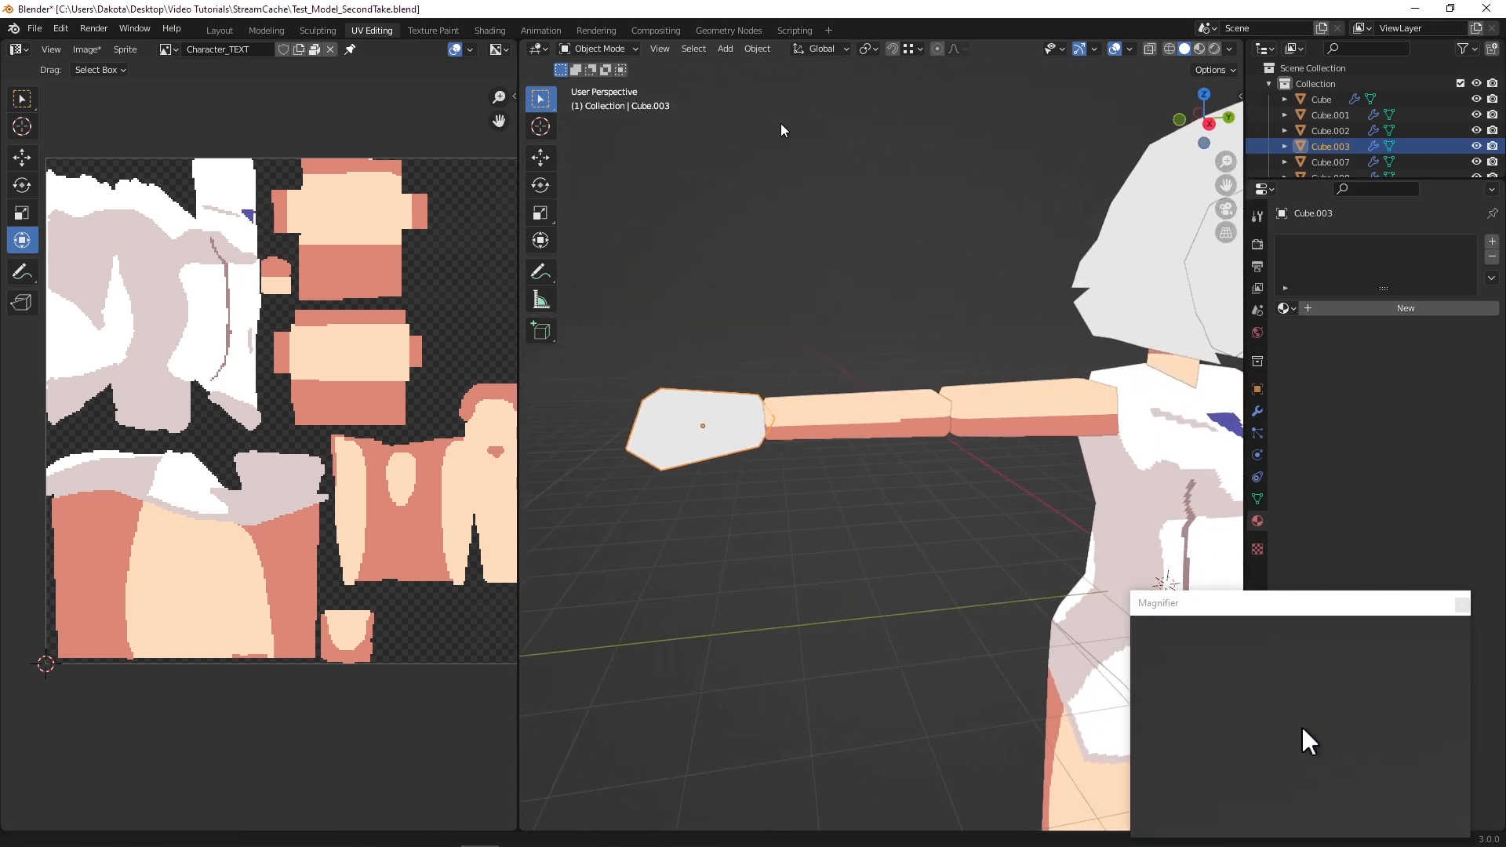
{"action": "left_click", "coordinate": [596, 49]}
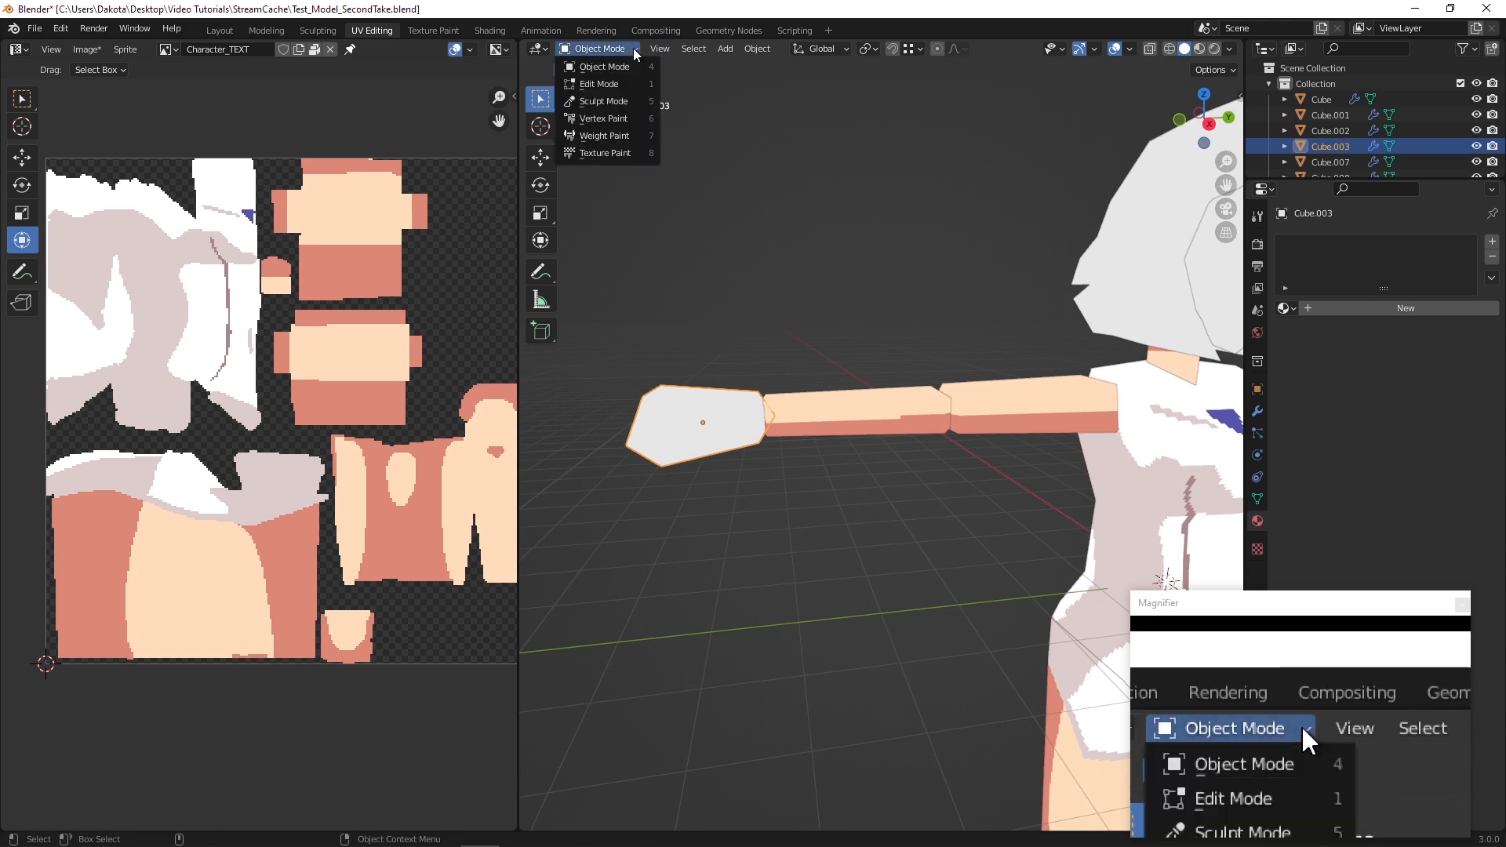
{"action": "left_click", "coordinate": [630, 91]}
{"action": "left_click", "coordinate": [1285, 308]}
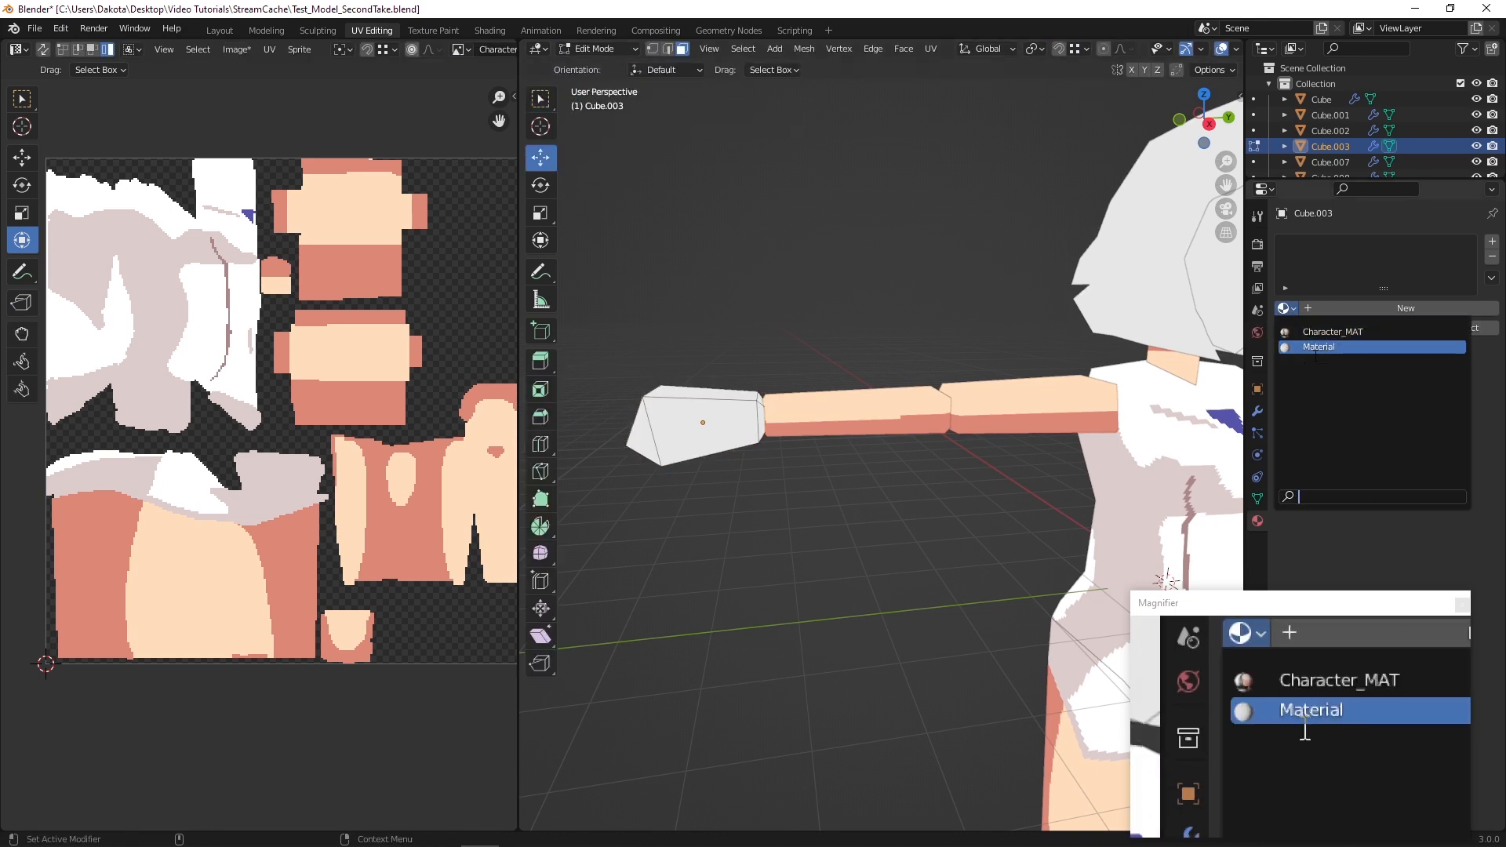
{"action": "left_click", "coordinate": [1371, 332]}
Select the top and bottom faces of the hand together
{"action": "middle_click_drag", "start_coordinate": [746, 384], "coordinate": [905, 426]}
{"action": "middle_click_drag", "start_coordinate": [1062, 363], "coordinate": [855, 421]}
{"action": "scroll", "coordinate": [728, 316], "scroll_direction": "up", "scroll_amount": 2}
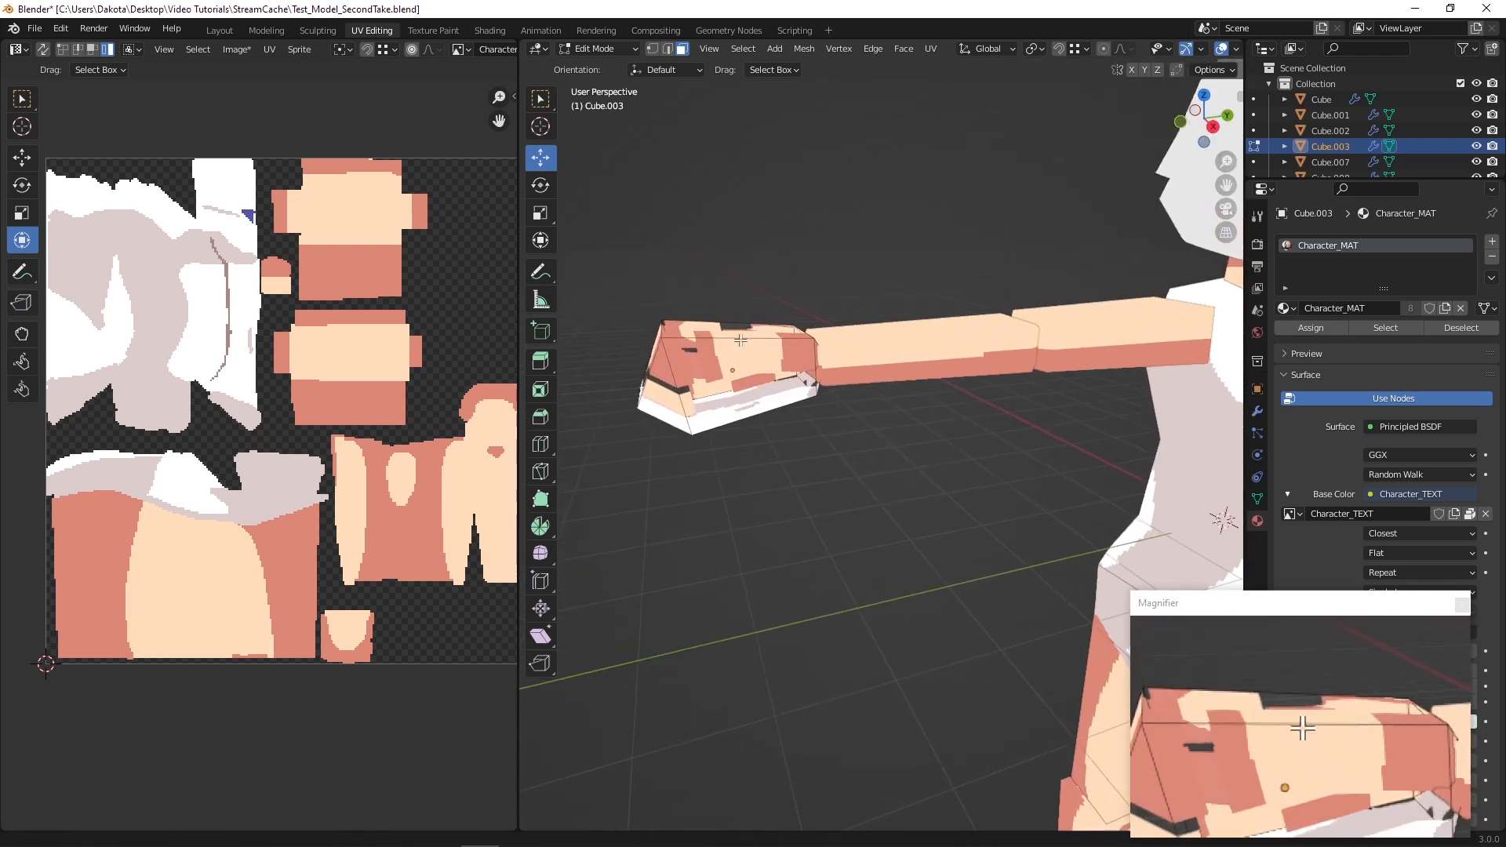
{"action": "key", "text": "a"}
{"action": "middle_click_drag", "start_coordinate": [709, 393], "coordinate": [746, 380]}
{"action": "mouse_move", "coordinate": [879, 398]}
{"action": "middle_mouse_down"}
{"action": "mouse_move", "coordinate": [851, 384]}
{"action": "mouse_move", "coordinate": [921, 390]}
{"action": "mouse_move", "coordinate": [867, 416]}
{"action": "mouse_move", "coordinate": [868, 497]}
{"action": "mouse_move", "coordinate": [907, 447]}
{"action": "mouse_move", "coordinate": [905, 406]}
{"action": "middle_mouse_up"}
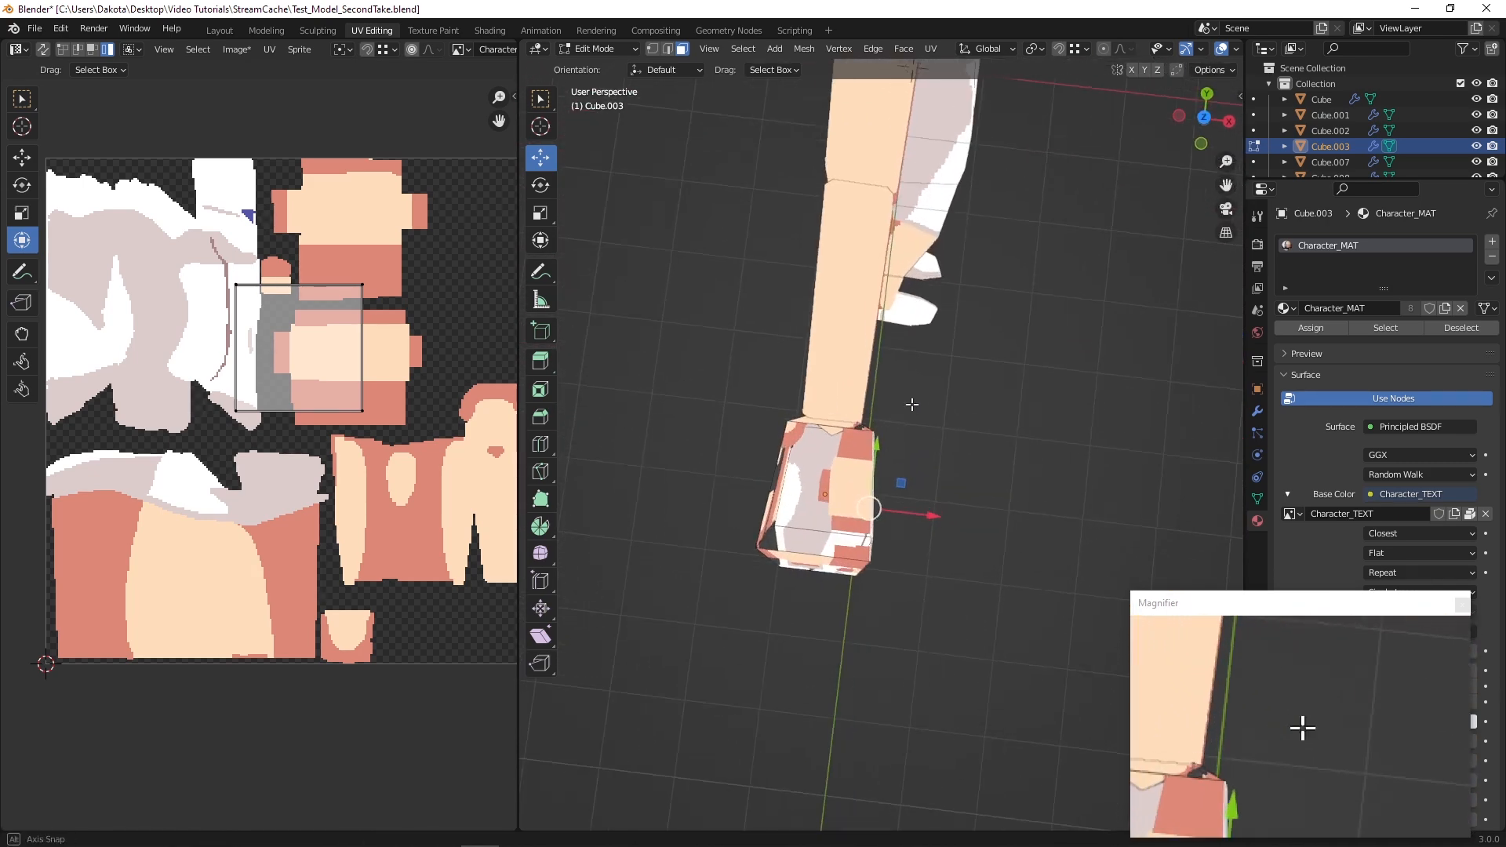
{"action": "left_click", "coordinate": [815, 554]}
{"action": "middle_click_drag", "start_coordinate": [814, 553], "coordinate": [859, 264]}
{"action": "left_click", "coordinate": [858, 264]}
{"action": "middle_click_drag", "start_coordinate": [880, 336], "coordinate": [882, 376]}
{"action": "left_click", "coordinate": [957, 198], "text": "shift"}
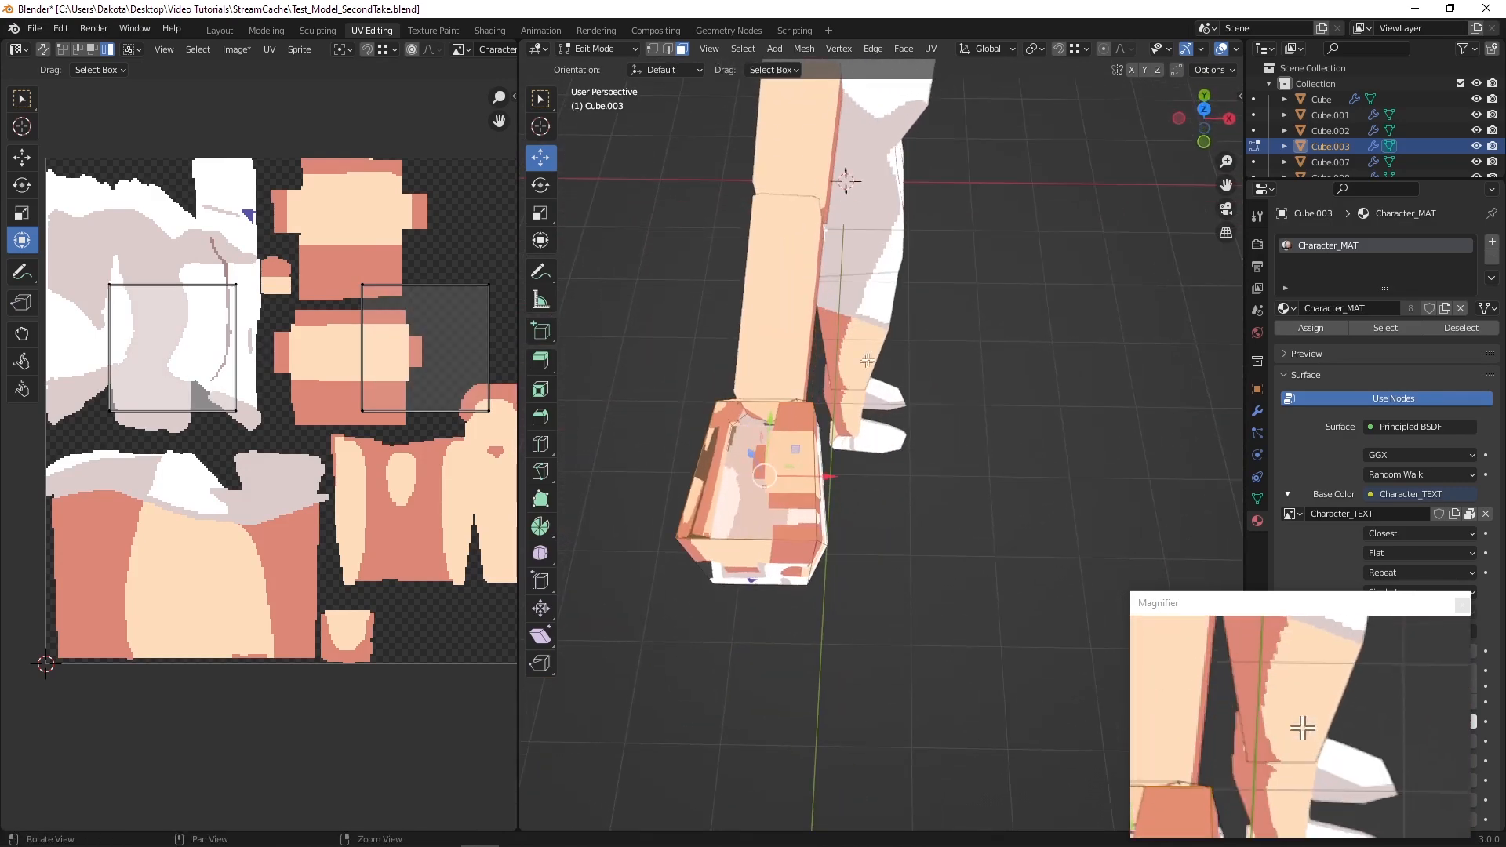
Project the UVs of the hand's top and bottom faces from the top orthographic view
{"action": "left_click", "coordinate": [1205, 118]}
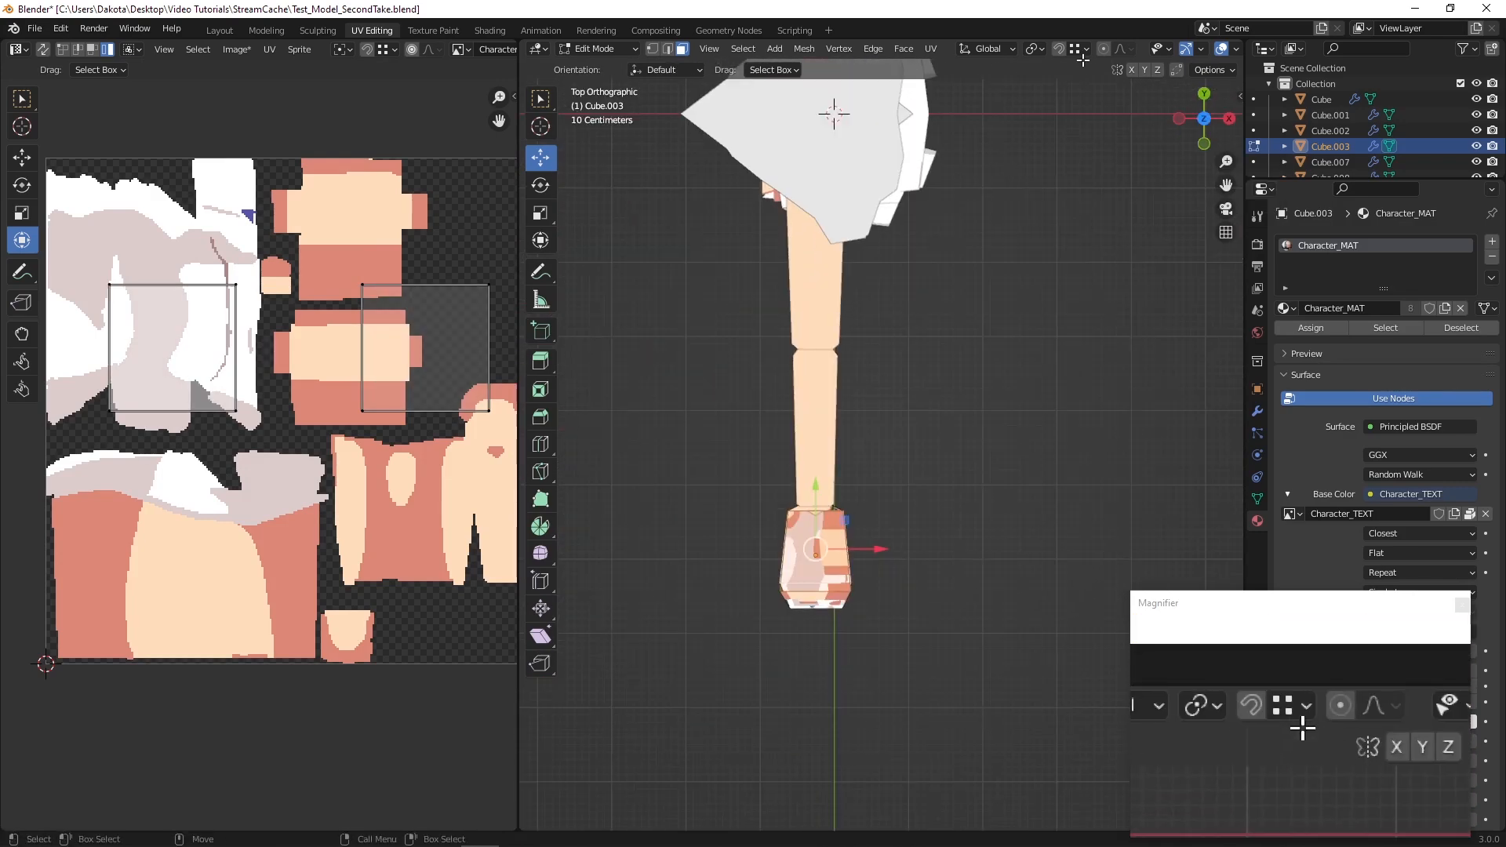
{"action": "left_click", "coordinate": [932, 48]}
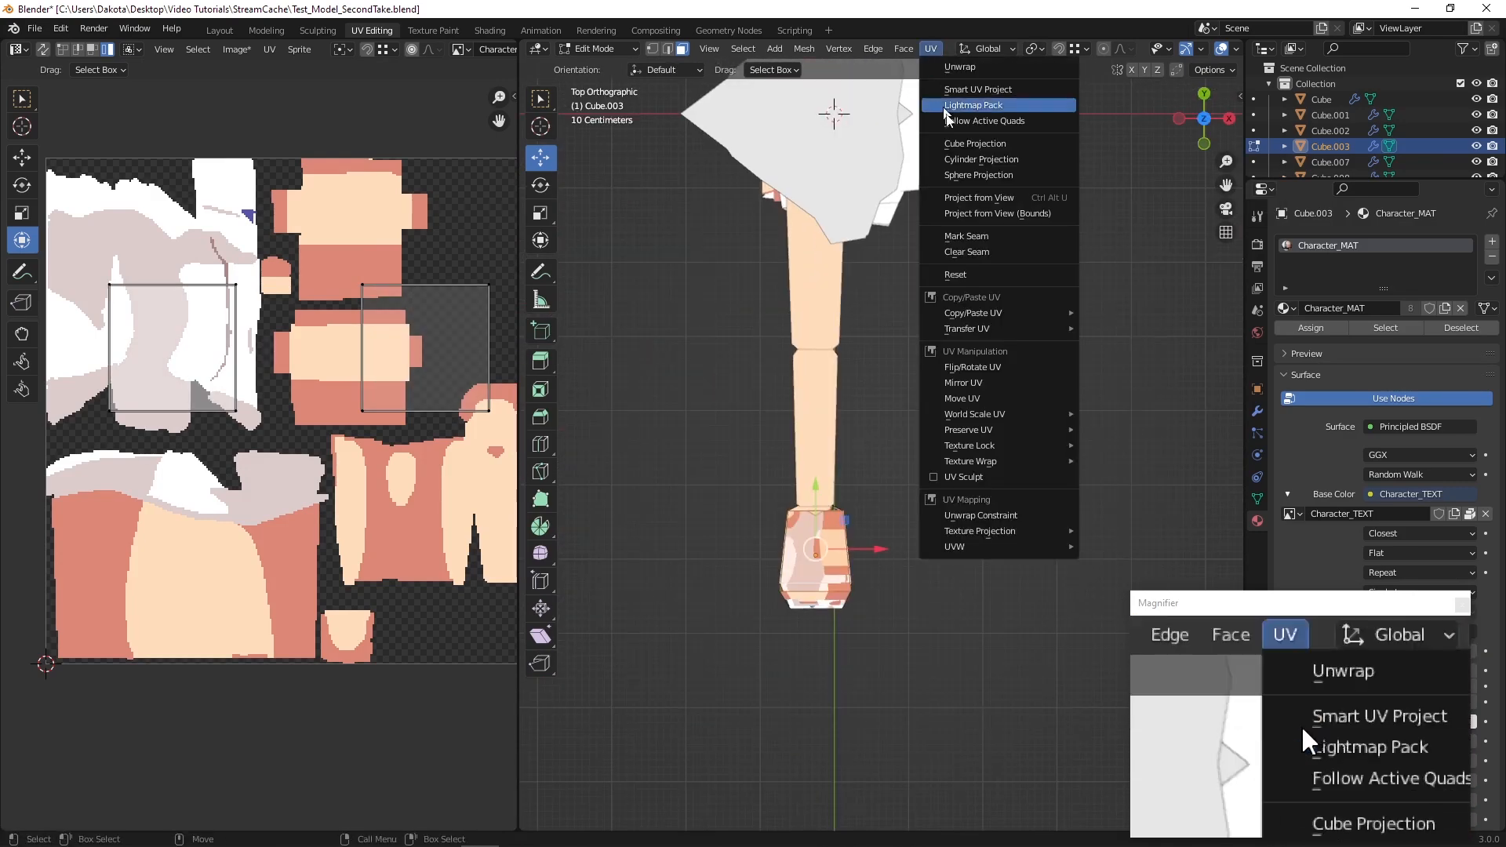
{"action": "left_click", "coordinate": [979, 198]}
Move the projected hand UVs into the empty upper-right area of the texture and scale them down uniformly
{"action": "middle_click_drag", "start_coordinate": [313, 522], "coordinate": [214, 597]}
{"action": "left_click_drag", "start_coordinate": [161, 557], "coordinate": [399, 302]}
{"action": "scroll", "coordinate": [413, 284], "scroll_direction": "up", "scroll_amount": 2}
{"action": "middle_click_drag", "start_coordinate": [416, 284], "coordinate": [256, 428]}
{"action": "scroll", "coordinate": [368, 281], "scroll_direction": "up", "scroll_amount": 2}
{"action": "middle_click_drag", "start_coordinate": [368, 285], "coordinate": [350, 343]}
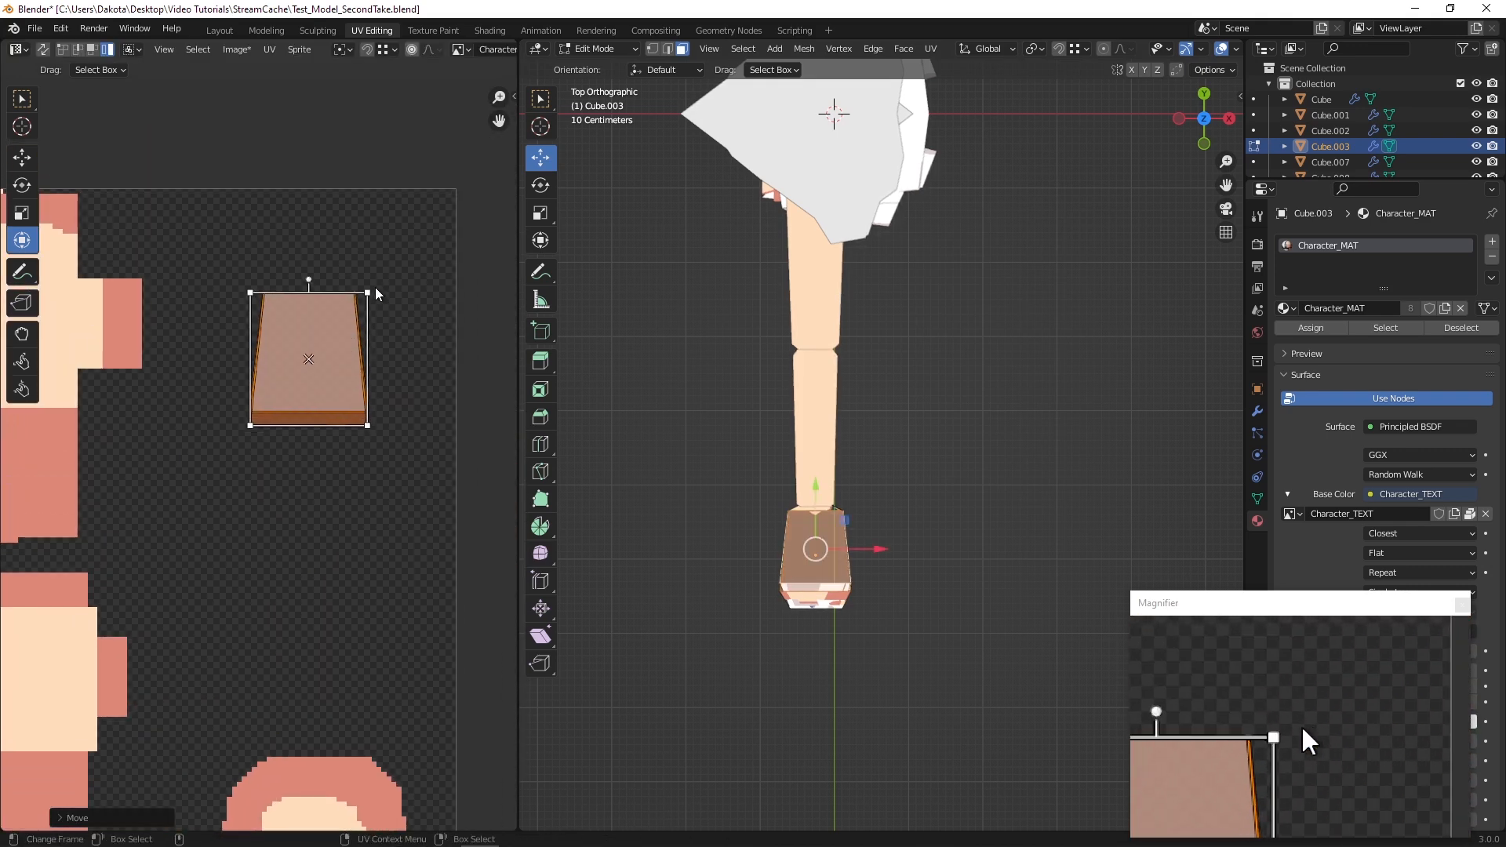
{"action": "left_click_drag", "start_coordinate": [367, 292], "coordinate": [294, 302]}
{"action": "middle_click_drag", "start_coordinate": [293, 318], "coordinate": [291, 364]}
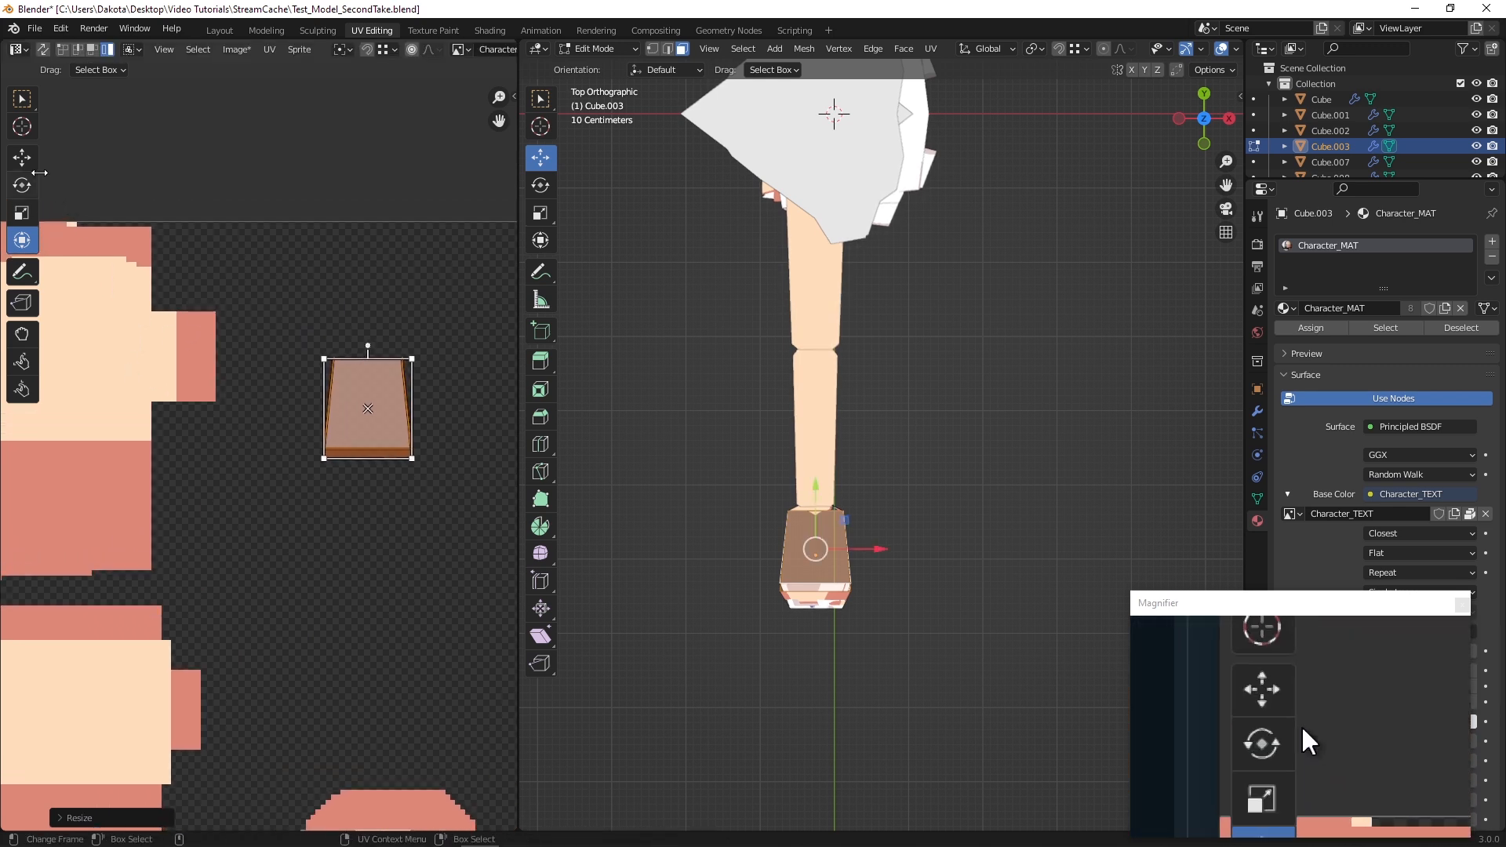
{"action": "left_click_drag", "start_coordinate": [411, 358], "coordinate": [400, 362]}
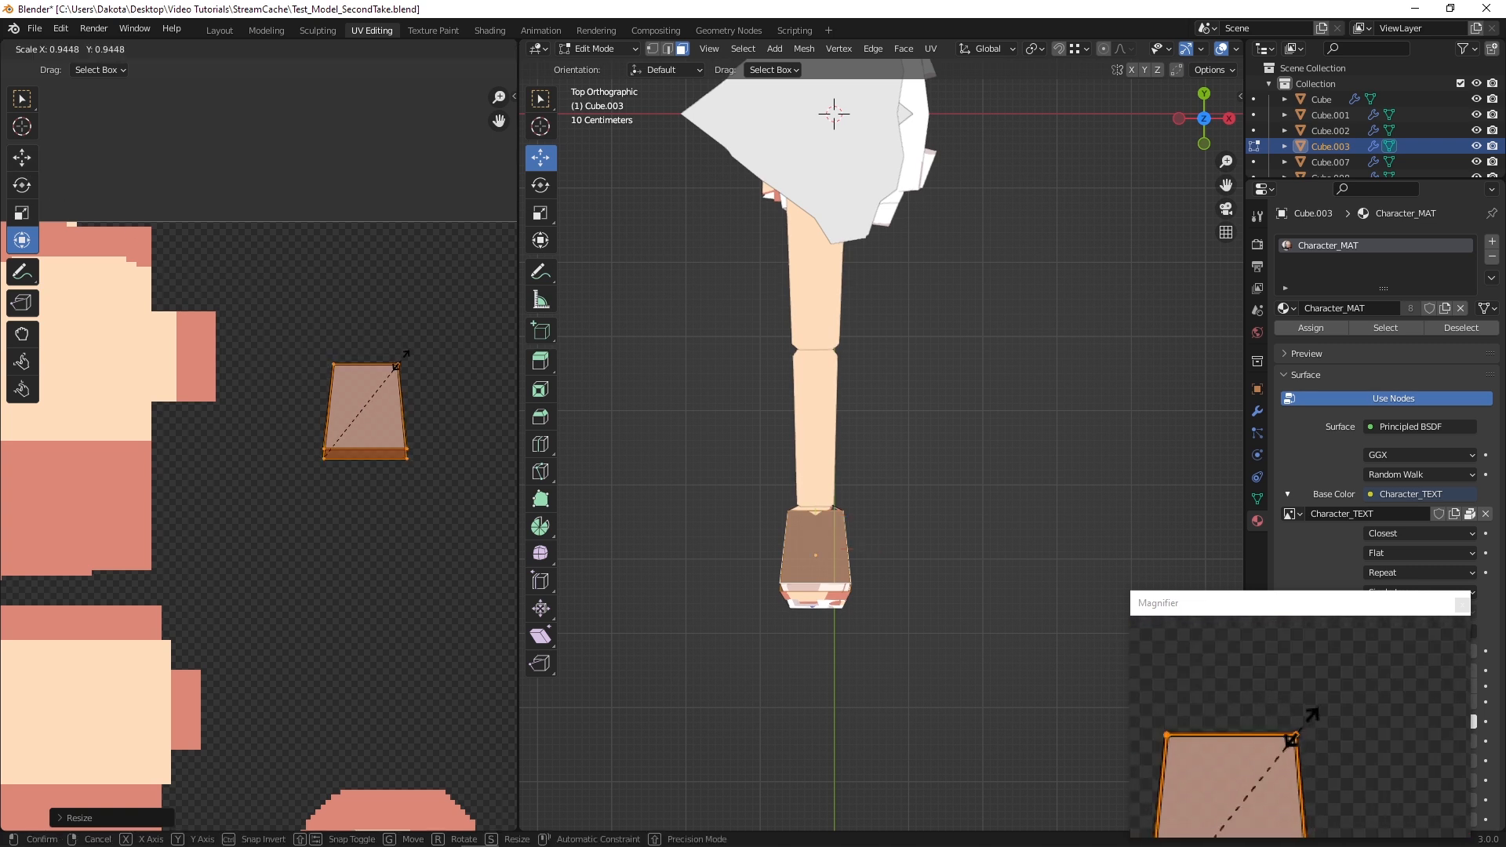
Rotate the overlapping hand UVs a quarter turn counterclockwise so their narrow end faces left
{"action": "left_click", "coordinate": [22, 184]}
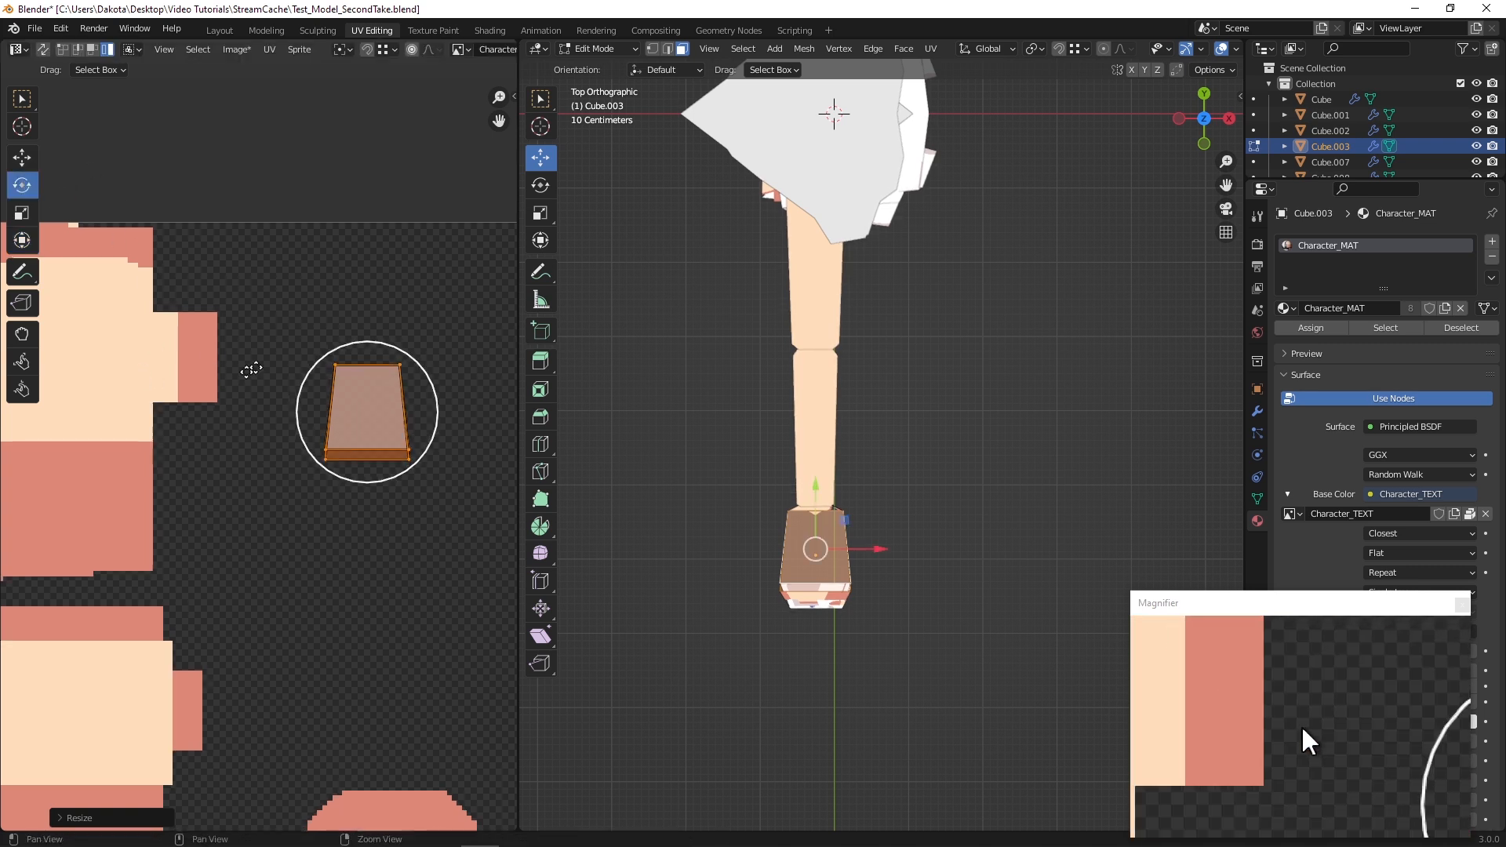
{"action": "middle_click_drag", "start_coordinate": [161, 365], "coordinate": [328, 306]}
{"action": "key", "text": "r"}
{"action": "left_click", "coordinate": [208, 396]}
{"action": "scroll", "coordinate": [279, 410], "scroll_direction": "down", "scroll_amount": 1}
{"action": "middle_click_drag", "start_coordinate": [279, 410], "coordinate": [126, 430]}
{"action": "key", "text": "ctrl+z"}
{"action": "scroll", "coordinate": [412, 324], "scroll_direction": "up", "scroll_amount": 2}
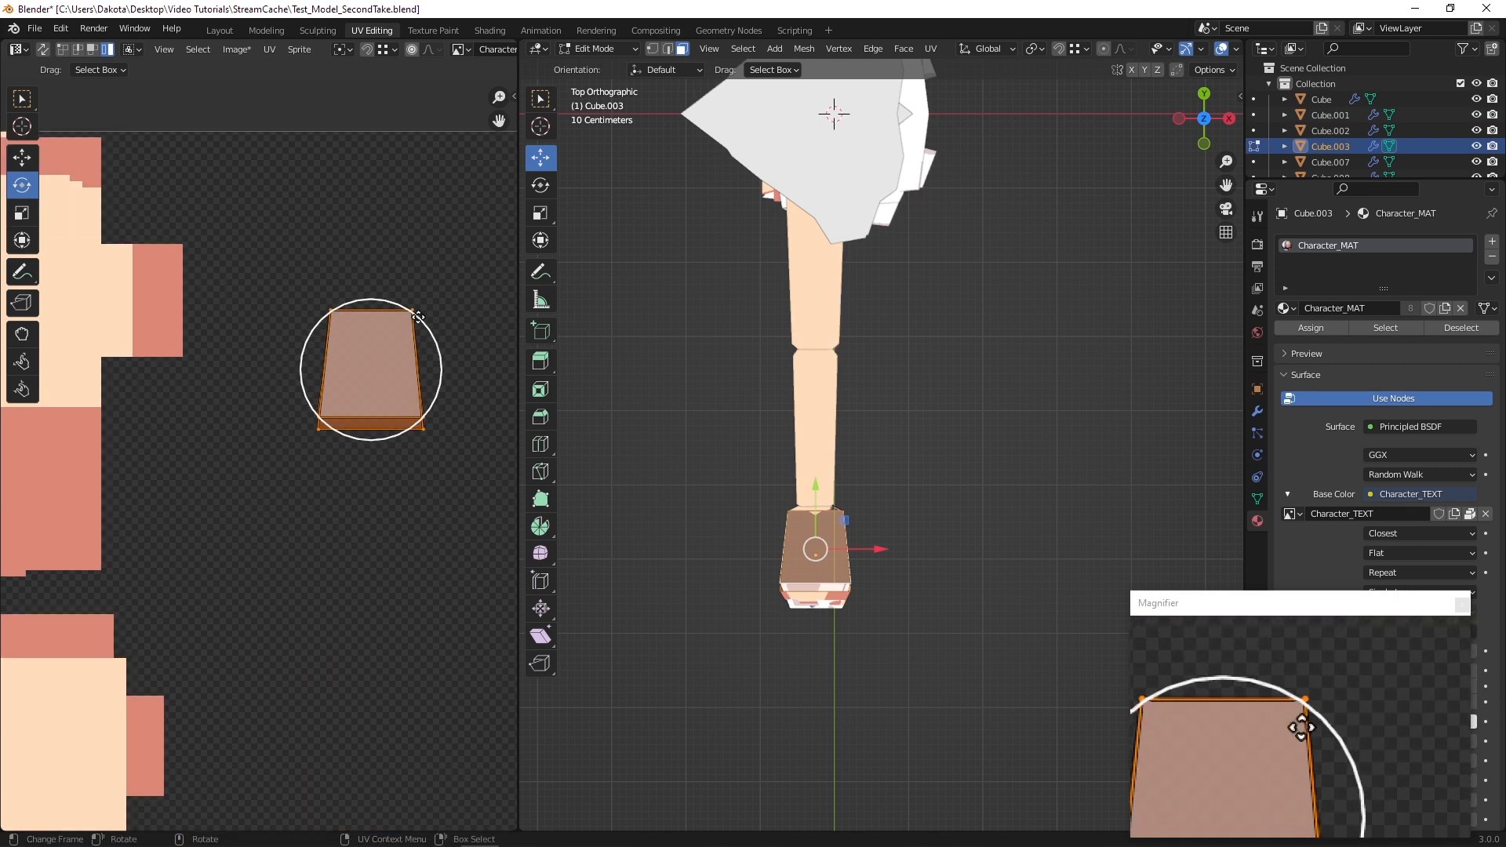
{"action": "left_click_drag", "start_coordinate": [422, 321], "coordinate": [295, 295]}
Separate the two overlapping hand UV faces by moving the larger one straight down below the other
{"action": "left_click", "coordinate": [25, 161]}
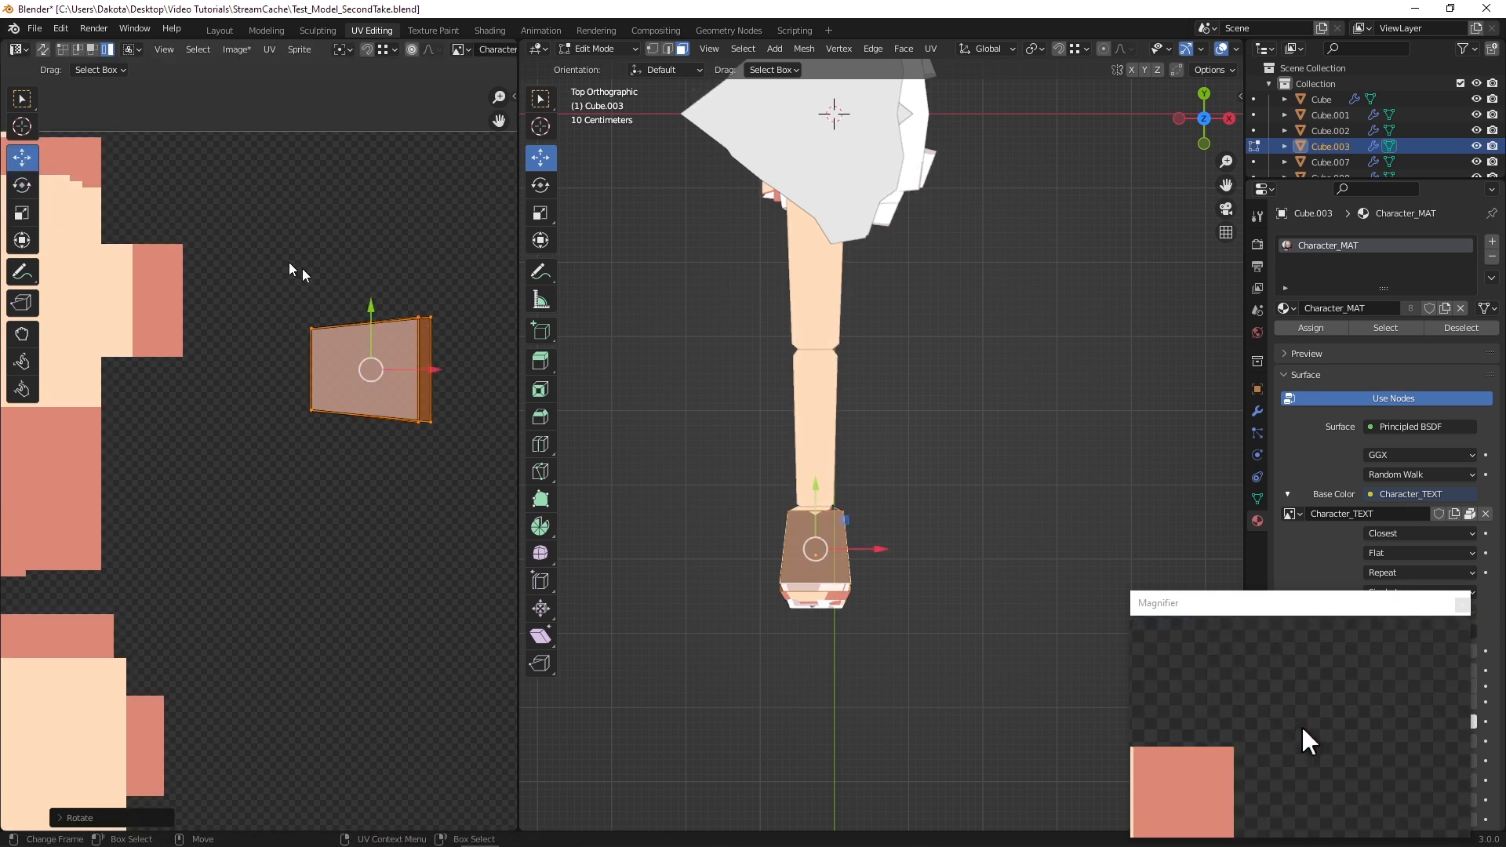
{"action": "scroll", "coordinate": [394, 432], "scroll_direction": "up", "scroll_amount": 1}
{"action": "middle_click_drag", "start_coordinate": [394, 433], "coordinate": [304, 451]}
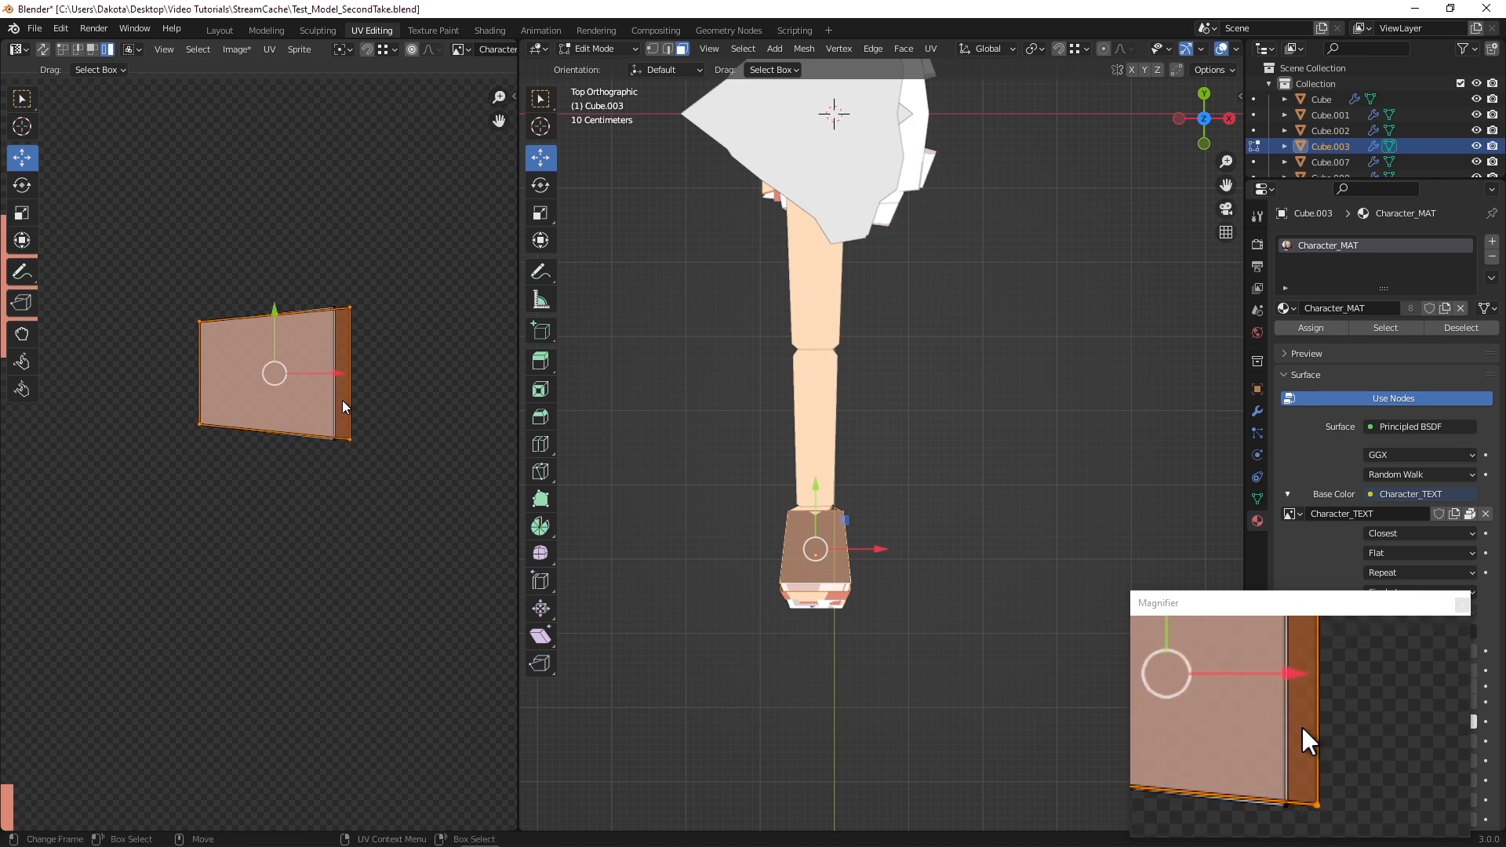
{"action": "scroll", "coordinate": [710, 566], "scroll_direction": "up", "scroll_amount": 3}
{"action": "middle_click_drag", "start_coordinate": [850, 582], "coordinate": [716, 282]}
{"action": "middle_click_drag", "start_coordinate": [793, 238], "coordinate": [690, 345]}
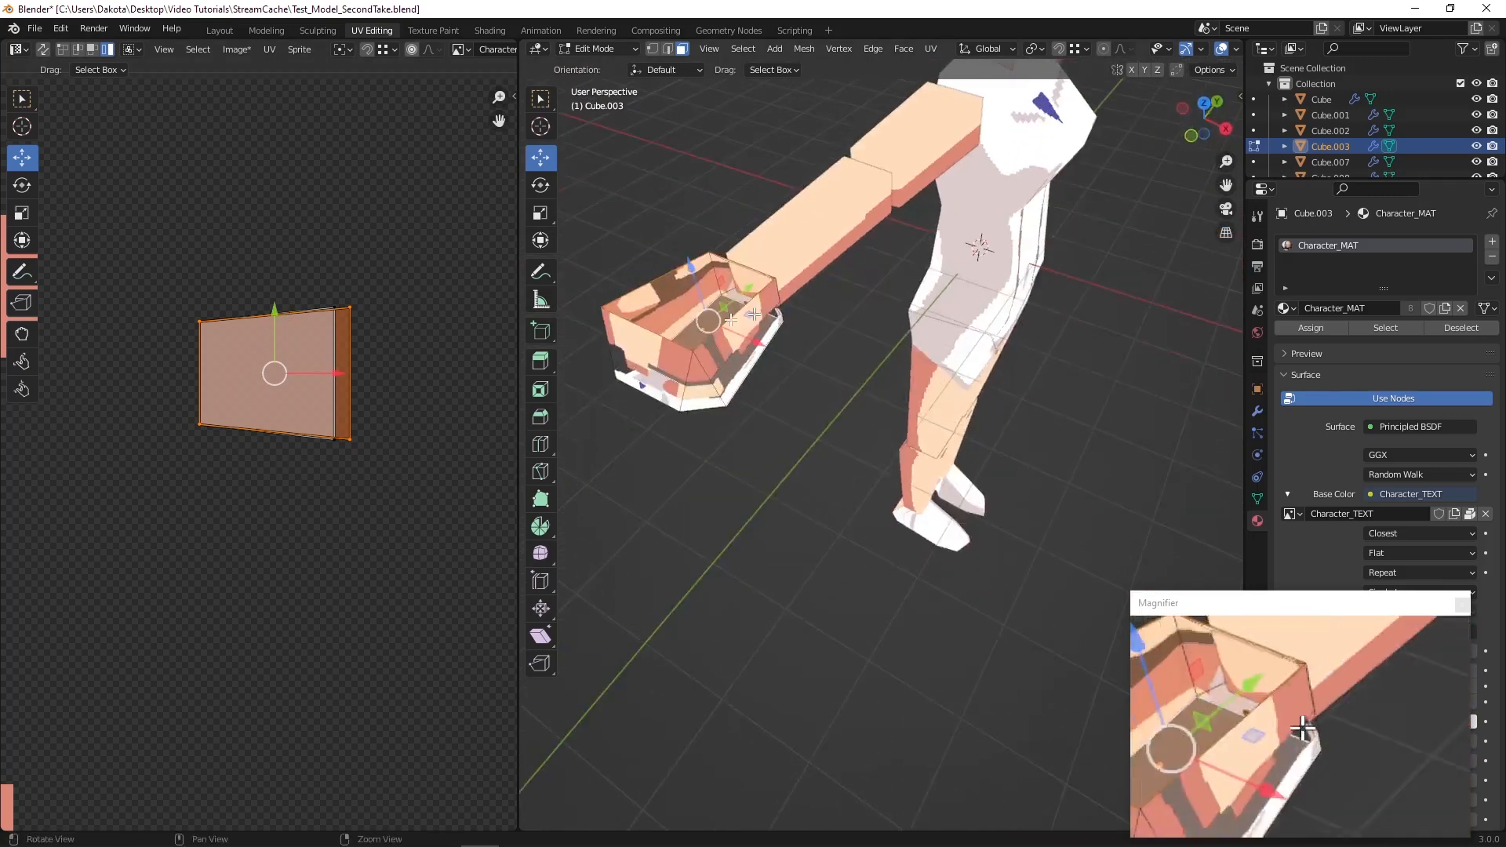
{"action": "left_click_drag", "start_coordinate": [276, 314], "coordinate": [276, 565]}
Mirror the upper hand UV face along Y
{"action": "left_click", "coordinate": [267, 369]}
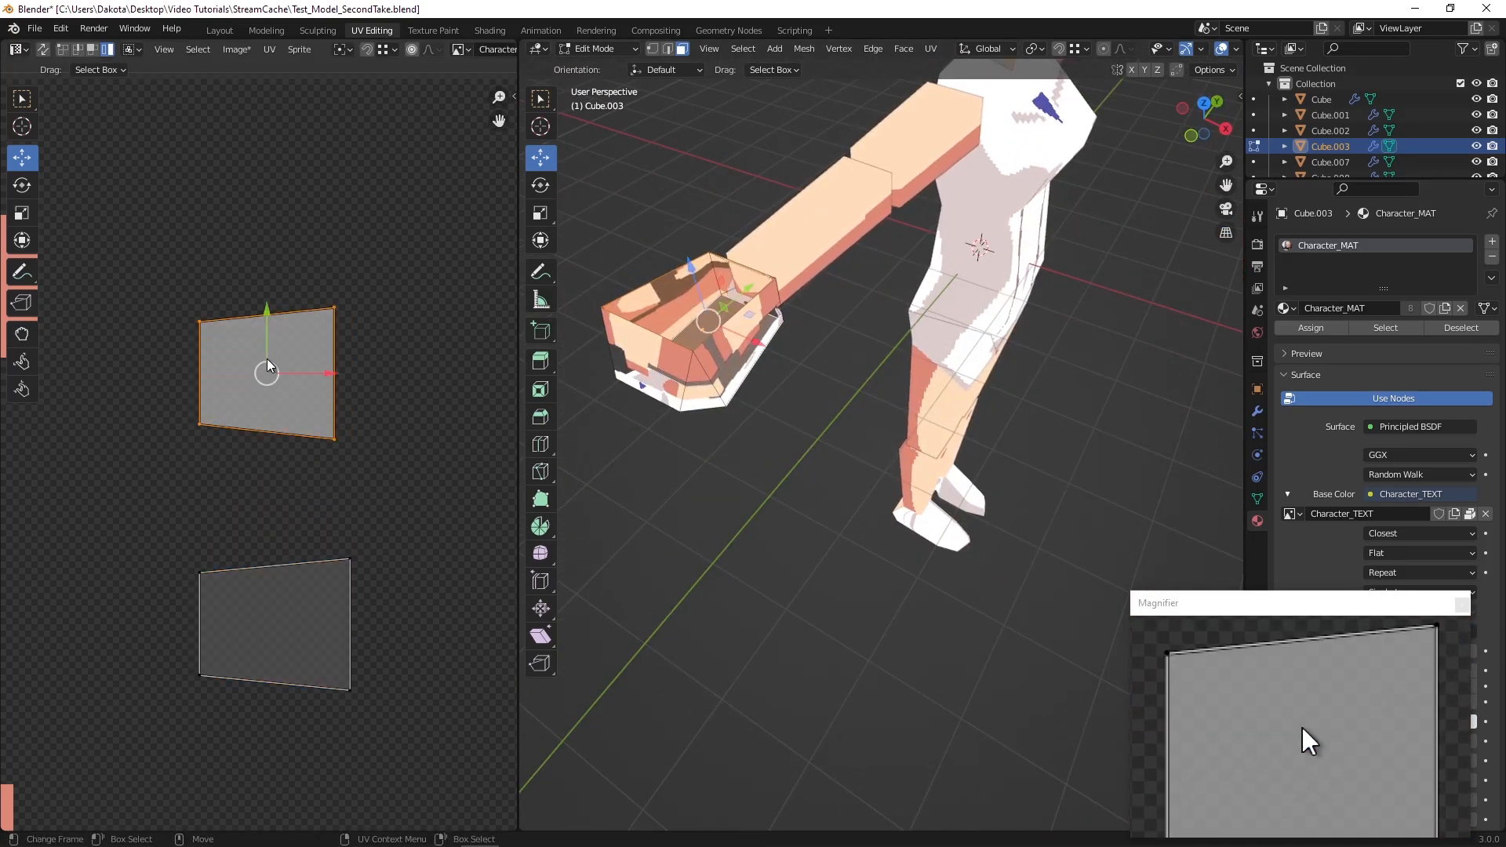
{"action": "right_click", "coordinate": [266, 368]}
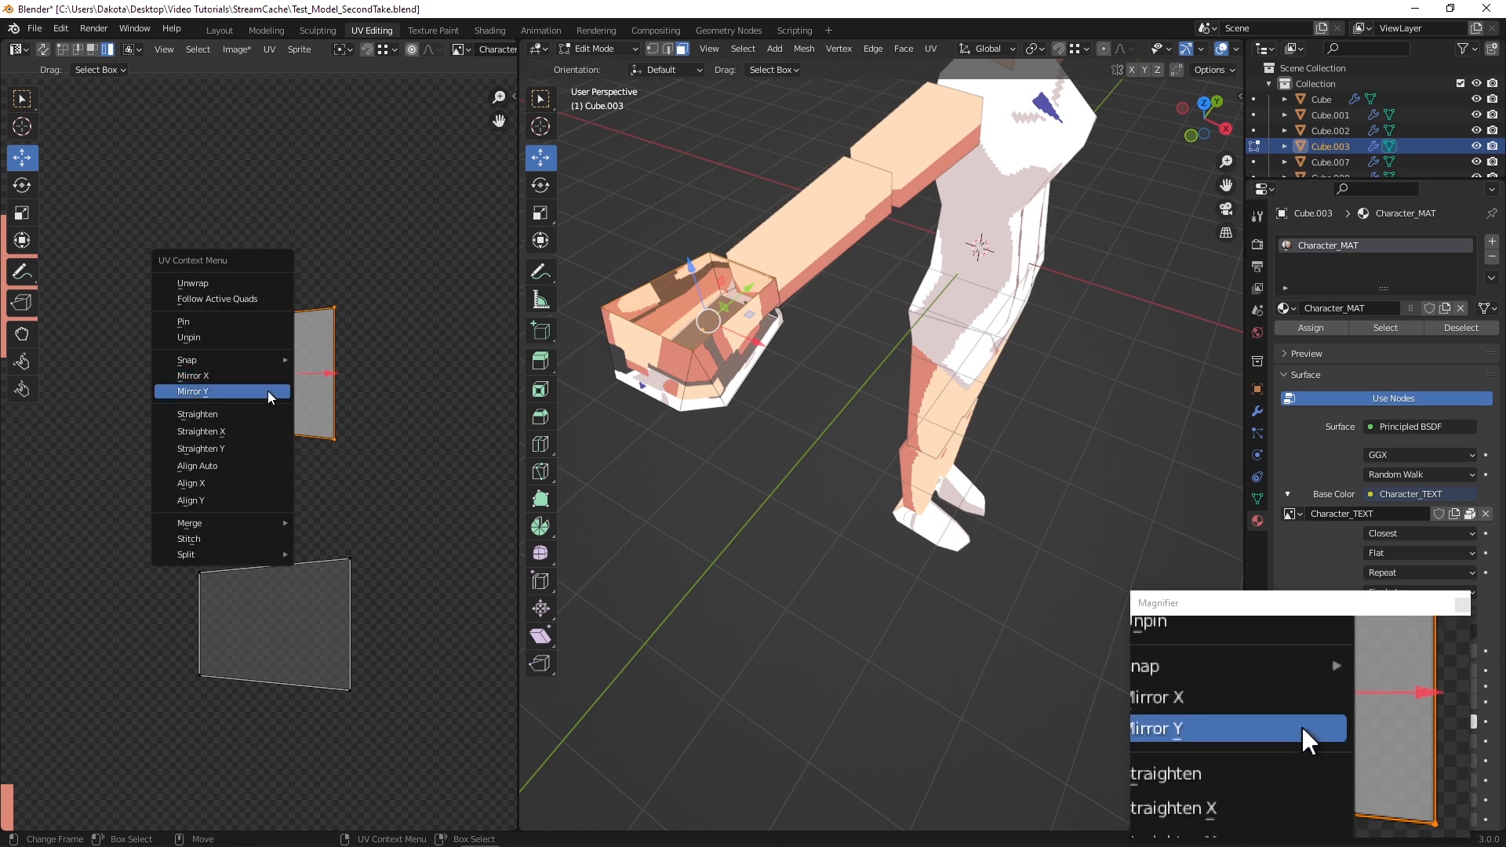
{"action": "left_click", "coordinate": [271, 397]}
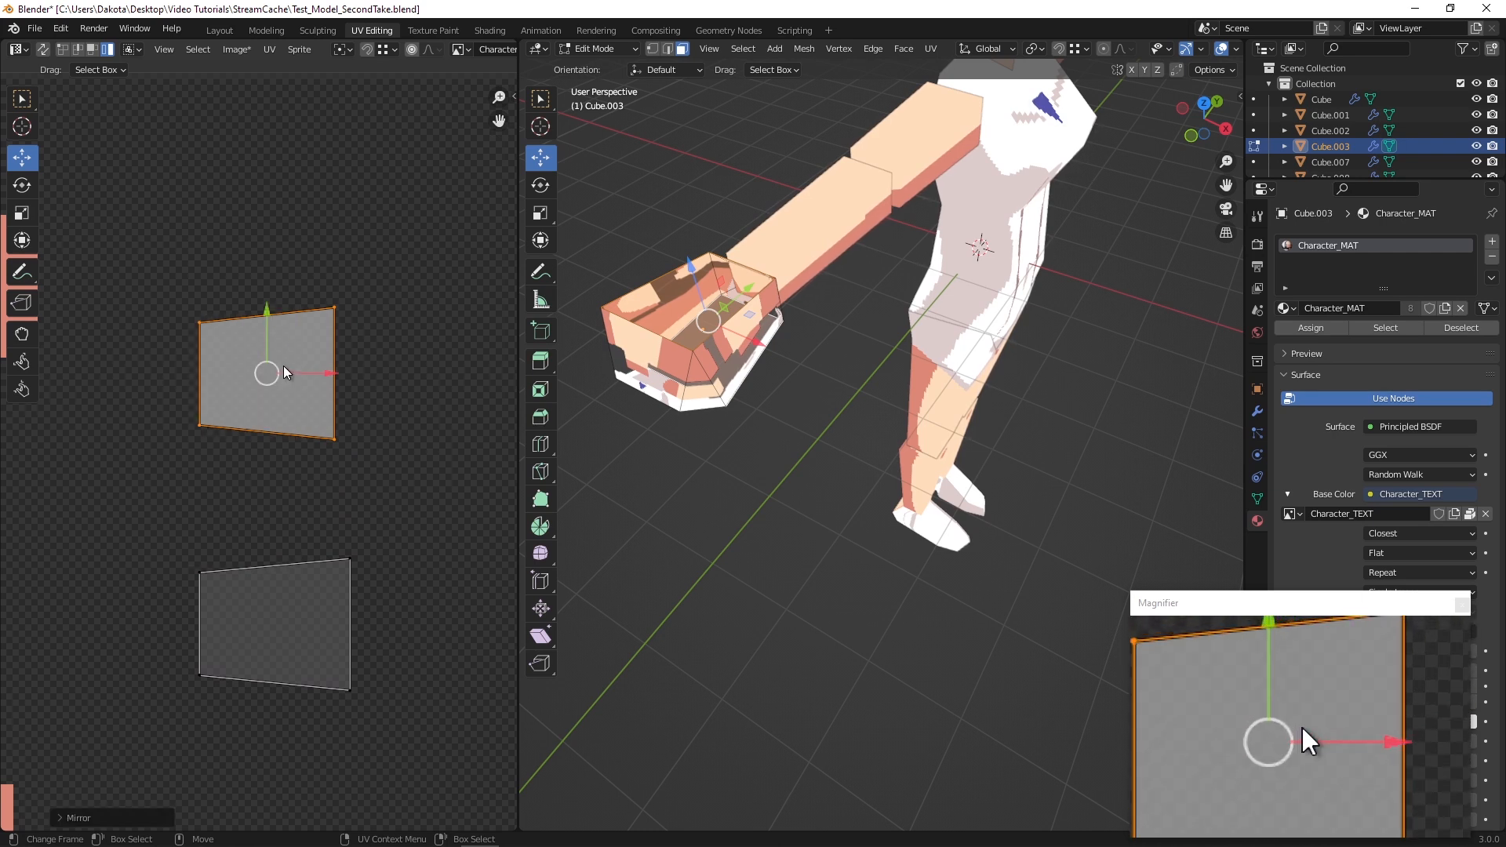
Project the UVs of the hand's side faces from the right orthographic view
{"action": "middle_click_drag", "start_coordinate": [718, 412], "coordinate": [765, 337]}
{"action": "middle_click_drag", "start_coordinate": [765, 338], "coordinate": [685, 386], "text": "shift"}
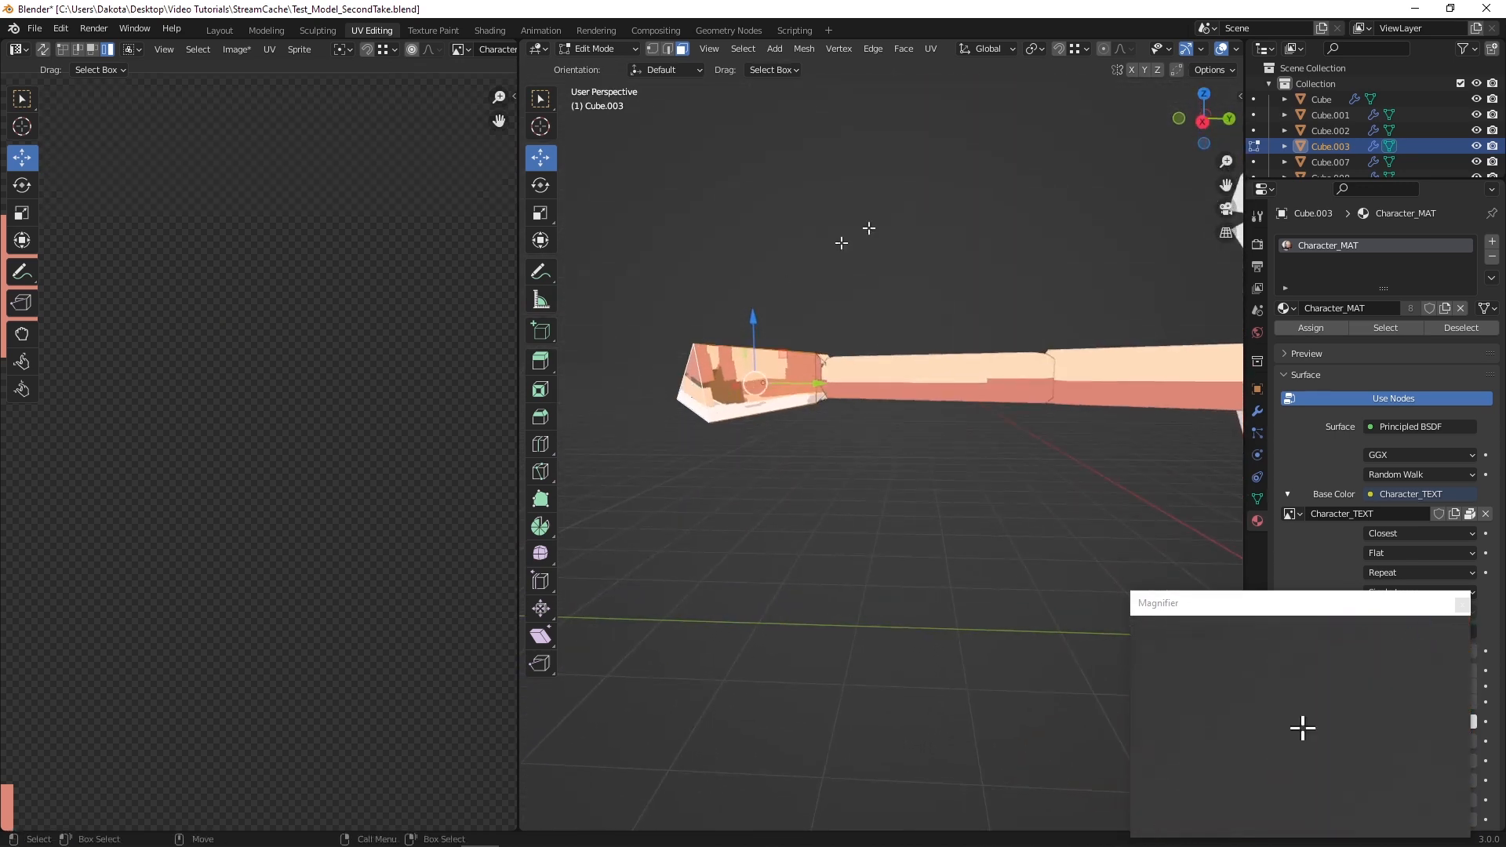
{"action": "left_click", "coordinate": [1195, 120]}
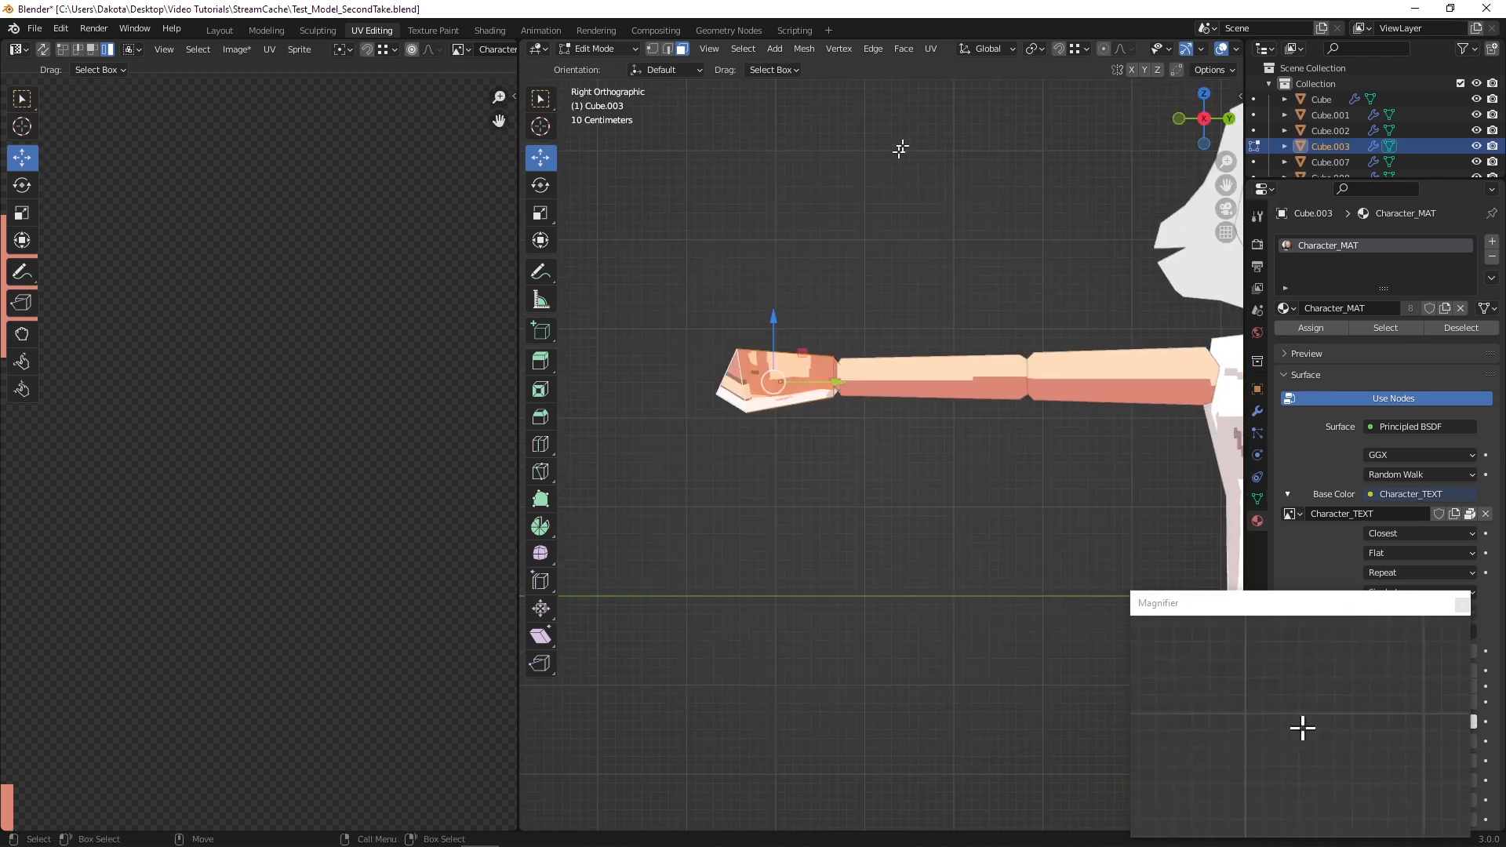
{"action": "left_click", "coordinate": [931, 49]}
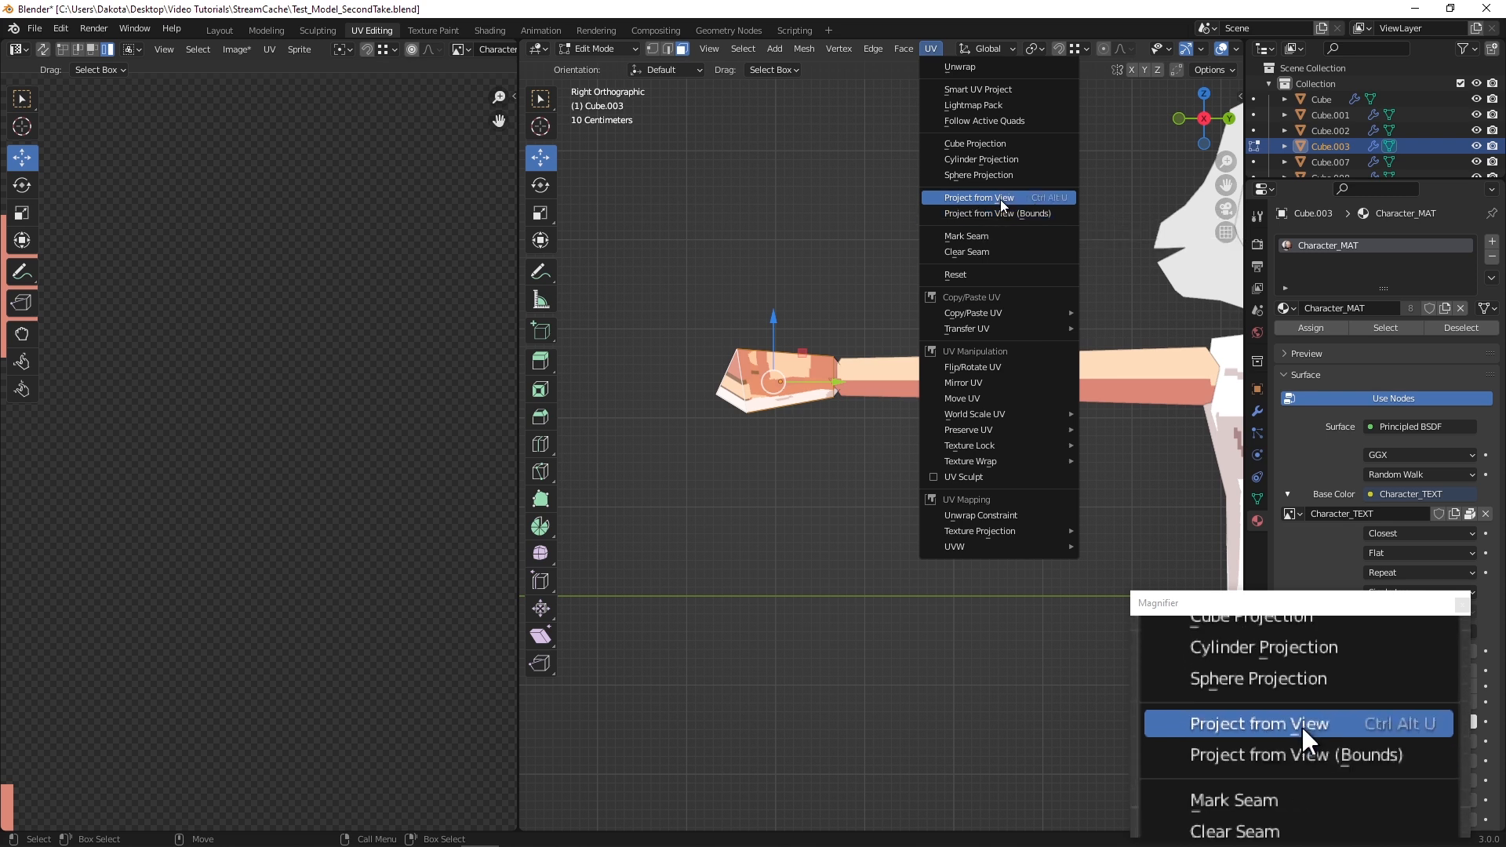
{"action": "left_click", "coordinate": [1001, 199]}
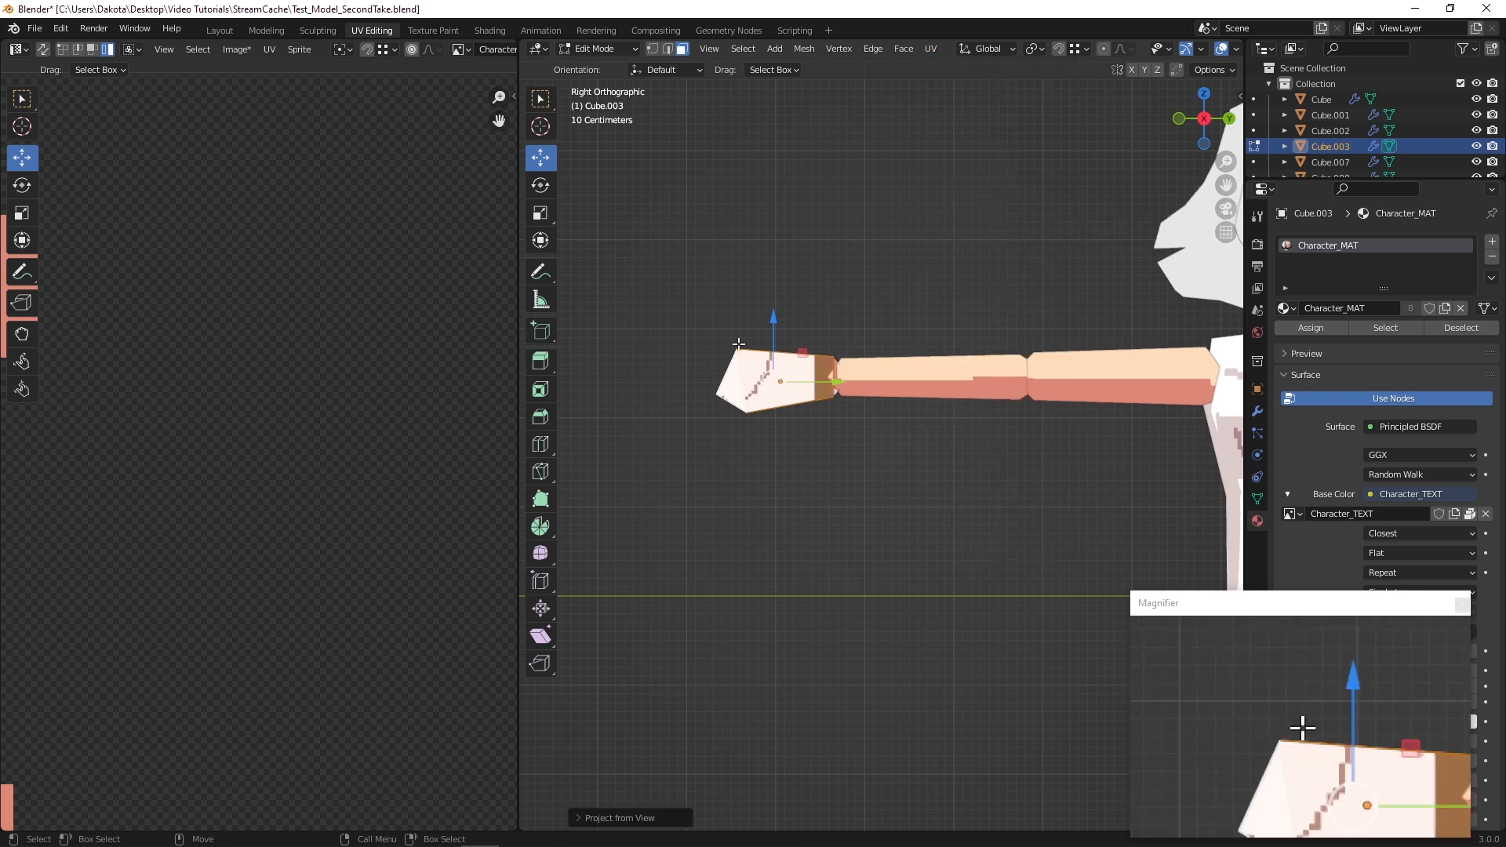
Select the projected hand side UVs and move them right, over the light skin area of the lower arm texture
{"action": "scroll", "coordinate": [336, 366], "scroll_direction": "down", "scroll_amount": 5}
{"action": "middle_click_drag", "start_coordinate": [310, 327], "coordinate": [369, 208]}
{"action": "scroll", "coordinate": [361, 220], "scroll_direction": "down", "scroll_amount": 1}
{"action": "middle_click_drag", "start_coordinate": [250, 319], "coordinate": [341, 299]}
{"action": "left_click_drag", "start_coordinate": [73, 411], "coordinate": [189, 494]}
{"action": "left_click_drag", "start_coordinate": [135, 443], "coordinate": [257, 444]}
Show the hand's side UVs together with its other face UVs, and mirror the side island along X
{"action": "mouse_move", "coordinate": [706, 396]}
{"action": "middle_mouse_down"}
{"action": "mouse_move", "coordinate": [683, 392]}
{"action": "mouse_move", "coordinate": [721, 391]}
{"action": "middle_mouse_up"}
{"action": "left_click", "coordinate": [744, 399], "text": "shift"}
{"action": "left_click_drag", "start_coordinate": [745, 402], "coordinate": [701, 348], "text": "alt"}
{"action": "left_click", "coordinate": [747, 370], "text": "shift"}
{"action": "scroll", "coordinate": [728, 332], "scroll_direction": "up", "scroll_amount": 3}
{"action": "scroll", "coordinate": [235, 478], "scroll_direction": "up", "scroll_amount": 3}
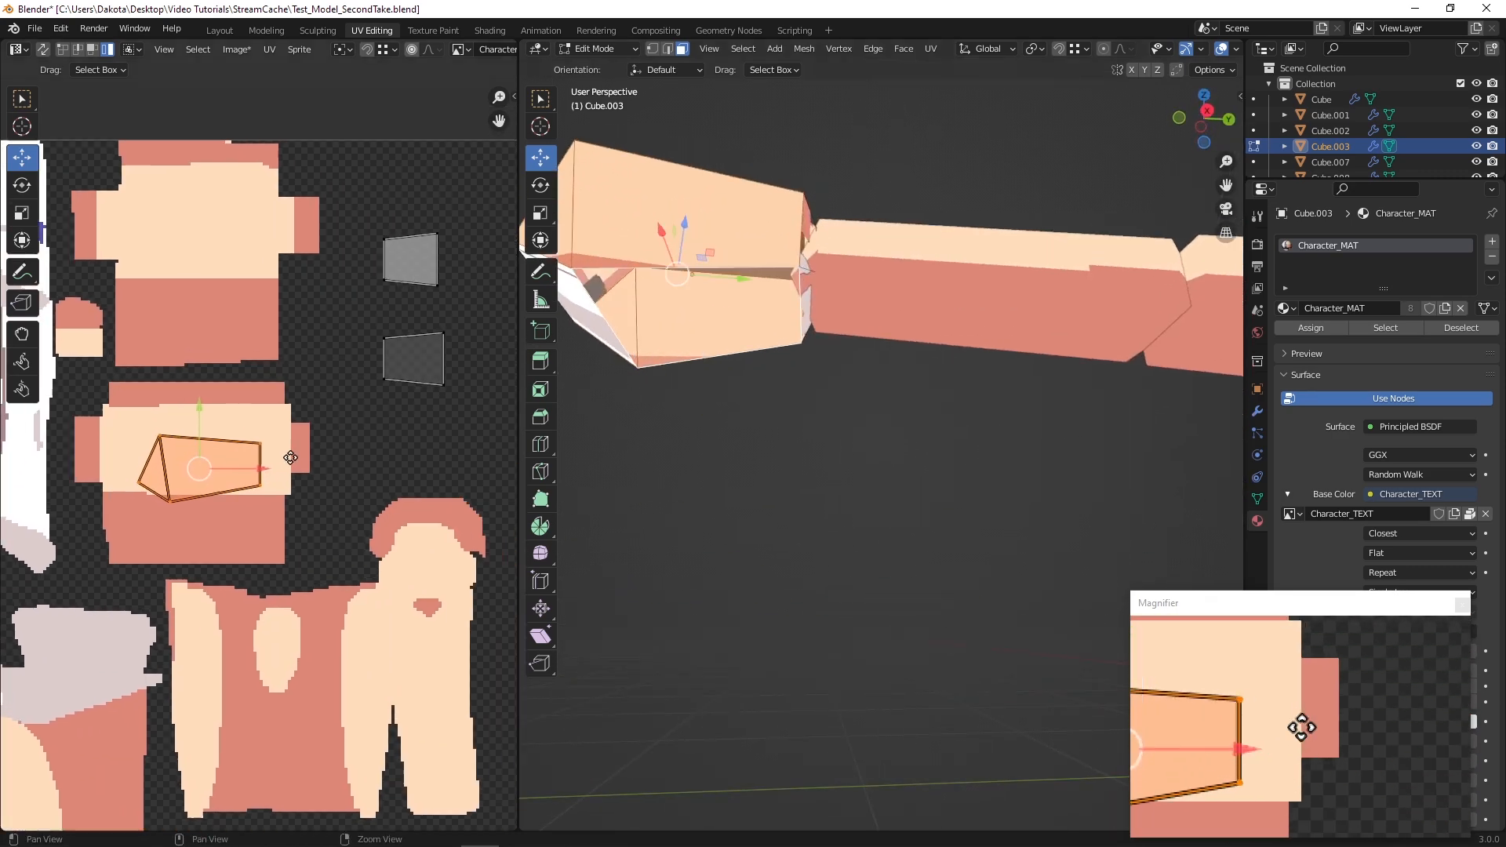
{"action": "right_click", "coordinate": [192, 470]}
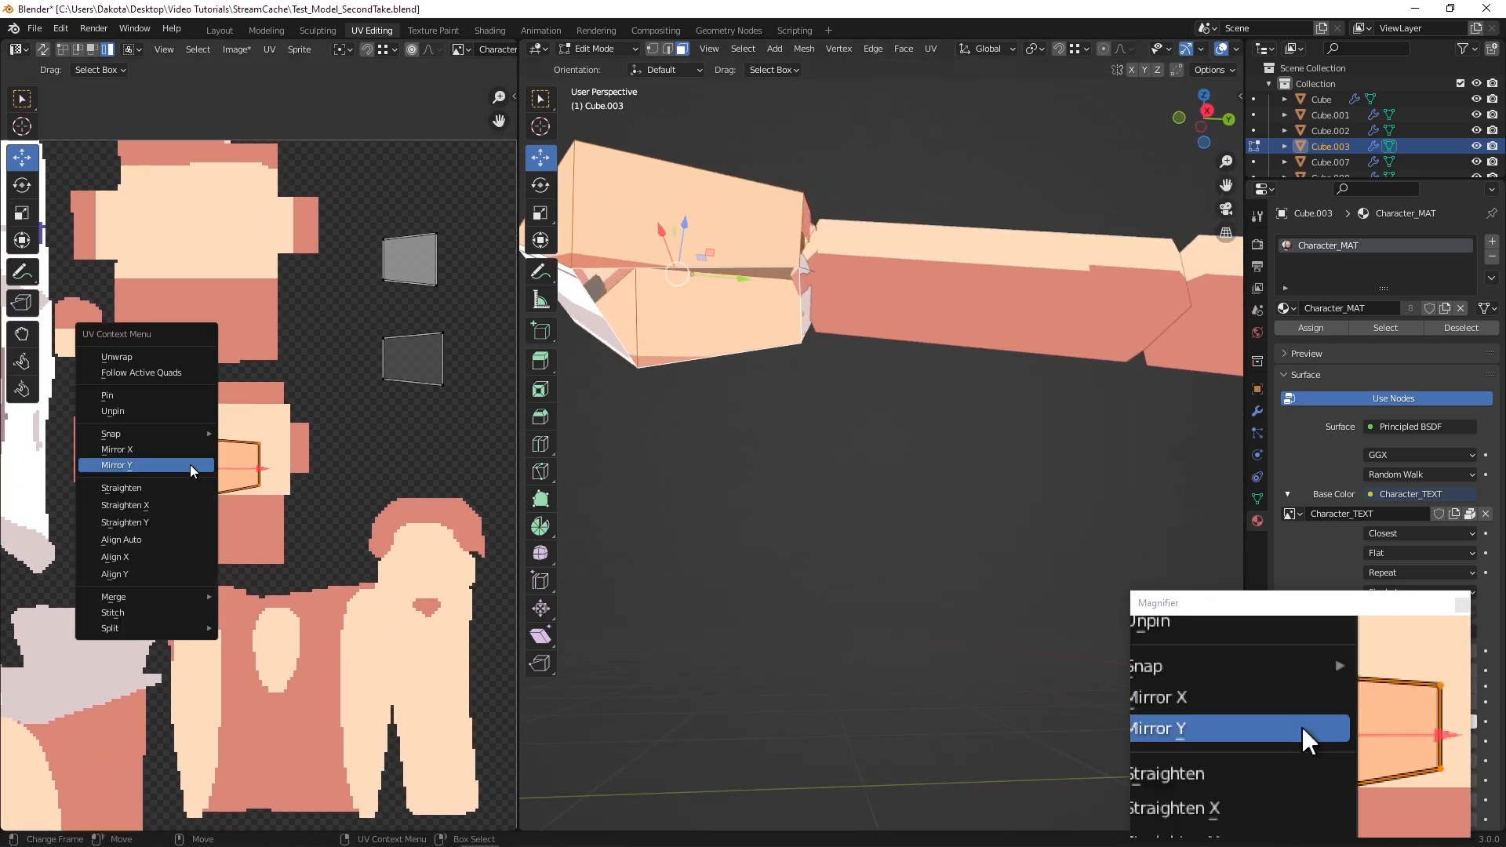
{"action": "mouse_move", "coordinate": [196, 442]}
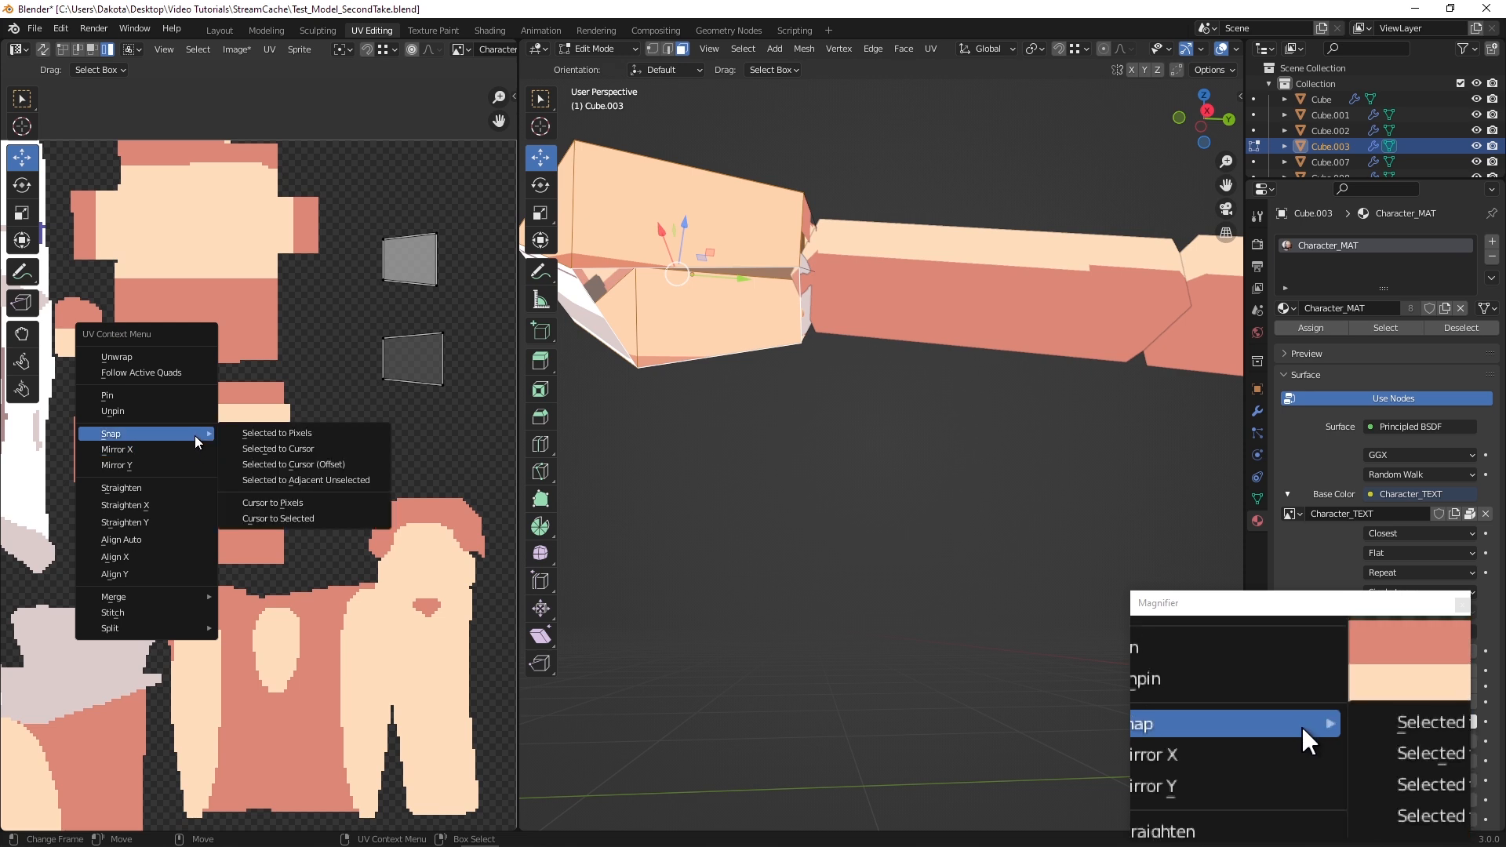
{"action": "left_click", "coordinate": [195, 449]}
Move the side UV island into the empty texture area, lining its straight end up with the lower hand face's matching edge
{"action": "left_click_drag", "start_coordinate": [225, 470], "coordinate": [426, 404]}
{"action": "scroll", "coordinate": [234, 423], "scroll_direction": "up", "scroll_amount": 5}
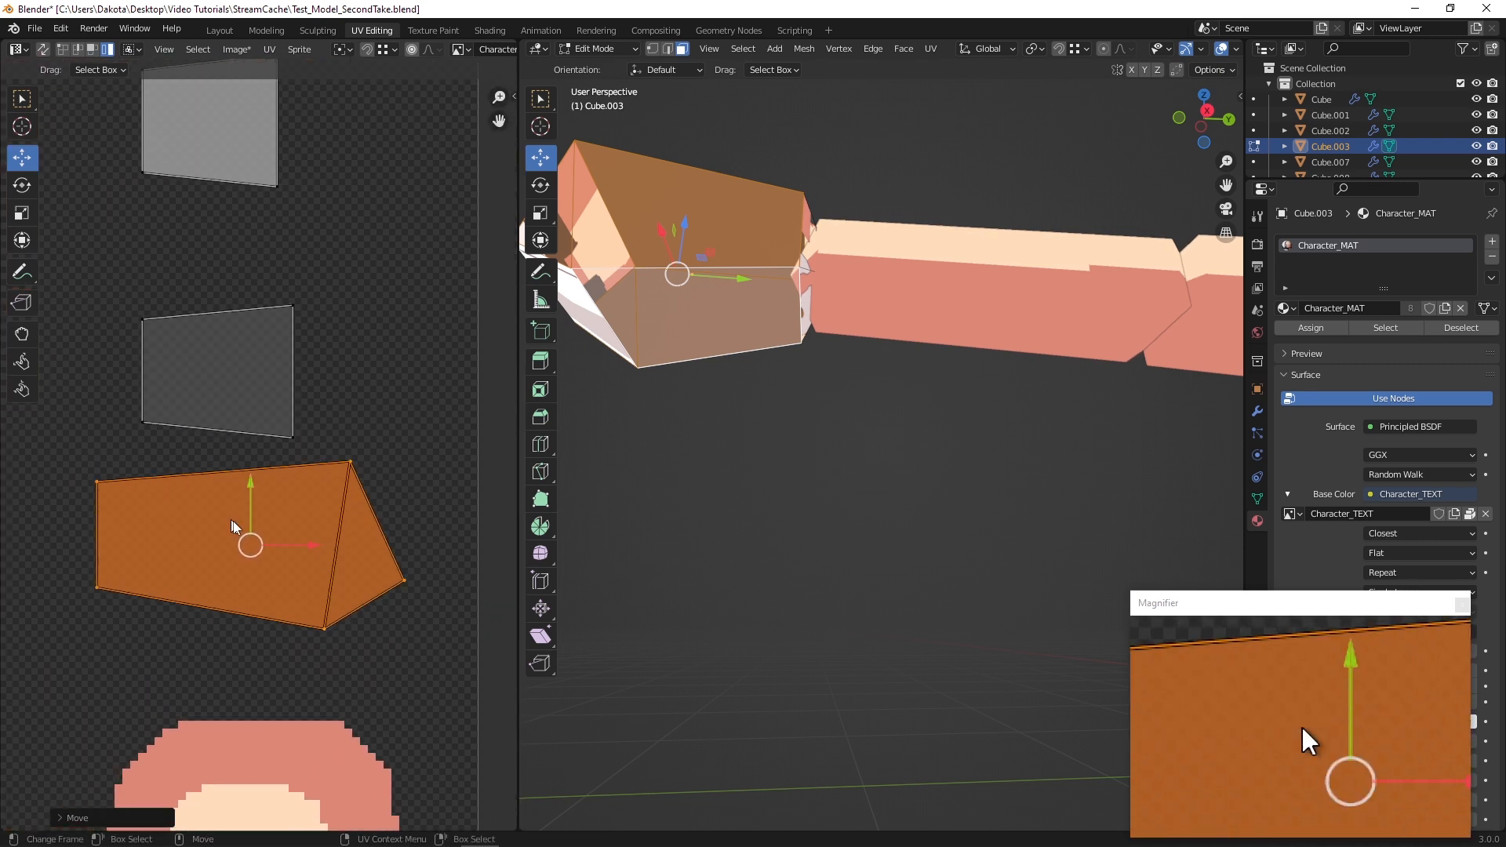
{"action": "left_click_drag", "start_coordinate": [250, 541], "coordinate": [296, 473]}
Scale the side UV island down so its quad matches the lower hand face's width, and place it directly below that face
{"action": "left_click", "coordinate": [21, 212]}
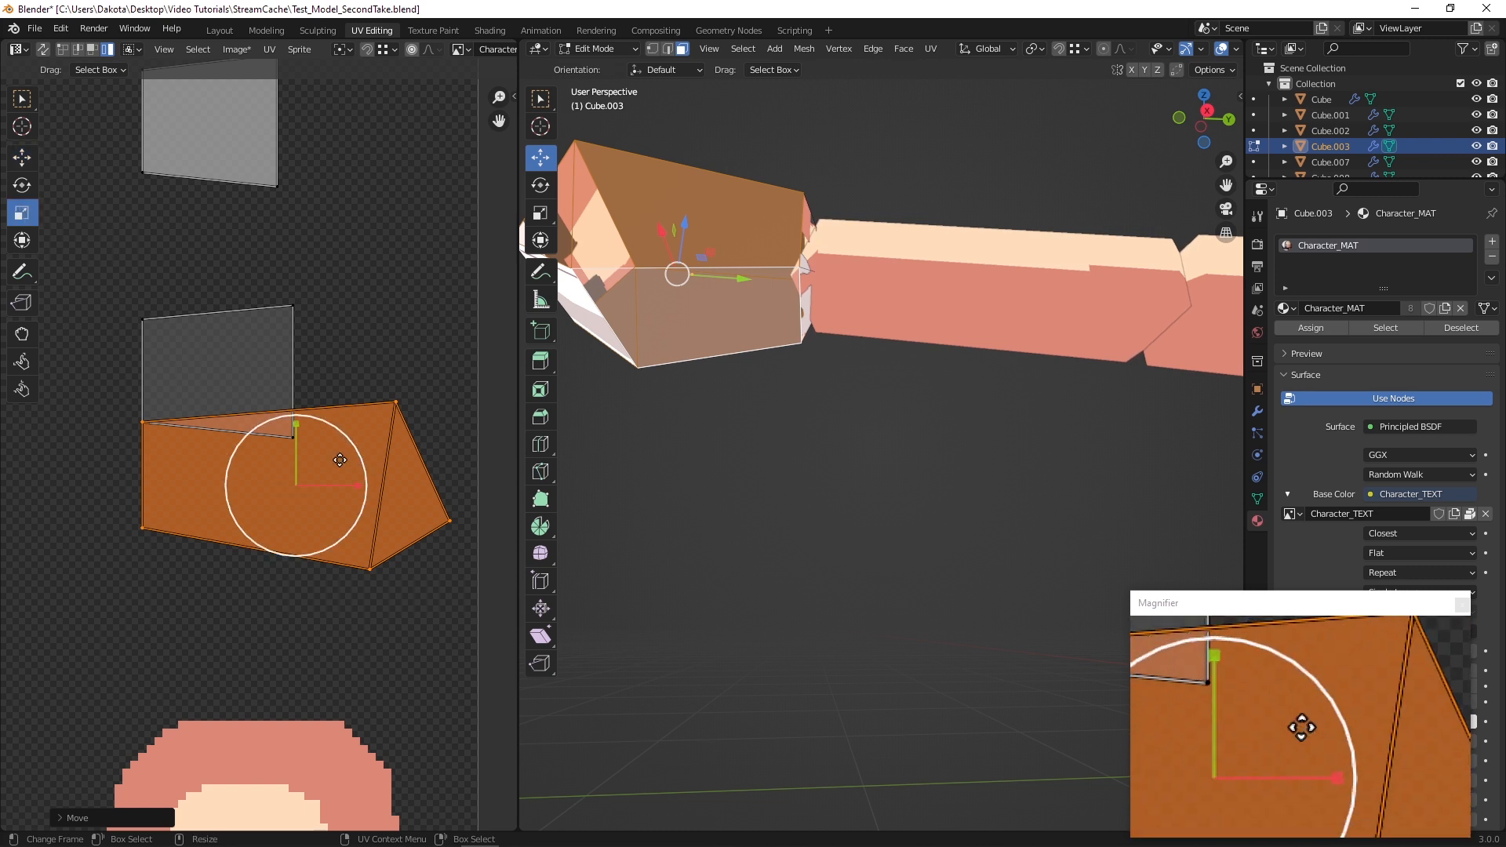
{"action": "left_click_drag", "start_coordinate": [448, 402], "coordinate": [327, 469]}
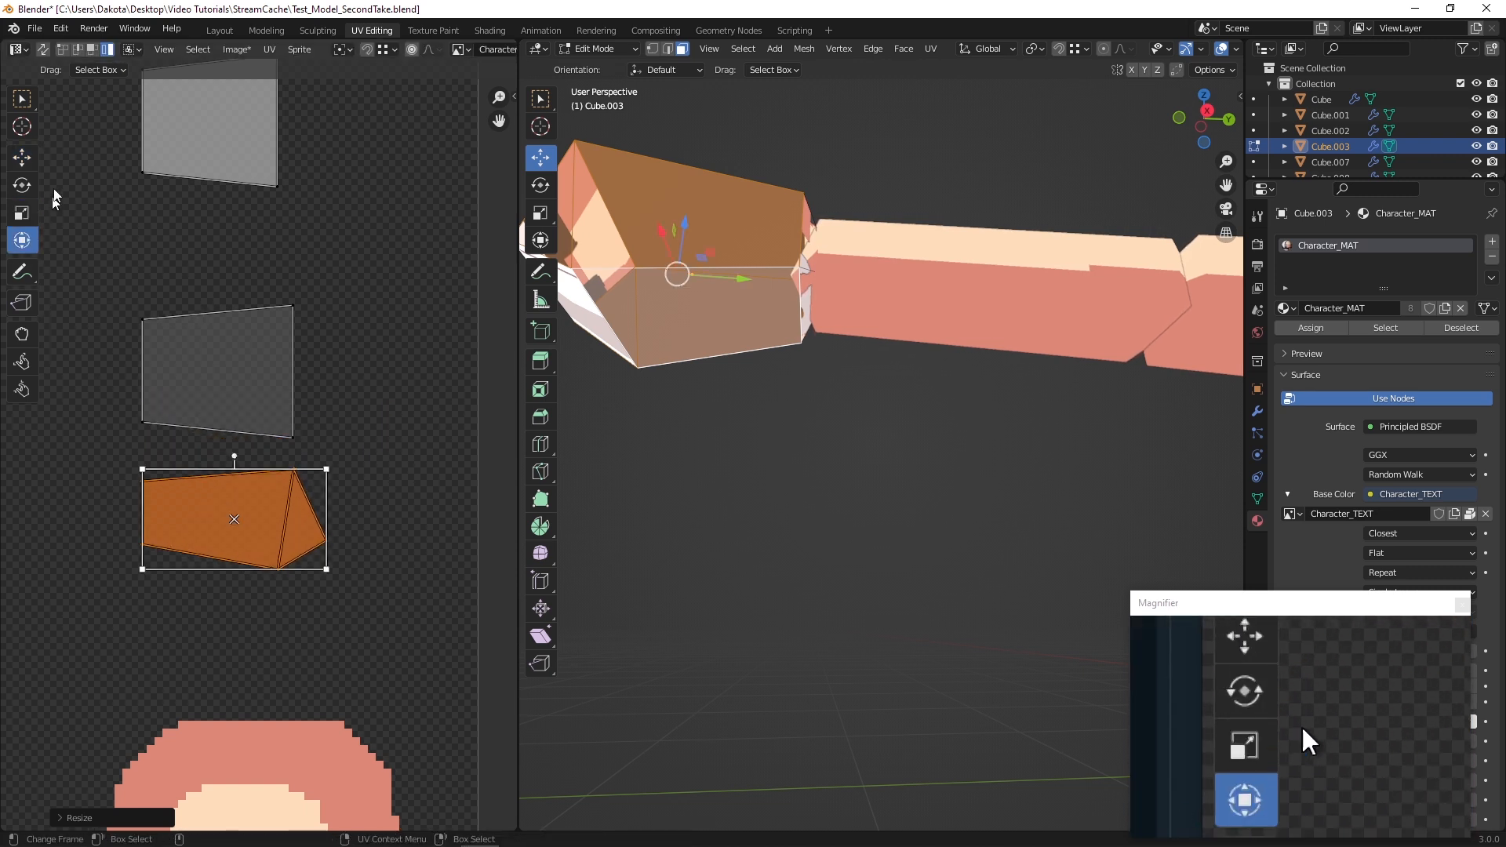
{"action": "left_click_drag", "start_coordinate": [229, 458], "coordinate": [215, 380]}
{"action": "scroll", "coordinate": [240, 375], "scroll_direction": "up", "scroll_amount": 3}
{"action": "middle_click_drag", "start_coordinate": [225, 398], "coordinate": [279, 471]}
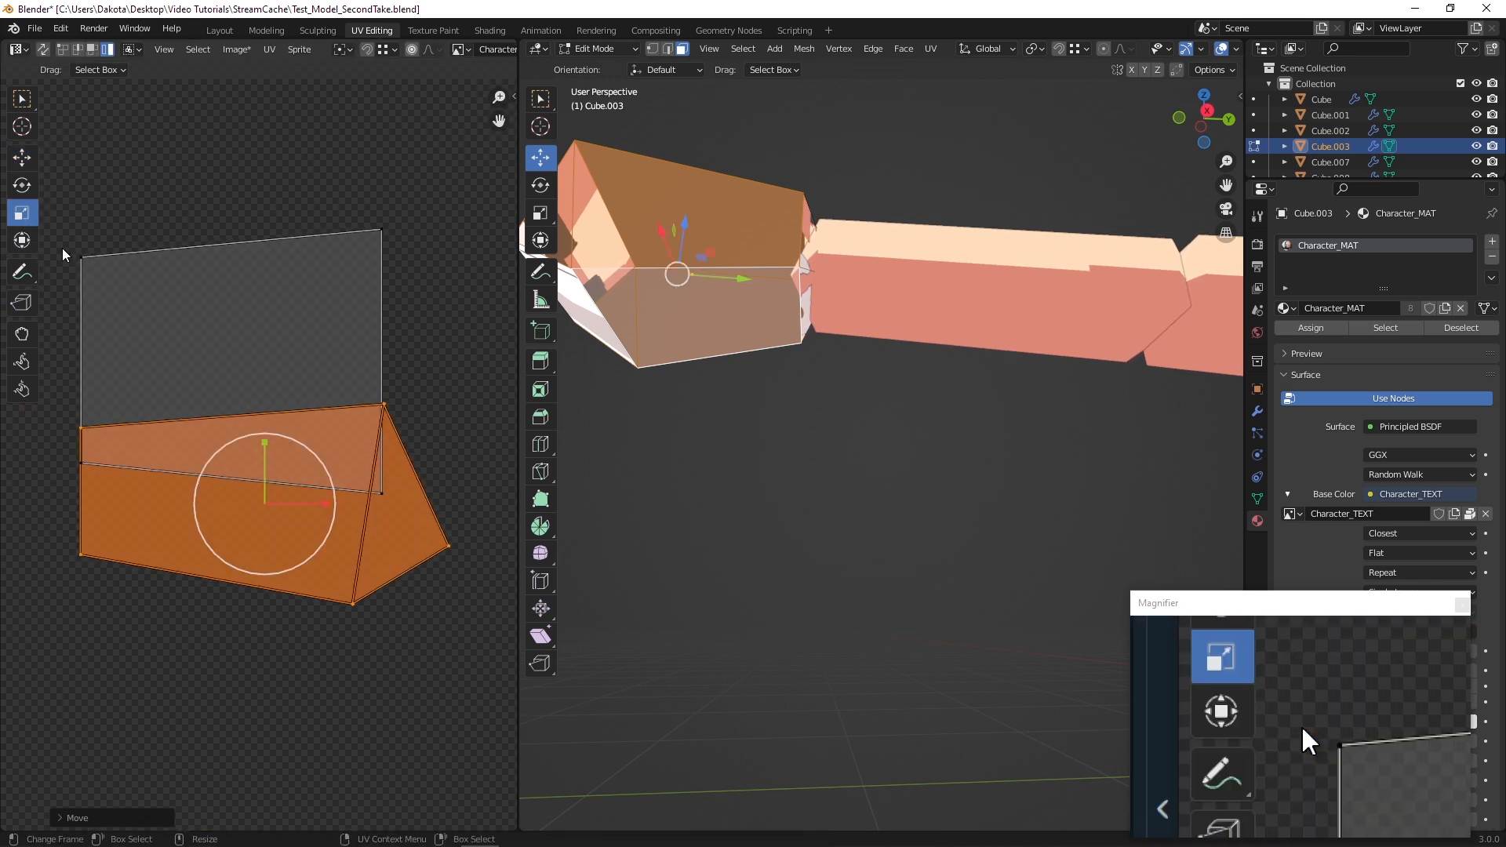
{"action": "left_click", "coordinate": [22, 240]}
{"action": "left_click_drag", "start_coordinate": [447, 402], "coordinate": [442, 404]}
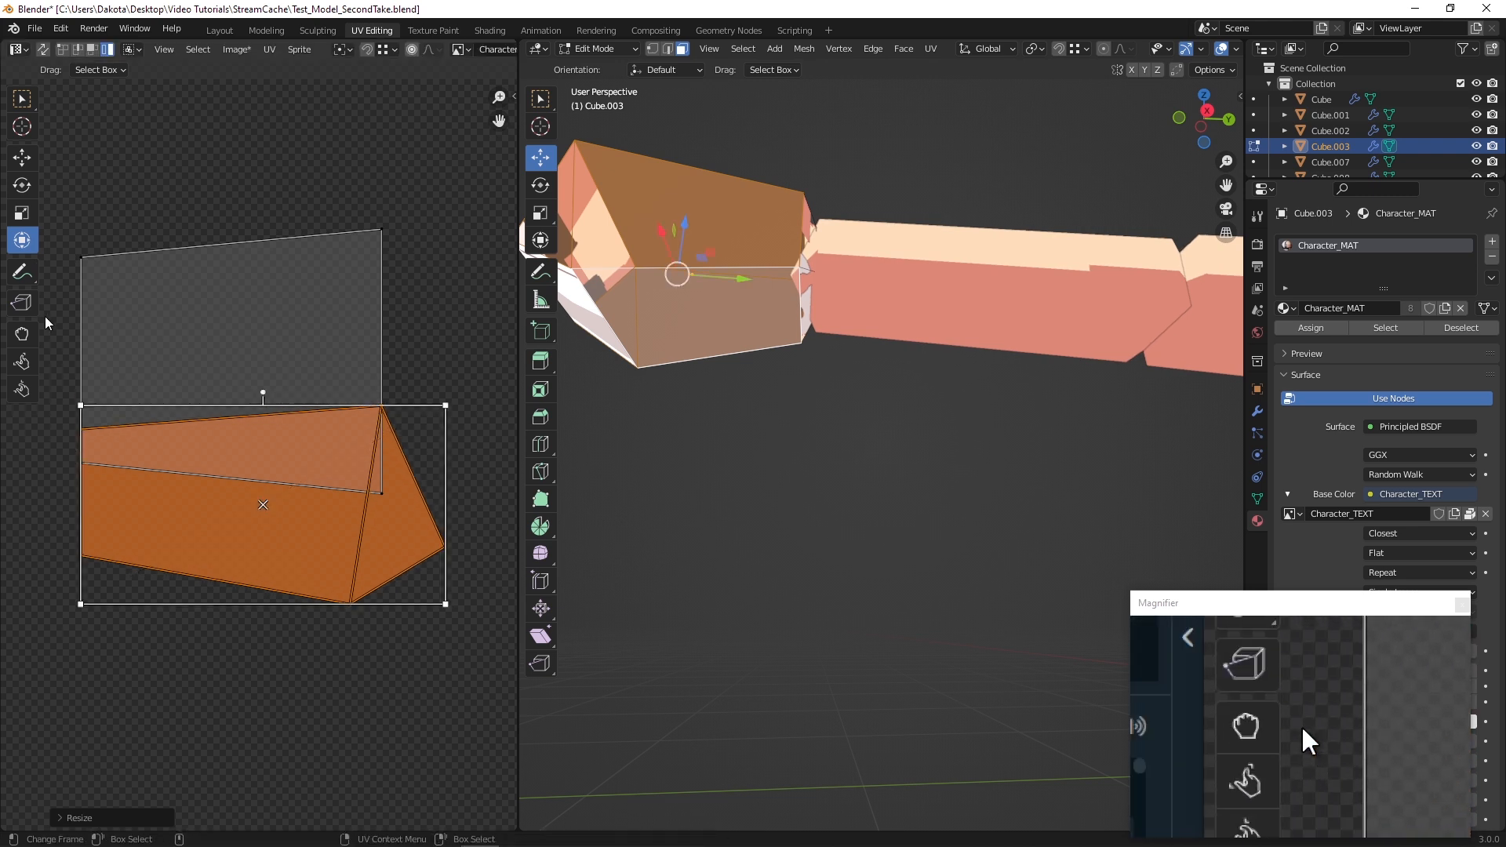
{"action": "left_click", "coordinate": [22, 158]}
{"action": "left_click_drag", "start_coordinate": [261, 446], "coordinate": [284, 543]}
Move the side UV island up between the two large hand faces and mirror it along Y
{"action": "middle_click_drag", "start_coordinate": [598, 397], "coordinate": [1071, 352]}
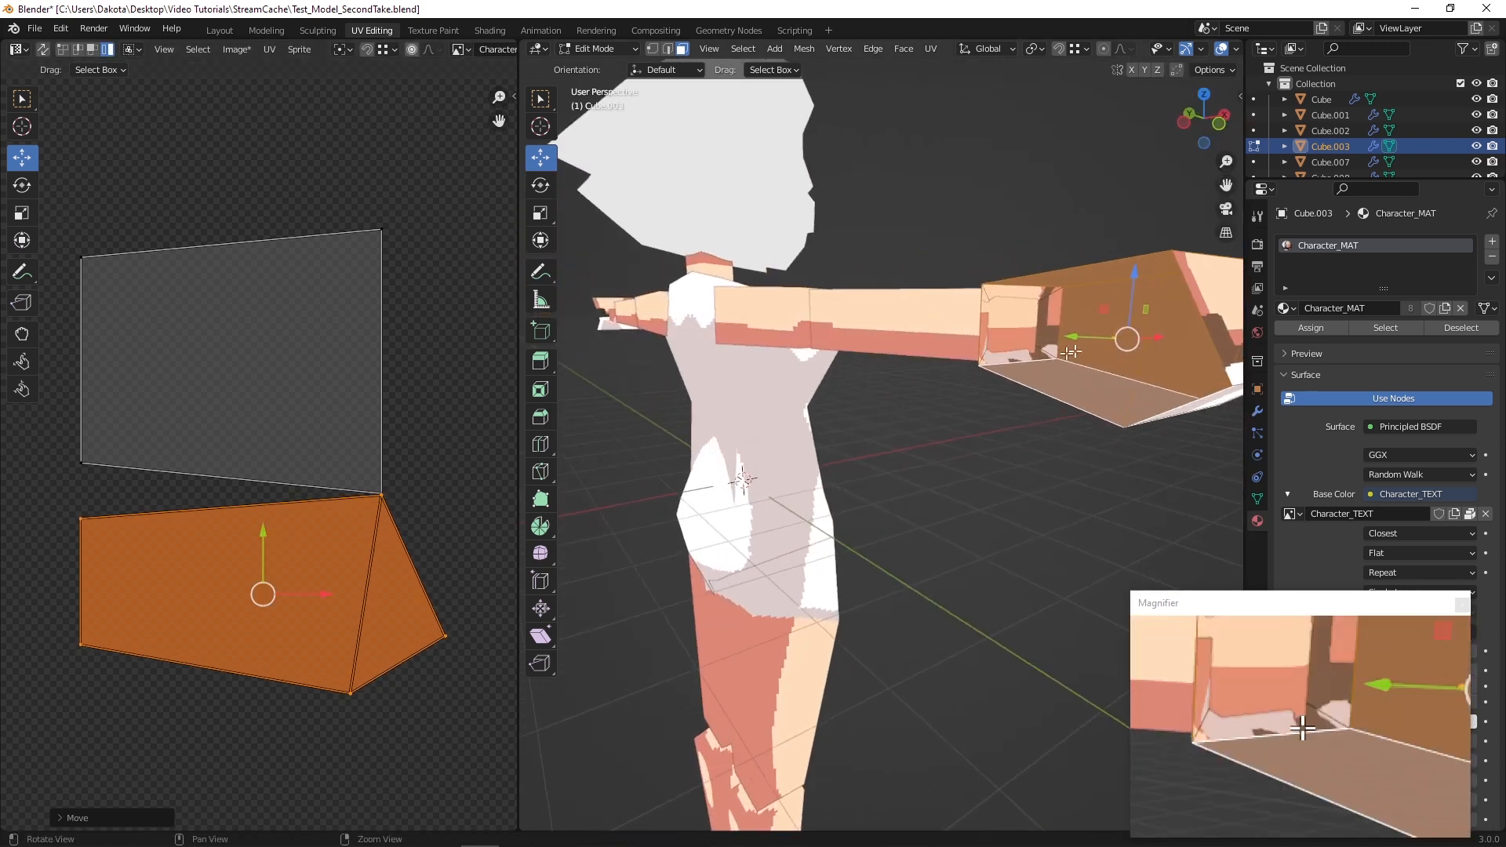
{"action": "left_click", "coordinate": [1070, 353], "text": "shift"}
{"action": "left_click", "coordinate": [1135, 380], "text": "shift"}
{"action": "middle_click_drag", "start_coordinate": [678, 399], "coordinate": [815, 299]}
{"action": "left_click", "coordinate": [800, 403], "text": "shift"}
{"action": "left_click", "coordinate": [797, 269], "text": "shift"}
{"action": "scroll", "coordinate": [476, 355], "scroll_direction": "down", "scroll_amount": 2}
{"action": "middle_click_drag", "start_coordinate": [477, 355], "coordinate": [437, 445]}
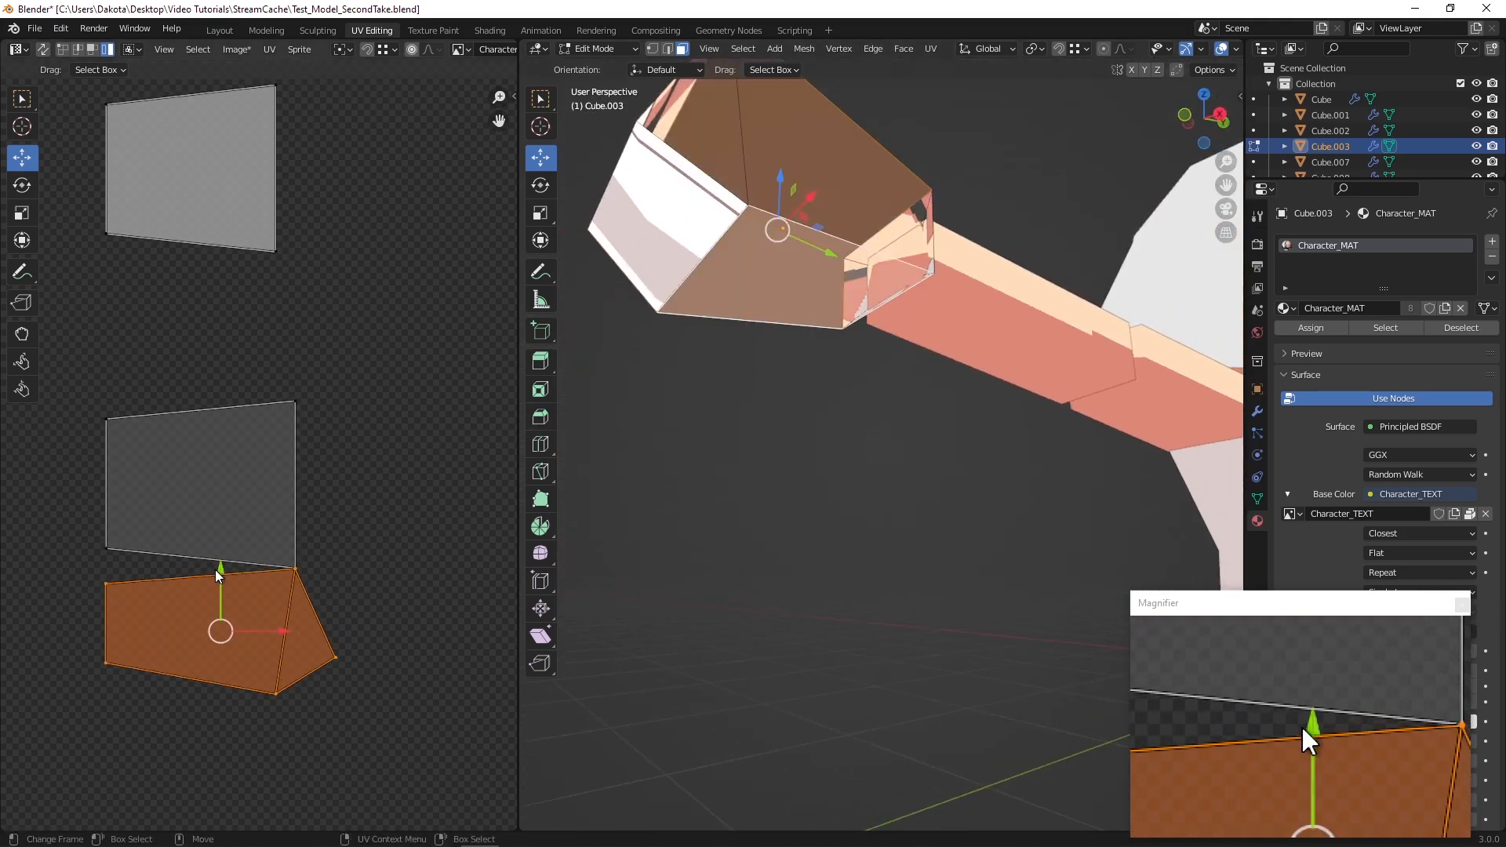
{"action": "left_click_drag", "start_coordinate": [221, 588], "coordinate": [222, 283]}
{"action": "right_click", "coordinate": [280, 309]}
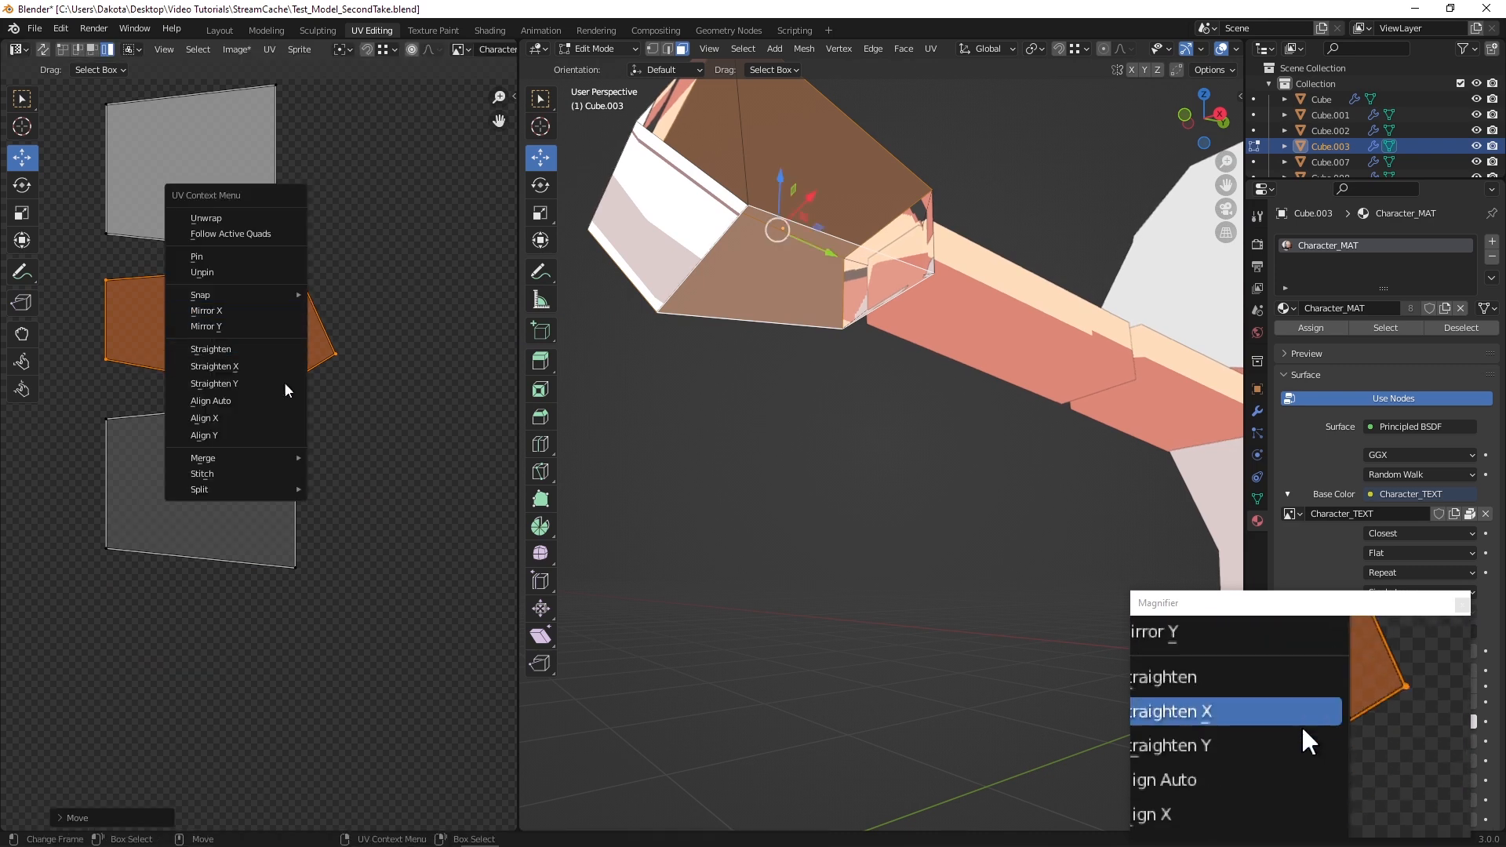
{"action": "left_click", "coordinate": [282, 326]}
Move the side UV island down against the lower hand face, and bring the upper face down to meet the side island's corner
{"action": "scroll", "coordinate": [311, 438], "scroll_direction": "up", "scroll_amount": 1}
{"action": "scroll", "coordinate": [267, 424], "scroll_direction": "up", "scroll_amount": 1}
{"action": "left_click_drag", "start_coordinate": [254, 325], "coordinate": [240, 357]}
{"action": "left_click", "coordinate": [248, 153]}
{"action": "middle_click_drag", "start_coordinate": [247, 153], "coordinate": [265, 306]}
{"action": "left_click_drag", "start_coordinate": [193, 204], "coordinate": [196, 238]}
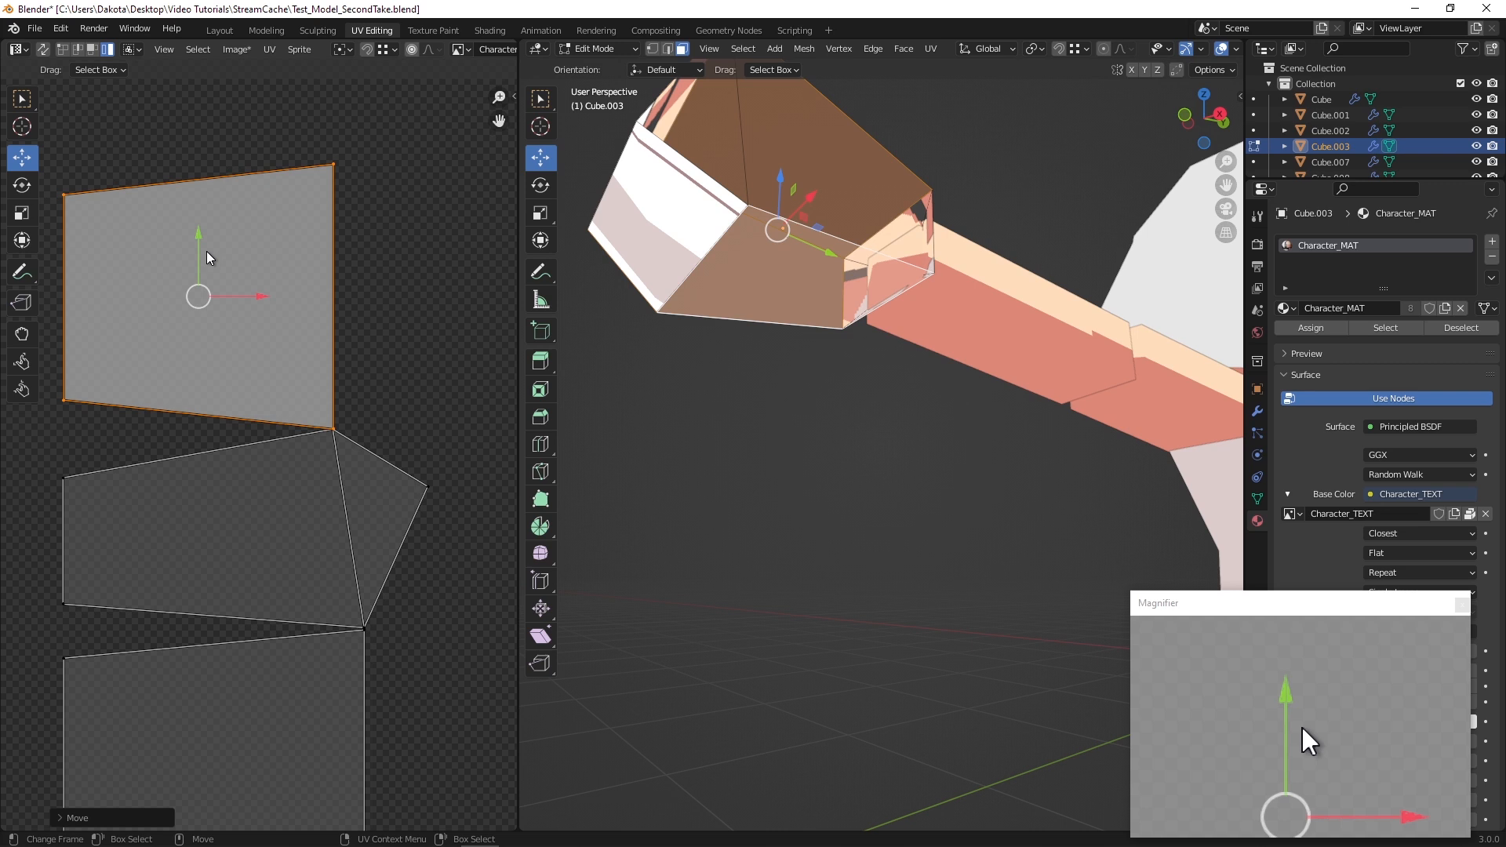
{"action": "left_click", "coordinate": [426, 361]}
Examine the hand's side faces from both sides while showing their UV islands together
{"action": "middle_click_drag", "start_coordinate": [426, 361], "coordinate": [437, 255]}
{"action": "scroll", "coordinate": [422, 268], "scroll_direction": "down", "scroll_amount": 4}
{"action": "middle_click_drag", "start_coordinate": [735, 291], "coordinate": [705, 350]}
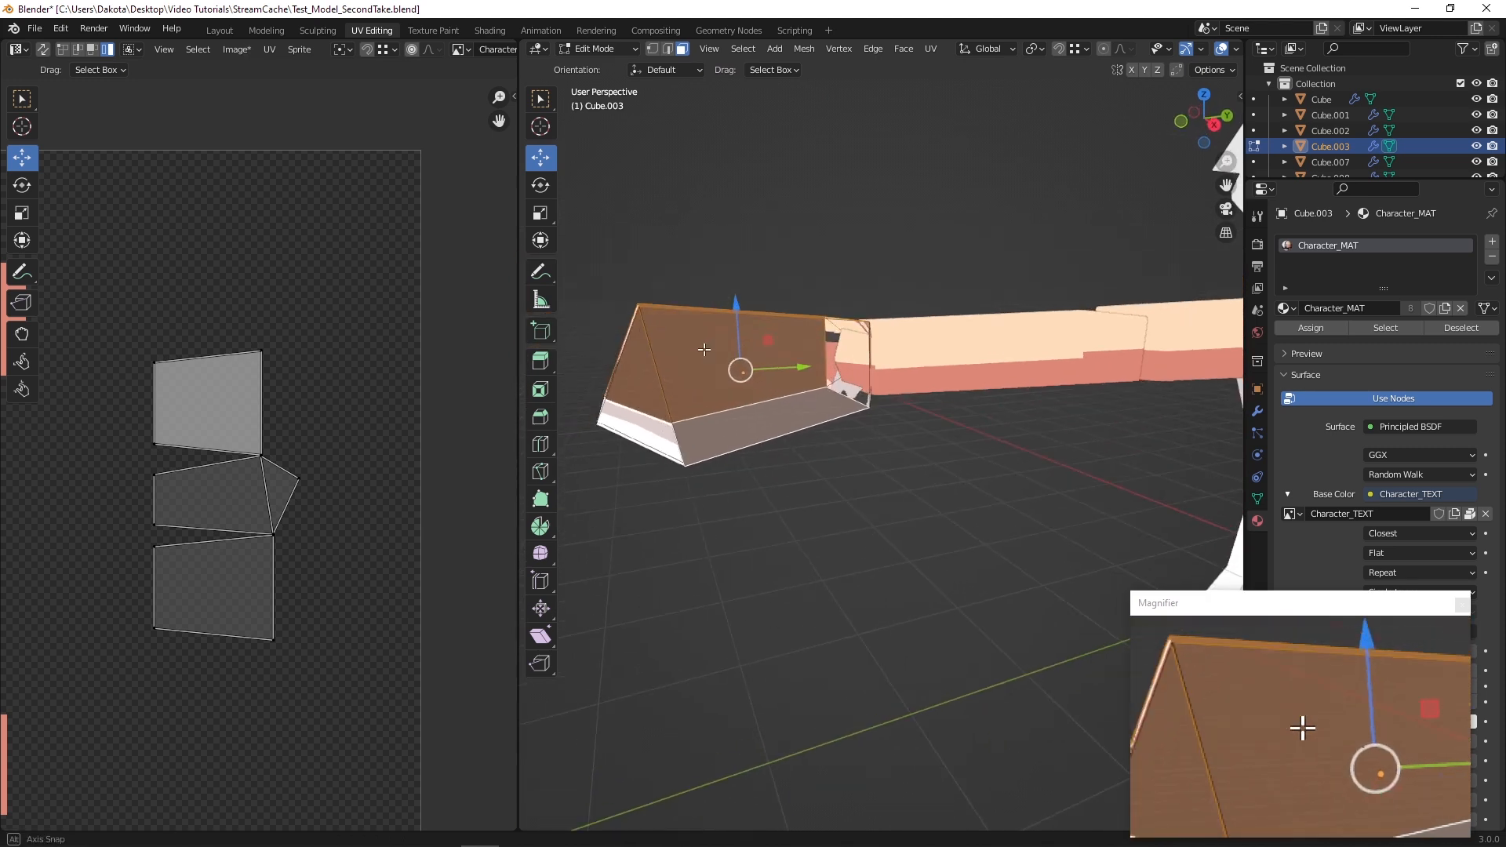
{"action": "left_click", "coordinate": [643, 392], "text": "shift"}
{"action": "middle_click_drag", "start_coordinate": [643, 392], "coordinate": [1058, 395]}
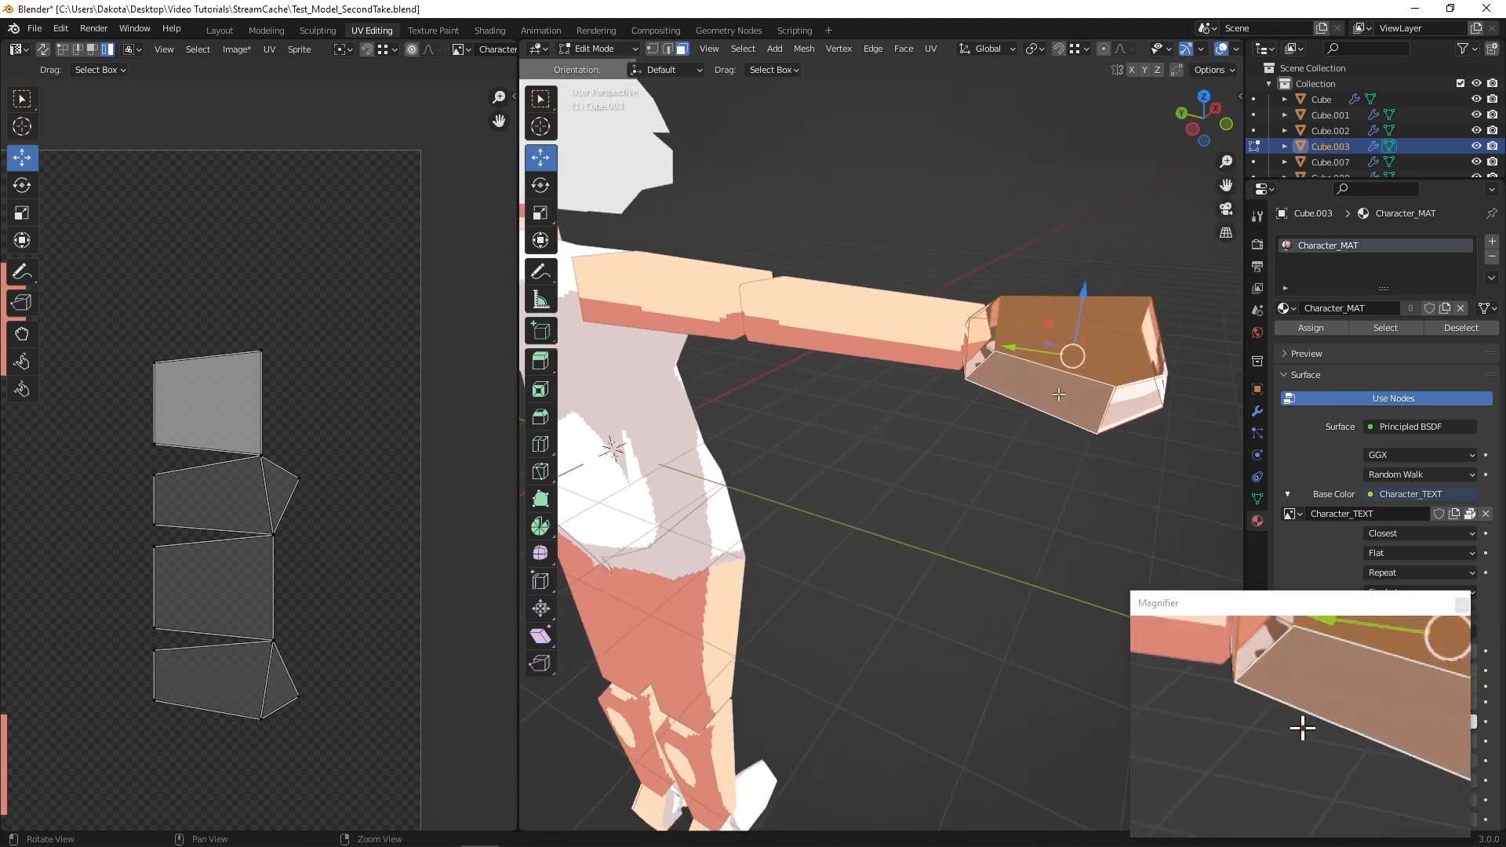
{"action": "left_click", "coordinate": [1118, 310], "text": "shift"}
{"action": "left_click", "coordinate": [1119, 337], "text": "shift"}
Select the end face of the hand and project its UVs from the bottom orthographic view
{"action": "left_click_drag", "start_coordinate": [1122, 342], "coordinate": [962, 222], "text": "alt"}
{"action": "left_click_drag", "start_coordinate": [1029, 264], "coordinate": [891, 221], "text": "alt"}
{"action": "left_click", "coordinate": [726, 251]}
{"action": "left_click", "coordinate": [918, 279]}
{"action": "left_click", "coordinate": [938, 219]}
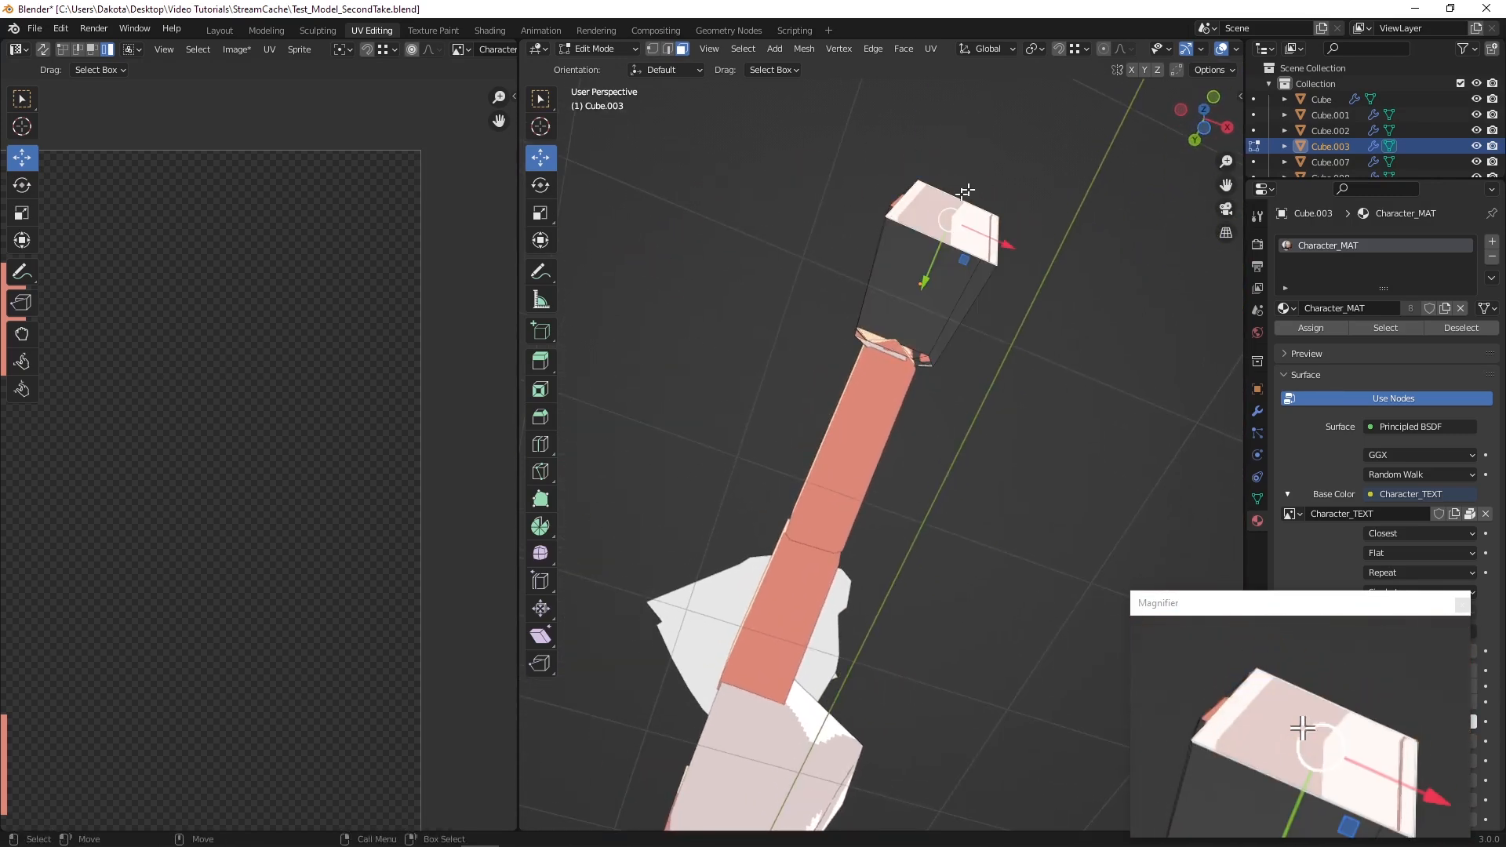
{"action": "left_click", "coordinate": [1205, 131]}
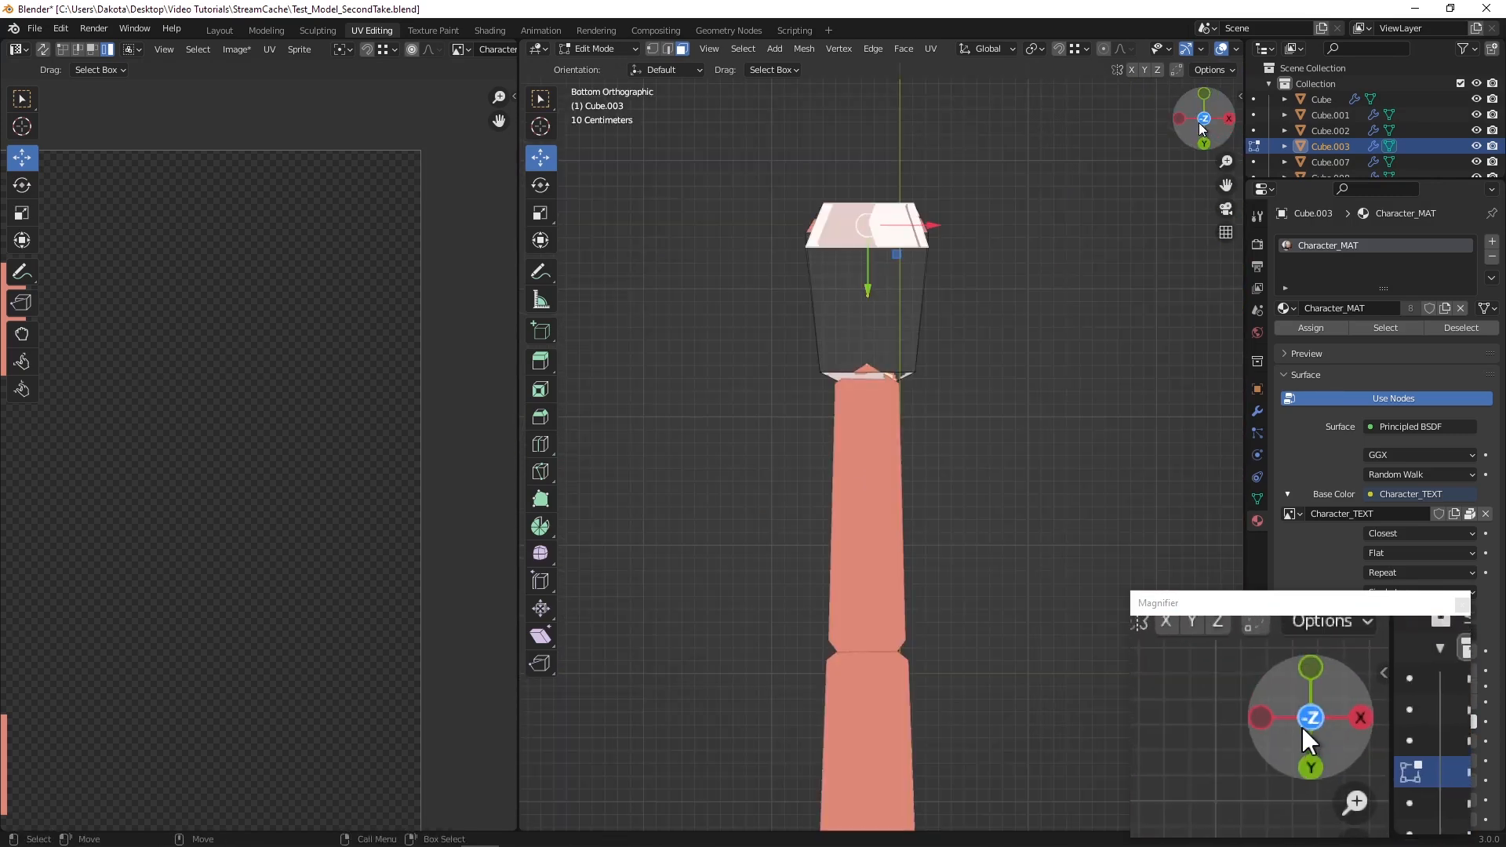
{"action": "left_click", "coordinate": [932, 51]}
{"action": "left_click", "coordinate": [996, 201]}
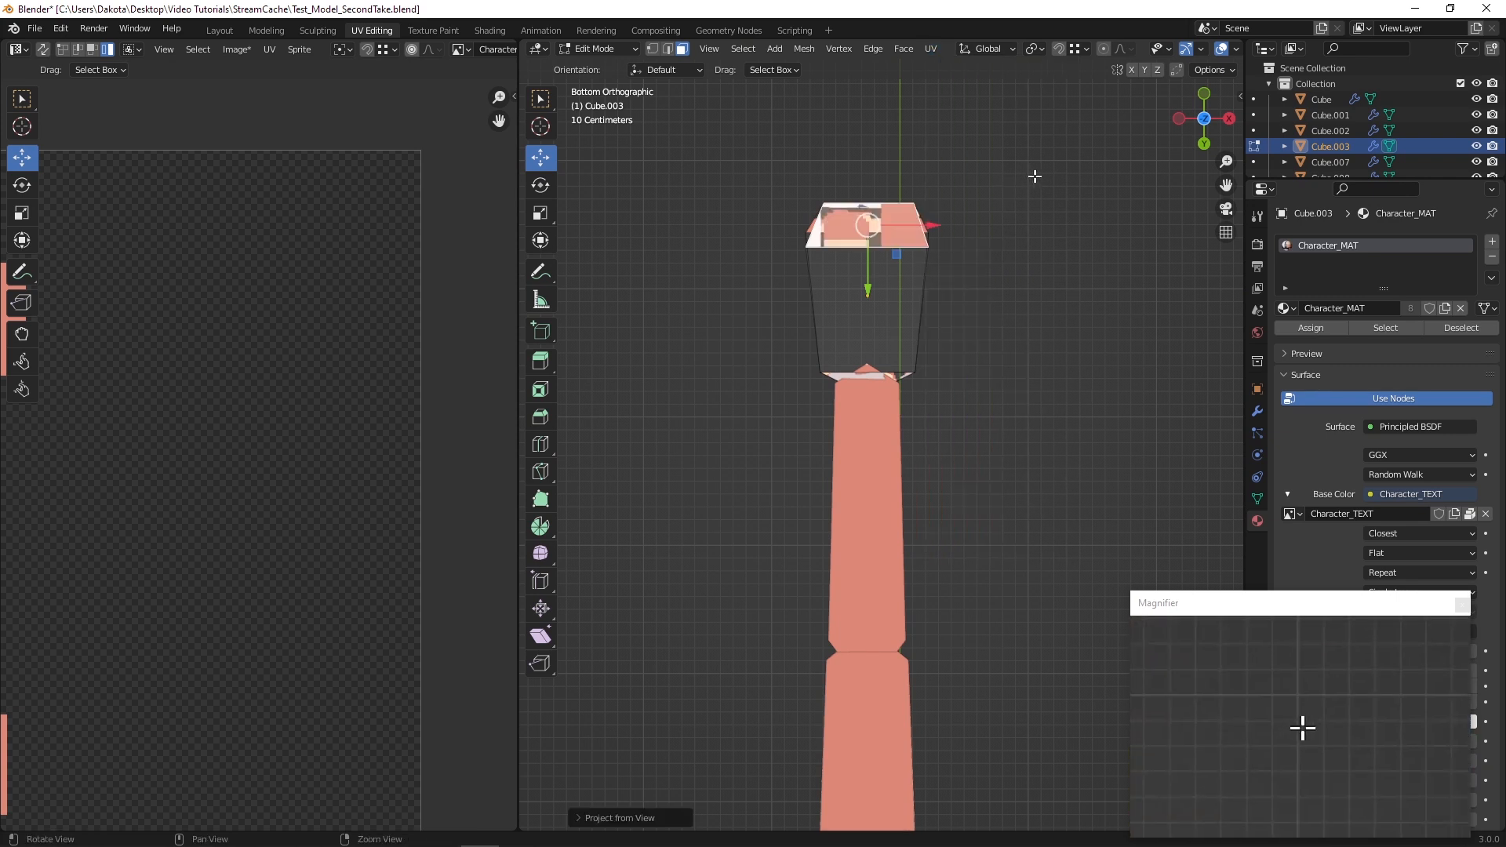
Select the projected end-face UVs and rotate them a quarter turn clockwise
{"action": "scroll", "coordinate": [359, 342], "scroll_direction": "down", "scroll_amount": 4}
{"action": "middle_click_drag", "start_coordinate": [219, 409], "coordinate": [306, 409], "text": "alt"}
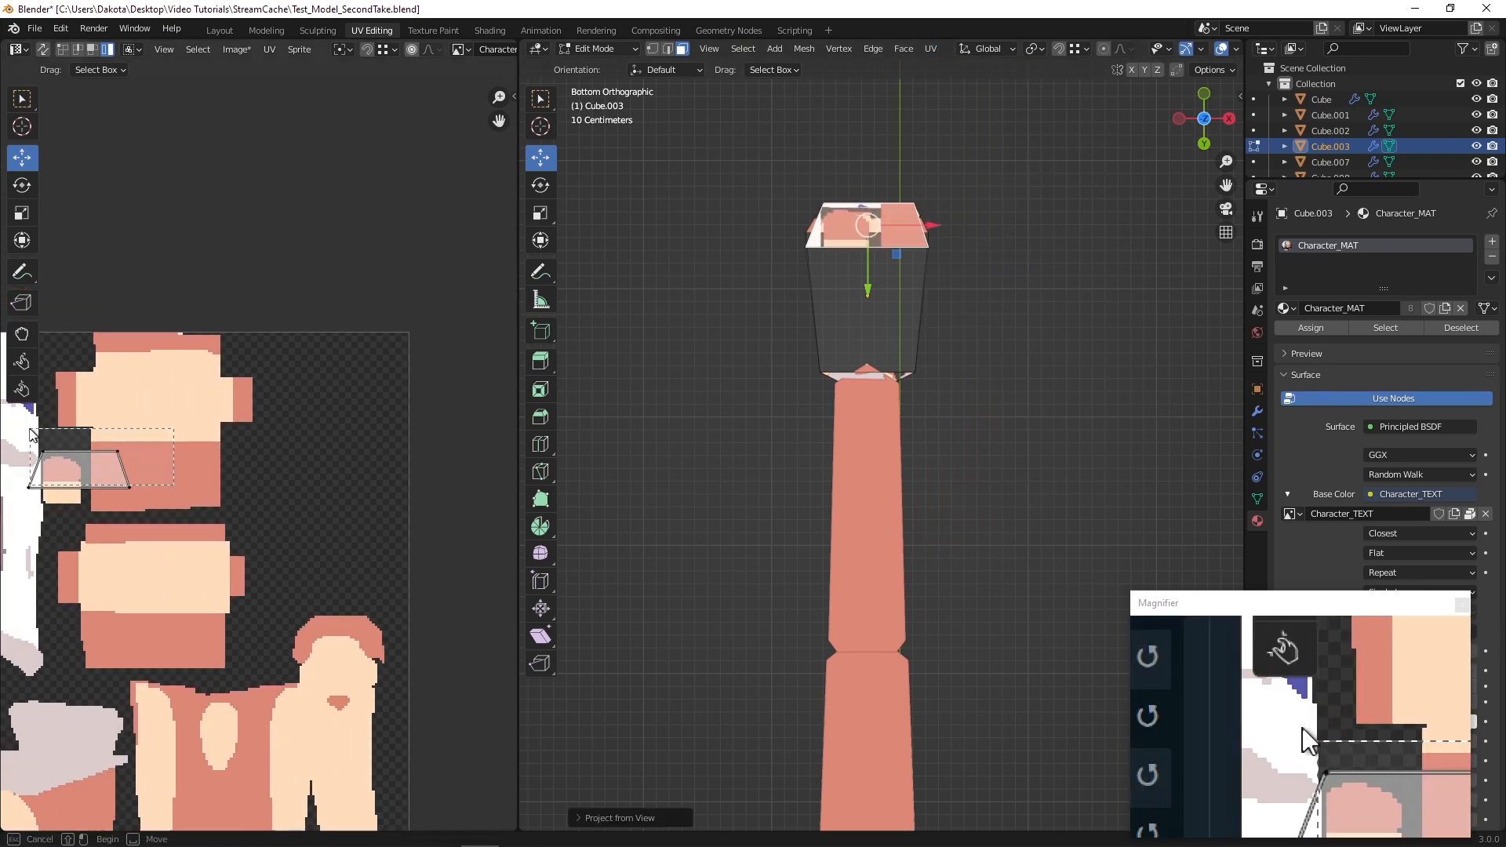
{"action": "left_click_drag", "start_coordinate": [30, 434], "coordinate": [29, 432]}
{"action": "left_click", "coordinate": [21, 185]}
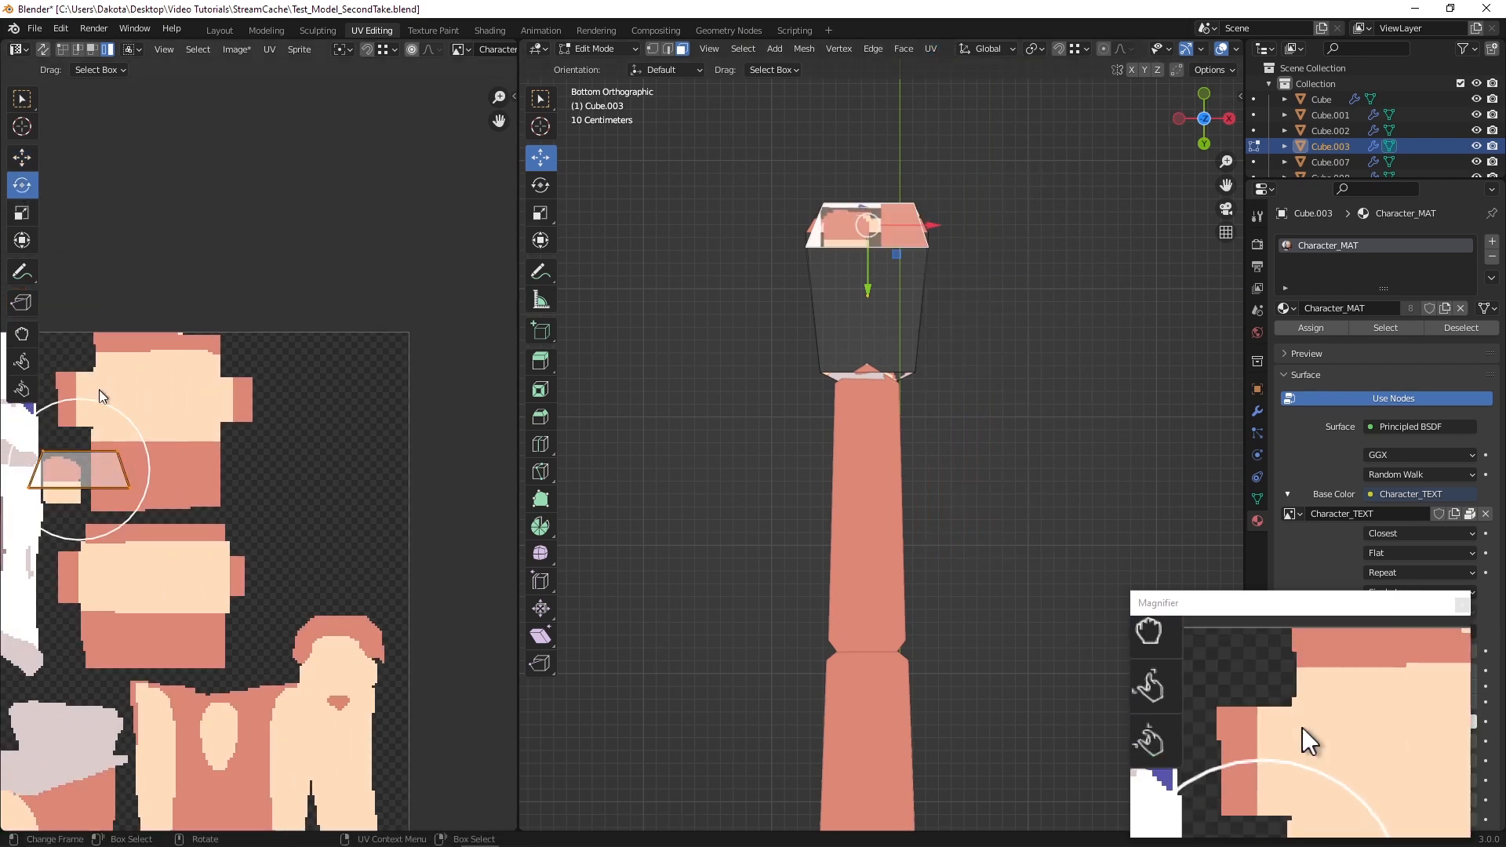
{"action": "left_click_drag", "start_coordinate": [101, 410], "coordinate": [170, 524]}
Move the rotated end-face UVs beside the upper hand face, with their long edge starting at that face's upper outer corner
{"action": "left_click", "coordinate": [22, 158]}
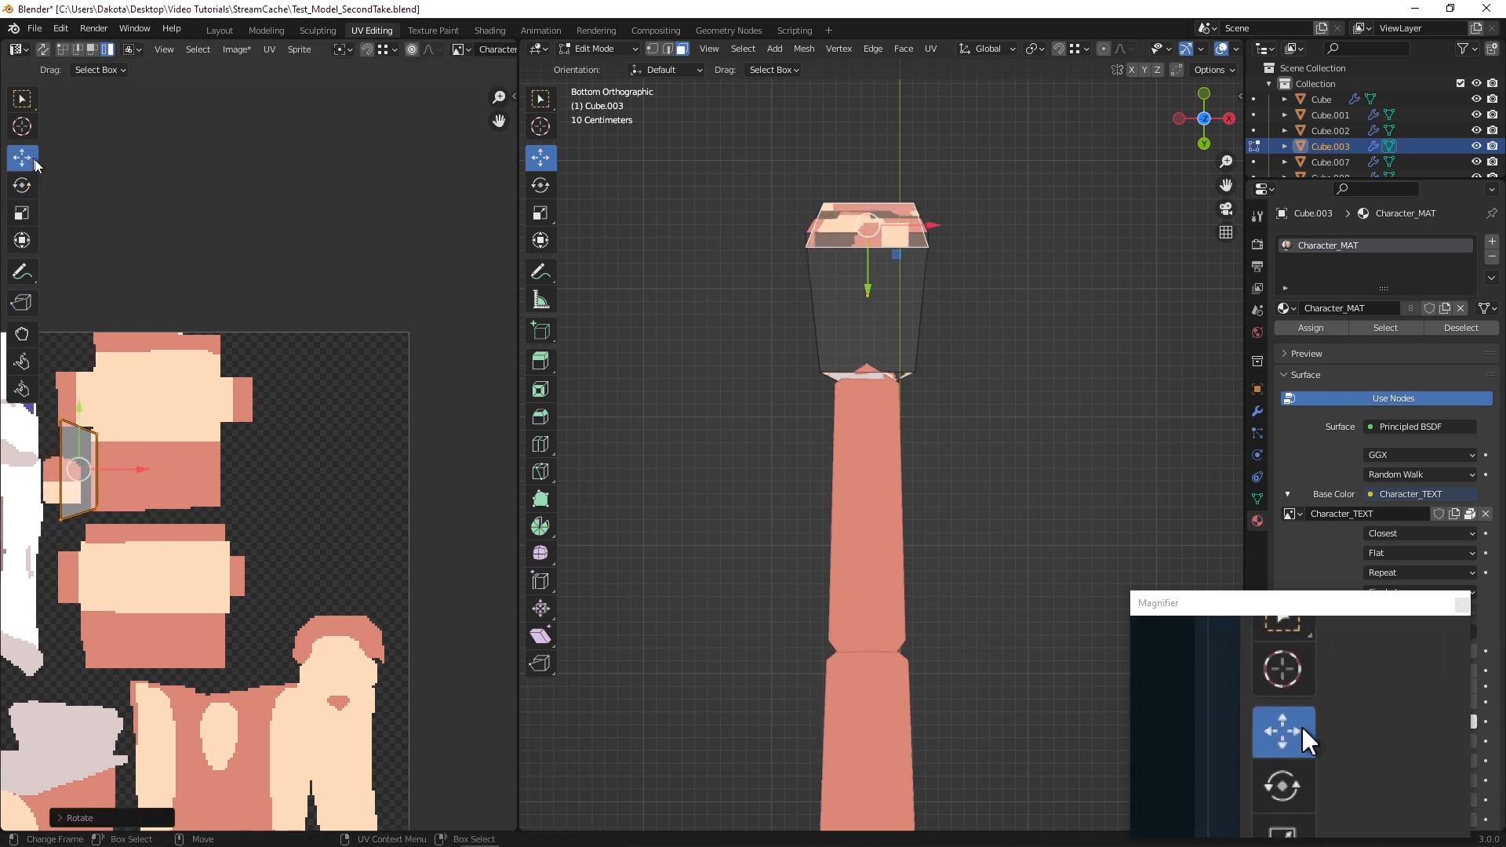
{"action": "left_click_drag", "start_coordinate": [79, 470], "coordinate": [367, 472]}
{"action": "scroll", "coordinate": [366, 471], "scroll_direction": "up", "scroll_amount": 8}
{"action": "mouse_move", "coordinate": [342, 541]}
{"action": "left_mouse_down"}
{"action": "mouse_move", "coordinate": [378, 564]}
{"action": "mouse_move", "coordinate": [347, 539]}
{"action": "mouse_move", "coordinate": [340, 555]}
{"action": "left_mouse_up"}
{"action": "left_click", "coordinate": [353, 540]}
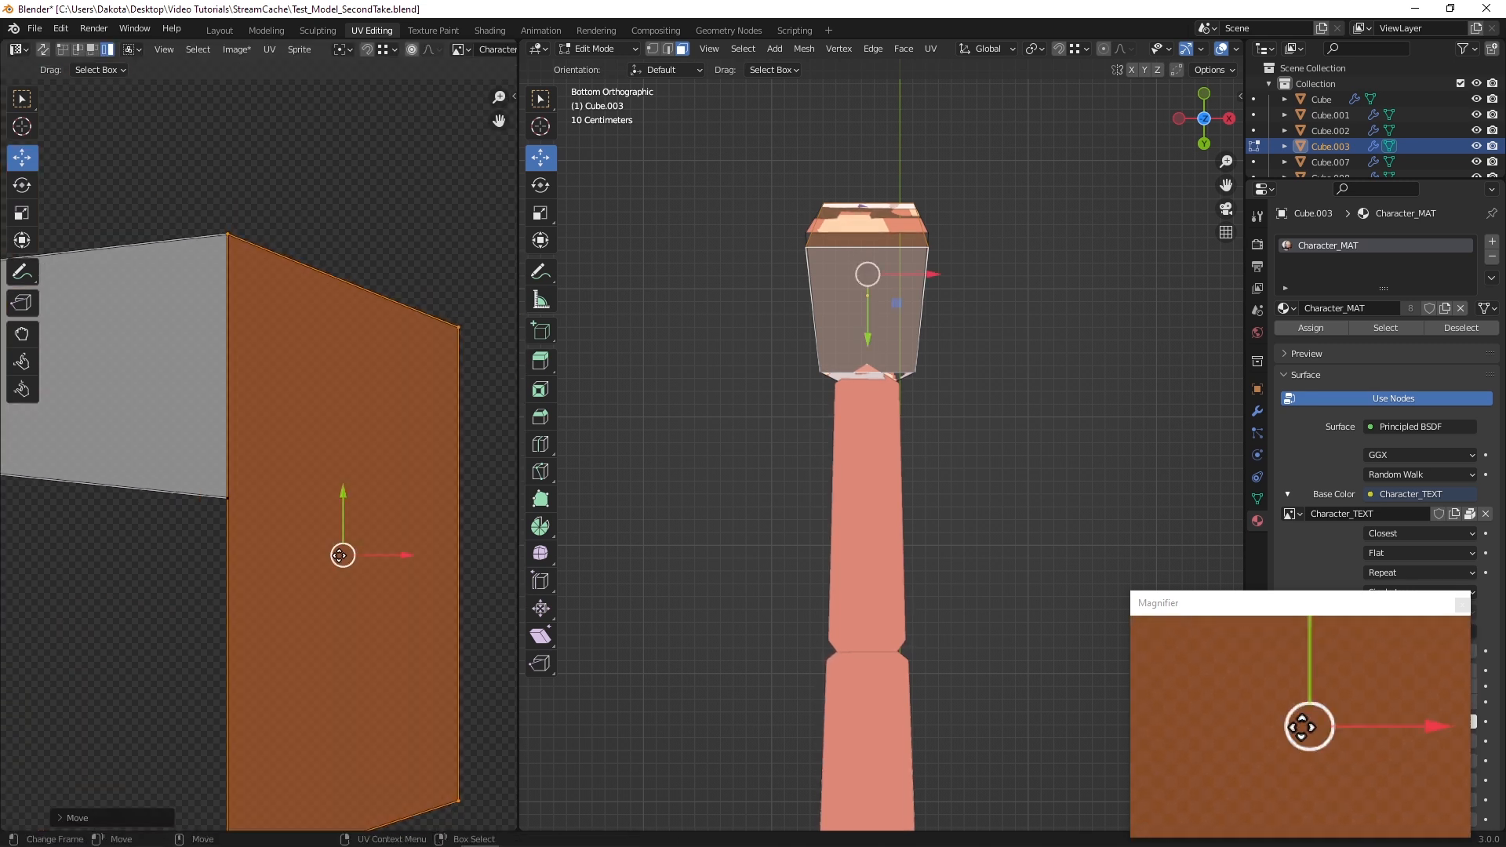
Scale the end-face UVs down so their long edge matches the height of the adjoining hand face's edge
{"action": "middle_click_drag", "start_coordinate": [339, 555], "coordinate": [316, 494]}
{"action": "left_click", "coordinate": [22, 304]}
{"action": "left_click", "coordinate": [22, 245]}
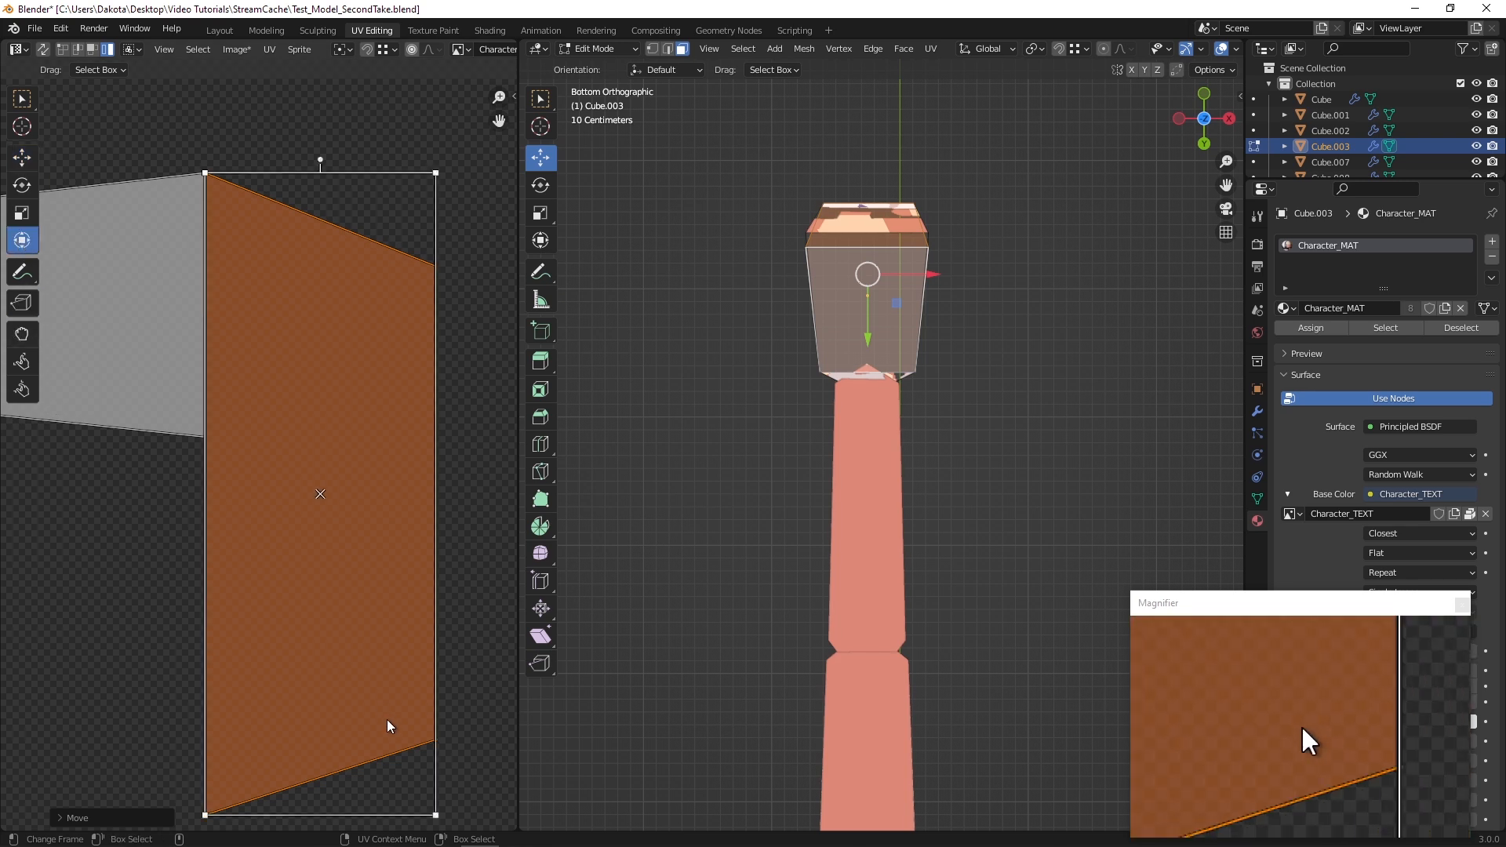
{"action": "left_click_drag", "start_coordinate": [435, 815], "coordinate": [320, 424]}
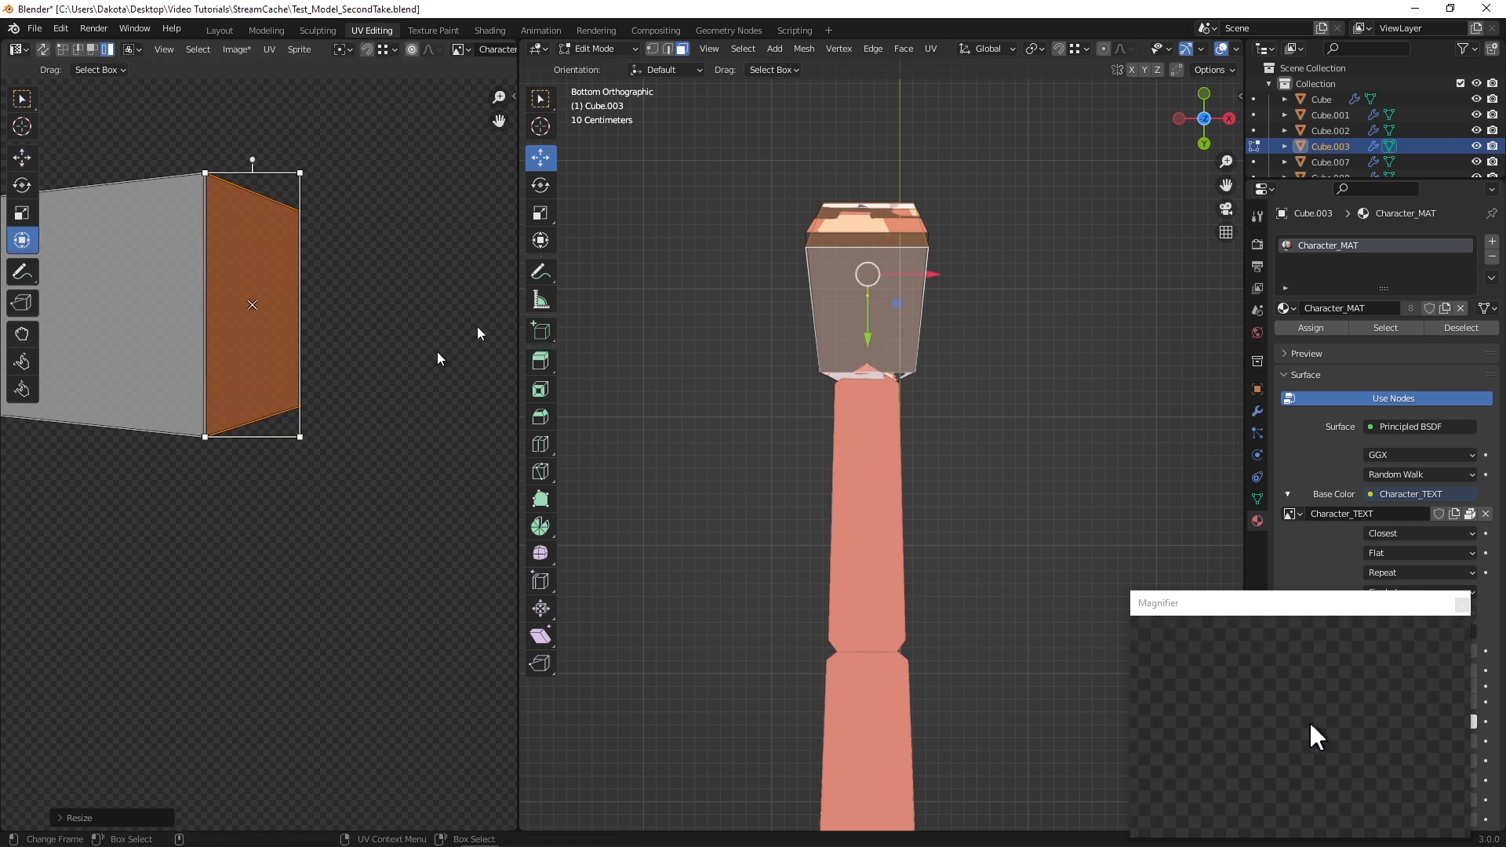
Compare the front and bottom orthographic views of the hand
{"action": "left_click", "coordinate": [1206, 95]}
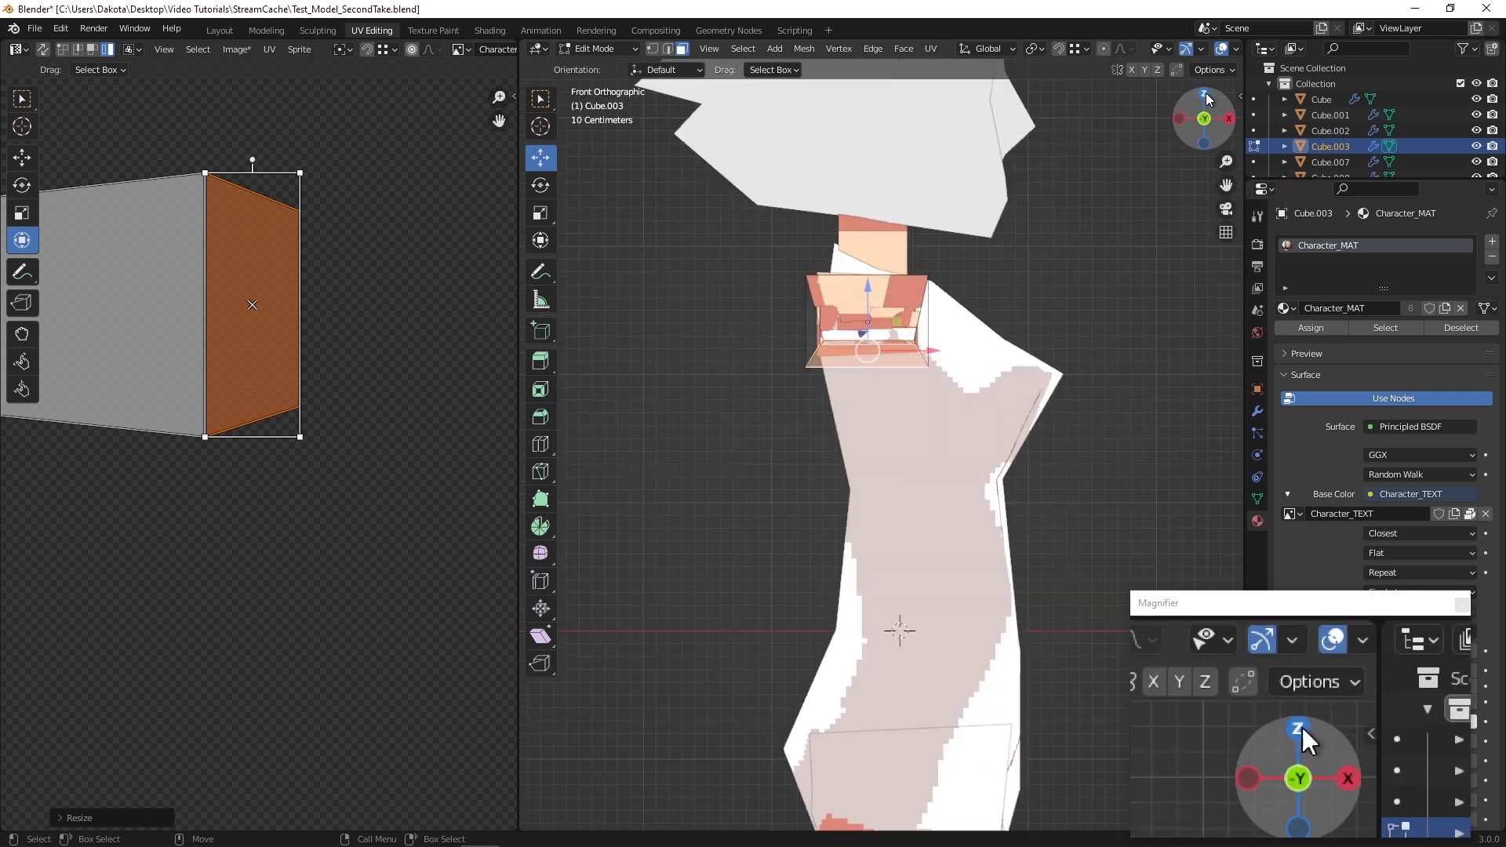
{"action": "middle_click_drag", "start_coordinate": [1075, 225], "coordinate": [1050, 247]}
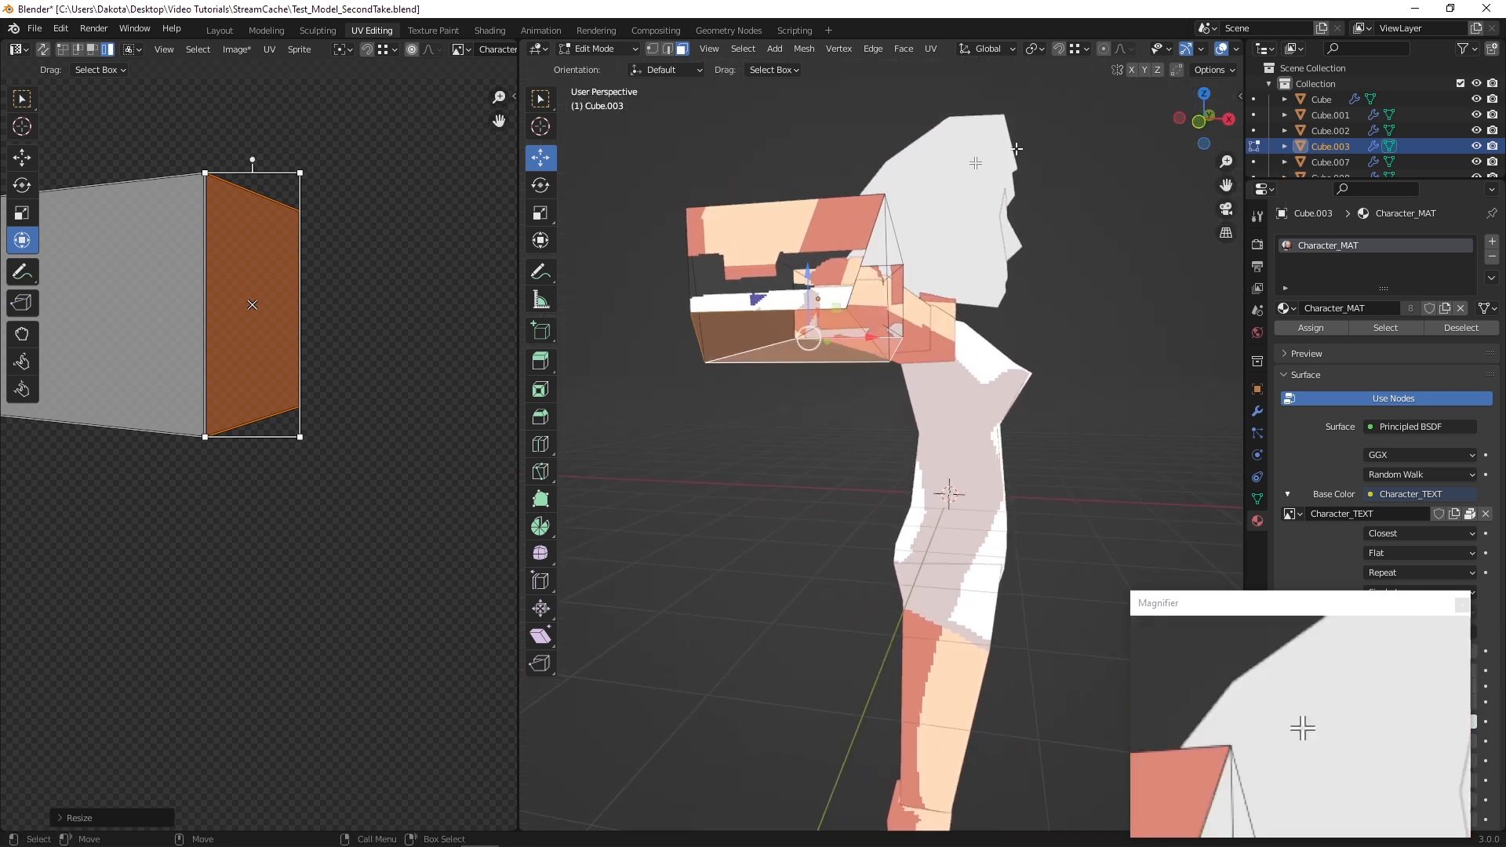
{"action": "left_click", "coordinate": [1200, 120]}
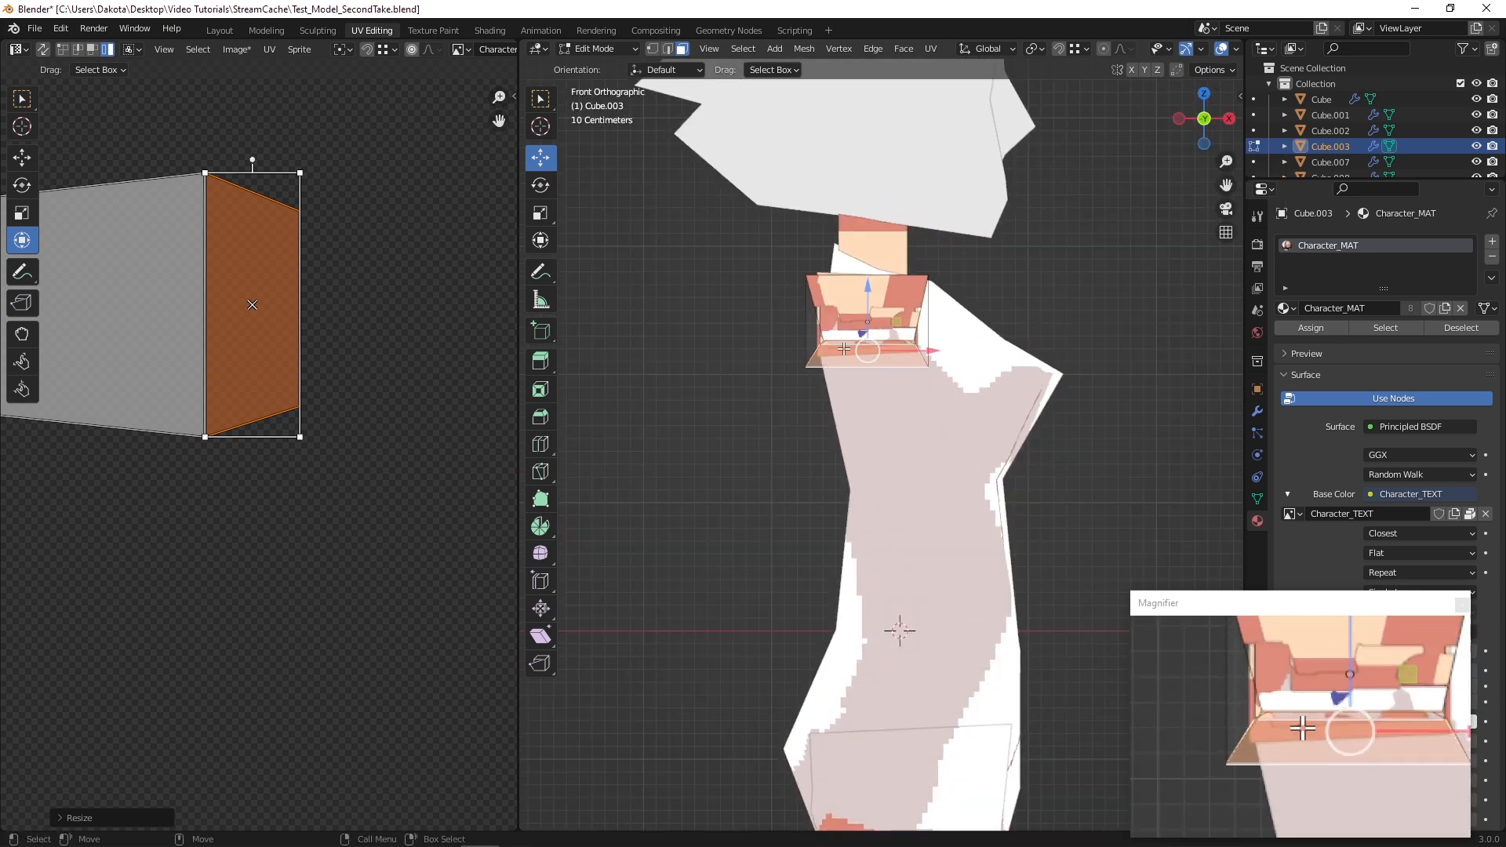
{"action": "left_click", "coordinate": [1204, 145]}
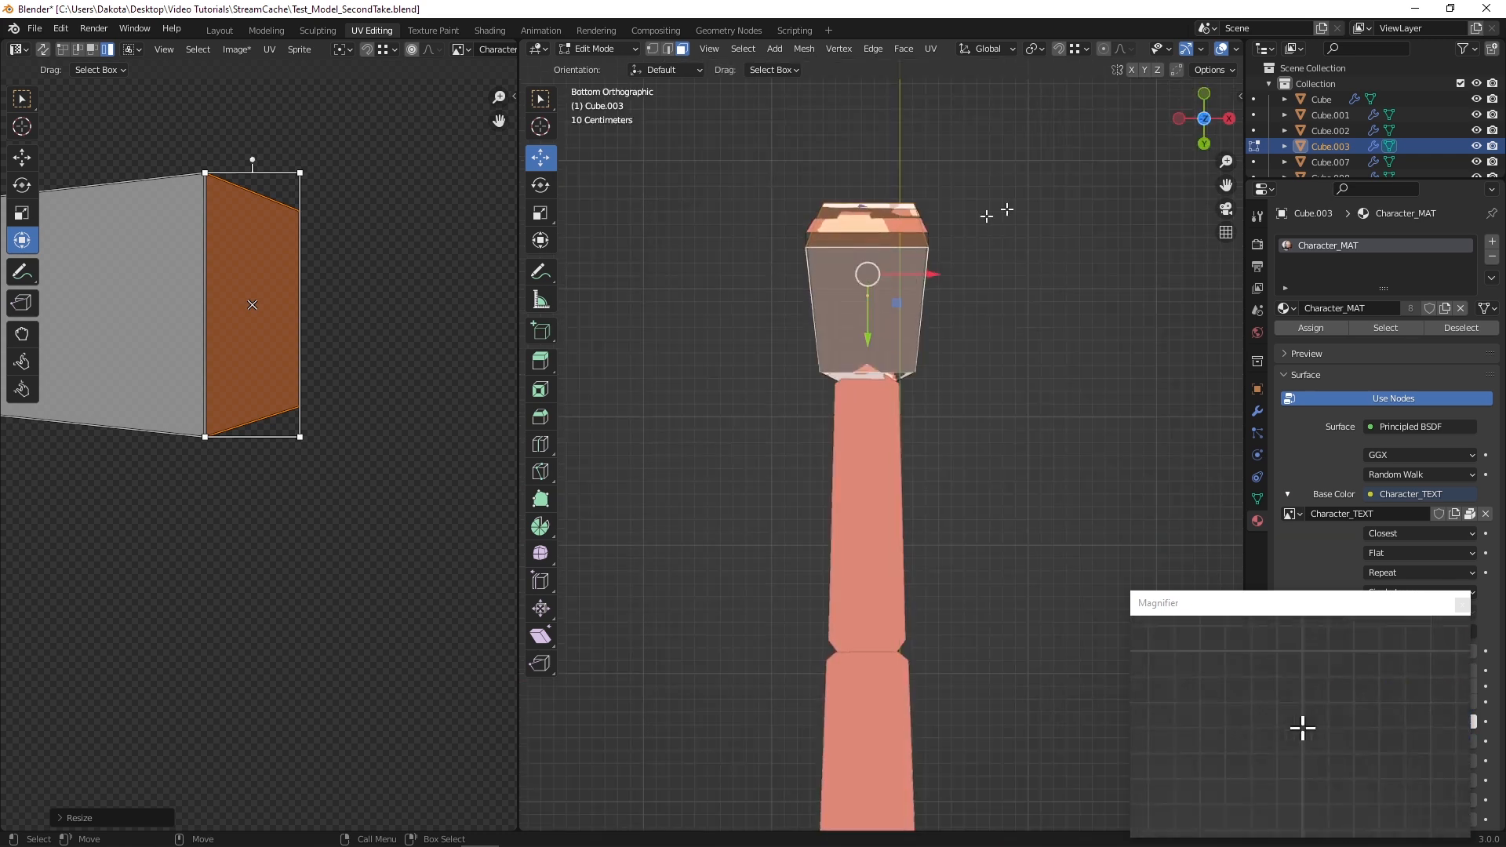
{"action": "left_click", "coordinate": [1204, 94]}
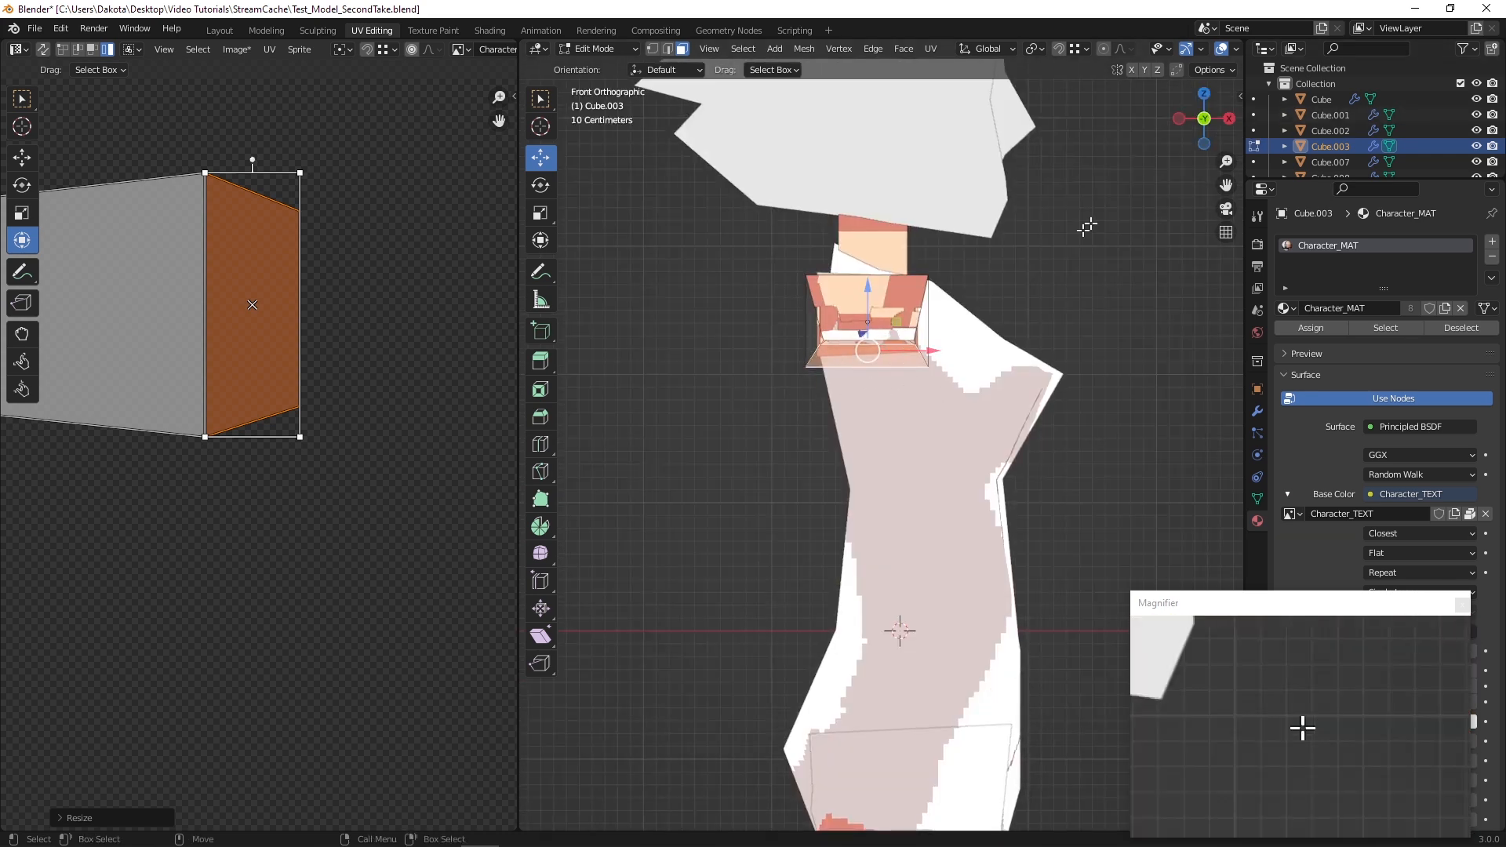
{"action": "left_click", "coordinate": [1204, 145]}
Switch the viewport from perspective to orthographic projection and examine the character from several angles
{"action": "middle_click_drag", "start_coordinate": [906, 268], "coordinate": [814, 355]}
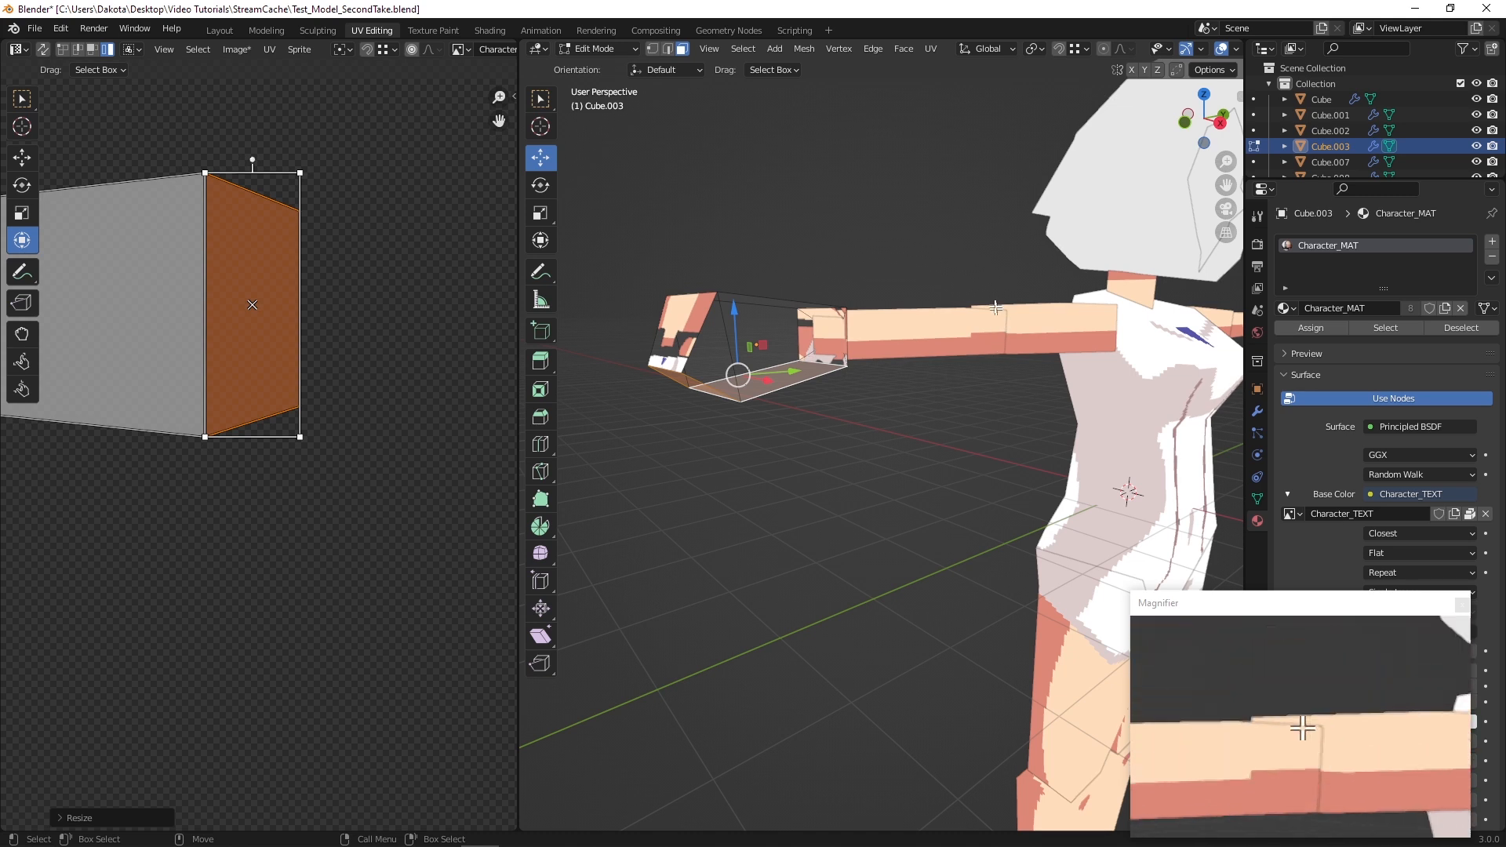
{"action": "middle_click_drag", "start_coordinate": [1044, 315], "coordinate": [908, 259], "text": "shift"}
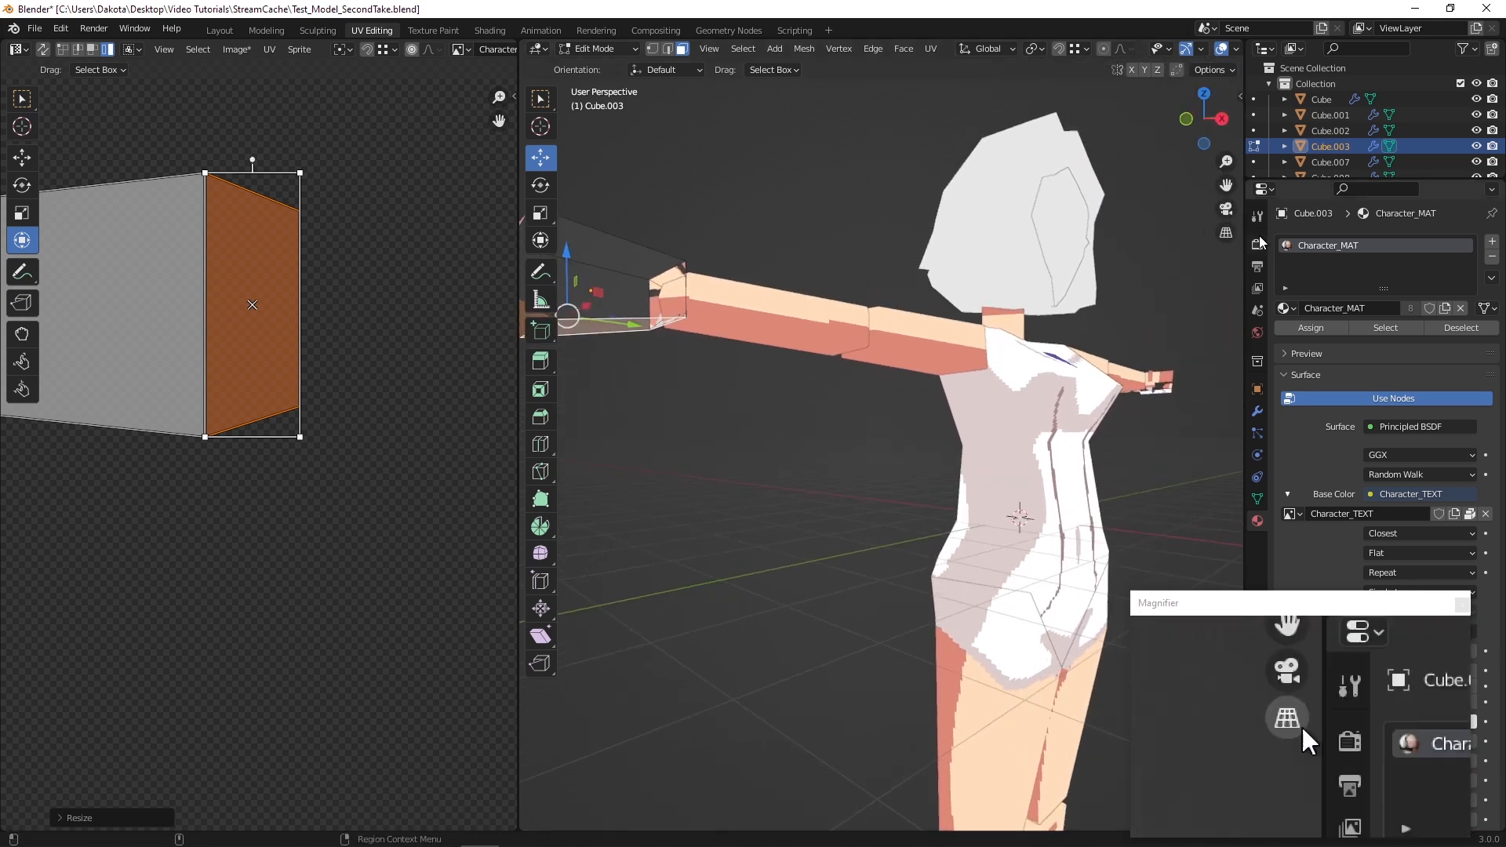
{"action": "left_click", "coordinate": [1225, 233]}
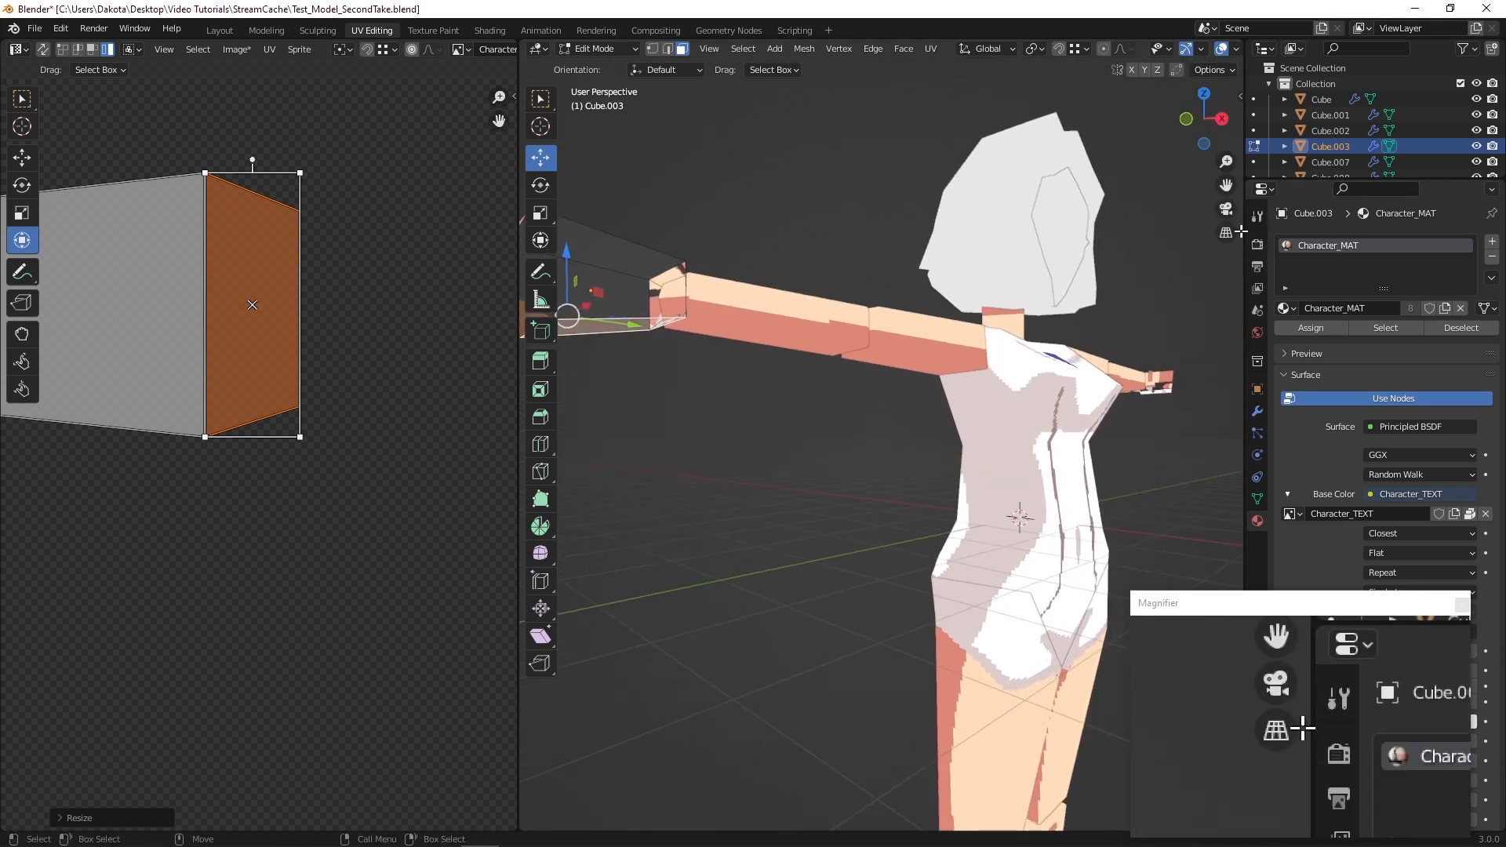
{"action": "left_click", "coordinate": [1226, 233]}
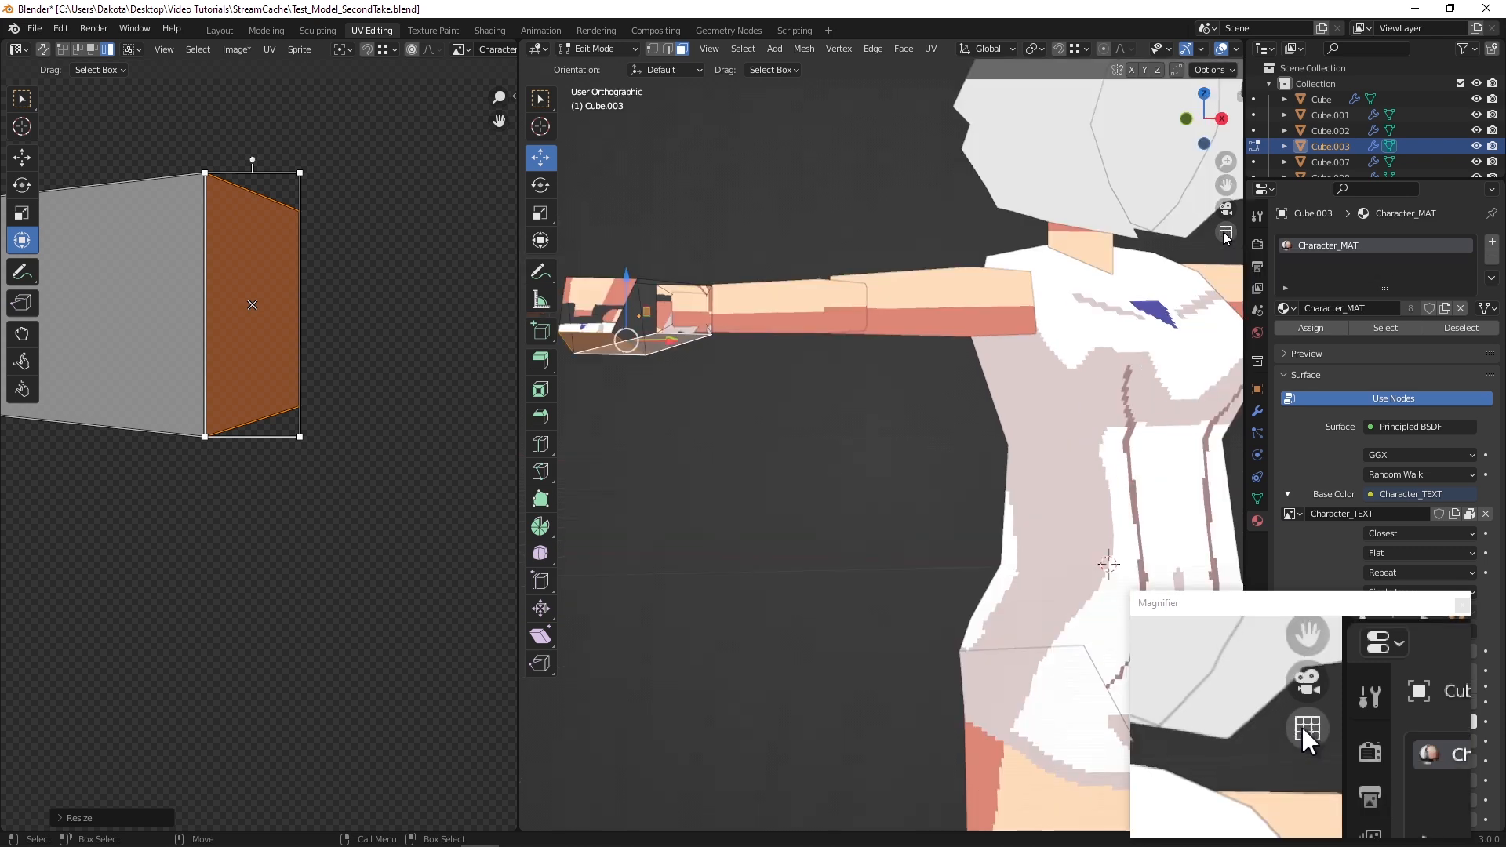
{"action": "scroll", "coordinate": [854, 252], "scroll_direction": "up", "scroll_amount": 4}
{"action": "middle_click_drag", "start_coordinate": [810, 324], "coordinate": [809, 313]}
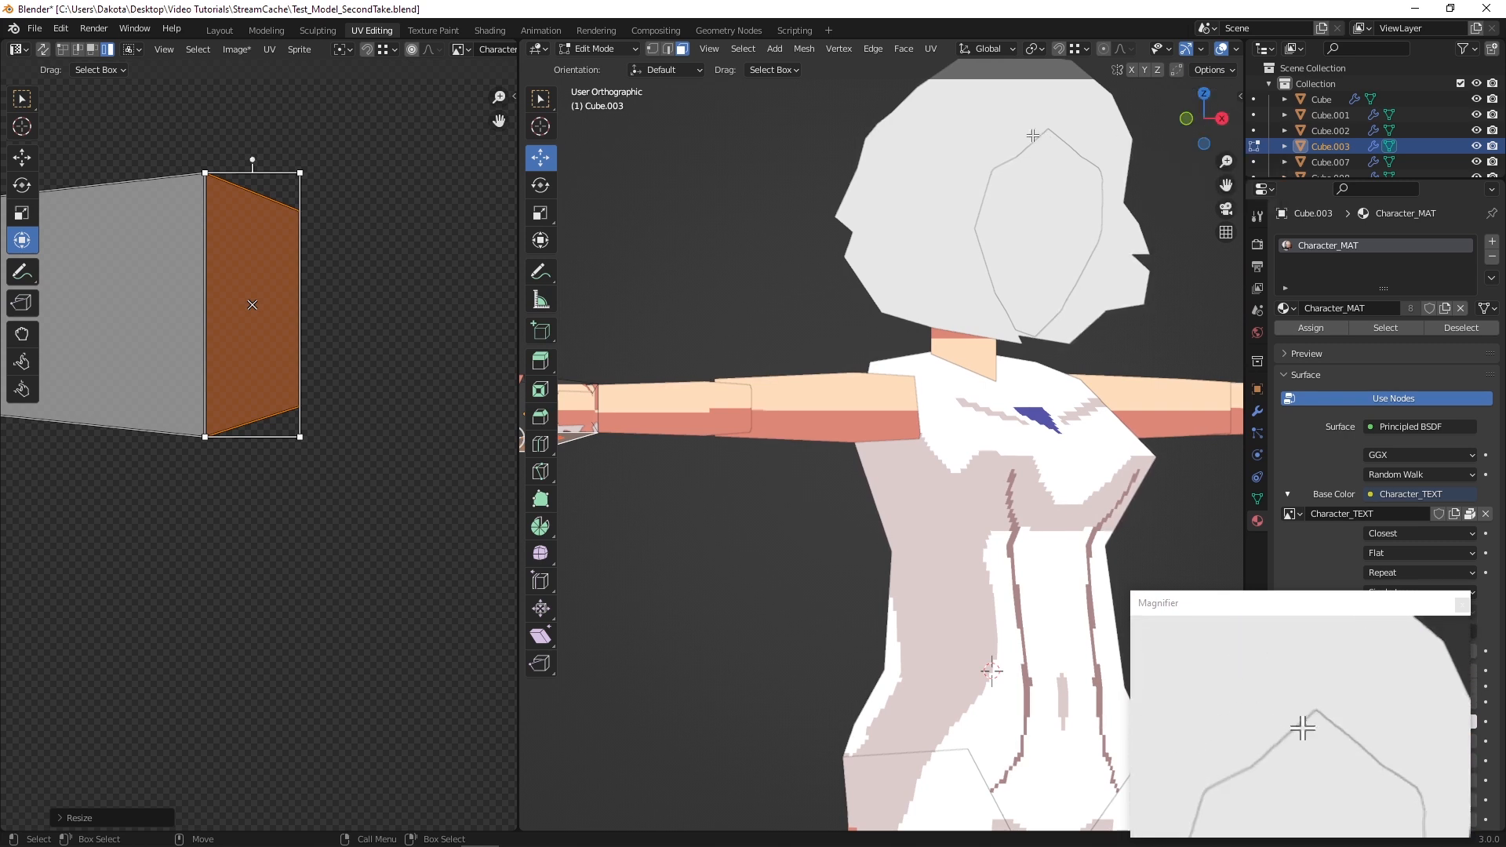
{"action": "middle_click_drag", "start_coordinate": [1182, 235], "coordinate": [1184, 124]}
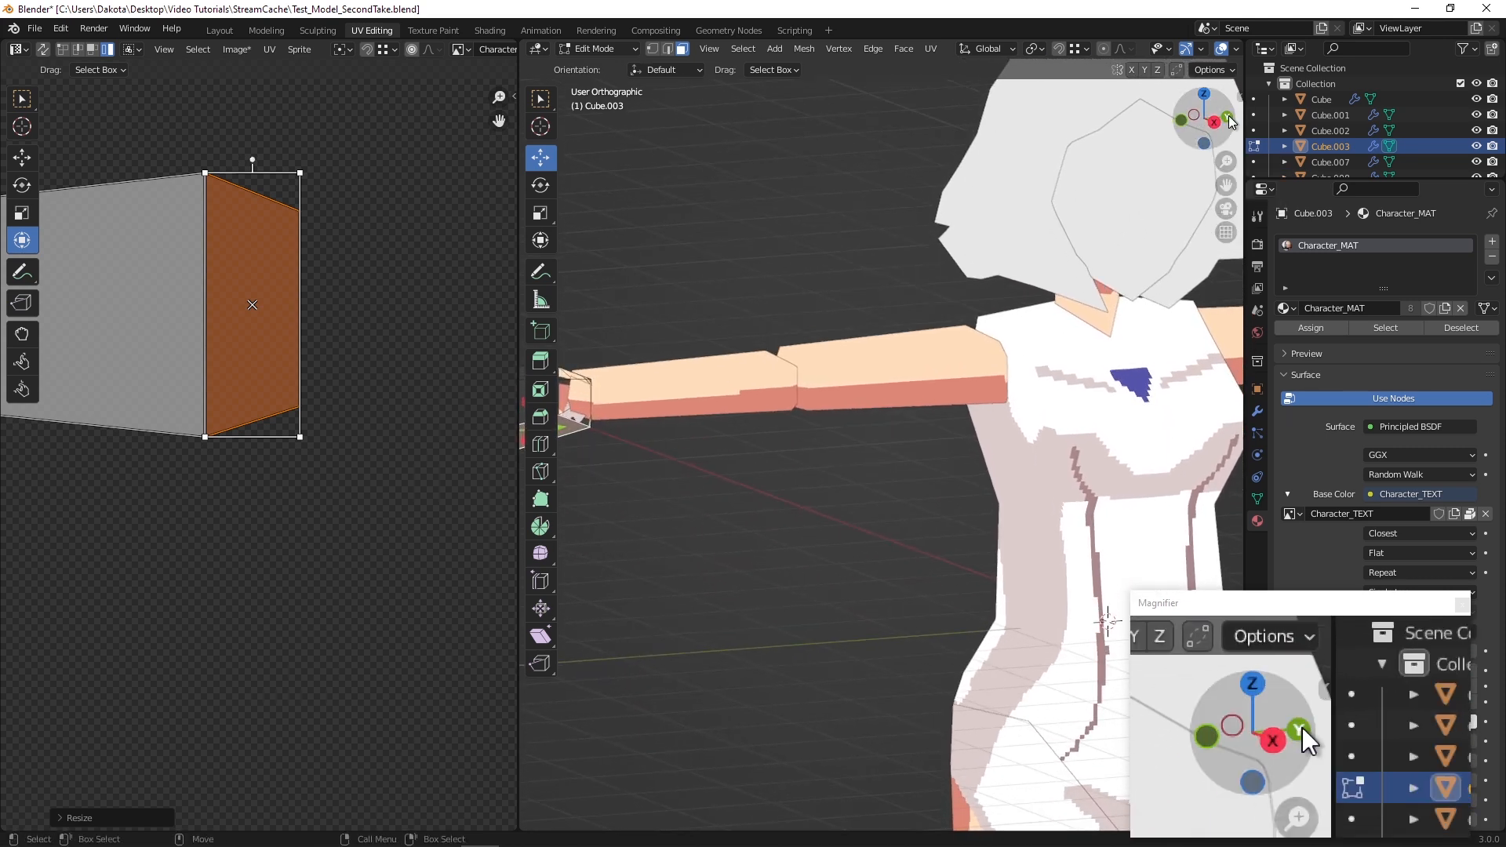
{"action": "mouse_move", "coordinate": [939, 200]}
{"action": "middle_mouse_down"}
{"action": "mouse_move", "coordinate": [940, 221]}
{"action": "mouse_move", "coordinate": [965, 212]}
{"action": "middle_mouse_up"}
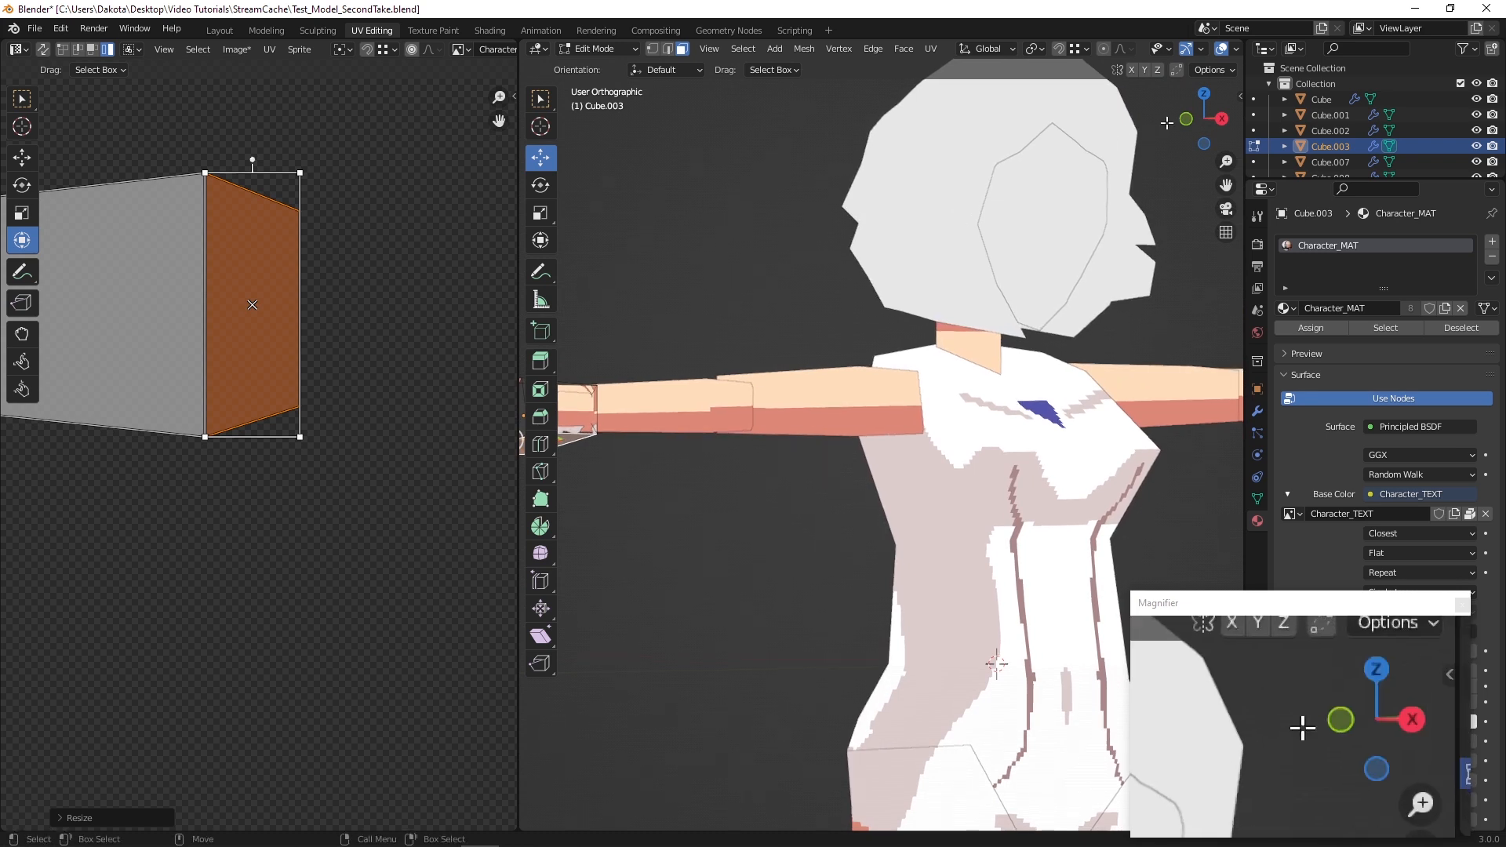
Return the viewport to perspective and compare the hand's side and end faces with their UV islands
{"action": "middle_click_drag", "start_coordinate": [1154, 141], "coordinate": [1152, 140]}
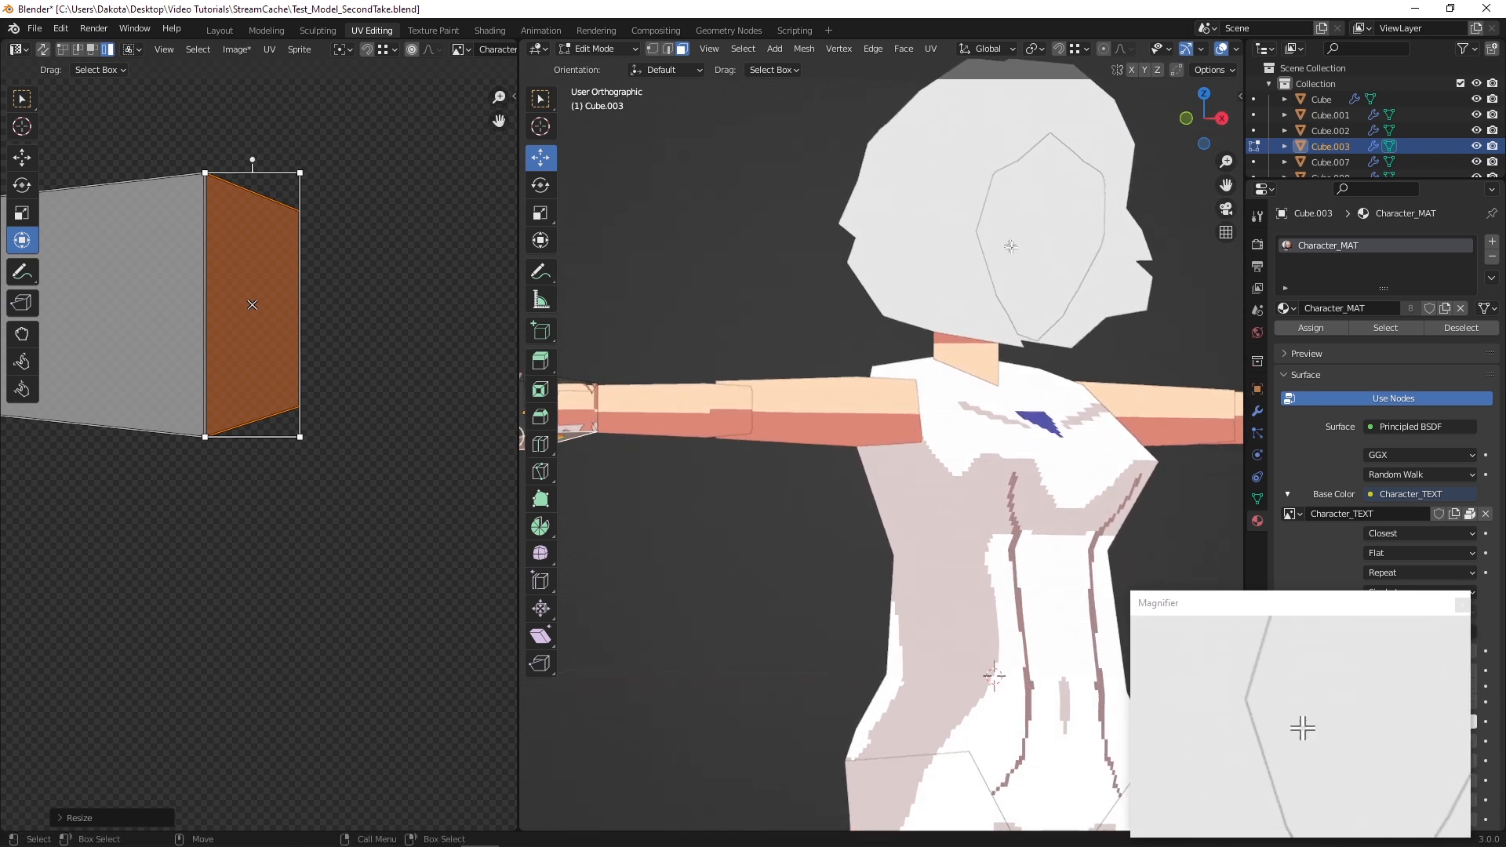
{"action": "left_click", "coordinate": [1224, 233]}
{"action": "middle_click_drag", "start_coordinate": [726, 469], "coordinate": [832, 531]}
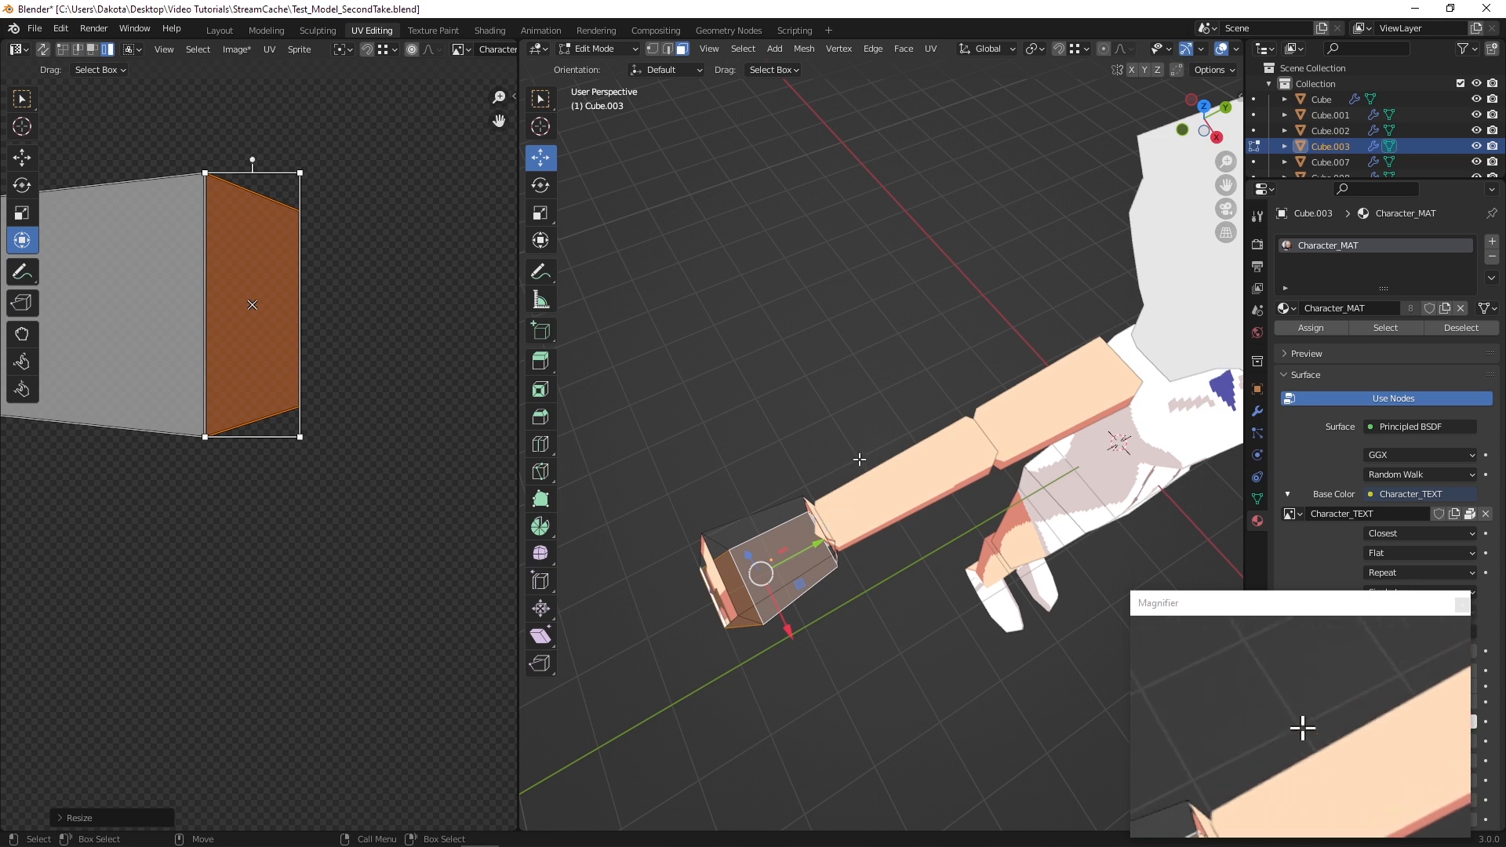
{"action": "scroll", "coordinate": [246, 445], "scroll_direction": "down", "scroll_amount": 4}
{"action": "middle_click_drag", "start_coordinate": [737, 494], "coordinate": [977, 523]}
{"action": "left_click", "coordinate": [746, 519], "text": "shift"}
{"action": "left_click", "coordinate": [788, 574], "text": "shift"}
{"action": "left_click", "coordinate": [739, 582], "text": "shift"}
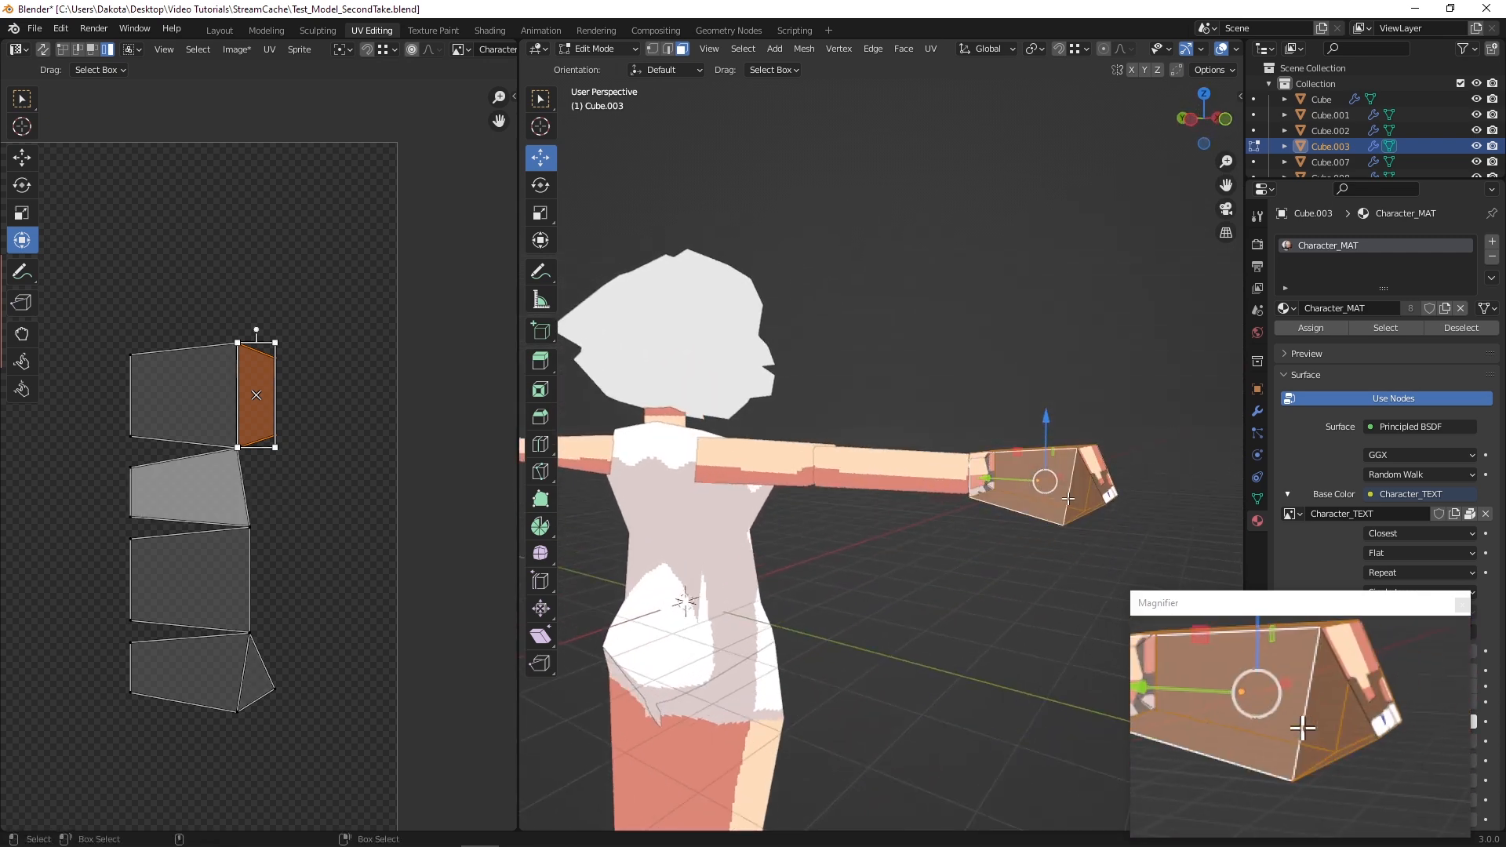
{"action": "left_click", "coordinate": [1053, 500], "text": "shift"}
Select the hand's remaining end face and project its UVs from the front orthographic view
{"action": "middle_click_drag", "start_coordinate": [926, 541], "coordinate": [905, 499]}
{"action": "left_click", "coordinate": [871, 533]}
{"action": "left_click", "coordinate": [1205, 118]}
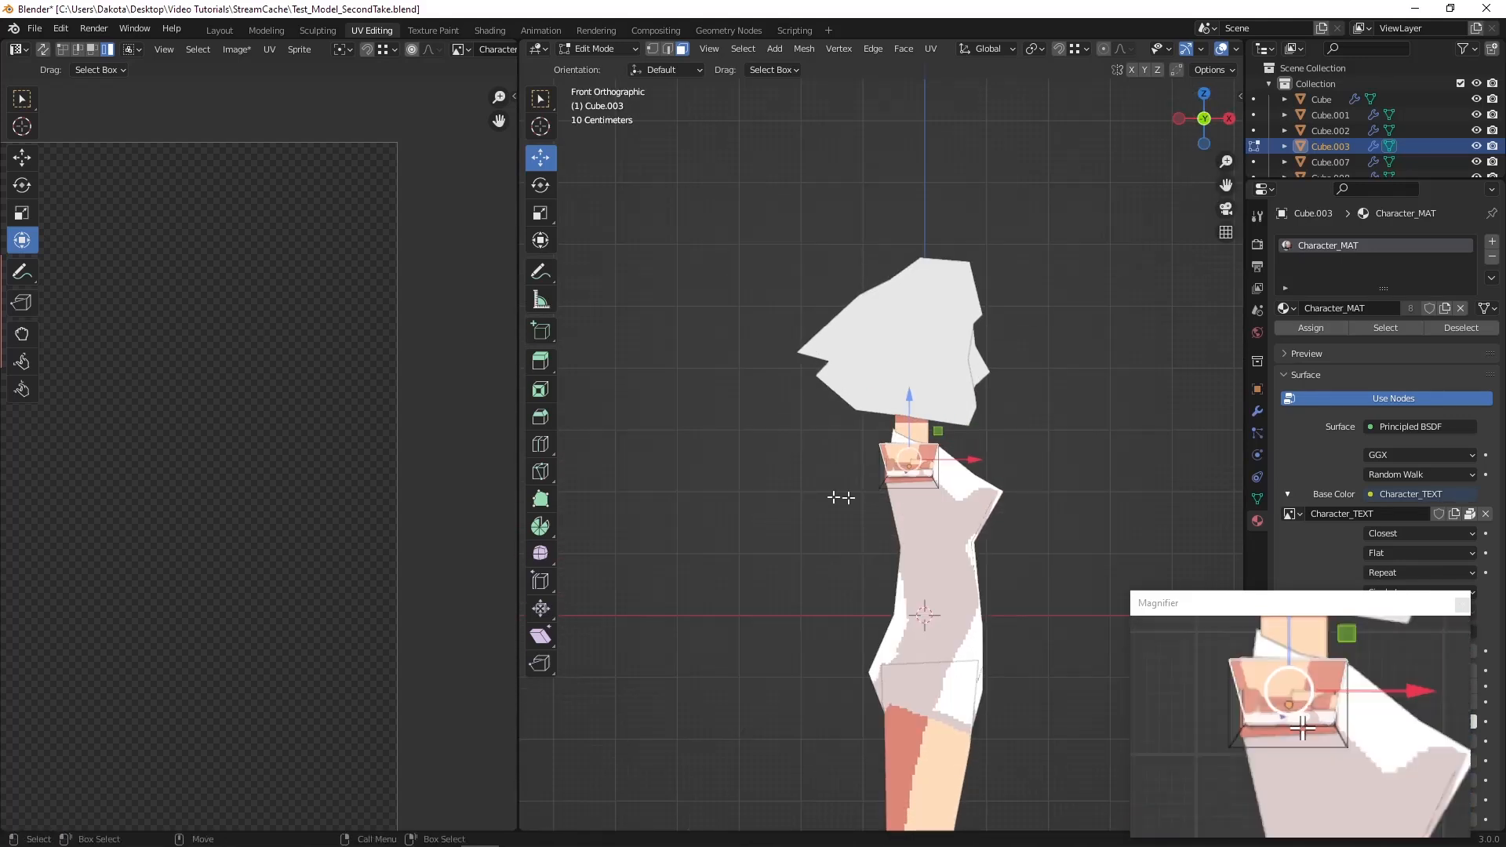
{"action": "scroll", "coordinate": [999, 400], "scroll_direction": "up", "scroll_amount": 5}
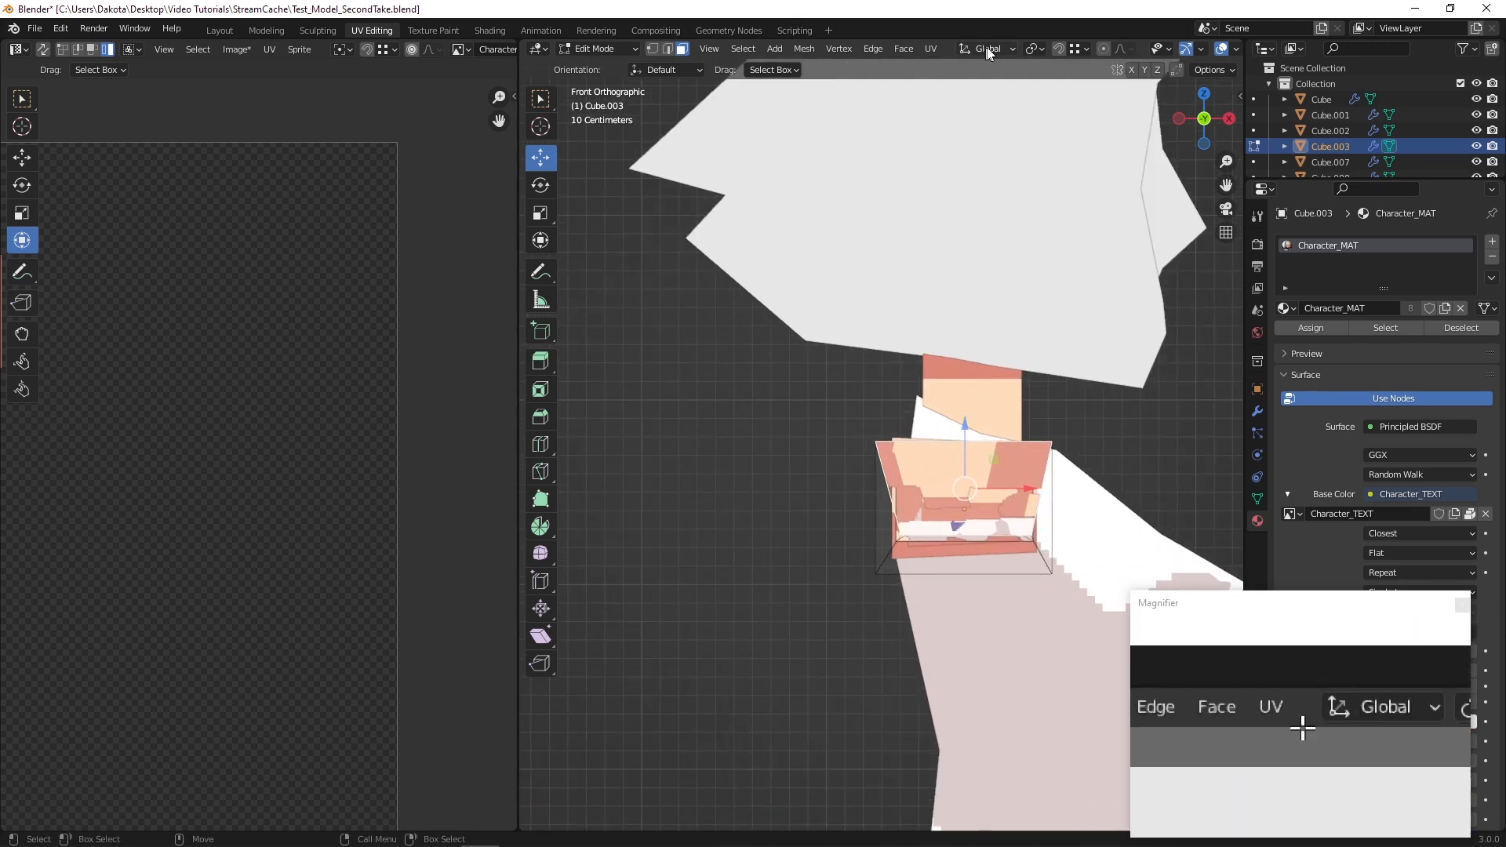
{"action": "left_click", "coordinate": [932, 48]}
{"action": "left_click", "coordinate": [991, 195]}
Rotate the projected end-face UVs a quarter turn and move them beside the adjoining wide hand face's island
{"action": "scroll", "coordinate": [787, 302], "scroll_direction": "down", "scroll_amount": 6}
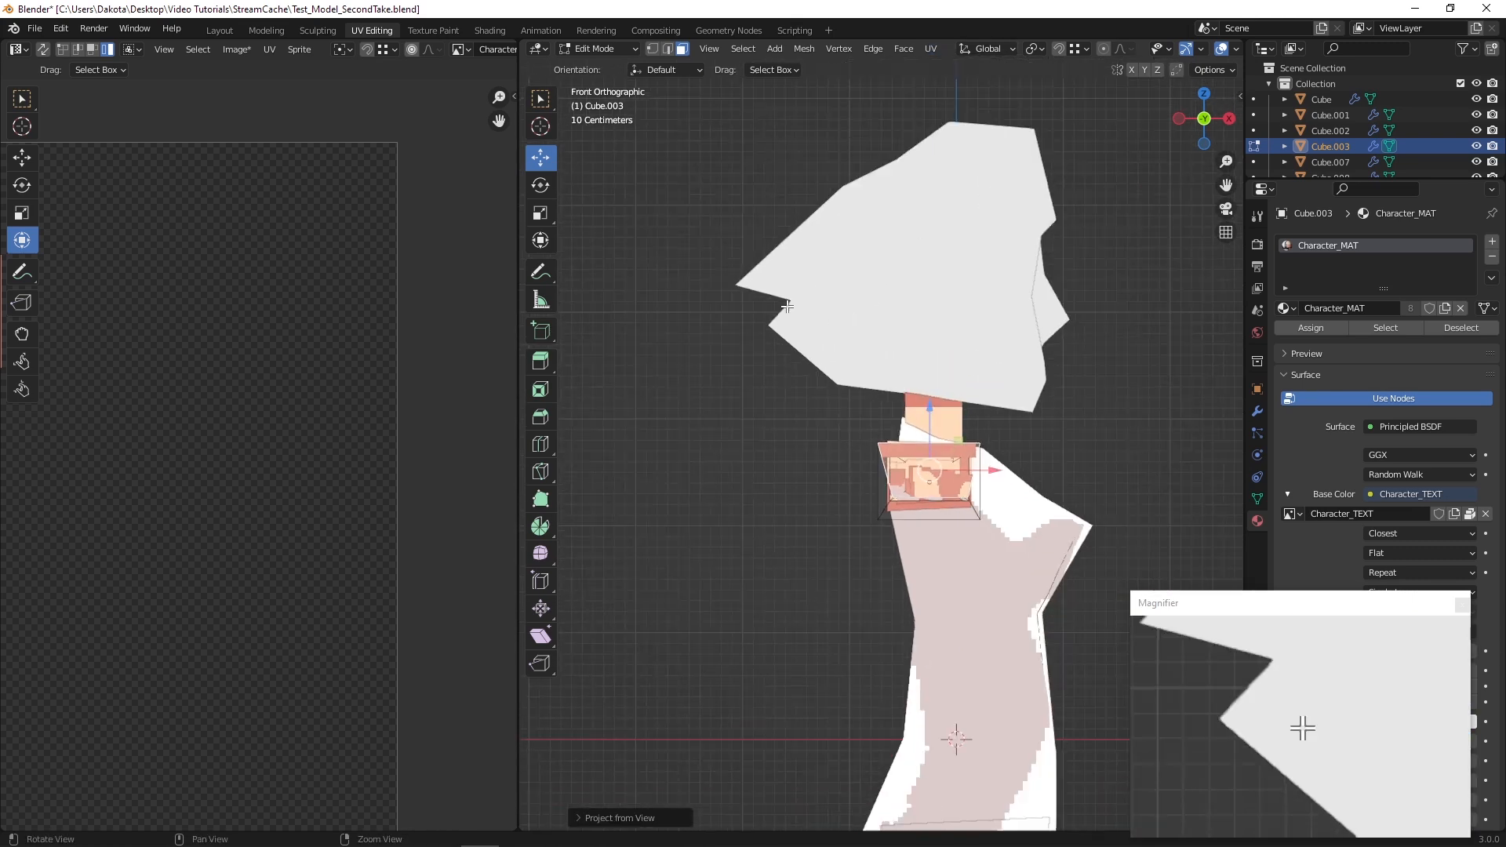
{"action": "middle_click_drag", "start_coordinate": [732, 360], "coordinate": [913, 518]}
{"action": "scroll", "coordinate": [910, 521], "scroll_direction": "up", "scroll_amount": 1}
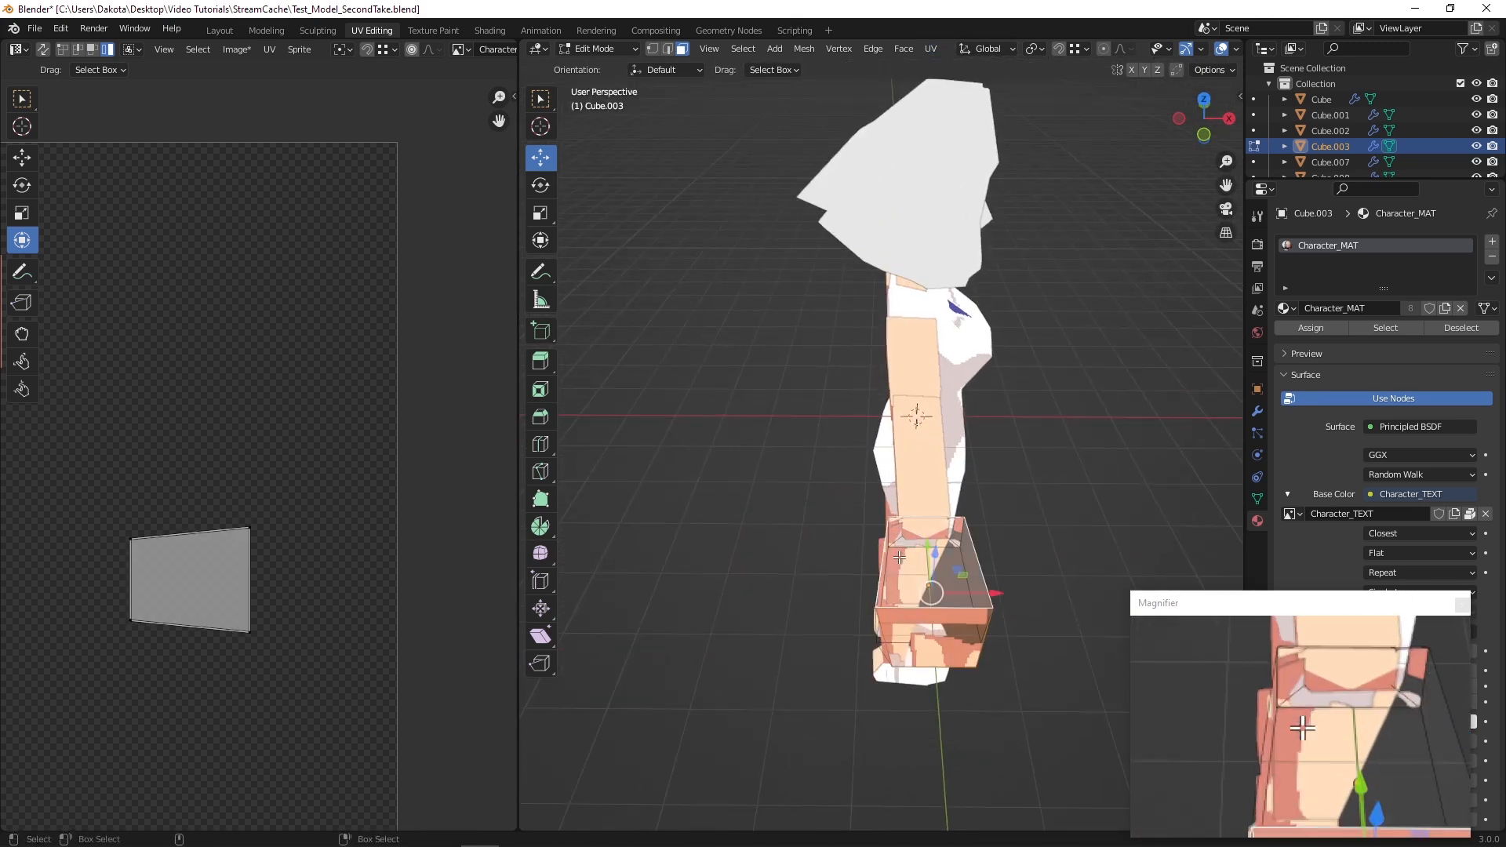
{"action": "left_click", "coordinate": [903, 558], "text": "shift"}
{"action": "scroll", "coordinate": [212, 485], "scroll_direction": "down", "scroll_amount": 4}
{"action": "scroll", "coordinate": [64, 629], "scroll_direction": "down", "scroll_amount": 1}
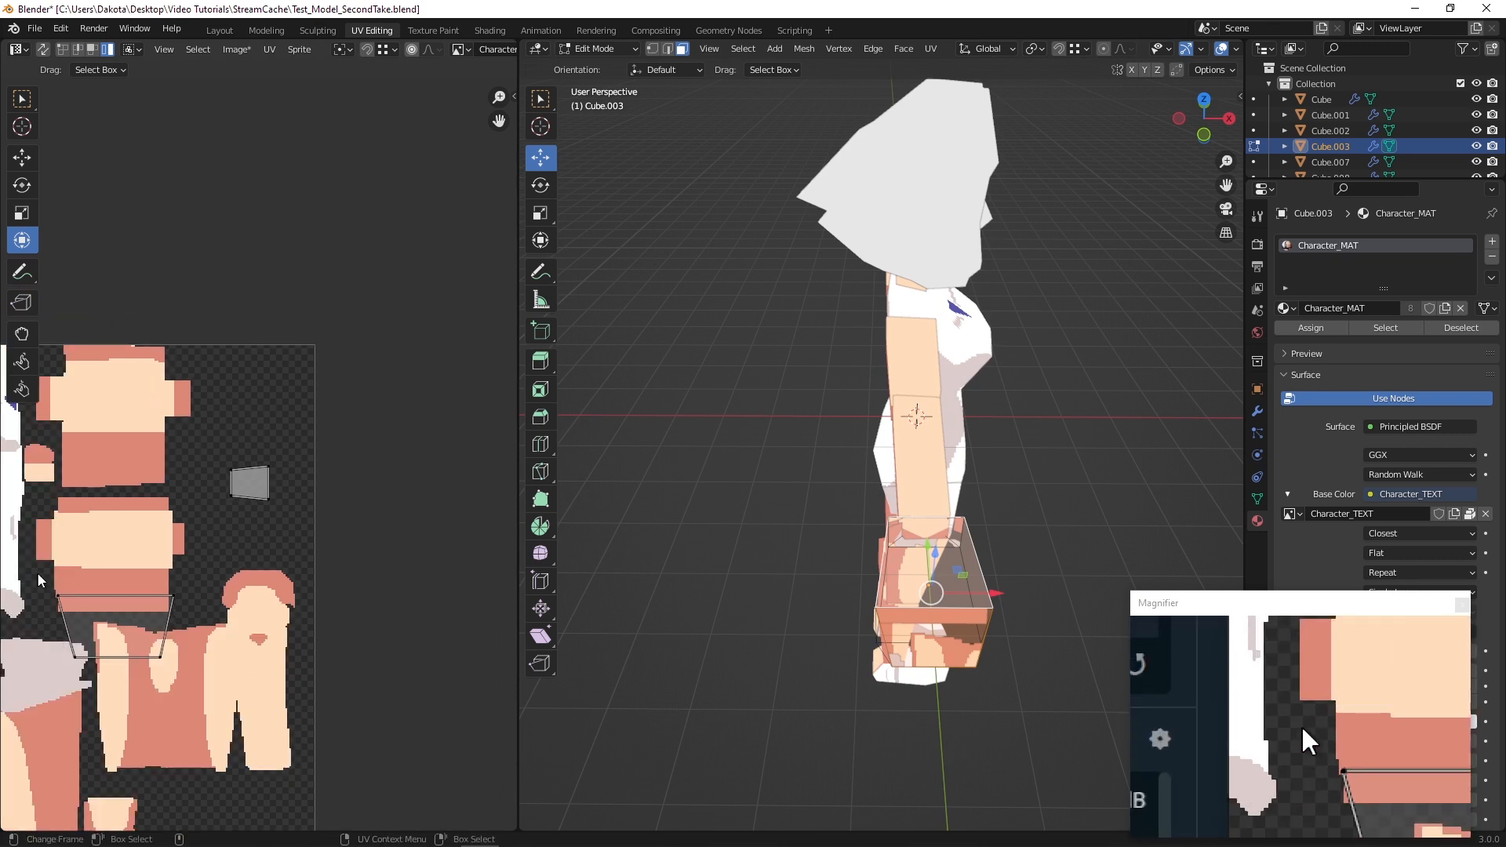
{"action": "left_click", "coordinate": [153, 625]}
{"action": "left_click", "coordinate": [29, 188]}
{"action": "left_click_drag", "start_coordinate": [163, 578], "coordinate": [43, 558]}
{"action": "left_click_drag", "start_coordinate": [115, 631], "coordinate": [305, 523]}
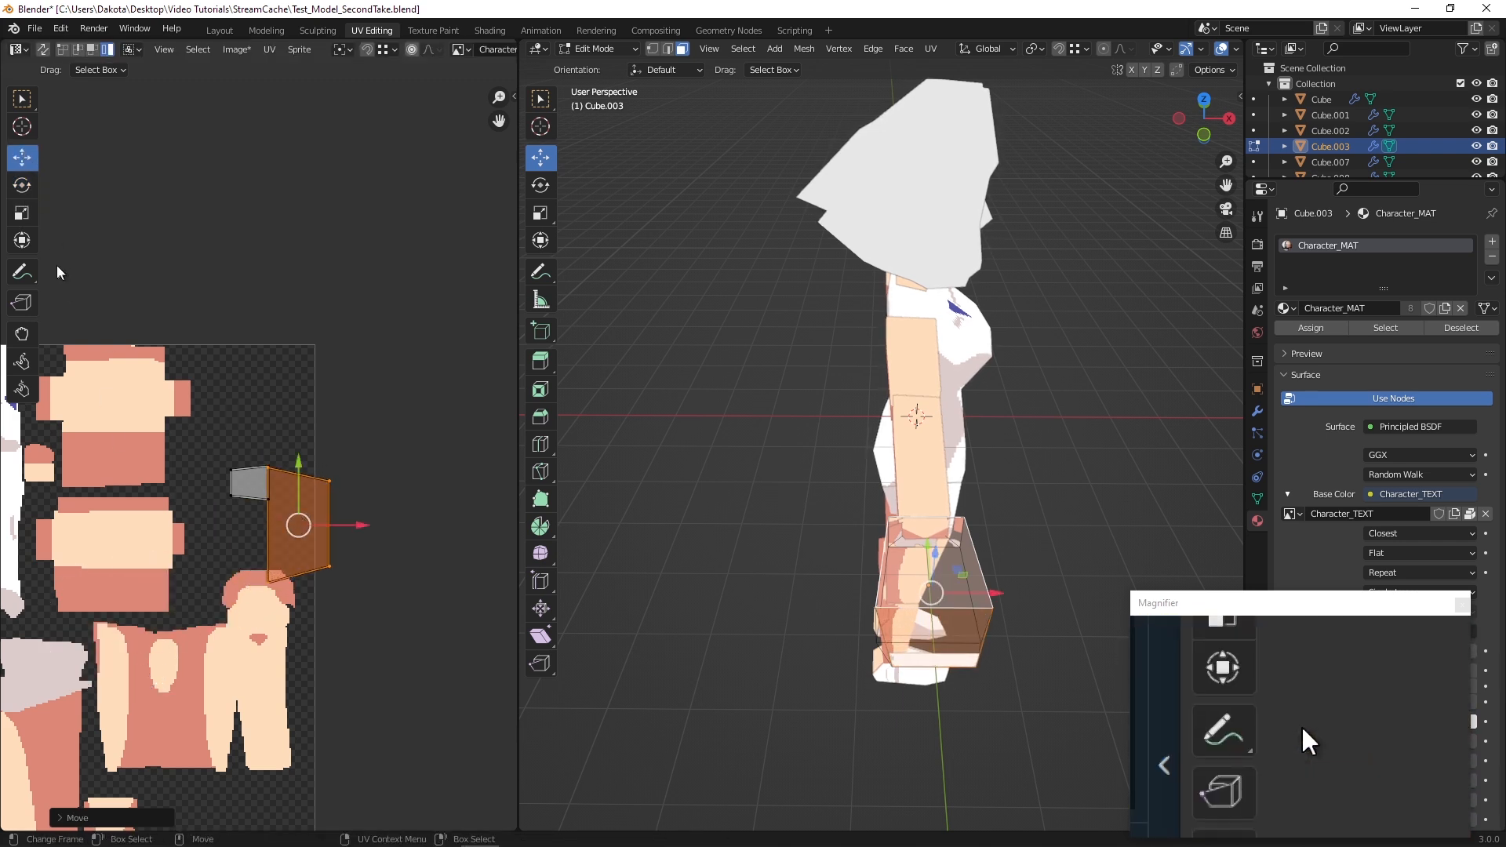
Scale down and align the end-face UVs so their long edge coincides with the adjoining hand face's edge
{"action": "left_click_drag", "start_coordinate": [329, 584], "coordinate": [288, 503]}
{"action": "scroll", "coordinate": [261, 453], "scroll_direction": "up", "scroll_amount": 5}
{"action": "scroll", "coordinate": [132, 432], "scroll_direction": "up", "scroll_amount": 5}
{"action": "middle_click_drag", "start_coordinate": [339, 538], "coordinate": [398, 463]}
{"action": "left_click", "coordinate": [17, 159]}
{"action": "left_click_drag", "start_coordinate": [269, 517], "coordinate": [276, 511]}
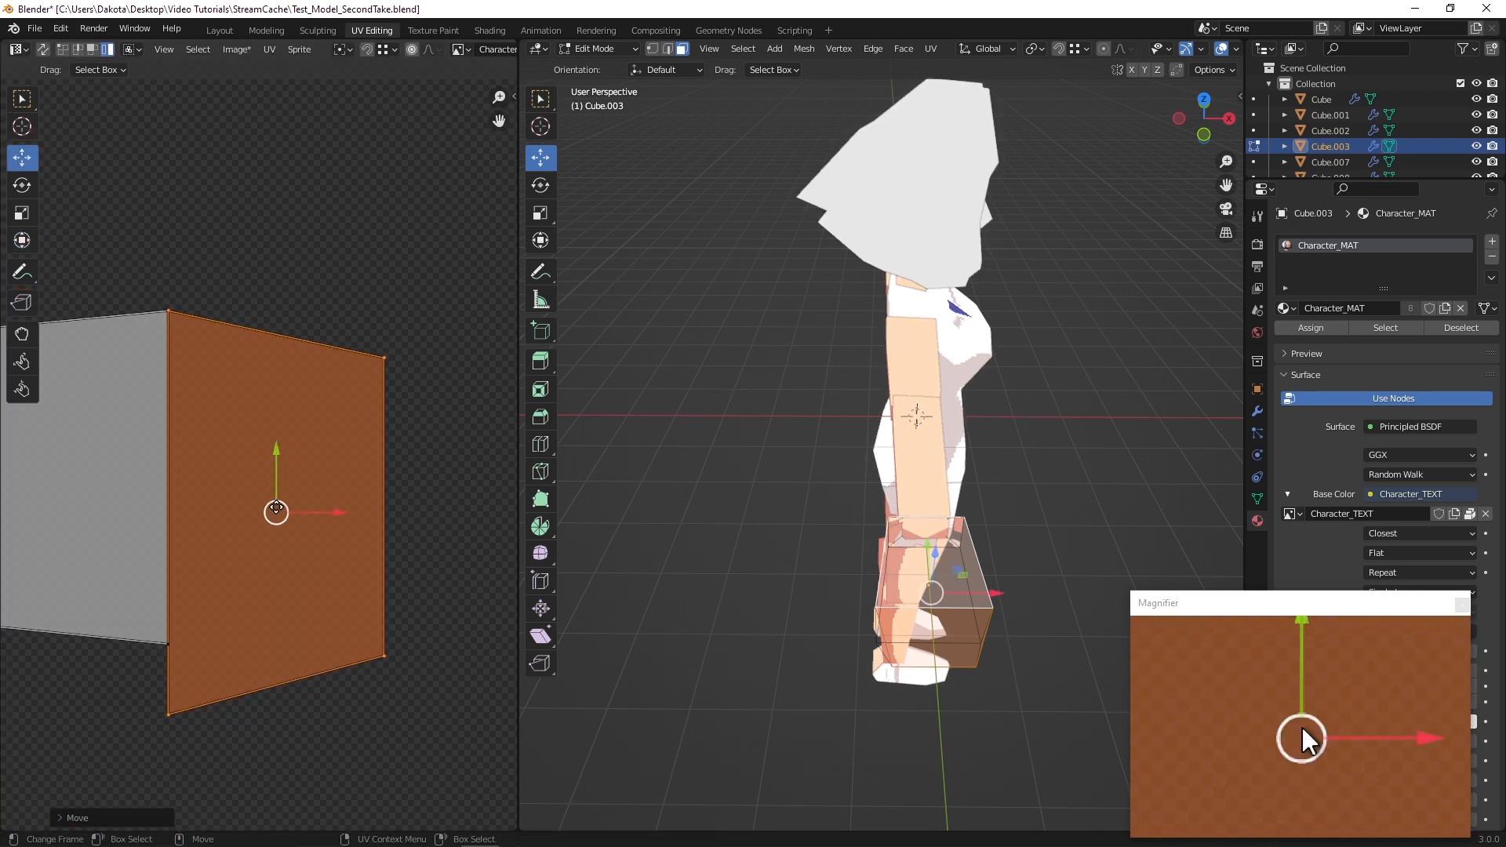
{"action": "left_click", "coordinate": [22, 240]}
{"action": "left_click_drag", "start_coordinate": [386, 716], "coordinate": [363, 640]}
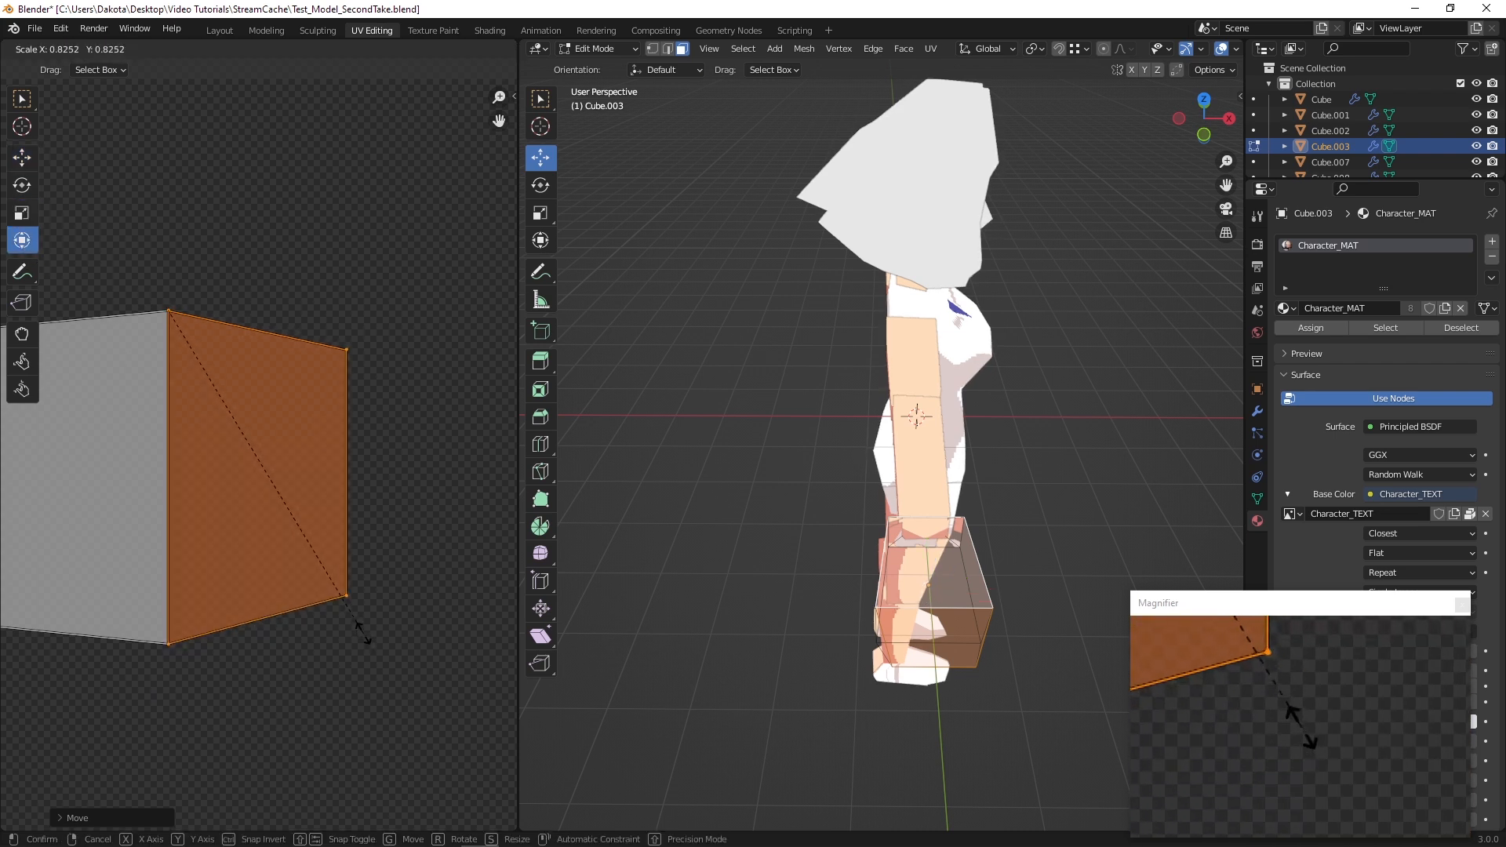
{"action": "left_click", "coordinate": [360, 631]}
Select the hand's outer faces together to review their assembled UV islands over the texture
{"action": "middle_click_drag", "start_coordinate": [926, 550], "coordinate": [622, 412]}
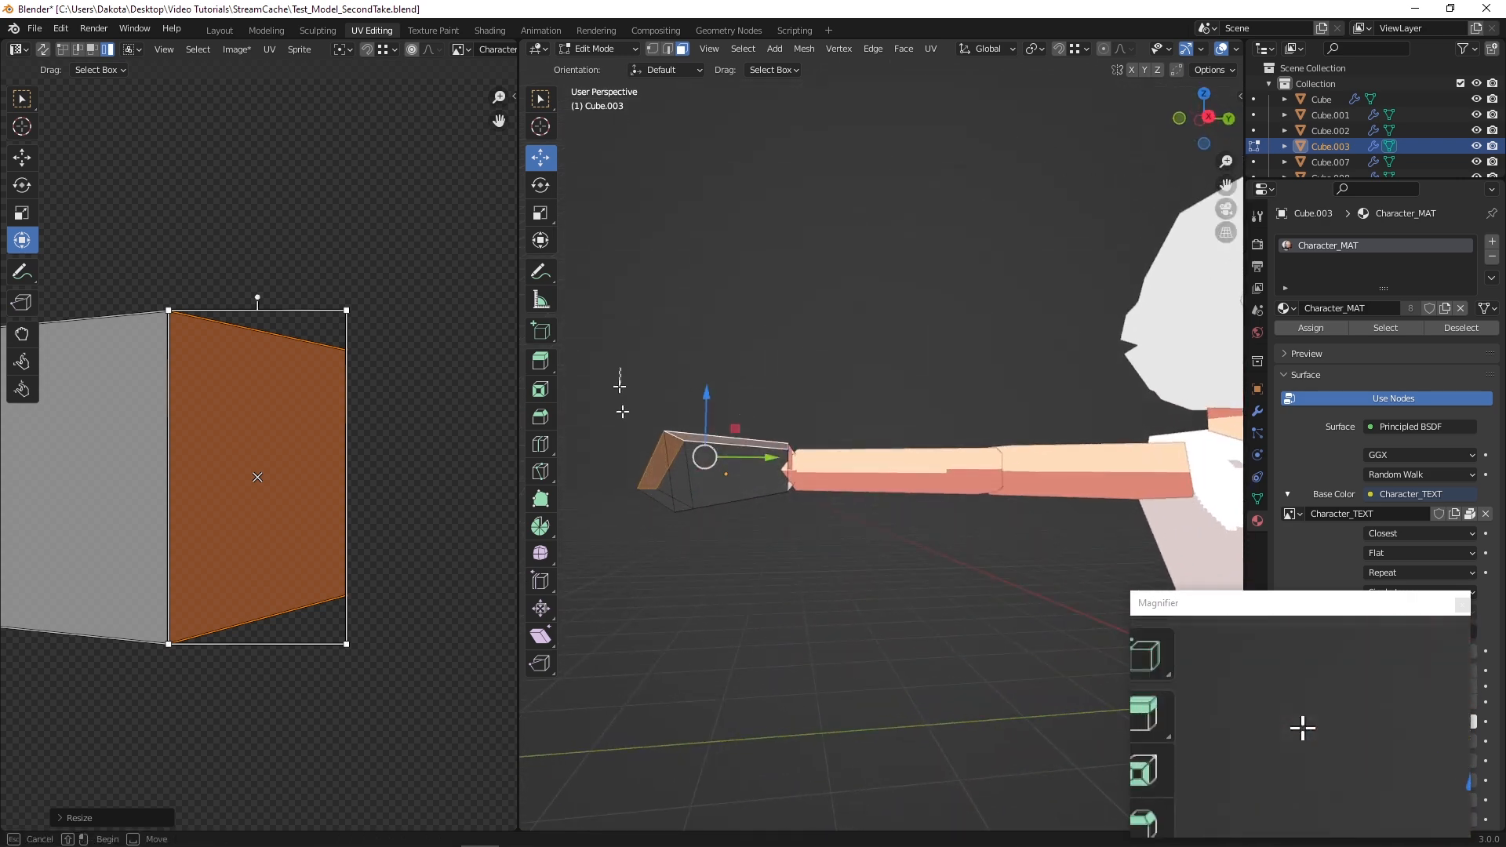
{"action": "left_click_drag", "start_coordinate": [620, 373], "coordinate": [807, 588]}
{"action": "middle_click_drag", "start_coordinate": [766, 575], "coordinate": [734, 509]}
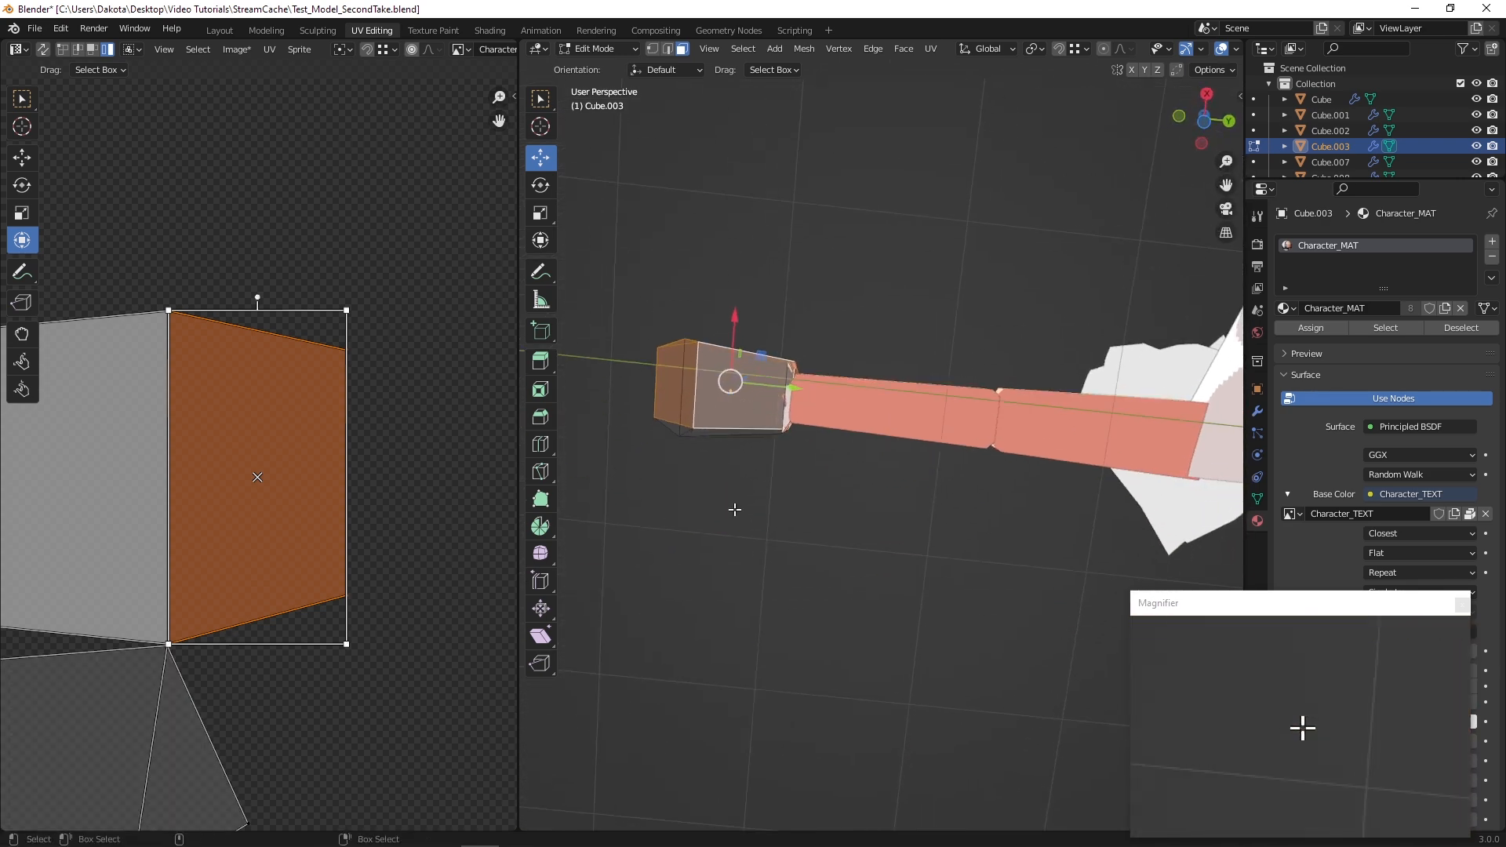
{"action": "left_click_drag", "start_coordinate": [734, 509], "coordinate": [636, 298]}
{"action": "scroll", "coordinate": [368, 479], "scroll_direction": "down", "scroll_amount": 6}
{"action": "middle_click_drag", "start_coordinate": [686, 439], "coordinate": [1024, 524]}
{"action": "left_click", "coordinate": [1028, 523], "text": "shift"}
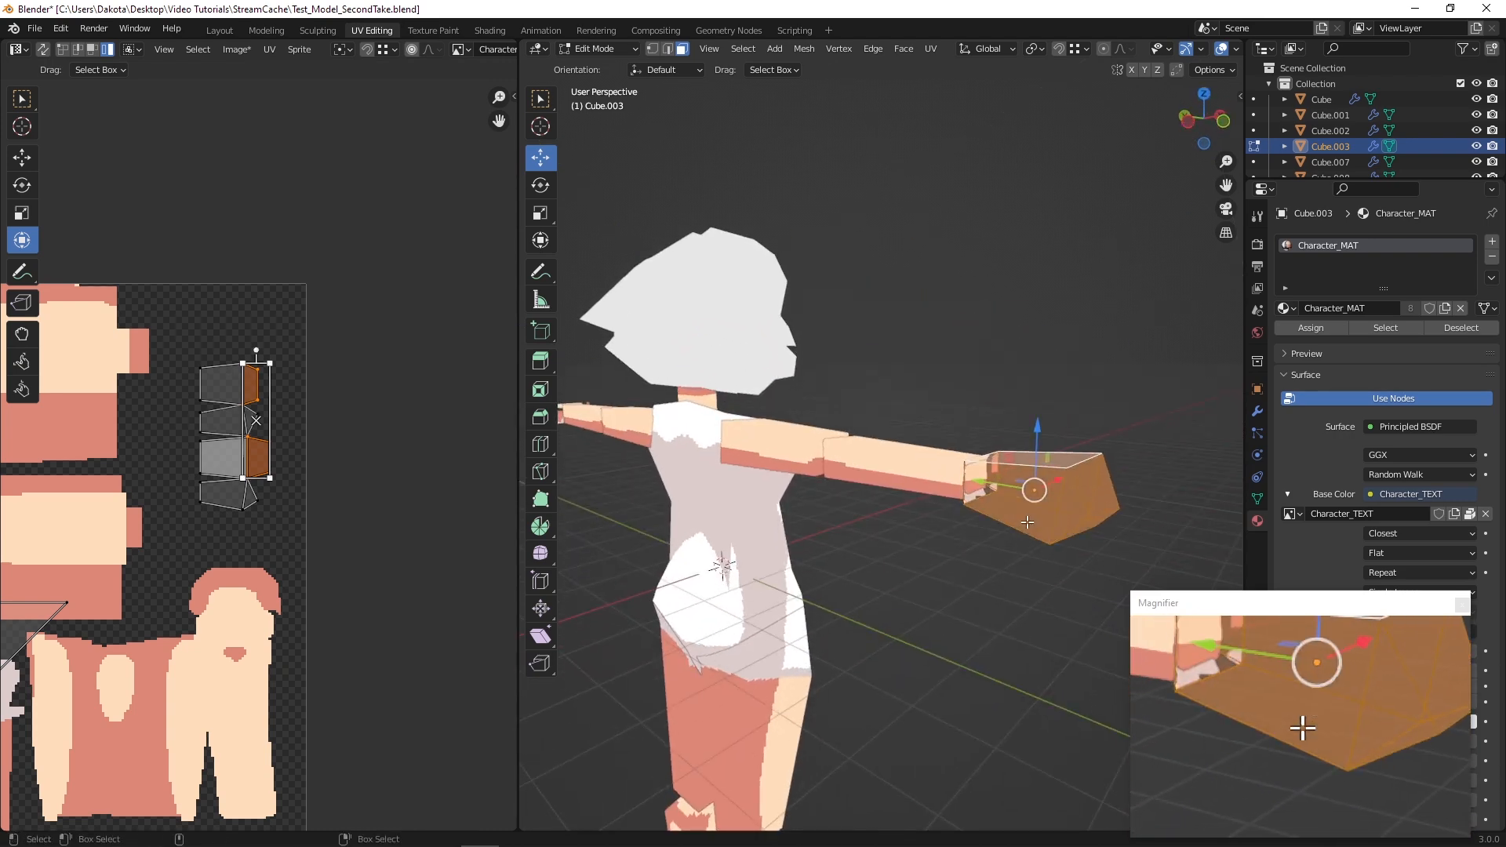
Examine the hand from several sides and up close against its UV layout
{"action": "scroll", "coordinate": [267, 520], "scroll_direction": "down", "scroll_amount": 4}
{"action": "scroll", "coordinate": [267, 520], "scroll_direction": "up", "scroll_amount": 3}
{"action": "middle_click_drag", "start_coordinate": [988, 509], "coordinate": [872, 535]}
{"action": "scroll", "coordinate": [852, 507], "scroll_direction": "up", "scroll_amount": 5}
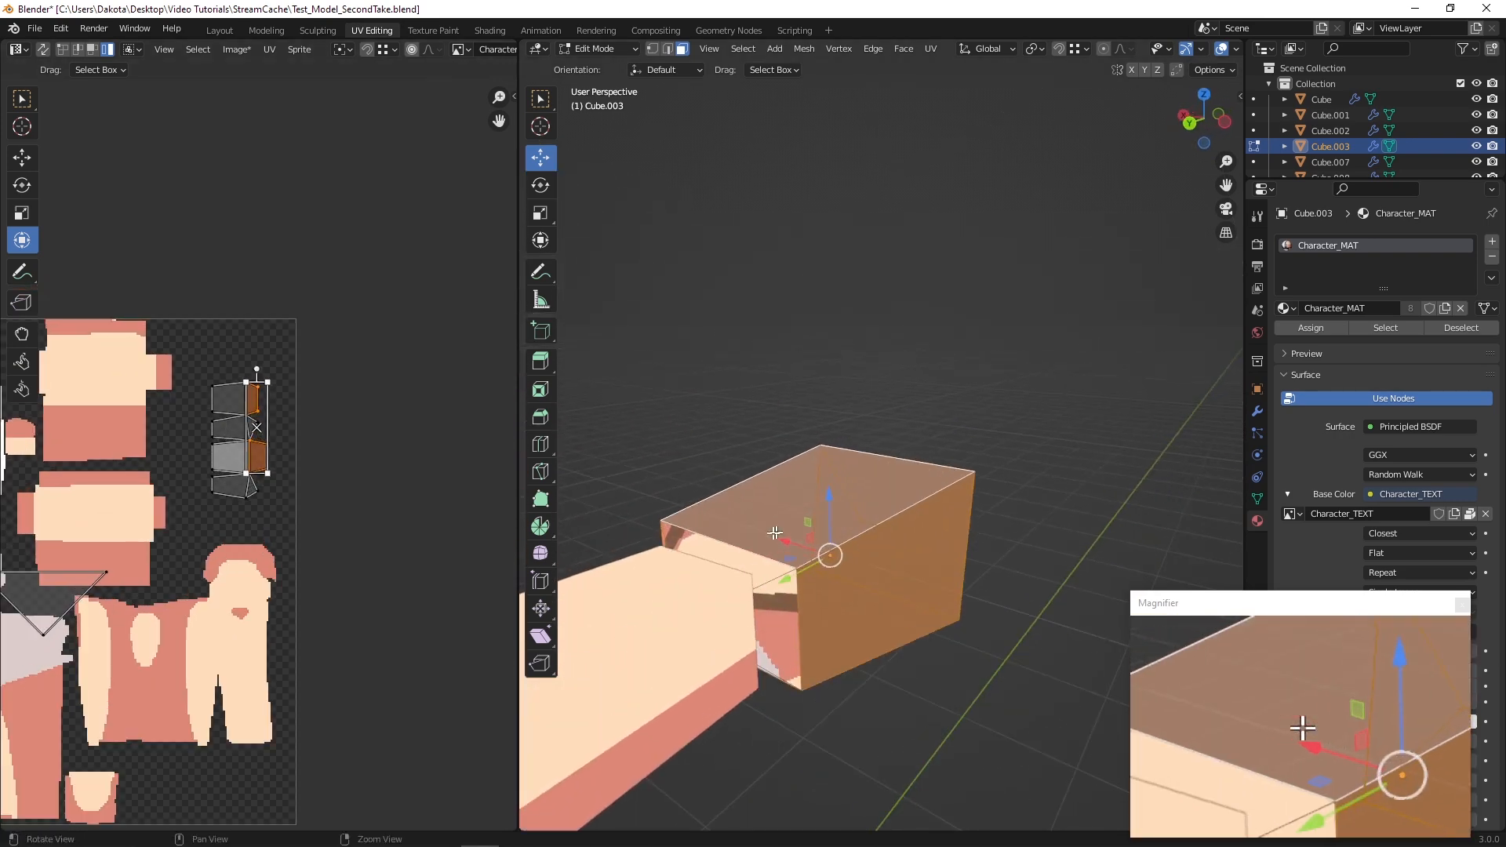
{"action": "left_click_drag", "start_coordinate": [748, 592], "coordinate": [763, 604], "text": "shift"}
{"action": "middle_click_drag", "start_coordinate": [682, 606], "coordinate": [822, 540]}
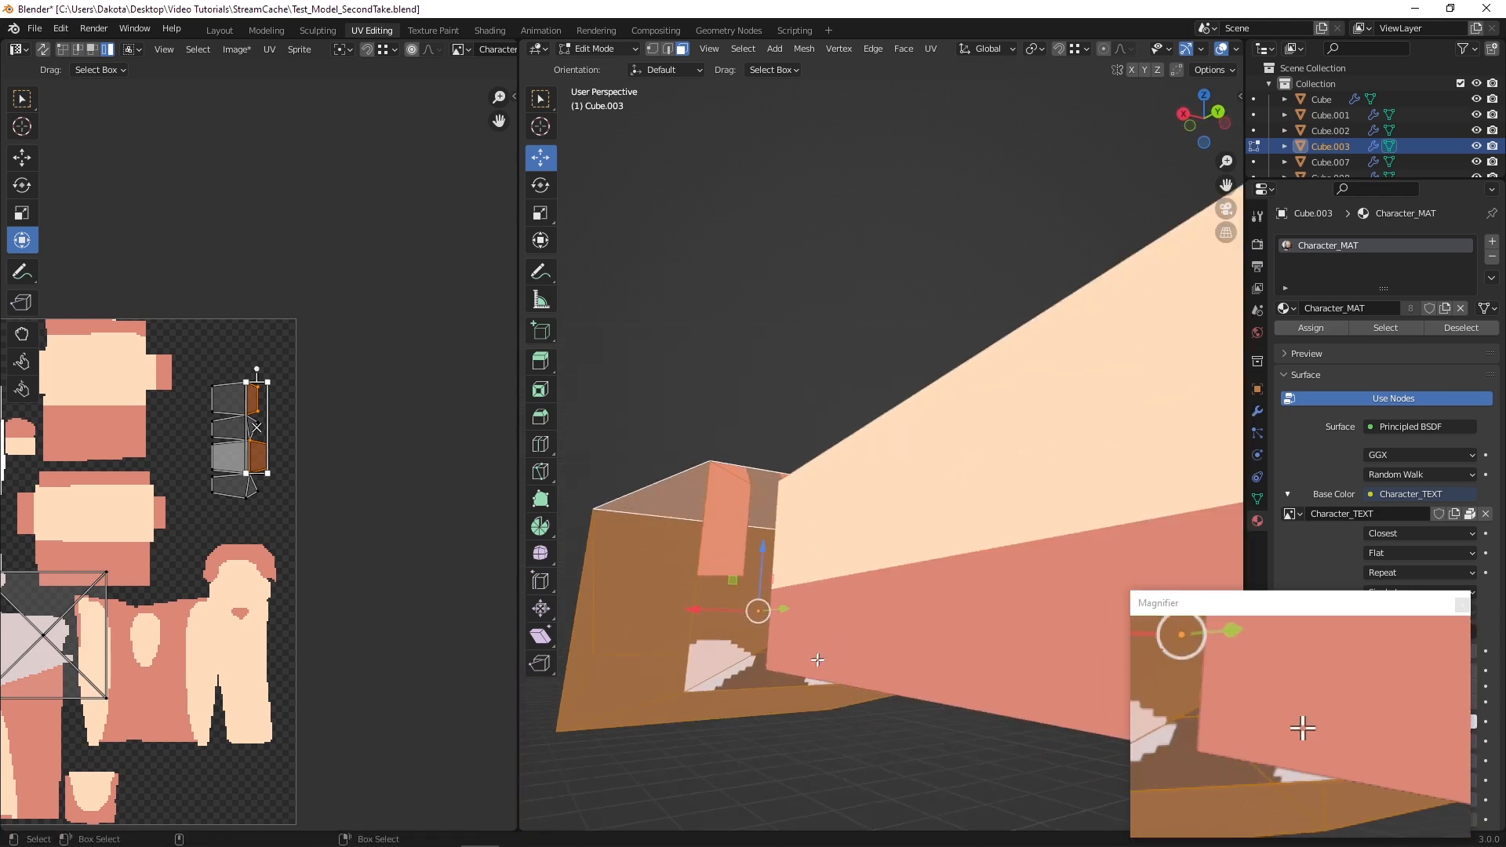
{"action": "middle_click_drag", "start_coordinate": [763, 580], "coordinate": [777, 553]}
{"action": "scroll", "coordinate": [776, 553], "scroll_direction": "down", "scroll_amount": 4}
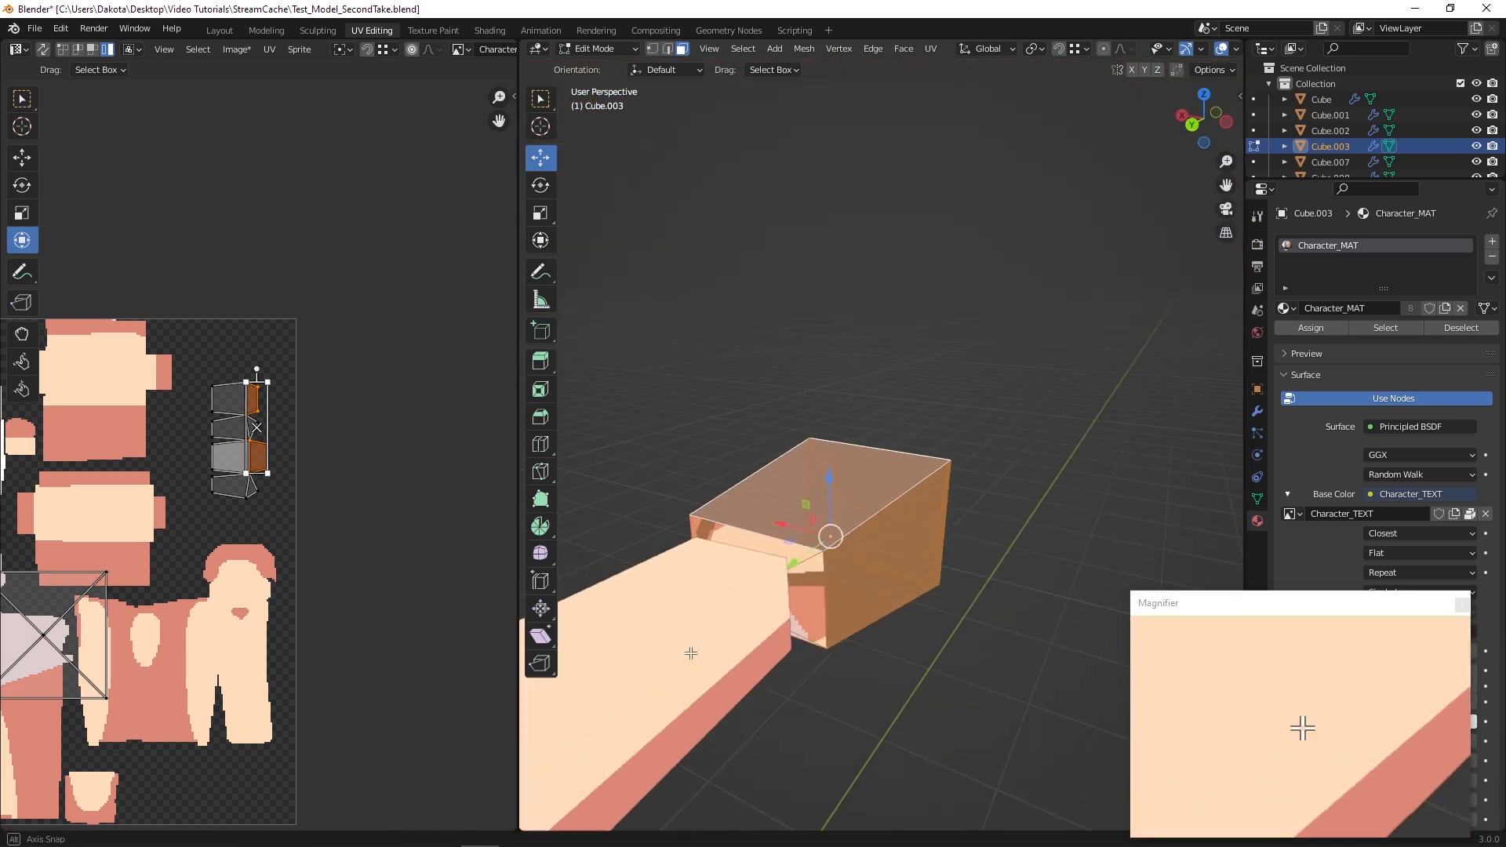
{"action": "scroll", "coordinate": [70, 581], "scroll_direction": "down", "scroll_amount": 2}
{"action": "middle_click_drag", "start_coordinate": [871, 514], "coordinate": [896, 471]}
{"action": "scroll", "coordinate": [270, 466], "scroll_direction": "up", "scroll_amount": 9}
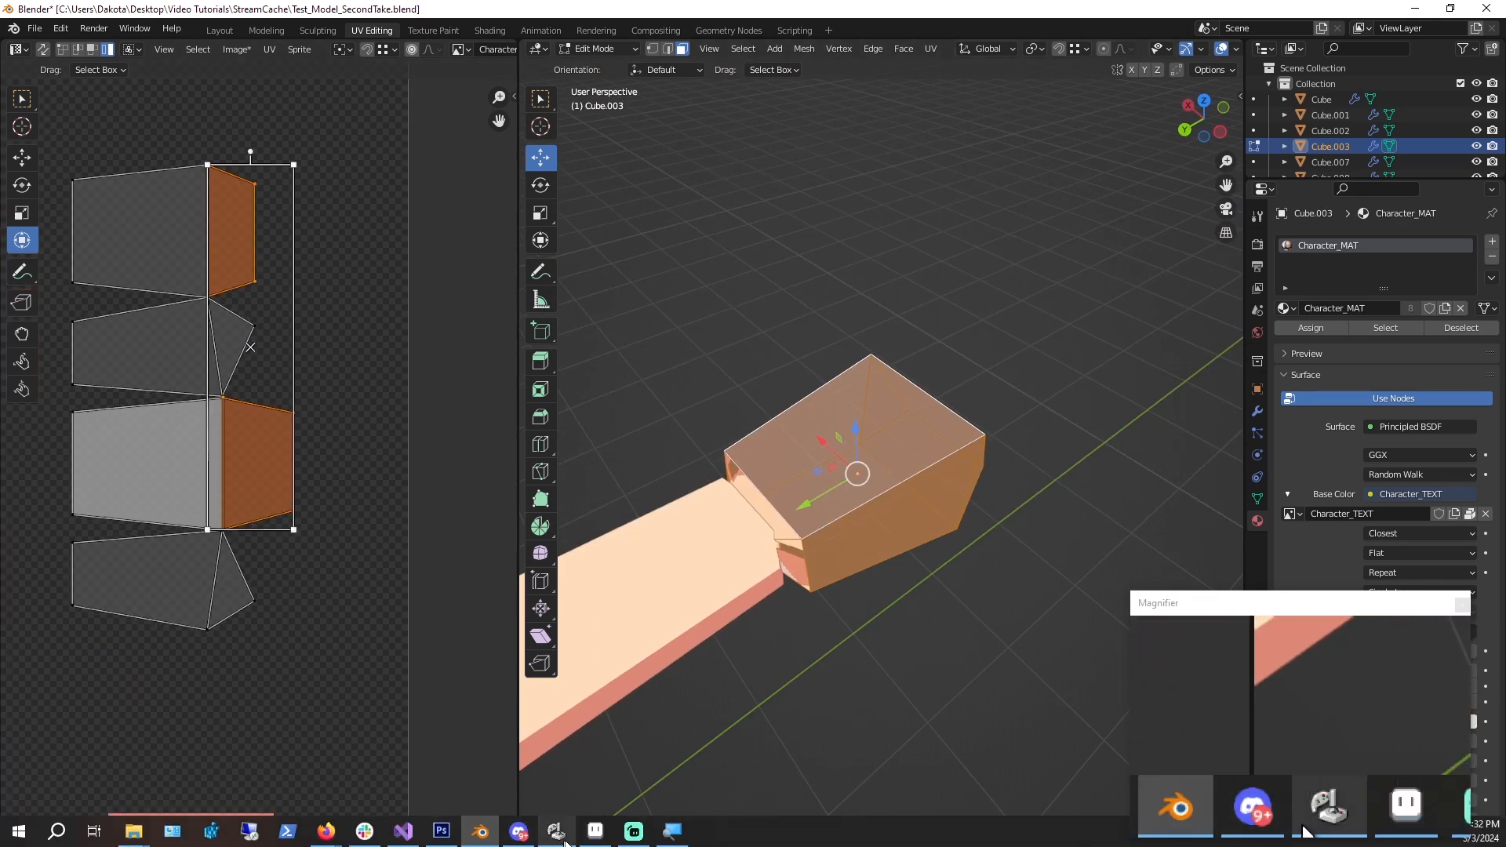
Switch to Aseprite, bring the hand's UV outlines into view and reduce the pencil brush to 2 px
{"action": "left_click", "coordinate": [590, 836]}
{"action": "scroll", "coordinate": [422, 375], "scroll_direction": "up", "scroll_amount": 6}
{"action": "left_click", "coordinate": [738, 133]}
{"action": "key", "text": "minus"}
{"action": "key", "text": "minus"}
{"action": "key", "text": "minus"}
{"action": "key", "text": "minus"}
{"action": "key", "text": "minus"}
Paint small #ffddbb test marks on Layer 1 at the corners where the hand's UV islands meet
{"action": "left_click_drag", "start_coordinate": [308, 264], "coordinate": [320, 269]}
{"action": "middle_click_drag", "start_coordinate": [310, 263], "coordinate": [376, 341]}
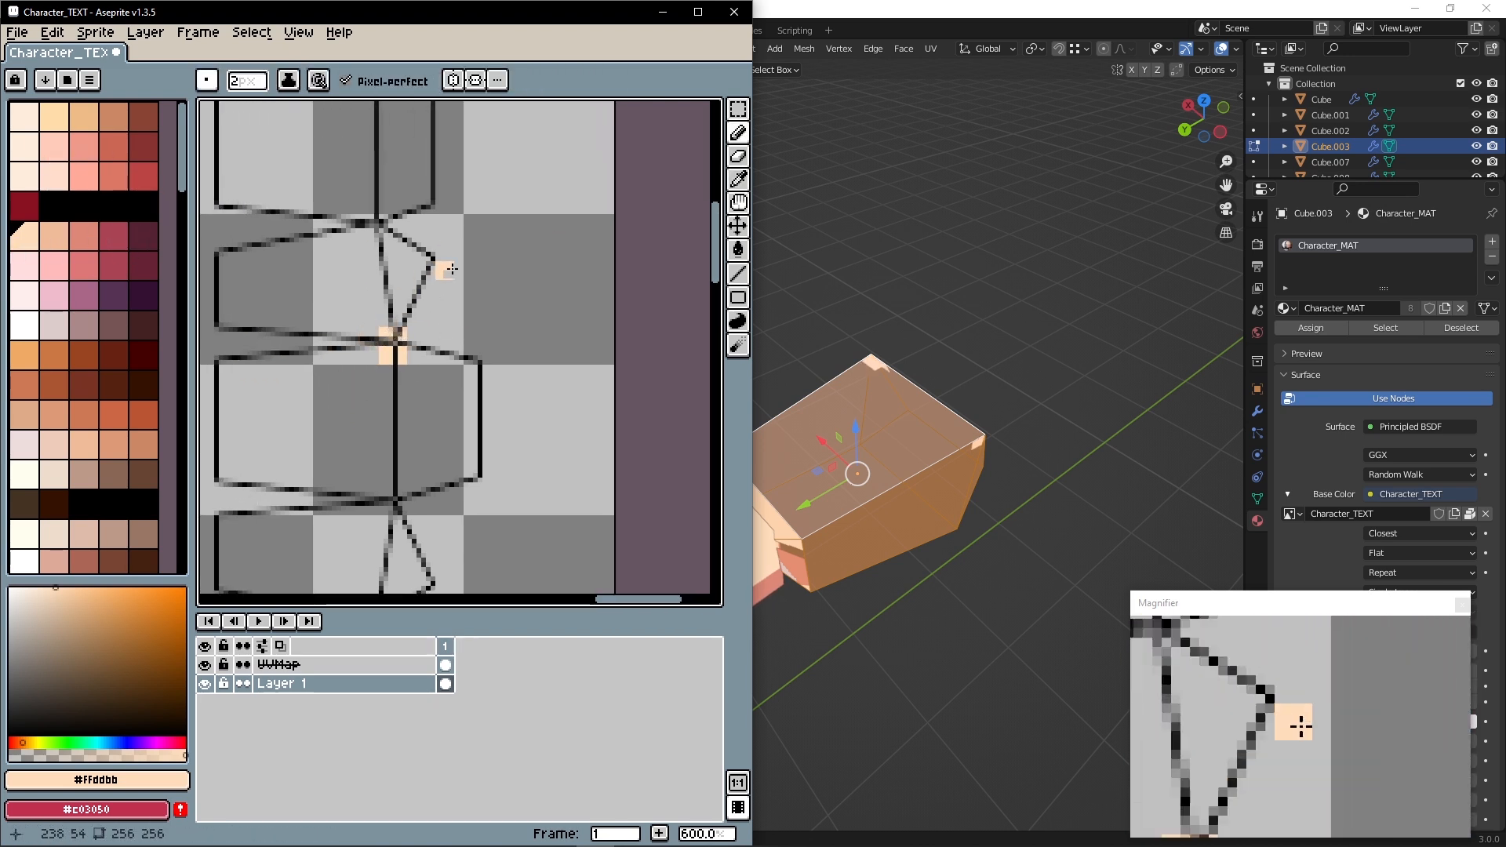
{"action": "middle_click_drag", "start_coordinate": [452, 269], "coordinate": [454, 373]}
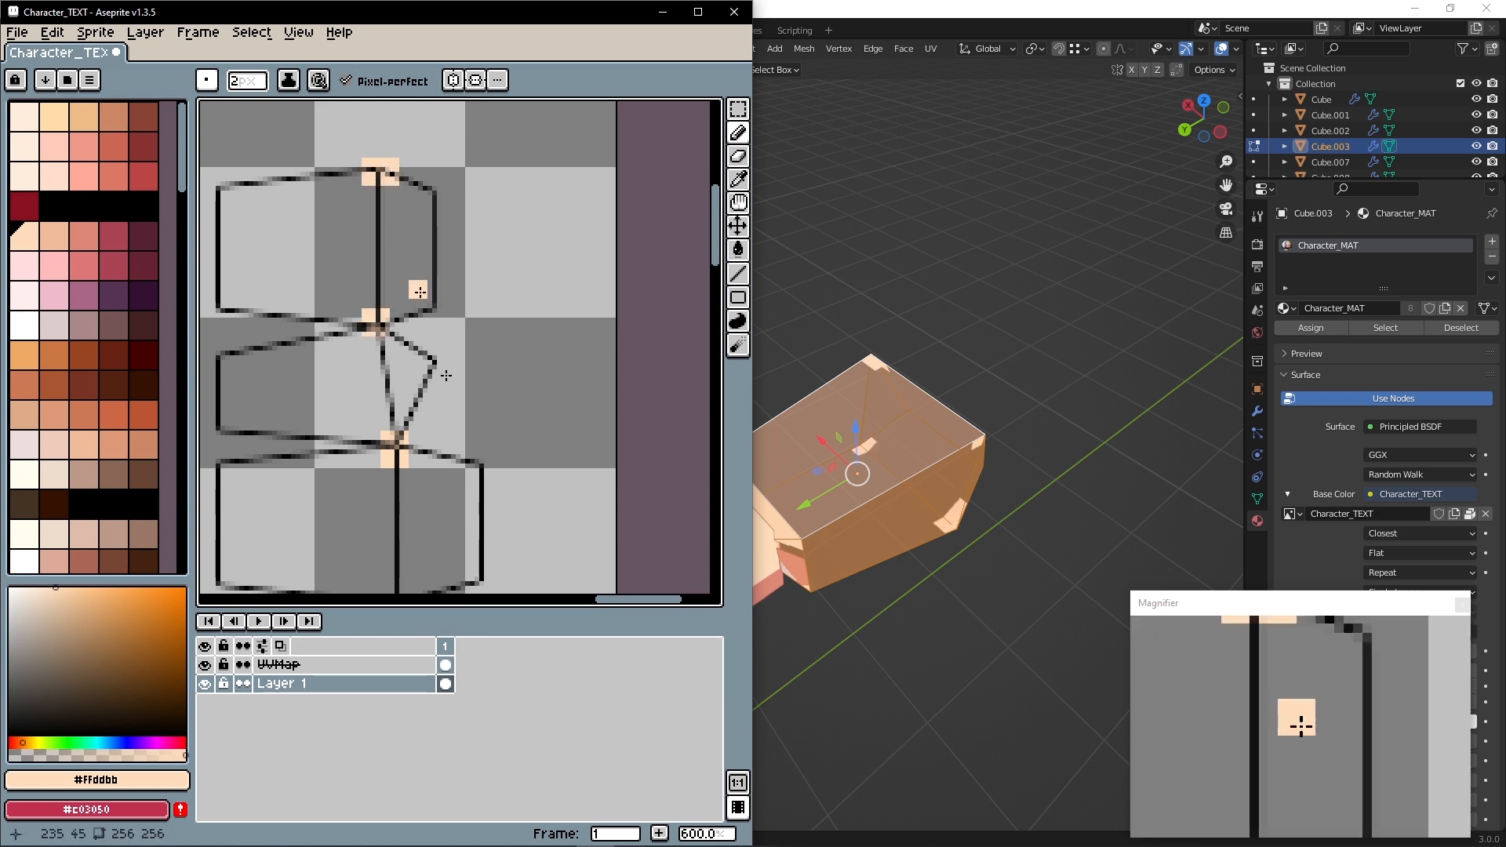
{"action": "middle_click_drag", "start_coordinate": [443, 435], "coordinate": [440, 192], "text": "alt"}
{"action": "middle_click_drag", "start_coordinate": [425, 279], "coordinate": [426, 501], "text": "alt"}
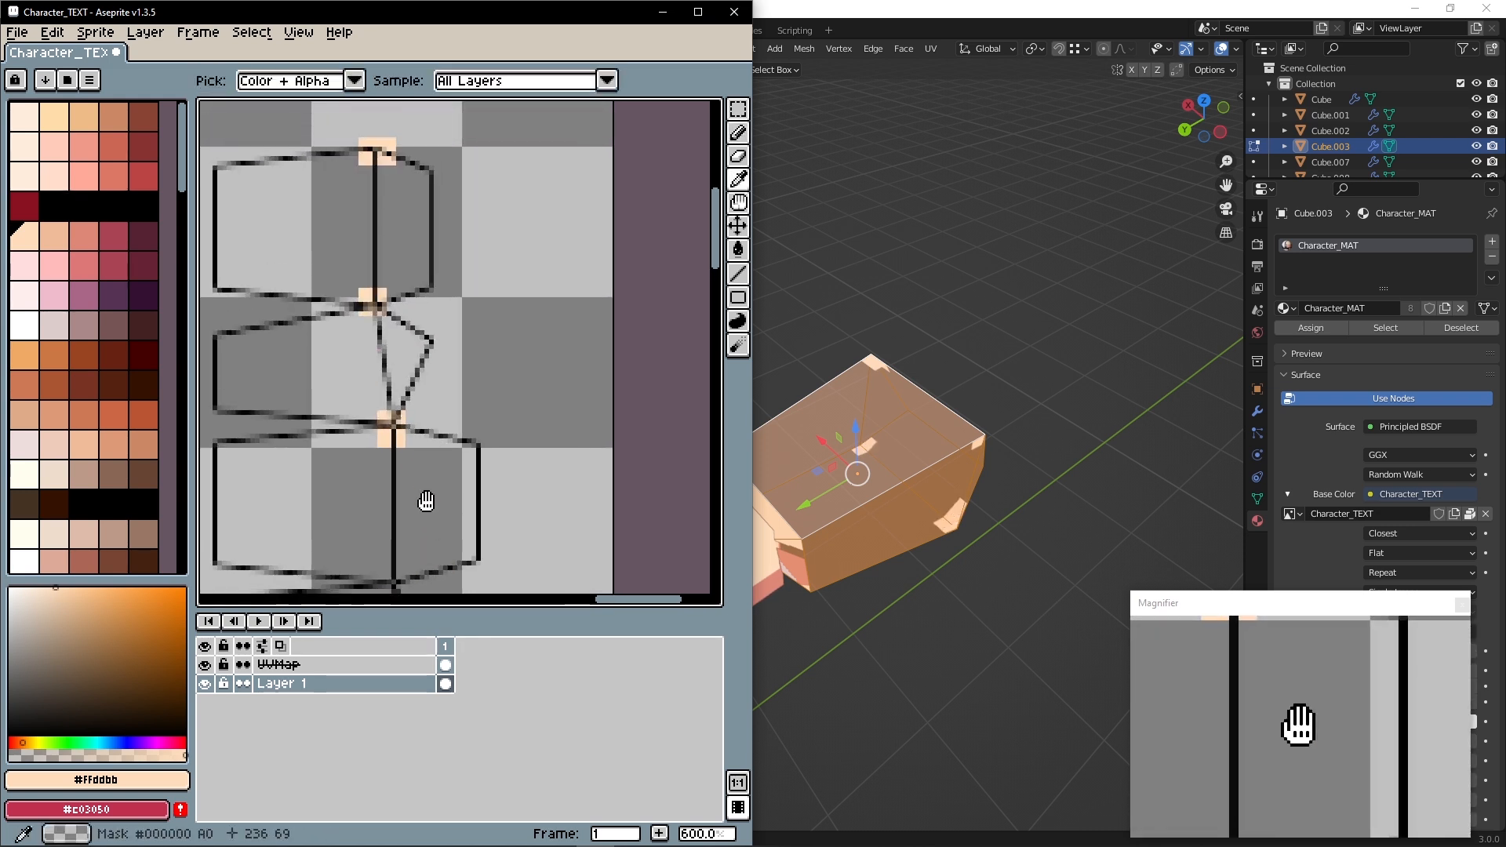
{"action": "middle_click_drag", "start_coordinate": [392, 565], "coordinate": [378, 346], "text": "alt"}
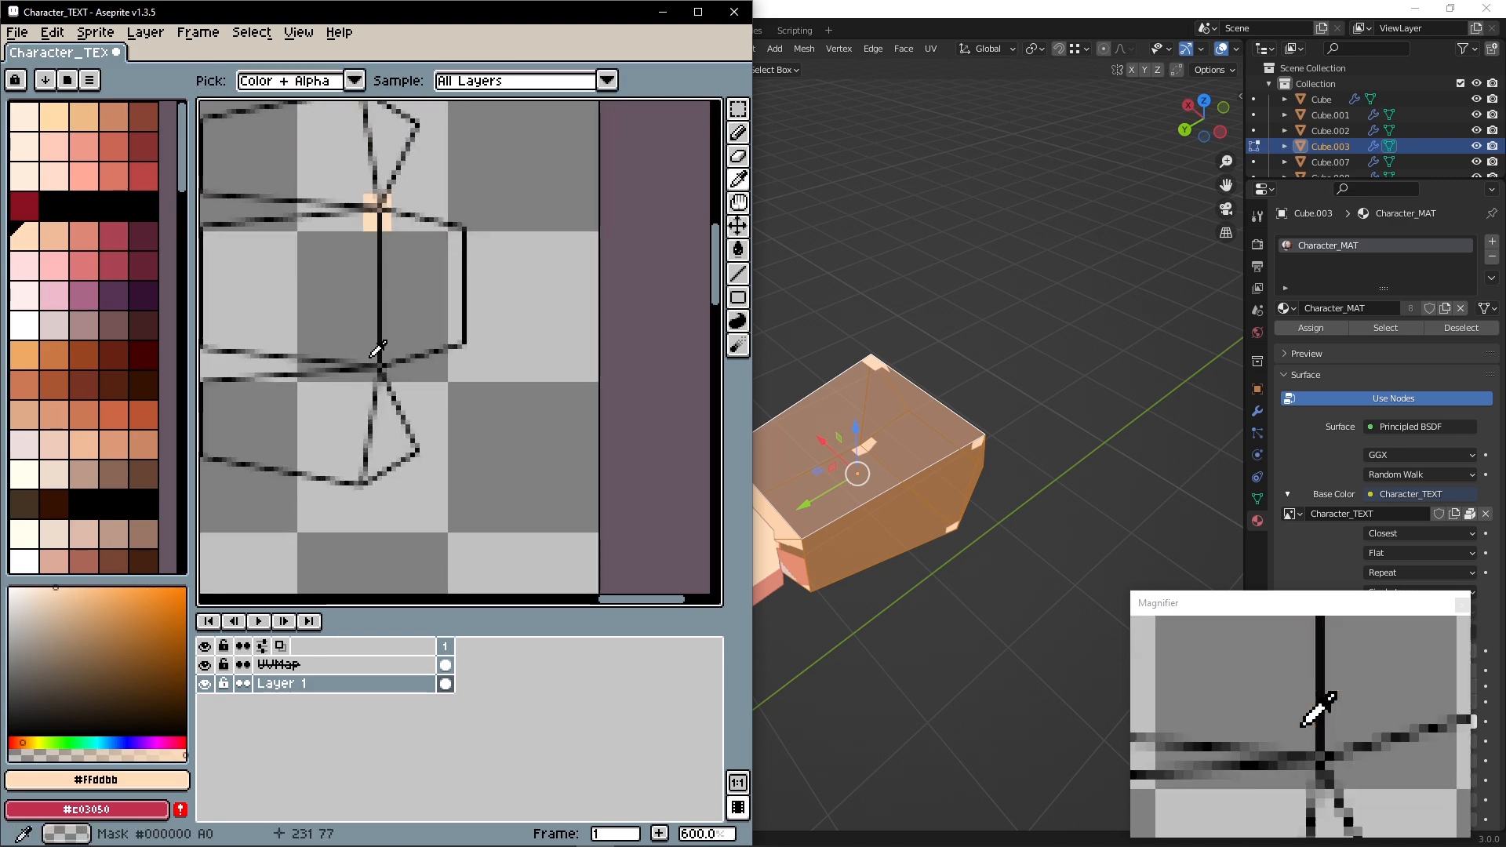
{"action": "middle_click_drag", "start_coordinate": [378, 212], "coordinate": [388, 256], "text": "alt"}
Switch to Blender and select individual hand faces to check where the painted marks fall on their UVs
{"action": "left_click", "coordinate": [947, 600]}
{"action": "middle_click_drag", "start_coordinate": [955, 584], "coordinate": [883, 524]}
{"action": "left_click", "coordinate": [879, 521]}
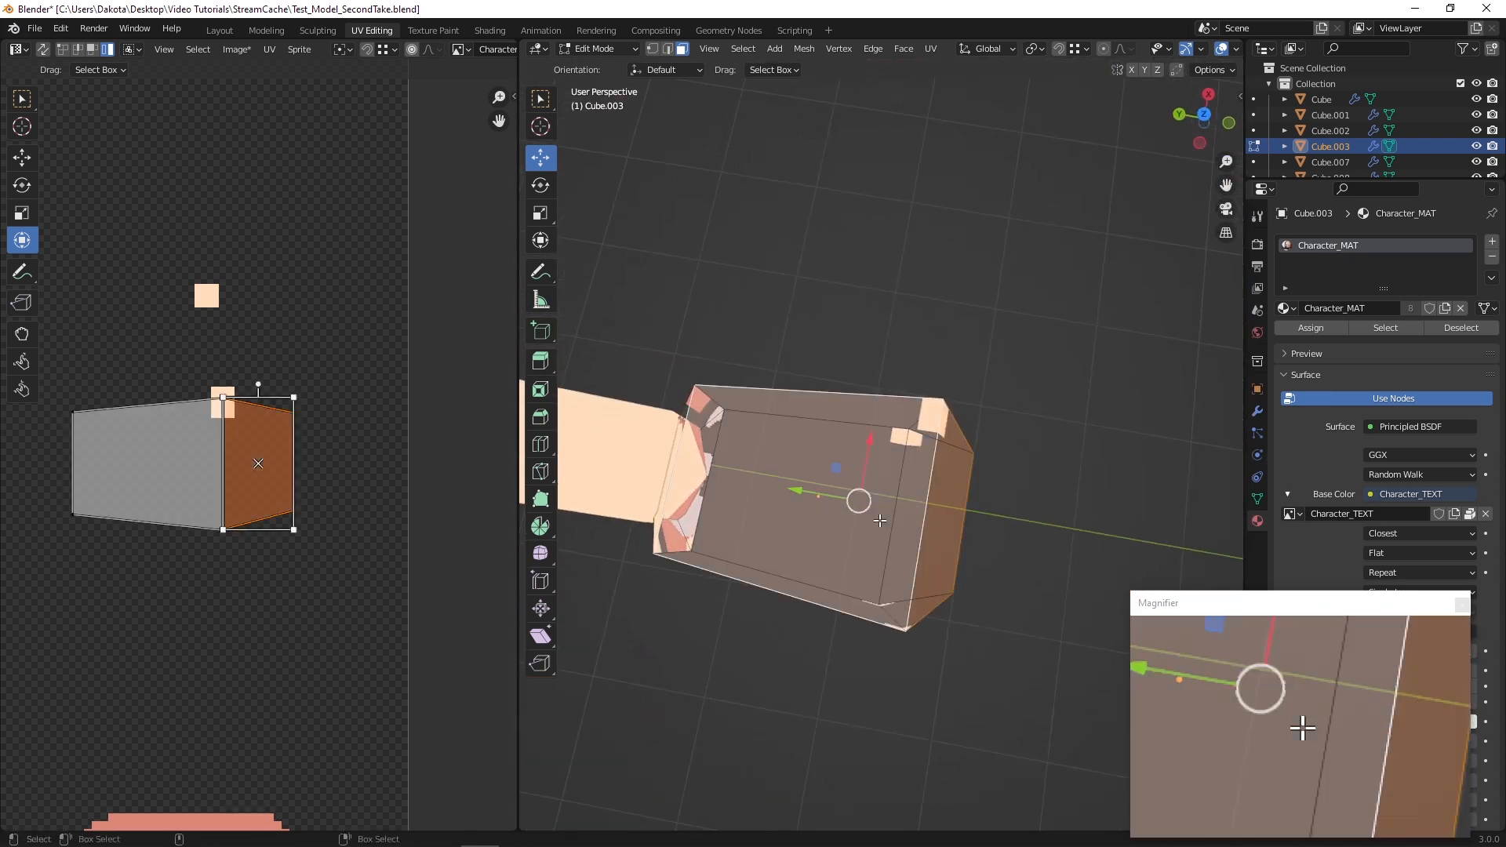
{"action": "mouse_move", "coordinate": [919, 398]}
{"action": "middle_mouse_down"}
{"action": "mouse_move", "coordinate": [867, 474]}
{"action": "mouse_move", "coordinate": [843, 549]}
{"action": "mouse_move", "coordinate": [945, 400]}
{"action": "middle_mouse_up"}
{"action": "left_click", "coordinate": [944, 400]}
{"action": "left_click", "coordinate": [720, 474], "text": "shift"}
{"action": "middle_click_drag", "start_coordinate": [720, 474], "coordinate": [887, 436]}
{"action": "left_click", "coordinate": [975, 441]}
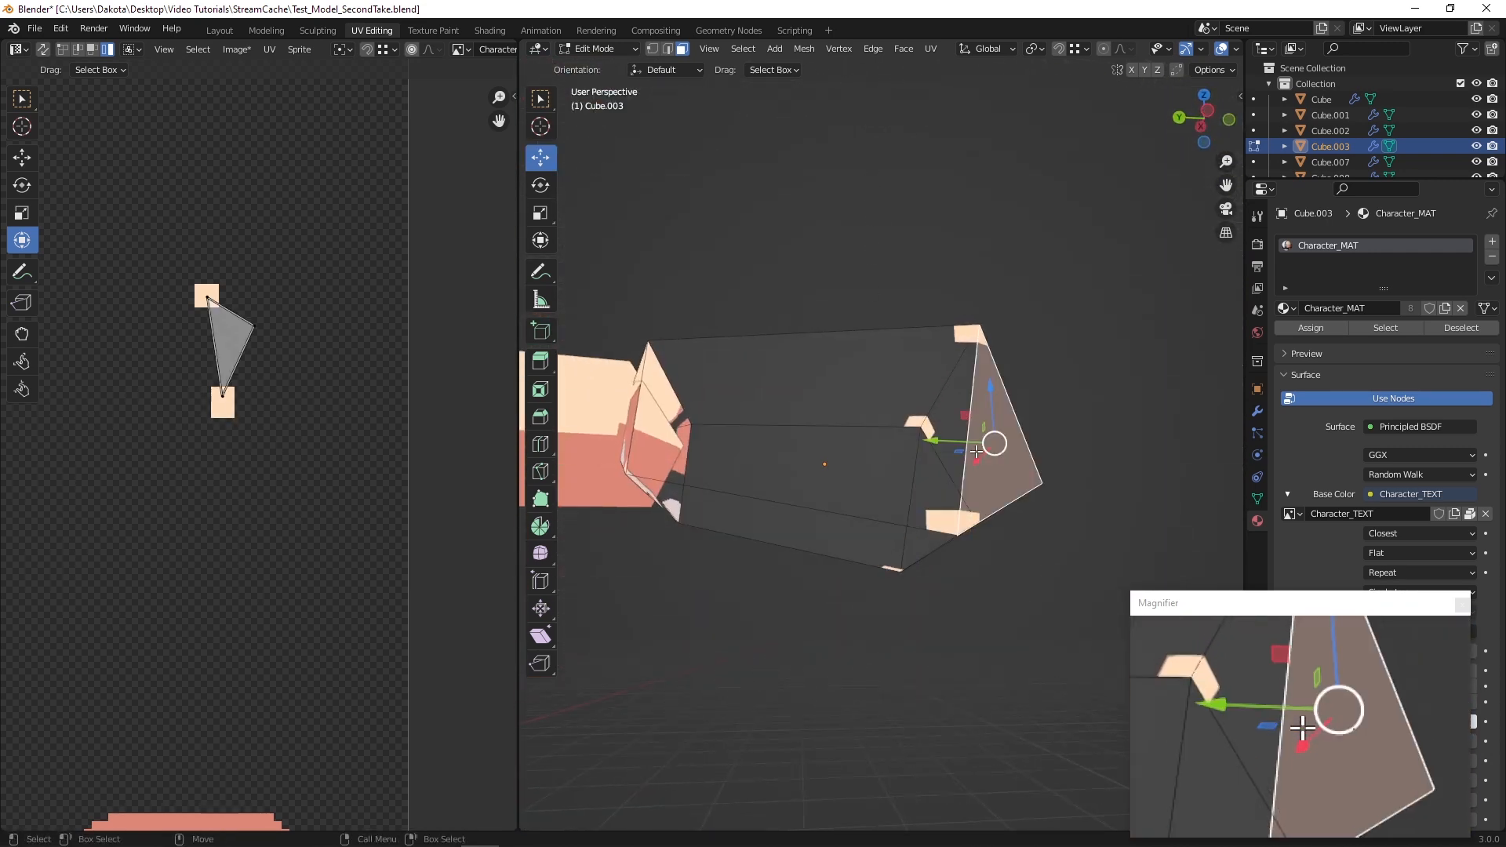
Check the narrow side face and its triangular end face against the marks, undoing the extra face selections
{"action": "left_click", "coordinate": [905, 448], "text": "shift"}
{"action": "middle_click_drag", "start_coordinate": [905, 448], "coordinate": [855, 541]}
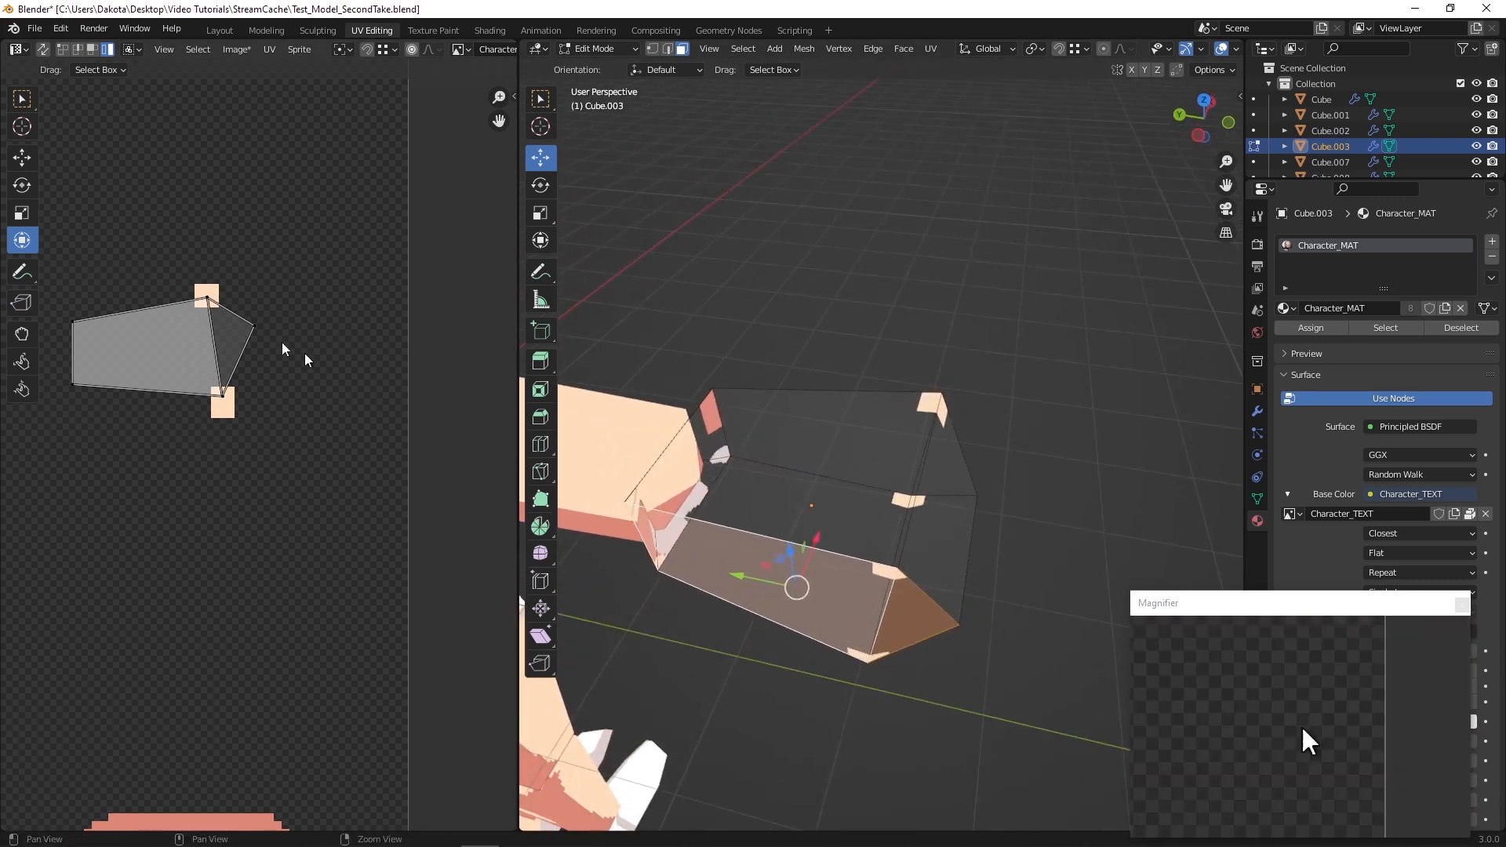
{"action": "left_click", "coordinate": [886, 479], "text": "shift"}
{"action": "left_click", "coordinate": [935, 527], "text": "shift"}
{"action": "key", "text": "ctrl+z"}
{"action": "key", "text": "ctrl+z"}
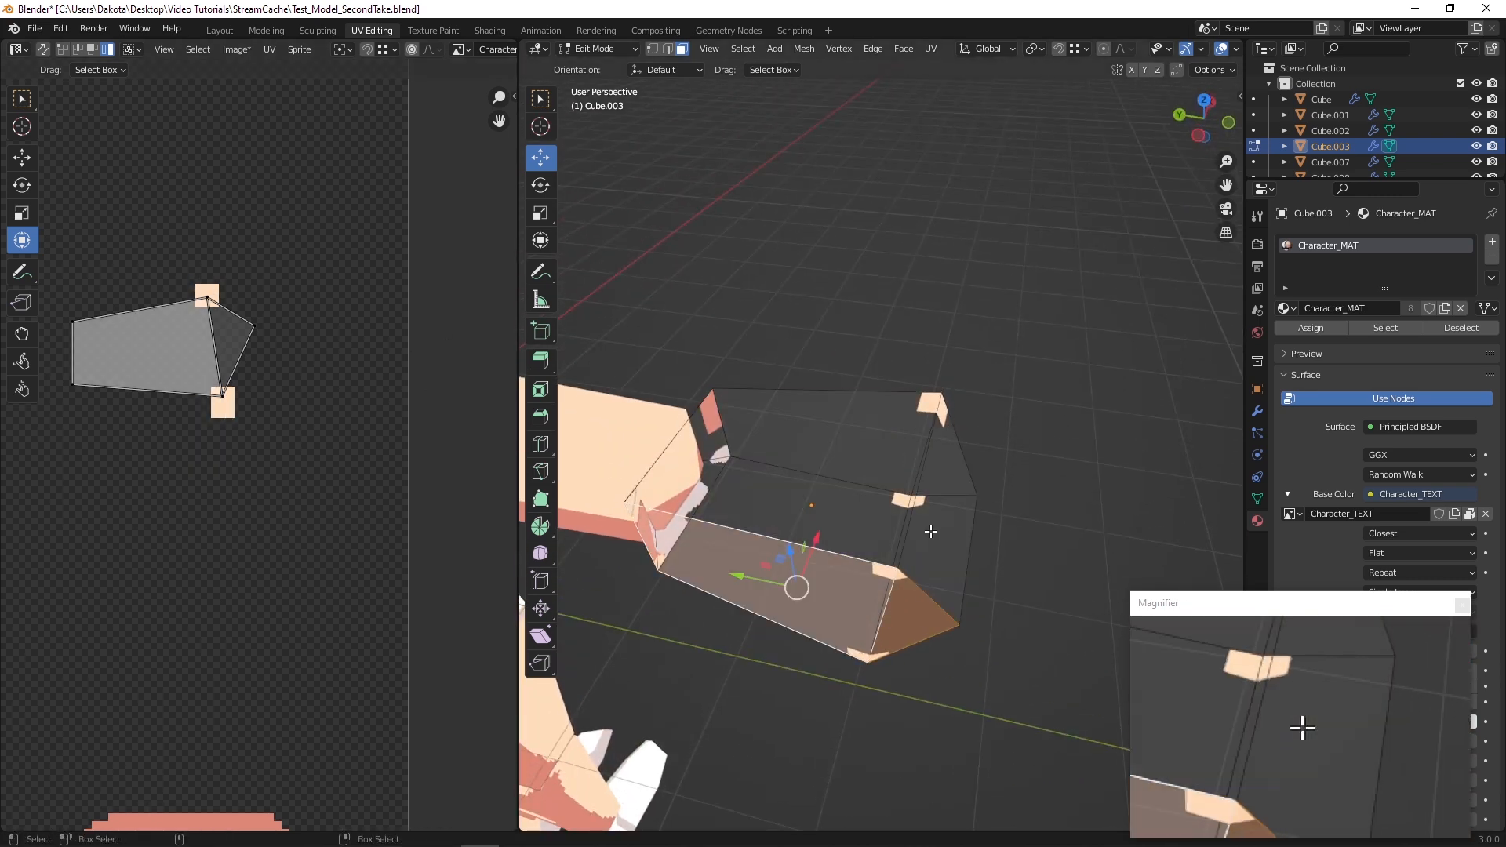
Mirror the UVs of the uppermost island's wide hand face and its end face along Y
{"action": "middle_click_drag", "start_coordinate": [897, 616], "coordinate": [833, 573]}
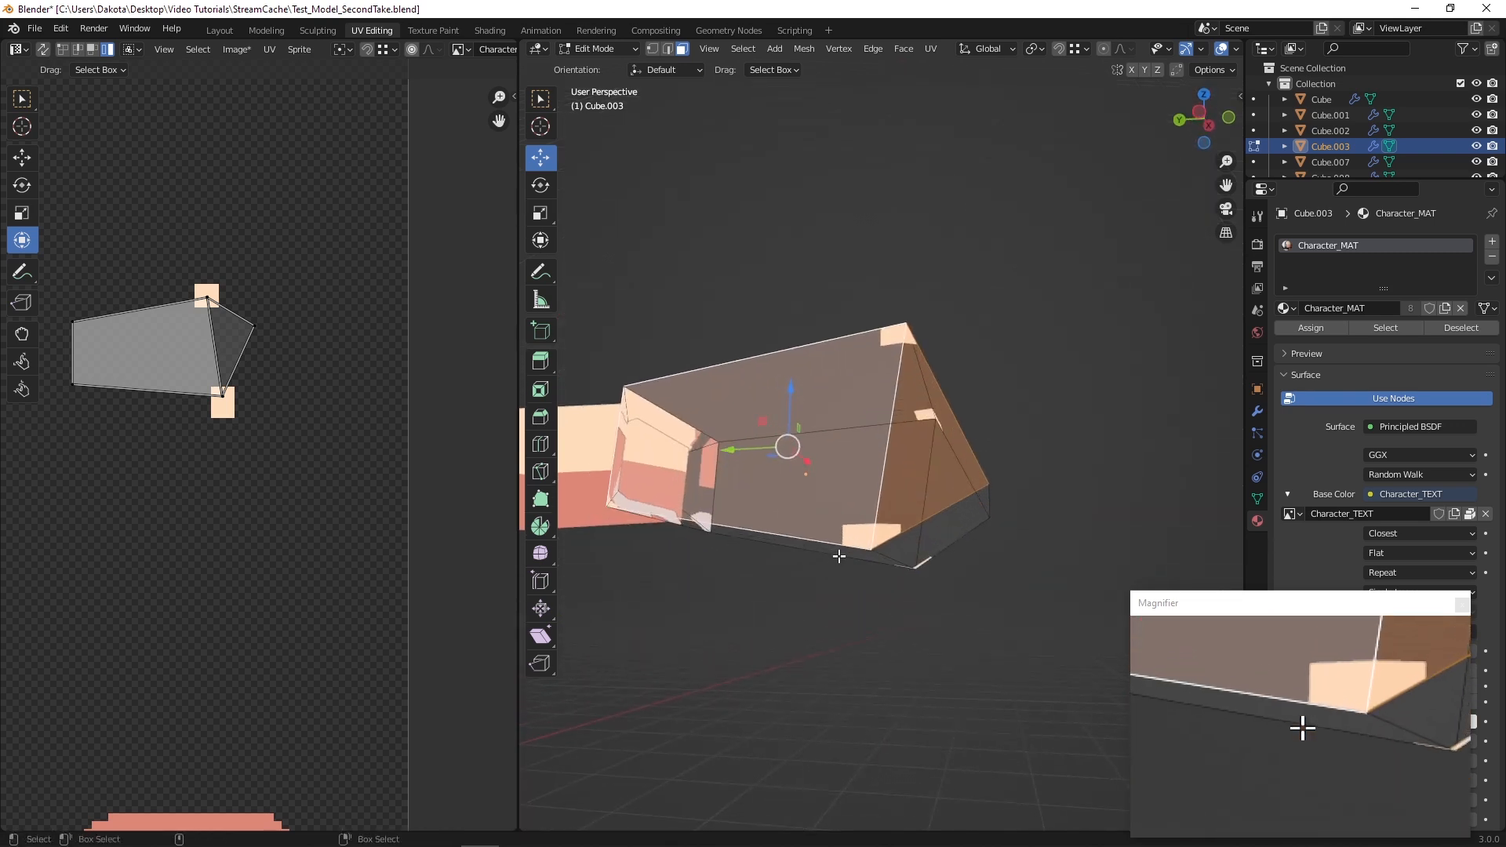
{"action": "left_click", "coordinate": [840, 554], "text": "shift"}
{"action": "left_click", "coordinate": [945, 536], "text": "shift"}
{"action": "middle_click_drag", "start_coordinate": [945, 536], "coordinate": [853, 578]}
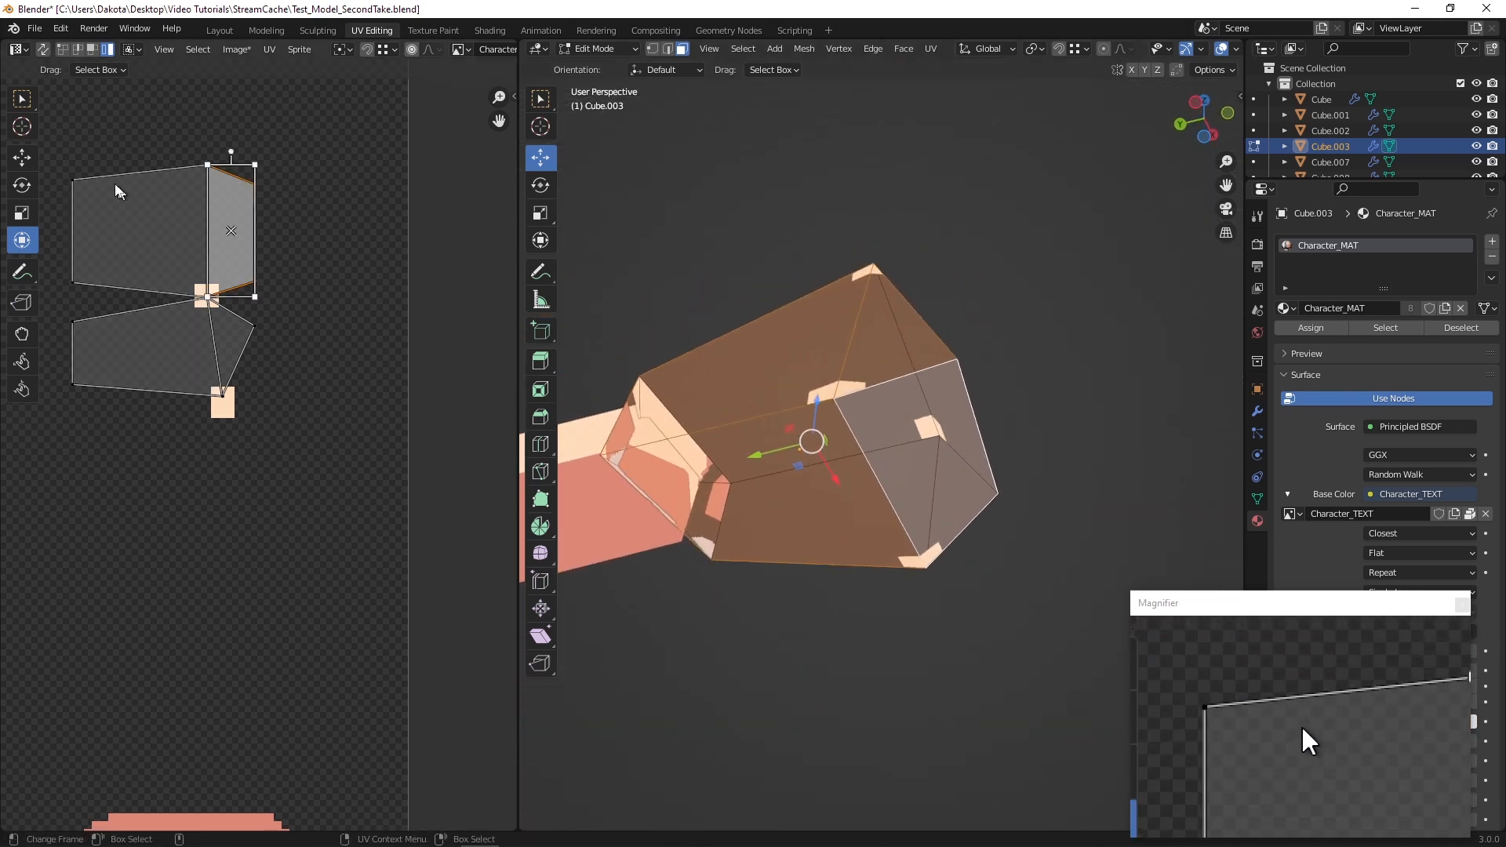
{"action": "left_click", "coordinate": [91, 49]}
{"action": "left_click_drag", "start_coordinate": [108, 193], "coordinate": [273, 262]}
{"action": "right_click", "coordinate": [171, 225]}
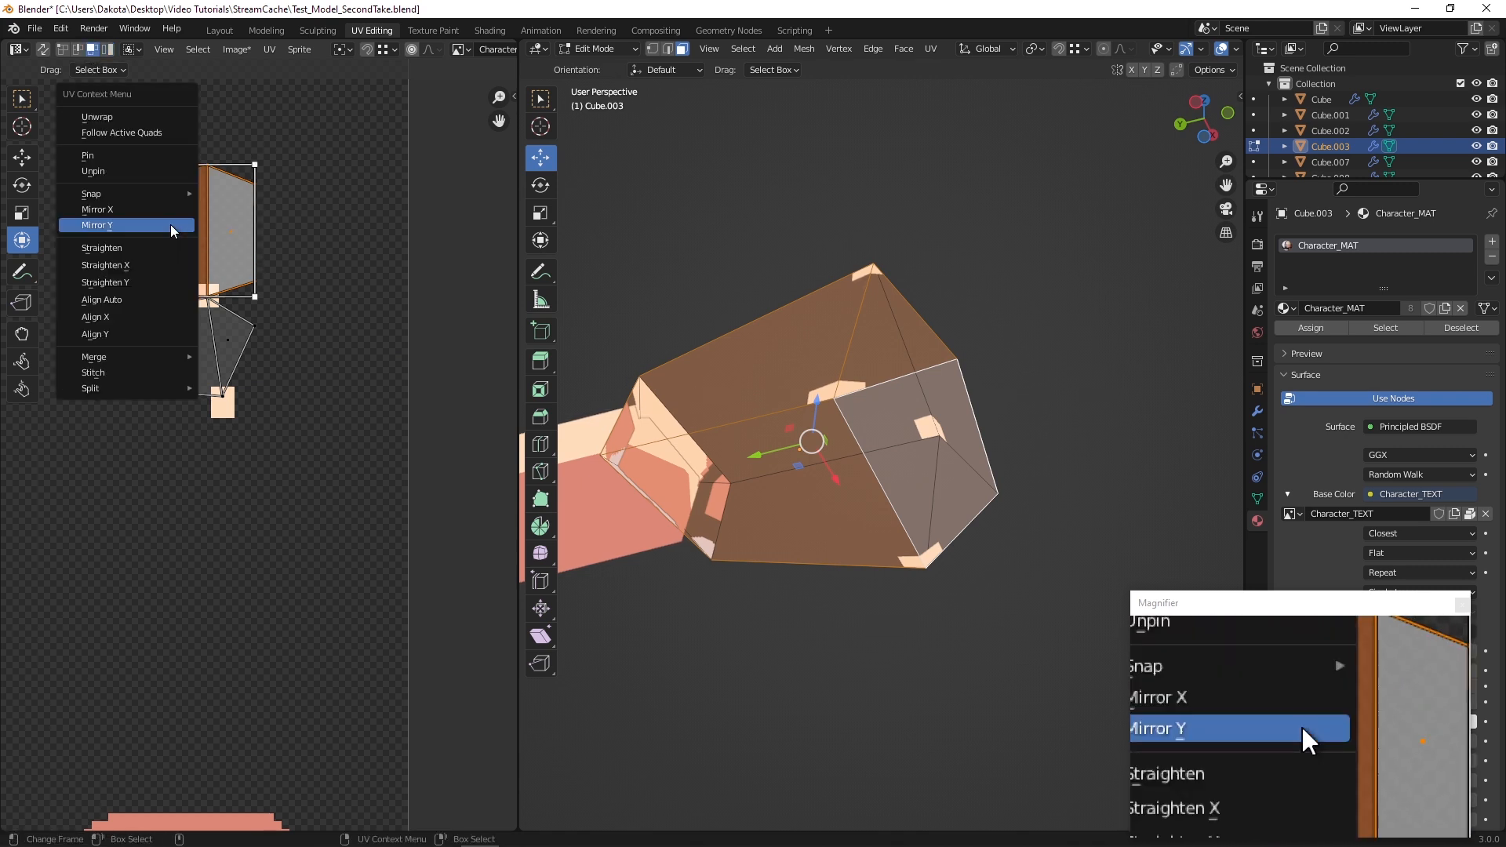
{"action": "left_click", "coordinate": [171, 226]}
Mirror the UVs of the third island's wide hand face and its attached end face along Y
{"action": "left_click", "coordinate": [831, 651]}
{"action": "middle_click_drag", "start_coordinate": [831, 651], "coordinate": [604, 589]}
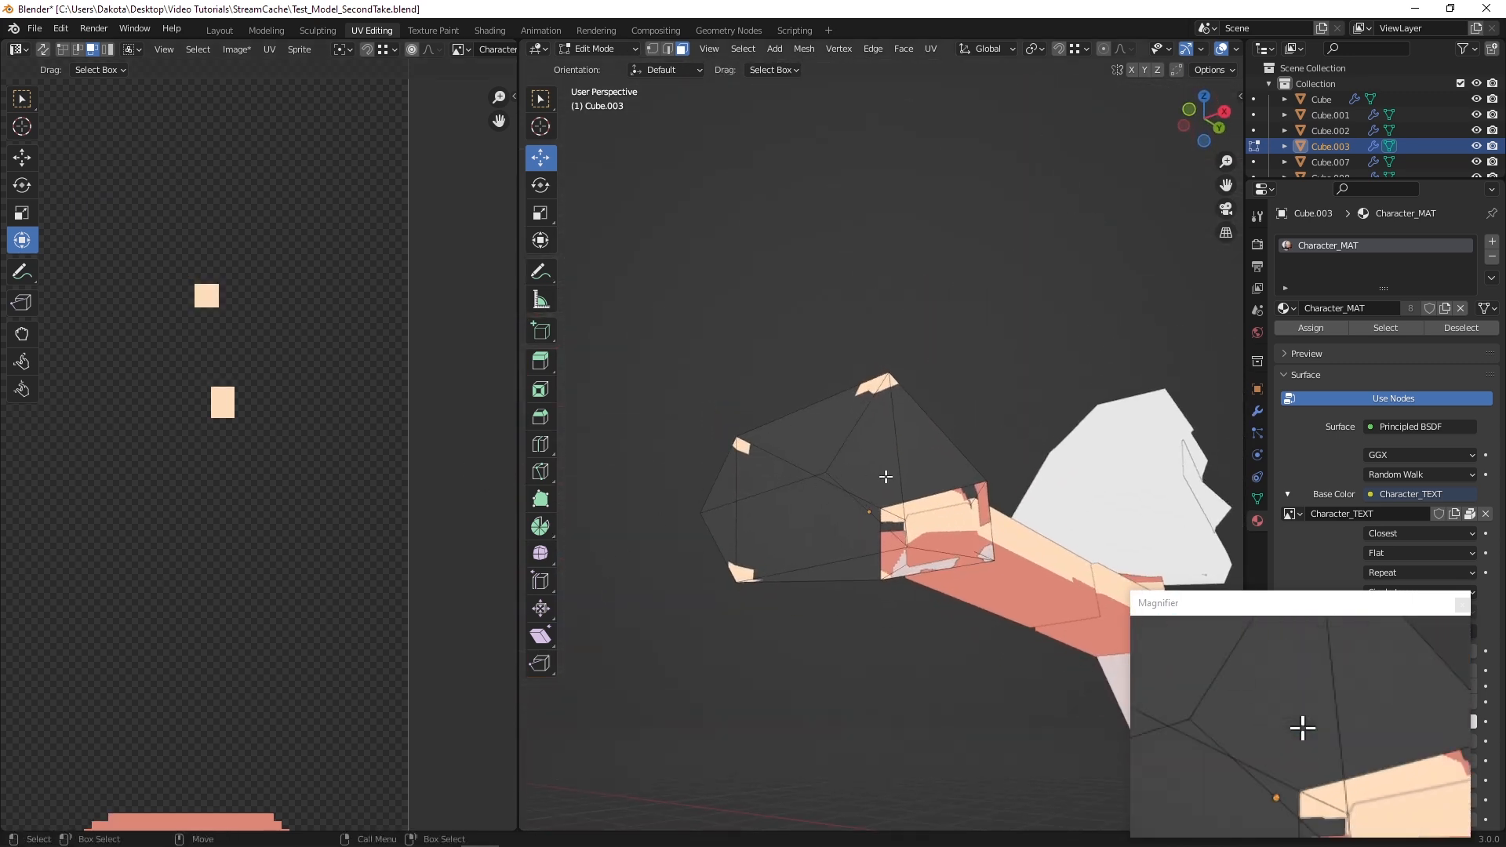
{"action": "middle_click_drag", "start_coordinate": [915, 564], "coordinate": [821, 500]}
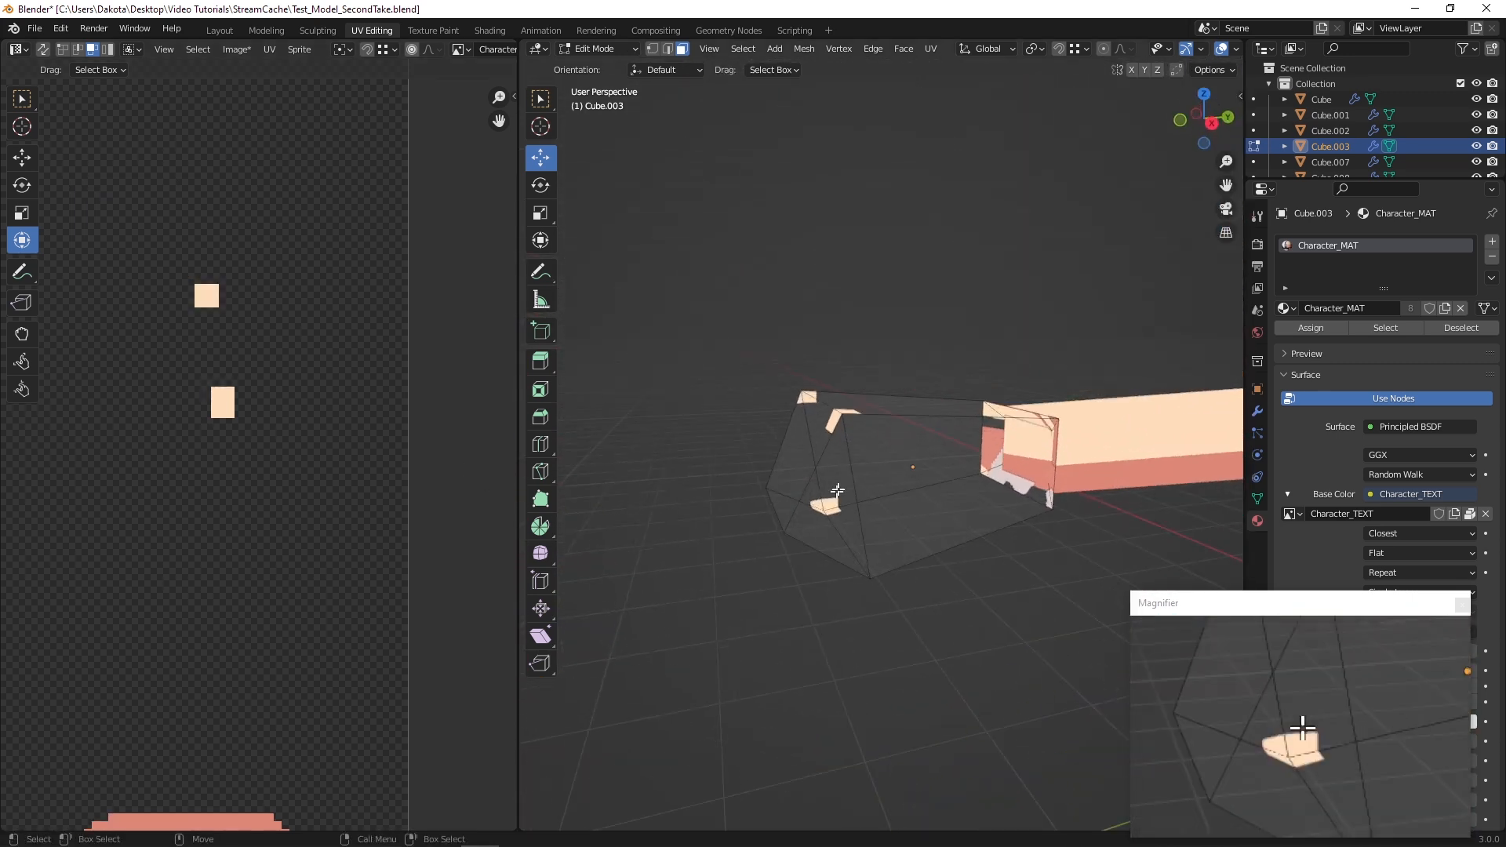
{"action": "left_click_drag", "start_coordinate": [850, 490], "coordinate": [945, 486]}
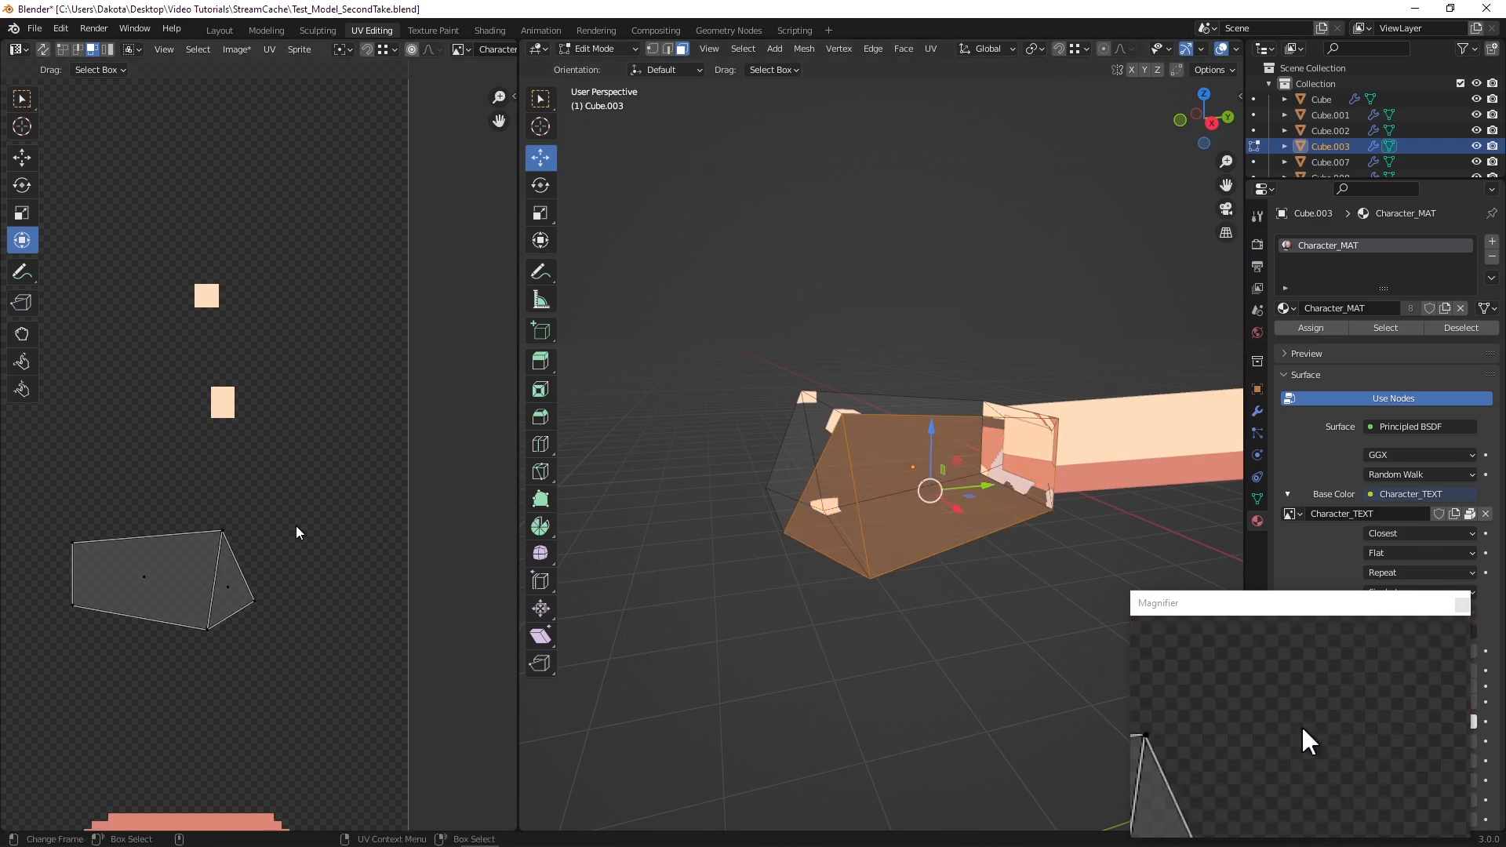
{"action": "mouse_move", "coordinate": [474, 840]}
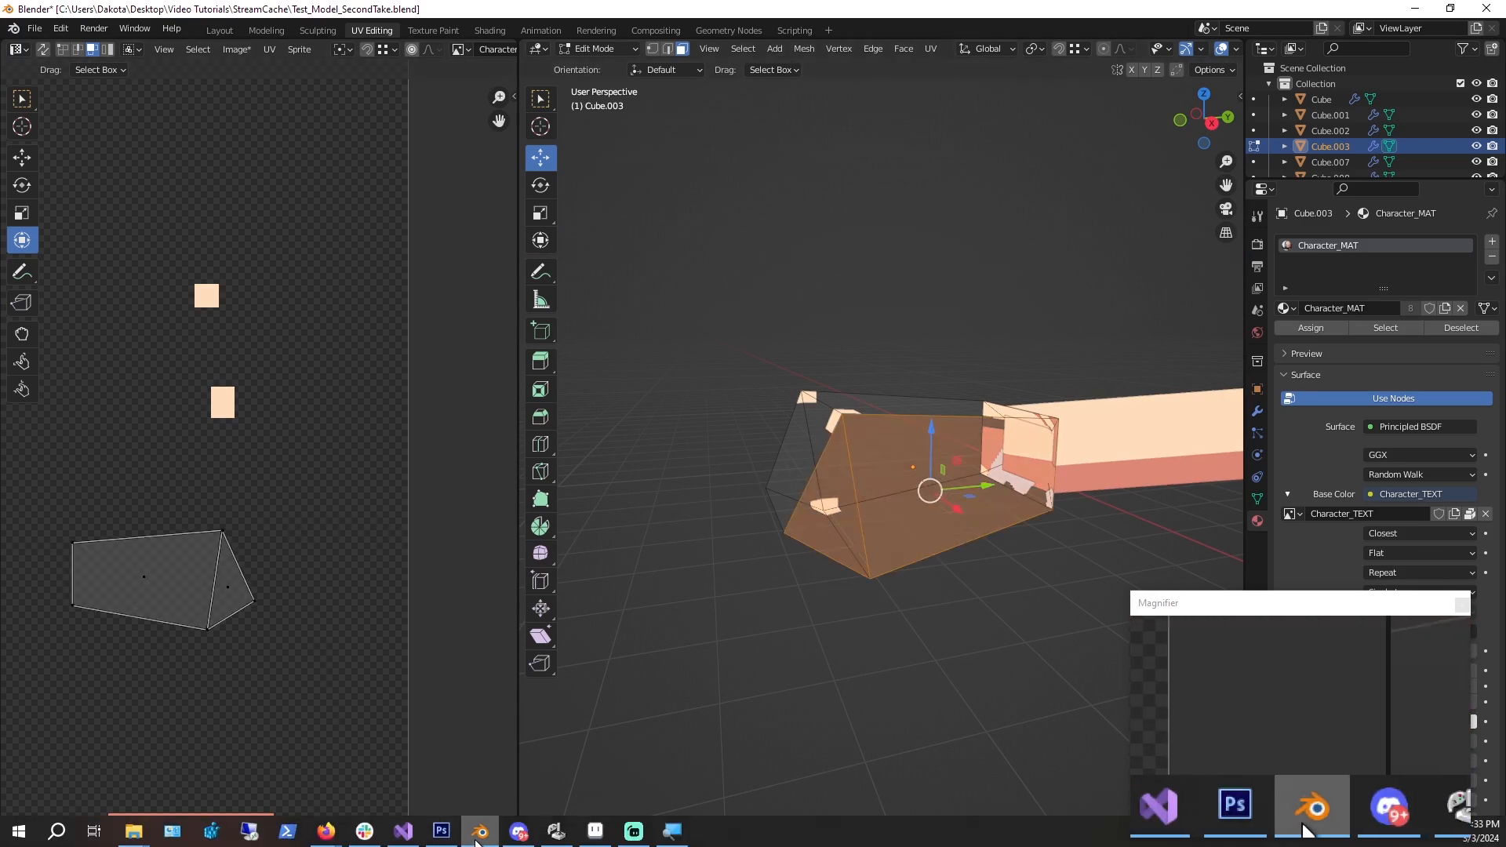
{"action": "left_click", "coordinate": [832, 400], "text": "shift"}
{"action": "left_click", "coordinate": [813, 441], "text": "shift"}
{"action": "middle_click_drag", "start_coordinate": [813, 441], "coordinate": [908, 522]}
{"action": "left_click_drag", "start_coordinate": [115, 449], "coordinate": [279, 487]}
{"action": "right_click", "coordinate": [210, 463]}
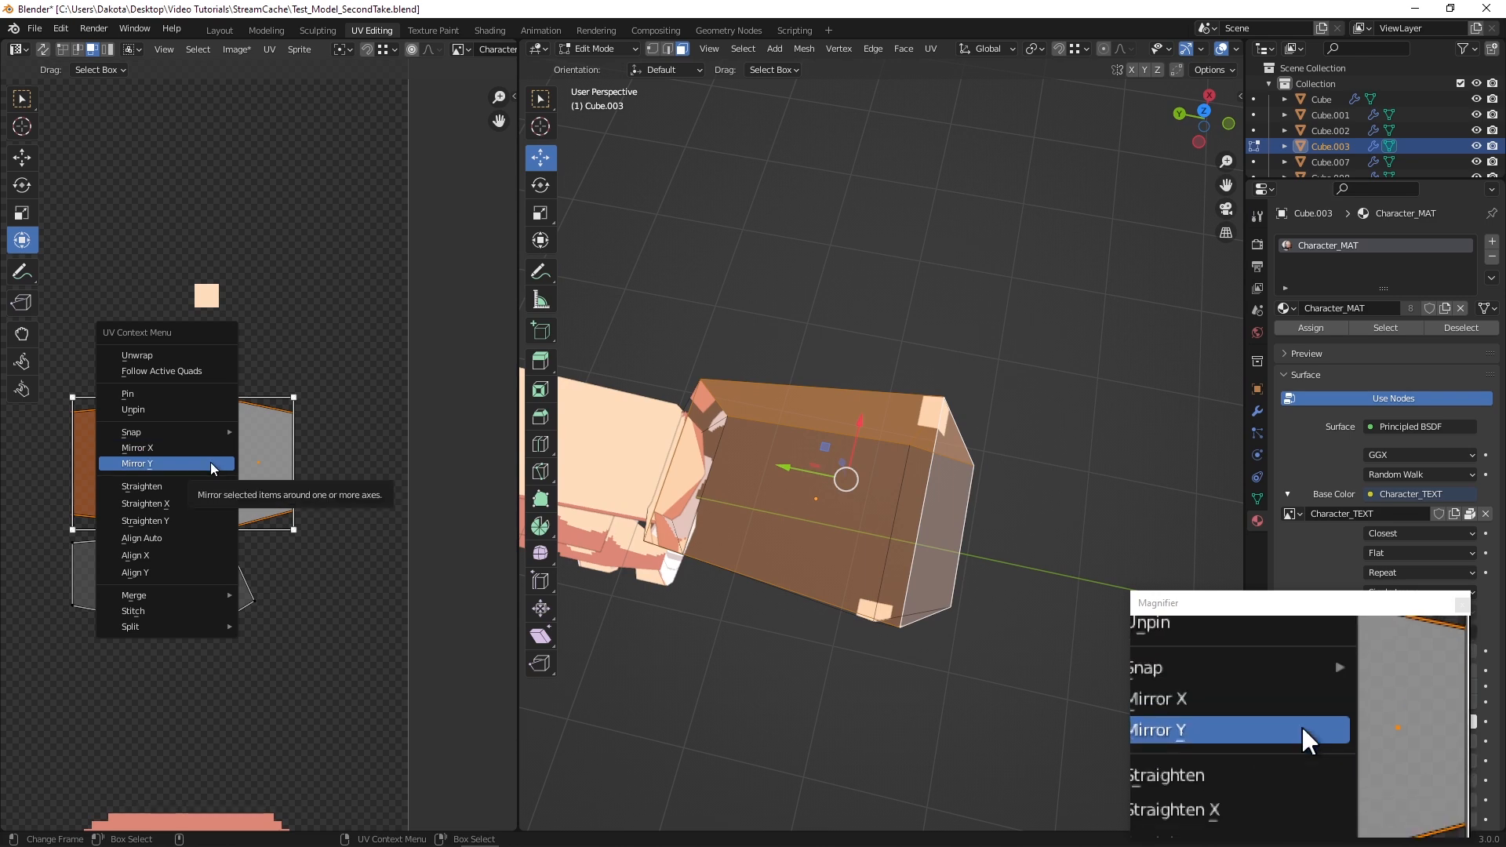
{"action": "left_click", "coordinate": [210, 463]}
{"action": "middle_click_drag", "start_coordinate": [681, 539], "coordinate": [603, 499]}
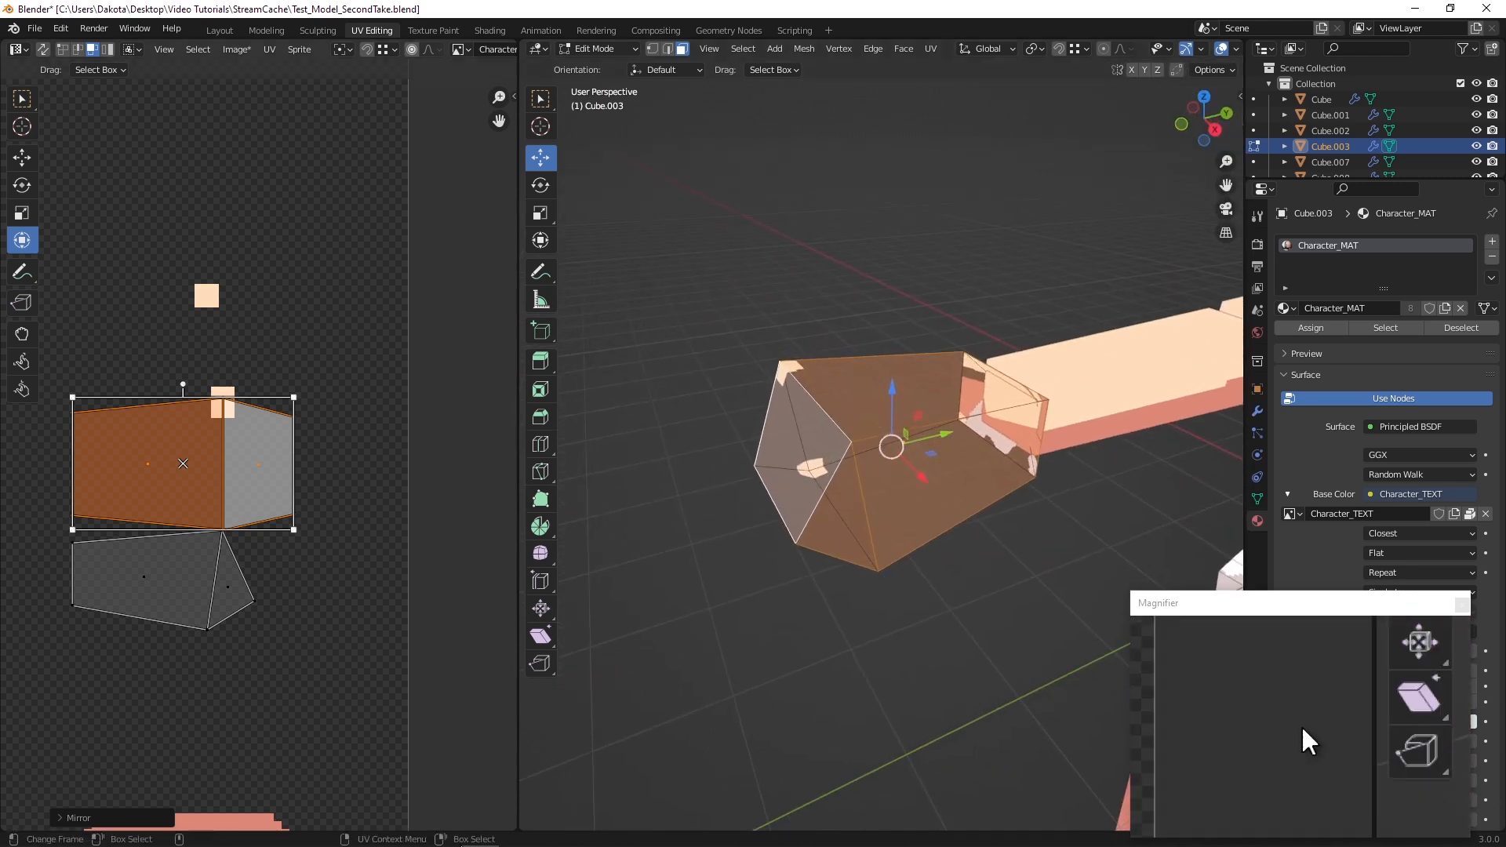
Paint a #ffddbb mark in Aseprite where the third and fourth hand islands share a corner, and check it on the hand in Blender
{"action": "left_click", "coordinate": [594, 838]}
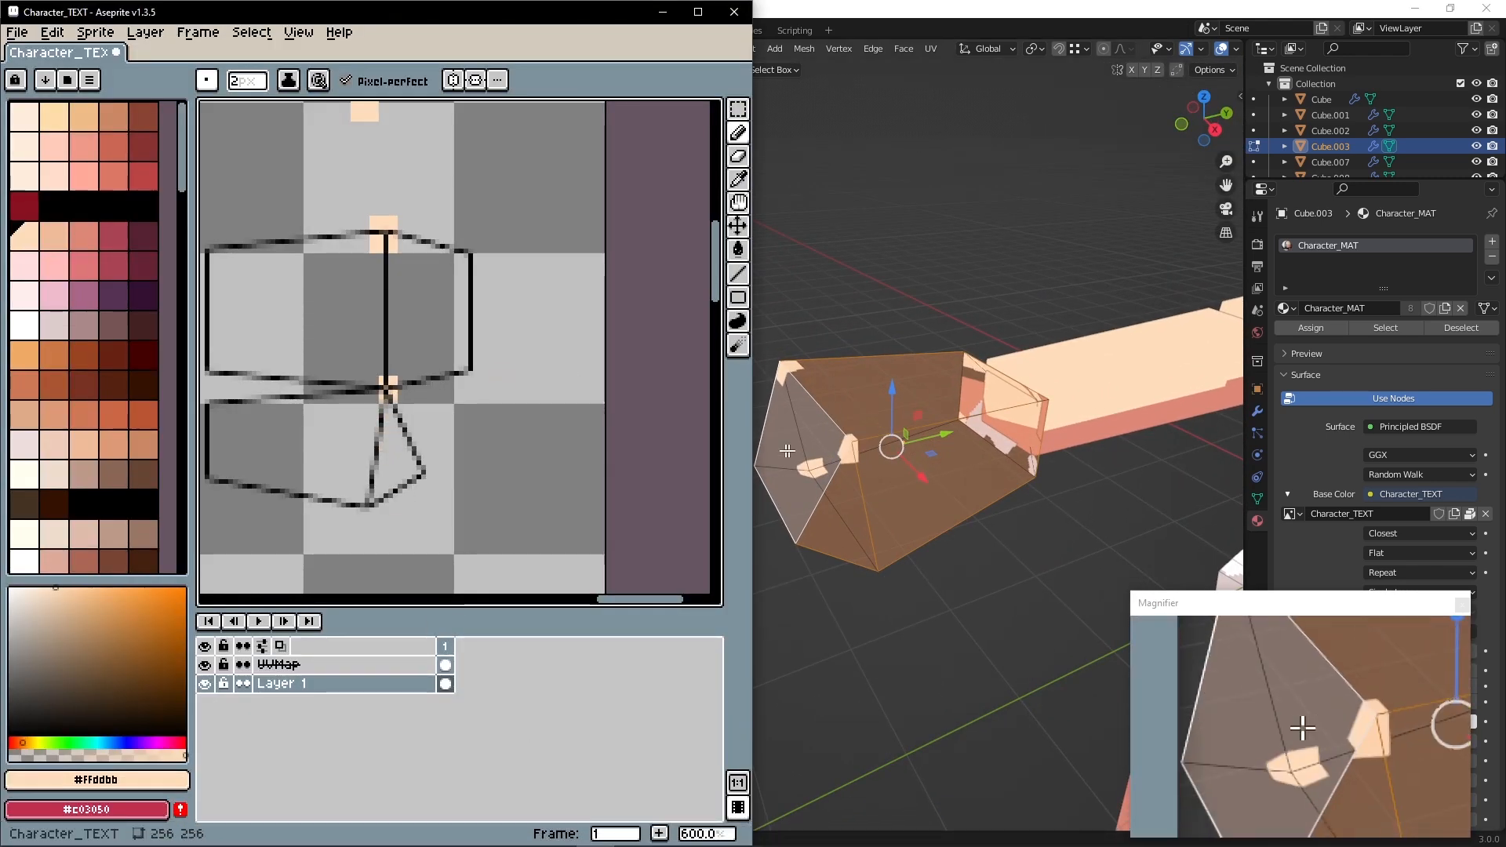
{"action": "scroll", "coordinate": [836, 468], "scroll_direction": "up", "scroll_amount": 3}
{"action": "left_click_drag", "start_coordinate": [835, 495], "coordinate": [880, 506]}
{"action": "left_click", "coordinate": [911, 508]}
{"action": "mouse_move", "coordinate": [910, 507]}
{"action": "middle_mouse_down"}
{"action": "mouse_move", "coordinate": [989, 476]}
{"action": "mouse_move", "coordinate": [897, 491]}
{"action": "mouse_move", "coordinate": [802, 462]}
{"action": "mouse_move", "coordinate": [779, 431]}
{"action": "middle_mouse_up"}
{"action": "middle_click_drag", "start_coordinate": [1029, 306], "coordinate": [945, 424]}
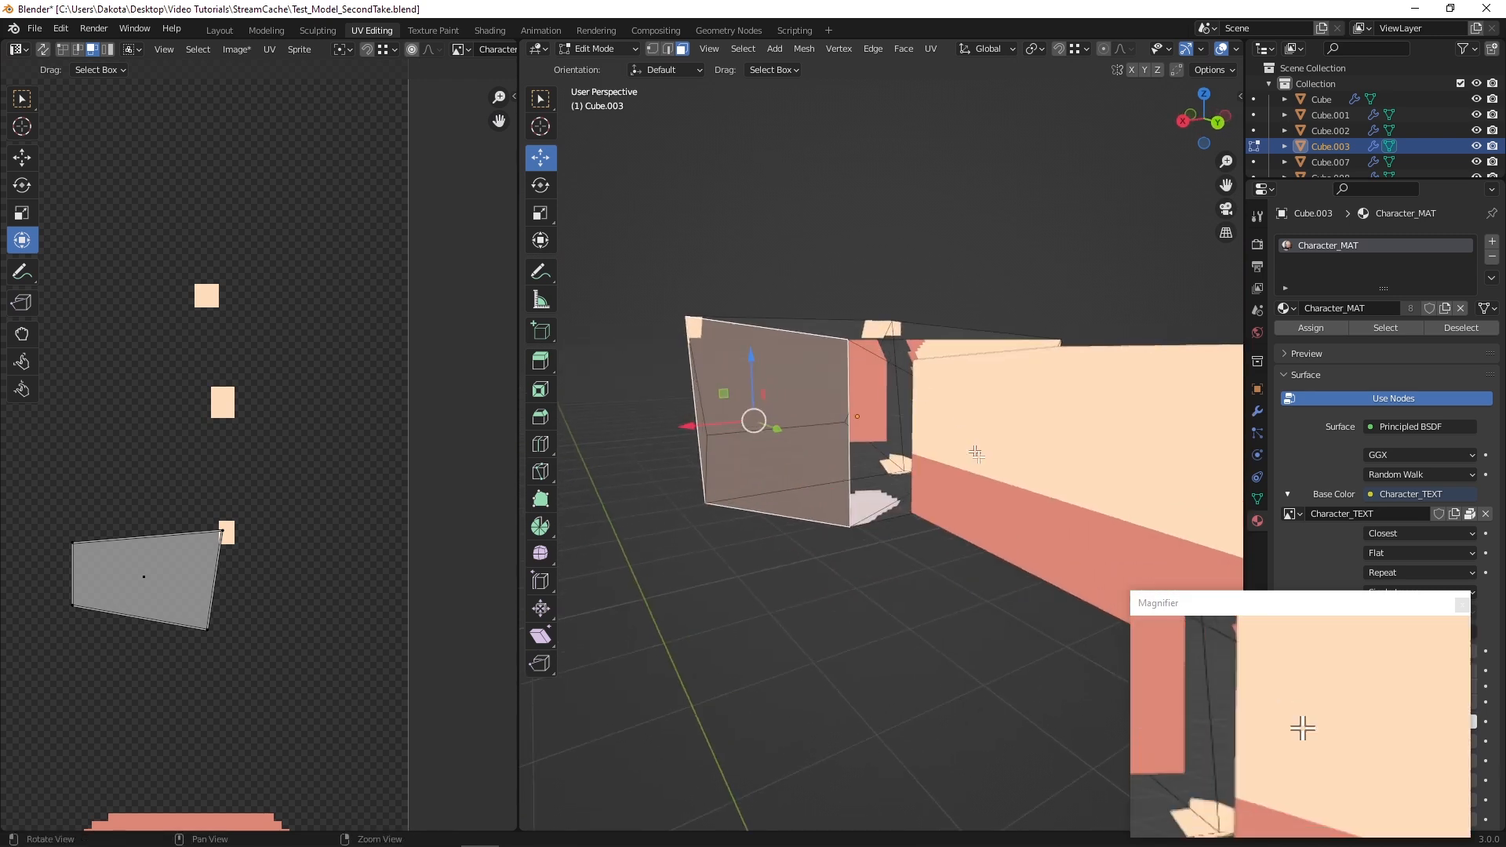
Select the hand's wrist-end faces and project their UVs from the front orthographic view
{"action": "left_click_drag", "start_coordinate": [913, 382], "coordinate": [1026, 441]}
{"action": "middle_click_drag", "start_coordinate": [1027, 441], "coordinate": [732, 369]}
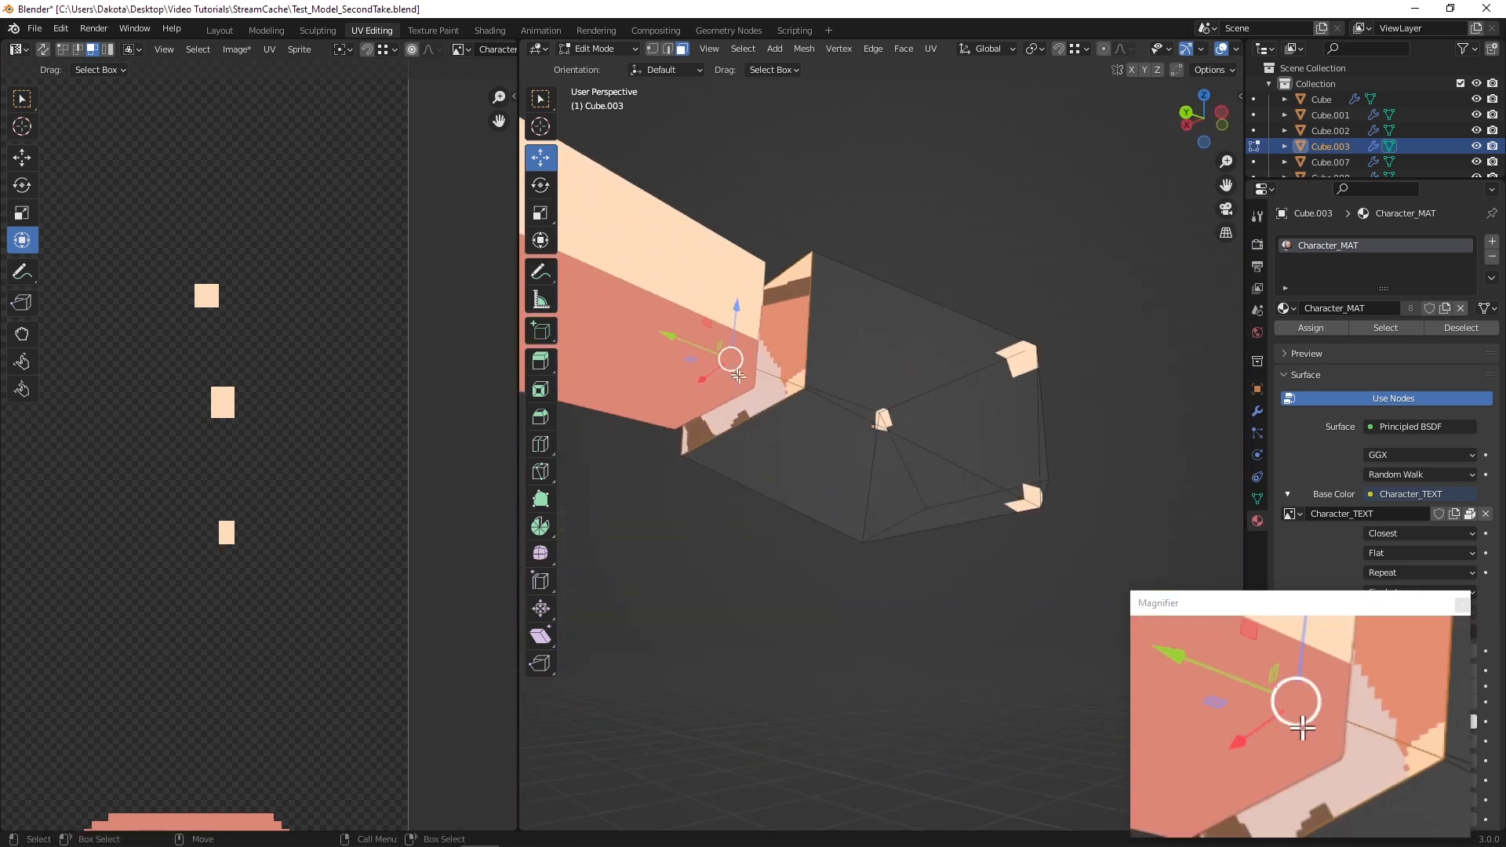
{"action": "left_click_drag", "start_coordinate": [796, 346], "coordinate": [796, 339]}
{"action": "middle_click_drag", "start_coordinate": [794, 333], "coordinate": [823, 400]}
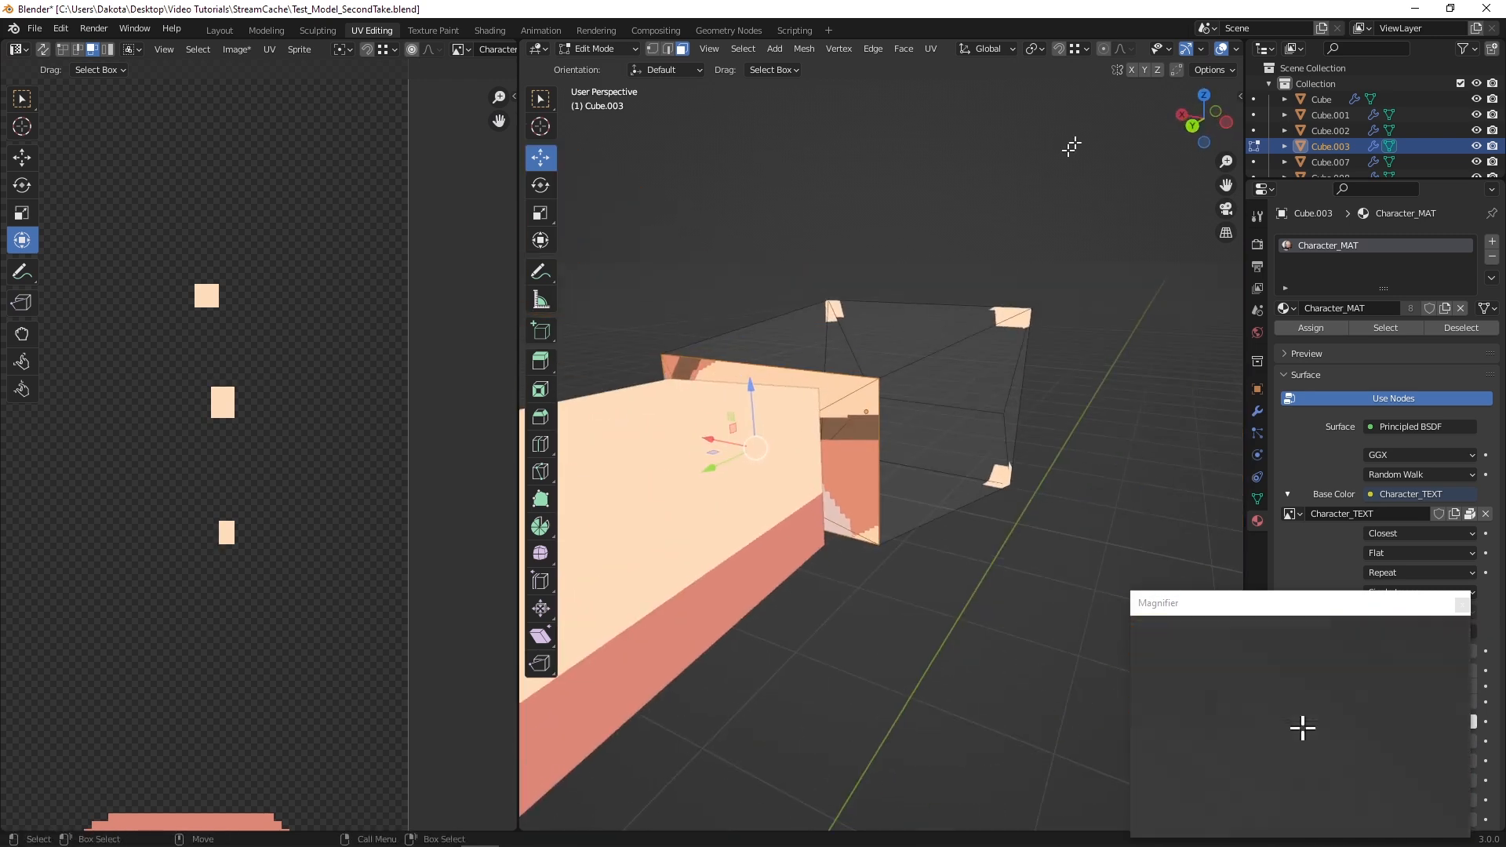
{"action": "left_click", "coordinate": [1218, 109]}
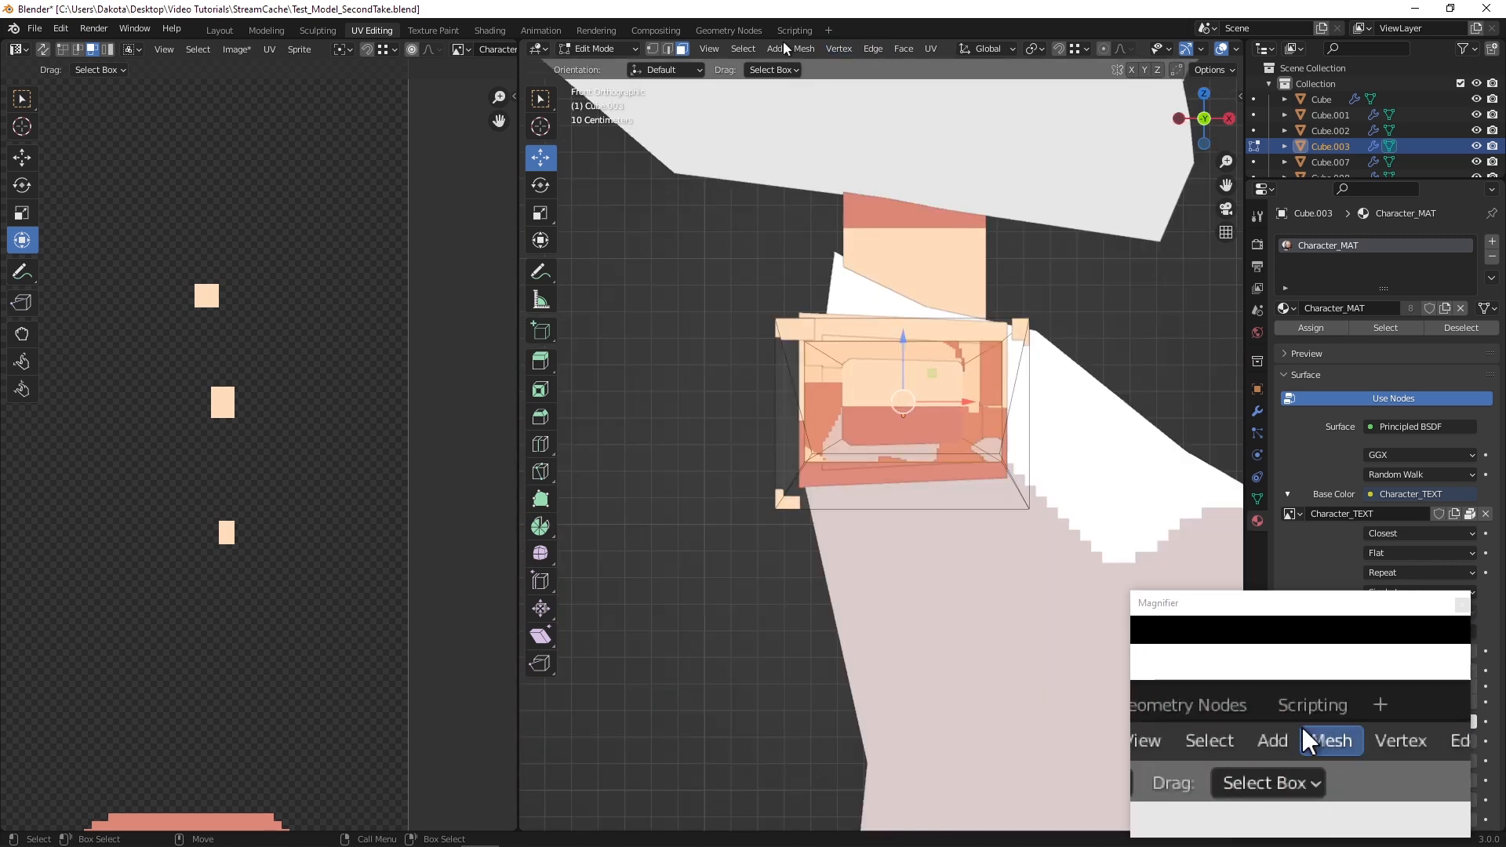
{"action": "left_click", "coordinate": [930, 48]}
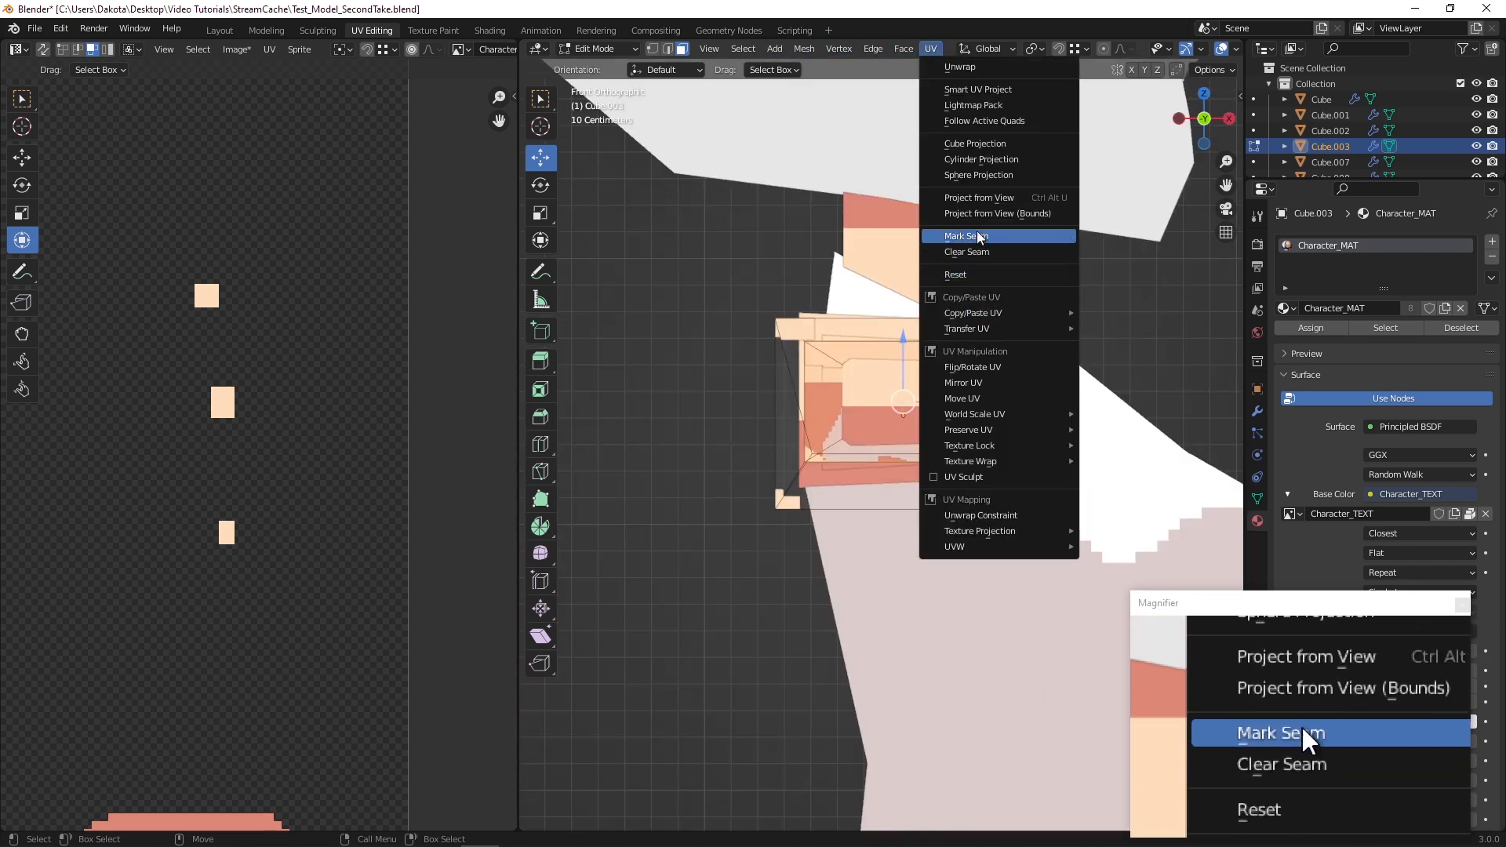
{"action": "left_click", "coordinate": [982, 198]}
{"action": "middle_click_drag", "start_coordinate": [878, 247], "coordinate": [865, 408]}
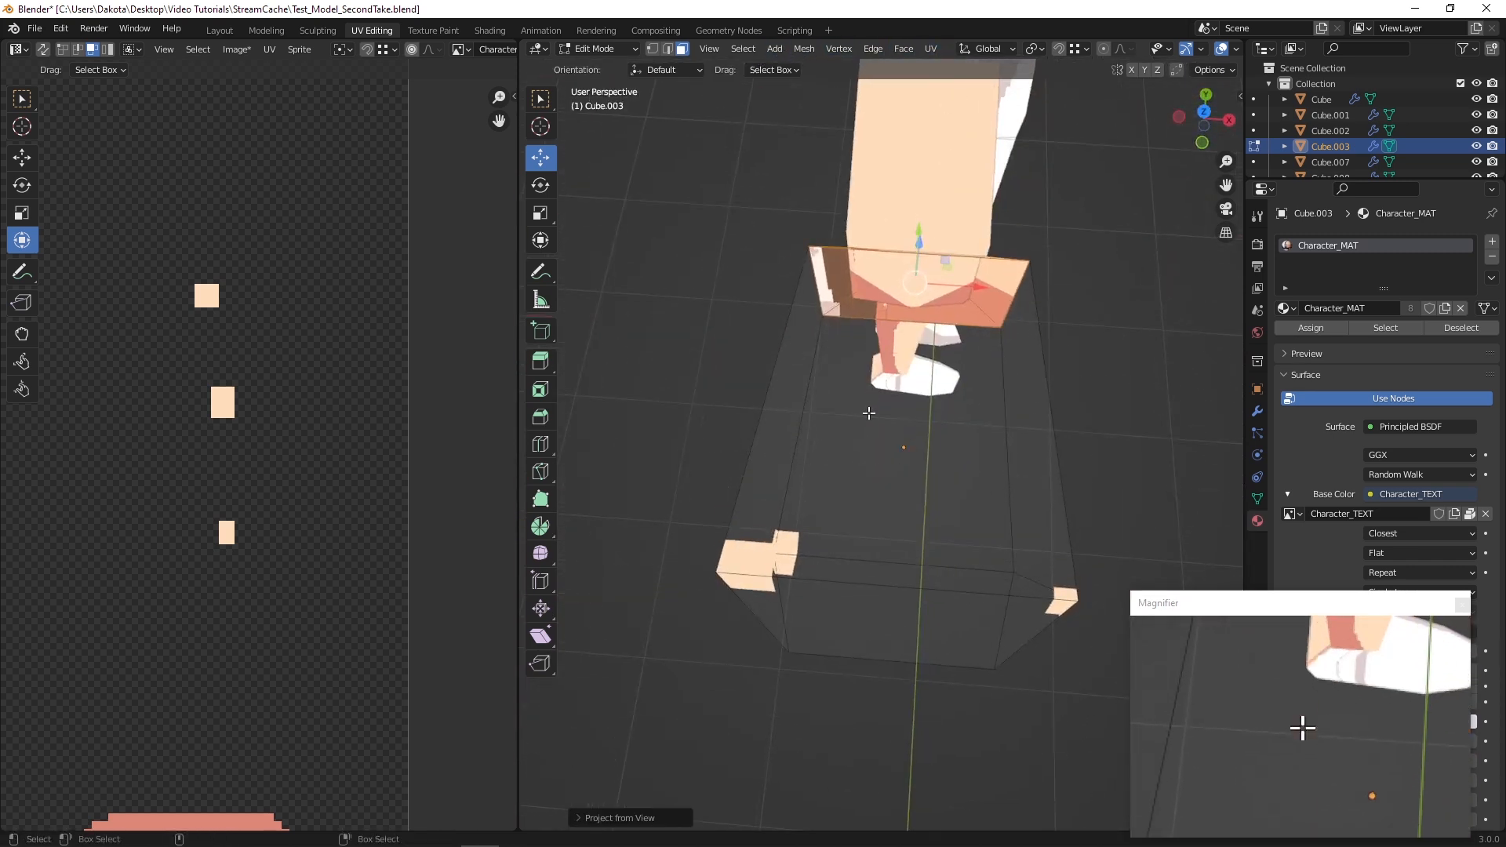
Rotate the projected wrist island a quarter turn and place it beside the wrist edge of the hand's wide upper face
{"action": "left_click", "coordinate": [868, 413]}
{"action": "scroll", "coordinate": [157, 486], "scroll_direction": "down", "scroll_amount": 4}
{"action": "left_click_drag", "start_coordinate": [52, 500], "coordinate": [186, 524]}
{"action": "left_click", "coordinate": [167, 549]}
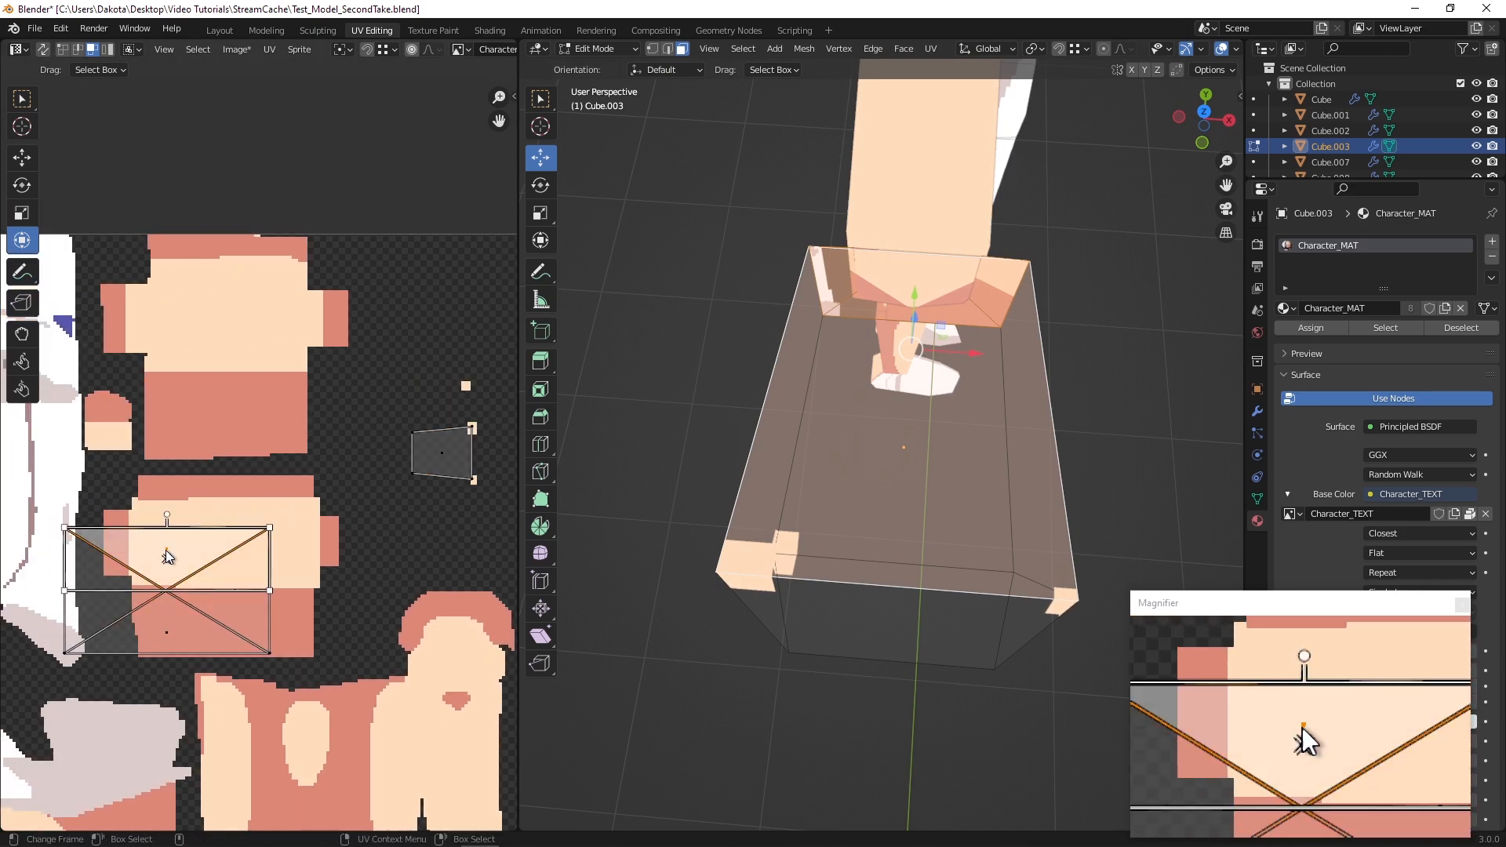
{"action": "middle_click_drag", "start_coordinate": [926, 259], "coordinate": [932, 236]}
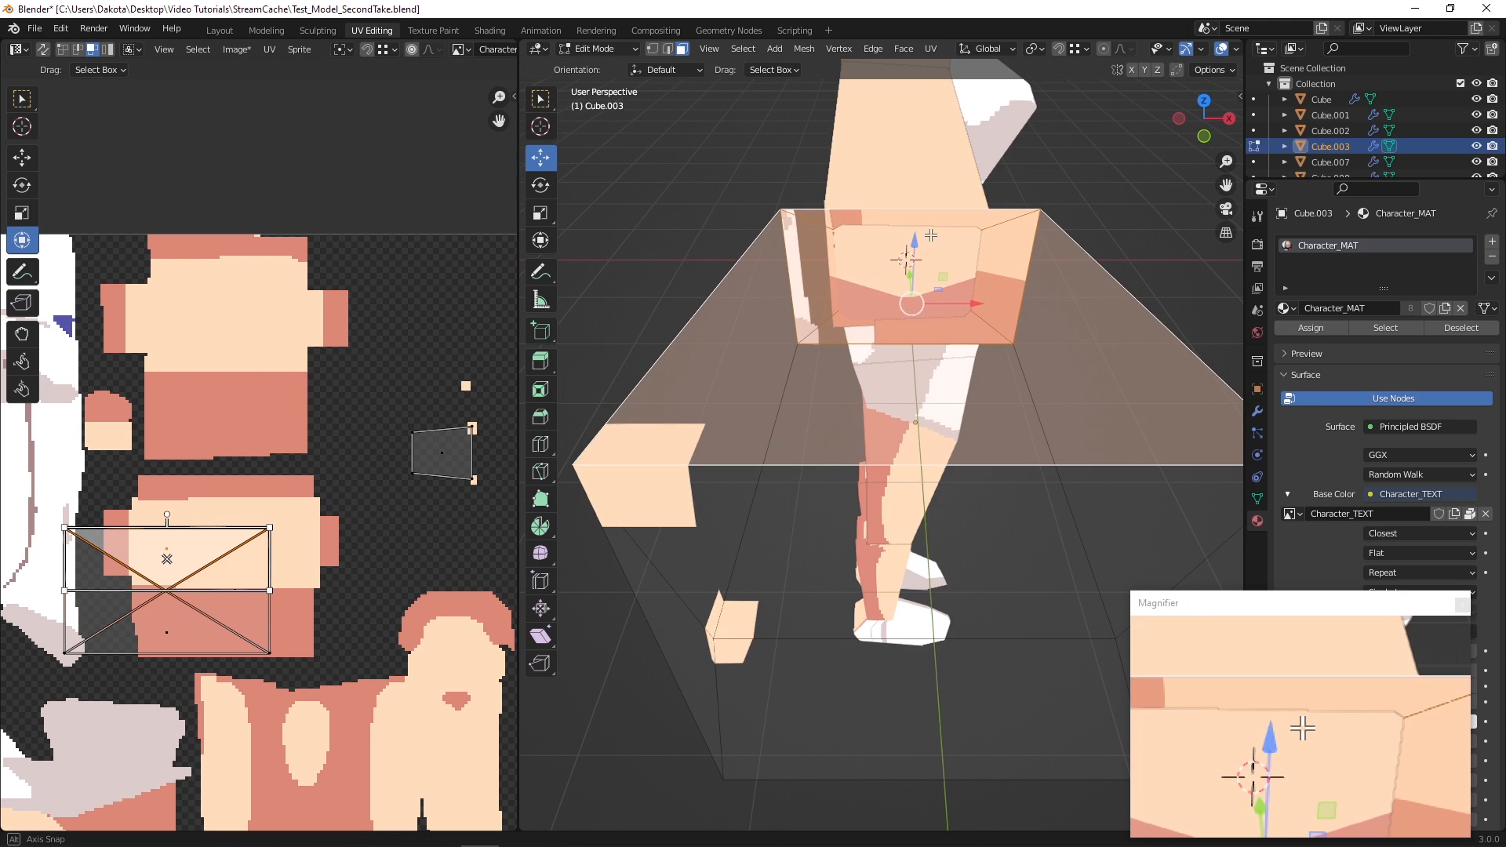
{"action": "left_click_drag", "start_coordinate": [36, 510], "coordinate": [312, 687]}
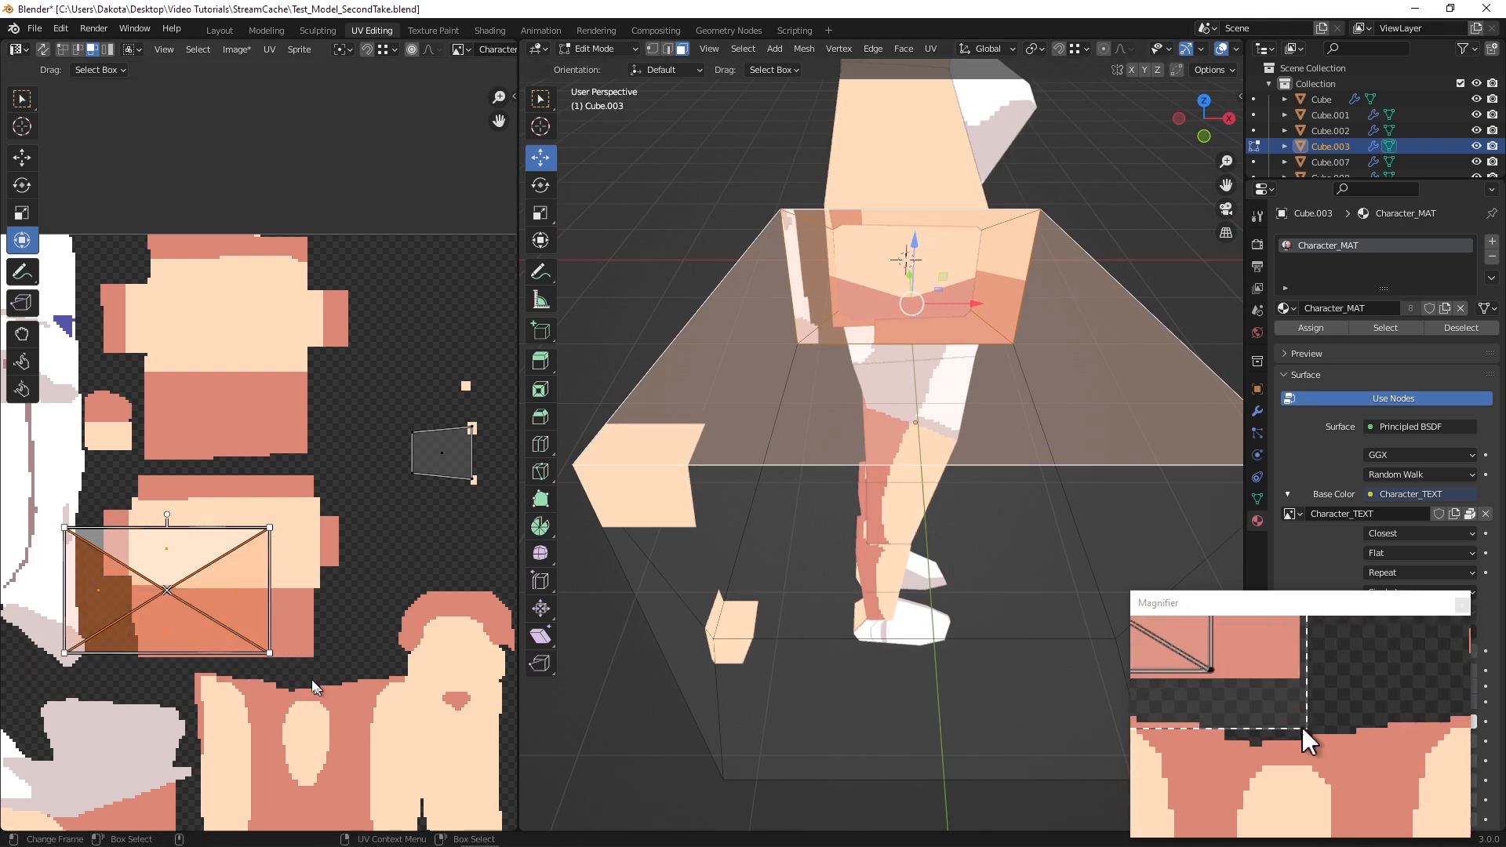
{"action": "left_click", "coordinate": [22, 185]}
{"action": "left_click_drag", "start_coordinate": [182, 522], "coordinate": [266, 614]}
{"action": "left_click", "coordinate": [22, 158]}
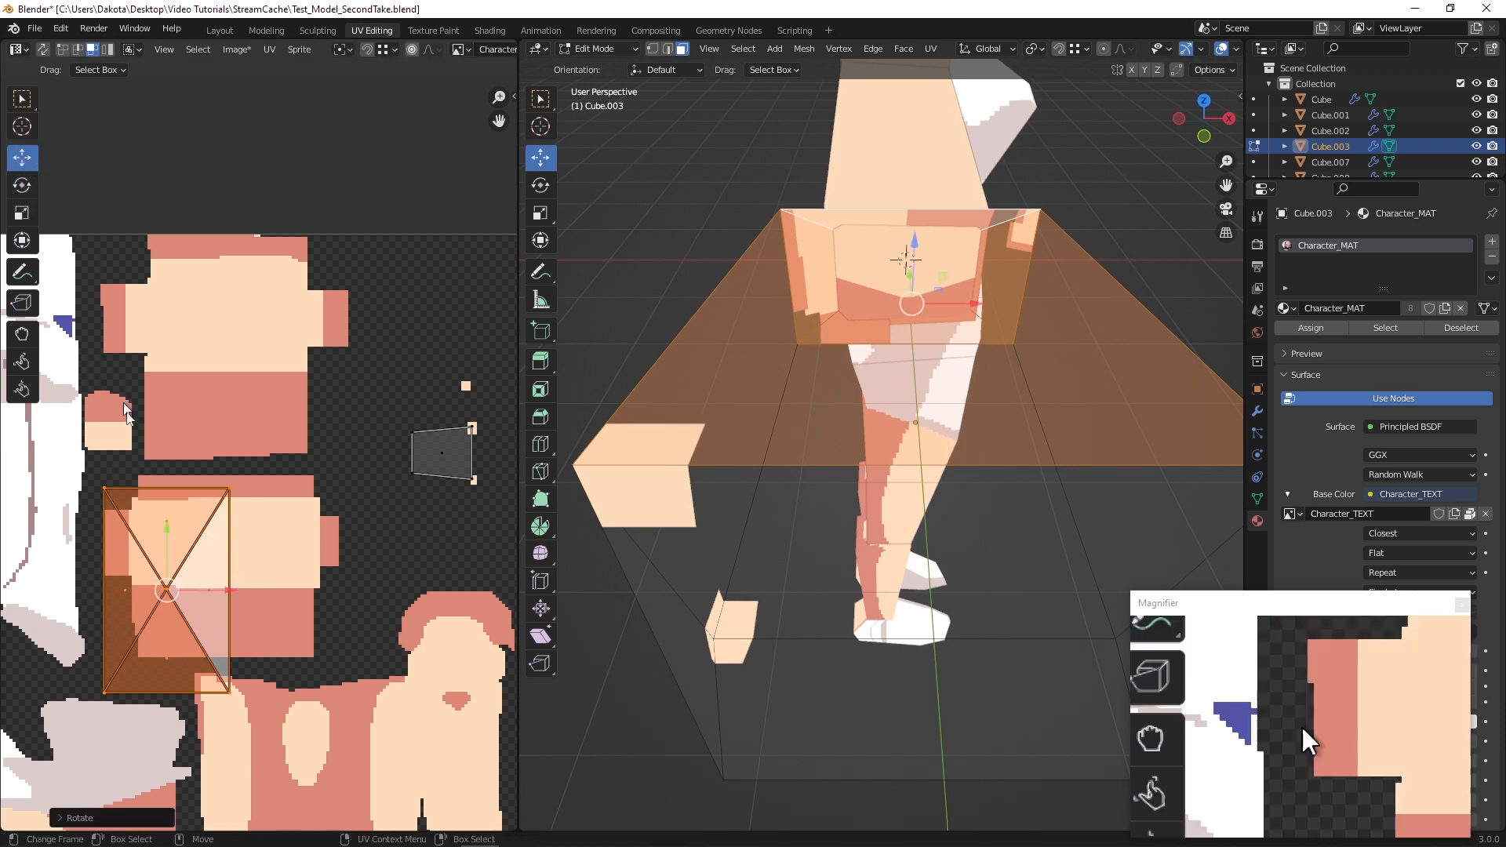
{"action": "left_click_drag", "start_coordinate": [167, 594], "coordinate": [349, 533]}
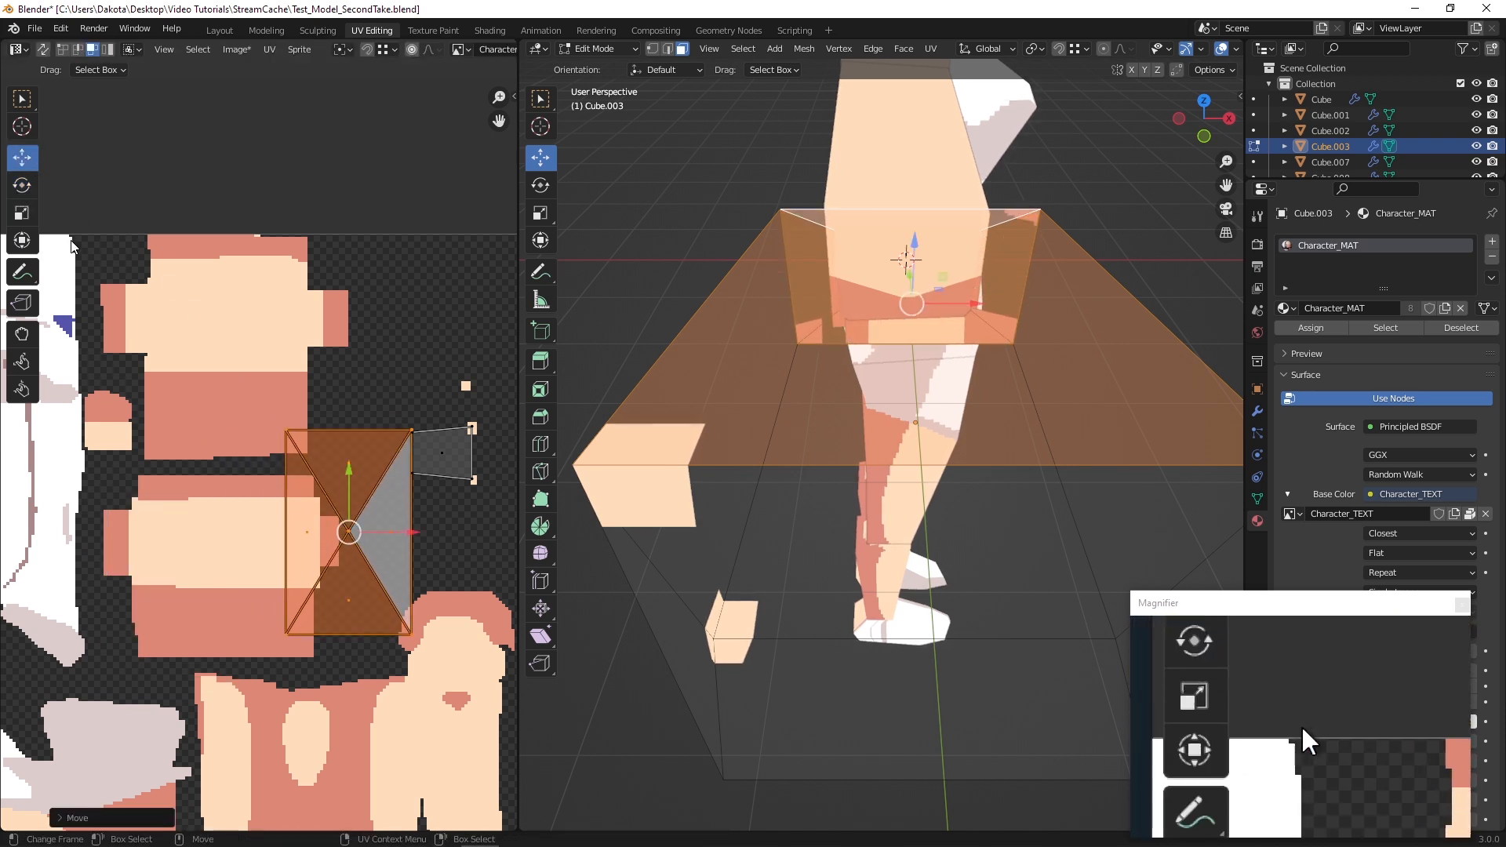
Shrink the wrist island to about the height of the hand face's adjoining edge and move it flush against that edge
{"action": "left_click", "coordinate": [21, 240]}
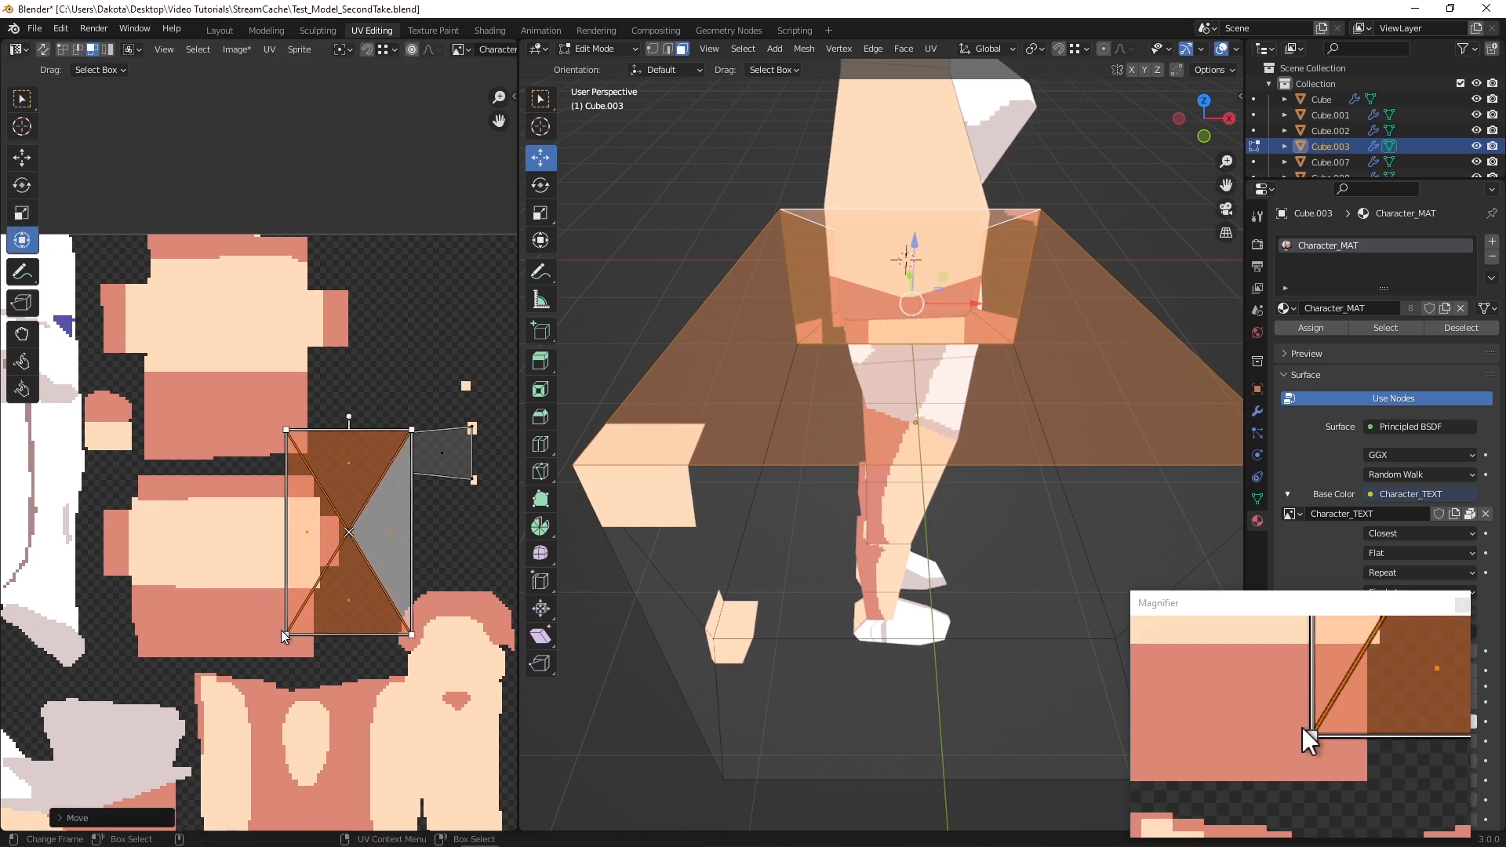
{"action": "left_click_drag", "start_coordinate": [289, 636], "coordinate": [400, 480]}
{"action": "scroll", "coordinate": [421, 479], "scroll_direction": "up", "scroll_amount": 2}
{"action": "scroll", "coordinate": [420, 472], "scroll_direction": "up", "scroll_amount": 2}
{"action": "middle_click_drag", "start_coordinate": [416, 472], "coordinate": [161, 497]}
{"action": "scroll", "coordinate": [194, 443], "scroll_direction": "up", "scroll_amount": 4}
{"action": "middle_click_drag", "start_coordinate": [195, 443], "coordinate": [26, 429]}
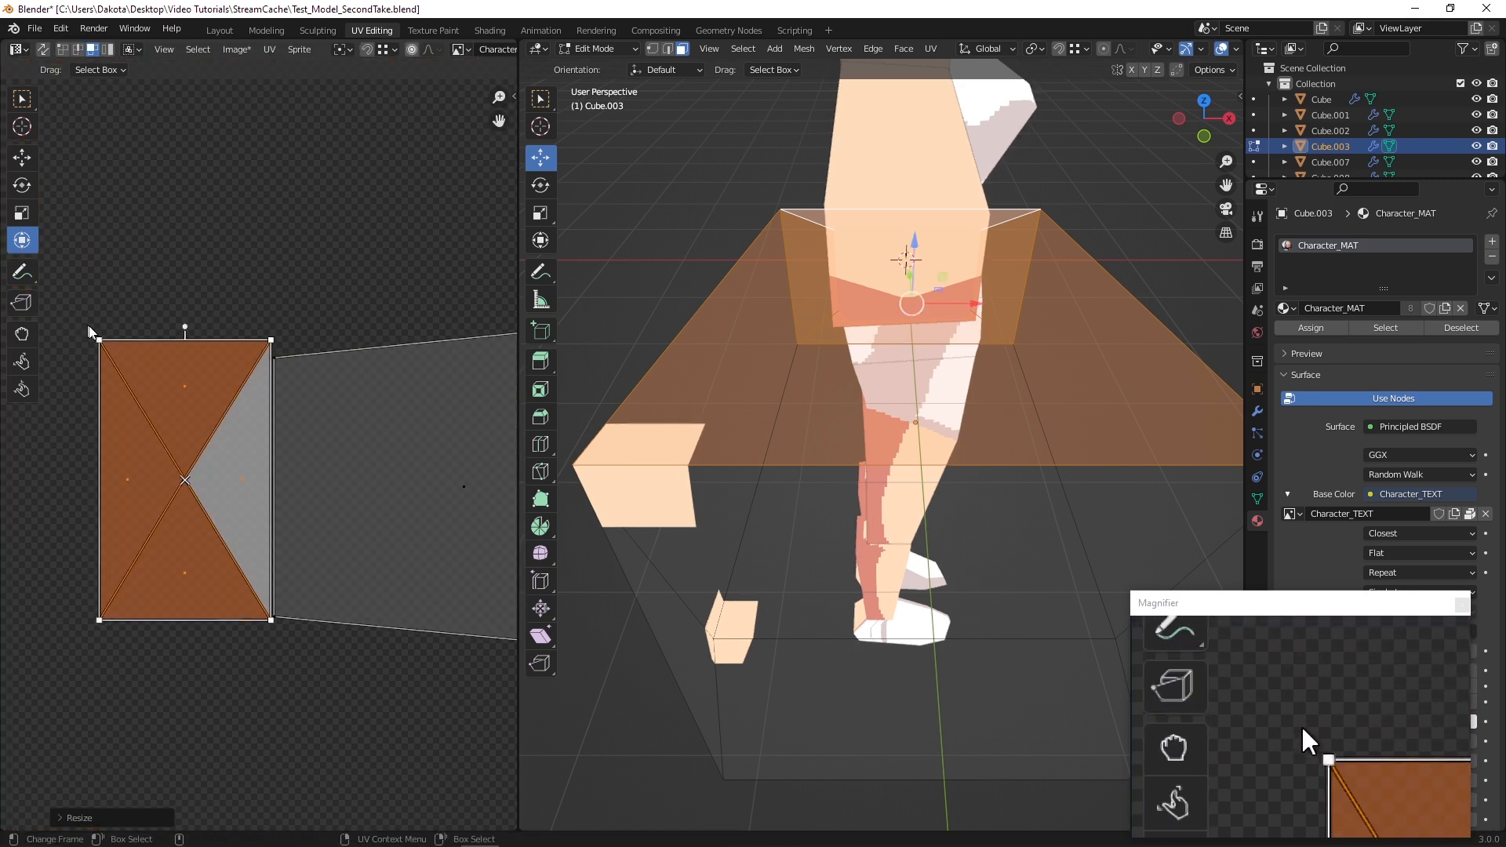
{"action": "left_click_drag", "start_coordinate": [95, 337], "coordinate": [110, 349]}
{"action": "scroll", "coordinate": [258, 459], "scroll_direction": "up", "scroll_amount": 3}
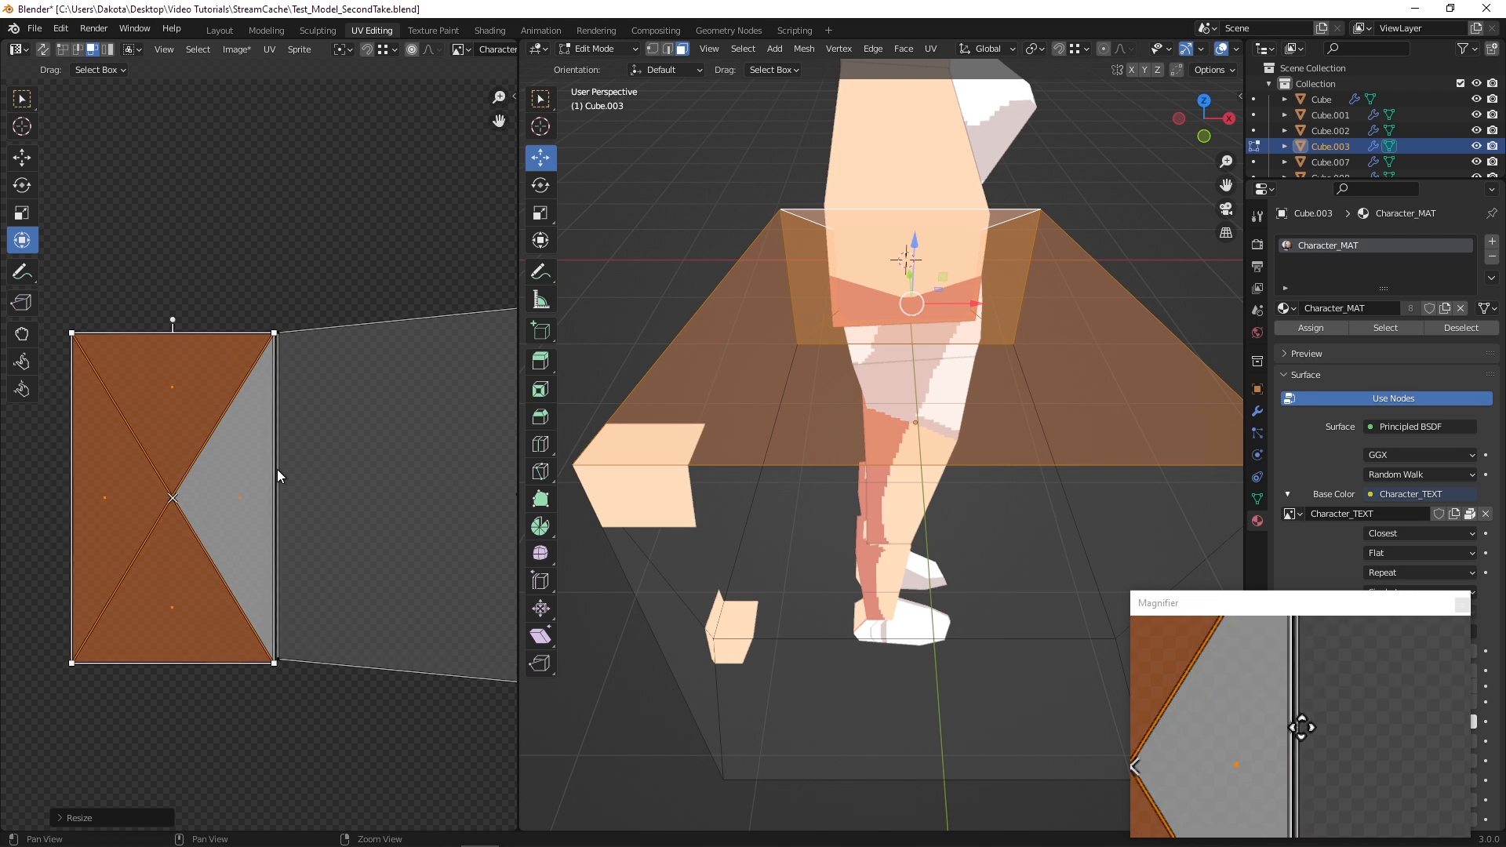
{"action": "left_click", "coordinate": [22, 158]}
{"action": "scroll", "coordinate": [203, 530], "scroll_direction": "up", "scroll_amount": 3}
{"action": "left_click_drag", "start_coordinate": [115, 524], "coordinate": [135, 521]}
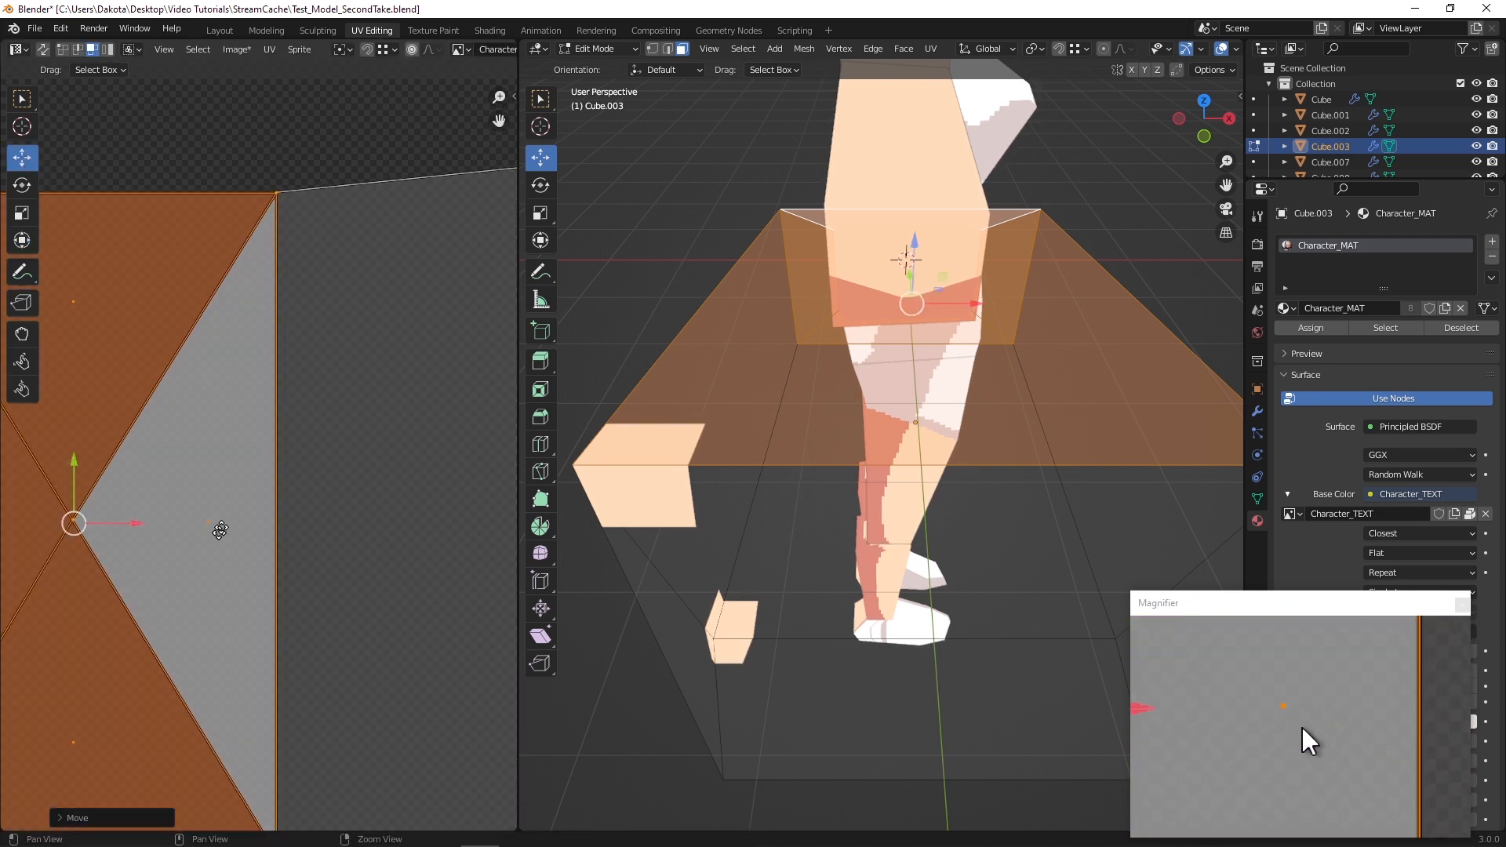
Fine-tune the wrist island's scale so its corners meet the hand face's edge, and deselect the island
{"action": "middle_click_drag", "start_coordinate": [215, 534], "coordinate": [235, 299]}
{"action": "left_click", "coordinate": [21, 240]}
{"action": "middle_click_drag", "start_coordinate": [293, 621], "coordinate": [491, 616]}
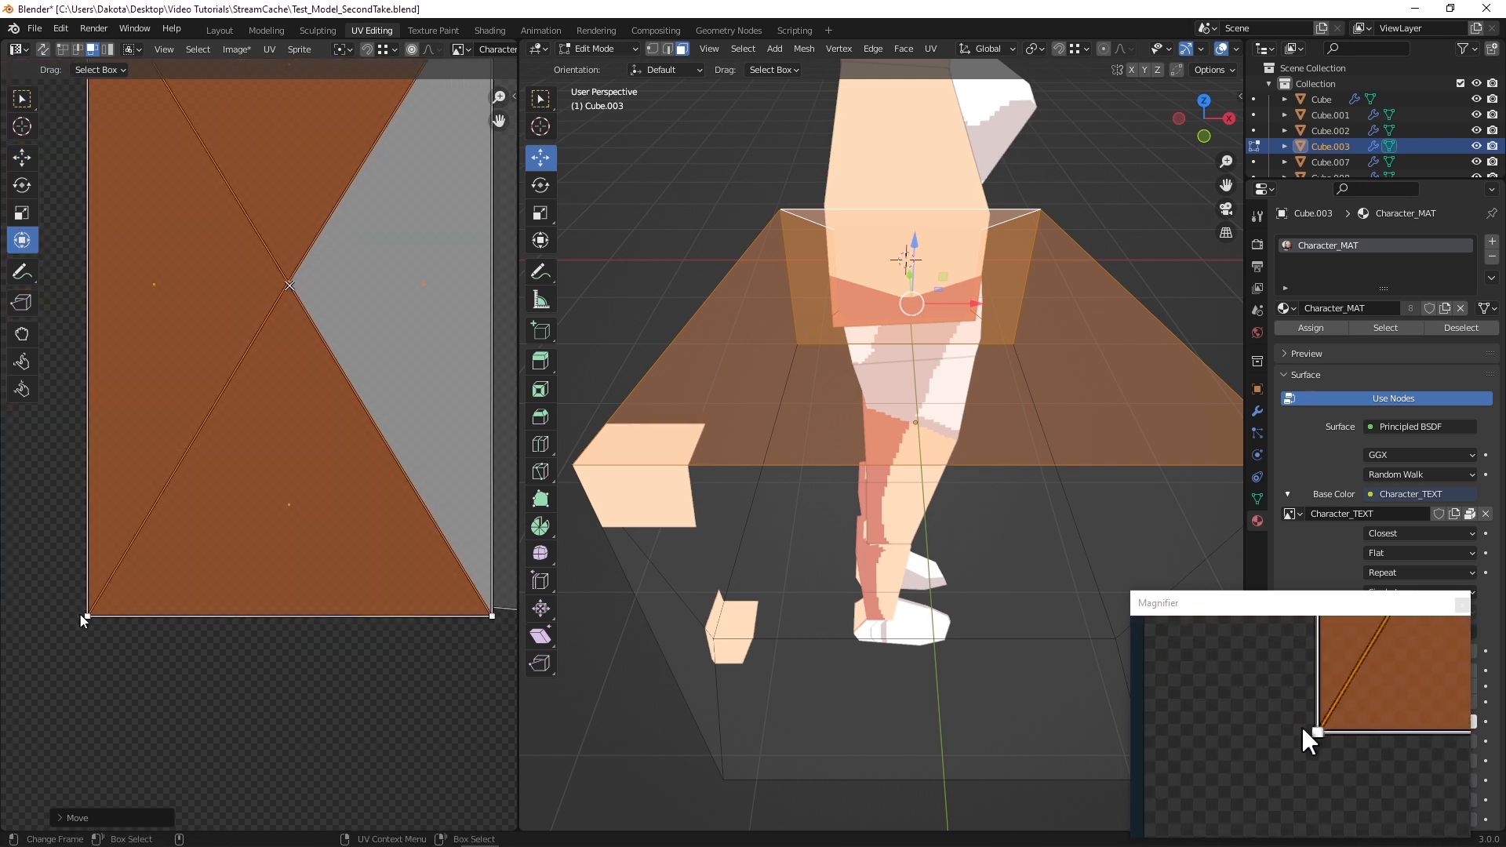
{"action": "left_click_drag", "start_coordinate": [87, 614], "coordinate": [91, 605]}
{"action": "scroll", "coordinate": [237, 477], "scroll_direction": "down", "scroll_amount": 2}
{"action": "middle_click_drag", "start_coordinate": [237, 478], "coordinate": [126, 506]}
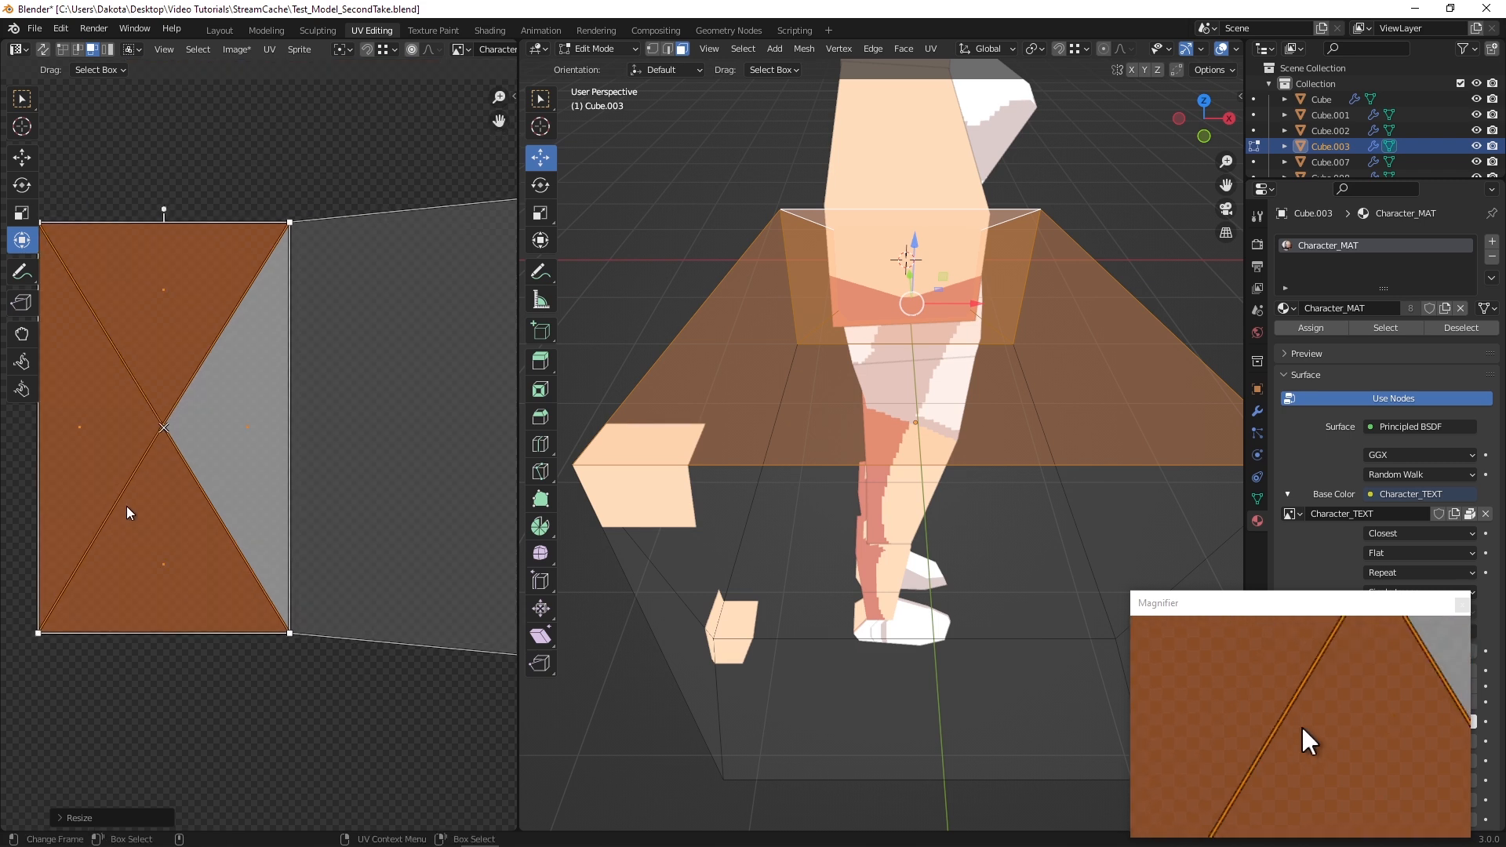
{"action": "left_click", "coordinate": [207, 688]}
{"action": "scroll", "coordinate": [208, 688], "scroll_direction": "down", "scroll_amount": 2}
{"action": "middle_click_drag", "start_coordinate": [278, 596], "coordinate": [196, 637]}
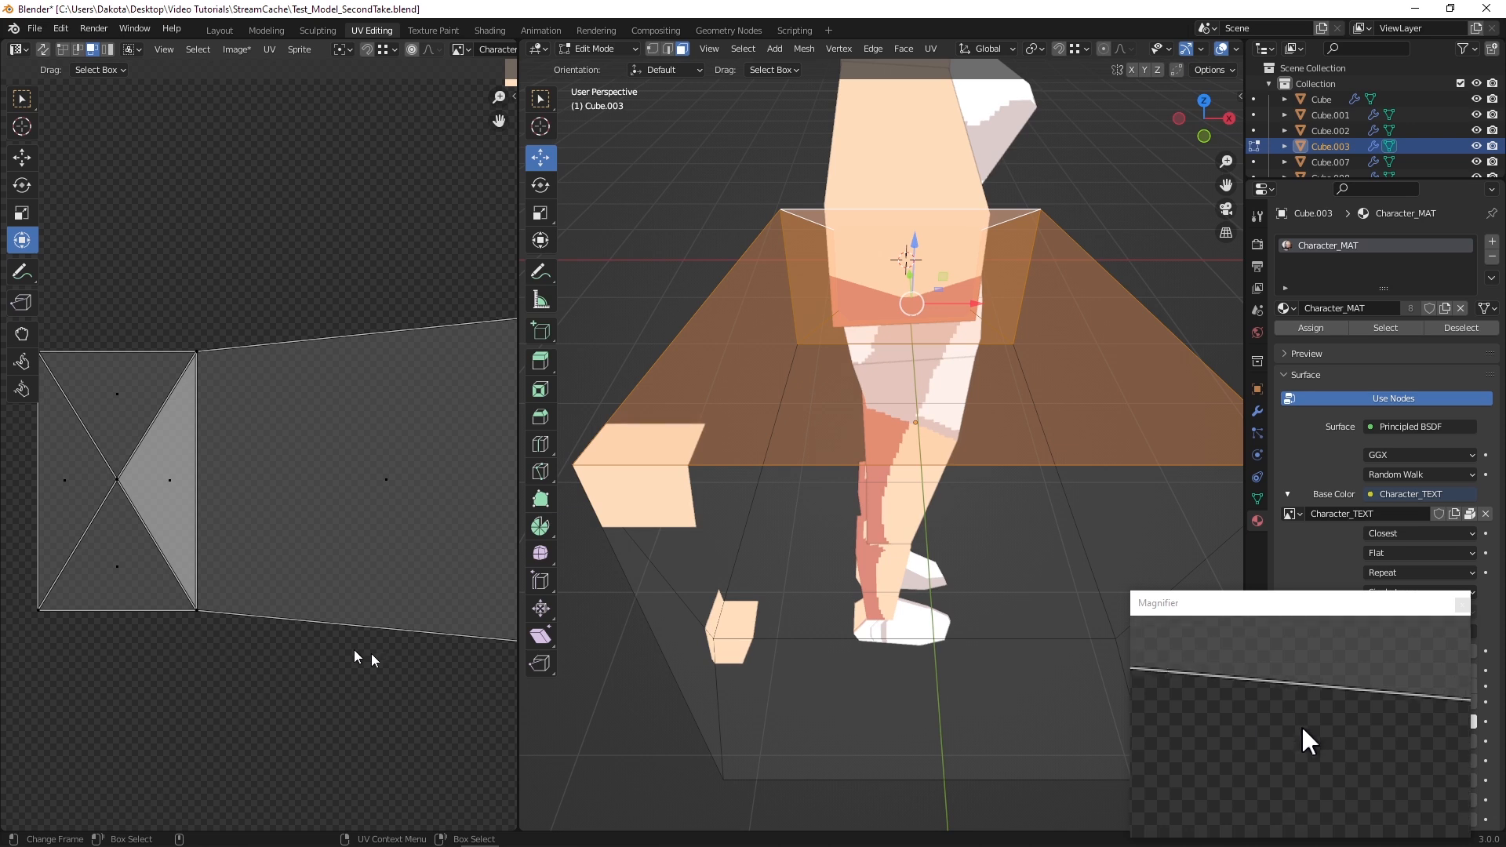
{"action": "scroll", "coordinate": [636, 649], "scroll_direction": "down", "scroll_amount": 6}
Clear the face selection and select all faces of the hand to display its complete UV layout
{"action": "left_click", "coordinate": [635, 649]}
{"action": "left_click_drag", "start_coordinate": [860, 518], "coordinate": [769, 572], "text": "alt"}
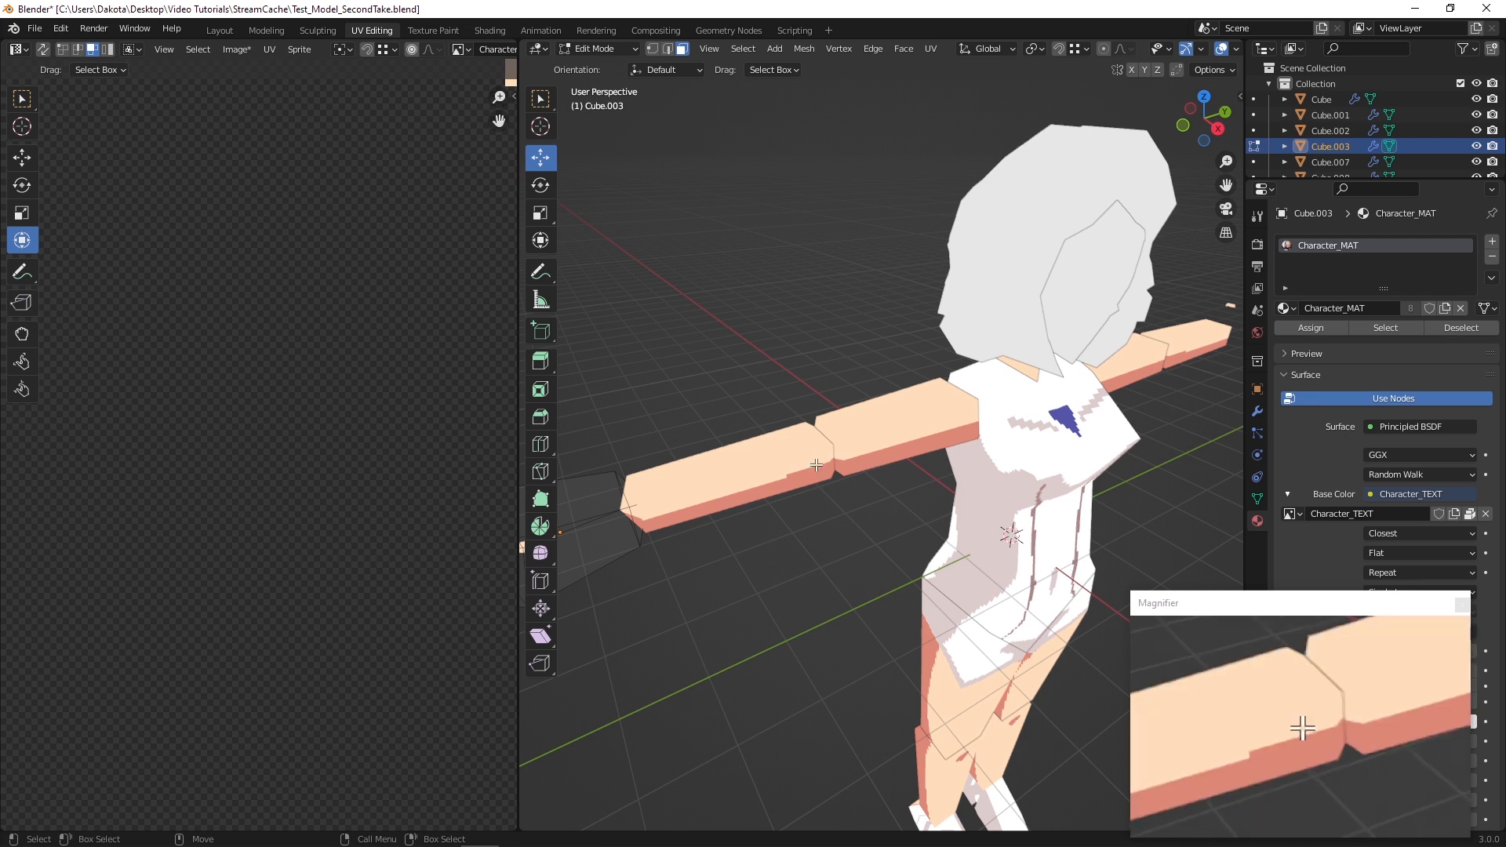
{"action": "scroll", "coordinate": [723, 445], "scroll_direction": "down", "scroll_amount": 2}
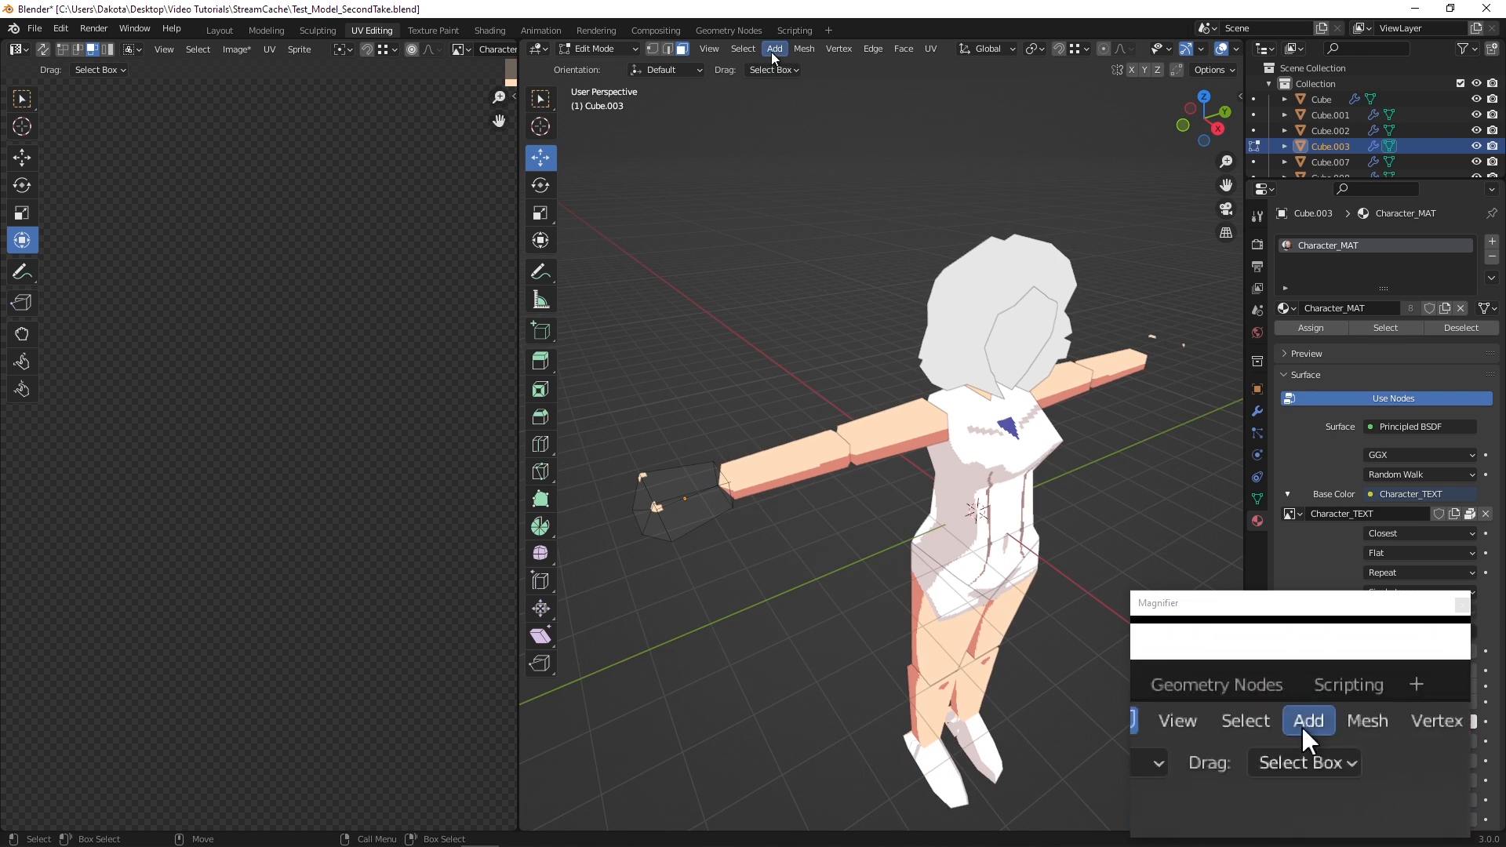
{"action": "left_click", "coordinate": [743, 49]}
{"action": "left_click", "coordinate": [745, 72]}
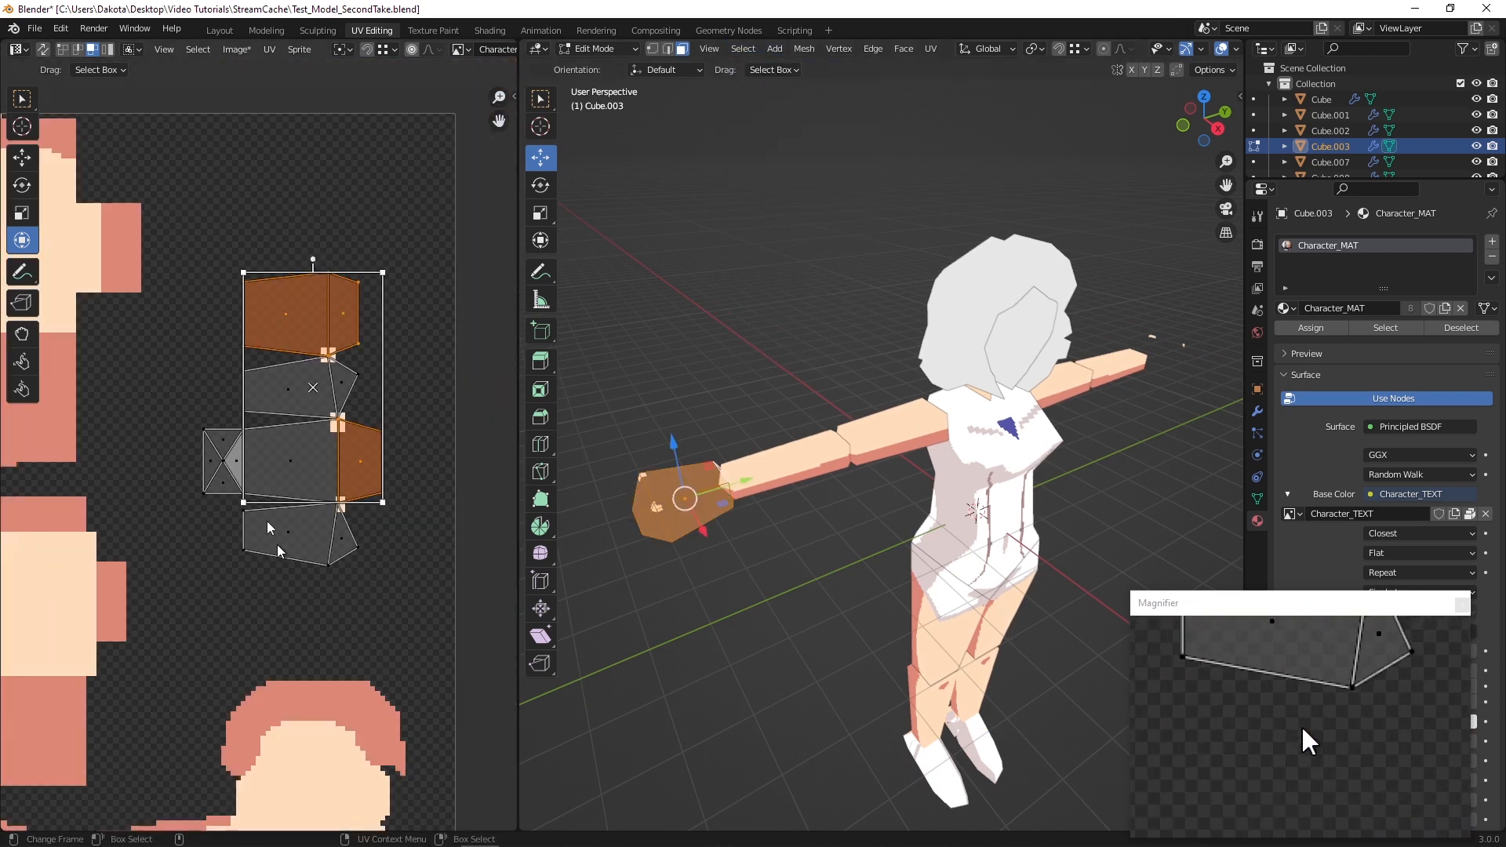
In Aseprite, draw a diagonal #ffddbb test stroke on Layer 1 across the third hand island, and return to Blender
{"action": "left_click", "coordinate": [595, 831]}
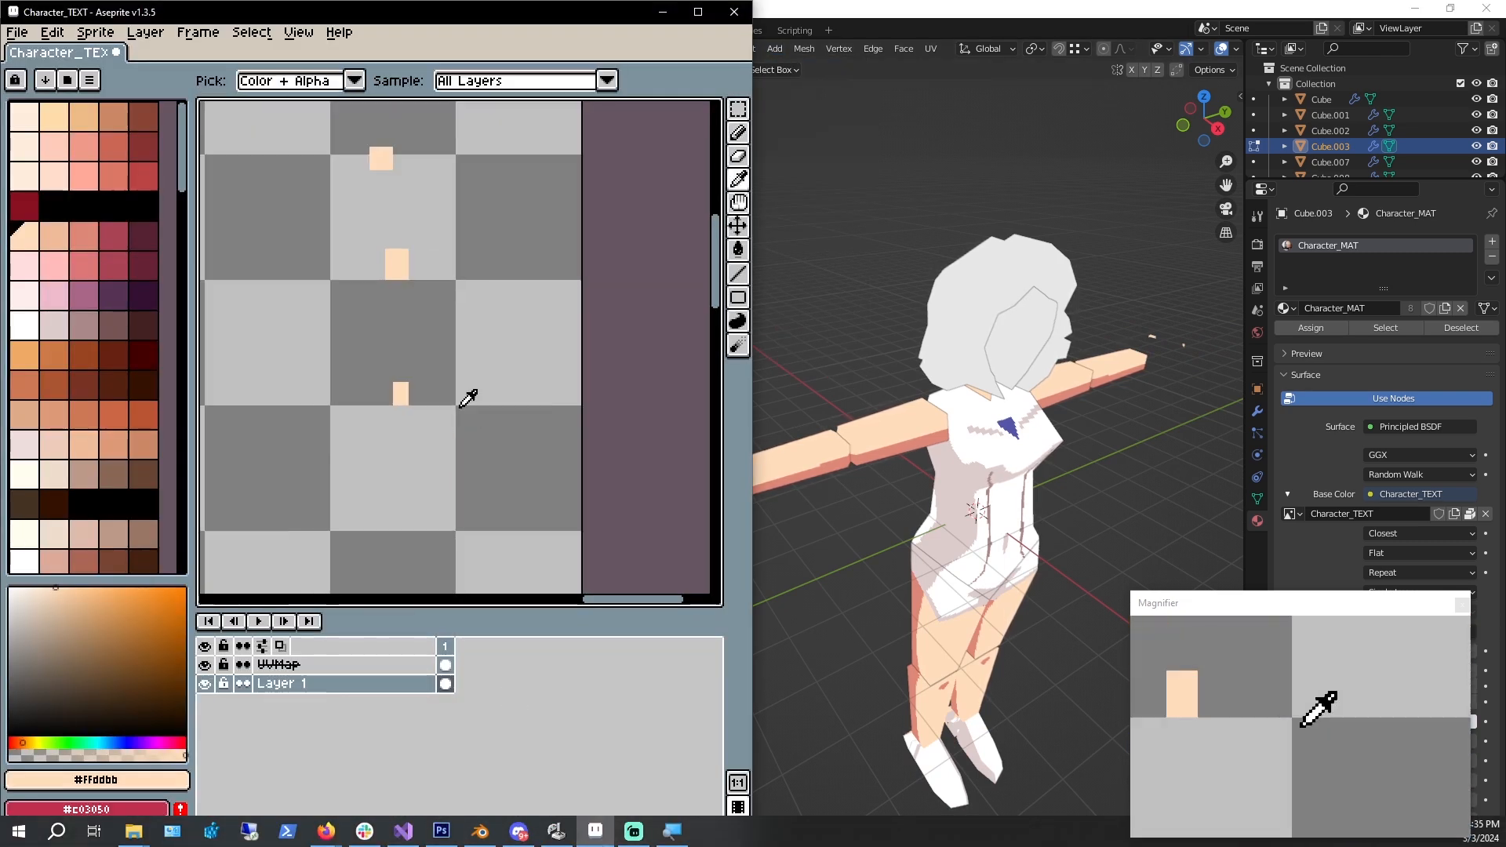
{"action": "scroll", "coordinate": [459, 407], "scroll_direction": "down", "scroll_amount": 1}
{"action": "middle_click_drag", "start_coordinate": [465, 386], "coordinate": [479, 414]}
{"action": "left_click", "coordinate": [321, 666]}
{"action": "left_click", "coordinate": [326, 679]}
{"action": "left_click_drag", "start_coordinate": [355, 371], "coordinate": [409, 440]}
{"action": "left_click", "coordinate": [895, 8]}
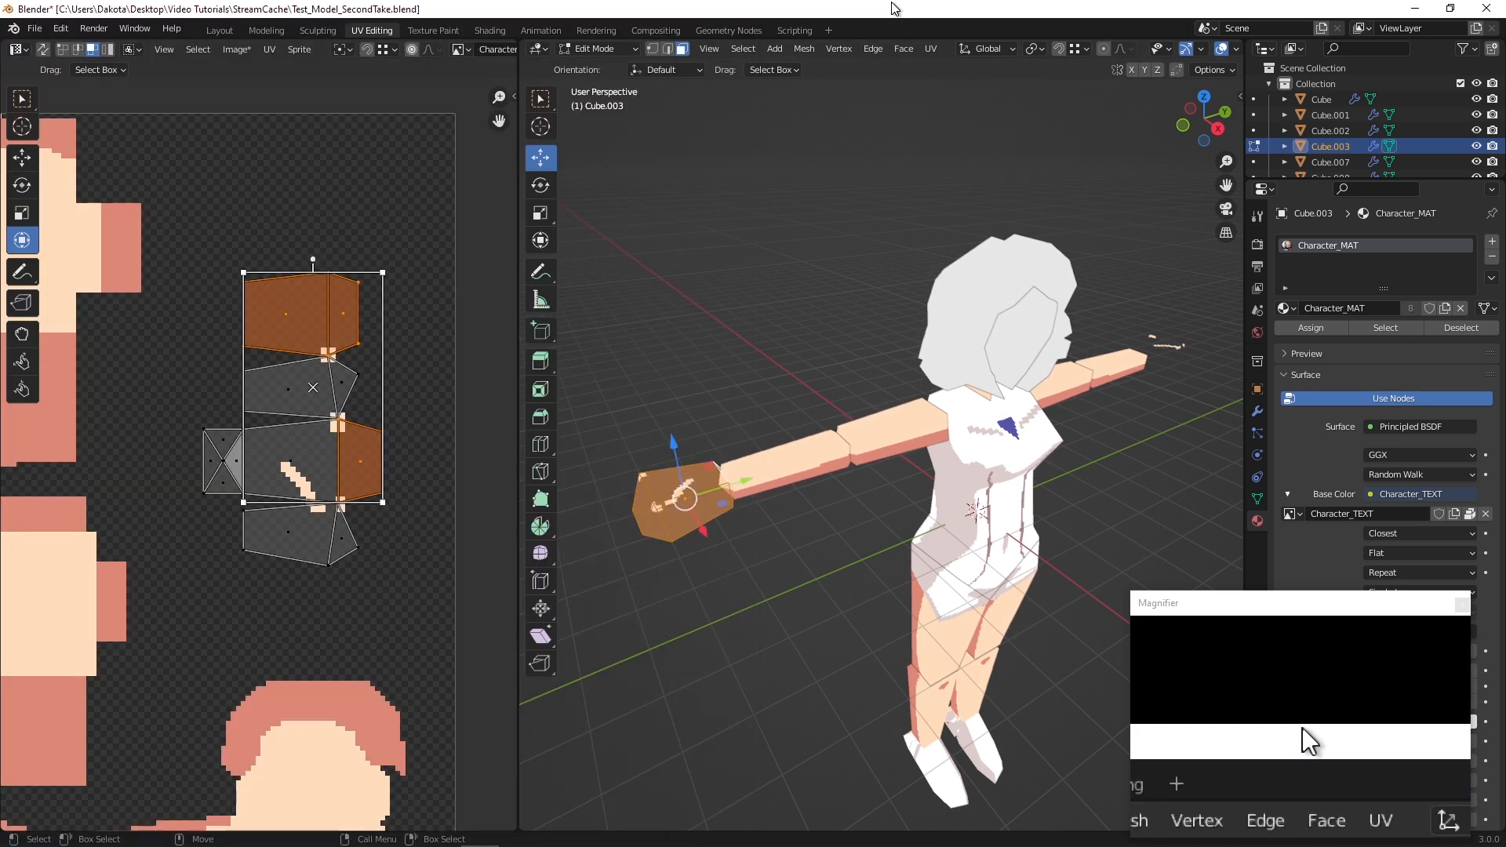
Deselect the hand's UV islands in Blender and toggle the UVMap layer's visibility in Aseprite to look for the island outlines
{"action": "left_click_drag", "start_coordinate": [433, 619], "coordinate": [140, 181]}
{"action": "left_click", "coordinate": [363, 151]}
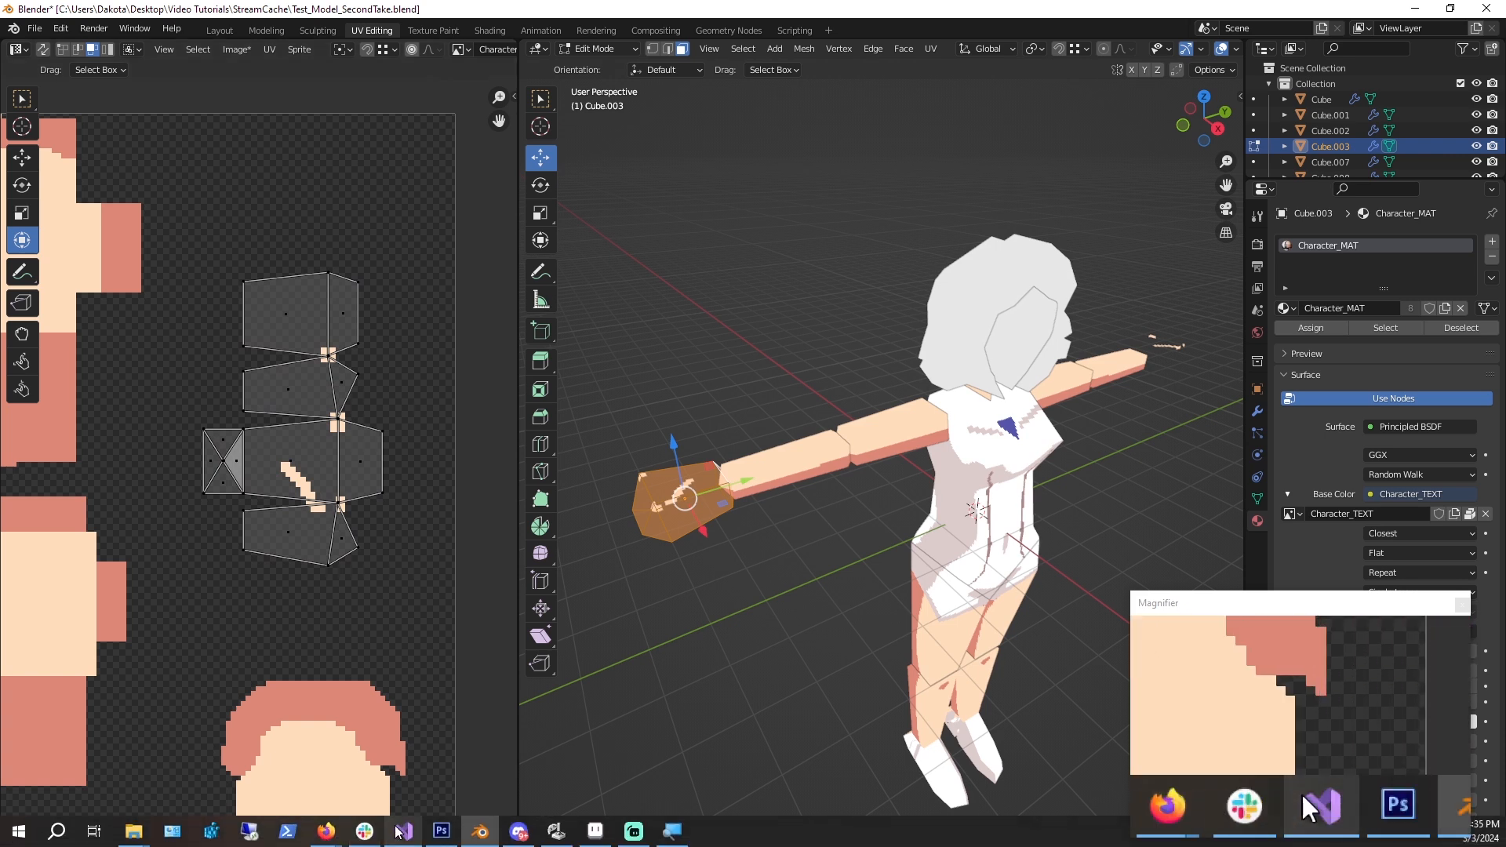
{"action": "left_click", "coordinate": [595, 830]}
{"action": "scroll", "coordinate": [450, 404], "scroll_direction": "down", "scroll_amount": 1}
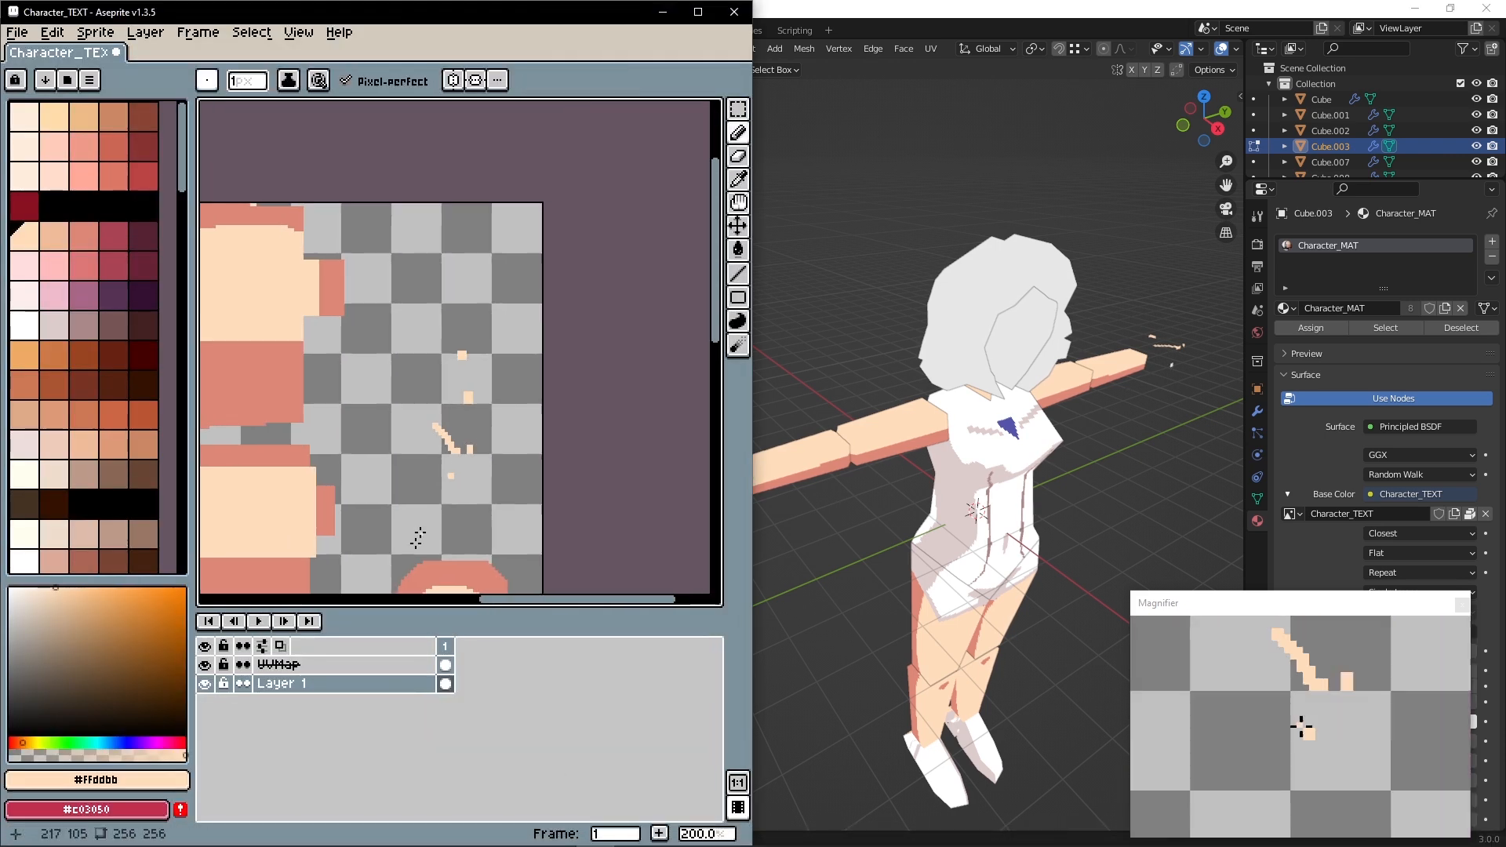
{"action": "left_click", "coordinate": [206, 665]}
{"action": "left_click", "coordinate": [206, 665]}
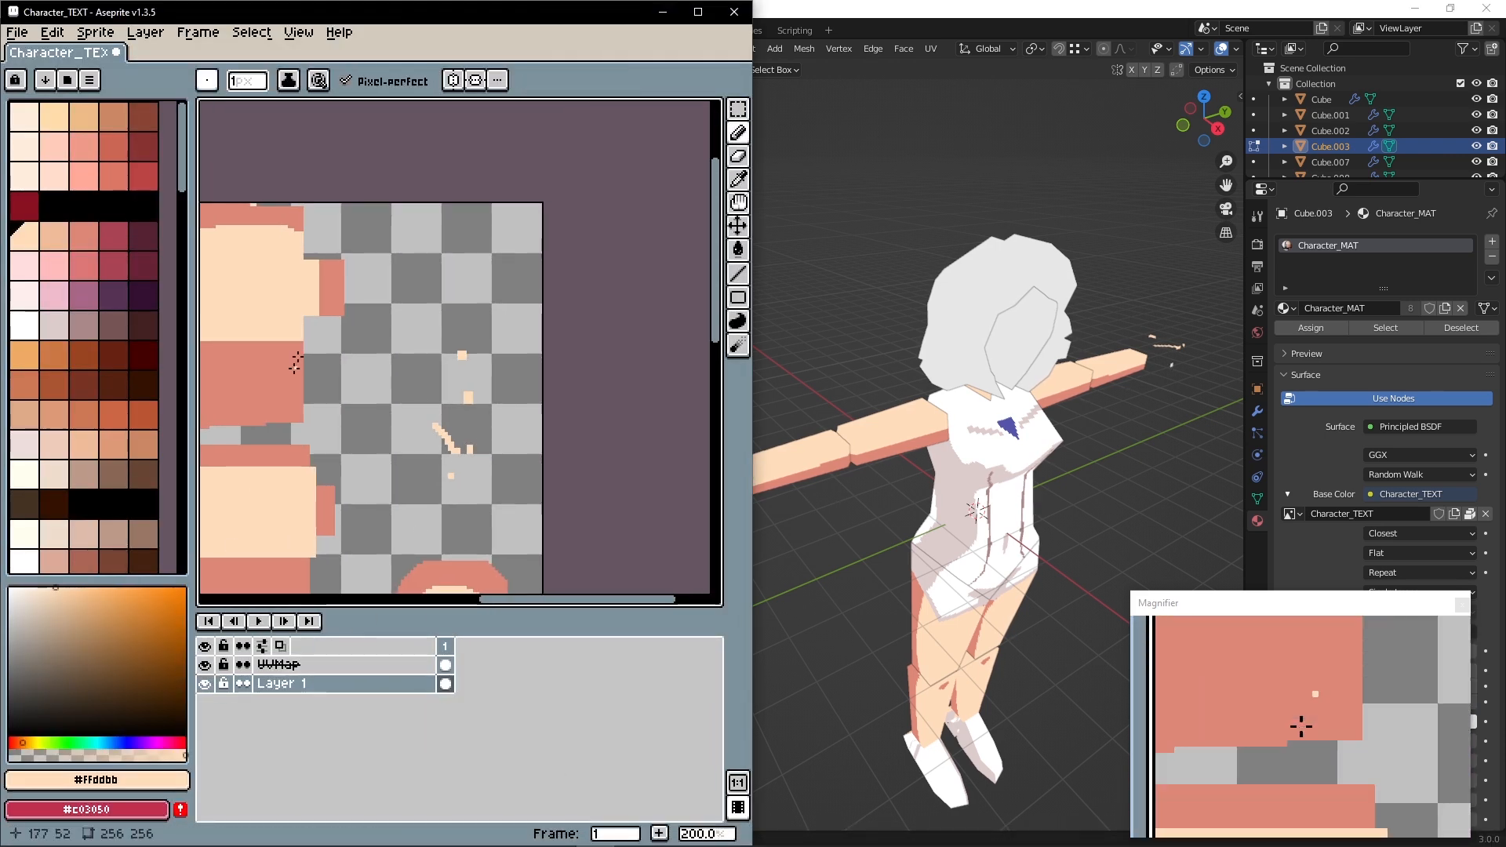
{"action": "key", "text": "i"}
{"action": "scroll", "coordinate": [470, 299], "scroll_direction": "down", "scroll_amount": 1}
{"action": "scroll", "coordinate": [471, 299], "scroll_direction": "up", "scroll_amount": 3}
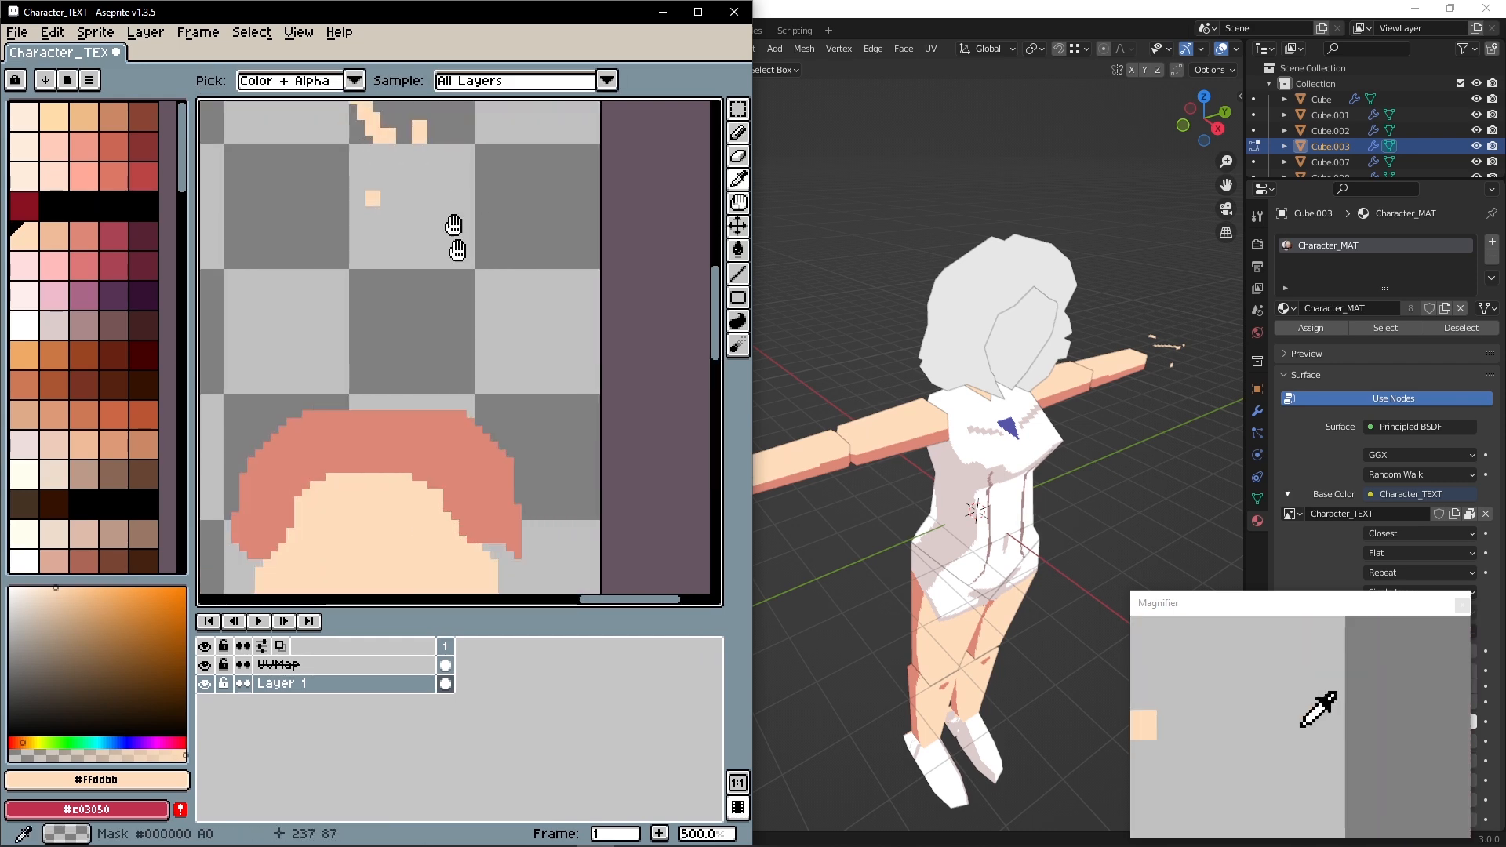
Select all of the hand's UV islands in Blender and toggle the UVMap layer's visibility in Aseprite once more
{"action": "left_click", "coordinate": [933, 69]}
{"action": "left_click_drag", "start_coordinate": [178, 196], "coordinate": [431, 624]}
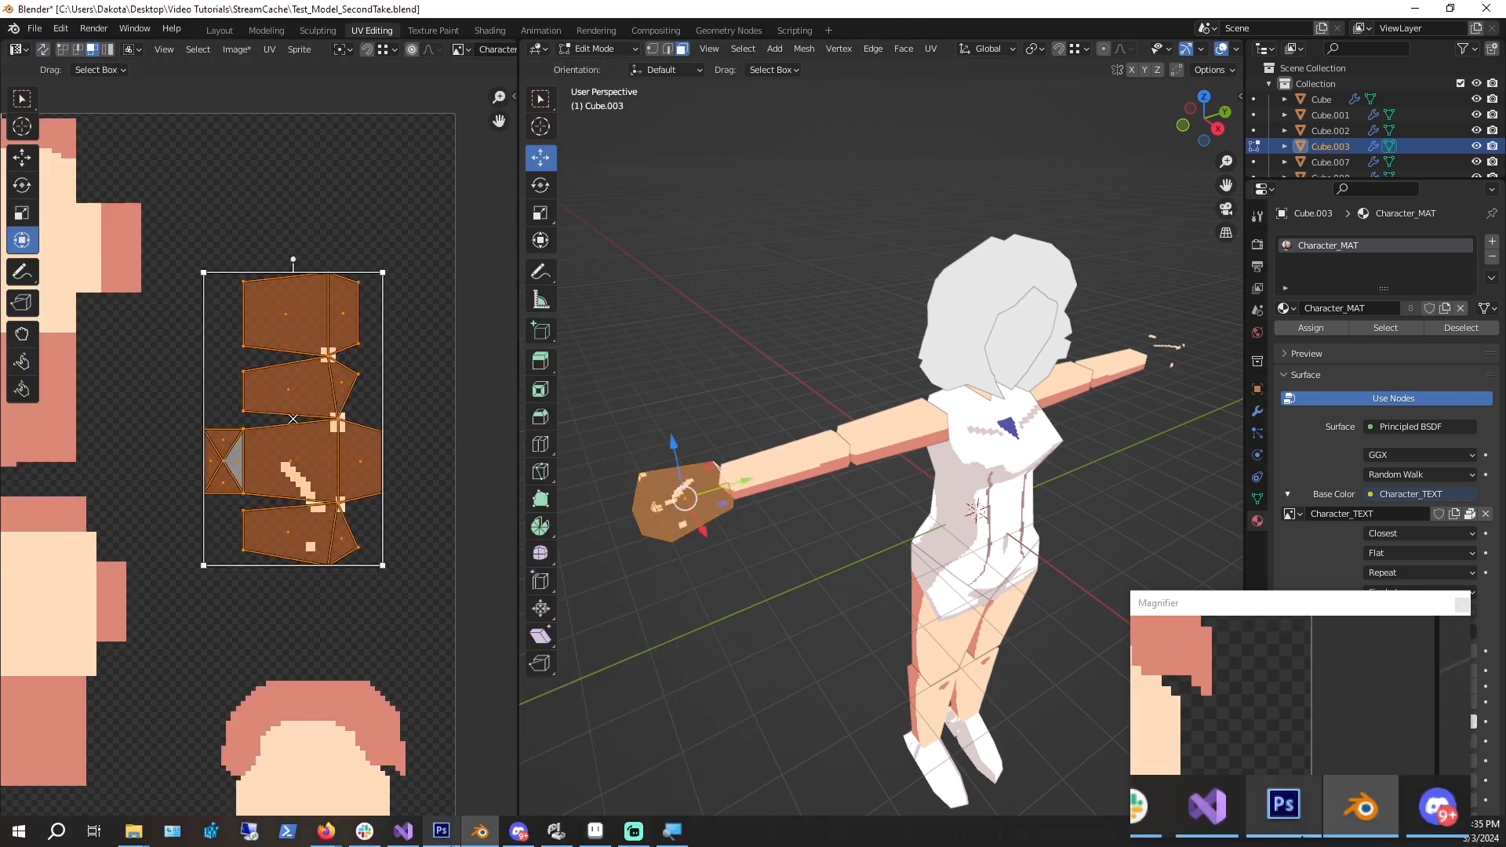
{"action": "left_click", "coordinate": [595, 830]}
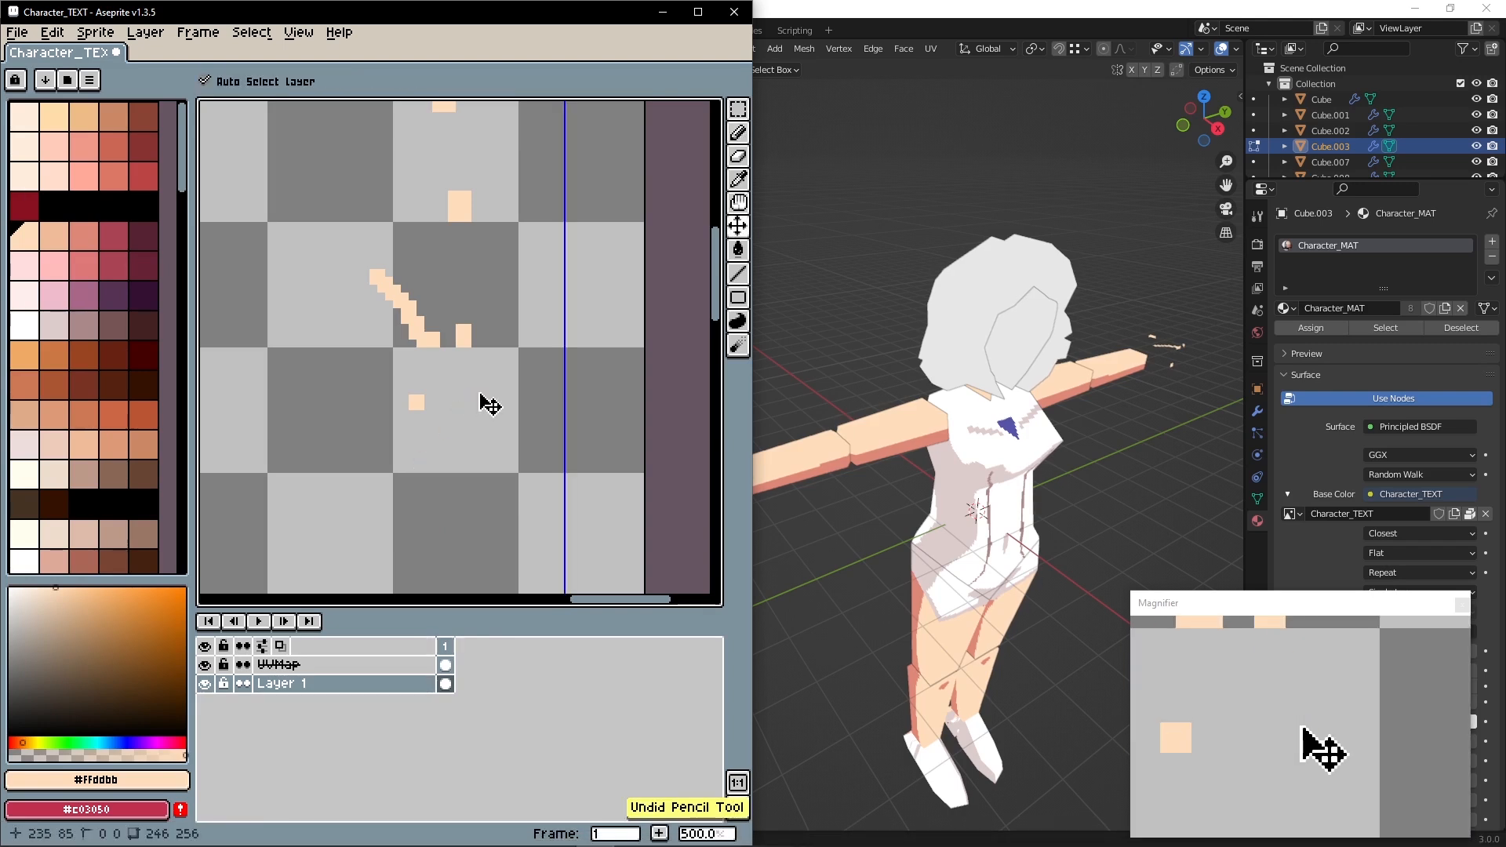
{"action": "scroll", "coordinate": [483, 406], "scroll_direction": "down", "scroll_amount": 2}
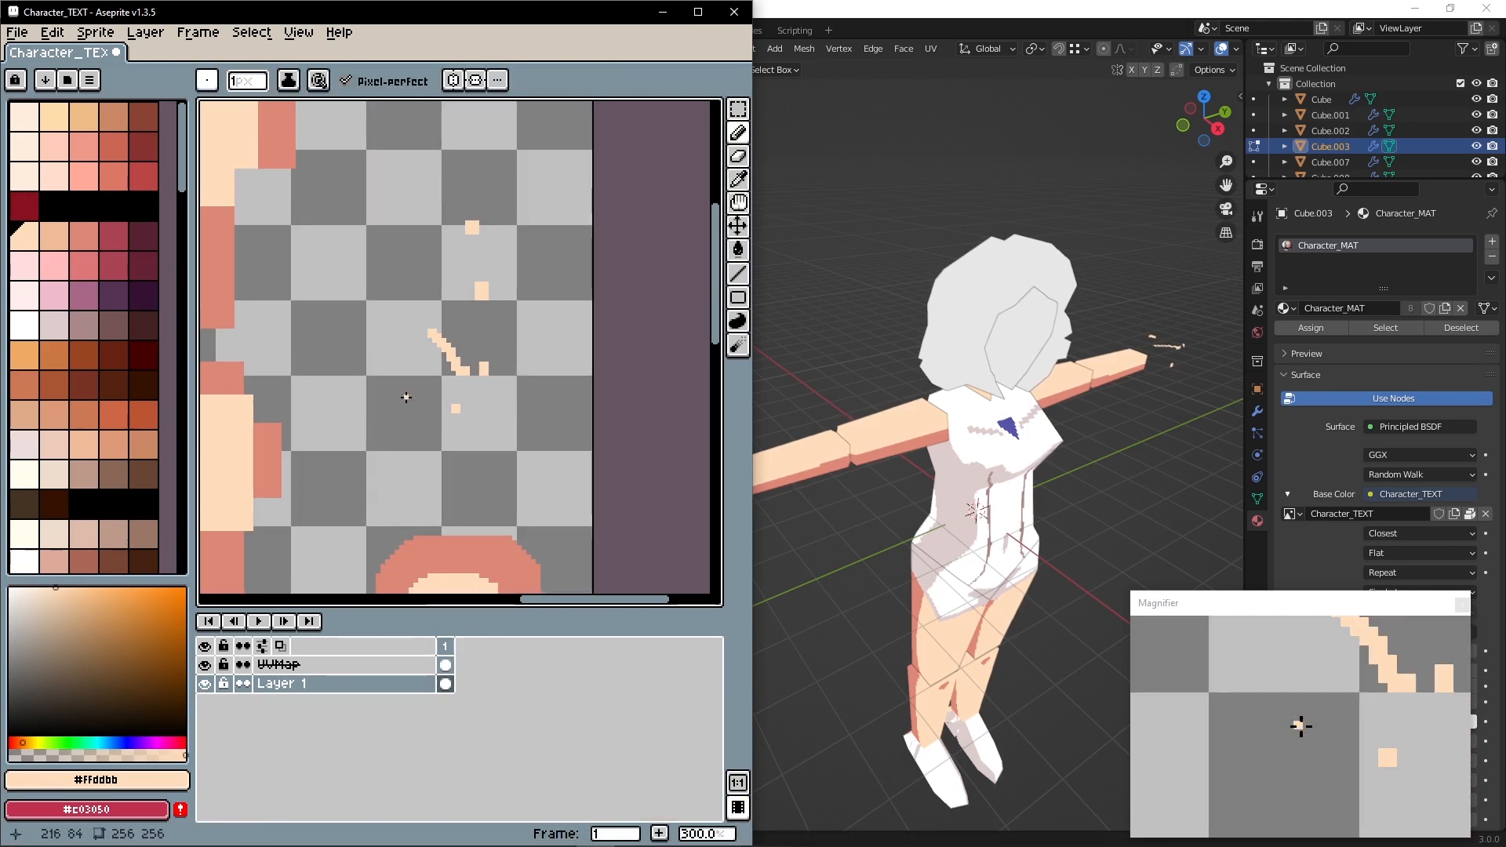
{"action": "left_click", "coordinate": [204, 664]}
{"action": "left_click", "coordinate": [205, 664]}
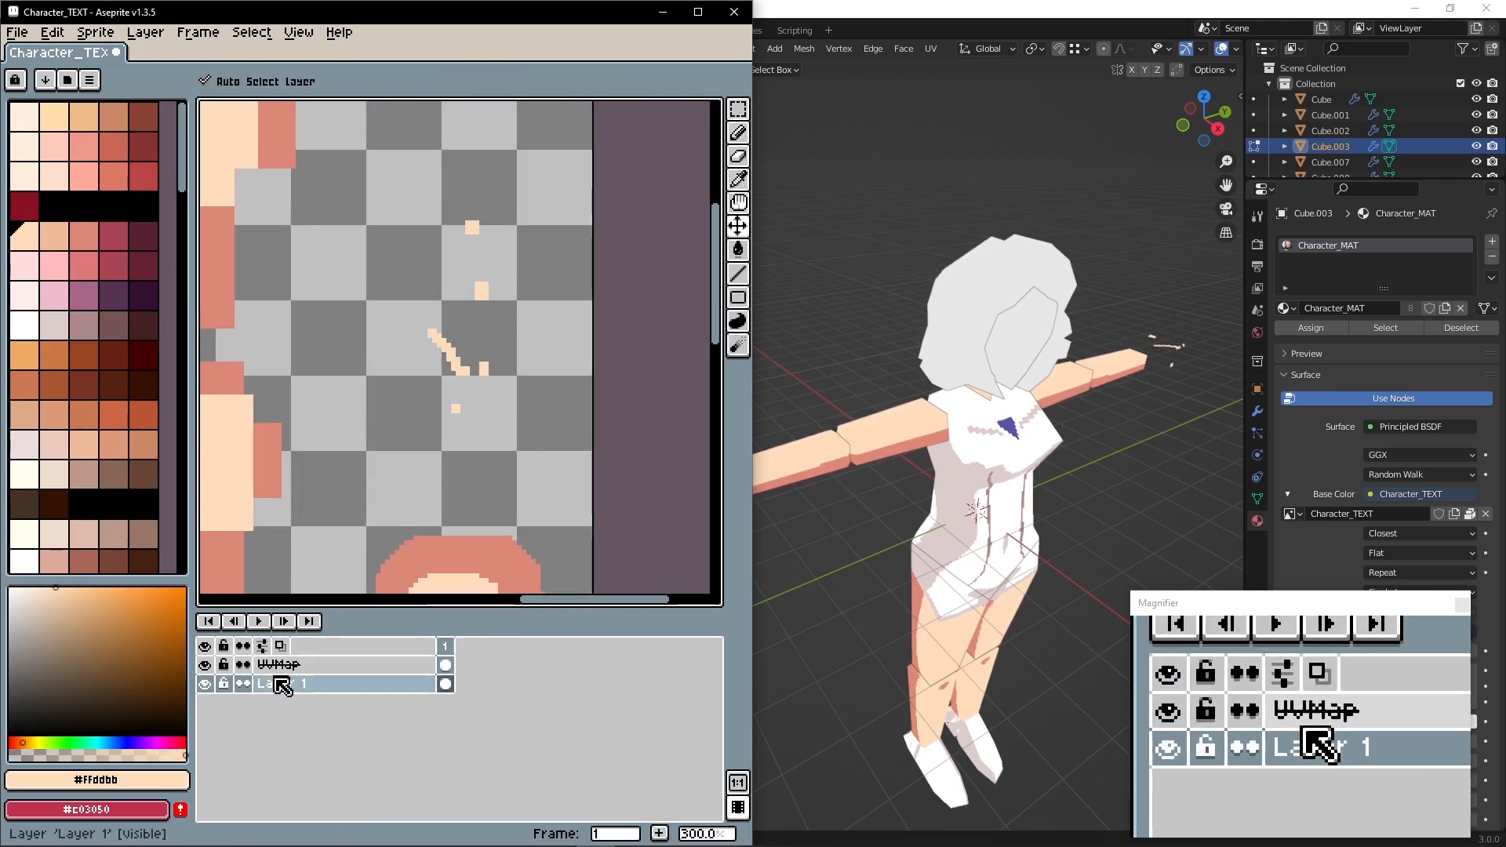
Select the UVMap layer in Aseprite, try to paint on it, and switch back to Blender to view the hand
{"action": "double_click", "coordinate": [282, 664]}
{"action": "left_click_drag", "start_coordinate": [381, 249], "coordinate": [629, 242]}
{"action": "left_click", "coordinate": [477, 158]}
{"action": "left_click", "coordinate": [500, 330]}
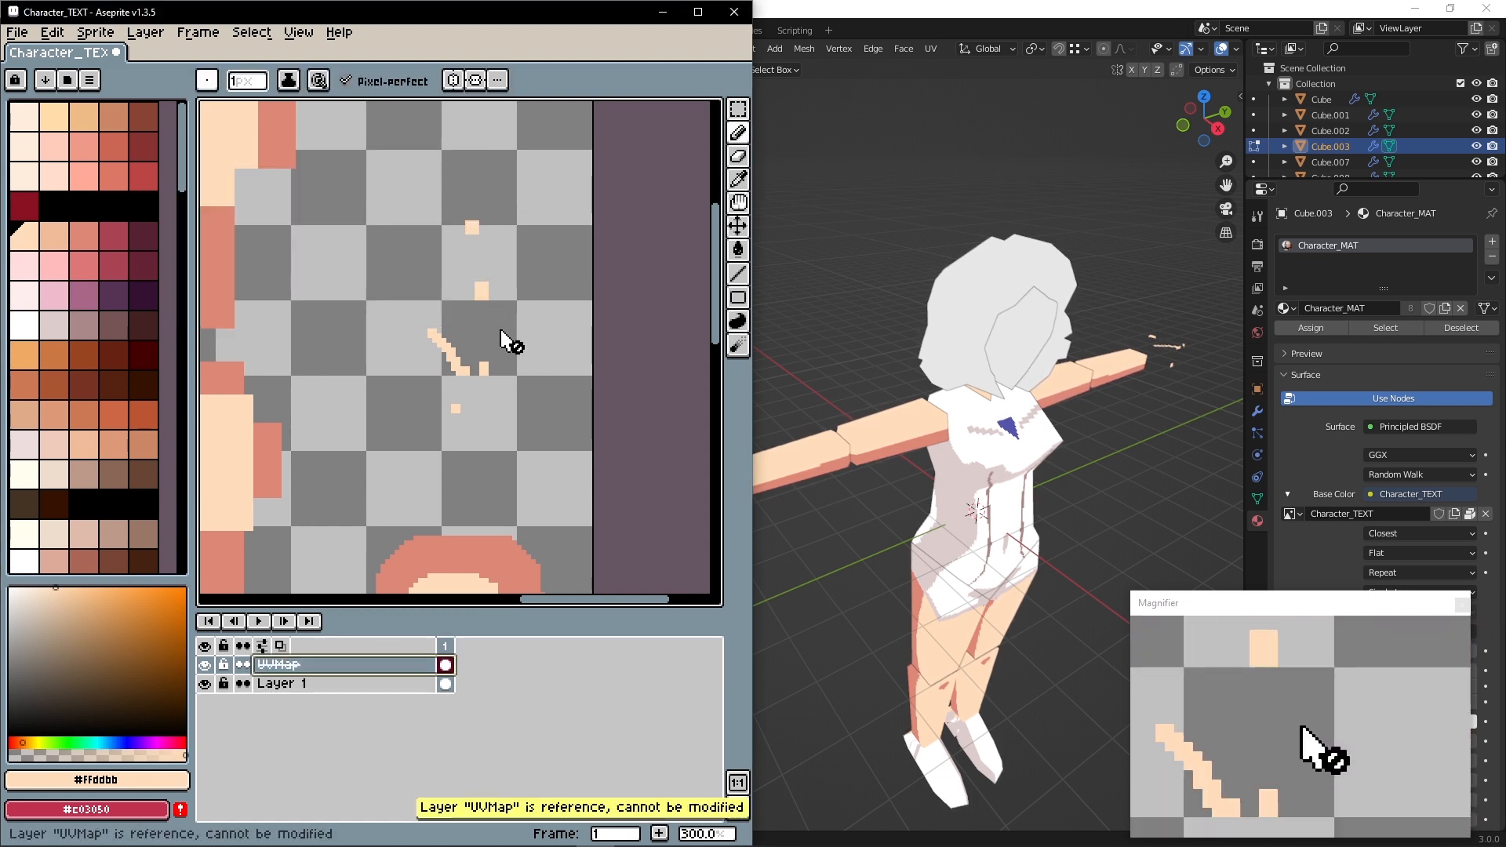
{"action": "scroll", "coordinate": [500, 329], "scroll_direction": "up", "scroll_amount": 2}
{"action": "key", "text": "i"}
{"action": "middle_click_drag", "start_coordinate": [500, 330], "coordinate": [468, 401]}
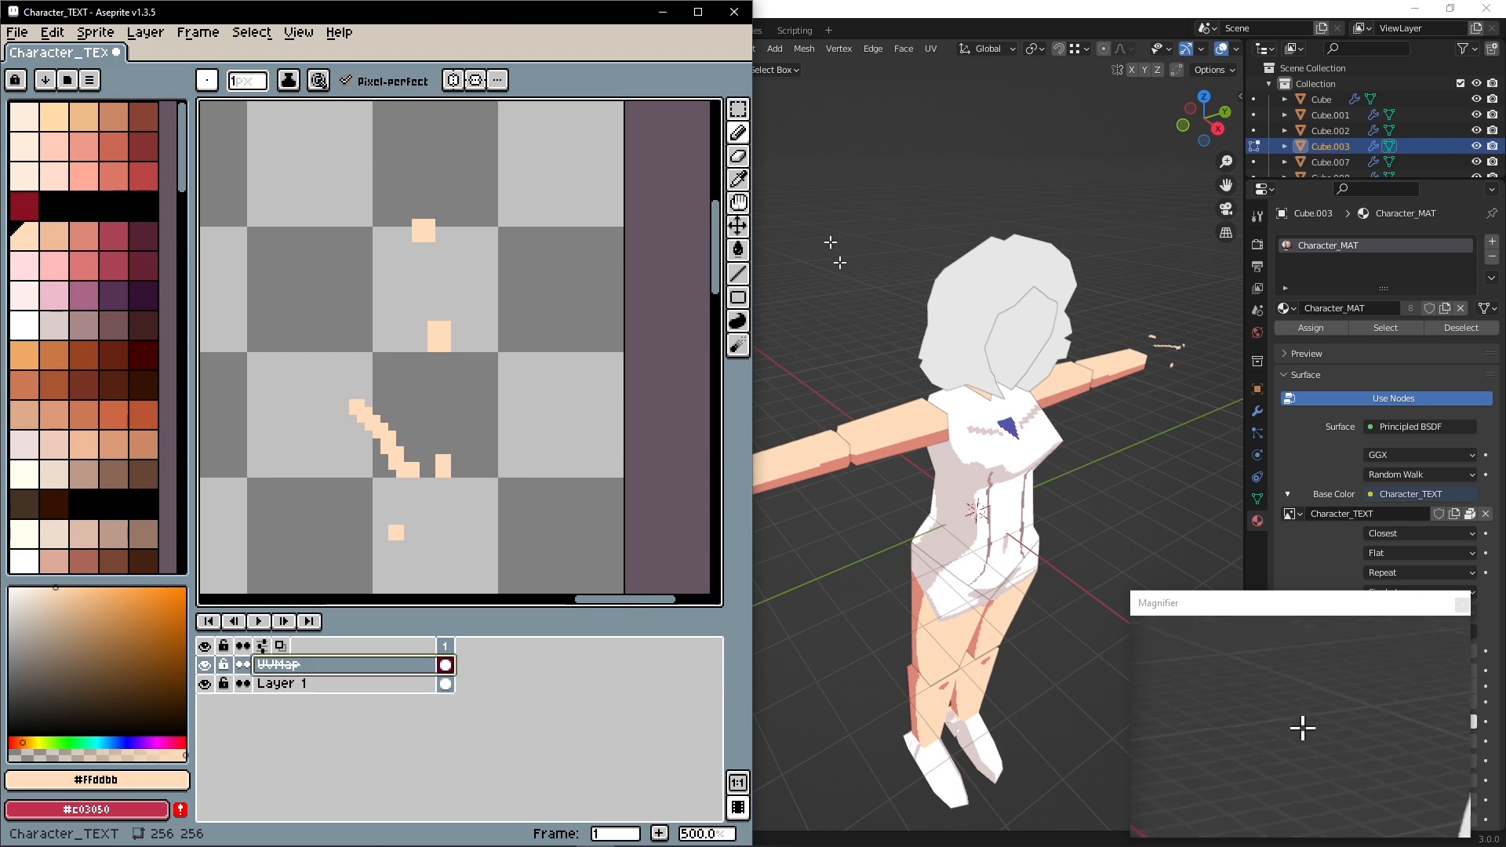
{"action": "left_click", "coordinate": [846, 9]}
{"action": "middle_click_drag", "start_coordinate": [725, 234], "coordinate": [817, 240]}
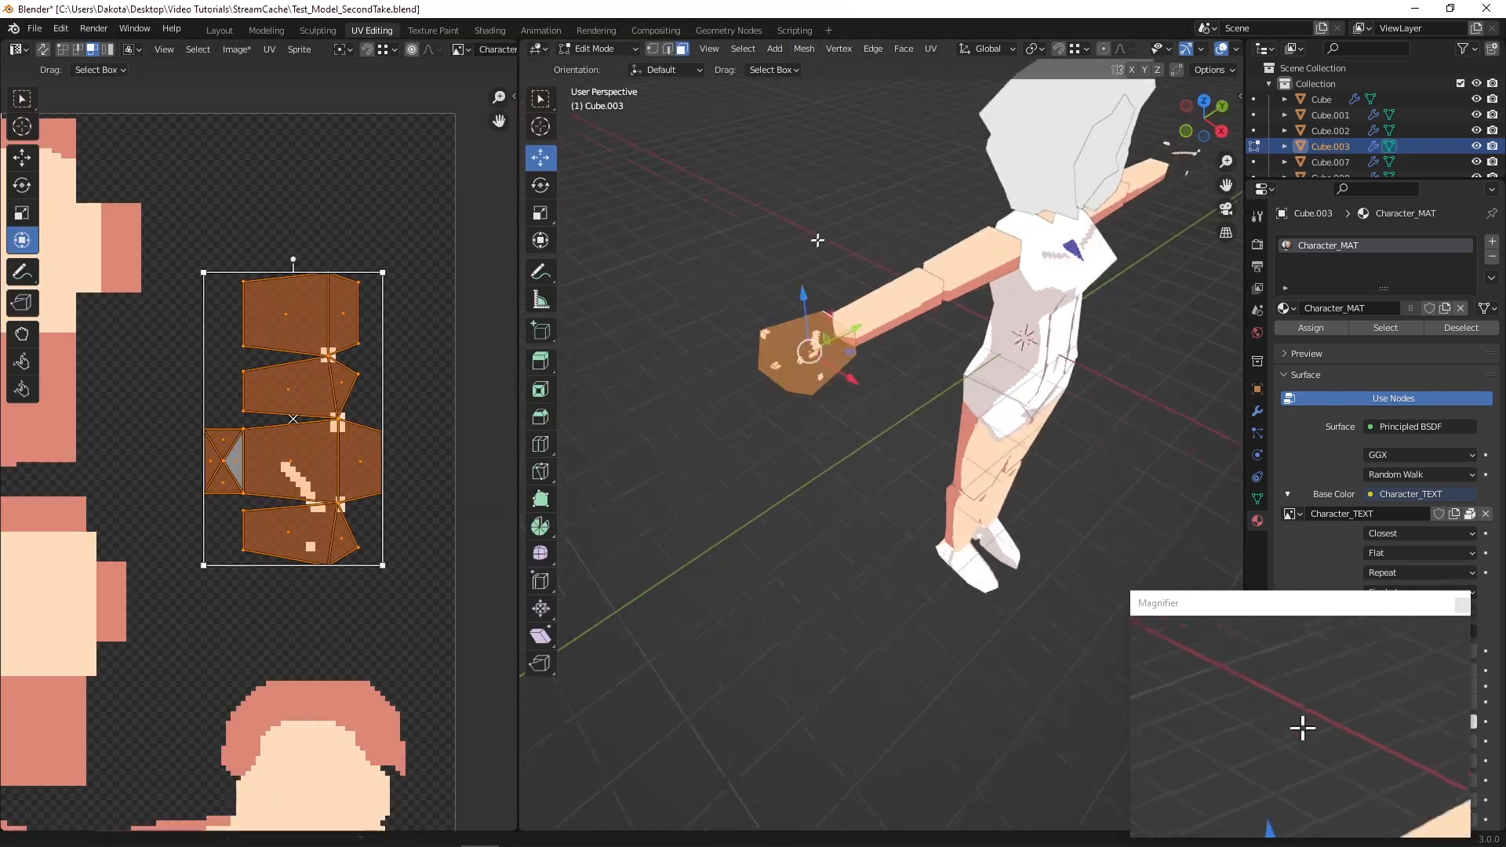
Deselect the hand's UV islands in Blender and refresh Aseprite's UV outlines by opening Home and returning to the Character_TEXT sprite
{"action": "scroll", "coordinate": [784, 299], "scroll_direction": "up", "scroll_amount": 4}
{"action": "left_click", "coordinate": [427, 339]}
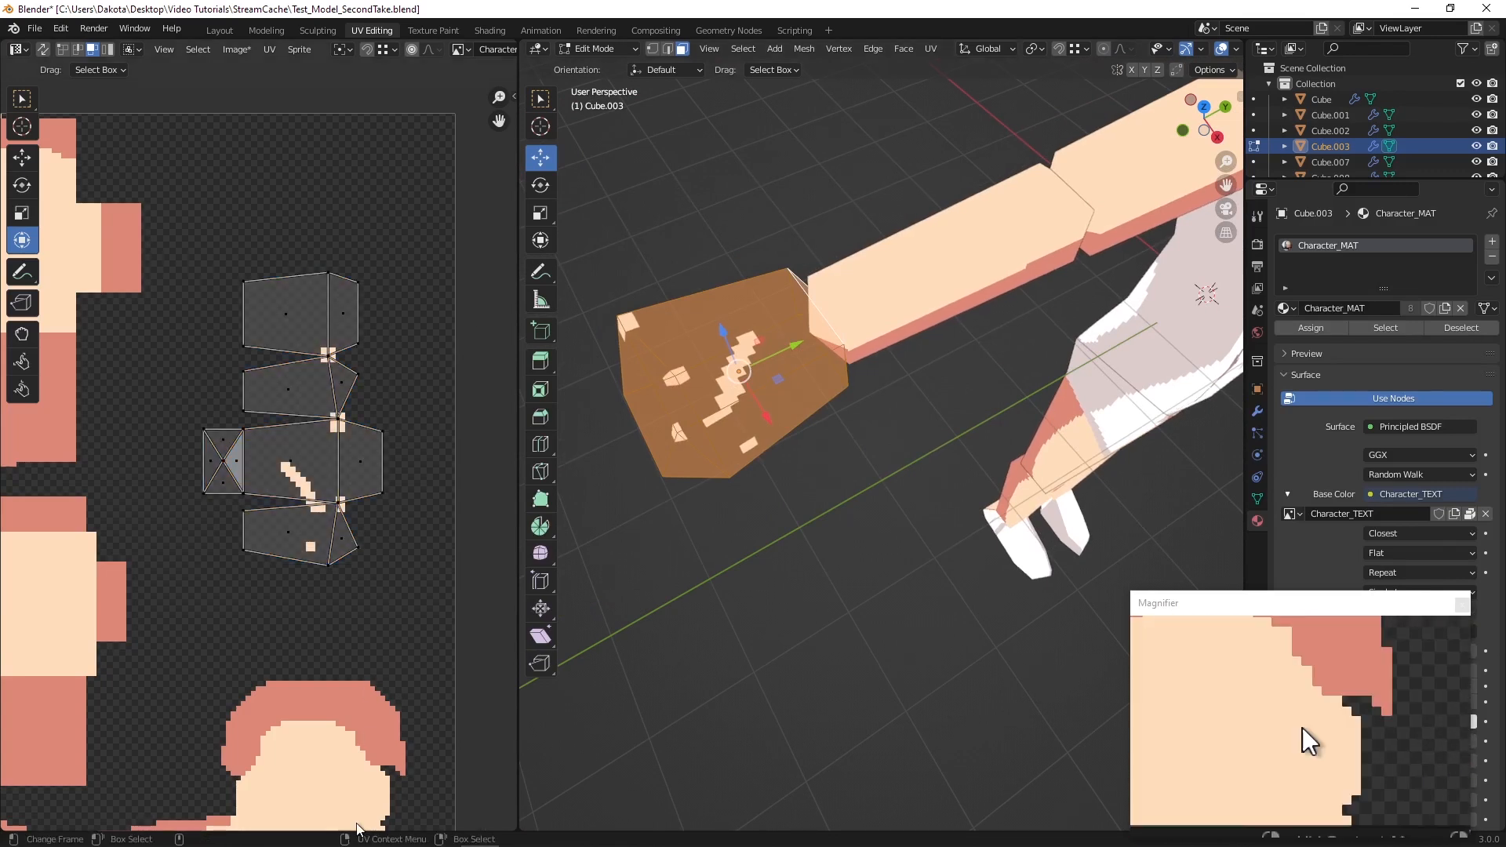
{"action": "left_click", "coordinate": [595, 831]}
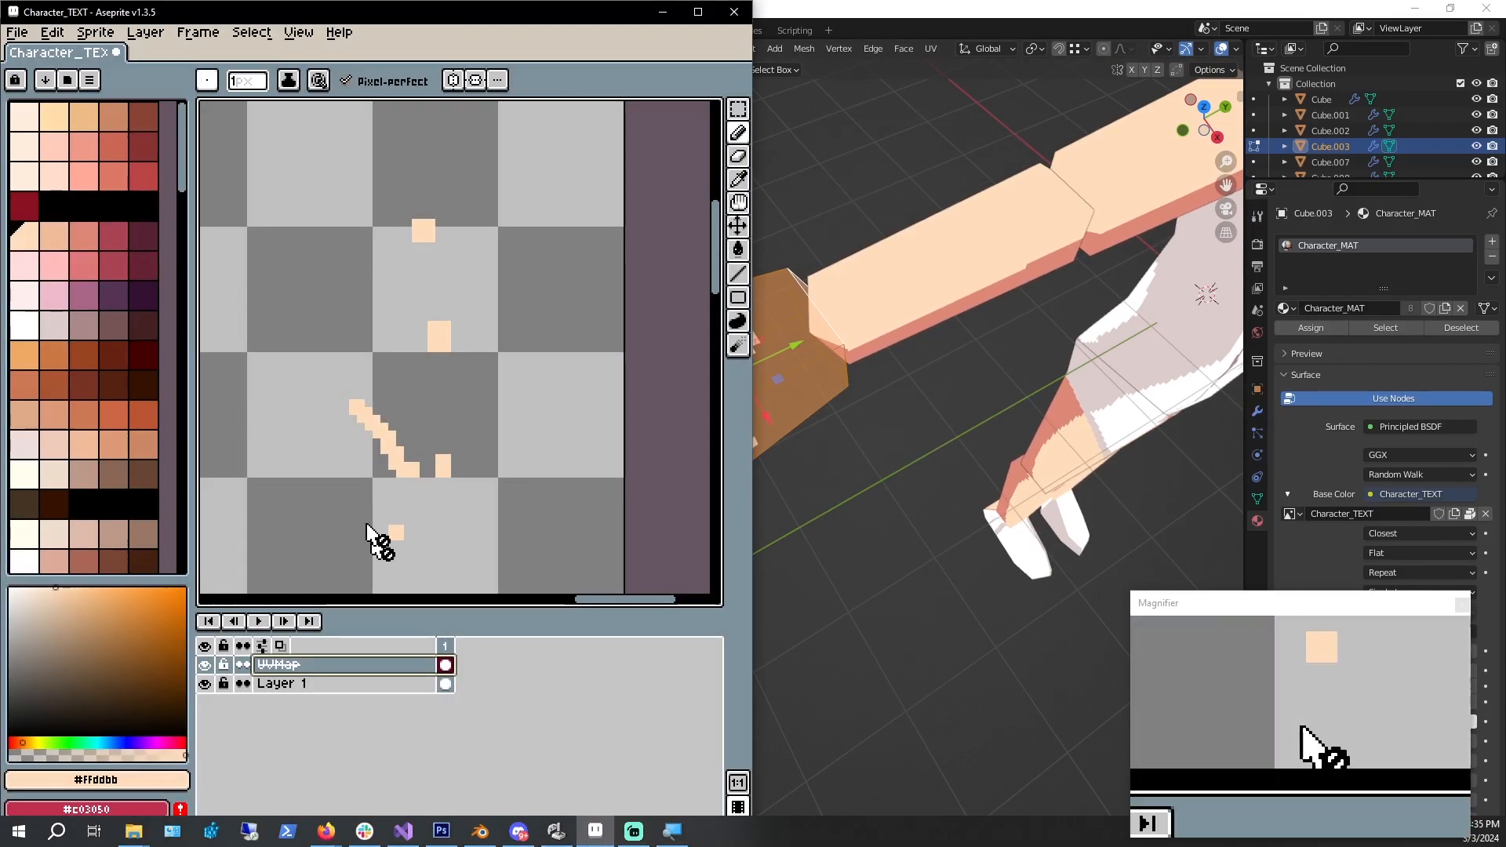
{"action": "left_click", "coordinate": [24, 34]}
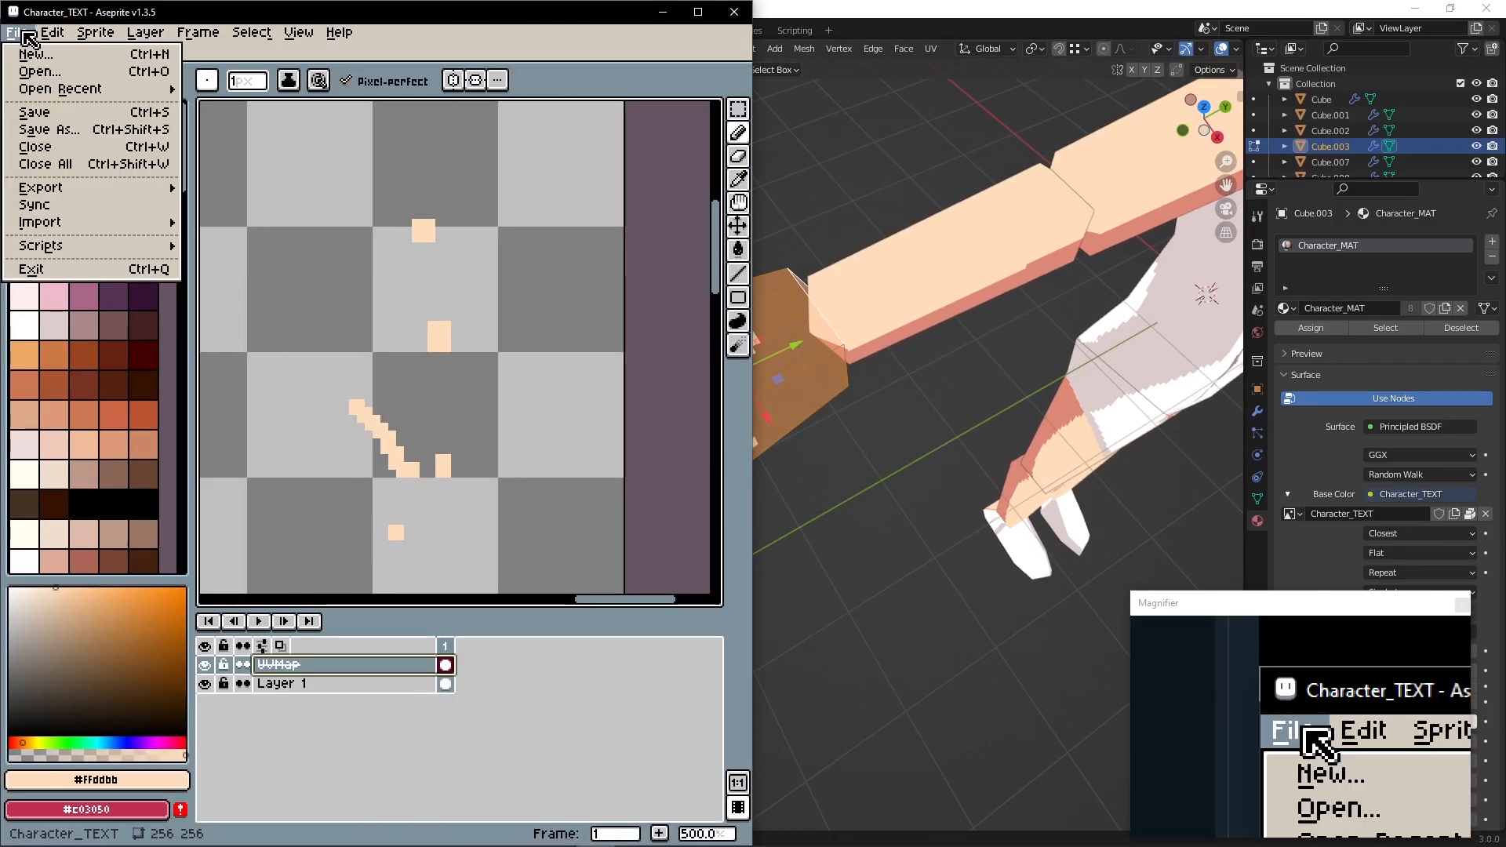
{"action": "mouse_move", "coordinate": [308, 37]}
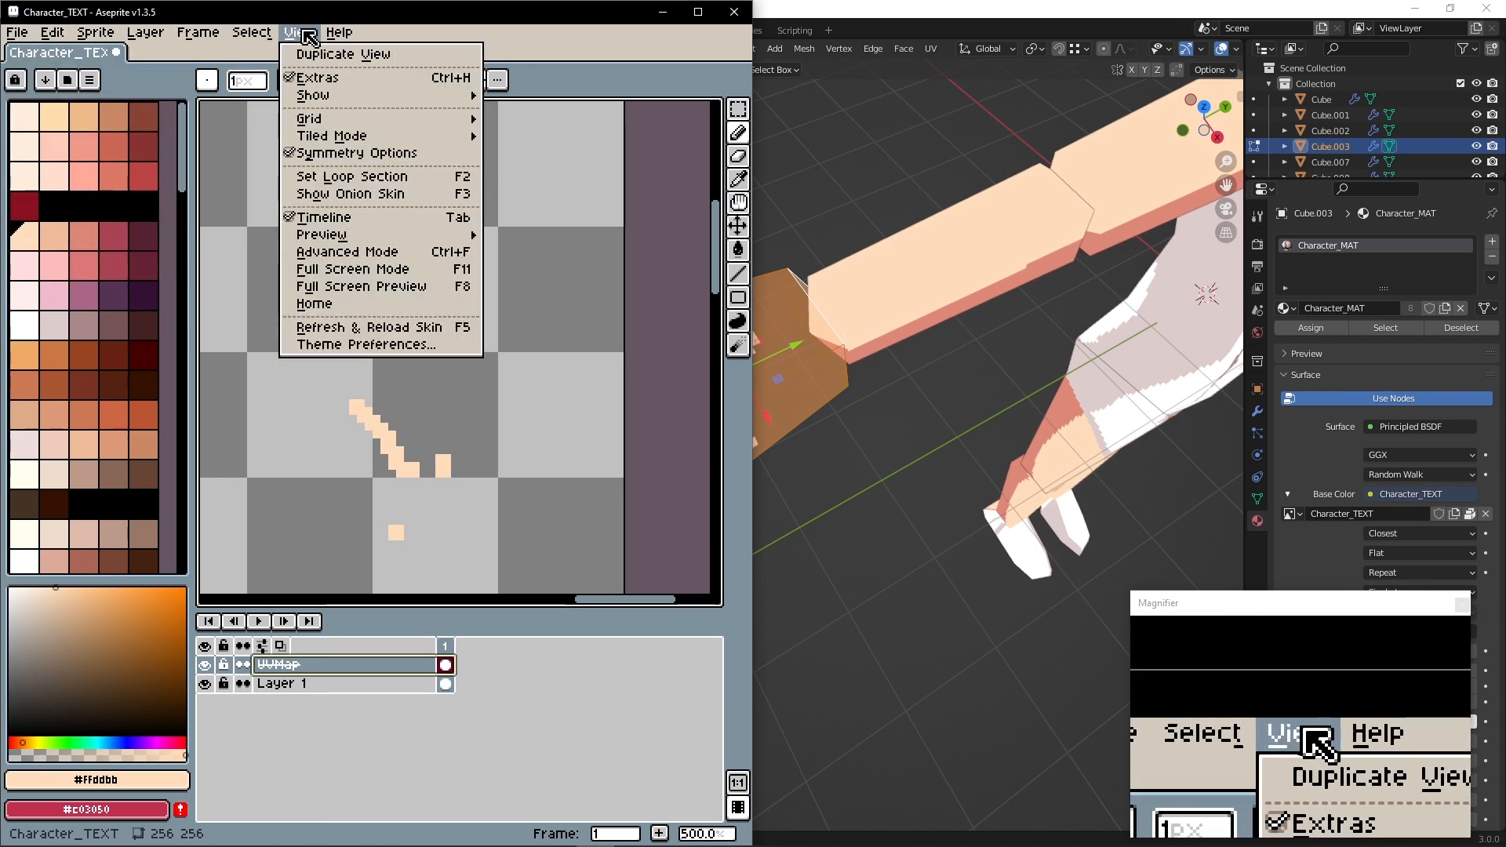
{"action": "left_click", "coordinate": [337, 306]}
{"action": "left_click", "coordinate": [157, 55]}
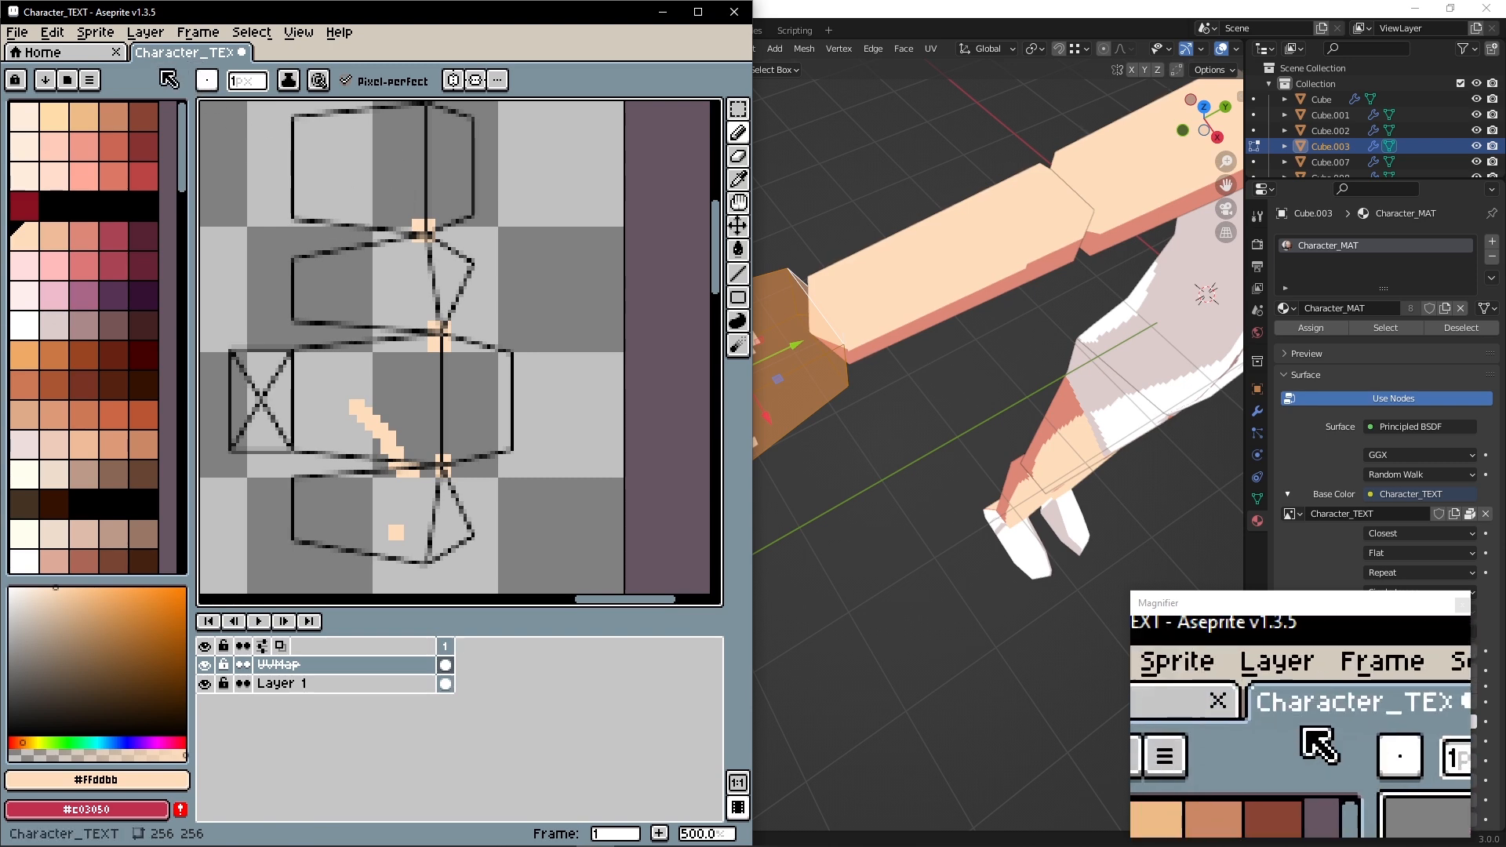
Cover all of the hand's UV islands on Layer 1 in Aseprite with #ffddbb, using a round pencil brush about 8 px wide
{"action": "scroll", "coordinate": [901, 410], "scroll_direction": "down", "scroll_amount": 5}
{"action": "scroll", "coordinate": [896, 377], "scroll_direction": "up", "scroll_amount": 3}
{"action": "middle_click_drag", "start_coordinate": [852, 271], "coordinate": [796, 277]}
{"action": "mouse_move", "coordinate": [496, 829]}
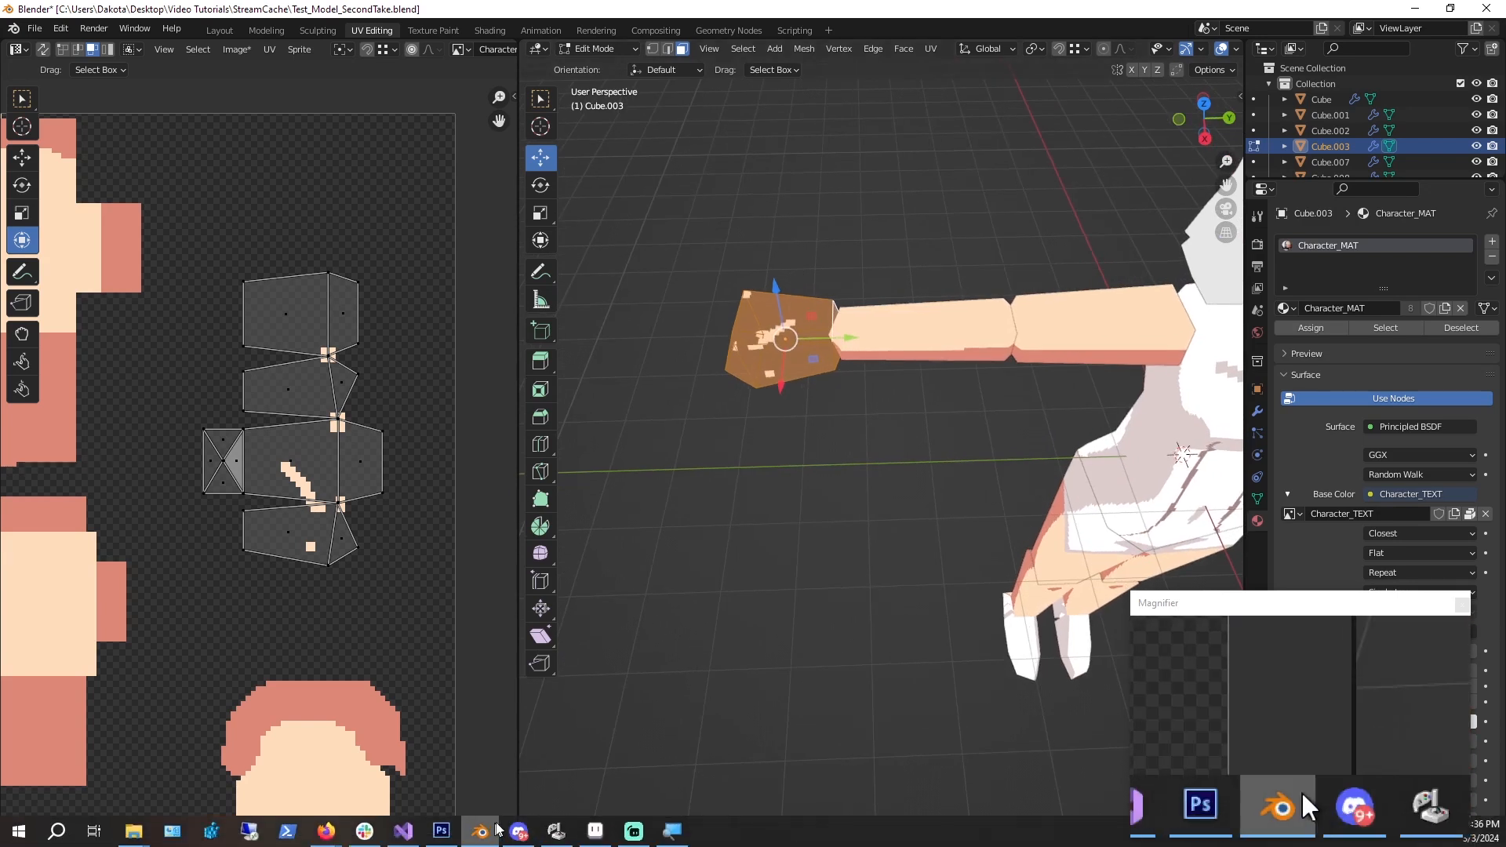
{"action": "left_click", "coordinate": [595, 831]}
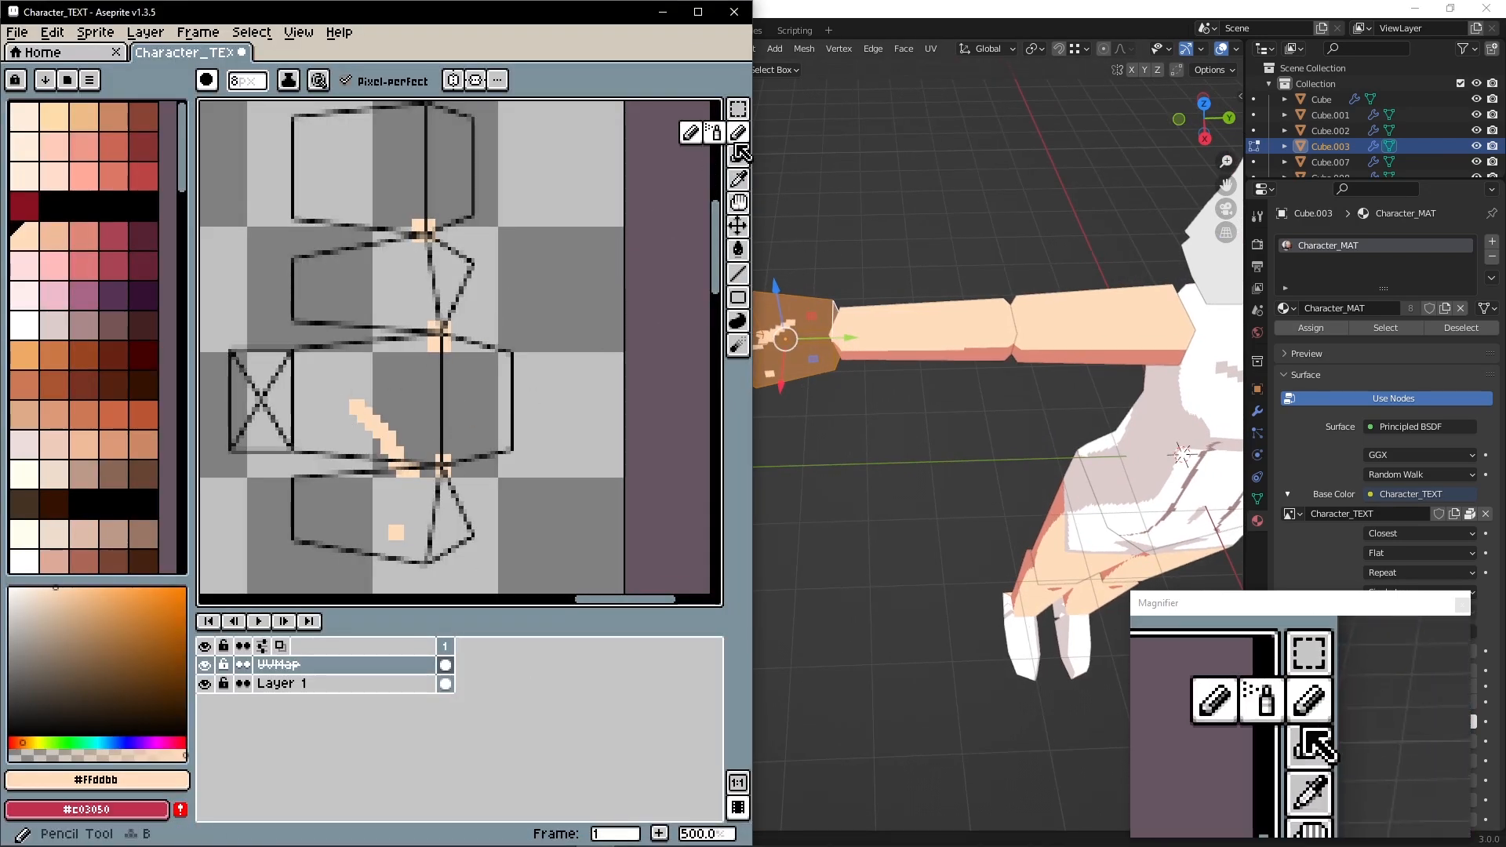
{"action": "left_click", "coordinate": [310, 685]}
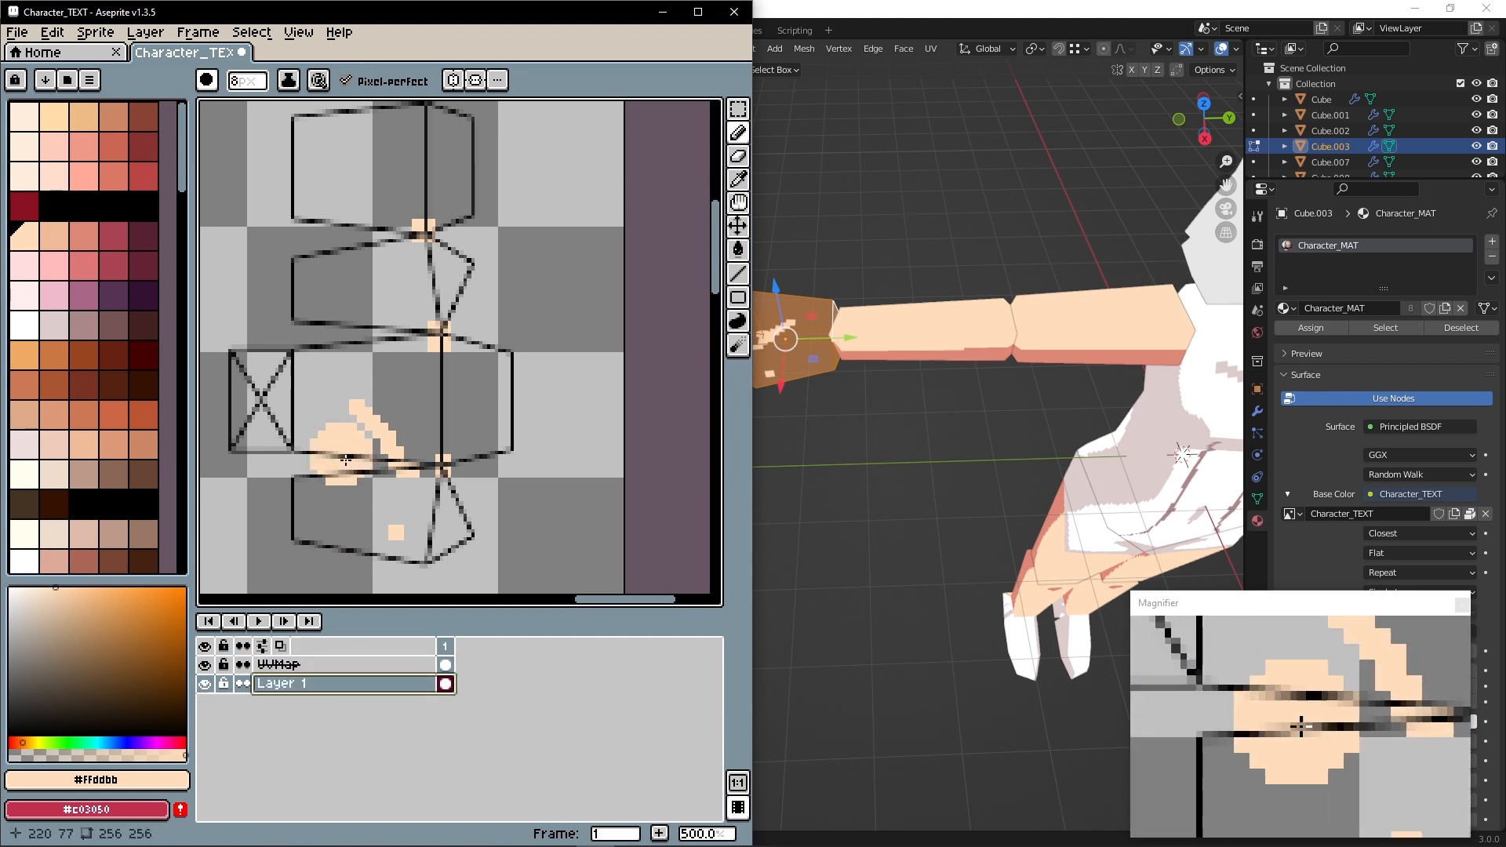
{"action": "middle_click_drag", "start_coordinate": [330, 528], "coordinate": [382, 506]}
{"action": "mouse_move", "coordinate": [400, 525]}
{"action": "left_mouse_down"}
{"action": "mouse_move", "coordinate": [558, 416]}
{"action": "mouse_move", "coordinate": [519, 329]}
{"action": "mouse_move", "coordinate": [463, 368]}
{"action": "mouse_move", "coordinate": [366, 487]}
{"action": "mouse_move", "coordinate": [270, 369]}
{"action": "mouse_move", "coordinate": [403, 364]}
{"action": "left_mouse_up"}
{"action": "left_click_drag", "start_coordinate": [313, 325], "coordinate": [471, 208]}
{"action": "middle_click_drag", "start_coordinate": [400, 369], "coordinate": [380, 495]}
{"action": "mouse_move", "coordinate": [346, 400]}
{"action": "left_mouse_down"}
{"action": "mouse_move", "coordinate": [328, 267]}
{"action": "mouse_move", "coordinate": [484, 221]}
{"action": "mouse_move", "coordinate": [478, 424]}
{"action": "mouse_move", "coordinate": [395, 395]}
{"action": "mouse_move", "coordinate": [380, 280]}
{"action": "left_mouse_up"}
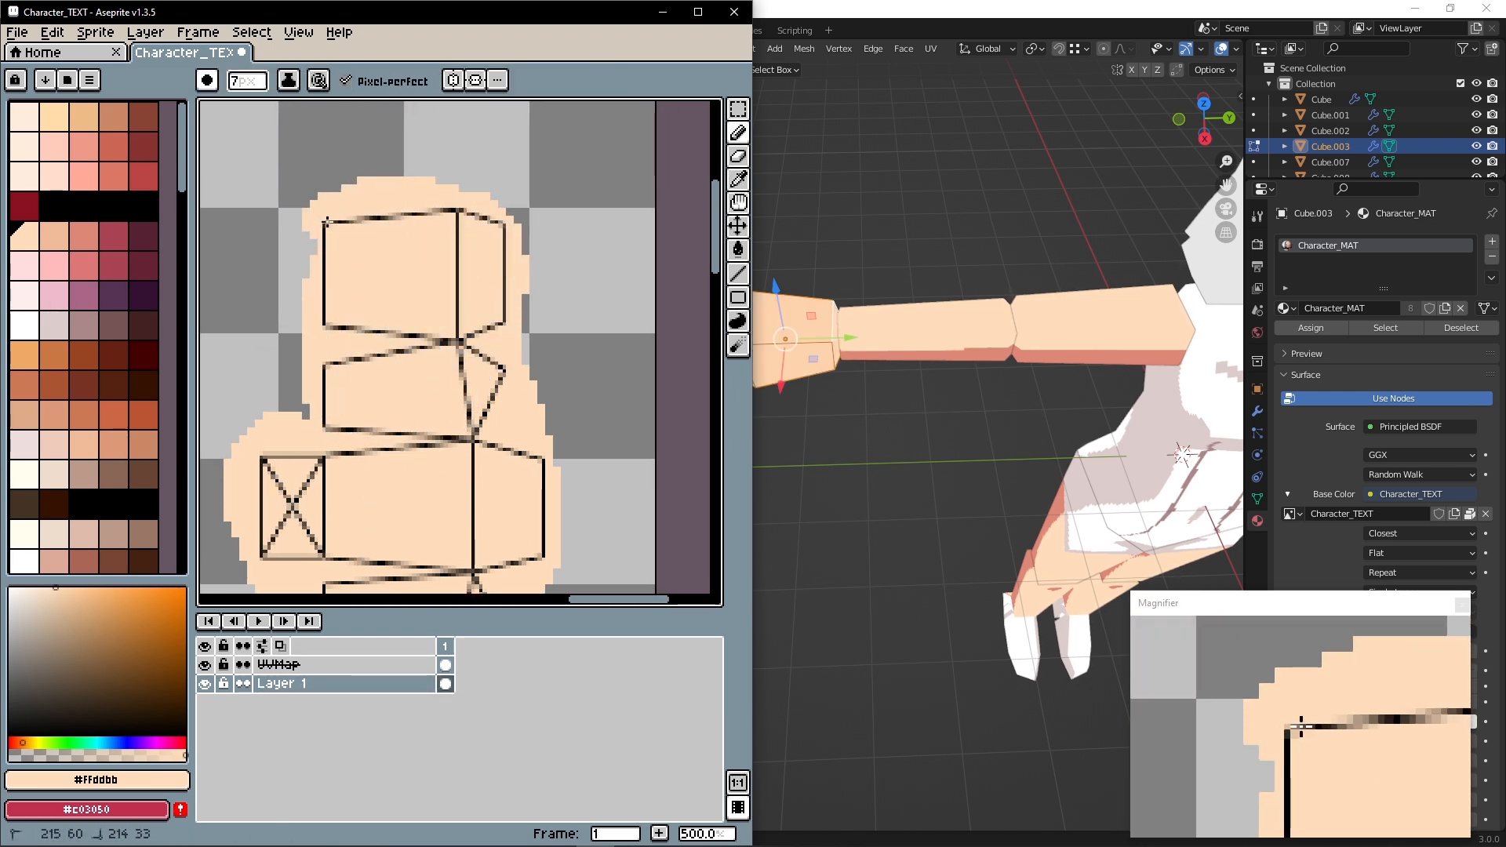
Sample the #dd8877 shading colour from the existing texture and set the pencil size to 1 px
{"action": "key", "text": "i"}
{"action": "scroll", "coordinate": [528, 382], "scroll_direction": "up", "scroll_amount": 1}
{"action": "middle_click_drag", "start_coordinate": [528, 381], "coordinate": [453, 357]}
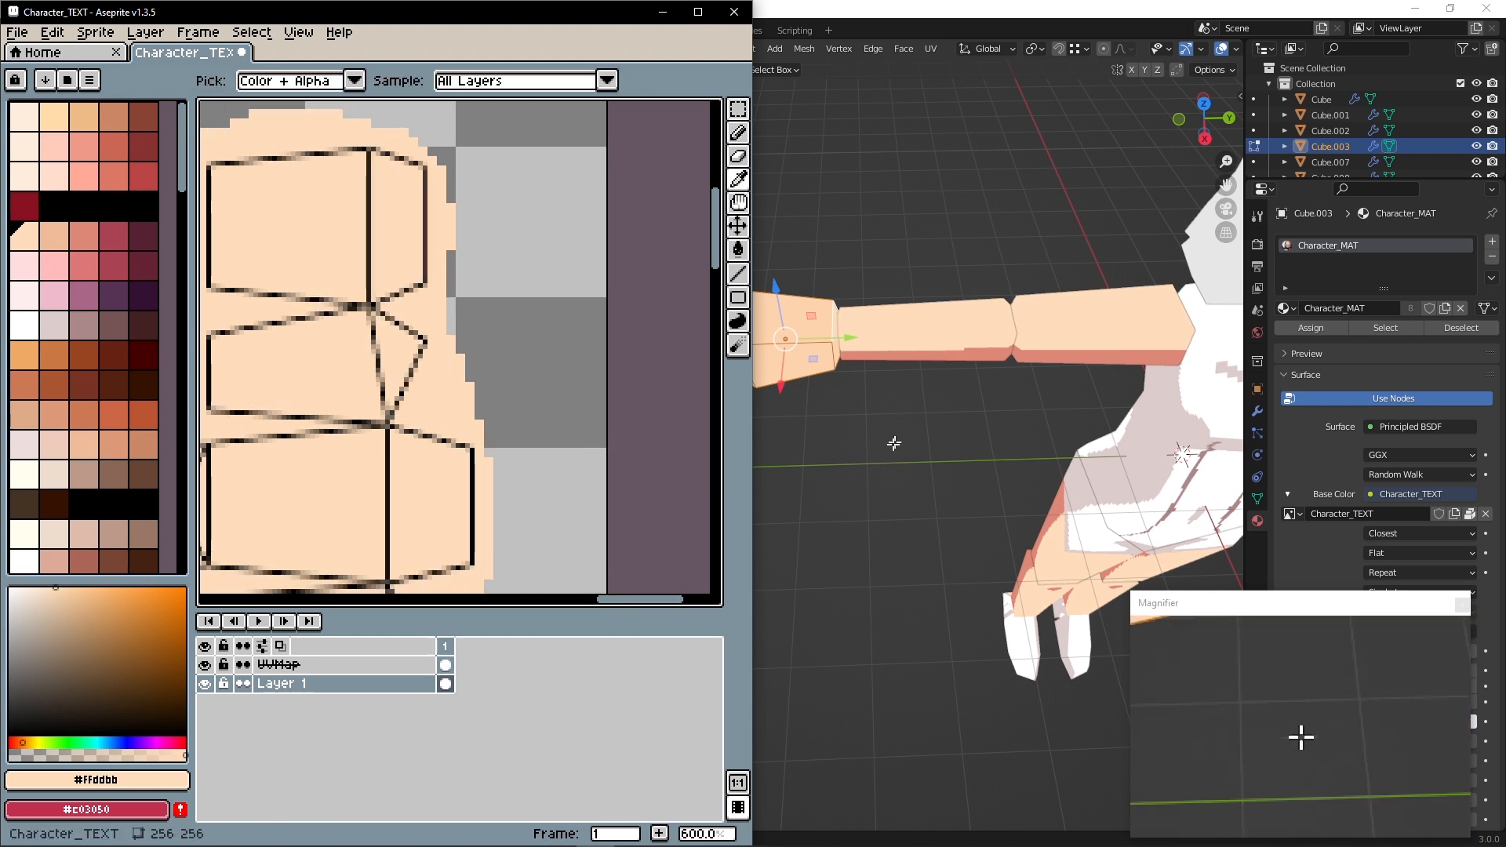
{"action": "middle_click_drag", "start_coordinate": [299, 448], "coordinate": [410, 326]}
{"action": "middle_click_drag", "start_coordinate": [345, 265], "coordinate": [584, 364]}
{"action": "left_click", "coordinate": [223, 354]}
{"action": "middle_click_drag", "start_coordinate": [594, 417], "coordinate": [430, 385]}
{"action": "scroll", "coordinate": [476, 395], "scroll_direction": "up", "scroll_amount": 3}
{"action": "key", "text": "b"}
{"action": "scroll", "coordinate": [496, 440], "scroll_direction": "down", "scroll_amount": 5, "text": "ctrl"}
{"action": "key", "text": "i"}
{"action": "mouse_move", "coordinate": [622, 446]}
{"action": "middle_mouse_down"}
{"action": "mouse_move", "coordinate": [560, 377]}
{"action": "mouse_move", "coordinate": [463, 369]}
{"action": "middle_mouse_up"}
{"action": "key", "text": "b"}
Draw three evenly spaced horizontal #dd8877 finger lines across the fingertip face of the third hand island
{"action": "left_click", "coordinate": [342, 302]}
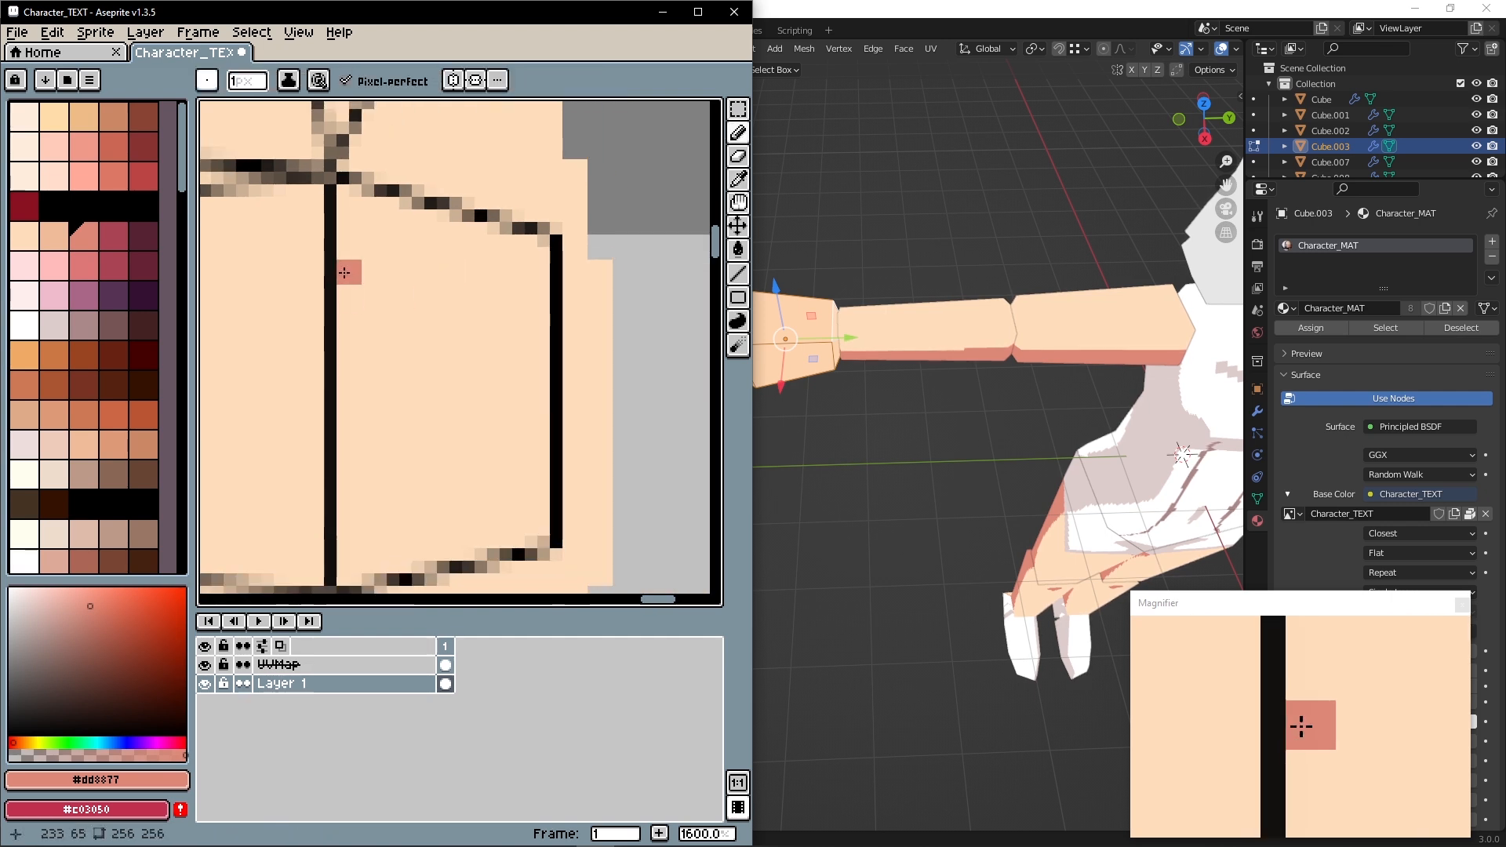
{"action": "left_click_drag", "start_coordinate": [425, 269], "coordinate": [547, 272]}
{"action": "left_click_drag", "start_coordinate": [346, 348], "coordinate": [543, 342]}
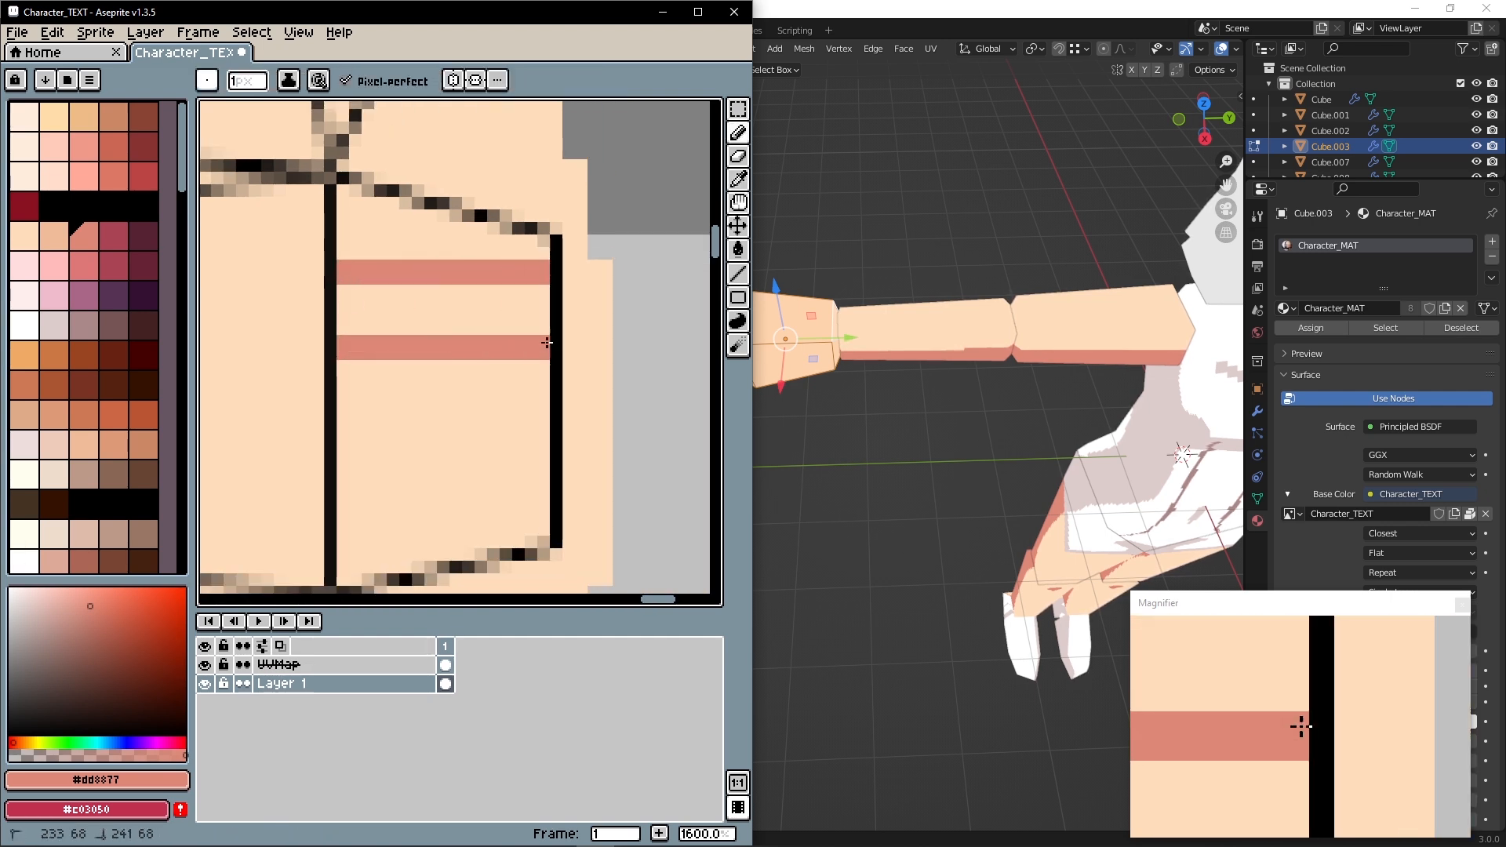
{"action": "key", "text": "ctrl+z"}
{"action": "left_click_drag", "start_coordinate": [347, 369], "coordinate": [520, 368]}
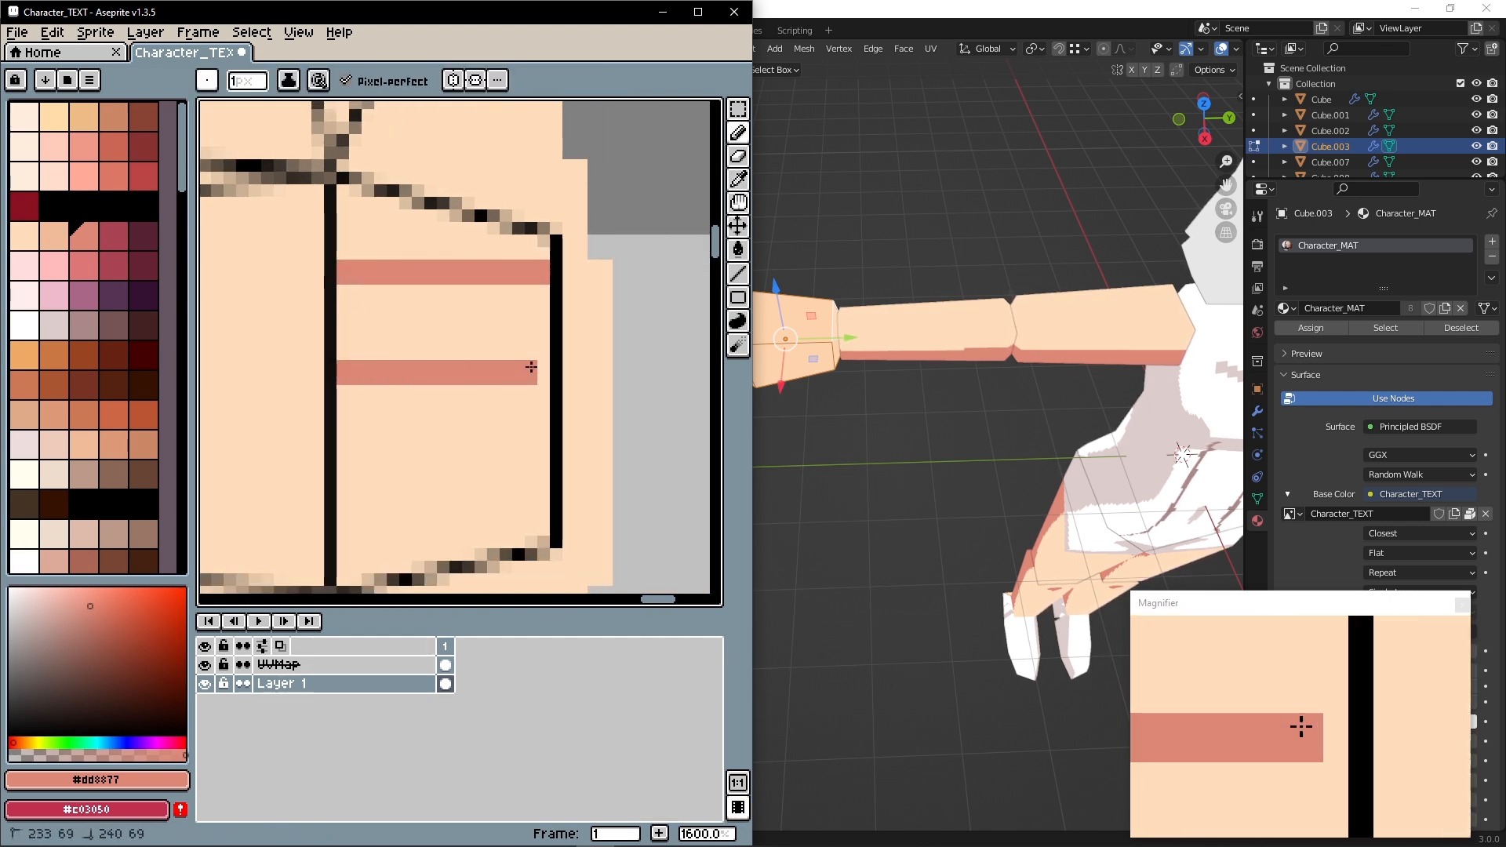
{"action": "left_click_drag", "start_coordinate": [427, 476], "coordinate": [580, 474]}
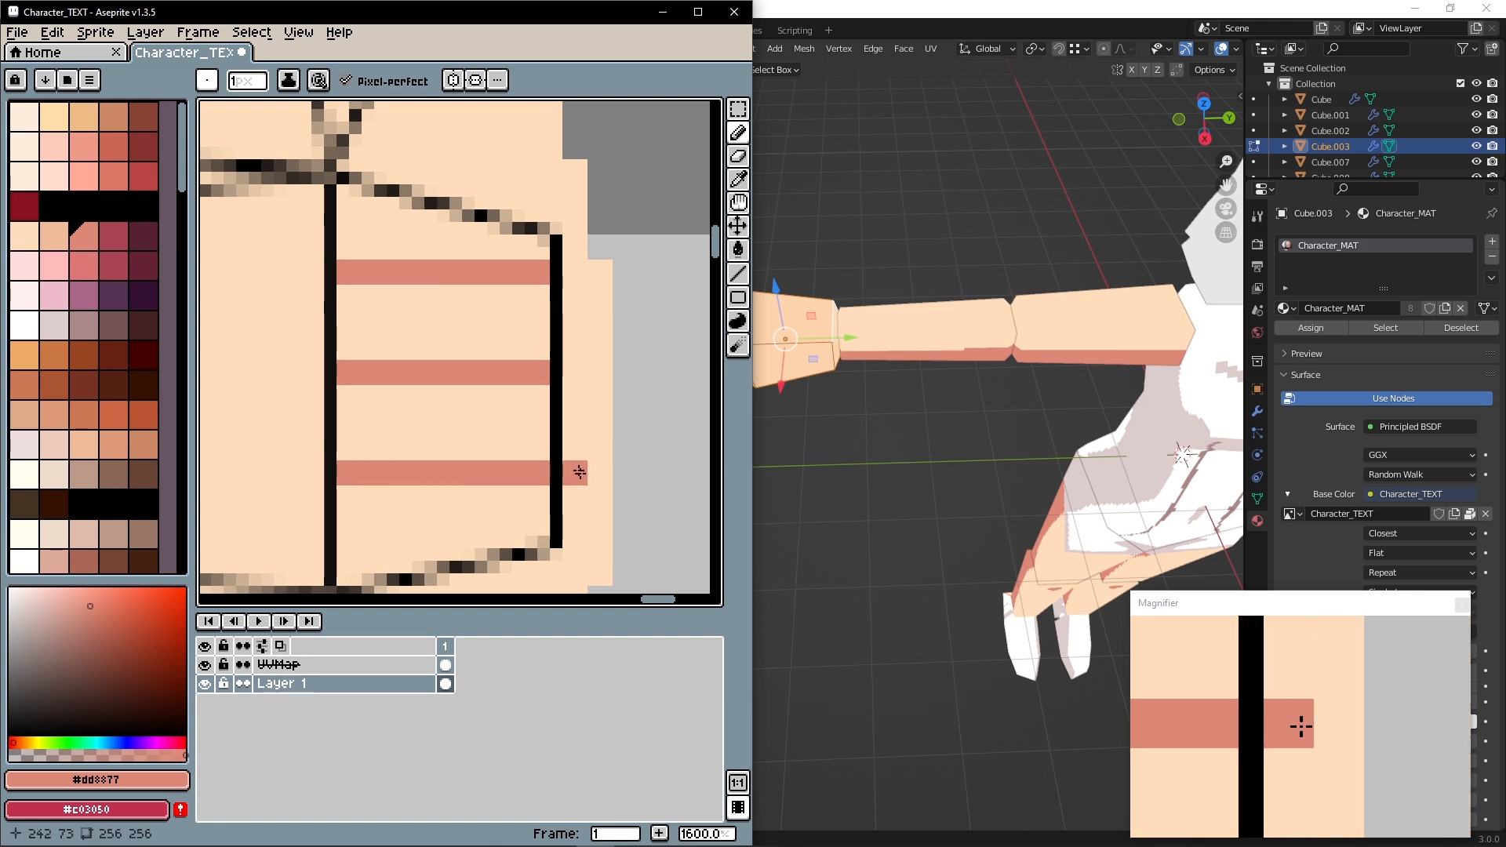
Select the three finger lines with a marquee and move them down 1 px
{"action": "middle_click_drag", "start_coordinate": [491, 424], "coordinate": [455, 400], "text": "alt"}
{"action": "scroll", "coordinate": [461, 379], "scroll_direction": "down", "scroll_amount": 1, "text": "alt"}
{"action": "left_click", "coordinate": [738, 109]}
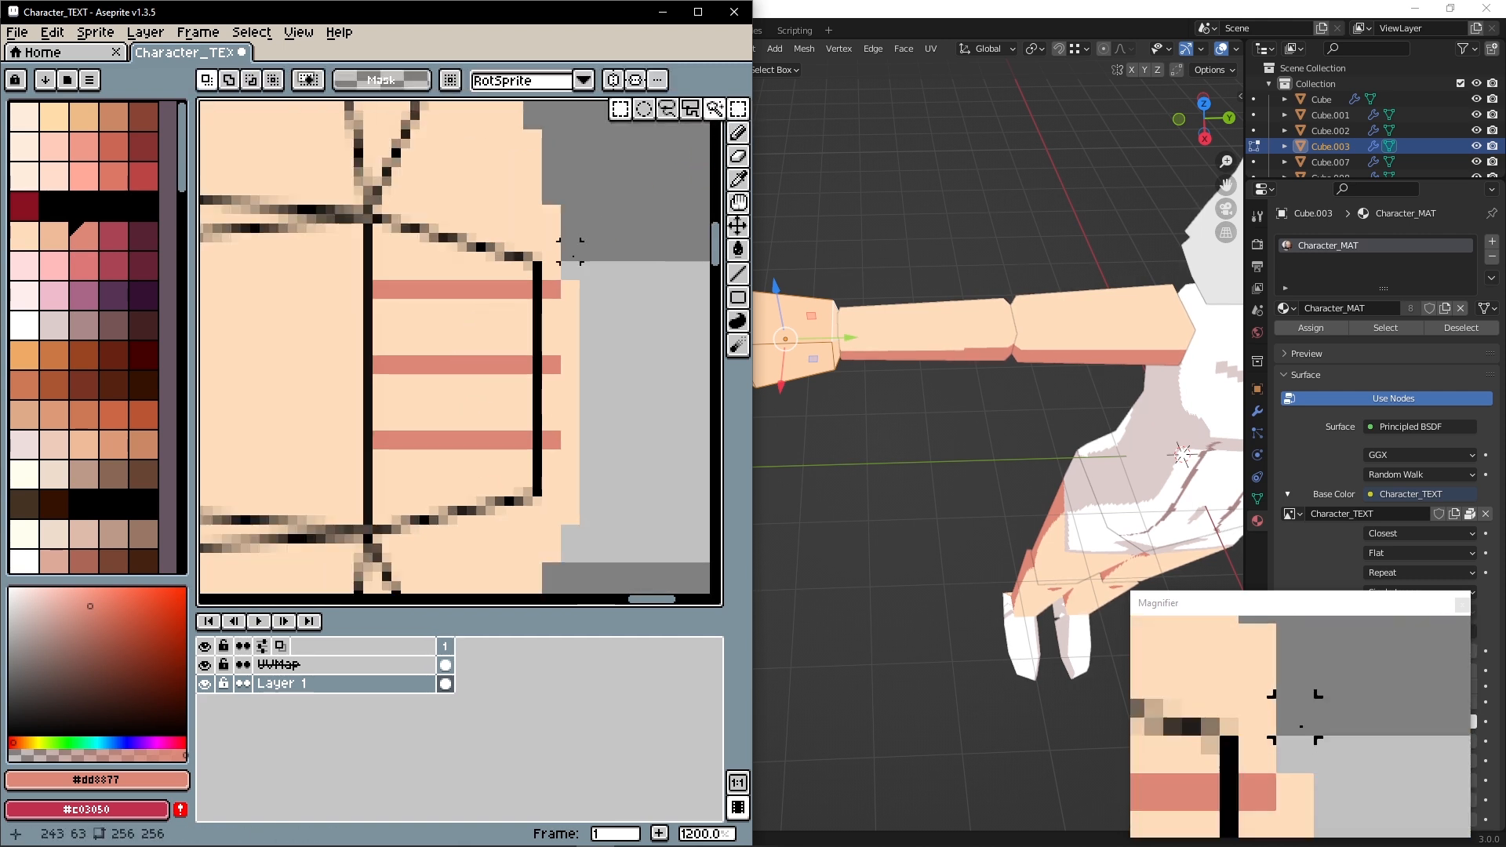
{"action": "left_click_drag", "start_coordinate": [565, 240], "coordinate": [350, 454]}
{"action": "left_click_drag", "start_coordinate": [407, 352], "coordinate": [407, 372]}
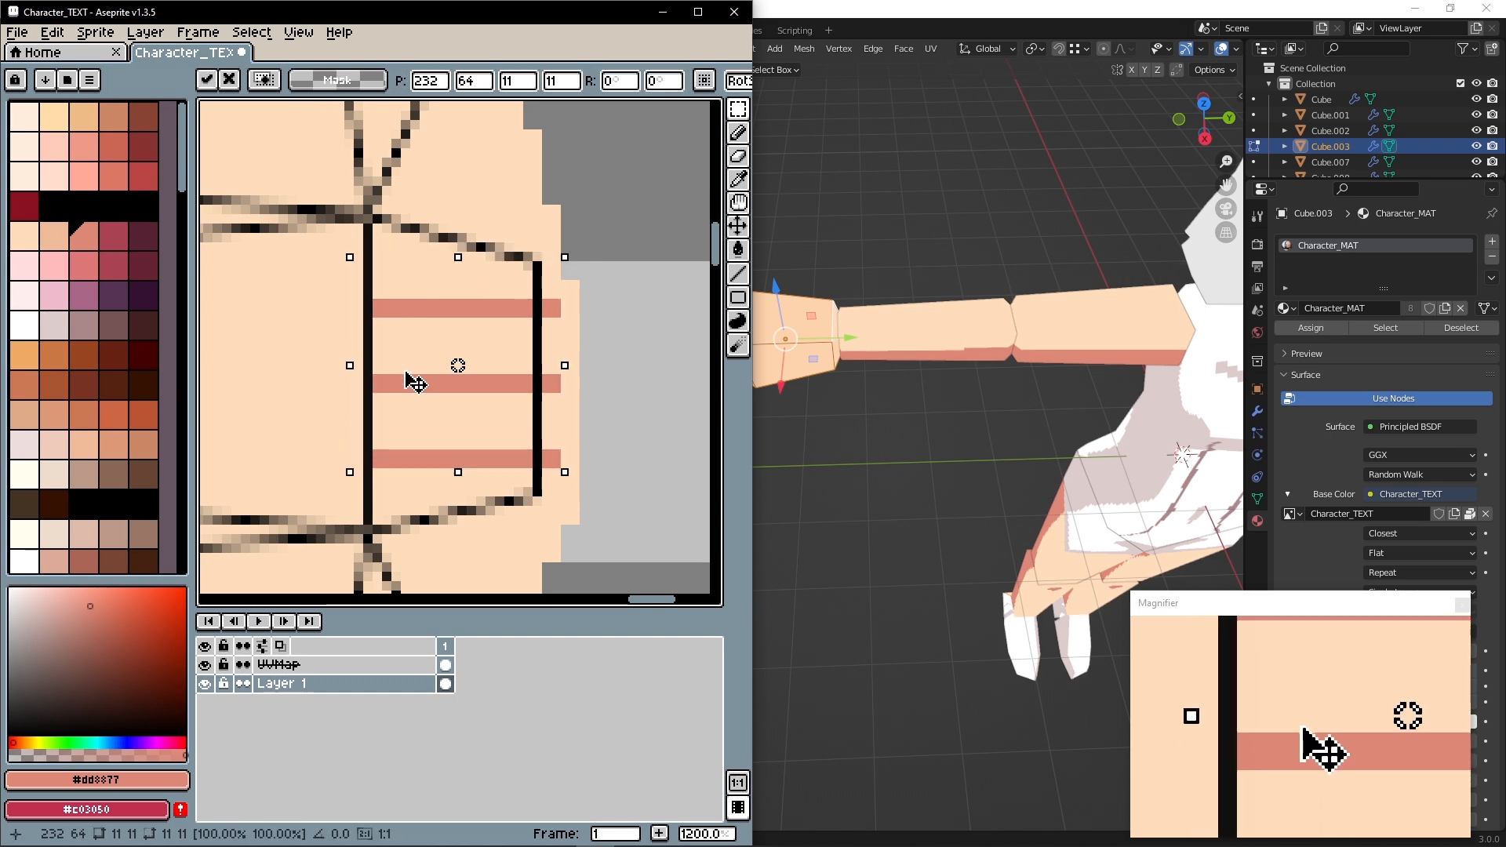
{"action": "key", "text": "Return"}
Check the finger lines on the model in Blender and draw three short vertical #dd8877 knuckle marks beside them in Aseprite
{"action": "left_click", "coordinate": [738, 132]}
{"action": "scroll", "coordinate": [454, 269], "scroll_direction": "down", "scroll_amount": 4, "text": "alt"}
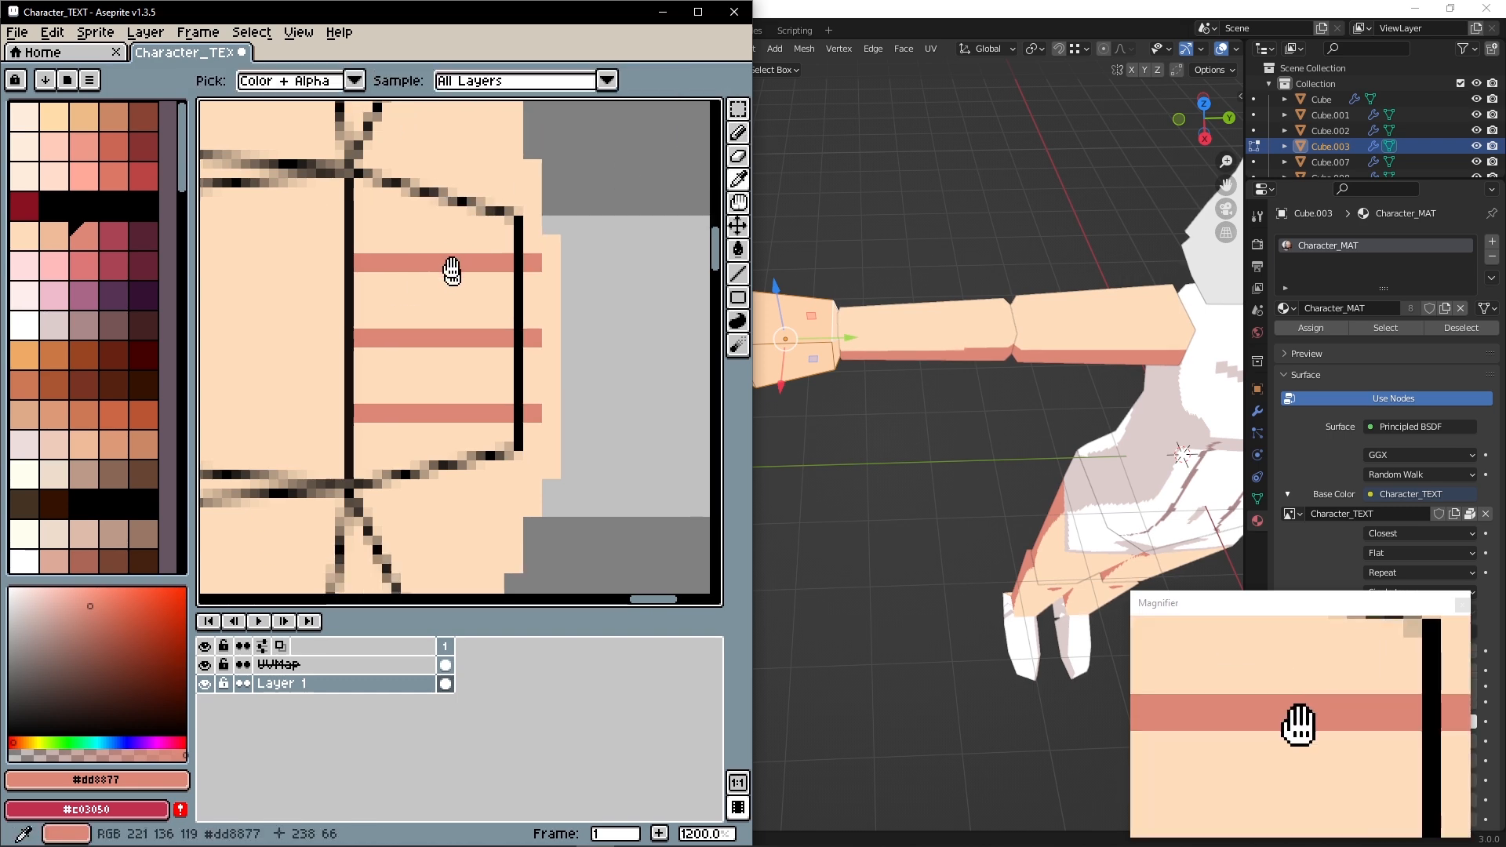
{"action": "scroll", "coordinate": [454, 293], "scroll_direction": "up", "scroll_amount": 2}
{"action": "middle_click_drag", "start_coordinate": [854, 507], "coordinate": [902, 455]}
{"action": "mouse_move", "coordinate": [393, 833]}
{"action": "left_click", "coordinate": [558, 831]}
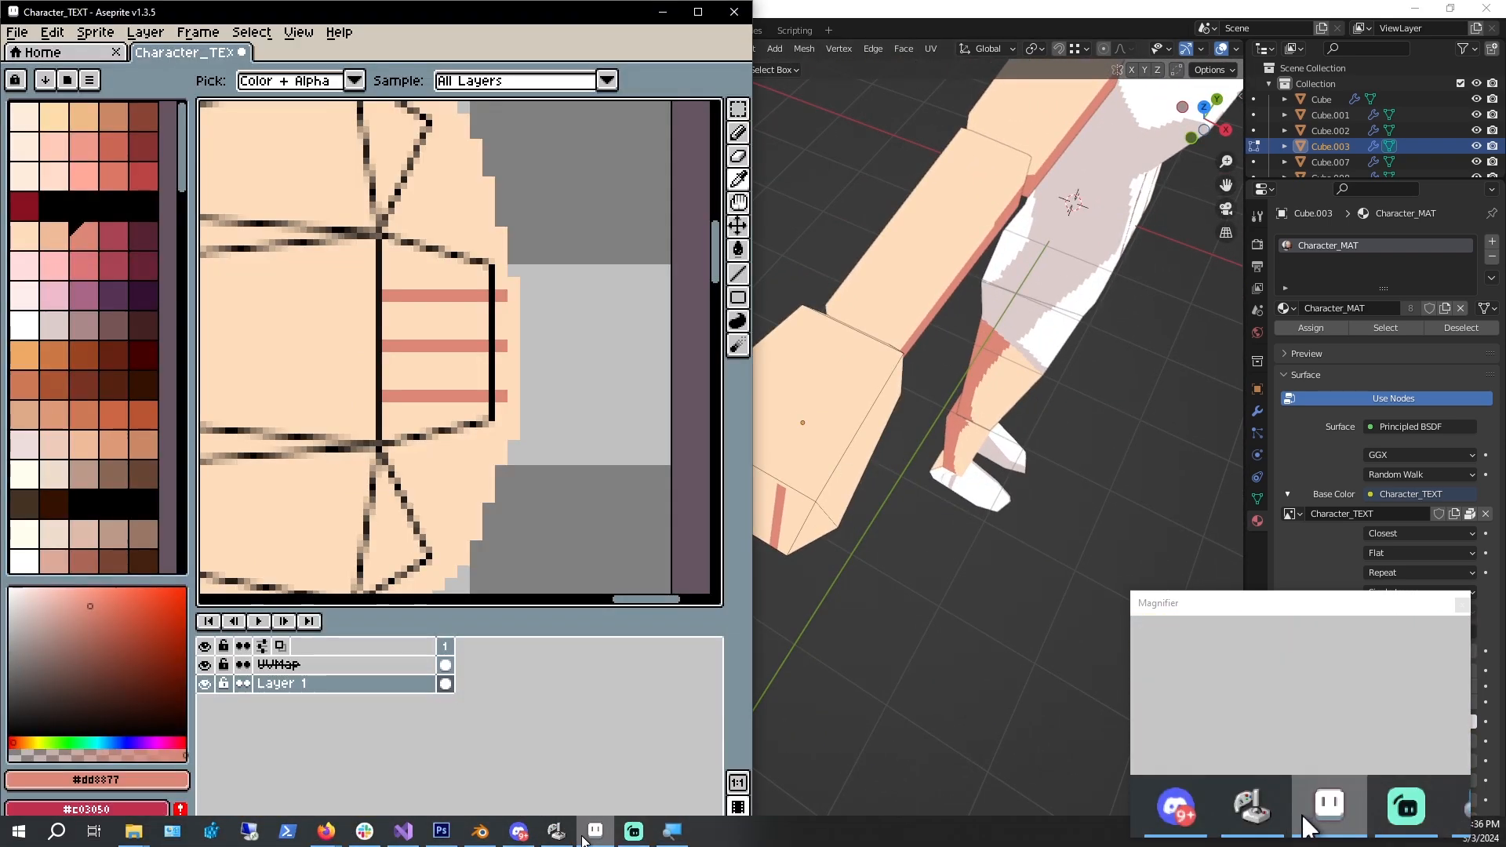
{"action": "left_click", "coordinate": [338, 395]}
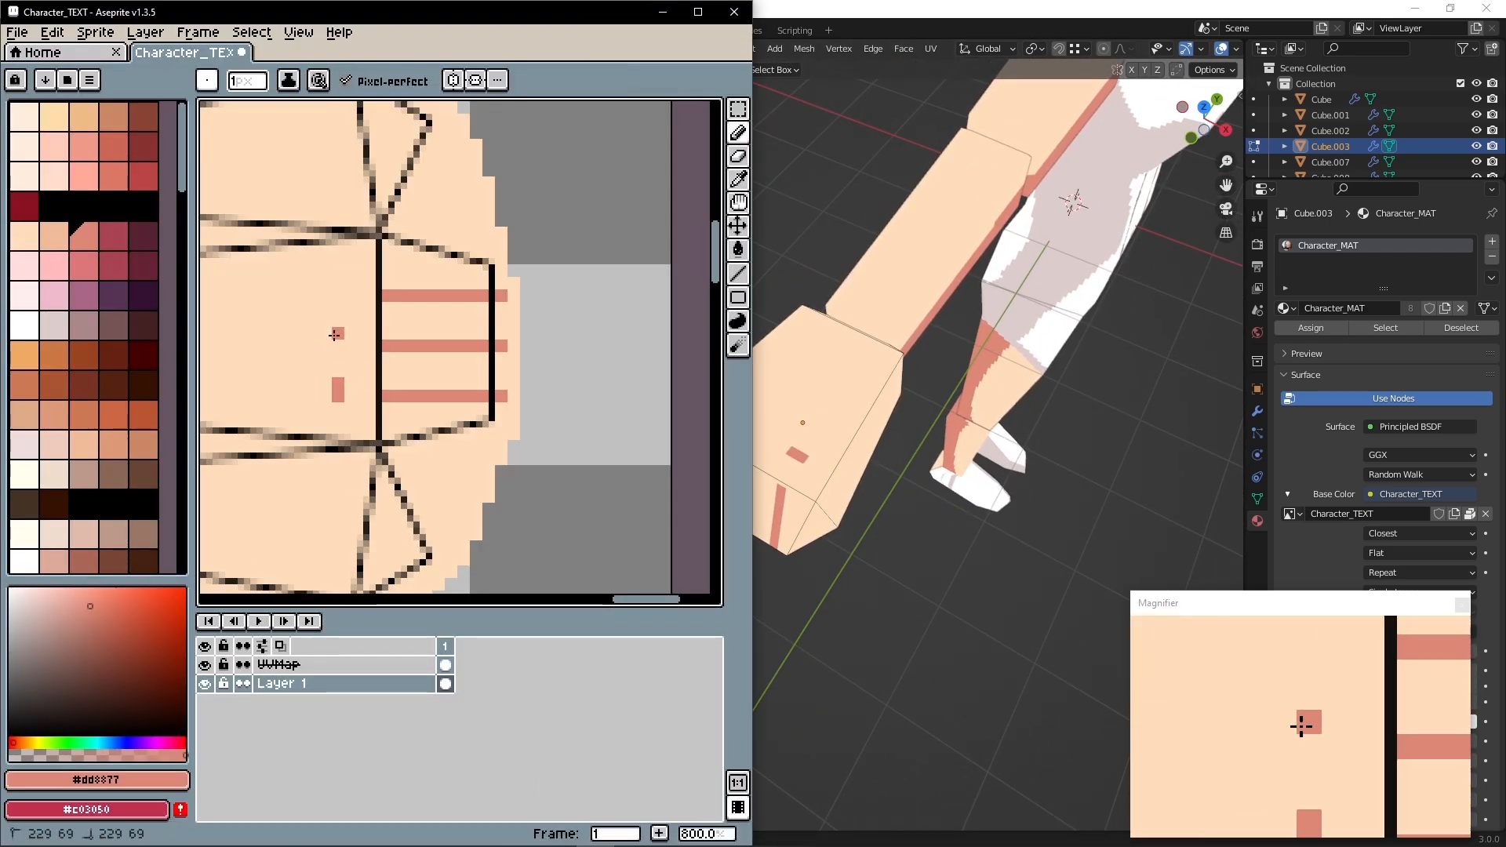
{"action": "key", "text": "i"}
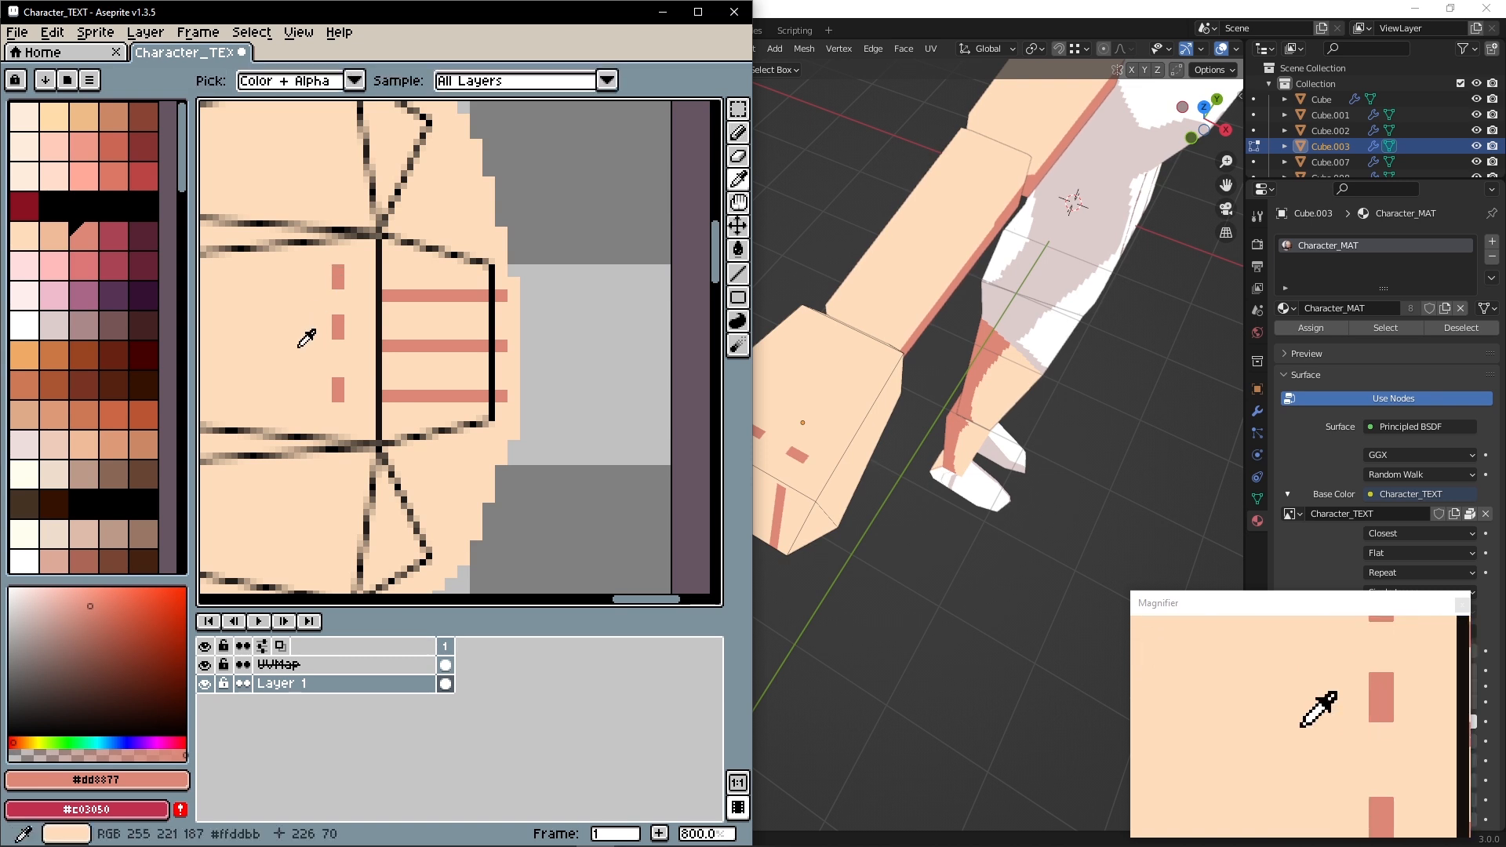
{"action": "mouse_move", "coordinate": [303, 341]}
{"action": "middle_mouse_down"}
{"action": "mouse_move", "coordinate": [426, 318]}
{"action": "mouse_move", "coordinate": [475, 328]}
{"action": "mouse_move", "coordinate": [468, 518]}
{"action": "middle_mouse_up"}
{"action": "scroll", "coordinate": [894, 524], "scroll_direction": "down", "scroll_amount": 3}
{"action": "scroll", "coordinate": [859, 530], "scroll_direction": "up", "scroll_amount": 2}
{"action": "scroll", "coordinate": [377, 245], "scroll_direction": "up", "scroll_amount": 2}
{"action": "key", "text": "b"}
{"action": "left_click_drag", "start_coordinate": [412, 406], "coordinate": [579, 388]}
{"action": "key", "text": "ctrl+z"}
Select the small triangular face on the side of the hand in Blender to locate its UV island, and return to Aseprite
{"action": "left_click", "coordinate": [897, 582]}
{"action": "left_click_drag", "start_coordinate": [881, 575], "coordinate": [821, 508]}
{"action": "mouse_move", "coordinate": [859, 570]}
{"action": "middle_mouse_down"}
{"action": "mouse_move", "coordinate": [797, 492]}
{"action": "mouse_move", "coordinate": [602, 461]}
{"action": "middle_mouse_up"}
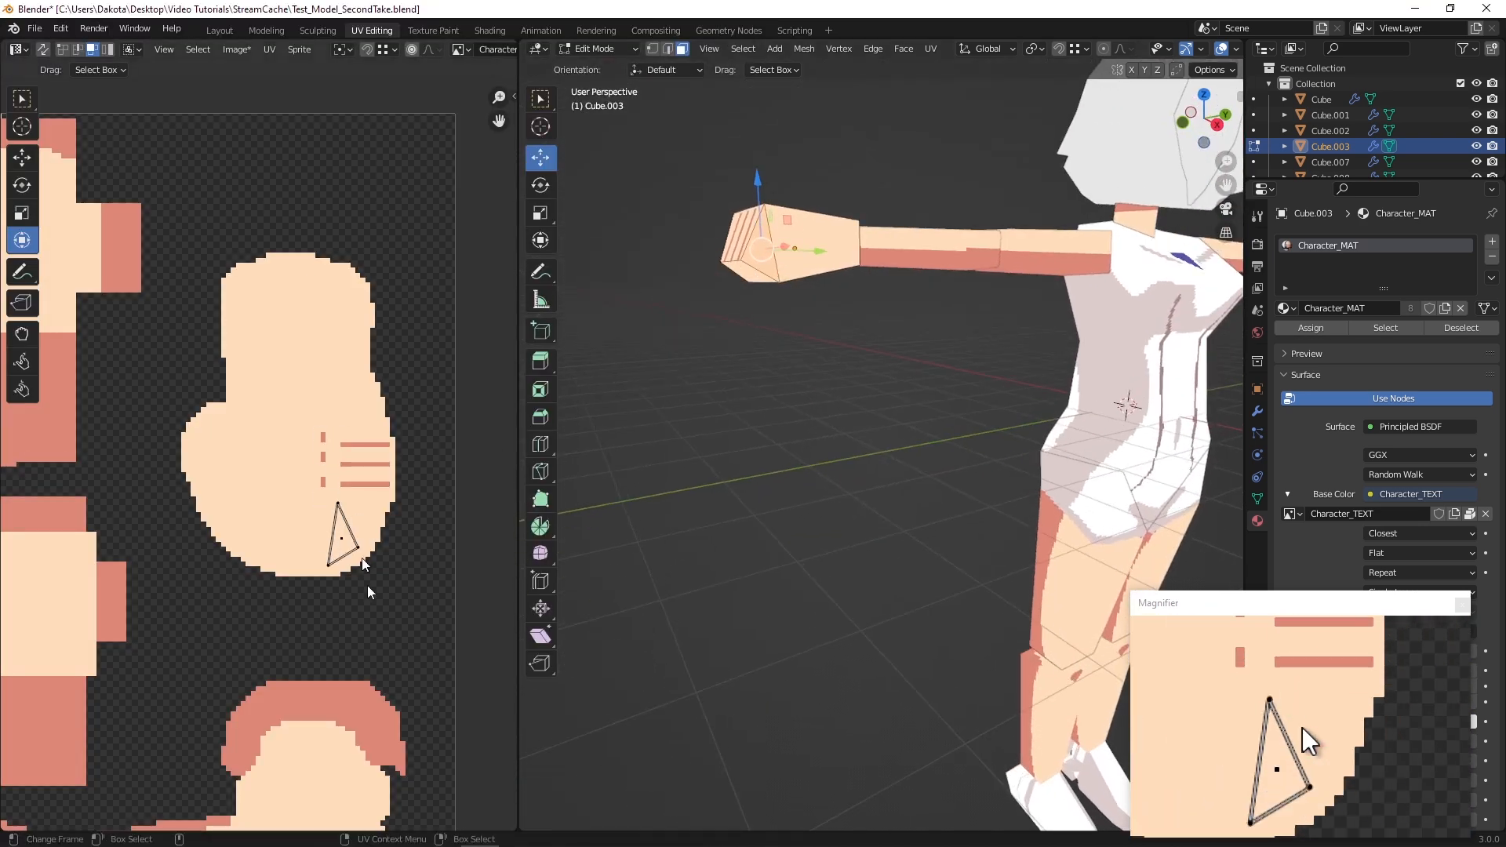
{"action": "left_click", "coordinate": [599, 833]}
{"action": "scroll", "coordinate": [502, 427], "scroll_direction": "down", "scroll_amount": 4}
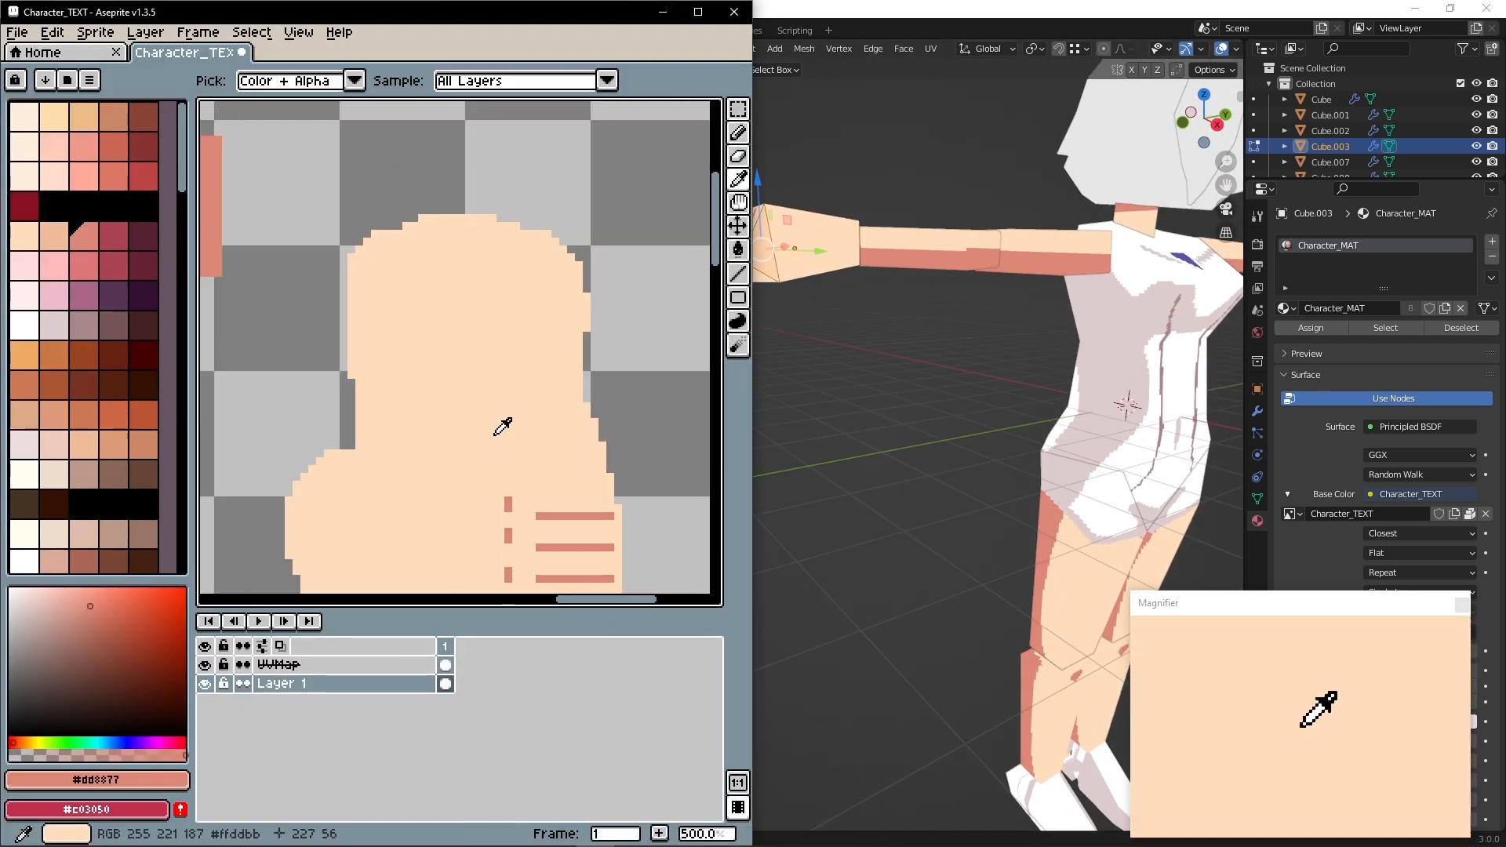
Select all of the hand's faces in Blender and refresh the UV outlines in Aseprite by switching to Home and back to Character_TEXT
{"action": "left_click", "coordinate": [840, 424]}
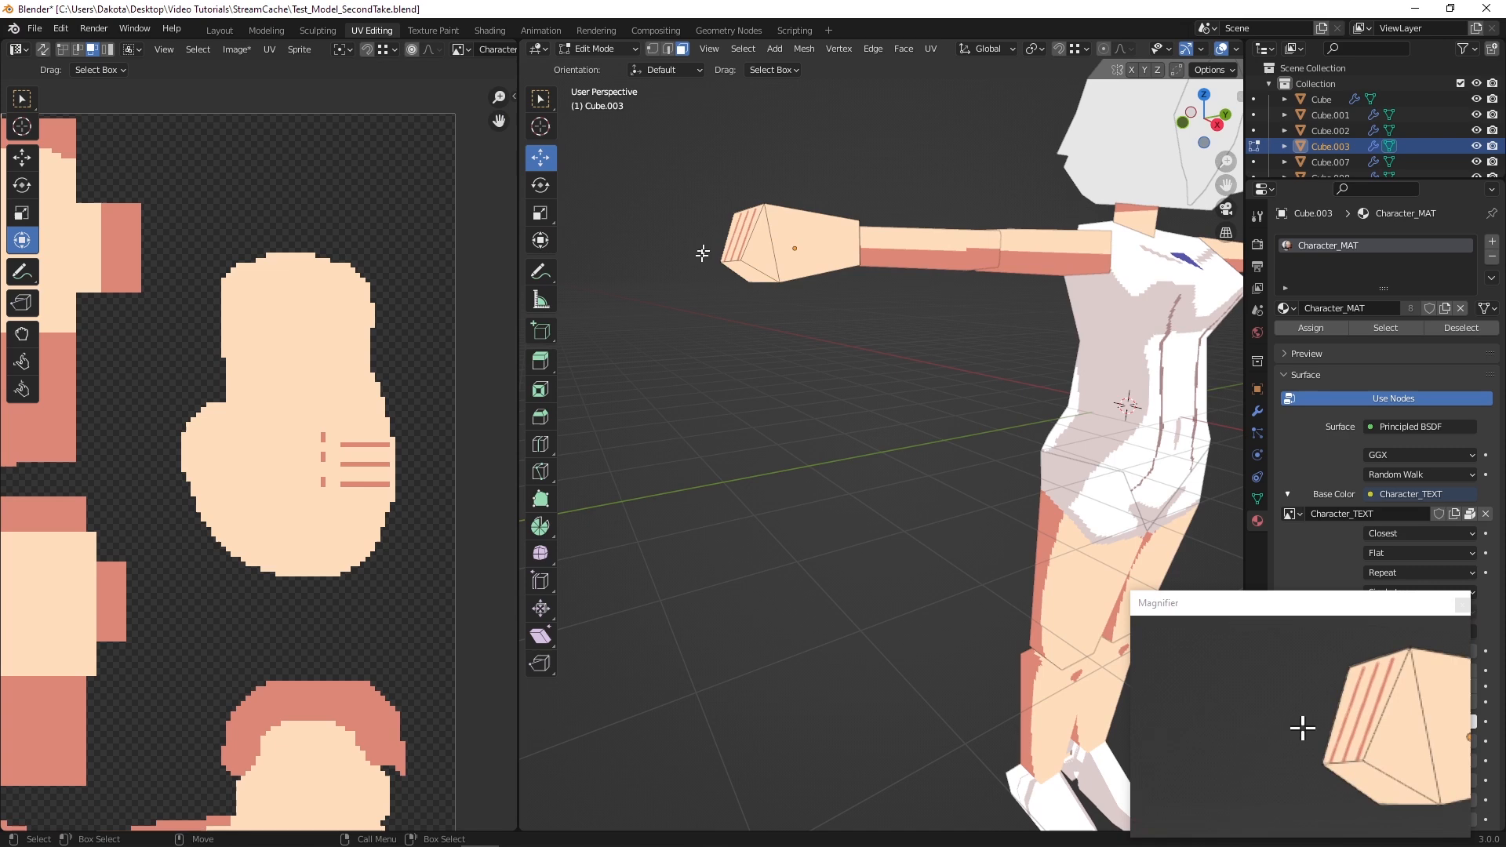
{"action": "left_click", "coordinate": [741, 49]}
{"action": "left_click", "coordinate": [745, 68]}
{"action": "left_click", "coordinate": [595, 831]}
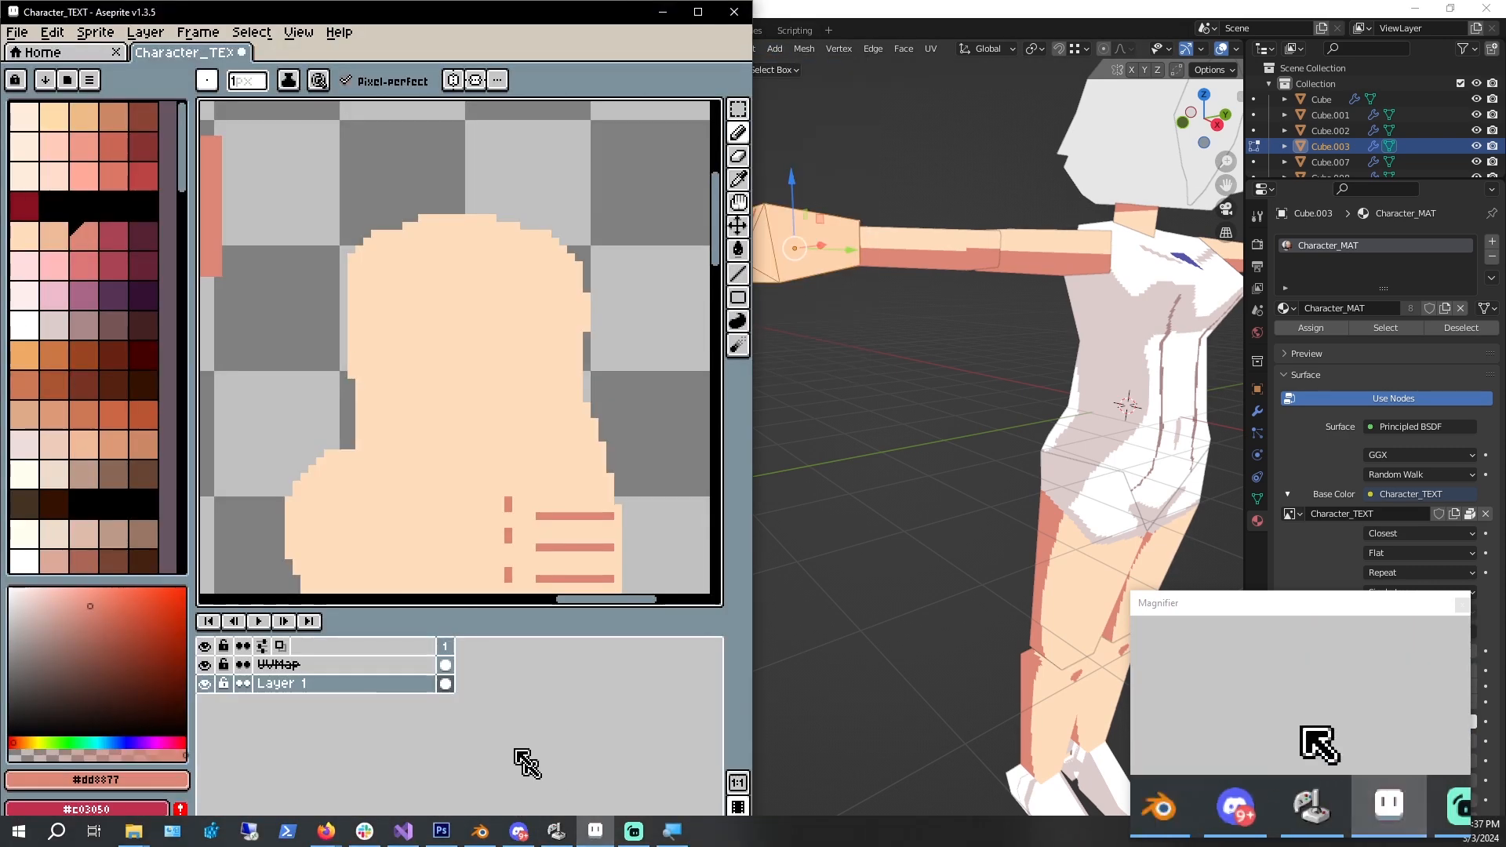
{"action": "left_click", "coordinate": [96, 53]}
{"action": "left_click", "coordinate": [154, 55]}
Draw a curved 1 px #dd8877 thumb outline across the fourth hand island and its adjoining triangle
{"action": "key", "text": "i"}
{"action": "middle_click_drag", "start_coordinate": [411, 404], "coordinate": [313, 143]}
{"action": "scroll", "coordinate": [411, 336], "scroll_direction": "up", "scroll_amount": 5}
{"action": "middle_click_drag", "start_coordinate": [442, 340], "coordinate": [445, 280]}
{"action": "key", "text": "b"}
{"action": "left_click", "coordinate": [520, 401]}
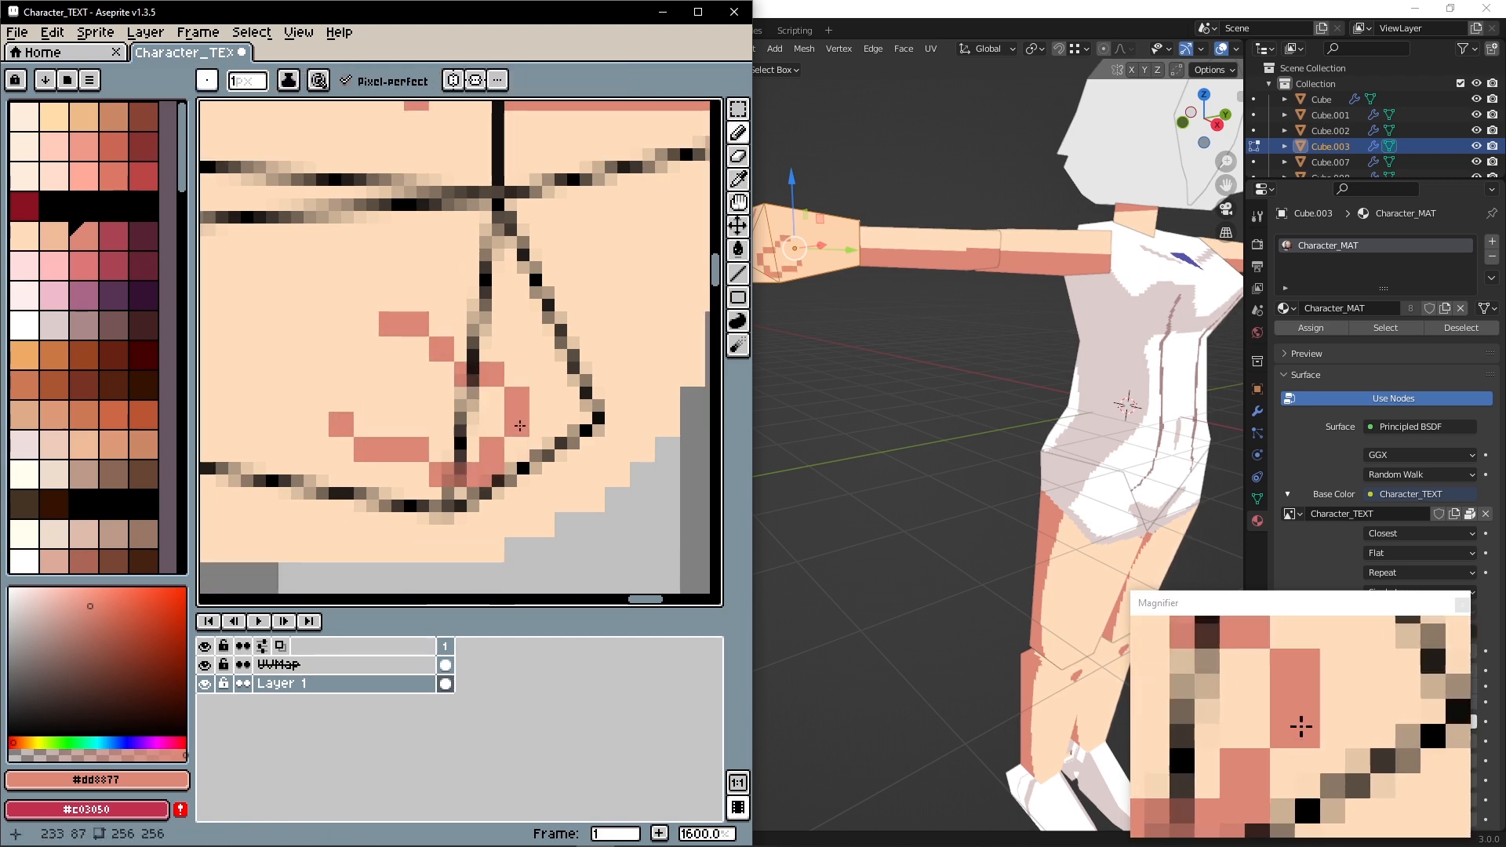
{"action": "left_click_drag", "start_coordinate": [496, 419], "coordinate": [461, 452]}
Clean up the thumb's tip inside the triangle, trimming pixels with #ffddbb and filling the inner edge with #dd8877
{"action": "left_click", "coordinate": [494, 469], "text": "alt"}
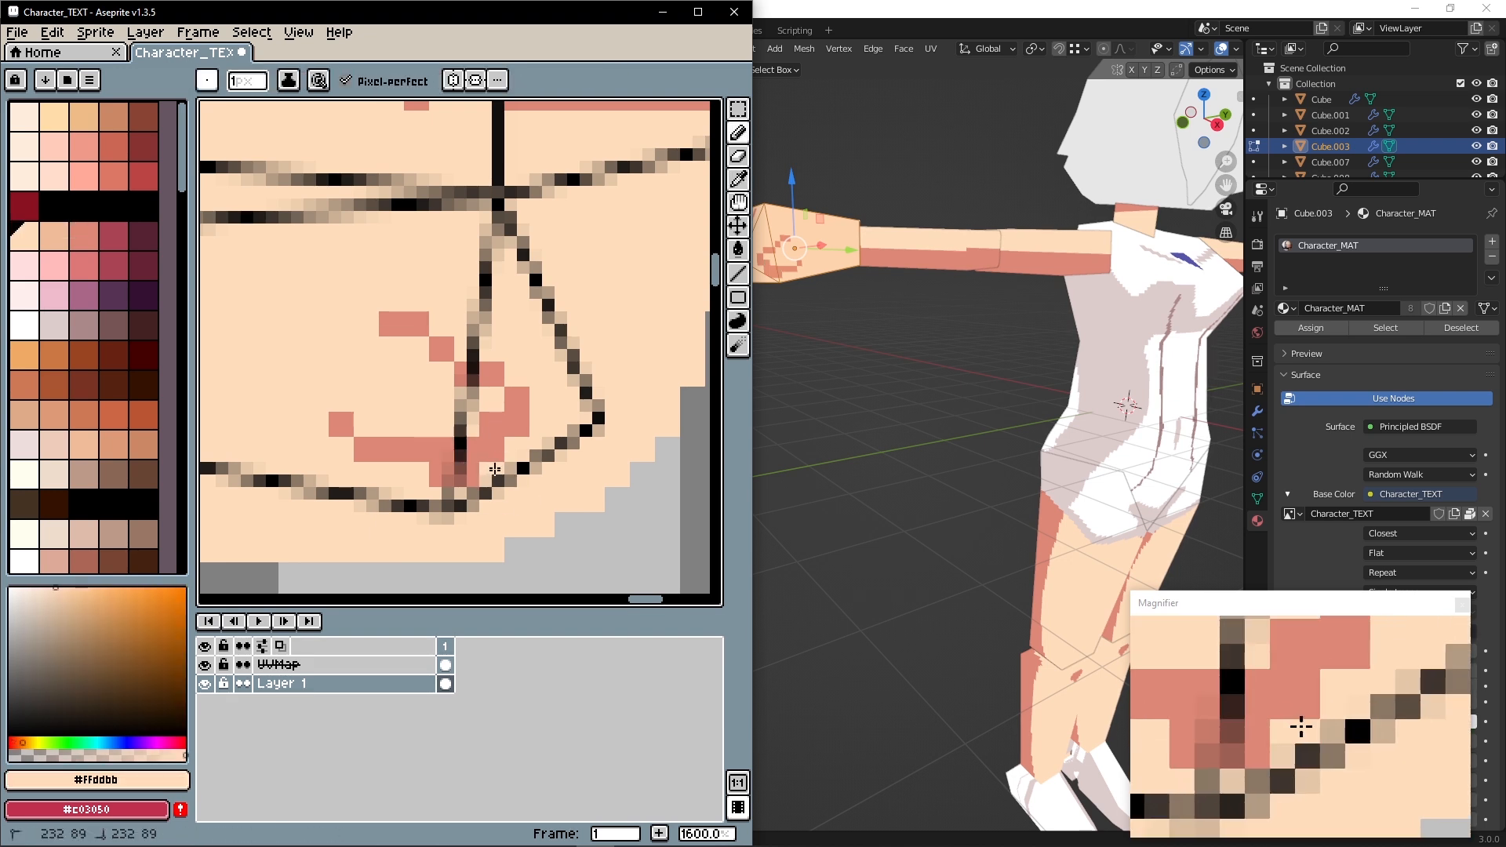
{"action": "left_click", "coordinate": [501, 423], "text": "alt"}
{"action": "left_click", "coordinate": [497, 400]}
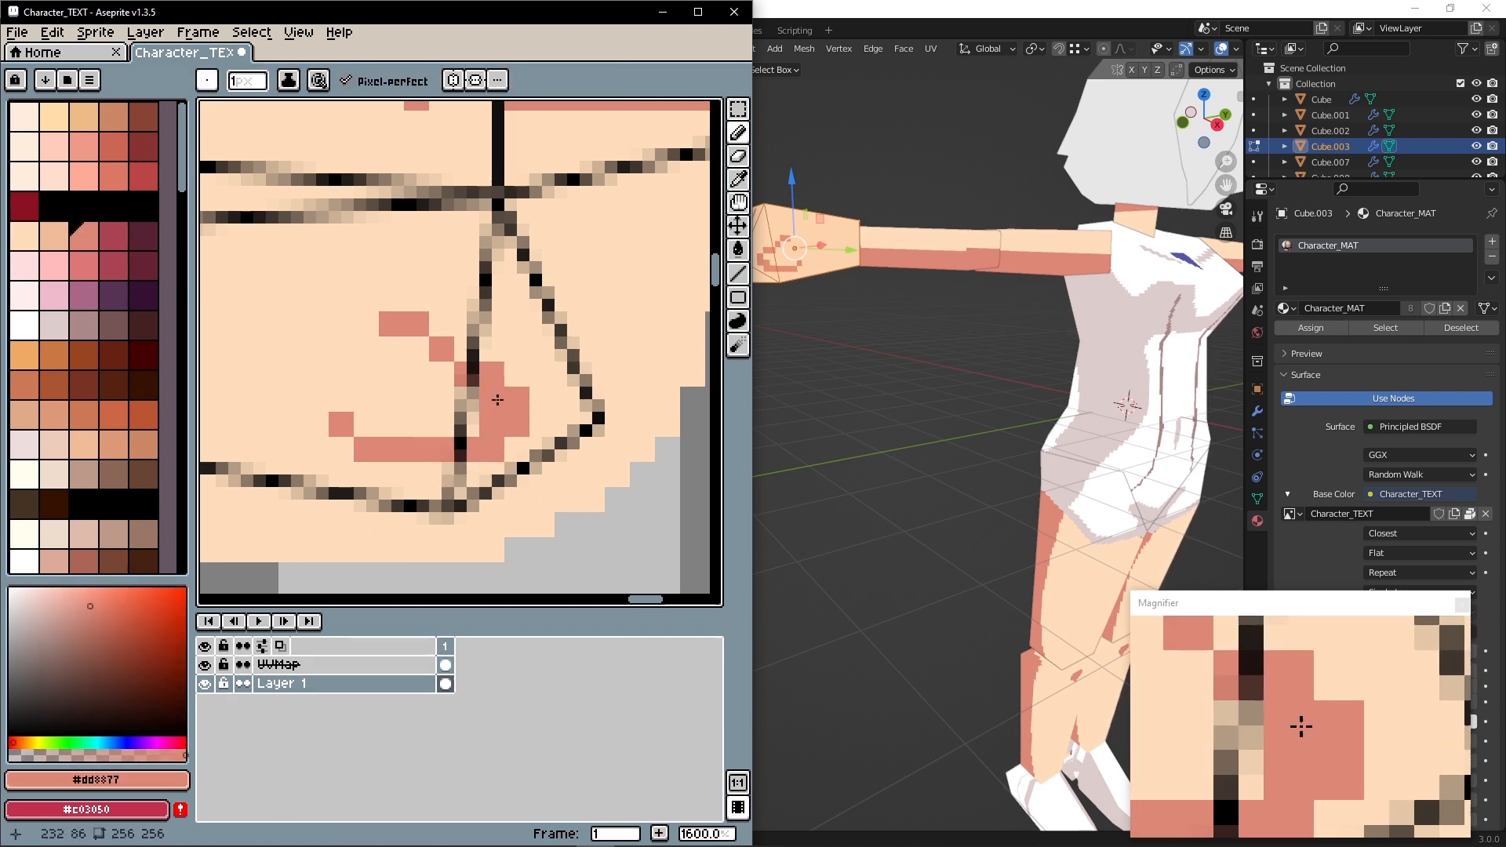
{"action": "left_click", "coordinate": [518, 445], "text": "alt"}
{"action": "left_click", "coordinate": [420, 444], "text": "alt"}
Thicken the thumb's upper contour with #dd8877 and extend it upward along the triangle's edge, correcting pixels with #ffddbb
{"action": "left_click", "coordinate": [441, 328]}
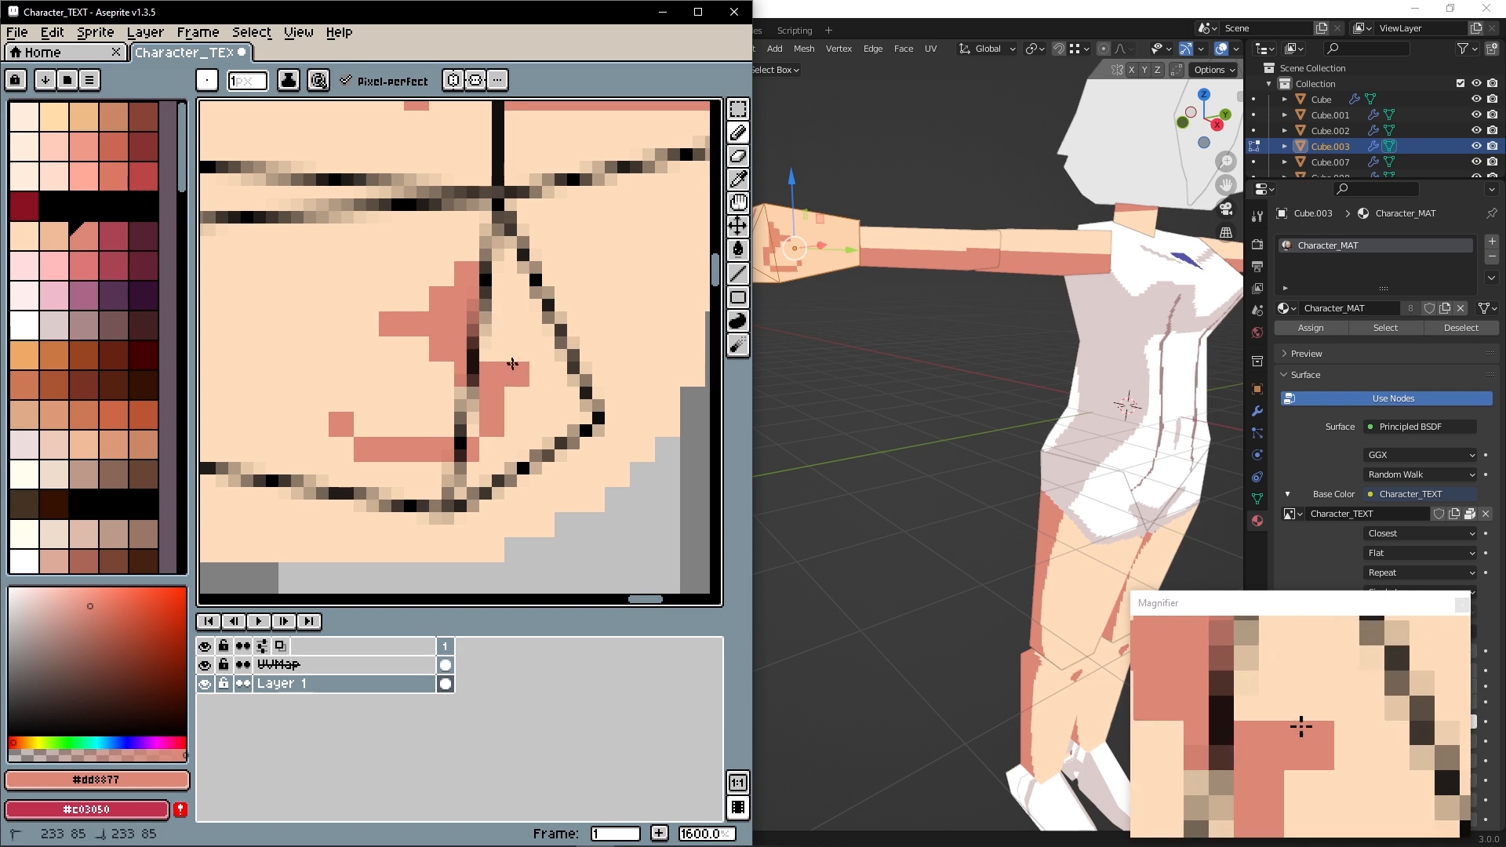
{"action": "left_click", "coordinate": [510, 296], "text": "alt"}
{"action": "left_click", "coordinate": [464, 316]}
{"action": "mouse_move", "coordinate": [435, 346]}
{"action": "middle_mouse_down", "text": "alt"}
{"action": "mouse_move", "coordinate": [470, 364]}
{"action": "mouse_move", "coordinate": [420, 373]}
{"action": "middle_mouse_up", "text": "alt"}
{"action": "left_click", "coordinate": [470, 364], "text": "alt"}
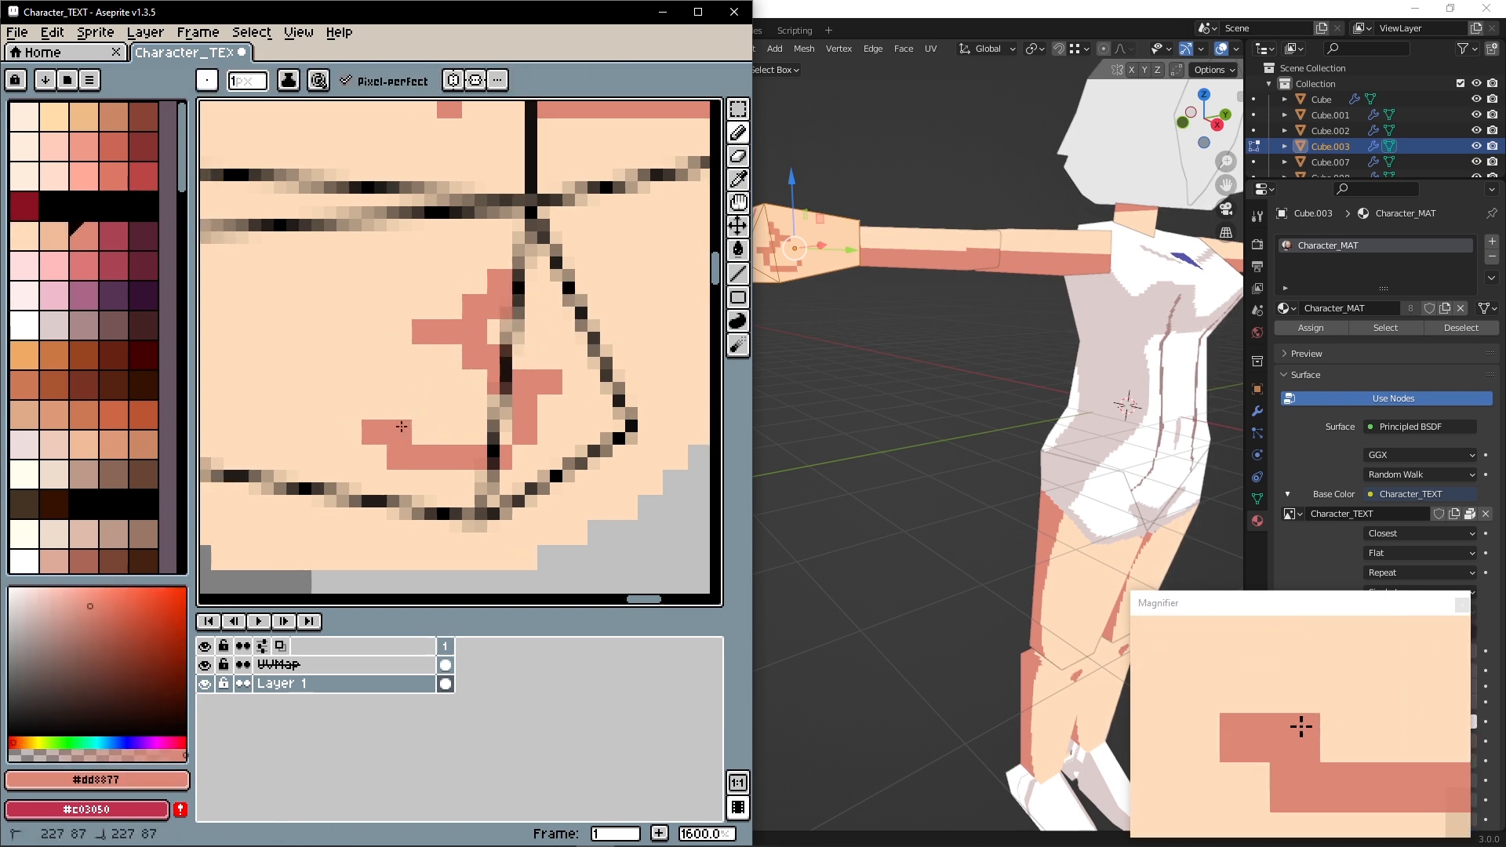
Thicken the thumb's lower contour and extend a stepped #dd8877 shadow toward the wrist side of the fourth island
{"action": "left_click_drag", "start_coordinate": [402, 427], "coordinate": [424, 430]}
{"action": "left_click", "coordinate": [427, 480], "text": "alt"}
{"action": "middle_click_drag", "start_coordinate": [437, 449], "coordinate": [404, 405], "text": "alt"}
{"action": "left_click", "coordinate": [408, 411], "text": "alt"}
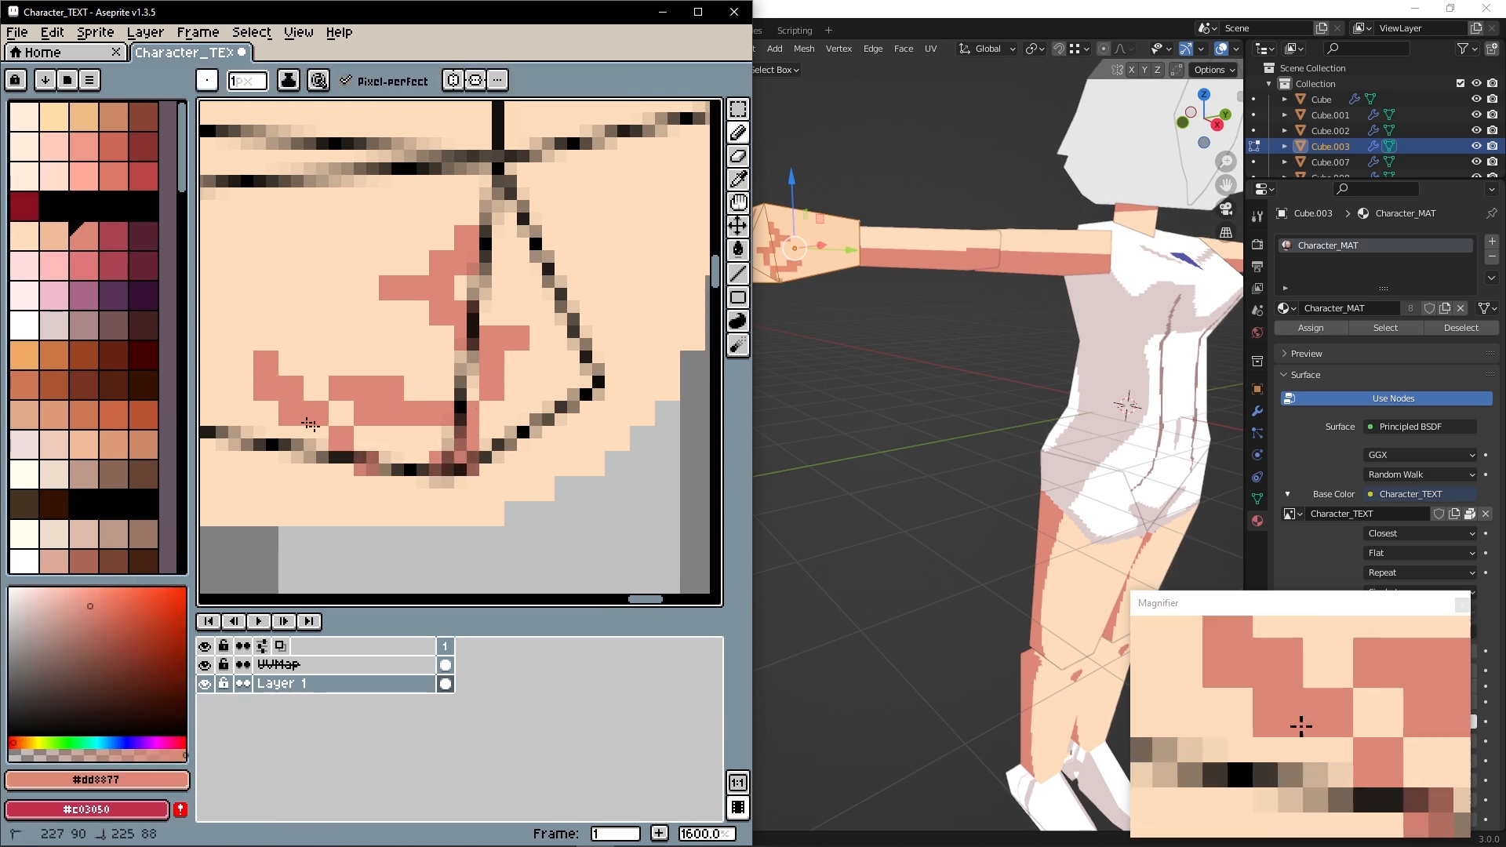
Refine the #dd8877 shadow on the lower side face of the hand, cleaning its edges with the #ffddbb skin colour
{"action": "left_click", "coordinate": [338, 393], "text": "alt"}
{"action": "left_click", "coordinate": [414, 295], "text": "alt"}
{"action": "mouse_move", "coordinate": [506, 363]}
{"action": "middle_mouse_down"}
{"action": "mouse_move", "coordinate": [525, 377]}
{"action": "mouse_move", "coordinate": [516, 410]}
{"action": "middle_mouse_up"}
{"action": "left_click", "coordinate": [530, 494]}
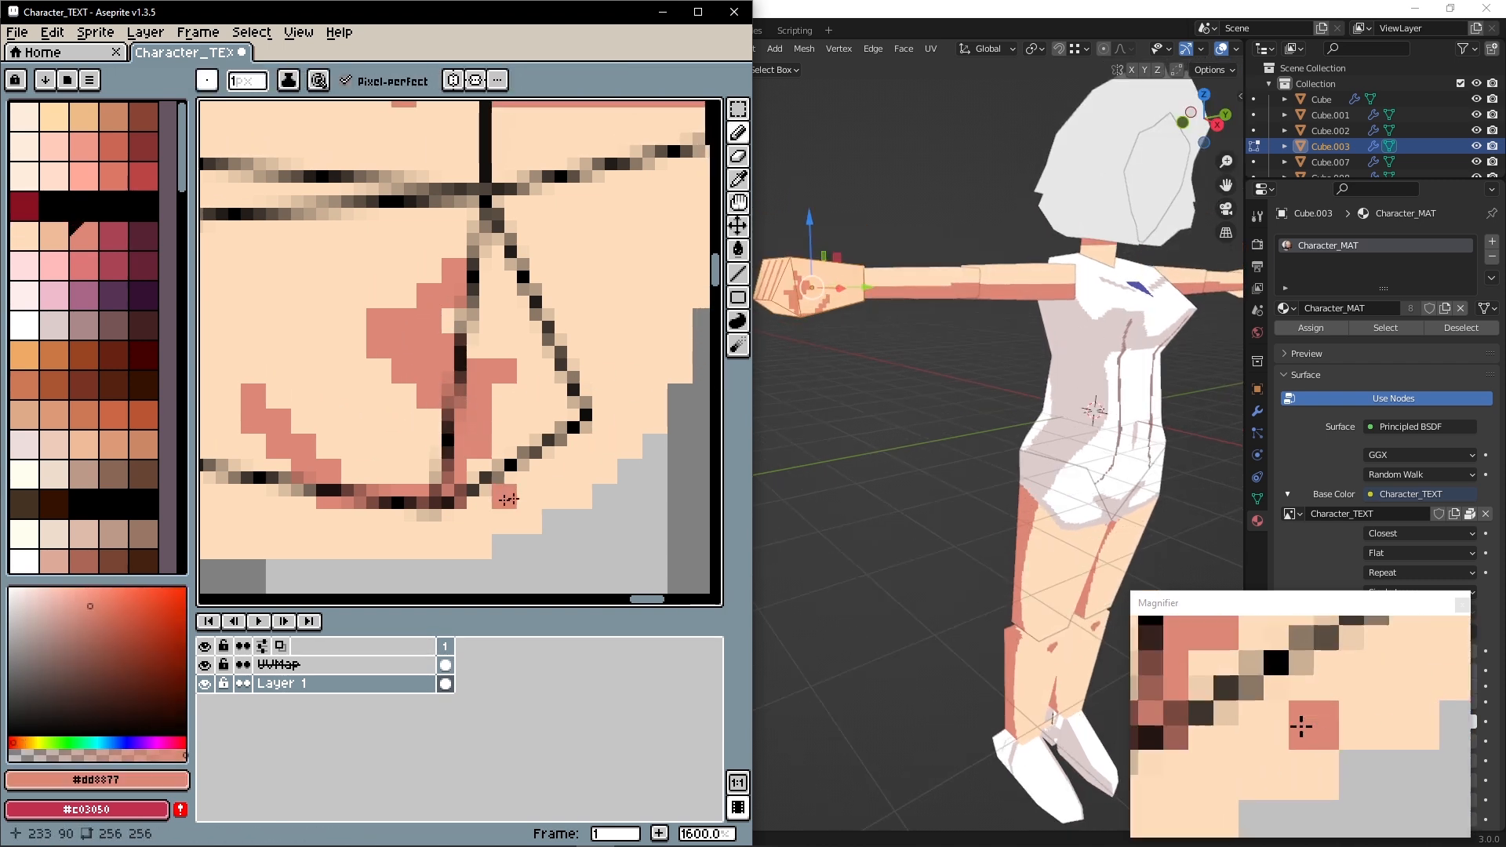
{"action": "left_click", "coordinate": [393, 448], "text": "alt"}
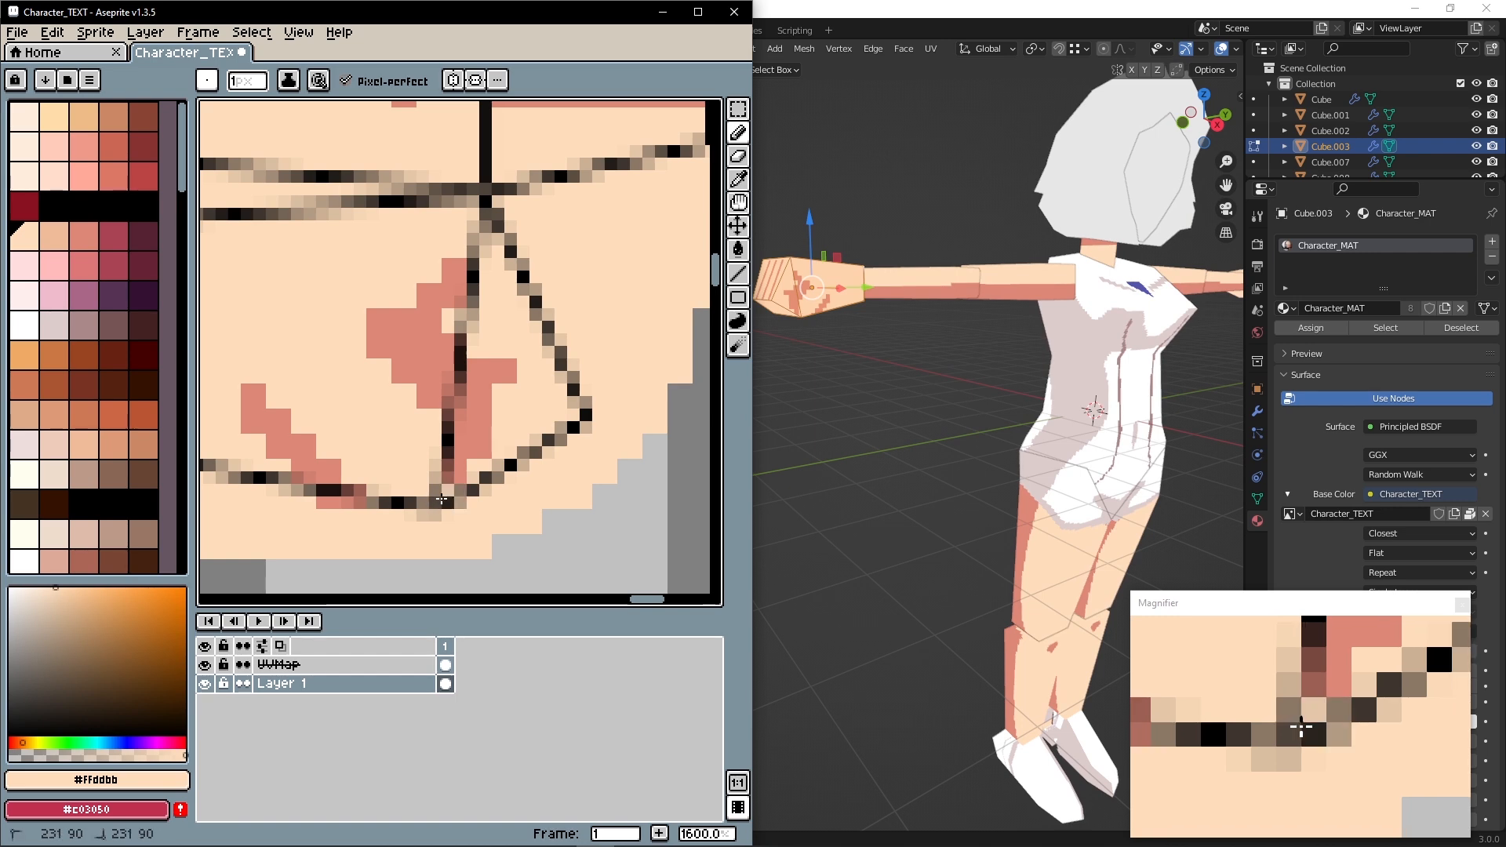
{"action": "left_click", "coordinate": [478, 431], "text": "alt"}
{"action": "left_click", "coordinate": [453, 498]}
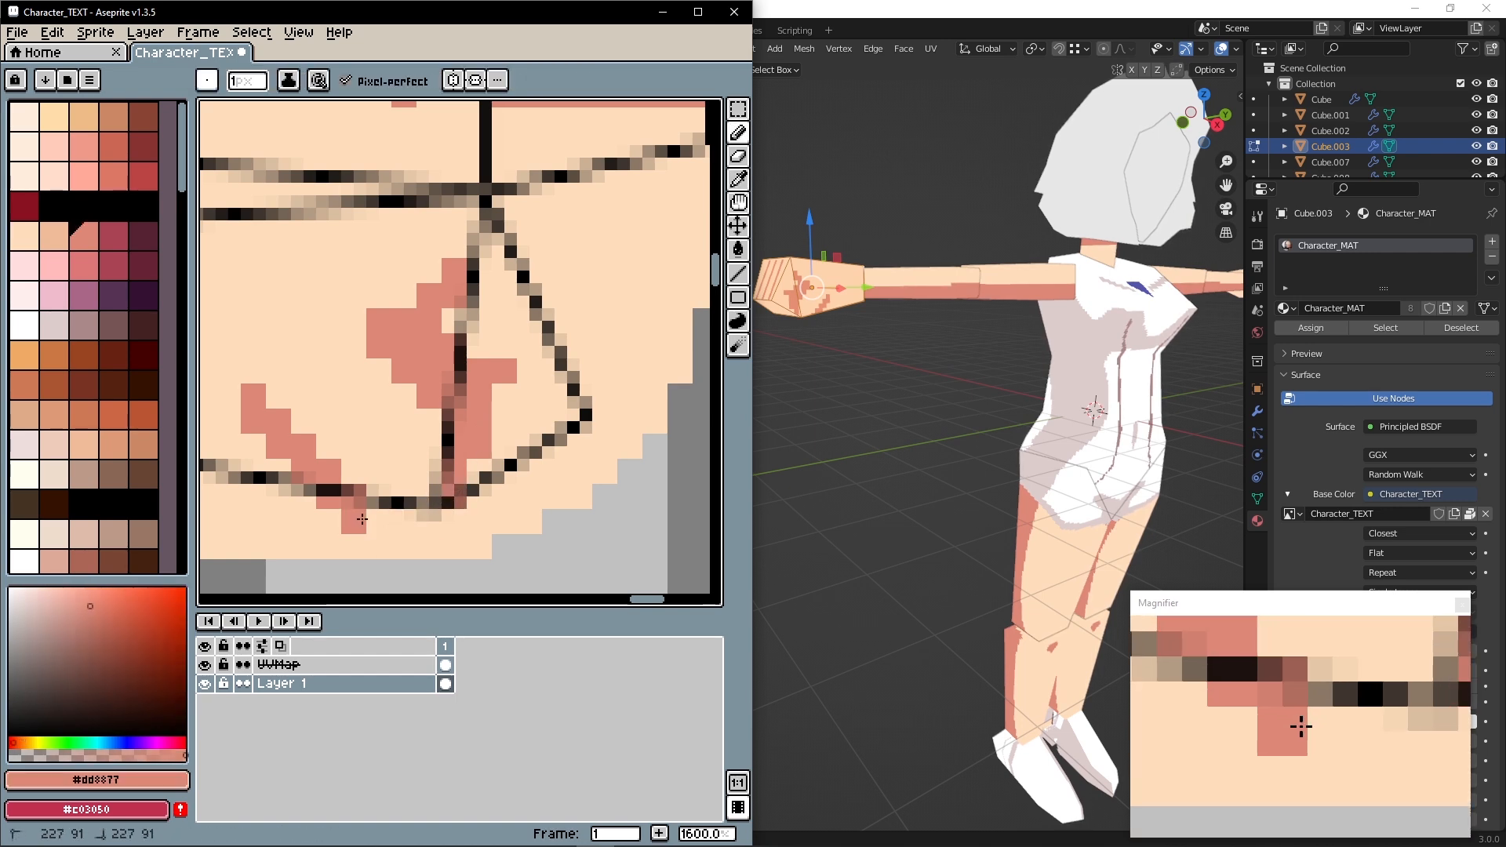
Switch to Blender and inspect the painted shadow on the side of the hand up close
{"action": "scroll", "coordinate": [476, 487], "scroll_direction": "down", "scroll_amount": 4}
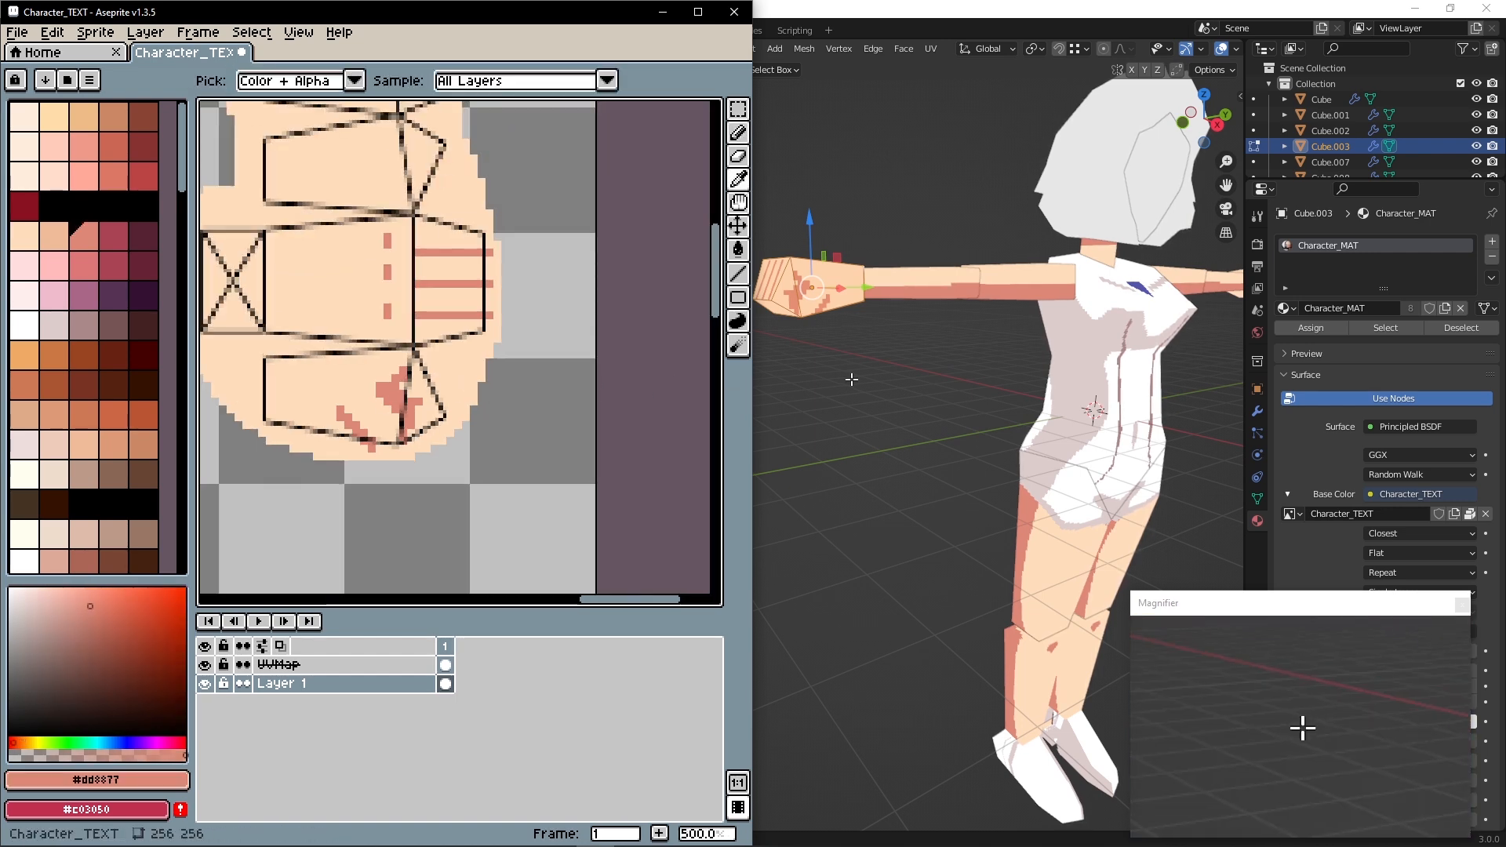
{"action": "left_click", "coordinate": [820, 385]}
{"action": "mouse_move", "coordinate": [819, 385]}
{"action": "middle_mouse_down"}
{"action": "mouse_move", "coordinate": [770, 423]}
{"action": "mouse_move", "coordinate": [746, 369]}
{"action": "mouse_move", "coordinate": [840, 393]}
{"action": "mouse_move", "coordinate": [820, 391]}
{"action": "middle_mouse_up"}
{"action": "scroll", "coordinate": [861, 394], "scroll_direction": "up", "scroll_amount": 3}
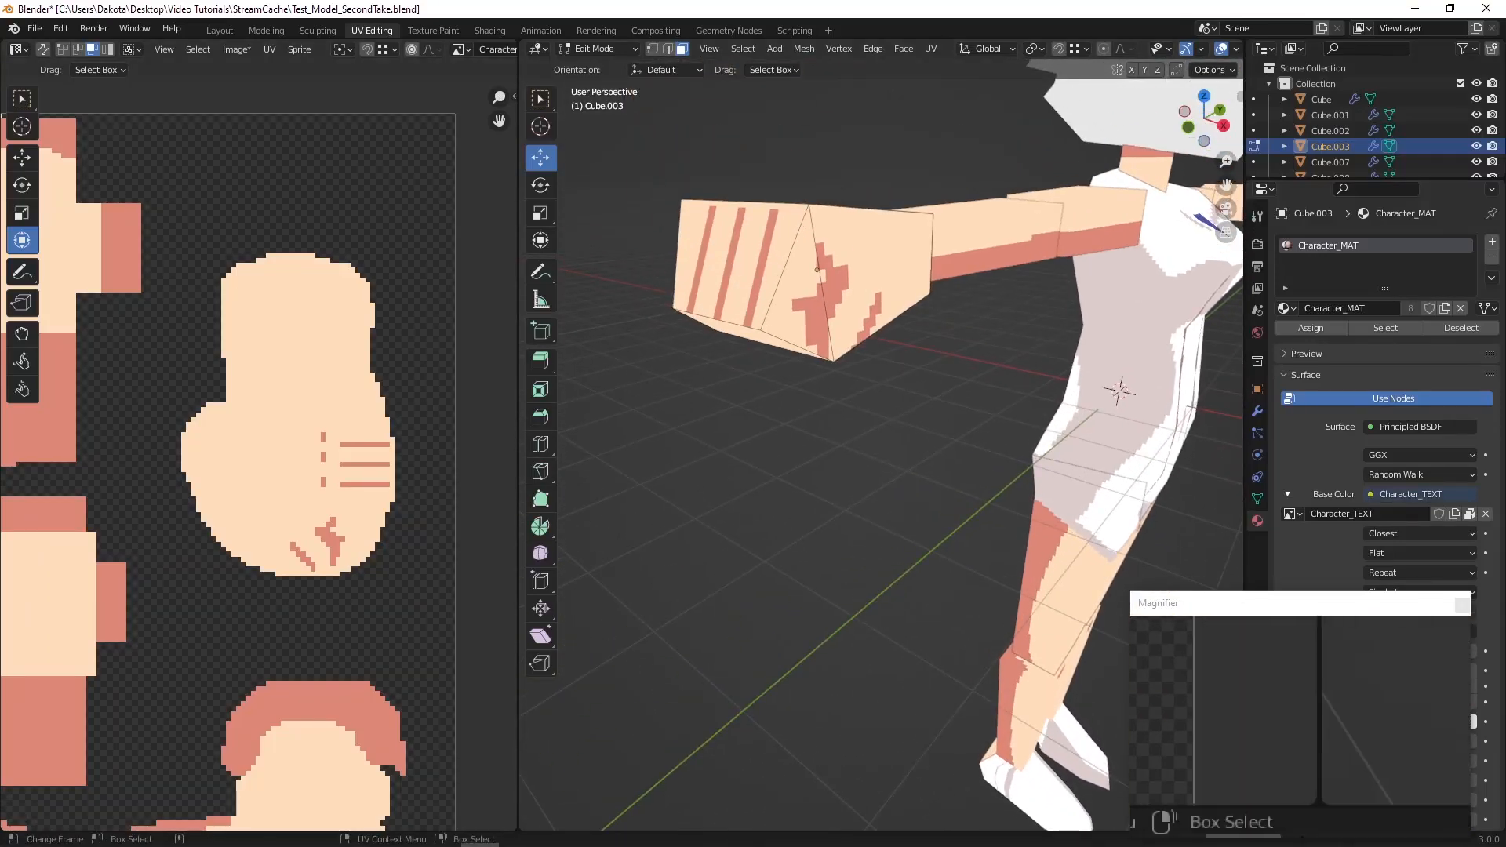
Back in Aseprite, copy the lower side face's shadow and place it vertically mirrored on the hand's upper side face
{"action": "left_click", "coordinate": [599, 833]}
{"action": "middle_click_drag", "start_coordinate": [461, 422], "coordinate": [506, 549]}
{"action": "middle_click_drag", "start_coordinate": [468, 211], "coordinate": [473, 290]}
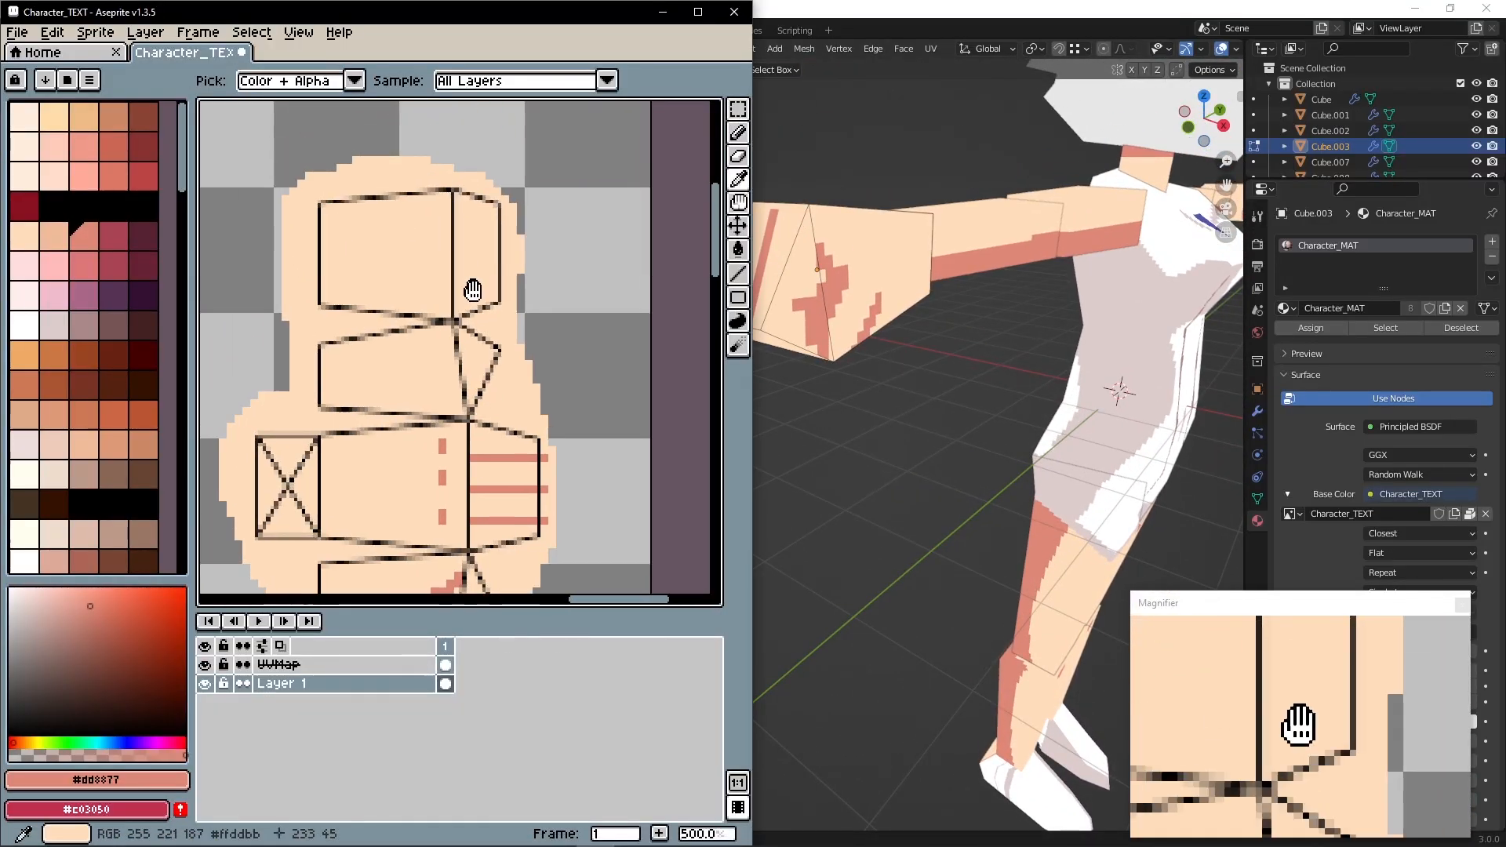
{"action": "scroll", "coordinate": [486, 313], "scroll_direction": "up", "scroll_amount": 1}
{"action": "scroll", "coordinate": [486, 314], "scroll_direction": "down", "scroll_amount": 1}
{"action": "left_click", "coordinate": [738, 109]}
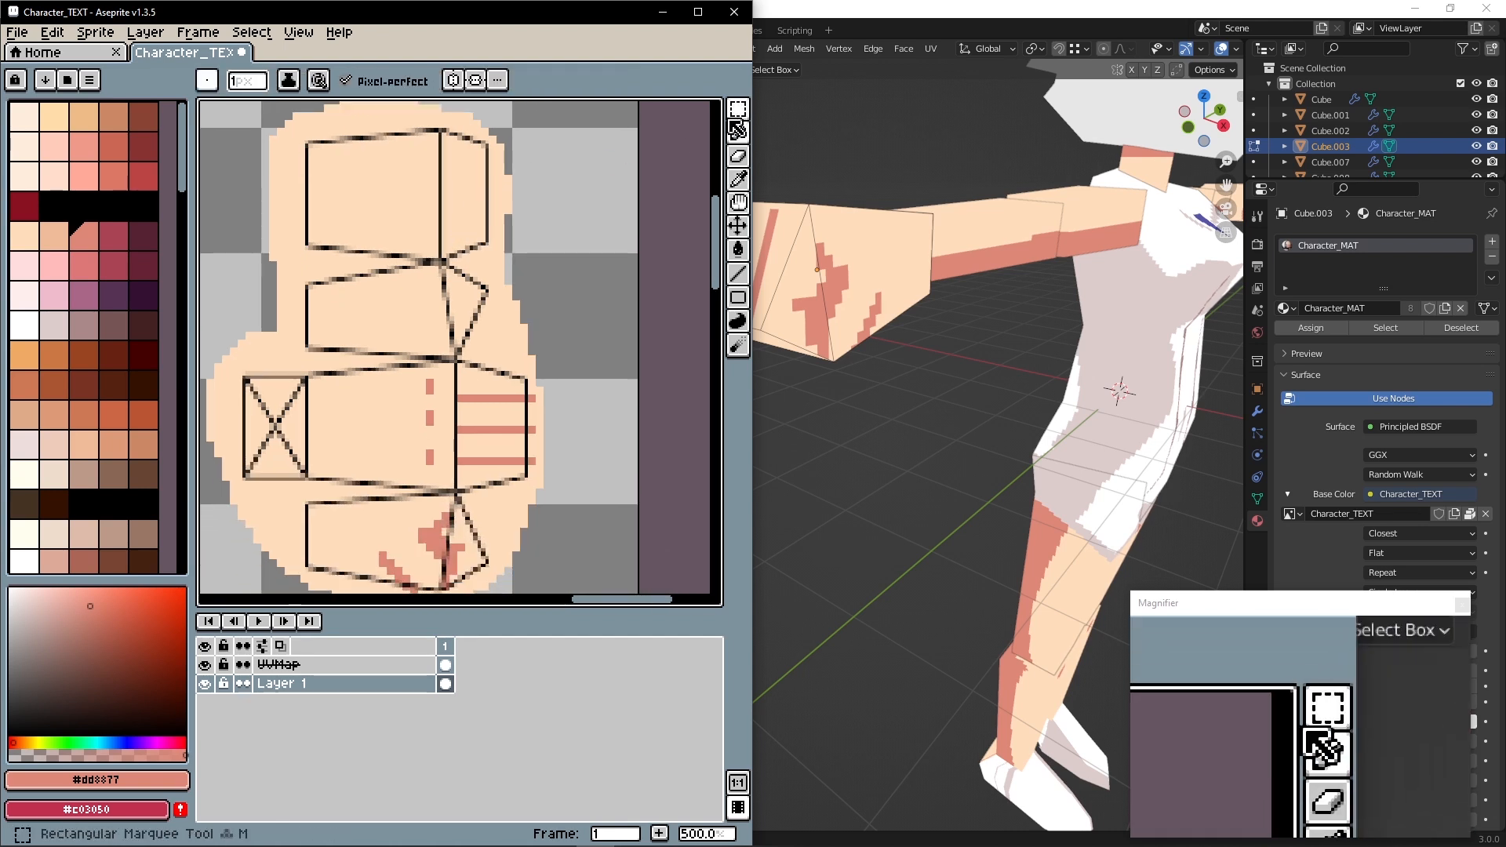
{"action": "middle_click_drag", "start_coordinate": [353, 505], "coordinate": [295, 406]}
{"action": "left_click_drag", "start_coordinate": [295, 406], "coordinate": [491, 222]}
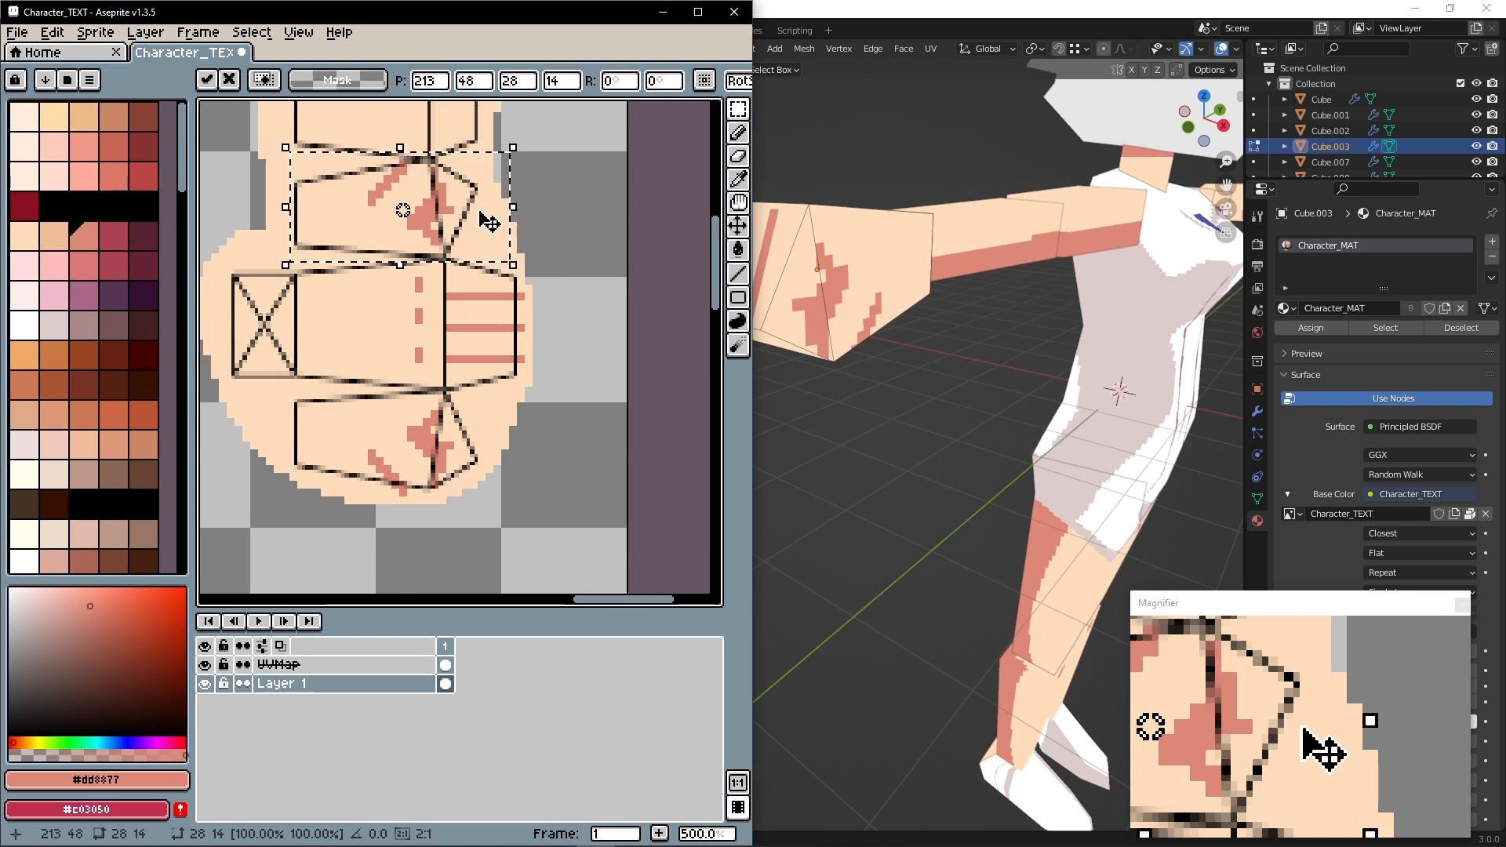
Deselect the mirrored shadow and erase its outer diagonal branch with the #ffddbb skin colour using the Pencil tool
{"action": "left_click", "coordinate": [575, 163]}
{"action": "scroll", "coordinate": [539, 149], "scroll_direction": "up", "scroll_amount": 2}
{"action": "middle_click_drag", "start_coordinate": [540, 149], "coordinate": [608, 234]}
{"action": "left_click", "coordinate": [738, 134]}
{"action": "left_click_drag", "start_coordinate": [433, 292], "coordinate": [427, 313]}
{"action": "left_click", "coordinate": [461, 300], "text": "alt"}
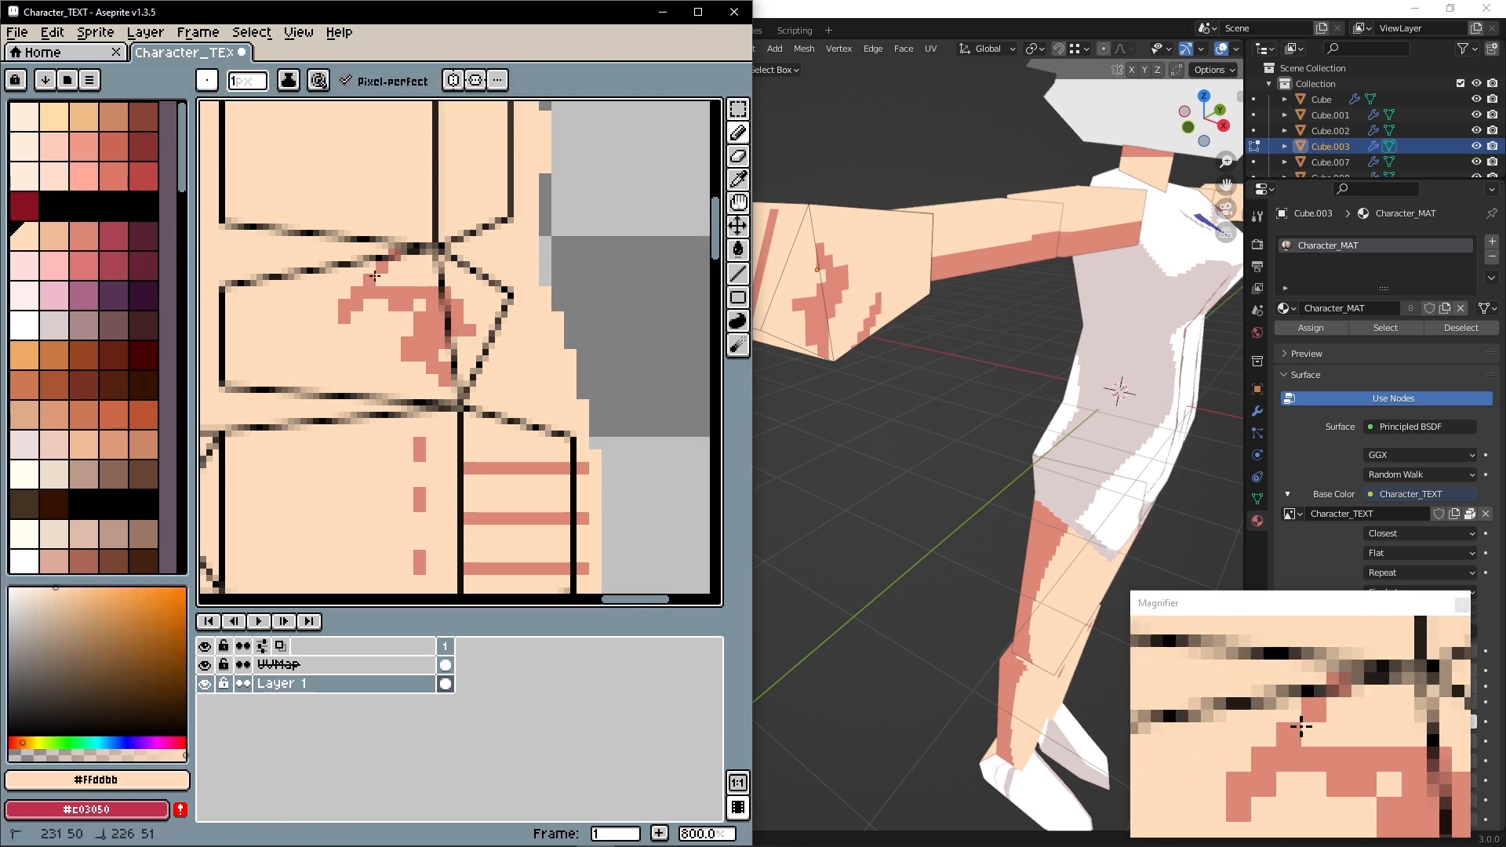
{"action": "left_click_drag", "start_coordinate": [388, 293], "coordinate": [384, 302]}
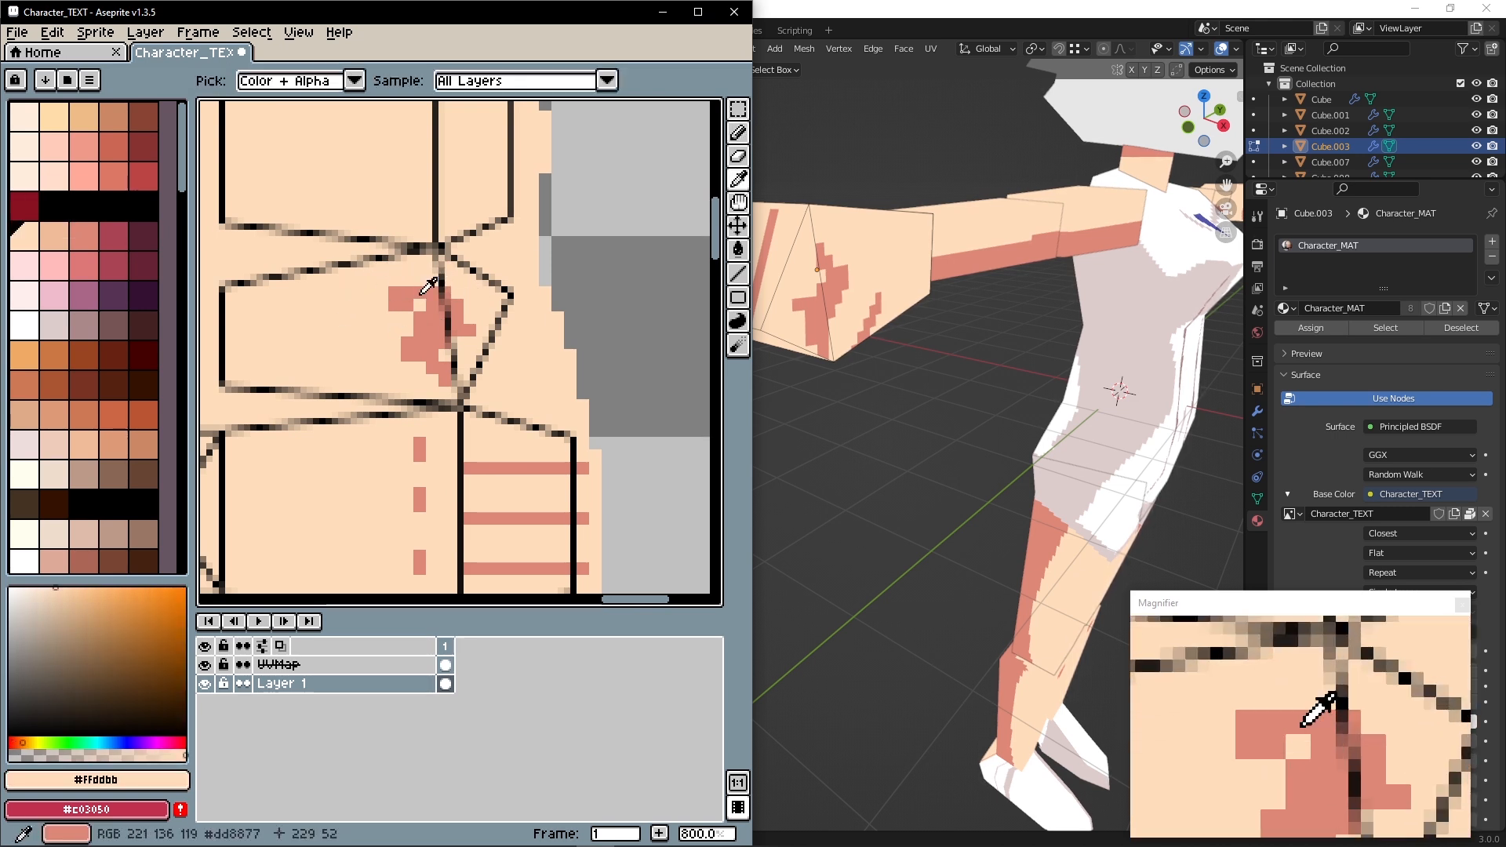
Reshape the upper side face's shadow into a narrow diagonal streak, alternating #dd8877 for shading and #ffddbb for trimming
{"action": "left_click", "coordinate": [418, 297], "text": "alt"}
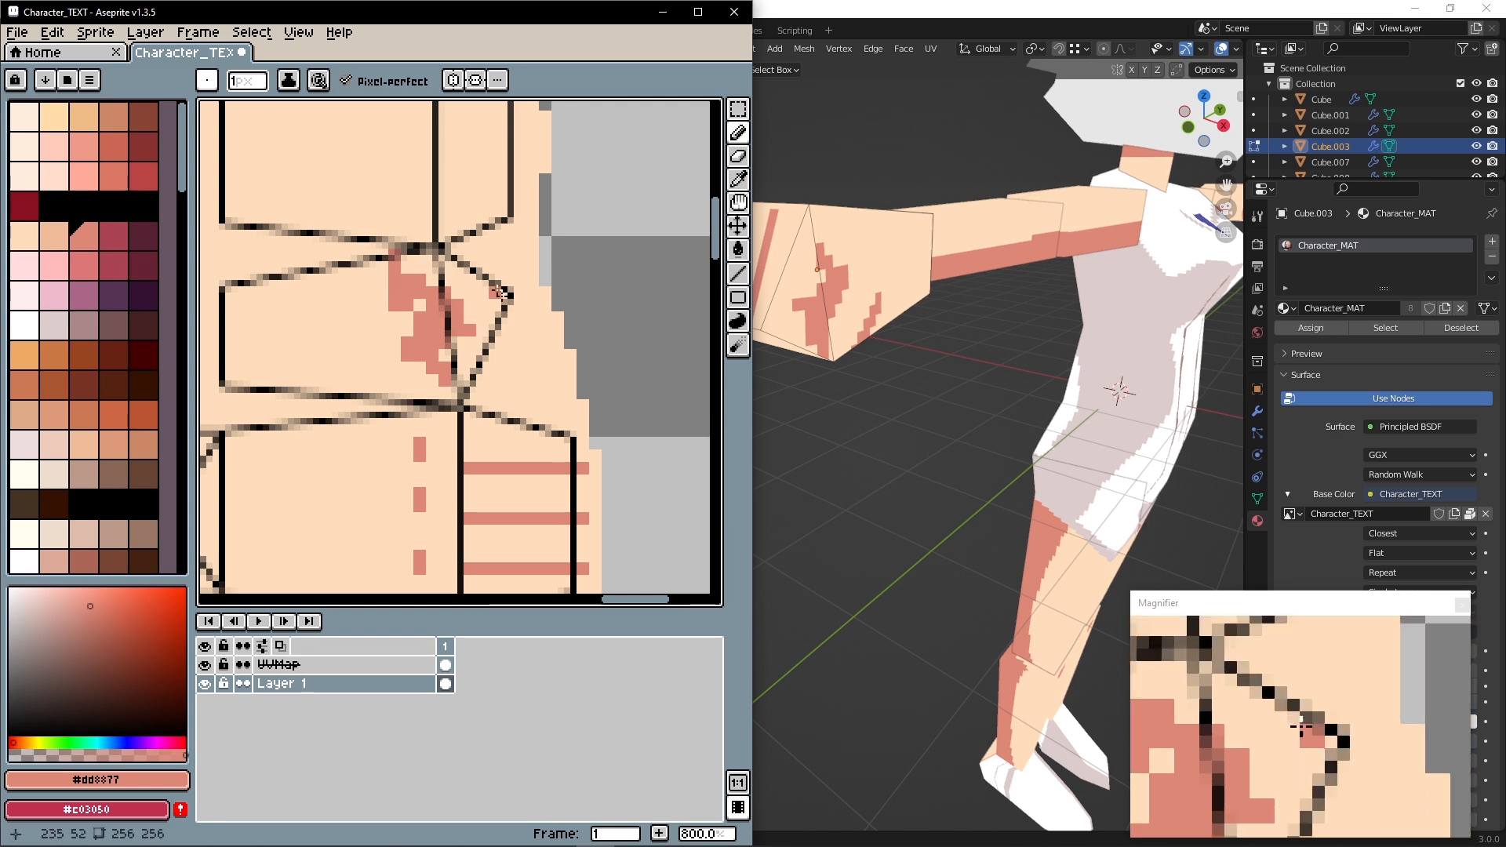
{"action": "left_click", "coordinate": [369, 319], "text": "alt"}
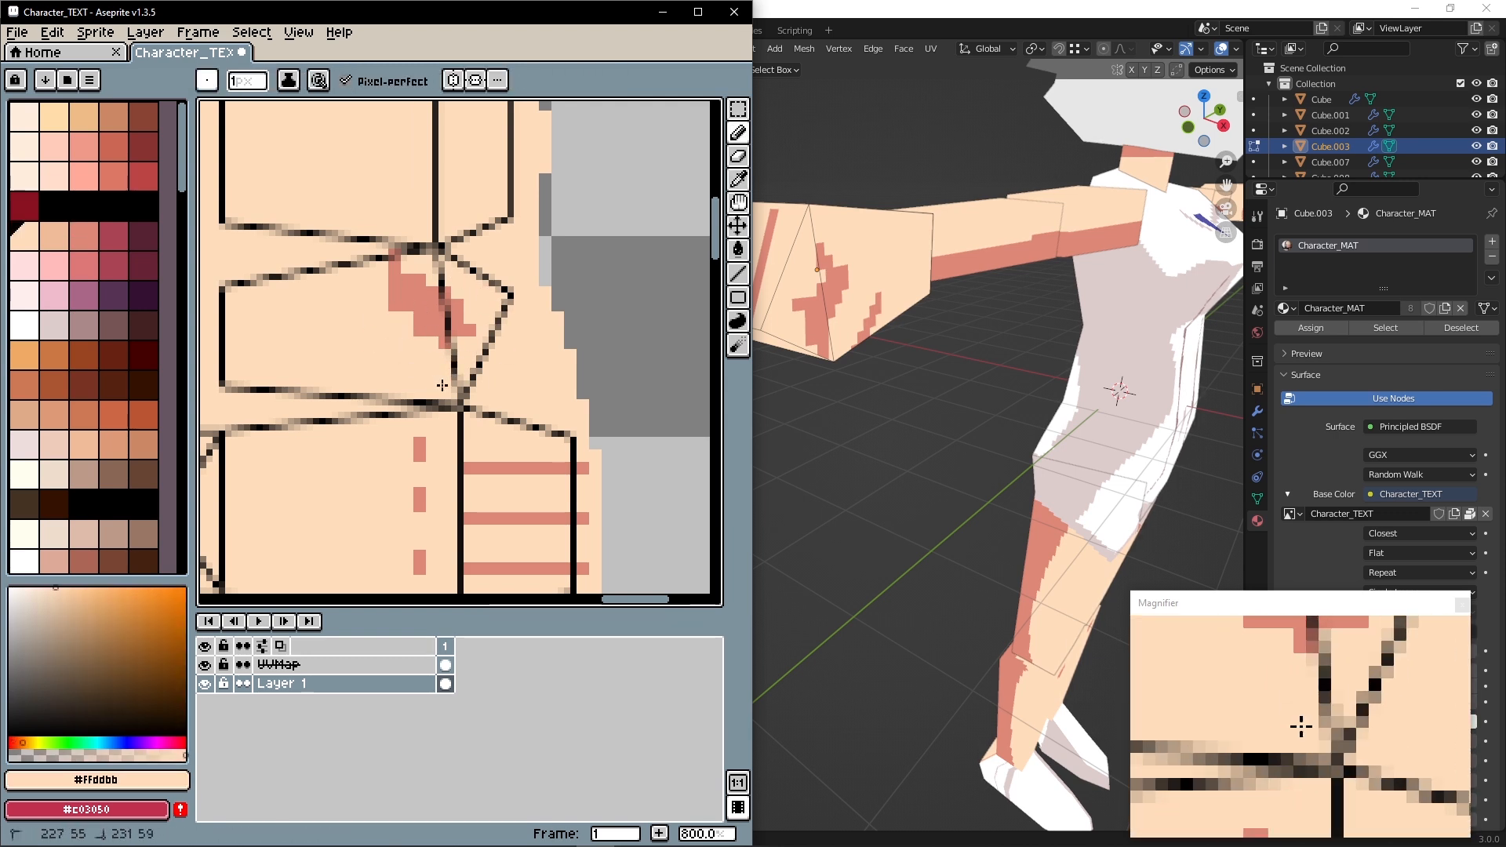
{"action": "left_click", "coordinate": [439, 314], "text": "alt"}
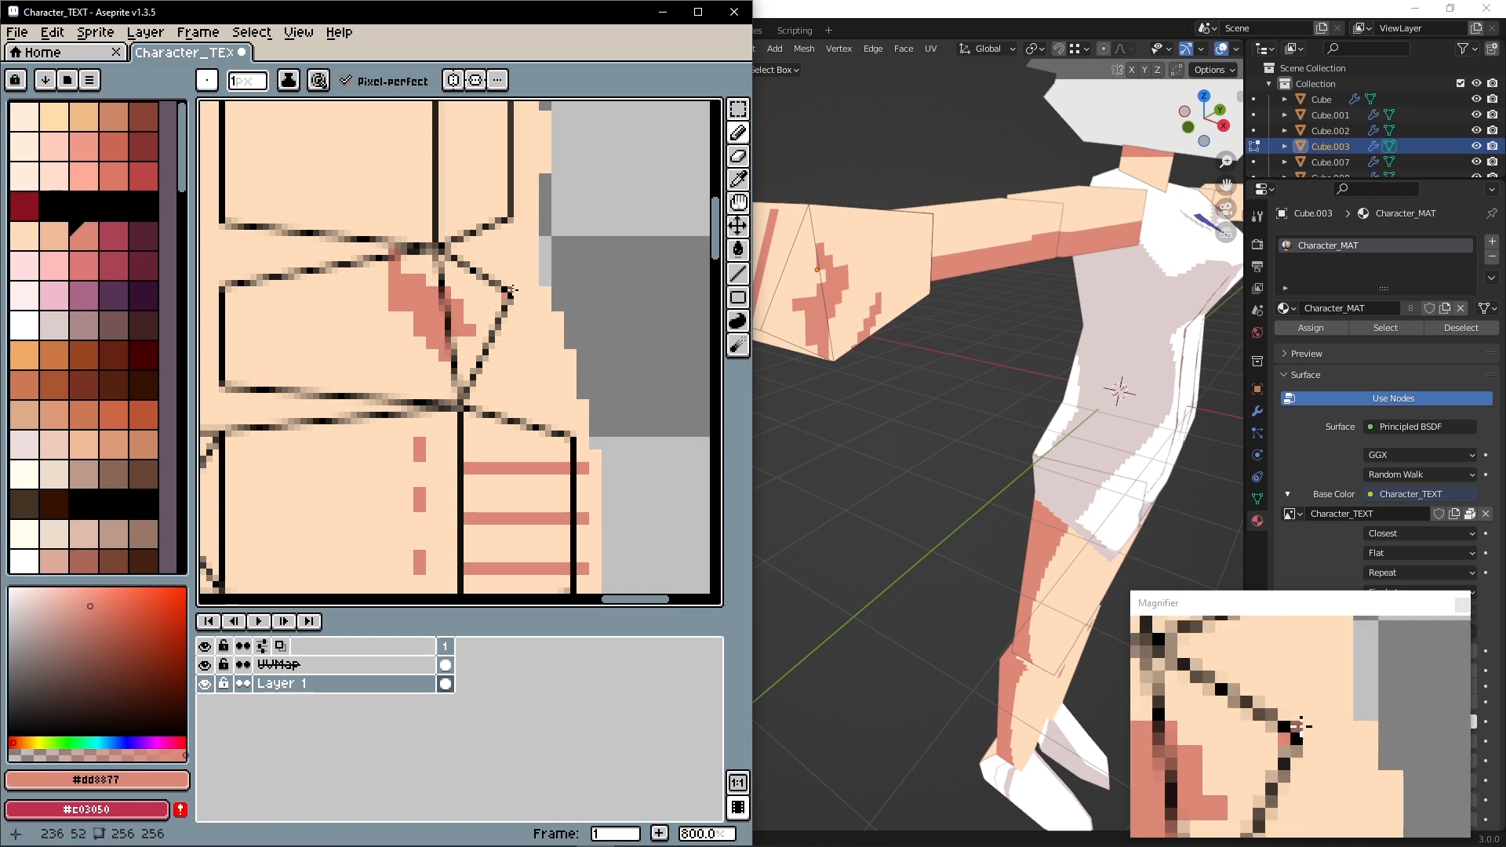
{"action": "left_click", "coordinate": [360, 268], "text": "alt"}
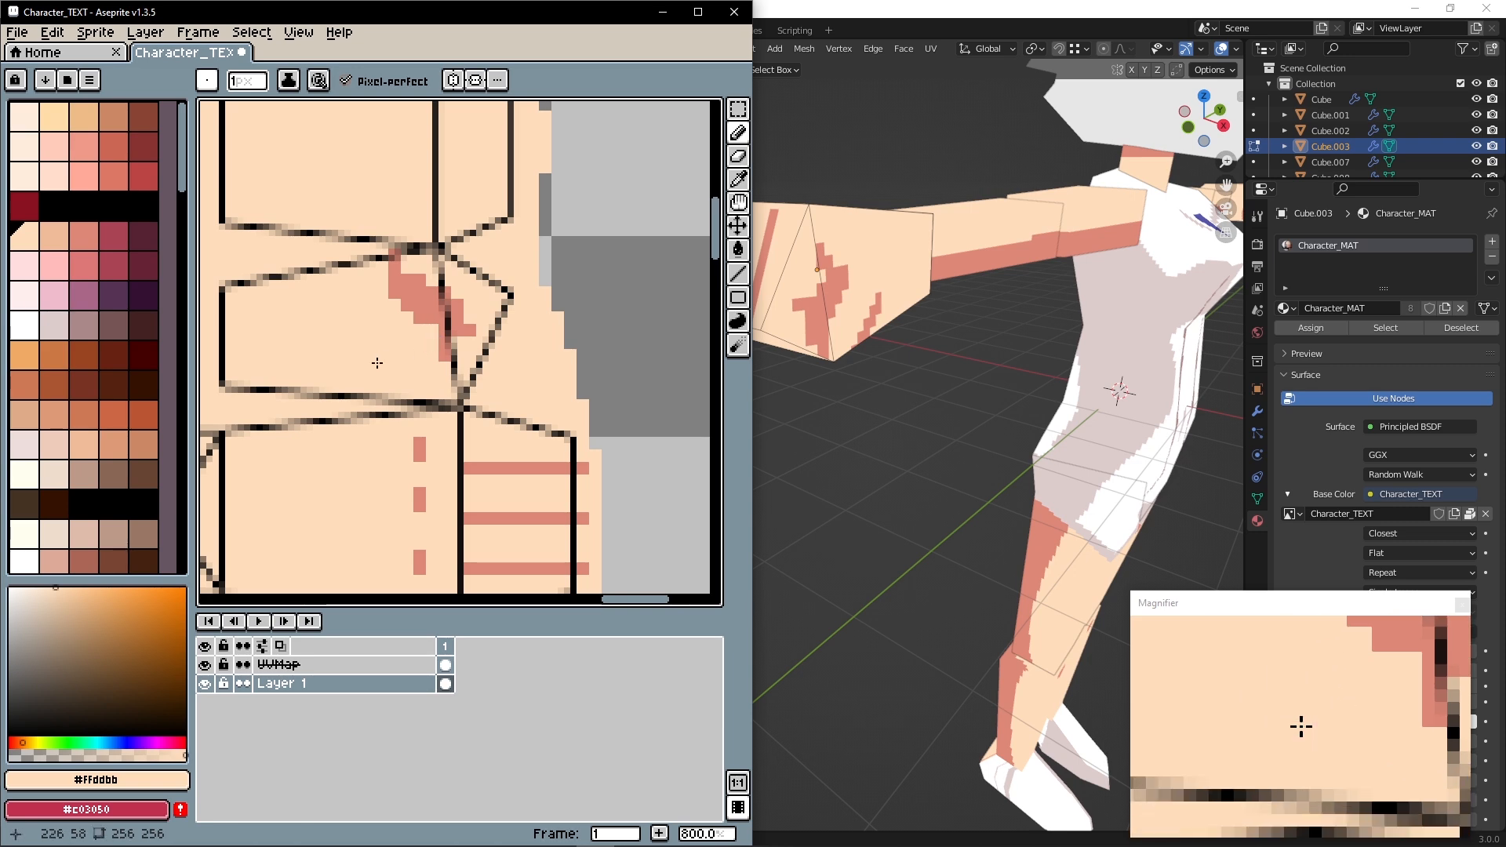
In Blender, select the two faces on the hand's underside, then bring their UV area into view in Aseprite
{"action": "key", "text": "alt+Tab"}
{"action": "middle_click_drag", "start_coordinate": [908, 460], "coordinate": [850, 459]}
{"action": "left_click", "coordinate": [850, 389]}
{"action": "middle_click_drag", "start_coordinate": [696, 528], "coordinate": [427, 437]}
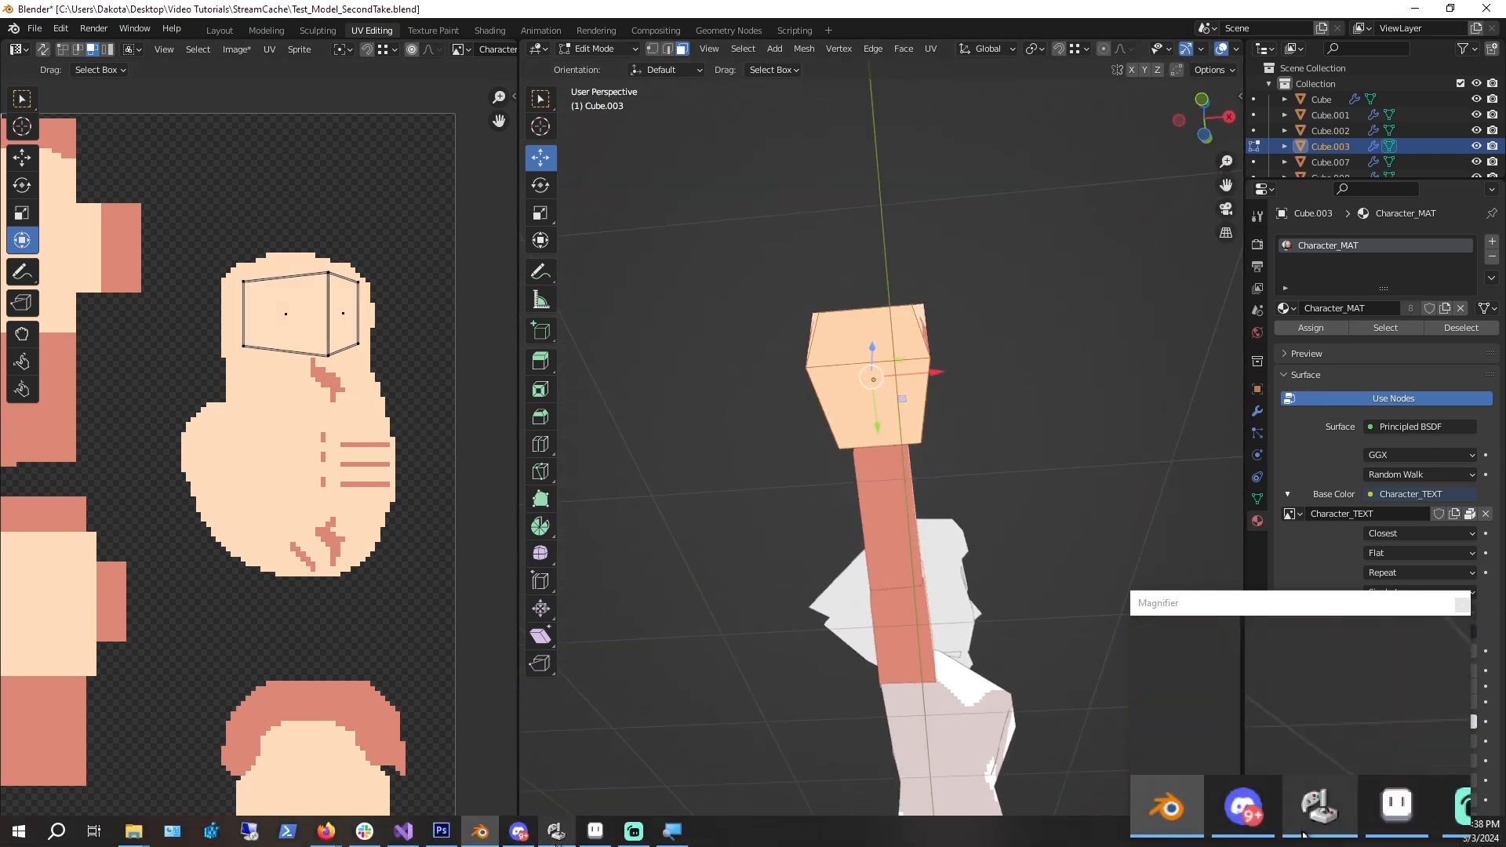
{"action": "left_click", "coordinate": [588, 835]}
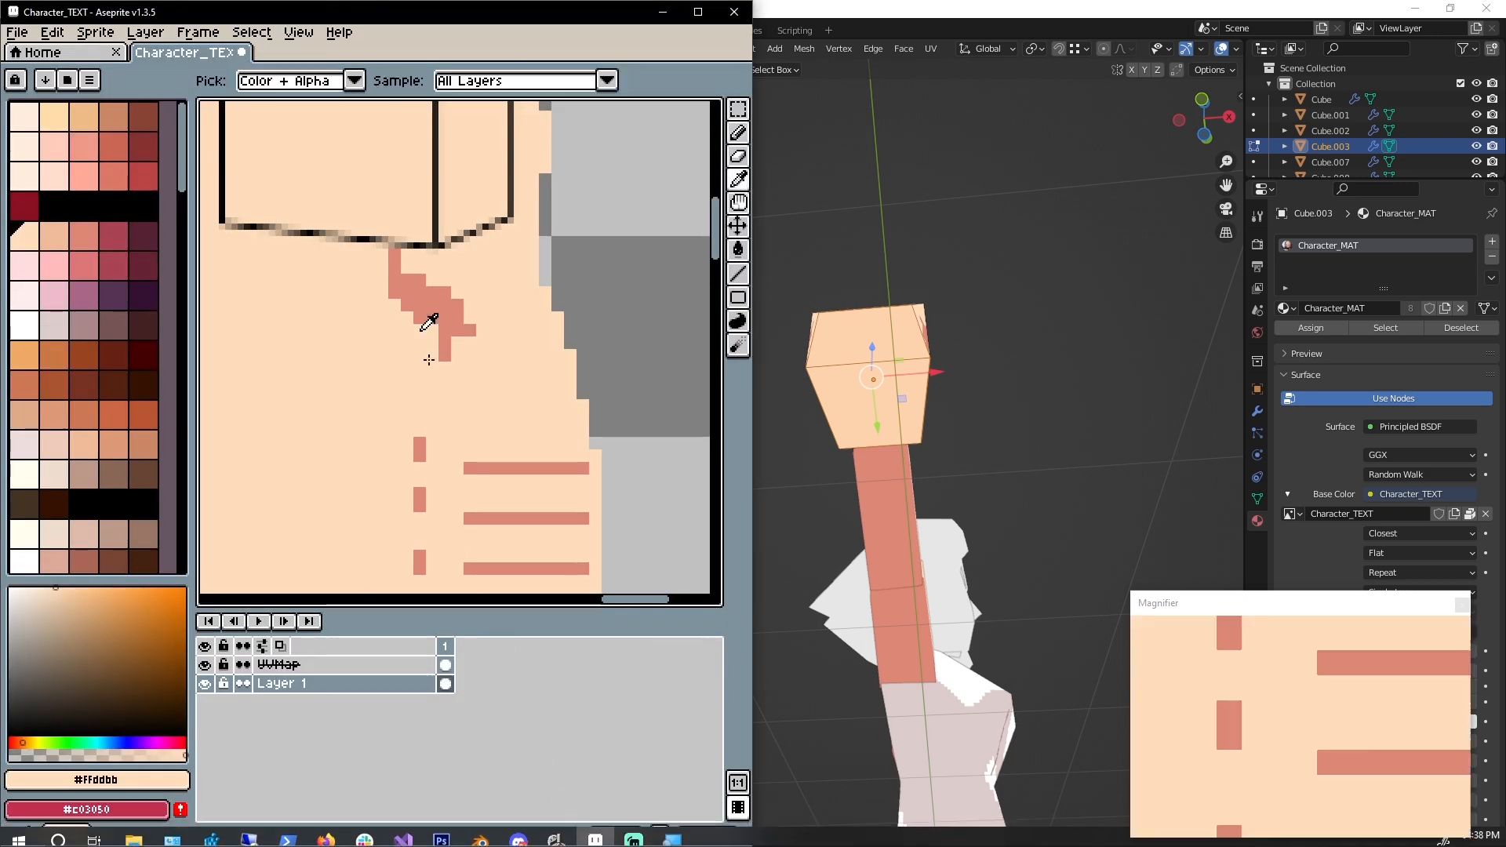
{"action": "middle_click_drag", "start_coordinate": [412, 206], "coordinate": [414, 401]}
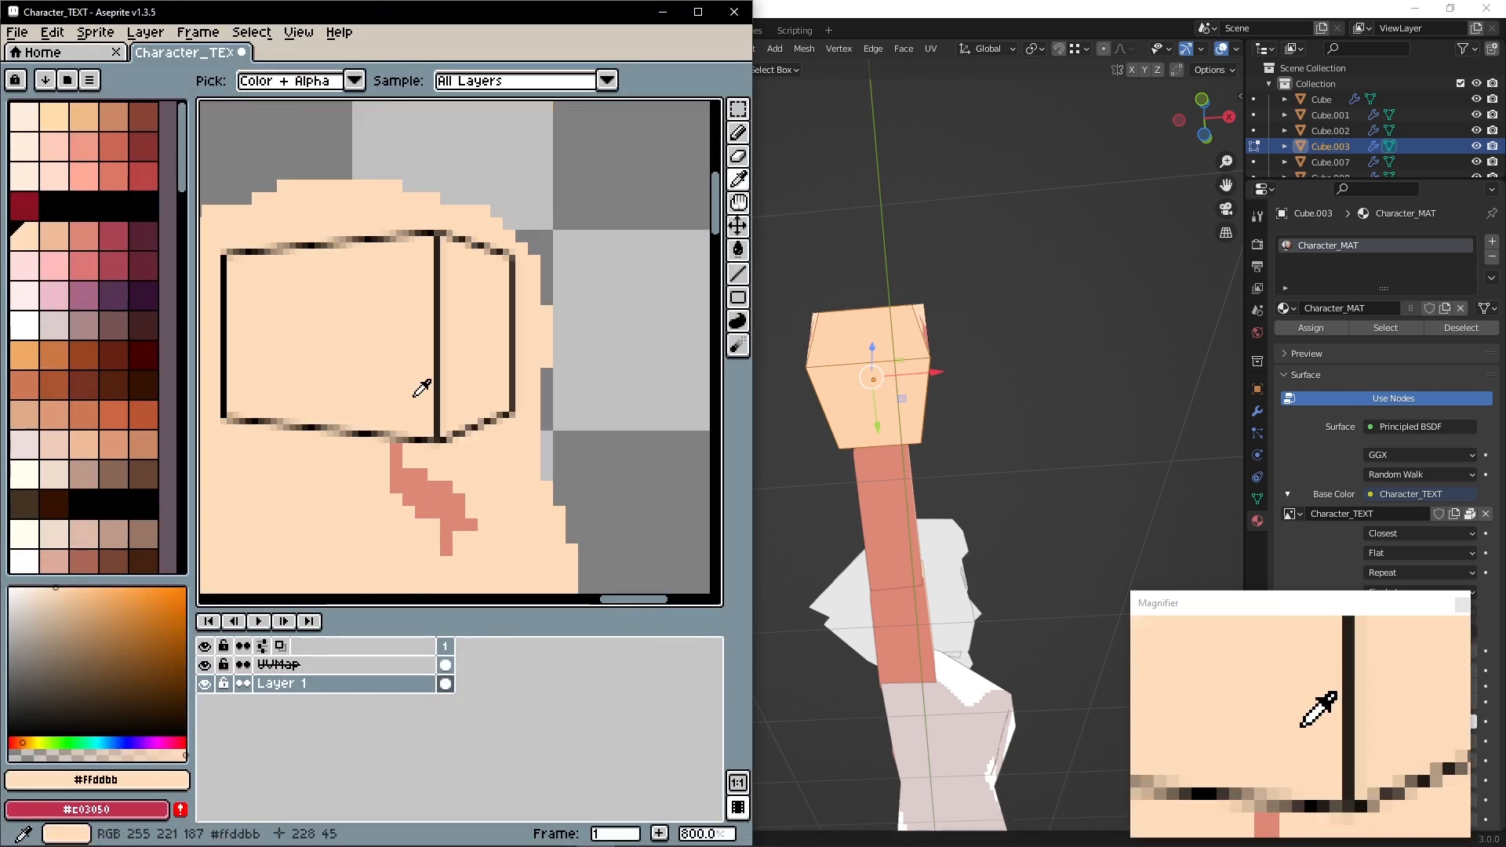
Sample #dd8877, check the knuckle stripes in Blender, and paint matching horizontal finger lines on the underside's finger section
{"action": "left_click", "coordinate": [411, 499], "text": "alt"}
{"action": "left_click", "coordinate": [989, 350]}
{"action": "middle_click_drag", "start_coordinate": [988, 350], "coordinate": [988, 405]}
{"action": "scroll", "coordinate": [981, 415], "scroll_direction": "up", "scroll_amount": 3}
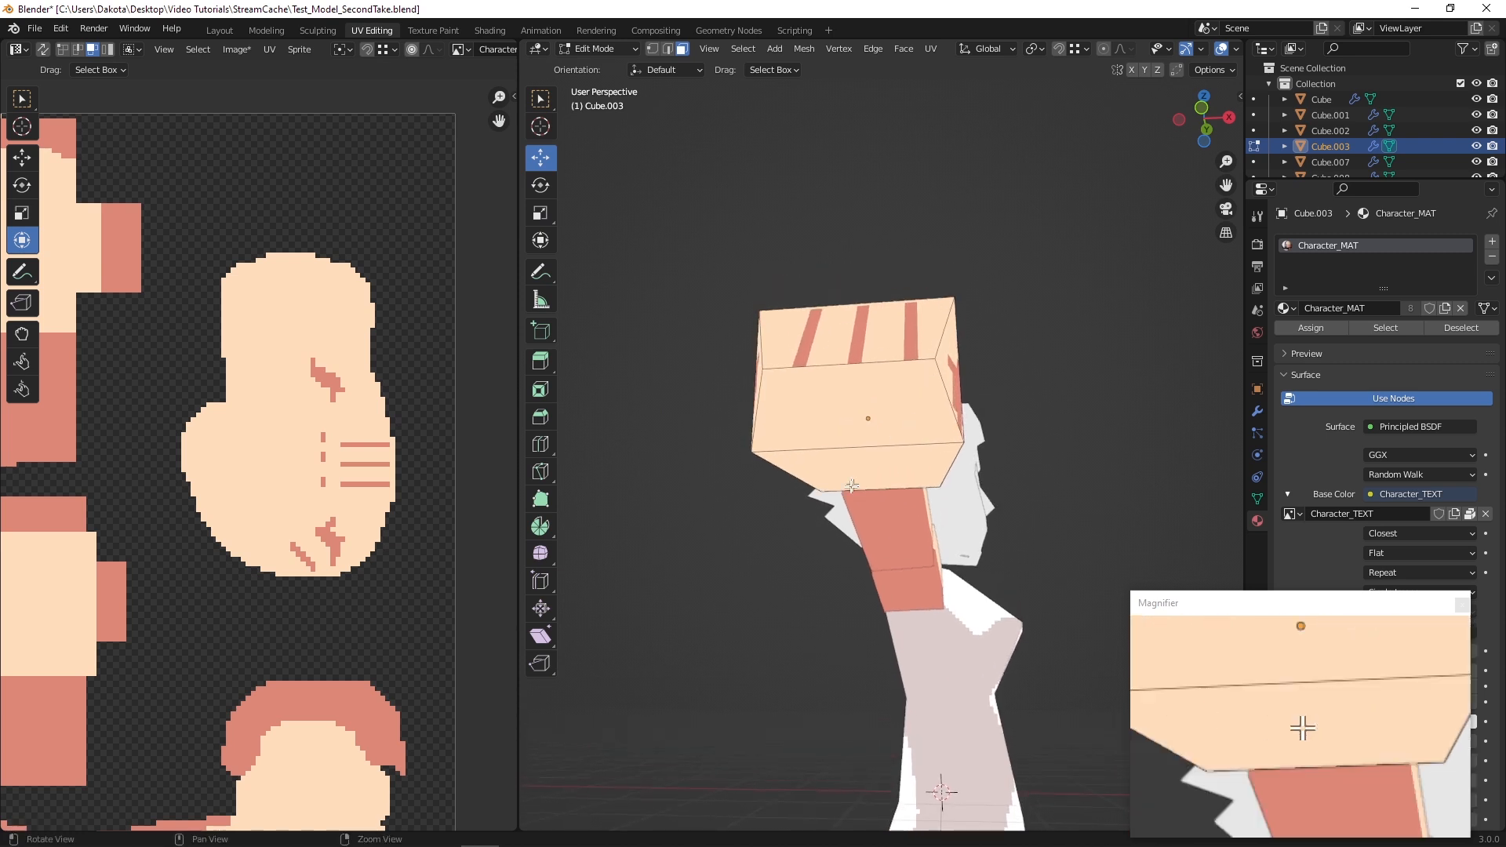
{"action": "left_click", "coordinate": [595, 831]}
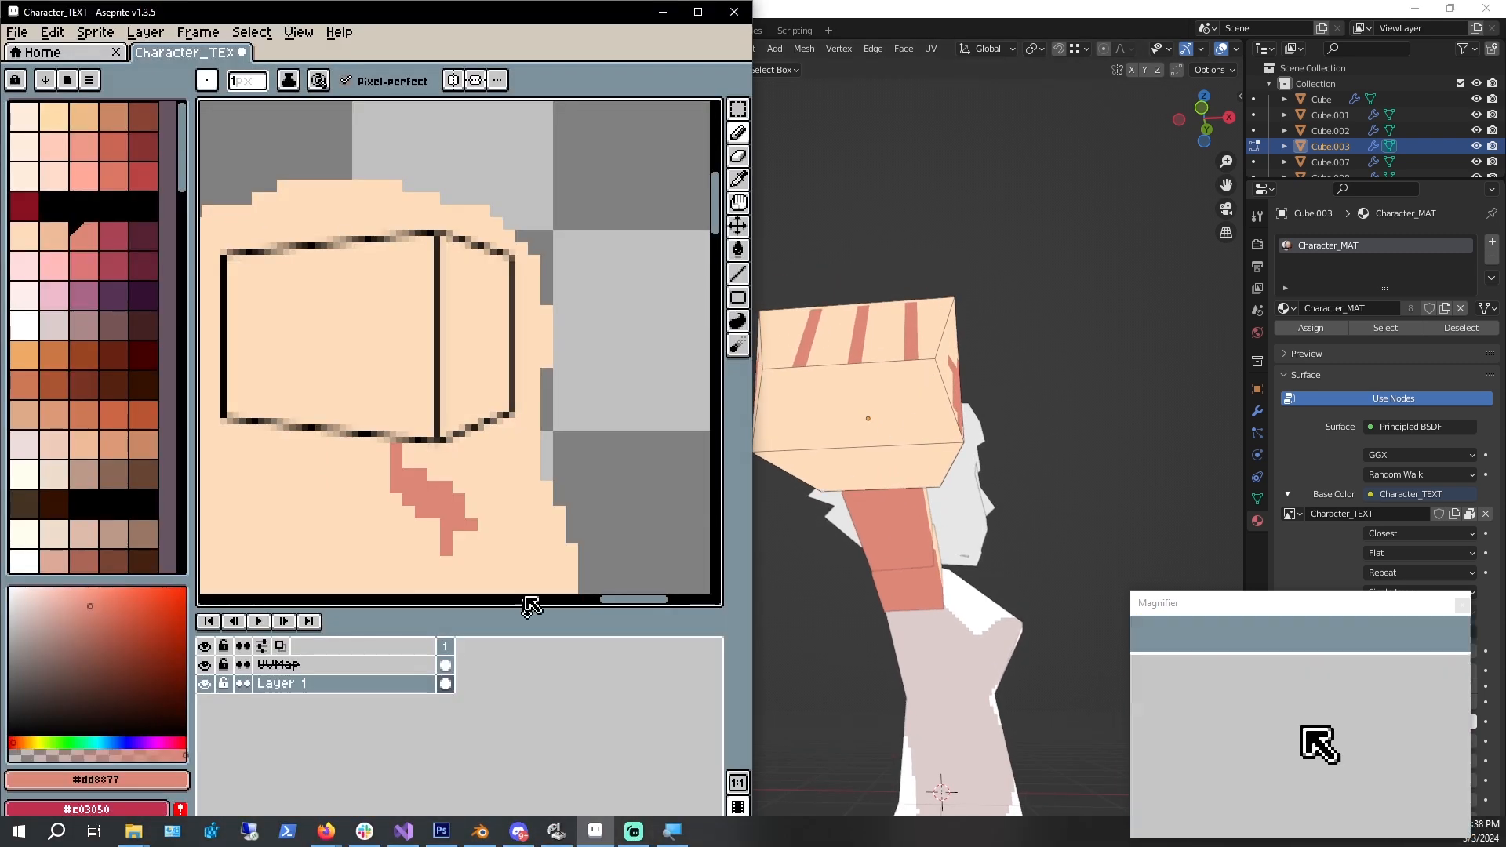
{"action": "key", "text": "ctrl+z"}
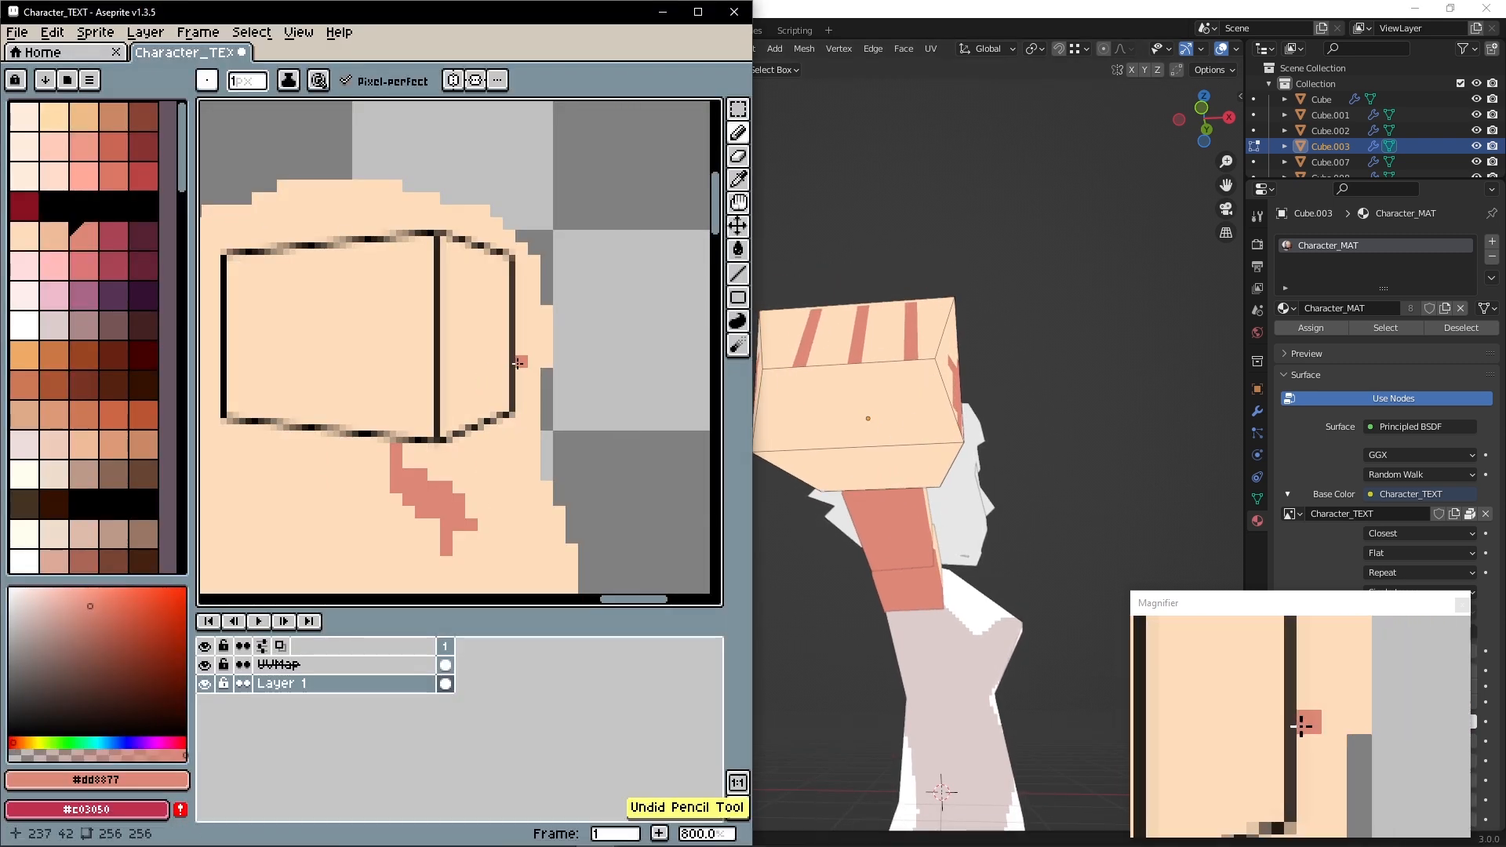
{"action": "left_click_drag", "start_coordinate": [478, 374], "coordinate": [528, 374]}
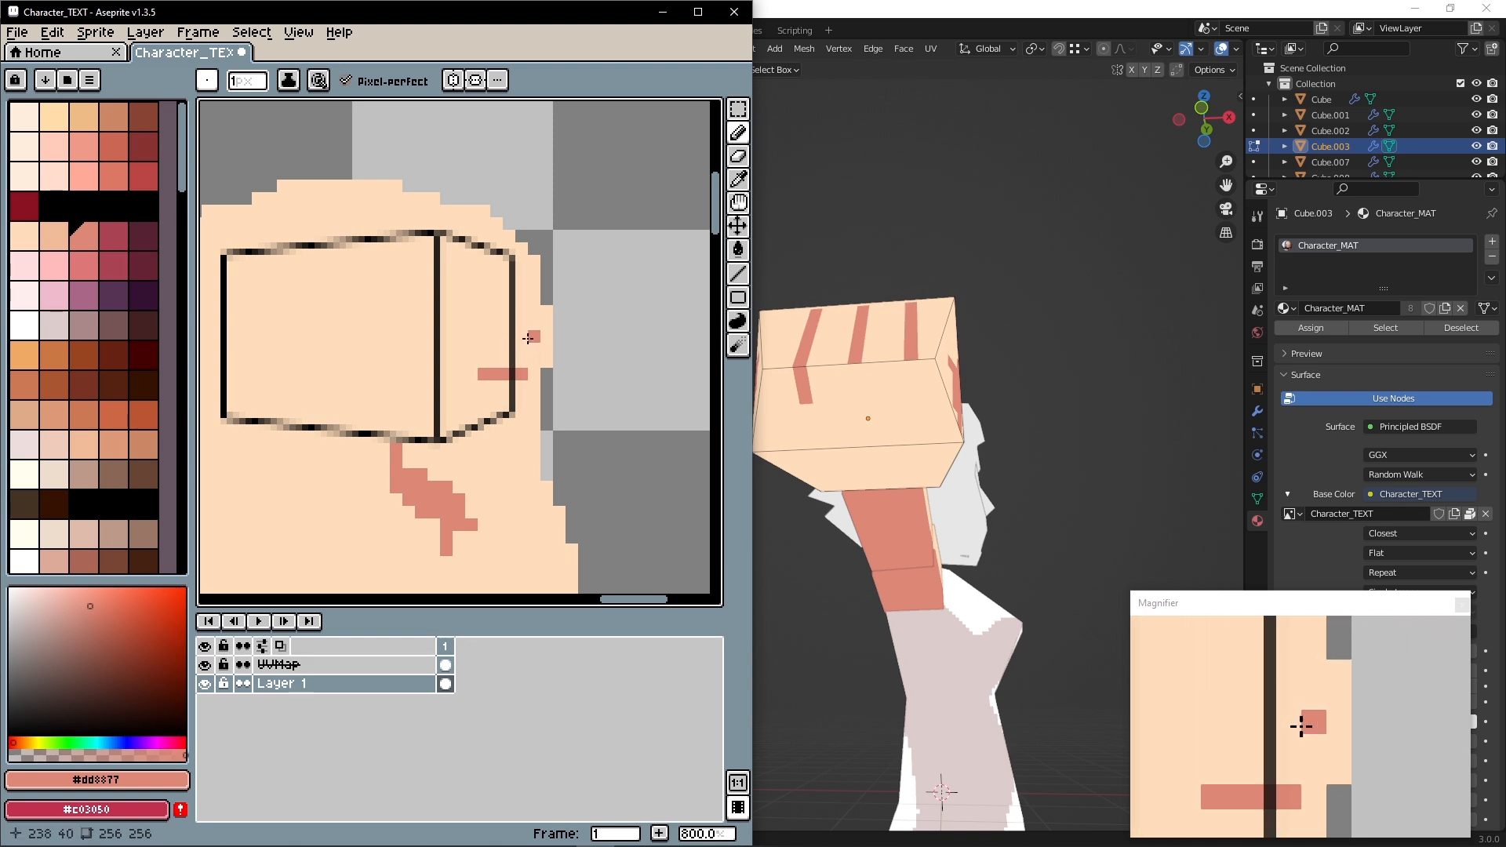
{"action": "key", "text": "ctrl+z"}
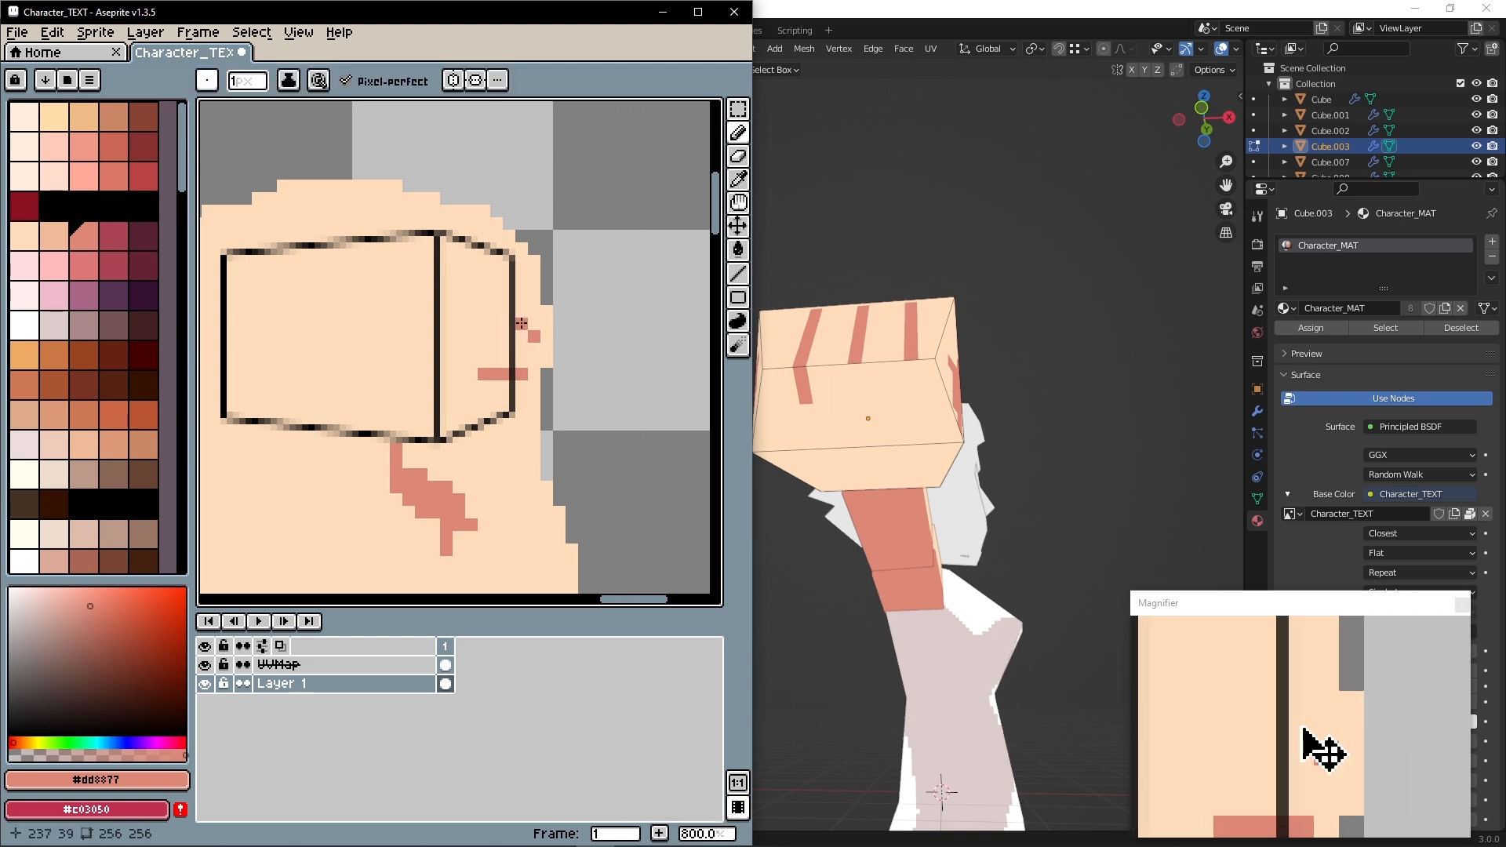
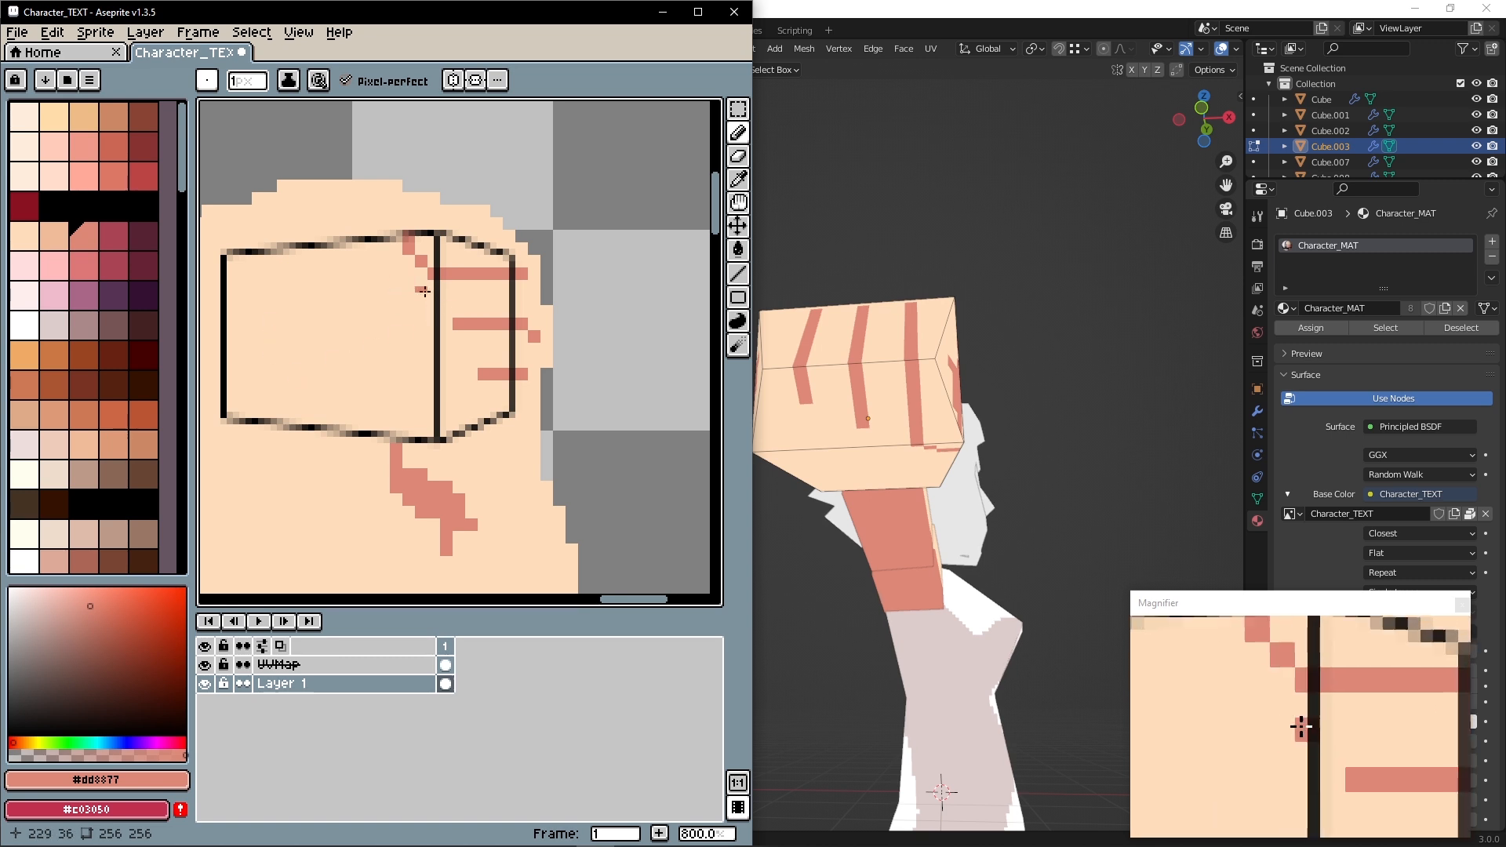
Paint a vertical shadow along the fold between palm and fingers, joining the finger lines and adding a lowest line
{"action": "mouse_move", "coordinate": [449, 322]}
{"action": "left_mouse_down"}
{"action": "mouse_move", "coordinate": [420, 287]}
{"action": "mouse_move", "coordinate": [432, 276]}
{"action": "mouse_move", "coordinate": [447, 323]}
{"action": "left_mouse_up"}
{"action": "key", "text": "ctrl+z"}
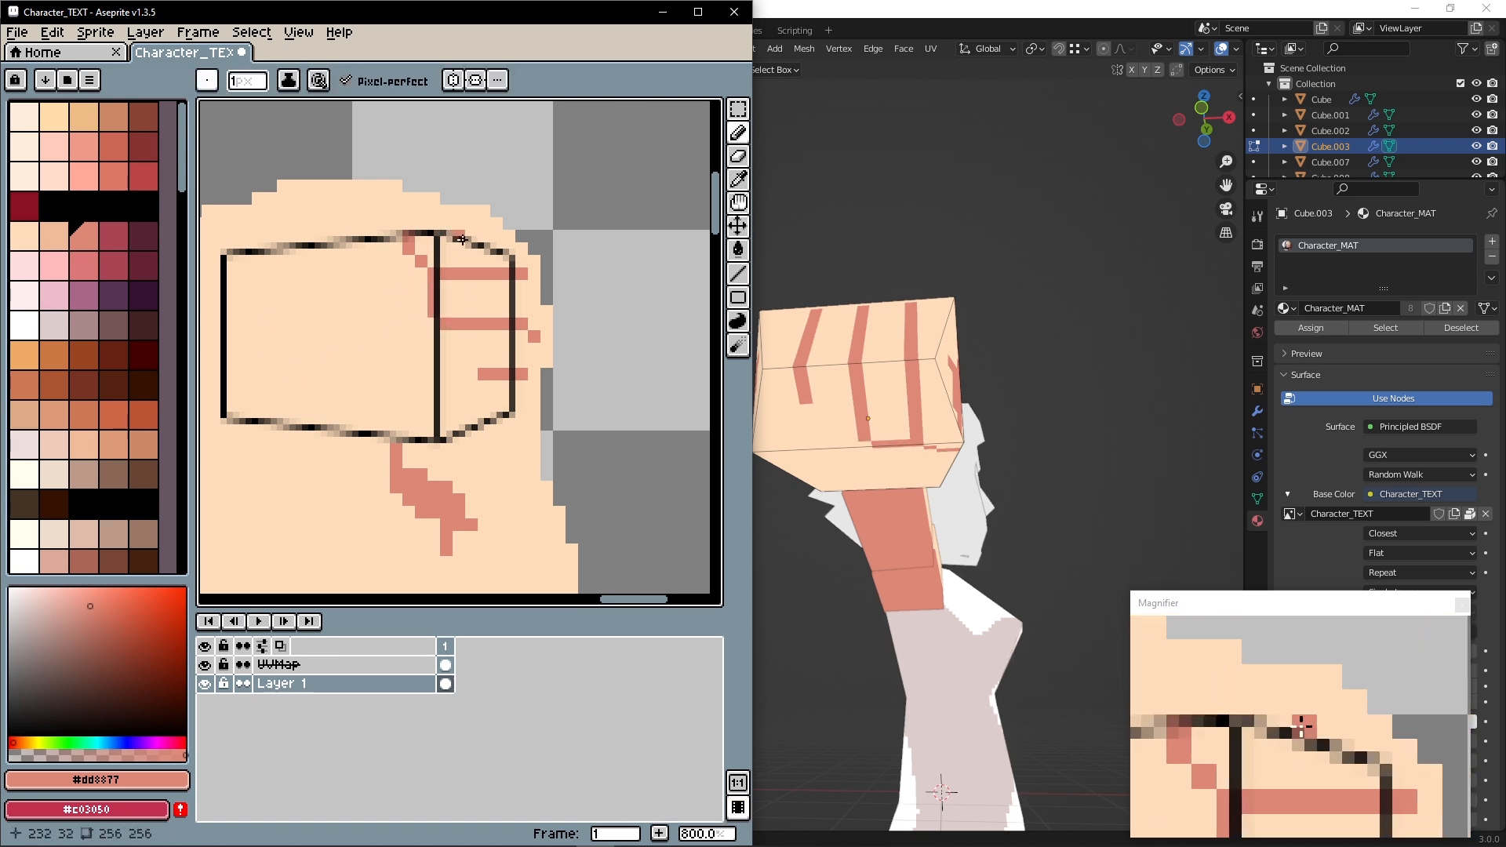
{"action": "left_click_drag", "start_coordinate": [422, 249], "coordinate": [421, 236]}
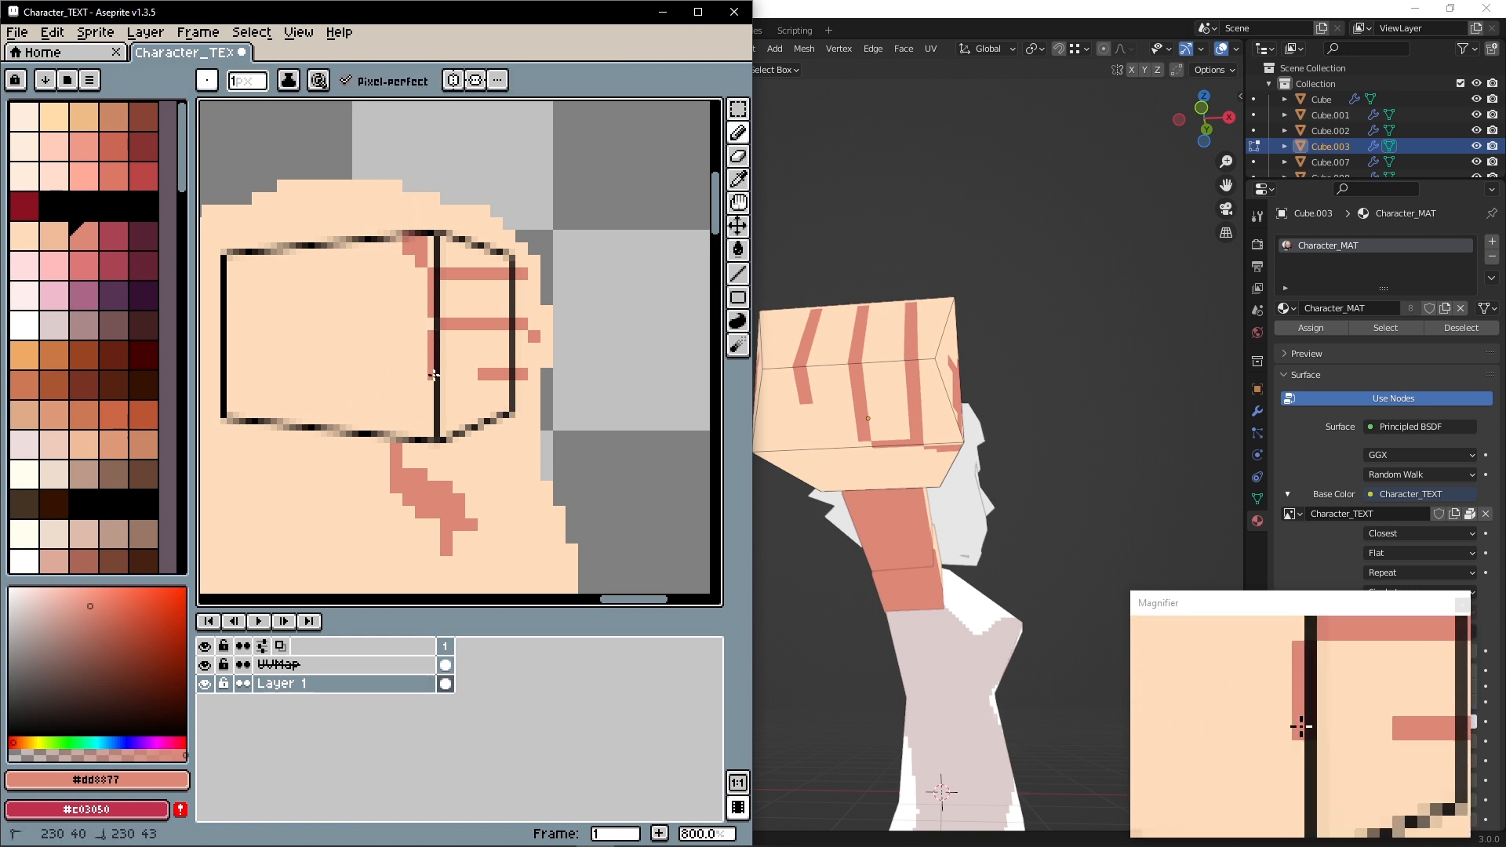
{"action": "mouse_move", "coordinate": [434, 375]}
{"action": "left_mouse_down"}
{"action": "mouse_move", "coordinate": [484, 375]}
{"action": "mouse_move", "coordinate": [433, 399]}
{"action": "mouse_move", "coordinate": [534, 424]}
{"action": "left_mouse_up"}
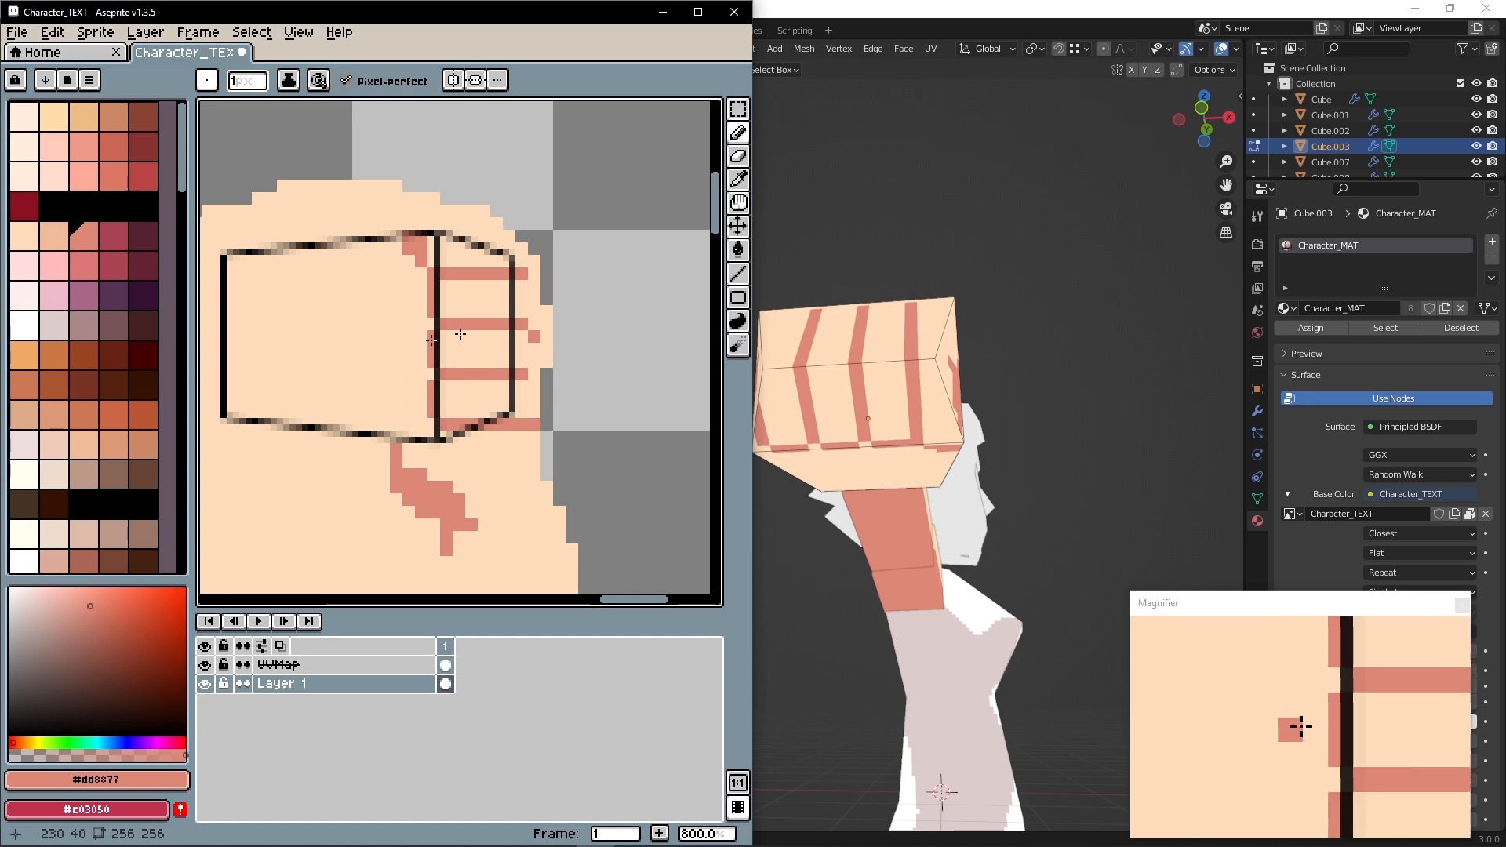
Inspect the hand's new finger lines in Blender, then return to the underside area of the texture in Aseprite
{"action": "left_click", "coordinate": [983, 417]}
{"action": "middle_click_drag", "start_coordinate": [1094, 416], "coordinate": [1153, 423]}
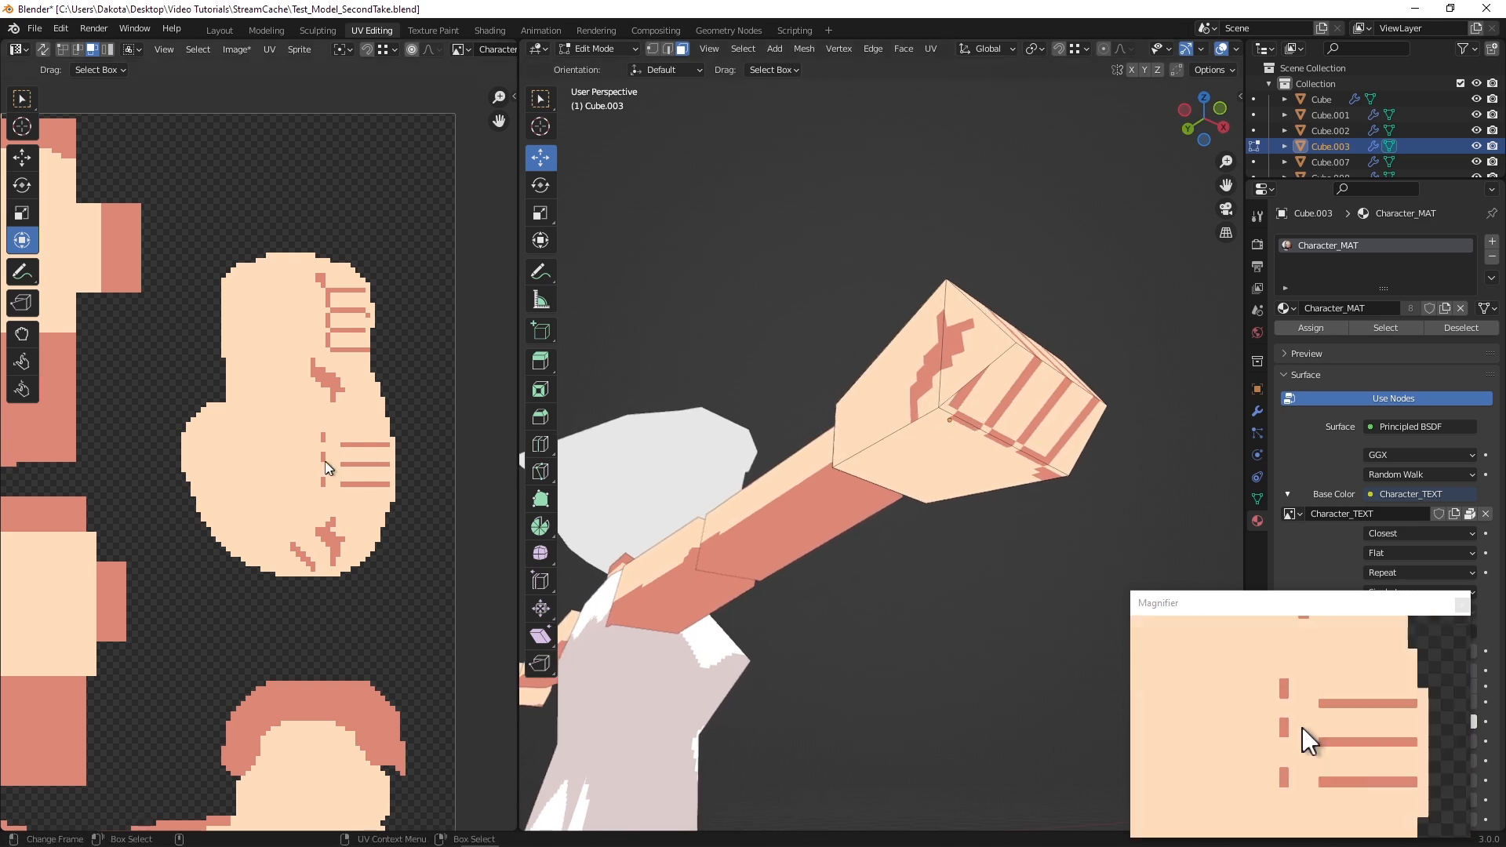
{"action": "left_click", "coordinate": [594, 831]}
{"action": "key", "text": "i"}
{"action": "scroll", "coordinate": [357, 401], "scroll_direction": "up", "scroll_amount": 1}
{"action": "middle_click_drag", "start_coordinate": [359, 411], "coordinate": [314, 428]}
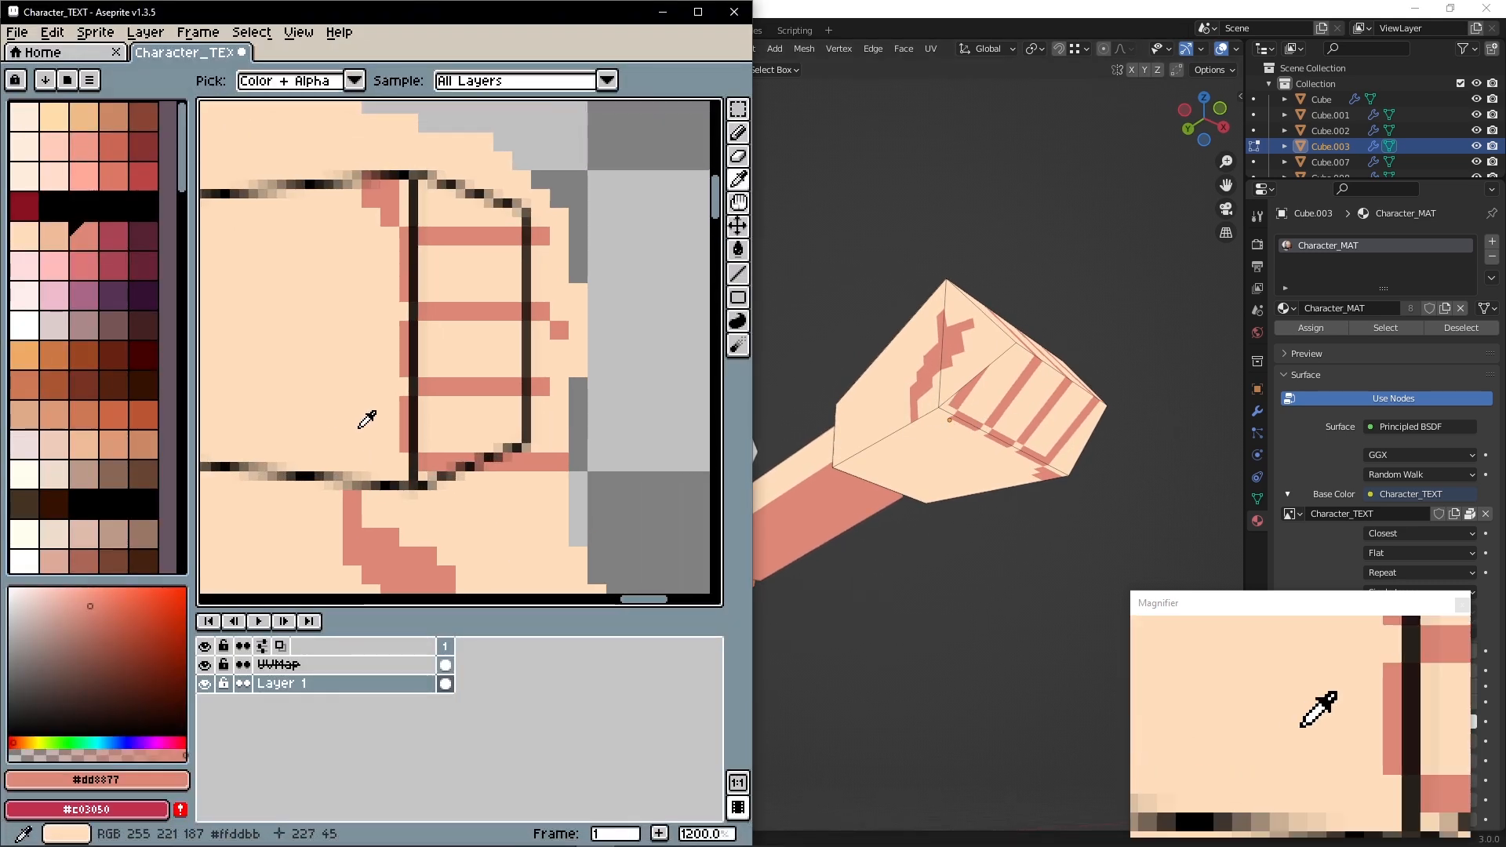
{"action": "left_click", "coordinate": [338, 185]}
{"action": "key", "text": "ctrl+z"}
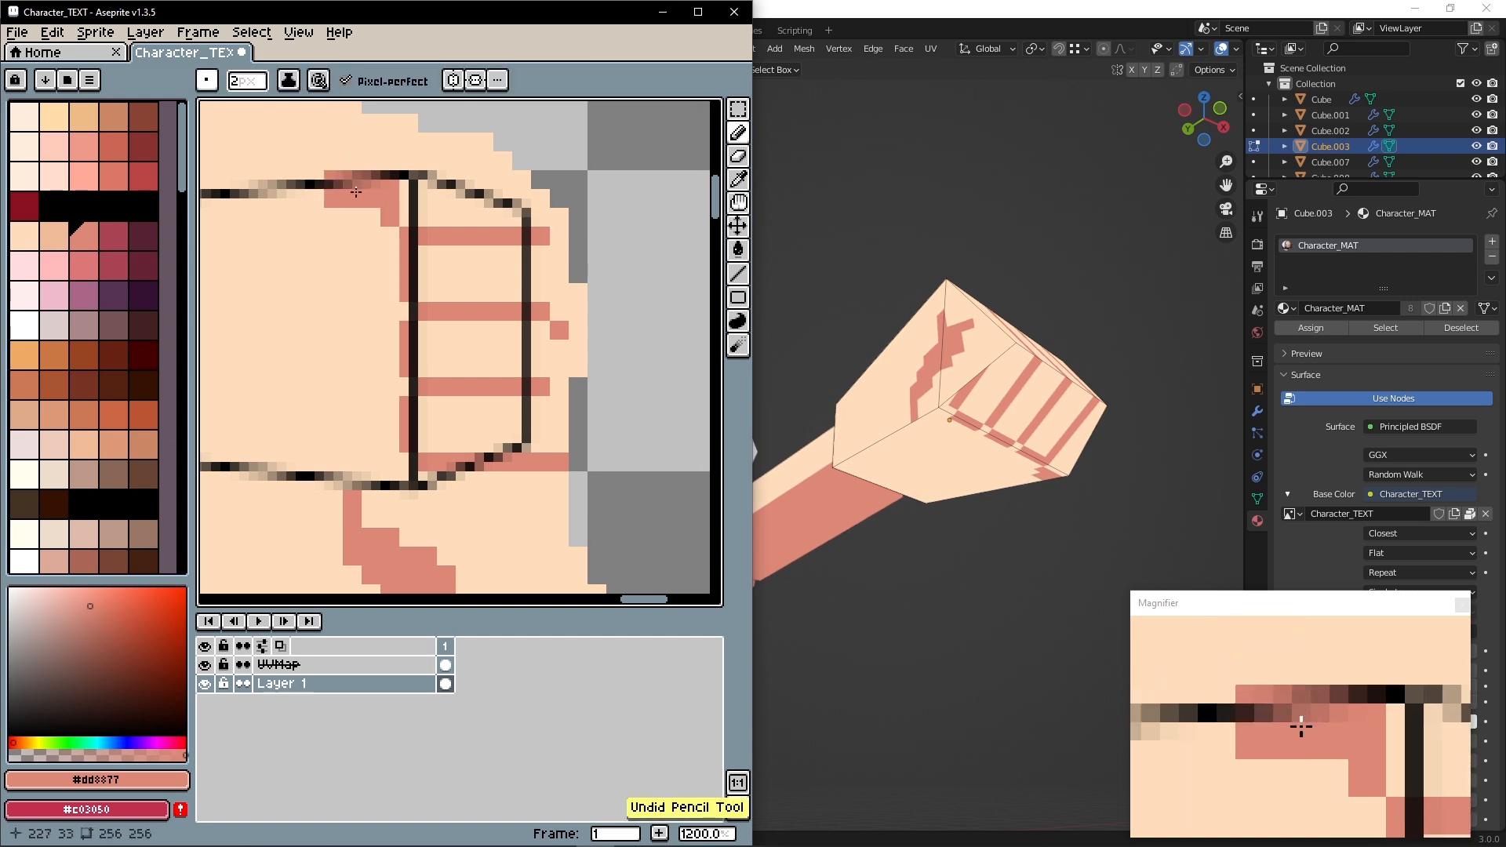
{"action": "left_click_drag", "start_coordinate": [329, 180], "coordinate": [334, 217]}
{"action": "left_click", "coordinate": [352, 198]}
{"action": "key", "text": "ctrl+z"}
{"action": "key", "text": "ctrl+z"}
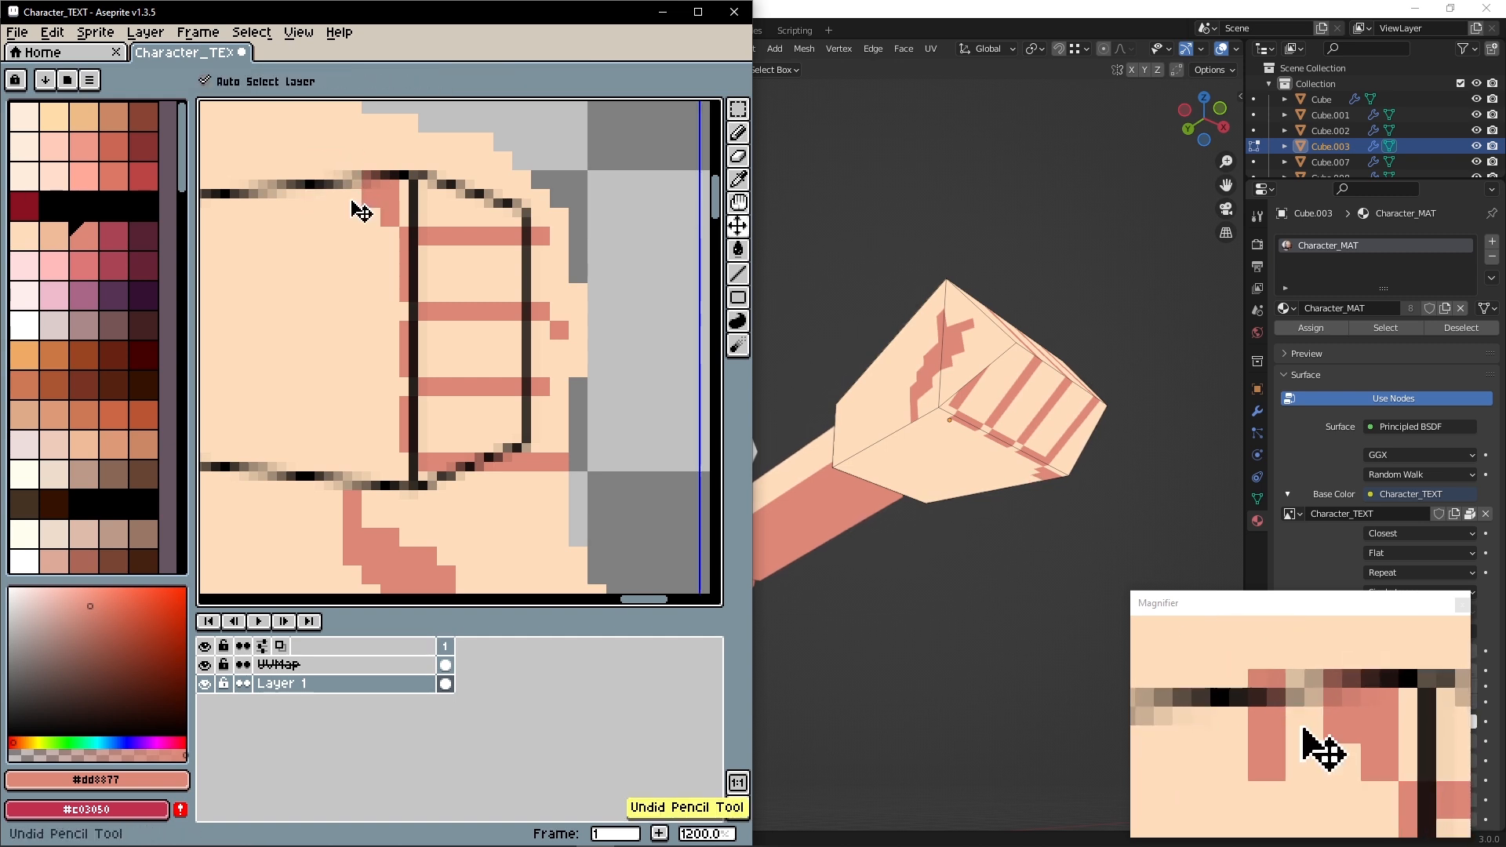
Paint a stepped #dd8877 crease from the finger fold across the palm down to the adjoining side face's shadow
{"action": "mouse_move", "coordinate": [396, 404]}
{"action": "left_mouse_down"}
{"action": "mouse_move", "coordinate": [365, 447]}
{"action": "mouse_move", "coordinate": [371, 424]}
{"action": "left_mouse_up"}
{"action": "key", "text": "ctrl+z"}
{"action": "key", "text": "ctrl+z"}
{"action": "left_click", "coordinate": [355, 440]}
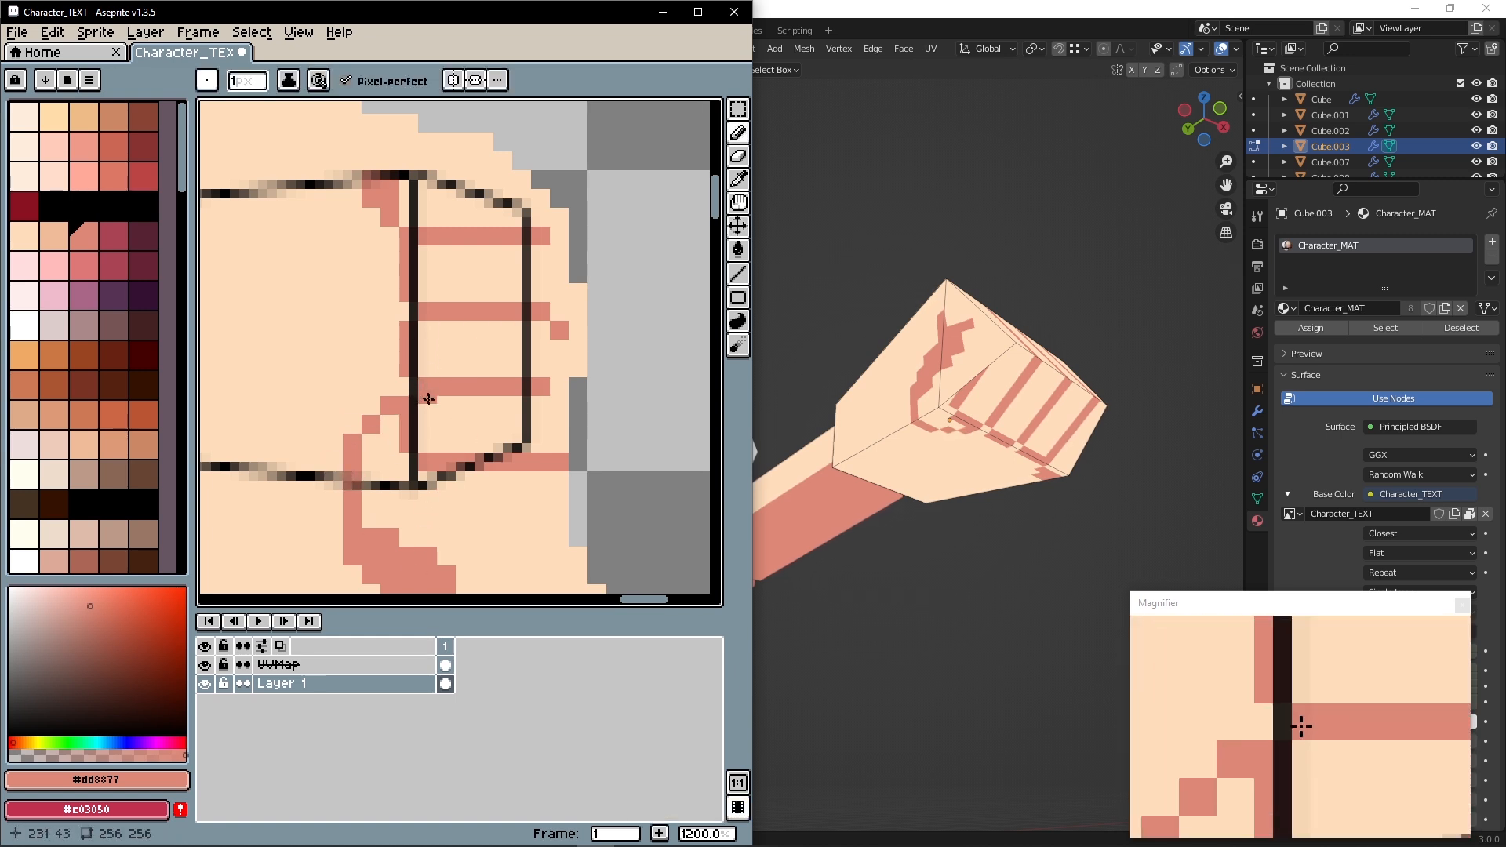
Erase the lowest finger line with #ffddbb, bend the line above it into the palm crease, and rework the fold shadow diagonally
{"action": "left_click", "coordinate": [455, 427], "text": "alt"}
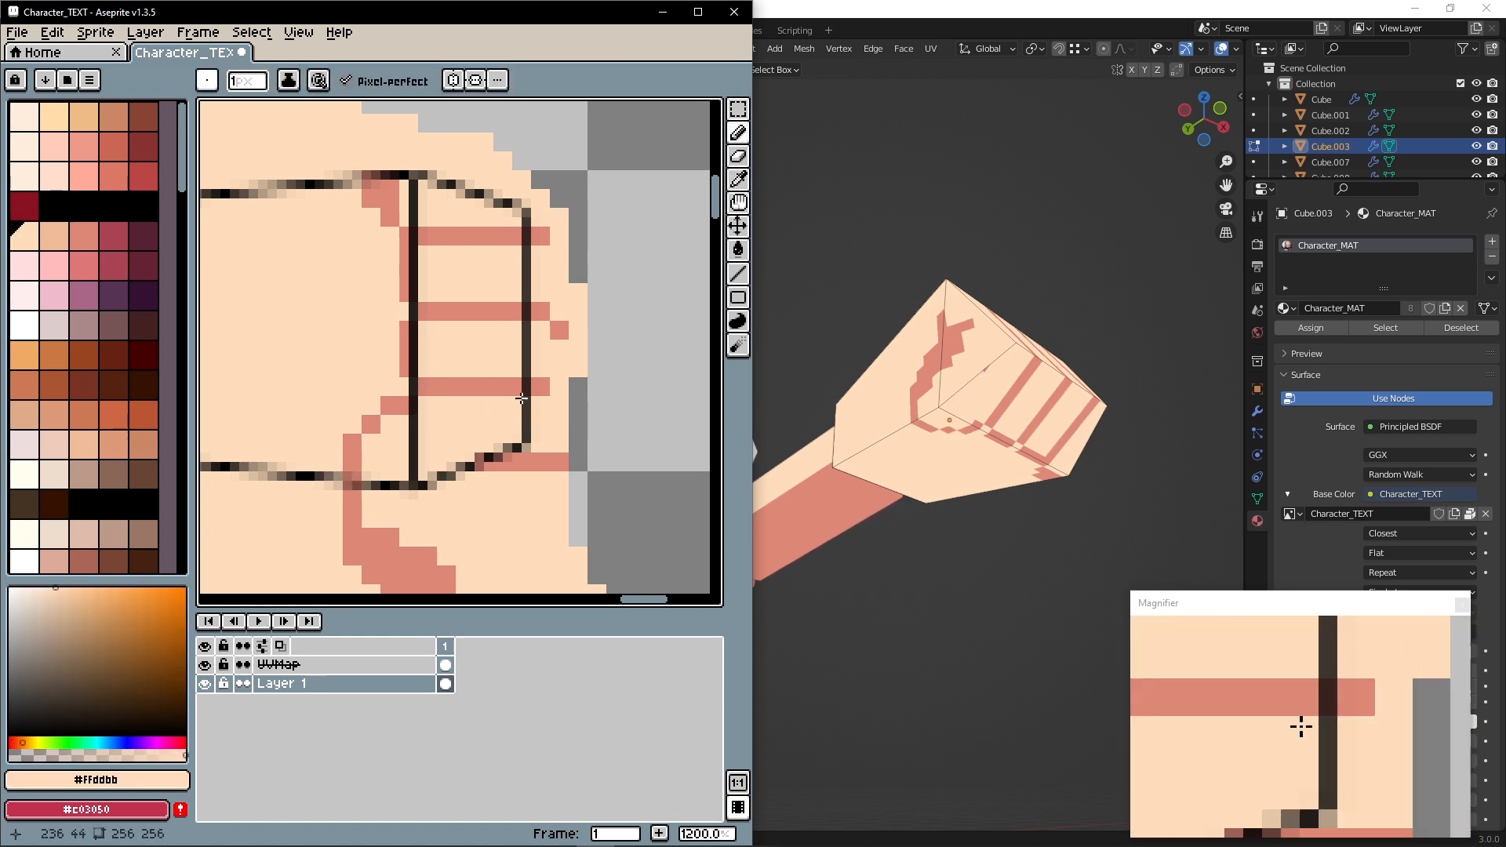
{"action": "left_click_drag", "start_coordinate": [527, 460], "coordinate": [480, 465]}
{"action": "left_click", "coordinate": [402, 405], "text": "alt"}
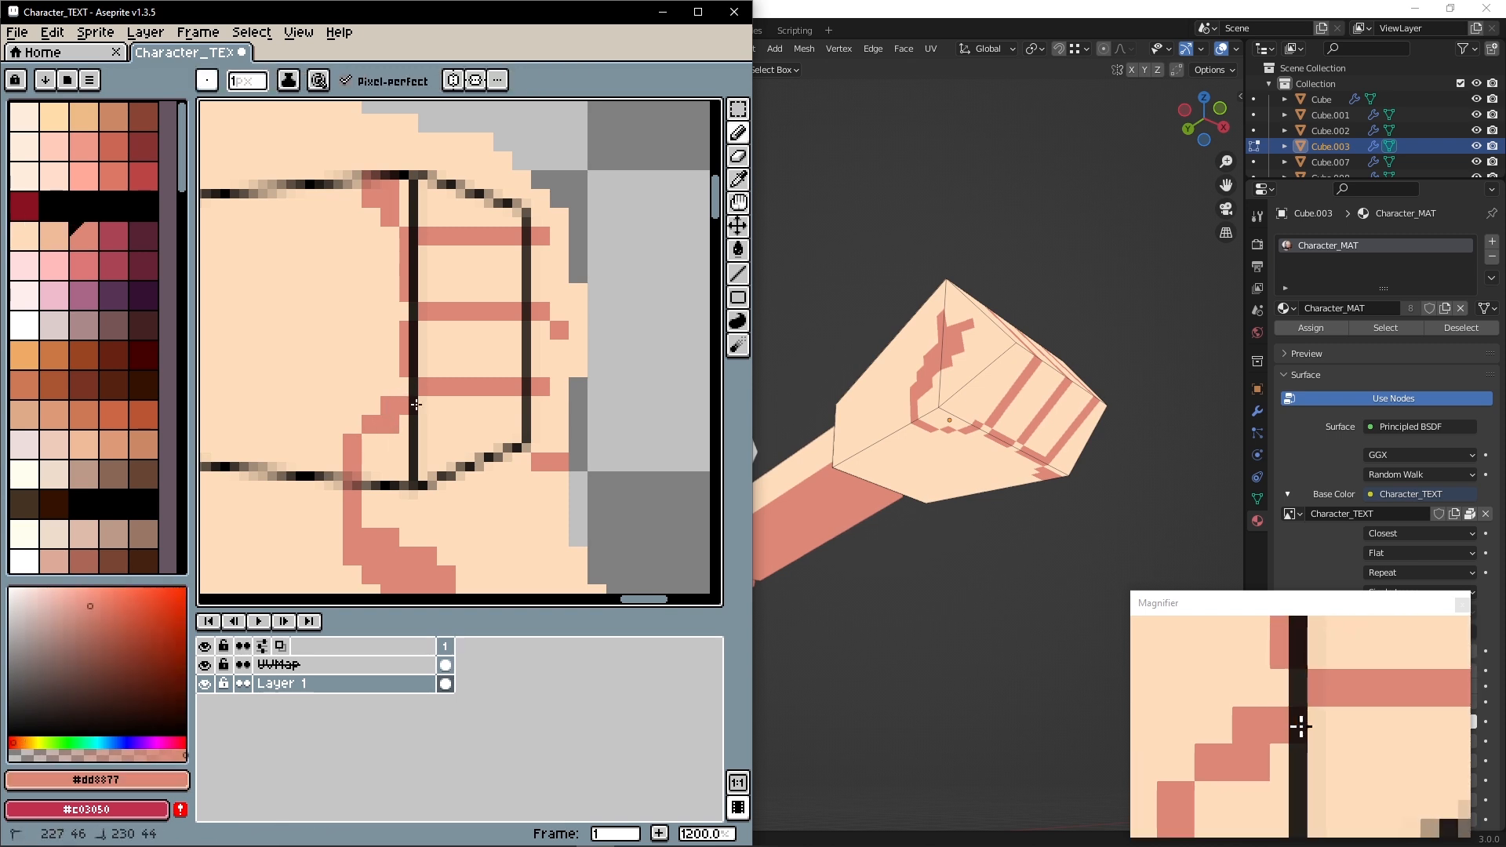
{"action": "left_click", "coordinate": [375, 405], "text": "alt"}
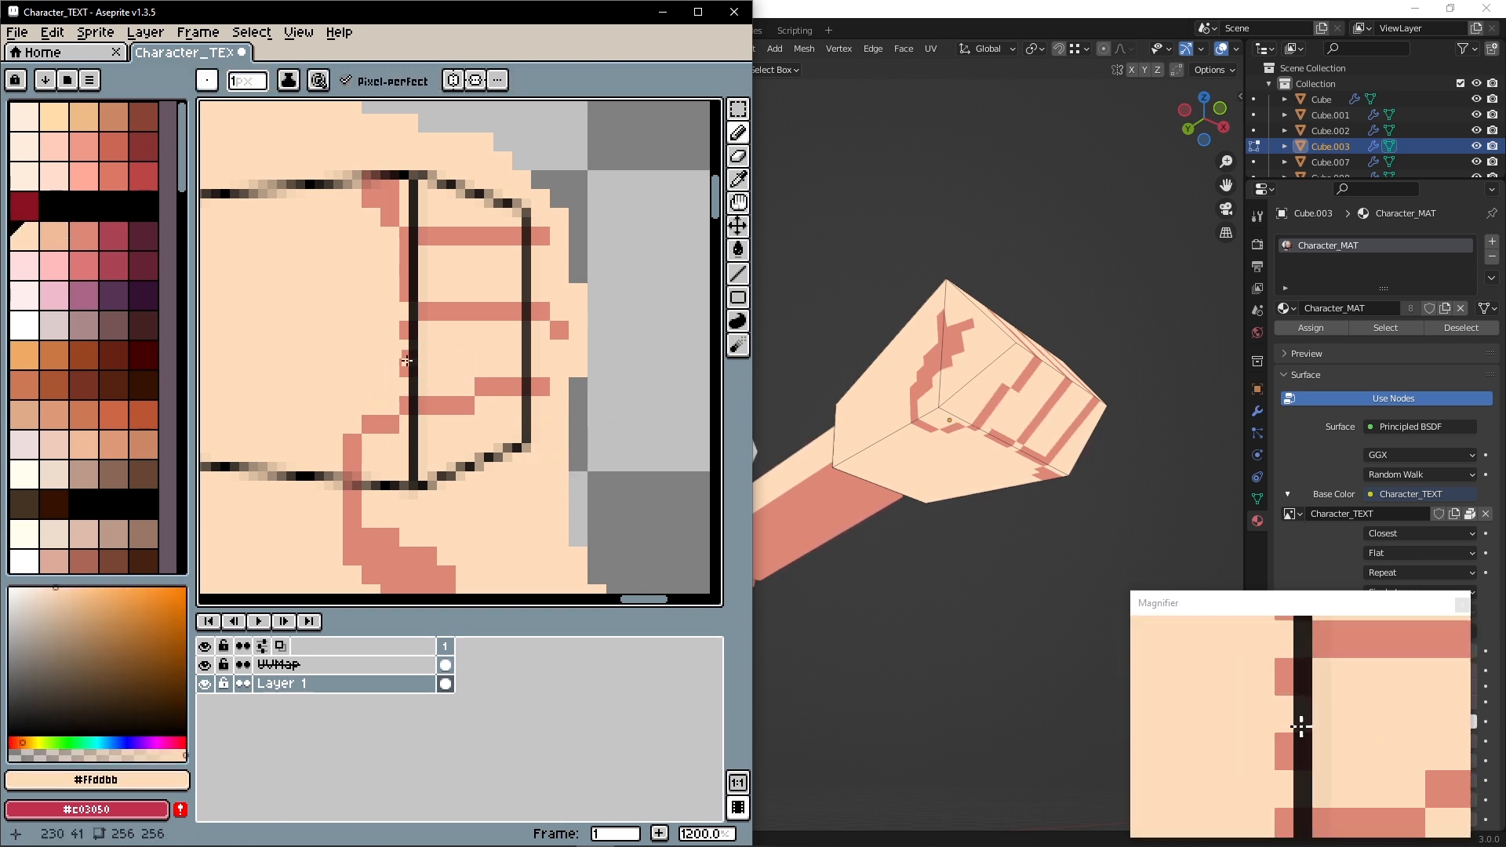
{"action": "left_click", "coordinate": [369, 401], "text": "alt"}
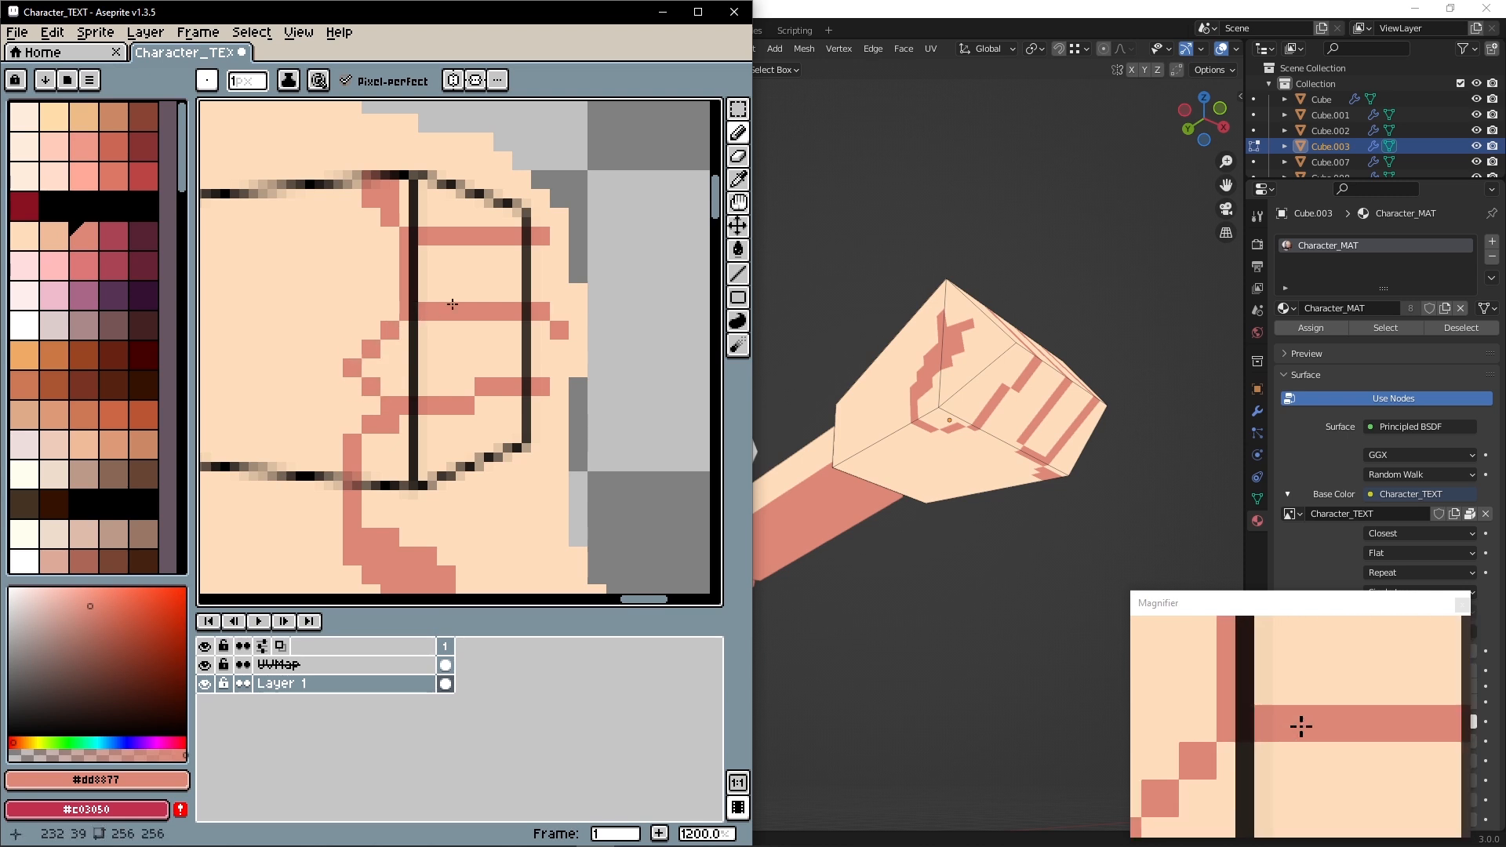
Shift the fold shadow palmward between the finger lines using #dd8877, erasing its old inner pixels with #ffddbb
{"action": "left_click", "coordinate": [351, 381], "text": "alt"}
{"action": "left_click", "coordinate": [396, 322], "text": "alt"}
{"action": "left_click", "coordinate": [372, 309]}
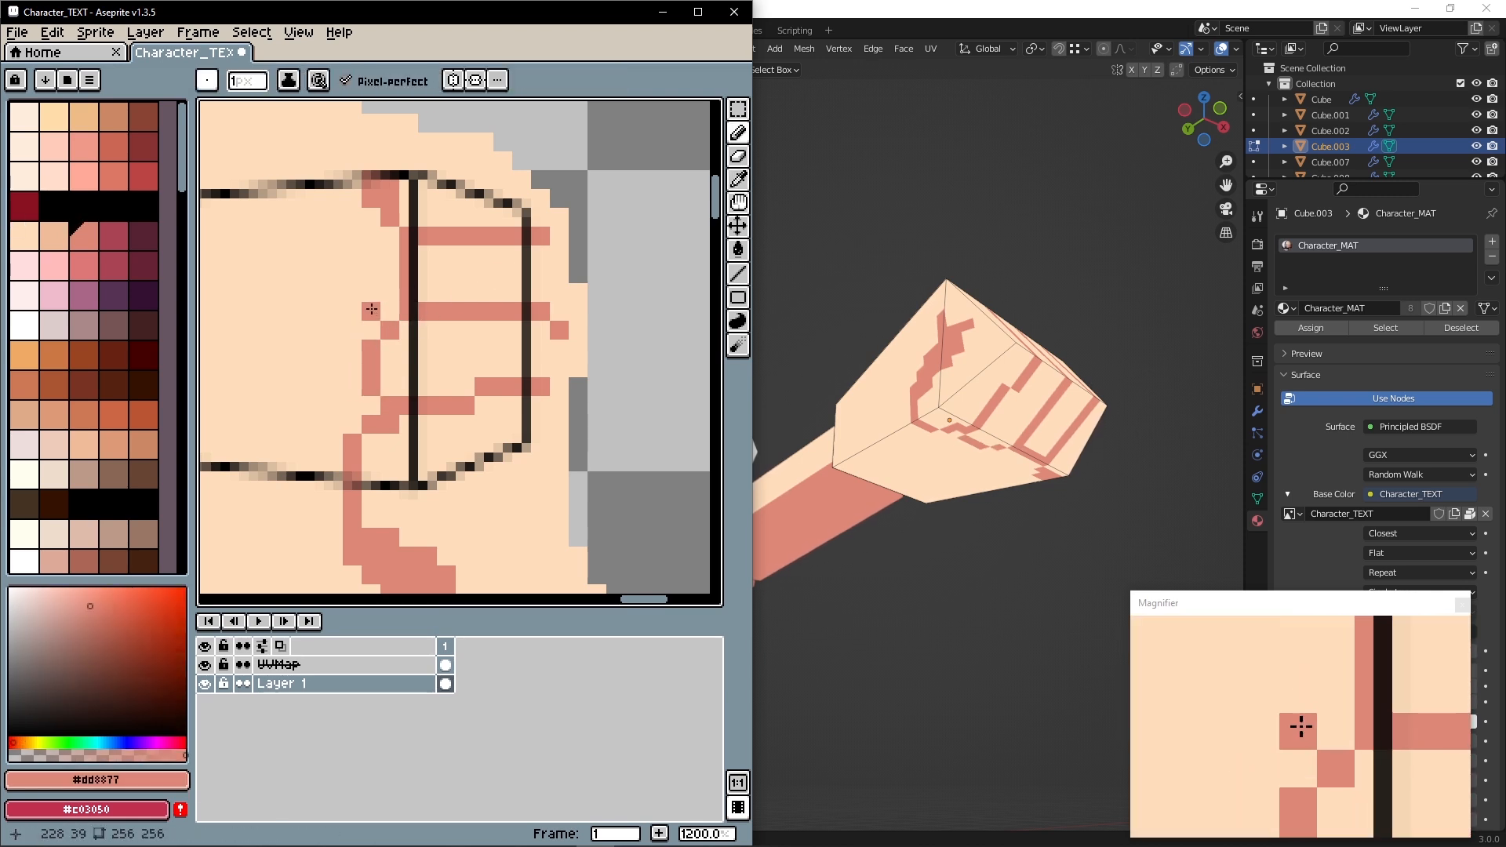
{"action": "left_click", "coordinate": [458, 253], "text": "alt"}
{"action": "left_click_drag", "start_coordinate": [407, 253], "coordinate": [407, 292]}
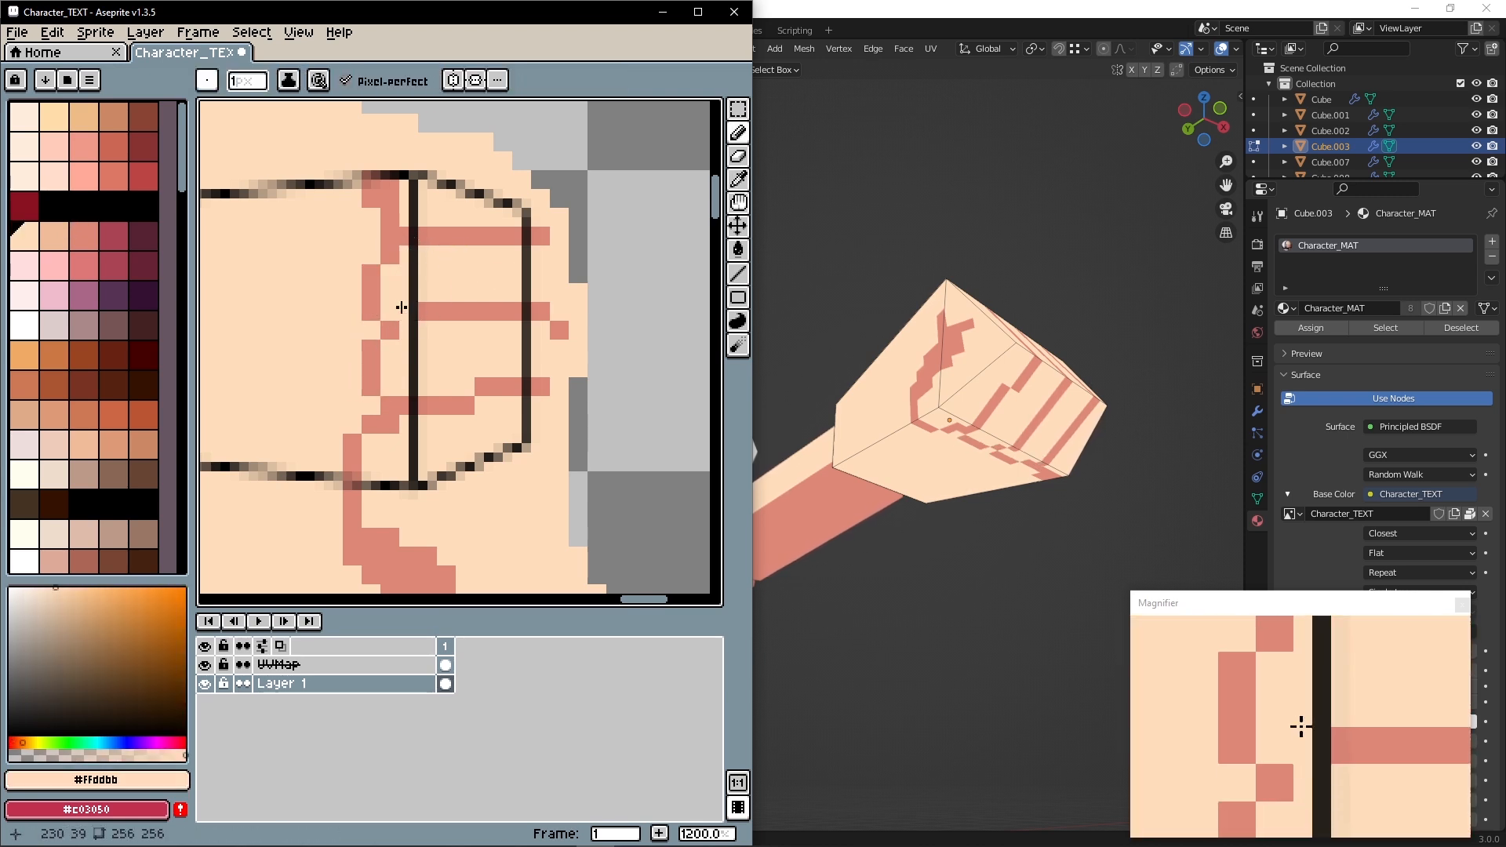
{"action": "left_click", "coordinate": [409, 303], "text": "alt"}
{"action": "left_click", "coordinate": [389, 256], "text": "alt"}
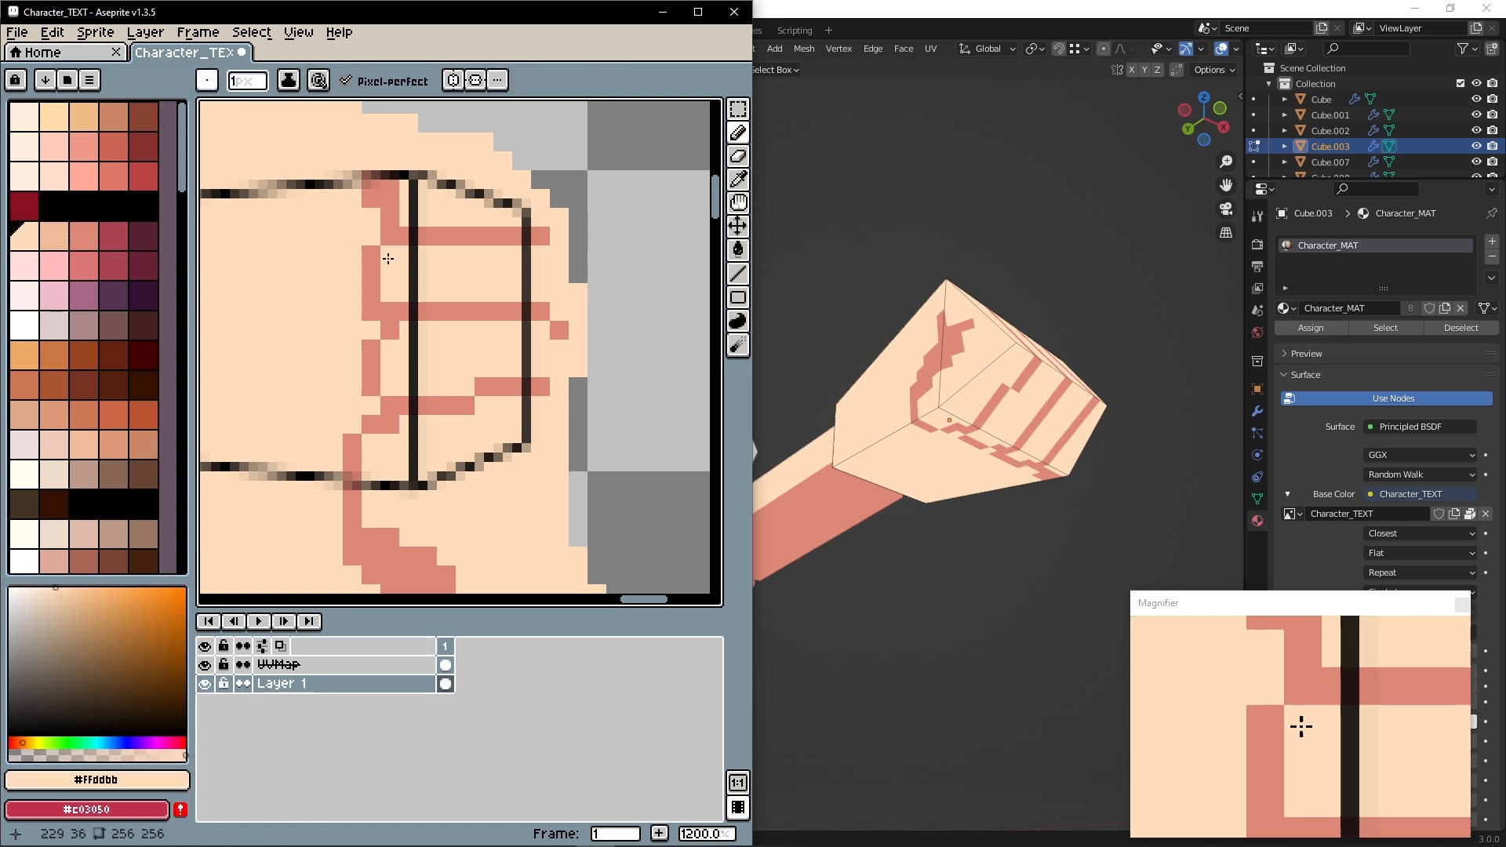
{"action": "left_click", "coordinate": [374, 189], "text": "alt"}
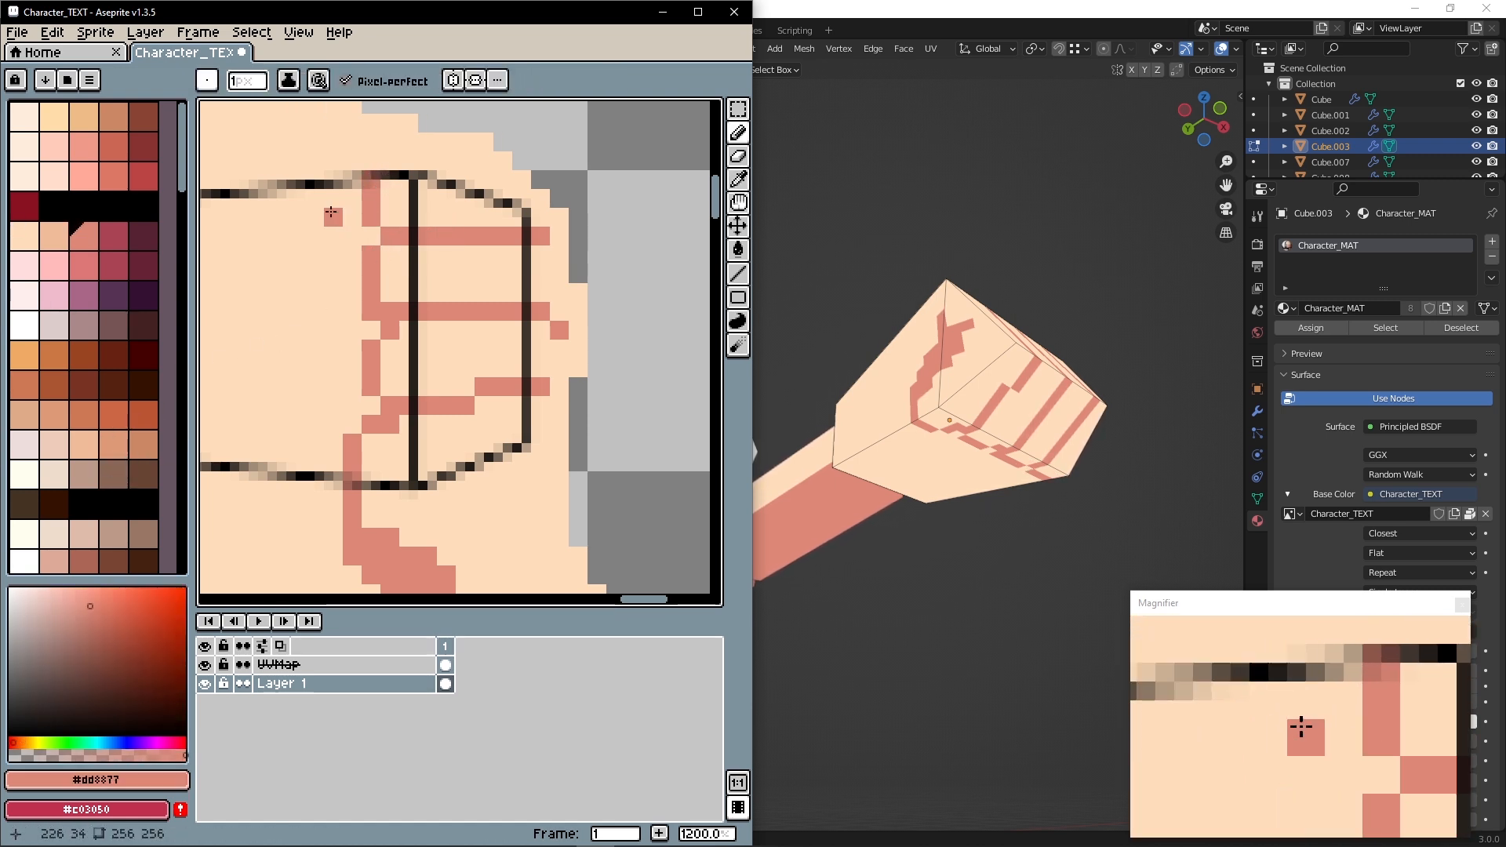
Check the fold shadow on the Blender model, then paint two stepped #dd8877 creases branching from it across the palm in Aseprite
{"action": "left_click", "coordinate": [987, 607]}
{"action": "middle_click_drag", "start_coordinate": [988, 608], "coordinate": [710, 580]}
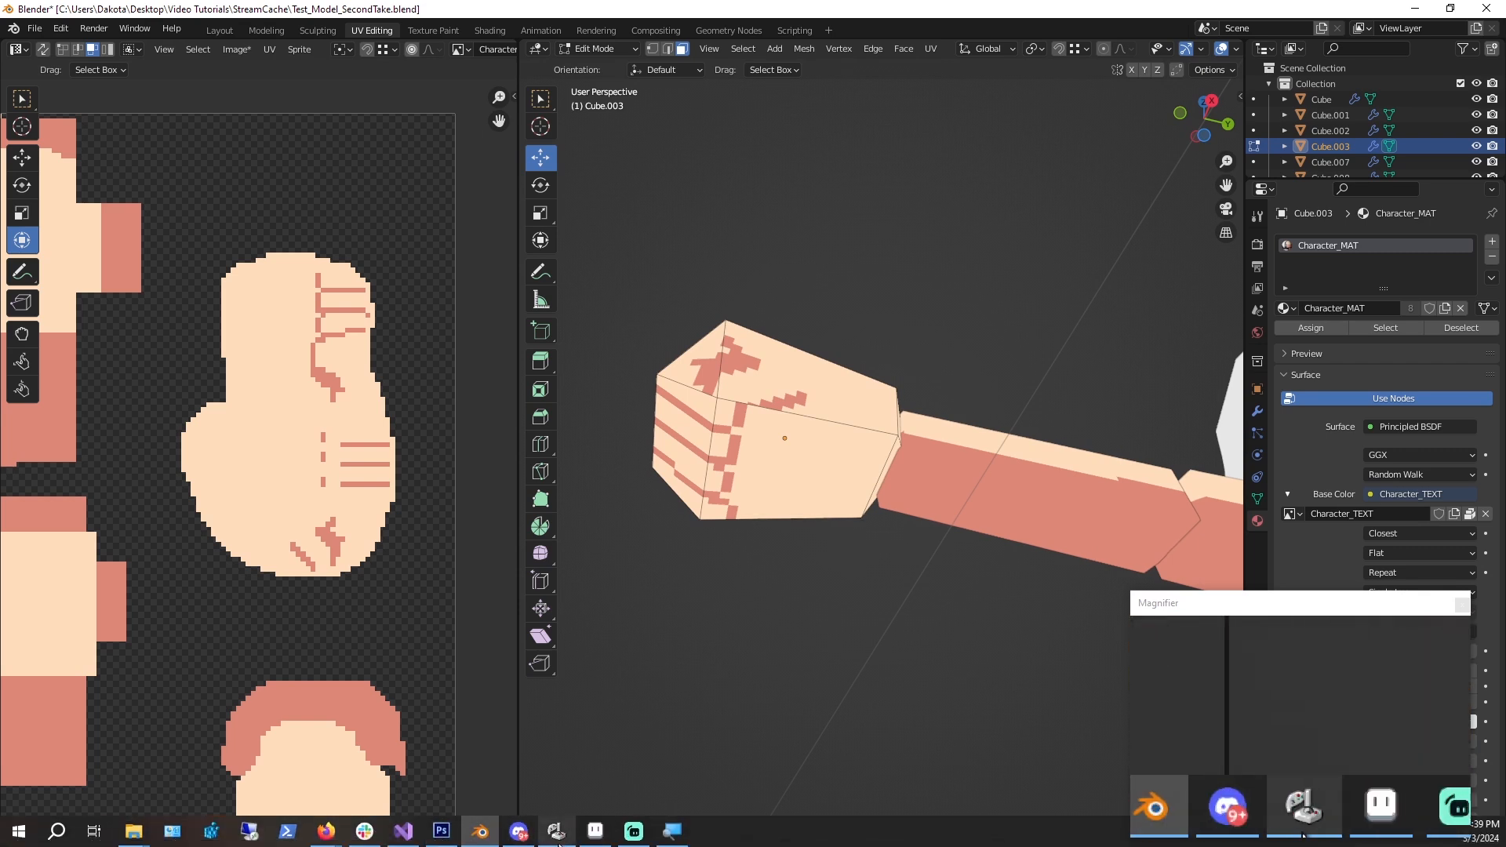
{"action": "left_click", "coordinate": [593, 833]}
{"action": "middle_click_drag", "start_coordinate": [326, 342], "coordinate": [524, 363]}
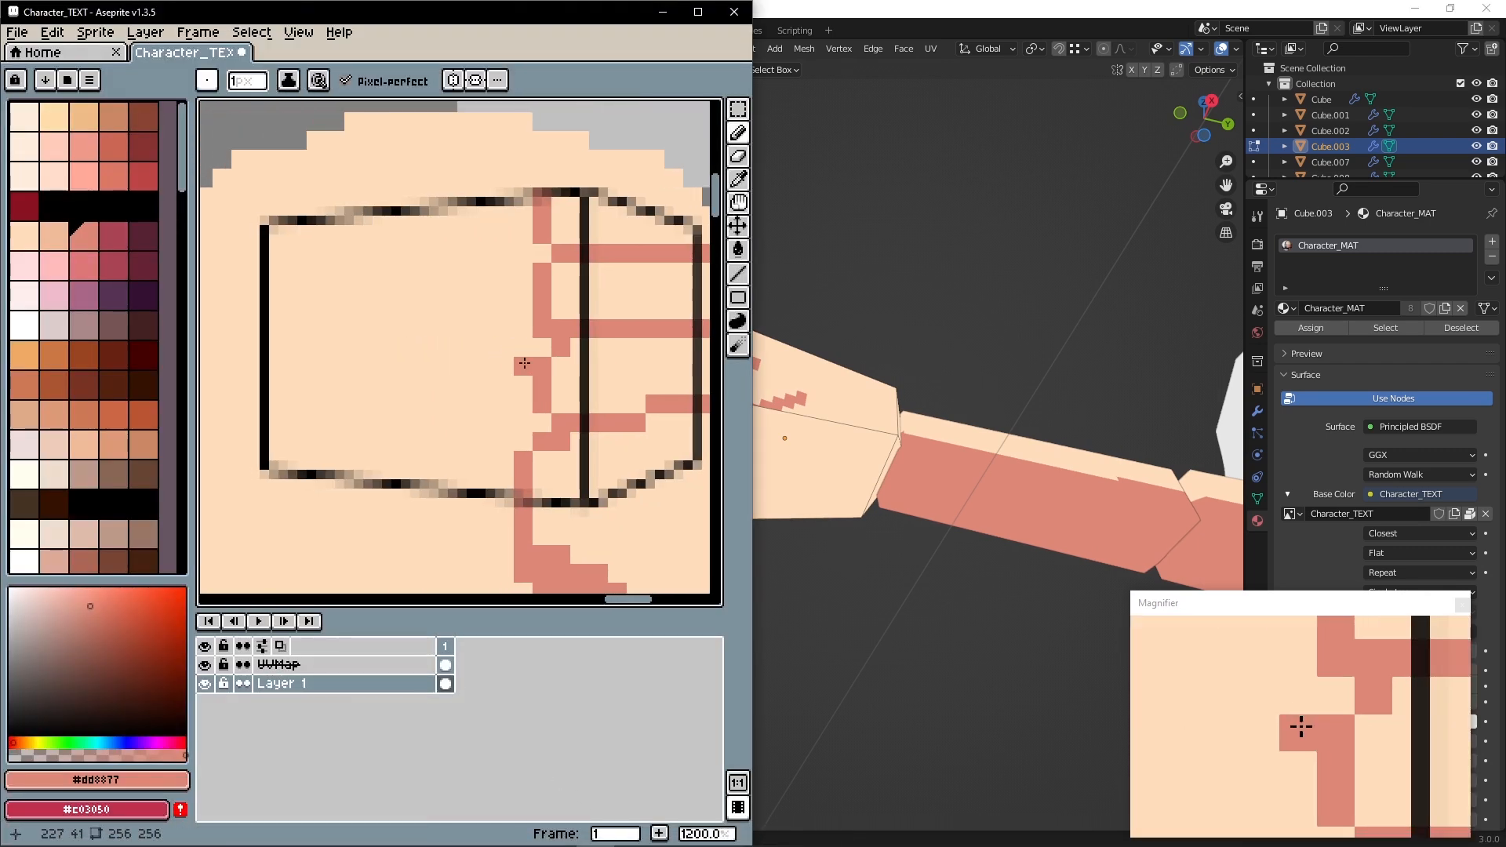
{"action": "mouse_move", "coordinate": [536, 349]}
{"action": "left_mouse_down"}
{"action": "mouse_move", "coordinate": [482, 346]}
{"action": "mouse_move", "coordinate": [391, 423]}
{"action": "left_mouse_up"}
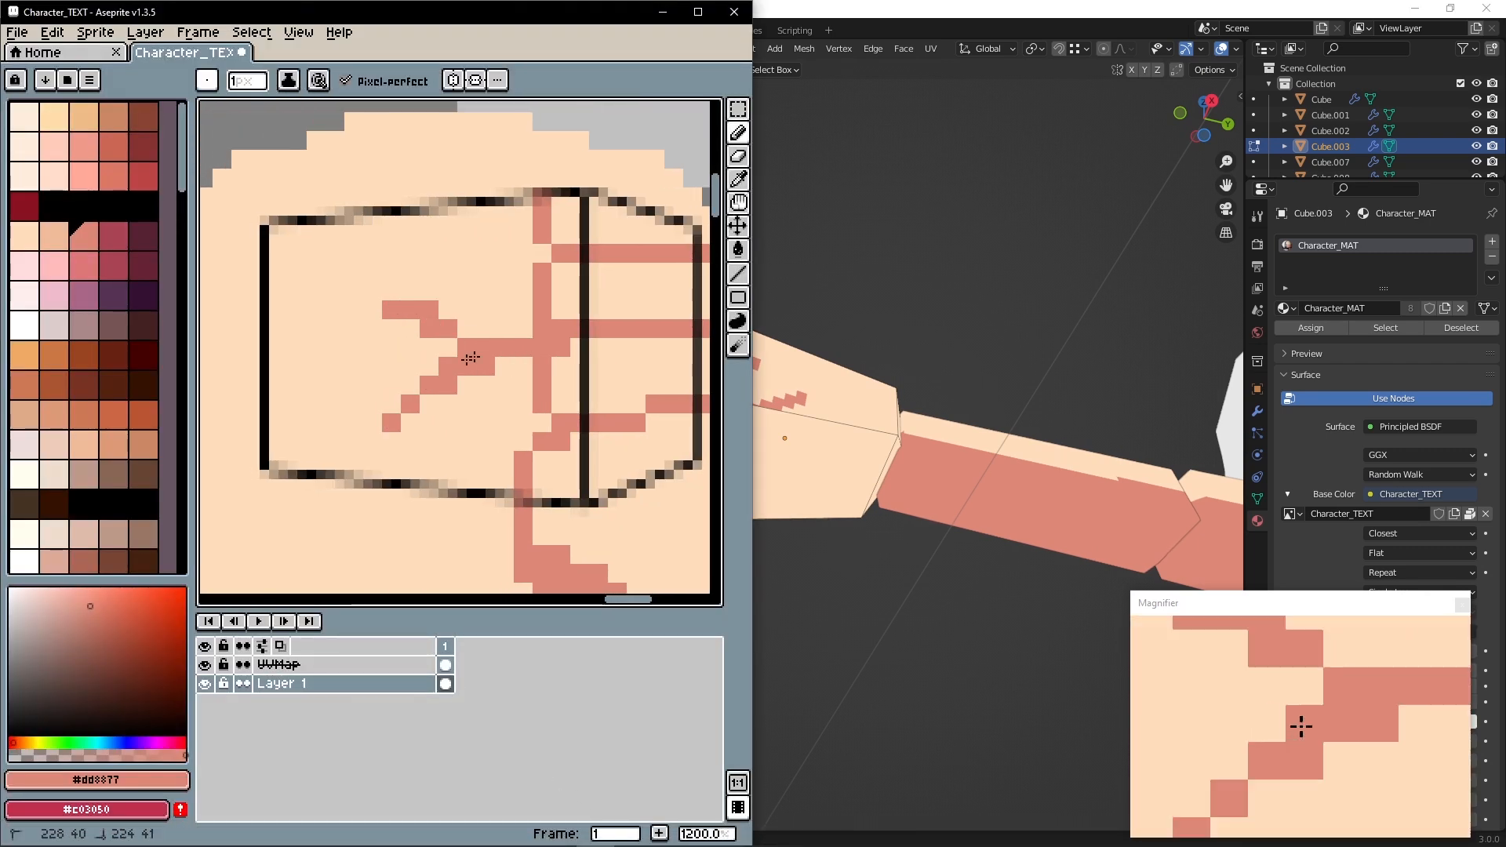
{"action": "left_click_drag", "start_coordinate": [392, 309], "coordinate": [381, 298]}
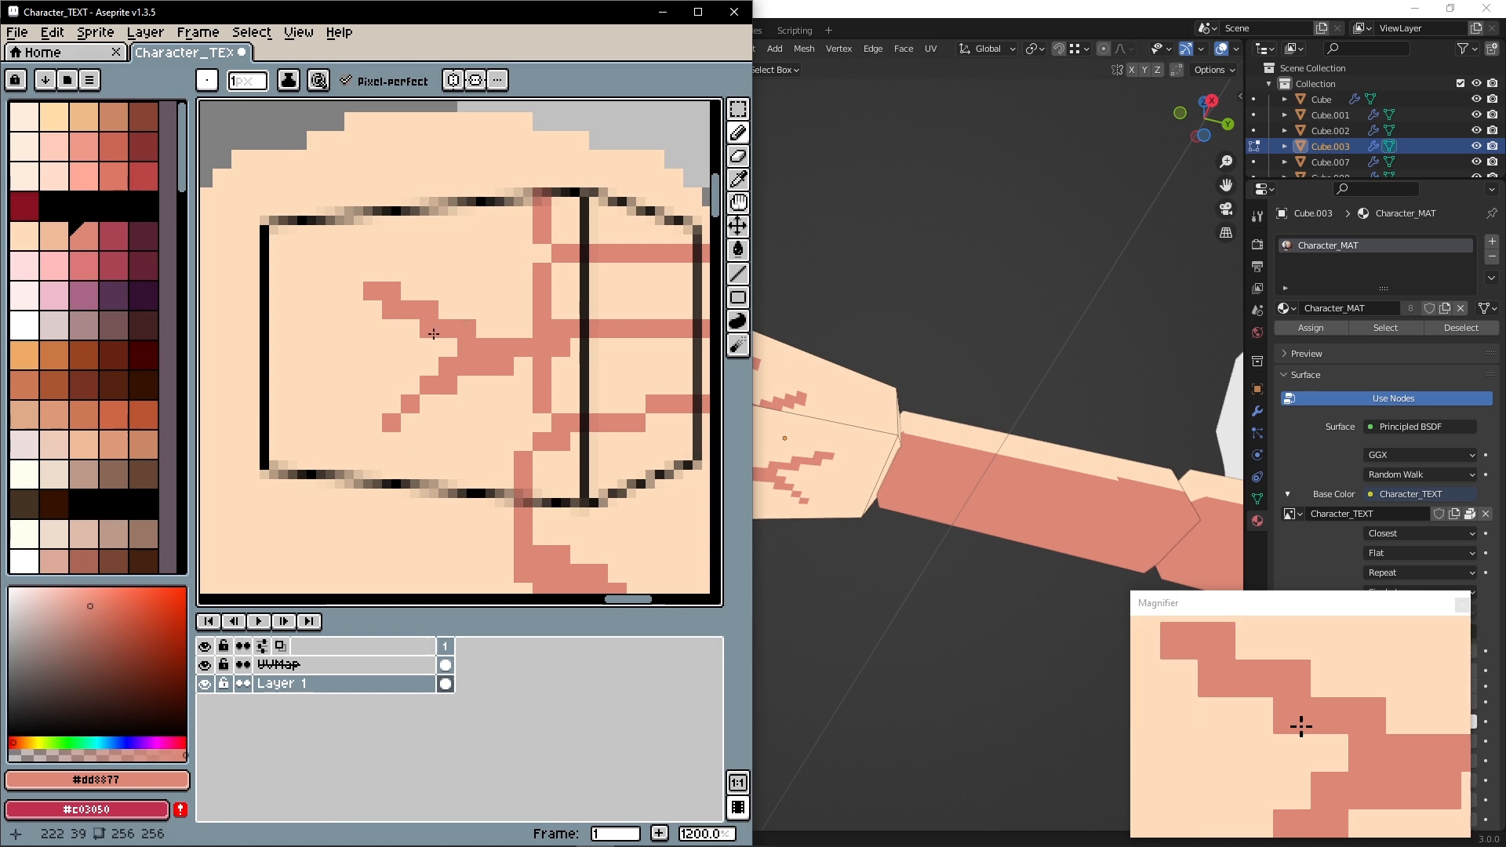
Inspect the branching palm creases in Blender, then try a stepped crease above them in Aseprite and undo it
{"action": "left_click", "coordinate": [964, 273]}
{"action": "middle_click_drag", "start_coordinate": [964, 273], "coordinate": [560, 401]}
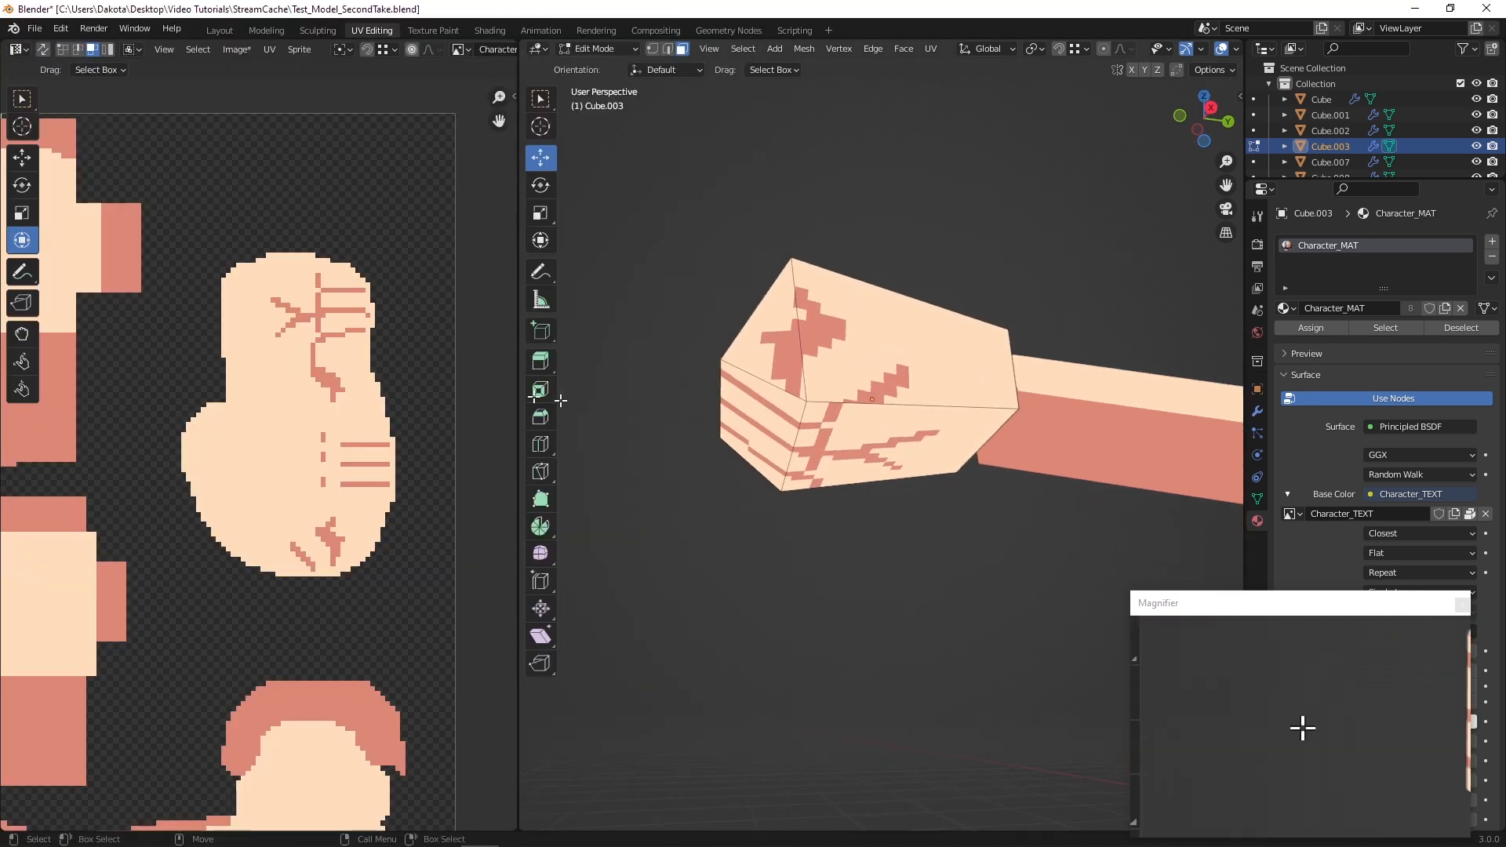
{"action": "scroll", "coordinate": [353, 345], "scroll_direction": "up", "scroll_amount": 5}
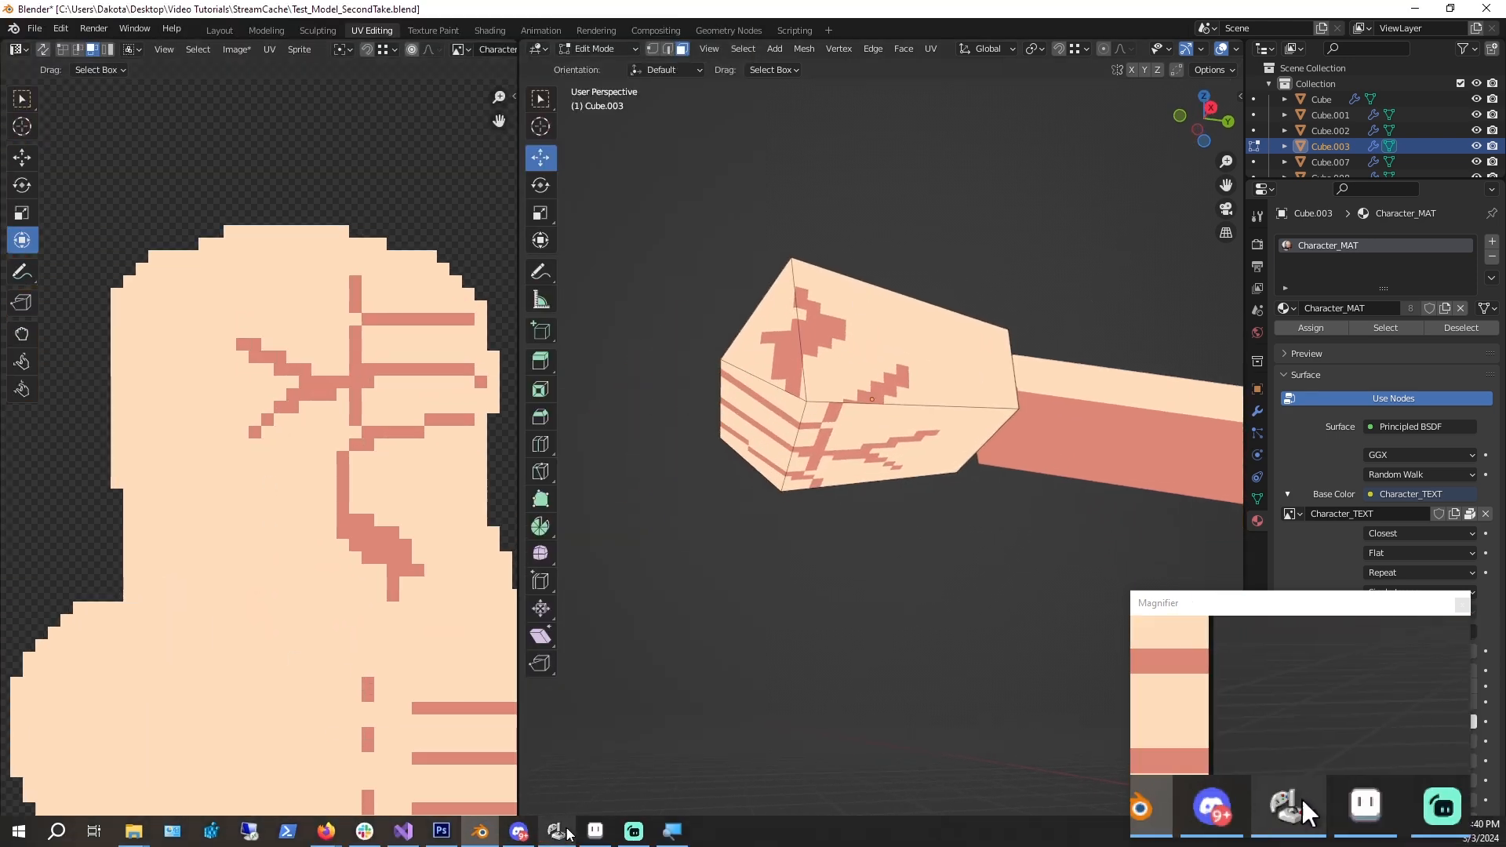
{"action": "left_click", "coordinate": [1301, 797]}
{"action": "scroll", "coordinate": [350, 464], "scroll_direction": "up", "scroll_amount": 4}
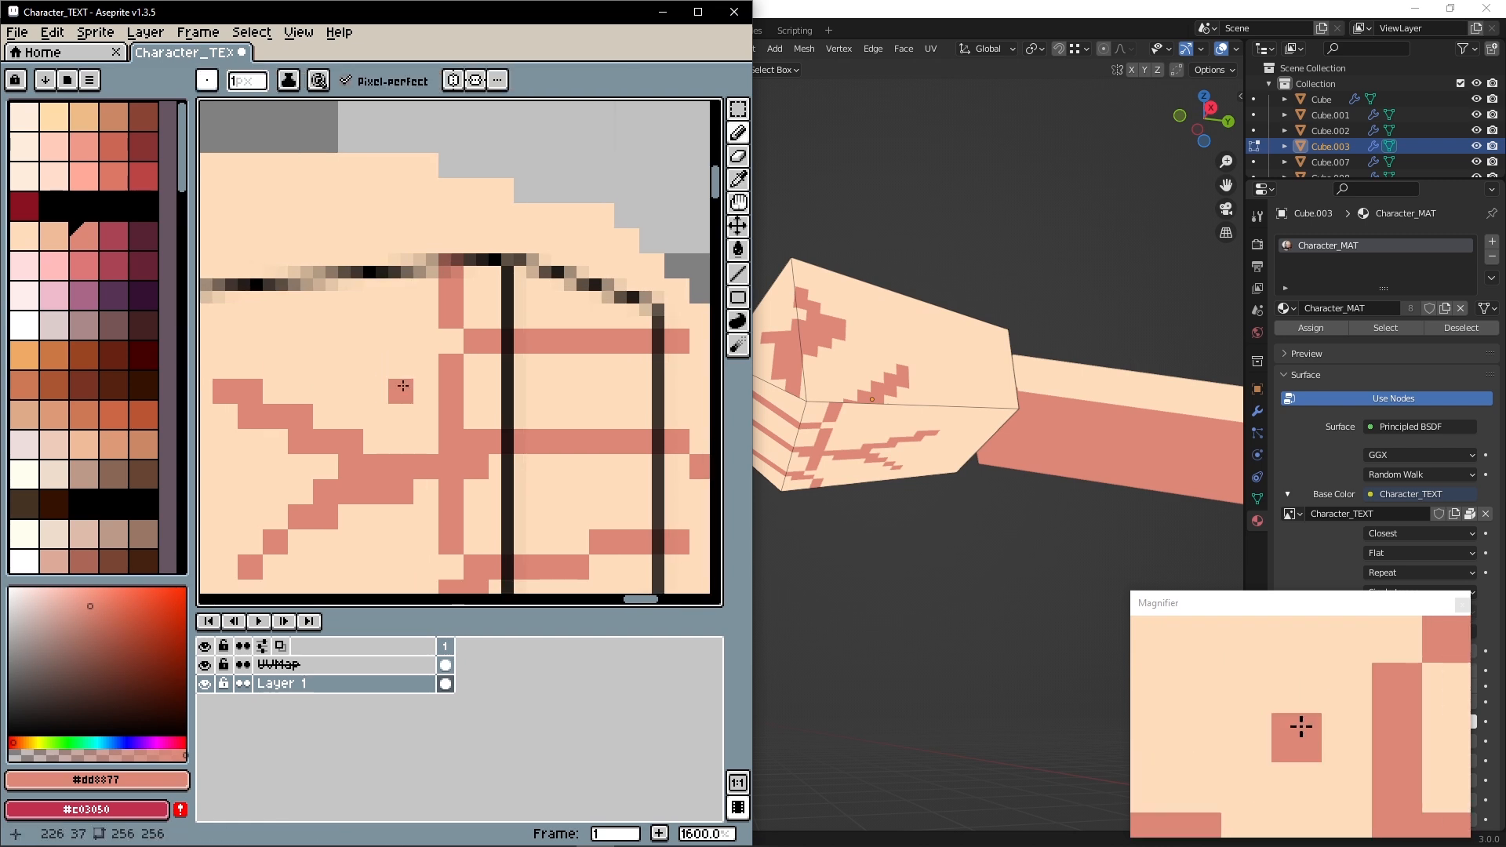
{"action": "left_click_drag", "start_coordinate": [372, 353], "coordinate": [328, 379]}
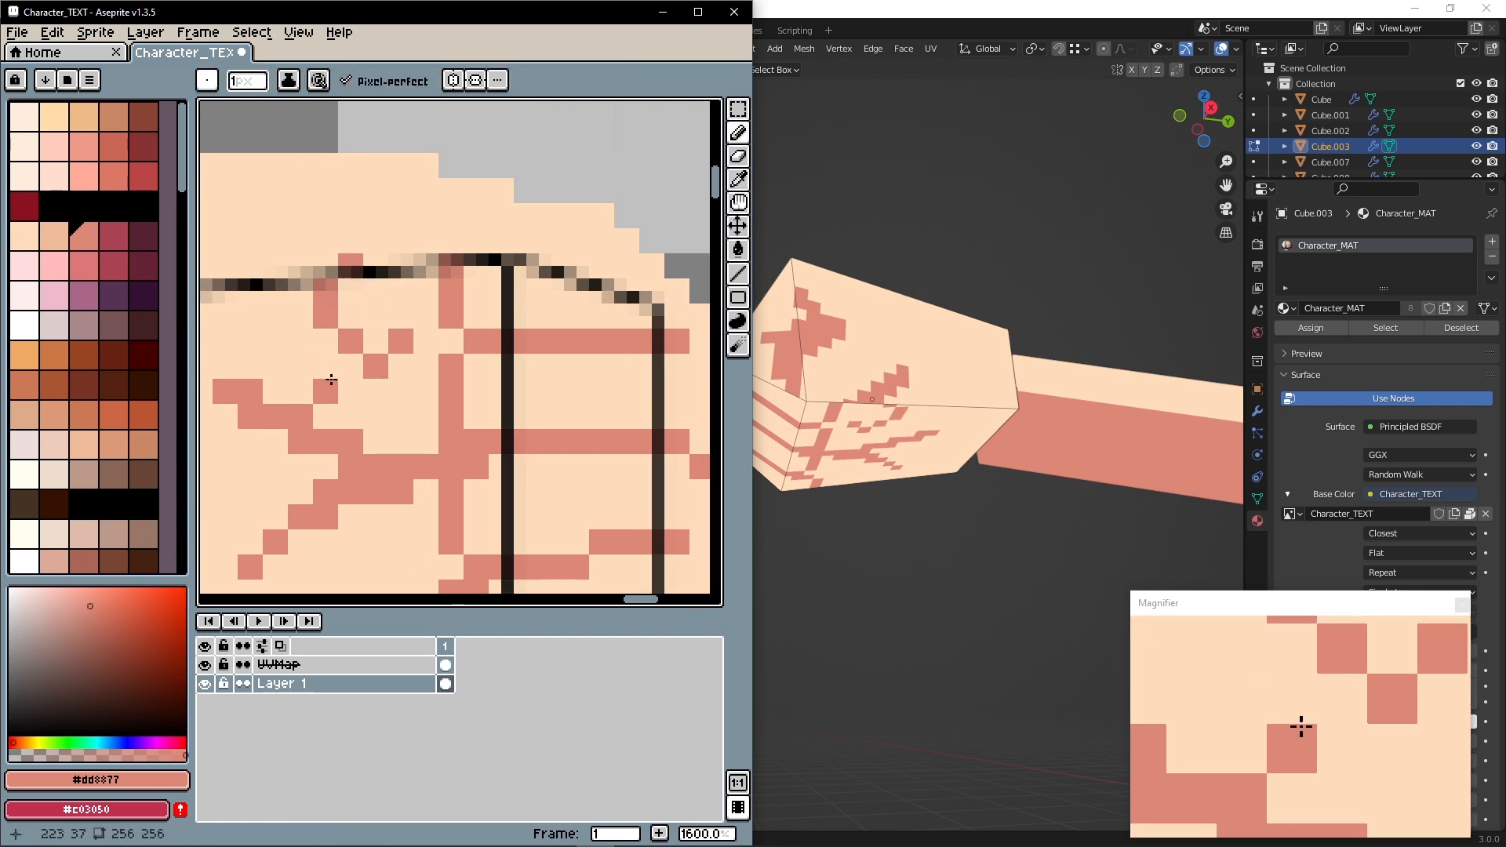
{"action": "key", "text": "ctrl+z"}
Replace the upper fold shadow with one nearer the fingers and paint a thick #dd8877 crease from the palm past the face's upper edge
{"action": "left_click", "coordinate": [422, 318]}
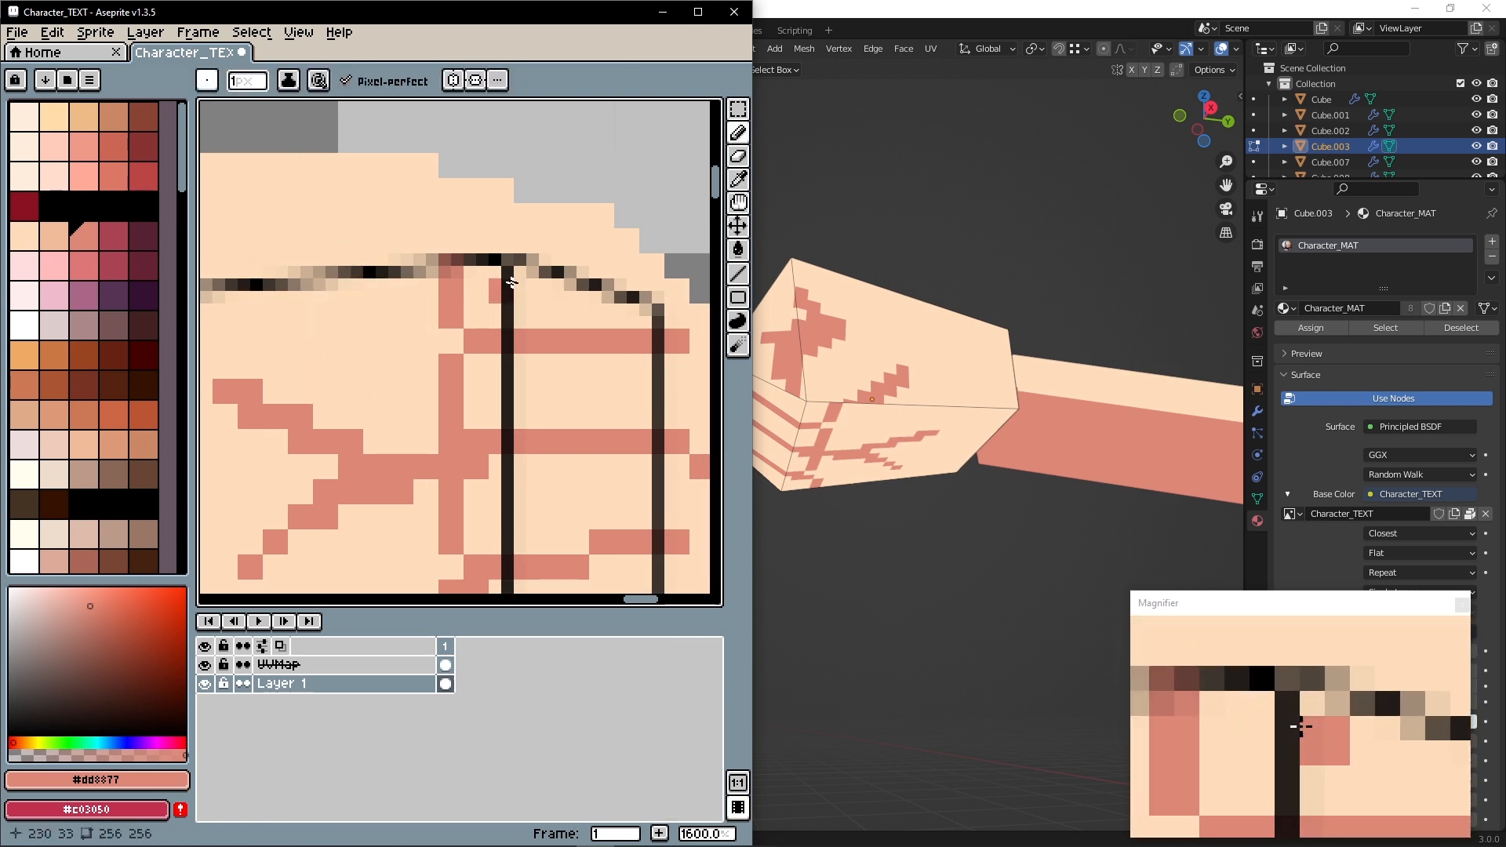
{"action": "mouse_move", "coordinate": [527, 267]}
{"action": "left_mouse_down"}
{"action": "mouse_move", "coordinate": [481, 418]}
{"action": "mouse_move", "coordinate": [371, 268]}
{"action": "left_mouse_up"}
{"action": "key", "text": "alt"}
{"action": "left_click", "coordinate": [430, 326], "text": "alt"}
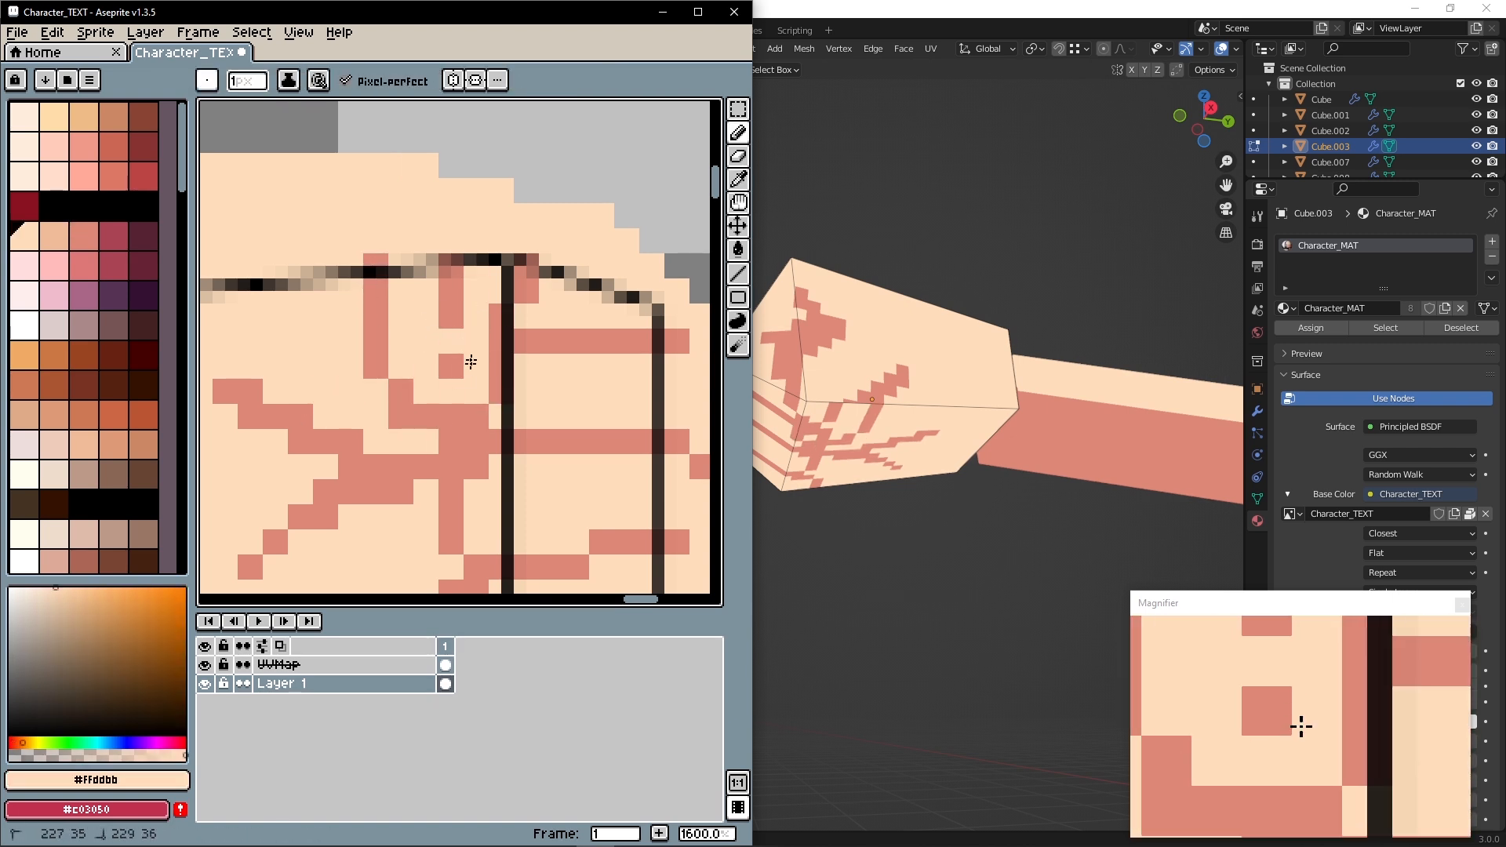
{"action": "left_click", "coordinate": [381, 326], "text": "alt"}
{"action": "mouse_move", "coordinate": [400, 379]}
{"action": "left_mouse_down"}
{"action": "mouse_move", "coordinate": [404, 271]}
{"action": "mouse_move", "coordinate": [423, 236]}
{"action": "left_mouse_up"}
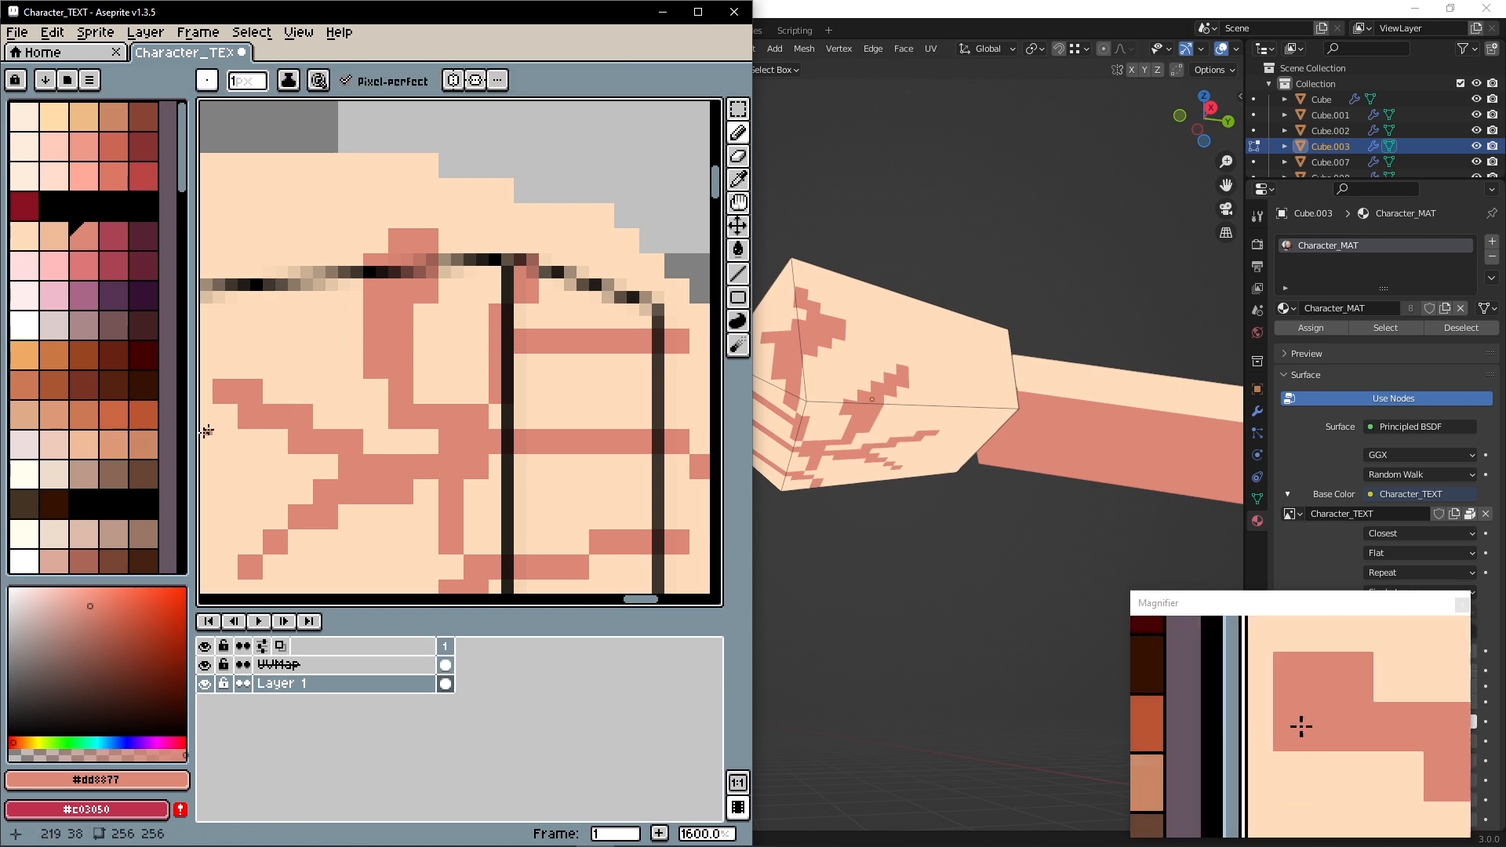
Inspect the hand creases in Blender, then thin the diagonal crease near the lower end of the hand texture with #ffddbb in Aseprite
{"action": "left_click", "coordinate": [925, 546]}
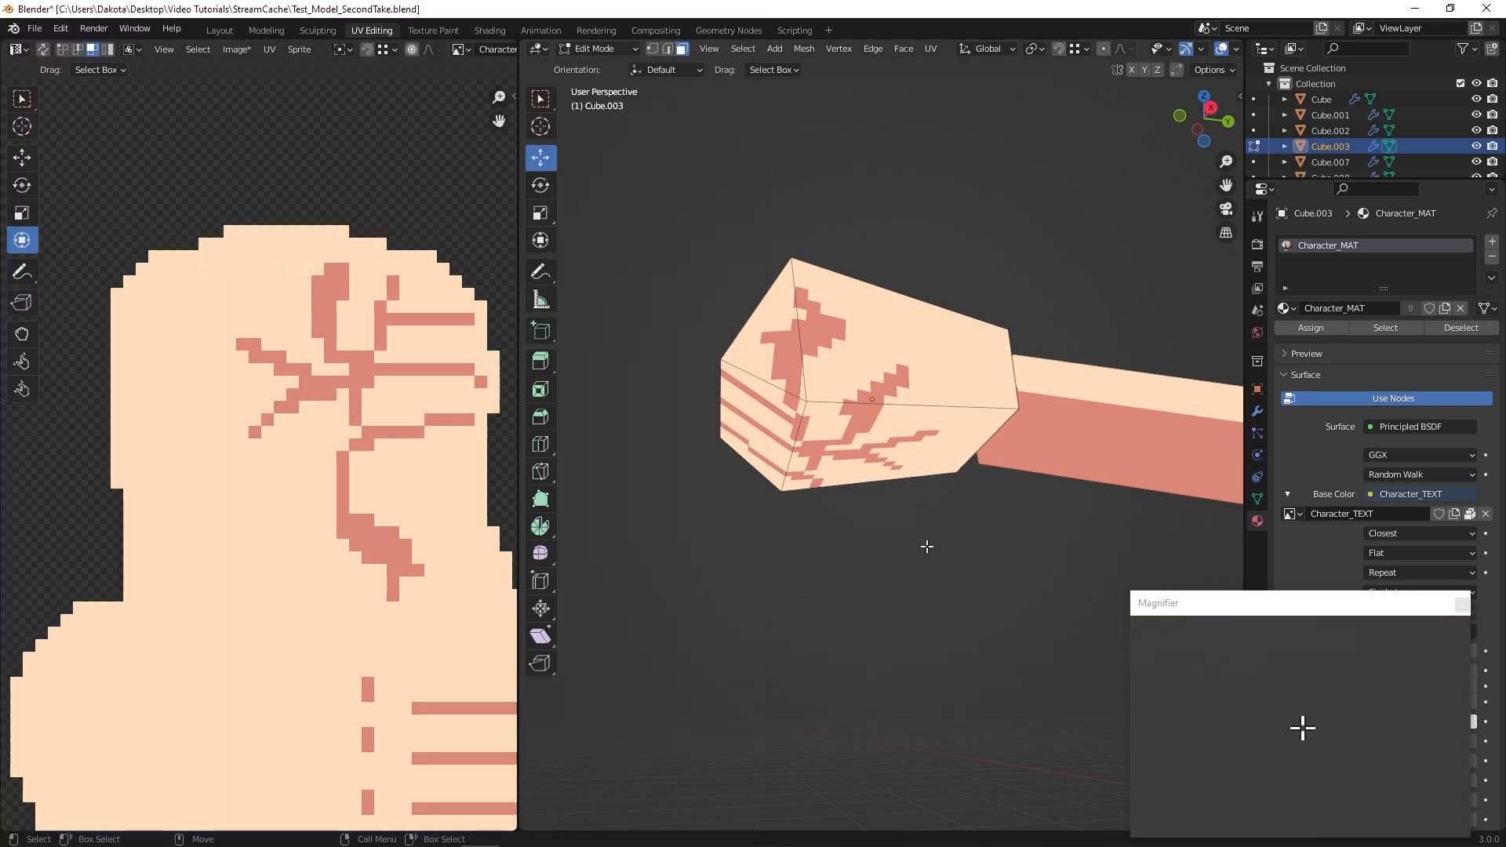
{"action": "scroll", "coordinate": [918, 576], "scroll_direction": "down", "scroll_amount": 3}
{"action": "middle_click_drag", "start_coordinate": [911, 578], "coordinate": [941, 605]}
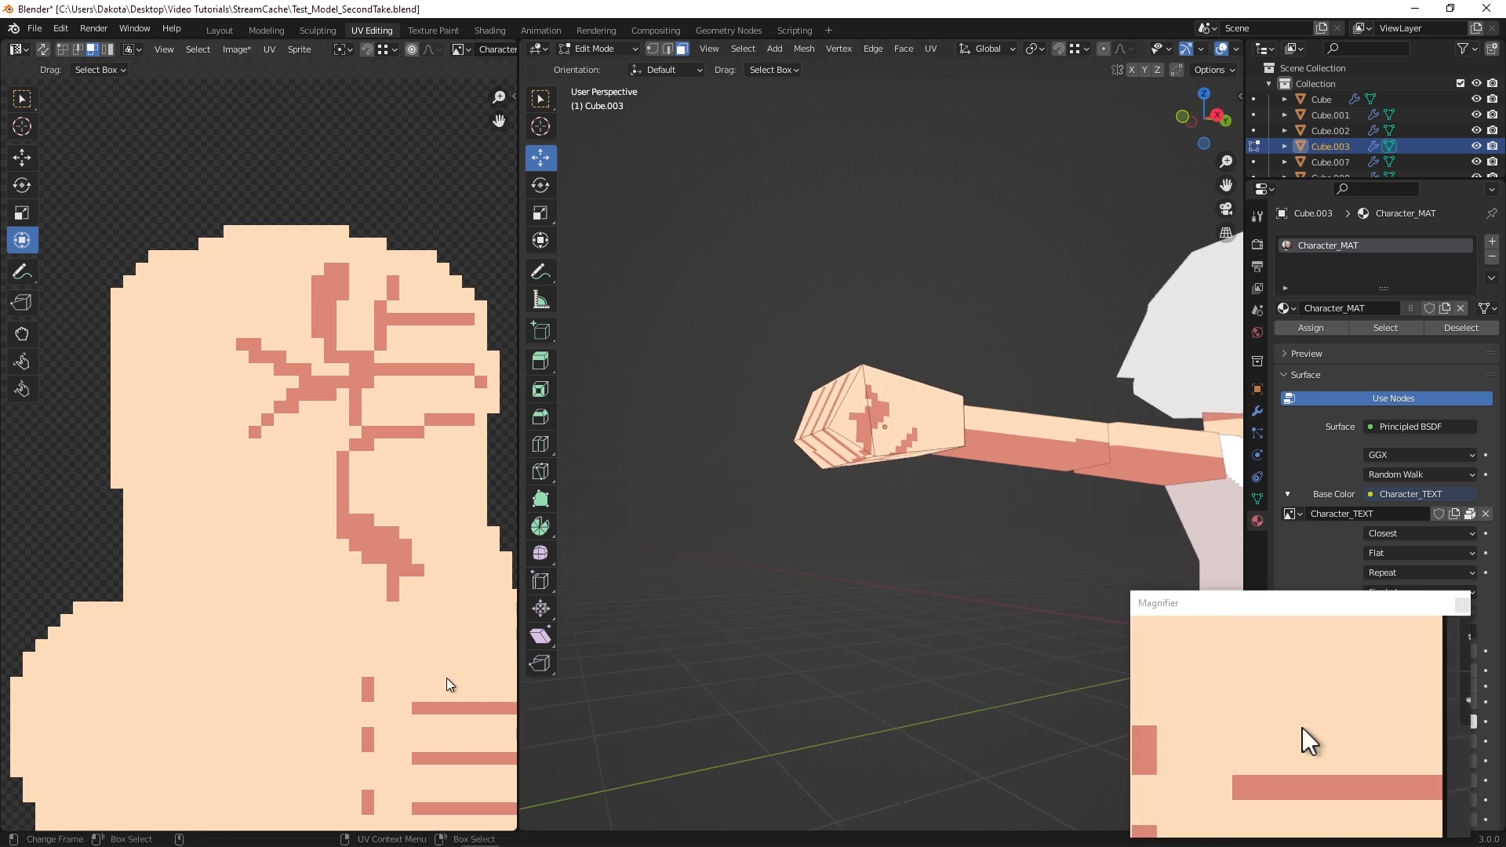
{"action": "left_click", "coordinate": [840, 442]}
{"action": "left_click", "coordinate": [878, 428]}
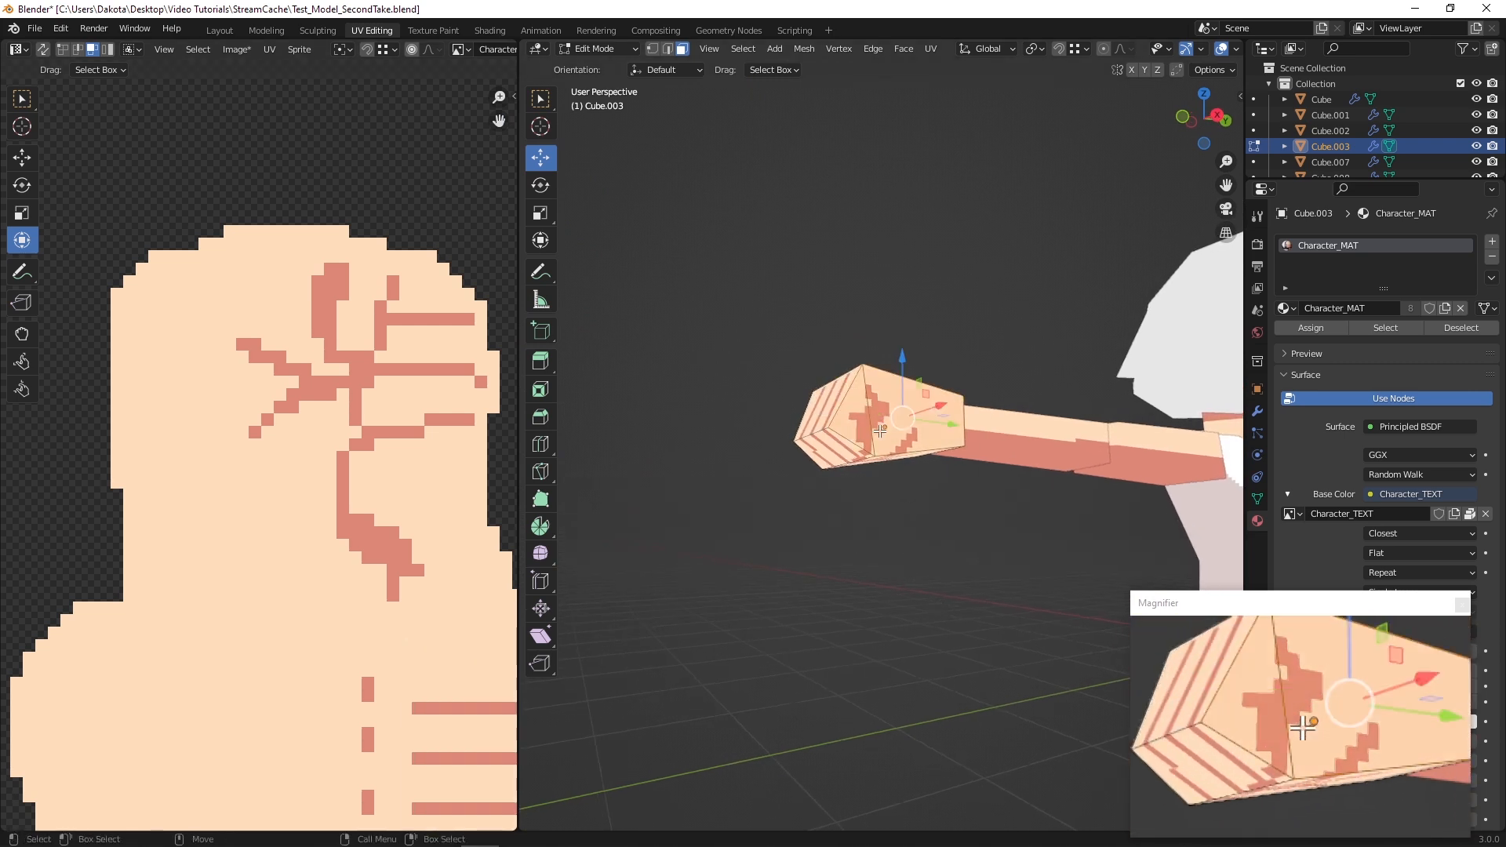
{"action": "left_click", "coordinate": [598, 833]}
{"action": "key", "text": "i"}
{"action": "middle_click_drag", "start_coordinate": [446, 556], "coordinate": [440, 125]}
{"action": "scroll", "coordinate": [440, 125], "scroll_direction": "down", "scroll_amount": 5}
{"action": "middle_click_drag", "start_coordinate": [454, 428], "coordinate": [467, 306]}
{"action": "scroll", "coordinate": [468, 306], "scroll_direction": "up", "scroll_amount": 5}
{"action": "left_click", "coordinate": [379, 454]}
{"action": "key", "text": "b"}
{"action": "left_click", "coordinate": [481, 400]}
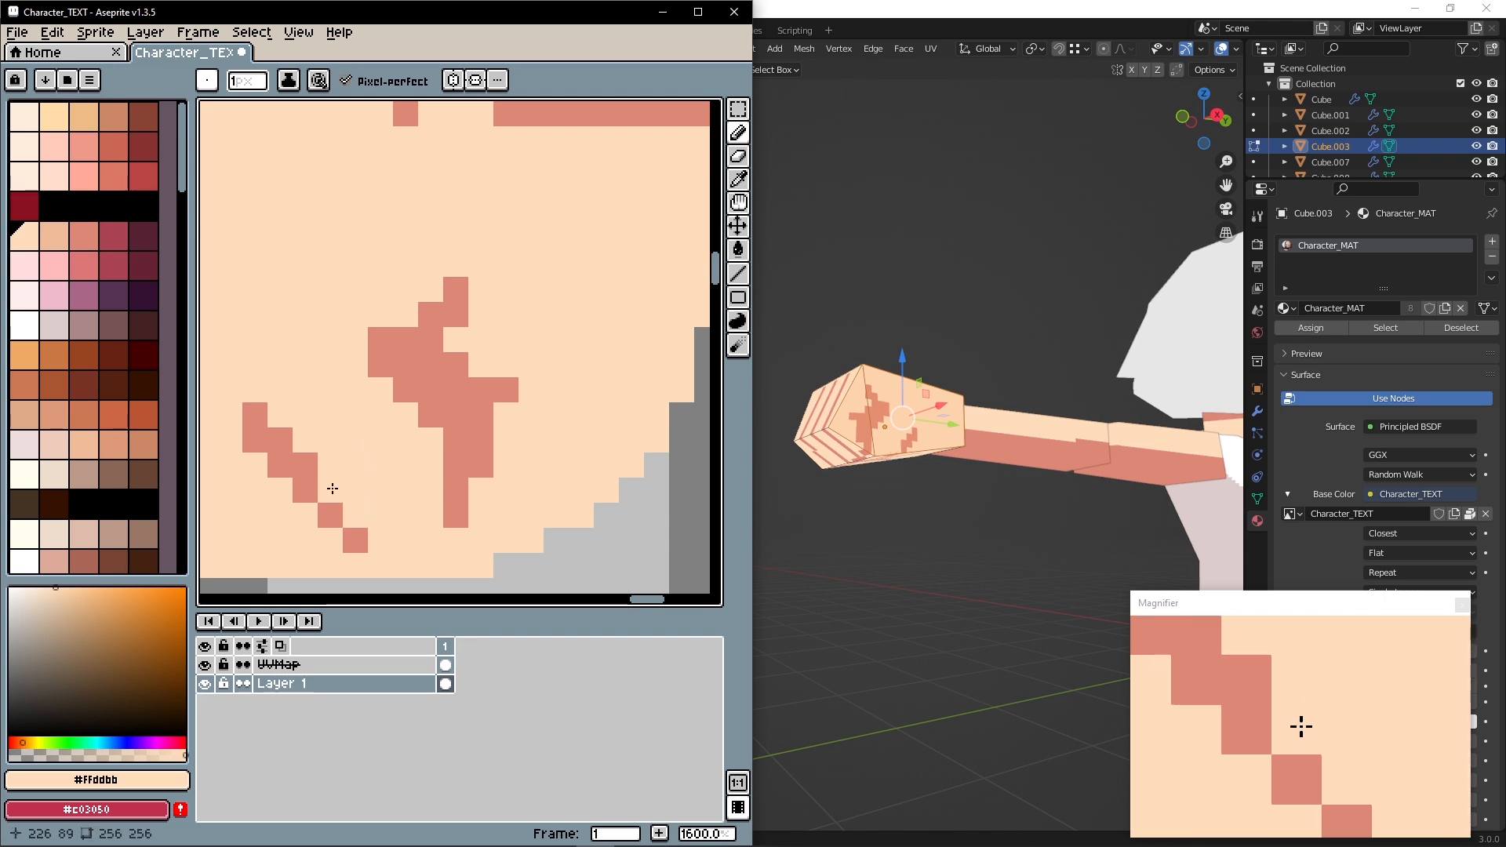
Examine the hand's creases on the model and its texture, then view the whole character in Blender from several angles
{"action": "left_click", "coordinate": [931, 525]}
{"action": "middle_click_drag", "start_coordinate": [932, 524], "coordinate": [939, 485]}
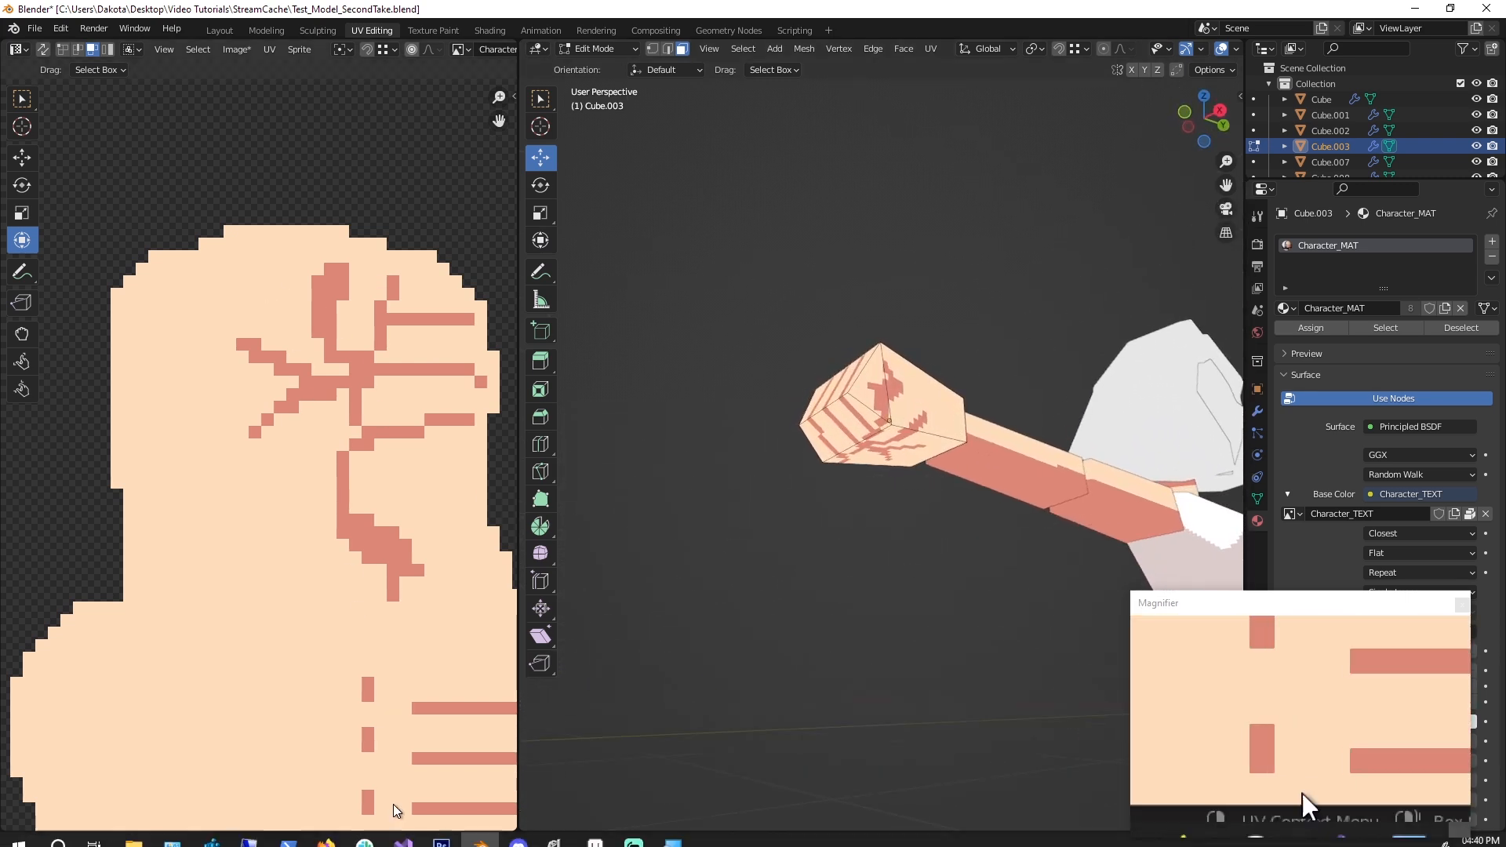
{"action": "mouse_move", "coordinate": [544, 836]}
{"action": "left_click", "coordinate": [605, 833]}
{"action": "middle_click_drag", "start_coordinate": [386, 451], "coordinate": [328, 447], "text": "alt"}
{"action": "left_click", "coordinate": [421, 433]}
{"action": "middle_click_drag", "start_coordinate": [860, 593], "coordinate": [629, 412]}
{"action": "mouse_move", "coordinate": [802, 445]}
{"action": "middle_mouse_down"}
{"action": "mouse_move", "coordinate": [786, 505]}
{"action": "mouse_move", "coordinate": [817, 618]}
{"action": "mouse_move", "coordinate": [863, 572]}
{"action": "mouse_move", "coordinate": [776, 440]}
{"action": "middle_mouse_up"}
{"action": "scroll", "coordinate": [821, 531], "scroll_direction": "down", "scroll_amount": 5}
{"action": "middle_click_drag", "start_coordinate": [821, 531], "coordinate": [779, 511]}
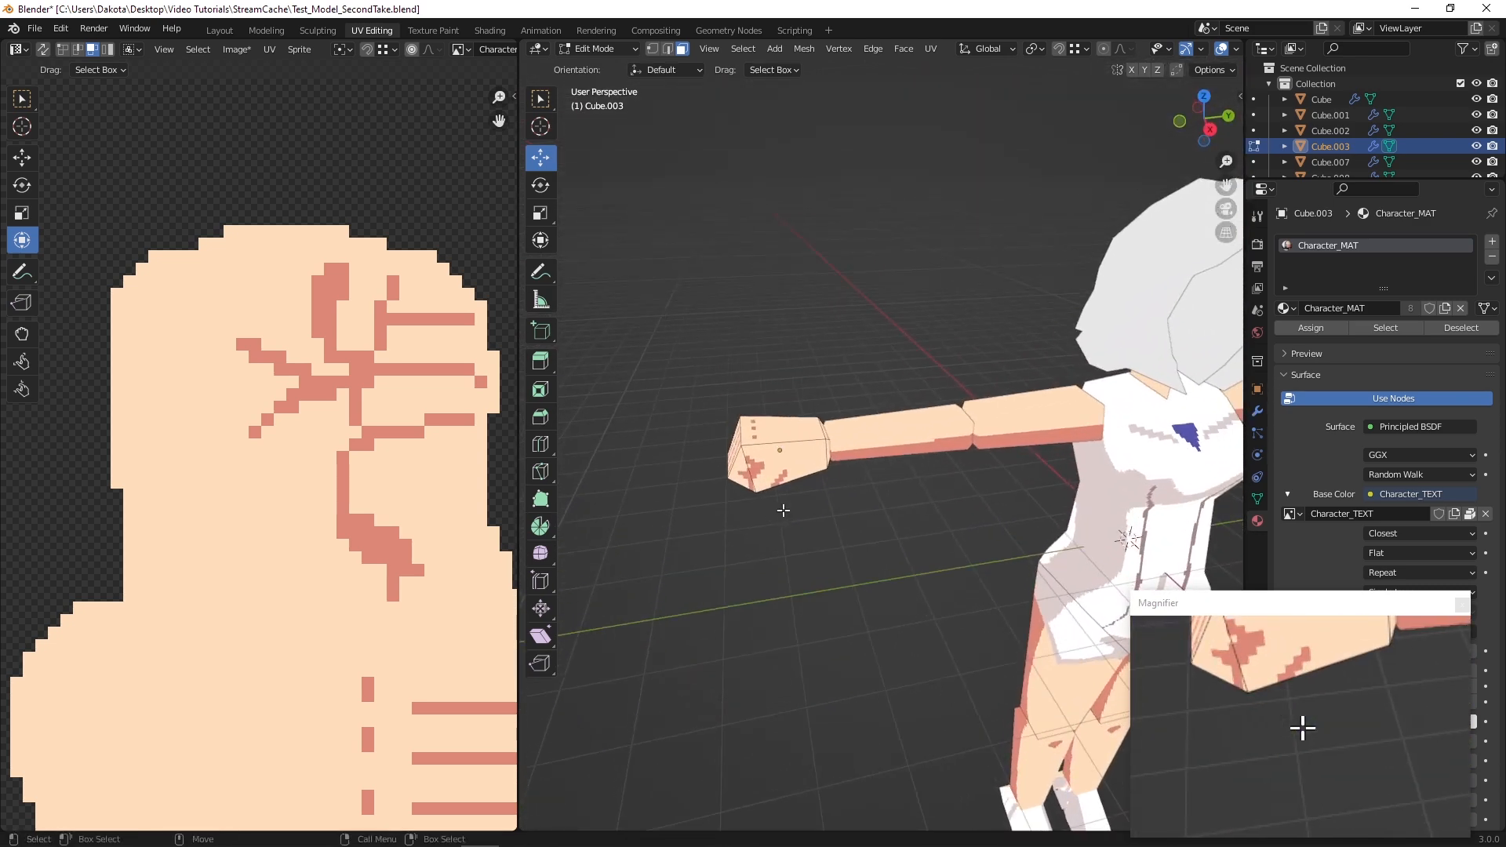
{"action": "middle_click_drag", "start_coordinate": [782, 511], "coordinate": [684, 410]}
{"action": "scroll", "coordinate": [690, 412], "scroll_direction": "down", "scroll_amount": 2}
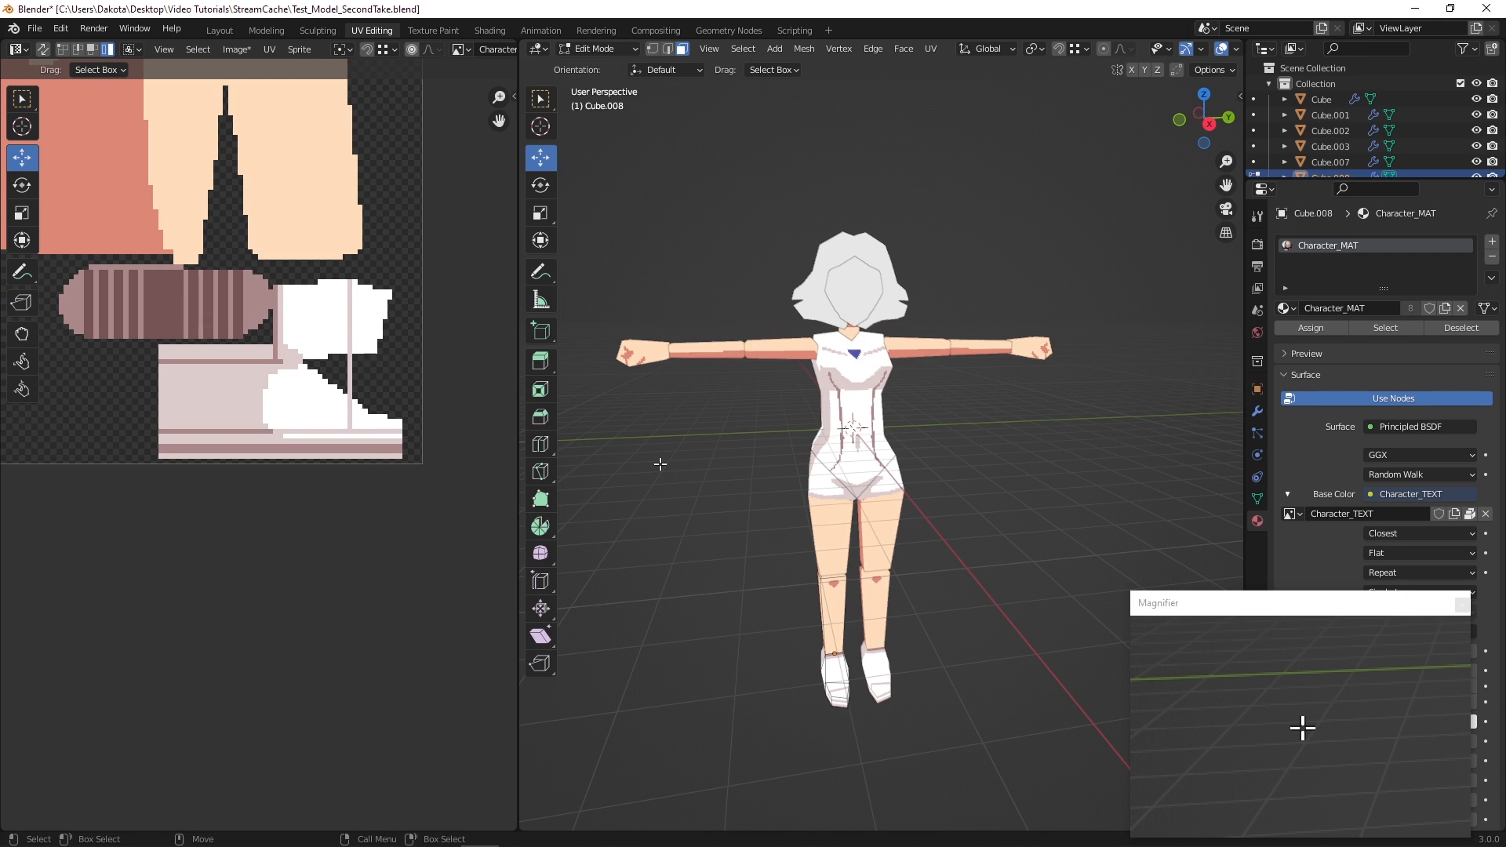
{"action": "scroll", "coordinate": [659, 413], "scroll_direction": "up", "scroll_amount": 2}
{"action": "middle_click_drag", "start_coordinate": [690, 470], "coordinate": [881, 371]}
{"action": "middle_click_drag", "start_coordinate": [878, 342], "coordinate": [870, 424]}
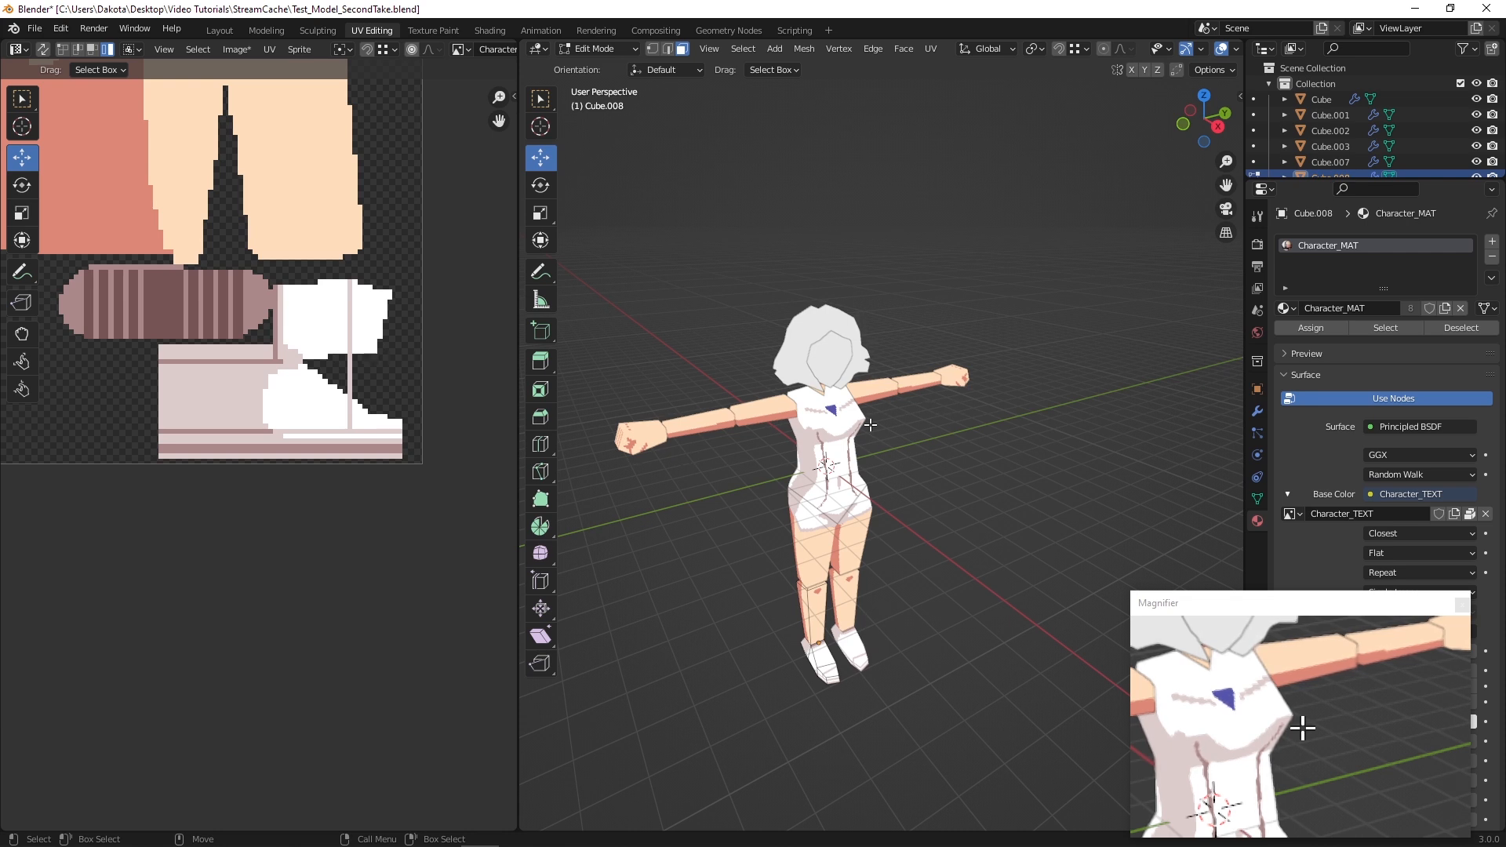
Switch to Object Mode, select the hair mesh, and enable the Wireframe viewport overlay
{"action": "scroll", "coordinate": [796, 326], "scroll_direction": "up", "scroll_amount": 2}
{"action": "left_click", "coordinate": [609, 49]}
{"action": "left_click", "coordinate": [603, 68]}
{"action": "left_click", "coordinate": [768, 275]}
{"action": "middle_click_drag", "start_coordinate": [768, 274], "coordinate": [832, 230]}
{"action": "left_click", "coordinate": [1128, 48]}
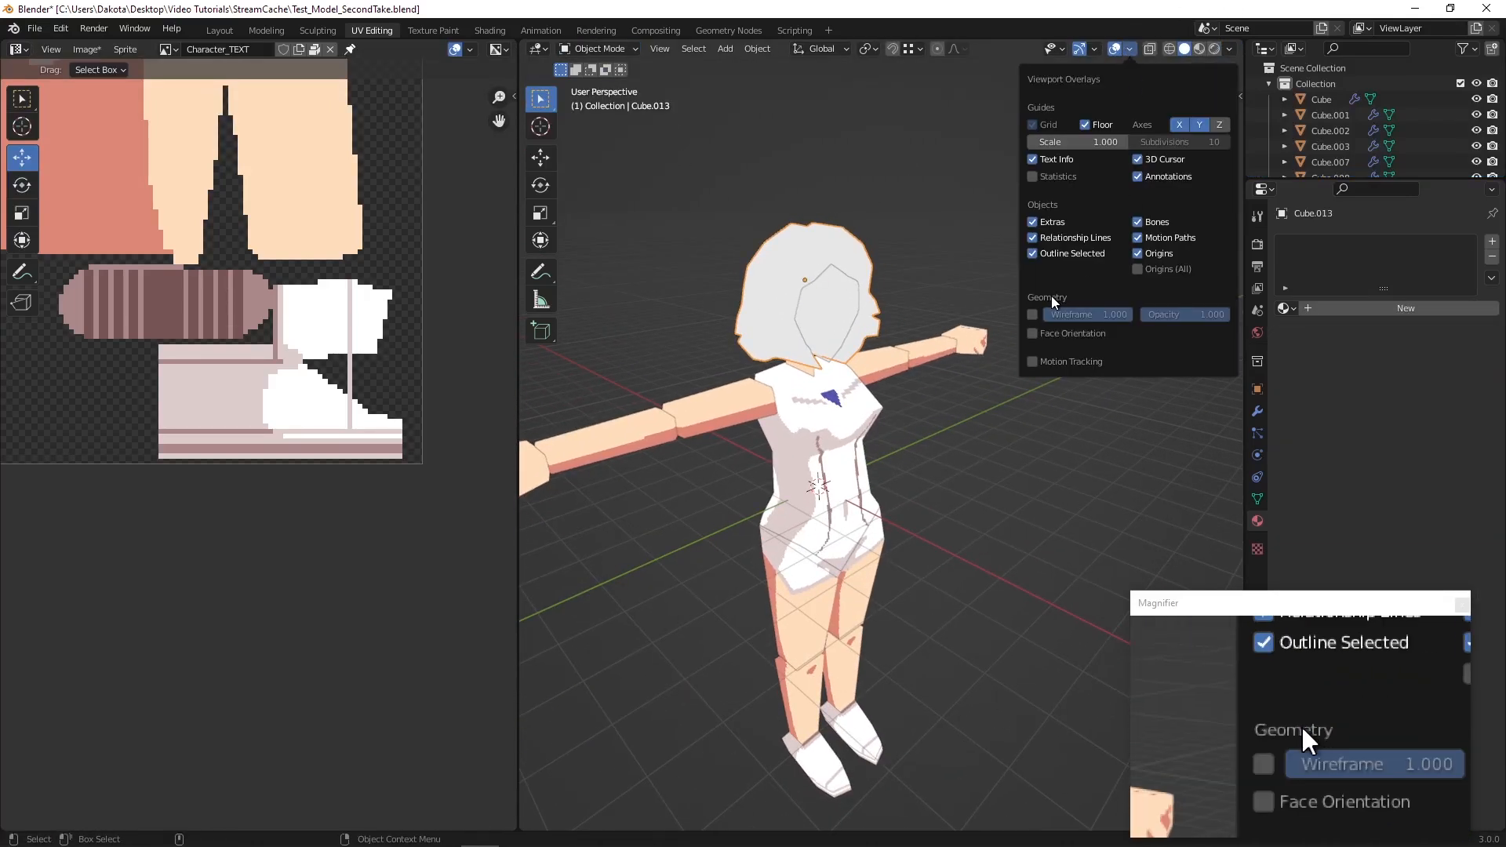
{"action": "left_click", "coordinate": [1032, 314]}
Examine the face and hair meshes from the front, checking the Mirror modifier on each
{"action": "middle_click_drag", "start_coordinate": [879, 224], "coordinate": [797, 276]}
{"action": "scroll", "coordinate": [839, 209], "scroll_direction": "up", "scroll_amount": 5}
{"action": "left_click", "coordinate": [946, 249]}
{"action": "left_click", "coordinate": [797, 276]}
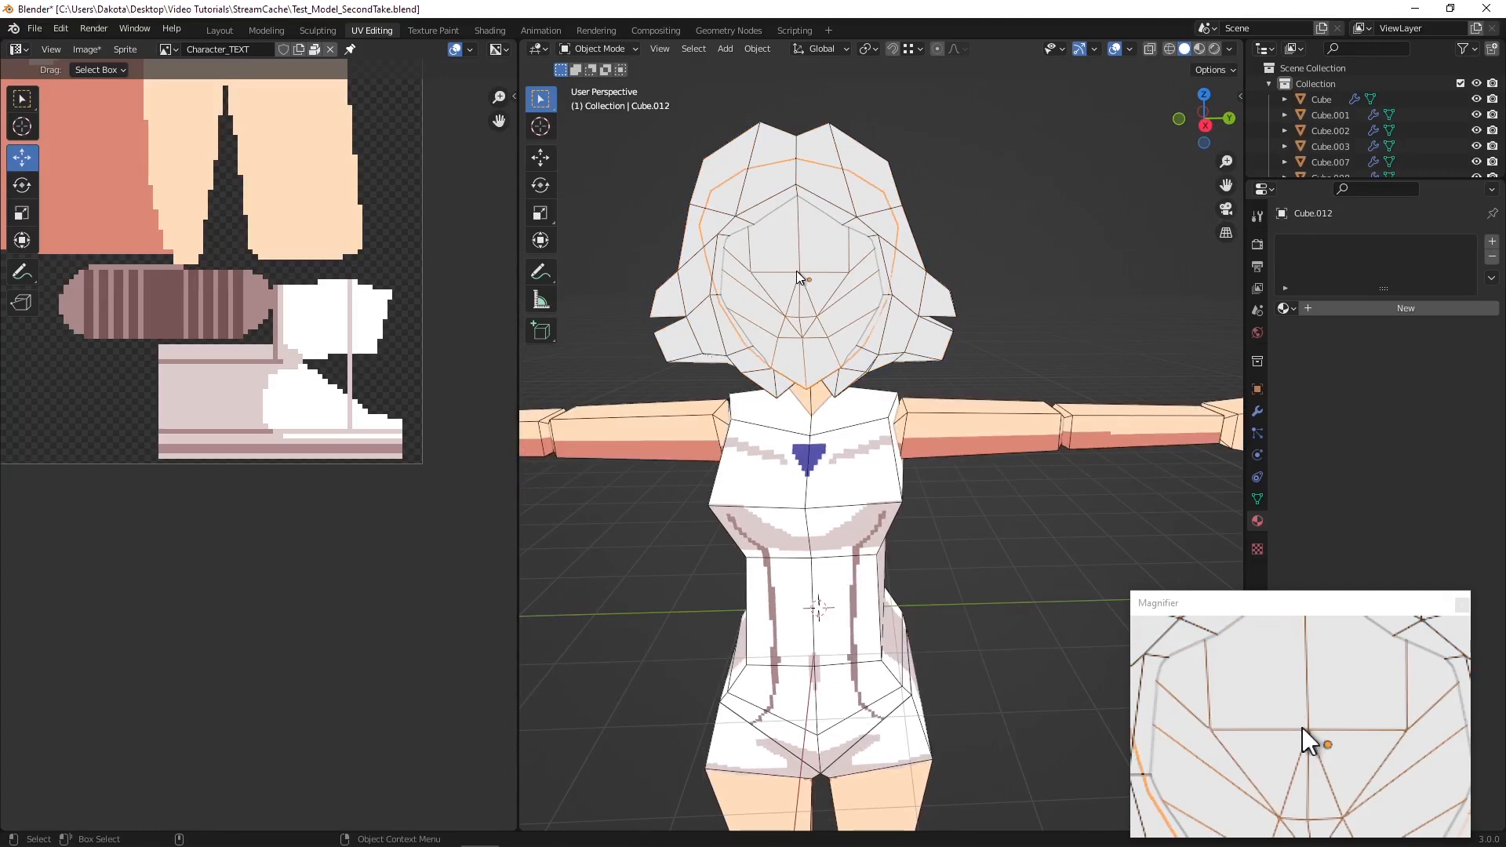
{"action": "left_click", "coordinate": [1256, 411]}
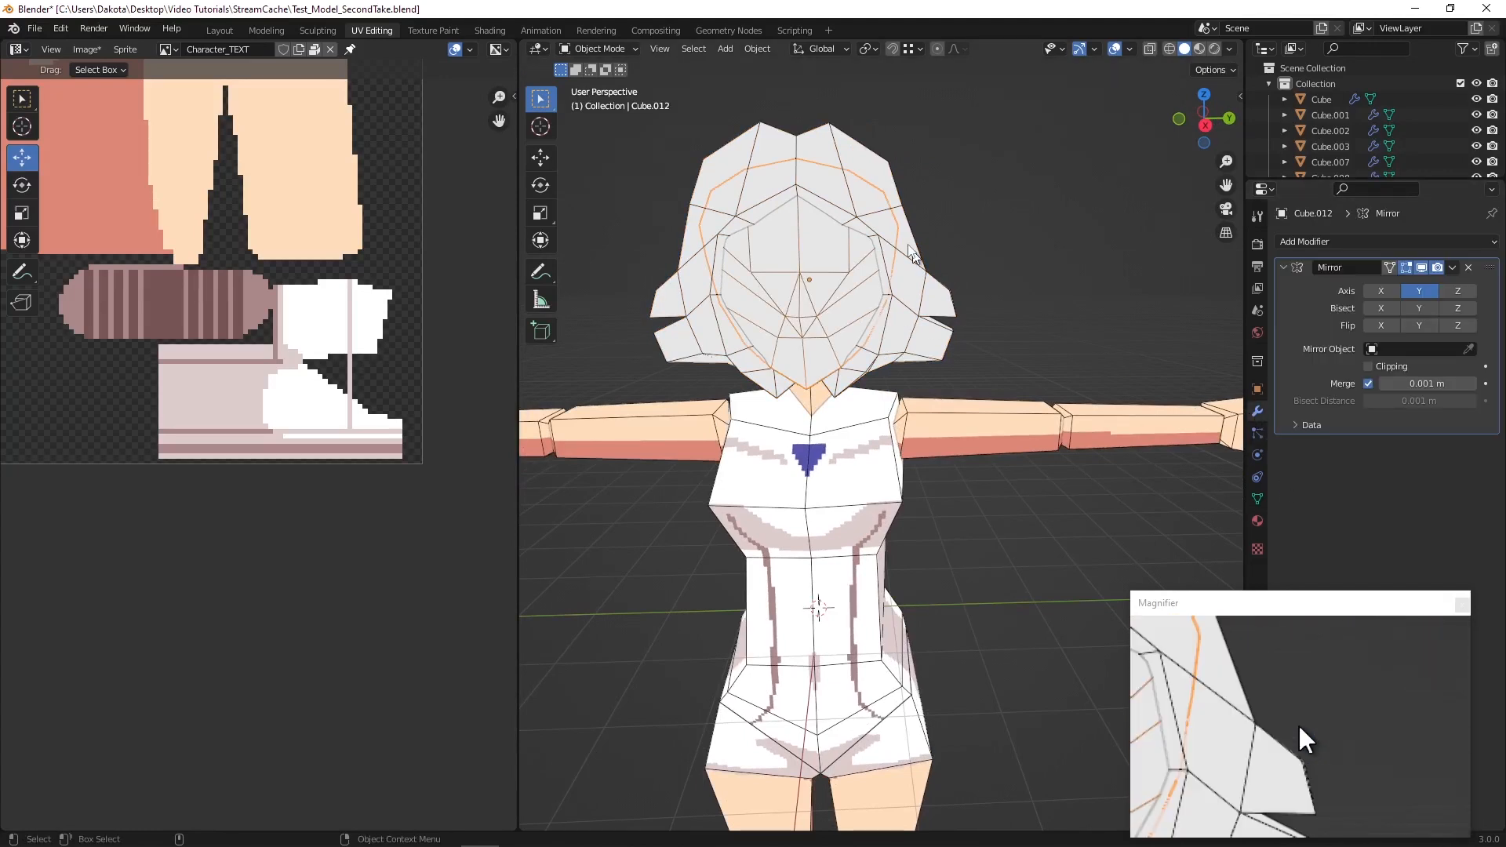
{"action": "left_click", "coordinate": [878, 166]}
{"action": "left_click", "coordinate": [811, 251]}
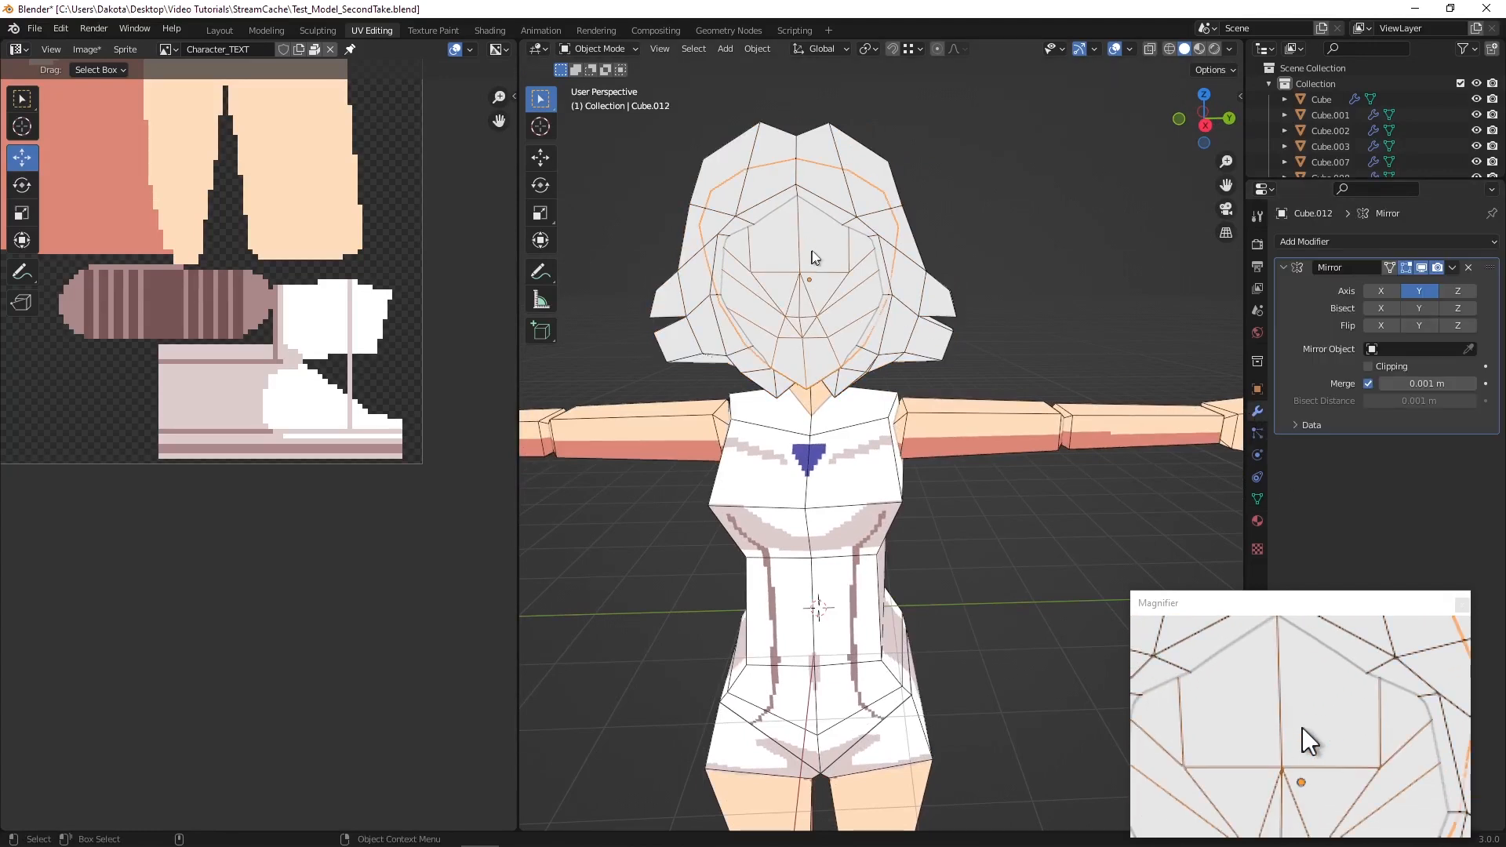
{"action": "left_click", "coordinate": [863, 164]}
{"action": "middle_click_drag", "start_coordinate": [868, 168], "coordinate": [874, 364]}
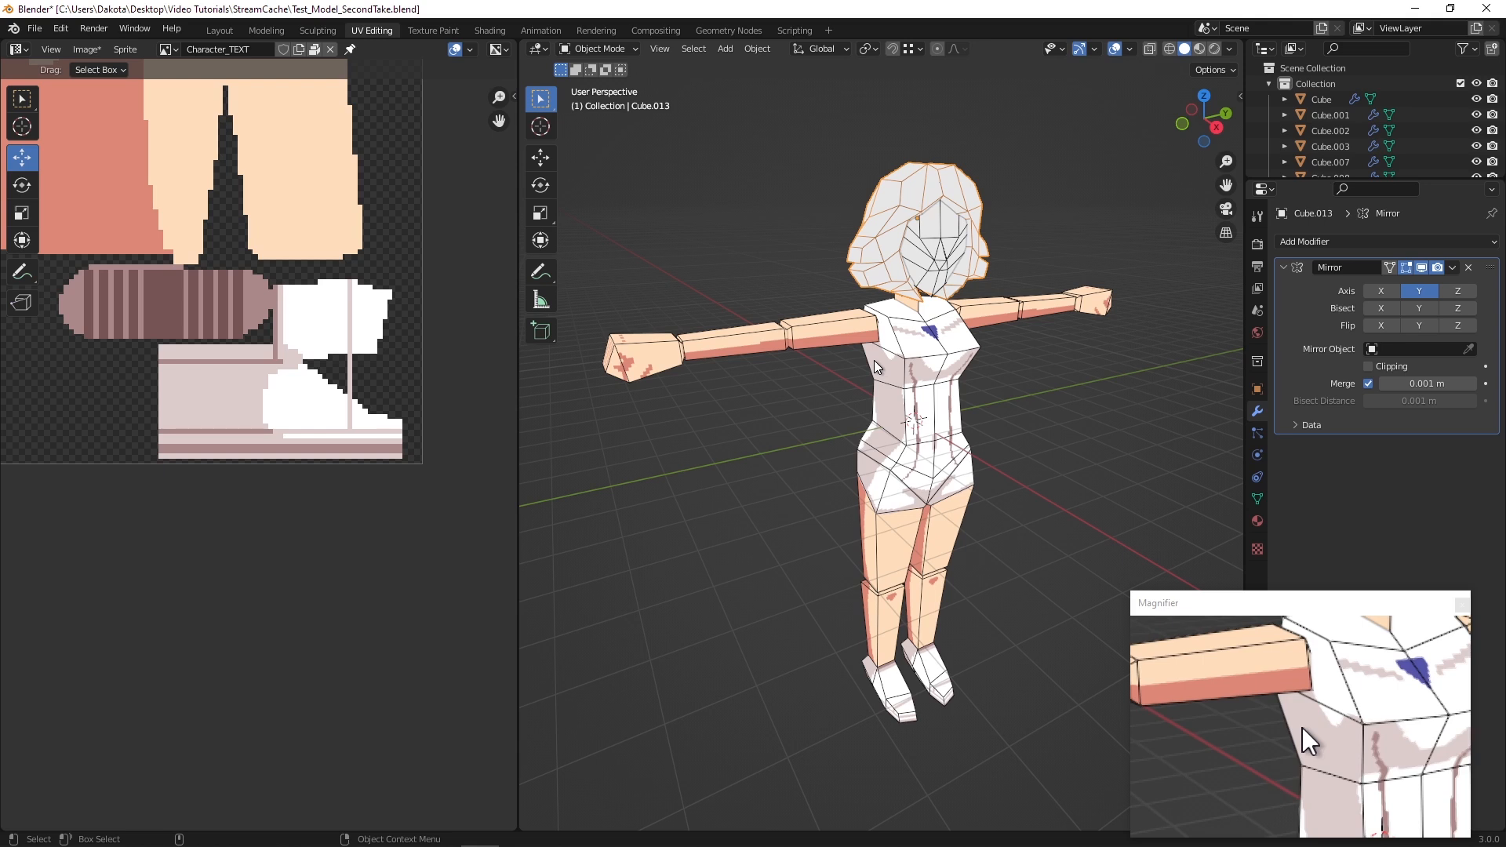
Create a new 256 × 256 RGBA sprite named Character_Head_TEXT
{"action": "scroll", "coordinate": [380, 334], "scroll_direction": "down", "scroll_amount": 5}
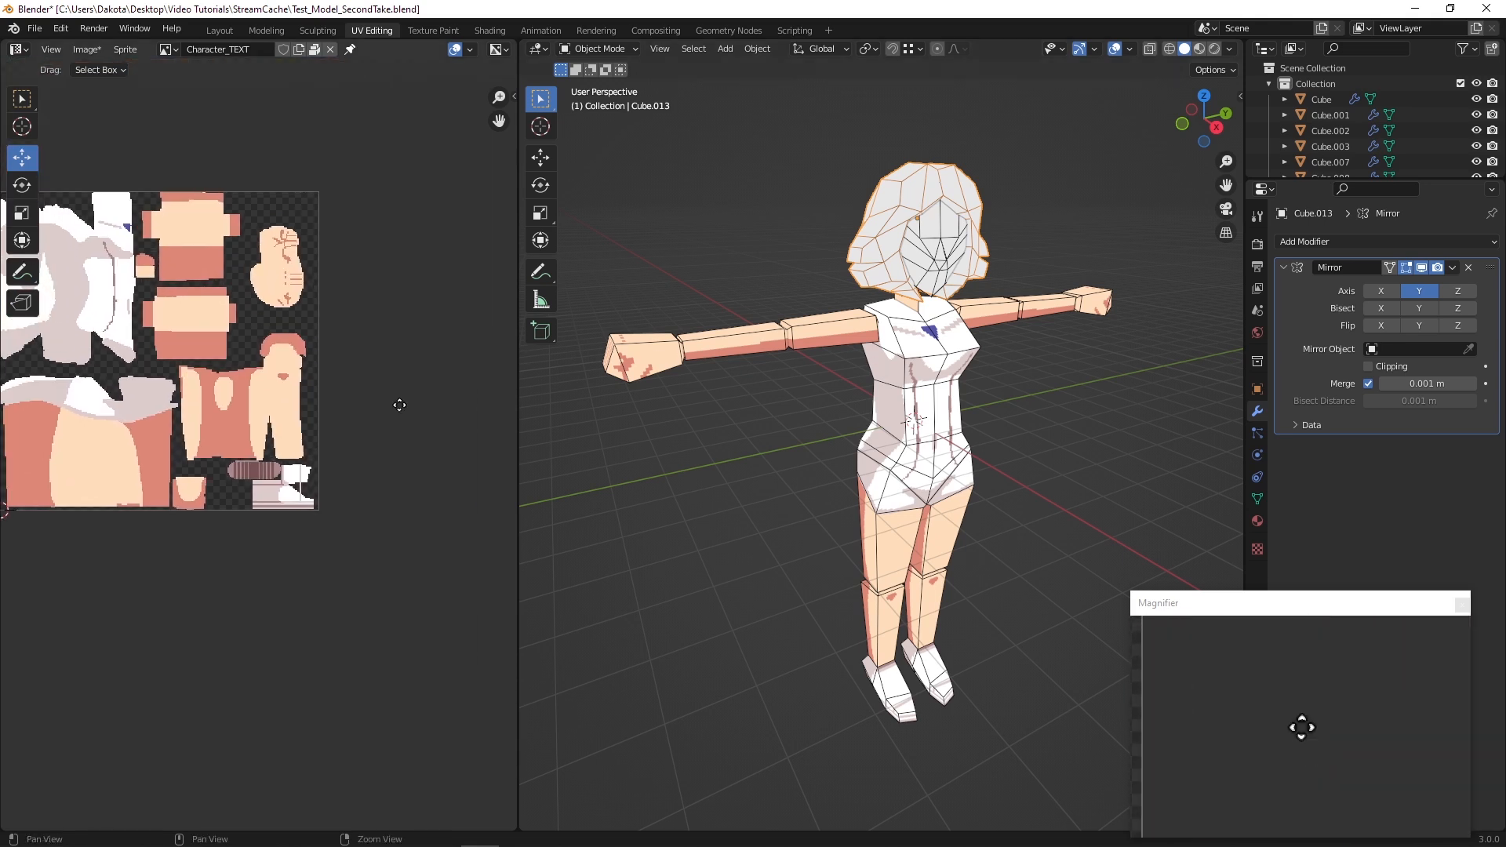
{"action": "scroll", "coordinate": [349, 392], "scroll_direction": "up", "scroll_amount": 1}
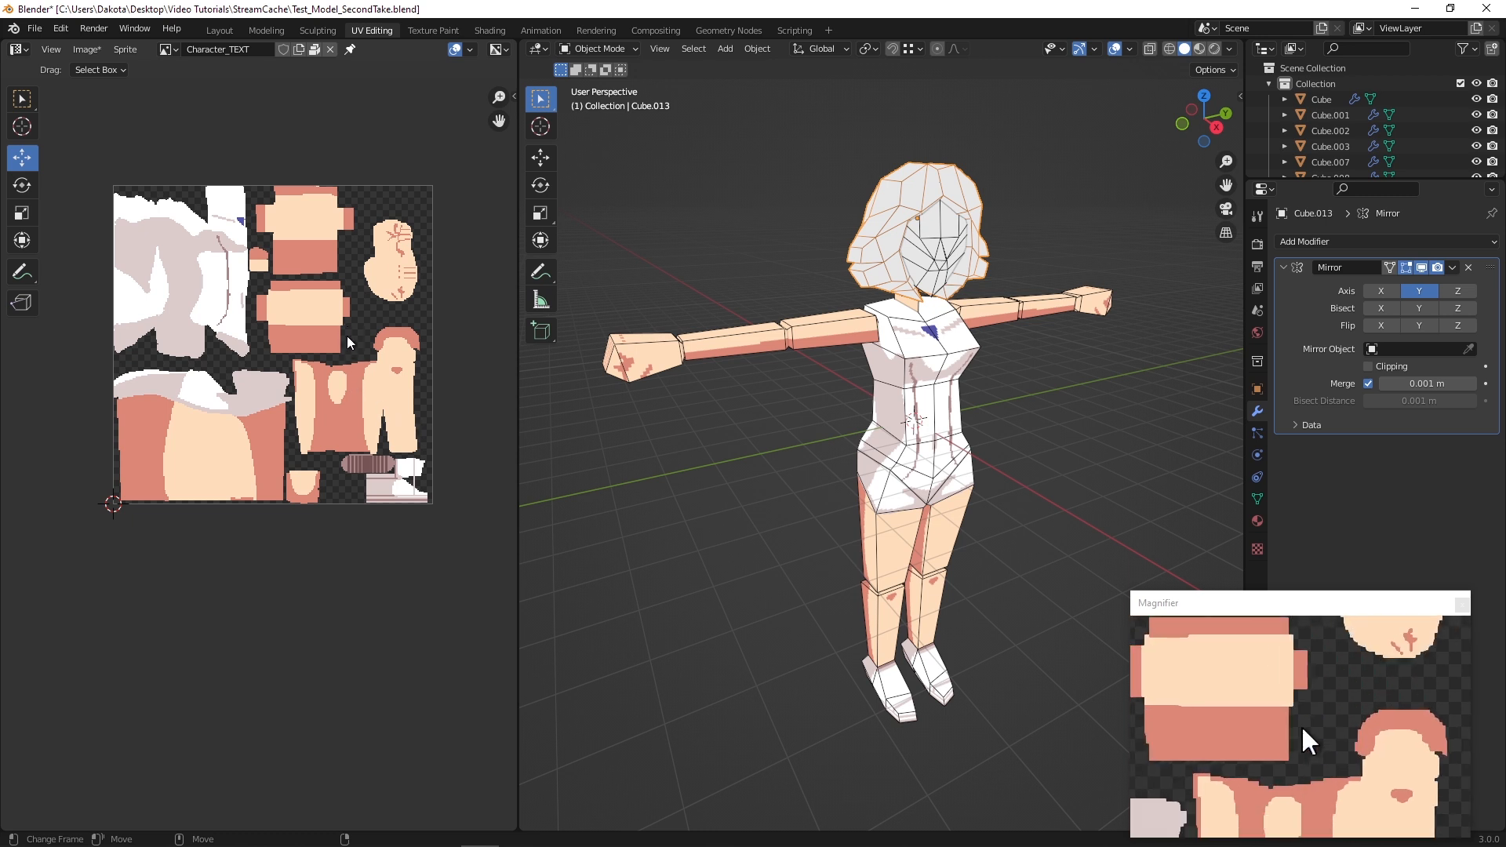
{"action": "left_click", "coordinate": [128, 50]}
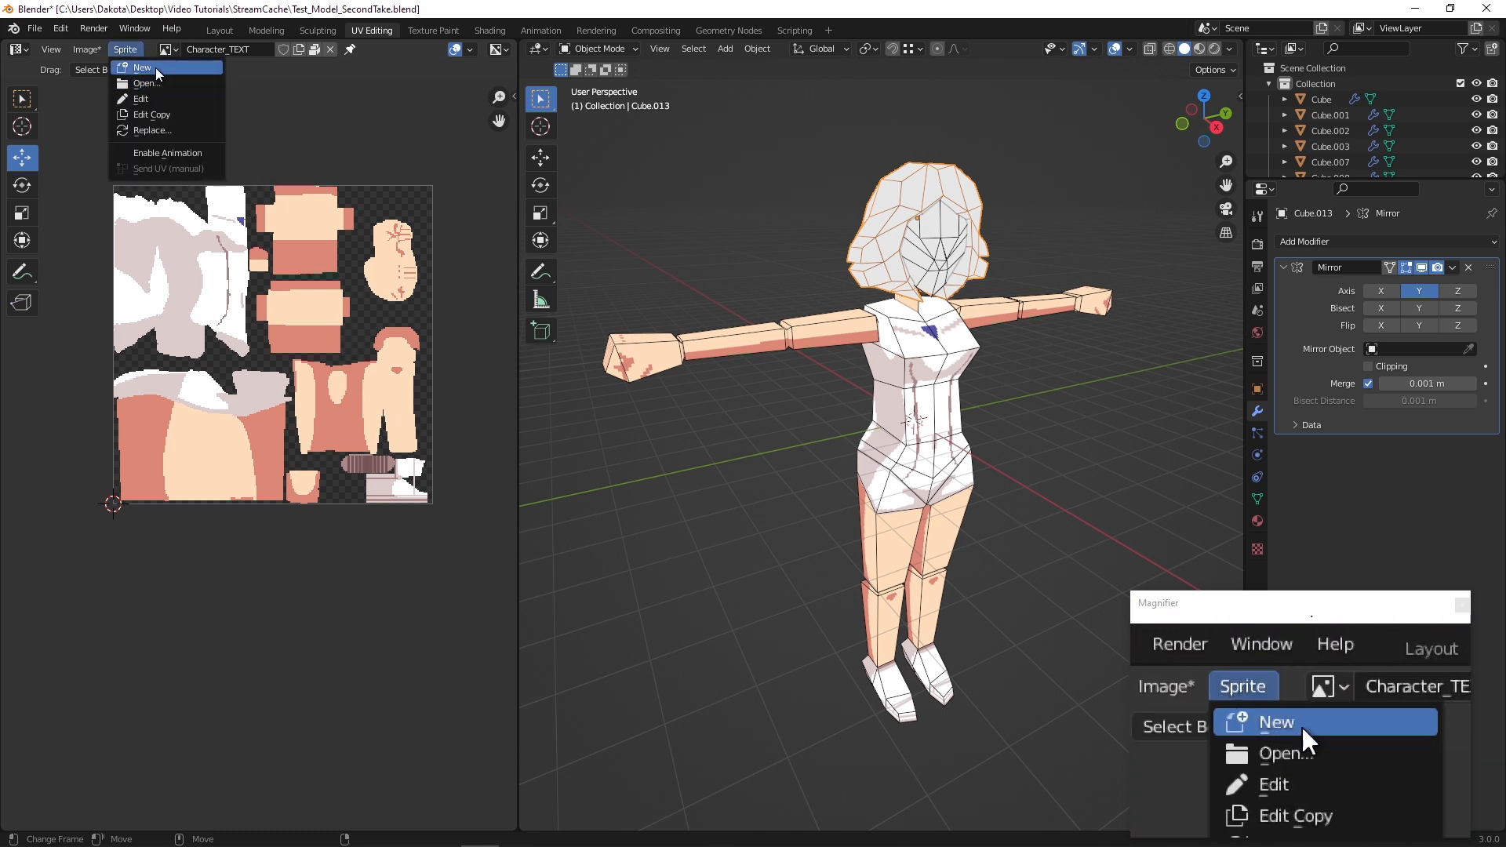
{"action": "left_click", "coordinate": [155, 67]}
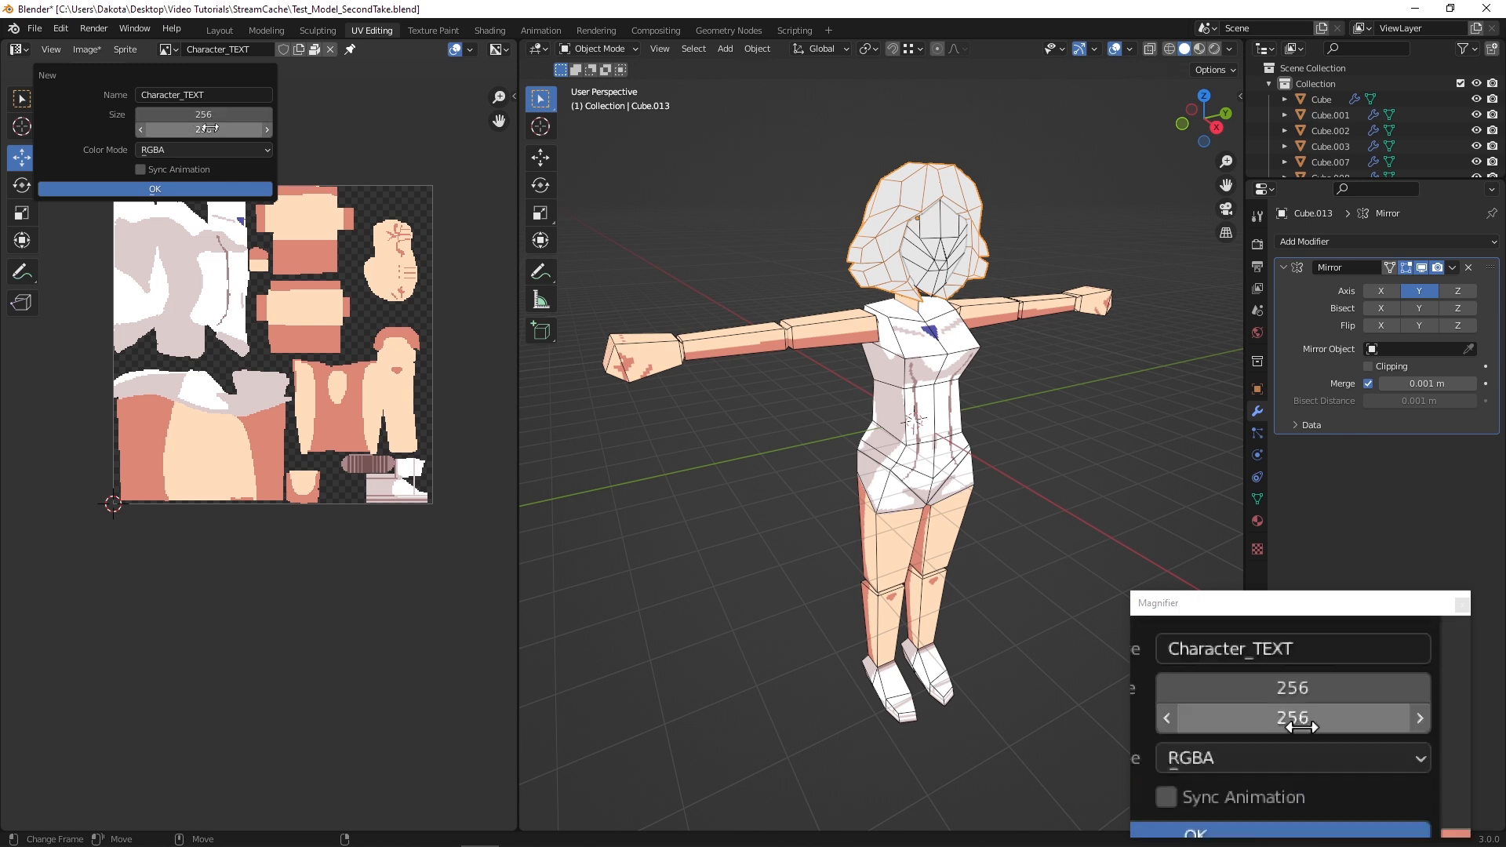
{"action": "left_click", "coordinate": [179, 95]}
{"action": "left_click", "coordinate": [180, 95]}
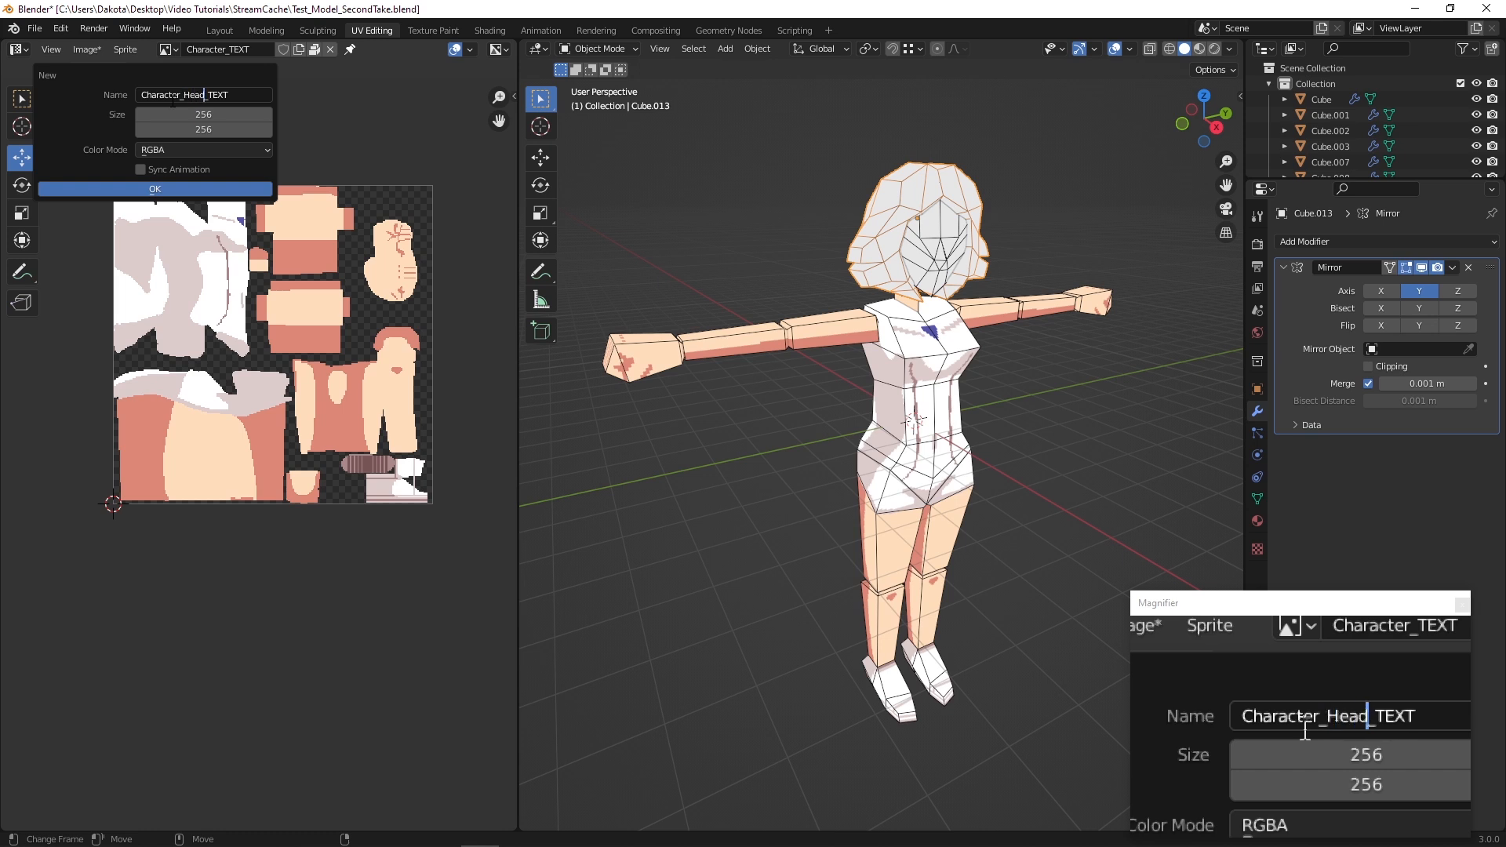
{"action": "left_click", "coordinate": [193, 191]}
{"action": "left_click", "coordinate": [193, 189]}
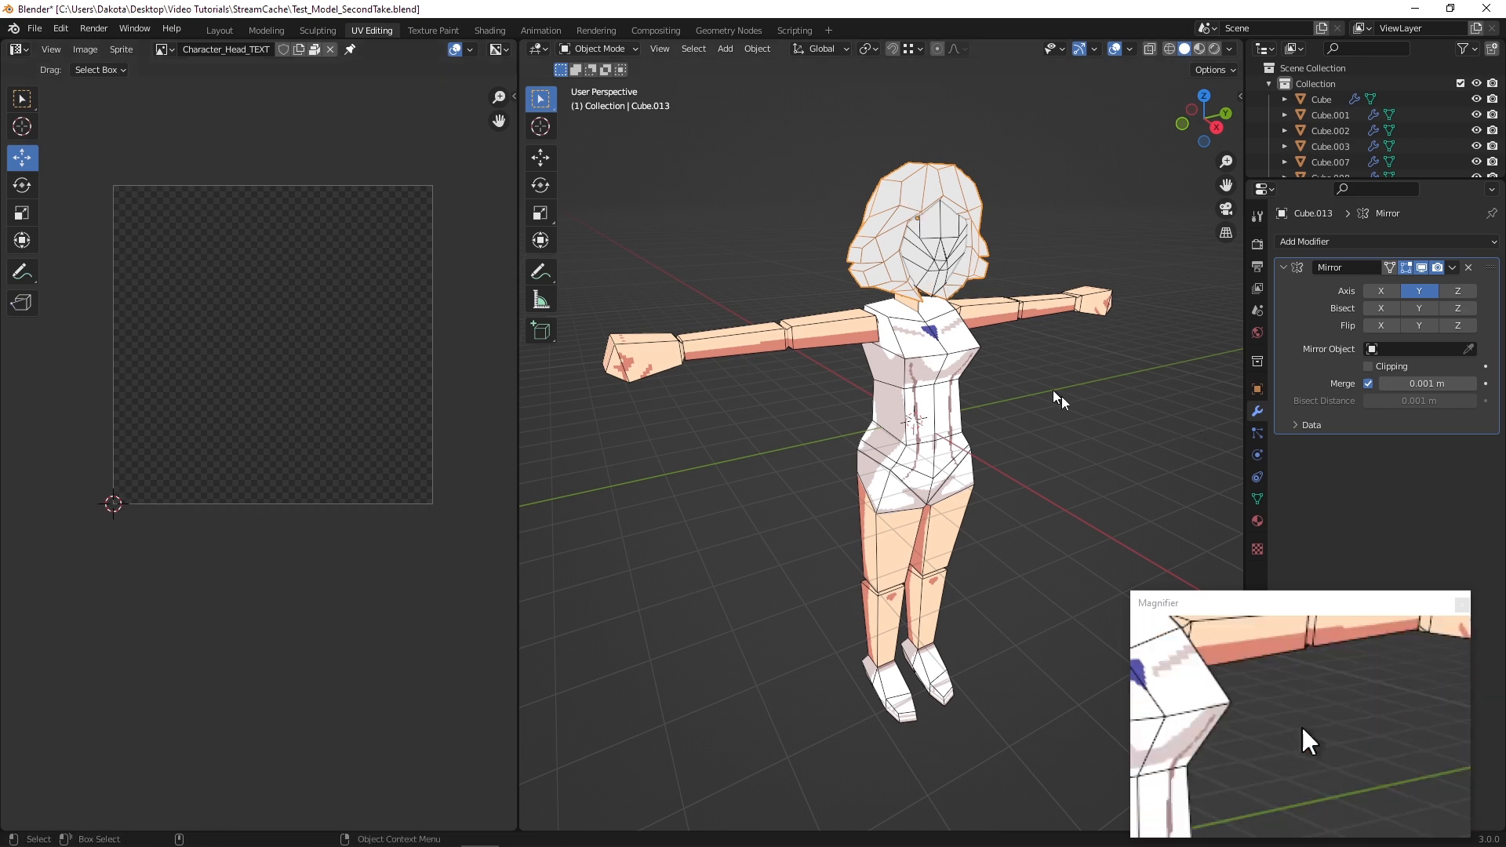
Create a new material named Character_Head_MAT on the hair mesh
{"action": "left_click", "coordinate": [1256, 521]}
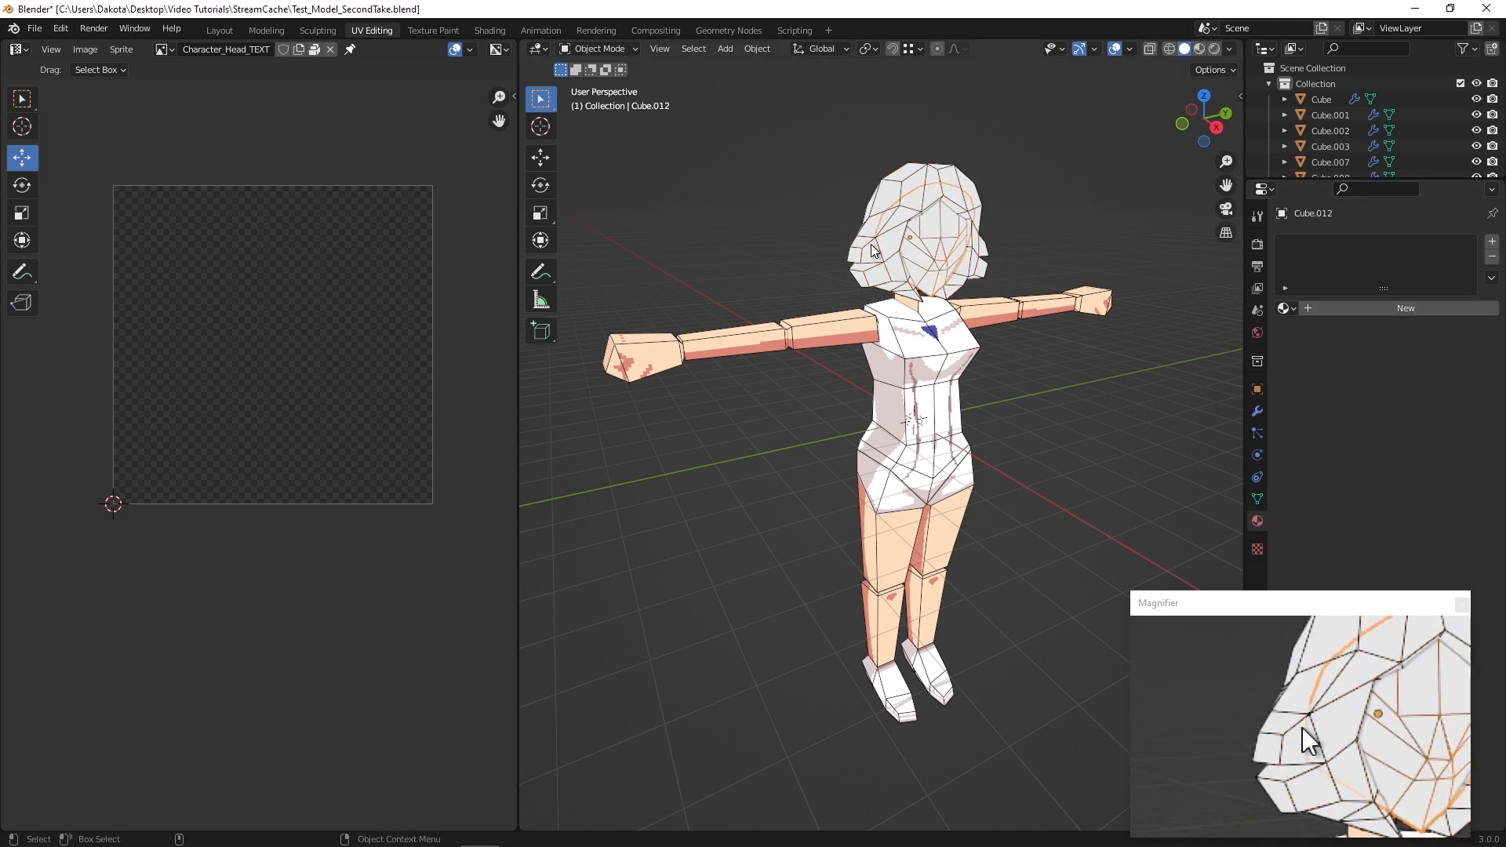
{"action": "left_click", "coordinate": [1291, 309]}
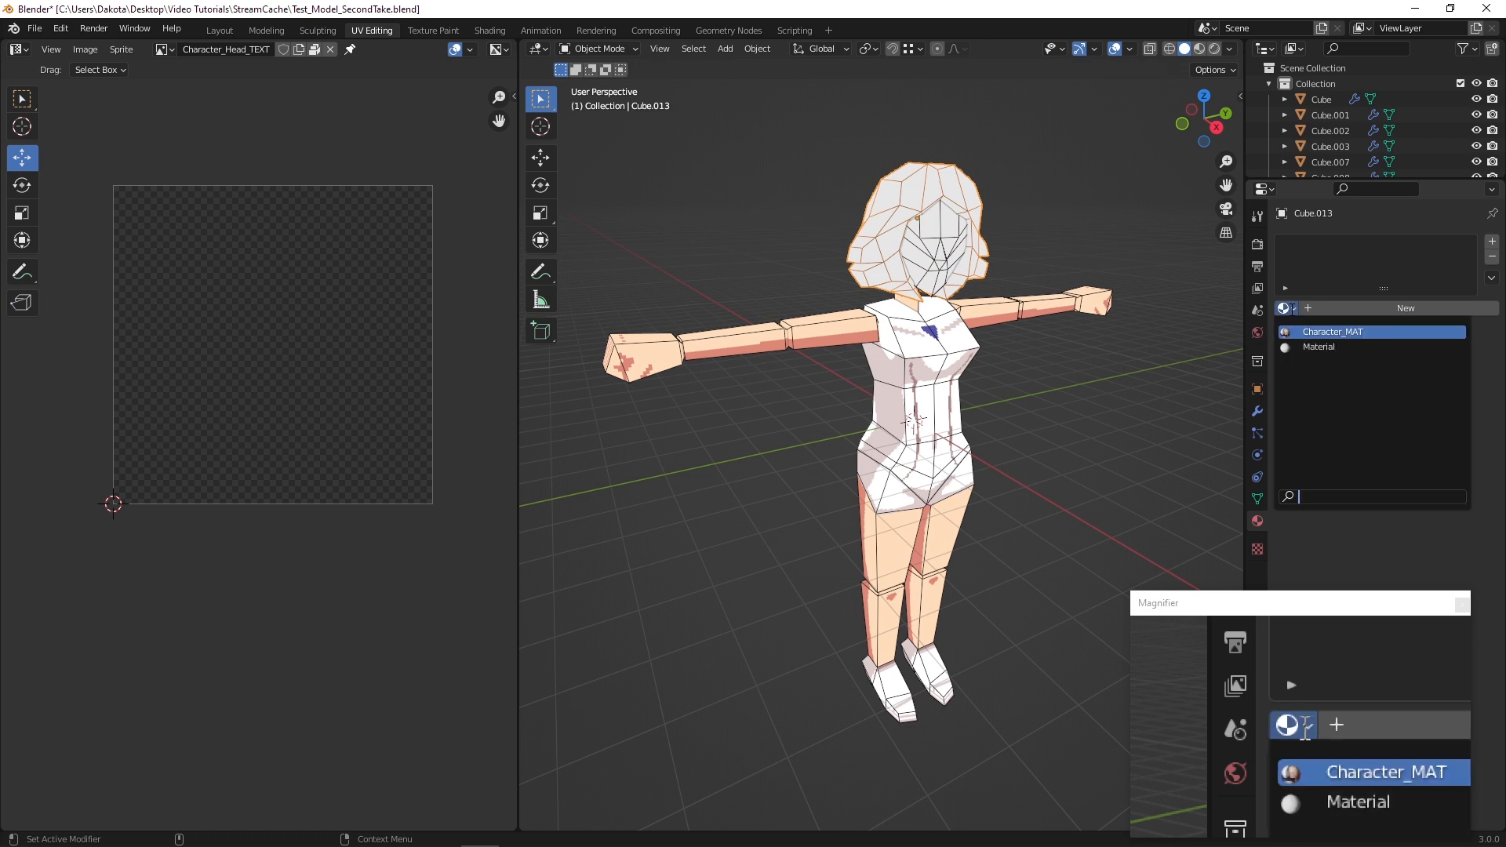
{"action": "left_click", "coordinate": [1355, 309]}
{"action": "double_click", "coordinate": [1359, 309]}
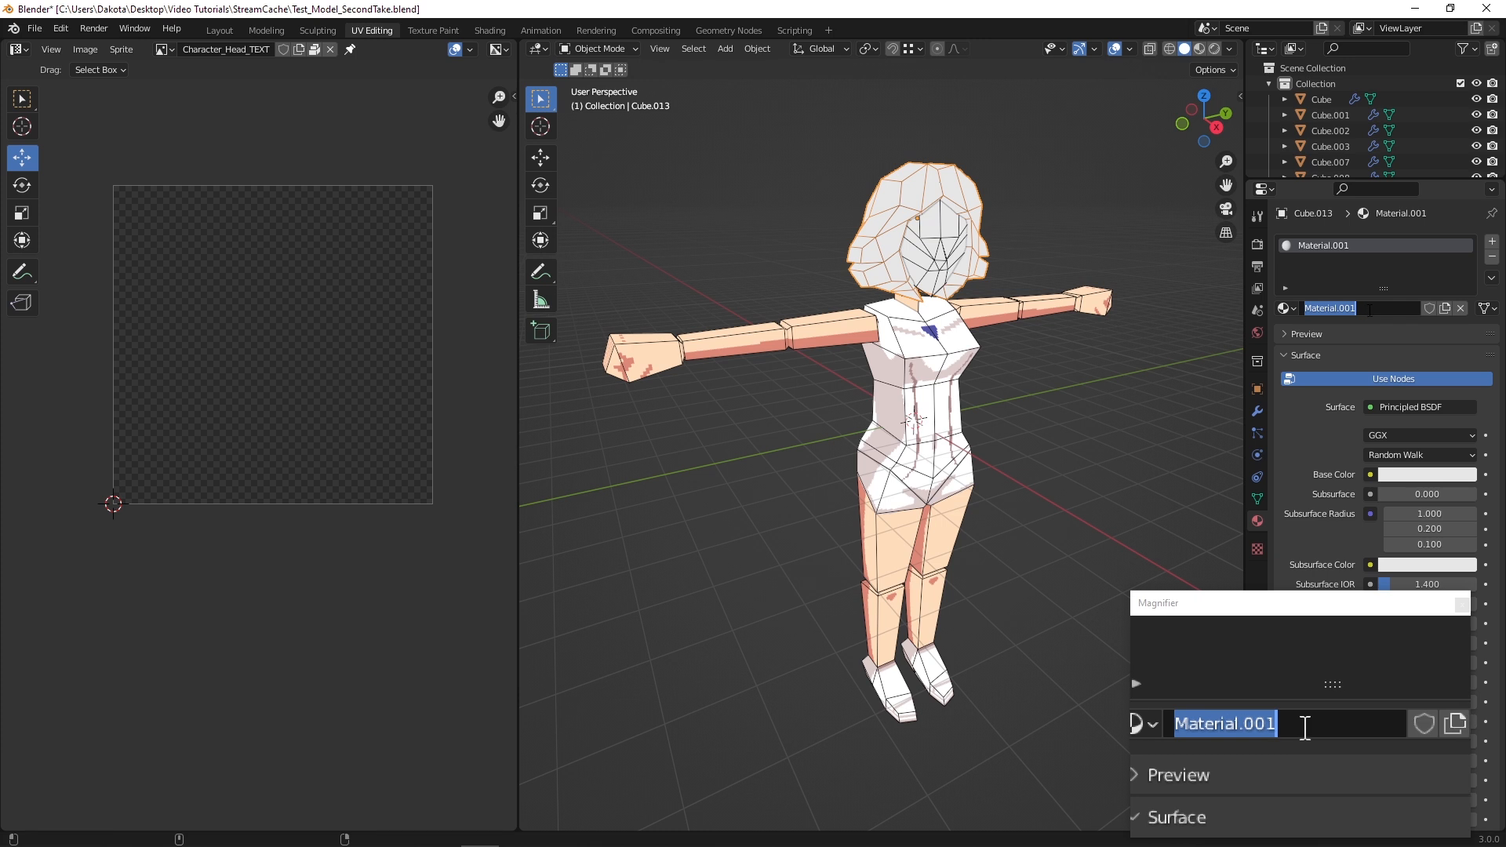
{"action": "type", "text": "Ch"}
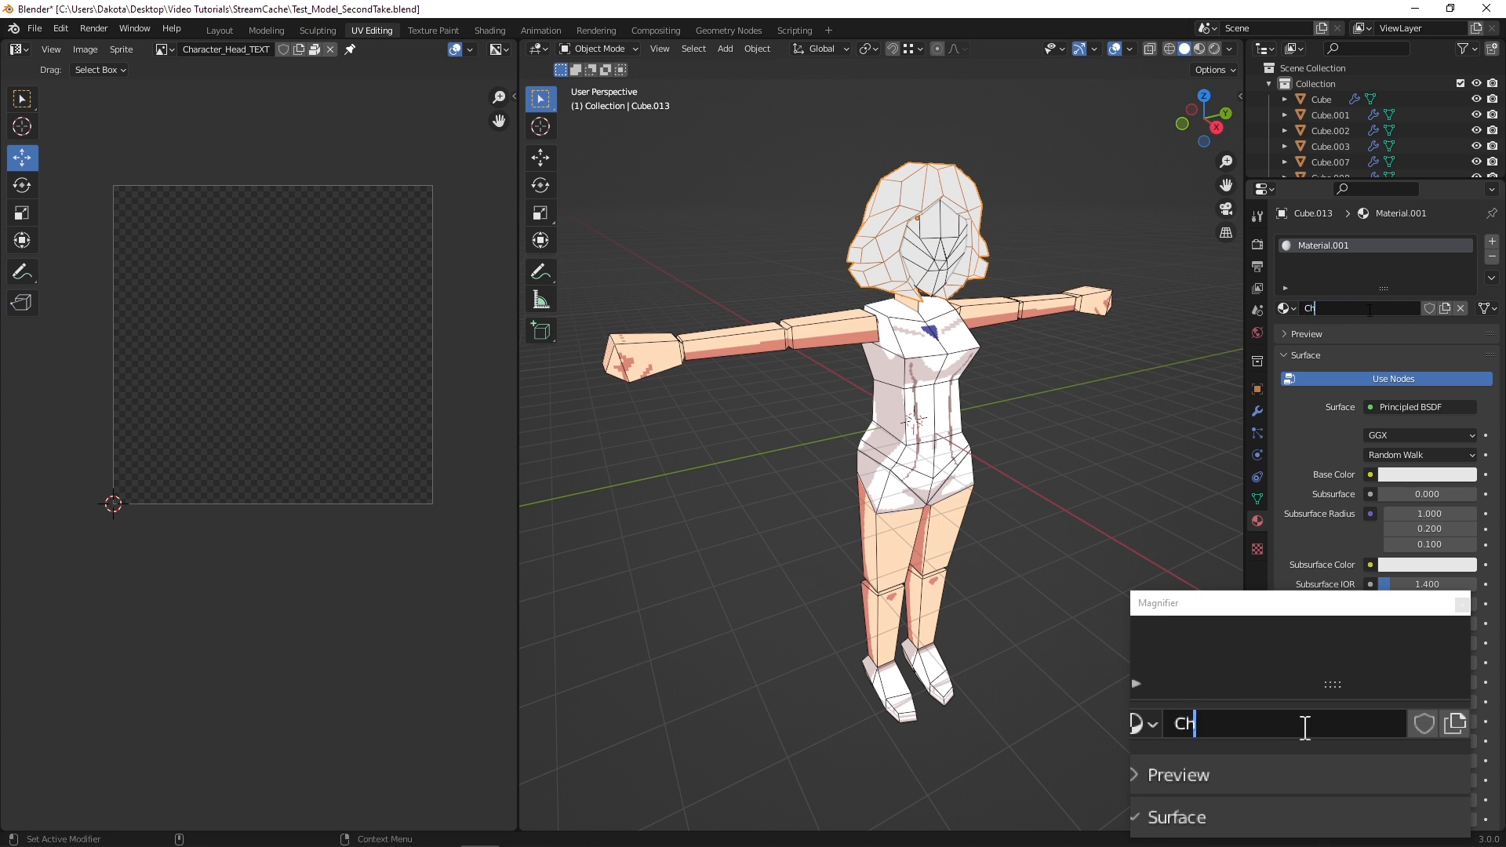
{"action": "type", "text": "aracter_"}
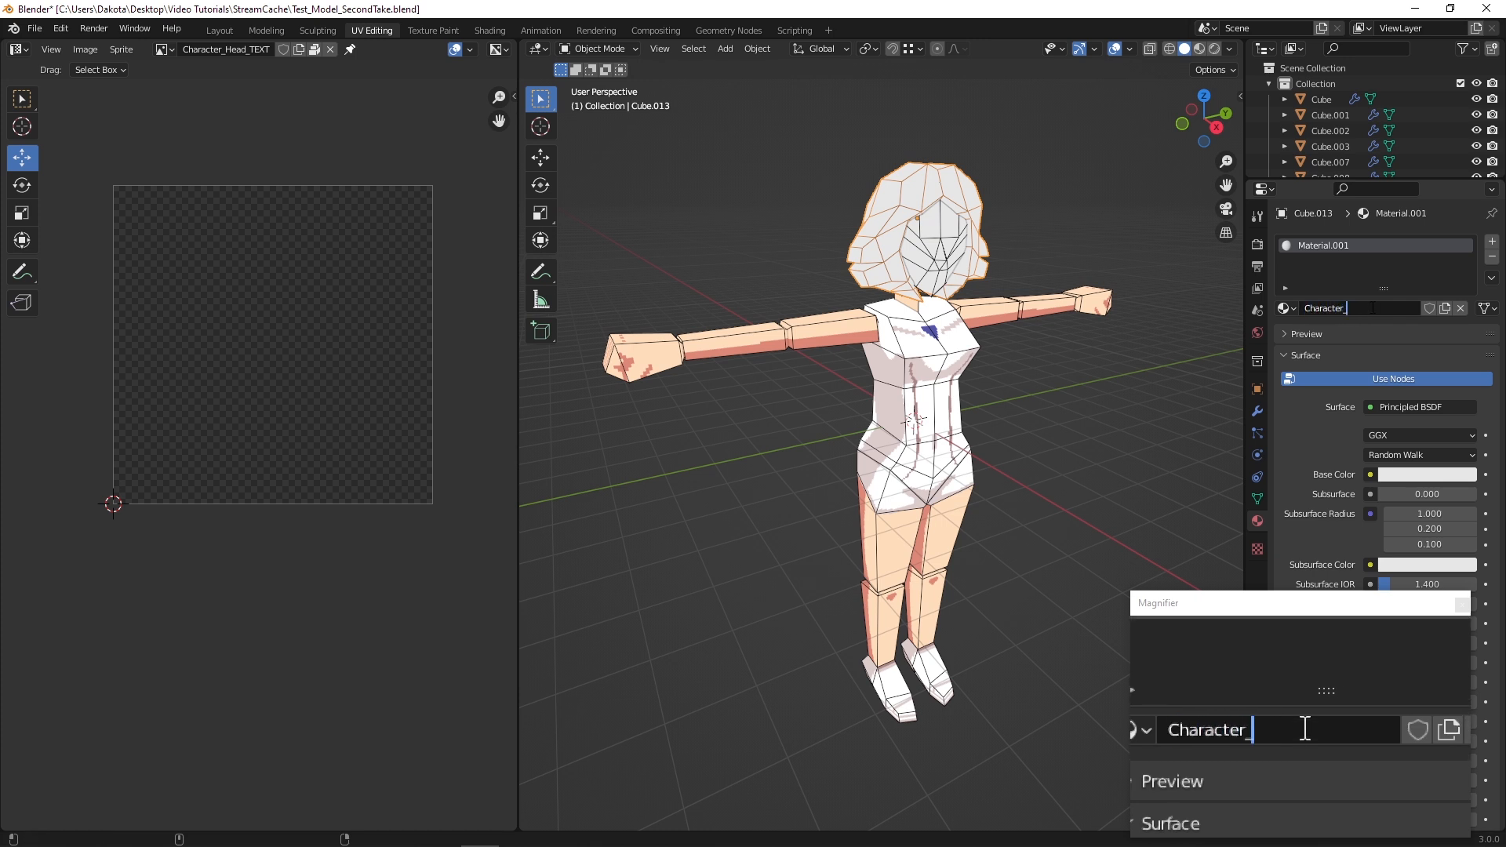
{"action": "type", "text": "Head_MAT"}
{"action": "key", "text": "Return"}
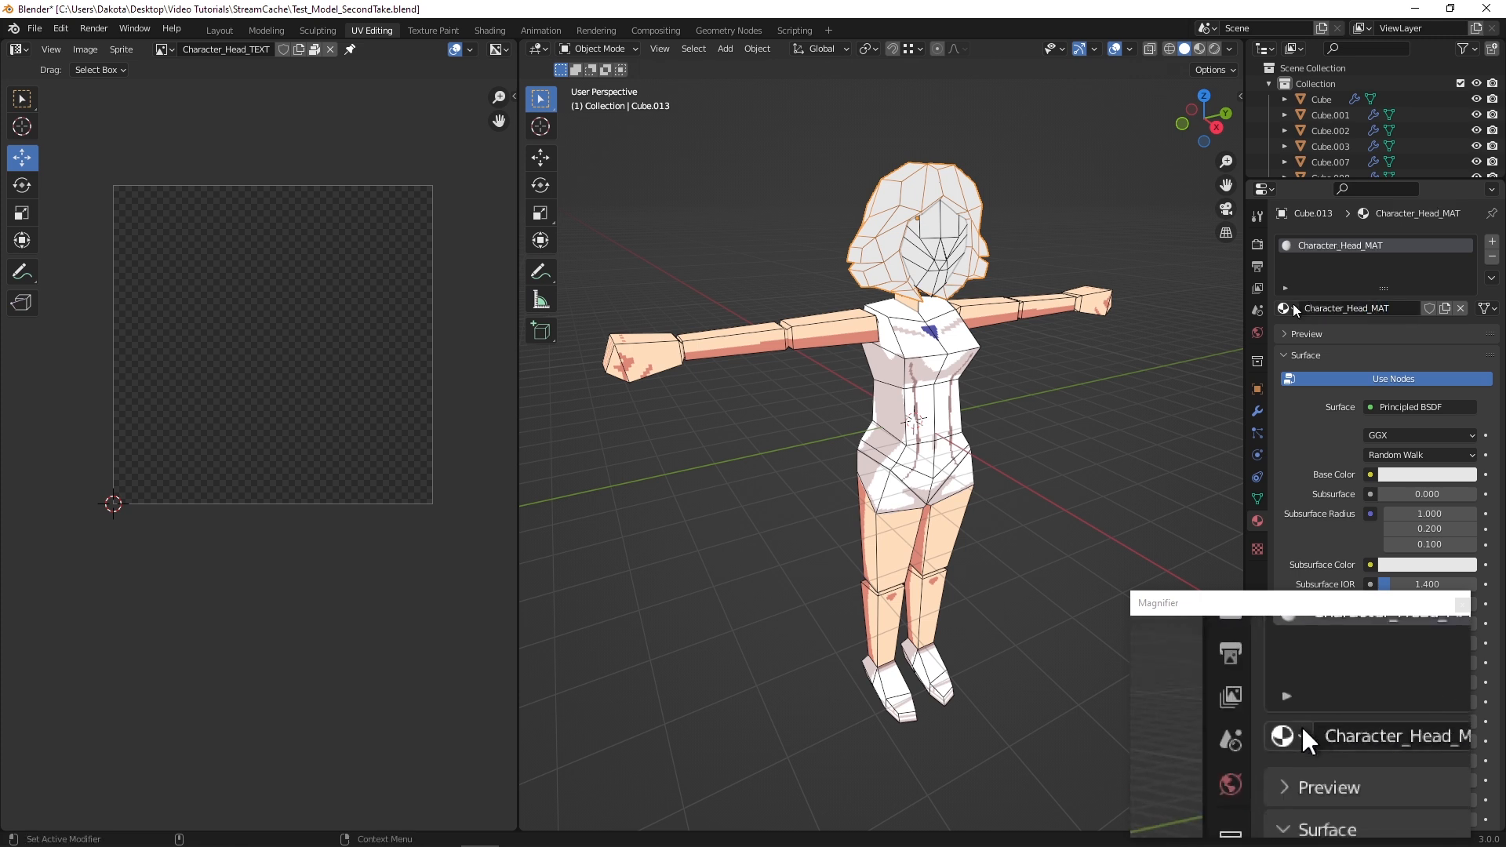
Feed the material's Base Color from an Image Texture using Character_Head_TEXT
{"action": "left_click", "coordinate": [1372, 475]}
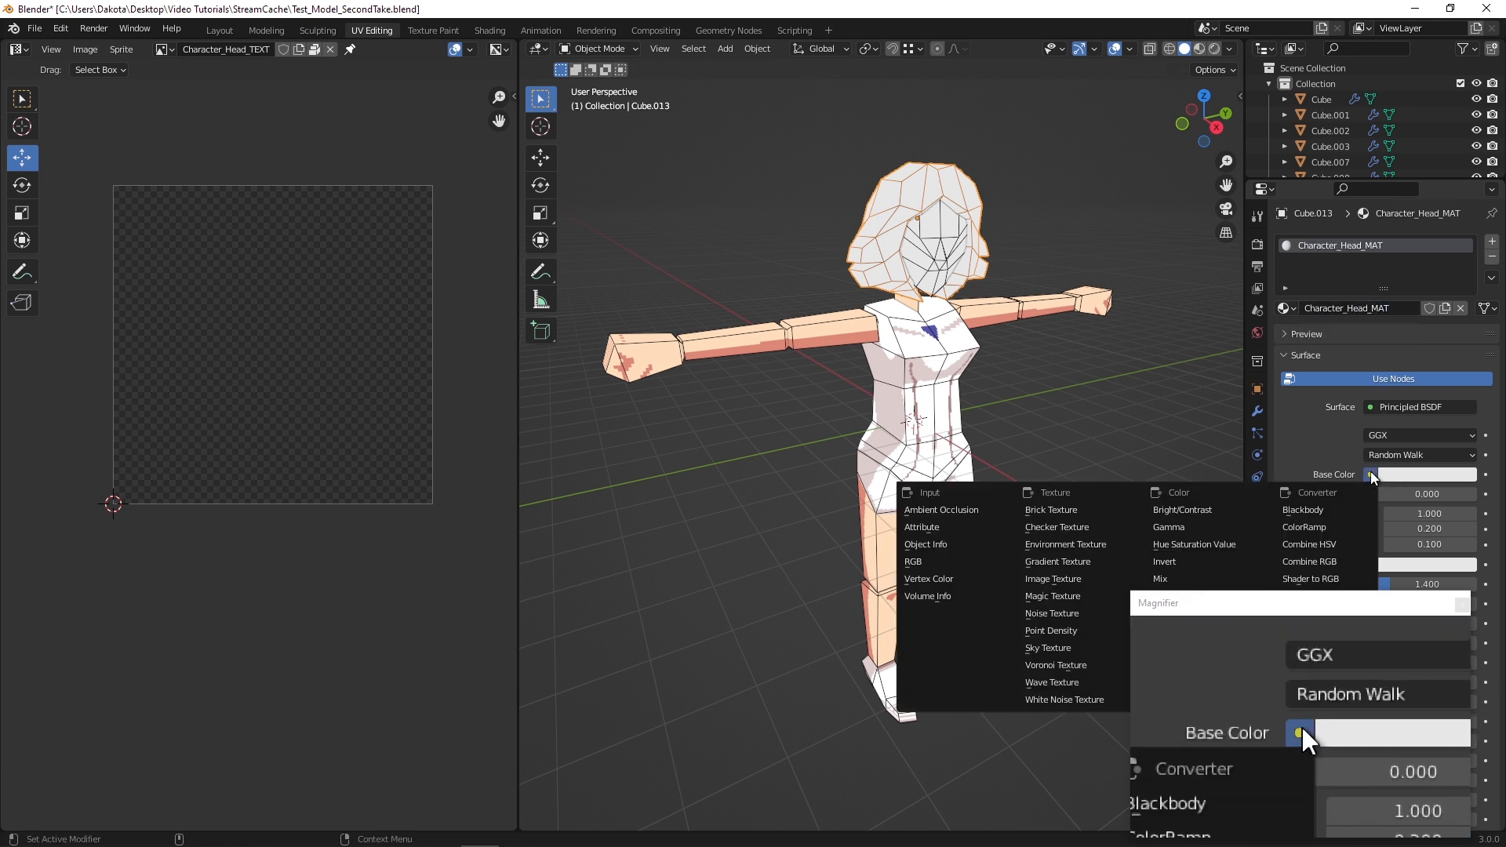
{"action": "left_click", "coordinate": [1056, 579]}
{"action": "left_click", "coordinate": [1291, 495]}
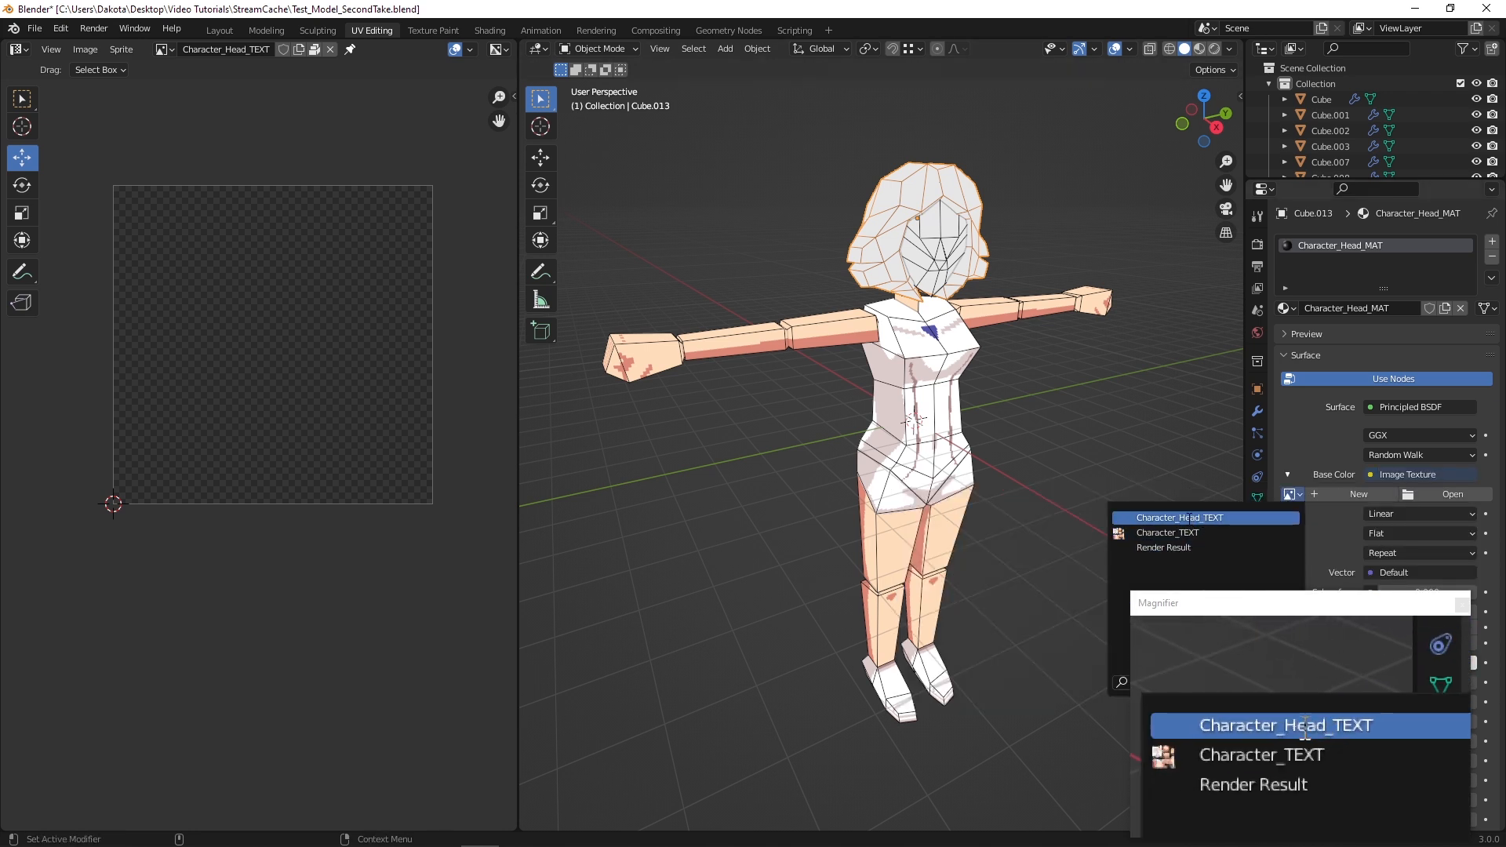
{"action": "left_click", "coordinate": [1205, 518]}
{"action": "middle_click_drag", "start_coordinate": [1061, 216], "coordinate": [1035, 345]}
{"action": "scroll", "coordinate": [1069, 234], "scroll_direction": "up", "scroll_amount": 5}
{"action": "scroll", "coordinate": [1012, 332], "scroll_direction": "down", "scroll_amount": 2}
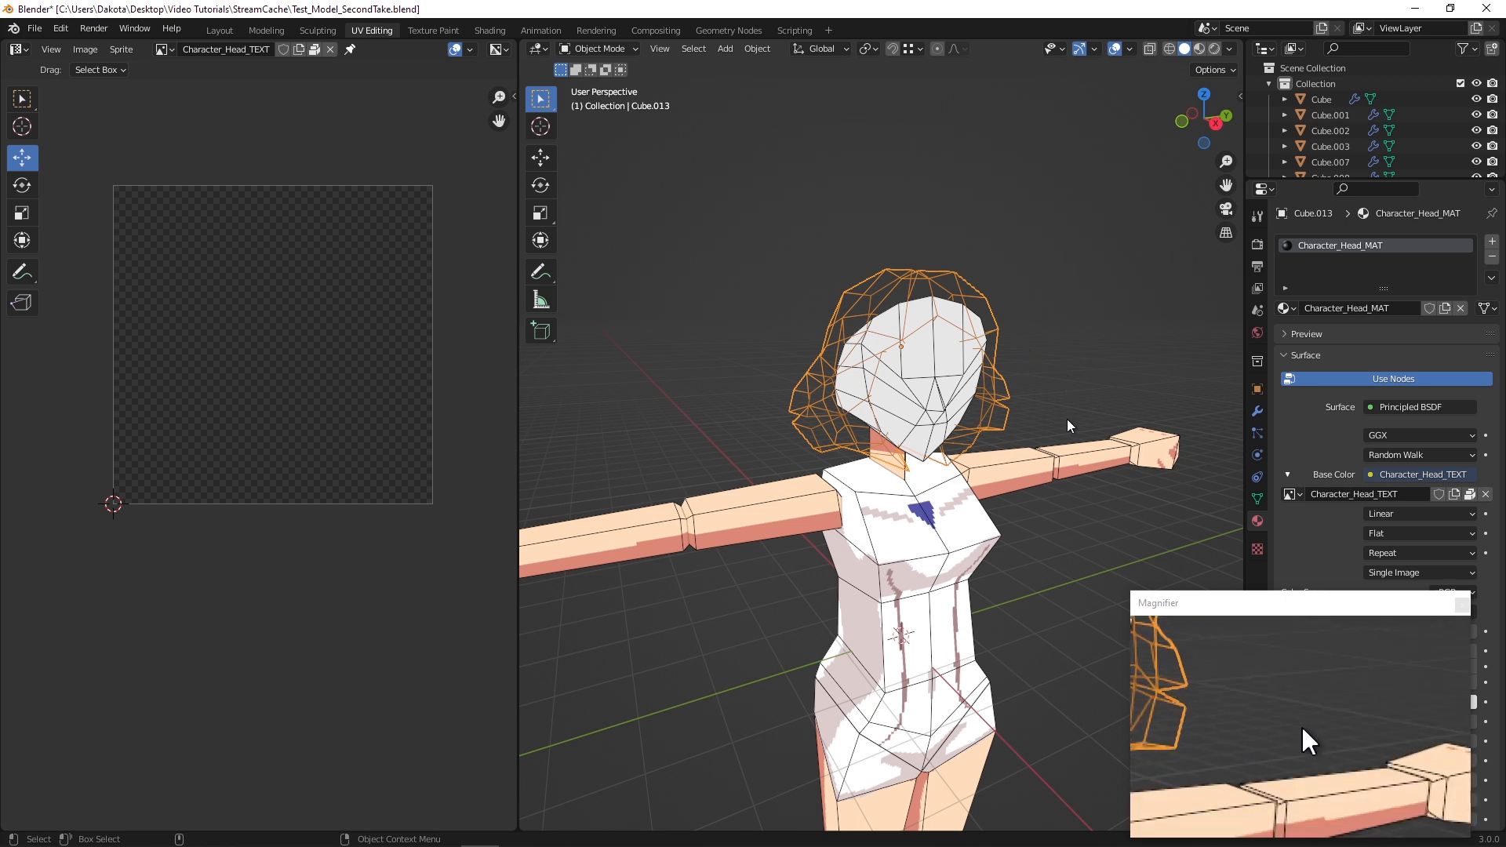
Switch to Aseprite, enable Show UV in the Sync settings for Character_Head_TEXT, and hide the Sync dialog
{"action": "mouse_move", "coordinate": [786, 846]}
{"action": "left_click", "coordinate": [595, 831]}
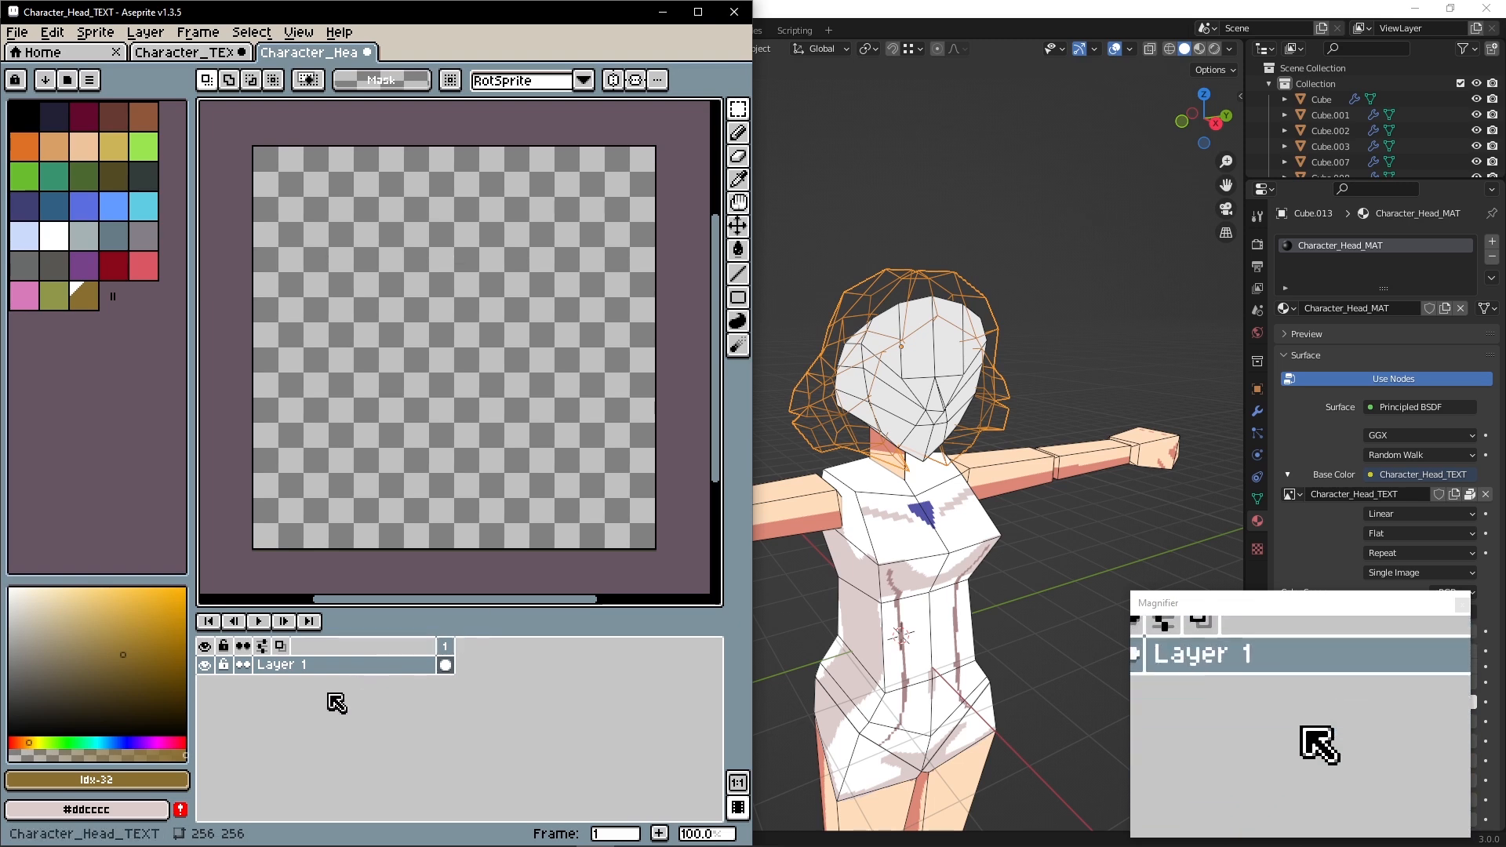
{"action": "left_click", "coordinate": [17, 33]}
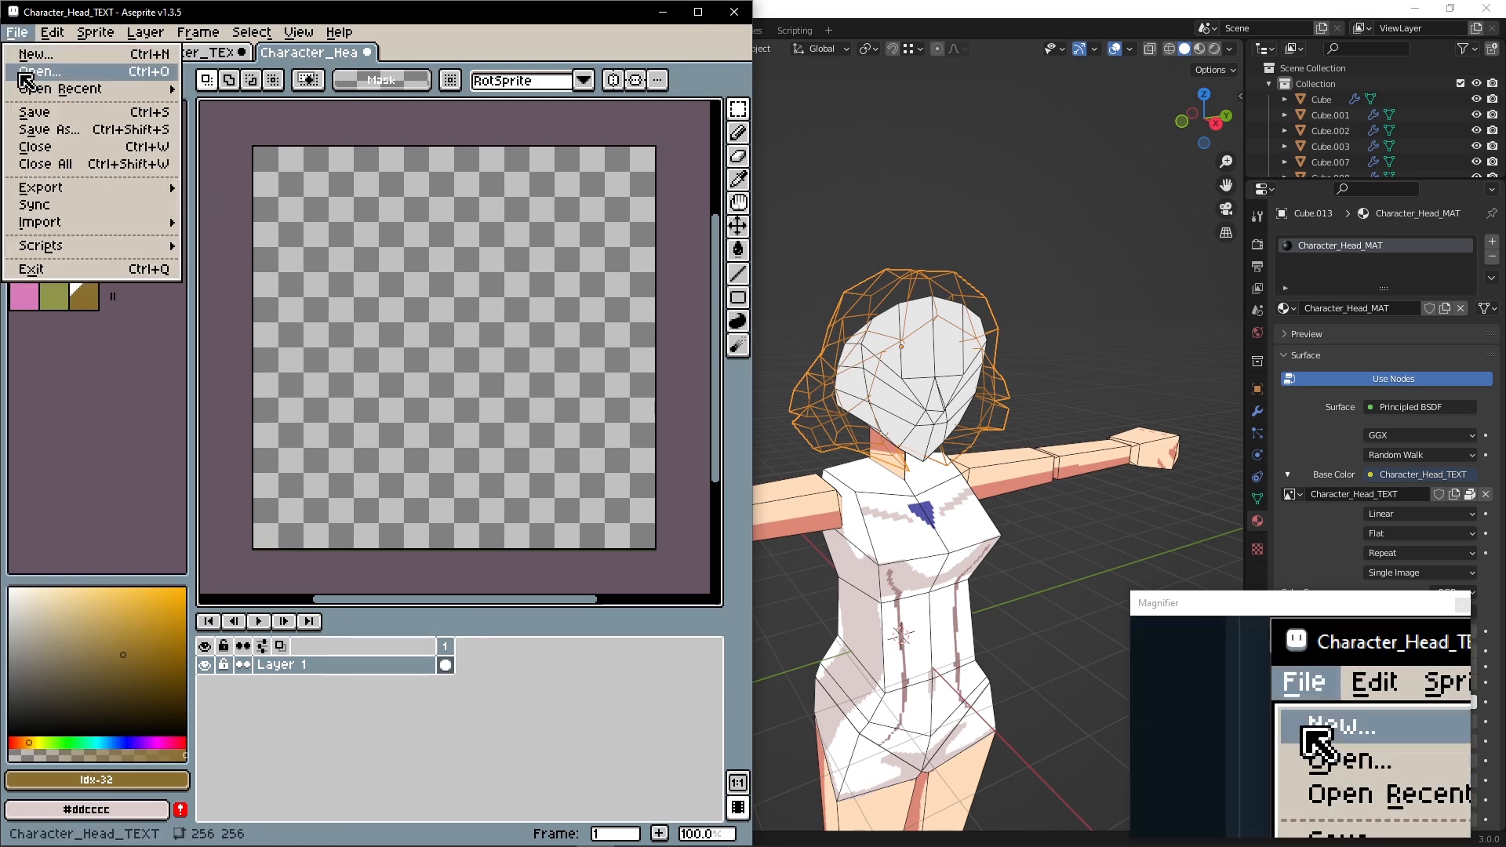
{"action": "mouse_move", "coordinate": [114, 248]}
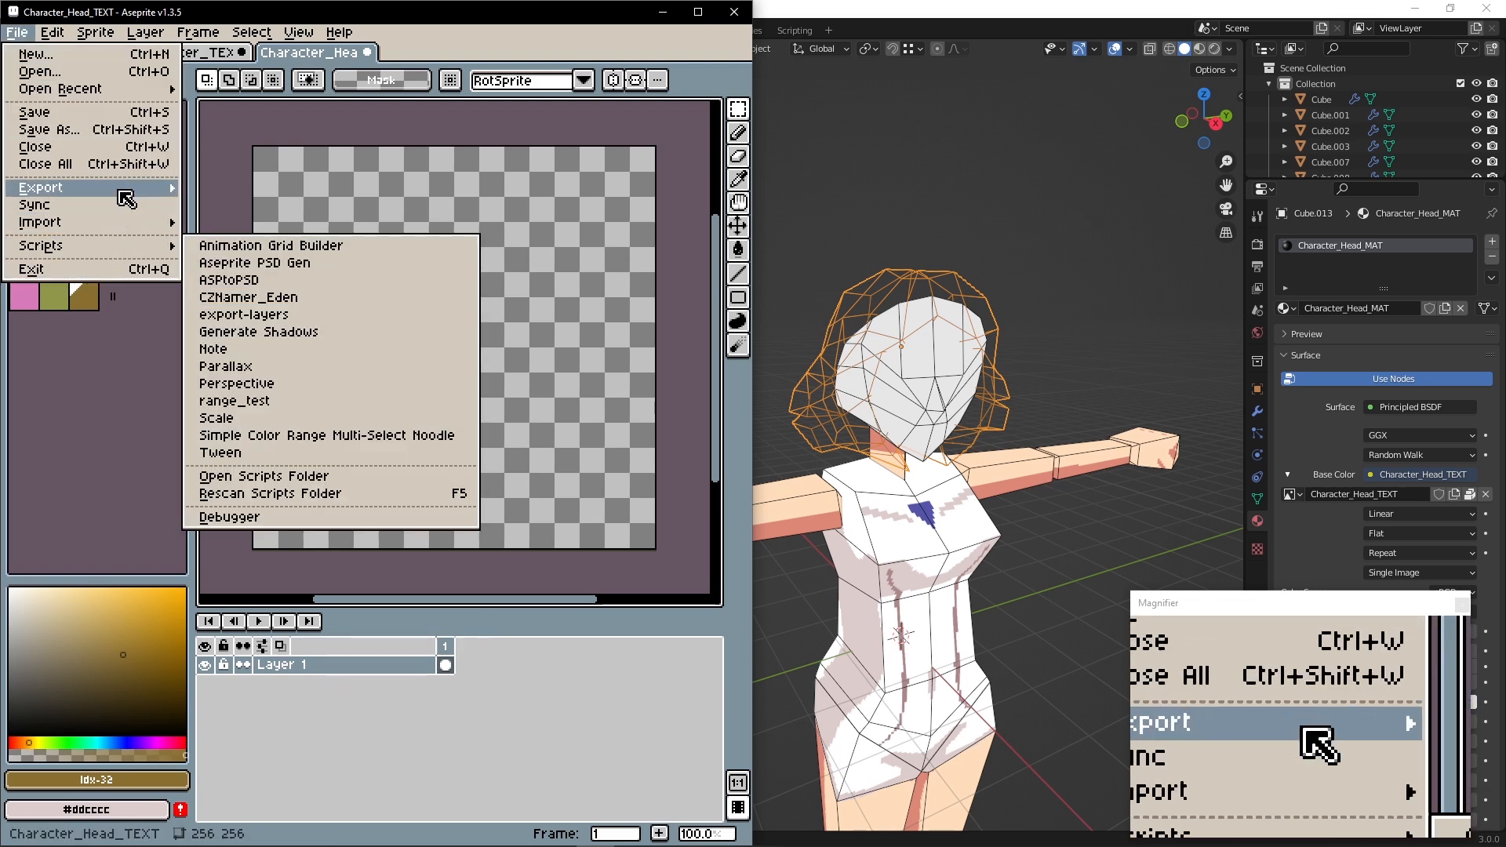
{"action": "left_click", "coordinate": [121, 204]}
{"action": "left_click", "coordinate": [513, 360]}
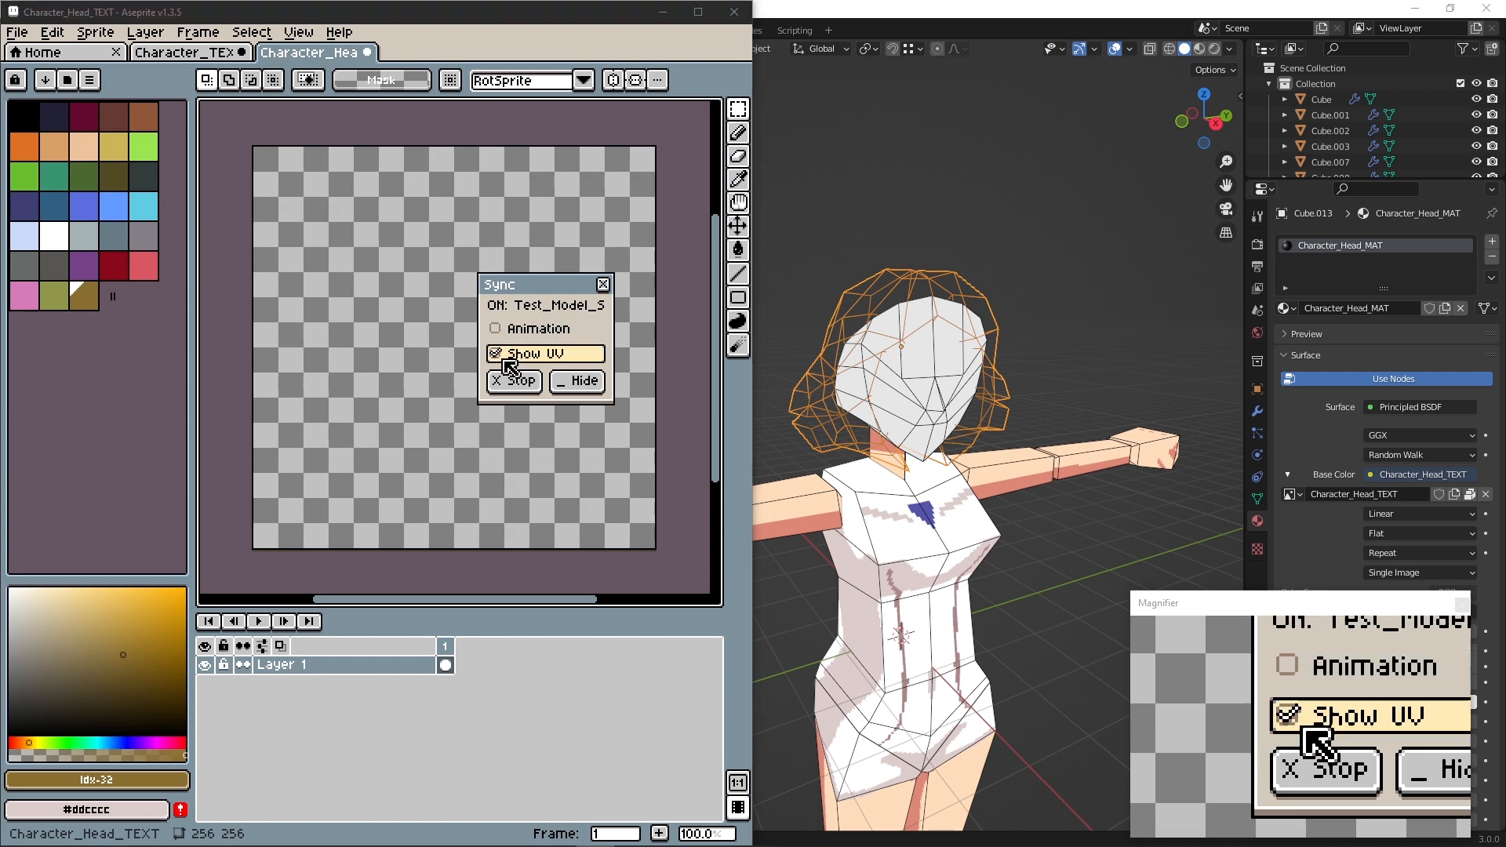
{"action": "left_click", "coordinate": [577, 381]}
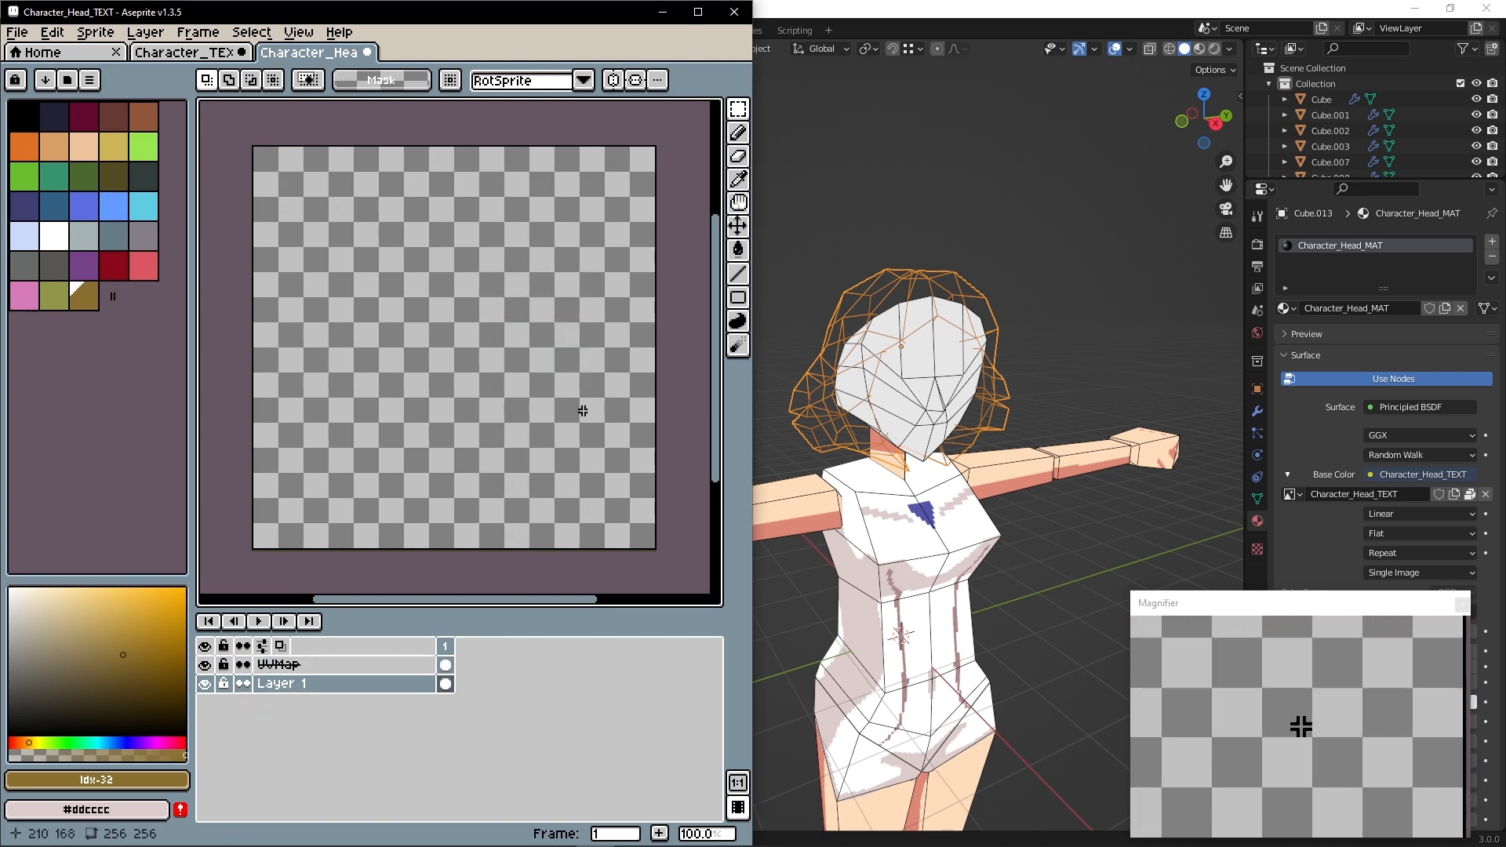
Switch to Blender, select the face mesh inside the hair, and put it in Edit Mode
{"action": "left_click", "coordinate": [818, 16]}
{"action": "left_click_drag", "start_coordinate": [746, 291], "coordinate": [786, 323], "text": "alt"}
{"action": "left_click", "coordinate": [772, 315]}
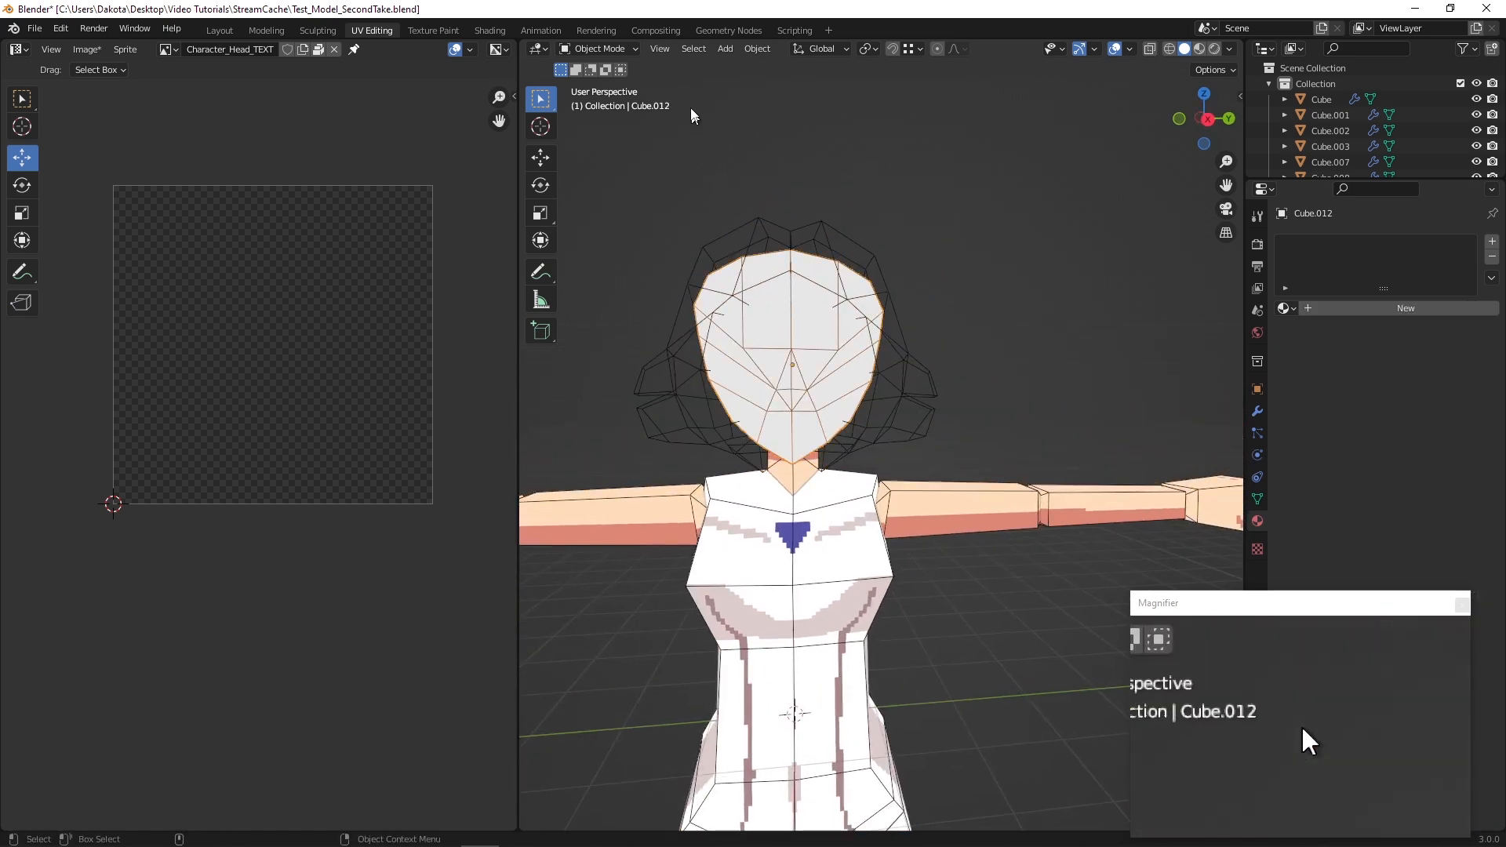
{"action": "left_click_drag", "start_coordinate": [732, 172], "coordinate": [801, 201], "text": "alt"}
{"action": "middle_click_drag", "start_coordinate": [801, 196], "coordinate": [784, 225]}
{"action": "left_click", "coordinate": [623, 52]}
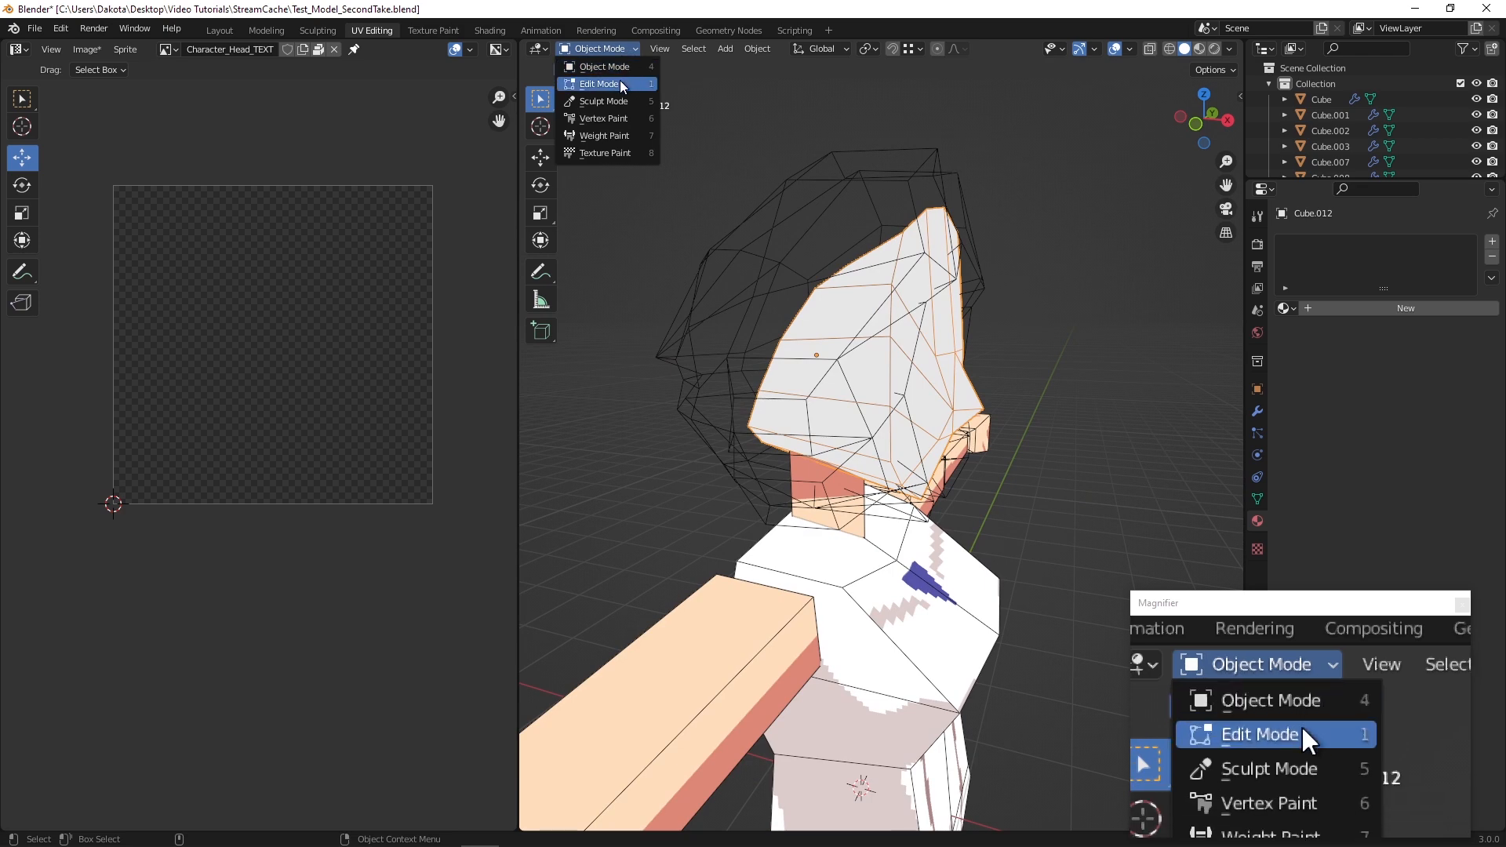
{"action": "left_click", "coordinate": [620, 83]}
Select the strip of faces running down the side of the head, including those under the jaw
{"action": "left_click", "coordinate": [848, 281]}
{"action": "left_click", "coordinate": [851, 318], "text": "shift"}
{"action": "left_click", "coordinate": [860, 367], "text": "shift"}
{"action": "left_click", "coordinate": [871, 424], "text": "shift"}
{"action": "left_click", "coordinate": [873, 466], "text": "shift"}
{"action": "middle_click_drag", "start_coordinate": [873, 466], "coordinate": [873, 349]}
{"action": "left_click", "coordinate": [874, 346], "text": "shift"}
{"action": "left_click_drag", "start_coordinate": [873, 346], "coordinate": [769, 333], "text": "alt"}
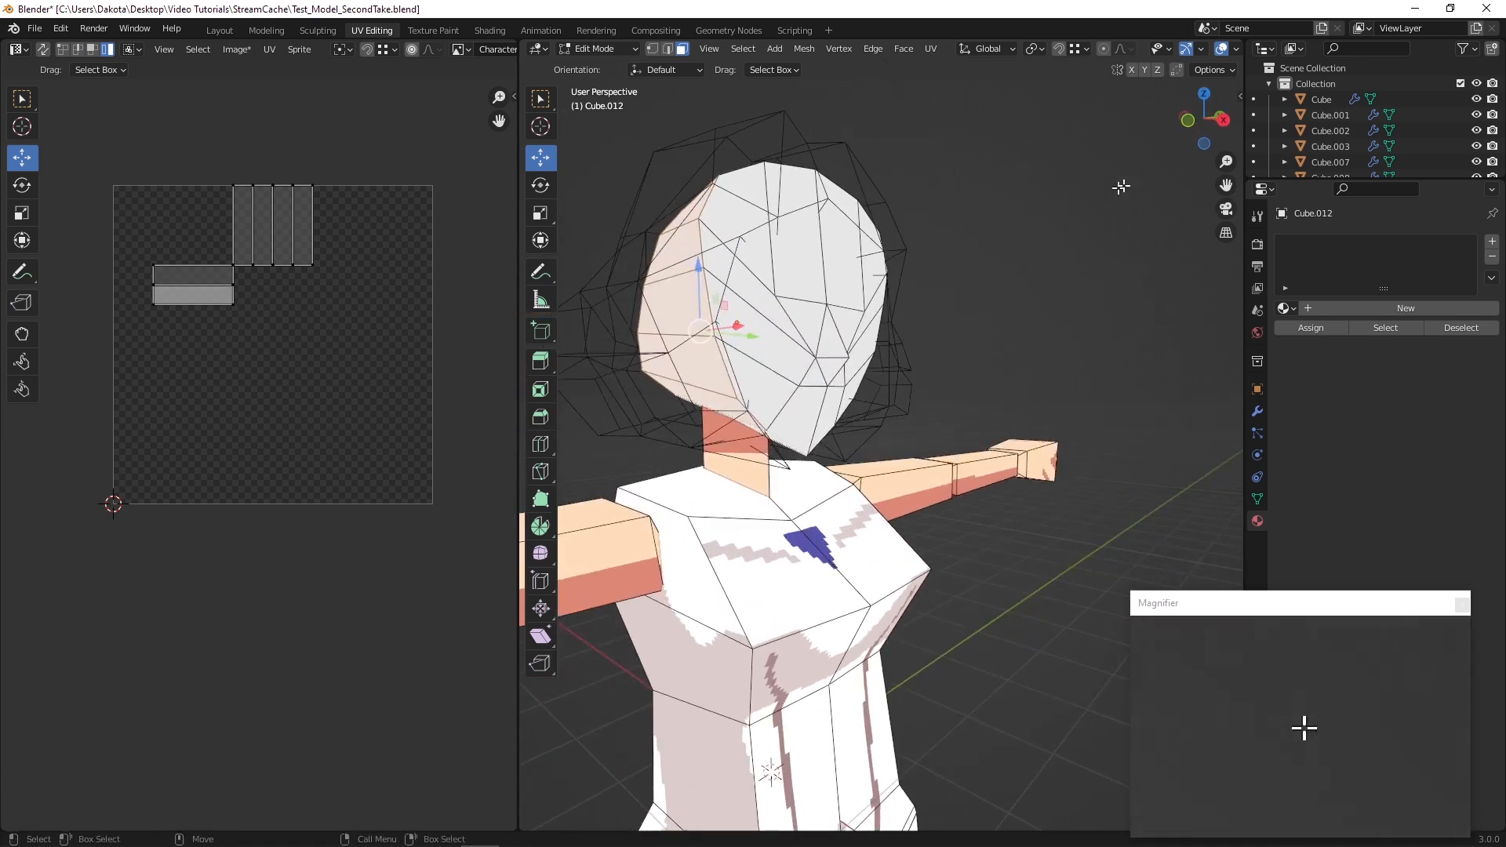
Project the selected faces' UVs from the Front Orthographic view and apply Character_Head_MAT to the face mesh
{"action": "left_click", "coordinate": [1187, 120]}
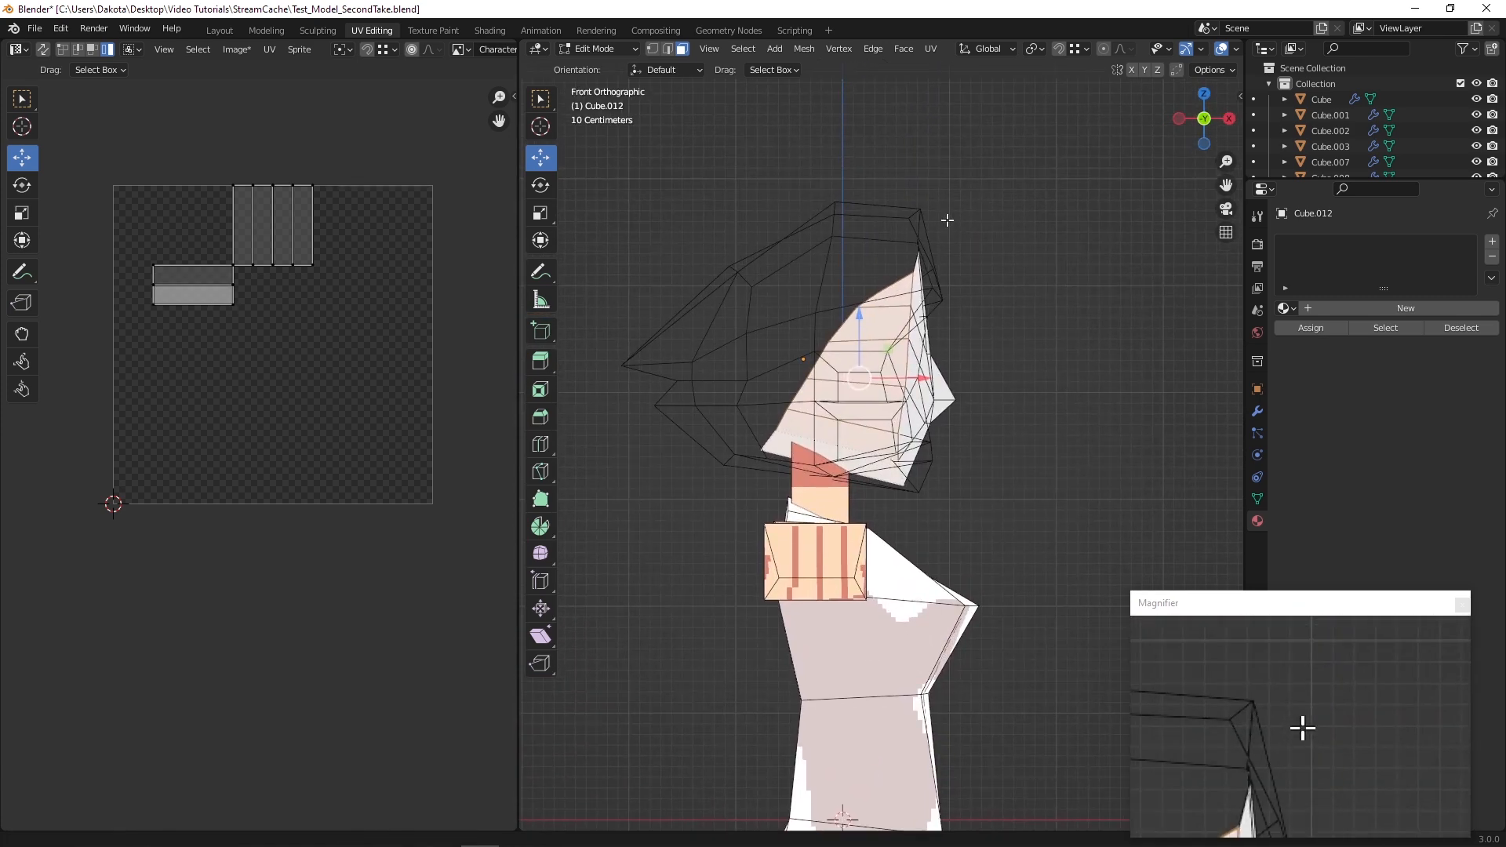
{"action": "left_click", "coordinate": [931, 52]}
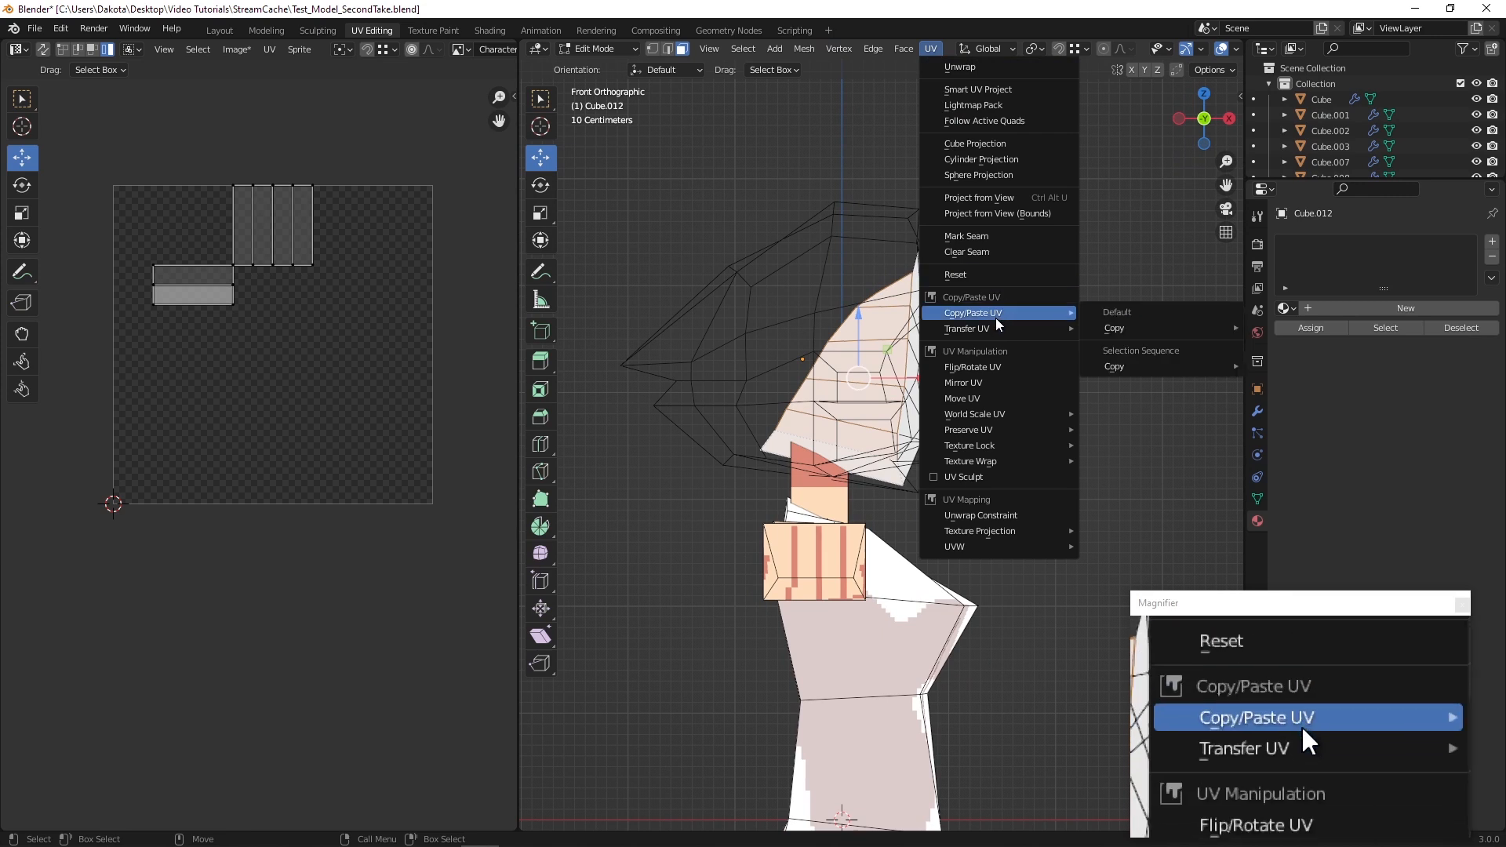
{"action": "left_click", "coordinate": [979, 197]}
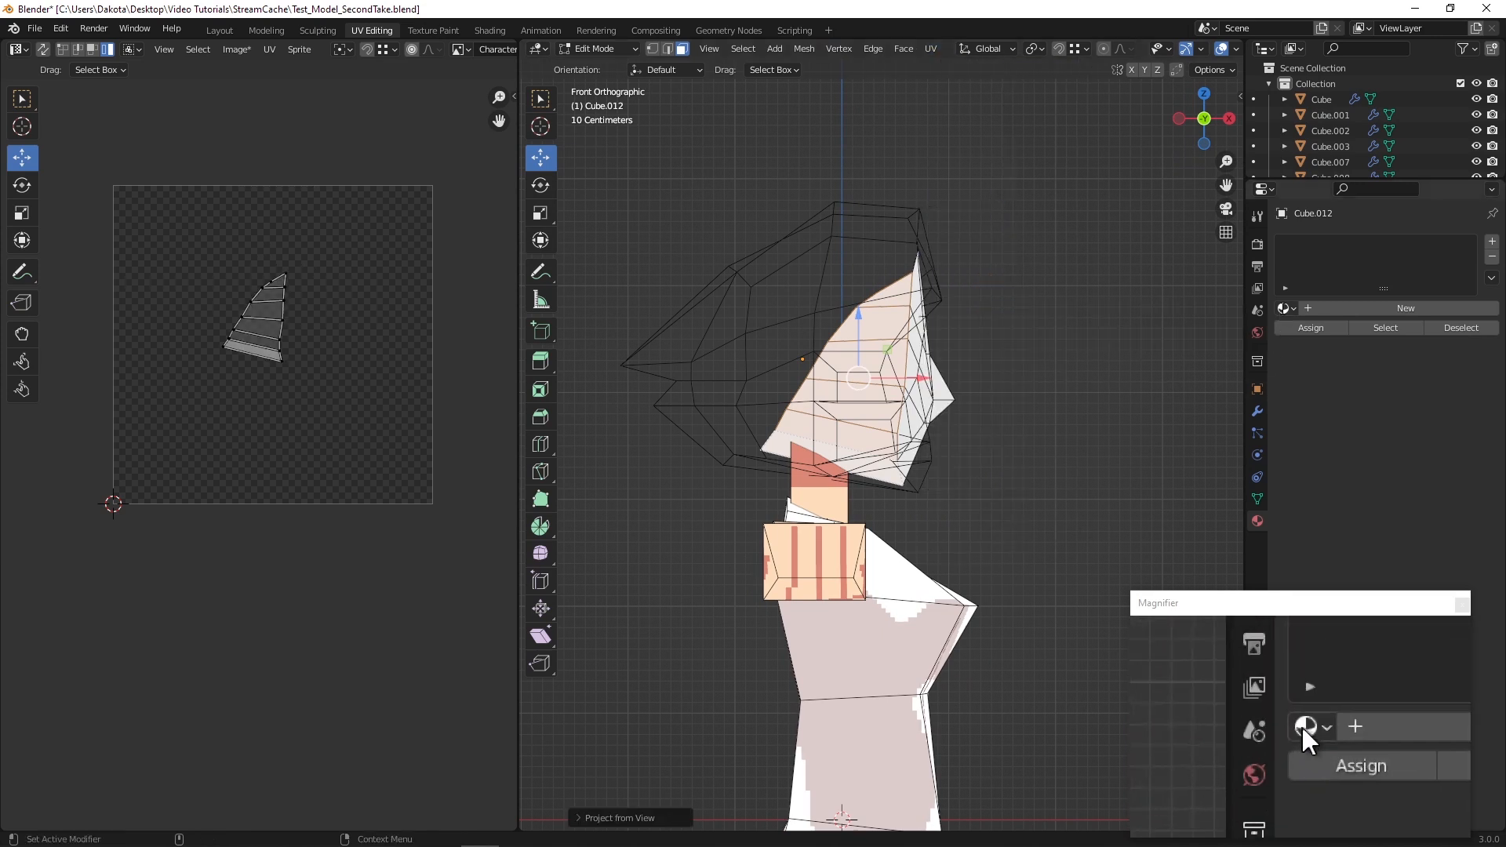
{"action": "left_click", "coordinate": [1287, 308]}
{"action": "left_click", "coordinate": [1306, 332]}
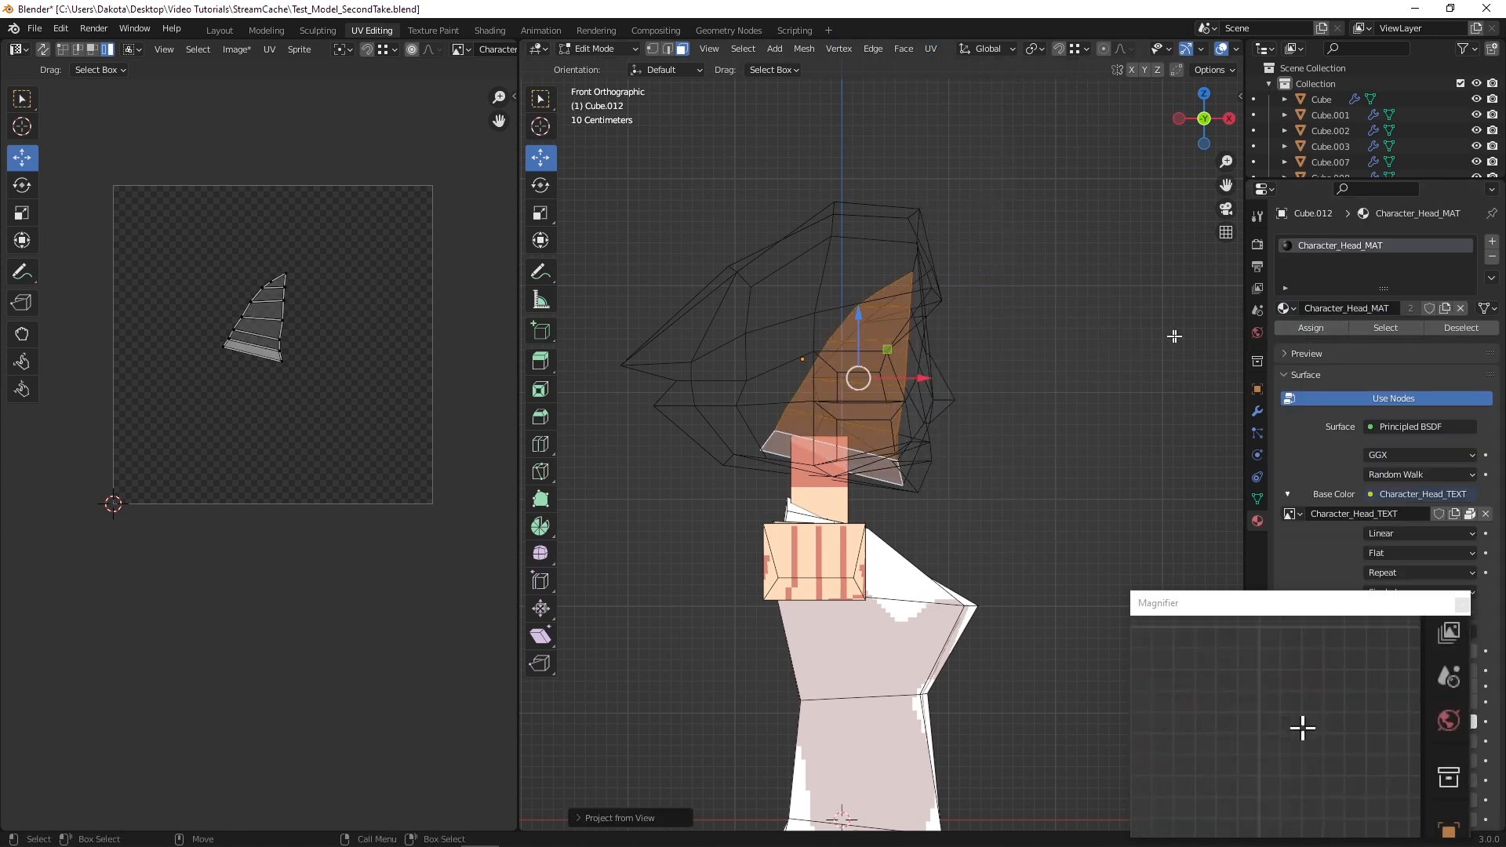
Scale down the side-of-head UV island and move it into the texture's upper-left corner
{"action": "left_click_drag", "start_coordinate": [346, 392], "coordinate": [206, 262]}
{"action": "left_click_drag", "start_coordinate": [246, 329], "coordinate": [145, 250]}
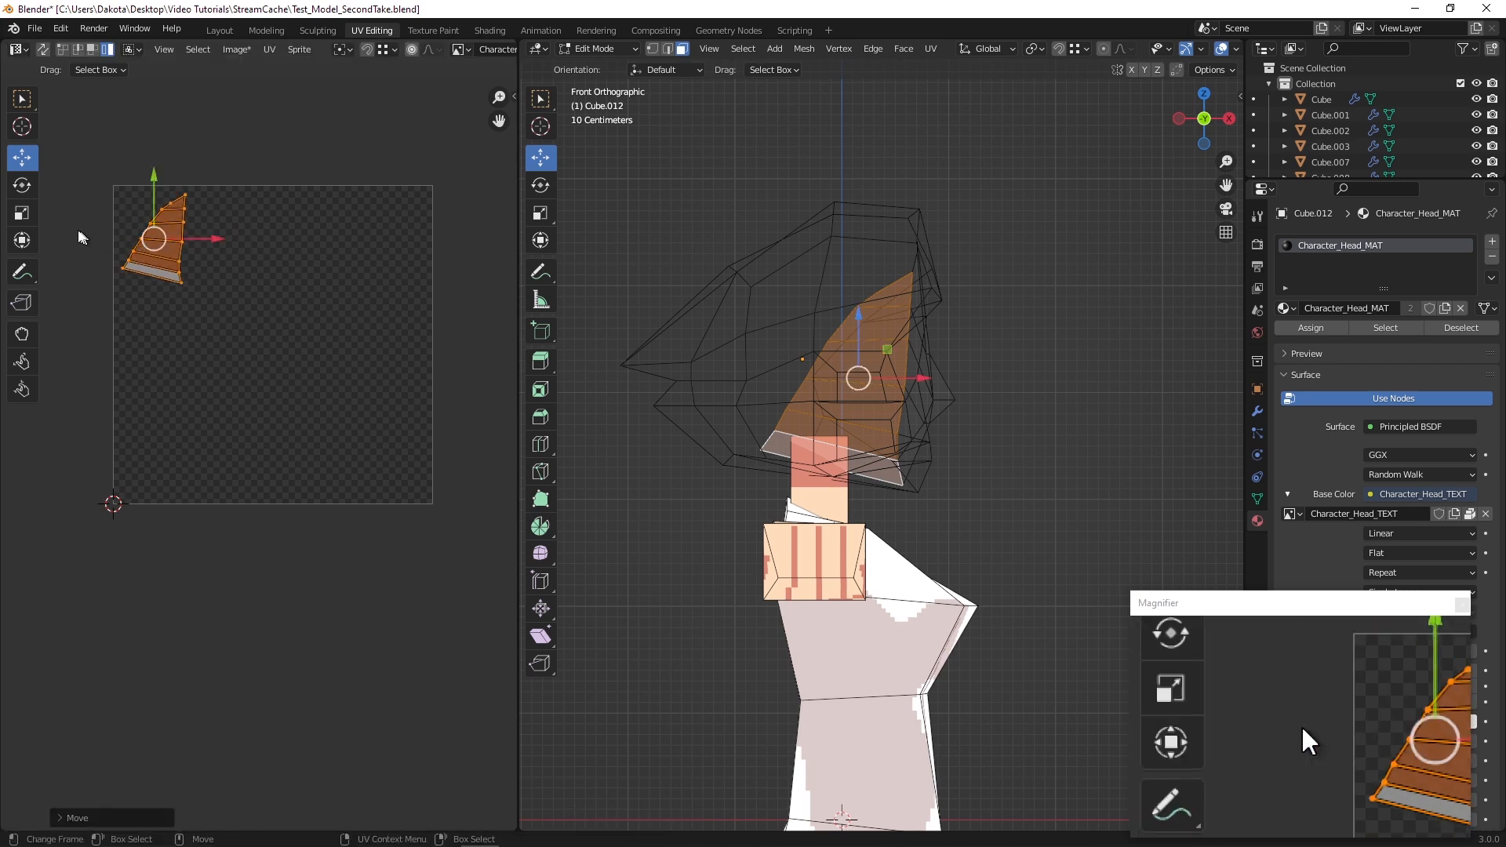
{"action": "left_click", "coordinate": [23, 214]}
{"action": "scroll", "coordinate": [262, 363], "scroll_direction": "up", "scroll_amount": 3}
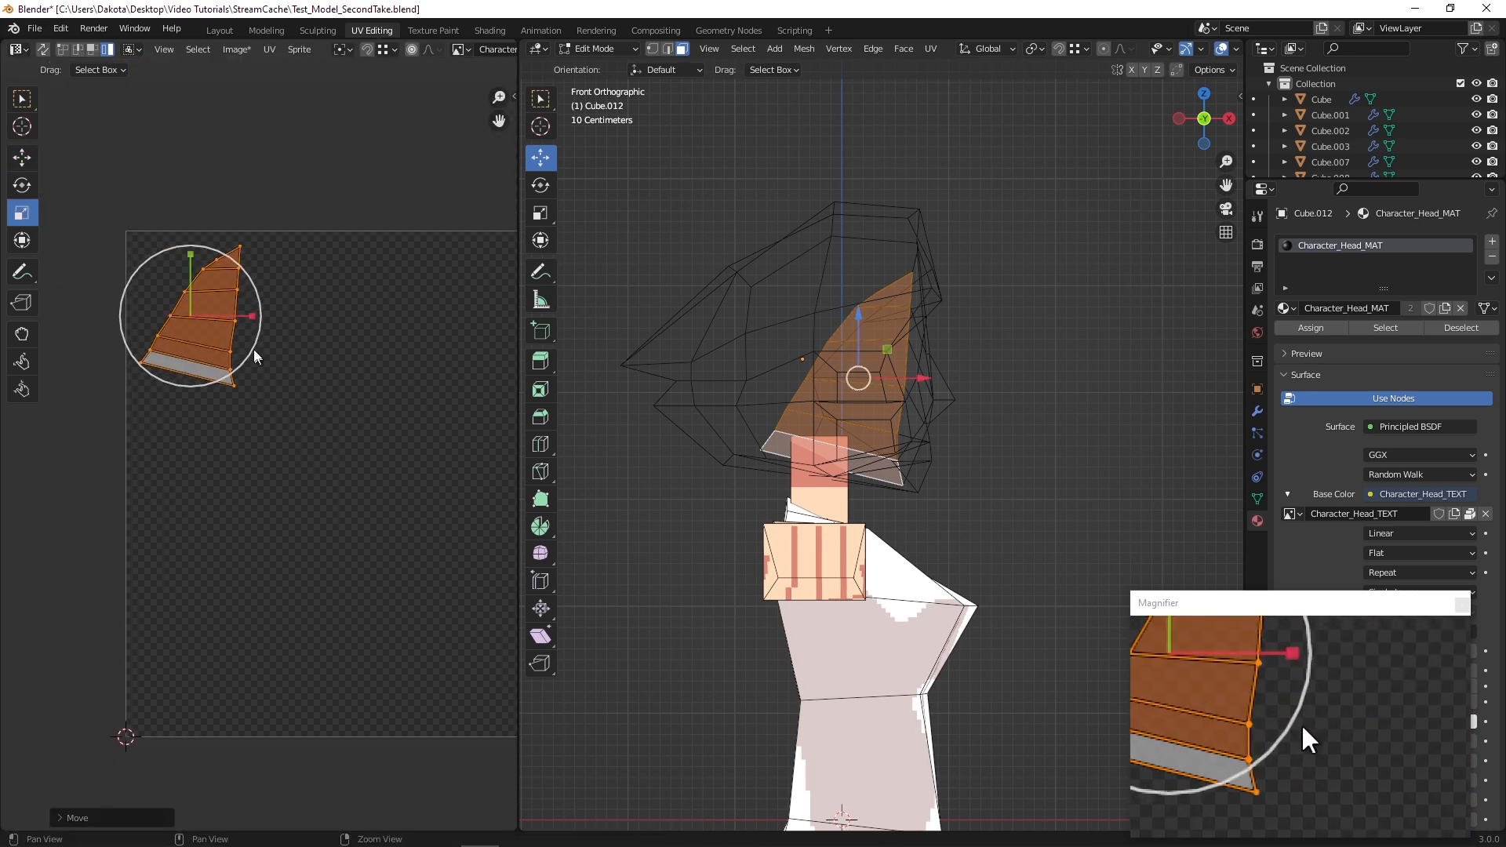
{"action": "left_click_drag", "start_coordinate": [255, 282], "coordinate": [106, 202]}
{"action": "left_click", "coordinate": [22, 158]}
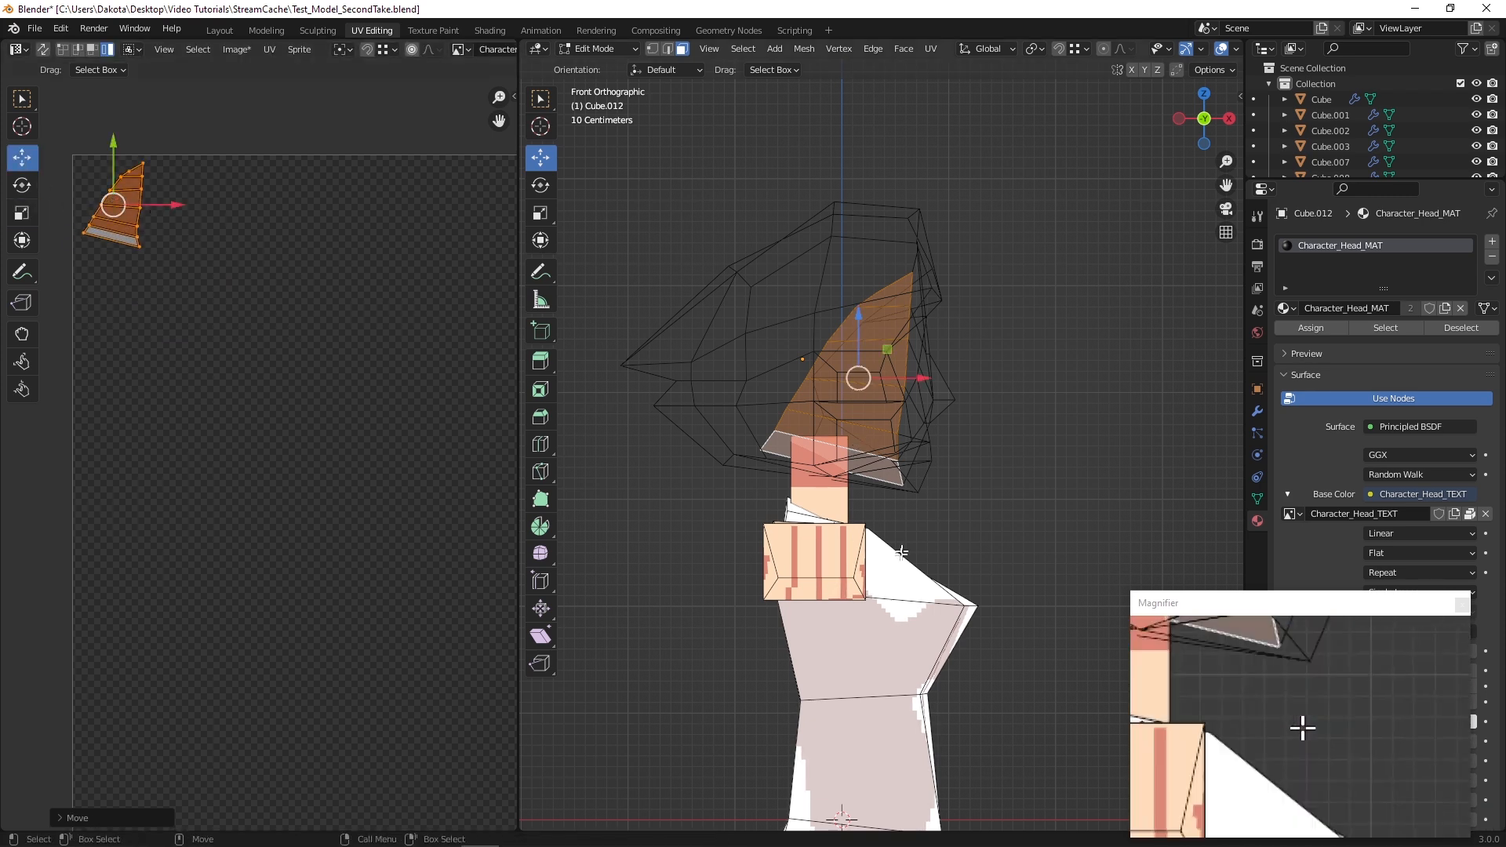
Switch to Aseprite and copy the four skin, pink, purple and brown palette rows from Character_TEXT into Character_Head_TEXT's palette
{"action": "left_click", "coordinate": [635, 833]}
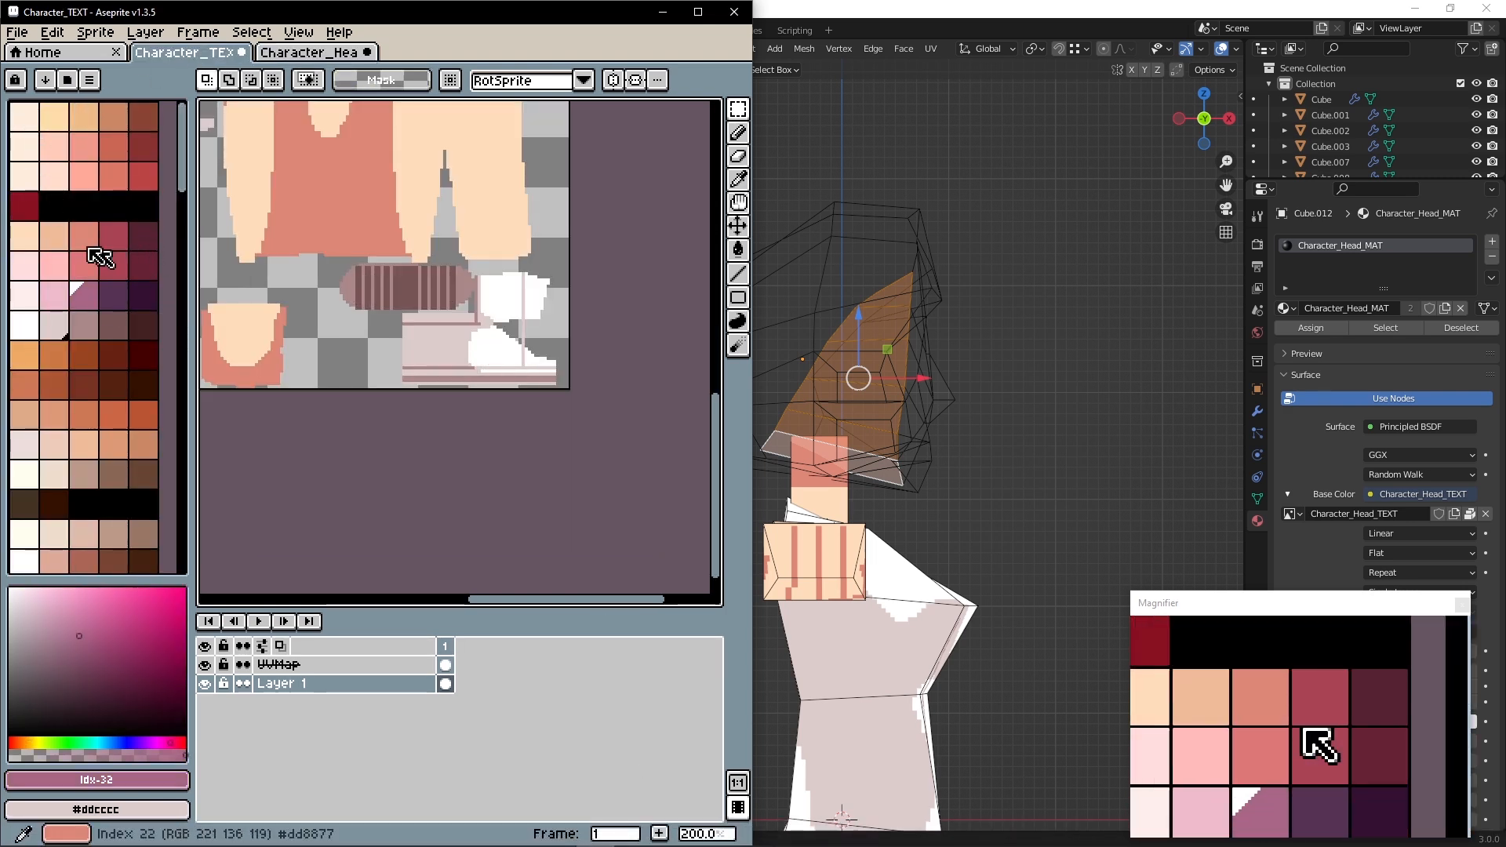
{"action": "left_click", "coordinate": [149, 238]}
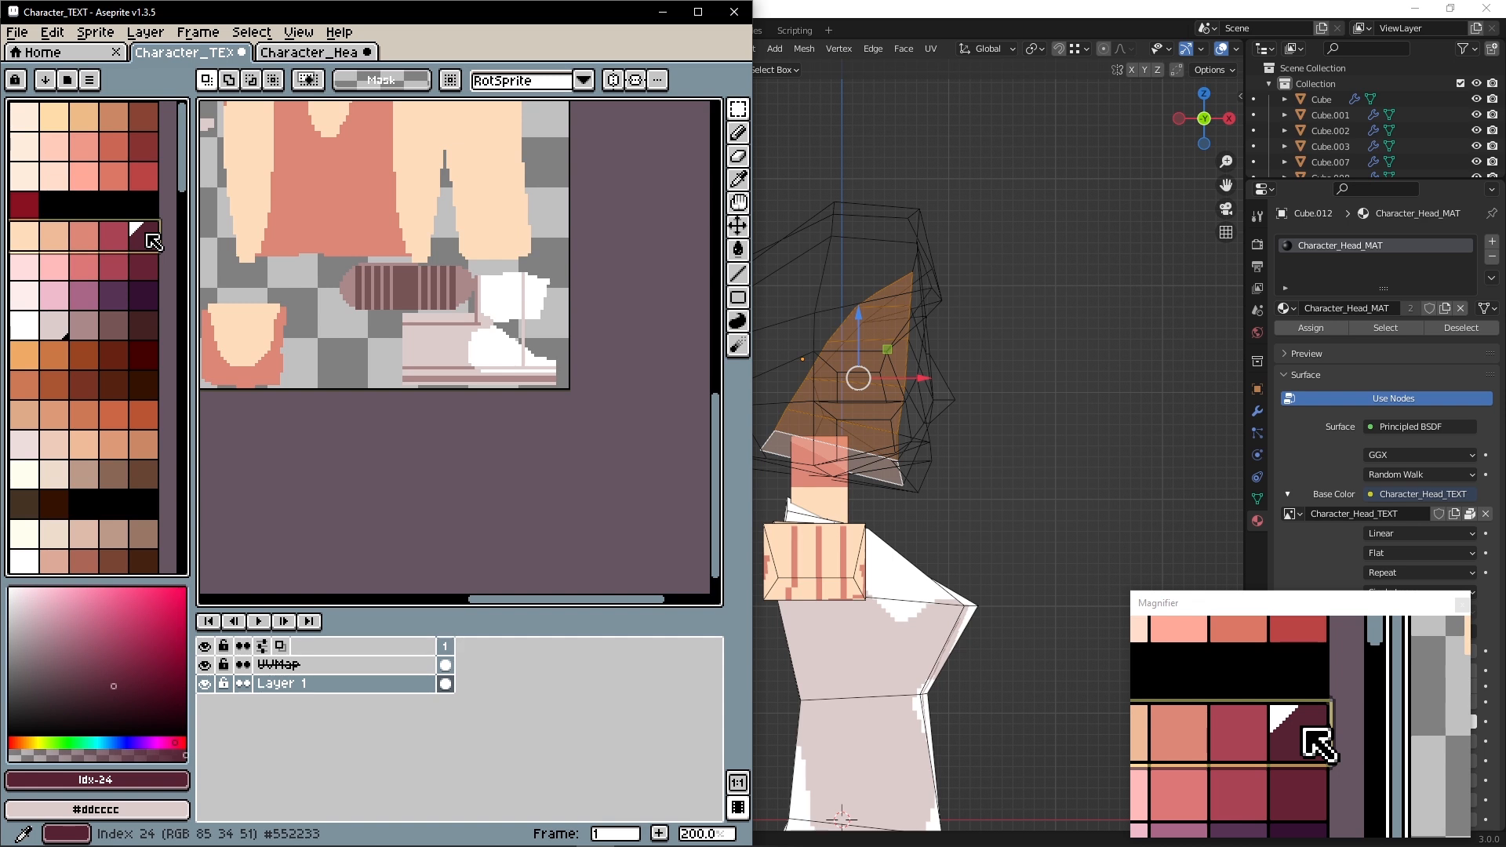
{"action": "left_click", "coordinate": [143, 326], "text": "shift"}
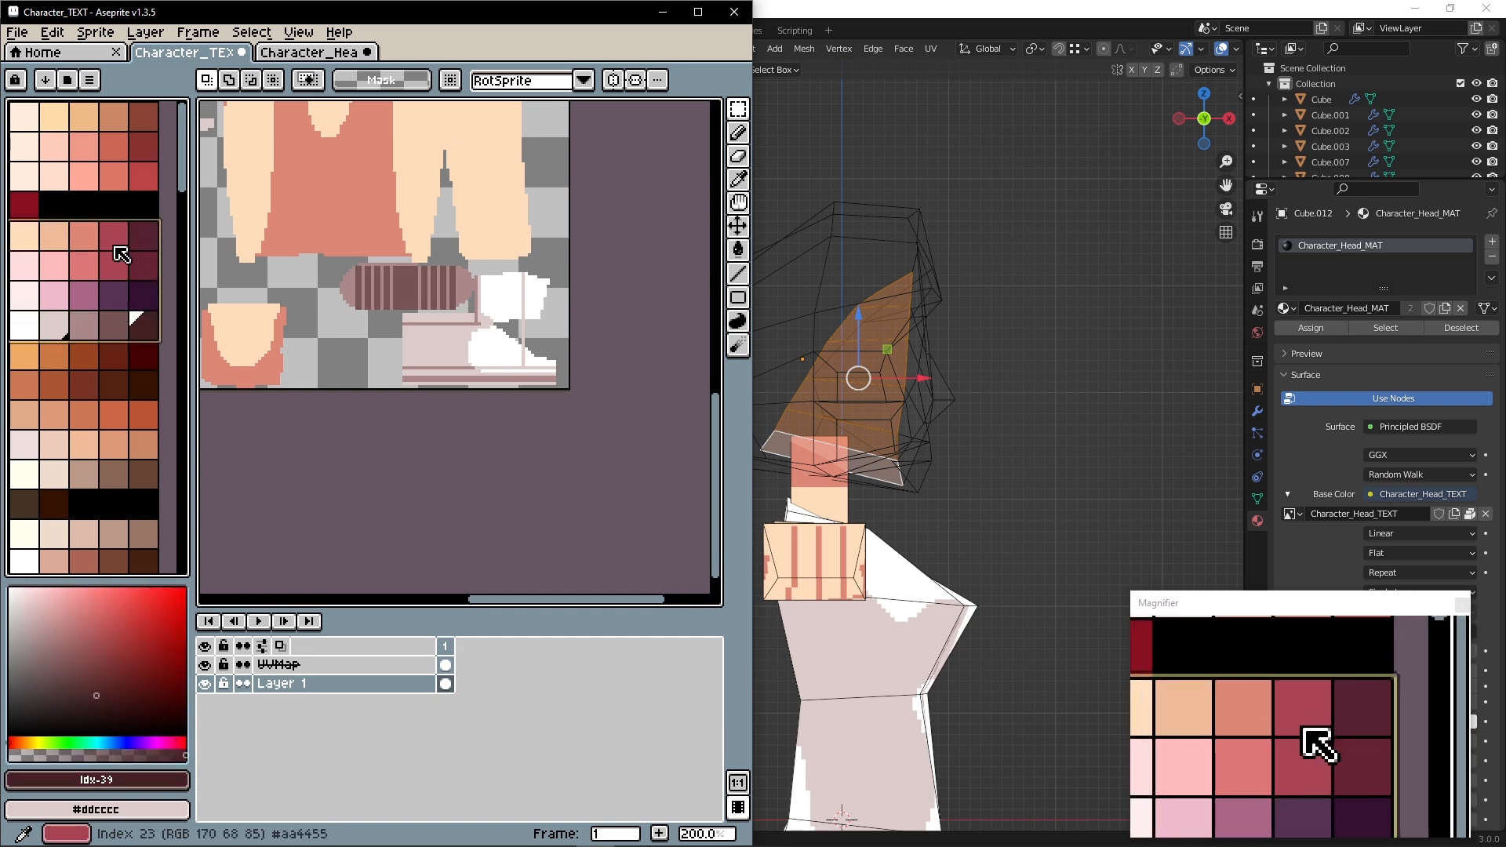
{"action": "left_click", "coordinate": [337, 52]}
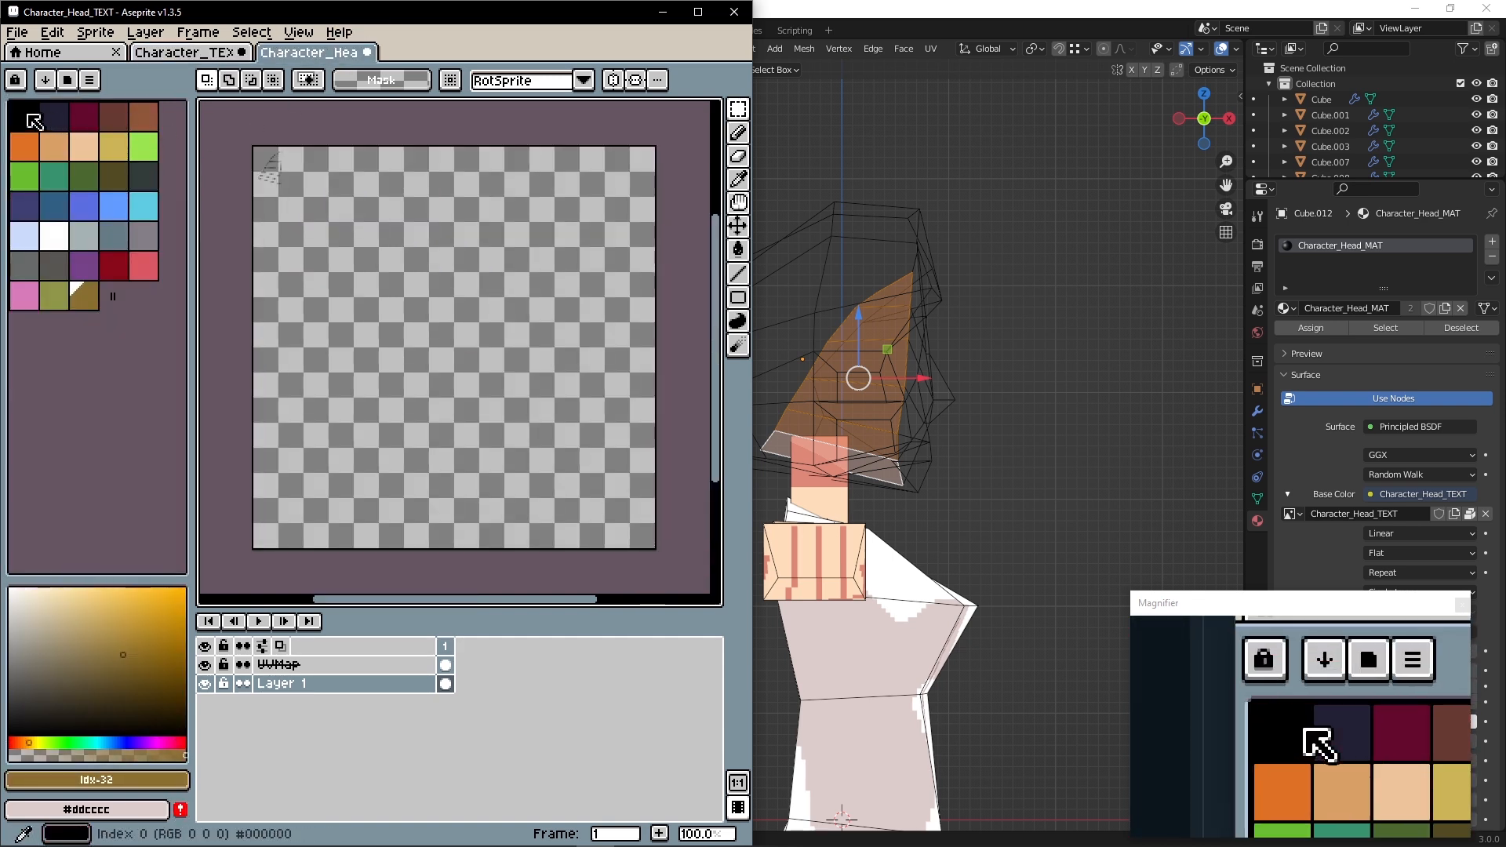
{"action": "key", "text": "ctrl+v"}
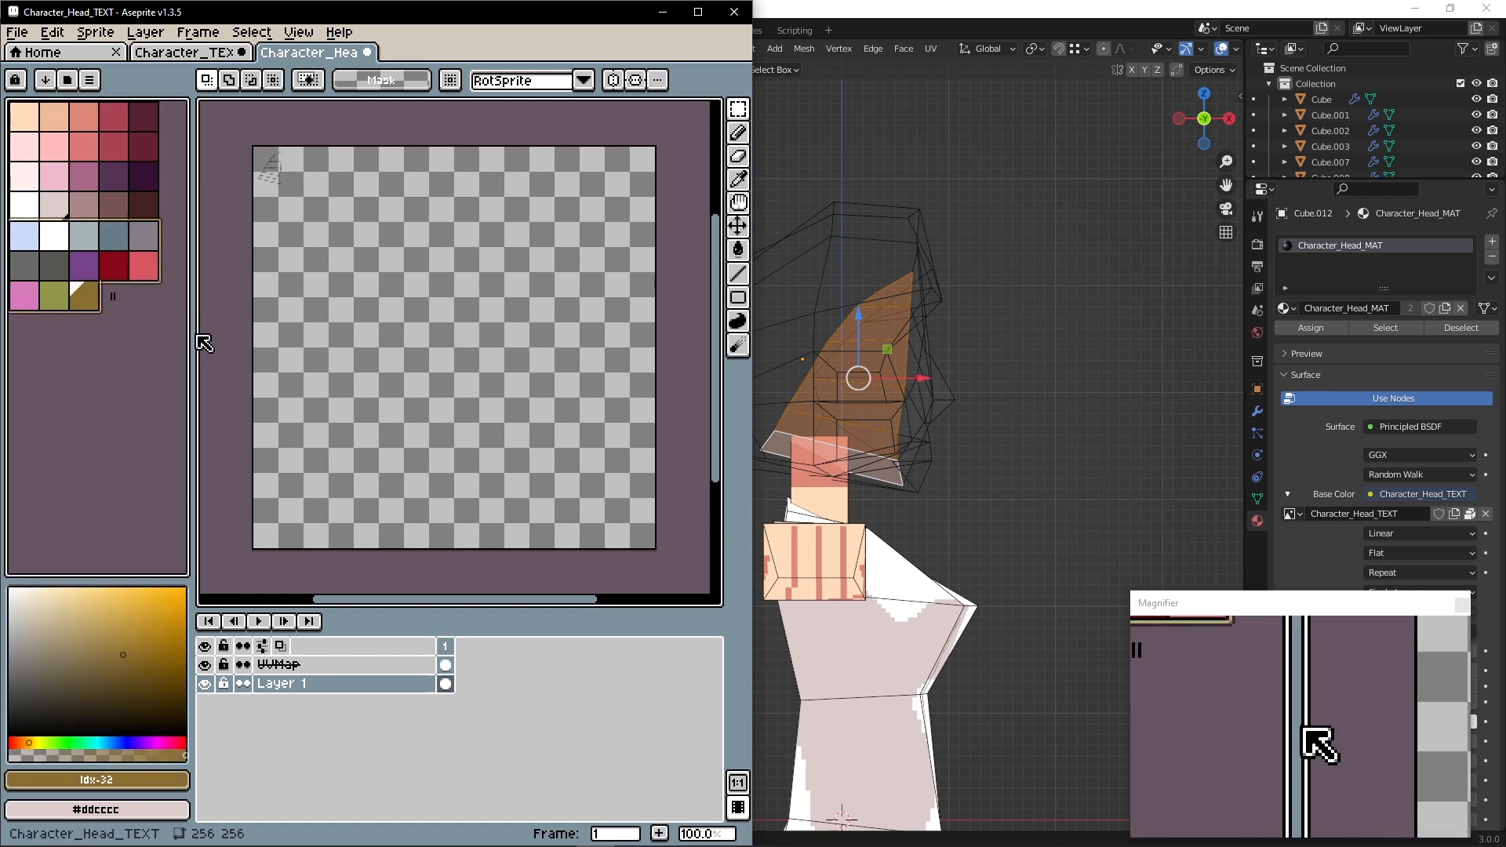
Delete the leftover default colours and the pink and purple rows from the Character_Head_TEXT palette
{"action": "key", "text": "Delete"}
{"action": "left_click", "coordinate": [155, 149]}
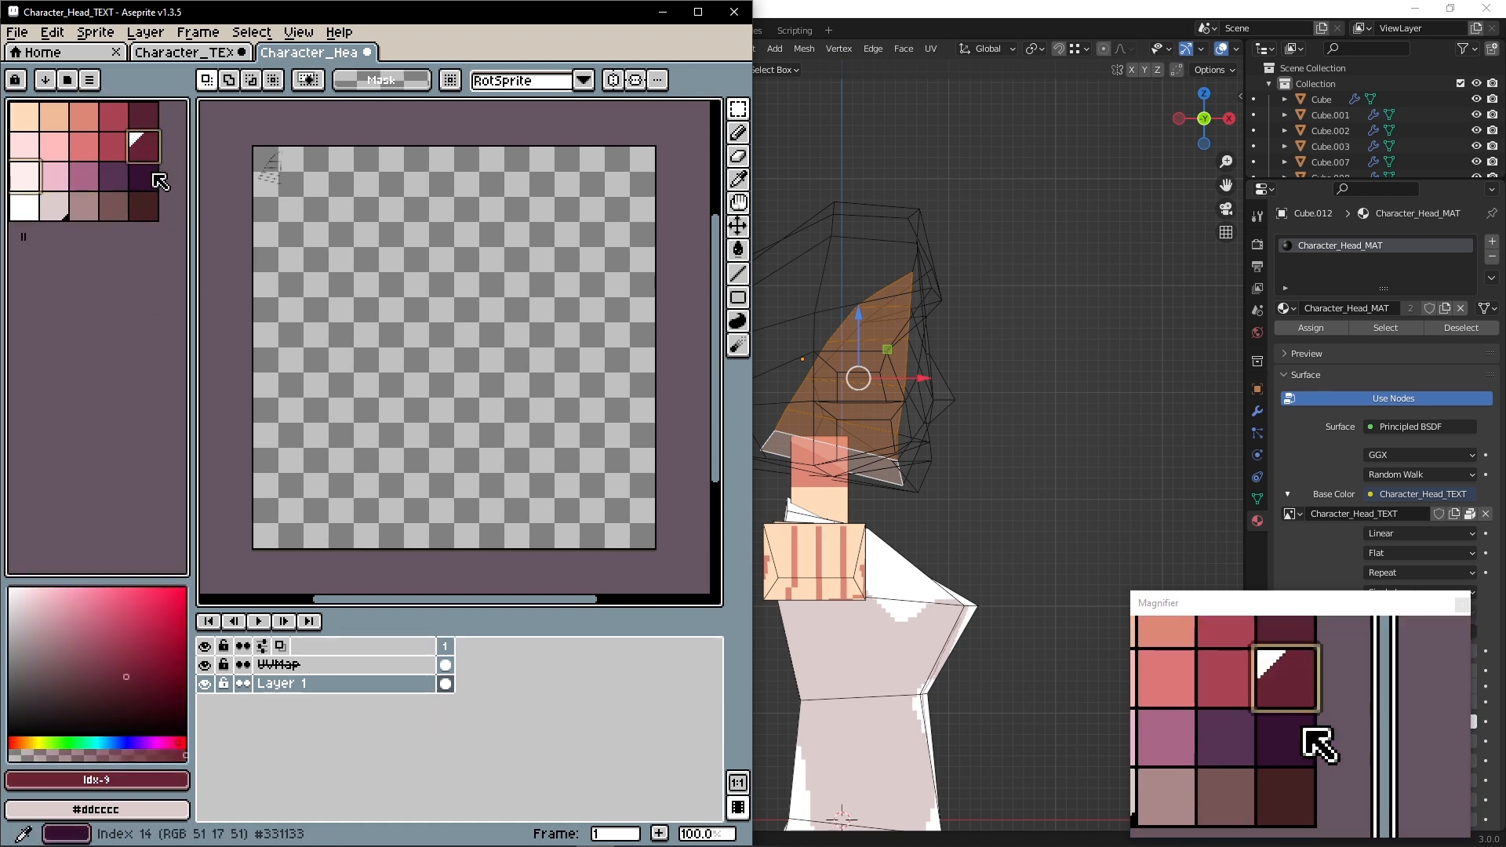
{"action": "key", "text": "Delete"}
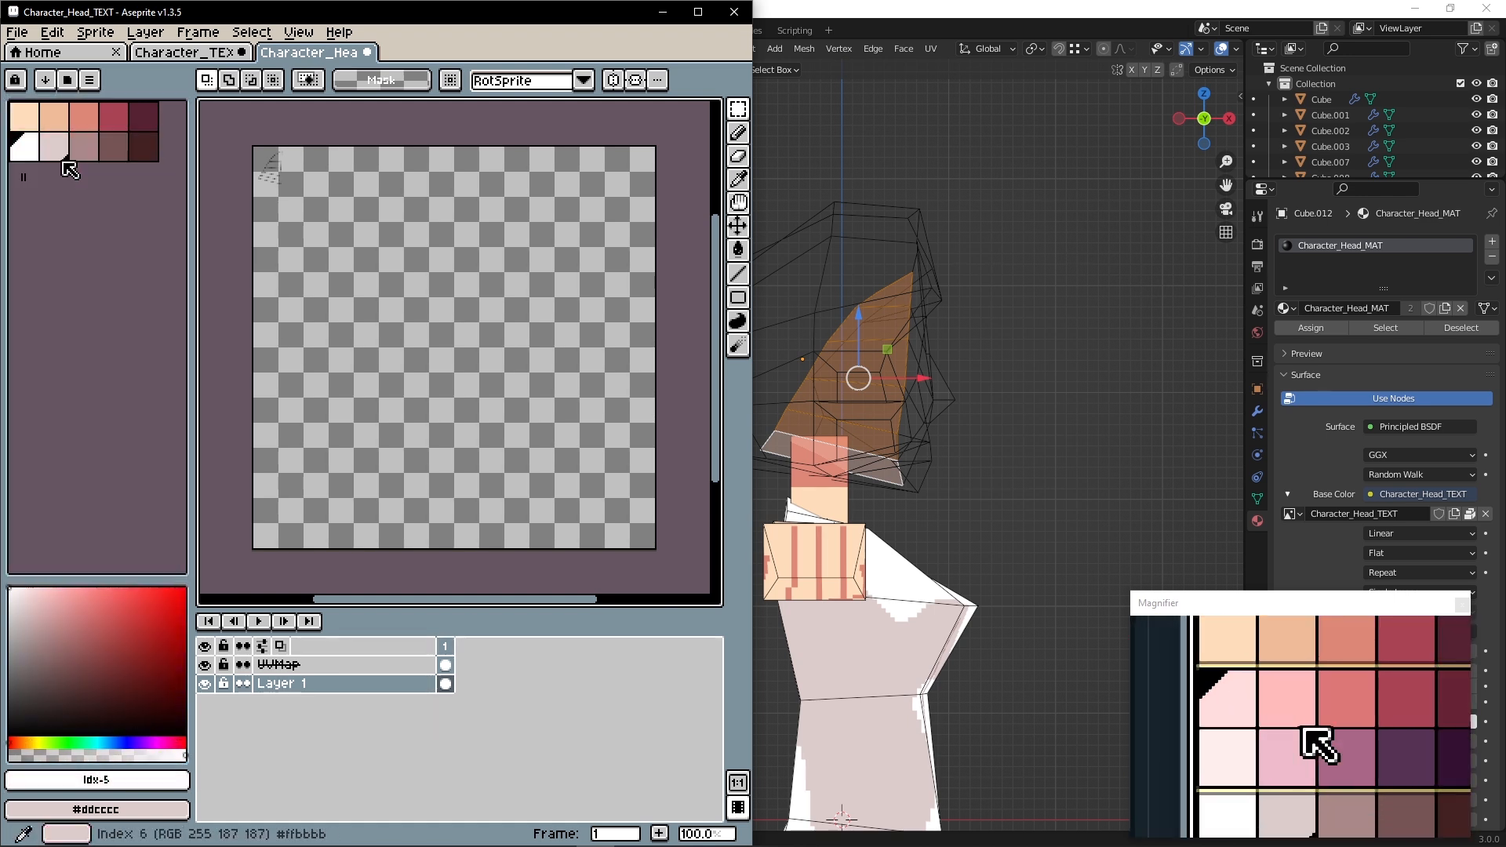
Paint over the whole side-of-head UV area with the salmon skin shade #dd8877 using the Pencil
{"action": "left_click", "coordinate": [62, 118]}
{"action": "key", "text": "i"}
{"action": "scroll", "coordinate": [415, 282], "scroll_direction": "up", "scroll_amount": 6}
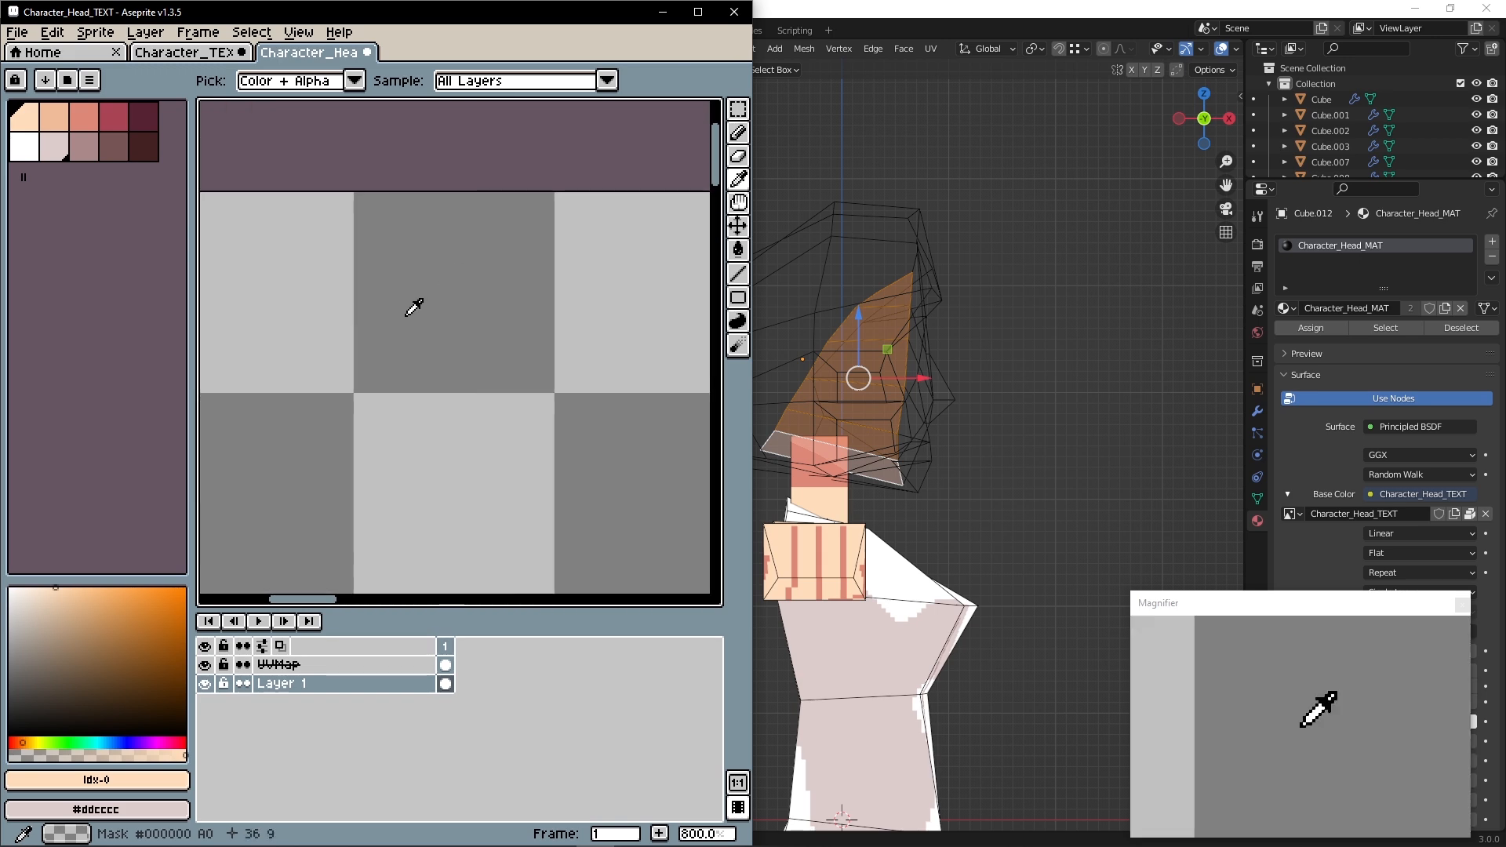
{"action": "middle_click_drag", "start_coordinate": [406, 316], "coordinate": [619, 276], "text": "alt"}
{"action": "left_click", "coordinate": [87, 119]}
{"action": "middle_click_drag", "start_coordinate": [360, 455], "coordinate": [481, 462], "text": "alt"}
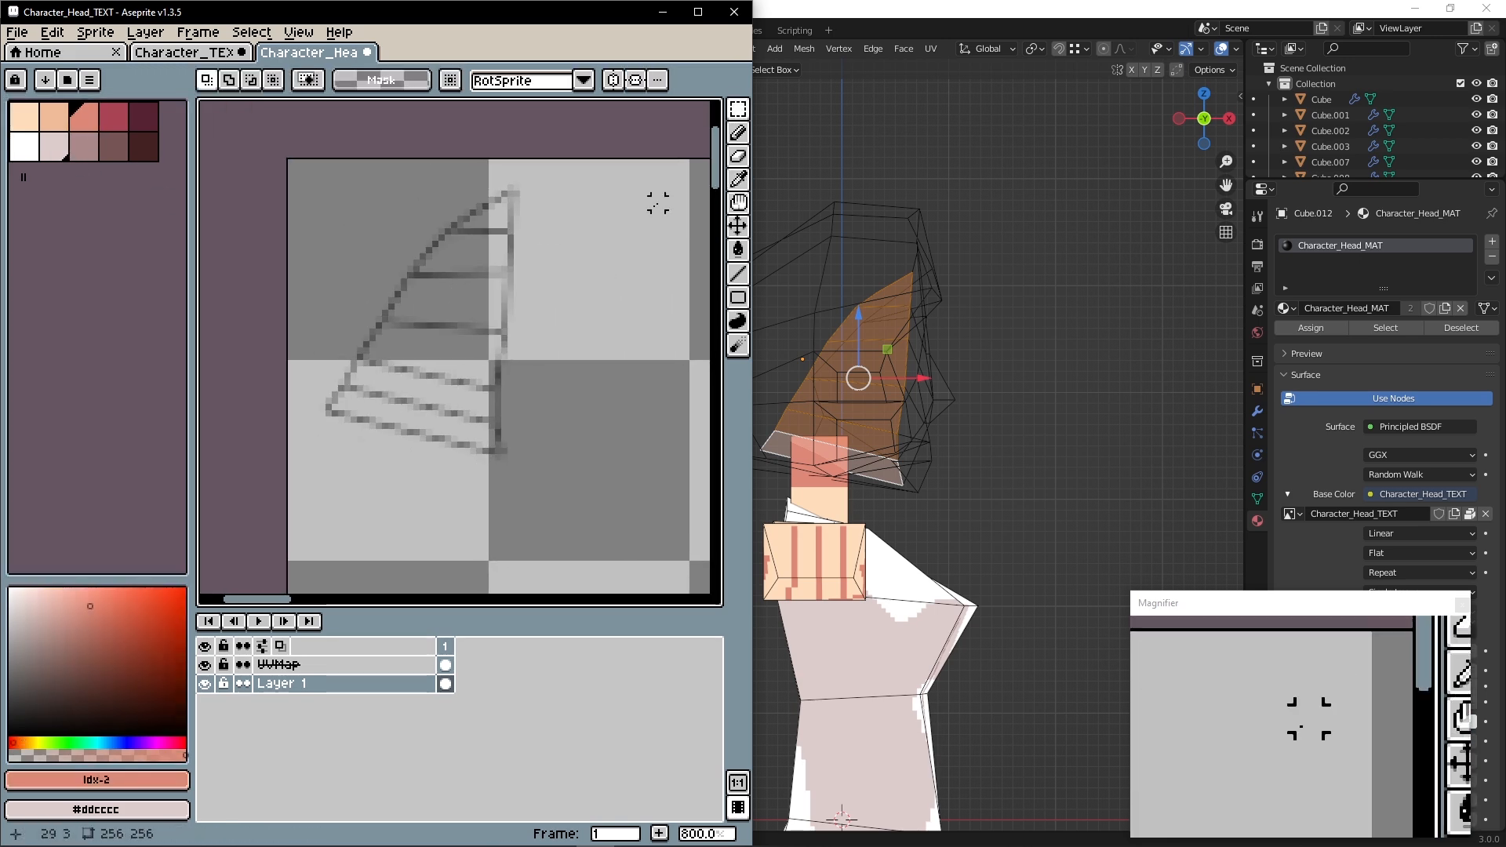
{"action": "left_click", "coordinate": [737, 132]}
{"action": "mouse_move", "coordinate": [453, 369]}
{"action": "left_mouse_down"}
{"action": "mouse_move", "coordinate": [488, 428]}
{"action": "mouse_move", "coordinate": [528, 265]}
{"action": "mouse_move", "coordinate": [511, 431]}
{"action": "left_mouse_up"}
{"action": "scroll", "coordinate": [905, 515], "scroll_direction": "up", "scroll_amount": 2}
Switch to Blender, select the modelled half of the face's front polygons including the chin, and align the view straight onto the face
{"action": "left_click", "coordinate": [908, 518]}
{"action": "mouse_move", "coordinate": [910, 520]}
{"action": "middle_mouse_down"}
{"action": "mouse_move", "coordinate": [893, 501]}
{"action": "mouse_move", "coordinate": [928, 501]}
{"action": "mouse_move", "coordinate": [914, 504]}
{"action": "mouse_move", "coordinate": [991, 439]}
{"action": "mouse_move", "coordinate": [742, 411]}
{"action": "middle_mouse_up"}
{"action": "scroll", "coordinate": [1017, 427], "scroll_direction": "down", "scroll_amount": 3}
{"action": "scroll", "coordinate": [943, 409], "scroll_direction": "down", "scroll_amount": 3}
{"action": "left_click", "coordinate": [945, 407]}
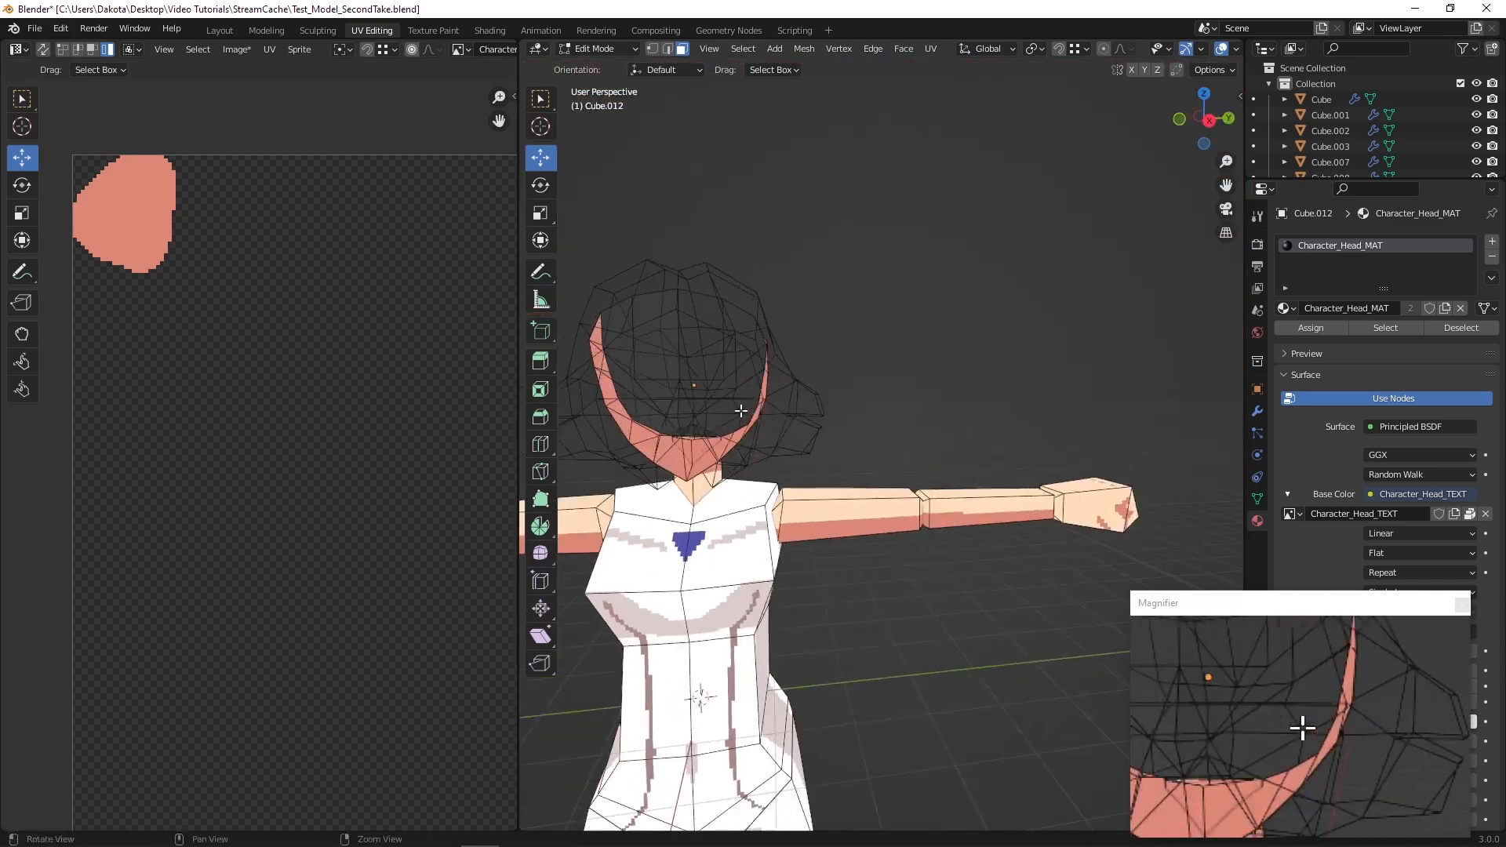
{"action": "left_click_drag", "start_coordinate": [743, 411], "coordinate": [698, 410], "text": "alt"}
{"action": "middle_click_drag", "start_coordinate": [698, 409], "coordinate": [847, 427], "text": "alt"}
{"action": "scroll", "coordinate": [847, 426], "scroll_direction": "up", "scroll_amount": 3}
{"action": "left_click_drag", "start_coordinate": [847, 427], "coordinate": [874, 430], "text": "alt"}
{"action": "left_click", "coordinate": [837, 514]}
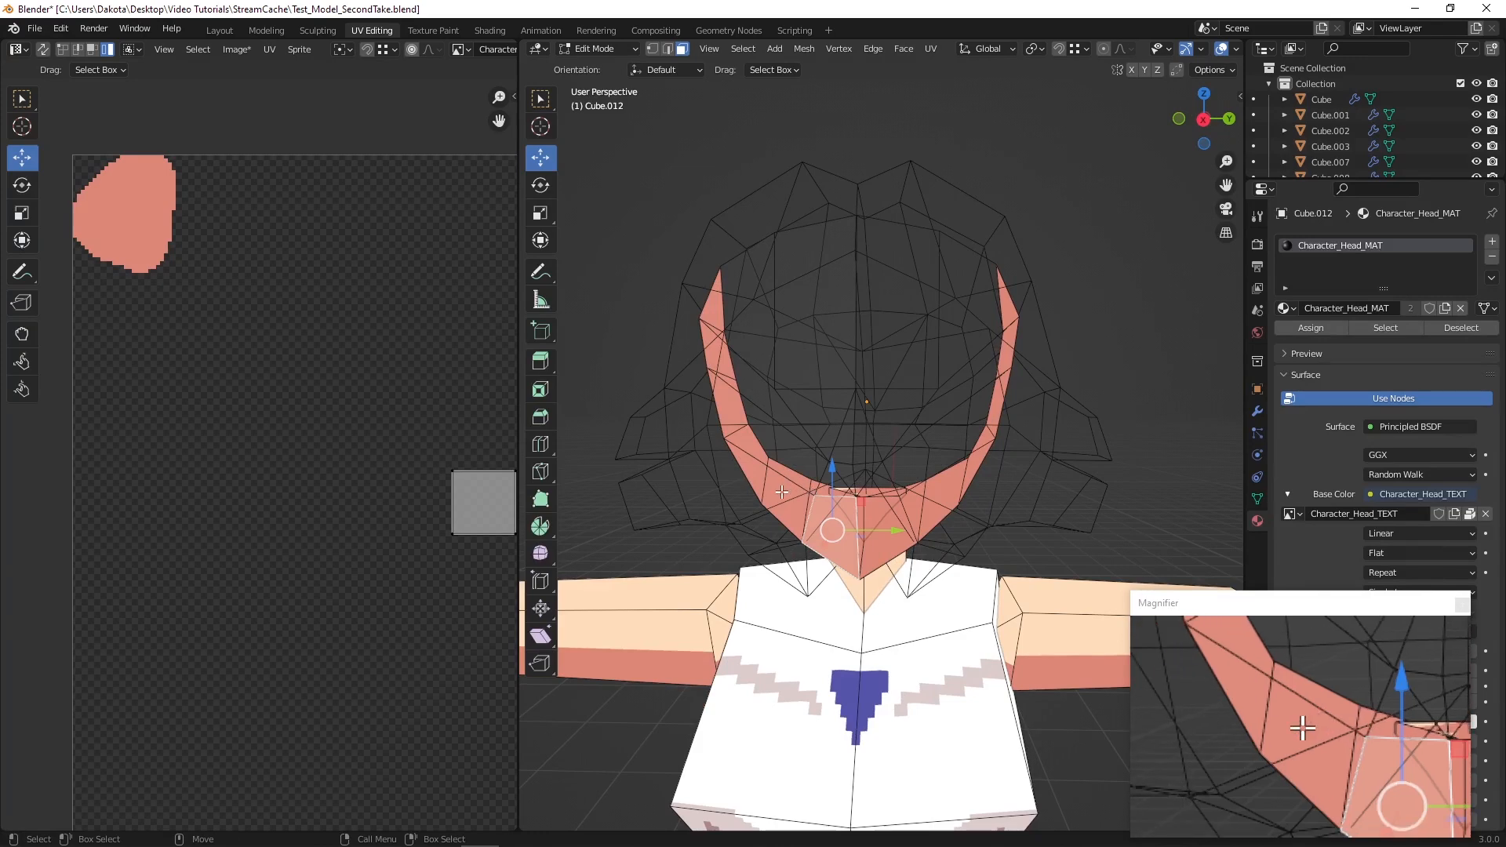
{"action": "left_click_drag", "start_coordinate": [838, 255], "coordinate": [769, 470], "text": "shift"}
{"action": "mouse_move", "coordinate": [811, 462]}
{"action": "middle_mouse_down"}
{"action": "mouse_move", "coordinate": [793, 427]}
{"action": "mouse_move", "coordinate": [813, 420]}
{"action": "mouse_move", "coordinate": [837, 461]}
{"action": "middle_mouse_up"}
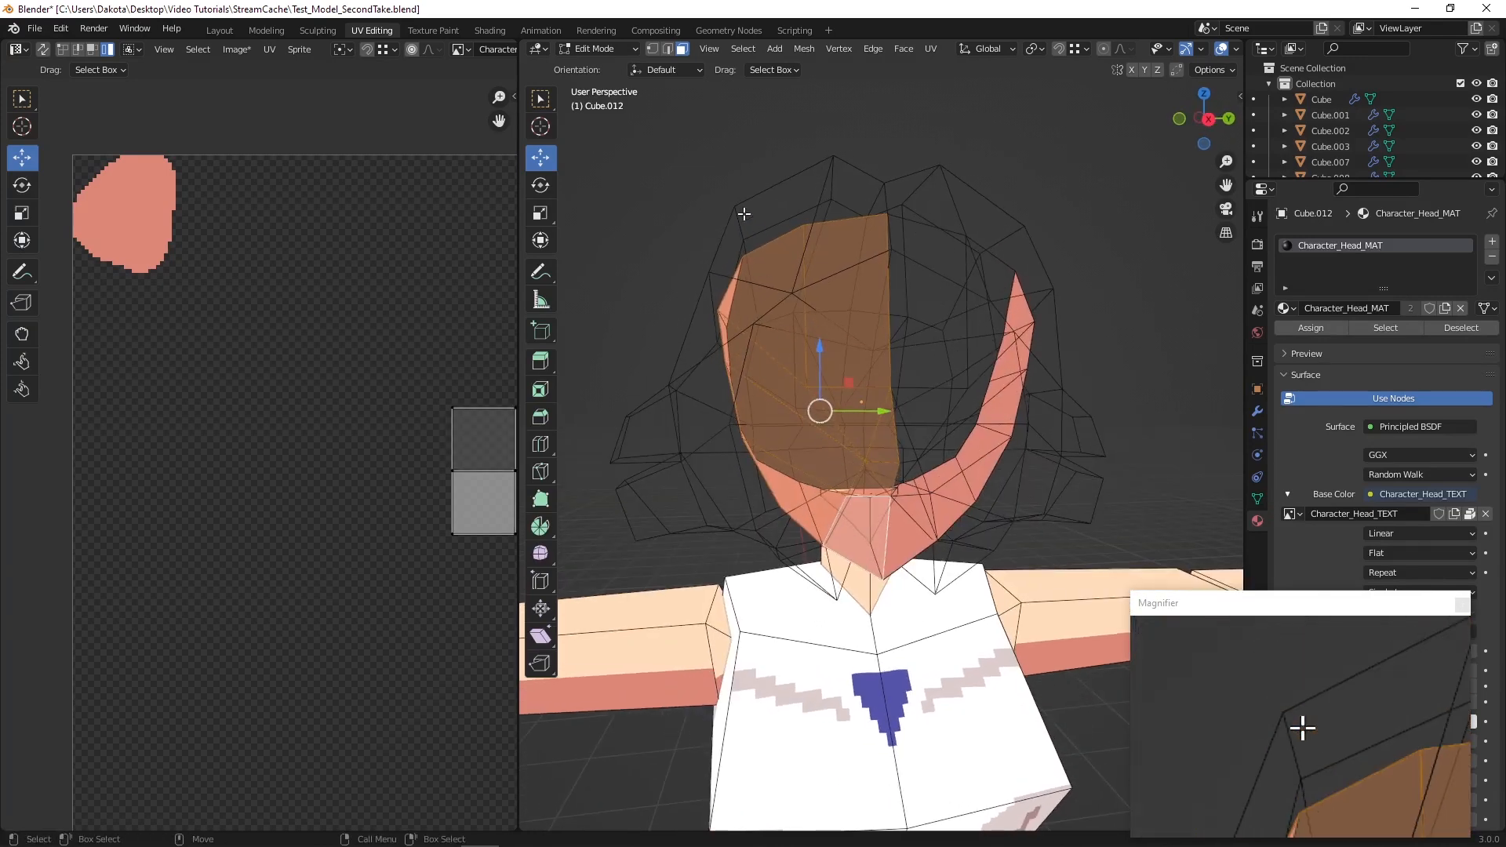
{"action": "left_click", "coordinate": [1209, 119]}
Unwrap the selected half of the face with Project from View and select its whole UV island
{"action": "left_click", "coordinate": [931, 48]}
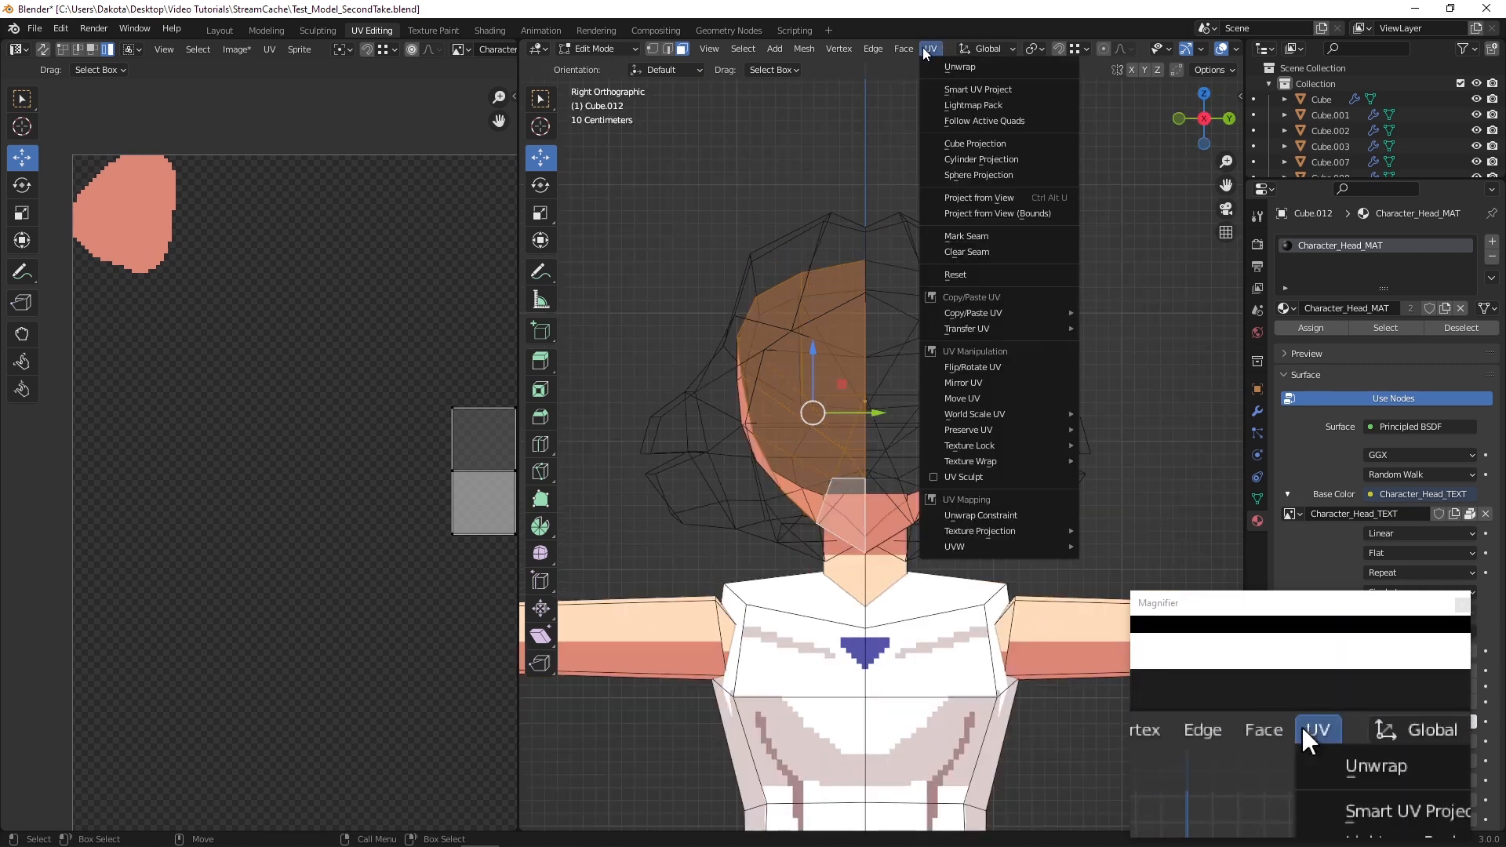
{"action": "left_click", "coordinate": [979, 197]}
{"action": "scroll", "coordinate": [228, 386], "scroll_direction": "down", "scroll_amount": 3}
{"action": "left_click_drag", "start_coordinate": [228, 386], "coordinate": [416, 668]}
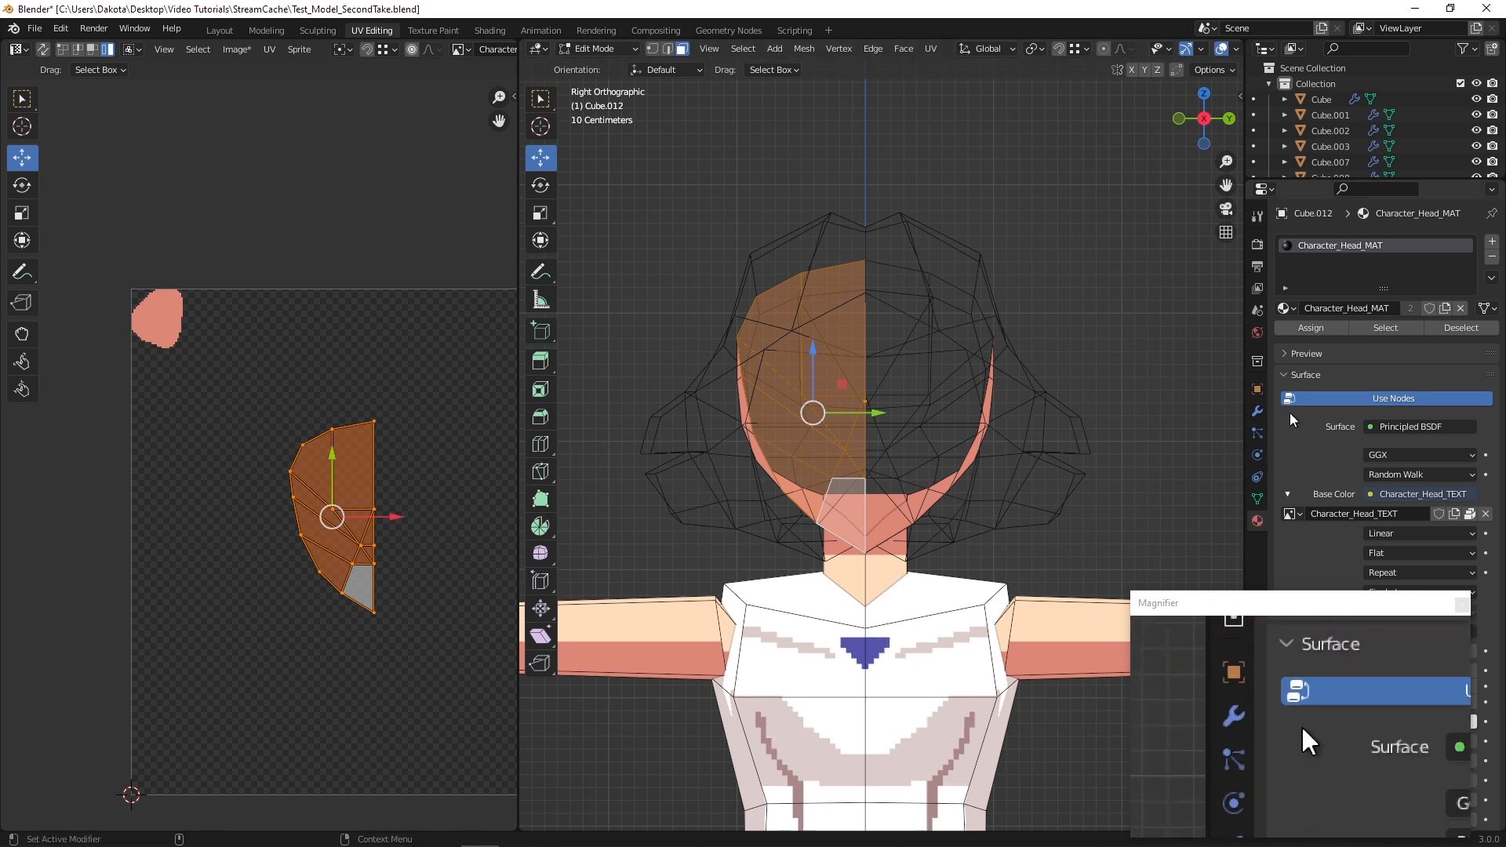
Switch the head mesh to Object Mode and apply its Mirror modifier
{"action": "left_click", "coordinate": [1256, 412]}
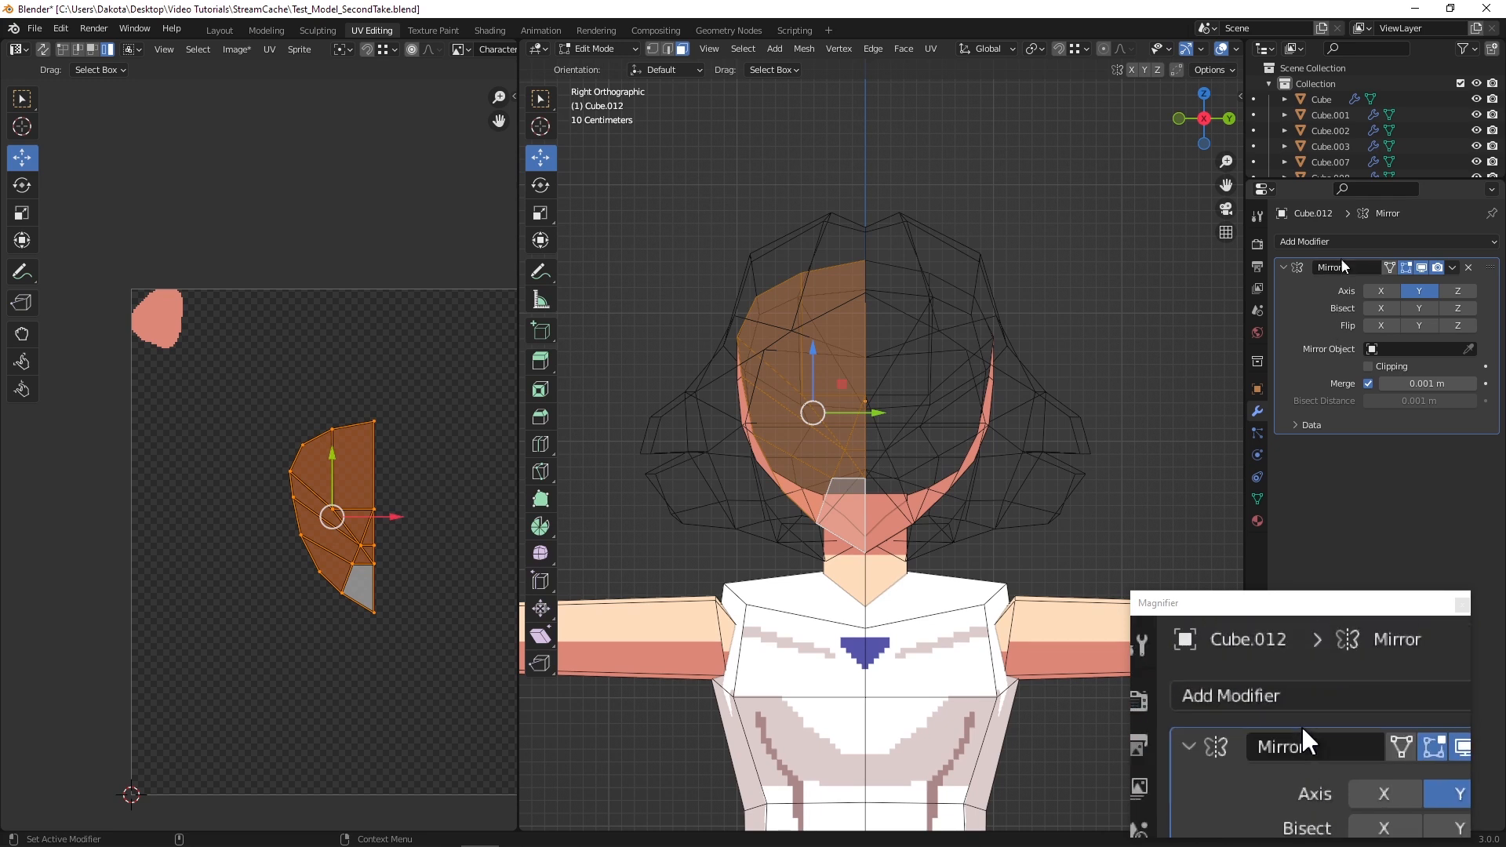
{"action": "left_click", "coordinate": [1453, 268]}
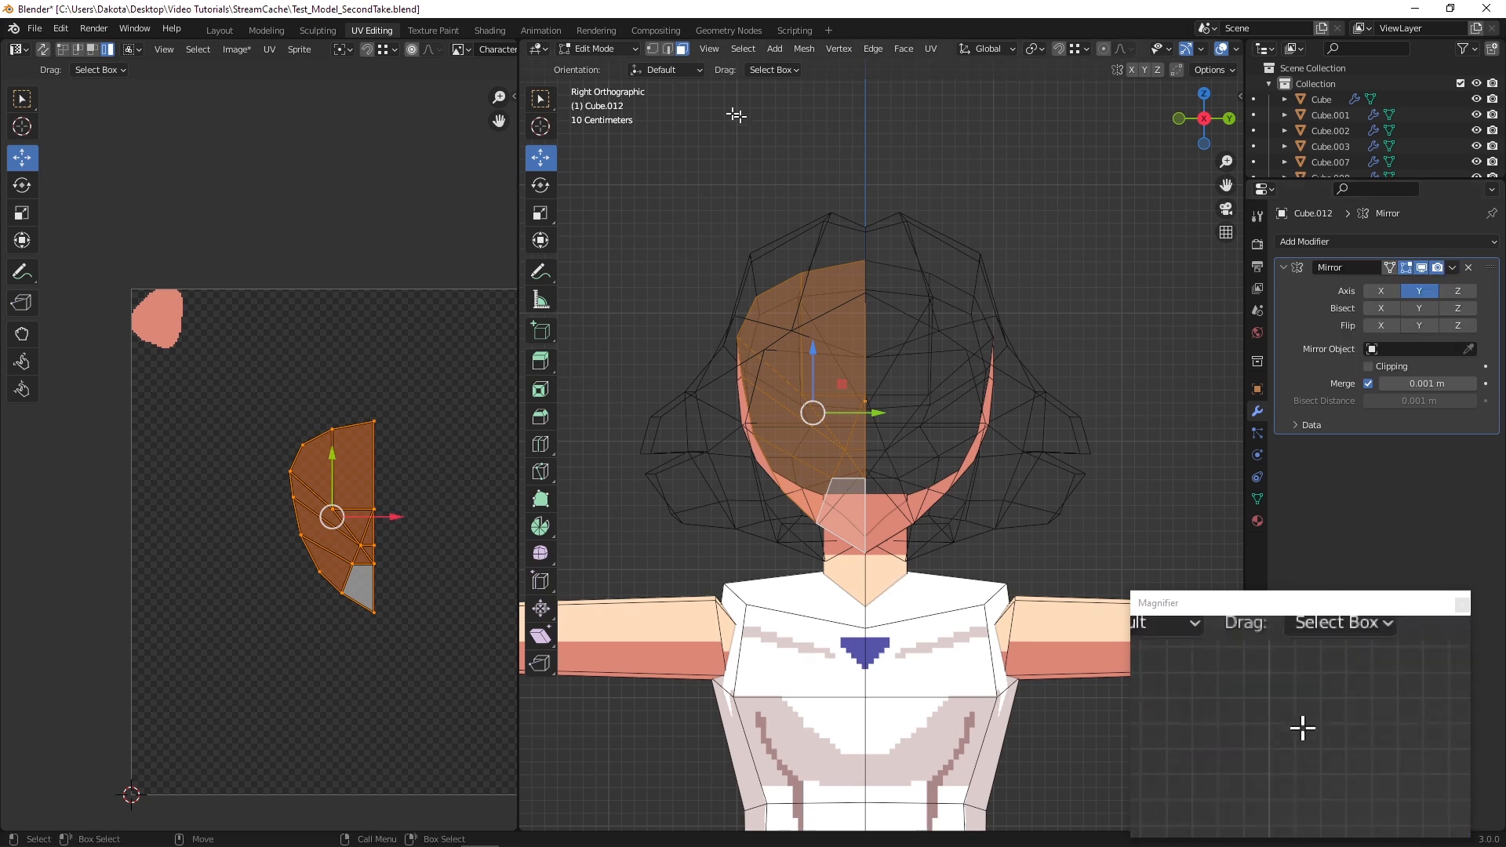
{"action": "left_click", "coordinate": [595, 49]}
{"action": "left_click", "coordinate": [599, 66]}
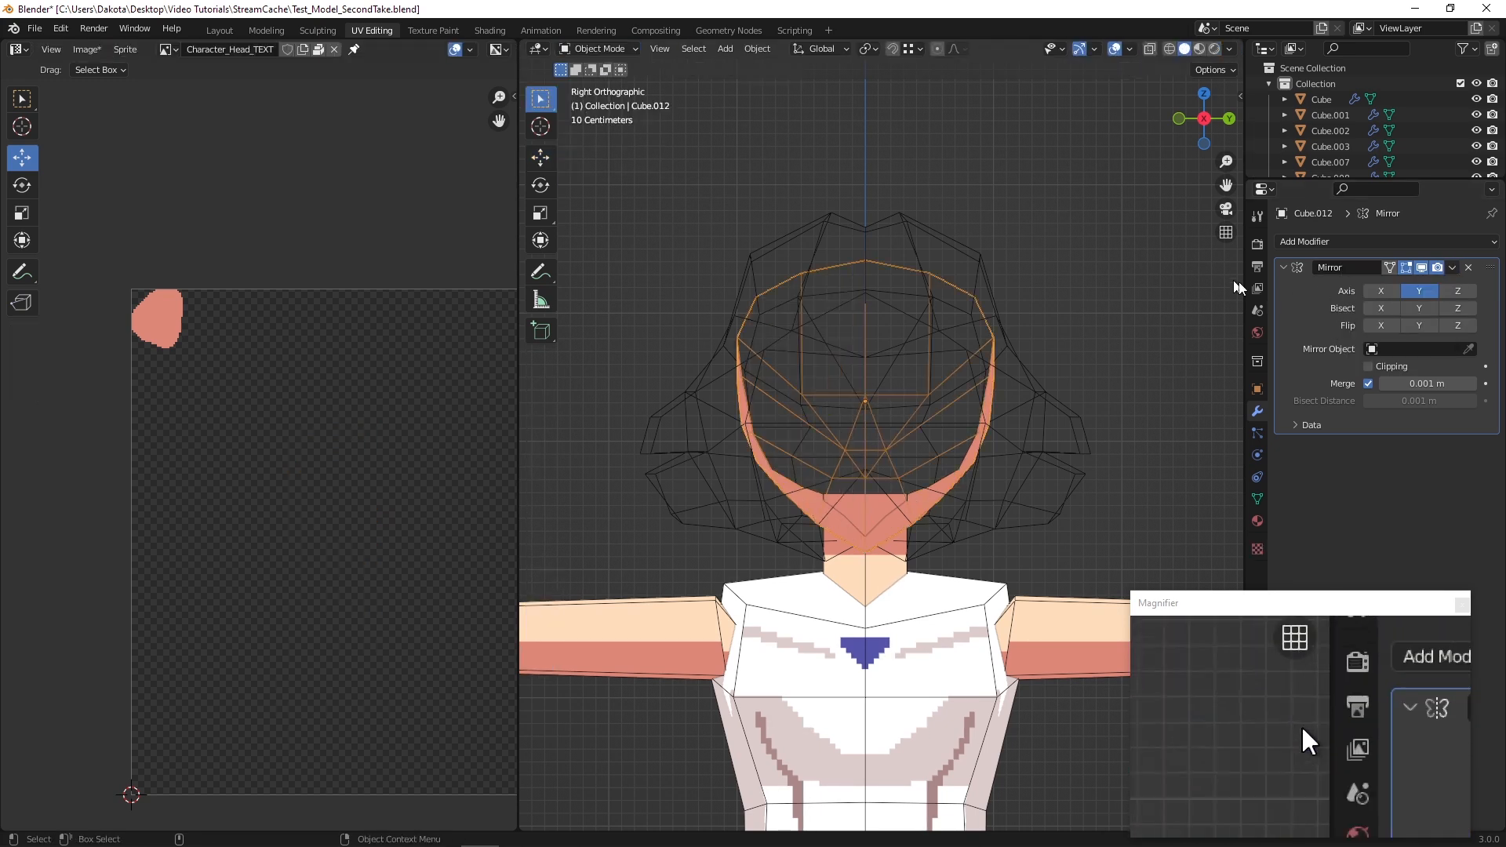
{"action": "left_click", "coordinate": [1453, 268]}
{"action": "left_click", "coordinate": [1388, 286]}
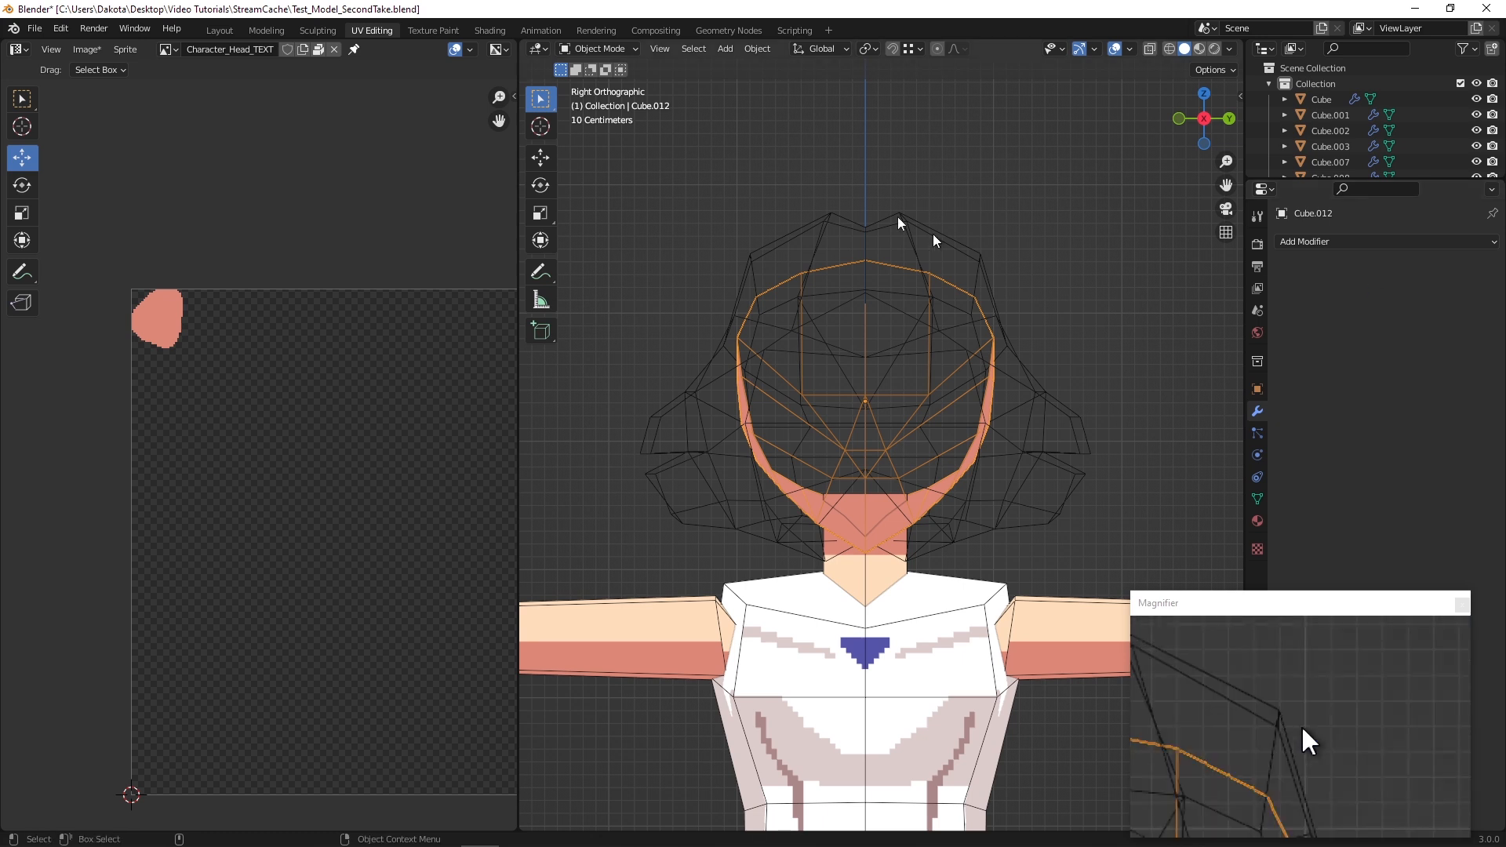
Return the head mesh to Edit Mode and unwrap the whole selected face with Project from View
{"action": "left_click", "coordinate": [594, 49]}
{"action": "left_click", "coordinate": [584, 69]}
{"action": "left_click", "coordinate": [801, 363]}
{"action": "left_click", "coordinate": [830, 438]}
{"action": "left_click", "coordinate": [577, 49]}
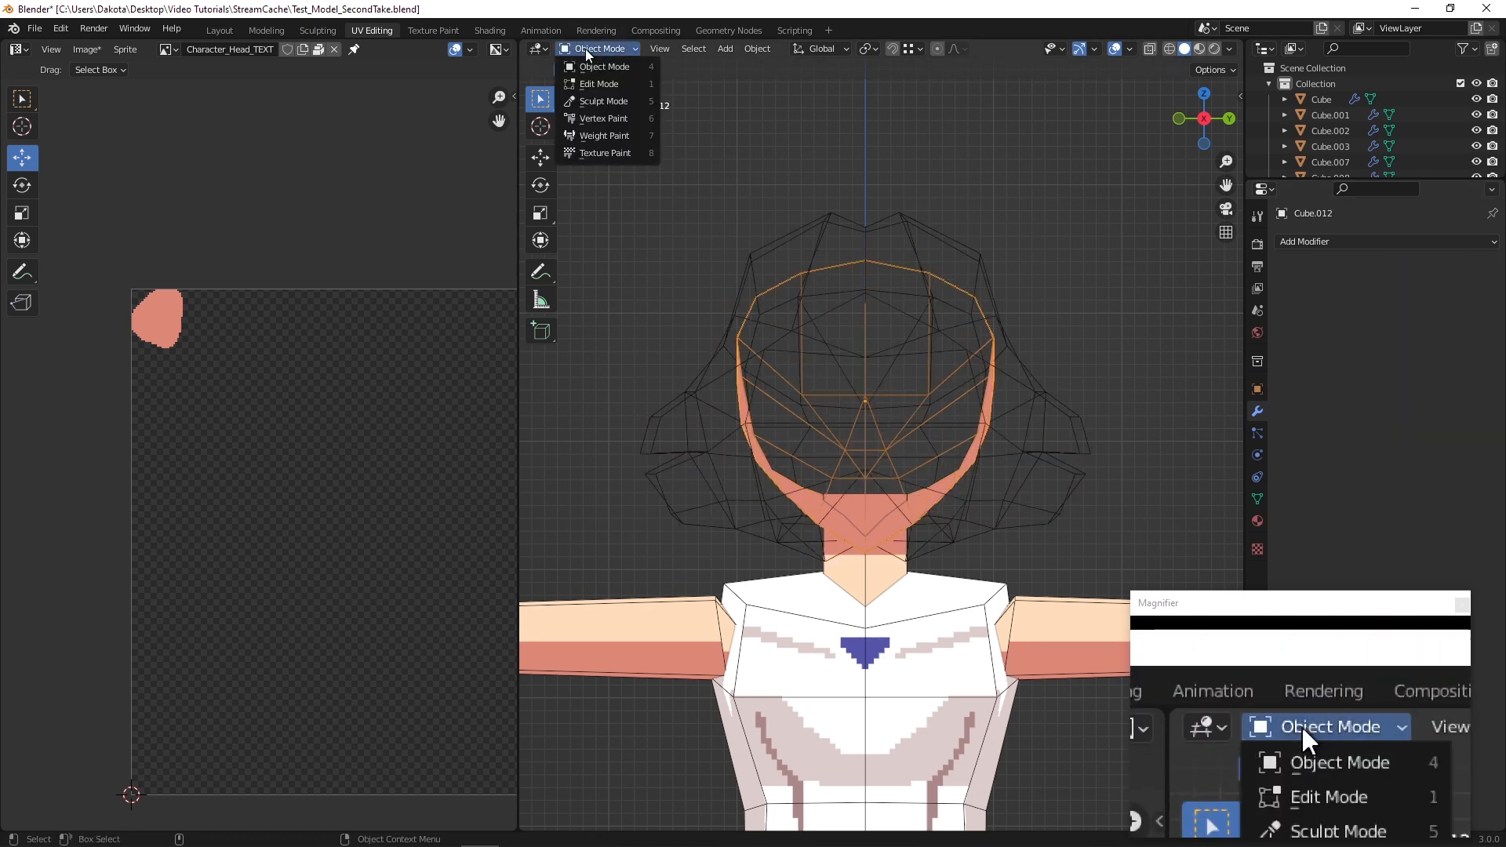
{"action": "left_click", "coordinate": [573, 83]}
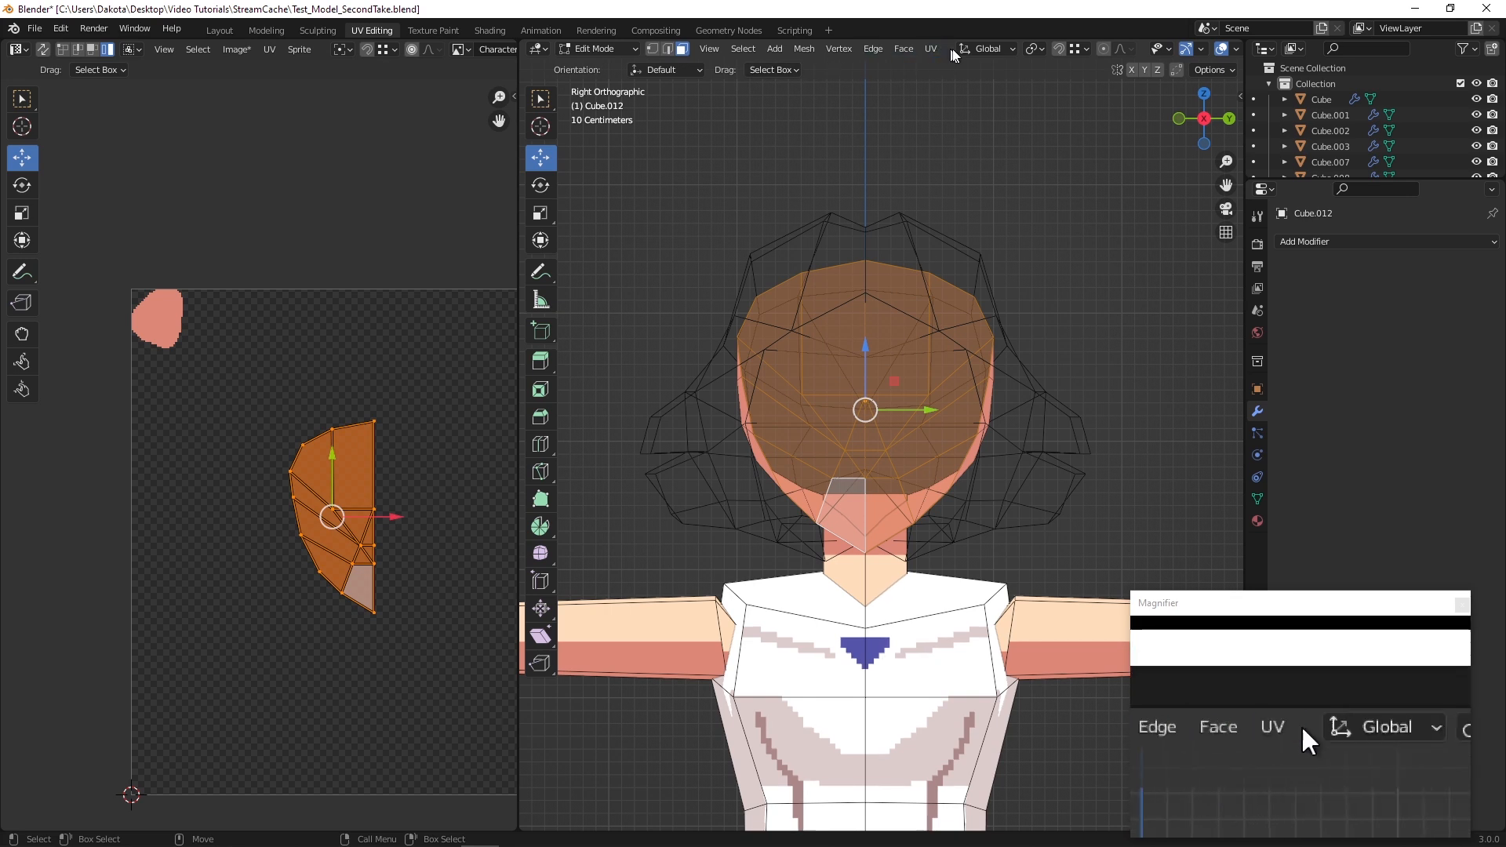
{"action": "left_click", "coordinate": [931, 49]}
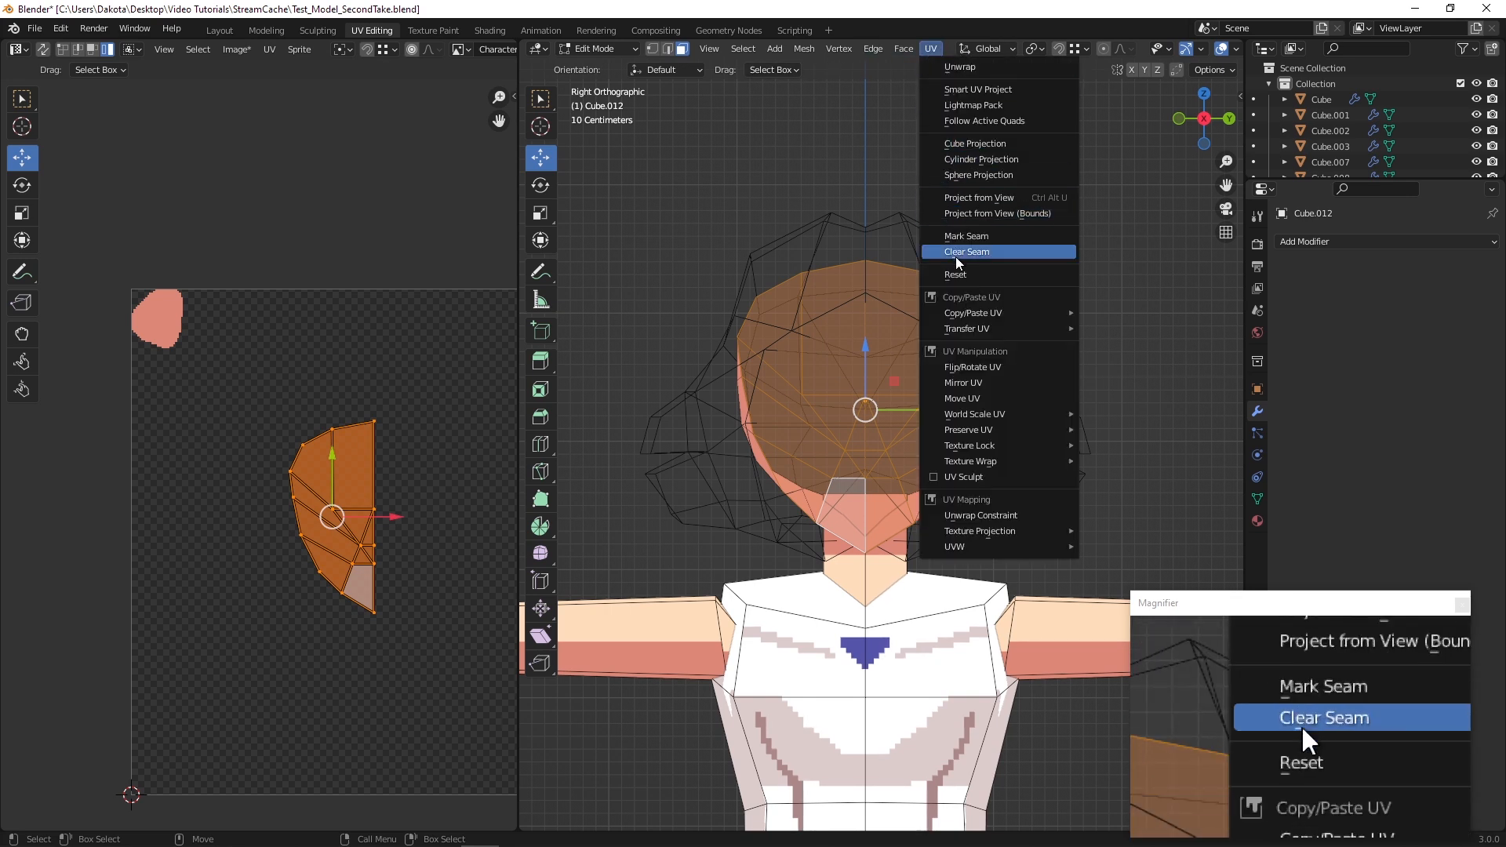
{"action": "left_click", "coordinate": [969, 200]}
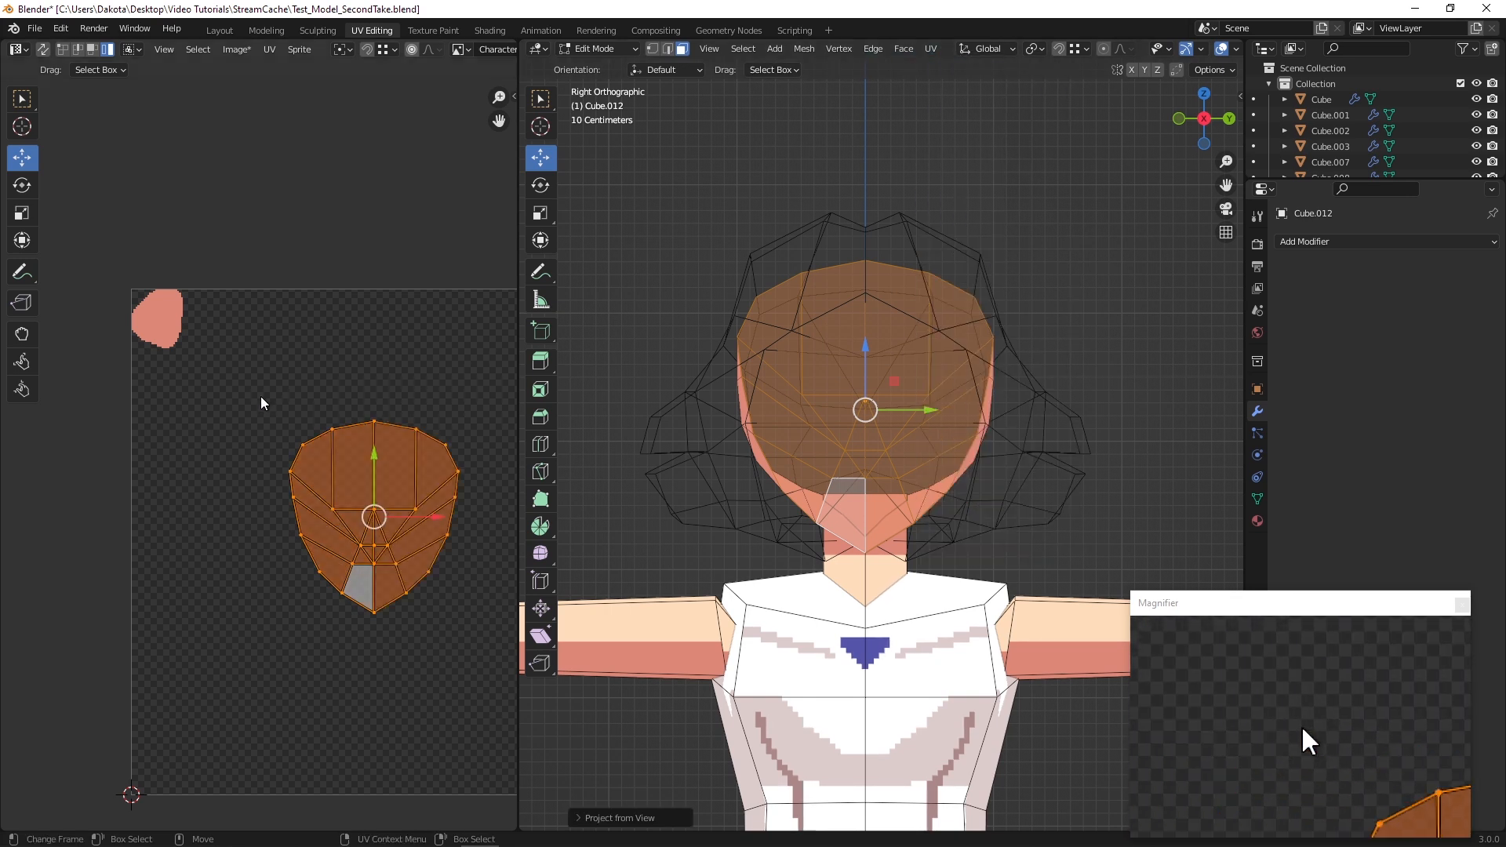
Scale the face UV island to about half its size and move it directly below the painted side-of-head patch
{"action": "left_click", "coordinate": [21, 212]}
{"action": "left_click_drag", "start_coordinate": [434, 478], "coordinate": [395, 502]}
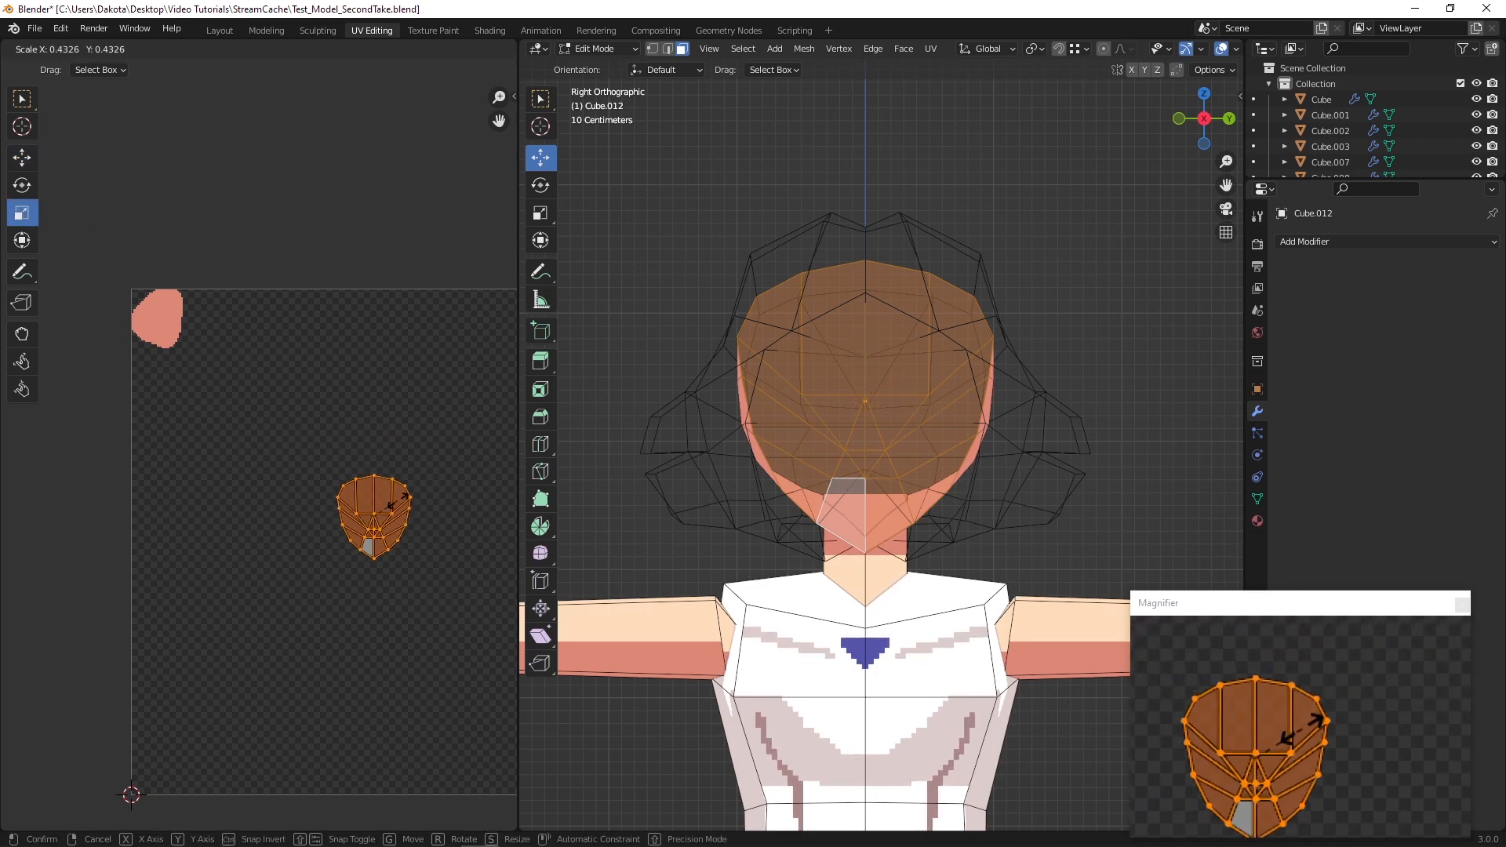
{"action": "left_click", "coordinate": [21, 157]}
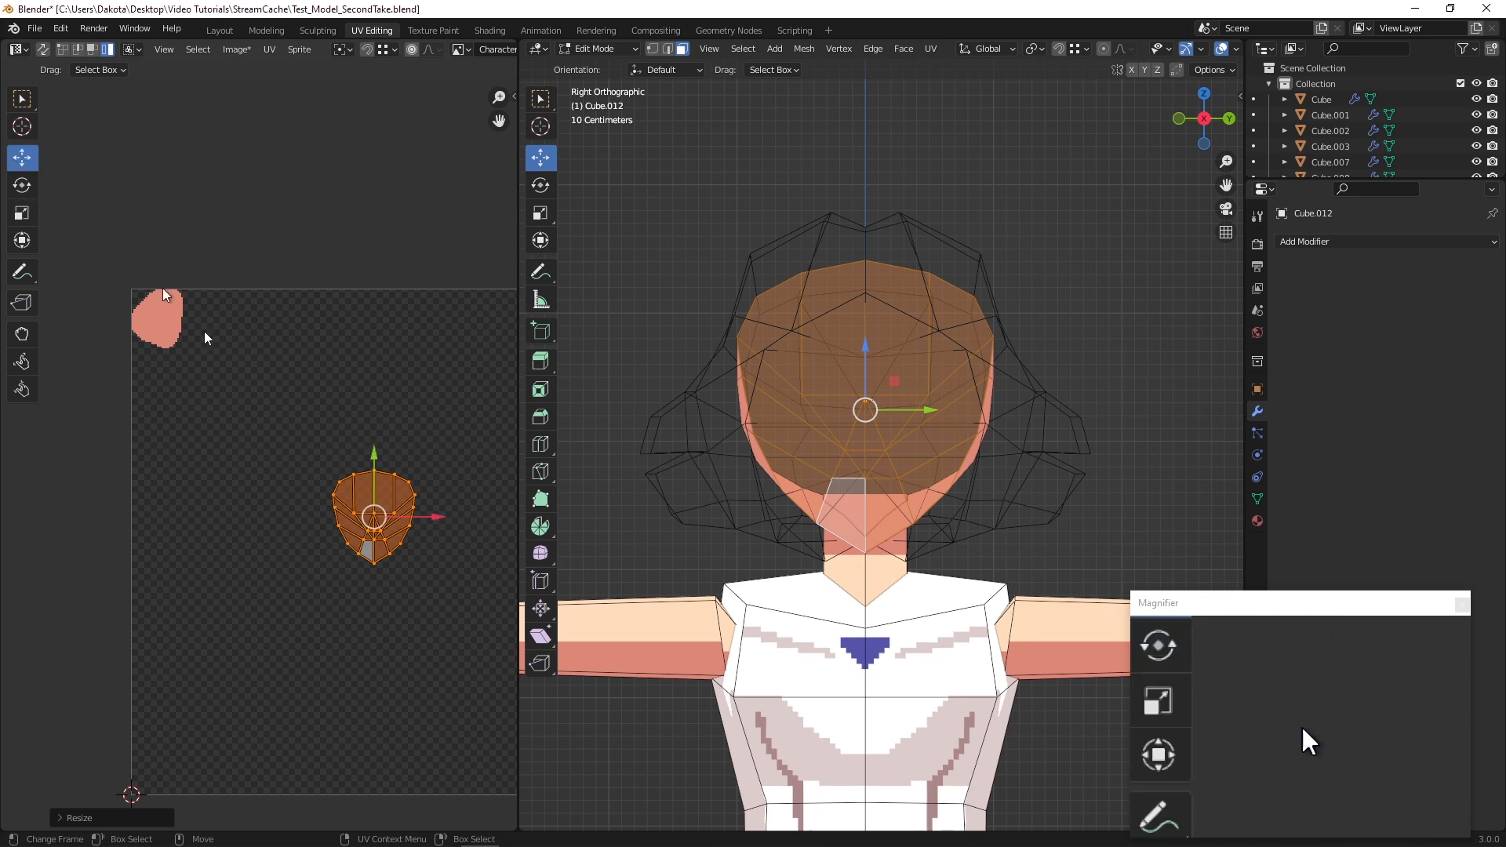
{"action": "left_click_drag", "start_coordinate": [378, 514], "coordinate": [181, 407]}
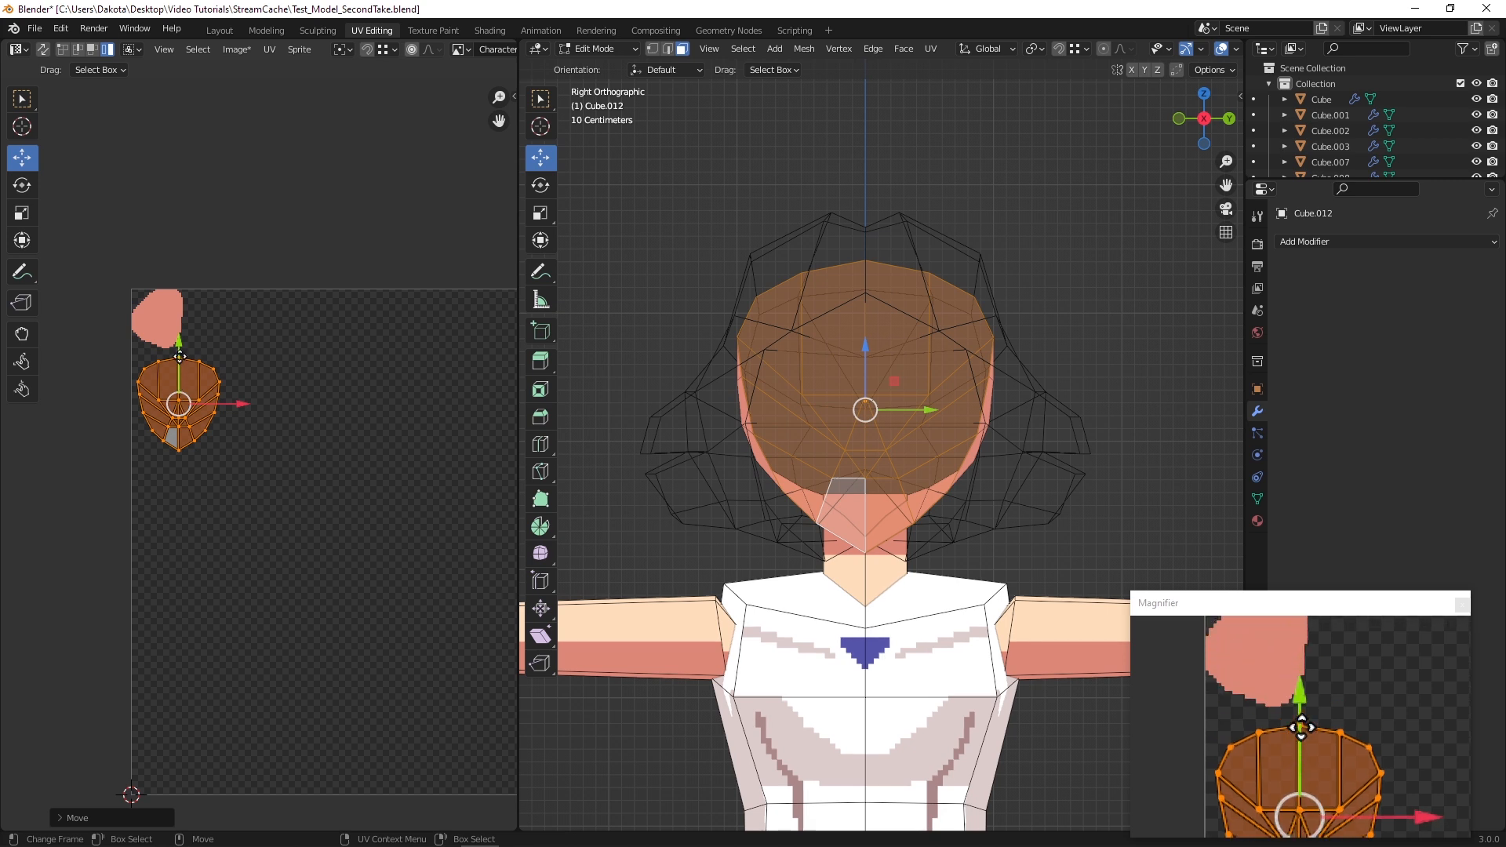
{"action": "scroll", "coordinate": [161, 388], "scroll_direction": "up", "scroll_amount": 3}
{"action": "middle_click_drag", "start_coordinate": [338, 430], "coordinate": [365, 430], "text": "alt"}
{"action": "scroll", "coordinate": [293, 422], "scroll_direction": "up", "scroll_amount": 1}
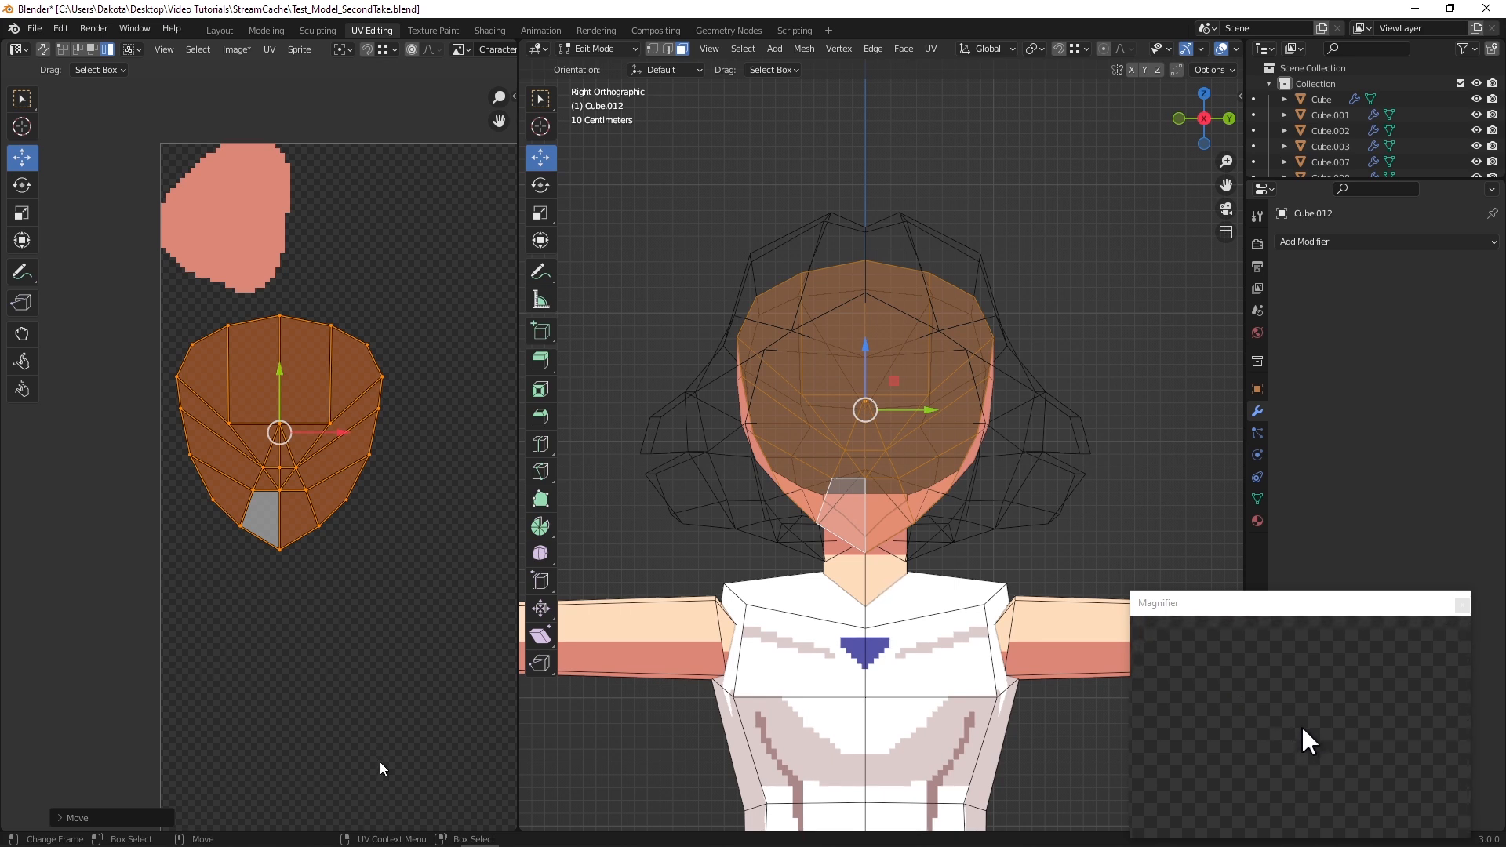
Switch to Aseprite and paint over the whole face UV area with the light skin shade #ffddbb using a 17 px Pencil
{"action": "mouse_move", "coordinate": [382, 844]}
{"action": "left_click", "coordinate": [594, 843]}
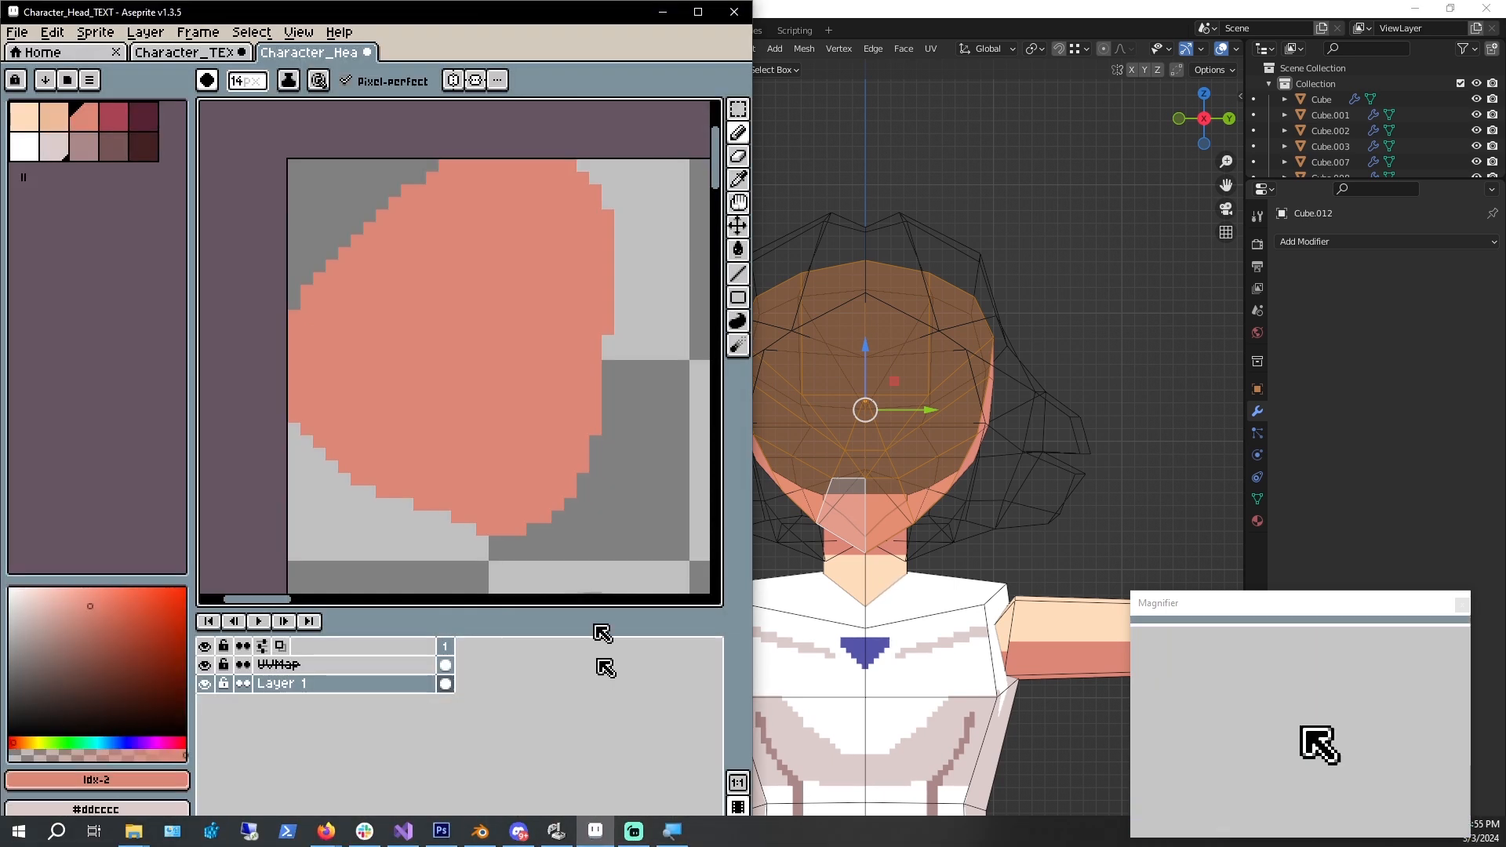
{"action": "scroll", "coordinate": [414, 219], "scroll_direction": "up", "scroll_amount": 3}
{"action": "scroll", "coordinate": [462, 174], "scroll_direction": "down", "scroll_amount": 3}
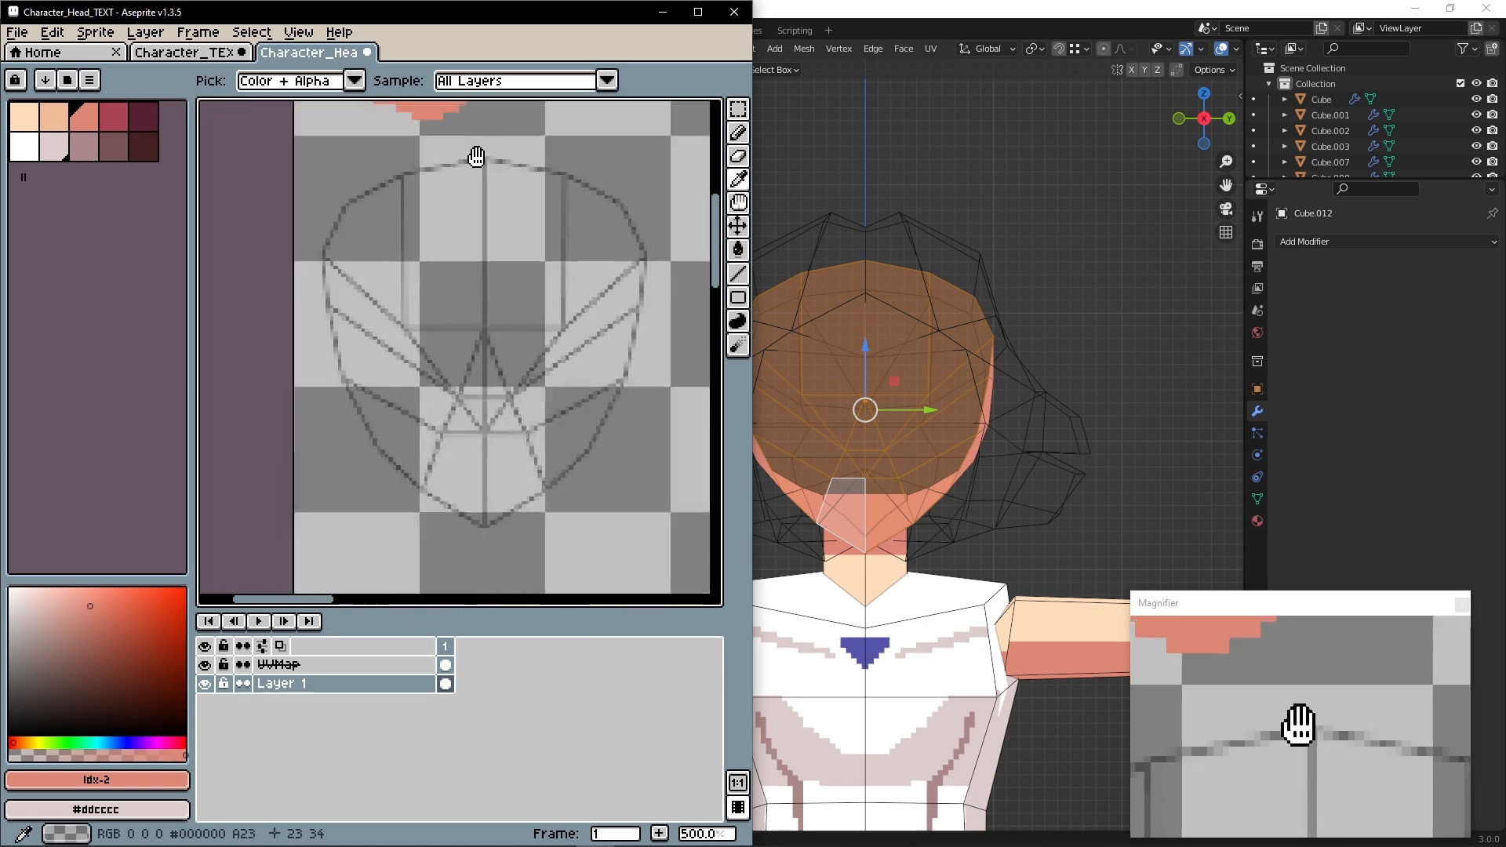
{"action": "left_click", "coordinate": [32, 123]}
{"action": "scroll", "coordinate": [506, 456], "scroll_direction": "down", "scroll_amount": 6, "text": "ctrl"}
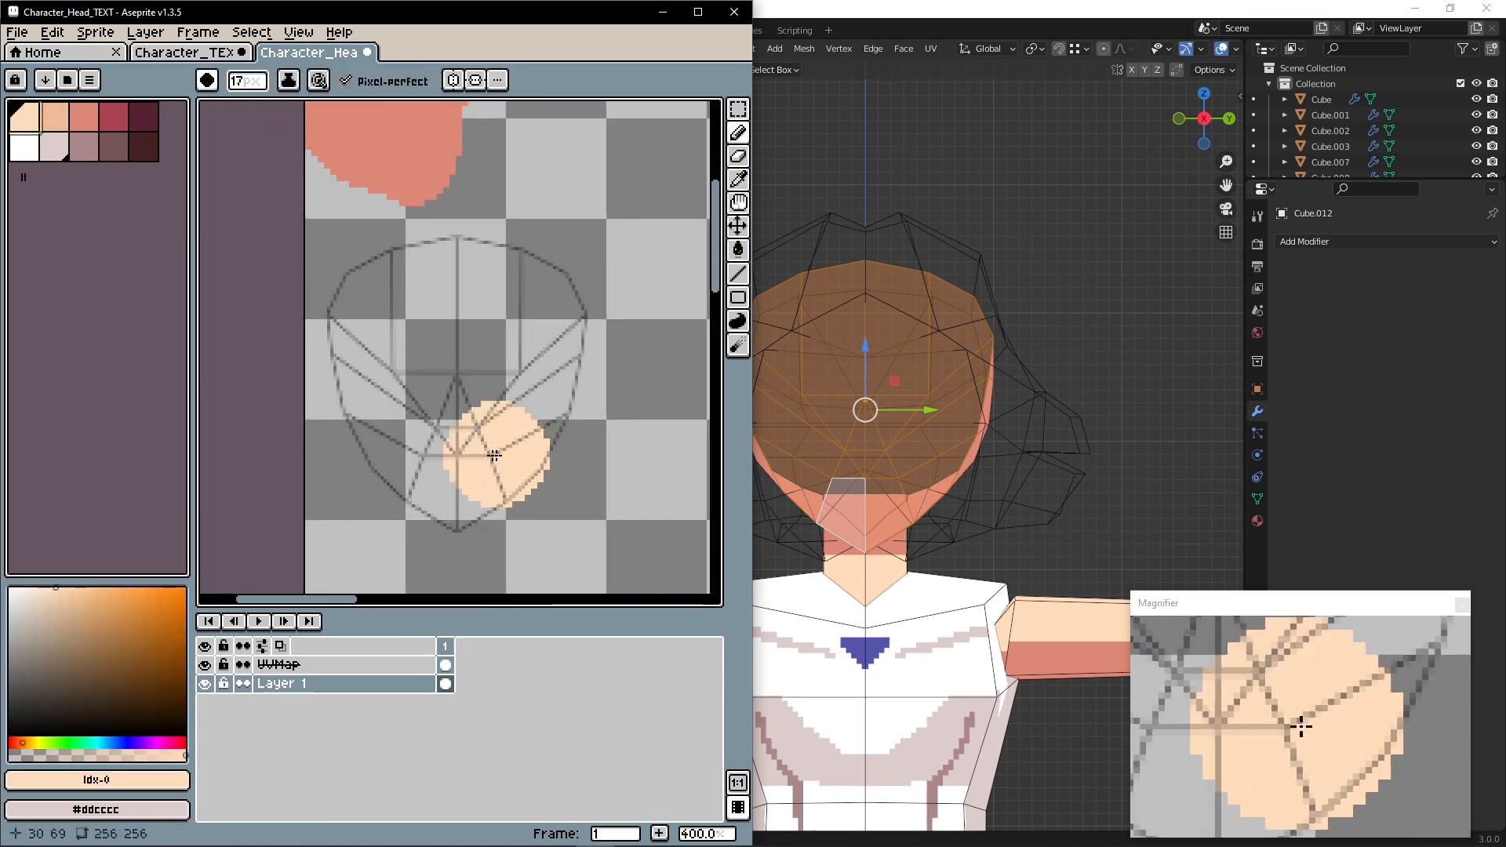
{"action": "mouse_move", "coordinate": [459, 486]}
{"action": "left_mouse_down"}
{"action": "mouse_move", "coordinate": [386, 410]}
{"action": "mouse_move", "coordinate": [366, 314]}
{"action": "mouse_move", "coordinate": [424, 509]}
{"action": "mouse_move", "coordinate": [491, 471]}
{"action": "mouse_move", "coordinate": [565, 327]}
{"action": "mouse_move", "coordinate": [452, 279]}
{"action": "mouse_move", "coordinate": [363, 329]}
{"action": "mouse_move", "coordinate": [463, 369]}
{"action": "left_mouse_up"}
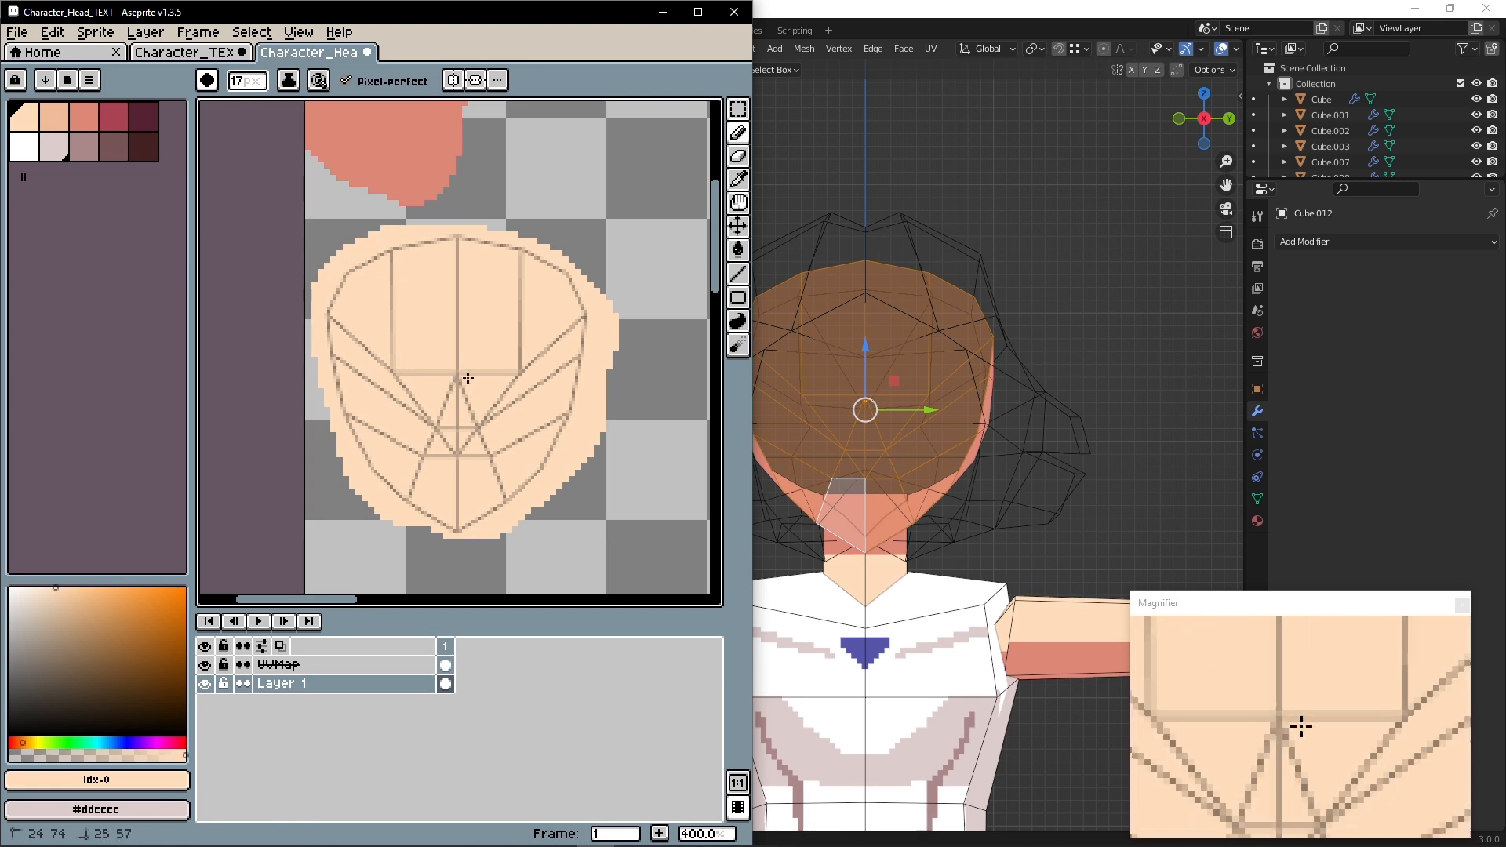
Draw a 1 px dark red vertical guide line down the centre of the face from forehead to chin
{"action": "left_click", "coordinate": [114, 116]}
{"action": "scroll", "coordinate": [460, 234], "scroll_direction": "up", "scroll_amount": 3, "text": "ctrl"}
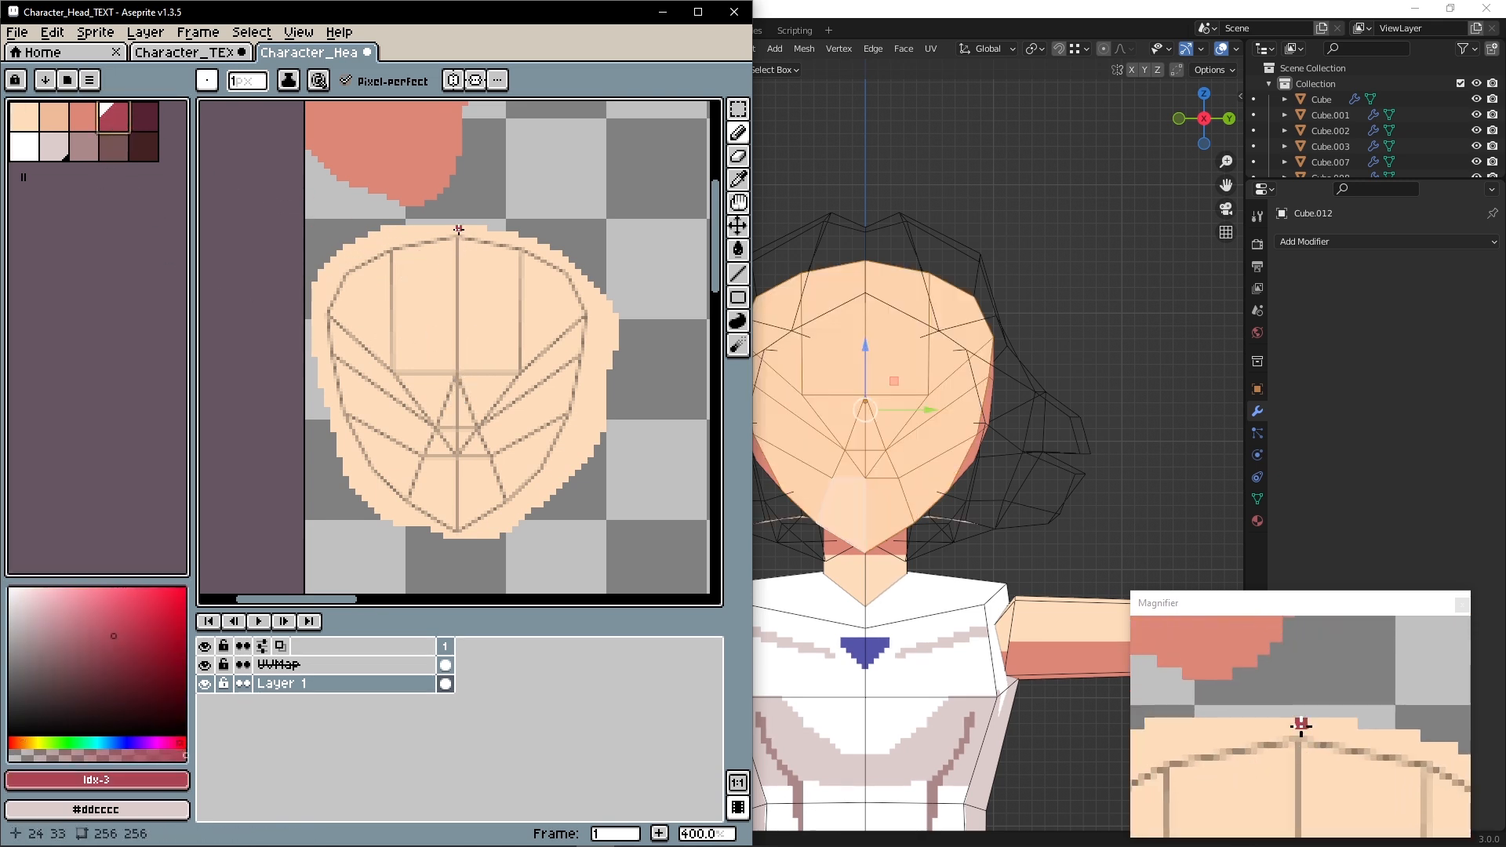
{"action": "left_click", "coordinate": [459, 230]}
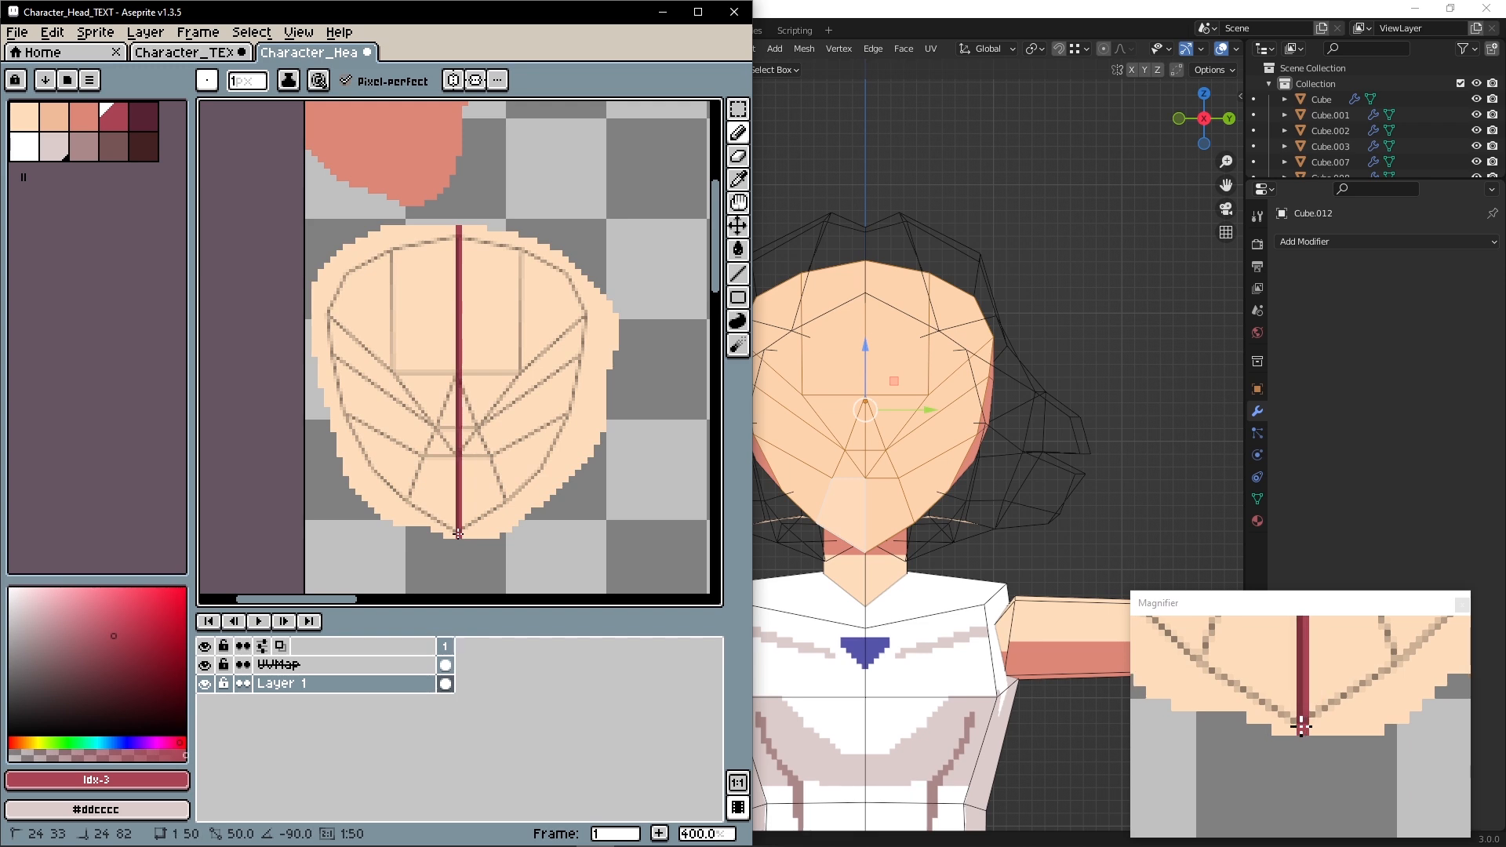
Switch to Blender and set the Character_Head_TEXT base color texture's interpolation to Closest
{"action": "scroll", "coordinate": [866, 408], "scroll_direction": "up", "scroll_amount": 7}
{"action": "scroll", "coordinate": [866, 409], "scroll_direction": "down", "scroll_amount": 2}
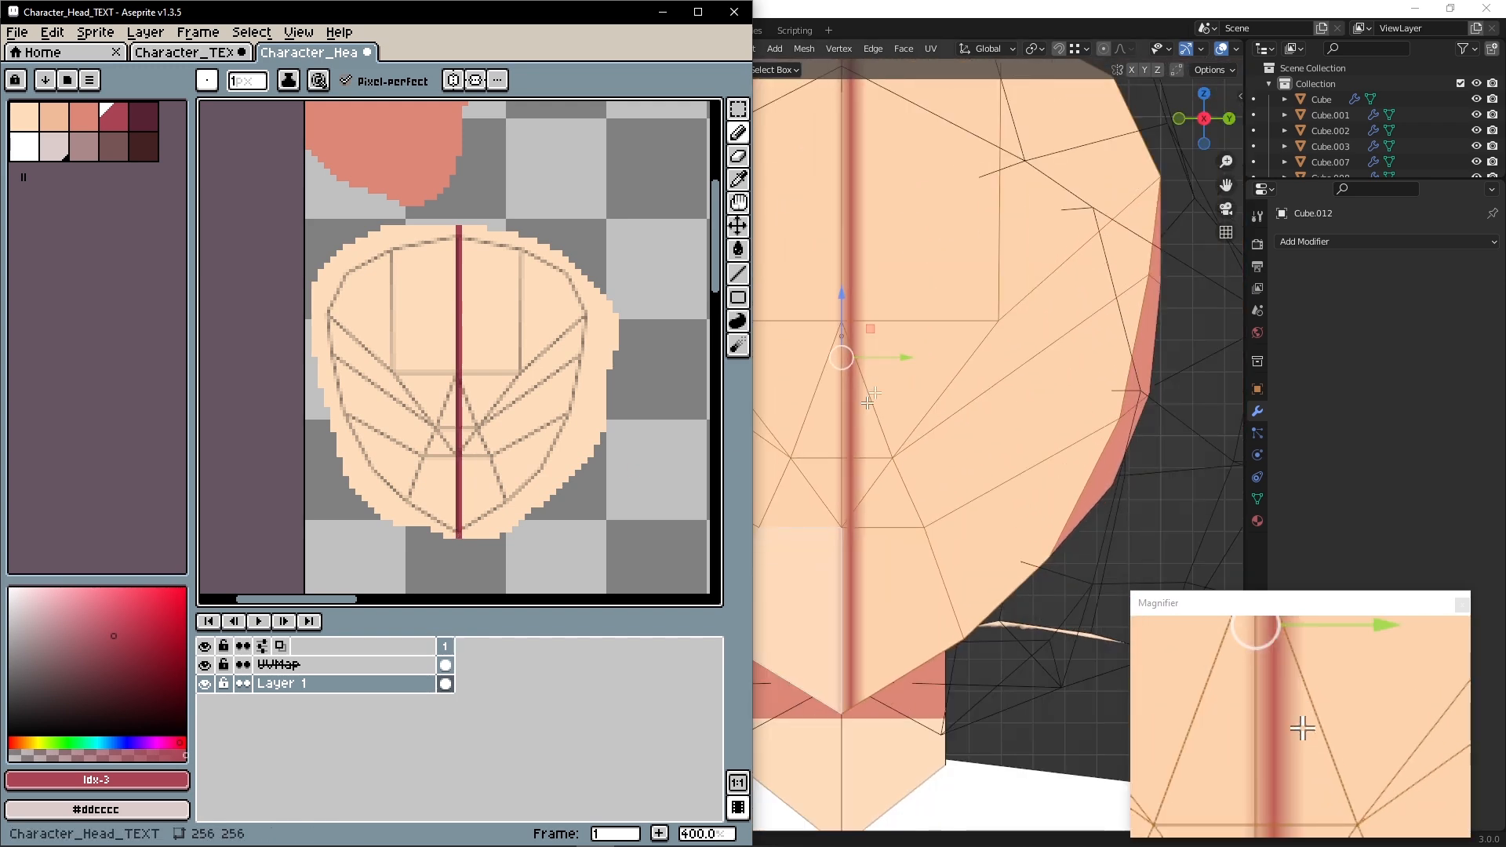
{"action": "left_click", "coordinate": [1258, 521]}
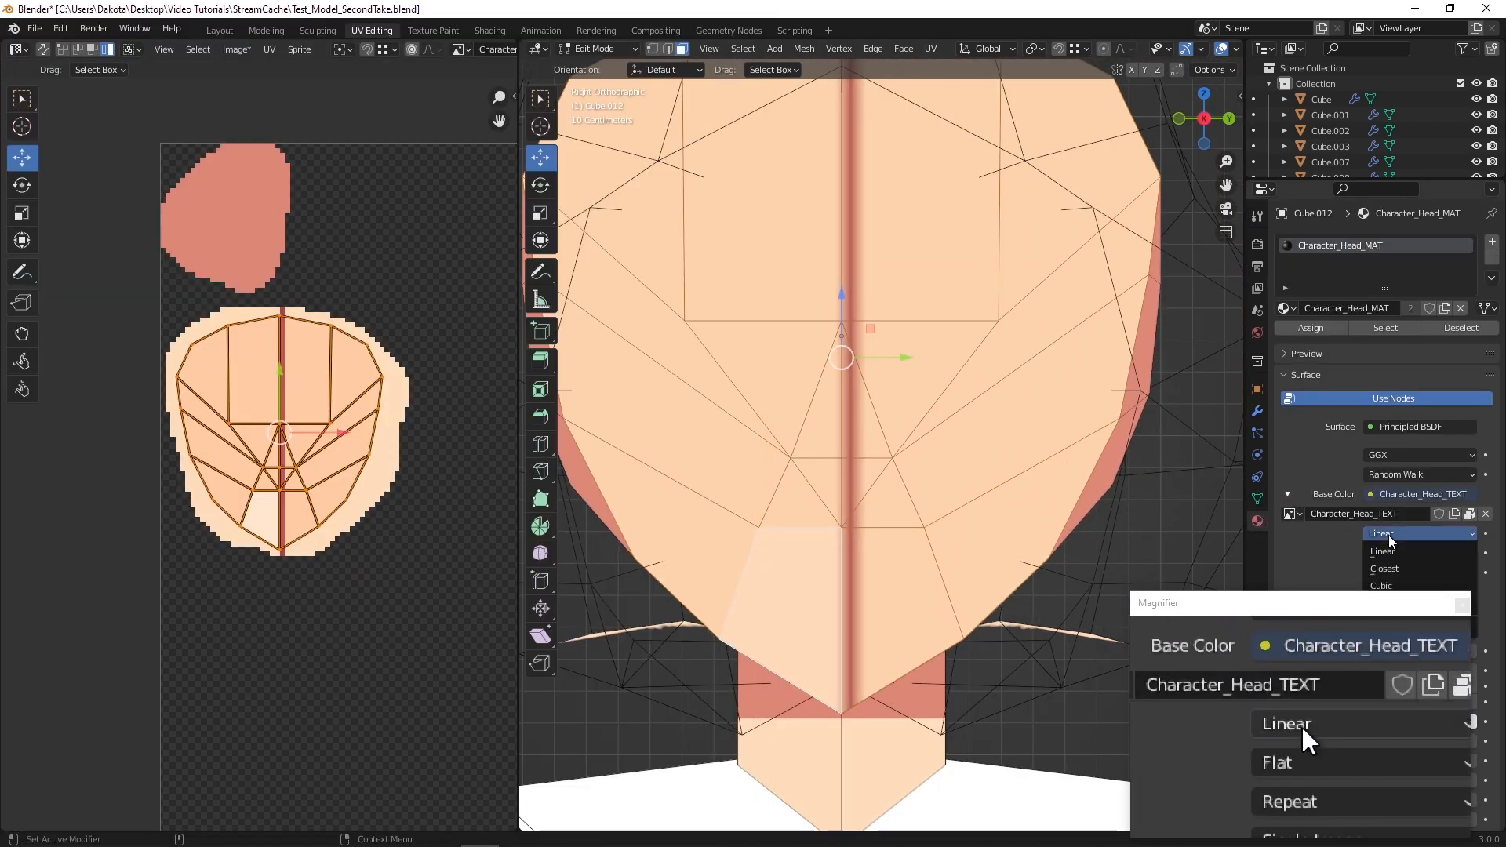
{"action": "left_click", "coordinate": [1420, 533]}
{"action": "left_click", "coordinate": [1400, 569]}
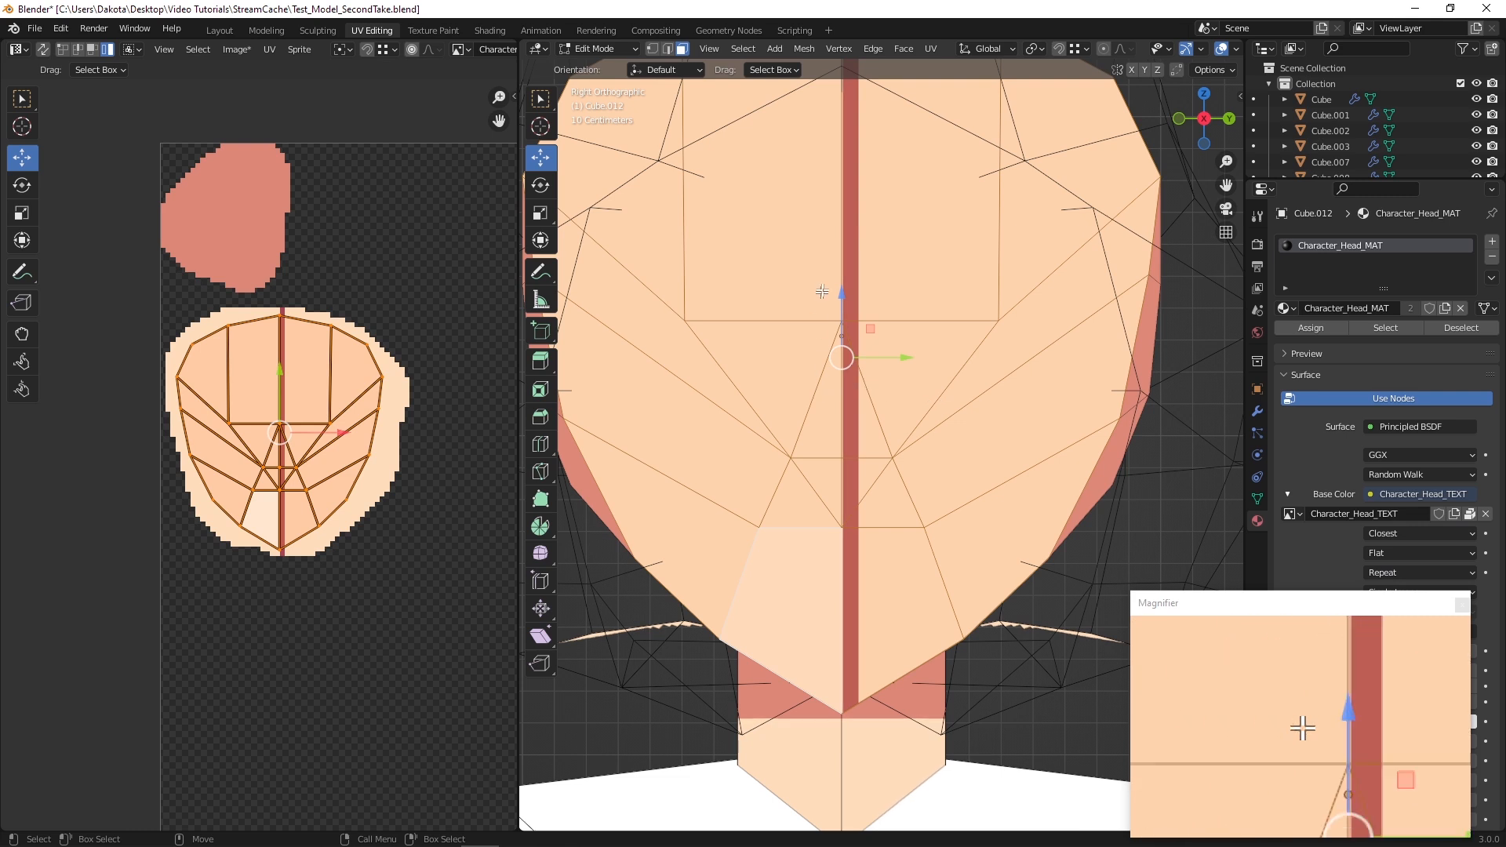
Shift the face UV island sideways until its centre edge lies in the middle of the red guide line
{"action": "scroll", "coordinate": [883, 336], "scroll_direction": "down", "scroll_amount": 1}
{"action": "scroll", "coordinate": [883, 336], "scroll_direction": "down", "scroll_amount": 1}
{"action": "scroll", "coordinate": [326, 424], "scroll_direction": "up", "scroll_amount": 6}
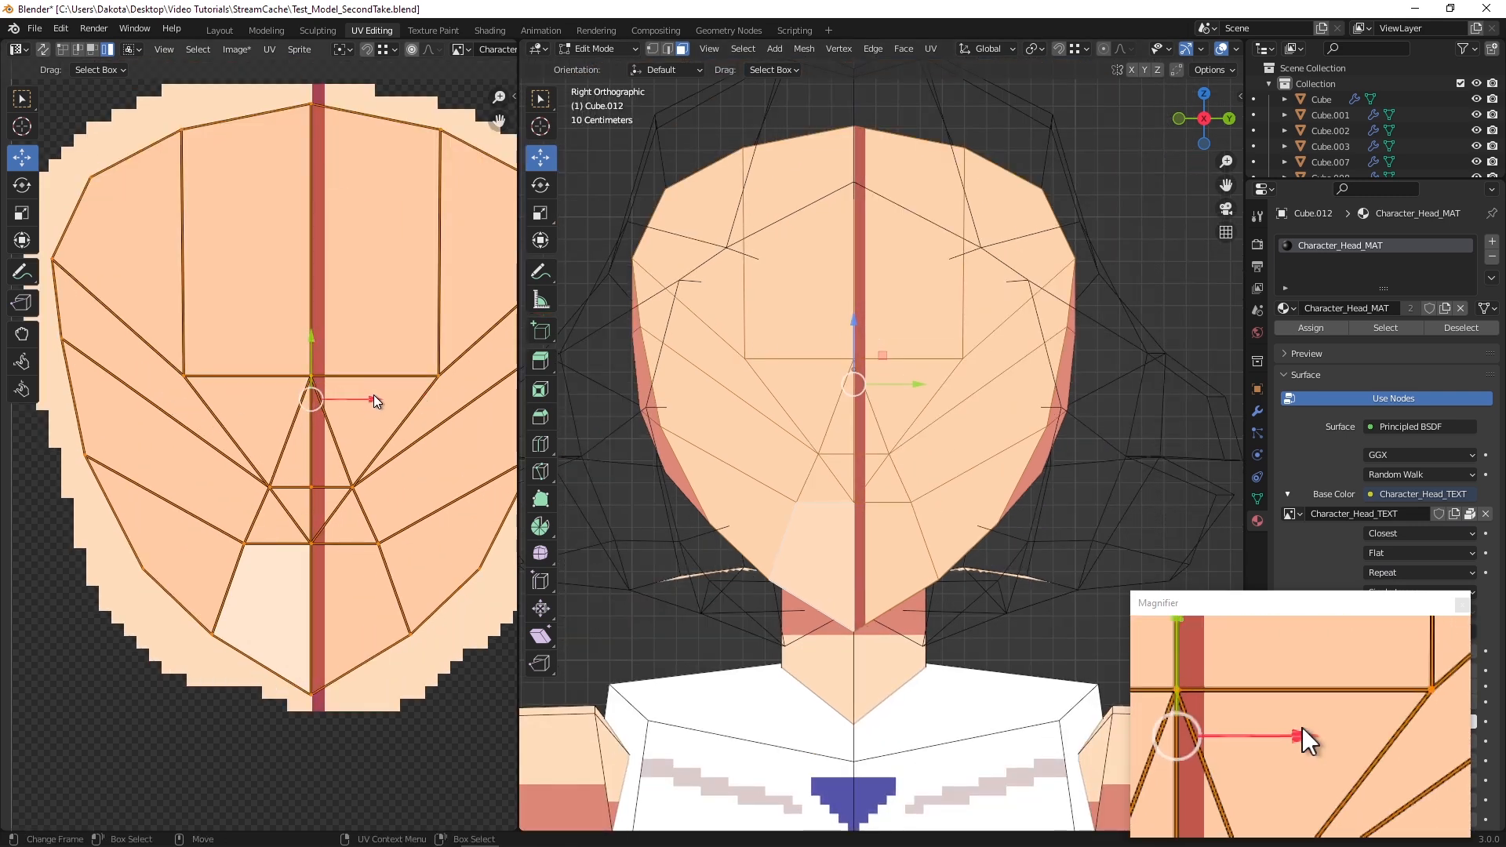
{"action": "key", "text": "g"}
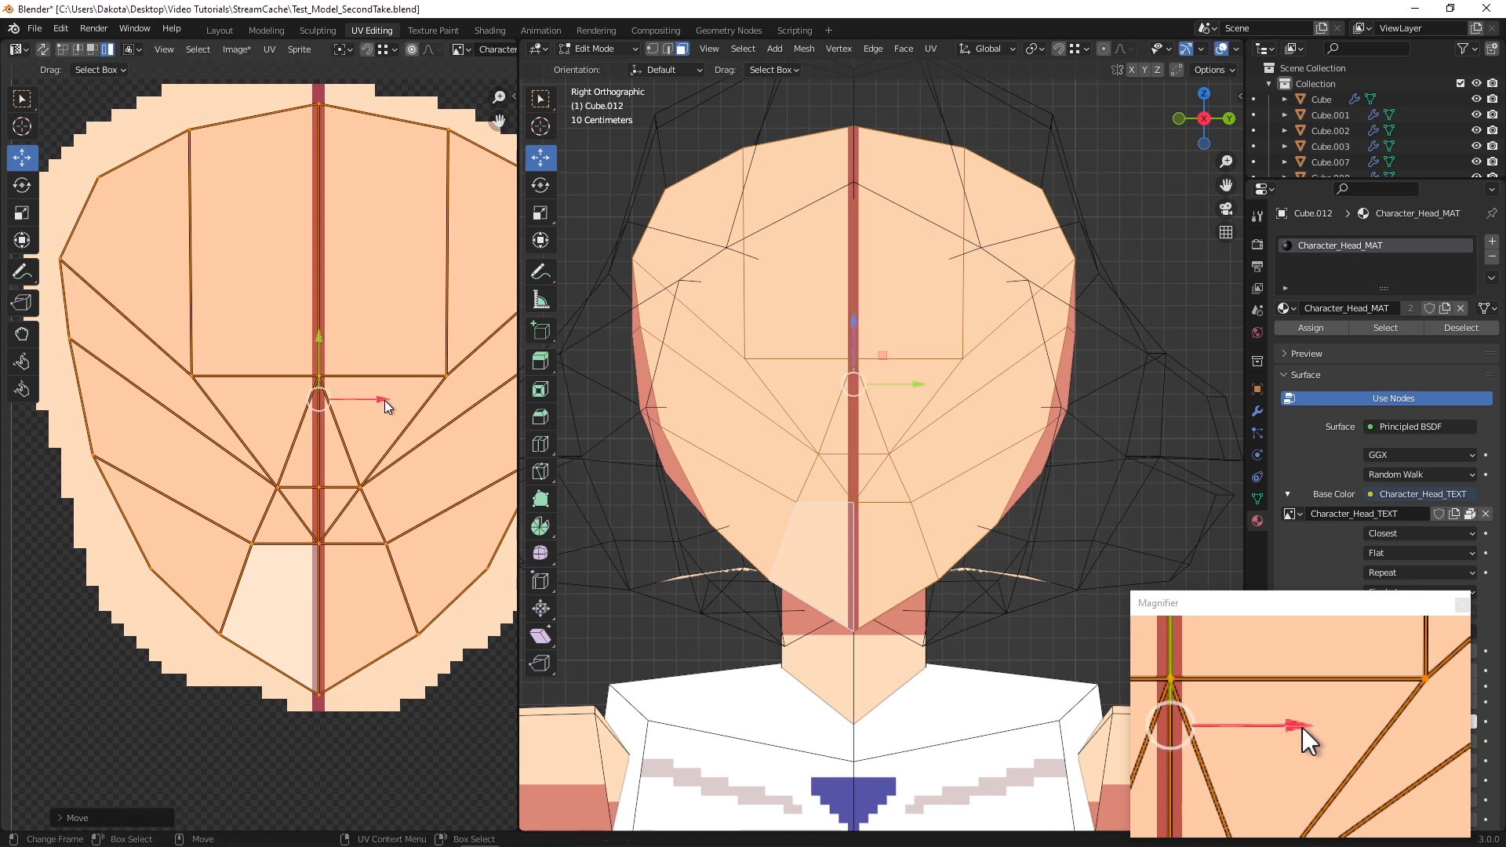
Switch to Aseprite and copy the five-swatch pink-to-dark-red ramp from the Character_TEXT palette into a new row of the Character_Head_TEXT palette
{"action": "mouse_move", "coordinate": [329, 846]}
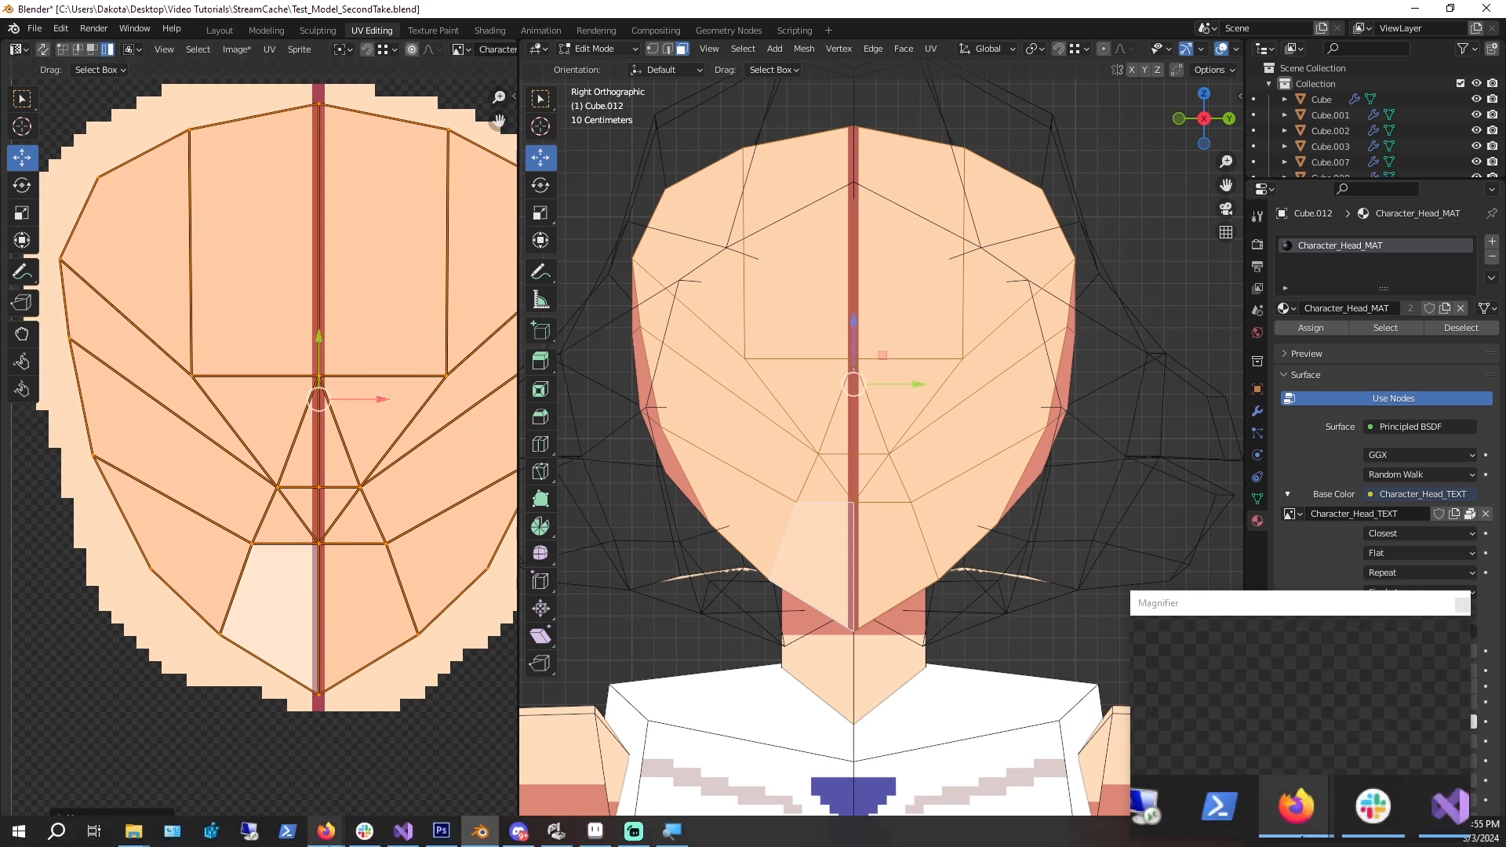
{"action": "left_click", "coordinate": [595, 830]}
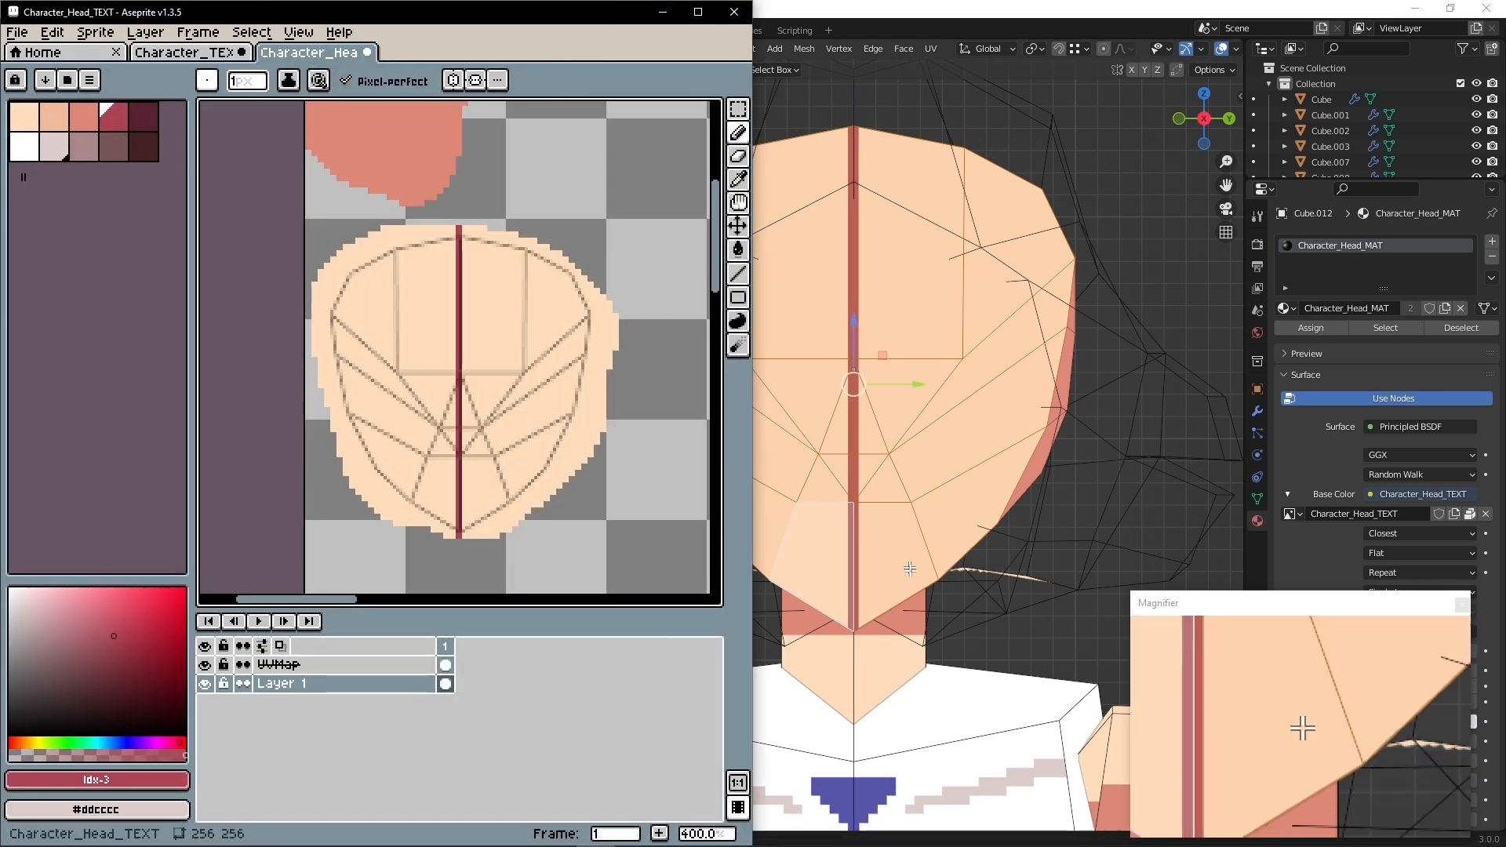
{"action": "scroll", "coordinate": [910, 569], "scroll_direction": "down", "scroll_amount": 2}
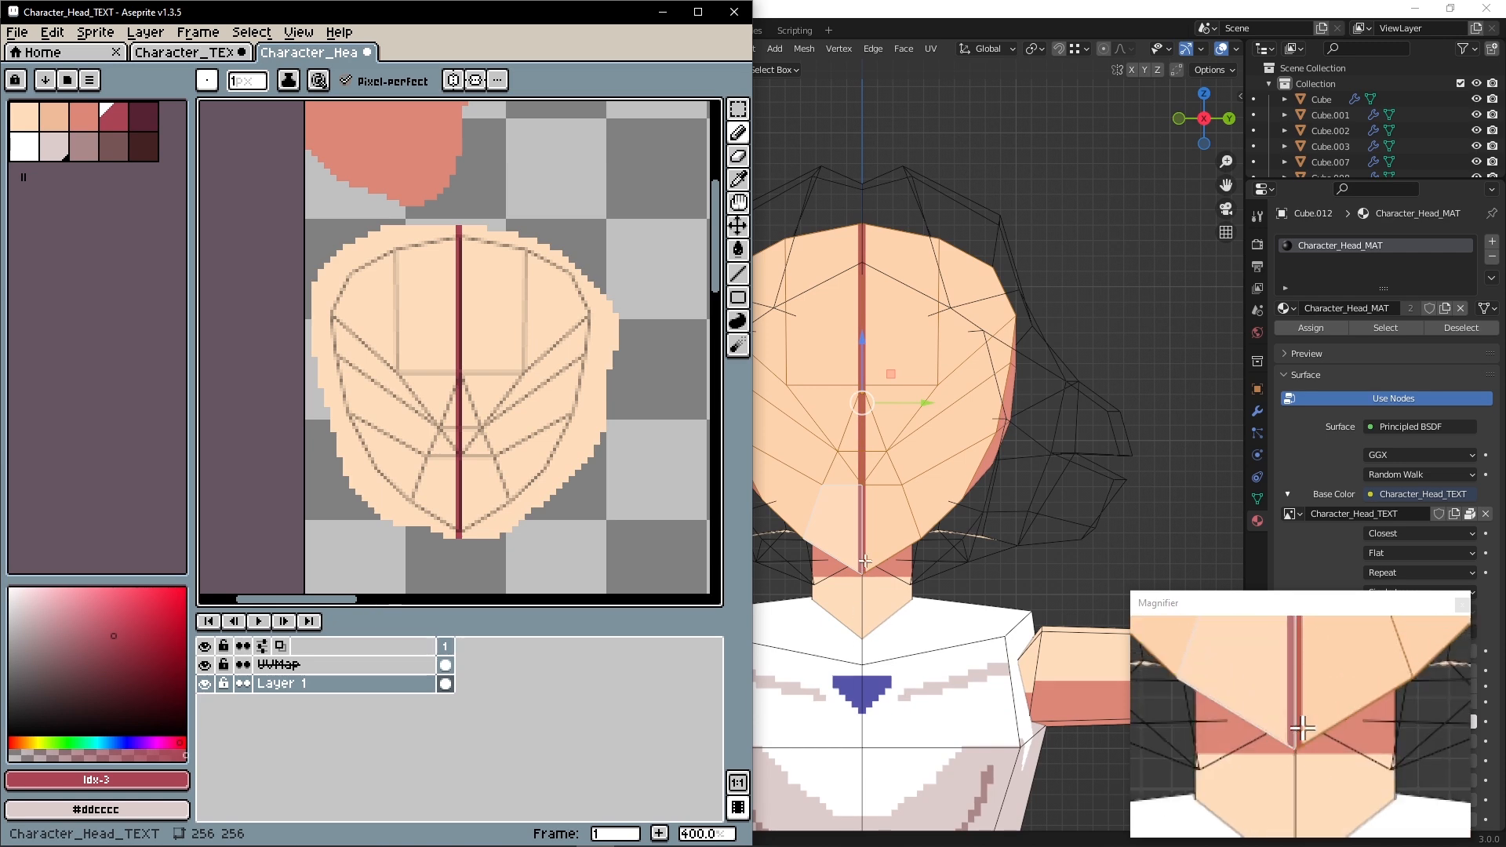
{"action": "scroll", "coordinate": [849, 620], "scroll_direction": "up", "scroll_amount": 4}
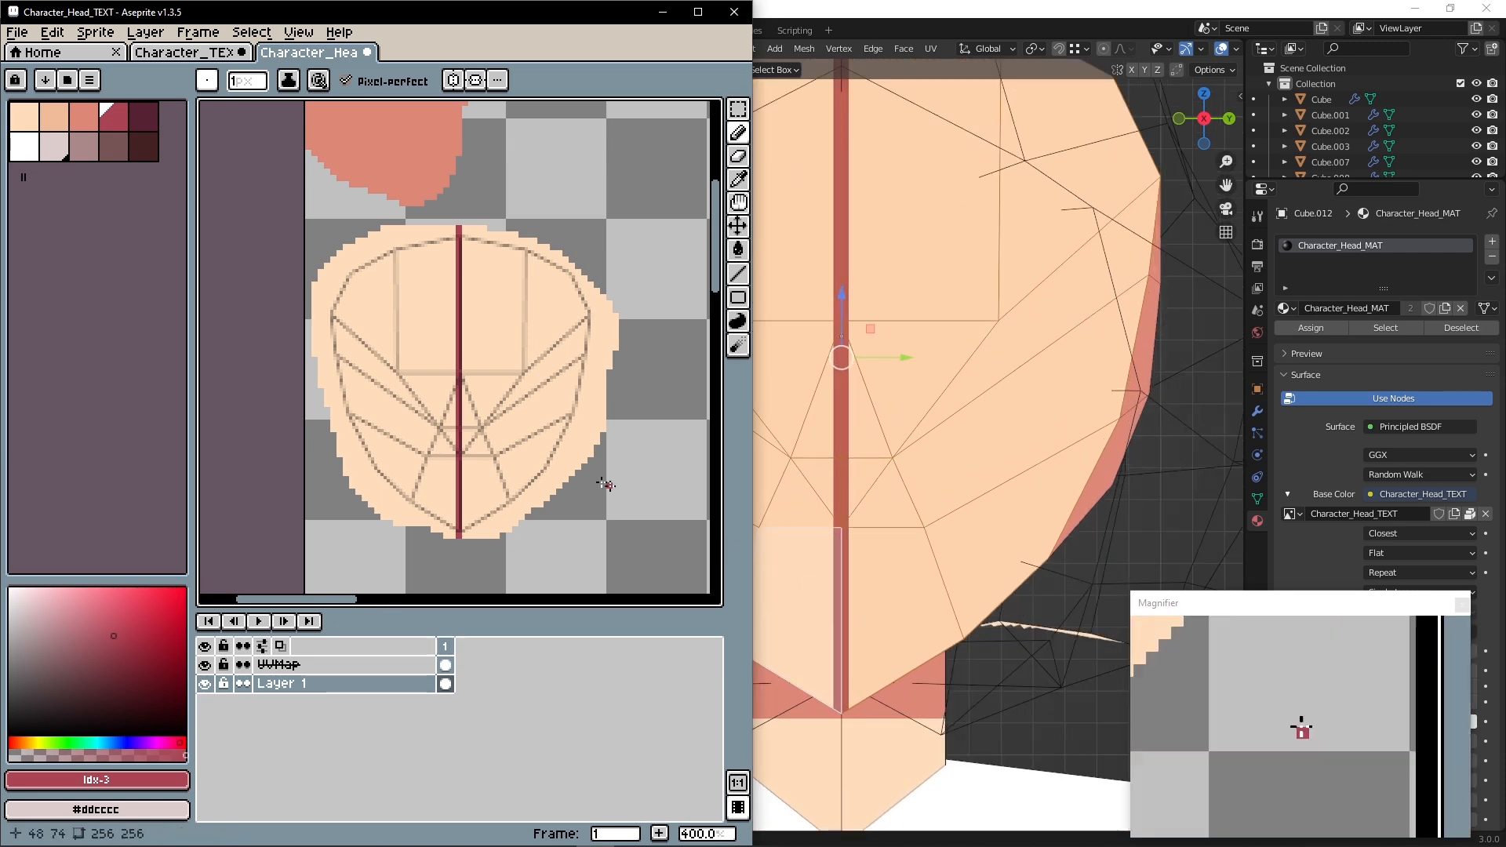
{"action": "key", "text": "i"}
{"action": "scroll", "coordinate": [451, 400], "scroll_direction": "up", "scroll_amount": 1}
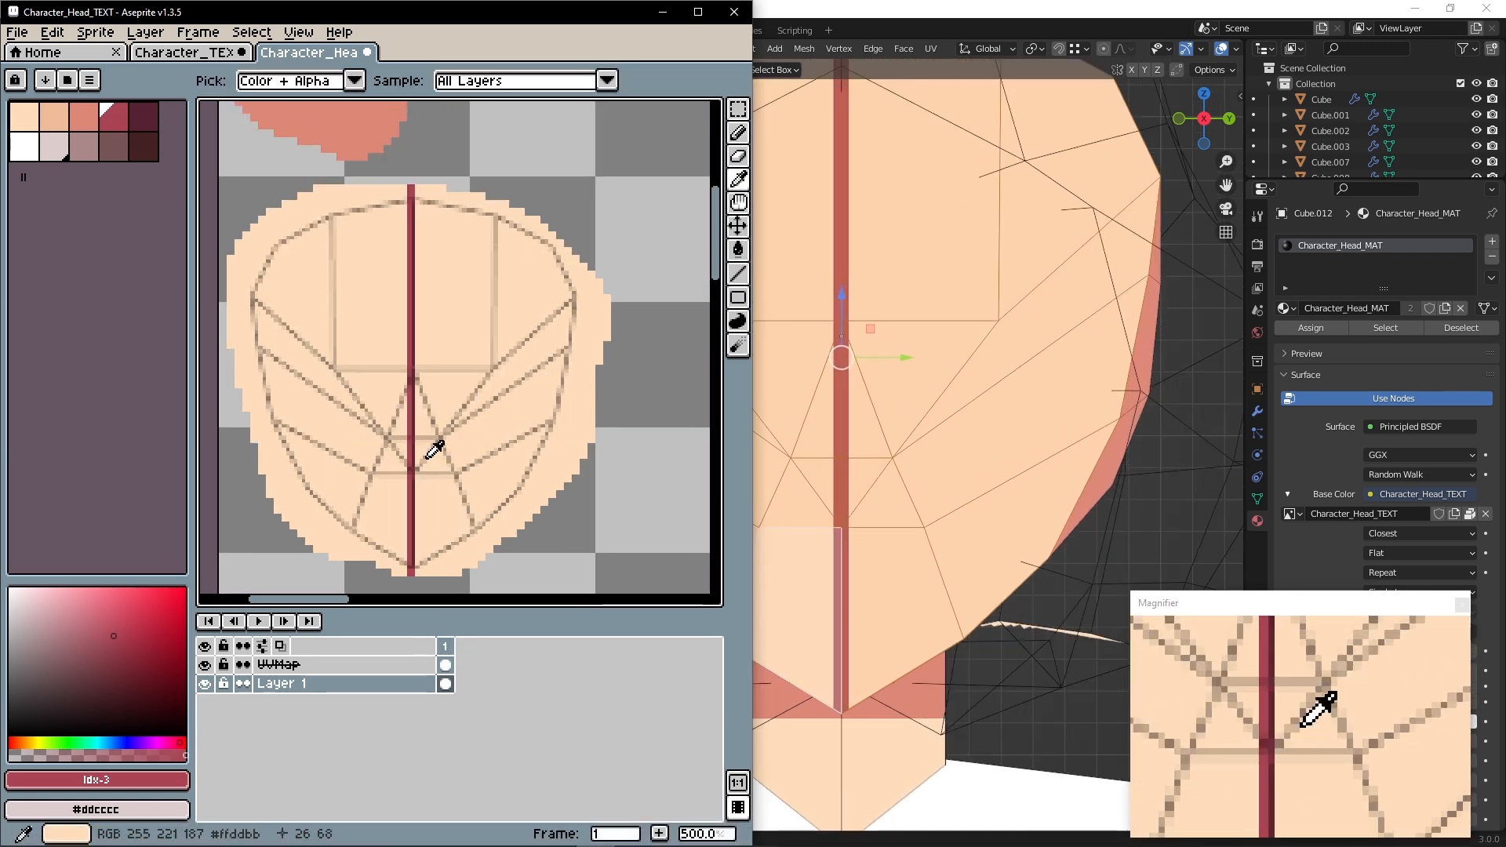
{"action": "left_click", "coordinate": [197, 51]}
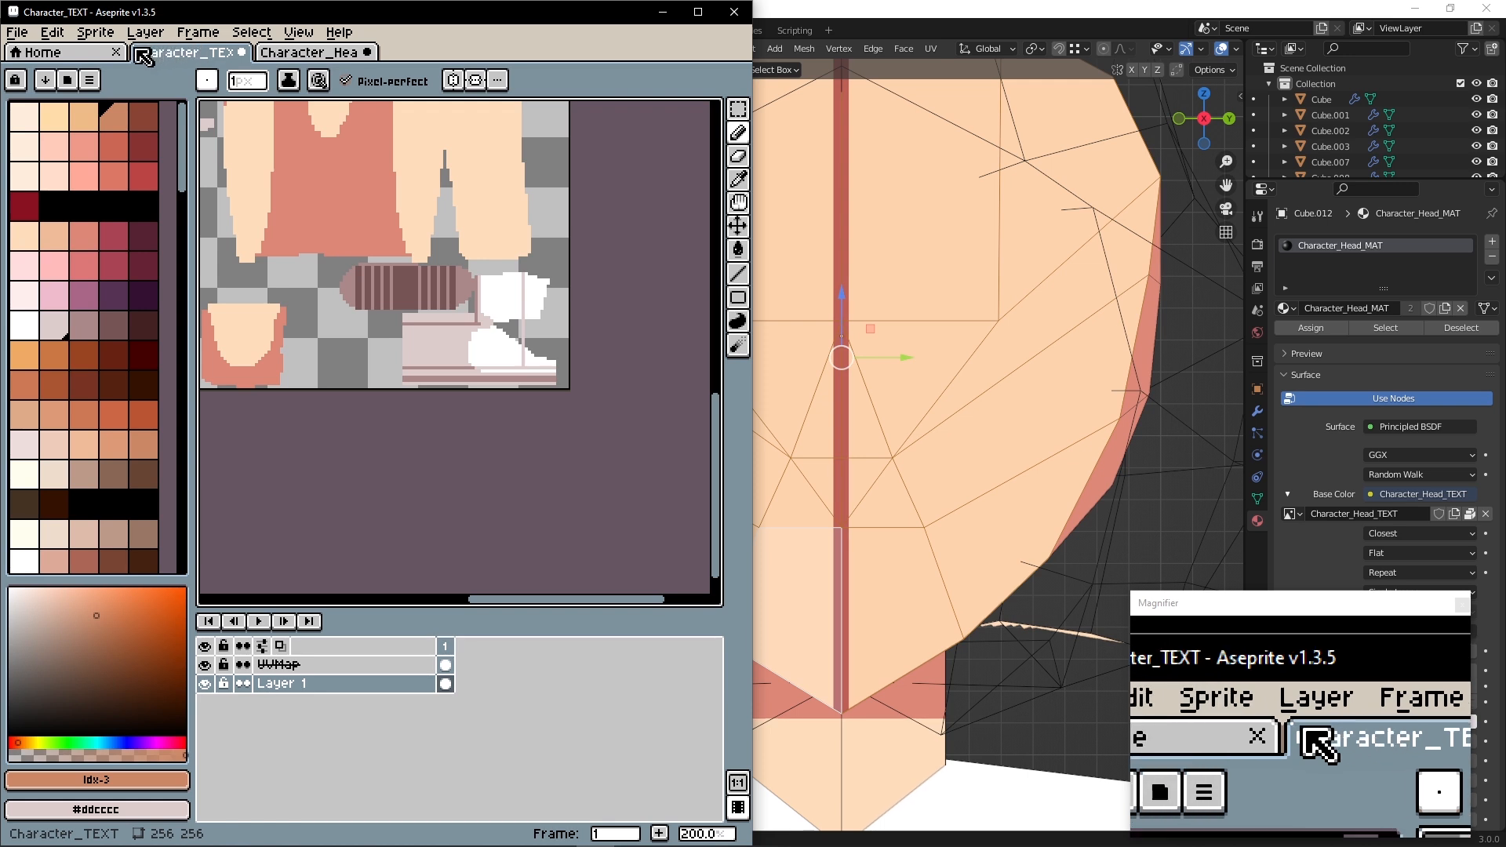
{"action": "scroll", "coordinate": [124, 245], "scroll_direction": "down", "scroll_amount": 5}
{"action": "left_click_drag", "start_coordinate": [59, 445], "coordinate": [142, 439]}
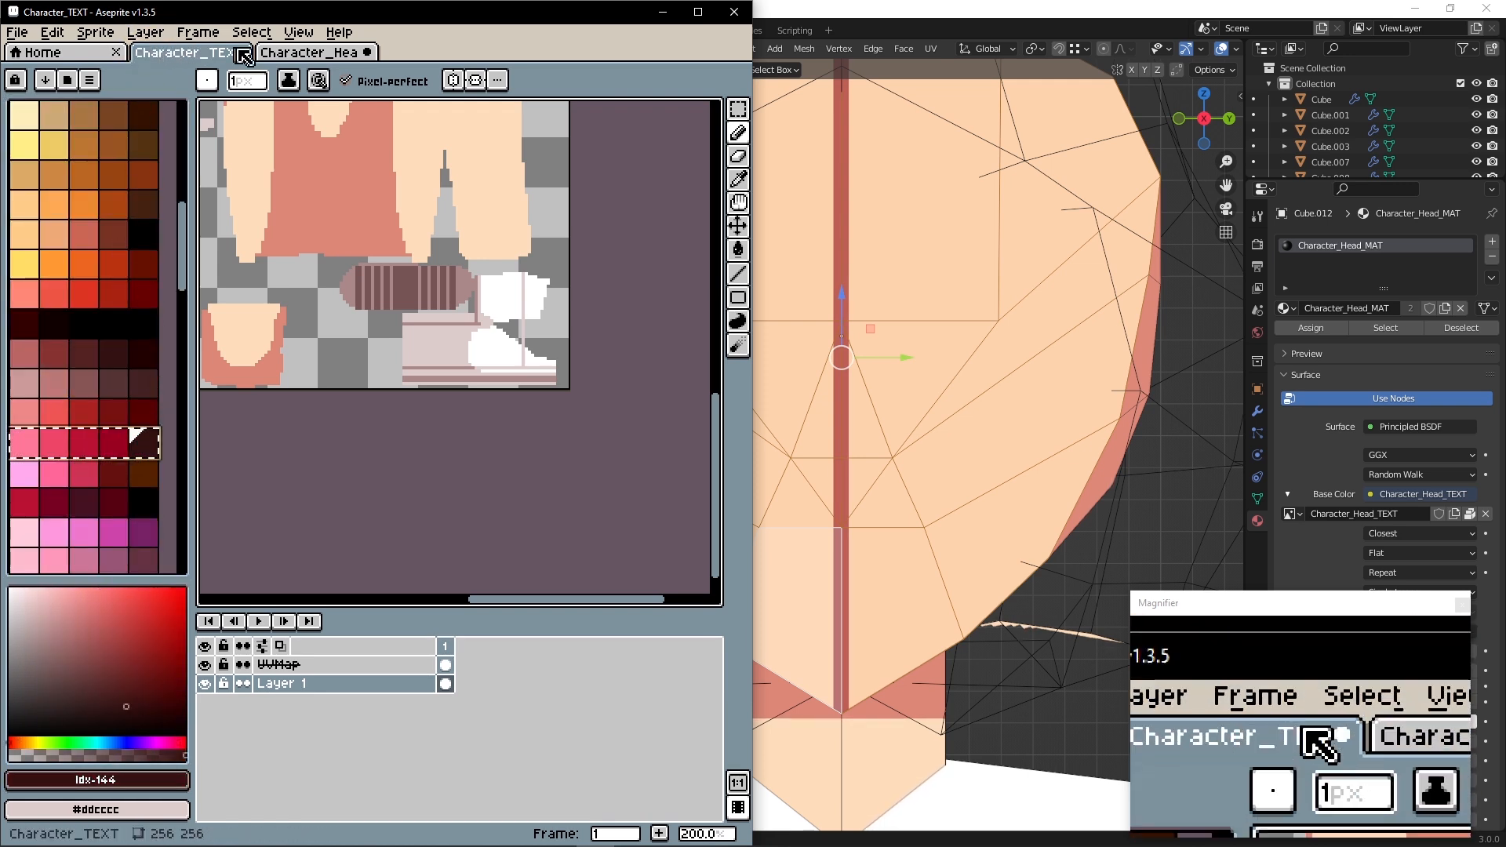
{"action": "left_click", "coordinate": [286, 53]}
{"action": "left_click_drag", "start_coordinate": [158, 159], "coordinate": [166, 190]}
{"action": "key", "text": "ctrl+v"}
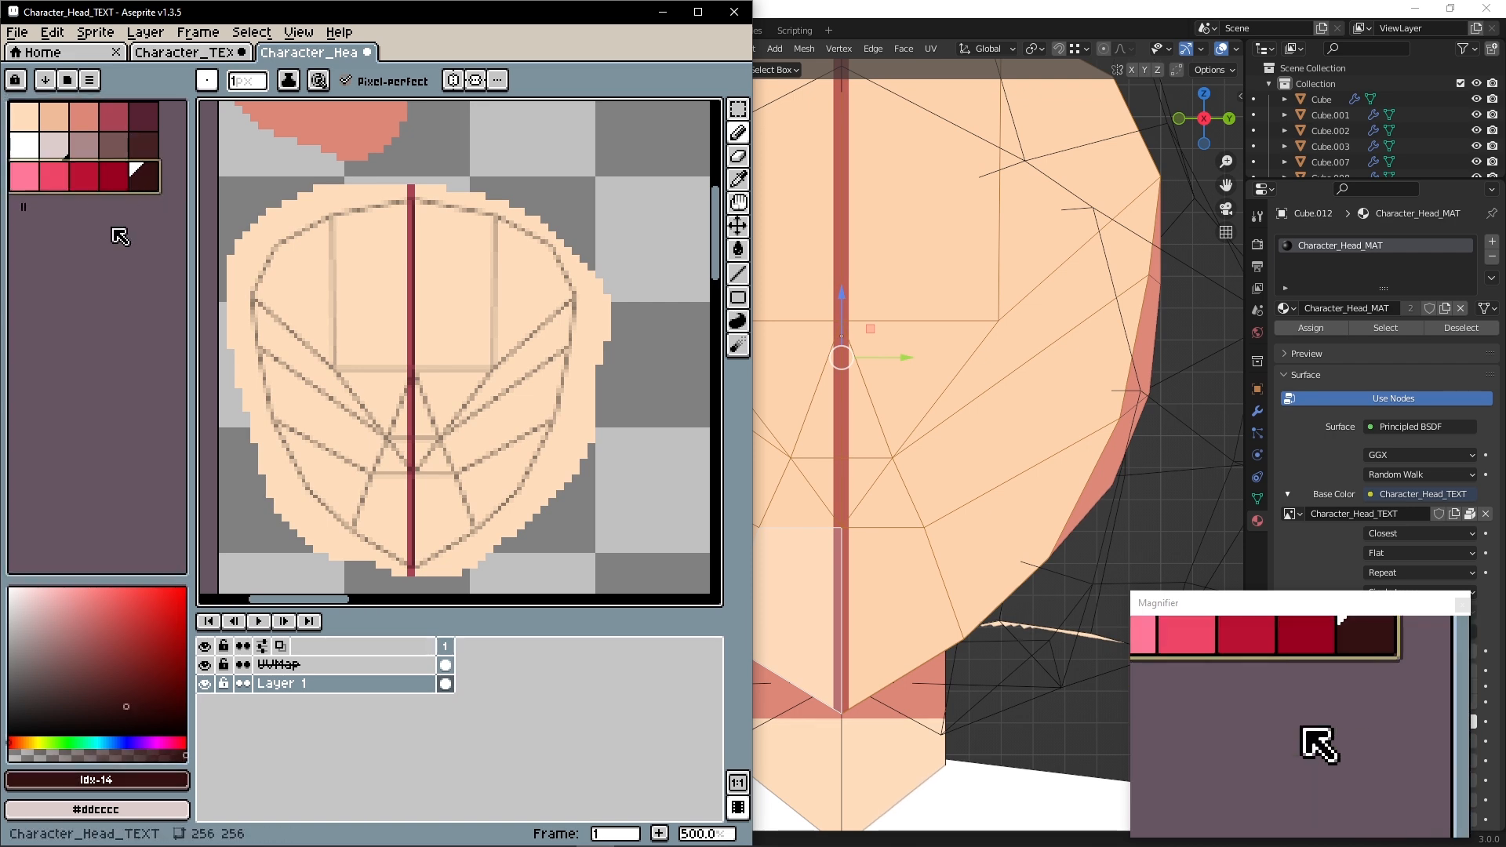
Copy the five-swatch white-to-slate-blue ramp from the Character_TEXT palette into another new row of the Character_Head_TEXT palette
{"action": "left_click", "coordinate": [202, 53]}
{"action": "scroll", "coordinate": [110, 353], "scroll_direction": "down", "scroll_amount": 10}
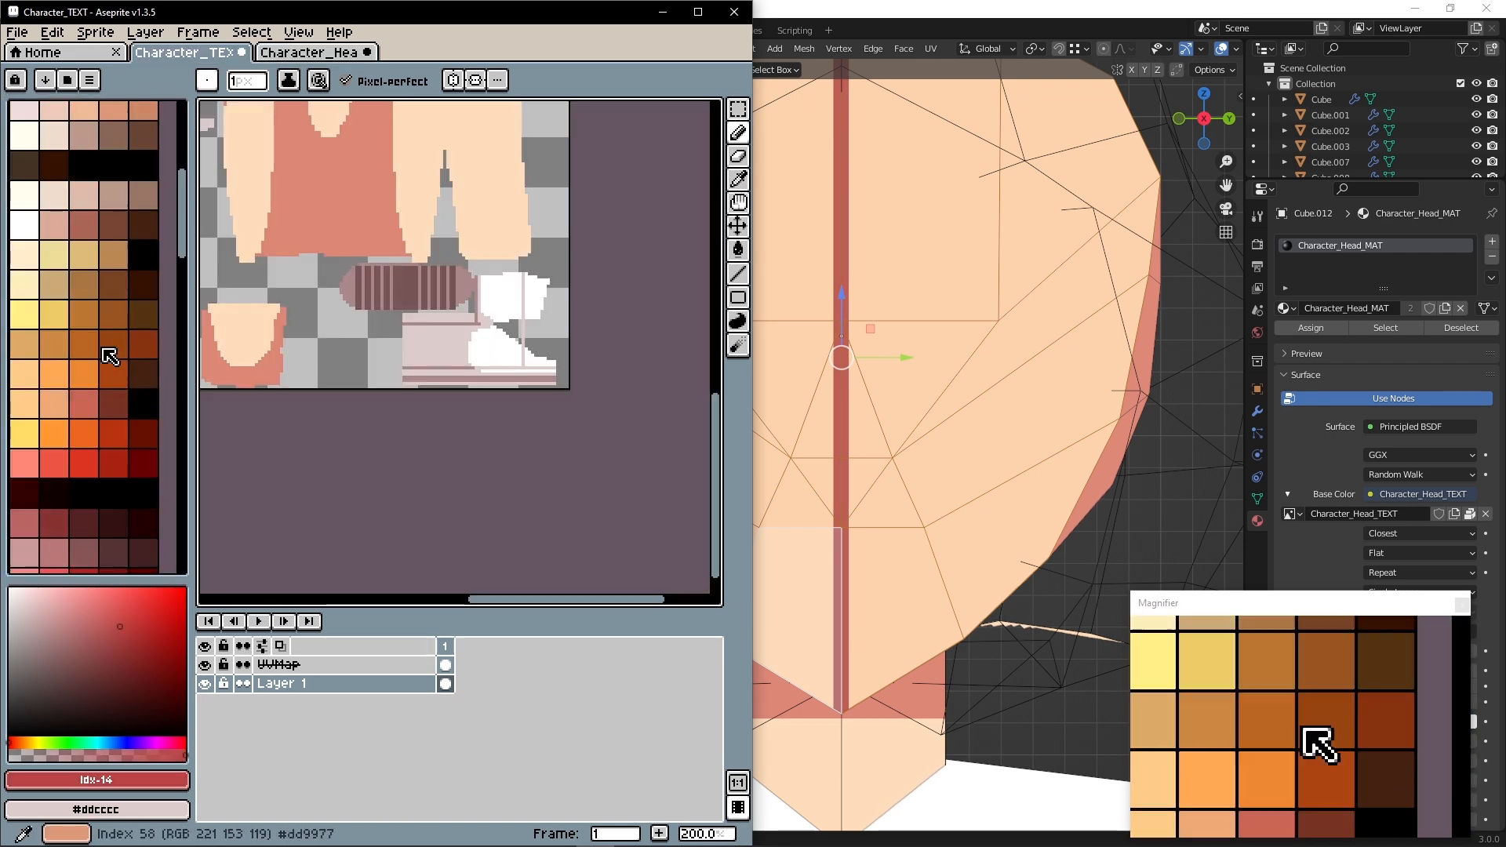
{"action": "scroll", "coordinate": [37, 516], "scroll_direction": "down", "scroll_amount": 3}
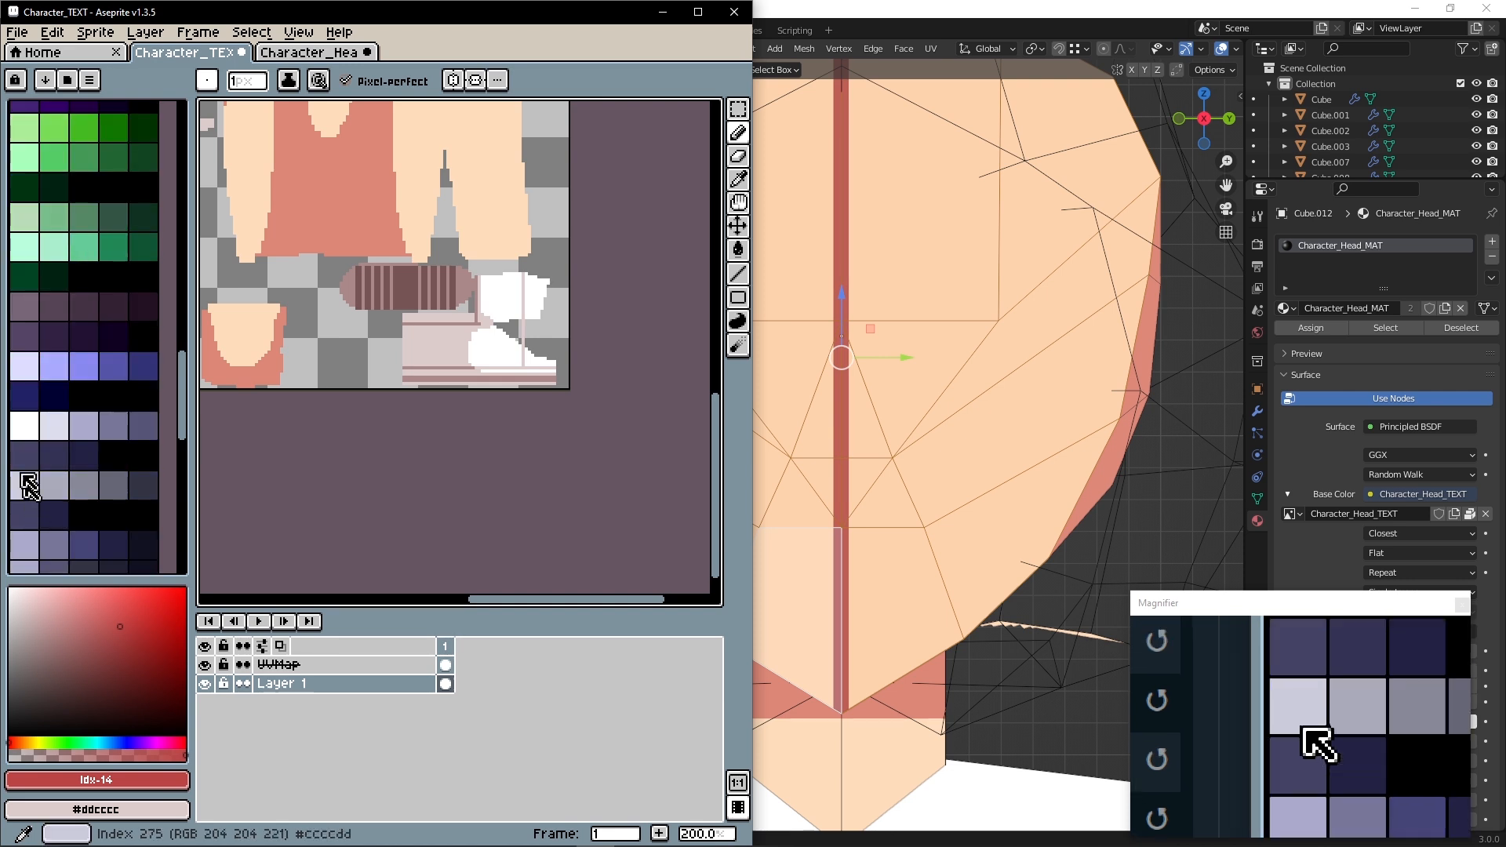
{"action": "left_click", "coordinate": [55, 427]}
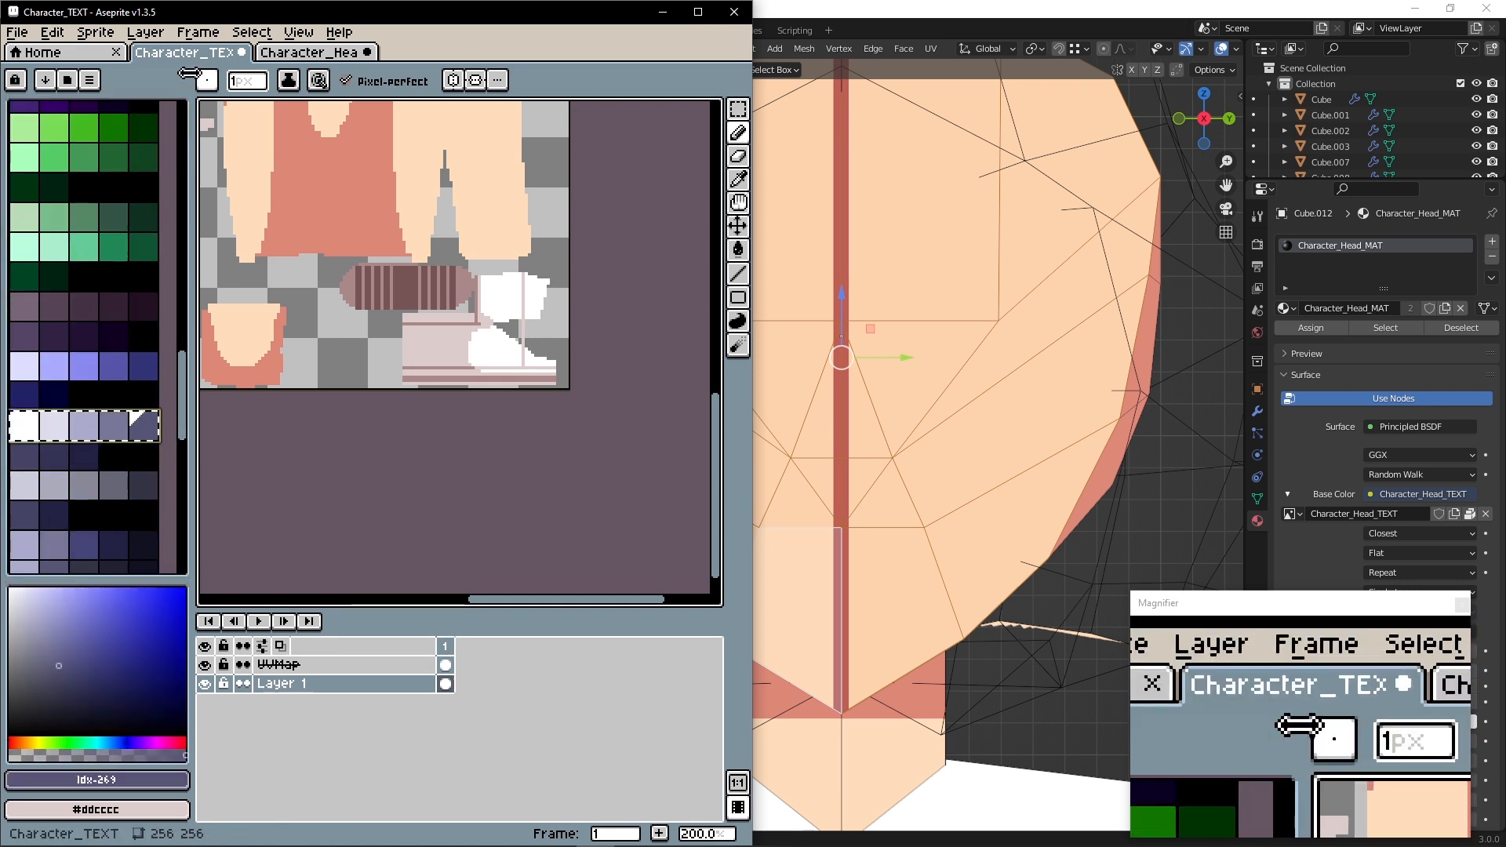
{"action": "left_click", "coordinate": [297, 49]}
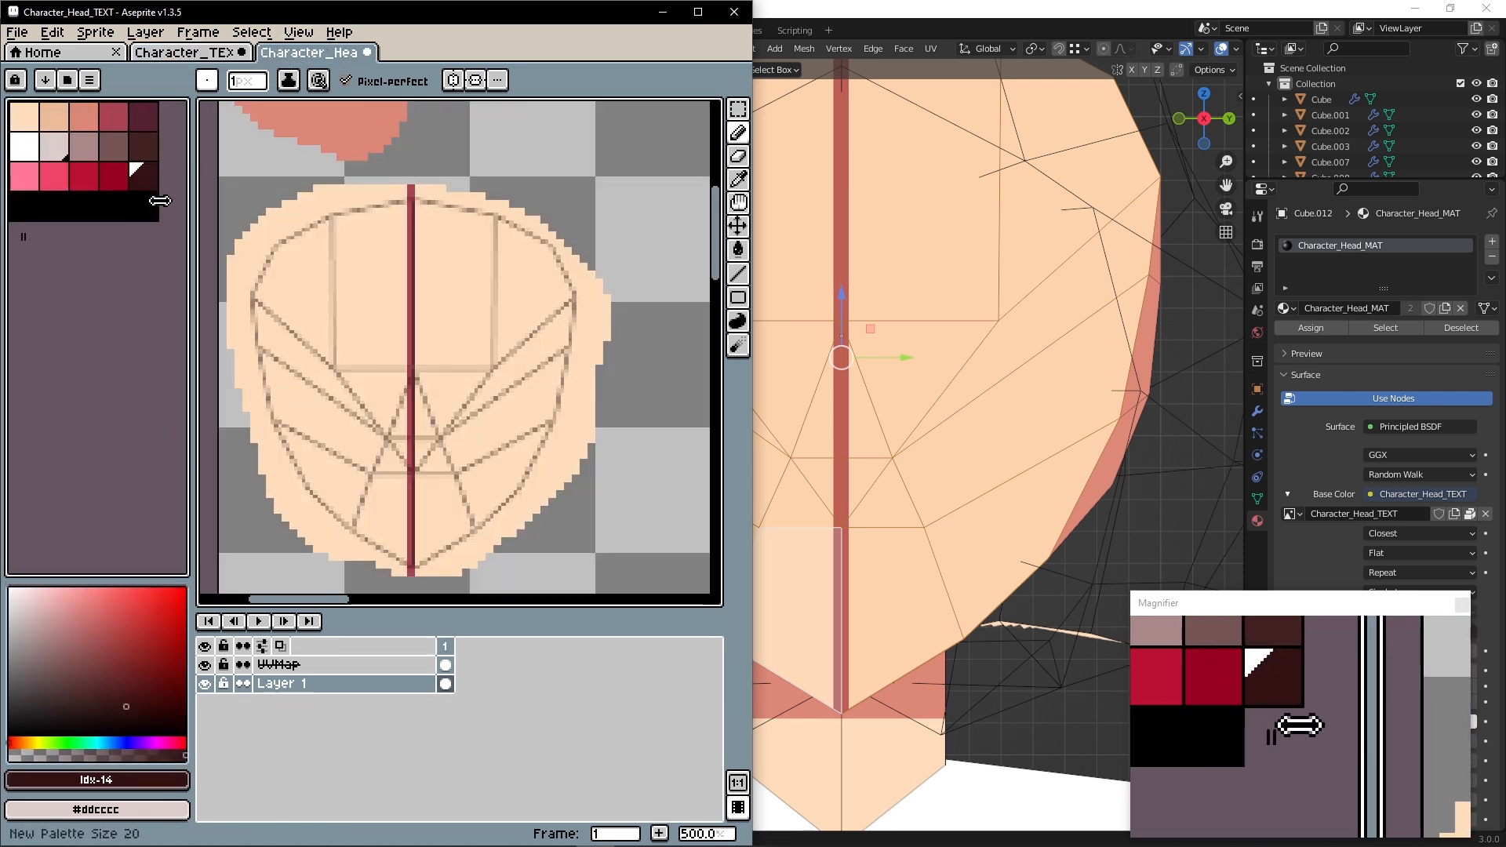
{"action": "key", "text": "ctrl+v"}
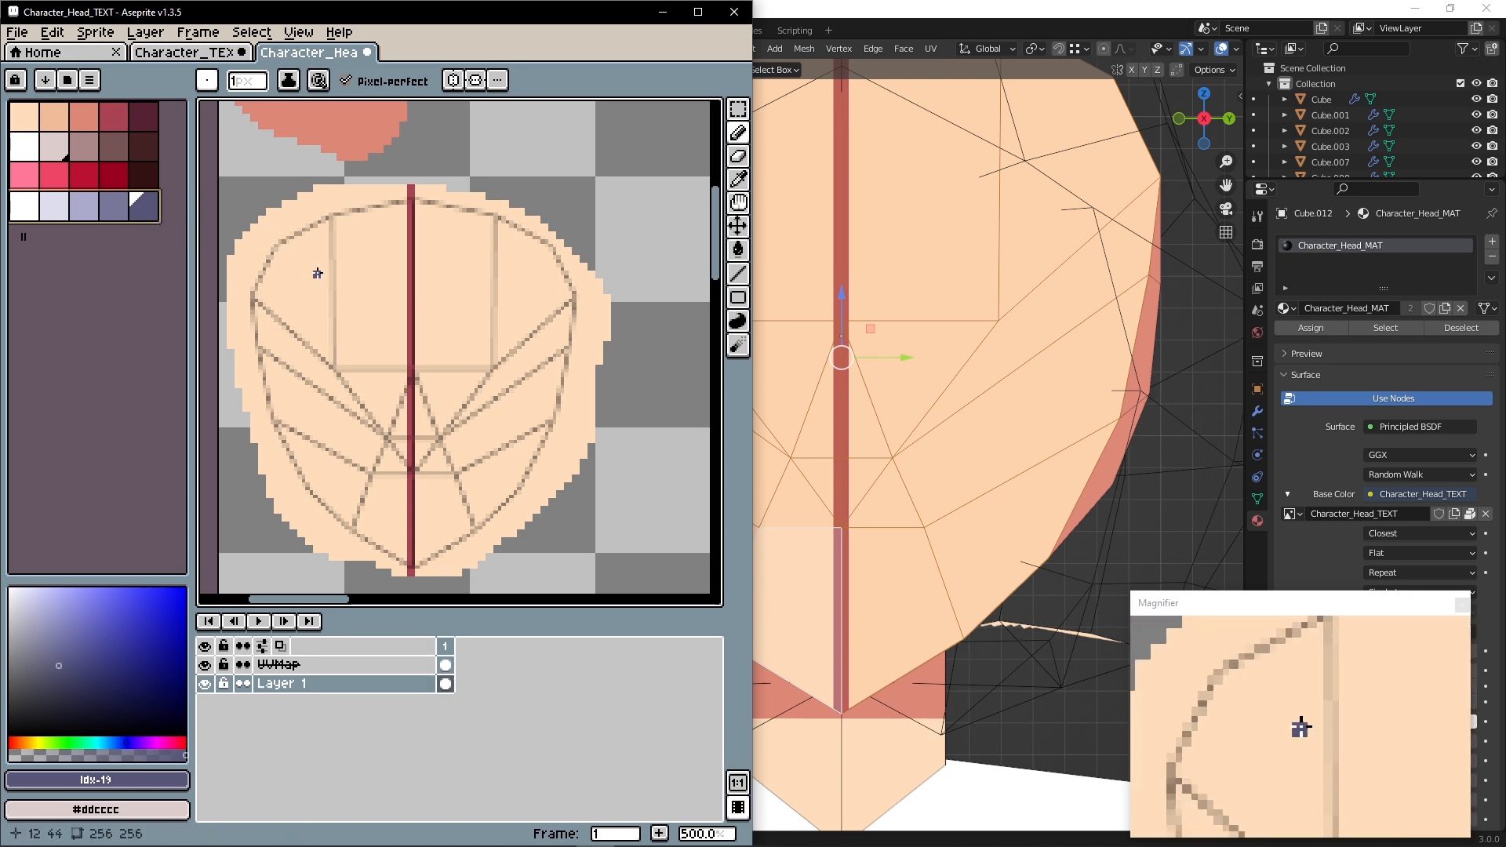
Remove the red guide line down the face by painting over it with the skin shade #ffddbb
{"action": "scroll", "coordinate": [1038, 365], "scroll_direction": "down", "scroll_amount": 6}
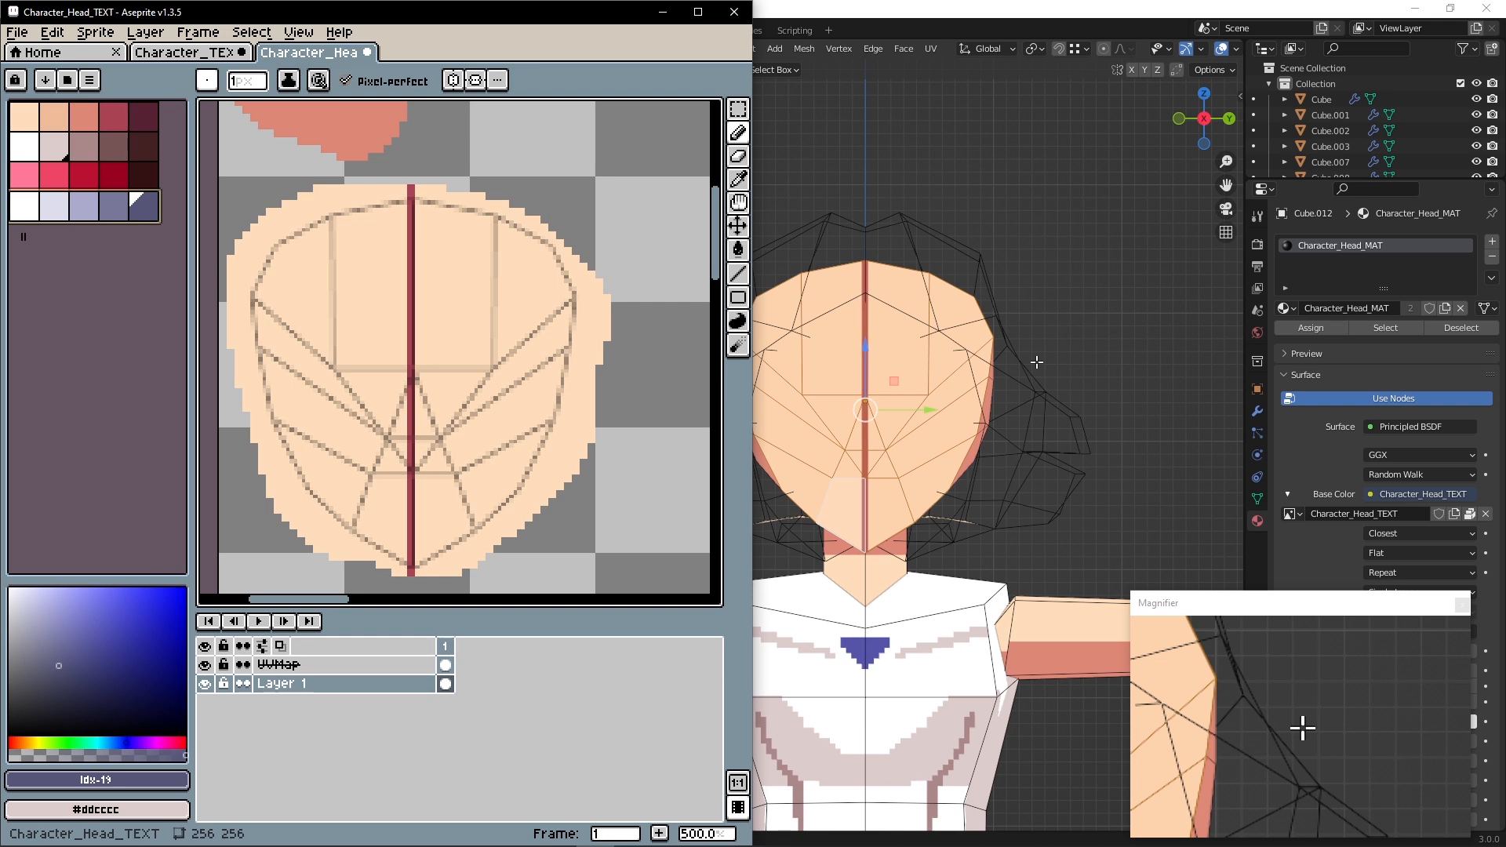
{"action": "left_click", "coordinate": [85, 182]}
{"action": "scroll", "coordinate": [402, 271], "scroll_direction": "up", "scroll_amount": 1}
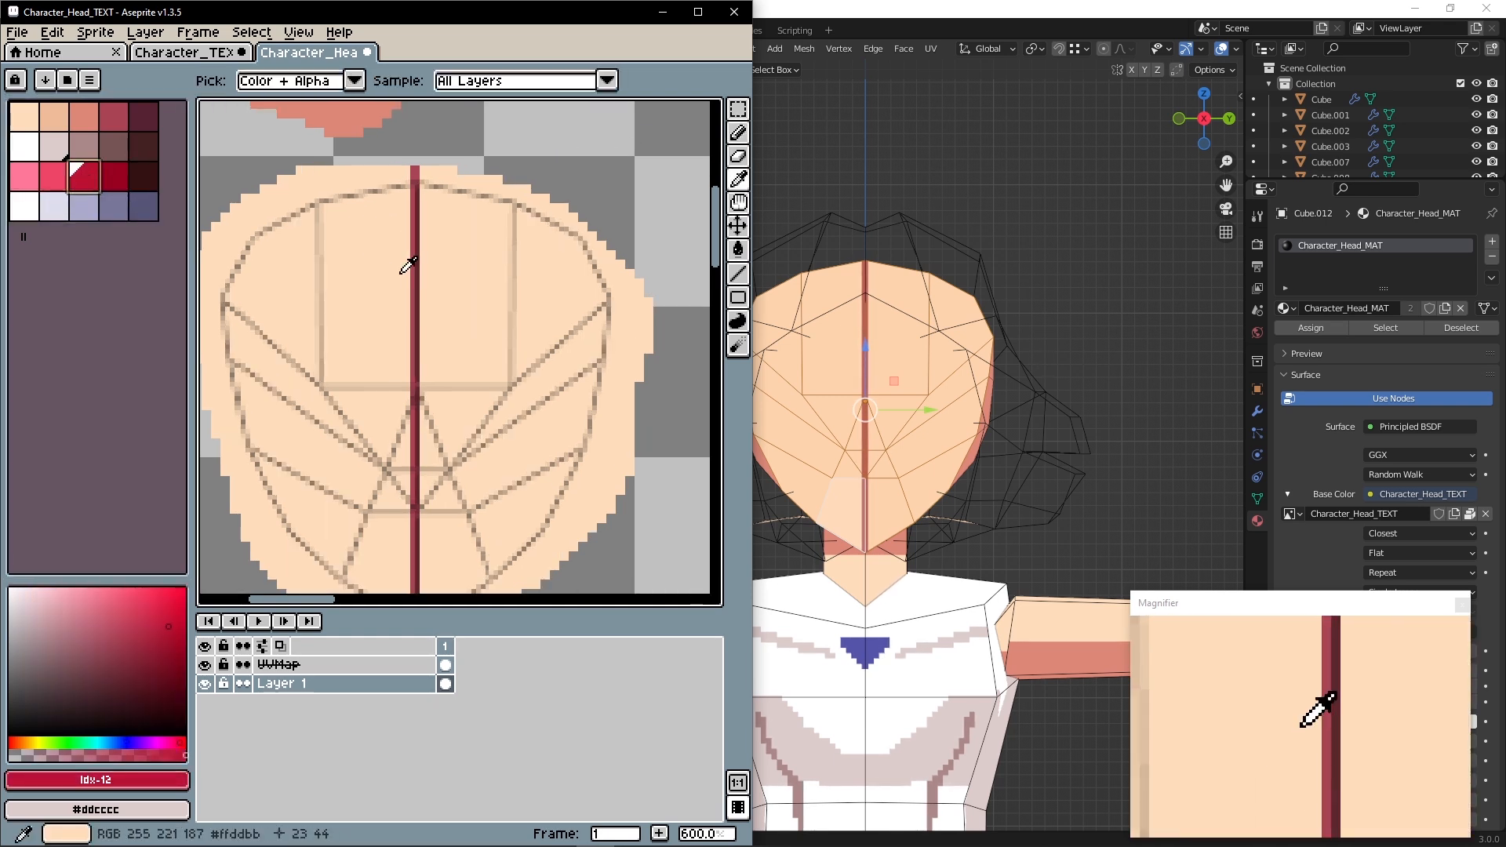
{"action": "left_click", "coordinate": [440, 239], "text": "alt"}
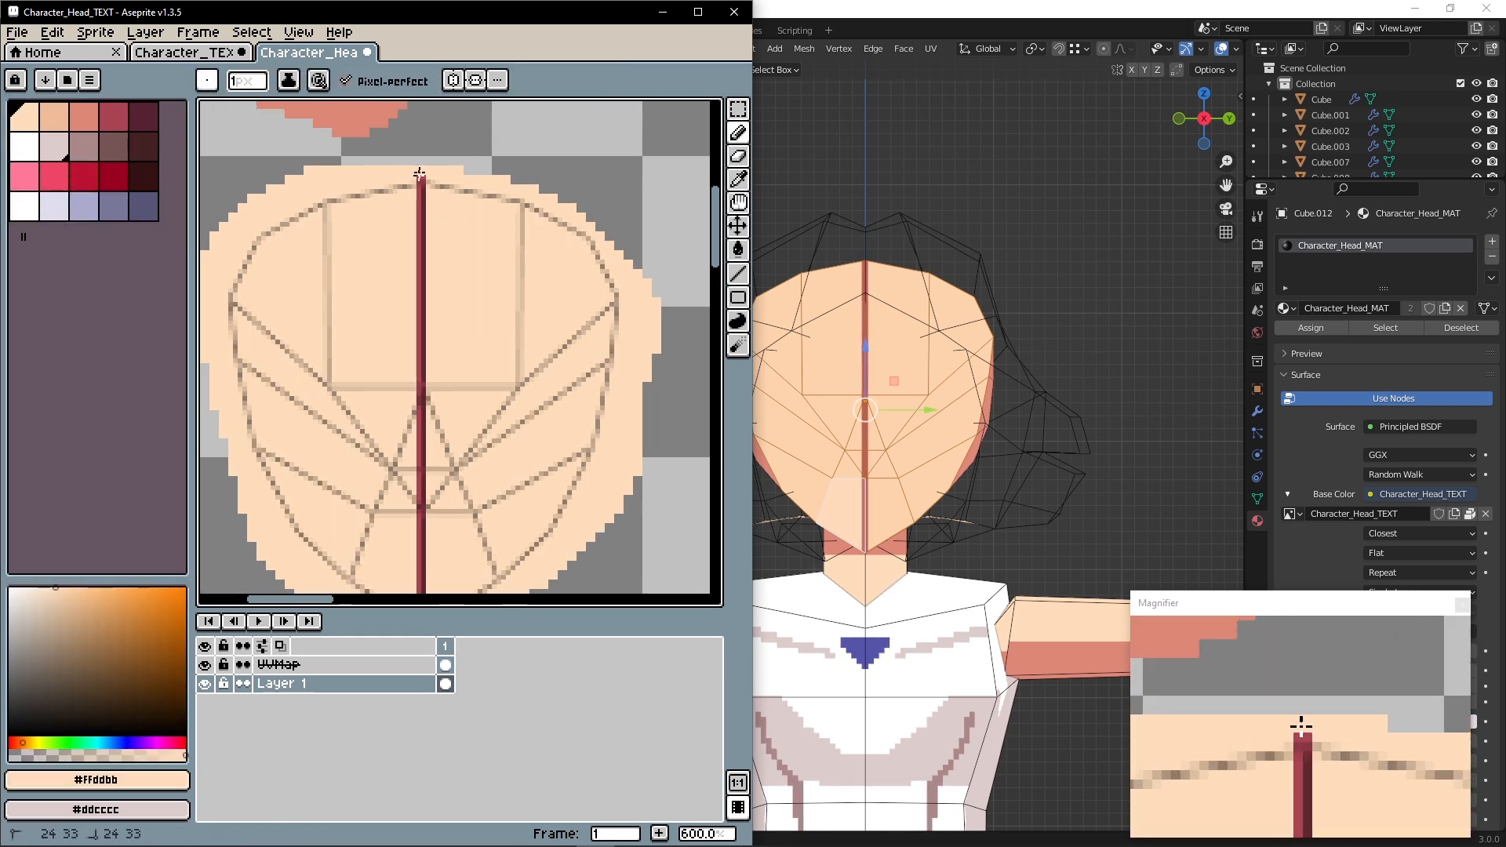
{"action": "mouse_move", "coordinate": [715, 228]}
{"action": "left_mouse_down"}
{"action": "mouse_move", "coordinate": [716, 263]}
{"action": "mouse_move", "coordinate": [712, 235]}
{"action": "left_mouse_up"}
Paint a small downward-pointing triangular mark in red #bb1133 at the centre of the forehead, cleaning up its edges with the skin shade
{"action": "left_click", "coordinate": [85, 176]}
{"action": "left_click_drag", "start_coordinate": [399, 258], "coordinate": [439, 267]}
{"action": "key", "text": "ctrl+z"}
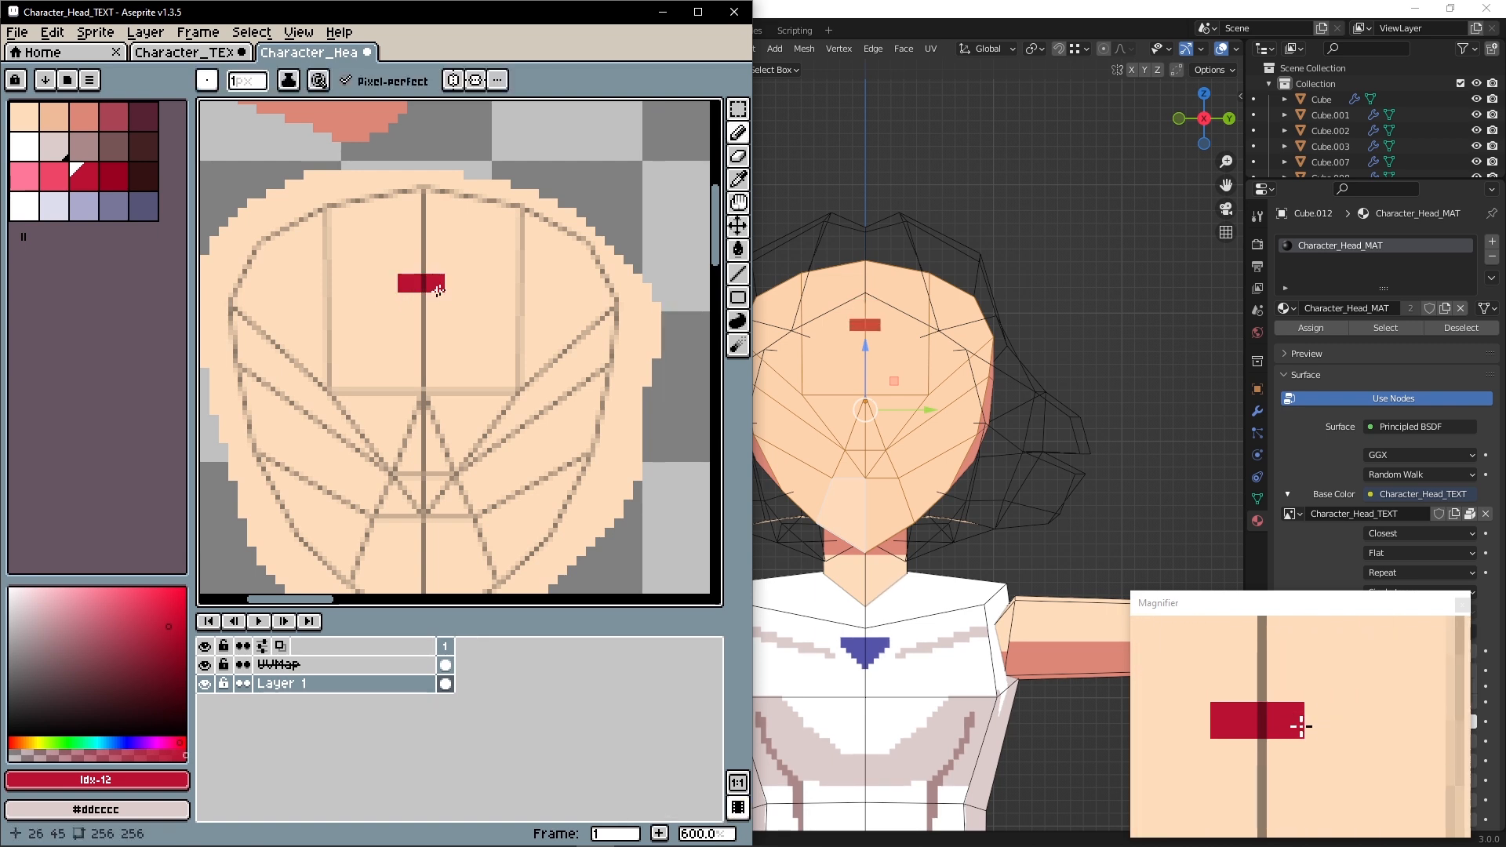
{"action": "left_click", "coordinate": [450, 269], "text": "alt"}
{"action": "left_click", "coordinate": [443, 278]}
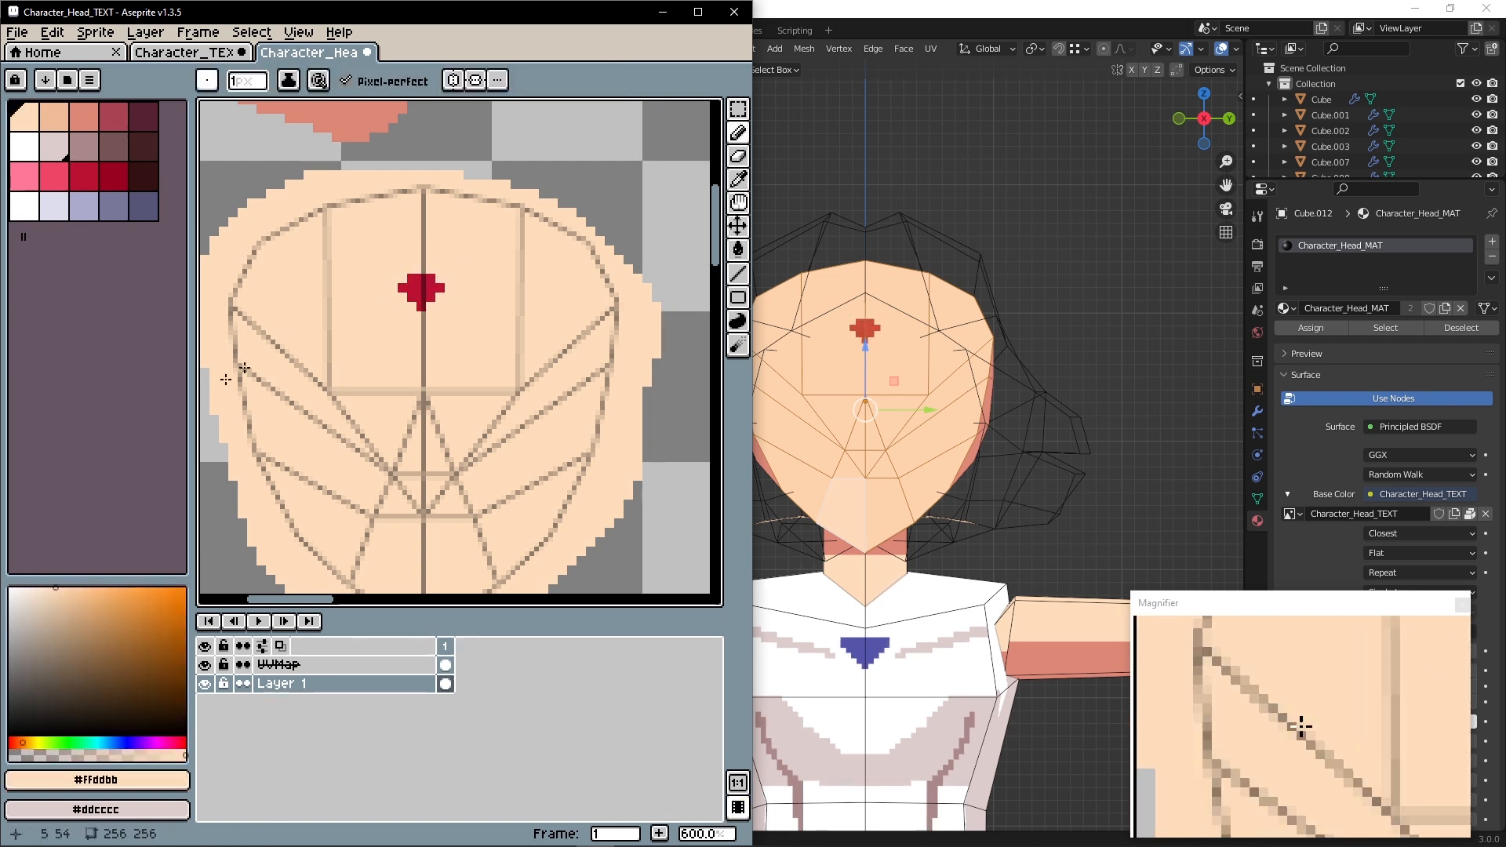
{"action": "left_click", "coordinate": [403, 286], "text": "alt"}
{"action": "left_click", "coordinate": [403, 278]}
{"action": "left_click", "coordinate": [440, 279]}
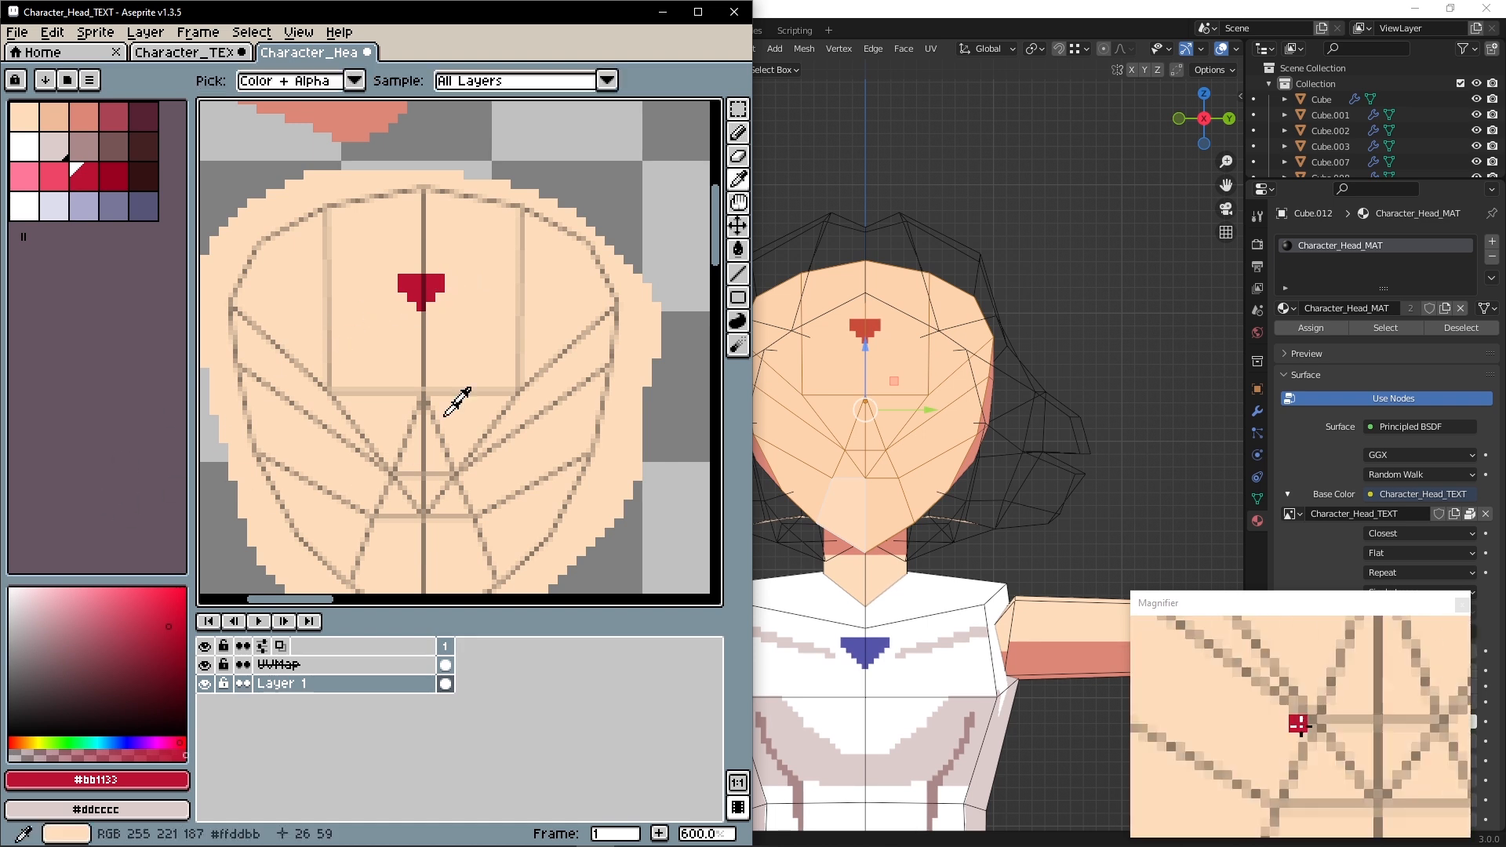
Add a black swatch at the end of the head palette and try a black eyebrow stroke beside the forehead mark
{"action": "middle_click_drag", "start_coordinate": [460, 396], "coordinate": [463, 346], "text": "alt"}
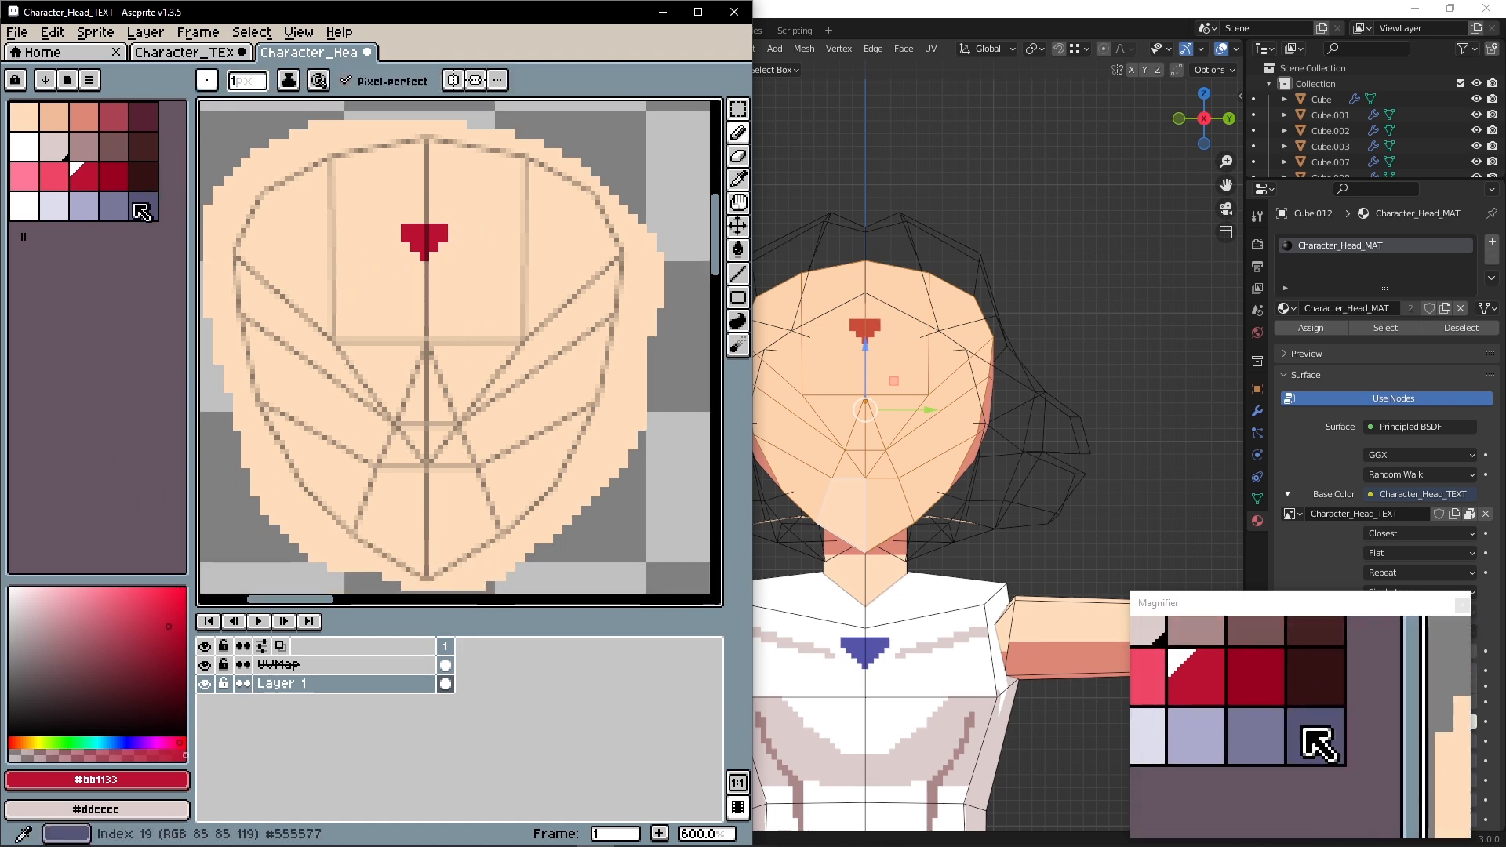
{"action": "left_click_drag", "start_coordinate": [23, 236], "coordinate": [52, 236]}
{"action": "left_click", "coordinate": [24, 235]}
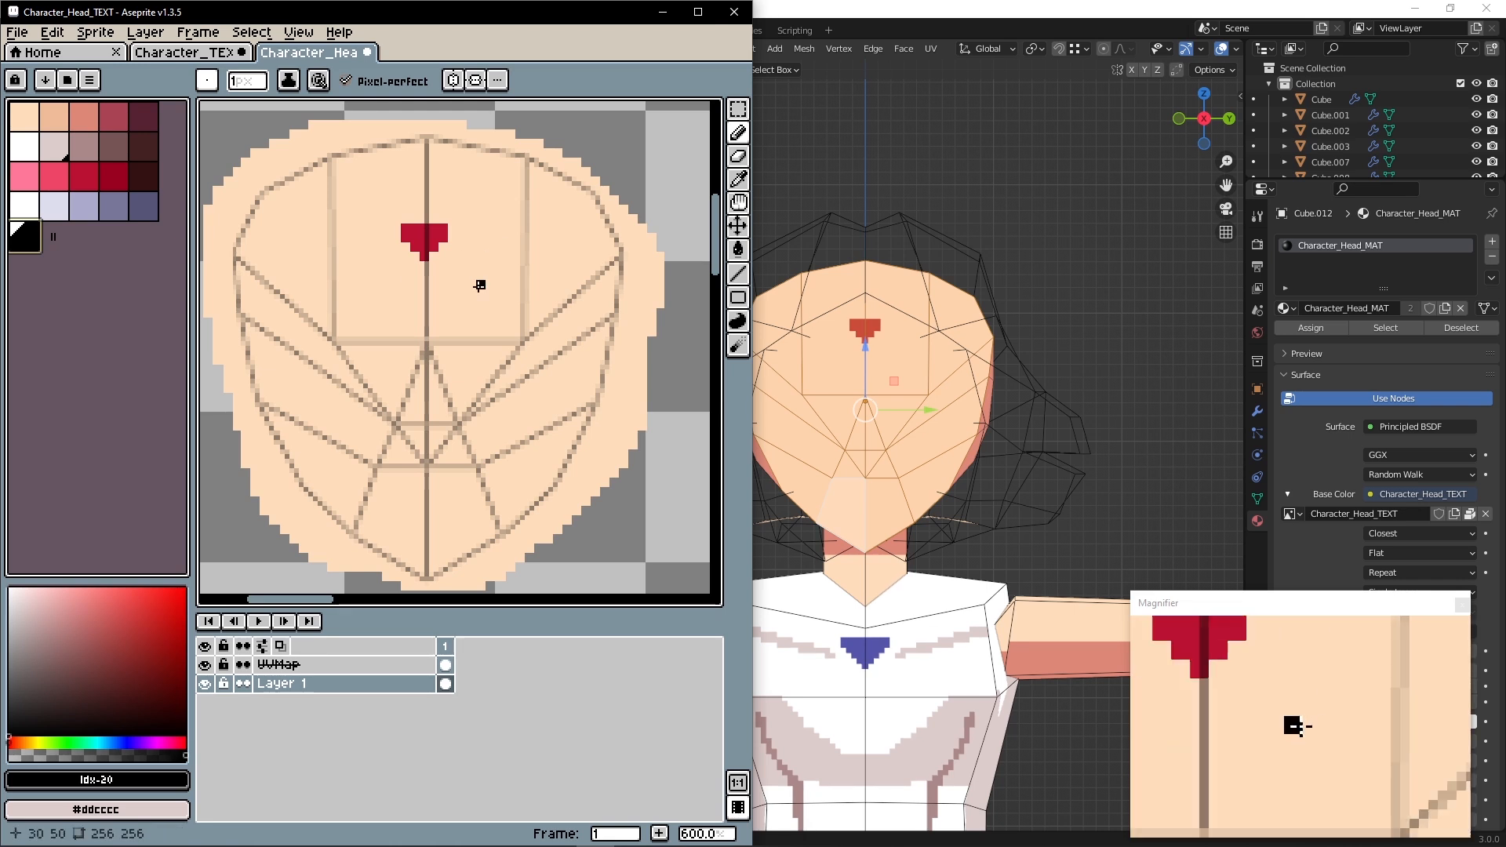
{"action": "left_click_drag", "start_coordinate": [471, 273], "coordinate": [490, 274]}
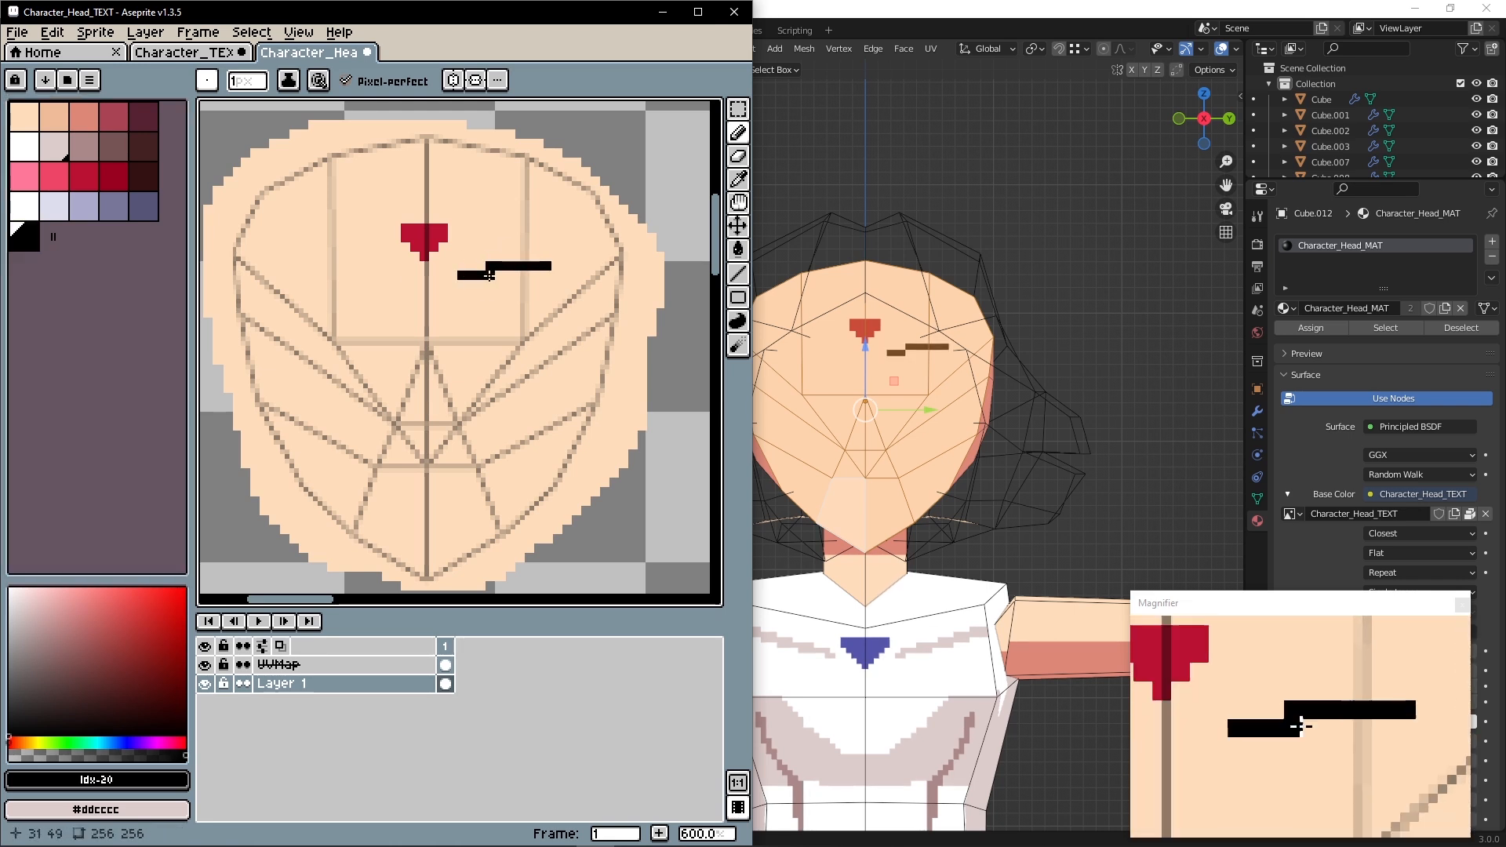
{"action": "key", "text": "ctrl+z"}
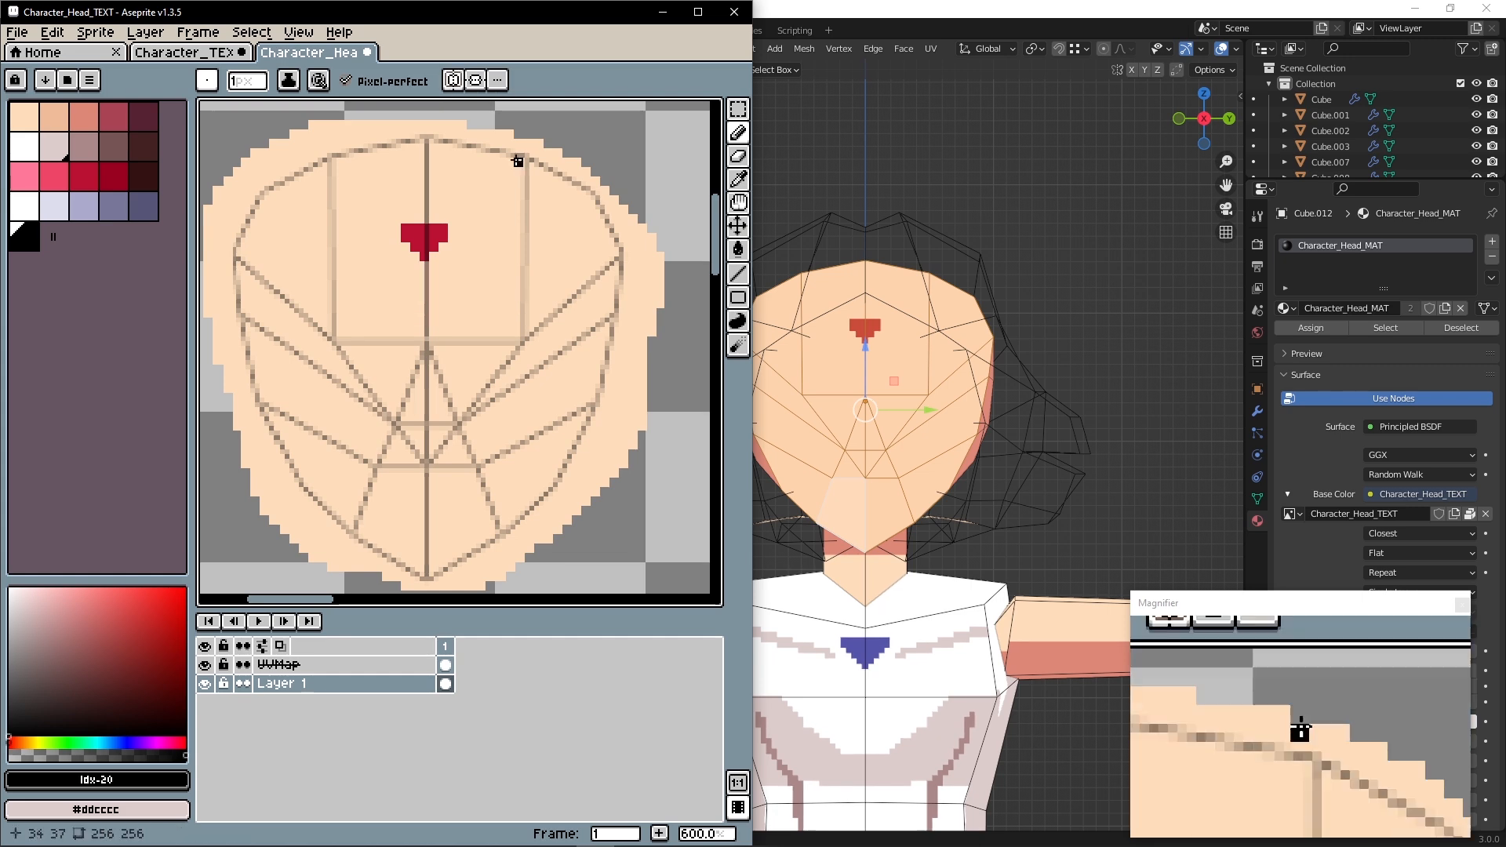
Turn on mirror symmetry with a vertical axis and align the axis with the centre line of the face
{"action": "key", "text": "i"}
{"action": "scroll", "coordinate": [454, 191], "scroll_direction": "down", "scroll_amount": 8}
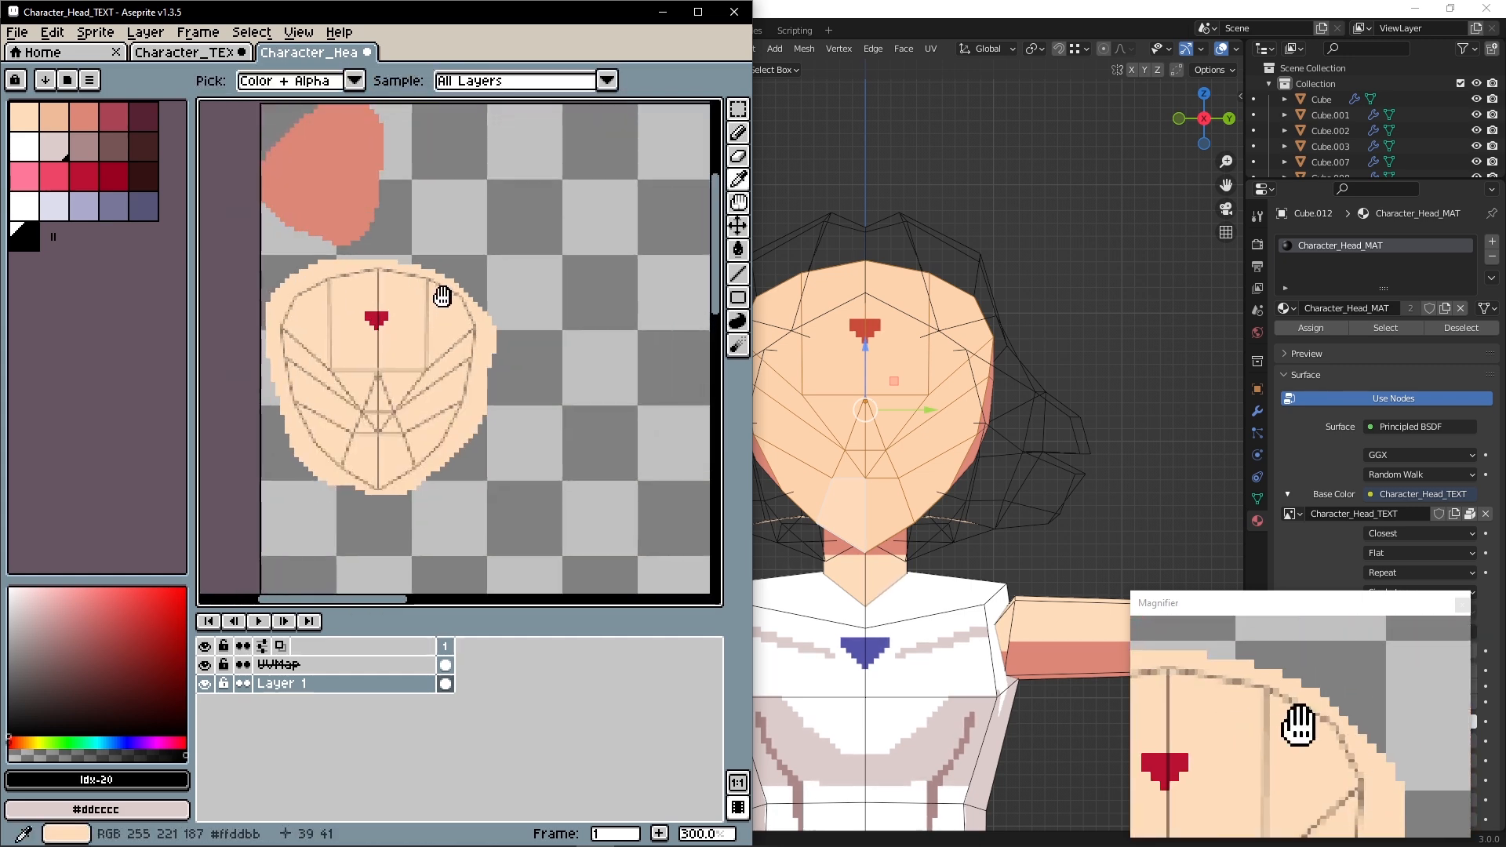
{"action": "scroll", "coordinate": [537, 222], "scroll_direction": "up", "scroll_amount": 1}
{"action": "key", "text": "b"}
{"action": "mouse_move", "coordinate": [504, 235]}
{"action": "left_mouse_down"}
{"action": "mouse_move", "coordinate": [314, 235]}
{"action": "mouse_move", "coordinate": [340, 236]}
{"action": "left_mouse_up"}
{"action": "scroll", "coordinate": [333, 307], "scroll_direction": "up", "scroll_amount": 8}
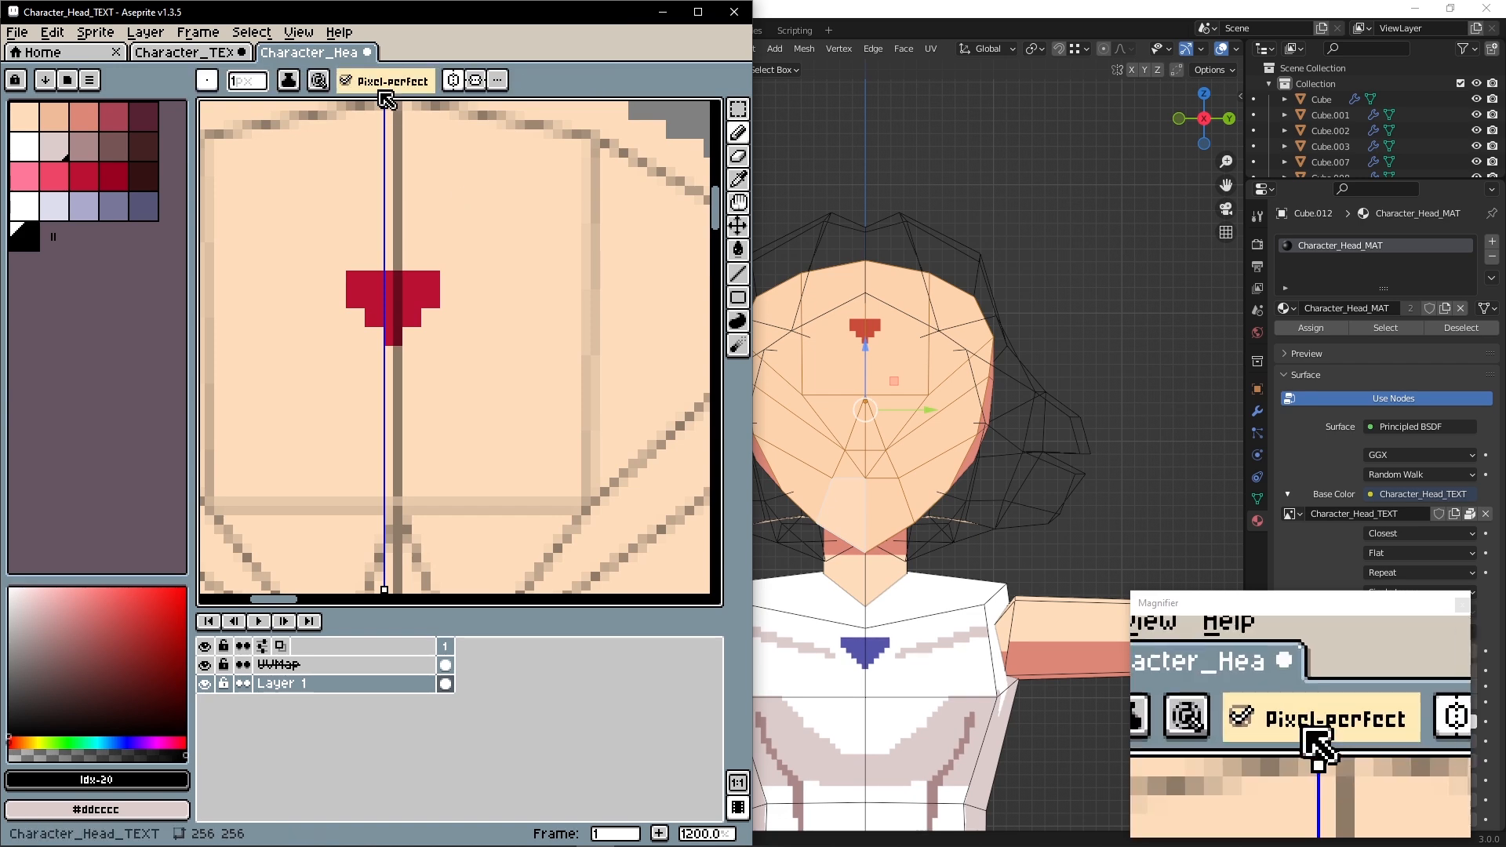
{"action": "left_click_drag", "start_coordinate": [383, 103], "coordinate": [393, 103]}
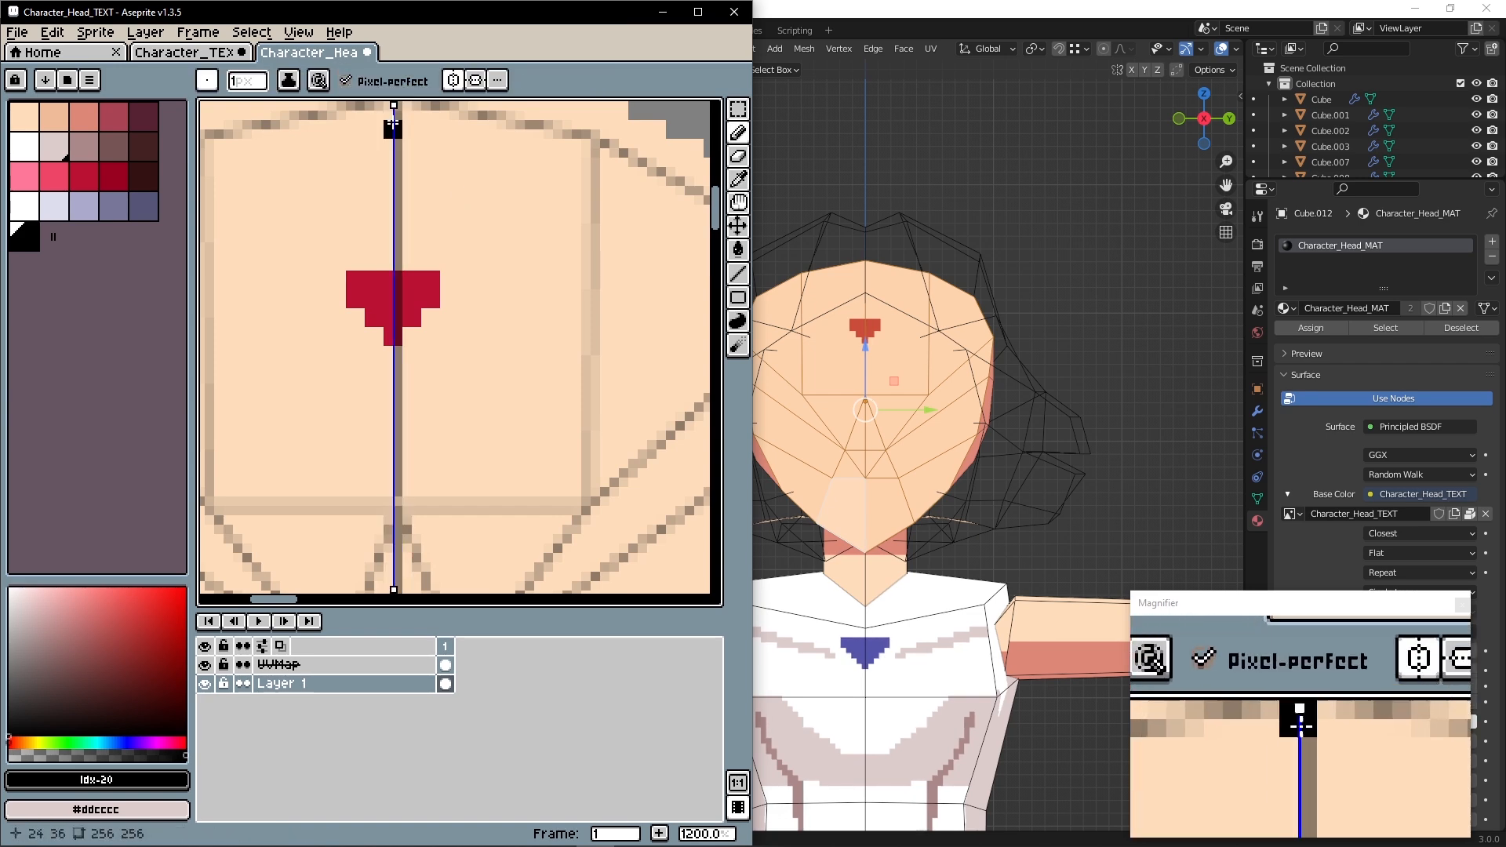
{"action": "scroll", "coordinate": [470, 306], "scroll_direction": "down", "scroll_amount": 4}
{"action": "scroll", "coordinate": [420, 416], "scroll_direction": "up", "scroll_amount": 4}
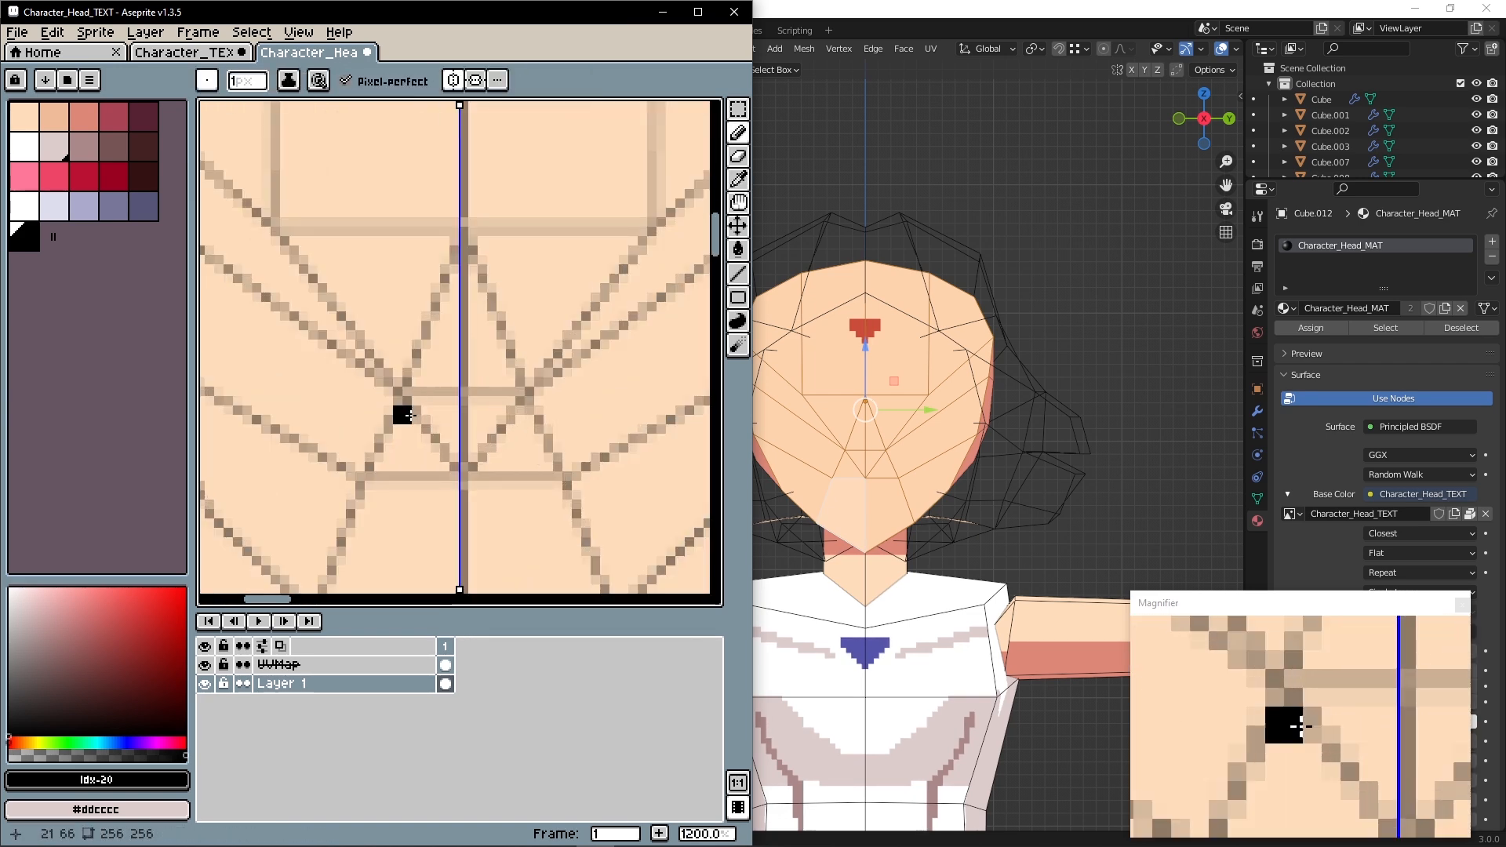
Paint a small symmetric, downward-tapering nose in #dd8877 over the nose faces of the UV layout
{"action": "left_click", "coordinate": [84, 117]}
{"action": "mouse_move", "coordinate": [460, 395]}
{"action": "left_mouse_down"}
{"action": "mouse_move", "coordinate": [427, 436]}
{"action": "mouse_move", "coordinate": [465, 443]}
{"action": "left_mouse_up"}
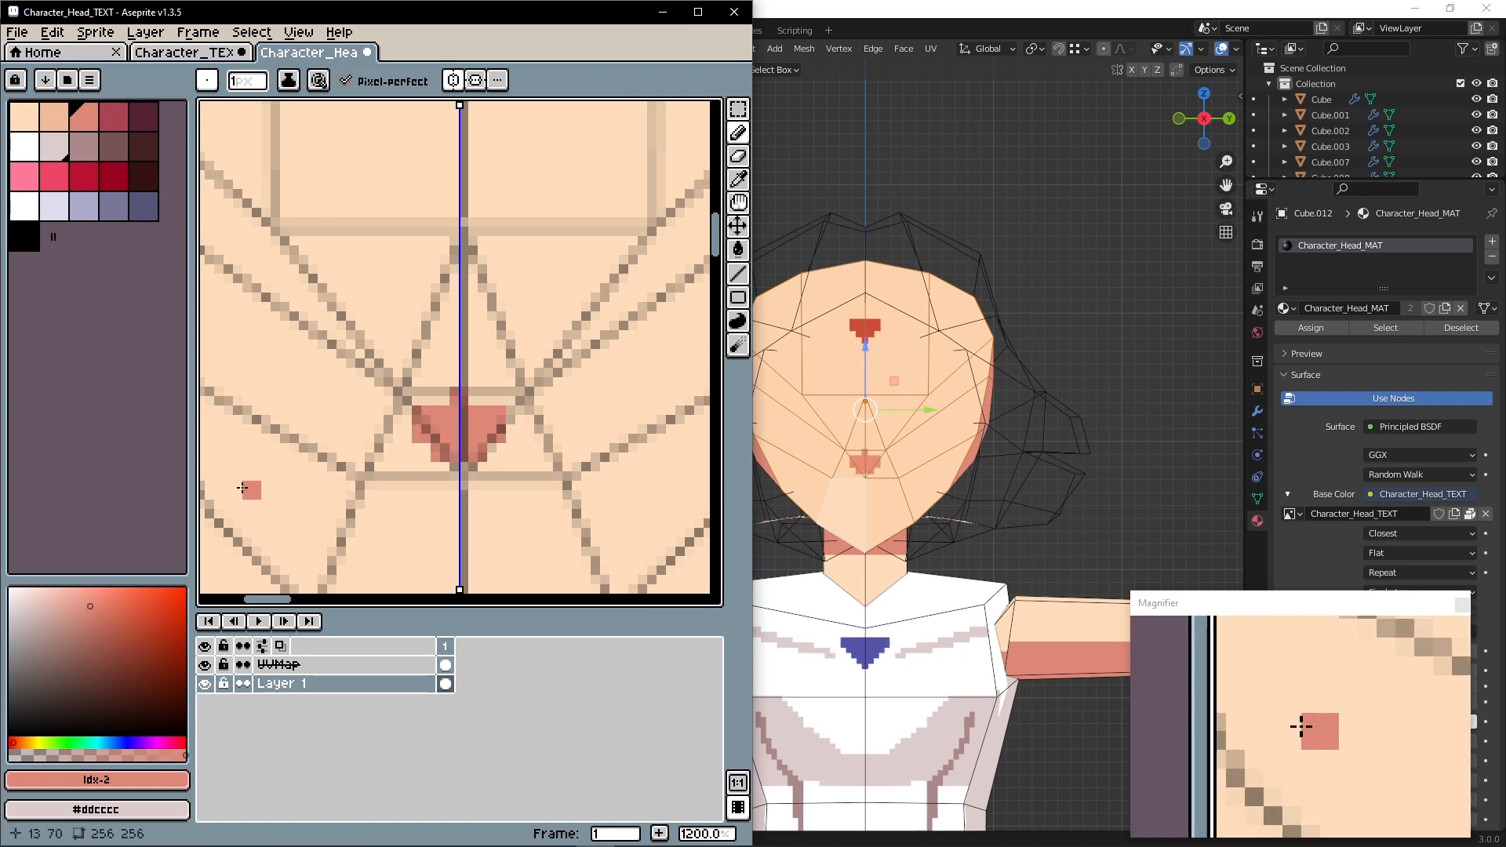
{"action": "left_click", "coordinate": [24, 146]}
{"action": "scroll", "coordinate": [447, 305], "scroll_direction": "down", "scroll_amount": 4}
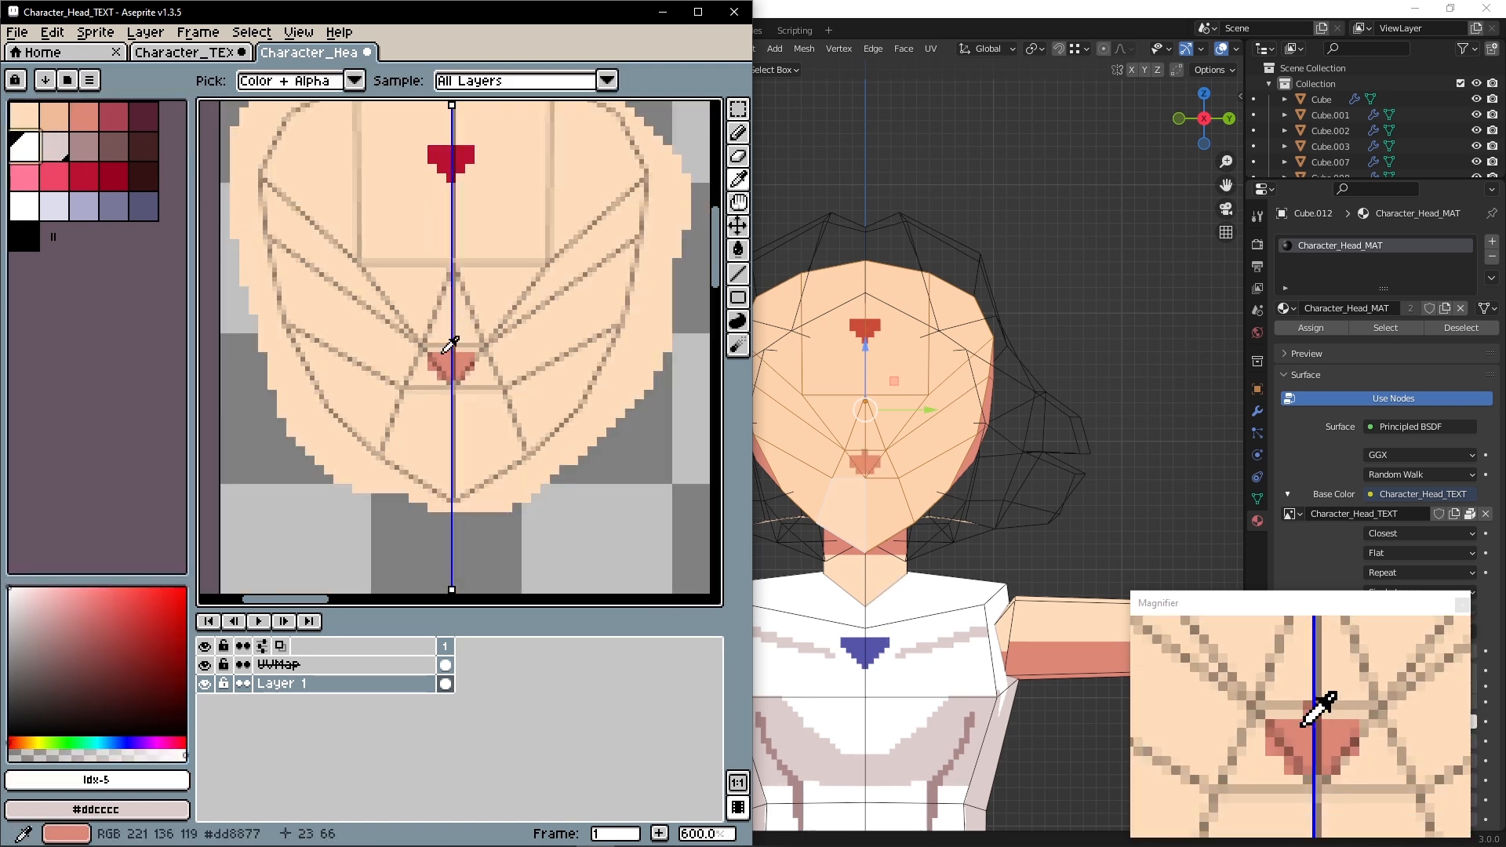
Paint a symmetric two-row upper lip in red #bb1133 just below the nose
{"action": "scroll", "coordinate": [433, 294], "scroll_direction": "up", "scroll_amount": 2}
{"action": "left_click", "coordinate": [88, 187]}
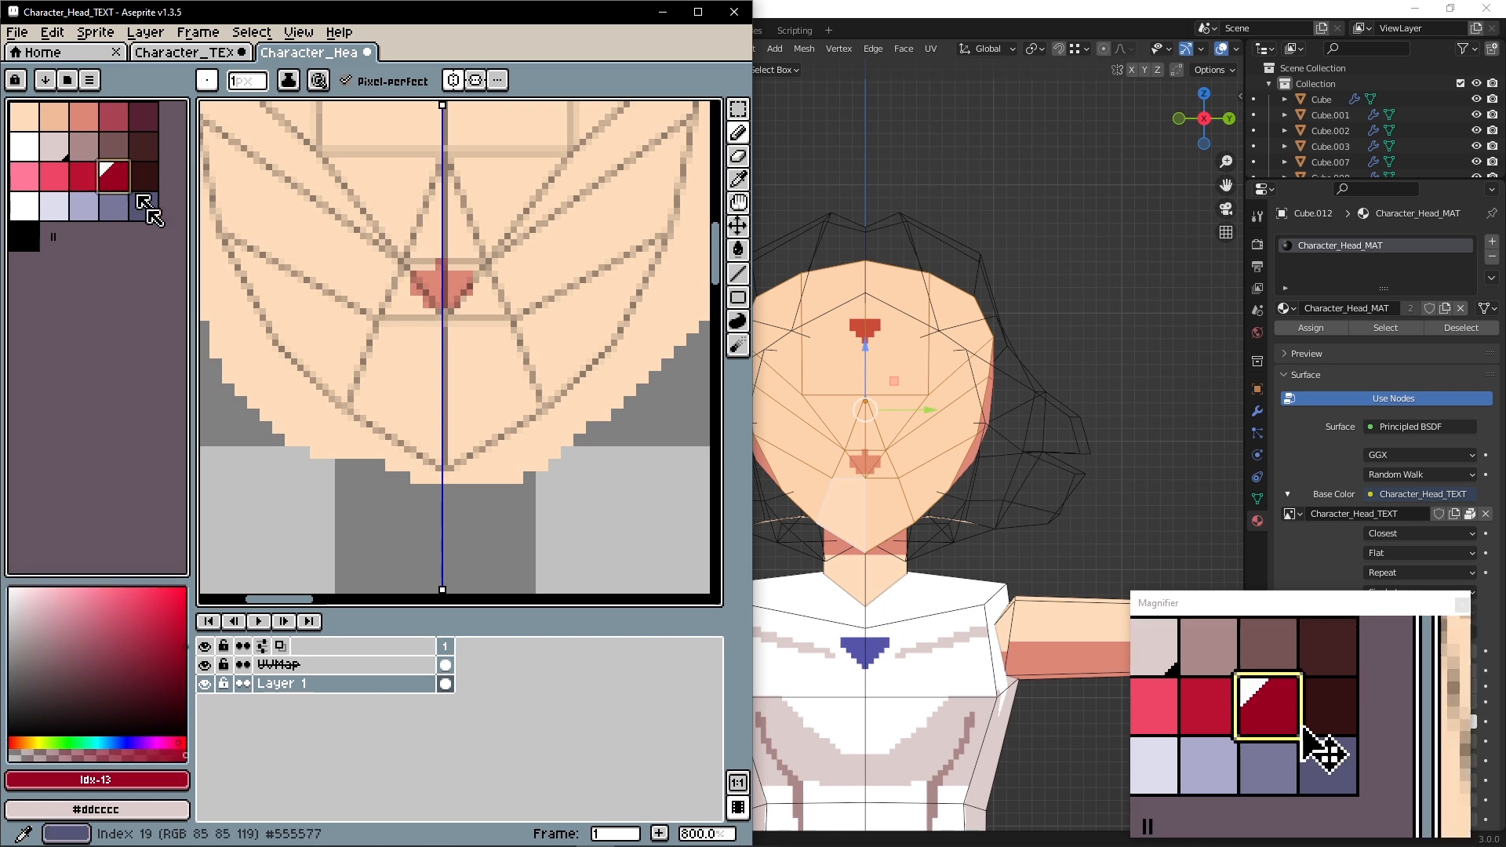
{"action": "left_click", "coordinate": [477, 349]}
{"action": "left_click_drag", "start_coordinate": [412, 352], "coordinate": [465, 352]}
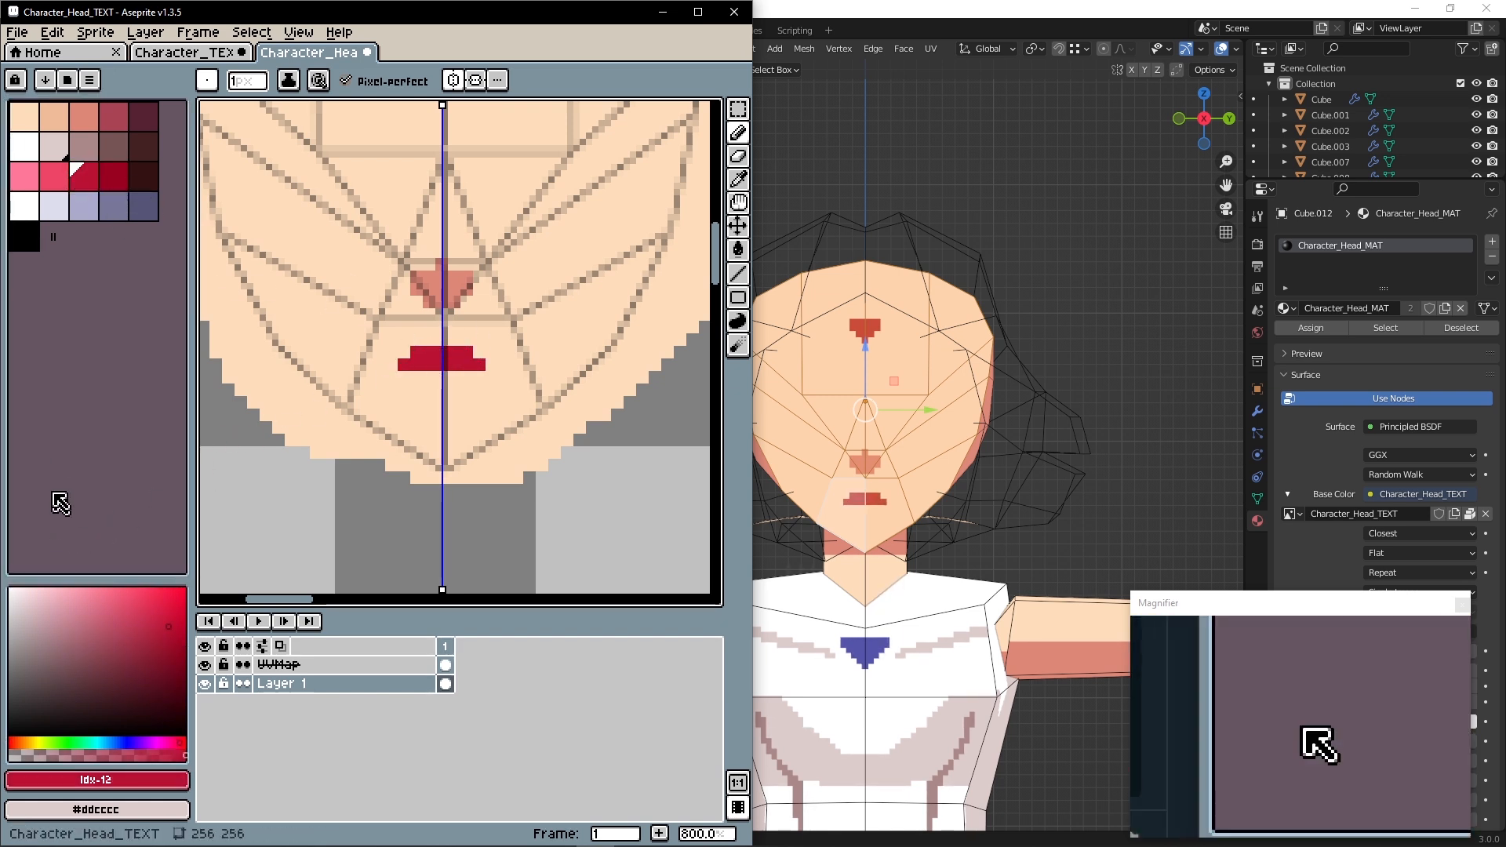
Paint the centre of the lip's lower row in pink #ff7799 and add white highlight pixels to it
{"action": "left_click", "coordinate": [24, 176]}
{"action": "left_click_drag", "start_coordinate": [471, 364], "coordinate": [412, 364]}
{"action": "left_click", "coordinate": [363, 377]}
{"action": "key", "text": "ctrl+z"}
{"action": "left_click", "coordinate": [25, 147]}
{"action": "left_click", "coordinate": [437, 364]}
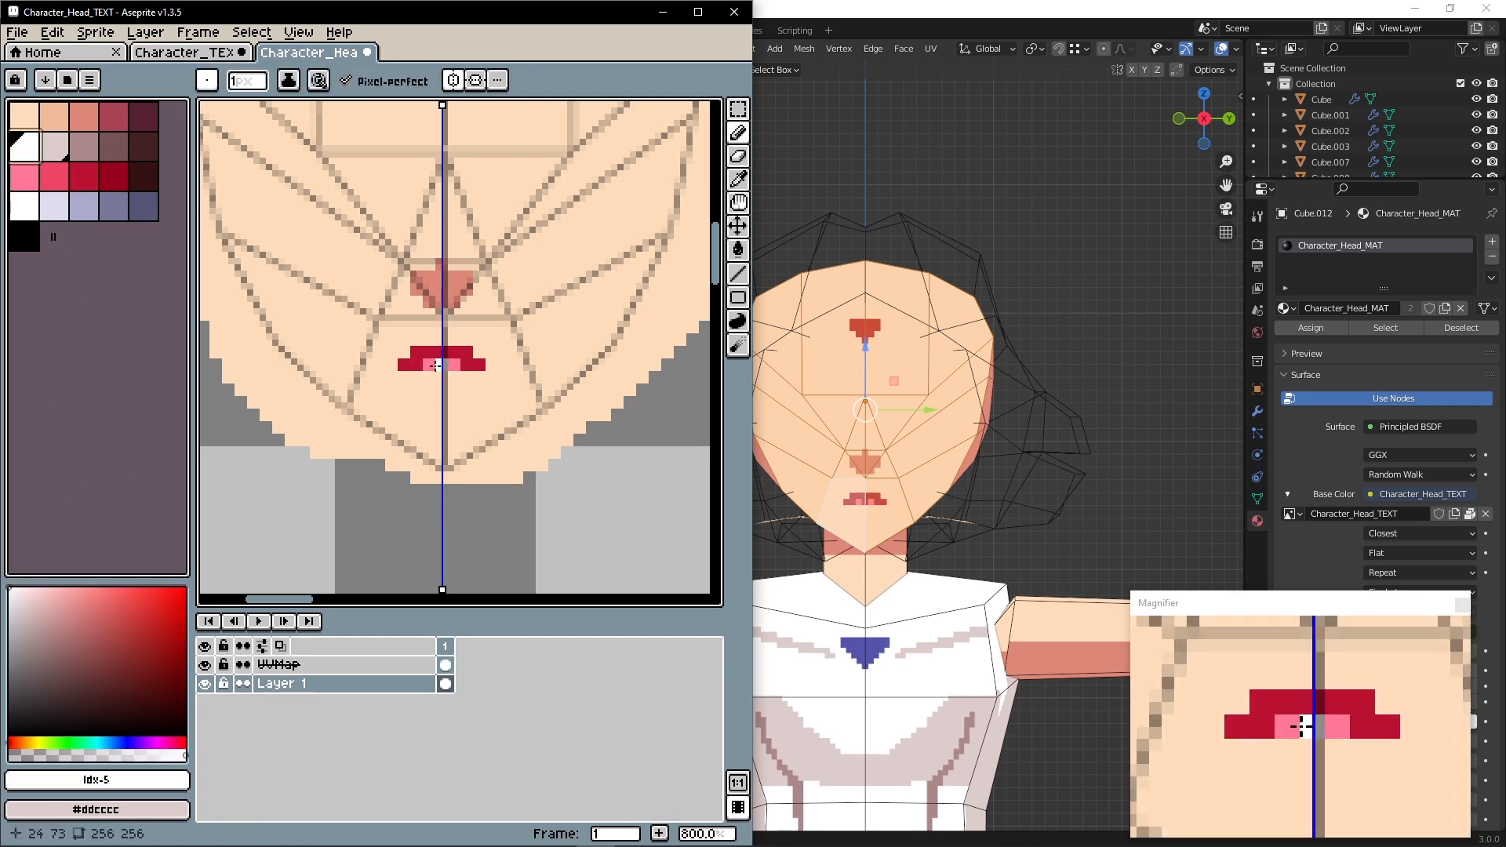
Turn off symmetry and finish the mouth with pink #ff7799 beside an off-centre white highlight and a medium rose-red lower lip
{"action": "left_click", "coordinate": [453, 80]}
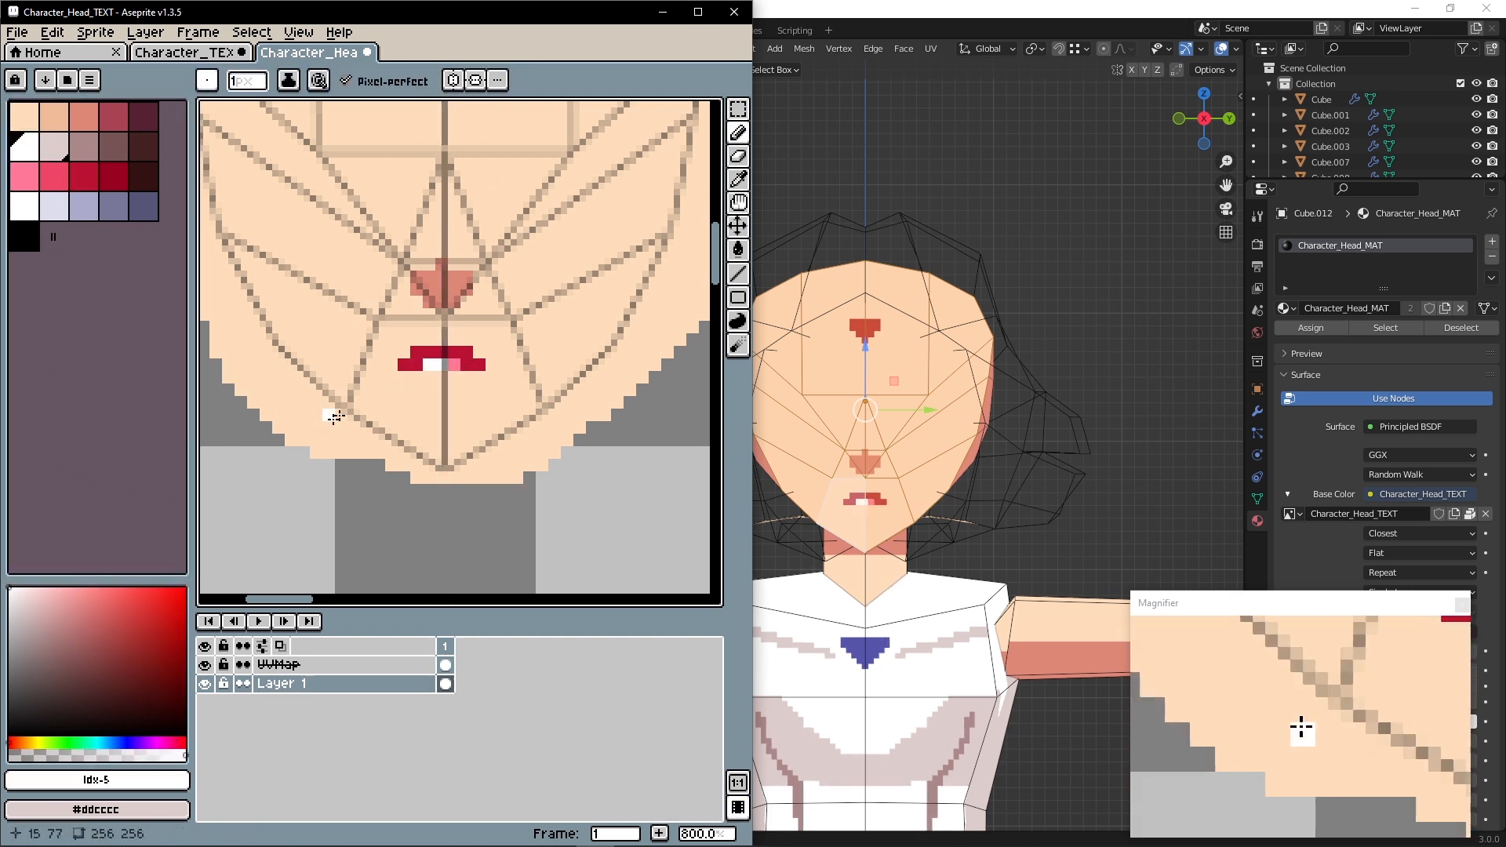
{"action": "left_click", "coordinate": [436, 365], "text": "alt"}
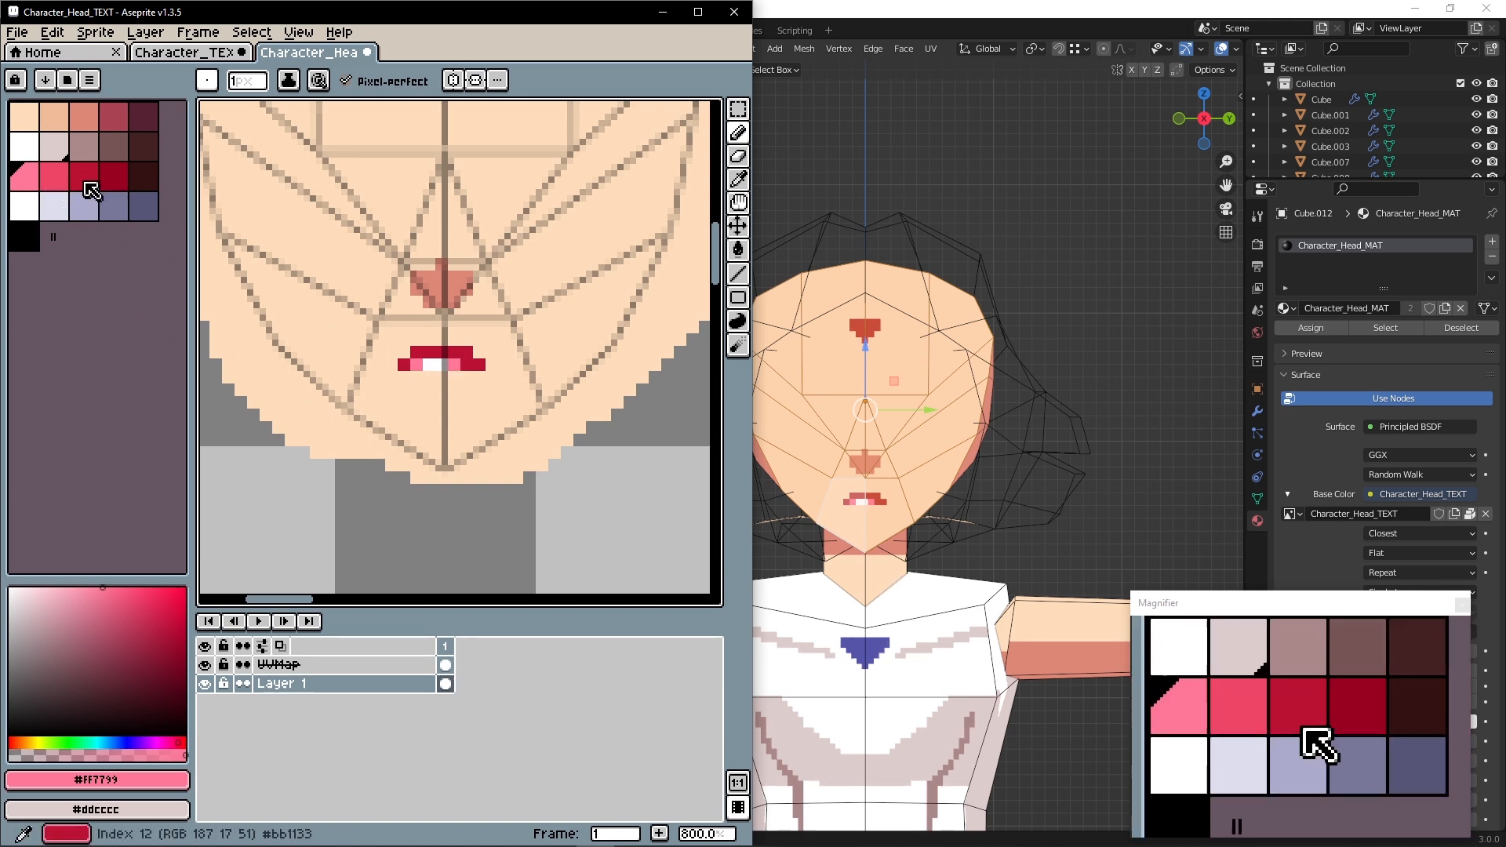
{"action": "key", "text": "bracketright"}
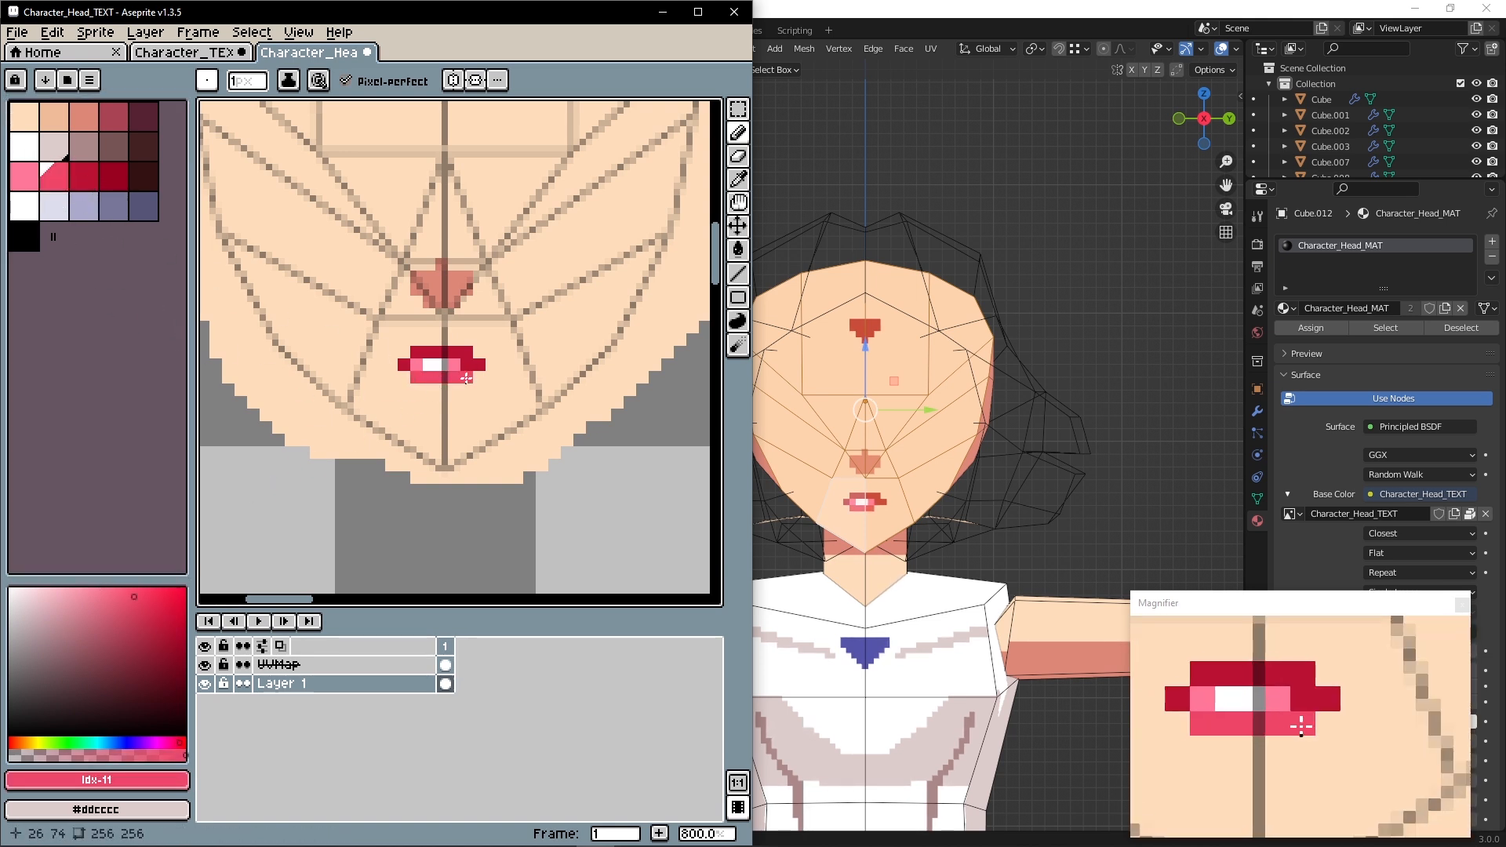
Paint a short #dd8877 shadow below the lower lip and block in an arched eyelid shadow on the left half of the face
{"action": "left_click", "coordinate": [84, 116]}
{"action": "left_click_drag", "start_coordinate": [433, 406], "coordinate": [443, 405]}
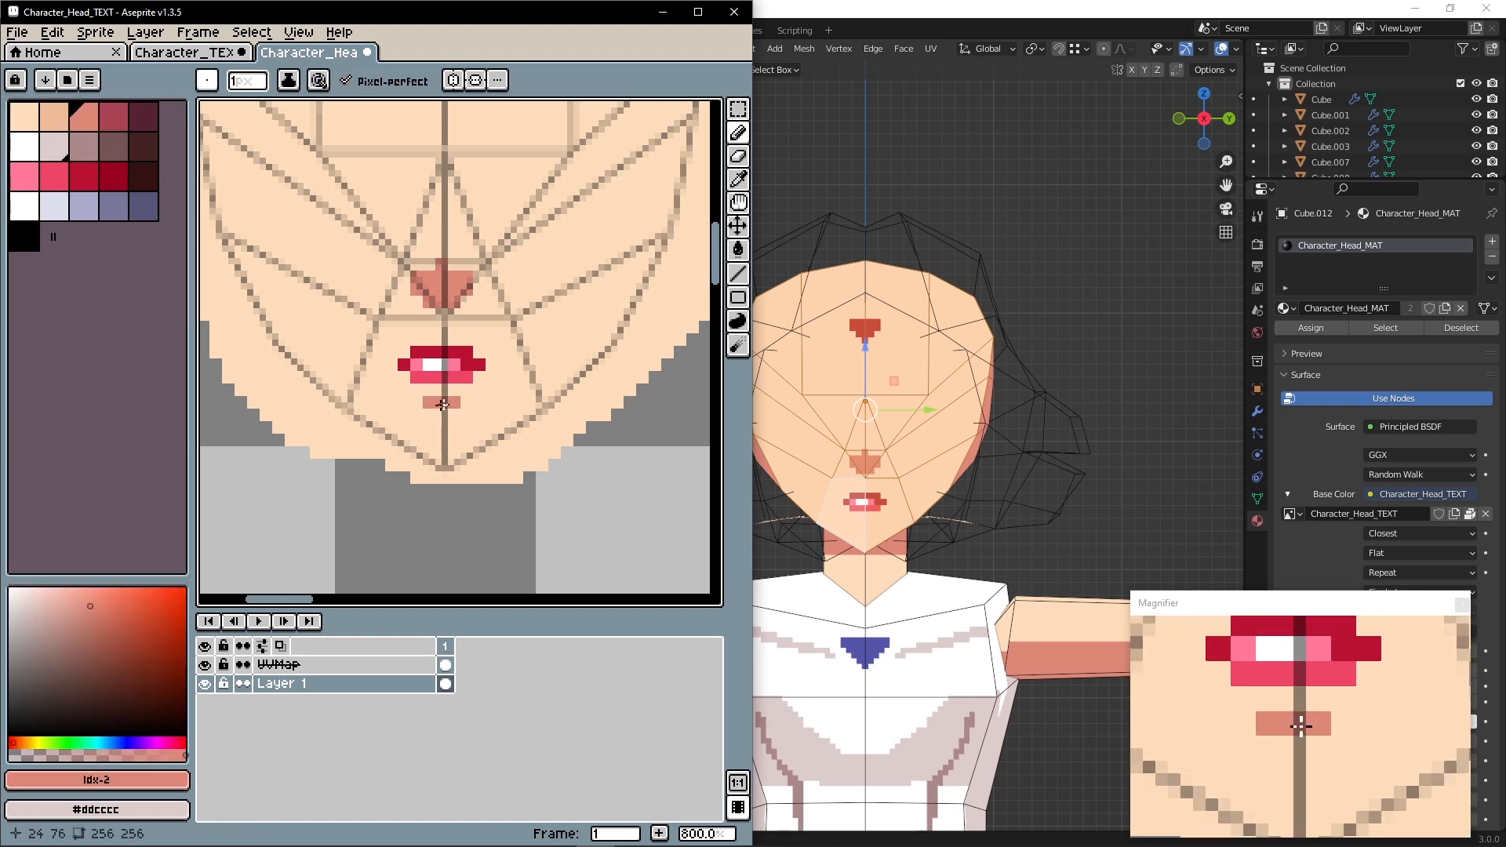
{"action": "middle_click_drag", "start_coordinate": [426, 218], "coordinate": [477, 397]}
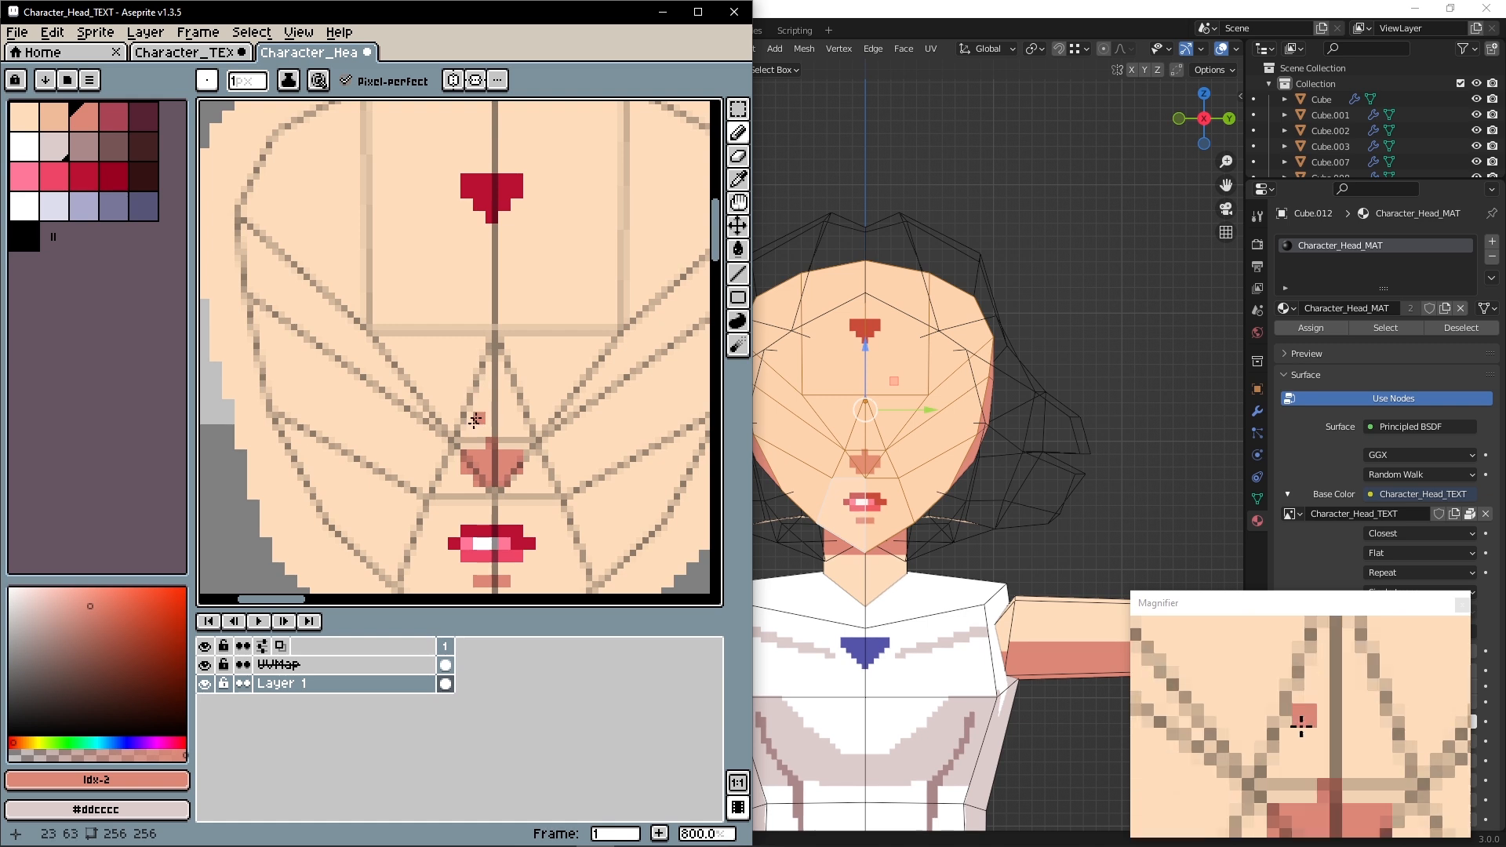
{"action": "left_click", "coordinate": [366, 282]}
{"action": "mouse_move", "coordinate": [291, 328]}
{"action": "left_mouse_down"}
{"action": "mouse_move", "coordinate": [380, 304]}
{"action": "mouse_move", "coordinate": [354, 306]}
{"action": "mouse_move", "coordinate": [439, 345]}
{"action": "mouse_move", "coordinate": [397, 326]}
{"action": "left_mouse_up"}
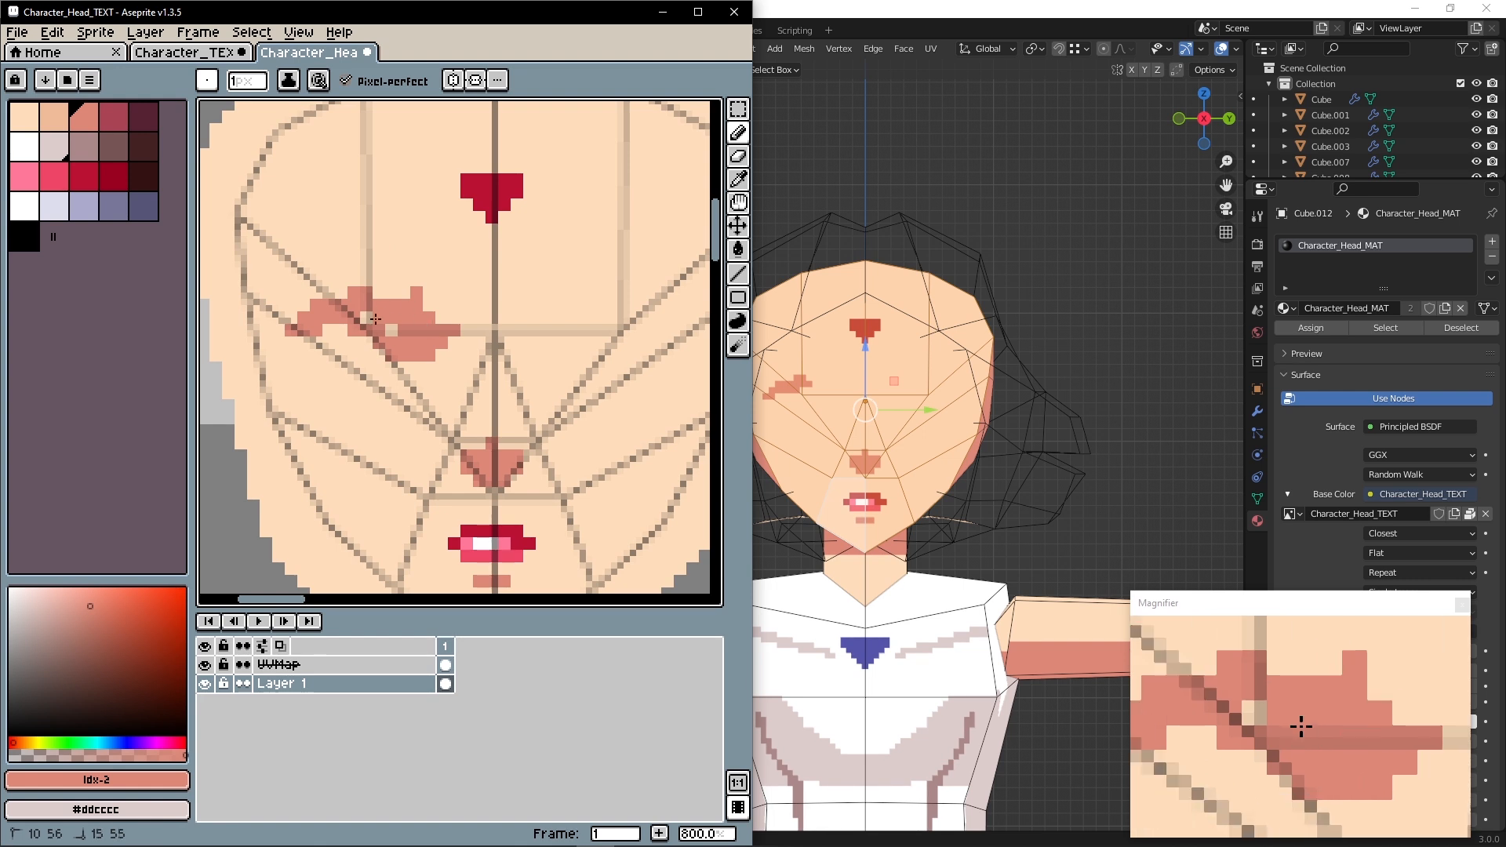
Clean up the left eyelid shadow's outline with skin tone #ffddbb and fill its gaps with #dd8877
{"action": "left_click", "coordinate": [429, 288], "text": "alt"}
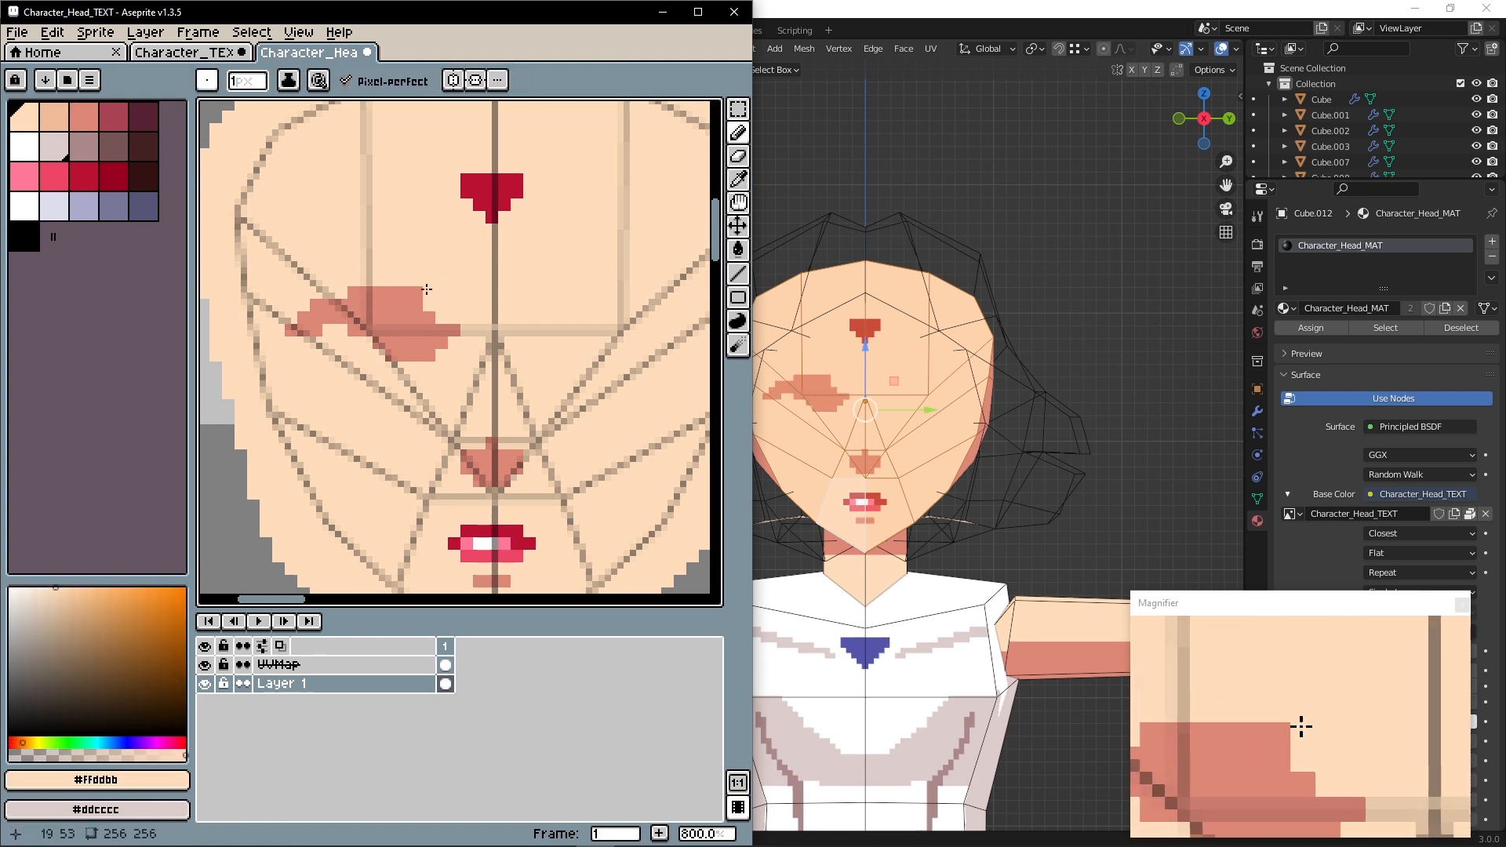
{"action": "left_click", "coordinate": [440, 317], "text": "alt"}
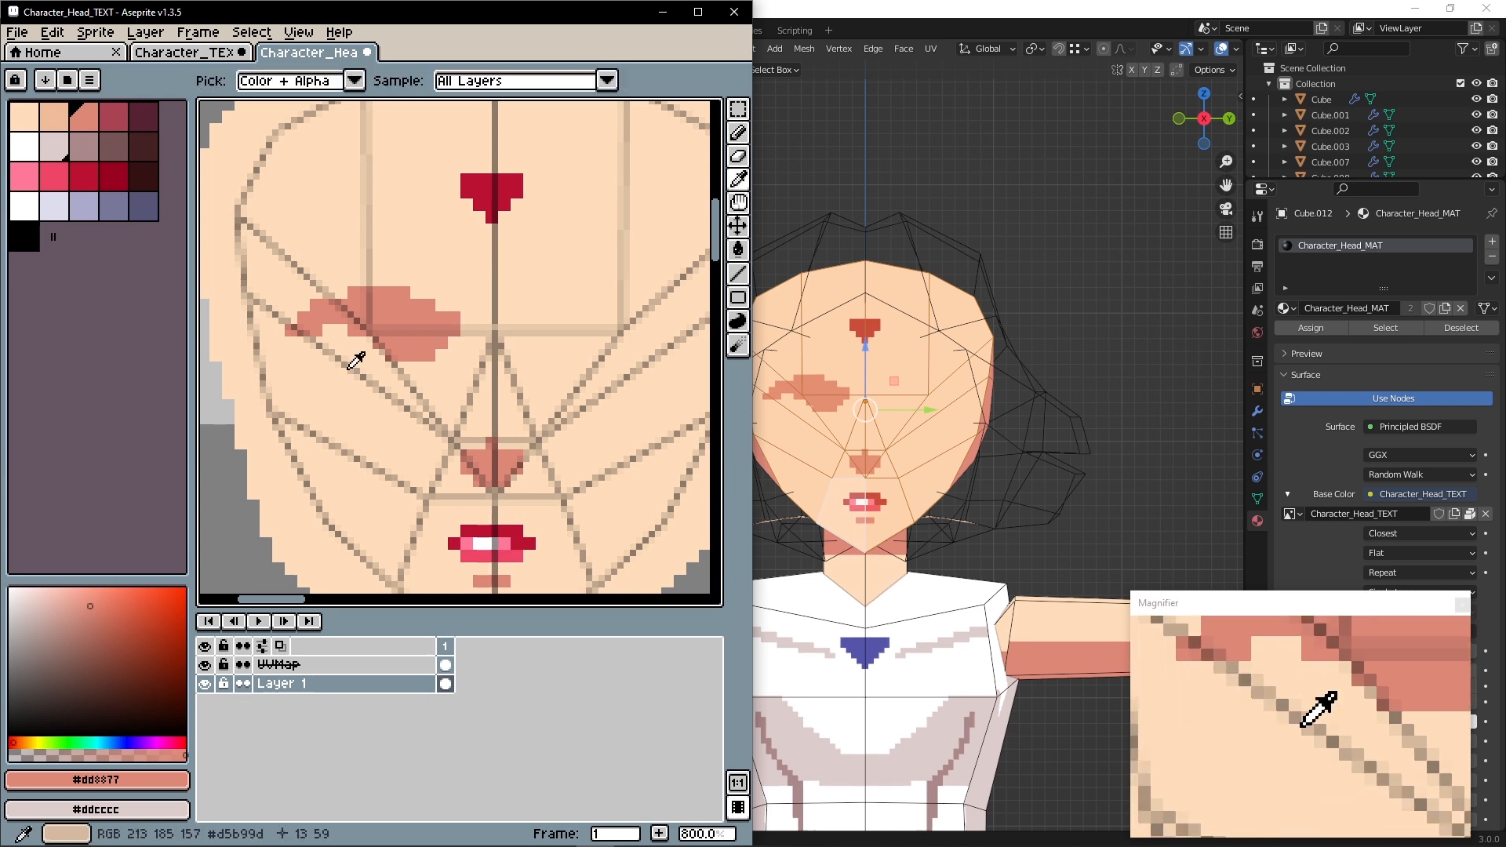
{"action": "left_click", "coordinate": [391, 357], "text": "alt"}
{"action": "middle_click_drag", "start_coordinate": [396, 343], "coordinate": [371, 366], "text": "alt"}
{"action": "left_click", "coordinate": [453, 80]}
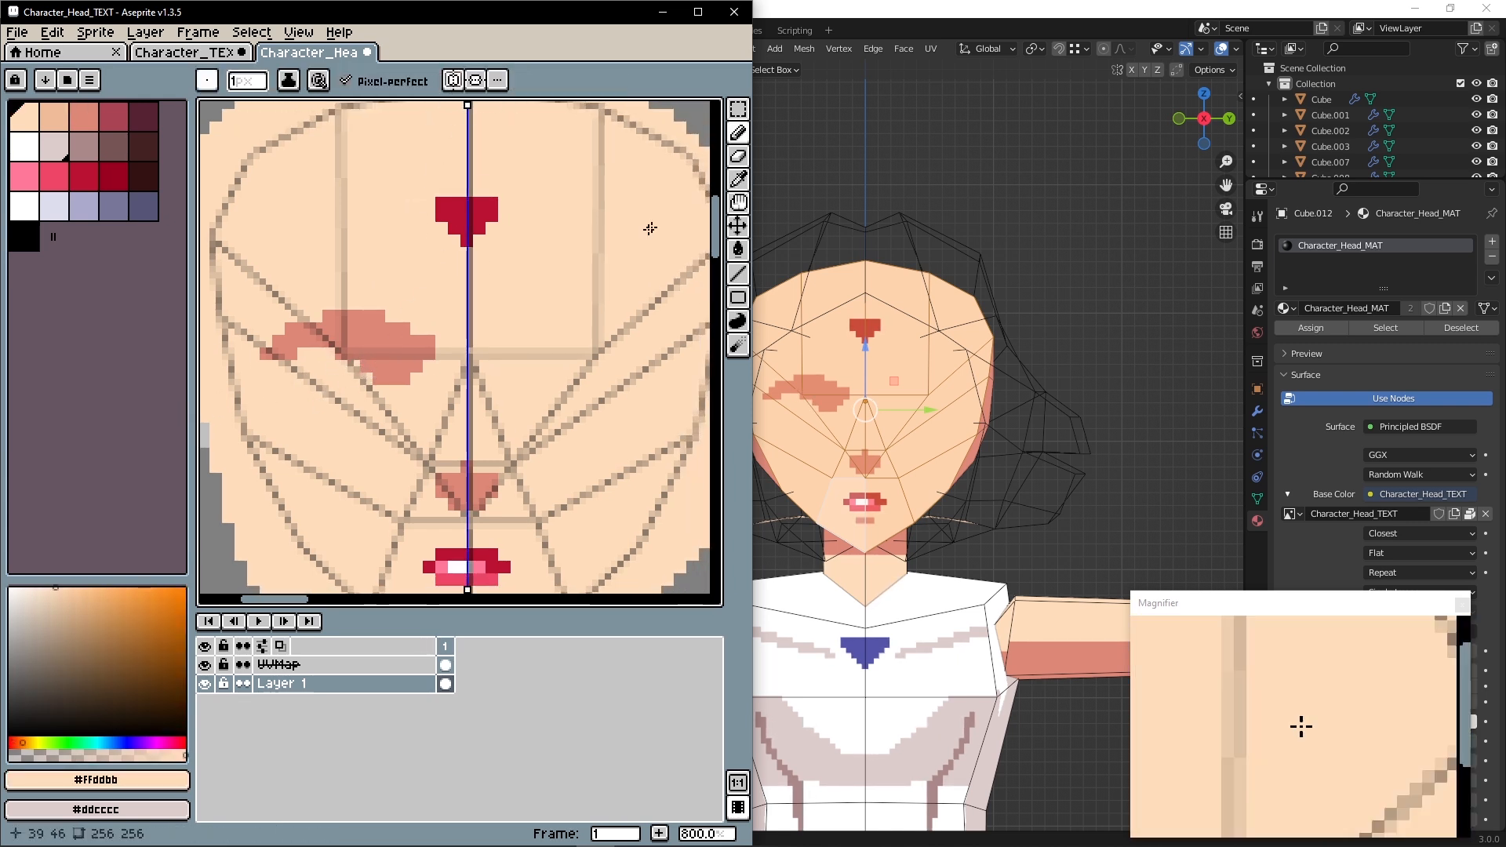
{"action": "left_click", "coordinate": [717, 112]}
{"action": "left_click", "coordinate": [404, 341]}
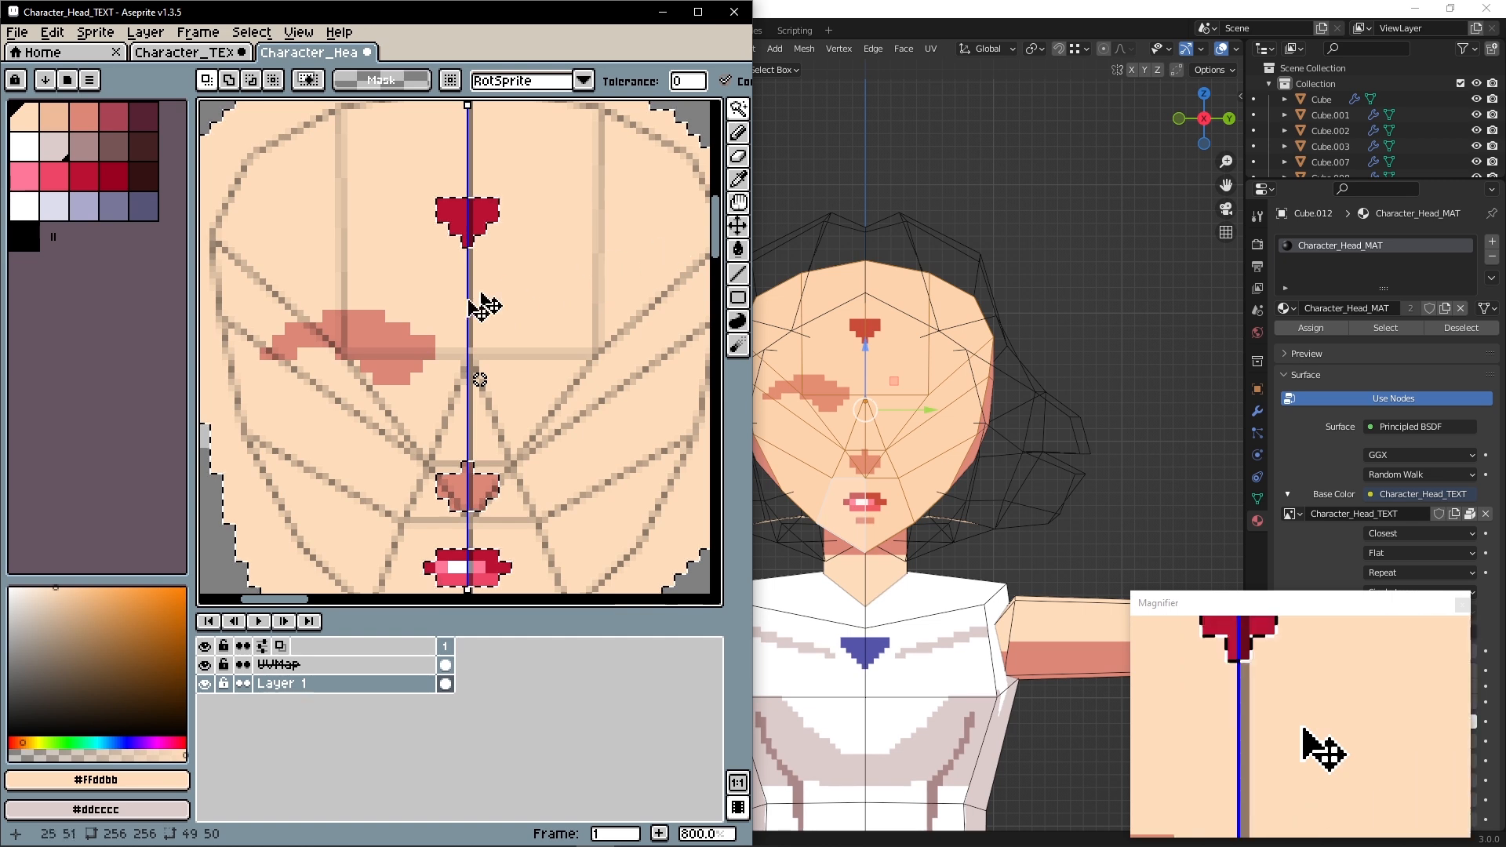
{"action": "key", "text": "ctrl+d"}
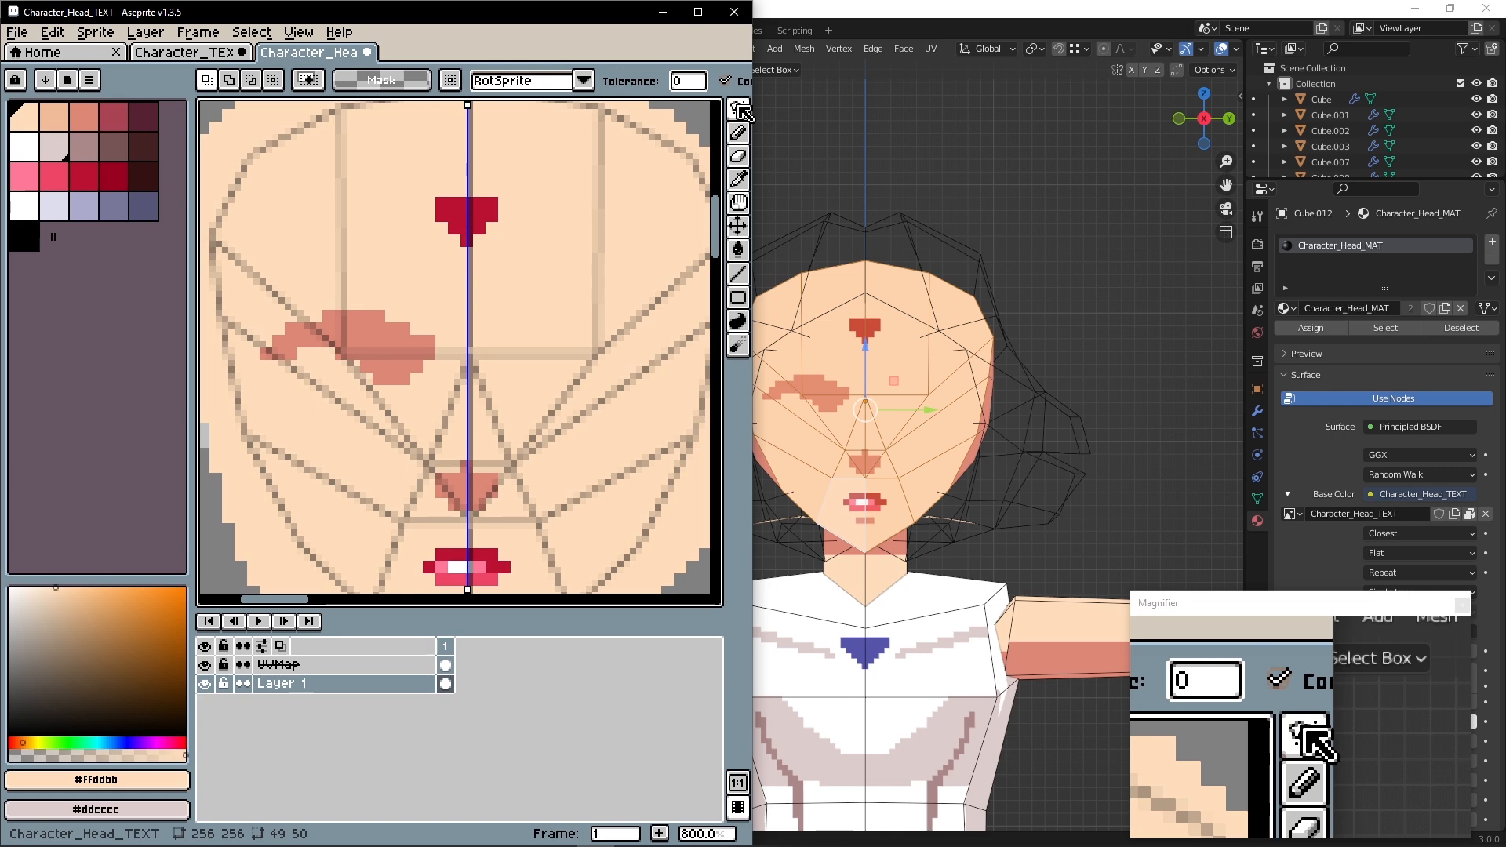
Select the left eyelid shadow by colour and place a horizontally flipped copy of it on the right half of the face
{"action": "left_click", "coordinate": [479, 380]}
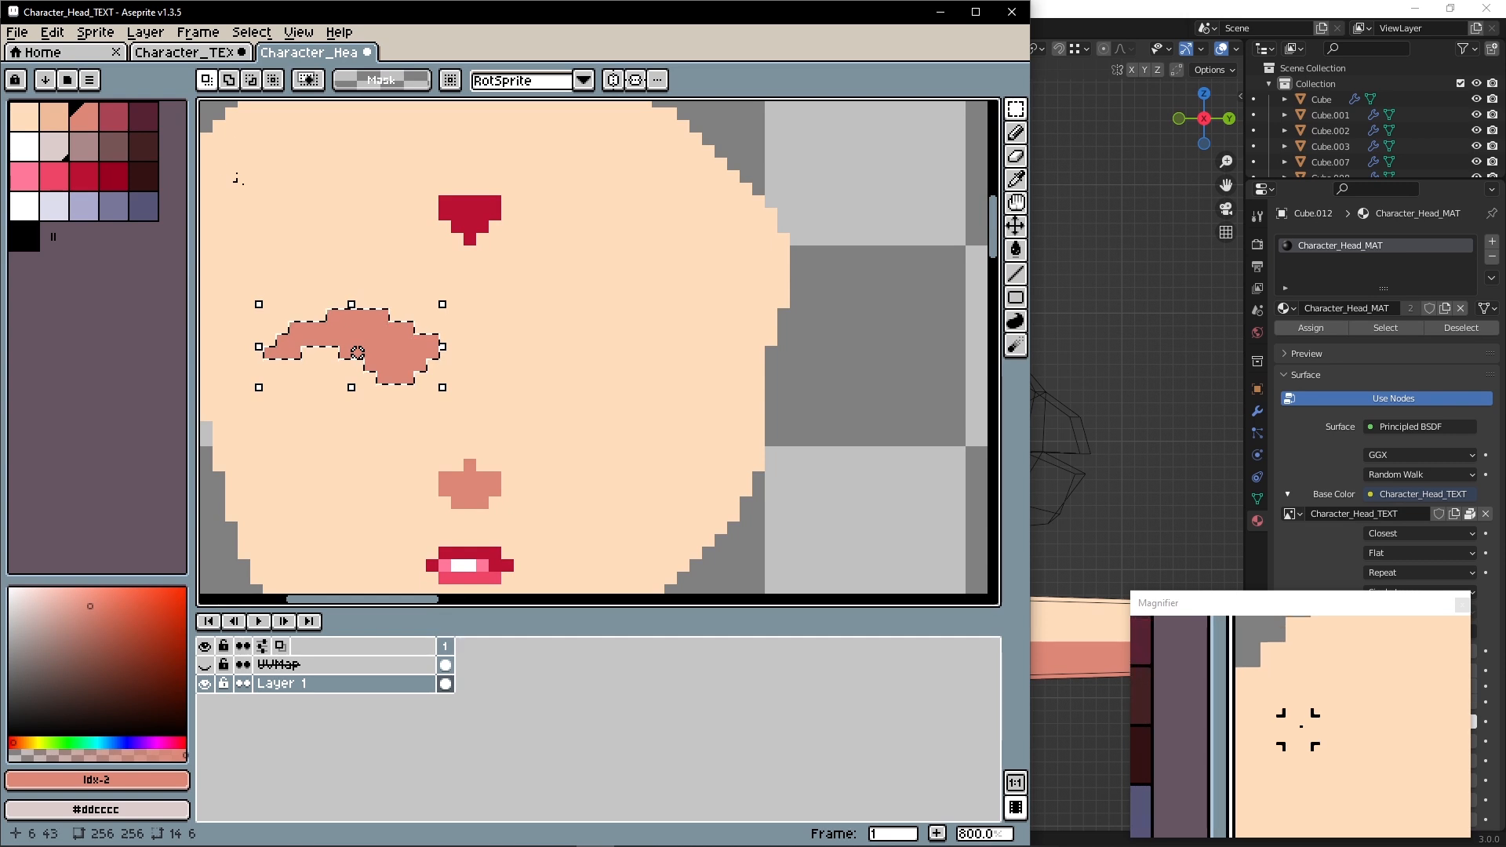
{"action": "left_click", "coordinate": [569, 289]}
{"action": "left_click_drag", "start_coordinate": [262, 306], "coordinate": [614, 327]}
{"action": "key", "text": "shift+h"}
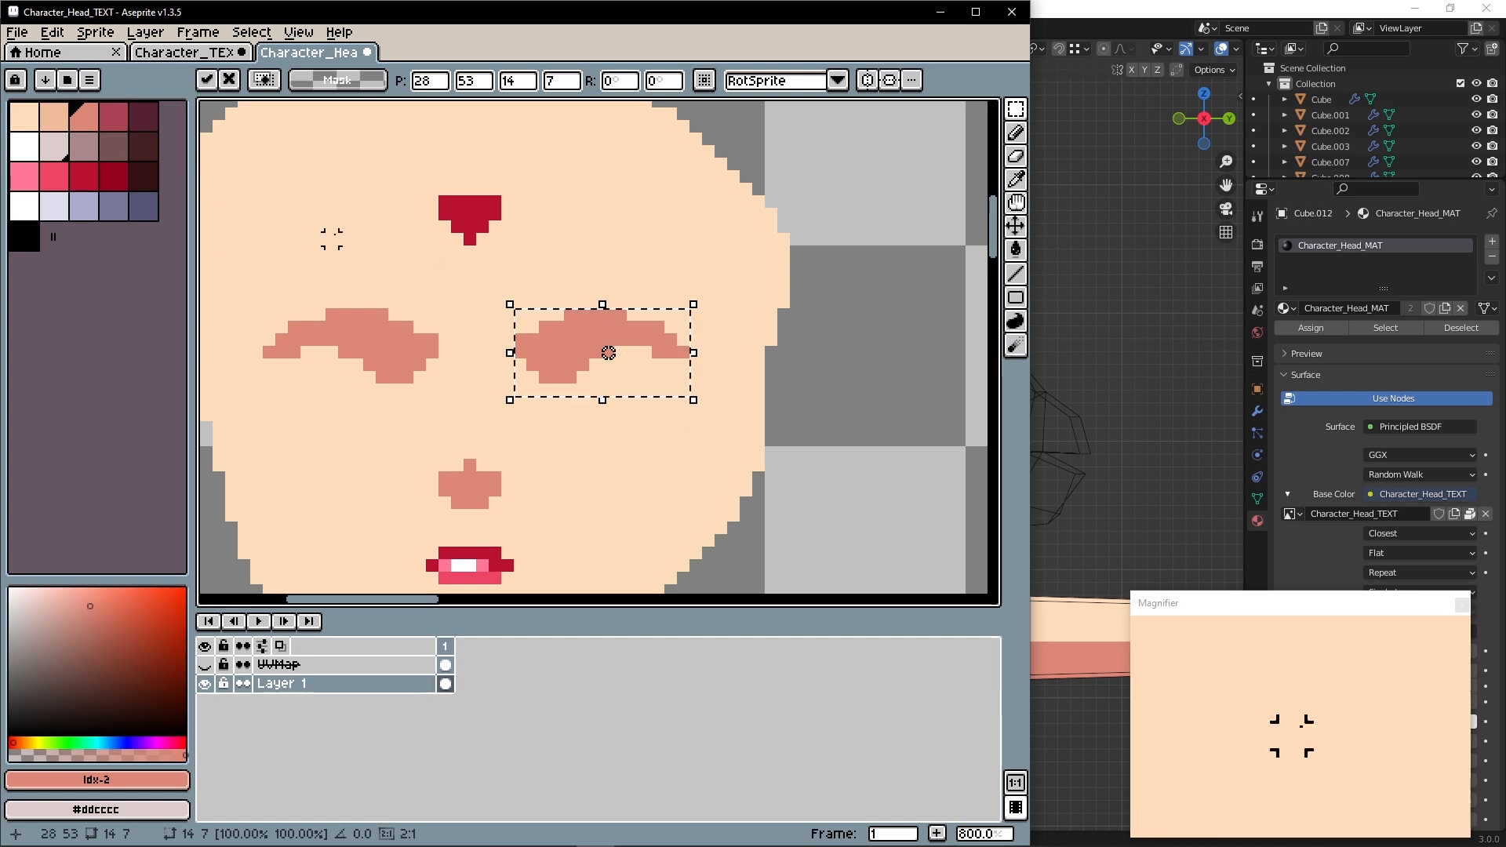
{"action": "left_click", "coordinate": [419, 315]}
{"action": "left_click", "coordinate": [617, 79]}
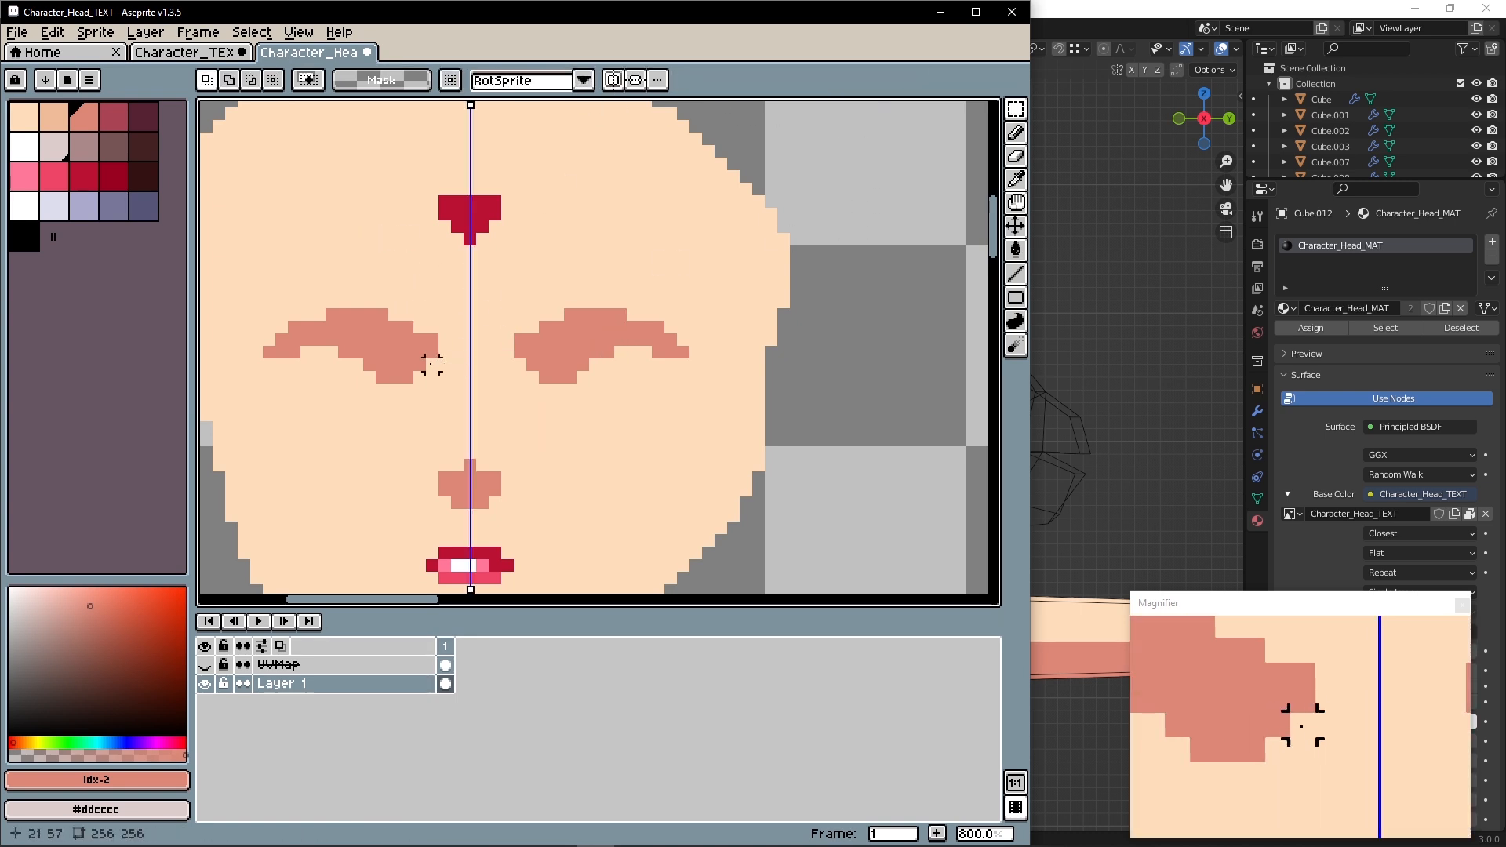
{"action": "left_click_drag", "start_coordinate": [506, 270], "coordinate": [710, 411]}
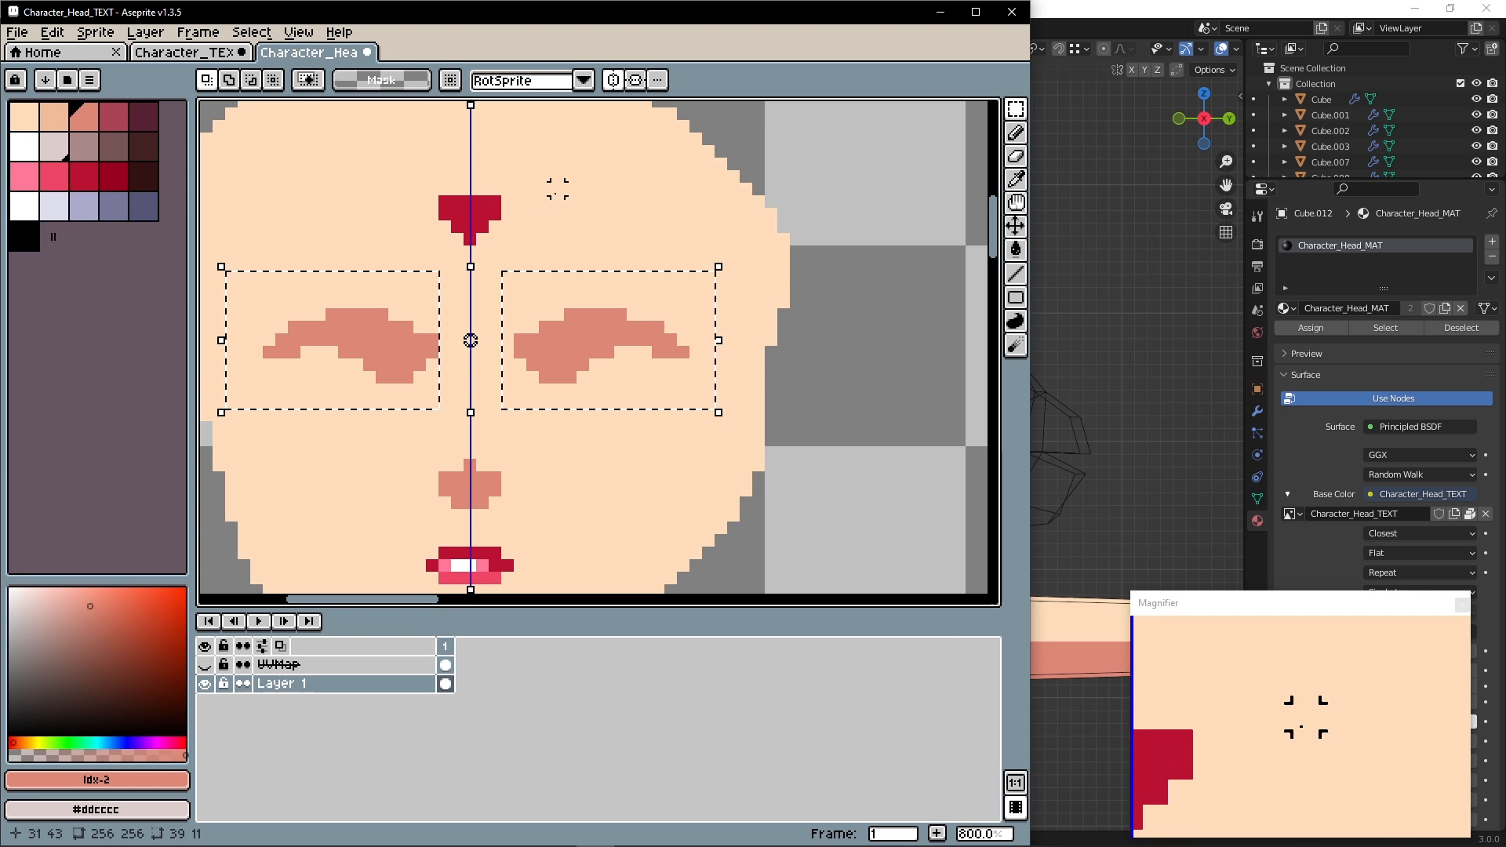
{"action": "left_click", "coordinate": [555, 188]}
{"action": "left_click", "coordinate": [616, 80]}
Move the right eyelid shadow one pixel toward the nose, then deselect it
{"action": "left_click_drag", "start_coordinate": [484, 254], "coordinate": [720, 263]}
{"action": "key", "text": "ctrl+d"}
{"action": "left_click_drag", "start_coordinate": [710, 282], "coordinate": [722, 282], "text": "ctrl"}
{"action": "key", "text": "ctrl+d"}
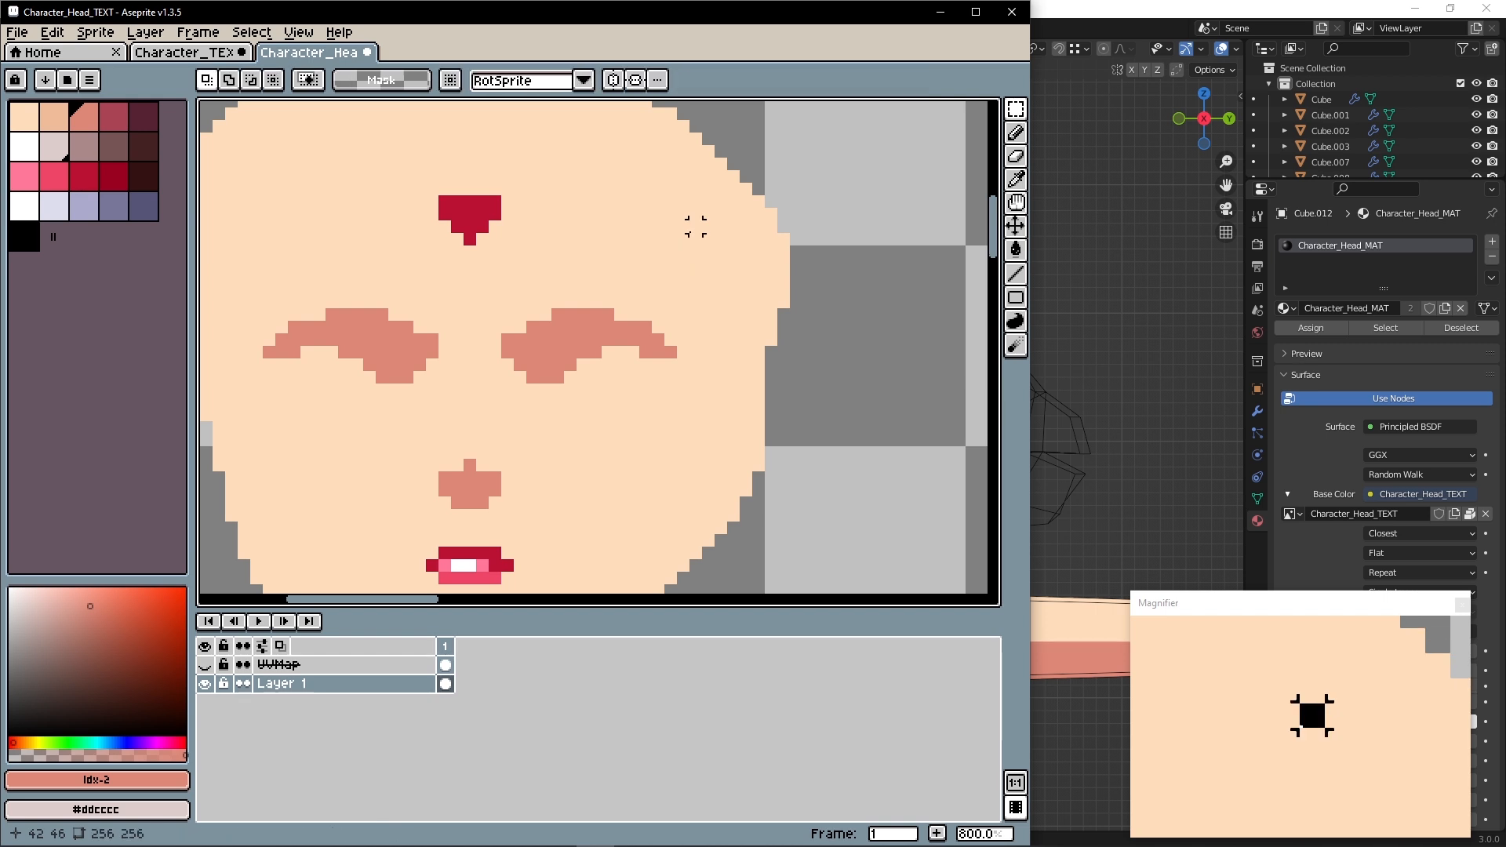
Set the Pencil to black and narrow the window until the whole head in the Blender viewport is uncovered
{"action": "left_click", "coordinate": [1015, 131]}
{"action": "middle_click_drag", "start_coordinate": [454, 290], "coordinate": [462, 280]}
{"action": "left_click", "coordinate": [27, 243]}
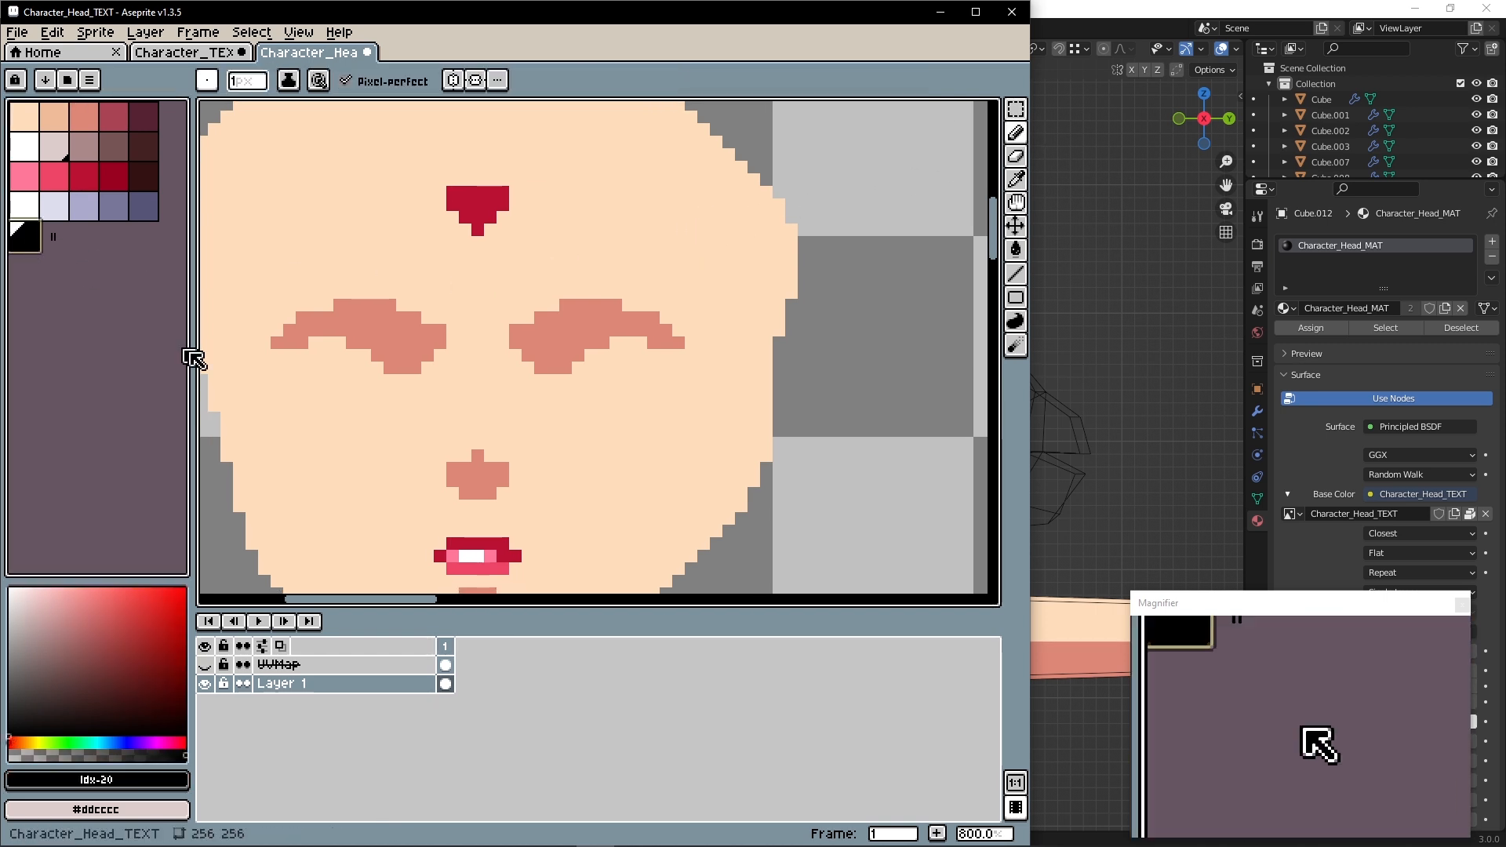
{"action": "middle_click_drag", "start_coordinate": [456, 385], "coordinate": [470, 408]}
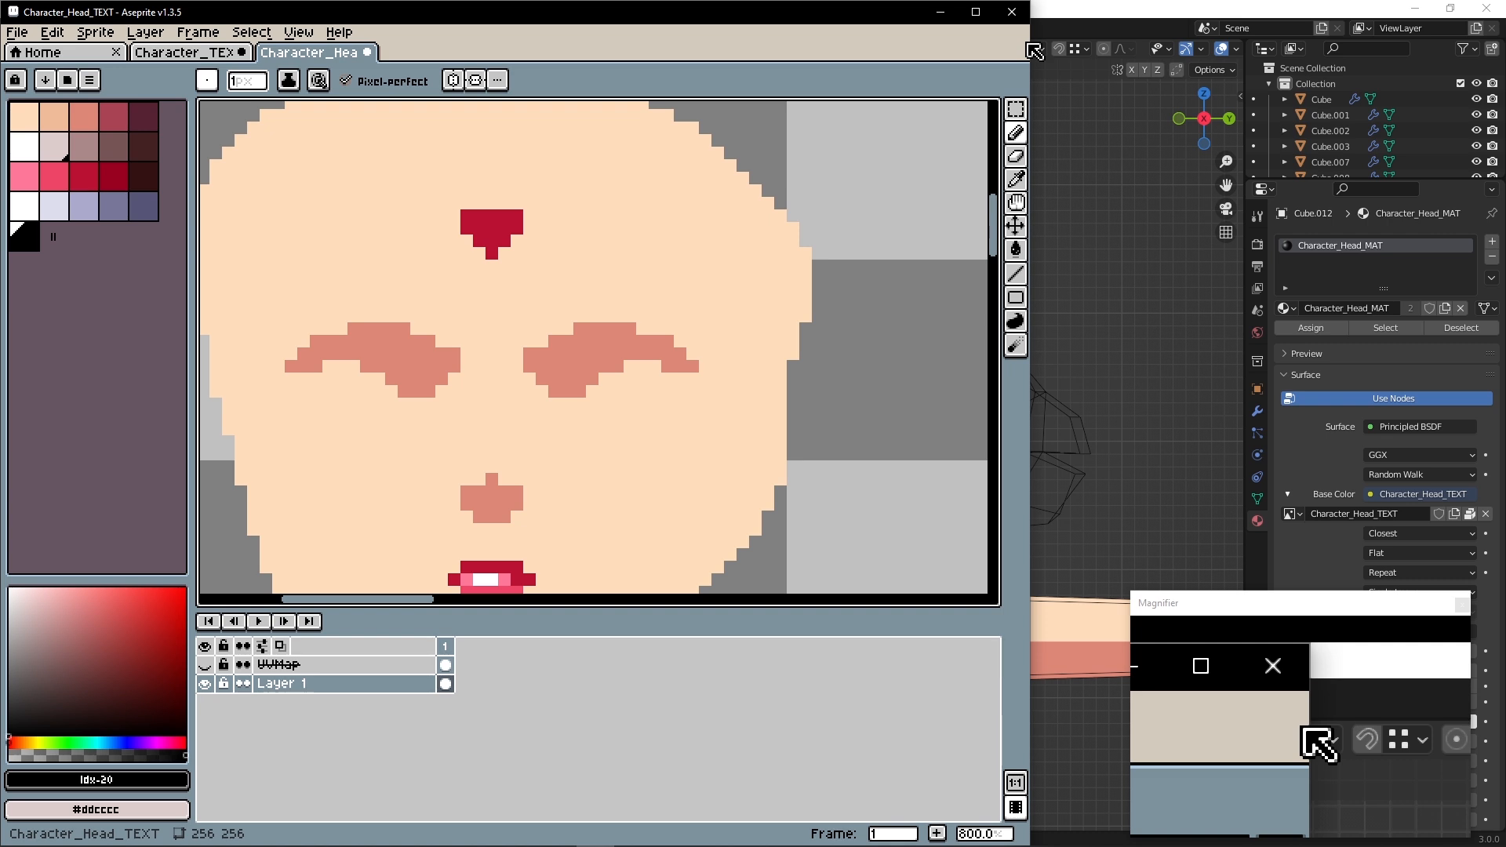
{"action": "left_click_drag", "start_coordinate": [1036, 49], "coordinate": [710, 49]}
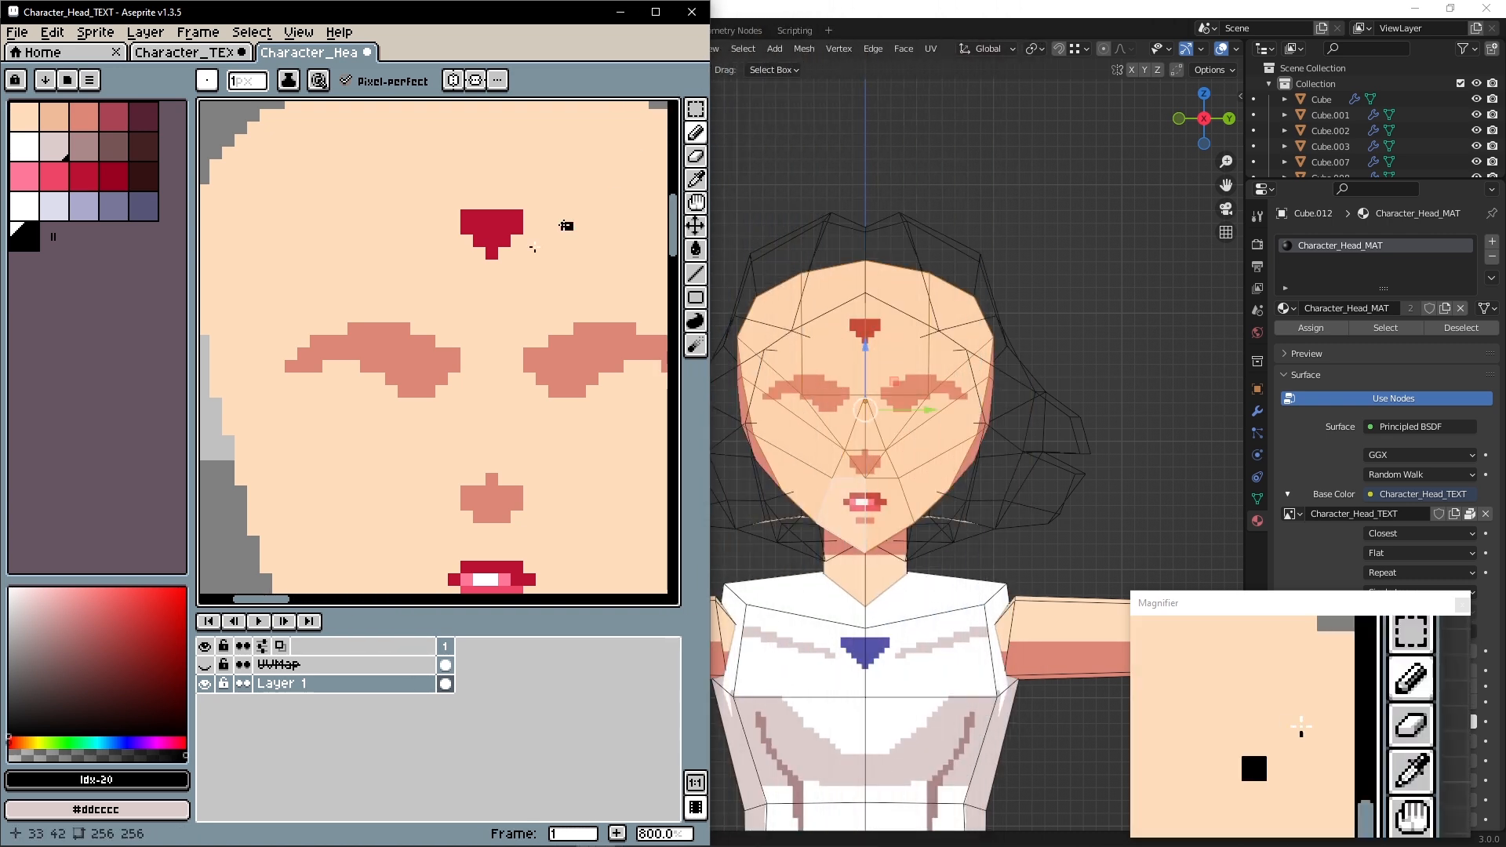
Paint a thick black upper lash line that rises from the inner corner across the right eyelid shadow
{"action": "key", "text": "i"}
{"action": "scroll", "coordinate": [427, 417], "scroll_direction": "down", "scroll_amount": 1}
{"action": "middle_click_drag", "start_coordinate": [478, 435], "coordinate": [430, 358]}
{"action": "scroll", "coordinate": [378, 388], "scroll_direction": "up", "scroll_amount": 1}
{"action": "middle_click_drag", "start_coordinate": [374, 288], "coordinate": [289, 270]}
{"action": "key", "text": "b"}
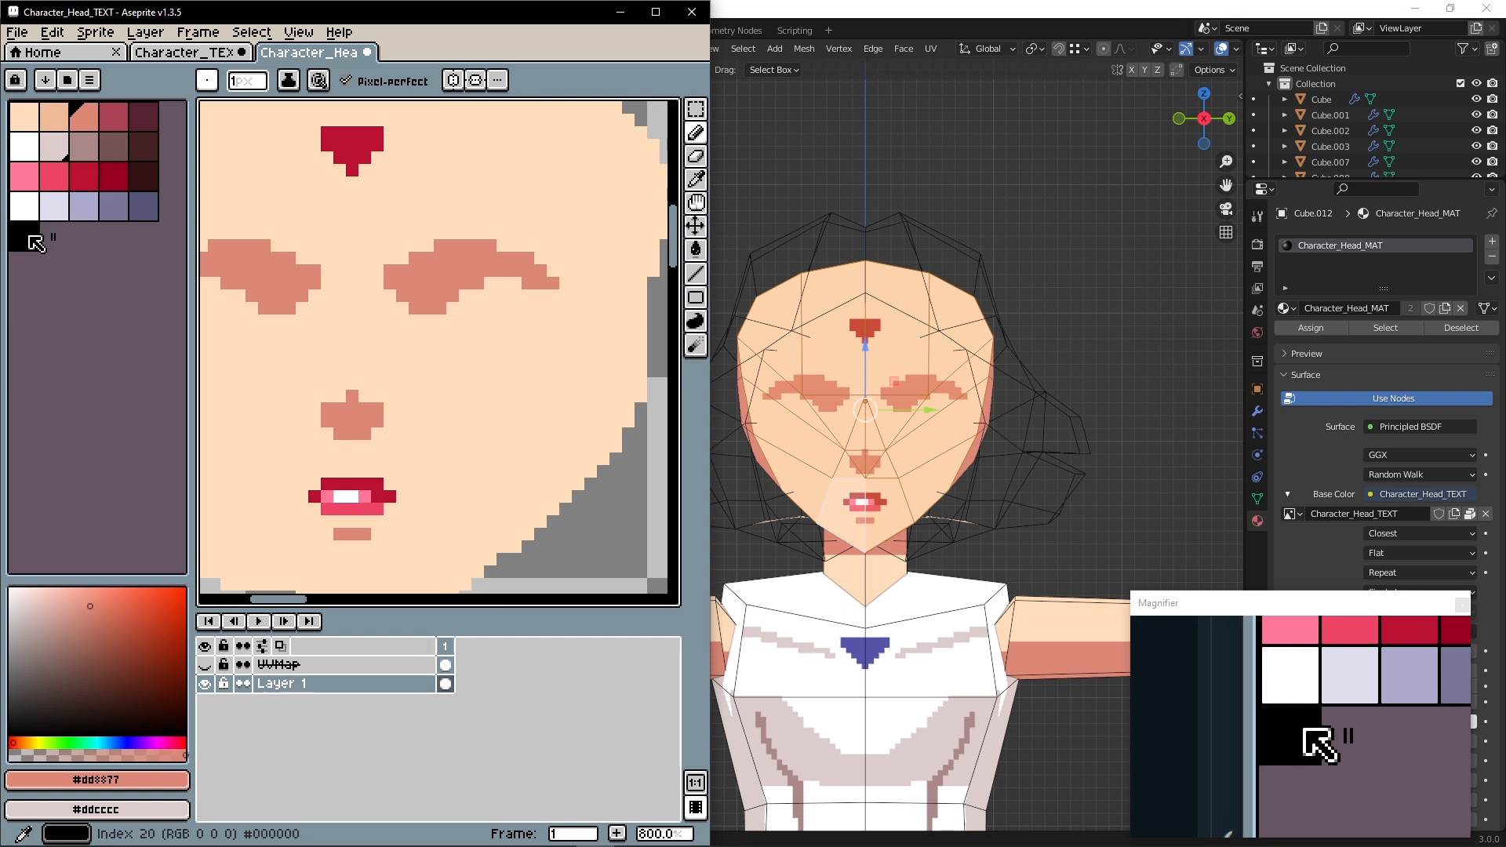
{"action": "left_click_drag", "start_coordinate": [428, 296], "coordinate": [525, 270]}
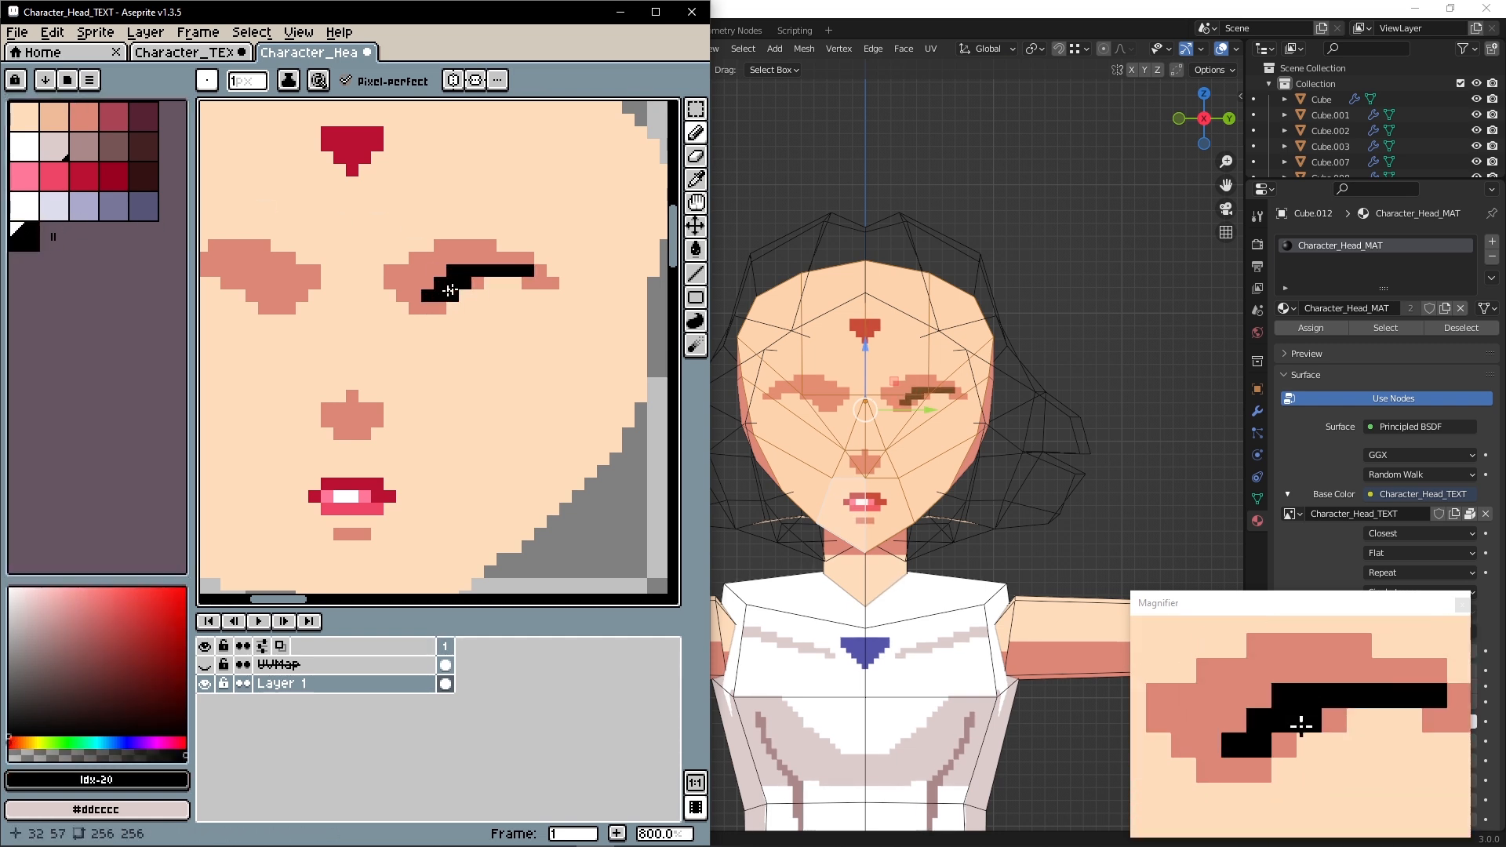
{"action": "left_click_drag", "start_coordinate": [523, 259], "coordinate": [503, 259]}
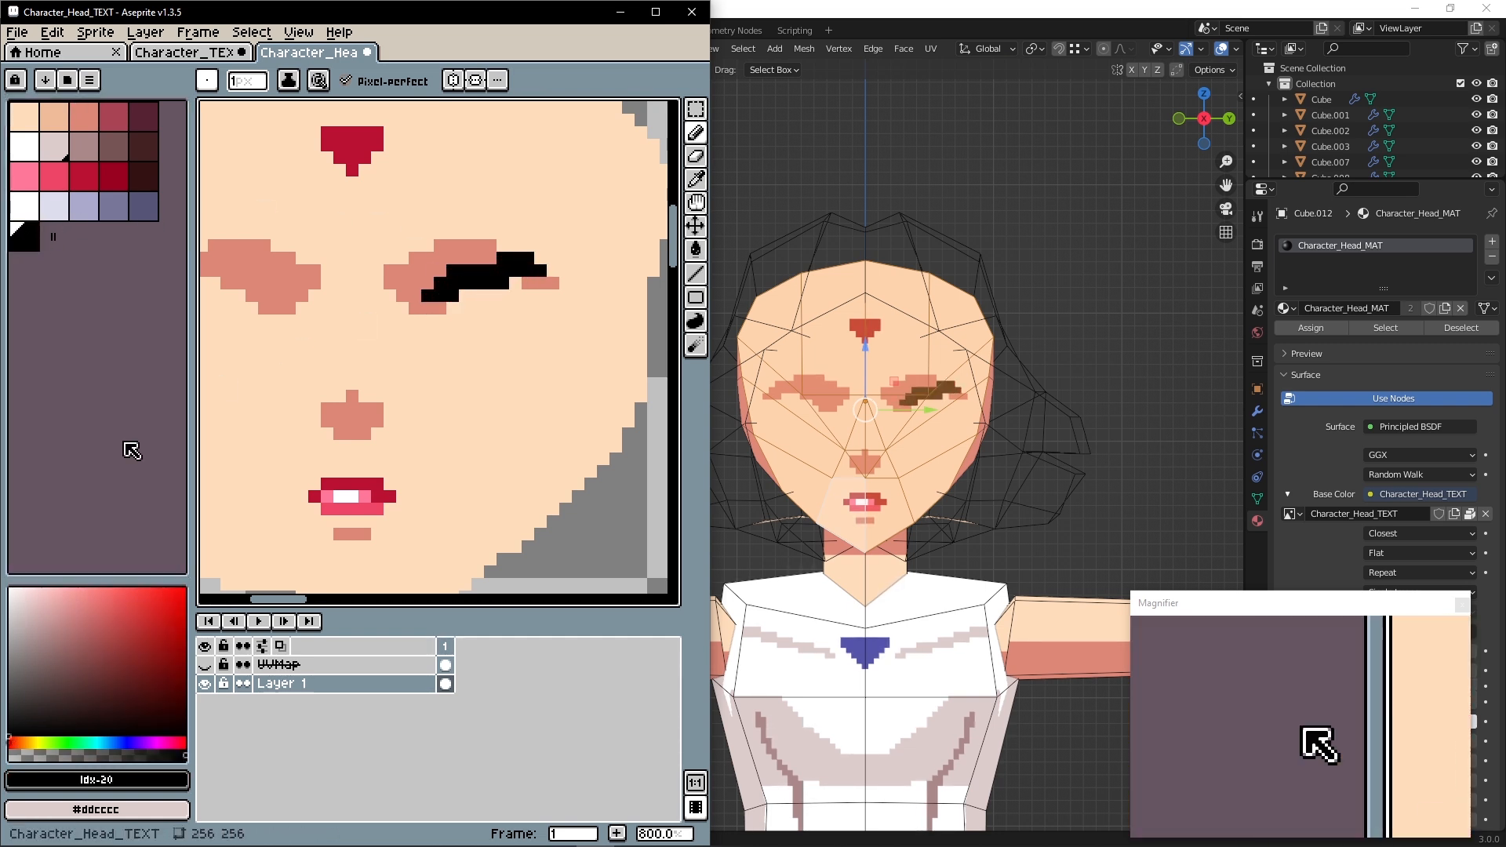
{"action": "mouse_move", "coordinate": [440, 295]}
{"action": "left_mouse_down"}
{"action": "mouse_move", "coordinate": [414, 295]}
{"action": "mouse_move", "coordinate": [504, 259]}
{"action": "left_mouse_up"}
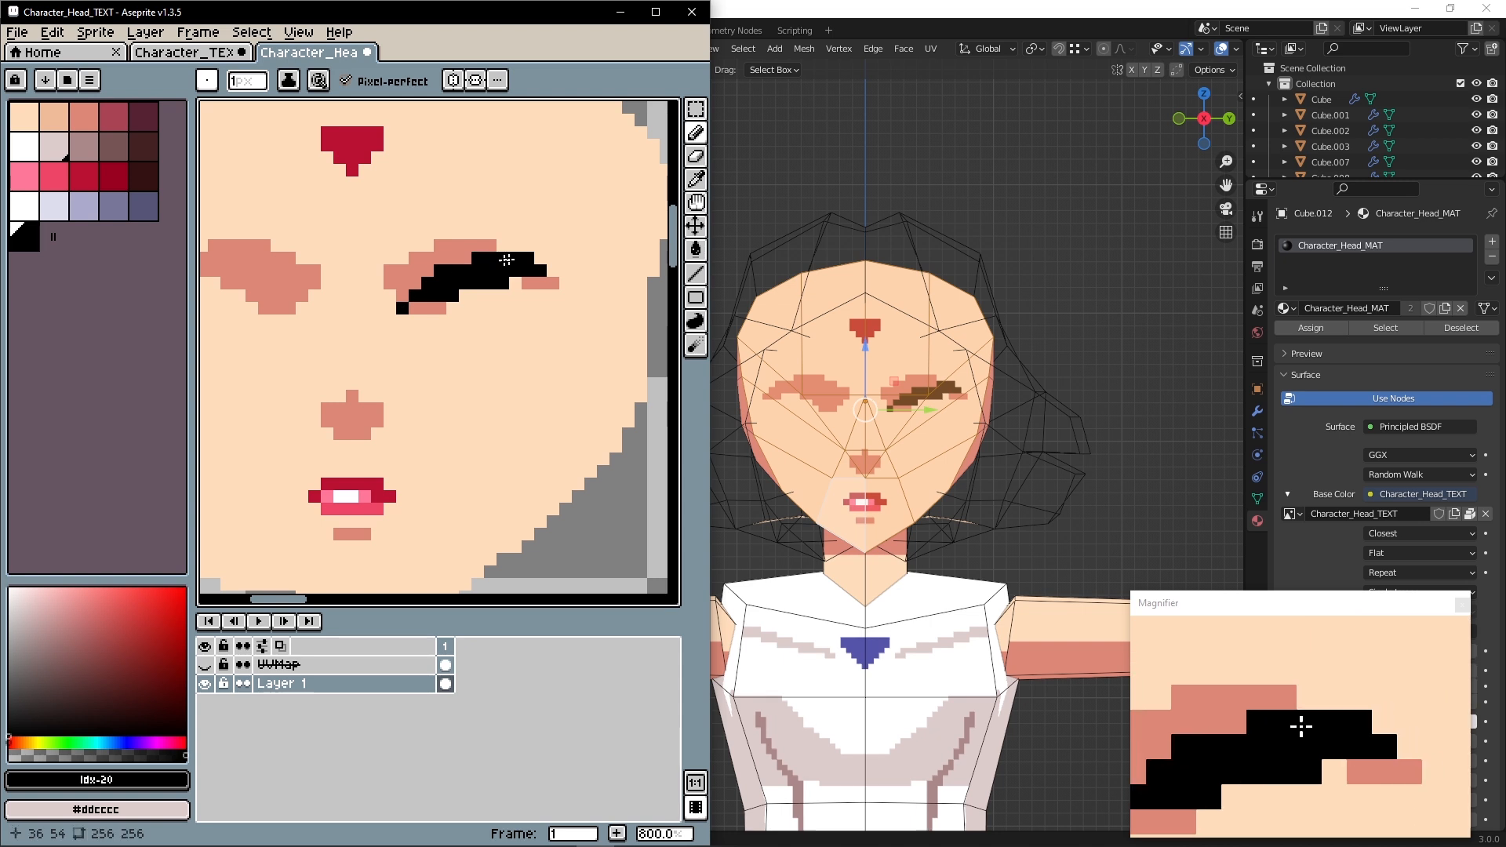
{"action": "left_click", "coordinate": [415, 308]}
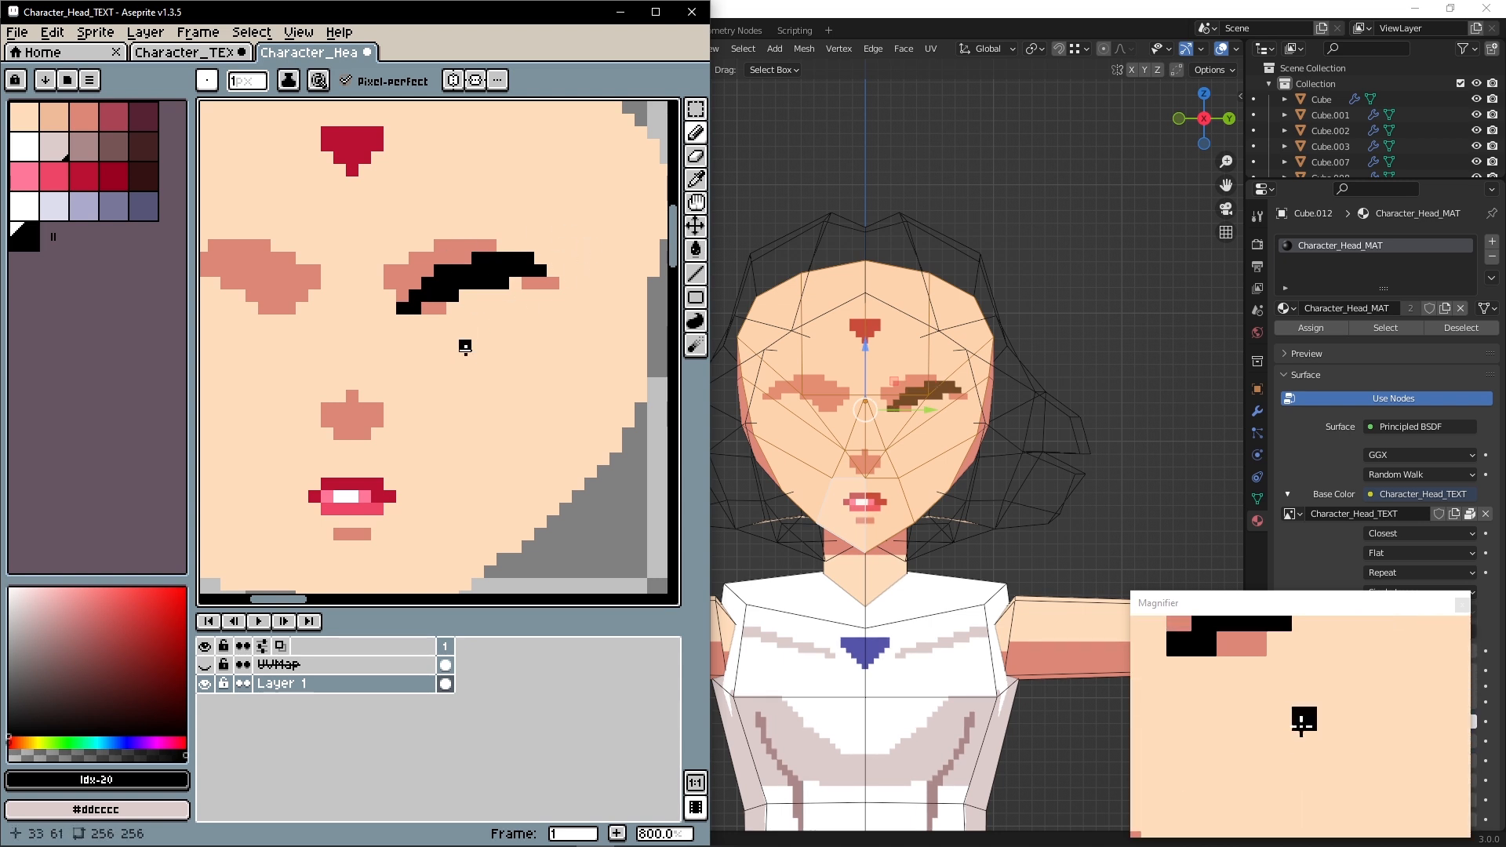
Draw a thin stepped black lower lash line under the right eye and join it to an extended outer upper lash
{"action": "left_click_drag", "start_coordinate": [493, 354], "coordinate": [523, 349]}
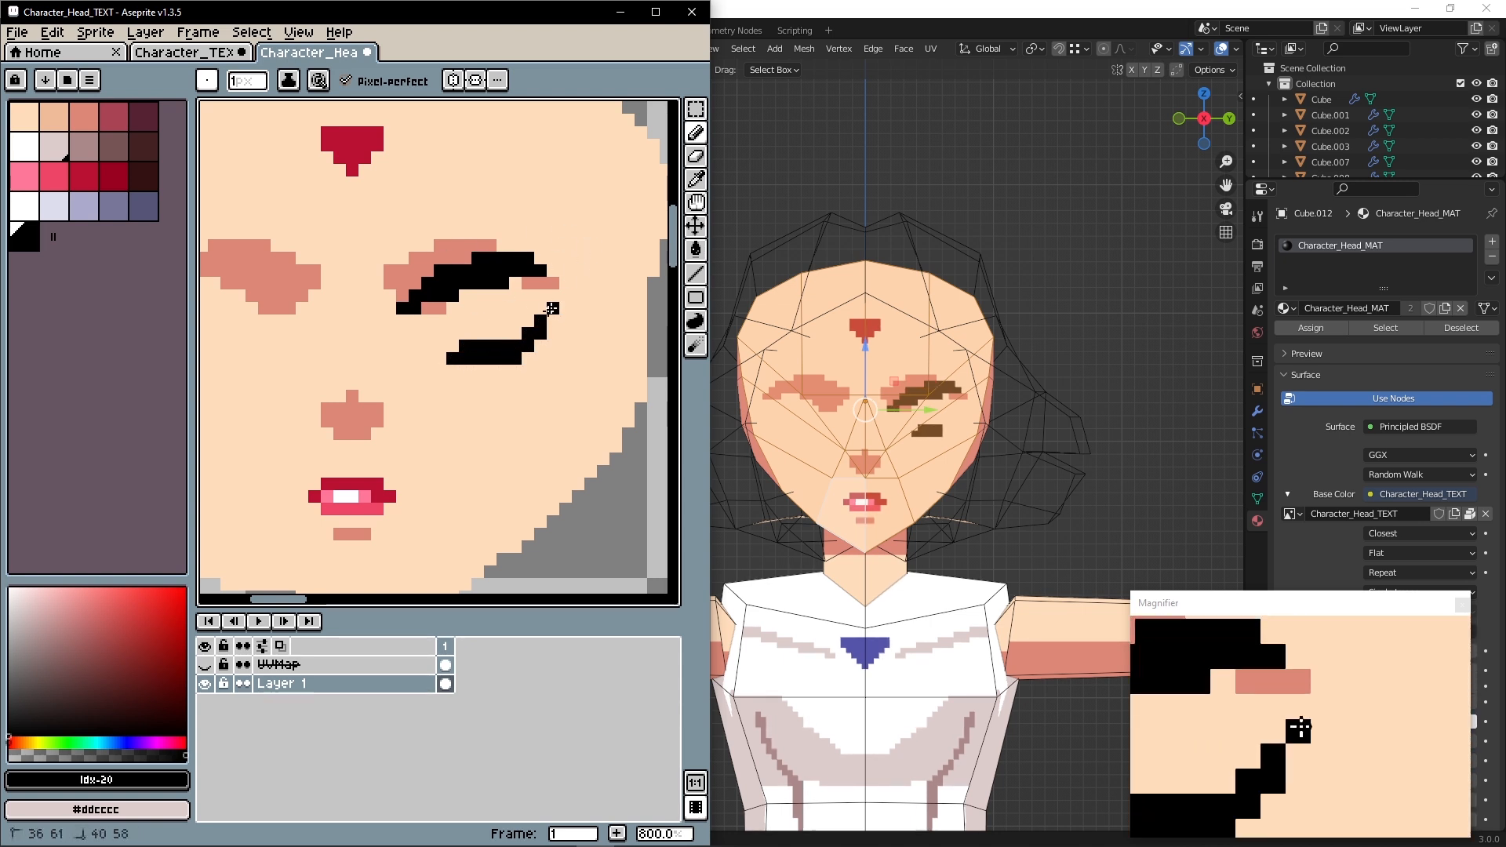
{"action": "left_click", "coordinate": [572, 326], "text": "alt"}
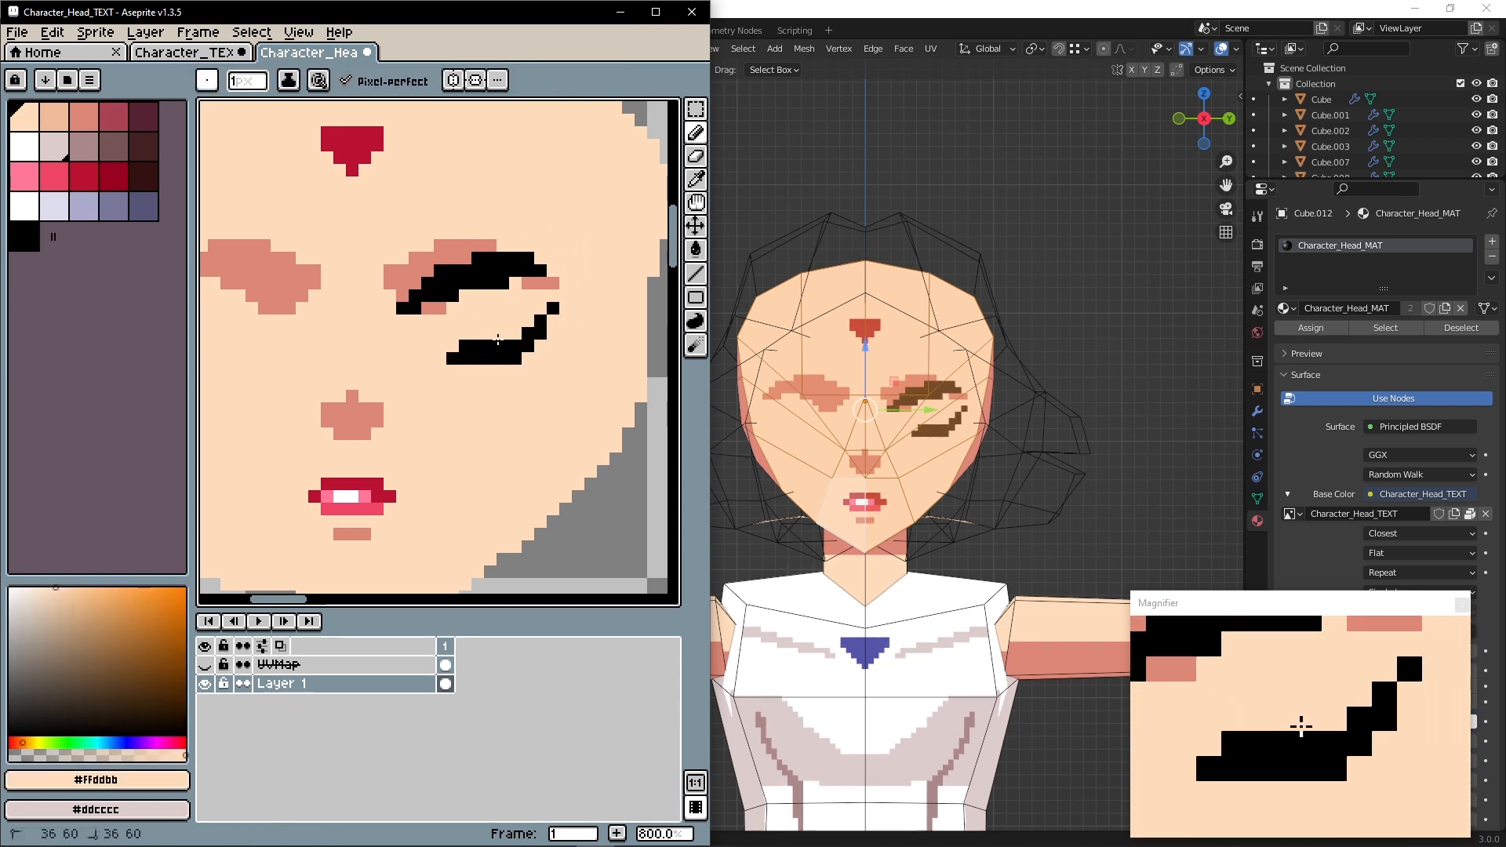
{"action": "left_click", "coordinate": [541, 320]}
{"action": "left_click", "coordinate": [528, 334], "text": "alt"}
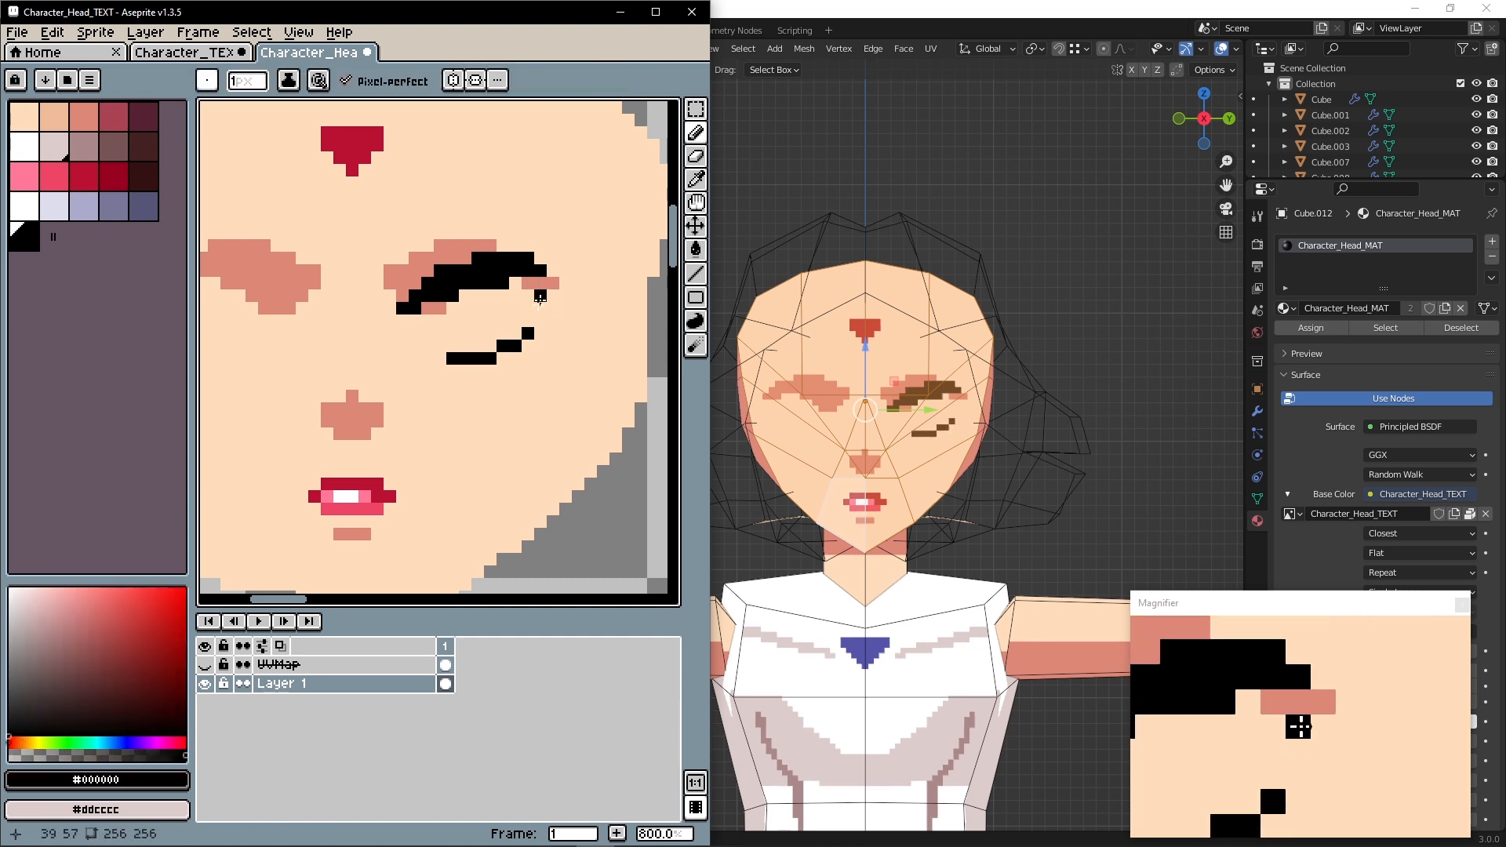
{"action": "left_click", "coordinate": [551, 258]}
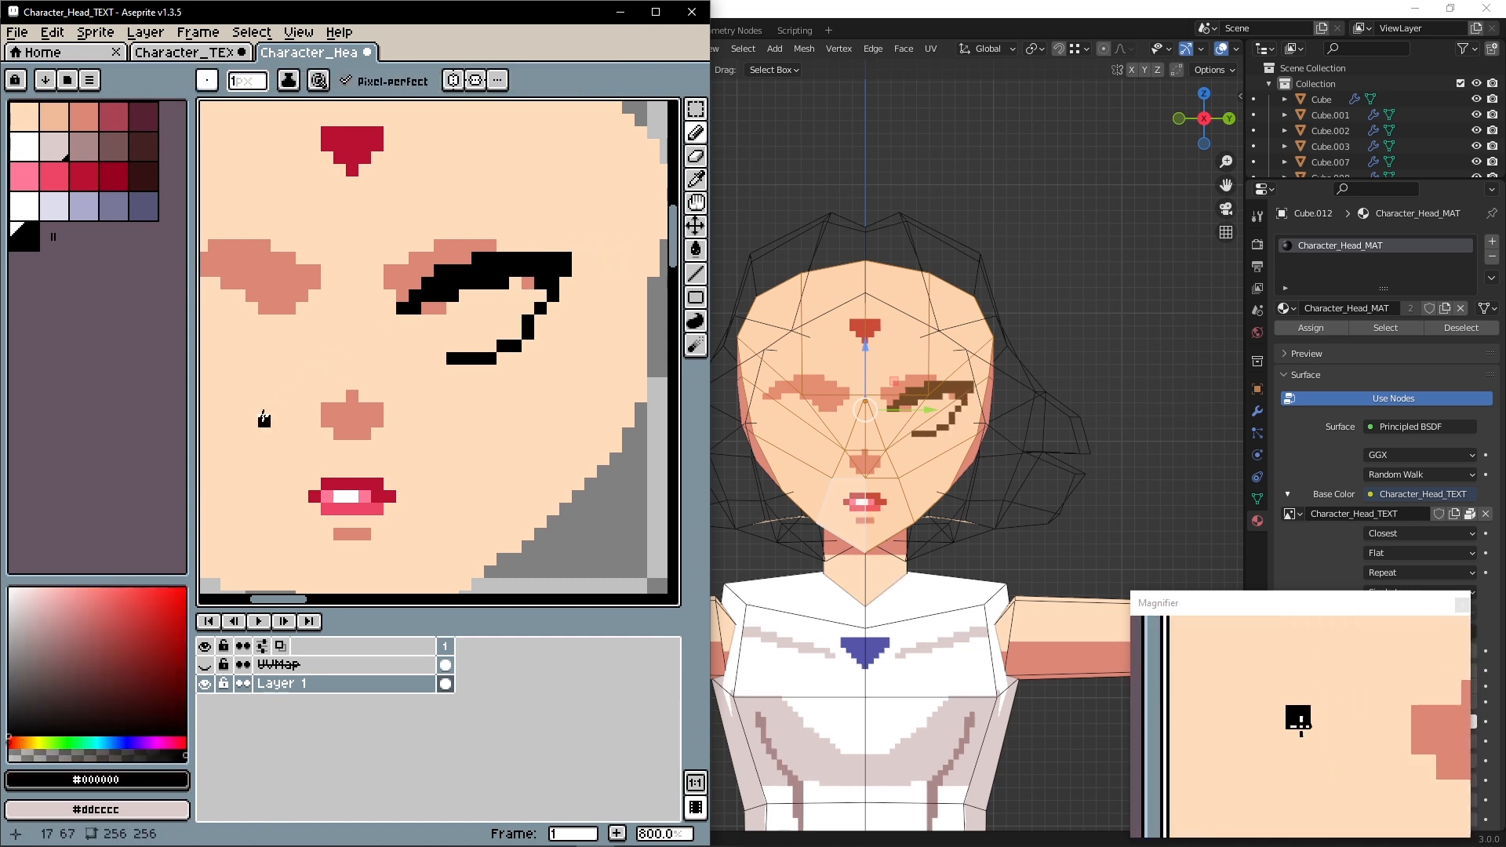
Edge the outer end of the right upper lash with rose #ee4466 and trim the excess with skin tone #ffddbb
{"action": "key", "text": "alt"}
{"action": "key", "text": "alt"}
{"action": "key", "text": "alt"}
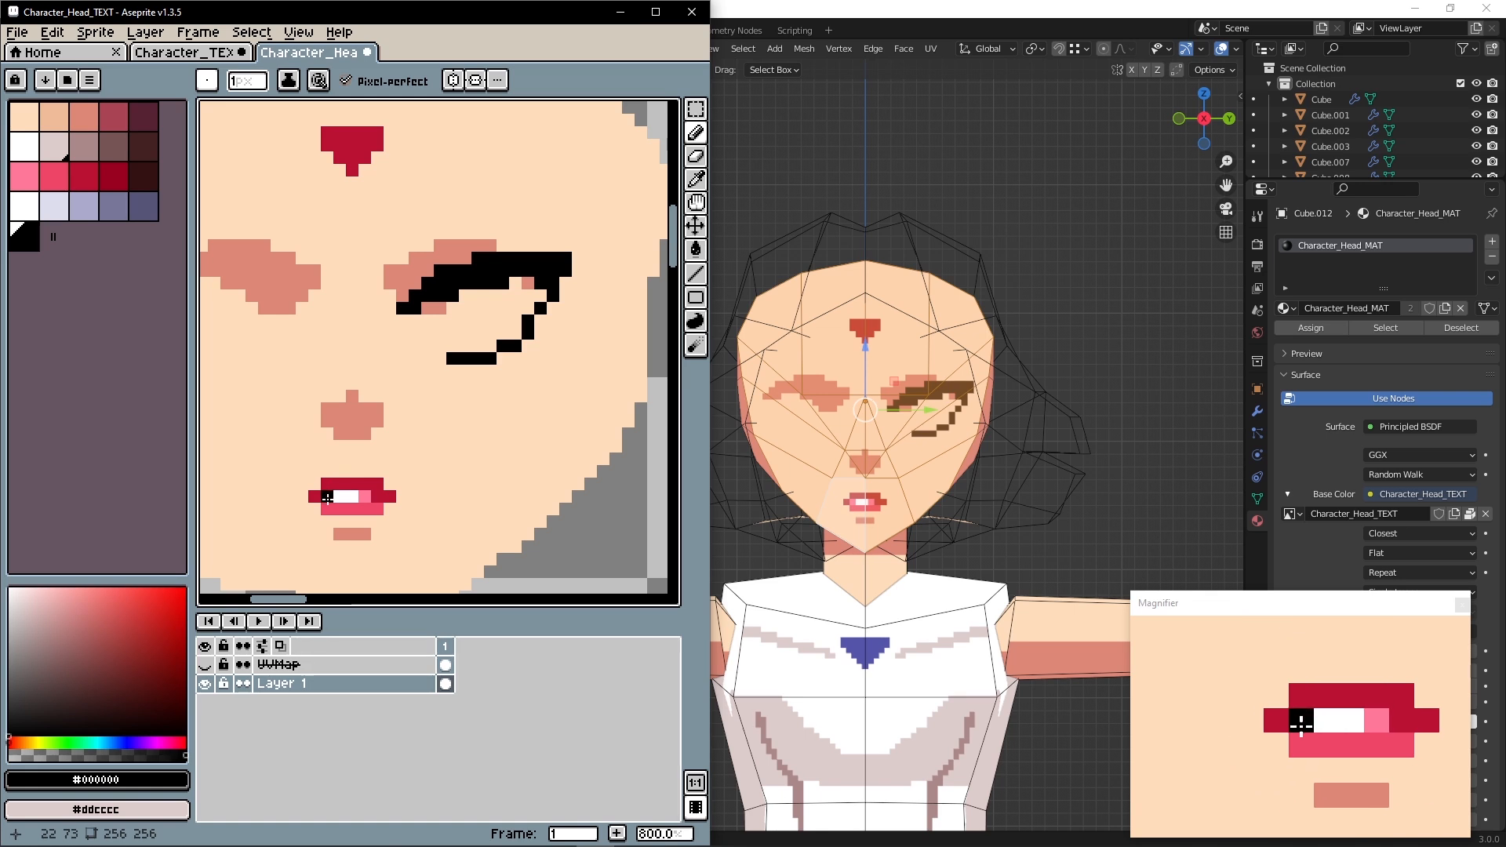
{"action": "left_click", "coordinate": [342, 508], "text": "alt"}
{"action": "left_click", "coordinate": [538, 247]}
{"action": "mouse_move", "coordinate": [521, 246]}
{"action": "left_mouse_down"}
{"action": "mouse_move", "coordinate": [564, 295]}
{"action": "mouse_move", "coordinate": [587, 259]}
{"action": "left_mouse_up"}
{"action": "left_click", "coordinate": [511, 350]}
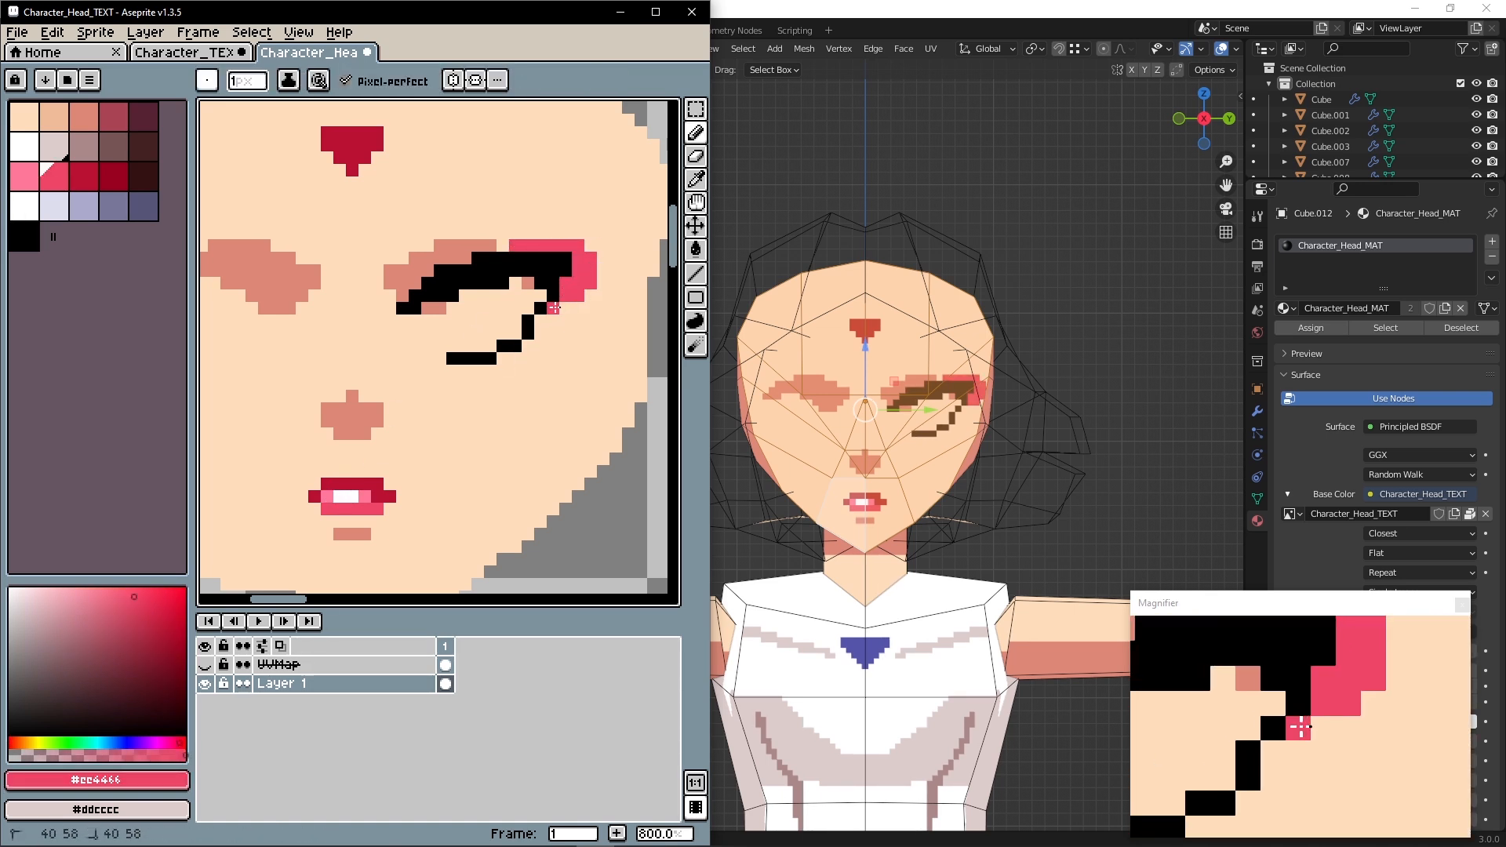
{"action": "left_click", "coordinate": [600, 232], "text": "alt"}
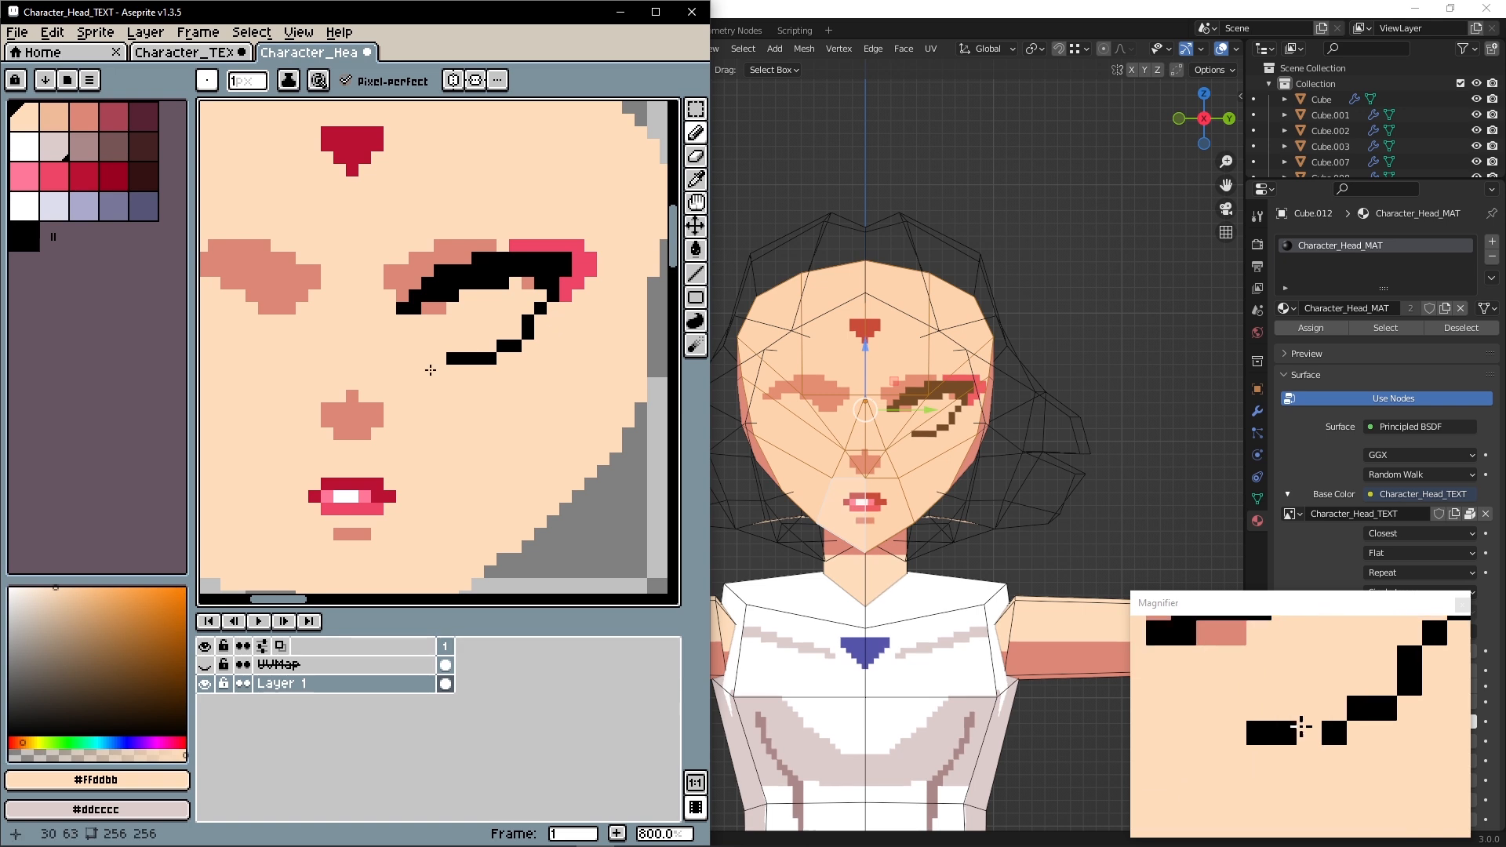
Extend the right eyelid shadow in #dd8877 up to the rose edge and trim its inner corner with #ffddbb
{"action": "left_click", "coordinate": [481, 246], "text": "alt"}
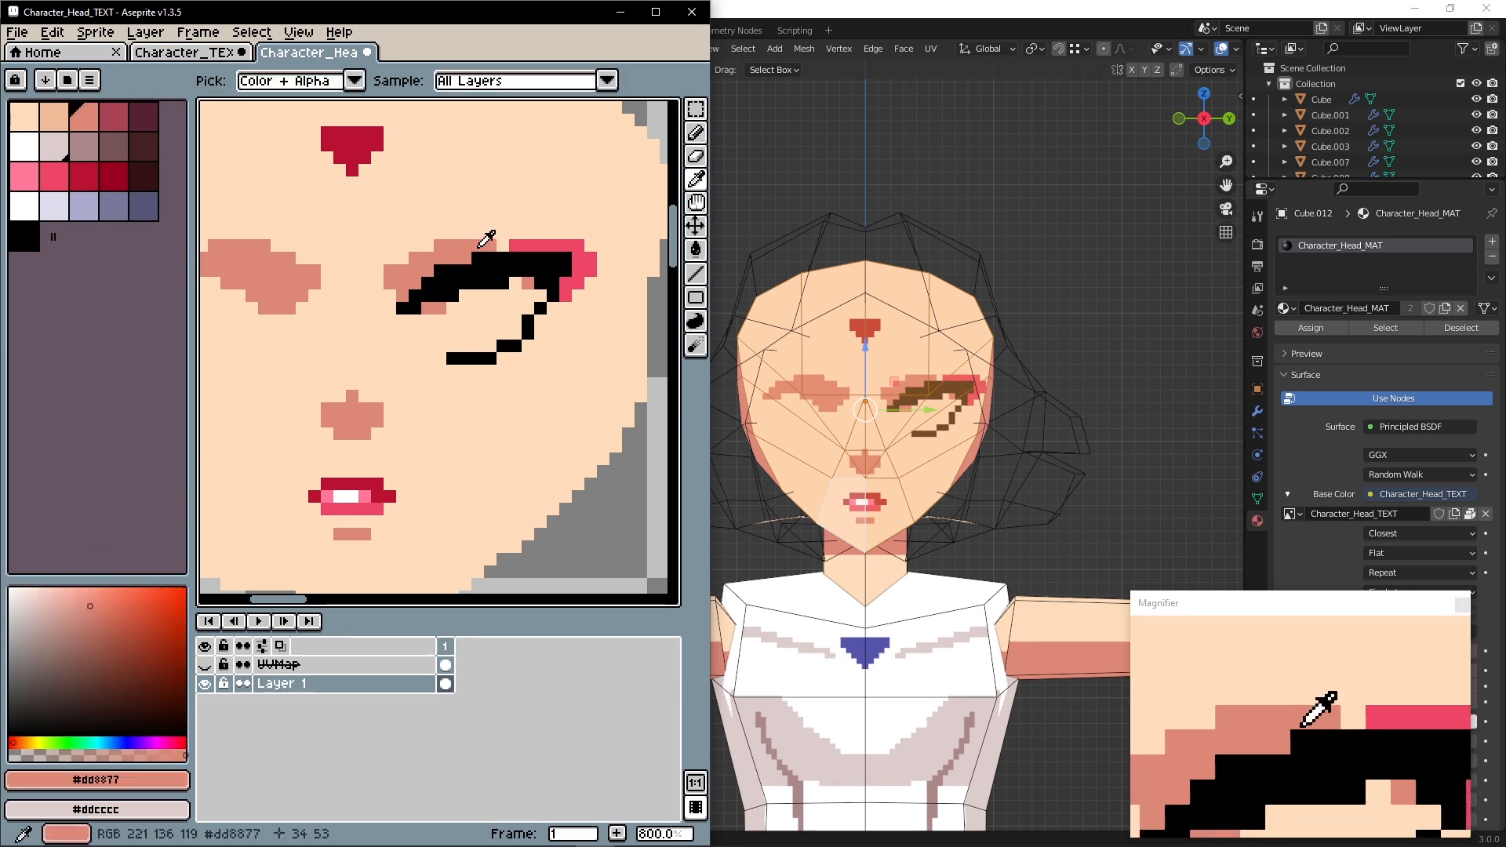
{"action": "left_click", "coordinate": [503, 245]}
{"action": "left_click_drag", "start_coordinate": [365, 296], "coordinate": [403, 258]}
{"action": "left_click", "coordinate": [353, 312], "text": "alt"}
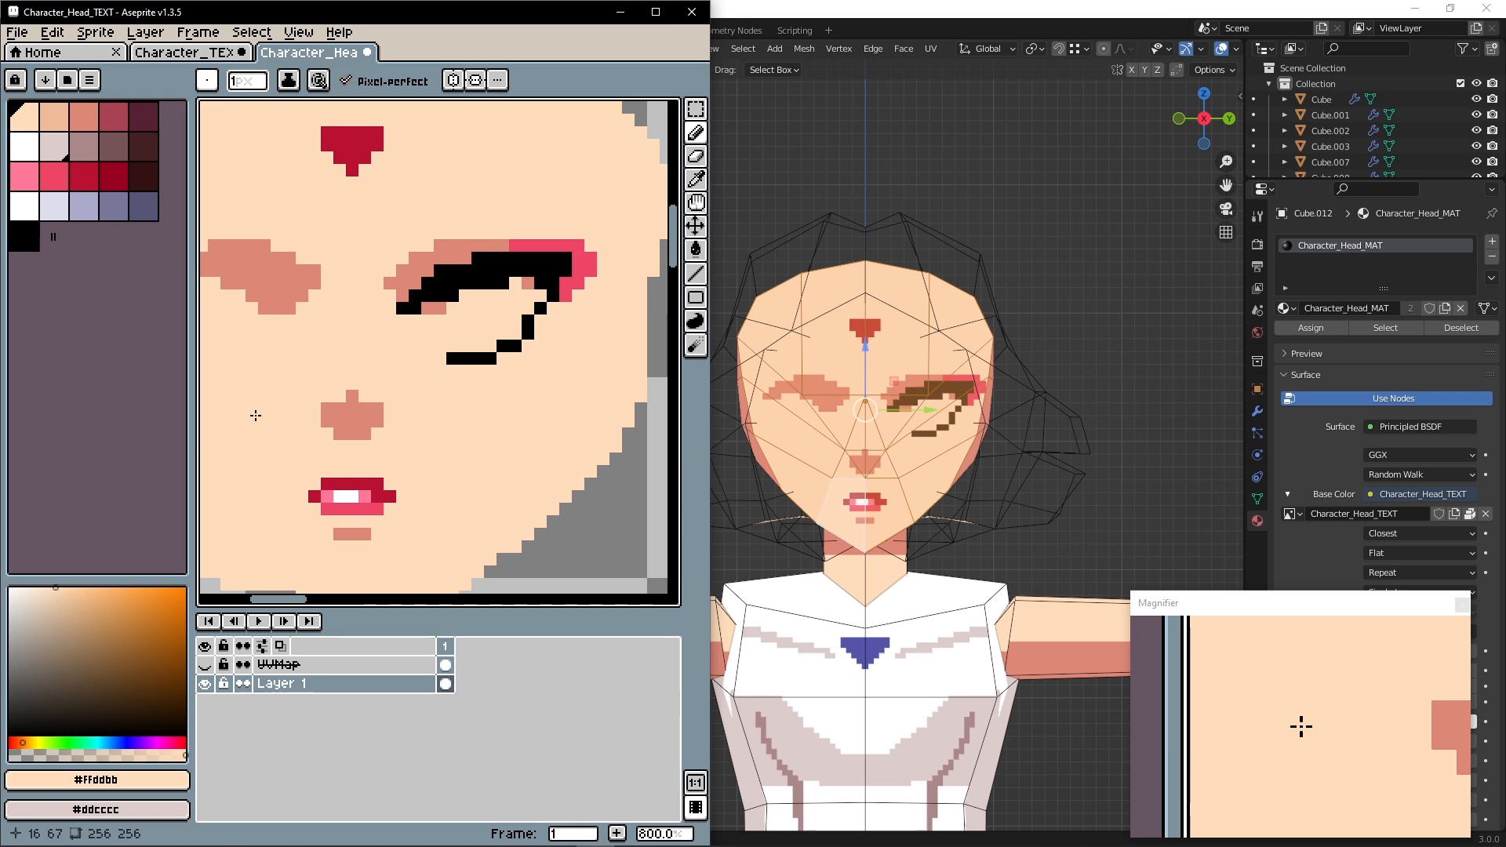
Fill the area between the right eye's upper and lower lash lines with white
{"action": "left_click", "coordinate": [23, 206]}
{"action": "left_click_drag", "start_coordinate": [413, 319], "coordinate": [451, 342]}
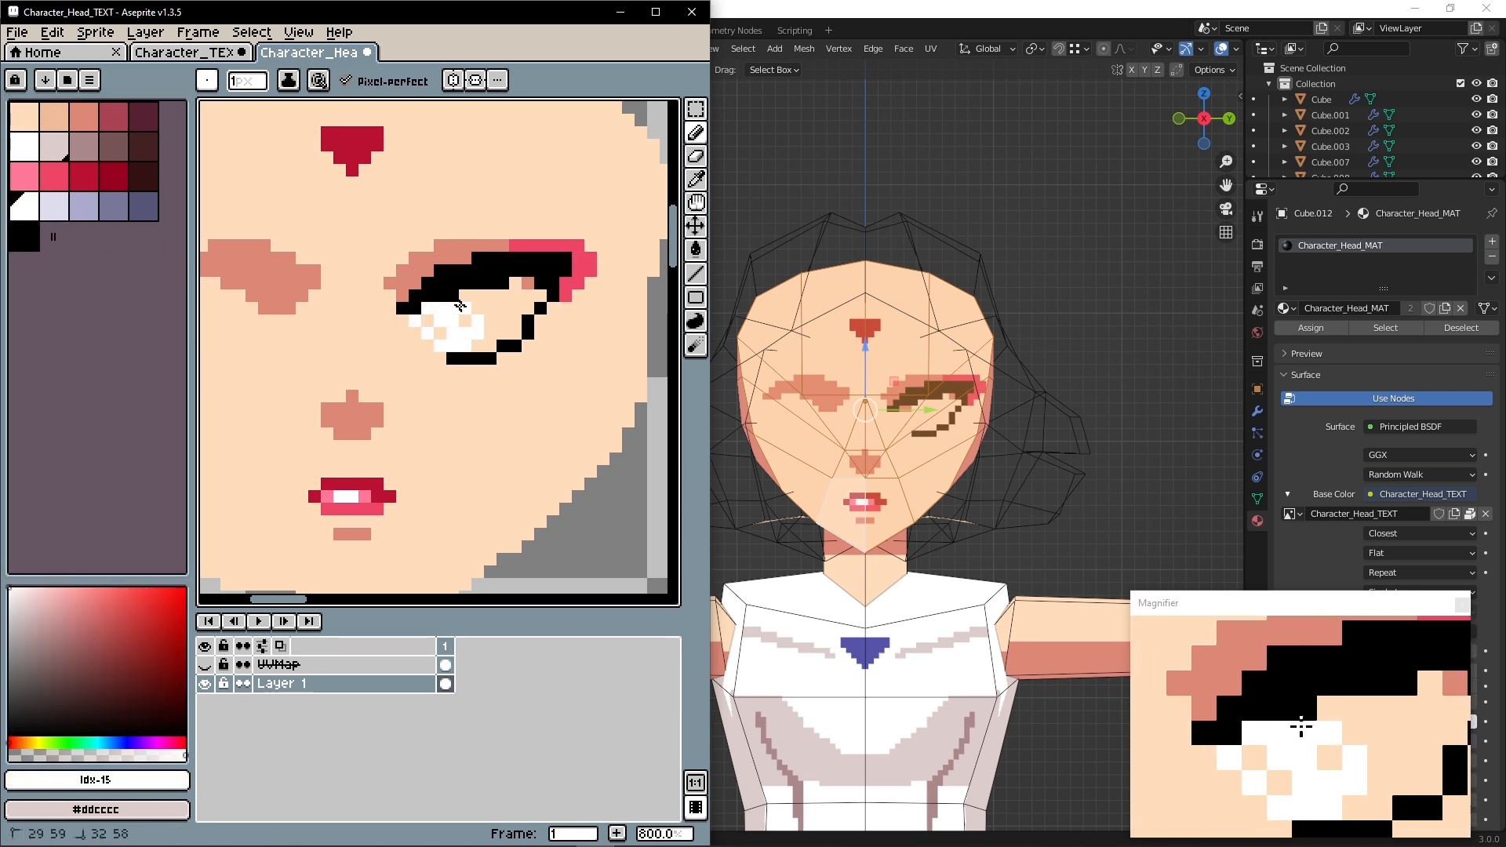
{"action": "left_click", "coordinate": [530, 298]}
{"action": "left_click_drag", "start_coordinate": [515, 324], "coordinate": [515, 323]}
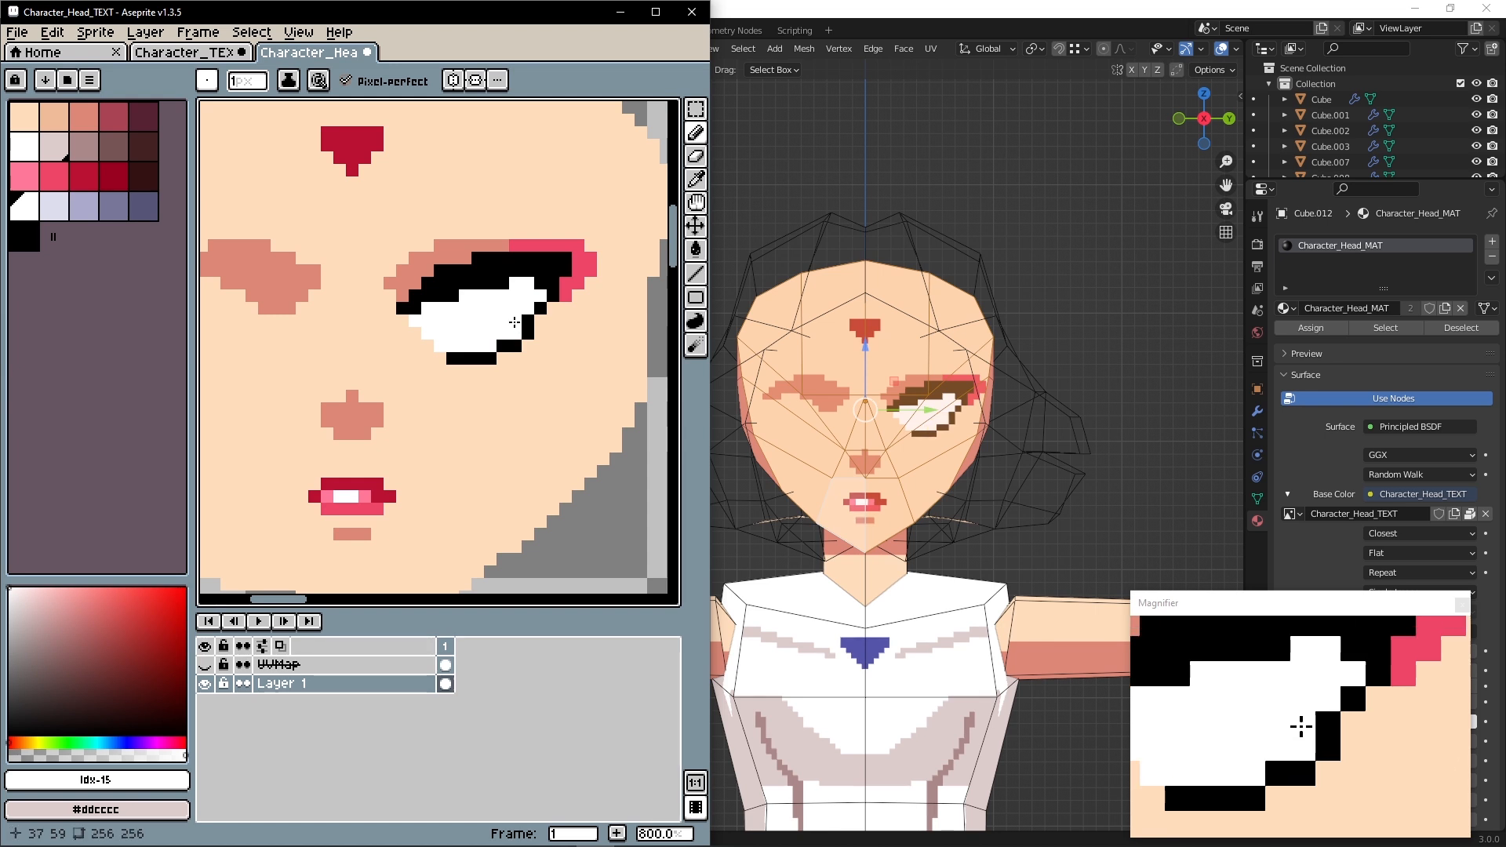
Thicken the black outline at the right eye's outer corner
{"action": "key", "text": "alt"}
{"action": "left_click", "coordinate": [526, 315], "text": "alt"}
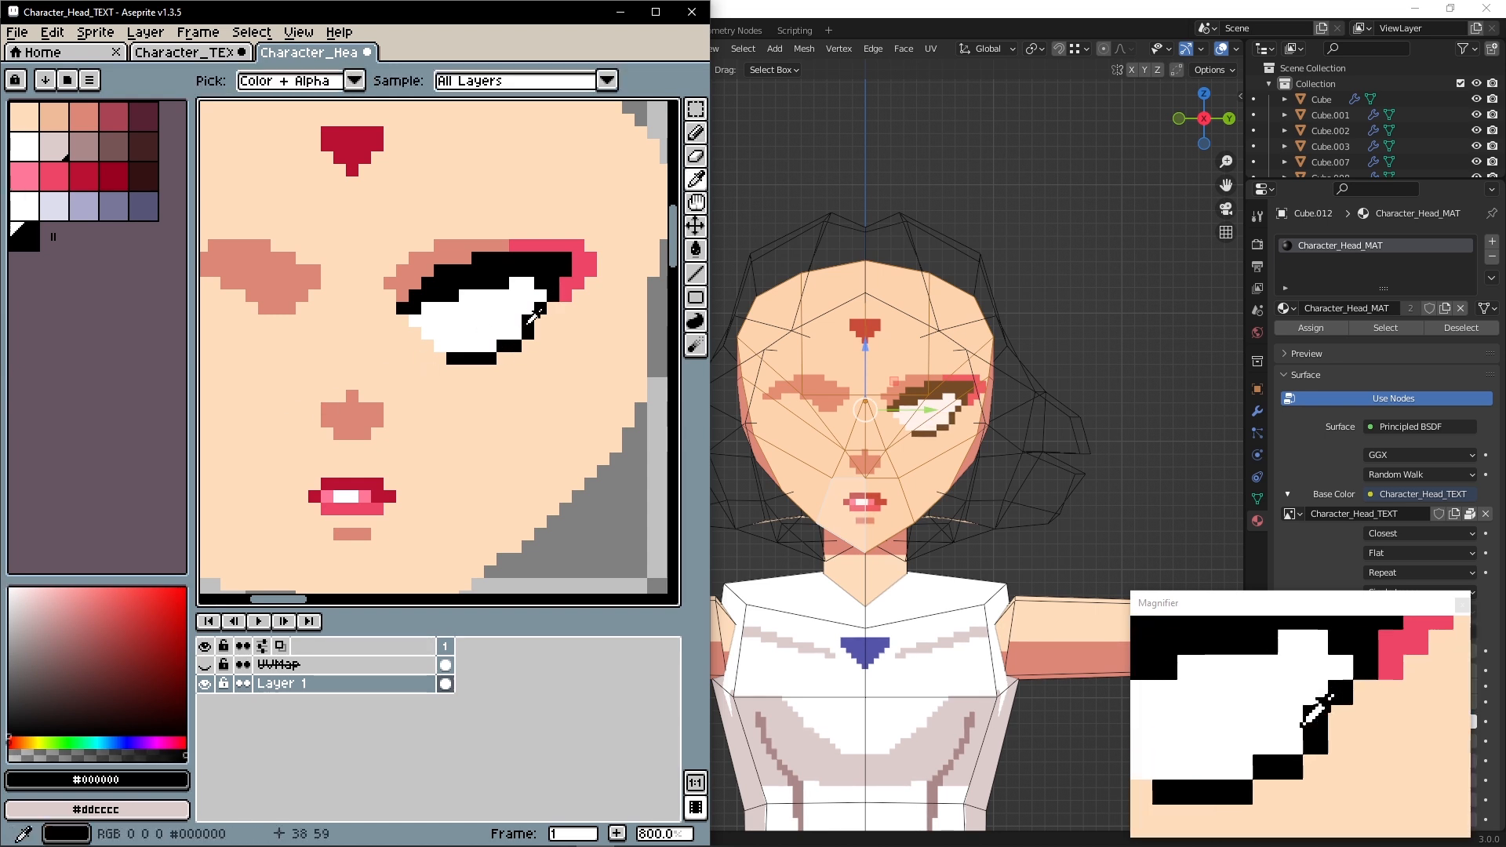
{"action": "left_click", "coordinate": [551, 290], "text": "alt"}
{"action": "left_click", "coordinate": [540, 296]}
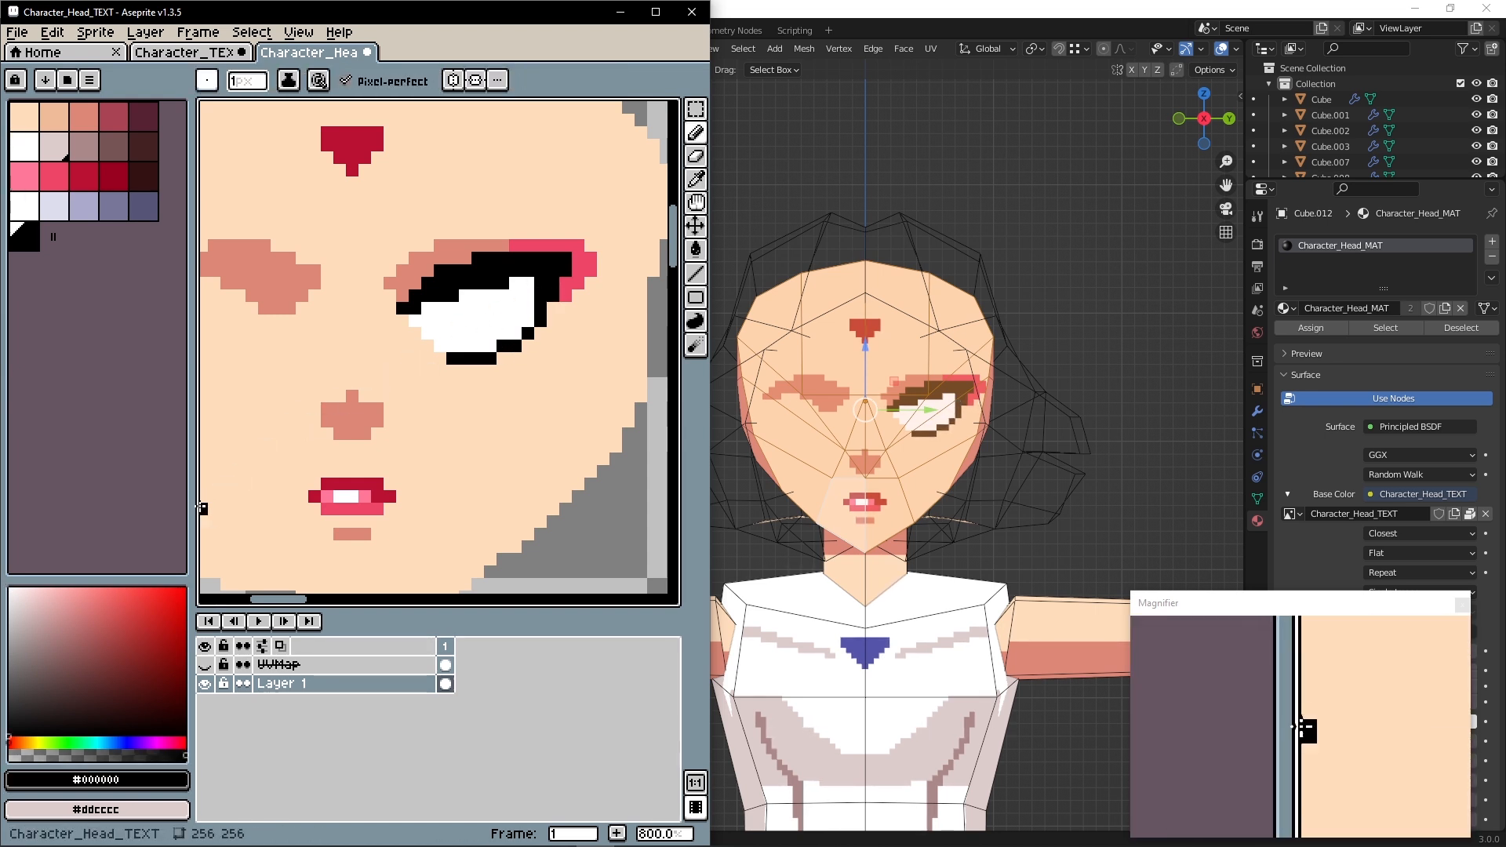
Paint a crimson iris in the right eye and add a tapered black pupil joined to the upper lash
{"action": "left_click", "coordinate": [83, 175]}
{"action": "left_click_drag", "start_coordinate": [464, 296], "coordinate": [473, 319]}
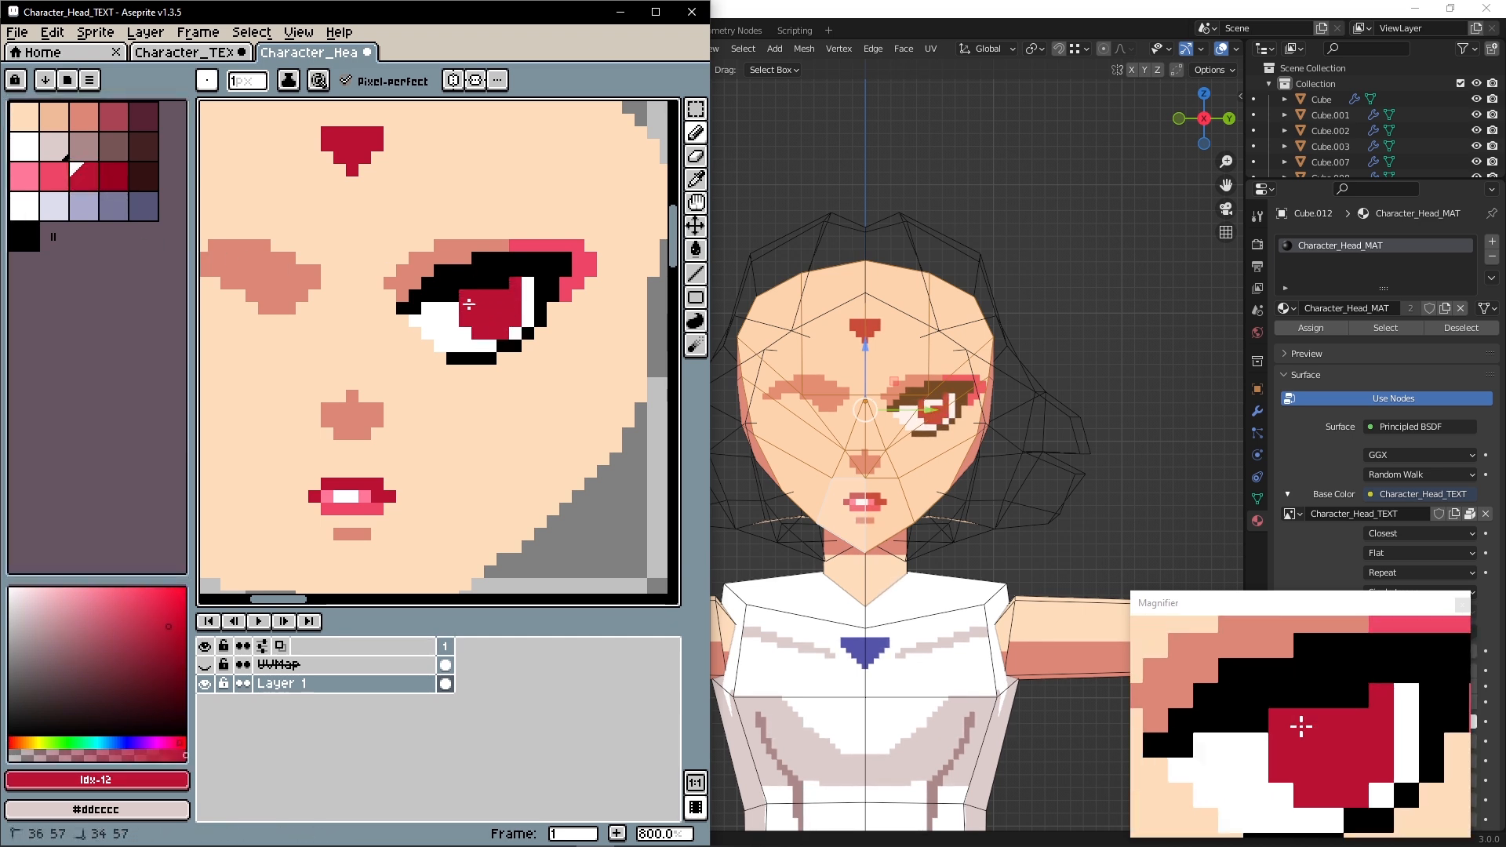
{"action": "left_click", "coordinate": [493, 273], "text": "alt"}
{"action": "left_click_drag", "start_coordinate": [489, 308], "coordinate": [493, 286]}
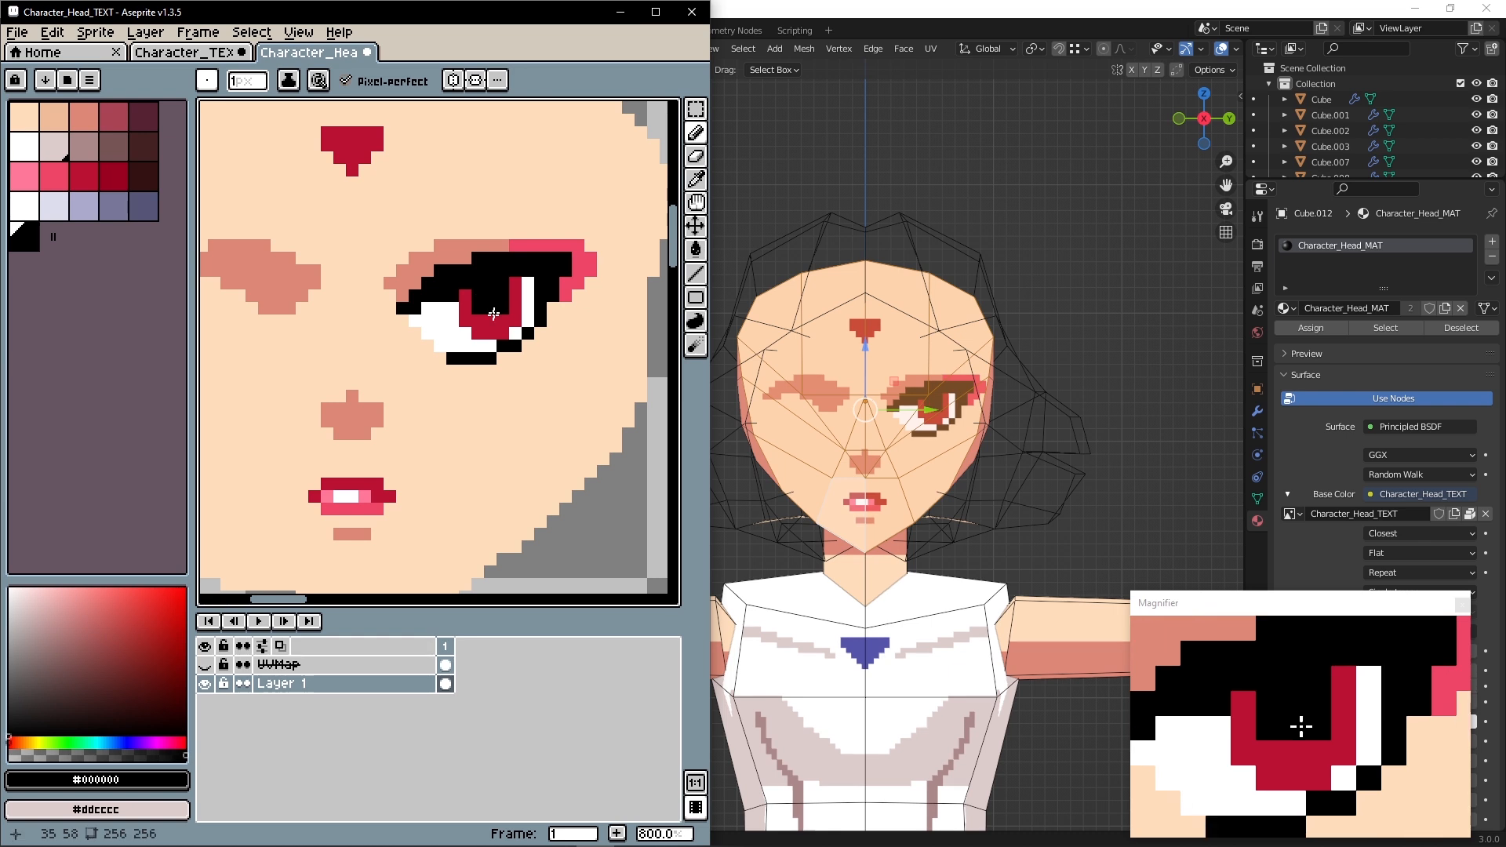
{"action": "left_click", "coordinate": [444, 336], "text": "alt"}
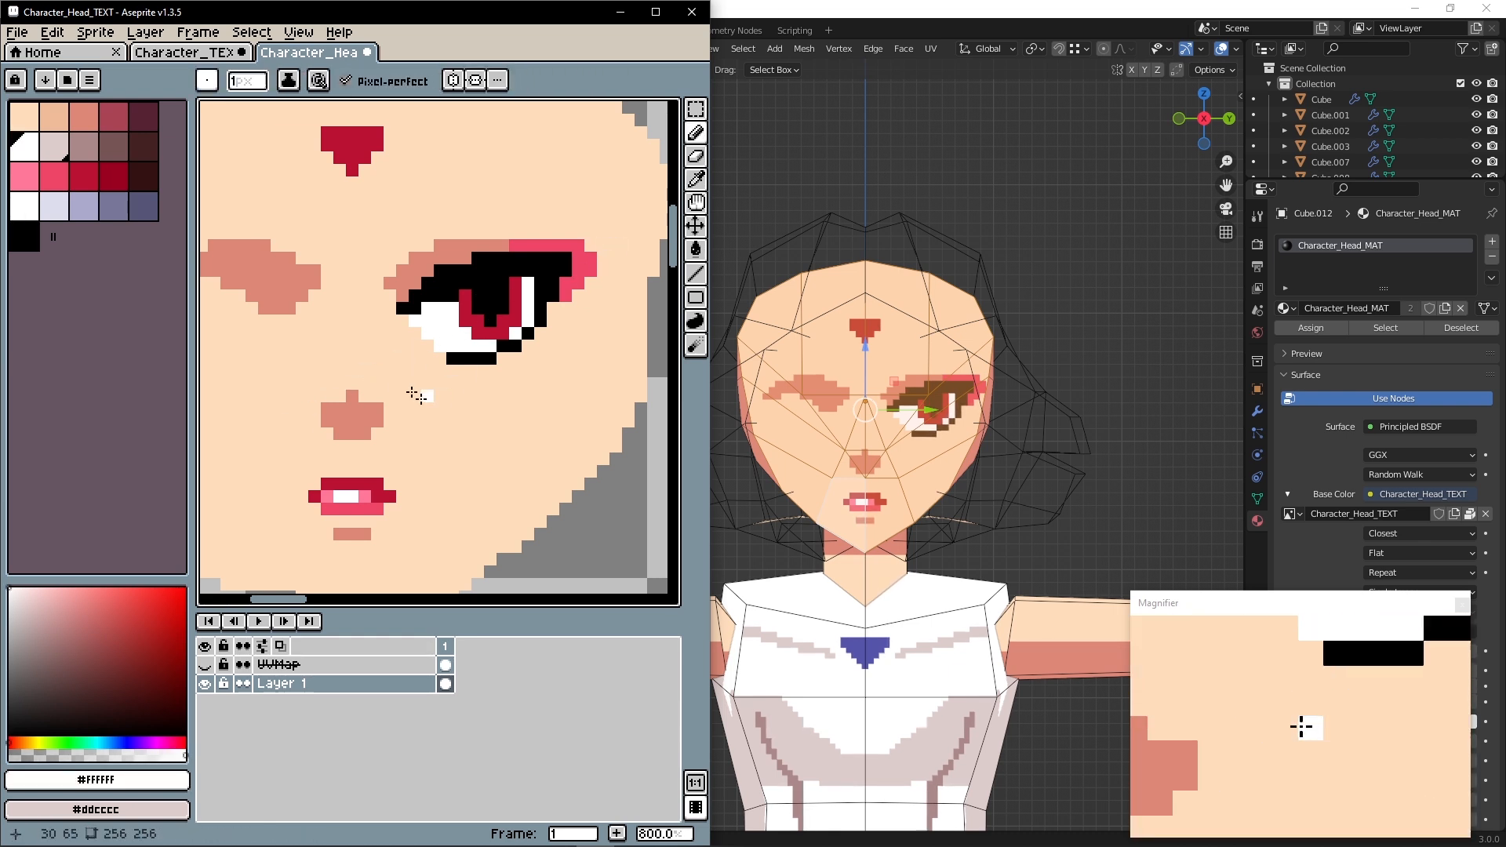
Select the right eye's iris and pupil and shift them one pixel towards the nose
{"action": "middle_click_drag", "start_coordinate": [609, 342], "coordinate": [644, 345]}
{"action": "scroll", "coordinate": [561, 326], "scroll_direction": "up", "scroll_amount": 3}
{"action": "scroll", "coordinate": [549, 328], "scroll_direction": "down", "scroll_amount": 2}
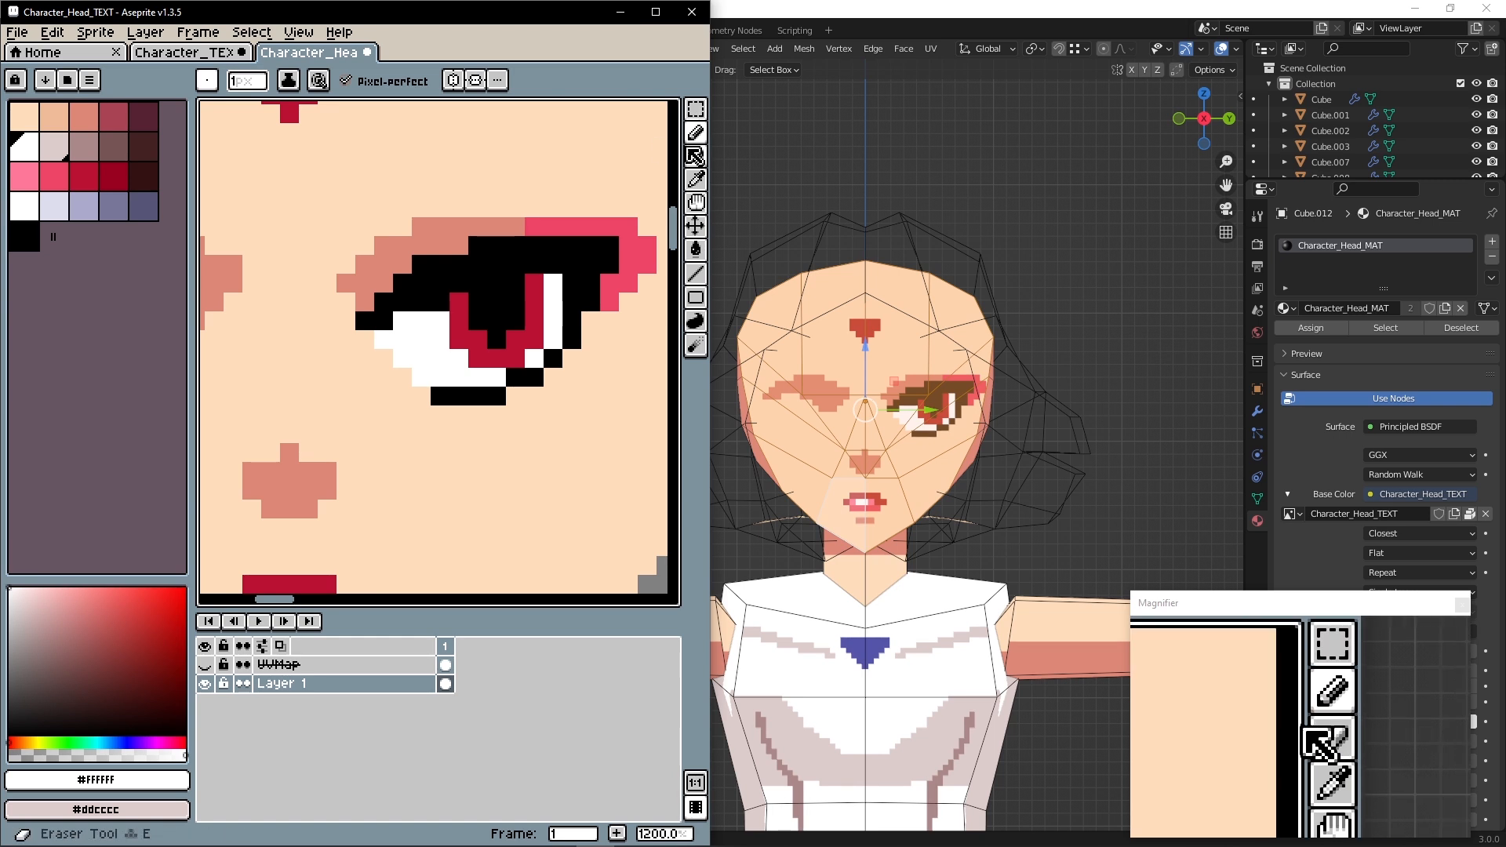
{"action": "left_click", "coordinate": [695, 108]}
{"action": "left_click_drag", "start_coordinate": [482, 285], "coordinate": [496, 318]}
{"action": "left_click", "coordinate": [554, 225]}
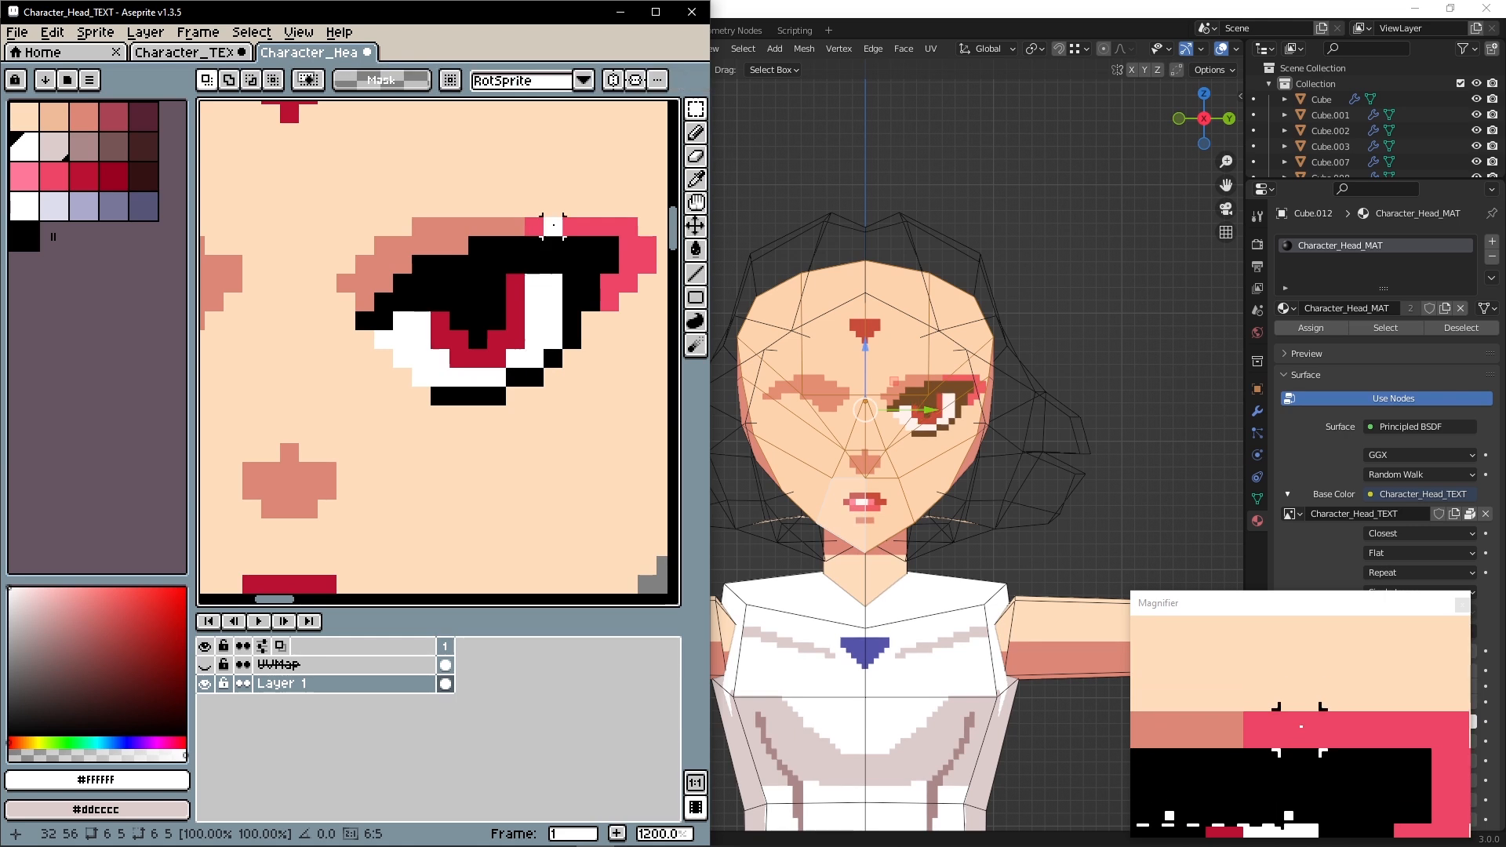
Copy the finished right eye with its shadow to the other side of the face and flip it horizontally
{"action": "scroll", "coordinate": [531, 232], "scroll_direction": "down", "scroll_amount": 3}
{"action": "left_click_drag", "start_coordinate": [453, 207], "coordinate": [579, 310]}
{"action": "left_click_drag", "start_coordinate": [570, 303], "coordinate": [336, 283], "text": "ctrl"}
{"action": "key", "text": "shift+h"}
{"action": "scroll", "coordinate": [463, 303], "scroll_direction": "up", "scroll_amount": 2}
{"action": "key", "text": "ctrl+d"}
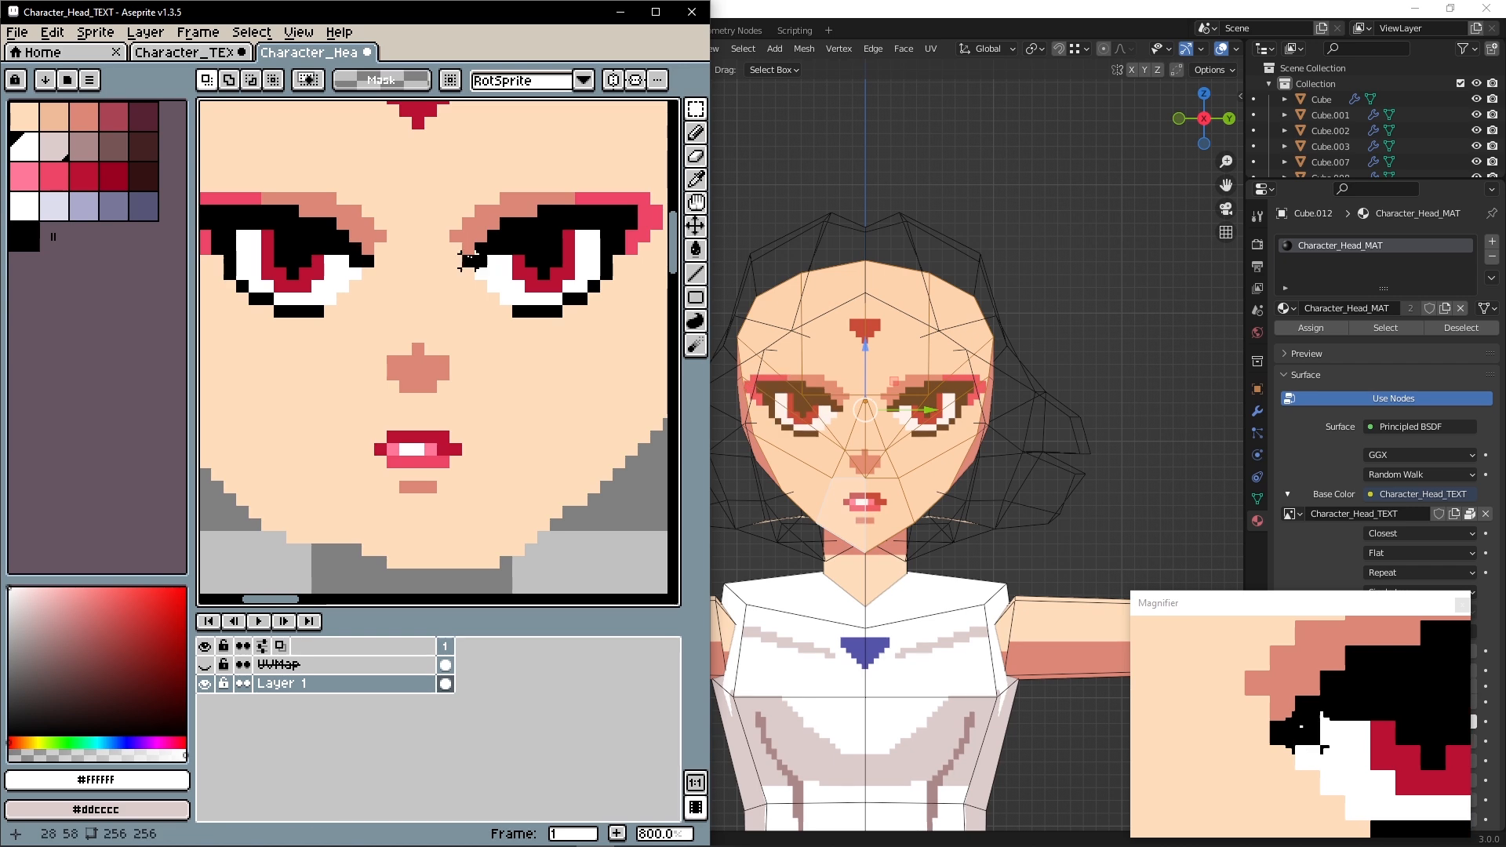
{"action": "scroll", "coordinate": [512, 162], "scroll_direction": "down", "scroll_amount": 1}
{"action": "left_click", "coordinate": [616, 83]}
{"action": "left_click", "coordinate": [617, 84]}
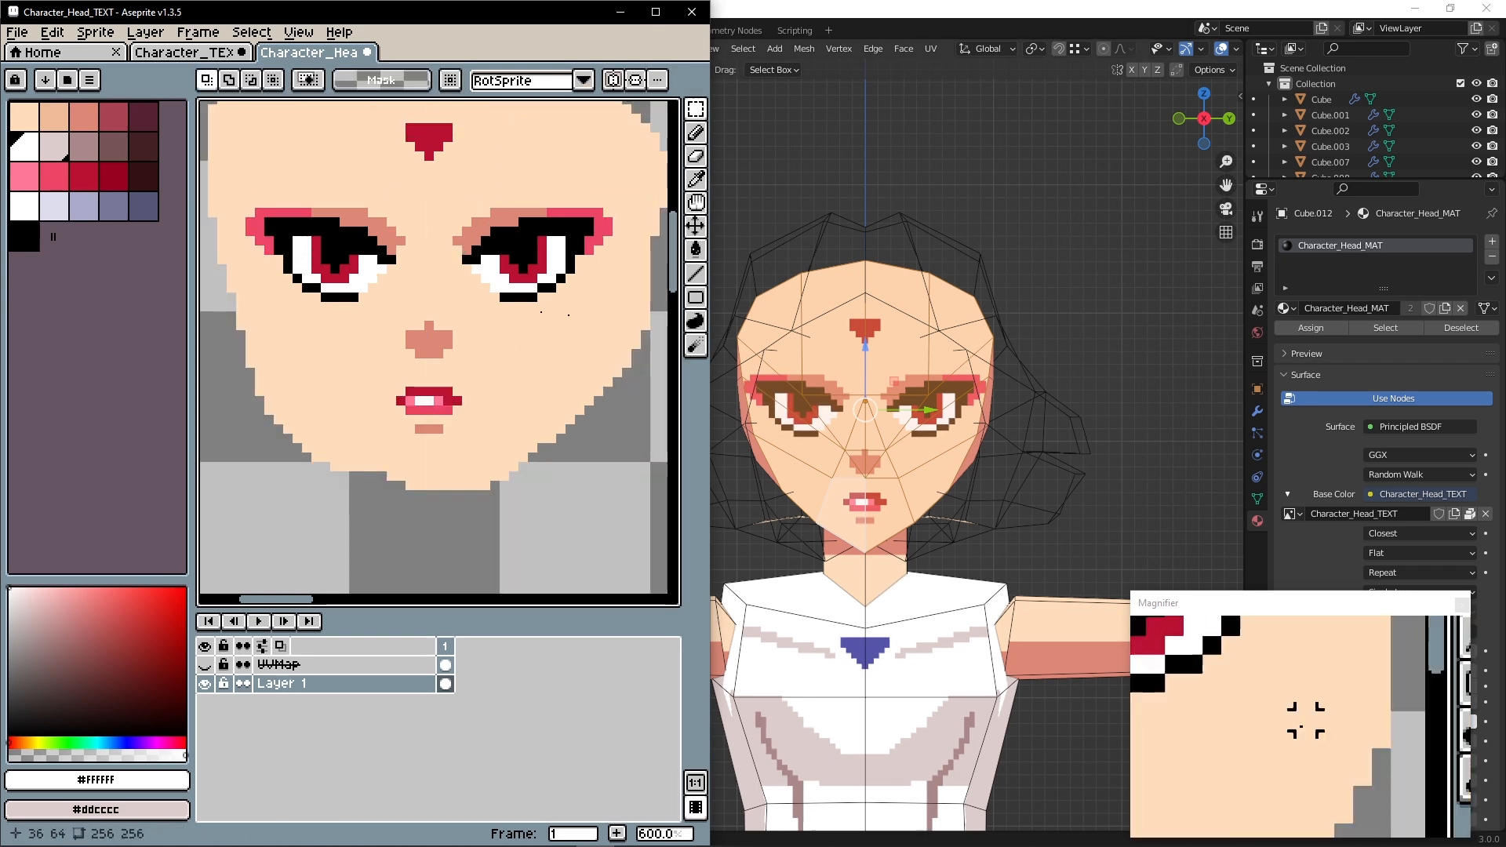
{"action": "key", "text": "i"}
{"action": "middle_click_drag", "start_coordinate": [463, 295], "coordinate": [454, 353]}
{"action": "scroll", "coordinate": [1015, 349], "scroll_direction": "down", "scroll_amount": 3}
{"action": "scroll", "coordinate": [1015, 349], "scroll_direction": "up", "scroll_amount": 2}
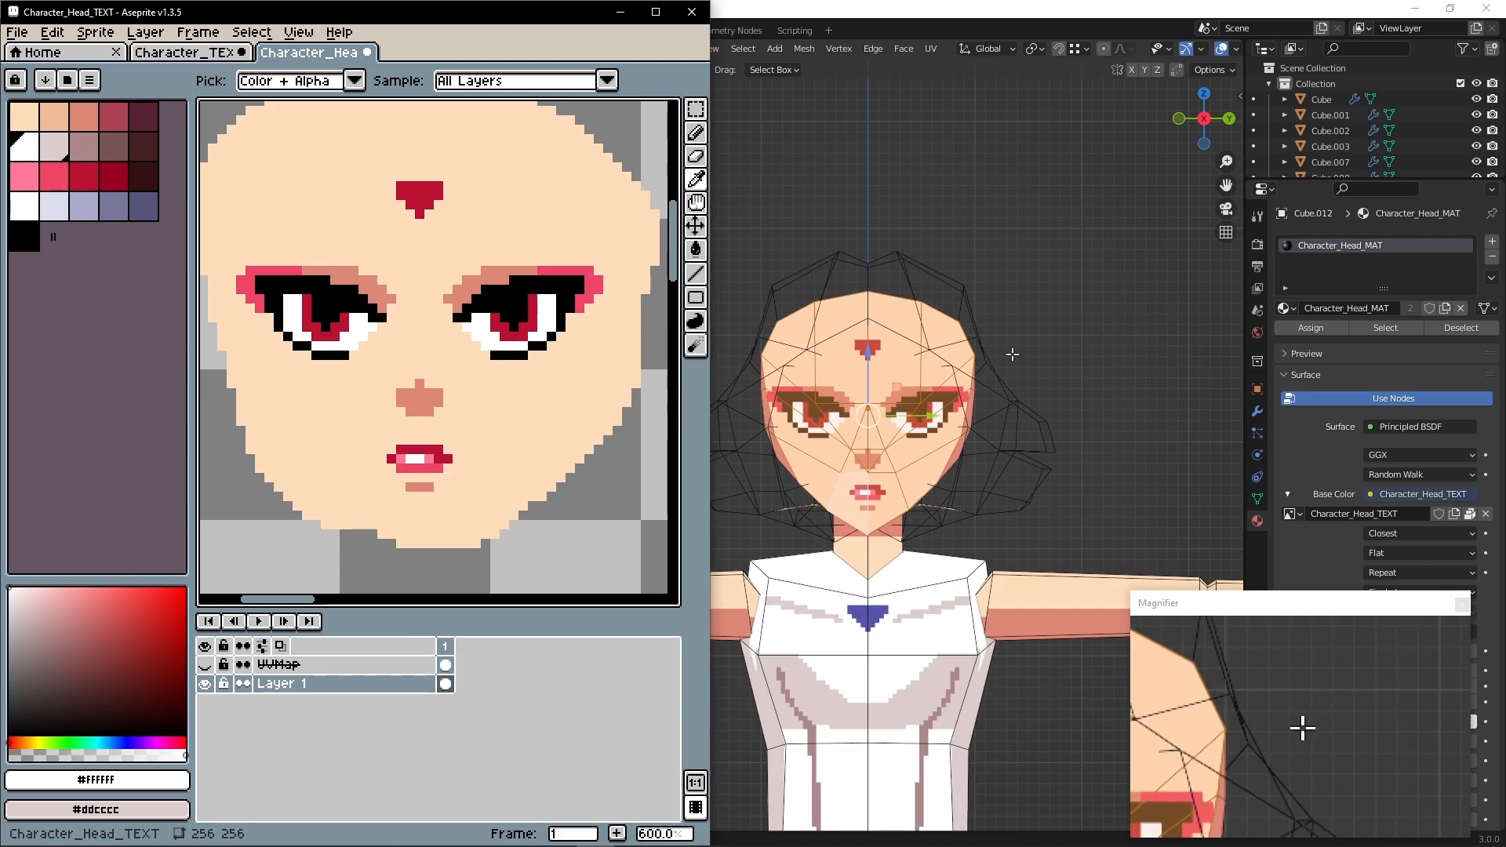
Switch to Blender, return to Object Mode and select the hair mesh
{"action": "left_click", "coordinate": [1012, 352]}
{"action": "middle_click_drag", "start_coordinate": [1010, 353], "coordinate": [871, 302]}
{"action": "left_click", "coordinate": [868, 301]}
{"action": "left_click", "coordinate": [760, 186]}
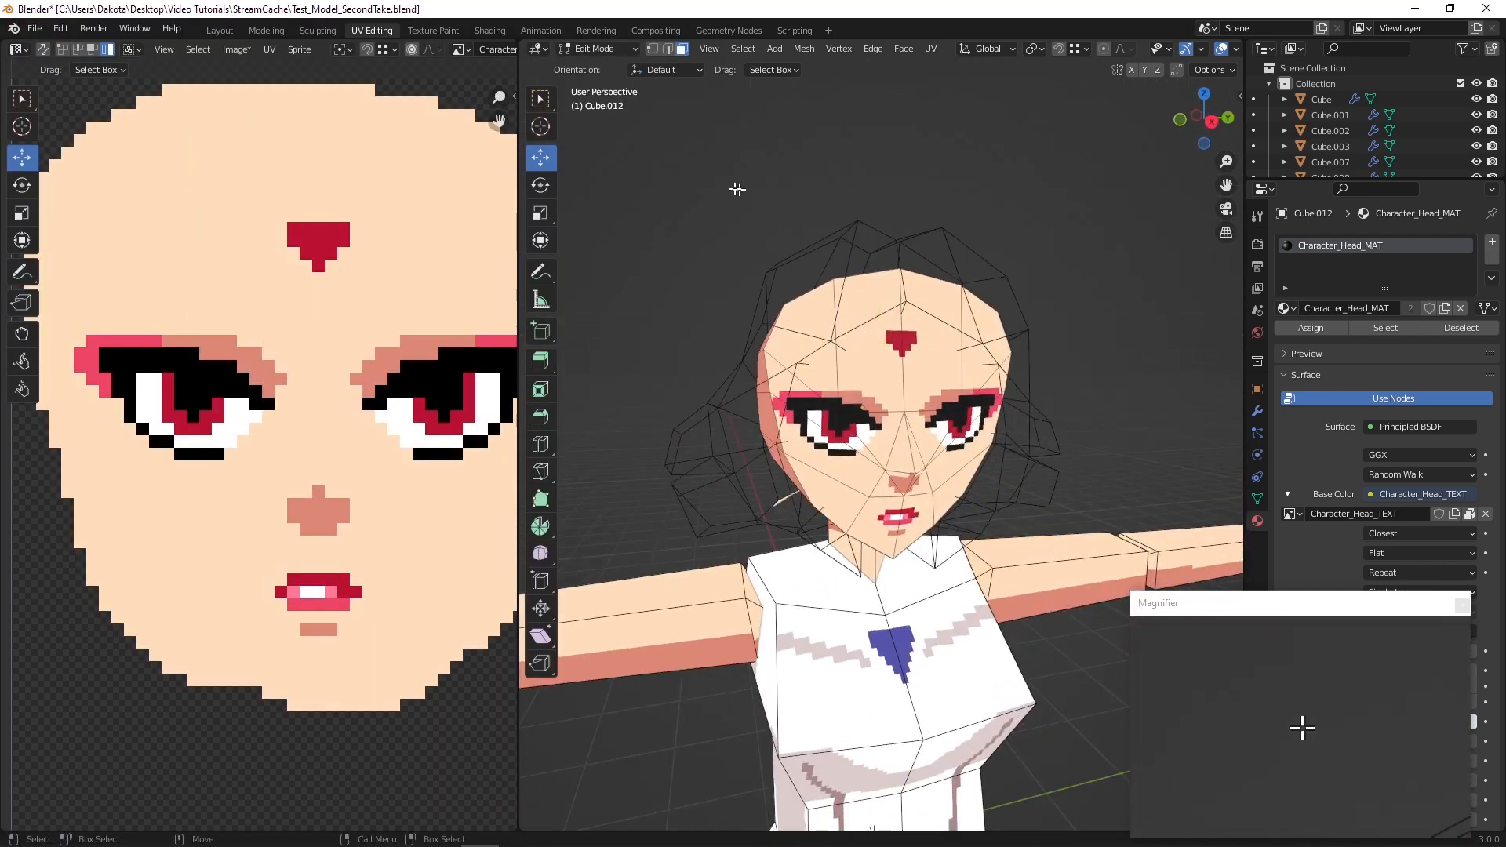
{"action": "left_click", "coordinate": [595, 49]}
{"action": "left_click", "coordinate": [595, 49]}
{"action": "left_click", "coordinate": [597, 61]}
{"action": "left_click", "coordinate": [808, 253]}
{"action": "scroll", "coordinate": [1280, 450], "scroll_direction": "down", "scroll_amount": 3}
{"action": "scroll", "coordinate": [1280, 424], "scroll_direction": "up", "scroll_amount": 2}
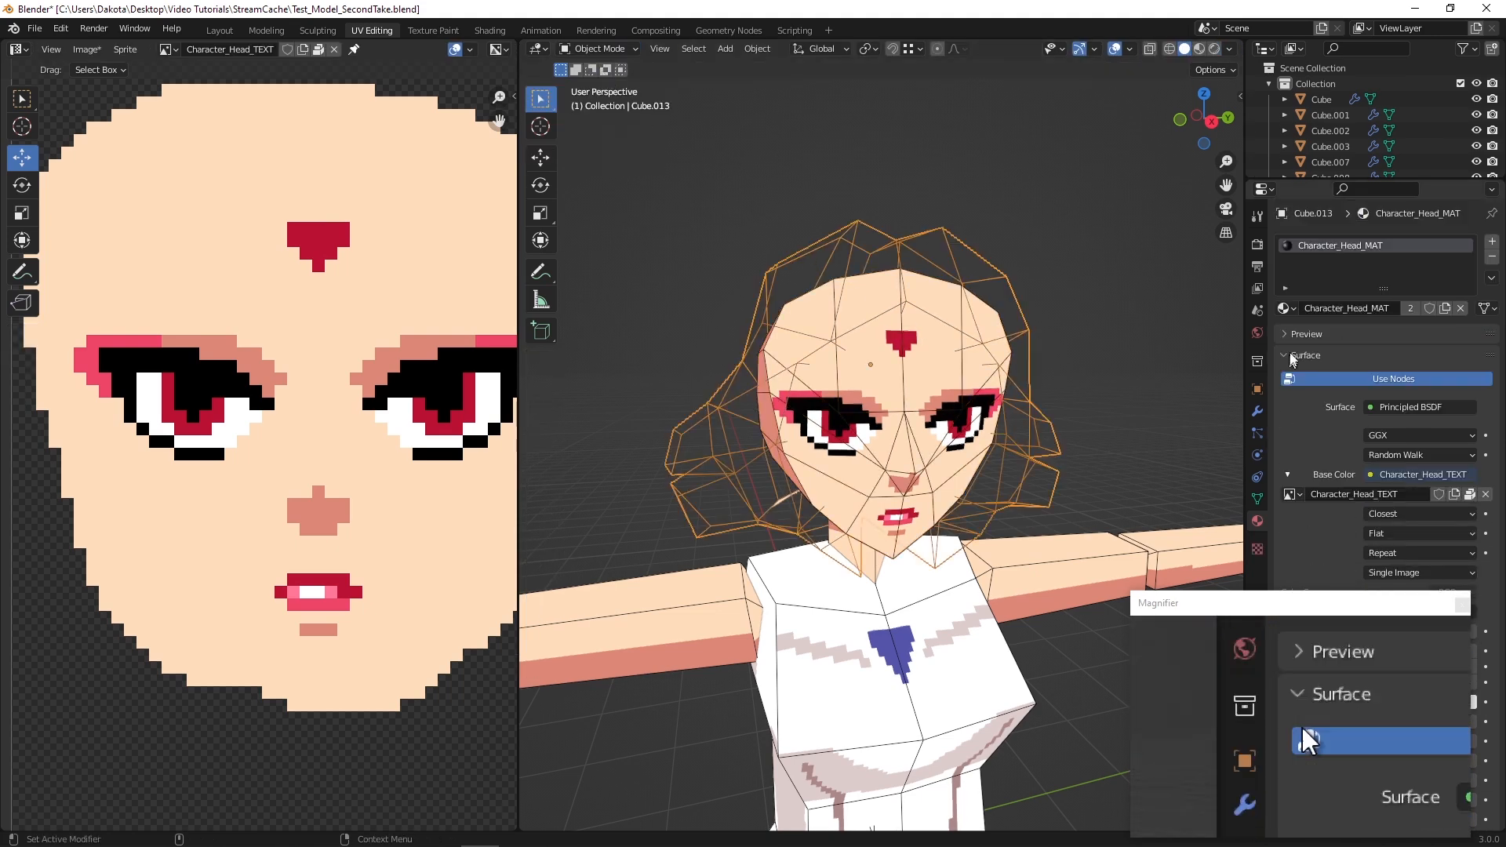
Assign the plain existing material named Material to the hair mesh in place of Character_Head_MAT
{"action": "left_click", "coordinate": [1286, 310]}
{"action": "left_click", "coordinate": [1325, 360]}
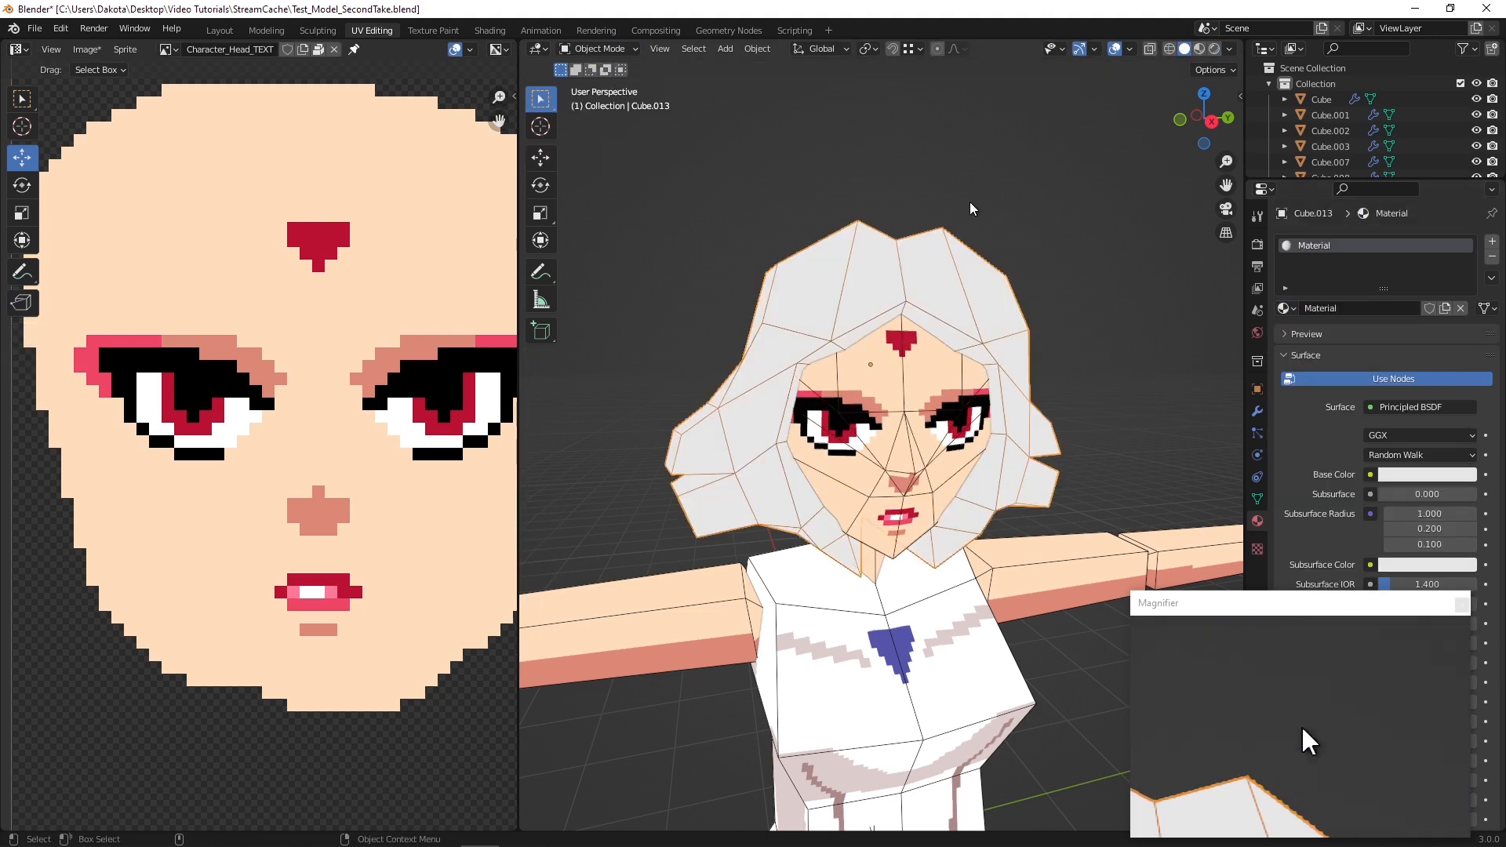
{"action": "scroll", "coordinate": [981, 224], "scroll_direction": "down", "scroll_amount": 4}
{"action": "middle_click_drag", "start_coordinate": [992, 346], "coordinate": [902, 380]}
{"action": "scroll", "coordinate": [948, 398], "scroll_direction": "up", "scroll_amount": 3}
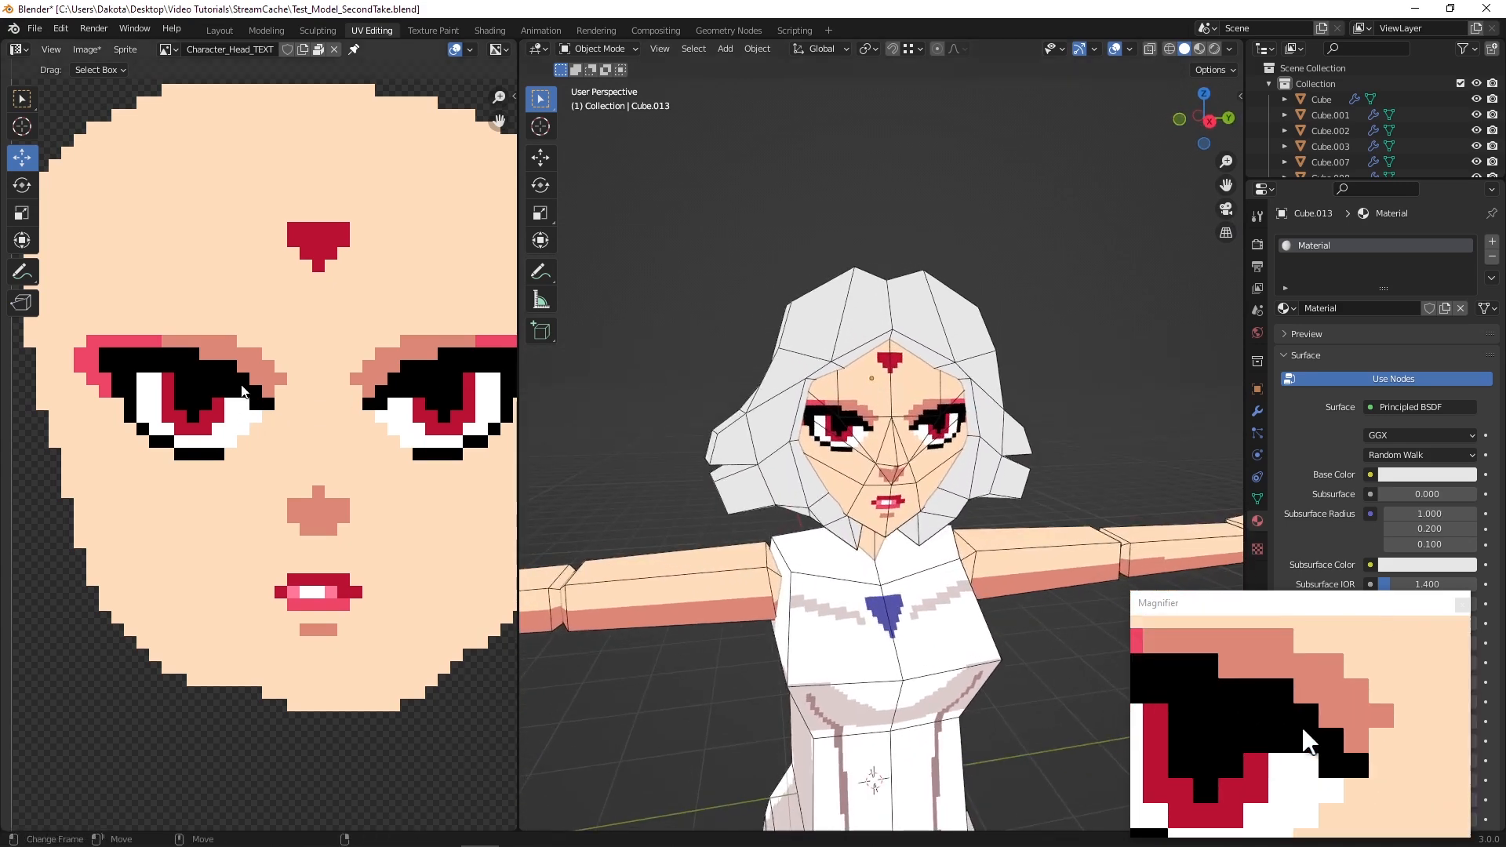
{"action": "left_click", "coordinate": [595, 831]}
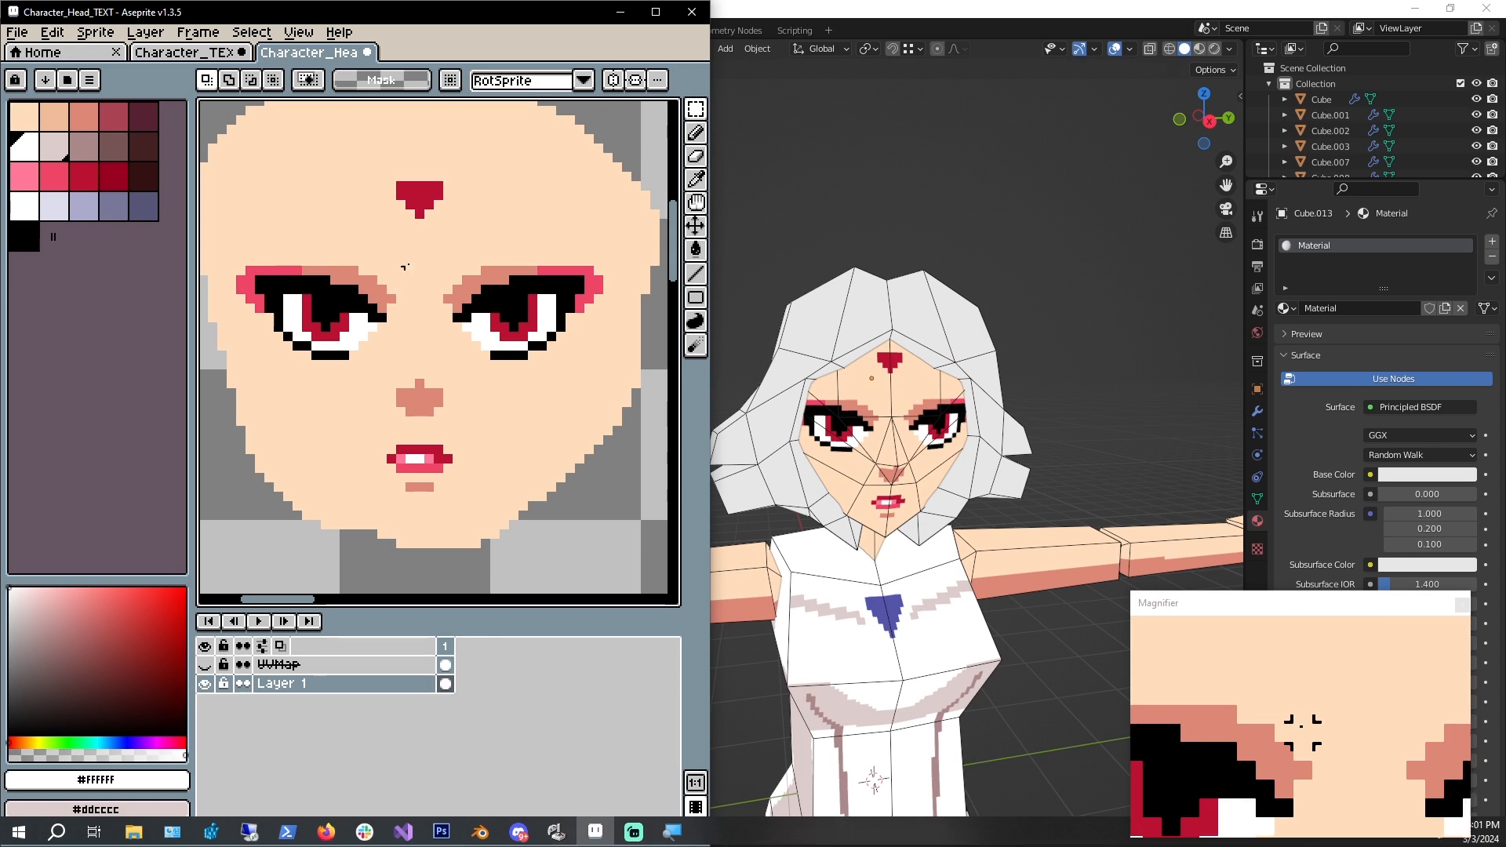
{"action": "scroll", "coordinate": [502, 235], "scroll_direction": "down", "scroll_amount": 3}
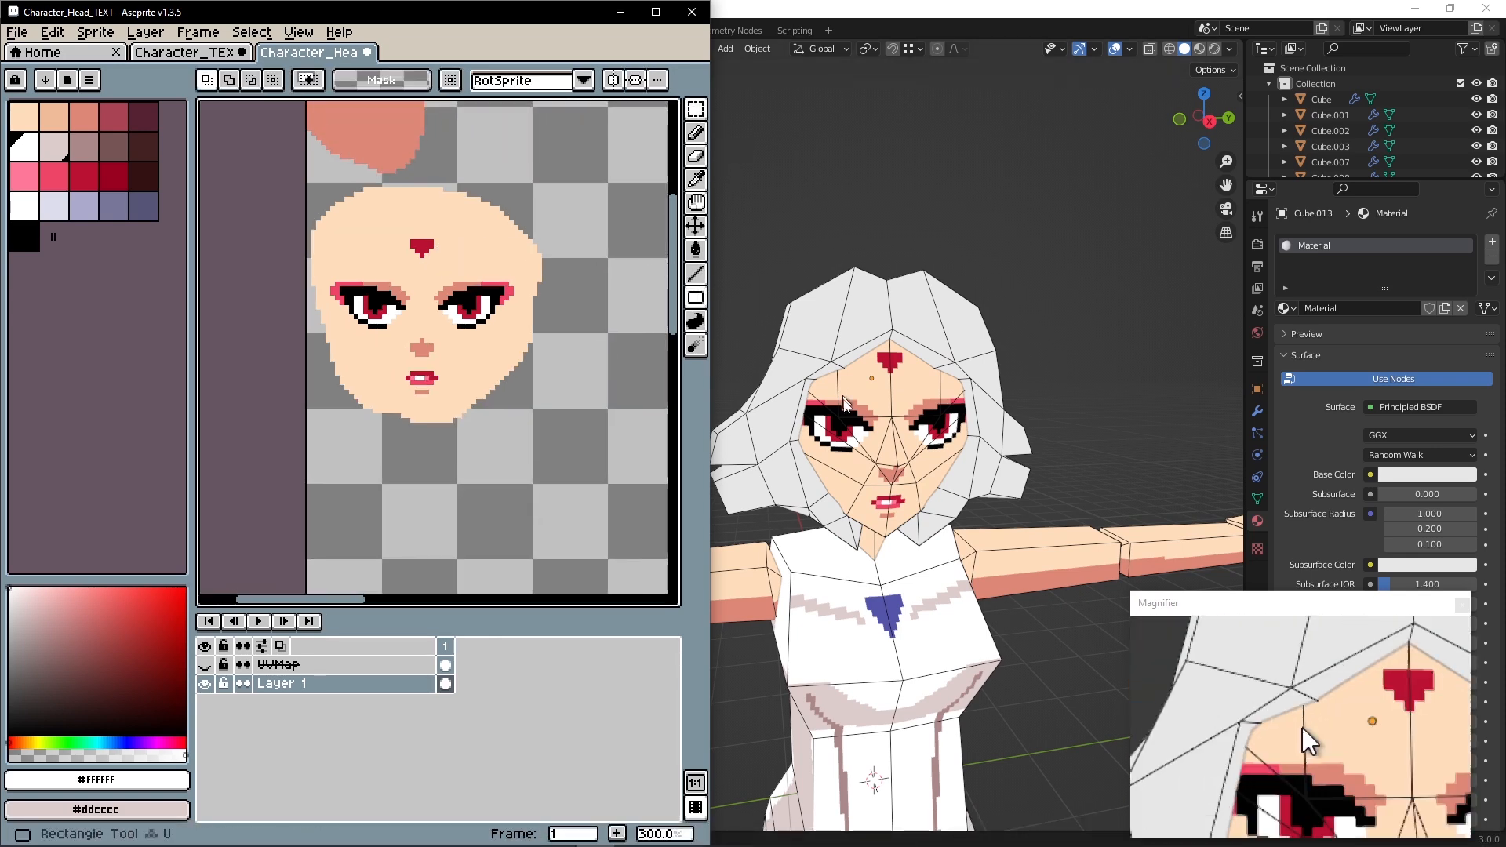
{"action": "left_click", "coordinate": [757, 49]}
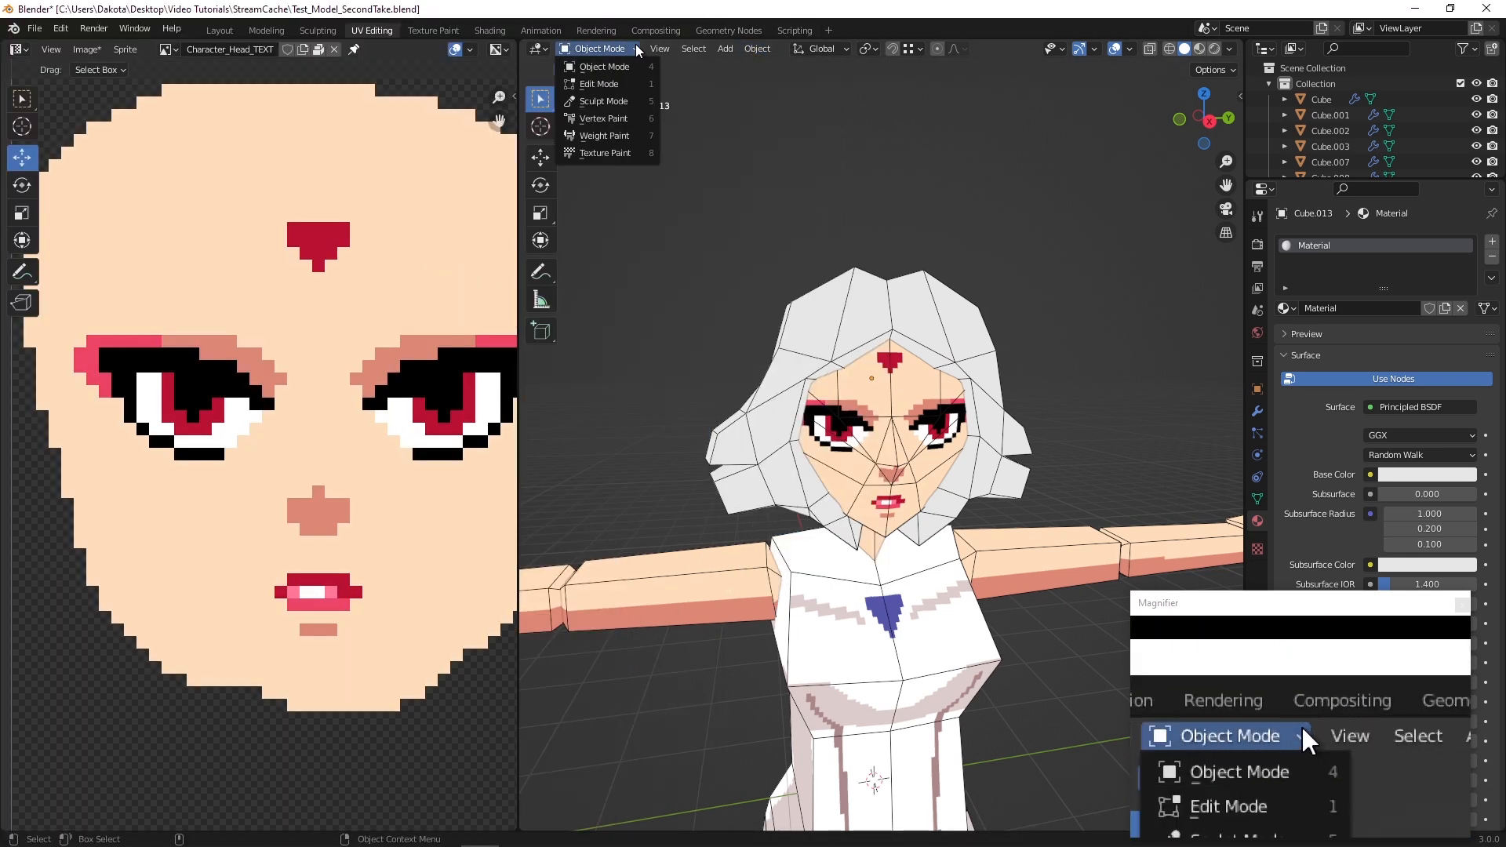
Select the head mesh and put it into Edit Mode
{"action": "mouse_move", "coordinate": [694, 49]}
{"action": "left_click", "coordinate": [897, 406]}
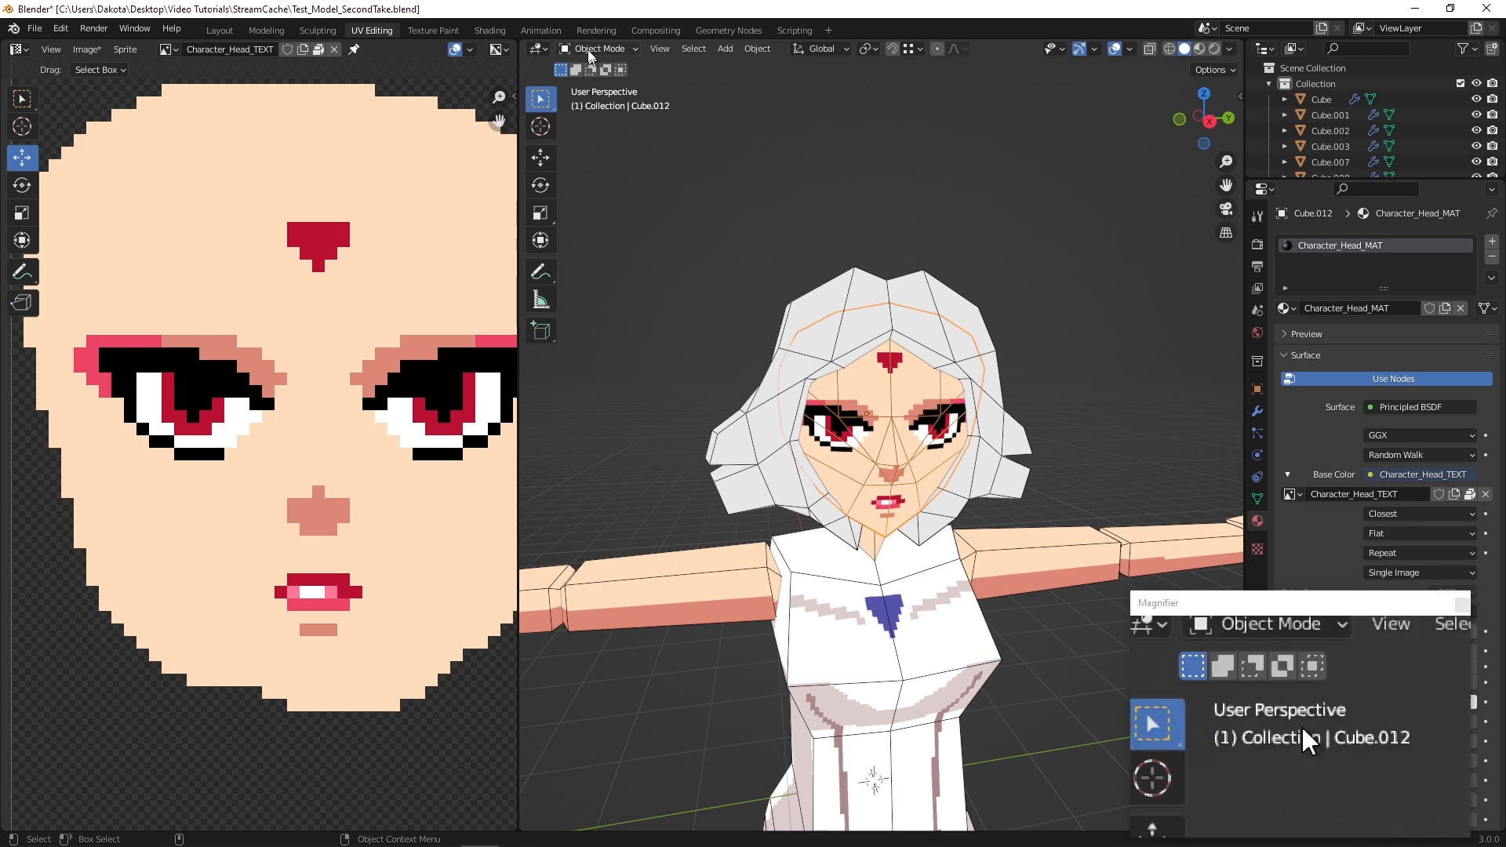
{"action": "left_click", "coordinate": [693, 48]}
{"action": "left_click", "coordinate": [601, 49]}
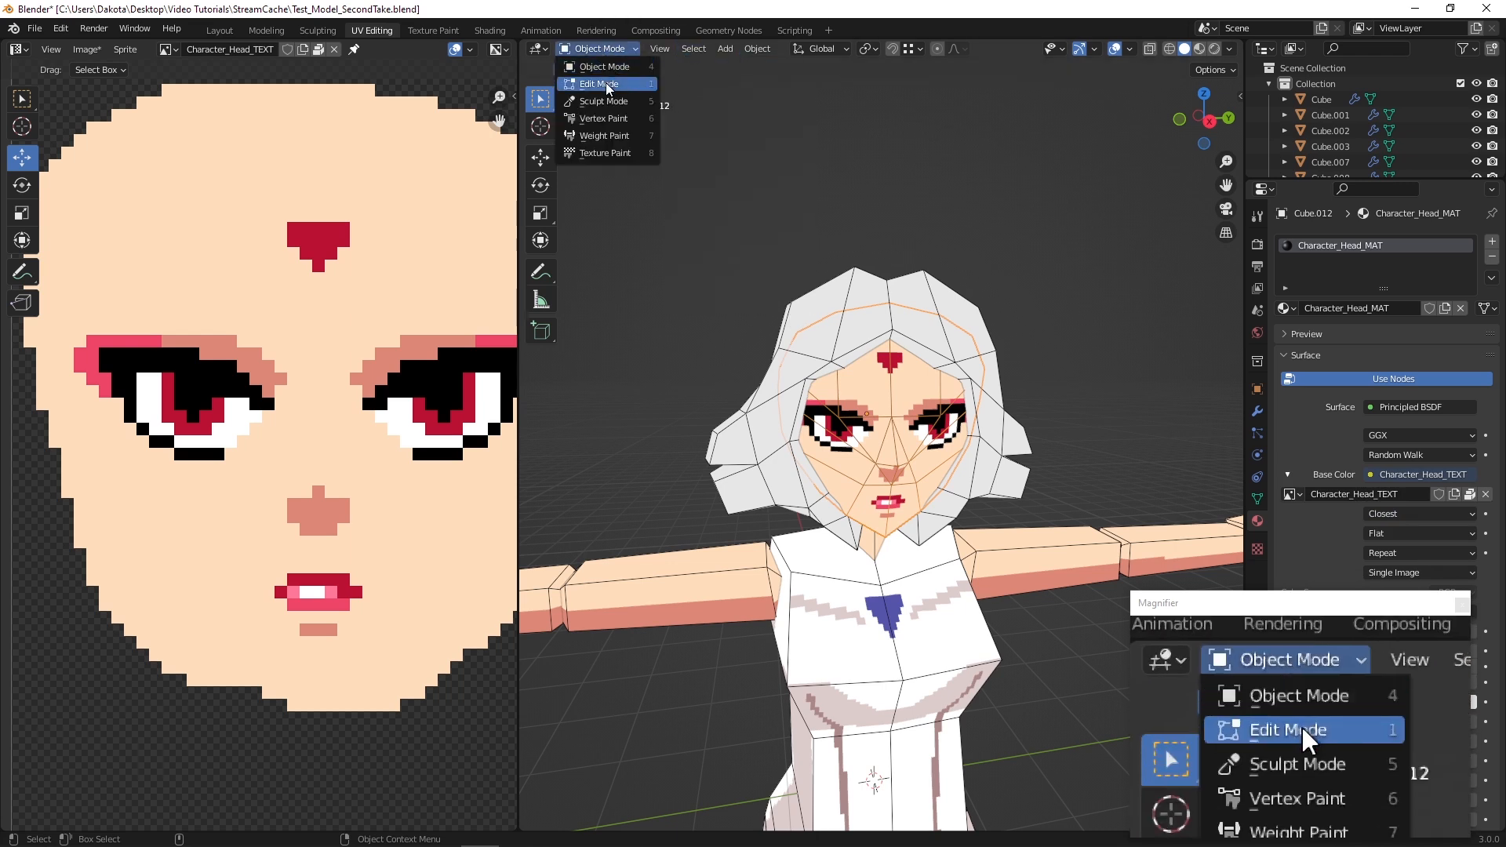
{"action": "left_click", "coordinate": [606, 82]}
Select all of the head's geometry to display its UV layout over the face texture
{"action": "left_click", "coordinate": [744, 49]}
{"action": "left_click", "coordinate": [758, 80]}
{"action": "left_click", "coordinate": [745, 49]}
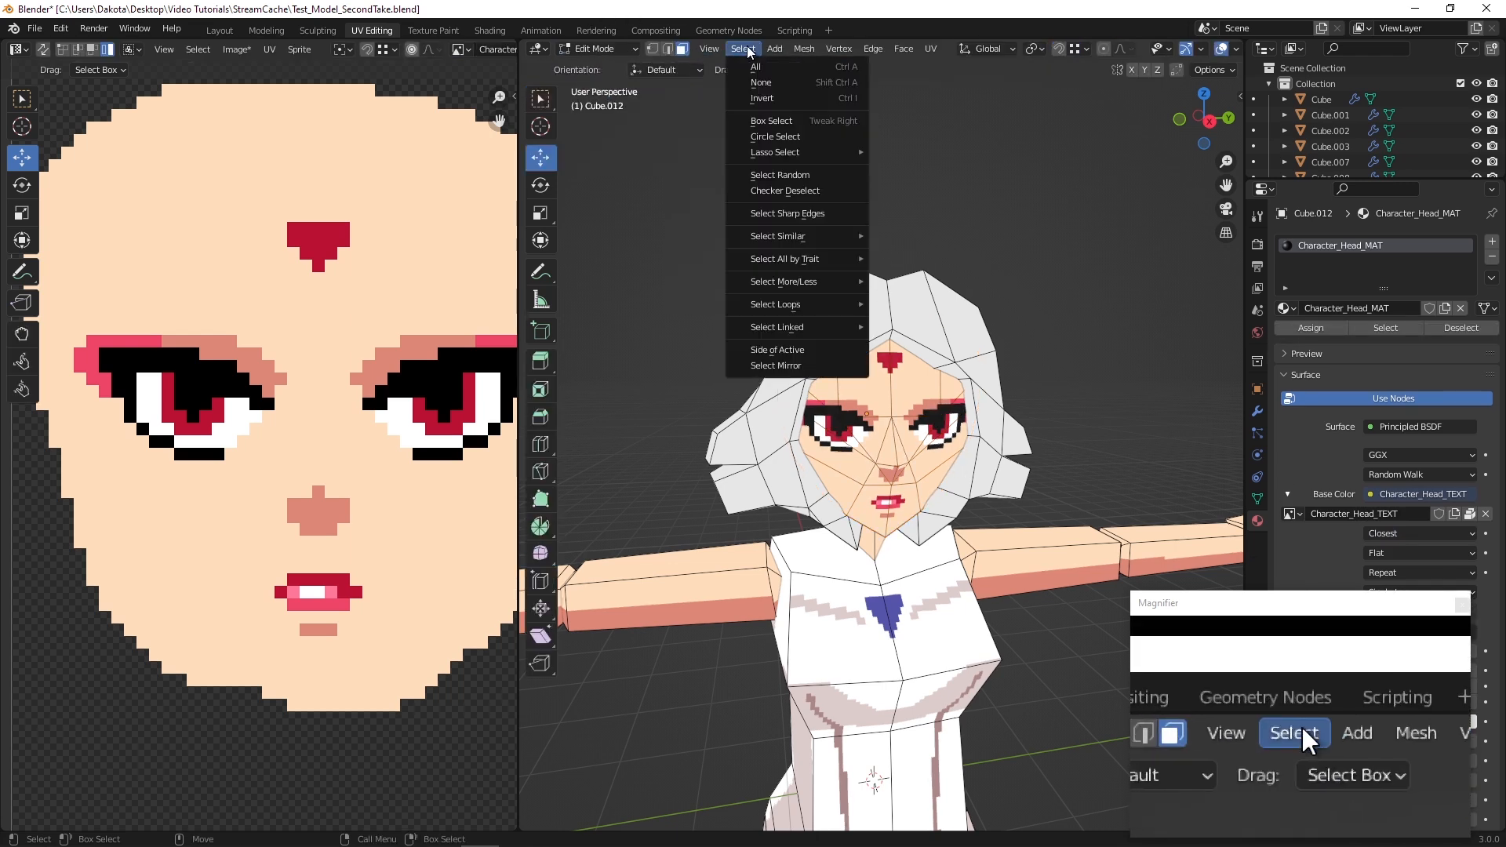
{"action": "left_click", "coordinate": [749, 66]}
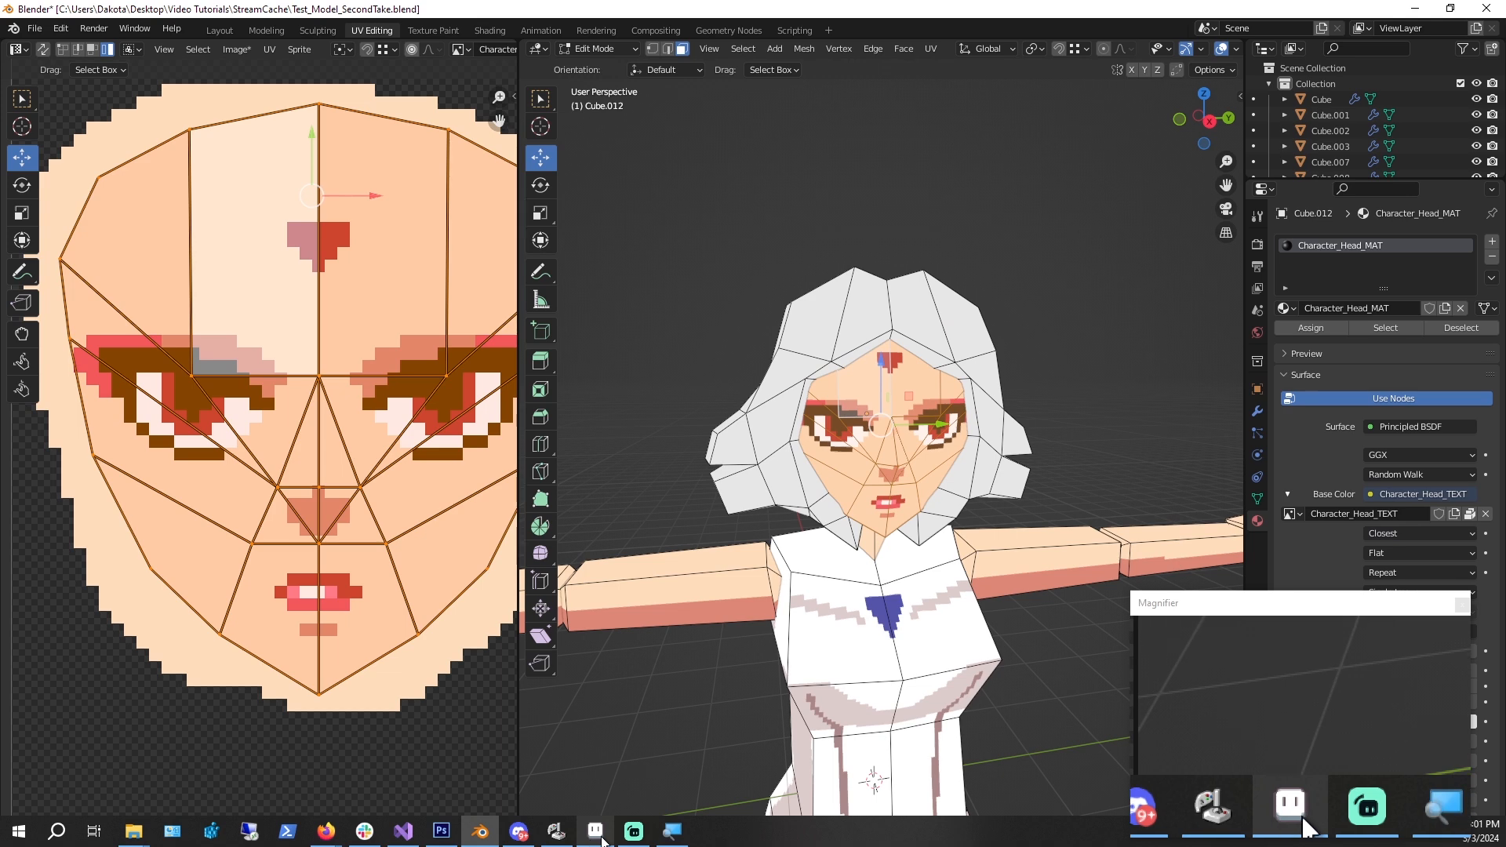
Switch to Aseprite, show the UVMap reference layer and raise its opacity
{"action": "left_click", "coordinate": [596, 831]}
{"action": "scroll", "coordinate": [428, 441], "scroll_direction": "down", "scroll_amount": 1}
{"action": "scroll", "coordinate": [413, 481], "scroll_direction": "up", "scroll_amount": 1}
{"action": "left_click", "coordinate": [204, 664]}
{"action": "scroll", "coordinate": [414, 389], "scroll_direction": "up", "scroll_amount": 2}
{"action": "double_click", "coordinate": [326, 664]}
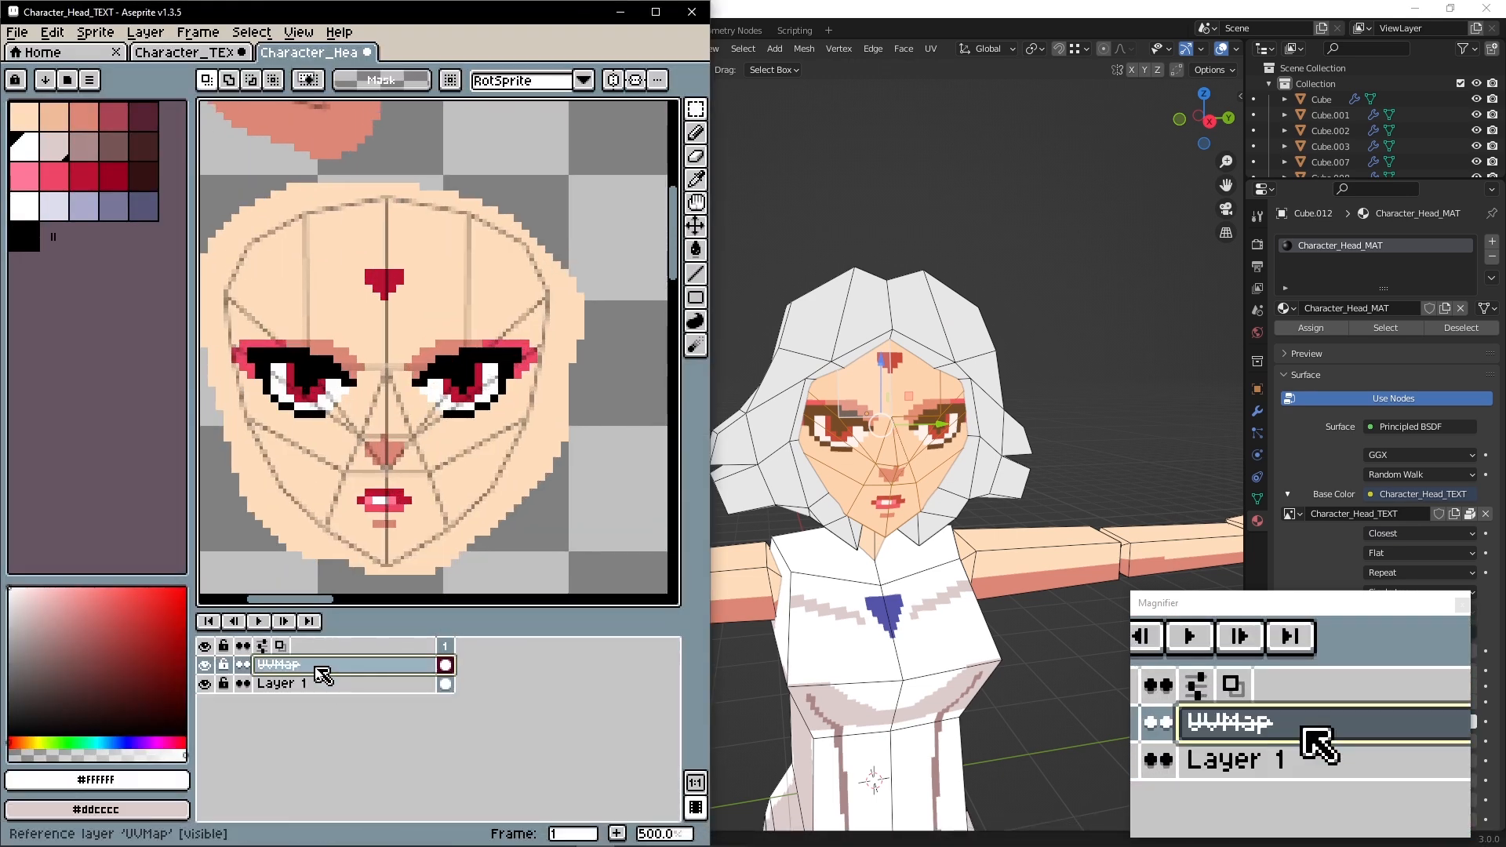
{"action": "left_click_drag", "start_coordinate": [379, 247], "coordinate": [498, 248]}
{"action": "left_click", "coordinate": [474, 161]}
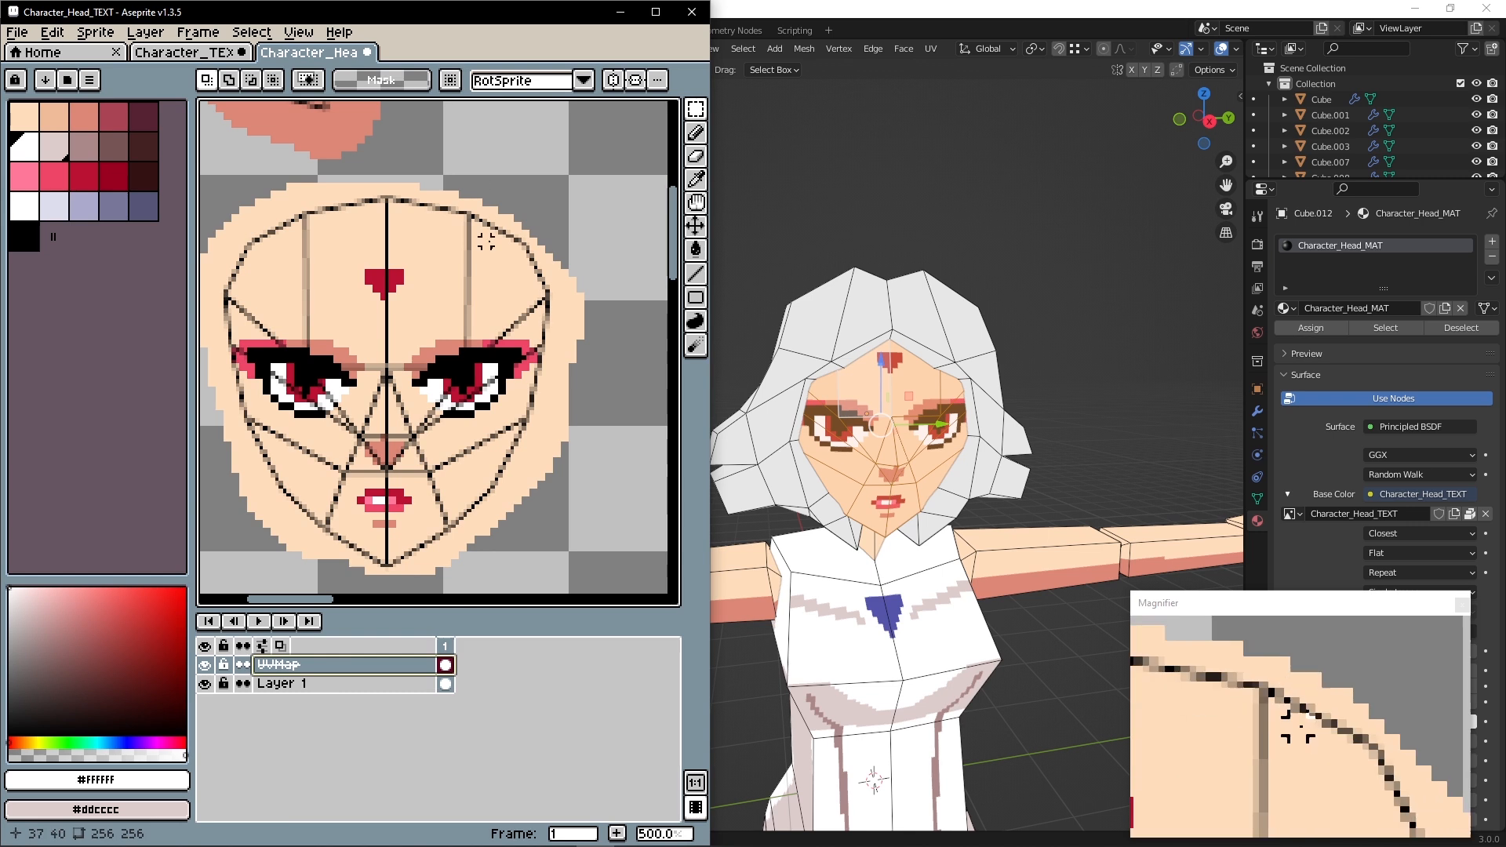
On Layer 1, erase the excess skin colour outside the UV outline along the right jaw, the forehead's upper edge and the left side
{"action": "middle_click_drag", "start_coordinate": [486, 249], "coordinate": [490, 214]}
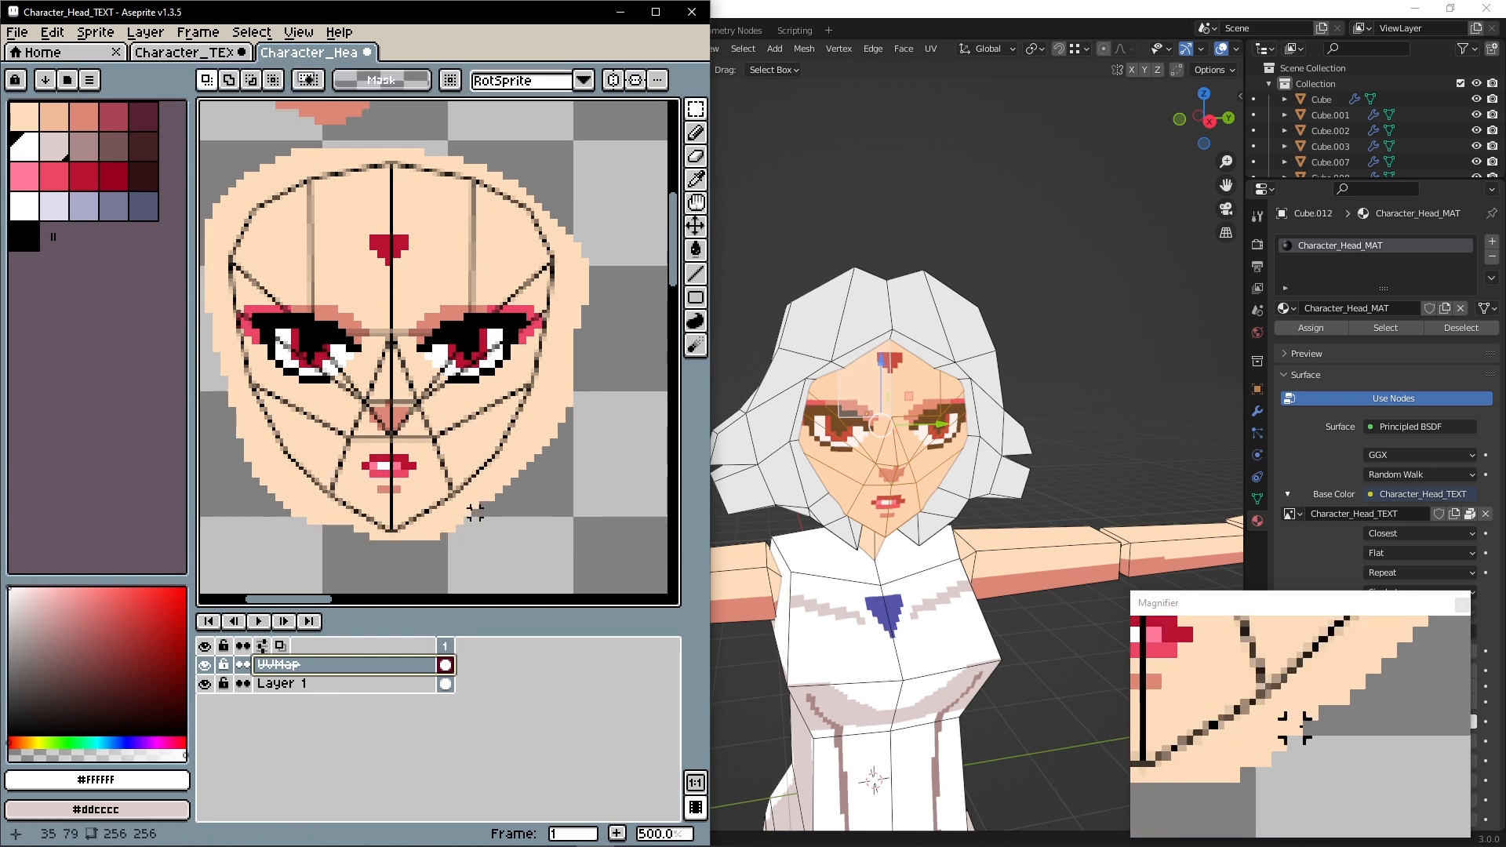
{"action": "left_click", "coordinate": [693, 161]}
{"action": "left_click", "coordinate": [436, 543]}
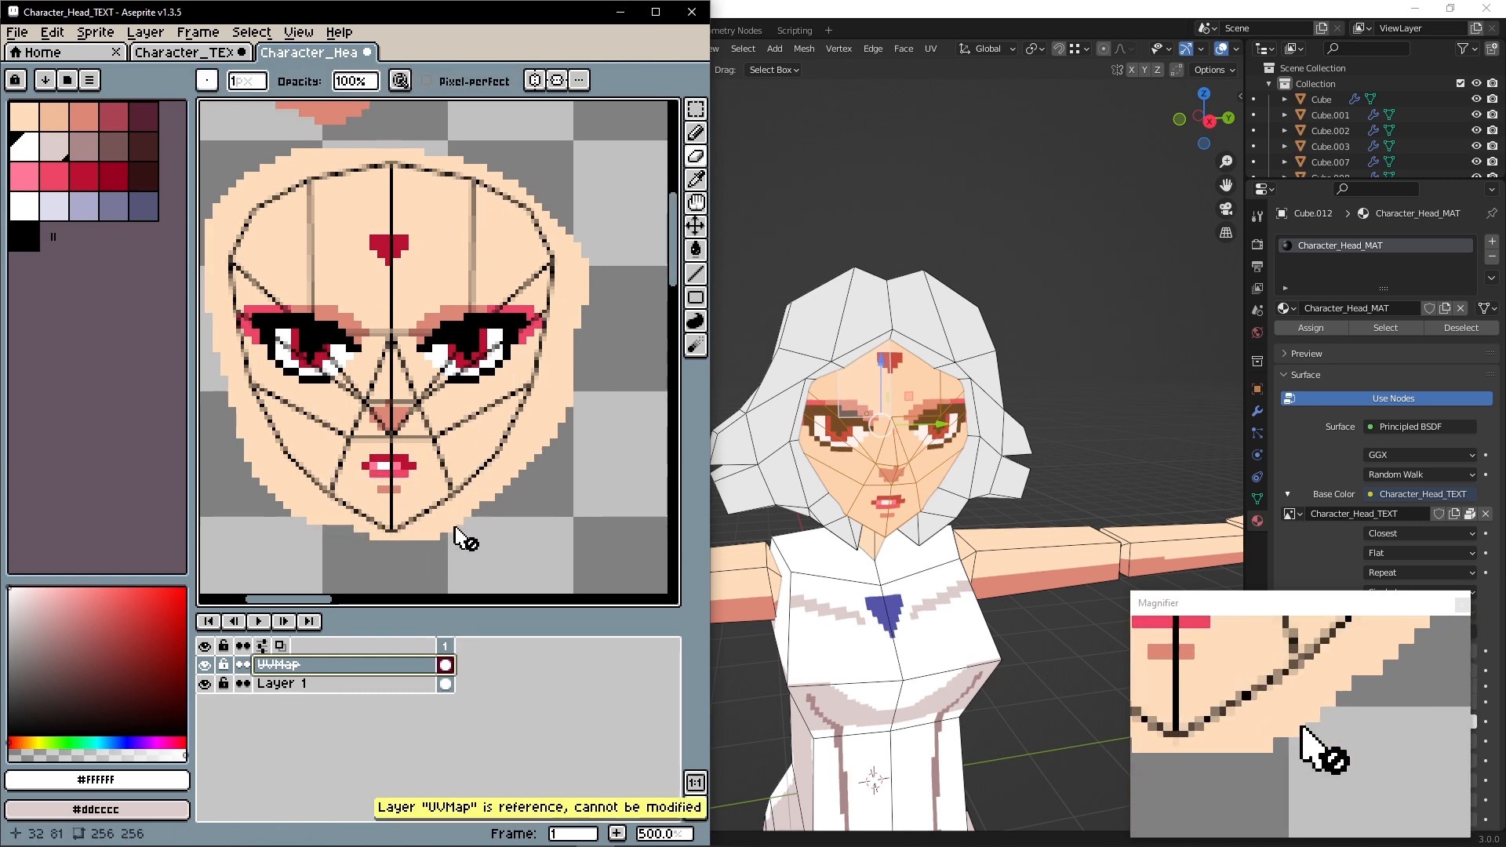
{"action": "left_click", "coordinate": [380, 683]}
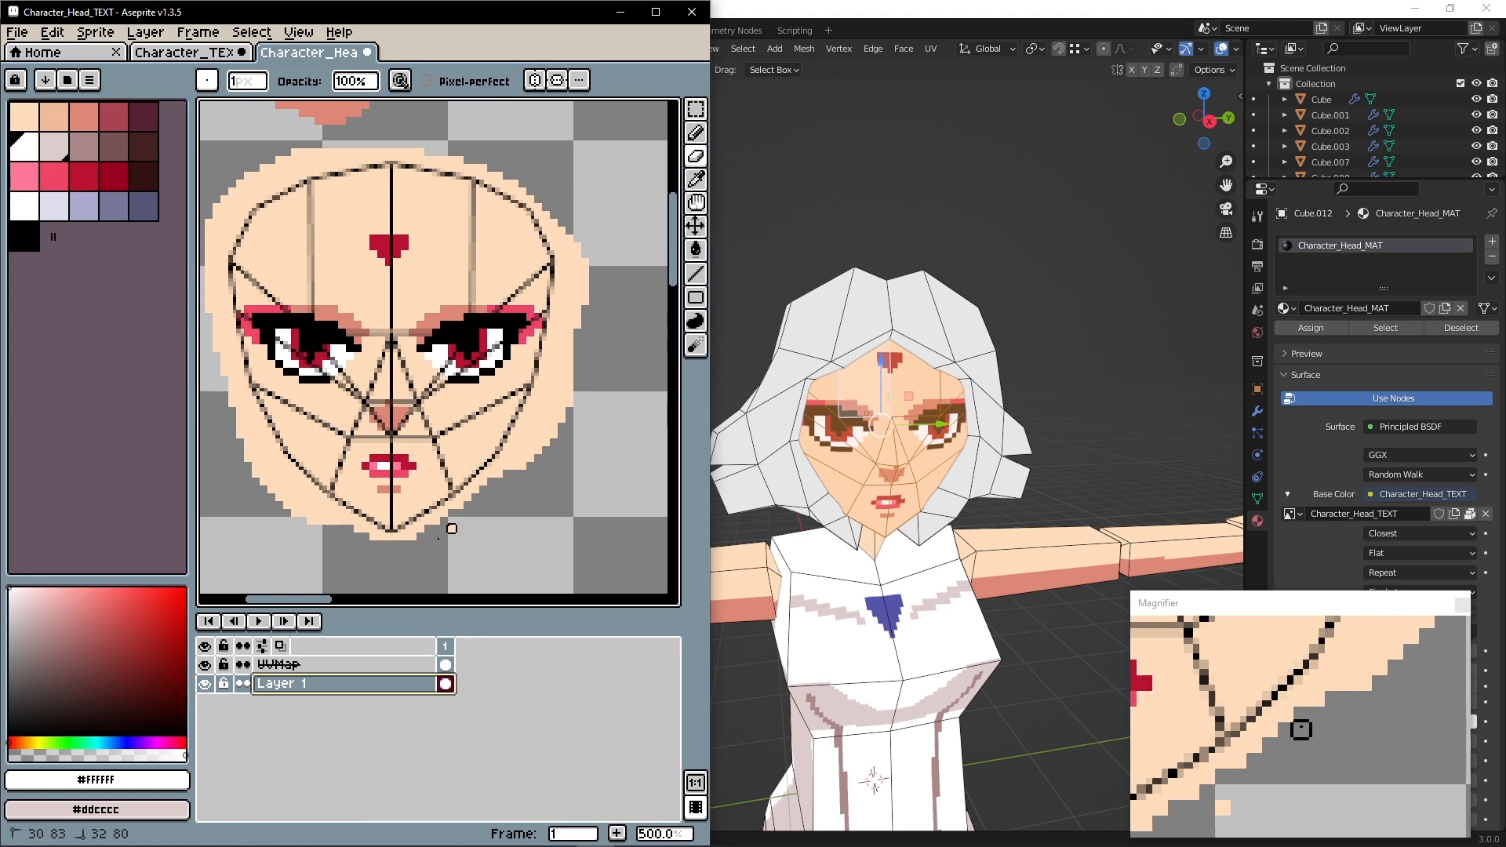
{"action": "left_click_drag", "start_coordinate": [553, 396], "coordinate": [578, 317]}
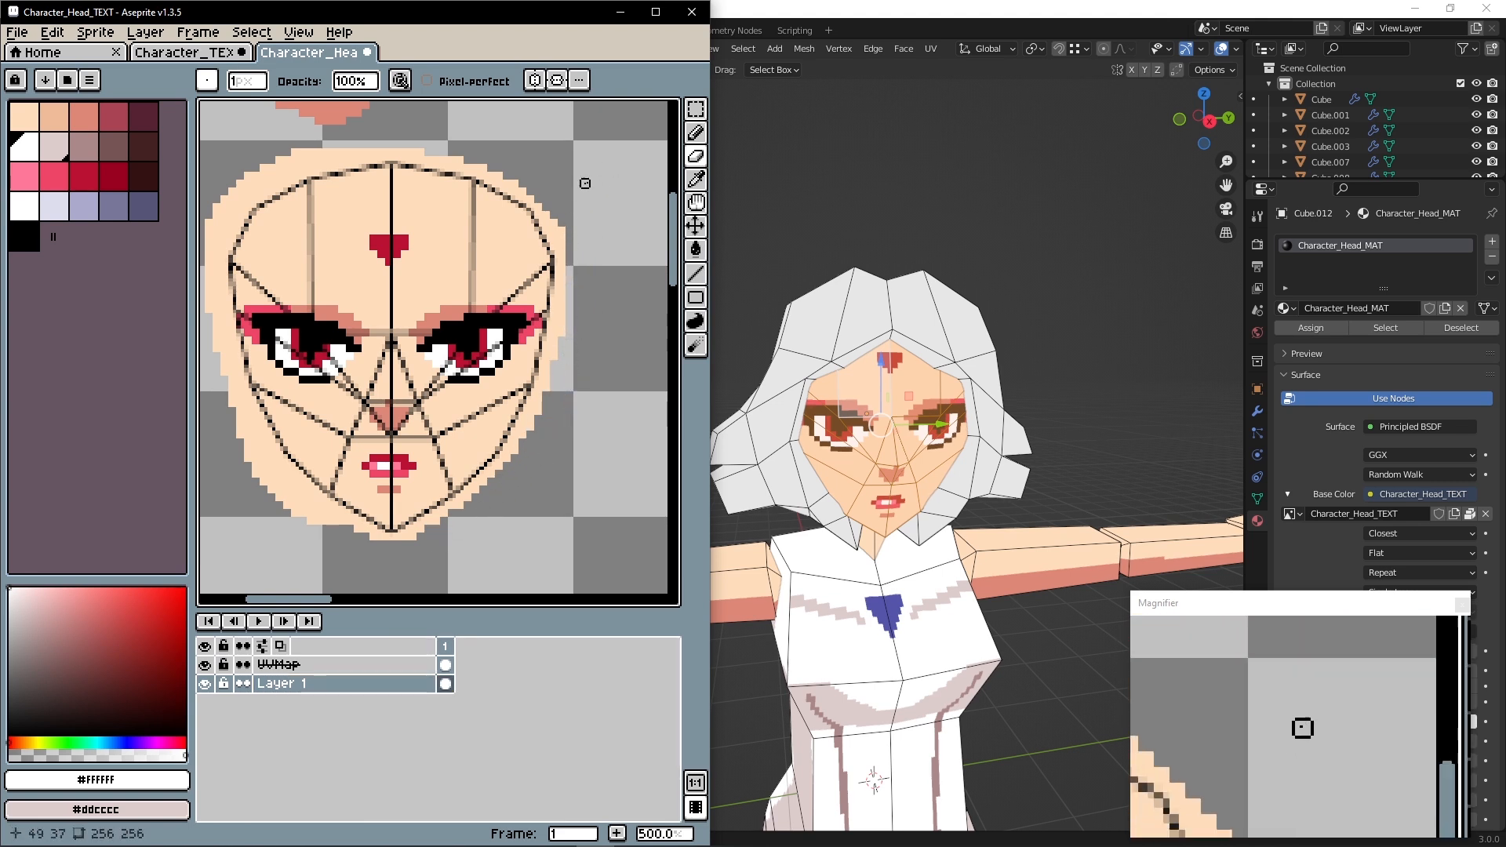
{"action": "left_click_drag", "start_coordinate": [295, 159], "coordinate": [292, 167]}
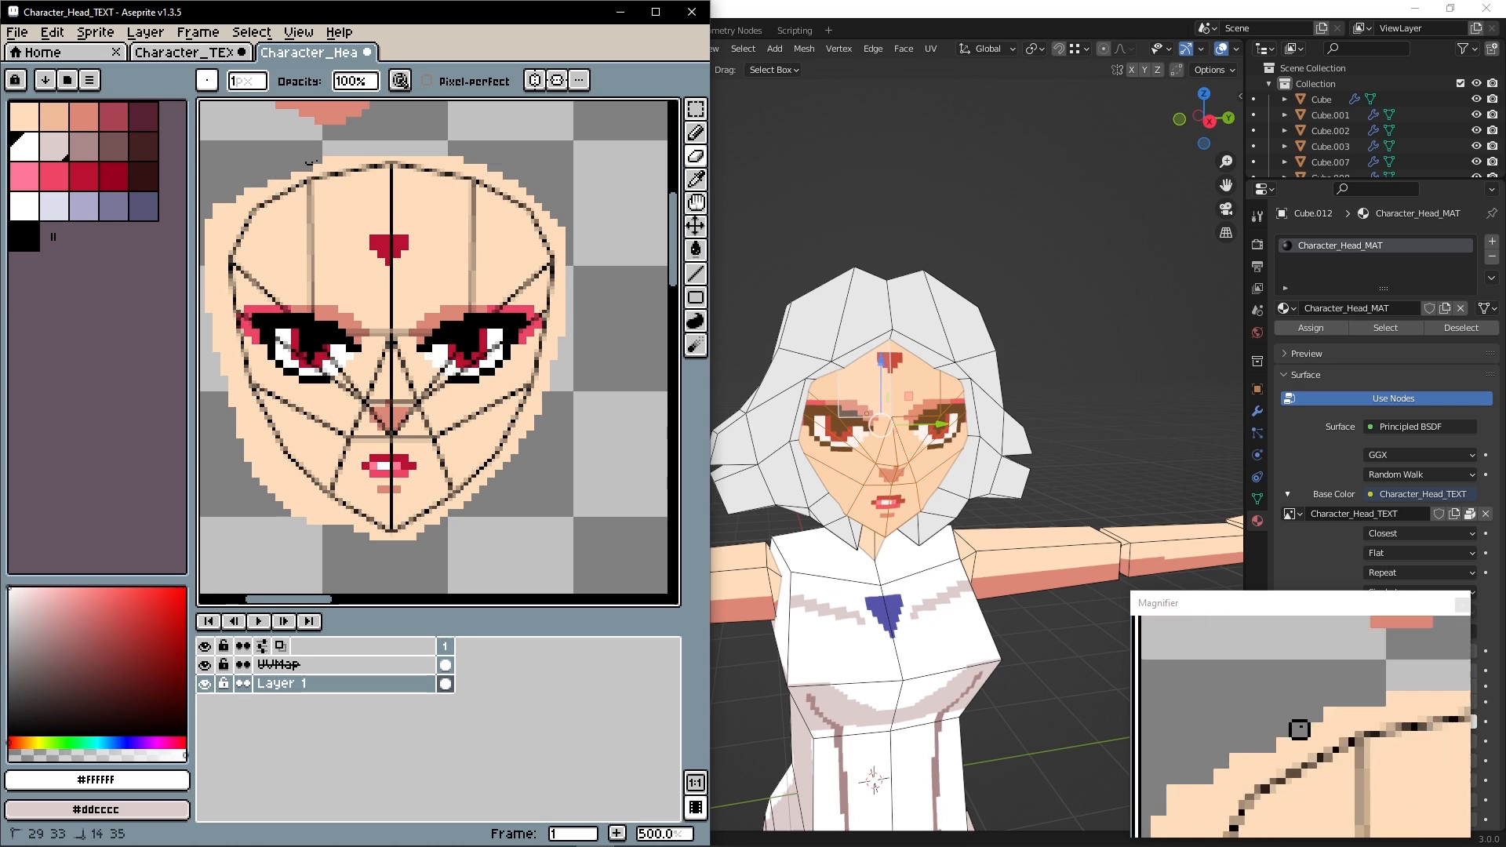
{"action": "middle_click_drag", "start_coordinate": [249, 157], "coordinate": [259, 158]}
{"action": "left_click_drag", "start_coordinate": [259, 167], "coordinate": [274, 167]}
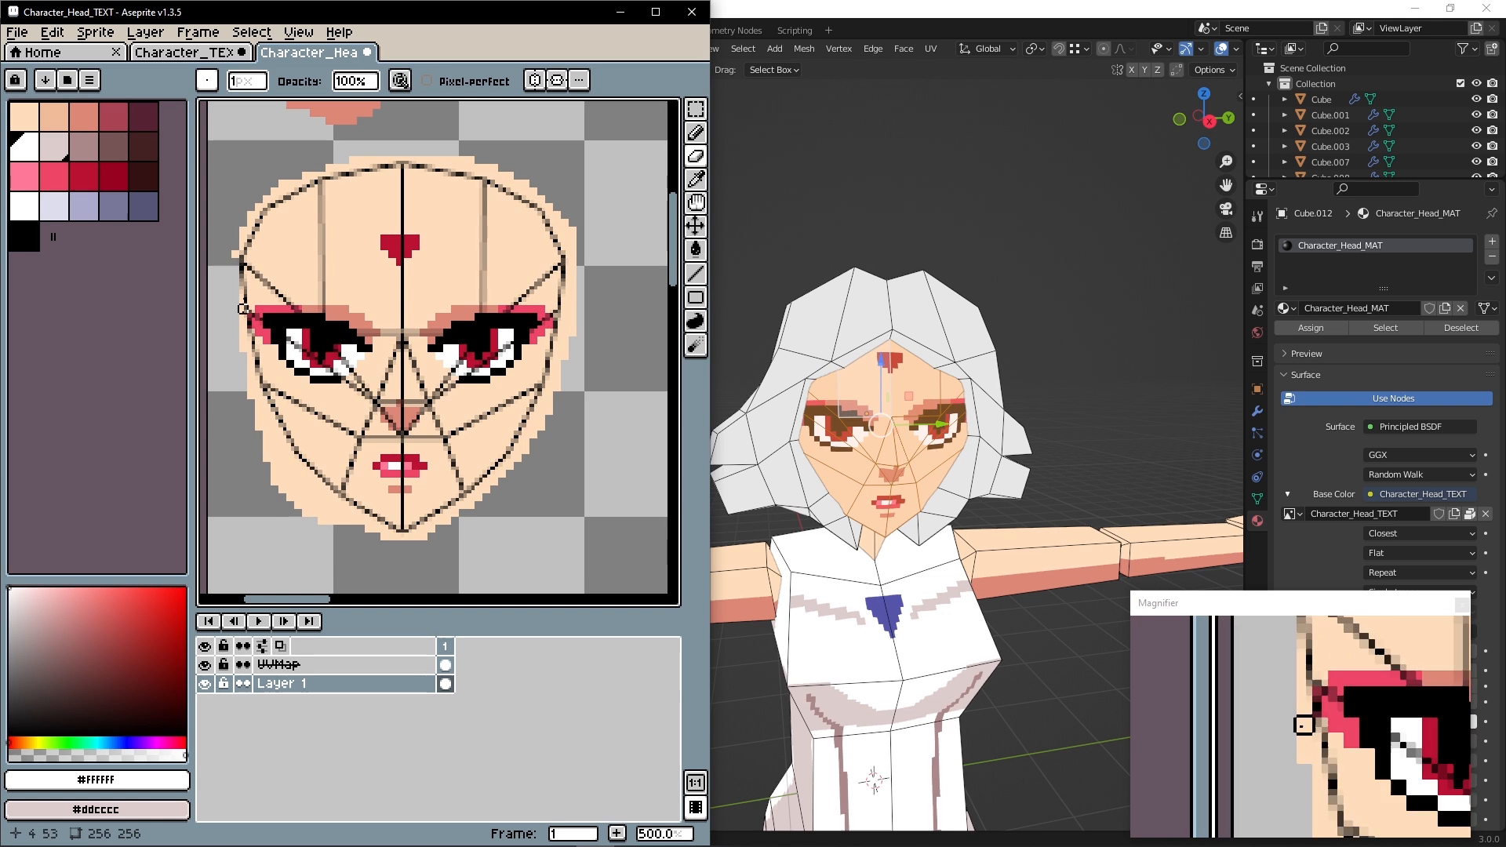
Repaint the left temple edge in skin tone #ffddbb and erase the excess outside the lower left jaw
{"action": "left_click", "coordinate": [245, 230], "text": "alt"}
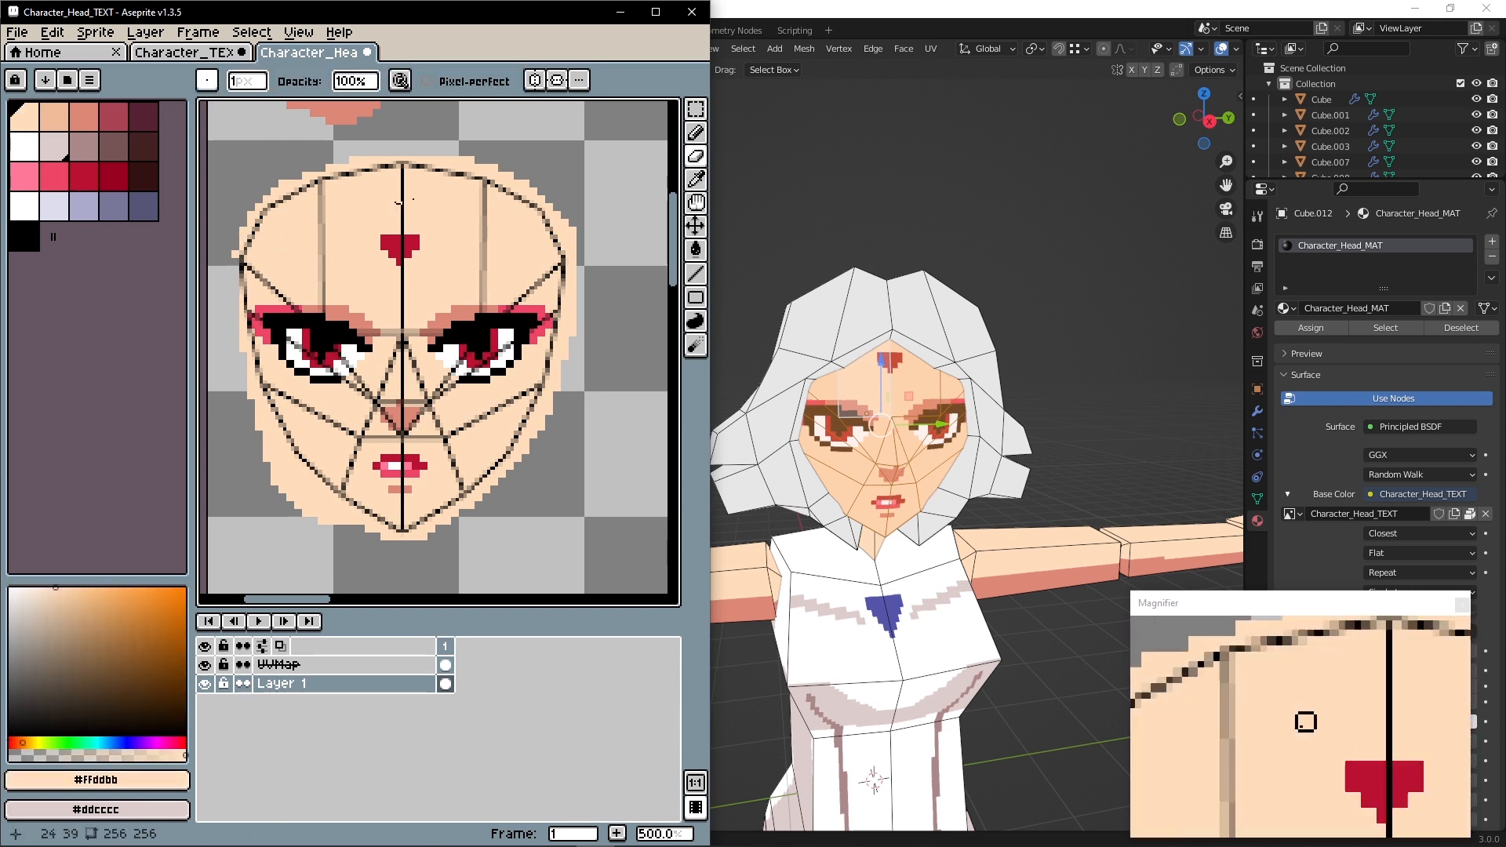
{"action": "left_click", "coordinate": [695, 132]}
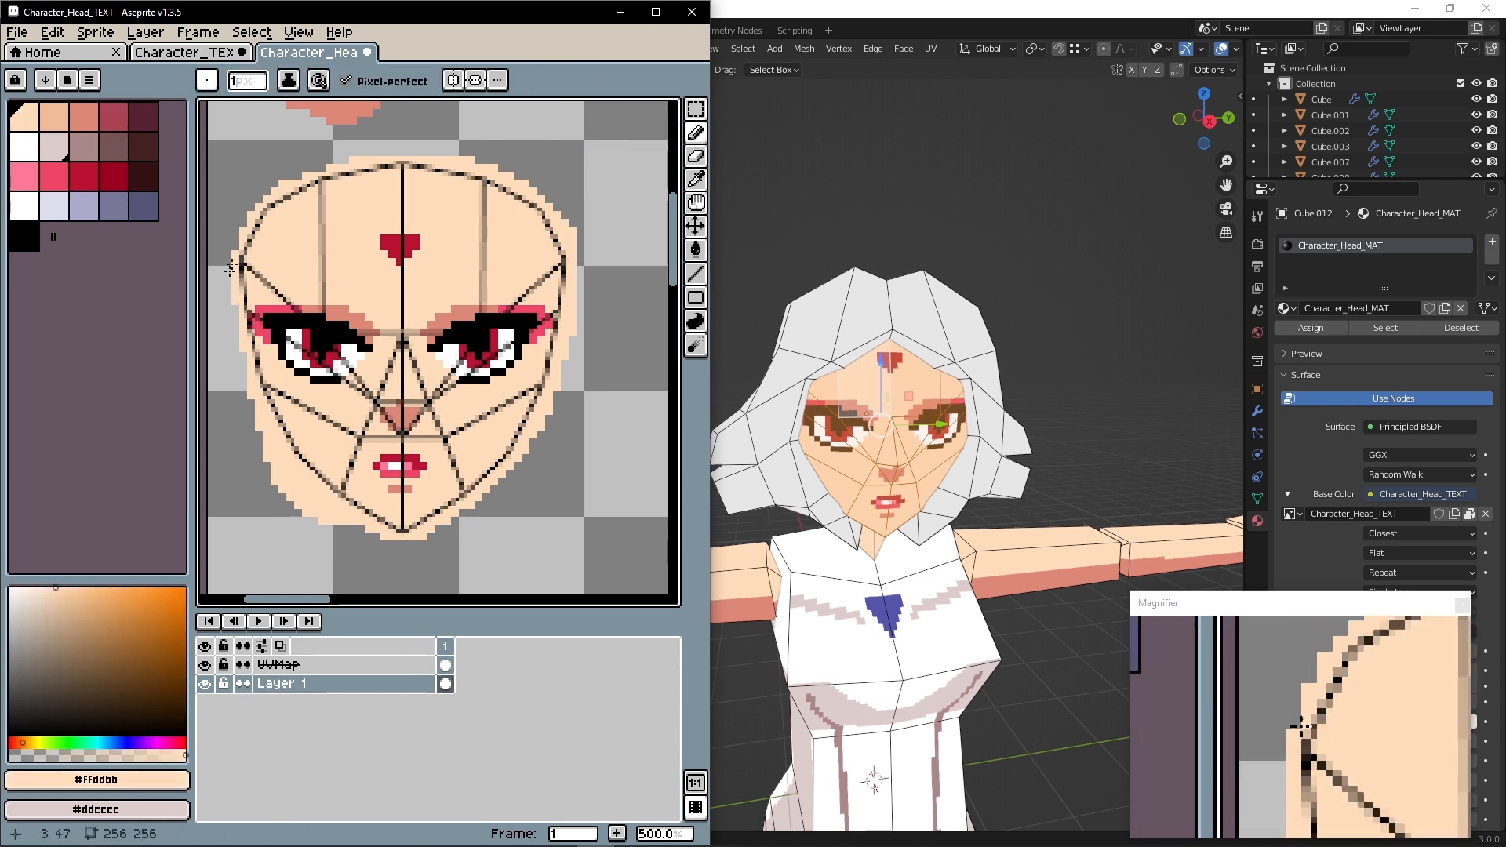
{"action": "key", "text": "e"}
{"action": "left_click_drag", "start_coordinate": [259, 420], "coordinate": [304, 513]}
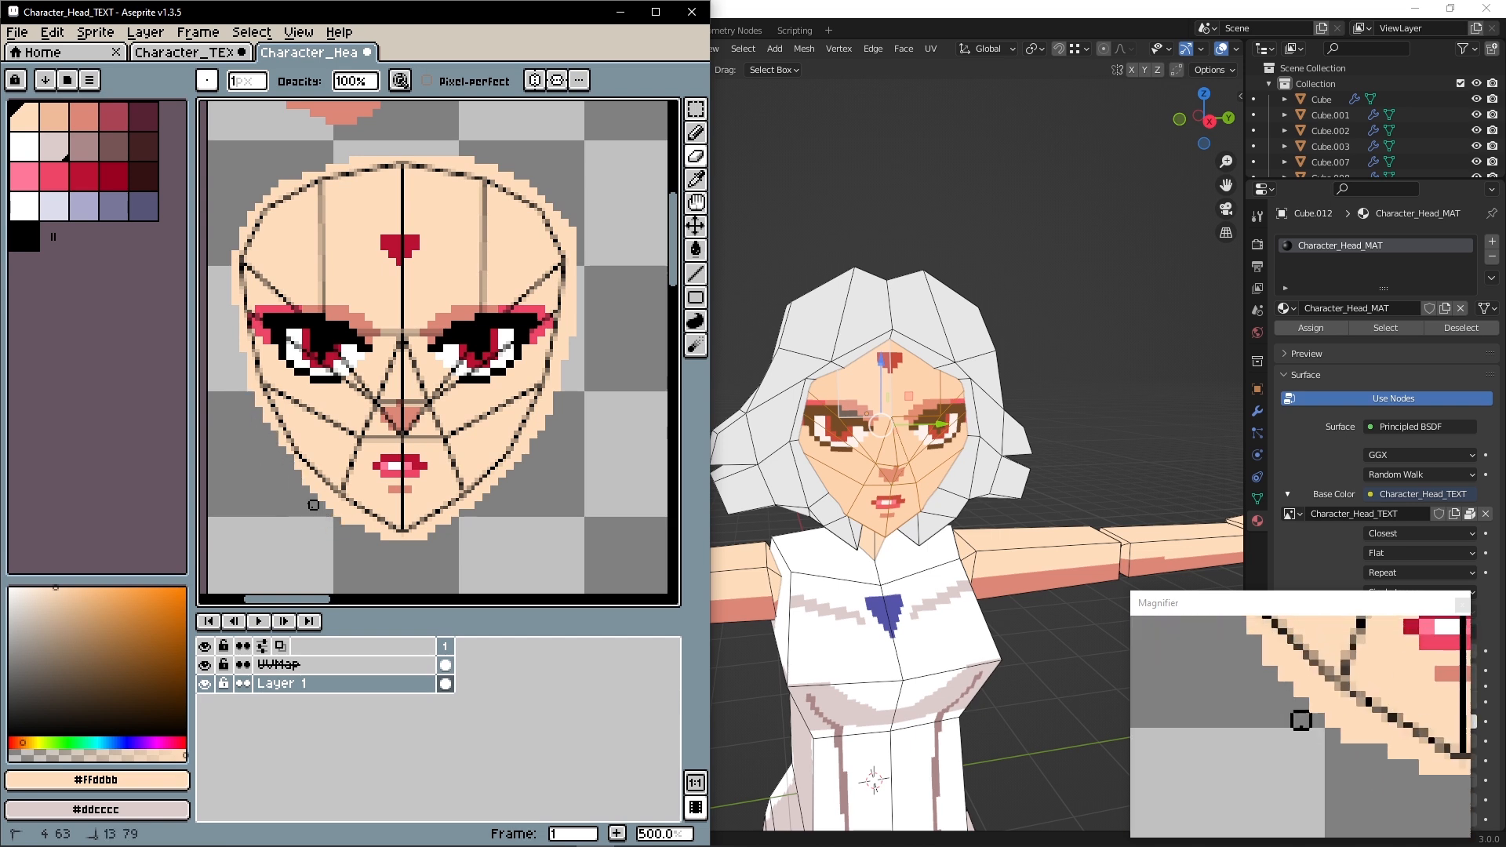
Trim the skin edge along the right forehead and temple to follow the UV outline more closely
{"action": "key", "text": "b"}
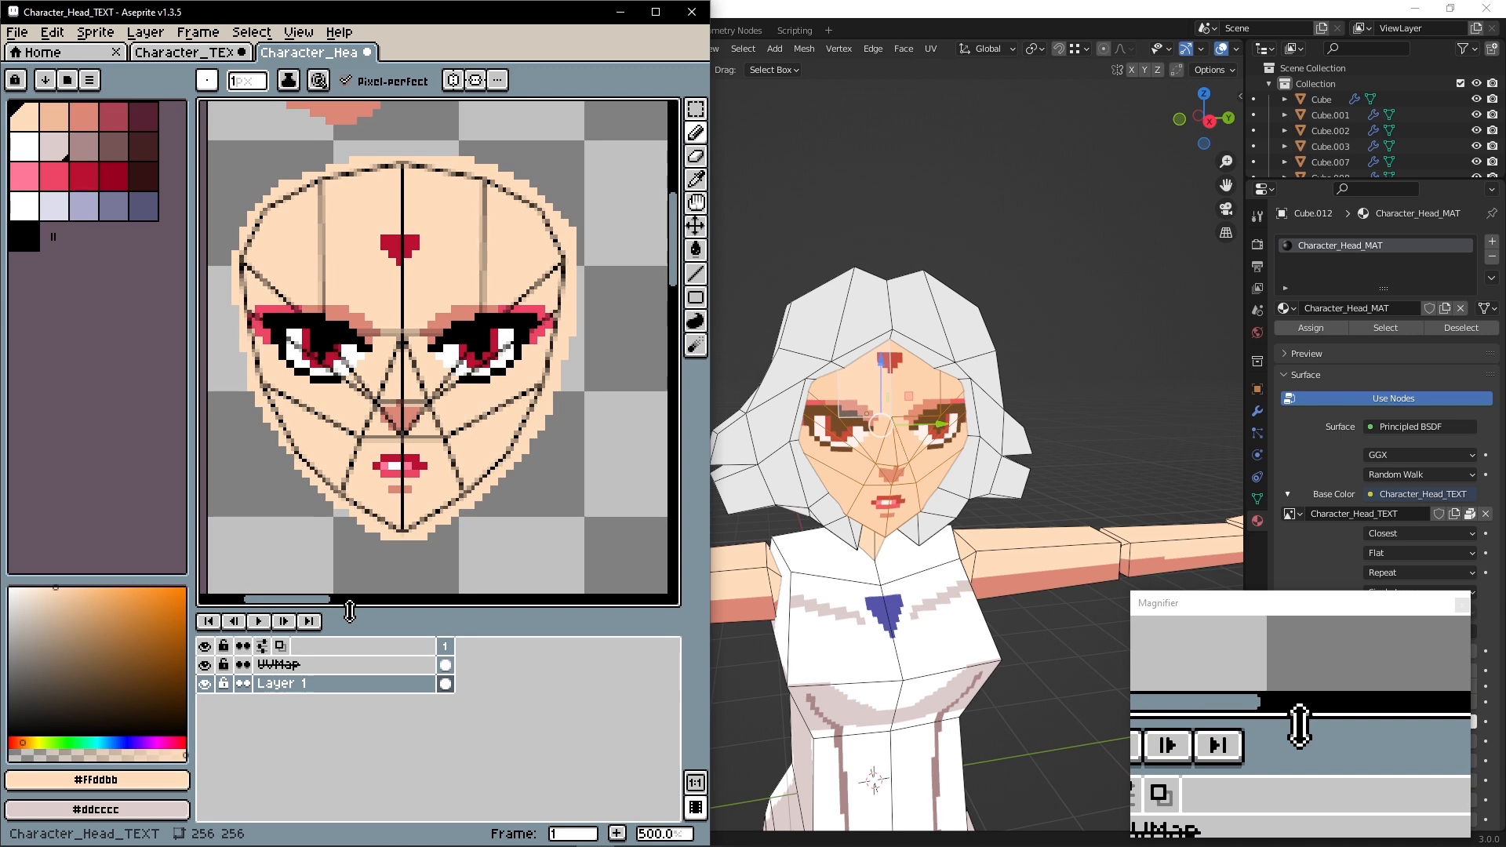
{"action": "key", "text": "e"}
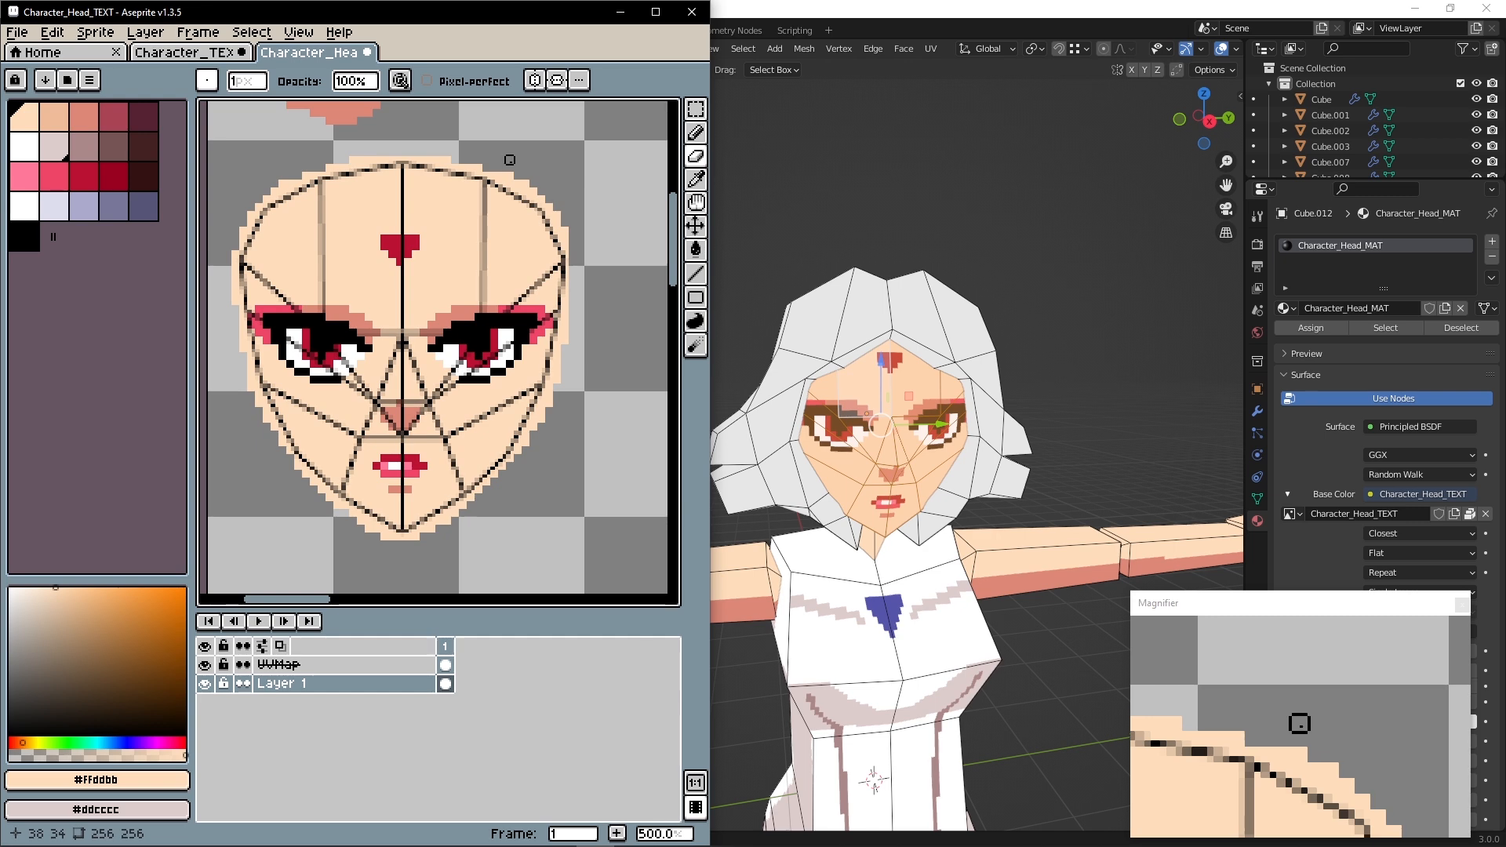
{"action": "key", "text": "b"}
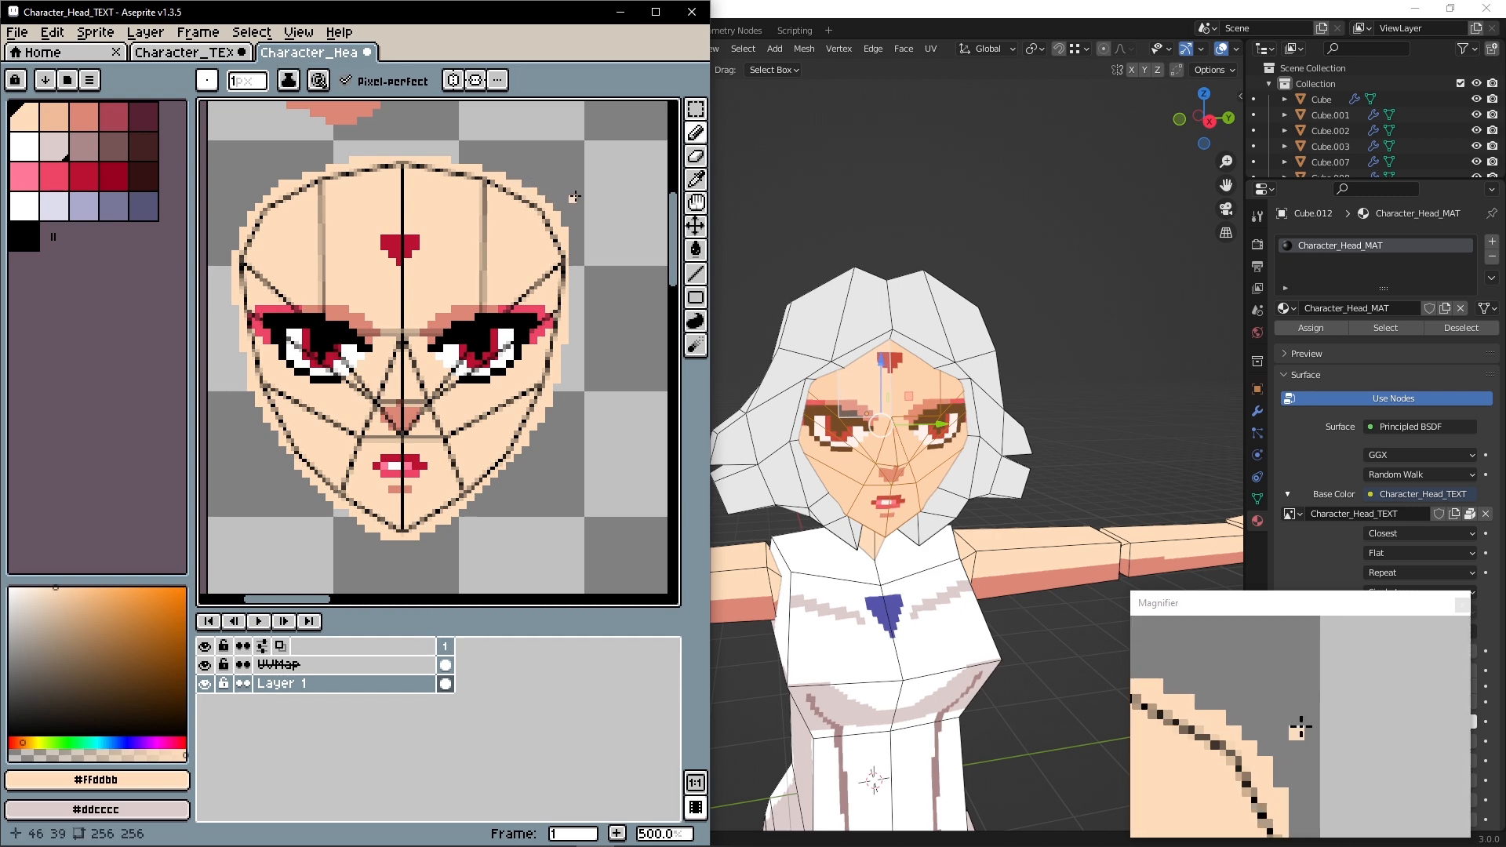
{"action": "scroll", "coordinate": [519, 189], "scroll_direction": "down", "scroll_amount": 2}
{"action": "scroll", "coordinate": [522, 213], "scroll_direction": "up", "scroll_amount": 2}
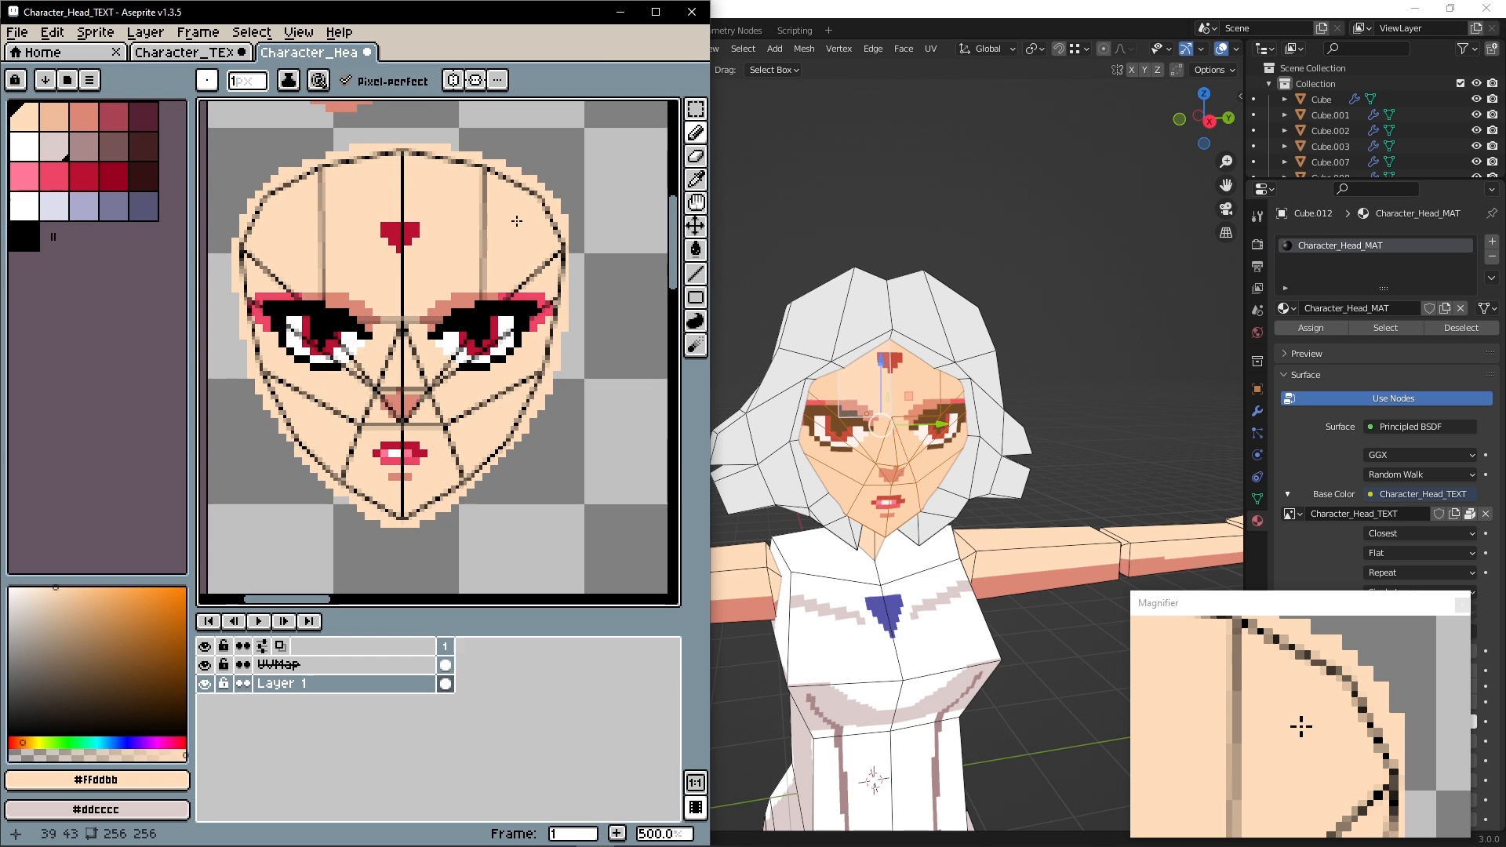
Examine the painted face in Aseprite, switch to Blender, and check it on the head model and across the whole texture
{"action": "left_click", "coordinate": [695, 108]}
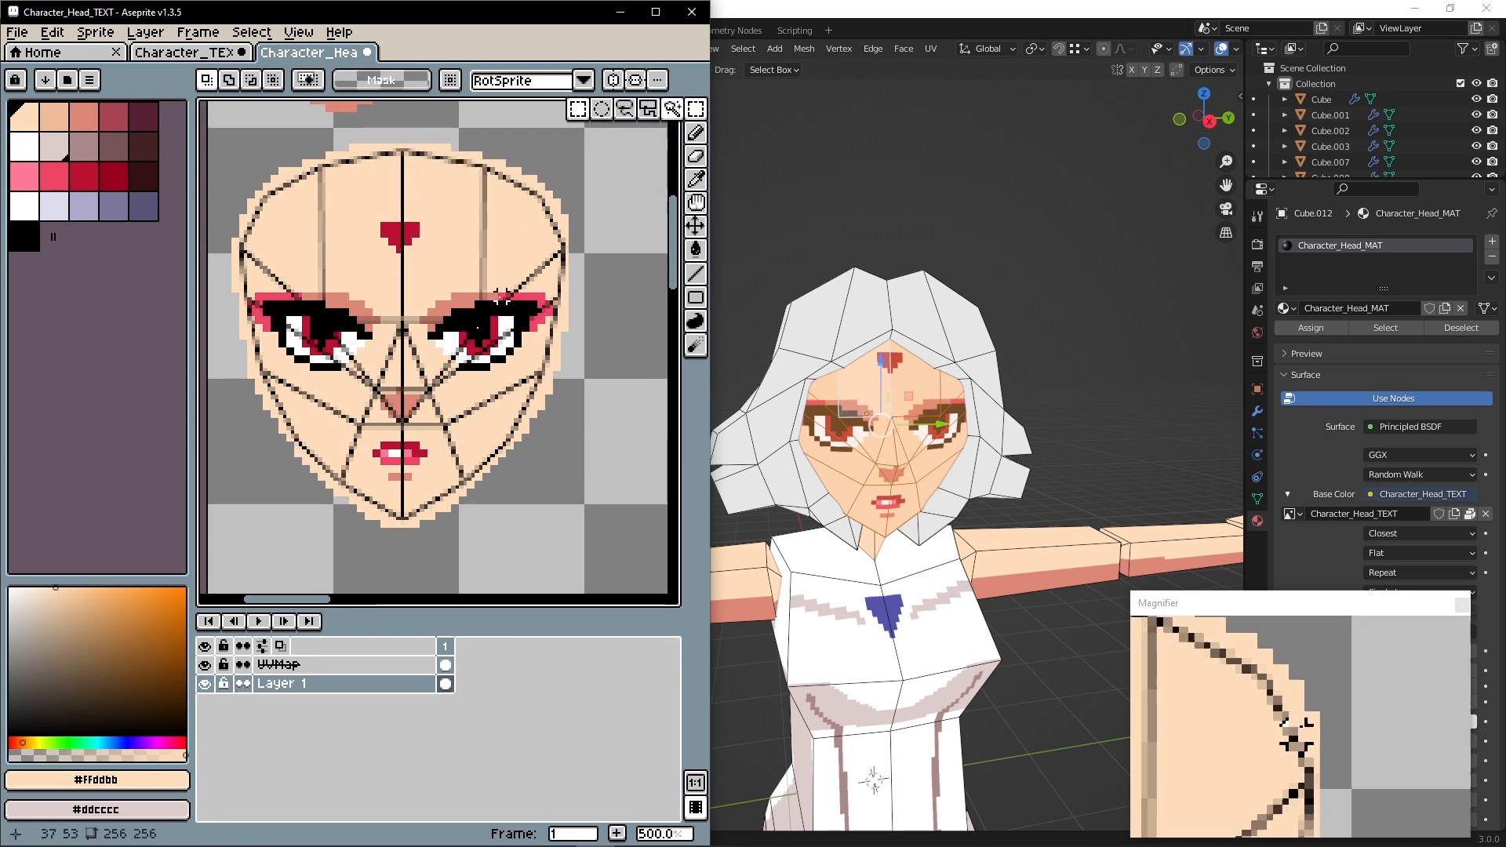
{"action": "scroll", "coordinate": [228, 255], "scroll_direction": "up", "scroll_amount": 2}
{"action": "scroll", "coordinate": [283, 309], "scroll_direction": "down", "scroll_amount": 2, "text": "alt"}
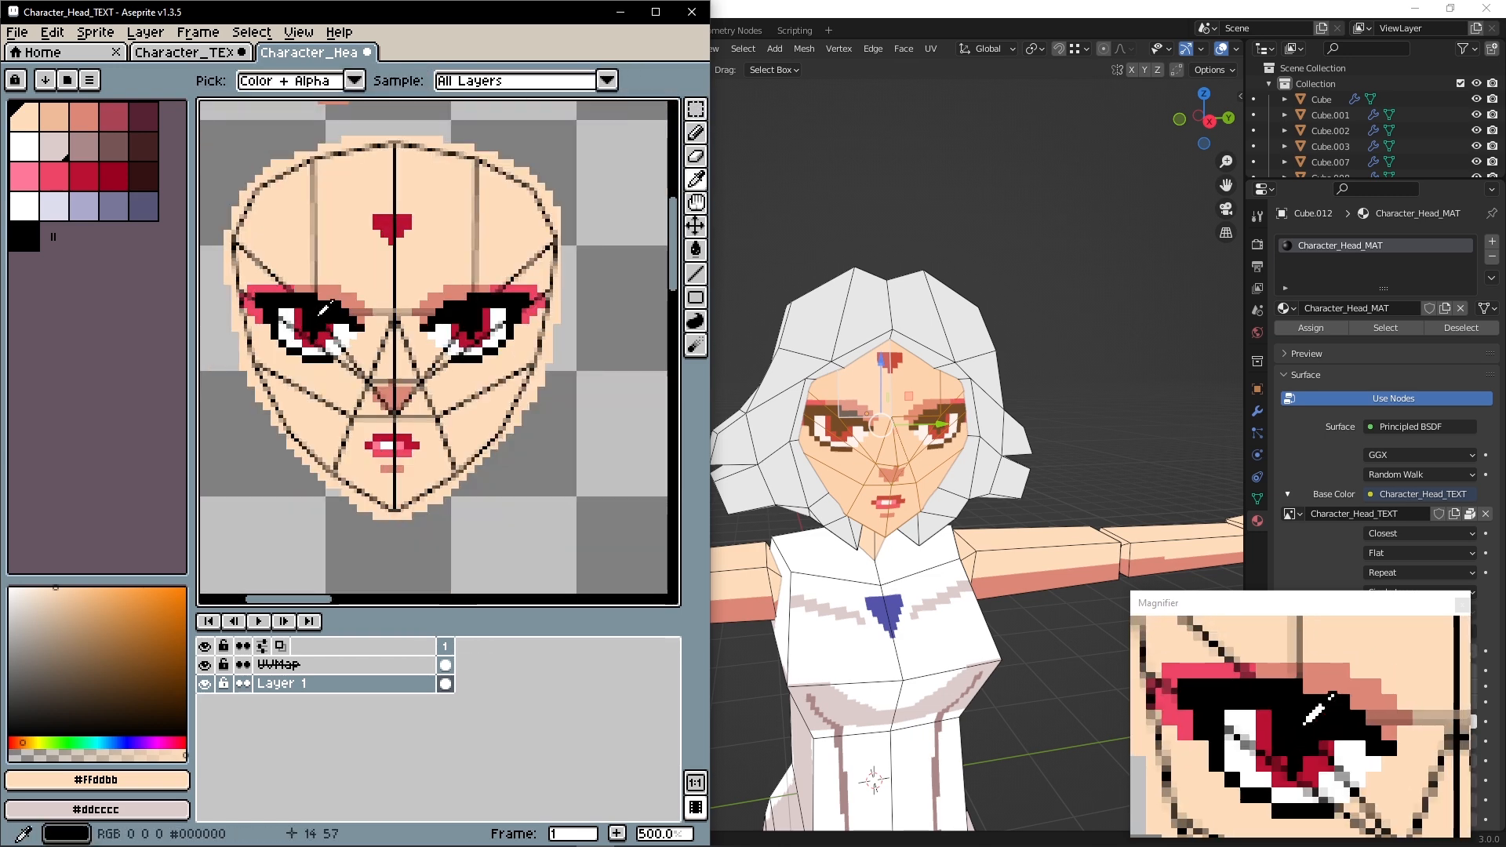
{"action": "scroll", "coordinate": [310, 321], "scroll_direction": "up", "scroll_amount": 1, "text": "alt"}
{"action": "middle_click_drag", "start_coordinate": [312, 320], "coordinate": [284, 339], "text": "alt"}
{"action": "left_click", "coordinate": [950, 256]}
{"action": "middle_click_drag", "start_coordinate": [964, 259], "coordinate": [863, 326]}
{"action": "left_click", "coordinate": [594, 49]}
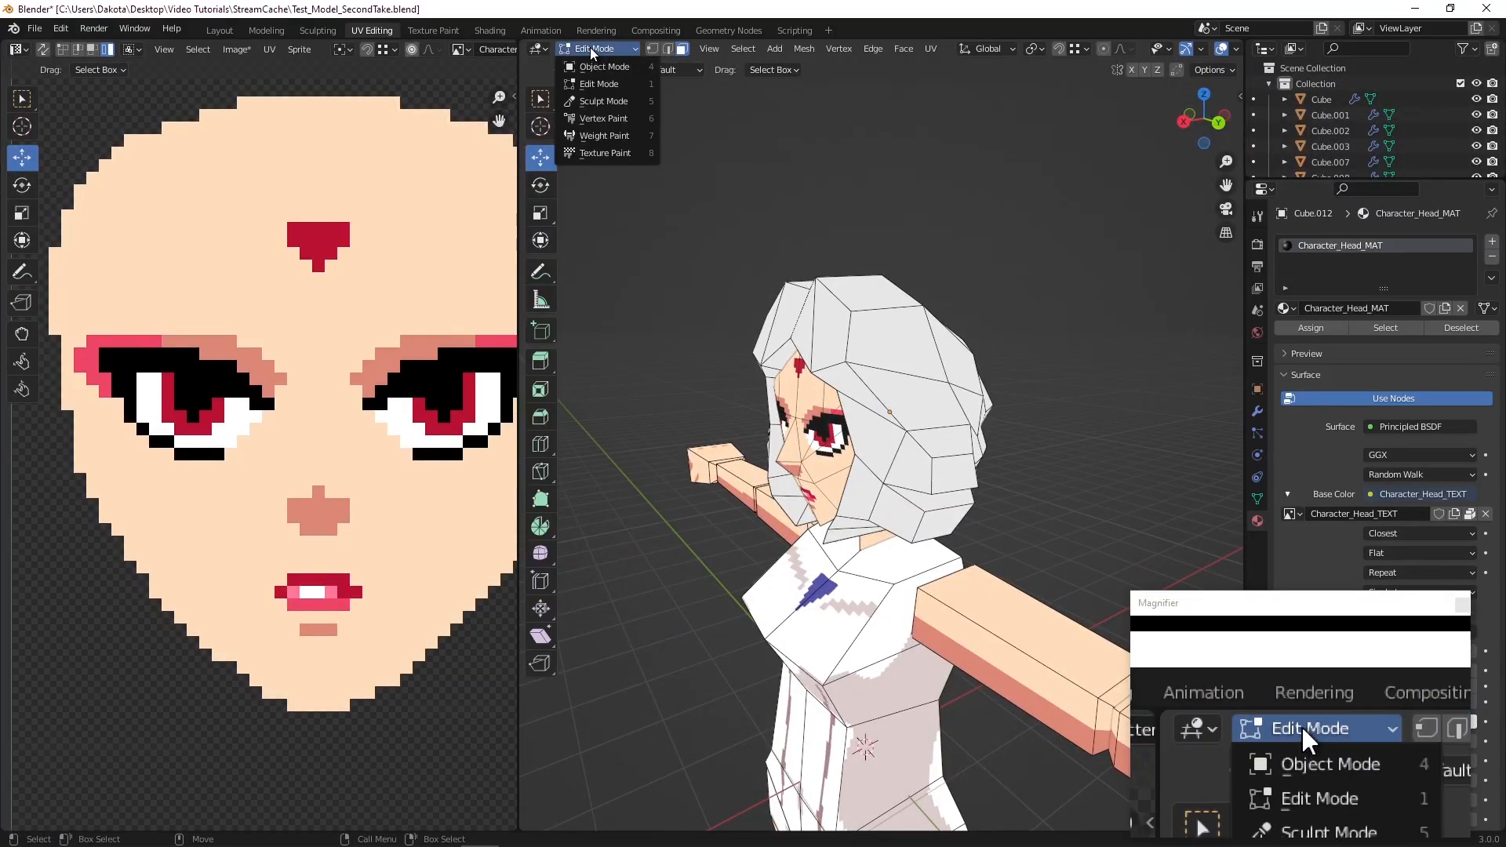
{"action": "scroll", "coordinate": [316, 243], "scroll_direction": "down", "scroll_amount": 5}
{"action": "scroll", "coordinate": [326, 250], "scroll_direction": "down", "scroll_amount": 1}
{"action": "middle_click_drag", "start_coordinate": [332, 255], "coordinate": [190, 276]}
{"action": "scroll", "coordinate": [245, 334], "scroll_direction": "down", "scroll_amount": 1}
{"action": "scroll", "coordinate": [287, 365], "scroll_direction": "down", "scroll_amount": 1}
{"action": "middle_click_drag", "start_coordinate": [322, 389], "coordinate": [244, 351]}
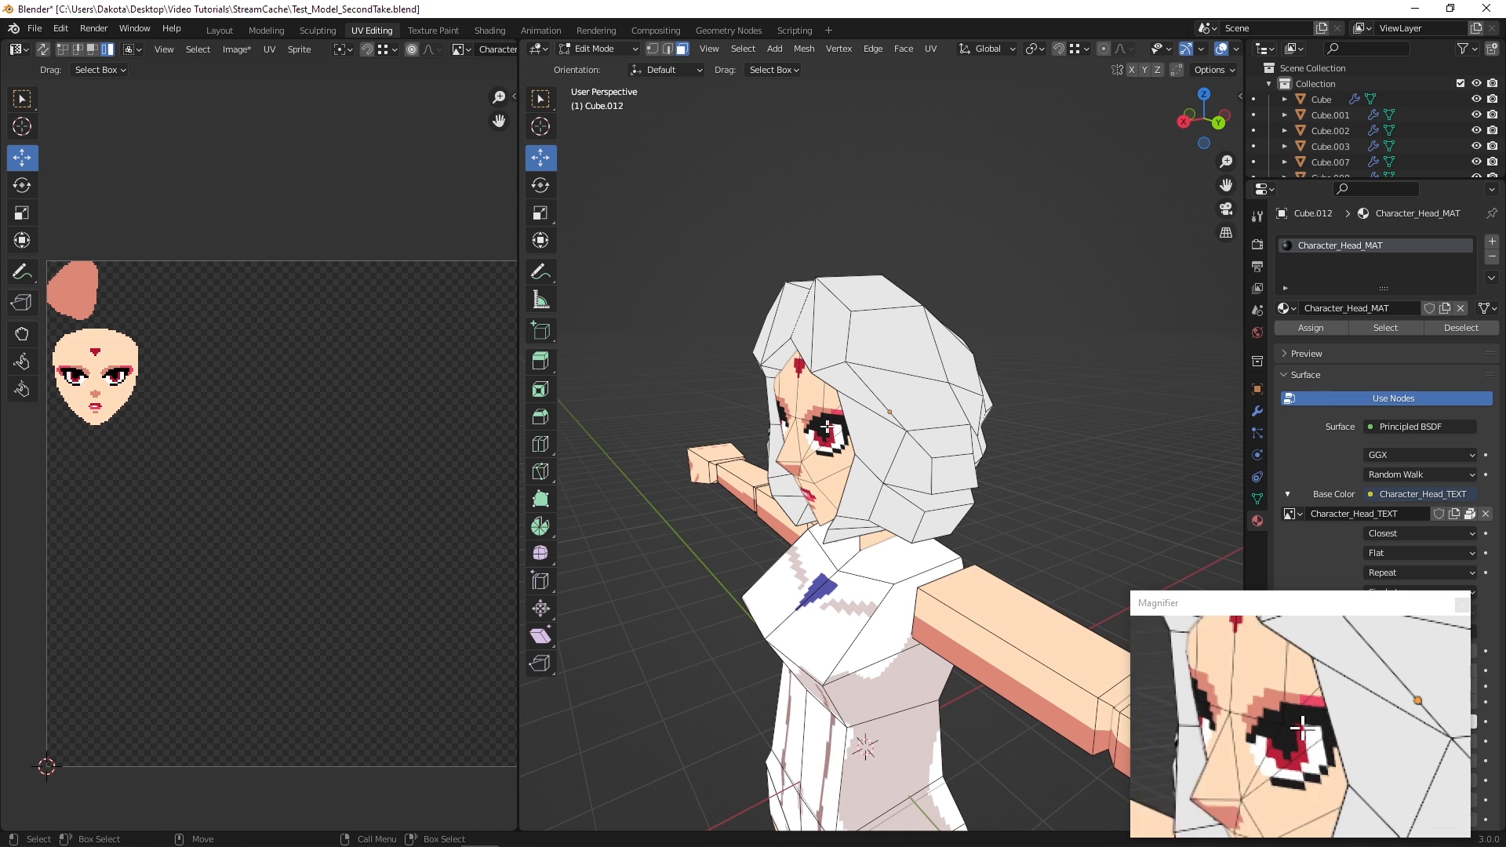
{"action": "scroll", "coordinate": [322, 382], "scroll_direction": "down", "scroll_amount": 2}
{"action": "scroll", "coordinate": [309, 375], "scroll_direction": "up", "scroll_amount": 1}
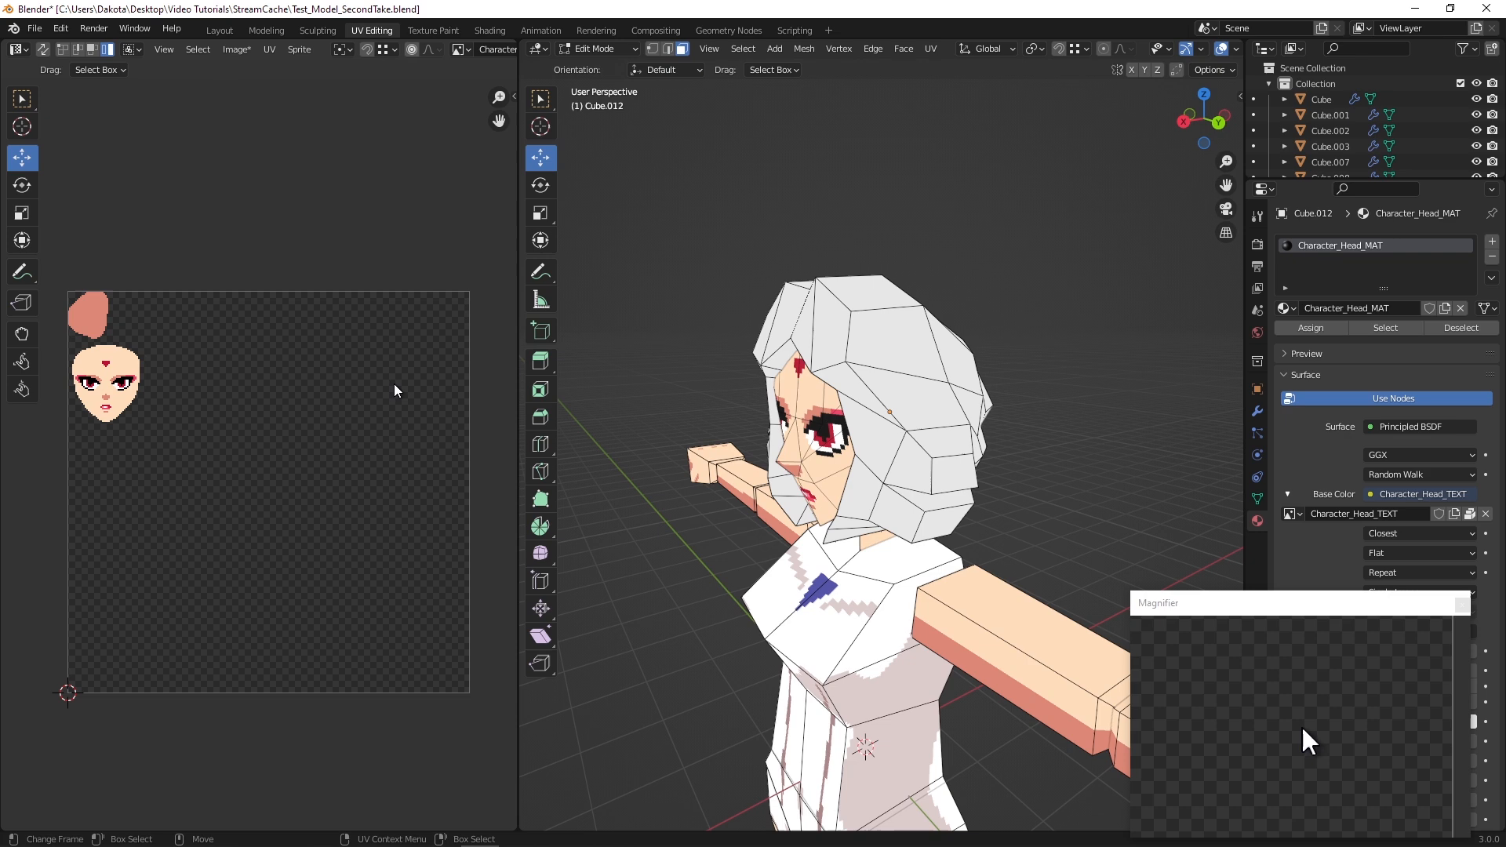
Put the hair mesh into Edit Mode and assign it the existing Character_Head_MAT material
{"action": "middle_click_drag", "start_coordinate": [713, 376], "coordinate": [1032, 346]}
{"action": "scroll", "coordinate": [919, 345], "scroll_direction": "up", "scroll_amount": 2}
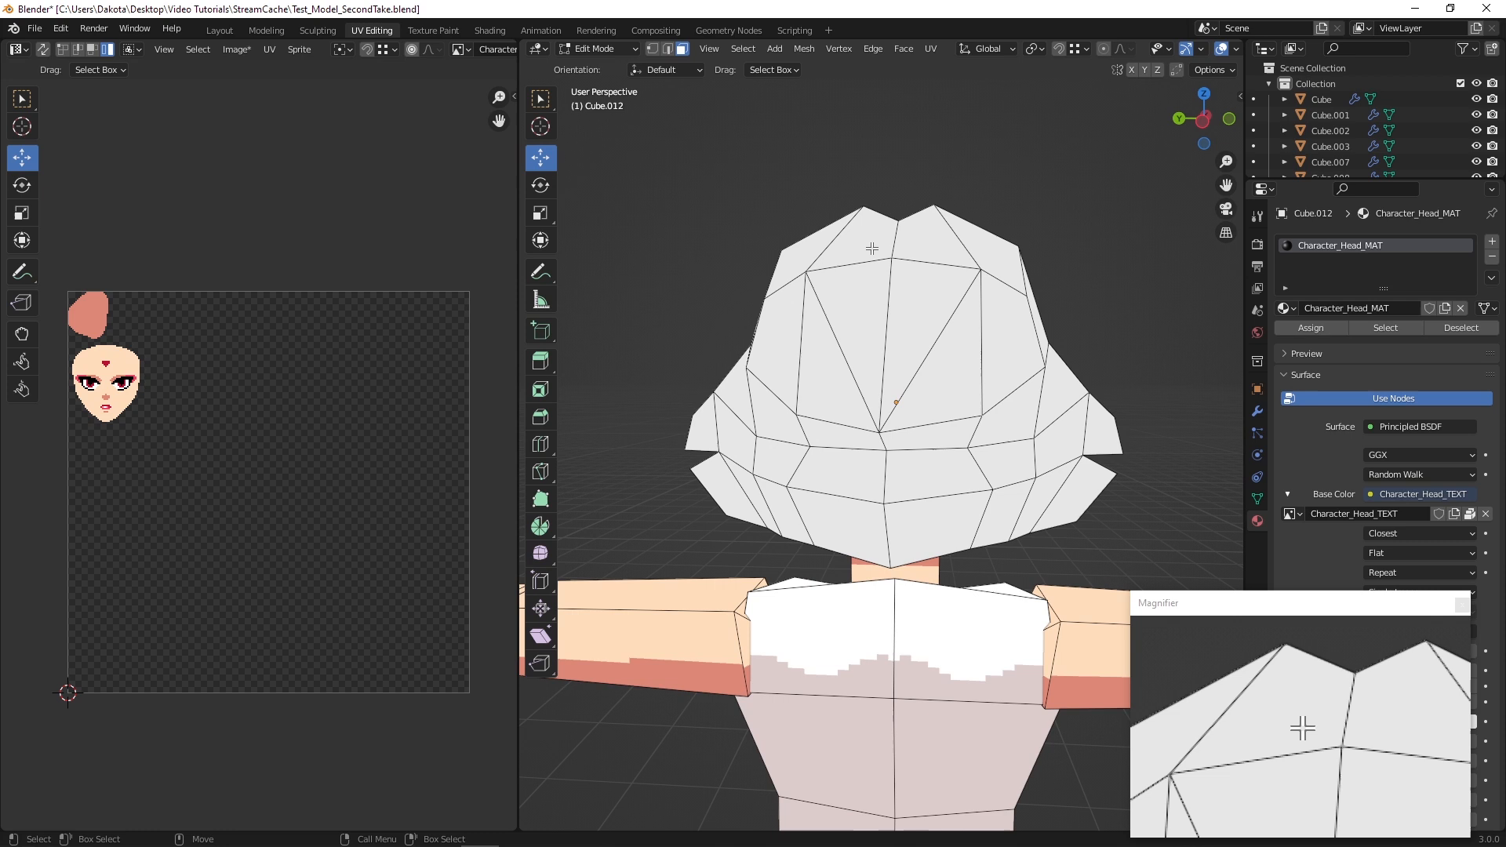
{"action": "left_click", "coordinate": [594, 48]}
{"action": "left_click", "coordinate": [596, 64]}
{"action": "left_click", "coordinate": [910, 295]}
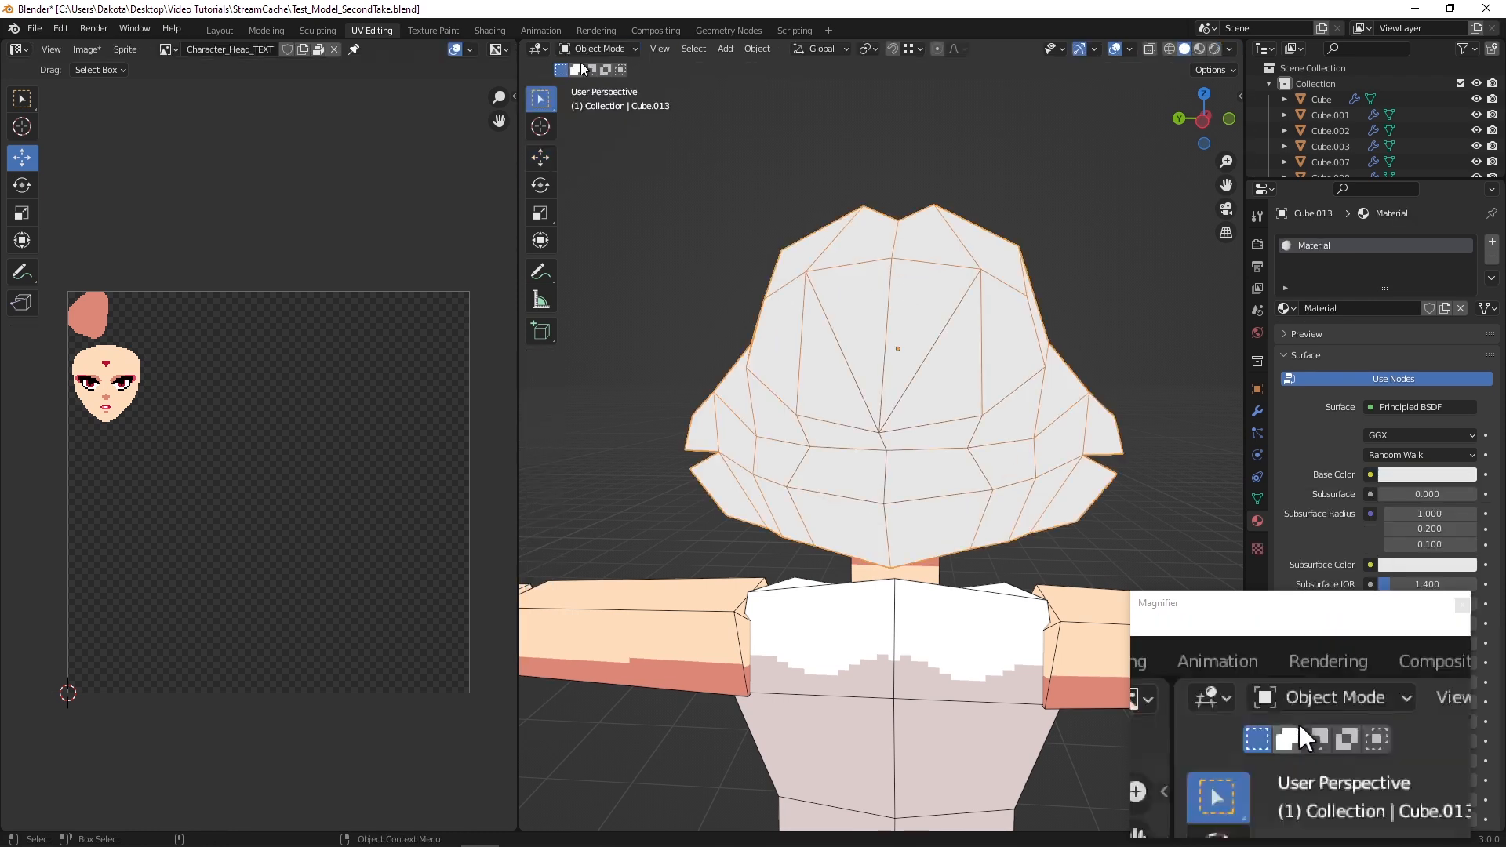
{"action": "left_click", "coordinate": [585, 47]}
{"action": "left_click", "coordinate": [595, 80]}
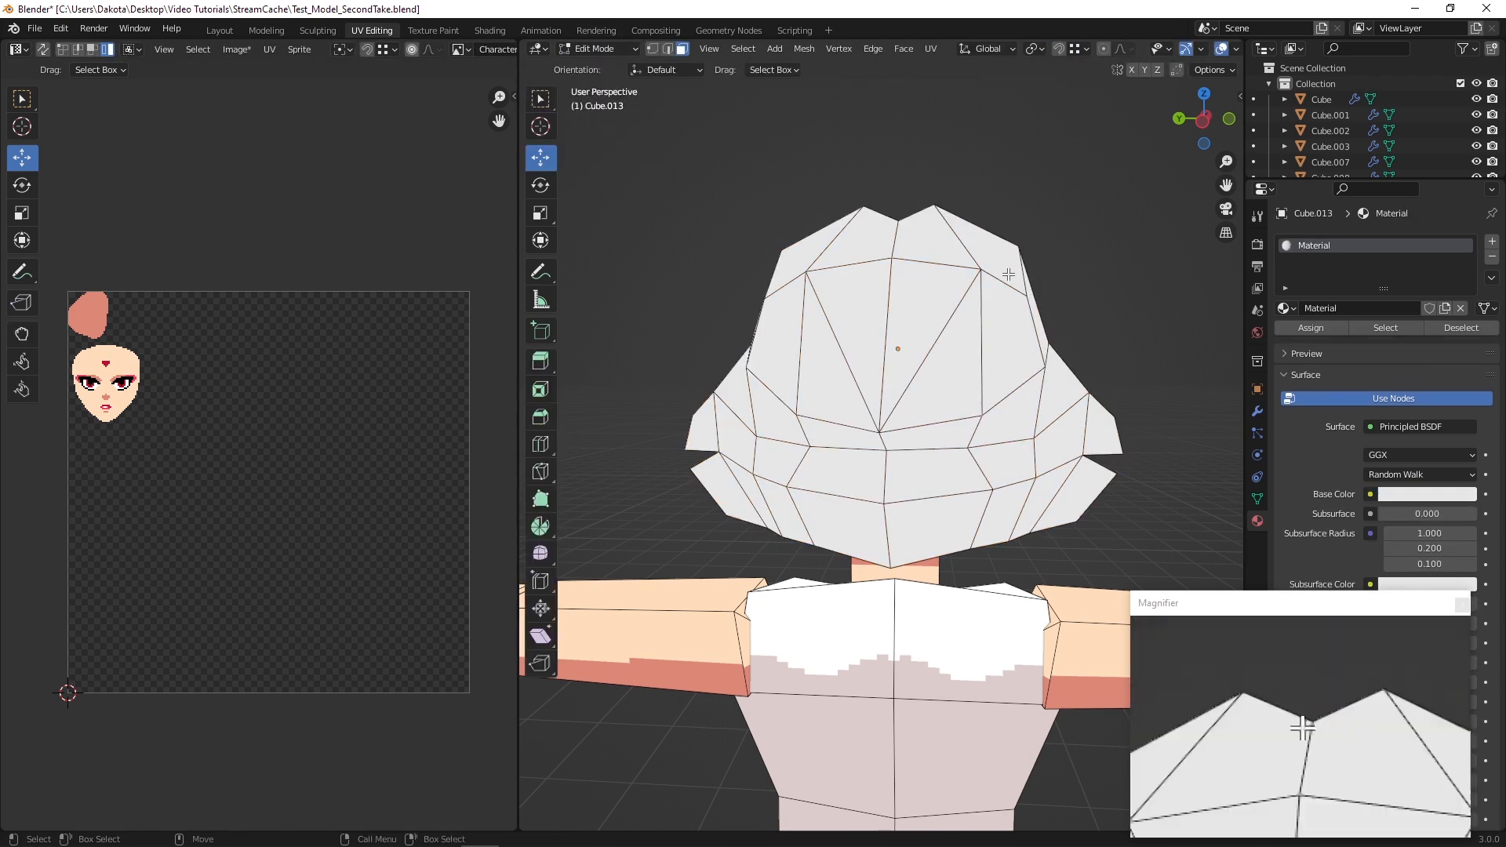
{"action": "left_click", "coordinate": [1284, 308]}
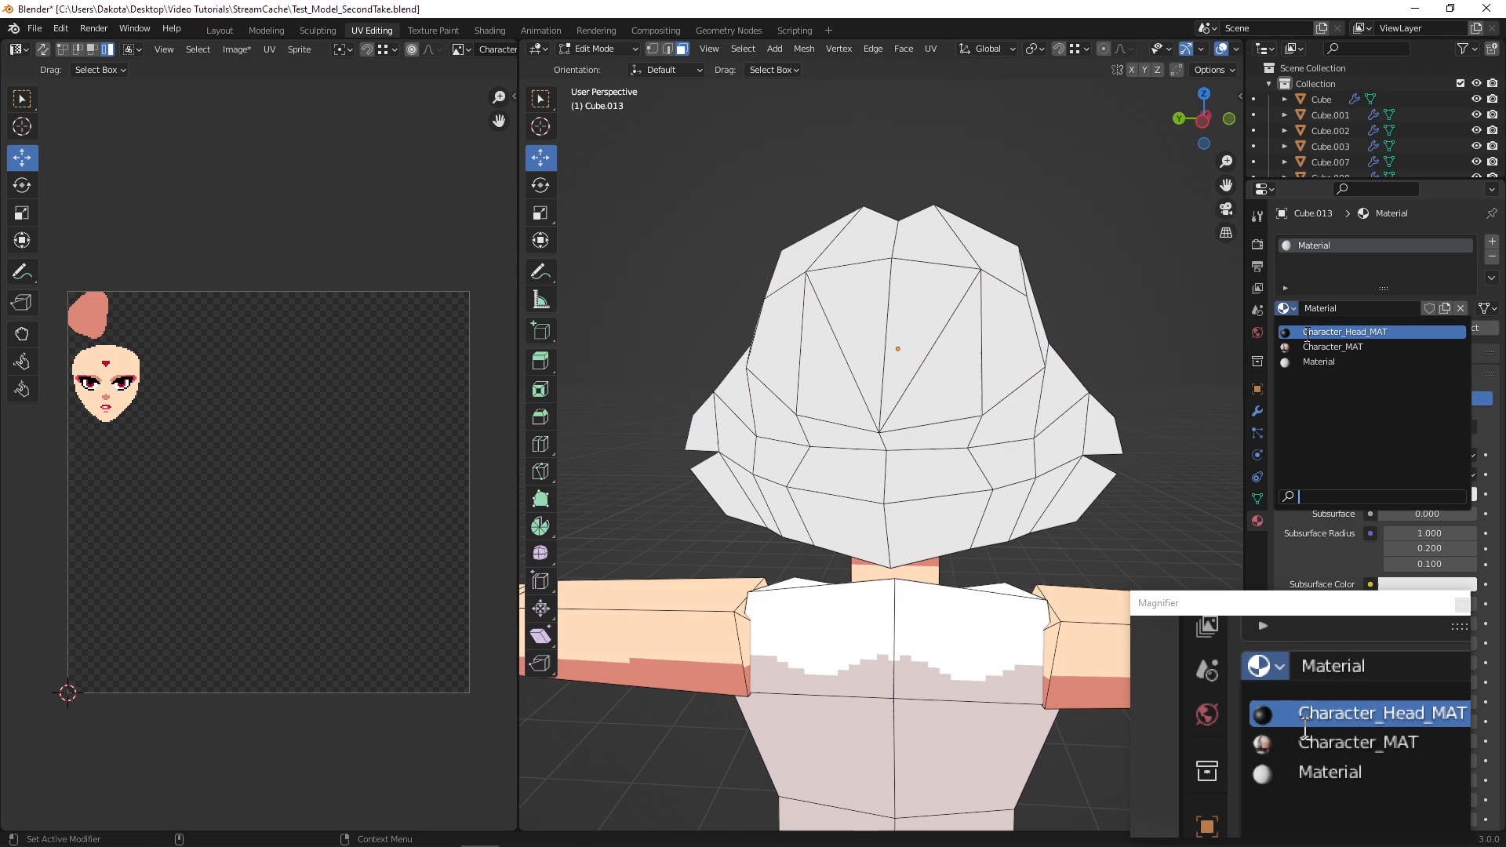
{"action": "left_click", "coordinate": [1301, 332]}
Select the hair mesh's faces on one side of the head, from the crown around to the lower back
{"action": "middle_click_drag", "start_coordinate": [919, 307], "coordinate": [872, 463]}
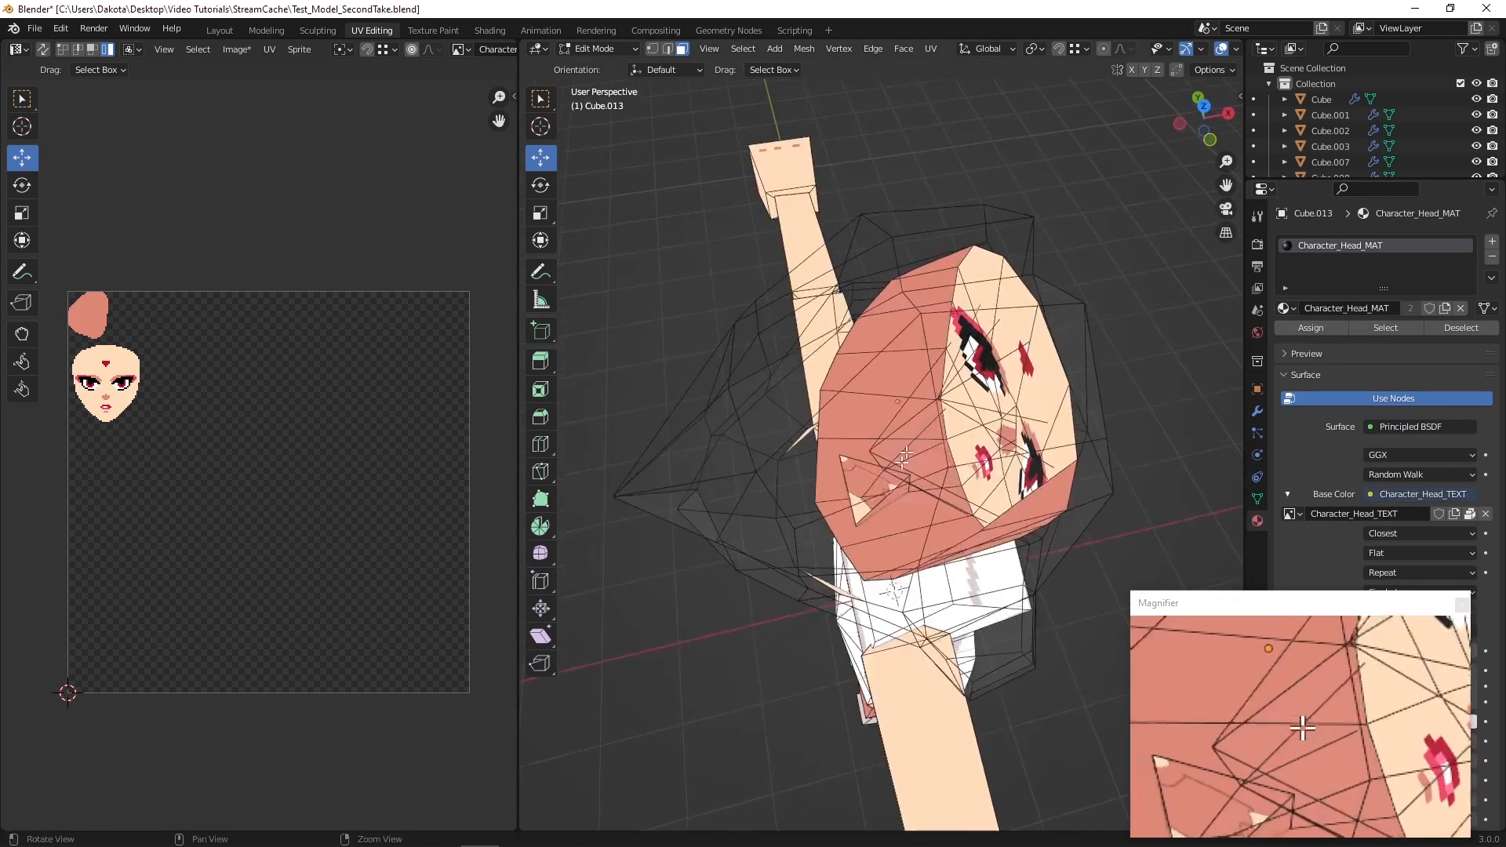
{"action": "scroll", "coordinate": [855, 525], "scroll_direction": "up", "scroll_amount": 4}
{"action": "scroll", "coordinate": [902, 506], "scroll_direction": "down", "scroll_amount": 4}
{"action": "left_click_drag", "start_coordinate": [903, 505], "coordinate": [689, 392], "text": "alt"}
{"action": "left_click_drag", "start_coordinate": [726, 286], "coordinate": [723, 271], "text": "alt"}
{"action": "middle_click_drag", "start_coordinate": [723, 272], "coordinate": [790, 372], "text": "alt"}
{"action": "left_click_drag", "start_coordinate": [854, 367], "coordinate": [755, 238]}
{"action": "left_click_drag", "start_coordinate": [755, 240], "coordinate": [926, 262], "text": "alt"}
{"action": "left_click_drag", "start_coordinate": [937, 318], "coordinate": [873, 486]}
{"action": "middle_click_drag", "start_coordinate": [873, 486], "coordinate": [961, 410]}
{"action": "left_click_drag", "start_coordinate": [932, 430], "coordinate": [890, 518], "text": "alt"}
{"action": "middle_click_drag", "start_coordinate": [890, 518], "coordinate": [871, 553]}
{"action": "left_click_drag", "start_coordinate": [824, 612], "coordinate": [876, 593], "text": "shift"}
{"action": "middle_click_drag", "start_coordinate": [876, 593], "coordinate": [855, 574]}
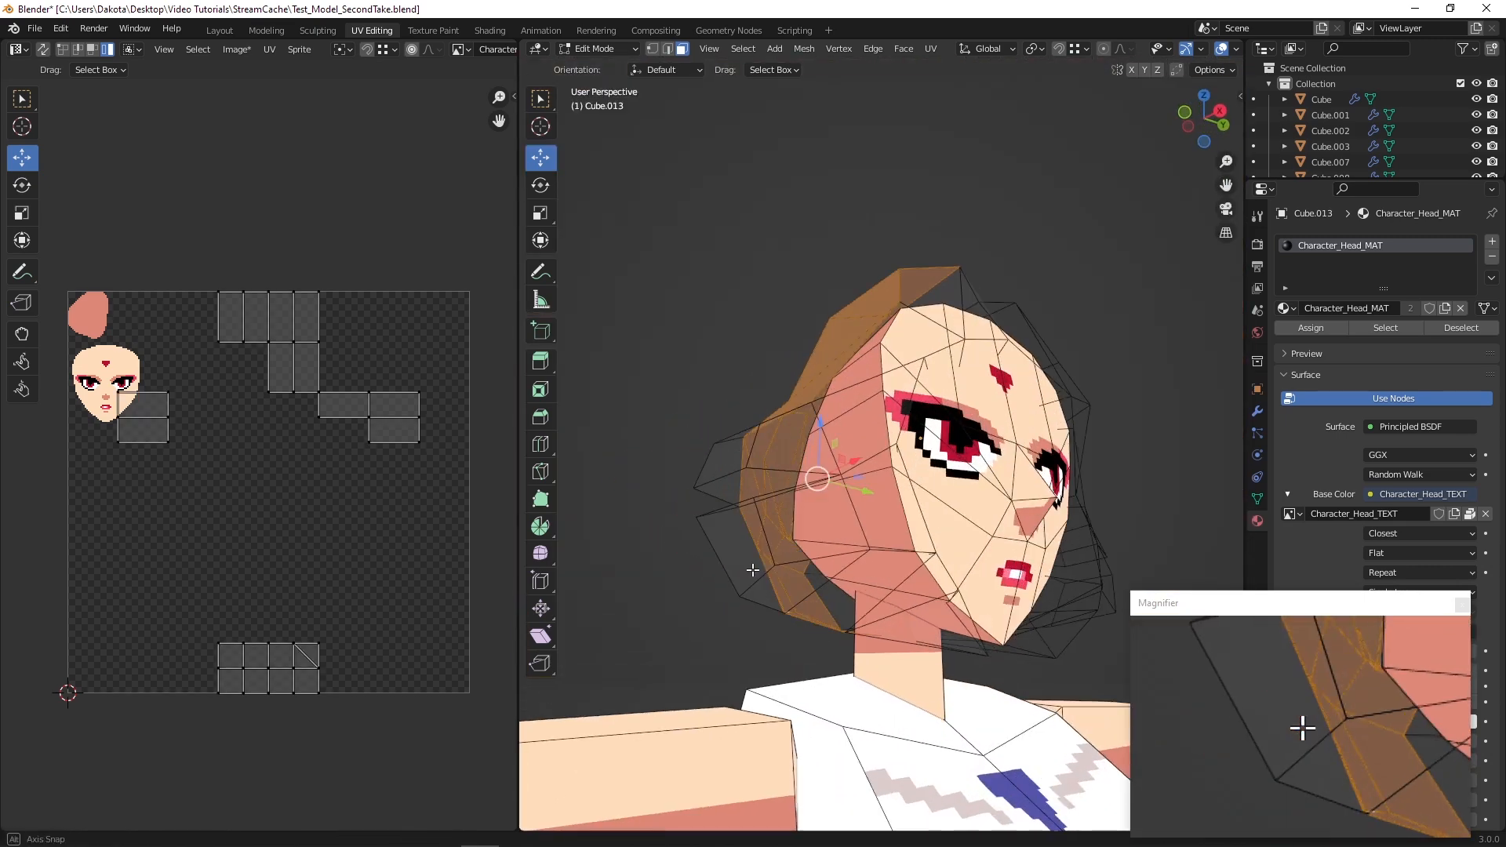
Undo the last selection change and add the missing faces, including the top one, to the selected half of the hair
{"action": "key", "text": "ctrl+z"}
{"action": "middle_click_drag", "start_coordinate": [749, 549], "coordinate": [823, 525]}
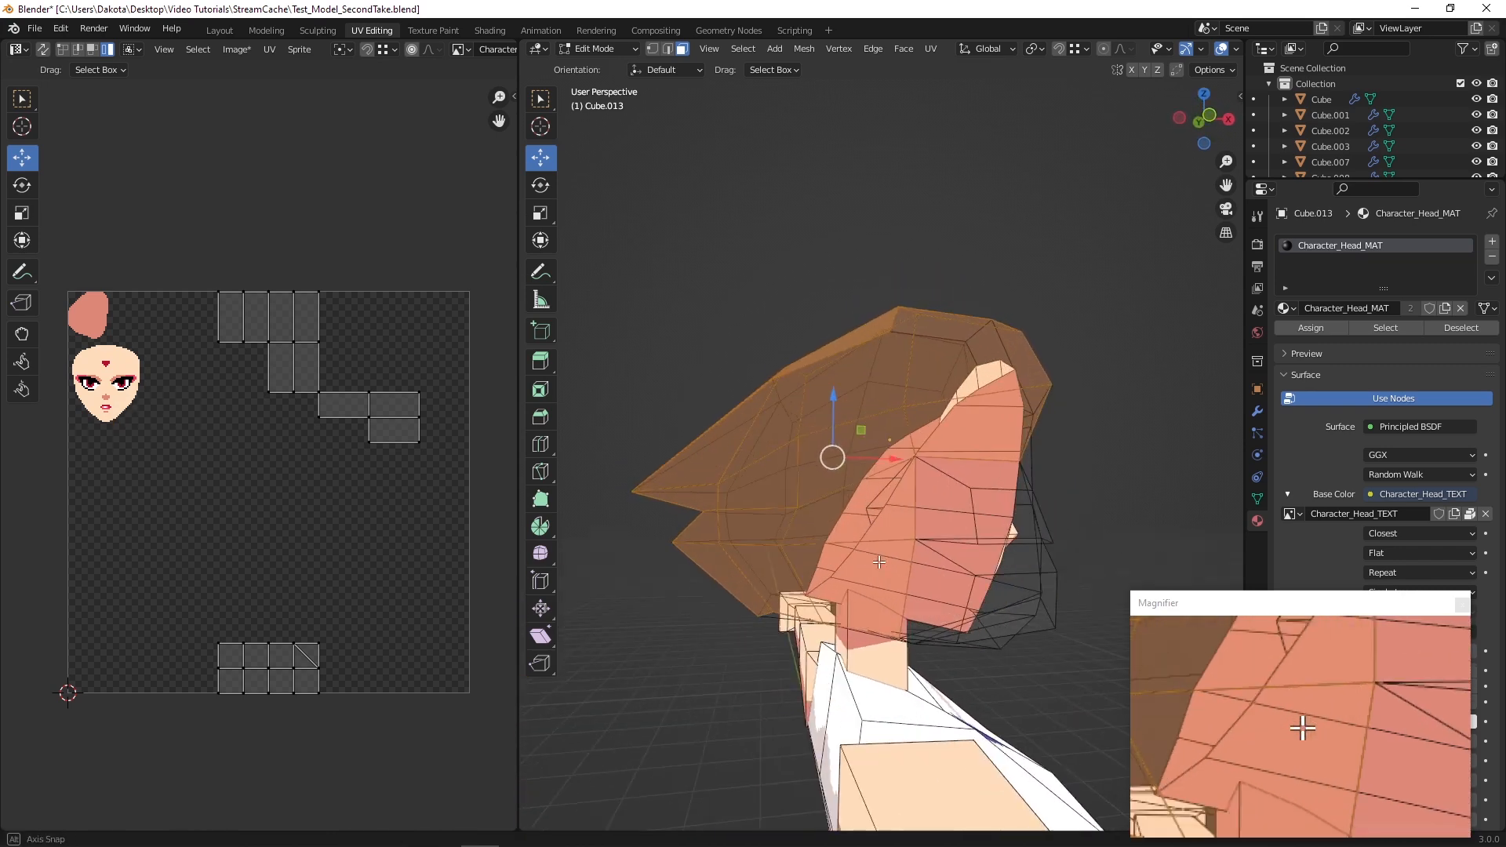
{"action": "left_click_drag", "start_coordinate": [844, 550], "coordinate": [894, 556], "text": "shift"}
{"action": "middle_click_drag", "start_coordinate": [895, 556], "coordinate": [855, 551]}
{"action": "left_click_drag", "start_coordinate": [822, 519], "coordinate": [819, 566], "text": "shift"}
{"action": "middle_click_drag", "start_coordinate": [819, 567], "coordinate": [733, 480]}
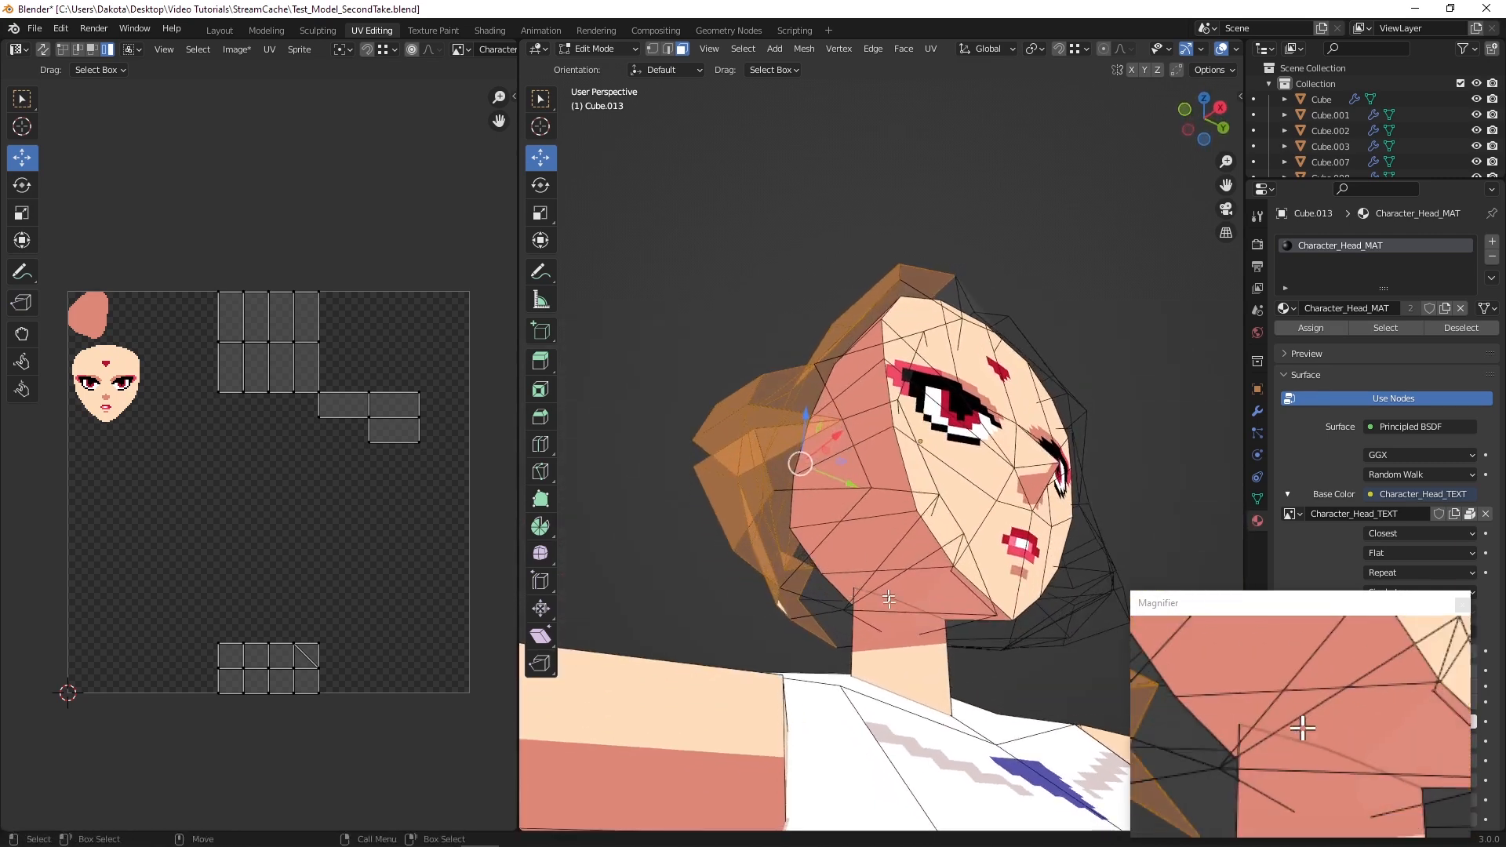
{"action": "middle_click_drag", "start_coordinate": [853, 524], "coordinate": [958, 344]}
{"action": "left_click", "coordinate": [899, 316], "text": "shift"}
Unwrap the selected hair faces with Project from View in the orthographic side profile and select the resulting UV island
{"action": "left_click", "coordinate": [1205, 117]}
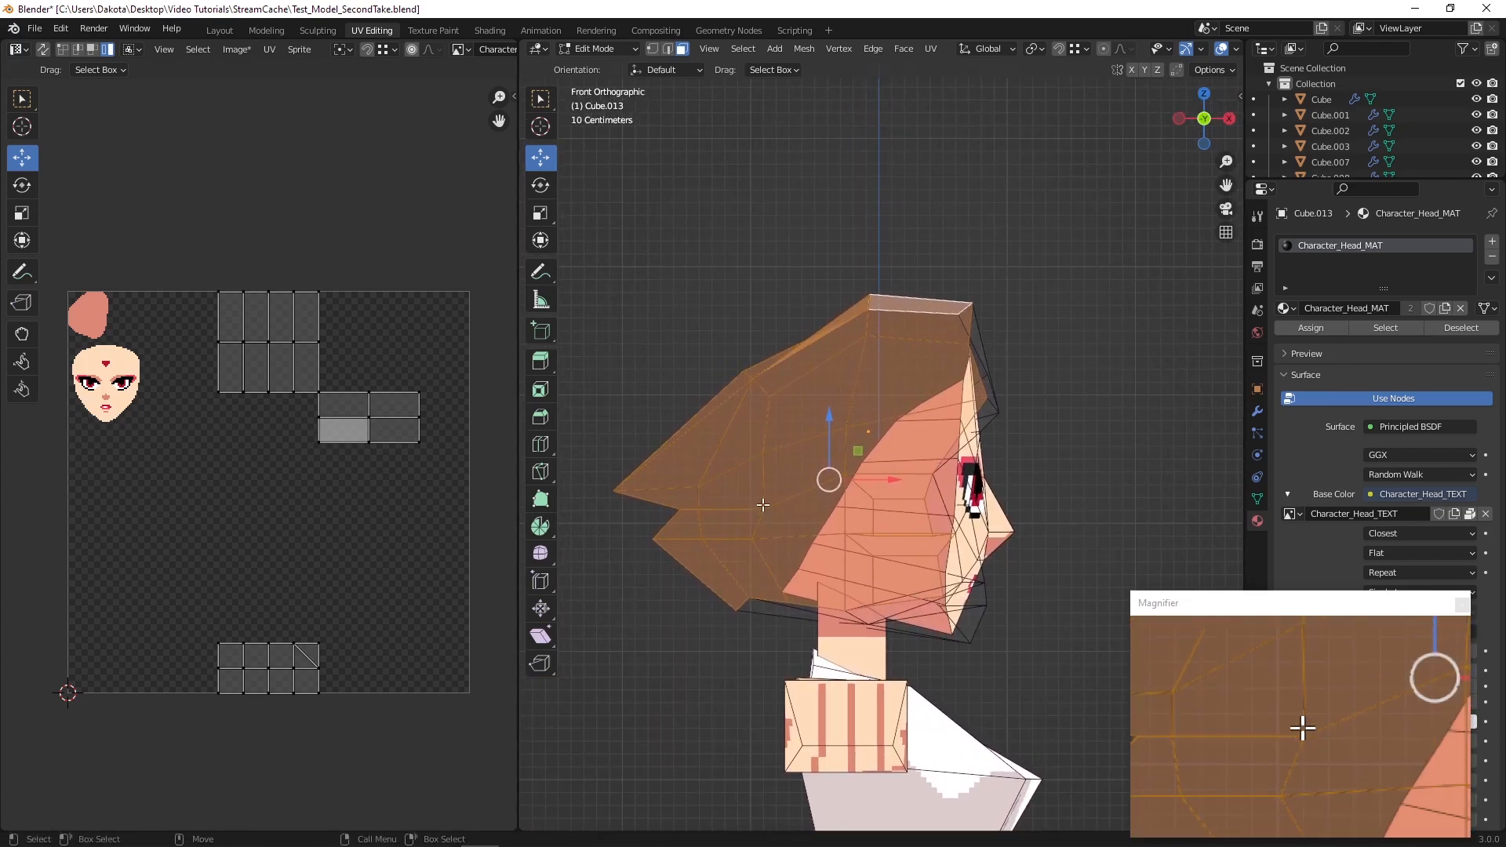
{"action": "left_click", "coordinate": [931, 50]}
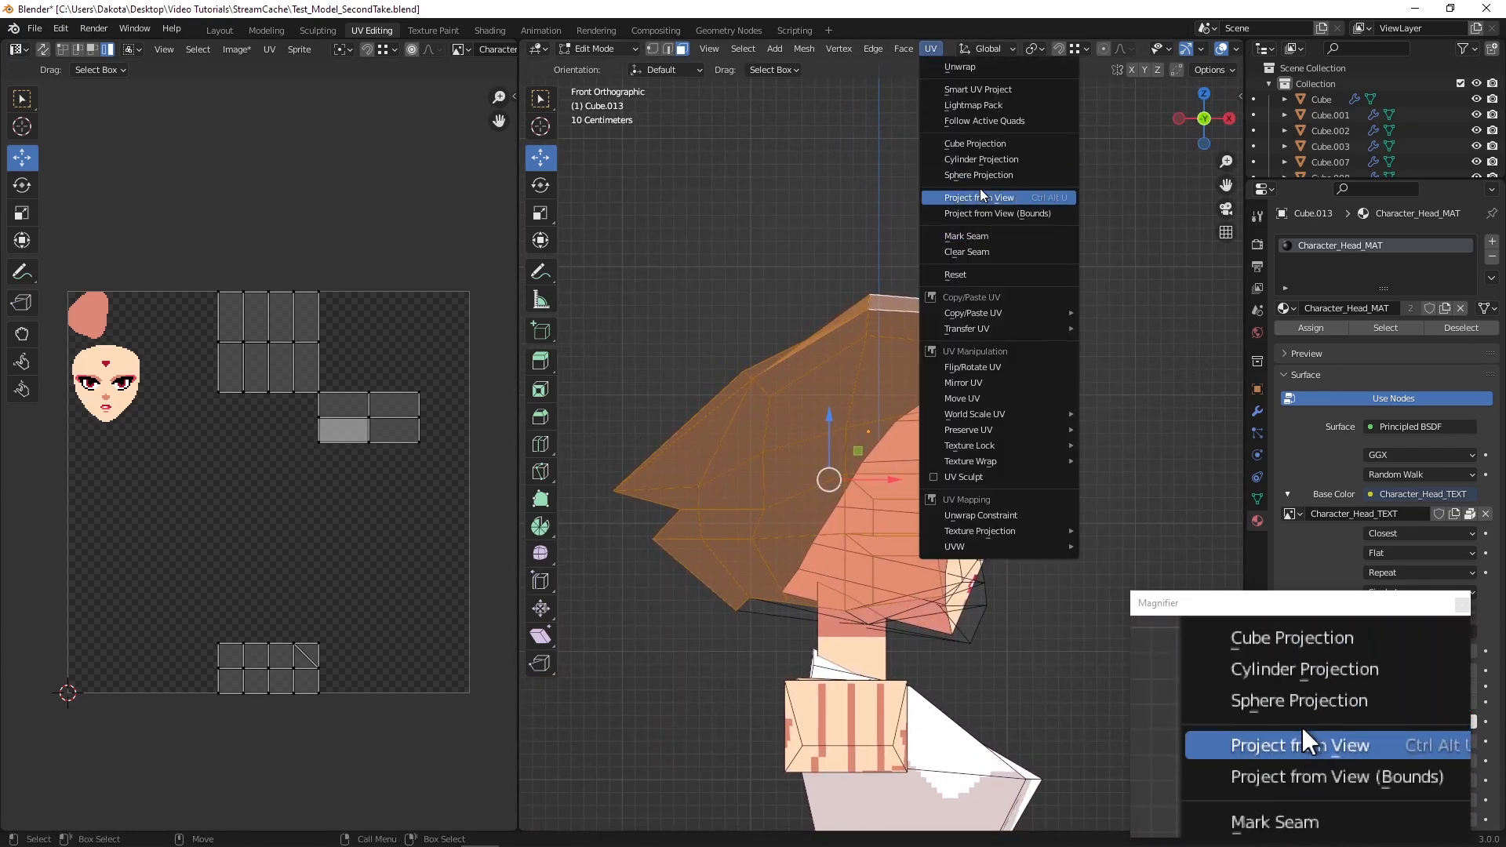
{"action": "left_click", "coordinate": [981, 198]}
{"action": "left_click_drag", "start_coordinate": [379, 604], "coordinate": [114, 409]}
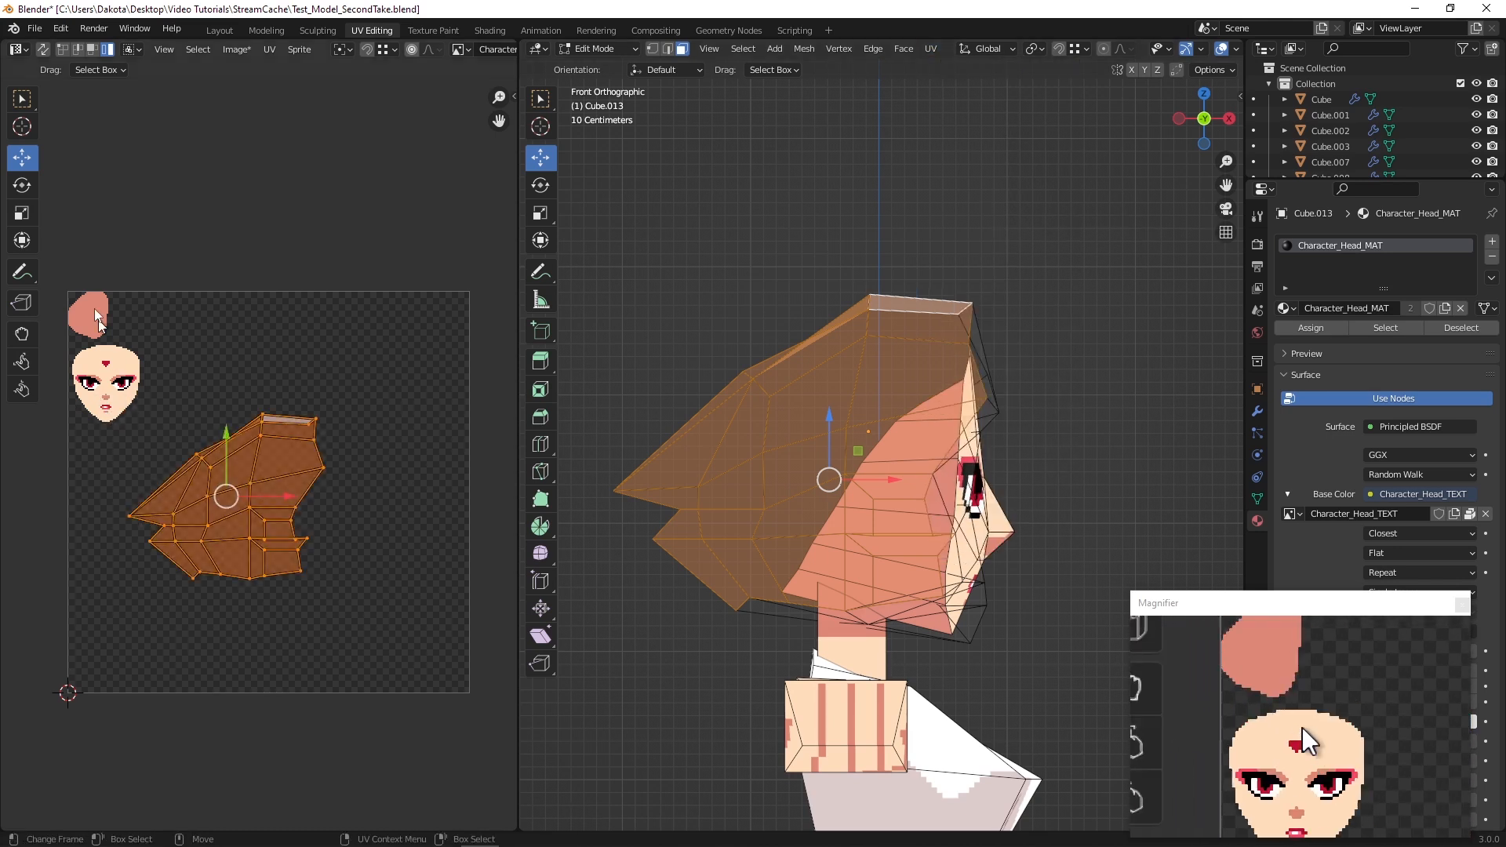
Scale the hair UV island down and fit it into the empty upper-right corner of the texture
{"action": "left_click", "coordinate": [22, 214]}
{"action": "left_click", "coordinate": [24, 186]}
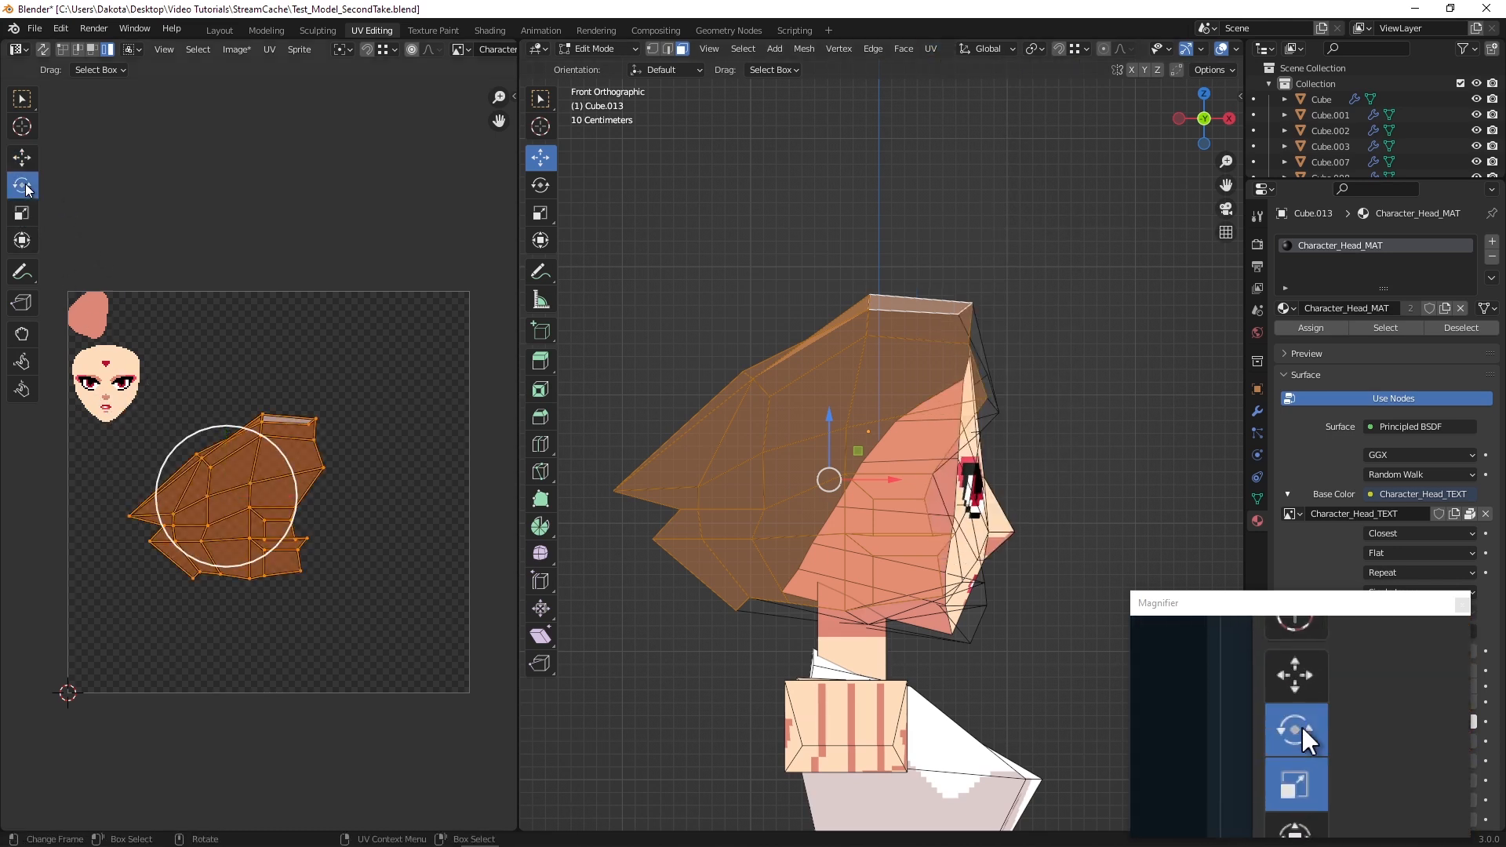
{"action": "left_click", "coordinate": [23, 241]}
{"action": "left_click_drag", "start_coordinate": [127, 577], "coordinate": [218, 477]}
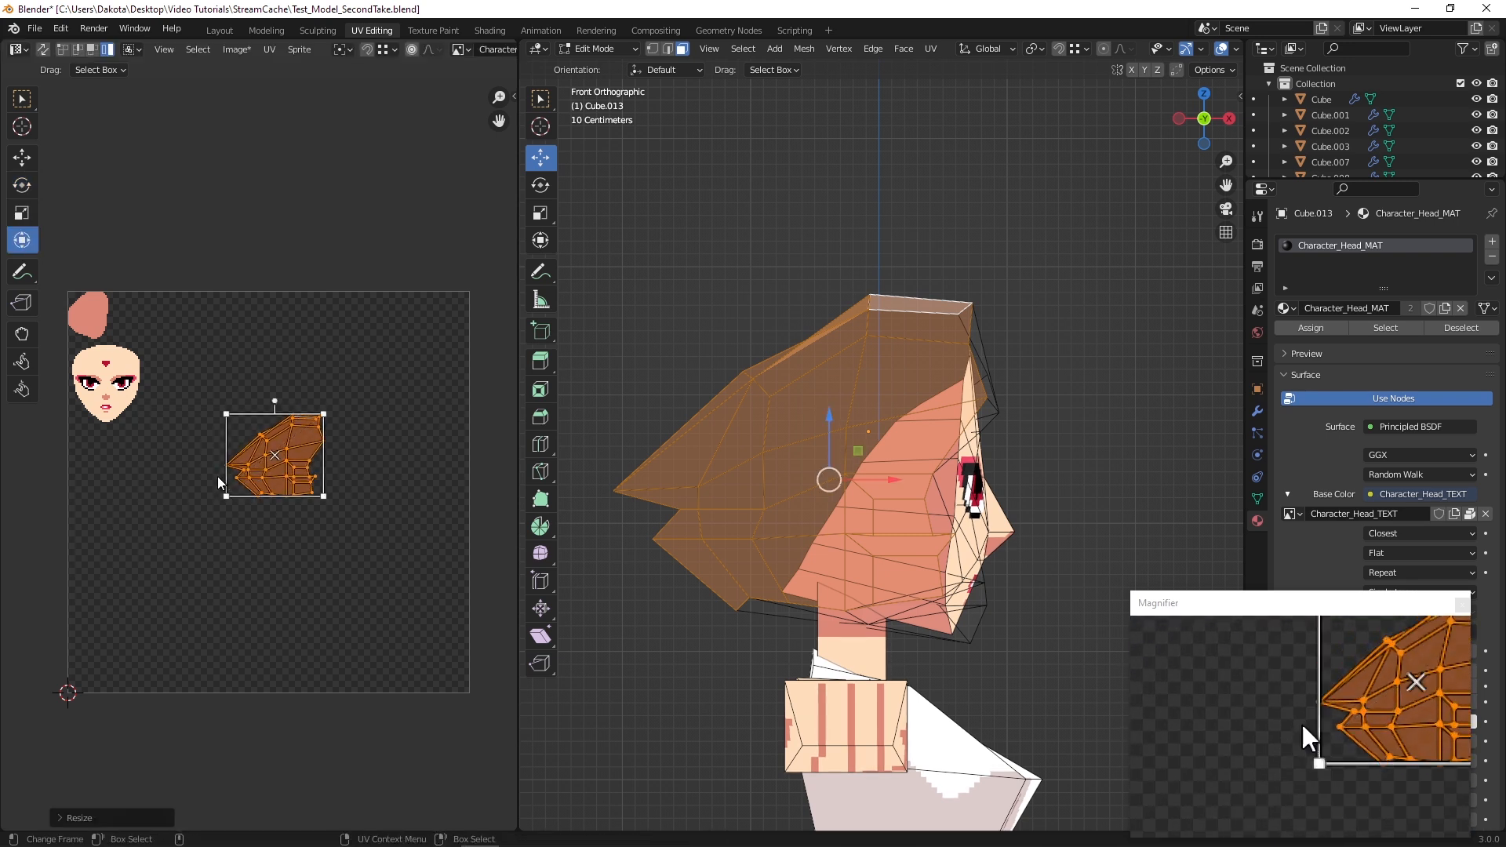
{"action": "left_click", "coordinate": [22, 156]}
{"action": "left_click_drag", "start_coordinate": [283, 455], "coordinate": [419, 338]}
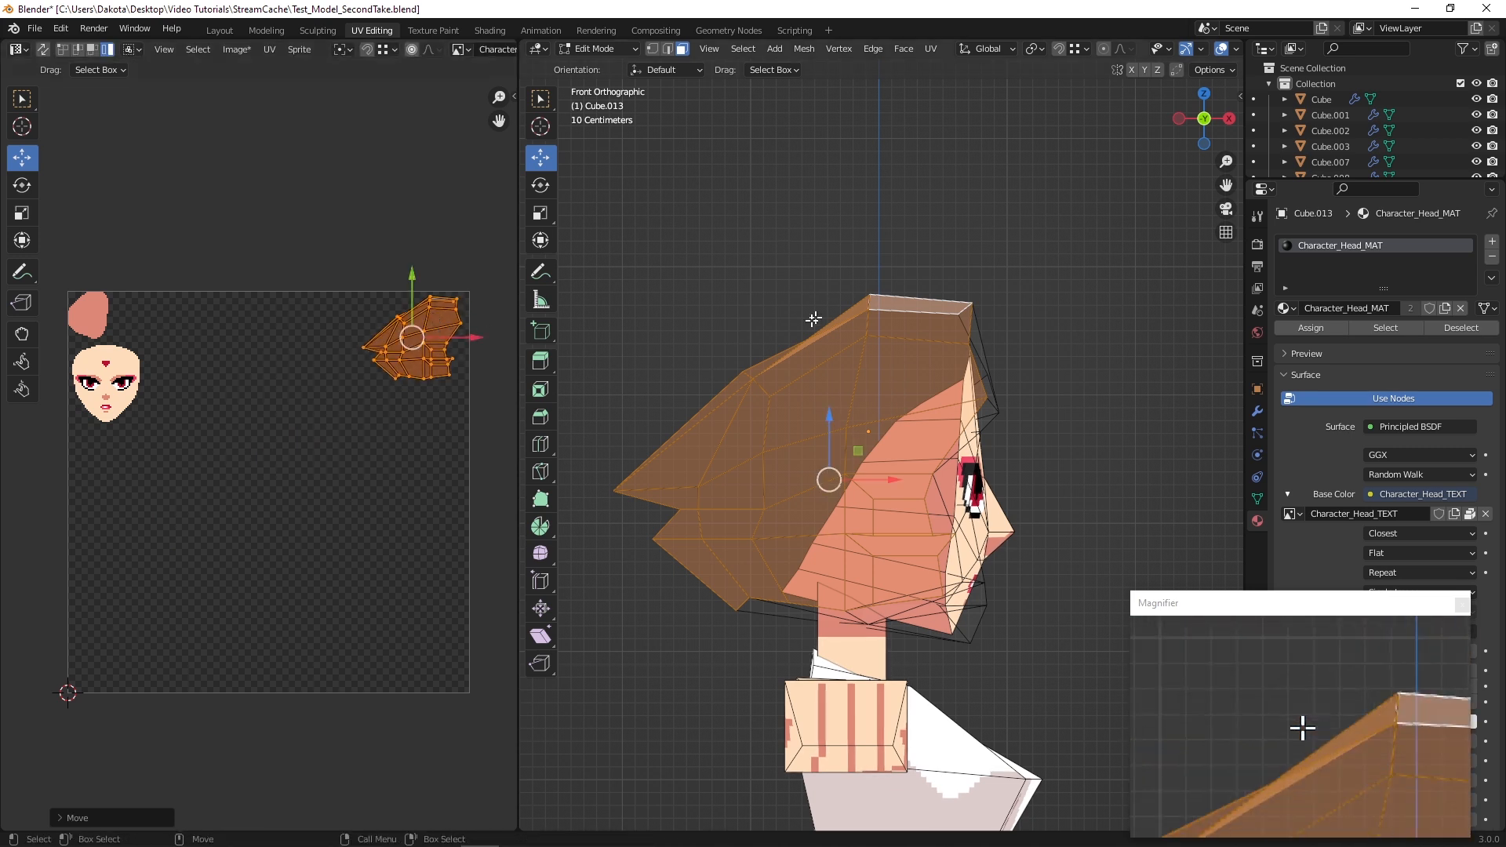
{"action": "left_click", "coordinate": [22, 242]}
{"action": "left_click", "coordinate": [342, 388]}
Switch to Aseprite and paint a white band along the upper edge of the hair UV outline with a 12 px pencil
{"action": "middle_click_drag", "start_coordinate": [784, 377], "coordinate": [709, 443]}
{"action": "scroll", "coordinate": [369, 431], "scroll_direction": "up", "scroll_amount": 2}
{"action": "middle_click_drag", "start_coordinate": [337, 497], "coordinate": [190, 588]}
{"action": "middle_click_drag", "start_coordinate": [785, 479], "coordinate": [847, 737]}
{"action": "left_click", "coordinate": [594, 833]}
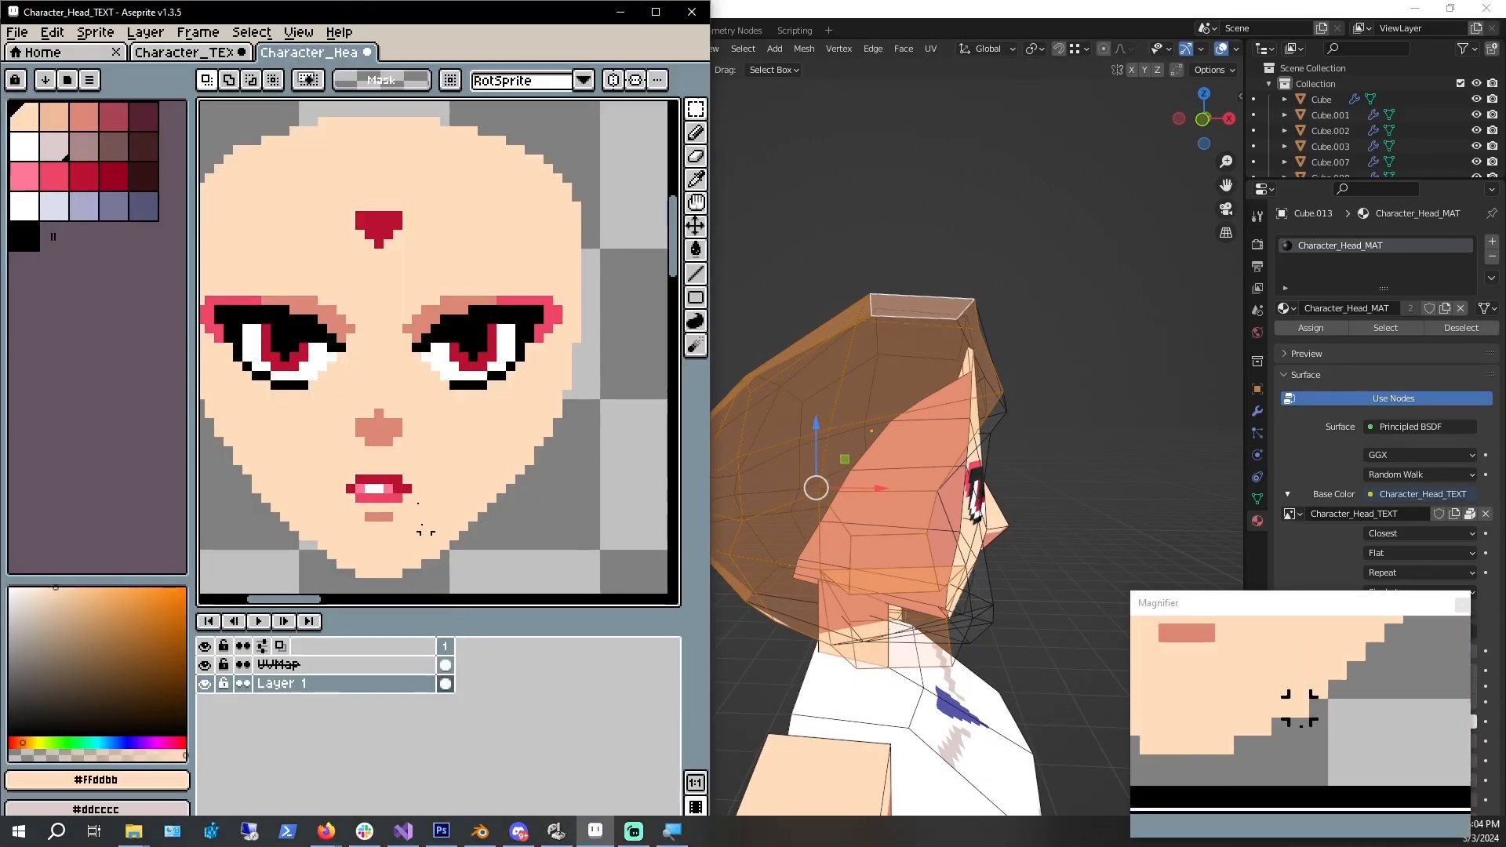
{"action": "scroll", "coordinate": [431, 555], "scroll_direction": "down", "scroll_amount": 2}
{"action": "scroll", "coordinate": [460, 340], "scroll_direction": "up", "scroll_amount": 2}
{"action": "middle_click_drag", "start_coordinate": [460, 340], "coordinate": [315, 306]}
{"action": "scroll", "coordinate": [560, 313], "scroll_direction": "up", "scroll_amount": 2}
{"action": "middle_click_drag", "start_coordinate": [488, 292], "coordinate": [487, 343]}
{"action": "key", "text": "m"}
{"action": "left_click", "coordinate": [25, 143]}
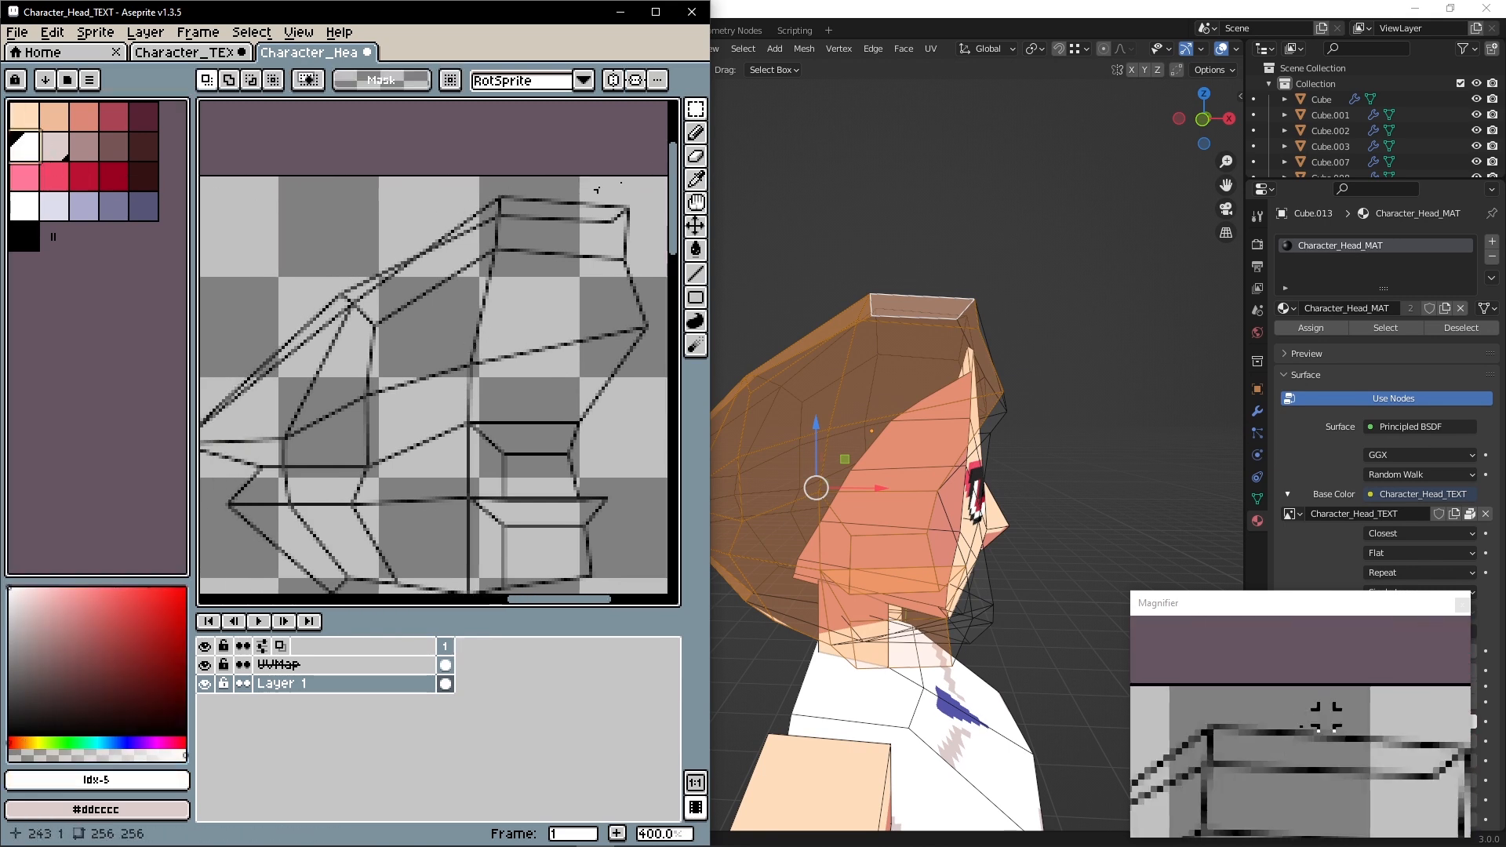
{"action": "left_click", "coordinate": [696, 135]}
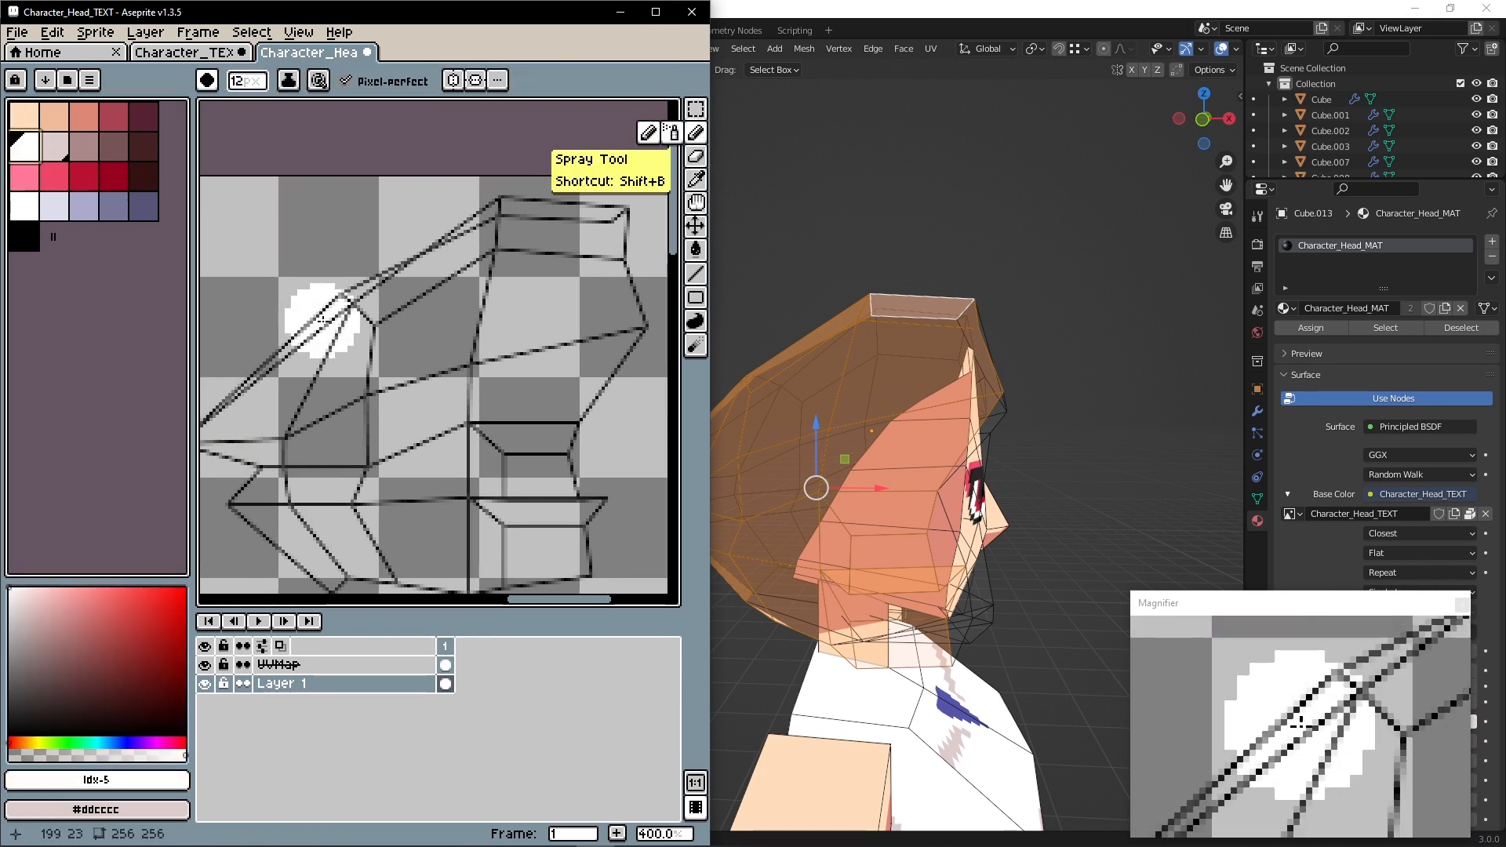
{"action": "mouse_move", "coordinate": [322, 324]}
{"action": "left_mouse_down"}
{"action": "mouse_move", "coordinate": [546, 211]}
{"action": "mouse_move", "coordinate": [547, 240]}
{"action": "left_mouse_up"}
Cover the rest of the hair UV outline with palette white Idx-15, slightly overlapping its edges
{"action": "middle_click_drag", "start_coordinate": [423, 335], "coordinate": [423, 206]}
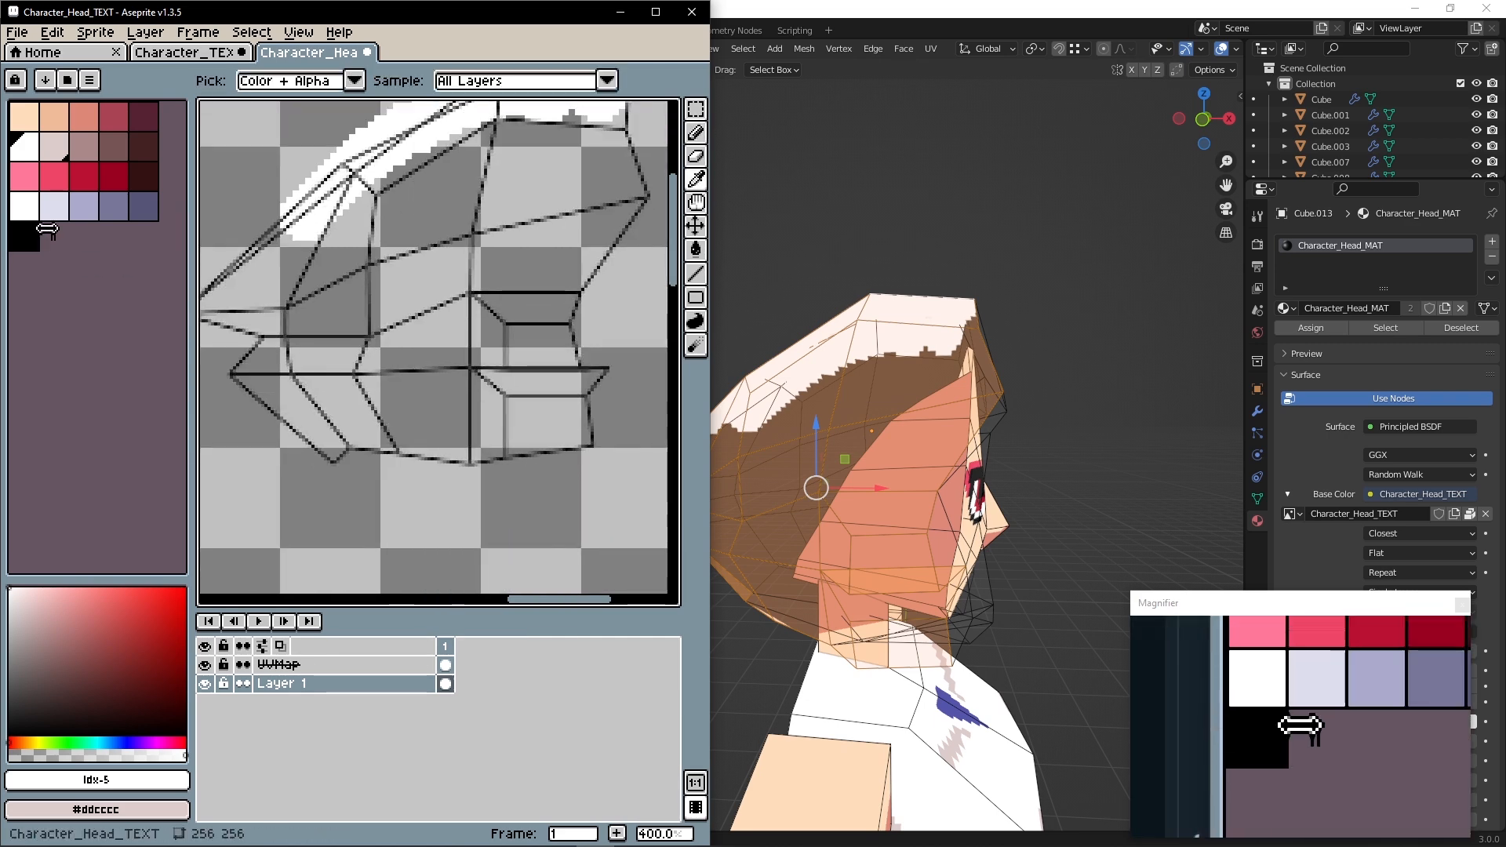
{"action": "scroll", "coordinate": [280, 317], "scroll_direction": "down", "scroll_amount": 2}
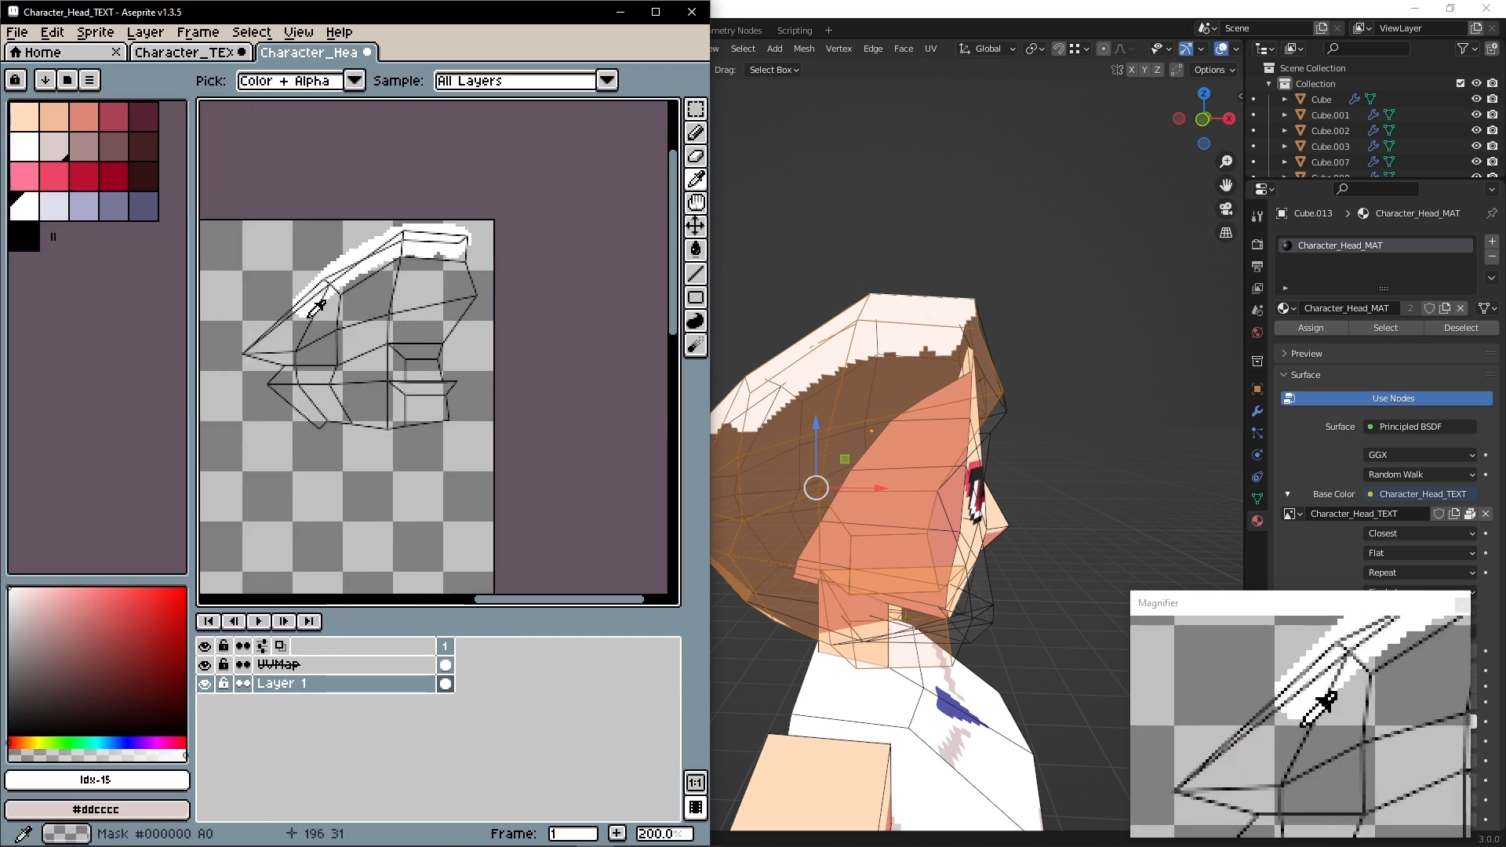
{"action": "left_click", "coordinate": [278, 316]}
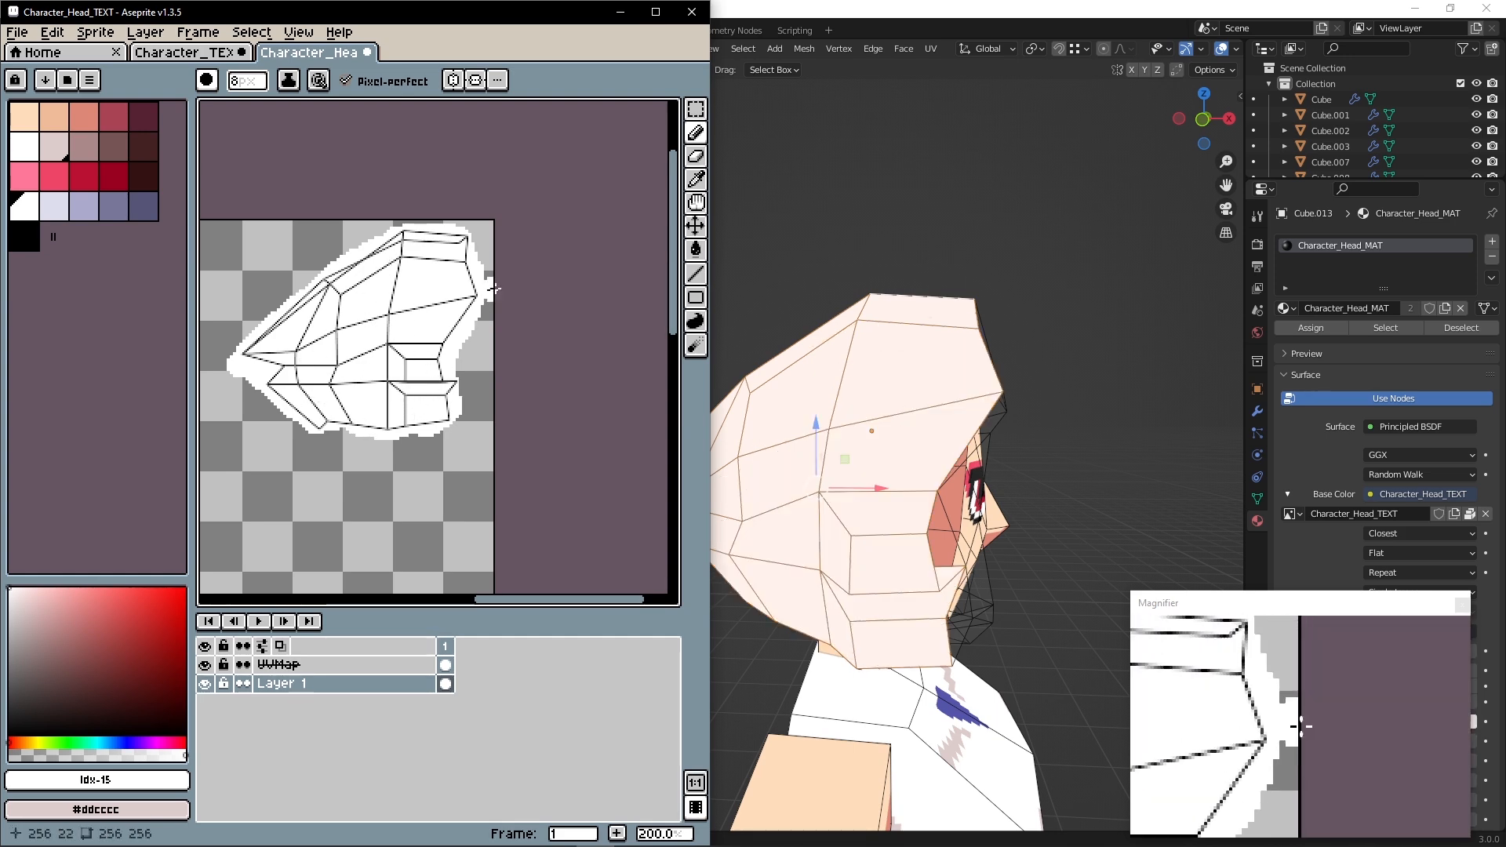
Paint #aaaacc shading with upward streaks over the back and lower sections of the hair using a 4 px pencil
{"action": "left_click", "coordinate": [60, 212]}
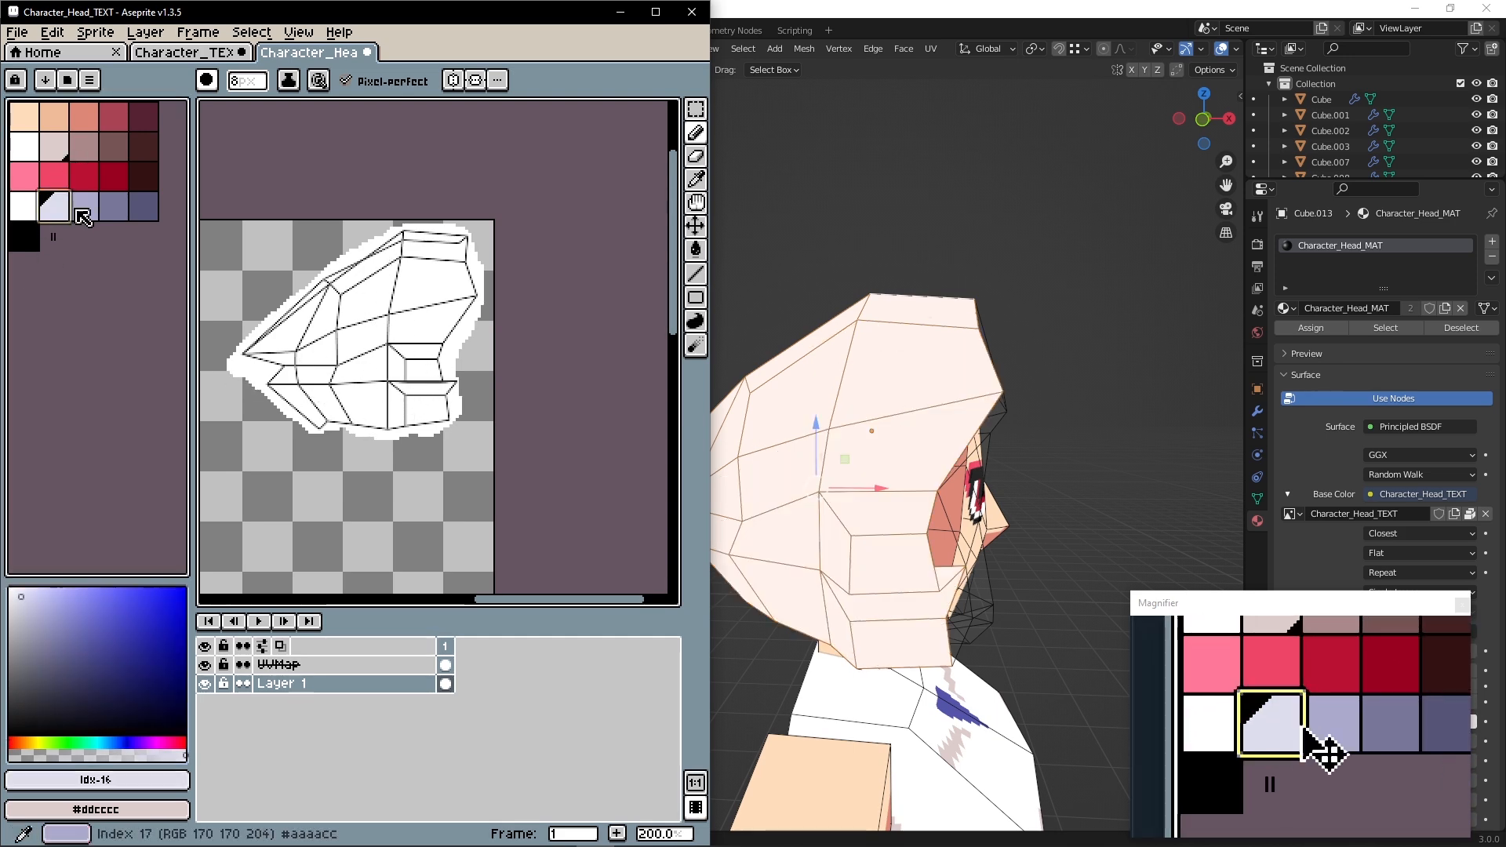
{"action": "key", "text": "bracketright"}
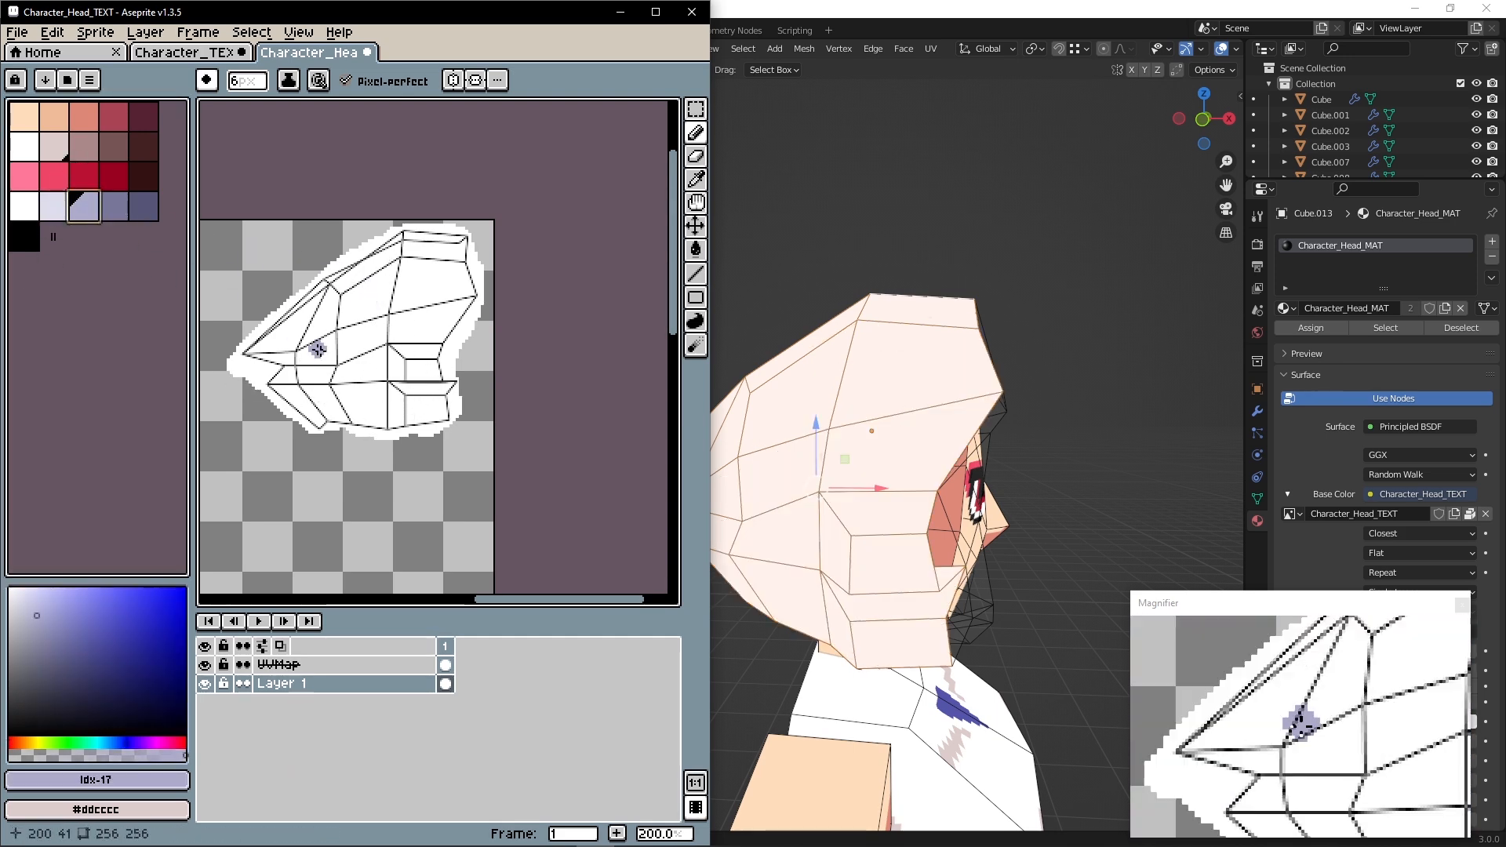
{"action": "scroll", "coordinate": [292, 339], "scroll_direction": "up", "scroll_amount": 2}
{"action": "middle_click_drag", "start_coordinate": [298, 345], "coordinate": [367, 418]}
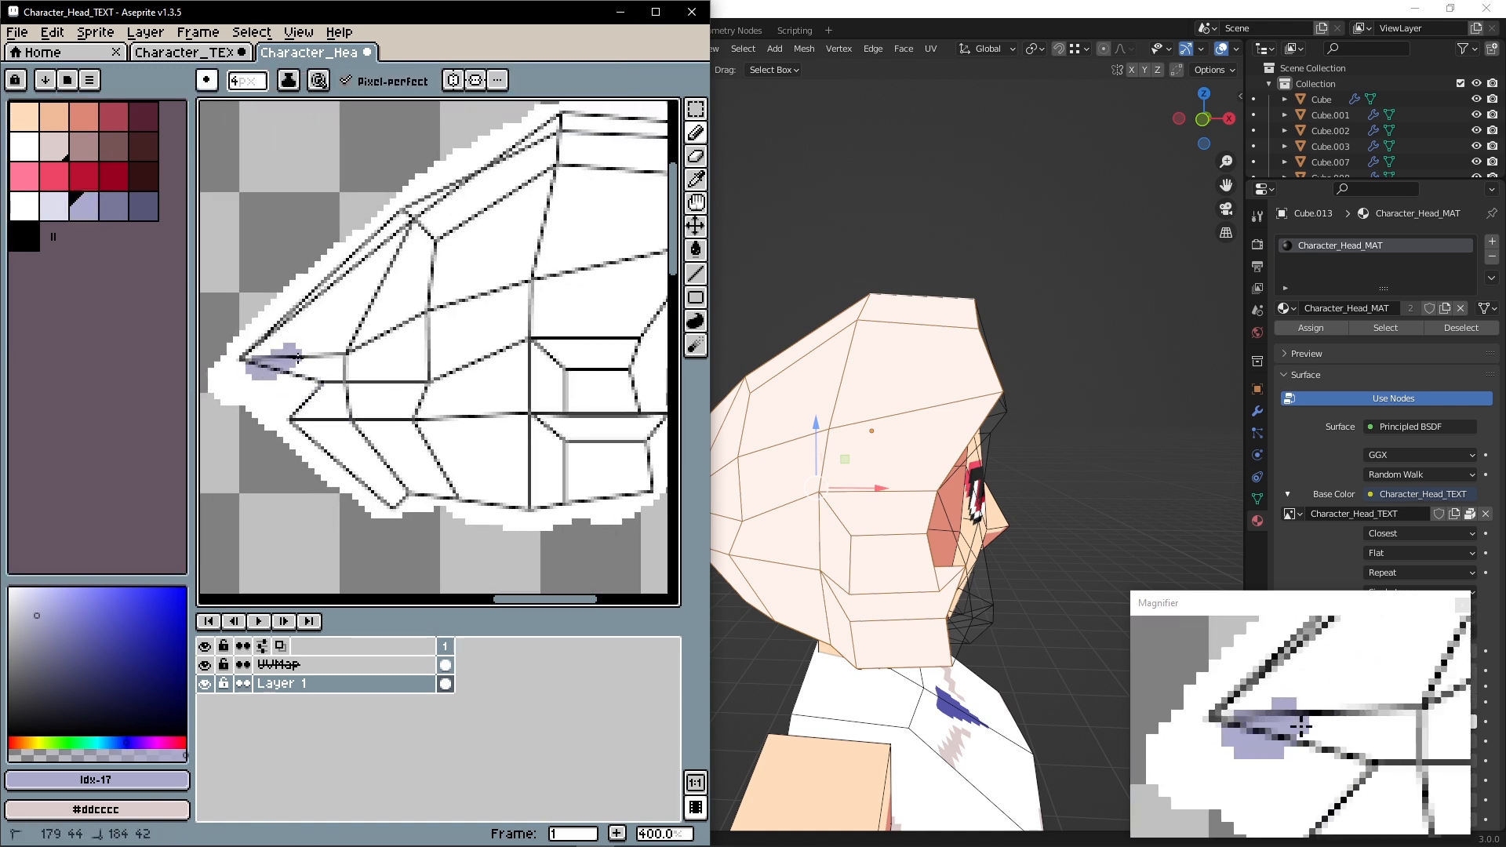
{"action": "key", "text": "ctrl+z"}
{"action": "left_click_drag", "start_coordinate": [253, 366], "coordinate": [439, 343]}
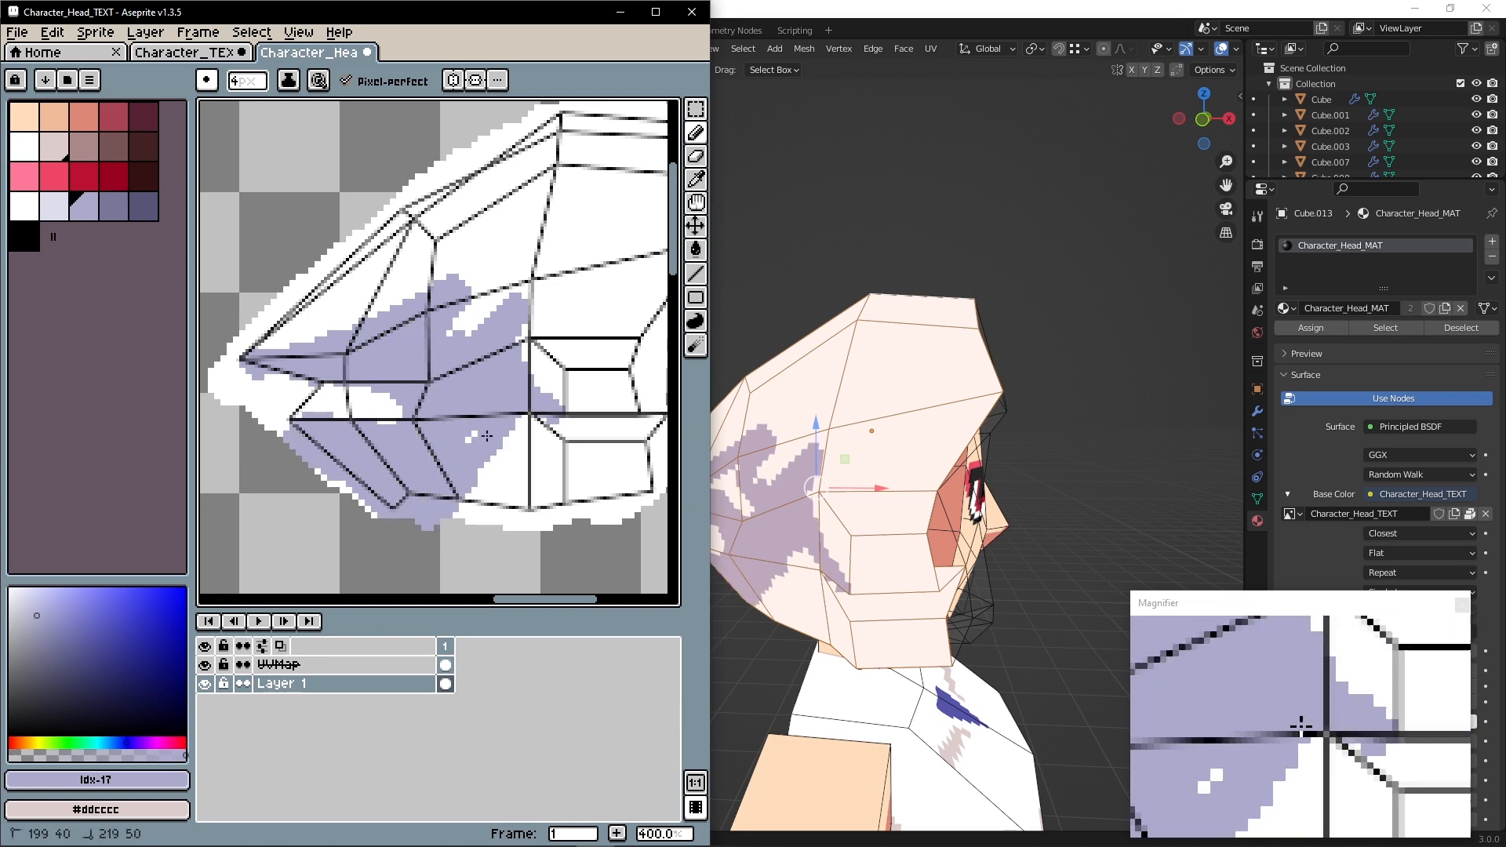
{"action": "middle_click_drag", "start_coordinate": [632, 399], "coordinate": [463, 327]}
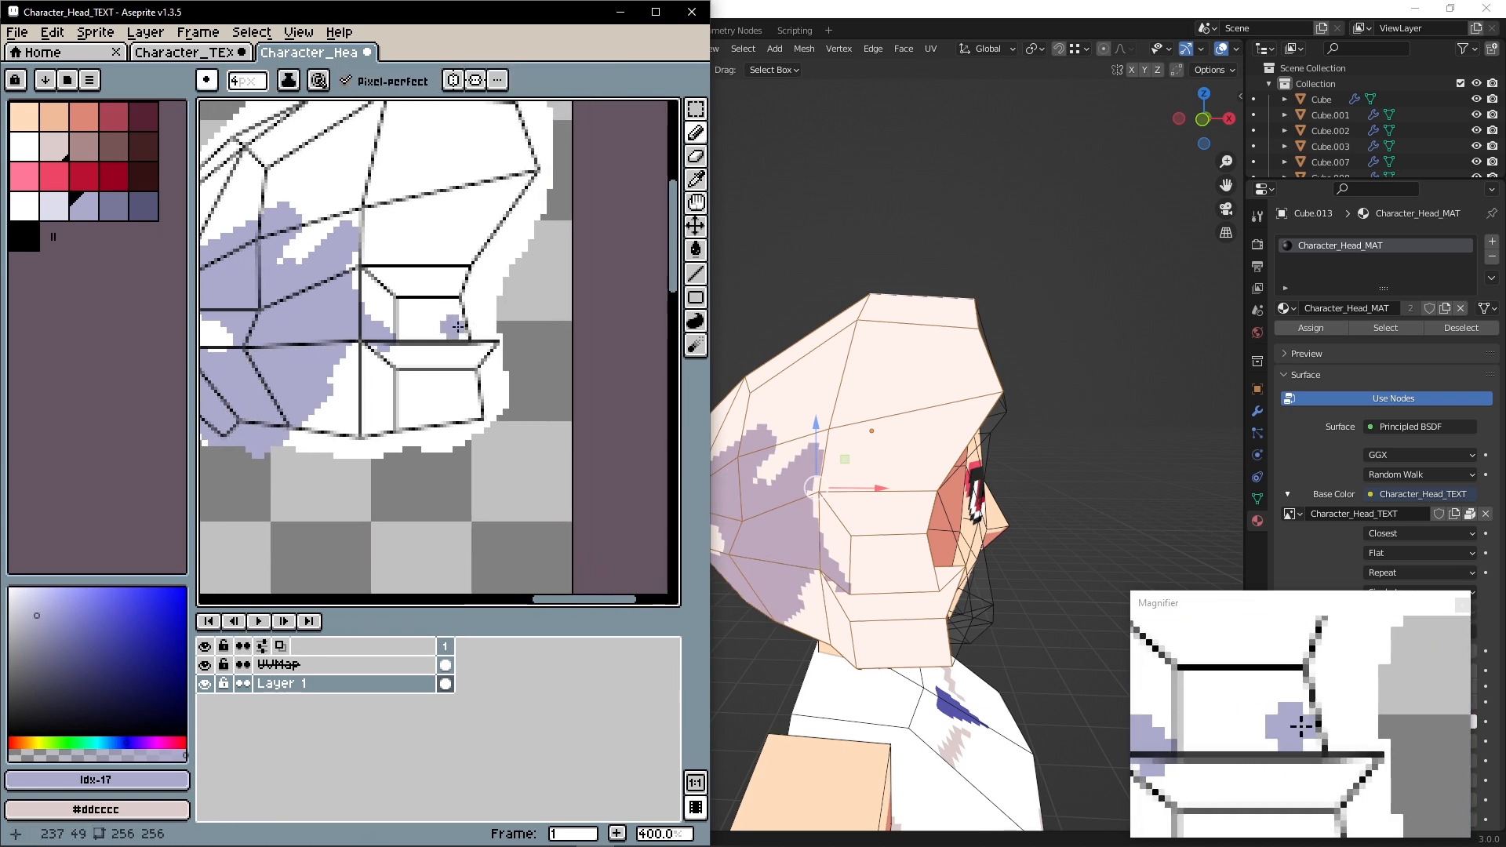
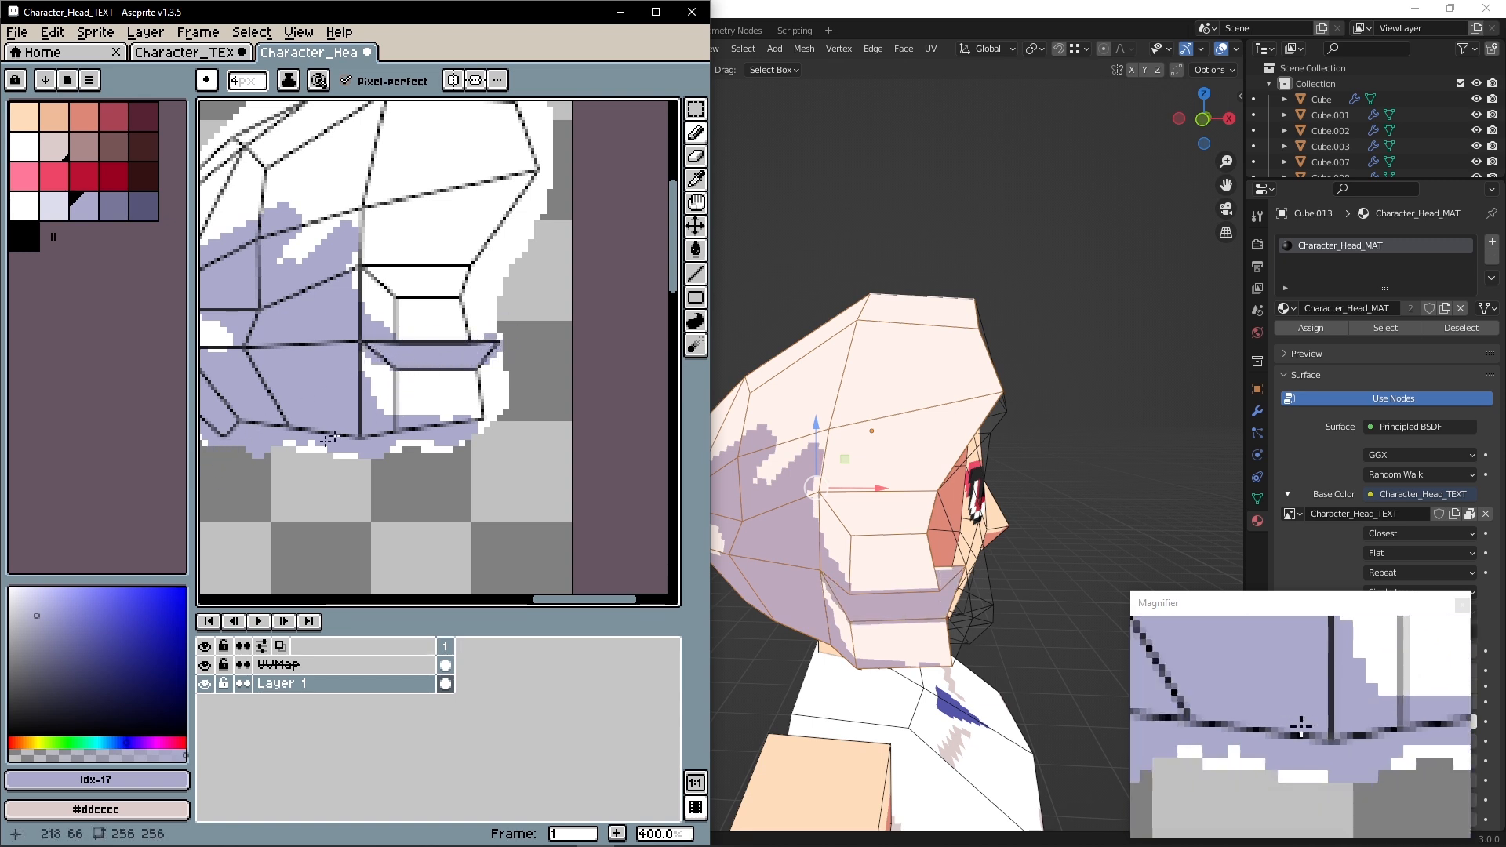
Refine the edges and streaks of the hair shading with a 1 px pencil and check the result on the model in Blender
{"action": "middle_click_drag", "start_coordinate": [330, 265], "coordinate": [531, 326]}
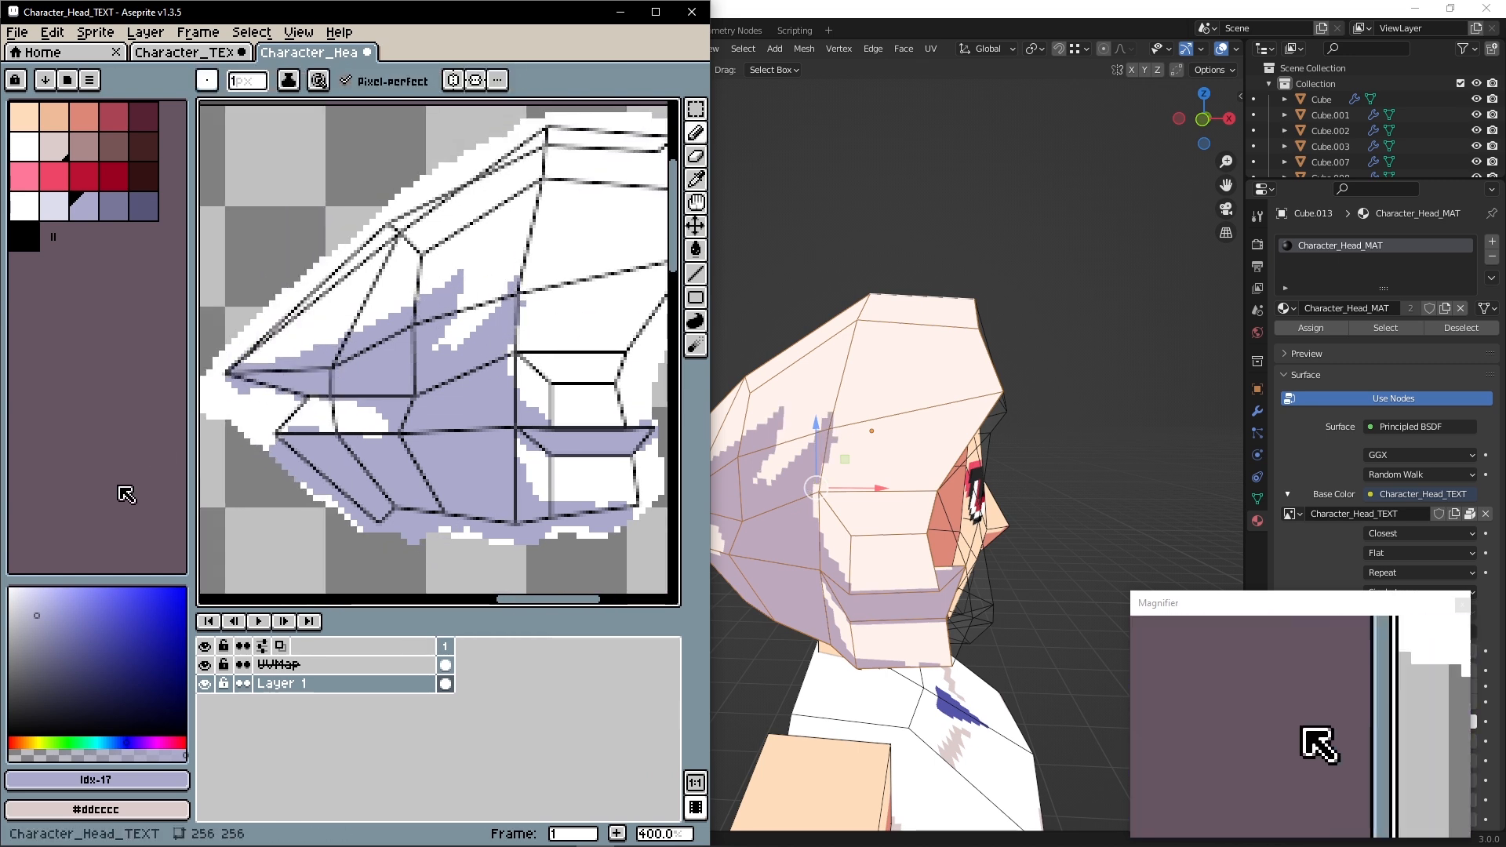
{"action": "left_click", "coordinate": [403, 409], "text": "alt"}
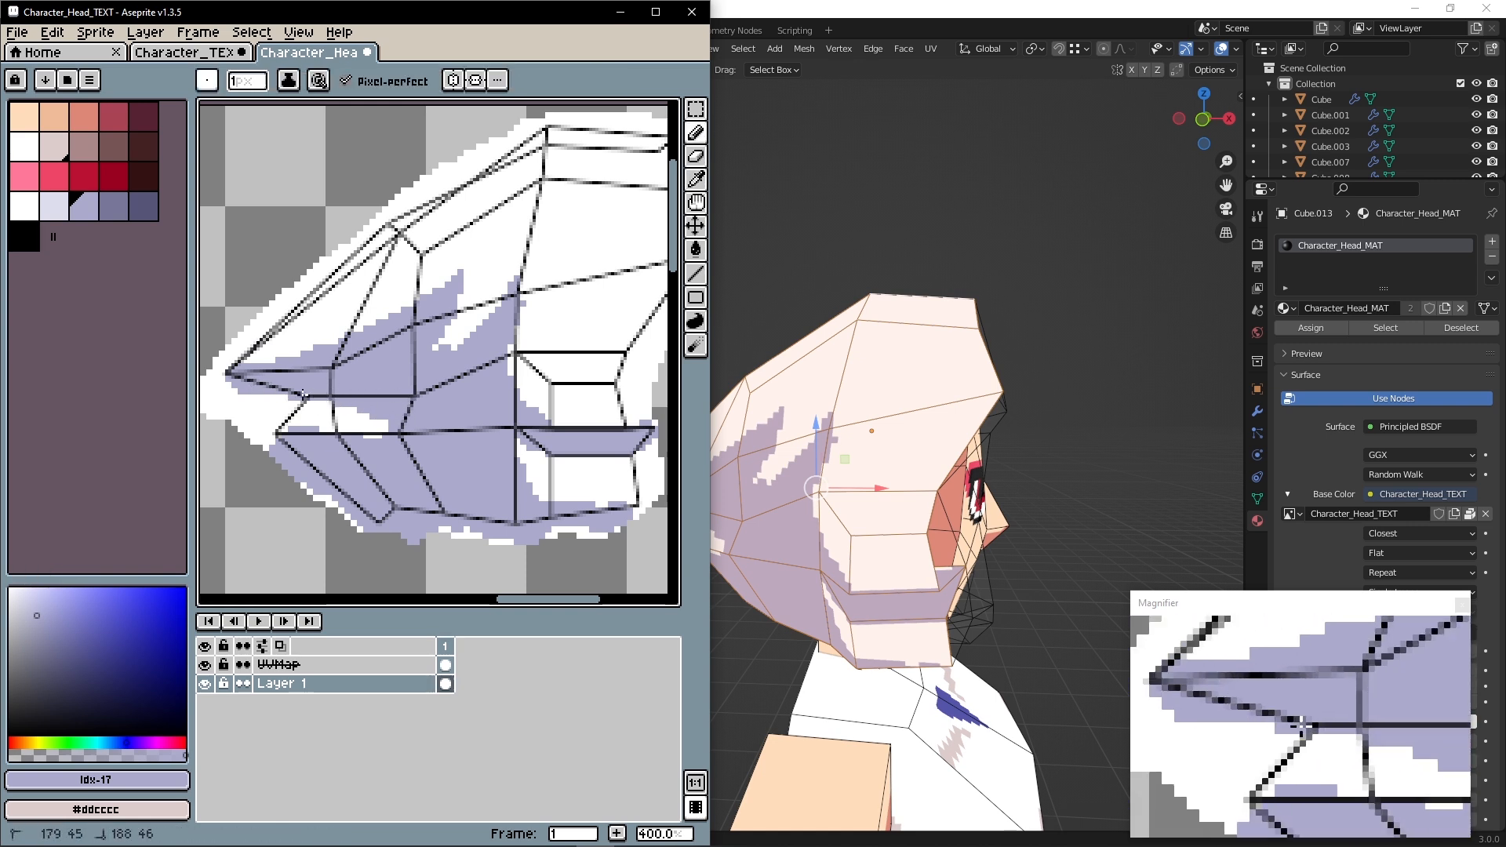
{"action": "scroll", "coordinate": [400, 340], "scroll_direction": "down", "scroll_amount": 3}
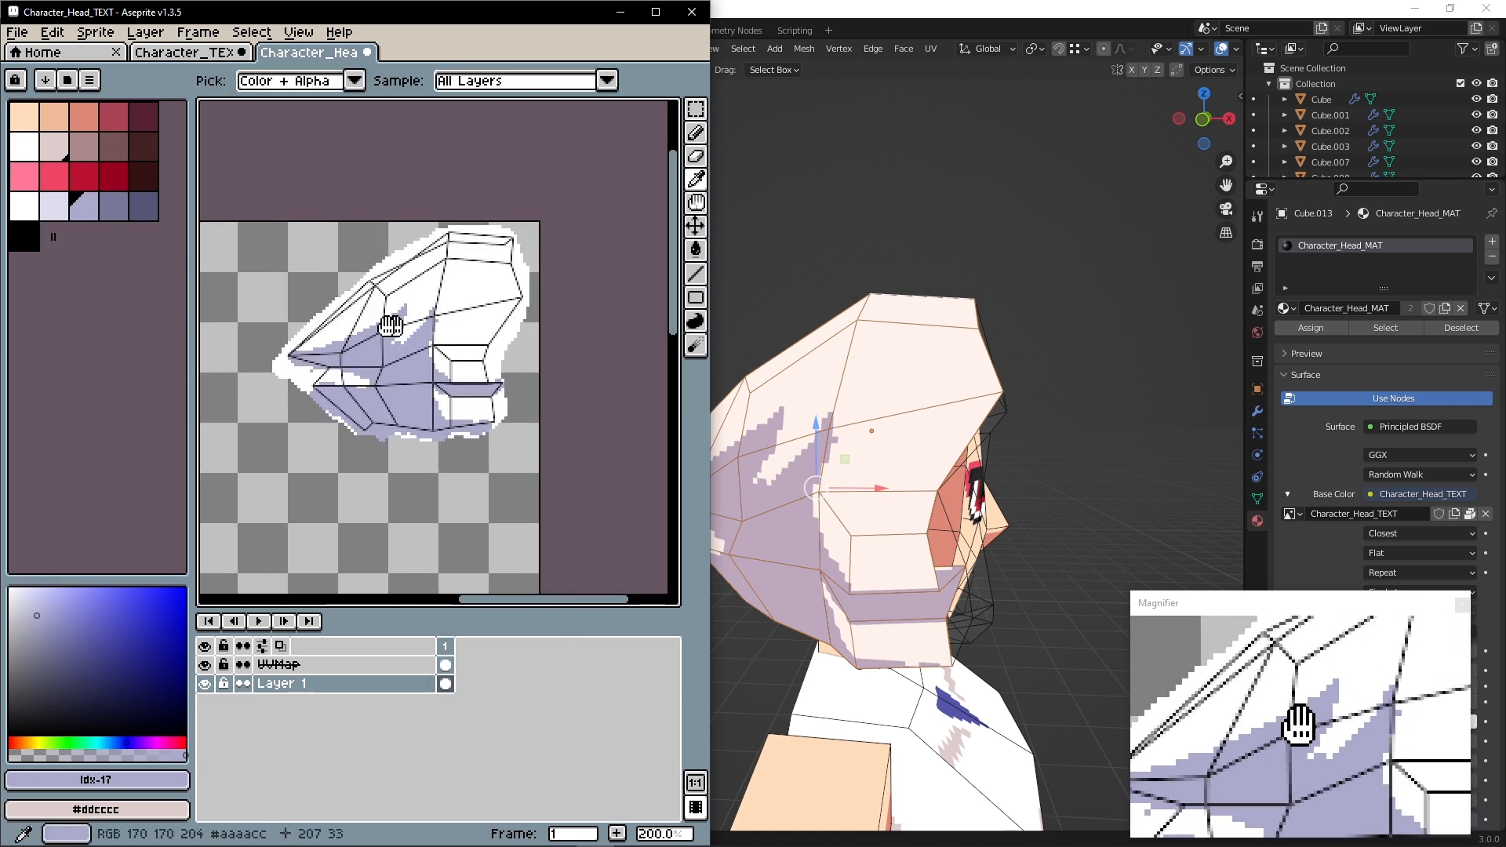
{"action": "scroll", "coordinate": [461, 315], "scroll_direction": "up", "scroll_amount": 2}
{"action": "mouse_move", "coordinate": [469, 314]}
{"action": "middle_mouse_down"}
{"action": "mouse_move", "coordinate": [397, 298]}
{"action": "mouse_move", "coordinate": [445, 269]}
{"action": "mouse_move", "coordinate": [481, 289]}
{"action": "mouse_move", "coordinate": [518, 276]}
{"action": "middle_mouse_up"}
{"action": "scroll", "coordinate": [906, 271], "scroll_direction": "down", "scroll_amount": 2}
{"action": "middle_click_drag", "start_coordinate": [906, 271], "coordinate": [977, 364]}
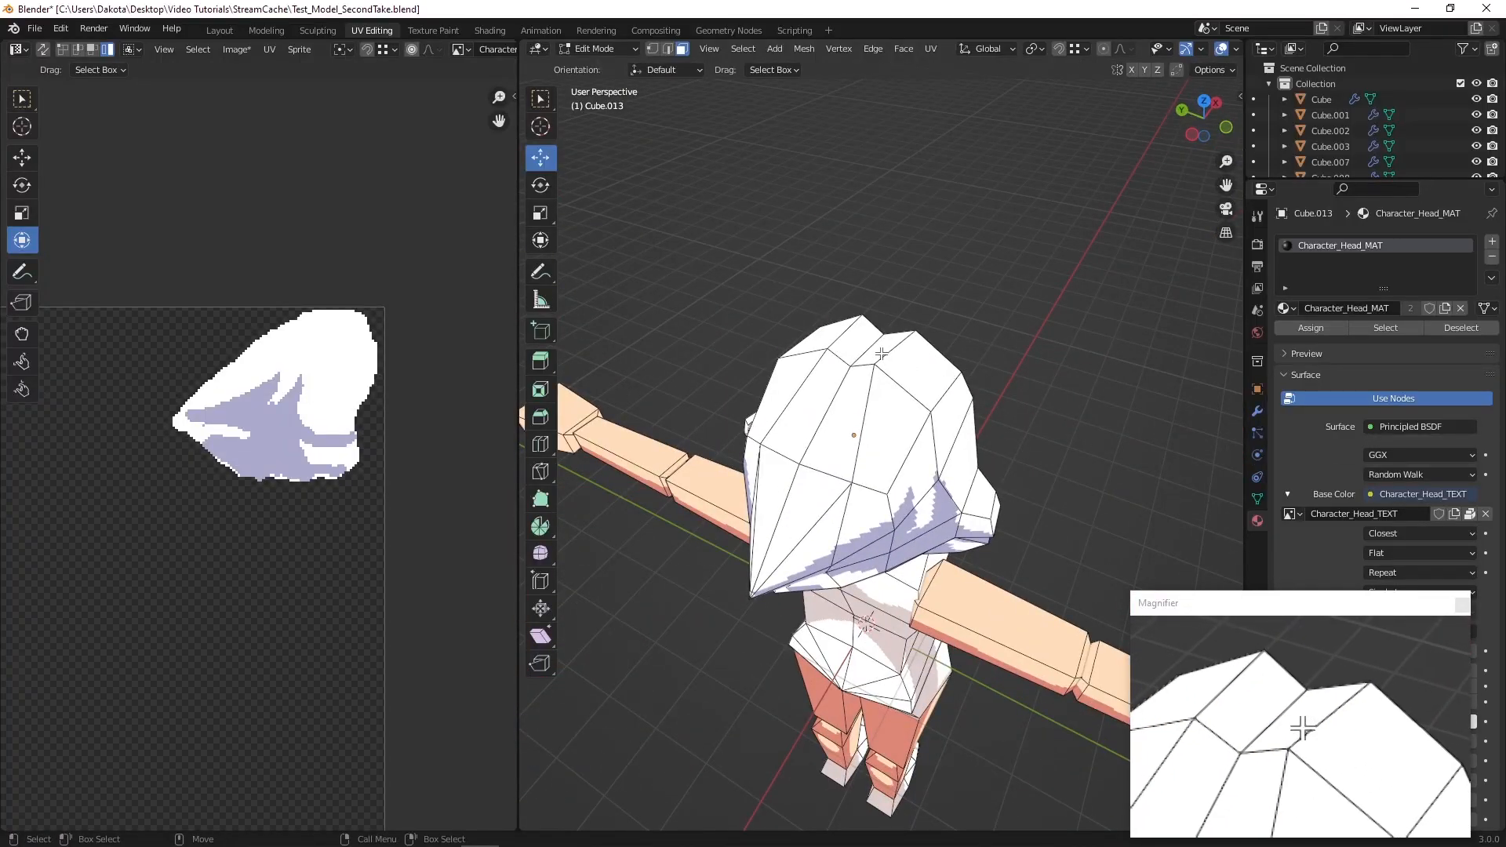
Select the two upper faces beside the hair's centre seam at the back to bring up their UV strip
{"action": "middle_click_drag", "start_coordinate": [877, 362], "coordinate": [922, 421]}
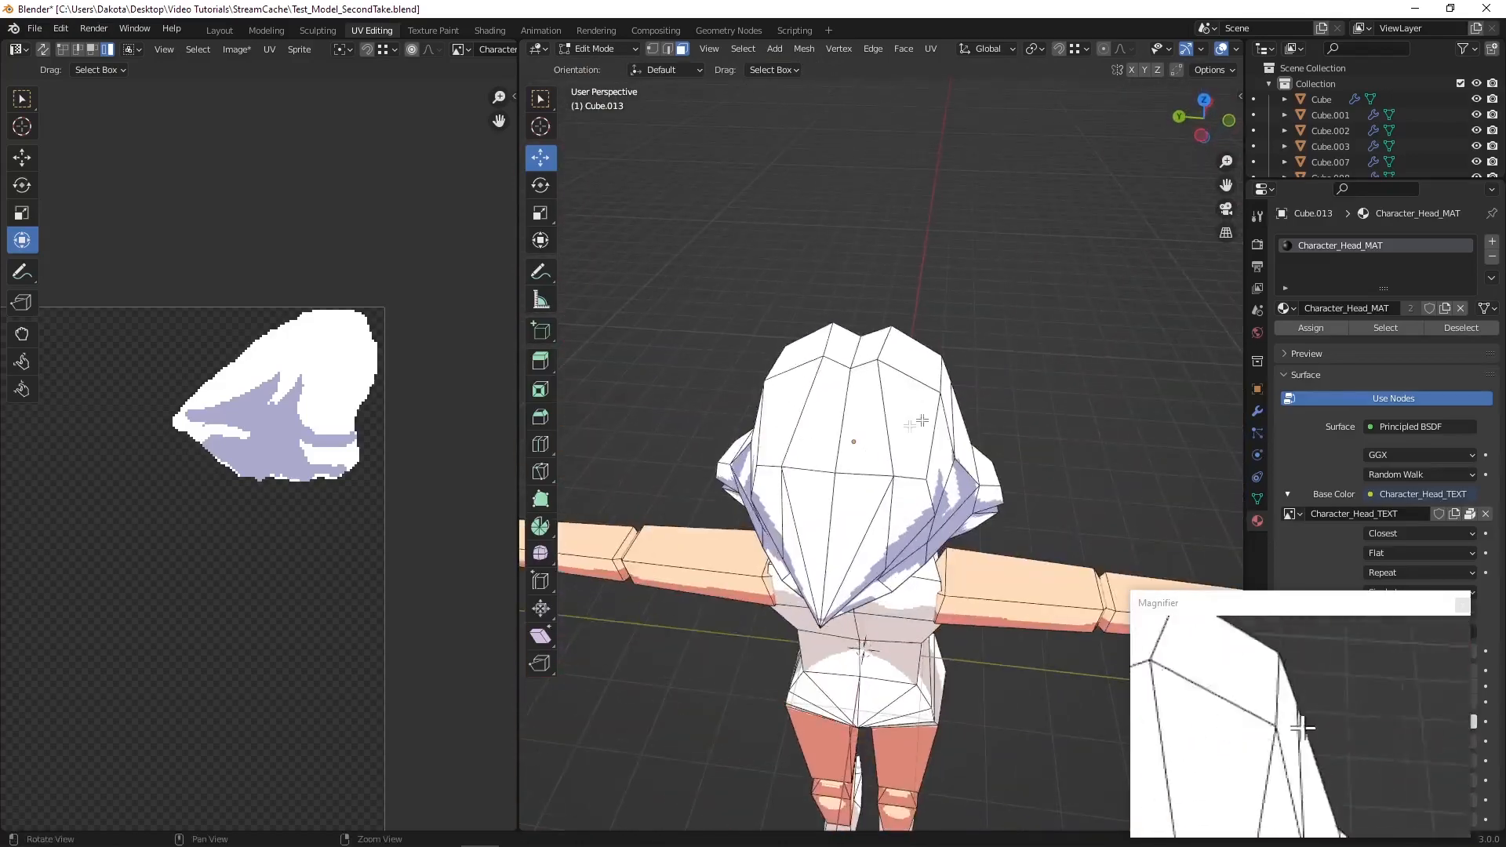
{"action": "left_click", "coordinate": [869, 416]}
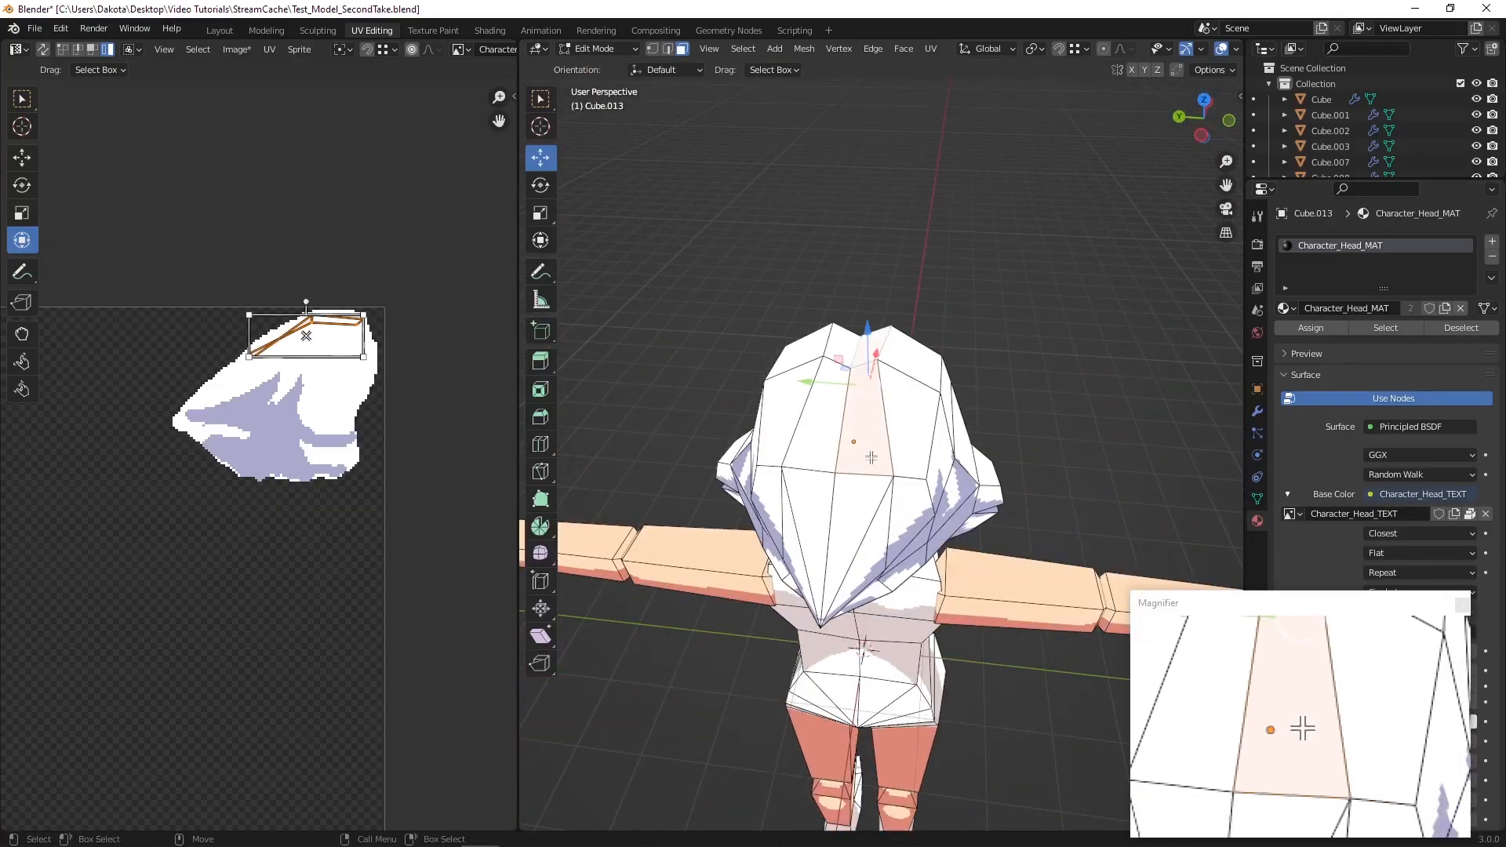
{"action": "left_click", "coordinate": [860, 515], "text": "shift"}
{"action": "middle_click_drag", "start_coordinate": [856, 451], "coordinate": [884, 466]}
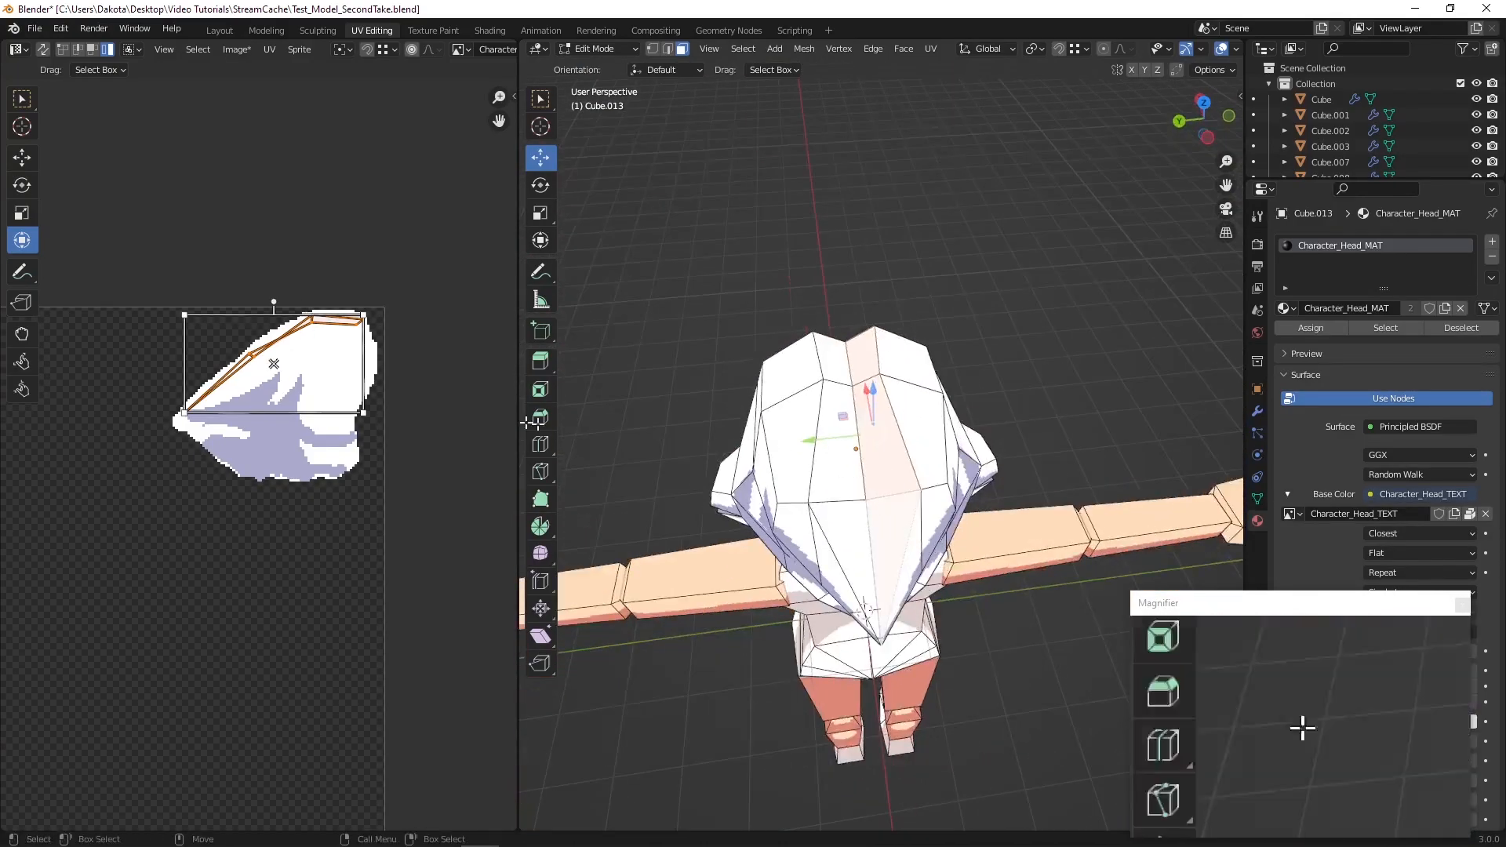
{"action": "scroll", "coordinate": [269, 276], "scroll_direction": "up", "scroll_amount": 5}
{"action": "middle_click_drag", "start_coordinate": [266, 219], "coordinate": [255, 417]}
{"action": "scroll", "coordinate": [314, 325], "scroll_direction": "down", "scroll_amount": 2}
{"action": "middle_click_drag", "start_coordinate": [323, 313], "coordinate": [317, 326]}
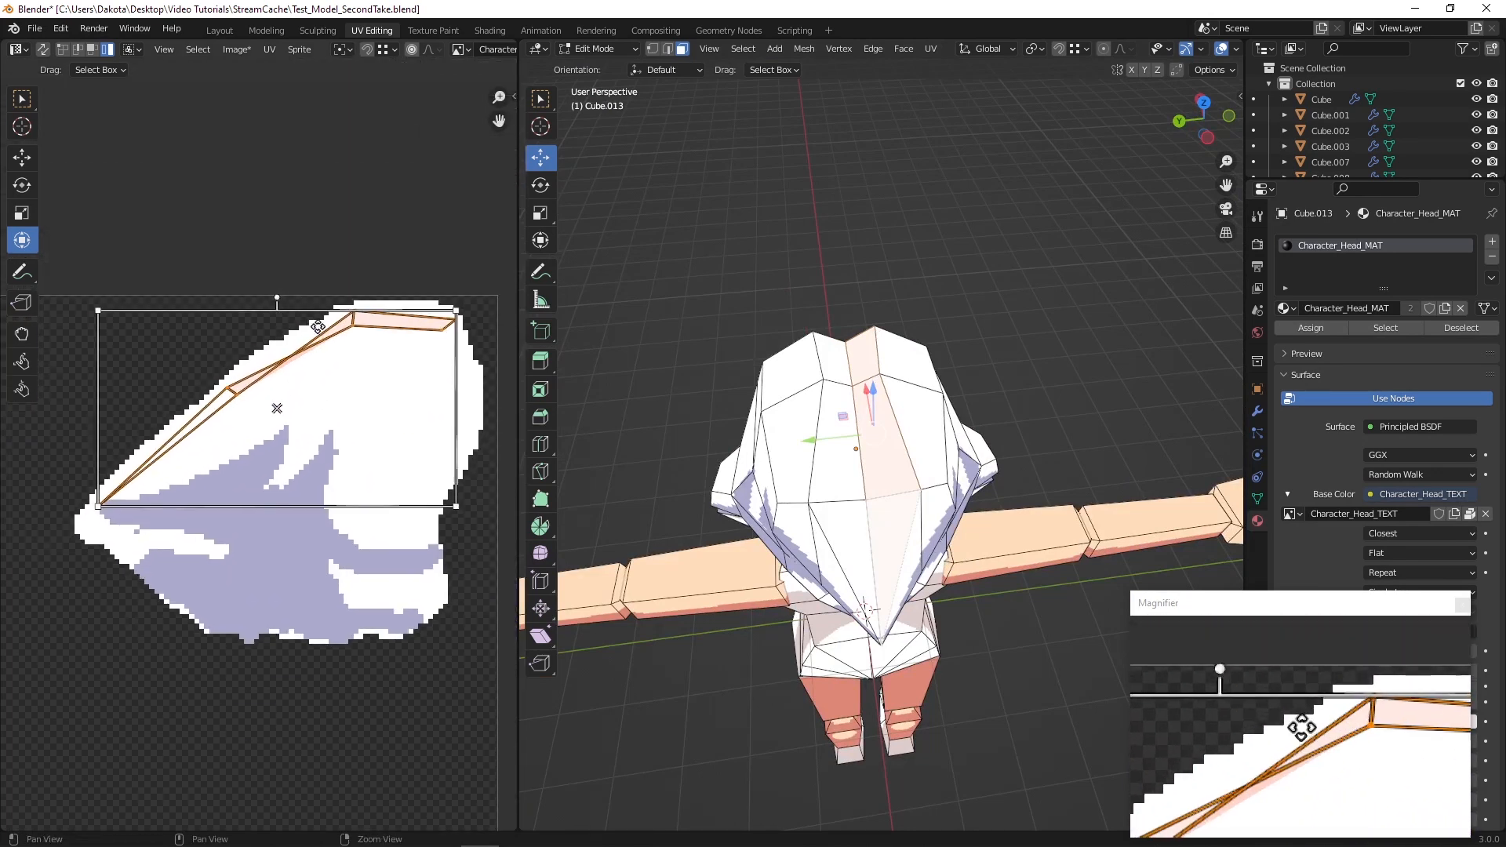
{"action": "scroll", "coordinate": [317, 326], "scroll_direction": "up", "scroll_amount": 1}
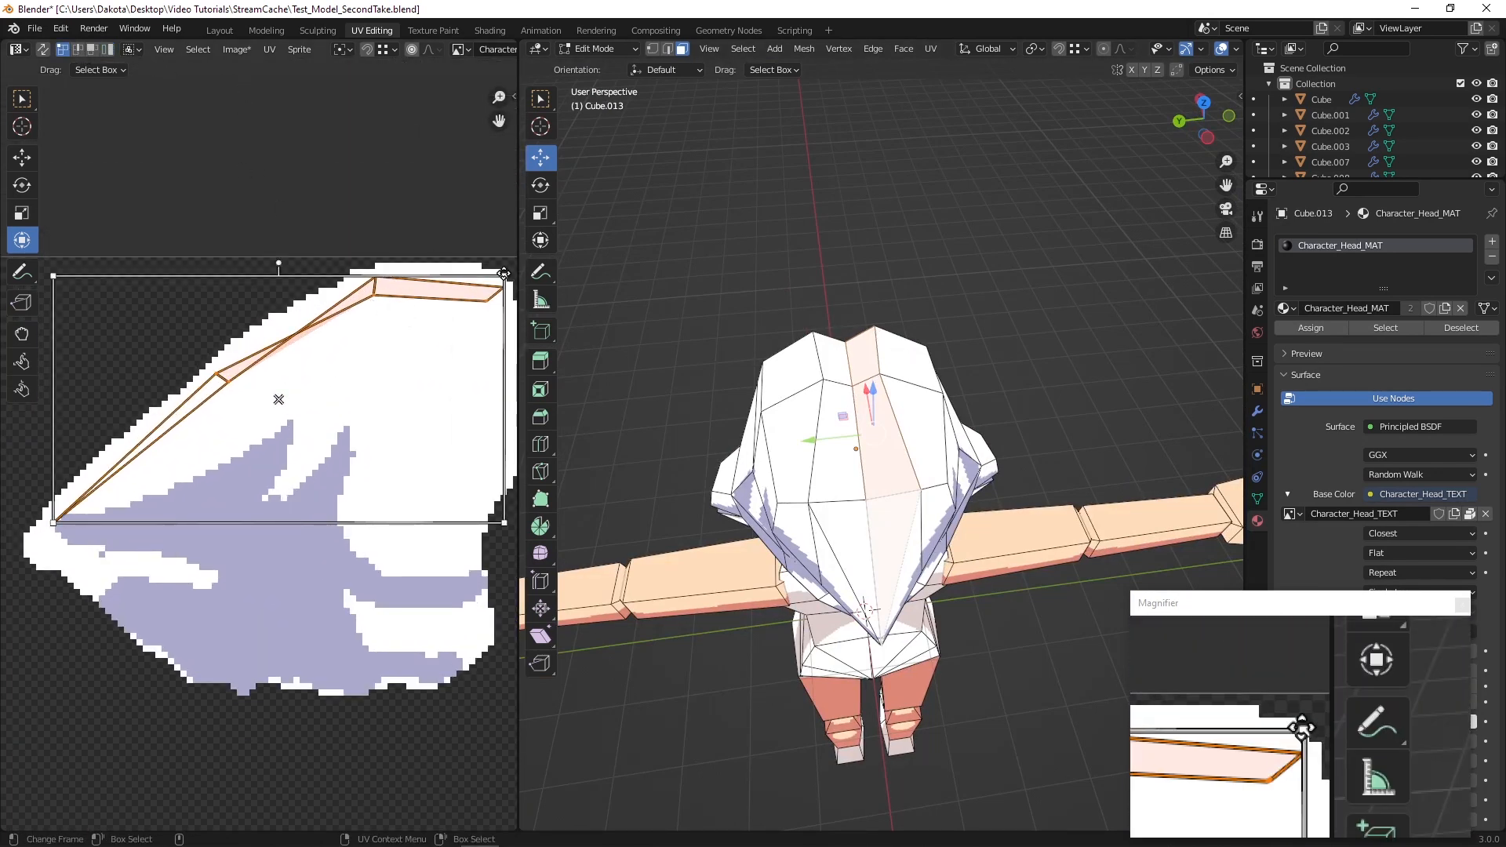
Move the two inner vertices at the crown end of the strip up past its other edge to unfold the overlap
{"action": "left_click", "coordinate": [488, 301]}
{"action": "left_click", "coordinate": [378, 298], "text": "shift"}
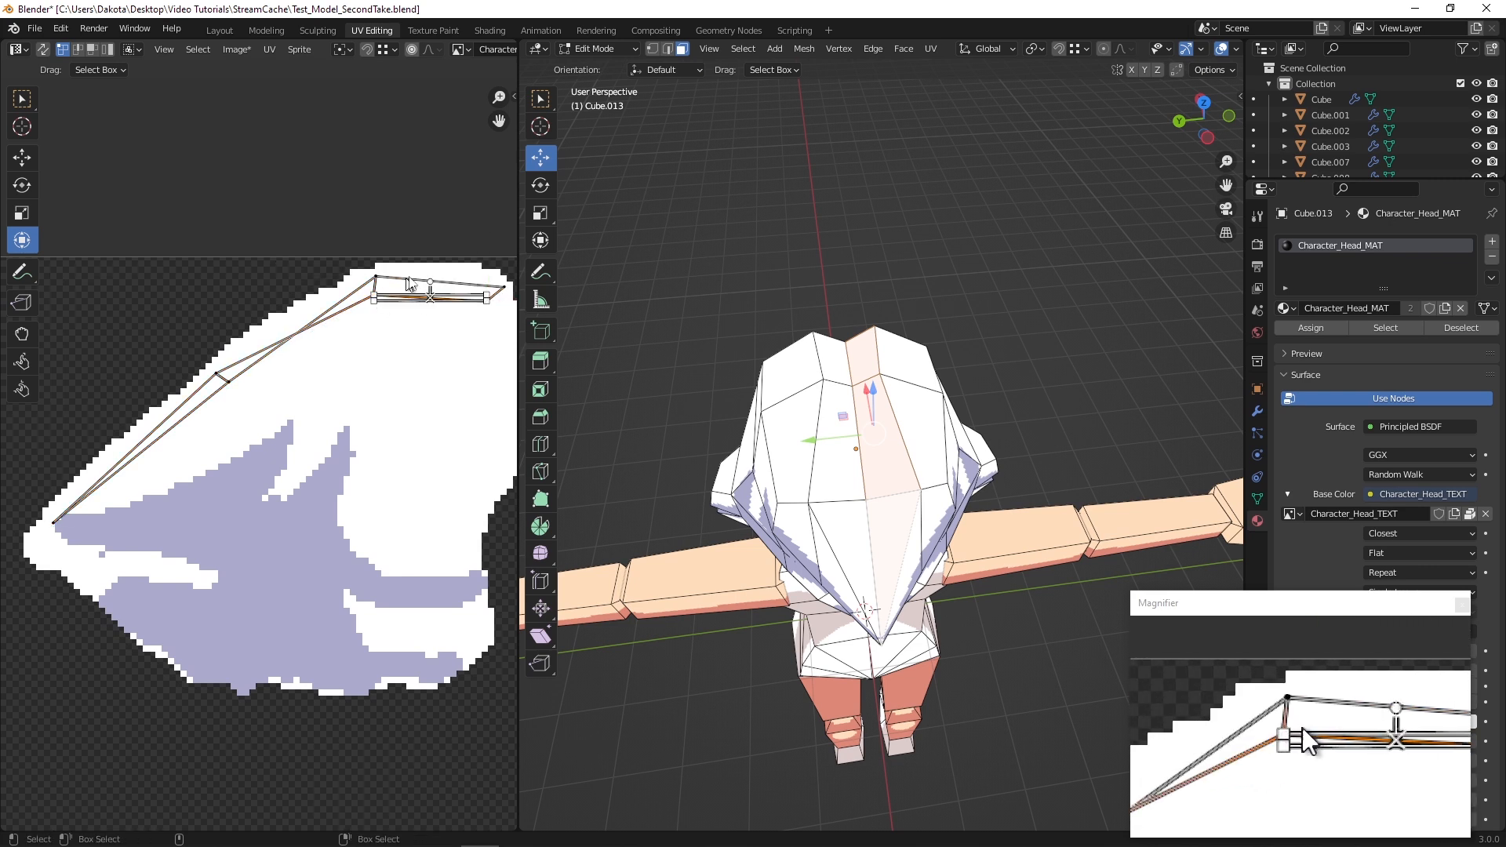
{"action": "left_click", "coordinate": [22, 158]}
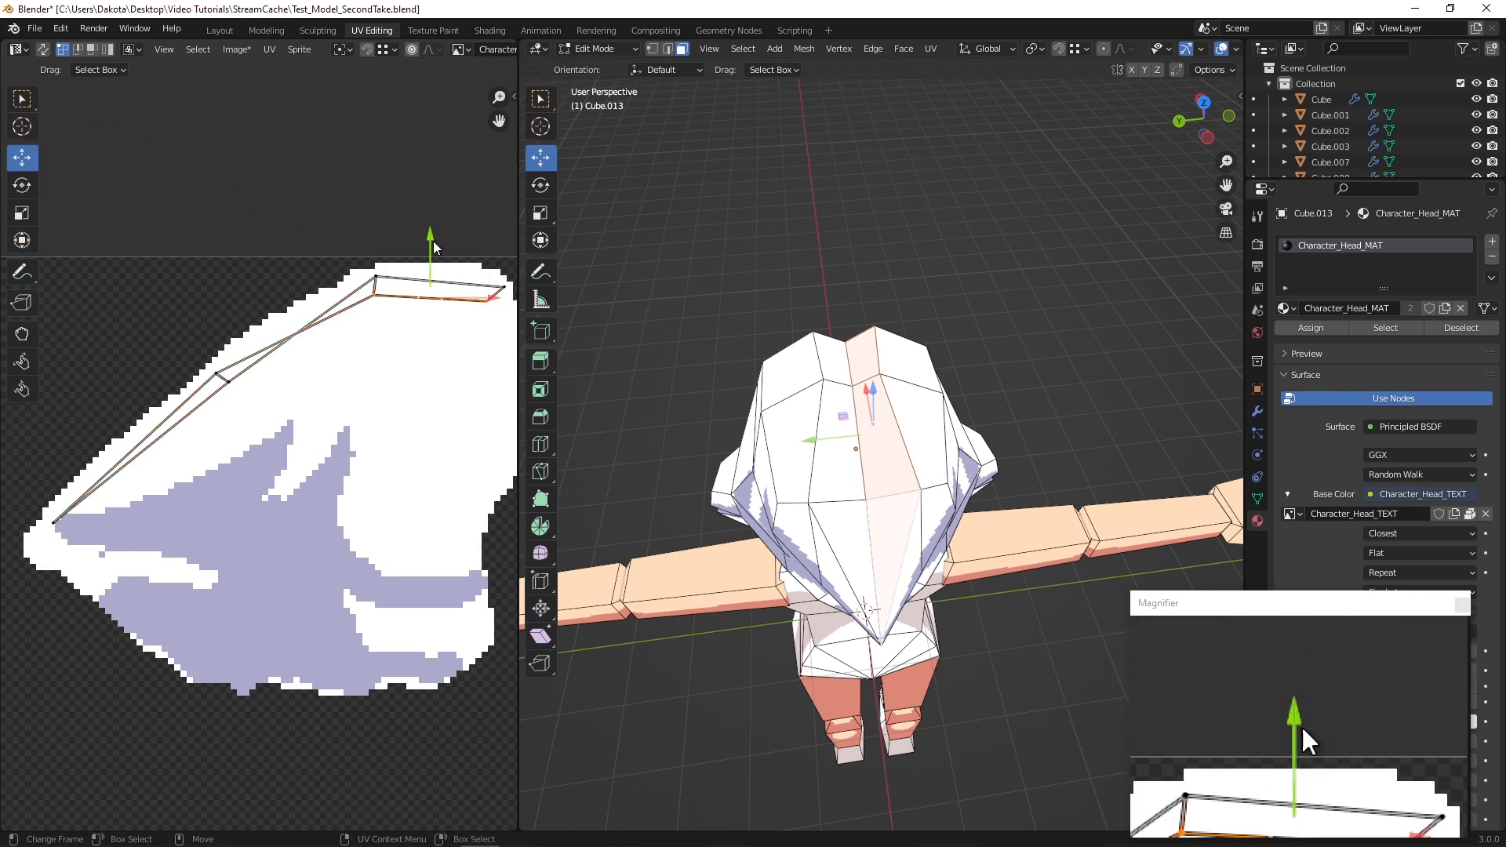
{"action": "left_click_drag", "start_coordinate": [434, 245], "coordinate": [427, 204]}
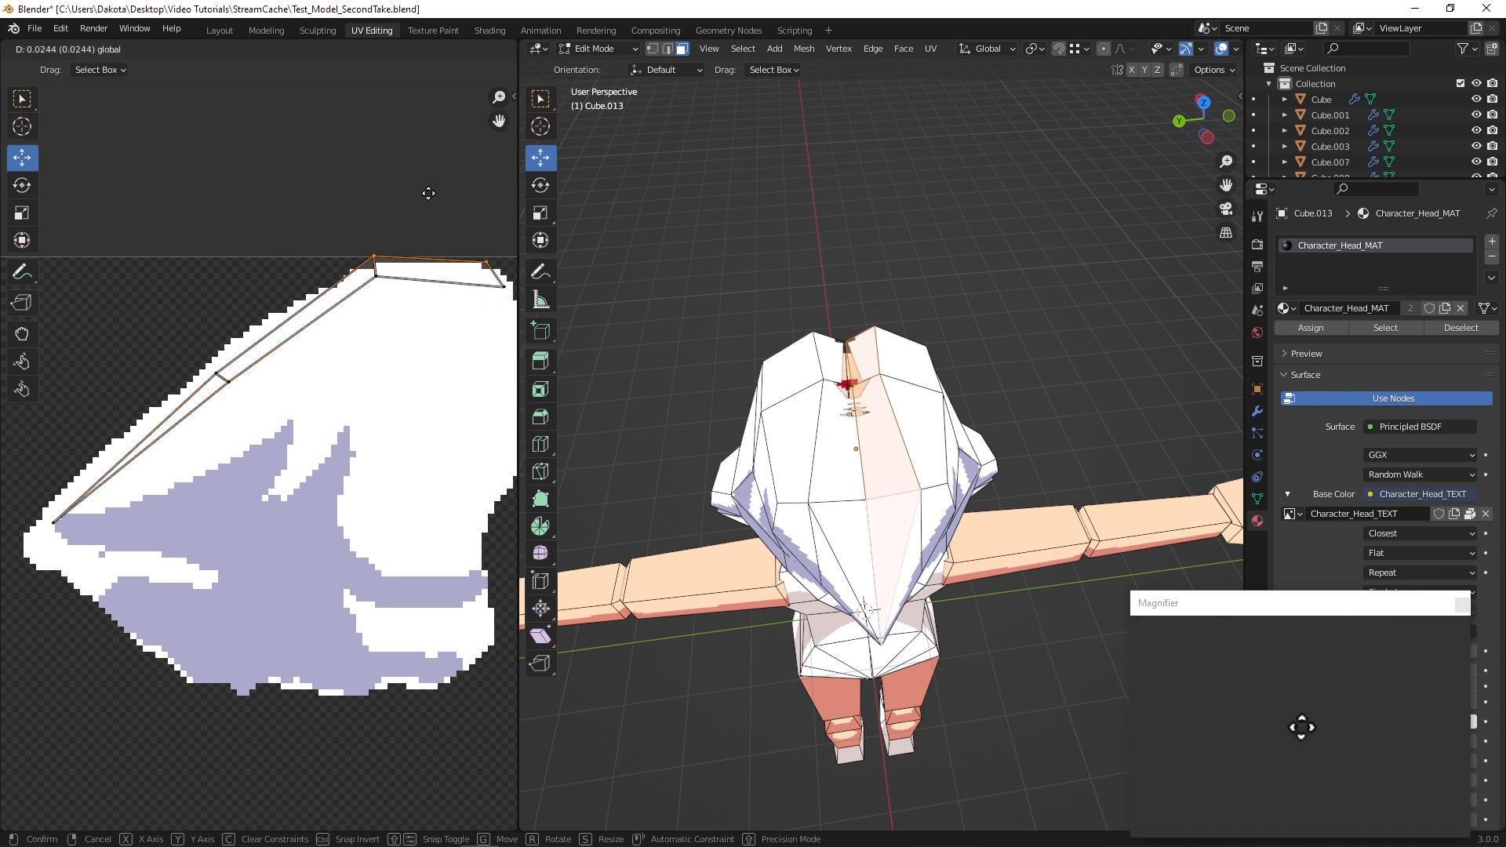
{"action": "left_click_drag", "start_coordinate": [428, 196], "coordinate": [429, 193]}
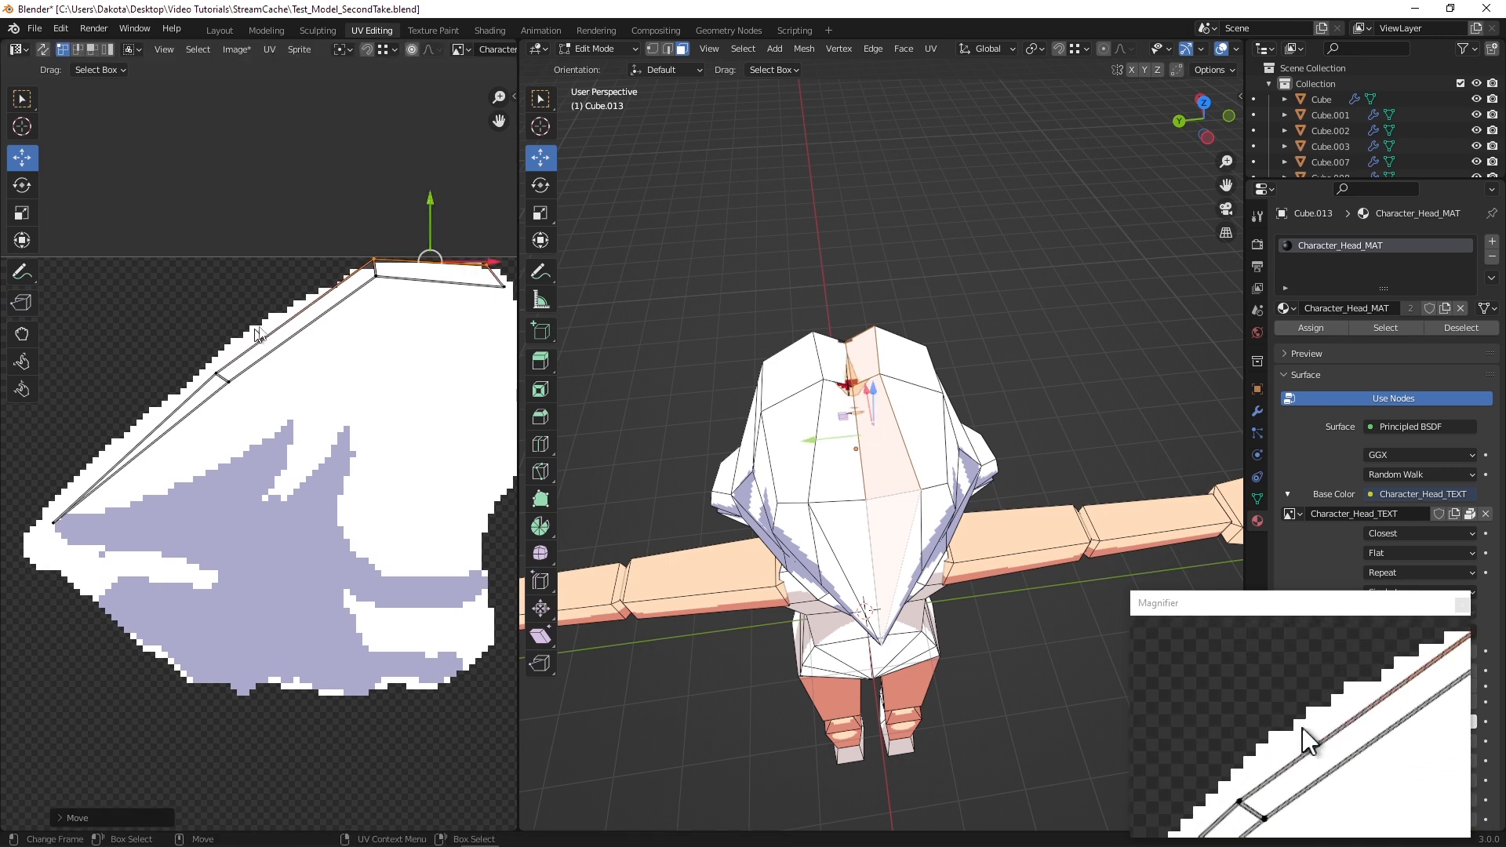
Raise the strip's middle seam vertex to the painted edge and check the seam on the model
{"action": "scroll", "coordinate": [186, 343], "scroll_direction": "up", "scroll_amount": 2}
{"action": "scroll", "coordinate": [186, 343], "scroll_direction": "down", "scroll_amount": 4}
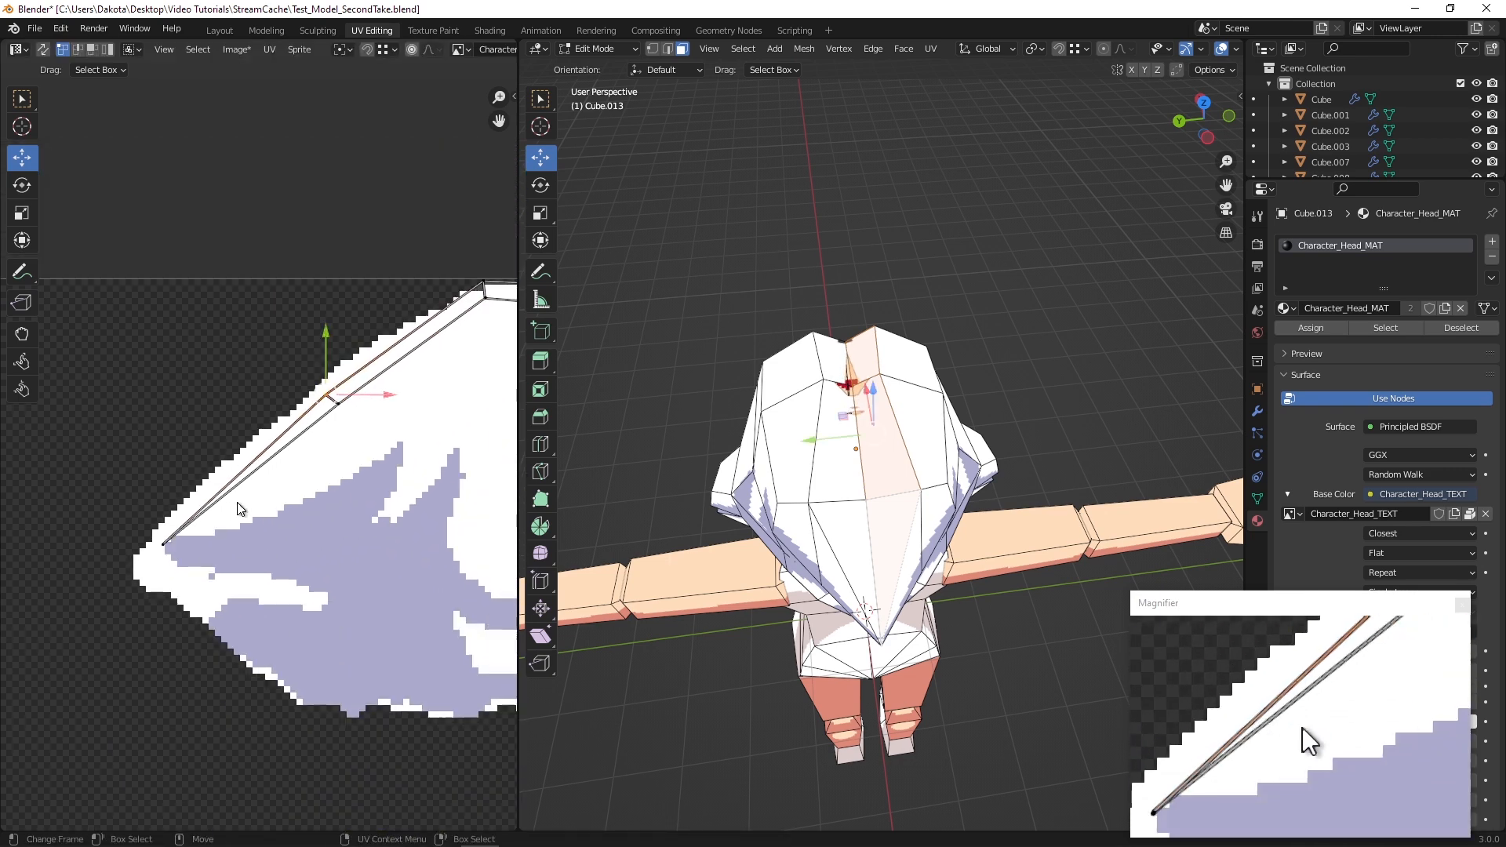
{"action": "key", "text": "g"}
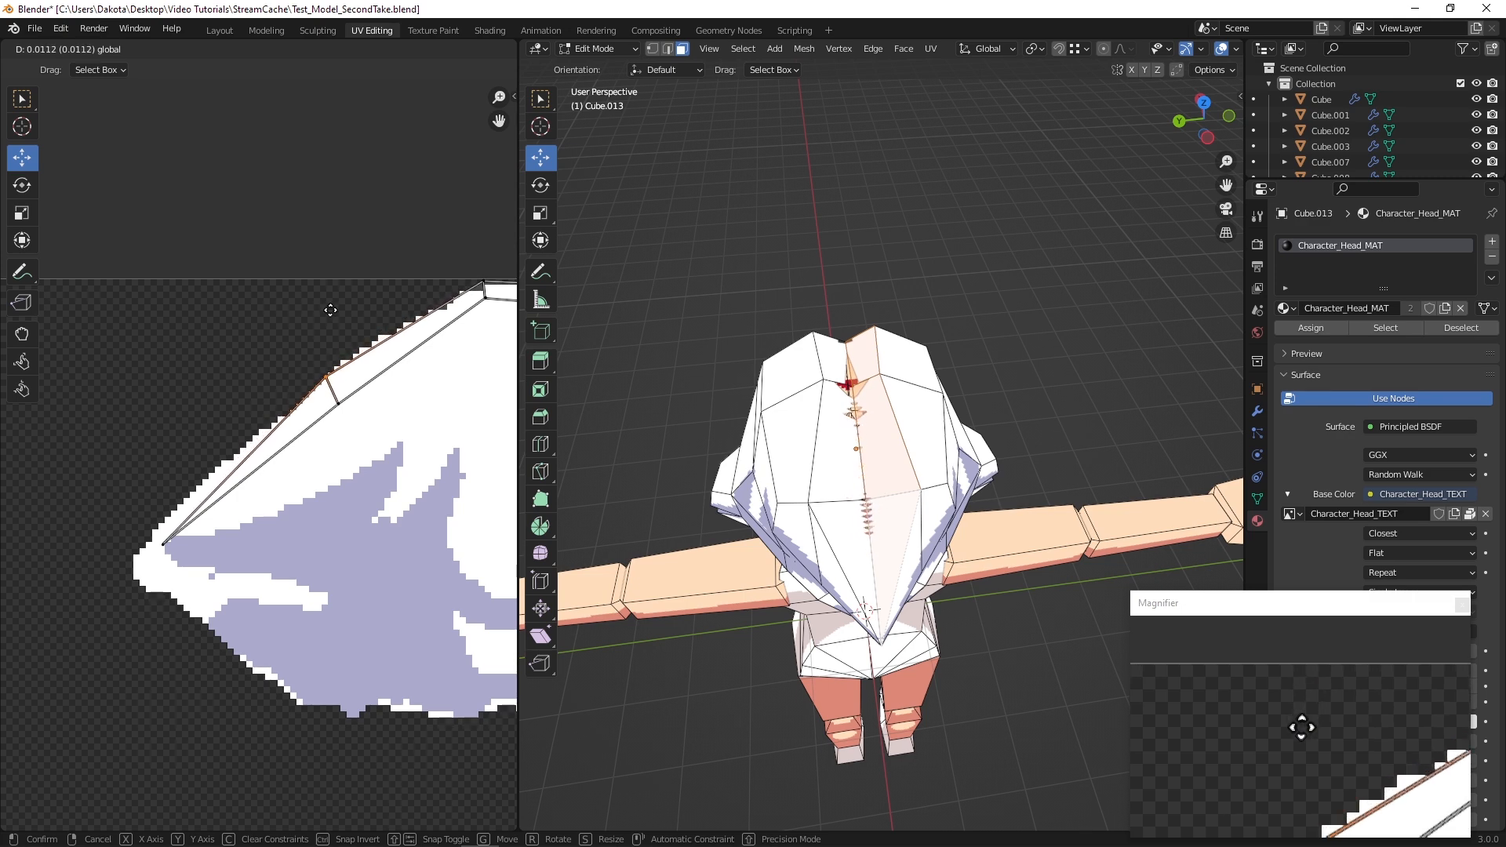
{"action": "left_click", "coordinate": [330, 308]}
{"action": "scroll", "coordinate": [774, 522], "scroll_direction": "up", "scroll_amount": 3}
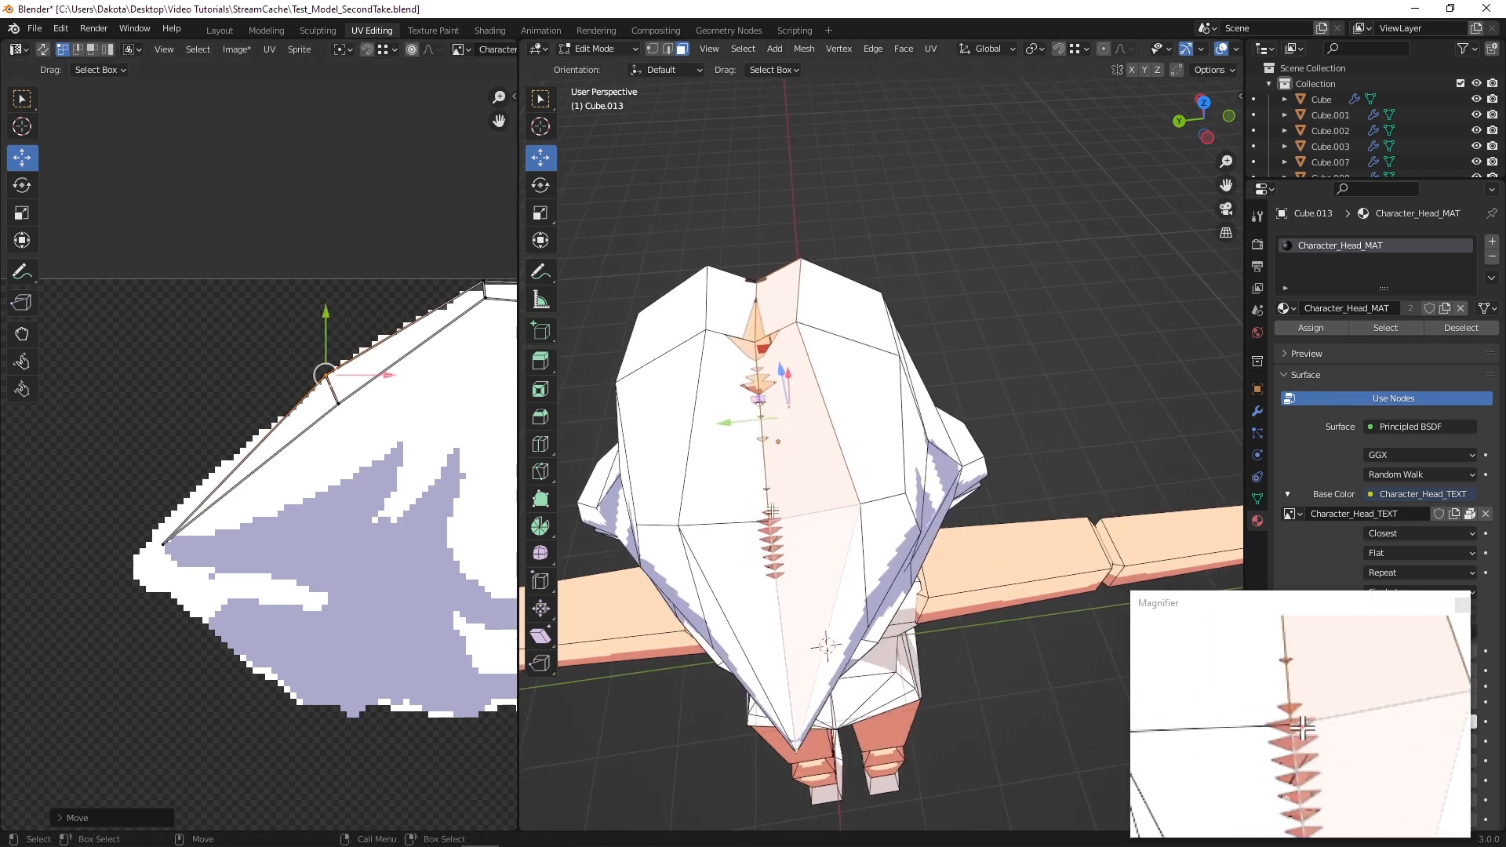
{"action": "middle_click_drag", "start_coordinate": [754, 298], "coordinate": [745, 307]}
{"action": "middle_click_drag", "start_coordinate": [392, 294], "coordinate": [285, 309]}
{"action": "scroll", "coordinate": [337, 298], "scroll_direction": "up", "scroll_amount": 2}
{"action": "middle_click_drag", "start_coordinate": [412, 233], "coordinate": [229, 310]}
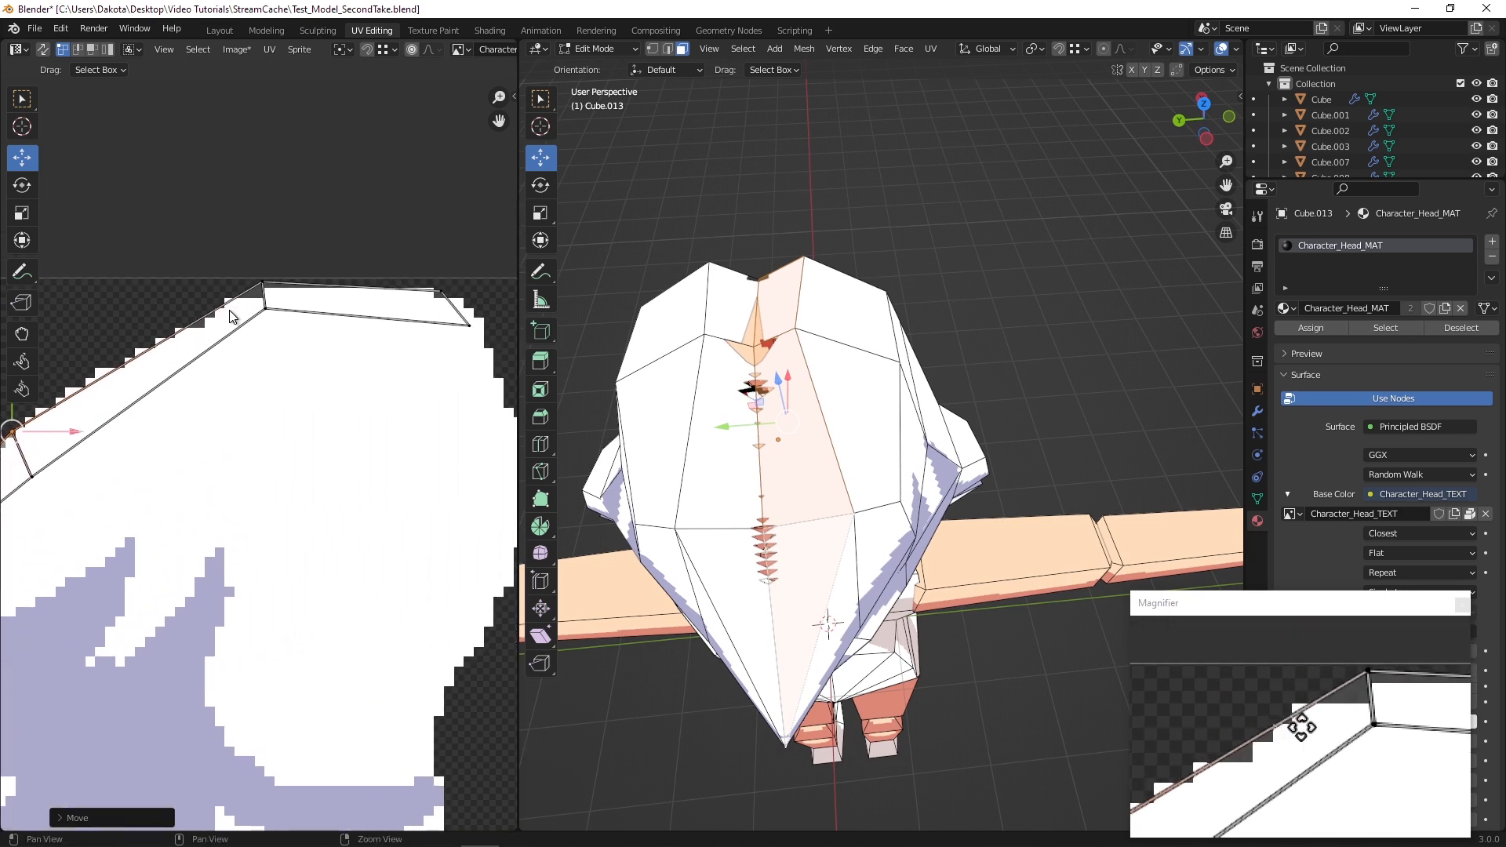
Switch to Aseprite, sample the #aaaacc shading colour and paint it along the hair's upper edge at the crown
{"action": "mouse_move", "coordinate": [699, 842]}
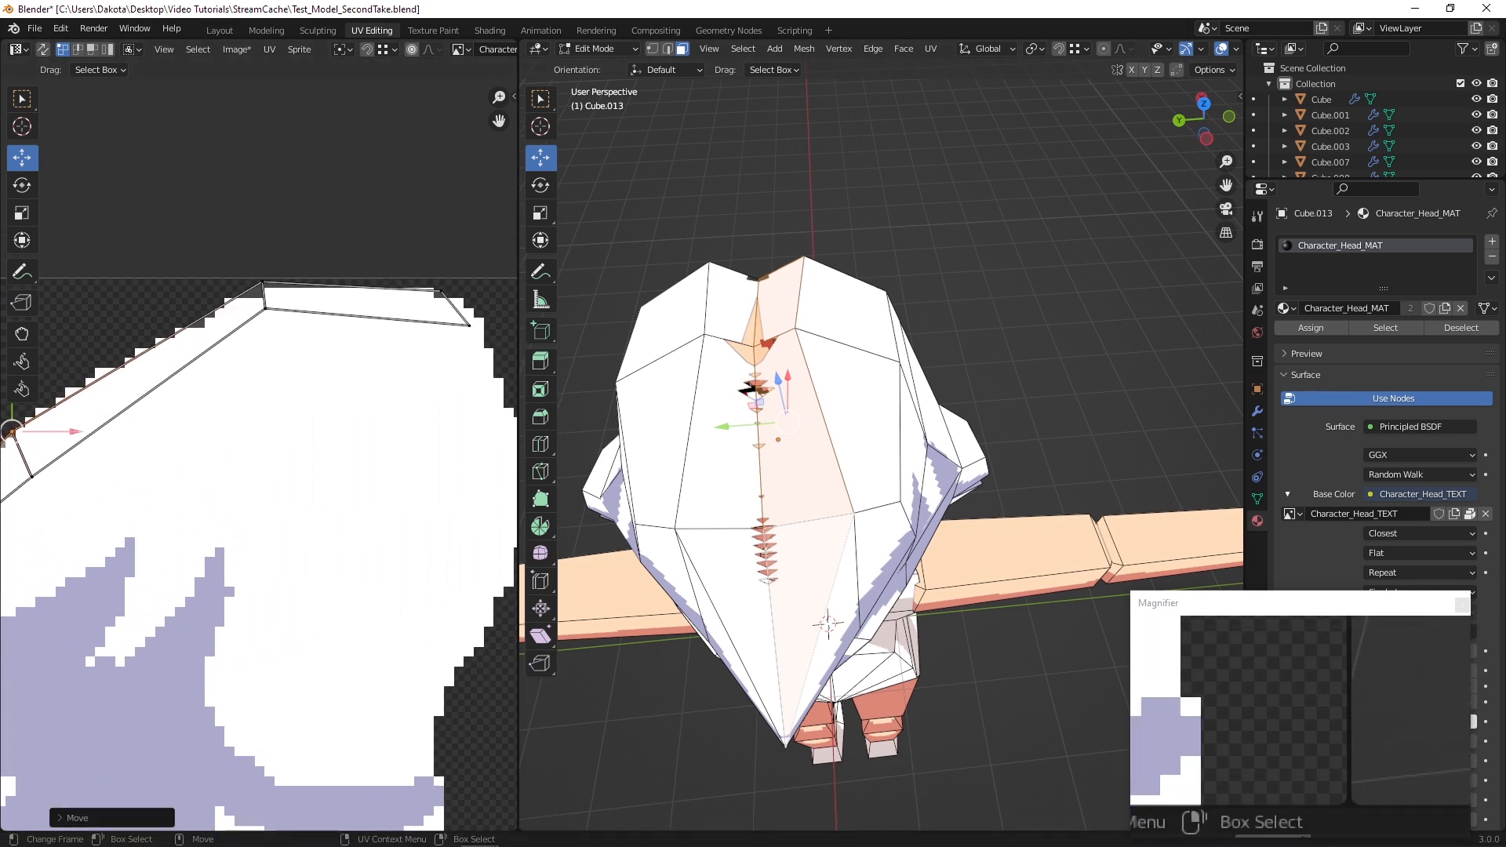
{"action": "left_click", "coordinate": [612, 834]}
{"action": "scroll", "coordinate": [504, 142], "scroll_direction": "up", "scroll_amount": 3}
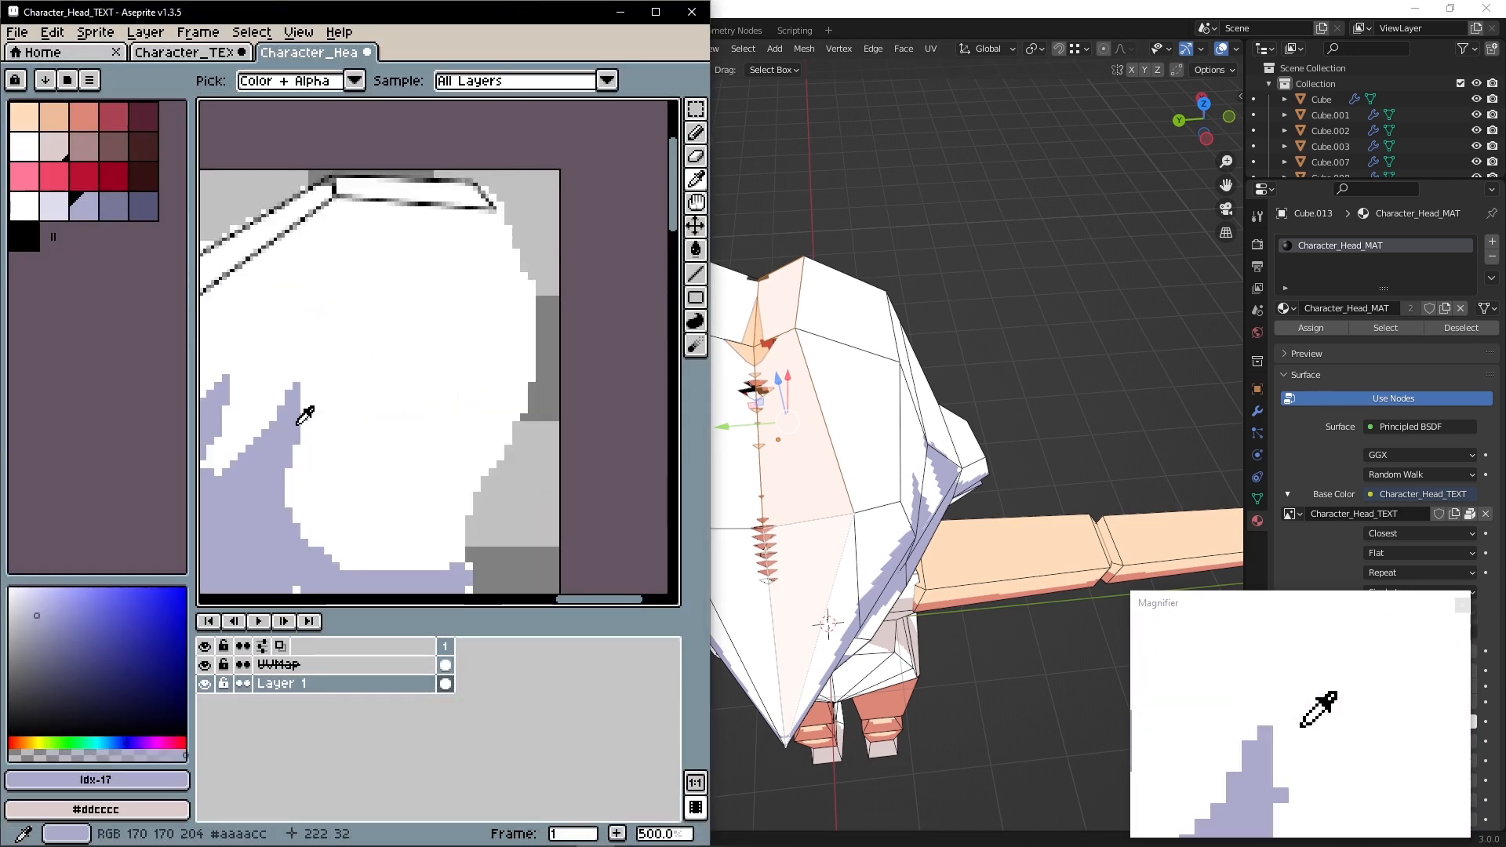
{"action": "key", "text": "alt"}
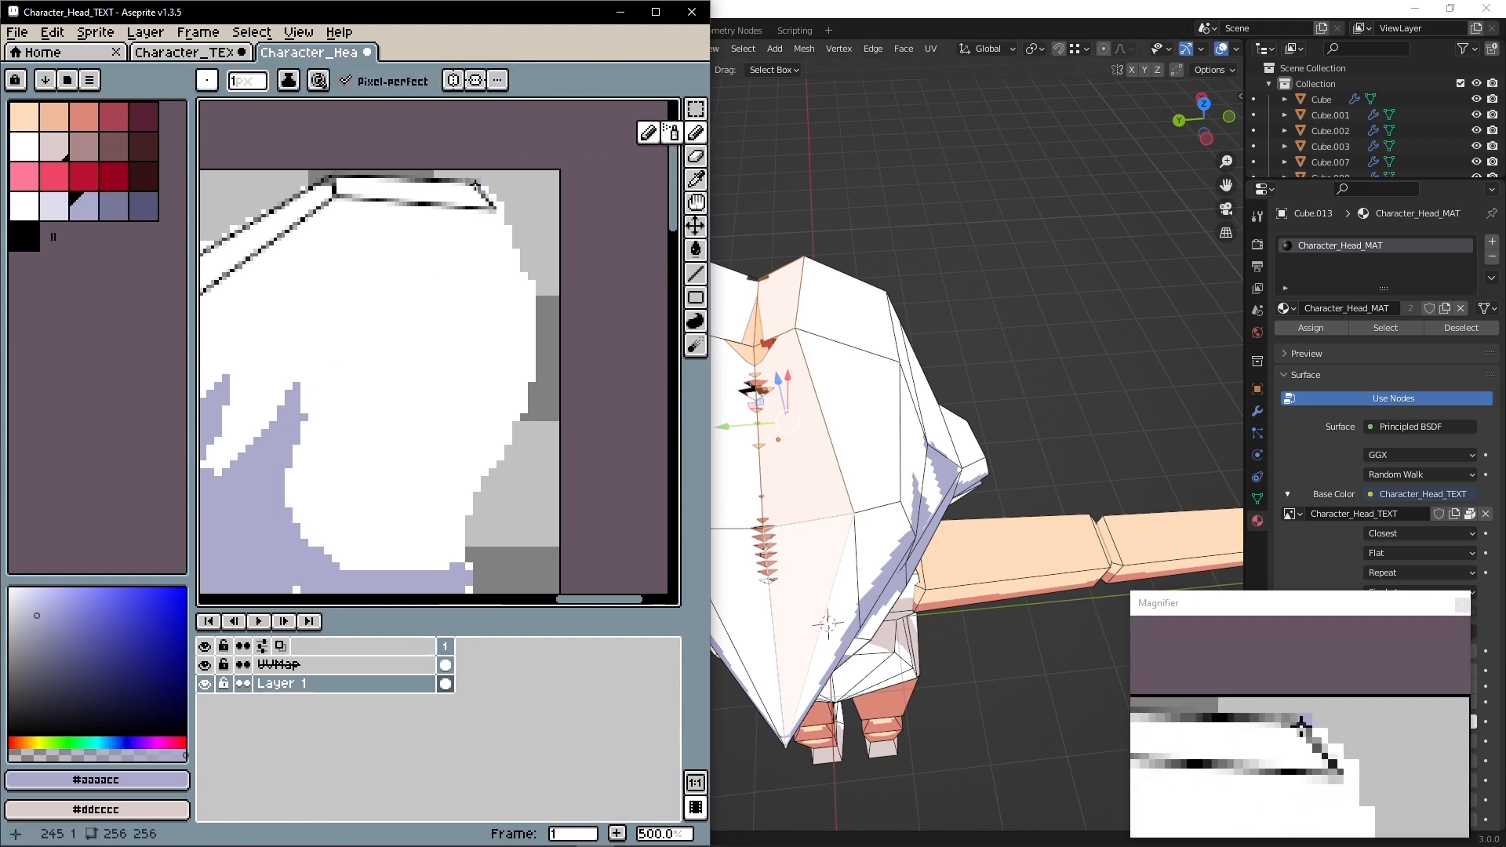
{"action": "left_click", "coordinate": [483, 191]}
{"action": "mouse_move", "coordinate": [483, 191]}
{"action": "left_mouse_down"}
{"action": "mouse_move", "coordinate": [322, 174]}
{"action": "mouse_move", "coordinate": [488, 174]}
{"action": "mouse_move", "coordinate": [428, 183]}
{"action": "left_mouse_up"}
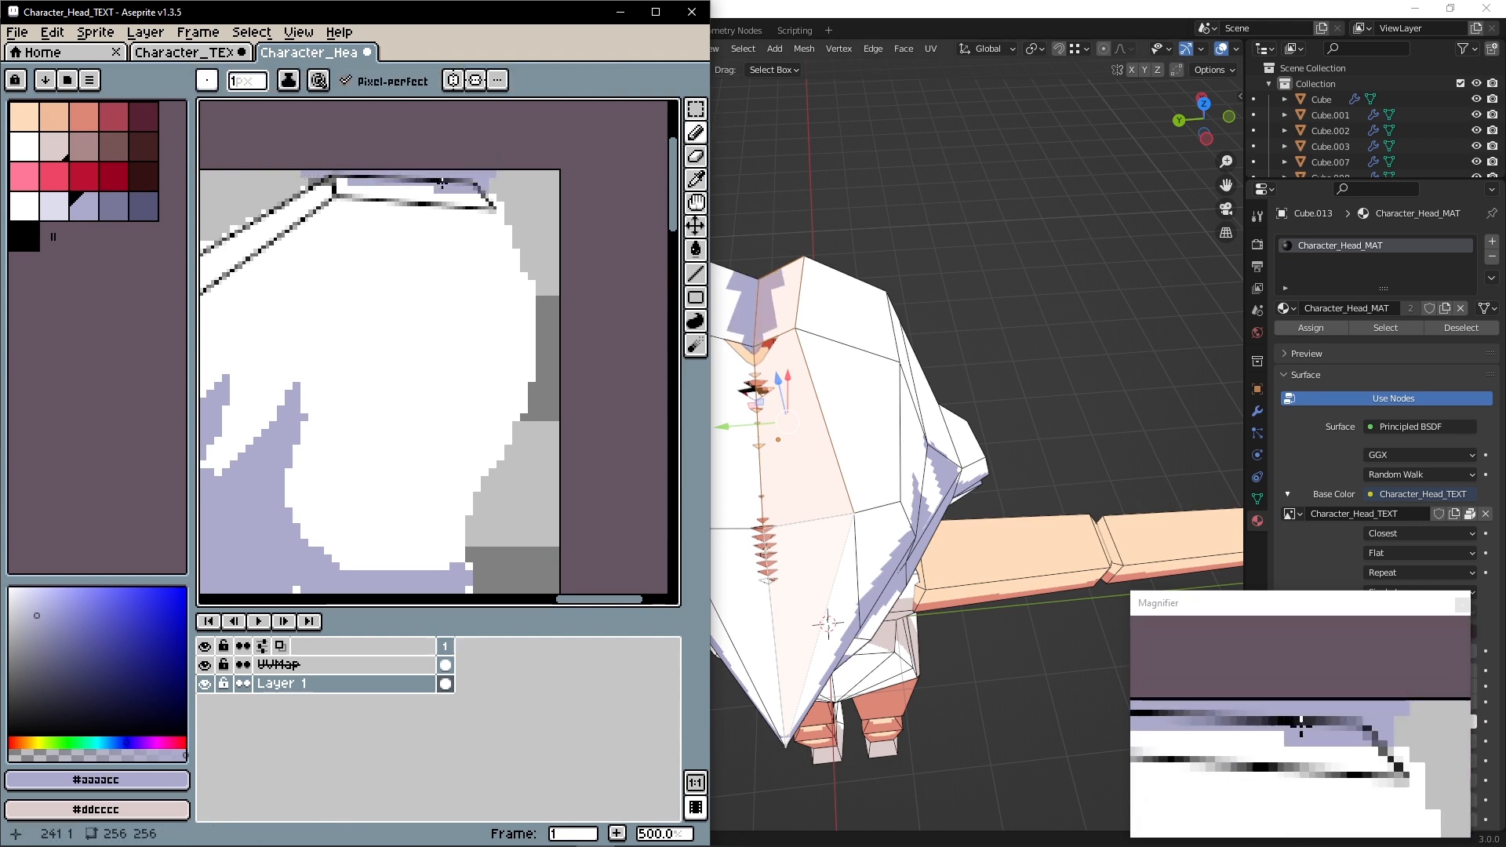
Extend the #aaaacc parting shade along the sloping upper edge to the middle seam vertex using a 3 px pencil
{"action": "middle_click_drag", "start_coordinate": [442, 184], "coordinate": [648, 209]}
{"action": "left_click", "coordinate": [547, 202]}
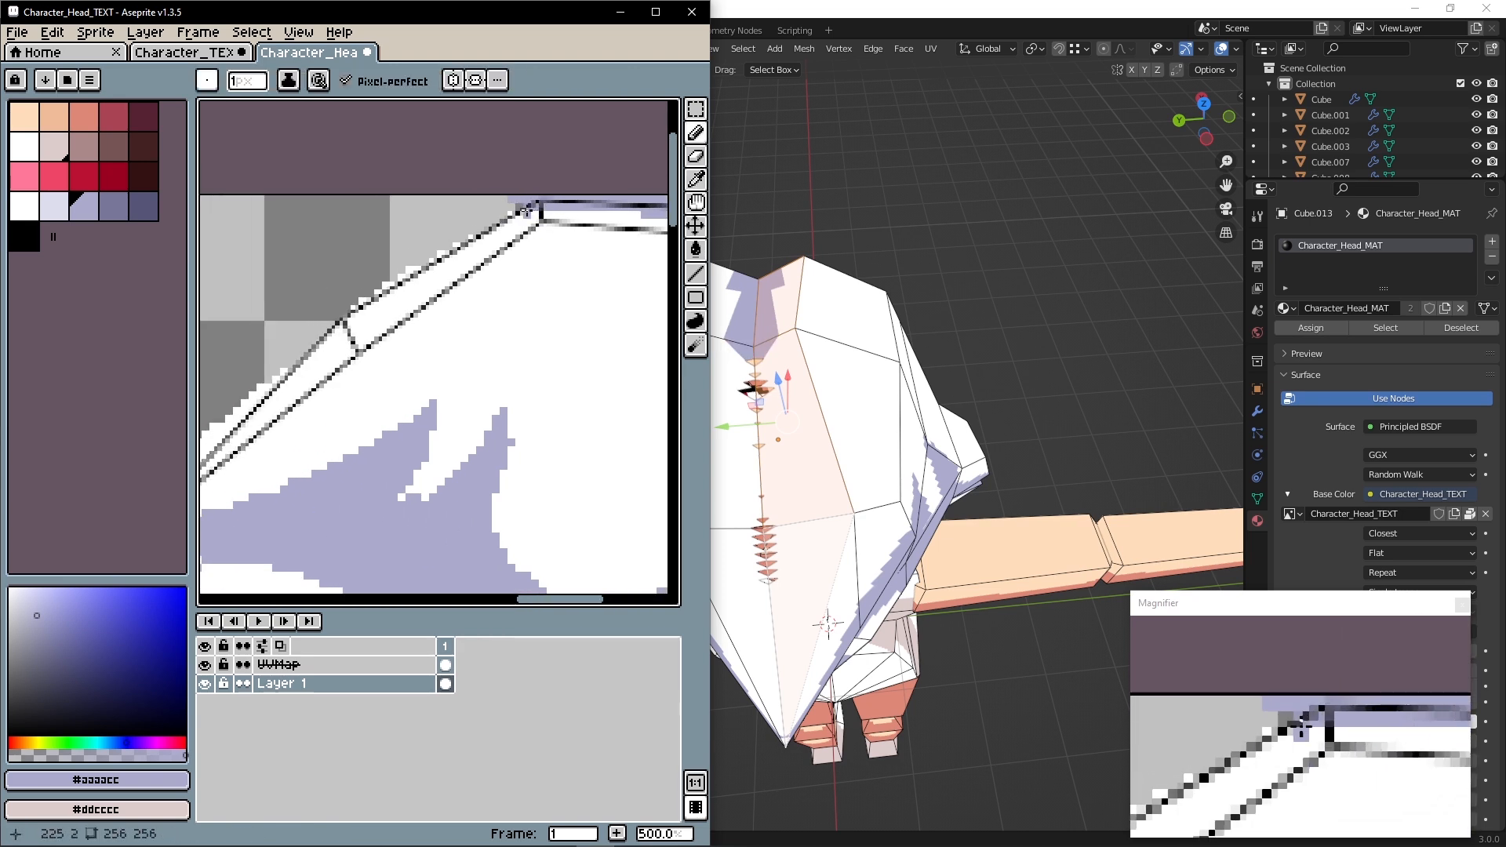
{"action": "key", "text": "plus"}
{"action": "key", "text": "plus"}
{"action": "left_click_drag", "start_coordinate": [519, 208], "coordinate": [329, 307]}
{"action": "left_click", "coordinate": [329, 307]}
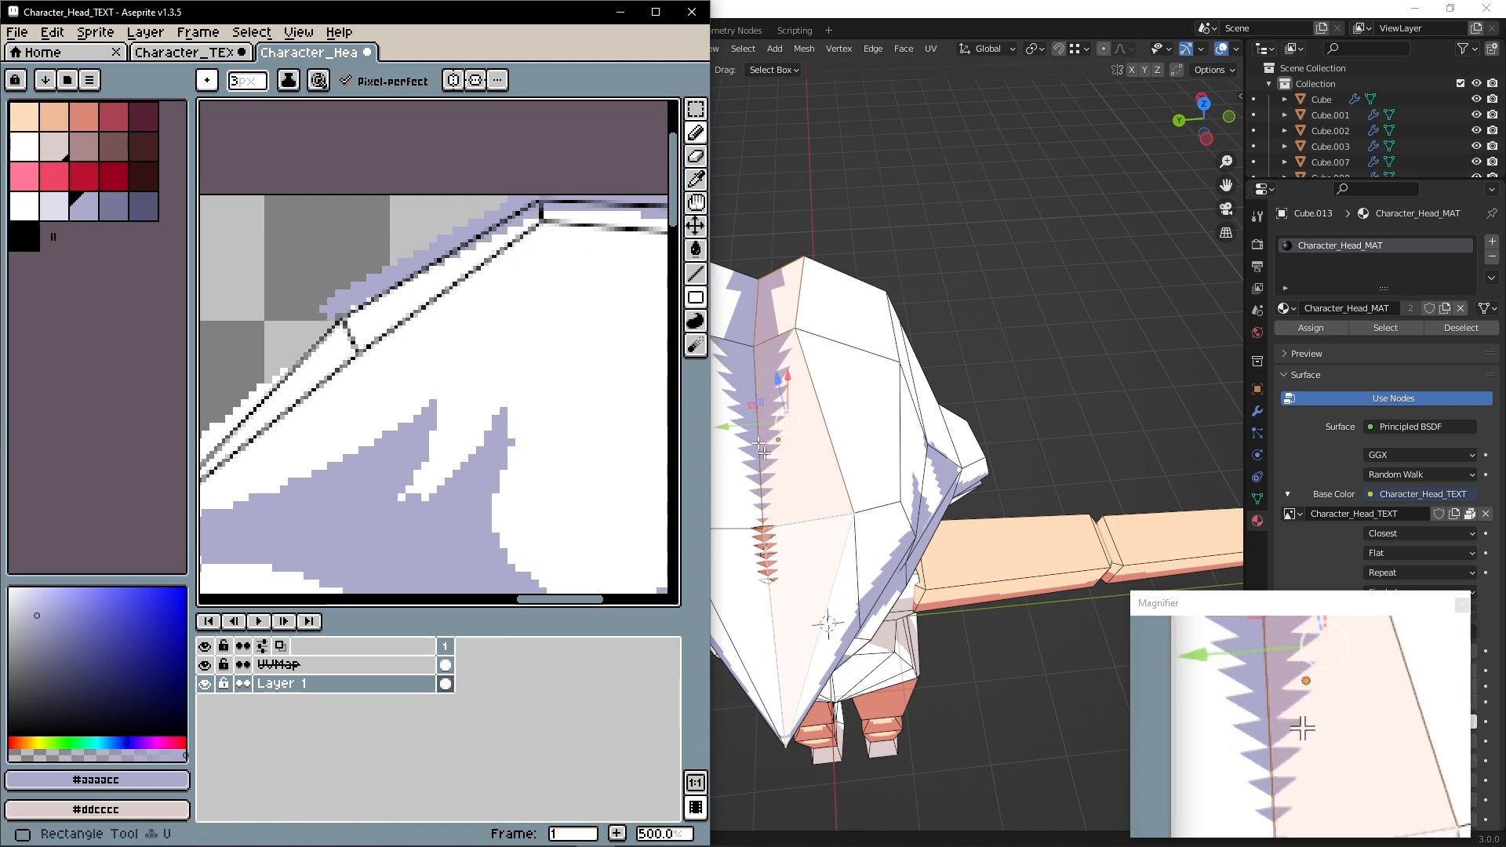
{"action": "key", "text": "ctrl+z"}
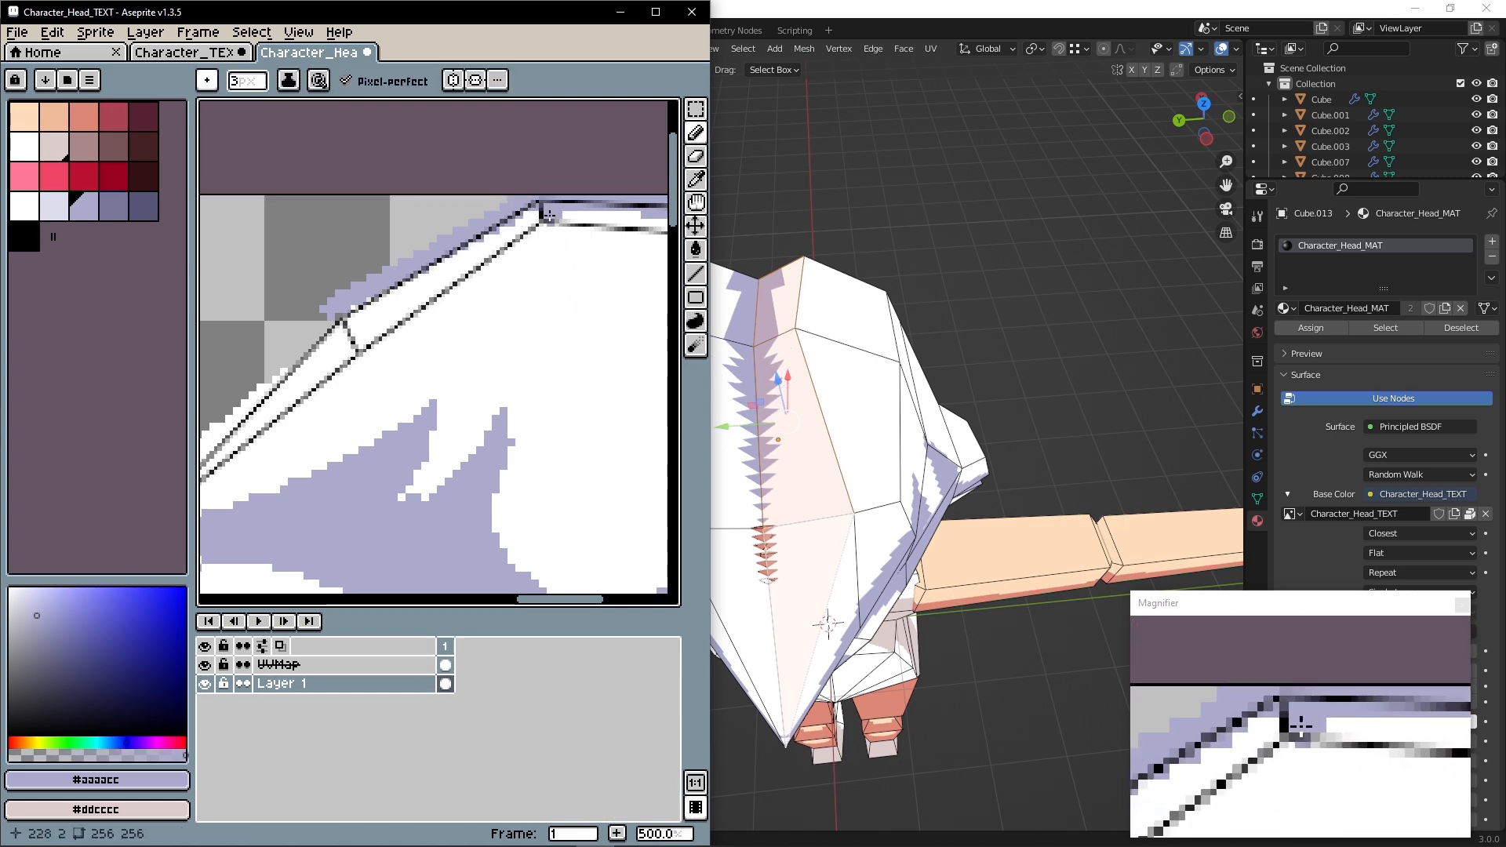
Check the parting on the model in Blender, then cover the unpainted lower seam with white in Aseprite and hide the UVMap layer
{"action": "left_click", "coordinate": [904, 243]}
{"action": "mouse_move", "coordinate": [905, 271]}
{"action": "middle_mouse_down"}
{"action": "mouse_move", "coordinate": [854, 248]}
{"action": "mouse_move", "coordinate": [891, 264]}
{"action": "middle_mouse_up"}
{"action": "scroll", "coordinate": [288, 391], "scroll_direction": "down", "scroll_amount": 1}
{"action": "scroll", "coordinate": [267, 400], "scroll_direction": "down", "scroll_amount": 2}
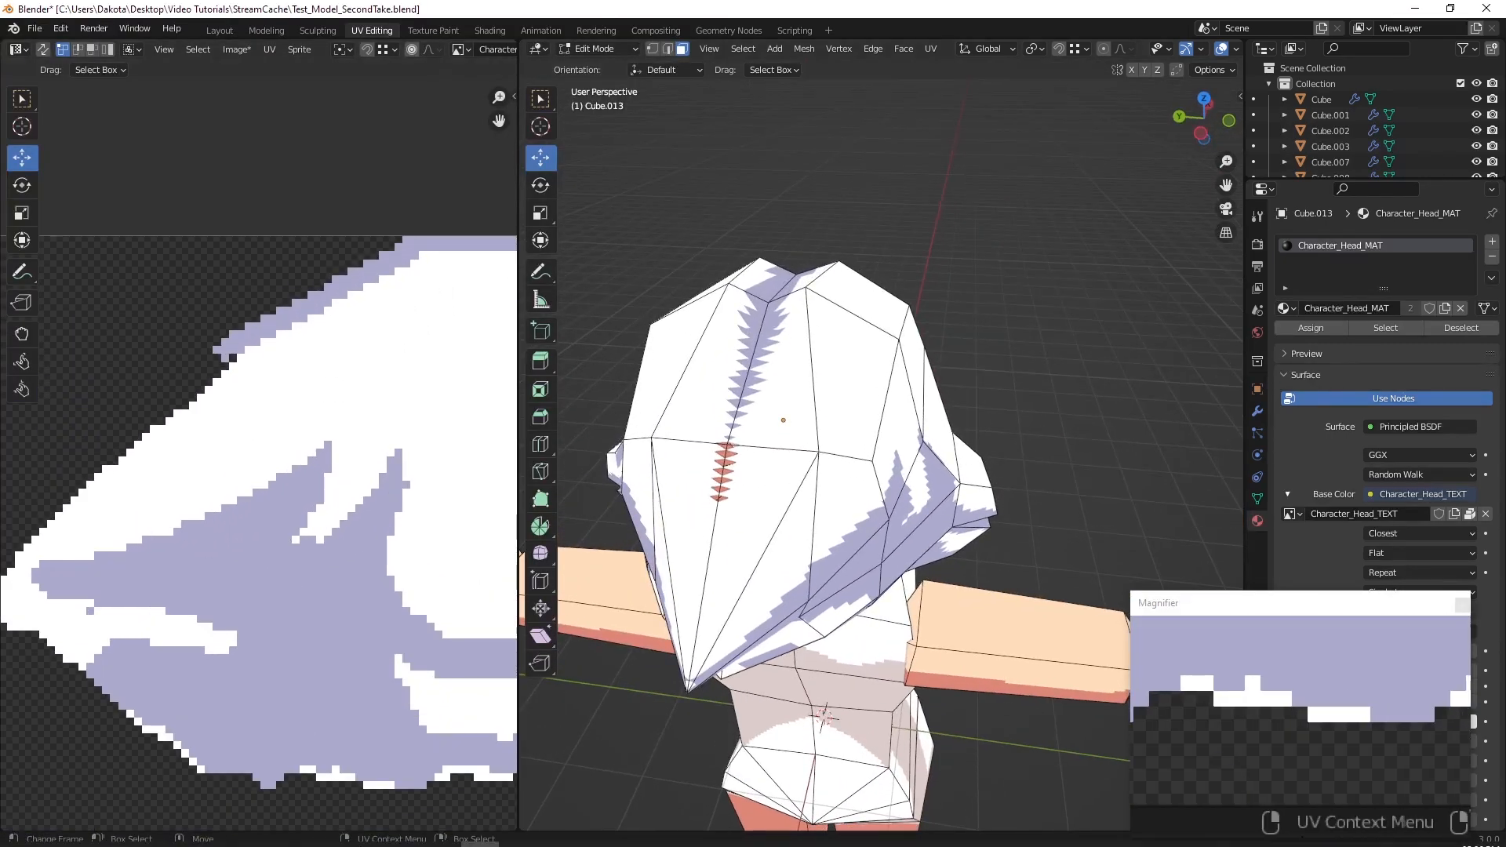
{"action": "left_click", "coordinate": [593, 831]}
{"action": "middle_click_drag", "start_coordinate": [320, 398], "coordinate": [395, 395]}
{"action": "left_click", "coordinate": [409, 349], "text": "alt"}
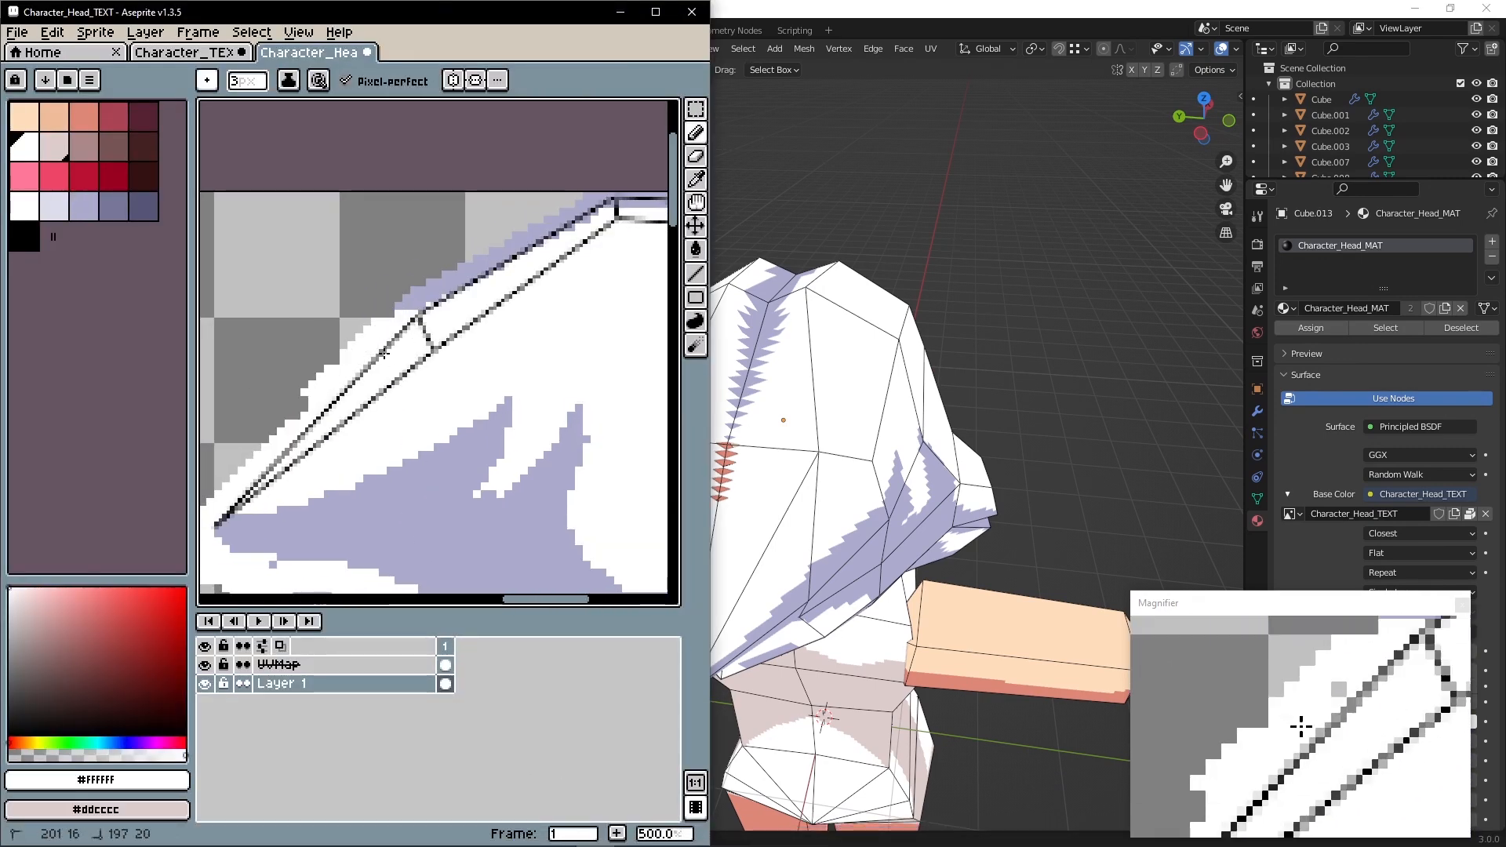
{"action": "left_click", "coordinate": [206, 665]}
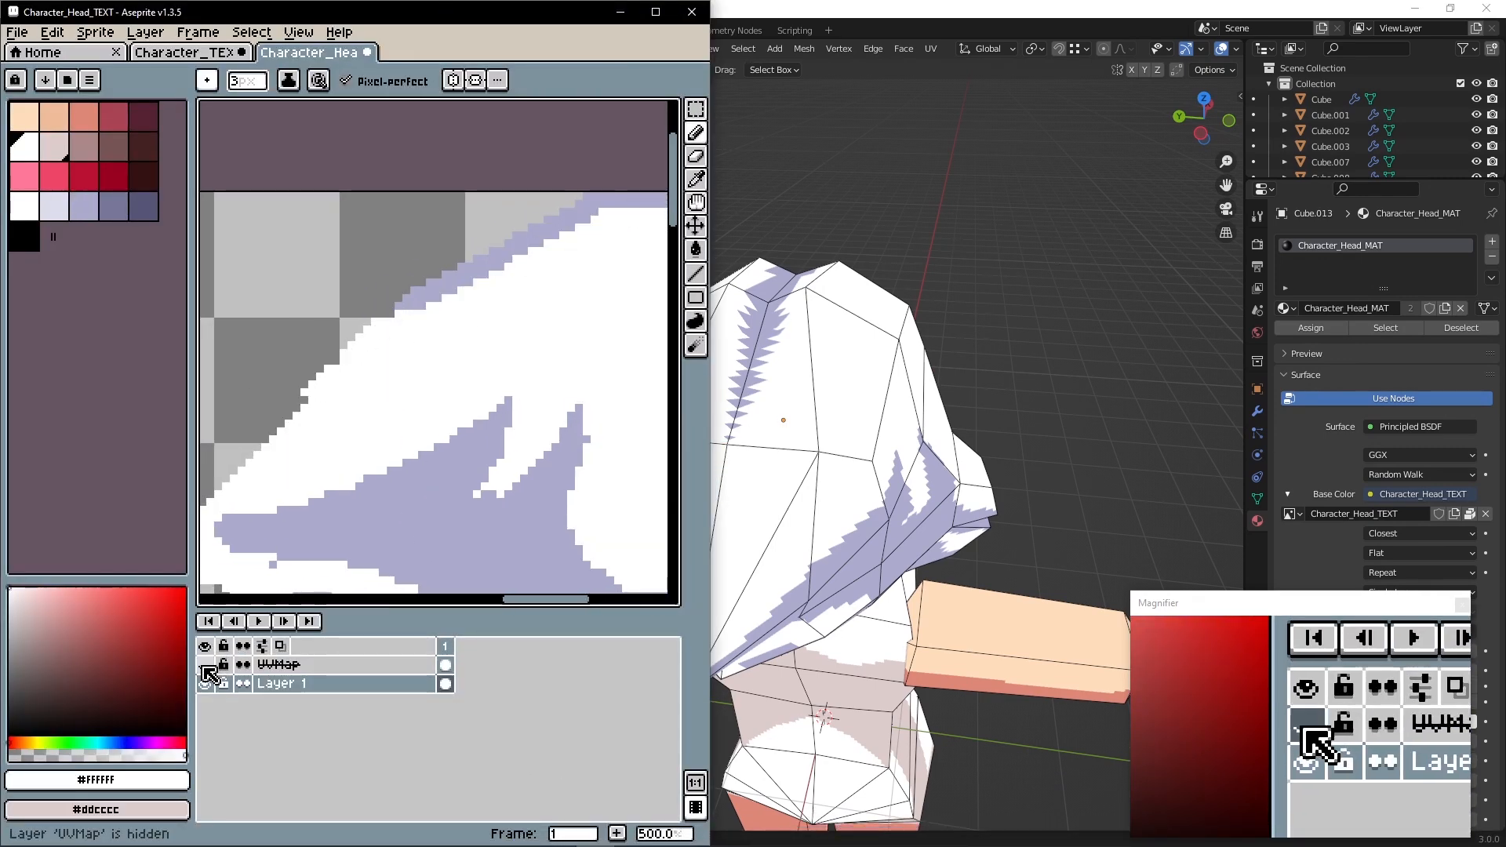
Return to Blender and unwrap the hair's underside faces with Project from View in the top orthographic view
{"action": "middle_click_drag", "start_coordinate": [930, 229], "coordinate": [806, 477]}
{"action": "middle_click_drag", "start_coordinate": [800, 321], "coordinate": [1042, 145]}
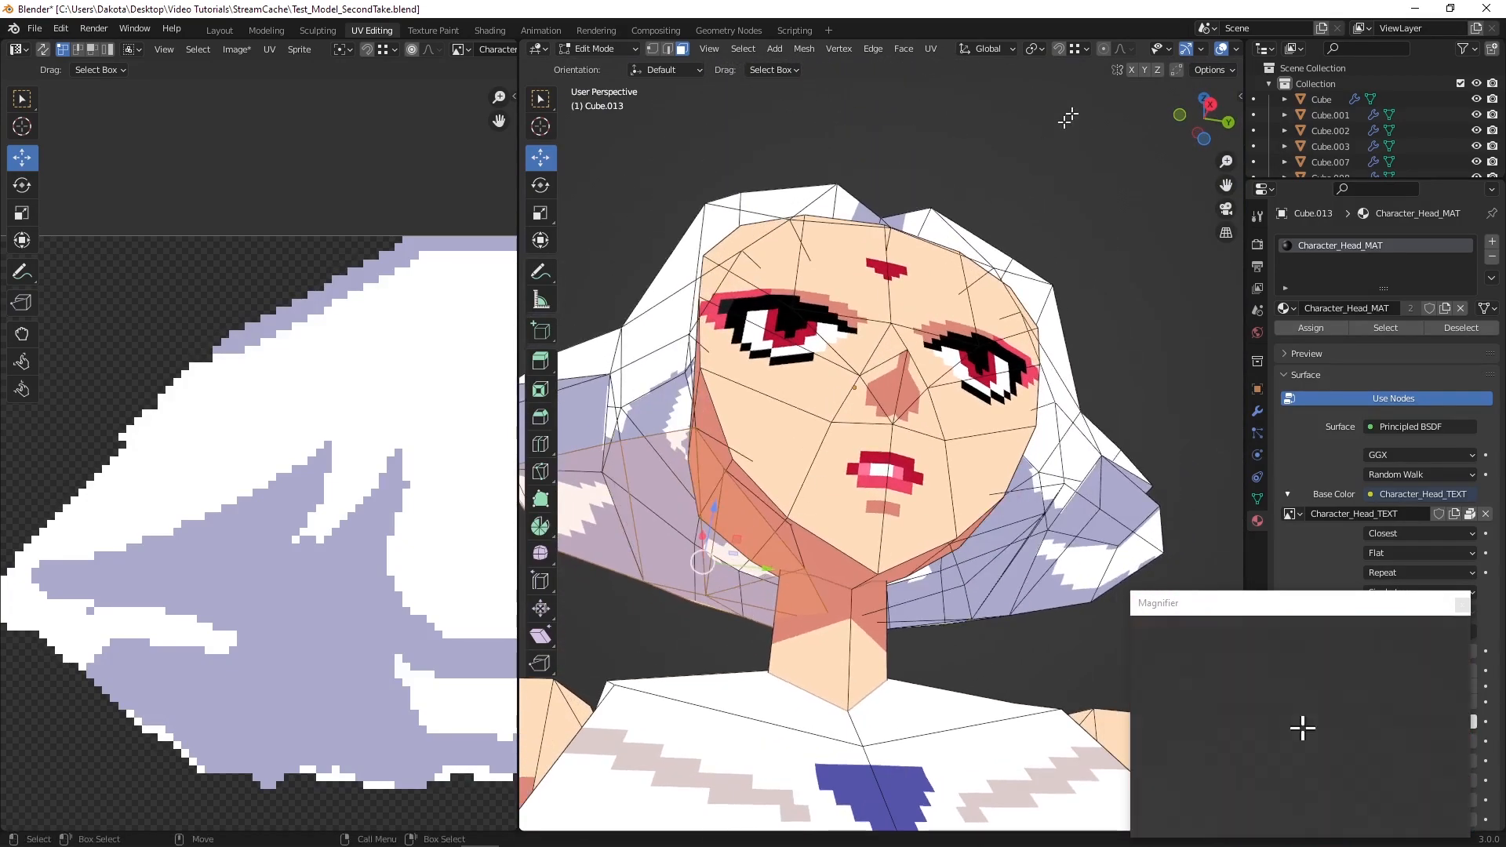
{"action": "left_click", "coordinate": [1206, 122]}
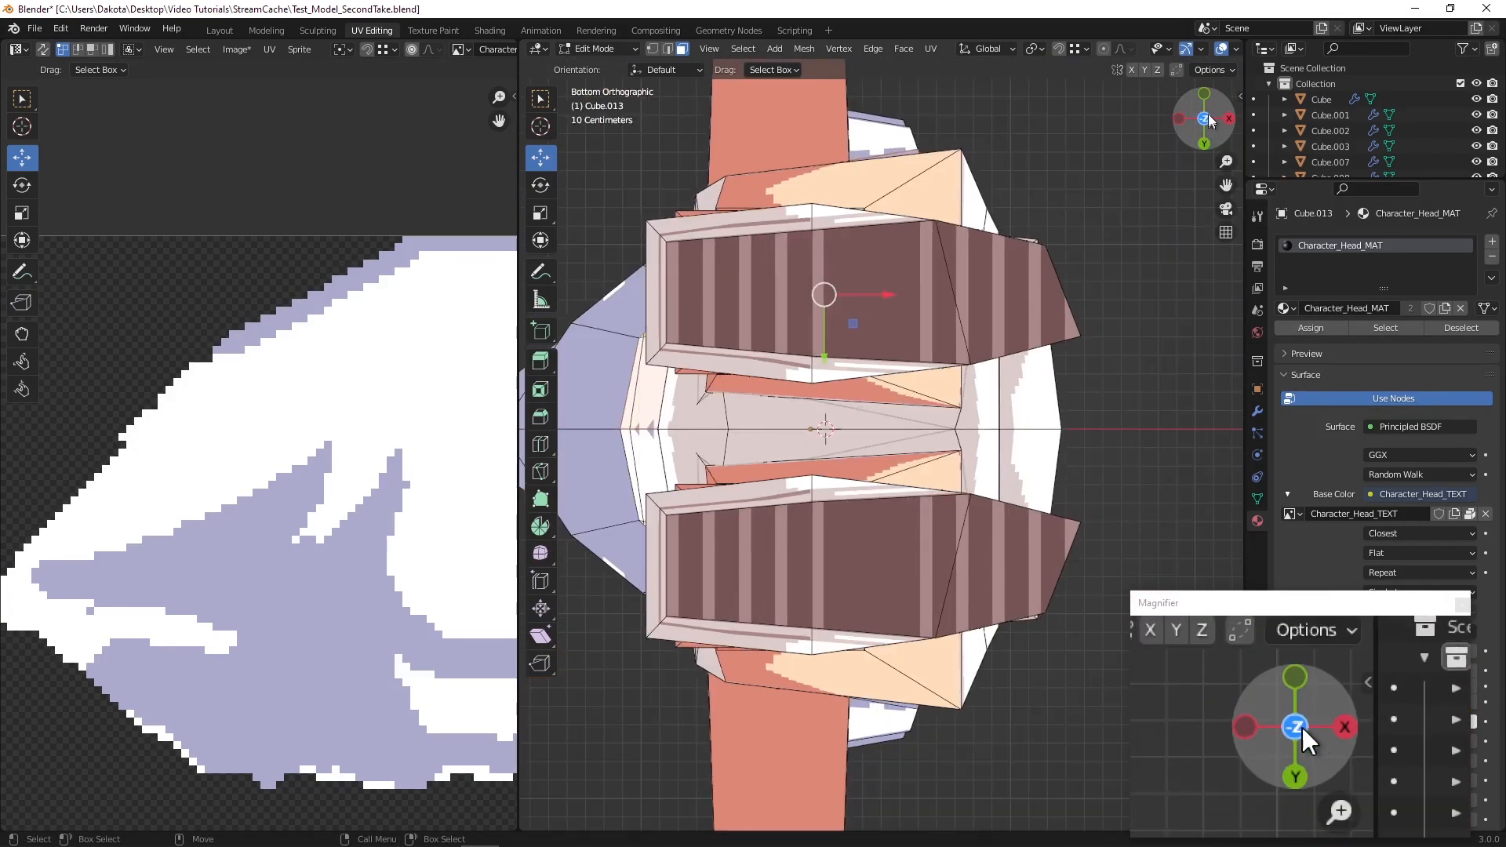
{"action": "left_click", "coordinate": [1206, 122]}
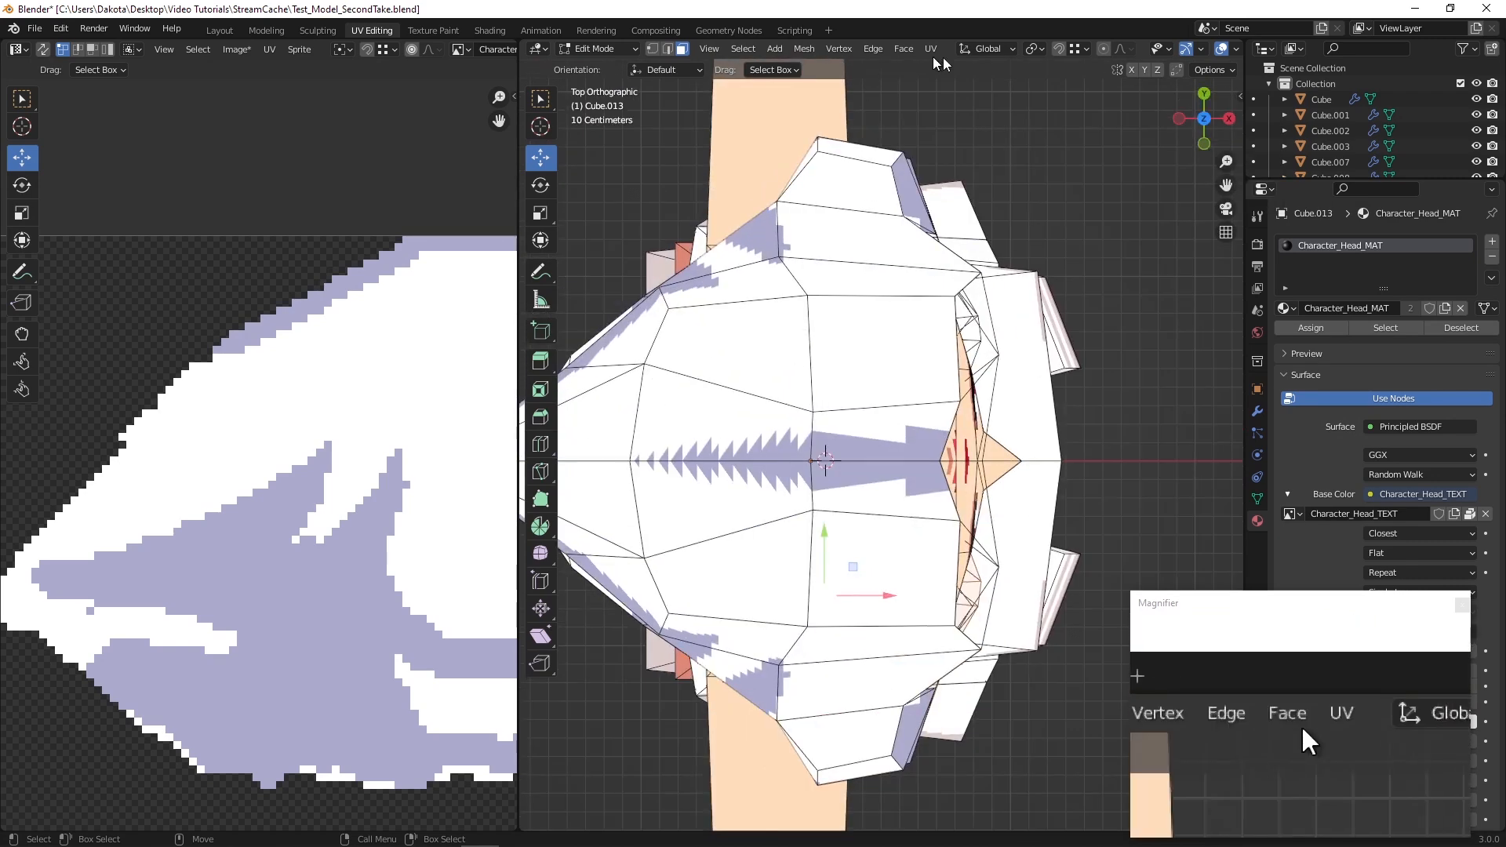
{"action": "left_click", "coordinate": [930, 48]}
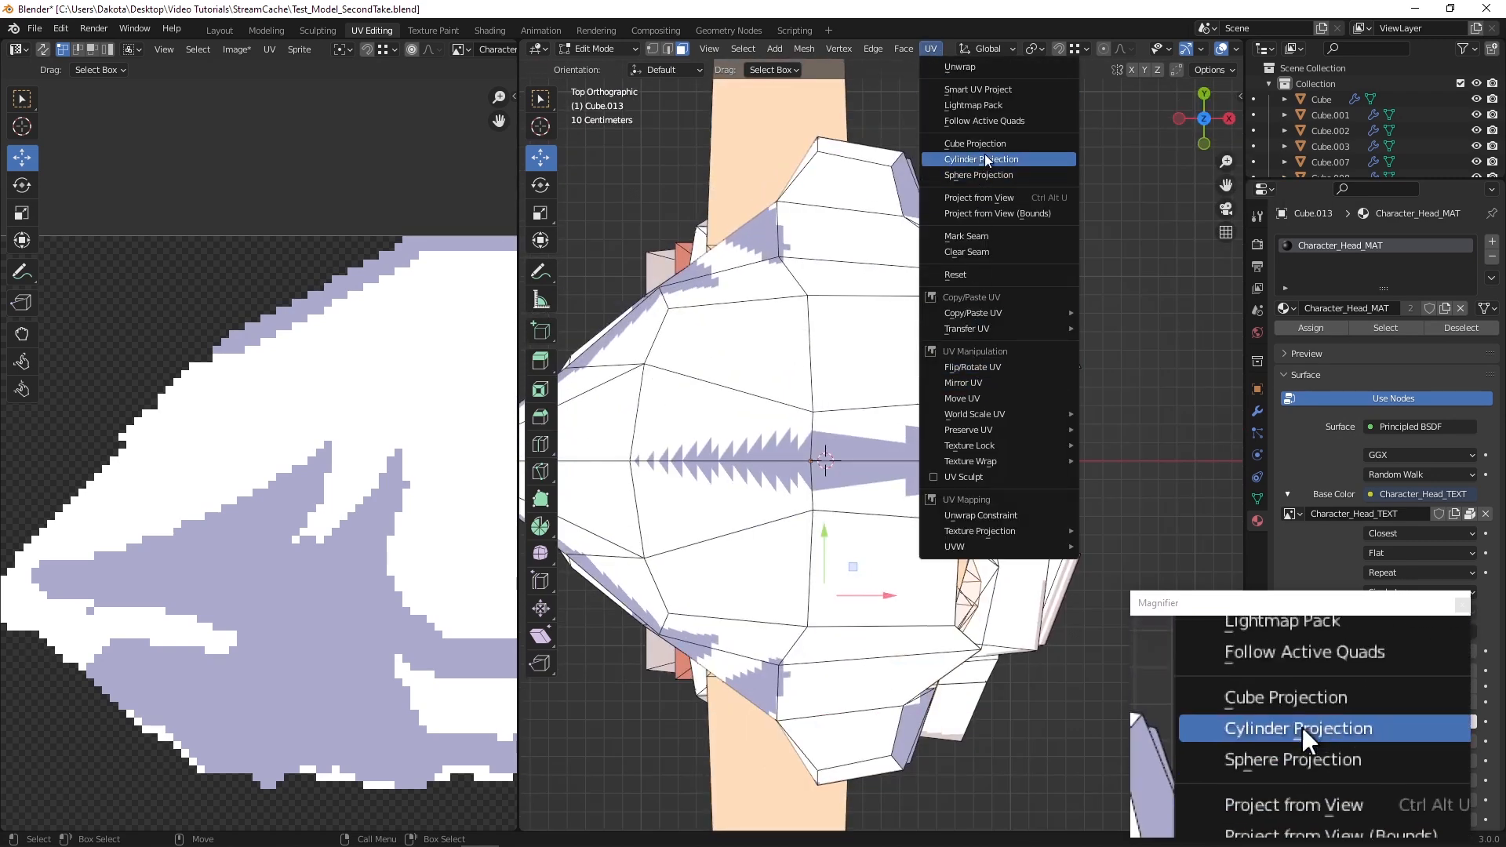
{"action": "left_click", "coordinate": [979, 197]}
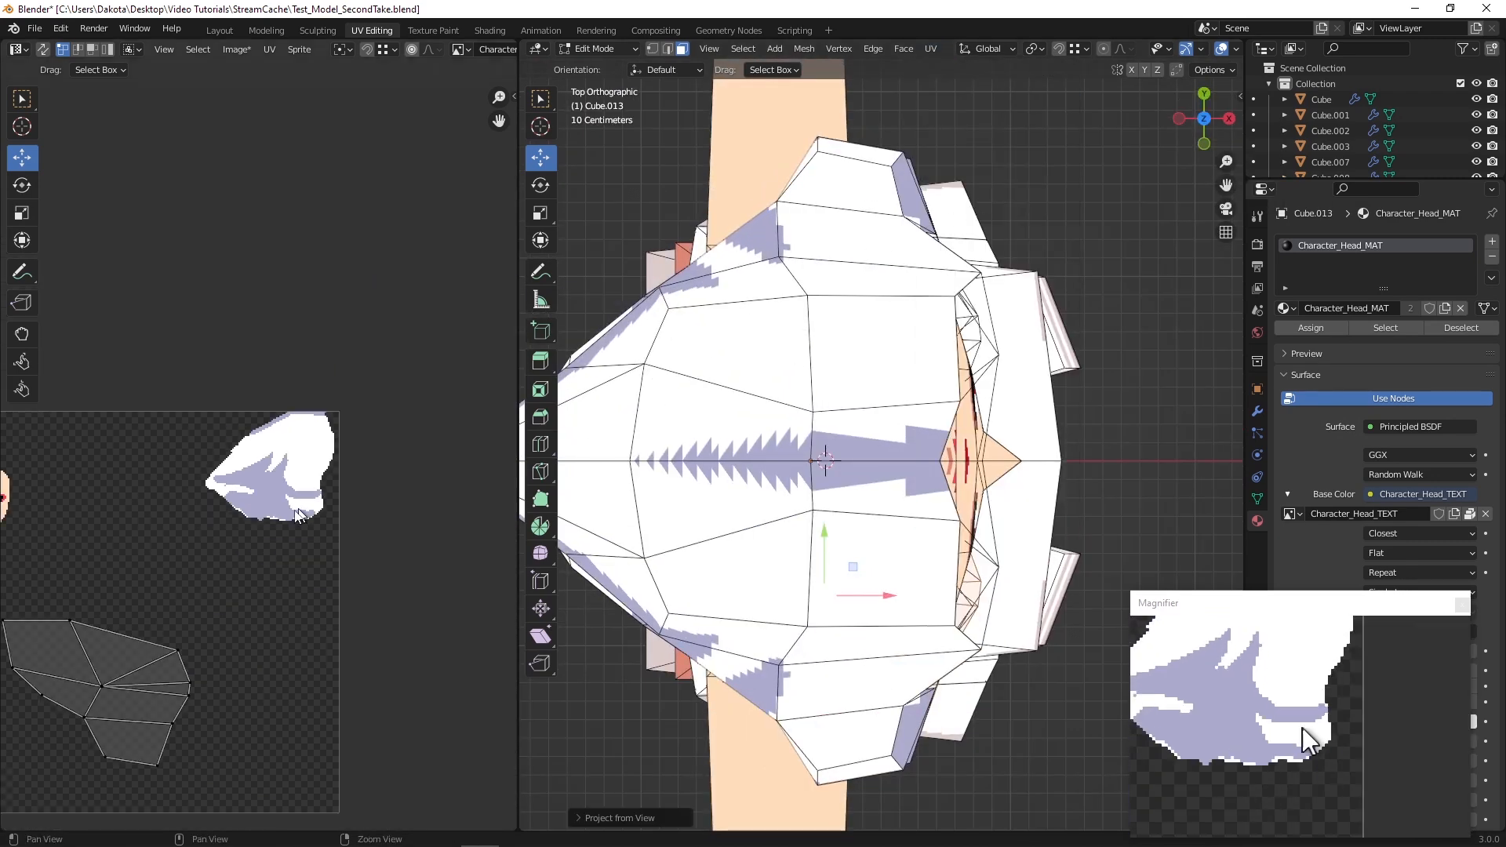
Add the outer faces along the hair's lower rim to the selection to show their UVs as an alignment reference
{"action": "middle_click_drag", "start_coordinate": [109, 671], "coordinate": [214, 542]}
{"action": "middle_click_drag", "start_coordinate": [788, 554], "coordinate": [807, 346]}
{"action": "left_click", "coordinate": [860, 430], "text": "shift"}
{"action": "left_click", "coordinate": [791, 461], "text": "shift"}
{"action": "left_click", "coordinate": [686, 473], "text": "shift"}
{"action": "middle_click_drag", "start_coordinate": [684, 474], "coordinate": [833, 464]}
{"action": "left_click", "coordinate": [839, 461], "text": "shift"}
{"action": "left_click", "coordinate": [790, 488], "text": "shift"}
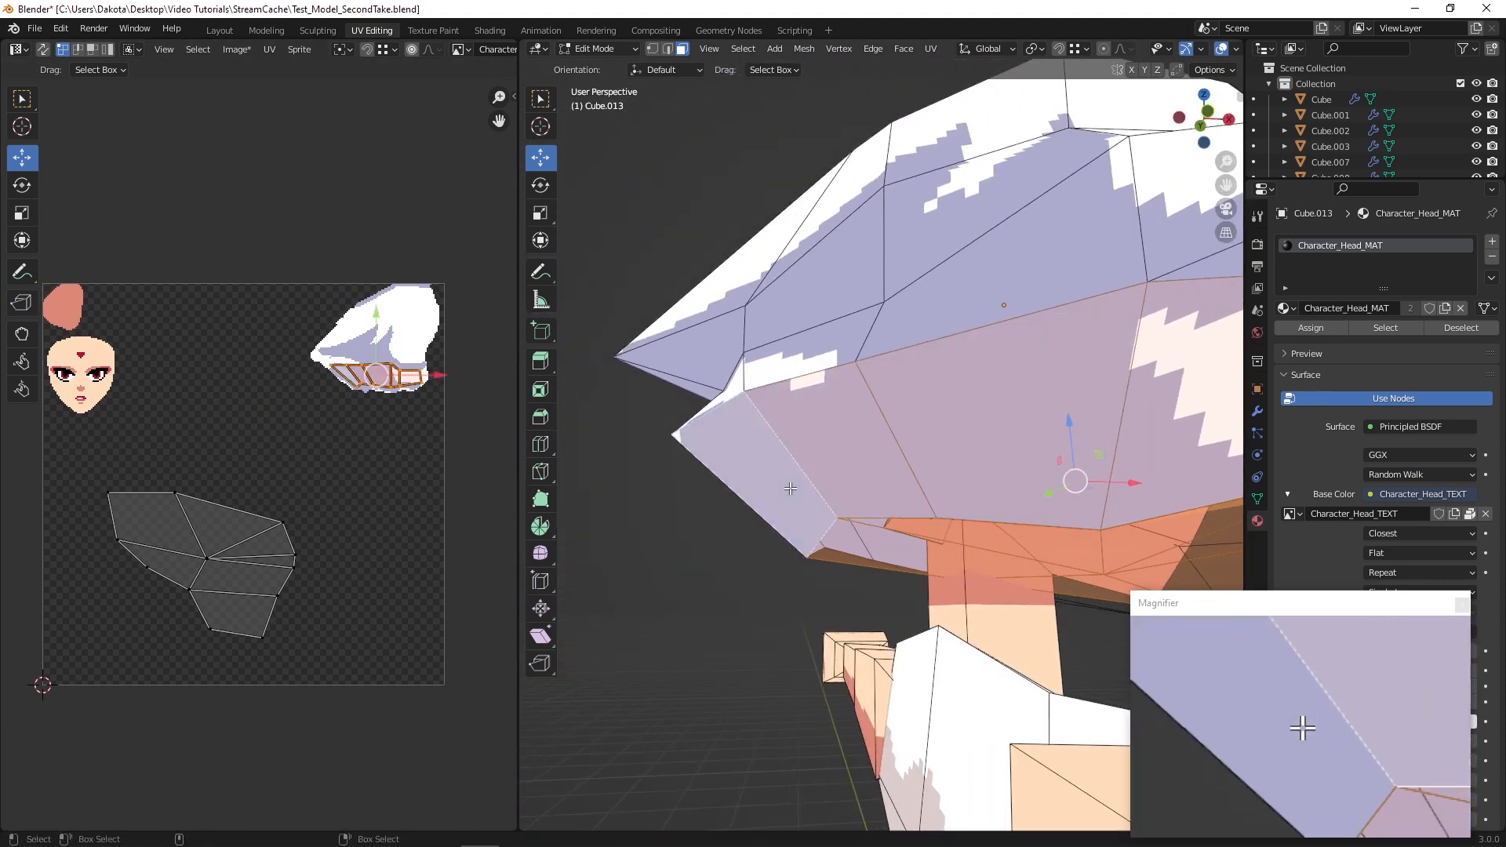
Move the projected underside UV island onto the lower part of the painted hair and scale it down
{"action": "left_click_drag", "start_coordinate": [87, 463], "coordinate": [332, 666]}
{"action": "left_click_drag", "start_coordinate": [206, 563], "coordinate": [347, 426]}
{"action": "left_click", "coordinate": [22, 212]}
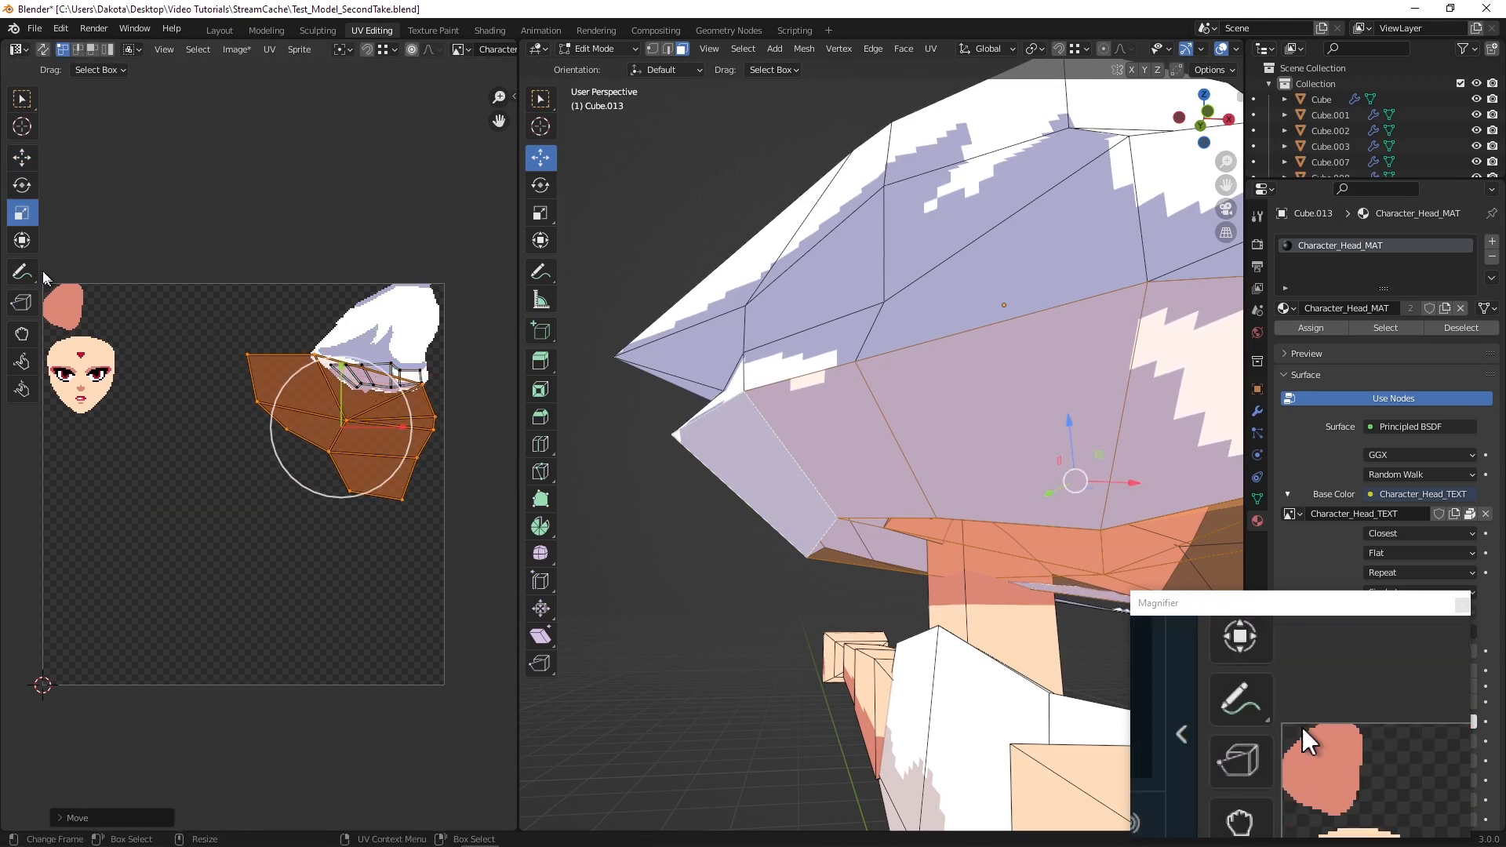
{"action": "left_click", "coordinate": [22, 240]}
{"action": "left_click_drag", "start_coordinate": [239, 510], "coordinate": [346, 415]}
{"action": "scroll", "coordinate": [262, 245], "scroll_direction": "up", "scroll_amount": 3}
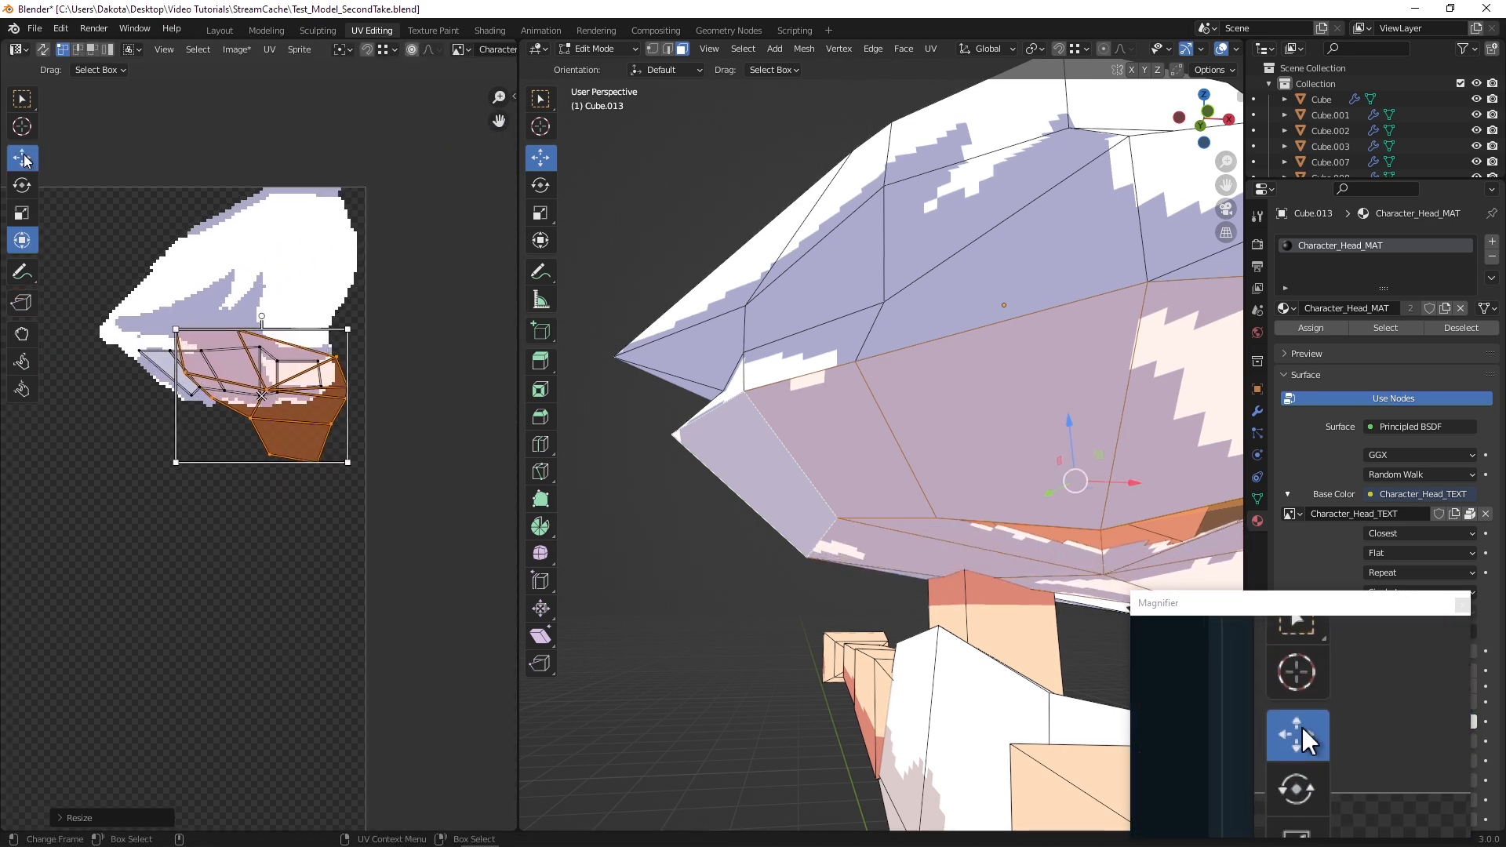
Move the underside UV island just below the painted hair and mirror it on Y
{"action": "left_click", "coordinate": [22, 157]}
{"action": "scroll", "coordinate": [258, 353], "scroll_direction": "up", "scroll_amount": 3}
{"action": "left_click_drag", "start_coordinate": [255, 314], "coordinate": [255, 349]}
{"action": "left_click_drag", "start_coordinate": [254, 410], "coordinate": [264, 516]}
{"action": "right_click", "coordinate": [264, 516]}
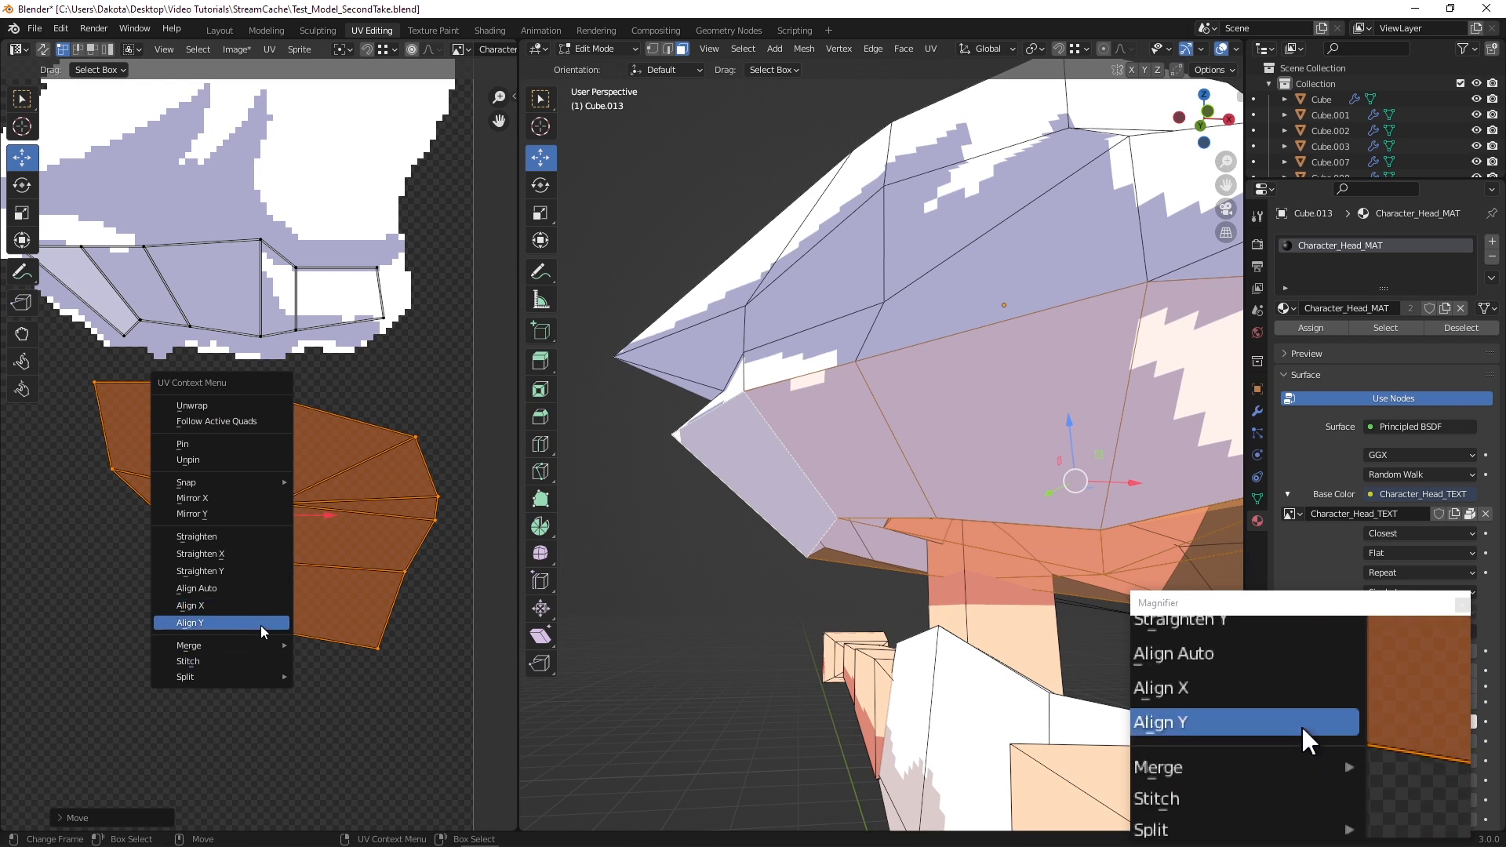
{"action": "left_click", "coordinate": [249, 515]}
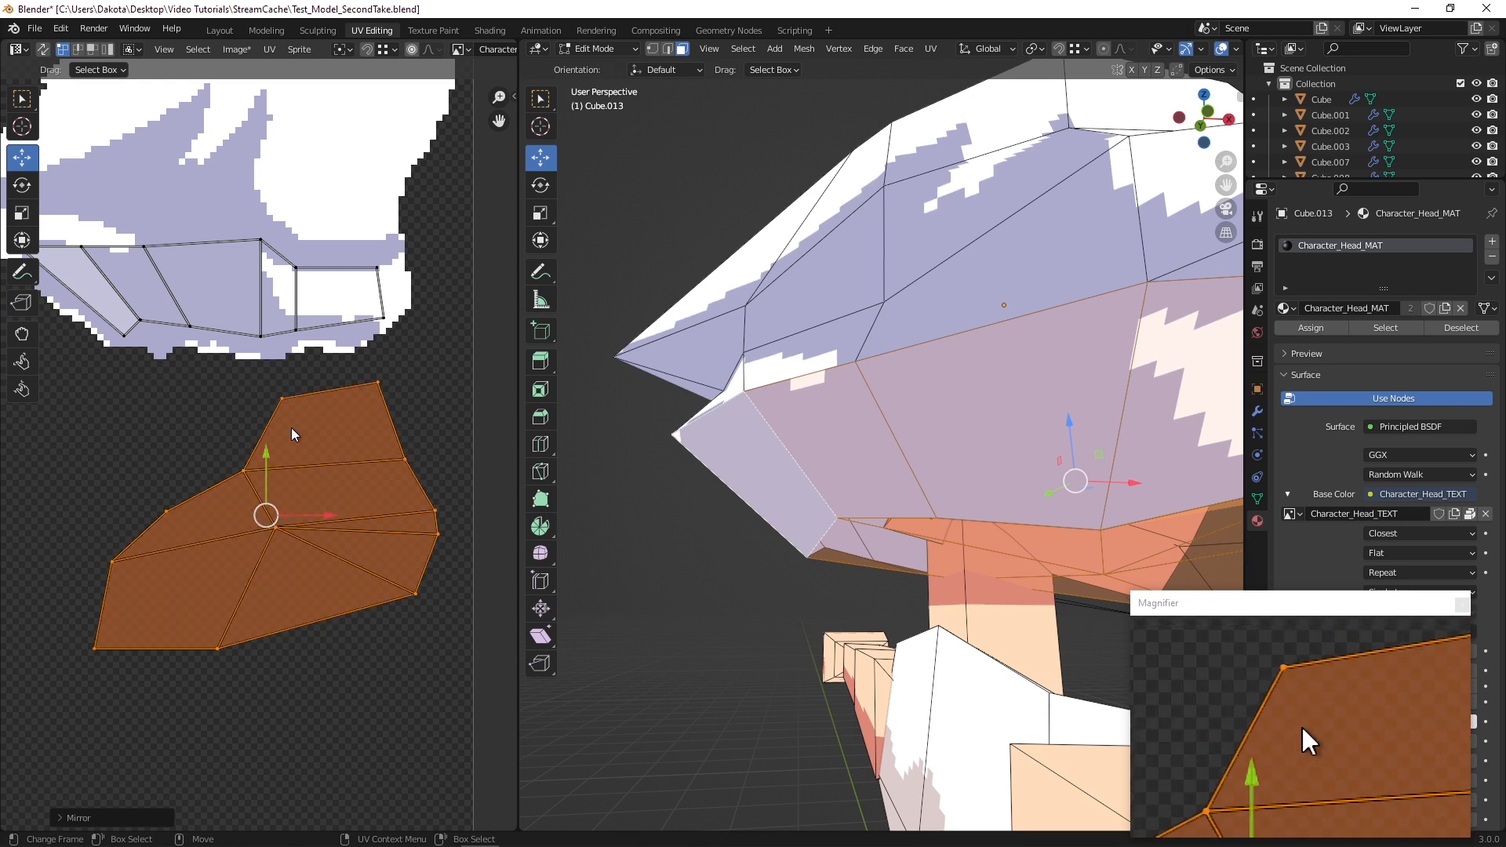
Reposition the mirrored underside island so it overlaps the lower rim of the hair UVs
{"action": "scroll", "coordinate": [294, 432], "scroll_direction": "up", "scroll_amount": 4}
{"action": "left_click_drag", "start_coordinate": [271, 510], "coordinate": [281, 383]}
{"action": "middle_click_drag", "start_coordinate": [333, 408], "coordinate": [307, 457]}
{"action": "scroll", "coordinate": [382, 413], "scroll_direction": "down", "scroll_amount": 1}
{"action": "left_click_drag", "start_coordinate": [308, 441], "coordinate": [302, 169]}
{"action": "middle_click_drag", "start_coordinate": [330, 243], "coordinate": [242, 376]}
{"action": "left_click_drag", "start_coordinate": [290, 363], "coordinate": [303, 351]}
{"action": "left_click_drag", "start_coordinate": [237, 301], "coordinate": [232, 367]}
Scale the underside UV island down uniformly to match the rim UVs and get ready to move it
{"action": "left_click", "coordinate": [23, 245]}
{"action": "left_click_drag", "start_coordinate": [455, 252], "coordinate": [366, 319]}
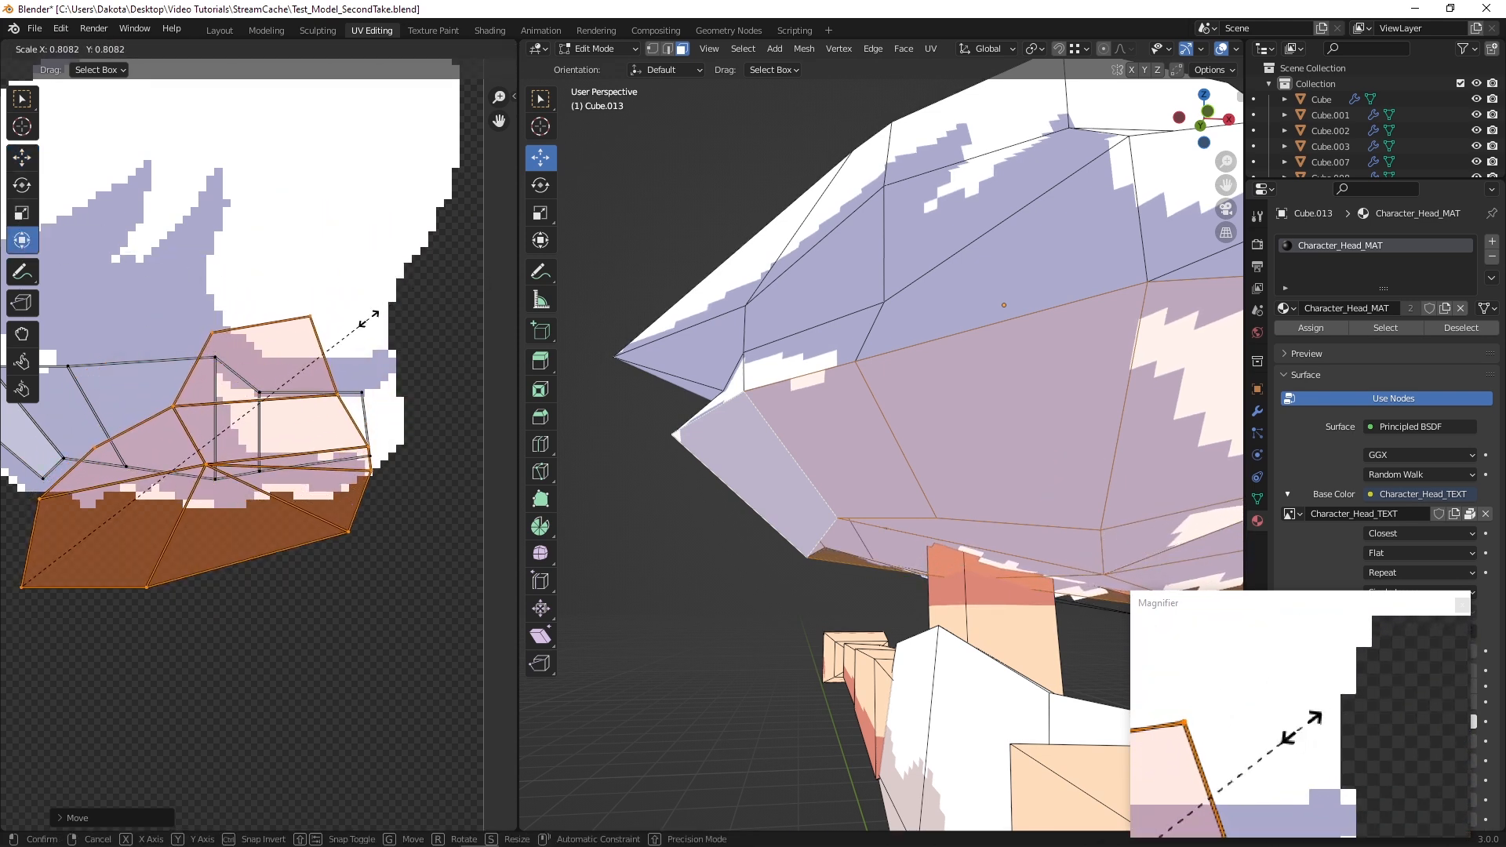
{"action": "left_click_drag", "start_coordinate": [367, 319], "coordinate": [409, 287]}
{"action": "left_click", "coordinate": [22, 157]}
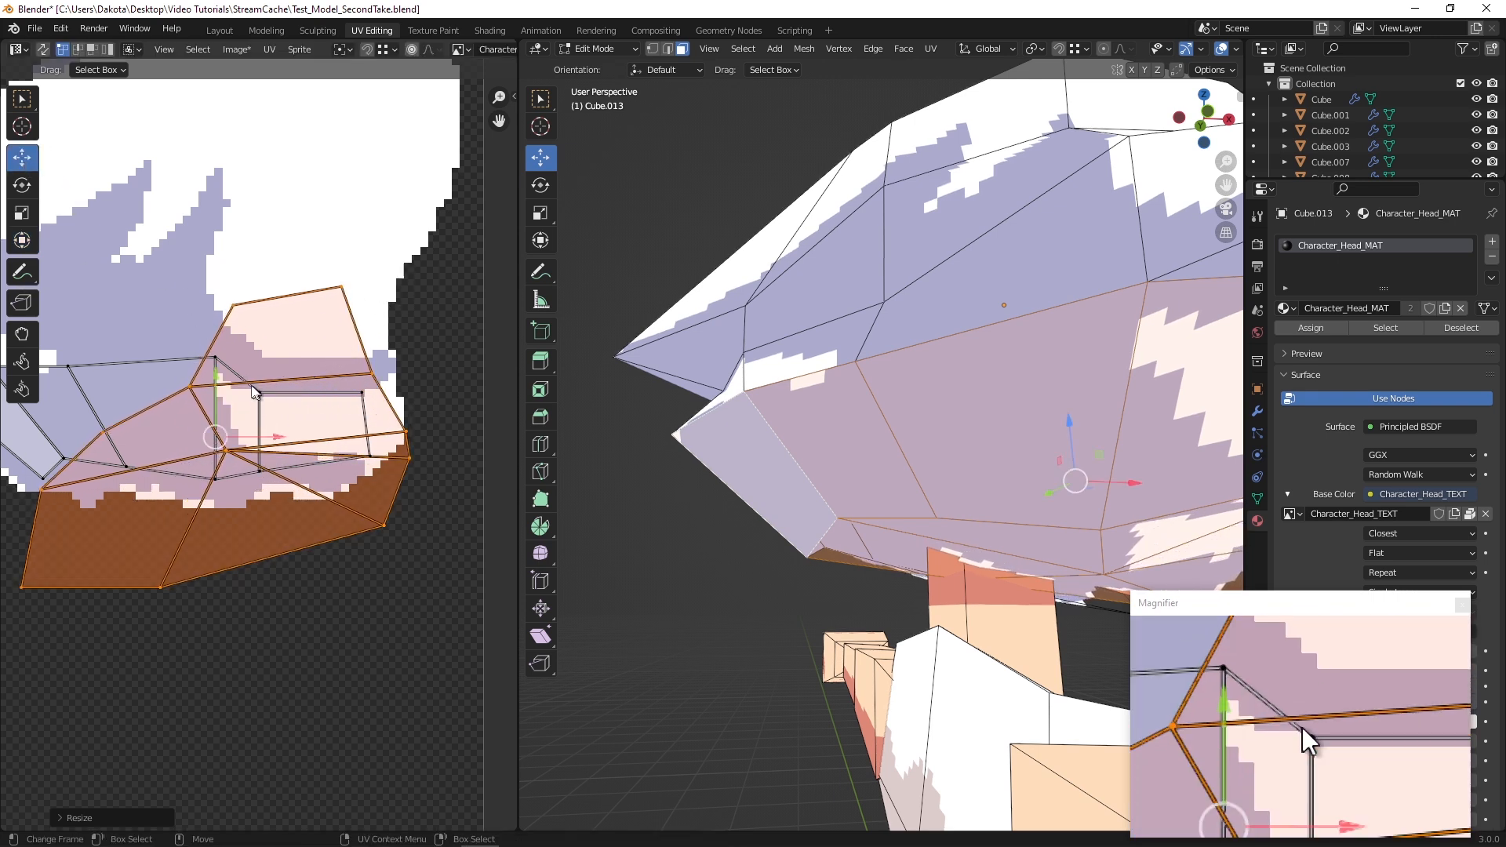
Move the underside UV island straight down below the painted hair and rescale it uniformly from its corners to match the rim width
{"action": "left_click_drag", "start_coordinate": [235, 385], "coordinate": [237, 553]}
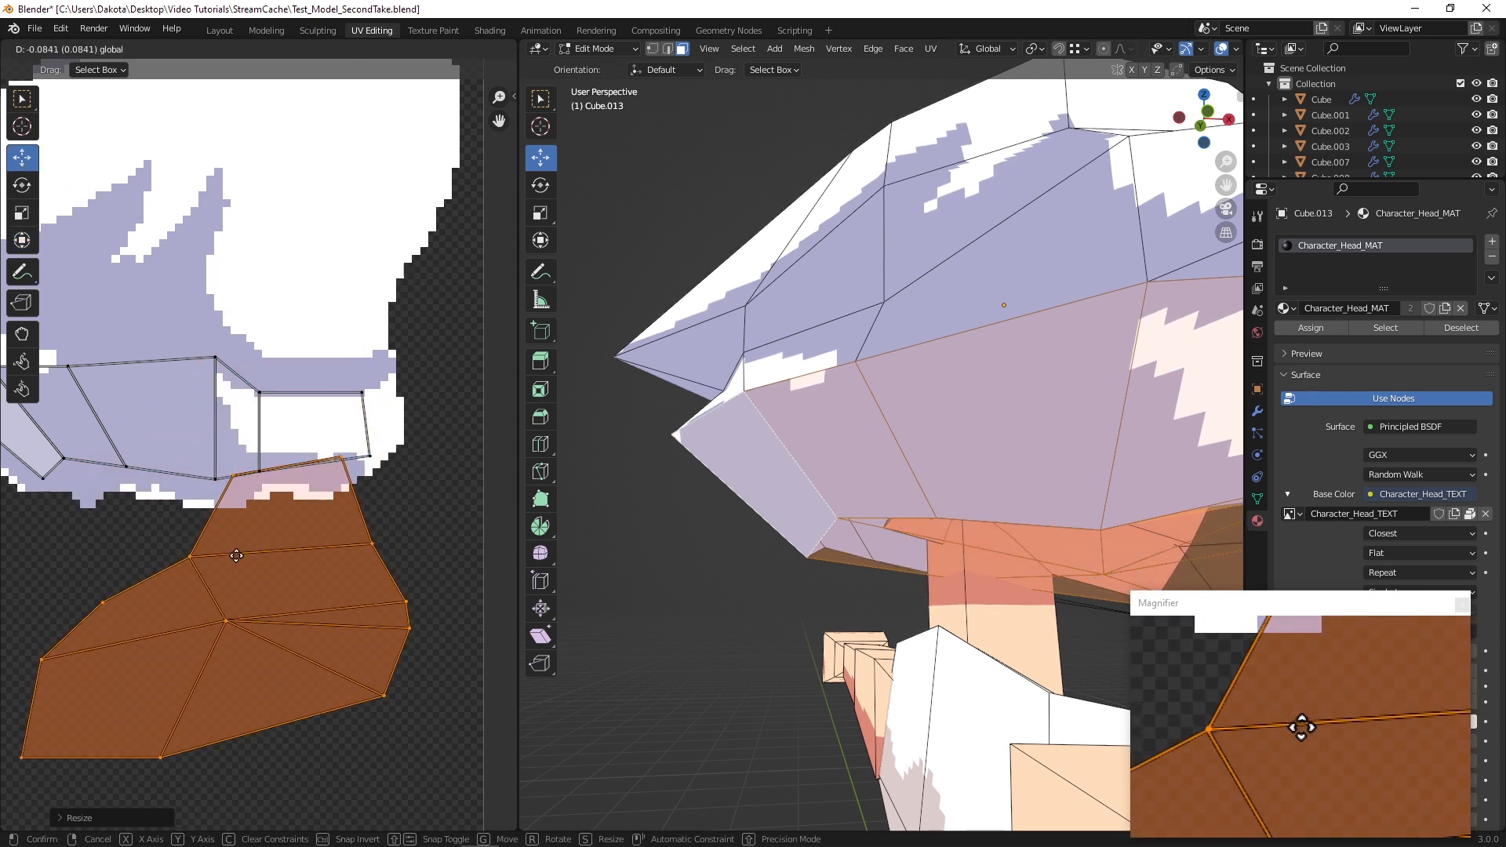
{"action": "left_click", "coordinate": [22, 239]}
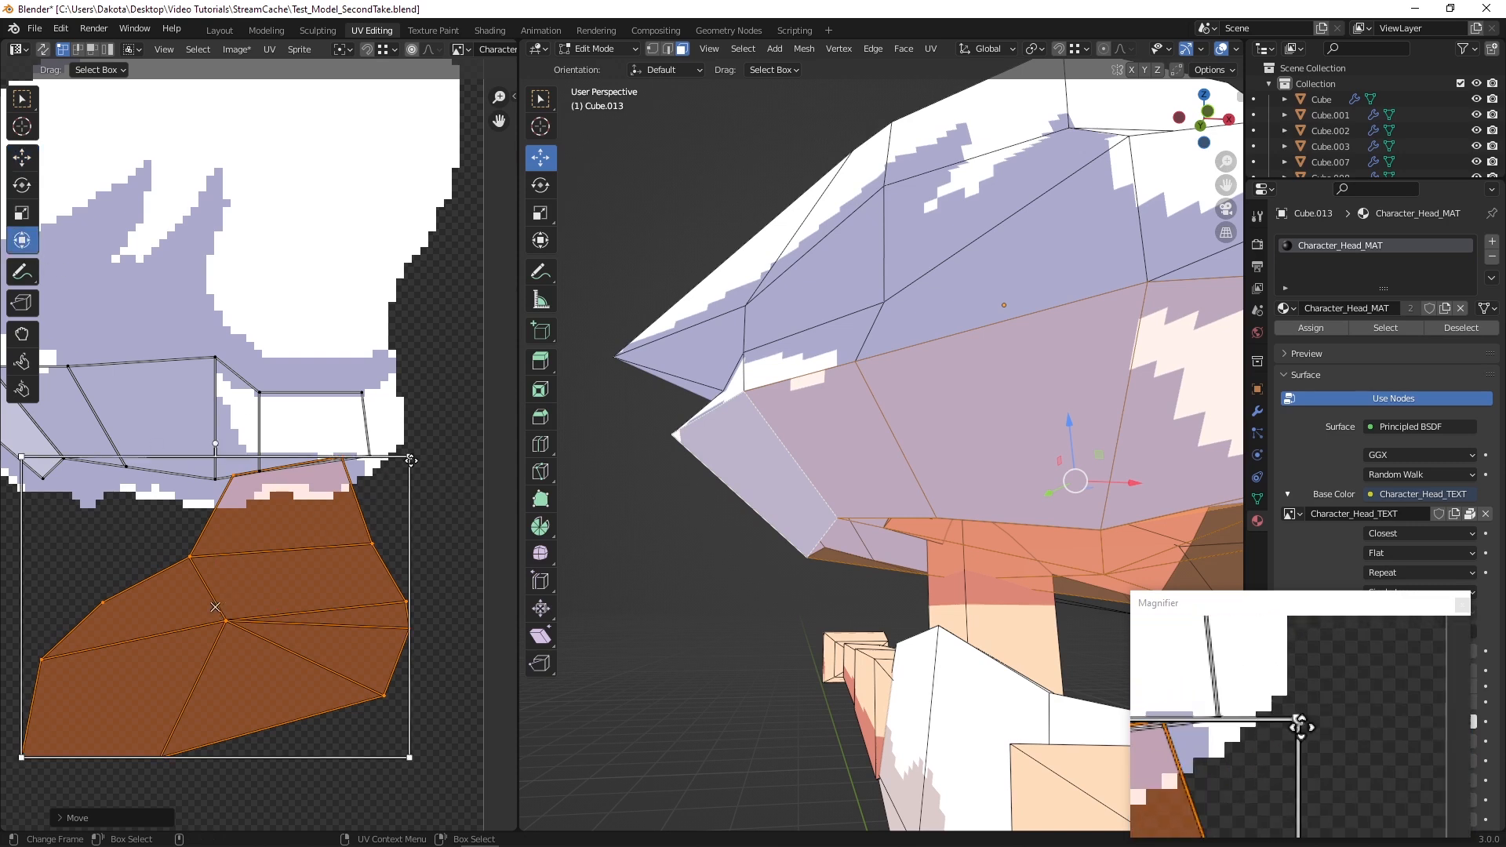
{"action": "left_click_drag", "start_coordinate": [411, 462], "coordinate": [452, 407]}
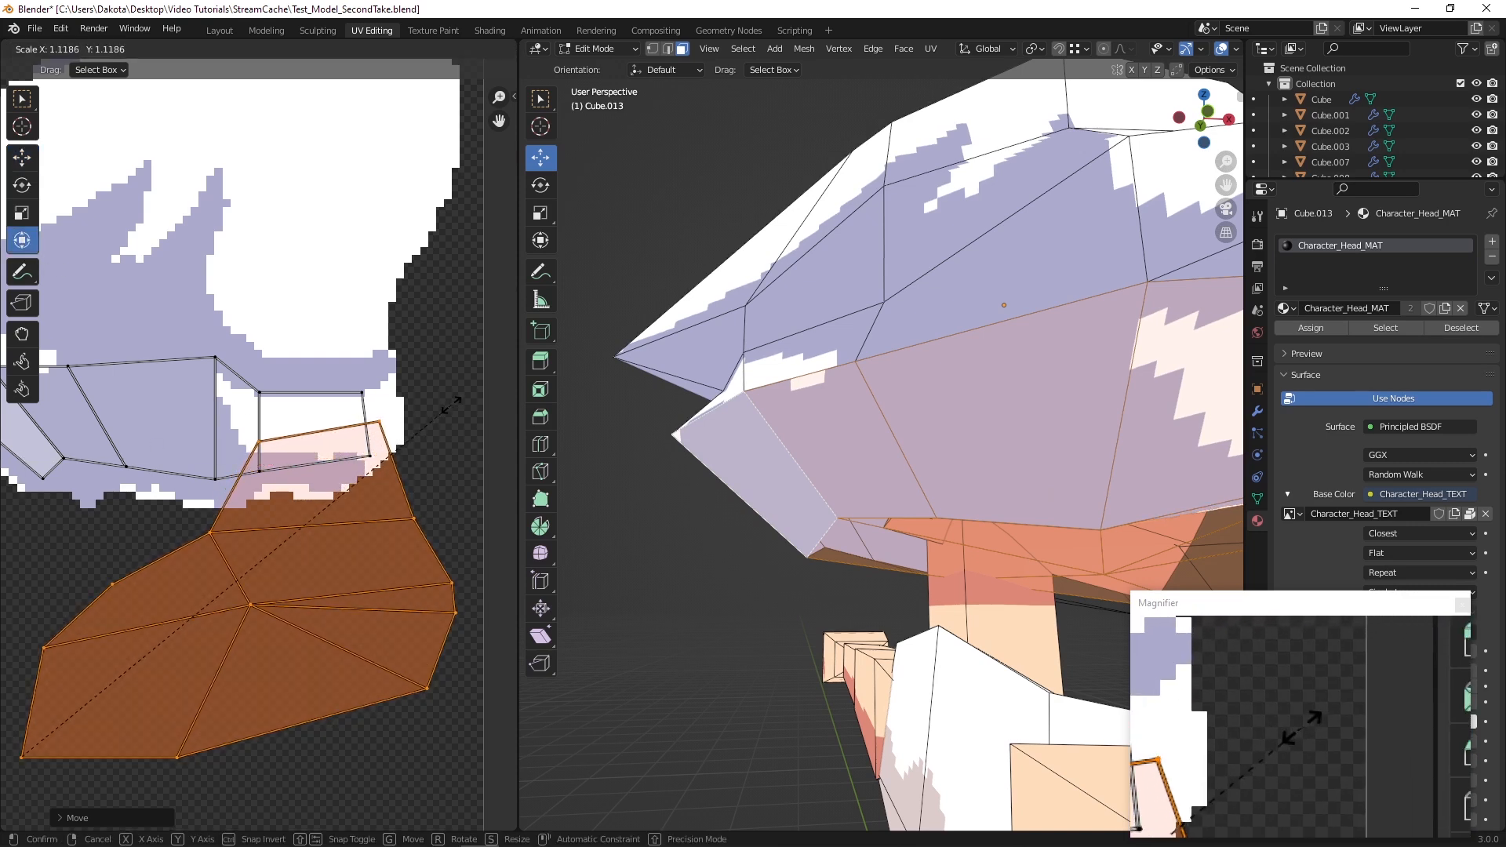
{"action": "left_click_drag", "start_coordinate": [446, 409], "coordinate": [431, 413]}
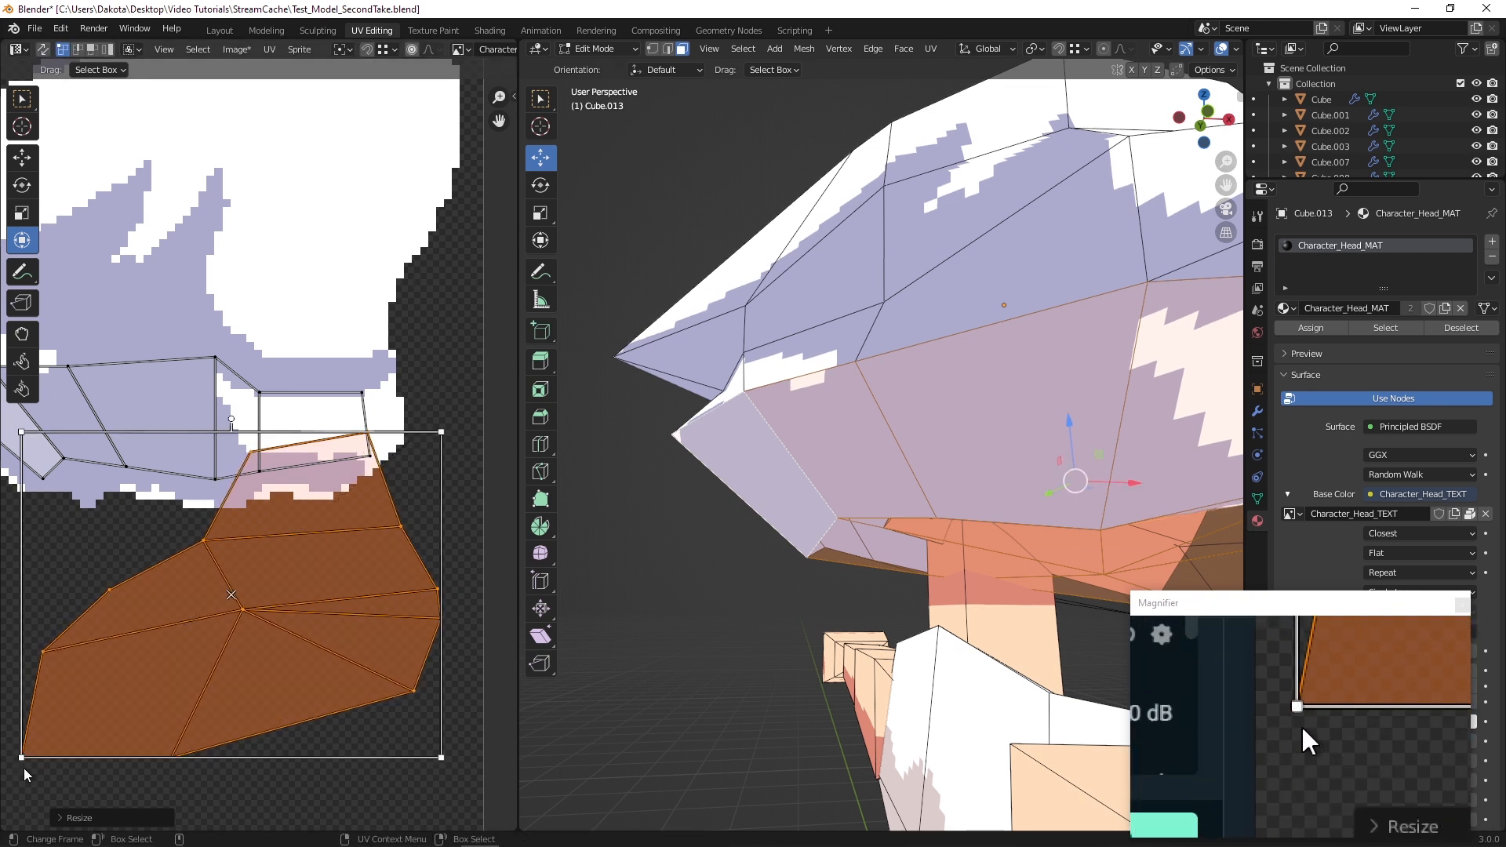
{"action": "left_click_drag", "start_coordinate": [22, 757], "coordinate": [37, 742]}
{"action": "left_click_drag", "start_coordinate": [437, 436], "coordinate": [435, 442]}
{"action": "scroll", "coordinate": [27, 471], "scroll_direction": "up", "scroll_amount": 2}
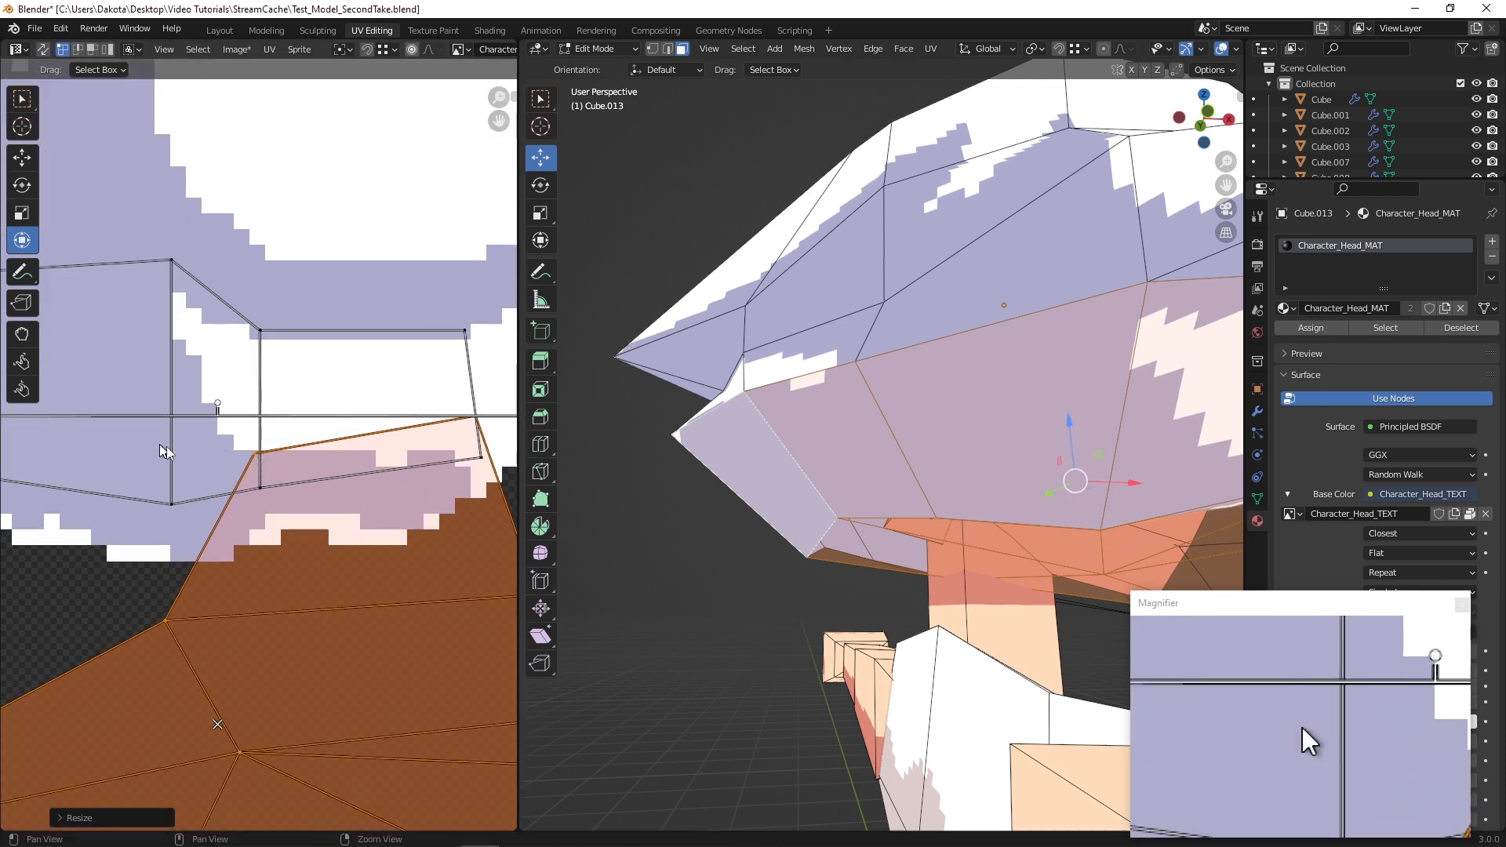
{"action": "left_click_drag", "start_coordinate": [51, 409], "coordinate": [66, 417]}
Fine-tune the underside island's position so its upper edge sits just against the lower rim of the hair UVs
{"action": "middle_click_drag", "start_coordinate": [338, 421], "coordinate": [297, 385]}
{"action": "scroll", "coordinate": [196, 424], "scroll_direction": "down", "scroll_amount": 3}
{"action": "left_click", "coordinate": [22, 157]}
{"action": "mouse_move", "coordinate": [279, 444]}
{"action": "left_mouse_down"}
{"action": "mouse_move", "coordinate": [278, 479]}
{"action": "mouse_move", "coordinate": [278, 455]}
{"action": "left_mouse_up"}
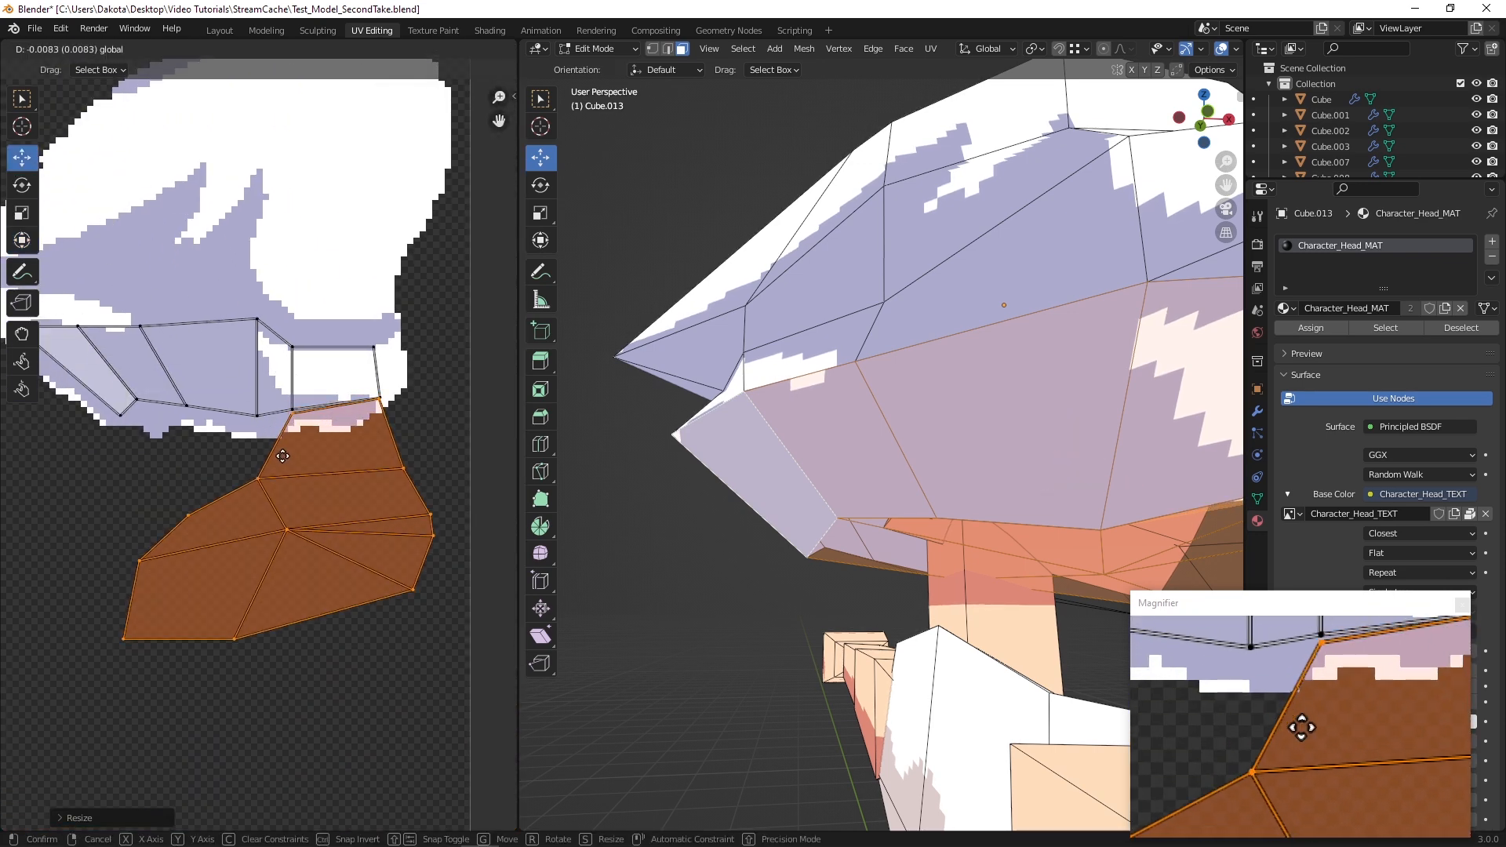
{"action": "left_click_drag", "start_coordinate": [283, 460], "coordinate": [282, 461]}
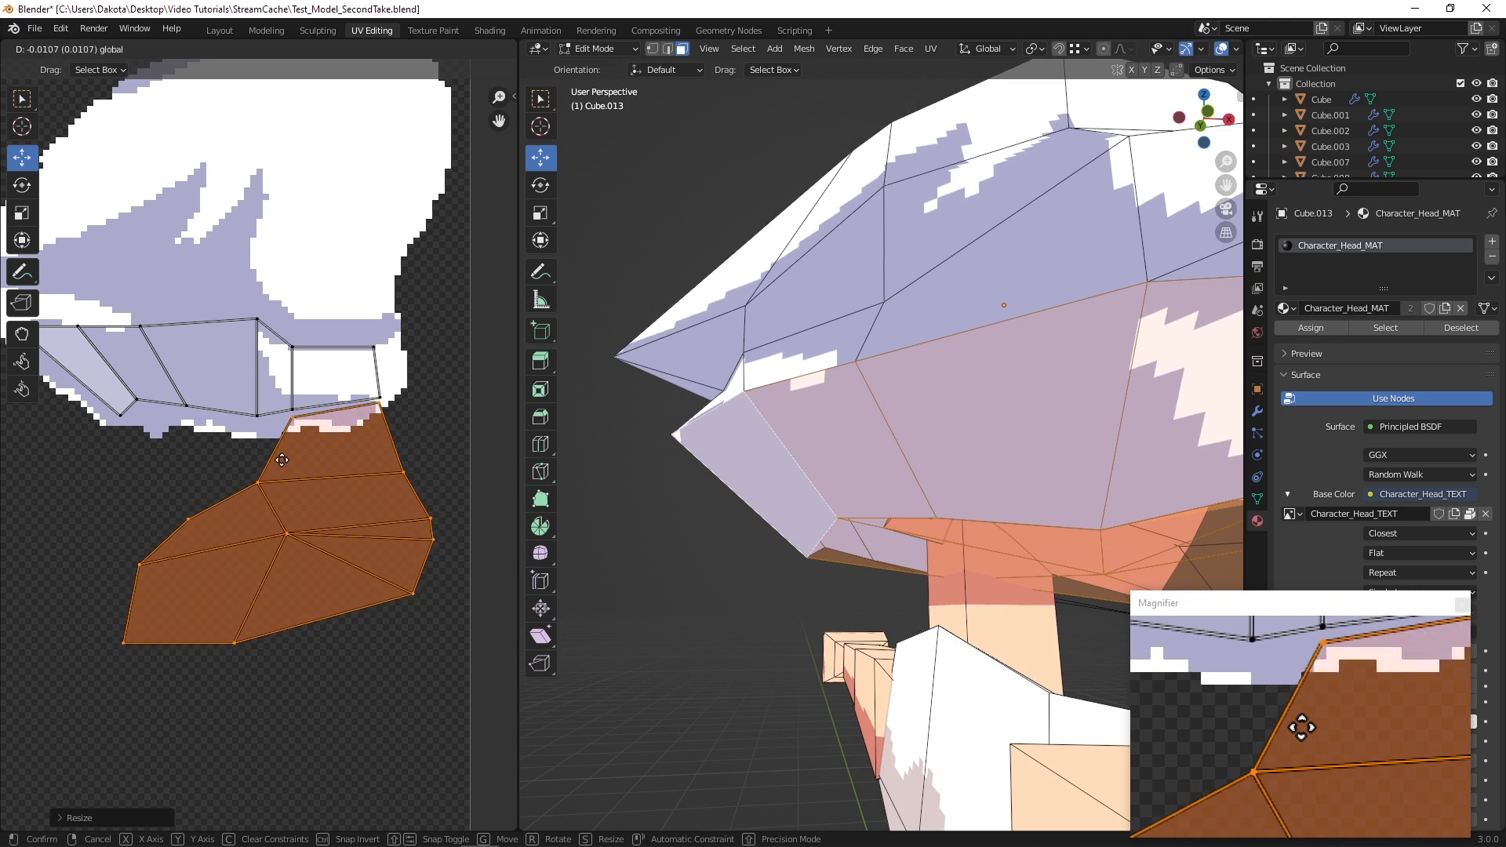
{"action": "left_click_drag", "start_coordinate": [284, 457], "coordinate": [282, 459]}
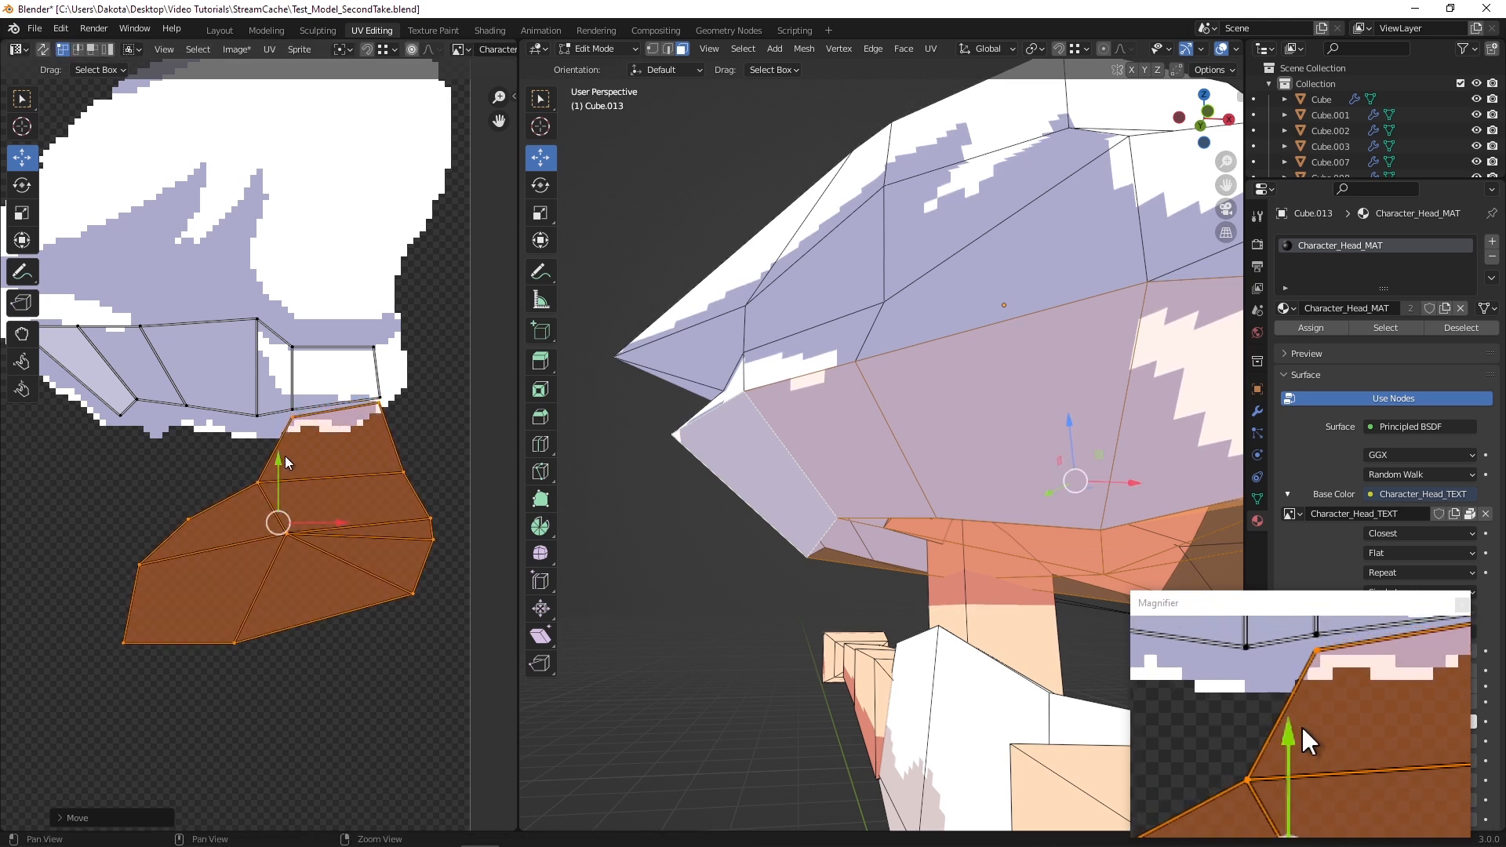
{"action": "scroll", "coordinate": [287, 457], "scroll_direction": "down", "scroll_amount": 3}
{"action": "scroll", "coordinate": [290, 455], "scroll_direction": "up", "scroll_amount": 3}
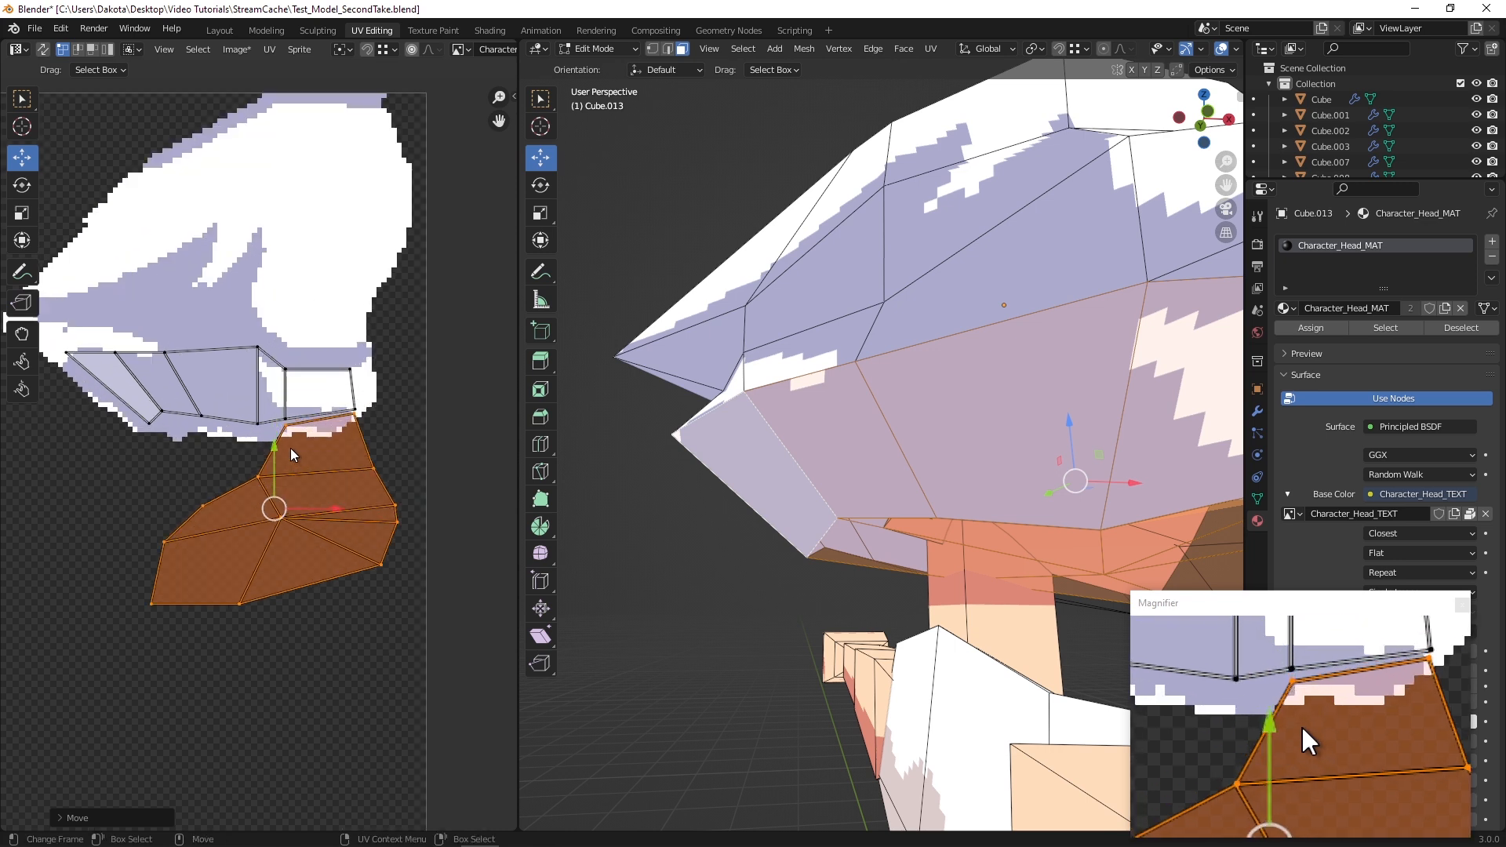
{"action": "mouse_move", "coordinate": [291, 455]}
{"action": "left_mouse_down"}
{"action": "mouse_move", "coordinate": [250, 343]}
{"action": "mouse_move", "coordinate": [269, 445]}
{"action": "left_mouse_up"}
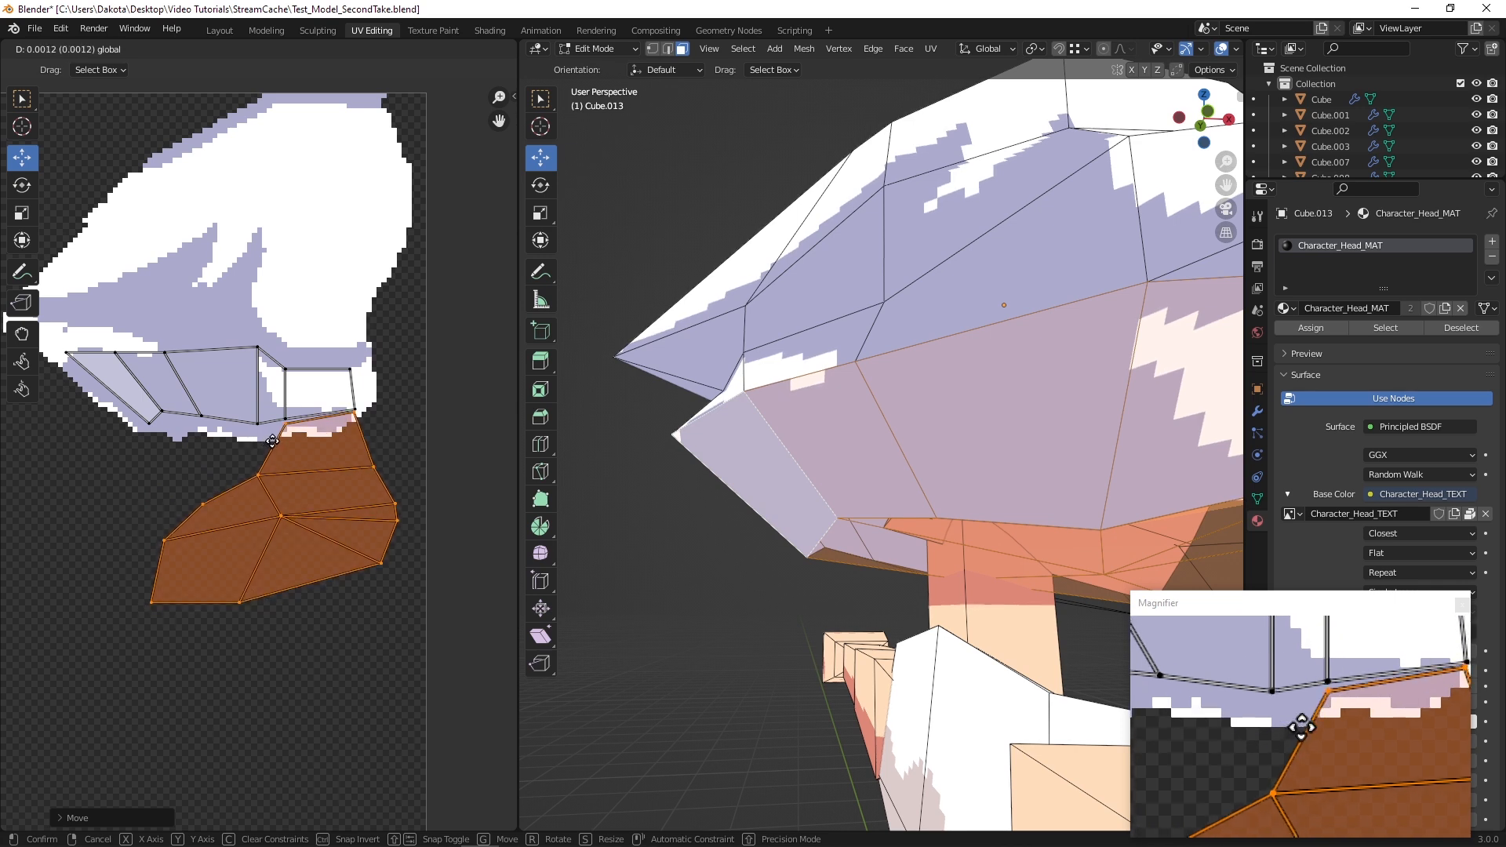
{"action": "middle_click_drag", "start_coordinate": [899, 452], "coordinate": [805, 400], "text": "shift"}
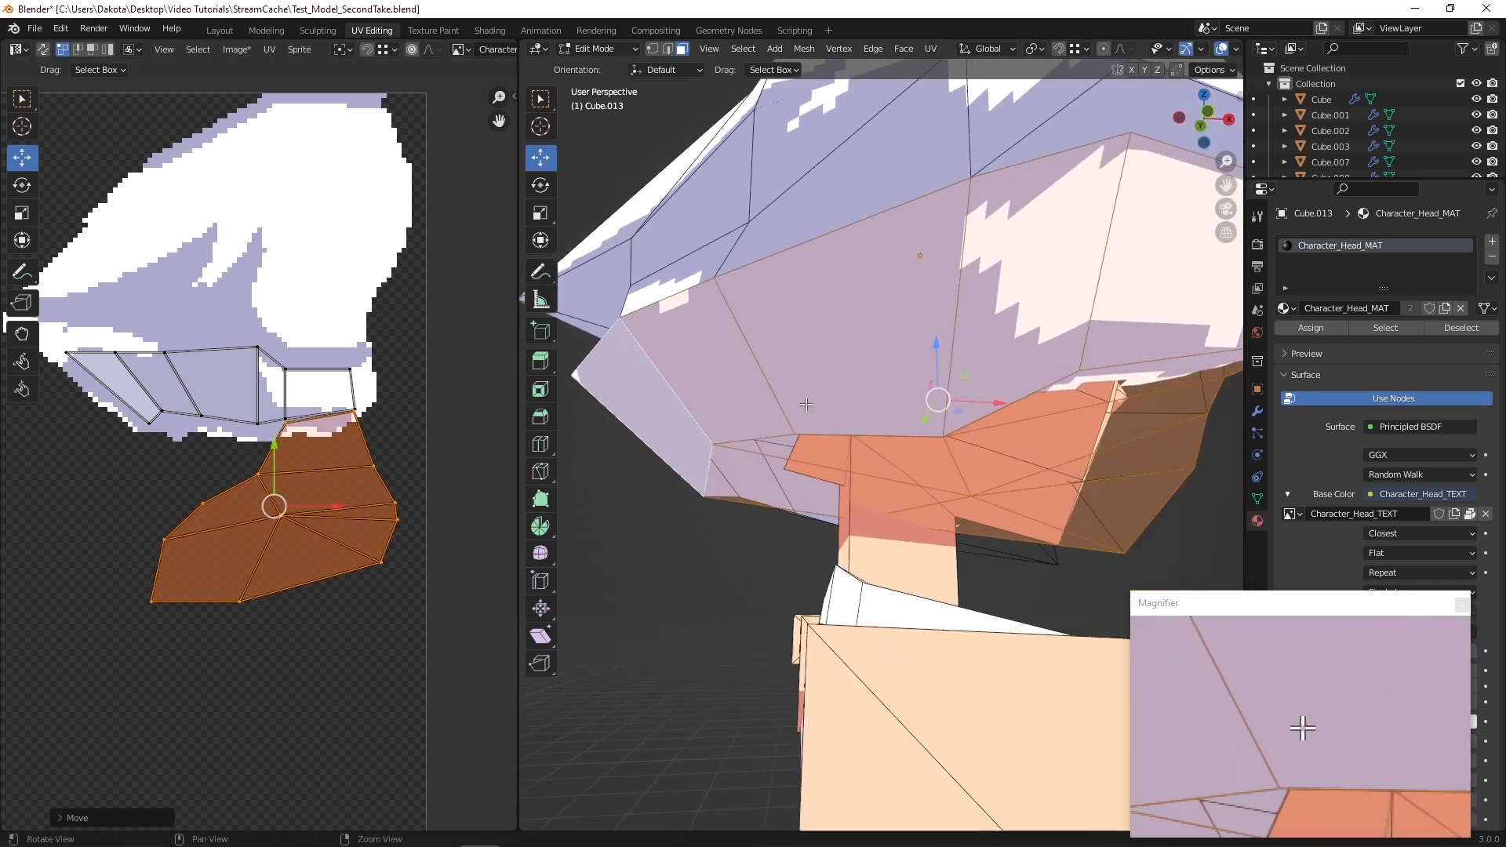
Switch to Aseprite and pick the lavender hair shadow colour #aaaacc from the lower hair area
{"action": "left_click", "coordinate": [594, 832]}
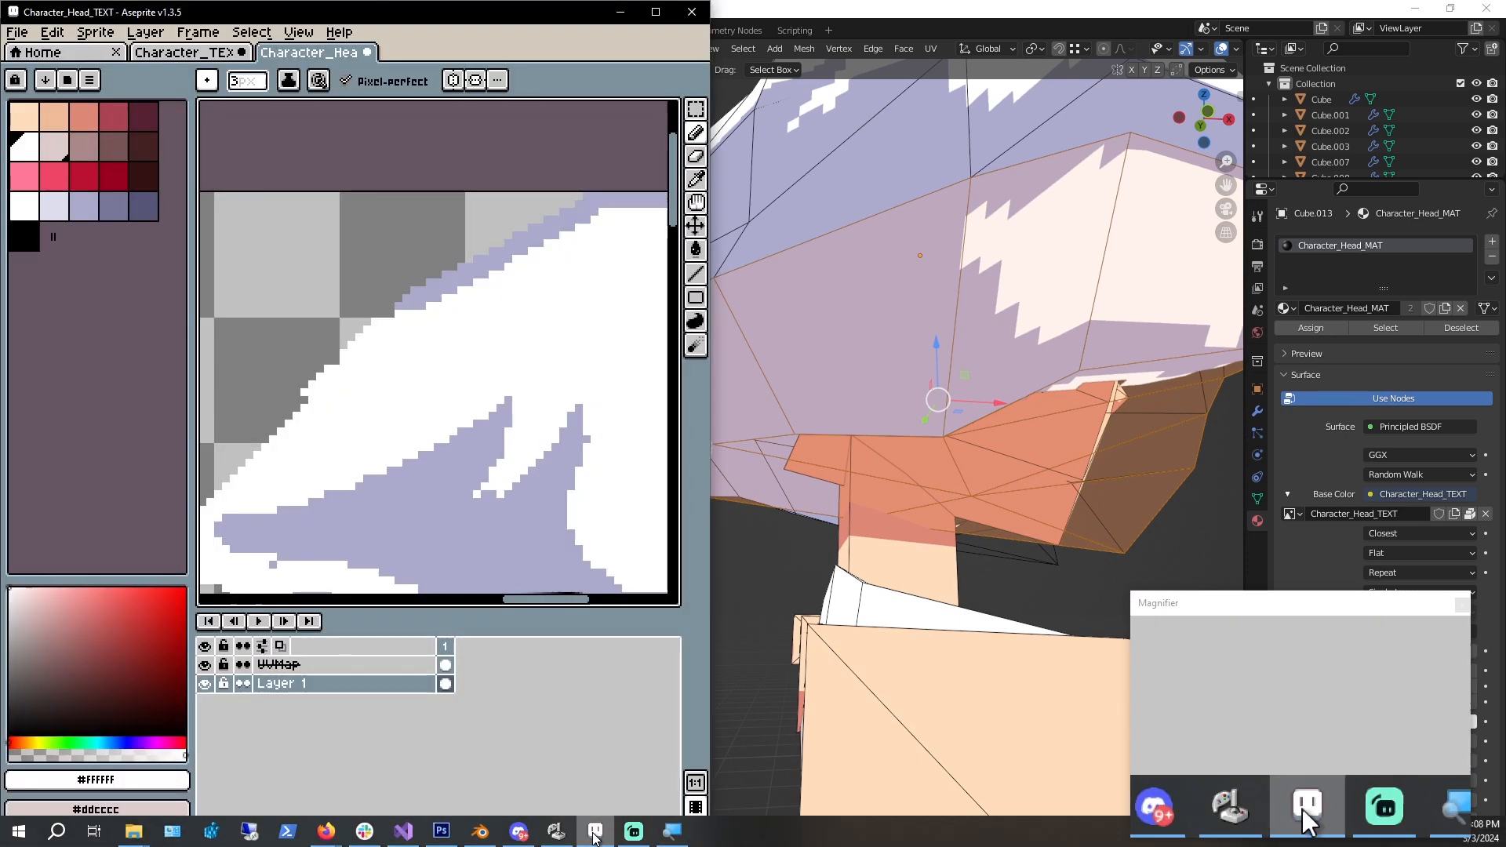
{"action": "scroll", "coordinate": [504, 499], "scroll_direction": "down", "scroll_amount": 2}
{"action": "key", "text": "i"}
{"action": "middle_click_drag", "start_coordinate": [504, 500], "coordinate": [431, 267]}
{"action": "left_click", "coordinate": [416, 315]}
{"action": "scroll", "coordinate": [541, 385], "scroll_direction": "up", "scroll_amount": 3}
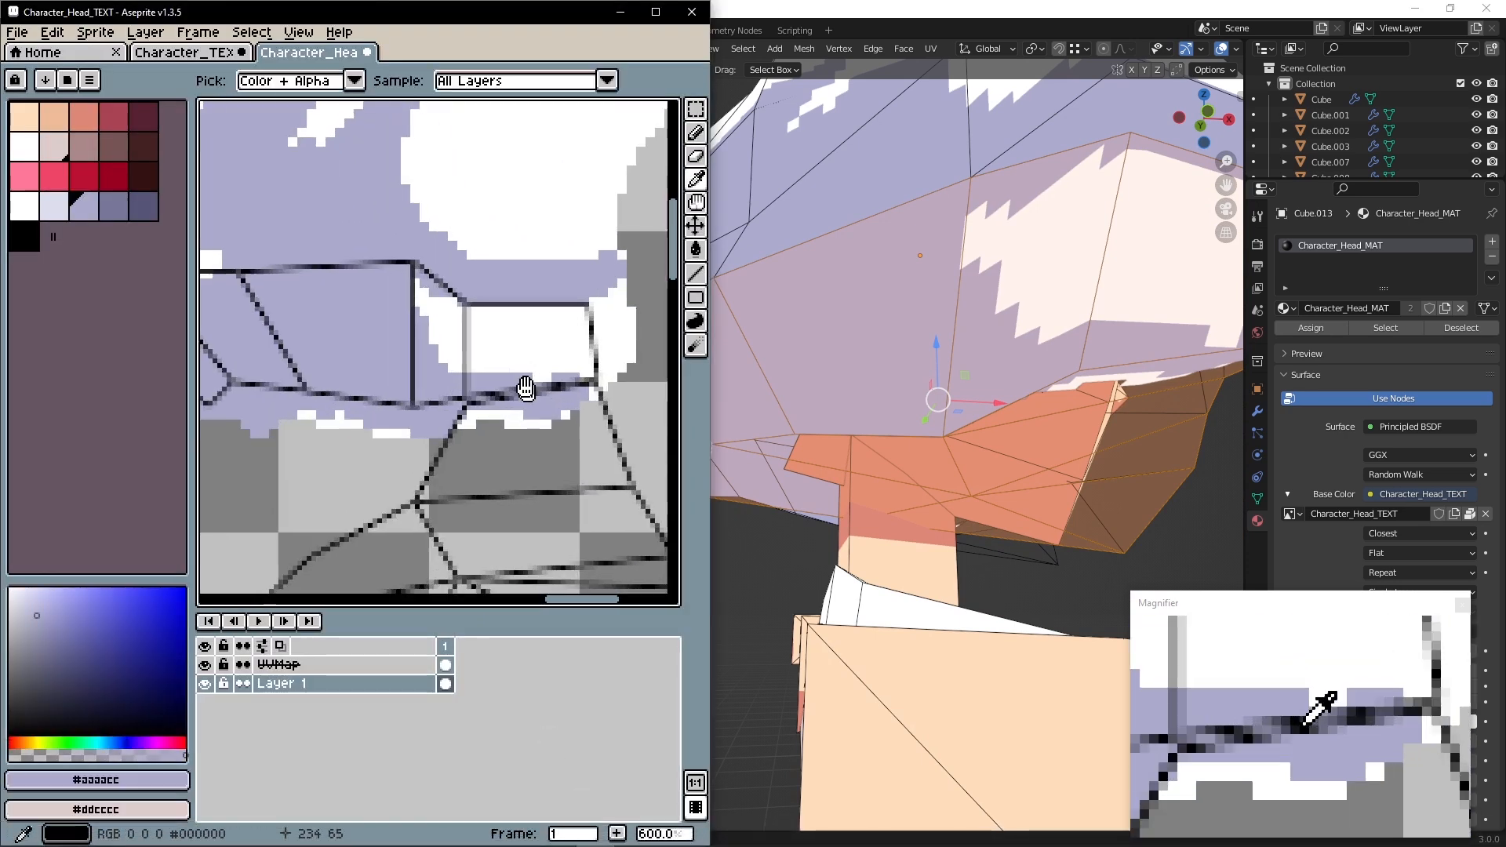
Outline the underside UV island with straight 4 px strokes in #aaaacc along its outer edges
{"action": "middle_click_drag", "start_coordinate": [542, 386], "coordinate": [441, 283]}
{"action": "key", "text": "b"}
{"action": "key", "text": "plus"}
{"action": "key", "text": "plus"}
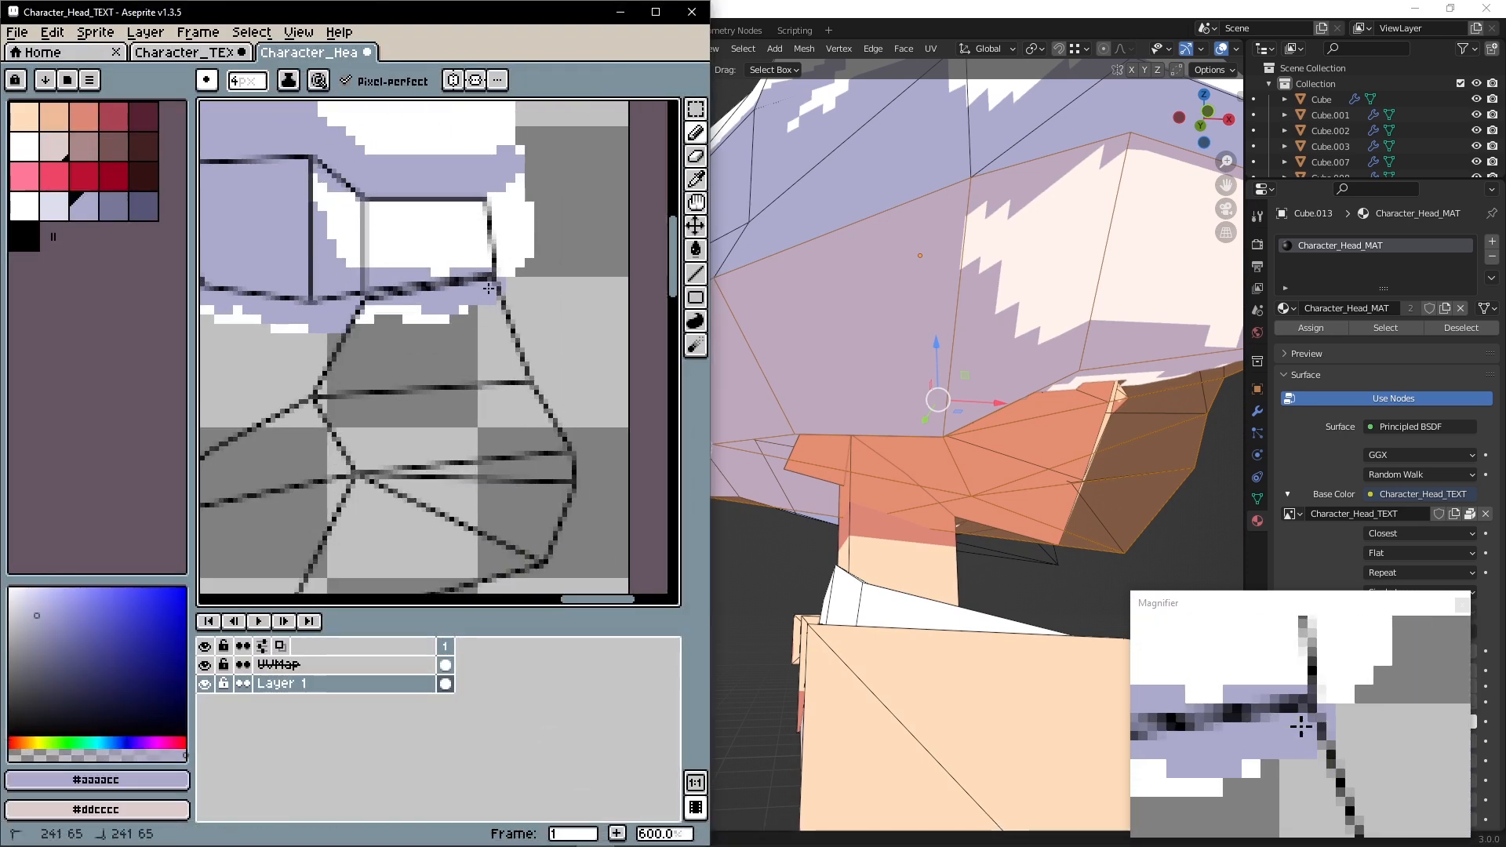
{"action": "middle_click_drag", "start_coordinate": [562, 455], "coordinate": [528, 399]}
{"action": "left_click", "coordinate": [543, 414], "text": "shift"}
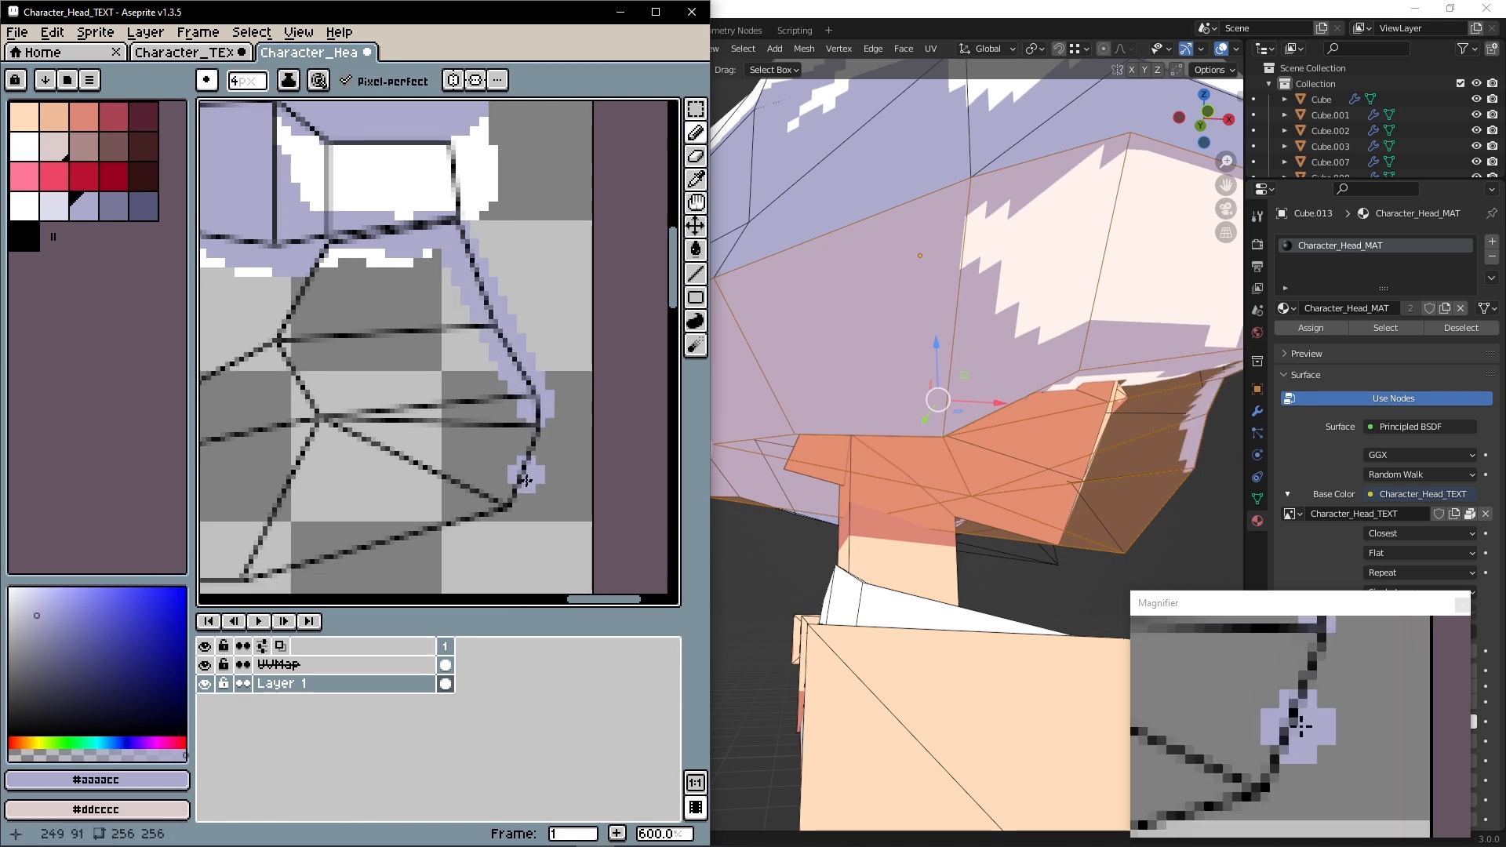
{"action": "left_click", "coordinate": [503, 517], "text": "shift"}
{"action": "middle_click_drag", "start_coordinate": [425, 526], "coordinate": [538, 389]}
{"action": "left_click", "coordinate": [372, 440], "text": "shift"}
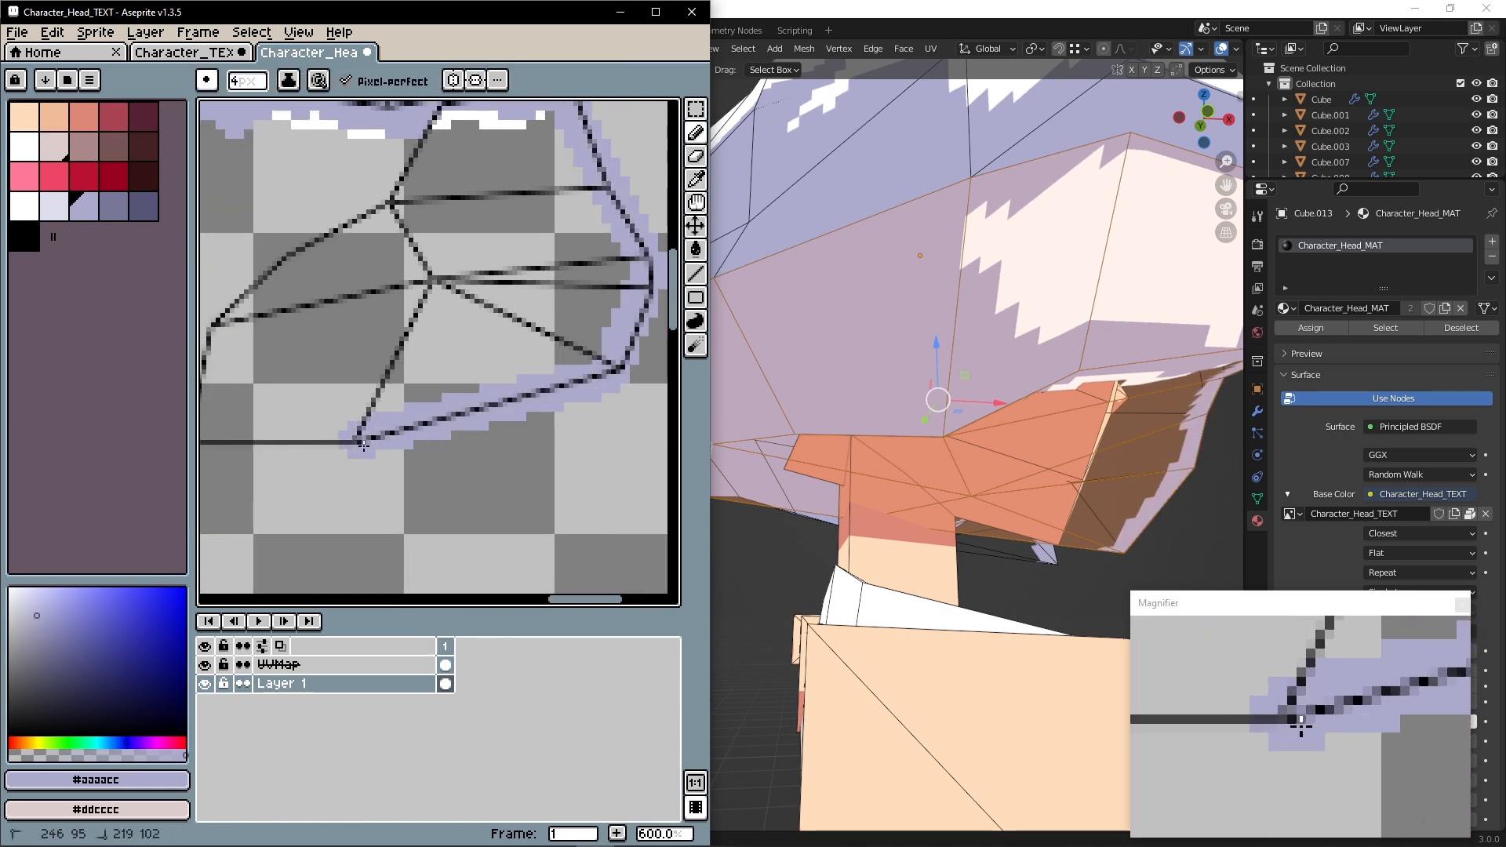
{"action": "middle_click_drag", "start_coordinate": [372, 440], "coordinate": [486, 463]}
{"action": "left_click", "coordinate": [313, 467], "text": "shift"}
{"action": "left_click", "coordinate": [346, 351], "text": "shift"}
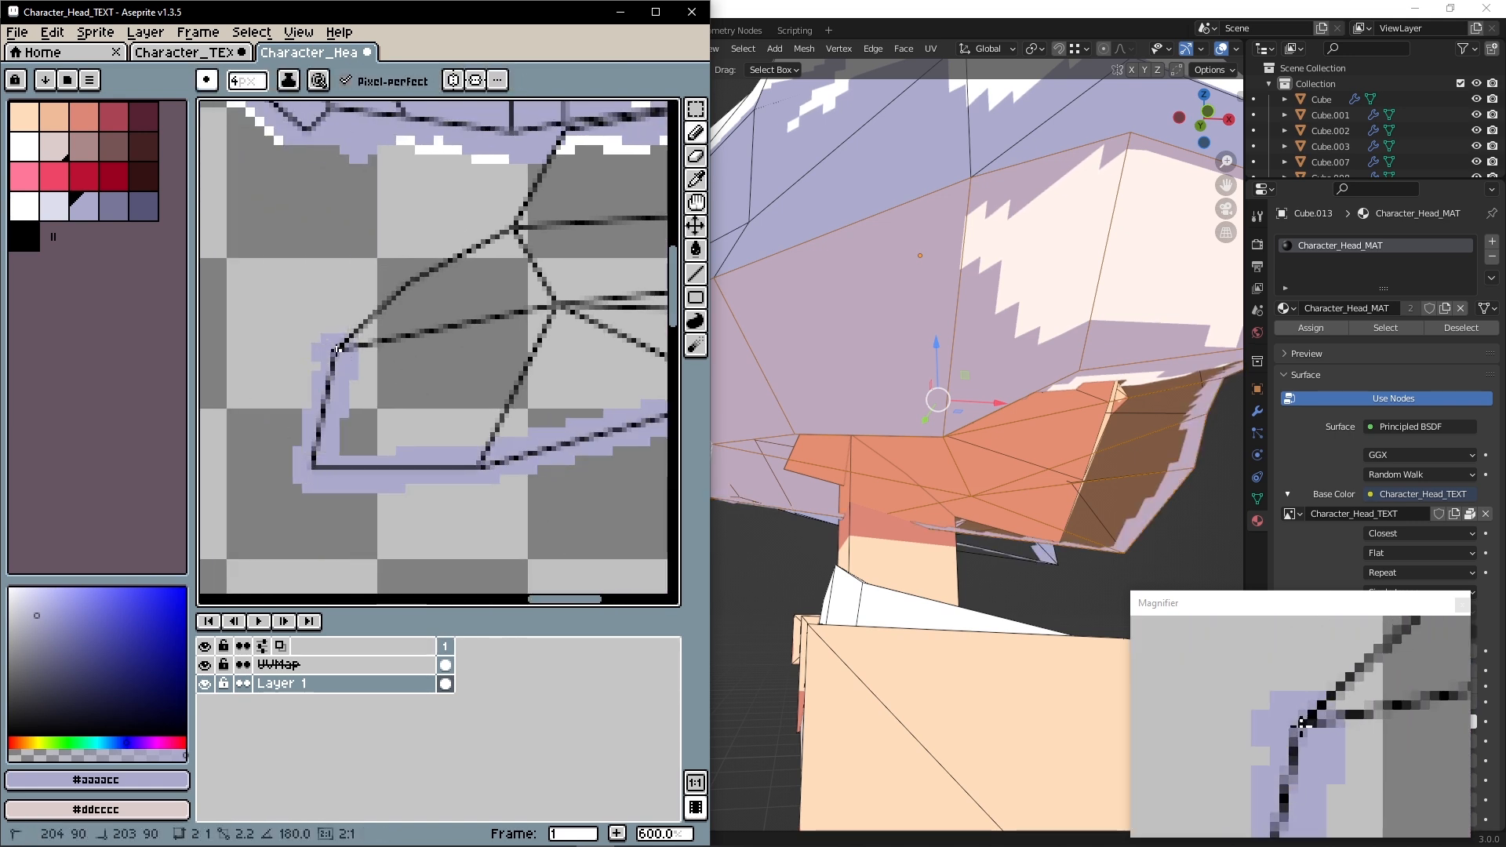
{"action": "middle_click_drag", "start_coordinate": [345, 351], "coordinate": [278, 459]}
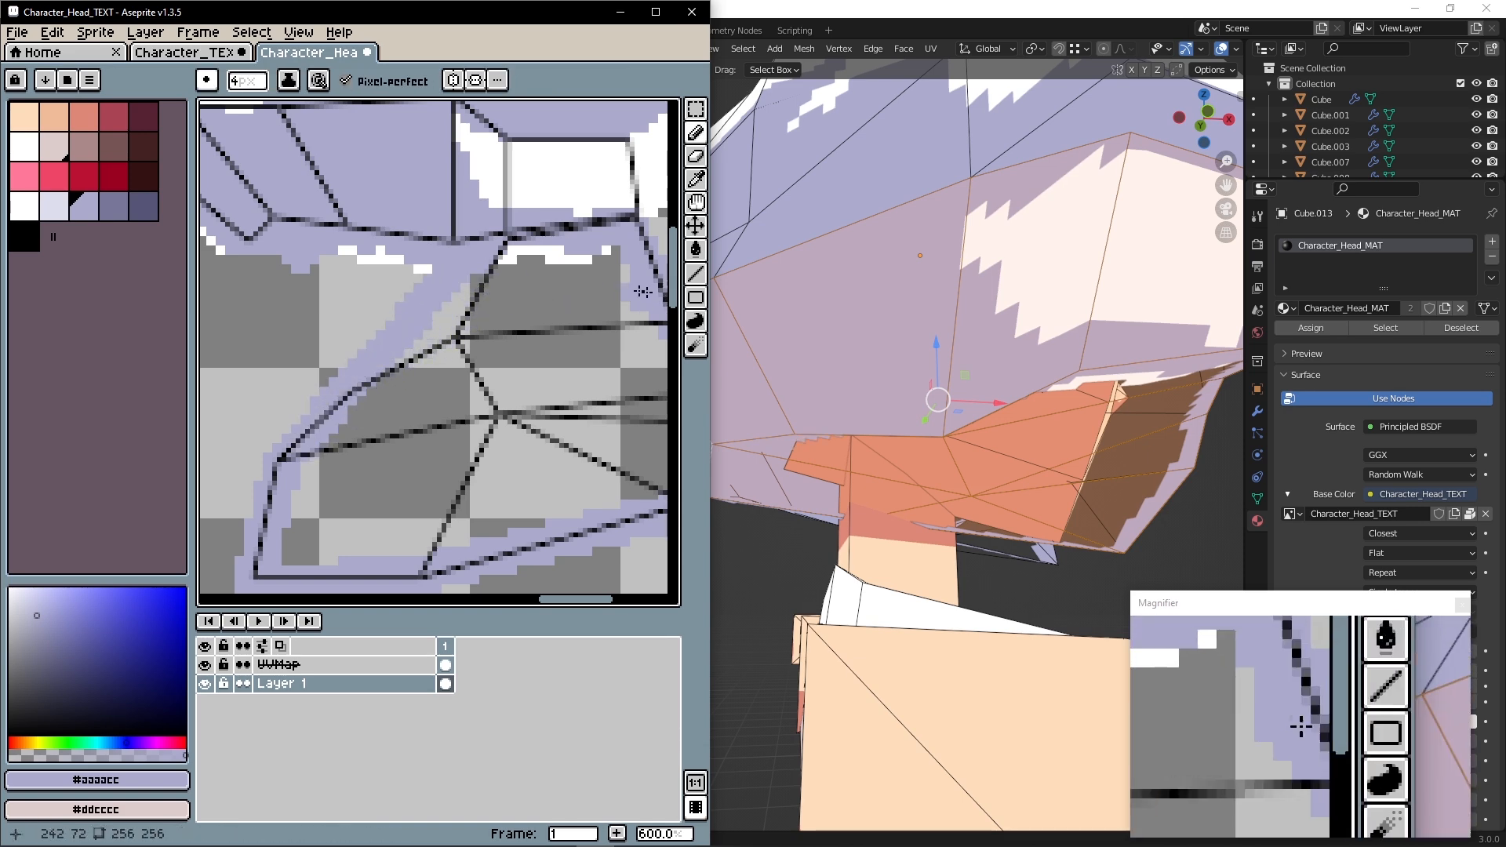
Fill the inside of the outlined underside island with the #aaaacc shadow colour
{"action": "left_click", "coordinate": [700, 246]}
{"action": "left_click", "coordinate": [537, 342]}
{"action": "key", "text": "i"}
{"action": "scroll", "coordinate": [537, 342], "scroll_direction": "down", "scroll_amount": 1}
{"action": "middle_click_drag", "start_coordinate": [537, 342], "coordinate": [339, 404]}
{"action": "scroll", "coordinate": [377, 374], "scroll_direction": "down", "scroll_amount": 2}
Switch to Blender and examine the hair's shadow texture on the model from the side, below and front
{"action": "left_click", "coordinate": [812, 549]}
{"action": "scroll", "coordinate": [821, 539], "scroll_direction": "down", "scroll_amount": 4}
{"action": "middle_click_drag", "start_coordinate": [821, 539], "coordinate": [764, 606]}
{"action": "scroll", "coordinate": [134, 497], "scroll_direction": "down", "scroll_amount": 5}
{"action": "middle_click_drag", "start_coordinate": [131, 502], "coordinate": [204, 482]}
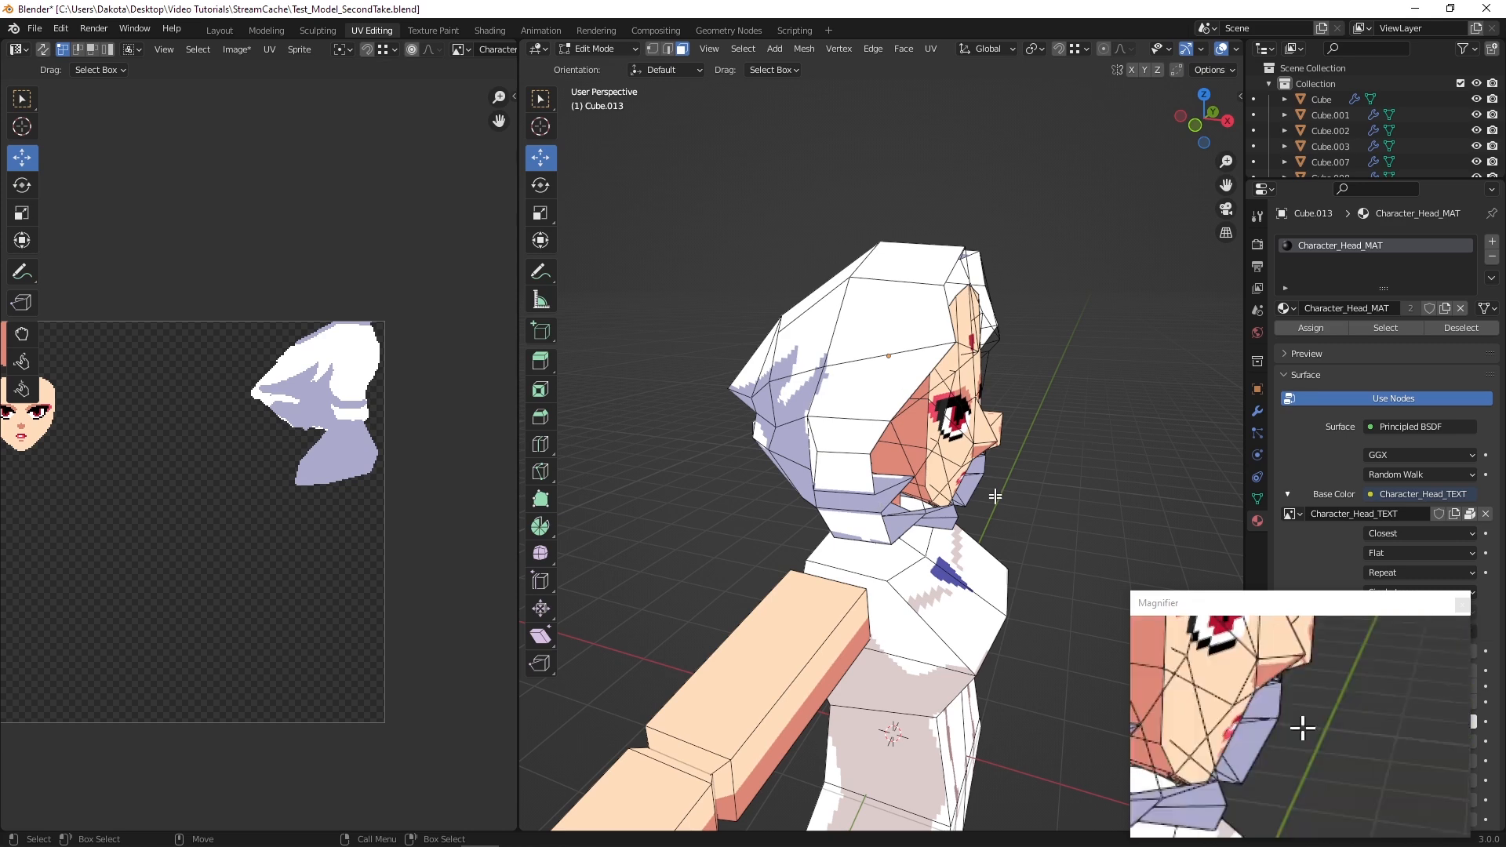
{"action": "left_click_drag", "start_coordinate": [914, 541], "coordinate": [841, 471], "text": "alt"}
{"action": "right_click_drag", "start_coordinate": [841, 471], "coordinate": [762, 345], "text": "alt"}
{"action": "left_click_drag", "start_coordinate": [762, 345], "coordinate": [815, 353], "text": "alt"}
{"action": "scroll", "coordinate": [431, 388], "scroll_direction": "up", "scroll_amount": 8}
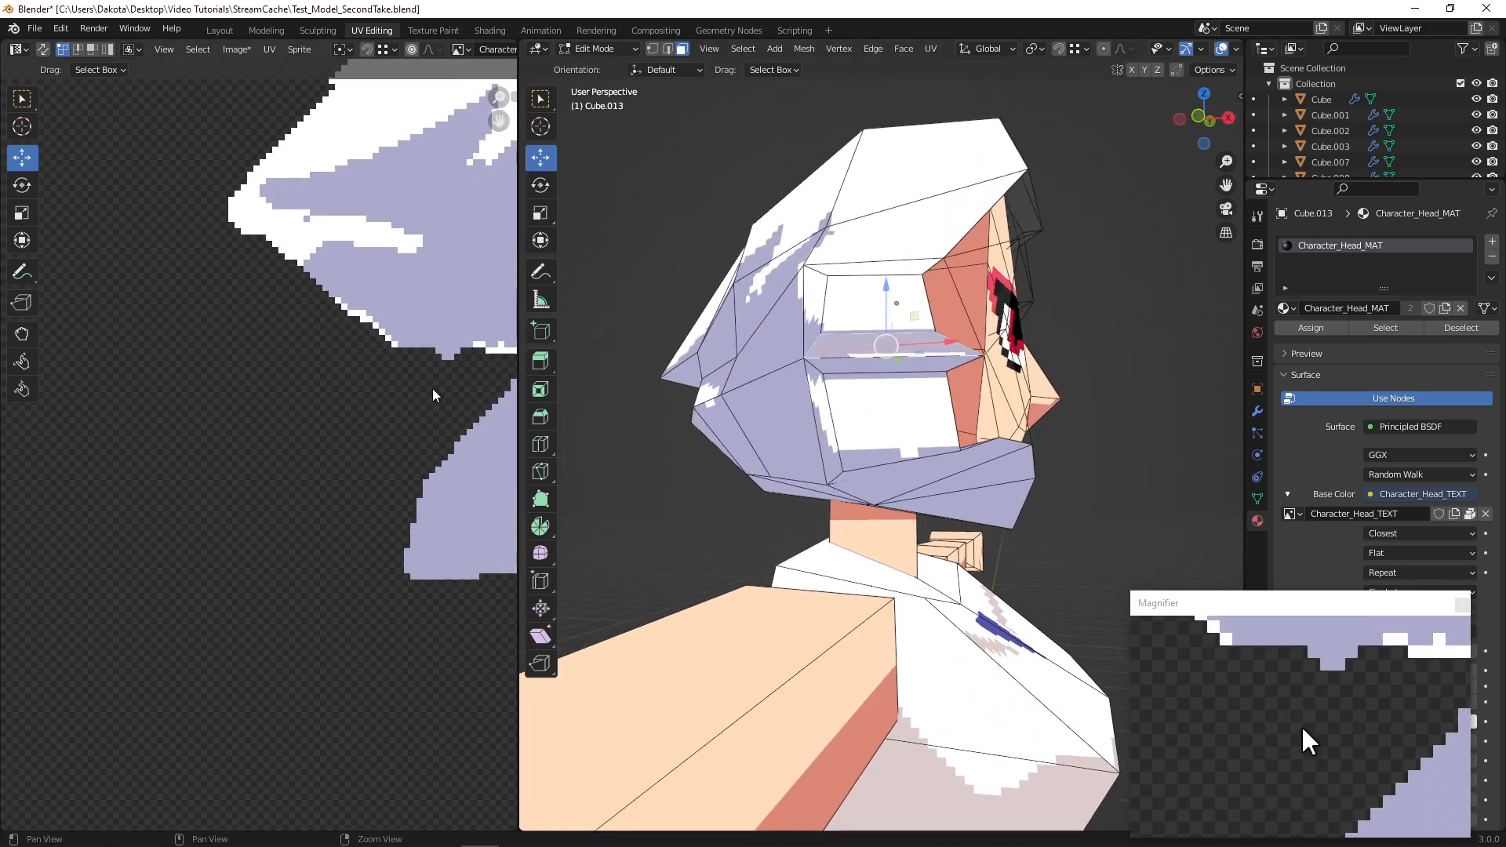
{"action": "middle_click_drag", "start_coordinate": [424, 375], "coordinate": [243, 394]}
{"action": "left_click_drag", "start_coordinate": [742, 393], "coordinate": [732, 521], "text": "alt"}
{"action": "scroll", "coordinate": [348, 261], "scroll_direction": "up", "scroll_amount": 2}
{"action": "scroll", "coordinate": [256, 416], "scroll_direction": "down", "scroll_amount": 3}
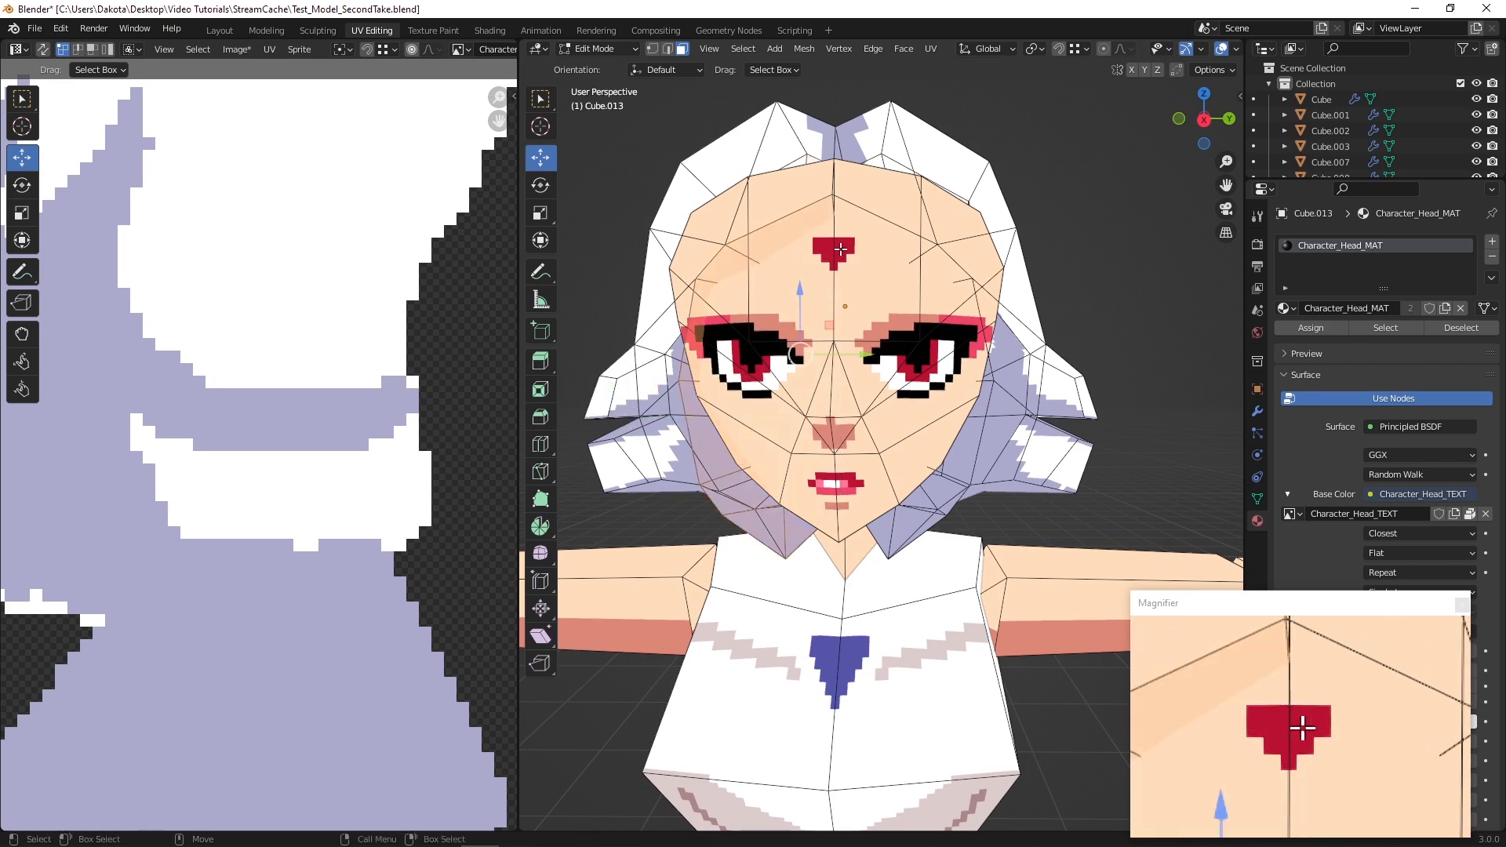
{"action": "scroll", "coordinate": [840, 250], "scroll_direction": "down", "scroll_amount": 1}
{"action": "mouse_move", "coordinate": [804, 354]}
{"action": "middle_mouse_down"}
{"action": "mouse_move", "coordinate": [777, 337]}
{"action": "mouse_move", "coordinate": [805, 330]}
{"action": "middle_mouse_up"}
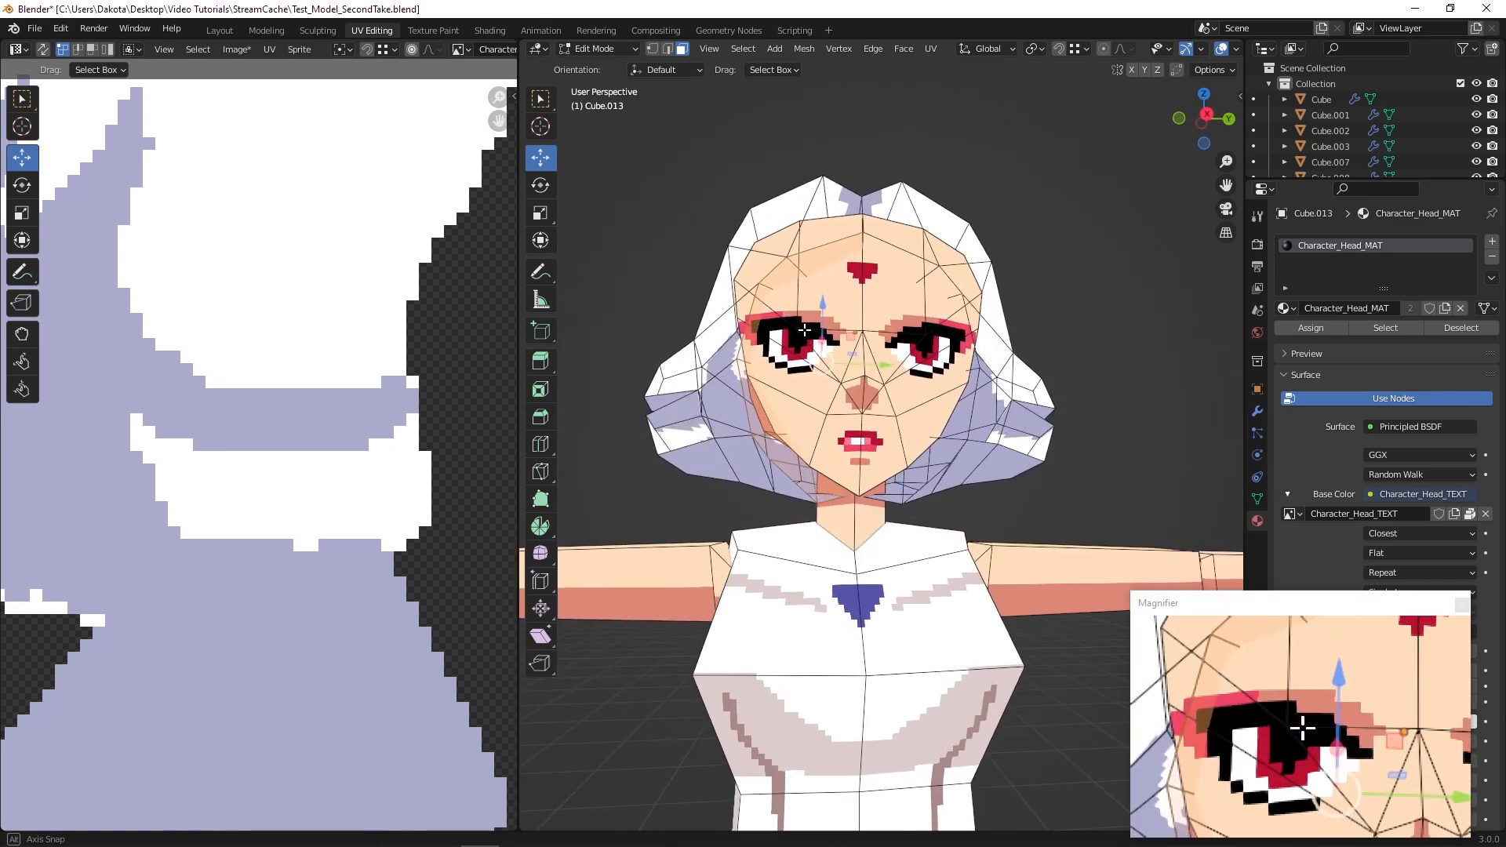
{"action": "scroll", "coordinate": [769, 309], "scroll_direction": "down", "scroll_amount": 2}
{"action": "mouse_move", "coordinate": [756, 337]}
{"action": "left_mouse_down", "text": "alt"}
{"action": "mouse_move", "coordinate": [829, 377]}
{"action": "mouse_move", "coordinate": [887, 358]}
{"action": "mouse_move", "coordinate": [747, 348]}
{"action": "left_mouse_up", "text": "alt"}
{"action": "scroll", "coordinate": [748, 348], "scroll_direction": "up", "scroll_amount": 2}
{"action": "mouse_move", "coordinate": [747, 347]}
{"action": "middle_mouse_down"}
{"action": "mouse_move", "coordinate": [785, 345]}
{"action": "mouse_move", "coordinate": [772, 357]}
{"action": "middle_mouse_up"}
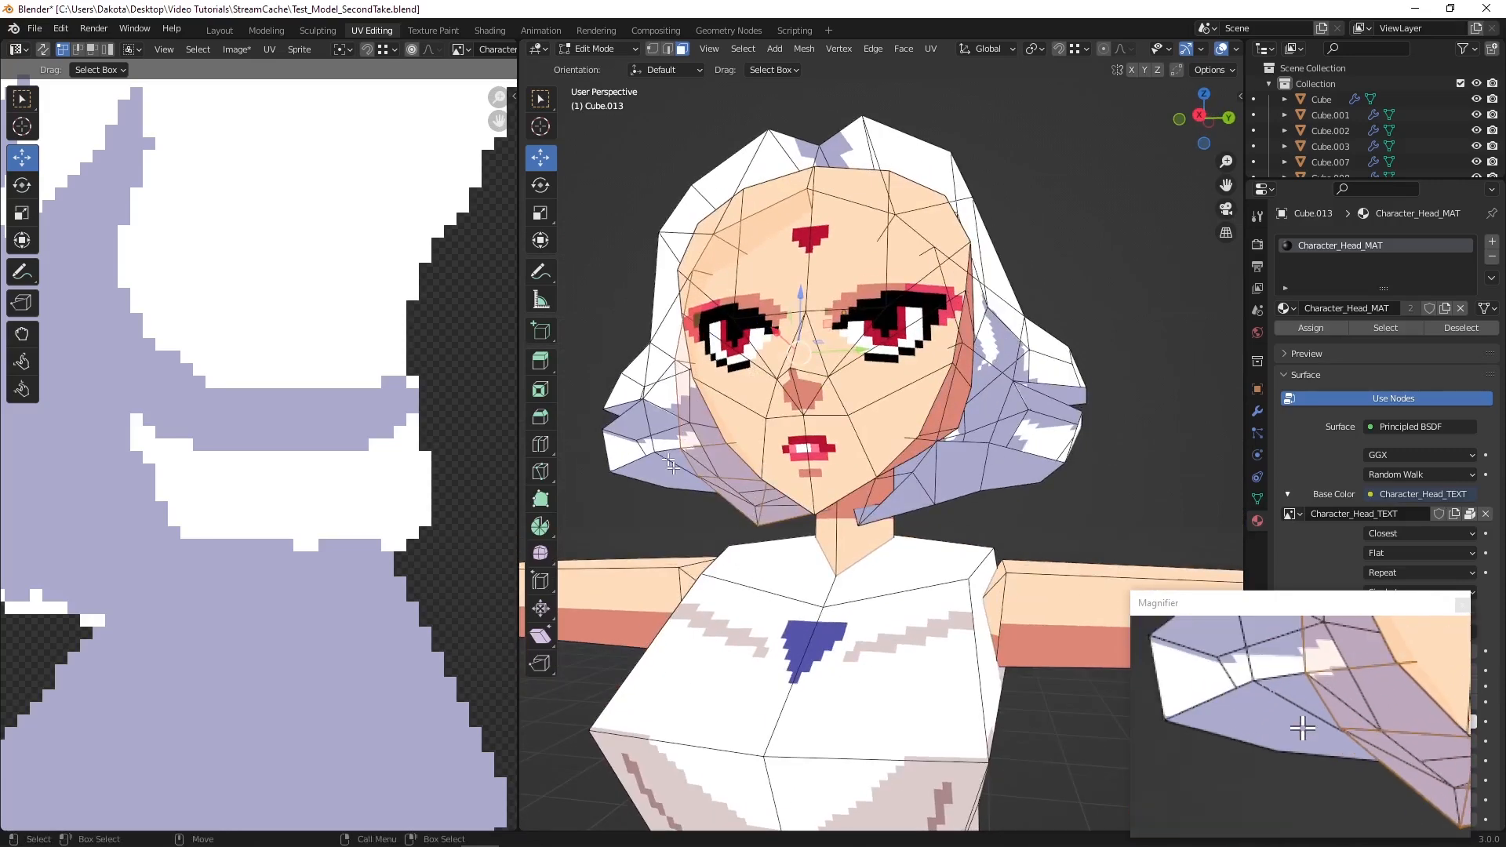
Face the head from the front and add one half of the hair's faces to the selection, from the lower tips to the crown
{"action": "scroll", "coordinate": [270, 454], "scroll_direction": "down", "scroll_amount": 4}
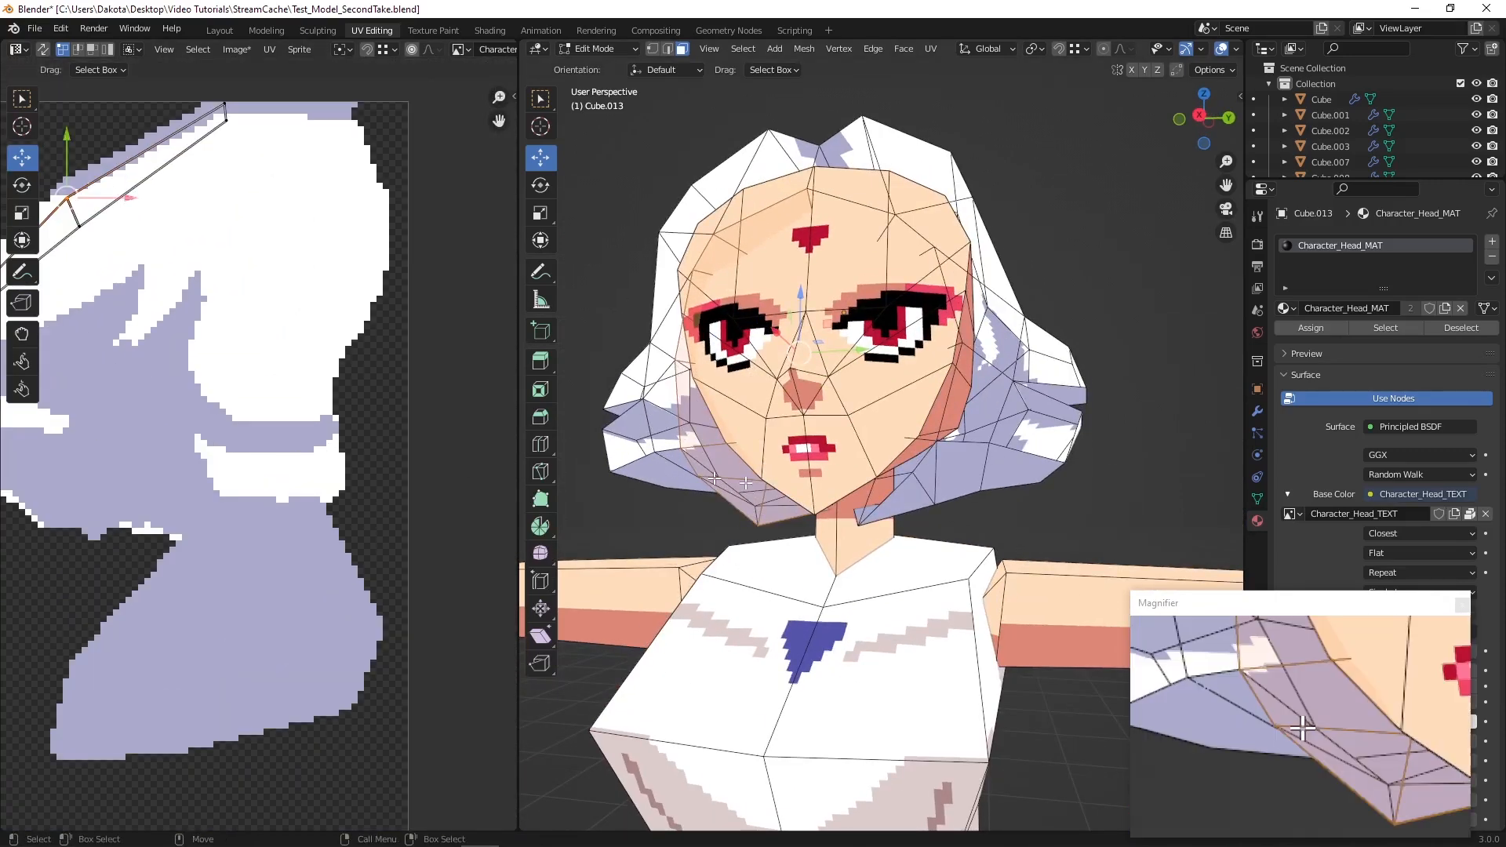
{"action": "mouse_move", "coordinate": [744, 441]}
{"action": "middle_mouse_down"}
{"action": "mouse_move", "coordinate": [801, 446]}
{"action": "mouse_move", "coordinate": [723, 441]}
{"action": "middle_mouse_up"}
{"action": "middle_click_drag", "start_coordinate": [750, 388], "coordinate": [756, 444], "text": "shift"}
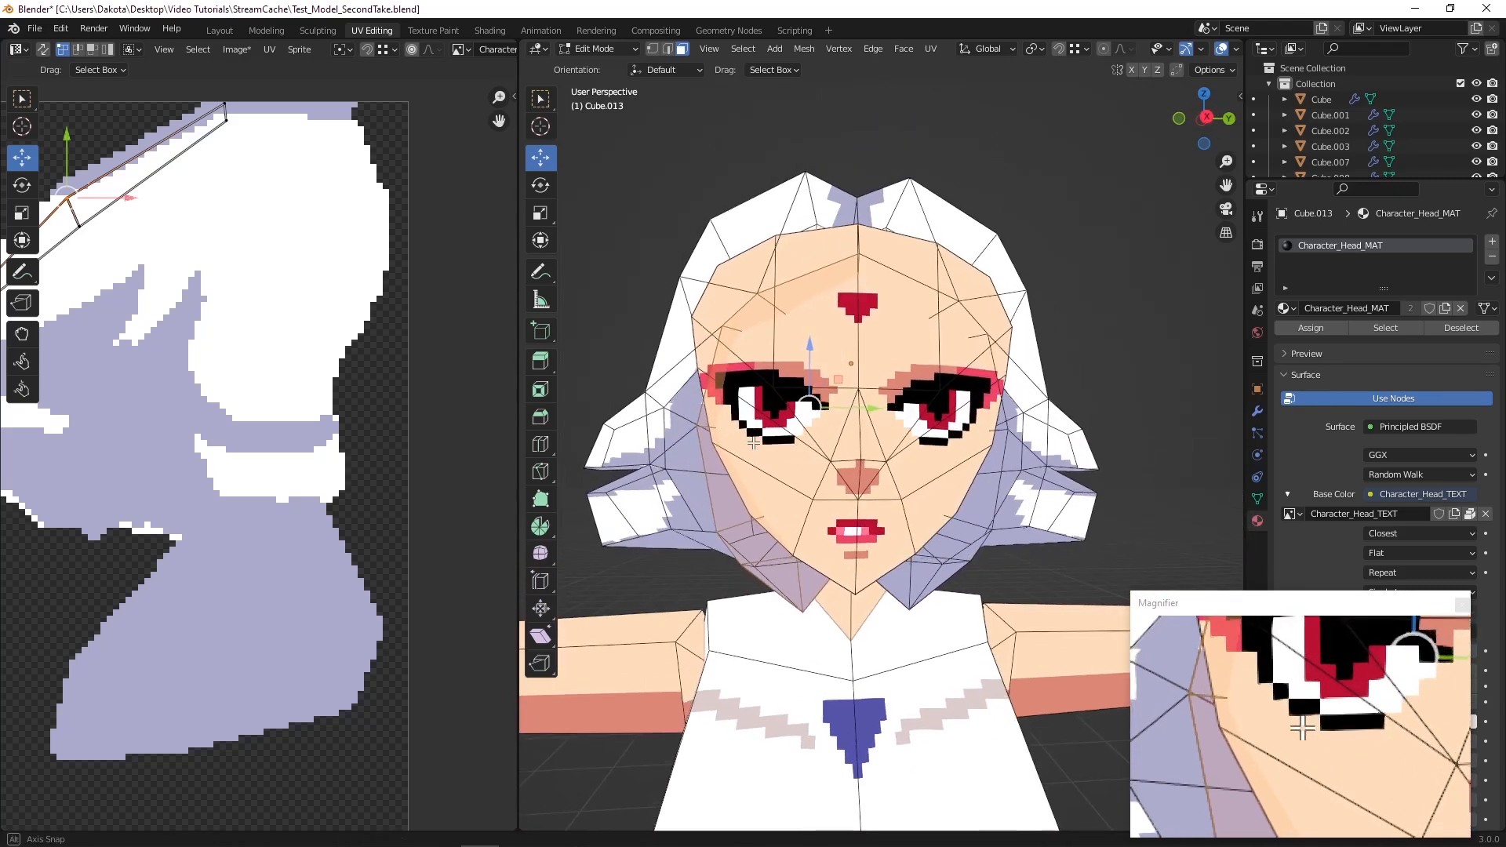
{"action": "left_click_drag", "start_coordinate": [624, 519], "coordinate": [670, 488], "text": "shift"}
{"action": "left_click_drag", "start_coordinate": [622, 433], "coordinate": [670, 429], "text": "shift"}
{"action": "left_click_drag", "start_coordinate": [675, 338], "coordinate": [693, 353], "text": "shift"}
{"action": "left_click_drag", "start_coordinate": [741, 248], "coordinate": [811, 277], "text": "shift"}
{"action": "middle_click_drag", "start_coordinate": [811, 278], "coordinate": [816, 299]}
{"action": "scroll", "coordinate": [820, 367], "scroll_direction": "down", "scroll_amount": 2}
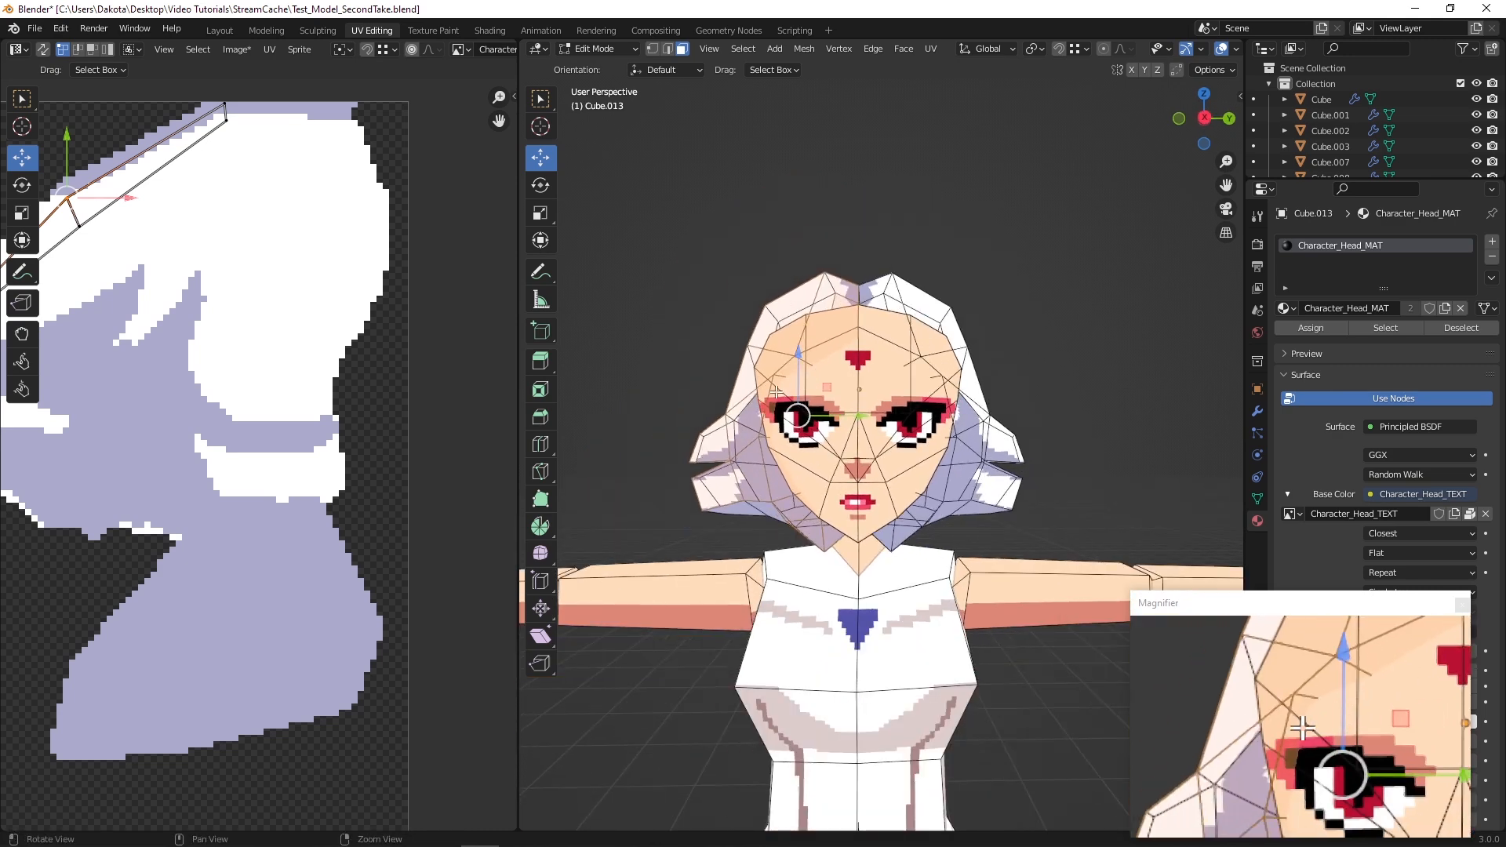
Check the selected half of the hair from behind and in isolation, and return to the front of the full model
{"action": "left_click", "coordinate": [1202, 124]}
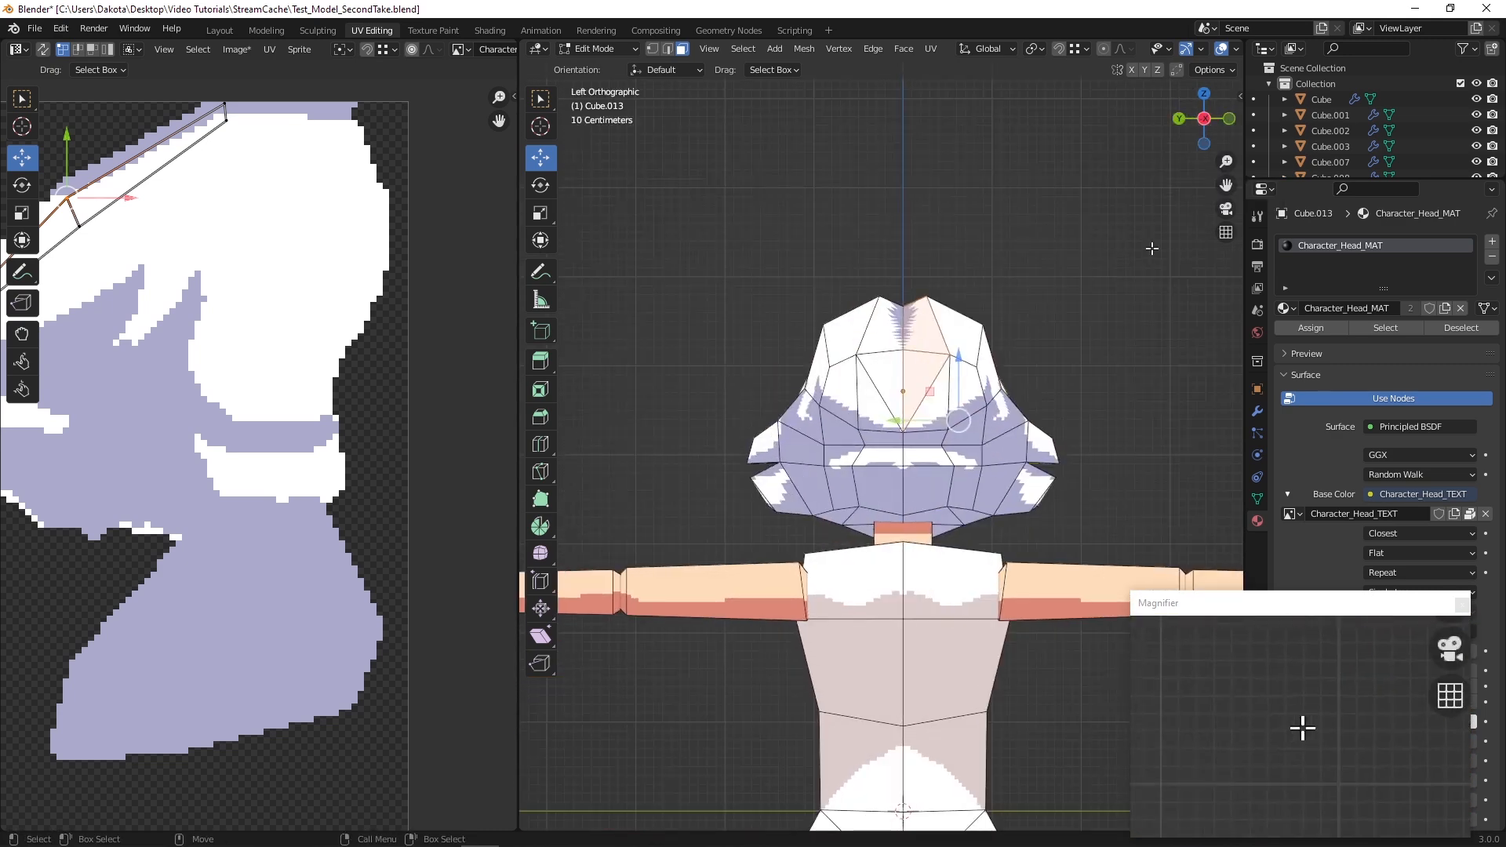
{"action": "left_click", "coordinate": [1228, 119]}
{"action": "middle_click_drag", "start_coordinate": [776, 346], "coordinate": [765, 384]}
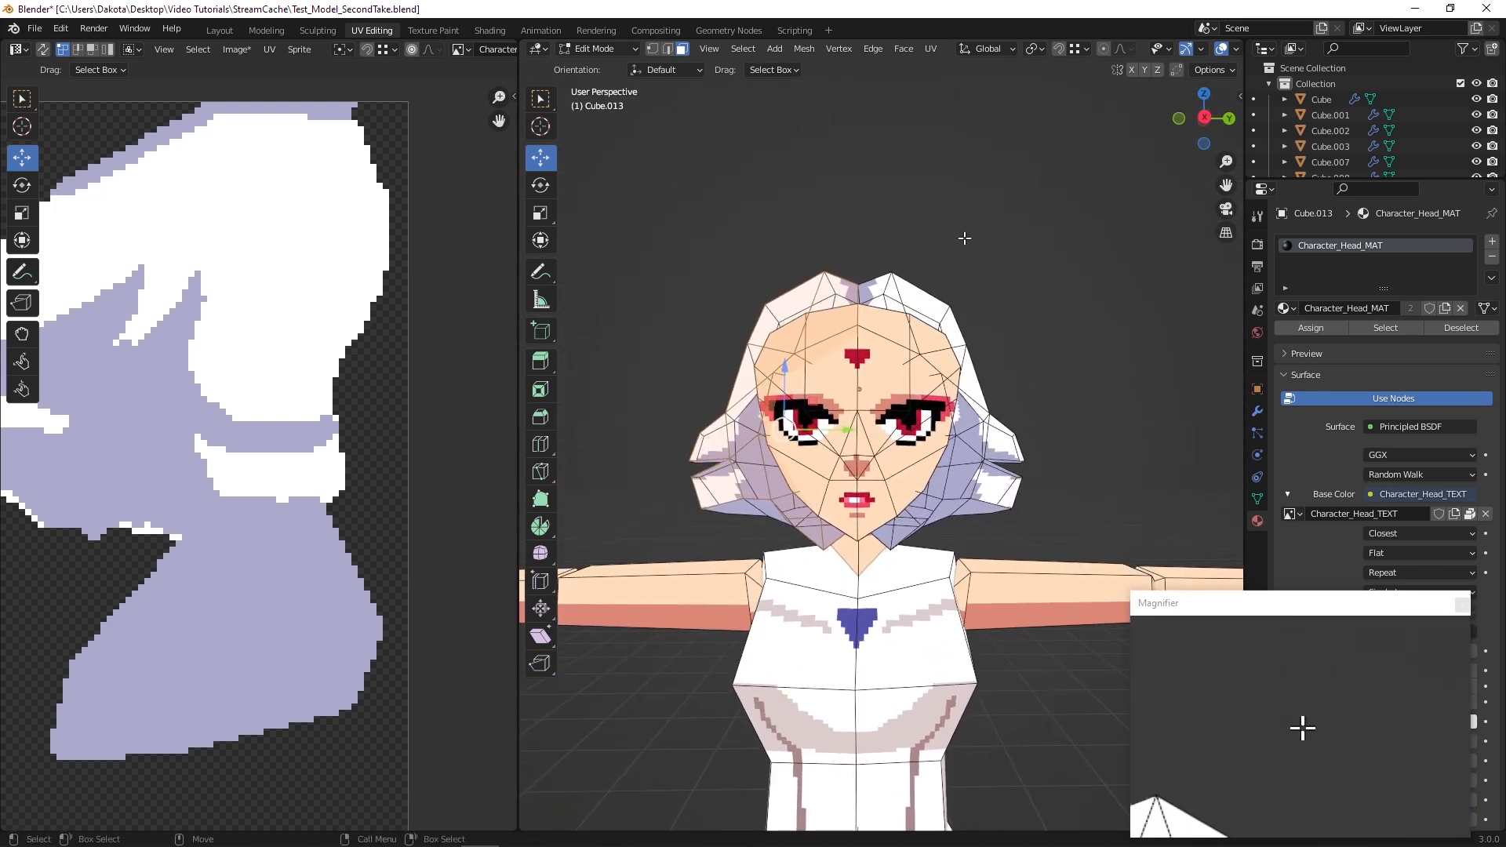
{"action": "key", "text": "KP_Divide"}
{"action": "scroll", "coordinate": [961, 369], "scroll_direction": "down", "scroll_amount": 5}
{"action": "middle_click_drag", "start_coordinate": [961, 369], "coordinate": [852, 440]}
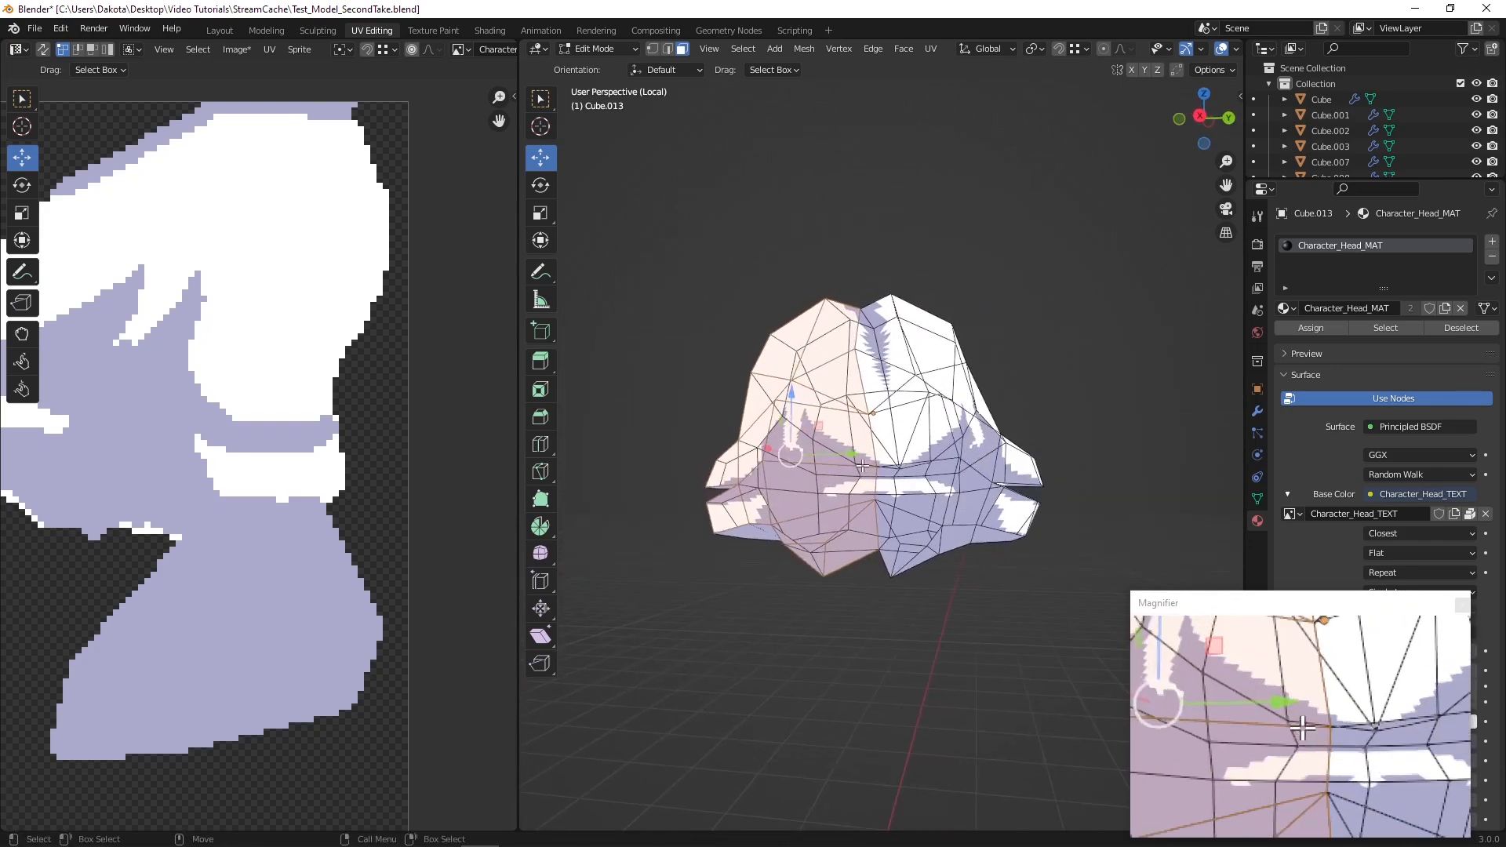
{"action": "key", "text": "KP_Divide"}
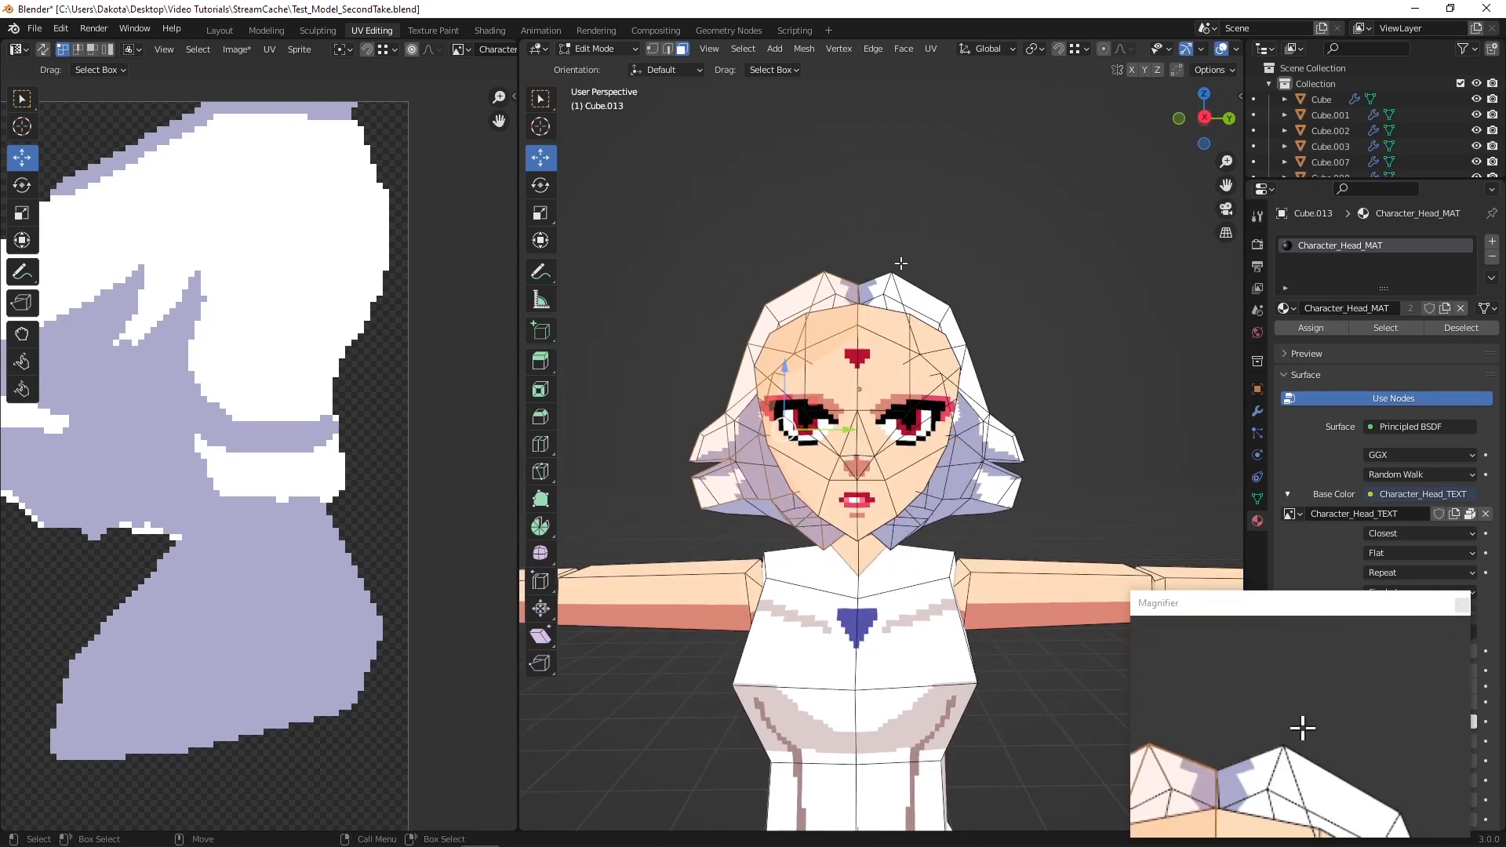
{"action": "scroll", "coordinate": [960, 199], "scroll_direction": "up", "scroll_amount": 2}
{"action": "mouse_move", "coordinate": [960, 198]}
{"action": "middle_mouse_down"}
{"action": "mouse_move", "coordinate": [1048, 226]}
{"action": "mouse_move", "coordinate": [959, 201]}
{"action": "middle_mouse_up"}
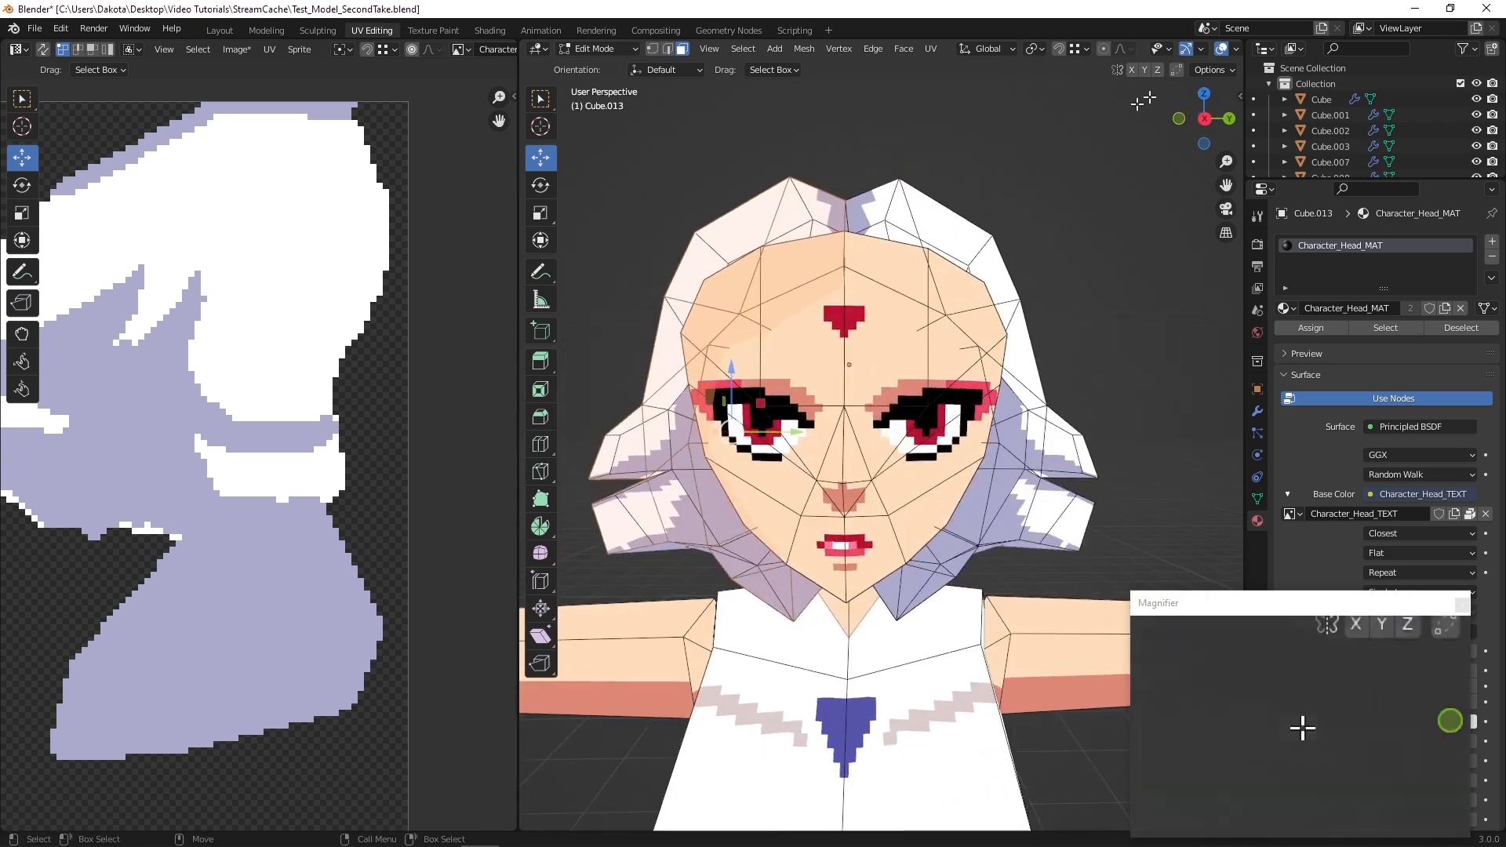
Align to the Right Orthographic view and project the selected hair faces' UVs from that view
{"action": "left_click", "coordinate": [1206, 118]}
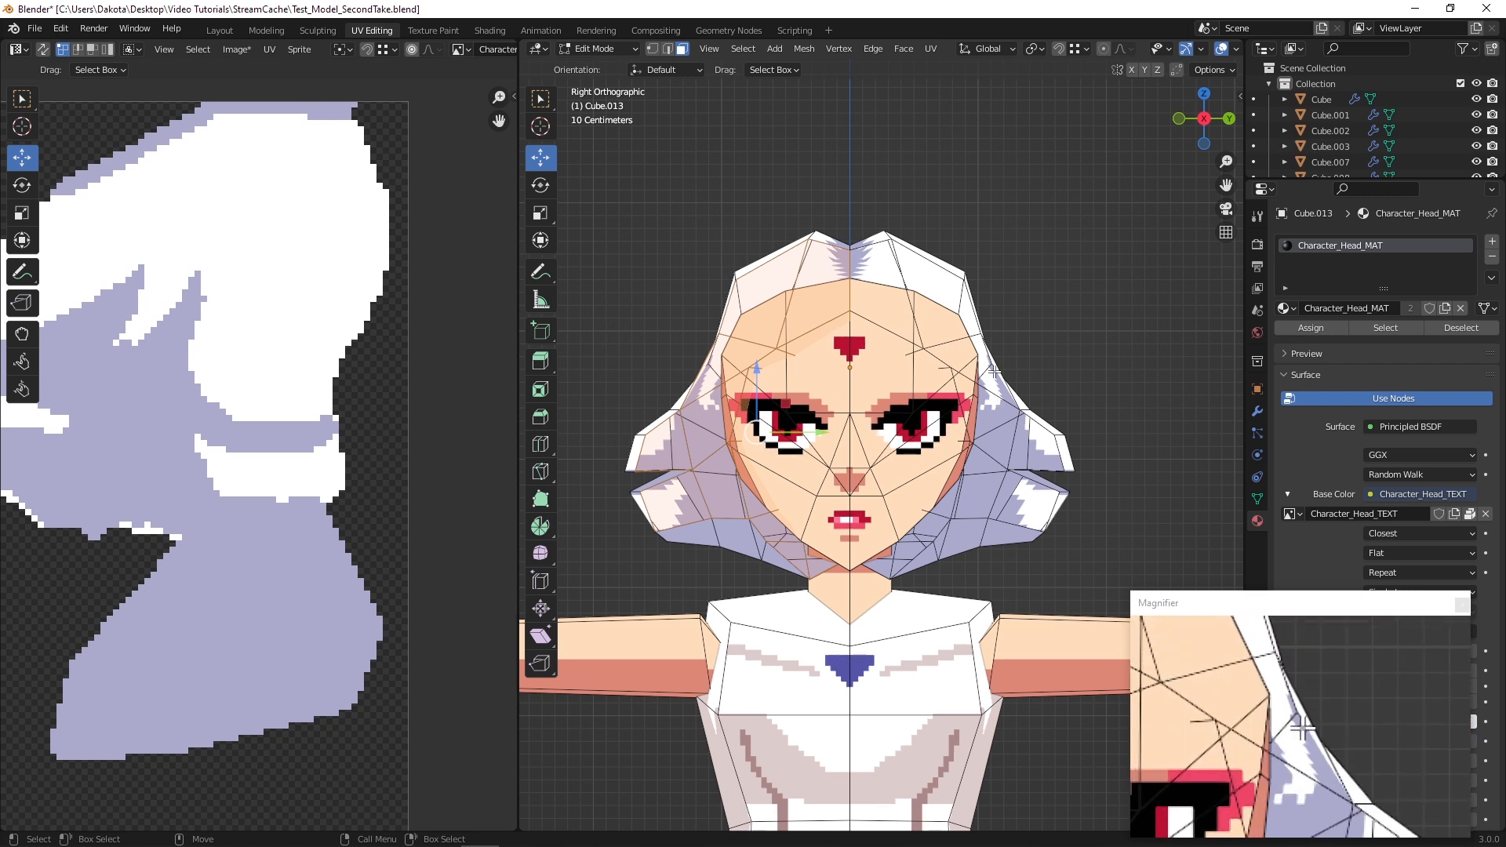
{"action": "left_click", "coordinate": [904, 50]}
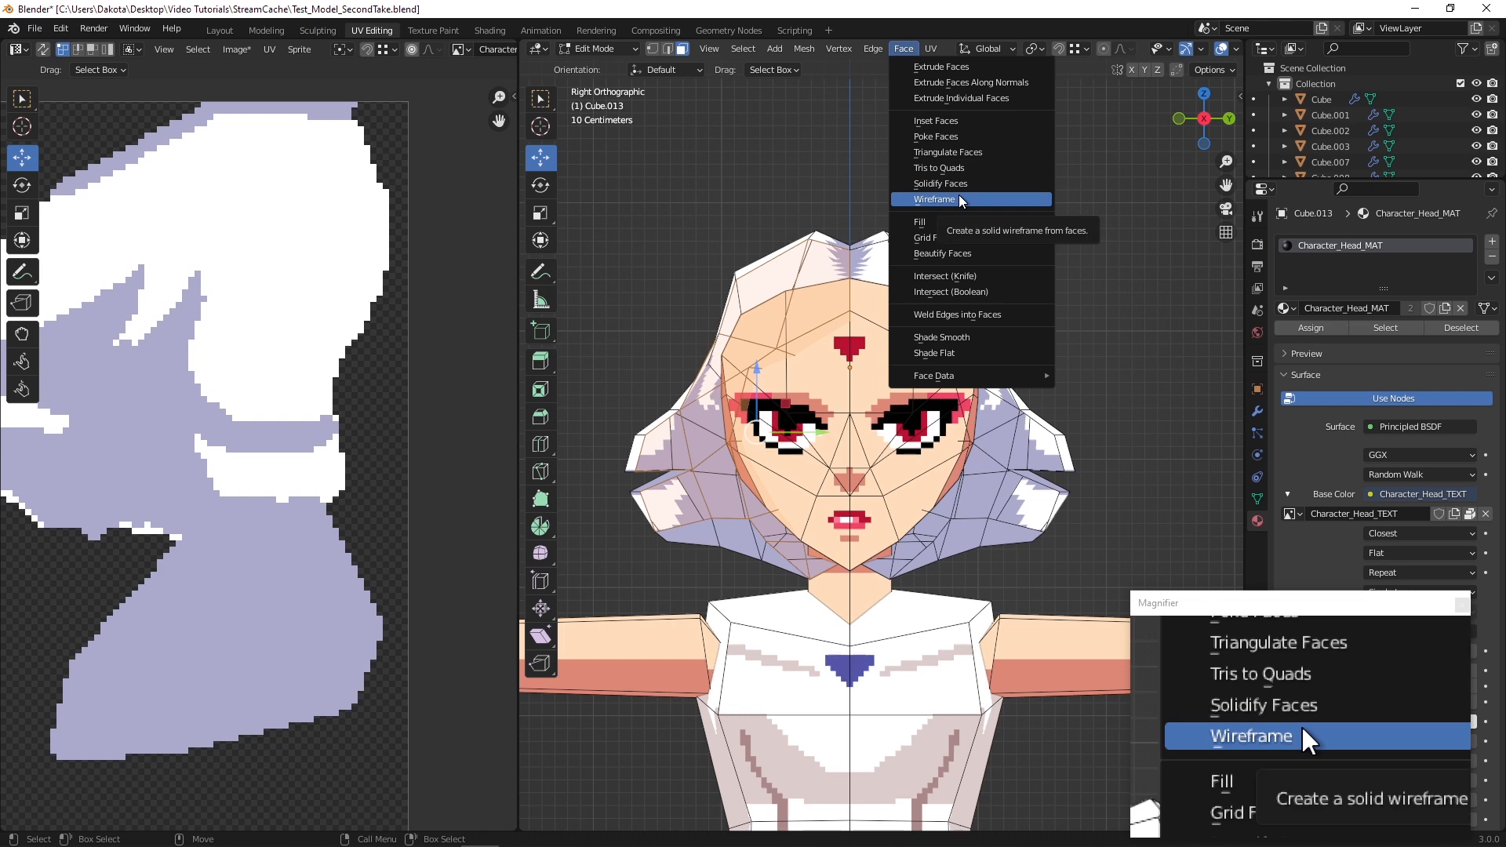
{"action": "left_click", "coordinate": [616, 272]}
{"action": "key", "text": "ctrl+z"}
{"action": "left_click", "coordinate": [932, 52]}
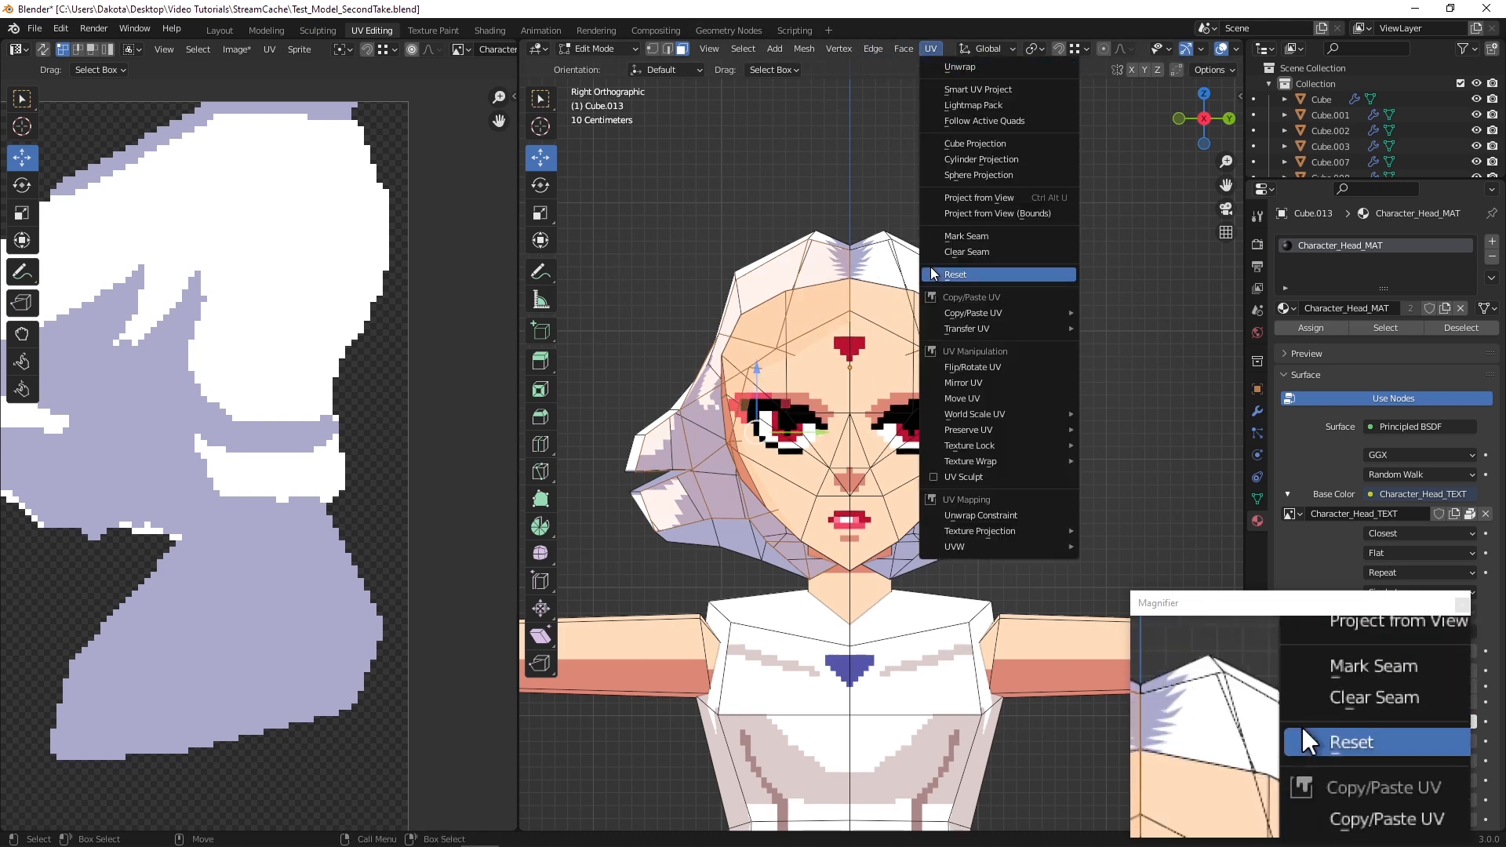
{"action": "left_click", "coordinate": [1013, 197]}
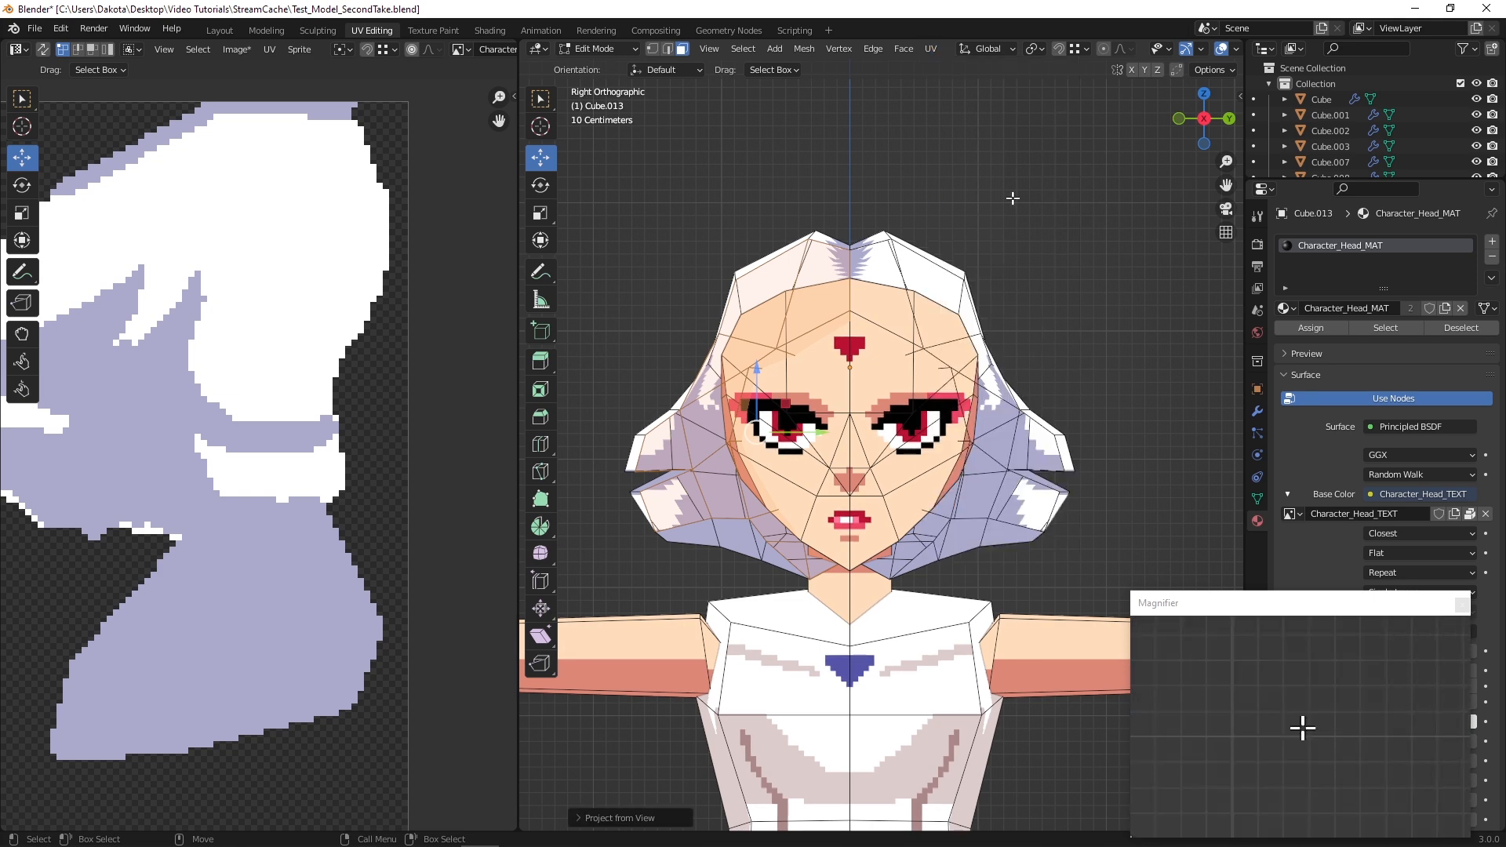
Add an upper and a lower outer side face of the hair to the selection, as references beside the projected faces
{"action": "scroll", "coordinate": [584, 372], "scroll_direction": "down", "scroll_amount": 4}
{"action": "scroll", "coordinate": [298, 424], "scroll_direction": "down", "scroll_amount": 6}
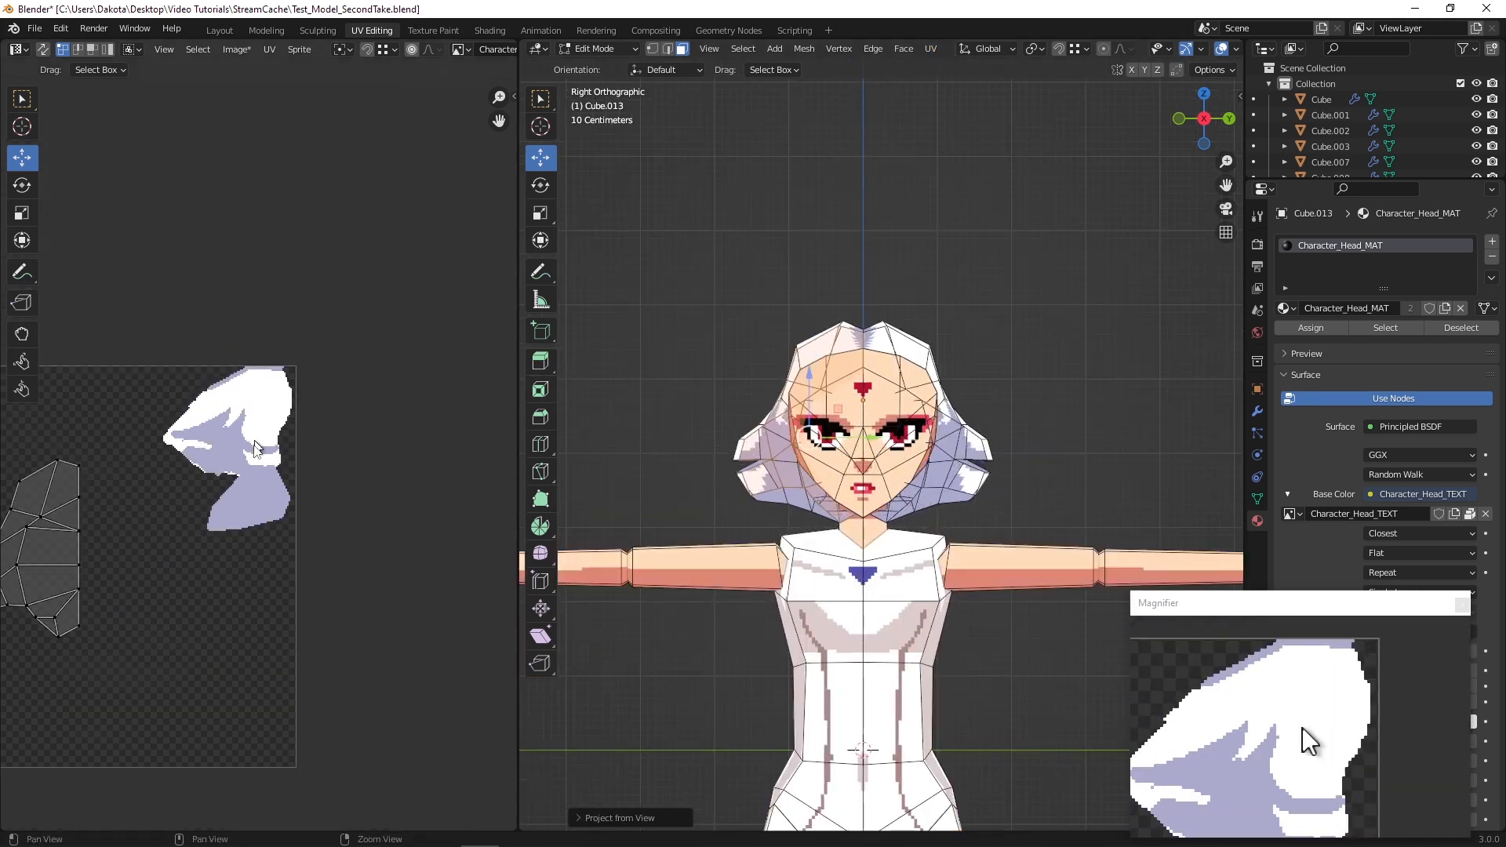
{"action": "middle_click_drag", "start_coordinate": [655, 440], "coordinate": [761, 441]}
{"action": "middle_click_drag", "start_coordinate": [847, 334], "coordinate": [902, 382]}
{"action": "left_click", "coordinate": [901, 310], "text": "shift"}
{"action": "middle_click_drag", "start_coordinate": [901, 310], "coordinate": [825, 489]}
{"action": "left_click", "coordinate": [858, 481], "text": "shift"}
{"action": "scroll", "coordinate": [305, 446], "scroll_direction": "up", "scroll_amount": 1}
{"action": "scroll", "coordinate": [305, 463], "scroll_direction": "left", "scroll_amount": 2, "text": "ctrl"}
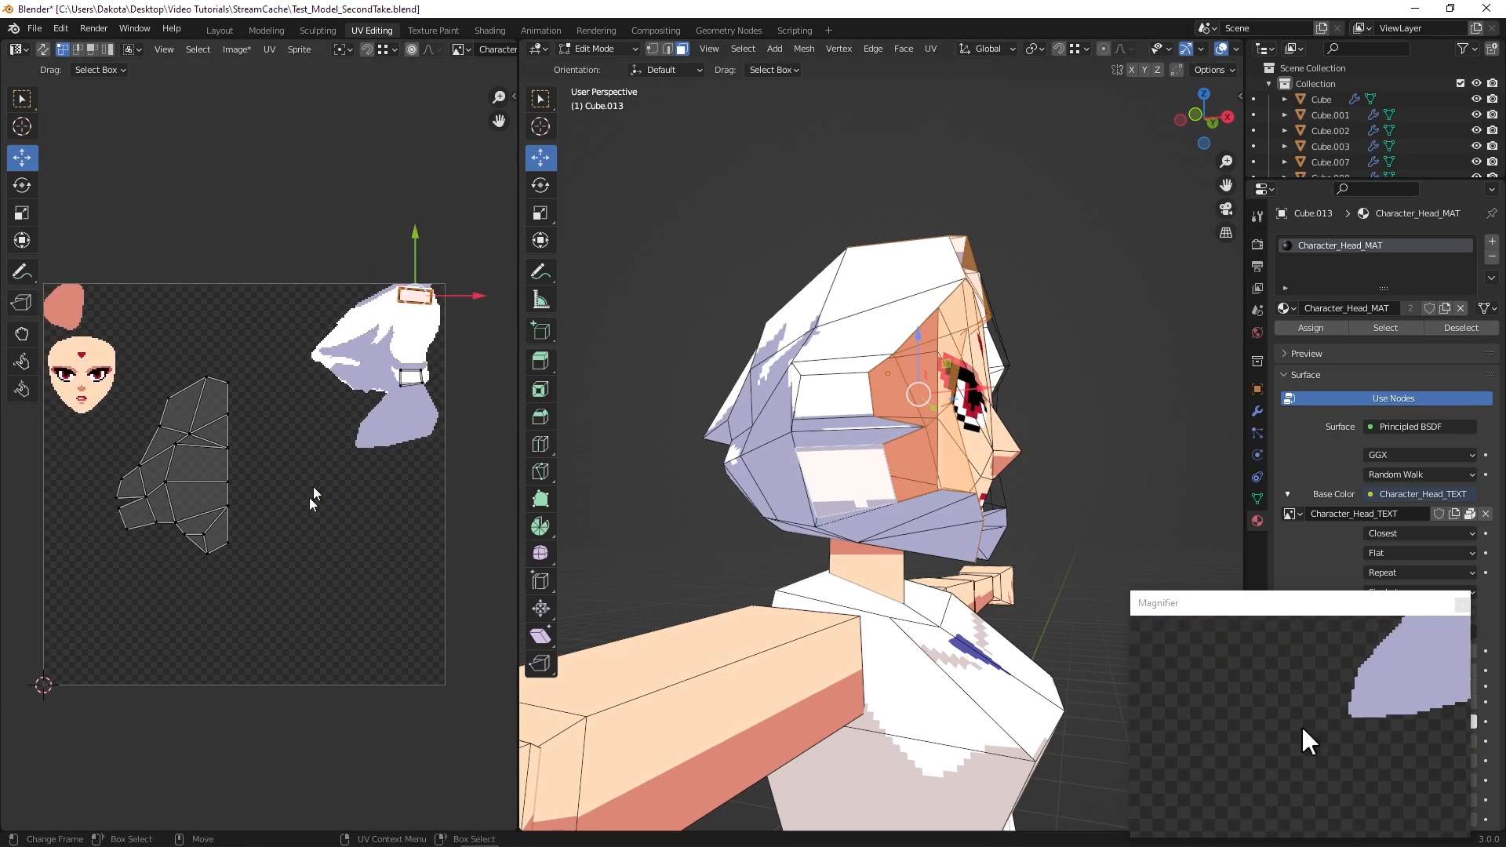
Move the projected hair island over the painted hair in the UV editor and scale it down towards the reference faces' size
{"action": "left_click", "coordinate": [182, 461]}
{"action": "left_click_drag", "start_coordinate": [182, 461], "coordinate": [408, 379]}
{"action": "scroll", "coordinate": [204, 453], "scroll_direction": "up", "scroll_amount": 5}
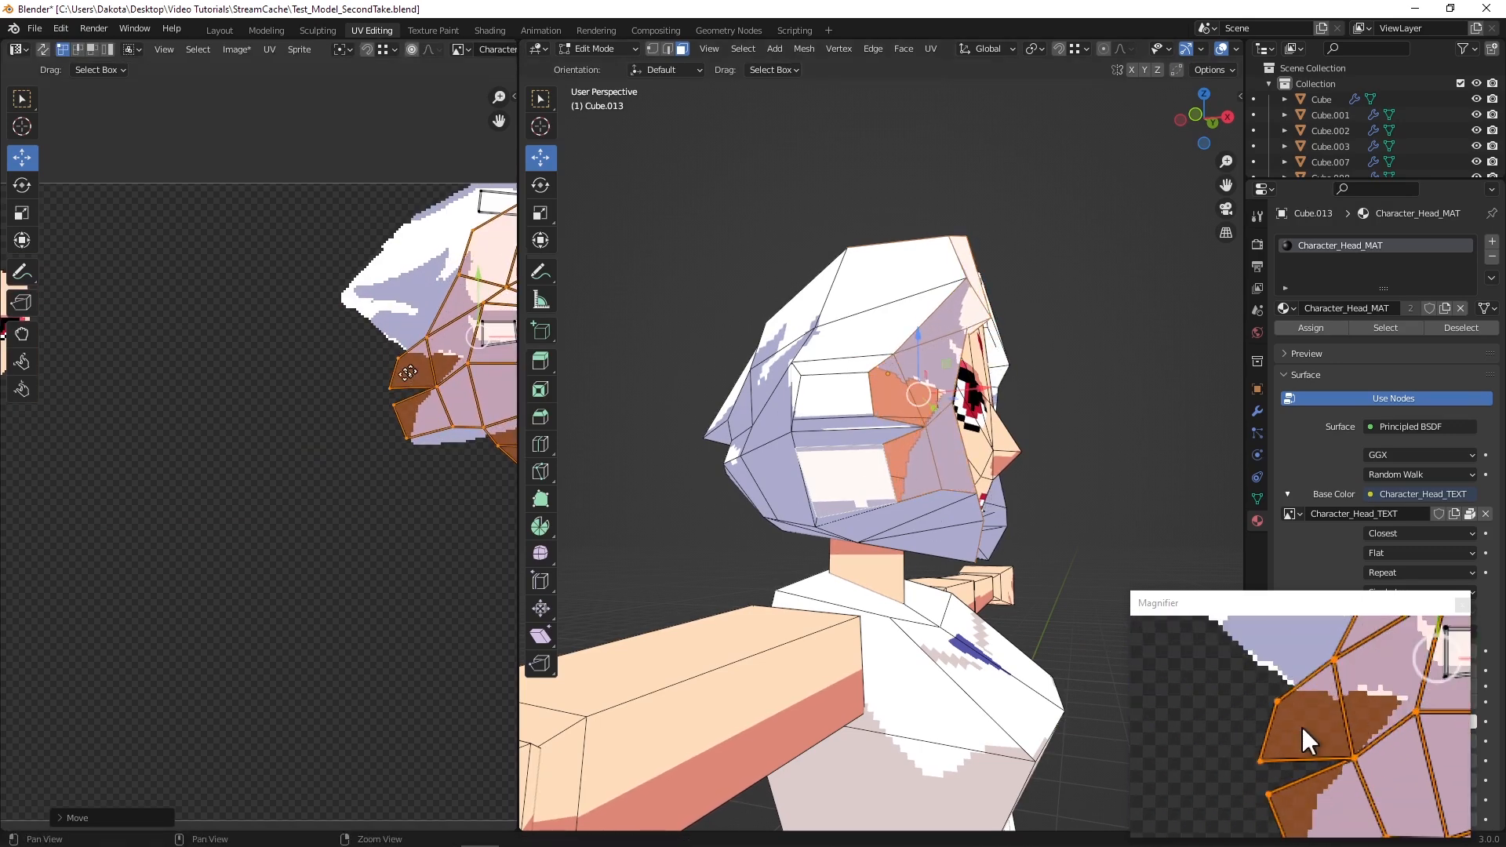
{"action": "left_click", "coordinate": [24, 243]}
{"action": "middle_click_drag", "start_coordinate": [157, 439], "coordinate": [312, 365]}
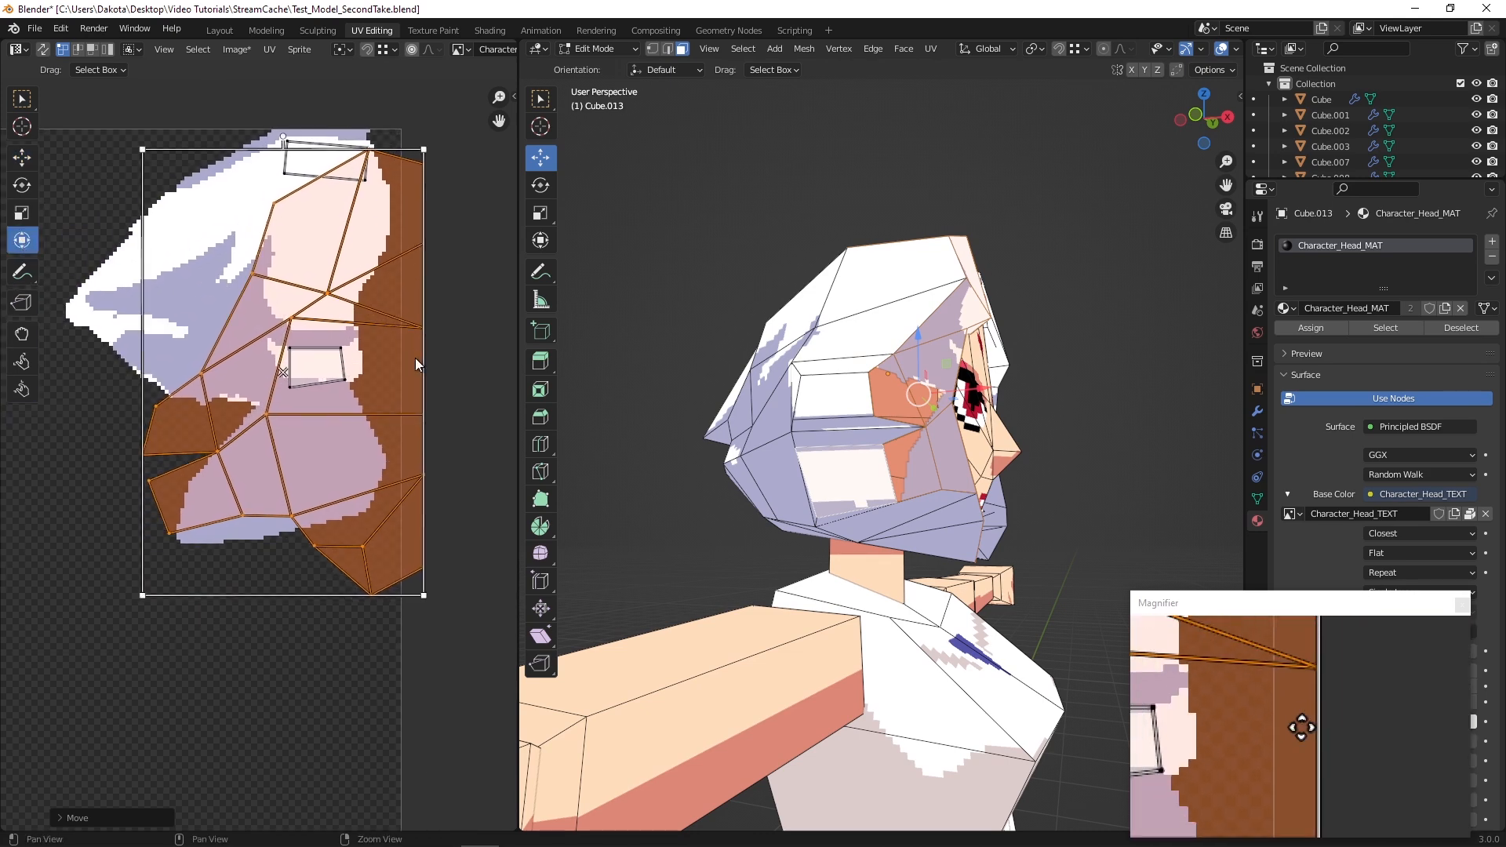
{"action": "left_click_drag", "start_coordinate": [140, 598], "coordinate": [268, 428]}
{"action": "key", "text": "a"}
{"action": "scroll", "coordinate": [269, 428], "scroll_direction": "up", "scroll_amount": 5}
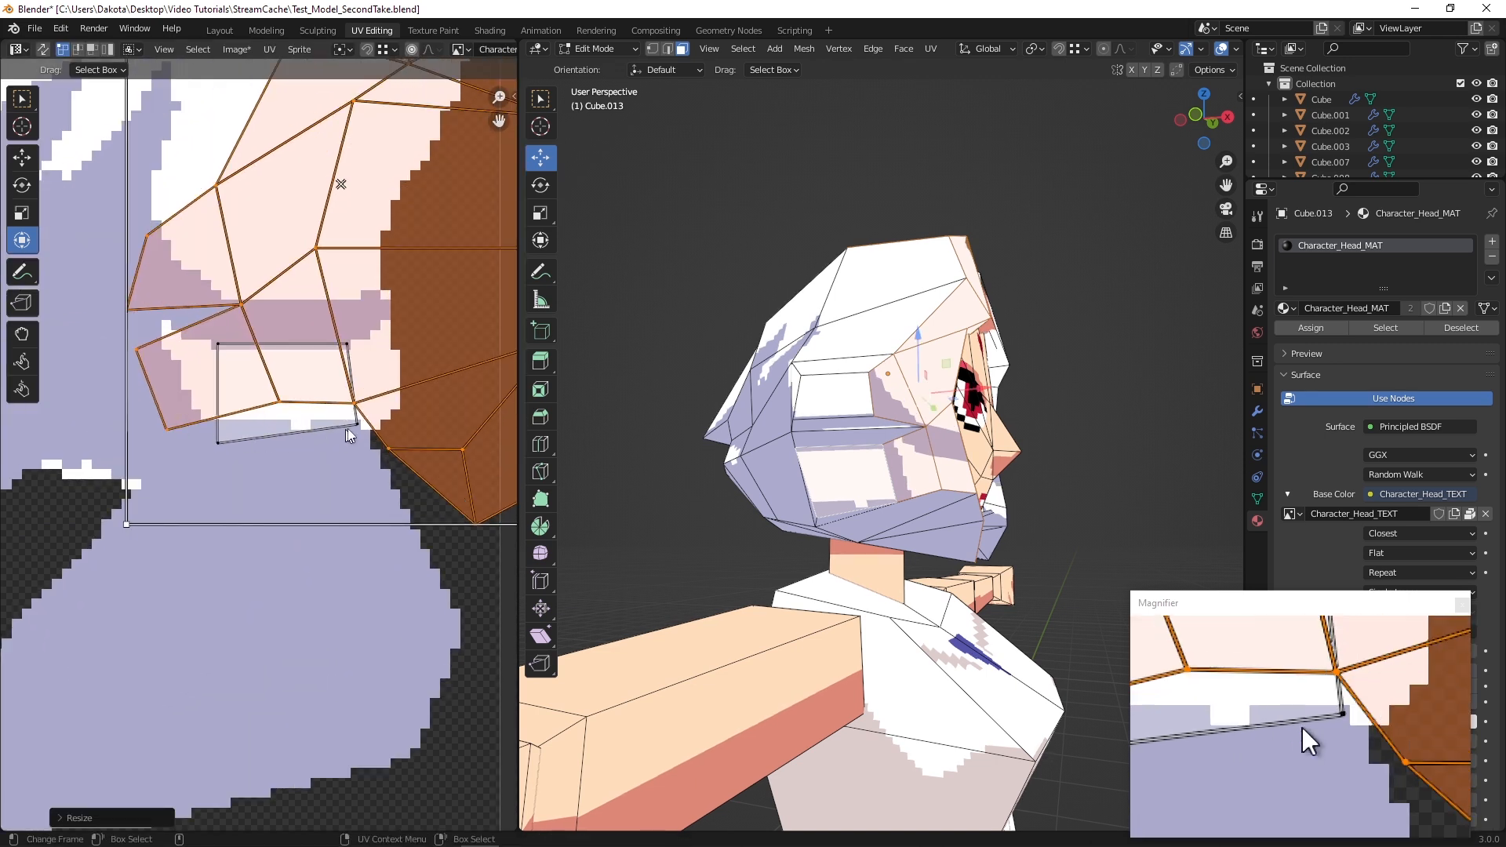
Try lining the hair island up with the reference faces and the front edge of the painted hair
{"action": "left_click", "coordinate": [22, 160]}
{"action": "scroll", "coordinate": [321, 317], "scroll_direction": "down", "scroll_amount": 3}
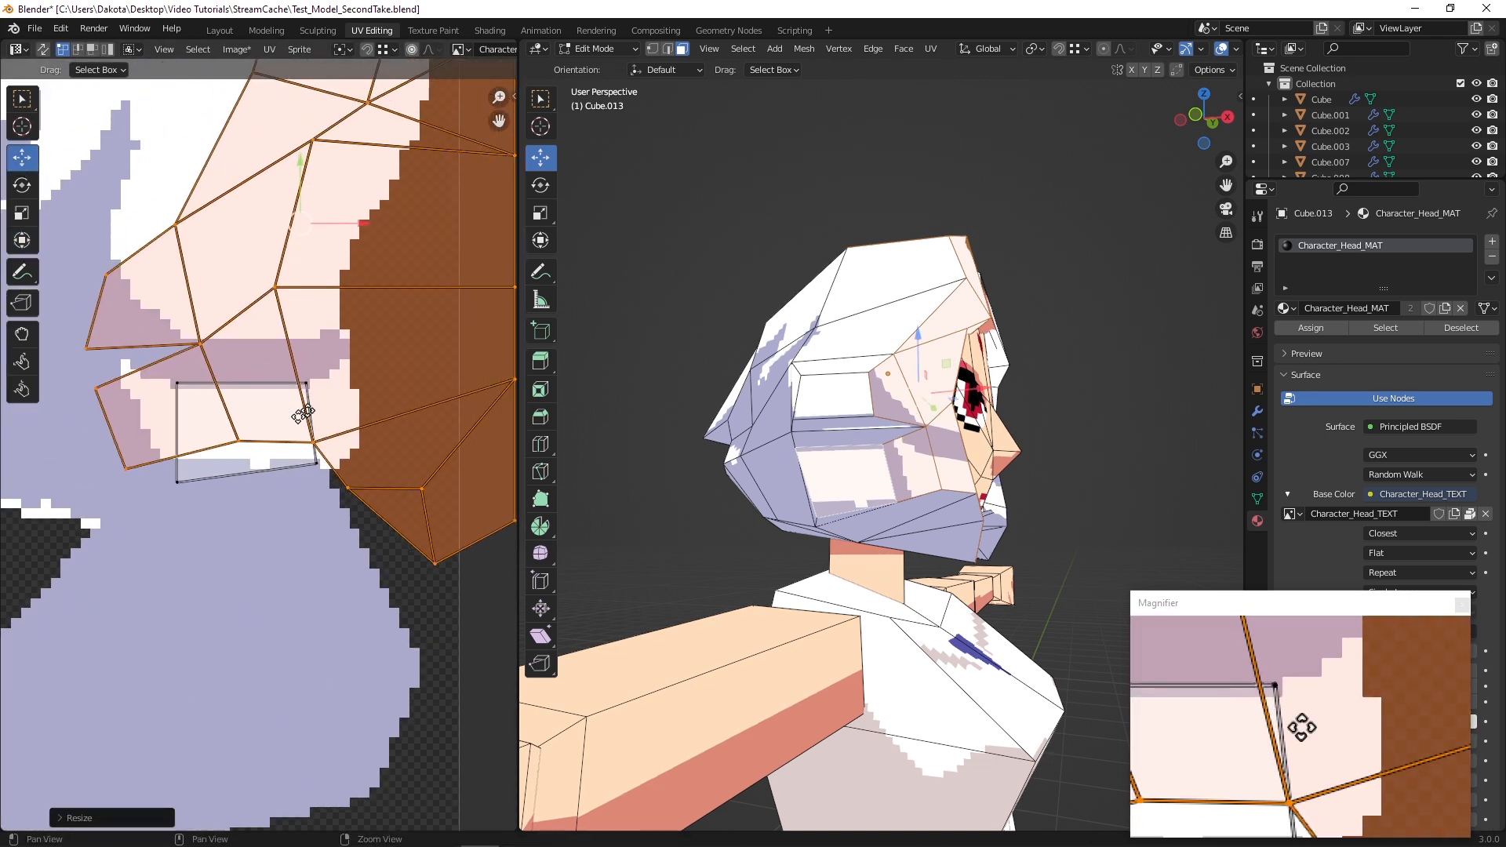
{"action": "left_click_drag", "start_coordinate": [322, 331], "coordinate": [286, 331]}
{"action": "scroll", "coordinate": [213, 536], "scroll_direction": "up", "scroll_amount": 2}
{"action": "middle_click_drag", "start_coordinate": [213, 536], "coordinate": [209, 552]}
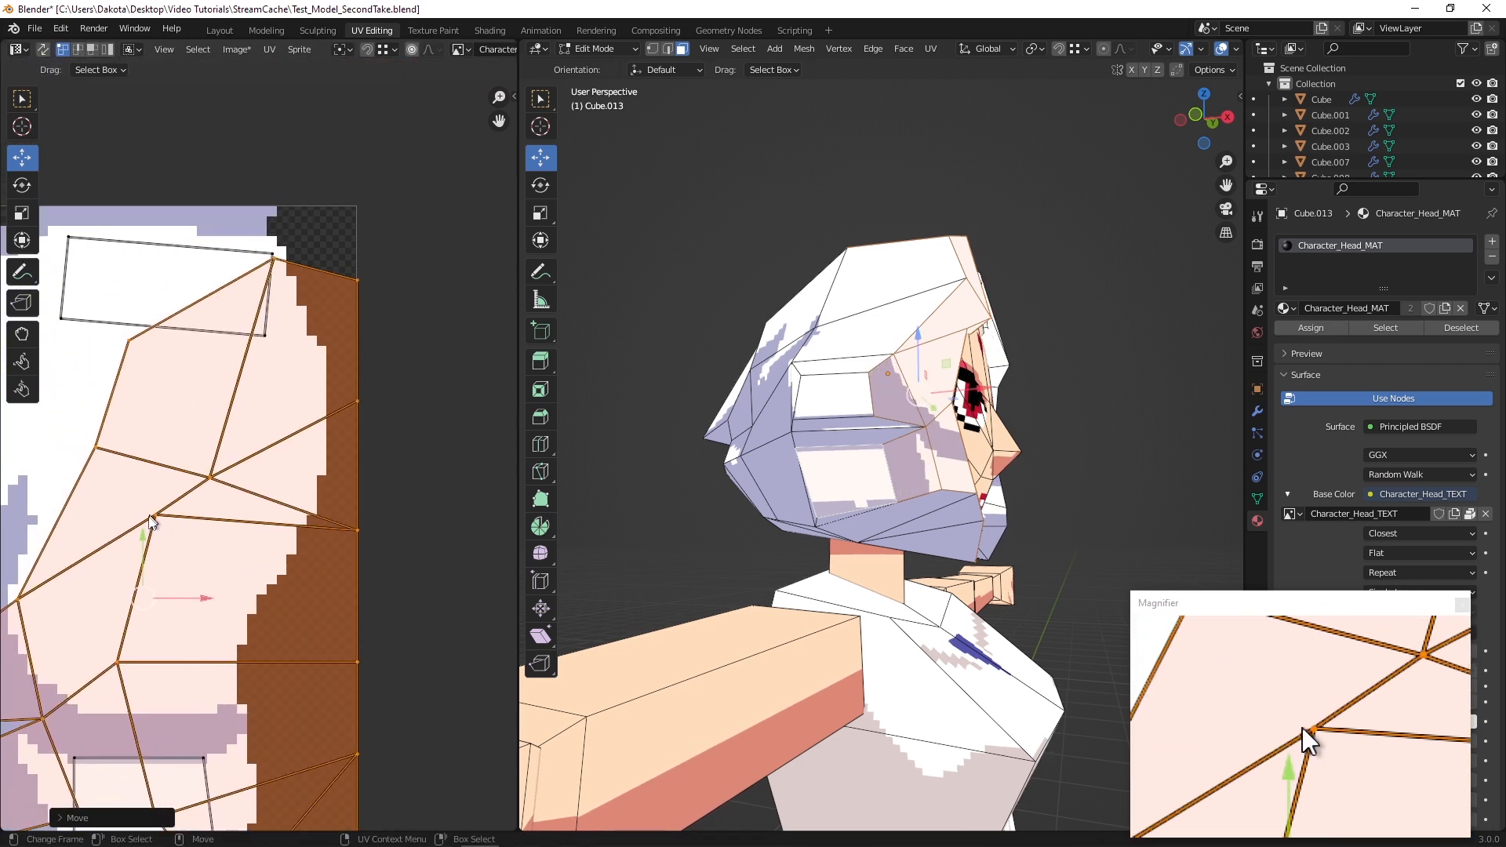
{"action": "left_click_drag", "start_coordinate": [143, 541], "coordinate": [141, 527]}
{"action": "scroll", "coordinate": [306, 451], "scroll_direction": "down", "scroll_amount": 2}
{"action": "left_click_drag", "start_coordinate": [305, 451], "coordinate": [458, 445]}
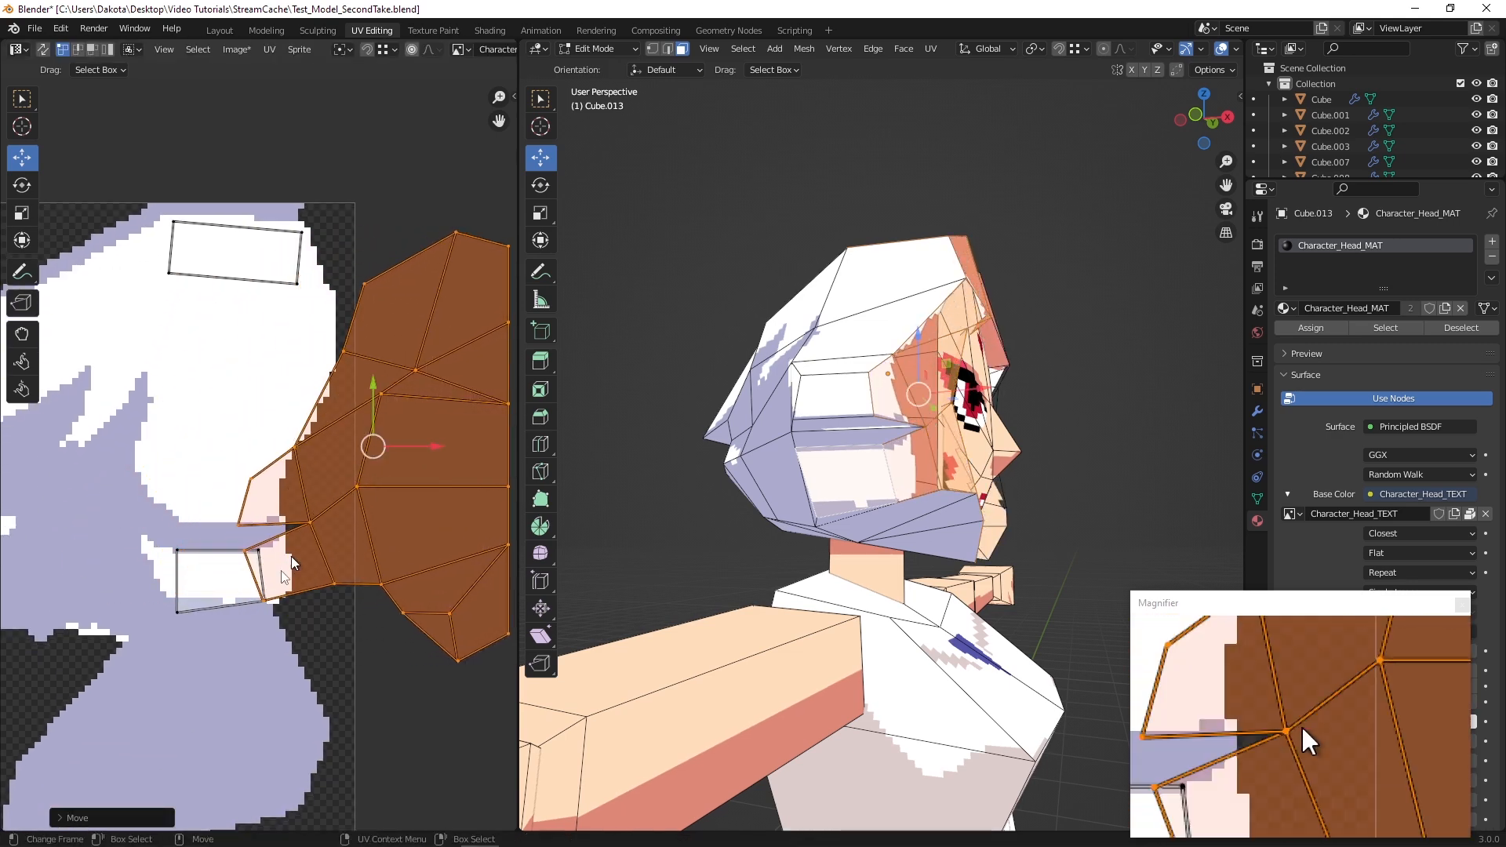
Fine-tune the hair island's scale against the lower reference face and move it into the empty texture space below the painted hair
{"action": "scroll", "coordinate": [256, 591], "scroll_direction": "up", "scroll_amount": 4}
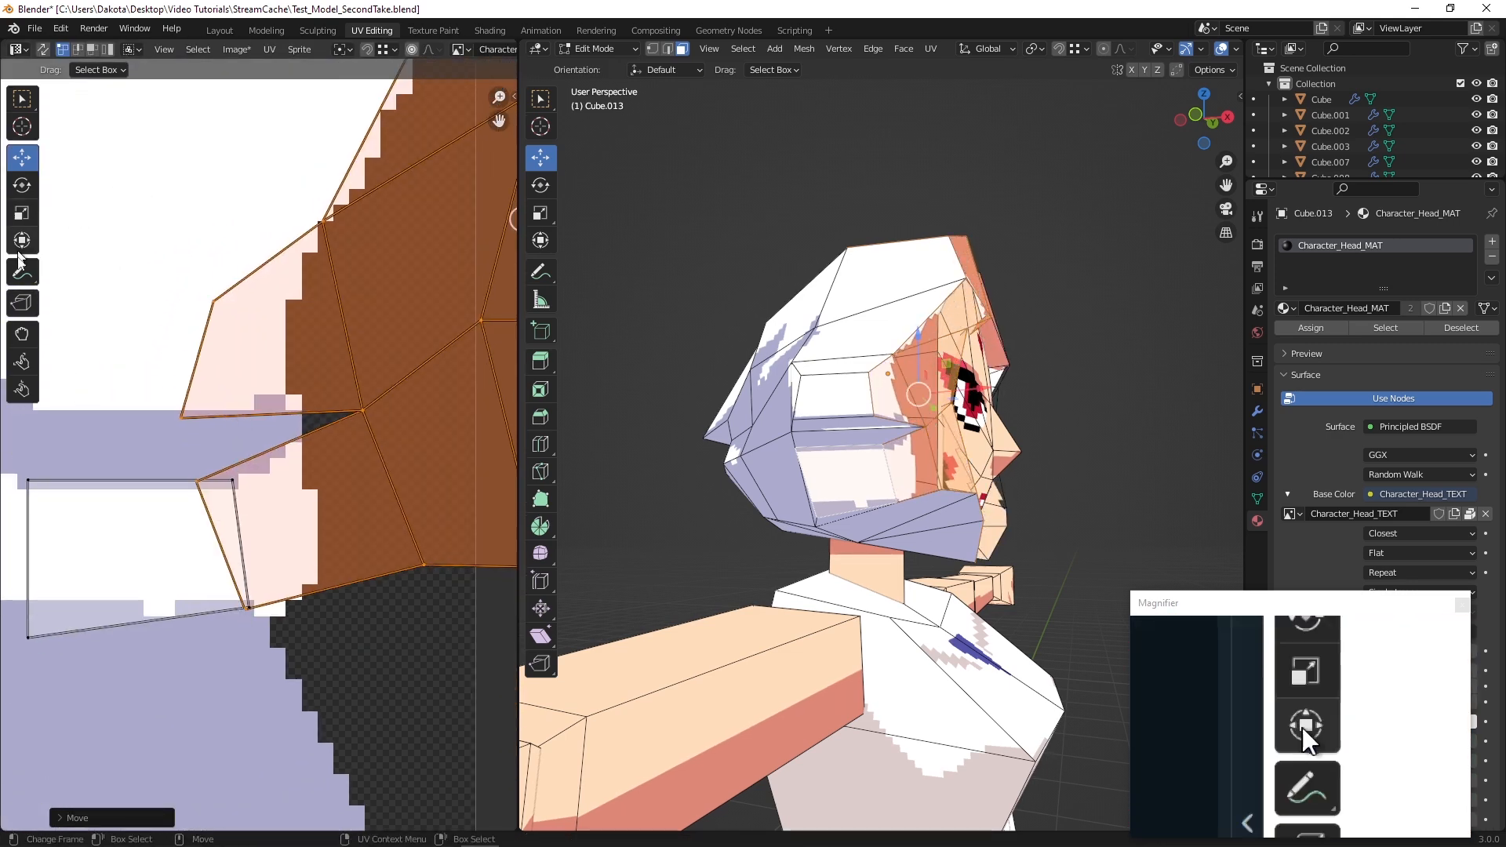
{"action": "left_click", "coordinate": [21, 241]}
{"action": "left_click_drag", "start_coordinate": [181, 760], "coordinate": [185, 717]}
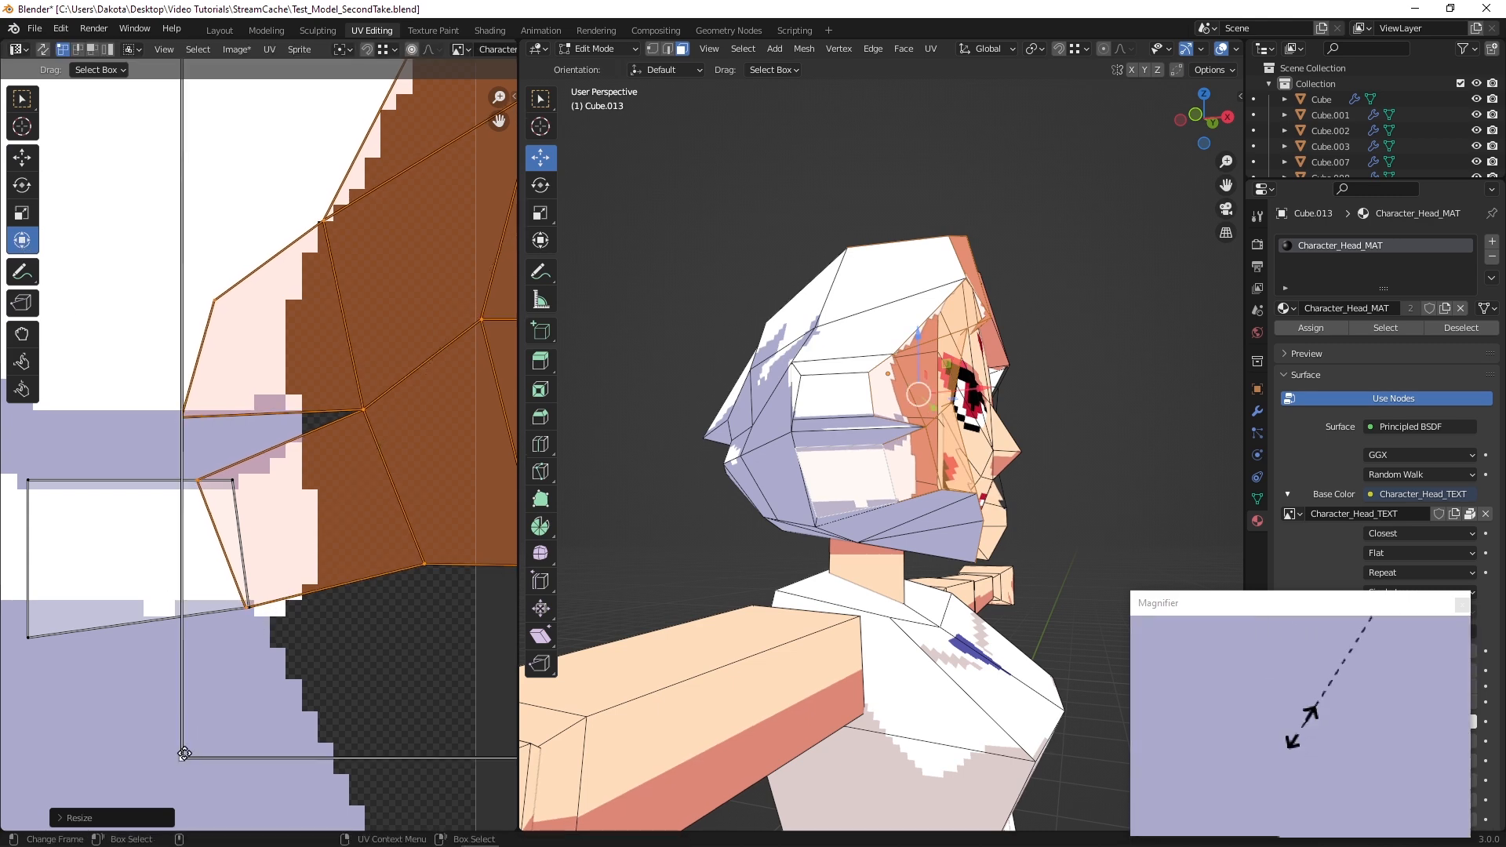
{"action": "scroll", "coordinate": [258, 439], "scroll_direction": "down", "scroll_amount": 5}
{"action": "left_click", "coordinate": [22, 157]}
{"action": "left_click_drag", "start_coordinate": [382, 234], "coordinate": [283, 545]}
{"action": "middle_click_drag", "start_coordinate": [803, 447], "coordinate": [809, 495]}
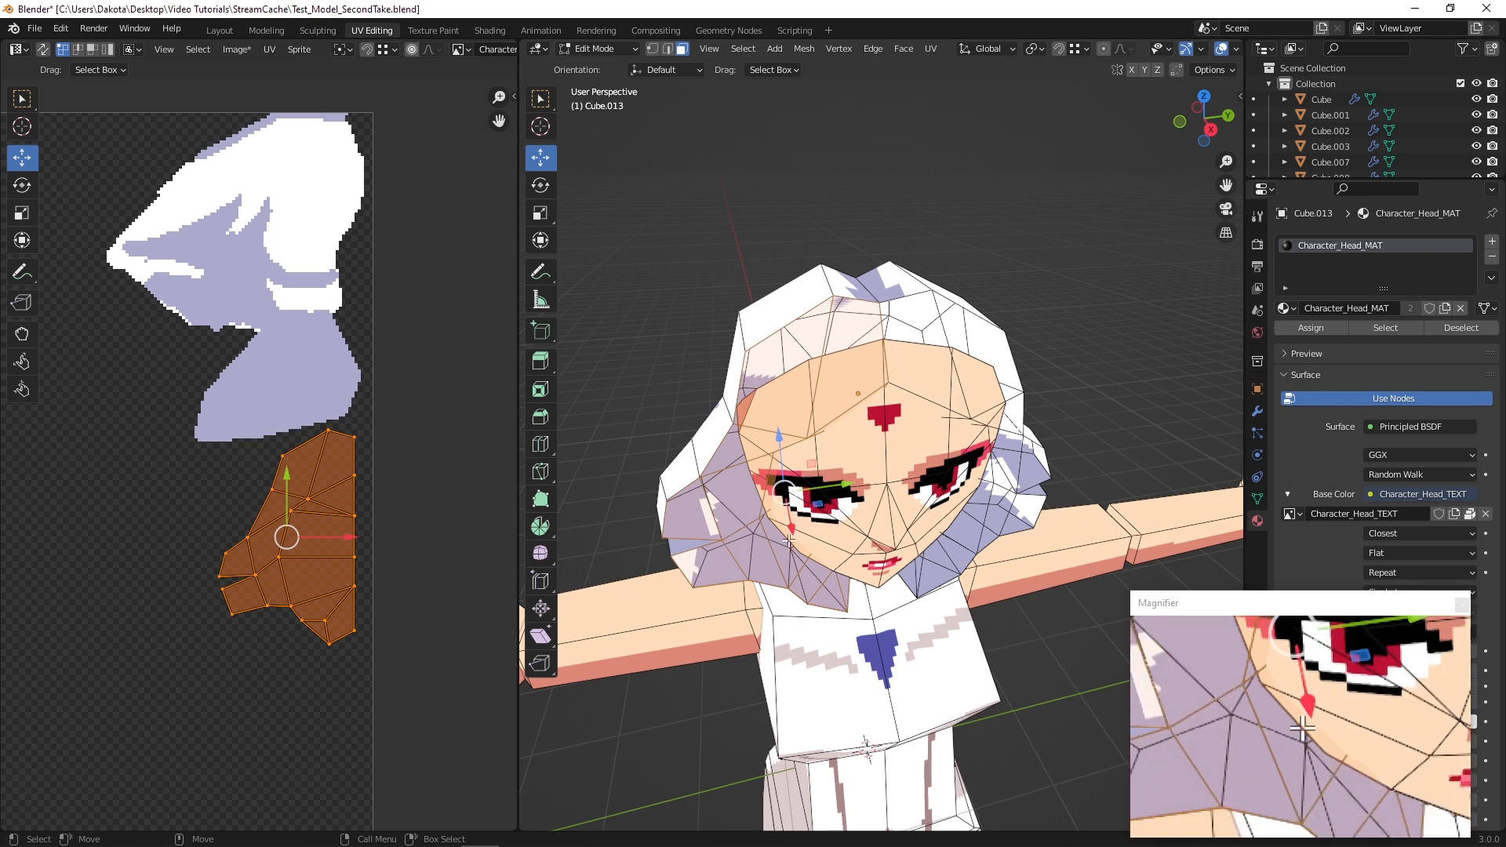
{"action": "middle_click_drag", "start_coordinate": [798, 514], "coordinate": [805, 425]}
{"action": "scroll", "coordinate": [437, 544], "scroll_direction": "up", "scroll_amount": 2}
{"action": "middle_click_drag", "start_coordinate": [438, 545], "coordinate": [406, 492]}
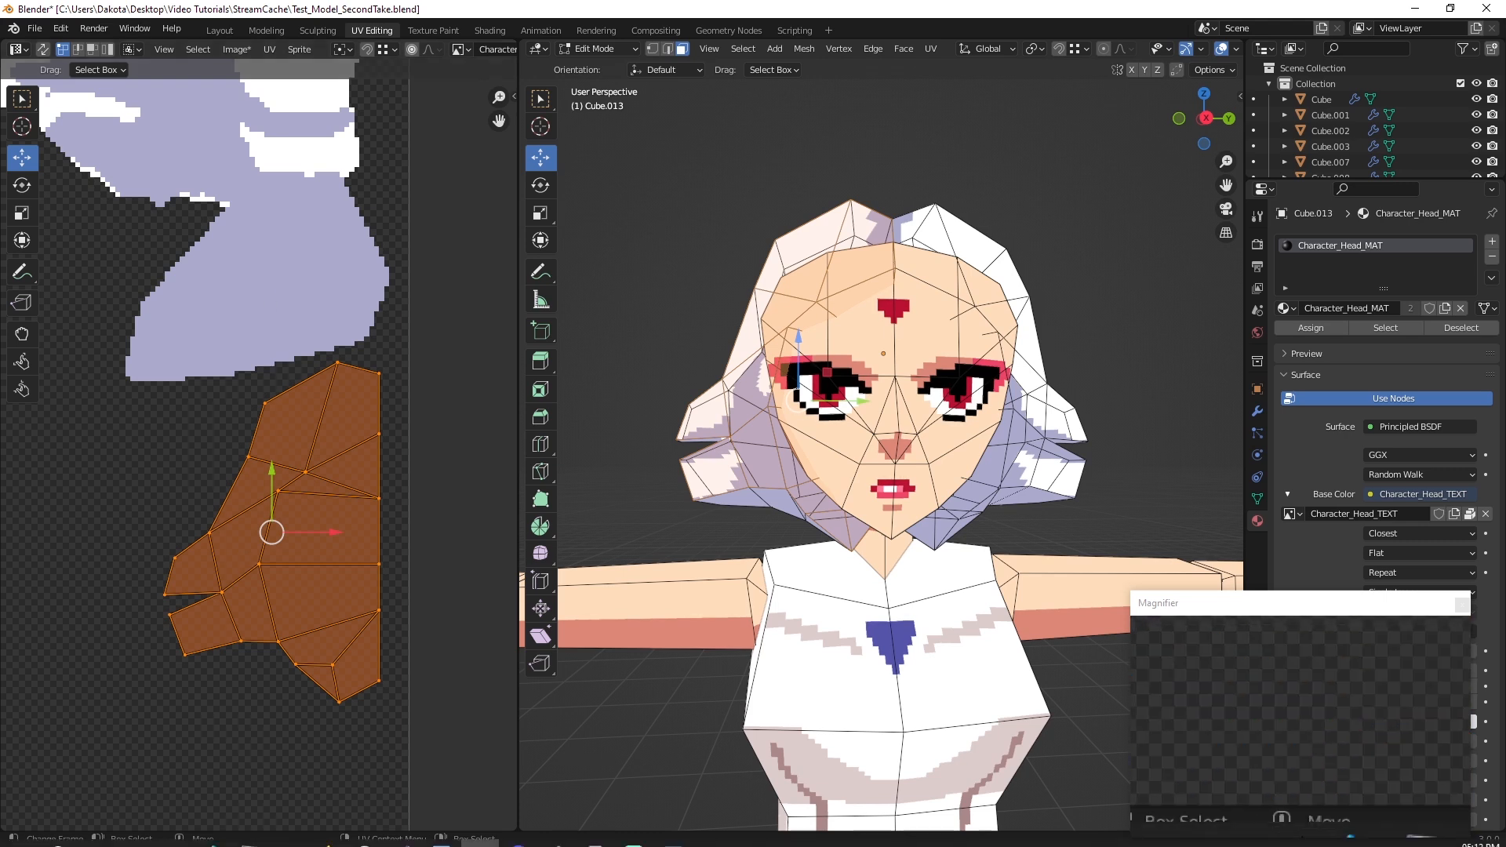
Switch to Aseprite and paint #aaaacc shading over the inner part of the new hair island with the 4 px pencil
{"action": "left_click", "coordinate": [595, 831]}
{"action": "key", "text": "i"}
{"action": "scroll", "coordinate": [388, 427], "scroll_direction": "down", "scroll_amount": 2}
{"action": "middle_click_drag", "start_coordinate": [367, 421], "coordinate": [433, 204]}
{"action": "scroll", "coordinate": [433, 204], "scroll_direction": "up", "scroll_amount": 2}
{"action": "mouse_move", "coordinate": [461, 262]}
{"action": "middle_mouse_down"}
{"action": "mouse_move", "coordinate": [364, 199]}
{"action": "mouse_move", "coordinate": [333, 93]}
{"action": "middle_mouse_up"}
{"action": "scroll", "coordinate": [393, 243], "scroll_direction": "up", "scroll_amount": 1}
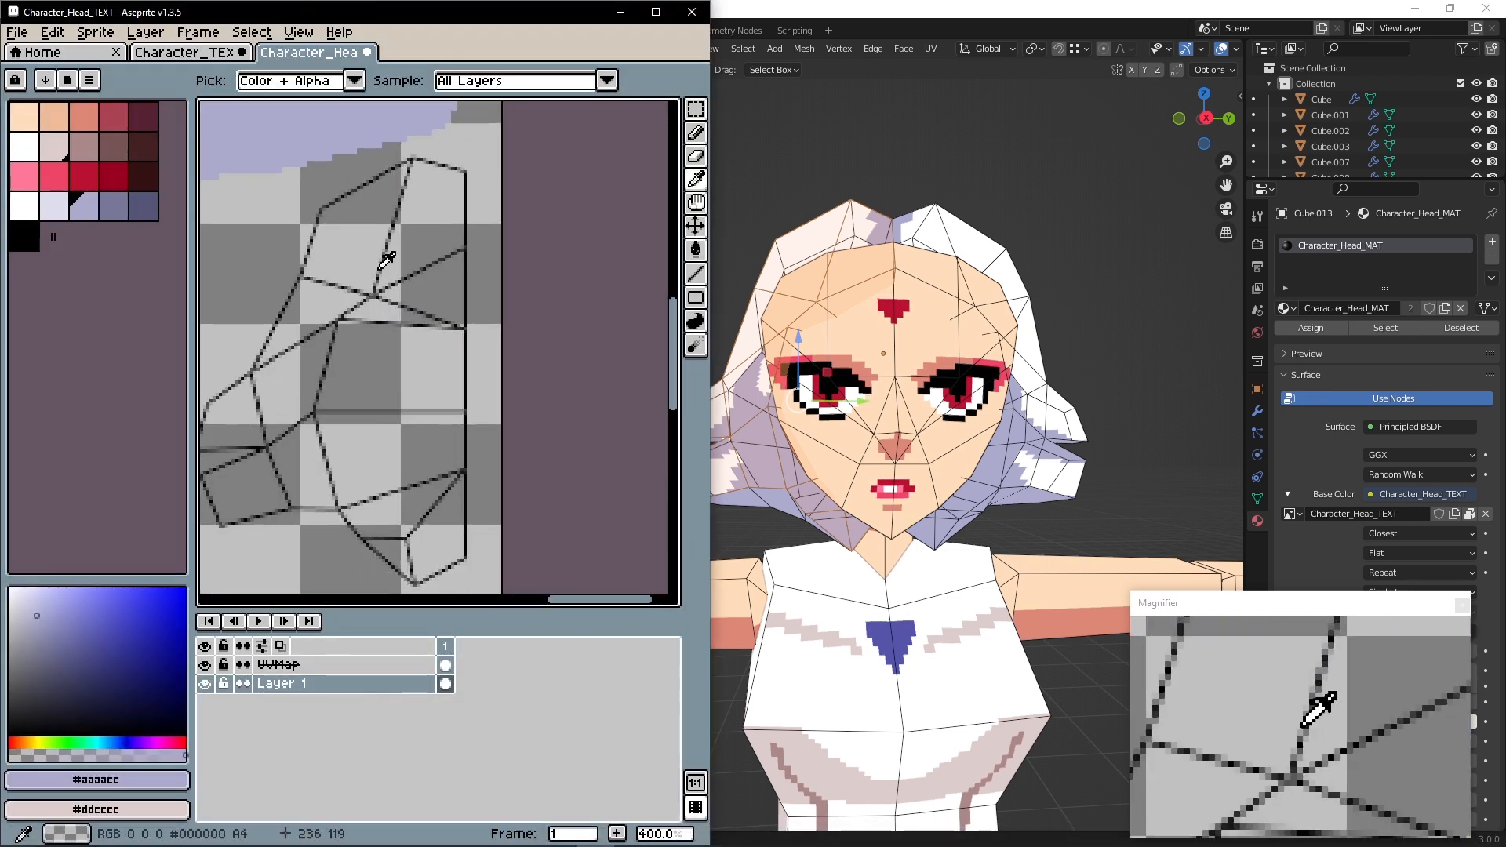
{"action": "left_click", "coordinate": [695, 133]}
{"action": "scroll", "coordinate": [436, 526], "scroll_direction": "down", "scroll_amount": 5, "text": "ctrl"}
{"action": "scroll", "coordinate": [460, 552], "scroll_direction": "up", "scroll_amount": 5, "text": "ctrl"}
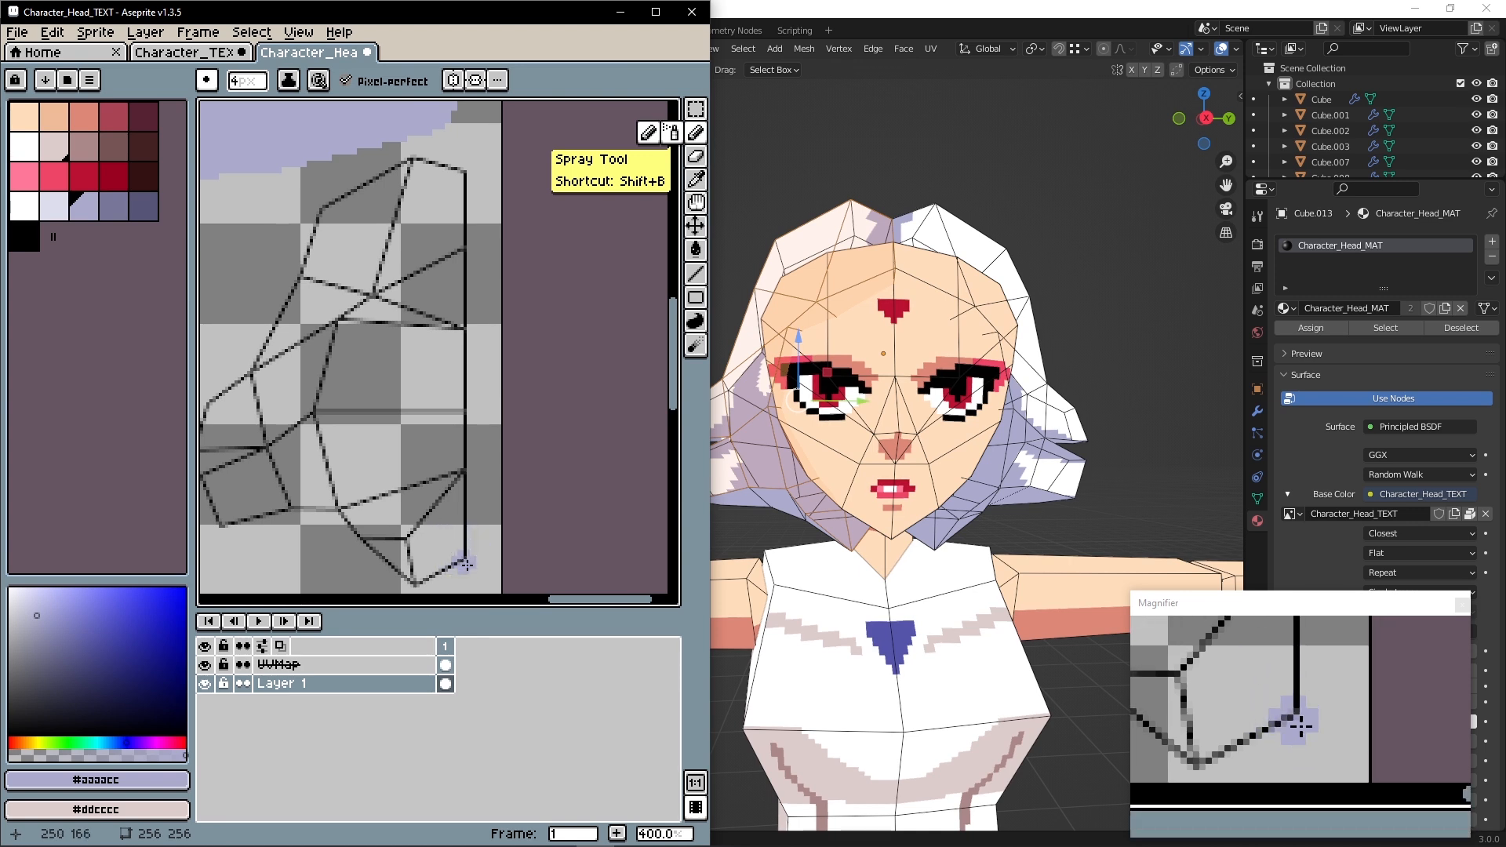
{"action": "mouse_move", "coordinate": [461, 275]}
{"action": "left_mouse_down"}
{"action": "mouse_move", "coordinate": [368, 357]}
{"action": "mouse_move", "coordinate": [357, 388]}
{"action": "left_mouse_up"}
{"action": "mouse_move", "coordinate": [455, 278]}
{"action": "left_mouse_down"}
{"action": "mouse_move", "coordinate": [372, 325]}
{"action": "mouse_move", "coordinate": [357, 459]}
{"action": "mouse_move", "coordinate": [404, 526]}
{"action": "mouse_move", "coordinate": [463, 284]}
{"action": "left_mouse_up"}
{"action": "mouse_move", "coordinate": [471, 541]}
{"action": "left_mouse_down"}
{"action": "mouse_move", "coordinate": [427, 337]}
{"action": "mouse_move", "coordinate": [388, 393]}
{"action": "mouse_move", "coordinate": [406, 434]}
{"action": "mouse_move", "coordinate": [343, 438]}
{"action": "left_mouse_up"}
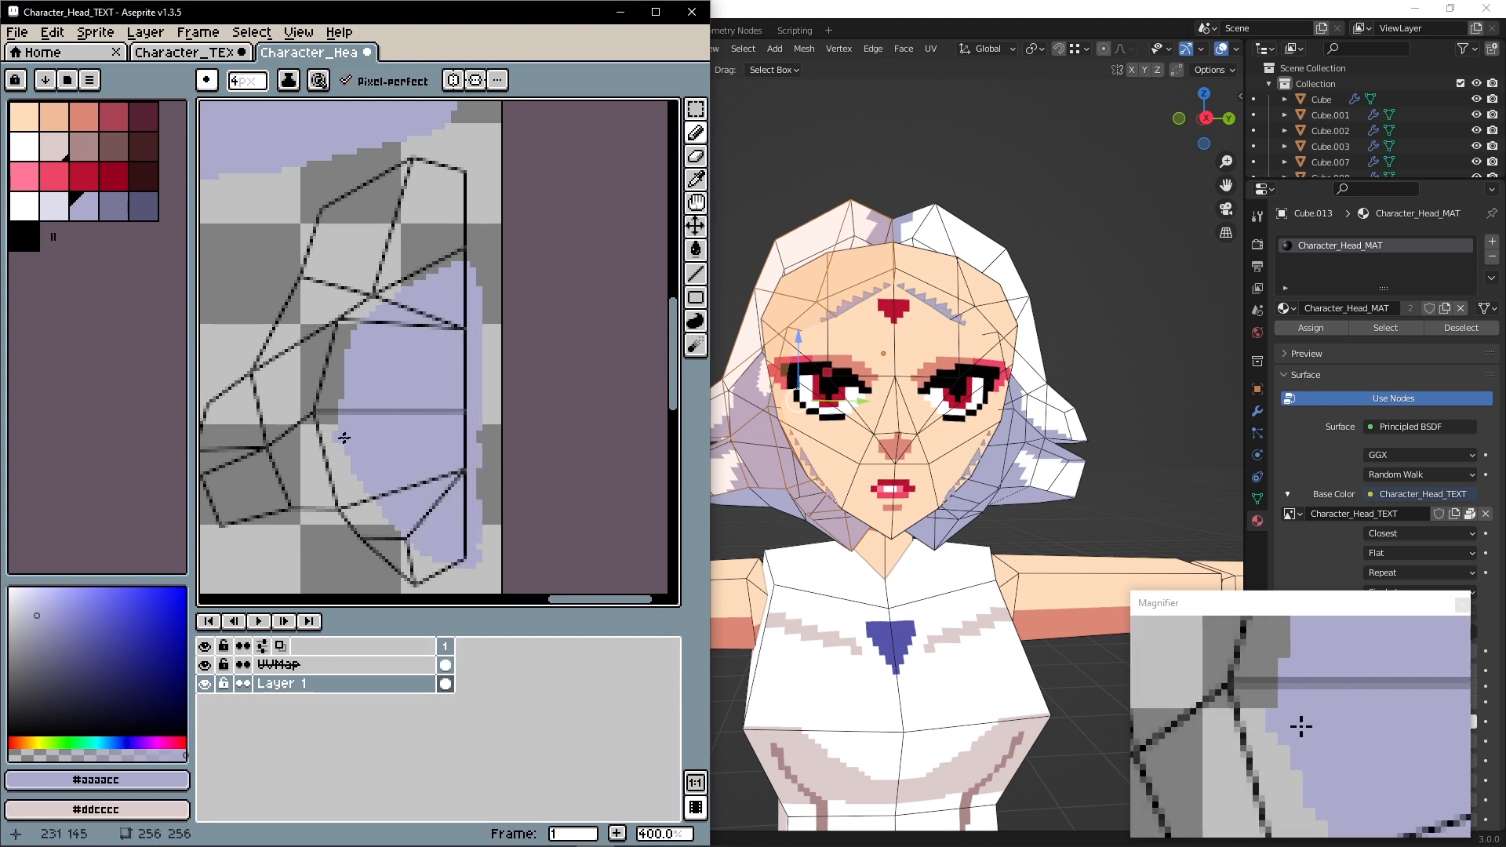
Pick white from the painted hair and outline the hair island from the parting around its outer edge to the side tips
{"action": "key", "text": "i"}
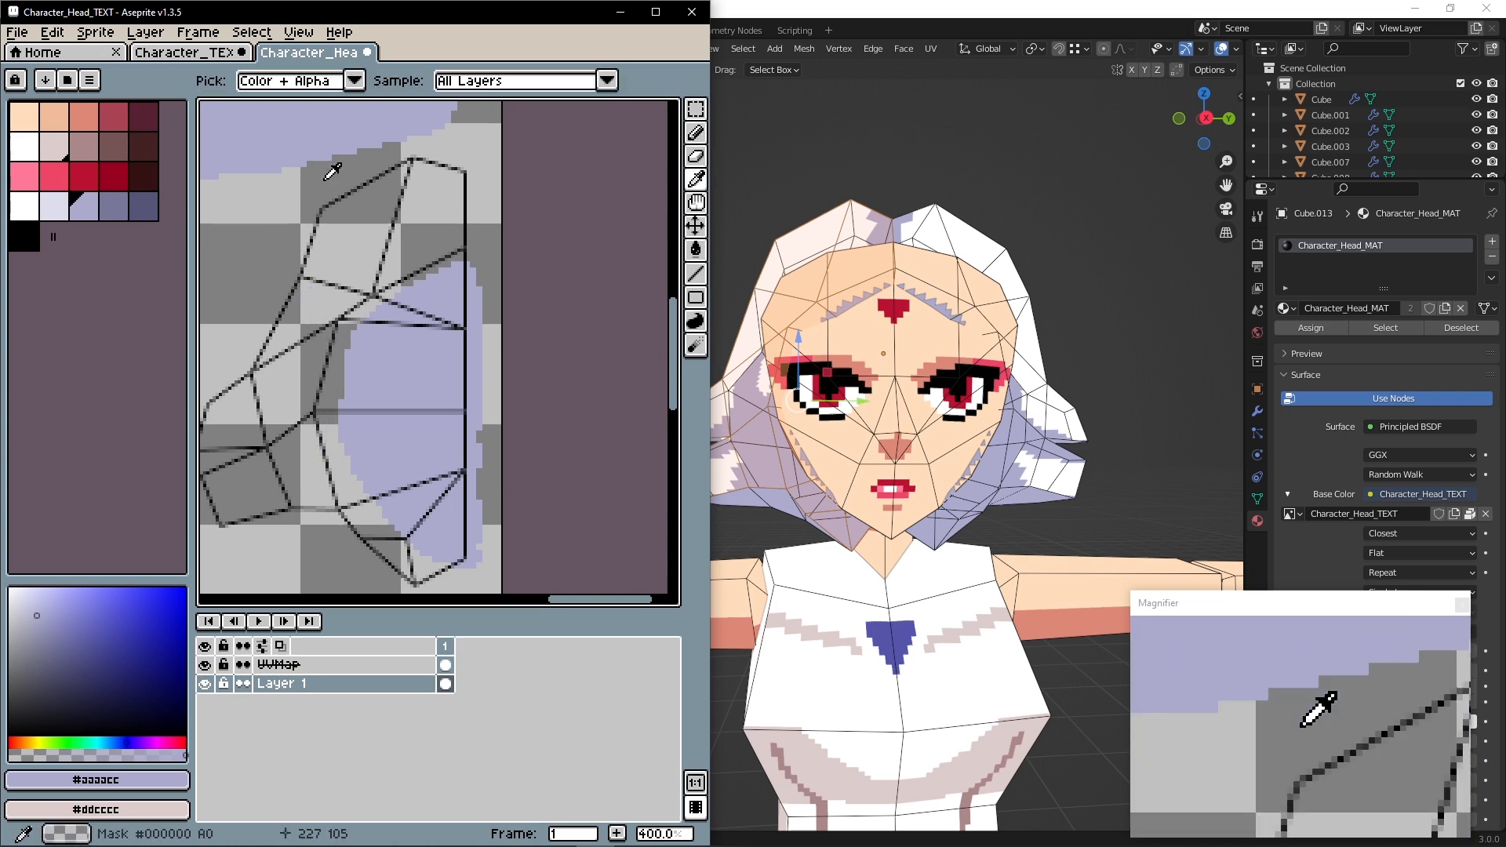
{"action": "scroll", "coordinate": [333, 173], "scroll_direction": "down", "scroll_amount": 1}
{"action": "middle_click_drag", "start_coordinate": [334, 173], "coordinate": [394, 400]}
{"action": "left_click", "coordinate": [416, 183]}
{"action": "middle_click_drag", "start_coordinate": [451, 350], "coordinate": [478, 228]}
{"action": "scroll", "coordinate": [471, 282], "scroll_direction": "up", "scroll_amount": 1}
{"action": "middle_click_drag", "start_coordinate": [471, 282], "coordinate": [477, 211]}
{"action": "key", "text": "b"}
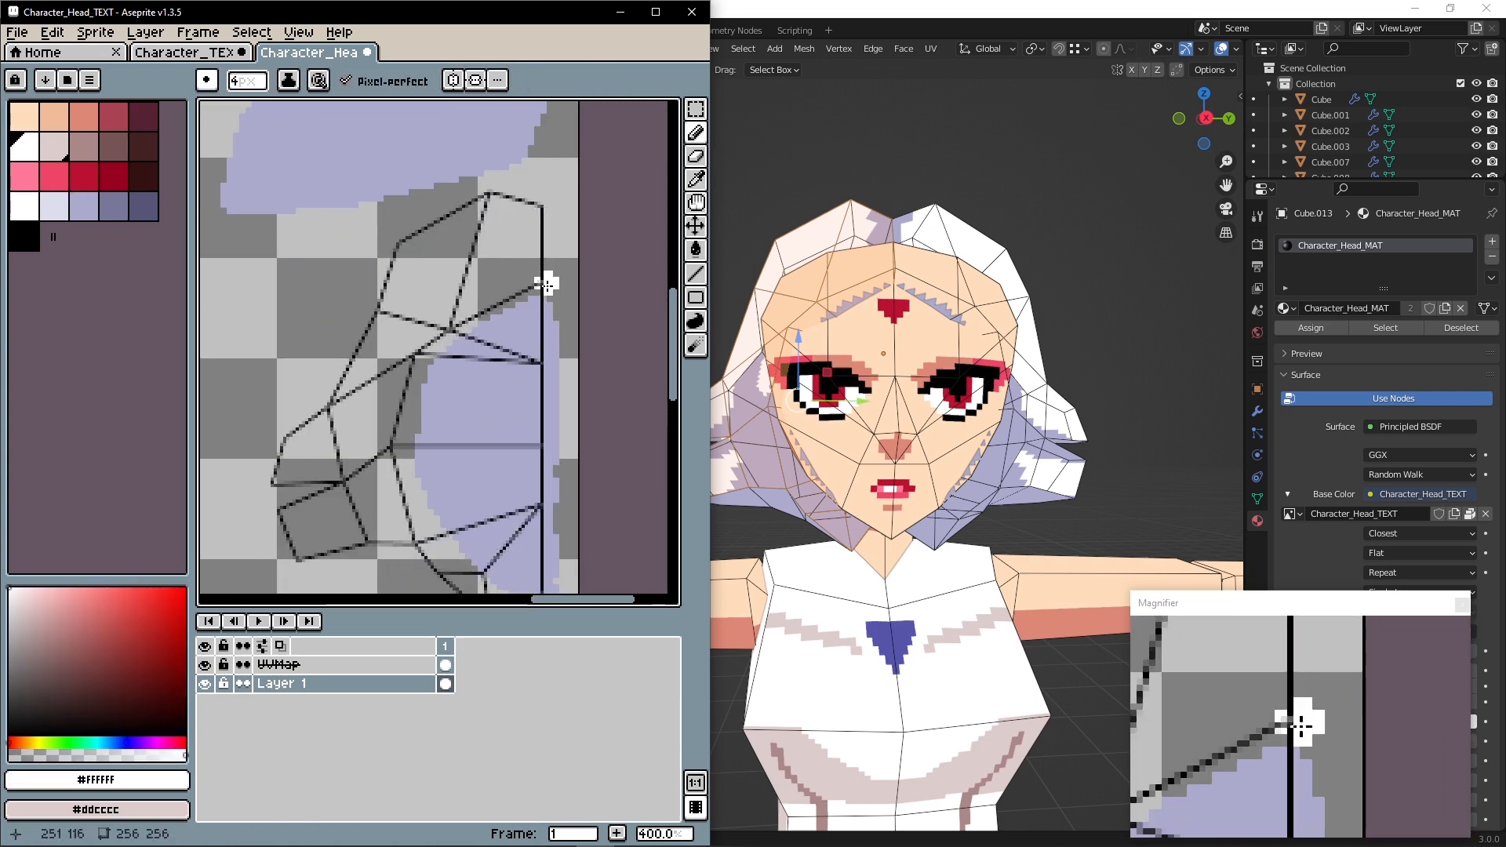
{"action": "mouse_move", "coordinate": [543, 212]}
{"action": "left_mouse_down"}
{"action": "mouse_move", "coordinate": [468, 191]}
{"action": "mouse_move", "coordinate": [377, 283]}
{"action": "mouse_move", "coordinate": [277, 433]}
{"action": "mouse_move", "coordinate": [301, 567]}
{"action": "mouse_move", "coordinate": [259, 536]}
{"action": "left_mouse_up"}
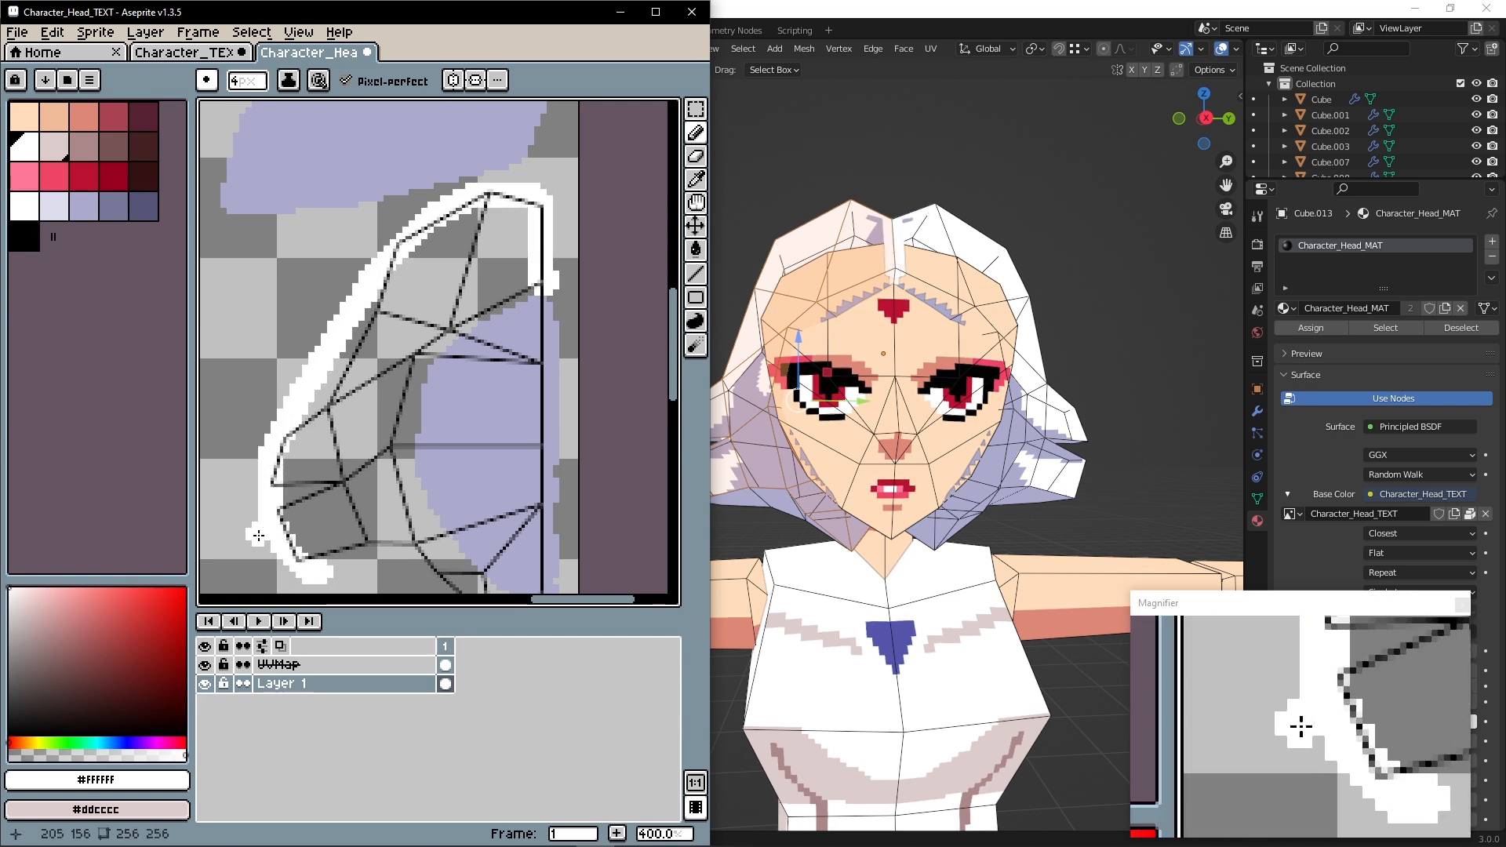
Continue the white outline along the island's bottom edge until it meets the lavender shading
{"action": "key", "text": "space"}
{"action": "left_click_drag", "start_coordinate": [520, 550], "coordinate": [482, 372]}
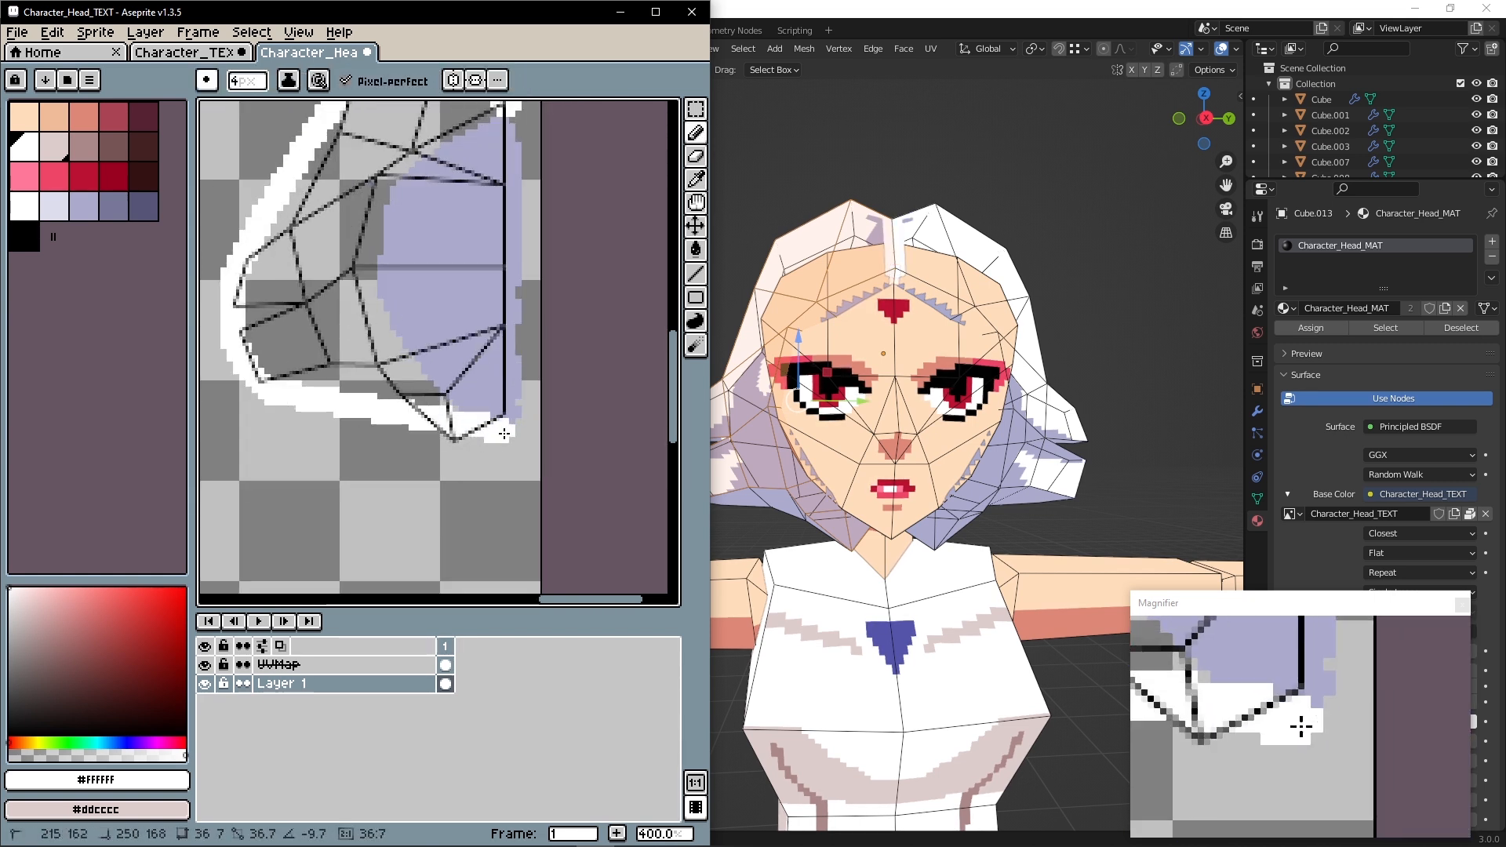
{"action": "left_click", "coordinate": [506, 441], "text": "shift"}
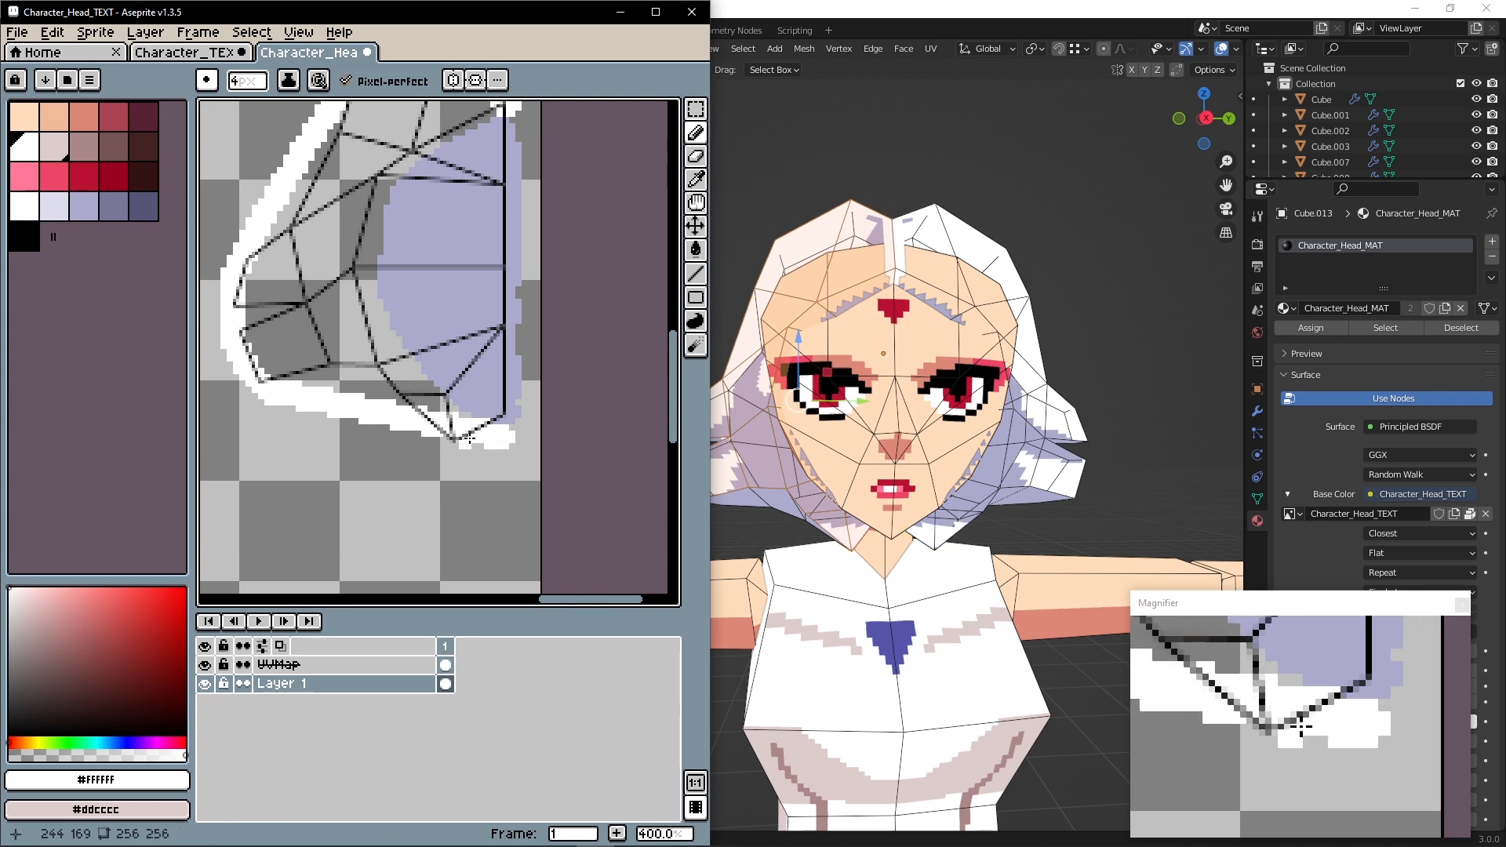
{"action": "left_click", "coordinate": [452, 443], "text": "shift"}
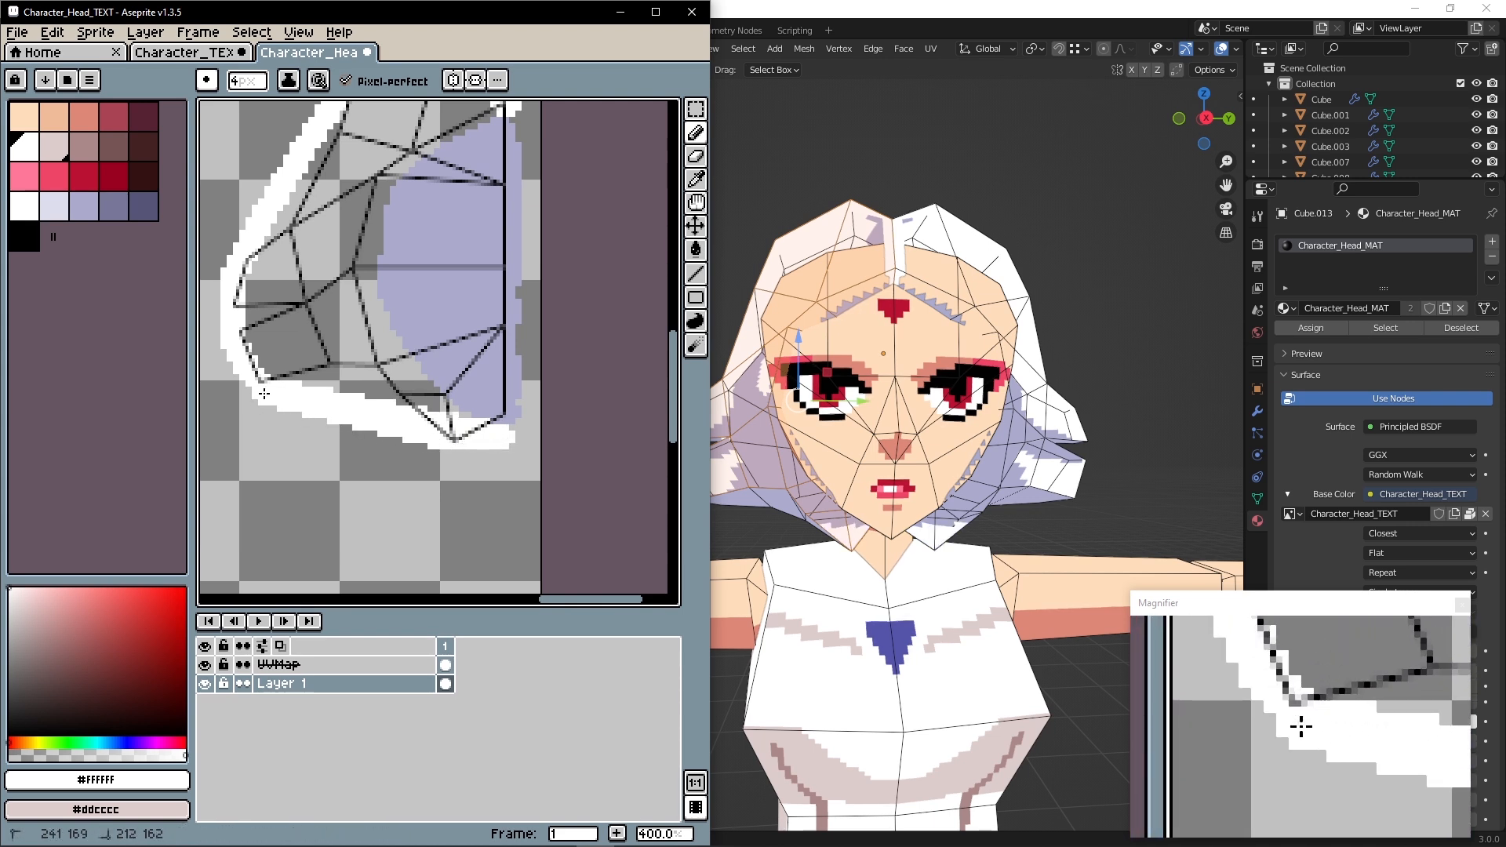
Fill the enclosed area between the outline and the lavender shading with white
{"action": "left_click", "coordinate": [694, 253]}
{"action": "left_click", "coordinate": [354, 314]}
{"action": "key", "text": "i"}
{"action": "mouse_move", "coordinate": [361, 322]}
{"action": "middle_mouse_down"}
{"action": "mouse_move", "coordinate": [356, 389]}
{"action": "mouse_move", "coordinate": [418, 412]}
{"action": "mouse_move", "coordinate": [414, 424]}
{"action": "middle_mouse_up"}
{"action": "key", "text": "g"}
{"action": "left_click", "coordinate": [453, 482]}
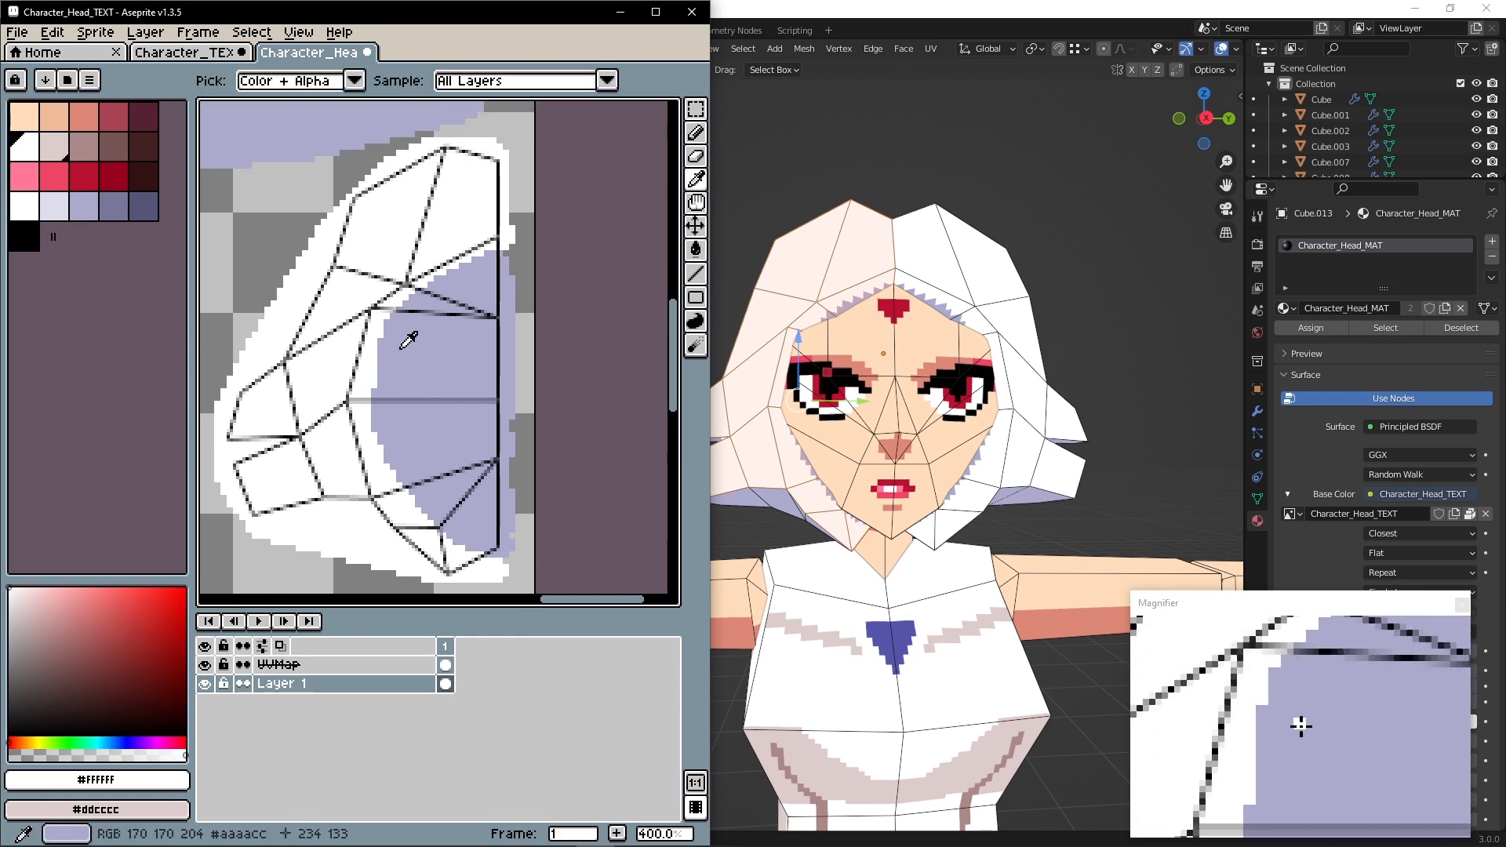
Pick #aaaacc from the shading and paint a shadow down the hair parting and along the island's upper inner edge
{"action": "scroll", "coordinate": [403, 326], "scroll_direction": "up", "scroll_amount": 1}
{"action": "left_click", "coordinate": [698, 133]}
{"action": "mouse_move", "coordinate": [456, 308]}
{"action": "middle_mouse_down"}
{"action": "mouse_move", "coordinate": [437, 292]}
{"action": "mouse_move", "coordinate": [407, 301]}
{"action": "middle_mouse_up"}
{"action": "left_click", "coordinate": [498, 336], "text": "alt"}
{"action": "left_click", "coordinate": [496, 245]}
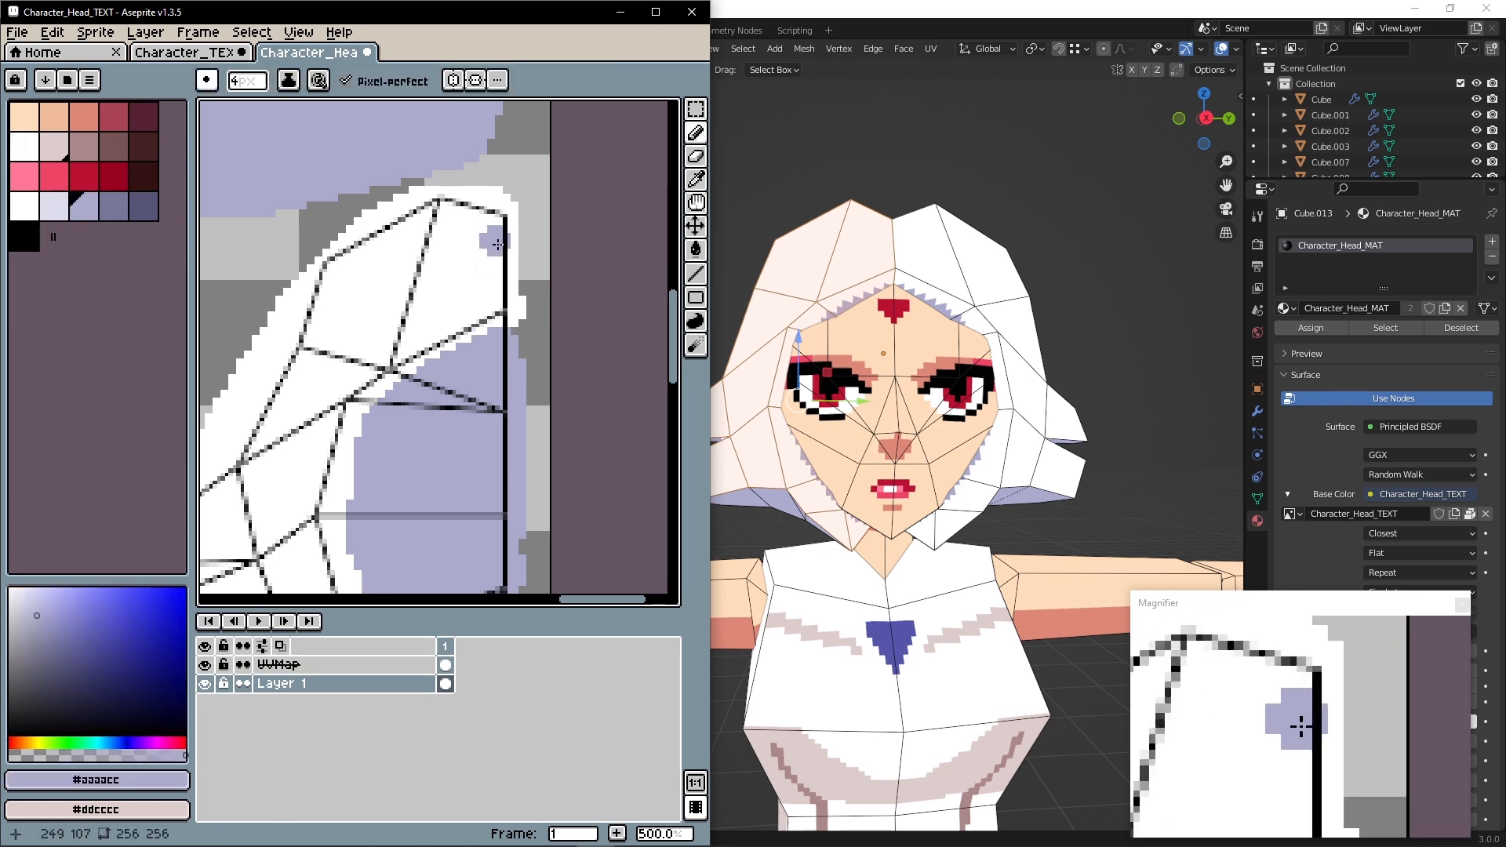
{"action": "left_click_drag", "start_coordinate": [506, 219], "coordinate": [501, 258]}
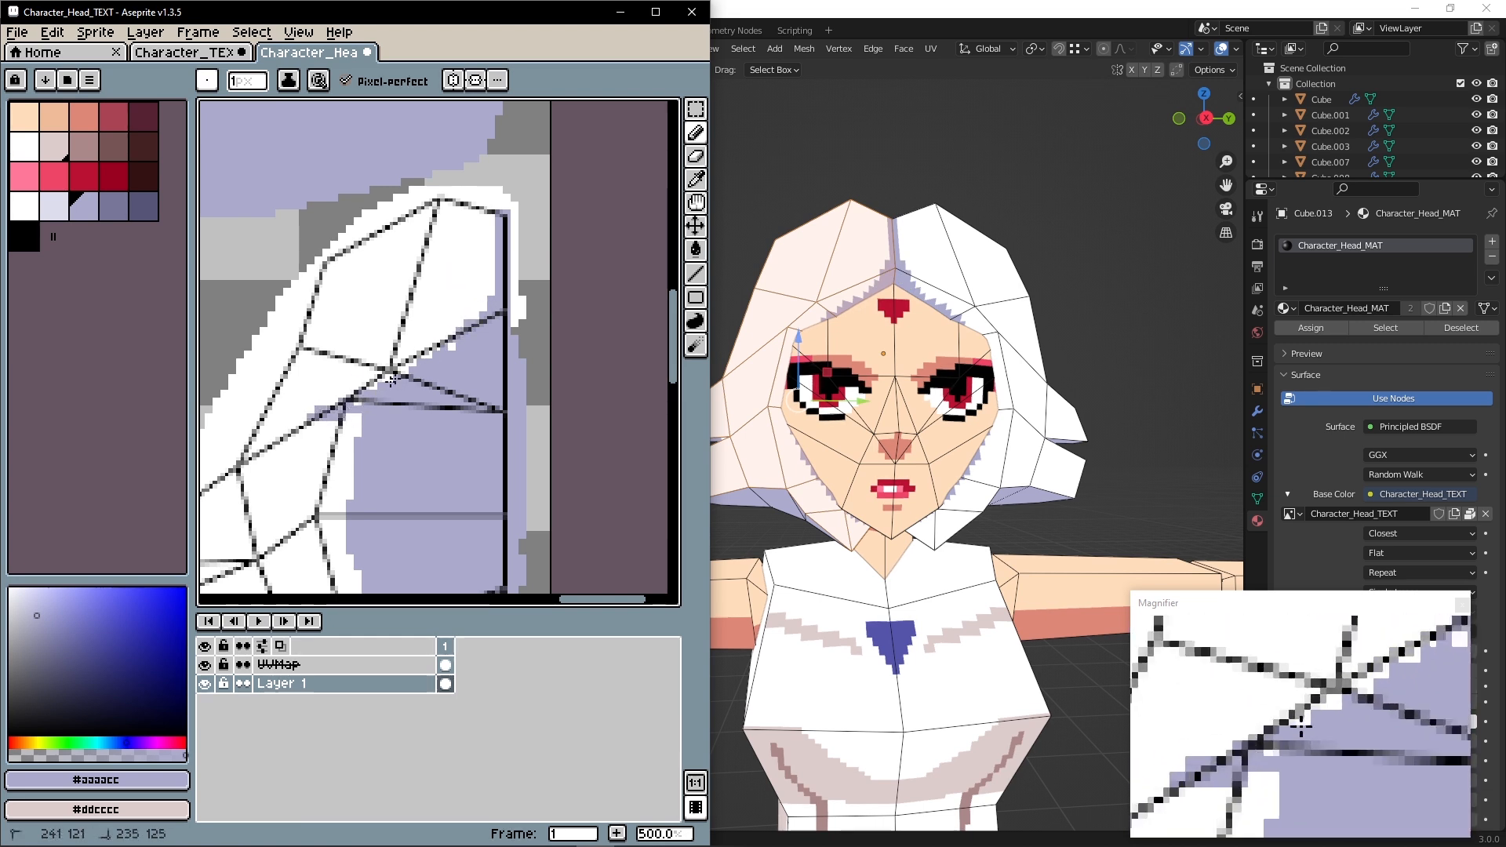
Refine the shadow beside the forehead and add lavender shading beneath the upper side tip of the hair with a 1 px pencil
{"action": "middle_click_drag", "start_coordinate": [408, 407], "coordinate": [458, 324]}
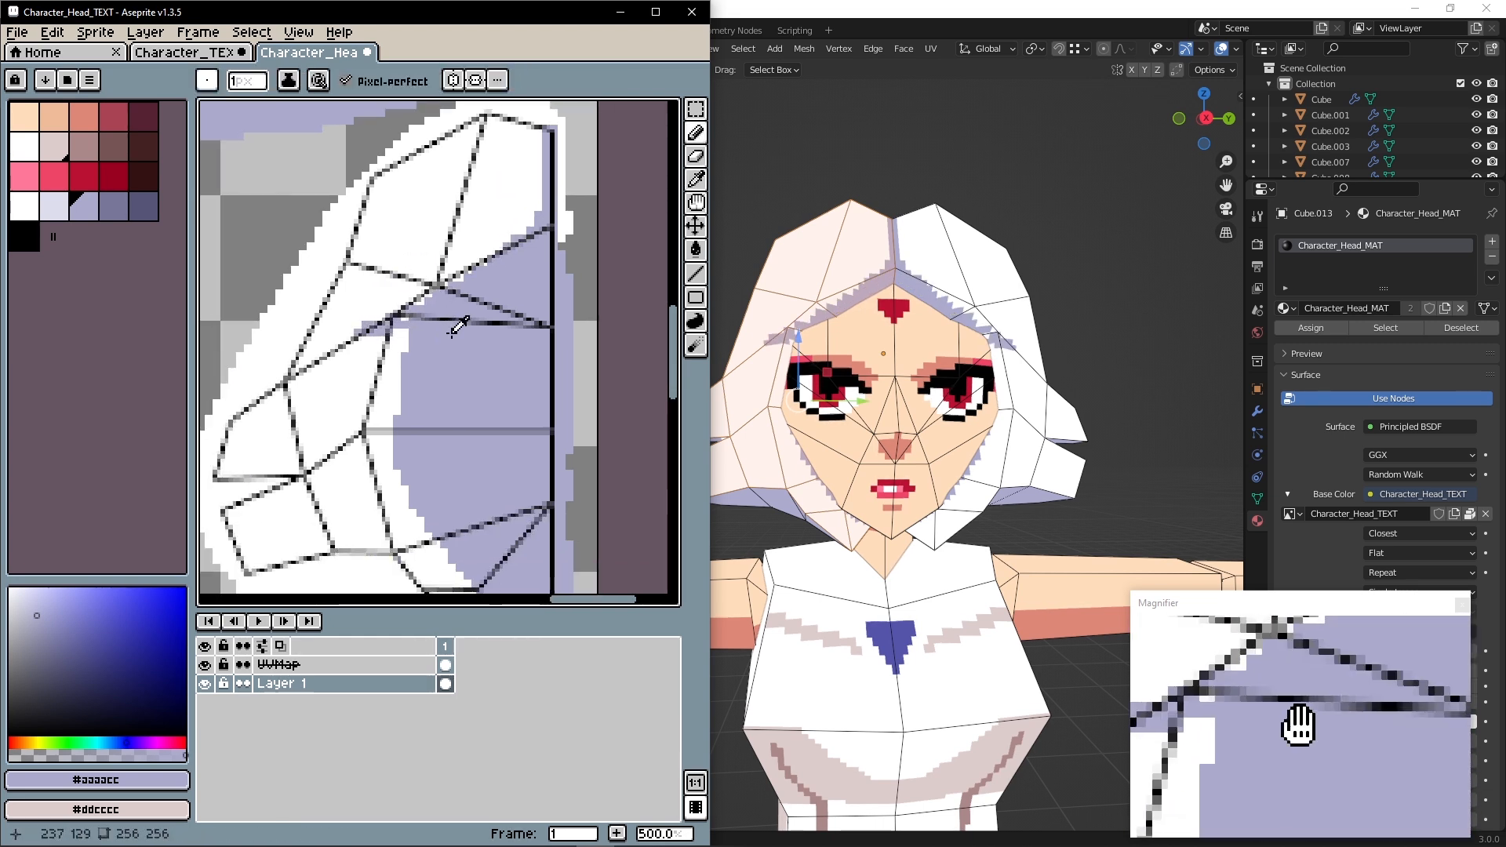
{"action": "left_click_drag", "start_coordinate": [402, 316], "coordinate": [445, 310]}
{"action": "middle_click_drag", "start_coordinate": [463, 370], "coordinate": [567, 255]}
{"action": "left_click_drag", "start_coordinate": [292, 360], "coordinate": [354, 351]}
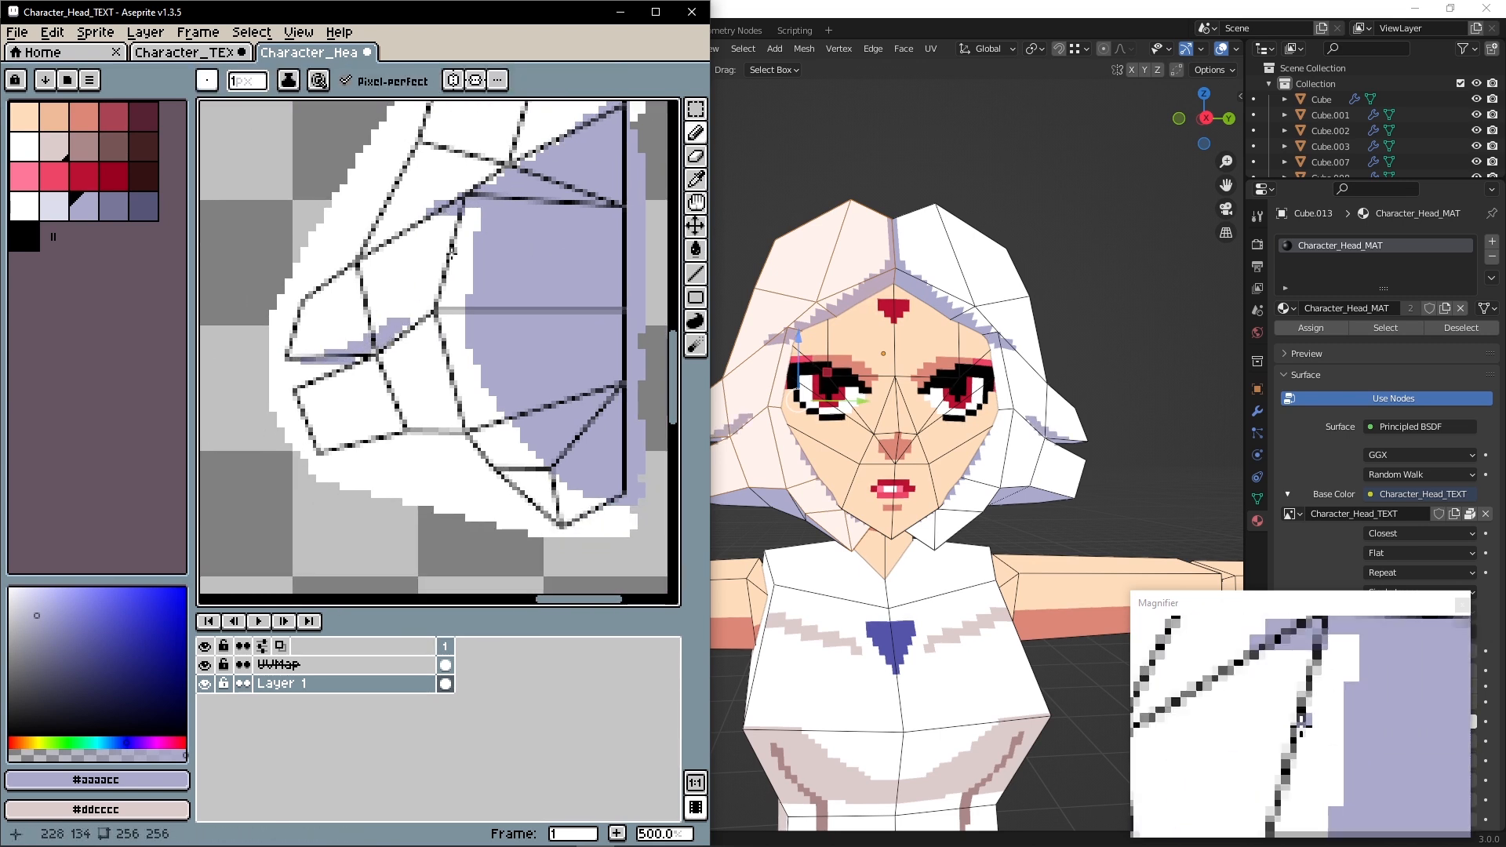
Shade the underside of the lower side tip and extend the lavender shadow into the island's bottom point
{"action": "mouse_move", "coordinate": [328, 444]}
{"action": "left_mouse_down"}
{"action": "mouse_move", "coordinate": [426, 406]}
{"action": "mouse_move", "coordinate": [342, 451]}
{"action": "mouse_move", "coordinate": [450, 440]}
{"action": "mouse_move", "coordinate": [445, 454]}
{"action": "left_mouse_up"}
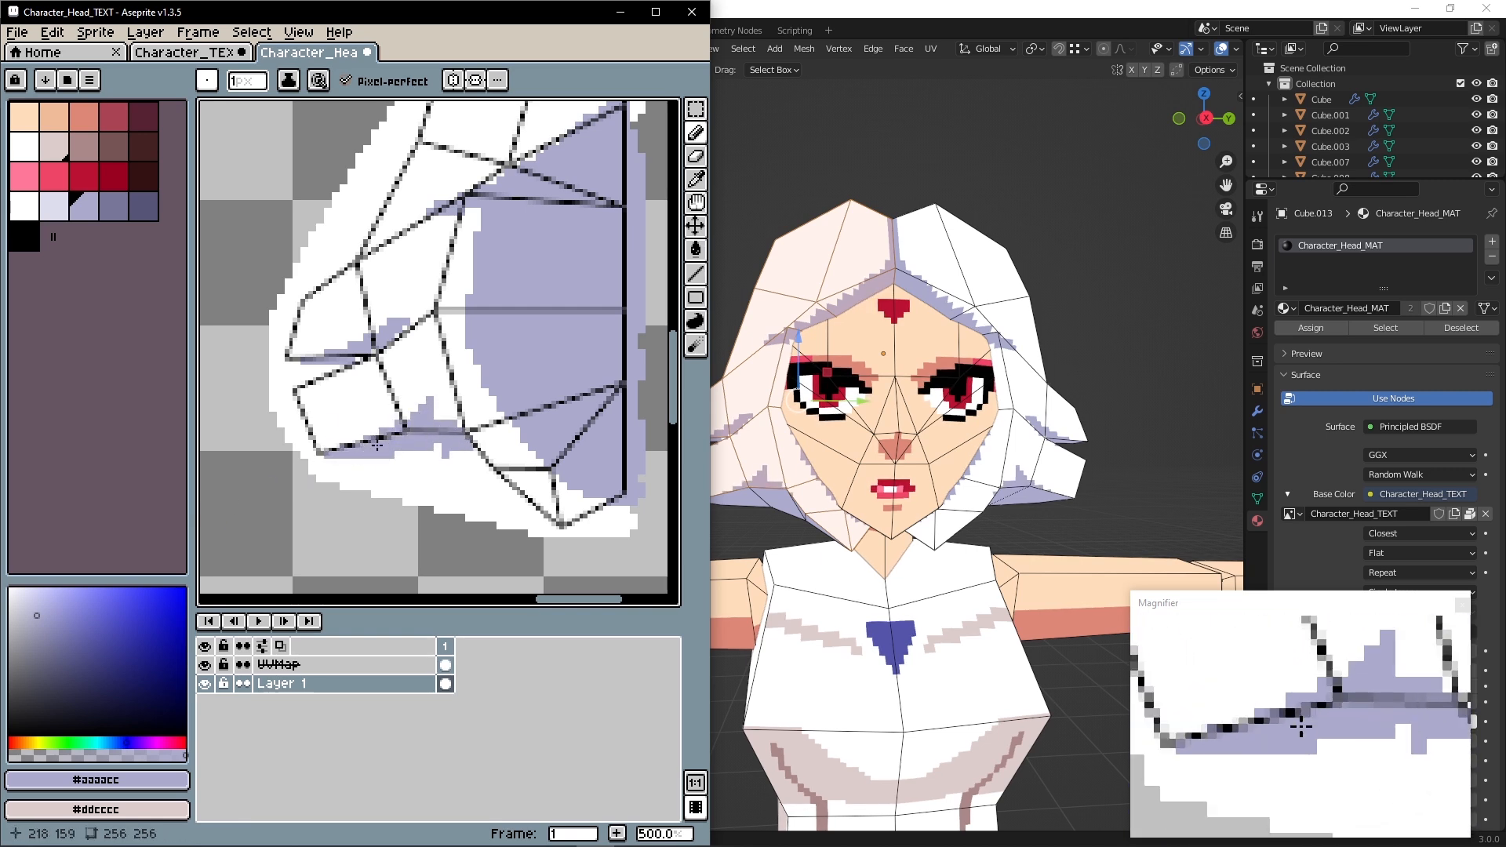
{"action": "middle_click_drag", "start_coordinate": [377, 445], "coordinate": [358, 397]}
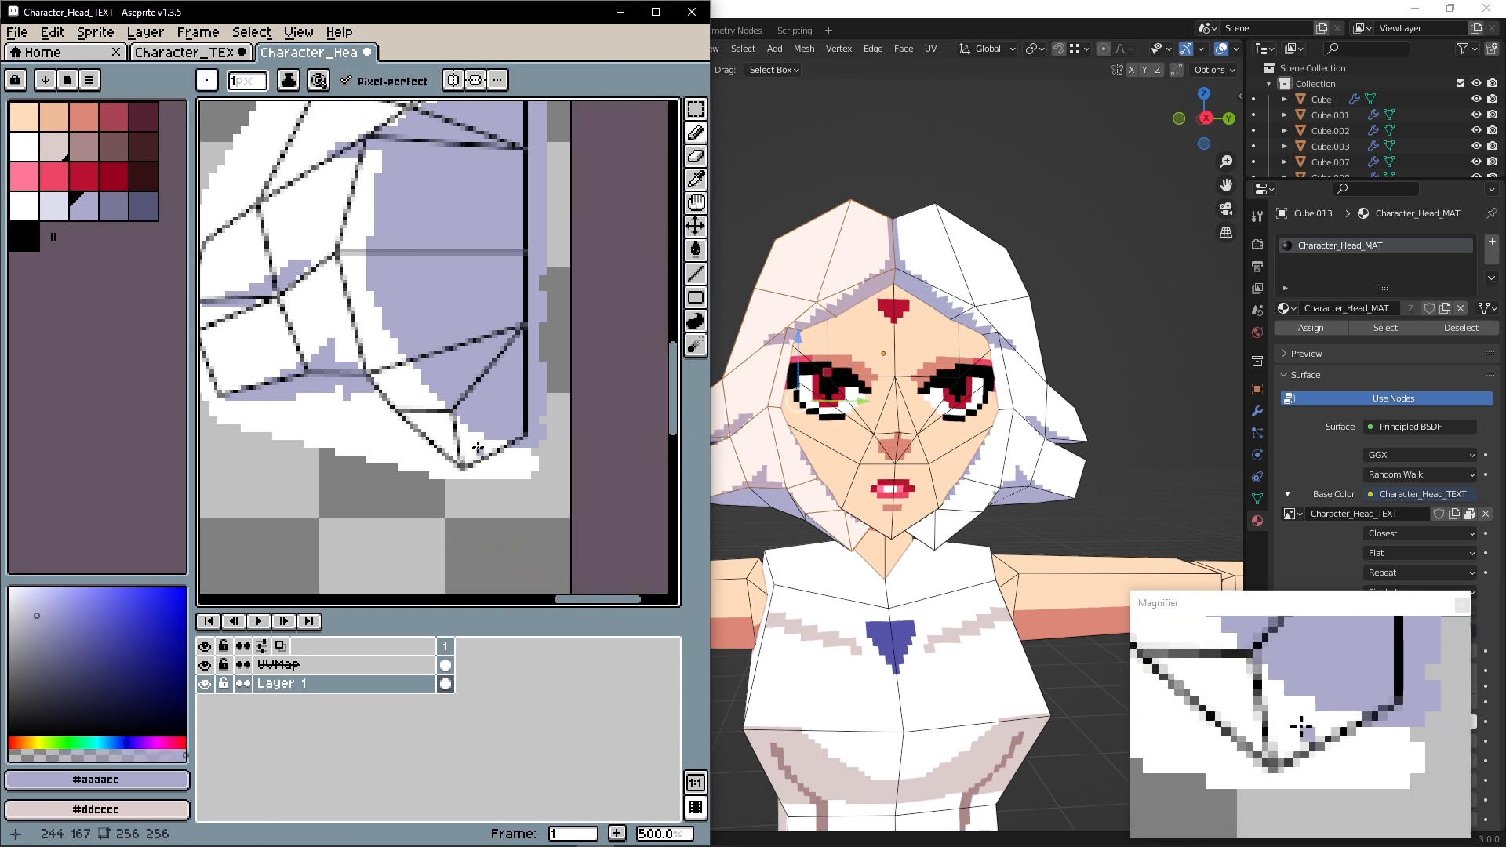
{"action": "left_click_drag", "start_coordinate": [469, 413], "coordinate": [518, 426]}
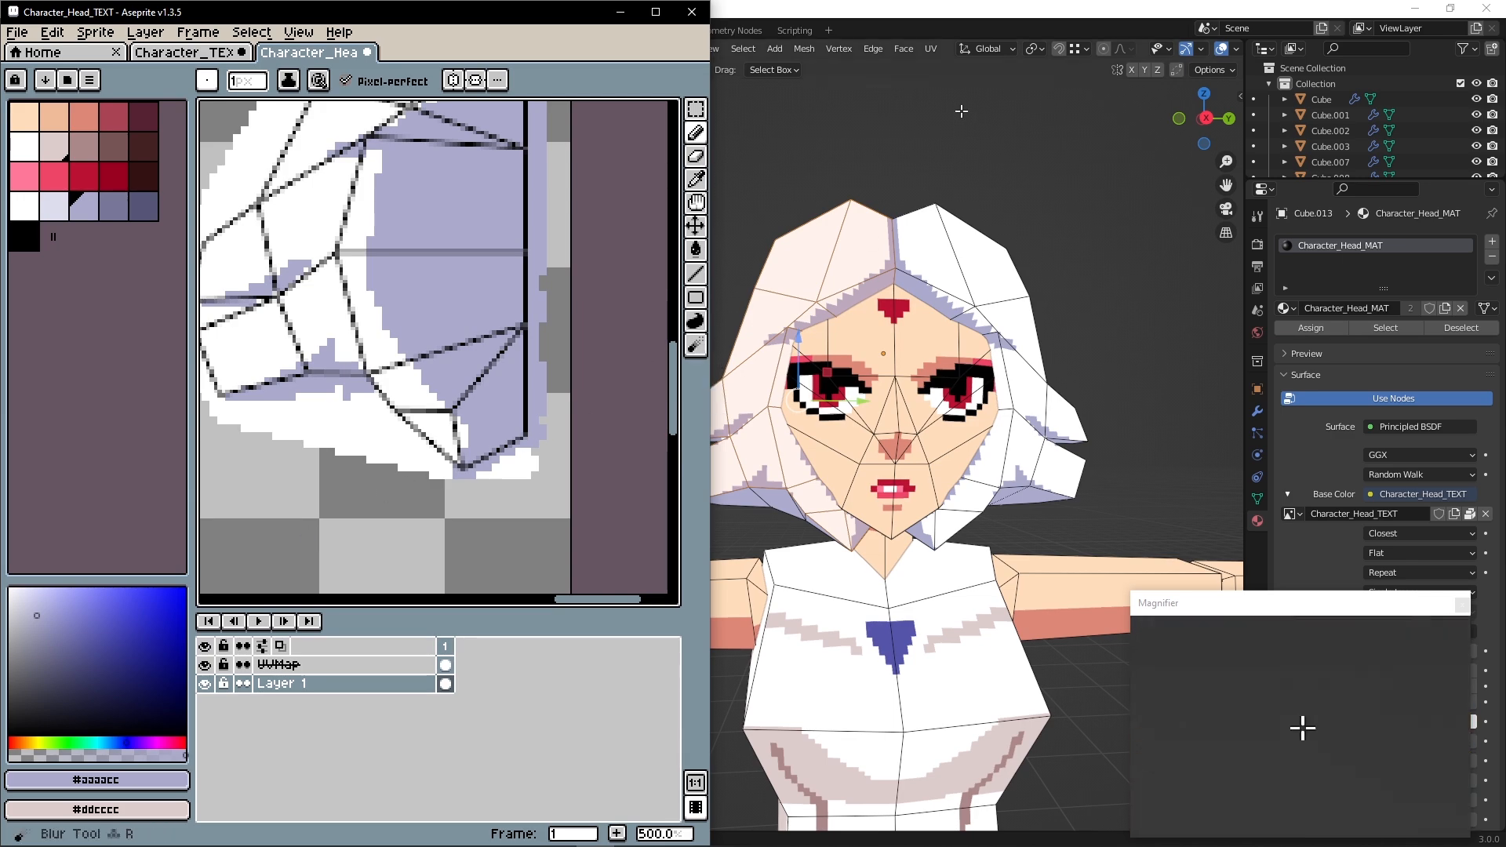
Switch to Blender's Layout workspace and set the viewport shading to Flat lighting with Texture color
{"action": "scroll", "coordinate": [972, 147], "scroll_direction": "down", "scroll_amount": 4}
{"action": "left_click", "coordinate": [984, 157]}
{"action": "middle_click_drag", "start_coordinate": [910, 192], "coordinate": [953, 223]}
{"action": "left_click", "coordinate": [269, 49]}
{"action": "left_click", "coordinate": [220, 32]}
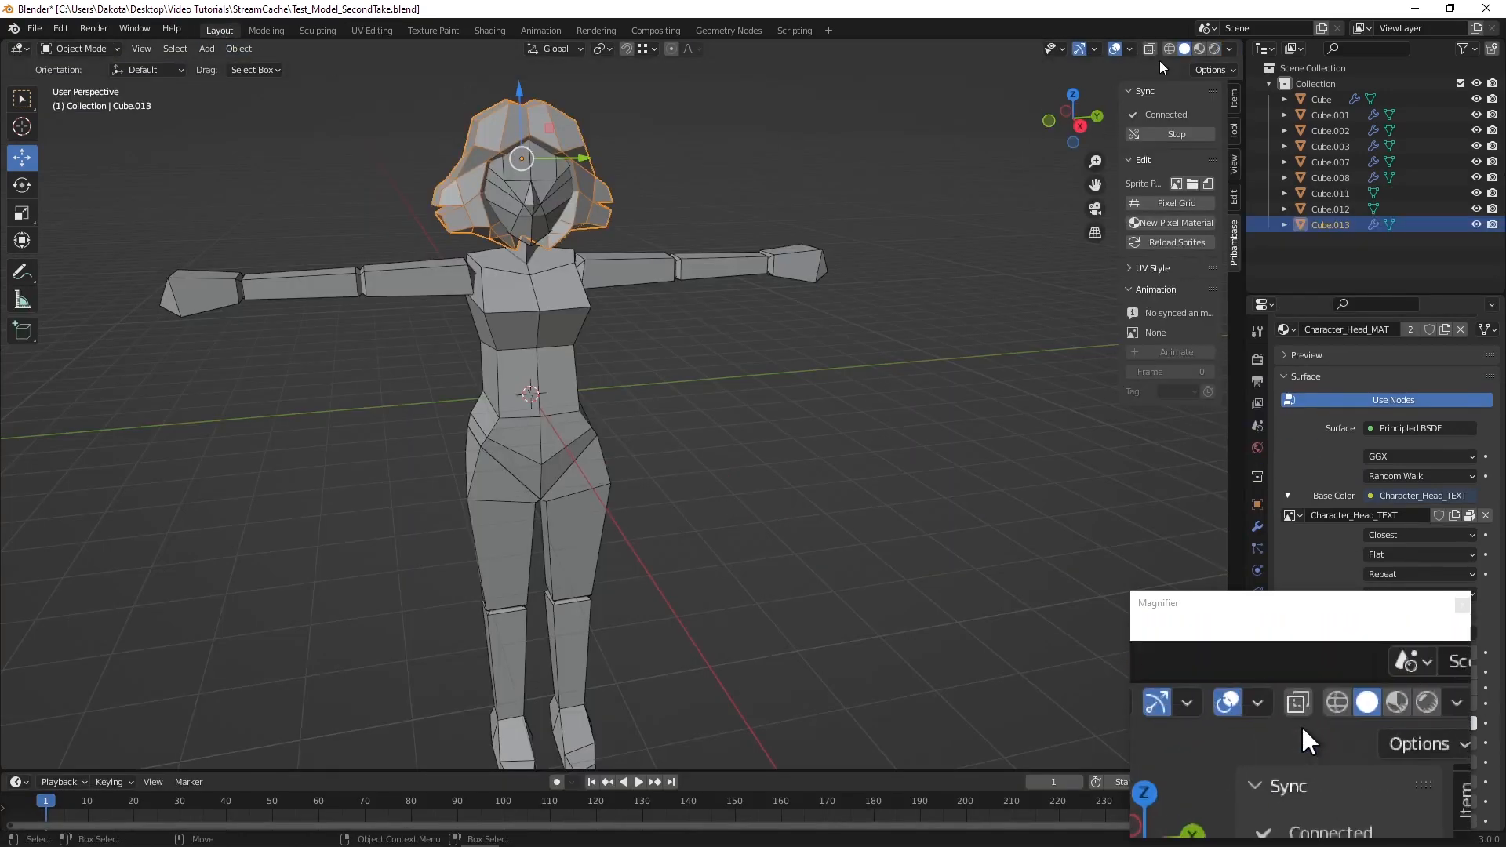
{"action": "left_click", "coordinate": [1225, 50]}
{"action": "left_click", "coordinate": [1265, 123]}
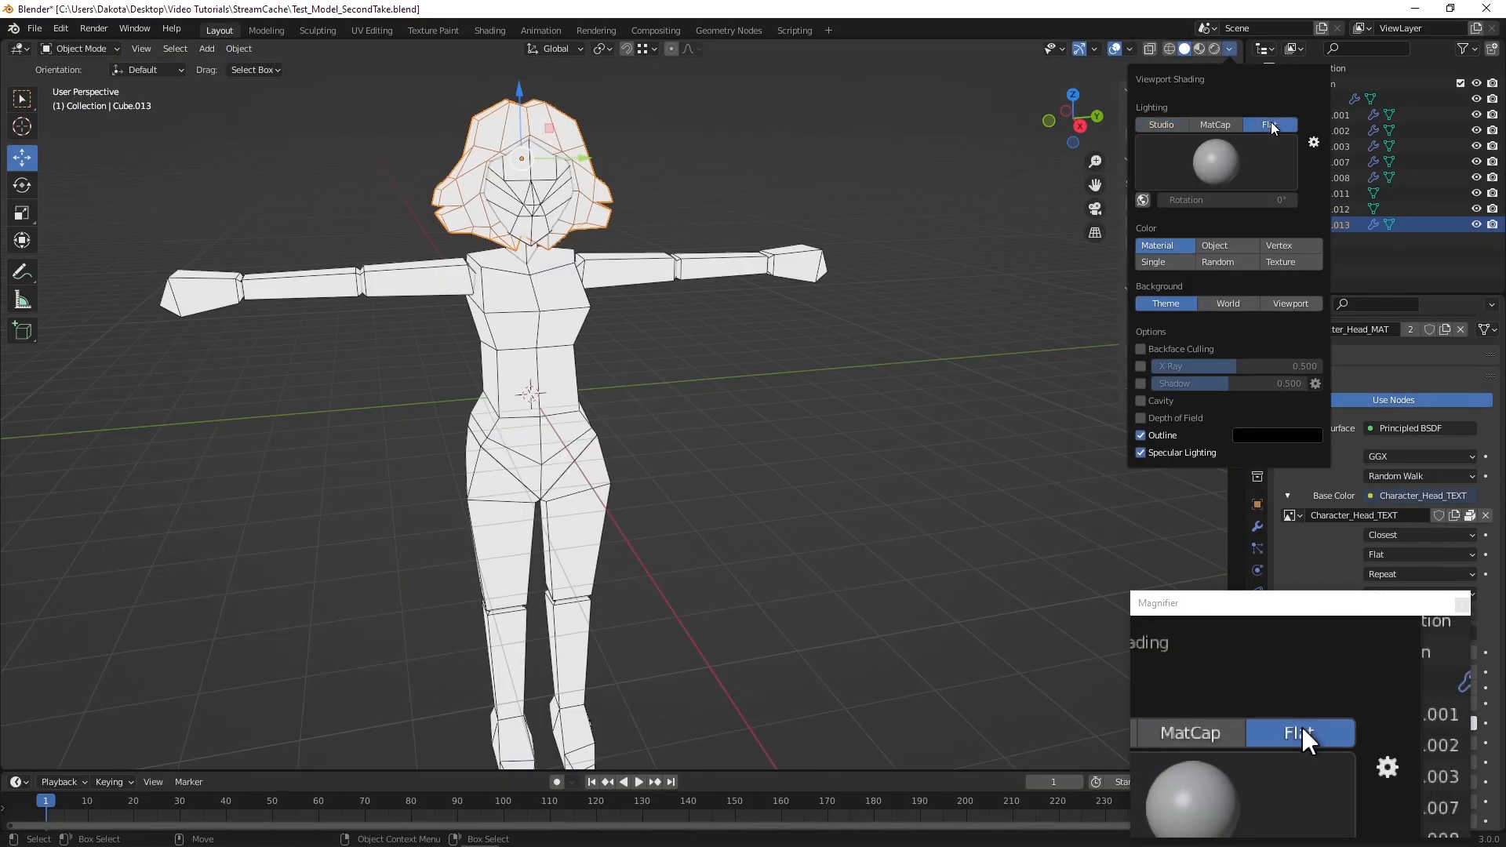
{"action": "left_click", "coordinate": [1287, 188]}
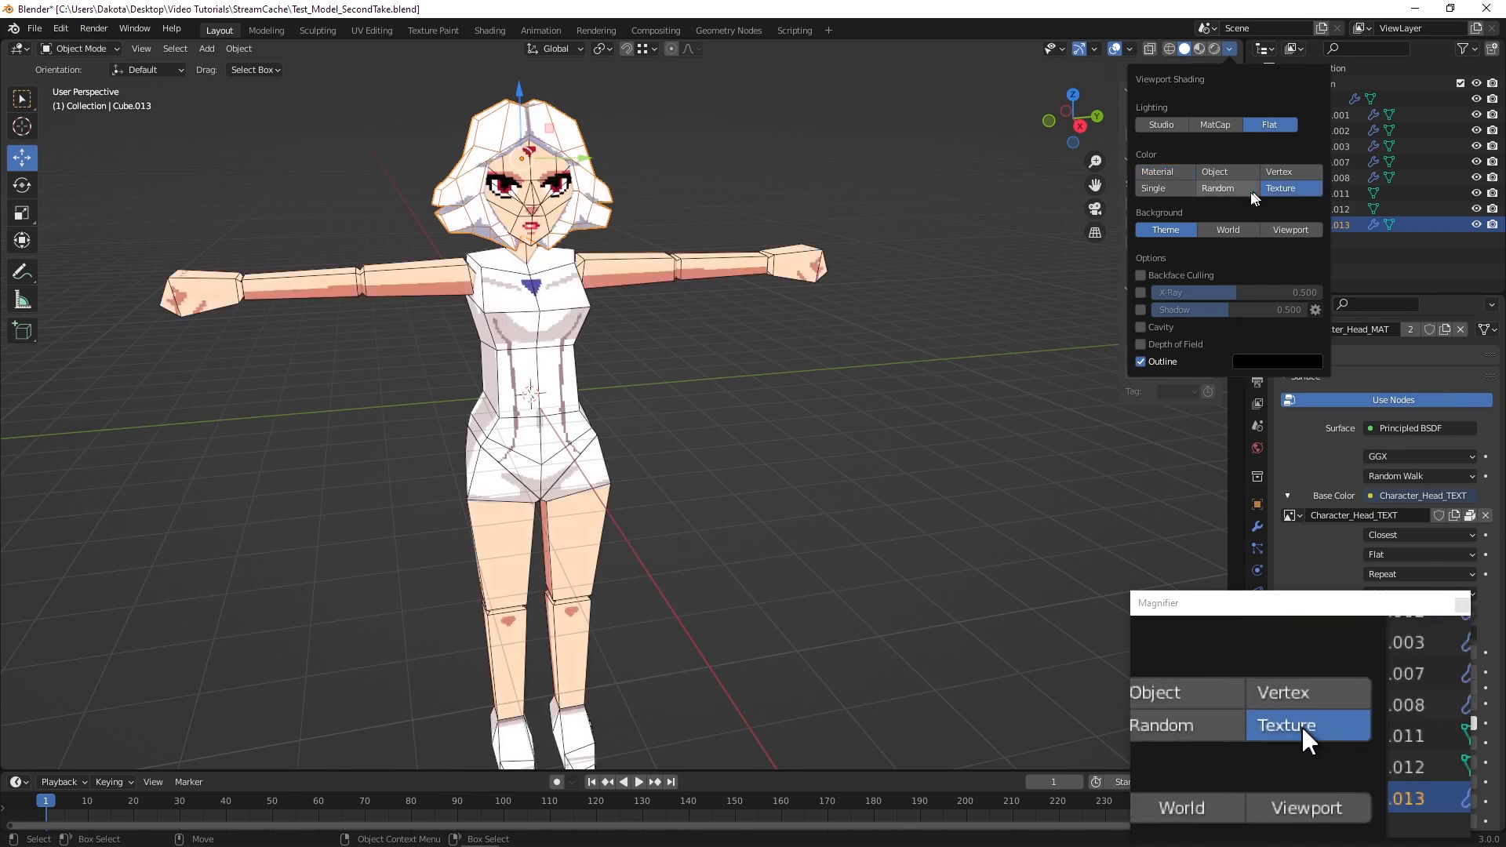
{"action": "left_click", "coordinate": [838, 135]}
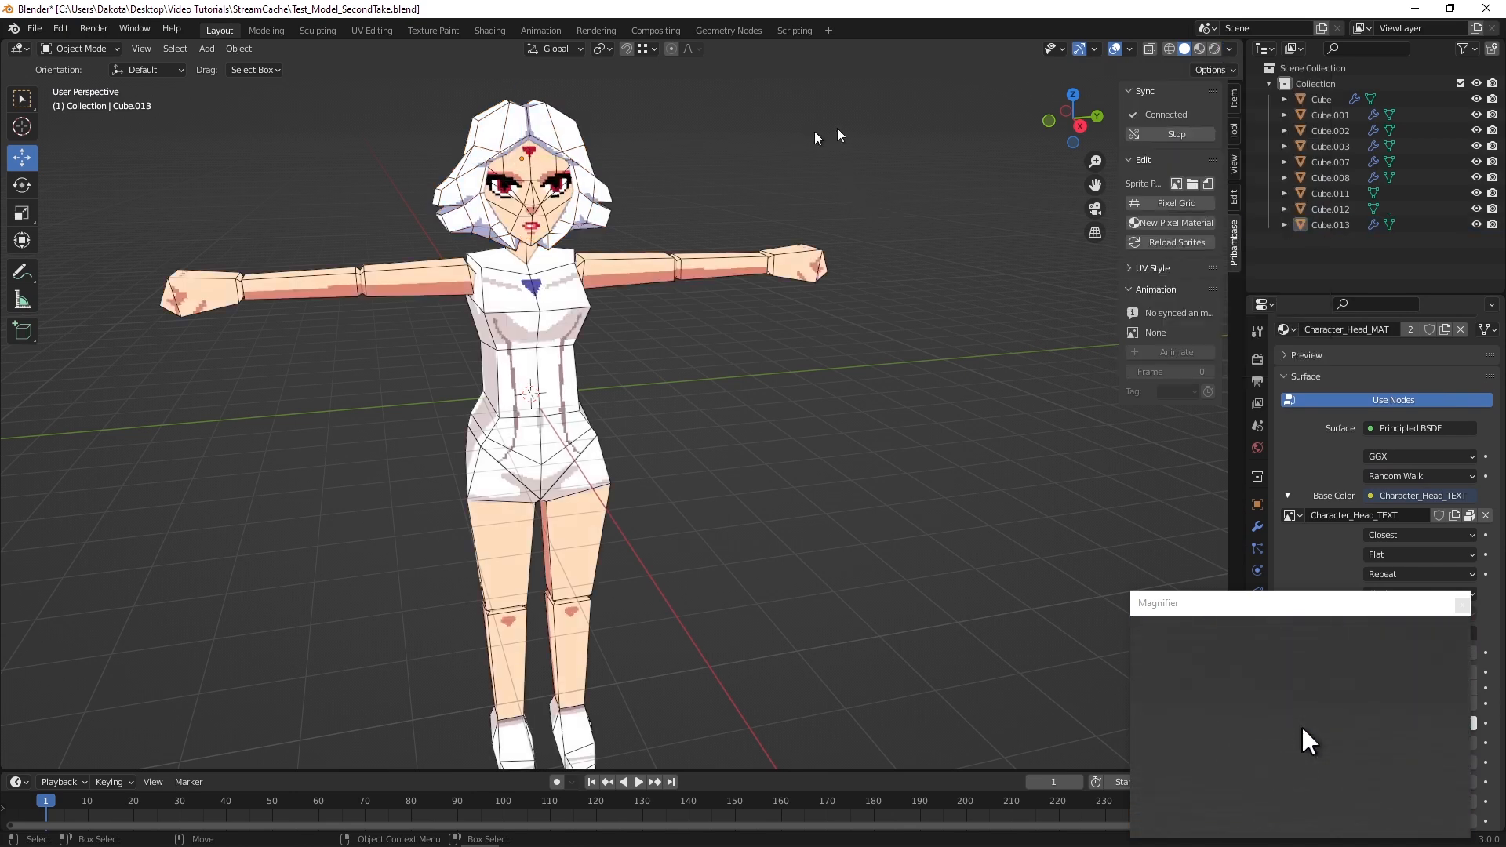
Hide the wireframe overlay and view the textured character from the front at an angle, close up and at full length
{"action": "left_click", "coordinate": [1129, 49]}
{"action": "left_click", "coordinate": [1033, 315]}
{"action": "middle_click_drag", "start_coordinate": [767, 314], "coordinate": [637, 265]}
{"action": "scroll", "coordinate": [703, 246], "scroll_direction": "up", "scroll_amount": 4}
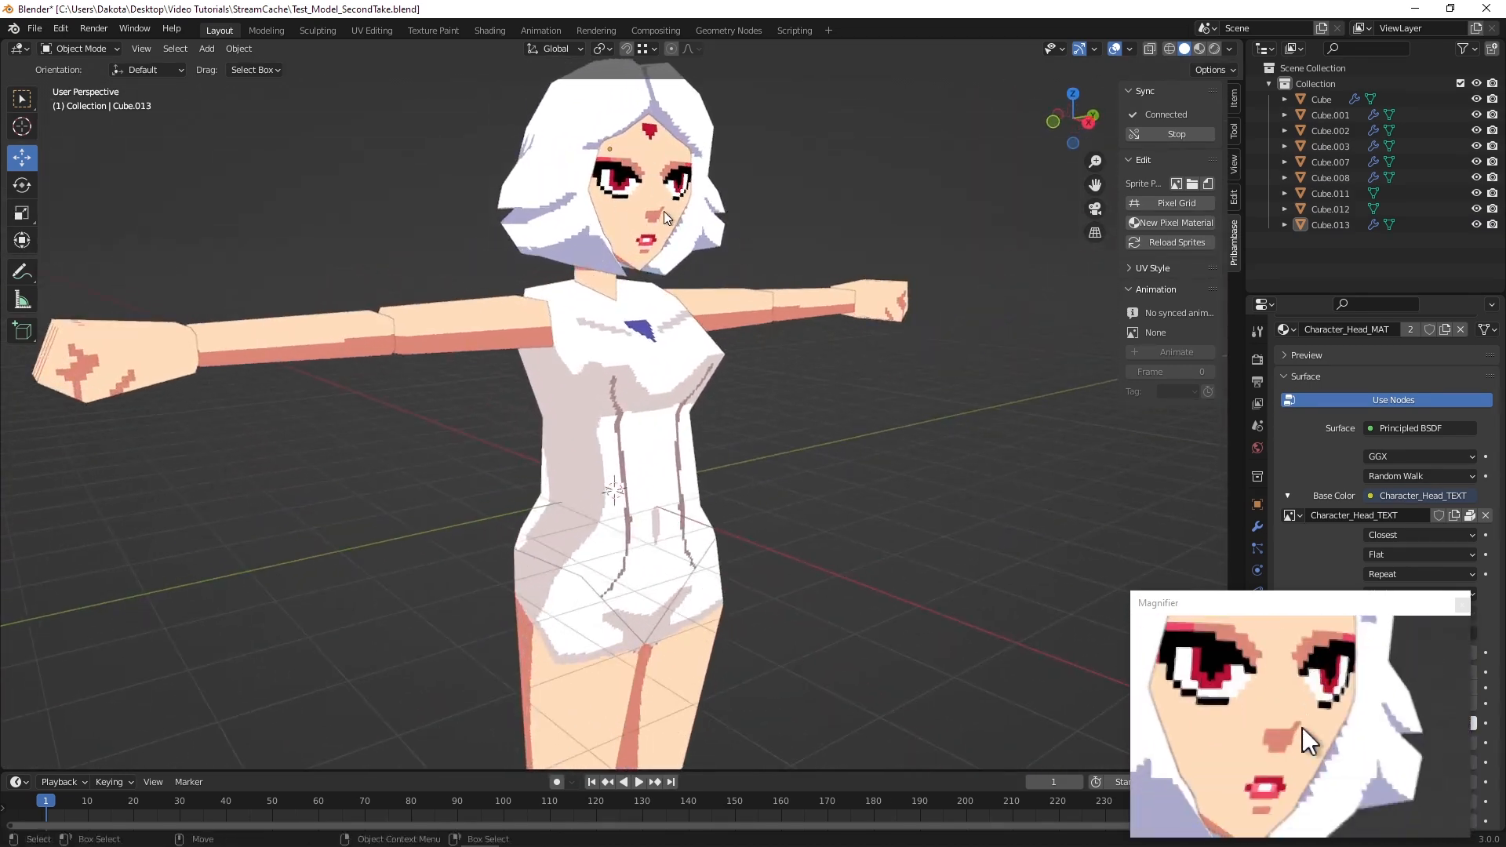
{"action": "scroll", "coordinate": [663, 210], "scroll_direction": "down", "scroll_amount": 6}
{"action": "middle_click_drag", "start_coordinate": [524, 276], "coordinate": [406, 212]}
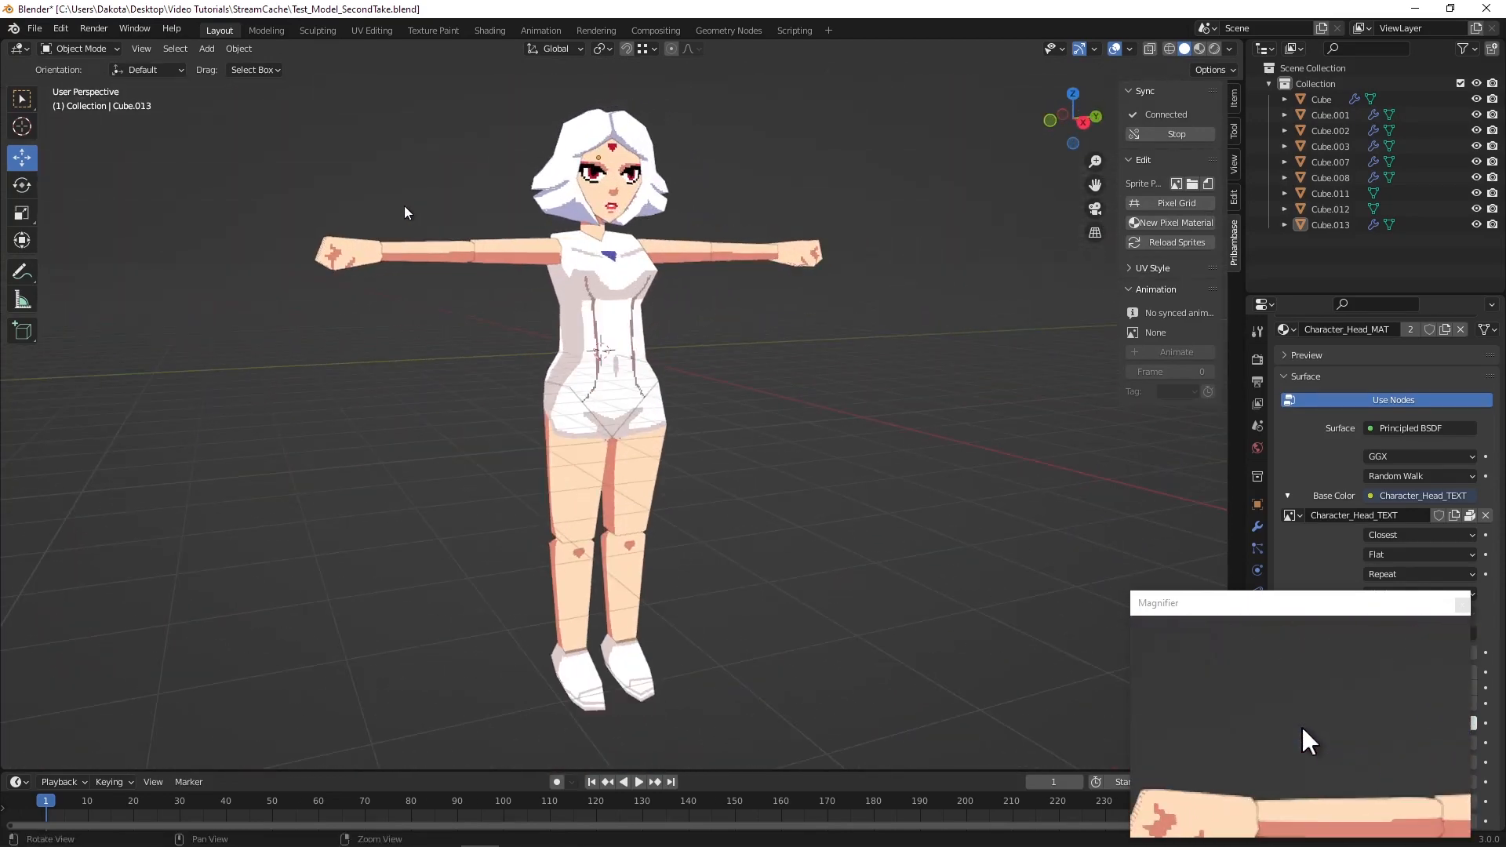
Turn off the Outline option in the viewport shading and hide the floor grid overlay
{"action": "left_click", "coordinate": [1130, 48]}
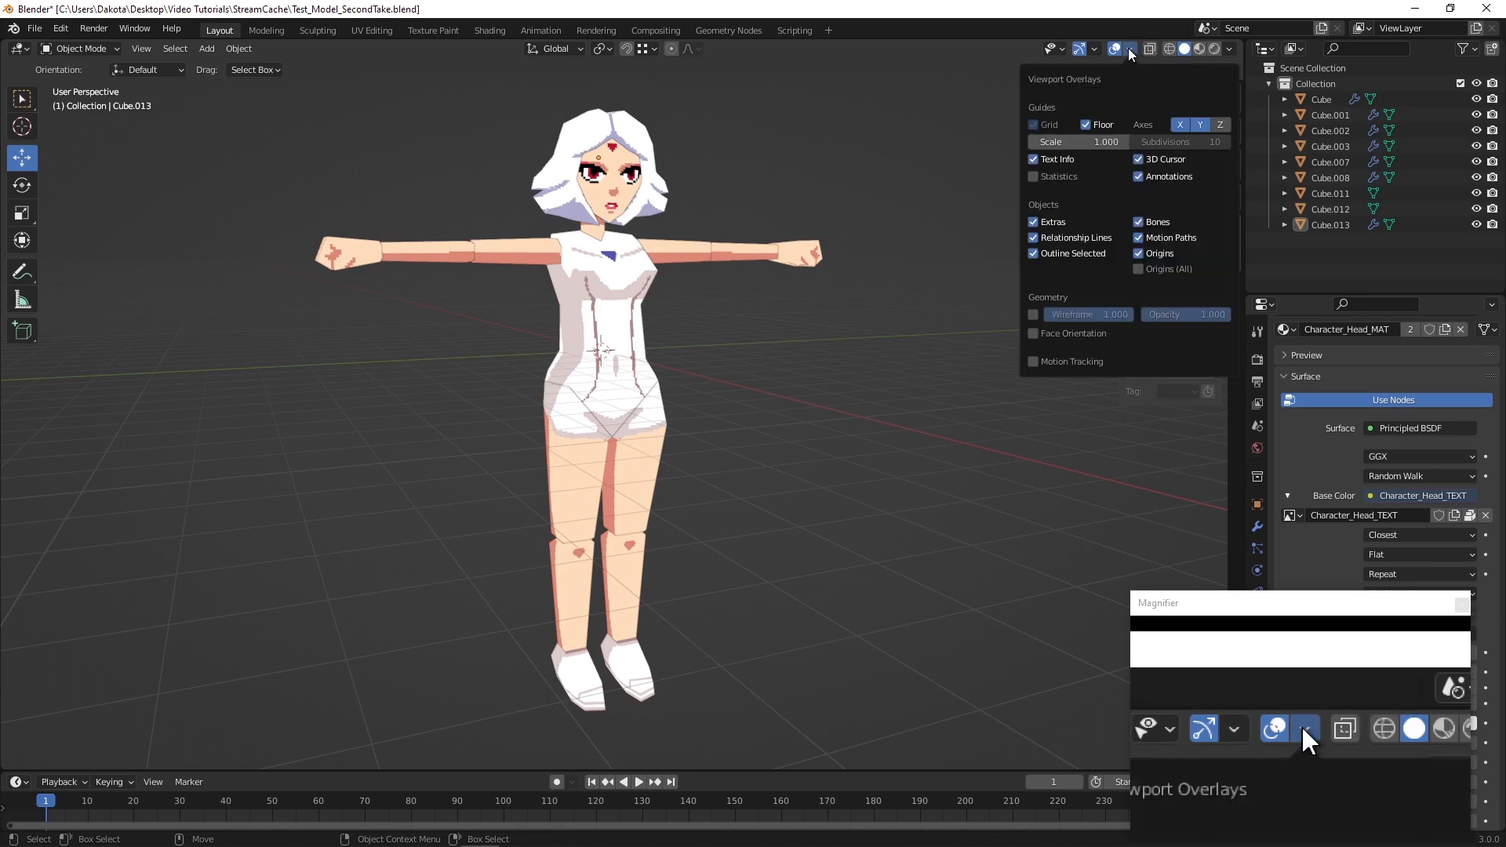
{"action": "left_click", "coordinate": [1230, 50]}
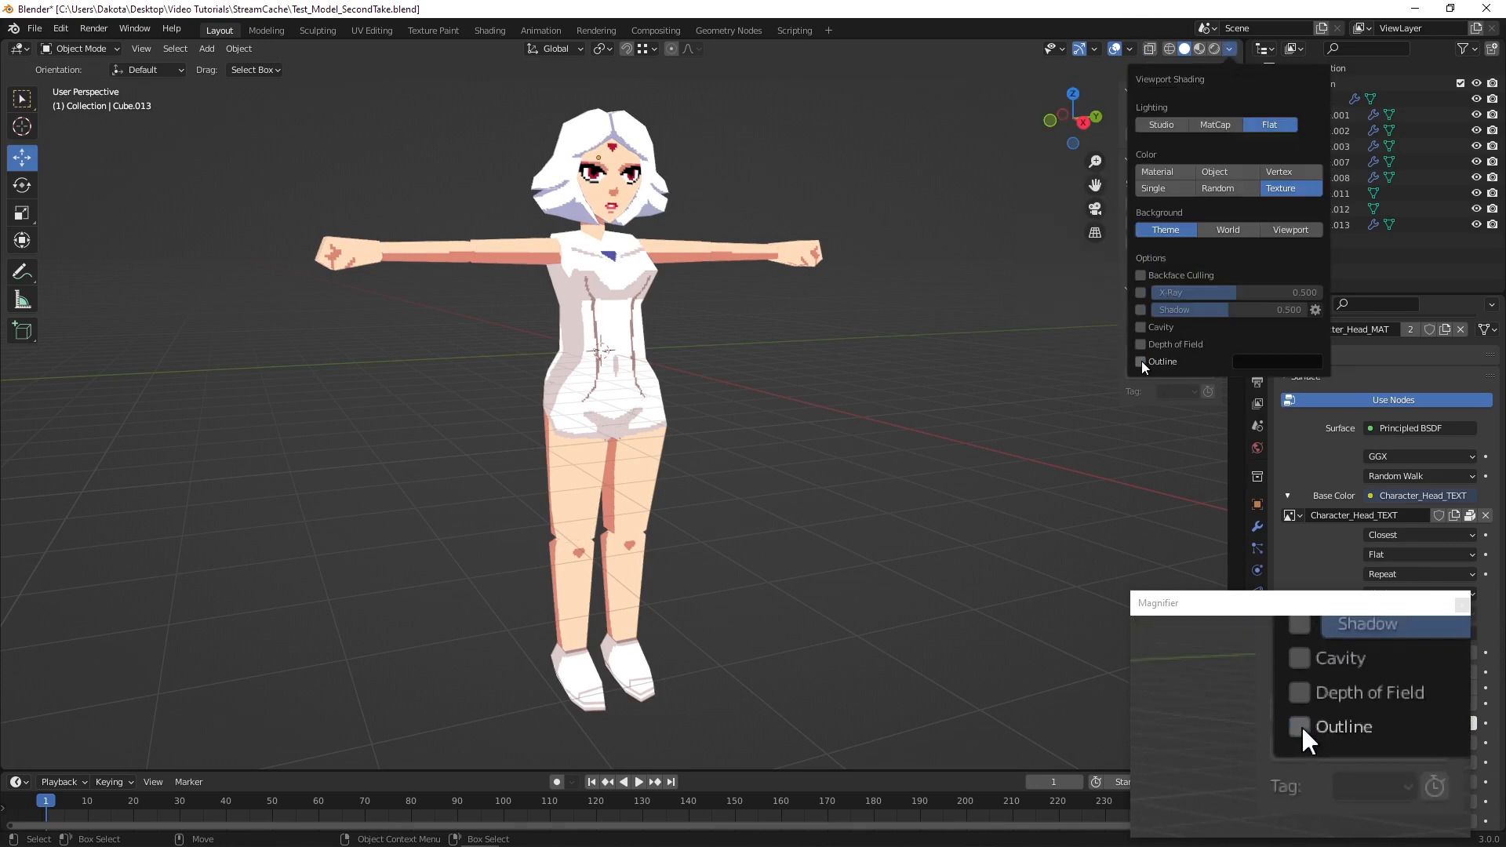
{"action": "middle_click_drag", "start_coordinate": [812, 367], "coordinate": [840, 355]}
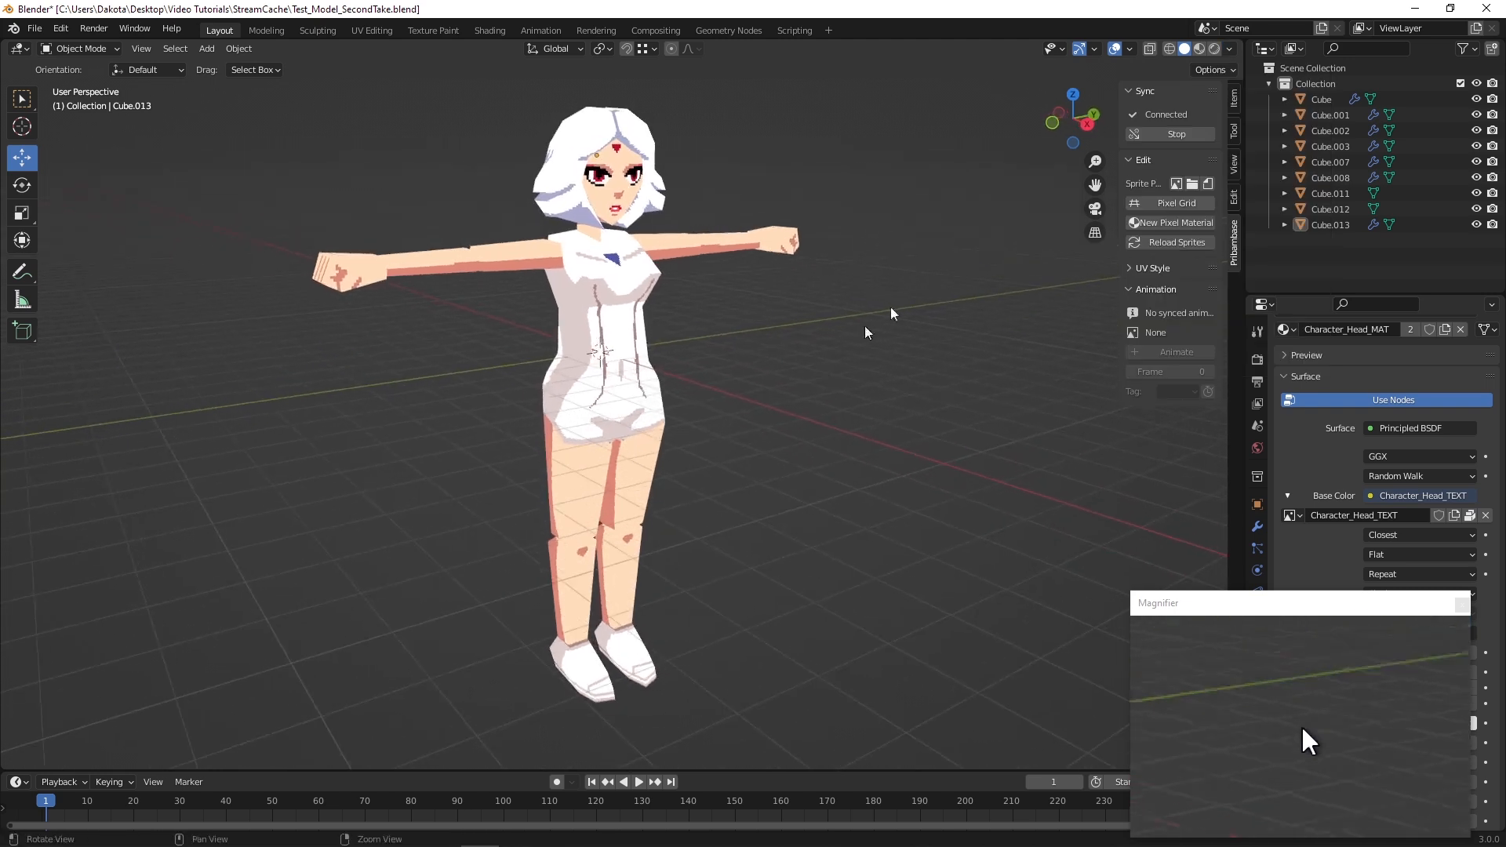
{"action": "left_click", "coordinate": [1129, 49]}
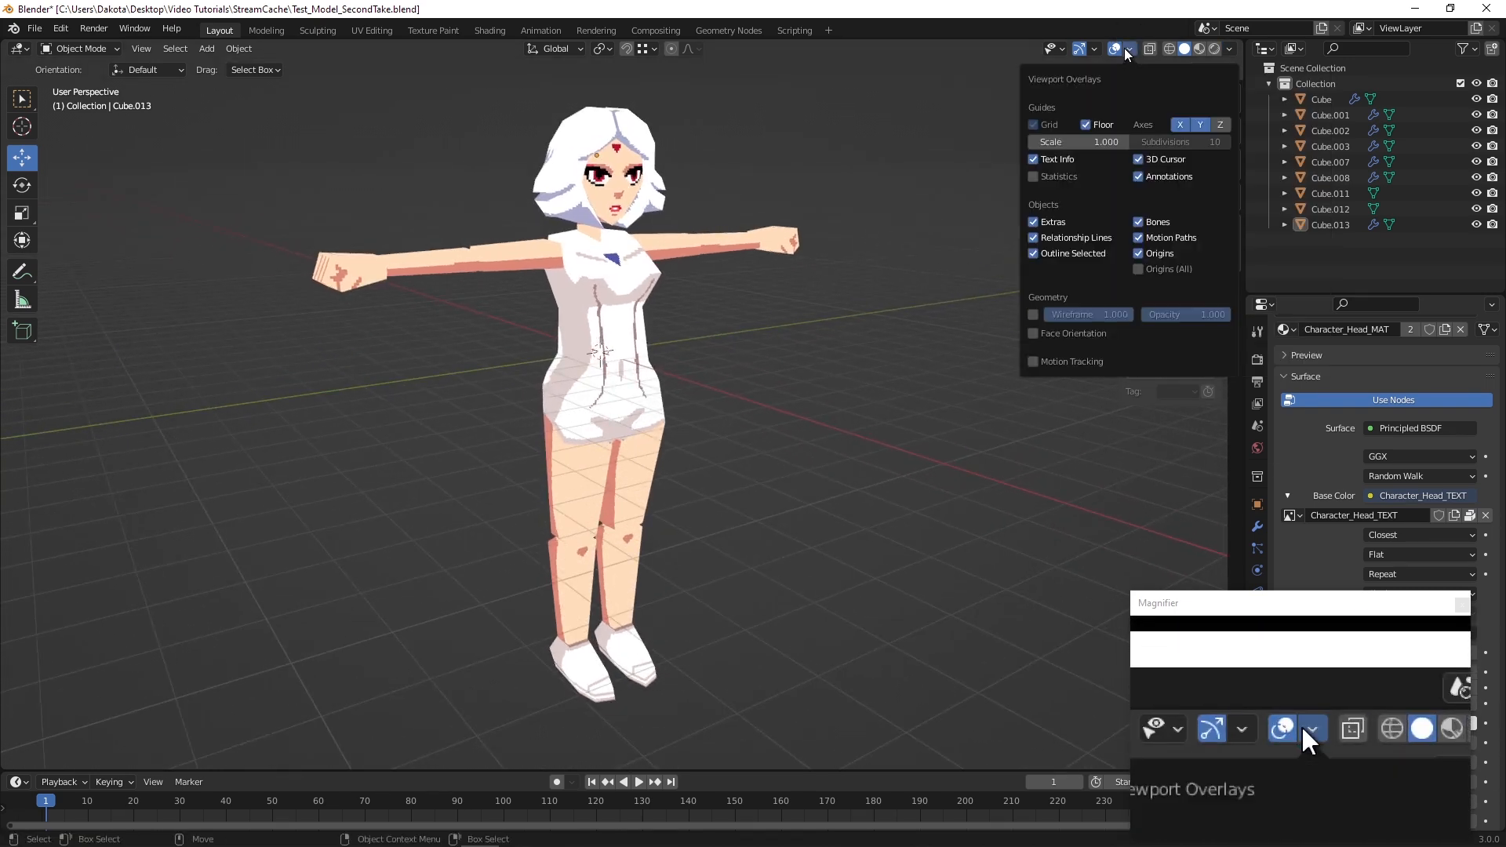
{"action": "left_click", "coordinate": [1124, 49]}
{"action": "left_click", "coordinate": [1129, 50]}
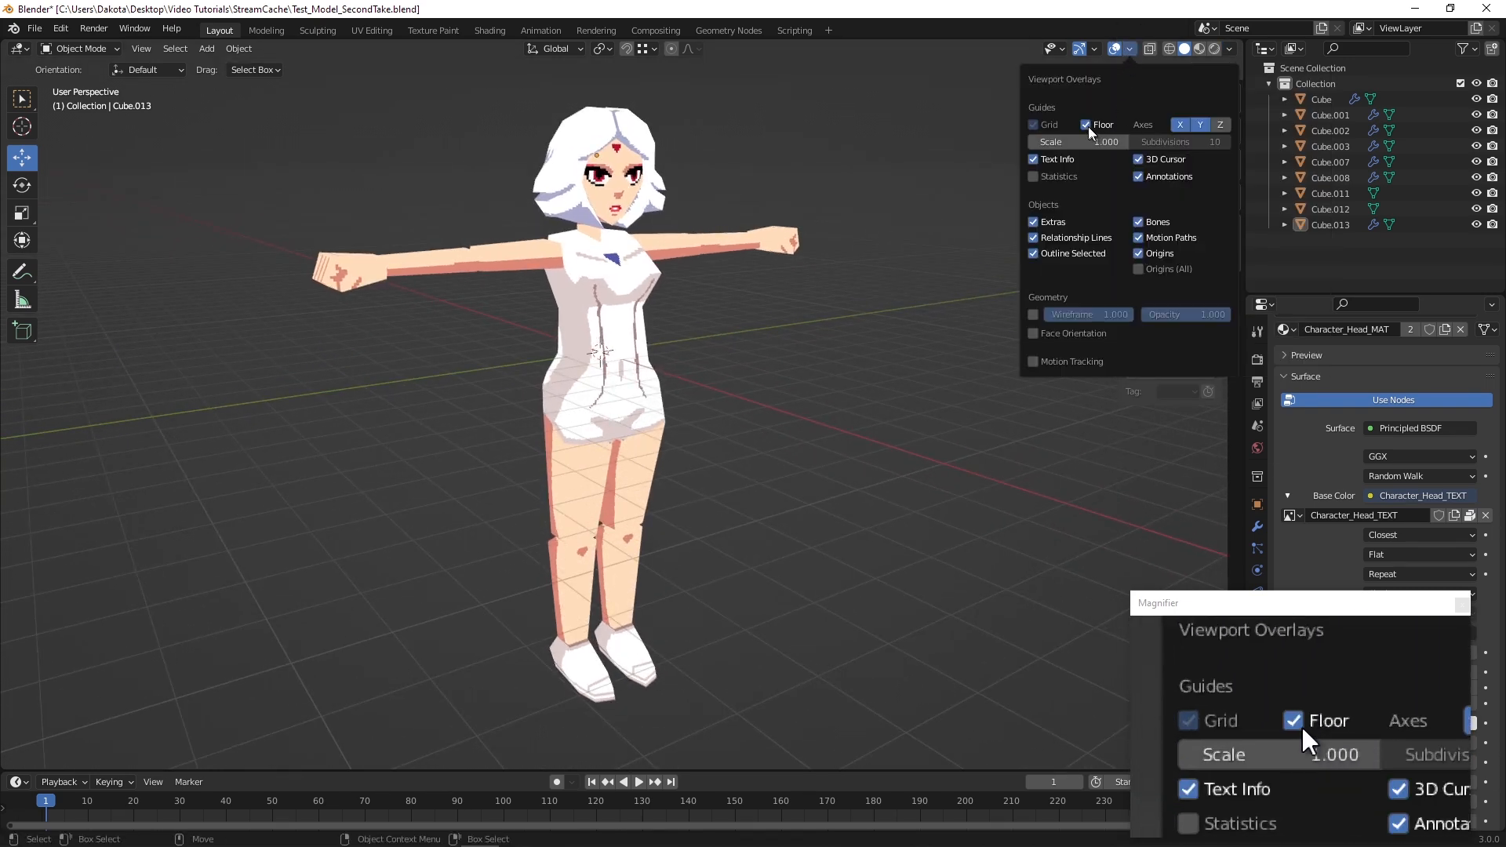
Hide the 3D cursor and the X and Y axis lines in the viewport overlays
{"action": "left_click", "coordinate": [1130, 49]}
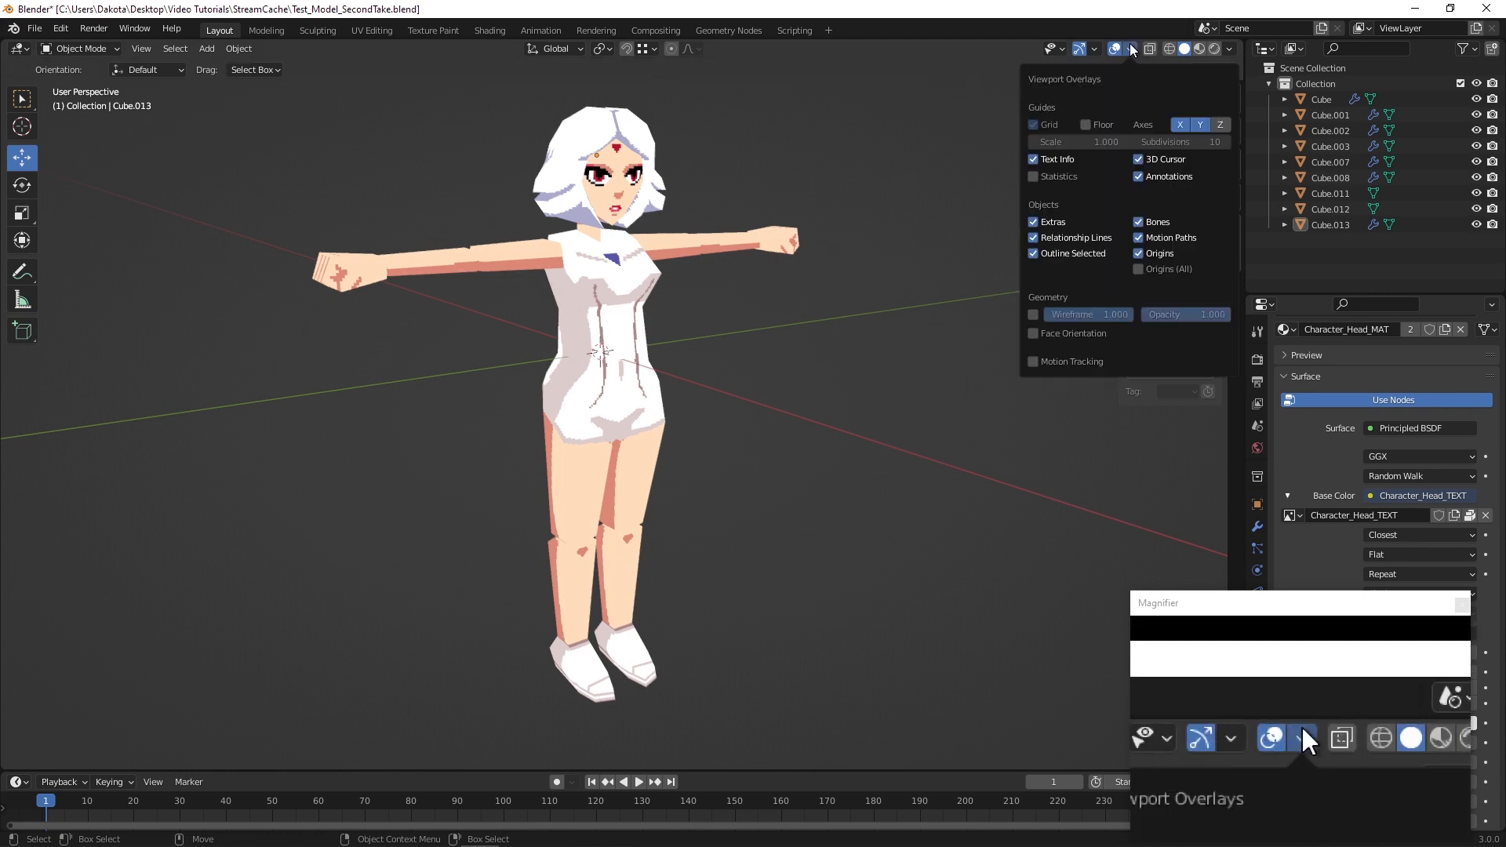
{"action": "left_click", "coordinate": [1033, 223]}
{"action": "left_click", "coordinate": [1032, 222]}
{"action": "left_click", "coordinate": [1138, 160]}
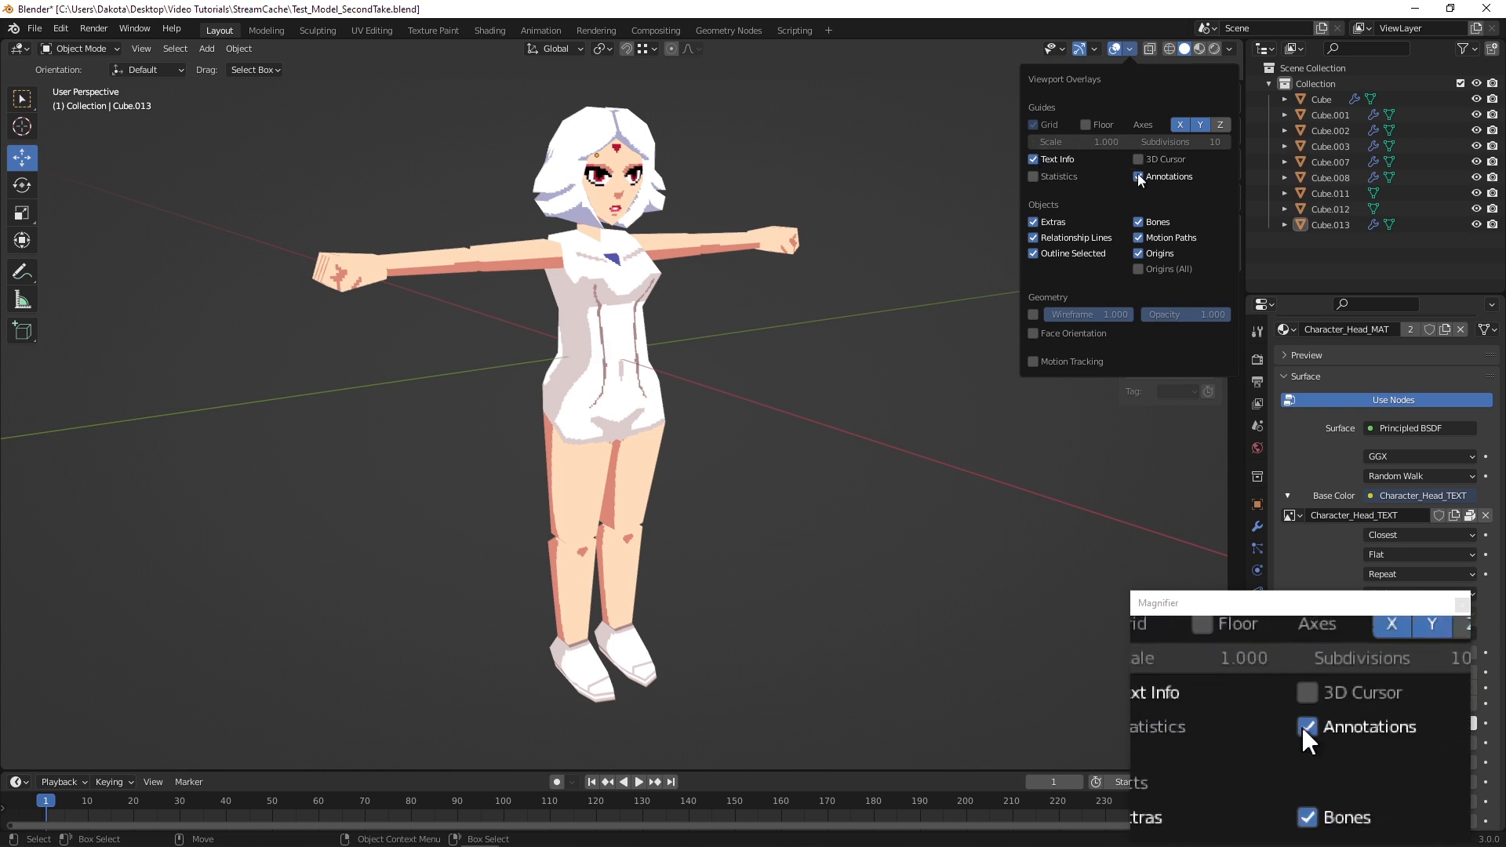
{"action": "left_click", "coordinate": [1199, 124]}
Examine the textured character from the front, close up and at full length, without the viewport guides
{"action": "middle_click_drag", "start_coordinate": [844, 141], "coordinate": [705, 245]}
{"action": "scroll", "coordinate": [572, 243], "scroll_direction": "up", "scroll_amount": 1}
{"action": "left_click_drag", "start_coordinate": [572, 243], "coordinate": [604, 242], "text": "alt"}
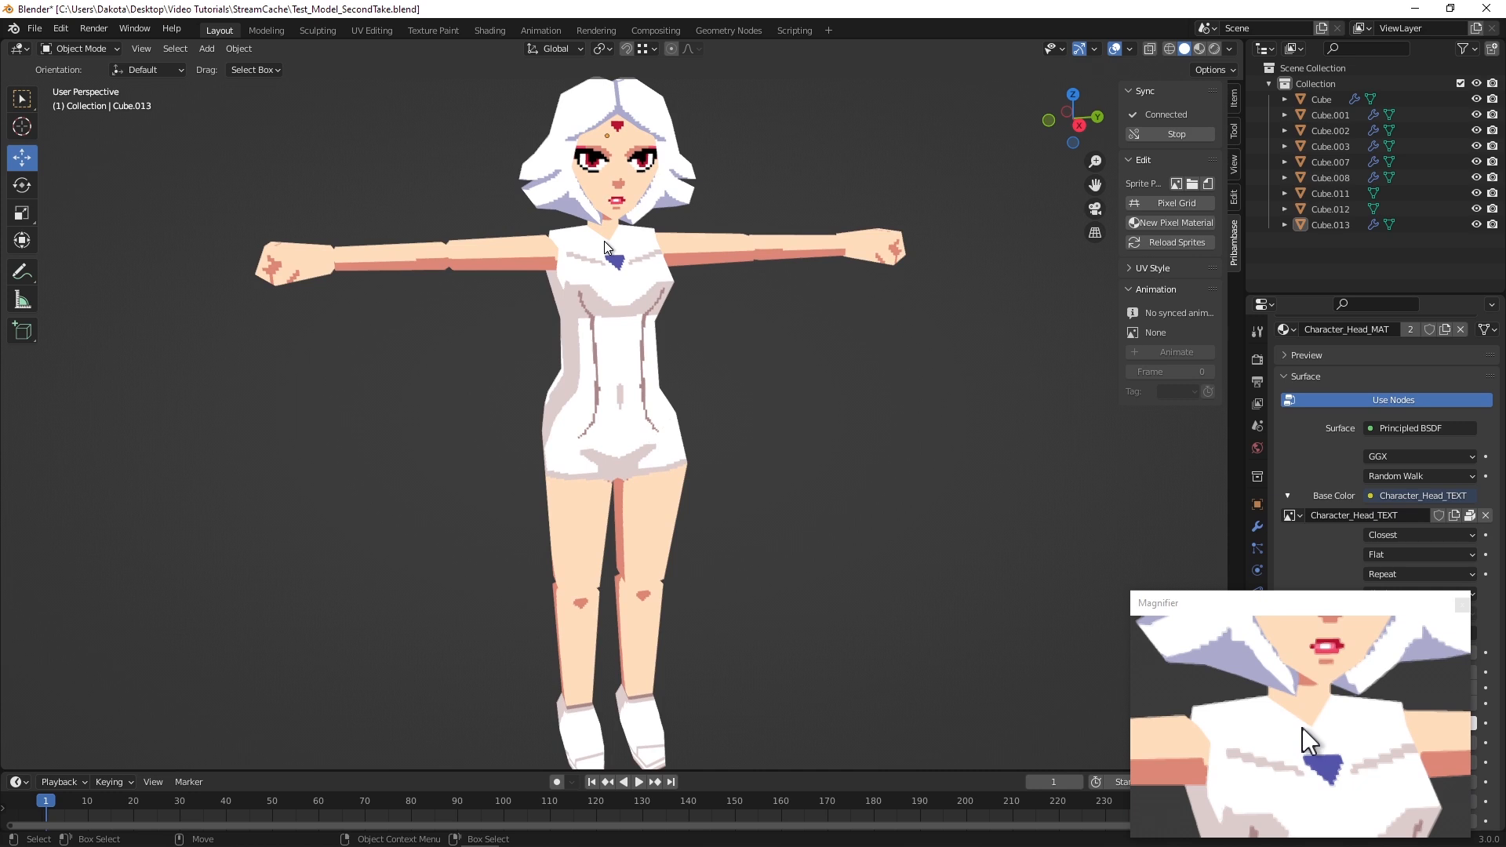
{"action": "mouse_move", "coordinate": [526, 328]}
{"action": "middle_mouse_down"}
{"action": "mouse_move", "coordinate": [572, 419]}
{"action": "mouse_move", "coordinate": [951, 390]}
{"action": "mouse_move", "coordinate": [444, 360]}
{"action": "mouse_move", "coordinate": [521, 350]}
{"action": "middle_mouse_up"}
{"action": "scroll", "coordinate": [521, 349], "scroll_direction": "down", "scroll_amount": 2}
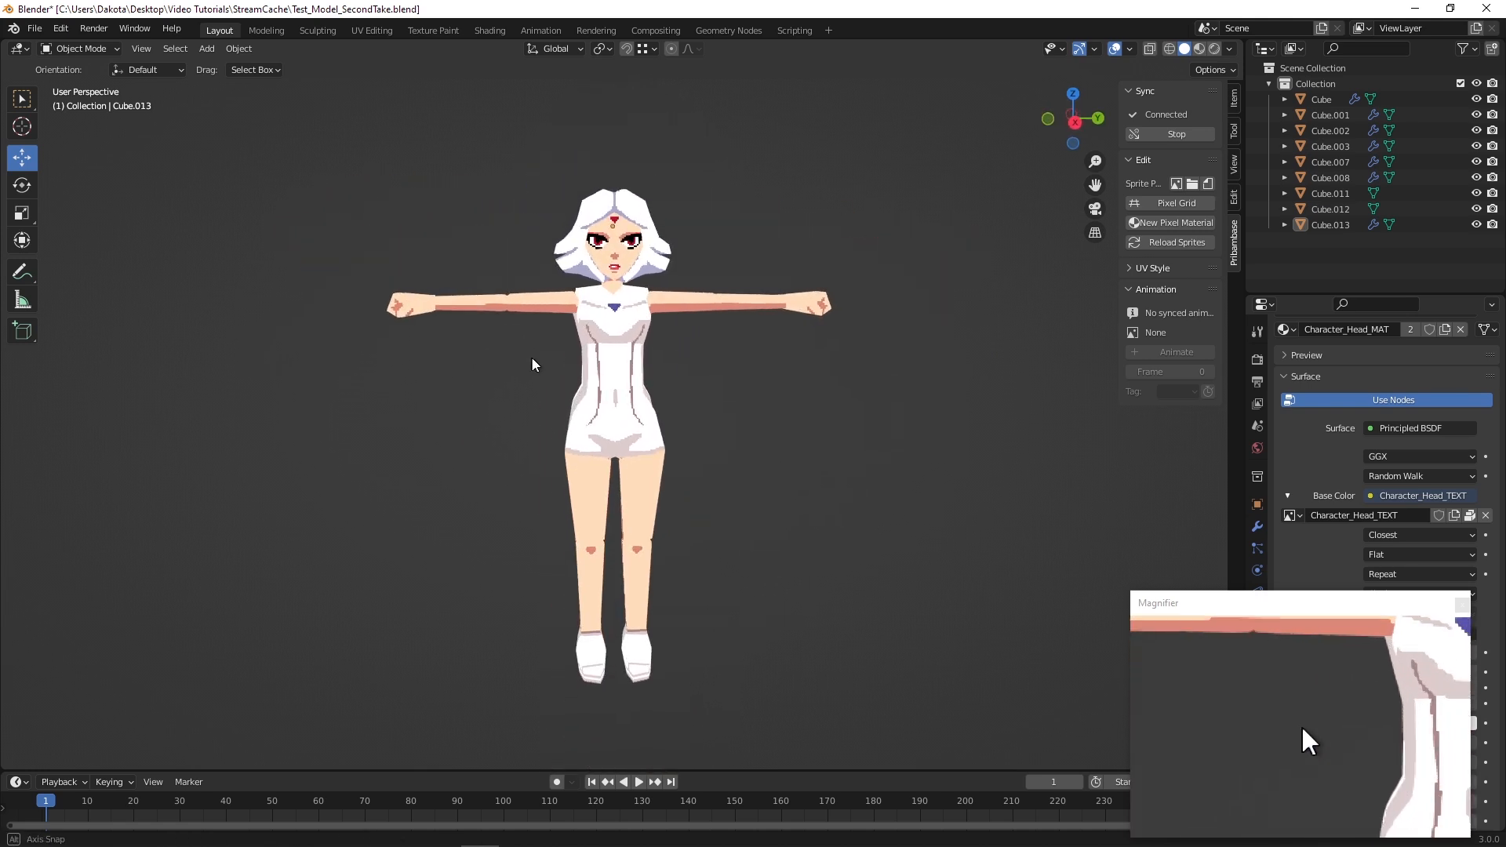
{"action": "scroll", "coordinate": [574, 345], "scroll_direction": "up", "scroll_amount": 1}
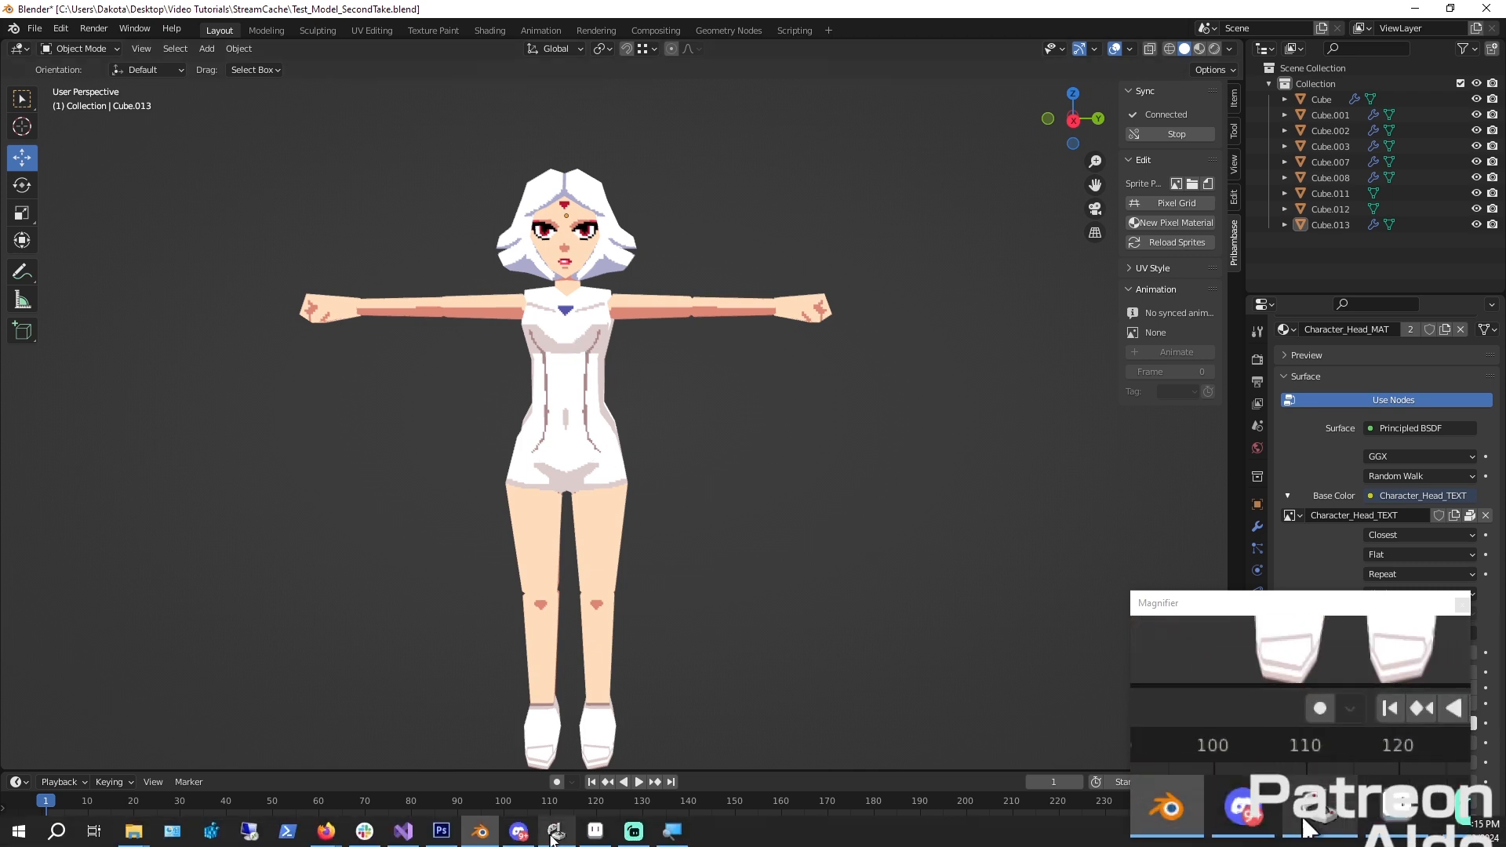
Switch to Aseprite's Character_Head_TEXT sprite, pick black, and draw thin stepped eyebrows mirrored above both eyes with a 1 px pencil
{"action": "left_click", "coordinate": [596, 832]}
{"action": "key", "text": "i"}
{"action": "scroll", "coordinate": [408, 329], "scroll_direction": "down", "scroll_amount": 3}
{"action": "middle_click_drag", "start_coordinate": [363, 302], "coordinate": [527, 352]}
{"action": "scroll", "coordinate": [337, 340], "scroll_direction": "down", "scroll_amount": 1}
{"action": "middle_click_drag", "start_coordinate": [337, 340], "coordinate": [604, 358]}
{"action": "scroll", "coordinate": [372, 249], "scroll_direction": "up", "scroll_amount": 4}
{"action": "mouse_move", "coordinate": [372, 249]}
{"action": "middle_mouse_down"}
{"action": "mouse_move", "coordinate": [335, 262]}
{"action": "mouse_move", "coordinate": [340, 478]}
{"action": "middle_mouse_up"}
{"action": "scroll", "coordinate": [401, 310], "scroll_direction": "up", "scroll_amount": 3}
{"action": "left_click", "coordinate": [390, 344]}
{"action": "middle_click_drag", "start_coordinate": [395, 348], "coordinate": [469, 381]}
{"action": "left_click", "coordinate": [475, 388]}
{"action": "key", "text": "b"}
{"action": "mouse_move", "coordinate": [349, 337]}
{"action": "left_mouse_down"}
{"action": "mouse_move", "coordinate": [496, 279]}
{"action": "mouse_move", "coordinate": [566, 273]}
{"action": "left_mouse_up"}
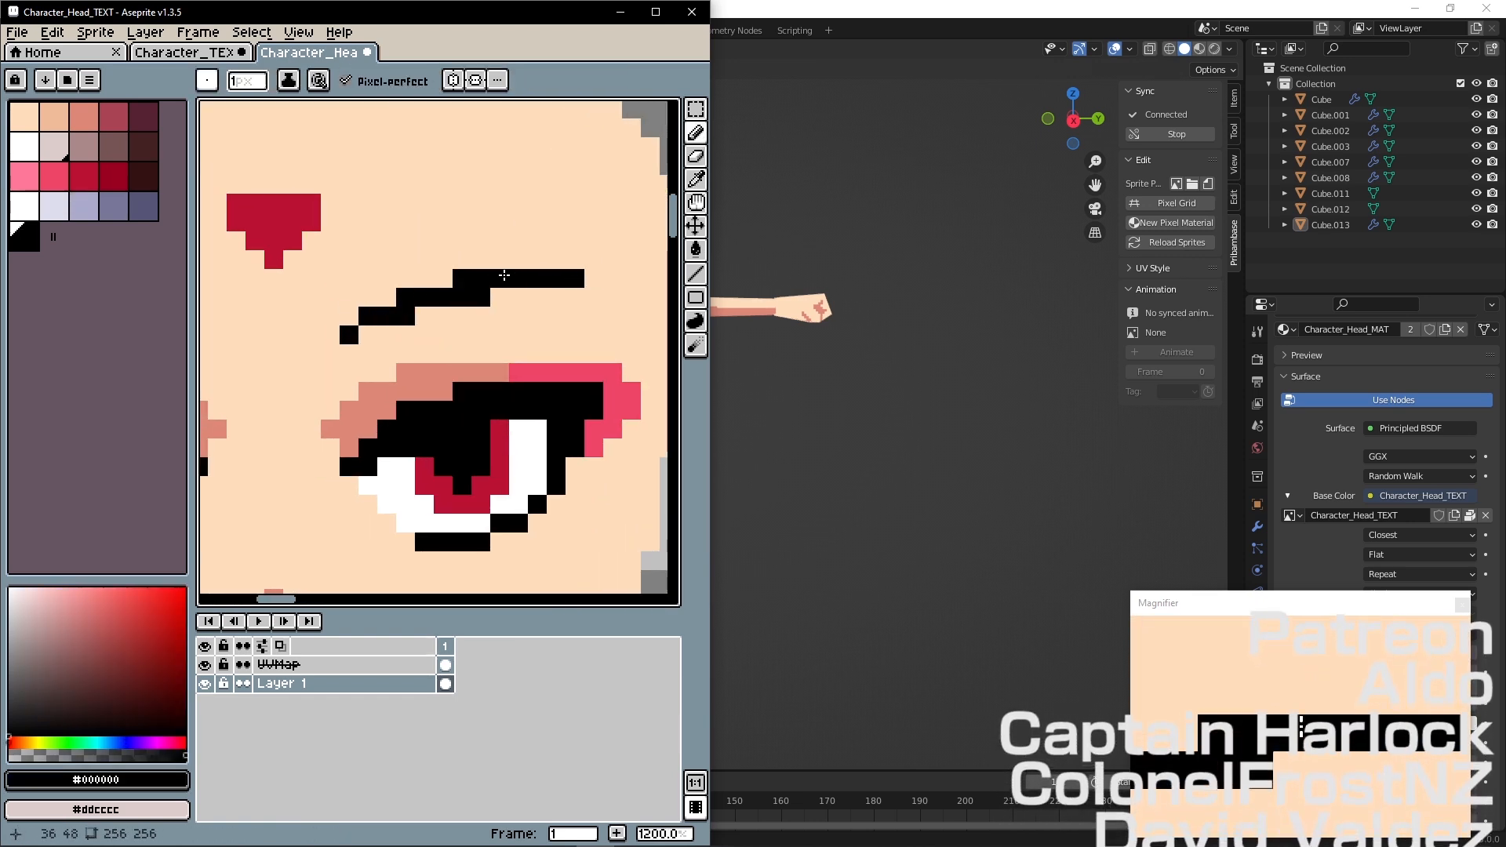
Trace the eyebrows' outer ends as straight black lines about 7 px long and return to Blender to check the face on the model
{"action": "middle_click_drag", "start_coordinate": [508, 265], "coordinate": [584, 267]}
{"action": "key", "text": "i"}
{"action": "key", "text": "b"}
{"action": "left_click", "coordinate": [460, 169]}
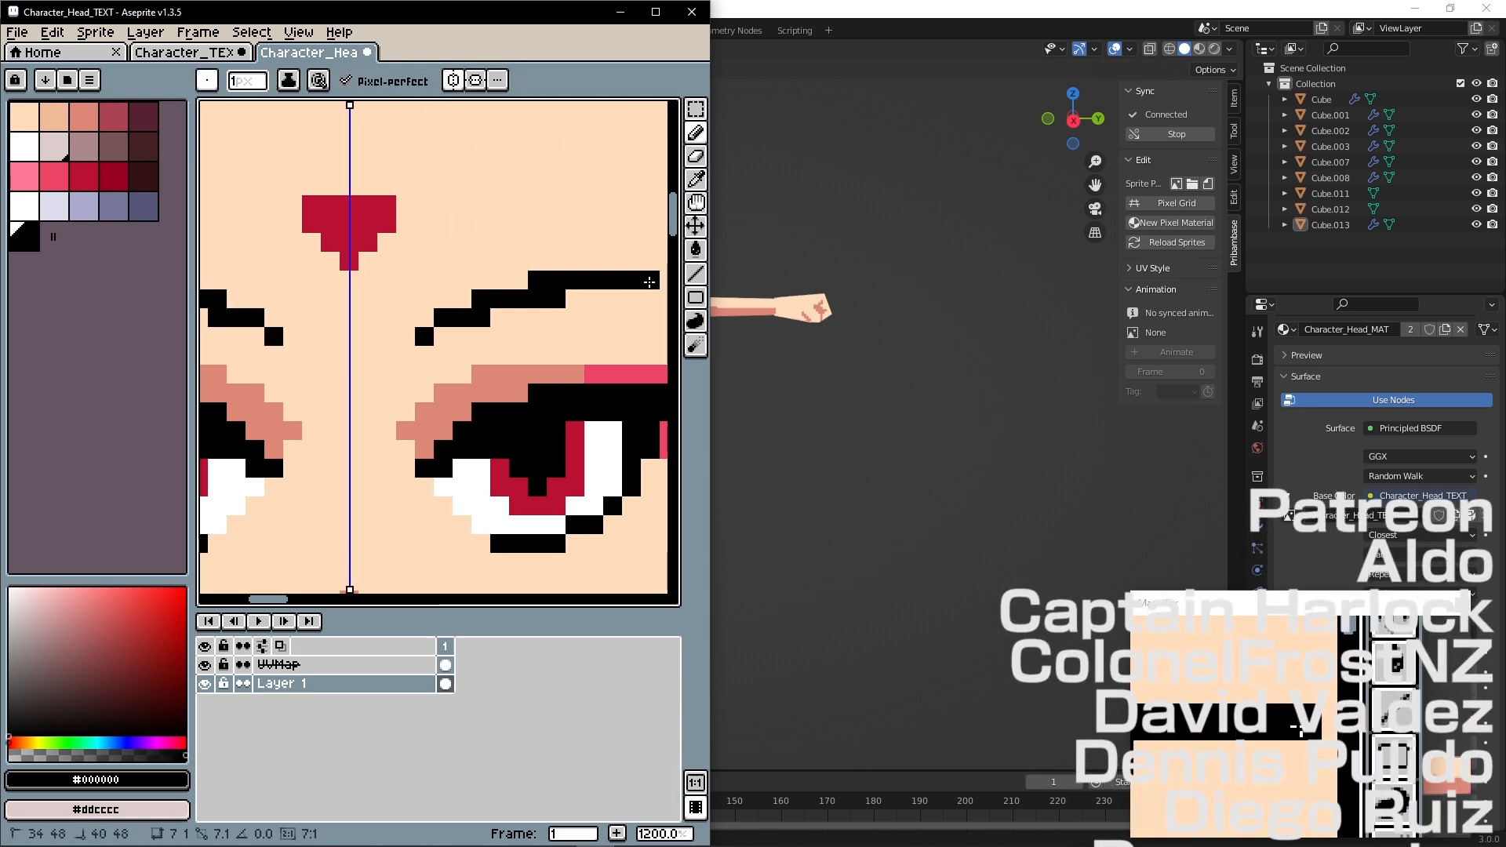
{"action": "scroll", "coordinate": [539, 245], "scroll_direction": "down", "scroll_amount": 4}
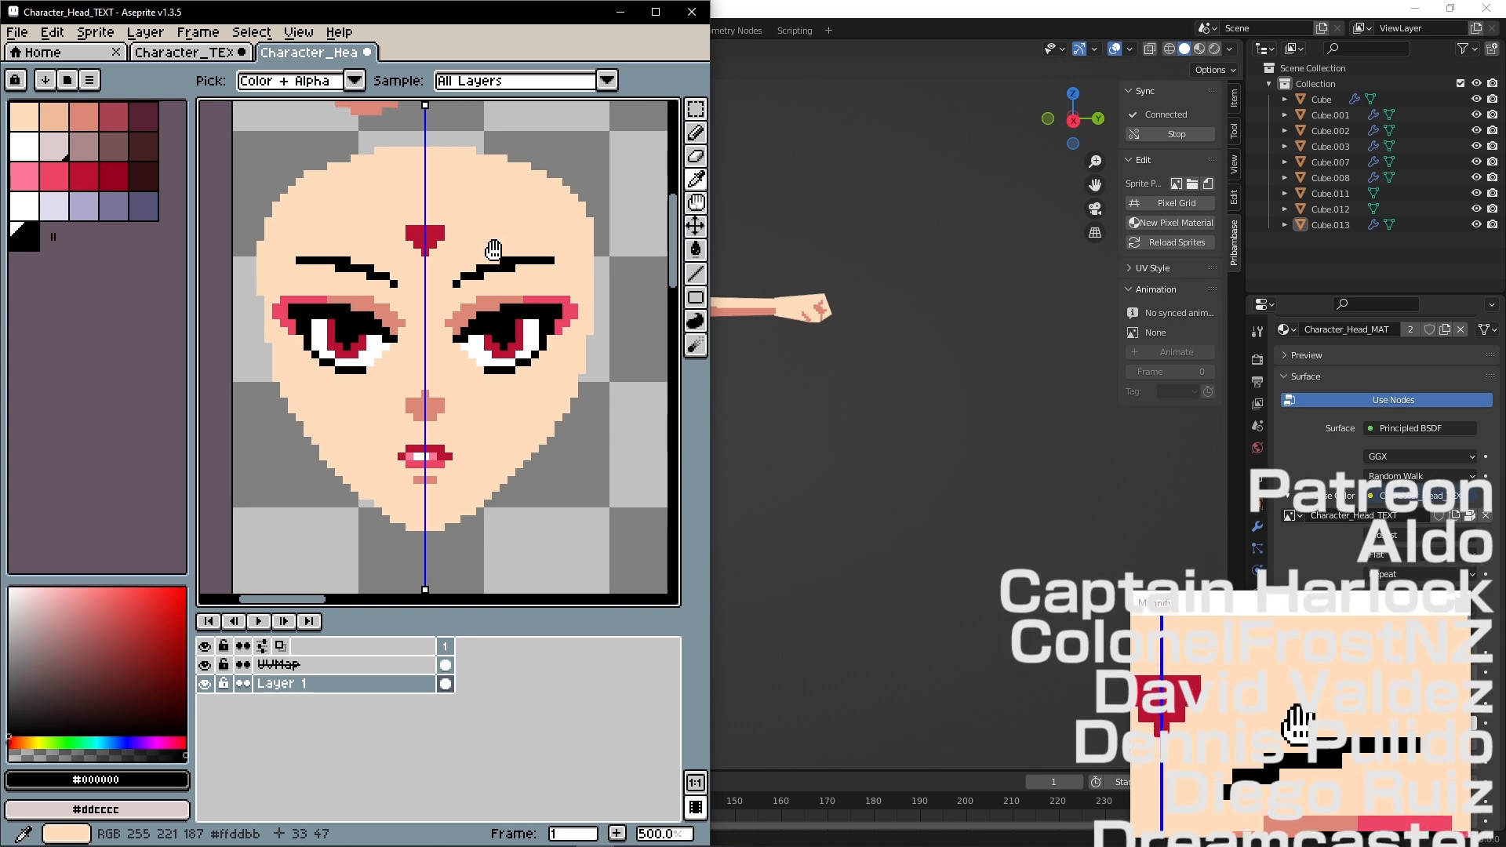
{"action": "left_click", "coordinate": [795, 14]}
{"action": "middle_click_drag", "start_coordinate": [745, 165], "coordinate": [736, 191]}
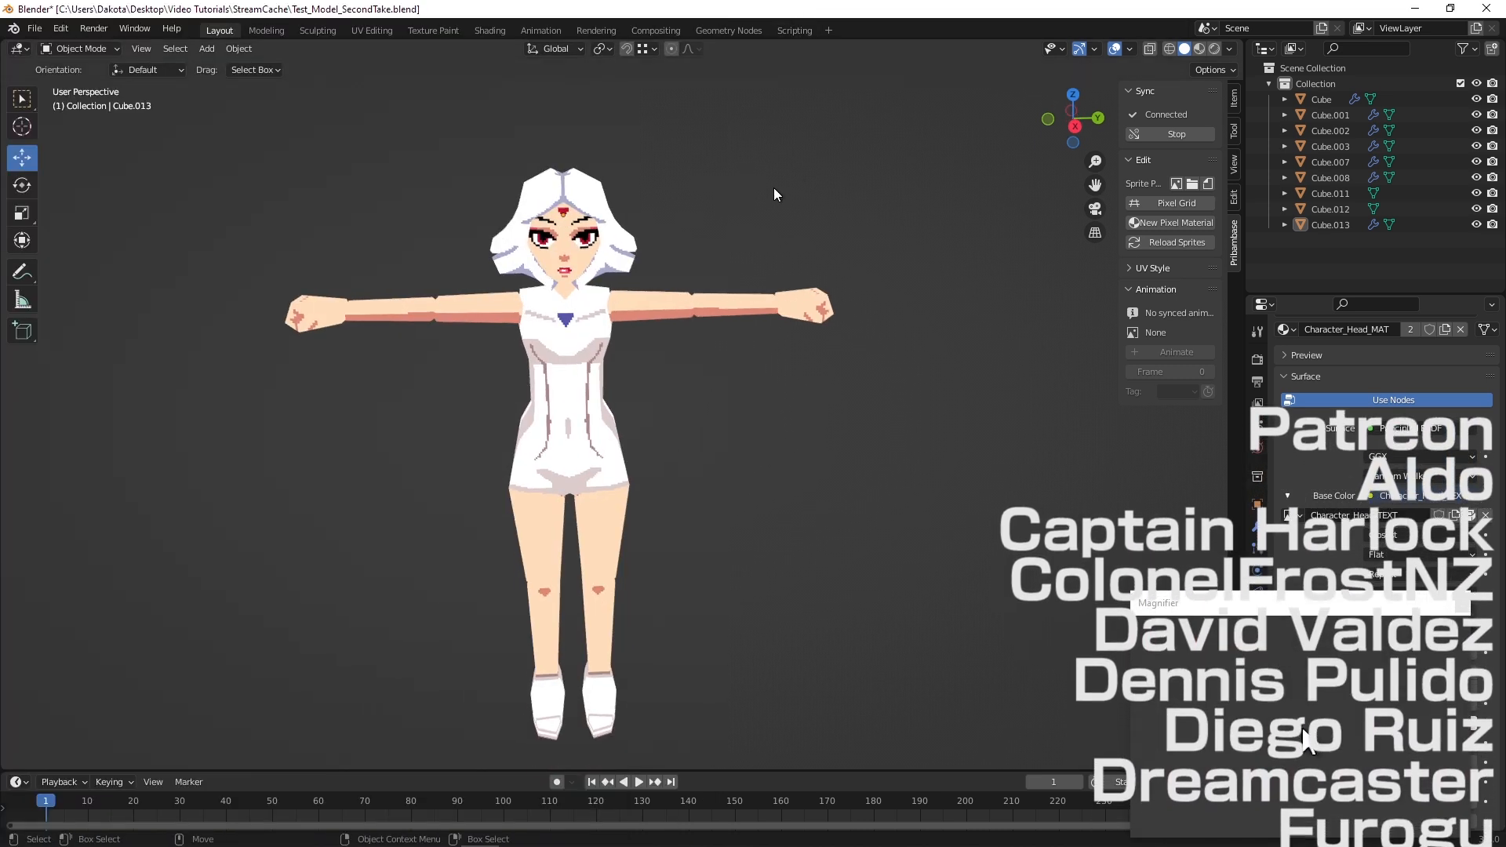